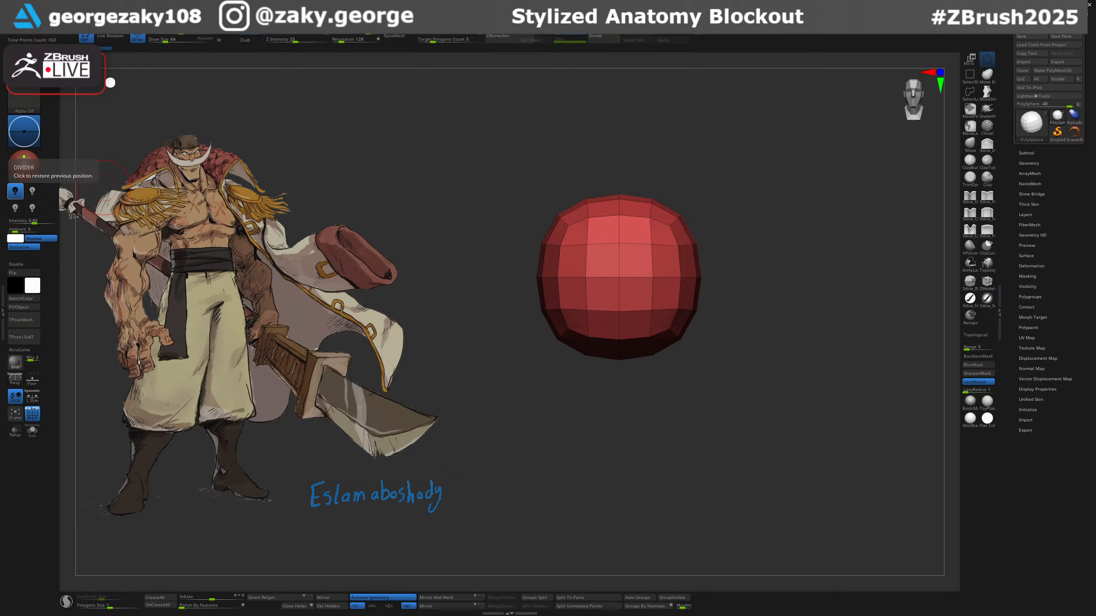
Switch to the browser and look through the anatomy blockout artworks in the ArtStation portfolio.
key("alt+Tab")
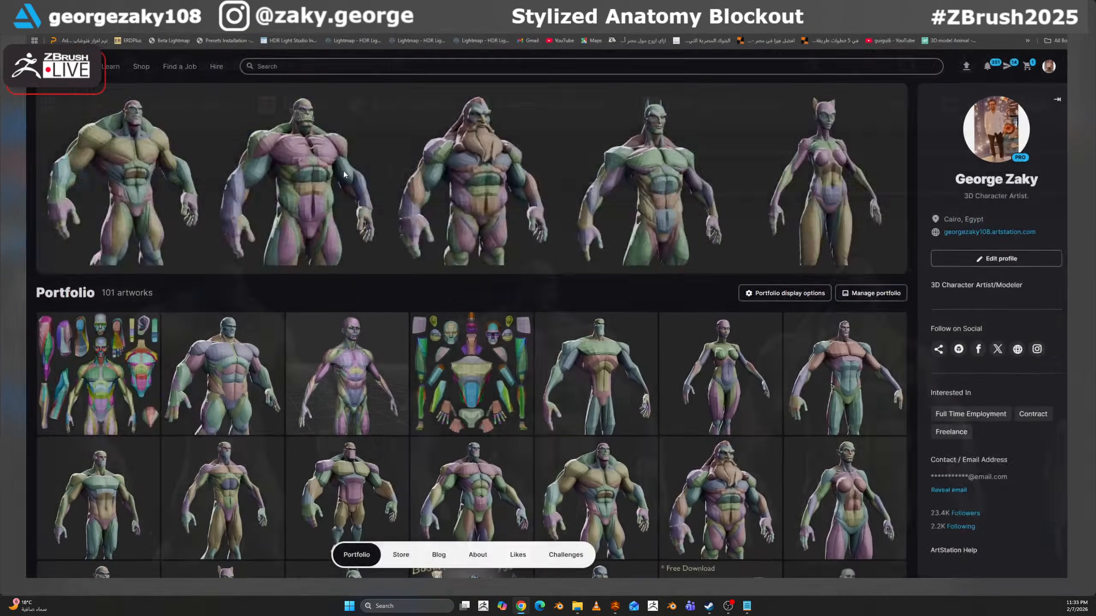
scroll(170, 318, "down", 3)
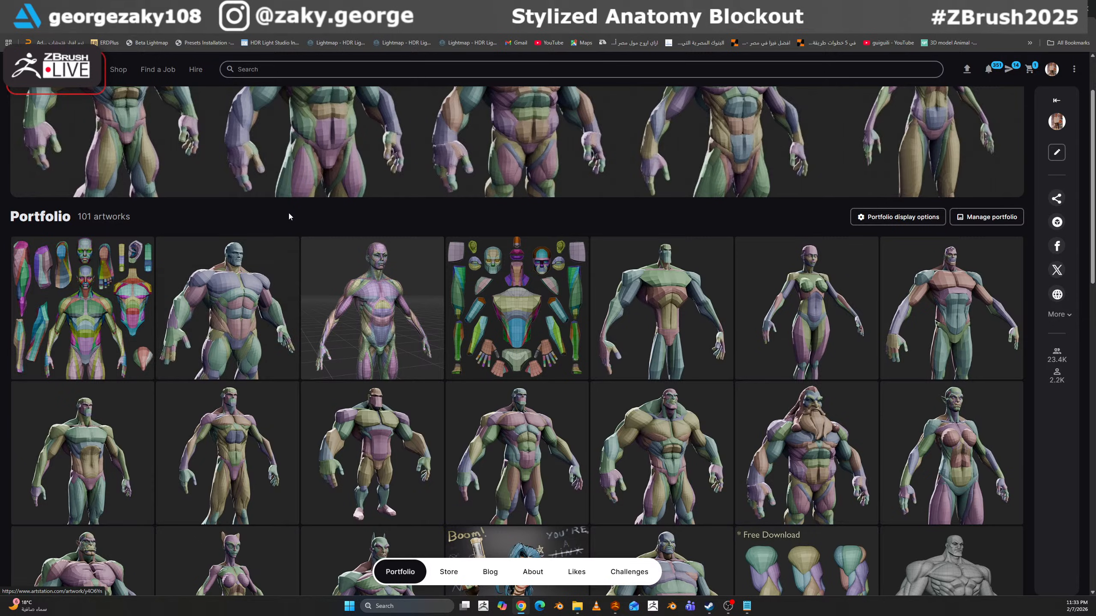
scroll(299, 229, "up", 2)
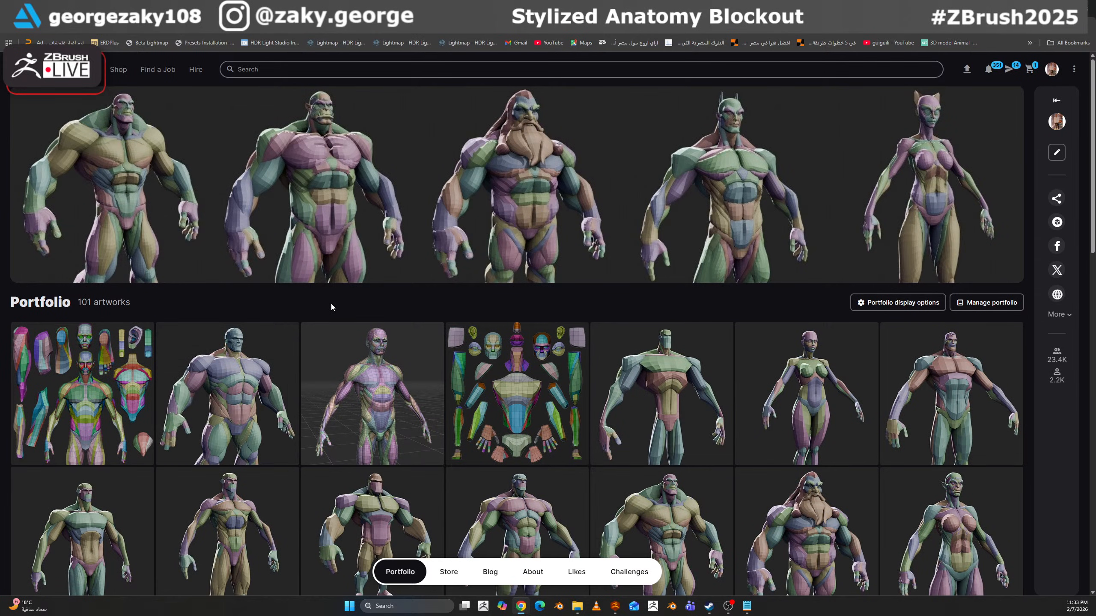
scroll(331, 307, "down", 1)
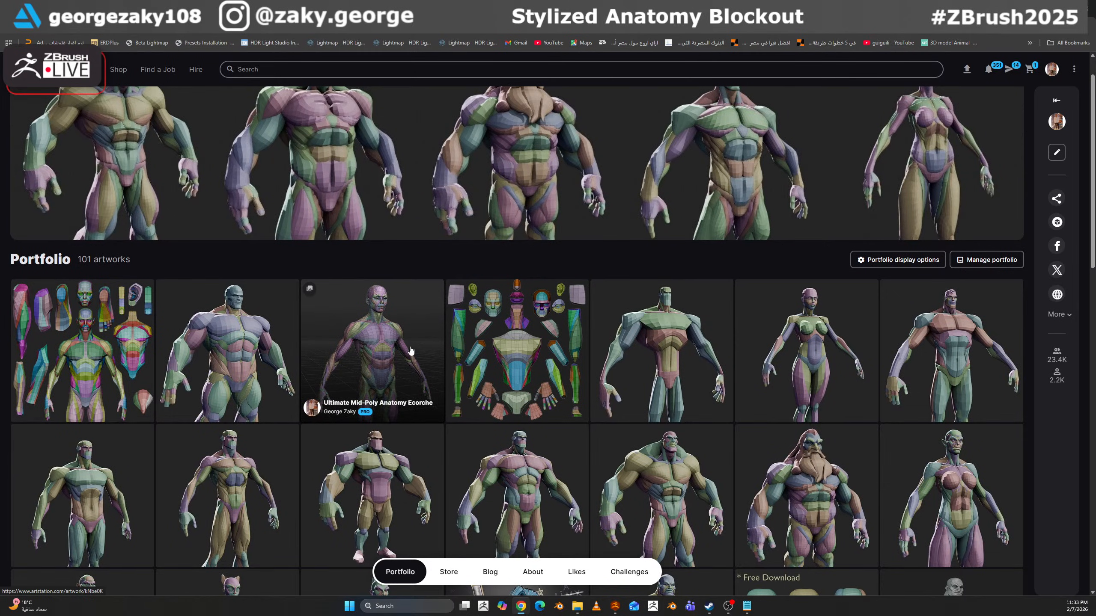
scroll(453, 410, "down", 1)
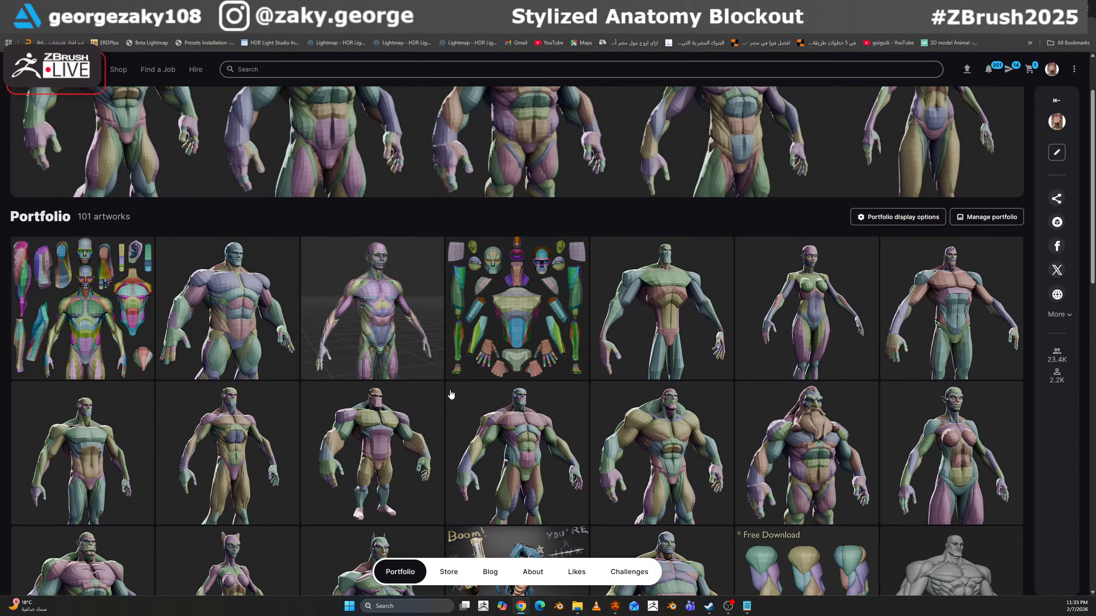
scroll(605, 360, "down", 20)
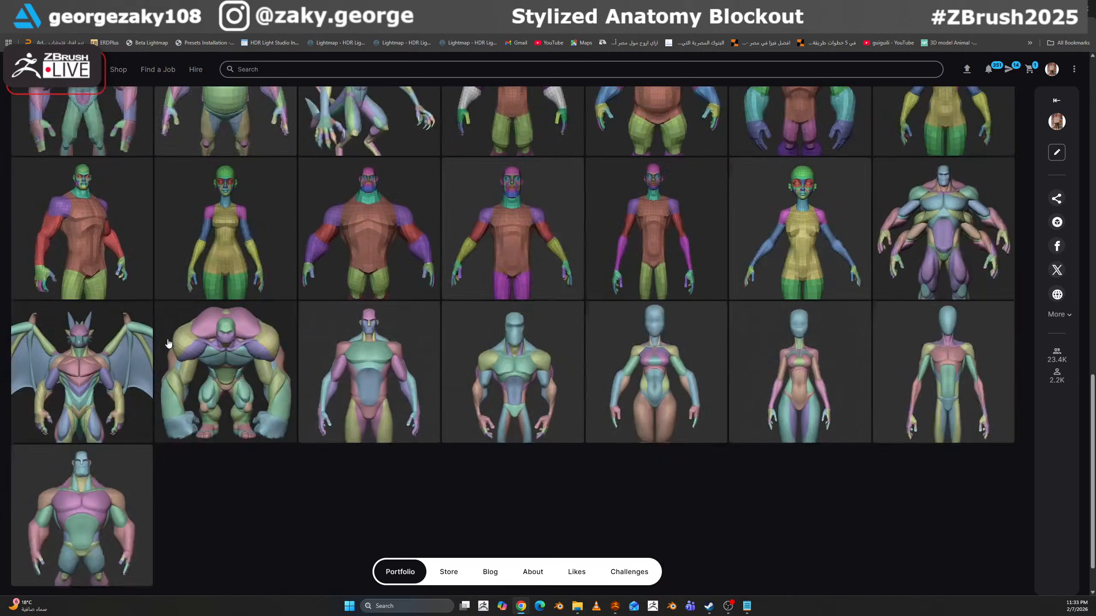
scroll(168, 343, "up", 8)
scroll(168, 343, "up", 1)
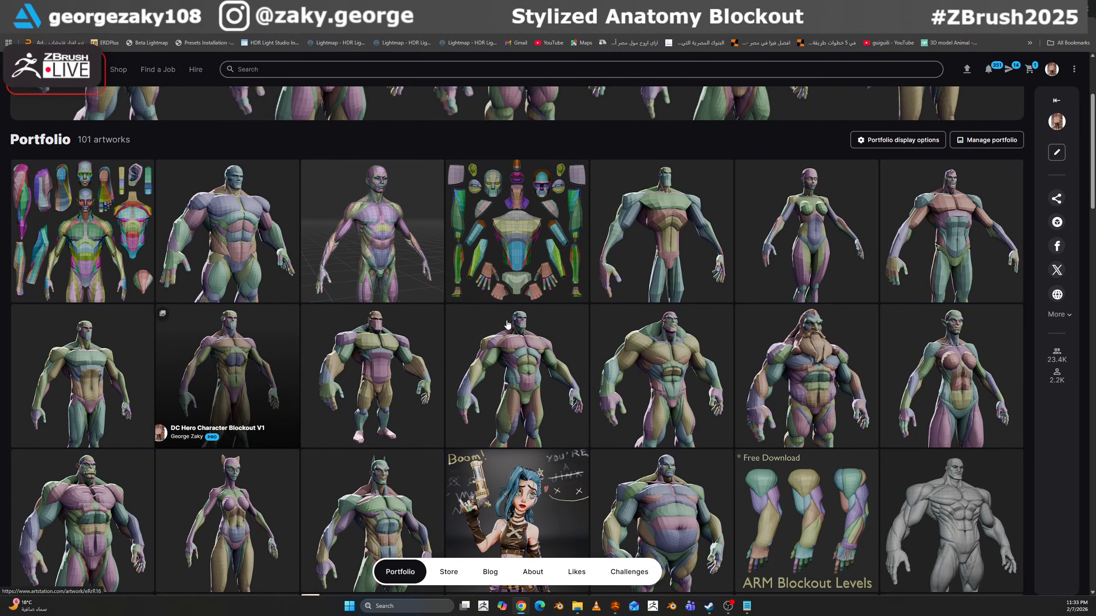
scroll(508, 324, "up", 1)
scroll(507, 324, "up", 2)
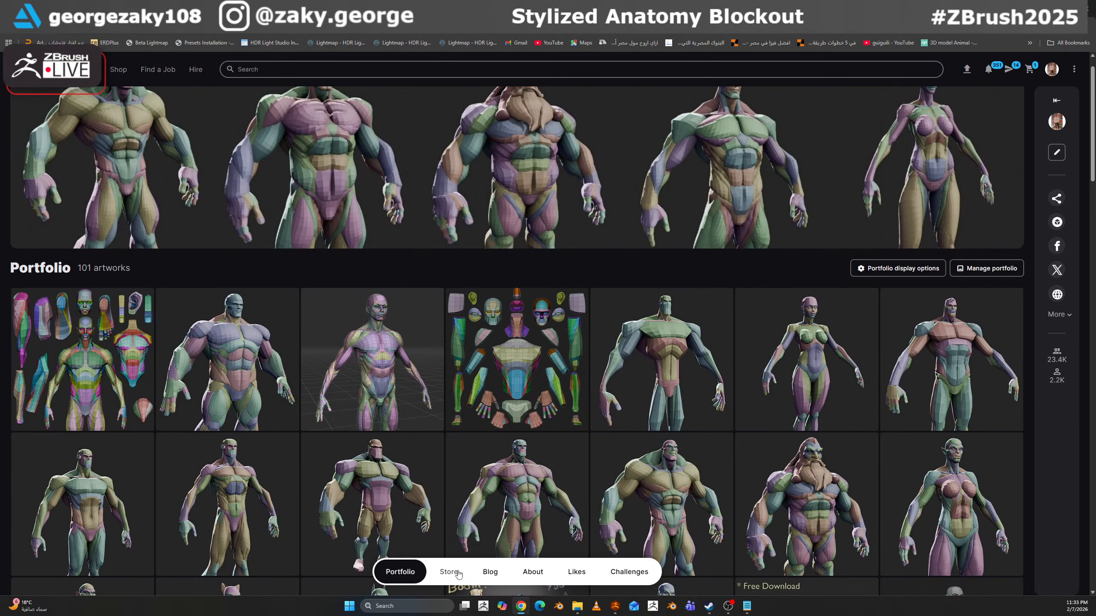
mouse_move(355, 238)
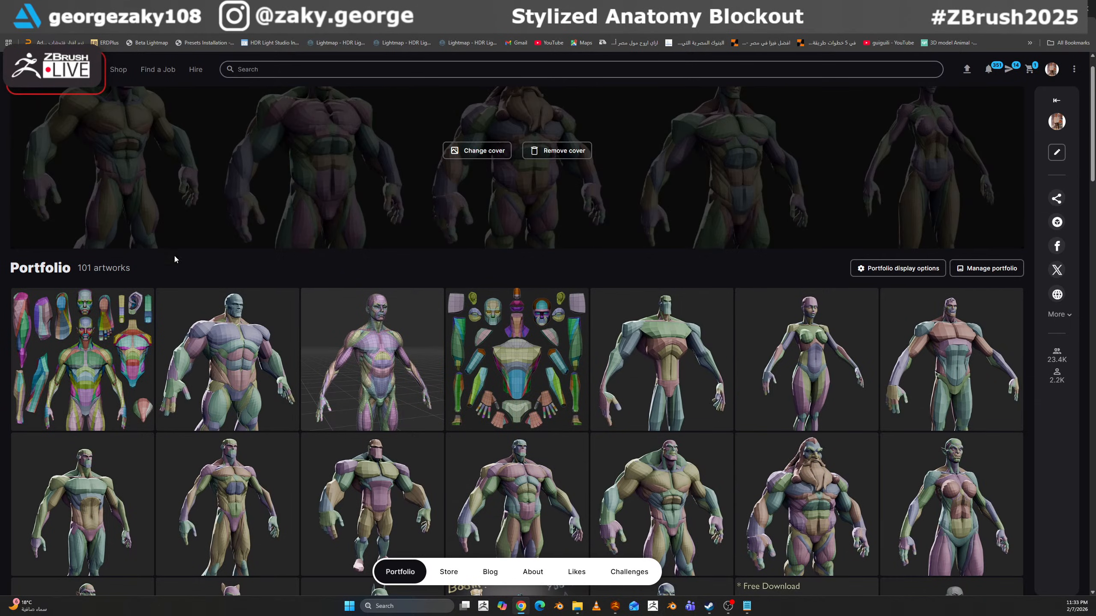
Open the artist's ArtStation store and look through the character blockout products.
left_click(450, 572)
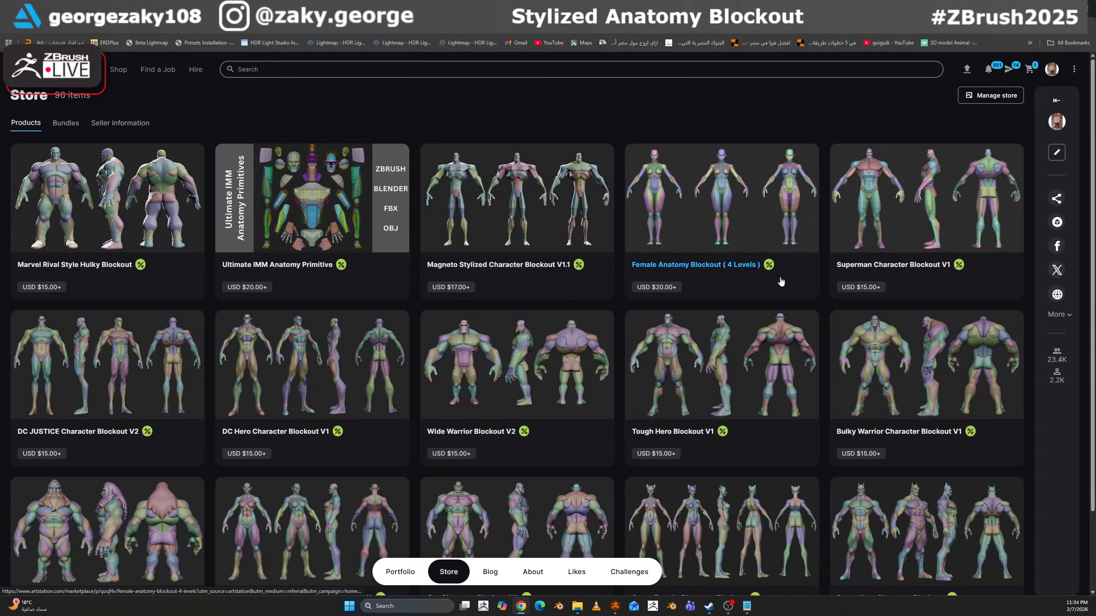
scroll(777, 279, "down", 10)
scroll(494, 269, "up", 10)
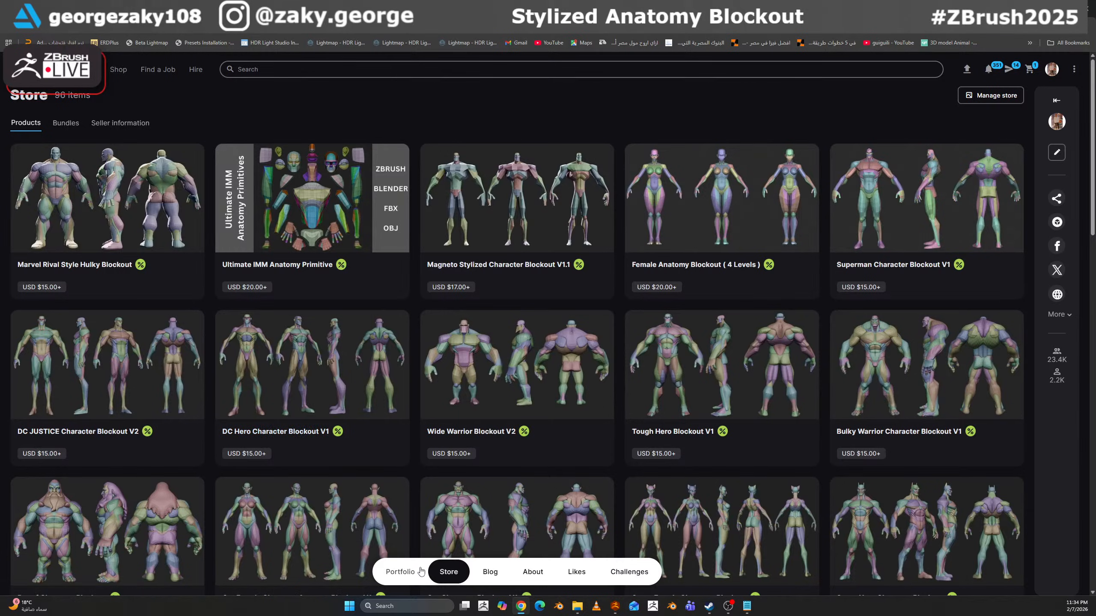
Return to the portfolio and examine the images of the Marvel Rival Style Hero Blockout project.
left_click(422, 571)
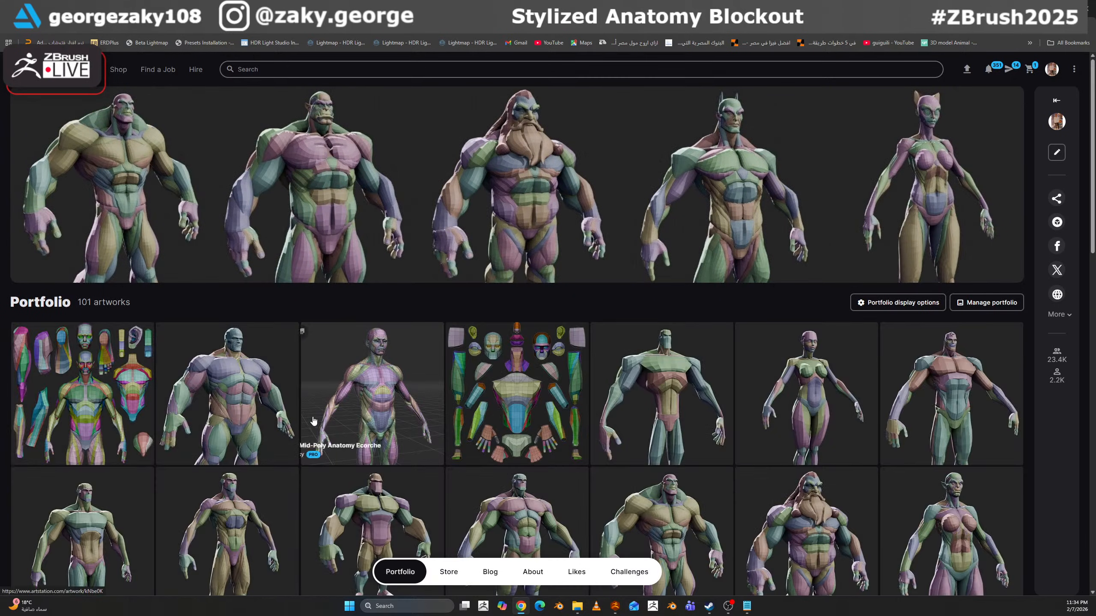
left_click(276, 384)
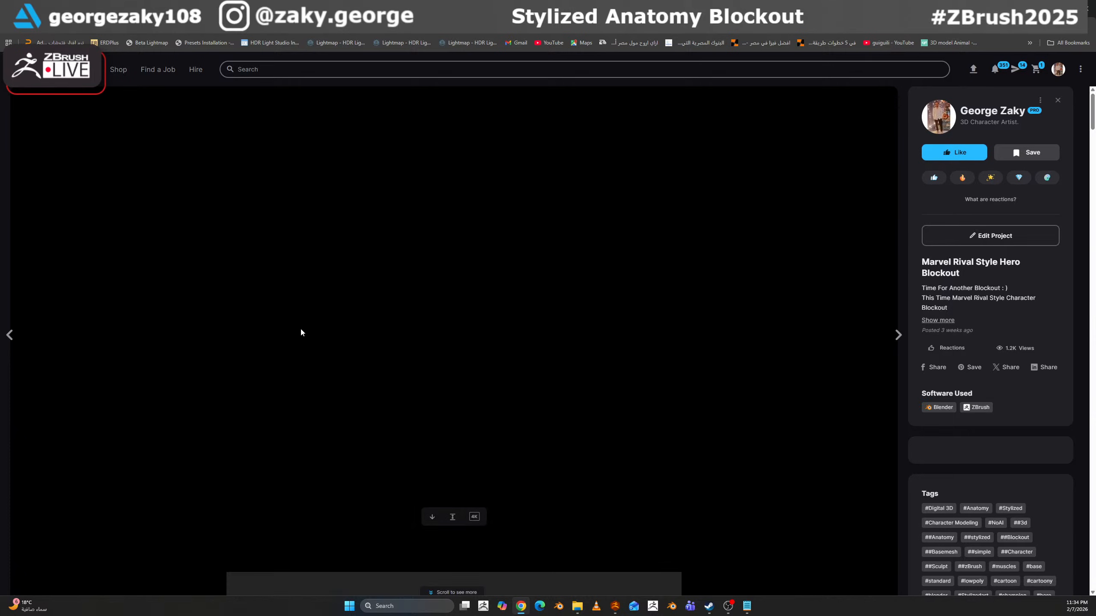
scroll(423, 281, "down", 20)
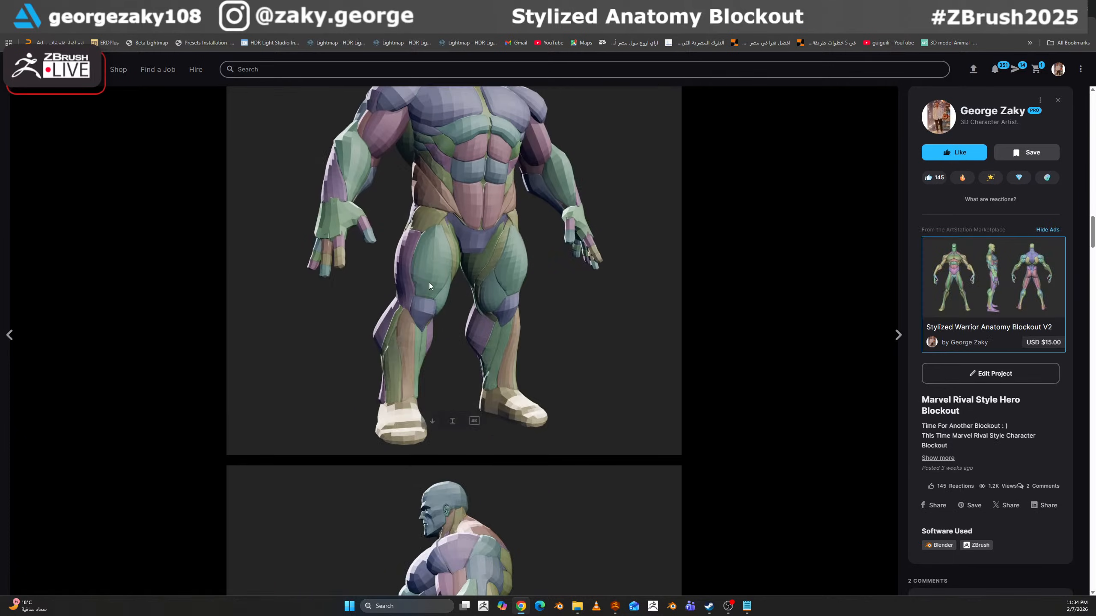
scroll(430, 281, "down", 18)
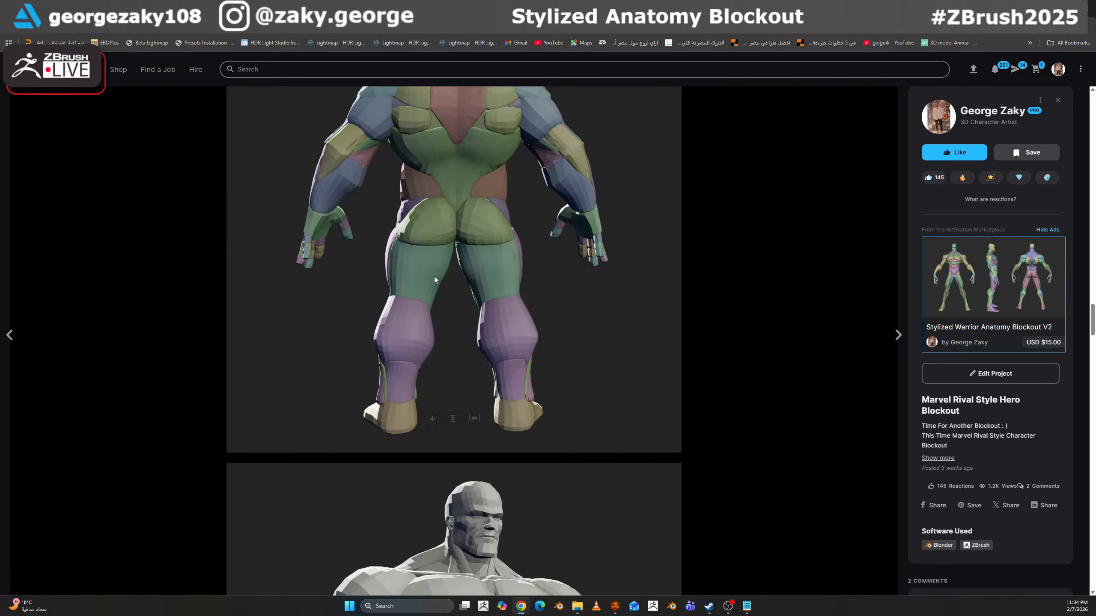
scroll(433, 276, "down", 20)
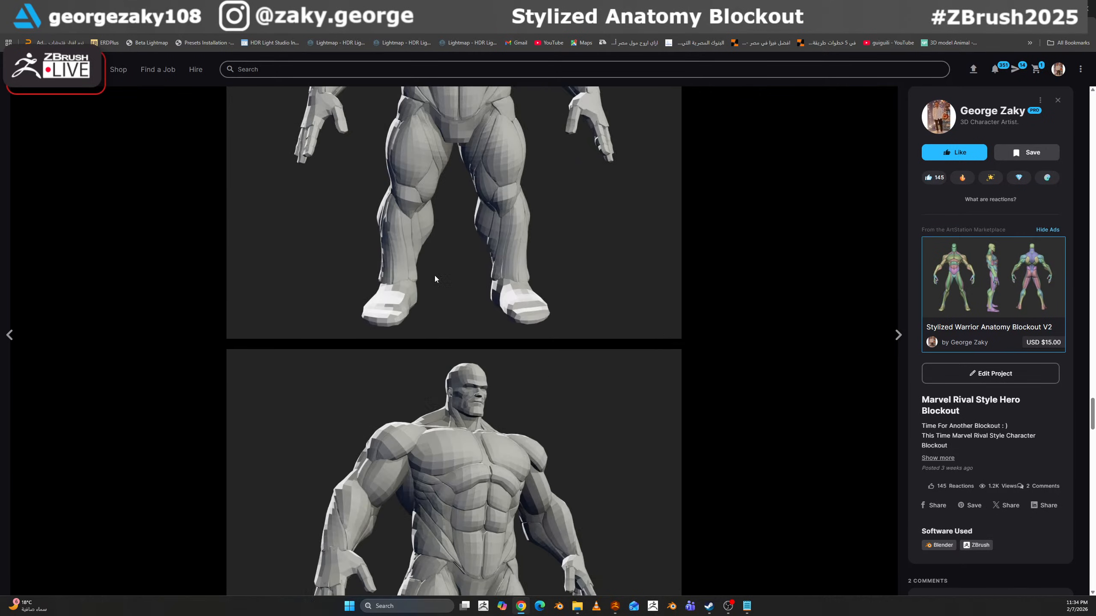
left_click(74, 130)
Find the Ultimate Stylized Female Anatomy Ecorche in the portfolio and examine its images.
scroll(480, 313, "down", 8)
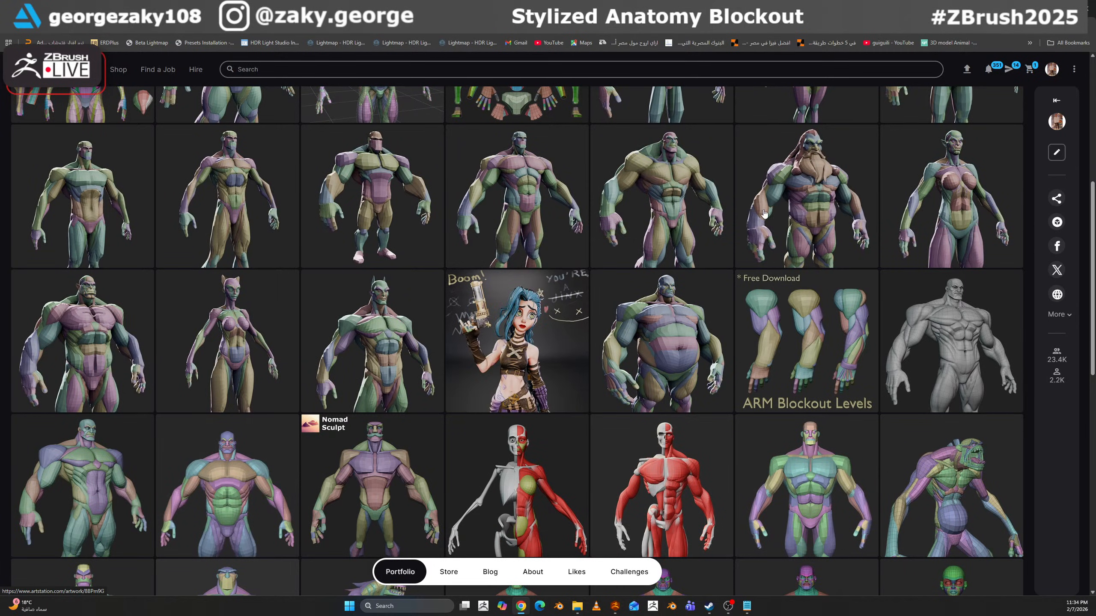
scroll(531, 352, "down", 4)
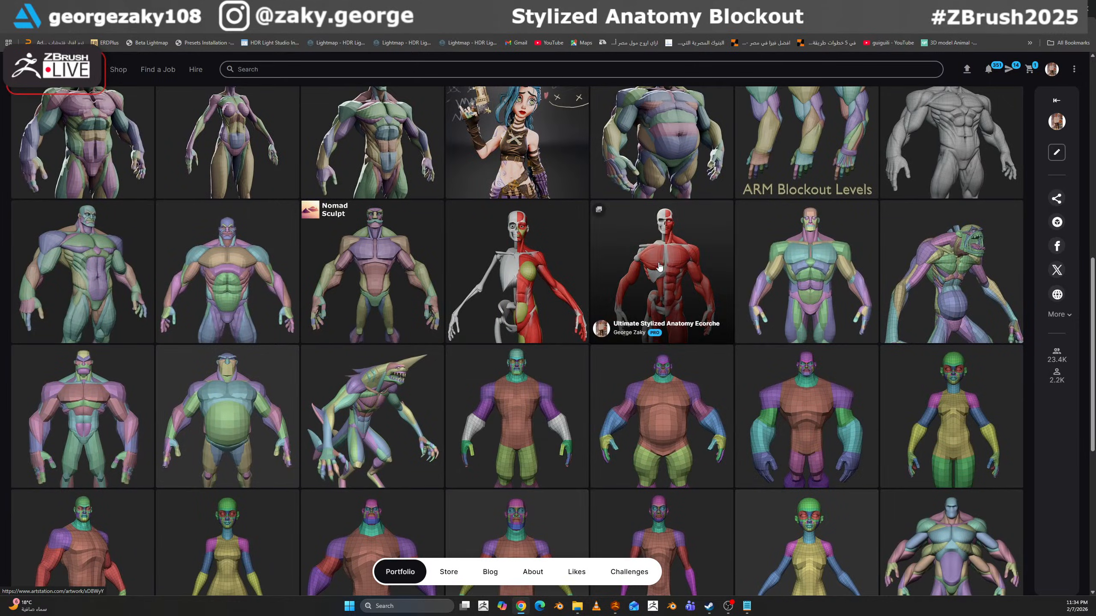
left_click(536, 293)
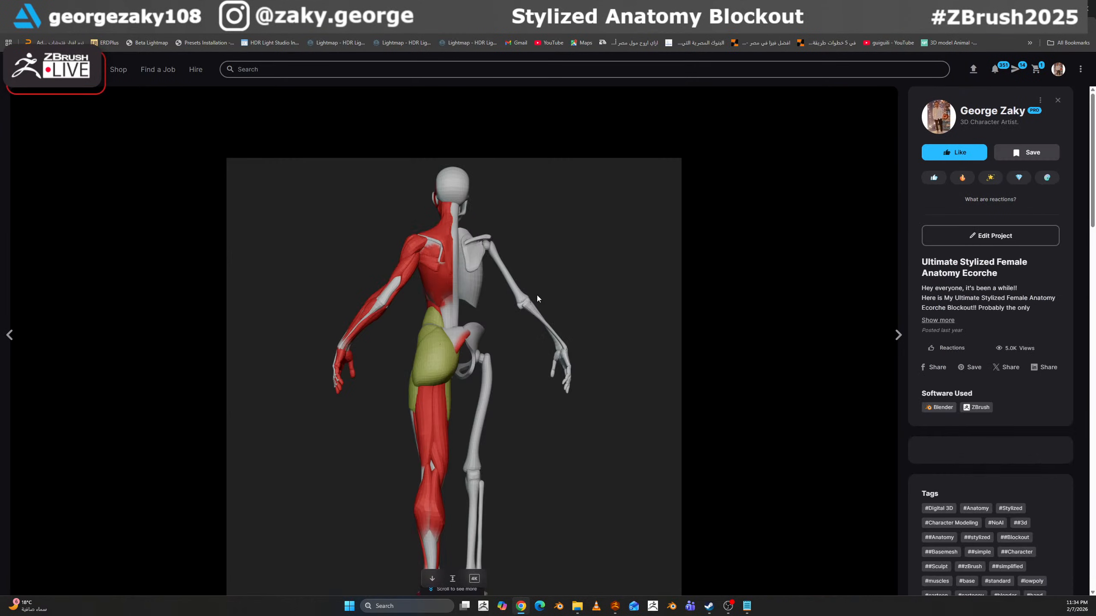
scroll(537, 295, "down", 5)
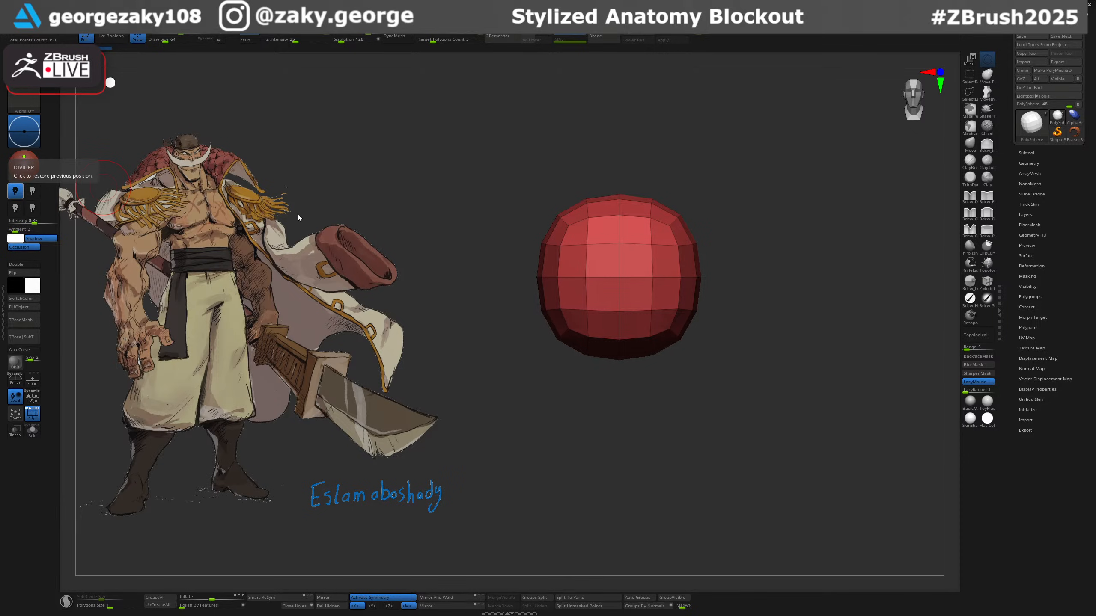
Switch back to ZBrush and duplicate the sphere with the transform gizmo, placing the copy beside the original along the horizontal axis.
left_click_drag(298, 217, 307, 191)
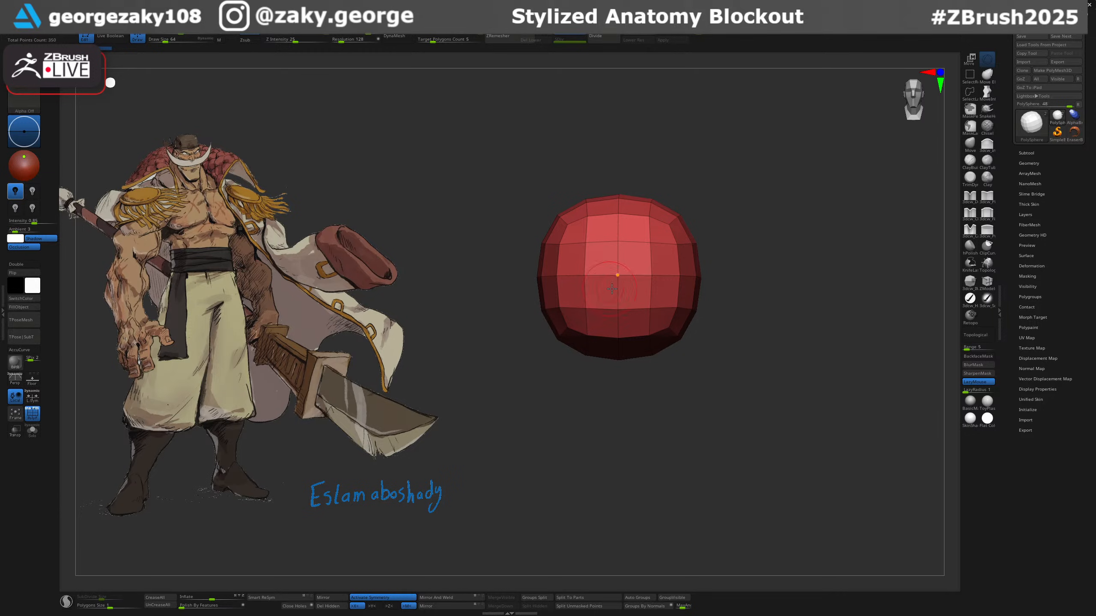
mouse_move(471, 363)
left_mouse_down()
mouse_move(521, 301)
mouse_move(555, 282)
left_mouse_up()
key("w")
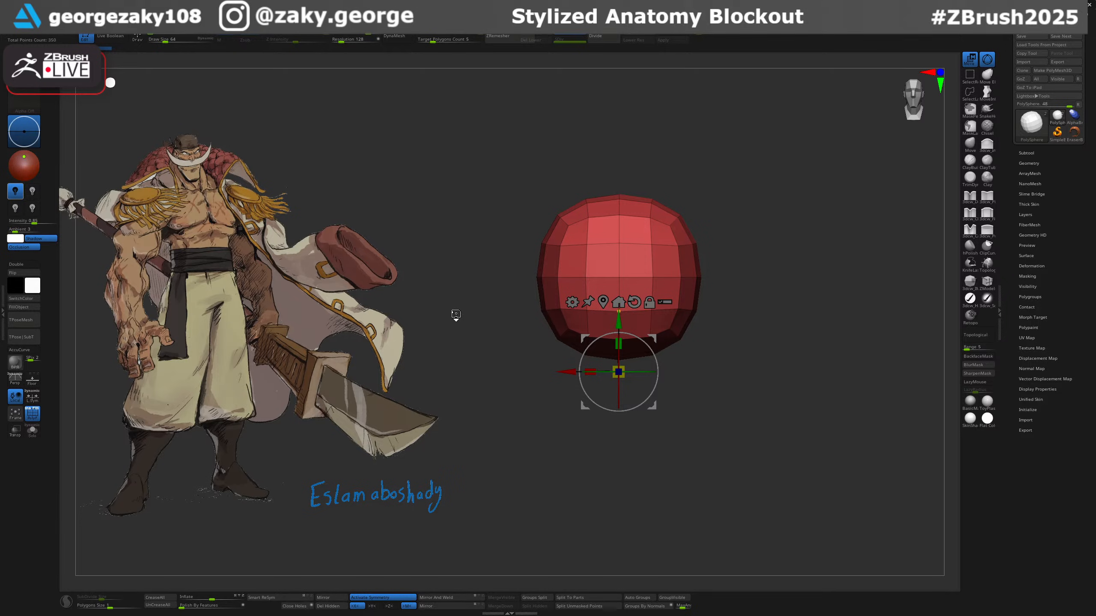
key("1")
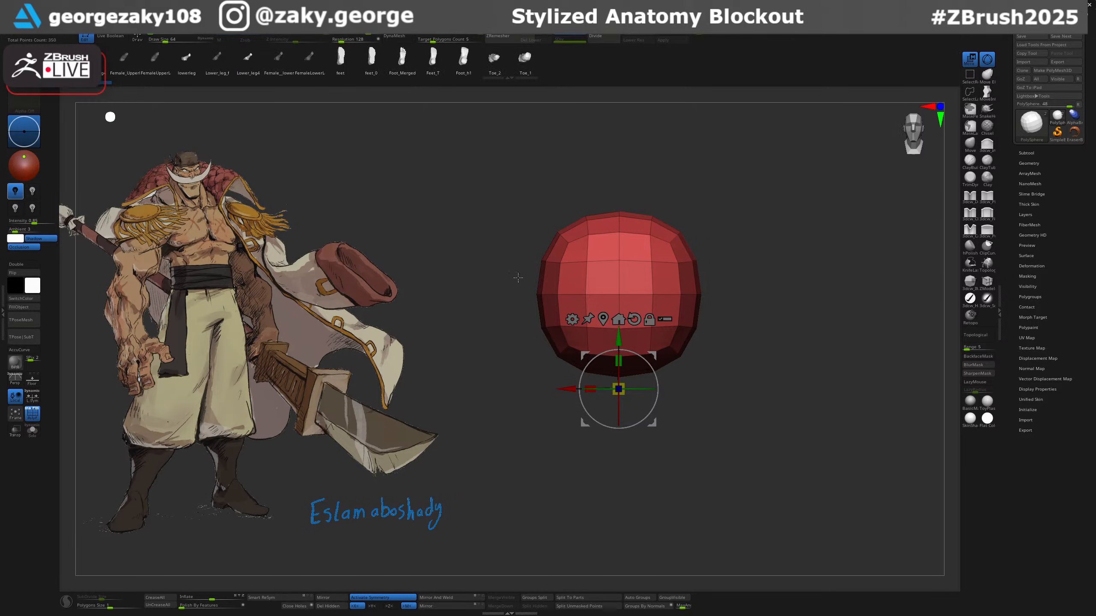
left_click_drag(563, 389, 151, 366, "ctrl")
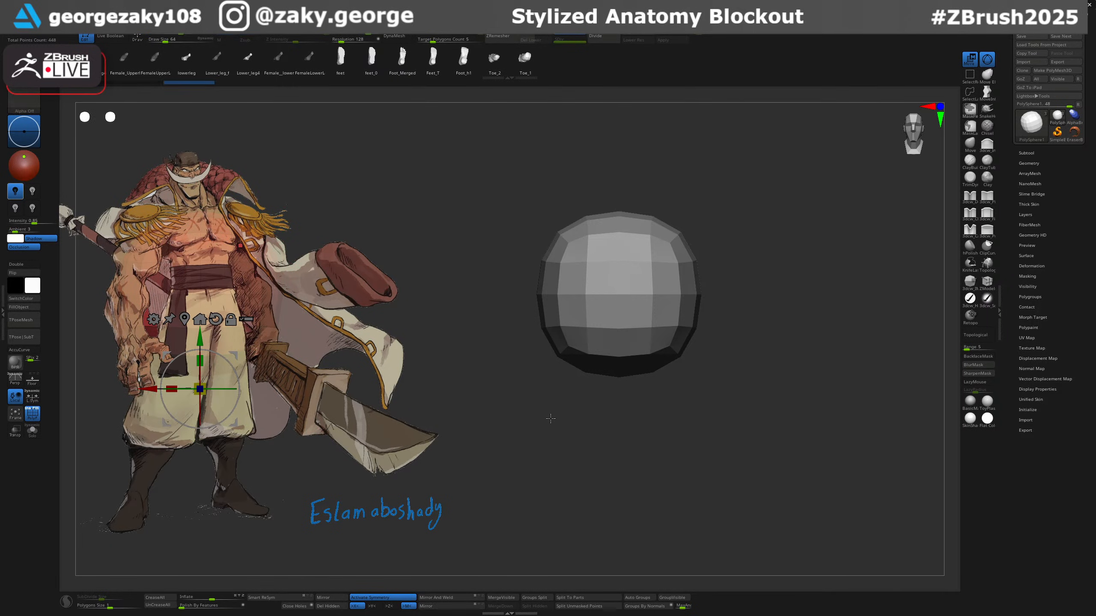
right_click_drag(472, 406, 479, 308, "ctrl")
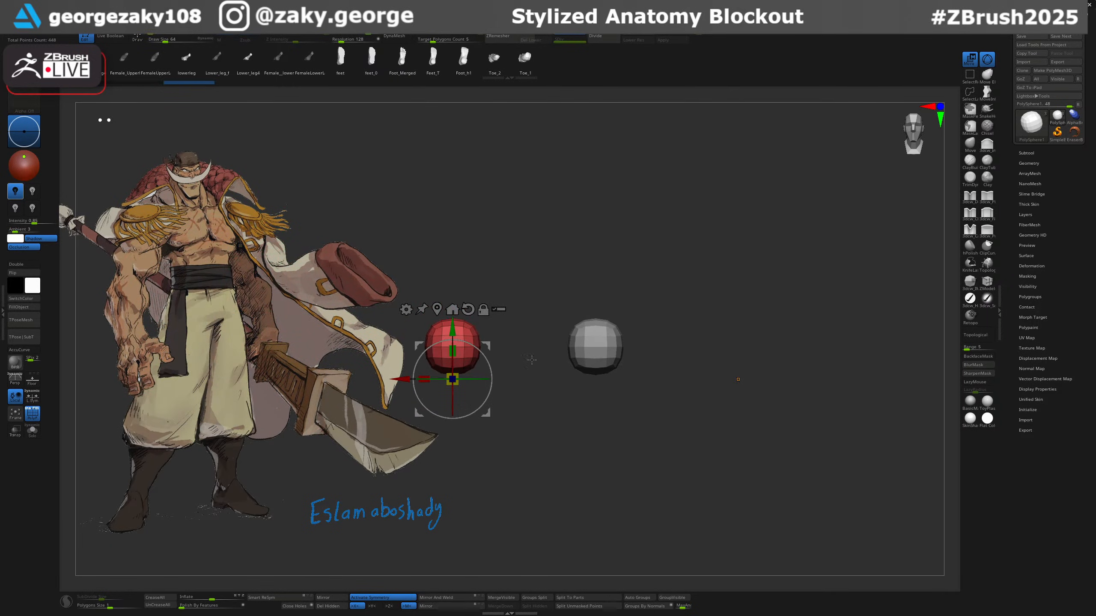
right_click_drag(534, 353, 545, 233, "alt")
right_click_drag(546, 232, 553, 256, "ctrl")
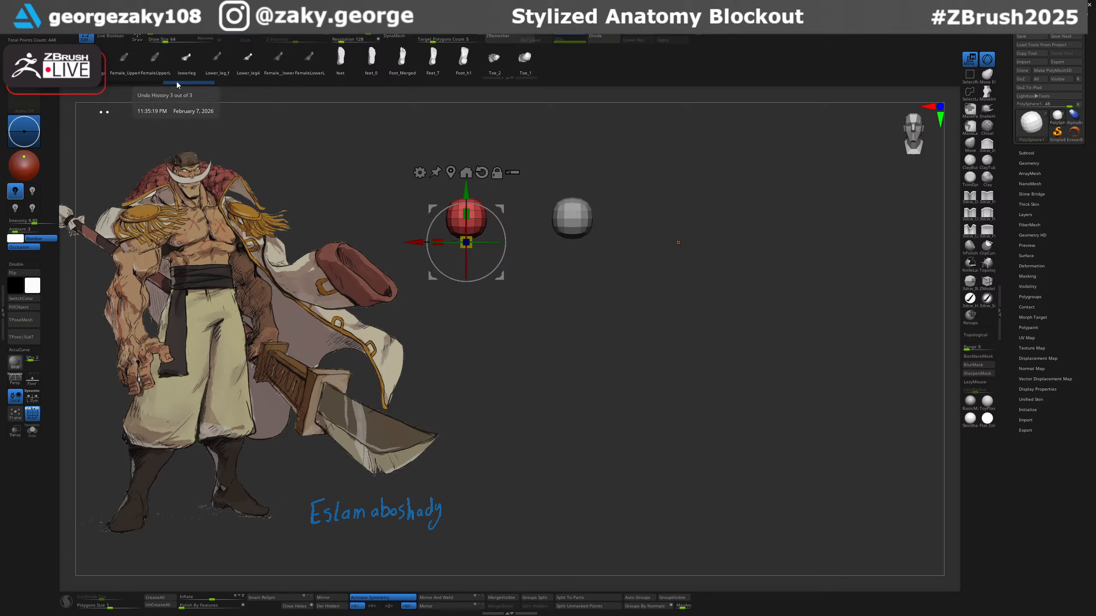
left_click(91, 82)
left_click(196, 83)
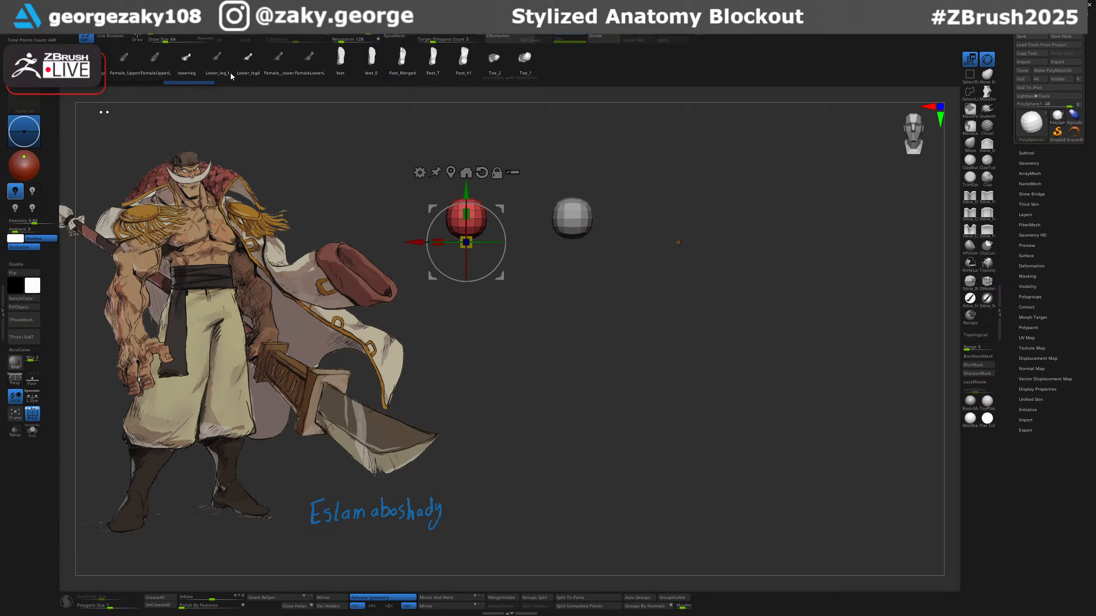
left_click(92, 82)
left_click(193, 83)
Replace the duplicated sphere with the IMM_Primitive mesh from the insert mesh set.
left_click_drag(149, 64, 840, 89)
left_click_drag(230, 64, 778, 76)
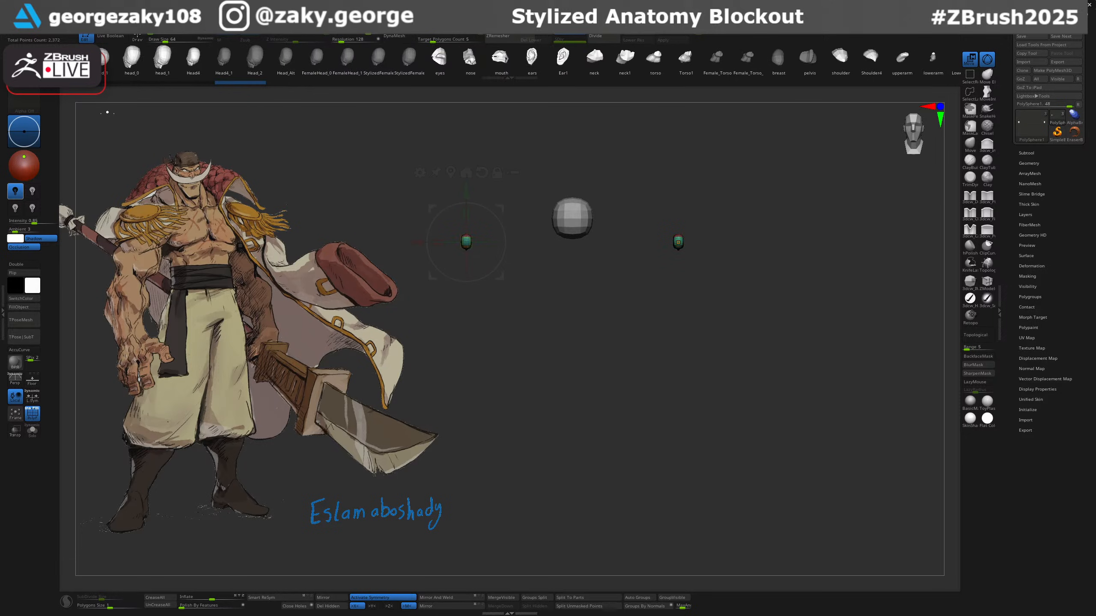
left_click_drag(85, 65, 291, 68)
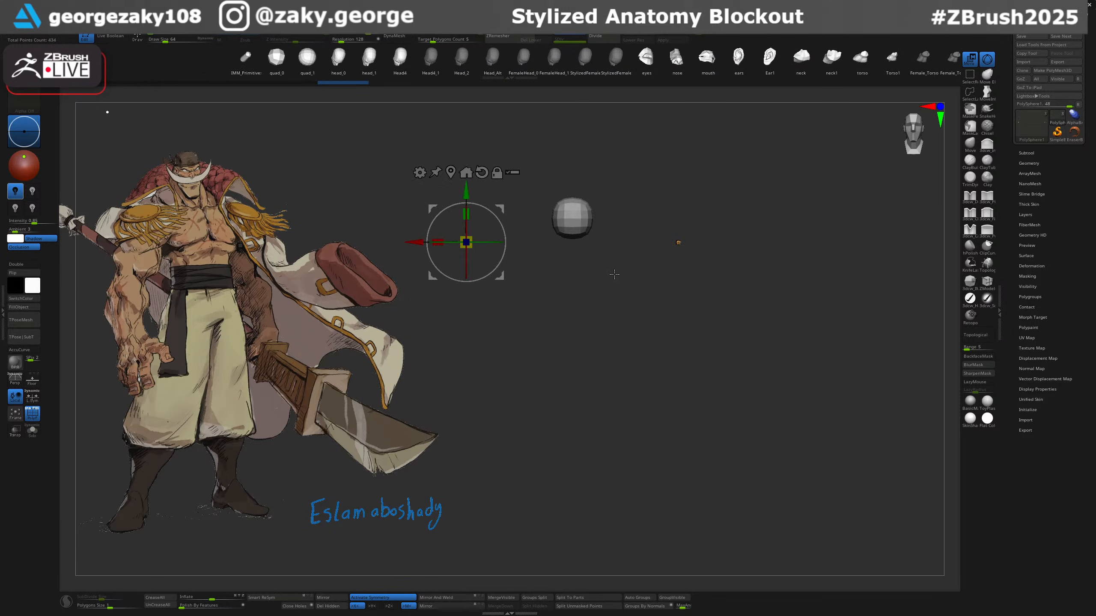
Turn off symmetry, then hide and delete the mirrored primitive on the far side of the original sphere.
left_click_drag(615, 274, 600, 327)
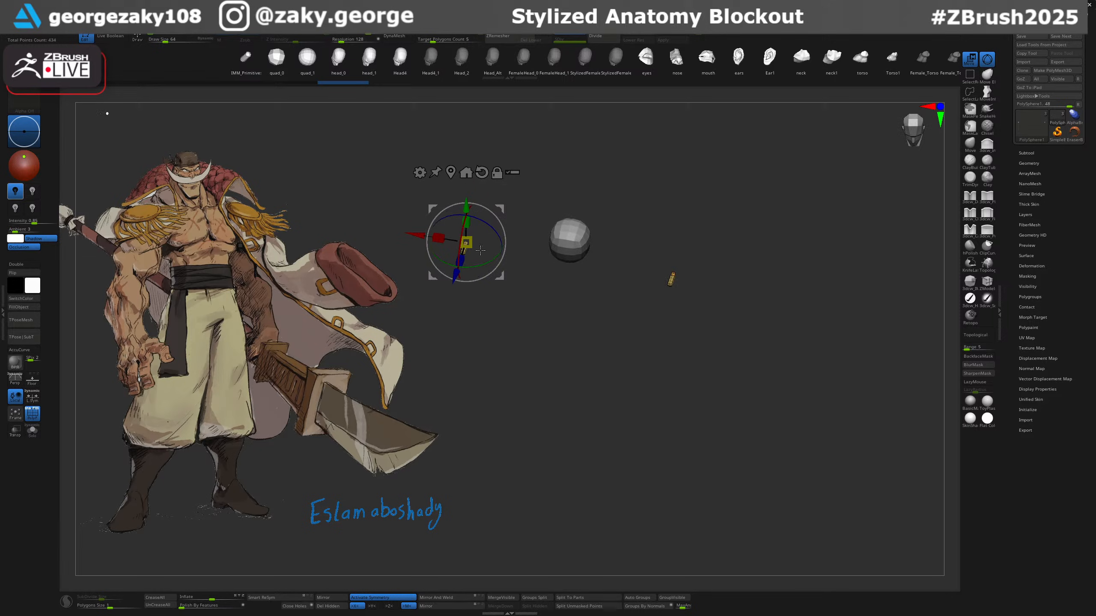
left_click(383, 597)
left_click_drag(722, 254, 621, 375, "ctrl+alt+shift")
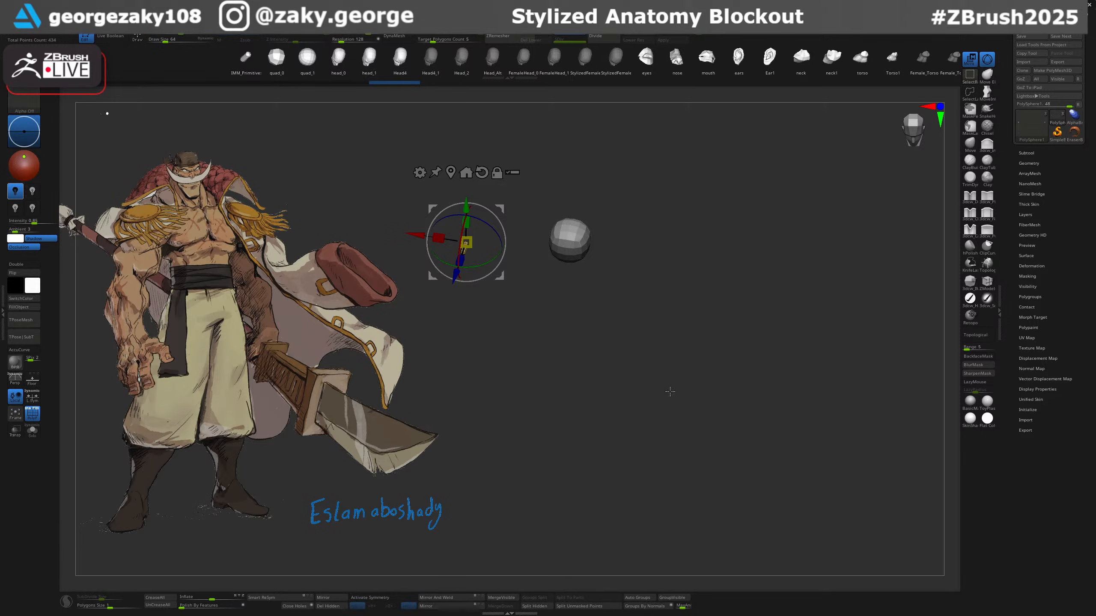
left_click(341, 605)
Rotate the remaining primitive so that its long axis stands upright in front view.
left_click_drag(462, 230, 468, 187)
left_click_drag(571, 318, 579, 270)
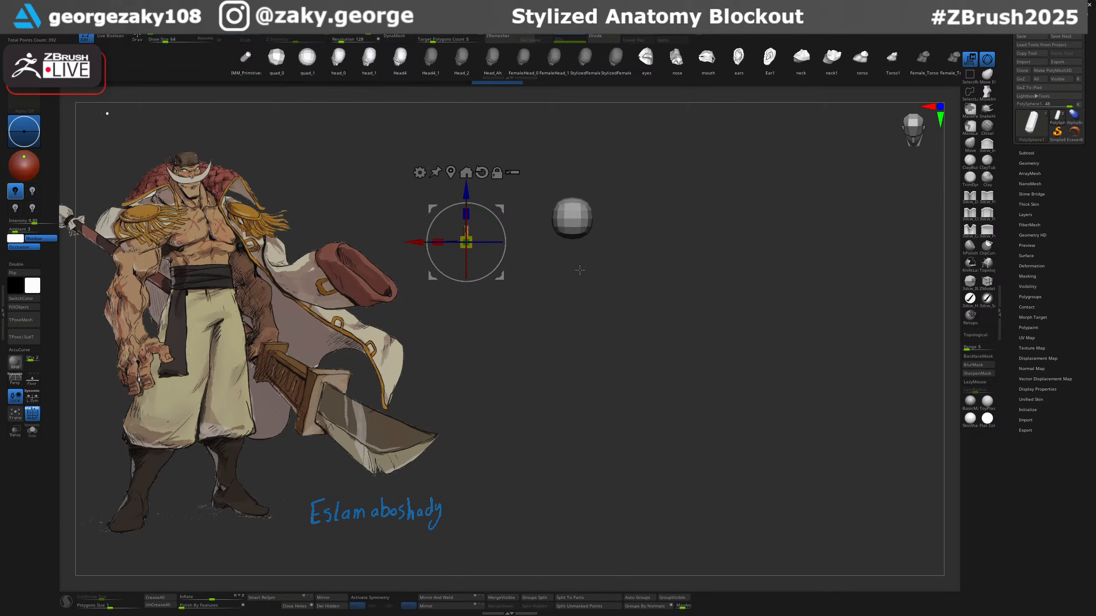
Place the upright primitive over the feet of the reference figure.
left_click_drag(413, 242, 258, 243, "alt")
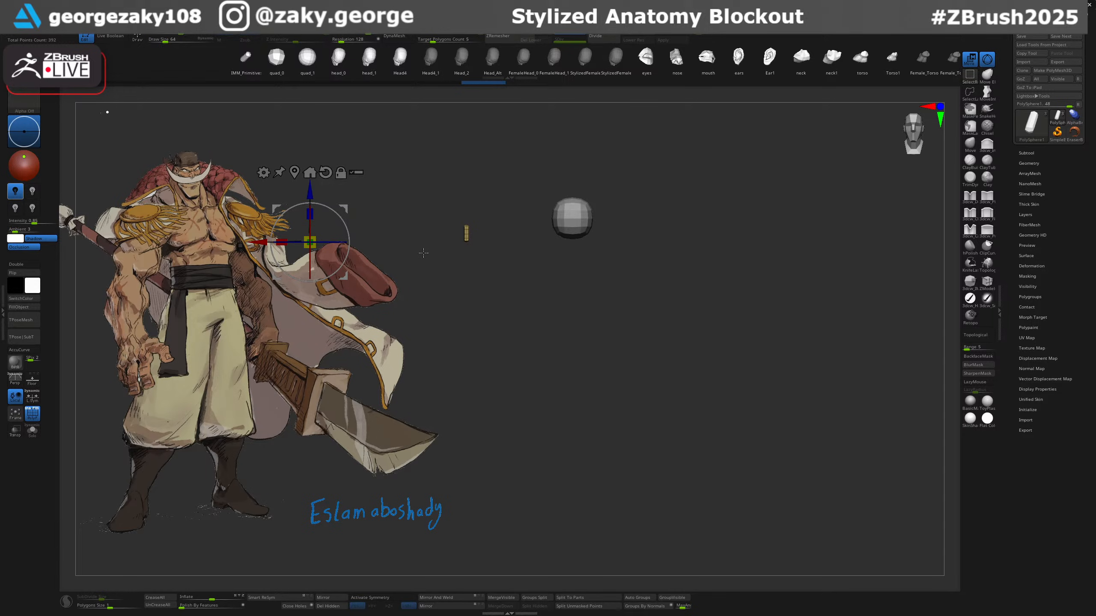
key("ctrl+z")
left_click_drag(413, 243, 255, 243)
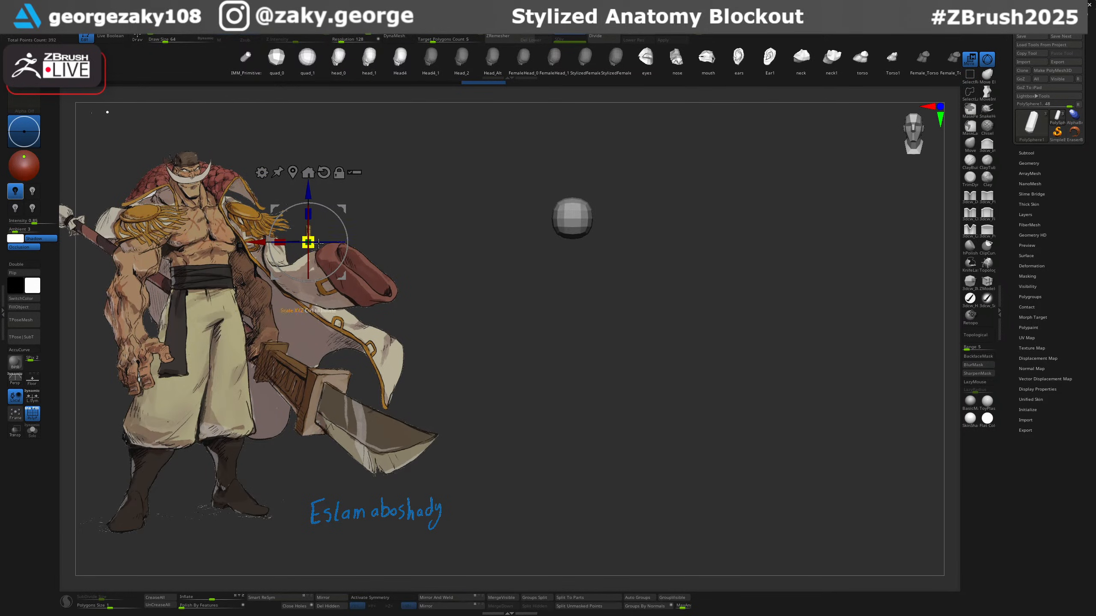
left_click_drag(308, 187, 336, 107)
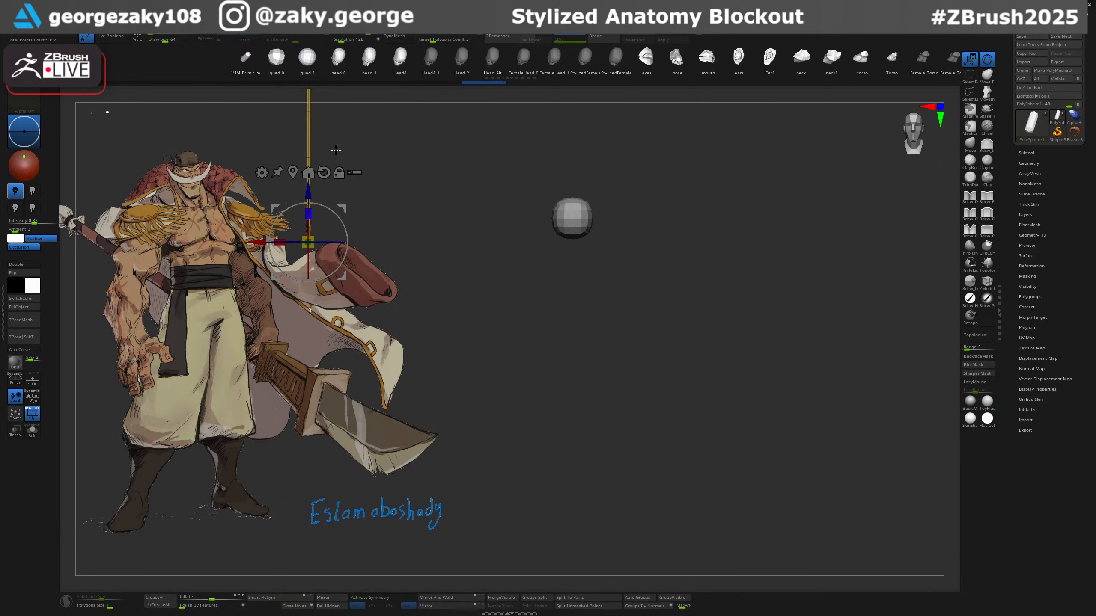
left_click_drag(311, 185, 294, 453)
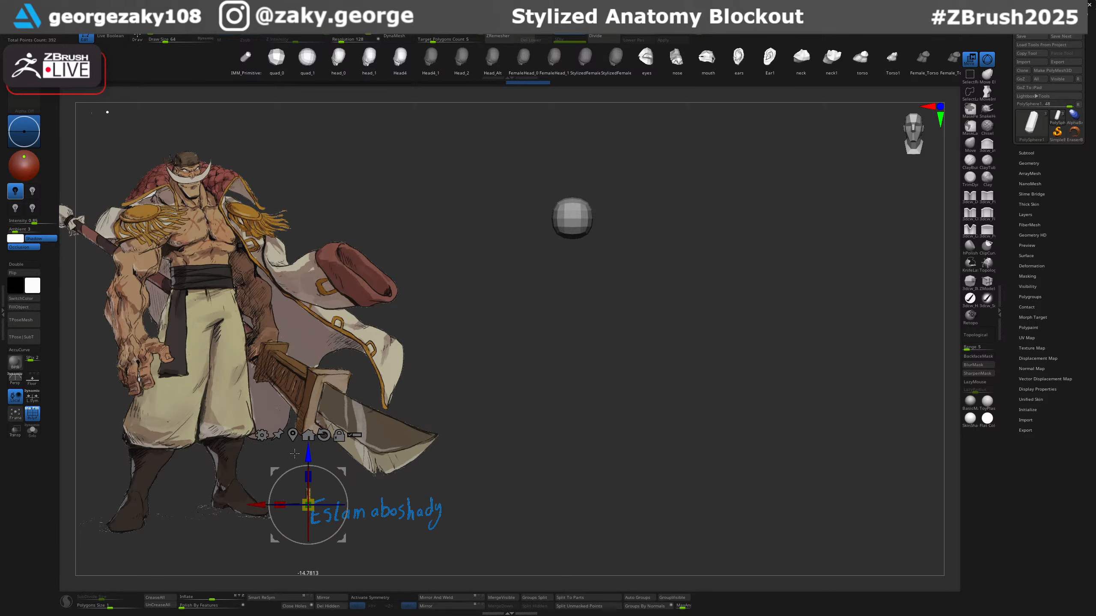
left_click_drag(256, 511, 193, 512)
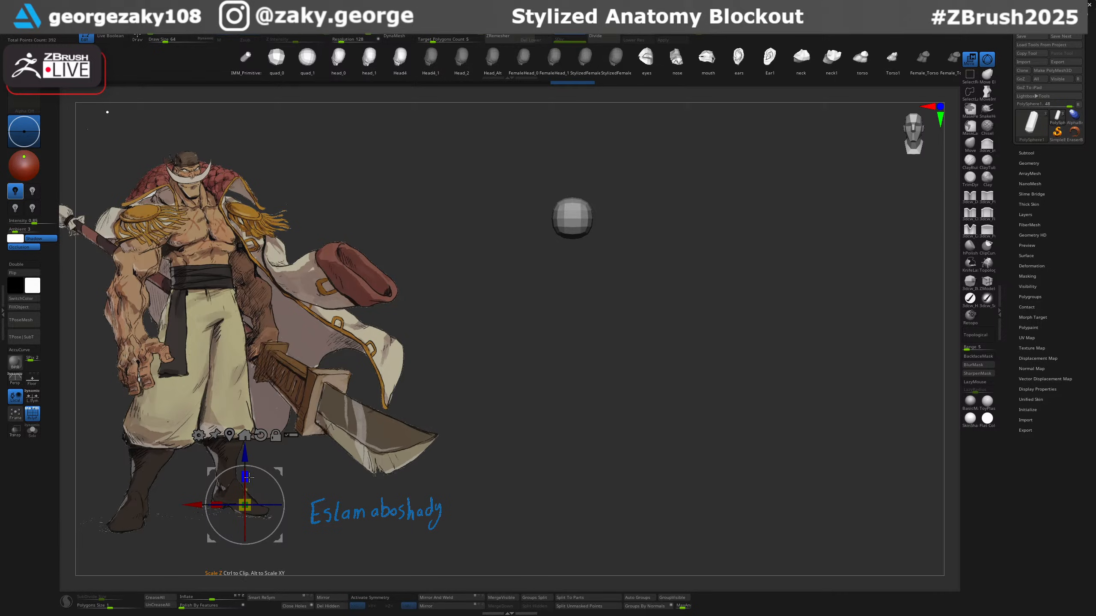
Stretch the primitive vertically and scale it up into a bar running from the figure's feet to its head.
left_click_drag(248, 477, 261, 422)
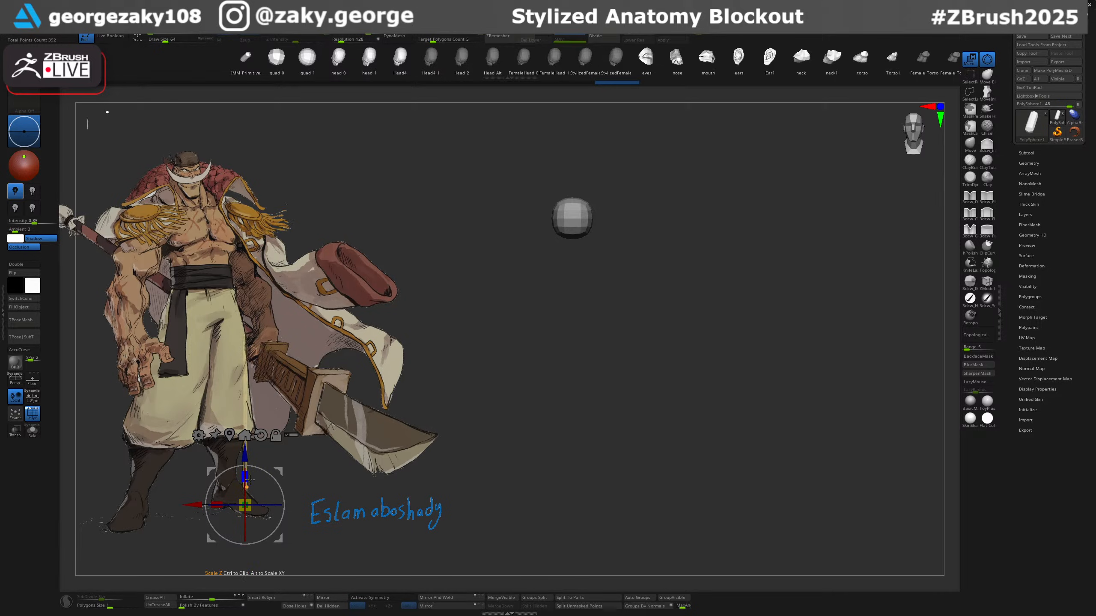
left_click_drag(249, 479, 256, 429)
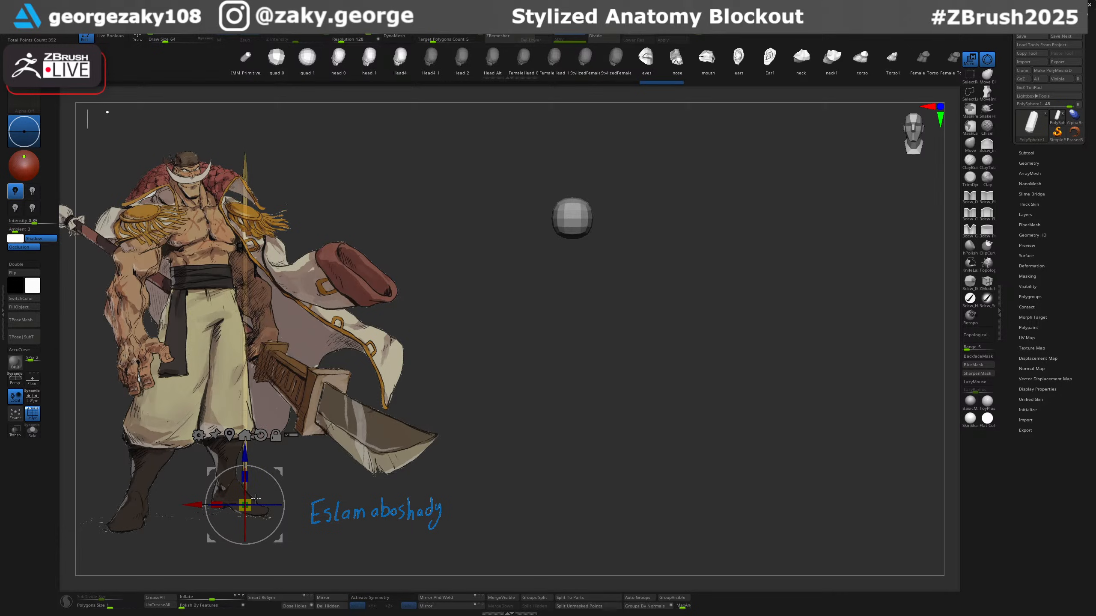
left_click_drag(249, 504, 352, 461, "alt")
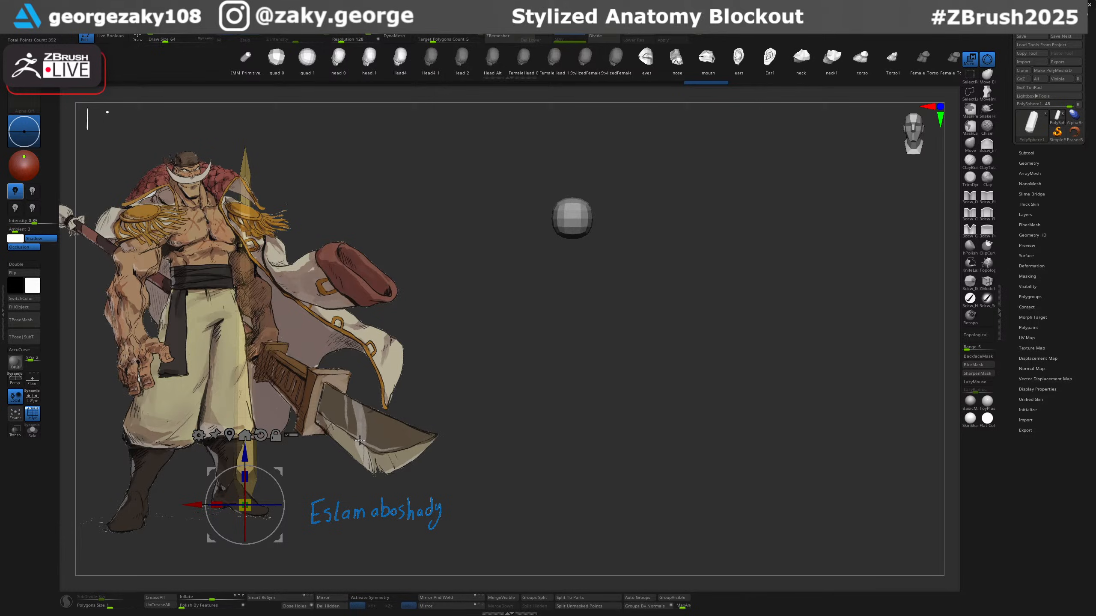
Isolate the bar, hide the reference illustration and switch to the ZModeler brush.
key("alt+s")
key("shift+z")
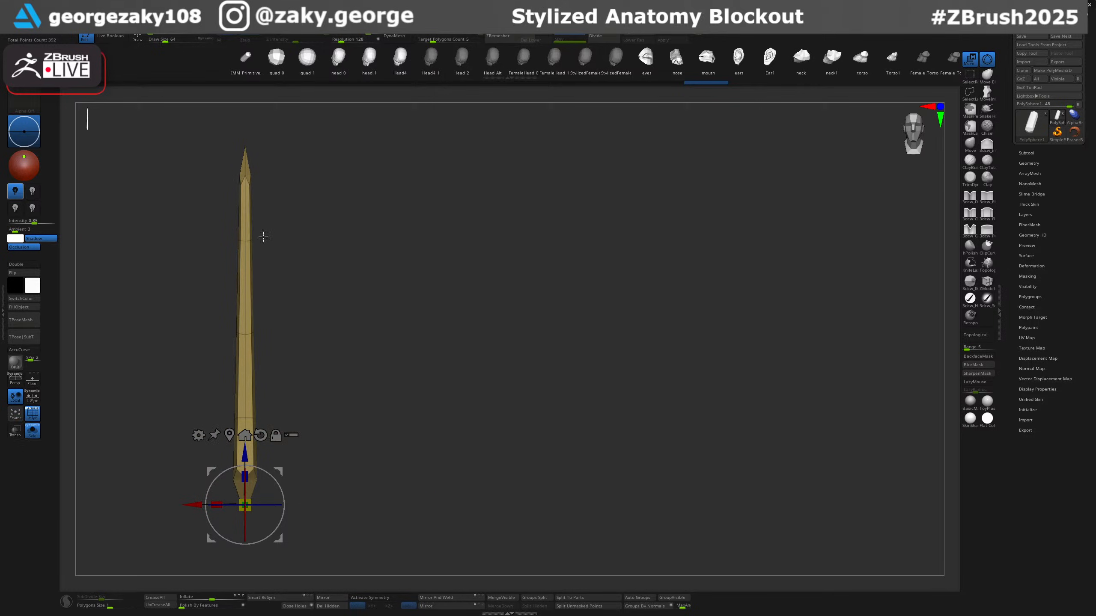
key("q")
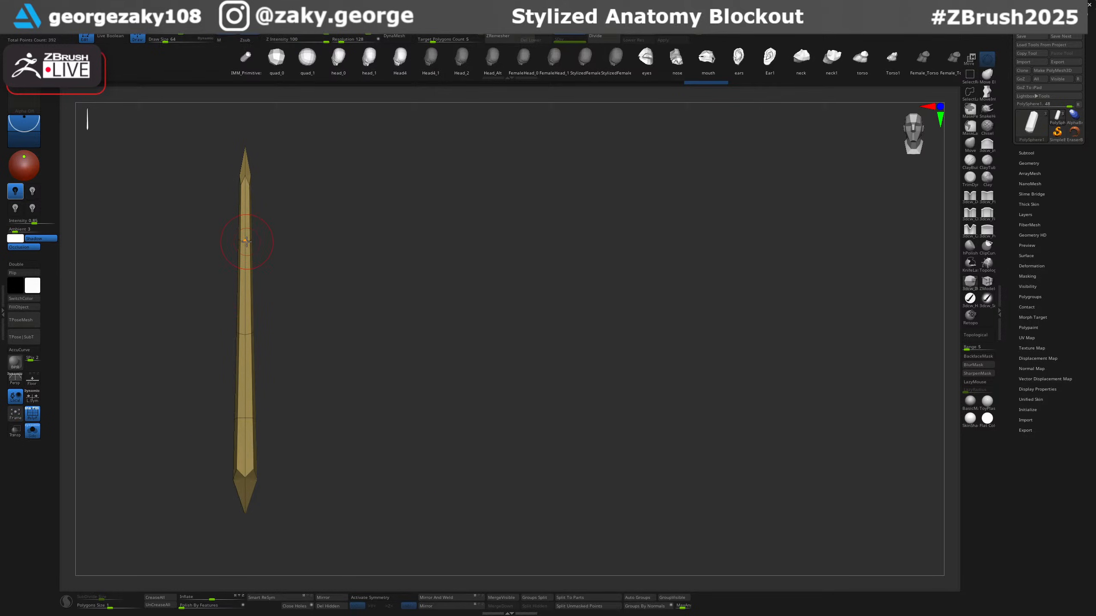
left_click(249, 241)
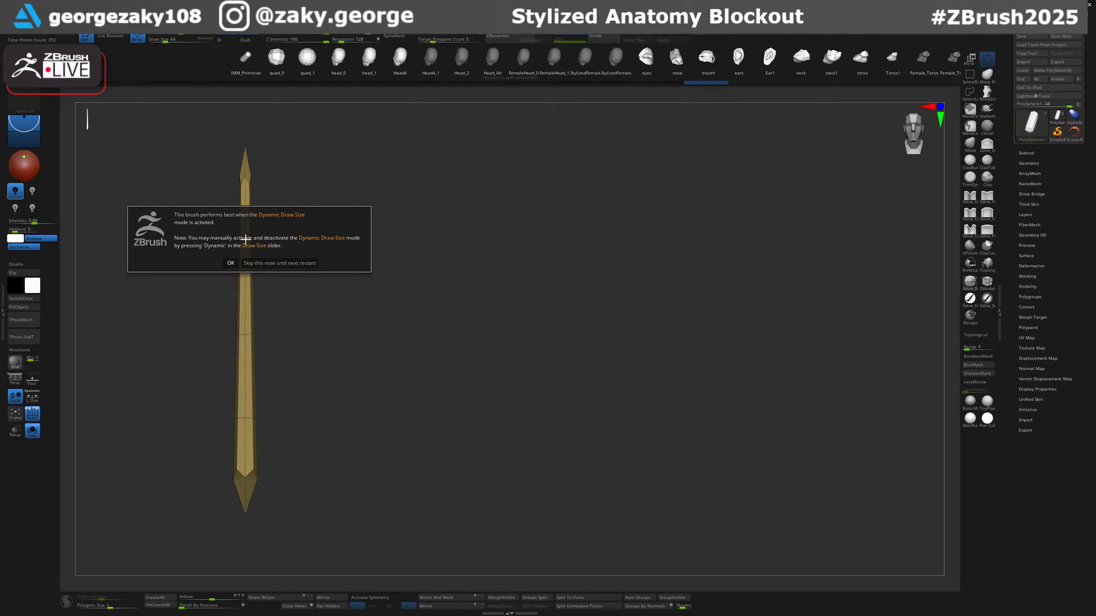
left_click(233, 261)
key("b")
key("z")
key("m")
Delete the bar's cross edge loops and pointed ends, and show the sphere and the reference illustration again.
left_click(248, 223, "alt")
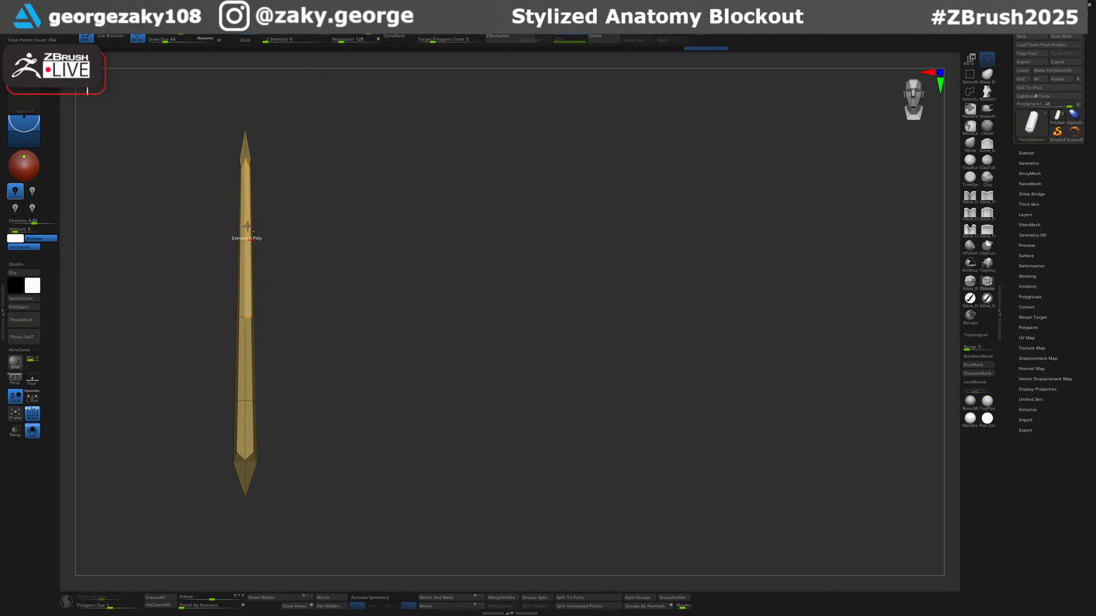
left_click(246, 260, "alt")
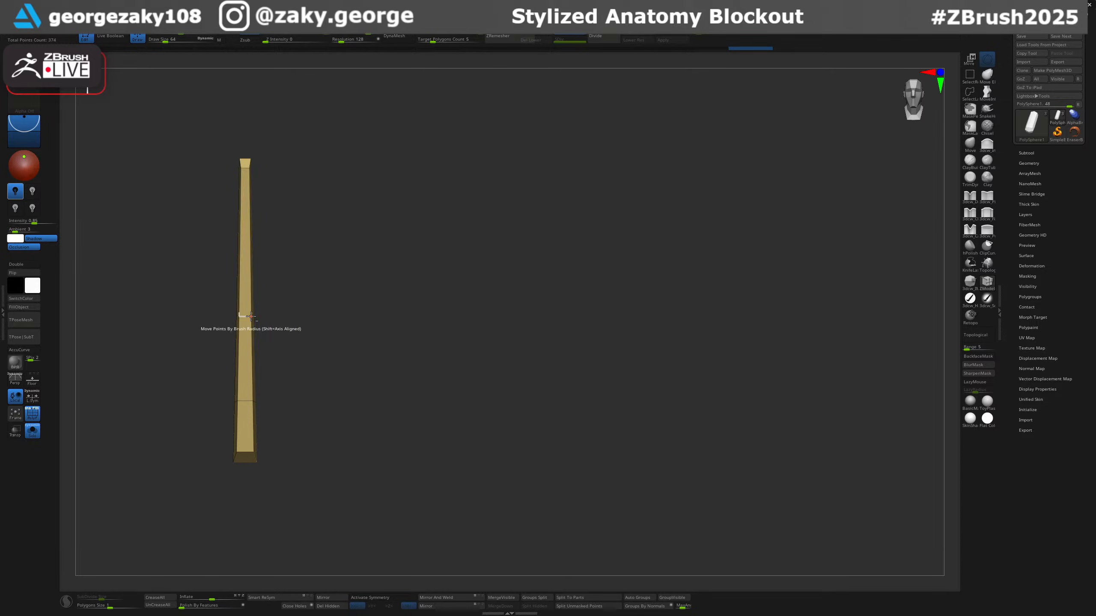
left_click(243, 401, "alt")
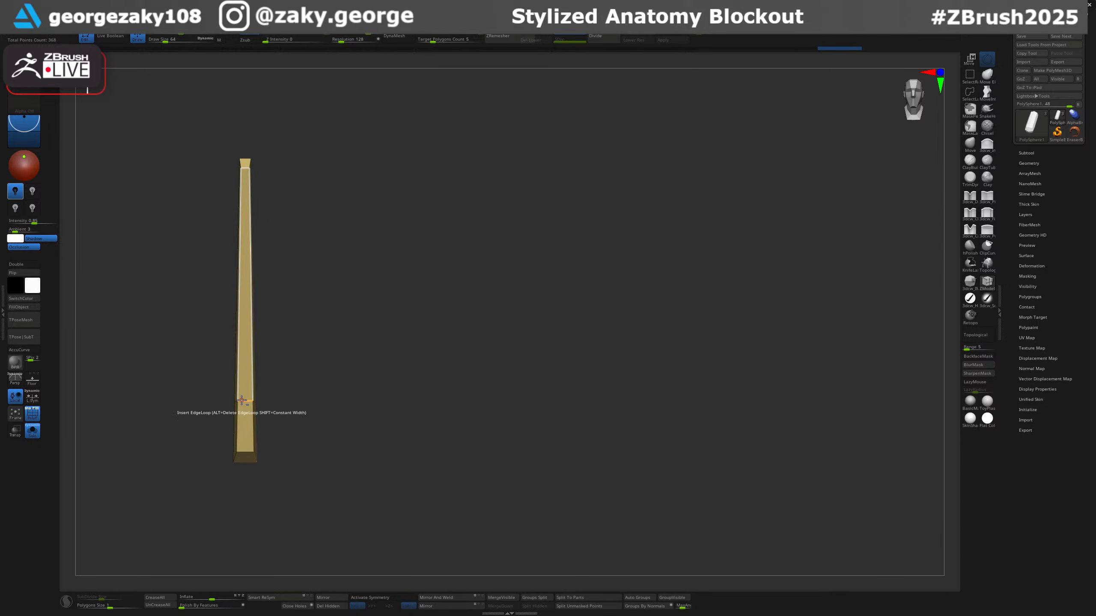
left_click_drag(307, 417, 270, 417)
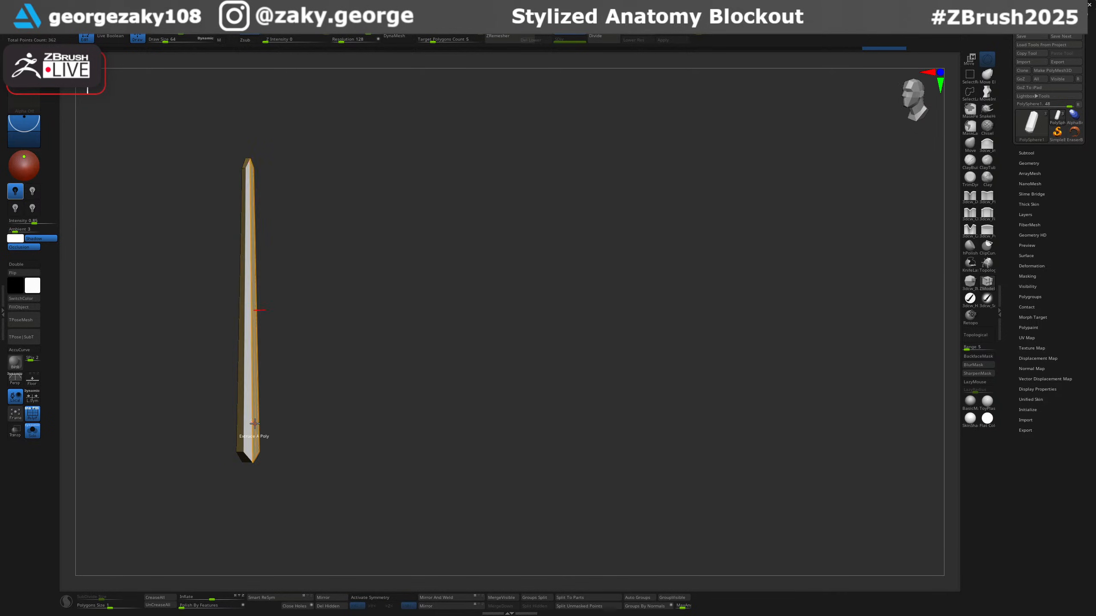
left_click(253, 436, "alt")
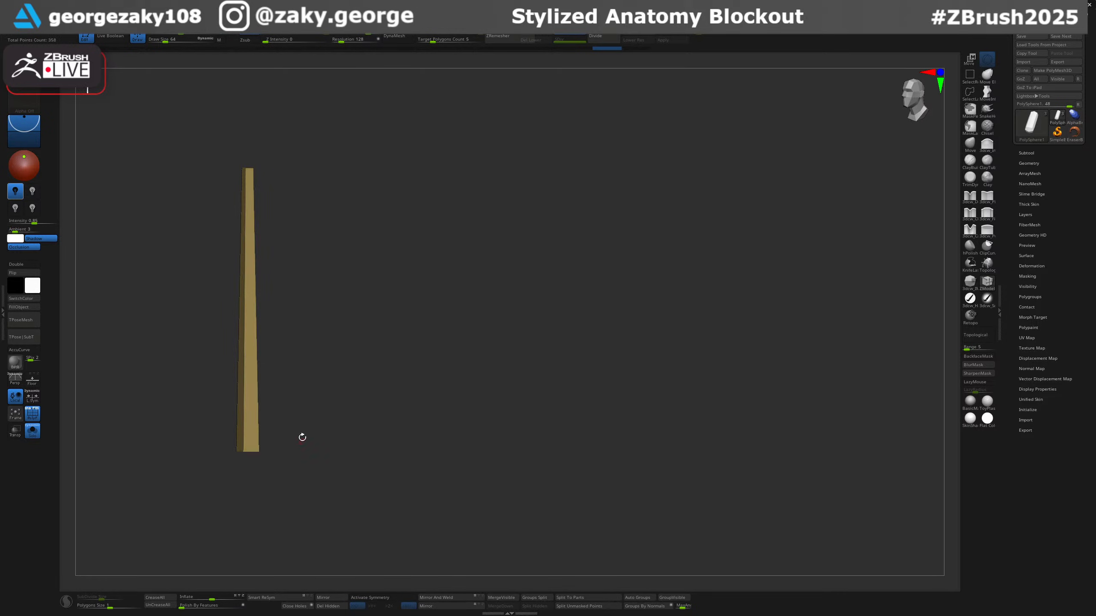
left_click_drag(303, 437, 324, 438, "shift")
key("alt+s")
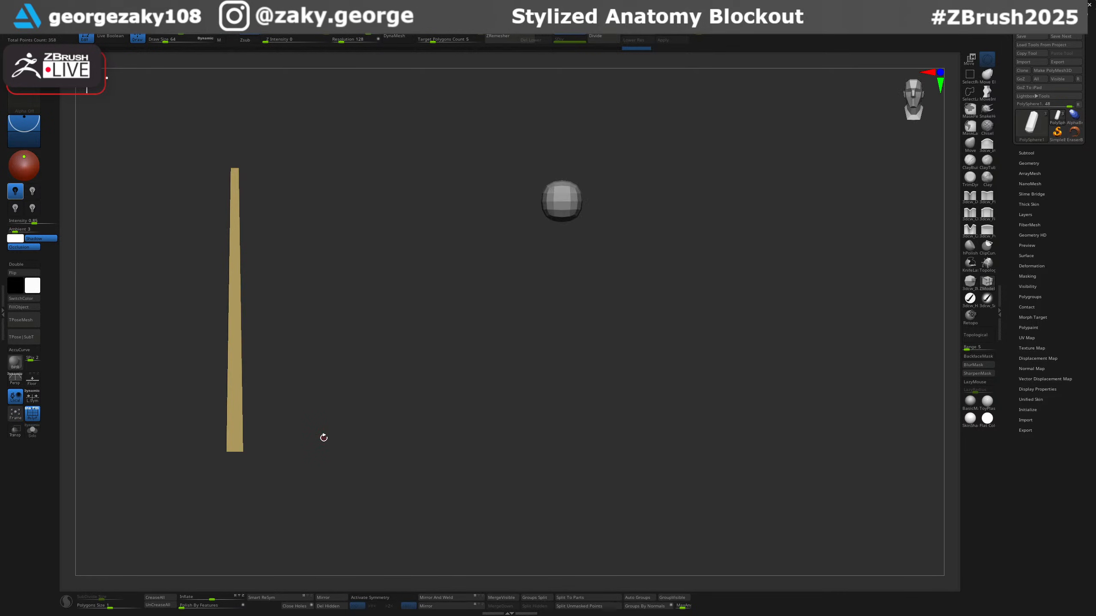
key("shift+z")
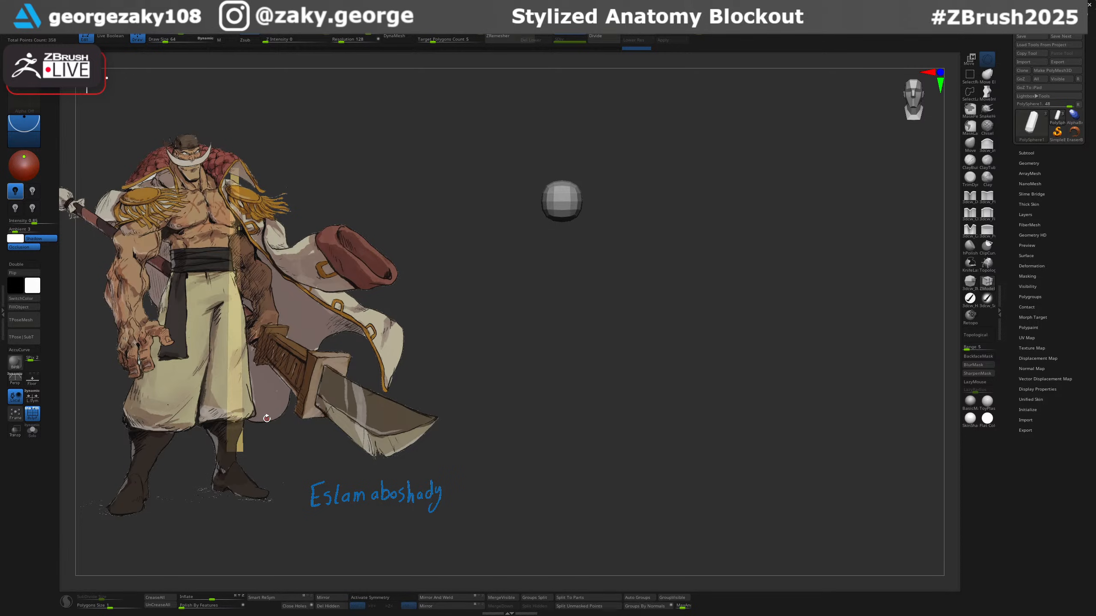
Fit the bar to the reference figure's height, thicken it and move it beside the sphere.
key("w")
mouse_move(235, 440)
left_mouse_down()
mouse_move(229, 406)
mouse_move(226, 444)
mouse_move(243, 447)
mouse_move(248, 427)
left_mouse_up()
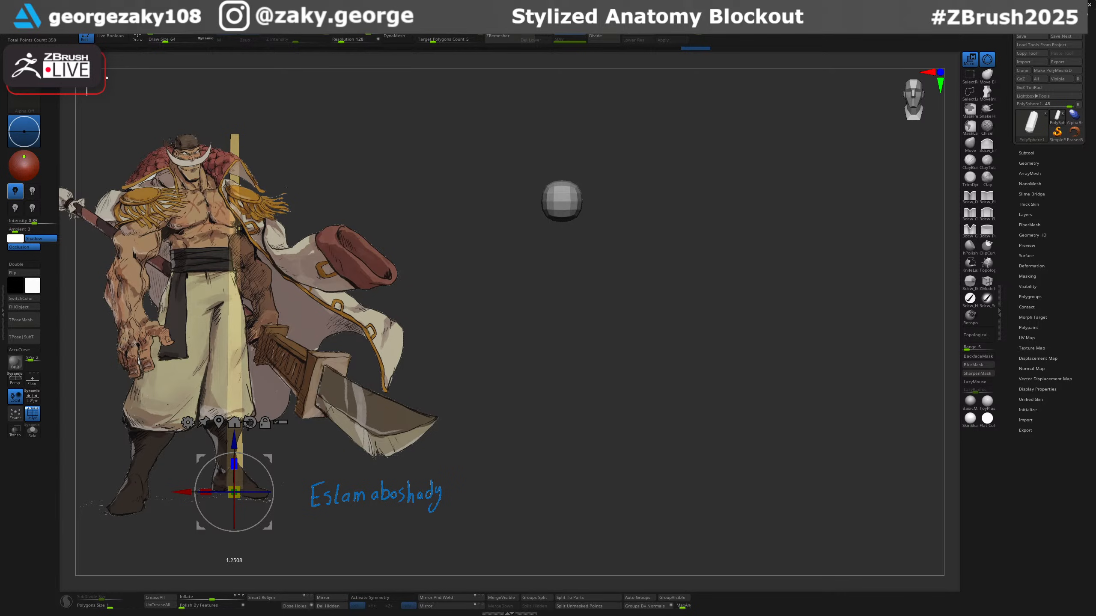
left_click_drag(249, 425, 251, 424)
left_click_drag(236, 491, 290, 460)
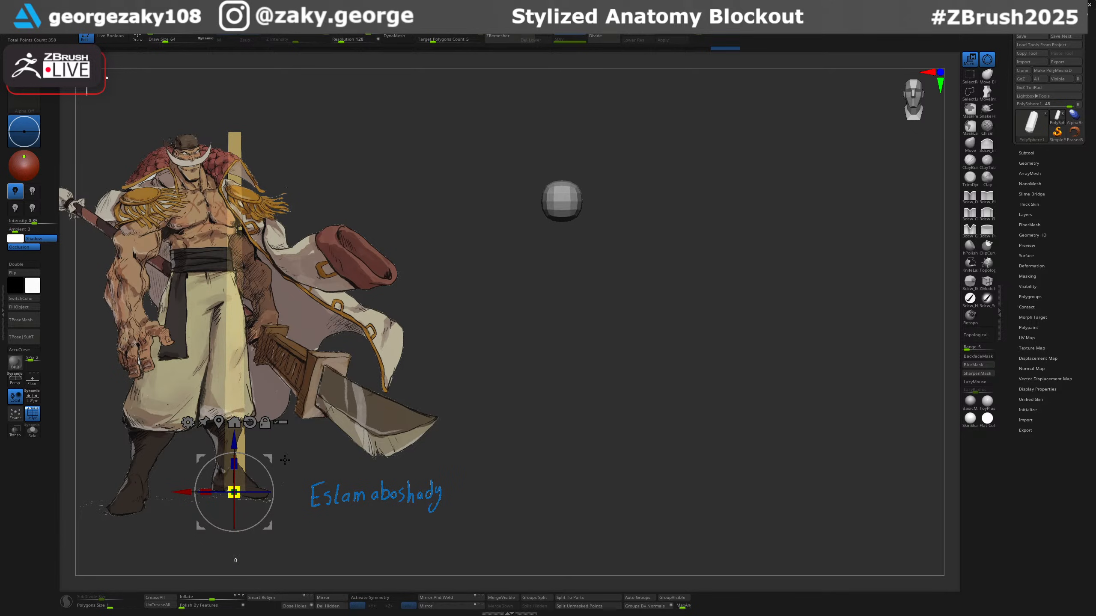
mouse_move(206, 493)
left_mouse_down("ctrl")
mouse_move(182, 490)
mouse_move(264, 485)
left_mouse_up("ctrl")
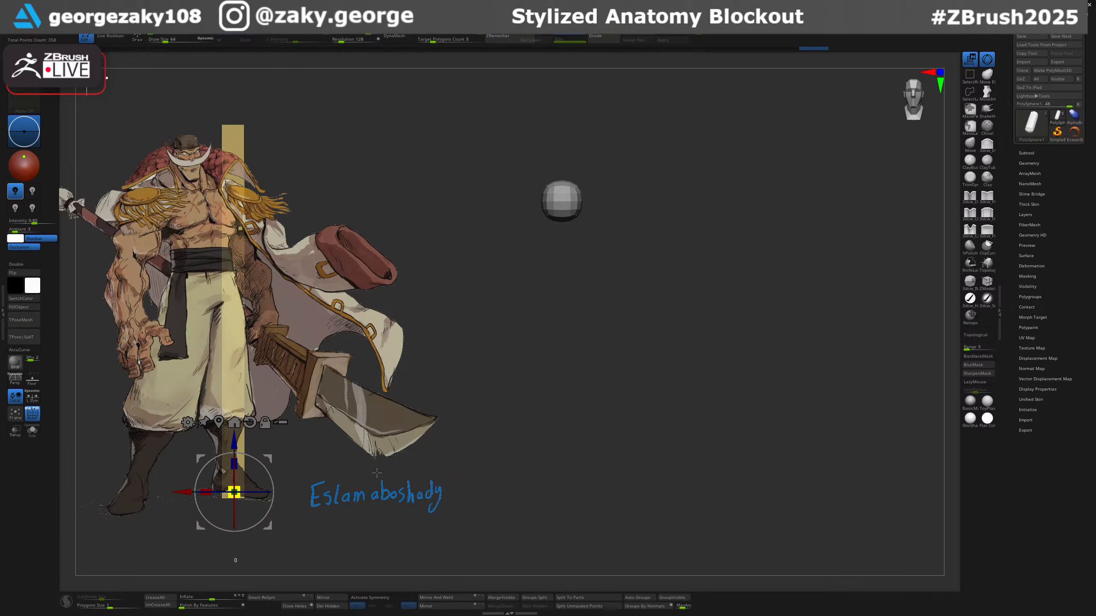
left_click_drag(241, 462, 455, 442)
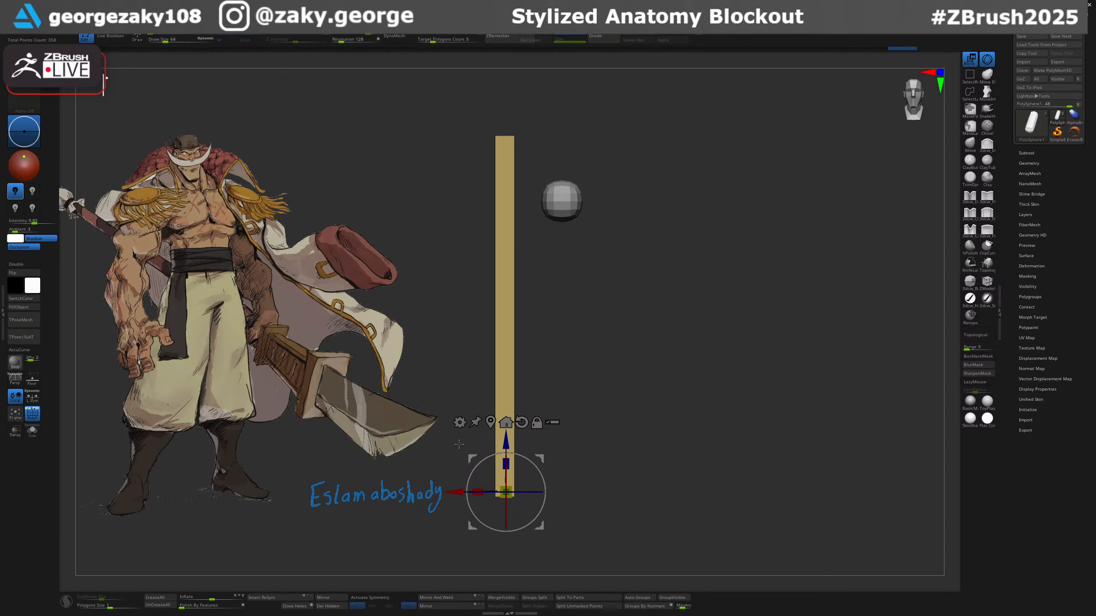
Select the sphere, raise it to the level of the bar's upper end and shrink it to the figure's head size.
left_click(552, 203)
key("alt")
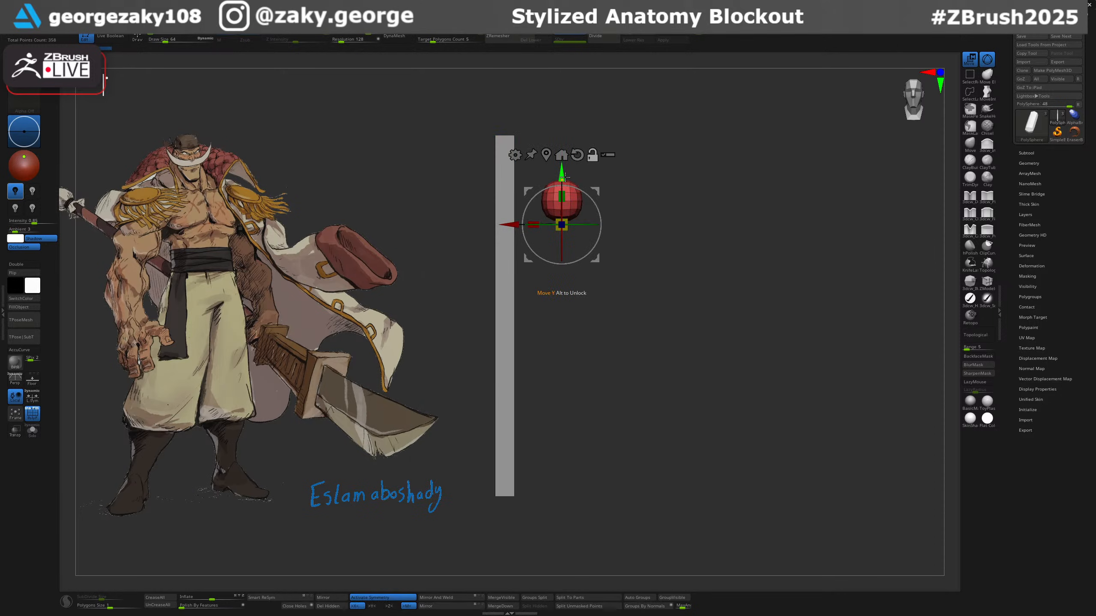
left_click_drag(565, 176, 565, 124, "alt")
key("ctrl+z")
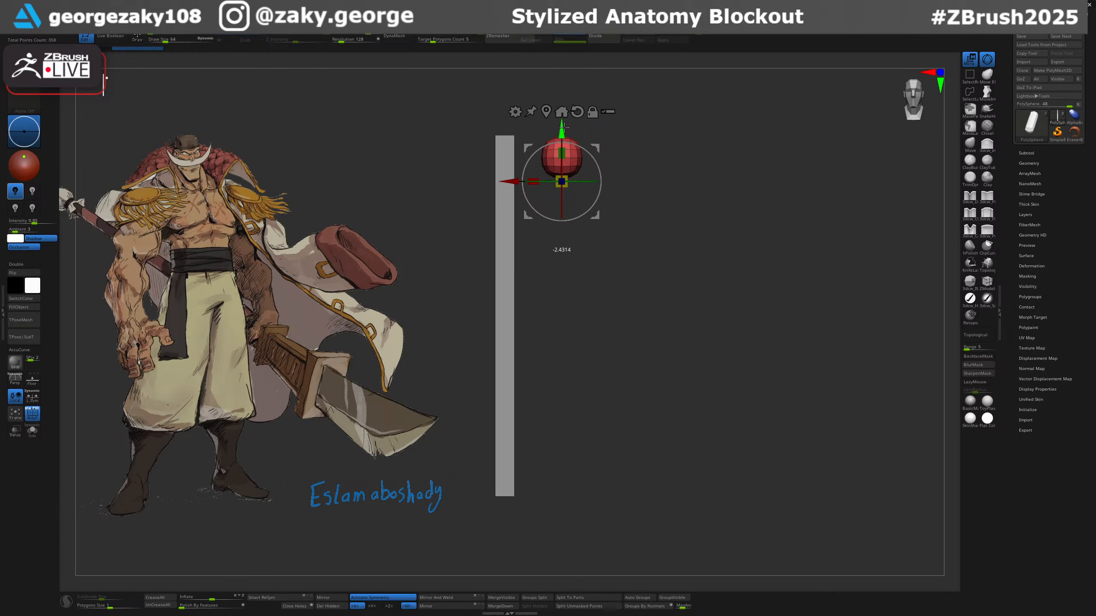
left_click_drag(564, 179, 565, 182)
left_click_drag(564, 131, 562, 114)
left_click_drag(562, 167, 563, 161)
left_click_drag(562, 119, 562, 118)
key("q")
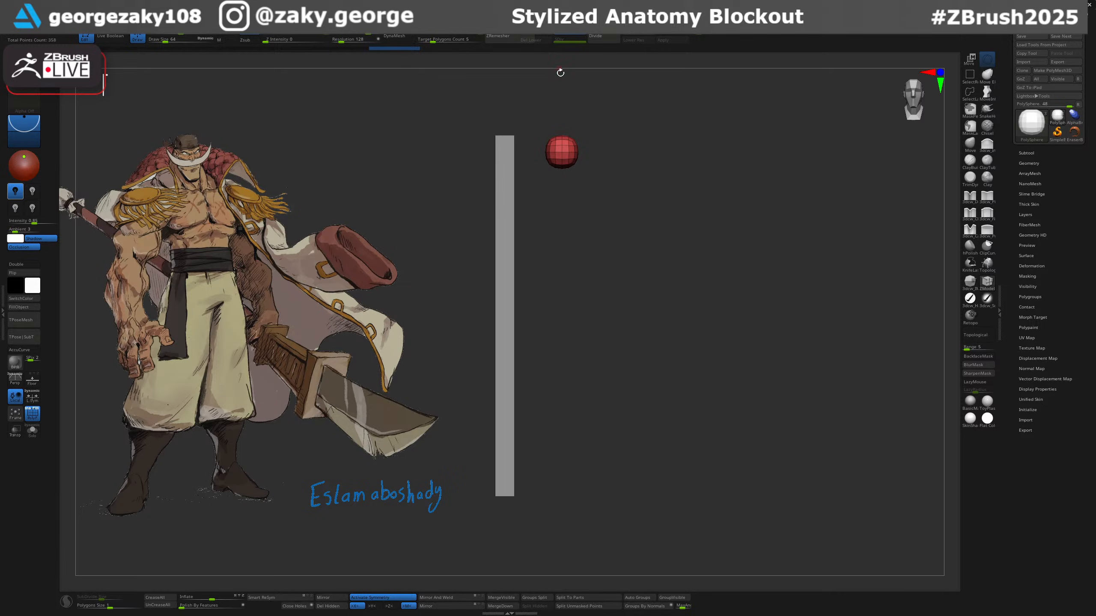
Fine-tune the sphere's height and size so that its top lines up with the top of the bar.
key("w")
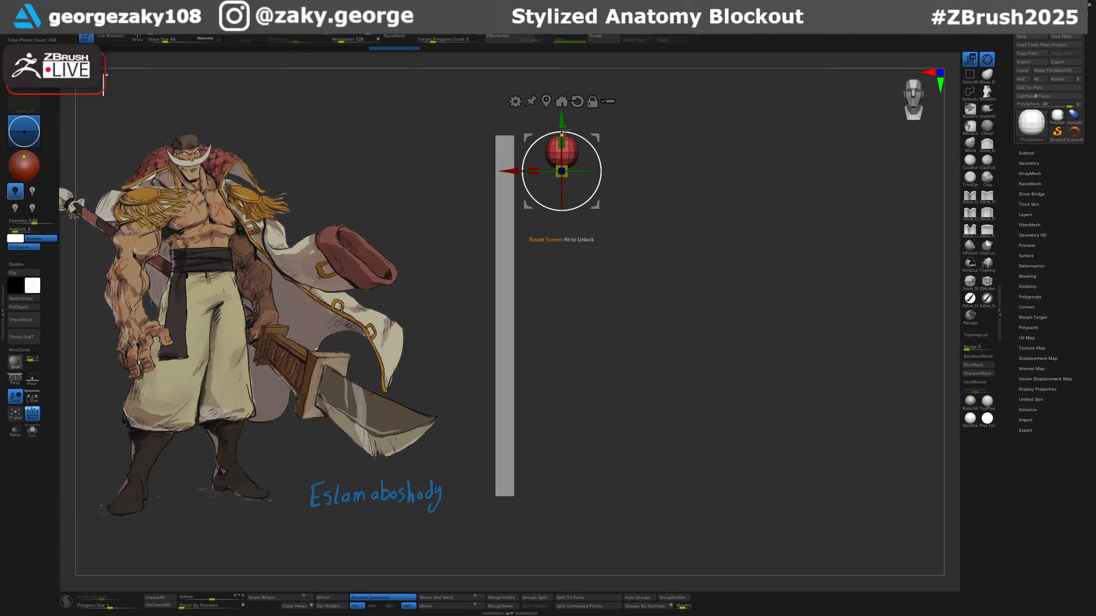
left_click_drag(562, 123, 562, 120)
left_click_drag(567, 167, 567, 167)
left_click_drag(562, 121, 562, 119)
key("q")
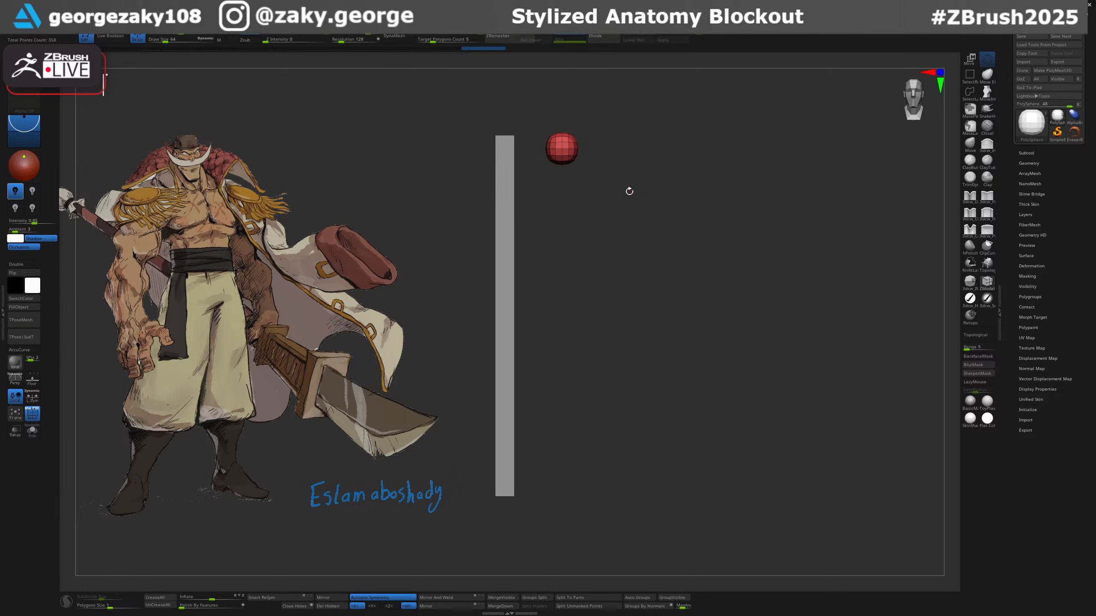
Replace the sphere with the Head4_1 insert mesh and rotate the head upright to face the front view.
key("w")
key("m")
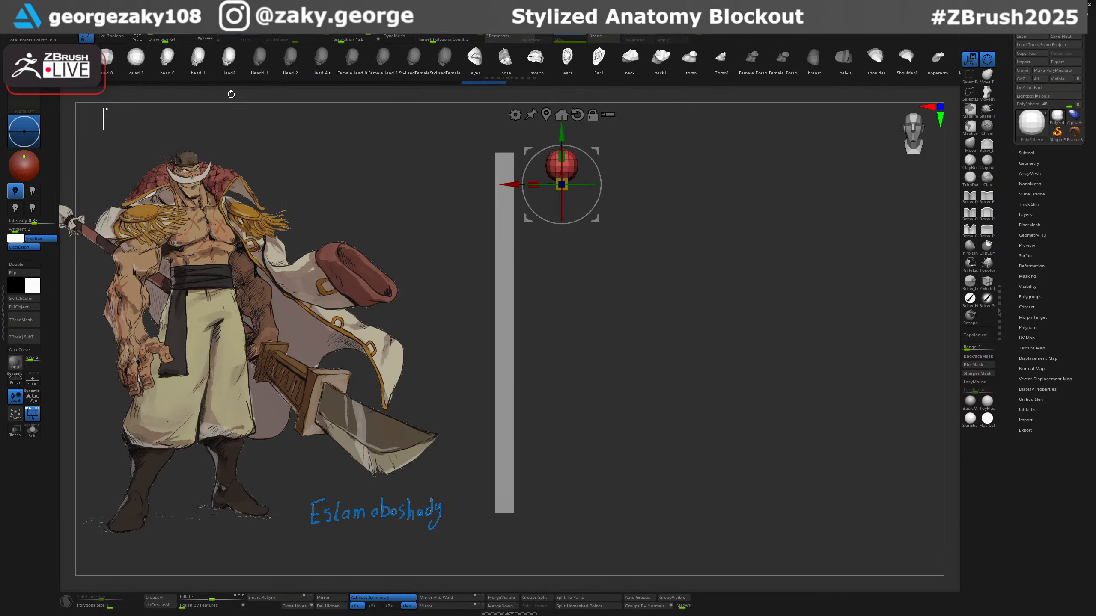
left_click(267, 65)
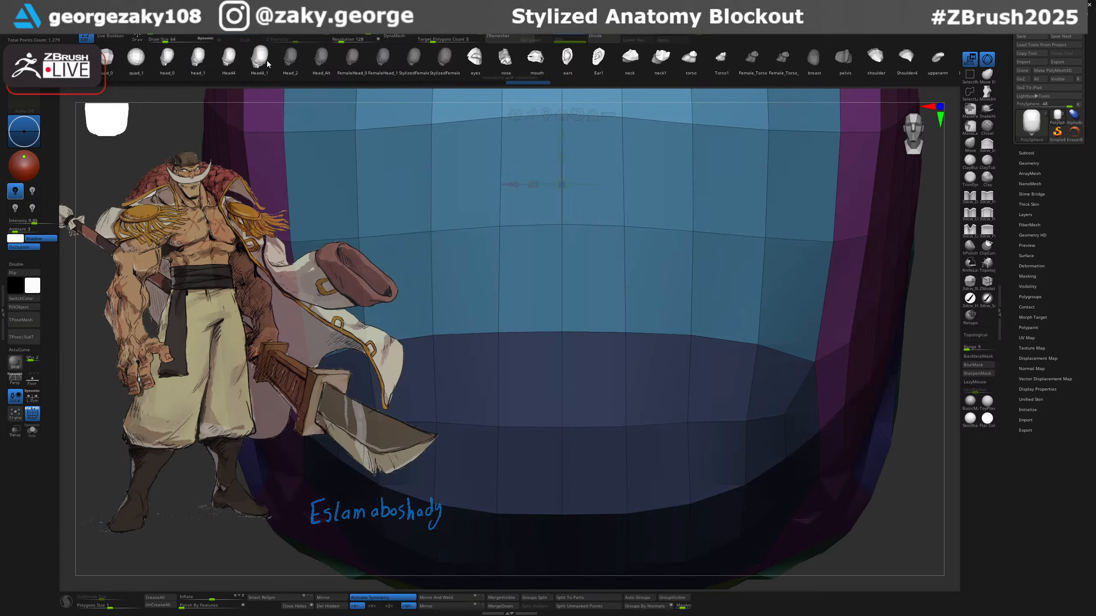
right_click_drag(836, 395, 752, 279, "ctrl")
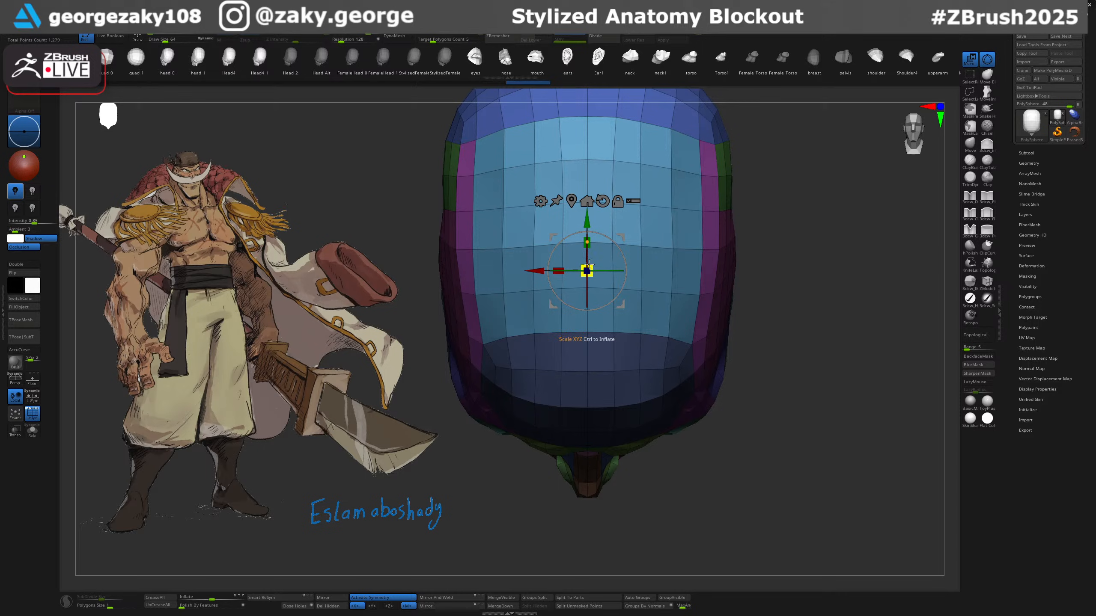
left_click_drag(587, 259, 584, 193, "shift")
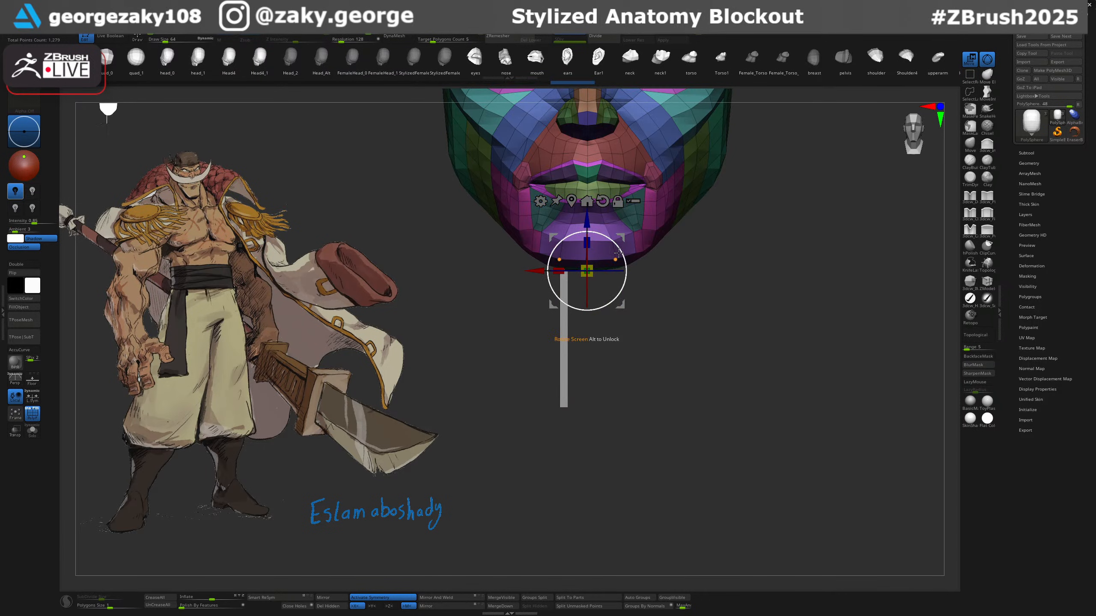
Scale the head down to the figure's proportions and align it with the upper end of the bar.
left_click_drag(587, 271, 478, 413)
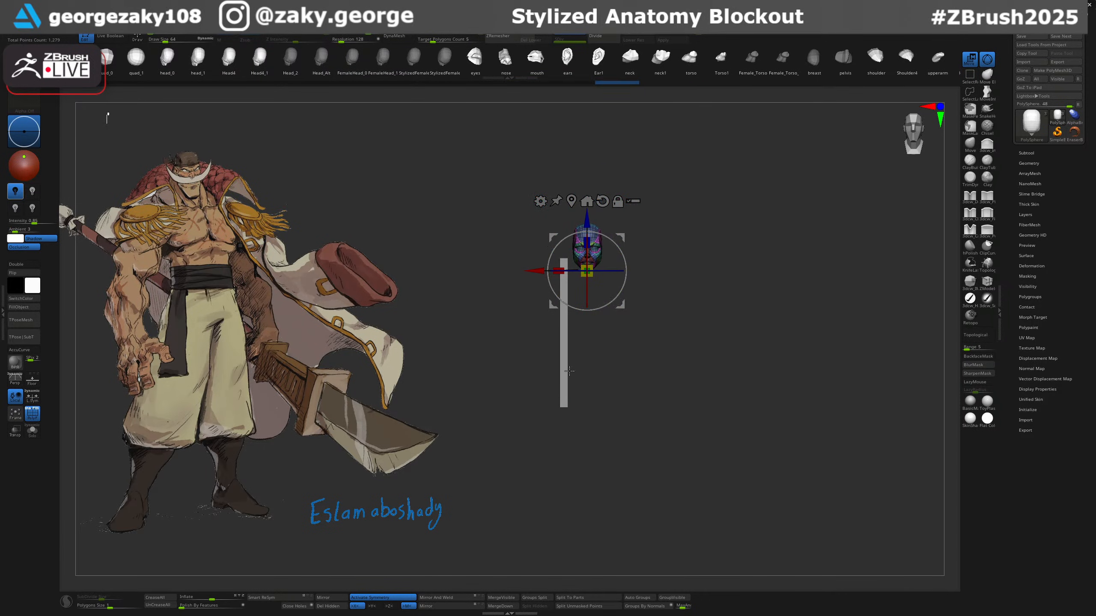
right_click_drag(650, 319, 647, 372, "ctrl")
left_click_drag(594, 268, 572, 298)
left_click_drag(585, 221, 586, 222)
right_click_drag(670, 294, 669, 348, "ctrl")
right_click_drag(660, 264, 707, 375, "alt")
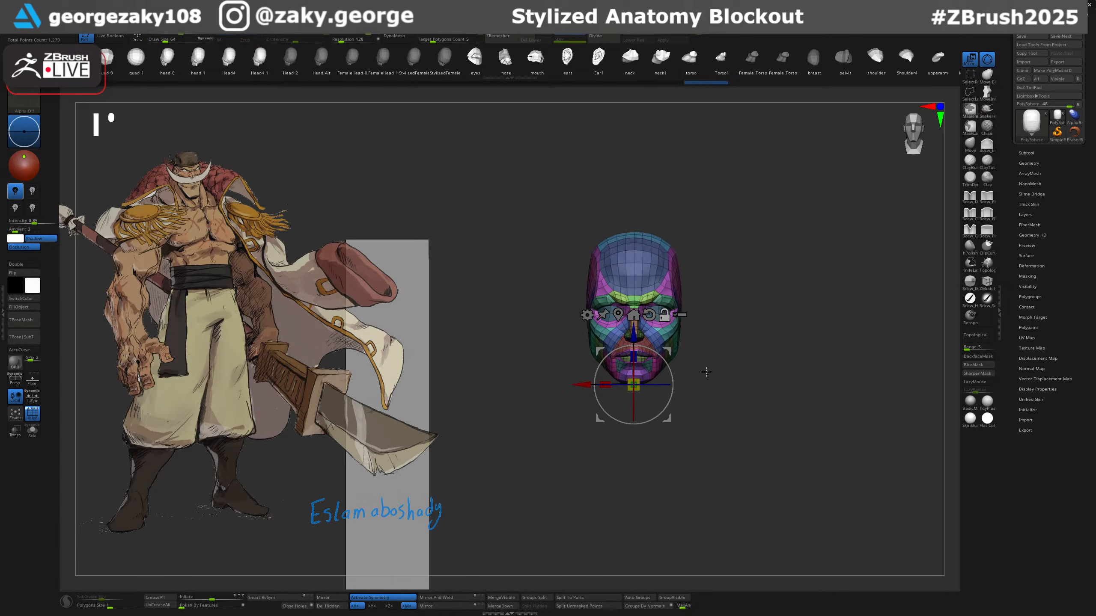
Place the bar above the head in the subtool order, hide it, and make the head the active subtool.
left_click(415, 270, "alt")
left_click(1044, 164)
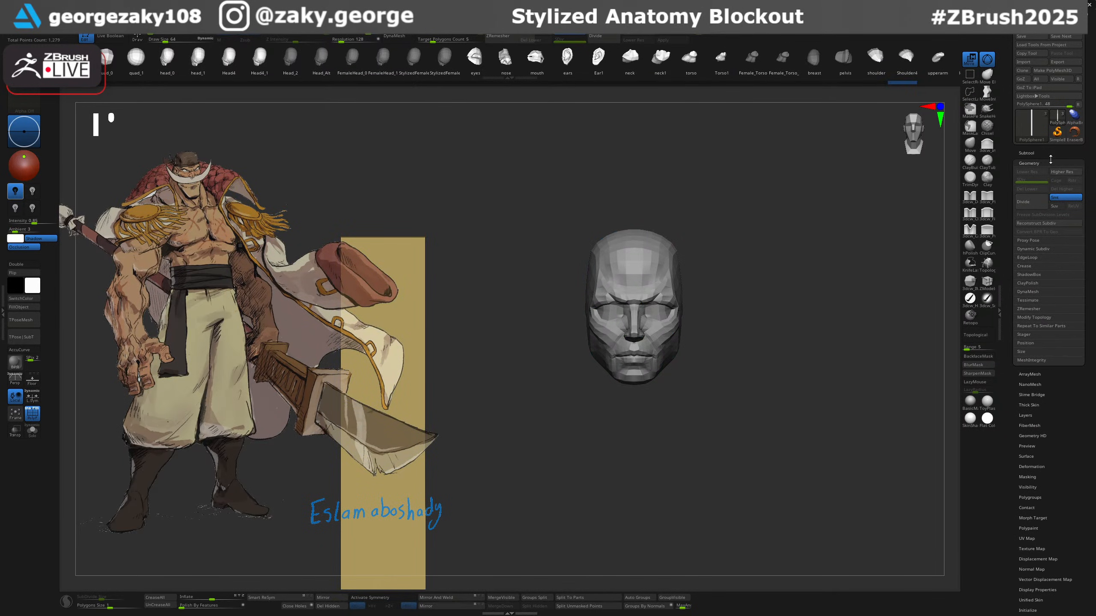
left_click(1047, 154)
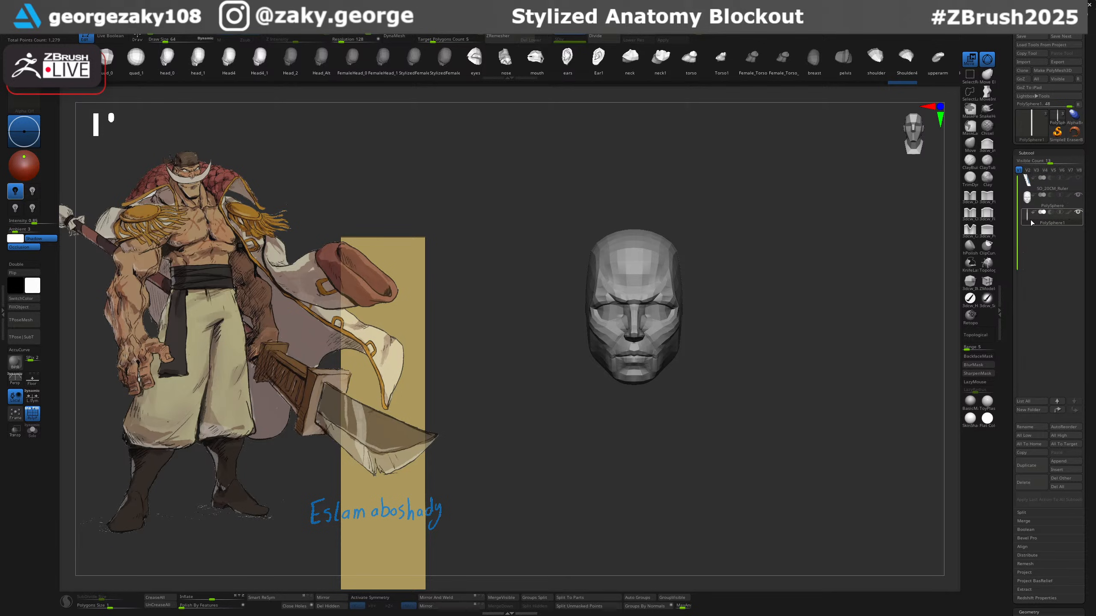
left_click_drag(1032, 222, 1035, 202)
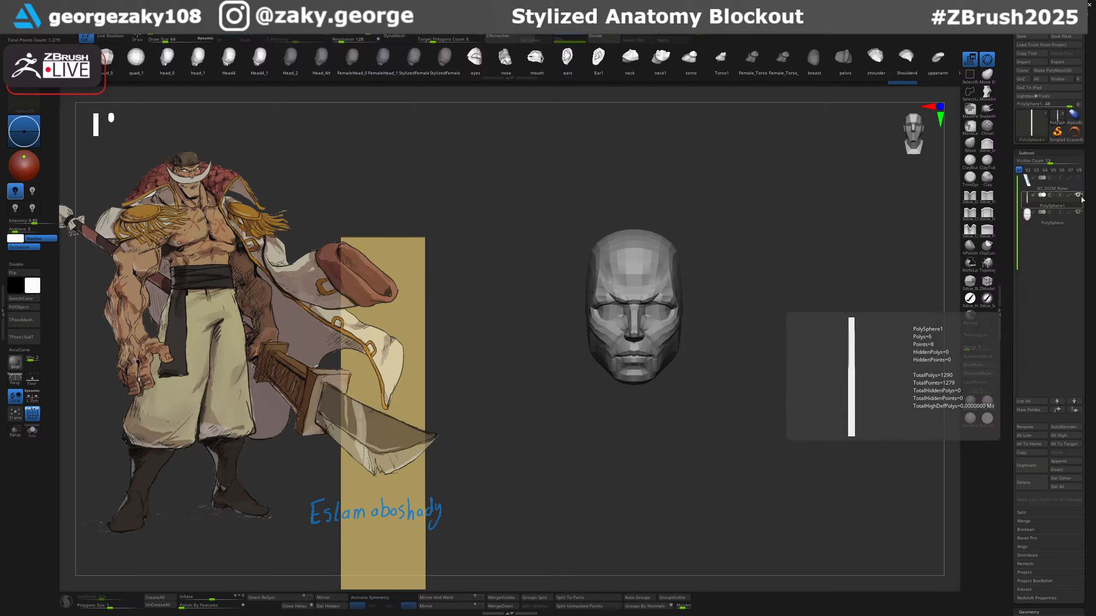
left_click(662, 269, "alt")
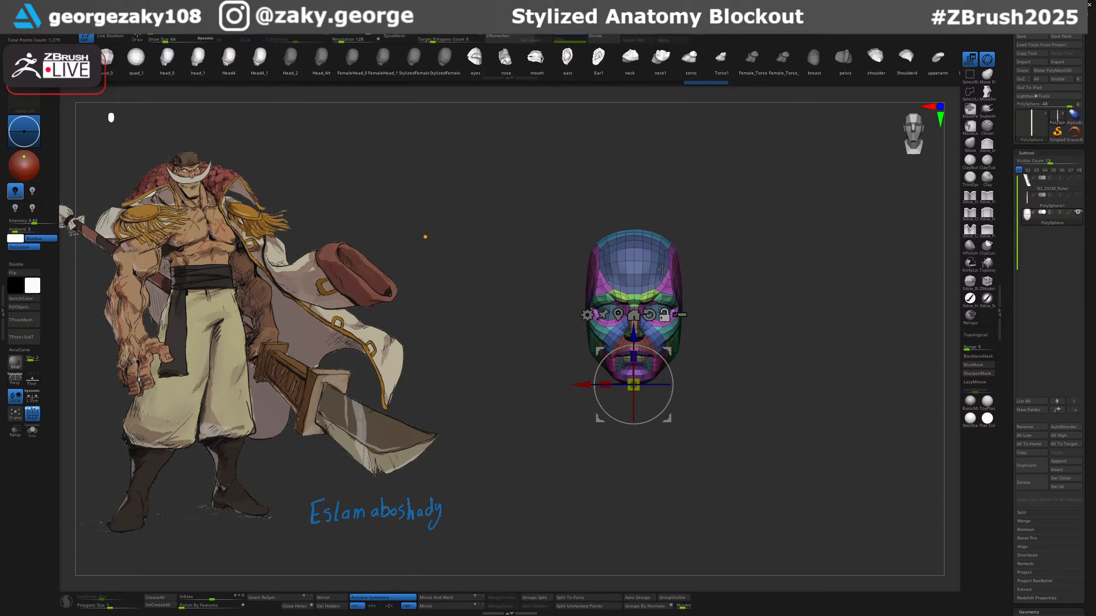
Replace the current head with the Head_All insert mesh.
key("q")
right_click_drag(689, 306, 695, 354, "ctrl")
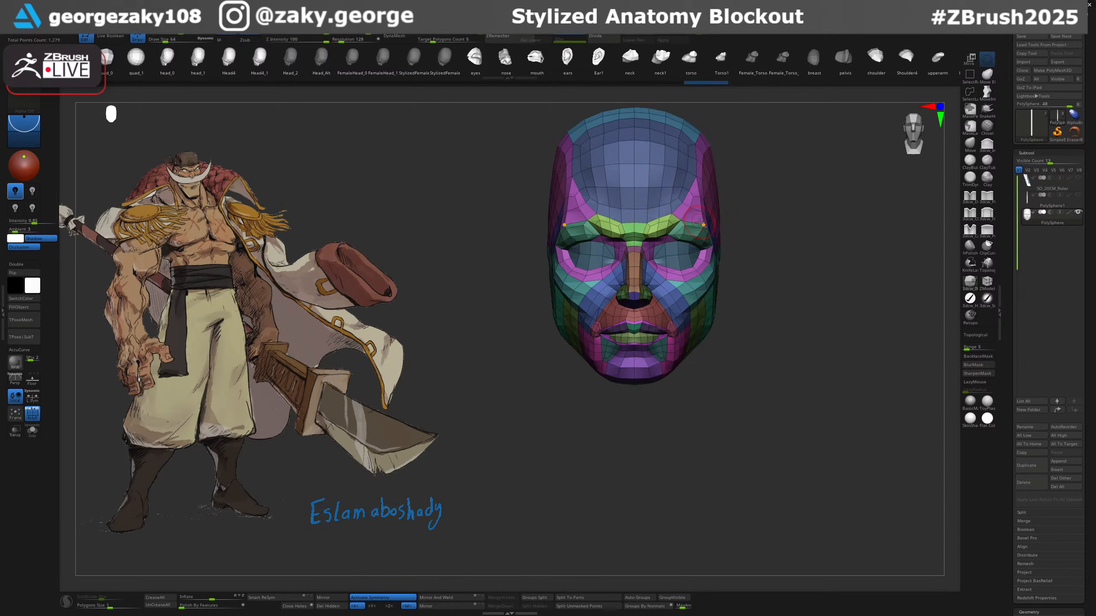
right_click_drag(713, 234, 685, 250, "alt")
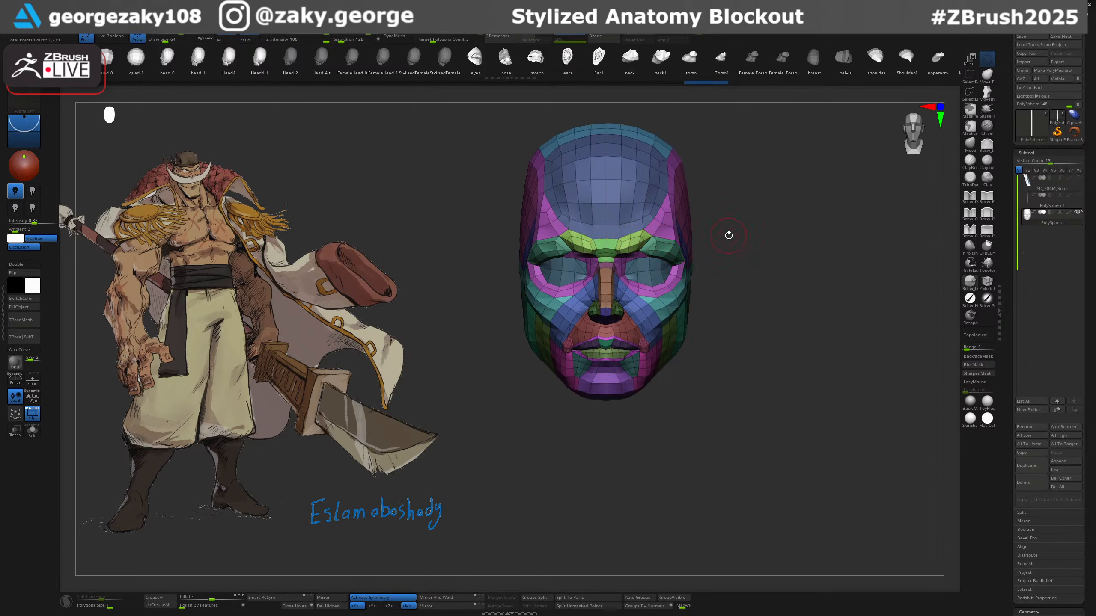
key("w")
left_click(321, 58)
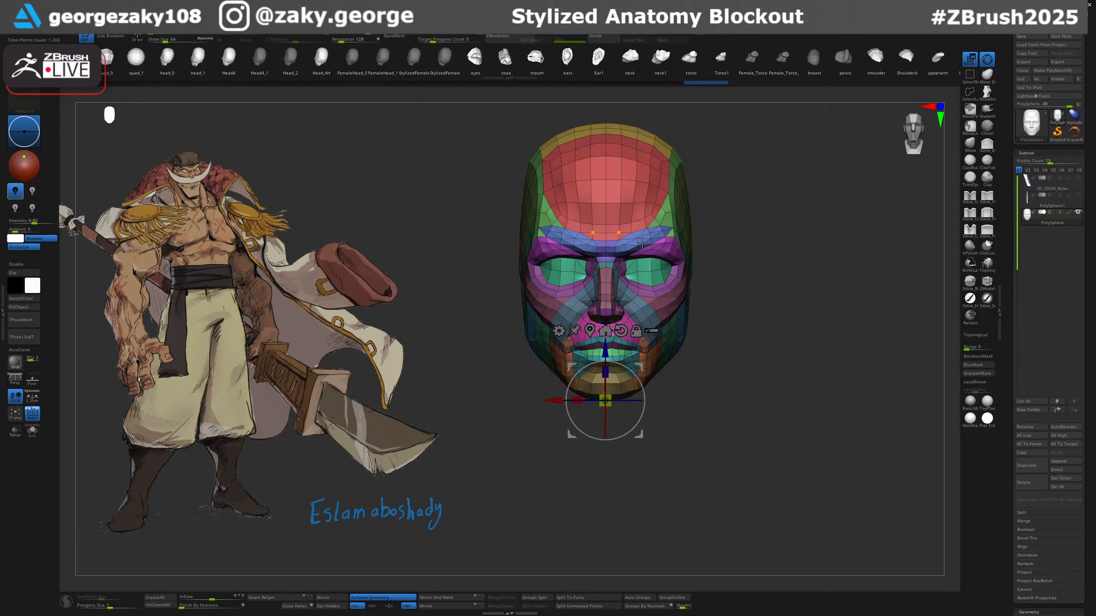
Adjust the sides of the nose's base slightly inward using an enlarged Move brush.
key("q")
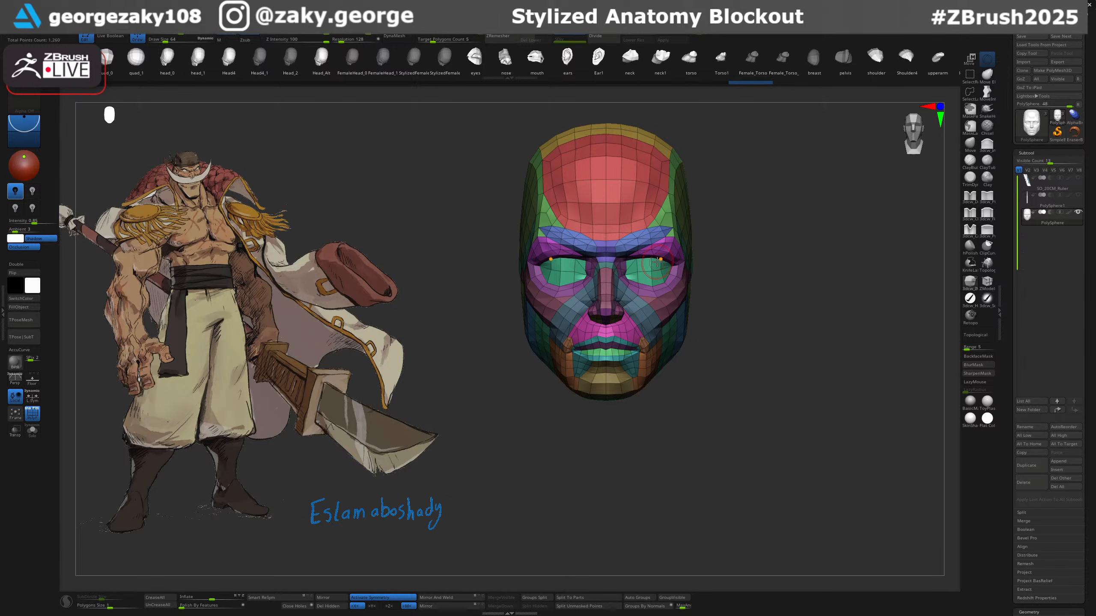
right_click_drag(654, 261, 650, 273, "ctrl")
left_click_drag(793, 236, 749, 250)
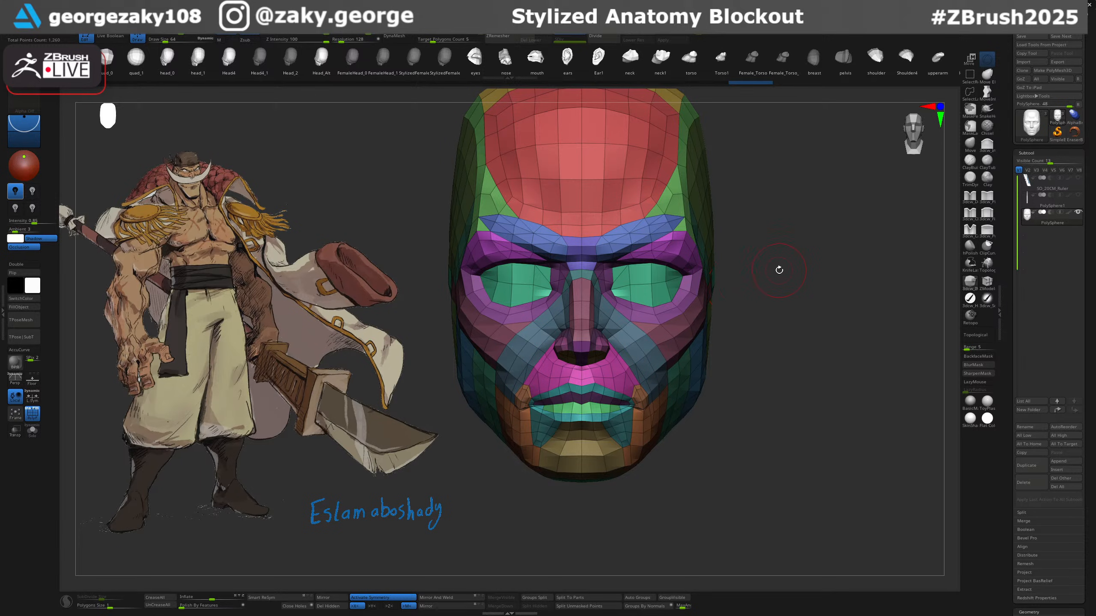
left_click_drag(779, 270, 717, 353)
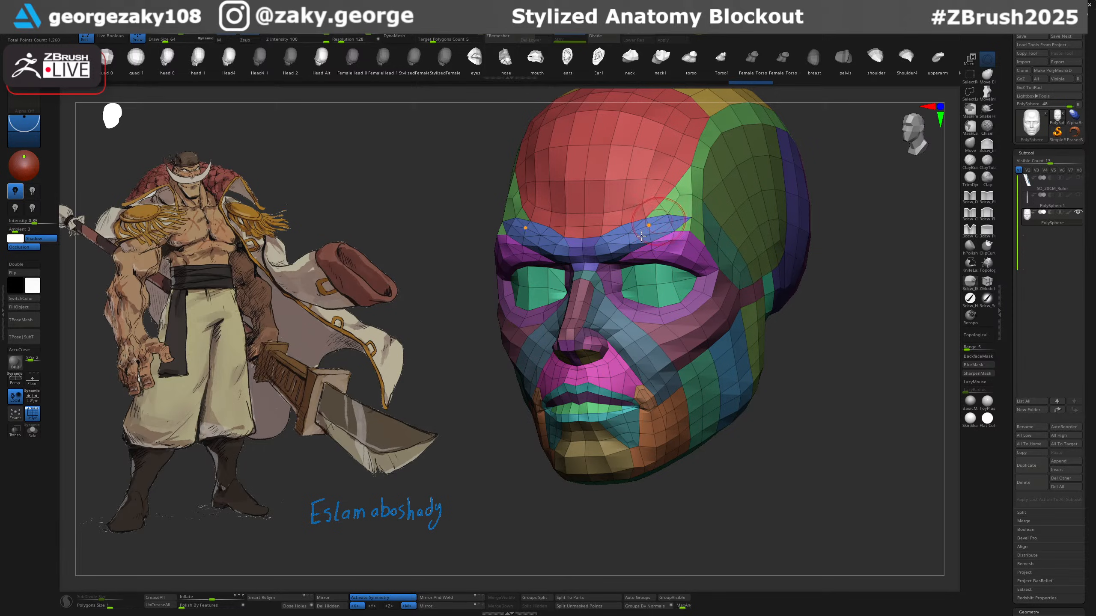
left_click_drag(808, 346, 738, 316)
right_click_drag(617, 268, 678, 301, "ctrl")
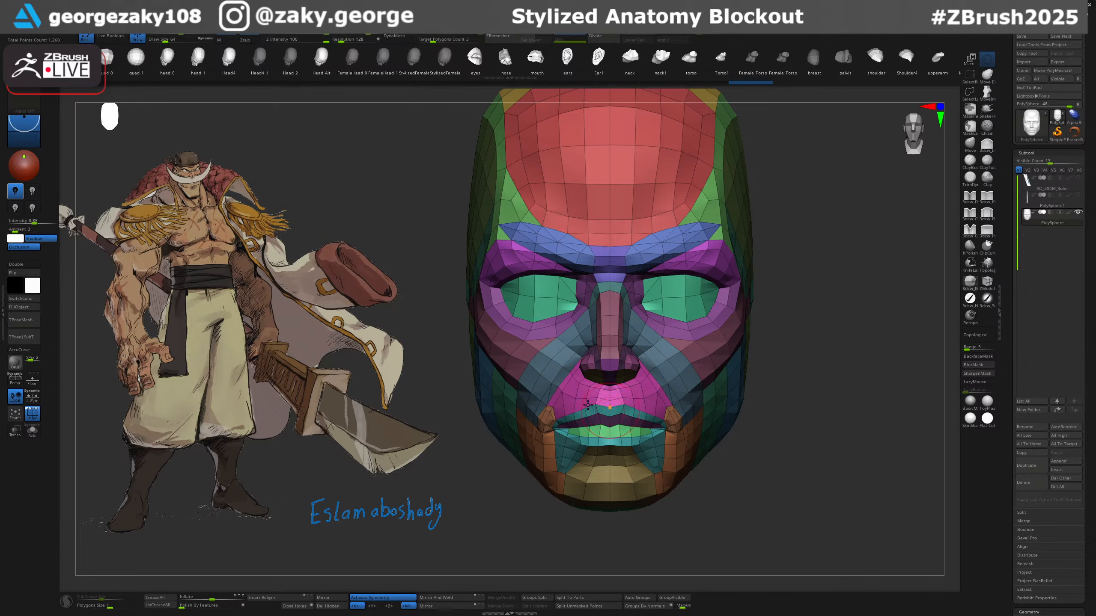
key("b")
key("m")
key("v")
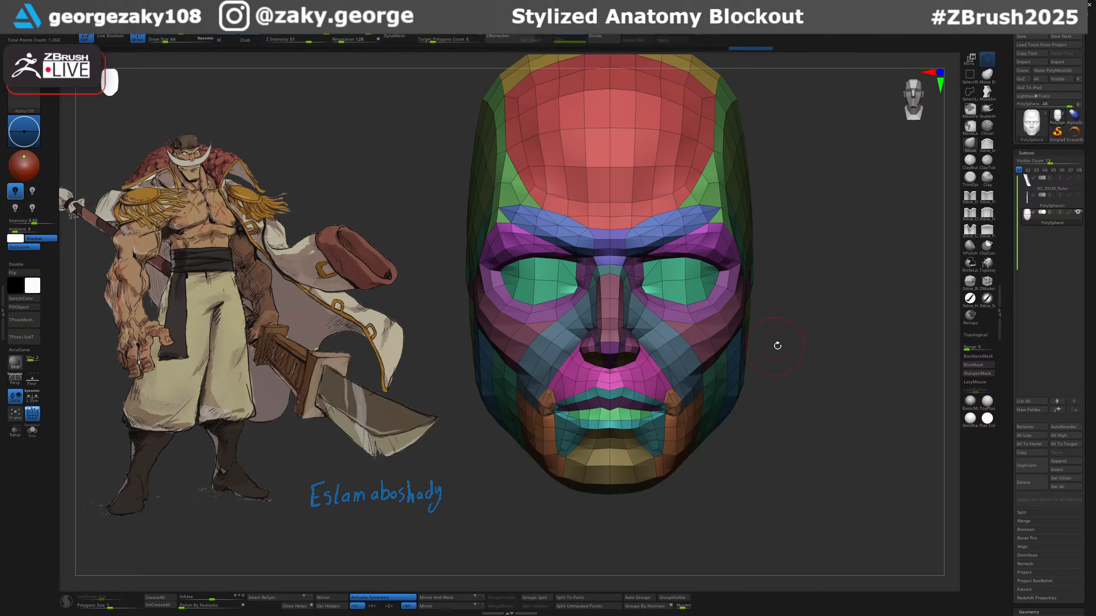
key("s")
left_click_drag(778, 347, 798, 346)
key("s")
left_click_drag(638, 331, 631, 337)
key("s")
Turn off the polygroup display, decline Dynamic Subdiv, and shorten the nose by moving its base upward.
key("shift+f")
key("d")
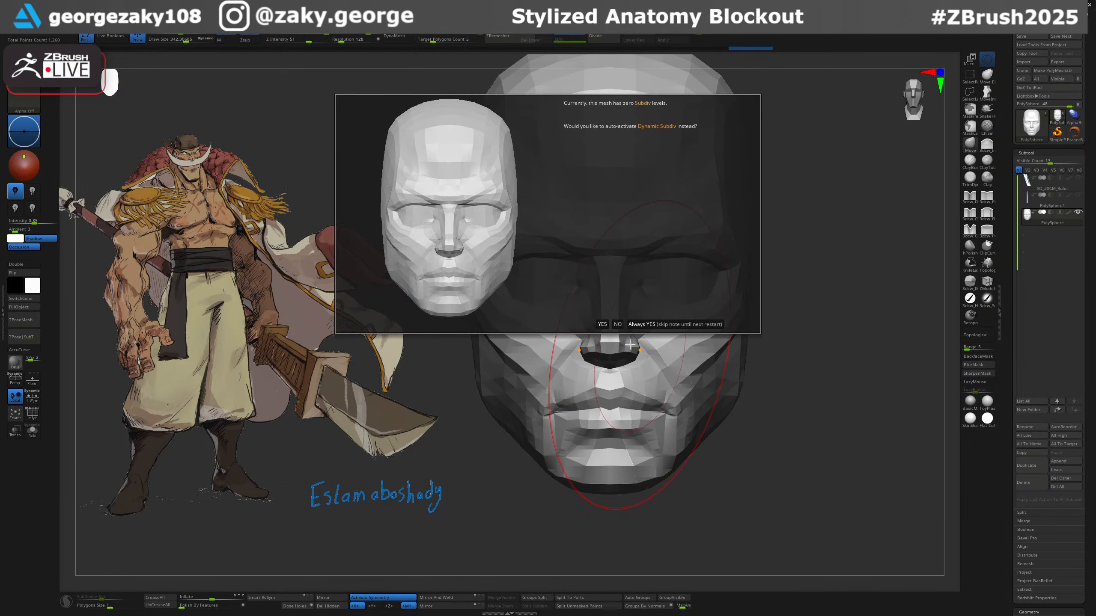
left_click(617, 324)
key("[")
left_click_drag(634, 351, 634, 345)
left_click_drag(634, 345, 634, 339)
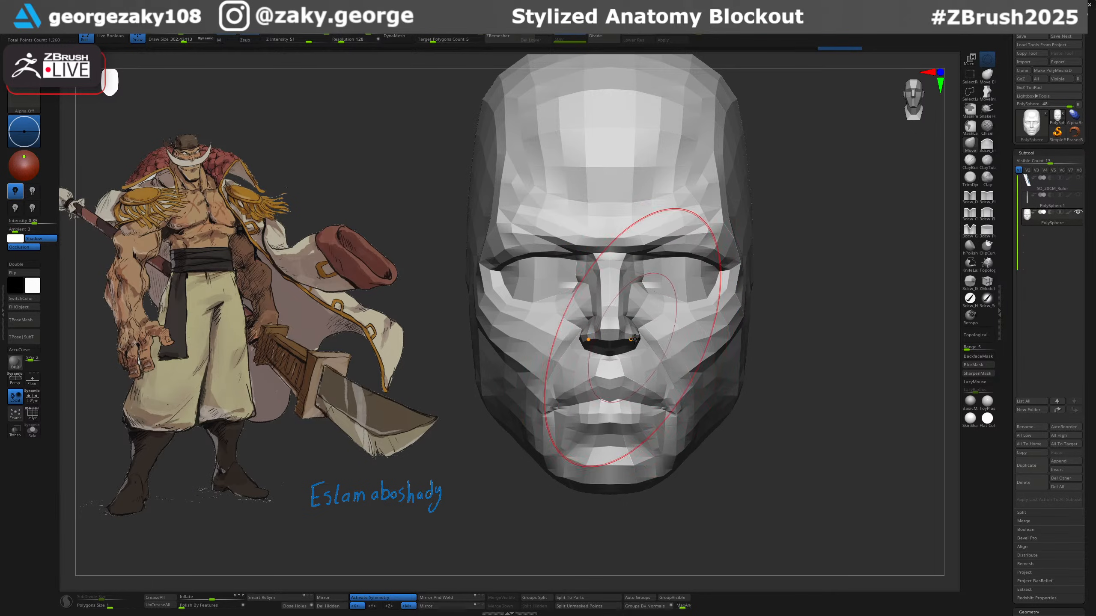
Smooth away the lips and the mouth crease to leave a simple rounded muzzle.
right_click_drag(634, 339, 573, 343)
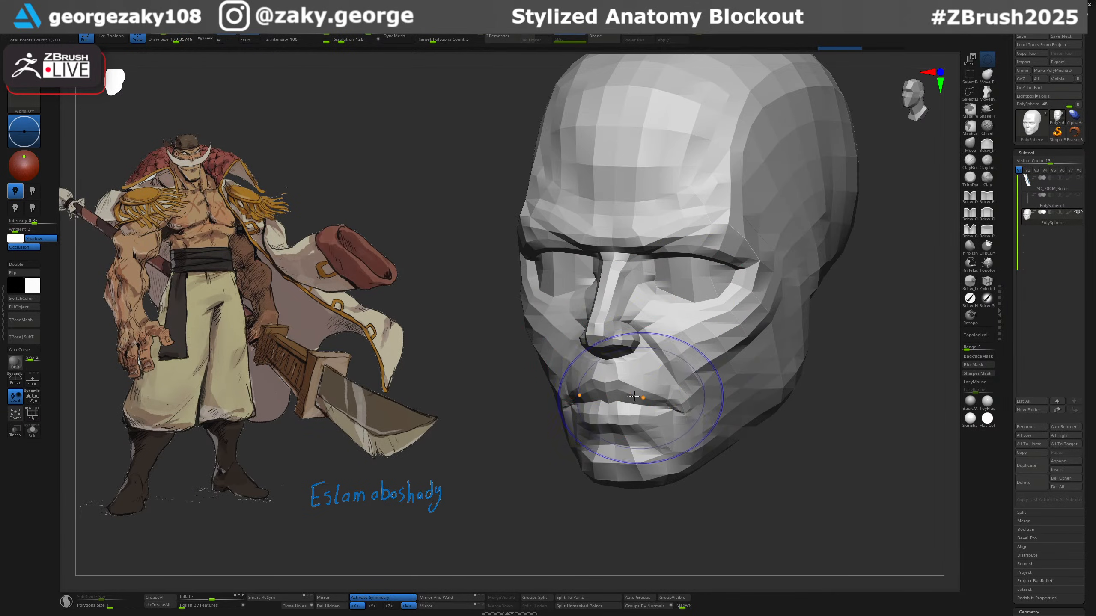
left_click_drag(634, 397, 640, 400, "shift")
right_click_drag(640, 401, 677, 401)
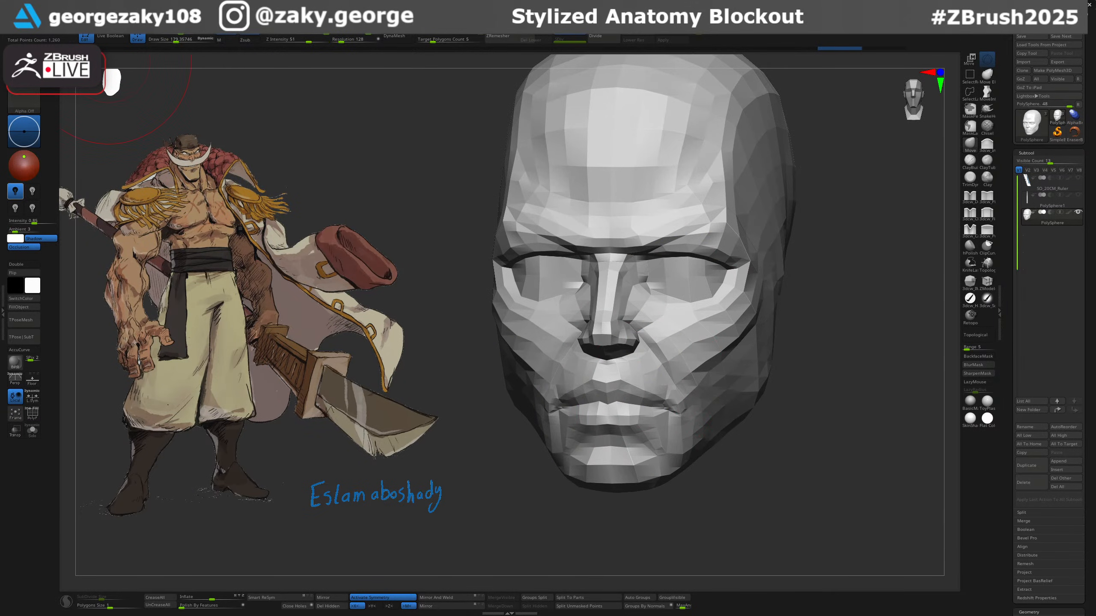
left_click(37, 14)
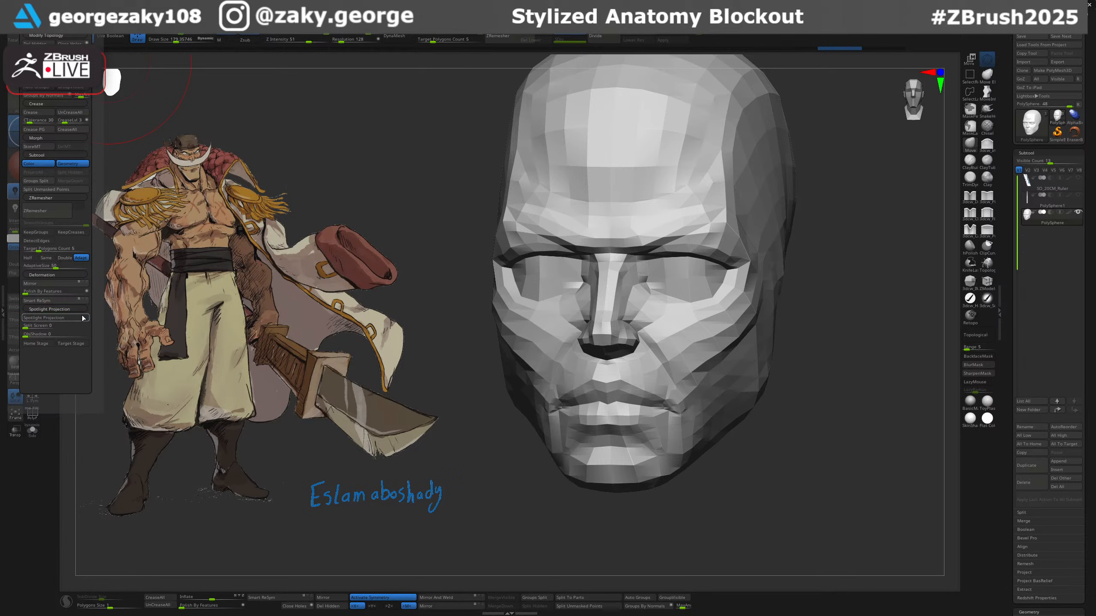
left_click_drag(635, 415, 636, 411, "shift")
right_click_drag(645, 409, 668, 409, "shift")
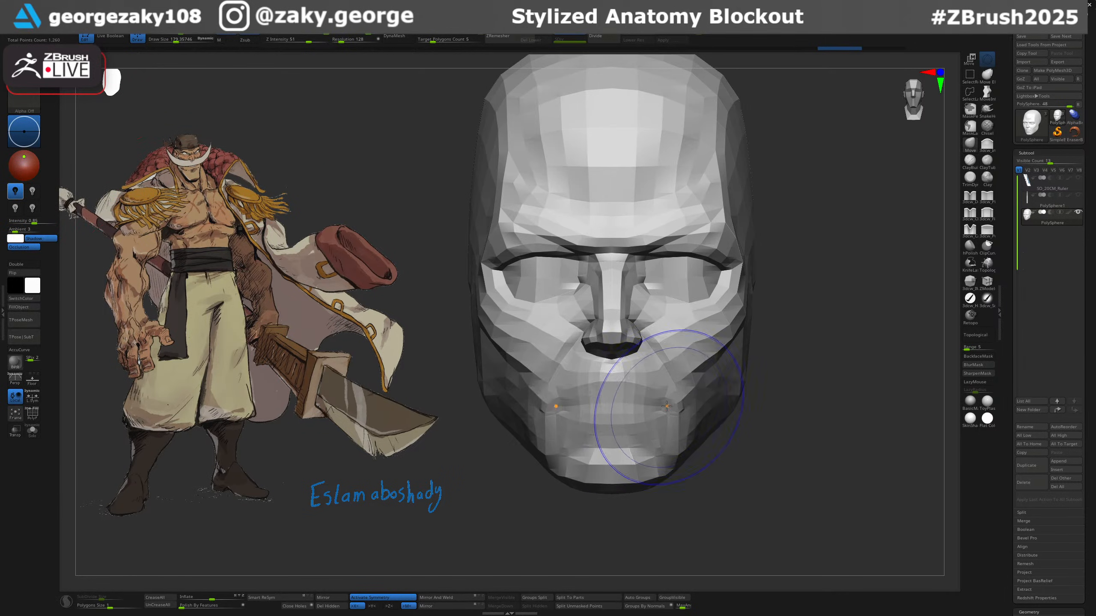
Set the Smooth brush's Z Intensity to 38 and soften the cheeks, the side of the jaw and the chin.
left_click_drag(717, 355, 731, 347, "shift")
left_click_drag(325, 42, 303, 42, "shift")
right_click_drag(803, 357, 738, 341)
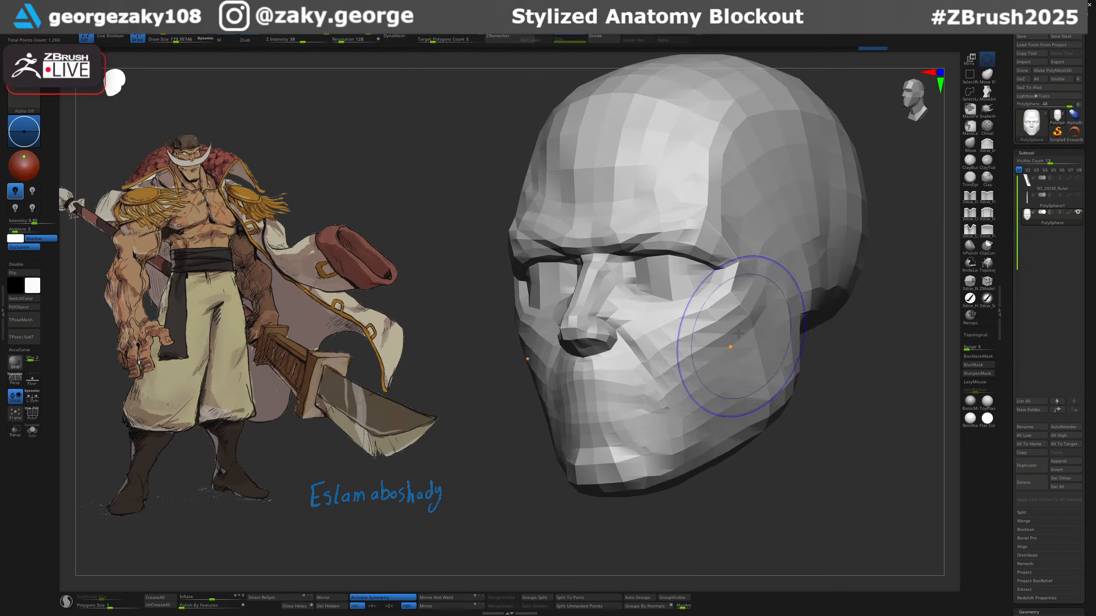
left_click_drag(738, 329, 753, 326, "shift")
right_click_drag(779, 352, 690, 379, "shift")
left_click_drag(663, 411, 662, 447, "shift")
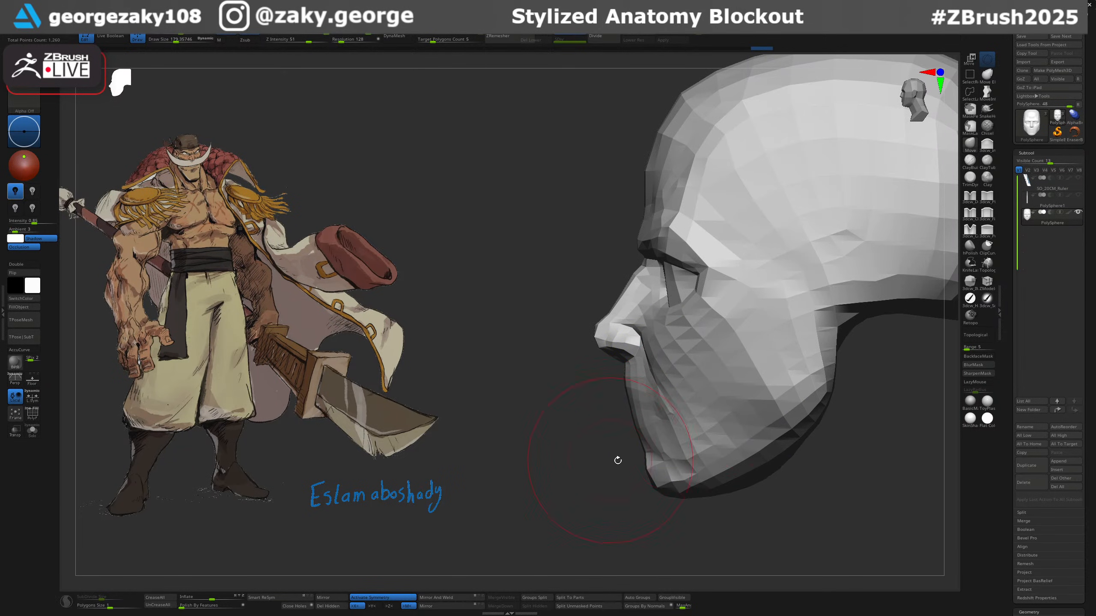
Smooth the nostrils and the nose bridge into a simple block form with a smaller brush.
key("bracketleft")
key("bracketleft")
key("bracketleft")
right_click_drag(620, 465, 638, 462, "shift")
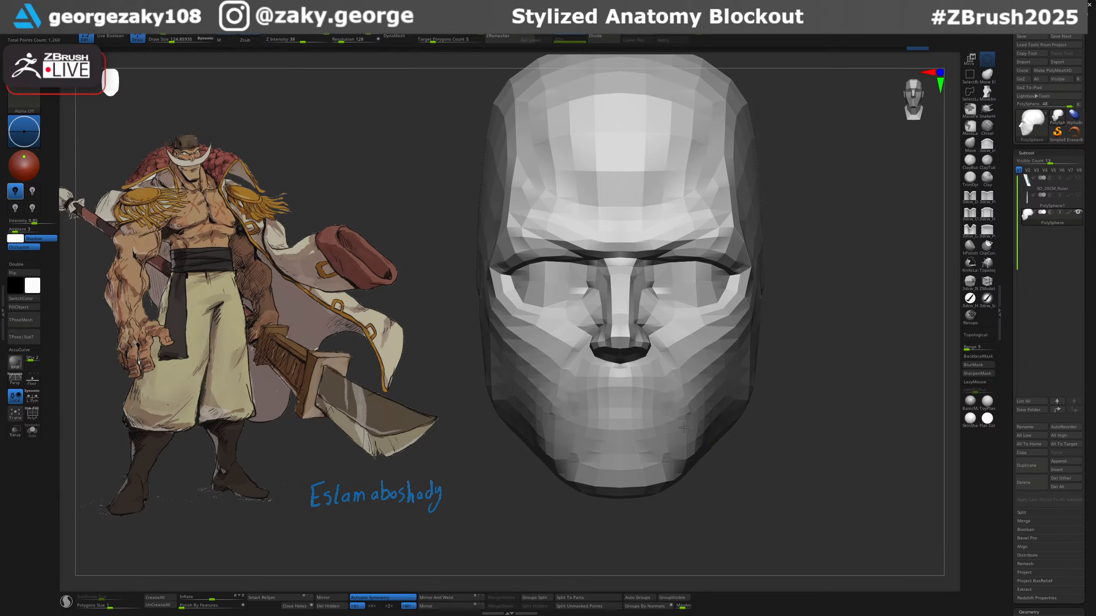
left_click_drag(652, 324, 642, 349, "shift")
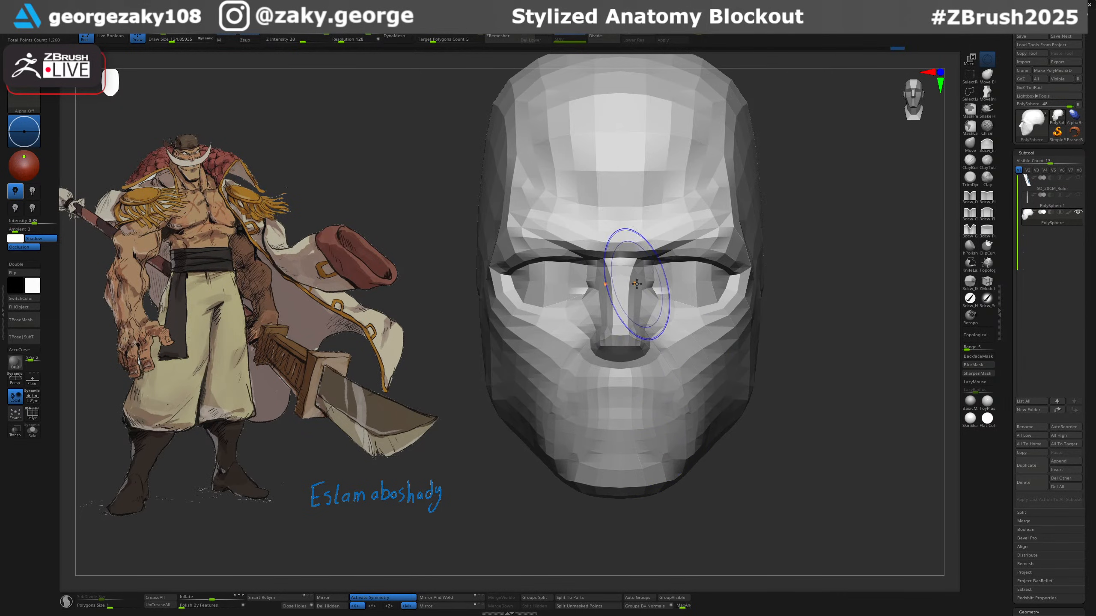
left_click_drag(636, 283, 643, 308, "shift")
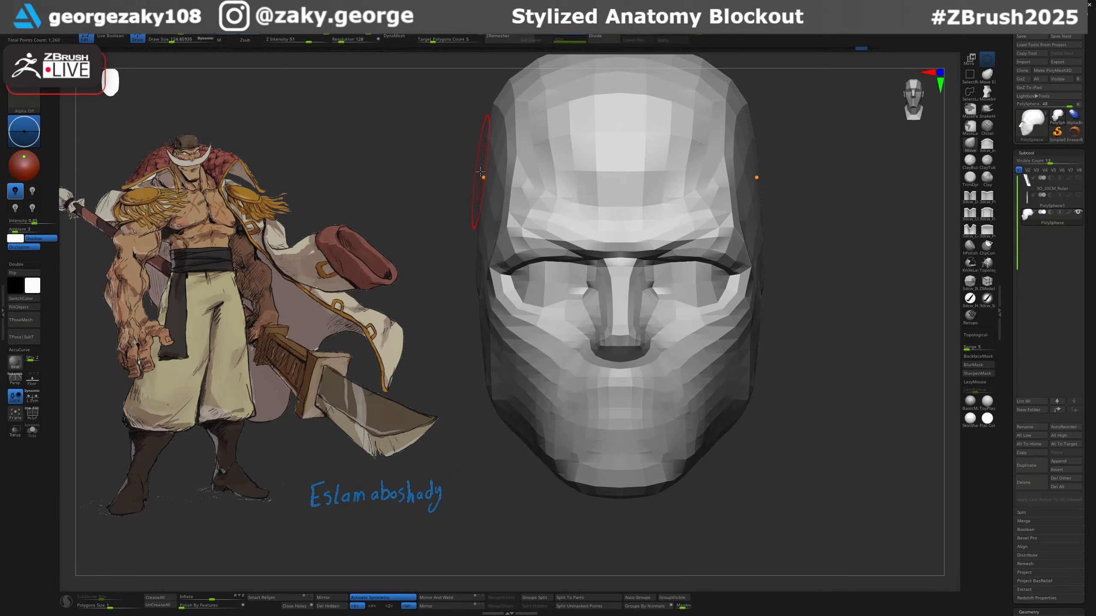
Mask the whole head except the polygroups of the two eye sockets.
key("w")
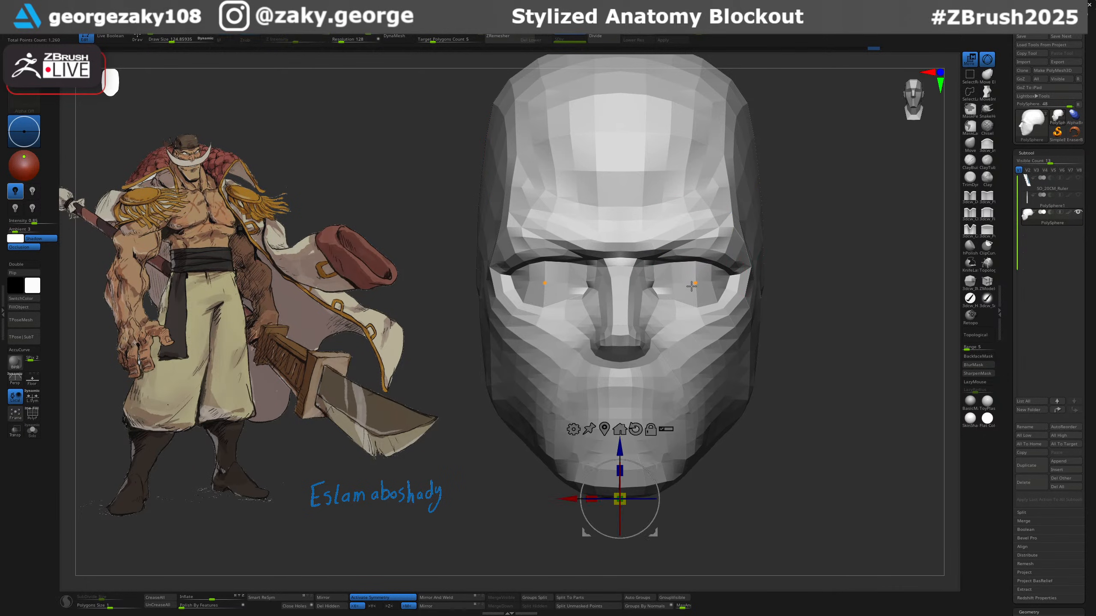
left_click(693, 283)
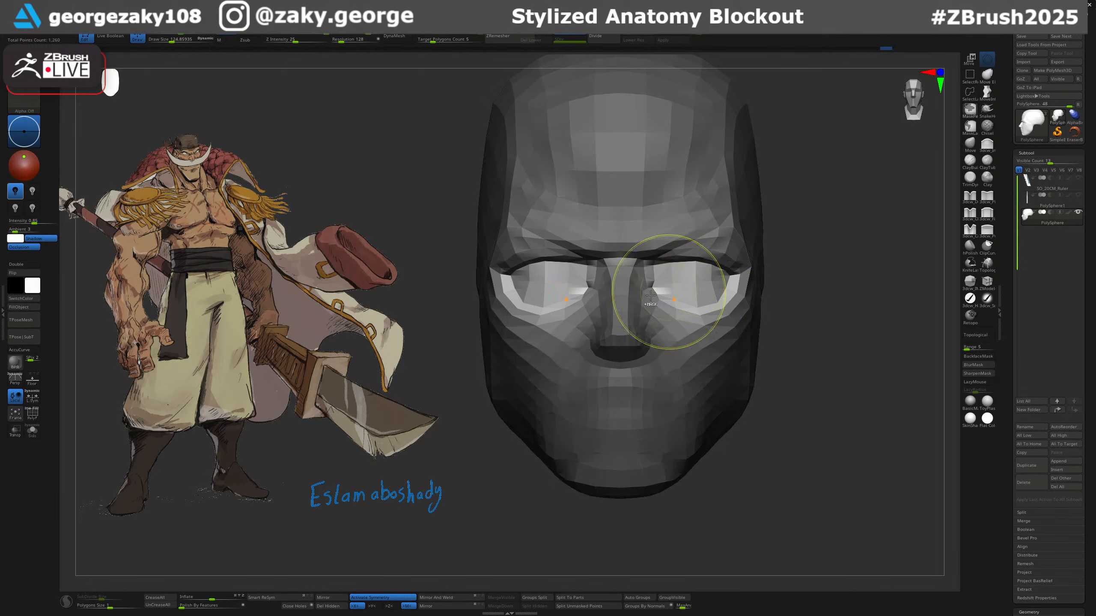
key("q")
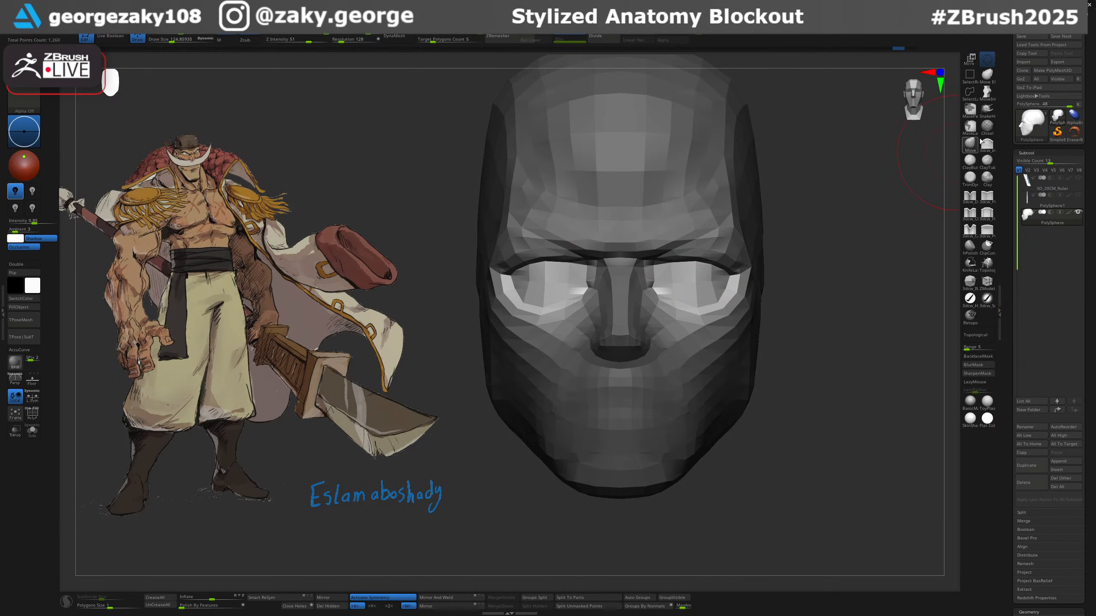
left_click(967, 127)
mouse_move(612, 139)
left_mouse_down("ctrl")
mouse_move(615, 285)
mouse_move(654, 116)
left_mouse_up("ctrl")
mouse_move(776, 262)
right_mouse_down("ctrl")
mouse_move(749, 240)
mouse_move(762, 250)
right_mouse_up("ctrl")
Move the unmasked eye sockets symmetrically a little closer to the nose and clear the mask.
key("w")
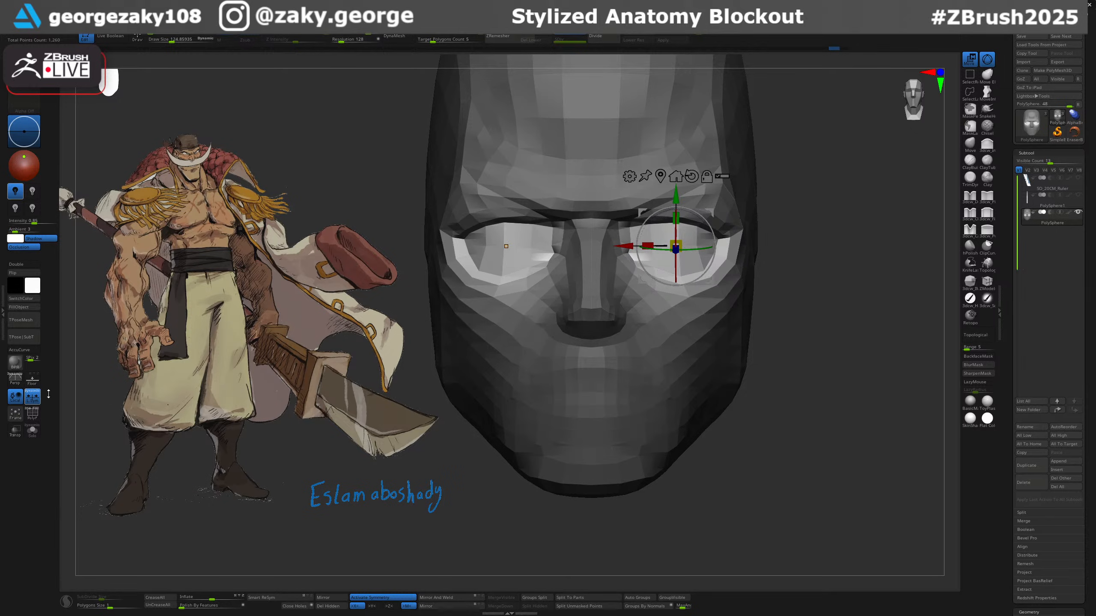
left_click_drag(679, 243, 671, 256)
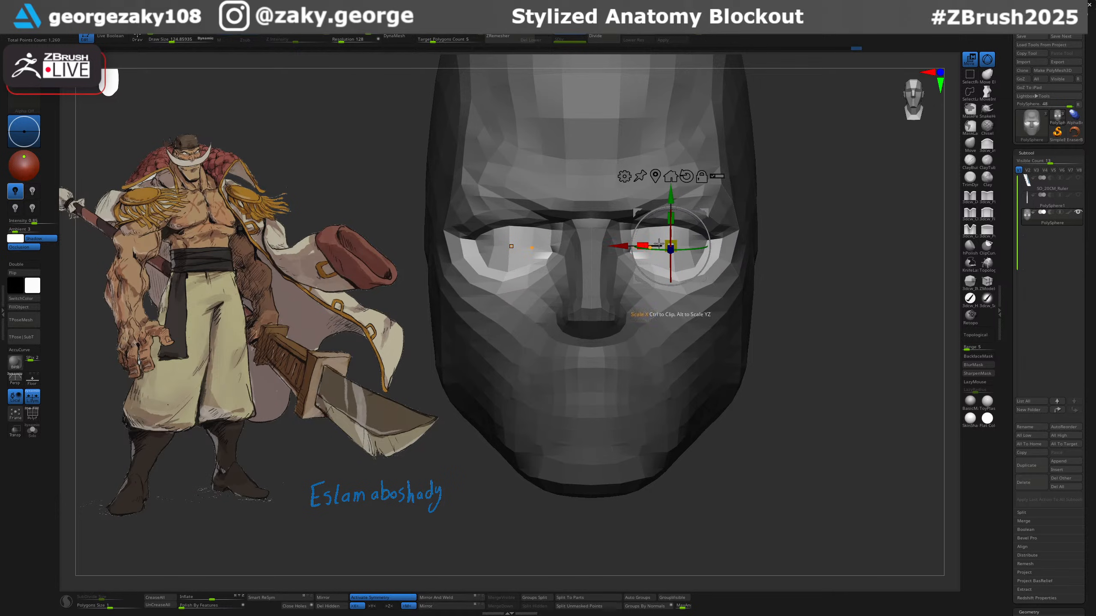
key("q")
right_click_drag(726, 294, 785, 218, "ctrl")
left_click_drag(785, 219, 759, 337)
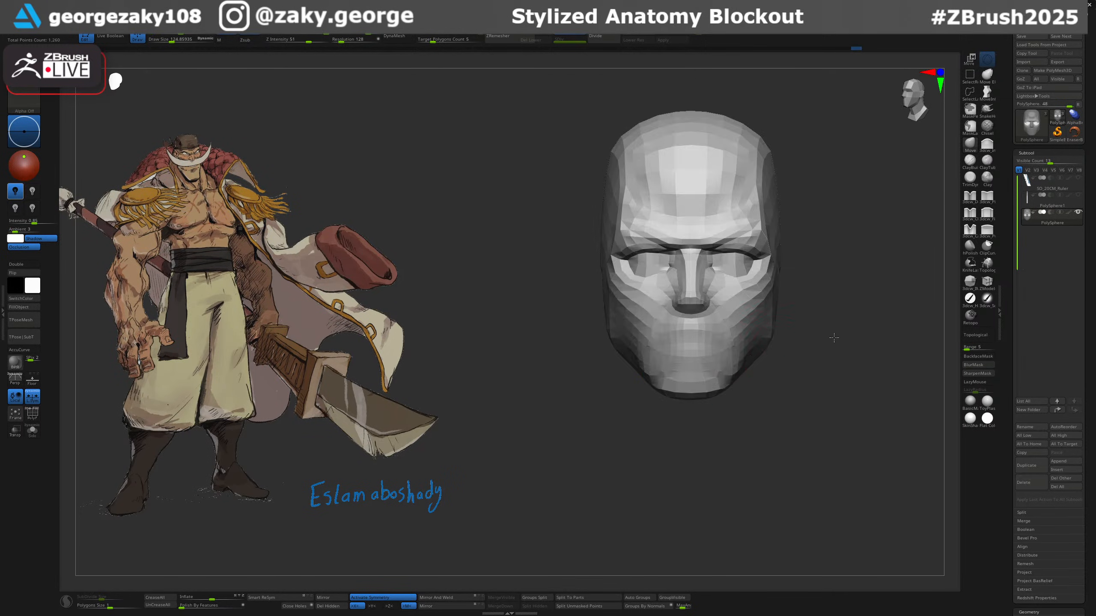
Reshape the chin with a resized Move brush so that its lower edge is flatter and squarer.
key("s")
left_click_drag(748, 383, 760, 385)
mouse_move(766, 389)
right_mouse_down("alt")
mouse_move(612, 373)
mouse_move(600, 391)
right_mouse_up("alt")
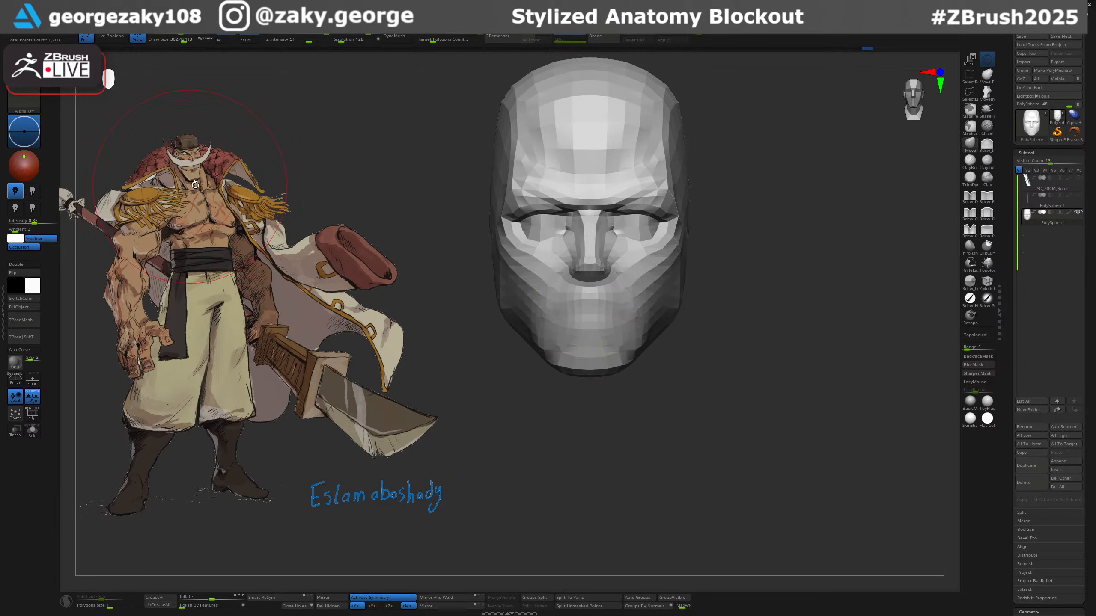
key("s")
left_click_drag(653, 378, 614, 375)
key("s")
key("bracketright")
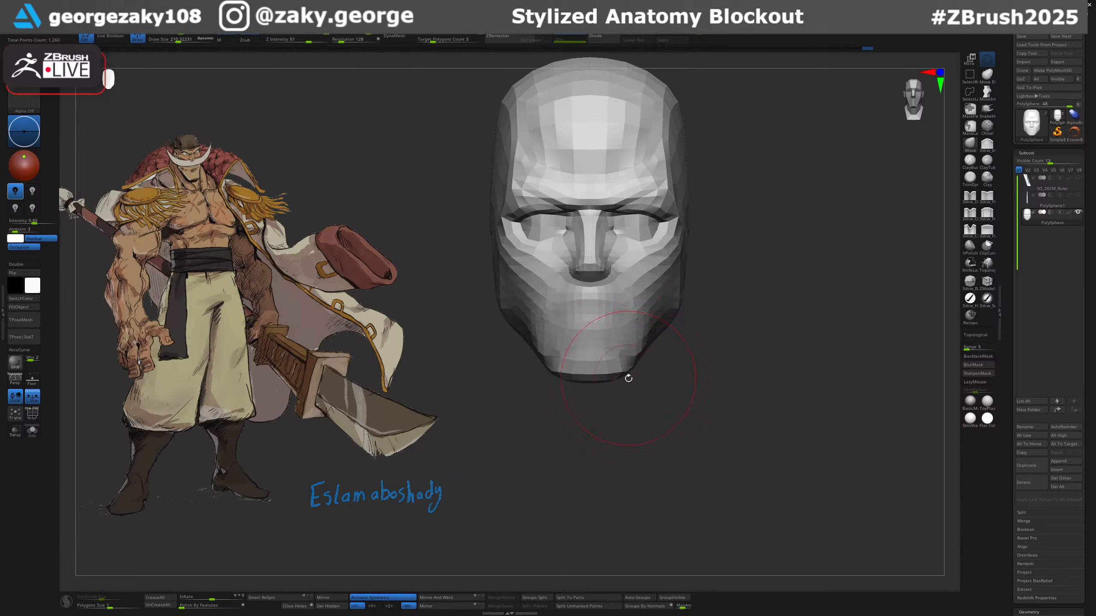
Pull the jaw and chin farther down with a larger Move brush to lengthen the lower face.
key("bracketright")
key("bracketright")
left_click(625, 374)
mouse_move(625, 374)
right_mouse_down()
mouse_move(595, 366)
mouse_move(619, 356)
right_mouse_up()
Refine the mouth area between nose and chin with a smaller Move brush.
key("bracketleft")
key("bracketleft")
key("bracketleft")
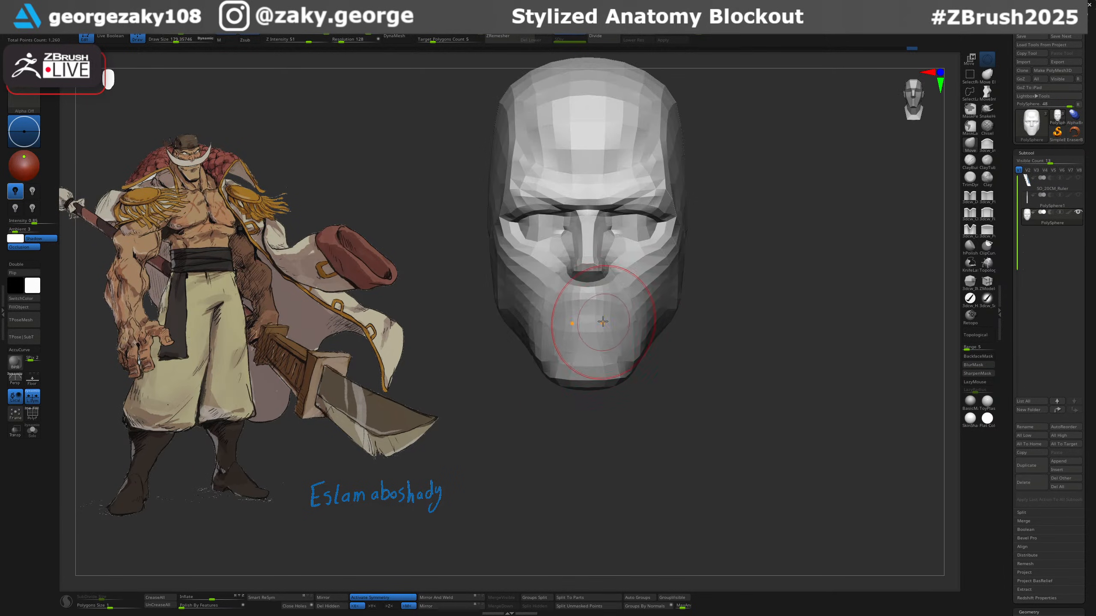
mouse_move(599, 316)
left_mouse_down()
mouse_move(592, 310)
mouse_move(602, 326)
left_mouse_up()
key("s")
key("s")
key("s")
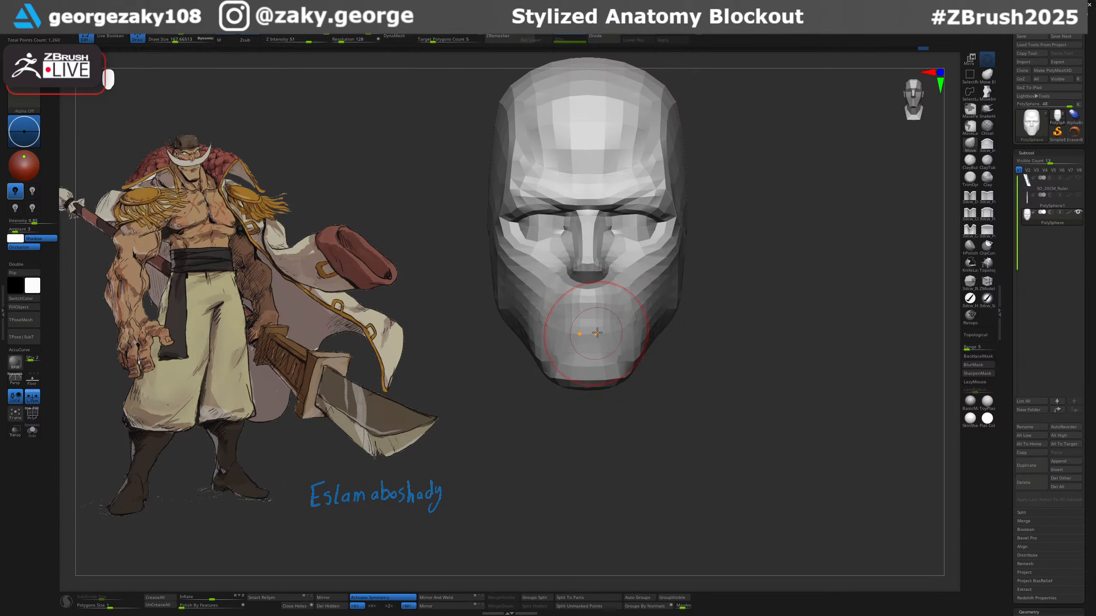
Select the flat clay-type sculpting brush and lower its Z Intensity for subtle strokes on the lower face.
left_click(984, 199)
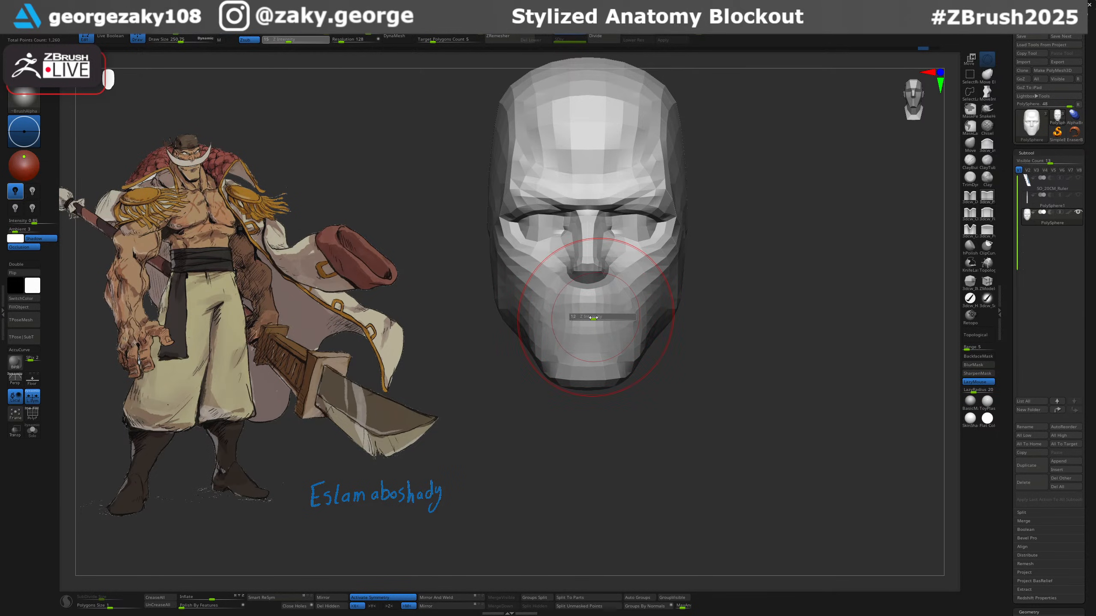
left_click_drag(593, 317, 589, 317)
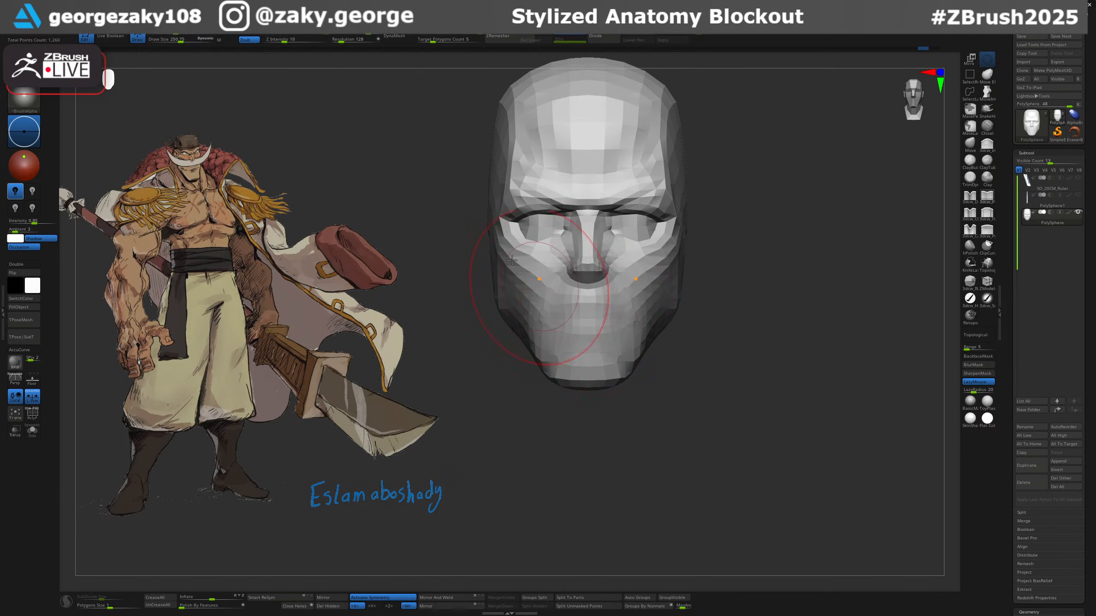
left_click(280, 42)
Reshape the jaw corners symmetrically with a large Move brush to broaden the sides of the lower face.
mouse_move(638, 311)
right_mouse_down()
mouse_move(600, 319)
mouse_move(687, 335)
right_mouse_up()
key("b")
key("m")
key("v")
key("s")
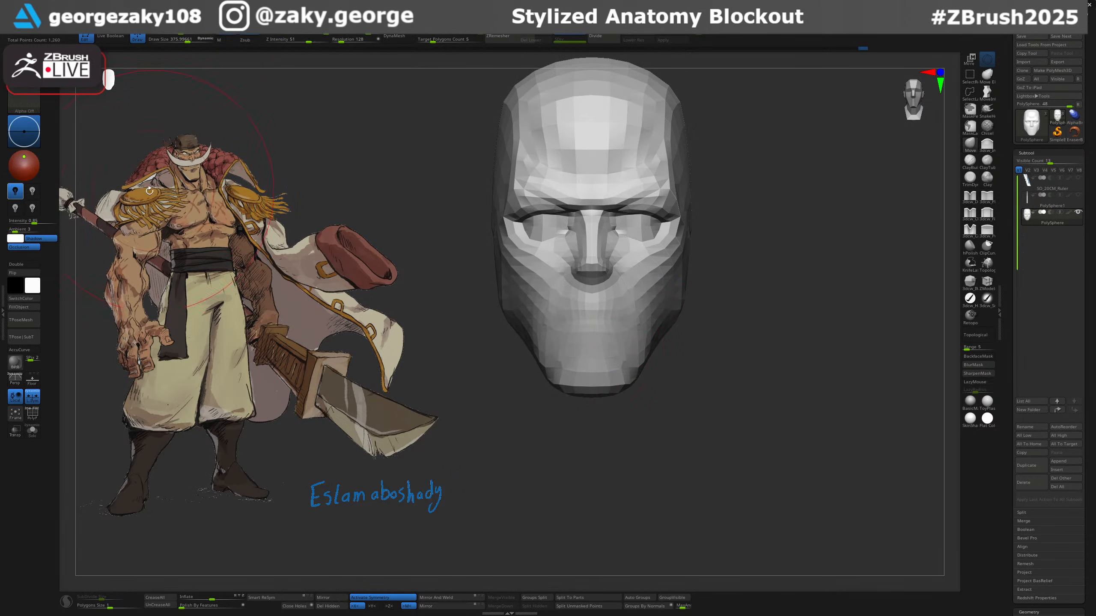
key("s")
mouse_move(629, 382)
left_mouse_down()
mouse_move(658, 375)
mouse_move(691, 308)
left_mouse_up()
key("s")
key("s")
right_click_drag(729, 234, 728, 273, "alt")
left_click_drag(680, 363, 689, 368)
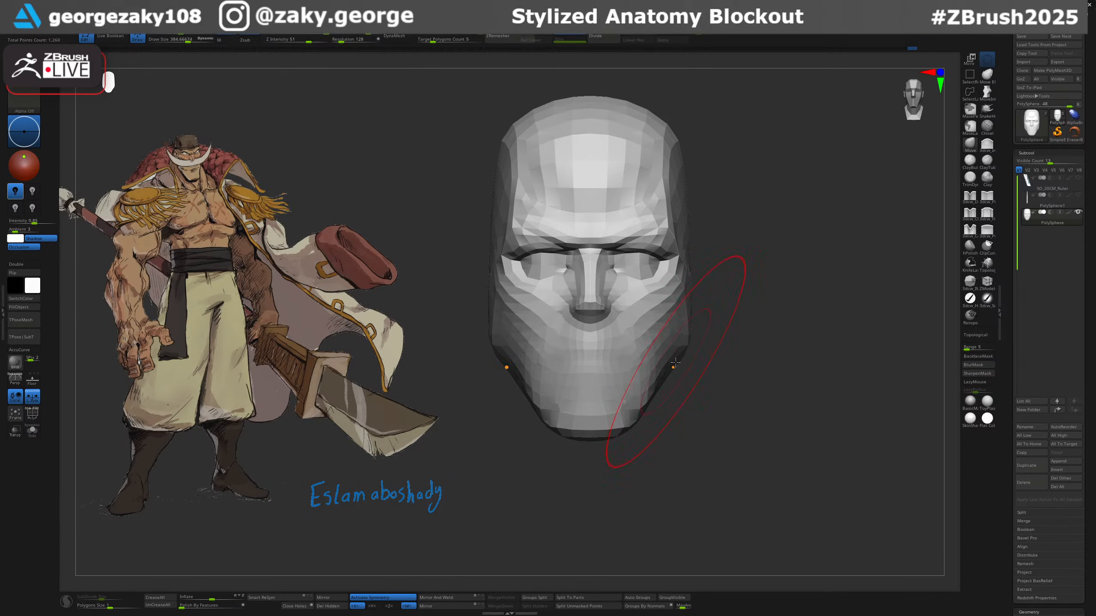
Refine the slope between the jaw corners and the chin with a smaller Move brush.
right_click_drag(686, 362, 675, 361)
left_click_drag(675, 361, 672, 362)
key("s")
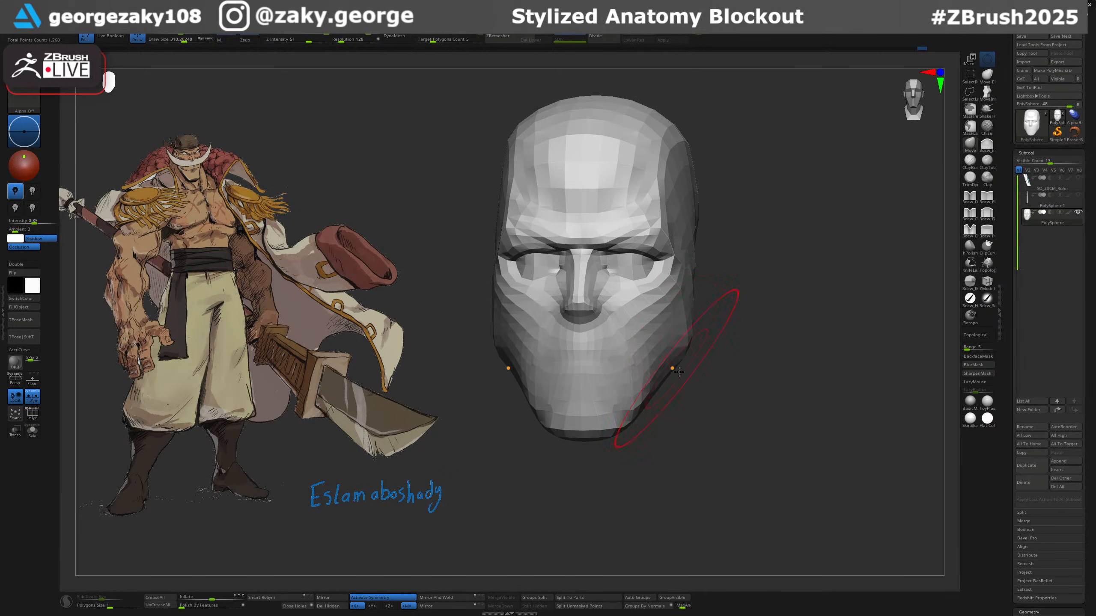
right_click_drag(673, 365, 682, 362, "shift")
key("s")
left_click_drag(681, 362, 689, 342)
right_click_drag(711, 171, 710, 188, "alt")
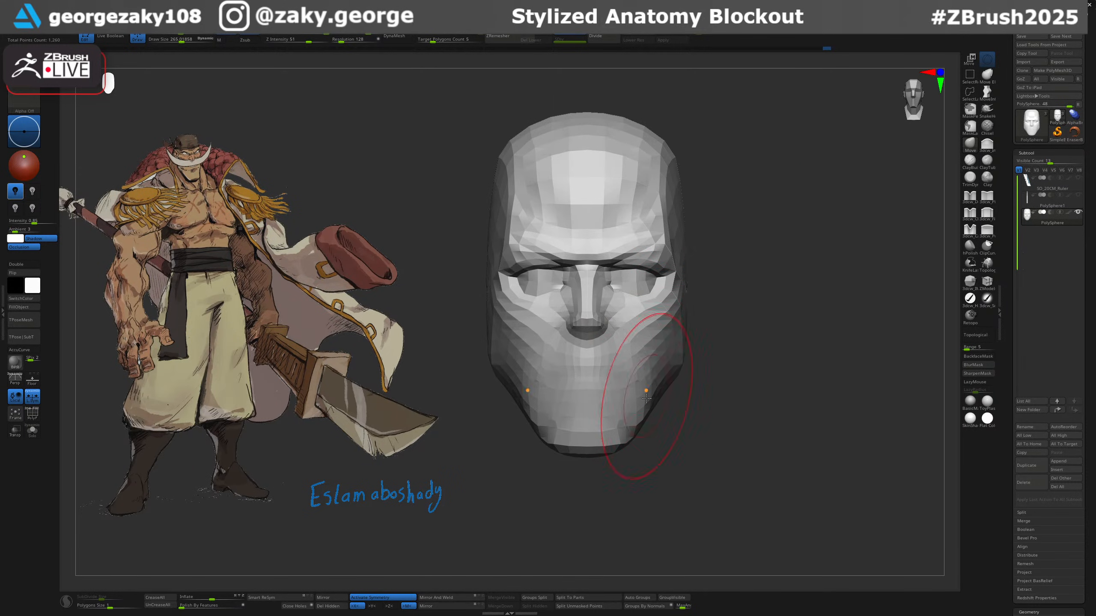
key("s")
mouse_move(636, 432)
left_mouse_down()
mouse_move(625, 447)
mouse_move(673, 374)
mouse_move(753, 367)
mouse_move(719, 345)
mouse_move(673, 344)
left_mouse_up()
Reshape the temples and the upper sides of the skull with a larger Move brush.
key("s")
key("s")
key("s")
left_click_drag(673, 207, 763, 188)
key("s")
mouse_move(691, 186)
left_mouse_down()
mouse_move(704, 186)
mouse_move(673, 185)
mouse_move(693, 173)
left_mouse_up()
key("s")
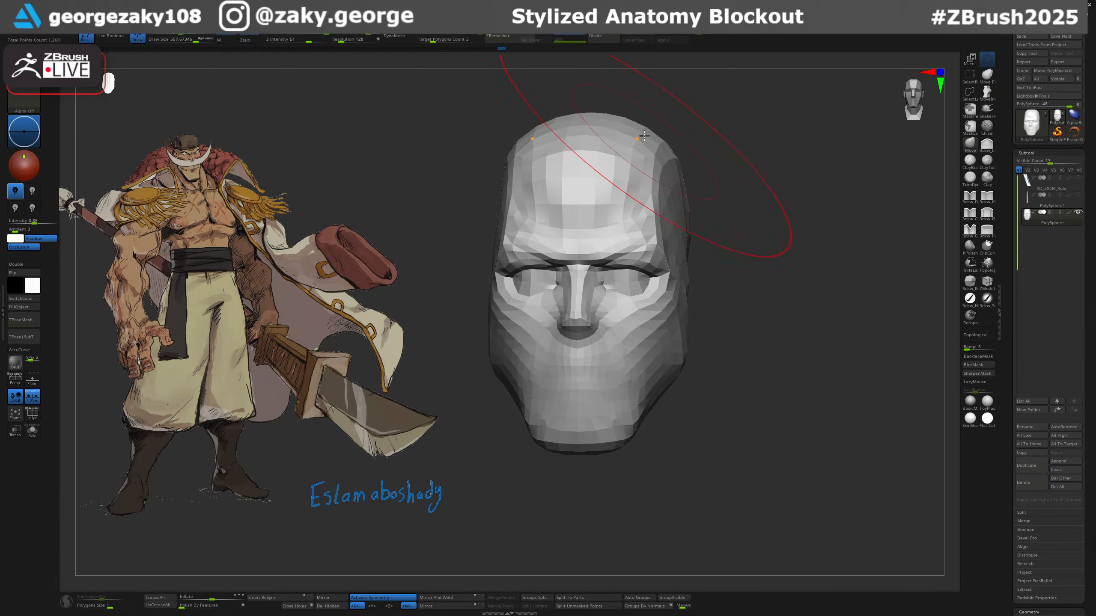
left_click_drag(647, 133, 644, 148)
key("s")
mouse_move(704, 179)
left_mouse_down()
mouse_move(718, 182)
mouse_move(680, 185)
left_mouse_up()
mouse_move(696, 183)
left_mouse_down()
mouse_move(679, 182)
mouse_move(697, 199)
mouse_move(683, 191)
left_mouse_up()
key("s")
left_click_drag(670, 176, 646, 146)
Pull the inner ends of the brows down toward the nose bridge with a resized Move brush.
left_click_drag(709, 198, 703, 248, "alt")
key("s")
mouse_move(638, 278)
left_mouse_down()
mouse_move(589, 295)
mouse_move(604, 301)
left_mouse_up()
key("1")
key("s")
key("s")
key("s")
key("2")
key("s")
key("s")
key("s")
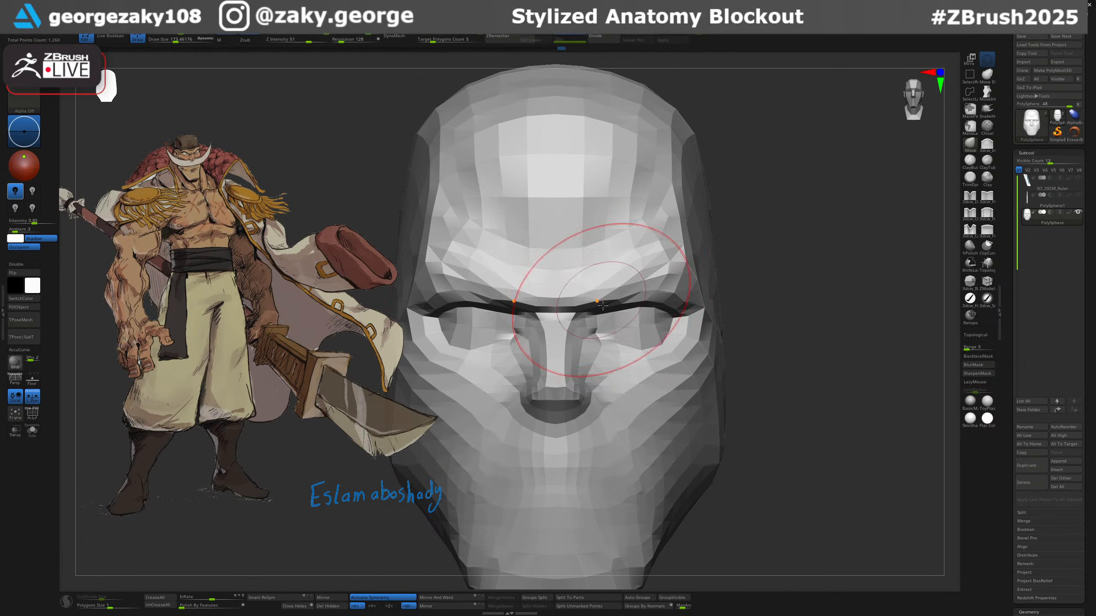
Straighten the brow line above both eyes with a smaller Move brush, undoing one misplaced stroke.
right_click_drag(605, 301, 583, 293)
left_click_drag(594, 292, 594, 299)
mouse_move(594, 299)
right_mouse_down()
mouse_move(621, 299)
mouse_move(603, 299)
right_mouse_up()
key("ctrl+z")
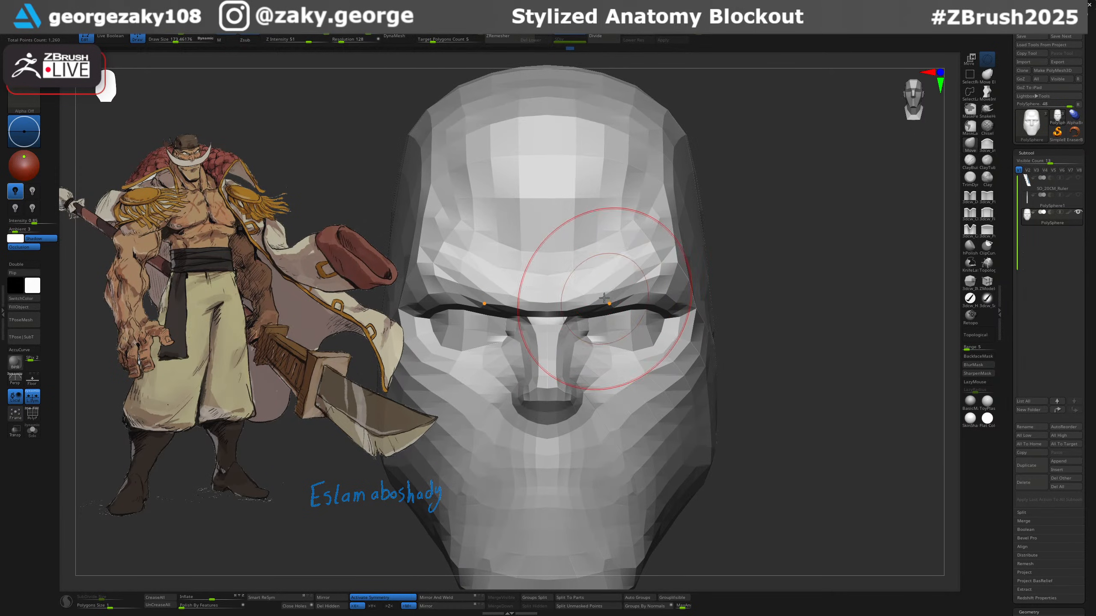
key("s")
left_click_drag(604, 298, 597, 299)
left_click_drag(604, 303, 629, 297)
left_click_drag(635, 294, 637, 299)
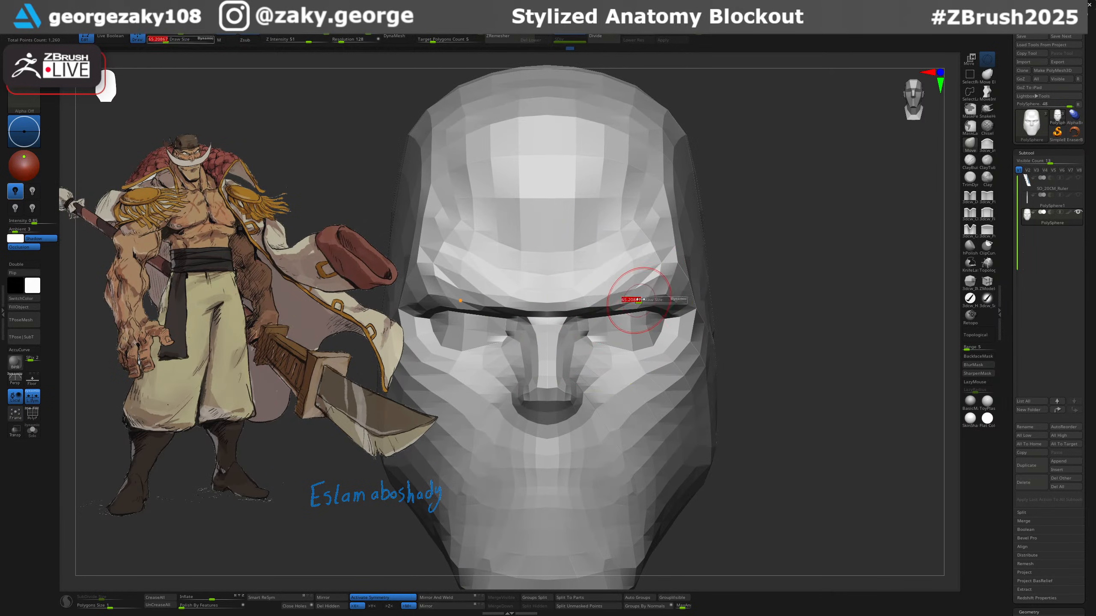
Flatten and raise the lower edges of the eye sockets with a small Move brush.
right_click_drag(642, 331, 641, 337, "ctrl")
key("s")
left_click_drag(636, 345, 633, 345)
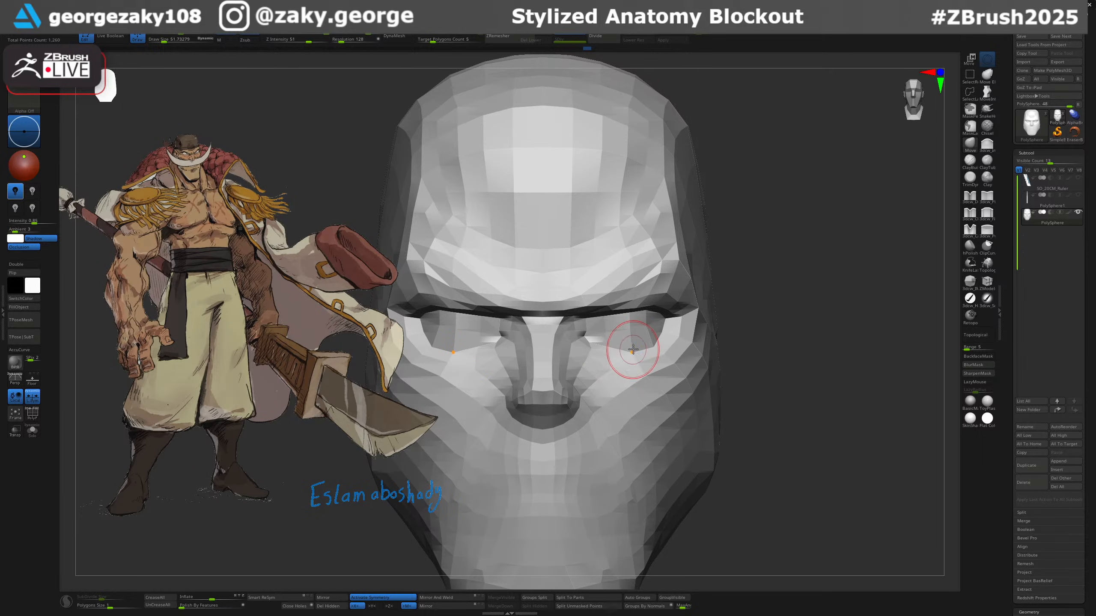
key("s")
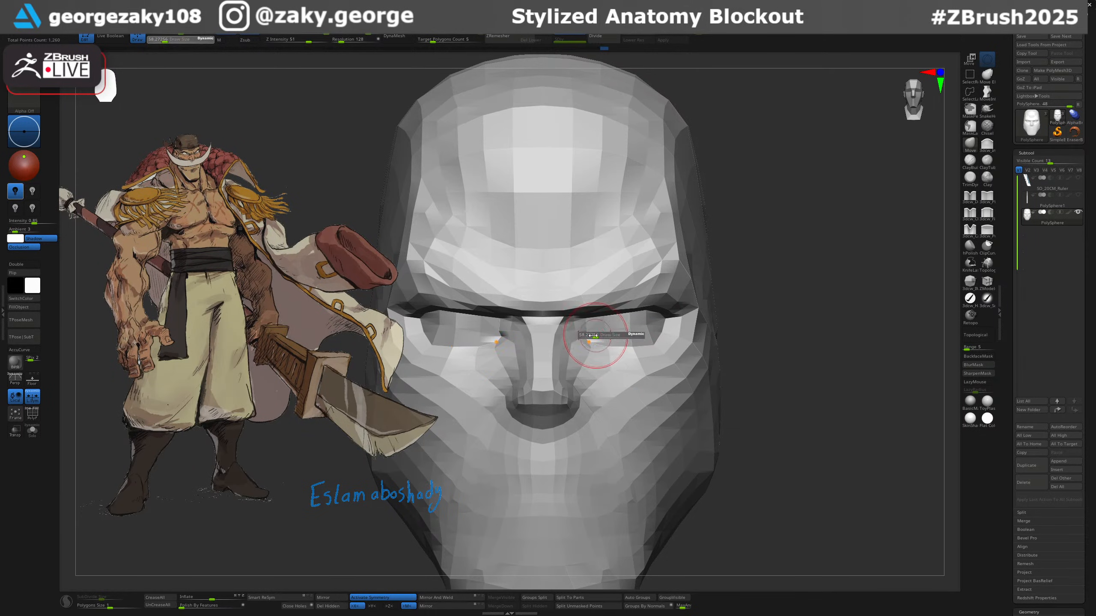
left_click_drag(591, 336, 591, 334)
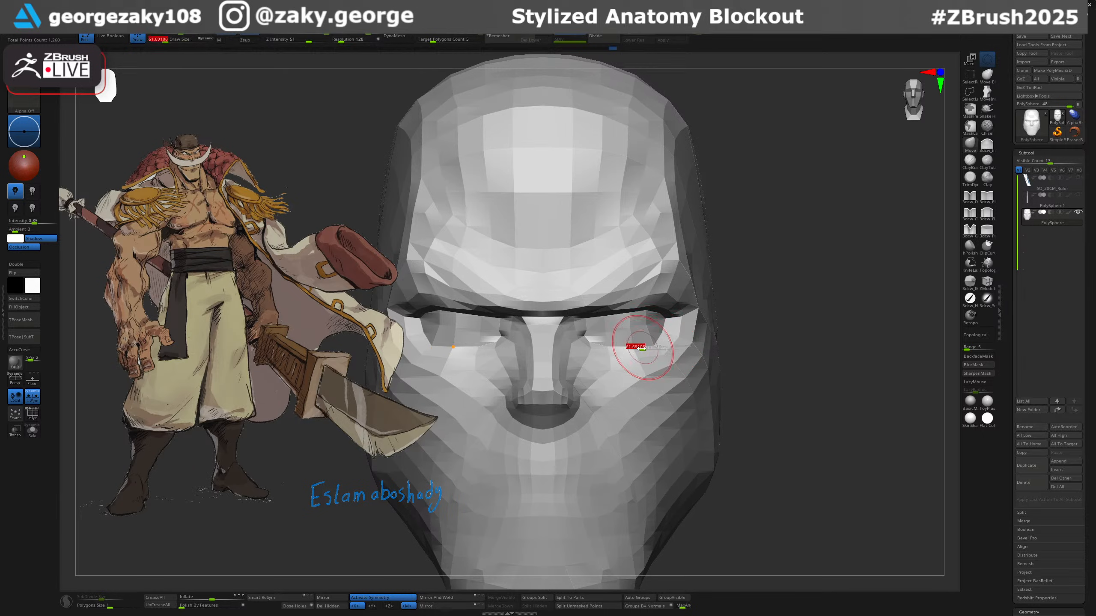
key("s")
left_click_drag(593, 344, 606, 339)
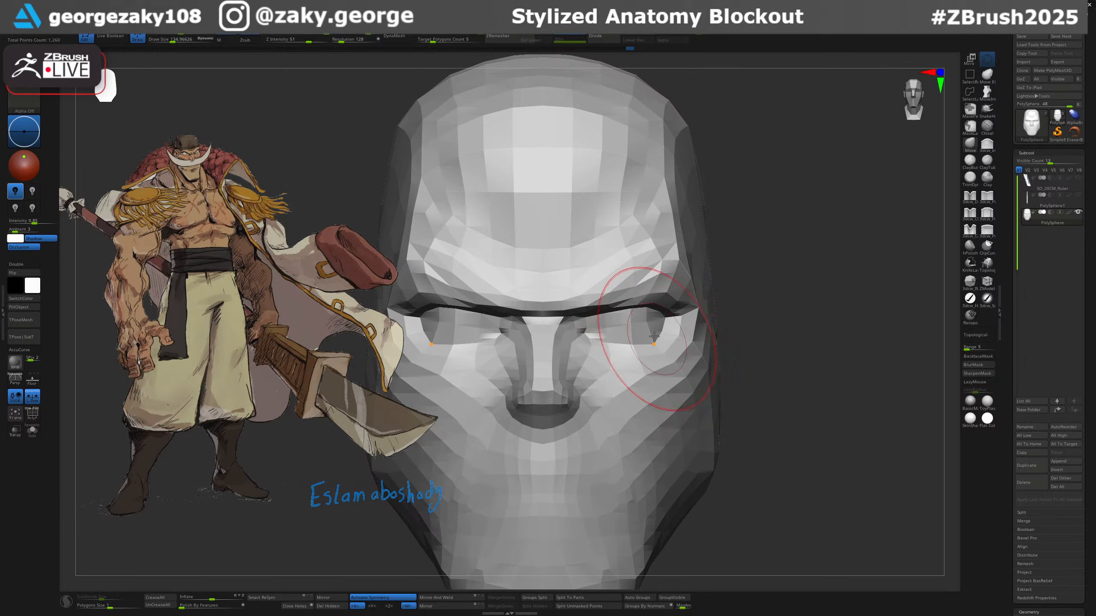
key("w")
key("q")
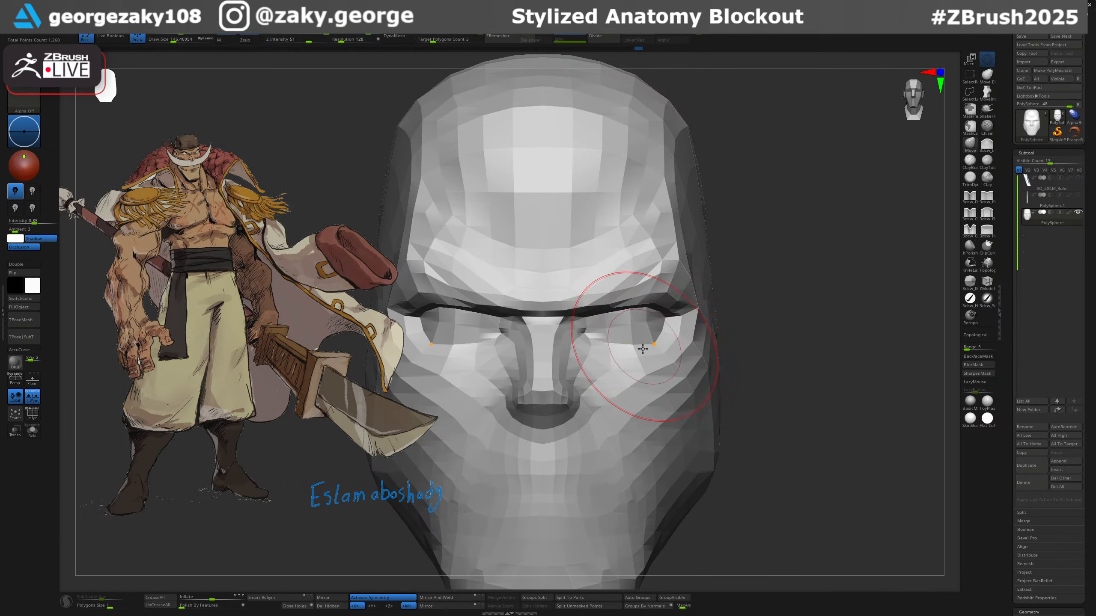
left_click_drag(642, 348, 641, 319)
Fine-tune the brows and the inner eye area beside the nose bridge with the Move brush.
right_click_drag(634, 344, 613, 298, "ctrl")
key("s")
left_click_drag(612, 293, 610, 293)
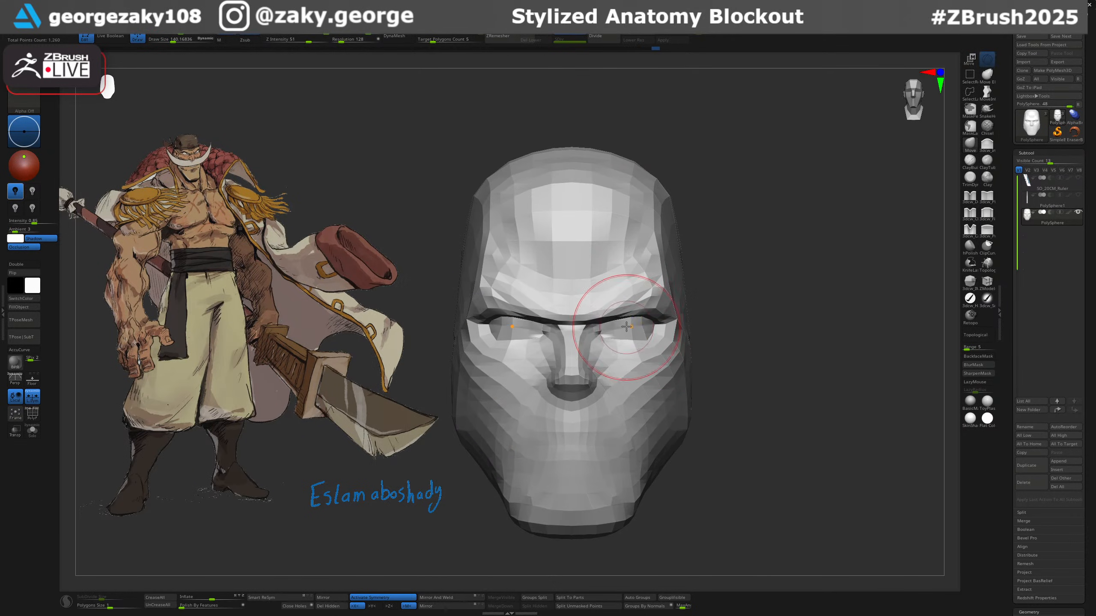
right_click_drag(590, 315, 631, 333)
key("s")
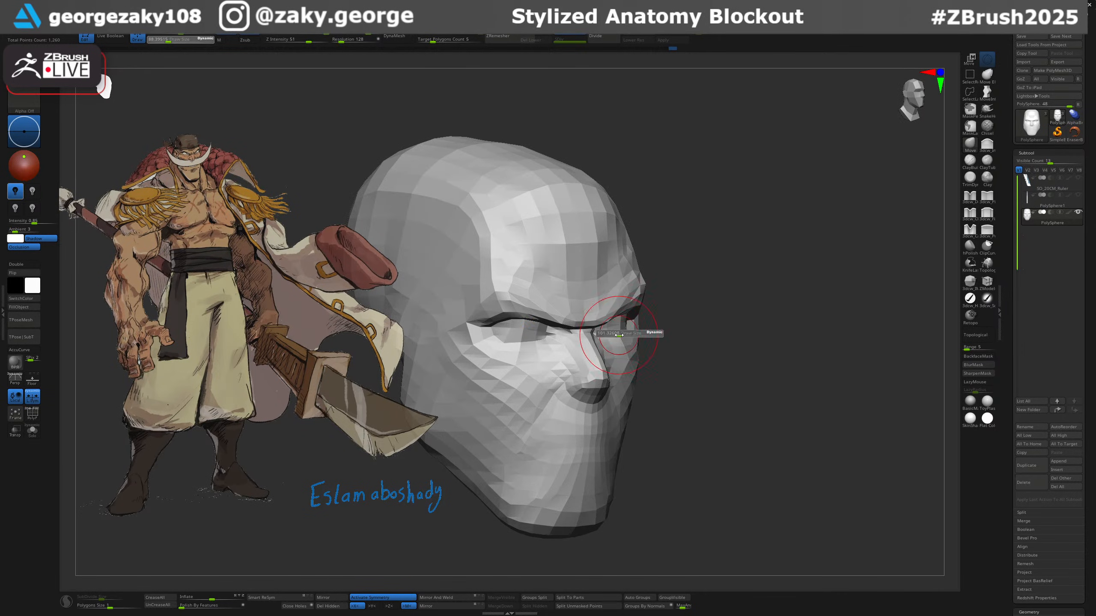
left_click_drag(632, 332, 639, 332)
right_click_drag(639, 335, 612, 344)
left_click_drag(626, 357, 626, 353)
Display the polygroup wireframe and nudge the mouth corners with a resized Move brush.
right_click_drag(603, 422, 597, 427, "ctrl")
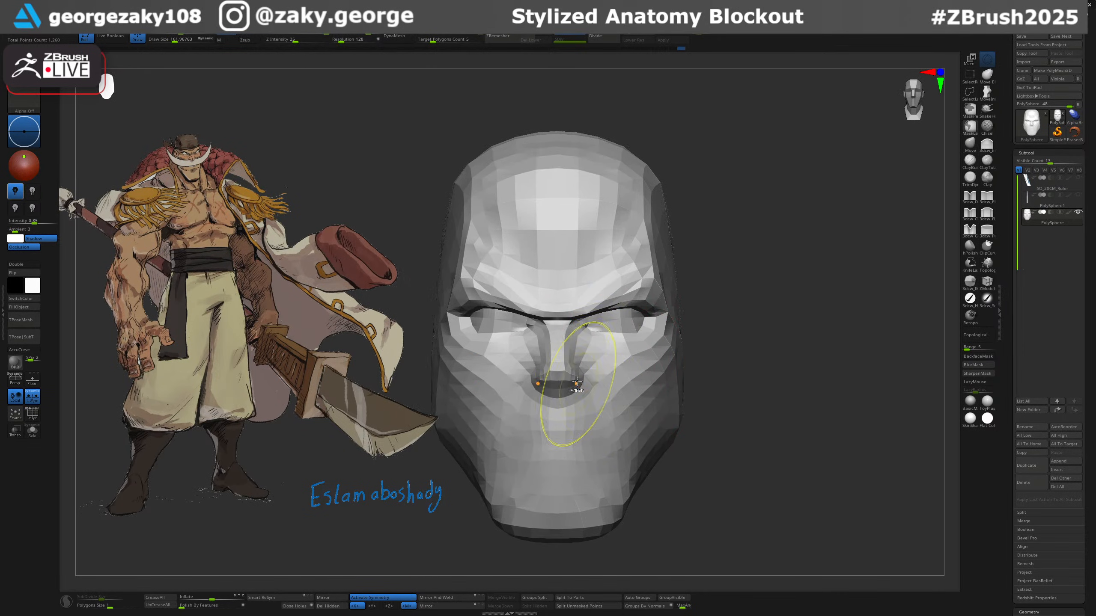
mouse_move(577, 391)
right_mouse_down("ctrl")
mouse_move(576, 407)
mouse_move(571, 379)
mouse_move(621, 462)
right_mouse_up("ctrl")
key("shift+f")
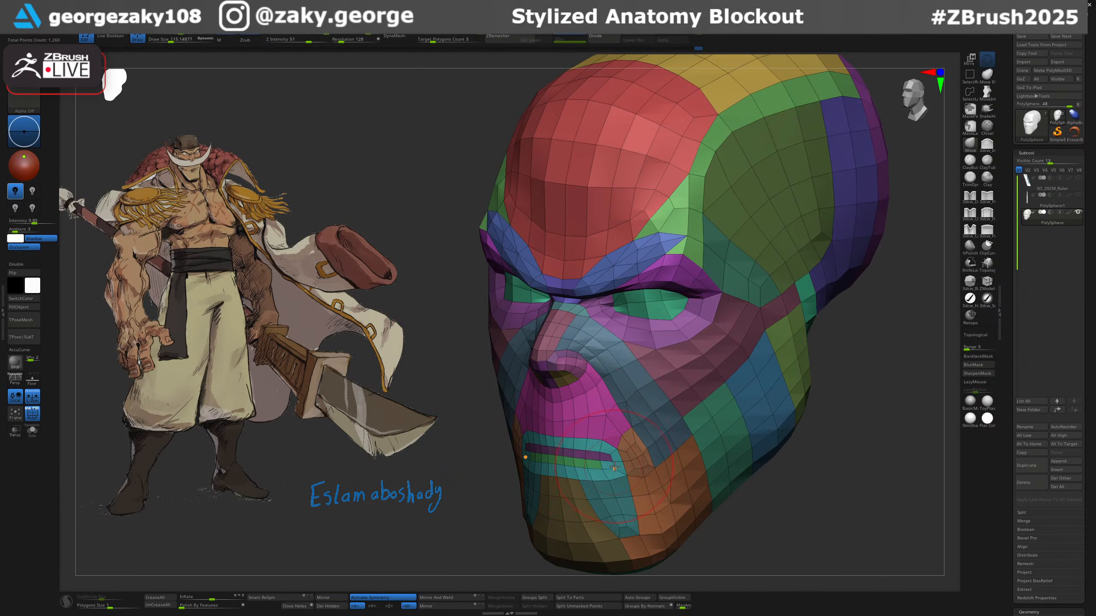
key("s")
left_click_drag(623, 461, 619, 466)
Shape the cheekbone planes below the outer eye corners with the flat clay-type brush at Z Intensity 6.
mouse_move(634, 431)
right_mouse_down()
mouse_move(713, 390)
mouse_move(703, 404)
mouse_move(704, 385)
right_mouse_up()
key("s")
key("shift+d")
key("b")
key("d")
key("s")
key("s")
left_click_drag(704, 385, 699, 386)
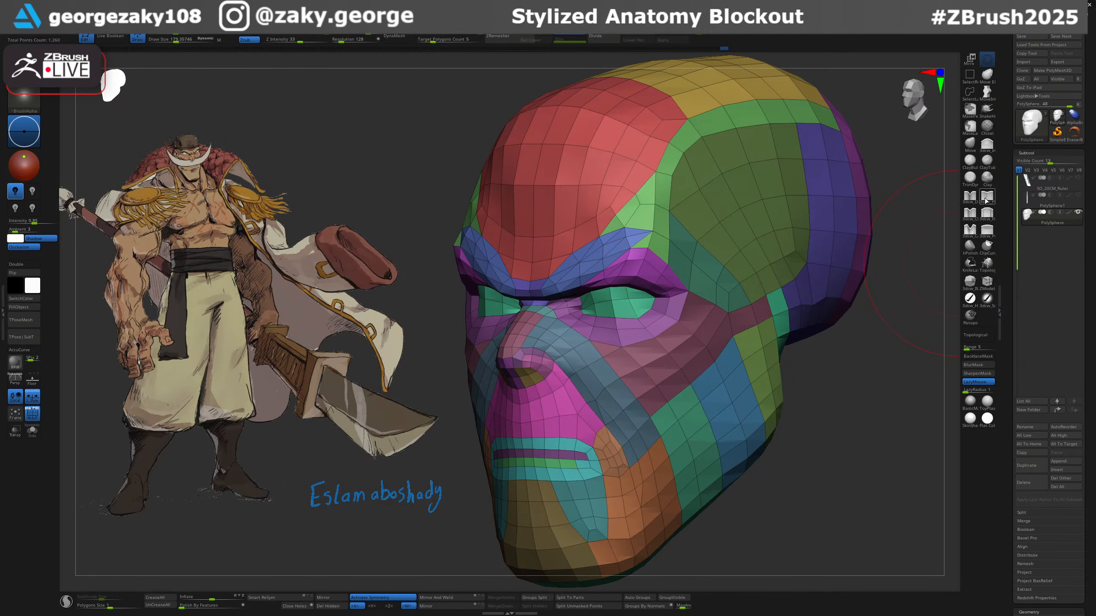
left_click(985, 199)
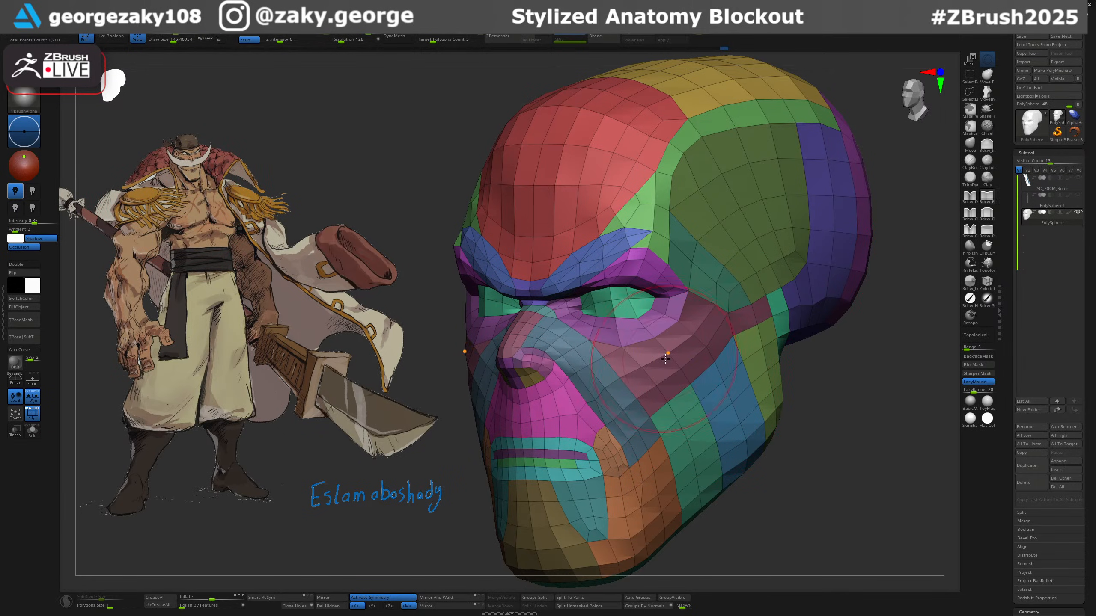
left_click_drag(632, 389, 728, 325)
left_click_drag(621, 317, 708, 299)
key("s")
left_click_drag(711, 298, 697, 299)
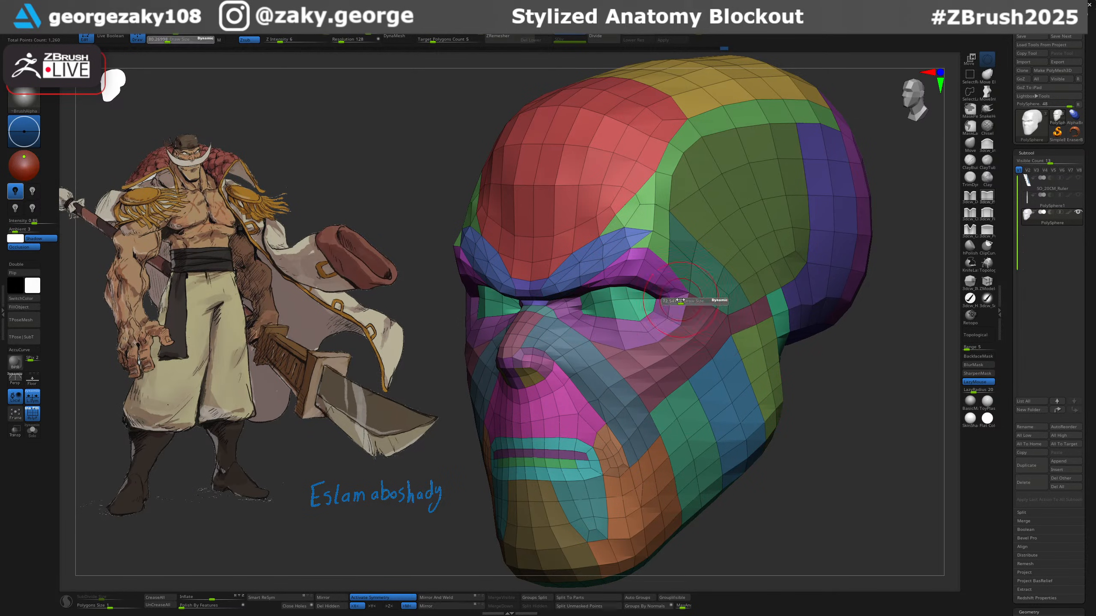
mouse_move(619, 308)
left_mouse_down()
mouse_move(701, 285)
mouse_move(642, 298)
left_mouse_up()
Define the cheekbone edges below the outer eye corners with further sculpting and smoothing strokes.
key("b")
key("m")
key("v")
key("u")
mouse_move(642, 298)
right_mouse_down()
mouse_move(740, 287)
mouse_move(613, 296)
mouse_move(736, 294)
right_mouse_up()
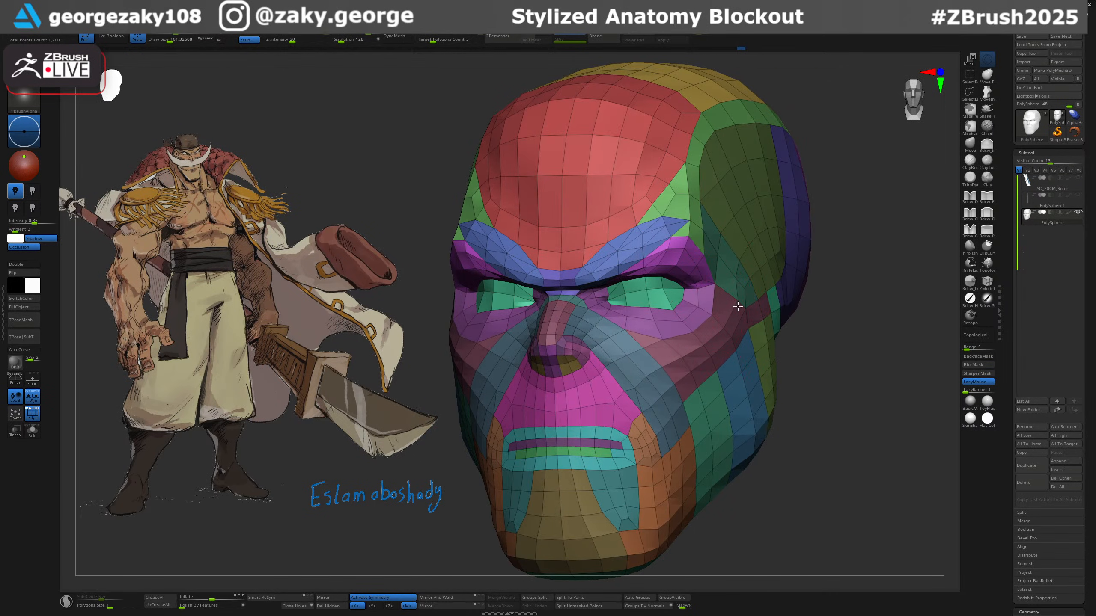
left_click_drag(686, 349, 708, 337, "shift")
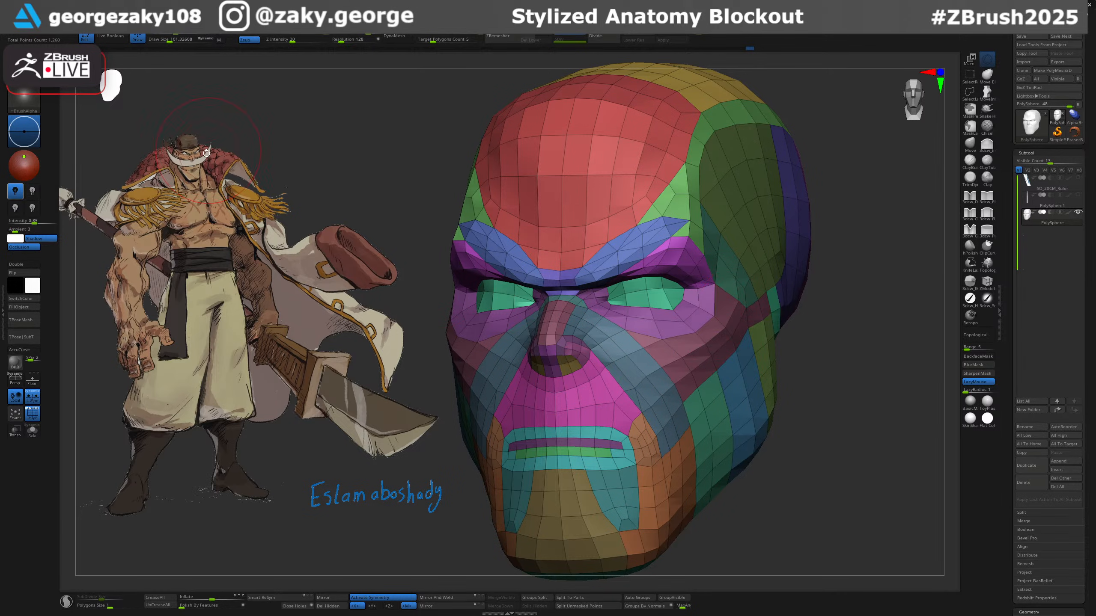
key("s")
left_click_drag(694, 341, 686, 345)
Touch up the outer cheek contours from the front and check the head with and without the polygroup wireframe.
right_click_drag(786, 284, 753, 317, "shift")
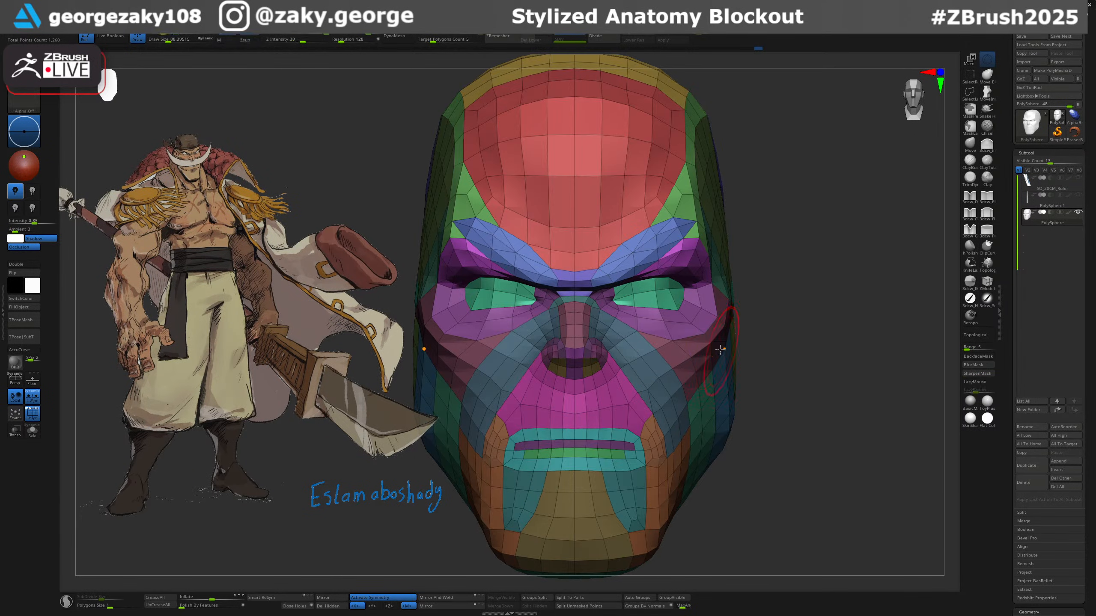
key("s")
left_click_drag(713, 348, 718, 348)
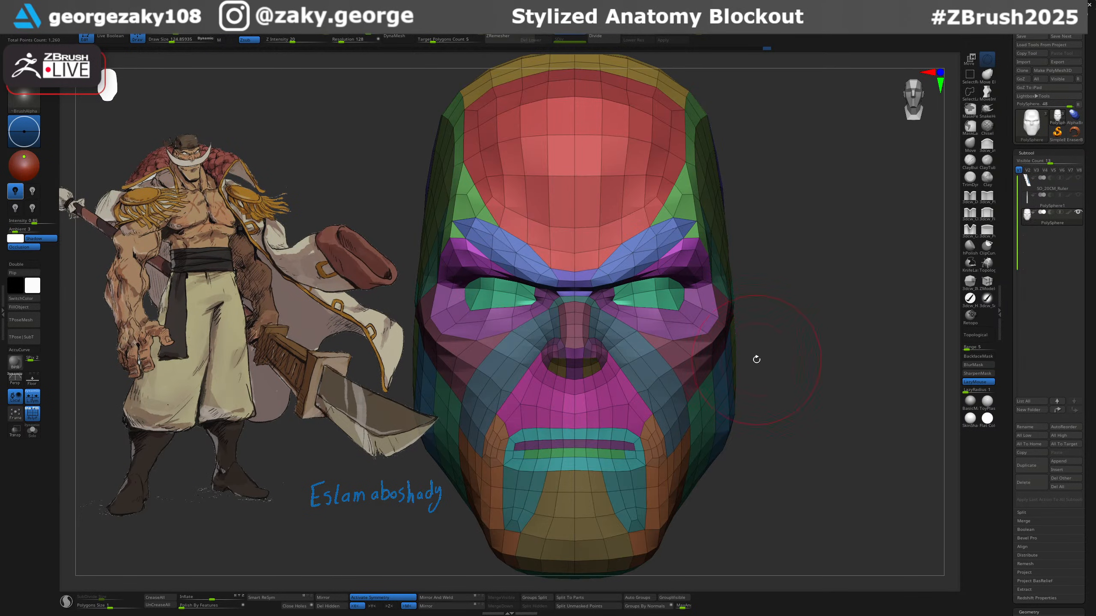
key("shift+f")
right_click_drag(756, 359, 735, 369)
right_click_drag(707, 332, 595, 368)
key("shift+f")
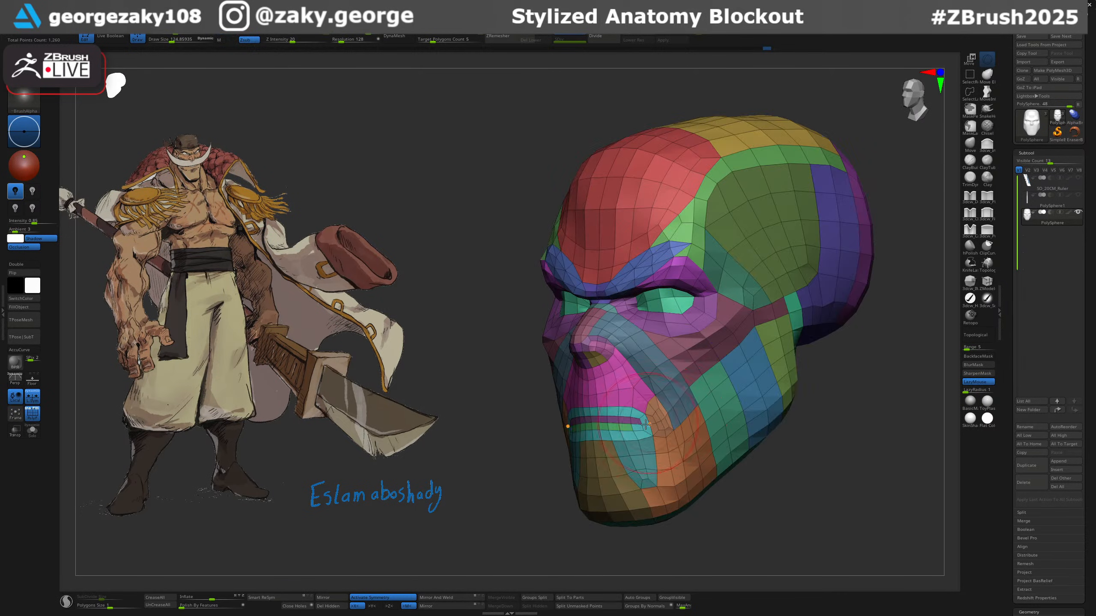
Shape the lips and mouth corners with the Move brush, working from the side and front views.
right_click_drag(645, 425, 621, 454, "ctrl")
key("b")
key("m")
key("v")
left_click_drag(644, 433, 641, 434)
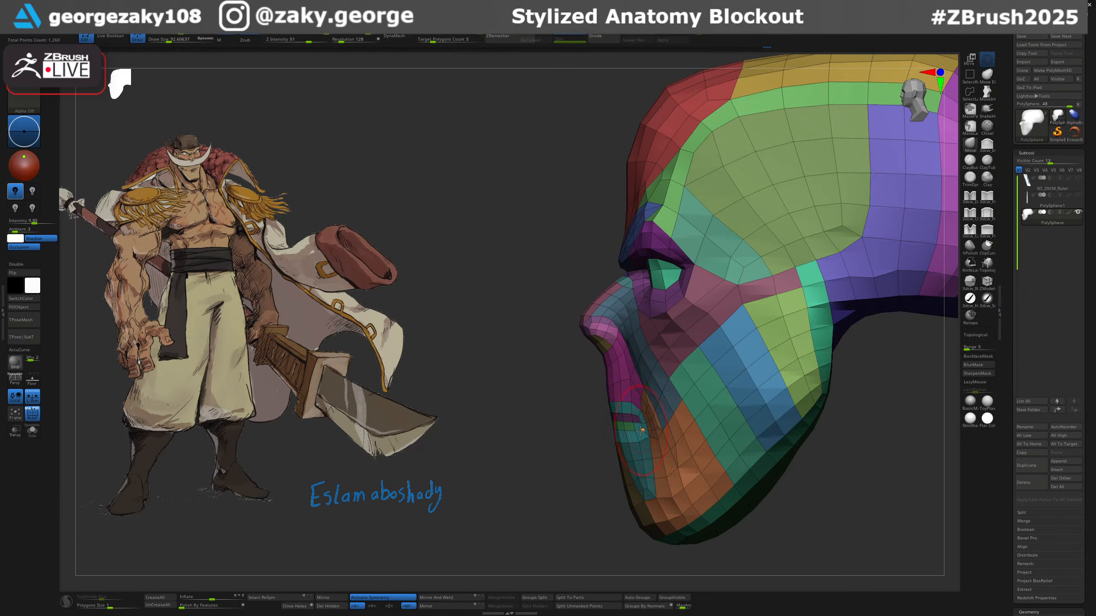
right_click_drag(641, 430, 640, 424)
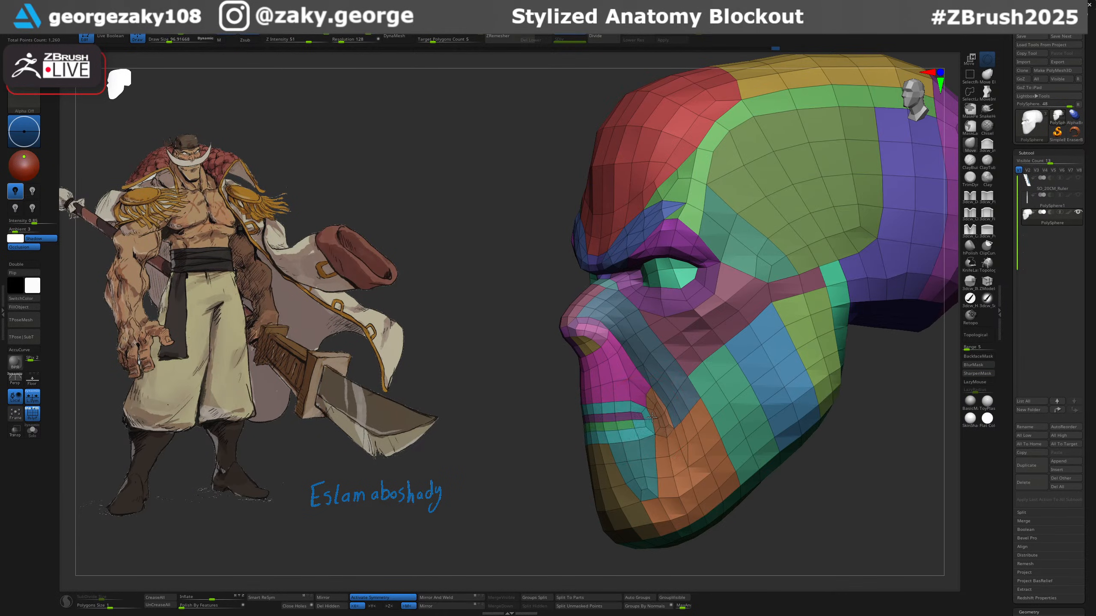
key("bracketright")
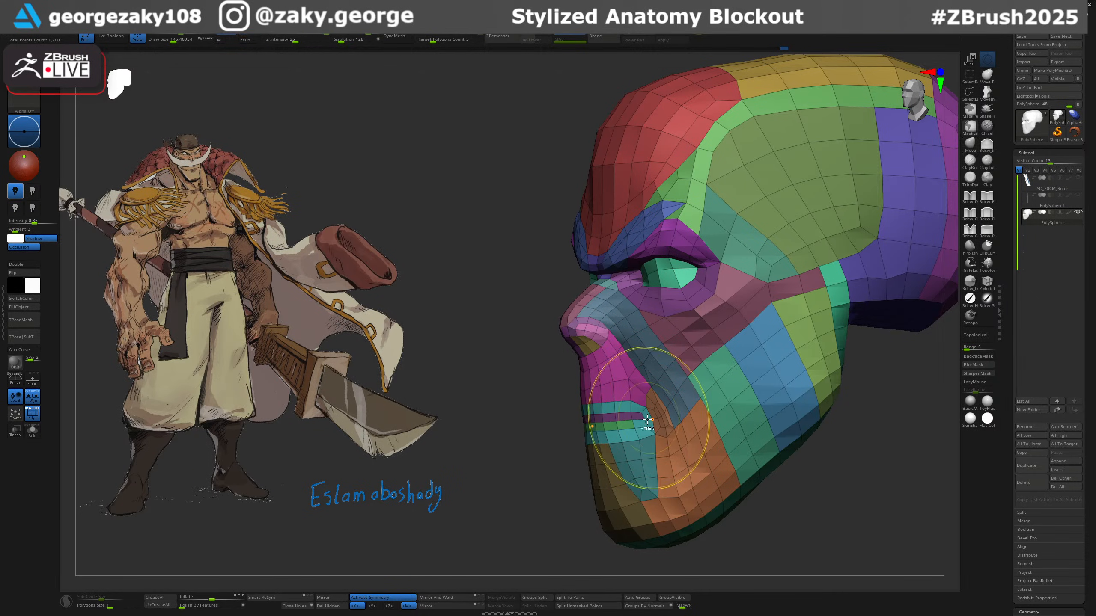
right_click_drag(661, 406, 638, 429, "shift")
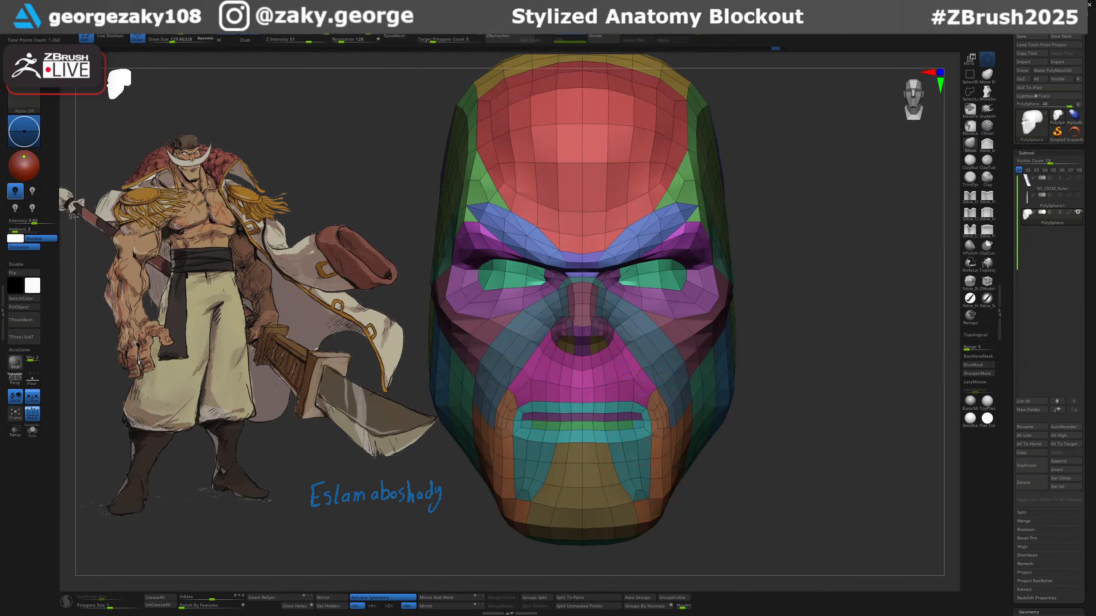
key("bracketright")
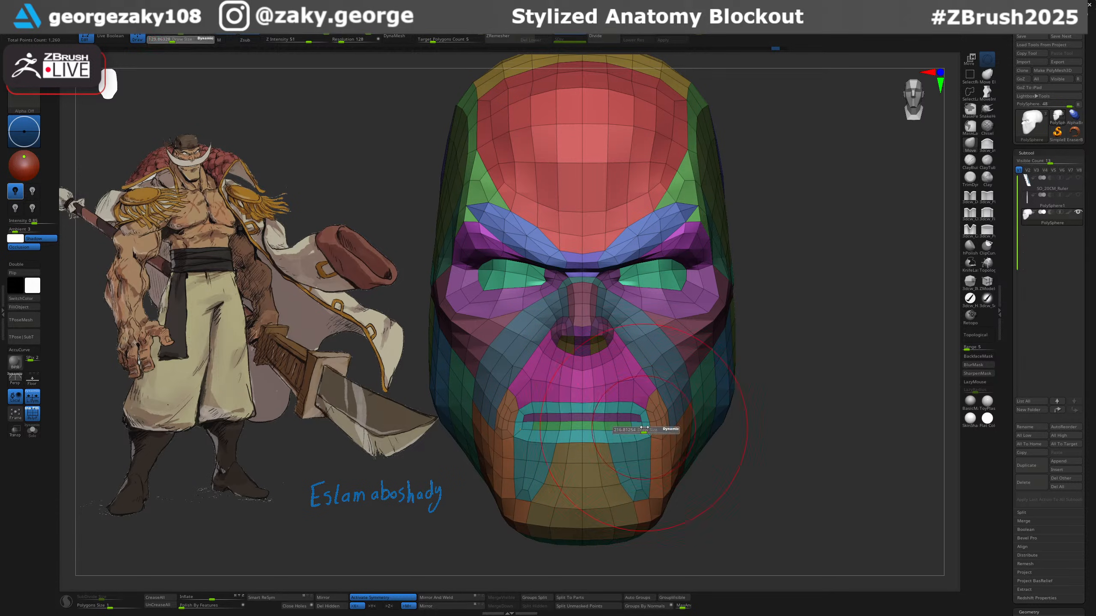
left_click_drag(639, 428, 642, 415)
right_click_drag(613, 419, 637, 379, "alt")
Hide the polygroup wireframe and carve the mouth line out toward both corners, undoing the last stroke.
key("d")
key("f")
key("shift+f")
key("f")
left_click_drag(620, 417, 586, 419)
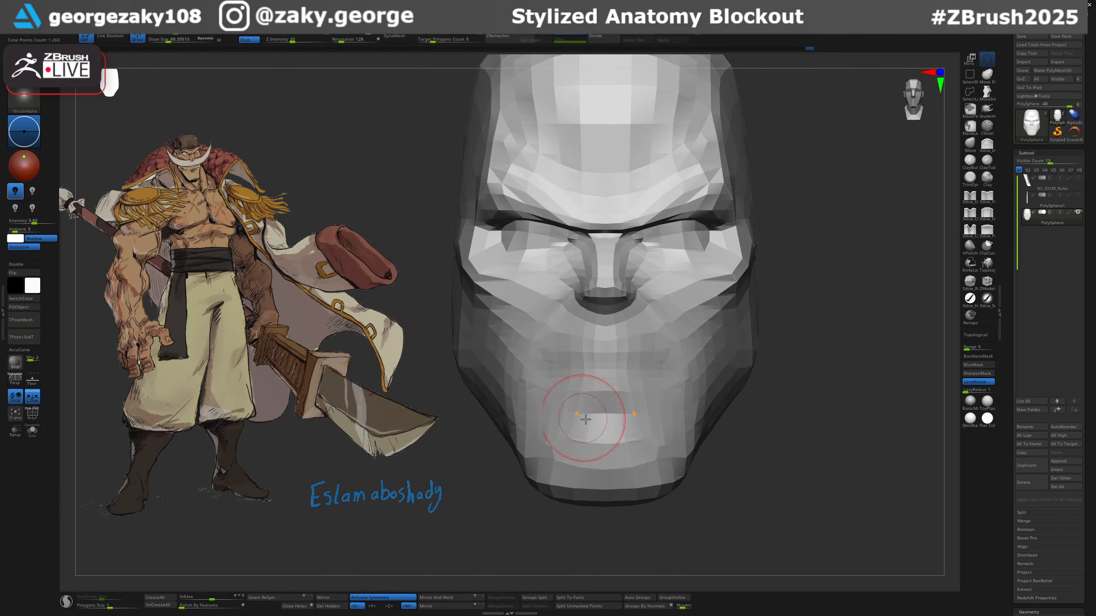
right_click_drag(578, 435, 603, 427)
left_click_drag(589, 426, 614, 425)
left_click_drag(556, 407, 540, 408)
right_click_drag(612, 440, 535, 442)
mouse_move(654, 441)
right_mouse_down()
mouse_move(621, 440)
mouse_move(662, 443)
right_mouse_up()
key("s")
mouse_move(681, 443)
left_mouse_down()
mouse_move(657, 442)
mouse_move(670, 425)
left_mouse_up()
key("ctrl+z")
Adjust the area below the mouth corners with a progressively smaller Move brush.
key("b")
key("m")
key("v")
key("s")
right_click_drag(671, 421, 682, 423)
key("s")
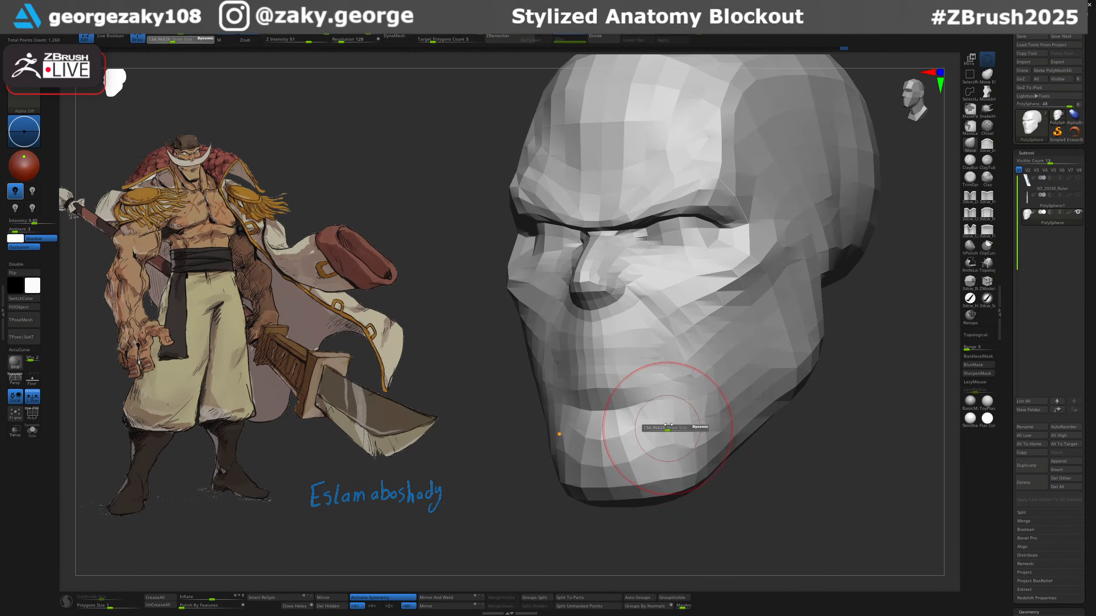
left_click_drag(663, 425, 666, 425)
left_click_drag(656, 427, 653, 424)
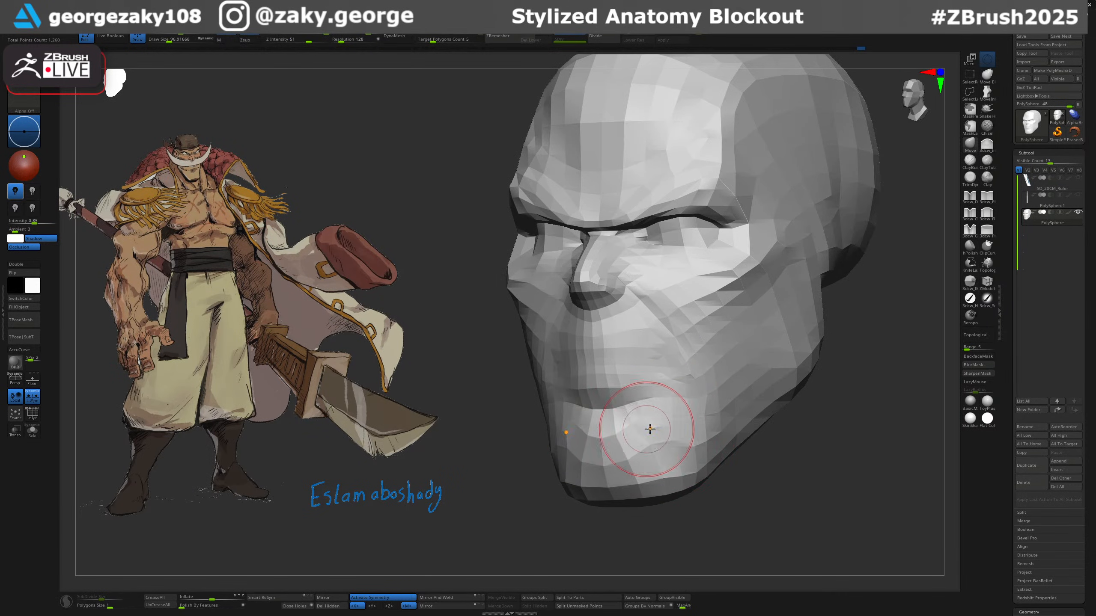
Adjust the planes beside the lower lip and chin with a resized Move brush, checking from three-quarter and front views.
right_click_drag(664, 425, 682, 433)
key("s")
left_click_drag(670, 423, 663, 425)
key("s")
left_click_drag(661, 424, 663, 424)
right_click_drag(665, 425, 686, 440)
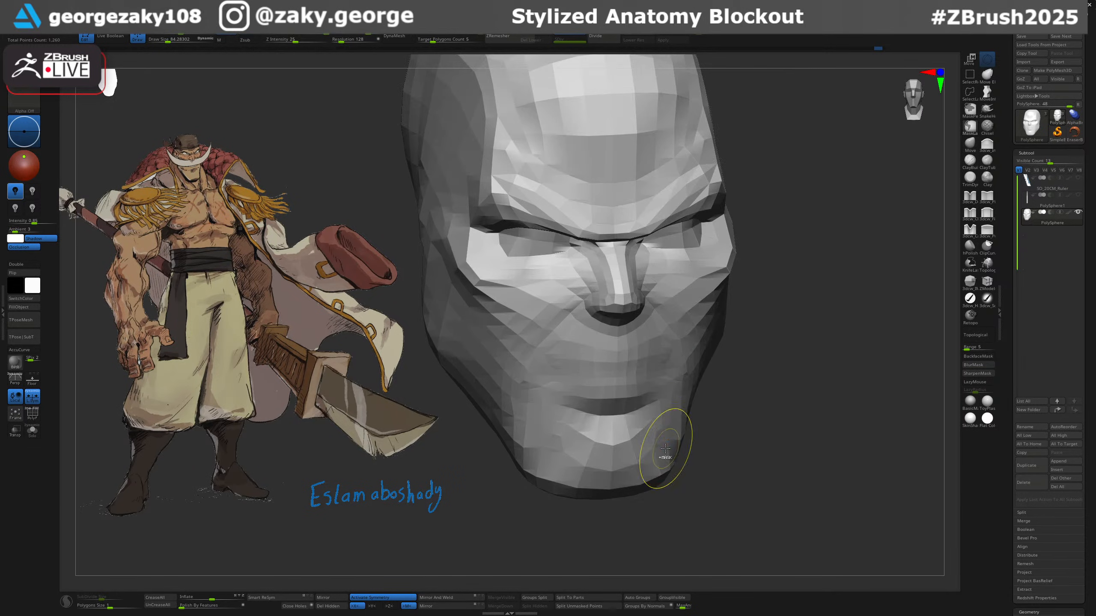
Refine the chin's outer corners with the Move brush, working from the front and from below.
key("s")
left_click_drag(663, 456, 663, 448)
right_click_drag(662, 448, 658, 391)
key("s")
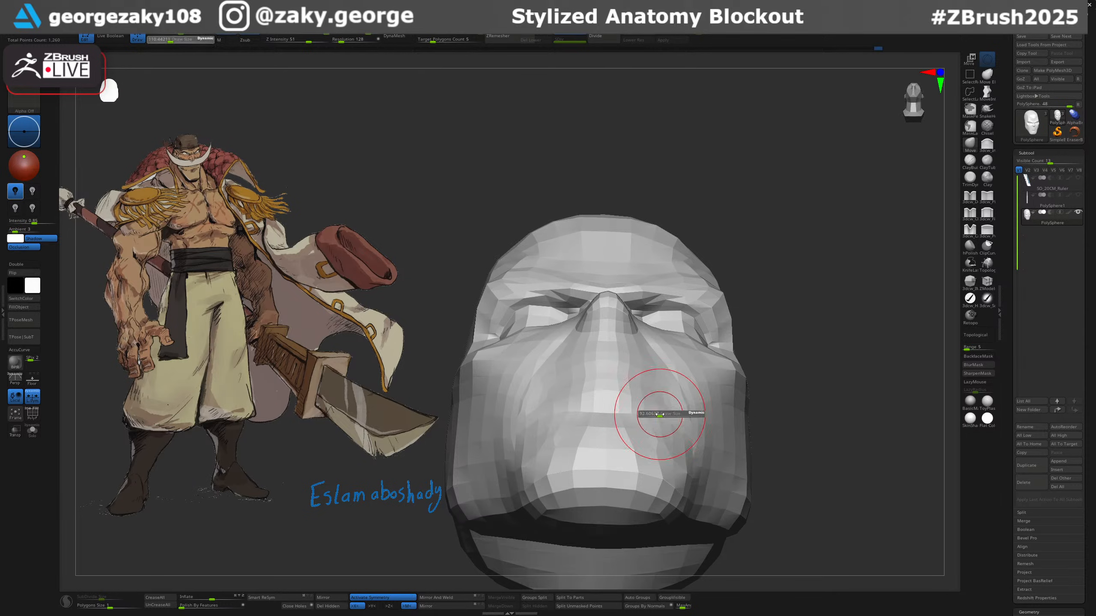
left_click_drag(660, 416, 657, 416)
right_click_drag(650, 450, 657, 471)
Carve a short stroke at the chin's lower corner and check it from underneath the jaw.
key("3")
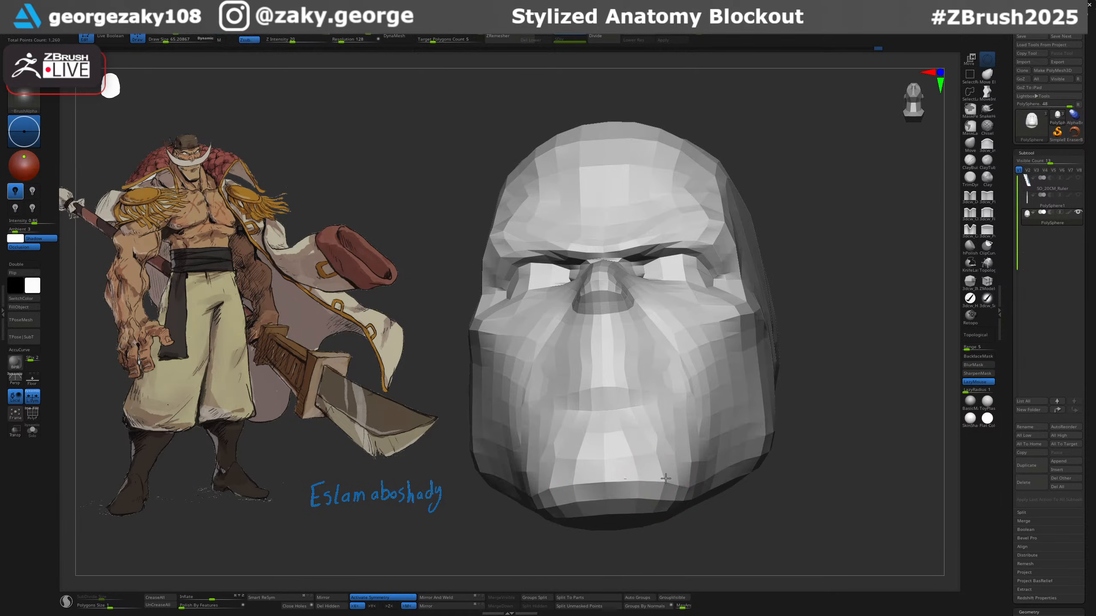
left_click_drag(665, 478, 665, 486)
mouse_move(665, 486)
right_mouse_down()
mouse_move(662, 433)
mouse_move(686, 361)
right_mouse_up()
right_click_drag(727, 313, 710, 317, "ctrl")
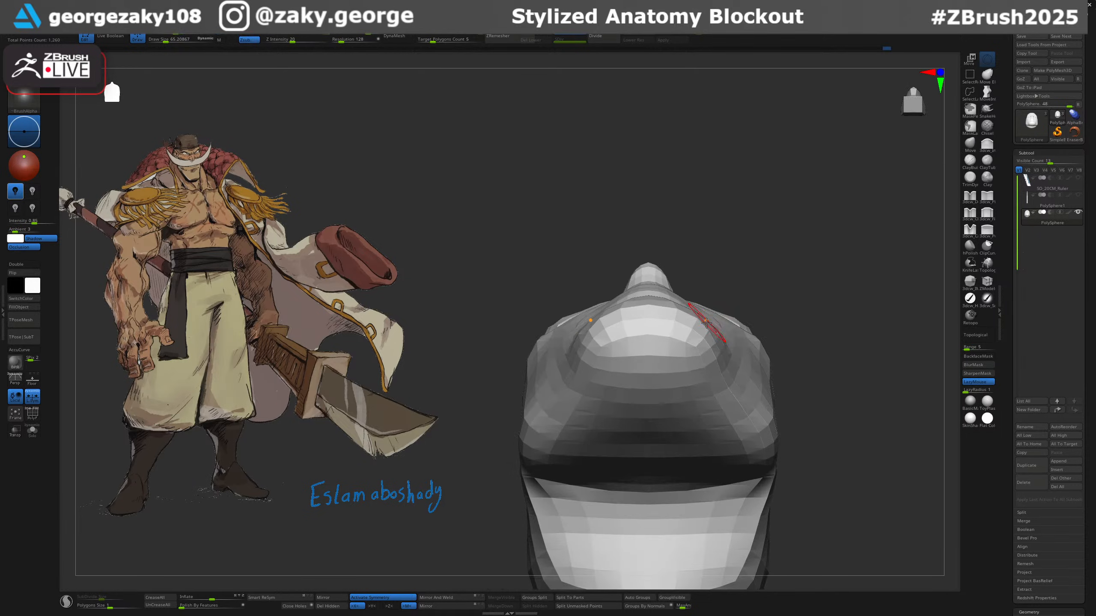
Reshape the chin's rounding and side corners with the Move brush from the underside and front views.
key("b")
key("m")
key("v")
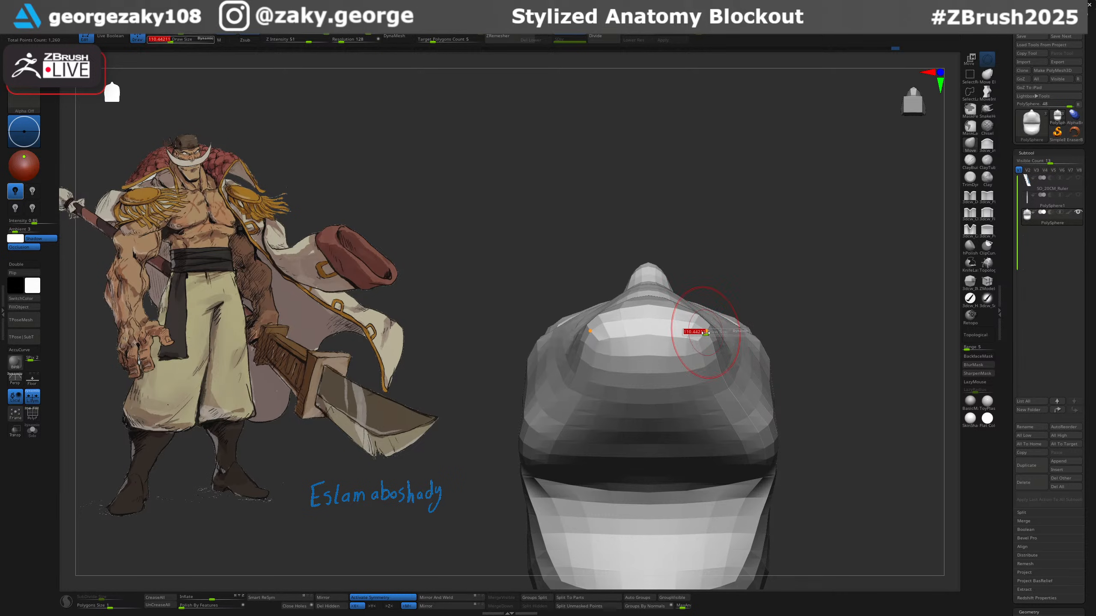
left_click_drag(706, 333, 708, 332)
right_click_drag(708, 333, 704, 391)
right_click_drag(713, 309, 692, 416, "alt")
key("s")
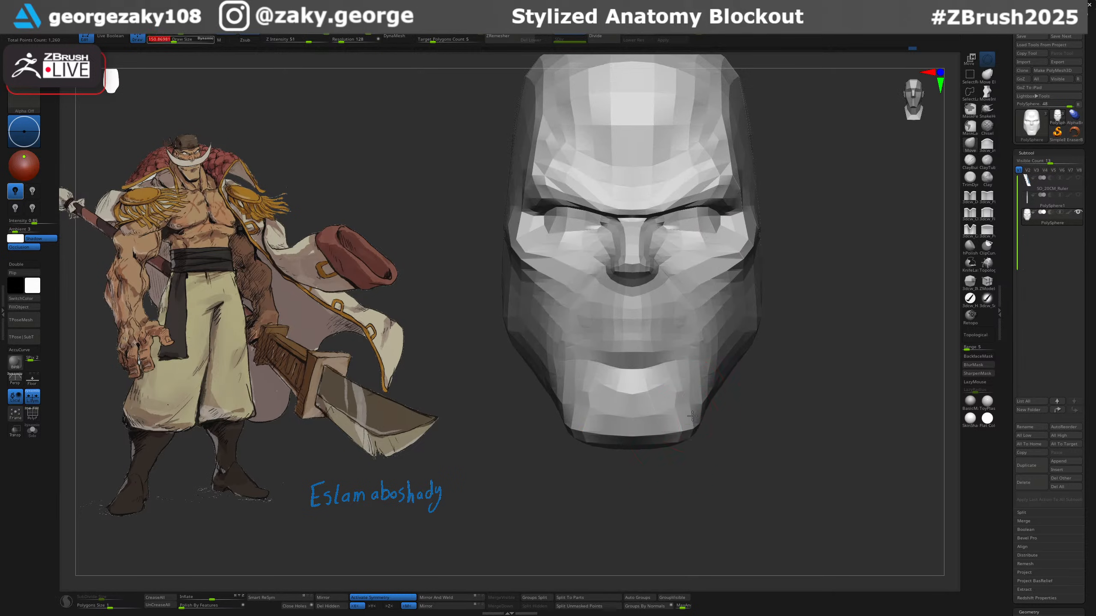
left_click_drag(692, 416, 699, 416)
right_click_drag(699, 416, 674, 415)
Adjust the side contour of the cranium with a large Move brush, rotating between front and three-quarter views.
right_click_drag(725, 384, 756, 377)
right_click_drag(792, 325, 780, 314, "shift")
key("s")
left_click_drag(779, 313, 766, 307)
right_click_drag(789, 306, 771, 303)
key("s")
left_click_drag(771, 301, 770, 298)
right_click_drag(770, 298, 752, 313)
left_click_drag(760, 284, 755, 287)
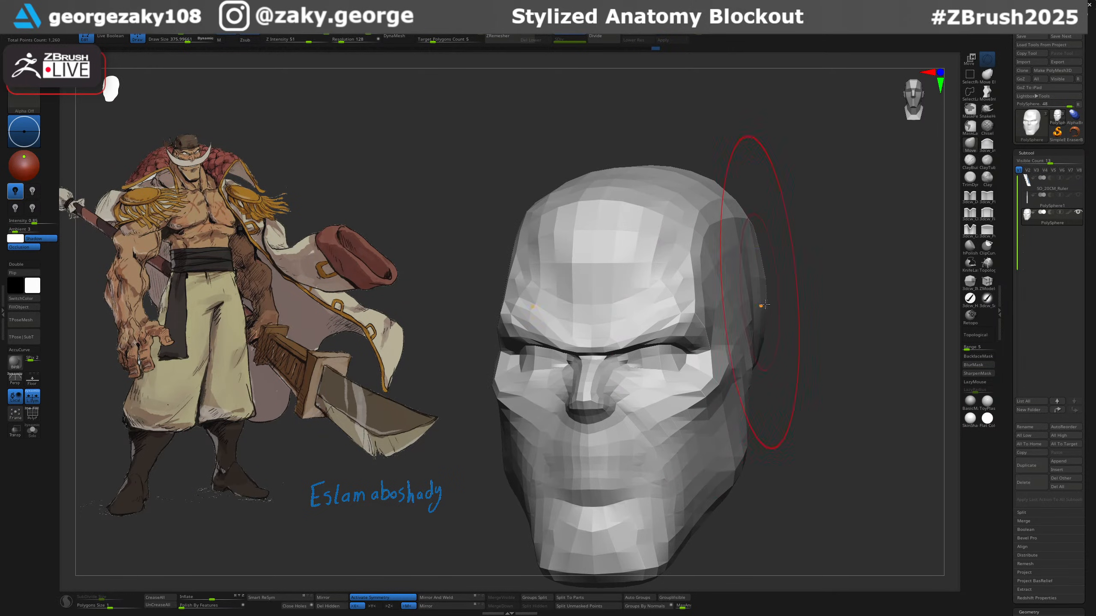
Zoom in on the nose and shape its tip and nostril wings with a small Move brush.
right_click_drag(767, 292, 660, 374, "ctrl")
key("s")
left_click_drag(659, 373, 655, 373)
right_click_drag(654, 373, 660, 374, "ctrl")
key("s")
left_click_drag(659, 374, 651, 377)
key("s")
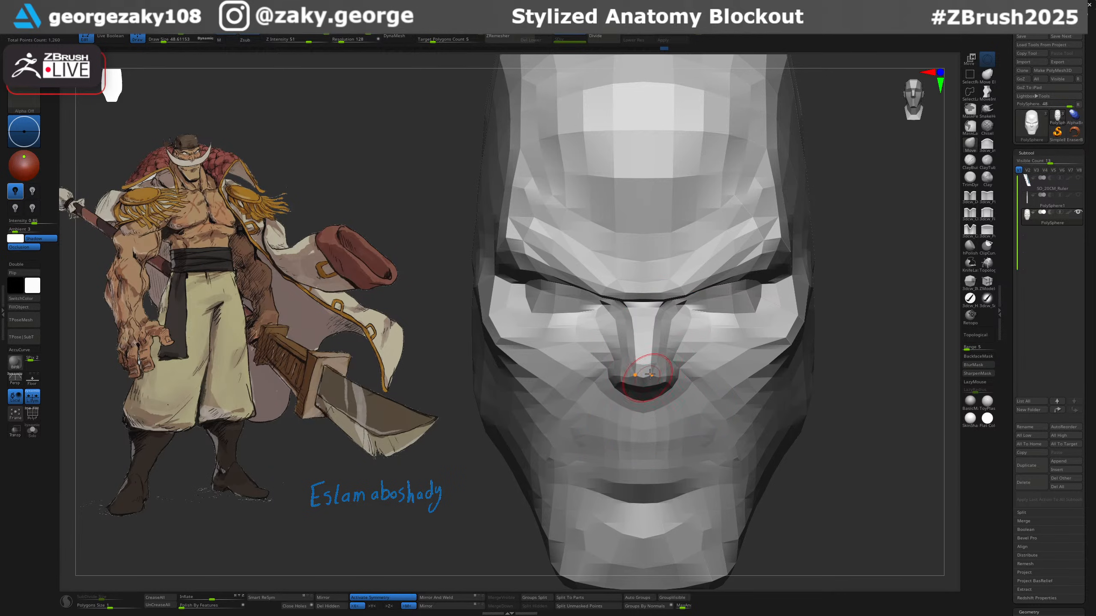
right_click_drag(659, 367, 666, 379, "ctrl")
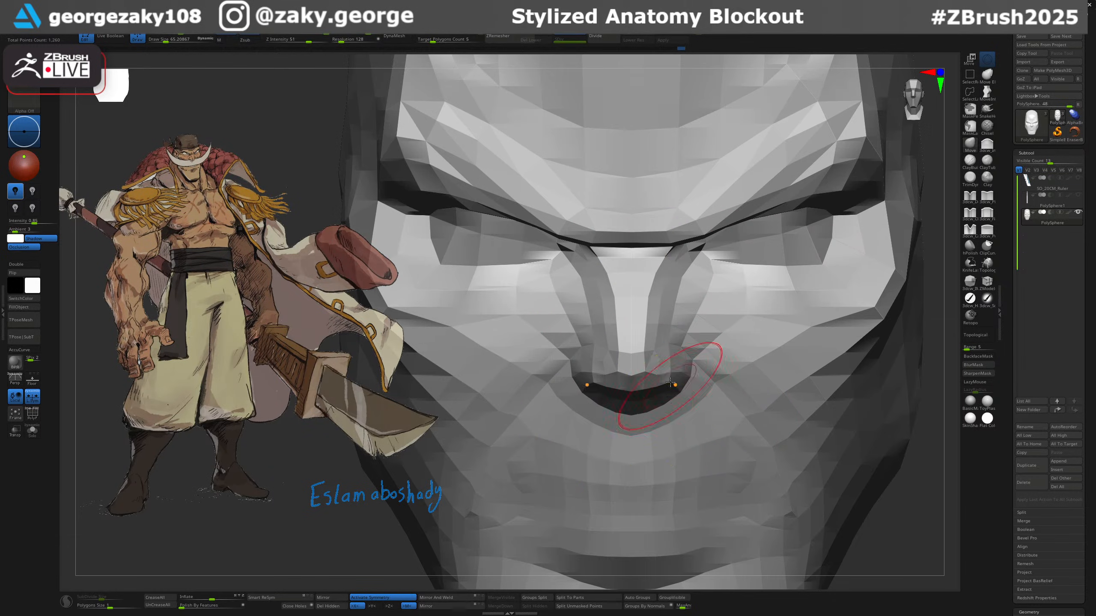
mouse_move(716, 350)
right_mouse_down()
mouse_move(688, 357)
mouse_move(689, 378)
mouse_move(670, 393)
mouse_move(684, 403)
right_mouse_up()
left_click(671, 394)
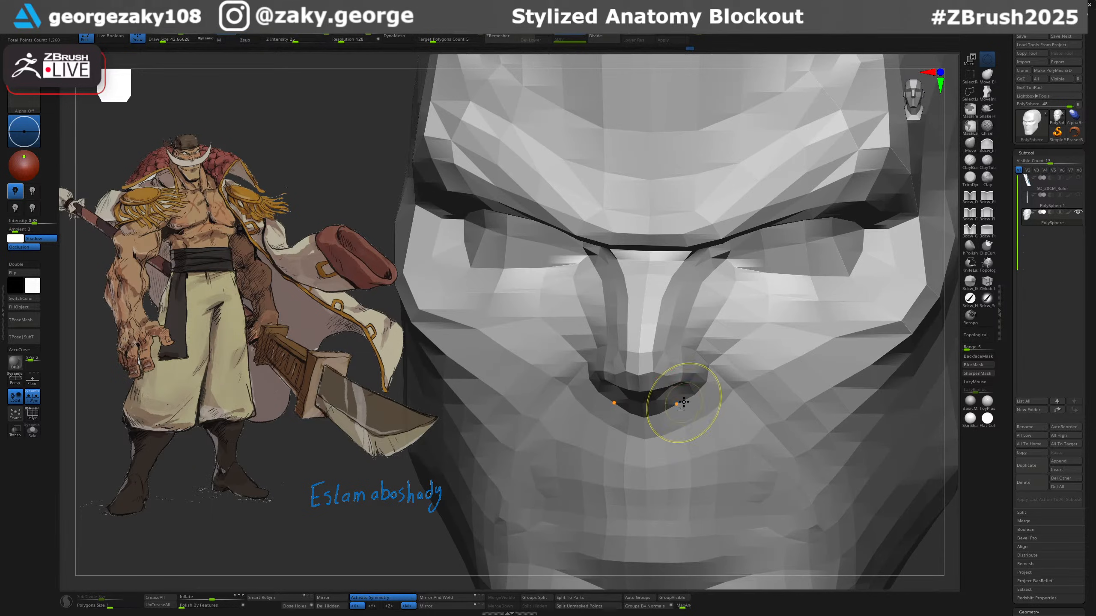
Pull the base of the nose and the nostril corners into shape with the resized Move brush.
key("s")
left_click_drag(682, 404, 678, 404)
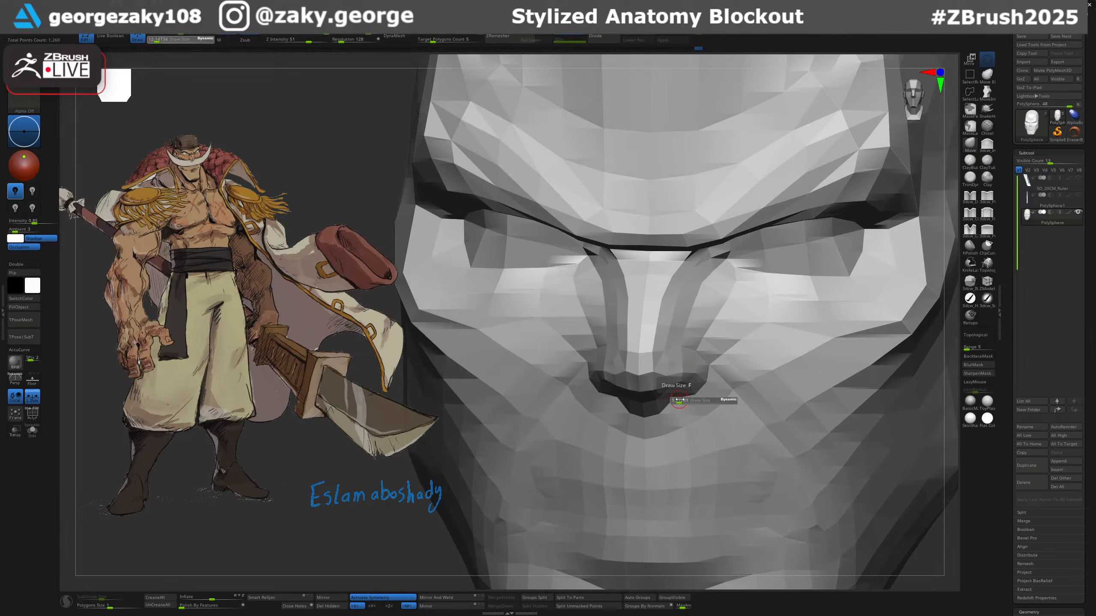
right_click_drag(691, 385, 700, 373)
key("s")
left_click_drag(699, 374, 700, 377)
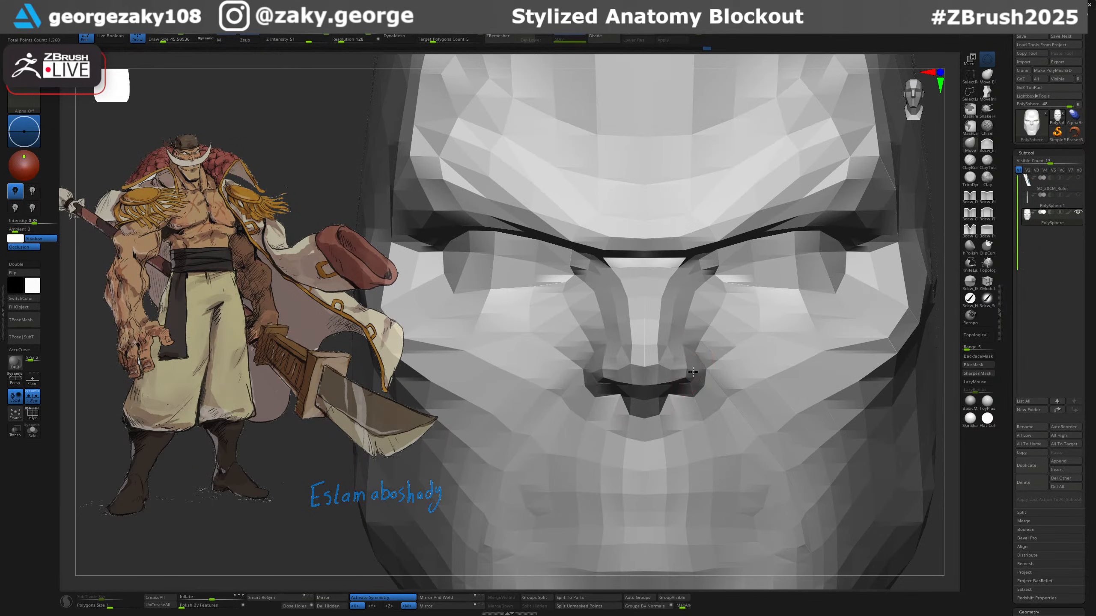
mouse_move(700, 377)
right_mouse_down()
mouse_move(729, 376)
mouse_move(698, 370)
mouse_move(716, 364)
right_mouse_up()
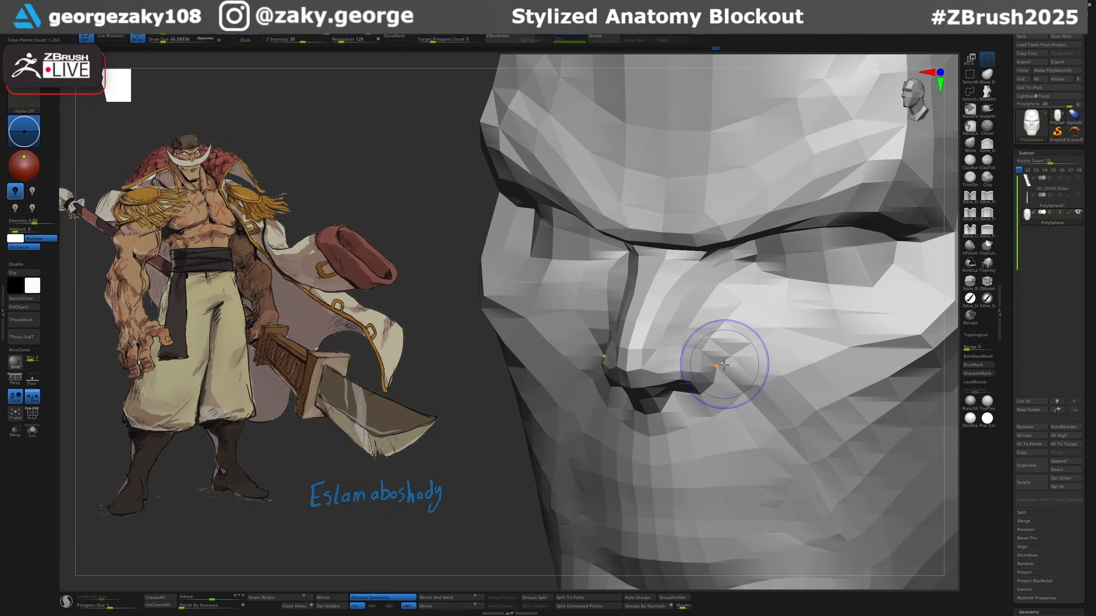
Define the crease around the nostril wing with the DamStandard brush from three-quarter and side views.
key("b")
key("d")
key("s")
key("s")
left_click_drag(723, 368, 718, 370)
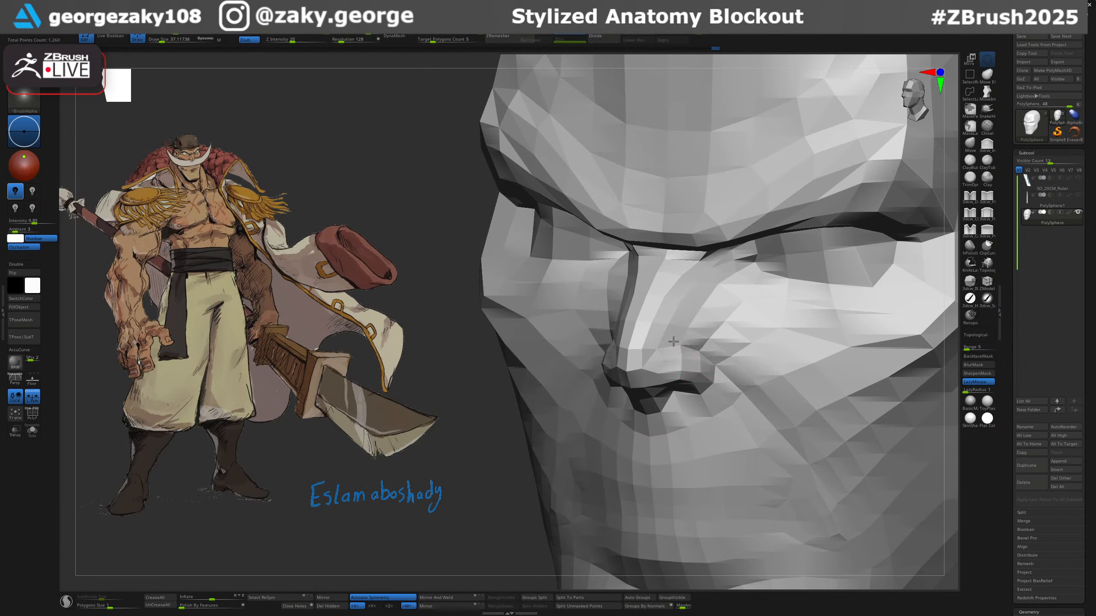
right_click_drag(673, 342, 639, 352)
left_click_drag(656, 366, 677, 352)
right_click_drag(686, 331, 673, 341)
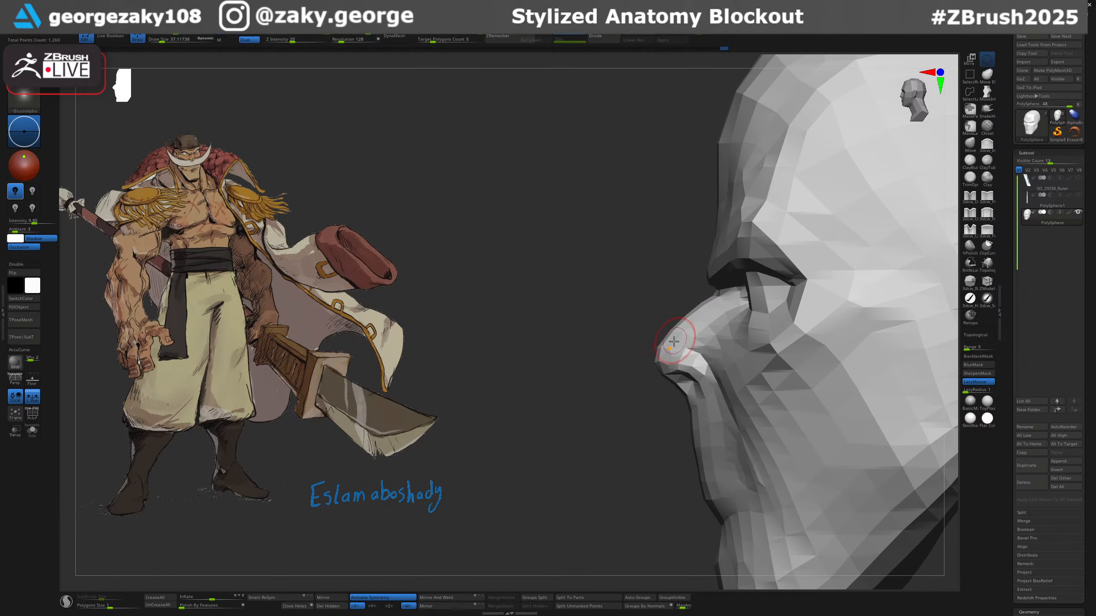
Reshape the nose tip and bridge profile from the side with the Move brush.
key("b")
key("m")
key("v")
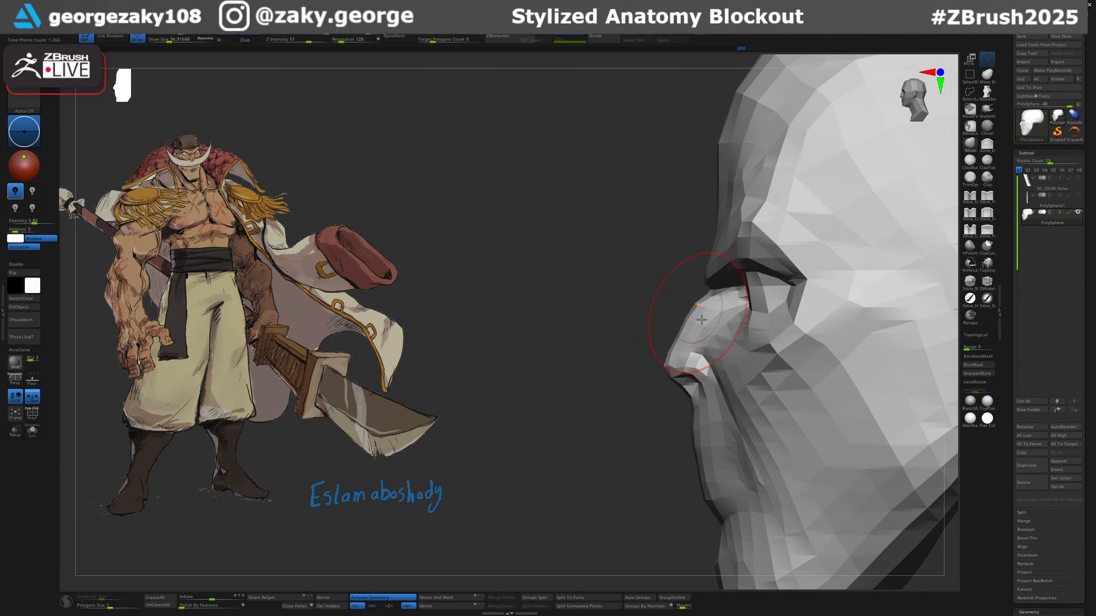
key("s")
mouse_move(707, 287)
left_mouse_down()
mouse_move(705, 266)
mouse_move(755, 246)
mouse_move(746, 222)
left_mouse_up()
key("s")
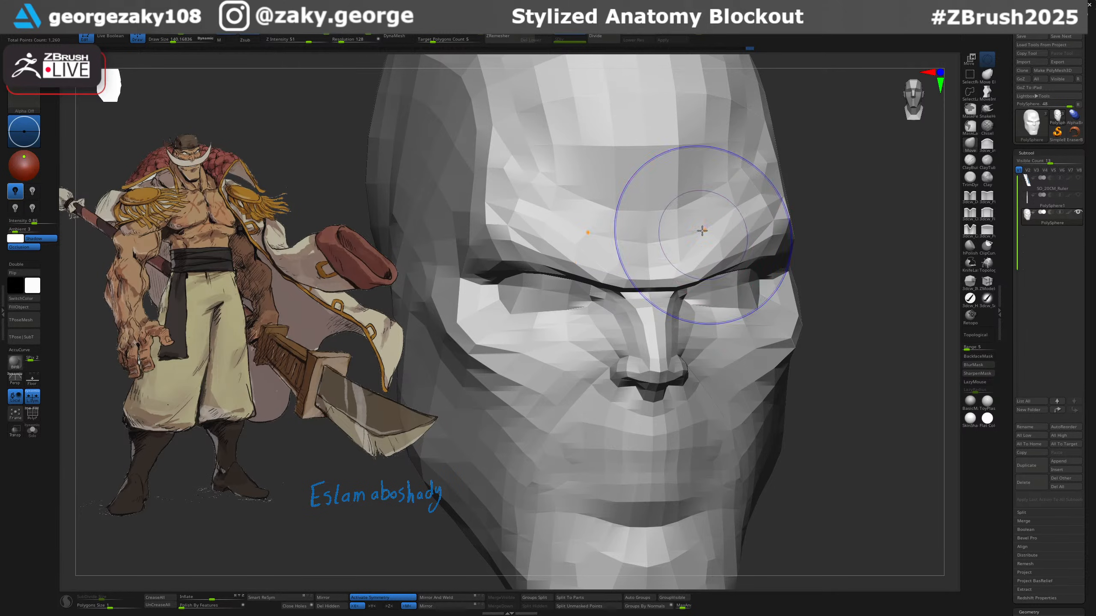
Switch to the DamStandard brush and smooth the planes across the temple and forehead.
key("b")
key("d")
key("s")
right_click_drag(795, 207, 748, 210)
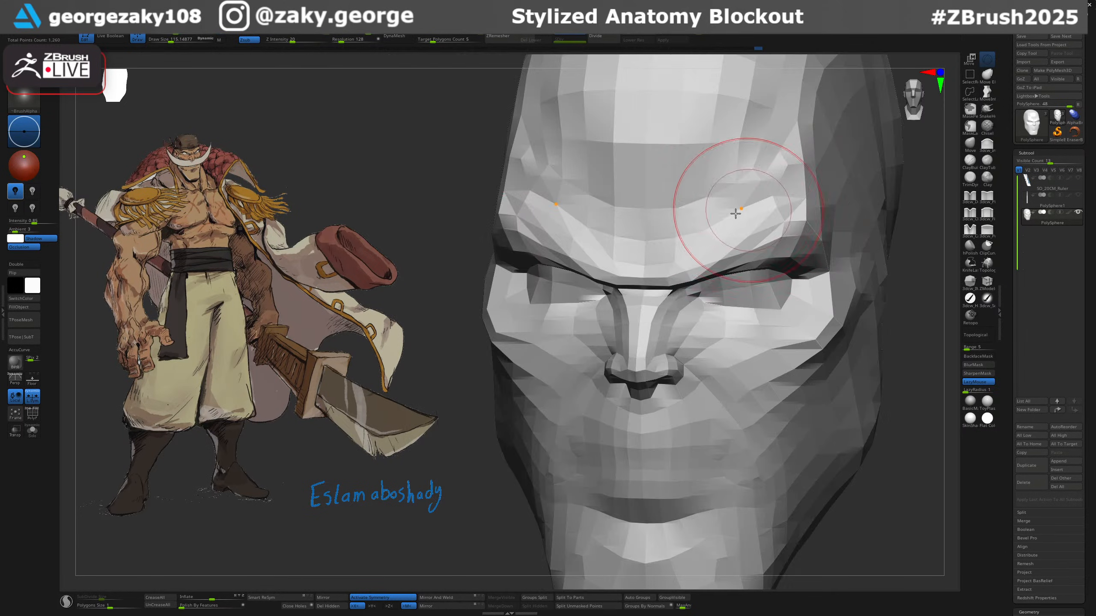
right_click_drag(831, 196, 771, 184)
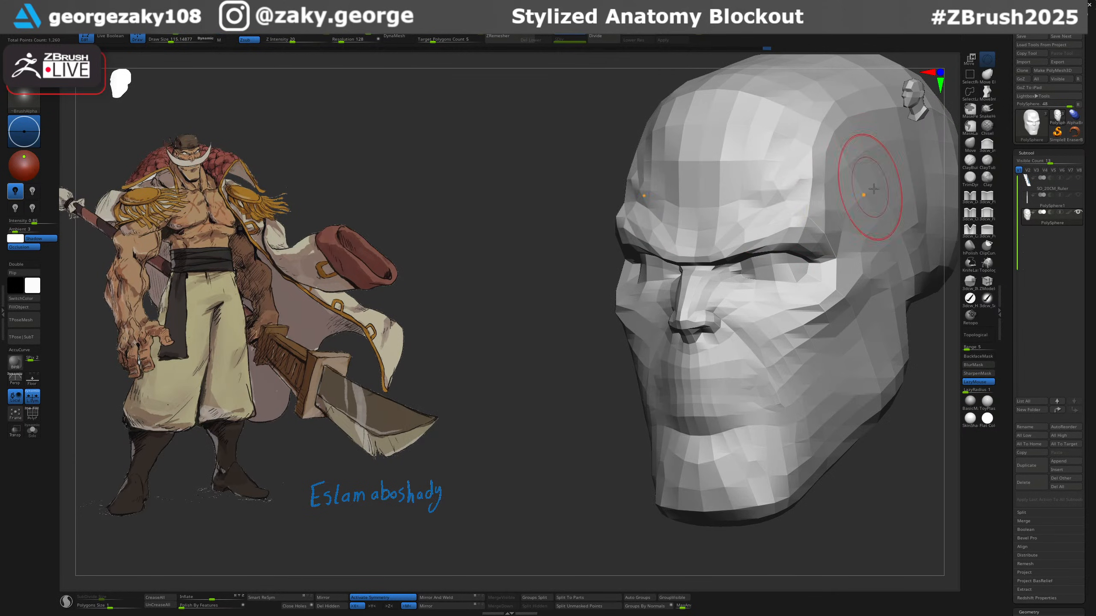
right_click_drag(874, 189, 798, 185)
mouse_move(789, 184)
left_mouse_down("shift")
mouse_move(800, 176)
mouse_move(733, 122)
left_mouse_up("shift")
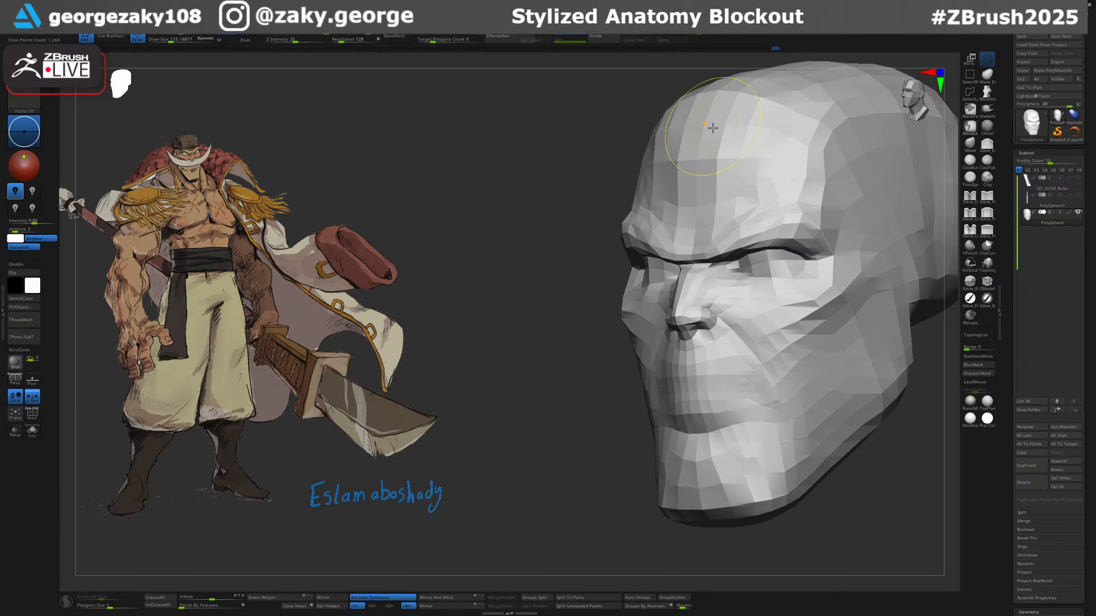
Reshape the top of the skull from the front with a large Move brush.
mouse_move(714, 126)
right_mouse_down()
mouse_move(770, 111)
mouse_move(718, 207)
right_mouse_up()
key("s")
left_click_drag(678, 159, 679, 165)
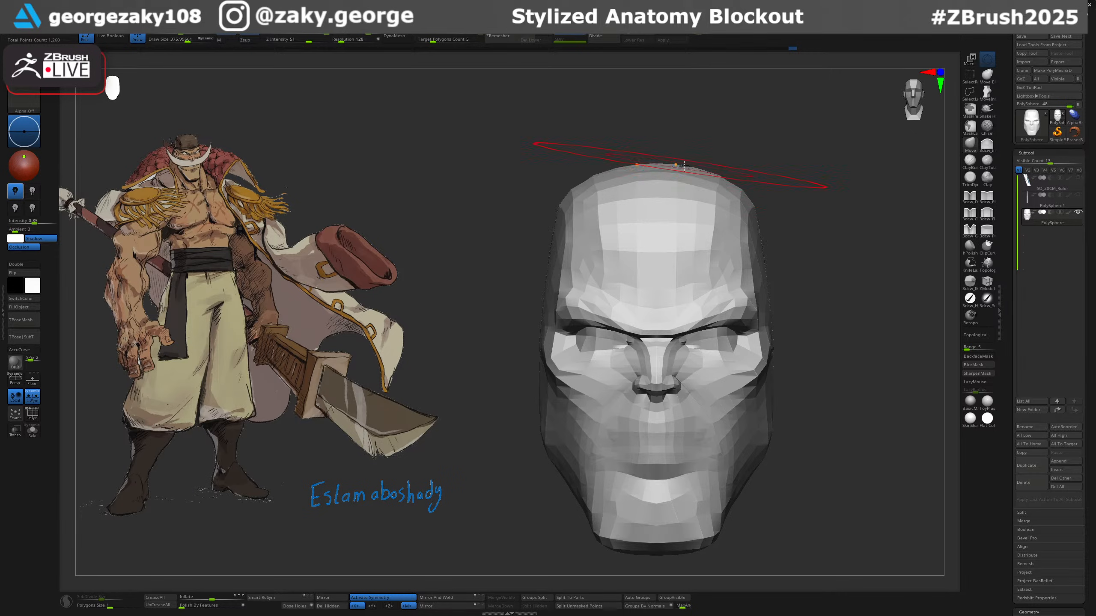
right_click_drag(865, 302, 794, 327)
right_click_drag(794, 327, 783, 371, "ctrl")
Adjust the overall shape of the chin and lower face with a large Move brush.
mouse_move(684, 428)
right_mouse_down("alt")
mouse_move(698, 364)
mouse_move(731, 358)
mouse_move(701, 375)
mouse_move(696, 447)
right_mouse_up("alt")
right_click_drag(696, 446, 690, 362, "alt")
key("s")
left_click_drag(675, 375, 669, 375)
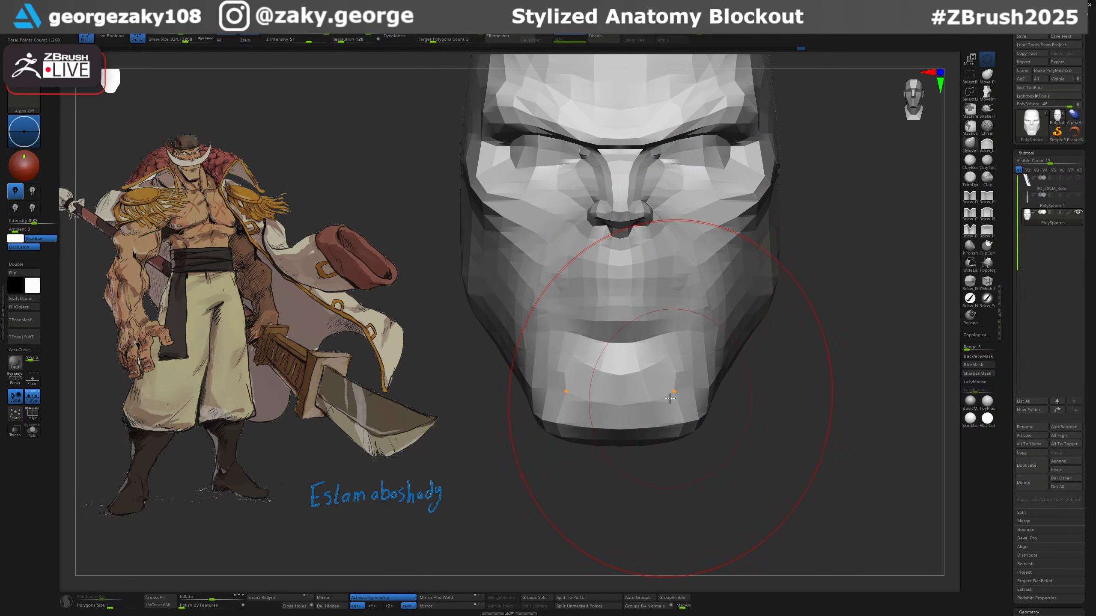
key("s")
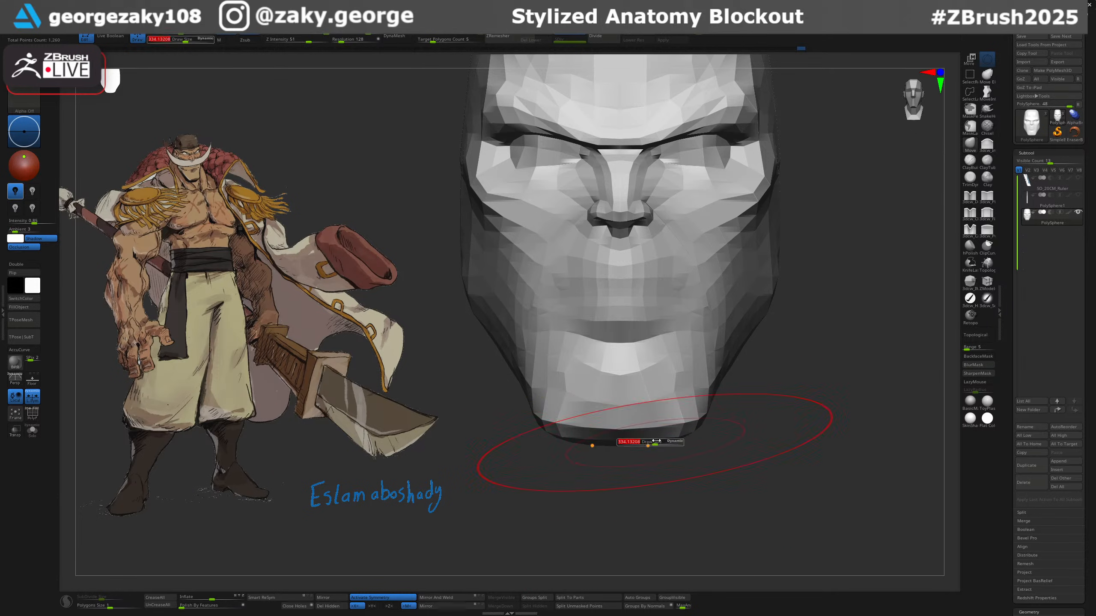
mouse_move(718, 399)
right_mouse_down("alt")
mouse_move(710, 432)
mouse_move(699, 419)
right_mouse_up("alt")
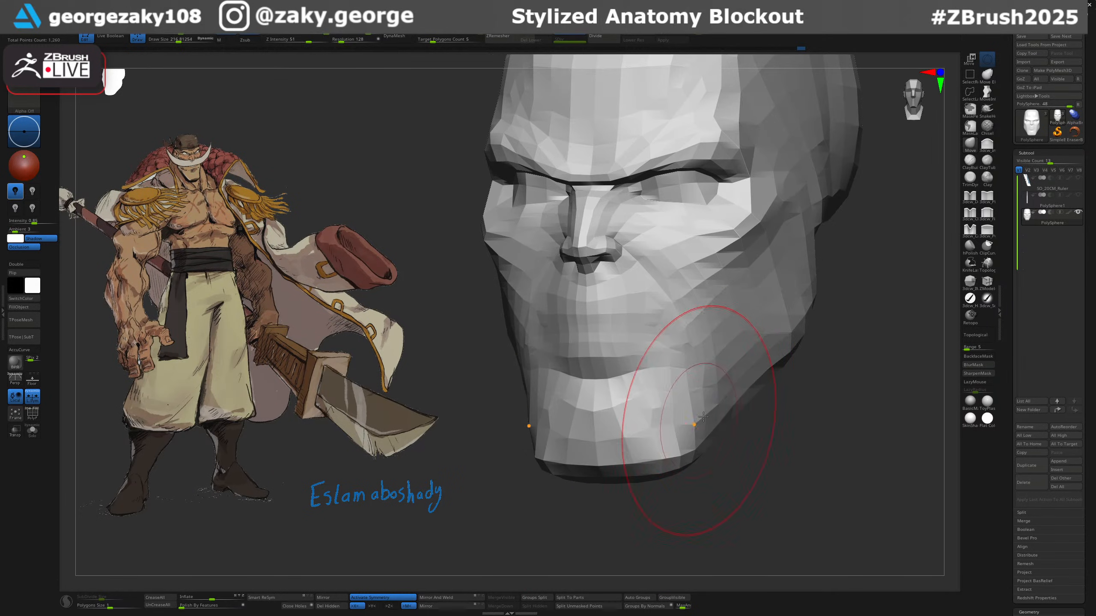
Refine the lower jawline between chin and jaw angle with the Move brush from a three-quarter view.
key("s")
left_click_drag(722, 395, 715, 396)
mouse_move(715, 393)
right_mouse_down()
mouse_move(688, 385)
mouse_move(708, 354)
right_mouse_up()
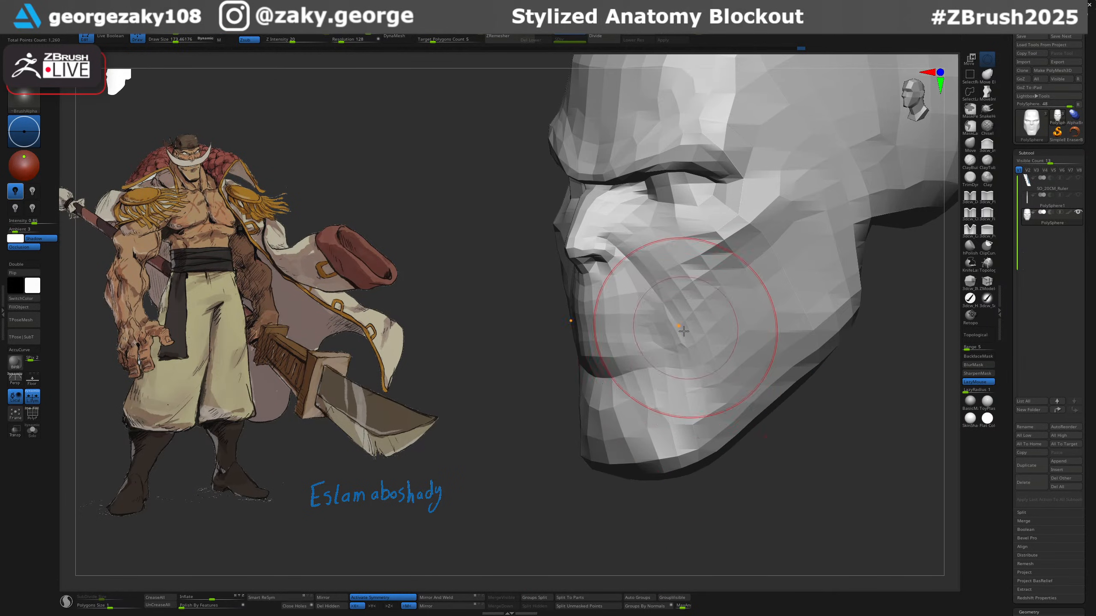
key("b")
key("m")
key("v")
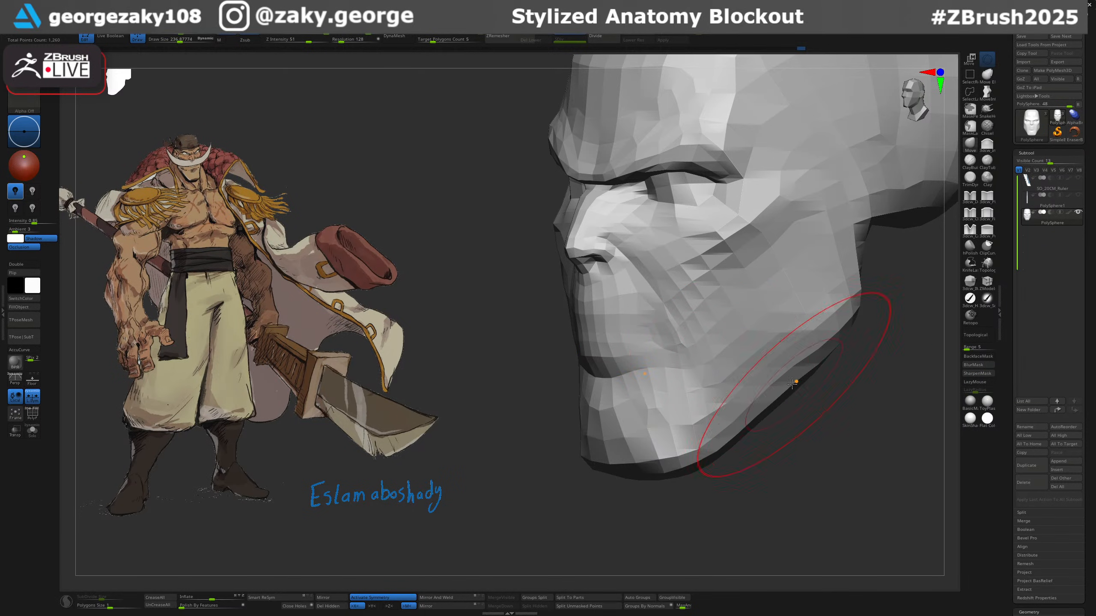
key("s")
left_click_drag(792, 384, 783, 384)
right_click_drag(778, 397, 770, 404)
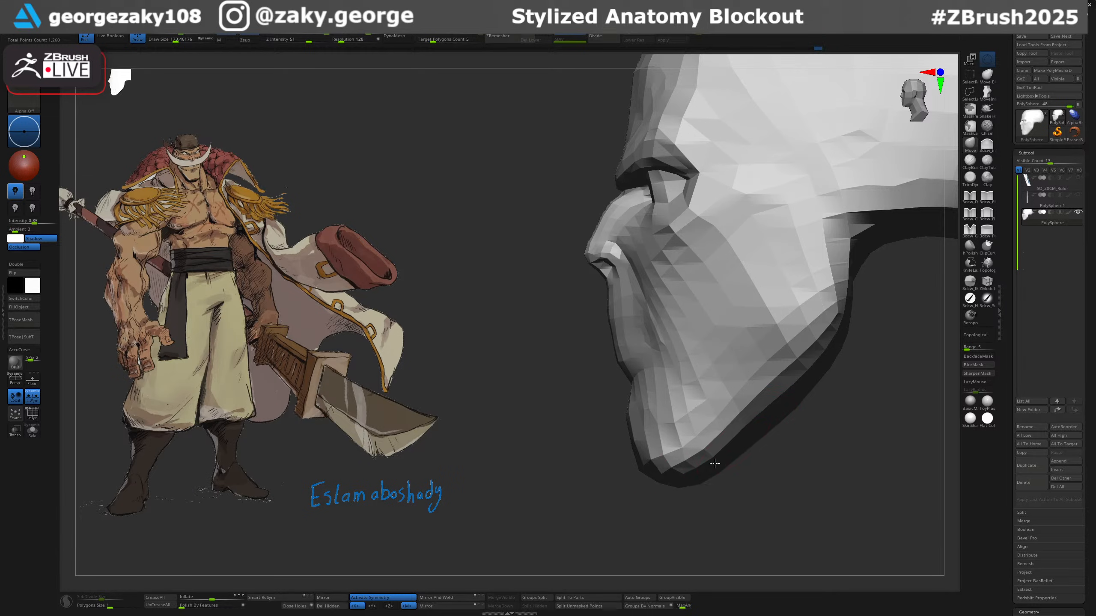
Push the chin's profile into shape from the side view, undoing one stroke along the way.
right_click_drag(747, 411, 772, 423)
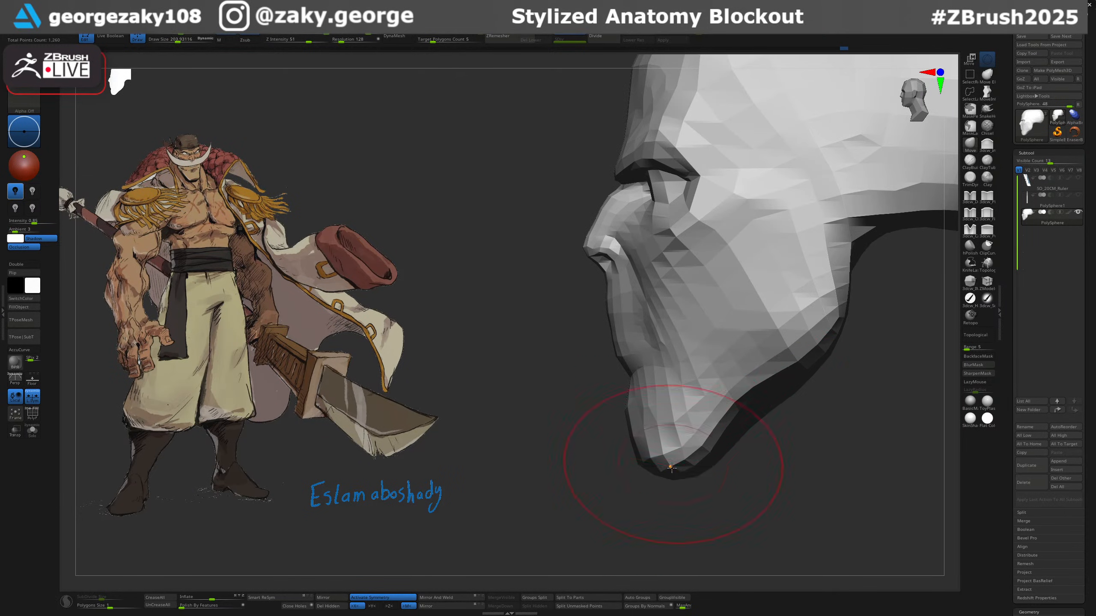
mouse_move(640, 474)
left_mouse_down()
mouse_move(652, 472)
mouse_move(635, 477)
left_mouse_up()
key("ctrl+z")
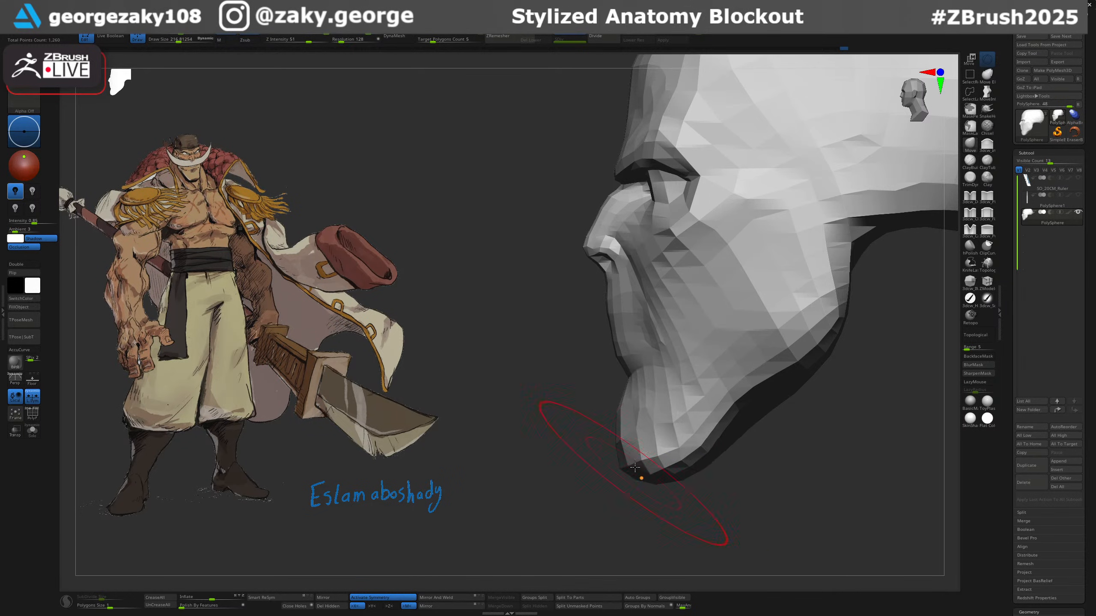
left_click_drag(623, 416, 631, 418)
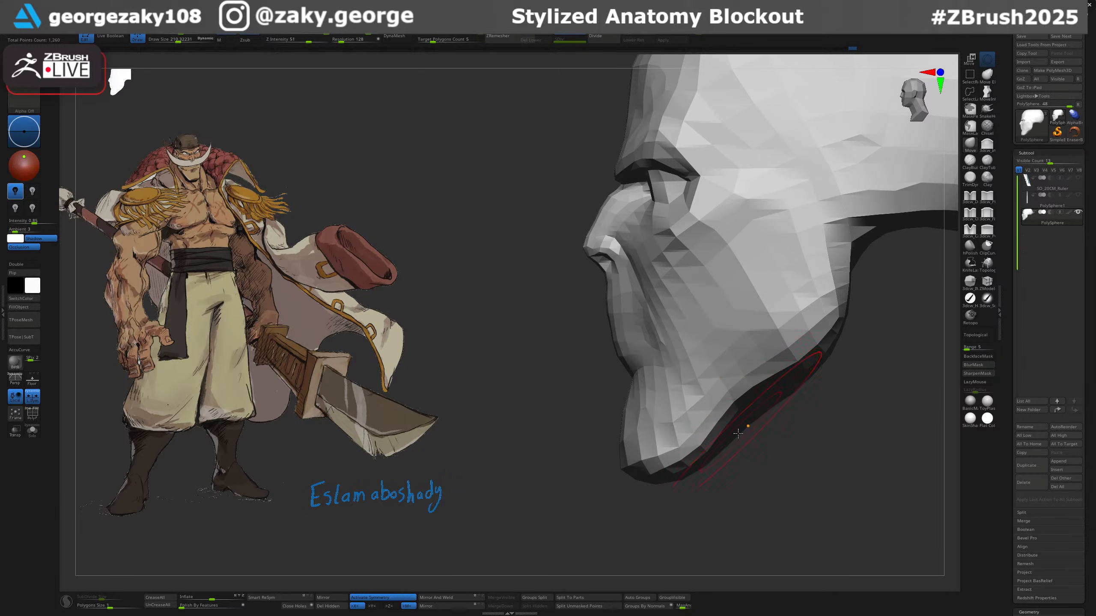
Adjust the rear angle of the jaw from the side view with the Move brush.
right_click_drag(787, 387, 772, 361, "ctrl")
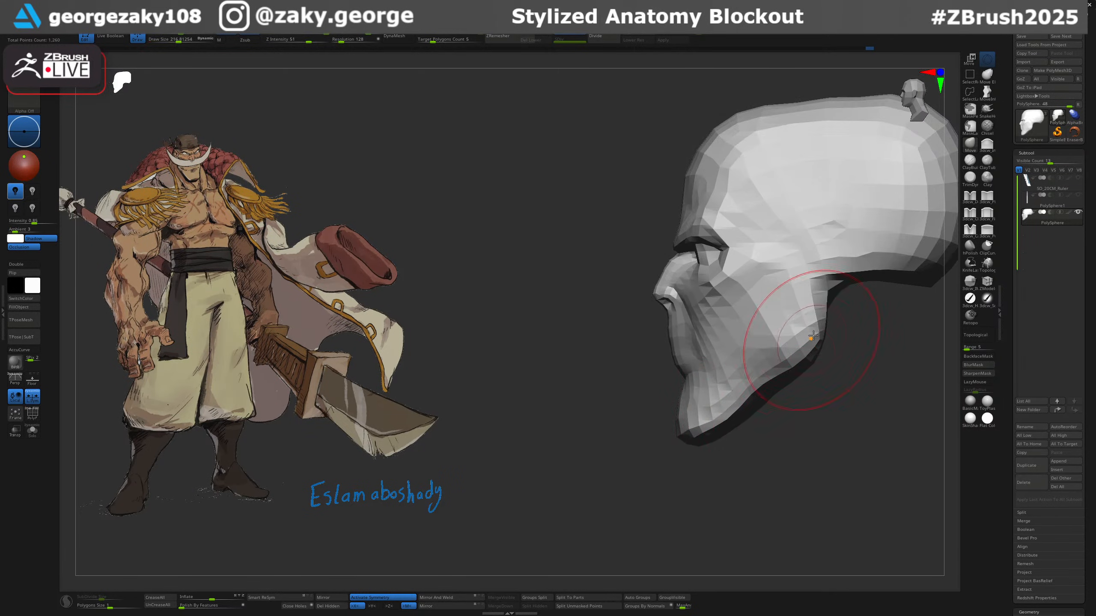
key("s")
left_click_drag(813, 336, 822, 298)
Push the back of the skull inward from the side view with an enlarged Move brush.
mouse_move(866, 304)
right_mouse_down("ctrl")
mouse_move(873, 274)
mouse_move(774, 320)
right_mouse_up("ctrl")
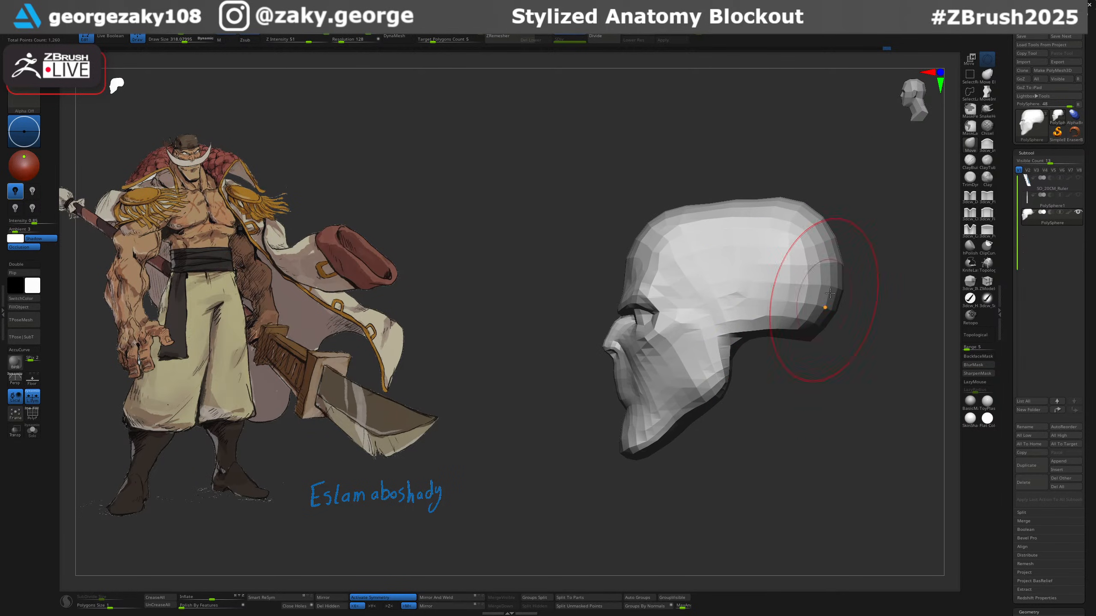
left_click_drag(834, 277, 825, 274)
key("s")
mouse_move(815, 271)
left_mouse_down()
mouse_move(814, 257)
mouse_move(796, 254)
left_mouse_up()
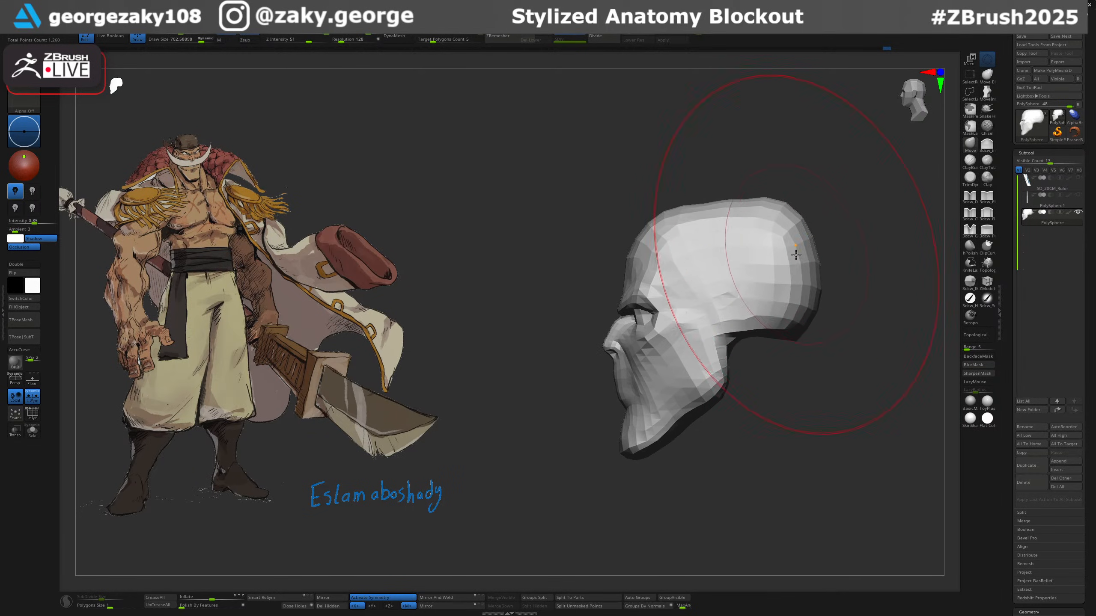
Round out the rear of the cranium with the Move brush, working from several angles and brush sizes.
mouse_move(796, 263)
right_mouse_down()
mouse_move(839, 315)
mouse_move(860, 371)
right_mouse_up()
key("s")
left_click_drag(853, 321, 846, 321)
left_click_drag(846, 290, 855, 310)
right_click_drag(880, 335, 882, 280)
key("s")
left_click_drag(857, 300, 852, 300)
right_click_drag(871, 302, 852, 318)
left_click_drag(848, 326, 843, 325)
Work the crease around the nostril wings with a small DamStandard brush from the front.
mouse_move(845, 325)
right_mouse_down("alt")
mouse_move(793, 260)
mouse_move(794, 357)
right_mouse_up("alt")
right_click_drag(710, 399, 672, 399)
right_click_drag(672, 400, 679, 438, "ctrl")
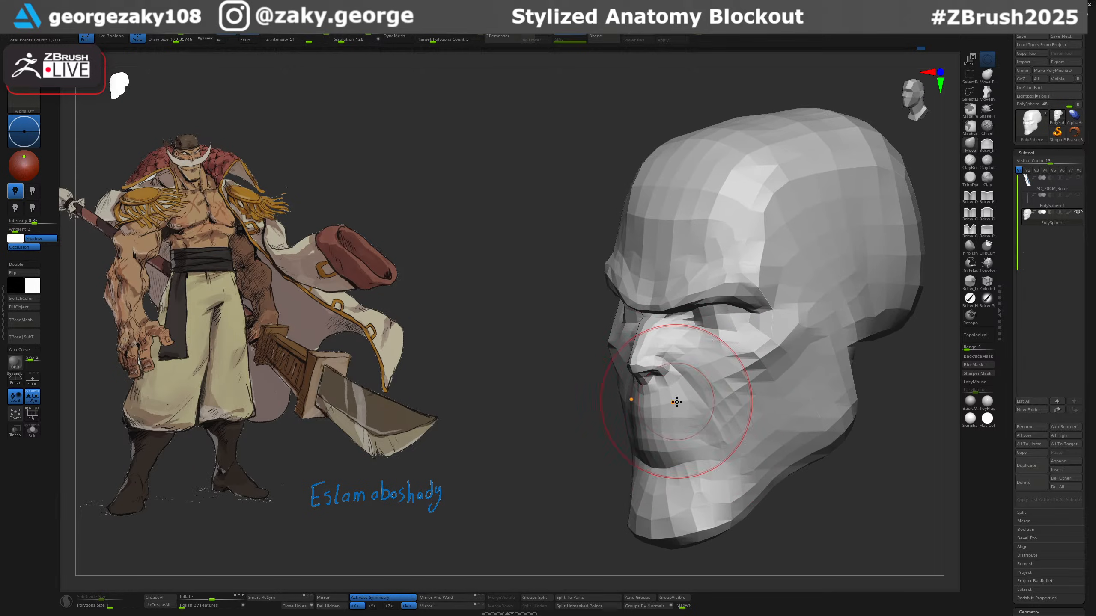
key("s")
left_click_drag(683, 408, 672, 406)
mouse_move(672, 406)
right_mouse_down("shift")
mouse_move(690, 404)
mouse_move(665, 426)
right_mouse_up("shift")
key("s")
left_click_drag(665, 410, 660, 410)
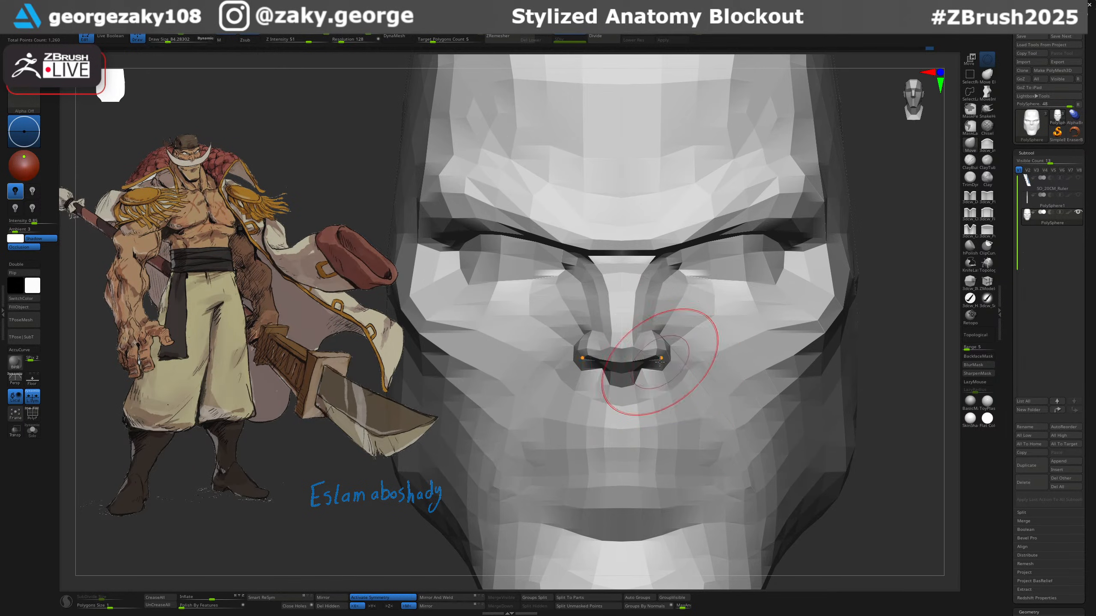
key("s")
mouse_move(654, 366)
right_mouse_down("ctrl")
mouse_move(652, 374)
mouse_move(651, 363)
right_mouse_up("ctrl")
key("b")
key("d")
key("s")
key("s")
left_click_drag(650, 352, 645, 352)
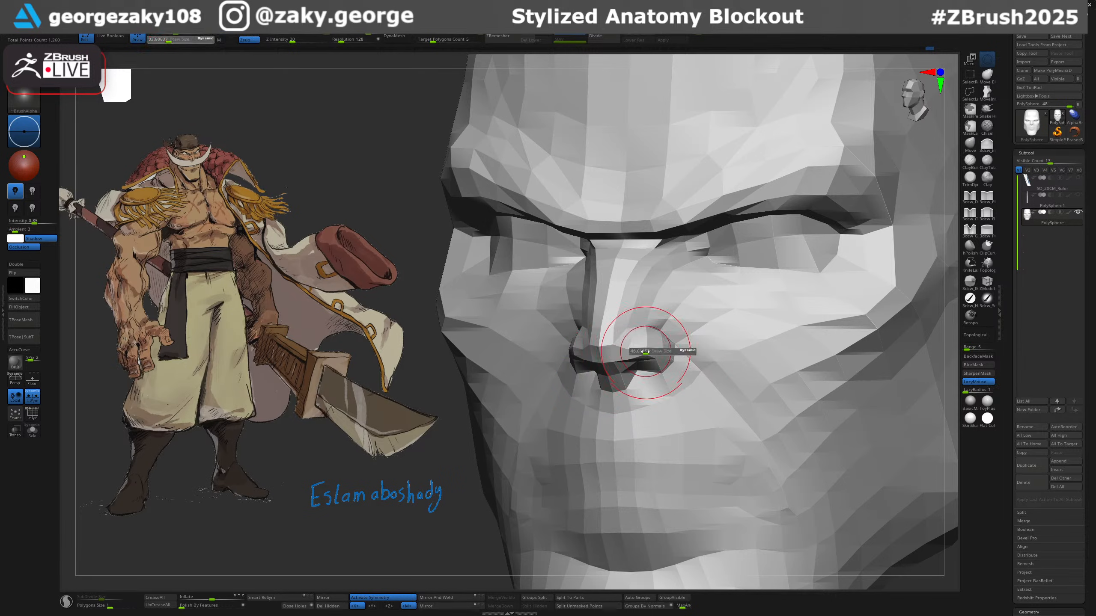
right_click_drag(679, 364, 677, 360, "shift")
Pull the nostril wings slightly inward and upward with the Move brush from the front view.
key("b")
key("m")
key("v")
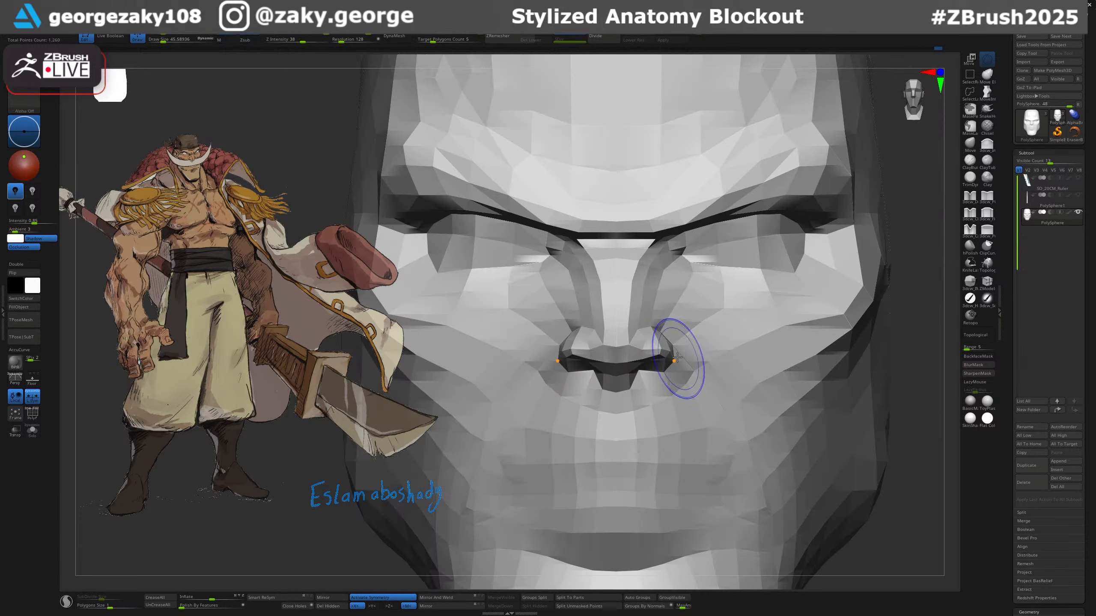
key("b")
key("m")
key("v")
left_click_drag(678, 355, 666, 350)
Refine the profile of the nose bridge from the side view with a small Move brush.
right_click_drag(648, 350, 707, 360)
key("s")
left_click_drag(675, 349, 660, 347)
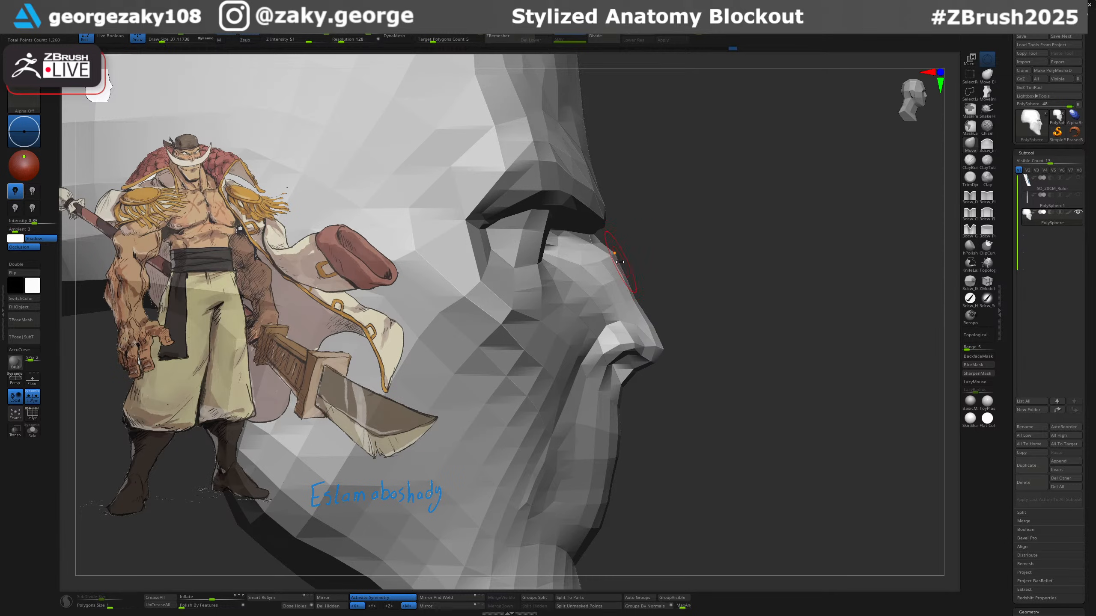
key("s")
left_click_drag(613, 245, 616, 245)
right_click_drag(643, 230, 623, 235)
Adjust the transition from brow to nose bridge with the Move brush, varying its size and the viewing angle.
mouse_move(709, 269)
right_mouse_down()
mouse_move(678, 285)
mouse_move(702, 298)
mouse_move(691, 287)
mouse_move(761, 276)
mouse_move(758, 294)
right_mouse_up()
key("1")
key("s")
left_click_drag(782, 289, 707, 287)
right_click_drag(713, 314, 647, 318, "ctrl")
key("s")
left_click_drag(672, 315, 670, 316)
right_click_drag(617, 318, 657, 305)
key("2")
key("s")
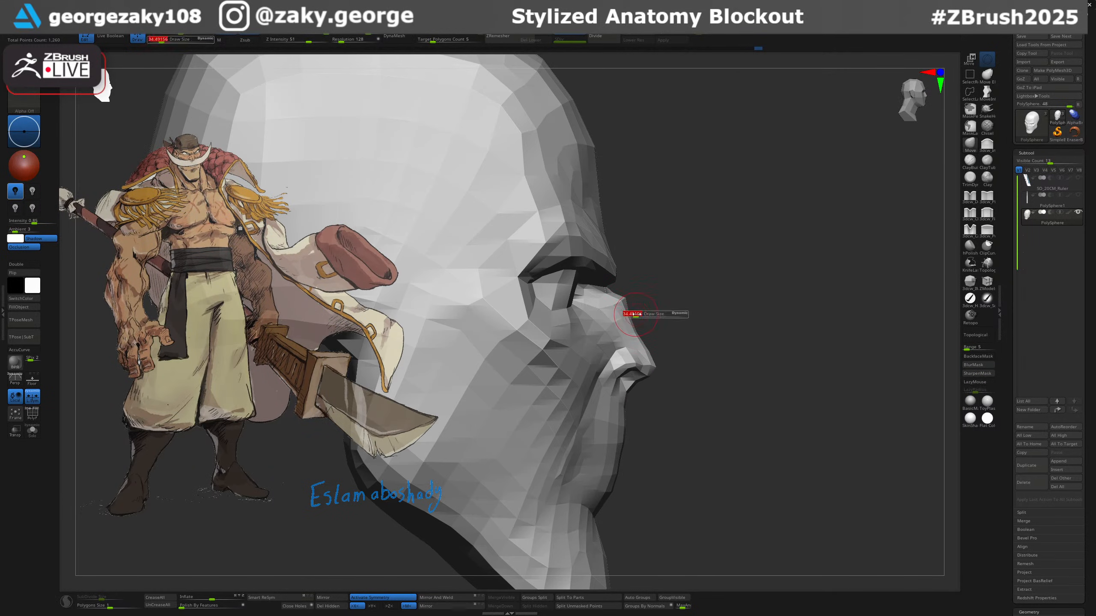
left_click_drag(631, 314, 635, 313)
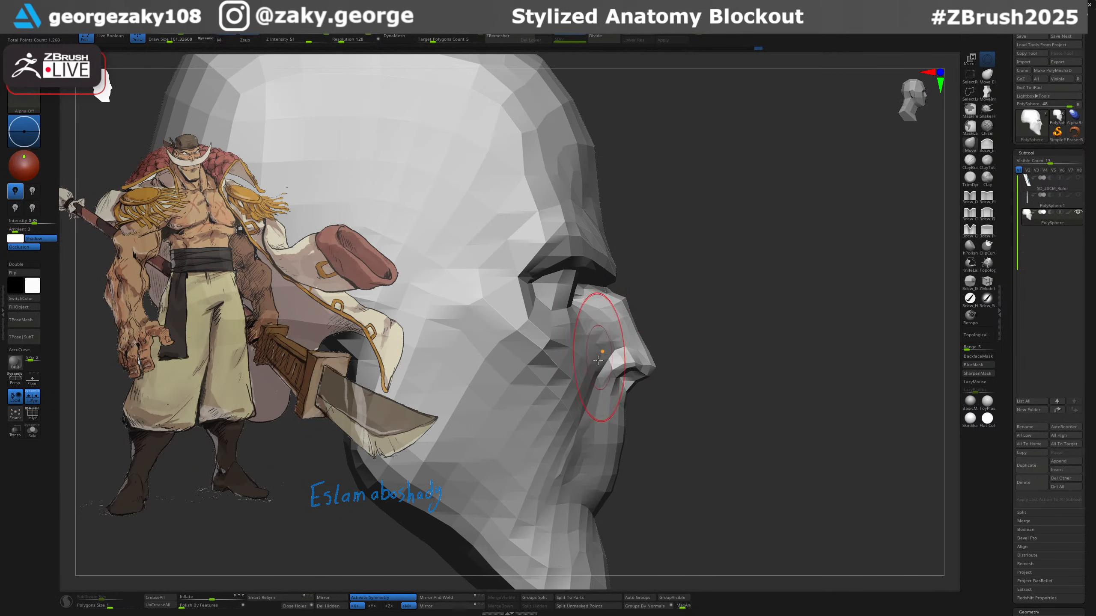
Shape the side of the mouth mass and the adjoining cheek with an enlarged Move brush.
right_click_drag(597, 360, 575, 362)
key("s")
left_click_drag(560, 453, 564, 453)
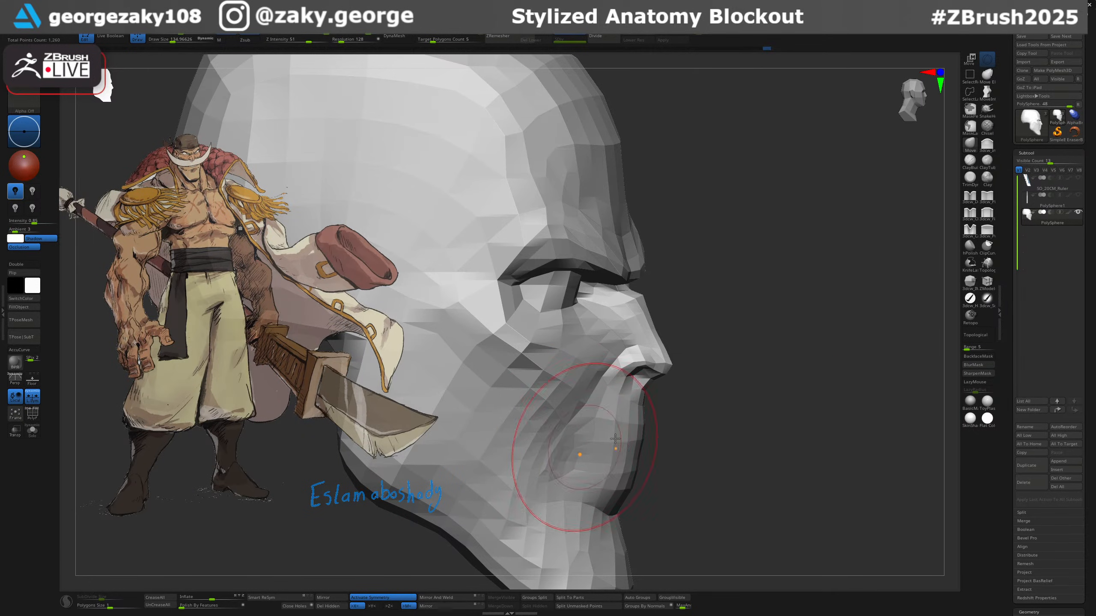
right_click_drag(560, 474, 639, 447)
key("ctrl")
key("bracketright")
key("bracketright")
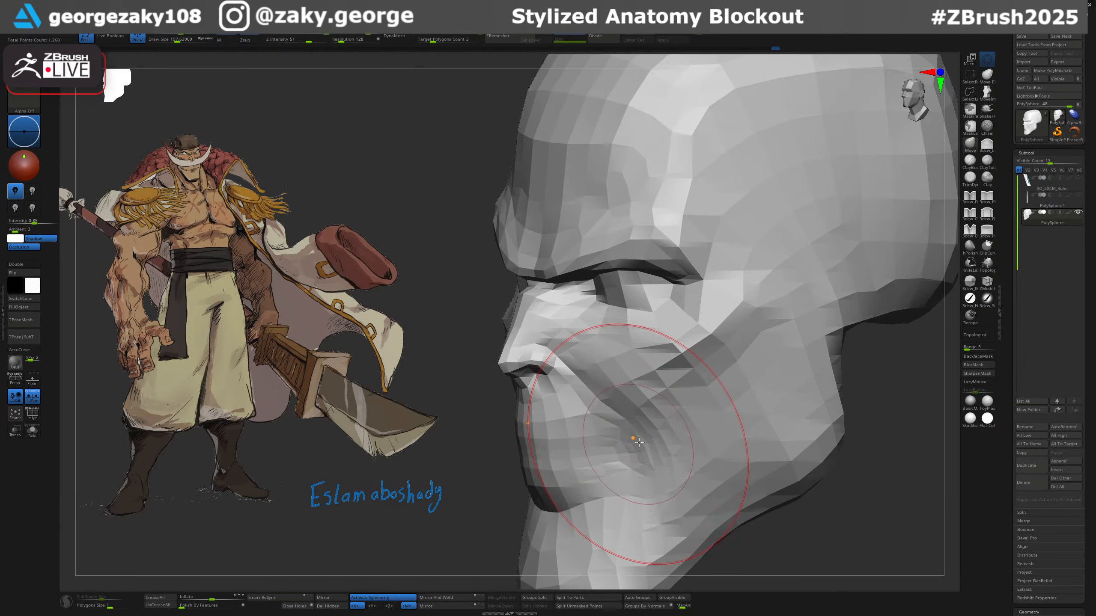
left_click_drag(646, 430, 655, 427)
Adjust the curvature of the mouth mass and cheeks from below with the Move brush.
mouse_move(655, 427)
right_mouse_down()
mouse_move(636, 391)
mouse_move(623, 452)
mouse_move(620, 397)
right_mouse_up()
key("bracketleft")
key("bracketleft")
key("bracketleft")
key("bracketleft")
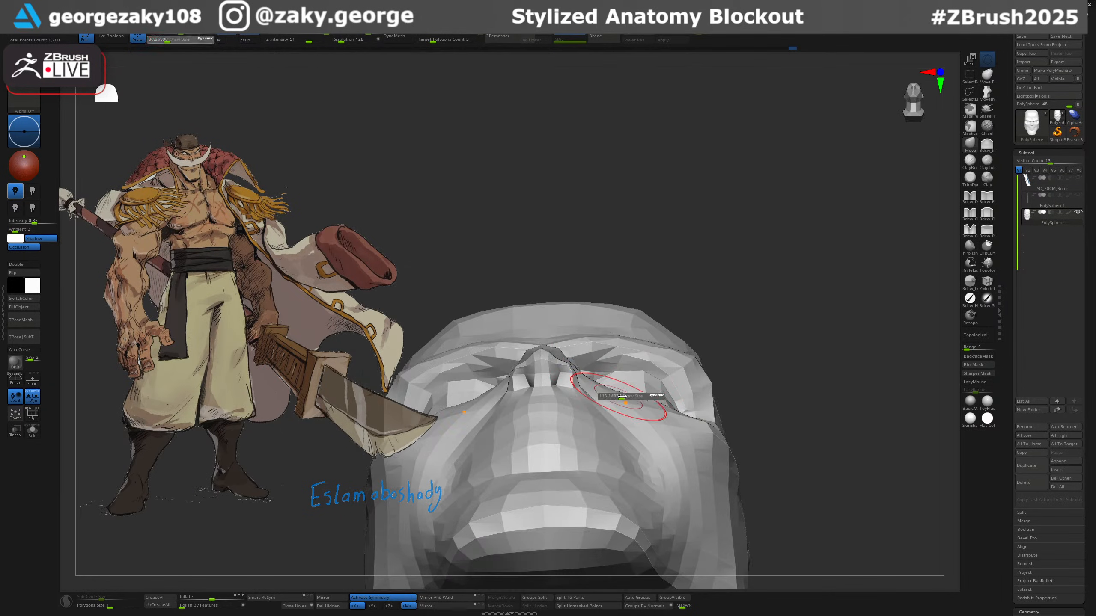
key("bracketright")
key("bracketright")
left_click_drag(621, 433, 620, 447)
Refine the cheeks beside the mouth from the front with the Move brush at several sizes.
mouse_move(619, 447)
right_mouse_down()
mouse_move(620, 511)
mouse_move(659, 433)
mouse_move(659, 404)
mouse_move(632, 383)
mouse_move(675, 386)
right_mouse_up()
key("bracketright")
key("bracketleft")
key("bracketleft")
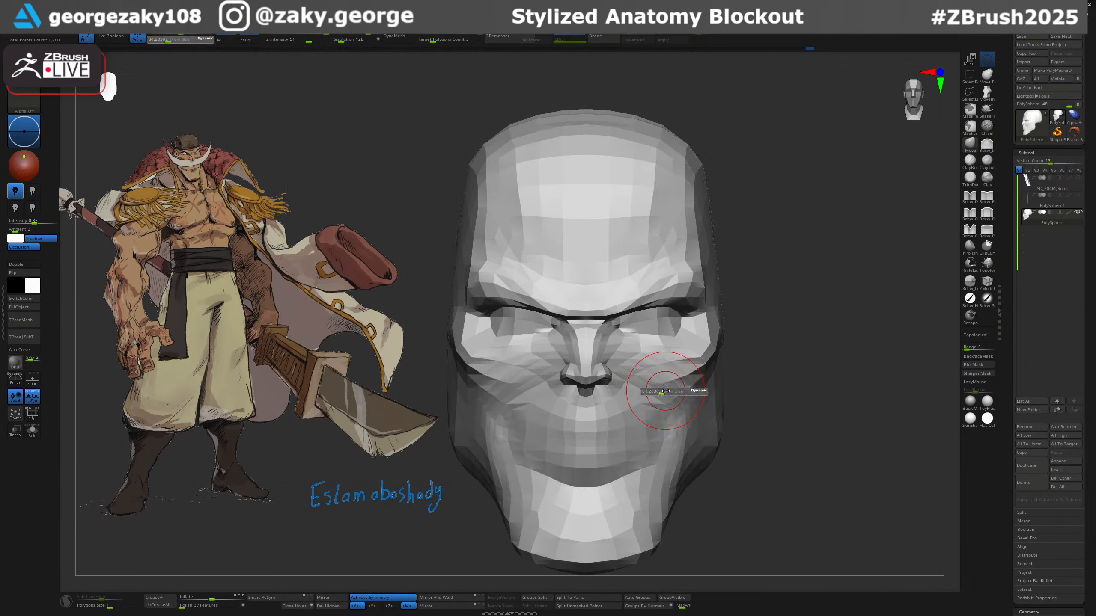
key("s")
left_click_drag(675, 386, 686, 388)
mouse_move(686, 387)
right_mouse_down()
mouse_move(701, 400)
mouse_move(691, 415)
right_mouse_up()
key("s")
left_click_drag(690, 416, 694, 417)
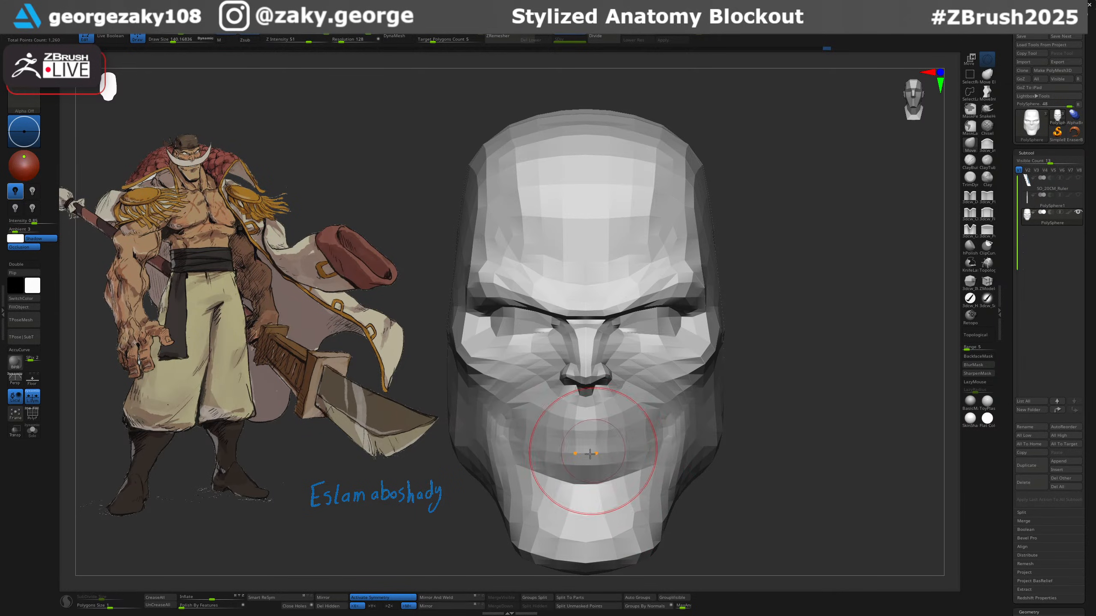
Switch to a small DamStandard brush for the mouth and smooth away the hard ledge along its lower edge.
right_click_drag(590, 454, 606, 446)
key("b")
key("d")
key("s")
key("s")
left_click_drag(594, 443, 581, 442)
key("shift+f")
key("shift+f")
right_click_drag(625, 451, 576, 449)
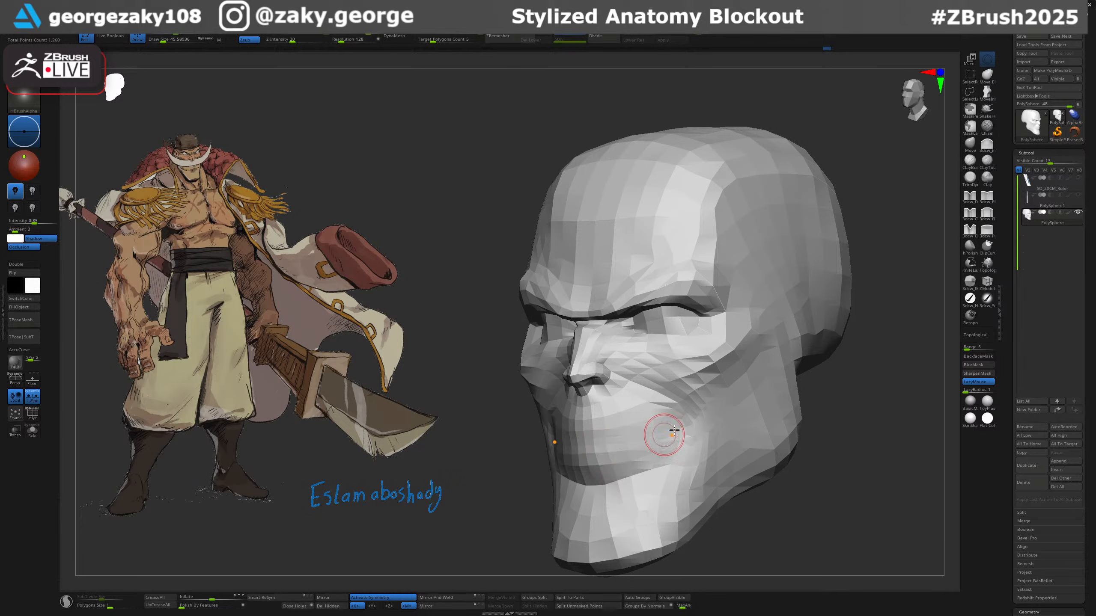
mouse_move(674, 430)
right_mouse_down("shift")
mouse_move(650, 437)
mouse_move(662, 469)
right_mouse_up("shift")
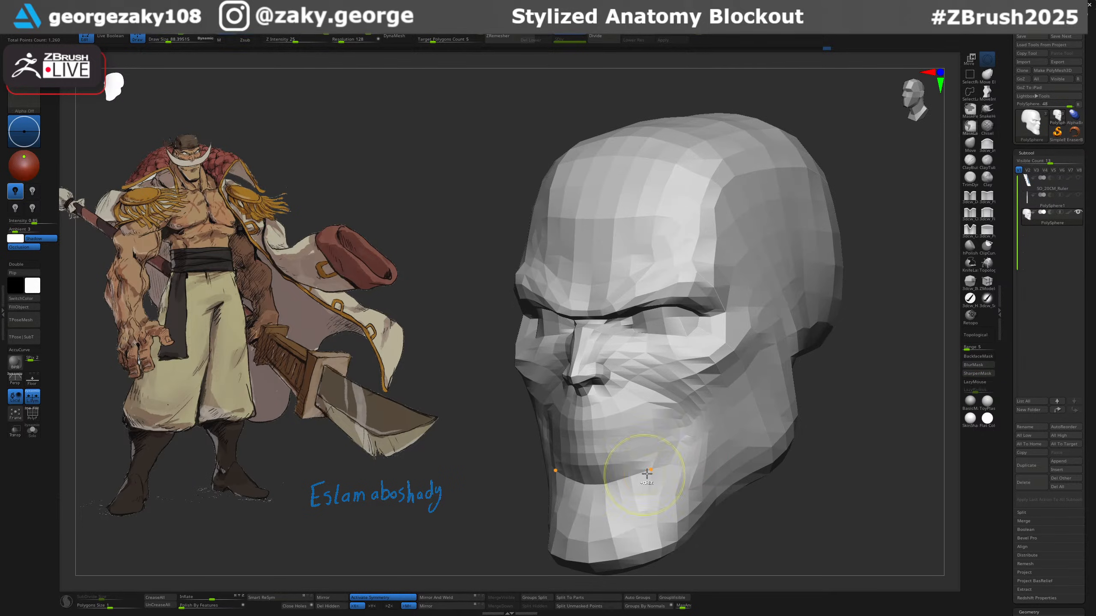
left_click_drag(615, 480, 608, 493, "shift")
Push the rear corner of the jaw slightly outward with the Move brush from a three-quarter view.
mouse_move(661, 470)
right_mouse_down("shift")
mouse_move(705, 454)
mouse_move(711, 432)
right_mouse_up("shift")
key("b")
key("m")
key("v")
key("s")
left_click_drag(709, 432, 722, 432)
mouse_move(718, 462)
right_mouse_down("alt")
mouse_move(706, 407)
mouse_move(548, 423)
right_mouse_up("alt")
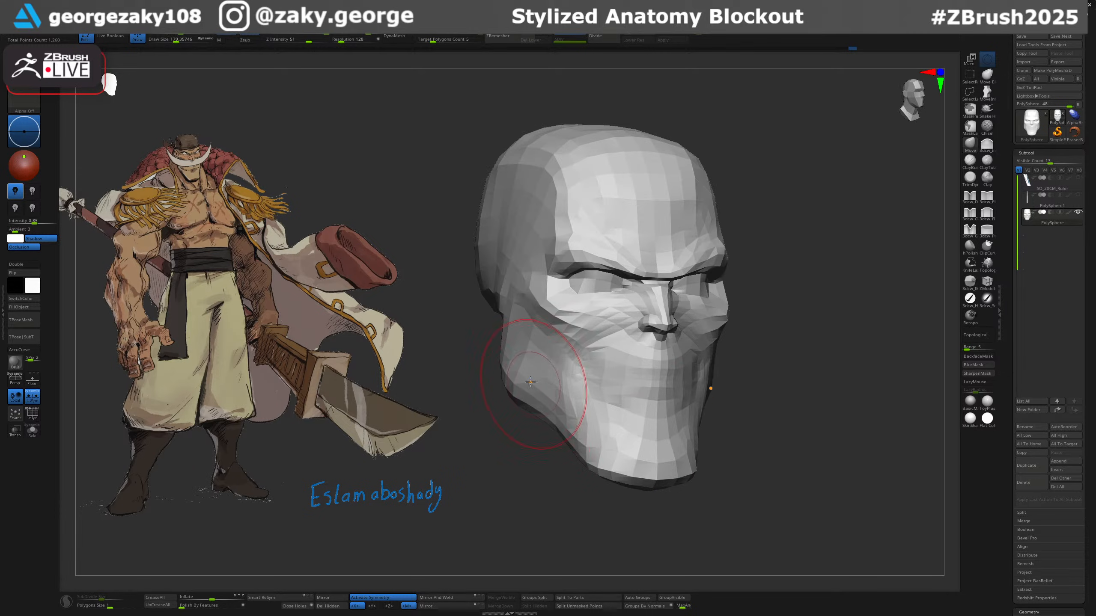
key("bracketleft")
left_click_drag(501, 366, 496, 365)
Adjust the overall width of the jaw from the front with a greatly enlarged Move brush.
right_click_drag(728, 369, 772, 370)
key("s")
left_click_drag(710, 368, 721, 363)
key("s")
left_click_drag(720, 364, 732, 362)
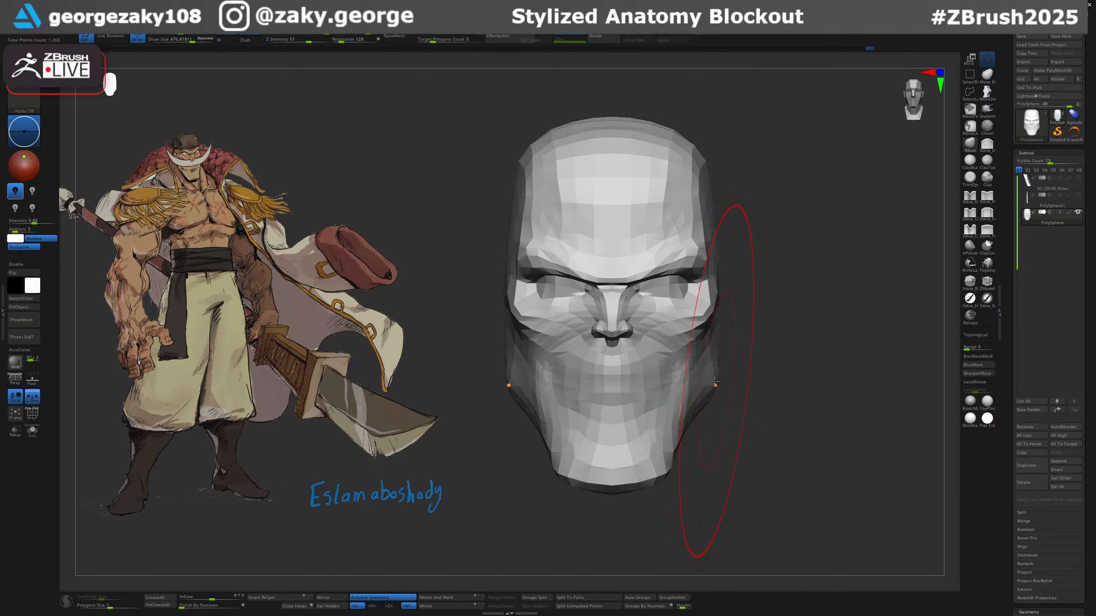
mouse_move(714, 381)
right_mouse_down()
mouse_move(697, 343)
mouse_move(676, 356)
right_mouse_up()
Nudge the cheekbones upward with a large Move brush, judging the head's proportions at a smaller view scale.
key("s")
left_click_drag(684, 328, 676, 330)
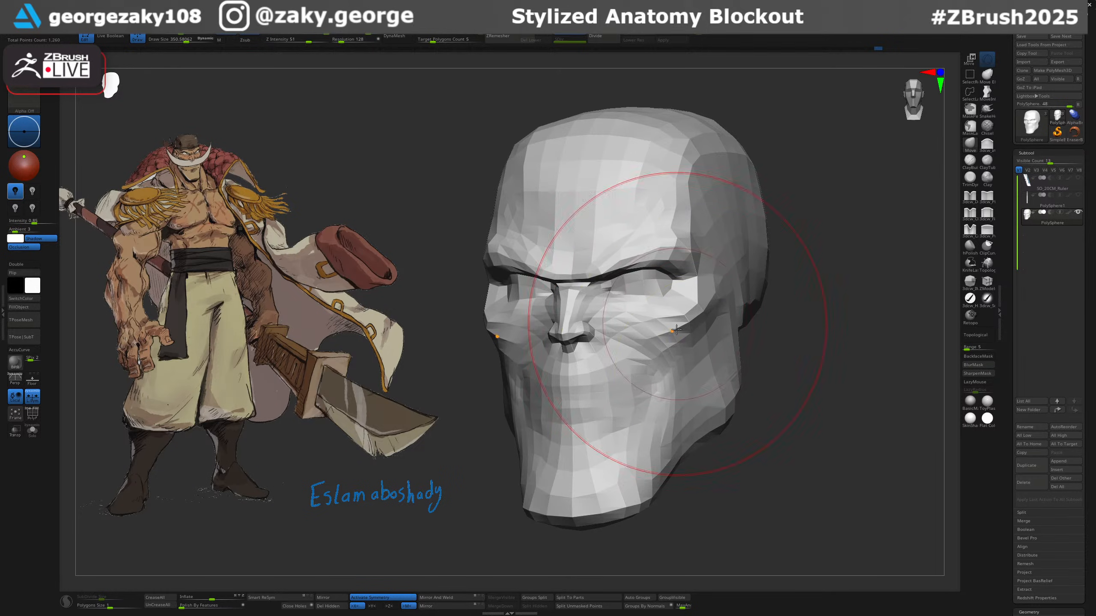
right_click_drag(677, 329, 684, 315, "ctrl")
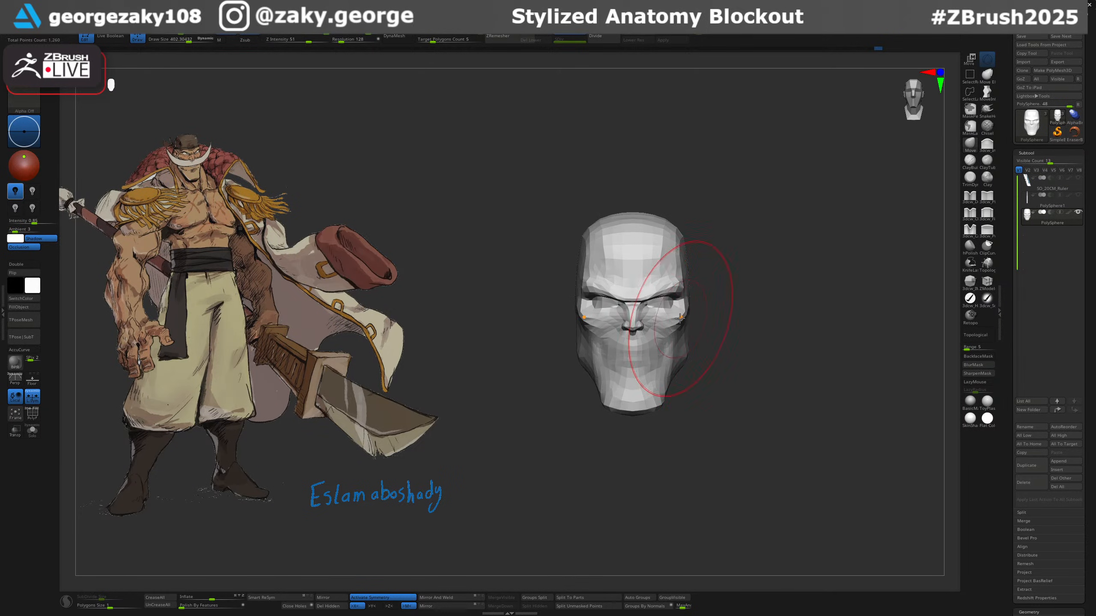
left_click_drag(679, 316, 678, 310)
mouse_move(680, 307)
right_mouse_down("ctrl")
mouse_move(671, 317)
mouse_move(674, 305)
right_mouse_up("ctrl")
right_click_drag(674, 306, 674, 325, "ctrl")
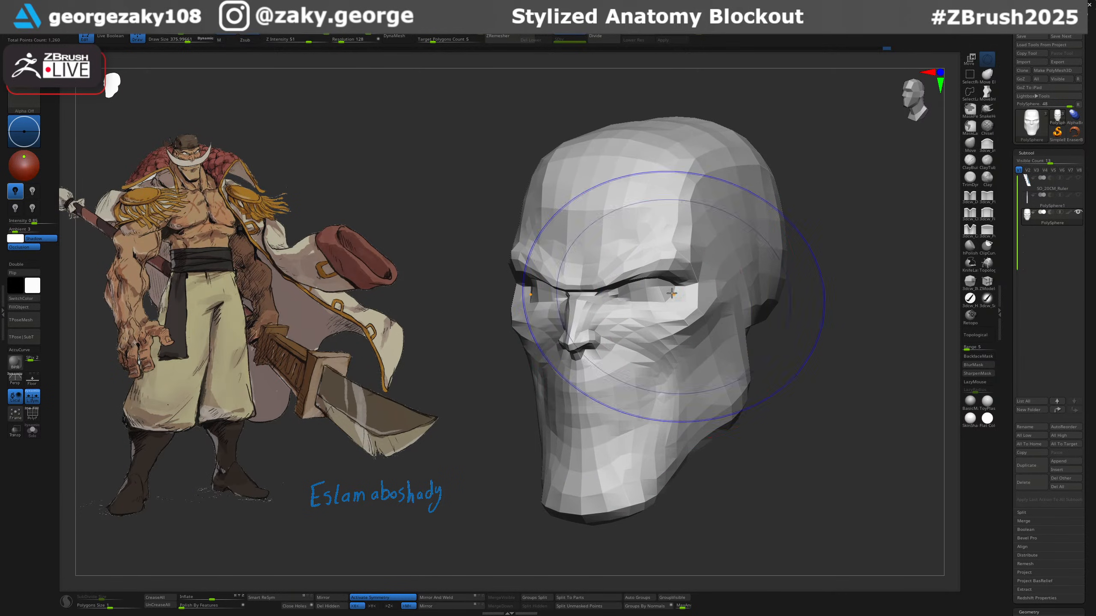
Try carving creases around the cheekbone with the DamStandard brush at different sizes.
key("b")
key("d")
key("s")
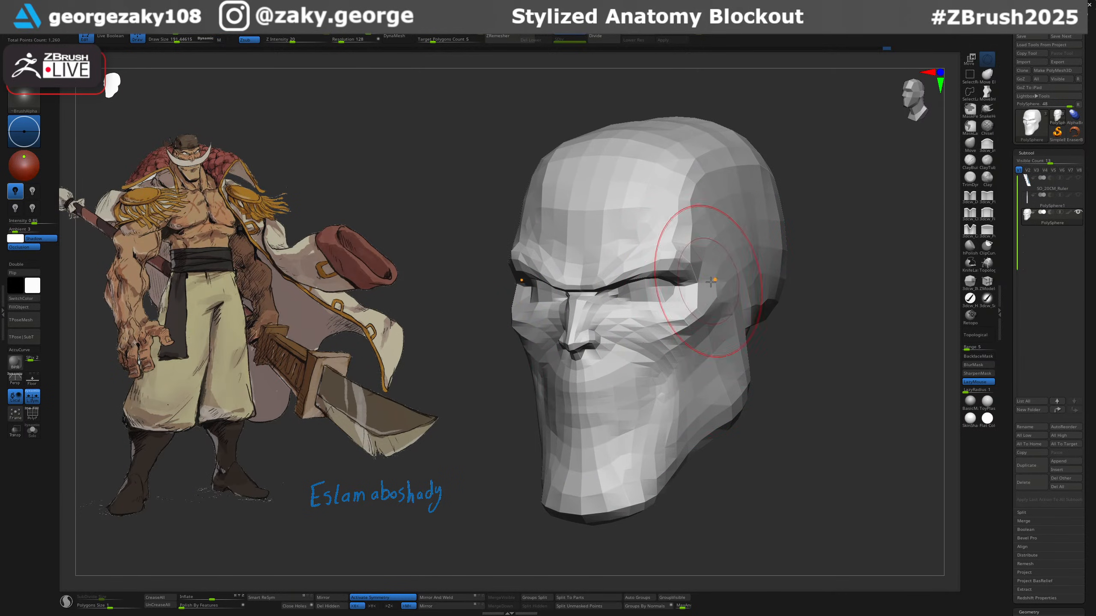
key("s")
mouse_move(696, 321)
left_mouse_down()
mouse_move(687, 323)
mouse_move(723, 287)
left_mouse_up()
key("ctrl+z")
key("s")
key("ctrl+z")
key("ctrl+z")
left_click_drag(696, 323, 688, 331)
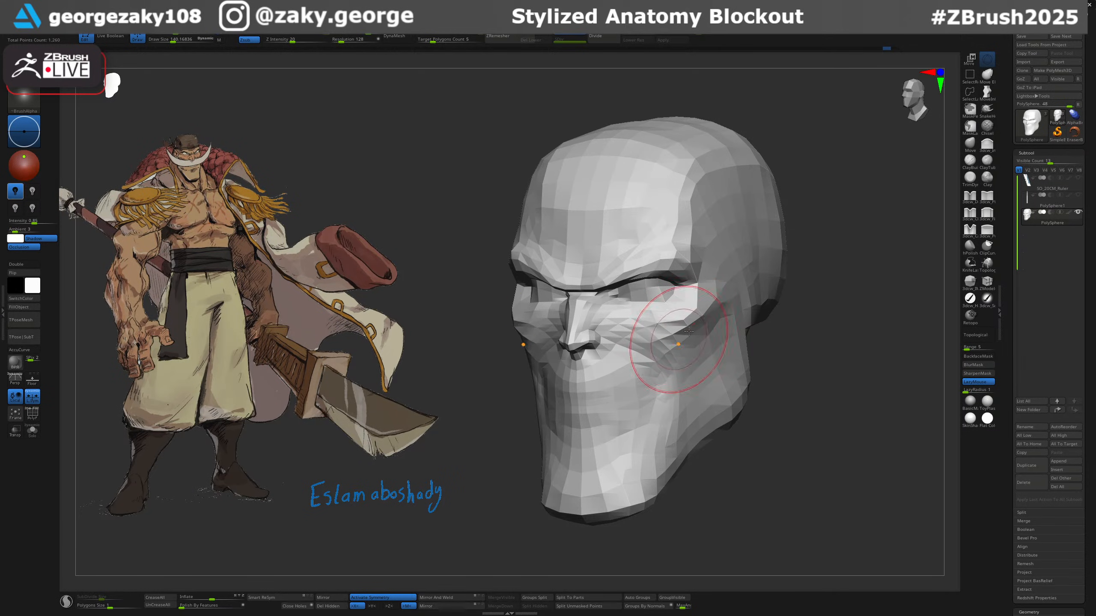
key("ctrl+z")
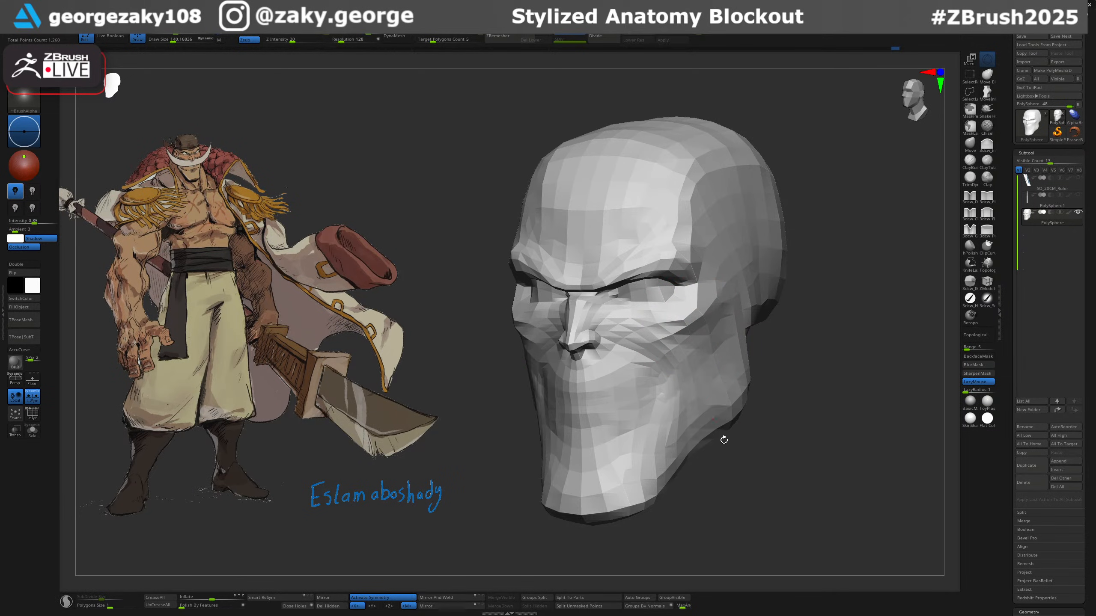
Carve a curved mouth line across the lower face with a small DamStandard brush and turn on the polyframe.
right_click_drag(631, 384, 649, 383)
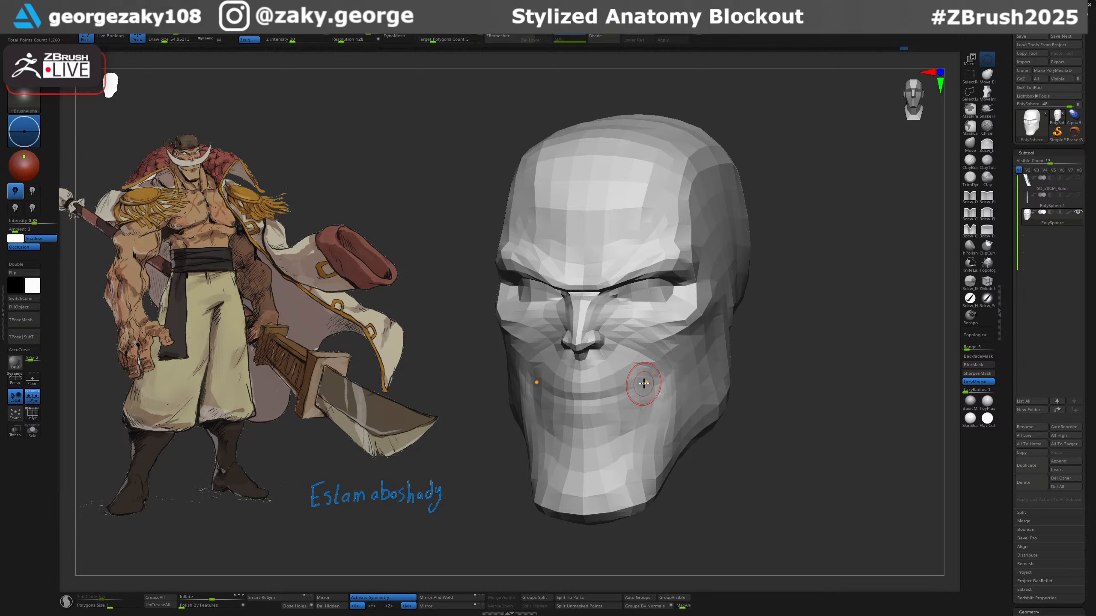
right_click_drag(639, 380, 641, 421, "ctrl")
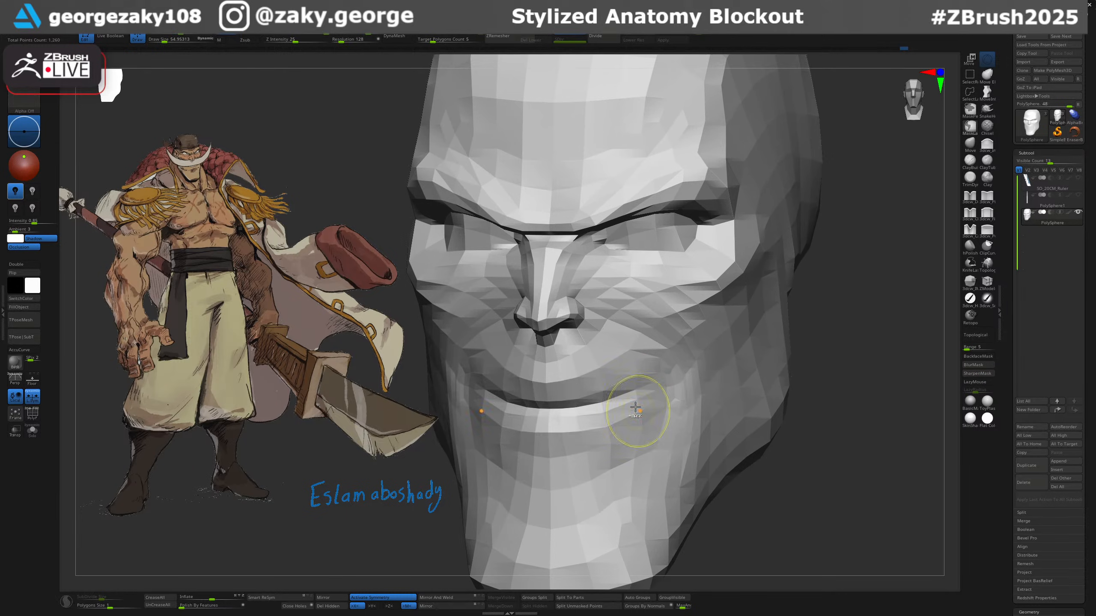
key("shift+f")
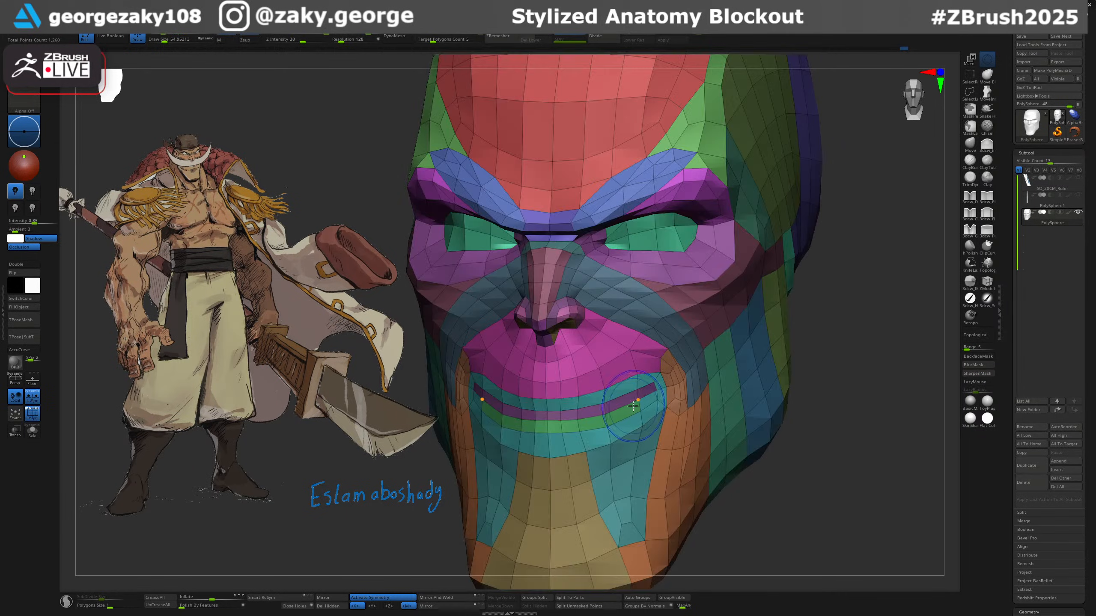
Deepen the mouth line toward its corners with a smaller DamStandard brush, undoing one stroke, and hide the polyframe.
key("s")
left_click_drag(641, 401, 634, 404)
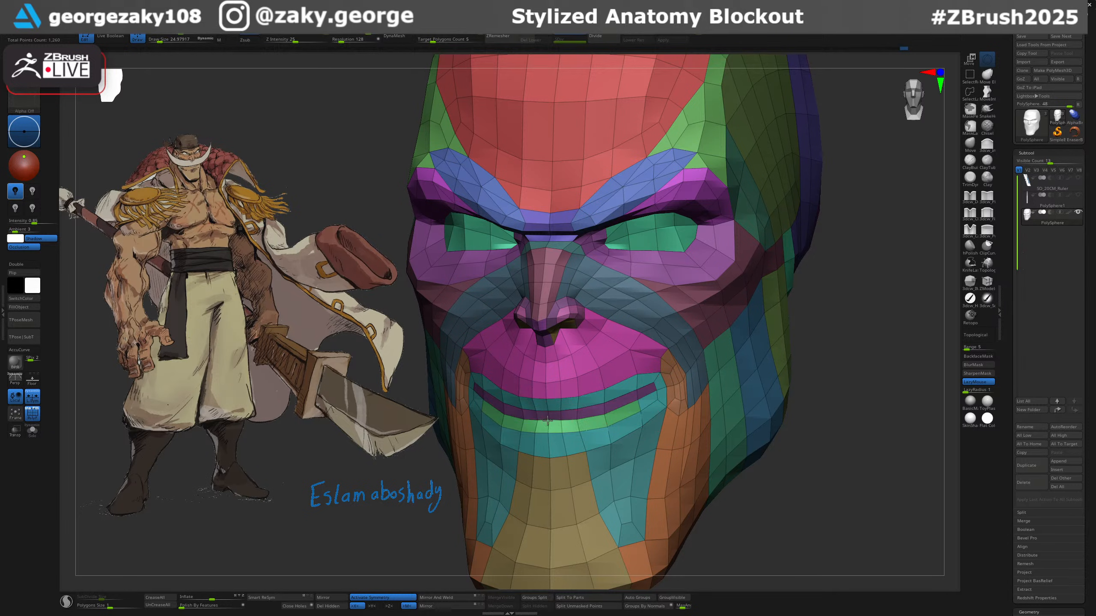
mouse_move(618, 406)
left_mouse_down()
mouse_move(545, 418)
mouse_move(599, 414)
left_mouse_up()
key("ctrl+z")
key("s")
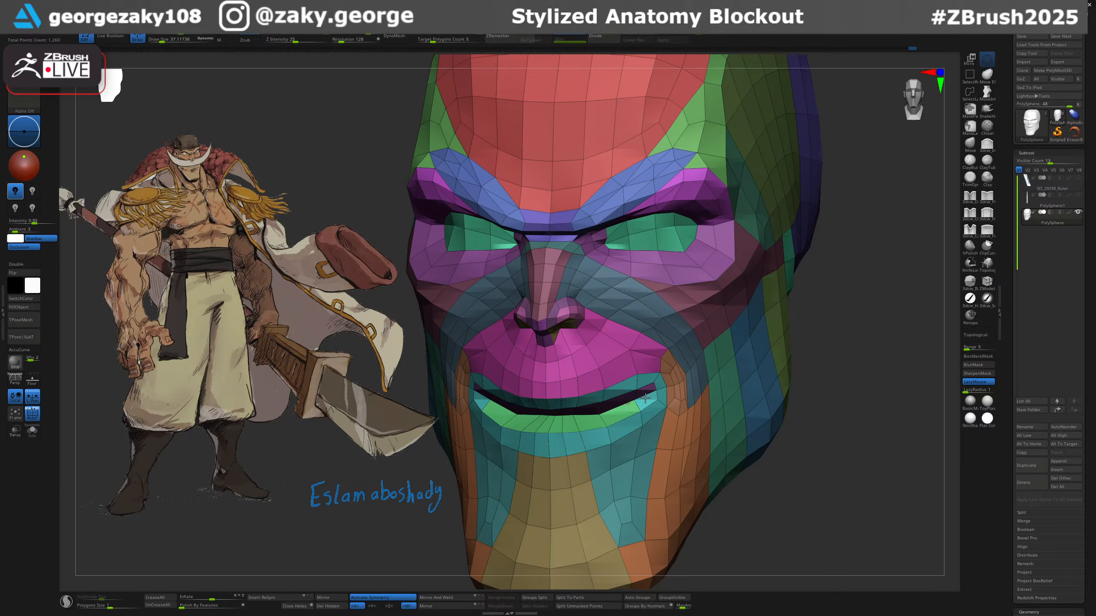
left_click_drag(645, 398, 648, 395)
mouse_move(647, 400)
right_mouse_down()
mouse_move(599, 410)
mouse_move(640, 339)
mouse_move(656, 372)
mouse_move(654, 410)
mouse_move(631, 403)
mouse_move(637, 385)
mouse_move(655, 381)
right_mouse_up()
key("shift+f")
key("shift+f")
key("shift+f")
Reshape the corners of the mouth with a small Move brush.
key("b")
key("m")
key("v")
key("s")
left_click_drag(631, 383, 648, 372)
right_click_drag(633, 376, 641, 381, "shift")
key("s")
left_click_drag(617, 387, 621, 387)
left_click_drag(621, 387, 617, 390)
Nudge the lip line slightly upward between the mouth's corner and center with the Move brush.
key("s")
left_click_drag(613, 390, 615, 390)
left_click_drag(615, 393, 613, 385)
right_click_drag(591, 395, 600, 395)
left_click_drag(599, 395, 598, 390)
Carve a crease beneath the lower lip with the DamStandard brush.
right_click_drag(568, 438, 591, 441)
key("b")
key("d")
key("s")
key("s")
mouse_move(579, 441)
left_mouse_down()
mouse_move(567, 442)
mouse_move(591, 441)
left_mouse_up()
left_click_drag(579, 435, 562, 435)
right_click_drag(604, 449, 537, 451)
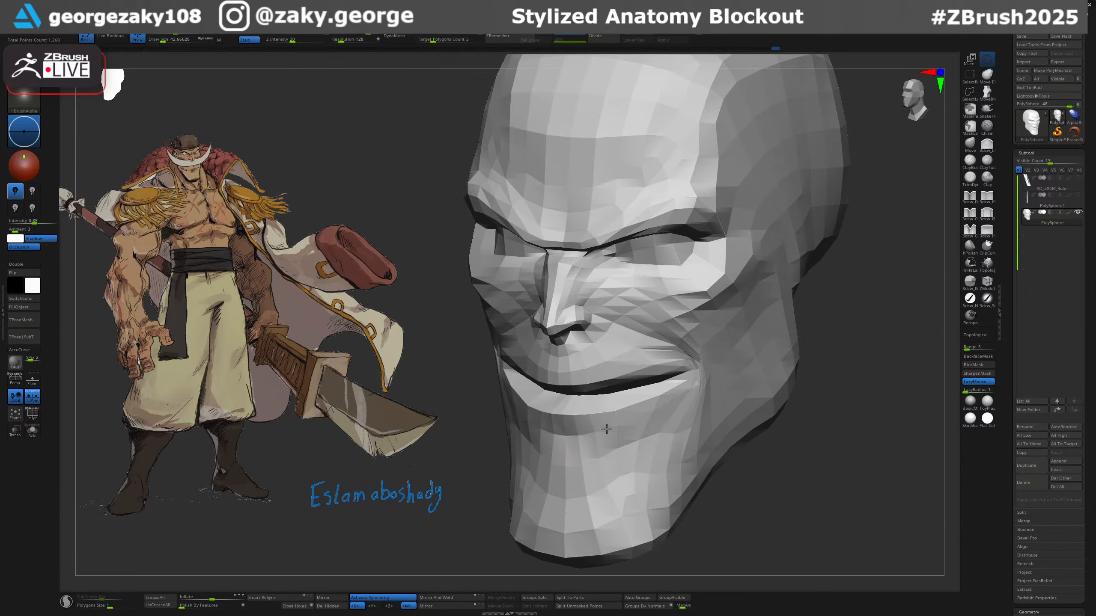
Push the front and side of the chin slightly upward with the Move brush from a three-quarter view.
key("s")
left_click_drag(590, 460, 600, 460)
key("b")
key("m")
key("v")
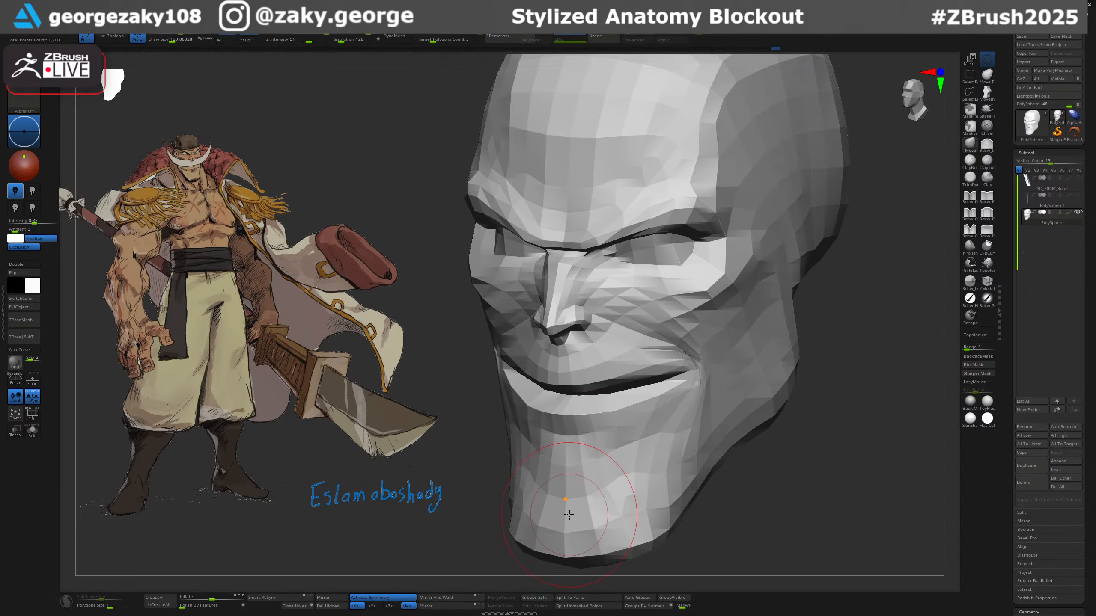
left_click_drag(569, 514, 568, 505)
left_click_drag(638, 500, 625, 492)
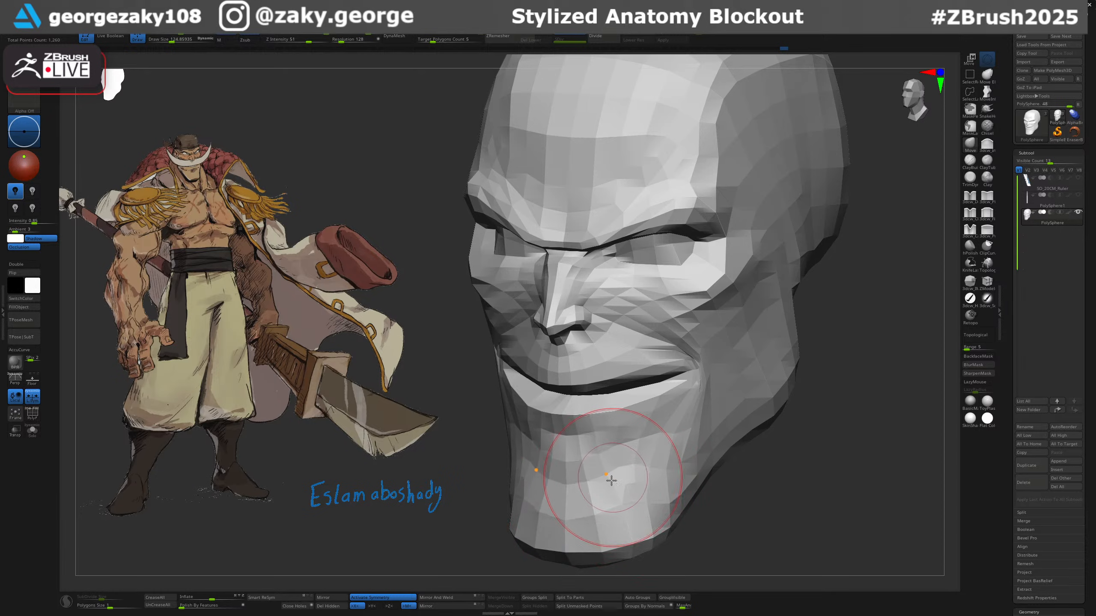
Adjust the side of the chin with a small Move brush stroke below the mouth corner.
mouse_move(611, 479)
right_mouse_down("shift")
mouse_move(628, 480)
mouse_move(632, 452)
right_mouse_up("shift")
left_click_drag(635, 439, 641, 441)
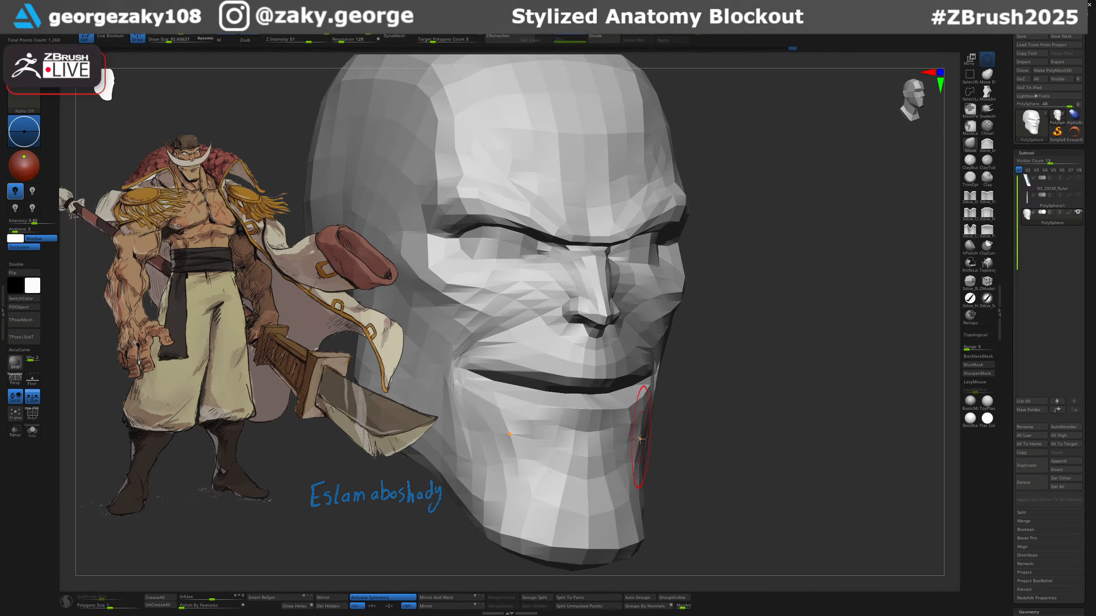
right_click_drag(640, 441, 651, 455)
key("b")
key("d")
key("s")
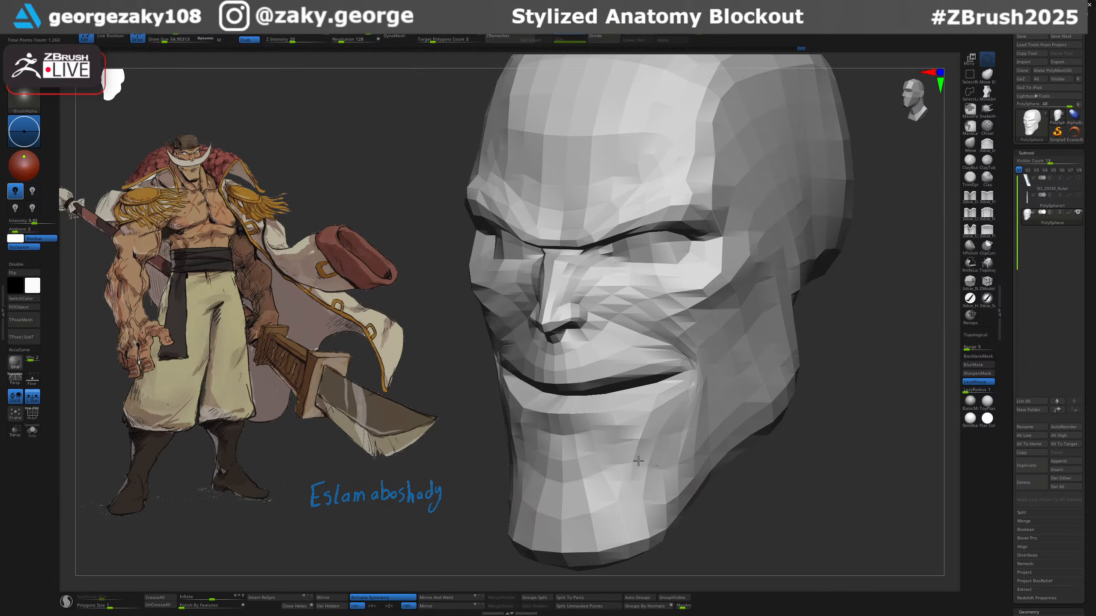
mouse_move(620, 470)
right_mouse_down("shift")
mouse_move(587, 476)
mouse_move(606, 470)
right_mouse_up("shift")
Nudge the front of the chin and the crease beneath the lower lip slightly upward with the Move brush.
key("b")
key("m")
key("v")
left_click_drag(568, 466, 573, 459)
right_click_drag(621, 440, 594, 434, "shift")
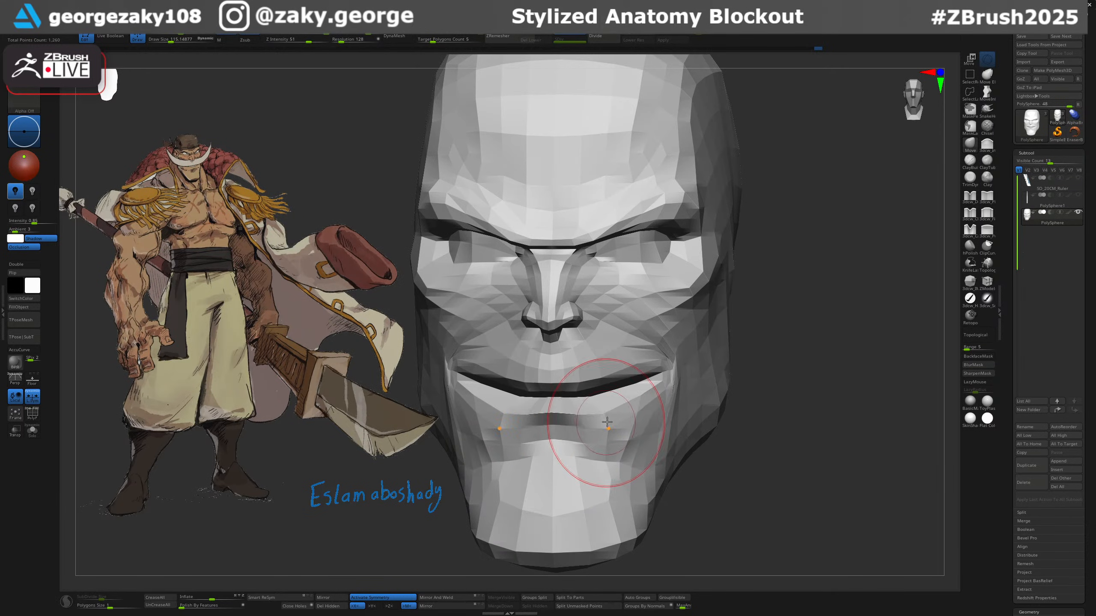
left_click_drag(558, 423, 559, 415)
Deepen the line between the lips with a short DamStandard stroke.
right_click_drag(554, 403, 604, 387)
key("b")
key("d")
key("s")
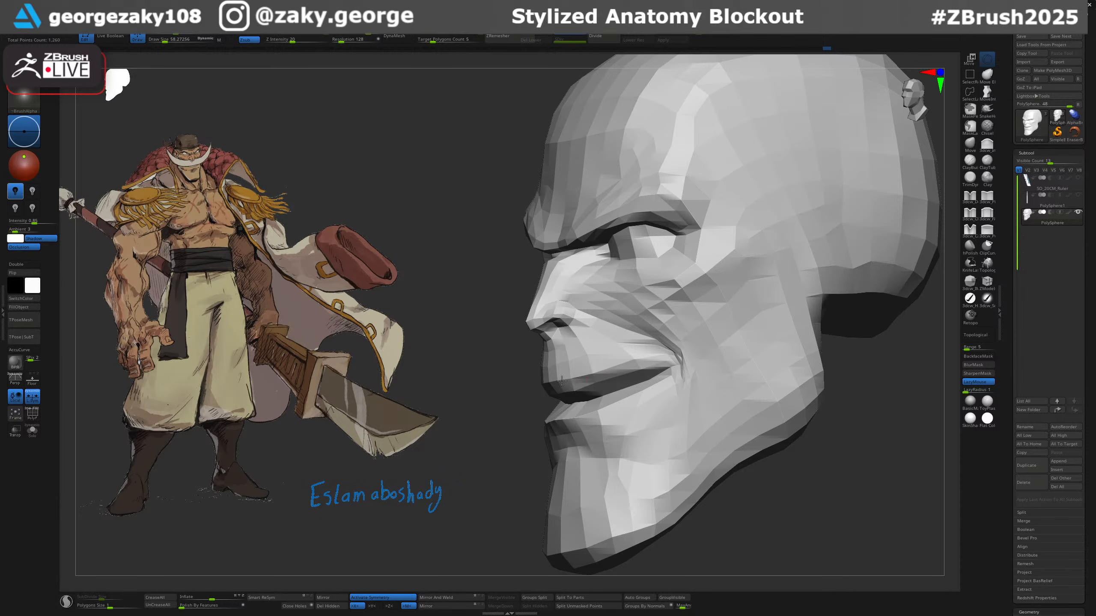
left_click_drag(612, 373, 616, 373)
right_click_drag(617, 380, 578, 382)
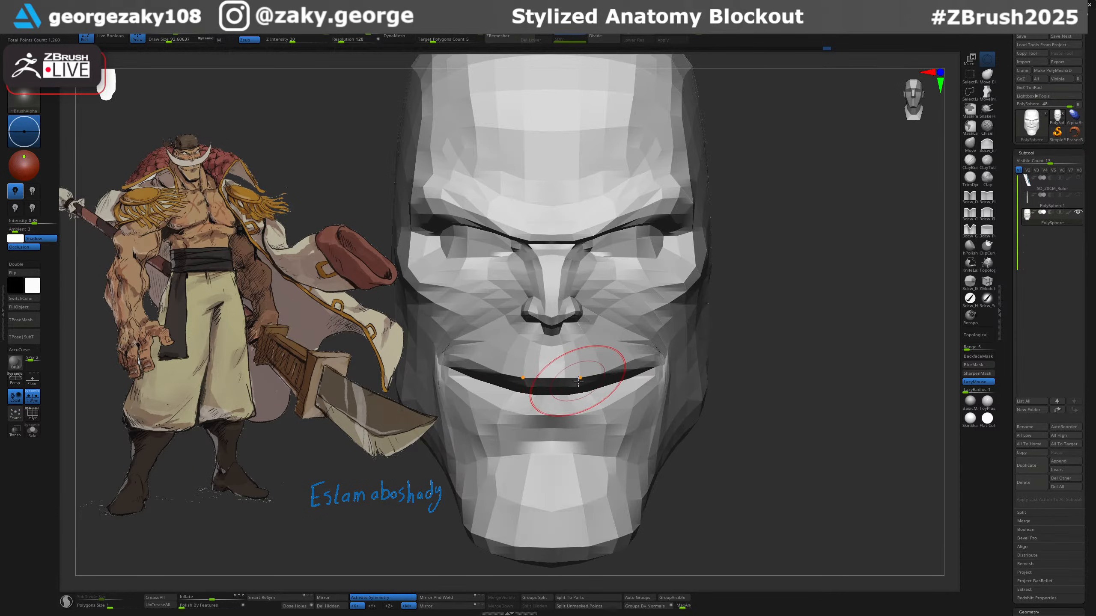
Lift the middle of the lip line and reposition the lower lip upward with the Move brush.
key("b")
key("m")
key("v")
left_click_drag(564, 381, 566, 374)
right_click_drag(594, 379, 618, 419, "ctrl")
key("s")
key("s")
left_click_drag(613, 404, 604, 383)
right_click_drag(605, 383, 631, 382, "shift")
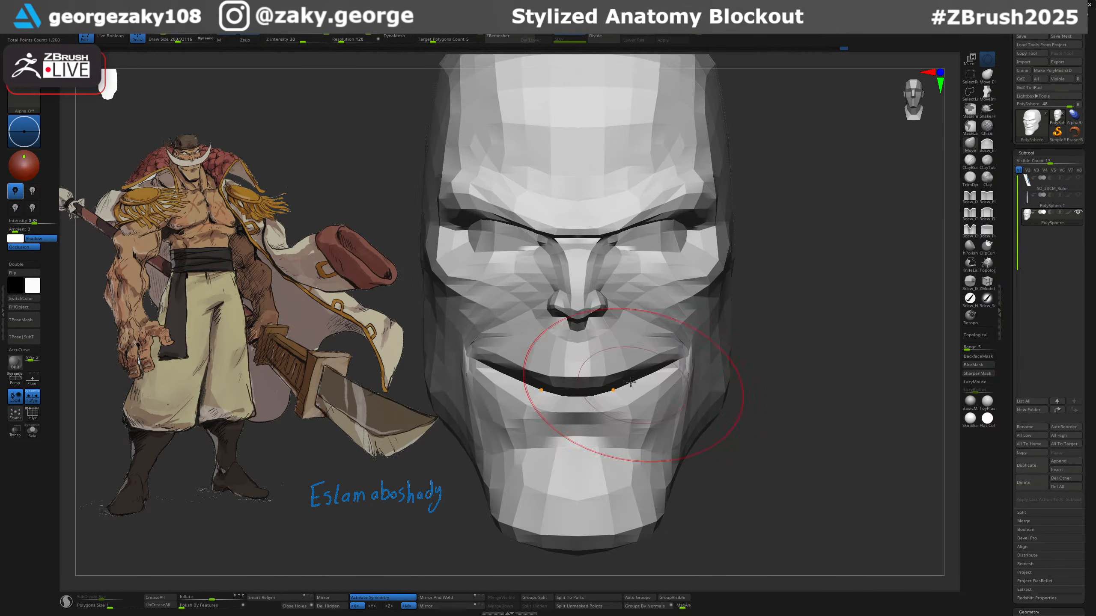
Adjust the overall face proportions upward with broad Move brush strokes.
right_click_drag(599, 307, 599, 315, "ctrl")
key("s")
left_click_drag(598, 317, 590, 285)
key("s")
right_click_drag(695, 262, 690, 229)
key("s")
mouse_move(688, 229)
left_mouse_down()
mouse_move(706, 228)
mouse_move(692, 206)
left_mouse_up()
key("s")
Pull the side of the cranium slightly inward with a large Move brush from a three-quarter view.
key("s")
right_click_drag(701, 205, 689, 204)
key("s")
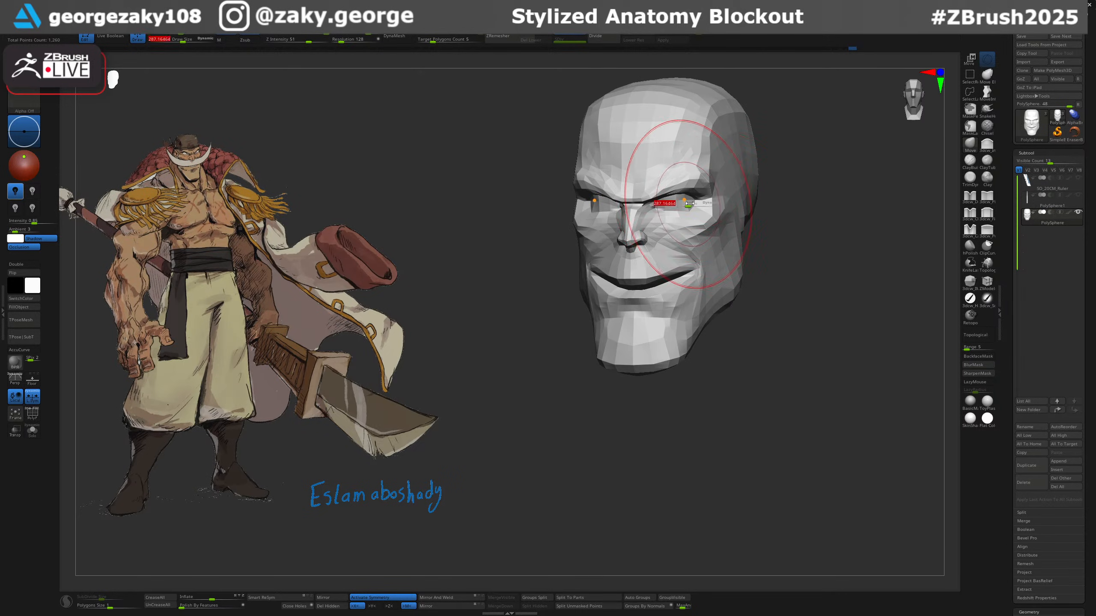
key("s")
left_click_drag(736, 170, 728, 173)
Raise the center of the lip line and refine the upper lip's edge with the Move brush.
right_click_drag(687, 280, 656, 310, "ctrl")
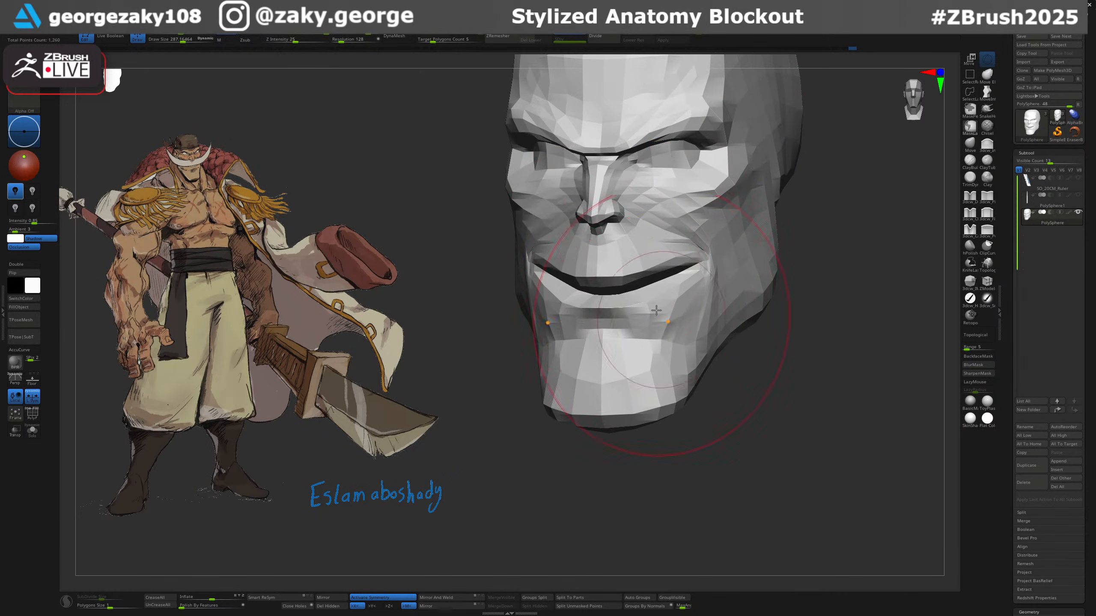
key("s")
left_click_drag(612, 283, 611, 268)
key("s")
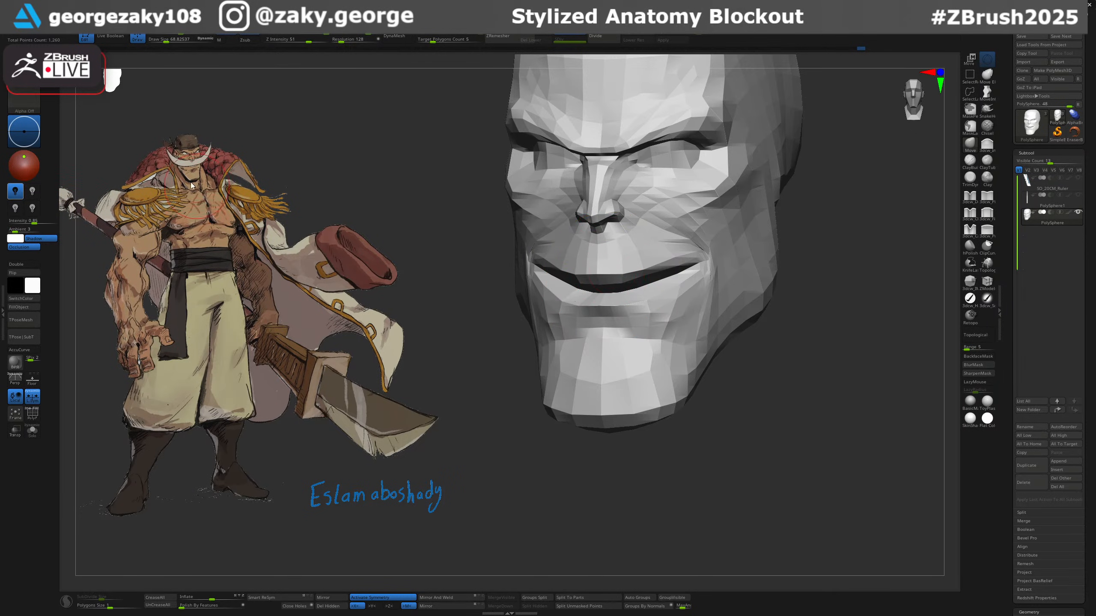
key("s")
left_click_drag(626, 280, 628, 281)
Shape the middle of the mouth opening with a small brush, separating the upper and lower lips.
right_click_drag(605, 273, 628, 269)
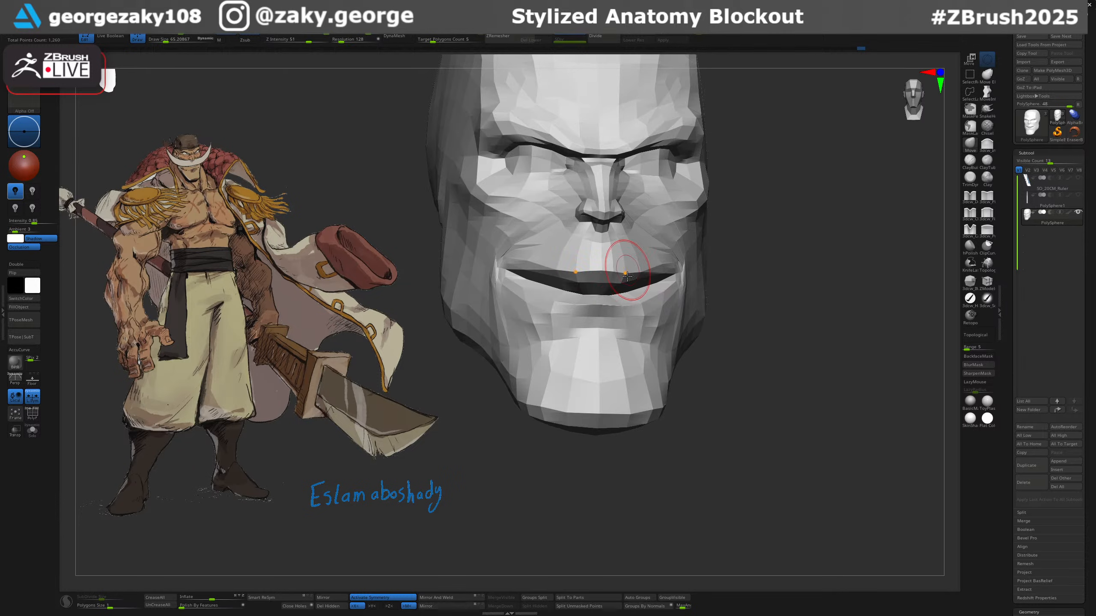
key("s")
left_click_drag(621, 285, 618, 285)
right_click_drag(600, 284, 579, 287)
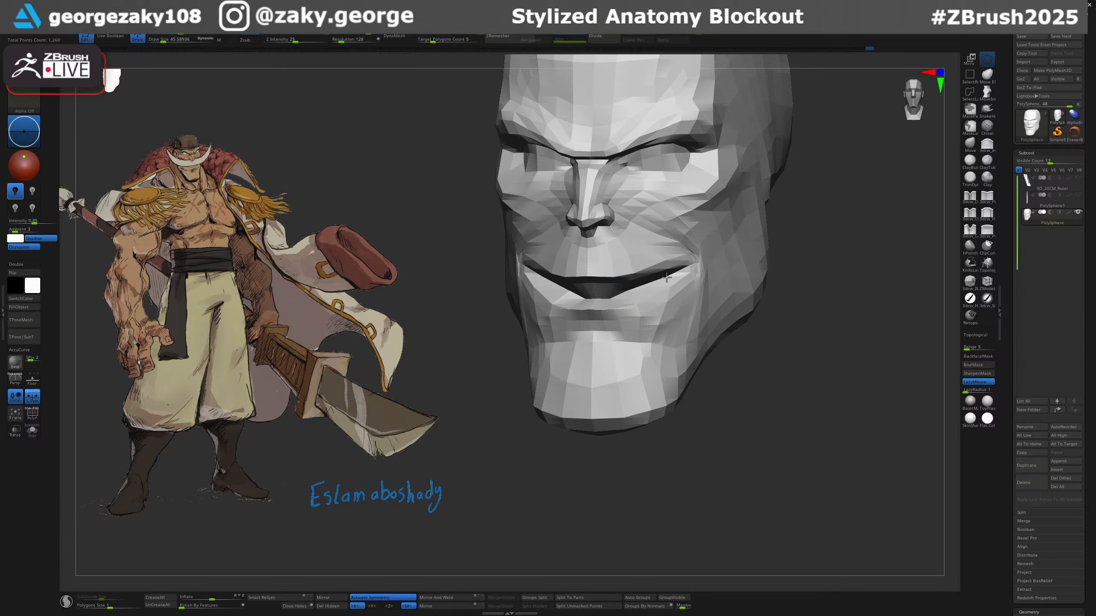
Adjust the inner edge of the lower lip near its center with a very small Move brush.
mouse_move(607, 293)
right_mouse_down()
mouse_move(616, 303)
mouse_move(665, 274)
mouse_move(628, 285)
right_mouse_up()
key("b")
key("m")
key("v")
key("s")
left_click_drag(621, 292, 615, 293)
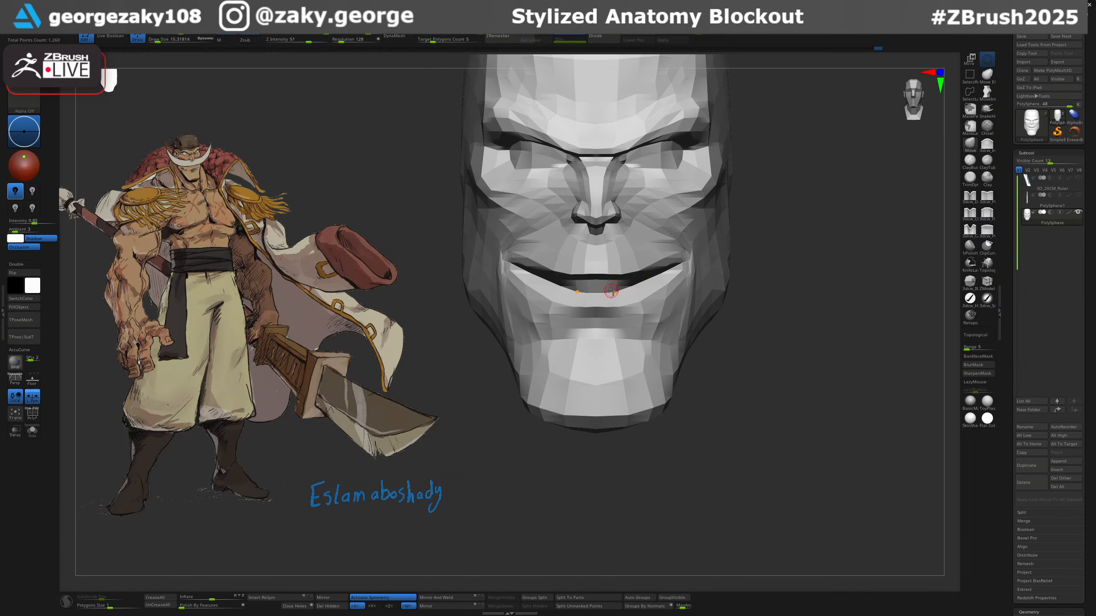
Pull the lower lip's inner edge outward toward the mouth corners with small Move brush strokes.
right_click_drag(621, 289, 648, 291)
key("s")
left_click_drag(643, 292, 649, 292)
right_click_drag(651, 296, 615, 294)
left_click_drag(639, 289, 644, 287)
mouse_move(644, 287)
right_mouse_down()
mouse_move(615, 307)
mouse_move(624, 293)
right_mouse_up()
key("s")
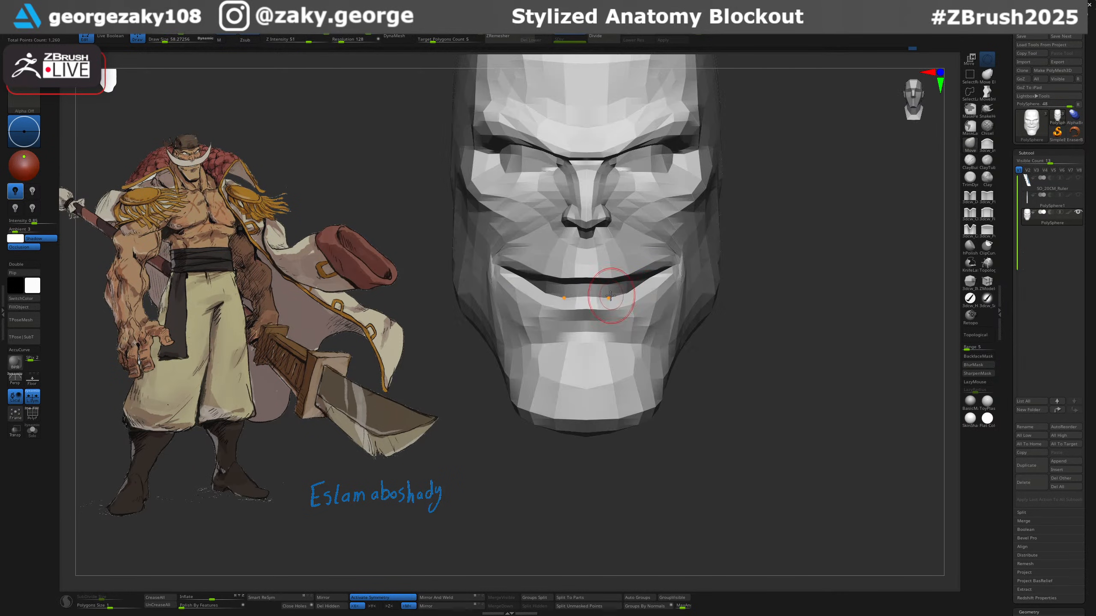
Pull the mouth corners outward and slightly upward with a larger Move brush to widen the smile.
mouse_move(647, 285)
right_mouse_down("ctrl")
mouse_move(673, 243)
mouse_move(656, 273)
right_mouse_up("ctrl")
key("s")
left_click_drag(655, 273, 671, 268)
key("s")
right_click_drag(671, 268, 673, 269)
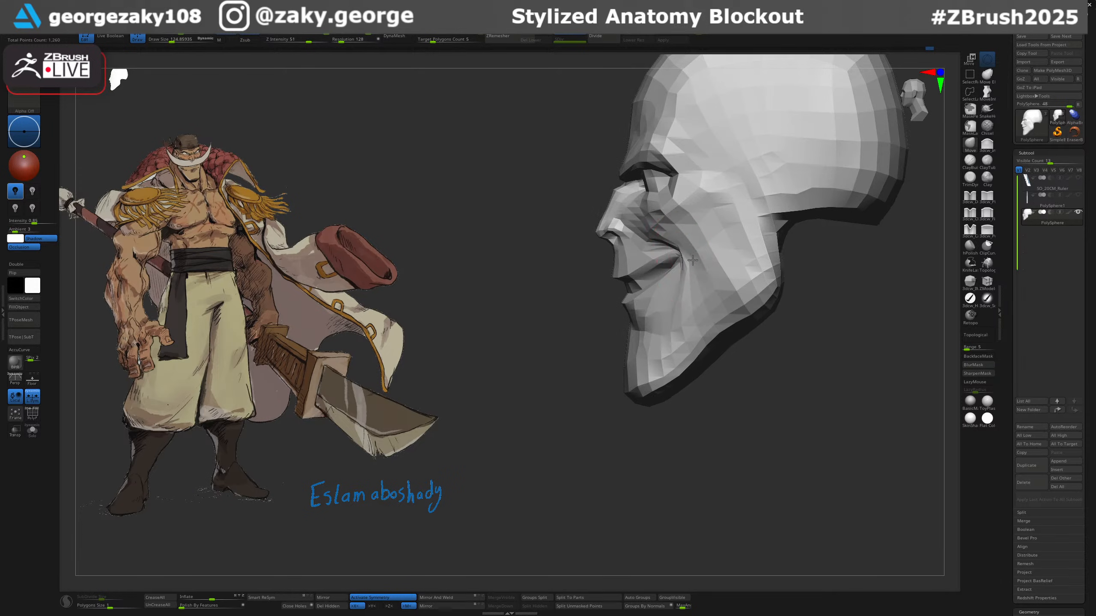
Lower the lips just inside the mouth corners with the Move brush from the front view.
right_click_drag(692, 260, 661, 275)
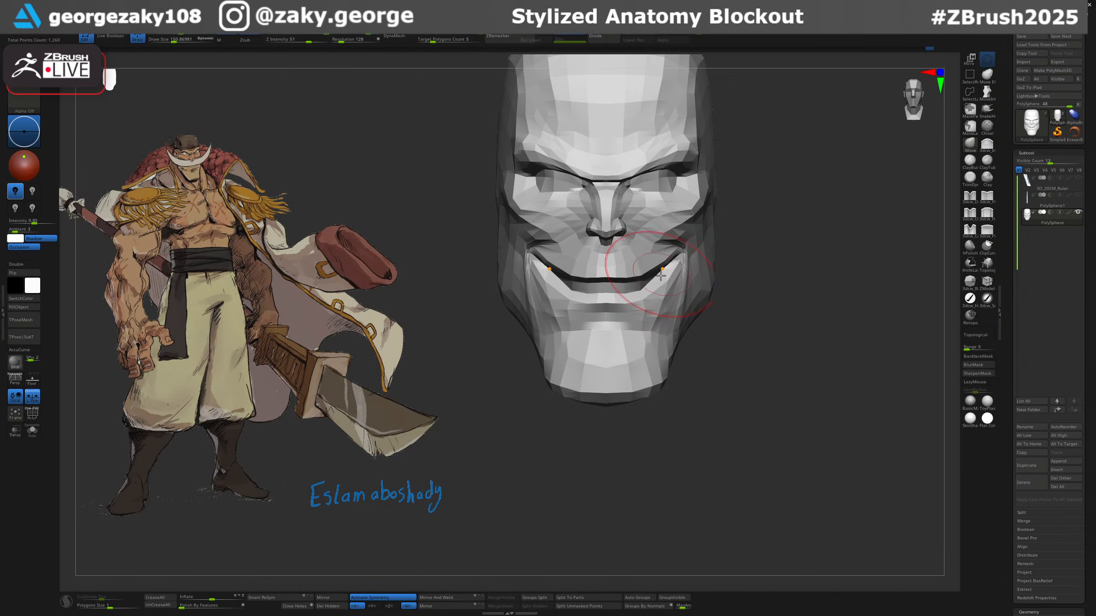
left_click_drag(661, 275, 660, 279)
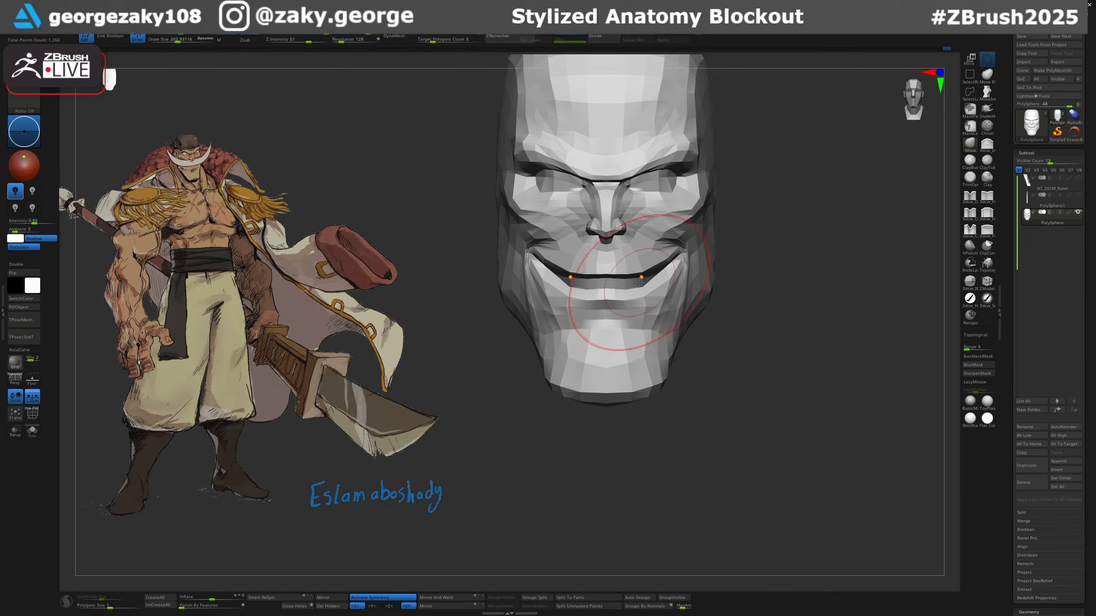
left_click_drag(660, 272, 664, 289)
right_click_drag(663, 294, 668, 322, "ctrl")
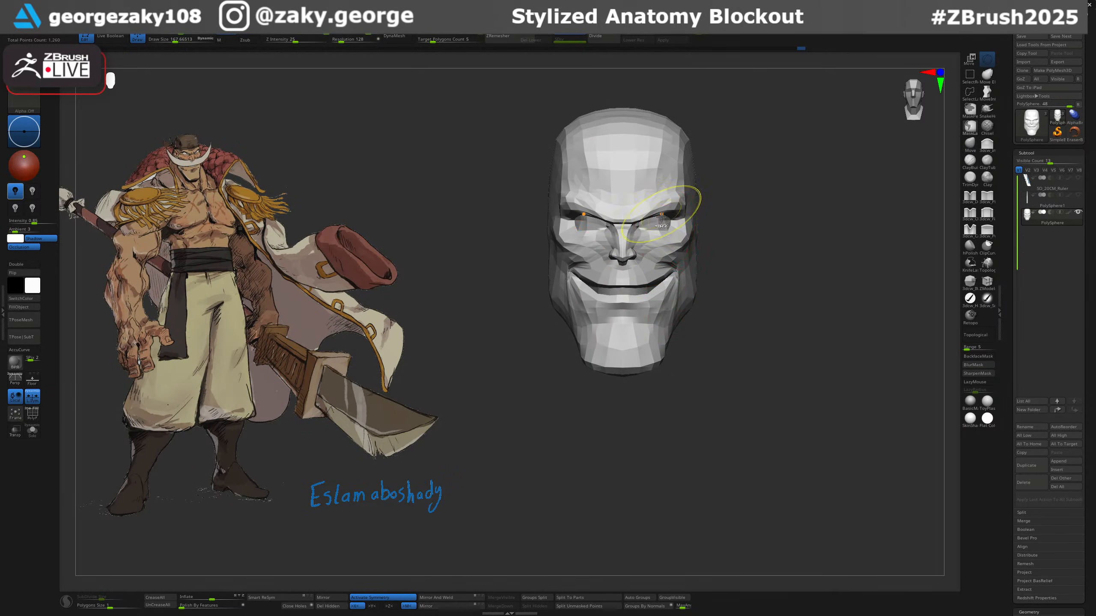
Reshape the outer brow edge and upper eyelid over the eye socket with a small Move brush.
mouse_move(662, 218)
right_mouse_down("ctrl")
mouse_move(647, 279)
mouse_move(627, 287)
right_mouse_up("ctrl")
key("bracketleft")
key("bracketleft")
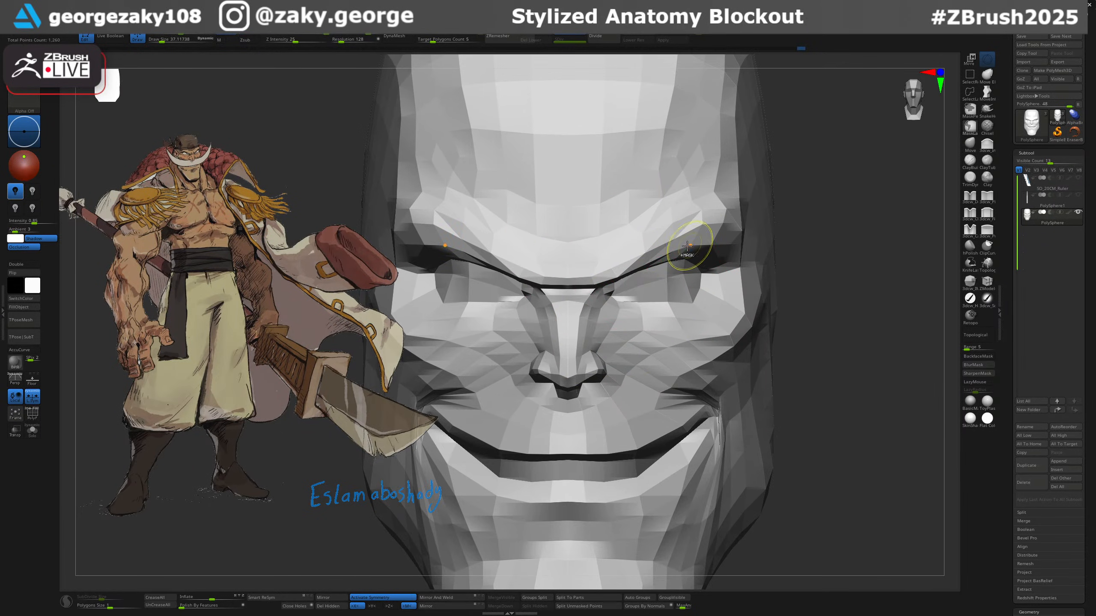
mouse_move(451, 196)
right_mouse_down()
mouse_move(679, 243)
mouse_move(608, 250)
right_mouse_up()
left_click_drag(692, 234, 675, 261)
key("s")
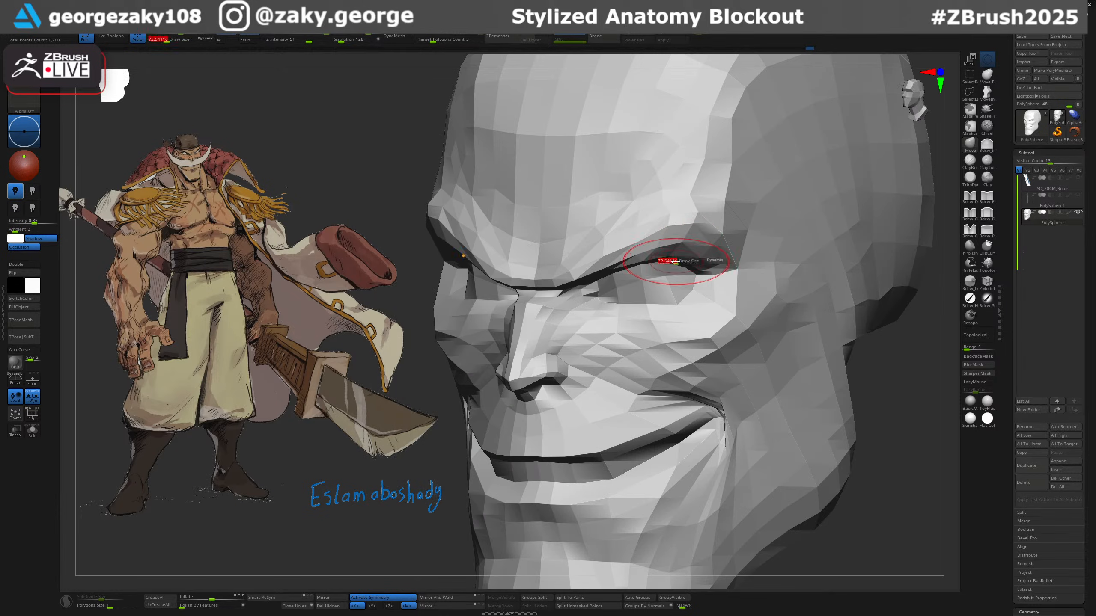
right_click_drag(680, 258, 672, 264)
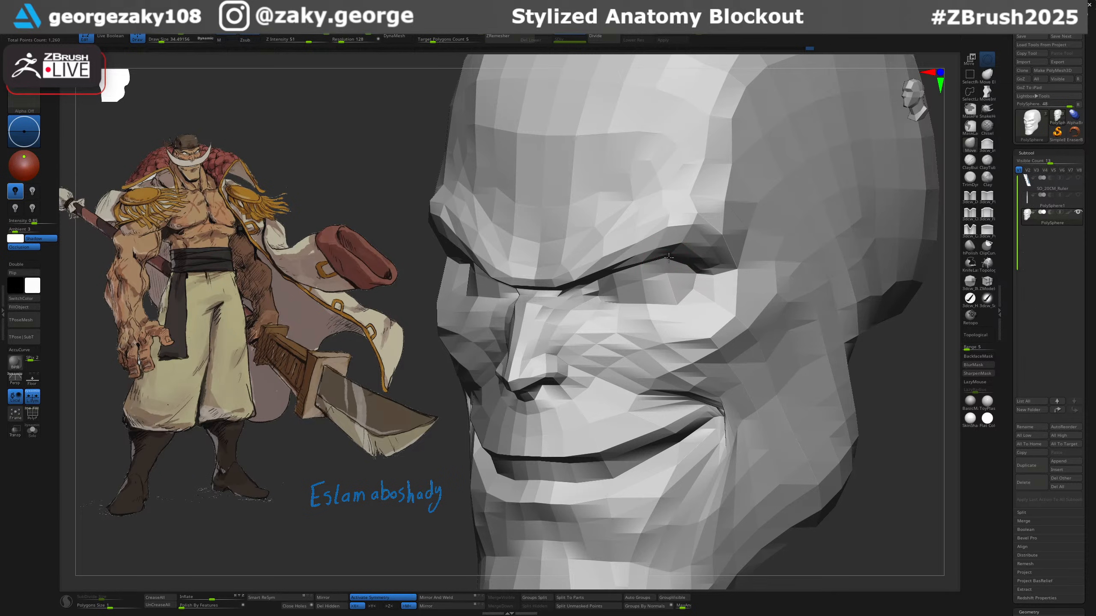
left_click_drag(671, 251, 701, 269)
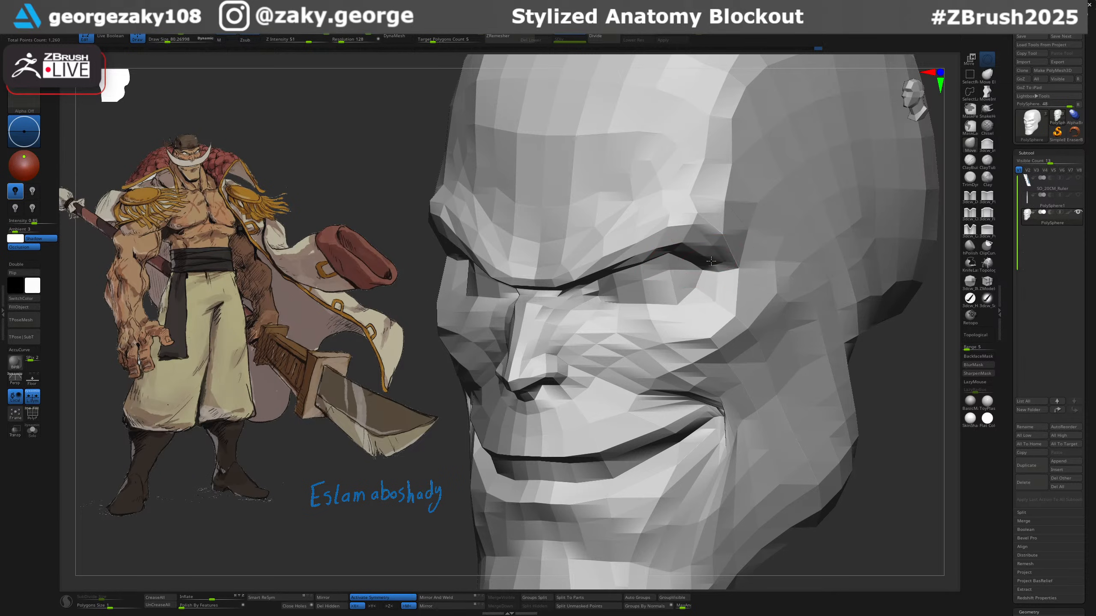
Carve a crease under the brow from the outer eye down to the nose bridge with the DamStandard brush.
right_click_drag(699, 262, 719, 245, "shift")
key("b")
key("d")
key("s")
left_click_drag(677, 238, 562, 286)
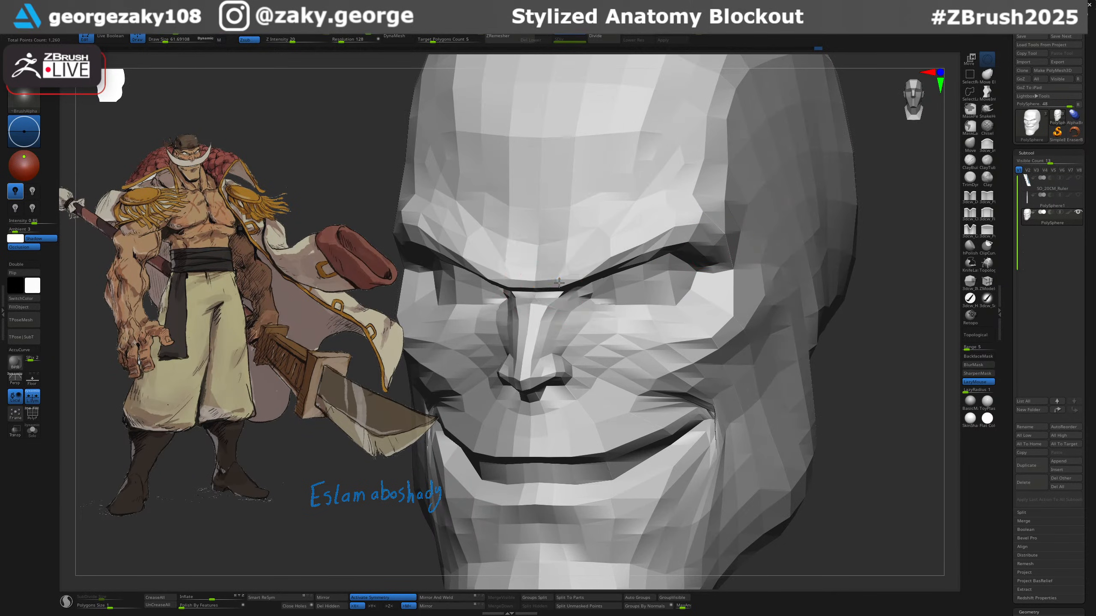
mouse_move(561, 290)
right_mouse_down()
mouse_move(585, 281)
mouse_move(564, 284)
right_mouse_up()
Define the temple line from the outer brow up the side of the forehead with a DamStandard stroke.
key("b")
key("m")
key("v")
key("b")
key("d")
key("s")
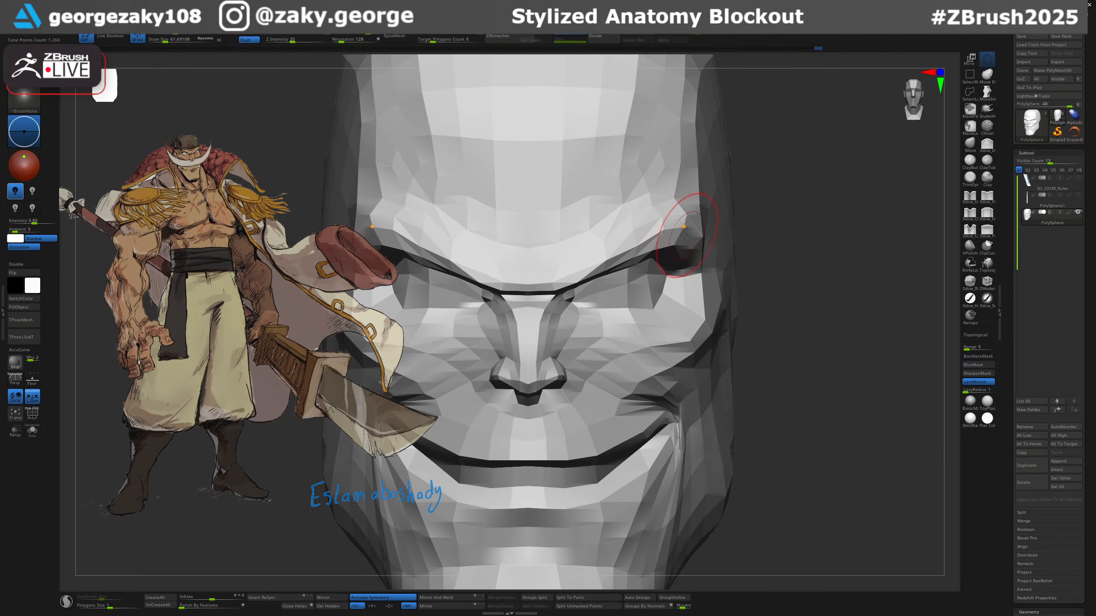
mouse_move(700, 202)
right_mouse_down("ctrl")
mouse_move(695, 191)
mouse_move(657, 280)
right_mouse_up("ctrl")
left_click_drag(653, 302, 661, 194)
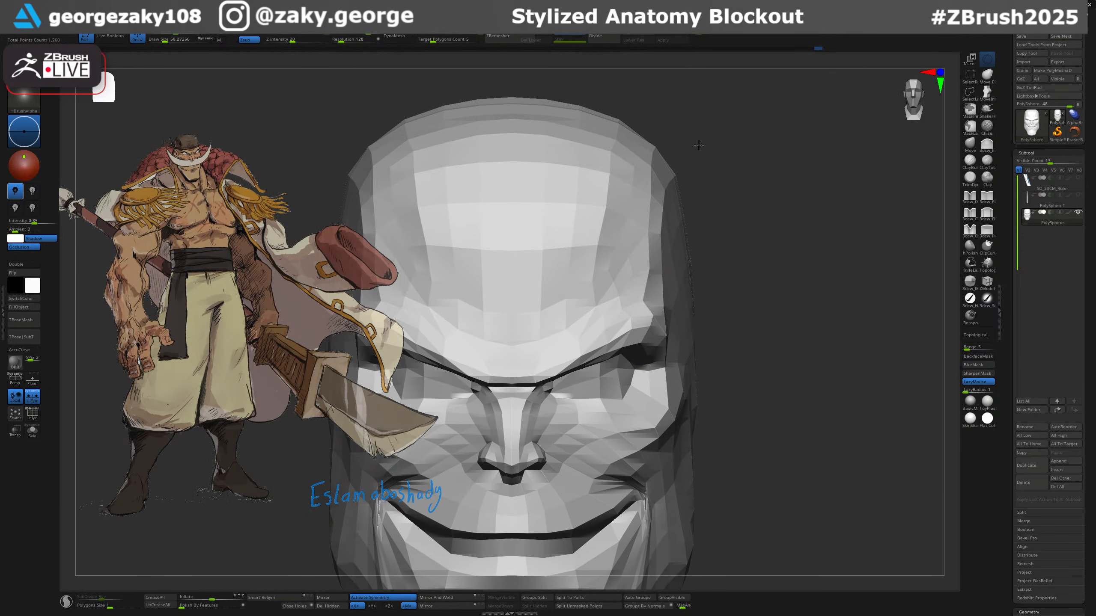
Reposition the mouth corner with the Move brush, working from three-quarter and profile views to pull it back into the cheek.
mouse_move(756, 219)
right_mouse_down()
mouse_move(696, 276)
mouse_move(628, 233)
mouse_move(615, 237)
right_mouse_up()
key("b")
key("m")
key("v")
key("b")
key("m")
key("v")
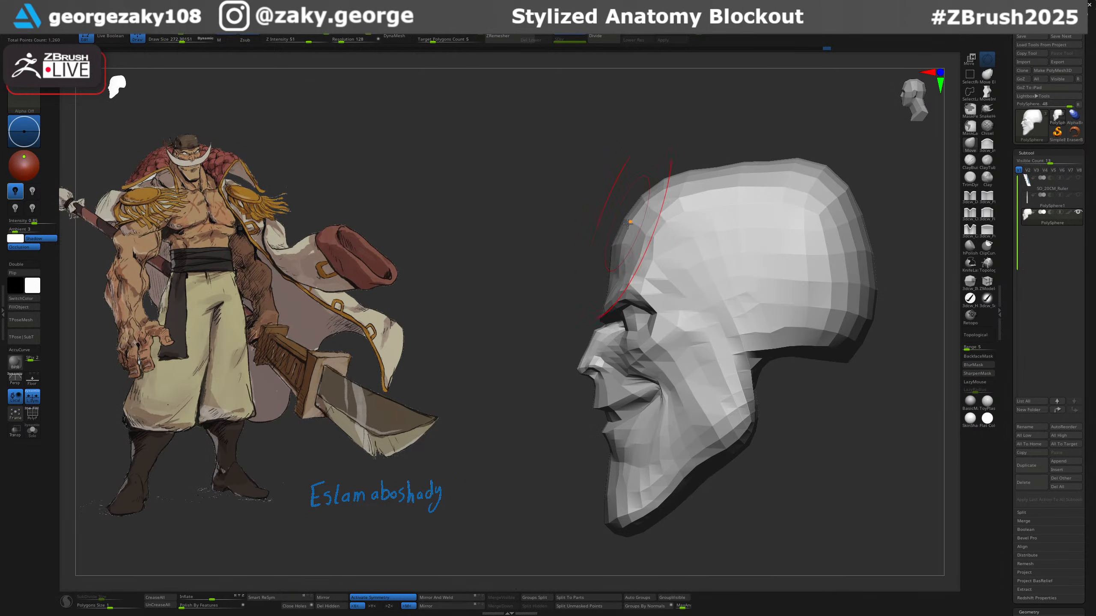
mouse_move(813, 143)
right_mouse_down()
mouse_move(896, 284)
mouse_move(783, 318)
mouse_move(799, 384)
mouse_move(810, 380)
mouse_move(736, 388)
right_mouse_up()
key("s")
left_click_drag(759, 391, 746, 392)
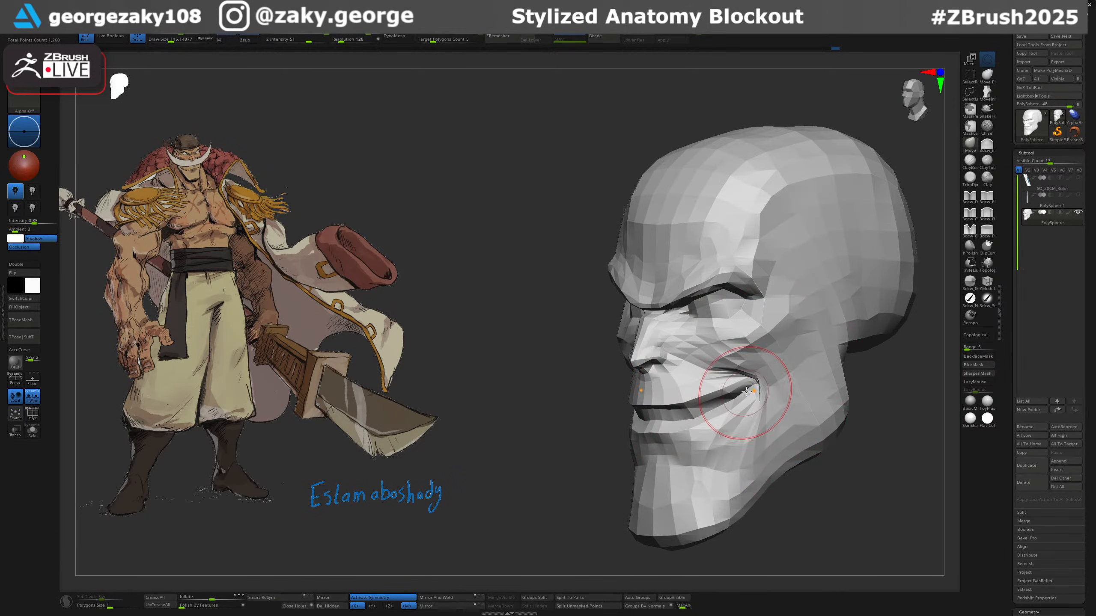
right_click_drag(750, 395, 733, 395)
left_click_drag(747, 395, 768, 386)
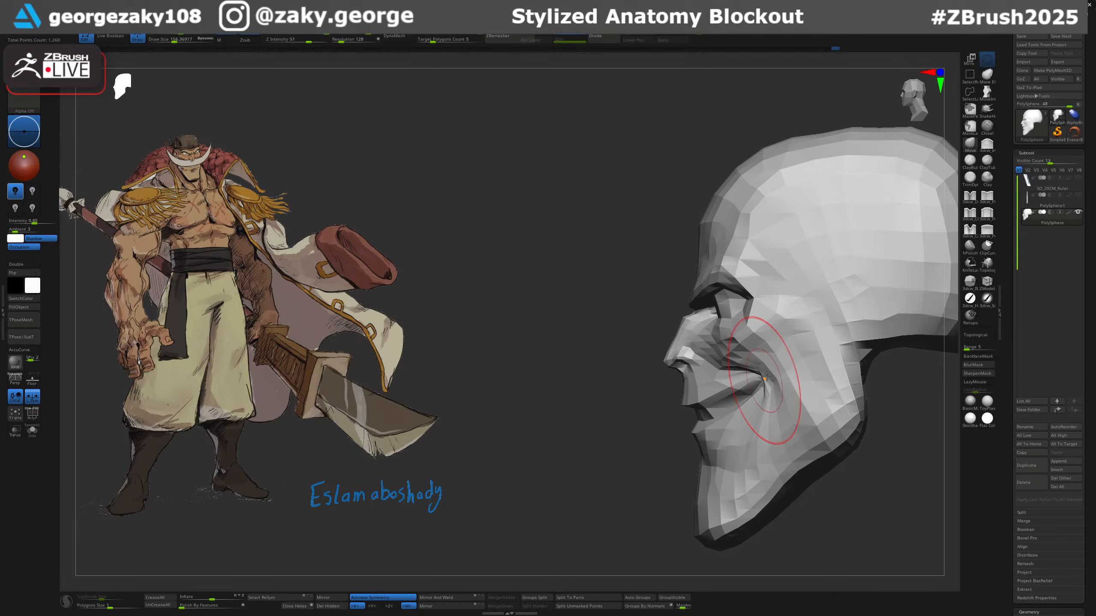
Turn on the polyframe display and smooth the pinched polygons around and below the mouth corner.
key("shift+f")
mouse_move(770, 386)
right_mouse_down("ctrl")
mouse_move(782, 397)
mouse_move(817, 394)
mouse_move(761, 390)
right_mouse_up("ctrl")
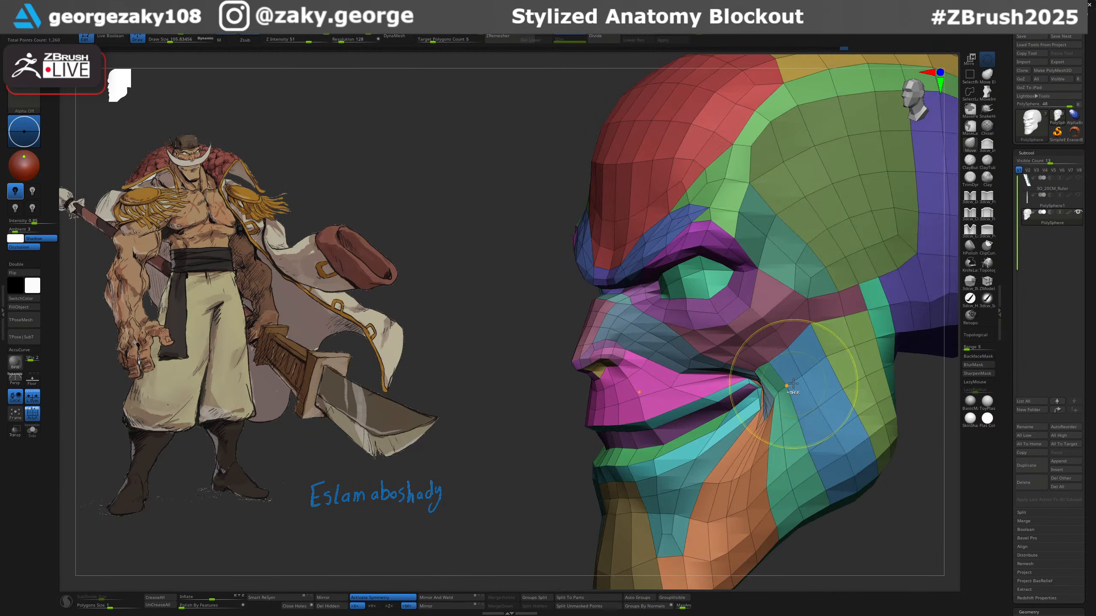
left_click_drag(777, 397, 770, 405, "shift")
right_click_drag(755, 462, 771, 447)
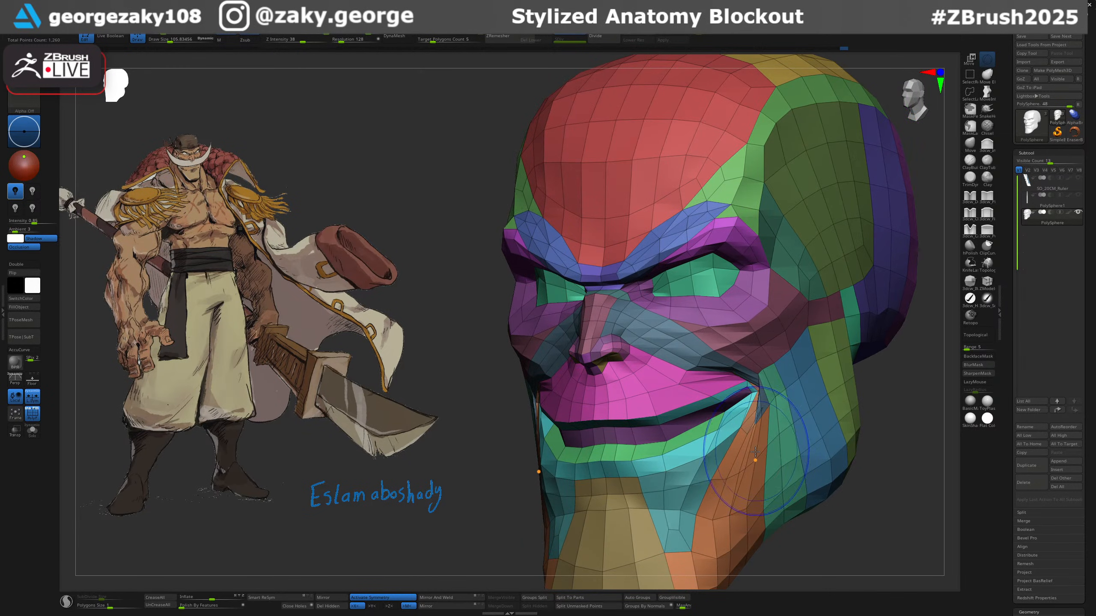
mouse_move(756, 458)
left_mouse_down("shift")
mouse_move(745, 453)
mouse_move(768, 413)
left_mouse_up("shift")
Rework the crease and polygons around the mouth corners with short DamStandard strokes.
key("b")
key("d")
key("s")
key("s")
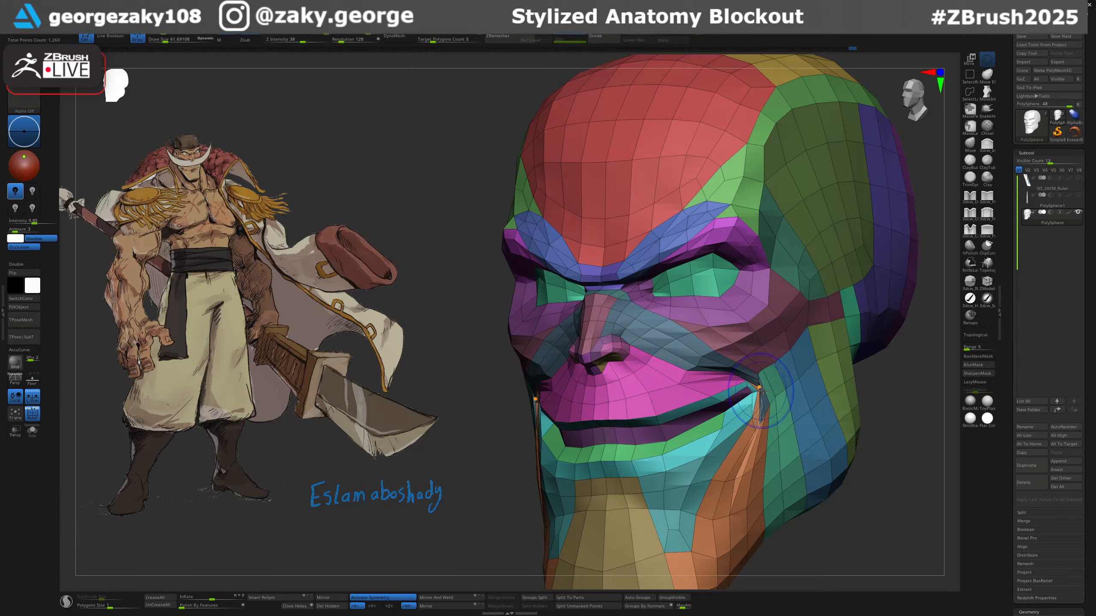
right_click_drag(762, 396, 768, 404)
left_click_drag(768, 404, 750, 403)
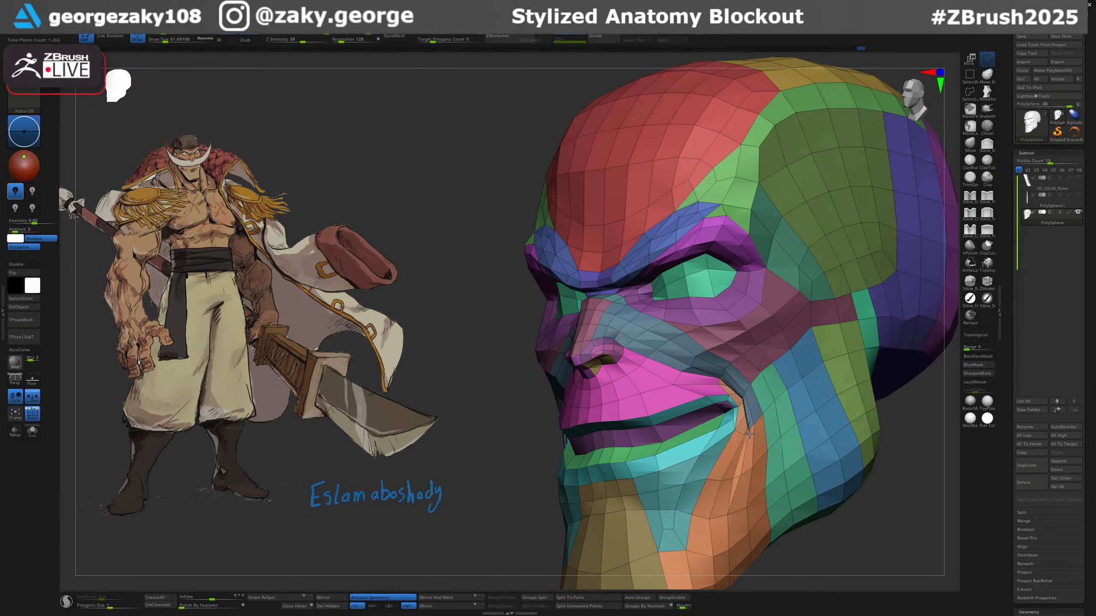
mouse_move(743, 423)
right_mouse_down()
mouse_move(734, 410)
mouse_move(749, 410)
right_mouse_up()
left_click_drag(733, 410, 740, 408)
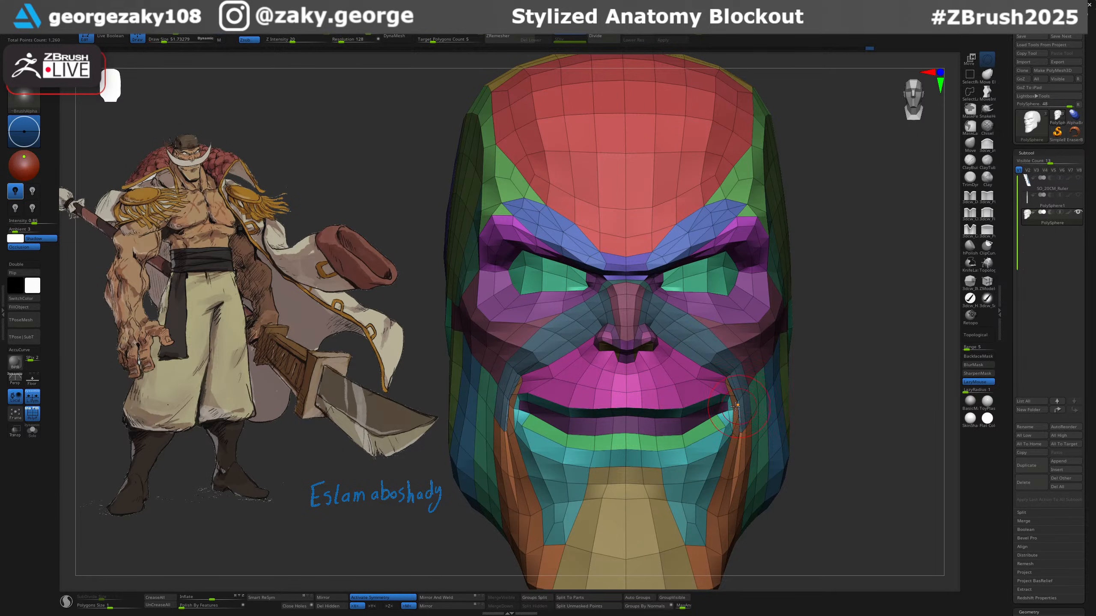
Smooth the polygons around the mouth corner on the opposite side of the face.
right_click_drag(466, 414, 513, 418)
right_click_drag(513, 419, 512, 404, "ctrl")
mouse_move(511, 404)
left_mouse_down("shift")
mouse_move(523, 401)
mouse_move(507, 391)
left_mouse_up("shift")
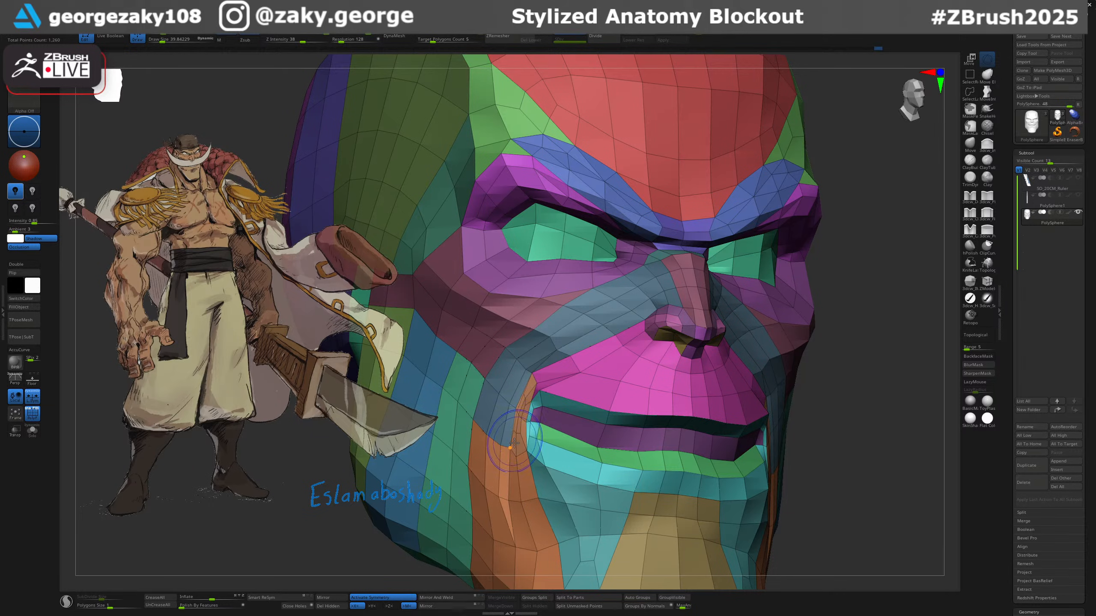
right_click_drag(514, 443, 545, 435)
left_click_drag(529, 417, 537, 425, "shift")
right_click_drag(539, 427, 532, 427)
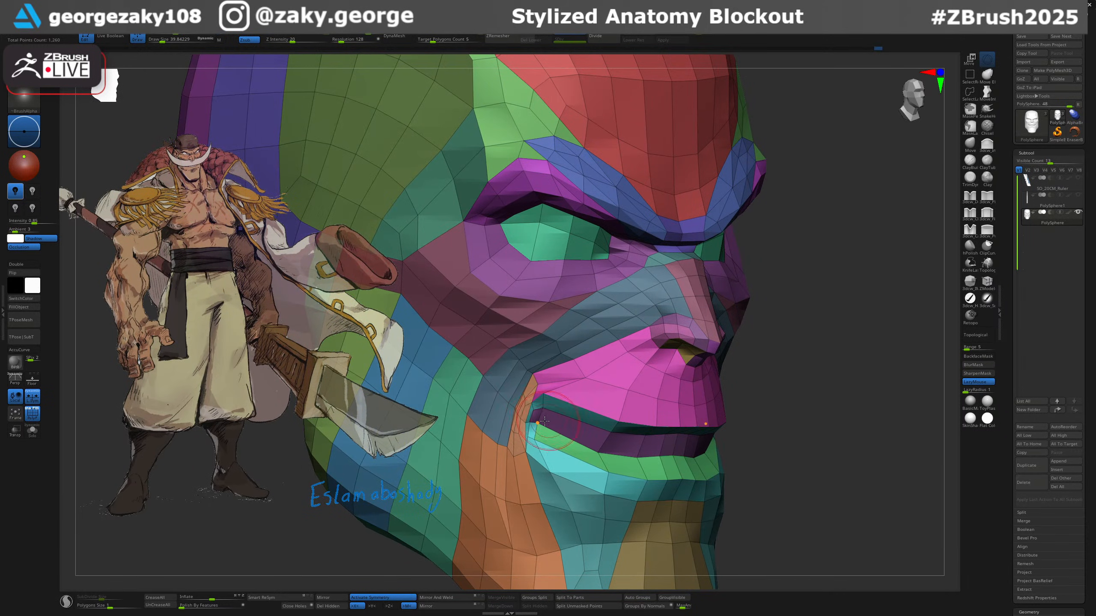
Undo the last two strokes at the mouth corner.
key("ctrl+z")
key("ctrl+z")
key("s")
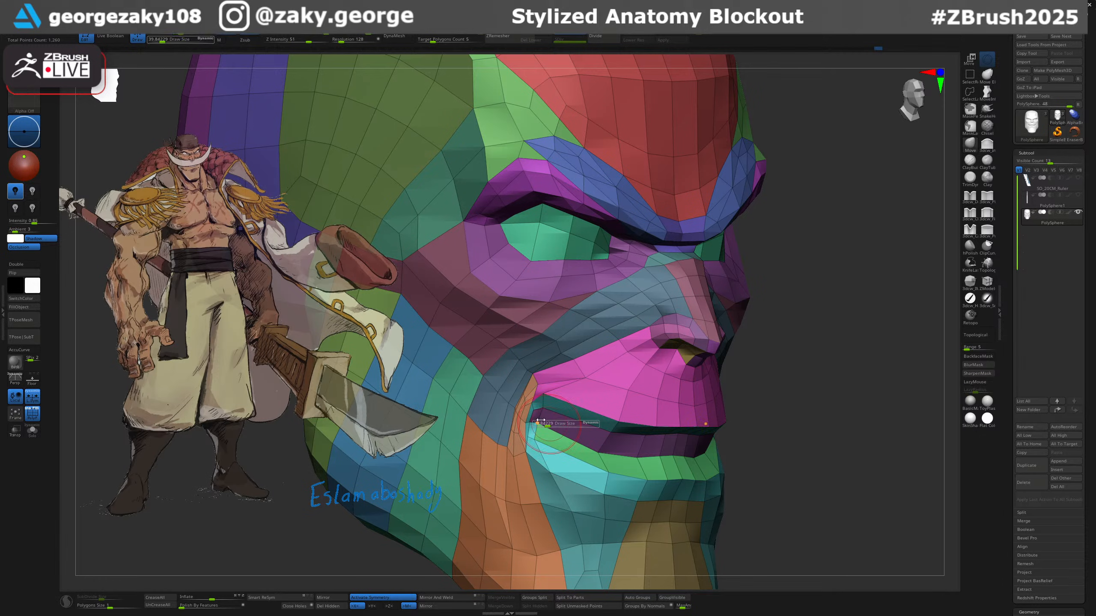
Reshape the polygons at the mouth corner with the Move brush, varying its size and comparing the last stroke.
key("s")
left_click_drag(543, 359, 548, 359)
key("s")
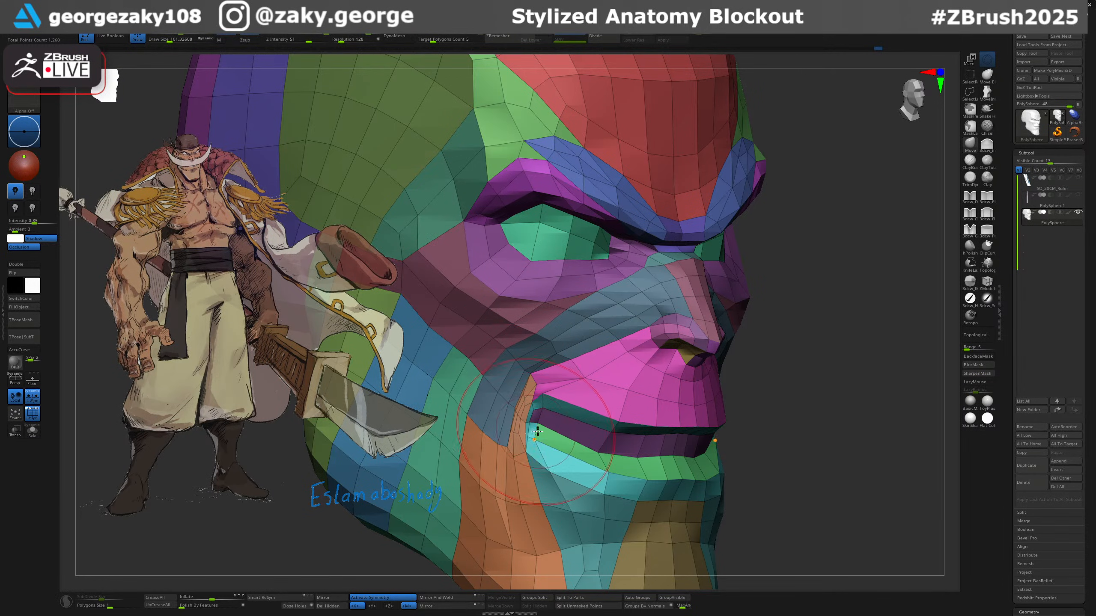
right_click_drag(533, 435, 550, 434)
key("s")
left_click_drag(549, 434, 530, 418)
key("s")
key("s")
right_click_drag(498, 404, 432, 412)
key("ctrl+z")
key("ctrl+shift+z")
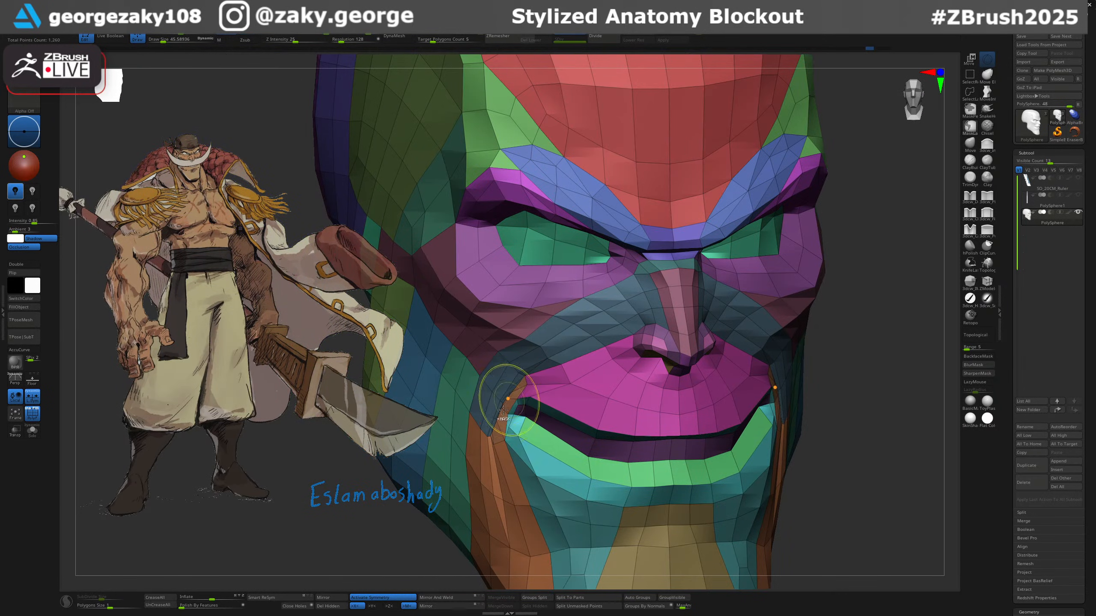
Pull the mouth corners outward and upward into the cheeks and even out the polygons around them.
left_click_drag(503, 410, 503, 439)
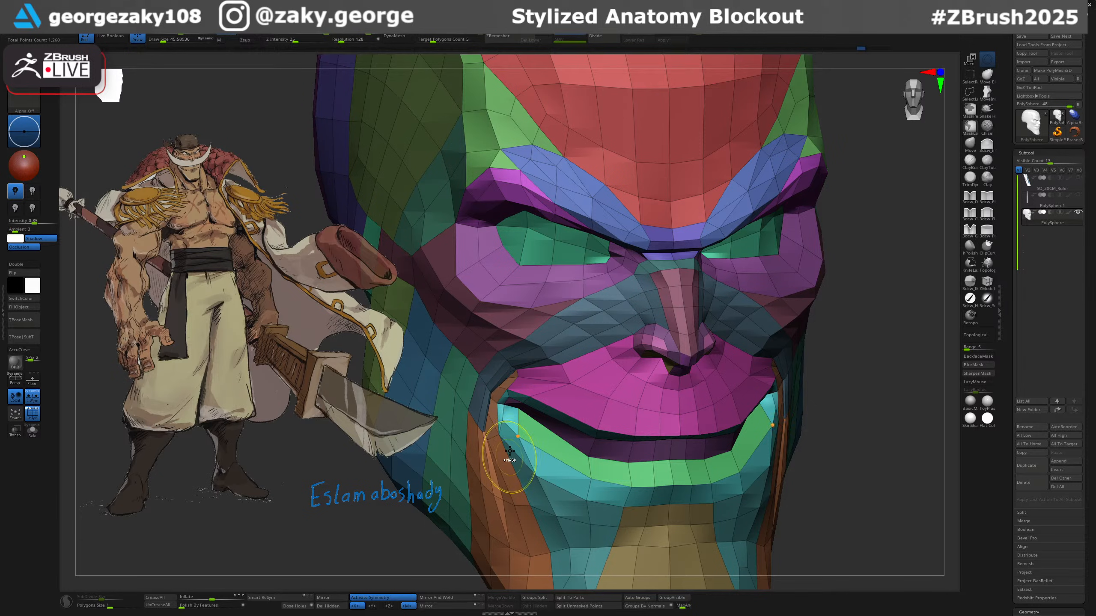
key("ctrl+z")
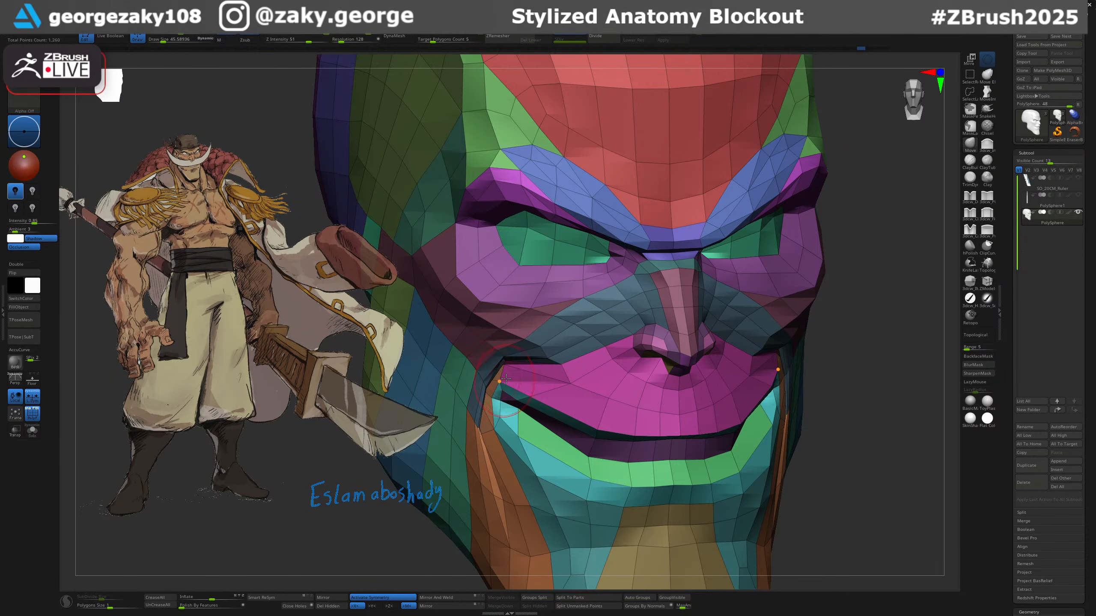
right_click_drag(506, 379, 537, 377)
left_click_drag(490, 380, 476, 405)
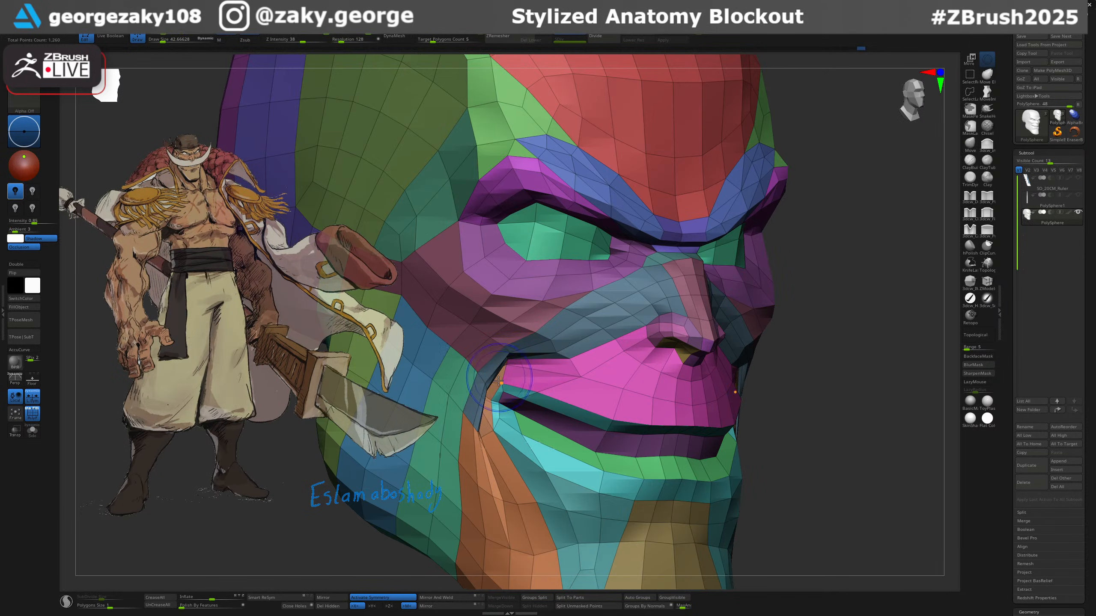
mouse_move(474, 438)
right_mouse_down()
mouse_move(776, 366)
mouse_move(712, 328)
mouse_move(802, 349)
mouse_move(867, 345)
right_mouse_up()
key("[")
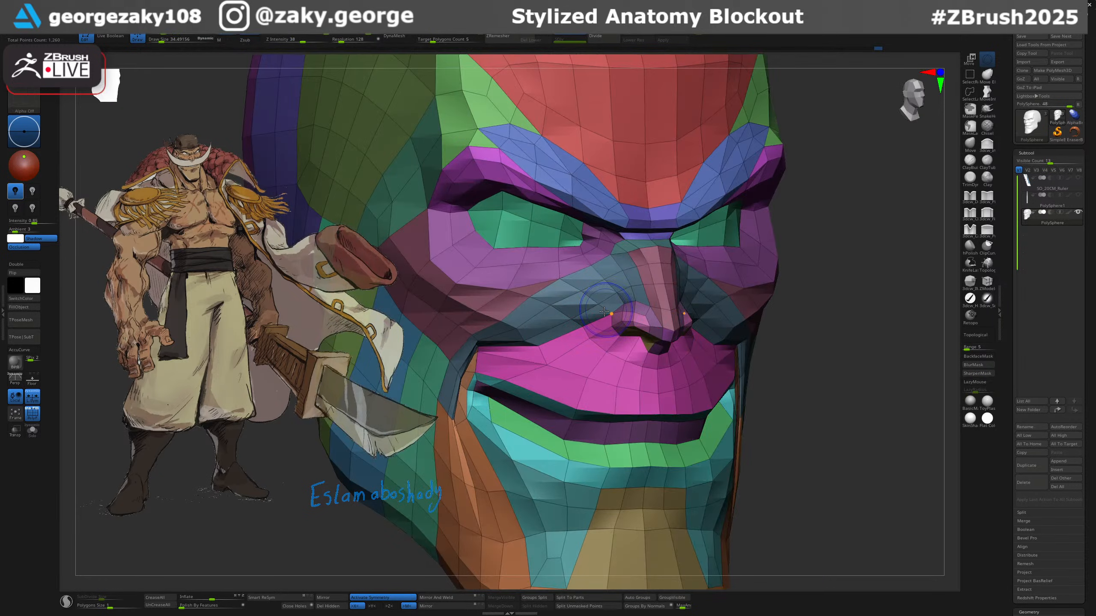
Turn off the polyframe display and try a DamStandard stroke along the fold beside the nose.
key("shift+f")
right_click_drag(545, 341, 604, 336)
key("s")
left_click_drag(595, 331, 601, 331)
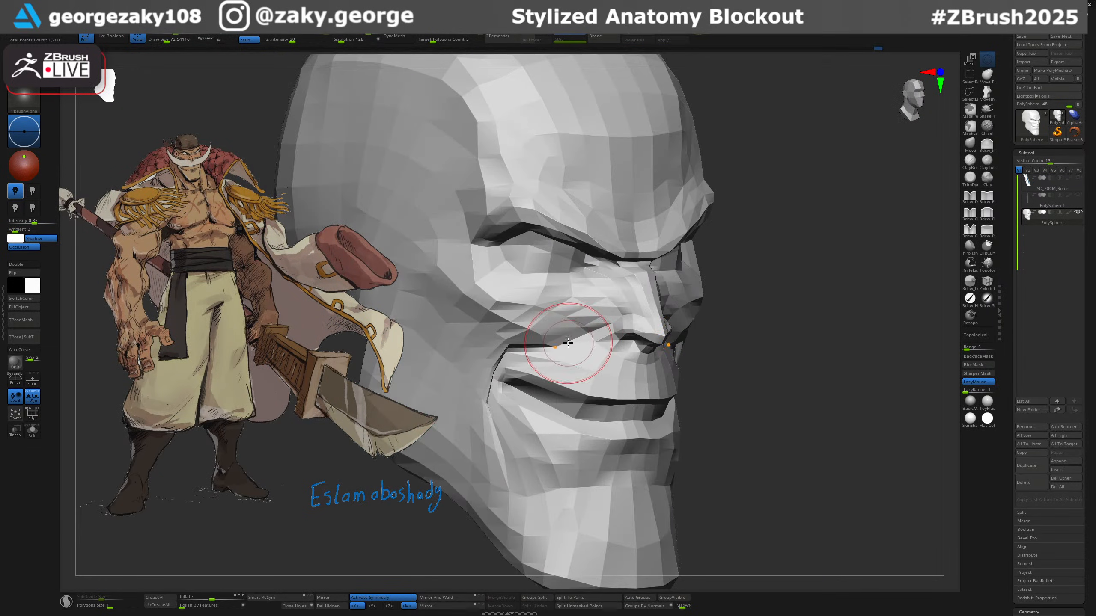
right_click_drag(609, 314, 623, 313)
key("s")
left_click_drag(599, 303, 592, 330)
key("ctrl+z")
key("s")
right_click_drag(611, 320, 597, 321, "shift")
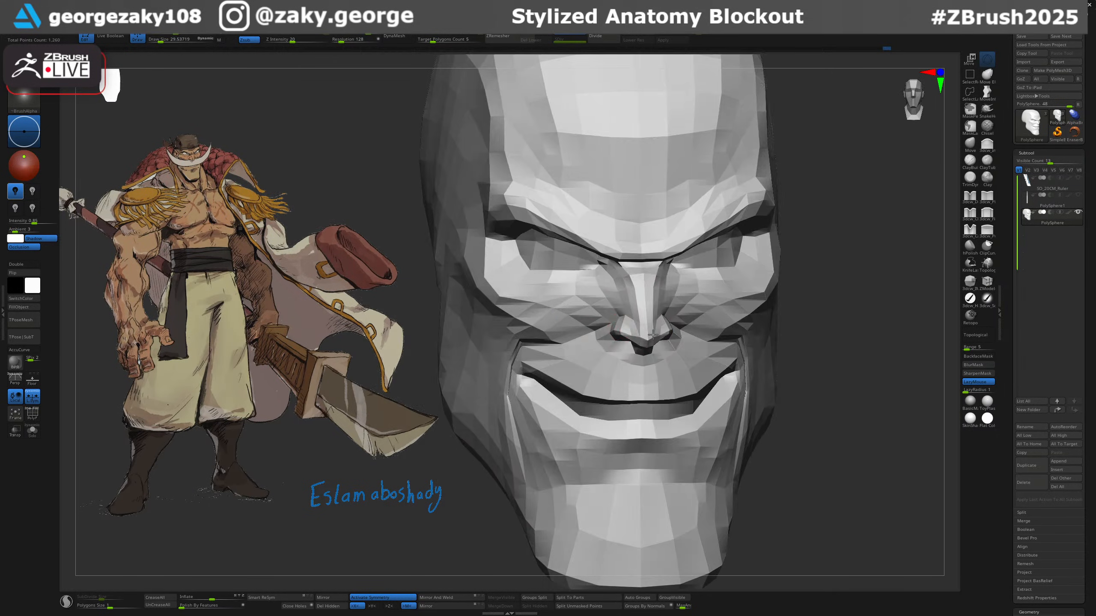
Adjust the curvature of the cheeks and mouth with the Move brush, working from below the face.
mouse_move(672, 319)
right_mouse_down("ctrl")
mouse_move(682, 355)
mouse_move(617, 350)
mouse_move(695, 340)
mouse_move(729, 322)
right_mouse_up("ctrl")
key("s")
key("s")
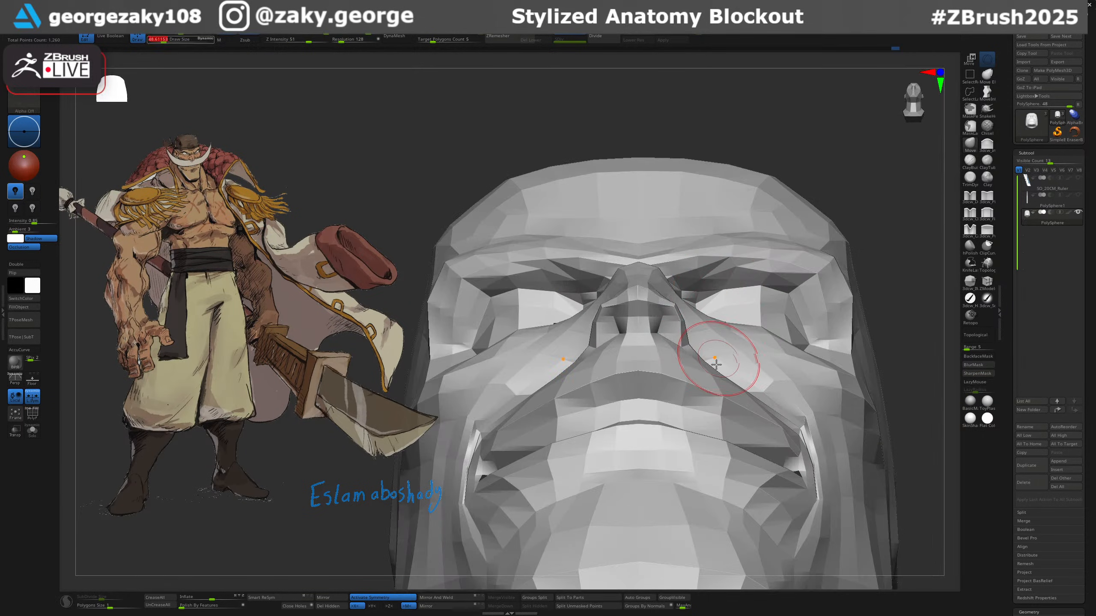
mouse_move(722, 367)
right_mouse_down()
mouse_move(714, 408)
mouse_move(761, 379)
mouse_move(770, 386)
mouse_move(757, 350)
mouse_move(776, 371)
mouse_move(779, 408)
mouse_move(775, 313)
right_mouse_up()
key("s")
left_click(756, 380)
key("s")
left_click(780, 403)
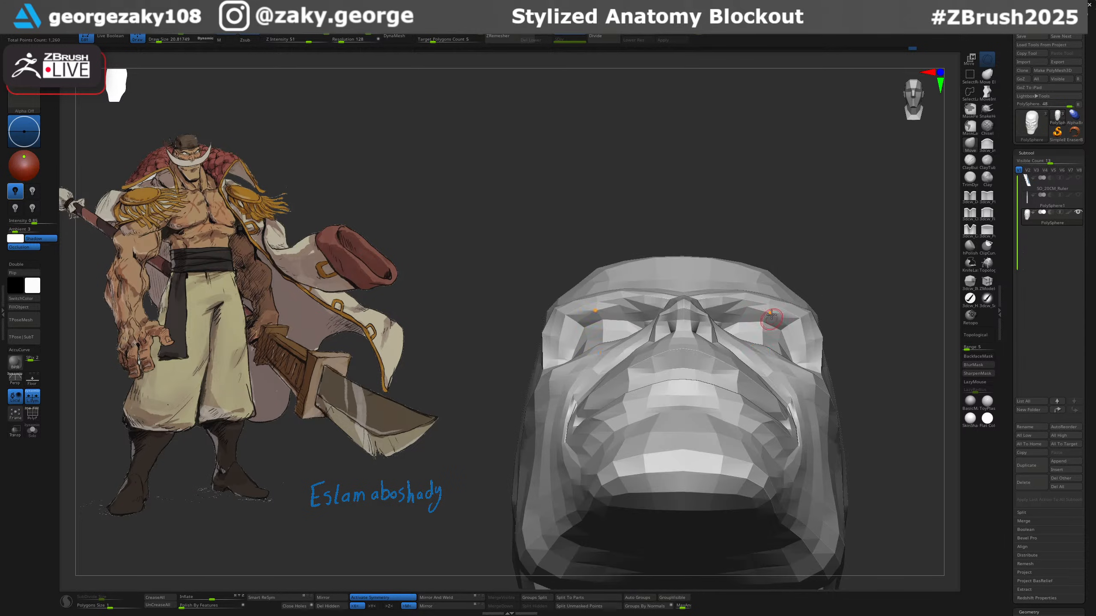
key("s")
left_click(753, 388)
right_click_drag(750, 404, 745, 369)
key("s")
left_click(744, 378)
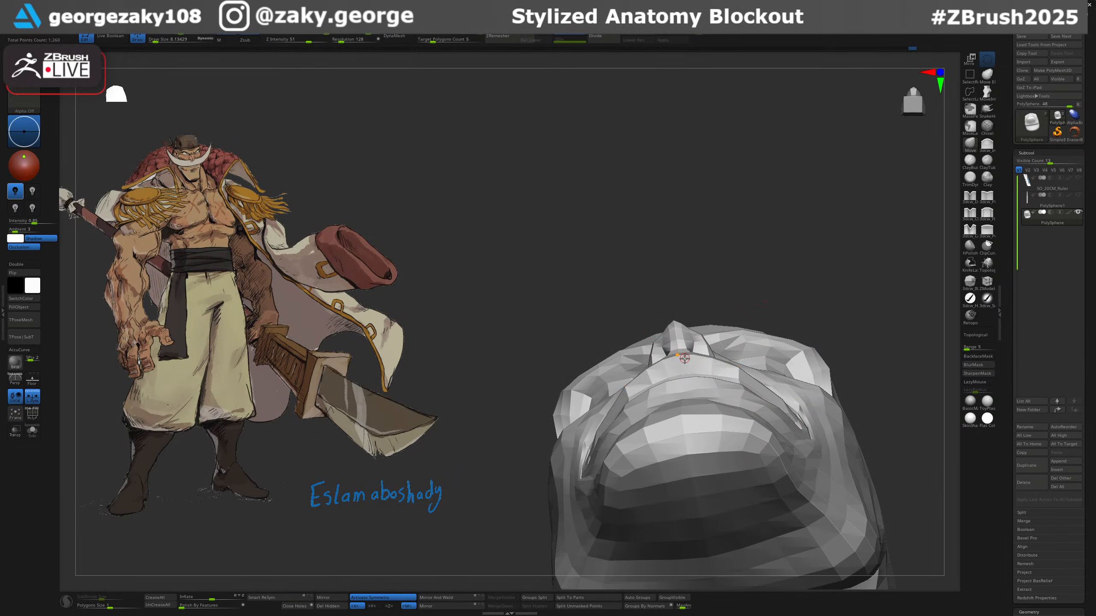
mouse_move(692, 372)
right_mouse_down()
mouse_move(702, 416)
mouse_move(727, 430)
right_mouse_up()
Select the DamStandard brush for the area below the lower lip and lower its intensity.
key("b")
key("d")
key("s")
key("s")
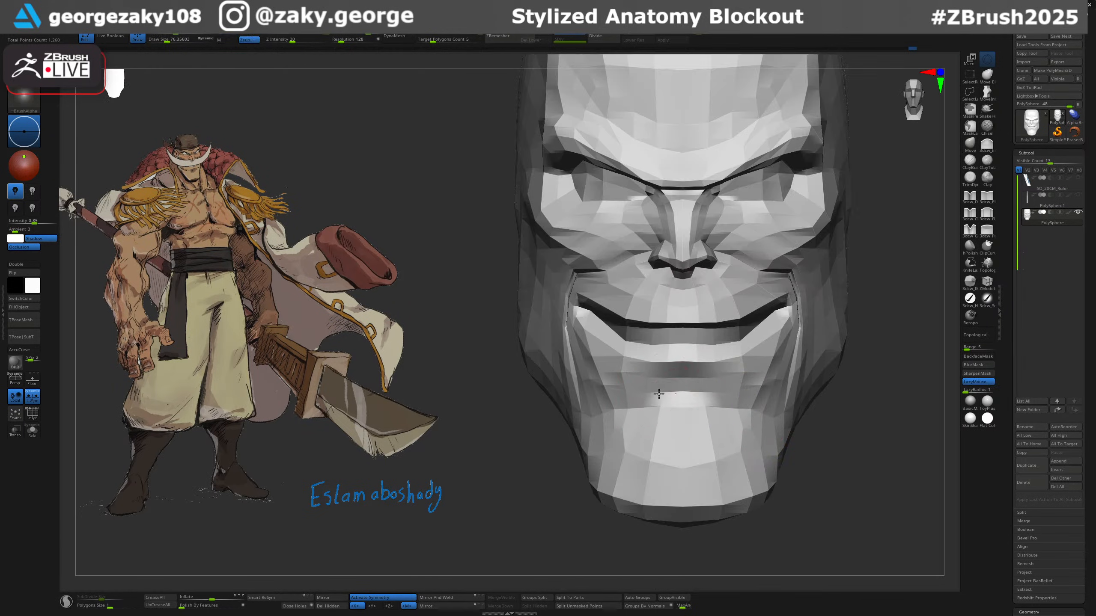
mouse_move(638, 400)
right_mouse_down()
mouse_move(686, 387)
mouse_move(718, 395)
right_mouse_up()
key("u")
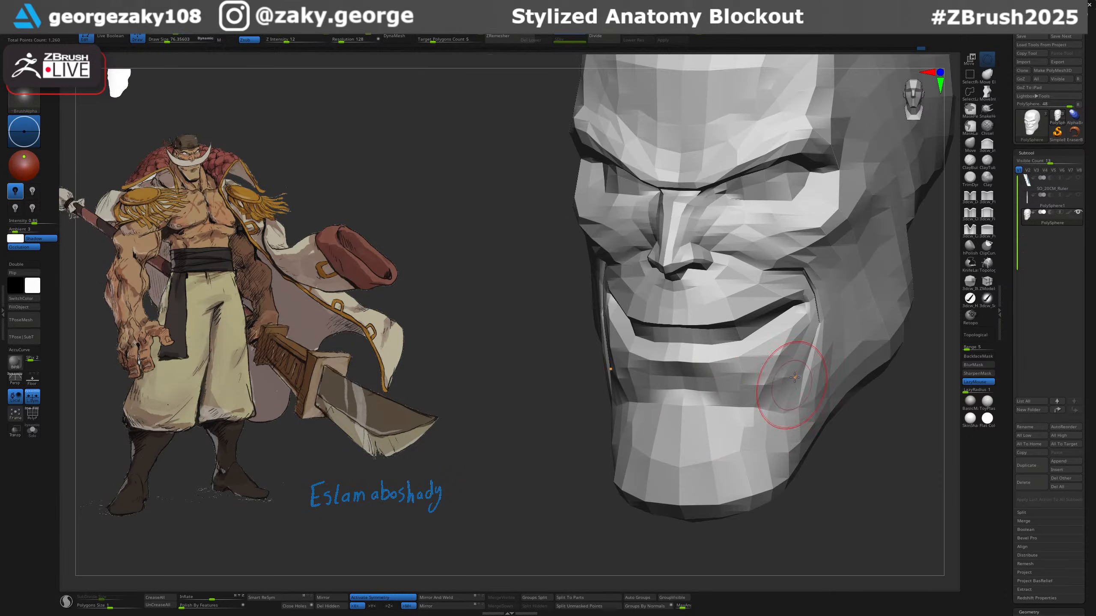
Soften the planes between the mouth corners and the chin with light strokes and smoothing.
mouse_move(793, 392)
right_mouse_down()
mouse_move(740, 388)
mouse_move(770, 374)
right_mouse_up()
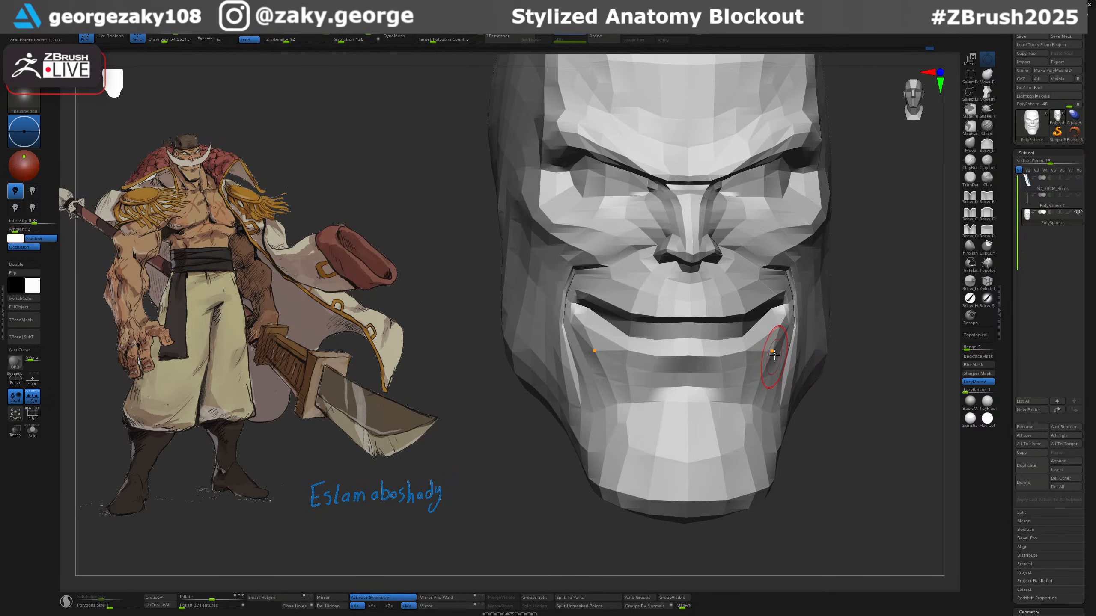
left_click_drag(774, 355, 771, 354, "shift")
right_click_drag(782, 372, 765, 372)
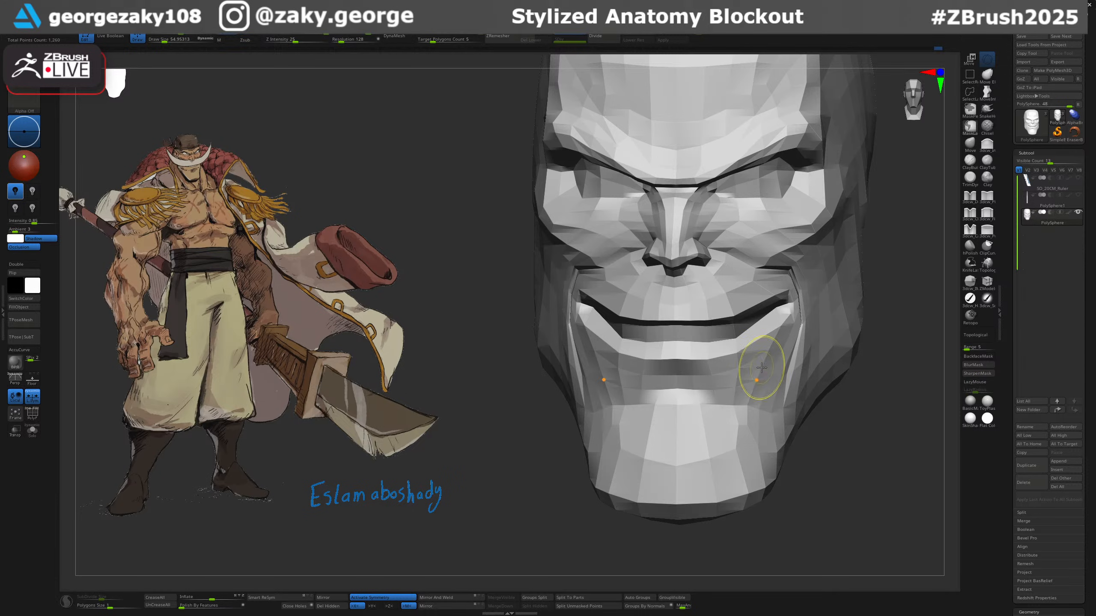
left_click_drag(761, 368, 765, 364, "shift")
mouse_move(729, 379)
right_mouse_down()
mouse_move(766, 380)
mouse_move(709, 392)
right_mouse_up()
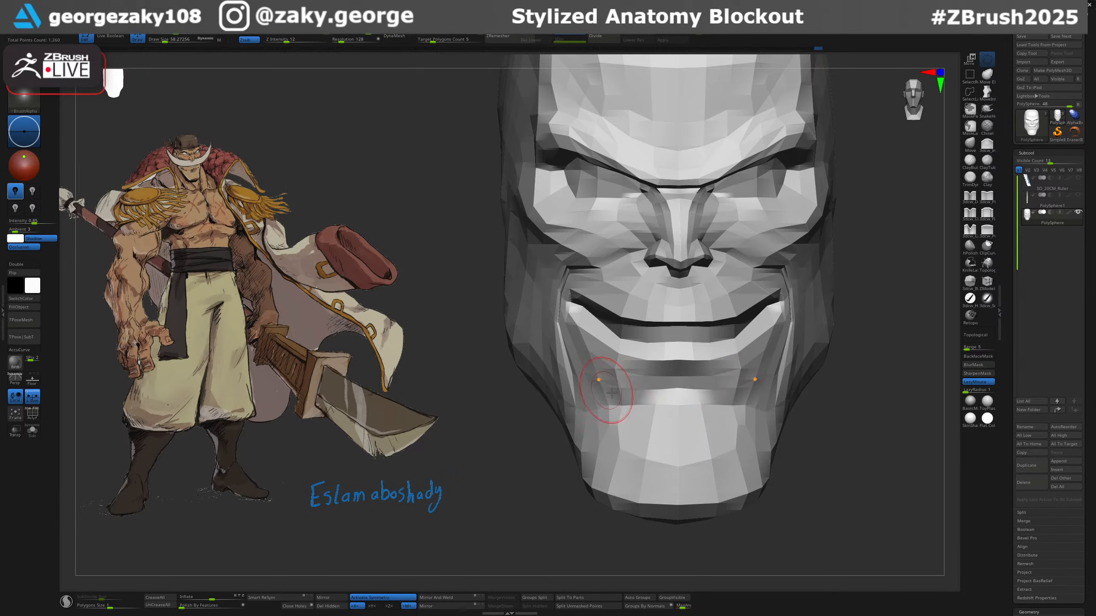
mouse_move(612, 390)
right_mouse_down()
mouse_move(673, 388)
mouse_move(625, 392)
right_mouse_up()
key("s")
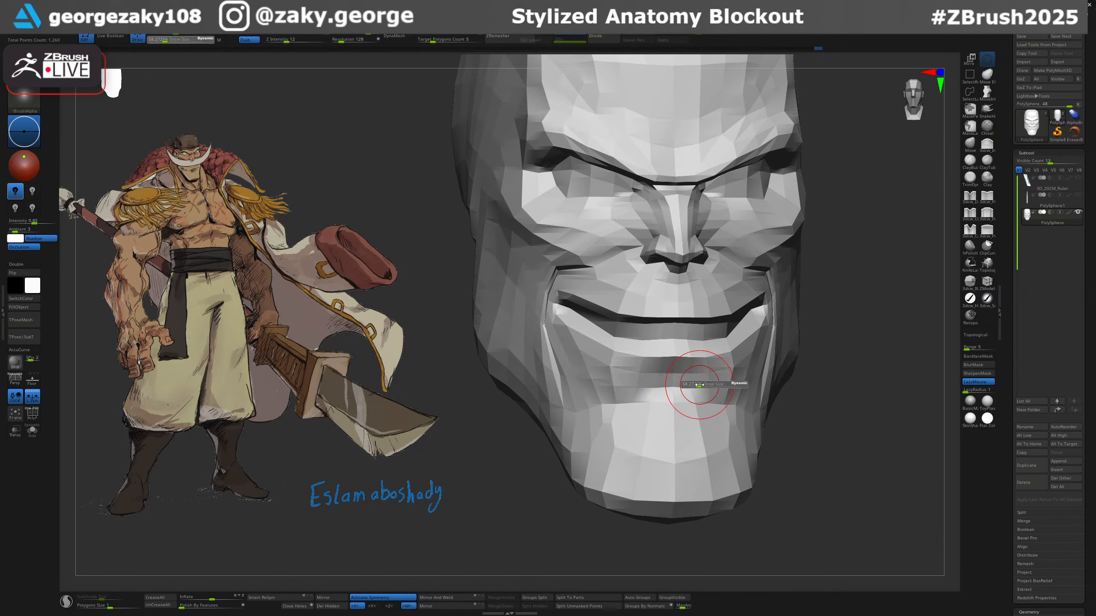
mouse_move(725, 380)
right_mouse_down()
mouse_move(697, 385)
mouse_move(714, 385)
right_mouse_up()
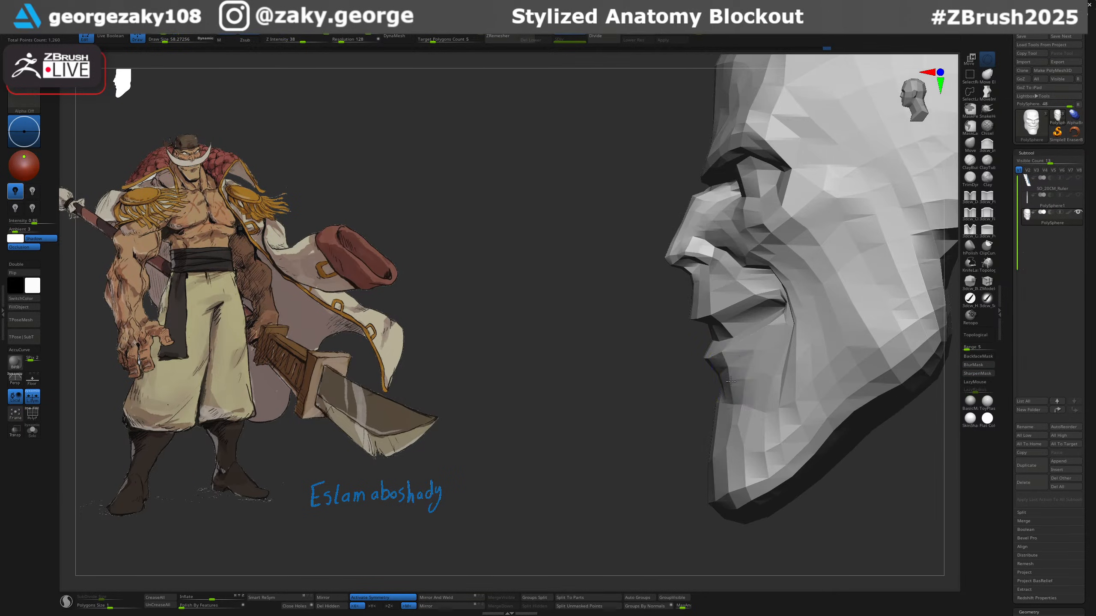
Adjust the lips in profile with an enlarged Move brush.
right_click_drag(752, 302, 748, 336, "ctrl")
key("s")
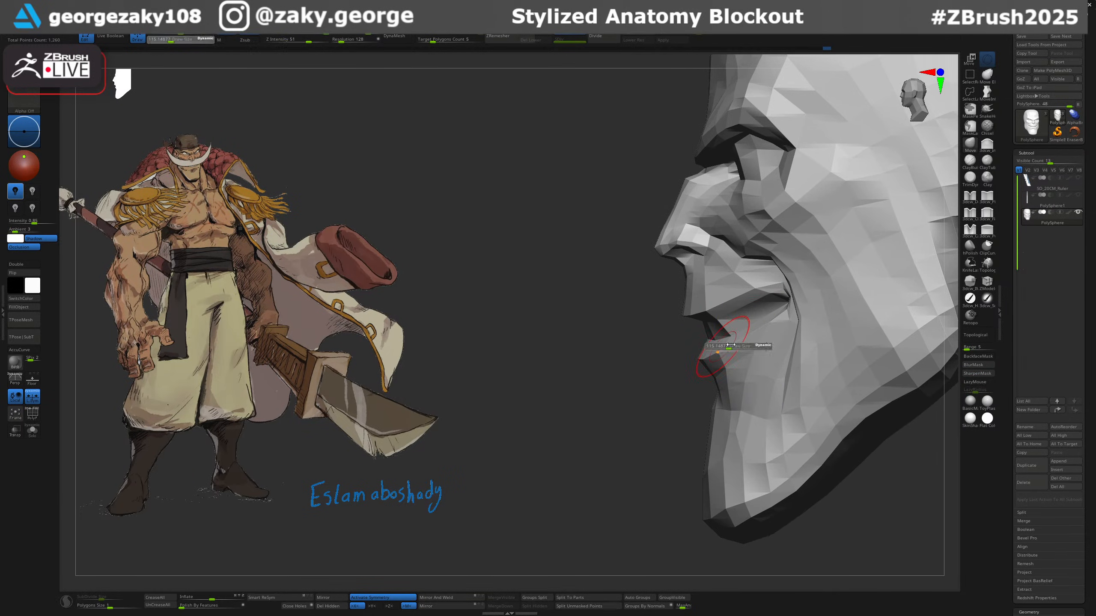
left_click(737, 347)
right_click_drag(742, 383, 734, 318, "ctrl")
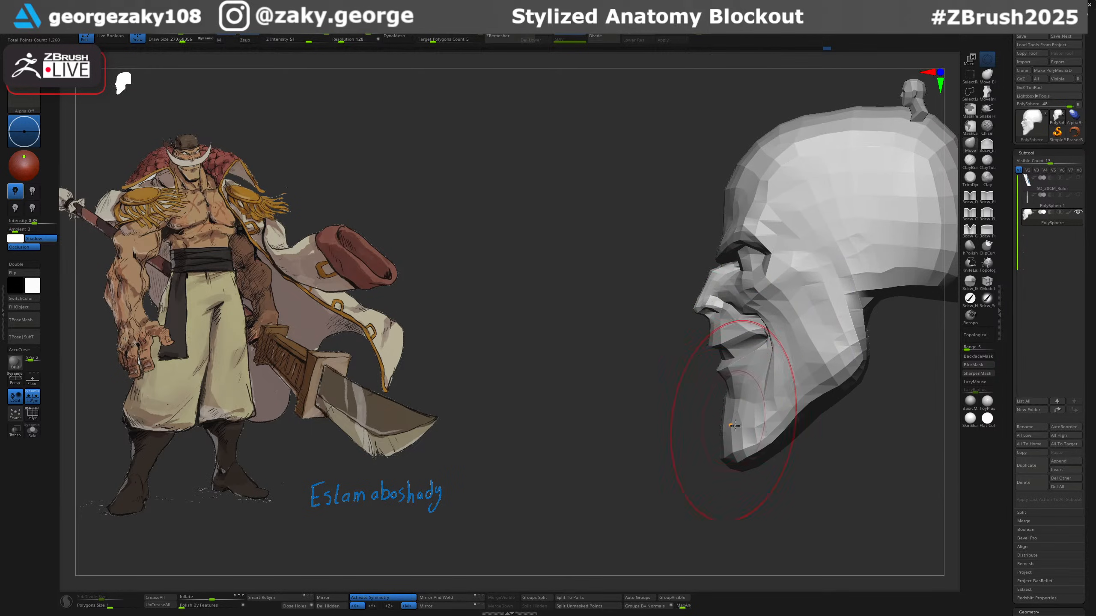
Refine the shape of the chin with the Move brush, working from the side and three-quarter angles.
mouse_move(742, 469)
right_mouse_down()
mouse_move(765, 463)
mouse_move(756, 456)
right_mouse_up()
key("2")
key("f")
left_click(737, 448)
right_click_drag(680, 442, 739, 442)
key("1")
key("s")
left_click(721, 451)
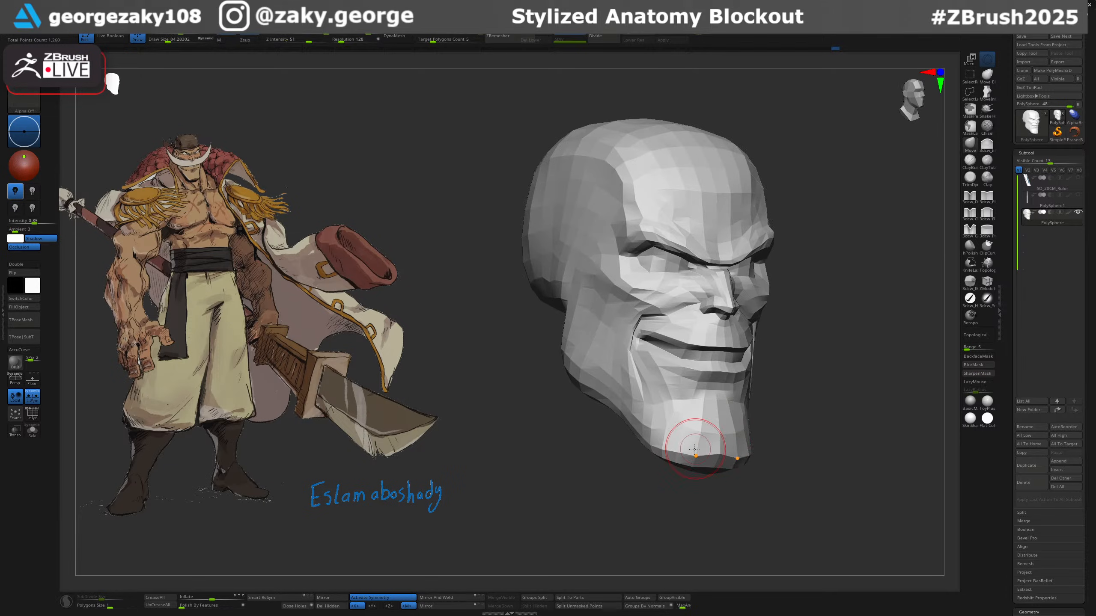
right_click_drag(785, 462, 707, 451)
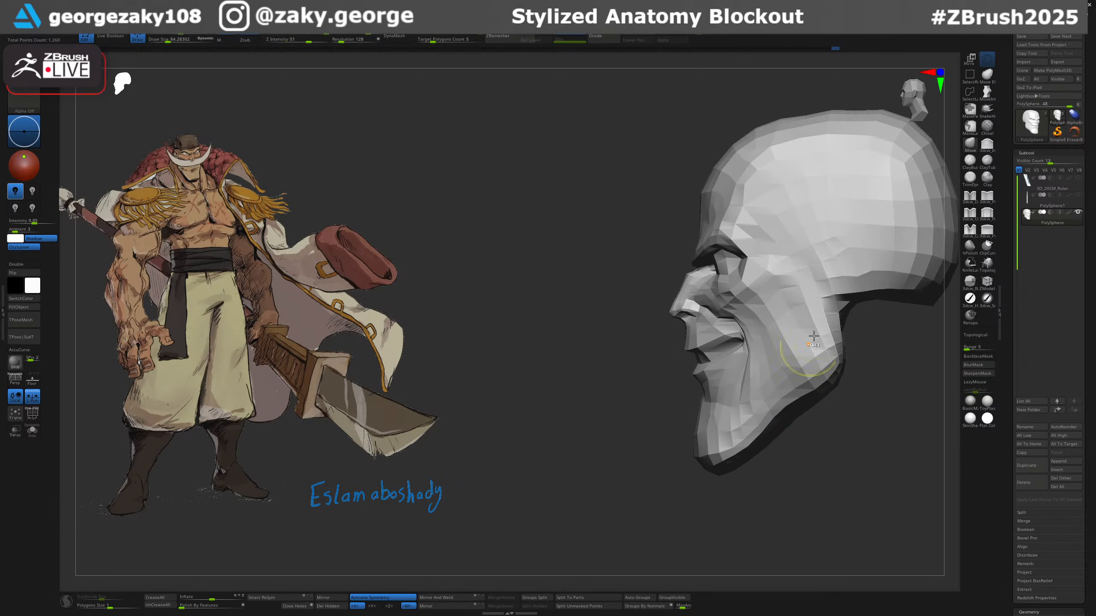
Insert the Ear1 mesh on the side of the head behind the jaw.
mouse_move(815, 338)
right_mouse_down("ctrl")
mouse_move(825, 323)
mouse_move(739, 343)
mouse_move(682, 386)
right_mouse_up("ctrl")
key("3")
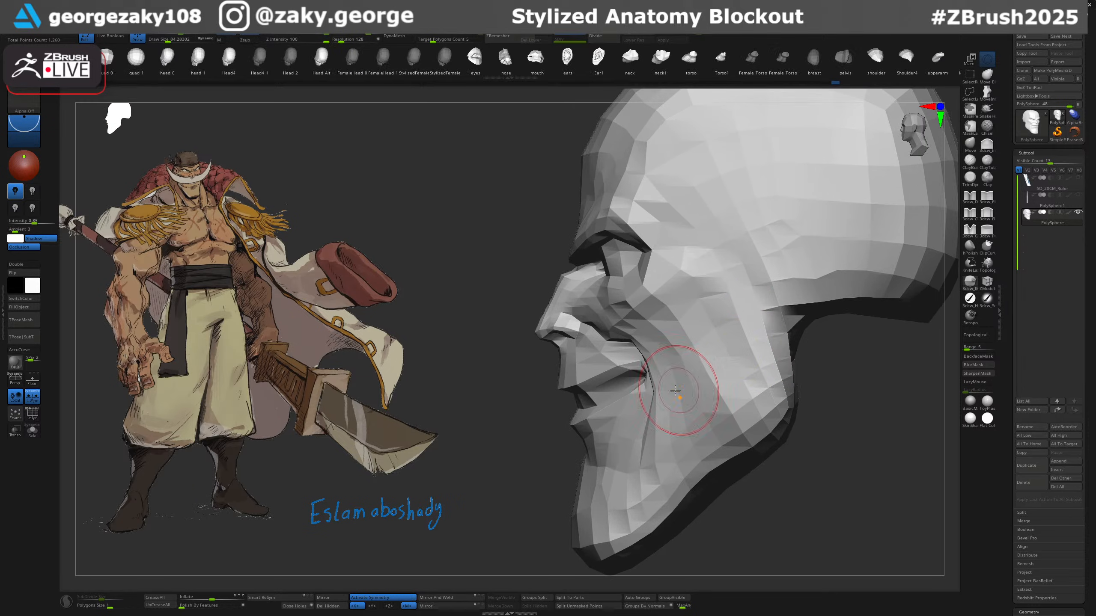
left_click(598, 62)
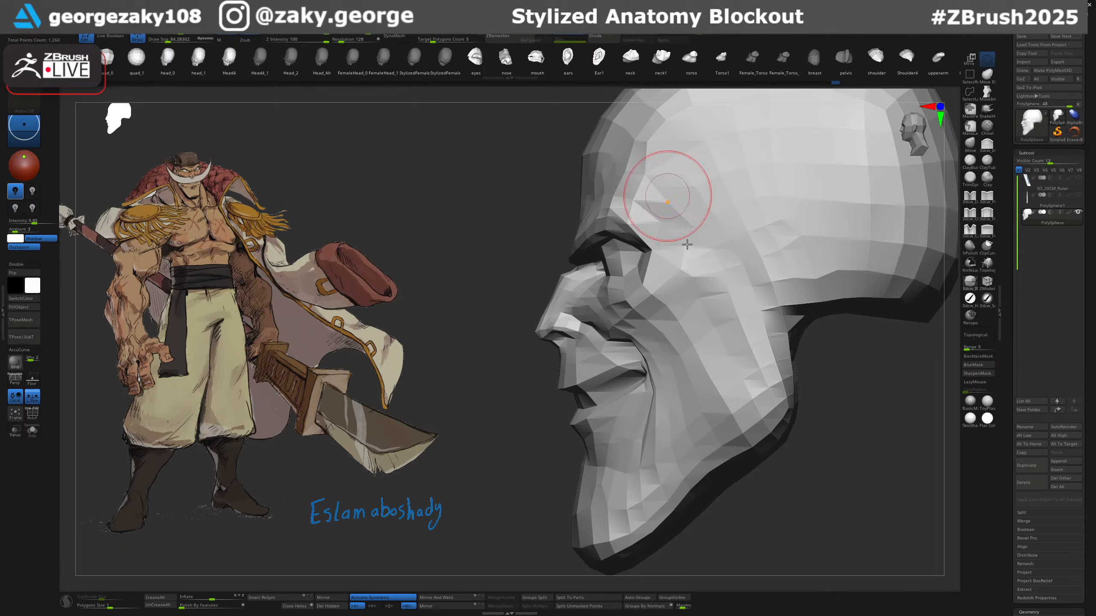
left_click_drag(766, 321, 778, 366)
Move and rotate the inserted ears with the gizmo so they sit against the sides of the head.
right_click_drag(803, 396, 832, 354)
key("w")
left_click_drag(814, 294, 801, 265)
right_click_drag(826, 297, 873, 306)
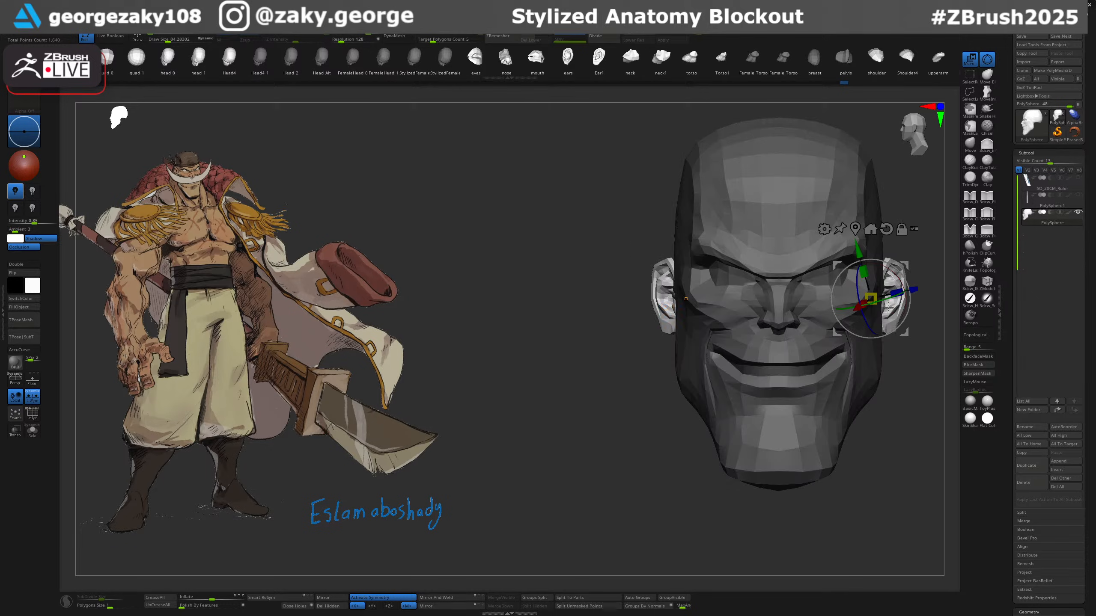
left_click_drag(894, 266, 913, 289)
right_click_drag(900, 369, 778, 341, "alt")
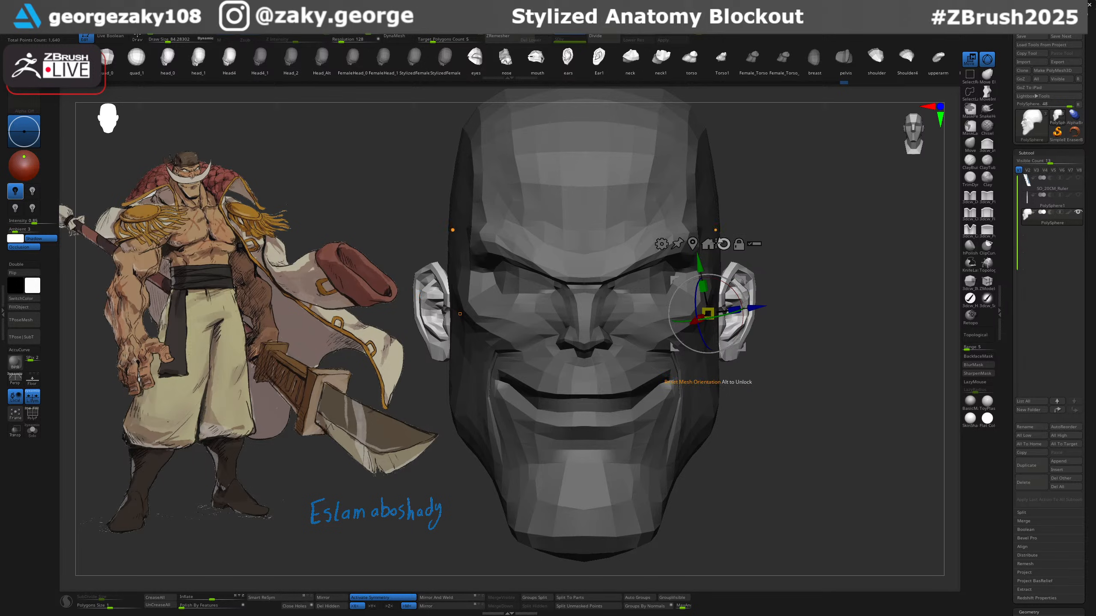
left_click_drag(711, 261, 711, 253)
Return to sculpting with the Move brush and reshape the outer contour of the ears.
key("q")
right_click_drag(798, 320, 761, 322, "shift")
key("b")
key("m")
key("v")
left_click_drag(717, 293, 722, 295)
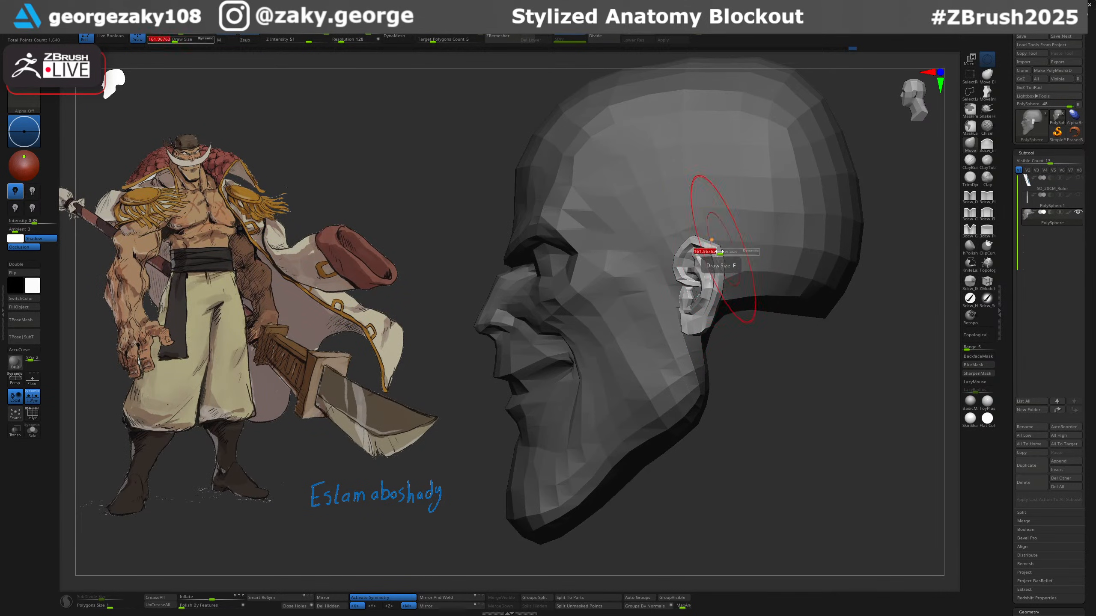
right_click_drag(721, 246, 710, 281, "shift")
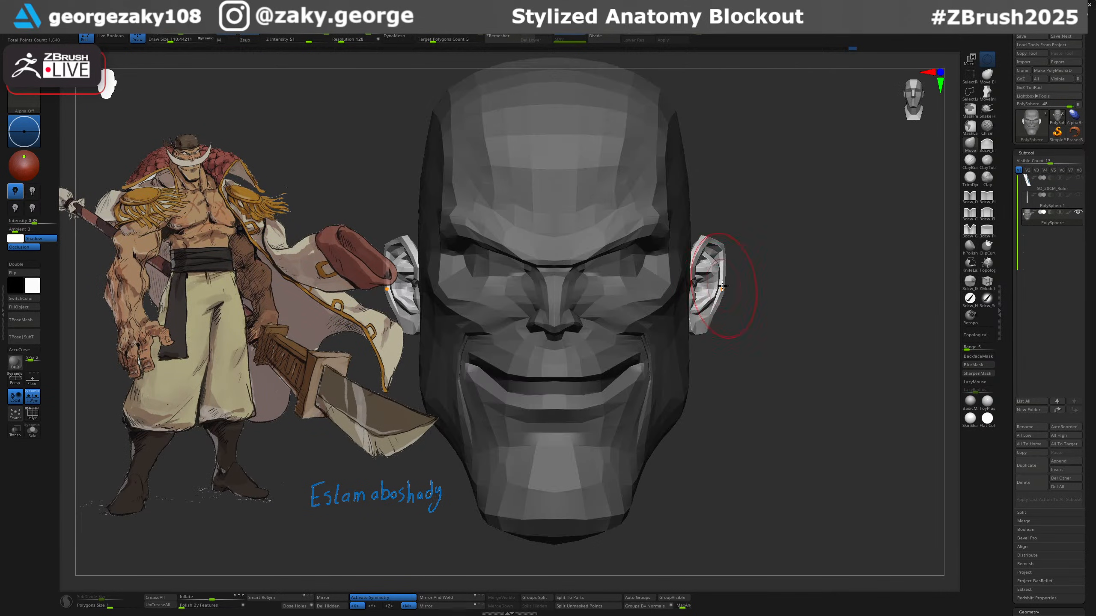
key("s")
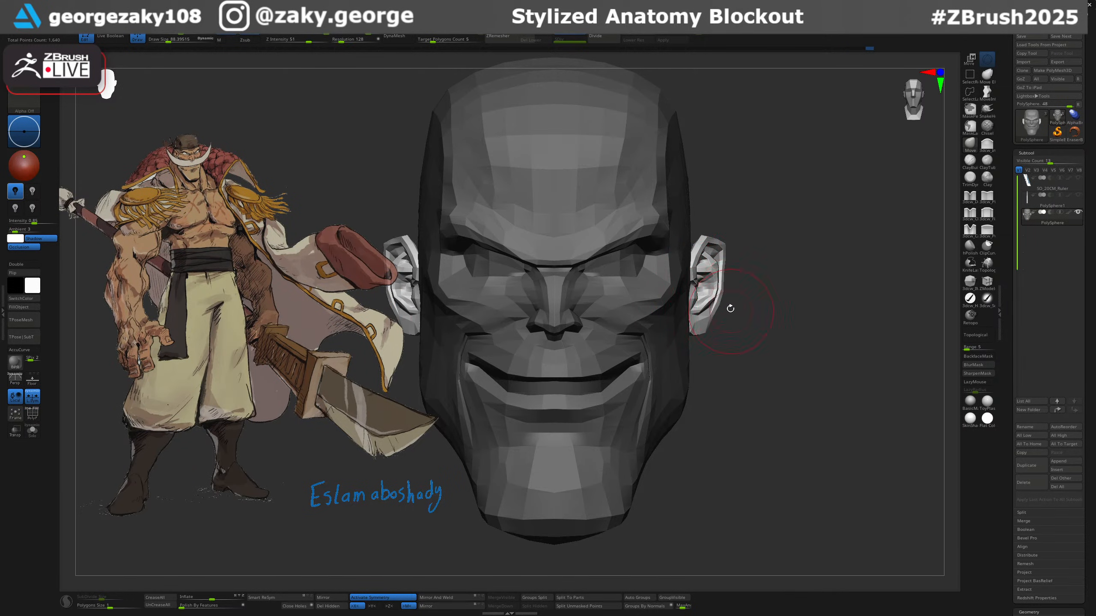
Refine the ears' tilt and silhouette with the Move brush, checking them from the side and front.
mouse_move(706, 273)
right_mouse_down()
mouse_move(719, 310)
mouse_move(724, 298)
right_mouse_up()
key("s")
right_click_drag(654, 308, 621, 289, "ctrl")
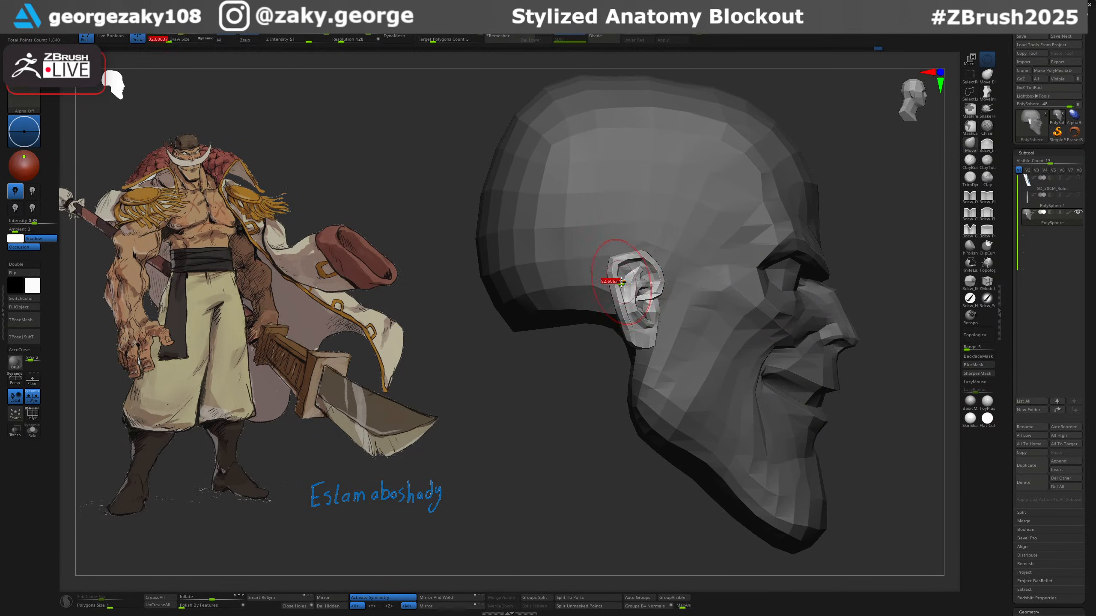
key("s")
left_click_drag(614, 289, 617, 288)
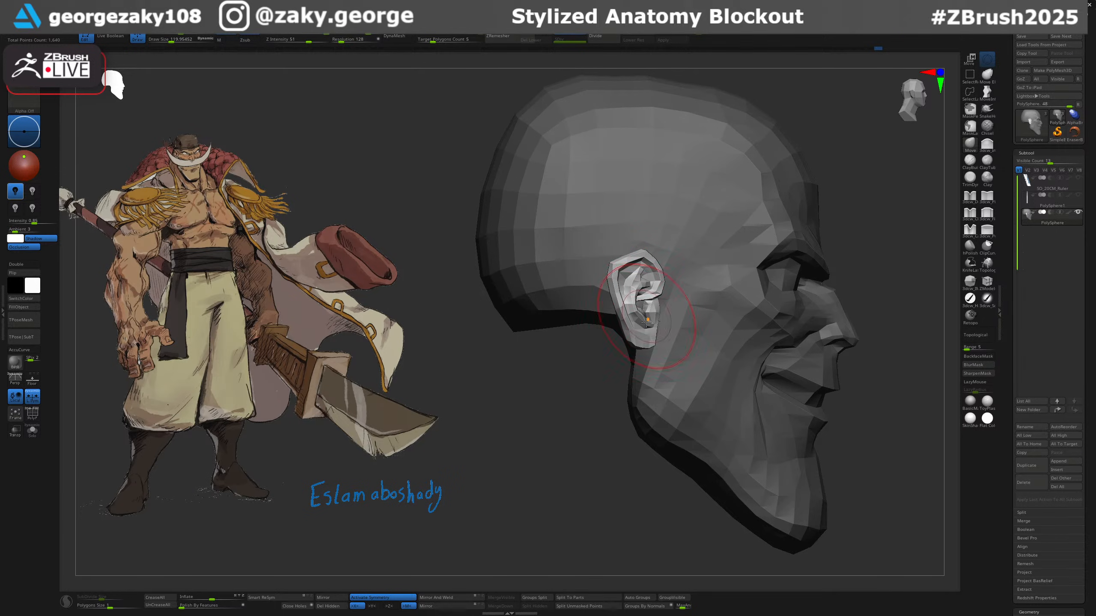
right_click_drag(780, 352, 689, 333)
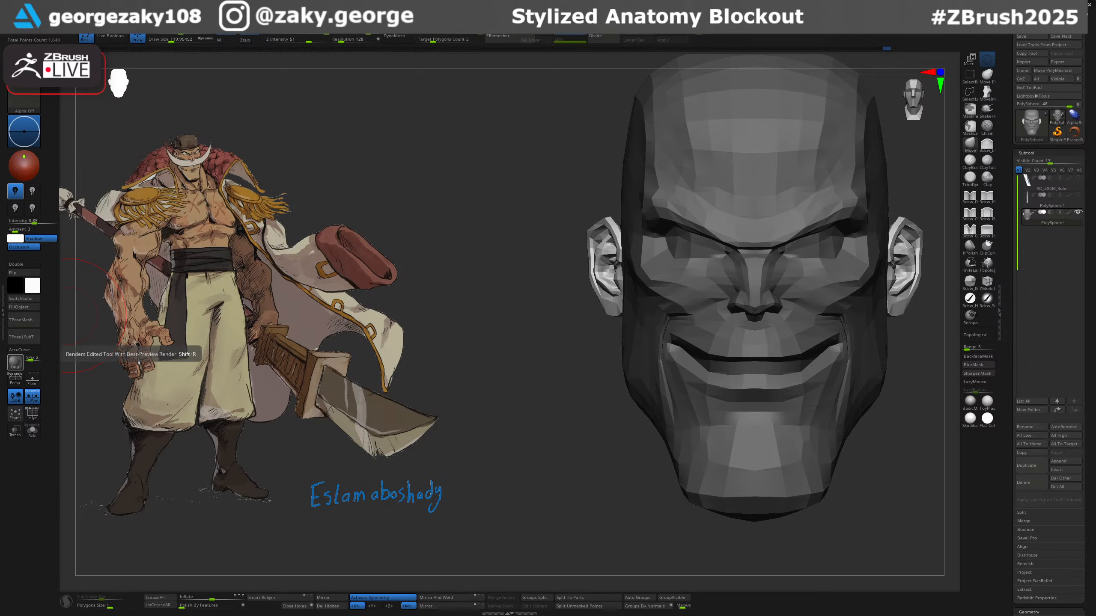
key("f")
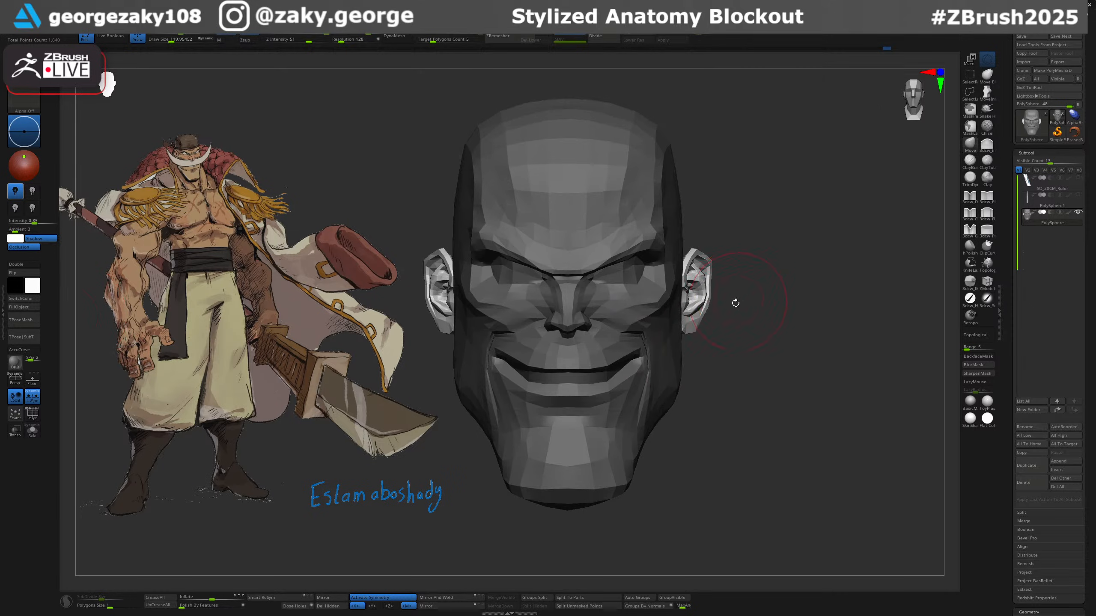
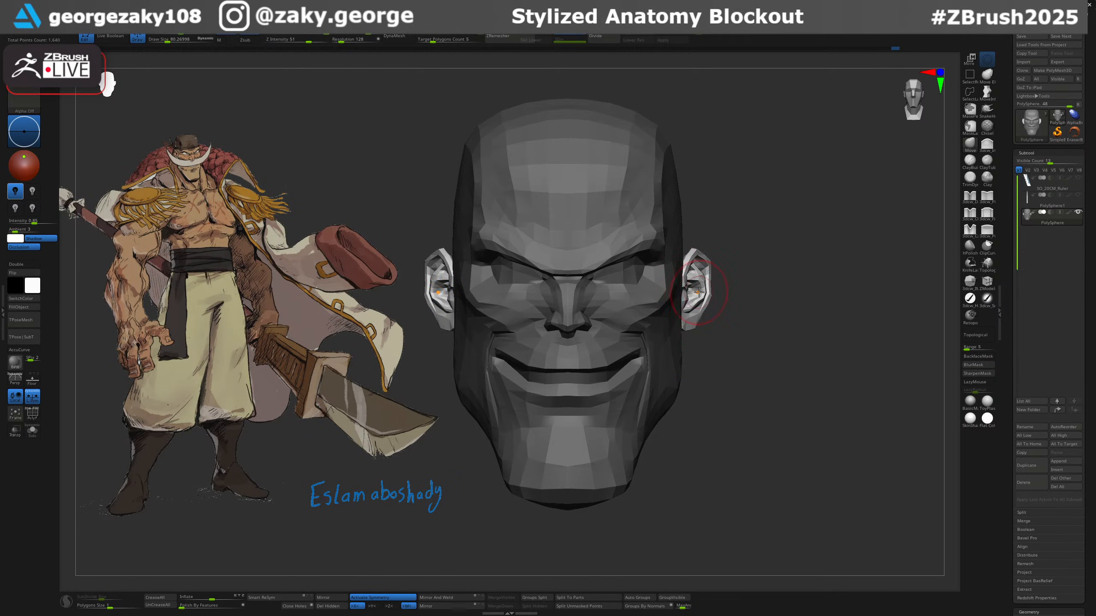
left_click_drag(705, 276, 706, 275)
Clear the mask from the head.
mouse_move(719, 268)
right_mouse_down()
mouse_move(709, 266)
mouse_move(739, 277)
mouse_move(753, 317)
right_mouse_up()
left_click_drag(753, 316, 751, 367, "ctrl")
right_click_drag(741, 368, 700, 249, "ctrl")
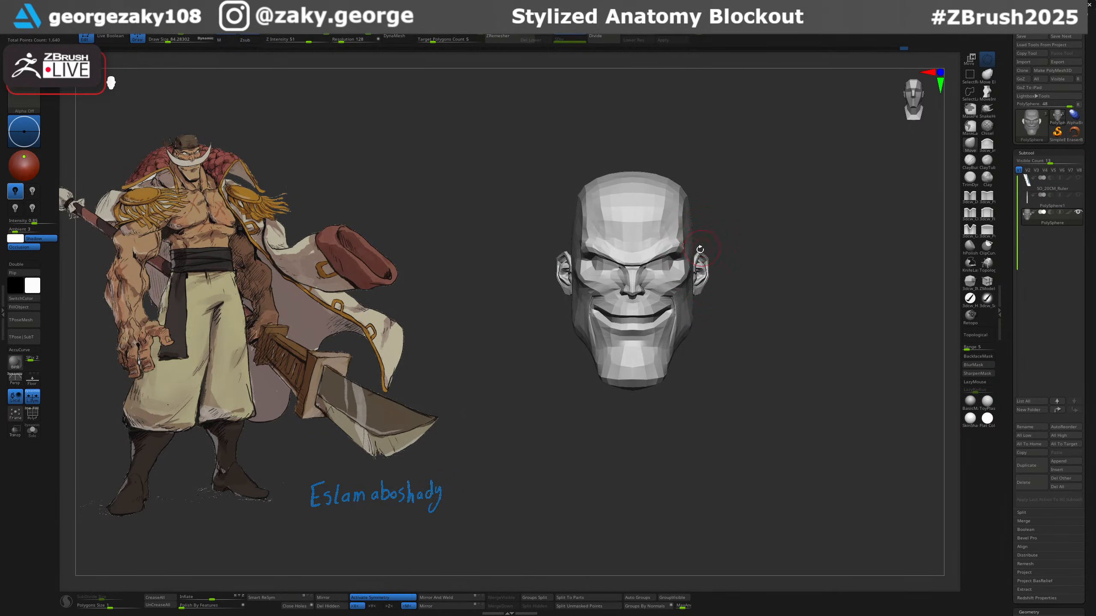
Enlarge the Move brush and nudge the ears slightly inward against the sides of the head, undoing the stray small-brush stroke.
key("s")
mouse_move(701, 259)
left_mouse_down()
mouse_move(714, 261)
mouse_move(697, 265)
mouse_move(698, 228)
mouse_move(699, 267)
left_mouse_up()
key("ctrl+z")
key("s")
key("s")
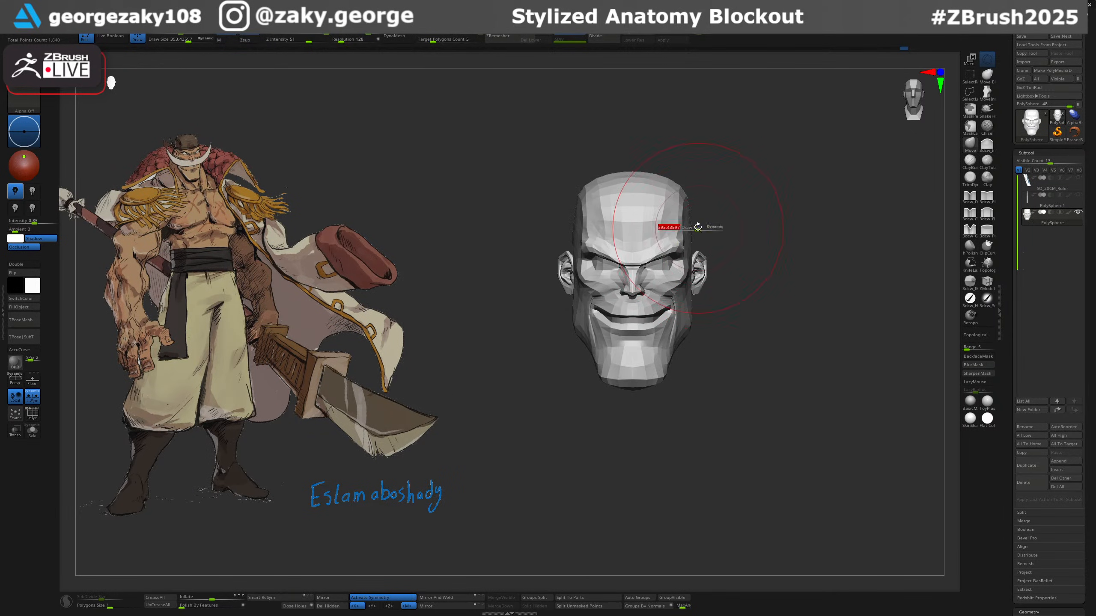
left_click_drag(698, 226, 688, 199)
right_click_drag(729, 212, 709, 215)
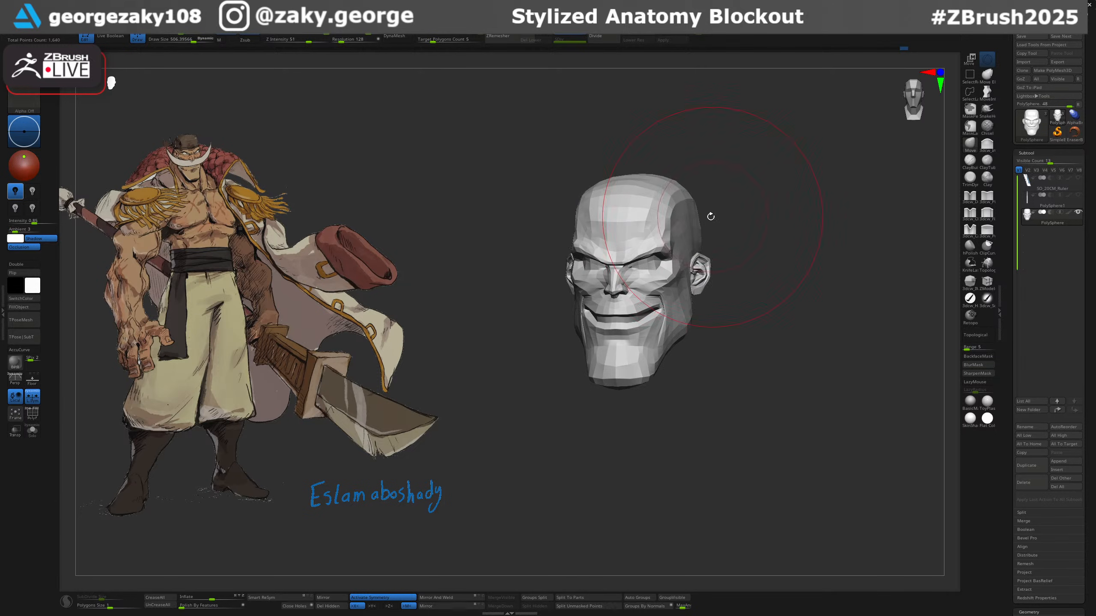
right_click_drag(682, 350, 656, 335, "shift")
mouse_move(655, 334)
right_mouse_down("ctrl")
mouse_move(624, 317)
mouse_move(642, 317)
right_mouse_up("ctrl")
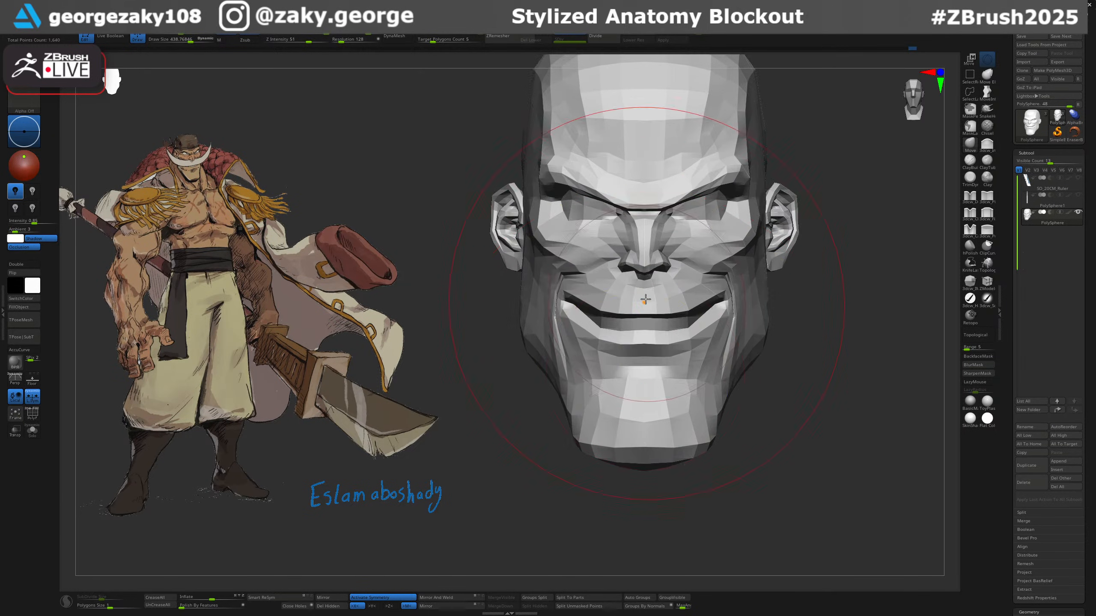
Switch to the body-part insert mesh brush and try placing a part over the upper lip, undoing each attempt.
key("shift+i")
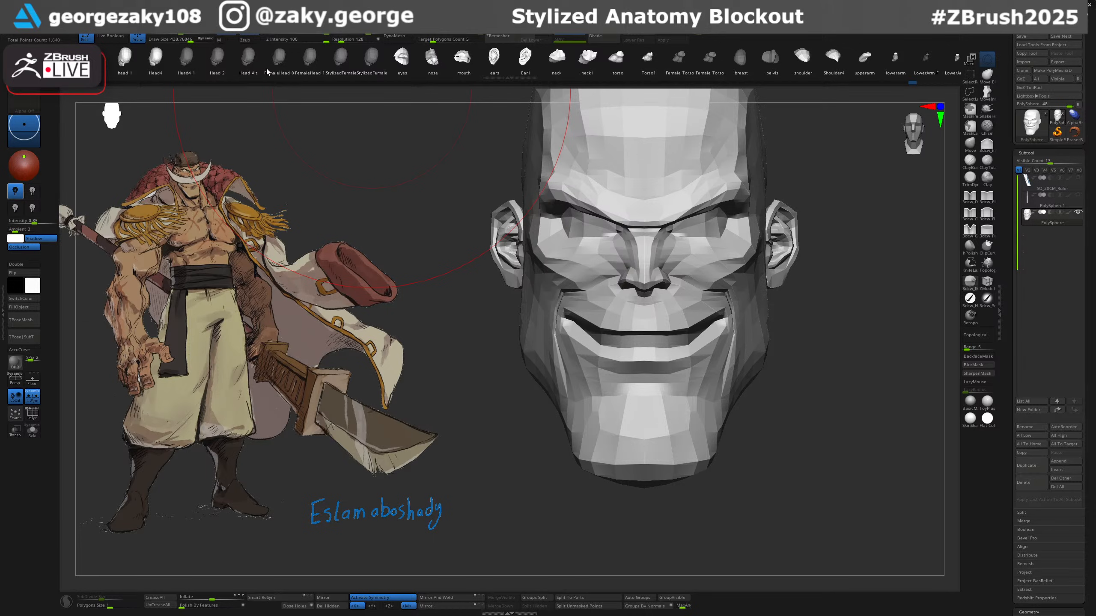
scroll(263, 69, "left", 8)
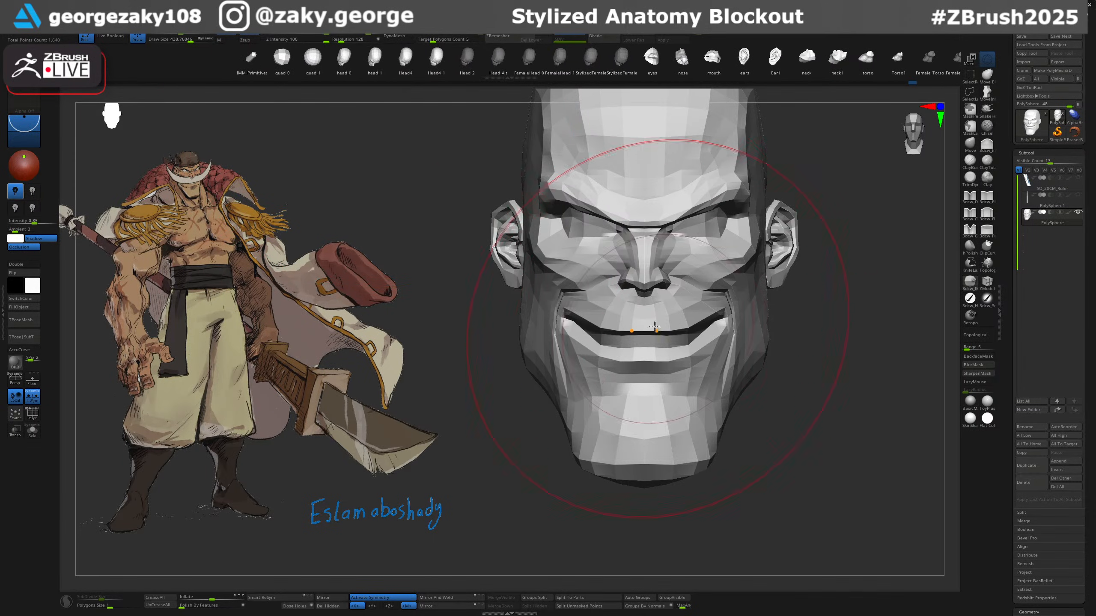
left_click_drag(644, 317, 634, 357)
key("ctrl+z")
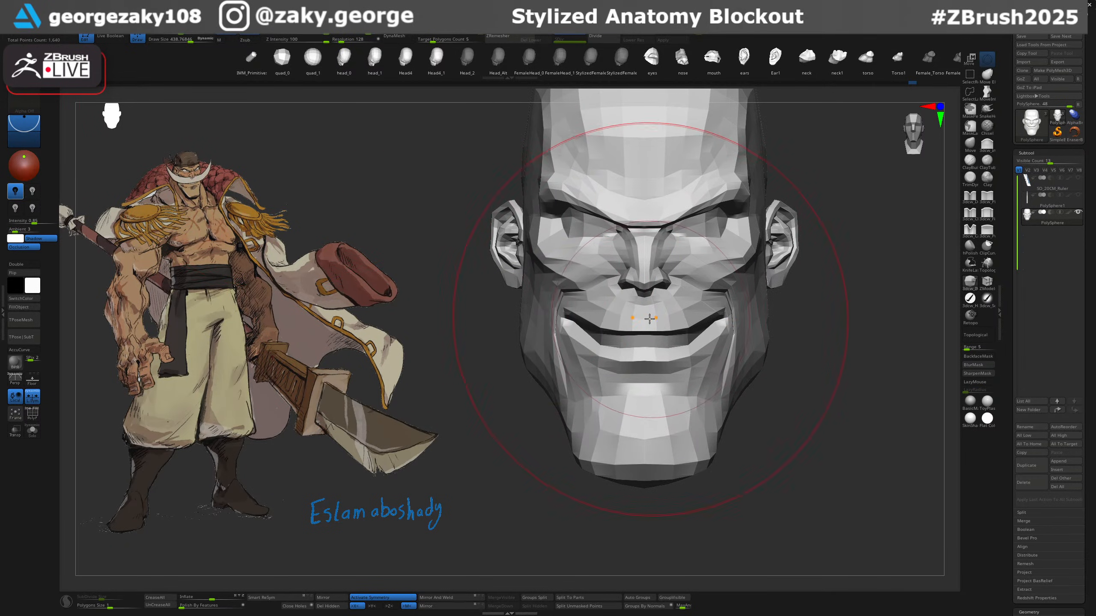
left_click_drag(644, 317, 644, 358)
key("ctrl+z")
Try inserting the primitive part over the upper lip at a smaller brush size, undoing the attempts.
right_click_drag(654, 321, 609, 319, "alt")
key("s")
left_click_drag(609, 321, 597, 320)
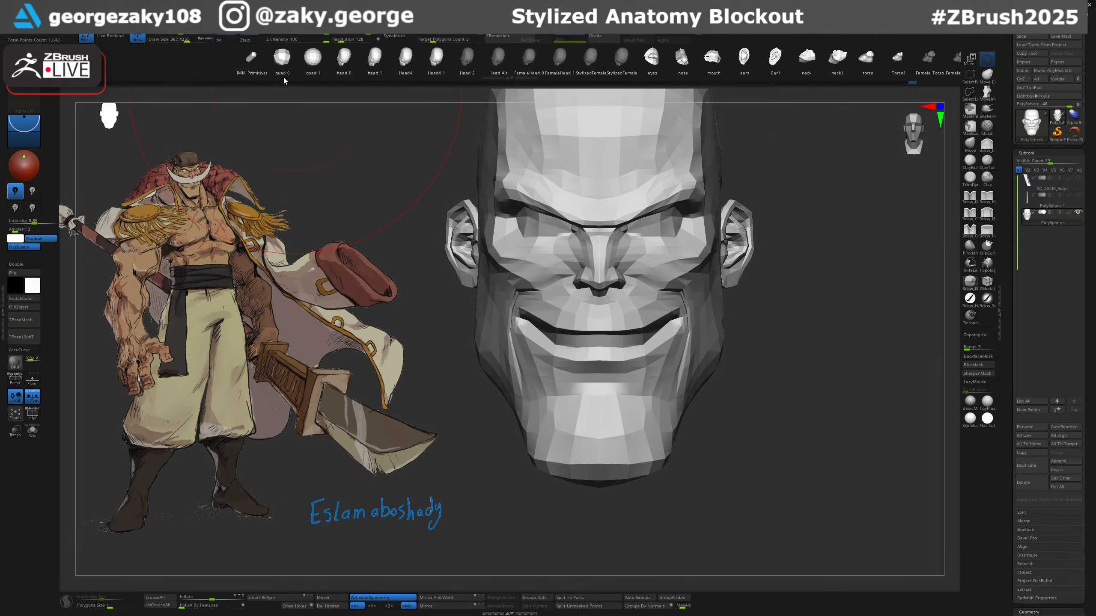
left_click(254, 68)
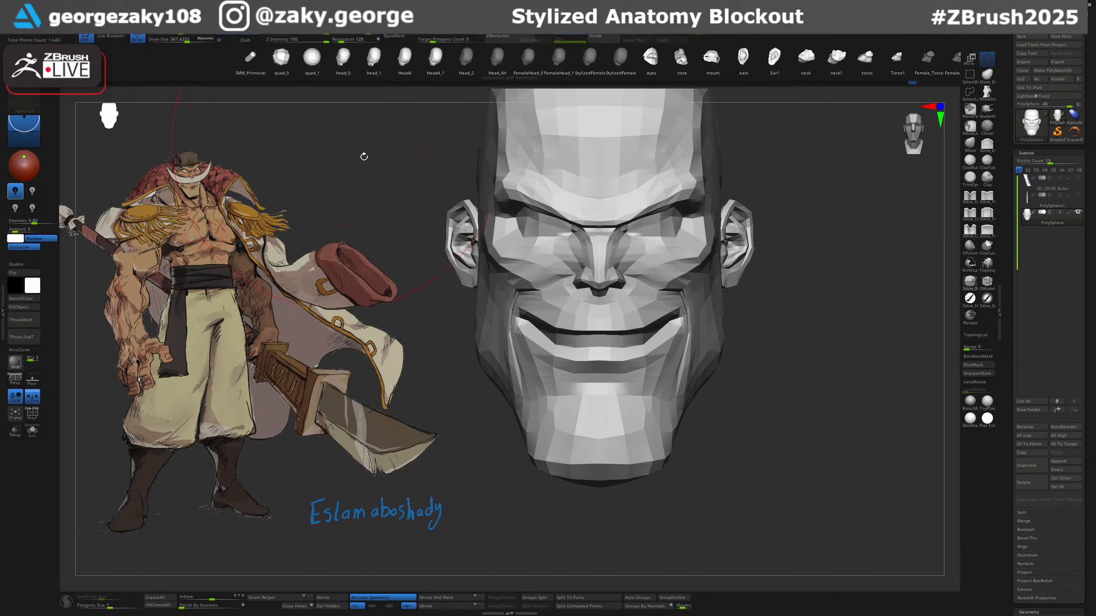
left_click_drag(636, 304, 628, 353)
key("ctrl+z")
right_click_drag(616, 350, 635, 300)
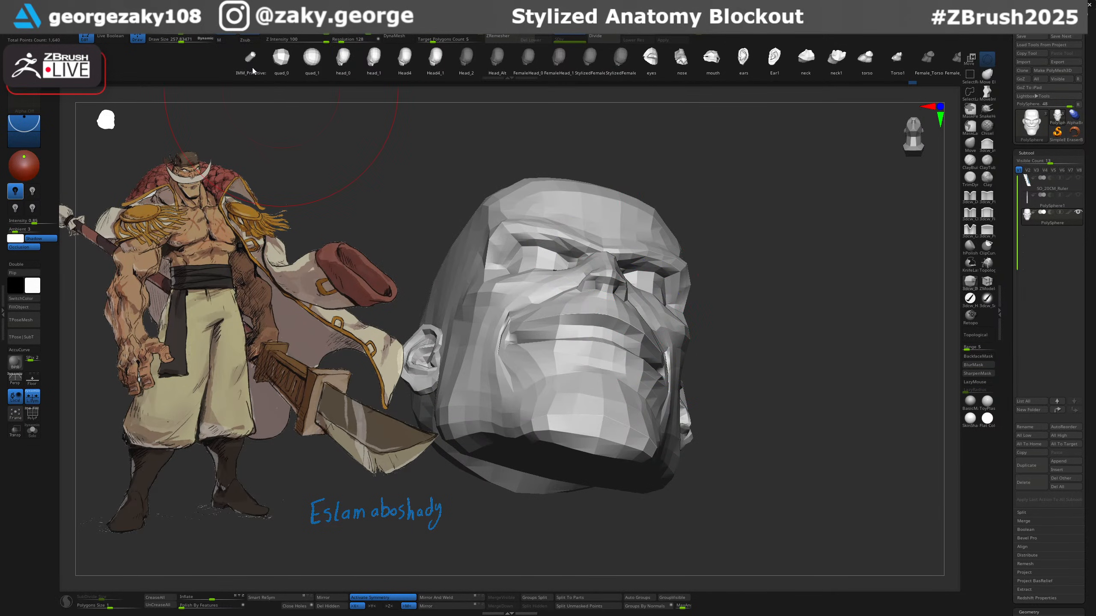
left_click_drag(256, 68, 238, 65)
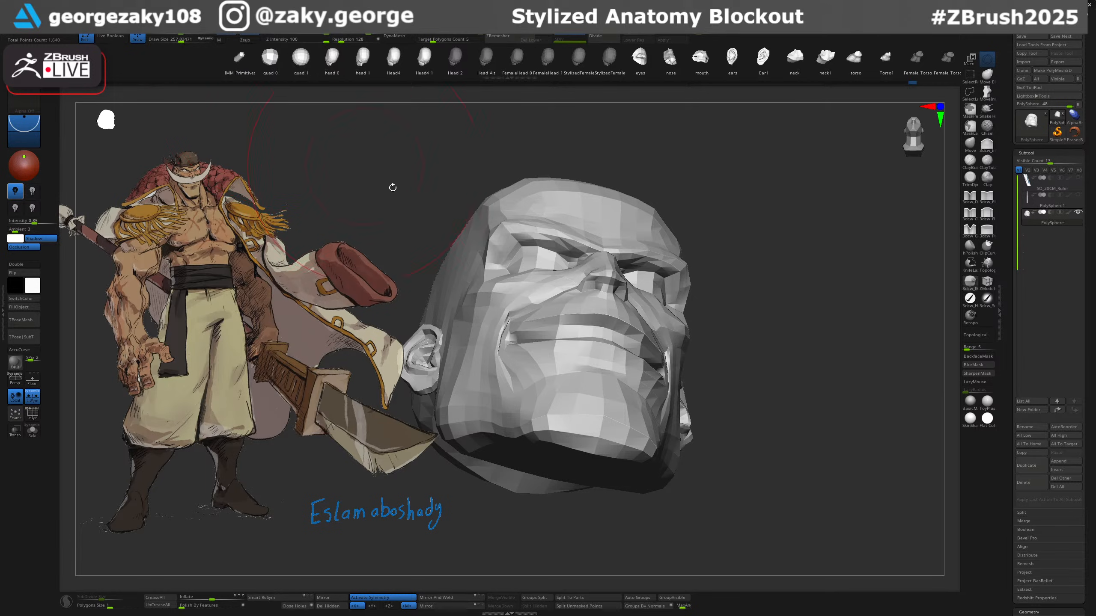
left_click_drag(616, 288, 605, 345)
key("ctrl+z")
right_click_drag(662, 355, 648, 379)
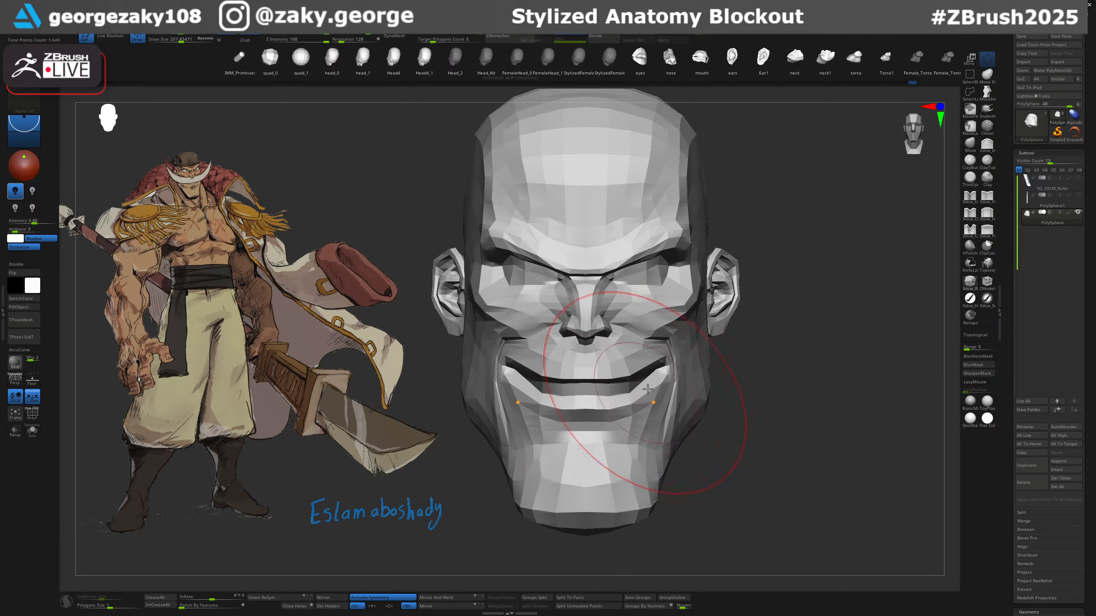
Try other insert parts over the mouth and reposition one with the gizmo, undoing the inserts.
key("w")
key("q")
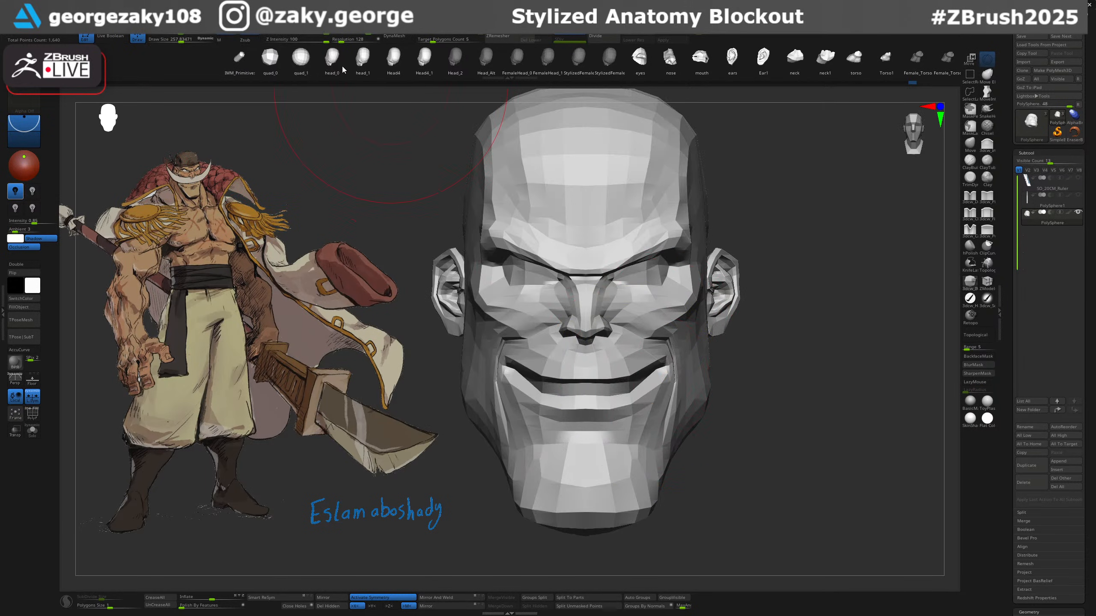
mouse_move(341, 69)
left_mouse_down()
mouse_move(299, 67)
mouse_move(322, 70)
left_mouse_up()
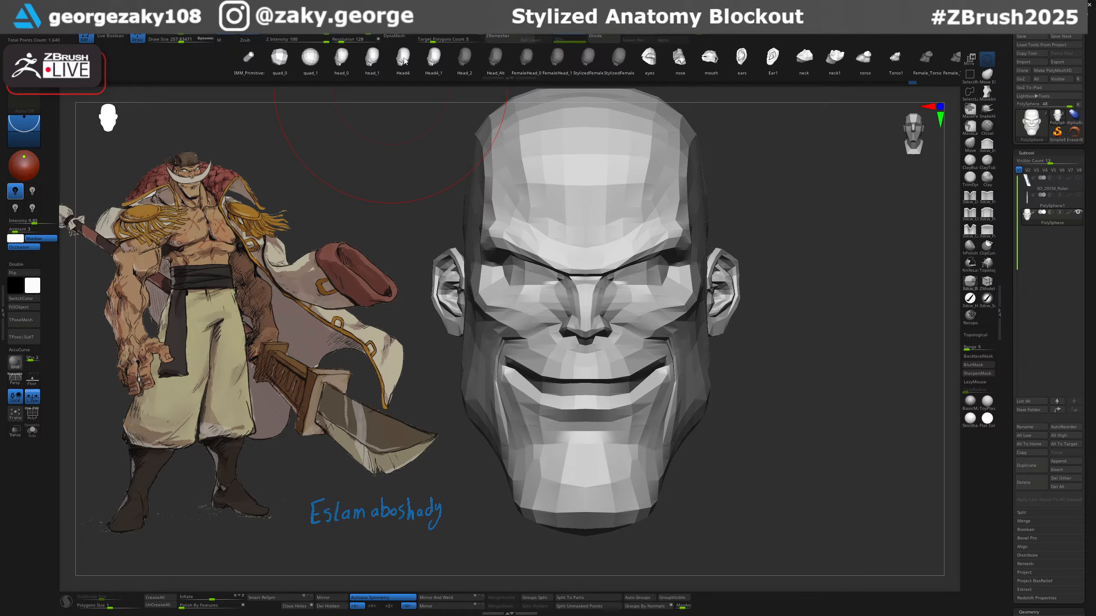
left_click_drag(706, 68, 532, 68)
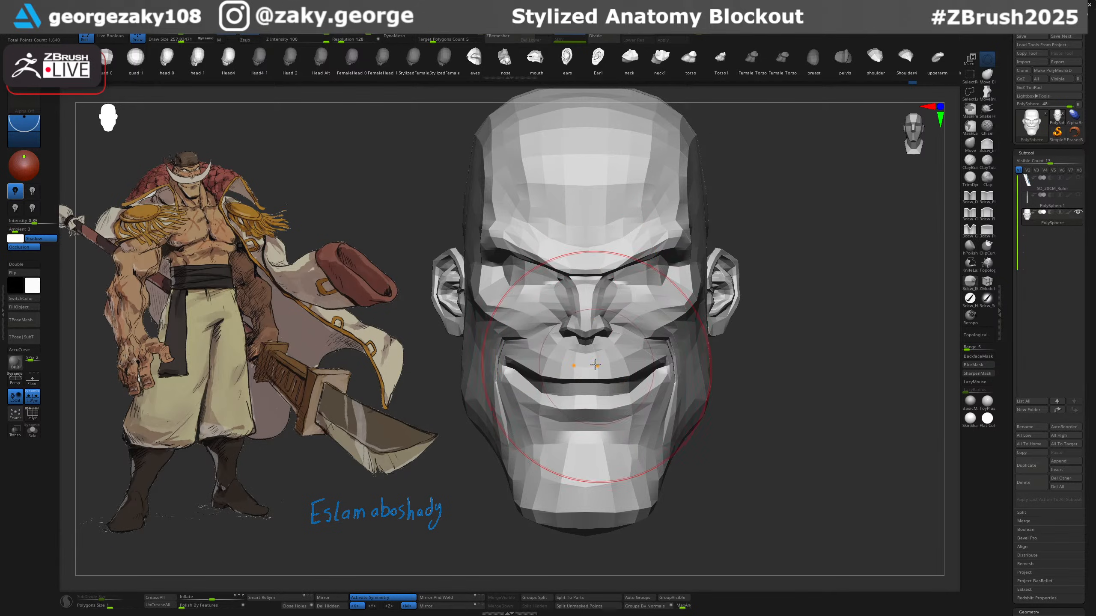
left_click_drag(585, 360, 581, 437)
key("ctrl+z")
left_click_drag(769, 451, 746, 440)
key("w")
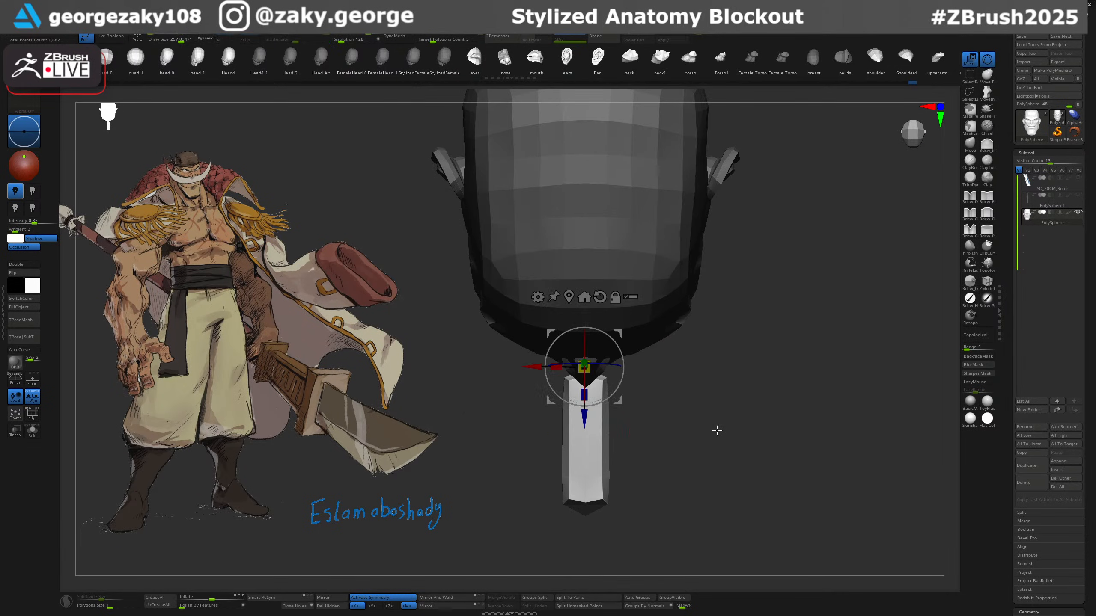
left_click_drag(617, 391, 634, 365)
key("ctrl+z")
left_click_drag(713, 391, 698, 321)
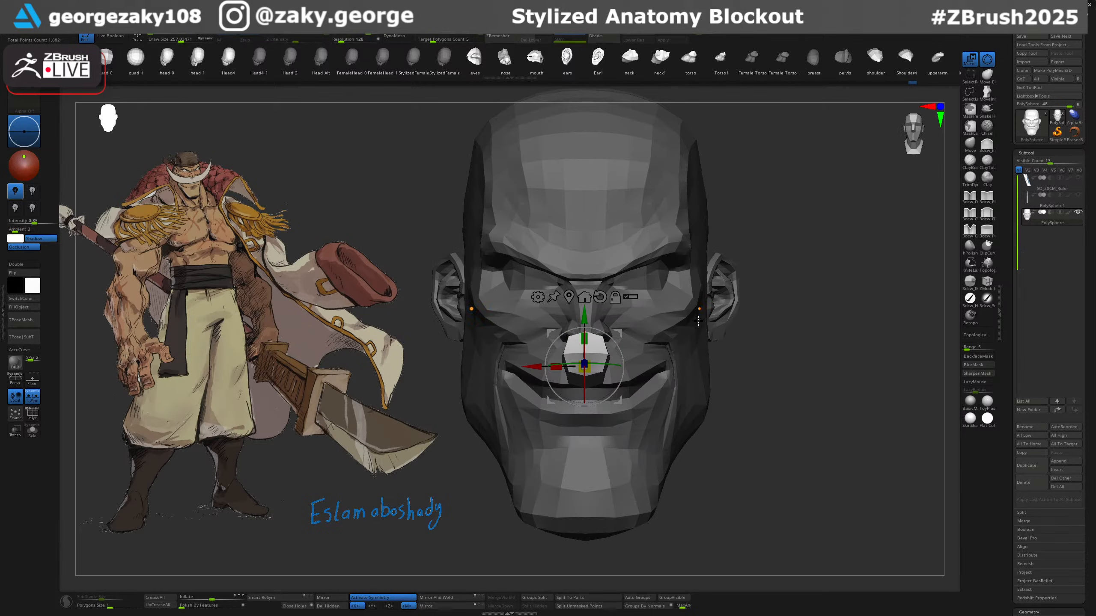
left_click_drag(678, 356, 679, 376)
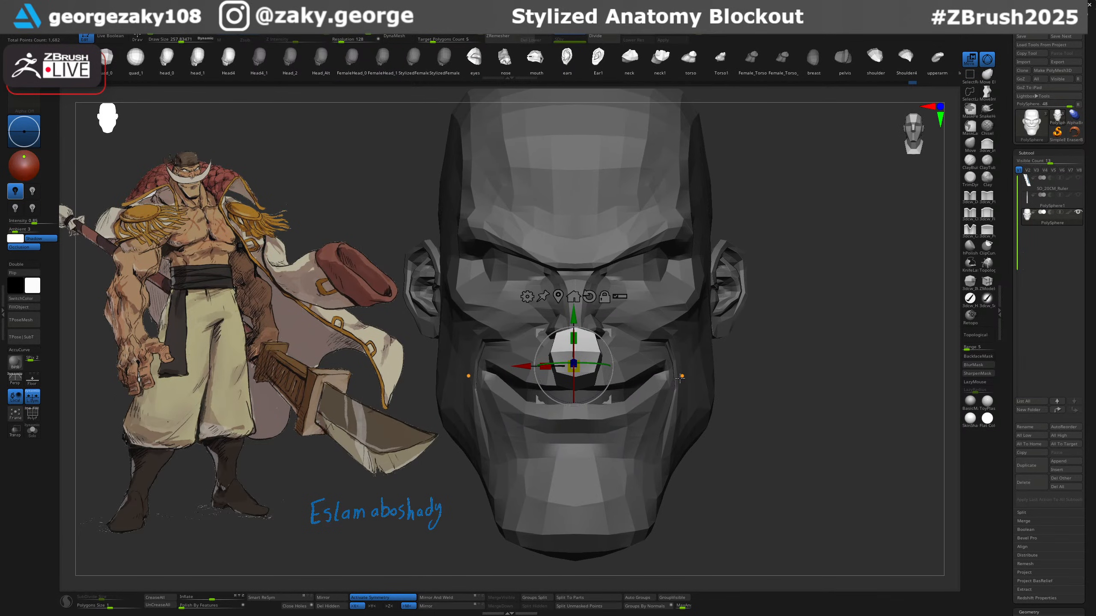
key("ctrl+z")
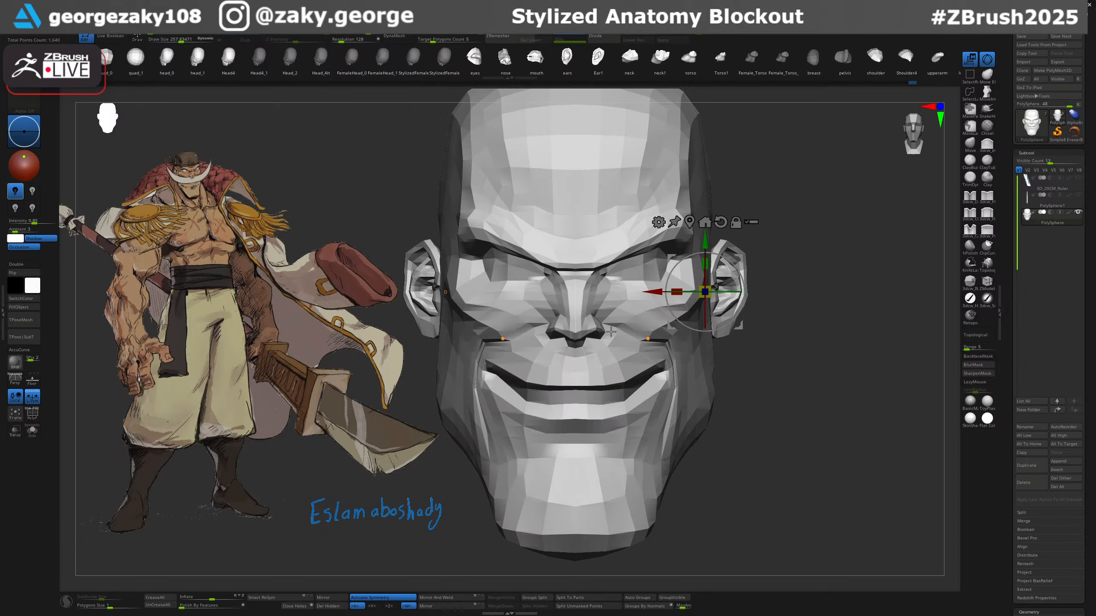
Insert the quad_0 primitive between the nose and the mouth as the moustache base.
left_click(114, 57)
key("ctrl+z")
key("q")
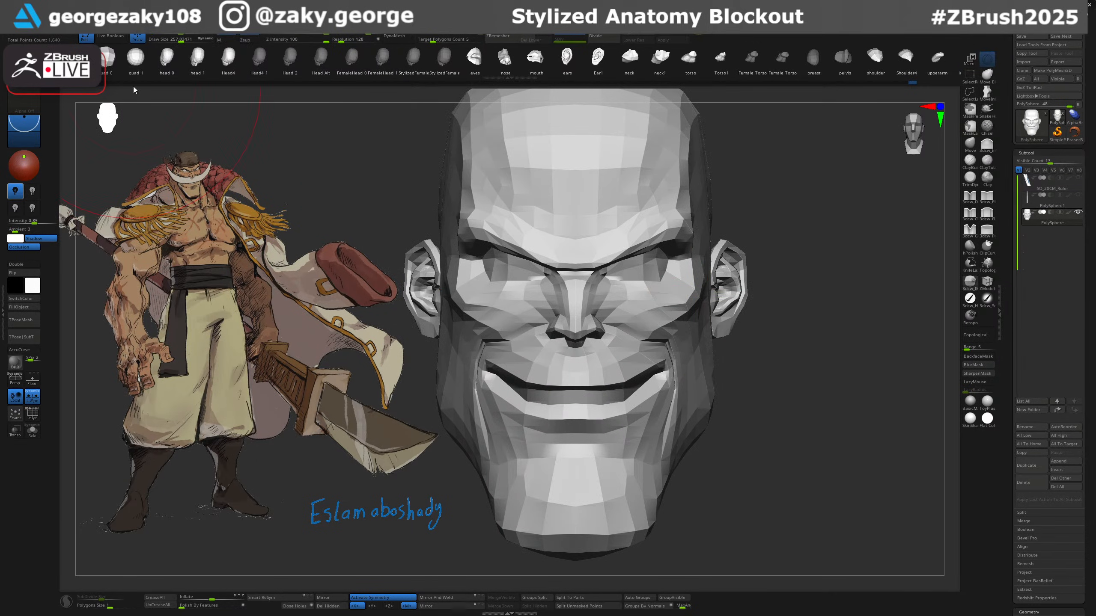
left_click_drag(575, 372, 576, 410)
With the ZModeler brush, delete the inserted primitive's extra edge loops until it is a plain box.
key("b")
key("z")
key("m")
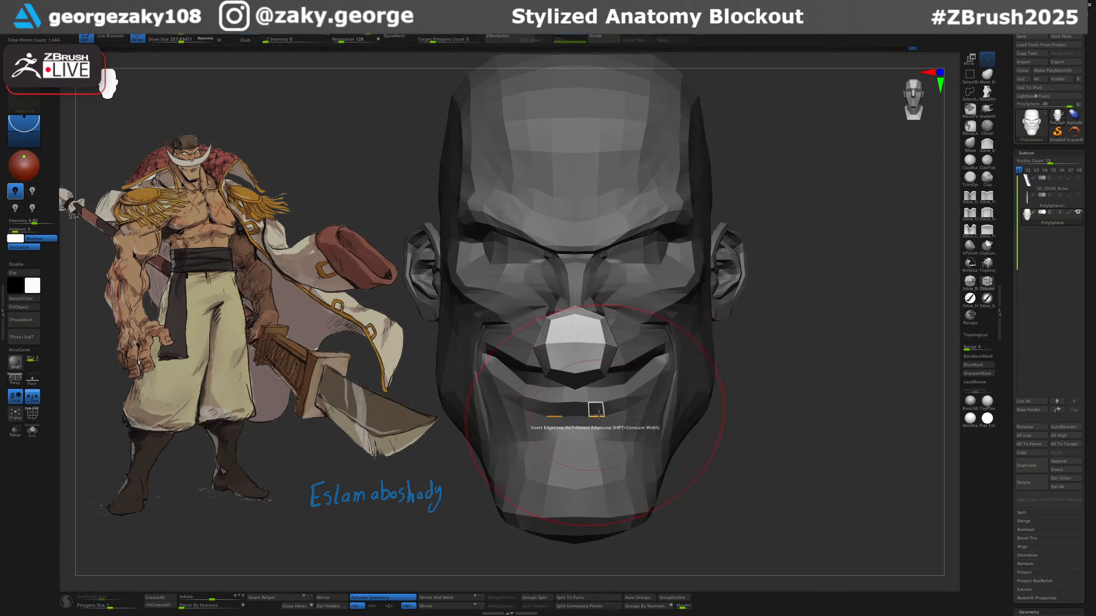
left_click(576, 333, "alt")
left_click(595, 344, "alt")
right_click_drag(614, 354, 570, 380)
left_click(561, 355, "alt")
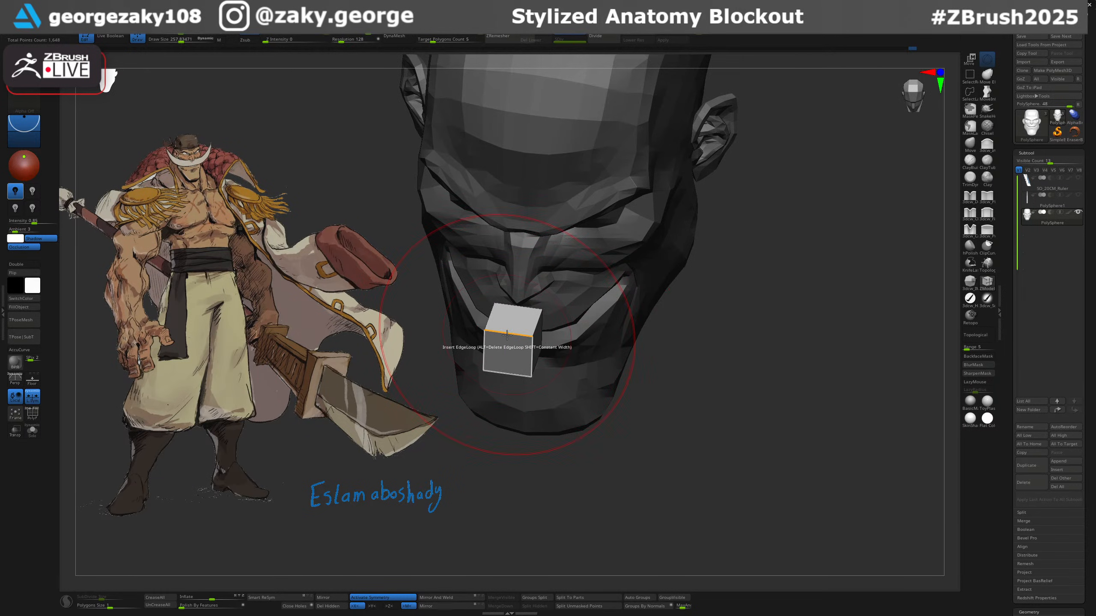
mouse_move(520, 357)
right_mouse_down("shift")
mouse_move(521, 348)
mouse_move(521, 376)
right_mouse_up("shift")
Show the polygroup wireframe and insert a vertical edge loop through the middle of the box.
key("shift+f")
key("ctrl+z")
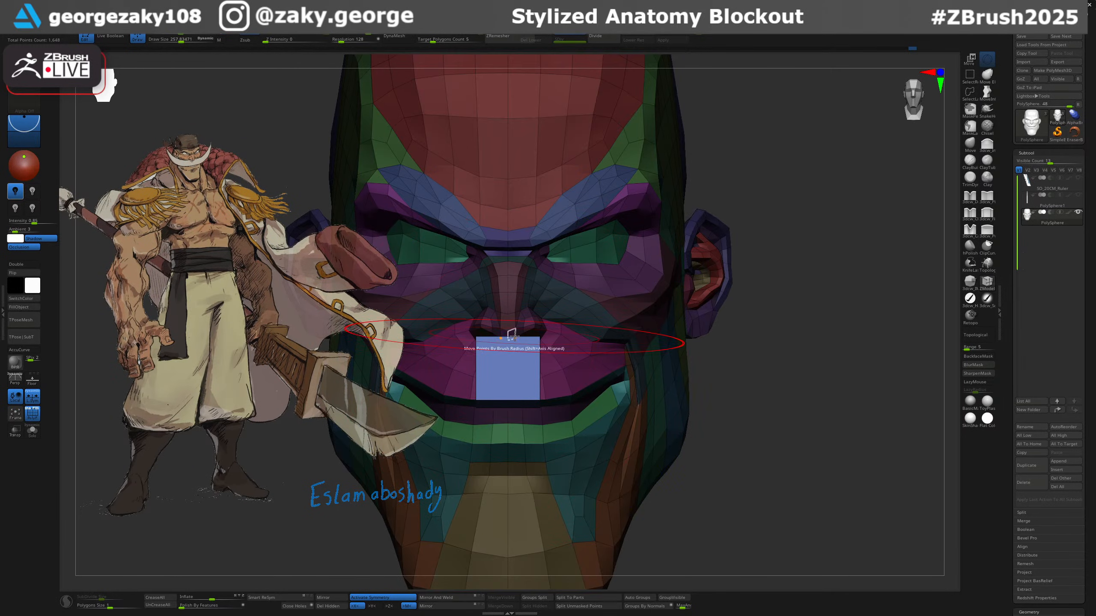
left_click(509, 336)
key("ctrl+z")
left_click(507, 338)
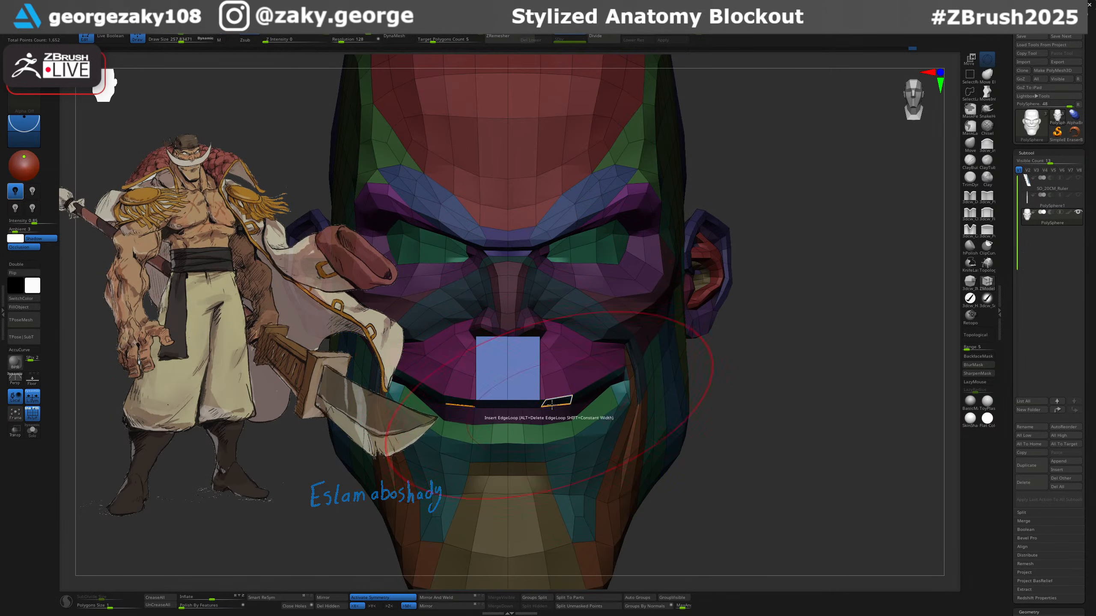
right_click_drag(556, 406, 635, 393, "alt")
left_click(584, 403)
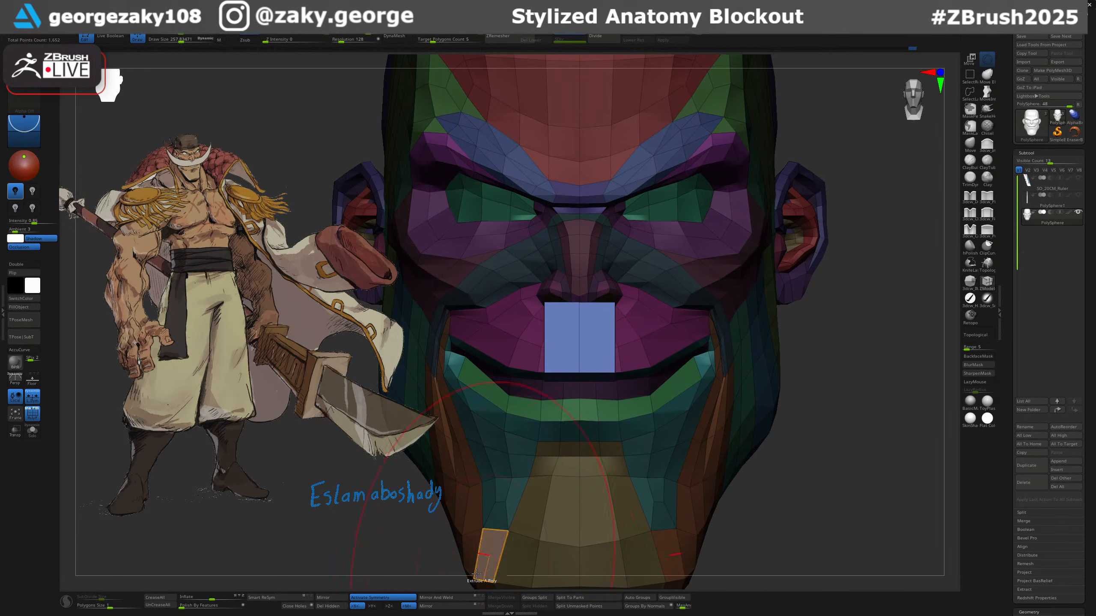
Shrink the brush and undo the stray edge loops beside the box's centre line.
right_click_drag(556, 335, 565, 423, "ctrl")
right_click_drag(651, 337, 664, 369, "ctrl")
key("s")
left_click_drag(664, 370, 647, 371)
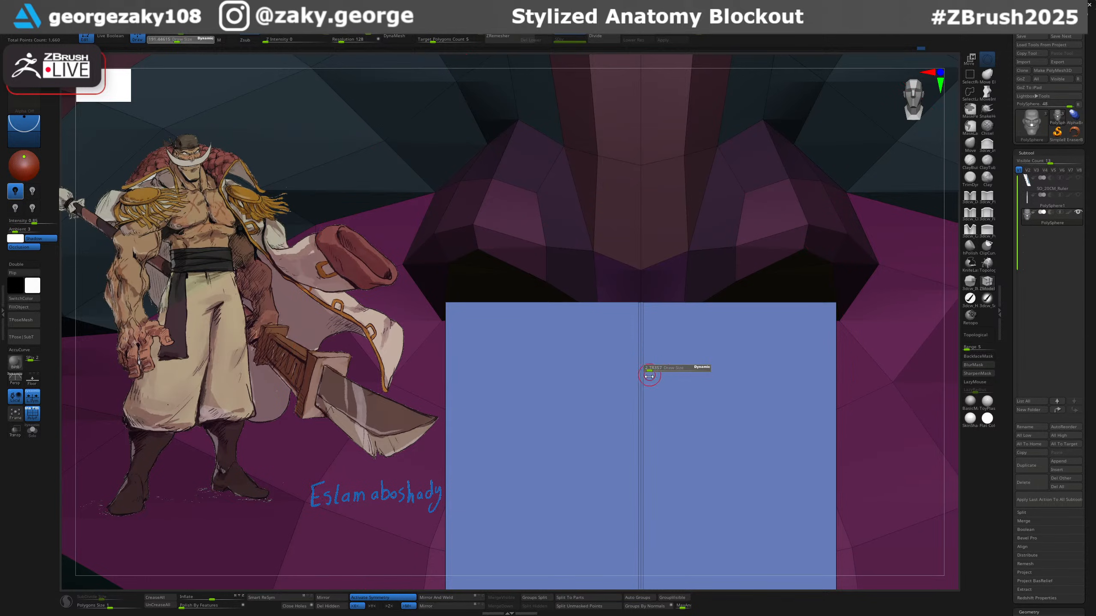
key("ctrl+z")
mouse_move(666, 423)
right_mouse_down("ctrl")
mouse_move(675, 266)
mouse_move(702, 365)
mouse_move(672, 416)
right_mouse_up("ctrl")
With the gizmo and Local Symmetry off, flatten and widen the box into a slab in front of the upper lip.
key("w")
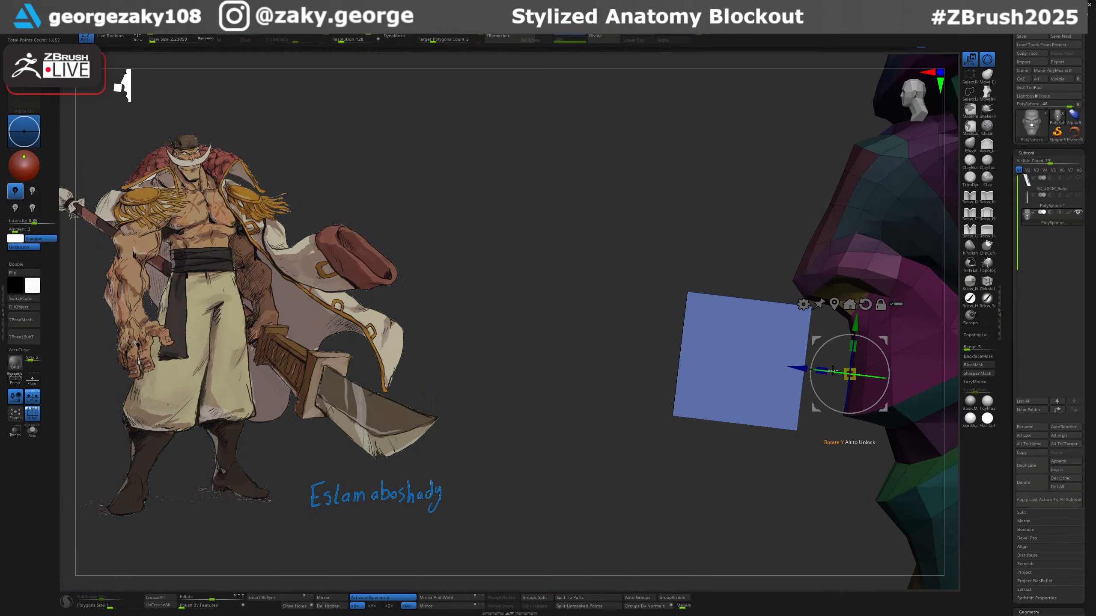
left_click_drag(833, 371, 808, 369)
left_click_drag(761, 411, 749, 384, "shift")
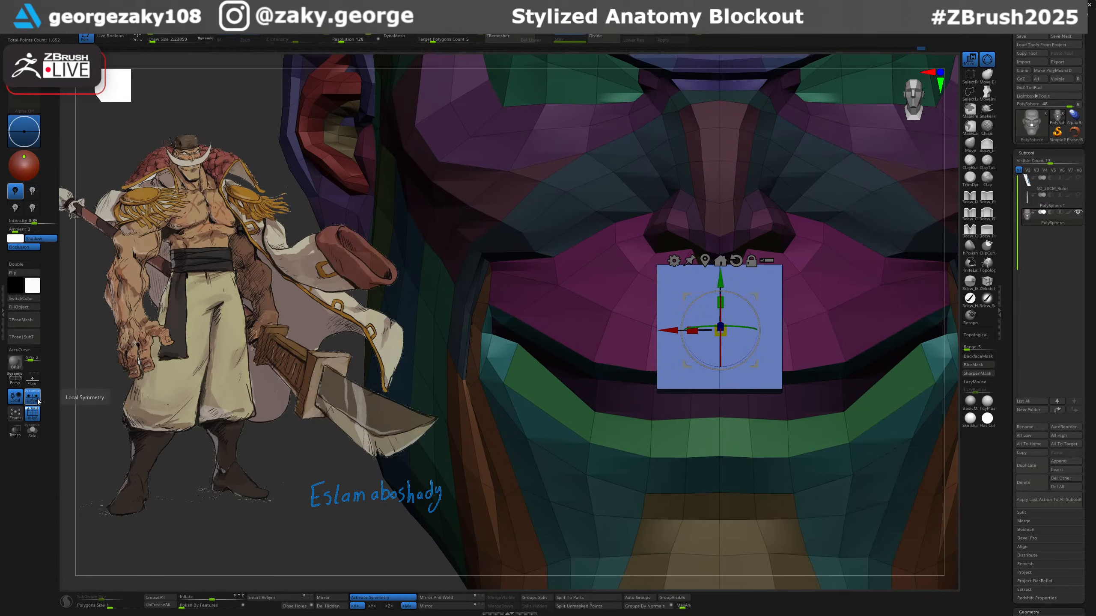
left_click_drag(655, 336, 600, 355)
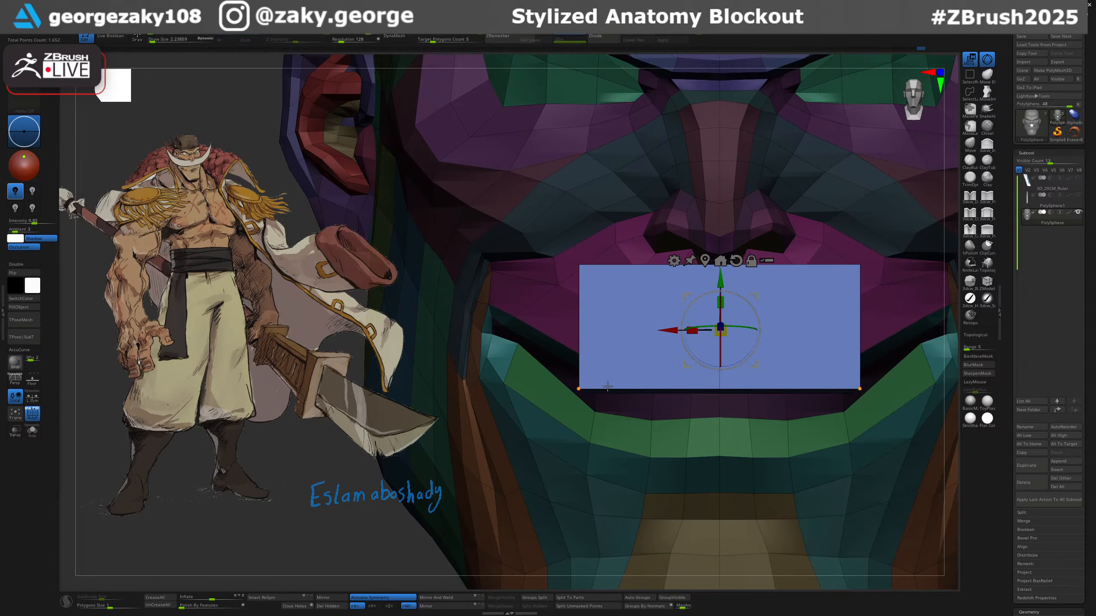
mouse_move(783, 399)
right_mouse_down("ctrl")
mouse_move(789, 352)
mouse_move(745, 341)
mouse_move(726, 350)
mouse_move(738, 358)
right_mouse_up("ctrl")
left_click_drag(758, 392, 750, 391)
Return to ZModeler and extrude both end faces of the slab outward, redoing the first extrusion.
key("q")
mouse_move(750, 391)
right_mouse_down()
mouse_move(766, 397)
mouse_move(814, 363)
right_mouse_up()
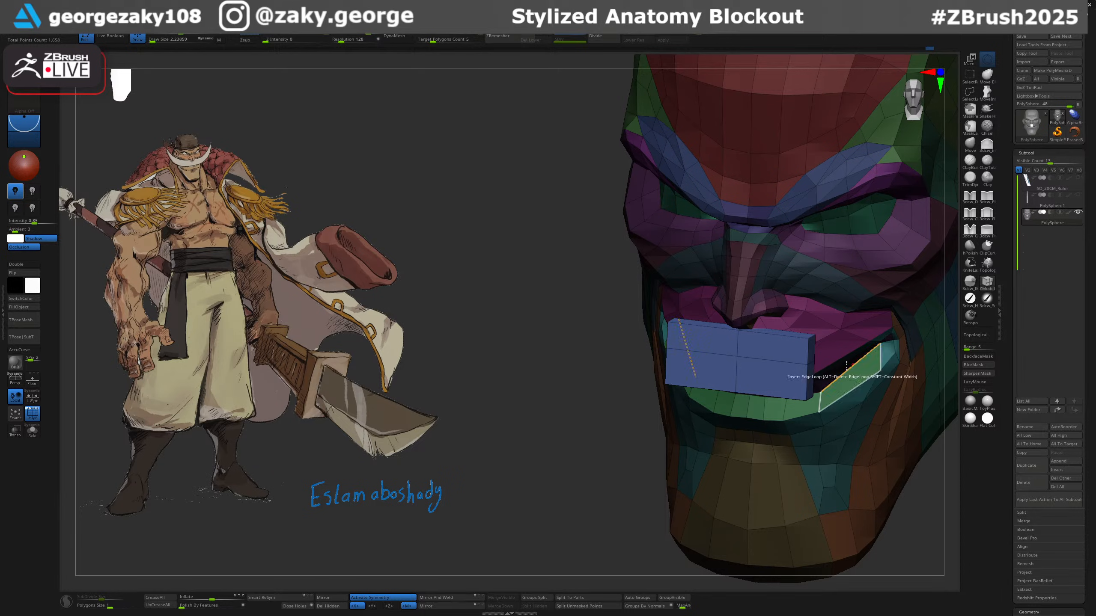
left_click_drag(811, 368, 874, 386)
right_click_drag(874, 385, 858, 365, "shift")
key("ctrl+z")
left_click_drag(792, 350, 841, 371)
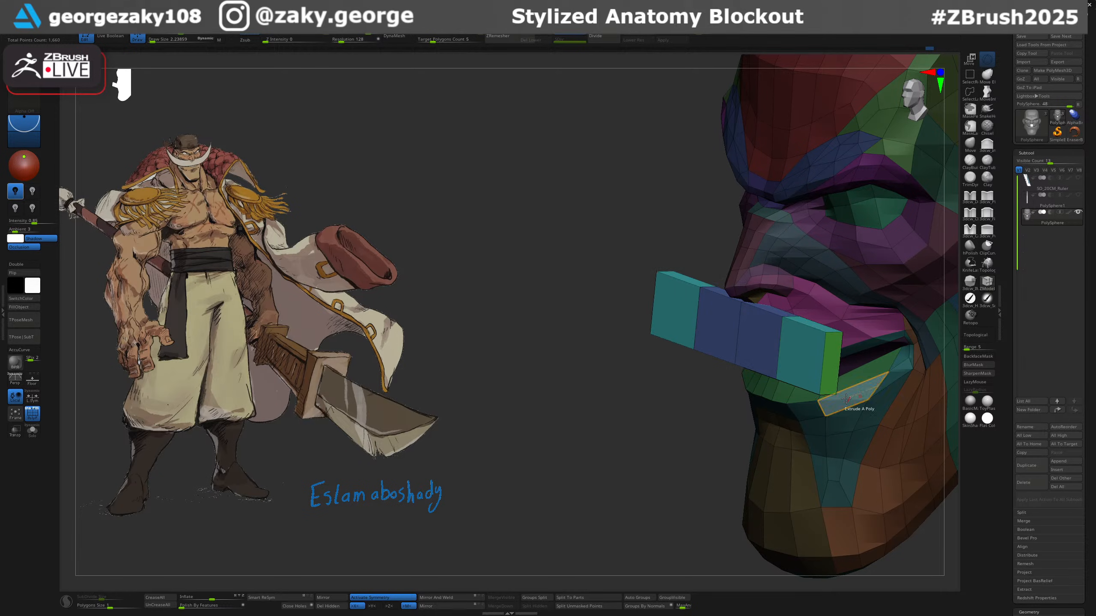
Extrude the slab's two end faces outward once more so it reaches past the corners of the mouth.
right_click_drag(852, 394, 777, 384, "shift")
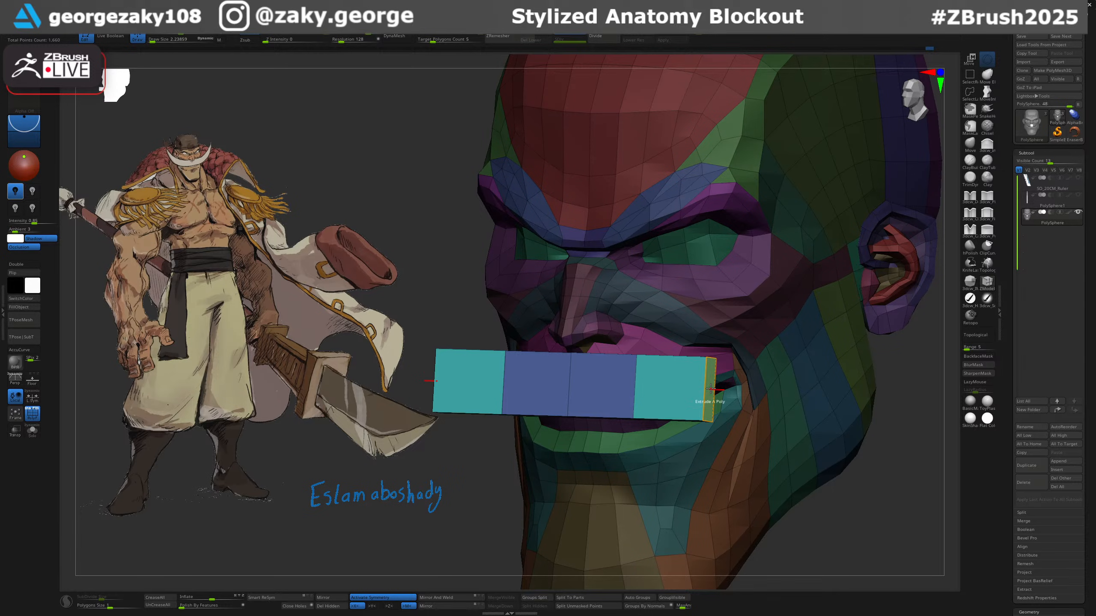
right_click_drag(716, 369, 716, 400)
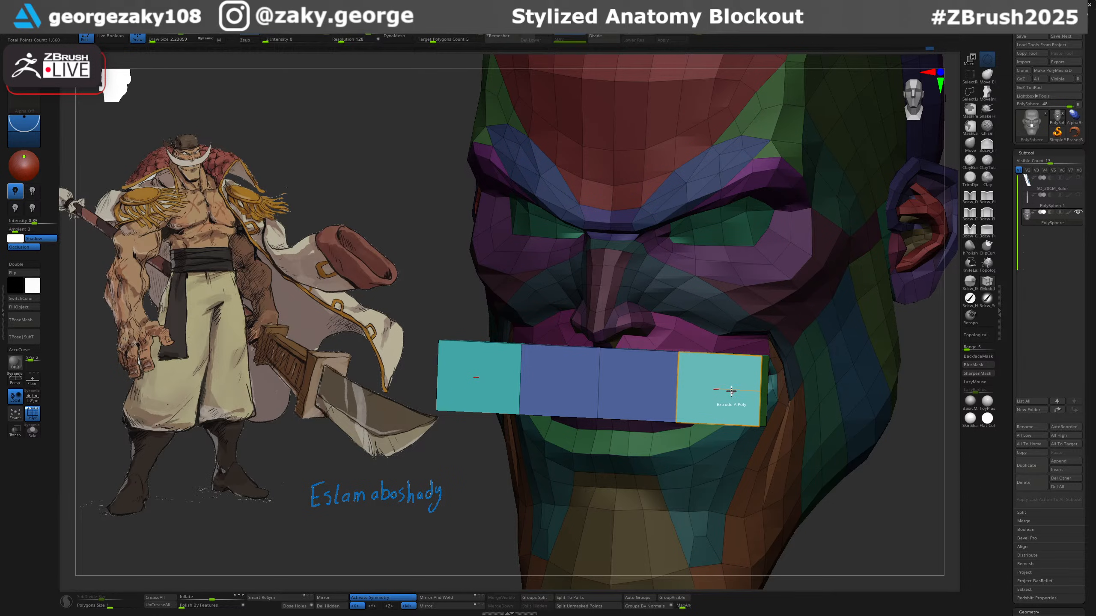
right_click_drag(731, 391, 767, 388)
left_click_drag(768, 387, 835, 407)
right_click_drag(845, 413, 722, 401, "shift")
left_click_drag(834, 406, 825, 428, "ctrl")
right_click_drag(835, 317, 783, 372)
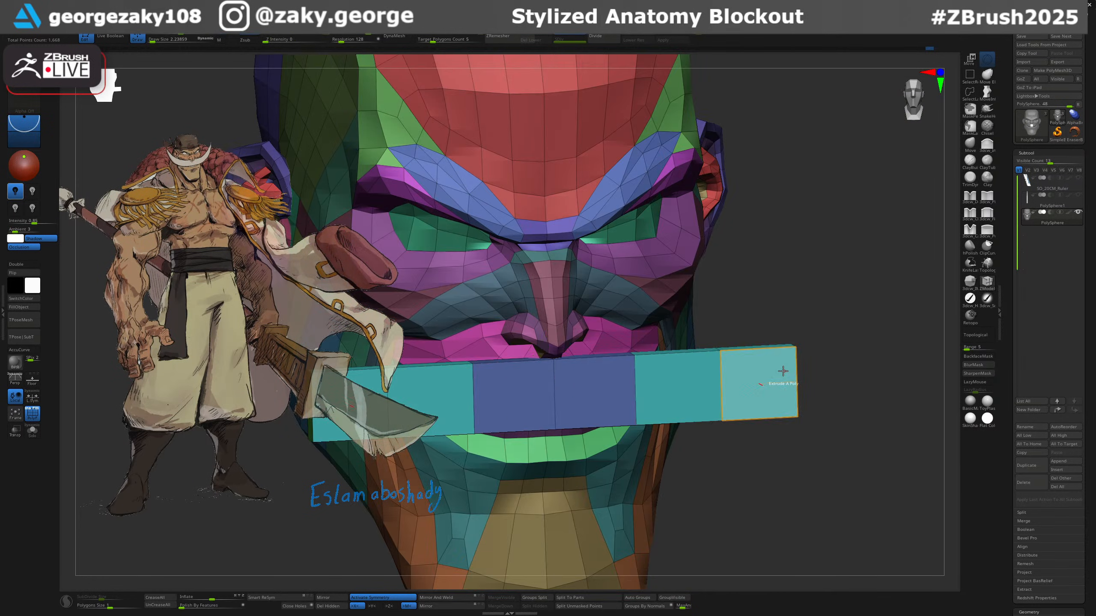
Isolate the moustache slab with masking and assign all its segments to a single polygroup.
key("w")
left_click_drag(760, 350, 677, 455, "ctrl")
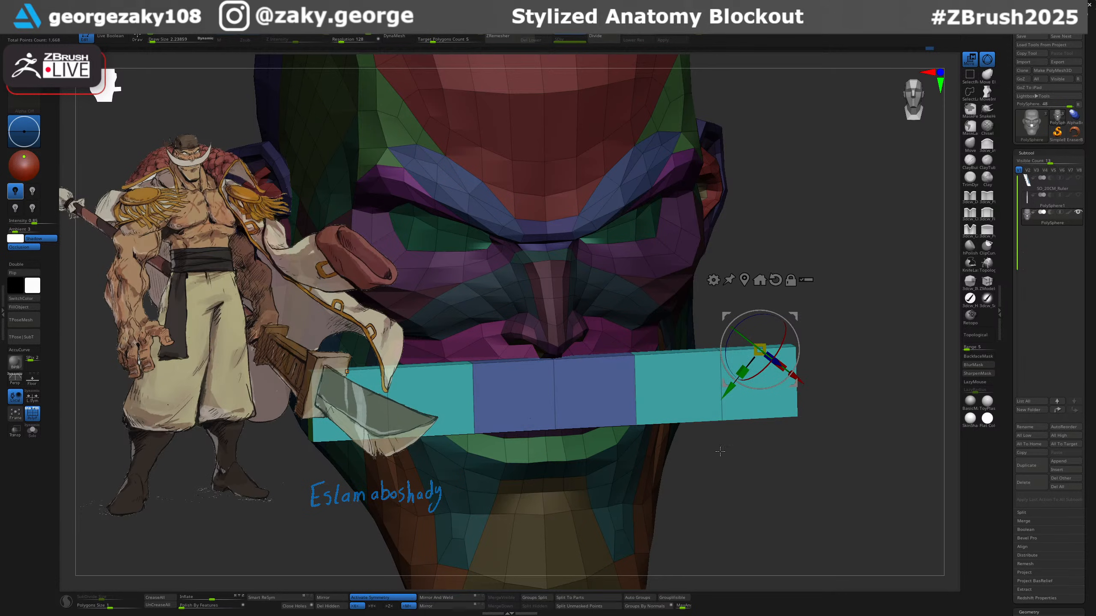
left_click(860, 397, "ctrl")
key("ctrl+w")
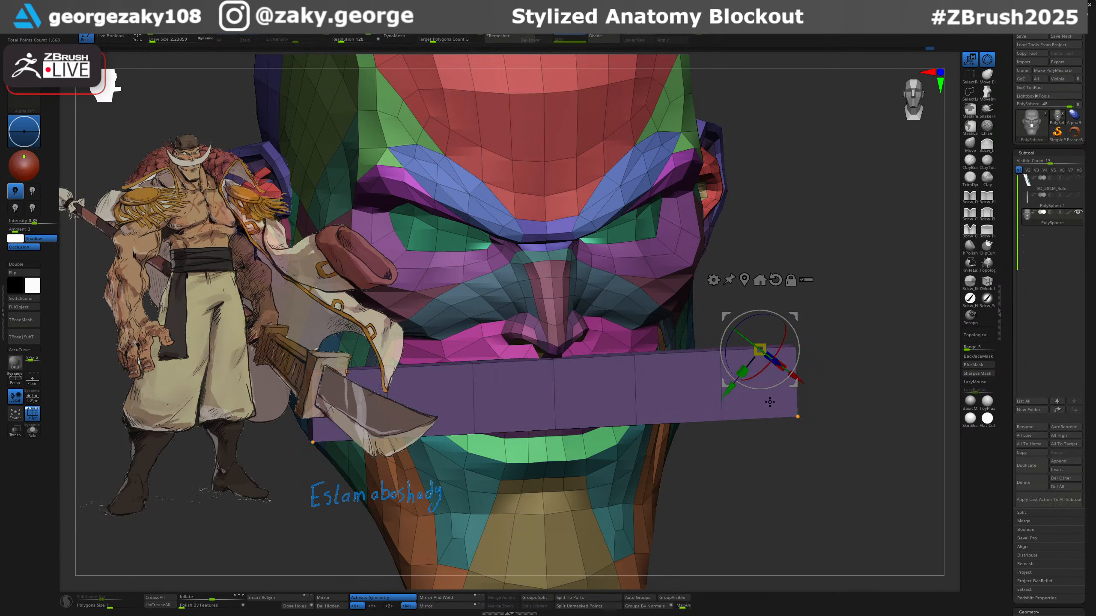
Isolate the slab and, using masks, raise its outer segments to bend it into an upward crescent.
key("q")
left_click(758, 379, "ctrl+shift")
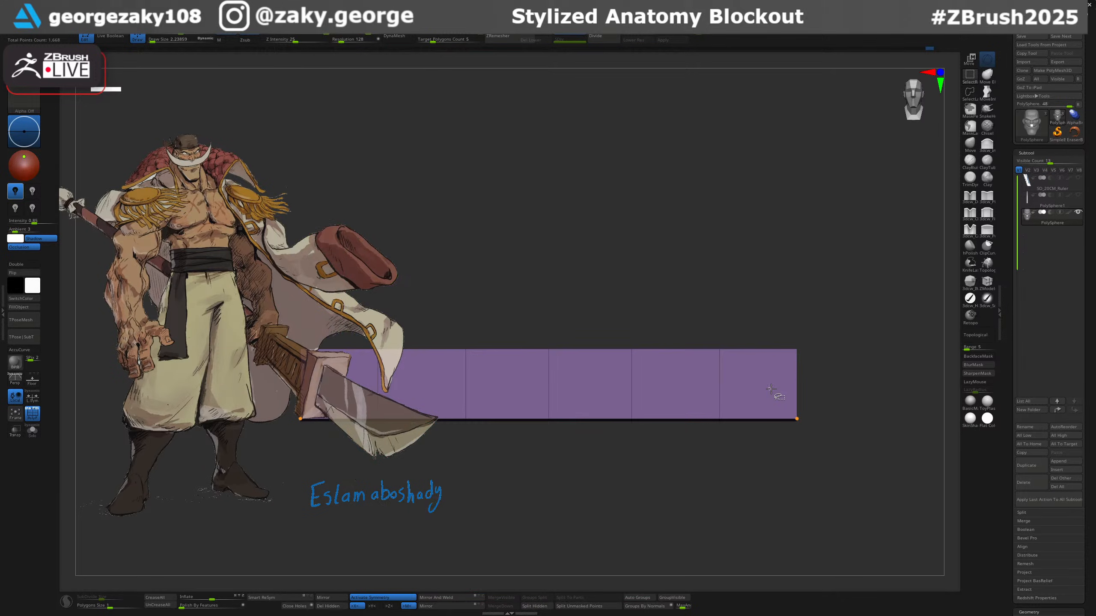
mouse_move(820, 349)
left_mouse_down("ctrl")
mouse_move(768, 307)
mouse_move(827, 461)
mouse_move(738, 448)
left_mouse_up("ctrl")
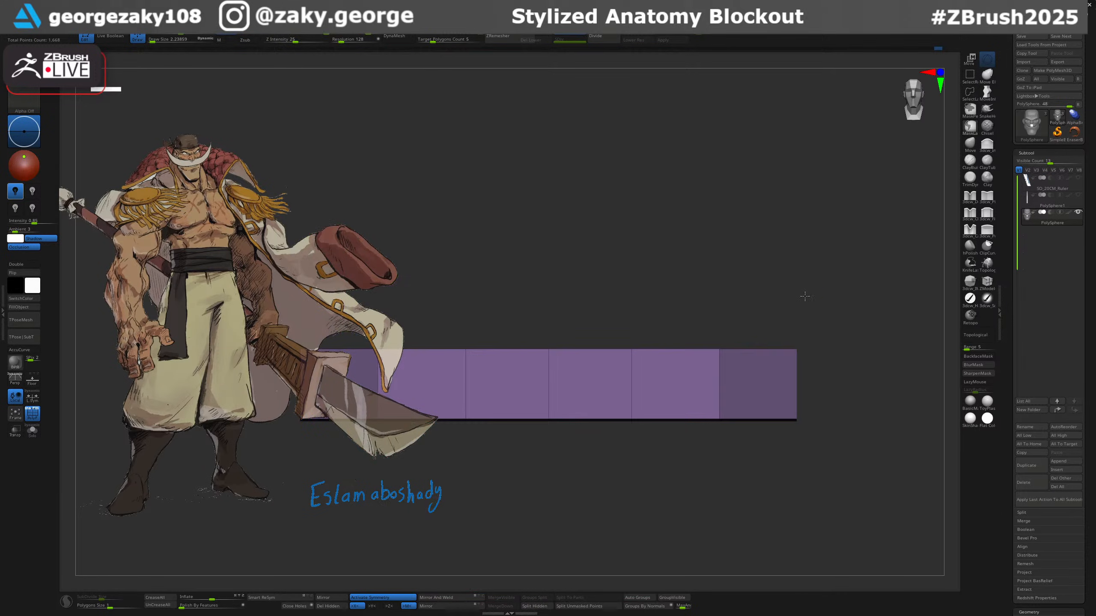
left_click(853, 422, "ctrl")
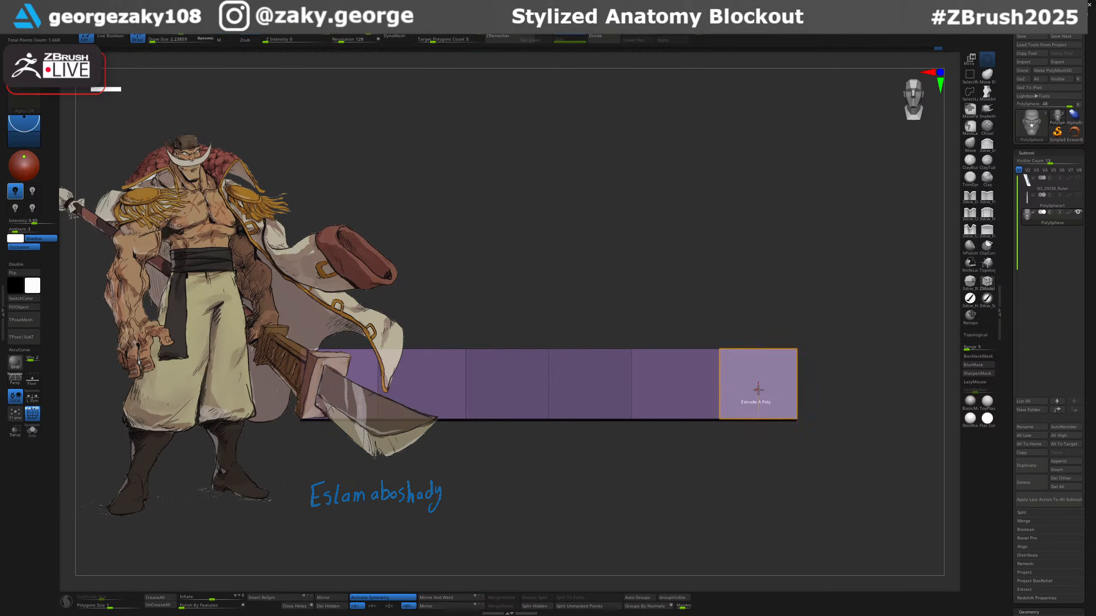
key("w")
mouse_move(760, 321)
left_mouse_down()
mouse_move(760, 176)
mouse_move(770, 241)
left_mouse_up()
key("ctrl+z")
key("q")
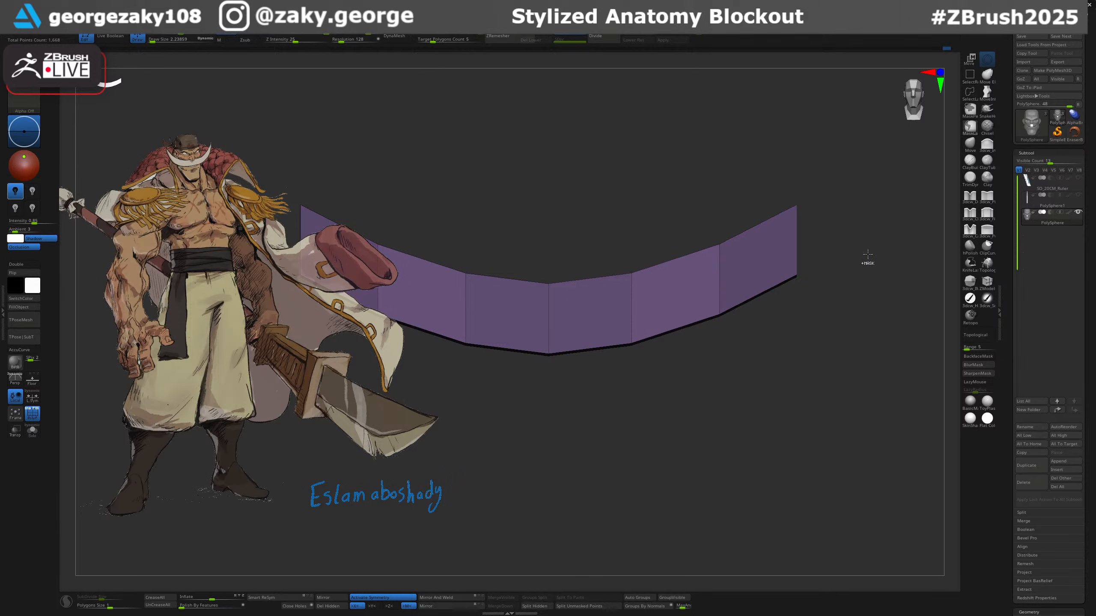
Mask all but the crescent's two end edges, scale them down to narrow tips and raise them.
mouse_move(847, 267)
left_mouse_down("ctrl")
mouse_move(832, 288)
mouse_move(764, 184)
mouse_move(767, 242)
left_mouse_up("ctrl")
key("w")
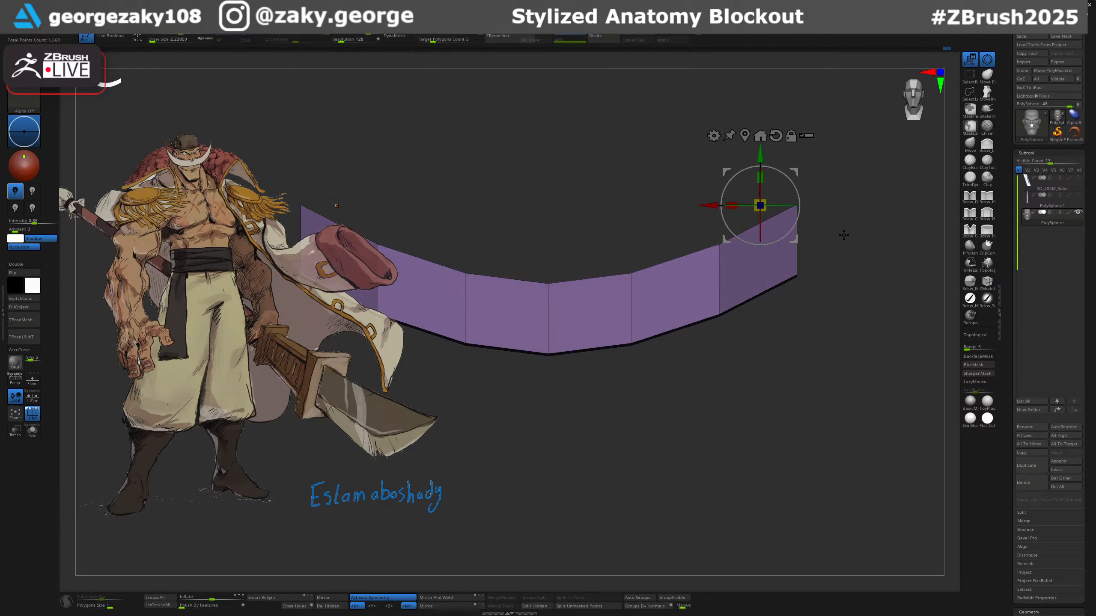
left_click(838, 228, "ctrl")
left_click_drag(794, 174, 807, 379, "alt")
key("ctrl+z")
key("ctrl+z")
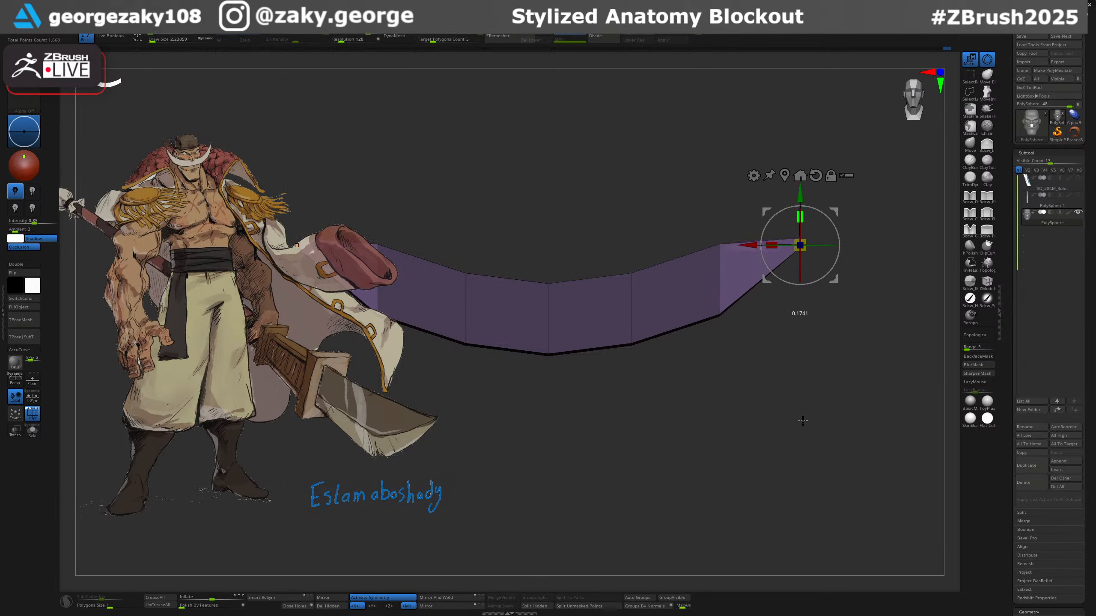
left_click_drag(801, 193, 801, 147)
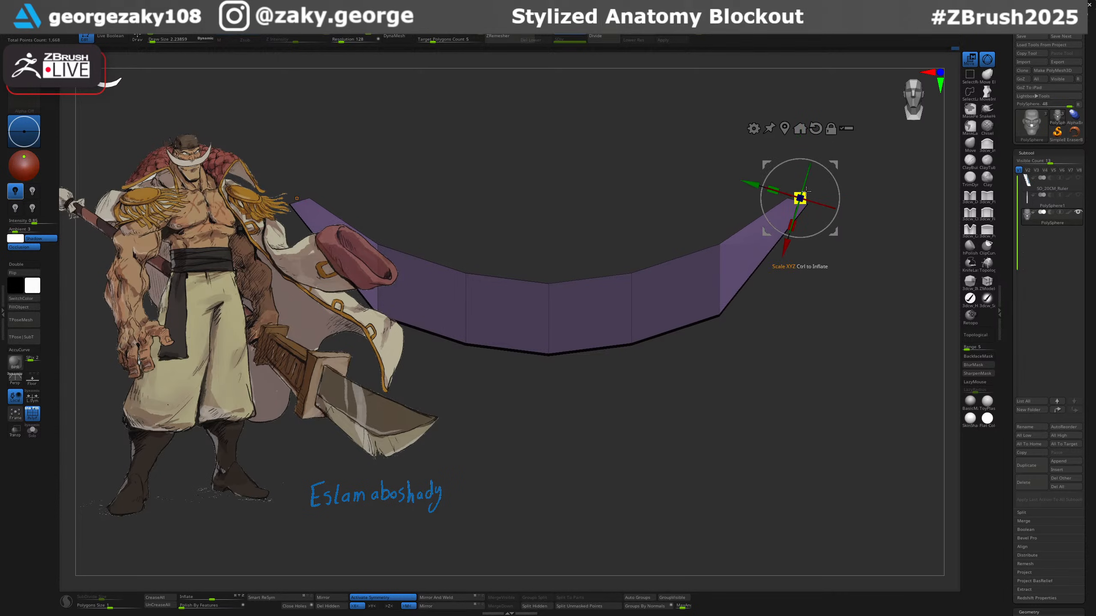
Turn on Local Symmetry and scale both moustache ends down into sharper points.
left_click(32, 397)
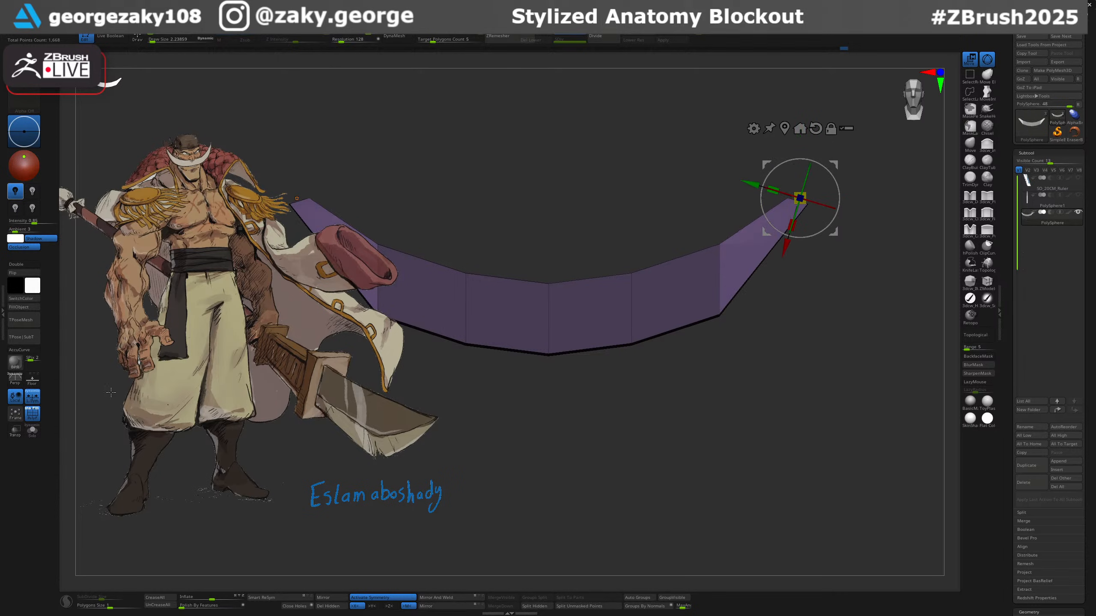
left_click_drag(792, 215, 735, 314)
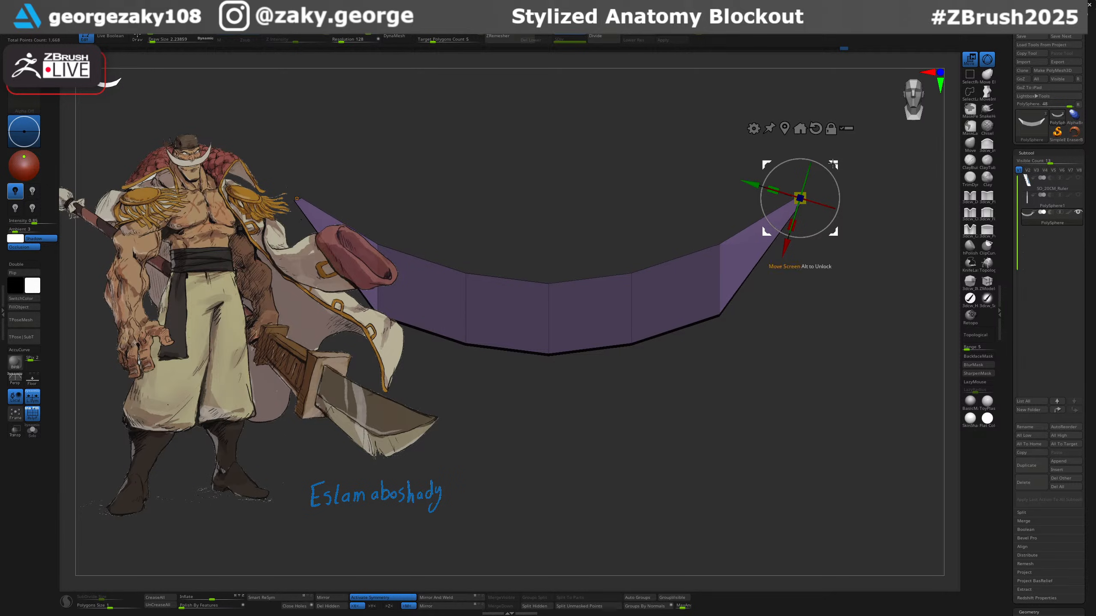
left_click_drag(833, 164, 832, 152)
Mask the middle of the moustache and shift its ends in depth to curve them back, clearing the mask at the end.
key("q")
mouse_move(775, 357)
left_mouse_down("ctrl")
mouse_move(792, 366)
mouse_move(796, 335)
mouse_move(768, 383)
left_mouse_up("ctrl")
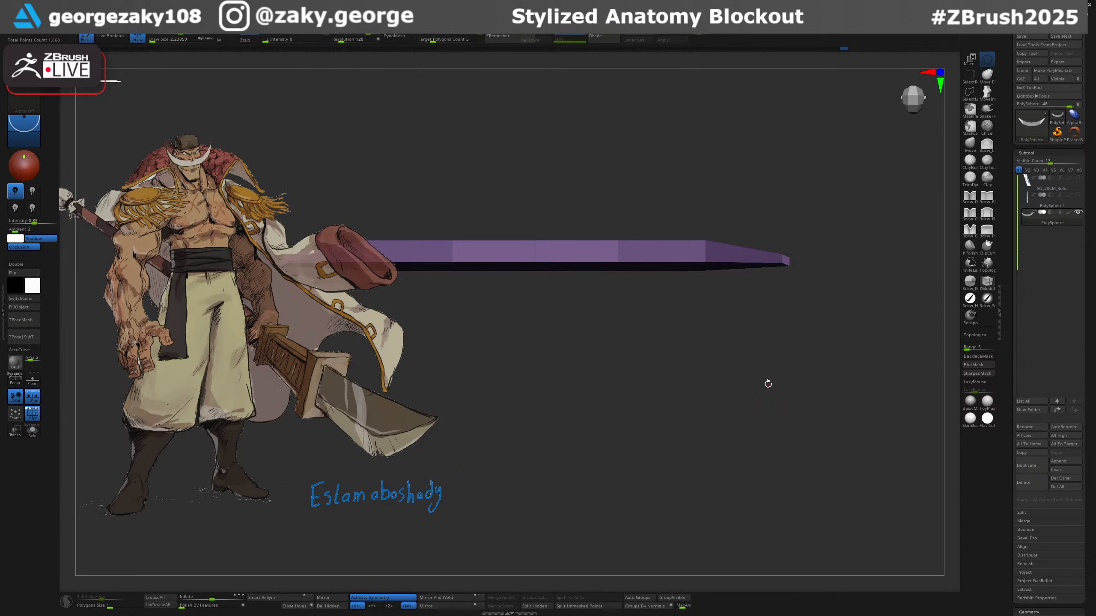
key("w")
left_click(790, 354, "ctrl")
key("q")
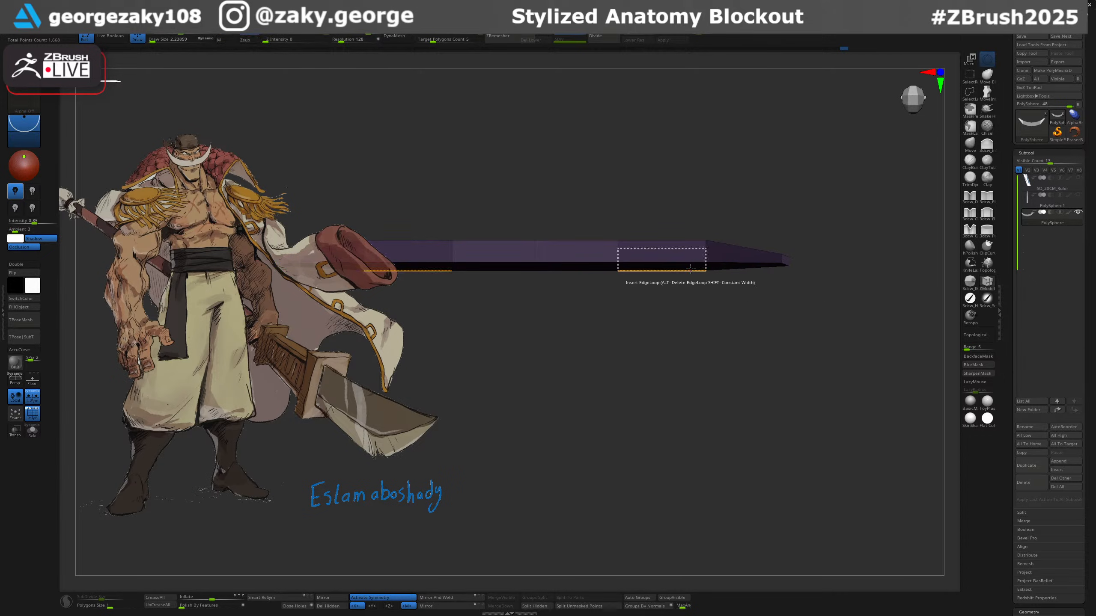
key("ctrl")
left_click_drag(750, 313, 758, 276)
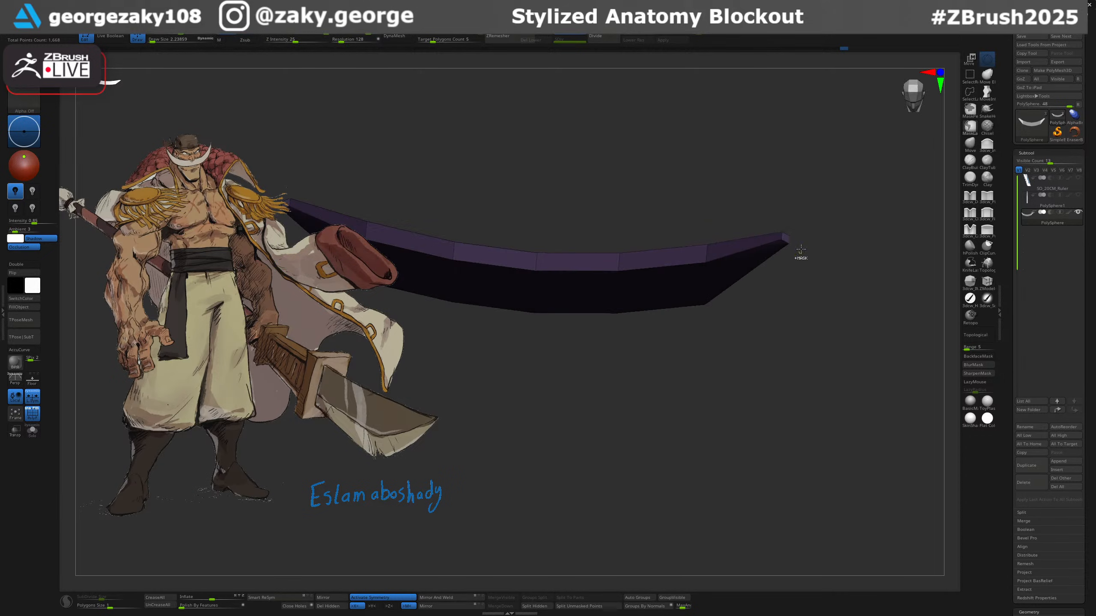
mouse_move(804, 231)
left_mouse_down("ctrl")
mouse_move(800, 273)
mouse_move(847, 295)
mouse_move(785, 244)
mouse_move(786, 225)
left_mouse_up("ctrl")
left_click(819, 261, "ctrl")
key("w")
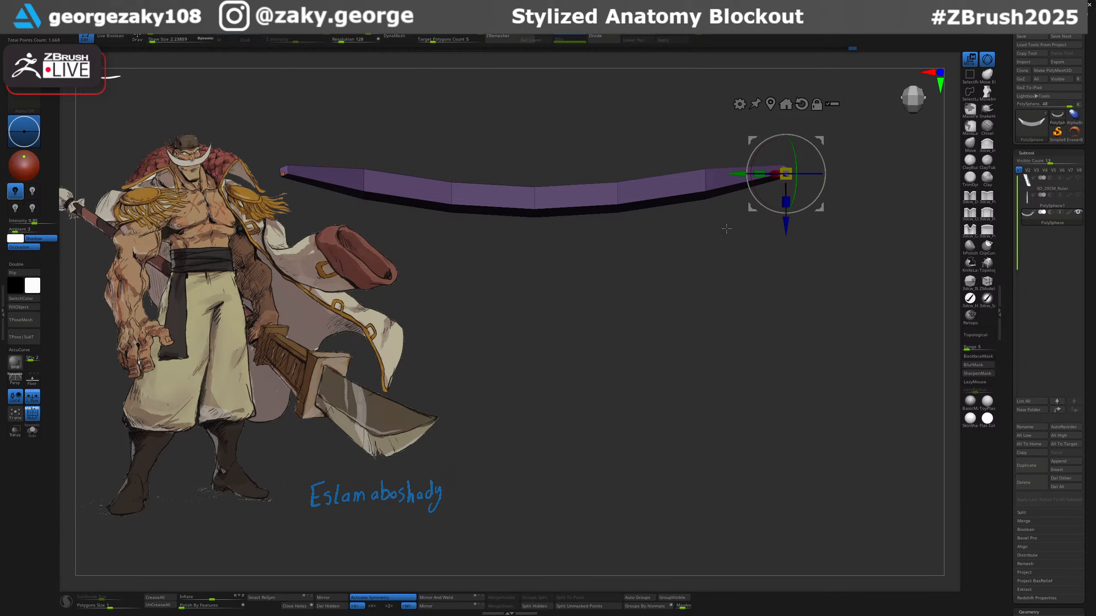
left_click_drag(786, 226, 790, 267)
mouse_move(790, 335)
left_mouse_down("ctrl")
mouse_move(795, 345)
mouse_move(794, 298)
left_mouse_up("ctrl")
key("q")
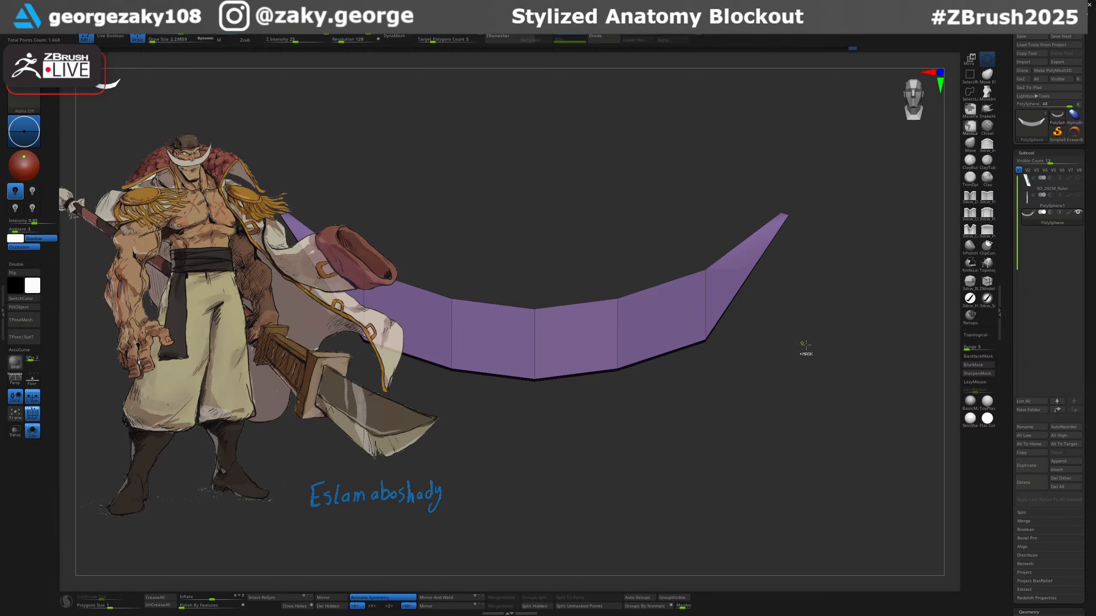
Show the whole head again and activate the Move brush.
left_click(804, 346, "ctrl")
left_click(811, 348, "ctrl+shift")
mouse_move(810, 348)
left_mouse_down("alt")
mouse_move(797, 302)
mouse_move(767, 295)
mouse_move(786, 300)
left_mouse_up("alt")
key("b")
key("m")
key("v")
key("s")
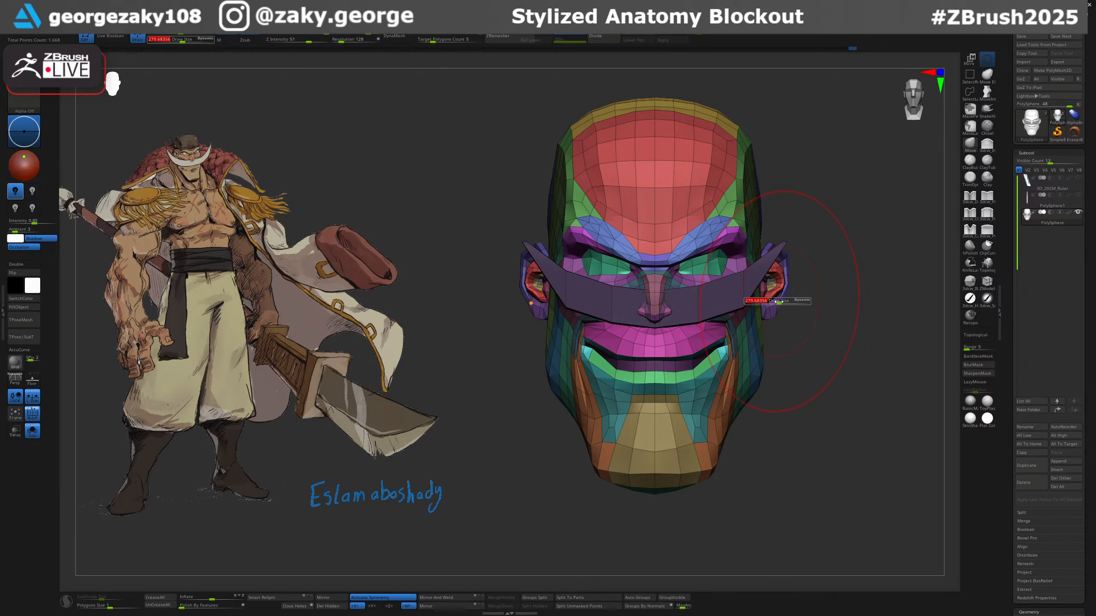
Mask the head, reset the gizmo orientation and lower the moustache over the upper lip.
left_click(777, 319, "ctrl")
key("w")
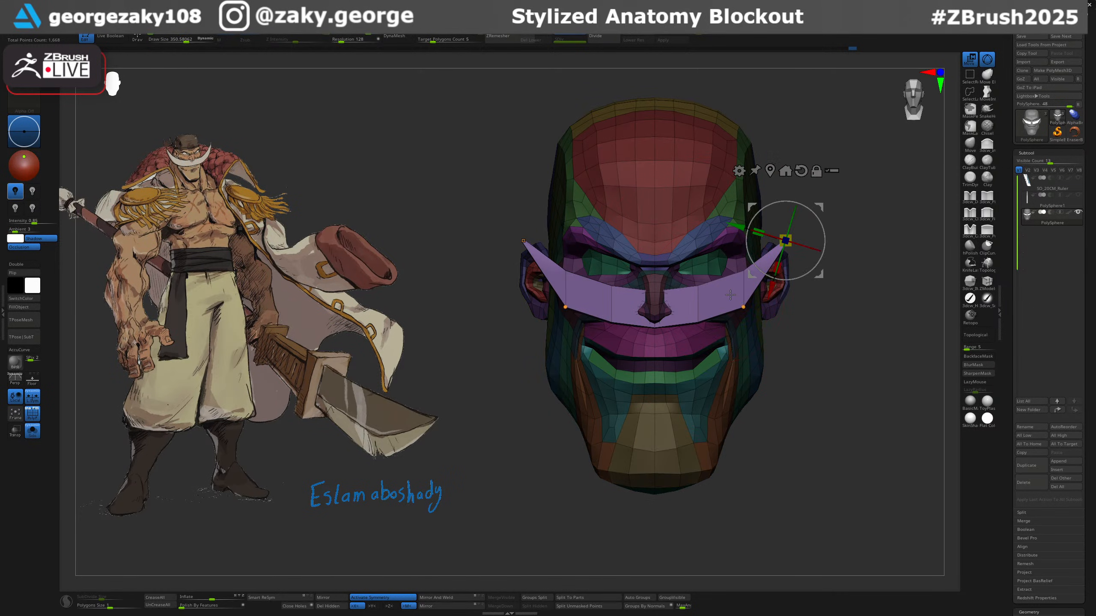
left_click(816, 329, "ctrl")
left_click(794, 323, "ctrl")
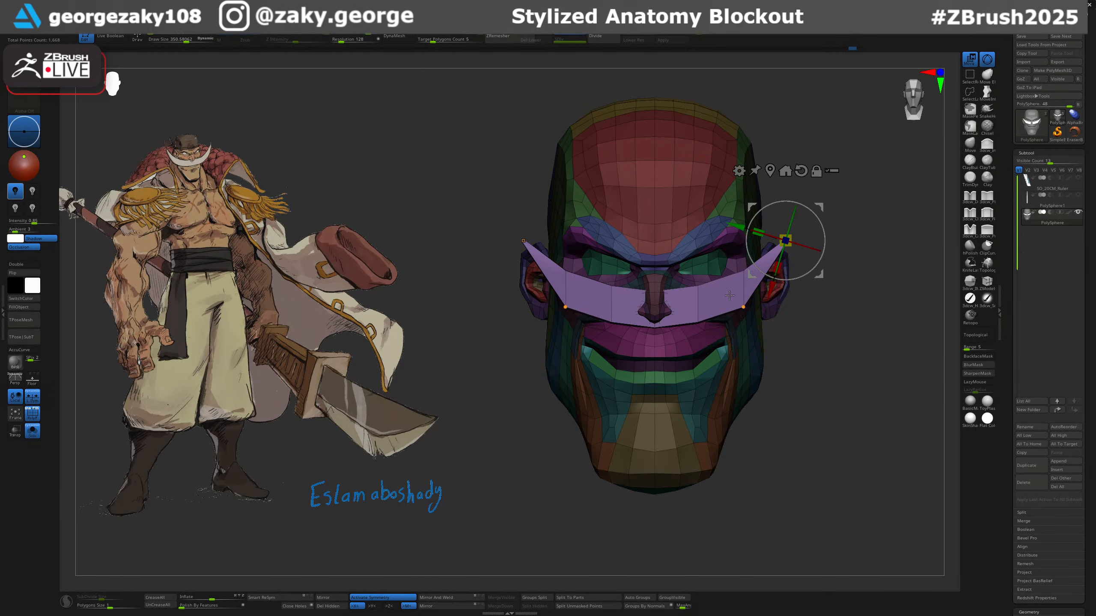
left_click(801, 171)
left_click_drag(785, 190, 785, 224)
key("q")
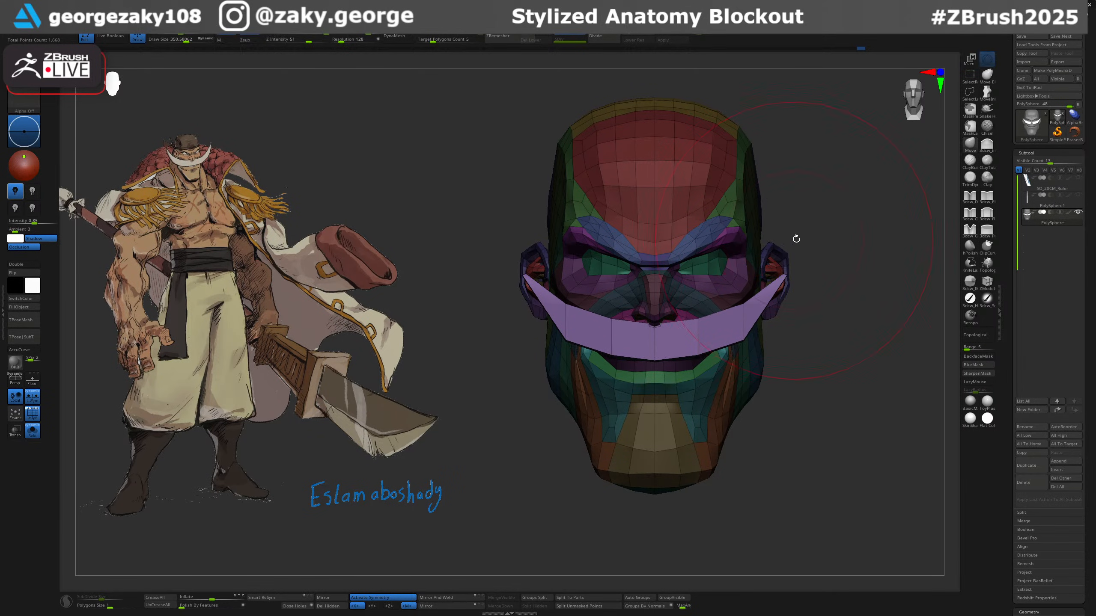
Reshape the moustache with a smaller Move brush, spreading its tips outward past the ears.
key("bracketleft")
left_click_drag(657, 360, 688, 360)
key("s")
key("s")
key("bracketleft")
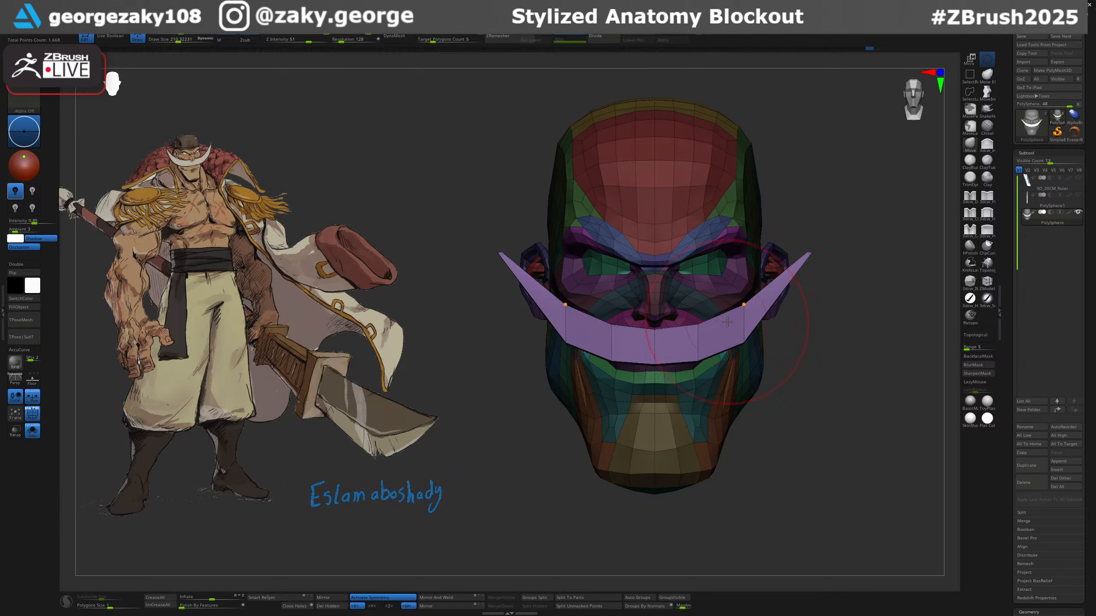
Hide the polygon frame and bend the moustache tips farther back with the Move brush.
key("shift+f")
mouse_move(741, 328)
right_mouse_down()
mouse_move(771, 294)
mouse_move(807, 286)
mouse_move(786, 291)
right_mouse_up()
key("s")
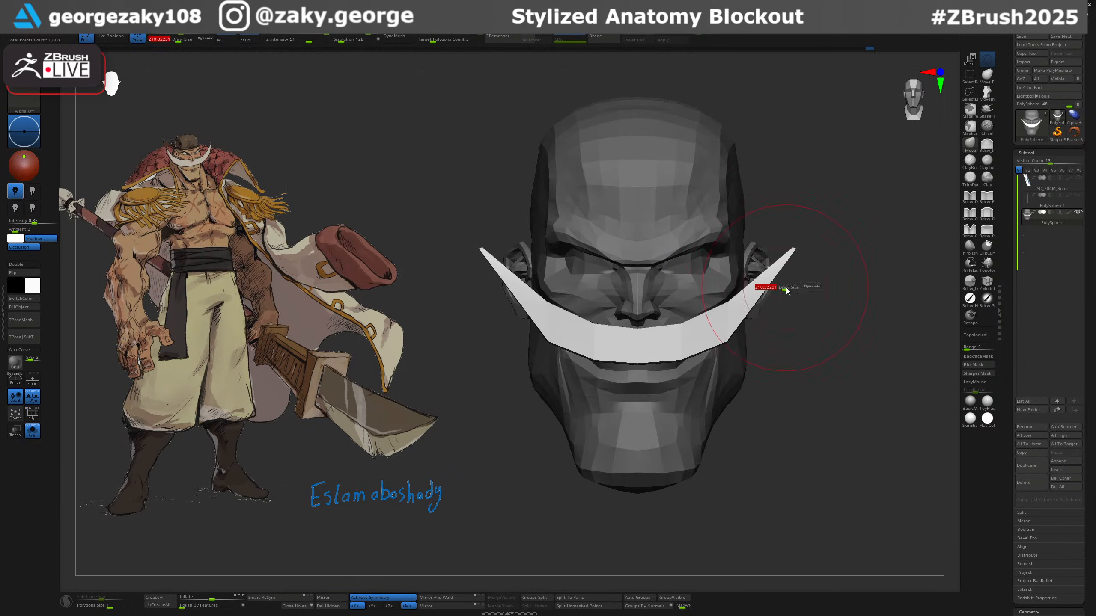
left_click_drag(785, 291, 789, 290)
mouse_move(789, 291)
right_mouse_down()
mouse_move(768, 305)
mouse_move(769, 281)
right_mouse_up()
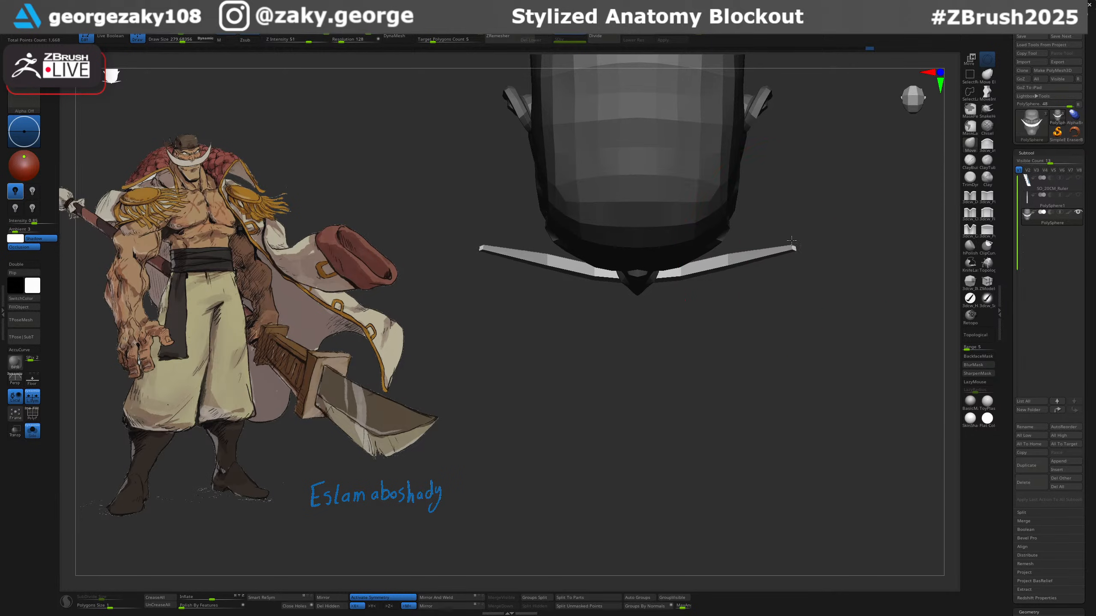
left_click_drag(791, 241, 793, 235)
key("bracketleft")
left_click_drag(728, 260, 728, 266)
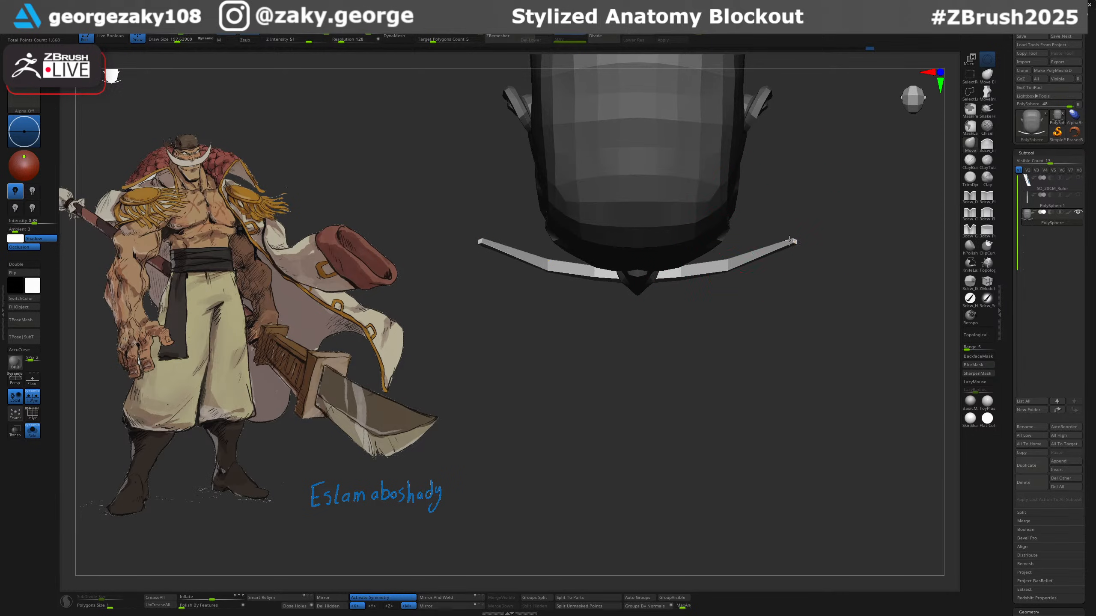
Insert an edge loop across the moustache's outer segments with ZModeler and show the polygon frame again.
right_click_drag(790, 241, 764, 226)
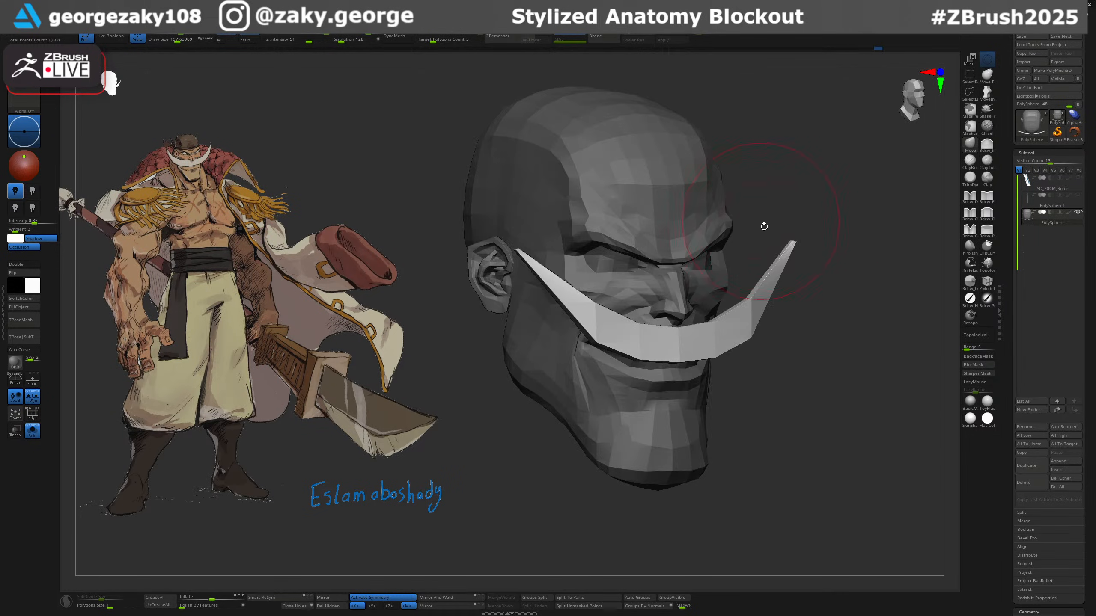
key("s")
left_click_drag(770, 255, 771, 276)
right_click_drag(785, 286, 729, 315)
key("w")
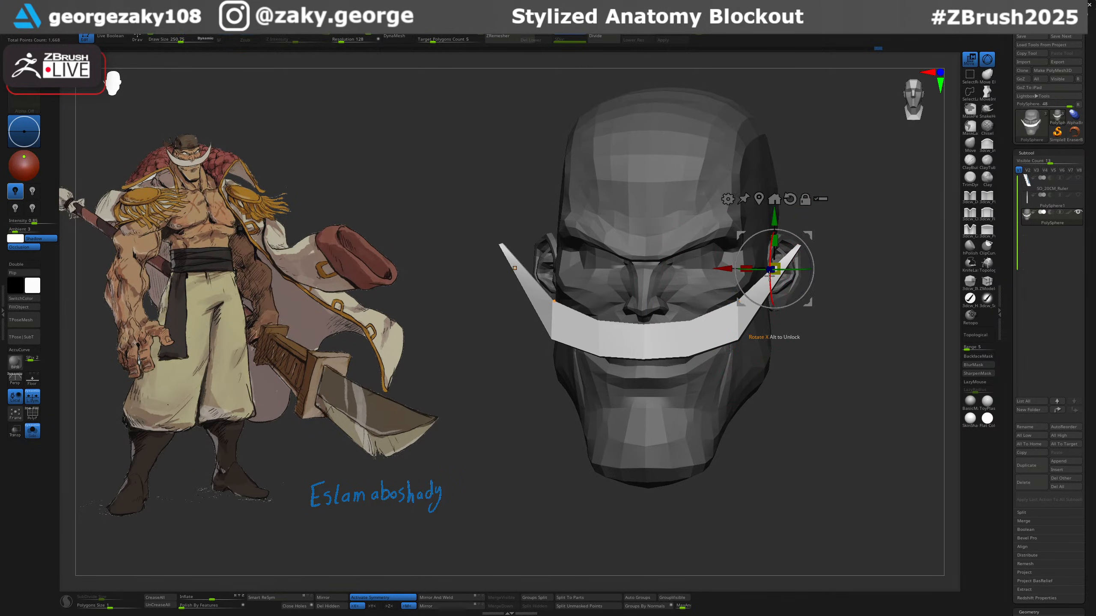
key("q")
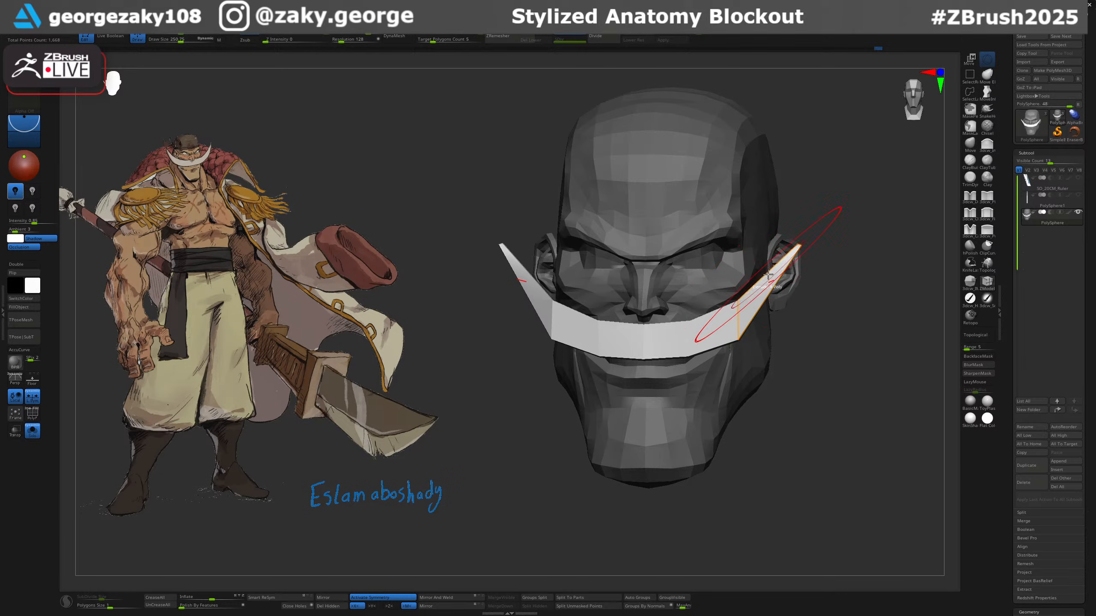
key("ctrl+z")
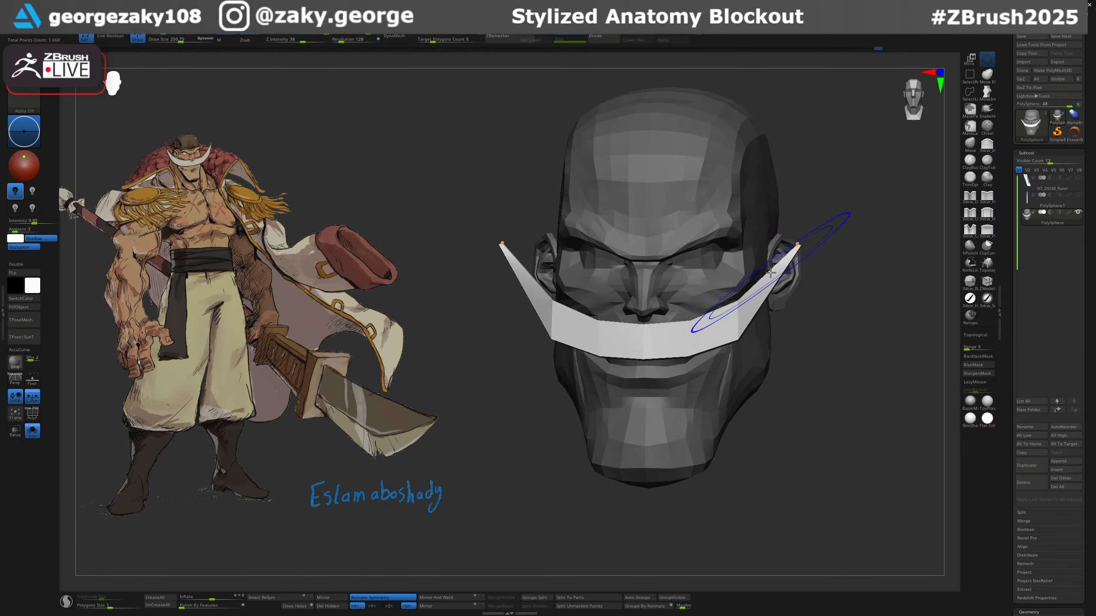
key("shift+f")
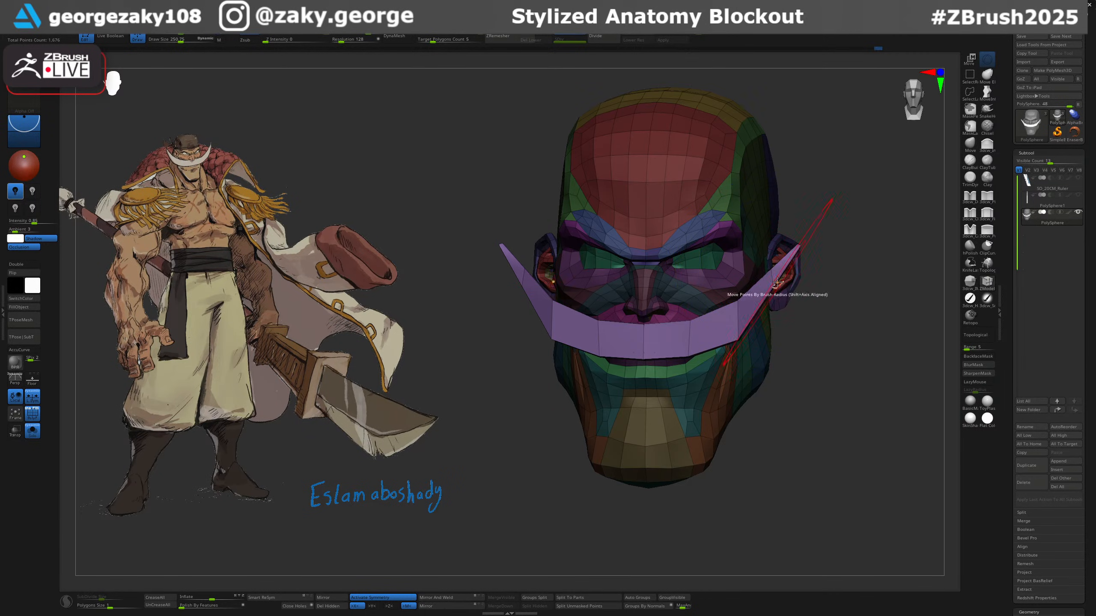
Bow the subdivided outer segments outward with the Move brush to round the moustache's curve.
key("s")
left_click_drag(772, 277, 774, 281)
right_click_drag(775, 283, 778, 289, "shift")
key("s")
left_click_drag(767, 286, 769, 286)
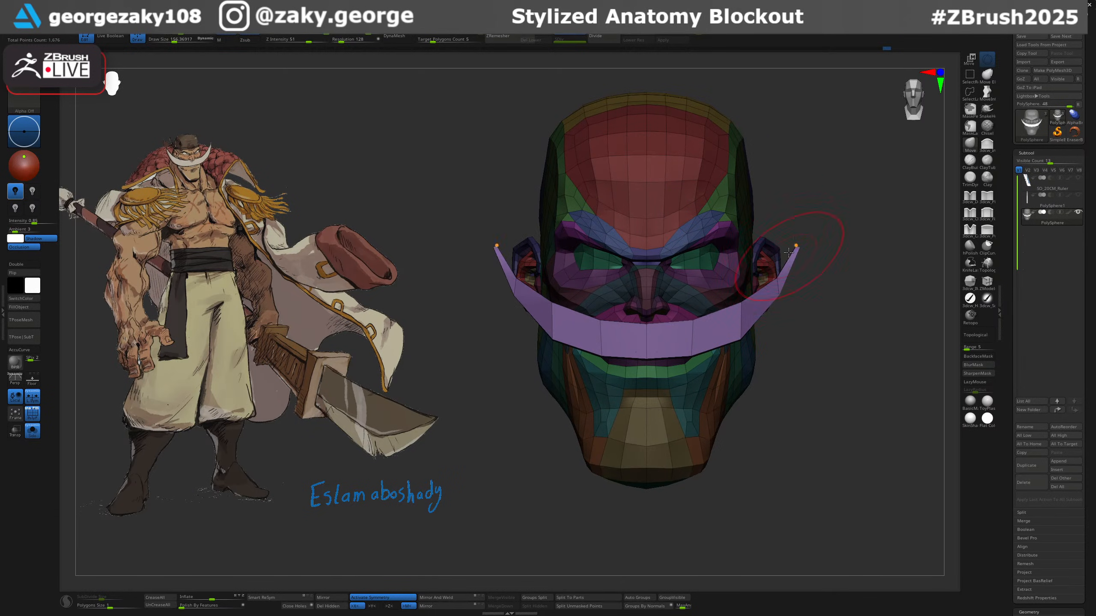
right_click_drag(788, 252, 799, 262)
left_click_drag(741, 333, 743, 333)
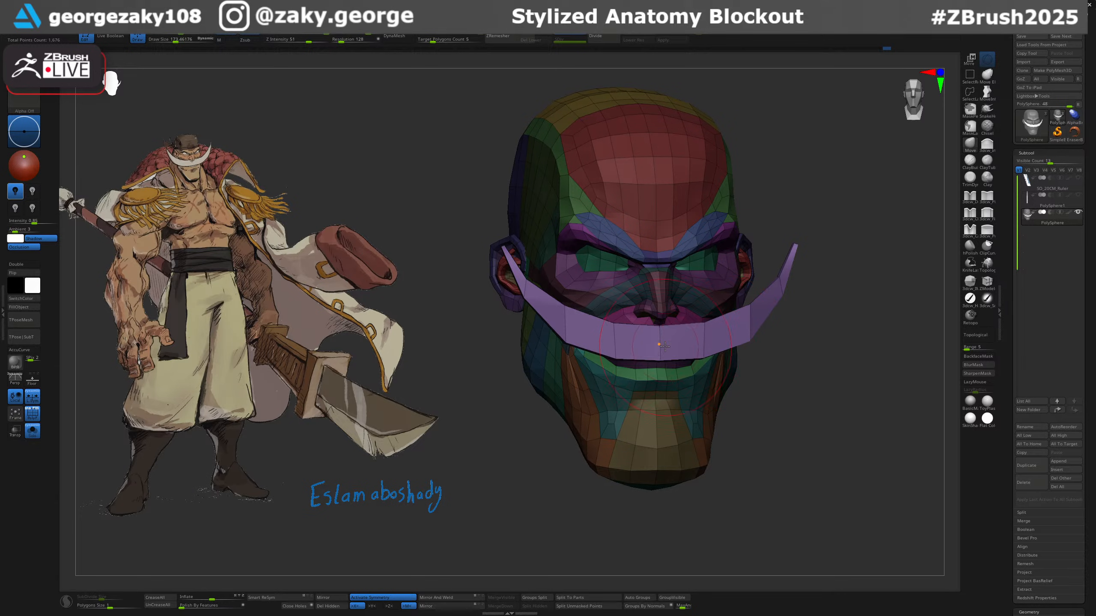
right_click_drag(771, 302, 764, 305, "shift")
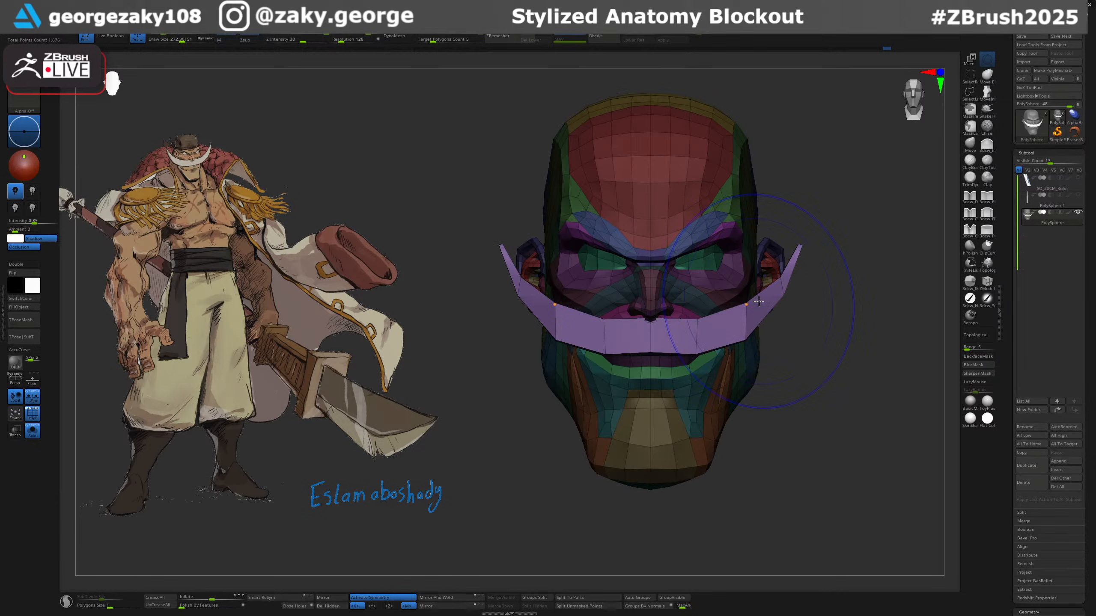
Clear the mask from the head and reduce the draw size to about 130.
left_click_drag(777, 315, 783, 321, "ctrl")
mouse_move(771, 312)
right_mouse_down()
mouse_move(757, 324)
mouse_move(783, 289)
mouse_move(796, 380)
mouse_move(871, 354)
mouse_move(884, 308)
mouse_move(872, 345)
mouse_move(867, 303)
right_mouse_up()
key("1")
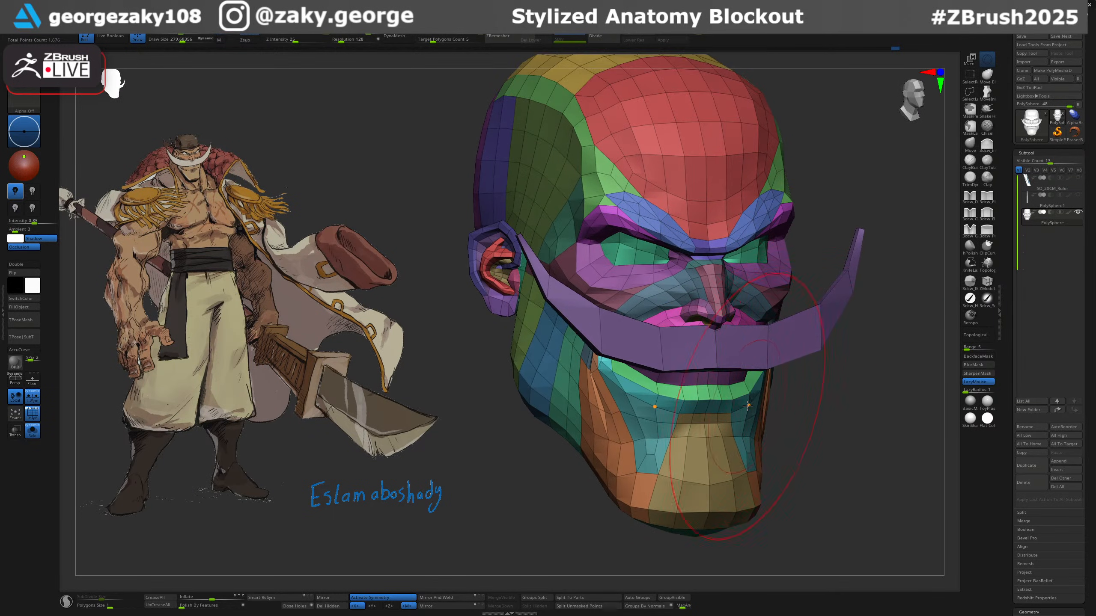
key("bracketleft")
key("bracketleft")
key("bracketleft")
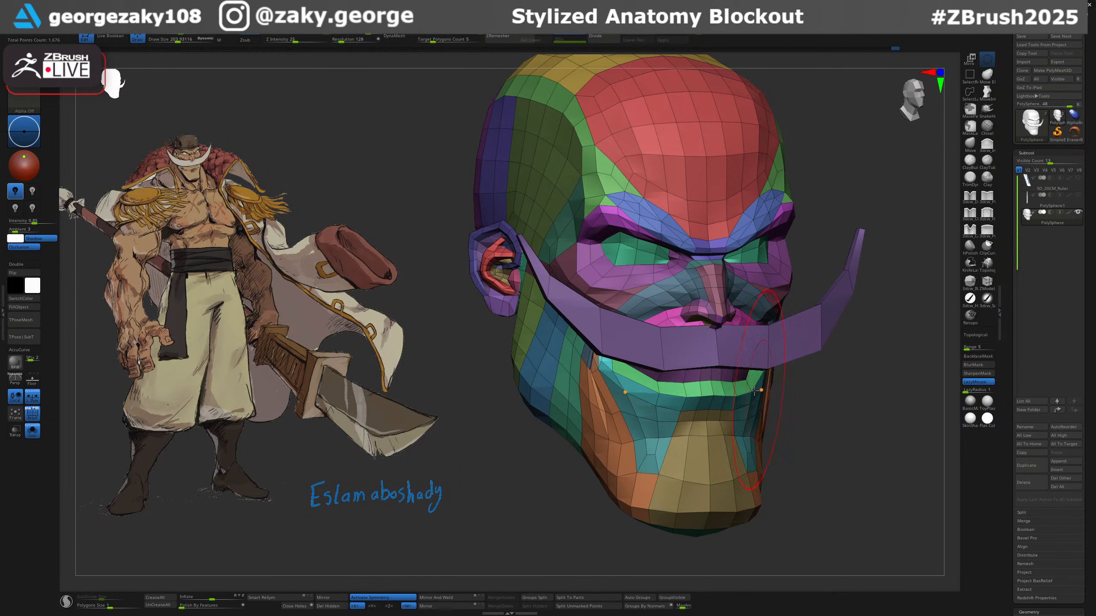
key("bracketleft")
key("bracketleft")
key("bracketleft")
right_click_drag(753, 380, 697, 391, "shift")
With the gizmo active, mask the whole head so only the moustache stays editable.
key("w")
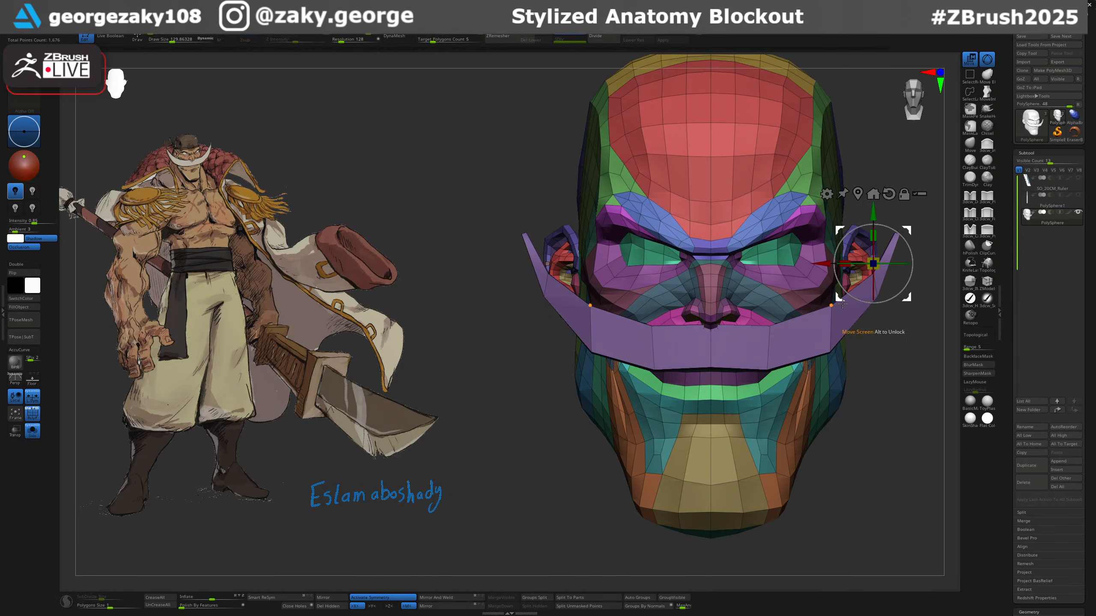
left_click(832, 311, "ctrl")
left_click(862, 441, "ctrl")
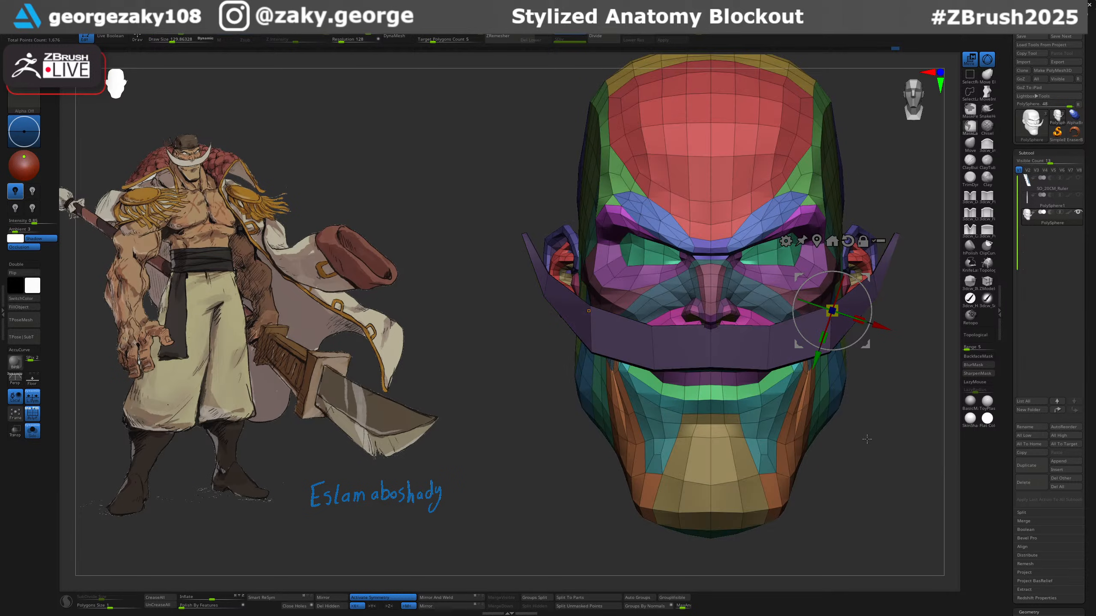
left_click(616, 560, "ctrl")
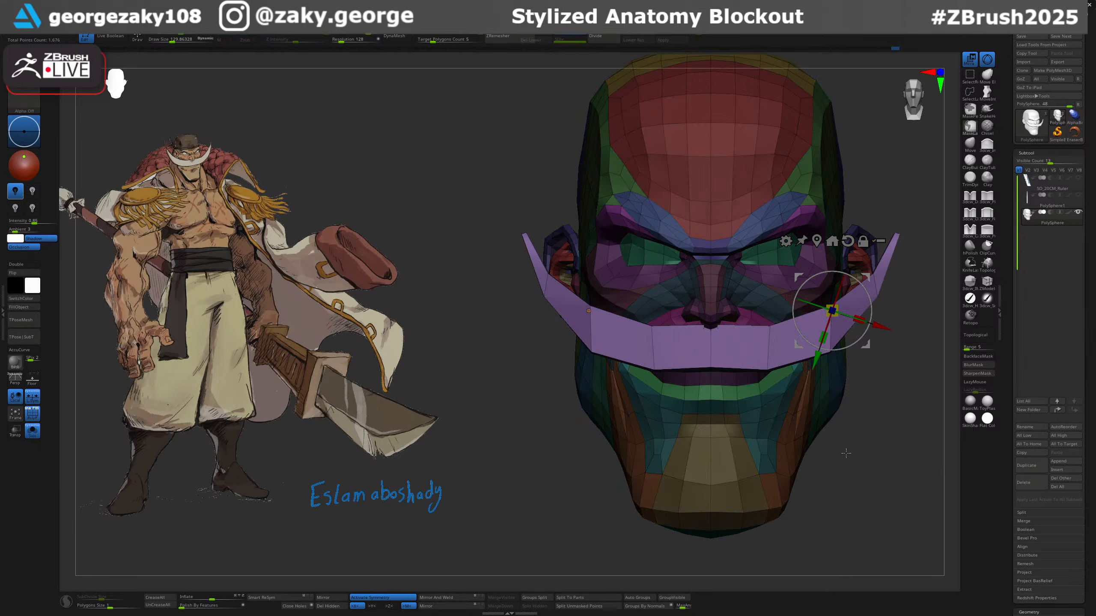
Split the unmasked moustache into its own subtool, show it together with the head, and return to draw mode.
left_click(600, 606)
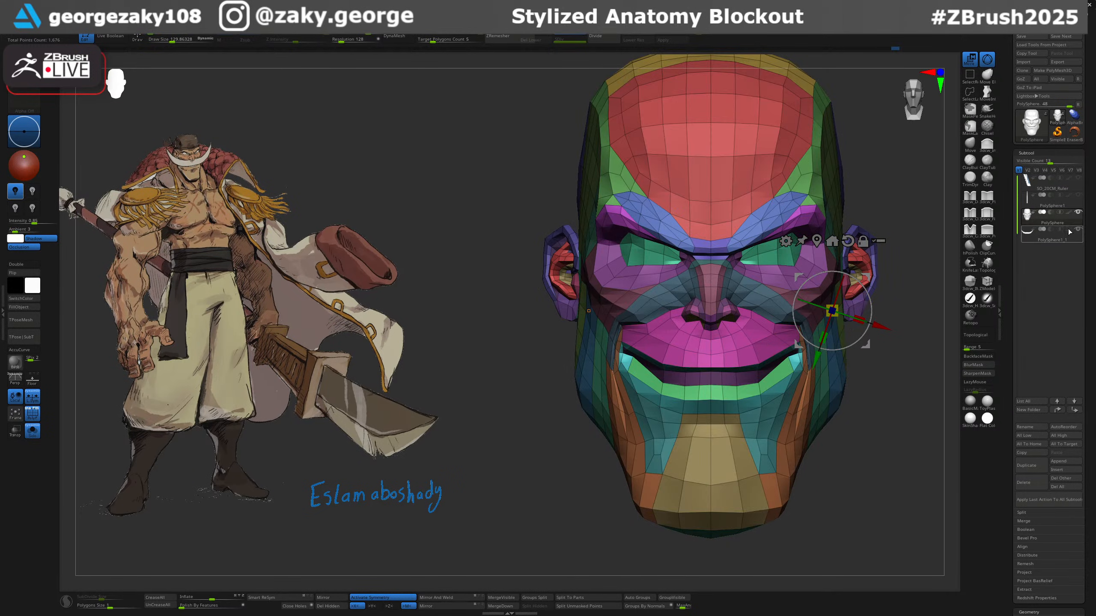
key("alt+s")
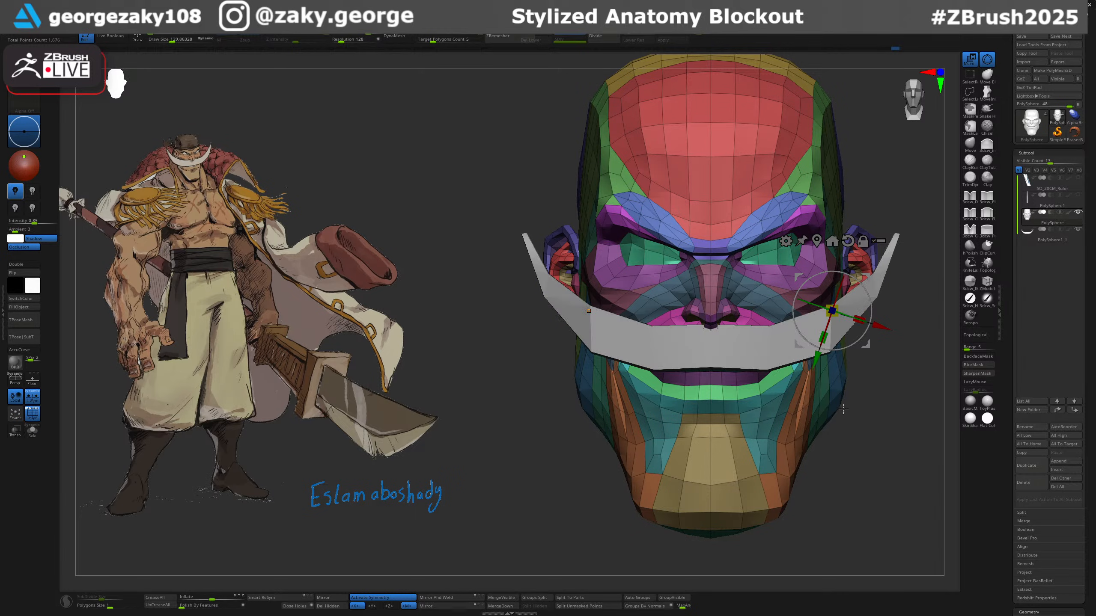
key("q")
Shift the head's mouth corners and lower face beneath the moustache with the Move brush.
right_click_drag(815, 391, 774, 393)
key("s")
left_click_drag(774, 392, 773, 392)
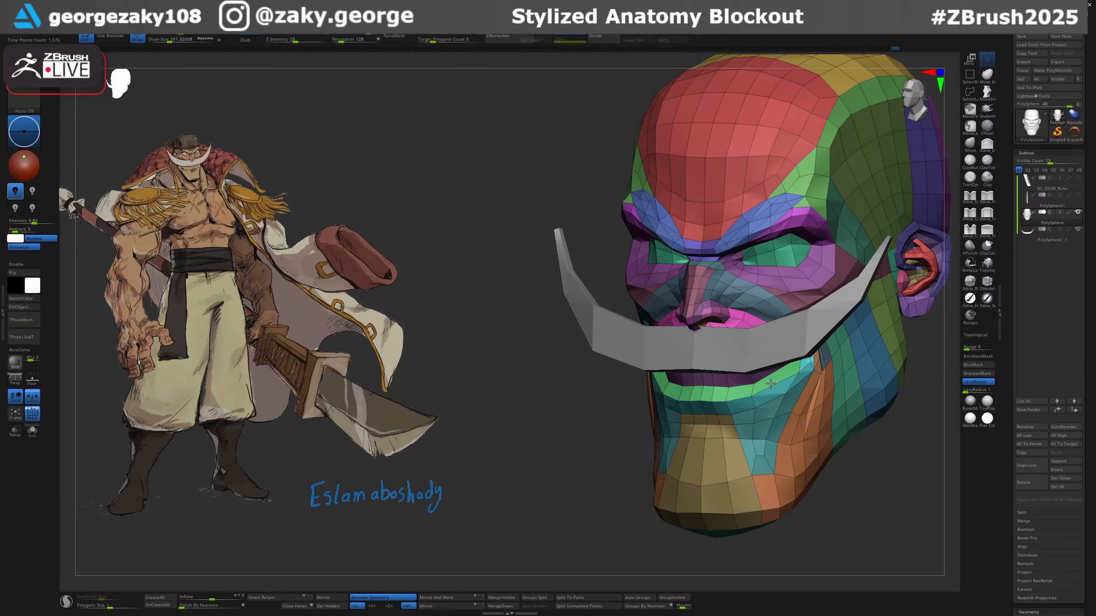
right_click_drag(770, 384, 743, 383, "shift")
key("b")
key("m")
key("v")
key("s")
left_click_drag(753, 390, 761, 391)
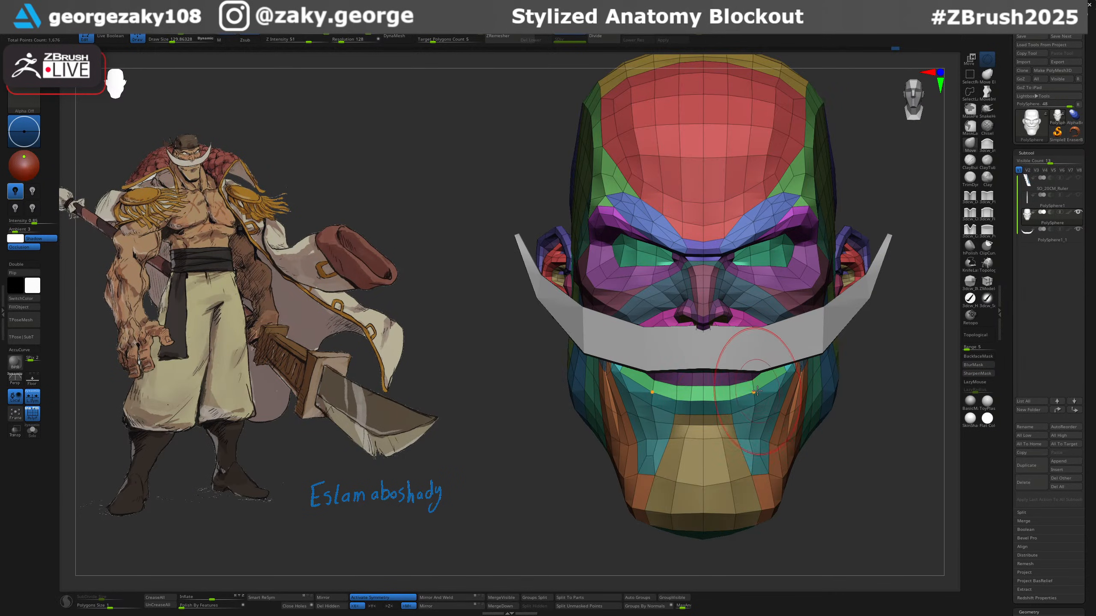
right_click_drag(704, 405, 718, 398)
key("s")
left_click_drag(617, 383, 609, 365)
Refine the lower lip and the area around the mouth with a smaller draw size.
mouse_move(654, 389)
right_mouse_down("ctrl")
mouse_move(672, 400)
mouse_move(742, 389)
mouse_move(766, 360)
mouse_move(752, 364)
mouse_move(734, 303)
right_mouse_up("ctrl")
key("s")
key("s")
left_click_drag(734, 300, 738, 301)
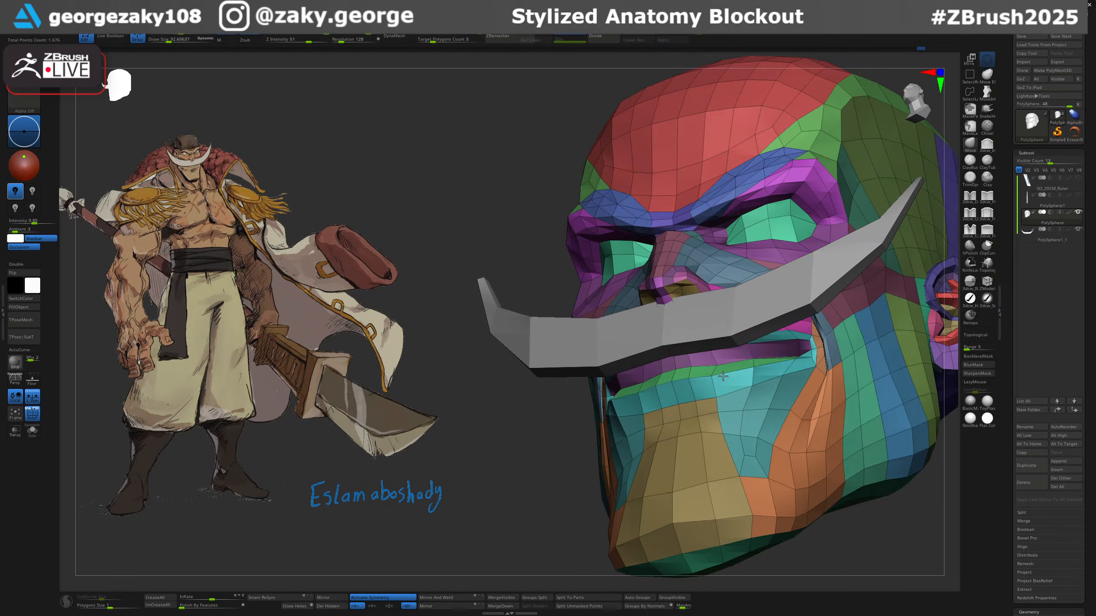
right_click_drag(722, 376, 766, 349)
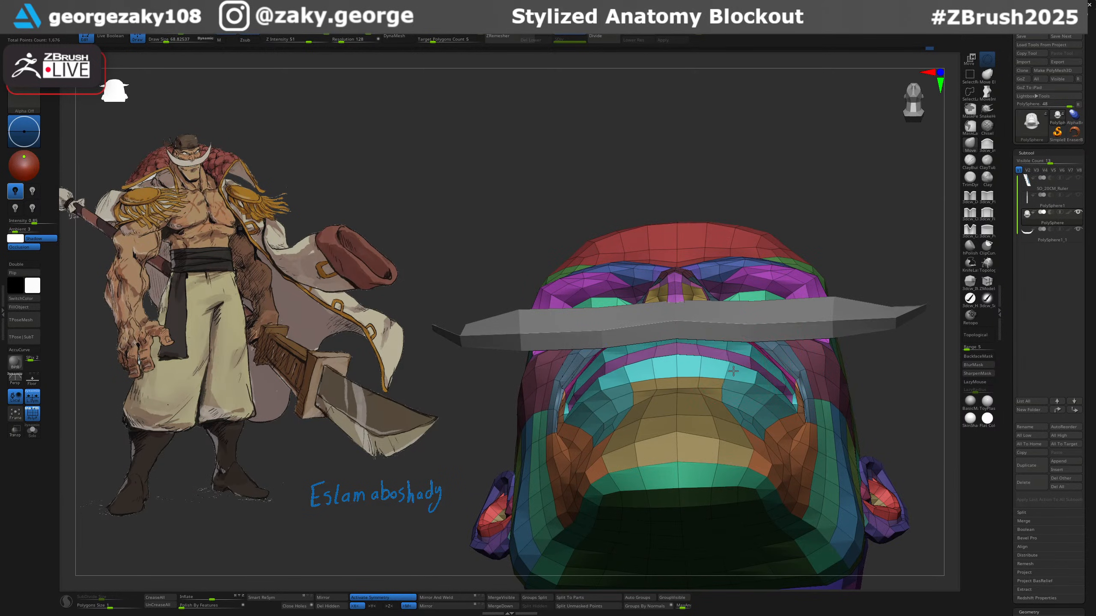
mouse_move(734, 370)
right_mouse_down()
mouse_move(747, 384)
mouse_move(691, 378)
right_mouse_up()
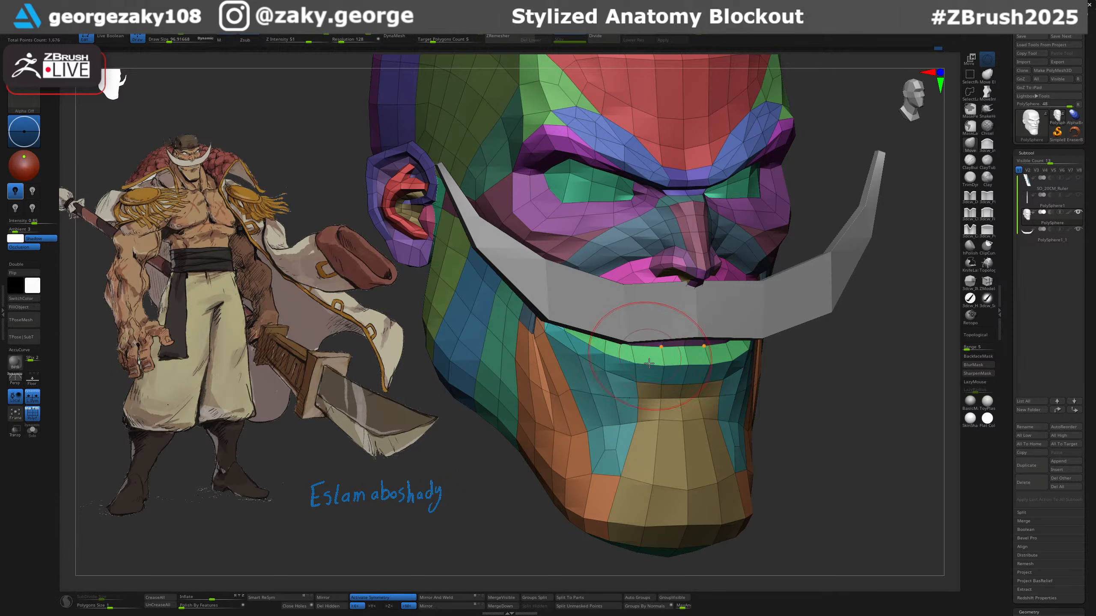
key("s")
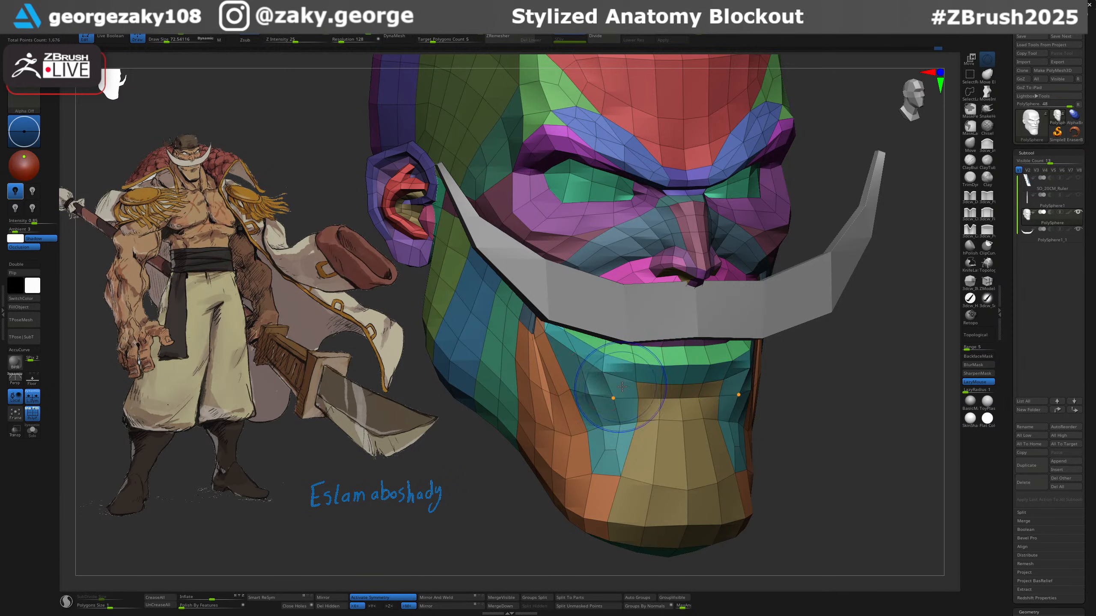
Hide the polygon frame and nudge the lower lip with the Move brush.
key("shift+f")
right_click_drag(621, 388, 660, 362, "ctrl")
right_click_drag(753, 380, 653, 378)
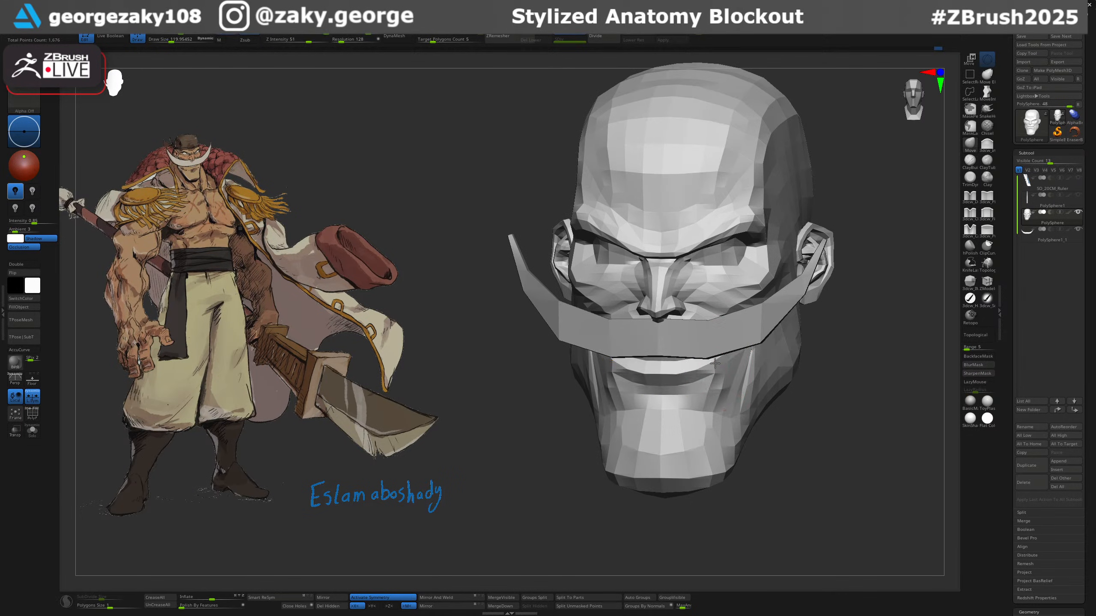
right_click_drag(692, 367, 702, 365)
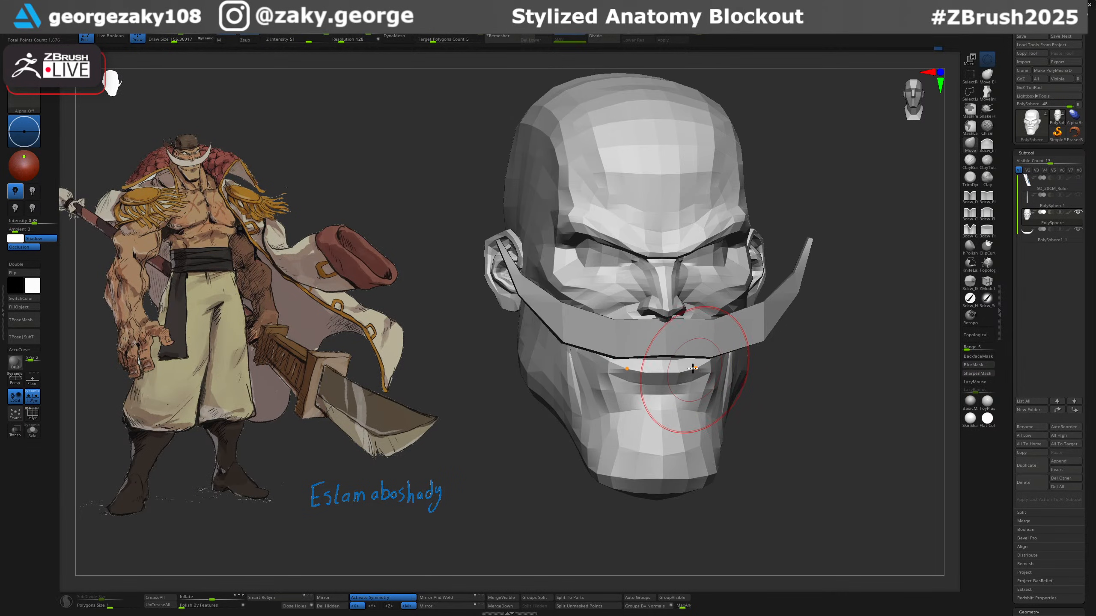
left_click_drag(625, 376, 628, 376)
Make the moustache the active subtool and adjust its side profile slightly with a large Move brush.
right_click_drag(651, 380, 656, 307, "ctrl")
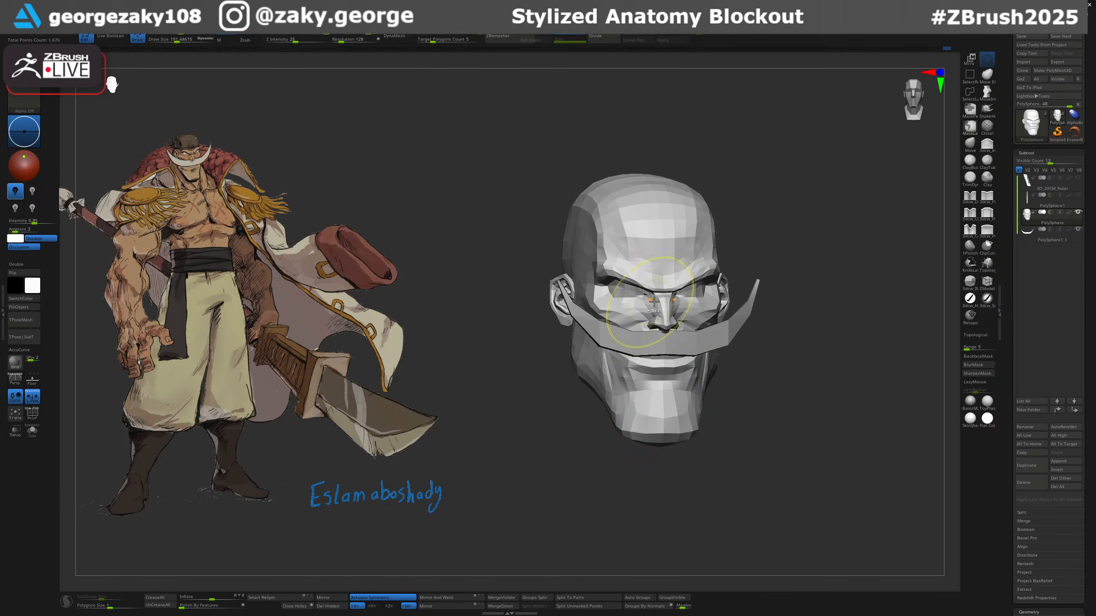
right_click_drag(676, 443, 695, 410, "shift")
left_click(701, 339, "alt")
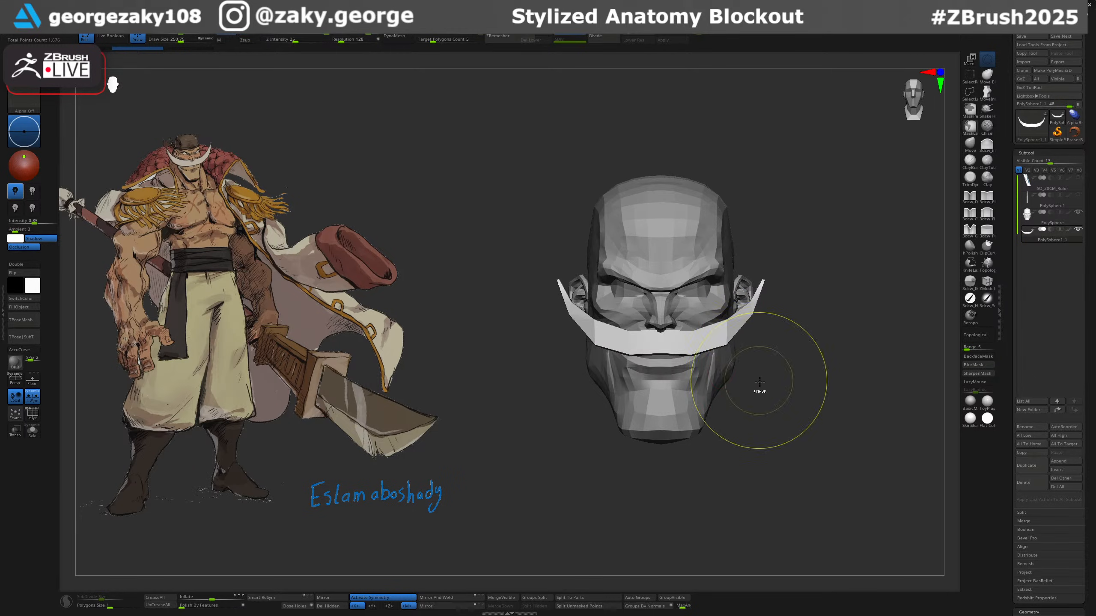
right_click_drag(762, 388, 724, 369)
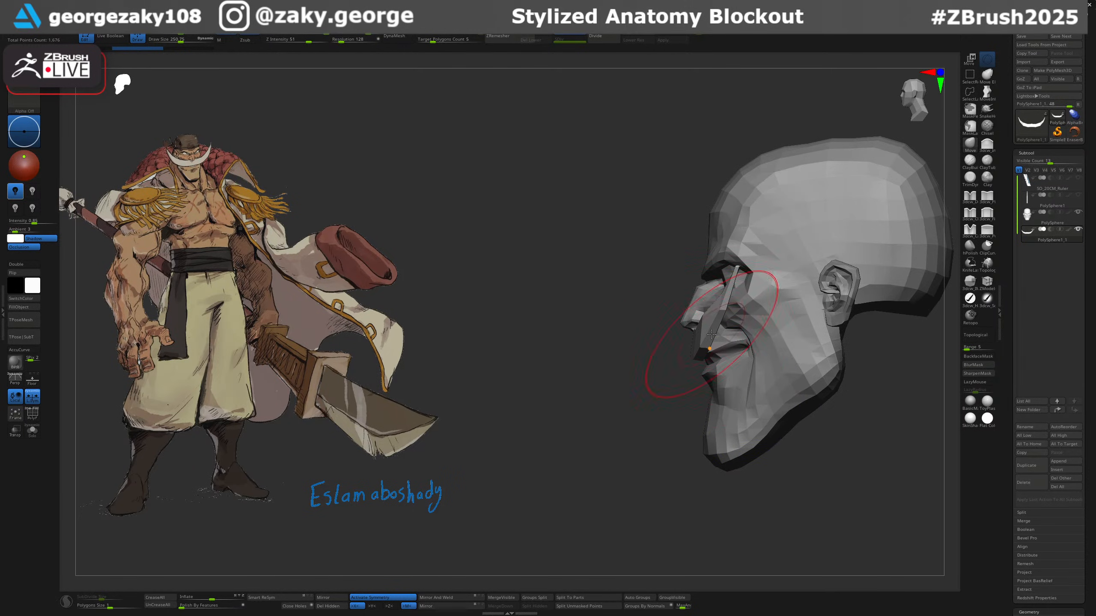
mouse_move(726, 320)
left_mouse_down()
mouse_move(737, 269)
mouse_move(765, 268)
mouse_move(726, 316)
left_mouse_up()
right_click_drag(707, 315, 813, 319)
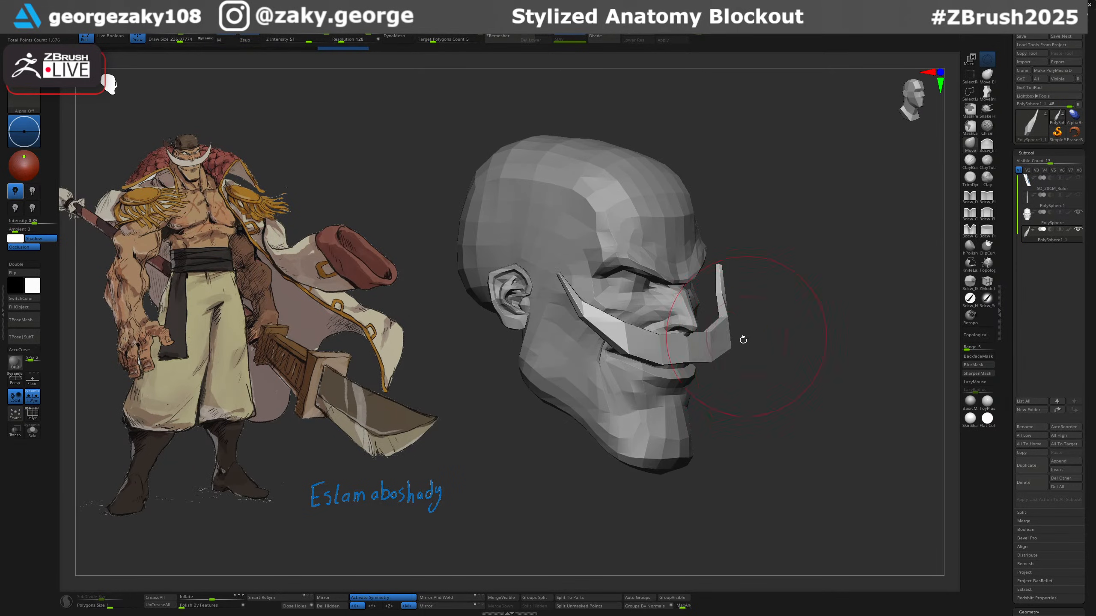
Reshape the middle of the mustache around the upper lip with the Move brush, reducing the brush size.
right_click_drag(714, 354, 702, 344)
key("s")
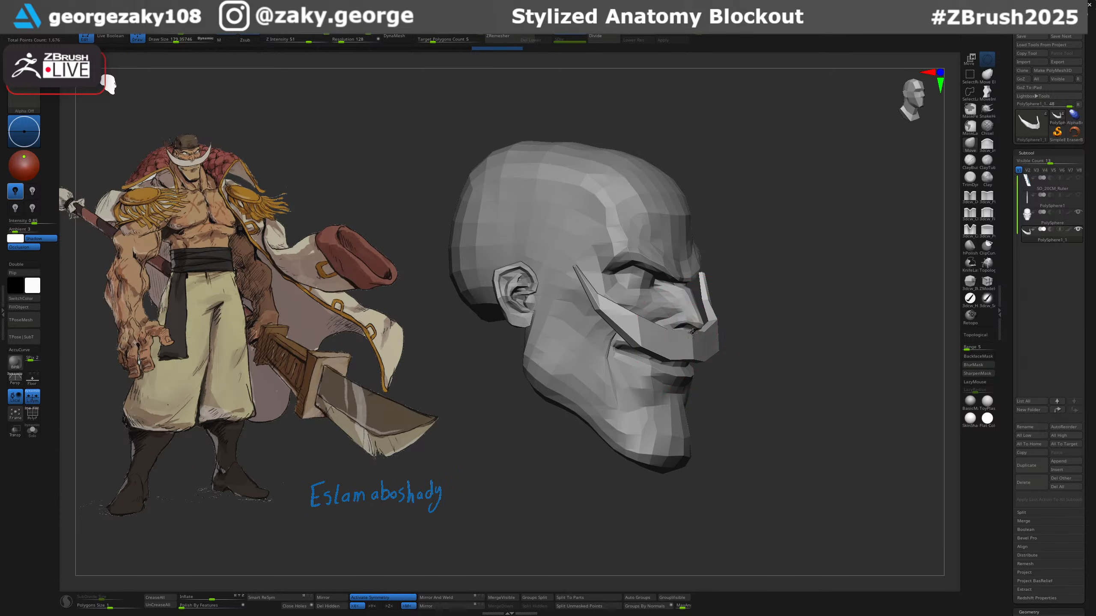
left_click_drag(694, 338, 694, 334)
mouse_move(695, 335)
right_mouse_down()
mouse_move(712, 345)
mouse_move(680, 373)
mouse_move(690, 341)
mouse_move(678, 361)
right_mouse_up()
left_click(698, 318, "alt")
key("s")
left_click(688, 352, "alt")
key("s")
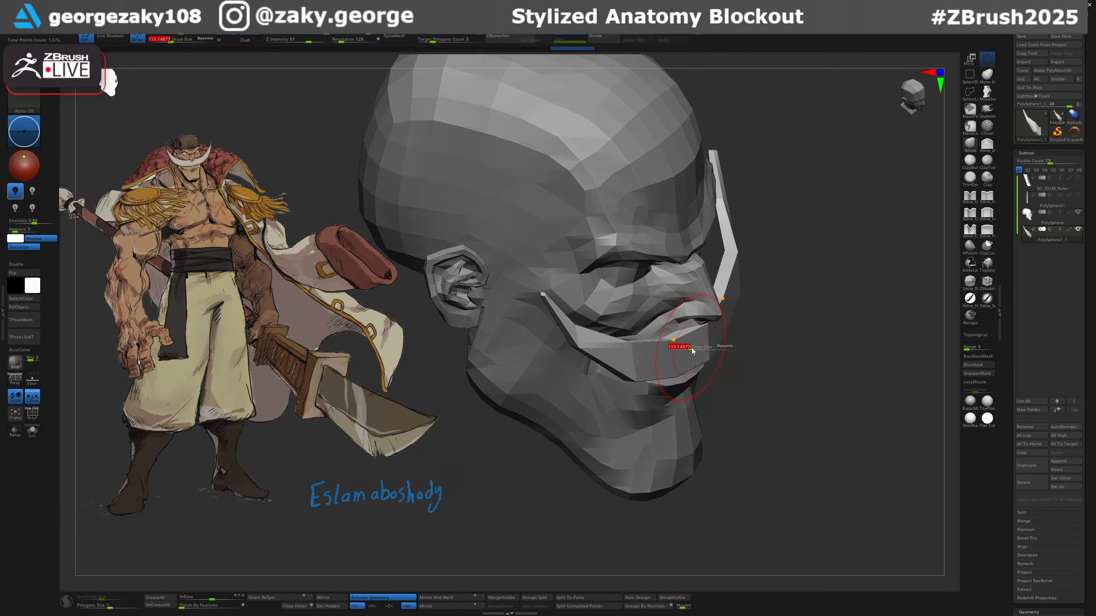
left_click_drag(703, 326, 702, 330)
right_click_drag(687, 362, 696, 357)
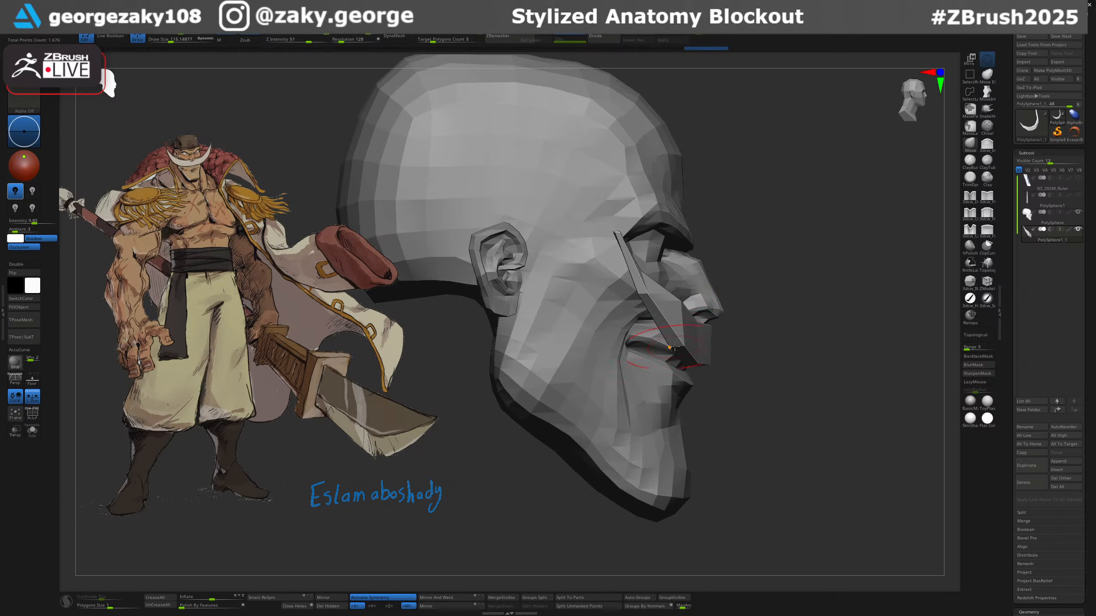
Adjust the mustache's side curve and upturned tips with the Move brush, checking them from the side and above.
key("s")
left_click_drag(675, 346, 678, 346)
left_click_drag(618, 242, 614, 242)
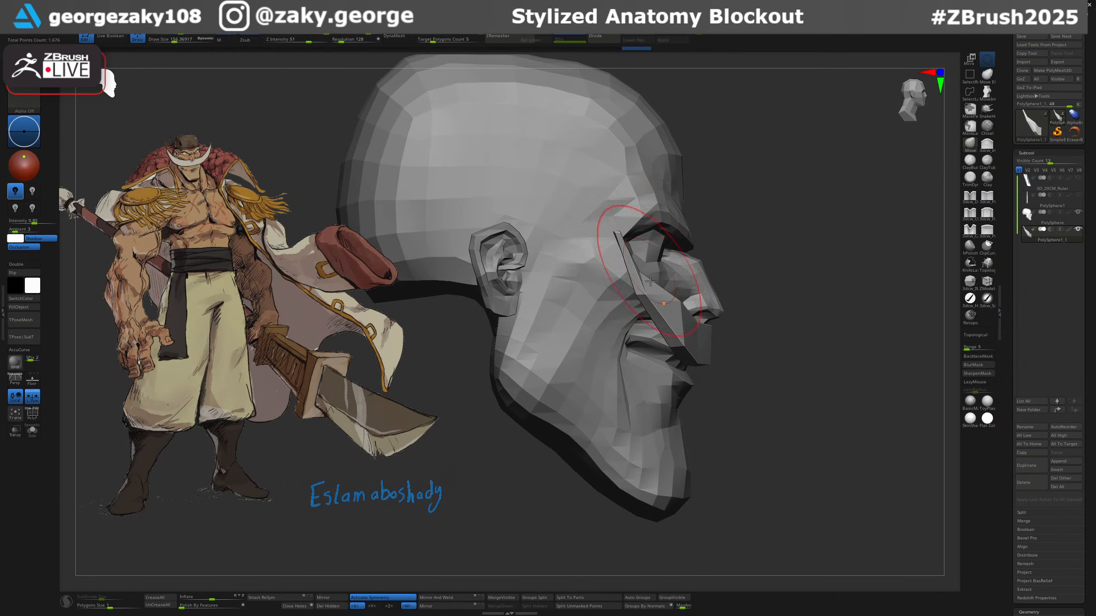
mouse_move(729, 386)
right_mouse_down()
mouse_move(700, 380)
mouse_move(691, 352)
mouse_move(773, 318)
mouse_move(778, 220)
right_mouse_up()
left_click_drag(774, 158, 779, 160)
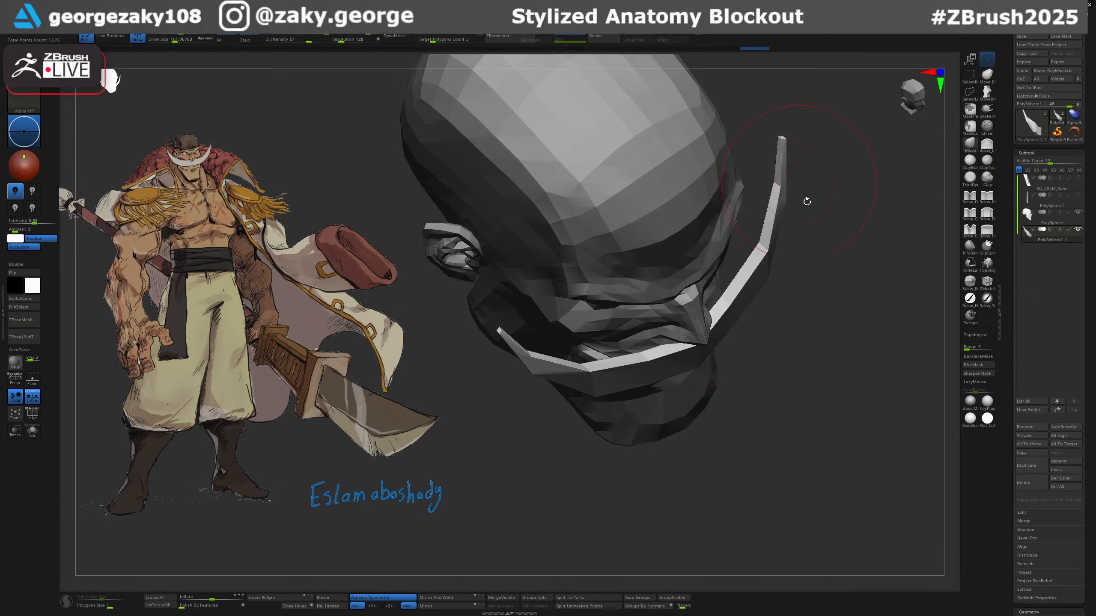
Combine the visible head and mustache subtools into a temporary mesh with TPoseMesh.
right_click_drag(807, 201, 816, 268, "shift")
mouse_move(791, 323)
right_mouse_down("ctrl")
mouse_move(761, 316)
mouse_move(720, 428)
mouse_move(679, 399)
mouse_move(701, 369)
mouse_move(712, 399)
mouse_move(671, 401)
right_mouse_up("ctrl")
key("shift+f")
key("shift+f")
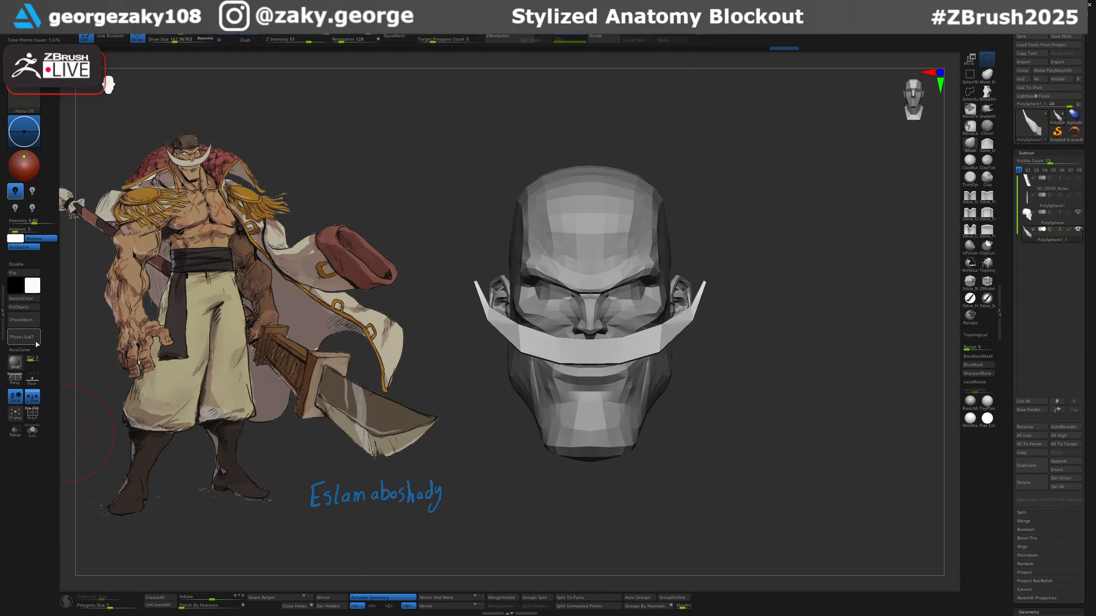
left_click(38, 318)
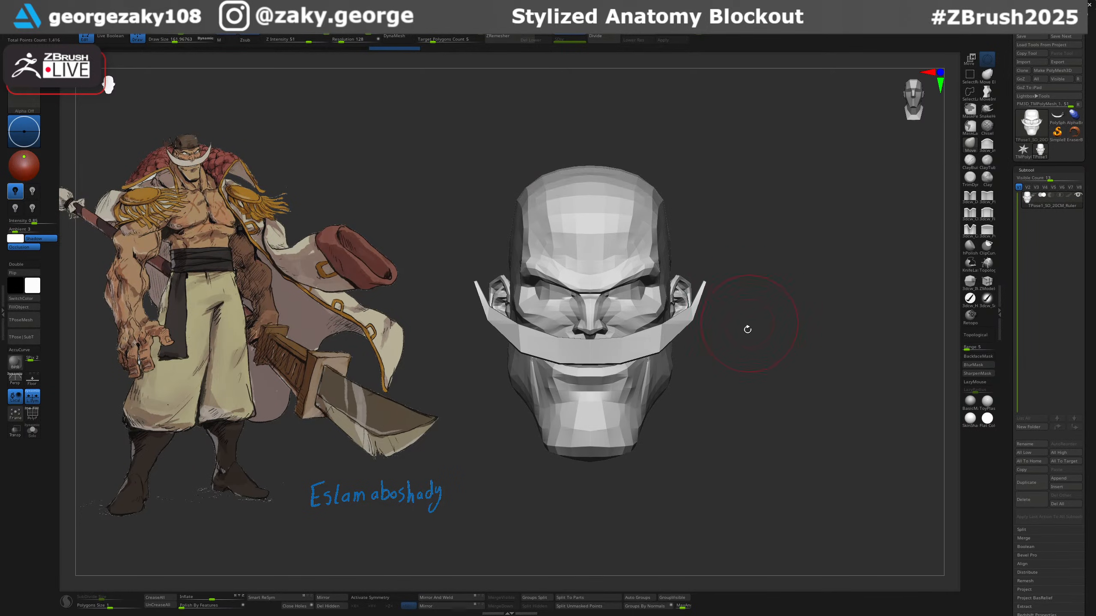
right_click_drag(749, 327, 755, 354)
right_click_drag(733, 311, 733, 423, "alt")
right_click_drag(733, 423, 727, 401, "ctrl")
right_click_drag(726, 401, 658, 273, "alt")
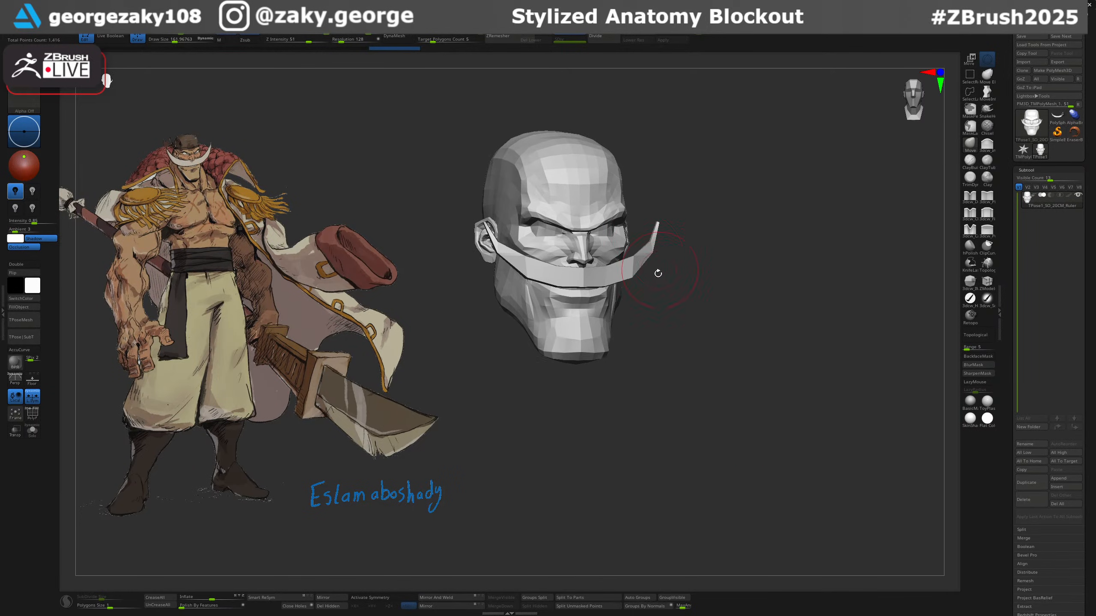
right_click_drag(400, 57, 702, 349, "shift")
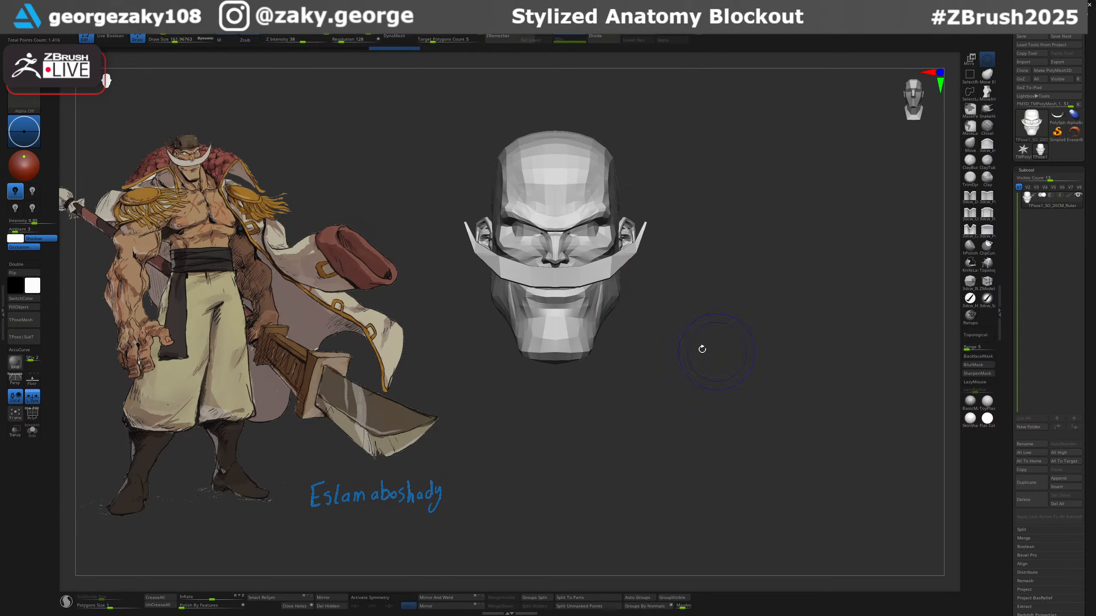
key("s")
left_click_drag(618, 299, 638, 295)
right_click_drag(664, 290, 621, 290)
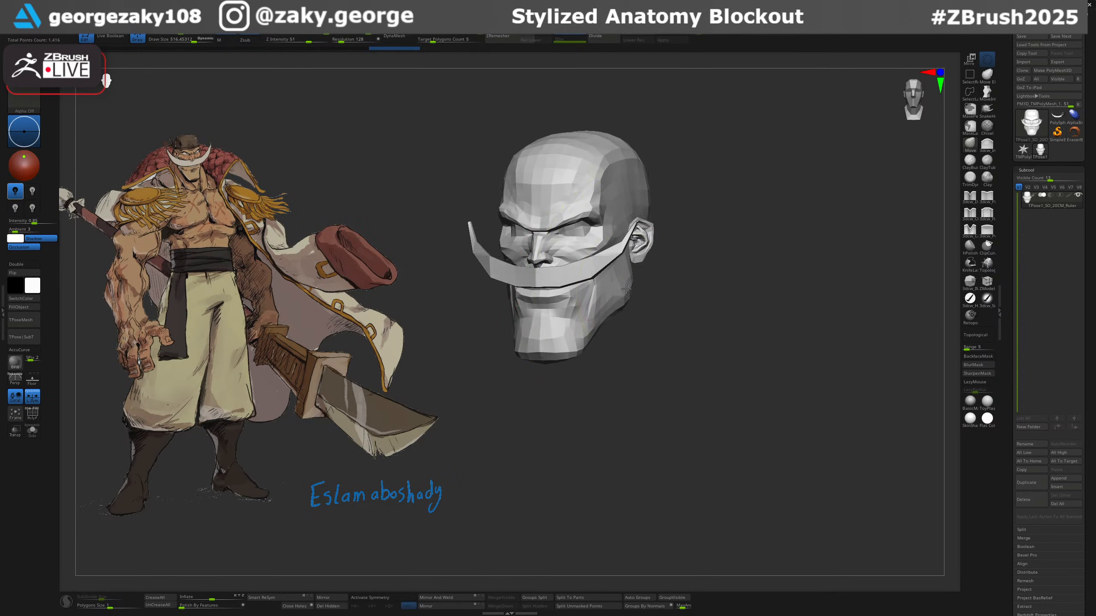
left_click_drag(619, 294, 624, 290)
right_click_drag(671, 325, 647, 371, "shift")
Activate symmetry on the combined mesh and reshape the jaw sides and upper skull with a large Move brush.
left_click(383, 598)
key("ctrl+z")
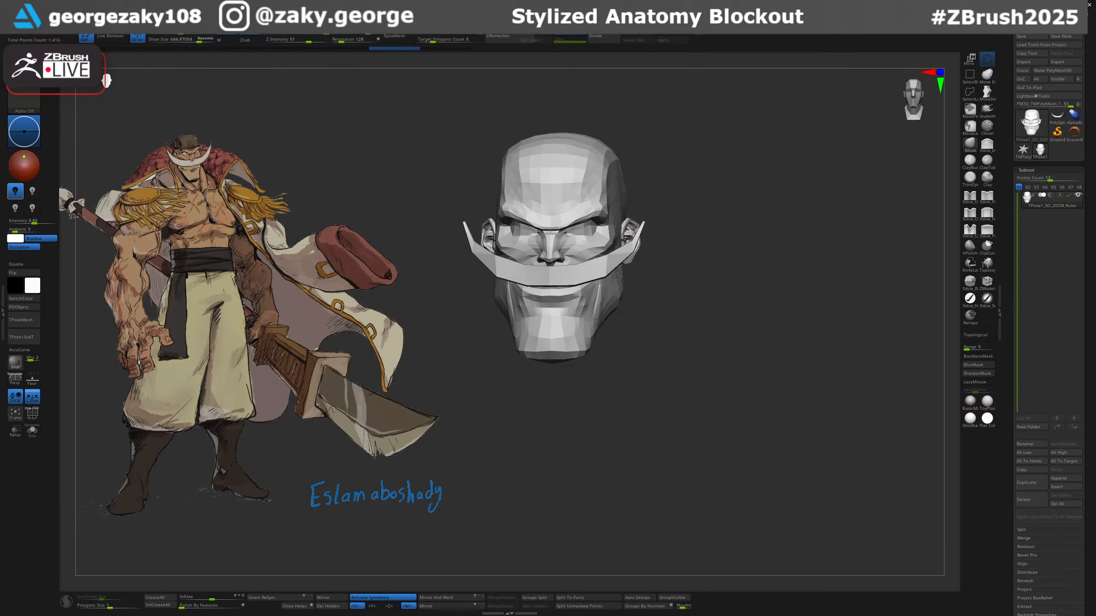
left_click_drag(621, 293, 631, 285)
right_click_drag(633, 284, 625, 286, "shift")
left_click_drag(615, 299, 610, 302)
key("s")
key("s")
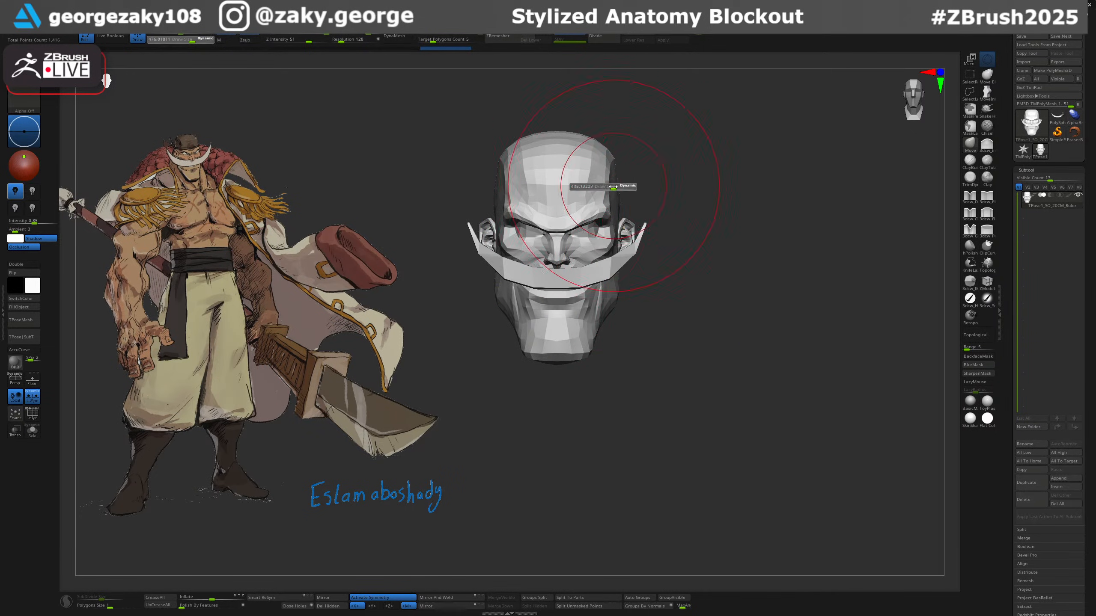
left_click_drag(603, 188, 609, 186)
left_click_drag(604, 148, 603, 153)
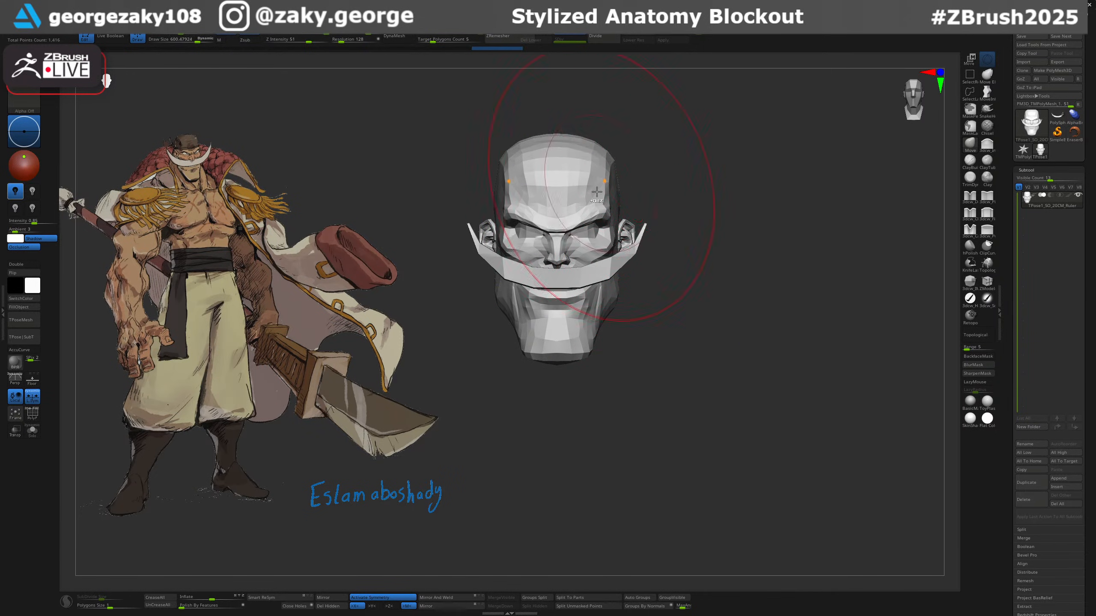
Refine the nose on the combined mesh with a much smaller brush, checking the polygon layout.
right_click_drag(598, 207, 588, 291, "ctrl")
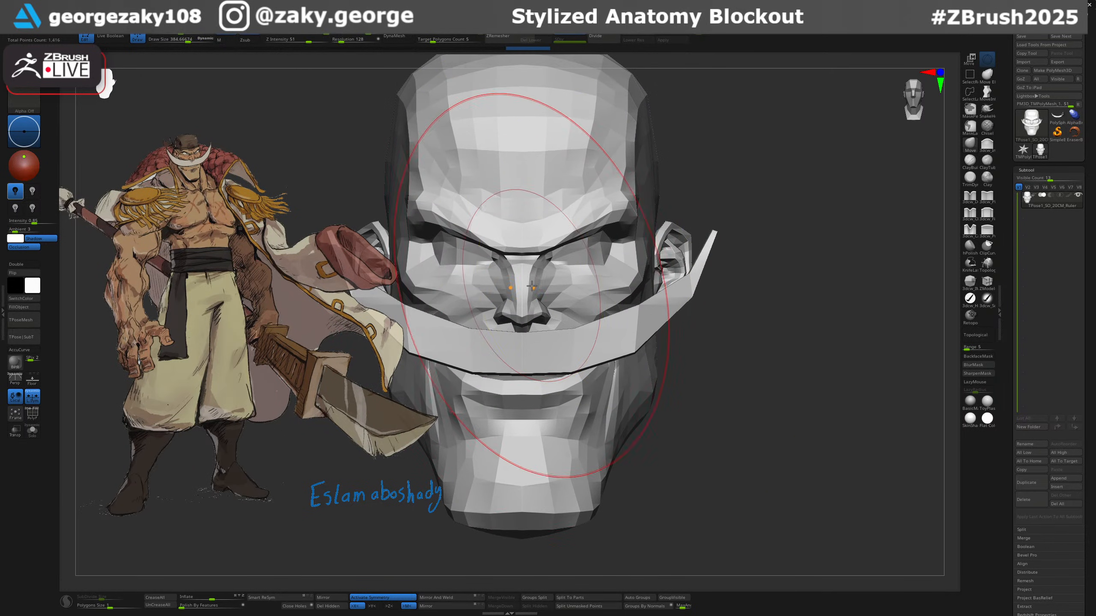
key("s")
left_click_drag(529, 289, 514, 290)
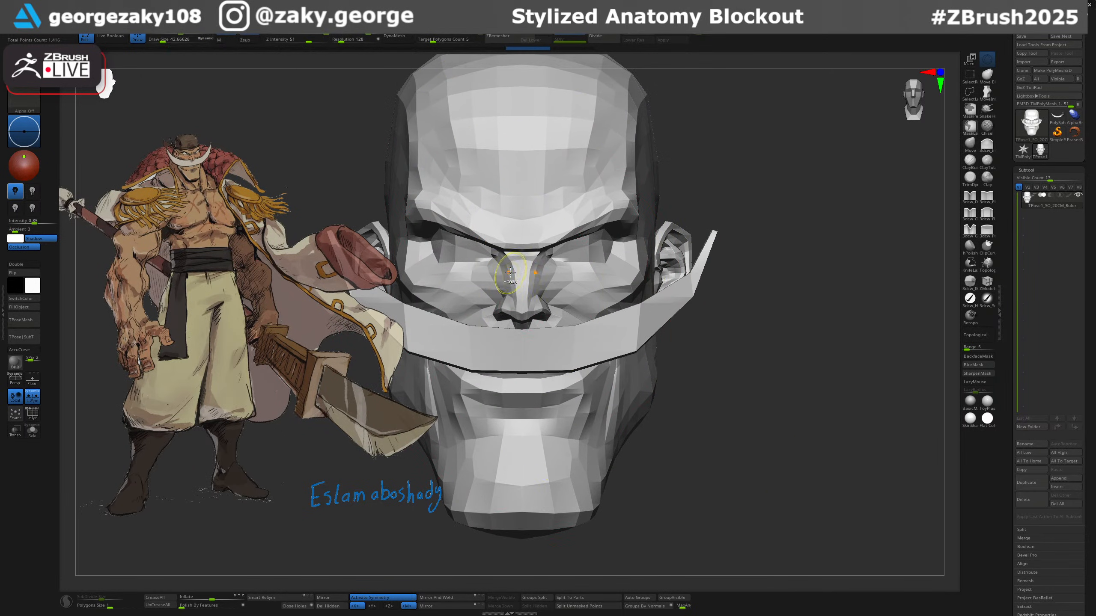
right_click_drag(516, 292, 530, 308, "ctrl")
key("shift+f")
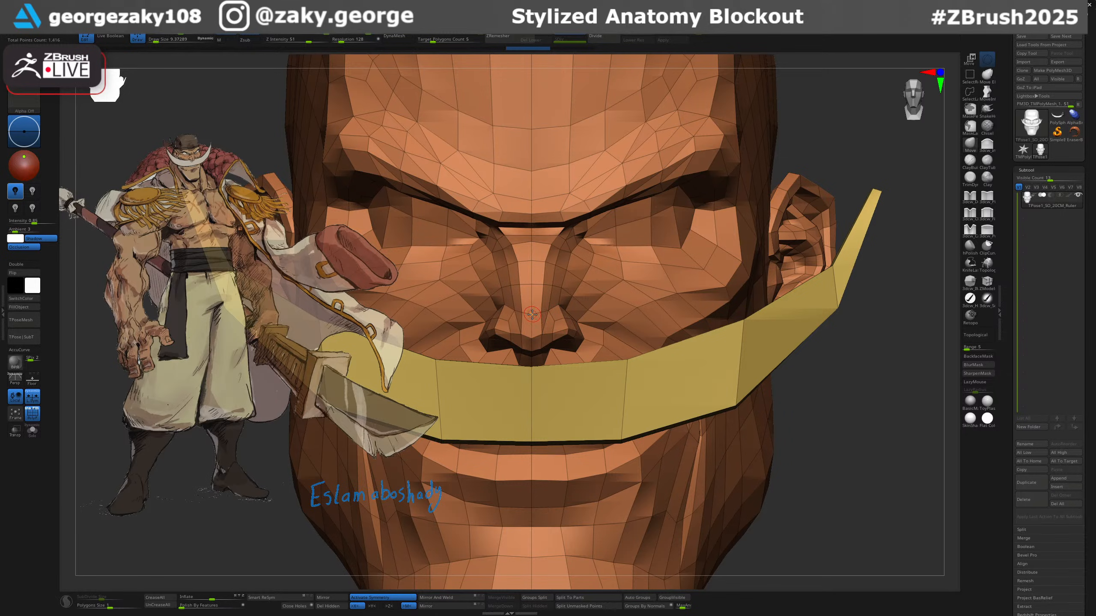
key("shift+f")
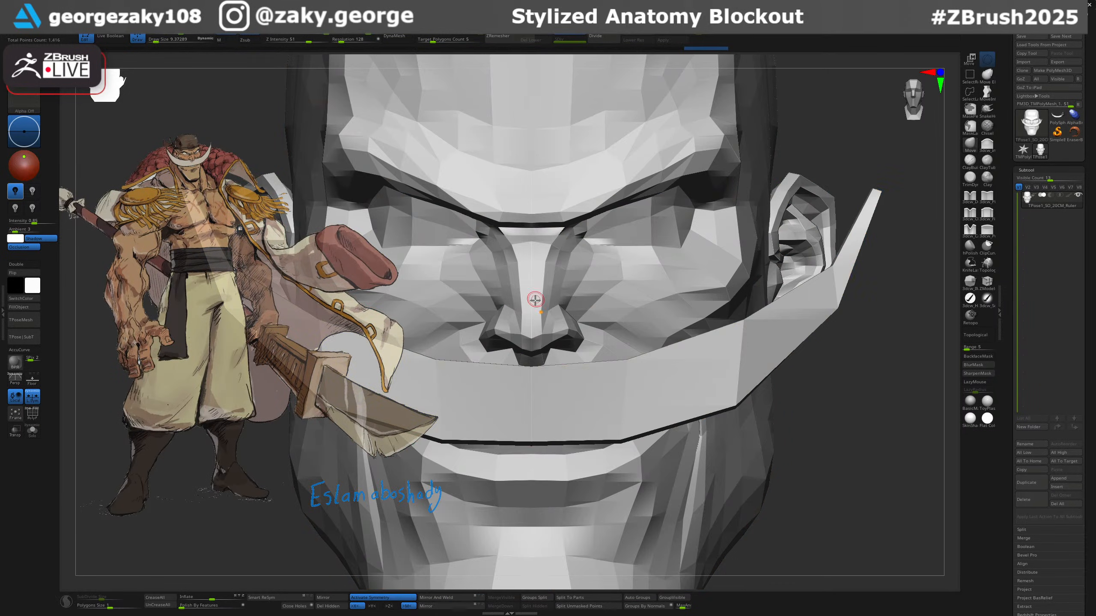
right_click_drag(536, 322, 537, 319)
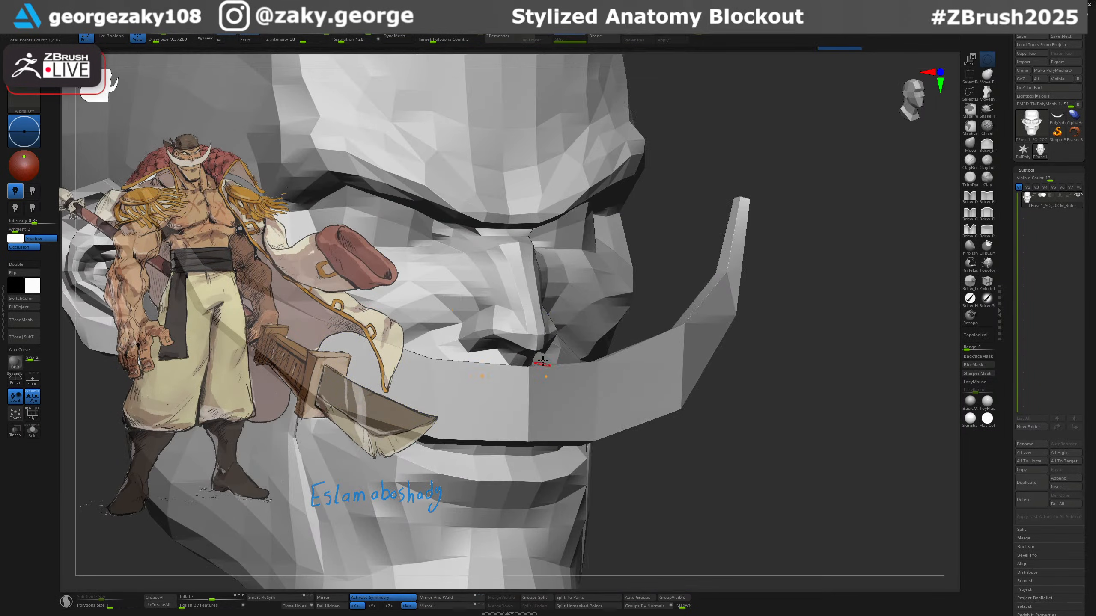
right_click_drag(542, 361, 536, 348, "shift")
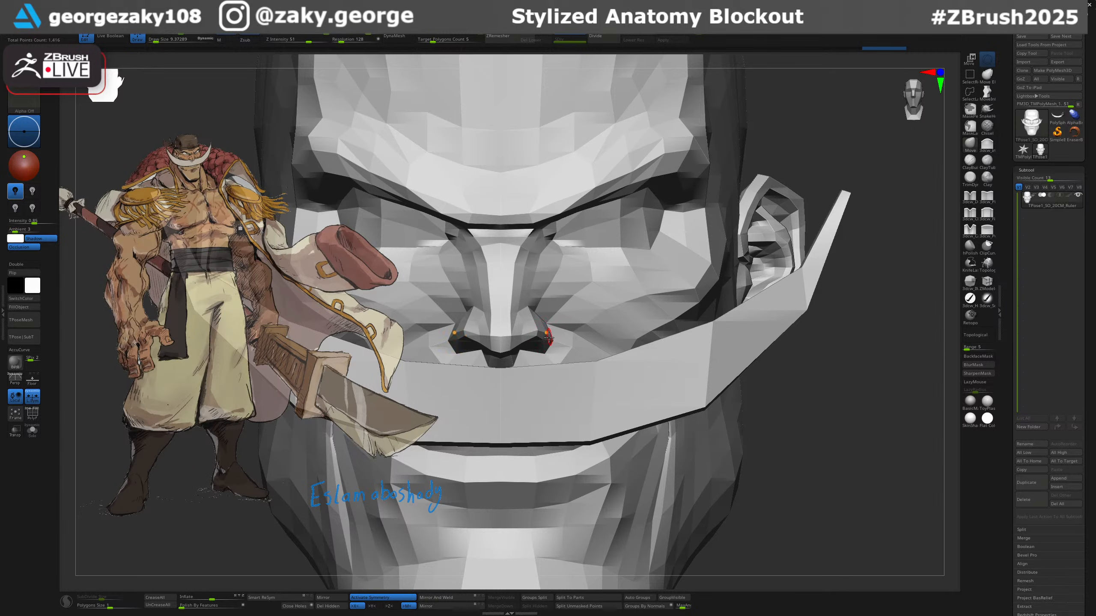
mouse_move(541, 310)
right_mouse_down()
mouse_move(567, 311)
mouse_move(554, 312)
right_mouse_up()
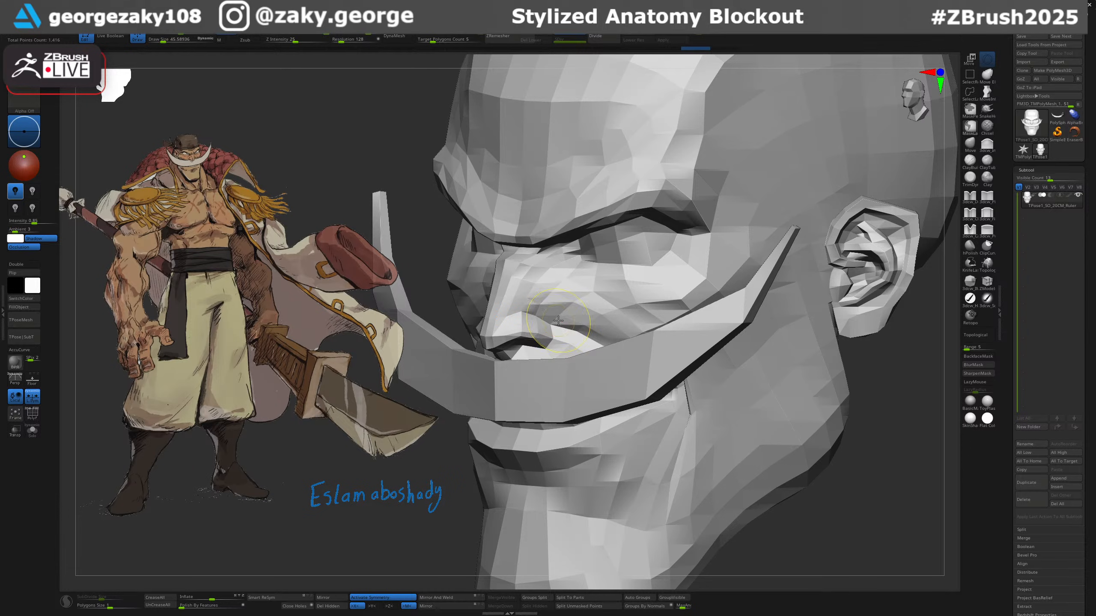
key("b")
key("m")
key("v")
key("ctrl+z")
key("ctrl+z")
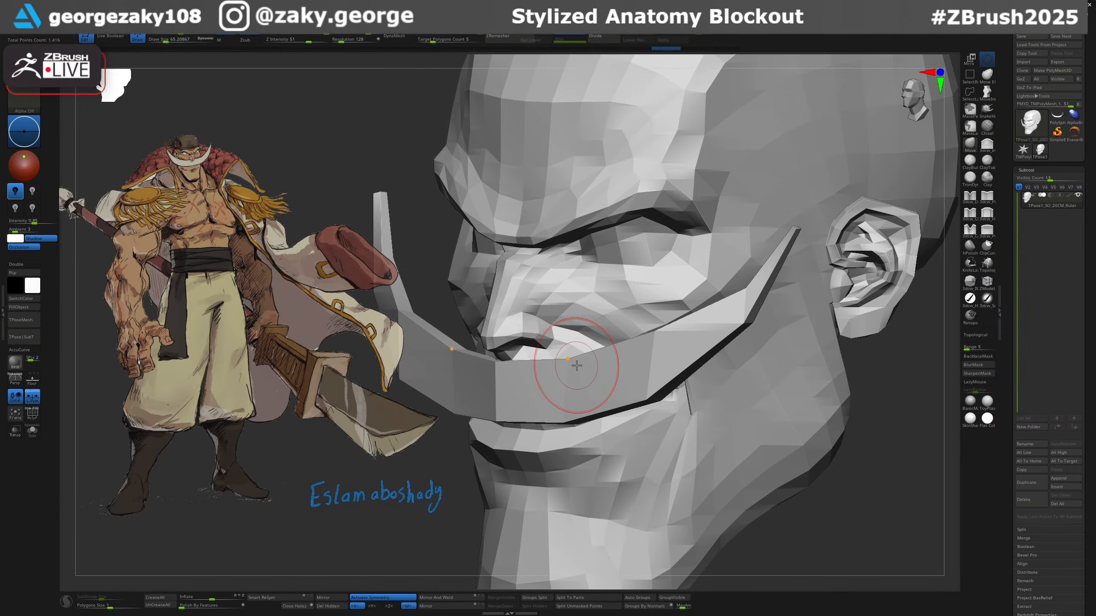
key("s")
mouse_move(574, 365)
left_mouse_down()
mouse_move(590, 369)
mouse_move(578, 389)
mouse_move(591, 394)
left_mouse_up()
key("s")
key("ctrl+z")
right_click_drag(590, 394, 643, 396)
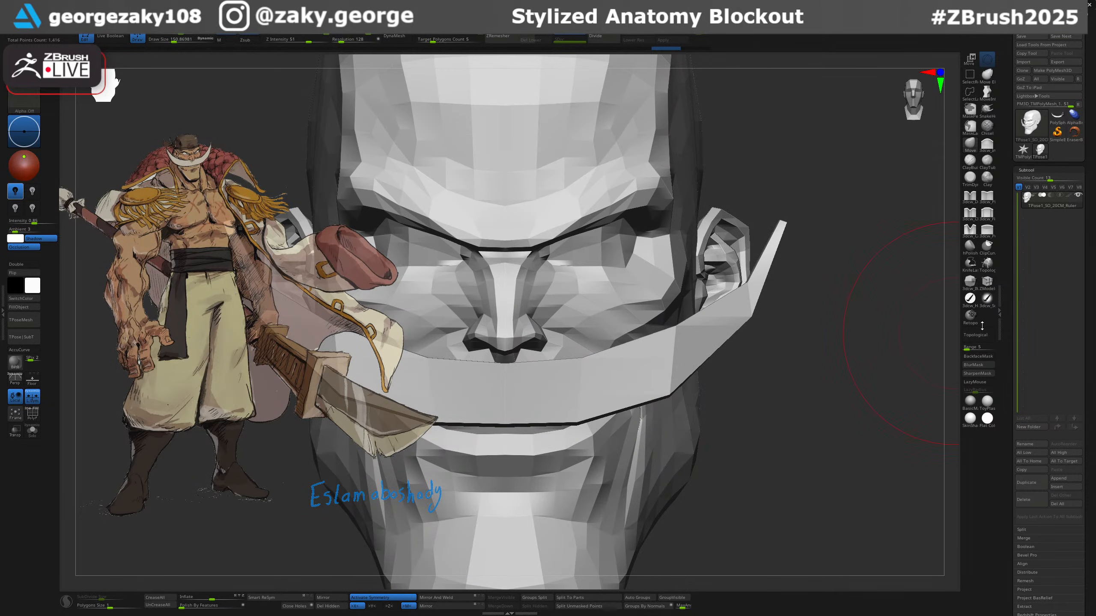
Turn on Topological auto-masking for the Move brush and try it around the mustache and upper lip.
left_click(978, 334)
key("s")
left_click_drag(588, 382, 591, 380)
key("ctrl+z")
mouse_move(591, 380)
right_mouse_down("ctrl")
mouse_move(542, 394)
mouse_move(591, 396)
mouse_move(541, 384)
right_mouse_up("ctrl")
key("ctrl+z")
key("s")
left_click_drag(580, 377, 575, 376)
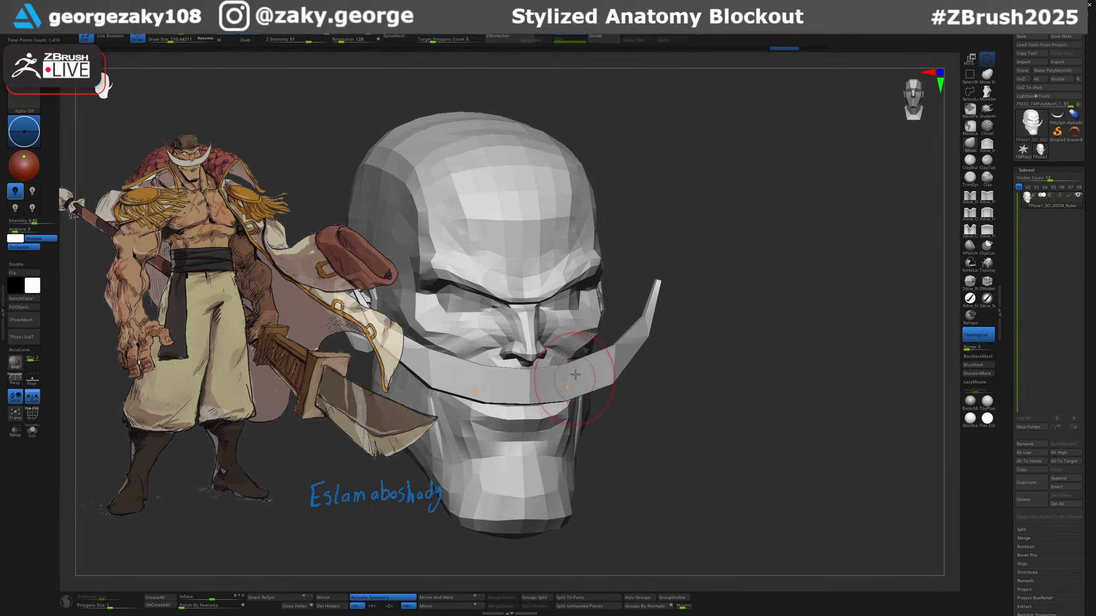
key("ctrl+z")
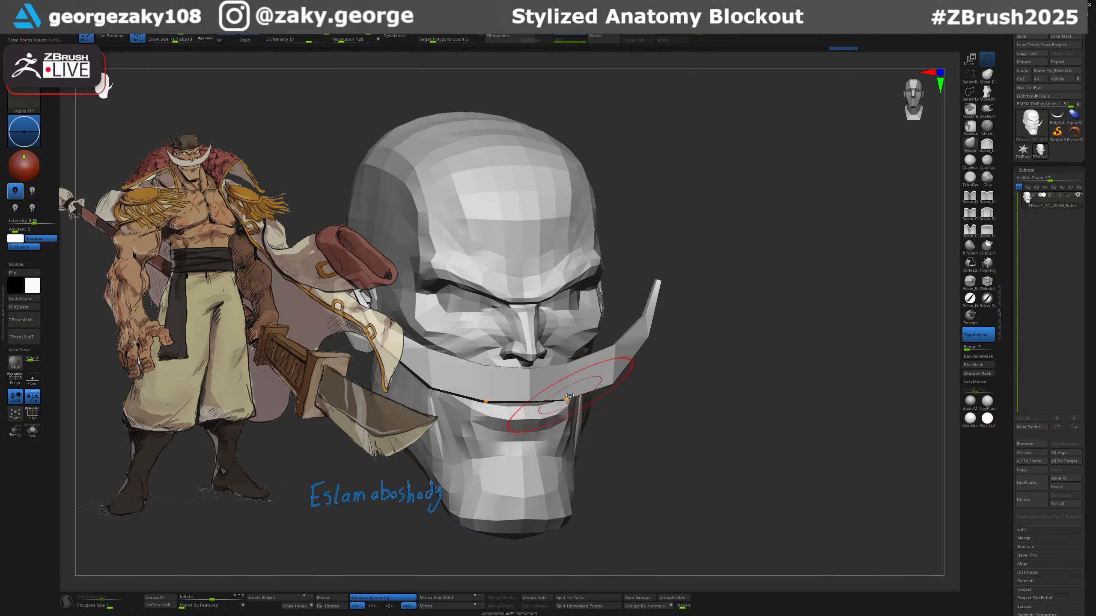
Nudge the area around the mouth corner and the mustache's lower edge with the Move brush.
mouse_move(564, 401)
right_mouse_down()
mouse_move(566, 390)
mouse_move(557, 413)
mouse_move(585, 414)
right_mouse_up()
key("s")
mouse_move(559, 415)
left_mouse_down()
mouse_move(568, 414)
mouse_move(553, 409)
left_mouse_up()
right_click_drag(553, 404, 569, 408)
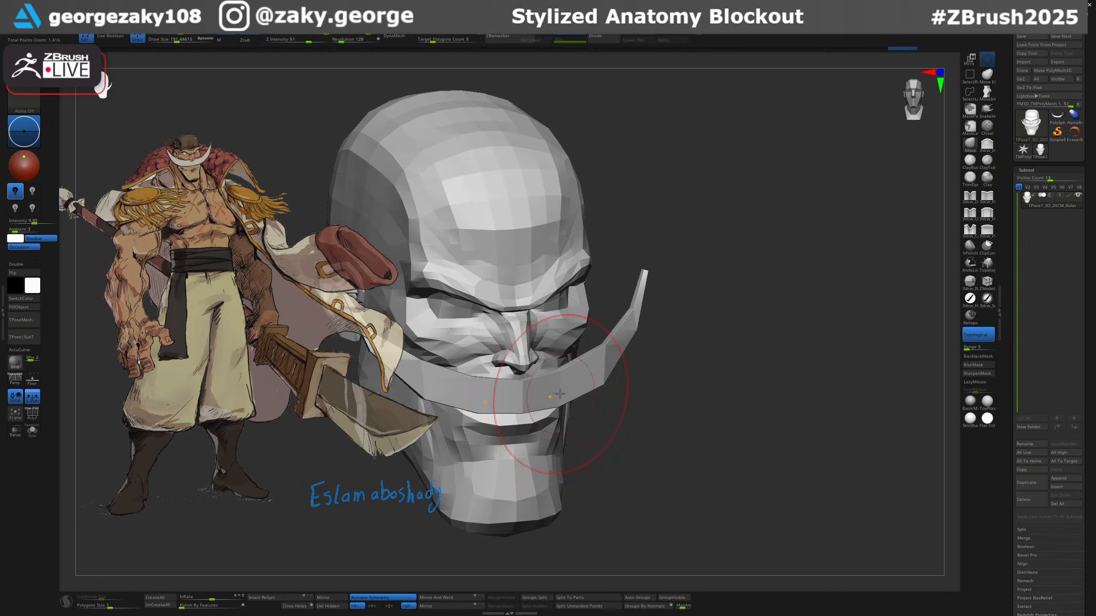
key("ctrl")
left_click_drag(559, 413, 563, 412)
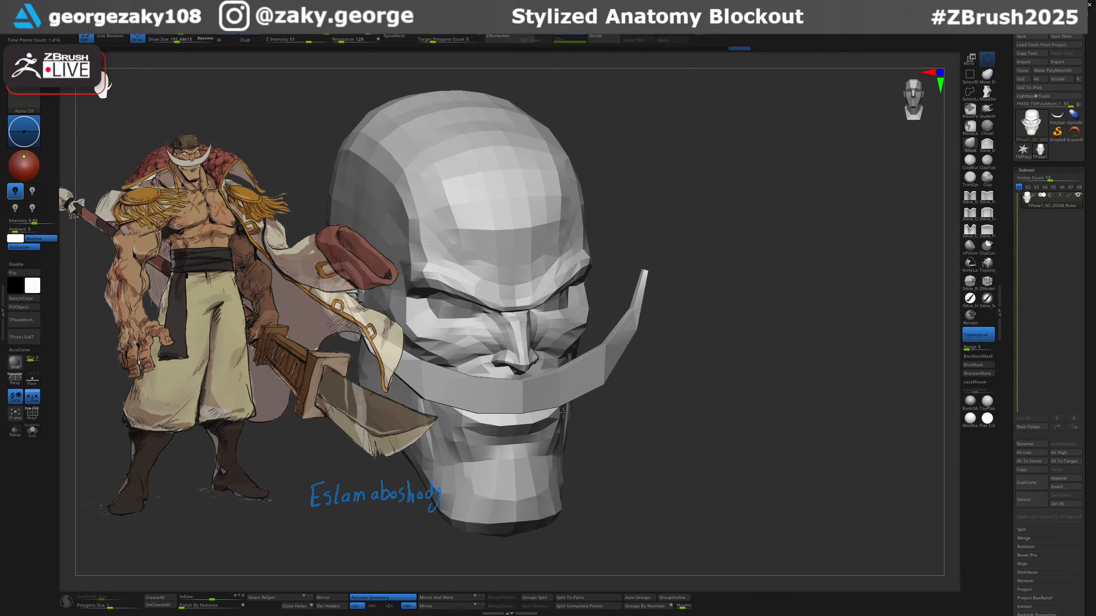
Reshape the sides of the chin and lower jaw with the Move brush from a three-quarter view.
mouse_move(563, 414)
right_mouse_down()
mouse_move(652, 428)
mouse_move(608, 434)
right_mouse_up()
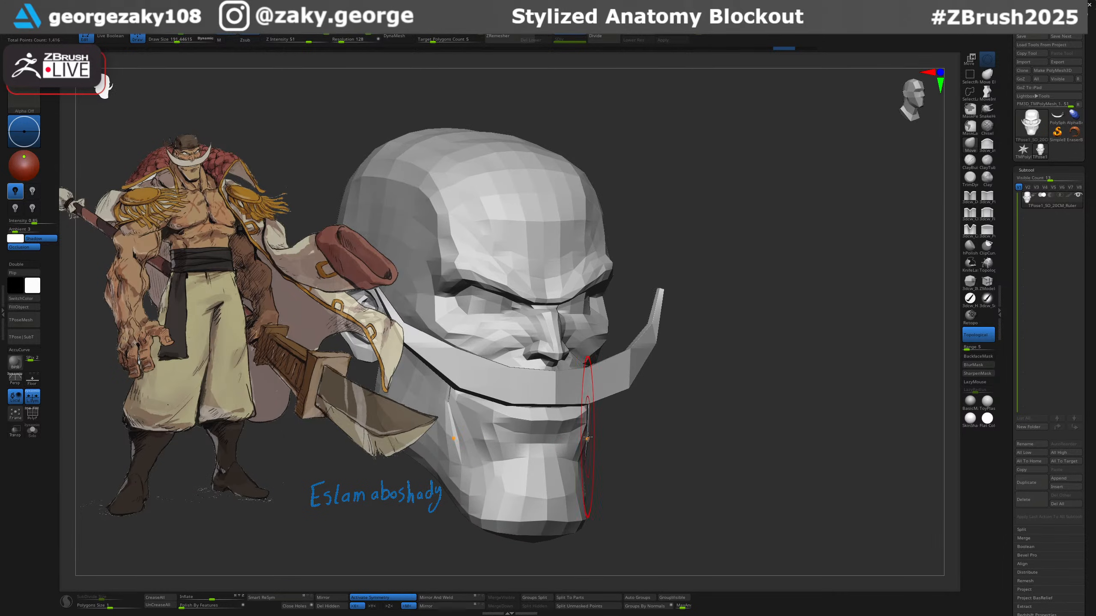
key("s")
left_click_drag(588, 437, 584, 437)
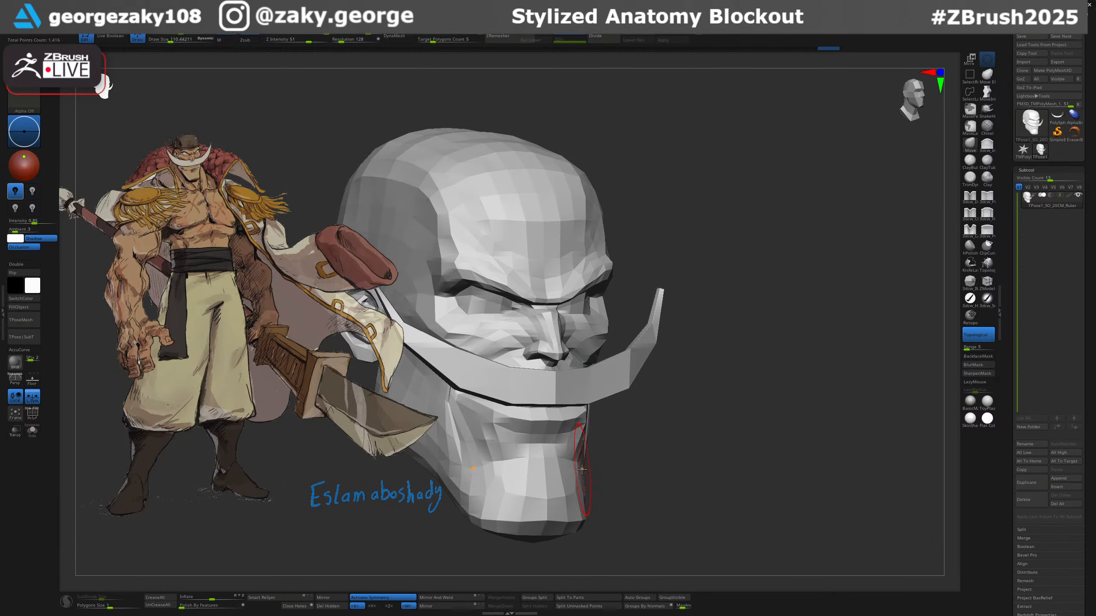
right_click_drag(582, 469, 561, 470, "shift")
key("s")
left_click_drag(589, 477, 594, 482)
mouse_move(594, 479)
right_mouse_down("ctrl")
mouse_move(600, 367)
mouse_move(634, 398)
mouse_move(849, 378)
mouse_move(768, 372)
mouse_move(647, 399)
right_mouse_up("ctrl")
right_click_drag(621, 255, 597, 242)
right_click_drag(597, 241, 604, 297, "ctrl")
key("s")
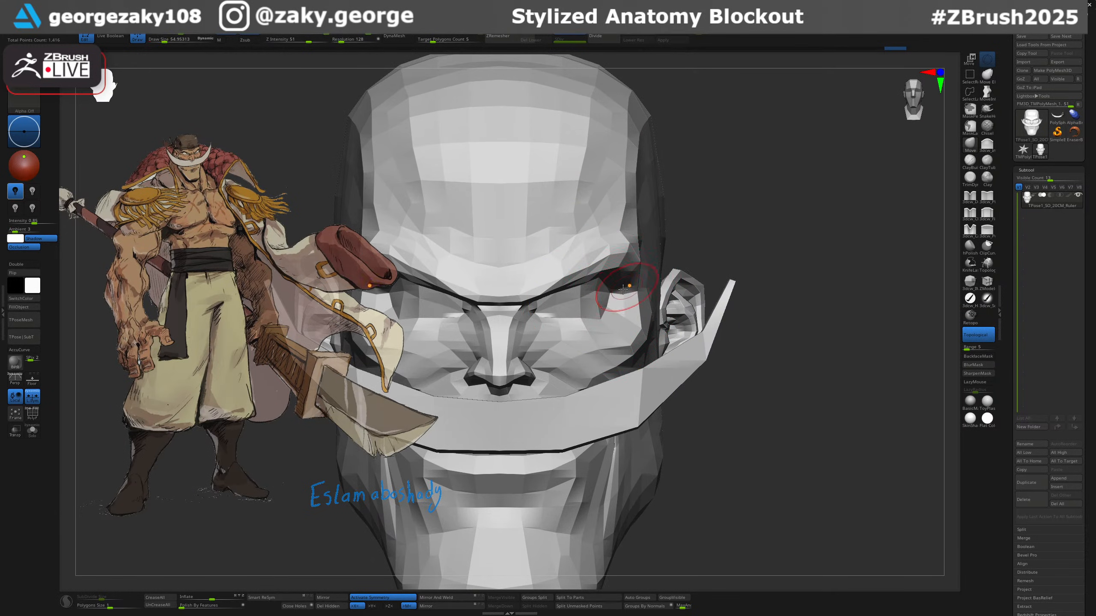
right_click_drag(606, 299, 563, 307, "ctrl")
key("w")
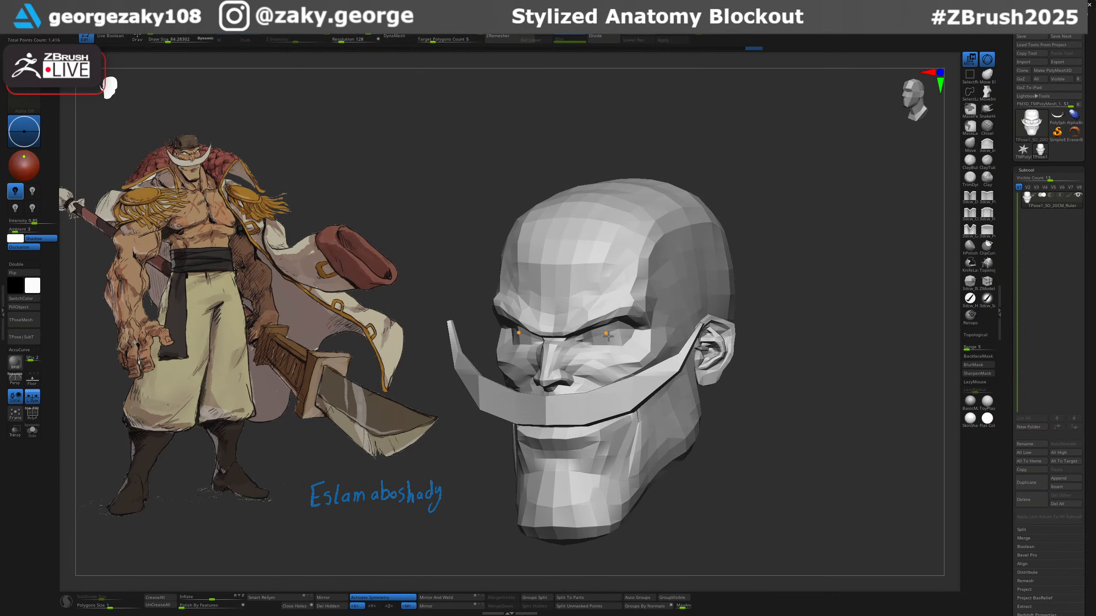
left_click(580, 298, "ctrl")
left_click_drag(718, 447, 733, 465, "ctrl")
right_click_drag(733, 465, 574, 449, "shift")
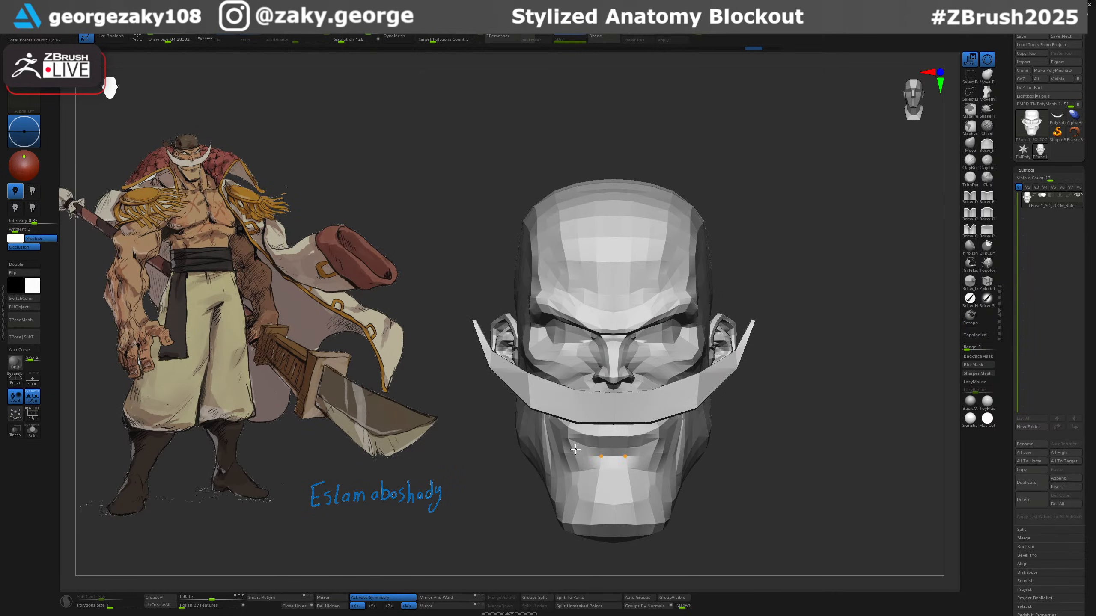
Transfer the edited shape back to the original subtools with TPose|SubT and select the head subtool.
left_click(38, 339)
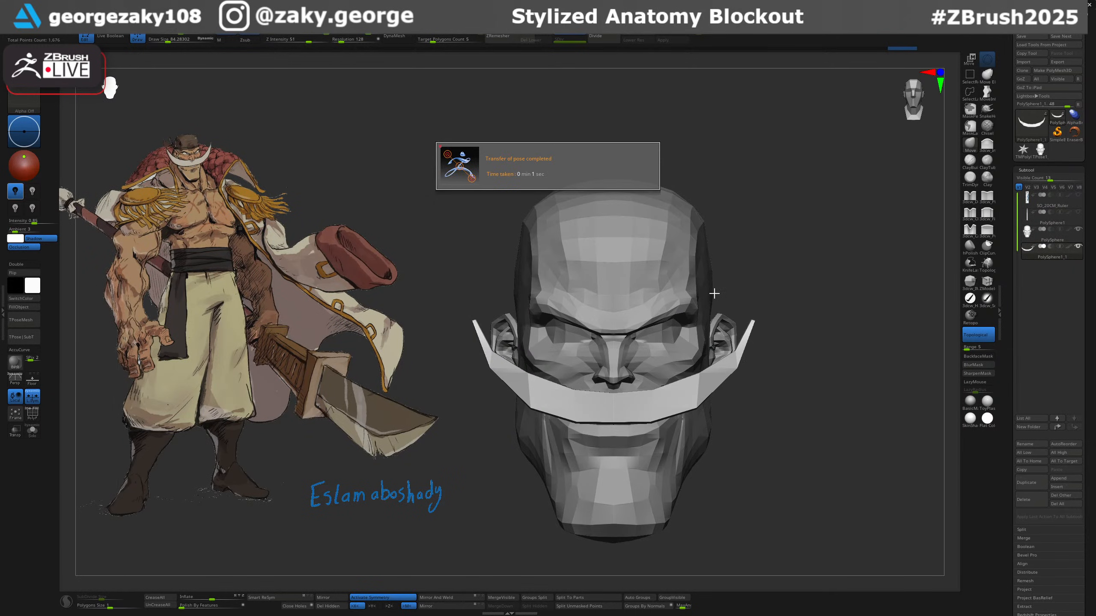
mouse_move(734, 283)
right_mouse_down()
mouse_move(772, 278)
mouse_move(729, 292)
right_mouse_up()
left_click(671, 317, "alt")
mouse_move(729, 292)
right_mouse_down("ctrl")
mouse_move(672, 354)
mouse_move(674, 369)
right_mouse_up("ctrl")
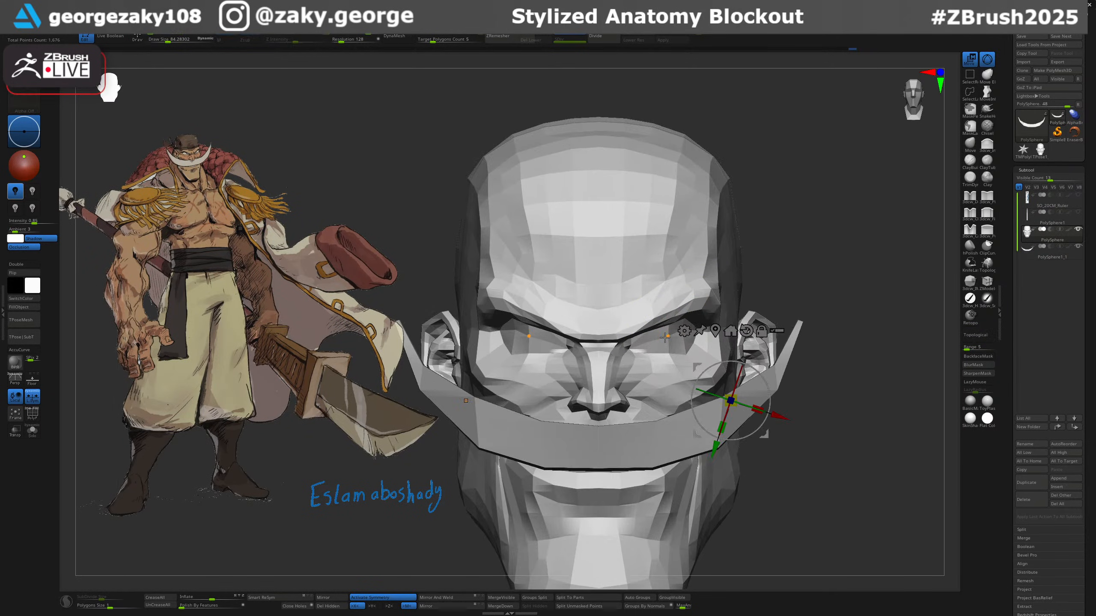
Mask everything except the eyes, scale the eyes uniformly with the gizmo, and clear the mask.
left_click(763, 432, "ctrl")
left_click(700, 303, "ctrl")
key("w")
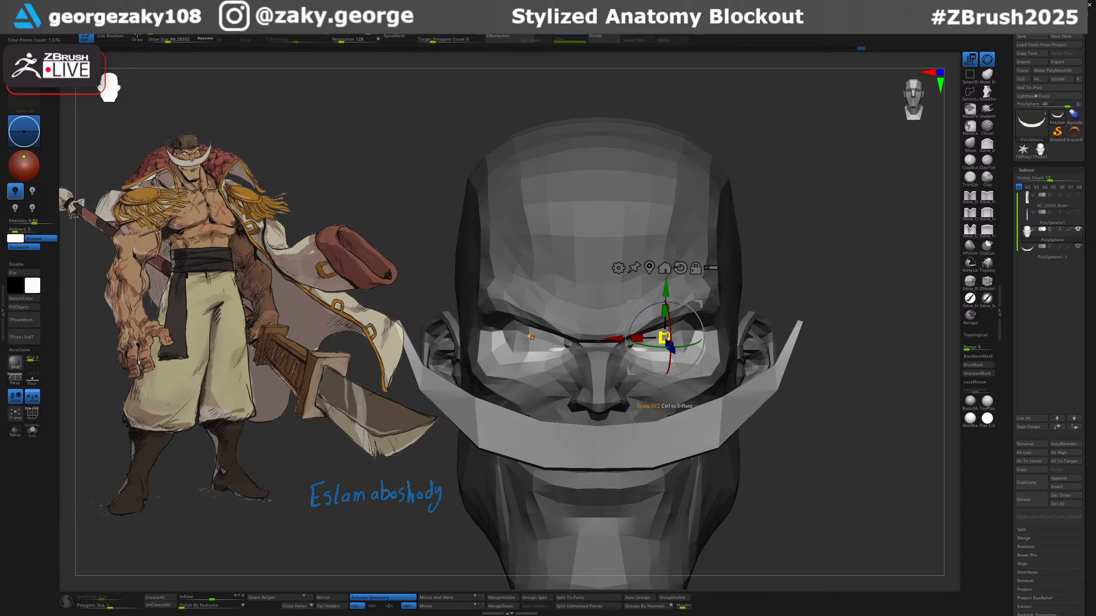
left_click_drag(668, 333, 665, 339)
right_click_drag(876, 328, 835, 335)
left_click_drag(856, 339, 873, 357, "ctrl")
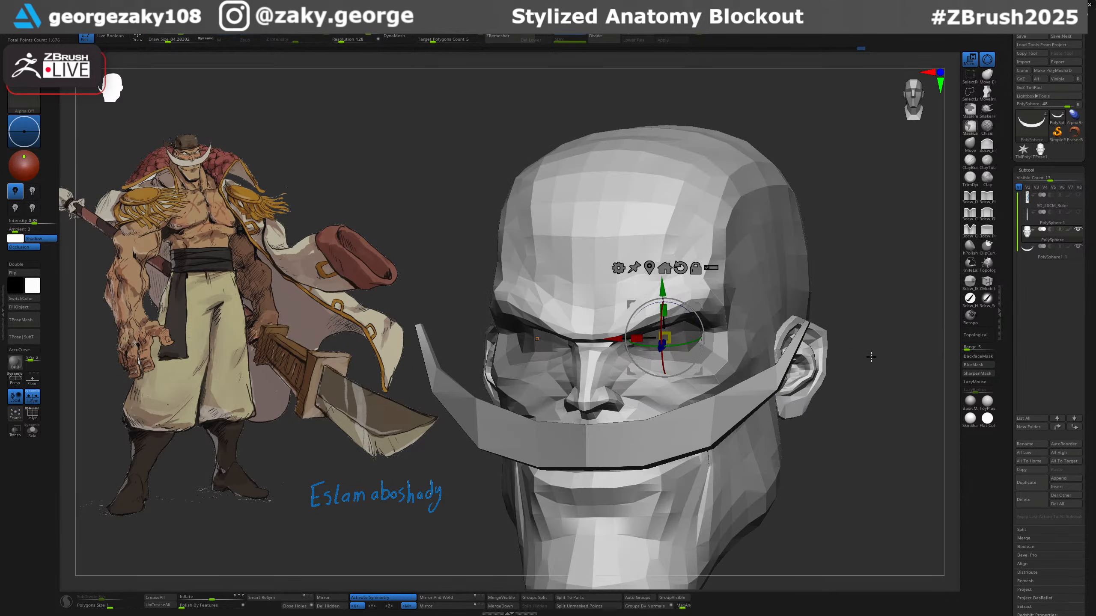
Undo the last gizmo change on the head and clear the mask.
key("q")
key("ctrl+z")
right_click_drag(878, 378, 848, 308, "ctrl")
left_click_drag(846, 358, 826, 386, "ctrl")
right_click_drag(827, 385, 785, 373, "shift")
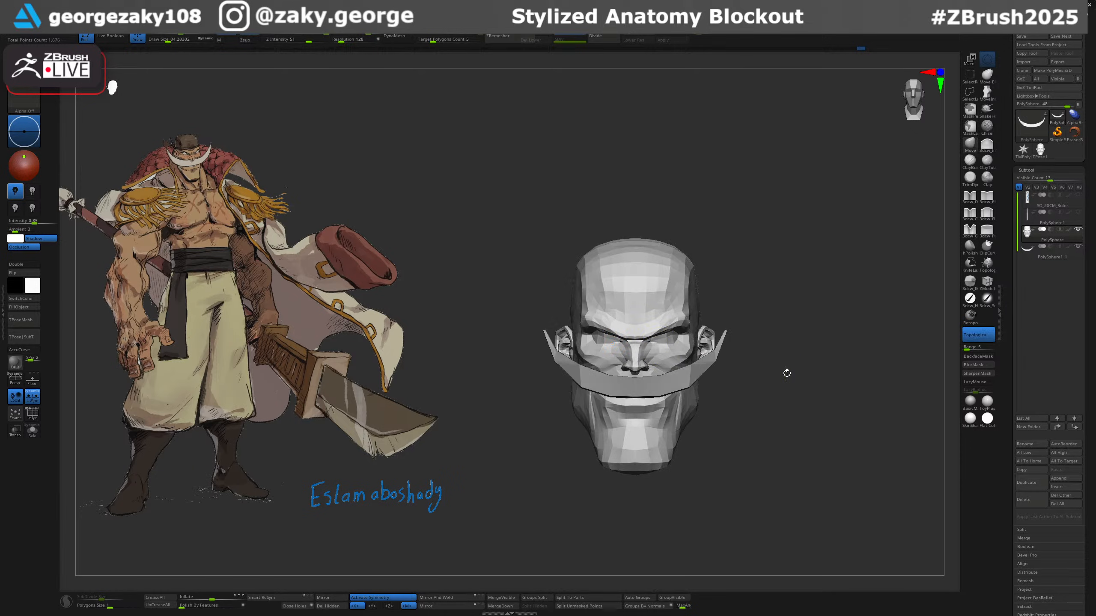
Adjust the nose bridge and tip with the Move brush from the front, three-quarter and side views, undoing the last stroke.
right_click_drag(640, 365, 636, 393, "ctrl")
key("s")
left_click_drag(640, 323, 642, 324)
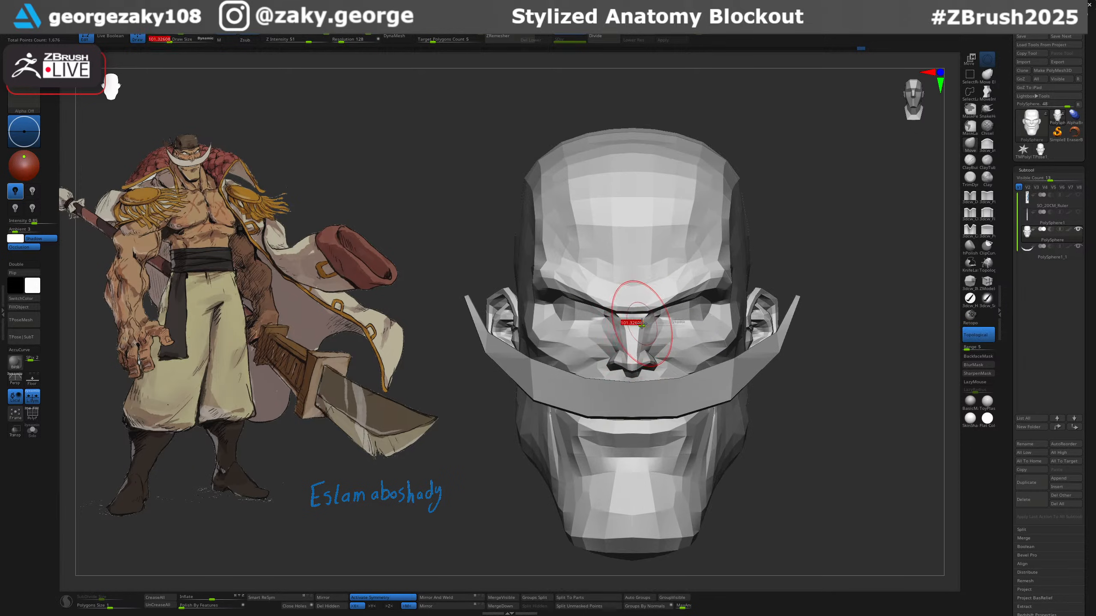
right_click_drag(635, 367, 631, 373)
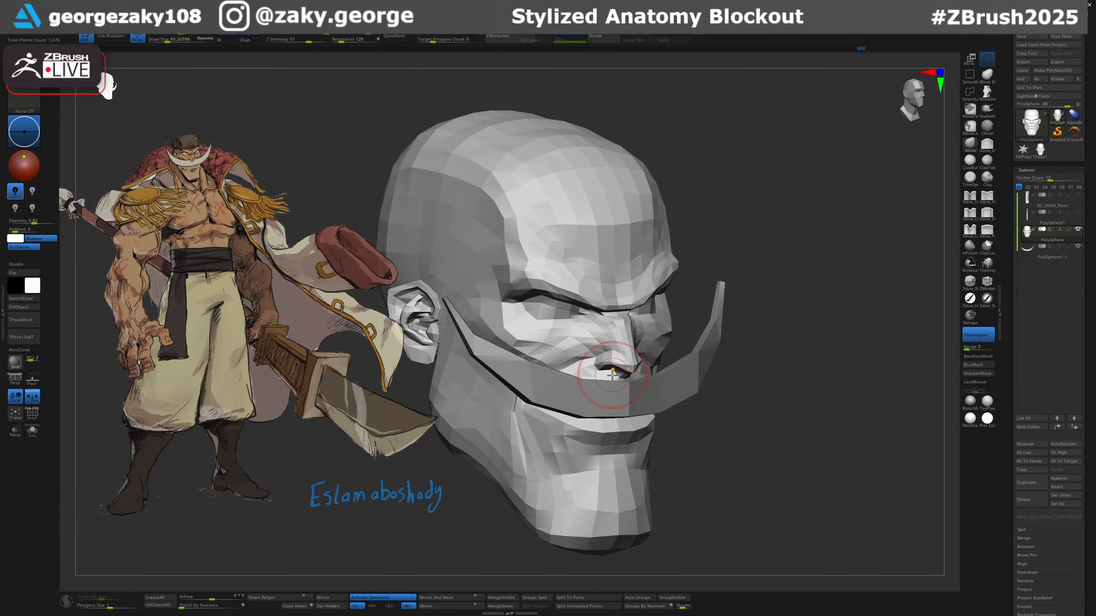
key("s")
left_click_drag(612, 378, 620, 376)
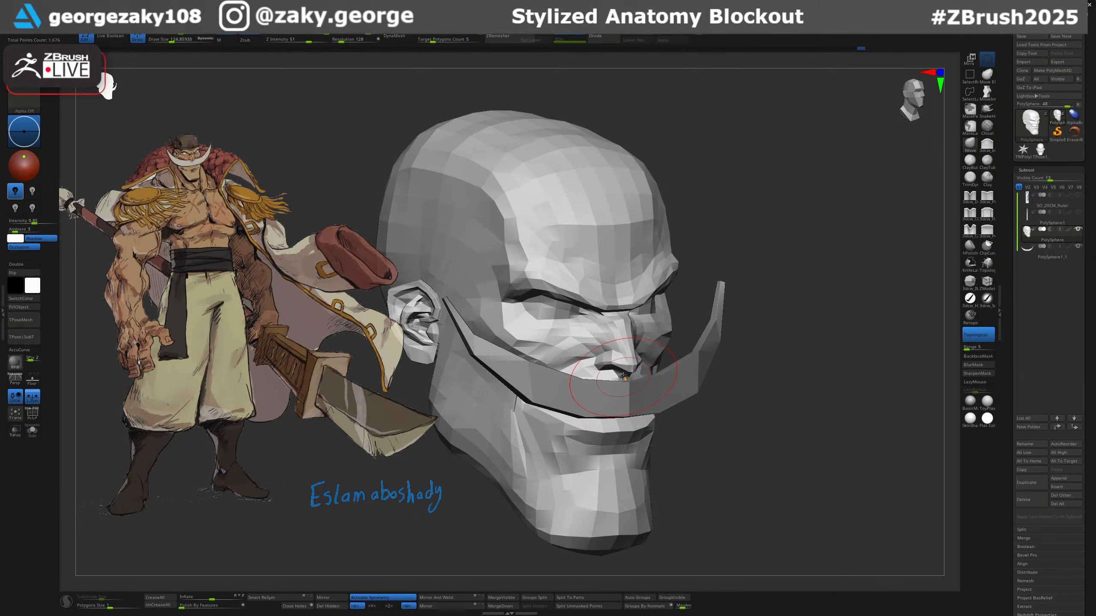
right_click_drag(624, 376, 612, 366, "shift")
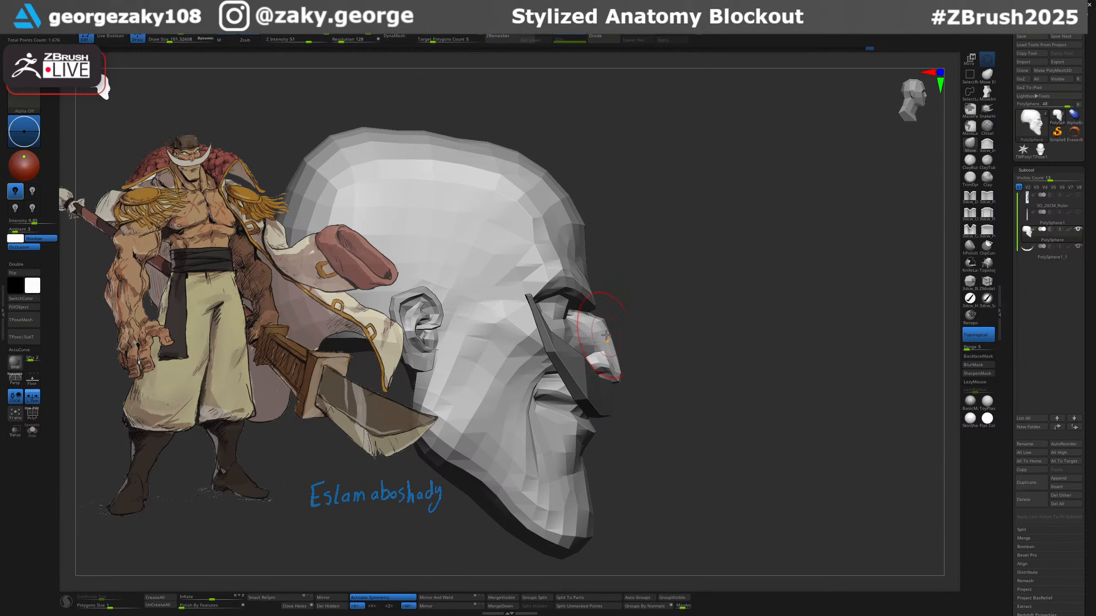
key("ctrl+z")
Refine the nostrils and the wings of the nose with a small Move brush, working on both sides symmetrically.
mouse_move(617, 378)
right_mouse_down()
mouse_move(607, 383)
mouse_move(655, 367)
mouse_move(636, 365)
right_mouse_up()
left_click(617, 395, "alt")
left_click(634, 377, "alt")
mouse_move(636, 365)
right_mouse_down("ctrl")
mouse_move(650, 374)
mouse_move(666, 428)
right_mouse_up("ctrl")
right_click_drag(648, 342, 664, 358, "ctrl")
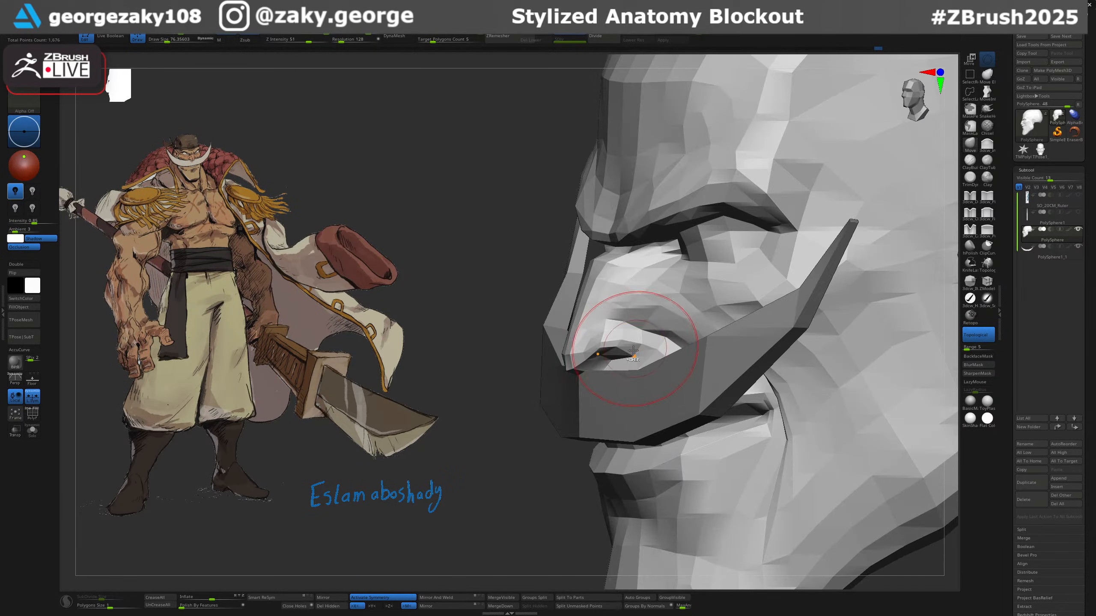
key("bracketleft")
left_click_drag(622, 352, 616, 348)
right_click_drag(612, 336, 643, 329)
key("bracketright")
left_click_drag(637, 322, 629, 319)
right_click_drag(629, 319, 643, 288)
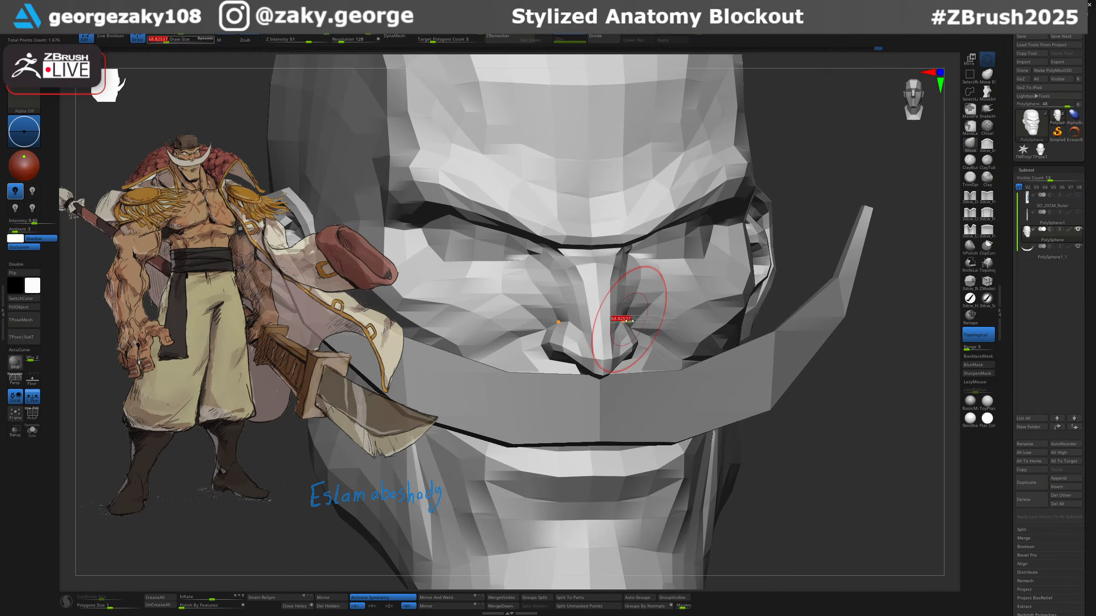
Insert a neck mesh on the underside of the head and split the unmasked points into a separate subtool.
right_click_drag(523, 335, 462, 344)
right_click_drag(582, 332, 795, 258, "ctrl")
right_click_drag(729, 315, 683, 410, "shift")
key("1")
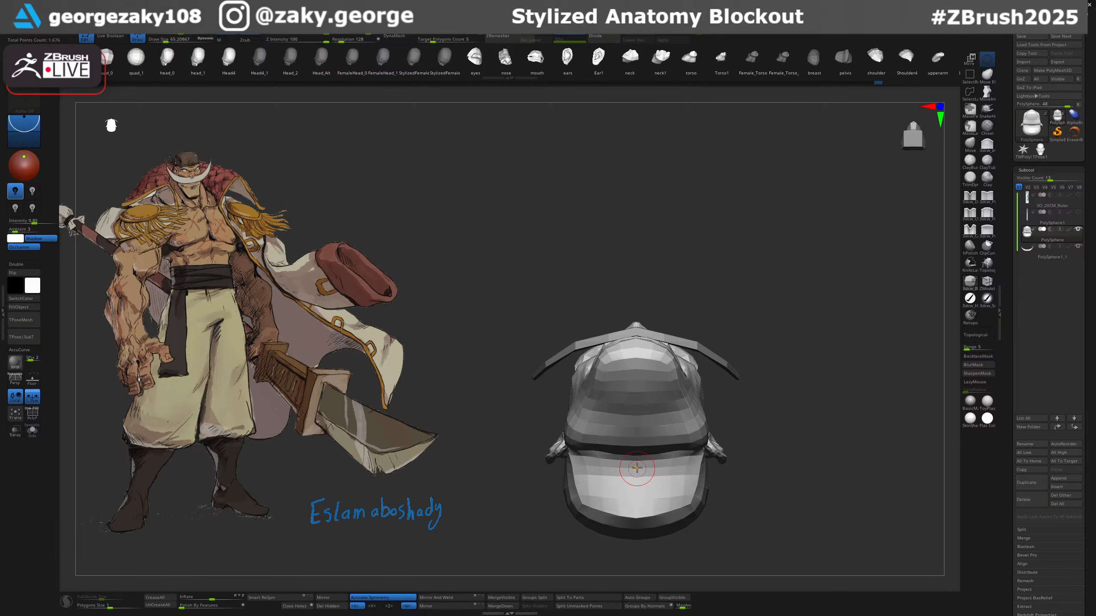
left_click_drag(636, 468, 634, 534)
right_click_drag(788, 417, 704, 408, "shift")
key("w")
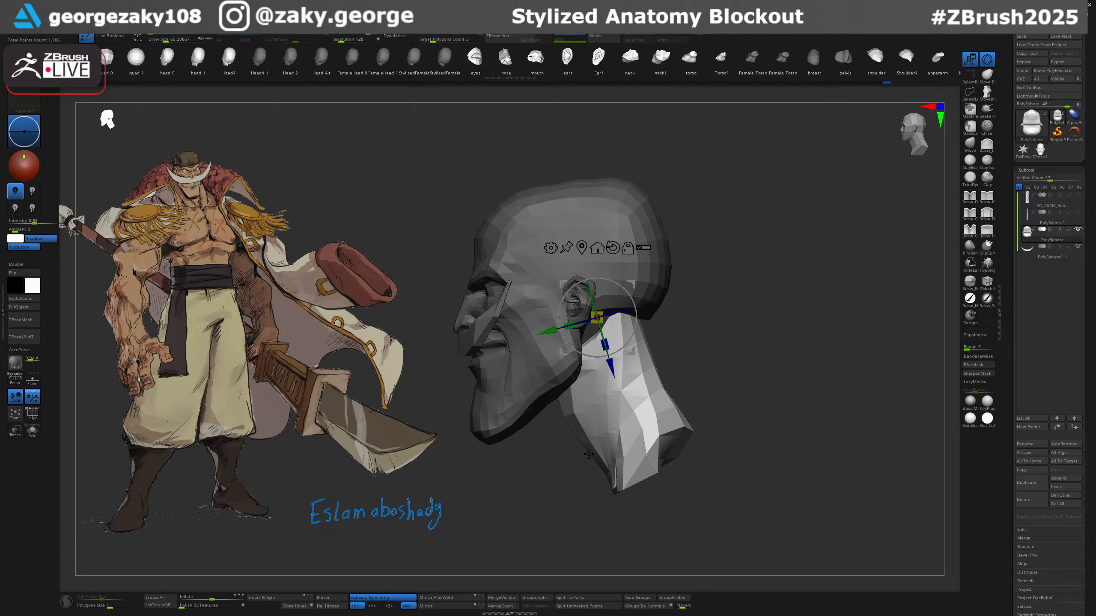
left_click(579, 606)
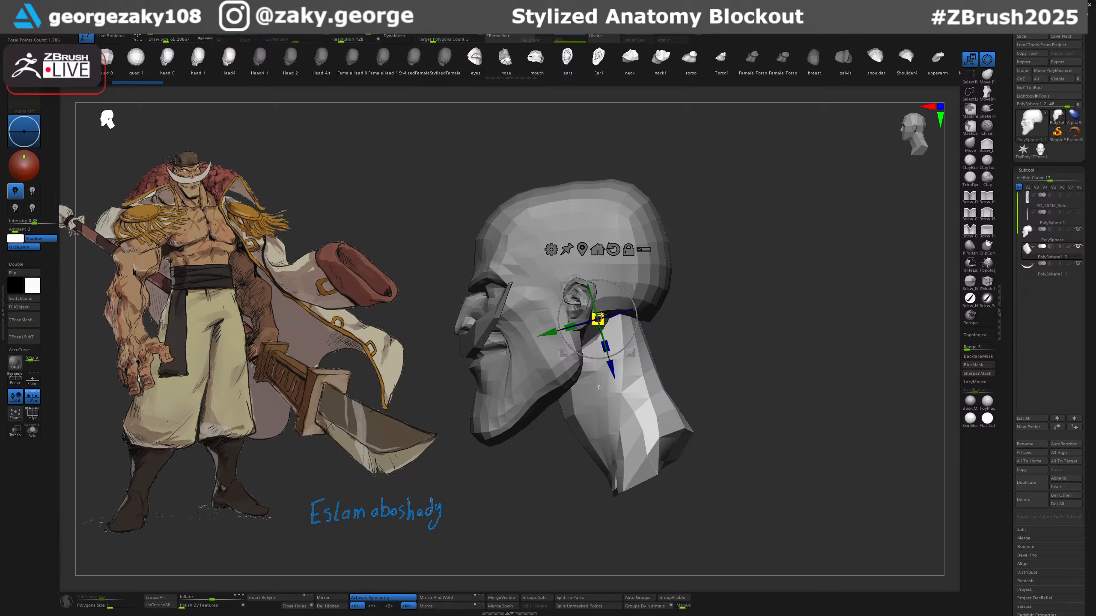
Enlarge the neck with the gizmo, turn off local symmetry, and position it up against the base of the skull.
left_click_drag(601, 315, 623, 355)
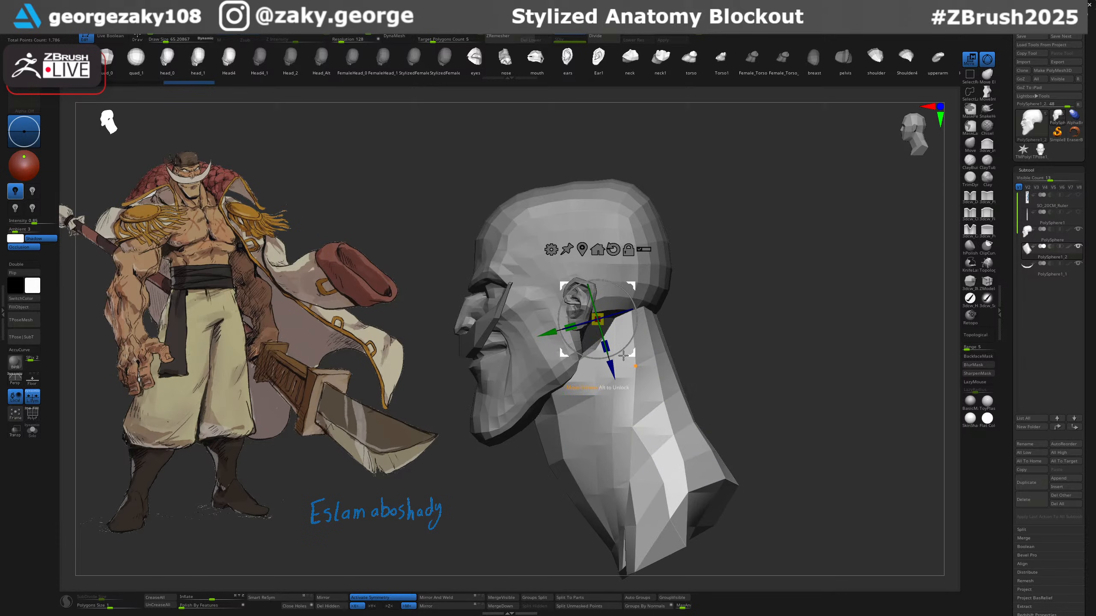
left_click(34, 395)
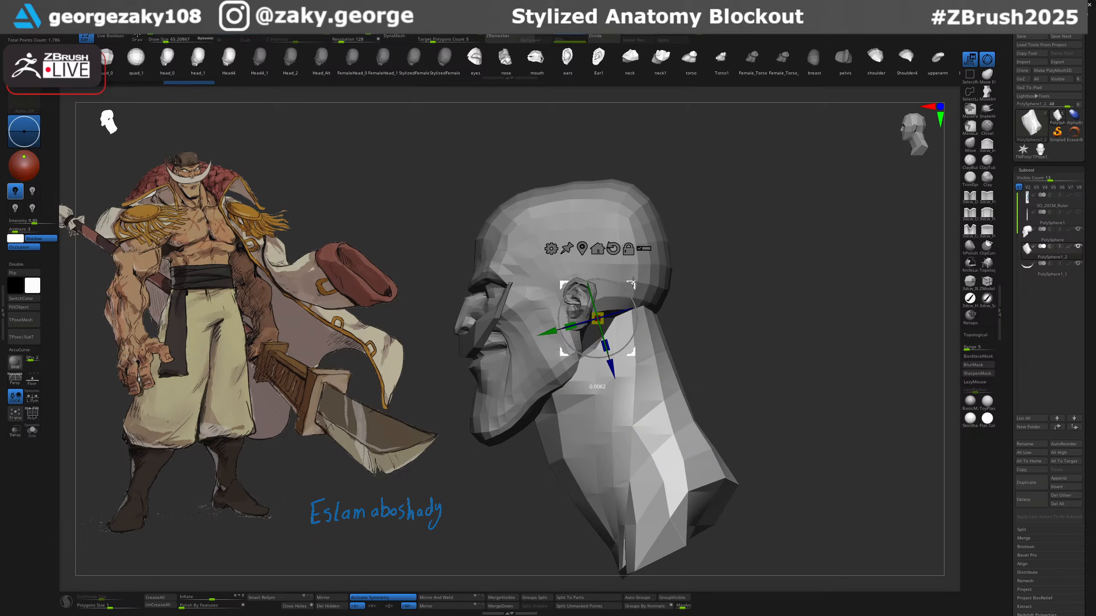
left_click_drag(597, 319, 618, 251)
left_click_drag(735, 286, 694, 300, "shift")
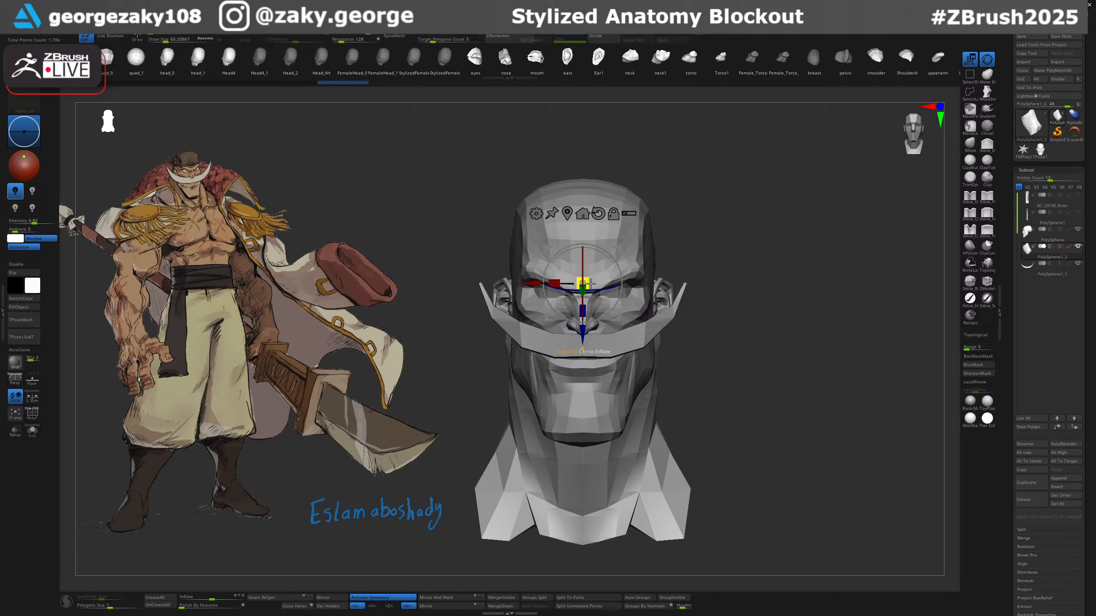
left_click_drag(591, 284, 592, 283)
key("q")
mouse_move(660, 354)
left_mouse_down()
mouse_move(670, 354)
mouse_move(660, 354)
left_mouse_up()
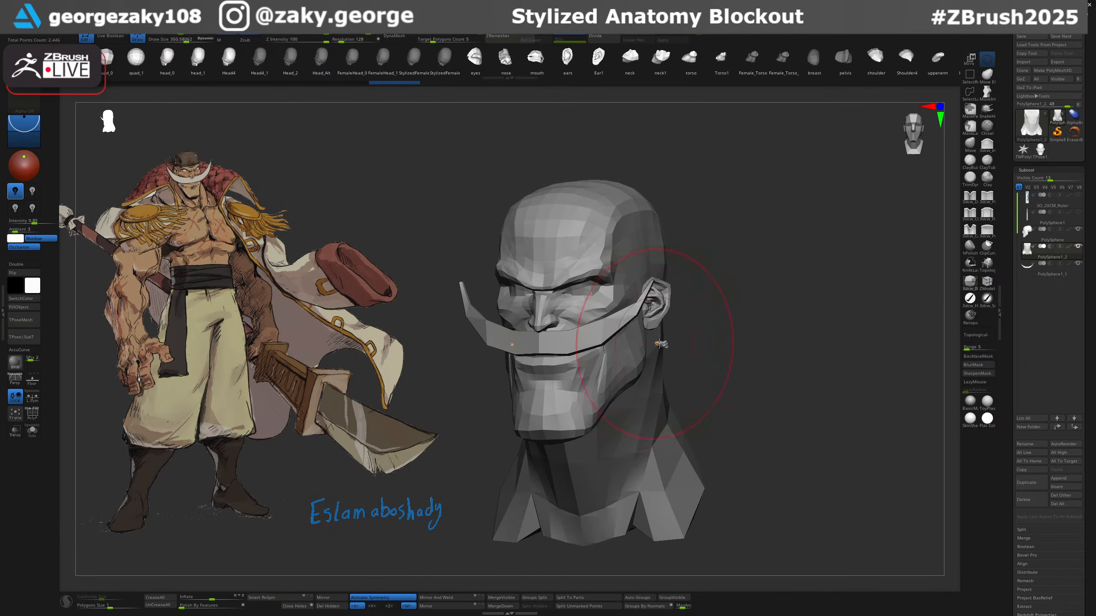
Fit the upper part of the neck behind the ear and under the skull with the Move brush.
key("b")
key("m")
key("v")
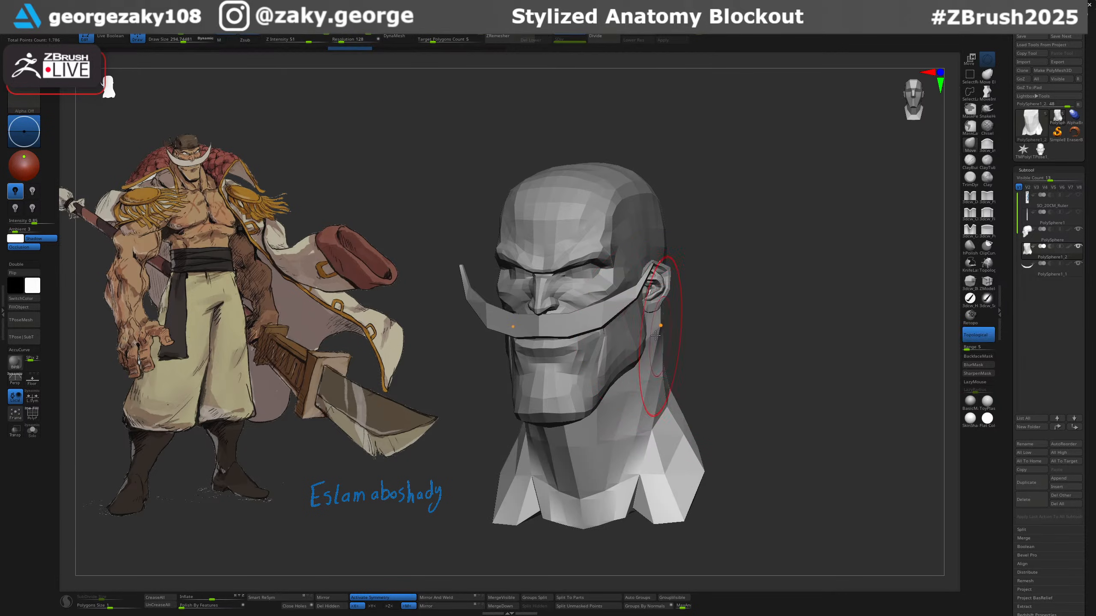
left_click_drag(724, 302, 669, 306)
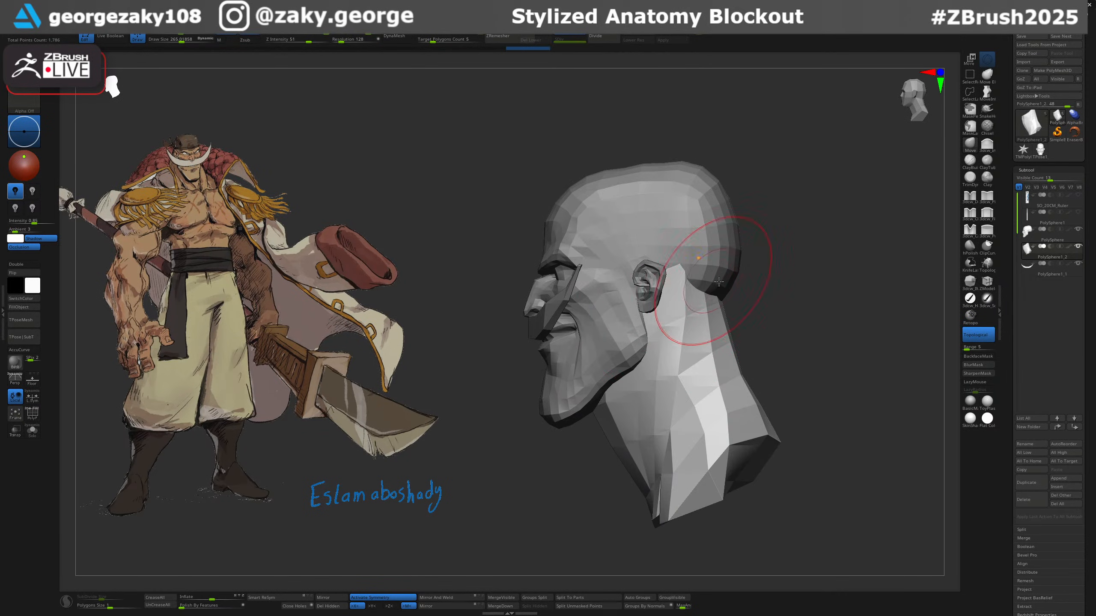
left_click_drag(727, 276, 673, 268)
mouse_move(674, 268)
right_mouse_down()
mouse_move(733, 280)
mouse_move(725, 285)
right_mouse_up()
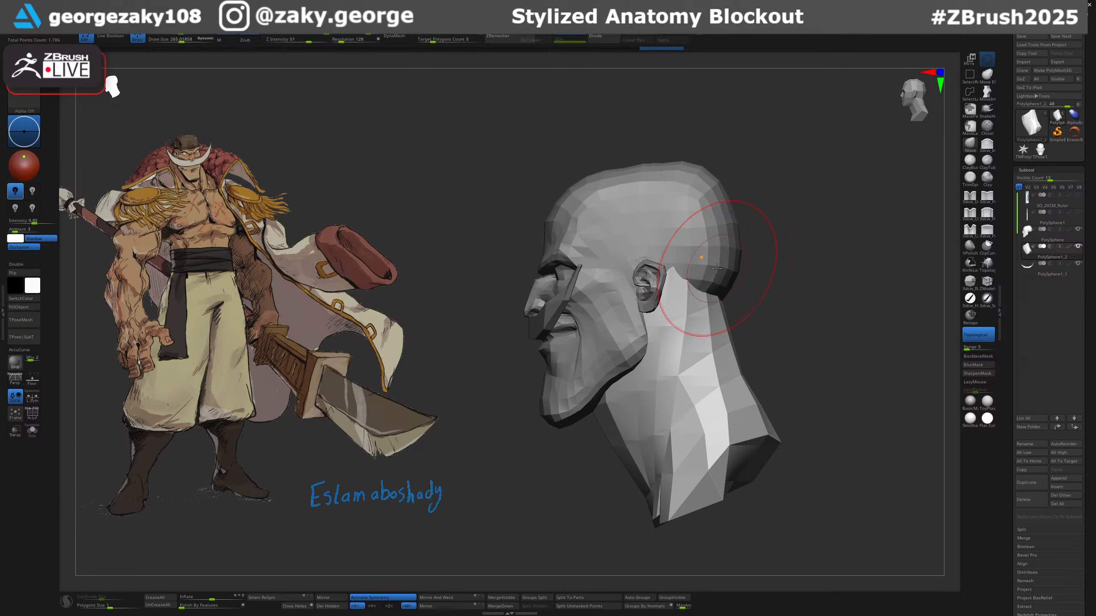
Select the head subtool and push the back of the skull inward with a large Move brush.
left_click(722, 266, "alt")
left_click_drag(728, 259, 707, 222)
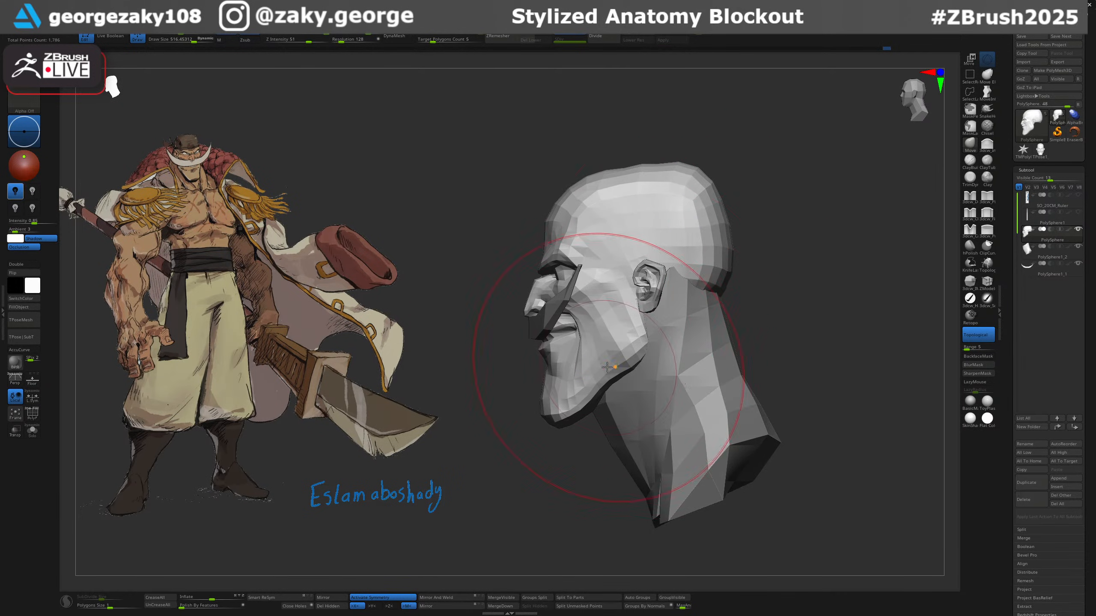
right_click_drag(606, 369, 618, 336)
mouse_move(547, 408)
right_mouse_down()
mouse_move(517, 412)
mouse_move(541, 437)
mouse_move(596, 431)
mouse_move(611, 475)
mouse_move(636, 474)
mouse_move(698, 381)
right_mouse_up()
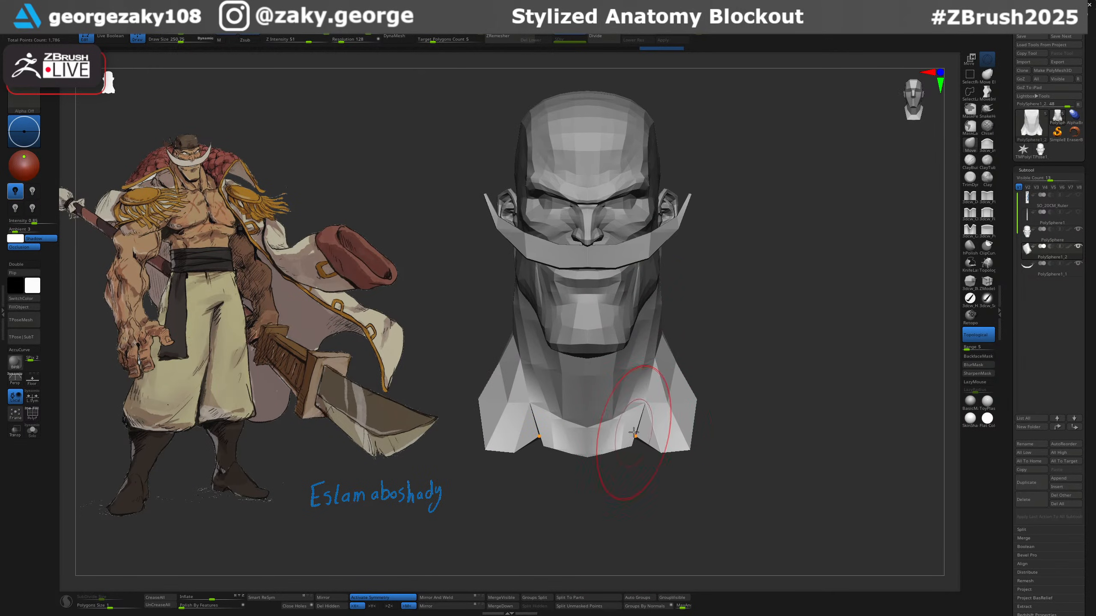
Reshape the lower front corners of the neck with the Move brush, redoing the stroke at the notches.
mouse_move(616, 459)
right_mouse_down()
mouse_move(644, 457)
mouse_move(618, 421)
right_mouse_up()
key("s")
mouse_move(628, 429)
left_mouse_down()
mouse_move(647, 321)
mouse_move(609, 482)
left_mouse_up()
key("ctrl+z")
left_click_drag(625, 401, 600, 506)
left_click_drag(612, 431, 664, 241)
Shape and smooth the side of the neck below the jaw from three-quarter and side views.
right_click_drag(700, 280, 647, 304)
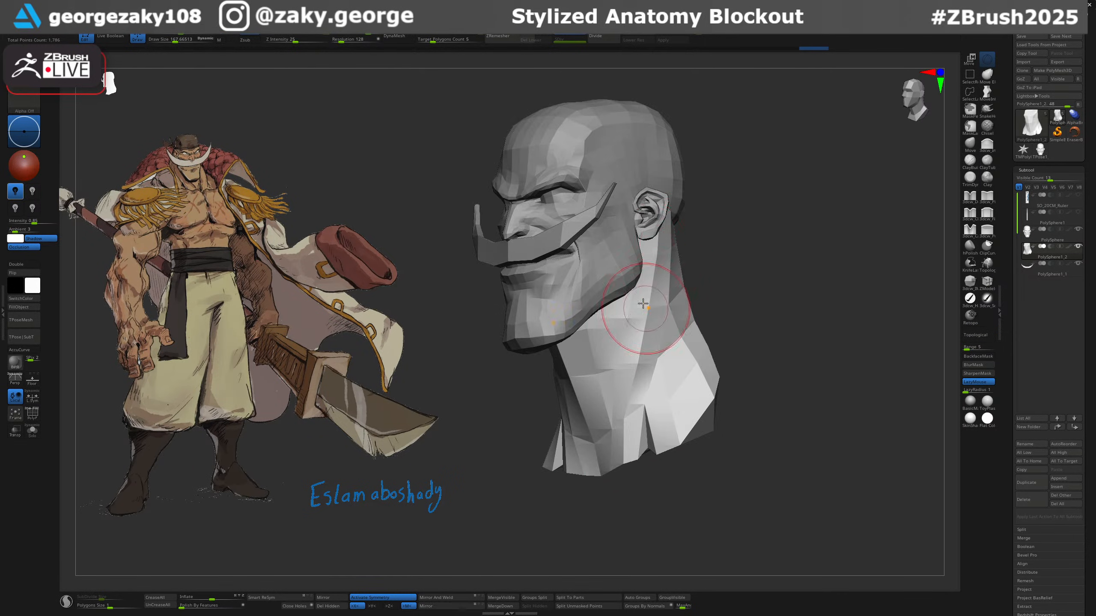
left_click_drag(644, 313, 636, 335)
right_click_drag(637, 304, 677, 295, "shift")
left_click_drag(636, 333, 648, 322, "shift")
mouse_move(652, 319)
right_mouse_down()
mouse_move(729, 335)
mouse_move(714, 341)
right_mouse_up()
left_click_drag(650, 365, 649, 331)
Select the head subtool and reshape the back and lower edge of the skull with the Move brush from behind.
left_click(617, 177, "alt")
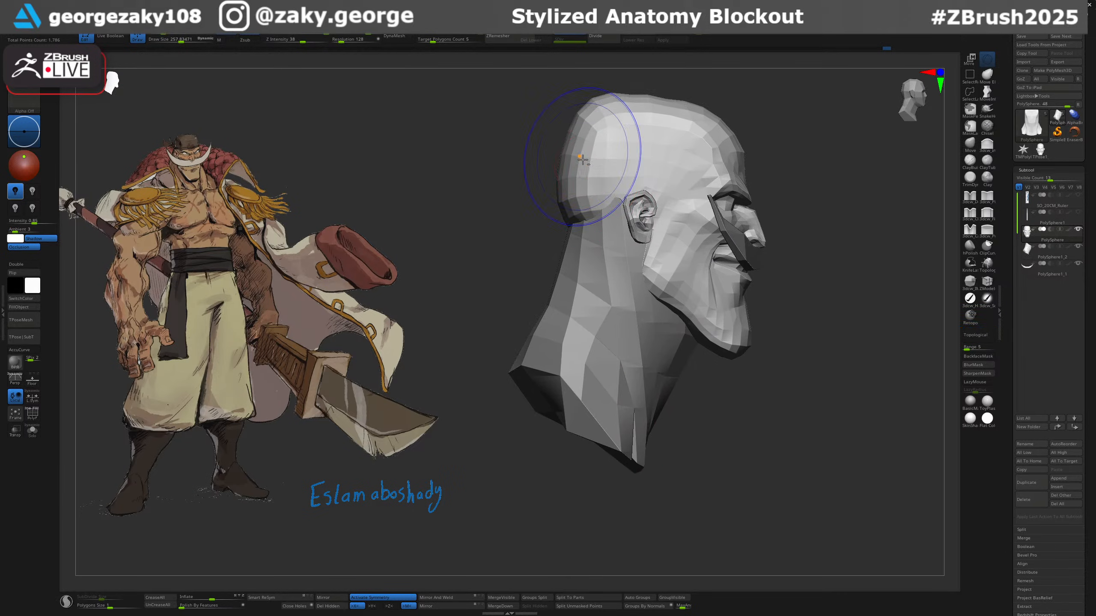
mouse_move(582, 155)
right_mouse_down("alt")
mouse_move(565, 235)
mouse_move(595, 238)
mouse_move(558, 256)
right_mouse_up("alt")
key("3")
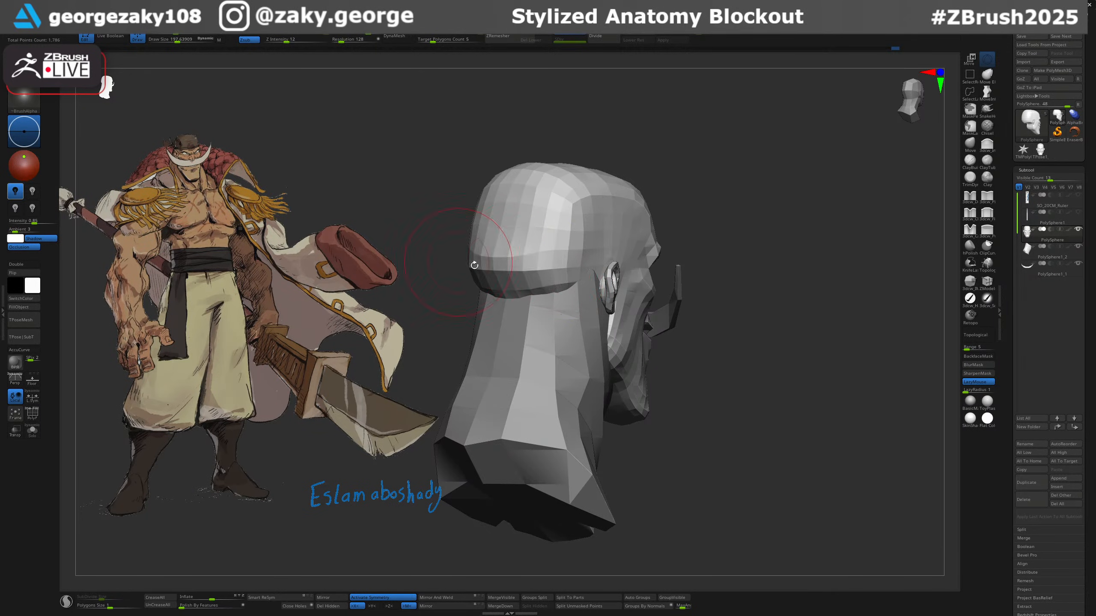
left_click_drag(474, 264, 566, 267, "shift")
key("b")
key("m")
key("v")
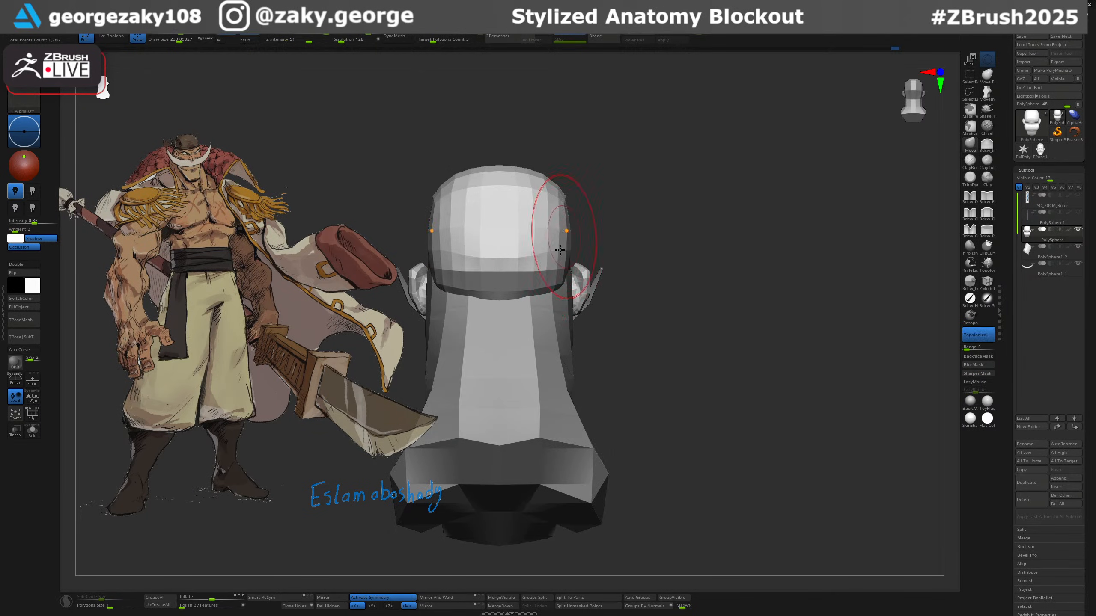
key("bracketleft")
key("bracketleft")
key("bracketleft")
left_click_drag(514, 315, 509, 310)
right_click_drag(509, 311, 699, 319)
Adjust the jawline and jaw corner with the Move brush, undoing the strokes that do not fit.
key("s")
left_click_drag(574, 406, 598, 415)
key("ctrl+z")
right_click_drag(604, 416, 632, 416)
left_click_drag(597, 412, 591, 410)
right_click_drag(670, 392, 652, 388)
left_click_drag(620, 379, 631, 360)
key("ctrl+z")
right_click_drag(647, 363, 624, 364)
key("s")
left_click_drag(619, 366, 625, 366)
left_click_drag(622, 366, 616, 368)
Reshape the sides of the cranium and the temples with a large Move brush from three-quarter and front views.
right_click_drag(613, 236, 613, 245)
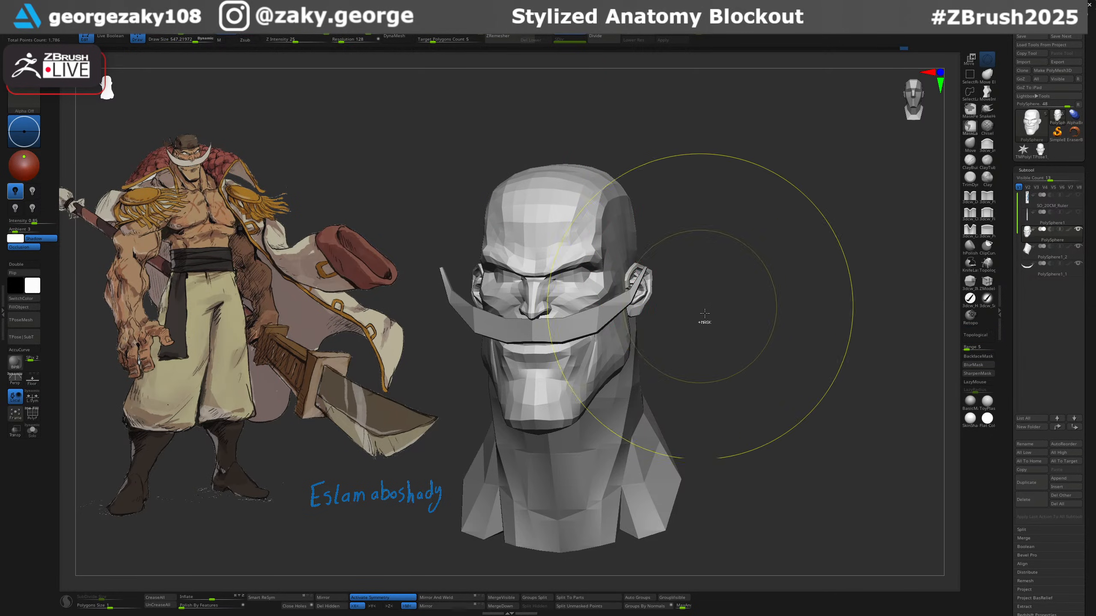
key("s")
left_click_drag(623, 222, 619, 222)
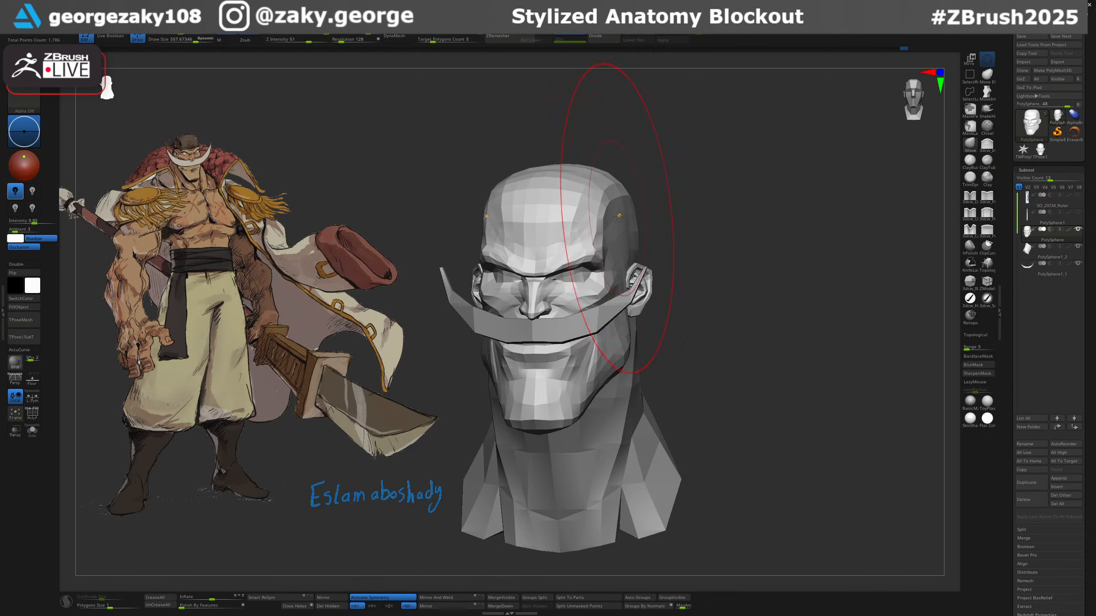
right_click_drag(621, 222, 611, 187)
key("s")
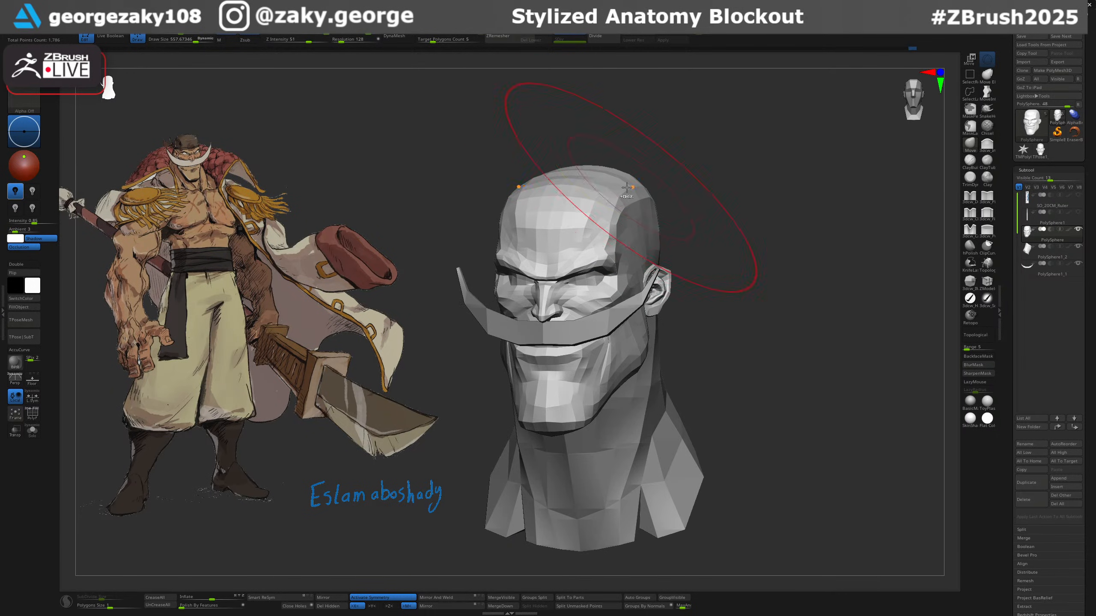
key("ctrl+z")
key("s")
left_click_drag(587, 238, 592, 277)
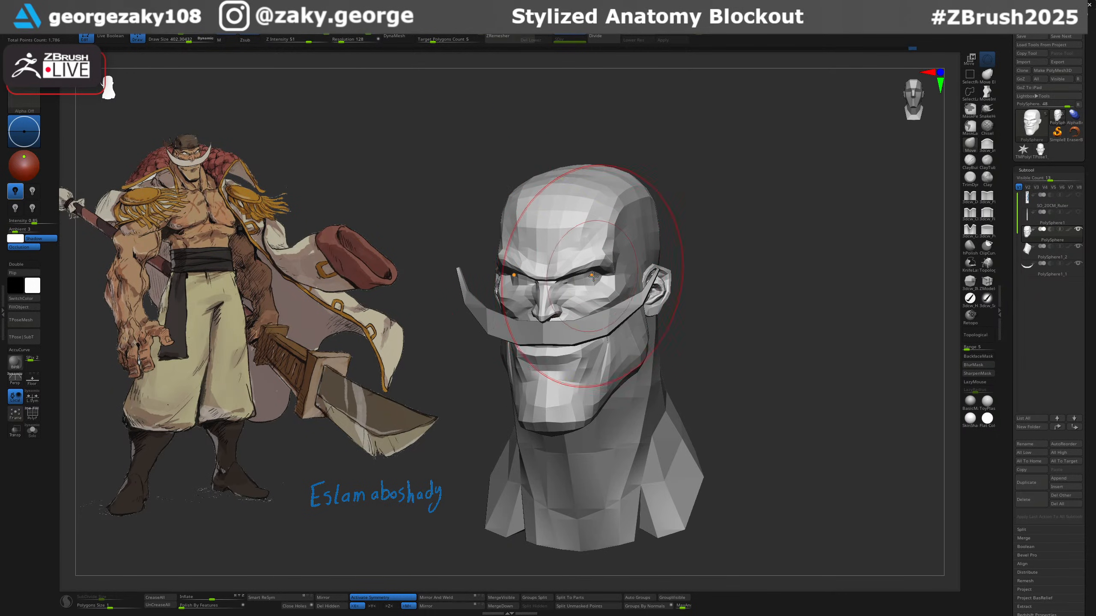
right_click_drag(594, 276, 601, 279, "shift")
key("s")
left_click_drag(623, 263, 619, 263)
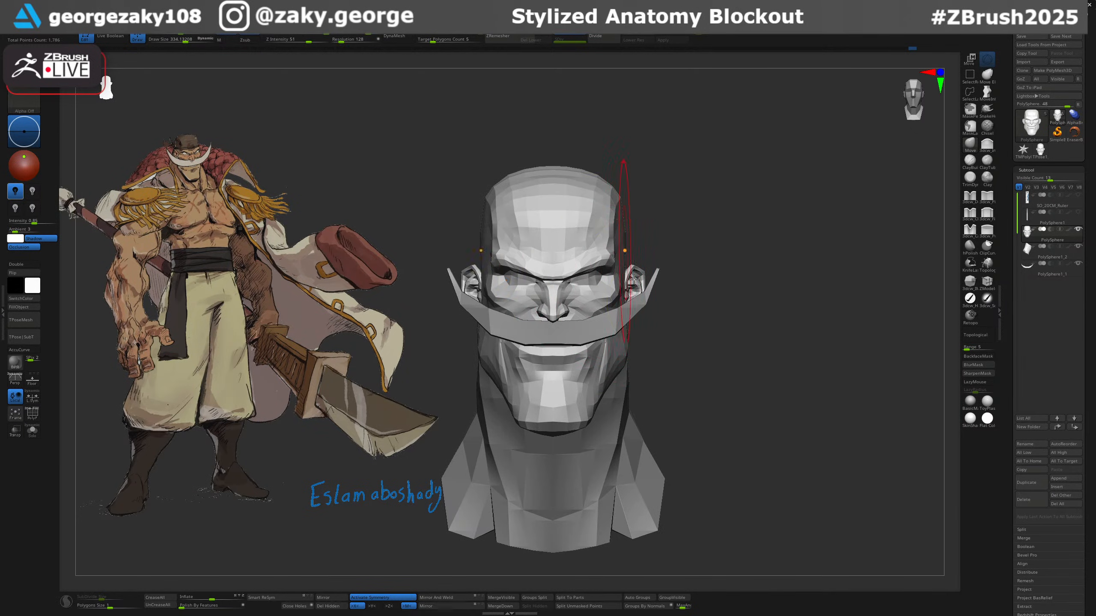
Select the mustache subtool and pull its raised ends outward with the Move brush for a wider crescent.
right_click_drag(647, 312, 609, 176, "ctrl")
right_click_drag(660, 255, 650, 315)
right_click_drag(649, 276, 621, 306, "ctrl")
left_click(629, 271, "alt")
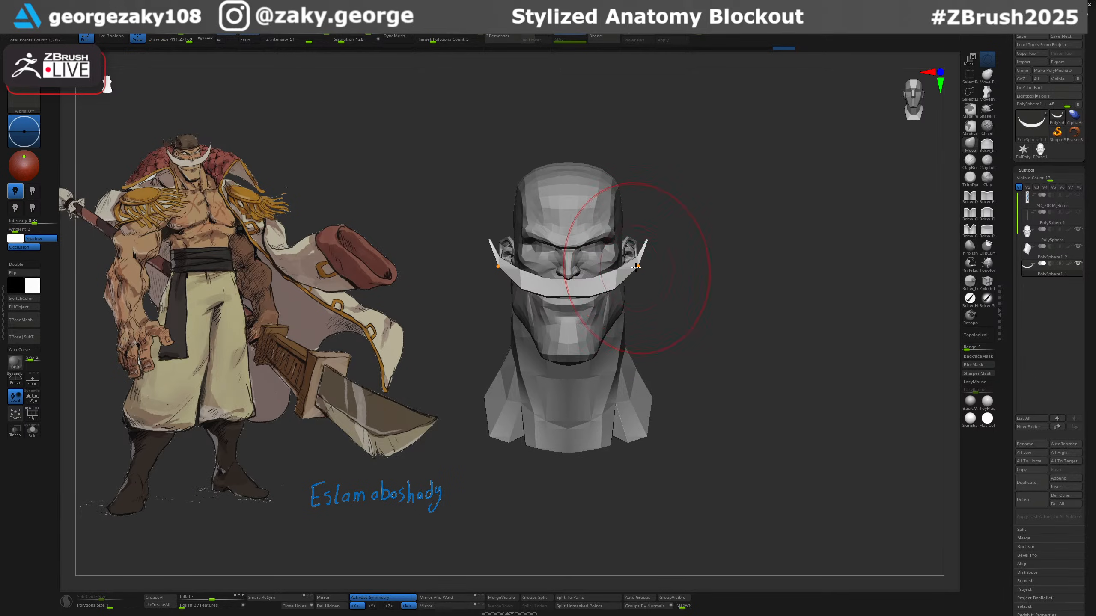
key("ctrl+z")
left_click_drag(635, 267, 636, 270)
key("s")
key("s")
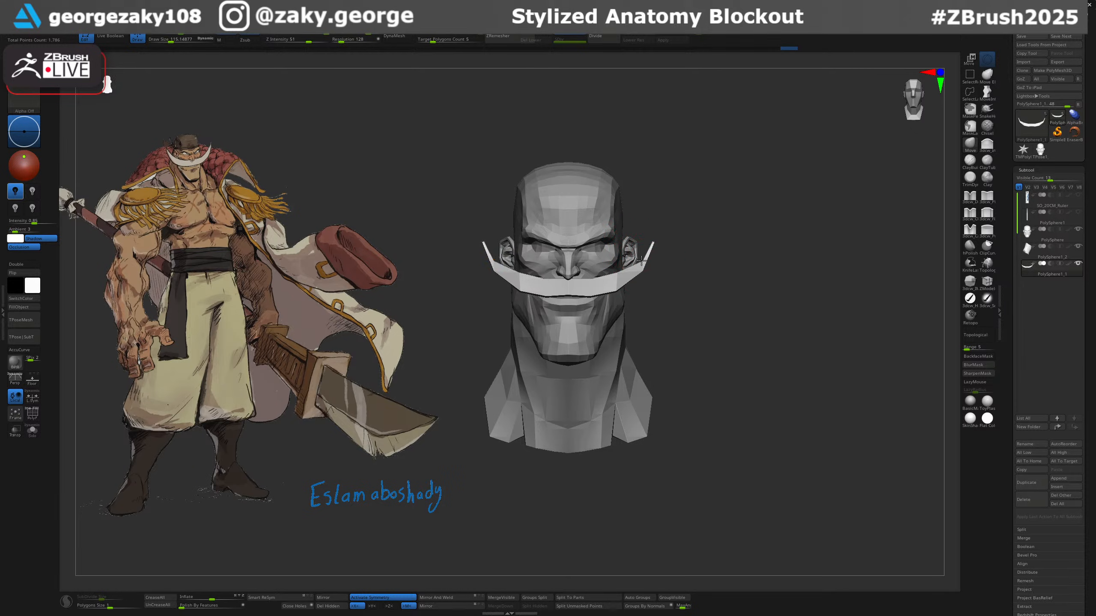
key("s")
left_click_drag(641, 271, 642, 272)
key("s")
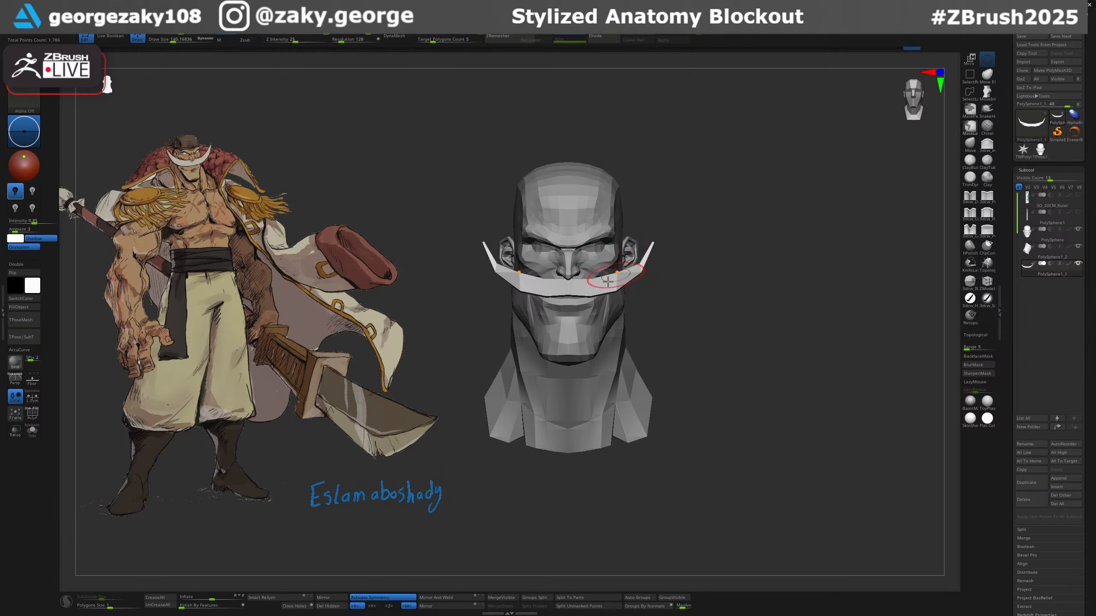
Select the head subtool and isolate it for close work on the mouth area.
right_click_drag(588, 298, 621, 306, "ctrl")
left_click(582, 306, "alt")
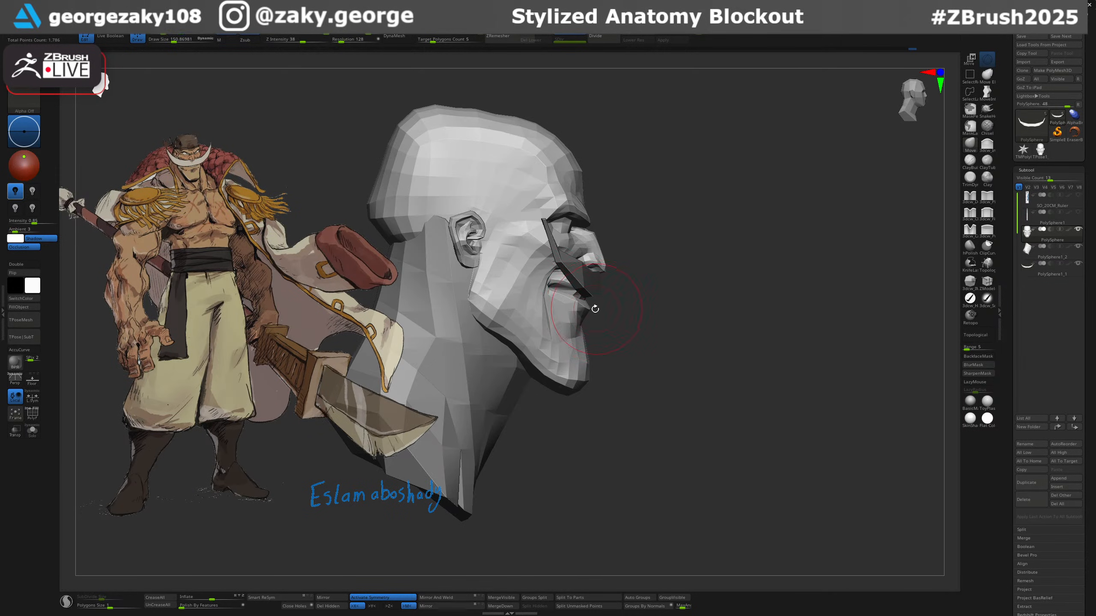
key("alt+shift+s")
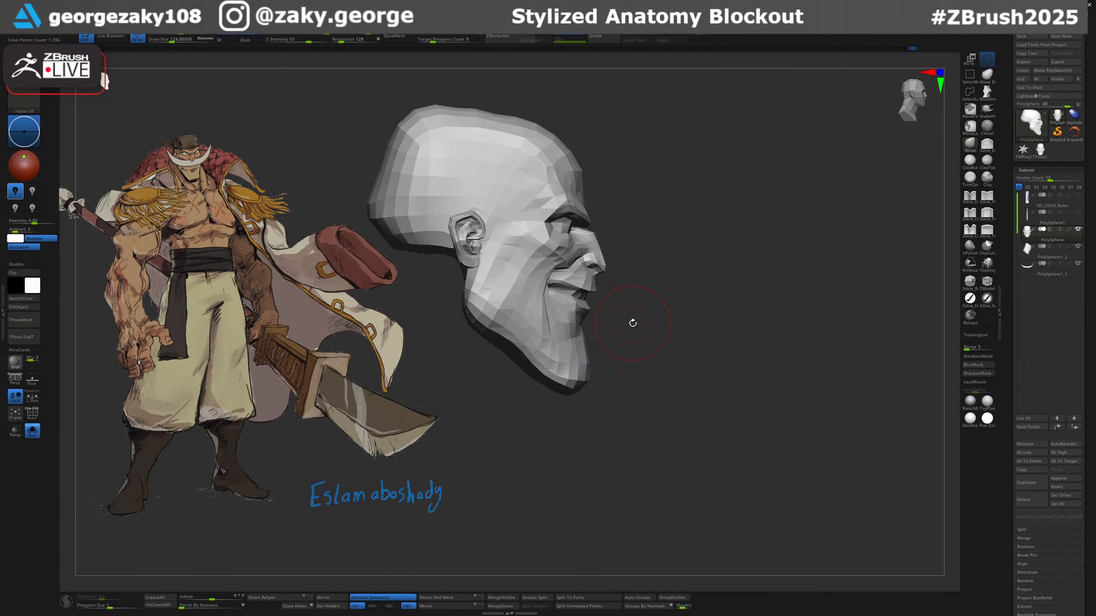
mouse_move(592, 275)
right_mouse_down("ctrl")
mouse_move(593, 296)
mouse_move(557, 294)
right_mouse_up("ctrl")
key("bracketleft")
key("bracketleft")
key("bracketleft")
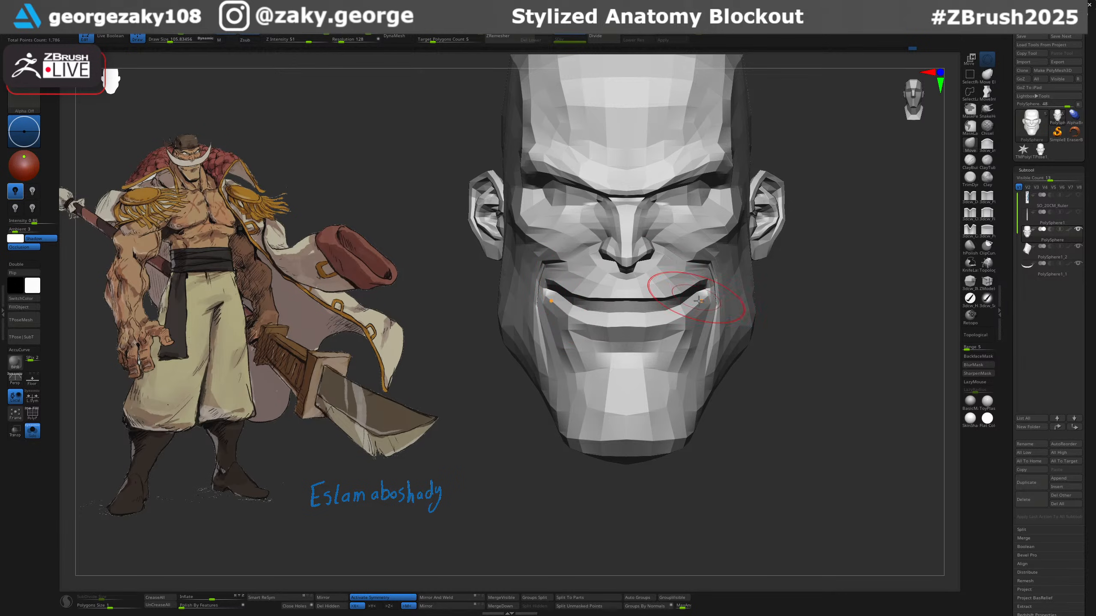
right_click_drag(729, 289, 699, 288)
Try sculpting strokes around the mouth corner with another brush, and undo them.
left_click(987, 197)
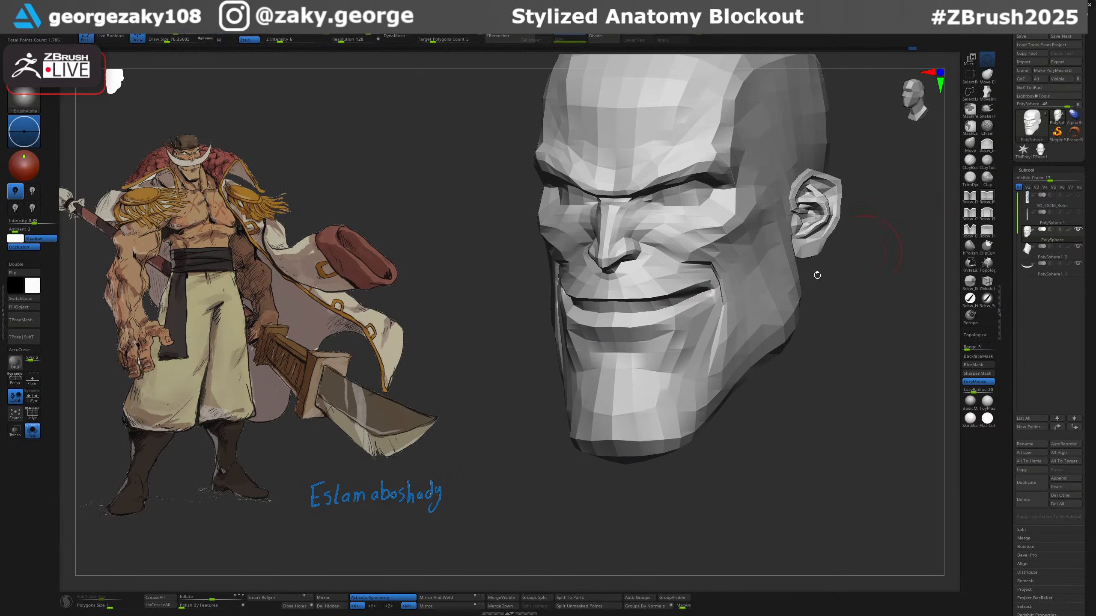
key("bracketright")
key("bracketright")
left_click_drag(679, 309, 712, 292)
key("ctrl+z")
key("bracketright")
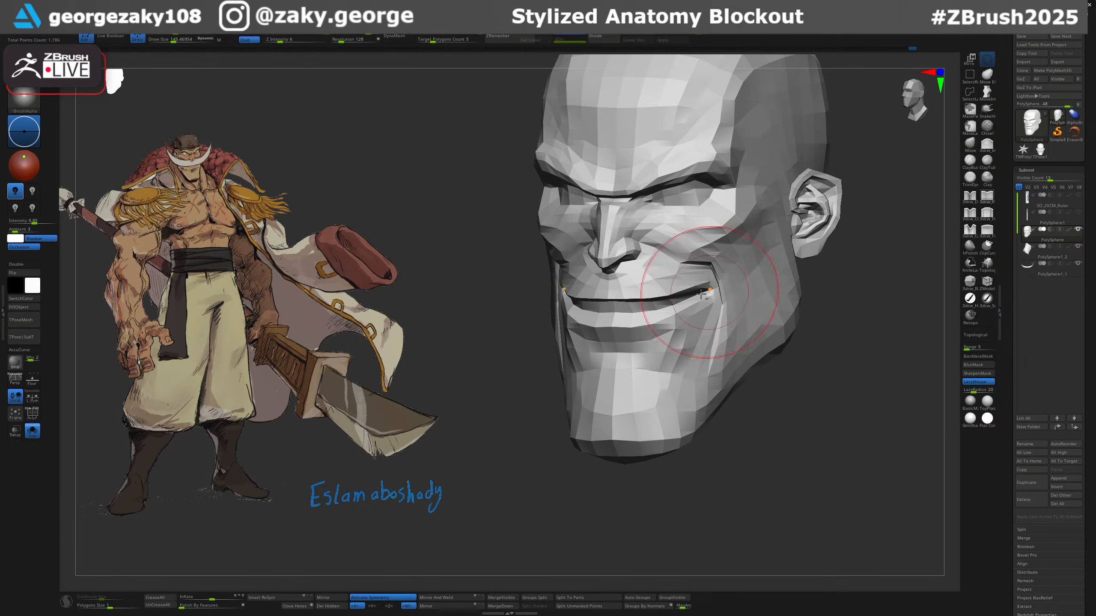
mouse_move(713, 291)
right_mouse_down()
mouse_move(753, 297)
mouse_move(679, 309)
mouse_move(649, 300)
mouse_move(670, 299)
mouse_move(658, 301)
right_mouse_up()
key("ctrl+z")
key("ctrl+z")
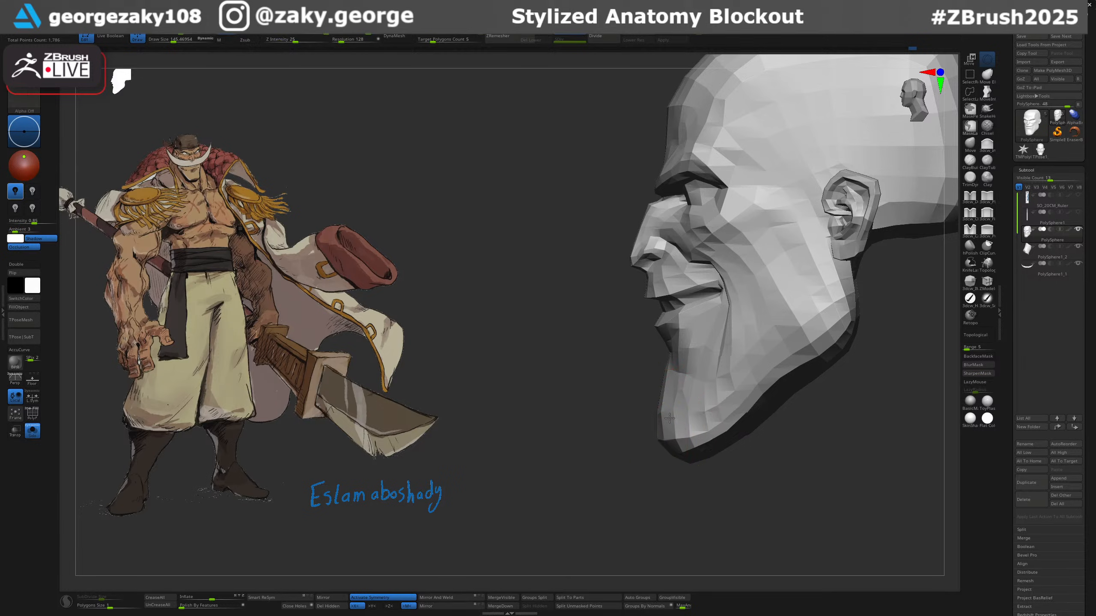
Bring the other subtools back into view and insert a torso mesh into the neck subtool with the insert-mesh brush.
right_click_drag(638, 410, 611, 448, "ctrl")
key("alt+s")
right_click_drag(698, 384, 698, 455, "shift")
right_click_drag(698, 456, 694, 363, "alt")
mouse_move(728, 401)
right_mouse_down()
mouse_move(760, 341)
mouse_move(698, 416)
right_mouse_up()
key("comma")
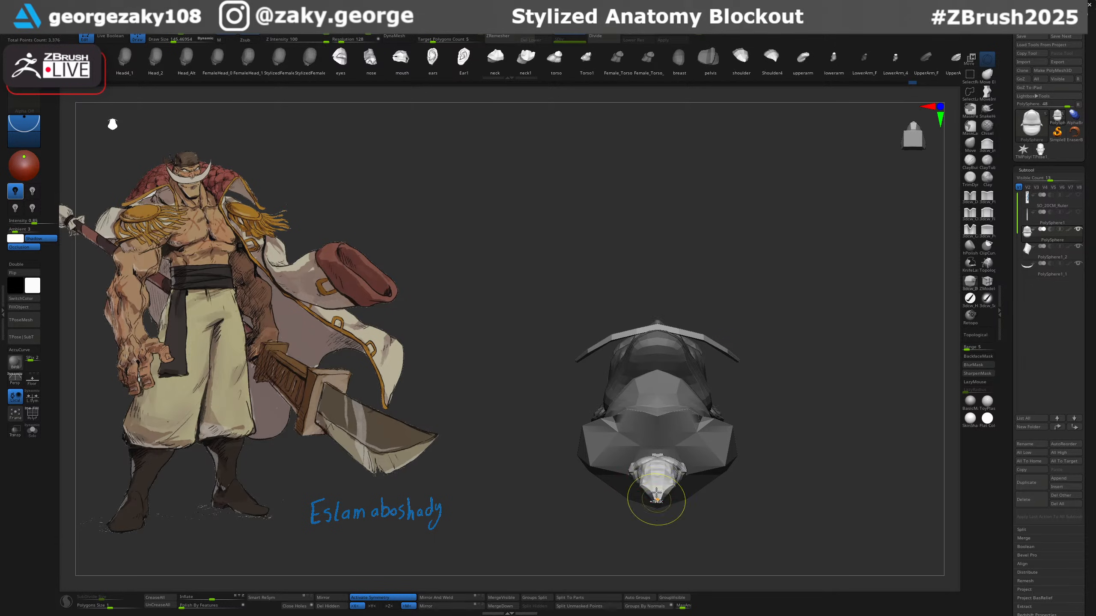
left_click(662, 452, "alt")
Rotate, move and scale the inserted torso with the gizmo so it stands upright beneath the head.
right_click_drag(656, 453, 748, 406)
key("w")
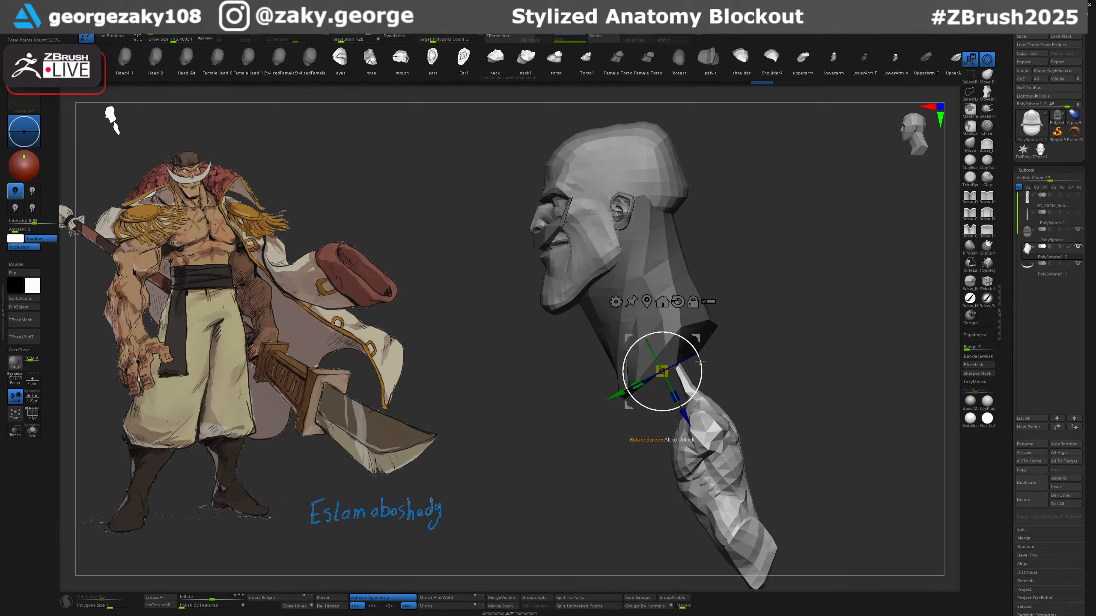
left_click_drag(669, 333, 700, 266)
left_click_drag(667, 299, 698, 227)
left_click_drag(665, 260, 690, 184)
left_click_drag(738, 276, 816, 286)
left_click_drag(766, 308, 757, 274, "alt")
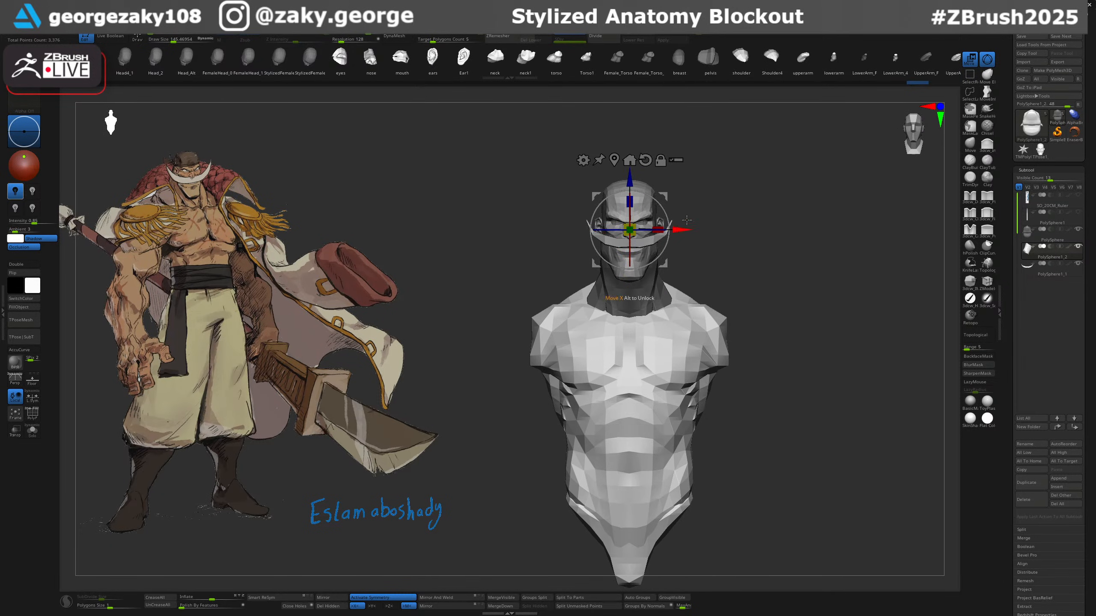
mouse_move(635, 223)
left_mouse_down()
mouse_move(646, 214)
mouse_move(626, 173)
left_mouse_up()
key("q")
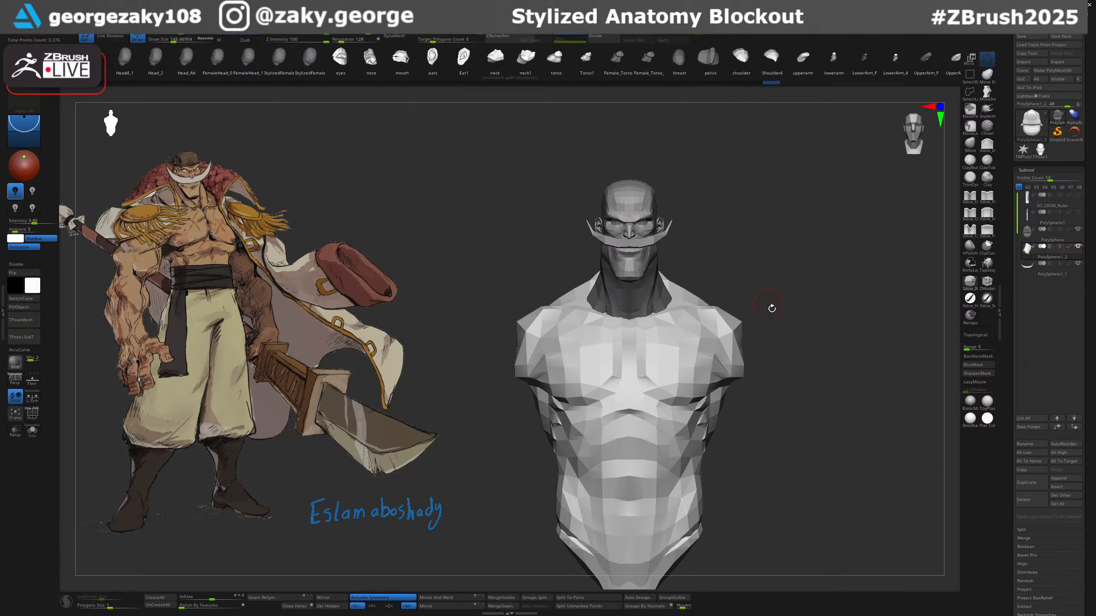
Reshape the nape in side view with a large Move brush to fit the torso's neck to the skull.
mouse_move(770, 310)
left_mouse_down()
mouse_move(681, 273)
mouse_move(690, 248)
left_mouse_up()
key("b")
key("m")
key("v")
key("s")
key("s")
left_click_drag(667, 220, 677, 219)
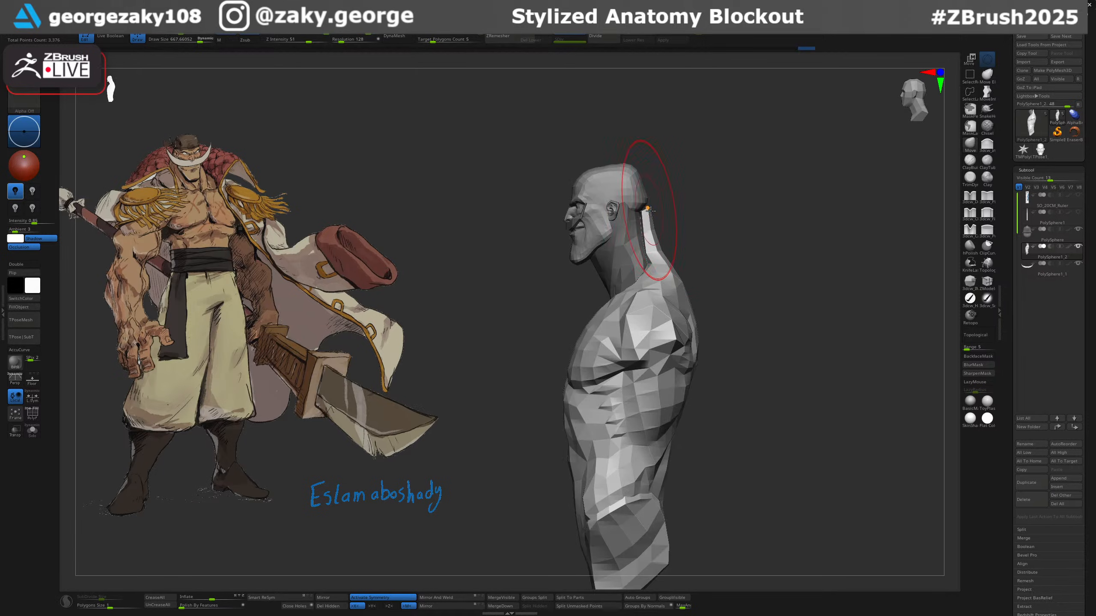
key("bracketleft")
key("bracketleft")
Refine the back of the neck from the opposite side with progressively smaller Move brush sizes.
mouse_move(647, 218)
right_mouse_down()
mouse_move(716, 224)
mouse_move(724, 247)
mouse_move(772, 245)
right_mouse_up()
key("bracketleft")
key("s")
left_click_drag(669, 222, 672, 222)
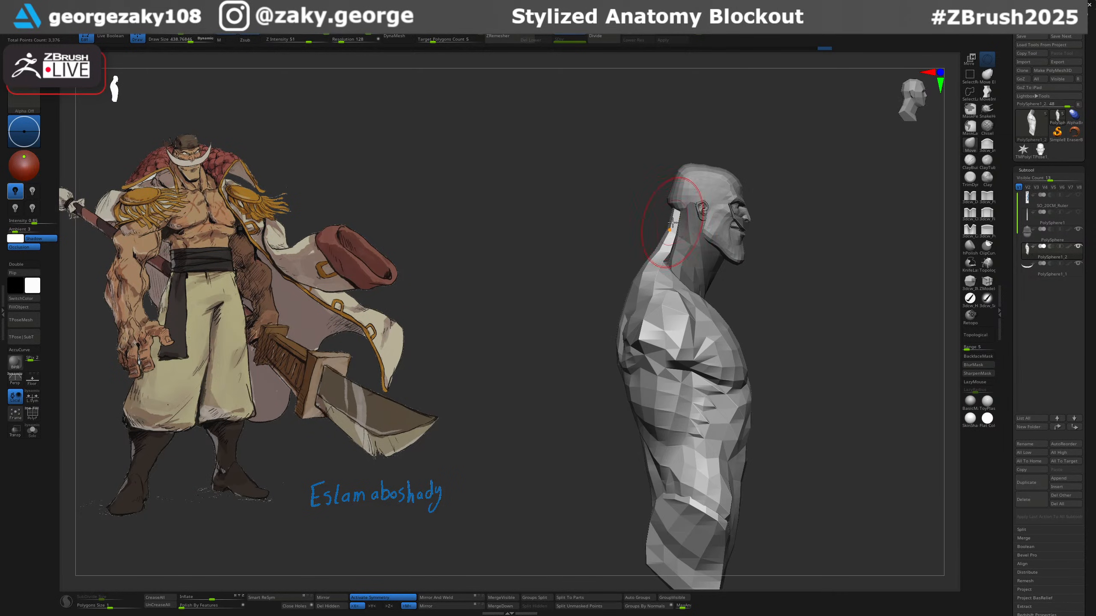
mouse_move(674, 260)
right_mouse_down()
mouse_move(663, 262)
mouse_move(717, 275)
mouse_move(753, 299)
right_mouse_up()
key("bracketleft")
key("bracketleft")
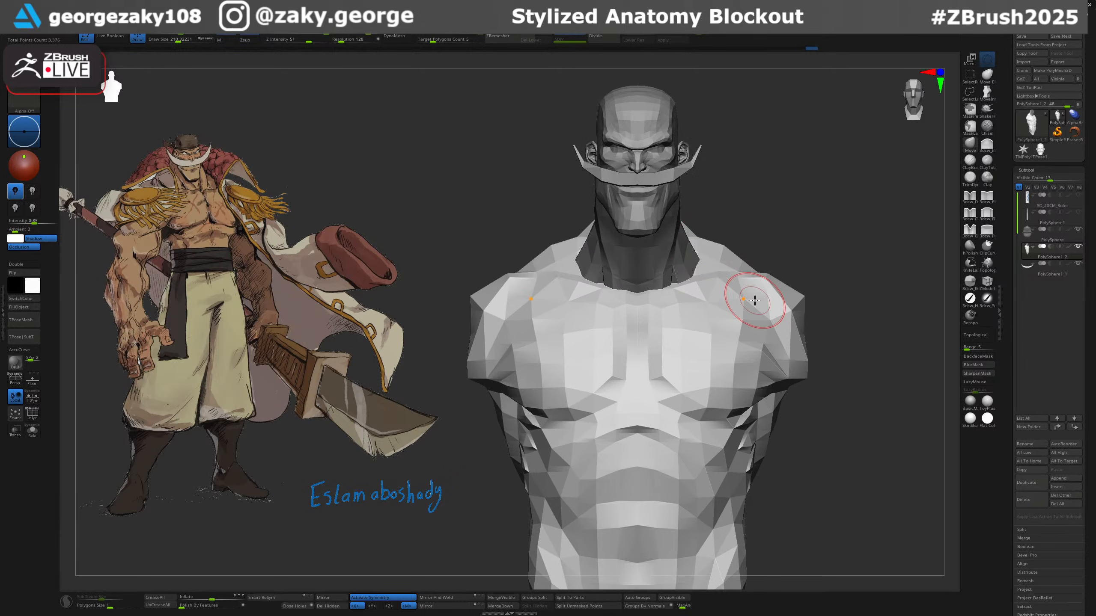
Select the mustache subtool and lengthen its pointed tips upward and outward with the Move brush.
right_click_drag(749, 185, 701, 229, "alt")
right_click_drag(701, 228, 695, 240, "ctrl")
right_click_drag(716, 189, 716, 251, "alt")
right_click_drag(716, 251, 603, 314)
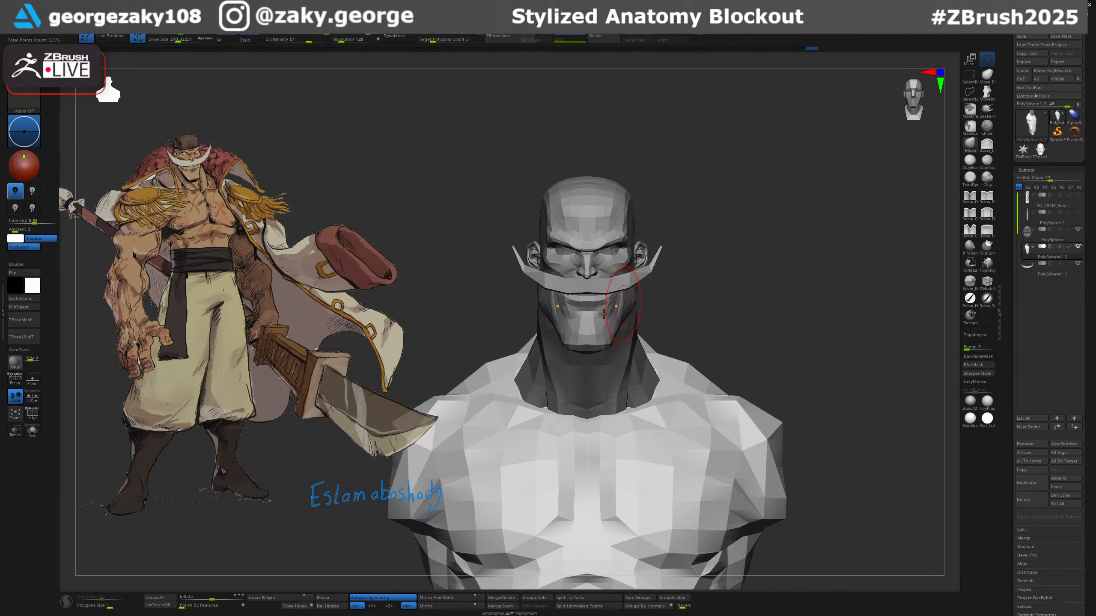
left_click(663, 249, "alt")
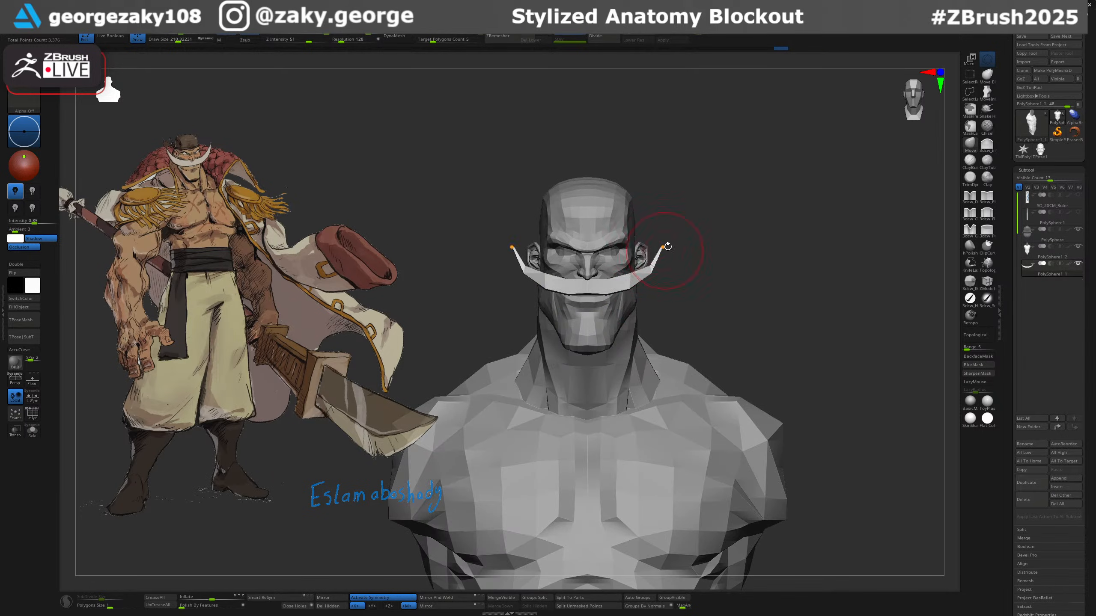
key("[")
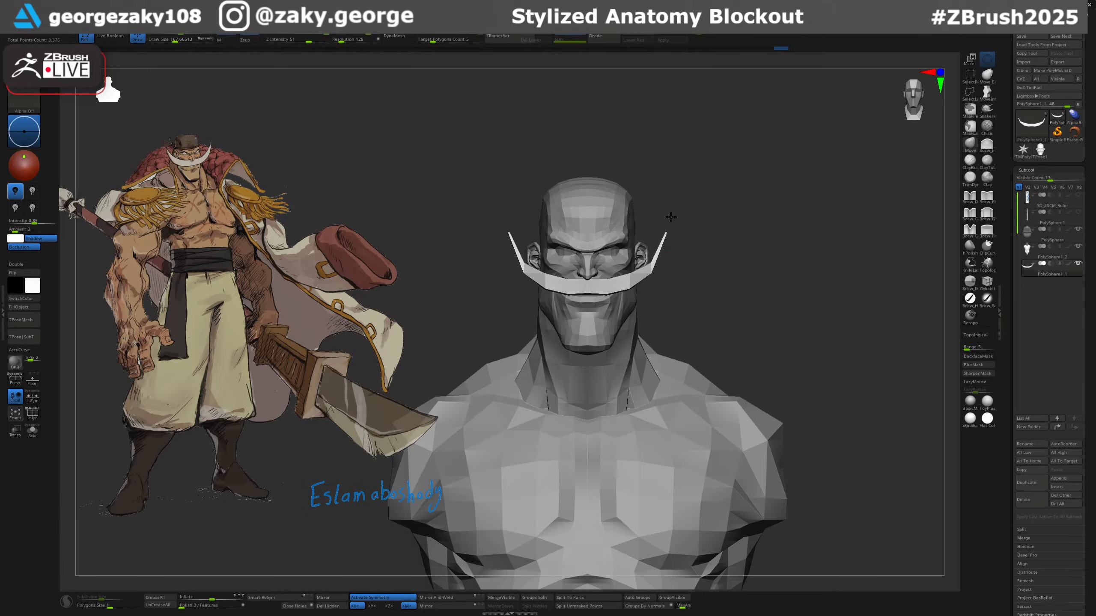
right_click_drag(663, 258, 654, 259)
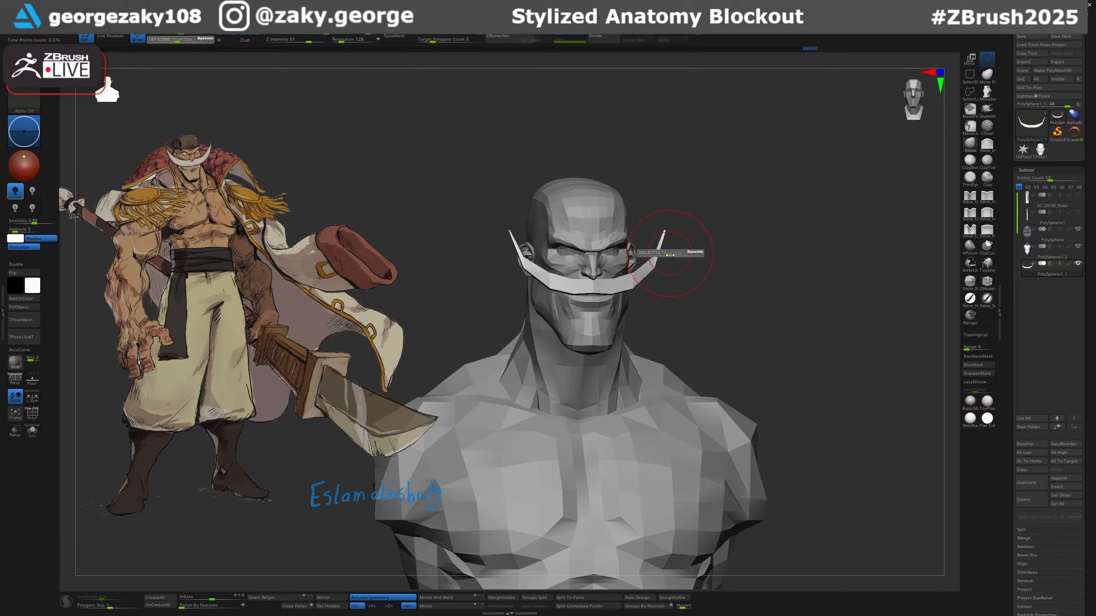
left_click_drag(670, 254, 670, 255)
left_click_drag(660, 253, 662, 254)
right_click_drag(684, 256, 627, 253)
mouse_move(680, 222)
right_mouse_down()
mouse_move(651, 256)
mouse_move(644, 297)
right_mouse_up()
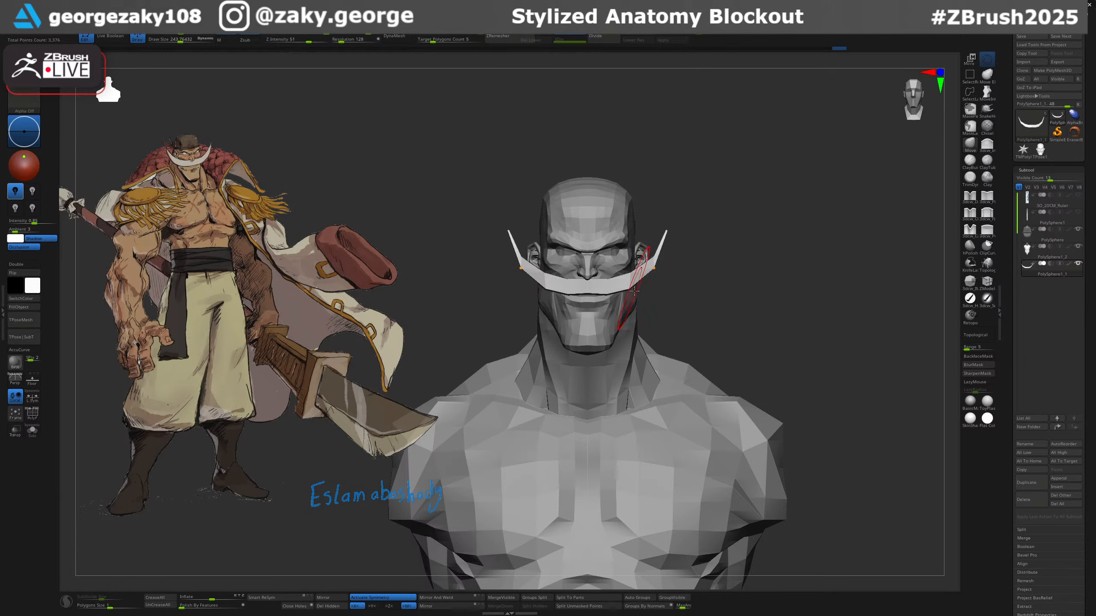
Select the torso subtool and adjust the trapezius and shoulder slope around the neck base with the Move brush.
mouse_move(705, 294)
right_mouse_down()
mouse_move(683, 305)
mouse_move(711, 301)
mouse_move(678, 348)
mouse_move(704, 384)
mouse_move(737, 374)
mouse_move(732, 333)
mouse_move(705, 373)
mouse_move(730, 329)
right_mouse_up()
left_click(701, 322, "alt")
key("s")
mouse_move(662, 358)
left_mouse_down()
mouse_move(640, 331)
mouse_move(684, 361)
left_mouse_up()
key("s")
mouse_move(684, 361)
right_mouse_down()
mouse_move(638, 365)
mouse_move(694, 380)
right_mouse_up()
mouse_move(665, 374)
left_mouse_down("shift")
mouse_move(649, 399)
mouse_move(666, 367)
mouse_move(658, 423)
left_mouse_up("shift")
right_click_drag(658, 423, 687, 408)
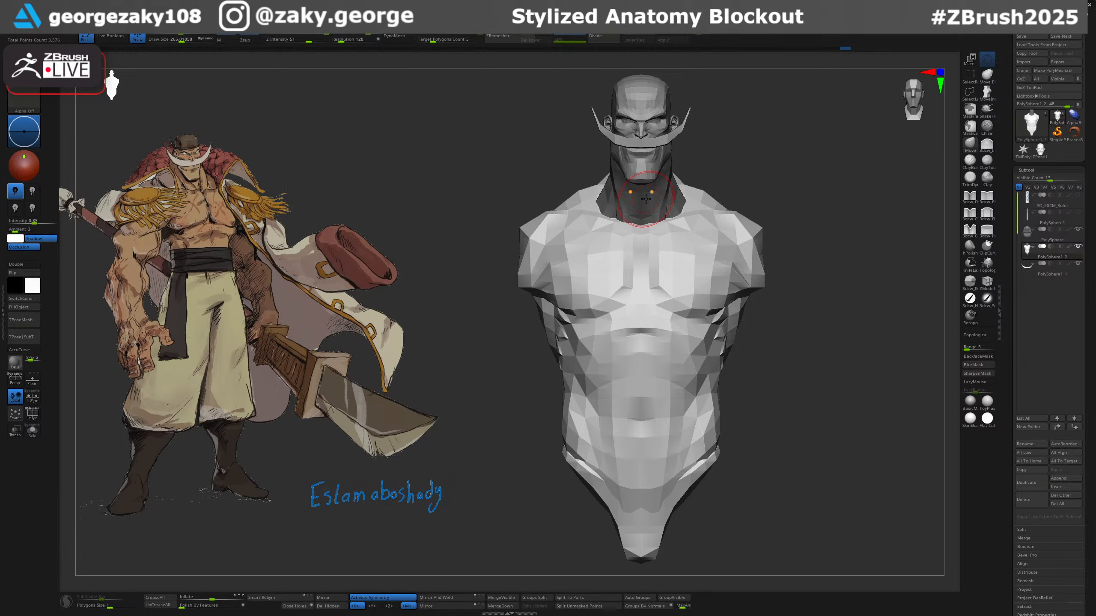
Broaden the torso's shoulders outward with a large Move brush, keeping the neck masked.
right_click_drag(796, 380, 799, 380)
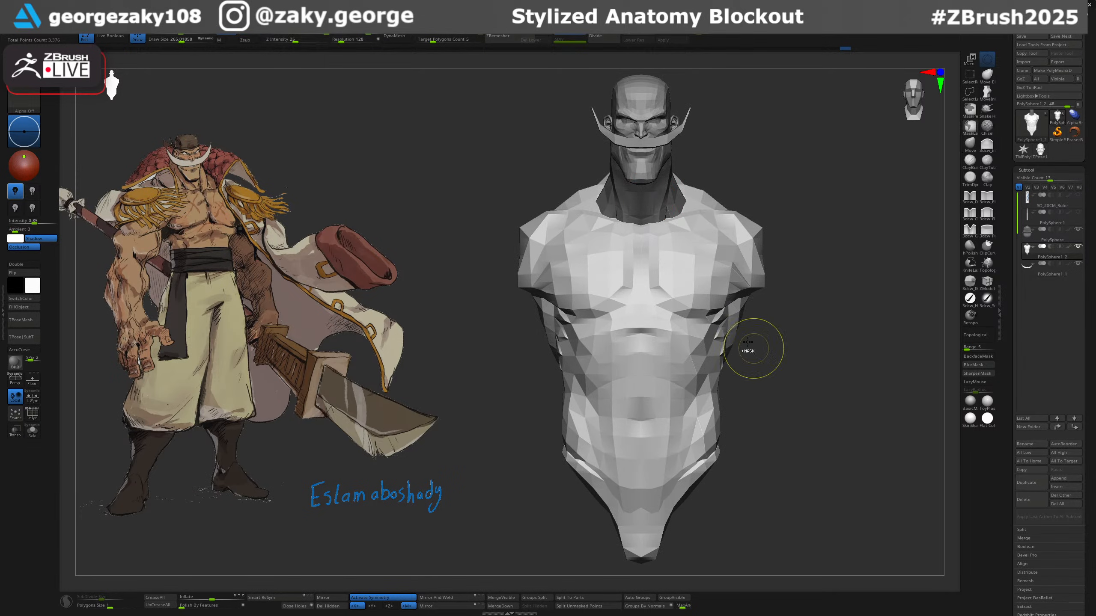
right_click_drag(730, 310, 698, 308, "ctrl")
right_click_drag(697, 308, 707, 364, "ctrl")
key("s")
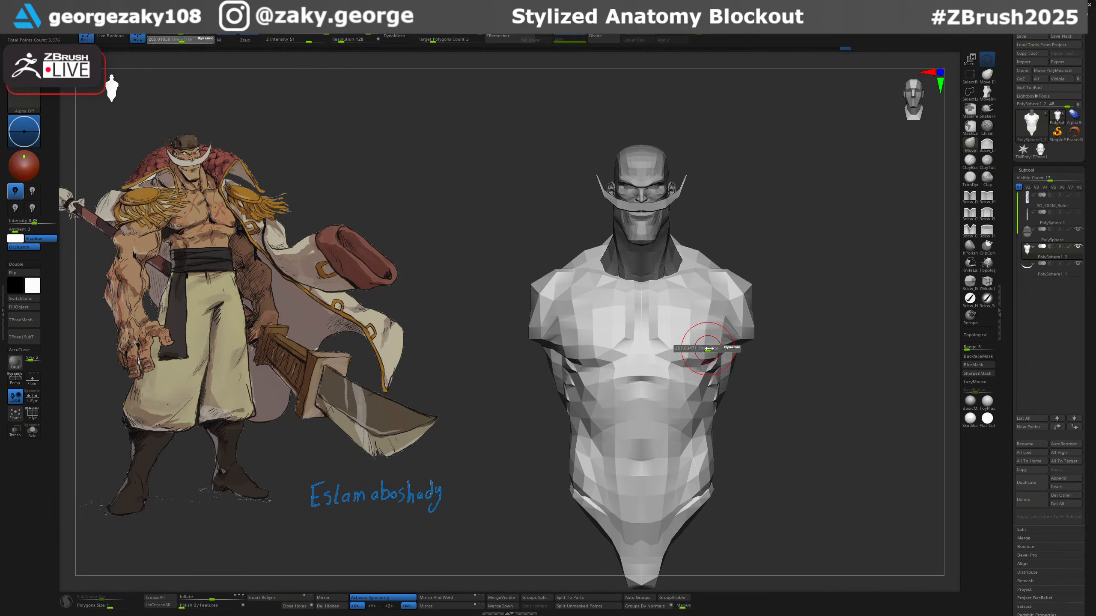
mouse_move(710, 348)
left_mouse_down()
mouse_move(719, 361)
mouse_move(708, 343)
left_mouse_up()
key("s")
right_click_drag(774, 246, 786, 249)
left_click(789, 308, "ctrl")
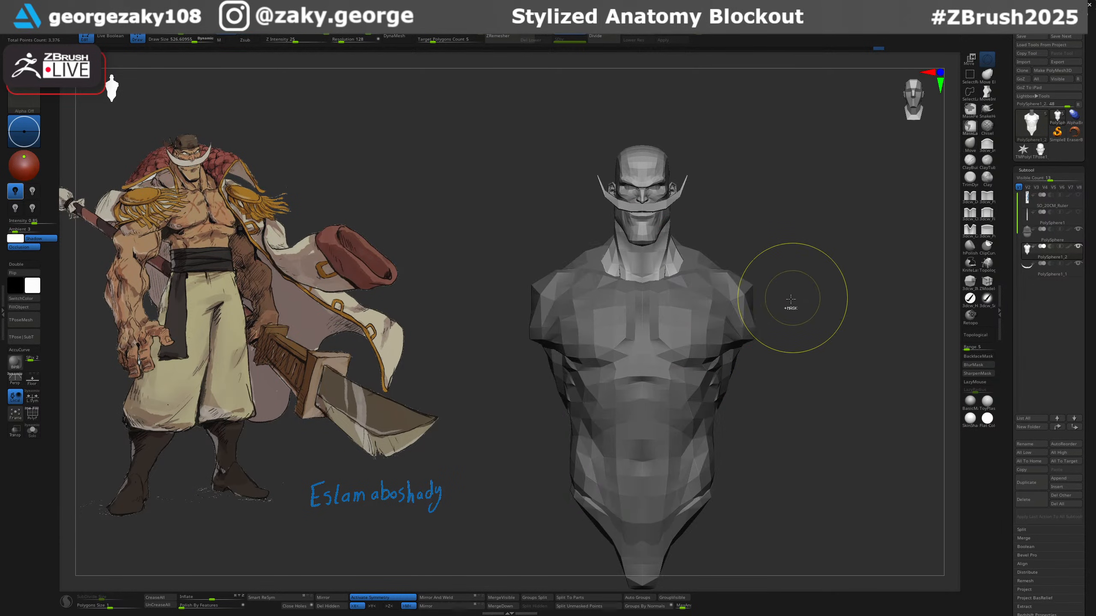
left_click(789, 308, "ctrl")
left_click_drag(769, 297, 736, 267)
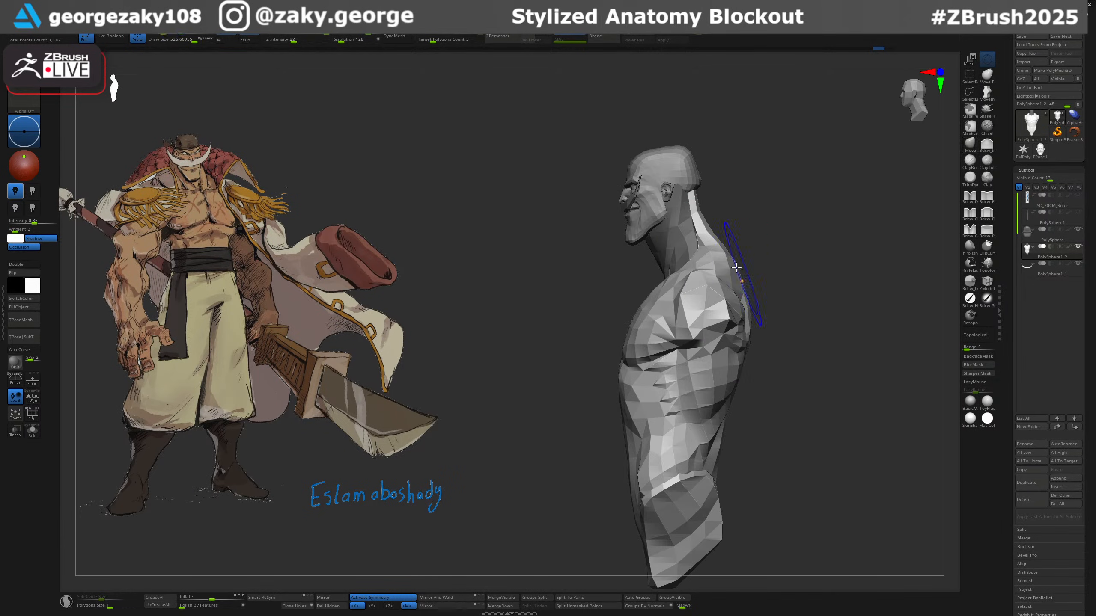
left_click_drag(705, 234, 797, 257)
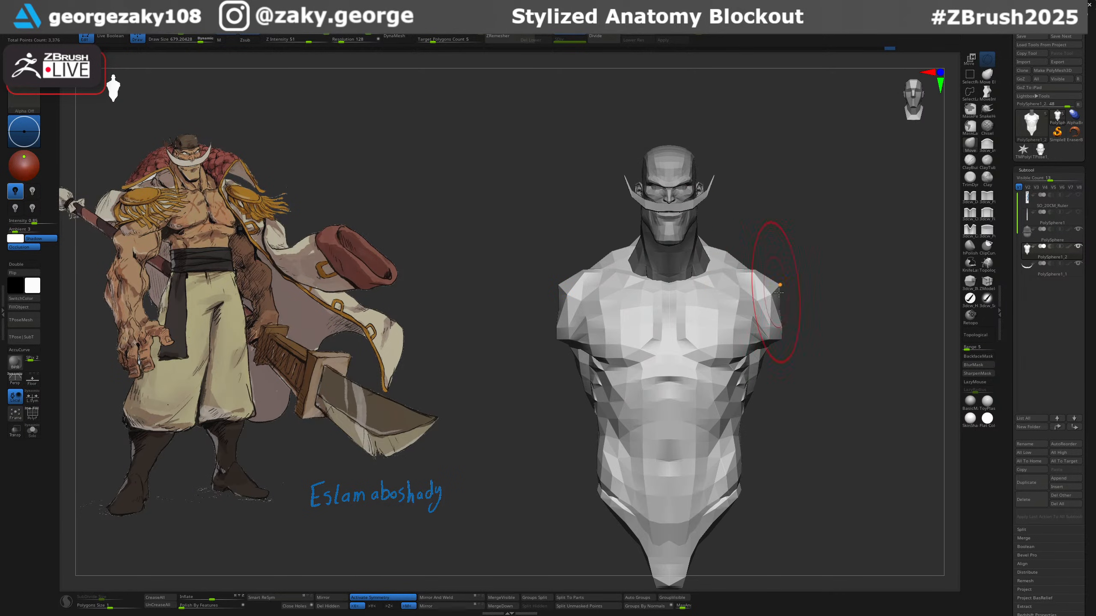
mouse_move(774, 308)
left_mouse_down()
mouse_move(761, 308)
mouse_move(798, 299)
left_mouse_up()
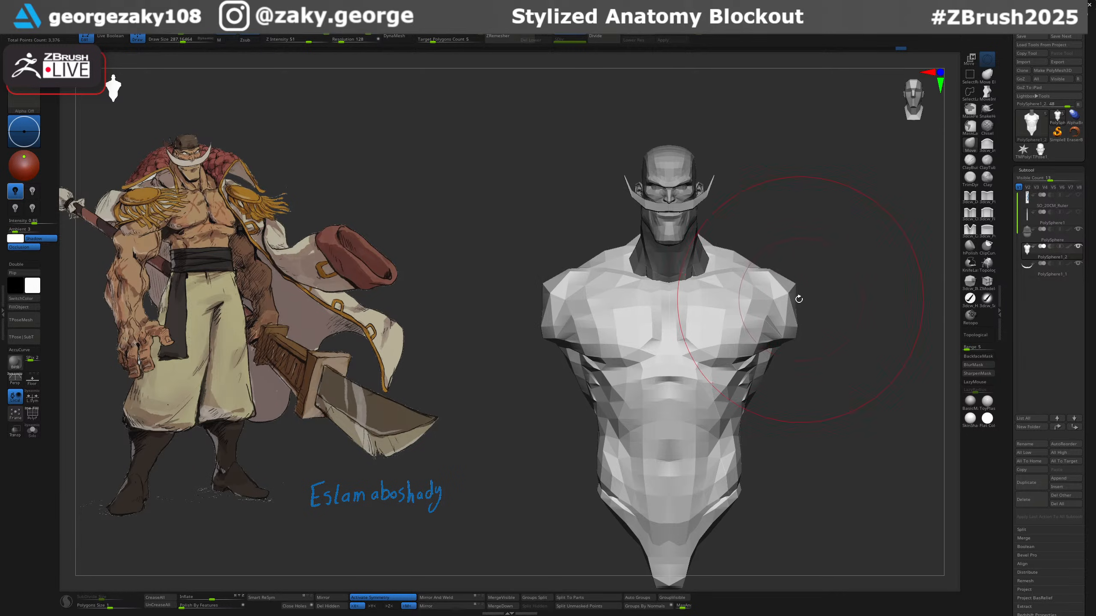
Reposition the gizmo to the base of the neck and scale the torso up slightly from there.
right_click_drag(803, 304, 798, 276, "ctrl")
key("w")
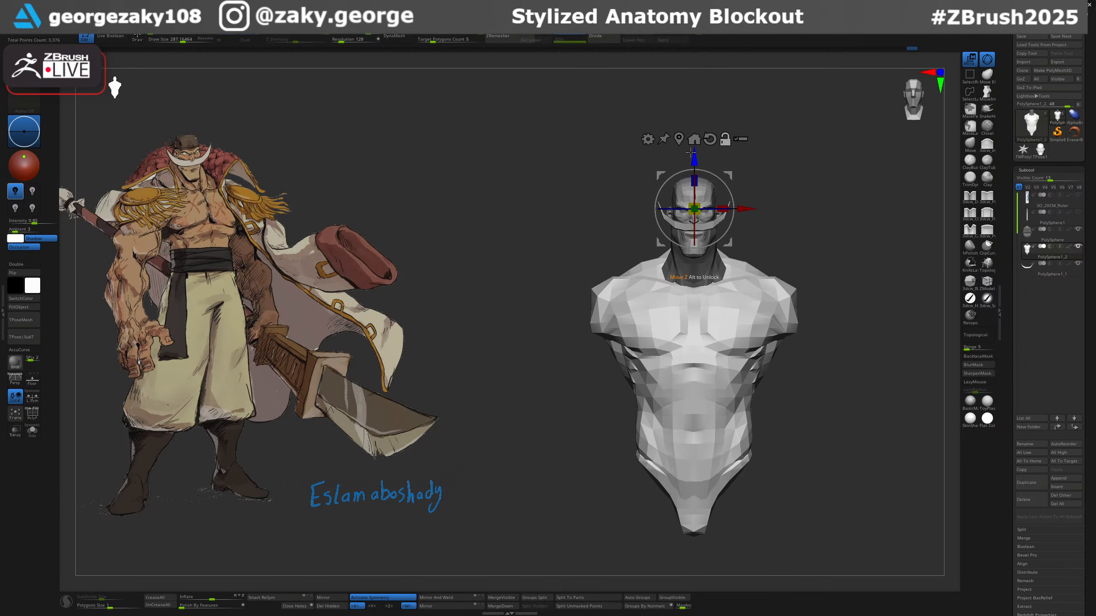
left_click_drag(690, 152, 688, 225, "alt")
left_click_drag(699, 272, 702, 268)
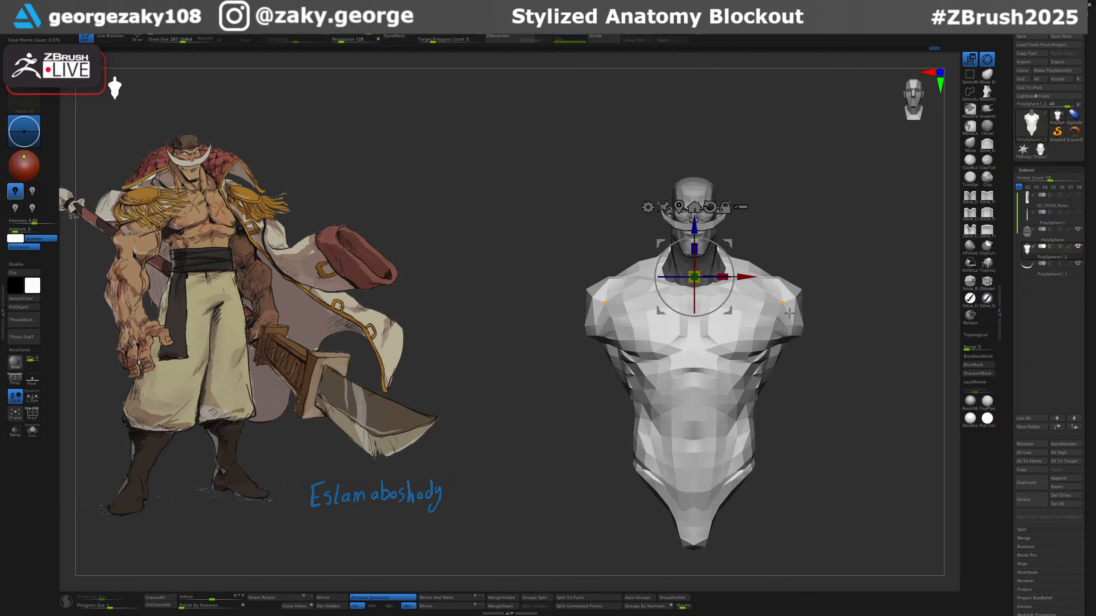
key("q")
Sculpt the lower edge of the rib cage above the abdomen with a small low-intensity brush.
key("s")
left_click_drag(783, 345, 770, 346)
mouse_move(759, 416)
right_mouse_down("alt")
mouse_move(739, 355)
mouse_move(738, 383)
mouse_move(699, 378)
right_mouse_up("alt")
key("1")
key("s")
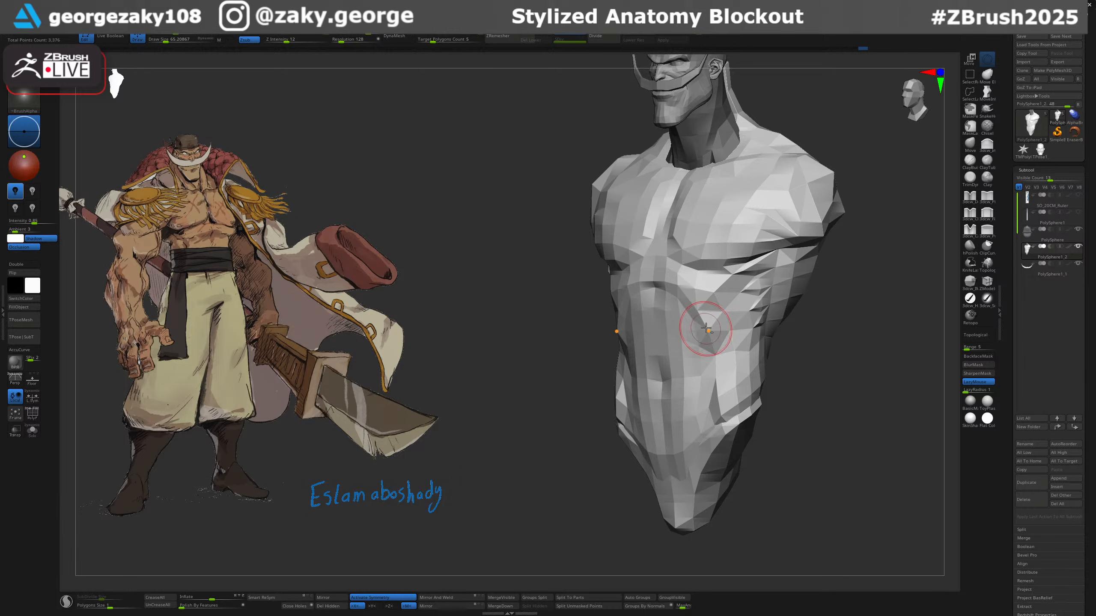
right_click_drag(609, 298, 678, 288)
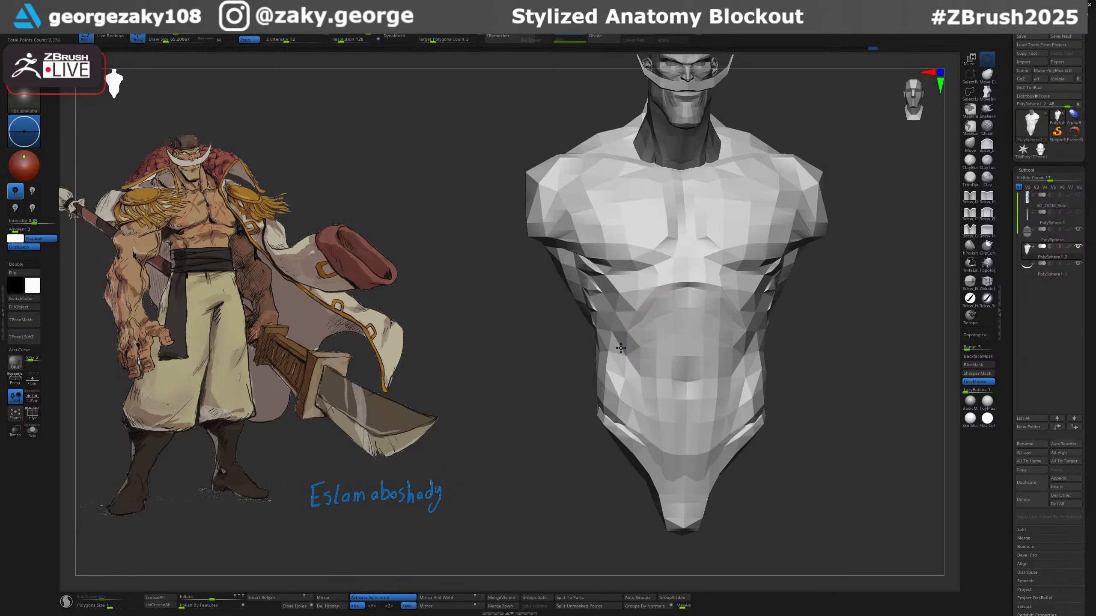
right_click_drag(621, 348, 668, 327, "shift")
Reshape the rib cage arch and the abdominal planes with the Move brush at varying sizes.
key("2")
key("s")
left_click_drag(709, 287, 722, 270)
key("s")
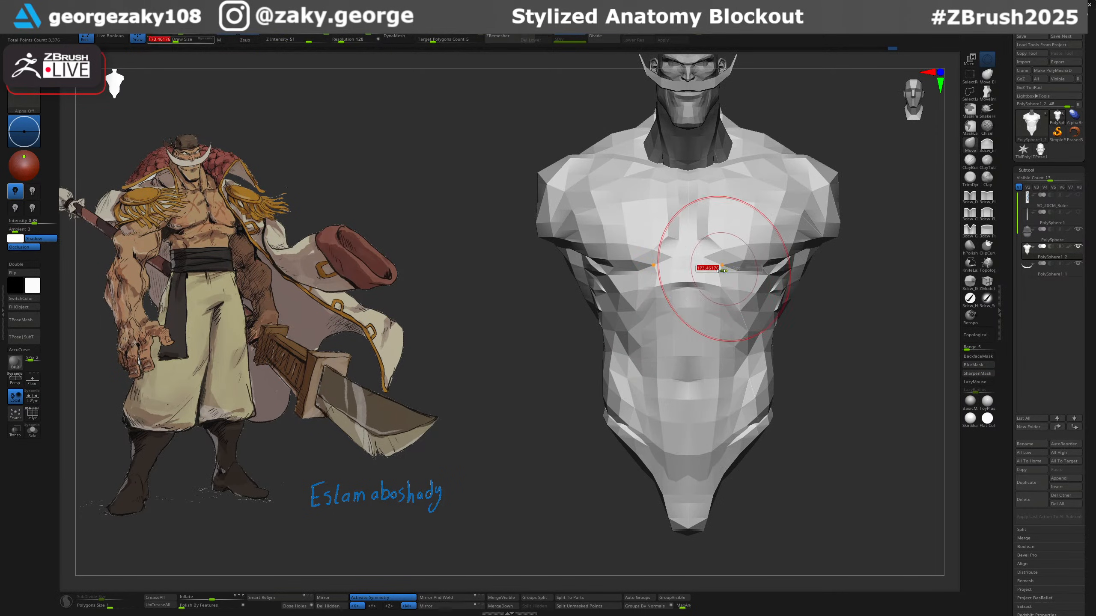
key("s")
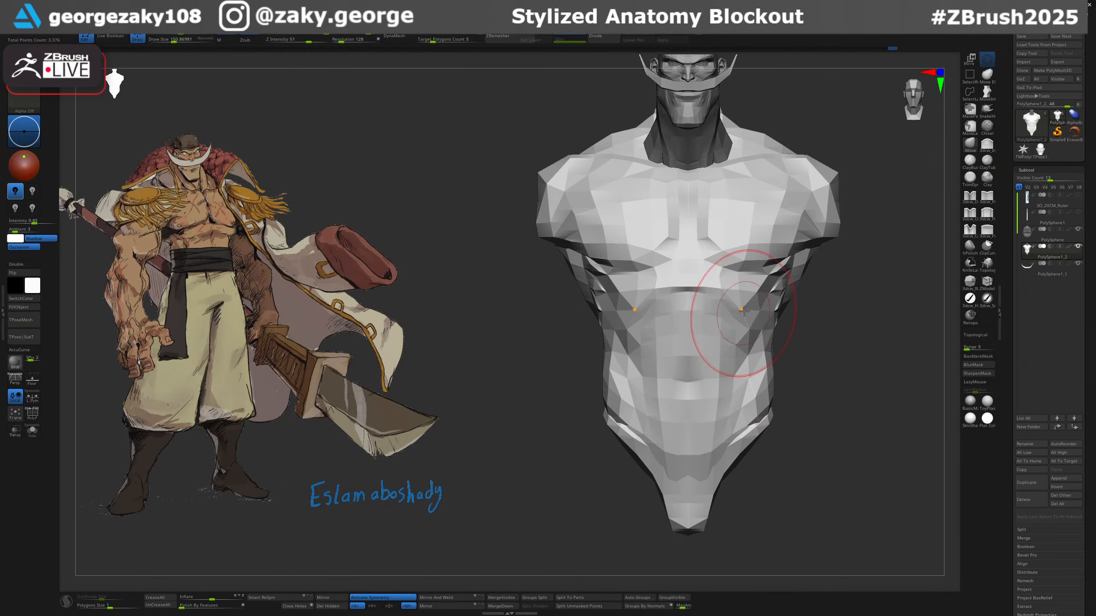
left_click_drag(743, 311, 748, 309)
mouse_move(768, 316)
right_mouse_down()
mouse_move(738, 318)
mouse_move(771, 318)
right_mouse_up()
key("s")
left_click_drag(721, 340, 720, 340)
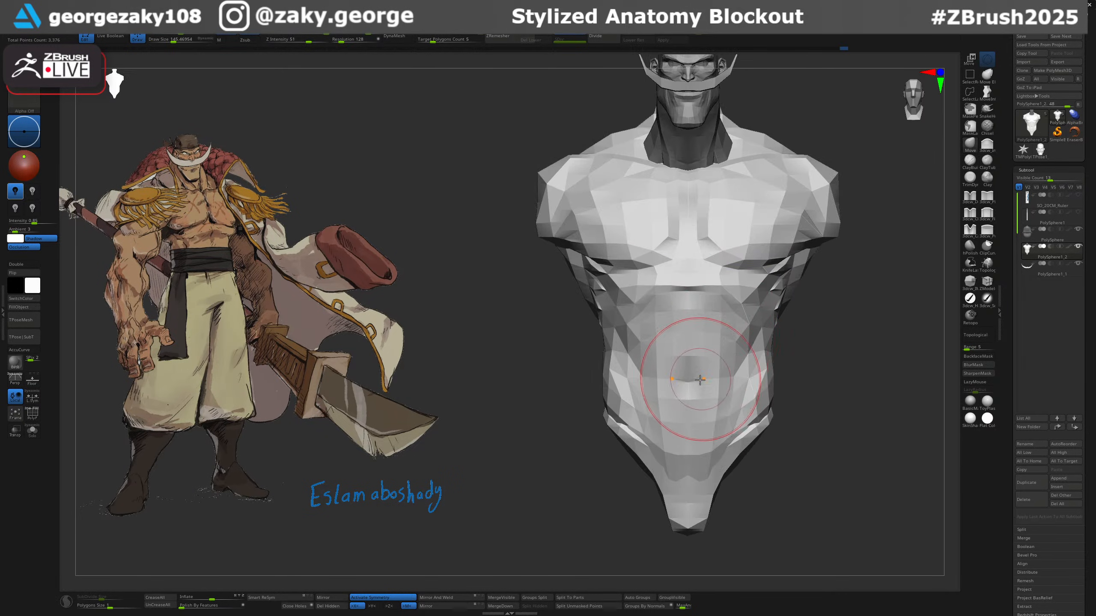
left_click_drag(701, 379, 699, 371)
key("s")
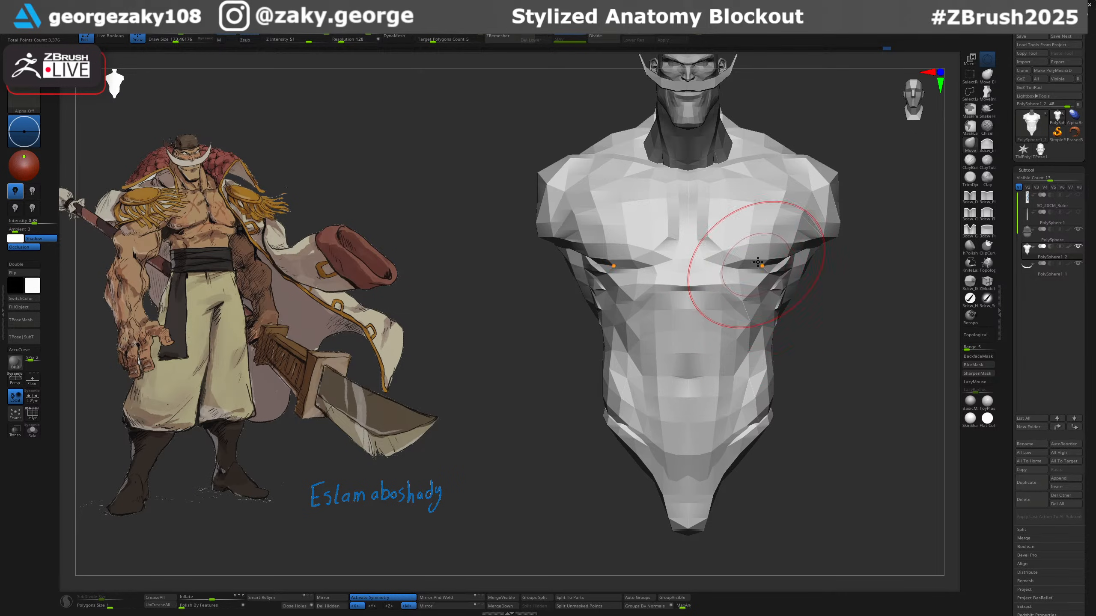
Adjust the lower and outer edges of the pectorals toward the armpits with the Move brush.
key("s")
left_click_drag(750, 279, 757, 279)
left_click_drag(735, 240, 783, 252)
key("s")
left_click_drag(794, 242, 763, 261)
key("s")
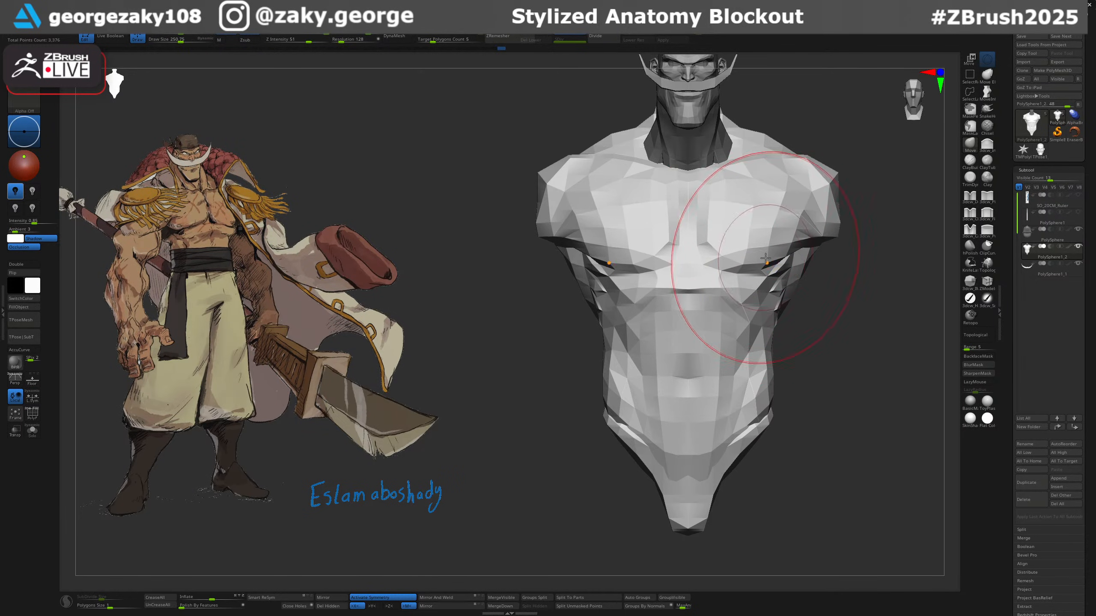
right_click_drag(768, 275, 766, 249, "ctrl")
left_click_drag(786, 281, 791, 279)
Smooth the latissimus and mid-back planes from behind, and build them up with a low-intensity brush.
right_click_drag(805, 288, 691, 302)
right_click_drag(813, 290, 802, 303)
key("3")
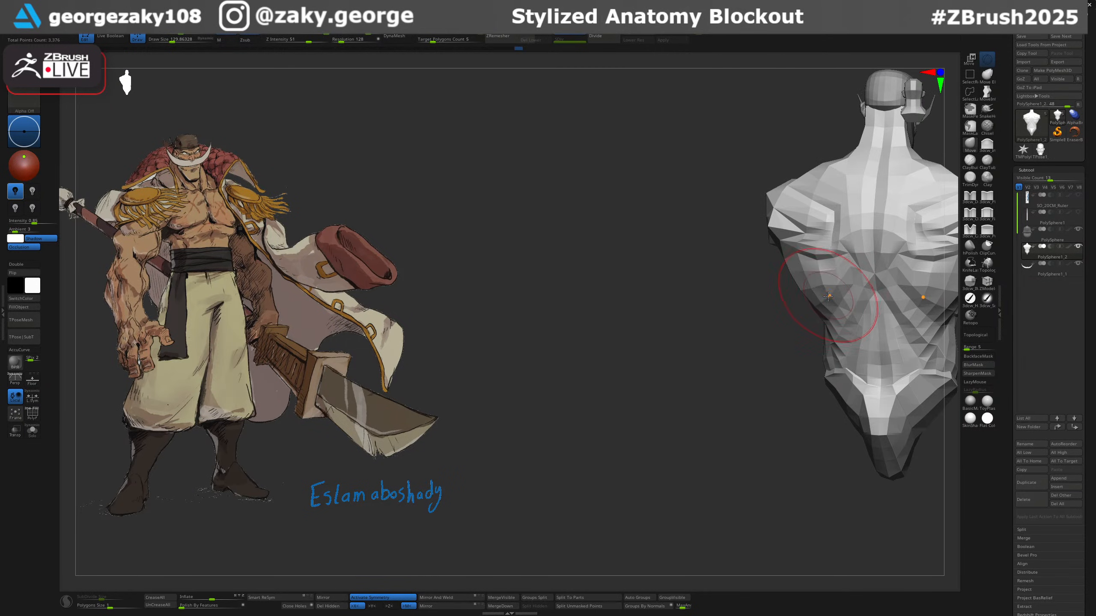
left_click_drag(839, 280, 775, 321)
right_click_drag(775, 320, 782, 332, "shift")
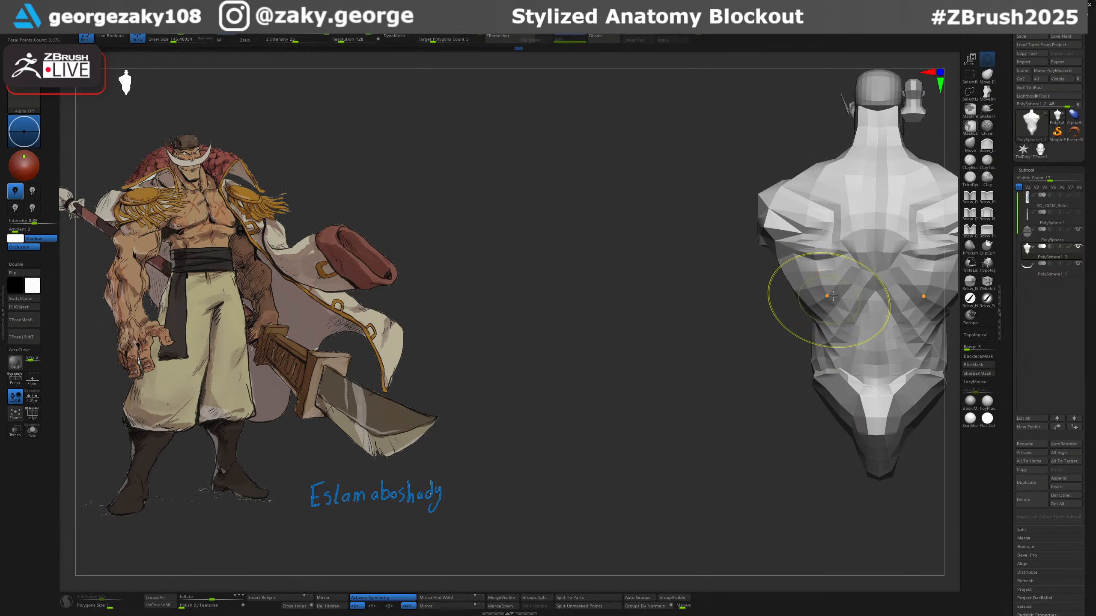
key("2")
key("s")
left_click_drag(828, 302, 821, 279)
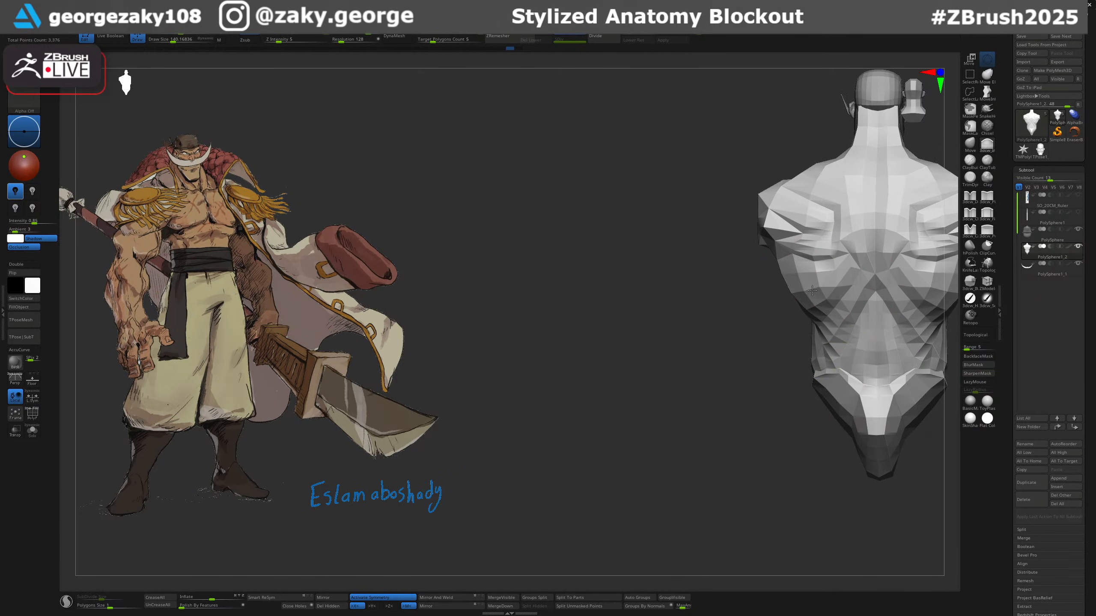
left_click_drag(886, 169, 887, 220)
right_click_drag(859, 248, 890, 256, "shift")
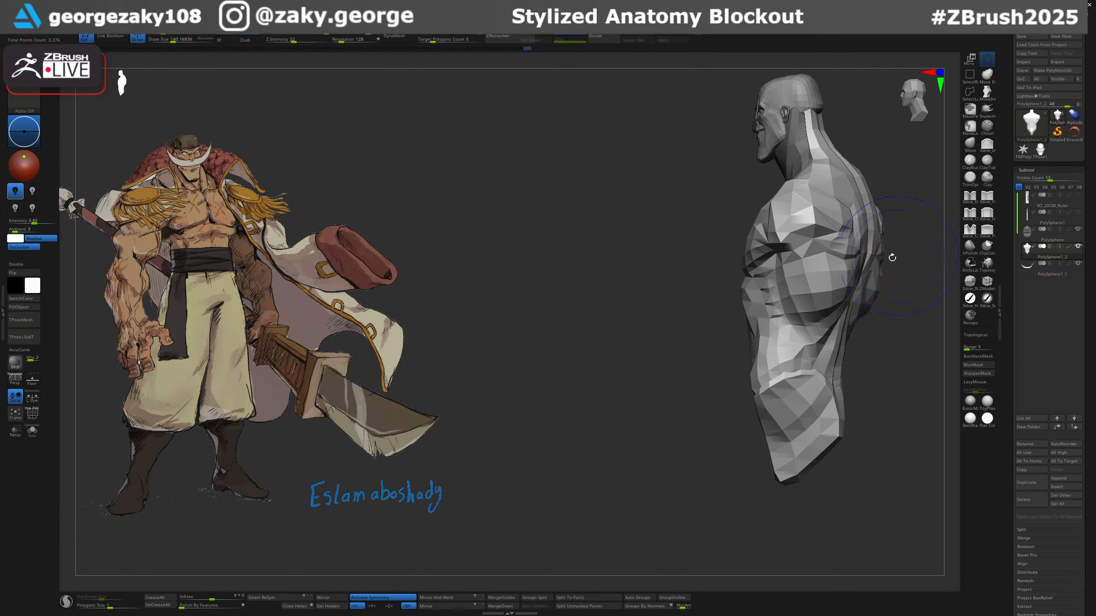
Build up the upper and lower back profile in side view with a large low-intensity brush, and undo the last stroke.
key("s")
left_click_drag(890, 258, 896, 258)
mouse_move(811, 288)
right_mouse_down()
mouse_move(869, 289)
mouse_move(852, 298)
right_mouse_up()
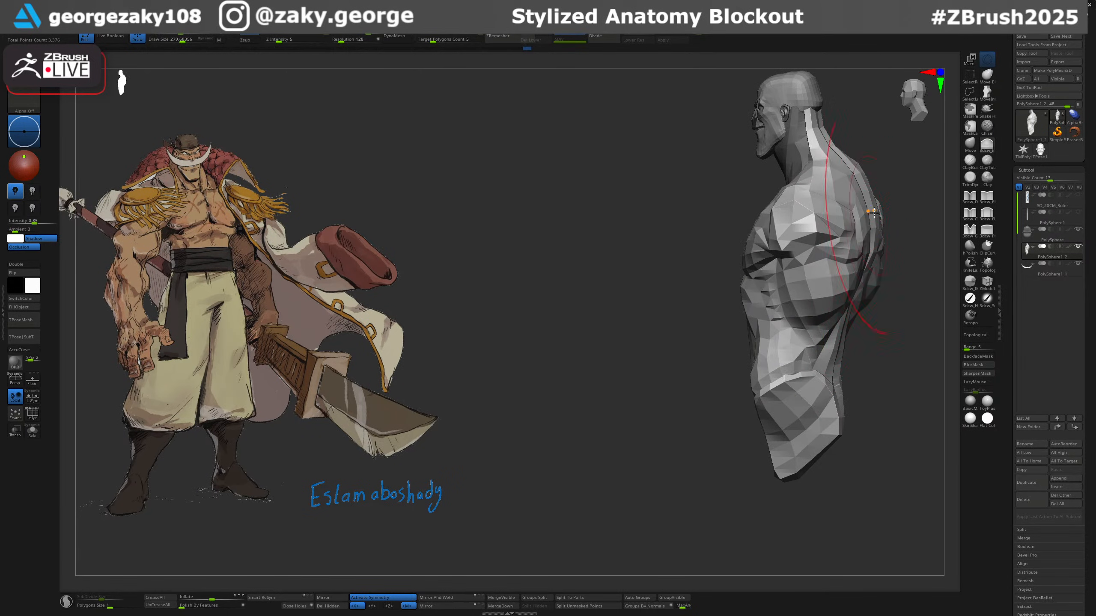
key("s")
mouse_move(821, 401)
left_mouse_down()
mouse_move(815, 408)
mouse_move(826, 395)
left_mouse_up()
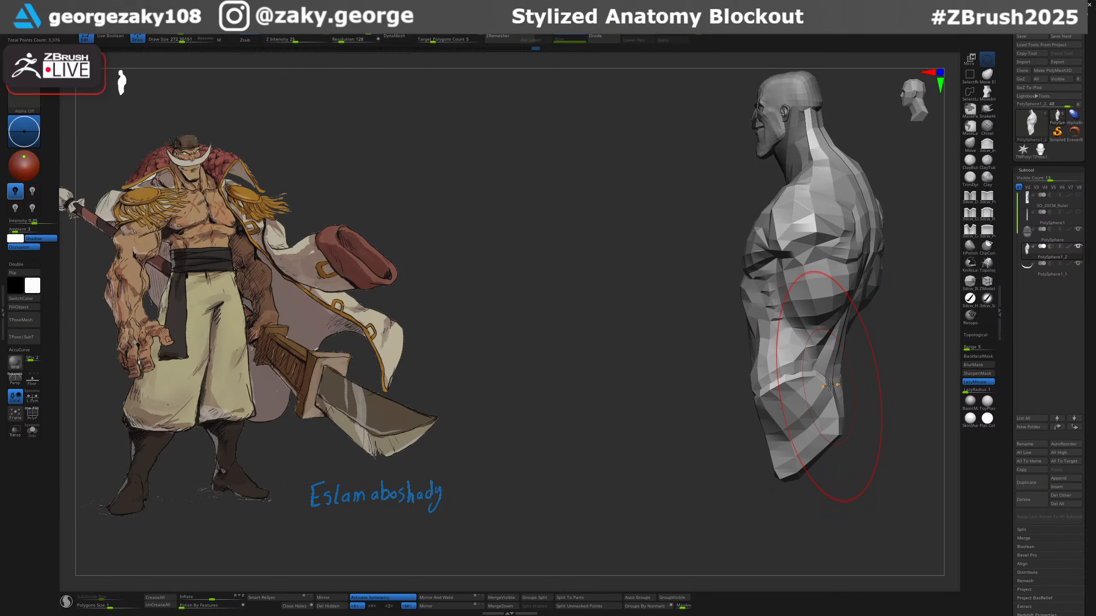
key("s")
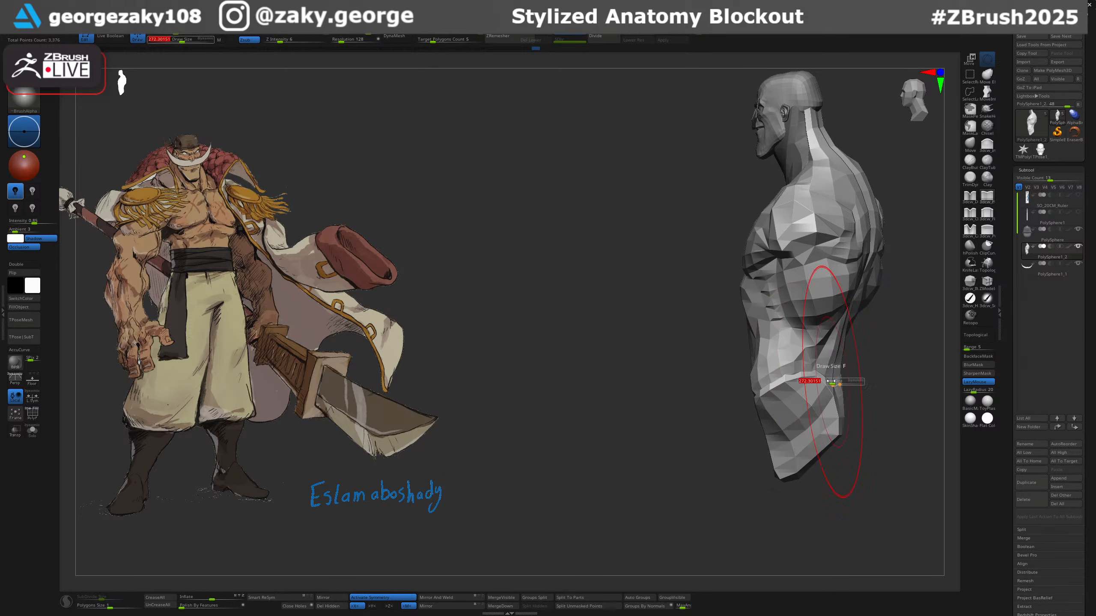
key("s")
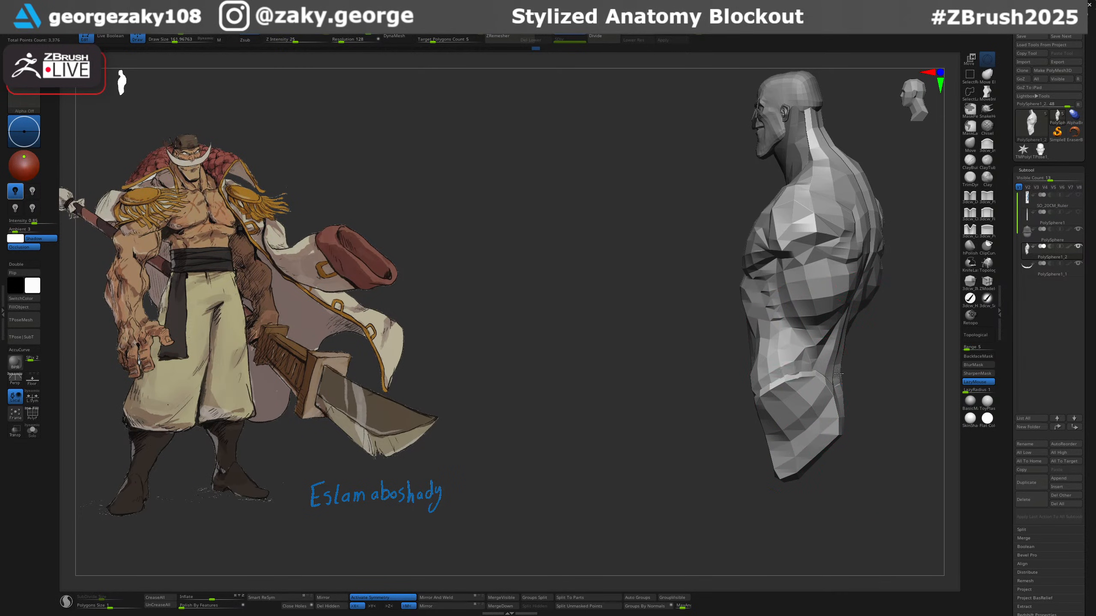
key("ctrl+z")
Reshape the side profile of the lower back and abdomen with the Move brush at varying sizes.
mouse_move(838, 374)
left_mouse_down()
mouse_move(829, 377)
mouse_move(880, 381)
left_mouse_up()
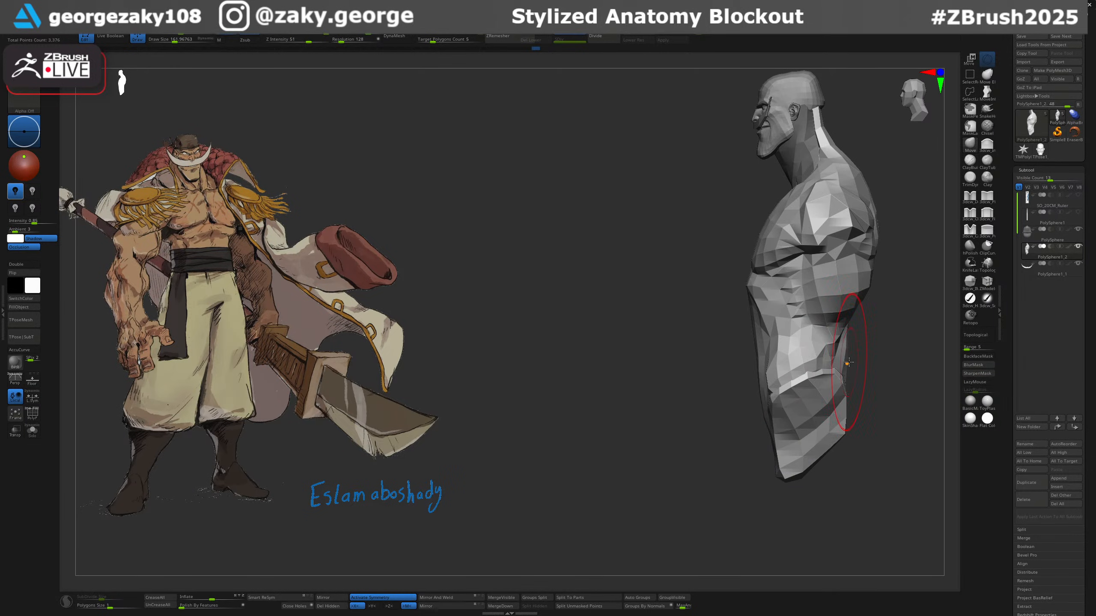
key("bracketleft")
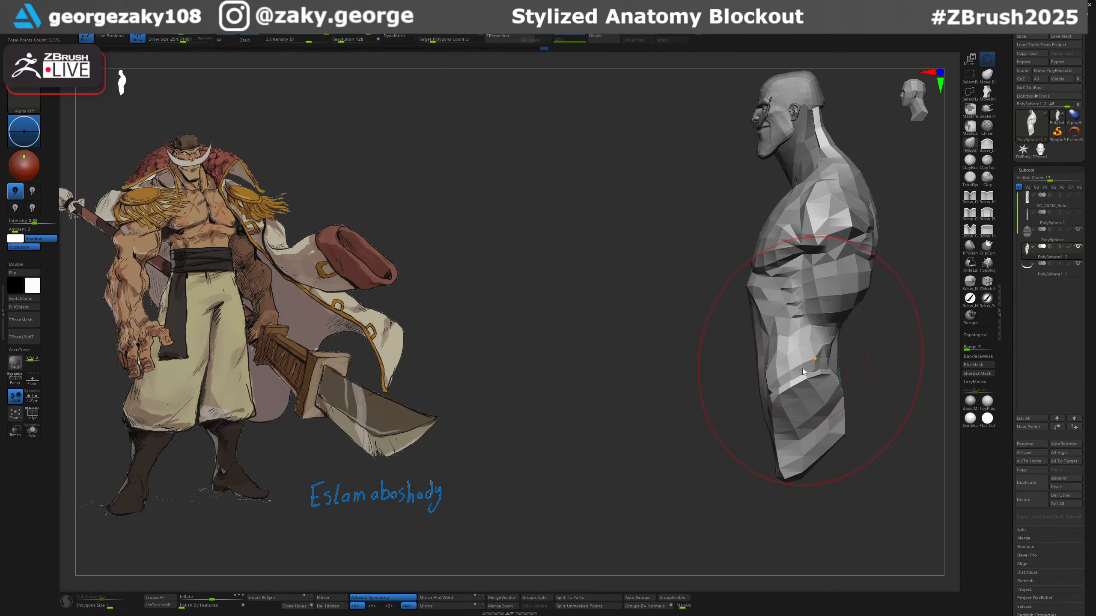
left_click_drag(758, 378, 755, 379)
right_click_drag(772, 379, 787, 378)
key("bracketright")
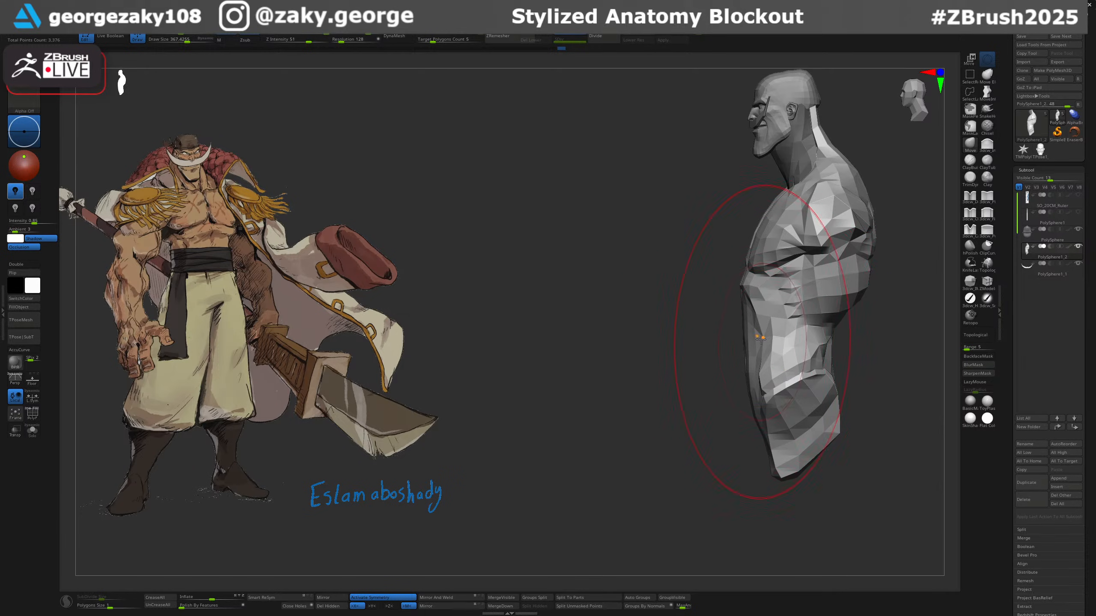
key("bracketleft")
key("bracketleft")
key("bracketleft")
key("bracketleft")
key("bracketleft")
right_click_drag(760, 337, 772, 338)
left_click_drag(772, 338, 765, 340)
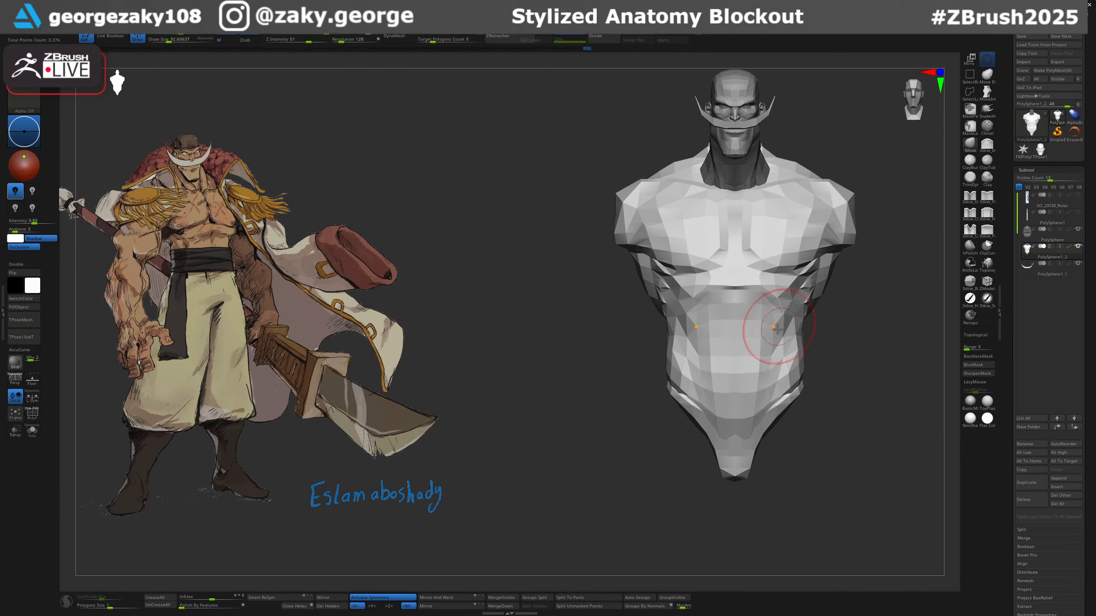
Adjust the side contour of the rib cage and waist from the front with a smaller Move brush.
mouse_move(775, 301)
right_mouse_down("ctrl")
mouse_move(807, 318)
mouse_move(774, 335)
mouse_move(796, 334)
right_mouse_up("ctrl")
key("bracketleft")
key("b")
key("m")
key("v")
key("s")
left_click_drag(796, 334, 795, 336)
left_click_drag(794, 341, 795, 320)
key("s")
left_click_drag(799, 364, 805, 363)
left_click_drag(807, 366, 802, 367)
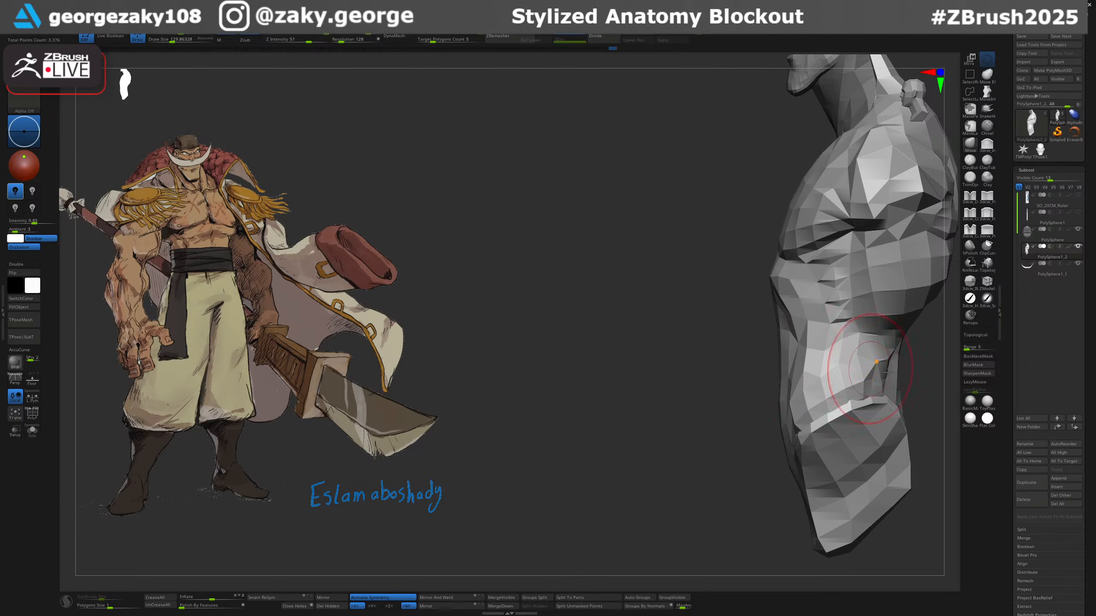
Refine the waist, hip and abdomen contours with the Move brush, checking them in side view.
mouse_move(887, 380)
right_mouse_down("ctrl")
mouse_move(903, 373)
mouse_move(816, 364)
right_mouse_up("ctrl")
left_click_drag(807, 387, 813, 386)
key("s")
left_click_drag(772, 439, 795, 458)
key("s")
left_click_drag(813, 348, 790, 346)
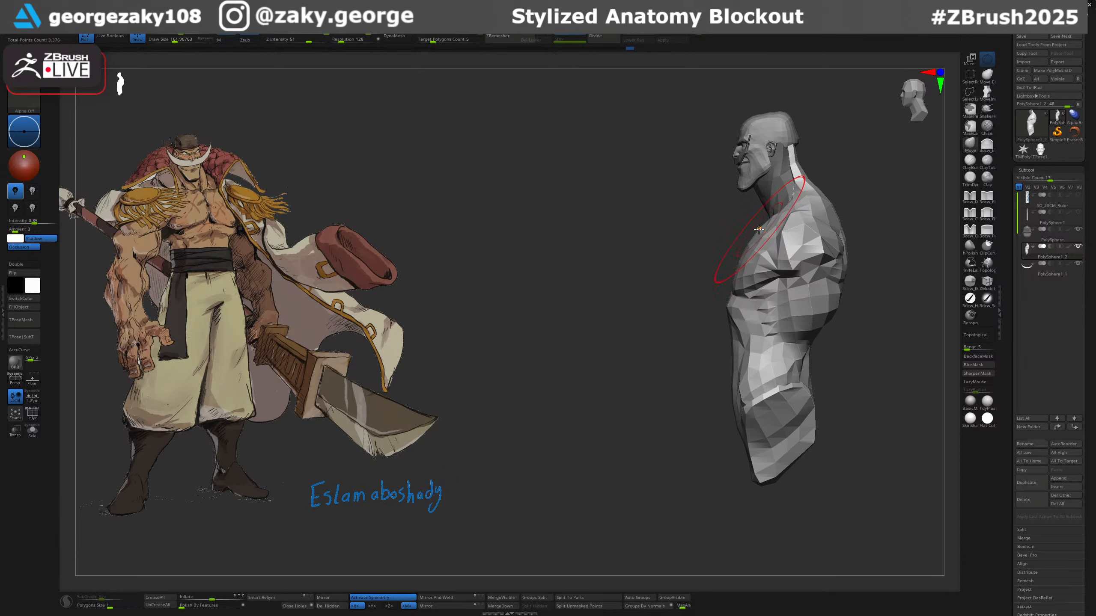
Show the polyframe and shift the inner collarbone edges at the base of the neck with a small Move brush.
key("ctrl")
right_click_drag(763, 226, 768, 276)
right_click_drag(750, 208, 773, 224, "ctrl")
key("shift+f")
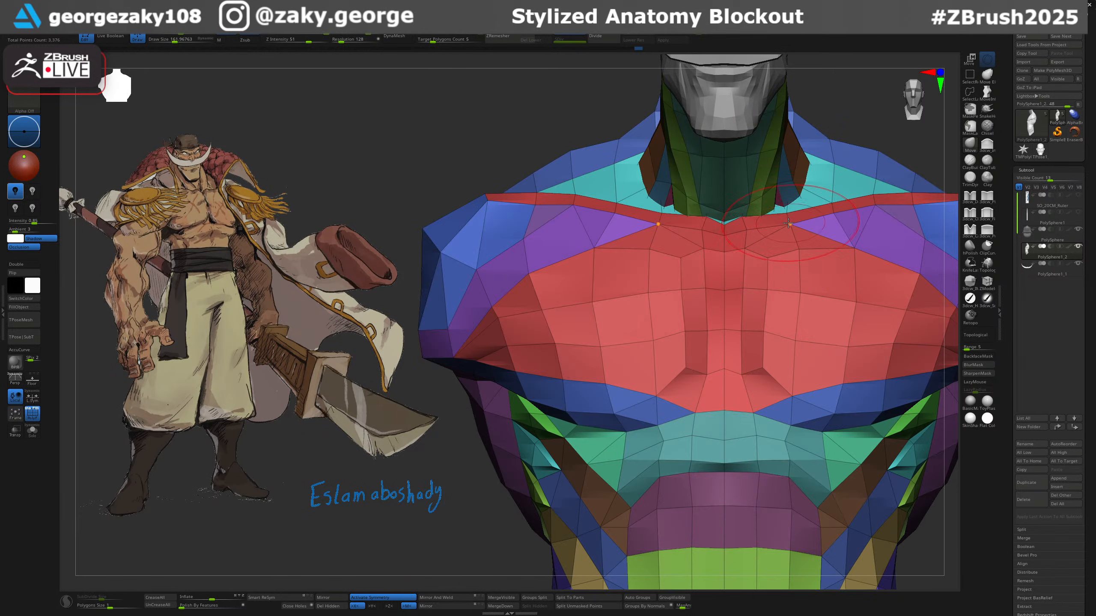
key("s")
left_click_drag(779, 224, 772, 224)
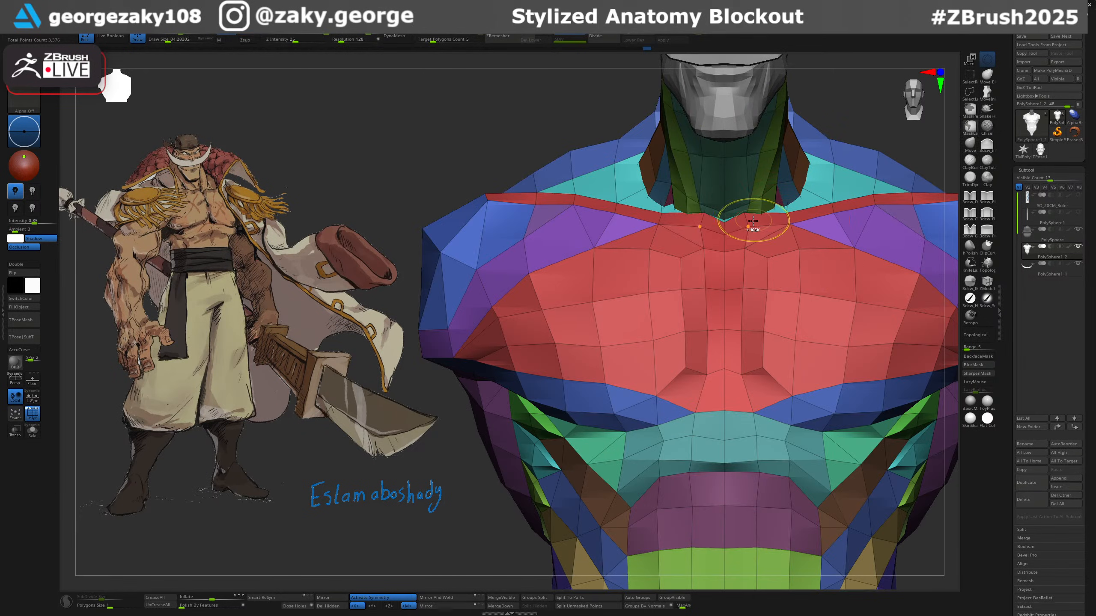
right_click_drag(795, 212, 750, 240, "ctrl")
left_click_drag(697, 259, 700, 254)
right_click_drag(735, 267, 731, 258)
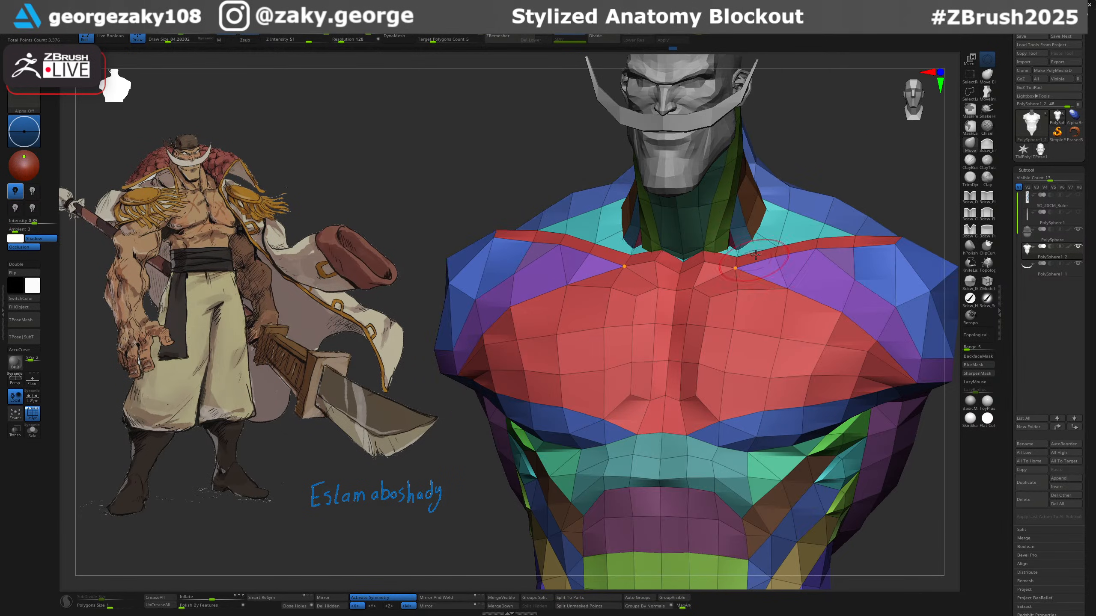
left_click_drag(731, 259, 729, 254)
Hide the polyframe and smooth the upper chest between the collarbone and the shoulder.
mouse_move(729, 254)
right_mouse_down()
mouse_move(756, 292)
mouse_move(797, 252)
mouse_move(799, 220)
right_mouse_up()
key("shift+f")
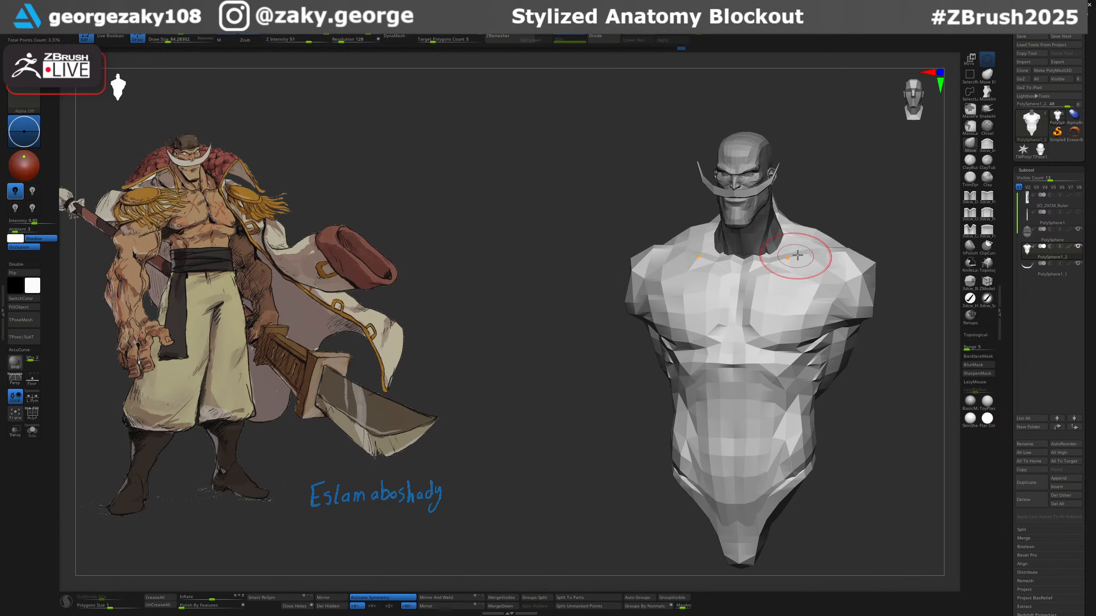
left_click_drag(802, 258, 834, 278, "shift")
right_click_drag(846, 287, 856, 304)
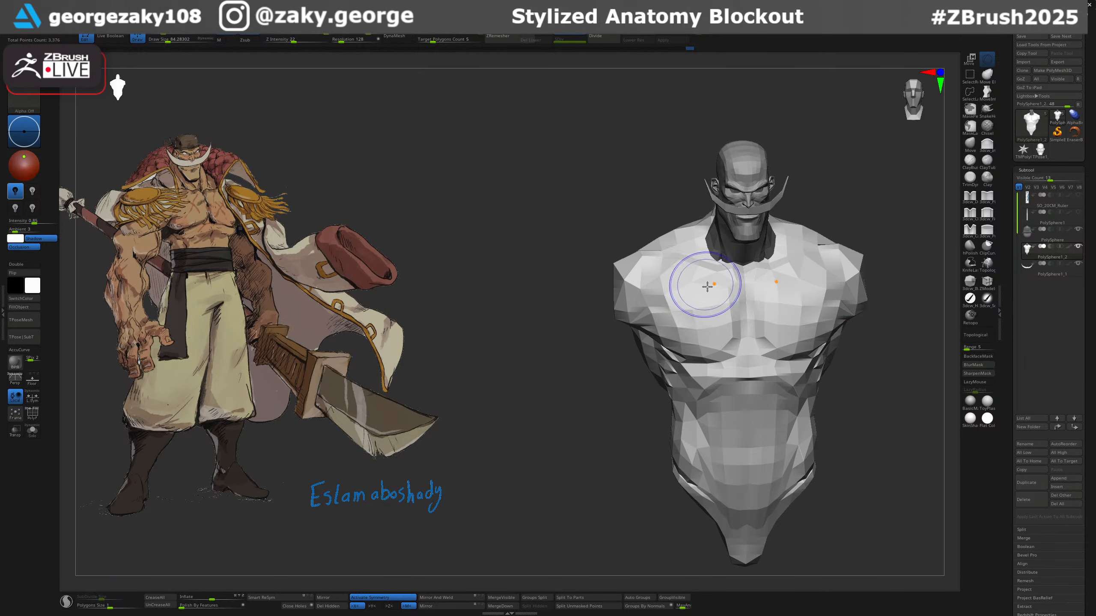
key("shift+f")
key("shift+f")
key("bracketleft")
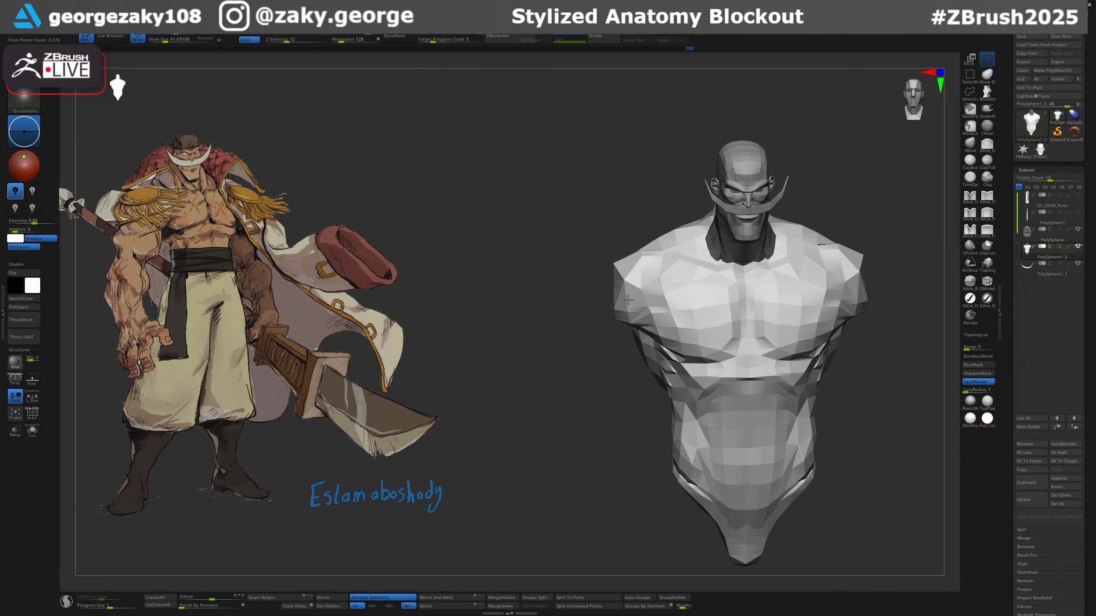
Adjust the outer latissimus edge below the armpit from behind with a small Move brush, and undo the last stroke.
right_click_drag(856, 256, 851, 244, "shift")
right_click_drag(848, 298, 802, 308, "alt")
right_click_drag(826, 361, 742, 371)
mouse_move(802, 392)
right_mouse_down("alt")
mouse_move(656, 370)
mouse_move(696, 365)
right_mouse_up("alt")
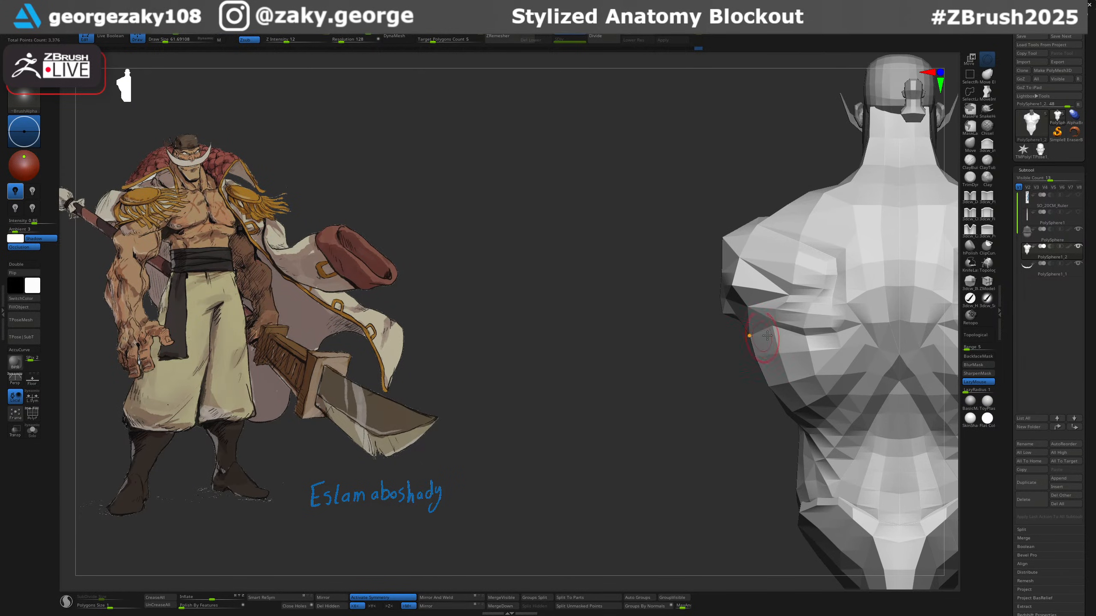
key("b")
key("m")
key("v")
key("s")
left_click_drag(779, 344, 788, 344)
key("s")
left_click_drag(792, 383, 796, 395)
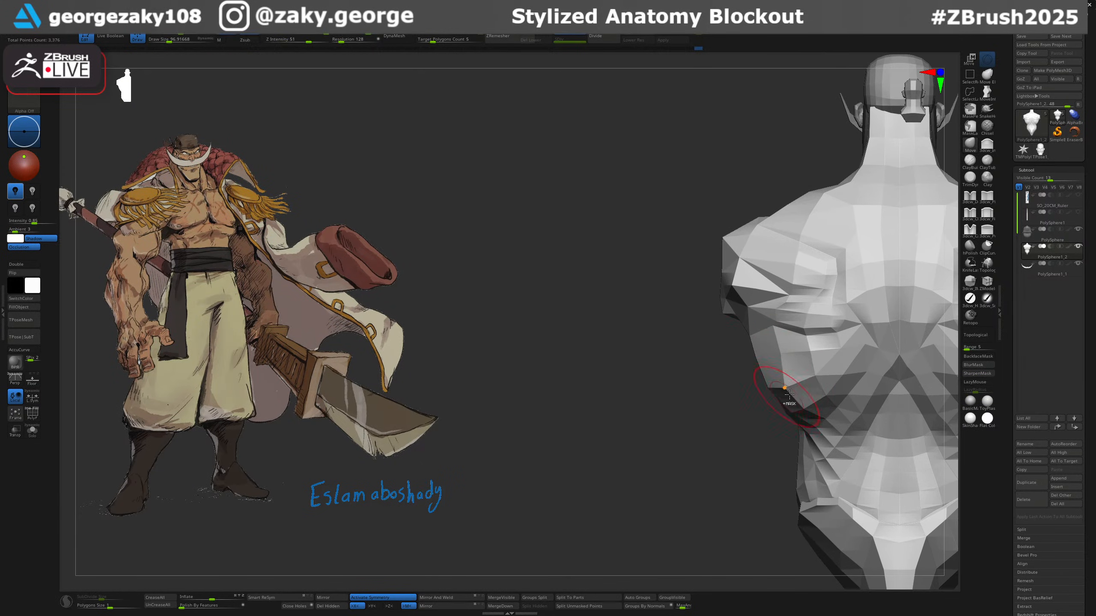
key("ctrl+z")
Refine the latissimus contour under the armpits and the lower outer pectoral edges from the front with the Move brush.
right_click_drag(773, 357, 767, 333, "ctrl")
right_click_drag(767, 333, 837, 331)
key("s")
key("s")
left_click_drag(803, 324, 806, 349)
key("s")
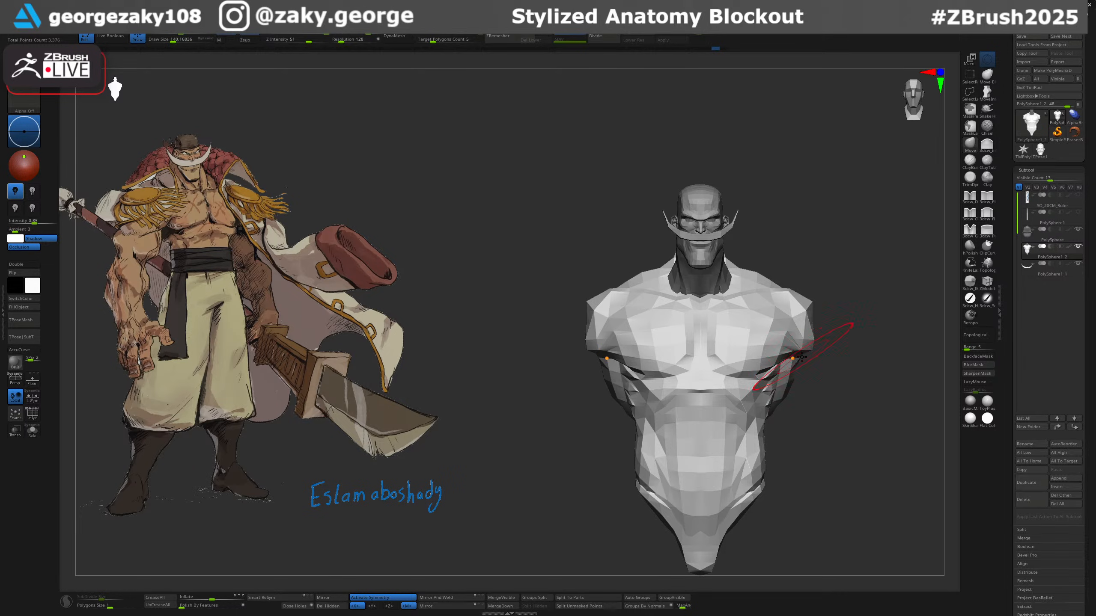
key("s")
left_click_drag(797, 356, 761, 375)
key("s")
mouse_move(775, 367)
right_mouse_down()
mouse_move(728, 375)
mouse_move(729, 367)
right_mouse_up()
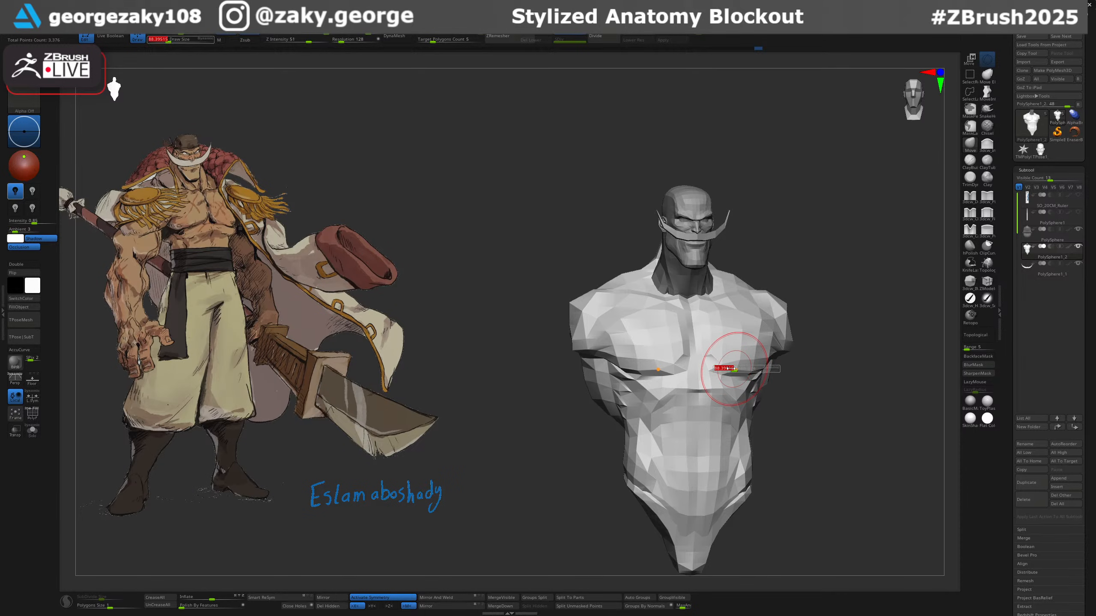
left_click_drag(750, 371, 747, 370)
right_click_drag(716, 366, 733, 356)
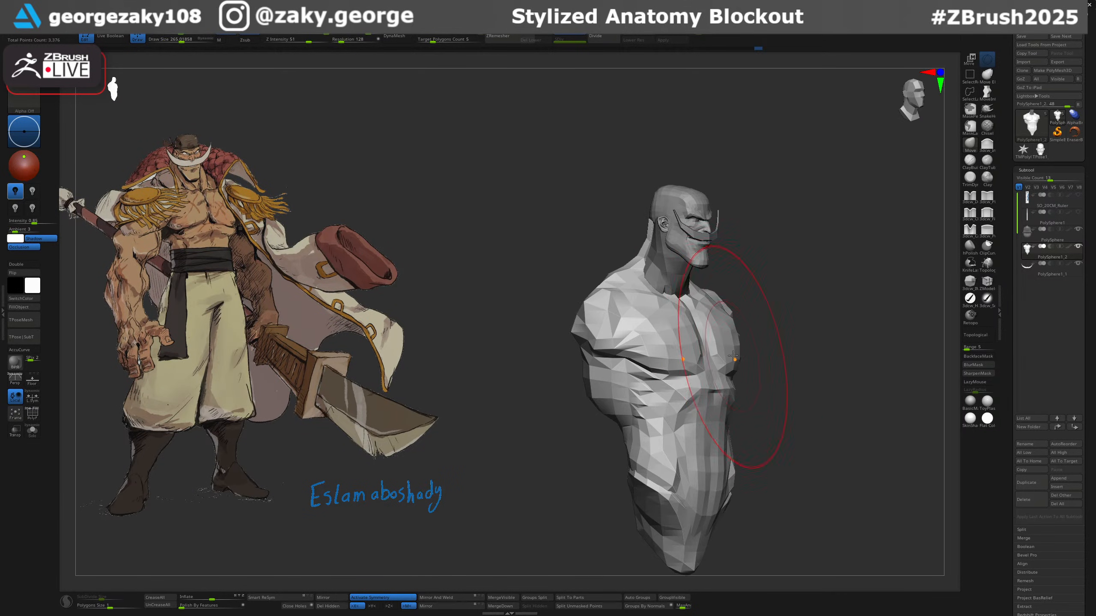
Build up and smooth the pectorals and upper abdomen with a large low-intensity brush.
key("3")
left_click_drag(723, 368, 720, 358)
key("s")
left_click_drag(723, 359, 716, 362)
right_click_drag(716, 361, 718, 334)
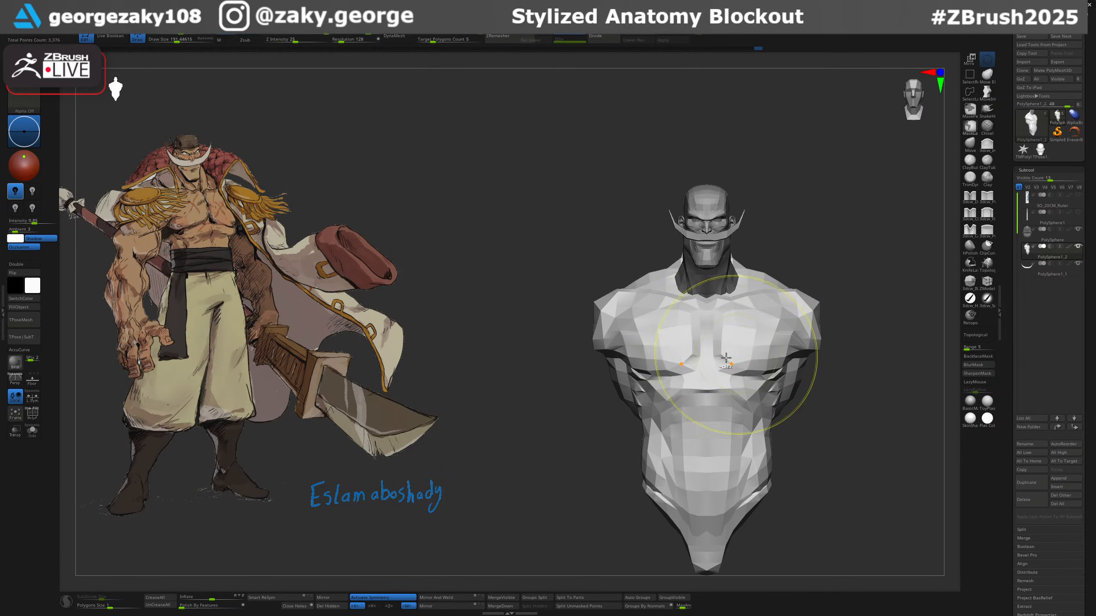
left_click_drag(711, 355, 713, 404)
right_click_drag(782, 372, 751, 334)
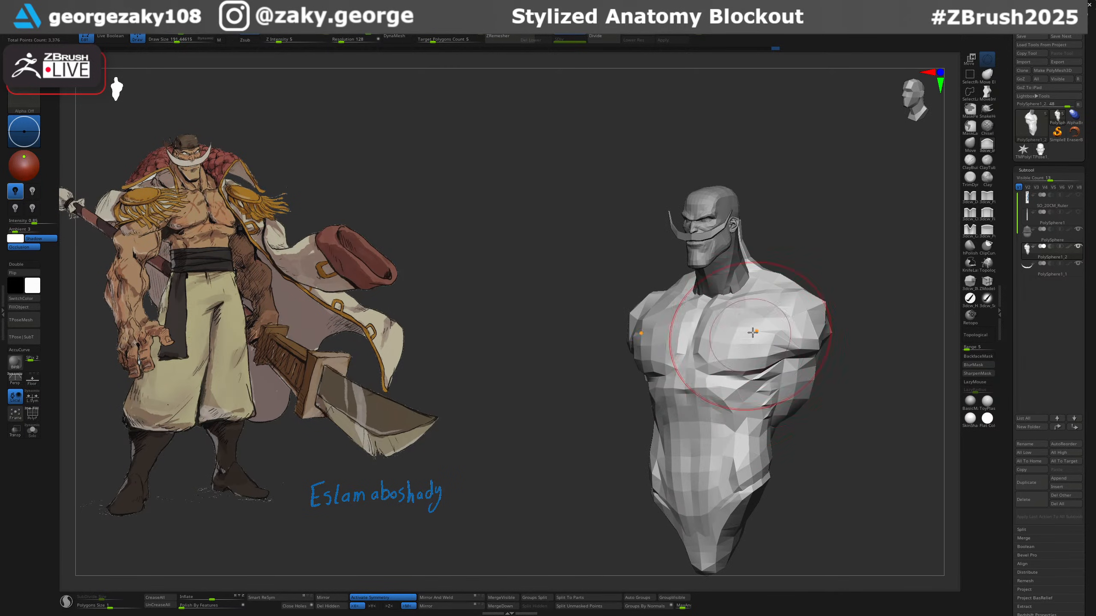
left_click_drag(733, 420, 713, 448)
right_click_drag(714, 449, 766, 391)
mouse_move(835, 392)
right_mouse_down()
mouse_move(751, 397)
mouse_move(754, 425)
right_mouse_up()
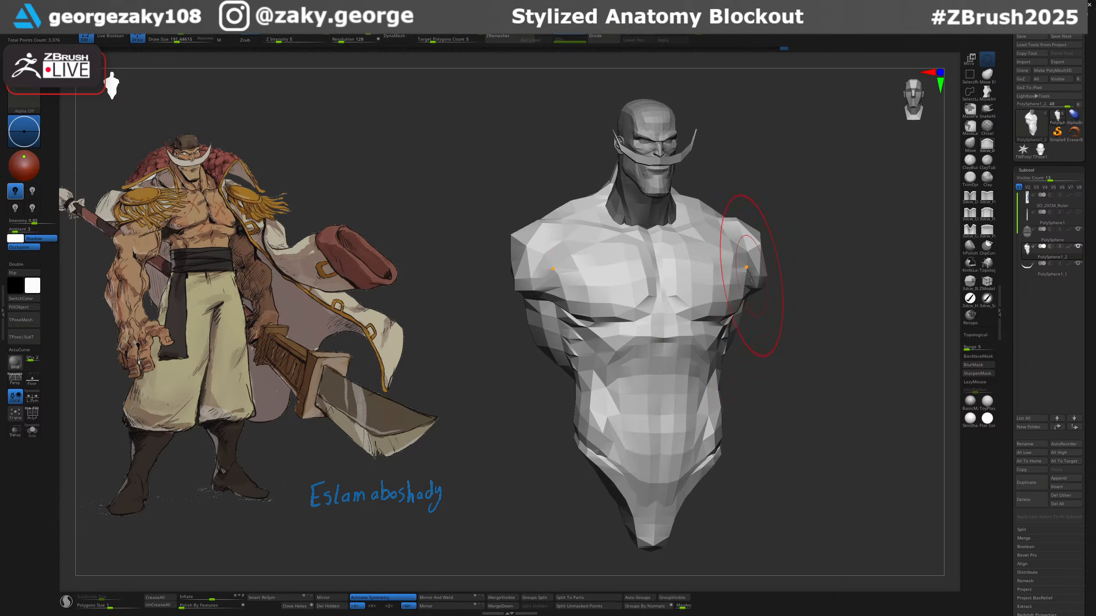
Smooth the inner pectorals beside the sternum with a smaller brush, and undo the last stroke.
key("bracketleft")
key("bracketleft")
left_click_drag(692, 278, 671, 293, "shift")
key("3")
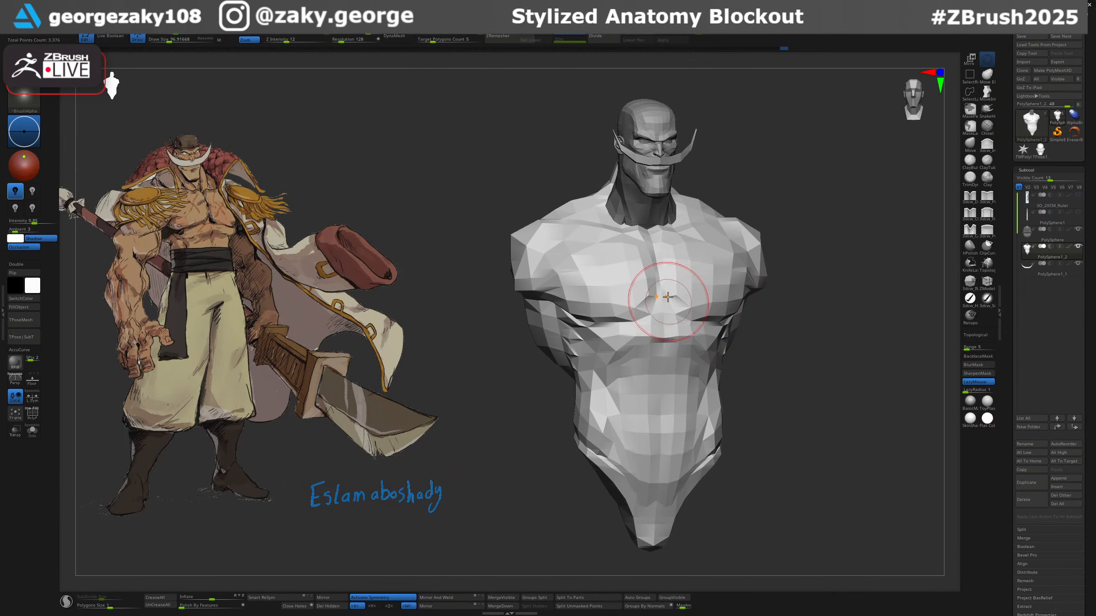
key("ctrl+z")
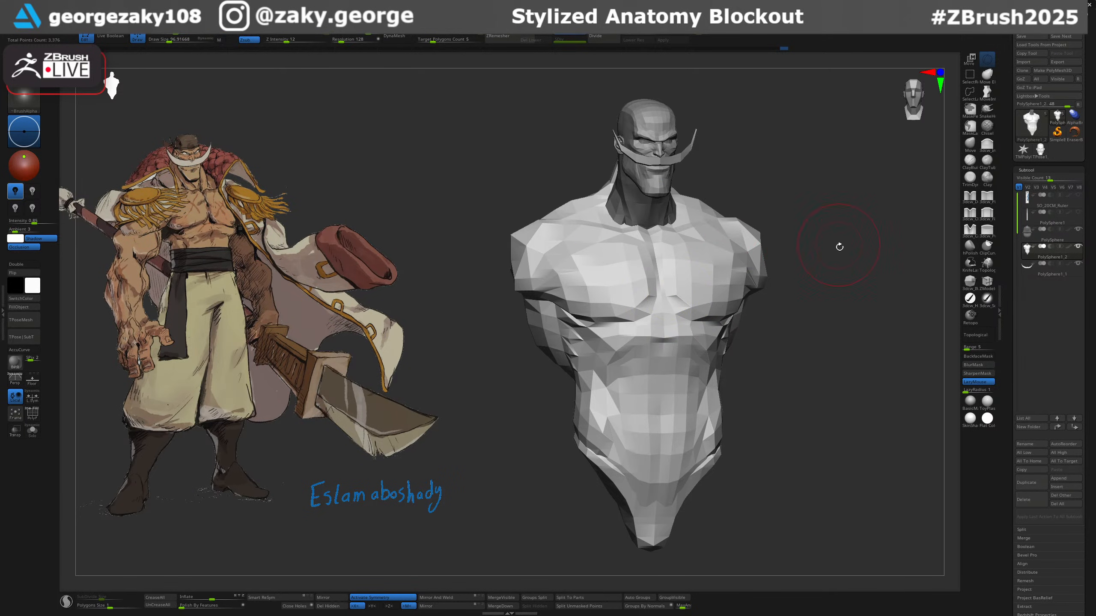
Adjust the trapezius slope between the neck and shoulders with the Move brush at varying sizes.
left_click_drag(839, 246, 726, 210)
key("1")
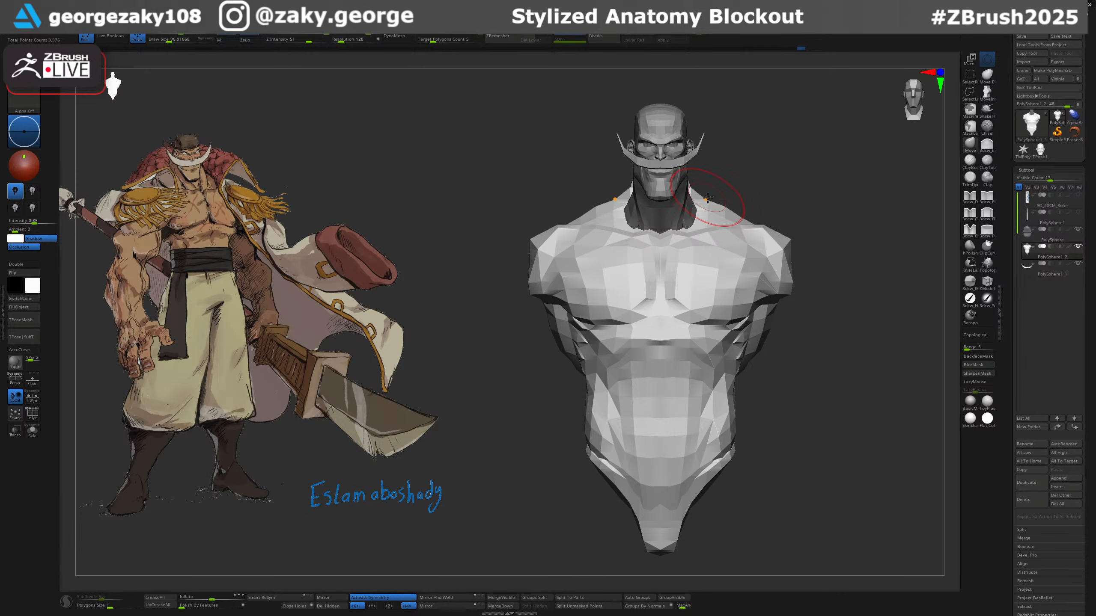
key("bracketleft")
key("bracketleft")
key("bracketleft")
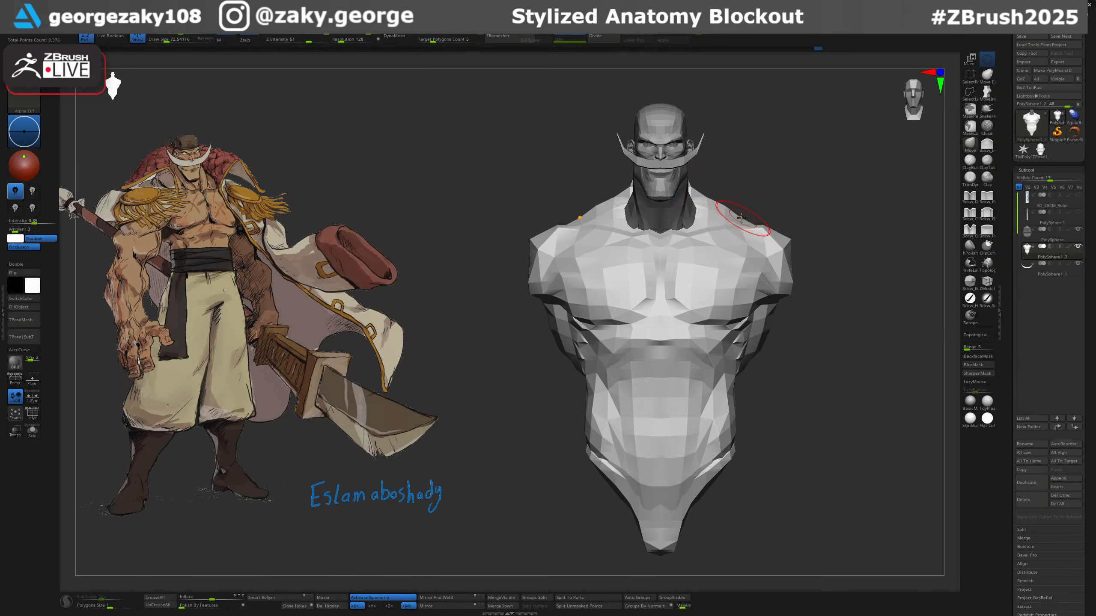
key("bracketright")
key("bracketright")
key("bracketright")
key("bracketright")
key("bracketright")
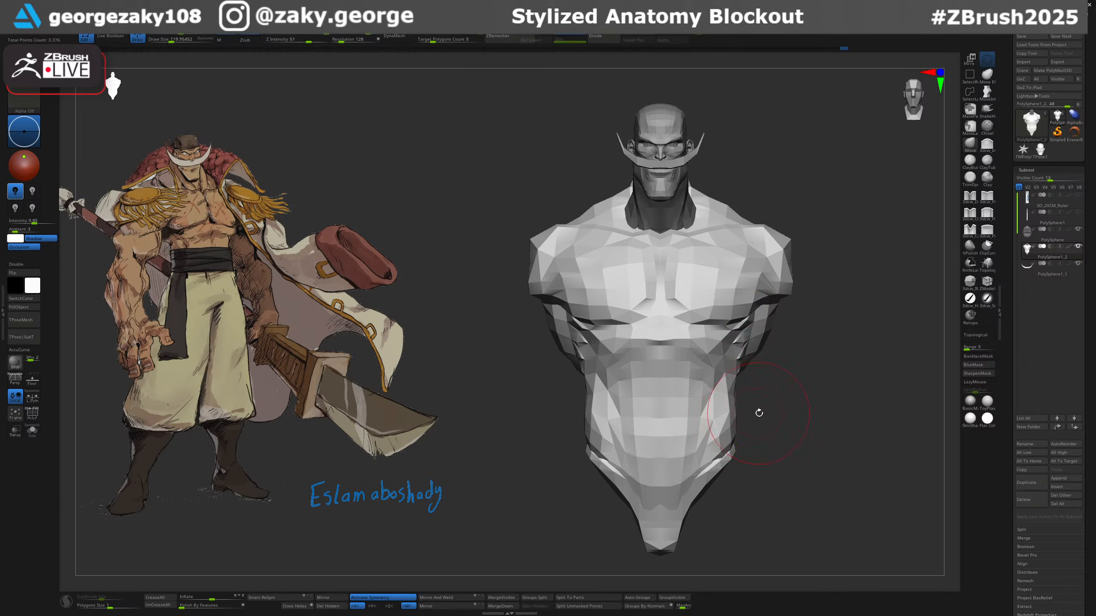
Try to reshape the back and lower abdomen profile in side view with a large Move brush.
mouse_move(759, 413)
left_mouse_down()
mouse_move(733, 439)
mouse_move(766, 437)
mouse_move(781, 381)
mouse_move(815, 353)
left_mouse_up()
key("bracketright")
key("bracketright")
key("s")
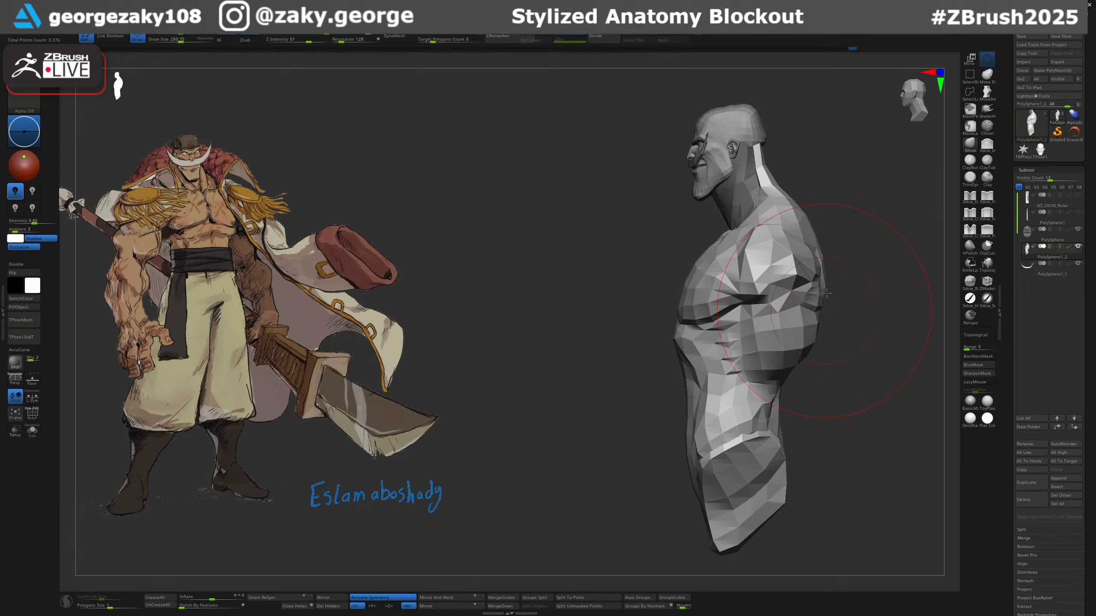
left_click_drag(807, 302, 810, 302)
left_click_drag(705, 446, 725, 457)
key("ctrl+z")
key("ctrl+z")
Adjust the front profile of the abdomen with a resized Move brush and check it in three-quarter view.
key("s")
left_click_drag(695, 394, 680, 393)
key("s")
mouse_move(642, 390)
left_mouse_down()
mouse_move(751, 381)
mouse_move(741, 369)
left_mouse_up()
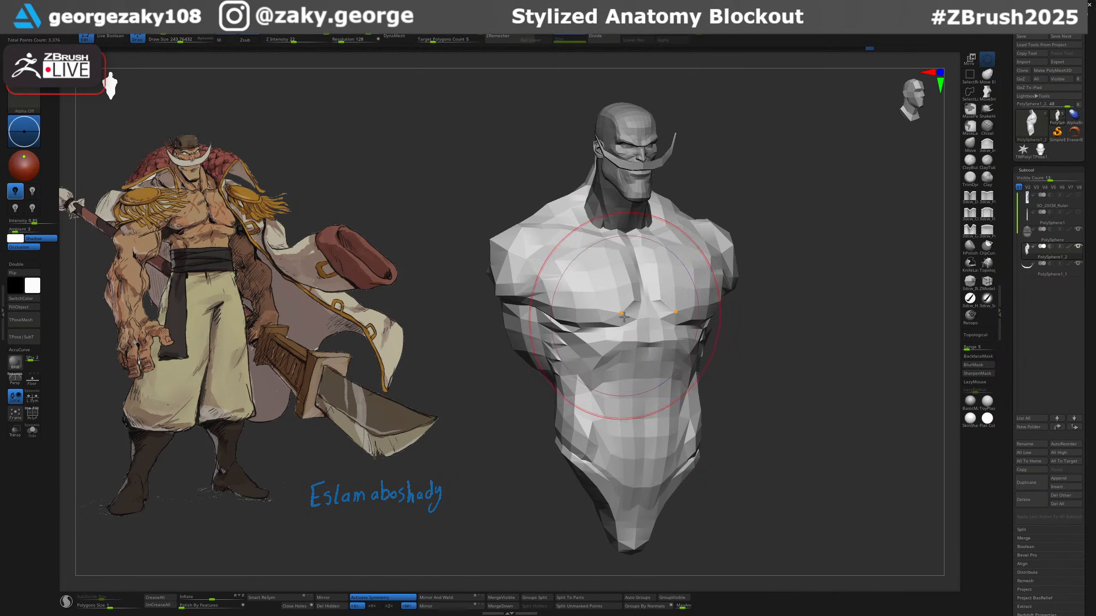
Carve the crease beneath the inner pectorals near the sternum with the DamStandard brush.
key("b")
key("d")
key("s")
mouse_move(607, 326)
left_mouse_down()
mouse_move(647, 300)
mouse_move(611, 324)
left_mouse_up()
key("]")
Adjust the lower pectoral and rib area with a small Move brush and smooth the outer side.
key("b")
key("m")
key("v")
key("s")
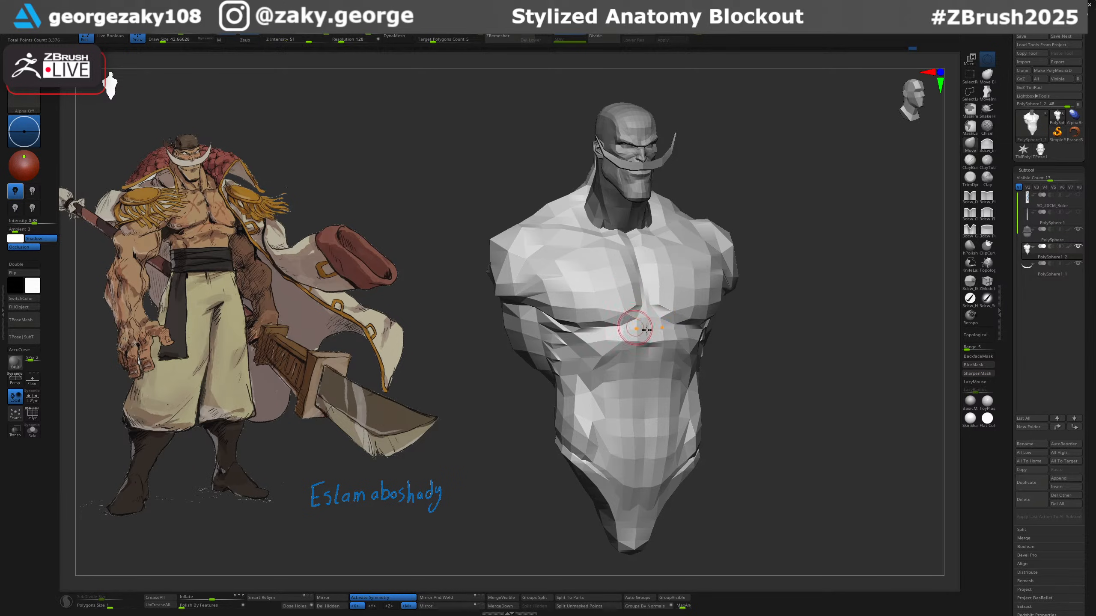
right_click_drag(648, 324, 621, 323)
left_click_drag(732, 319, 728, 315)
right_click_drag(729, 315, 725, 312, "shift")
left_click_drag(724, 311, 758, 285, "shift")
right_click_drag(841, 298, 789, 298)
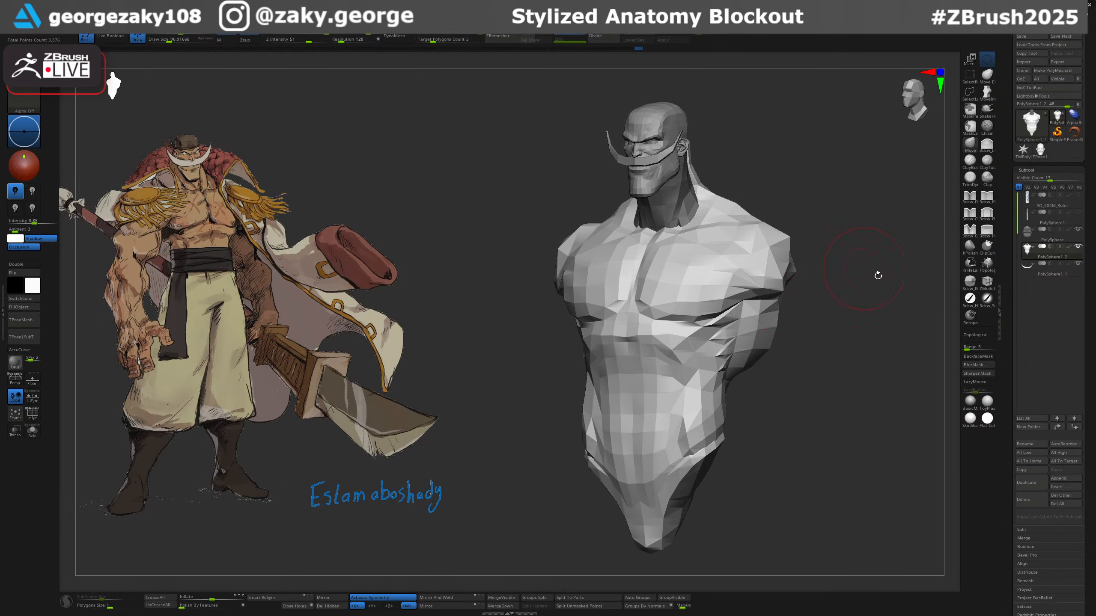
Insert a shoulder mesh from the body-parts insert brush onto the outer shoulder with symmetry.
key("b")
key("i")
key("m")
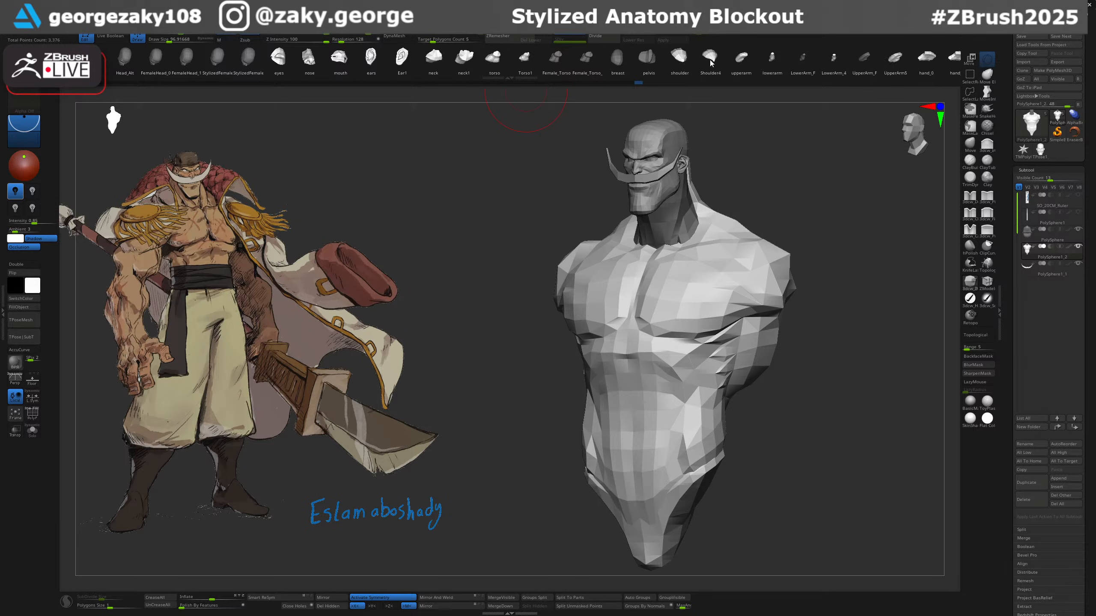
right_click_drag(766, 179, 729, 183)
left_click_drag(795, 253, 820, 294)
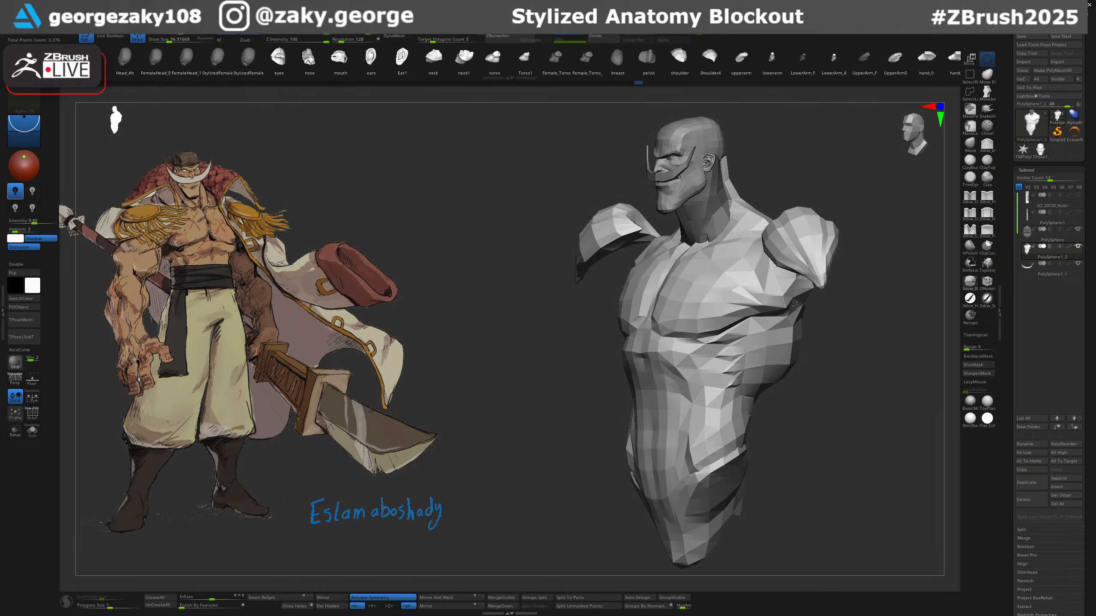
Move and rotate the inserted deltoids with the gizmo to seat them against the torso's shoulders.
right_click_drag(784, 367, 846, 373)
left_click(846, 373, "ctrl")
key("w")
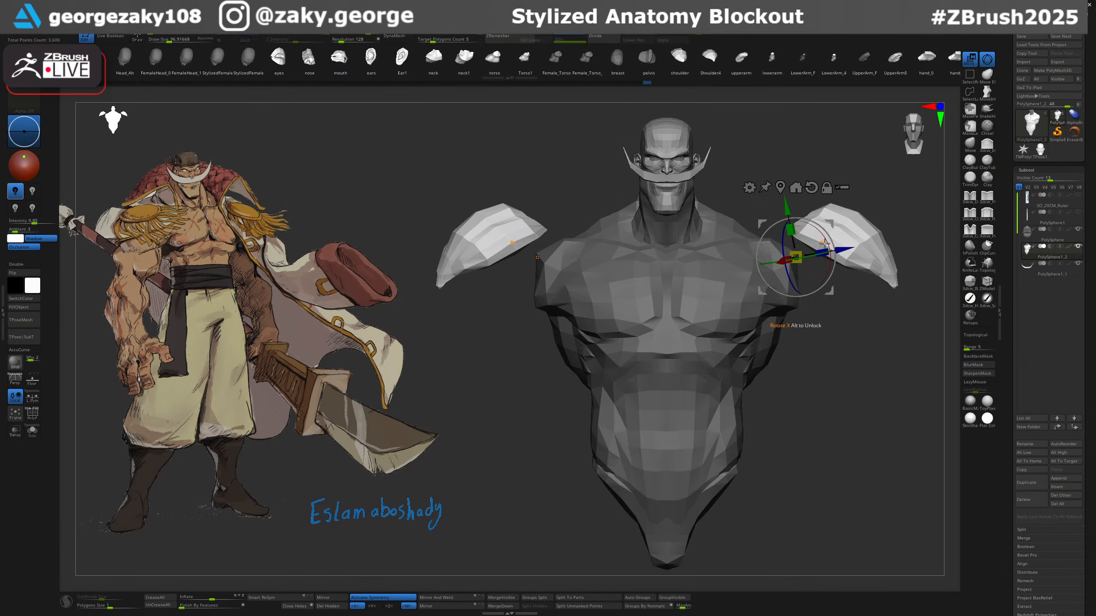
left_click_drag(831, 242, 775, 236)
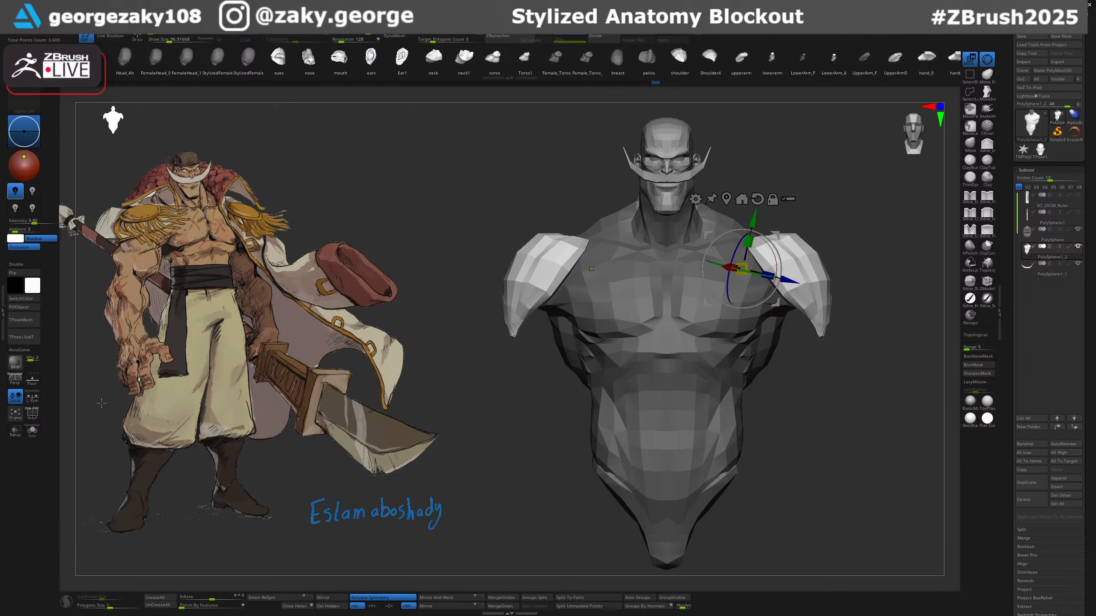
left_click_drag(750, 262, 766, 243)
left_click_drag(864, 228, 861, 322)
left_click_drag(754, 243, 741, 273)
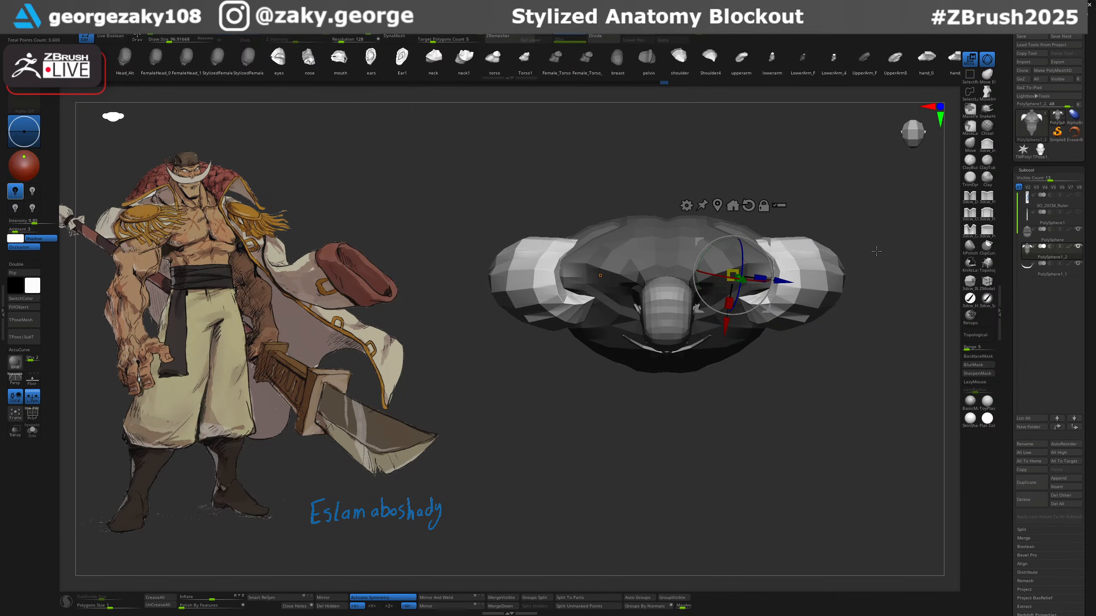
Enlarge the deltoids and fine-tune their height over the shoulders with the gizmo.
left_click_drag(877, 252, 873, 225)
left_click_drag(864, 269, 858, 297)
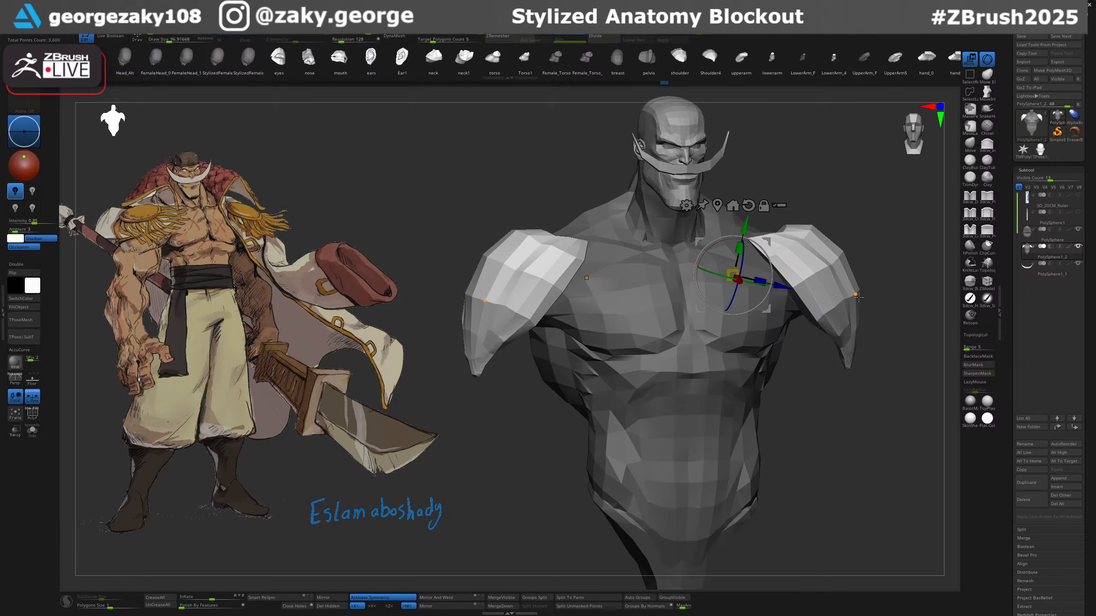
mouse_move(745, 226)
left_mouse_down()
mouse_move(744, 239)
mouse_move(745, 229)
left_mouse_up()
left_click_drag(875, 209, 868, 214)
key("q")
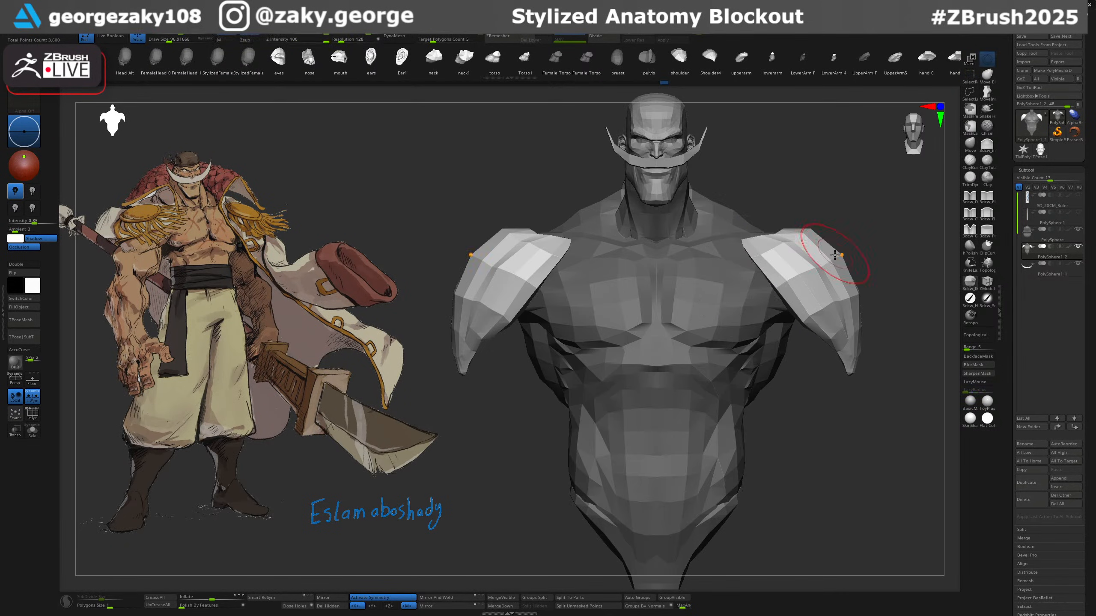
Adjust the deltoids' front-to-back placement in side view with the gizmo, and undo the last change.
key("s")
mouse_move(832, 259)
left_mouse_down()
mouse_move(847, 260)
mouse_move(811, 248)
mouse_move(730, 277)
left_mouse_up()
key("w")
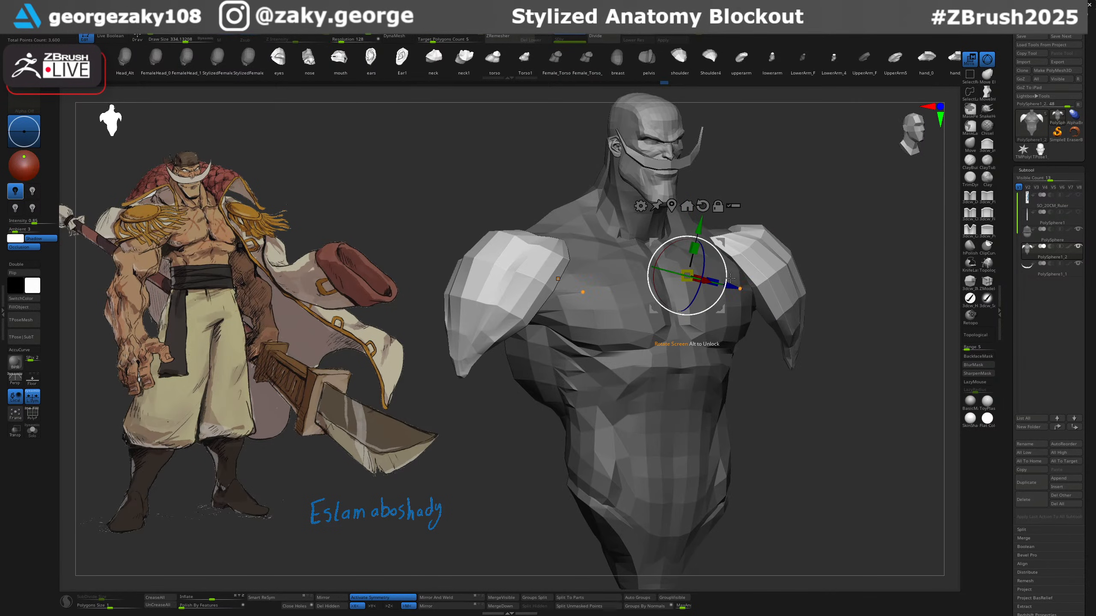
left_click_drag(831, 271, 884, 273)
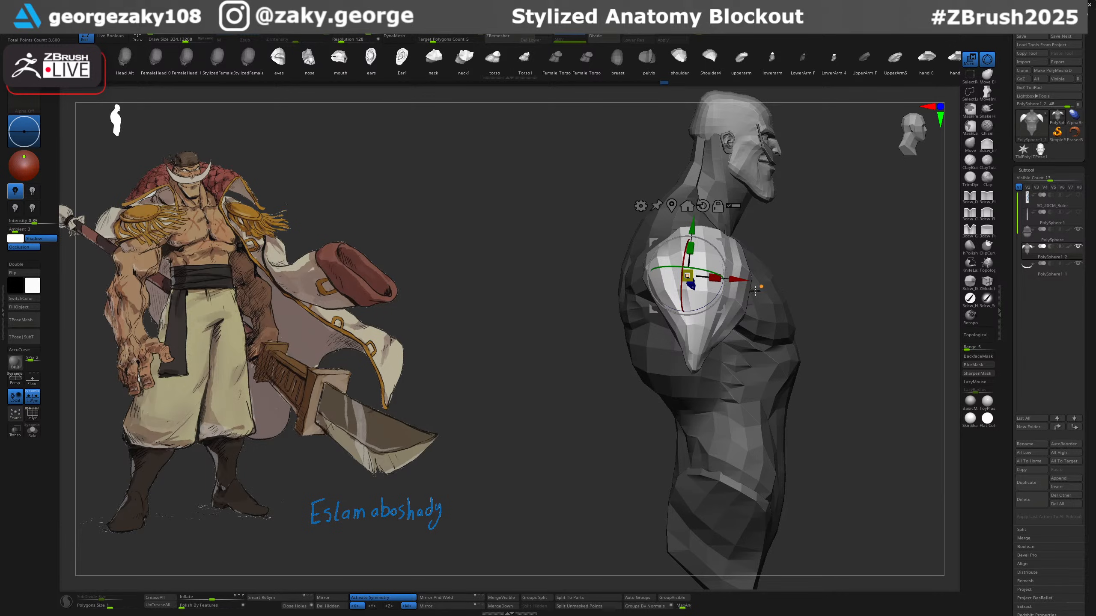
left_click_drag(716, 277, 670, 296)
key("q")
key("s")
key("ctrl+z")
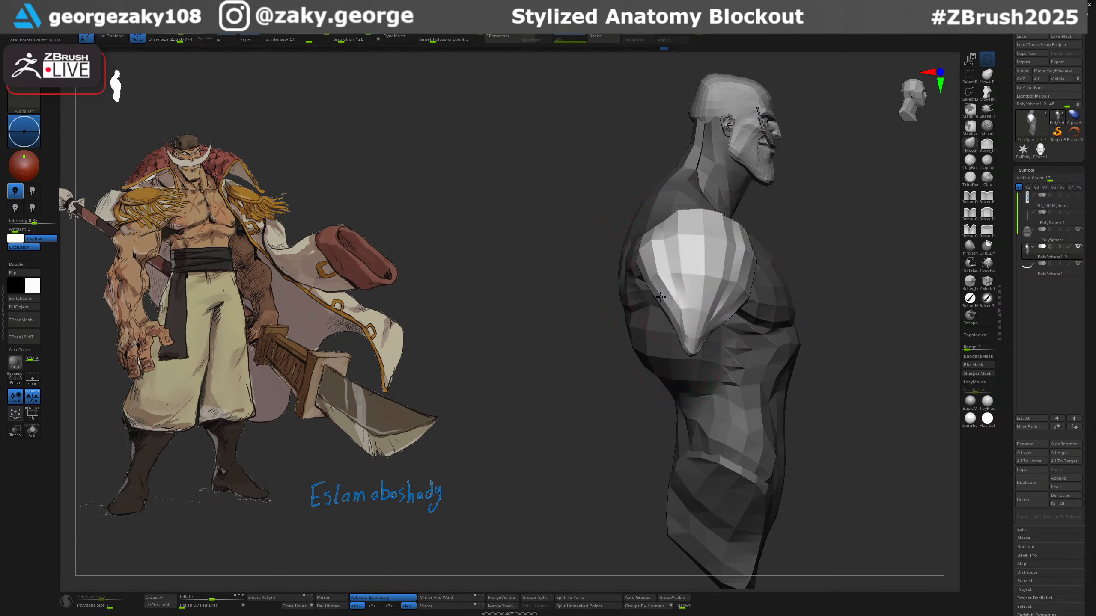
Pull the rear edges of the deltoids inward toward the shoulder blades with the Move brush.
right_click_drag(677, 286, 729, 239, "shift")
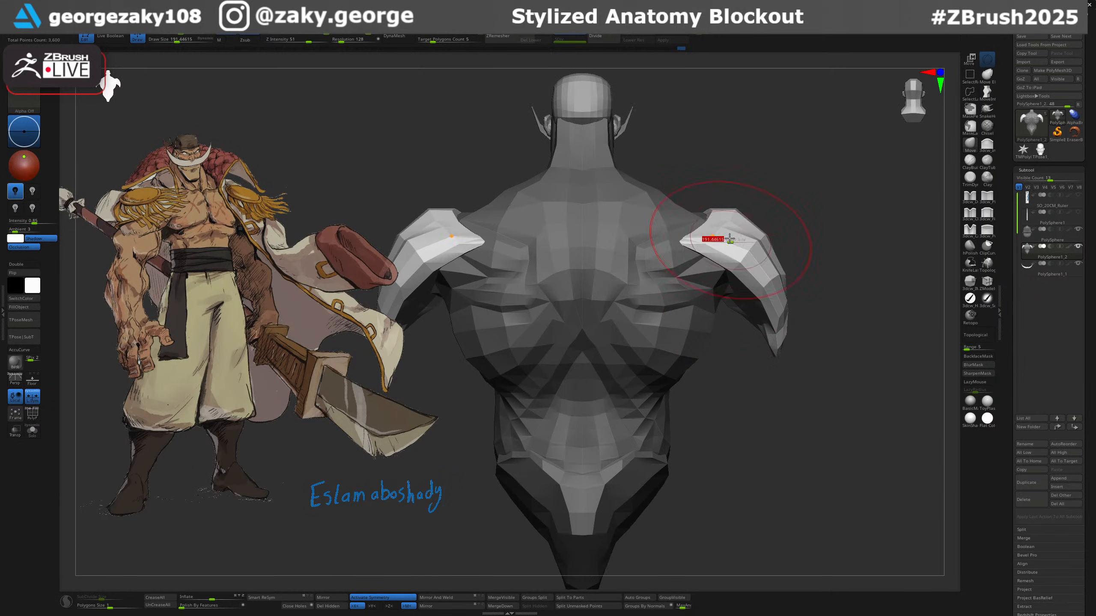
key("s")
left_click_drag(739, 224, 742, 220)
left_click_drag(739, 223, 725, 221)
left_click_drag(707, 231, 689, 224)
mouse_move(689, 224)
right_mouse_down()
mouse_move(789, 272)
mouse_move(793, 285)
right_mouse_up()
Reshape the deltoids' curve around the shoulders from above with a resized Move brush.
key("s")
left_click_drag(695, 212, 645, 176)
mouse_move(645, 176)
right_mouse_down()
mouse_move(695, 226)
mouse_move(706, 222)
right_mouse_up()
key("s")
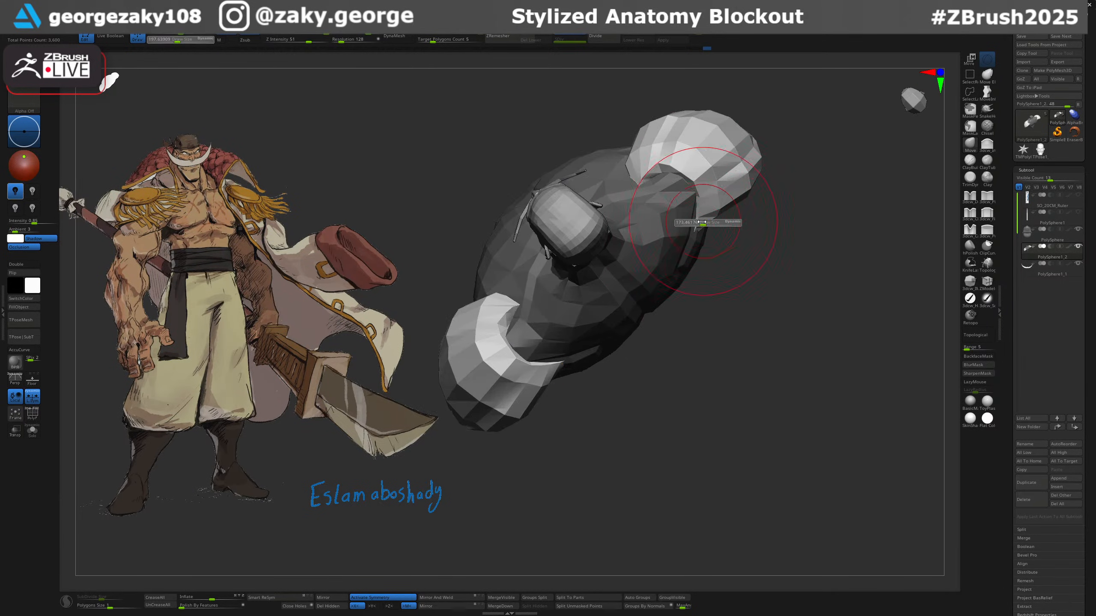
left_click_drag(706, 222, 697, 222)
Refine the rear and top attachment of the deltoids to the upper back with a smaller Move brush.
mouse_move(697, 221)
right_mouse_down()
mouse_move(724, 216)
mouse_move(693, 205)
mouse_move(689, 187)
right_mouse_up()
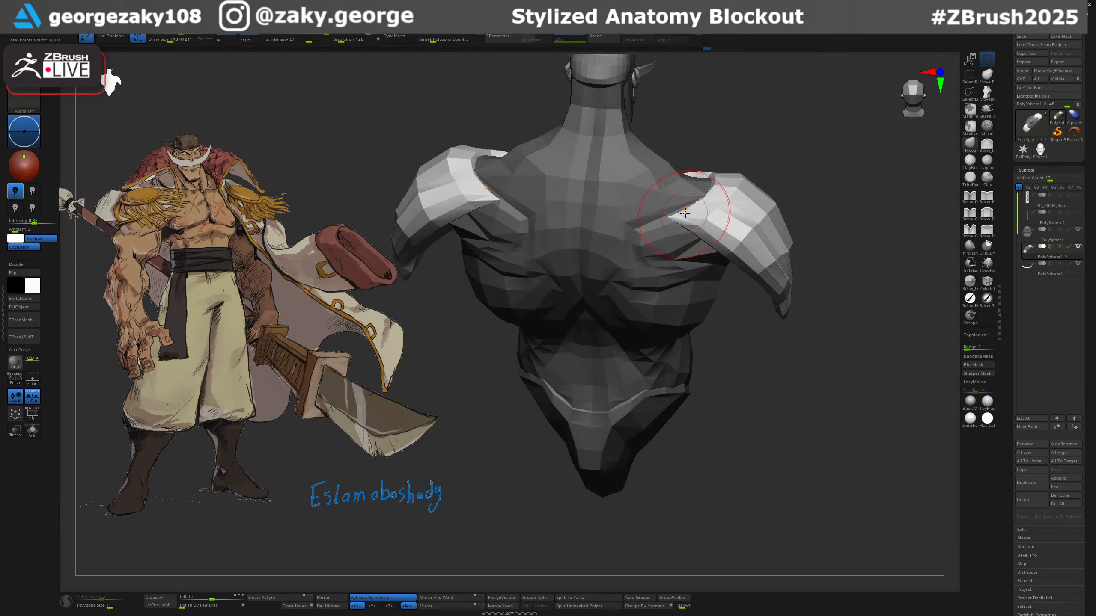
left_click_drag(685, 213, 692, 210)
right_click_drag(691, 210, 717, 179)
key("s")
left_click_drag(722, 176, 729, 185)
mouse_move(730, 184)
right_mouse_down()
mouse_move(751, 177)
mouse_move(739, 190)
right_mouse_up()
Display the polygroup wireframe and try to adjust the outer pectoral beside the deltoid with a large Move brush.
key("shift+f")
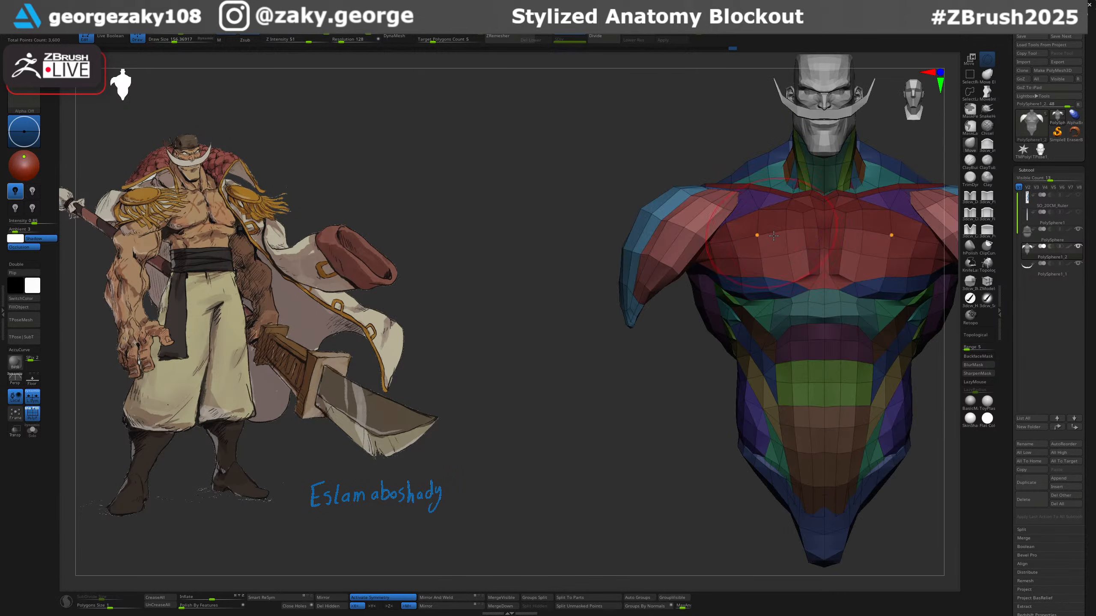
mouse_move(770, 235)
right_mouse_down("ctrl")
mouse_move(729, 255)
mouse_move(742, 254)
right_mouse_up("ctrl")
key("s")
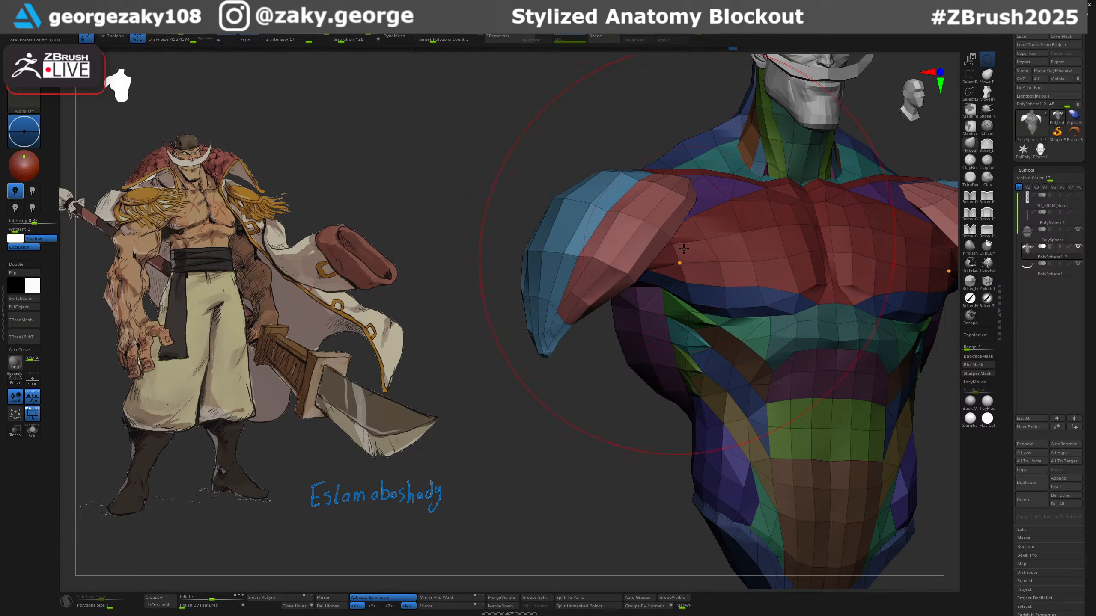
left_click_drag(681, 230, 679, 270)
key("ctrl+z")
right_click_drag(686, 268, 687, 263)
key("s")
left_click_drag(686, 262, 672, 262)
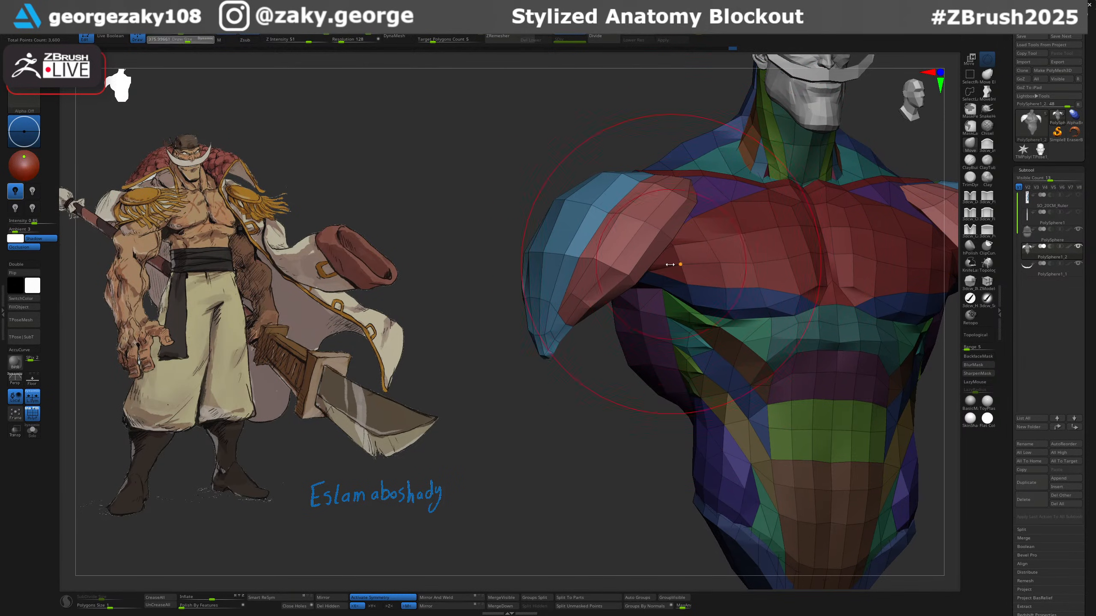
Invert the mask to protect the deltoids and reshape the outer pectorals beneath them with the Move brush.
mouse_move(619, 340)
left_mouse_down("ctrl")
mouse_move(658, 283)
mouse_move(636, 284)
left_mouse_up("ctrl")
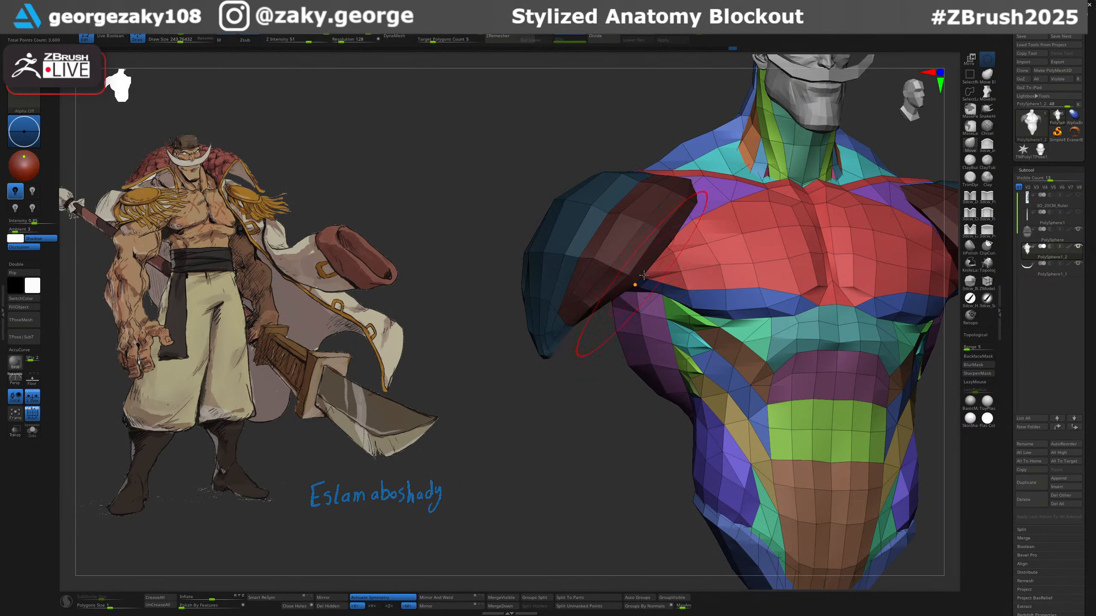
right_click_drag(636, 284, 667, 260)
key("s")
mouse_move(667, 260)
left_mouse_down()
mouse_move(672, 236)
mouse_move(649, 276)
left_mouse_up()
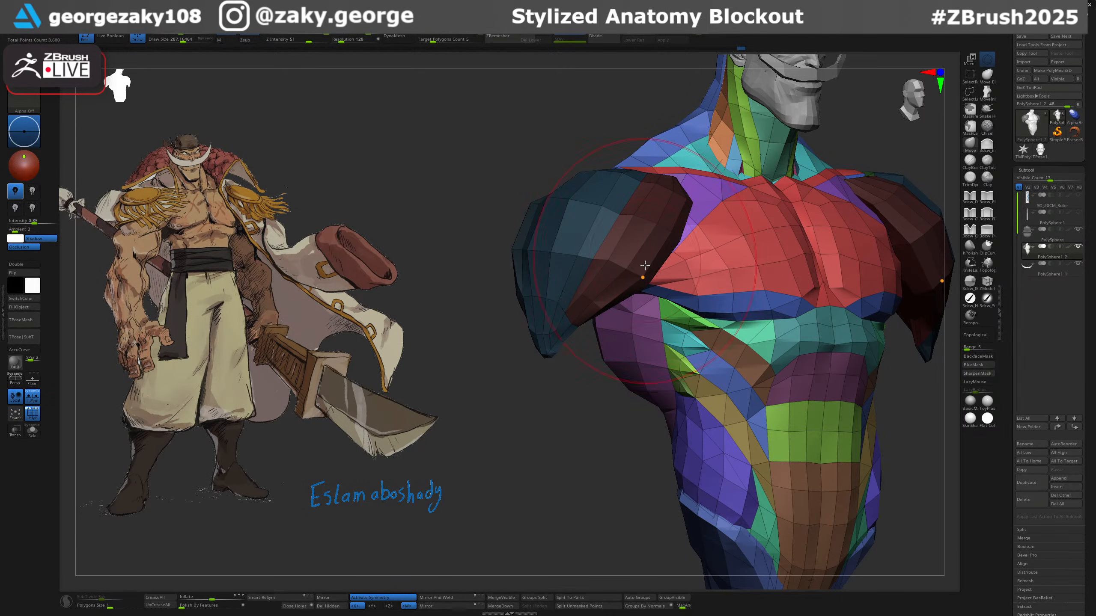
right_click_drag(650, 276, 645, 289)
key("s")
left_click_drag(643, 275, 655, 275)
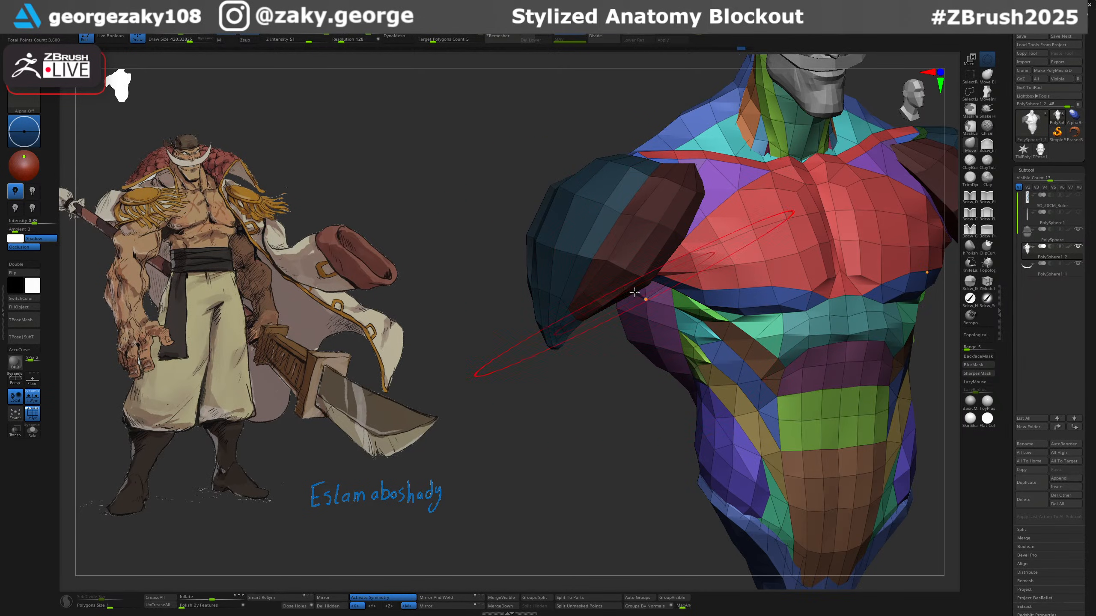
Adjust the lower outer pectoral edge near the armpit with the Move brush, undoing the first stroke.
left_click_drag(708, 308, 700, 297)
key("ctrl+z")
right_click_drag(721, 290, 719, 316)
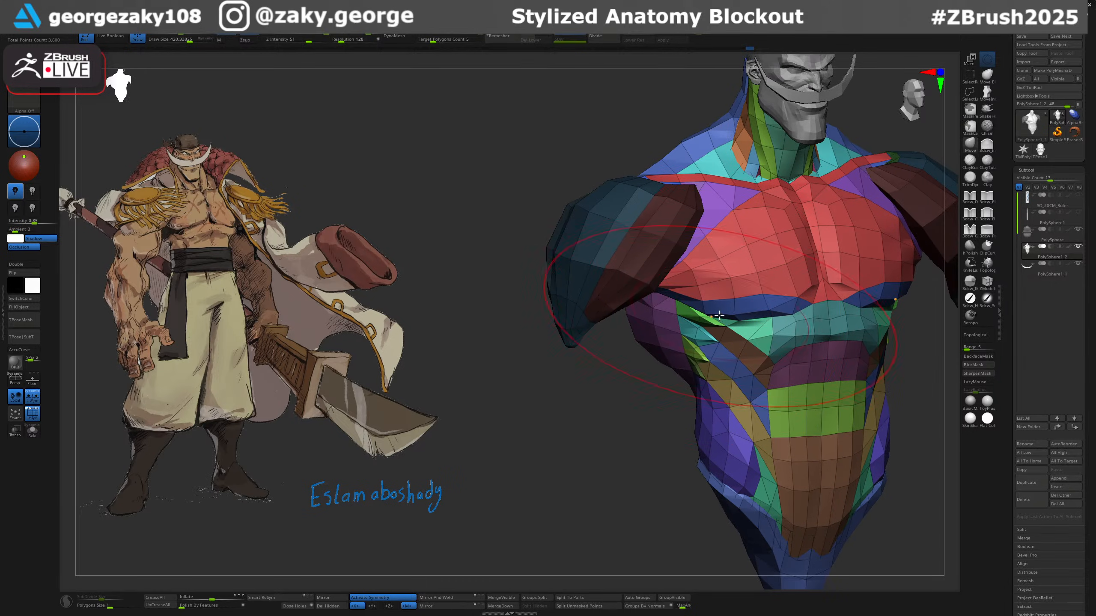
left_click_drag(734, 315, 726, 302)
key("s")
Soften the upper abdomen below the chest with a smaller brush.
right_click_drag(732, 358, 728, 296, "ctrl")
right_click_drag(728, 296, 692, 270, "alt")
right_click_drag(683, 339, 674, 365, "ctrl")
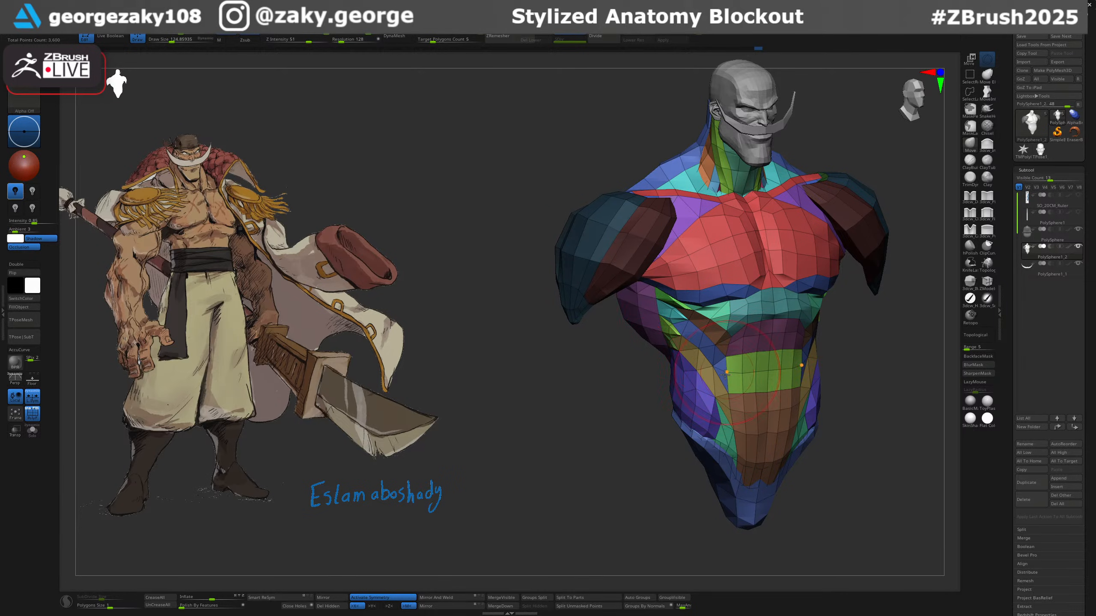
key("s")
left_click_drag(743, 337, 739, 337)
key("shift+x")
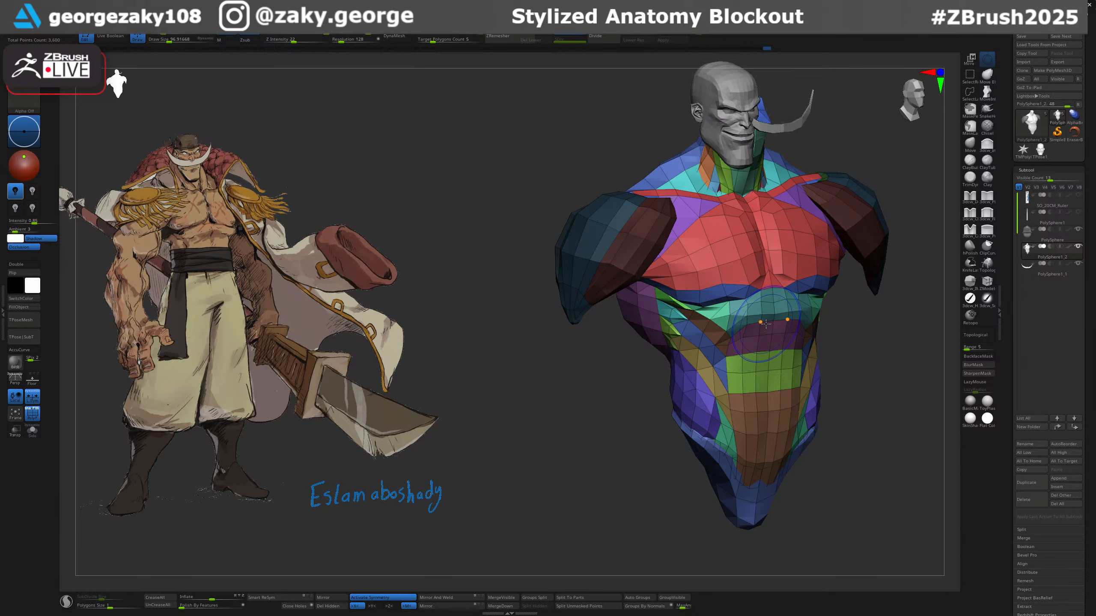
key("shift+x")
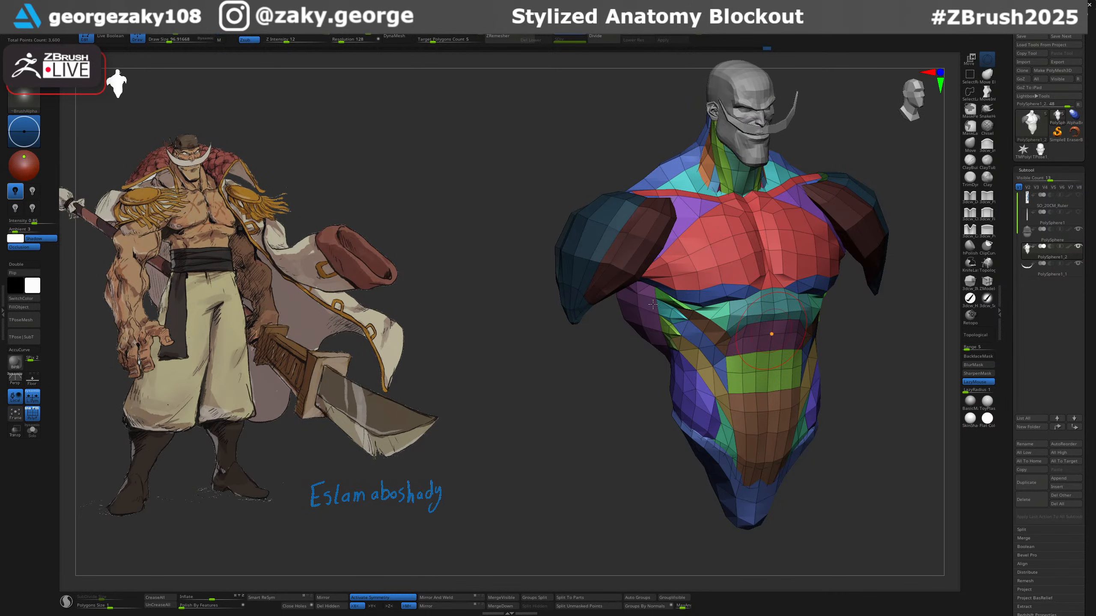
Invert the mask to free the deltoids and refit their inner edges over the pectorals with the Move brush.
left_click(599, 376, "ctrl")
left_click_drag(630, 383, 633, 360)
left_click_drag(848, 327, 732, 306, "alt")
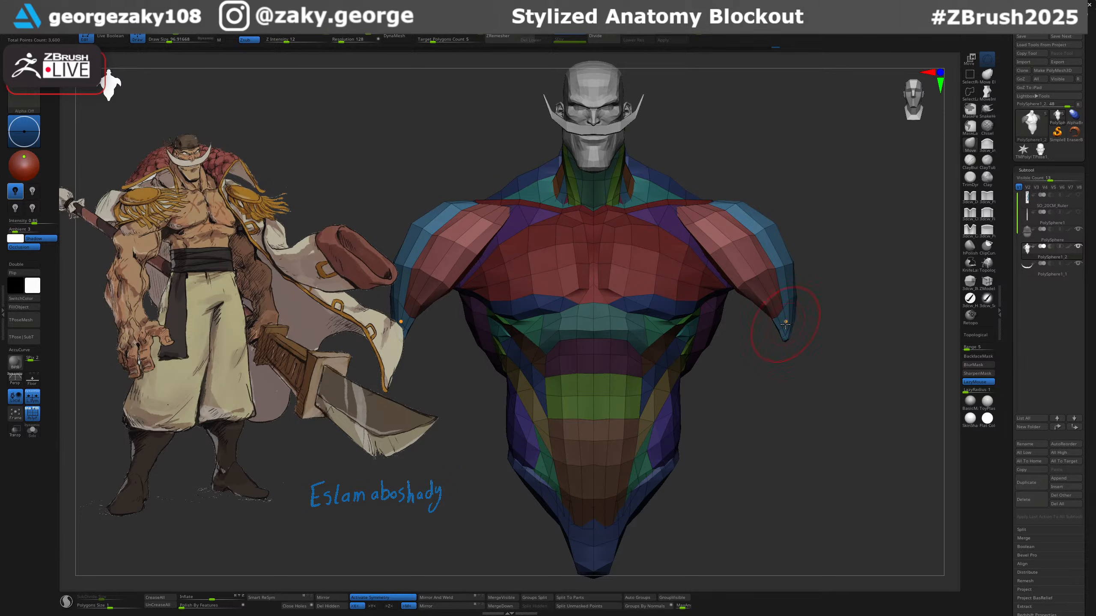
key("b")
key("m")
key("v")
left_click_drag(760, 292, 748, 288)
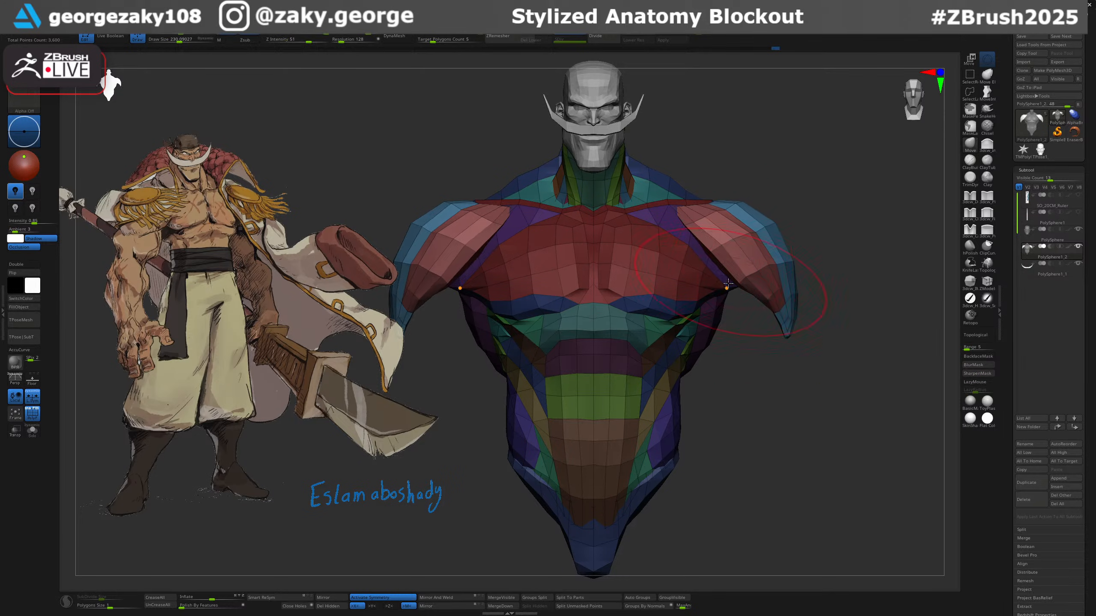
left_click_drag(820, 341, 720, 346)
left_click_drag(718, 222, 714, 210)
left_click_drag(721, 259, 726, 287)
Refine the underside of the deltoids near the armpits from a low view with a resized Move brush.
left_click_drag(798, 353, 841, 351, "shift")
left_click_drag(802, 302, 801, 265)
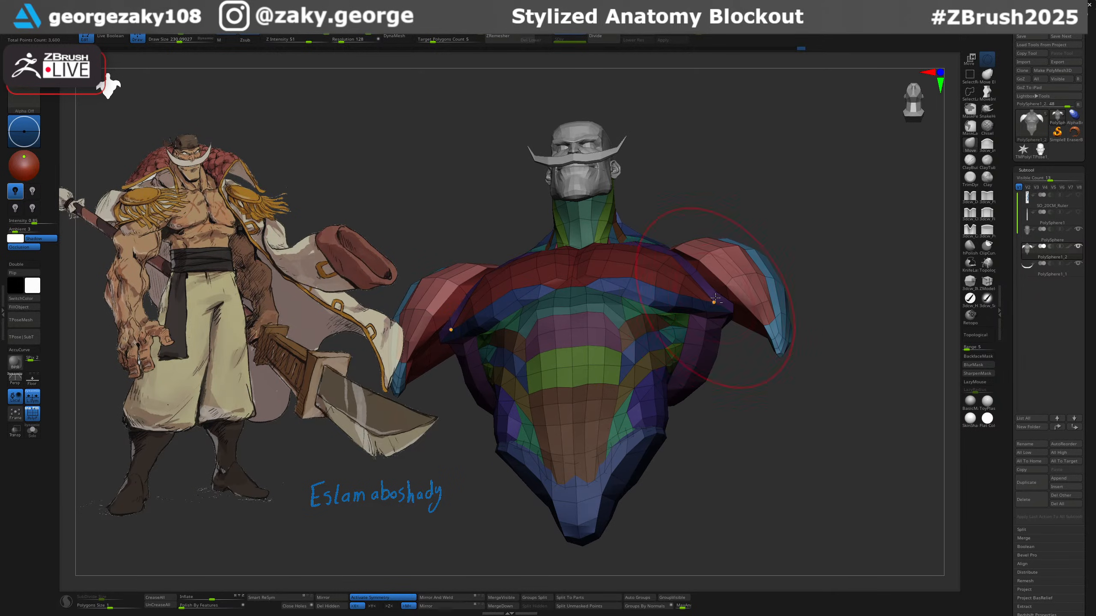
left_click_drag(714, 304, 719, 298)
left_click_drag(807, 254, 806, 218)
key("s")
left_click_drag(724, 306, 707, 280)
Smooth the torso under the armpits, and invert the mask to pull in the deltoids' lower tips with the Move brush.
left_click_drag(806, 254, 805, 315)
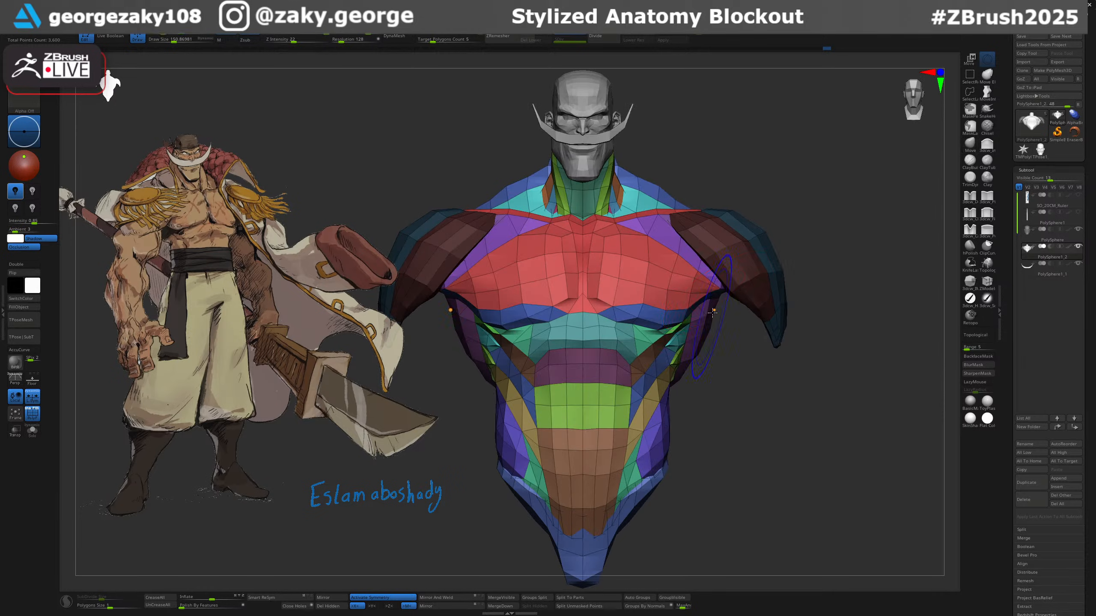
mouse_move(732, 294)
left_mouse_down()
mouse_move(744, 285)
mouse_move(716, 283)
left_mouse_up()
right_click_drag(733, 280, 746, 289)
left_click(788, 275, "ctrl")
key("s")
left_click_drag(774, 323, 783, 323)
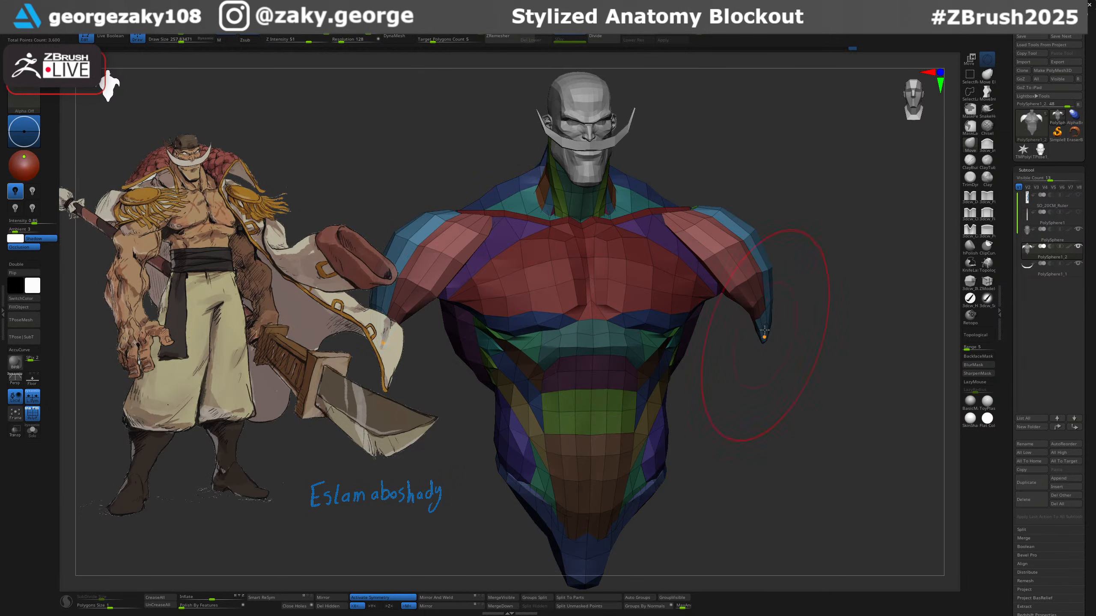
Relocate the gizmo to the upper deltoid and scale the deltoids to 0.977.
key("w")
right_click_drag(680, 219, 685, 220, "shift")
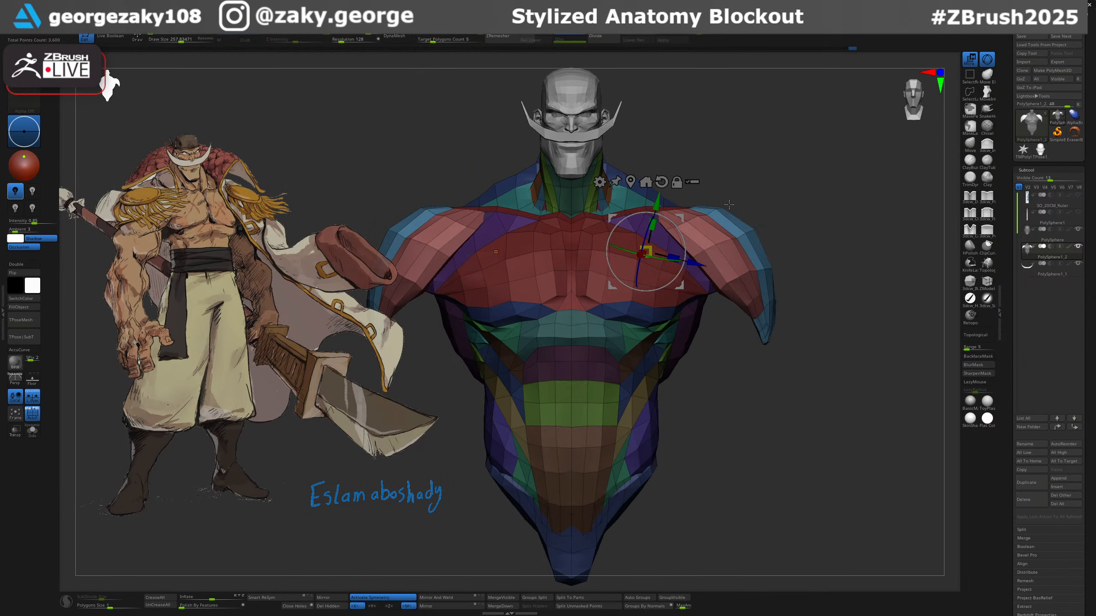
left_click_drag(681, 218, 710, 238, "alt")
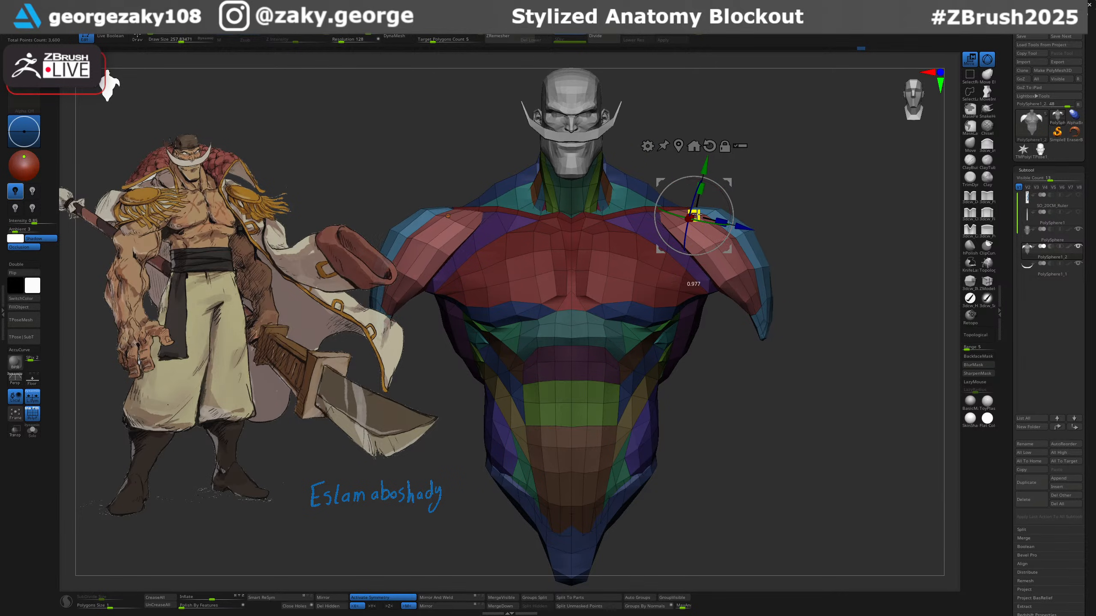
key("q")
Adjust the front deltoid's inner upper edge with a smaller Move brush, undoing the first stroke.
right_click_drag(723, 205, 692, 226)
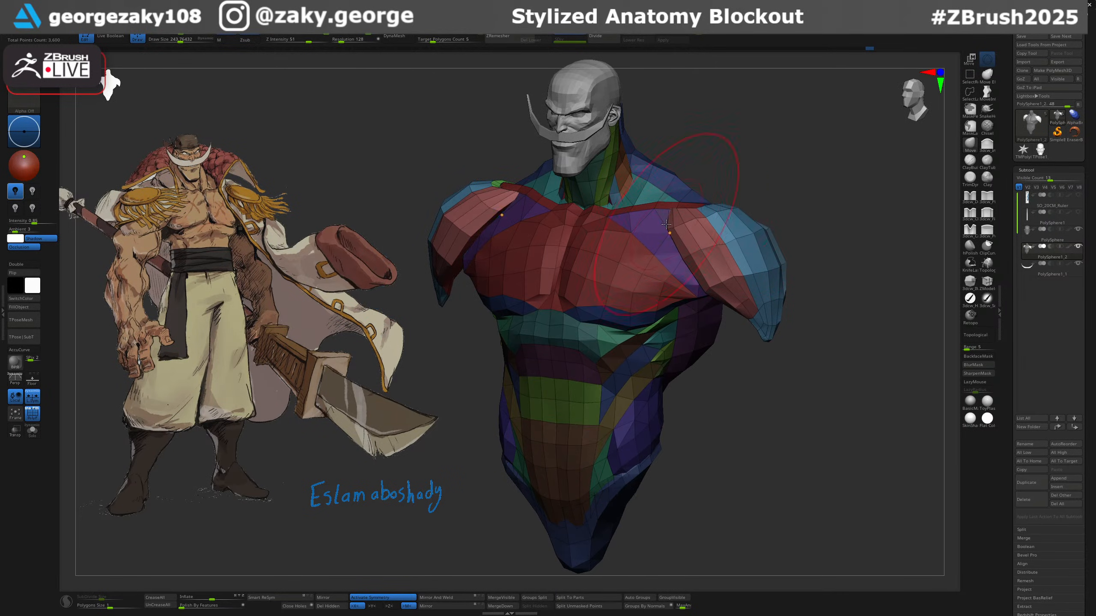
left_click_drag(676, 217, 681, 219)
key("ctrl+z")
key("bracketleft")
right_click_drag(681, 219, 707, 220, "shift")
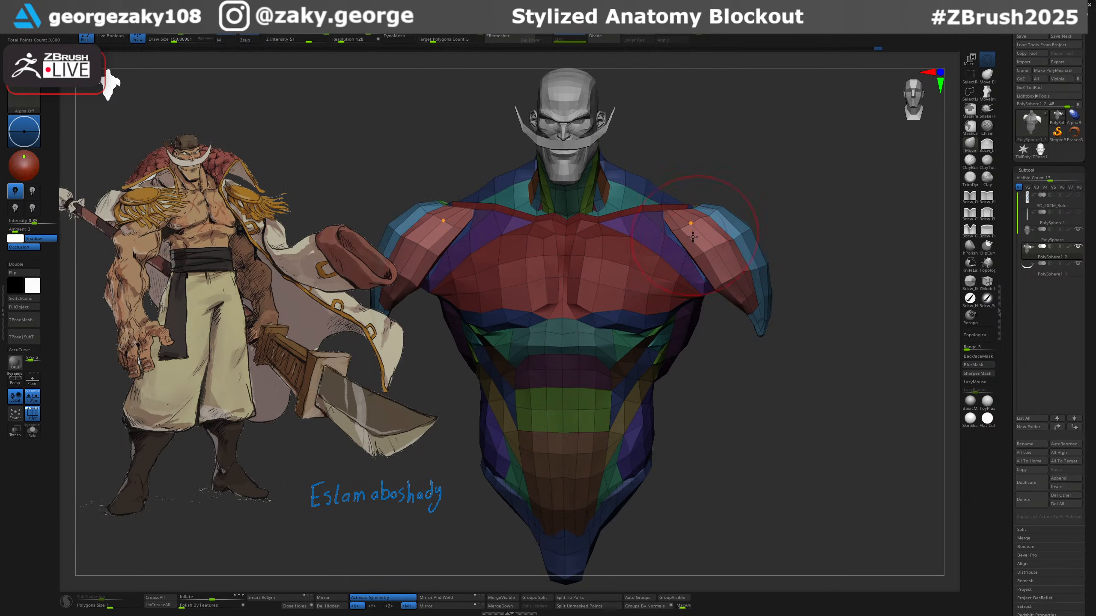
left_click_drag(676, 229, 674, 241)
right_click_drag(676, 234, 709, 242)
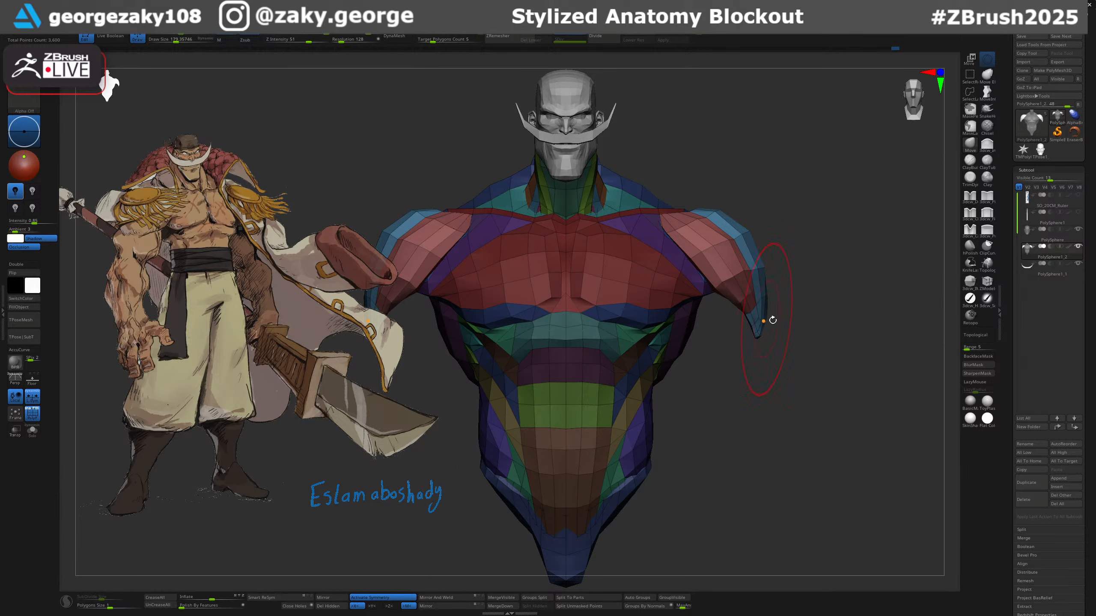
Clear the mask and adjust the deltoids' inner edge next to the armpits with a resized Move brush.
left_click(785, 336, "ctrl")
key("s")
right_click_drag(768, 330, 767, 280, "ctrl")
right_click_drag(767, 280, 789, 291)
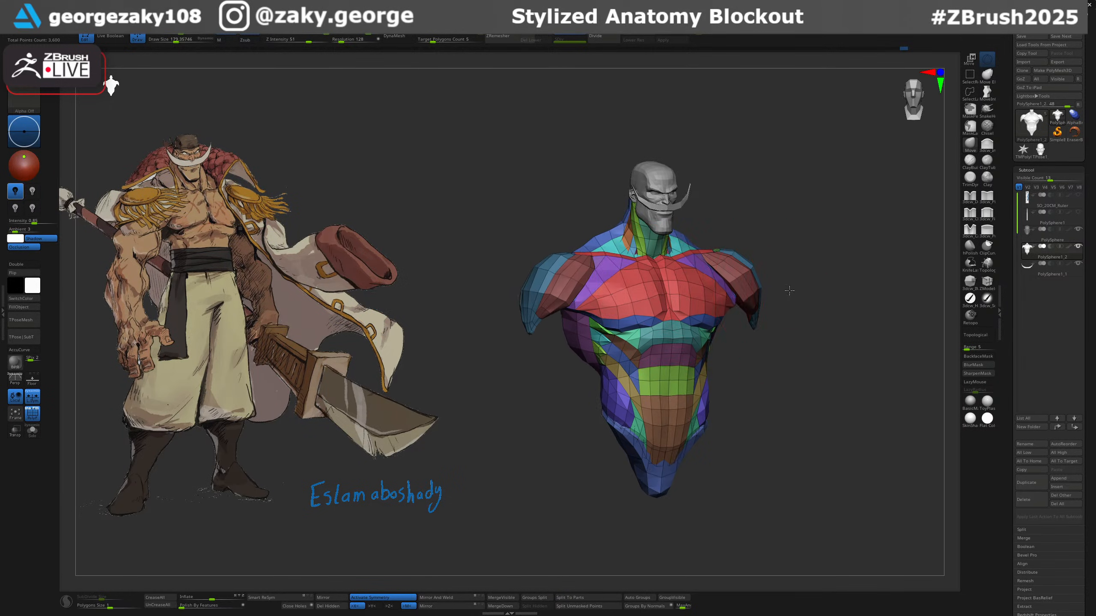
left_click_drag(564, 297, 567, 296)
mouse_move(566, 296)
right_mouse_down()
mouse_move(617, 294)
mouse_move(553, 298)
right_mouse_up()
key("bracketleft")
right_click_drag(553, 298, 557, 337, "ctrl")
key("bracketright")
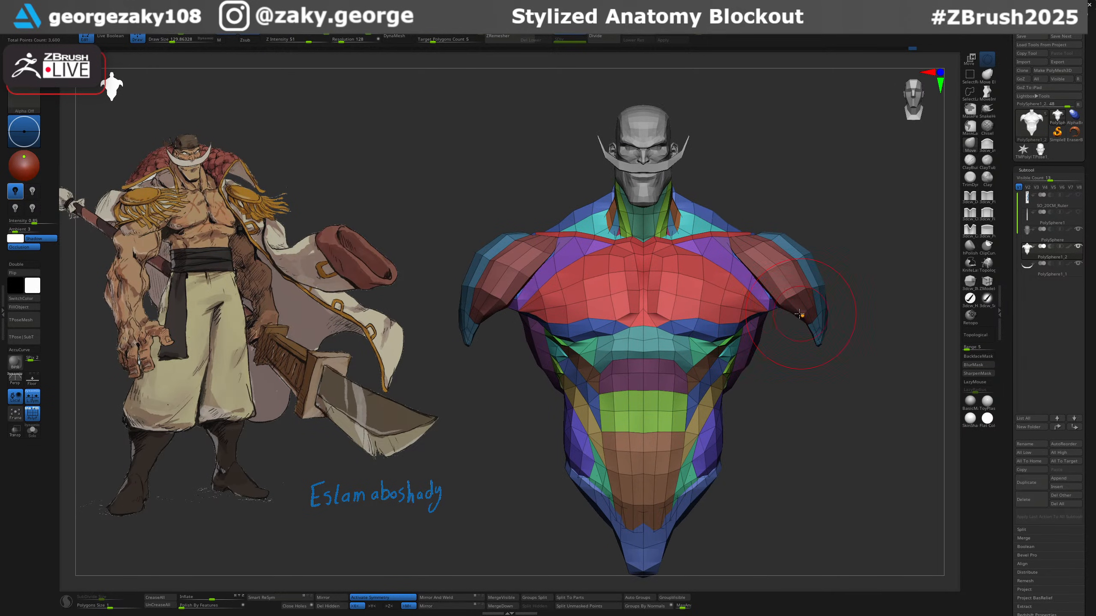
Refine the chest edge where it meets the deltoids from a low view using topological automasking, and switch the automasking off.
mouse_move(771, 305)
right_mouse_down()
mouse_move(821, 255)
mouse_move(796, 292)
right_mouse_up()
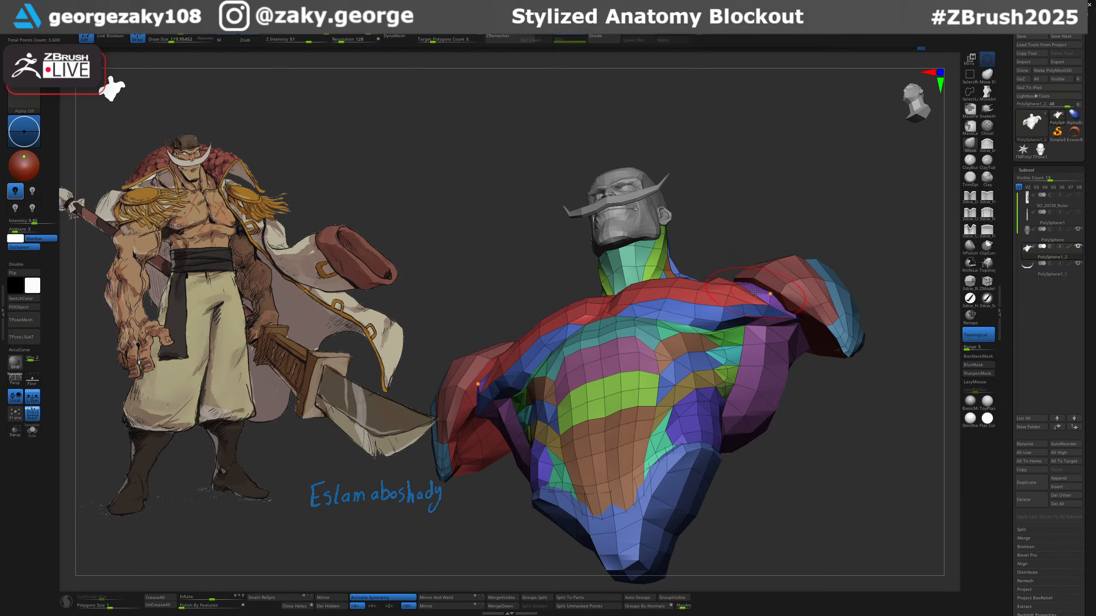
key("bracketright")
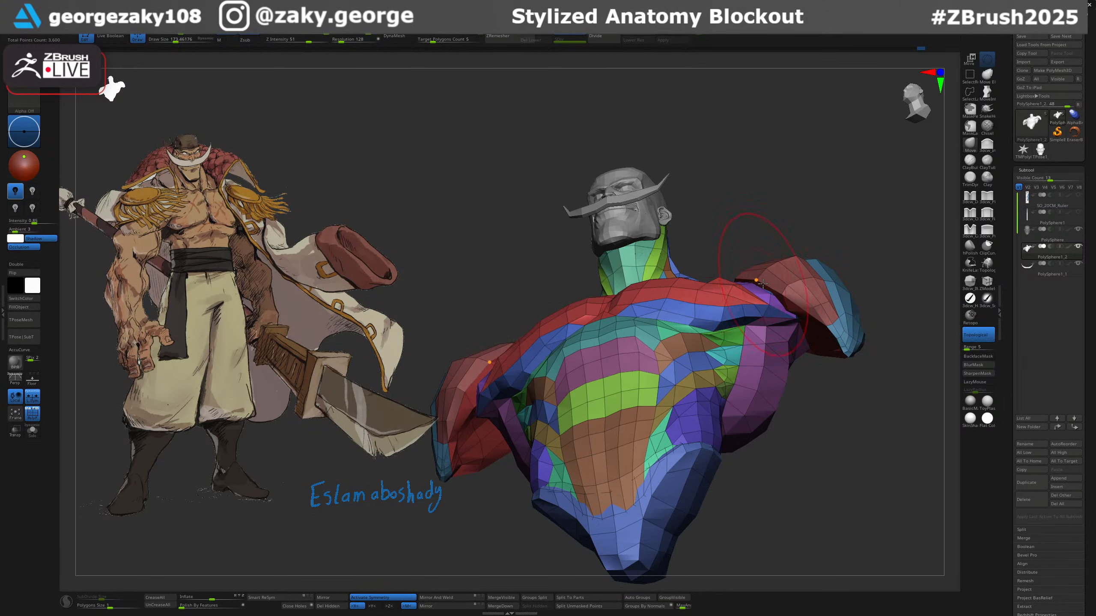
right_click_drag(769, 295, 770, 346)
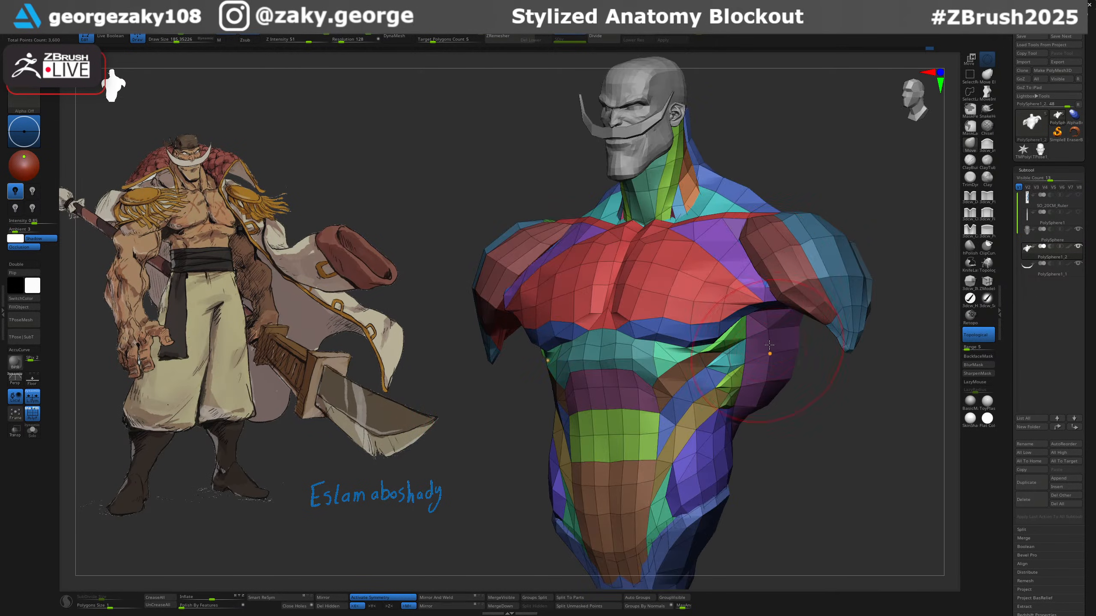
mouse_move(750, 284)
right_mouse_down()
mouse_move(729, 288)
mouse_move(748, 286)
right_mouse_up()
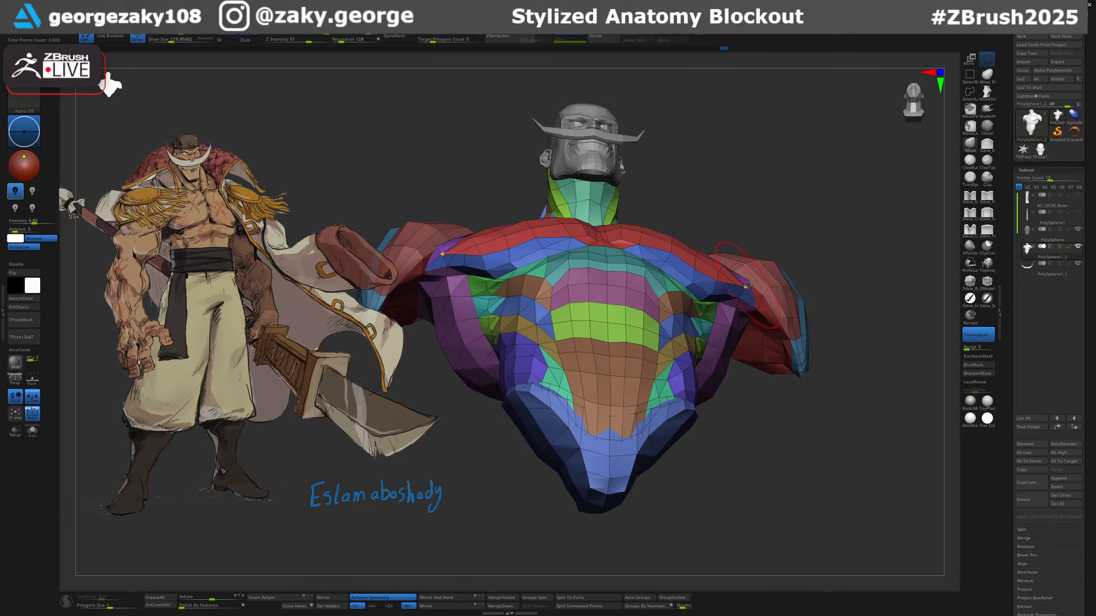
left_click(977, 335)
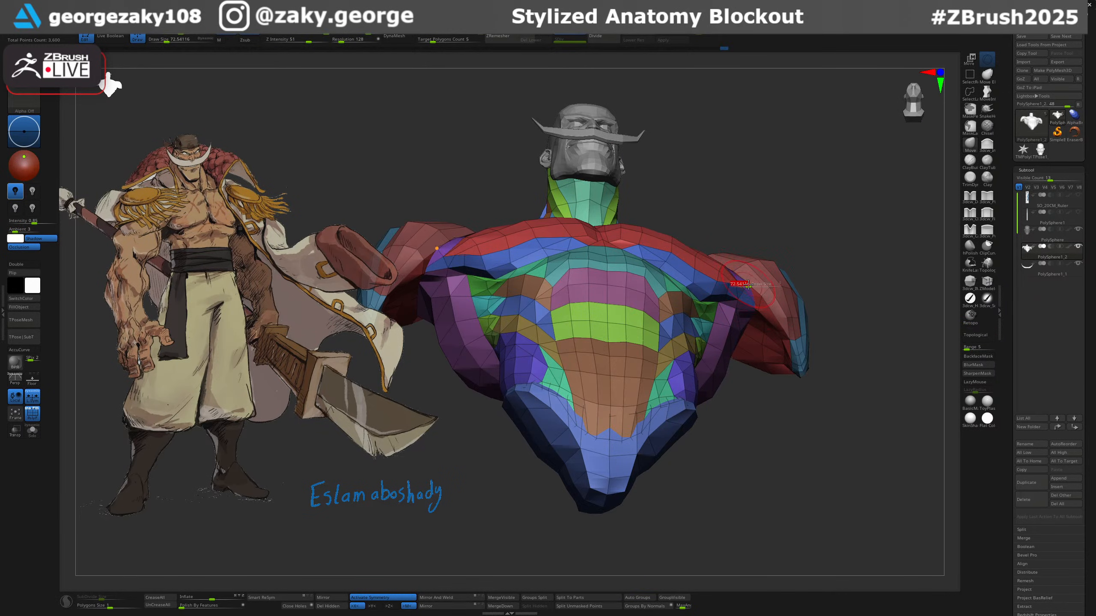
Adjust the chest and deltoid junction from below, and enlarge the Move brush to refine the torso's sides.
right_click_drag(750, 289, 707, 311)
right_click_drag(803, 276, 772, 276)
key("bracketright")
mouse_move(846, 272)
right_mouse_down()
mouse_move(792, 275)
mouse_move(799, 289)
mouse_move(841, 285)
mouse_move(798, 288)
right_mouse_up()
right_click_drag(686, 319, 499, 316, "alt")
right_click_drag(658, 300, 733, 332, "ctrl")
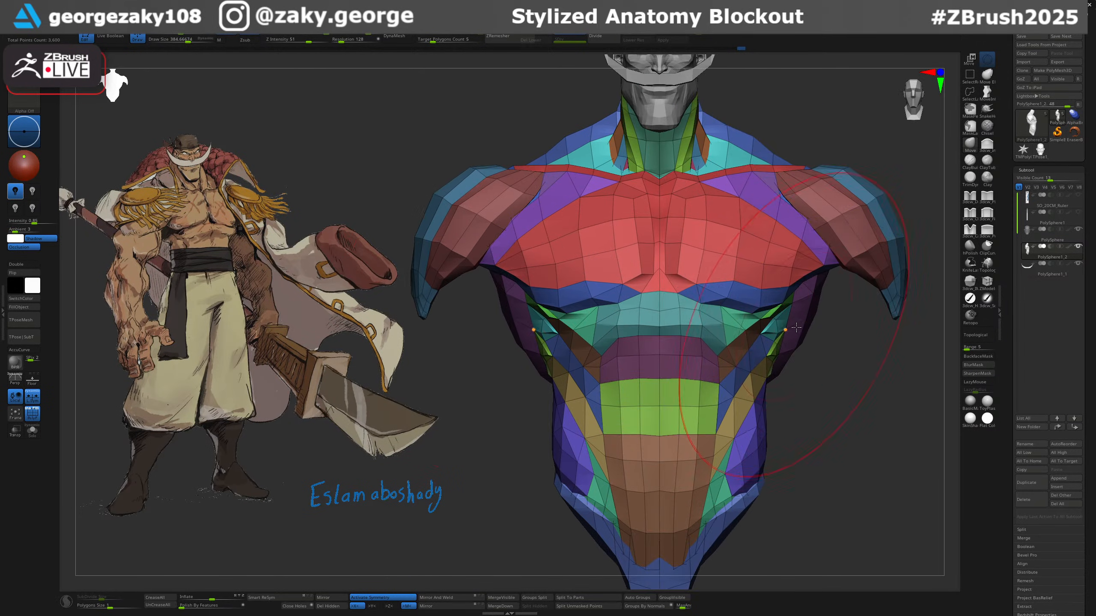
Insert symmetrical upper-arm meshes below the deltoids and split the unmasked points into their own subtool.
key("1")
right_click_drag(857, 369, 766, 324, "alt")
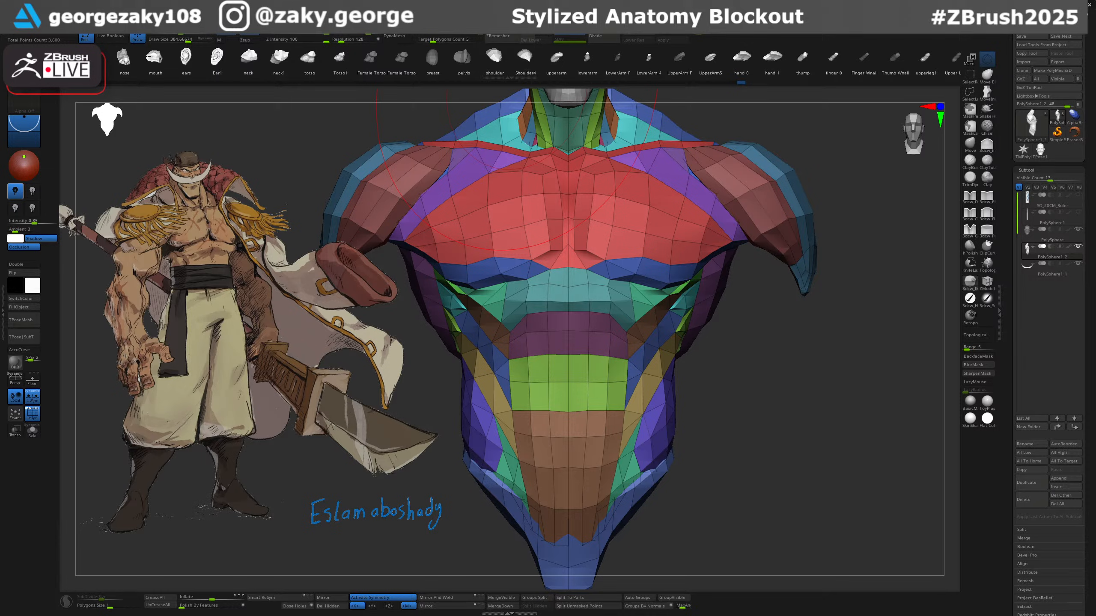
mouse_move(795, 144)
right_mouse_down()
mouse_move(770, 359)
mouse_move(832, 379)
mouse_move(847, 452)
mouse_move(811, 365)
right_mouse_up()
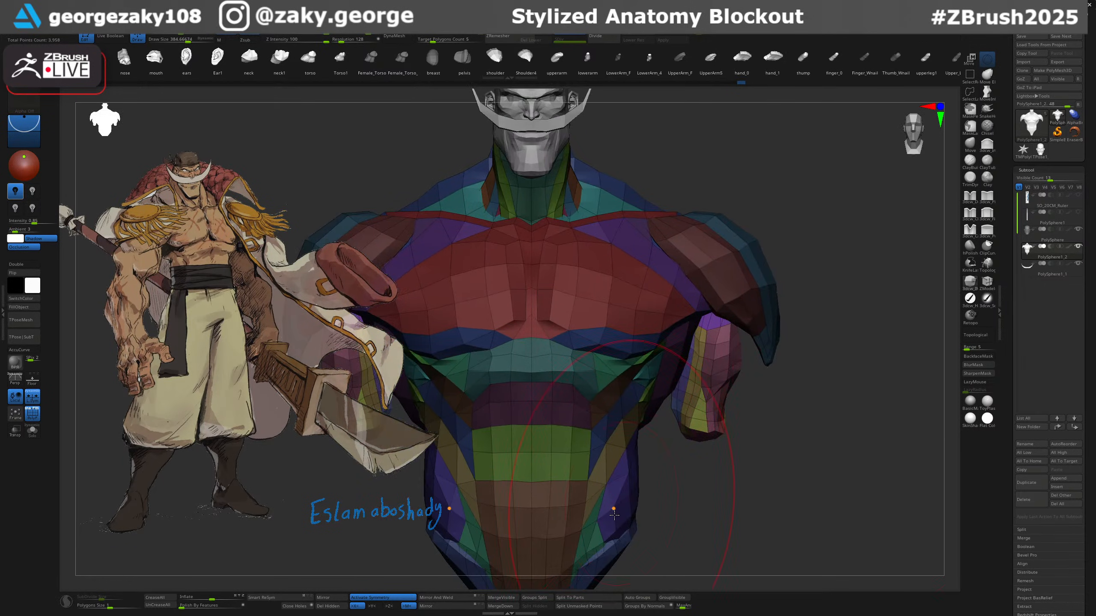
left_click(589, 606)
Rotate the upper arms outward, scale them and slide them along their length up into the deltoids.
key("w")
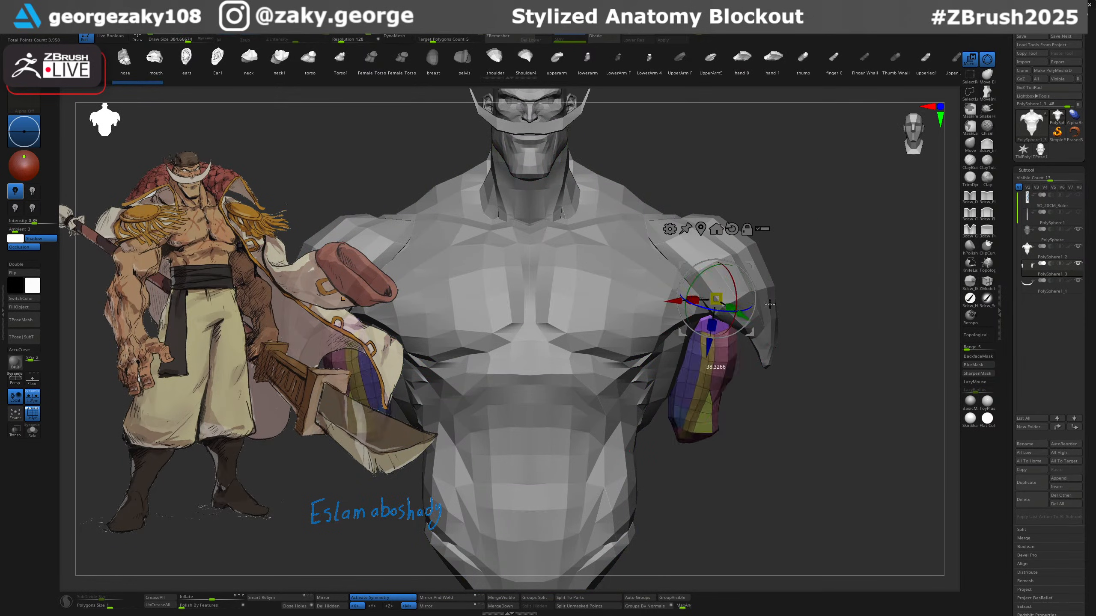
left_click_drag(769, 304, 753, 262)
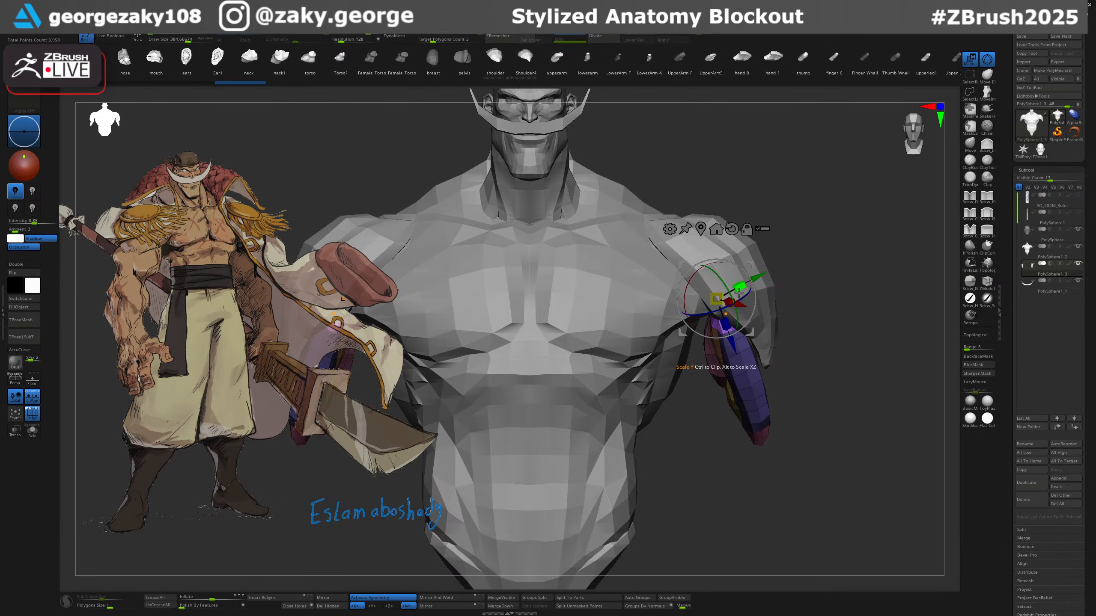
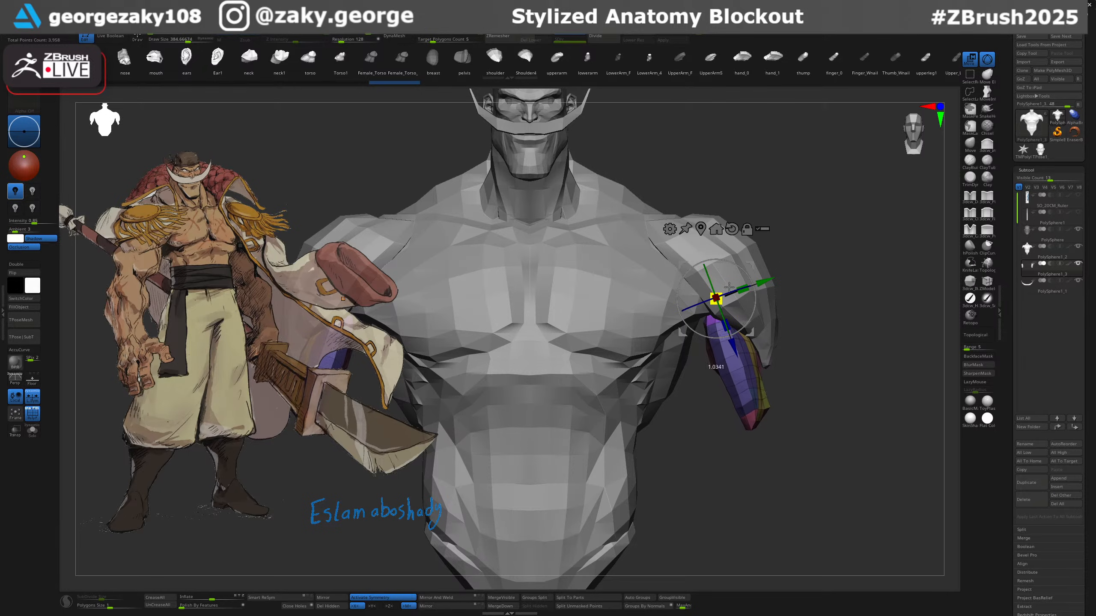
left_click_drag(728, 287, 815, 250)
left_click_drag(726, 326, 717, 300)
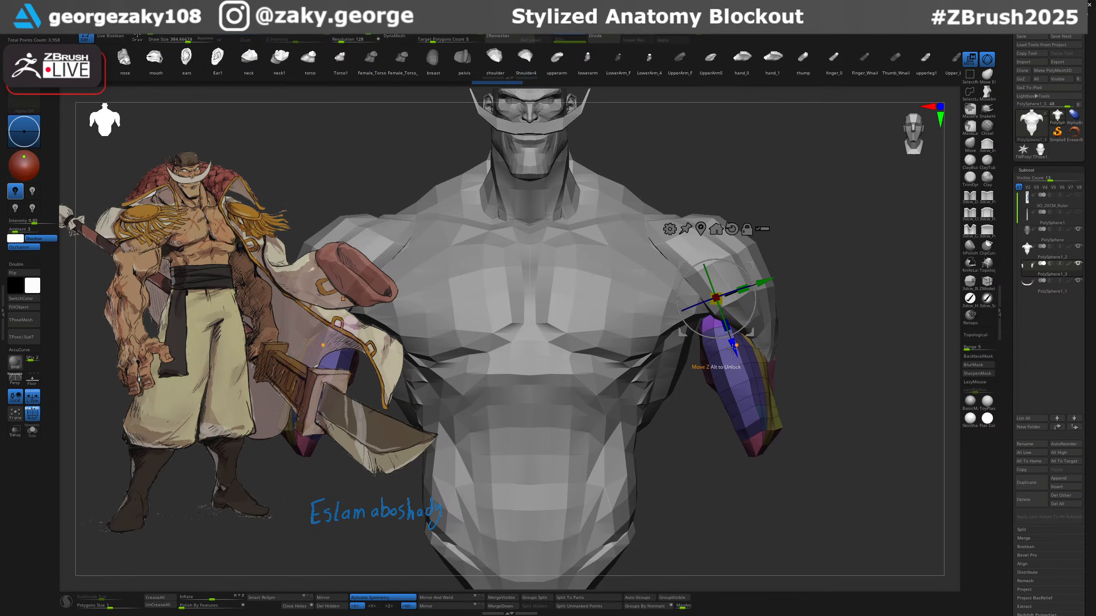
left_click_drag(732, 349, 724, 329)
Scale the upper arms up uniformly and widen them front to back from the side view.
left_click_drag(852, 304, 756, 321)
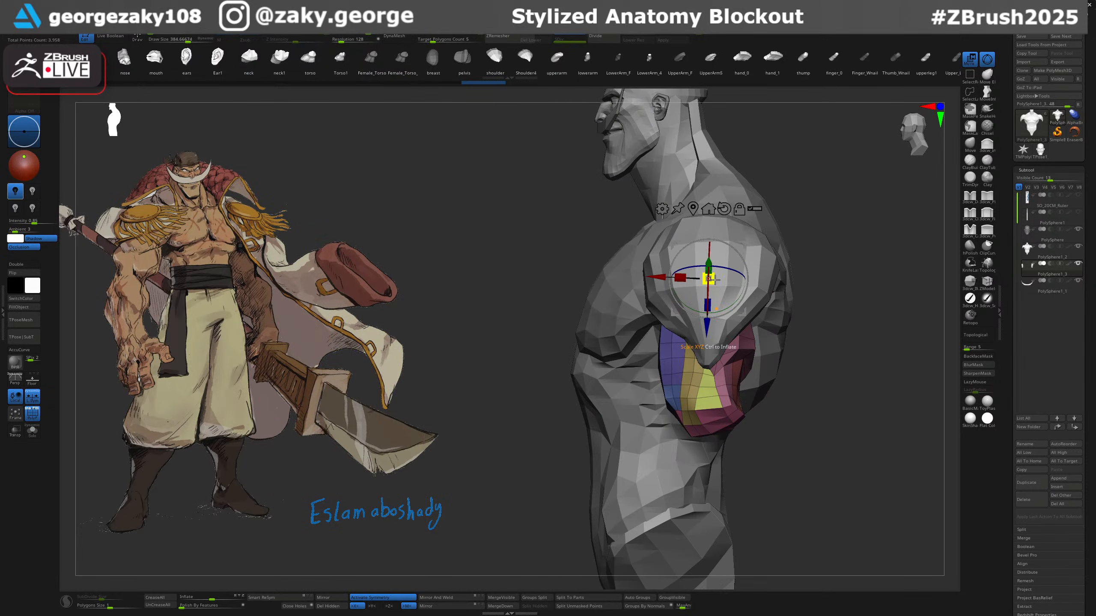
left_click_drag(742, 285, 792, 277)
left_click_drag(713, 283, 757, 280)
left_click_drag(680, 278, 668, 279)
mouse_move(808, 291)
left_mouse_down()
mouse_move(882, 294)
mouse_move(680, 356)
mouse_move(701, 347)
mouse_move(681, 366)
mouse_move(603, 345)
mouse_move(634, 317)
mouse_move(622, 328)
left_mouse_up()
Set up a larger Move brush, and relocate the gizmo to the opposite arm to fine-tune the upper arms' rotation.
key("q")
key("b")
key("m")
key("v")
key("bracketright")
key("w")
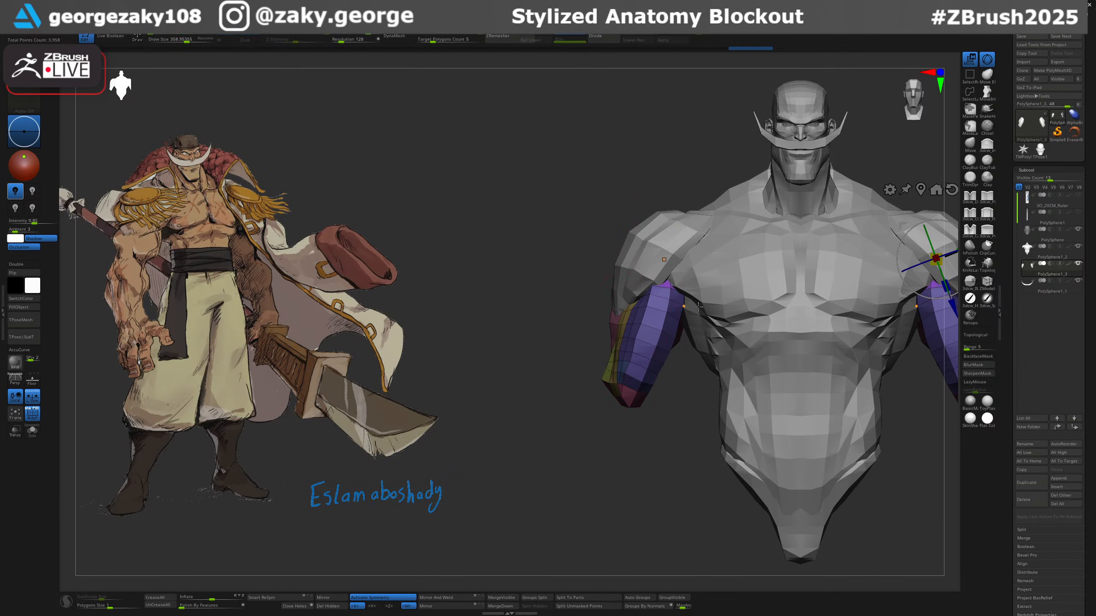
left_click(658, 262)
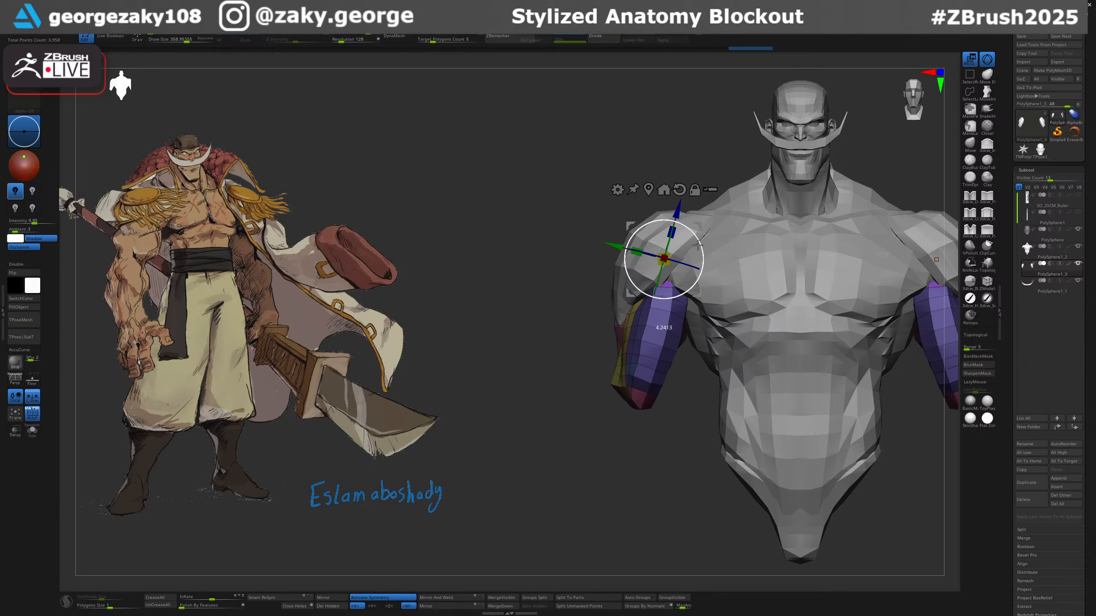
left_click_drag(698, 245, 693, 234)
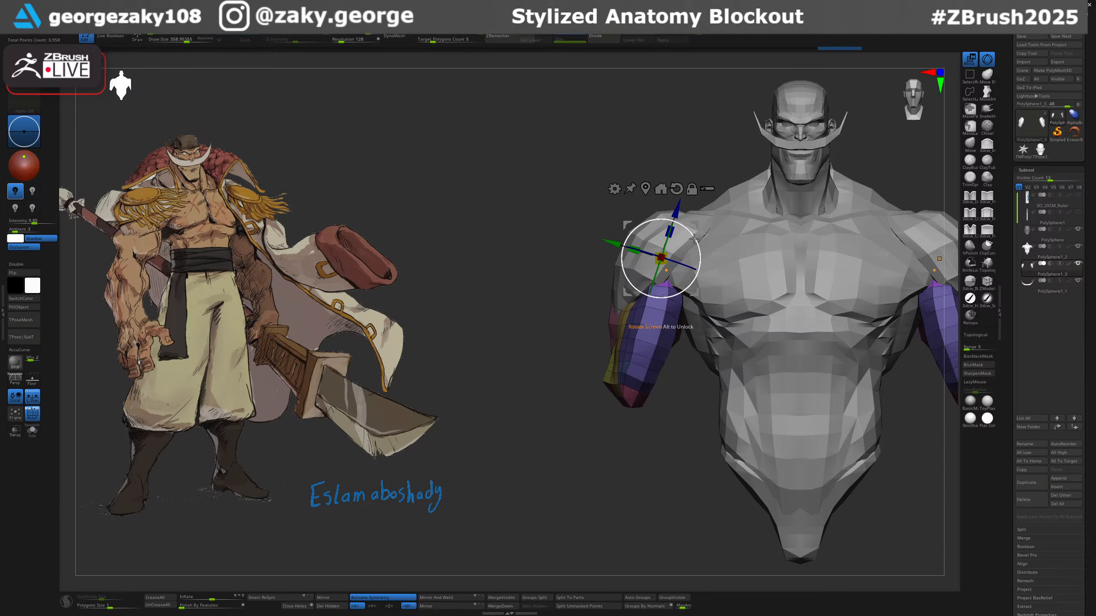
Reshape the upper arms' biceps and triceps silhouette from the front, side and back with the Move brush.
key("q")
left_click_drag(625, 314, 624, 326)
right_click_drag(624, 327, 668, 331, "shift")
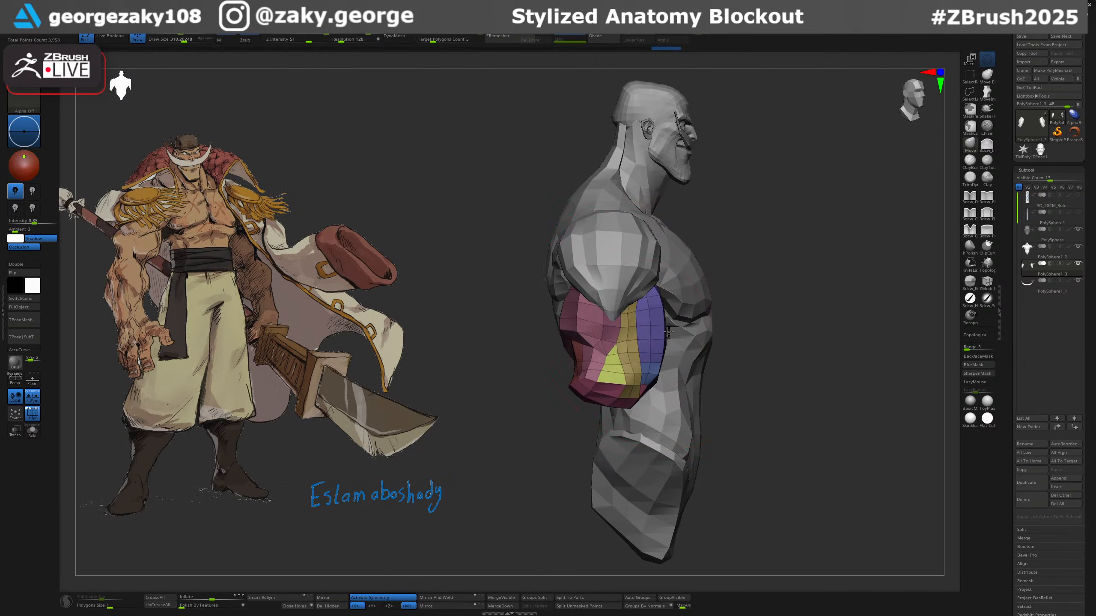
mouse_move(658, 339)
left_mouse_down()
mouse_move(614, 320)
mouse_move(627, 302)
left_mouse_up()
left_click(621, 302, "alt")
mouse_move(614, 323)
right_mouse_down()
mouse_move(638, 328)
mouse_move(625, 322)
right_mouse_up()
left_click(571, 298, "alt")
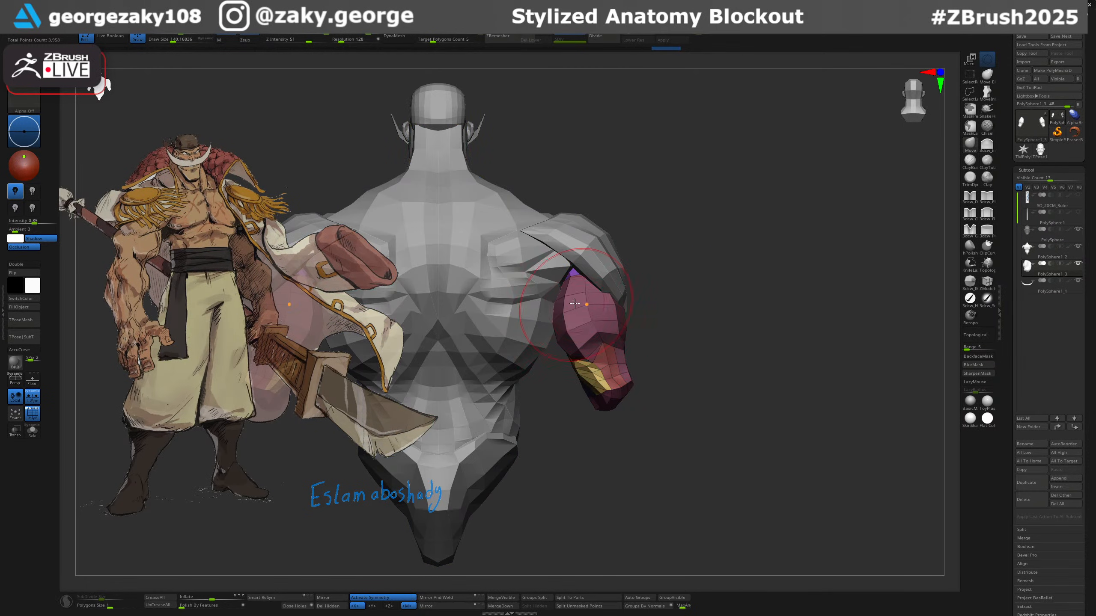
mouse_move(568, 290)
right_mouse_down()
mouse_move(569, 276)
mouse_move(534, 298)
right_mouse_up()
Select the torso subtool and smooth the middle of the upper back with a resized brush.
left_click(566, 280, "alt")
key("s")
key("1")
mouse_move(534, 303)
left_mouse_down()
mouse_move(519, 304)
mouse_move(512, 346)
left_mouse_up()
left_click_drag(515, 242, 511, 315, "shift")
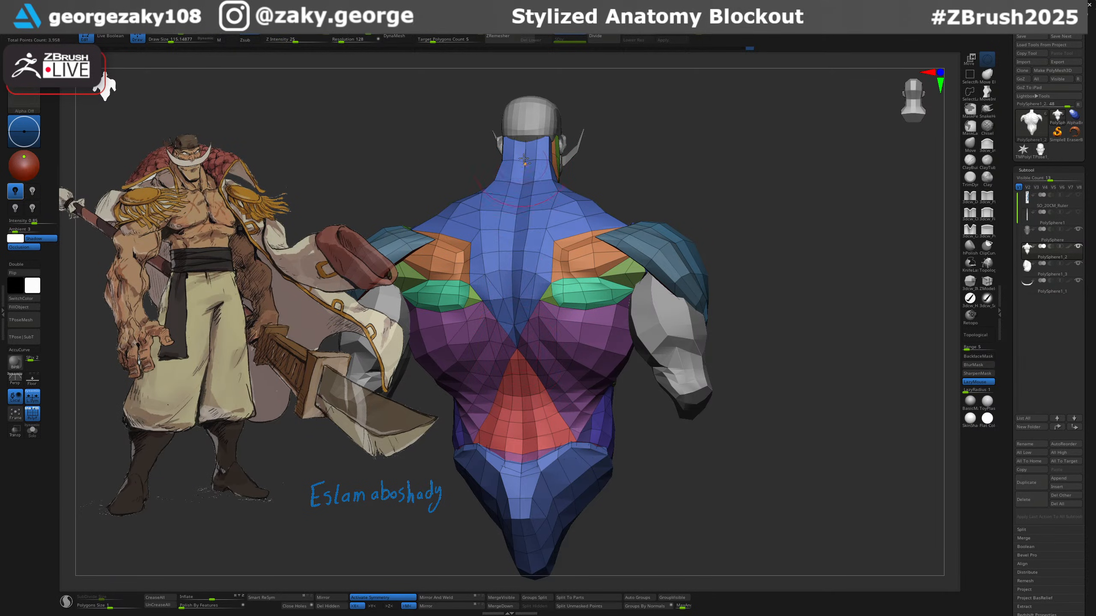
key("s")
left_click_drag(523, 355, 517, 370)
key("s")
left_click_drag(622, 417, 643, 415)
Reshape the deltoids' lower tips where they overlap the upper arms, using a resized Move brush on the torso subtool.
left_click(673, 341, "alt")
left_click_drag(733, 345, 737, 319, "alt")
left_click_drag(737, 336, 655, 371)
left_click(534, 314, "alt")
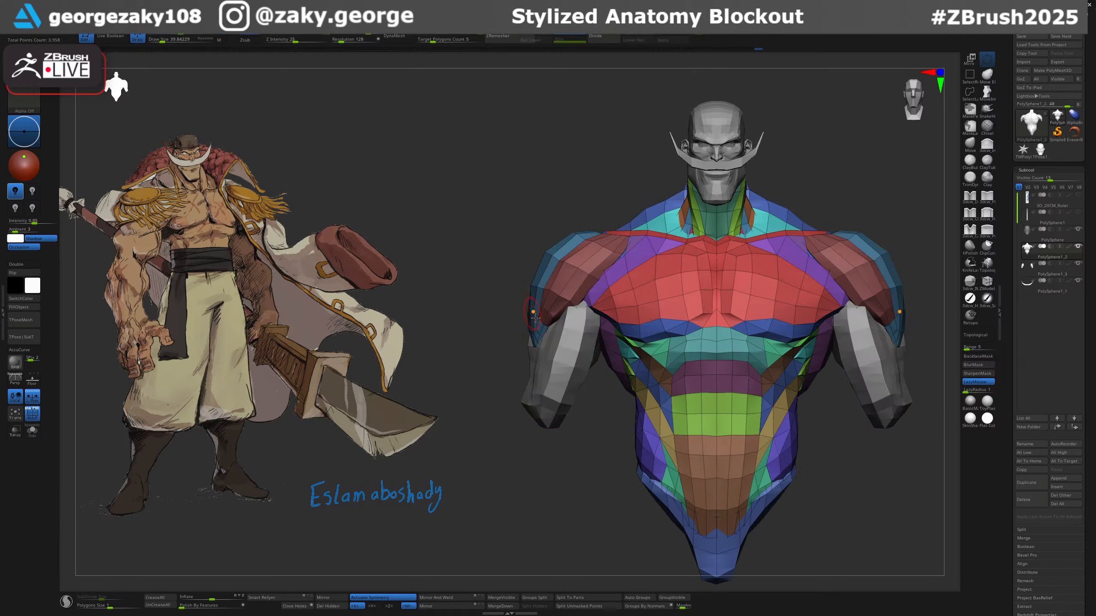
key("b")
key("m")
key("v")
mouse_move(509, 327)
left_mouse_down("alt")
mouse_move(519, 352)
mouse_move(544, 338)
mouse_move(502, 362)
mouse_move(483, 358)
left_mouse_up("alt")
key("s")
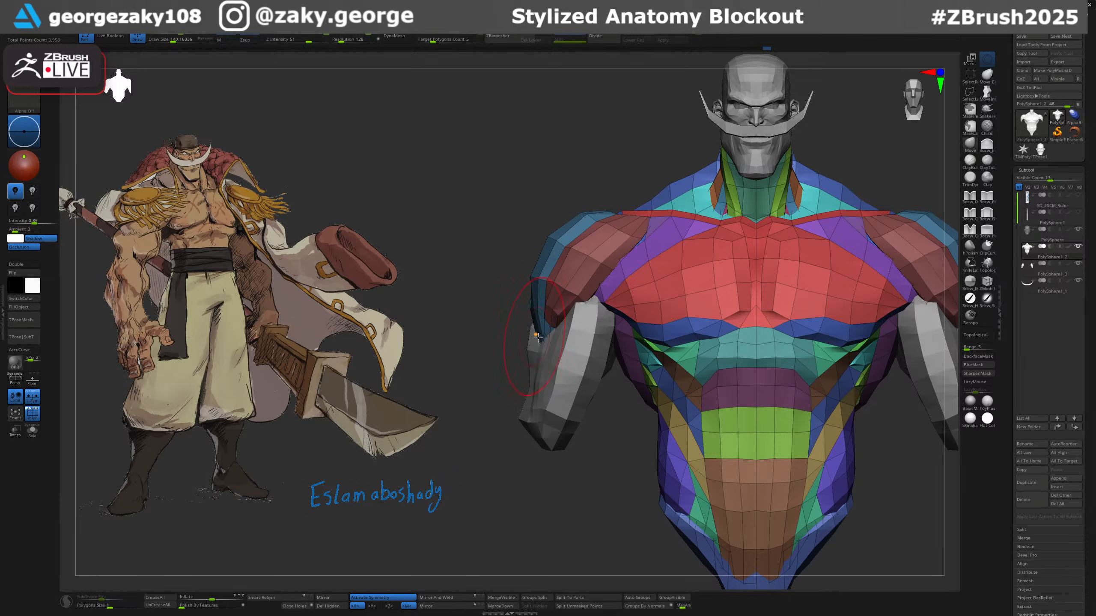
key("s")
mouse_move(546, 314)
left_mouse_down()
mouse_move(569, 315)
mouse_move(589, 298)
mouse_move(604, 259)
left_mouse_up()
right_click_drag(604, 260, 619, 246)
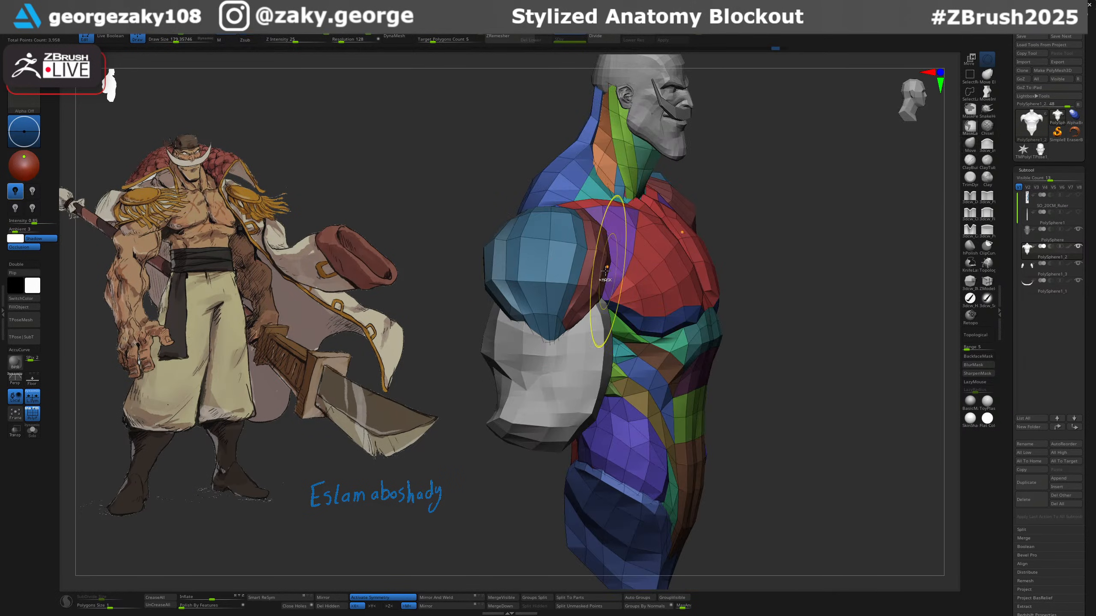
Select the upper arms and adjust the lower front edge of the biceps with large and small Move brushes.
left_click(592, 335, "alt")
left_click_drag(602, 331, 607, 330)
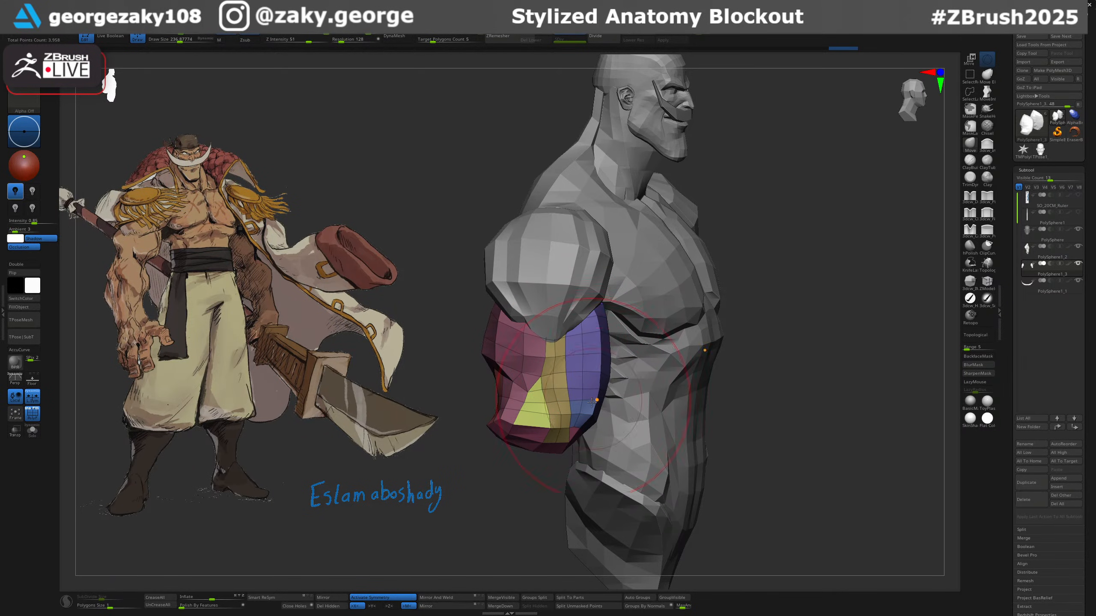
left_click_drag(593, 413, 582, 420)
right_click_drag(618, 410, 600, 419)
key("s")
left_click_drag(600, 420, 585, 420)
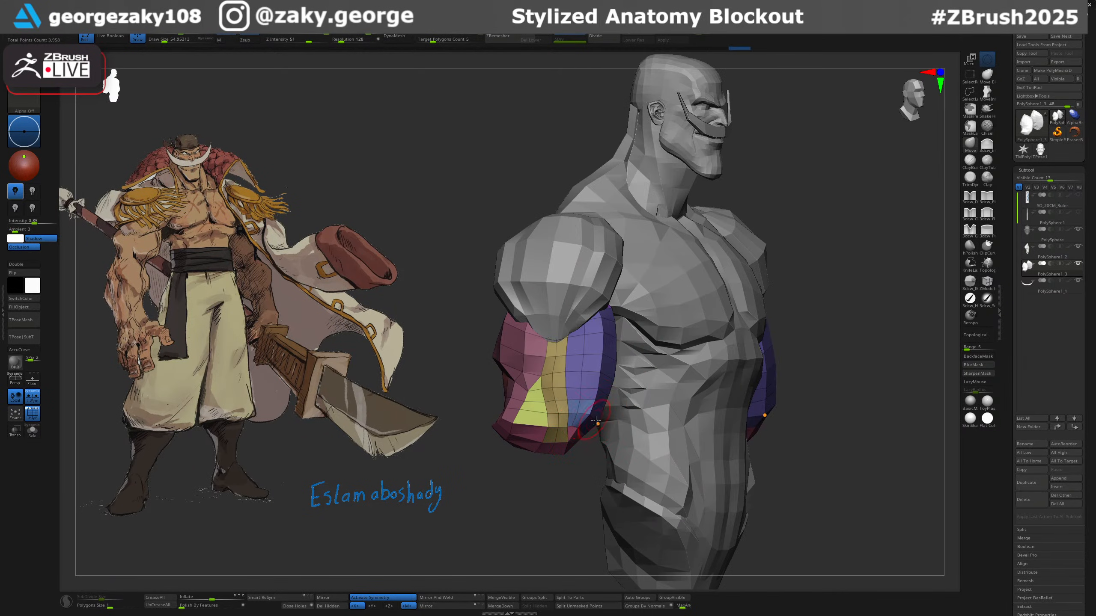
Taper the biceps toward the elbow with the Move brush and smooth the outer arm beside the triceps.
right_click_drag(585, 419, 518, 408)
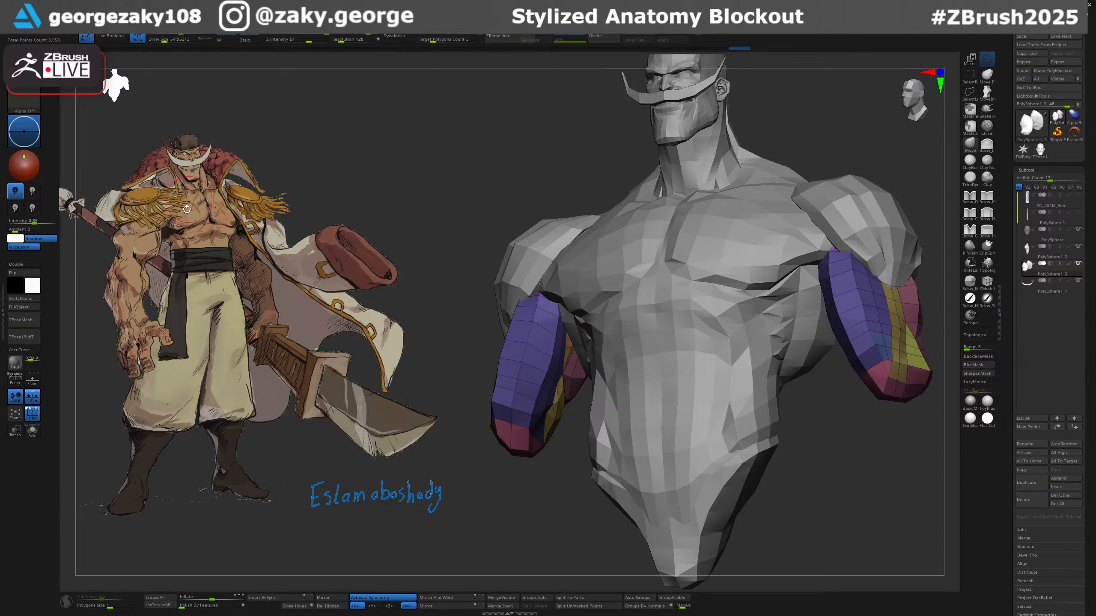
mouse_move(552, 397)
right_mouse_down()
mouse_move(525, 416)
mouse_move(538, 443)
mouse_move(517, 416)
right_mouse_up()
key("s")
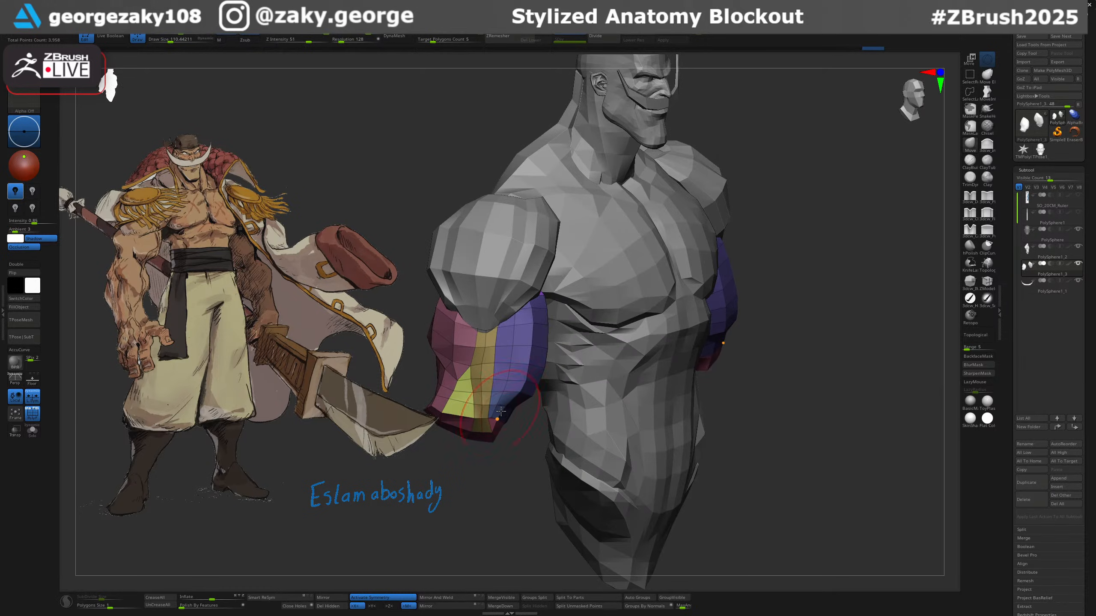
mouse_move(504, 415)
right_mouse_down()
mouse_move(518, 398)
mouse_move(503, 398)
mouse_move(509, 381)
right_mouse_up()
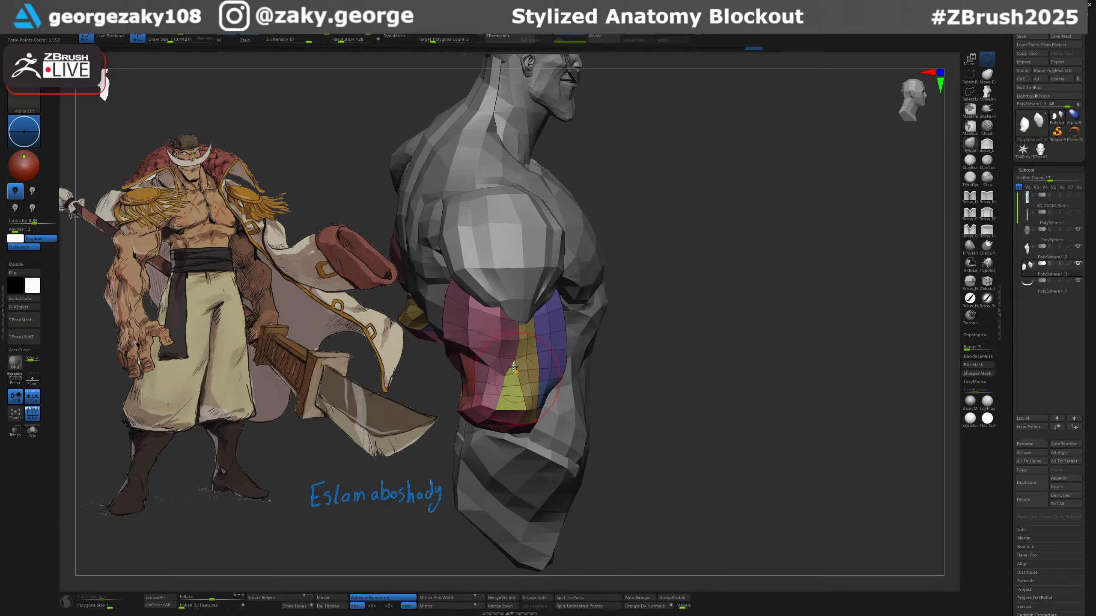
right_click_drag(514, 372, 475, 375)
right_click_drag(502, 372, 516, 408, "ctrl")
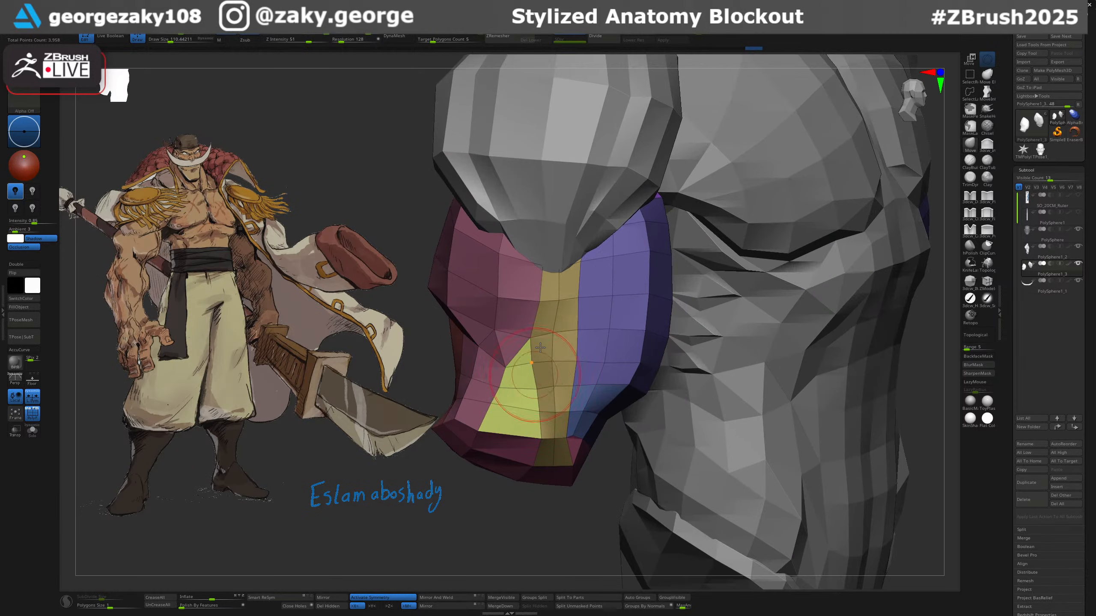
right_click_drag(517, 346, 583, 427, "ctrl")
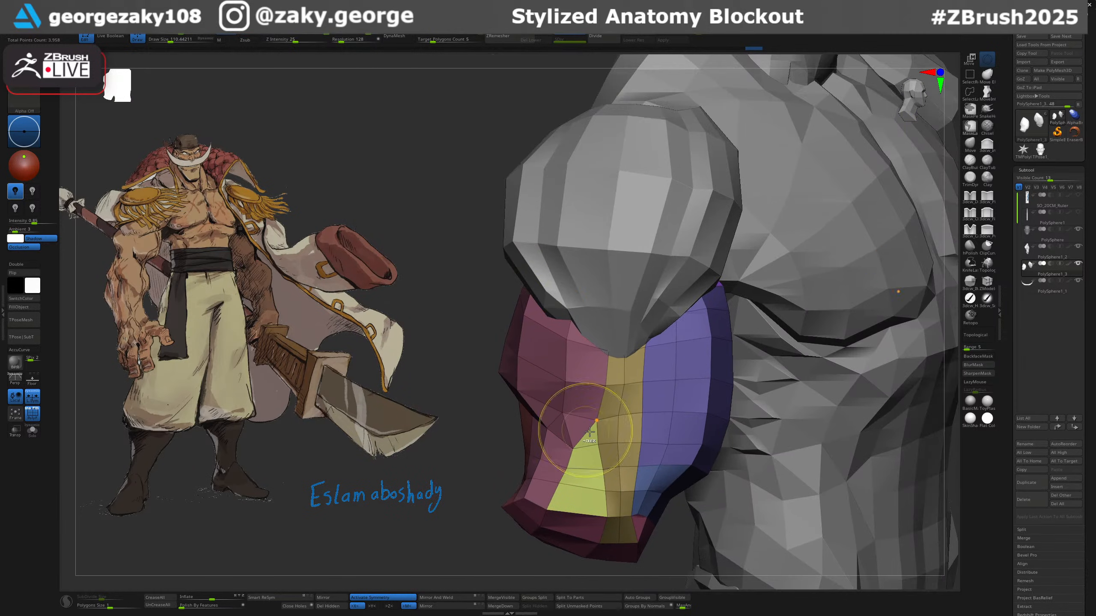
right_click_drag(654, 434, 647, 357, "ctrl")
Refine the lower outer part of the upper arms near the elbow, varying the Move brush size.
key("s")
left_click_drag(649, 390, 646, 378)
key("s")
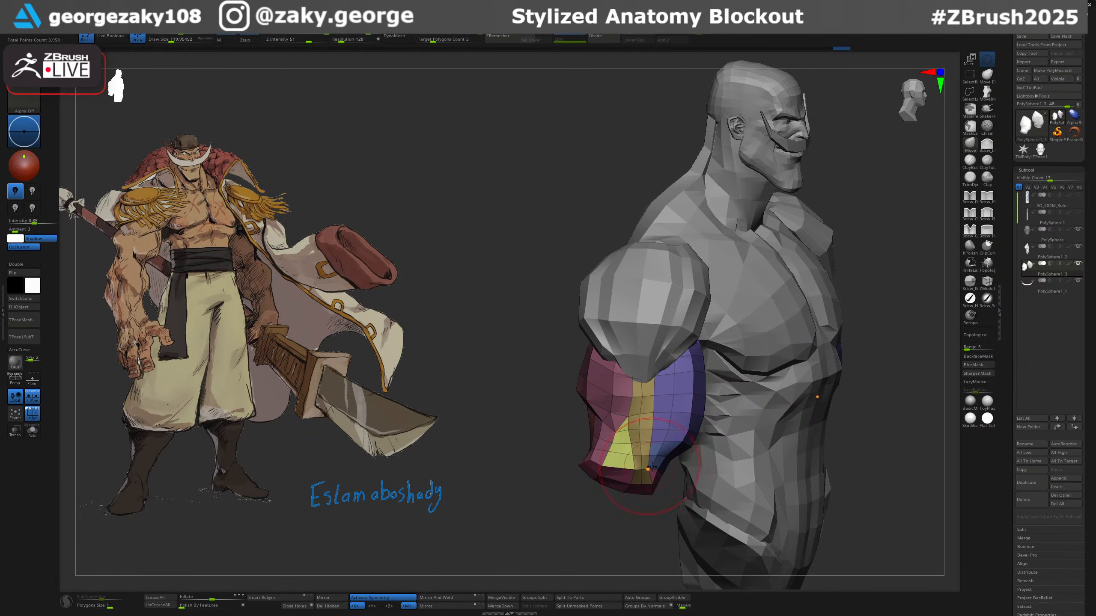
key("s")
left_click_drag(652, 468, 629, 465)
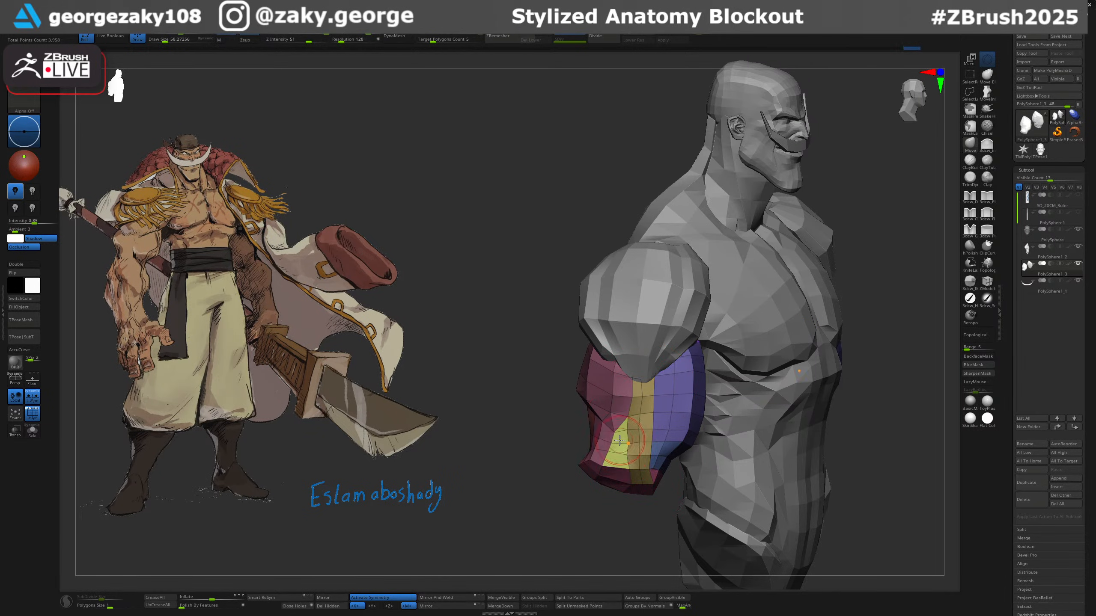
right_click_drag(620, 440, 677, 437)
key("s")
left_click_drag(620, 446, 630, 447)
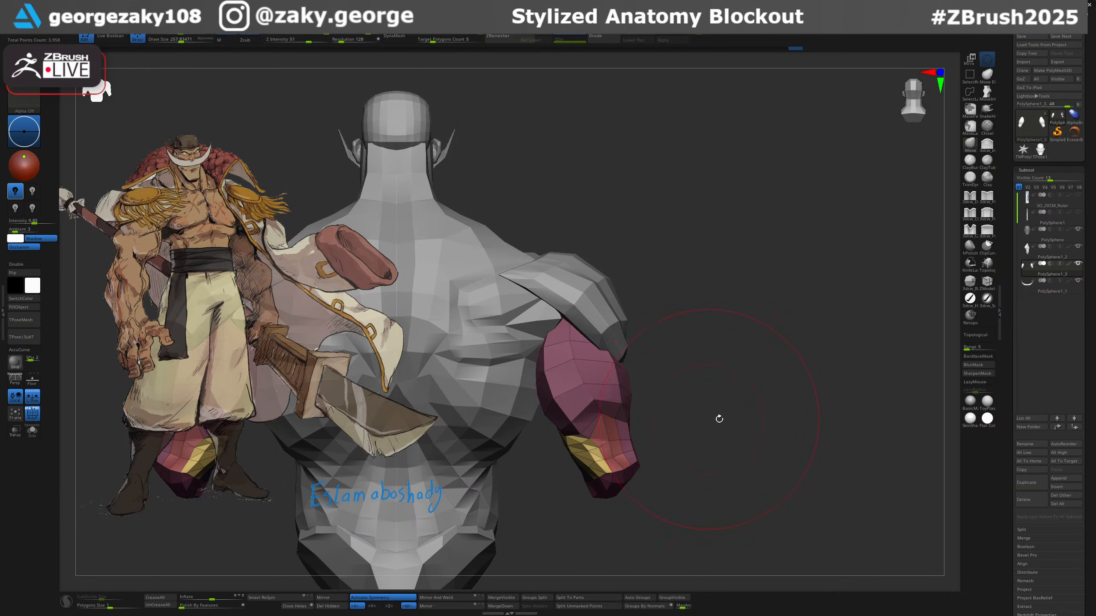
Rotate the upper arms slightly beneath the deltoids with the transform gizmo, checking the fit from the front.
right_click_drag(719, 419, 662, 392)
key("w")
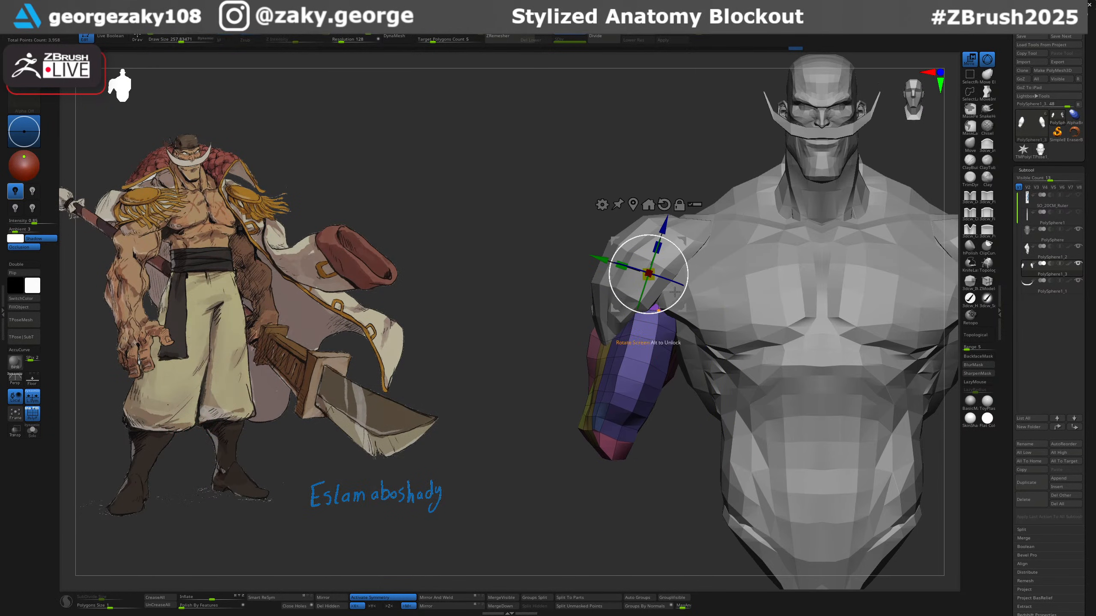
left_click_drag(673, 282, 688, 288)
mouse_move(682, 317)
right_mouse_down()
mouse_move(702, 321)
mouse_move(638, 403)
right_mouse_up()
key("q")
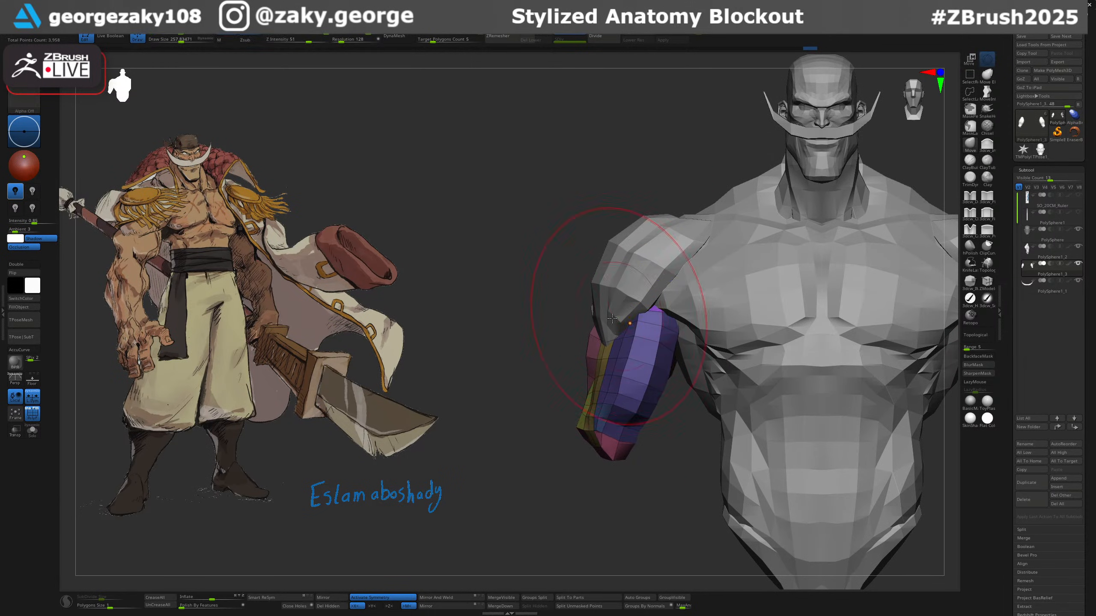
Select the torso and refine the outer deltoids and rear shoulder contours, varying the Move brush size.
left_click(615, 300, "alt")
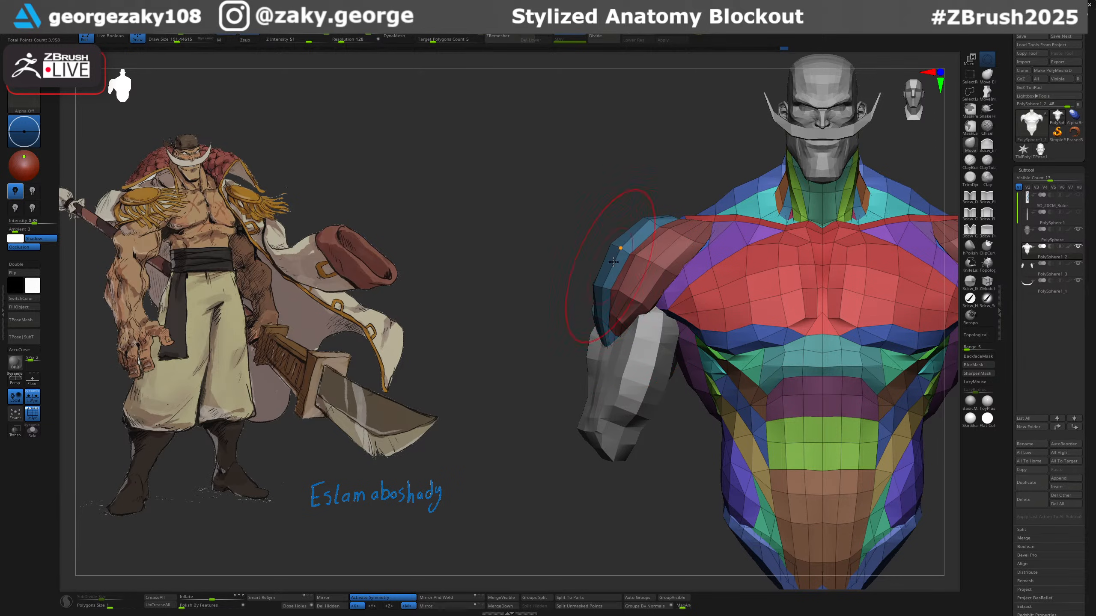
left_click_drag(626, 243, 624, 244)
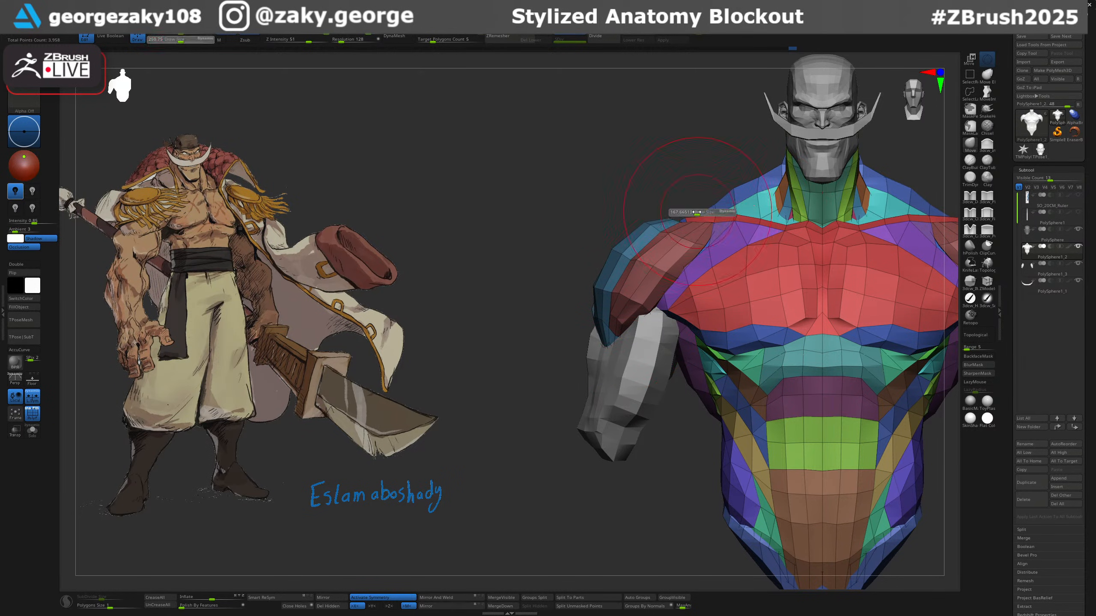
mouse_move(697, 214)
right_mouse_down()
mouse_move(746, 248)
mouse_move(721, 215)
mouse_move(712, 228)
mouse_move(727, 240)
mouse_move(821, 270)
mouse_move(798, 268)
right_mouse_up()
left_click_drag(743, 276, 741, 281)
key("s")
left_click_drag(740, 272, 729, 277)
right_click_drag(713, 271, 726, 272)
left_click_drag(716, 268, 724, 271)
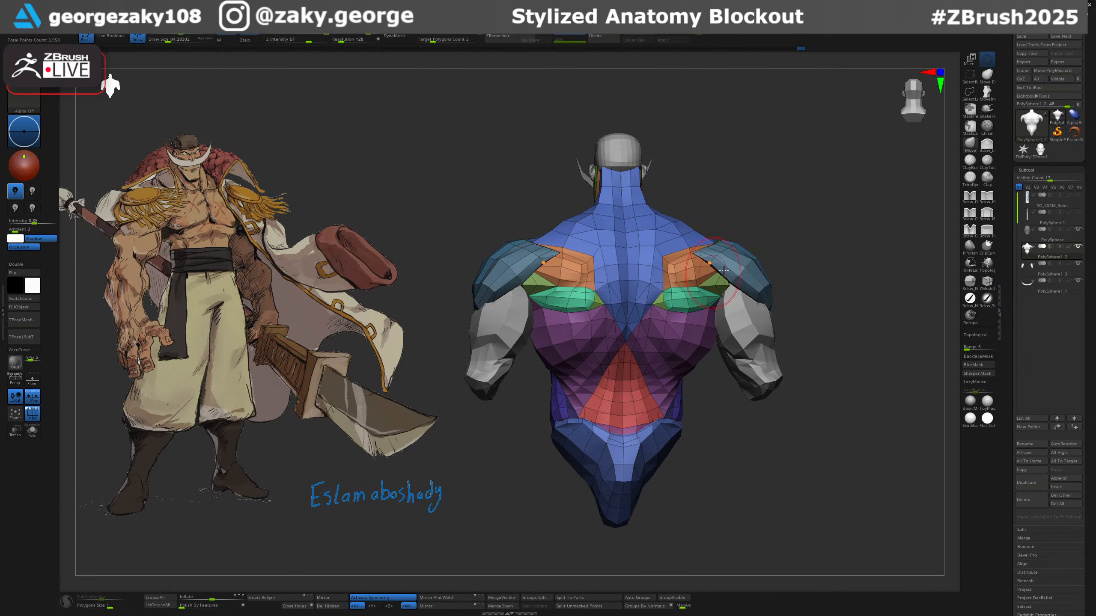
mouse_move(790, 261)
right_mouse_down()
mouse_move(772, 313)
mouse_move(792, 330)
right_mouse_up()
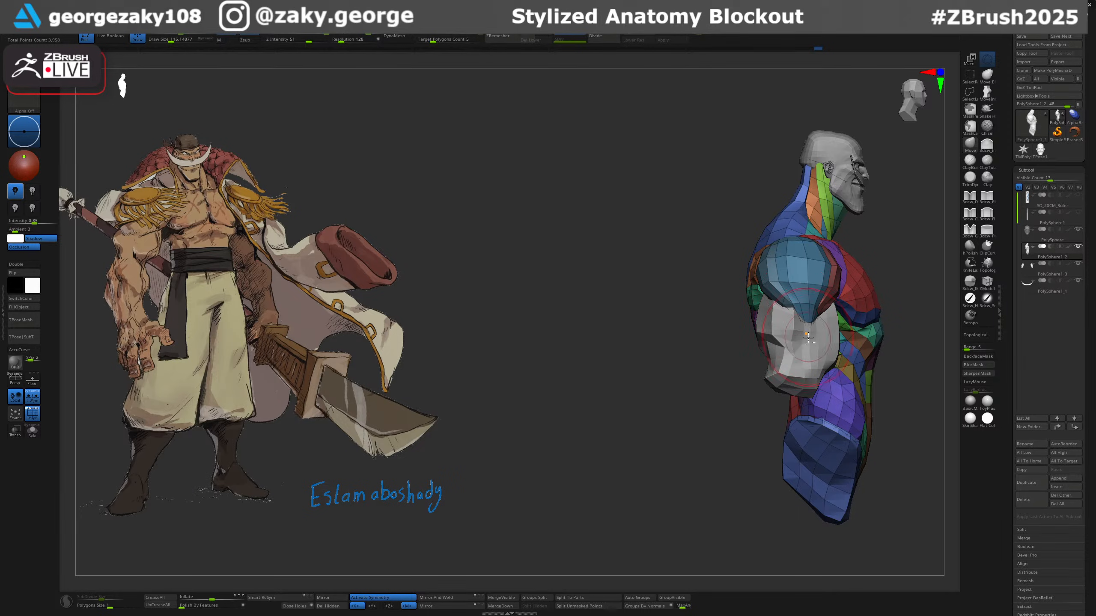
Select the upper arms and adjust the triceps edge and the front of the biceps with a resized Move brush.
left_click(788, 339, "alt")
left_click_drag(767, 301, 763, 300)
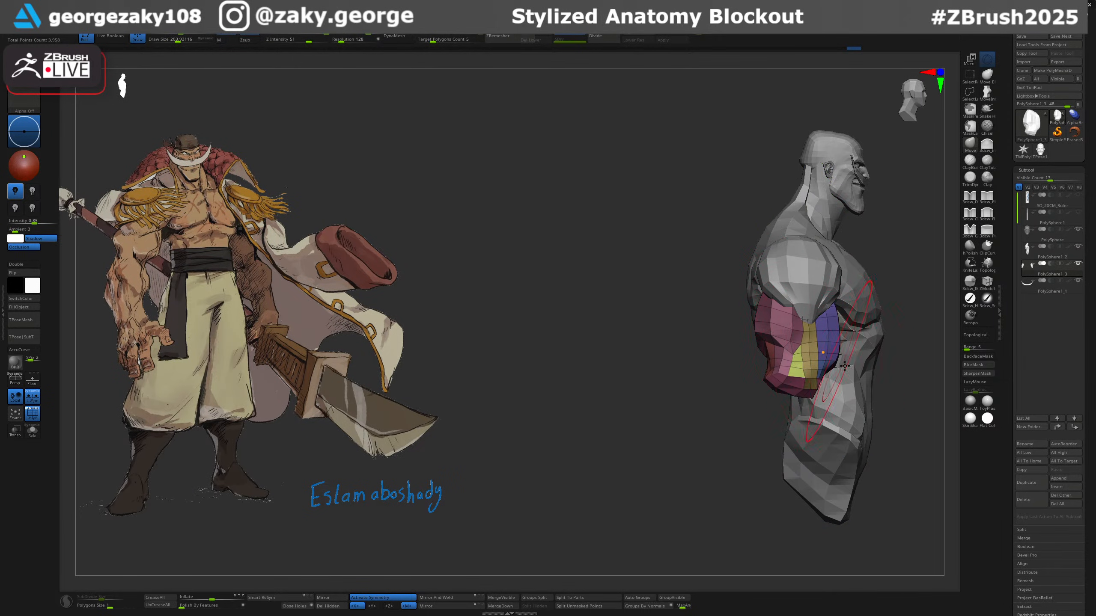
mouse_move(844, 366)
right_mouse_down()
mouse_move(797, 375)
mouse_move(745, 353)
mouse_move(729, 367)
right_mouse_up()
right_click_drag(763, 323, 743, 317)
key("s")
left_click_drag(742, 317, 737, 319)
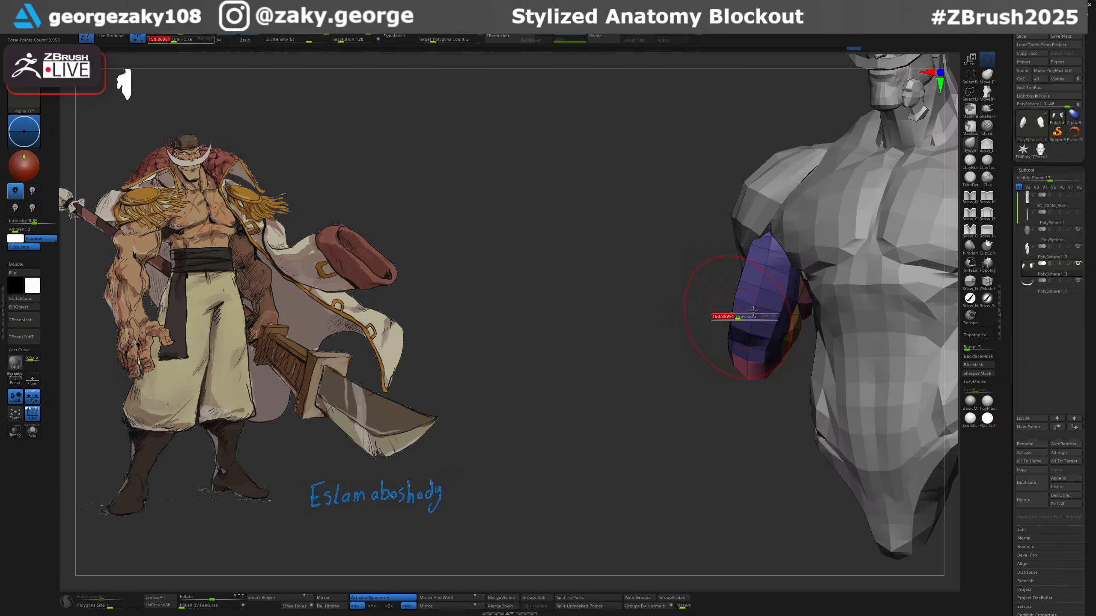
mouse_move(784, 292)
right_mouse_down()
mouse_move(796, 341)
mouse_move(717, 392)
mouse_move(728, 392)
right_mouse_up()
Insert a lower-arm mesh from the body-part insert brush at the elbow end of the upper arms, redoing the first placement.
key("i")
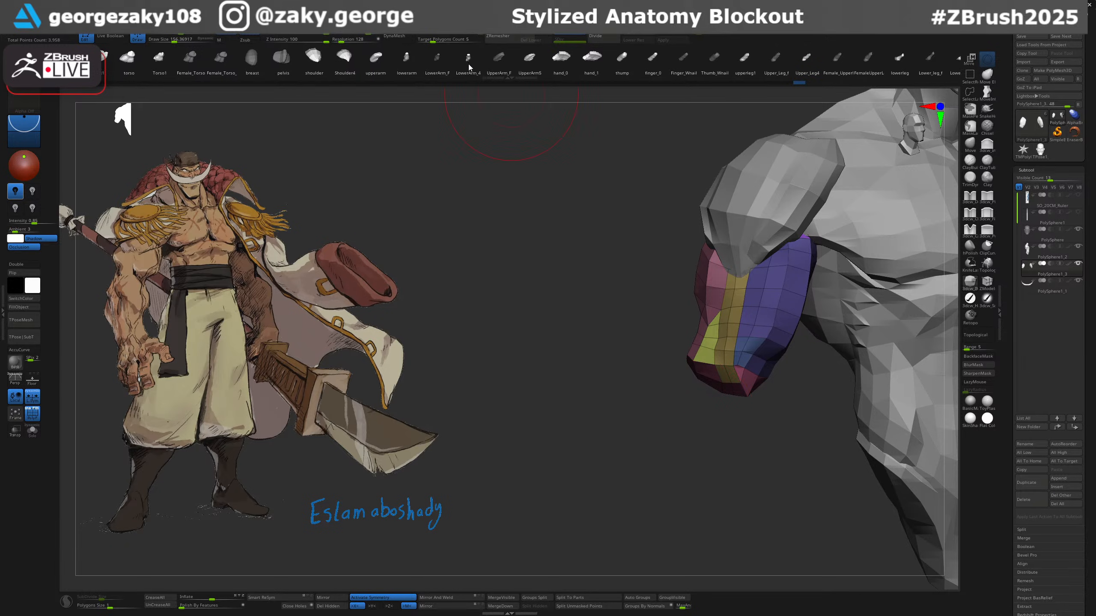
right_click_drag(706, 448, 734, 396)
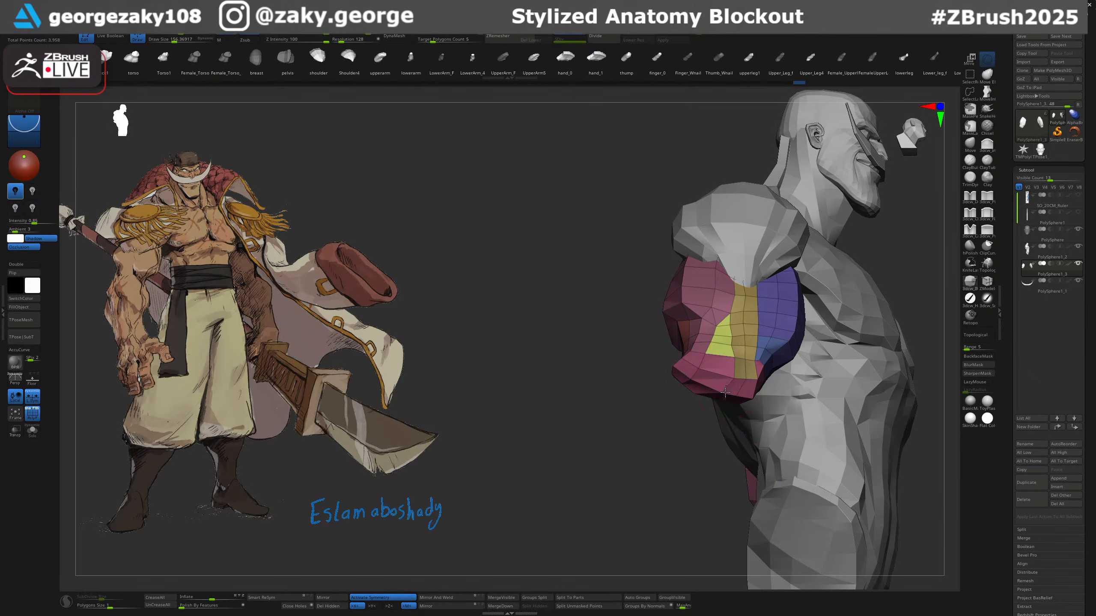
left_click_drag(725, 392, 713, 499)
key("ctrl+z")
right_click_drag(878, 457, 677, 305, "alt")
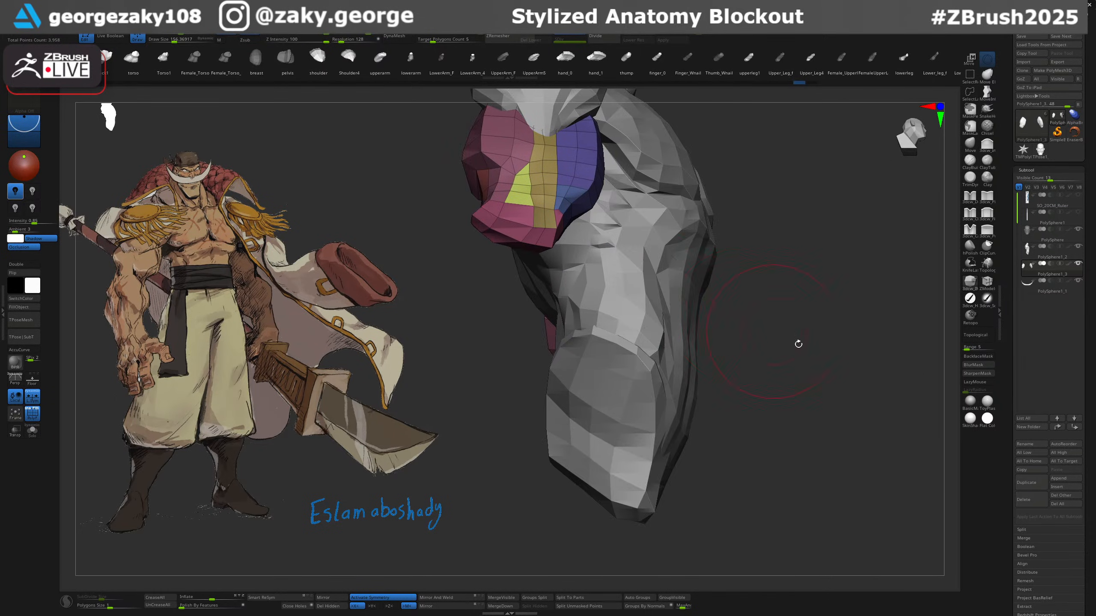
right_click_drag(798, 344, 772, 343)
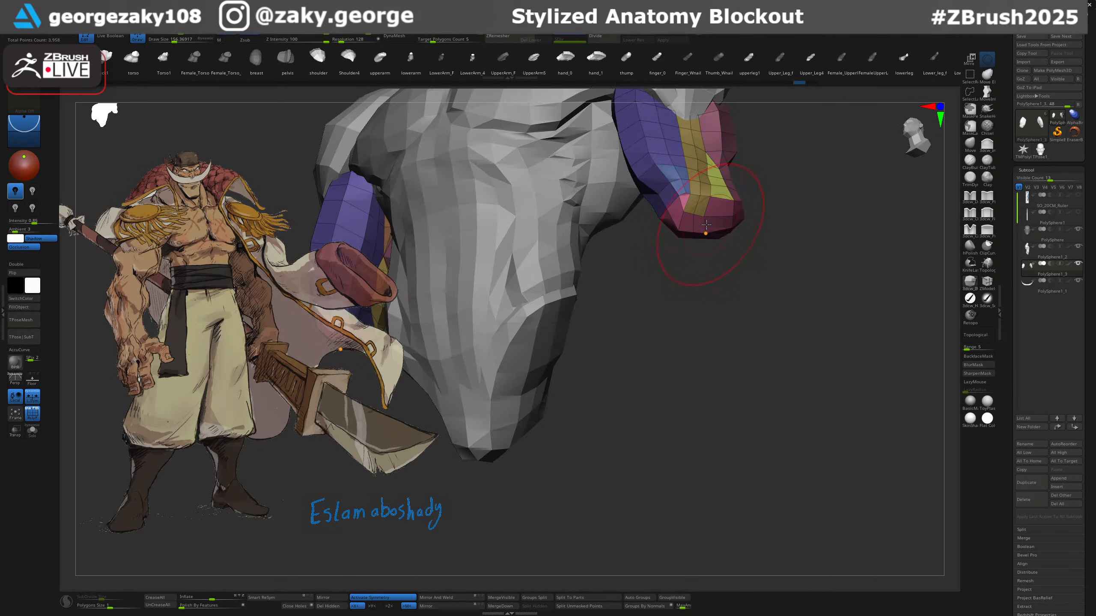
left_click_drag(706, 225, 717, 317)
right_click_drag(831, 316, 866, 328, "shift")
Rotate the inserted forearms with the gizmo to hang down from the elbows in the front and side views.
key("w")
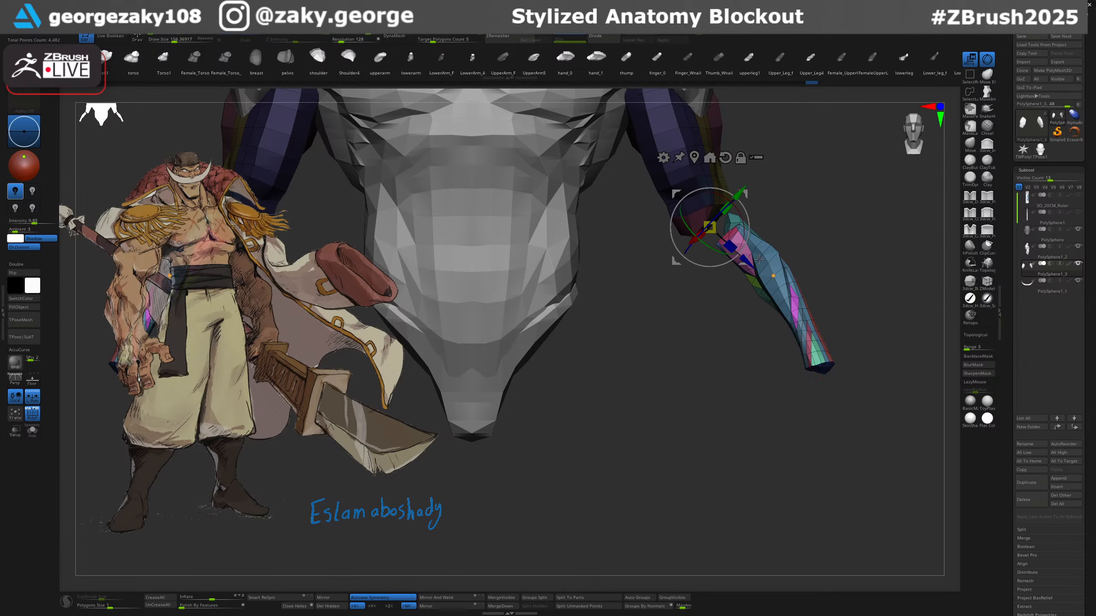
left_click_drag(742, 223, 740, 233)
left_click_drag(745, 194, 721, 164)
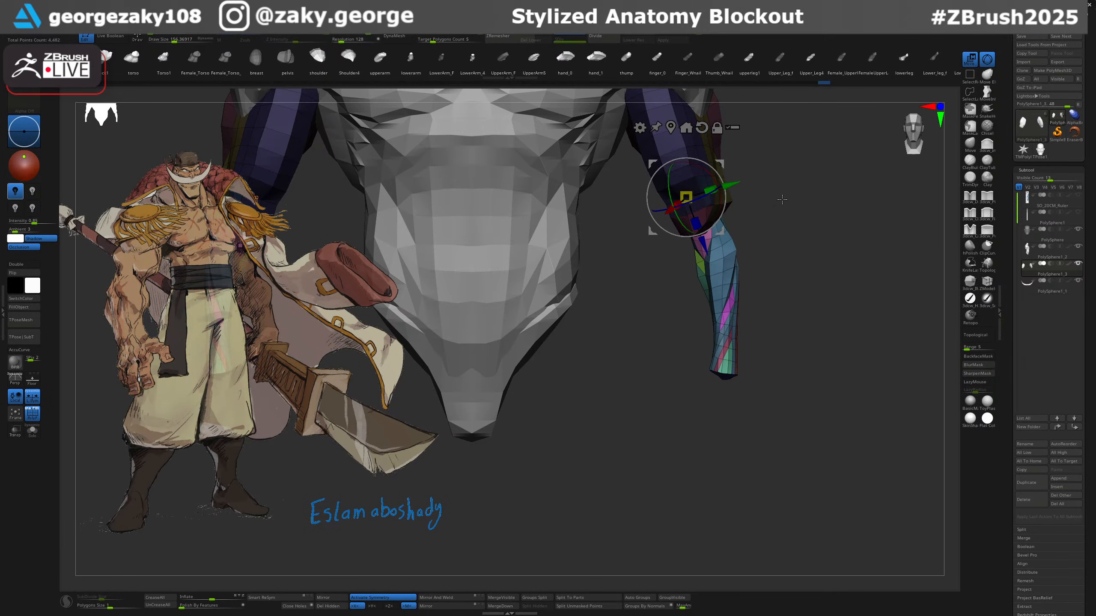
right_click_drag(780, 200, 741, 193)
left_click_drag(718, 164, 694, 151)
left_click_drag(697, 177, 724, 165)
key("ctrl+z")
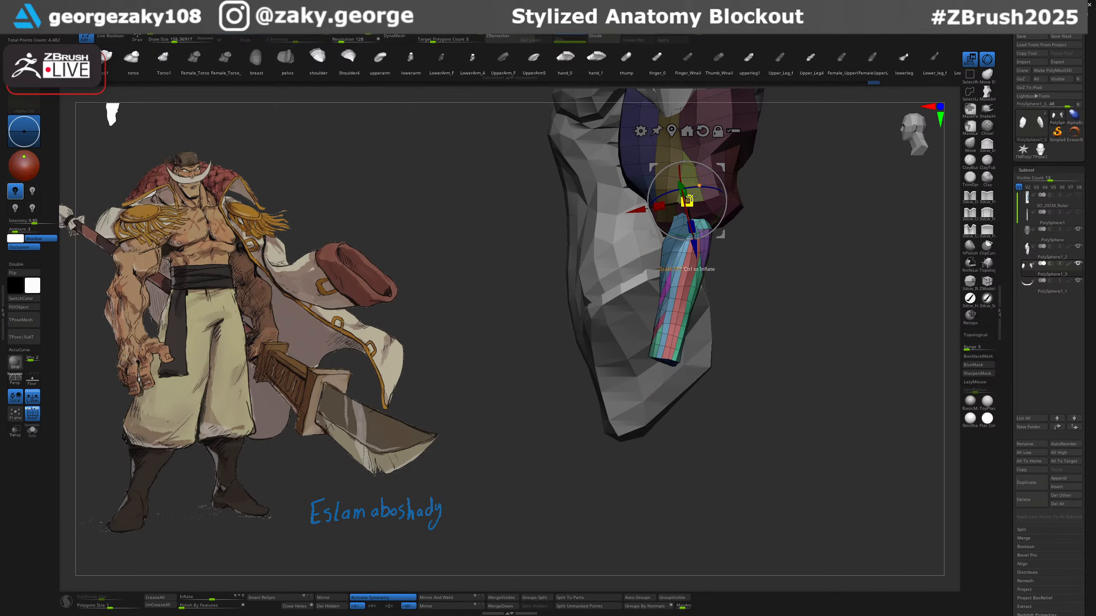
Enlarge the forearms, place them against the elbows, and shorten them along their length with the gizmo.
left_click_drag(687, 201, 731, 169)
left_click_drag(720, 234, 727, 190)
left_click_drag(768, 171, 760, 249)
left_click_drag(686, 208, 662, 214)
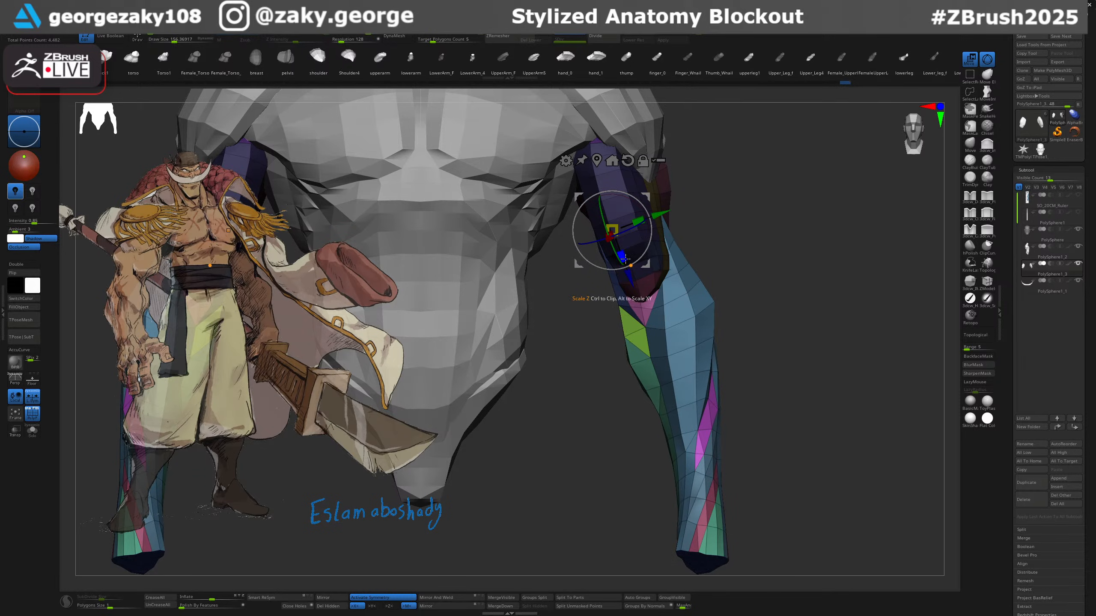
left_click_drag(624, 259, 762, 173)
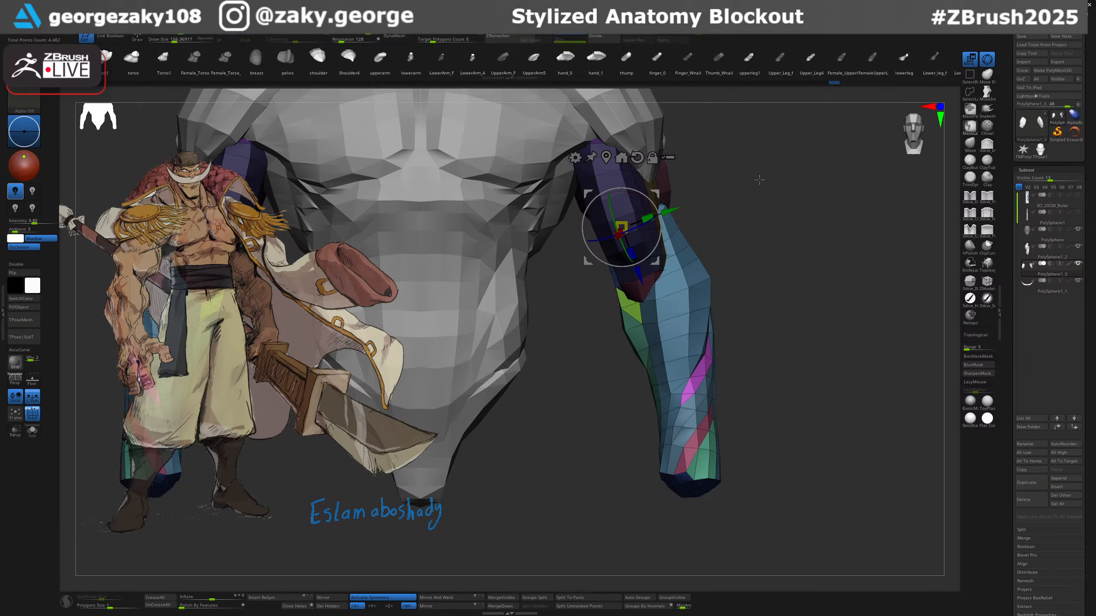
Choose the Move brush and try to pull the forearm's upper end down around the elbow with a large brush size.
key("q")
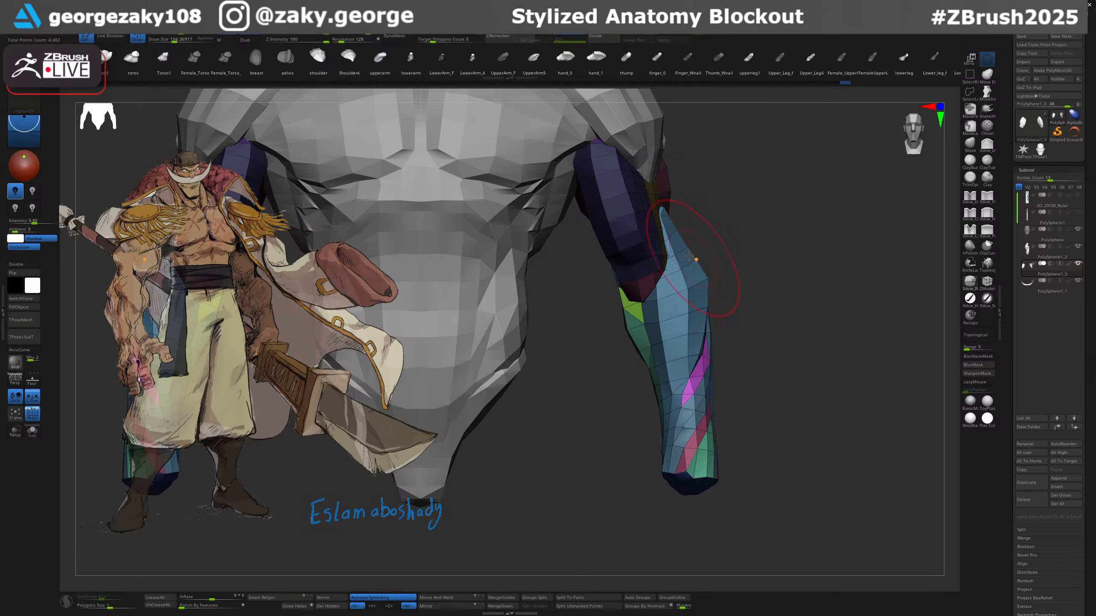
mouse_move(725, 218)
right_mouse_down()
mouse_move(673, 233)
mouse_move(709, 199)
right_mouse_up()
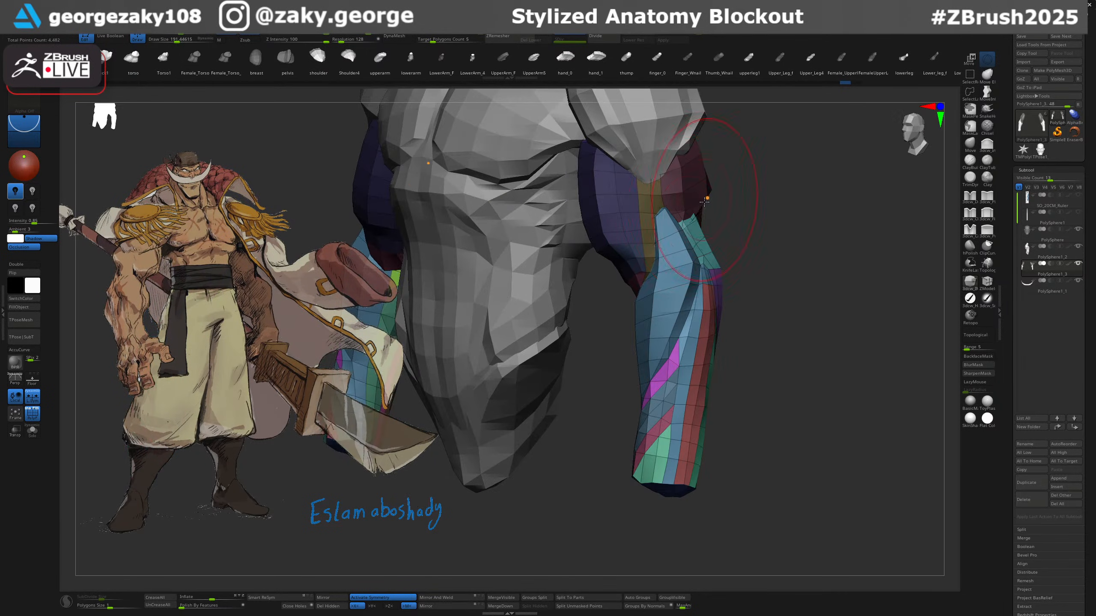
key("b")
key("m")
key("v")
key("s")
left_click_drag(688, 219, 699, 219)
right_click_drag(717, 203, 730, 206)
left_click_drag(693, 220, 681, 239)
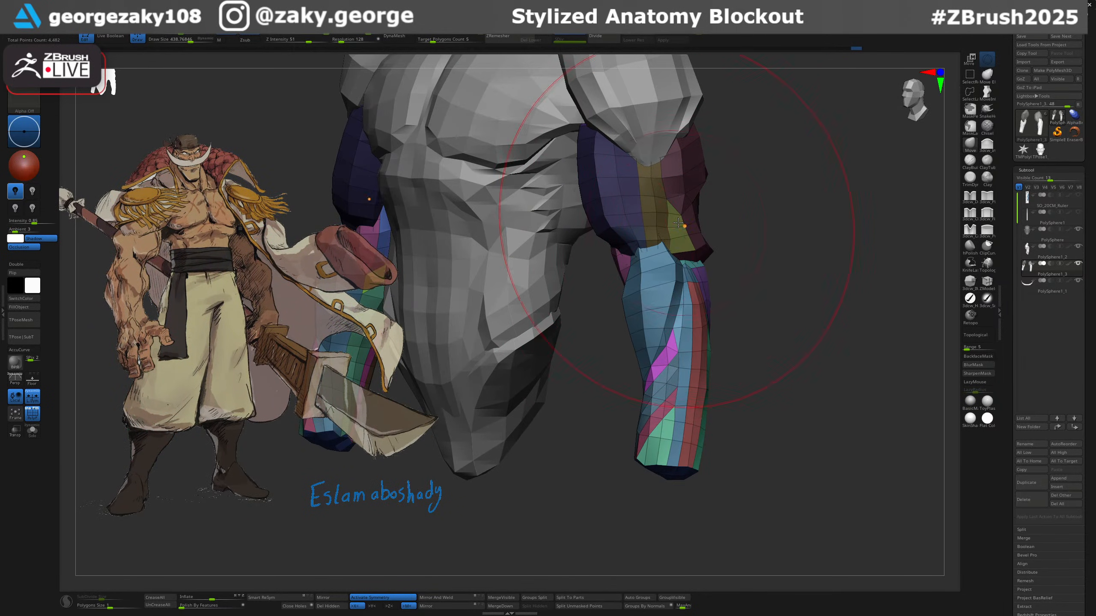
key("ctrl+z")
Reshape the upper forearm near the elbow from the side, reducing the Move brush size between strokes.
right_click_drag(748, 226, 708, 223)
key("s")
left_click_drag(675, 216, 664, 215)
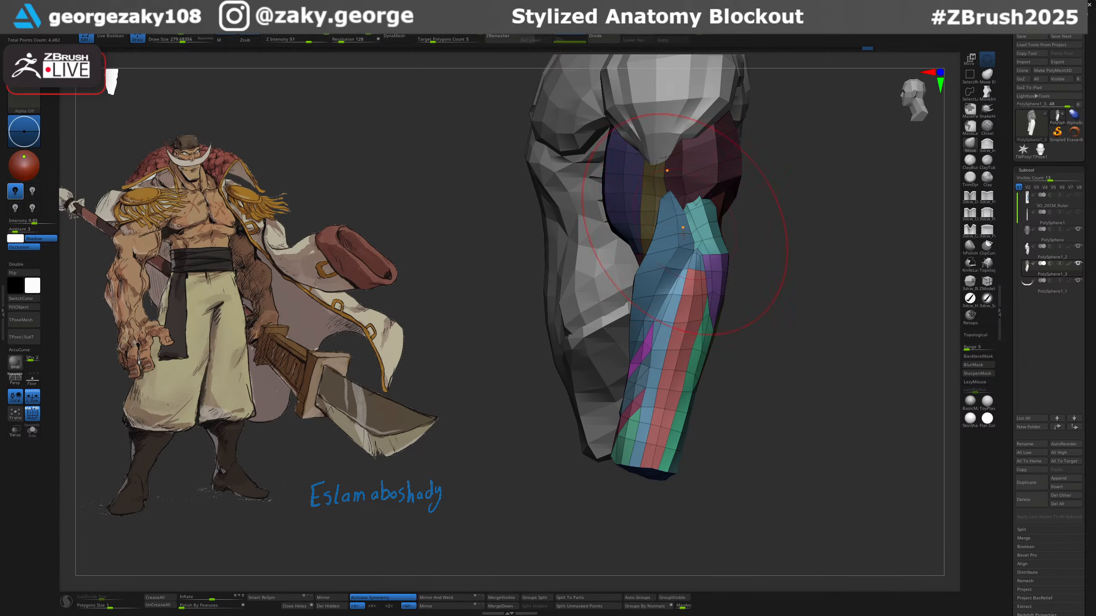
key("s")
left_click_drag(652, 294, 642, 293)
Shift and slightly rotate the forearms with the gizmo to meet the elbows in the back and side views.
right_click_drag(761, 244, 689, 247)
key("w")
left_click_drag(777, 214, 776, 222)
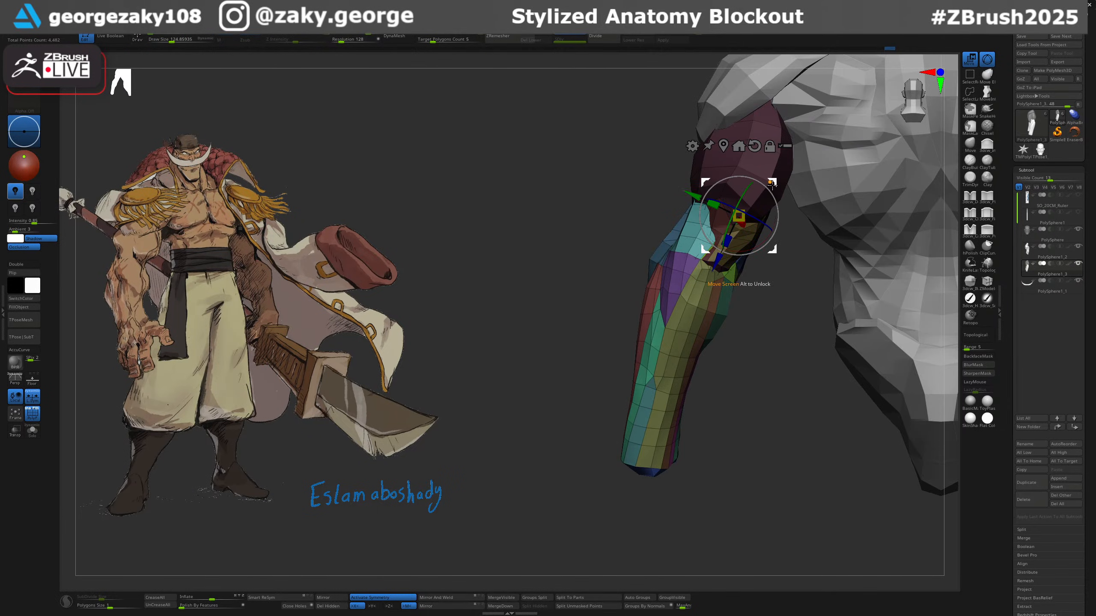
left_click_drag(771, 185, 778, 198)
right_click_drag(779, 220, 814, 222)
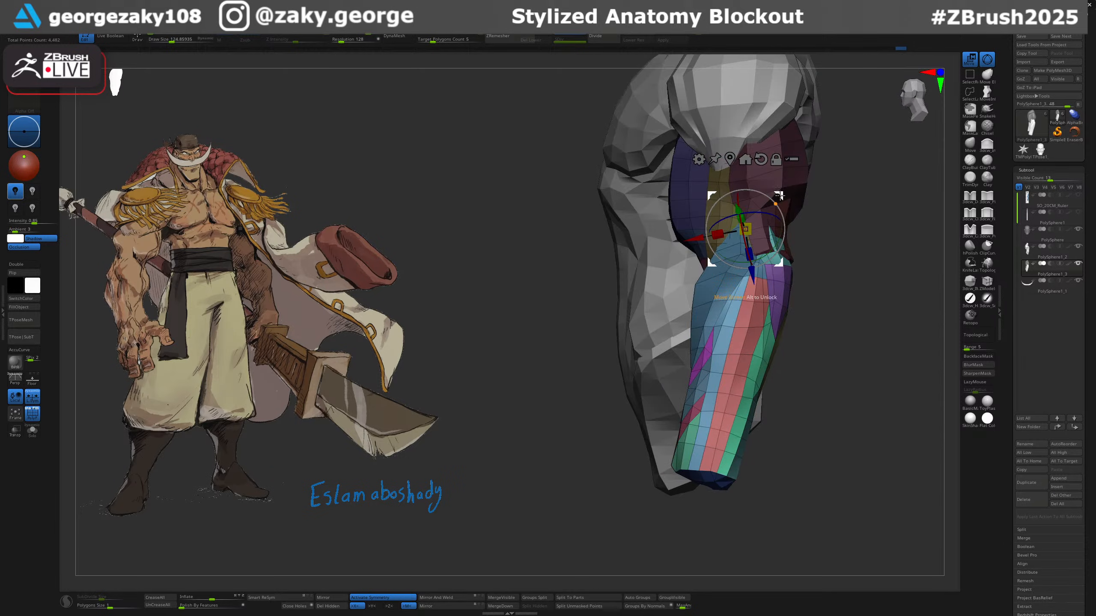
left_click_drag(779, 195, 792, 198)
right_click_drag(820, 214, 789, 208)
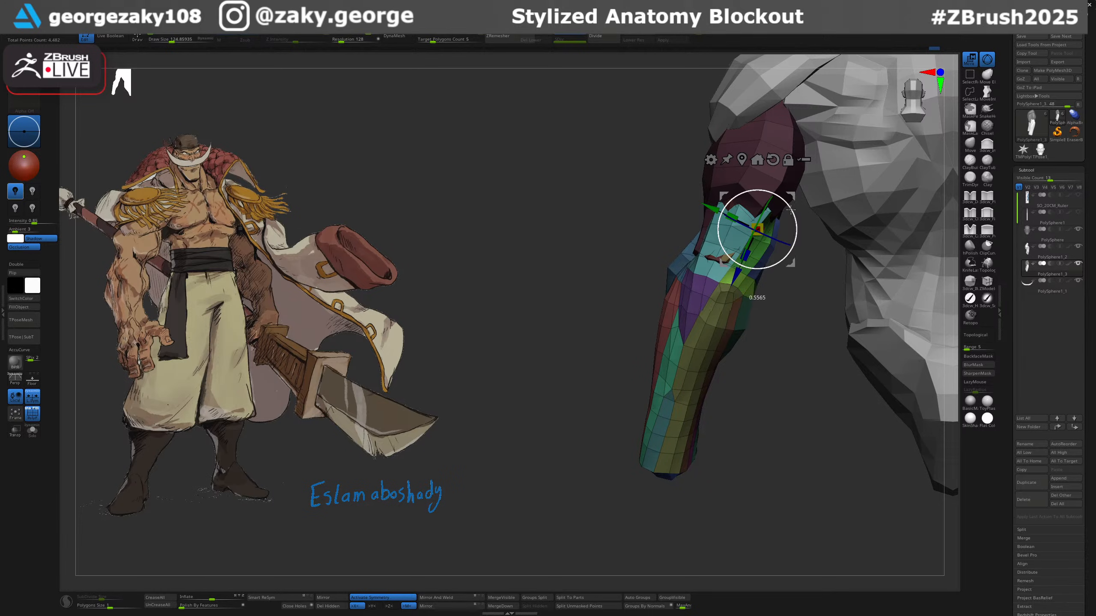
left_click_drag(790, 210, 788, 204)
left_click_drag(790, 197, 784, 194)
Undo the last change and adjust the back of the forearm below the elbow with a larger Move brush.
key("q")
key("bracketright")
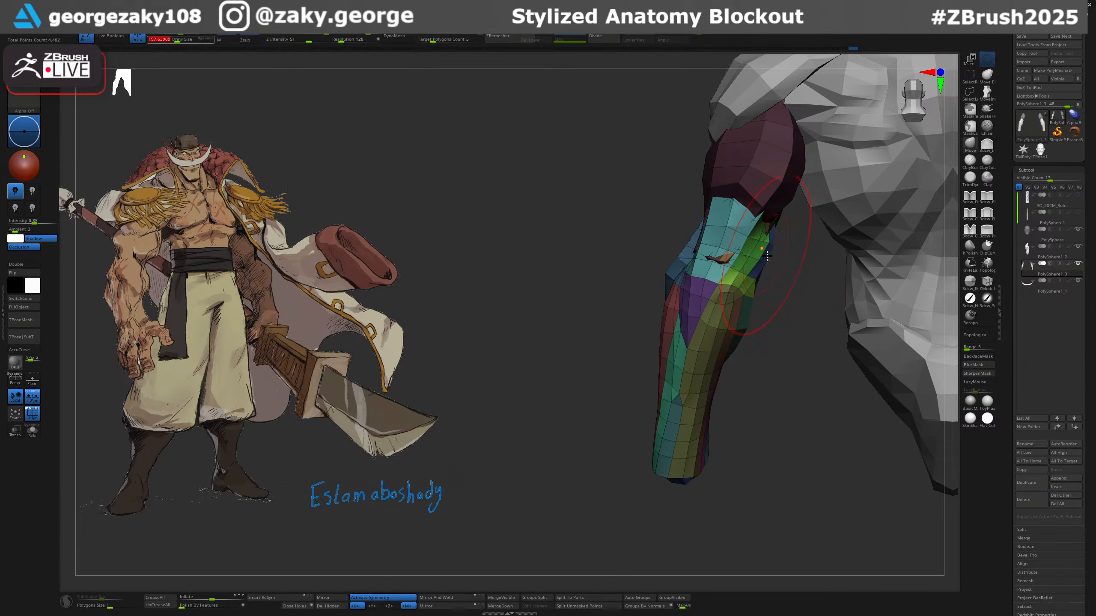
key("ctrl+z")
key("bracketright")
right_click_drag(733, 276, 769, 300)
key("bracketright")
left_click_drag(765, 276, 757, 272)
Shape the wrist and the outer contour of the forearms in front view with large and smaller Move brushes.
right_click_drag(712, 332, 770, 350)
key("bracketright")
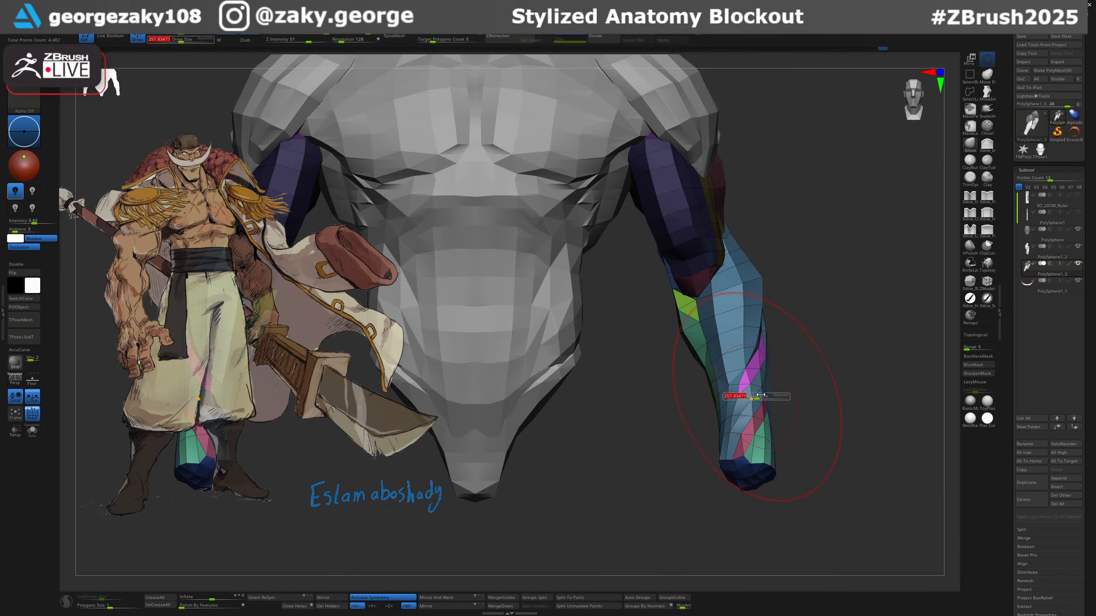
left_click(761, 395)
left_click_drag(751, 435, 766, 422)
mouse_move(774, 395)
right_mouse_down("ctrl")
mouse_move(765, 309)
mouse_move(737, 306)
mouse_move(753, 340)
mouse_move(778, 337)
right_mouse_up("ctrl")
key("bracketleft")
key("bracketleft")
left_click_drag(770, 337, 789, 366)
right_click_drag(798, 370, 778, 301, "alt")
left_click_drag(765, 323, 768, 321)
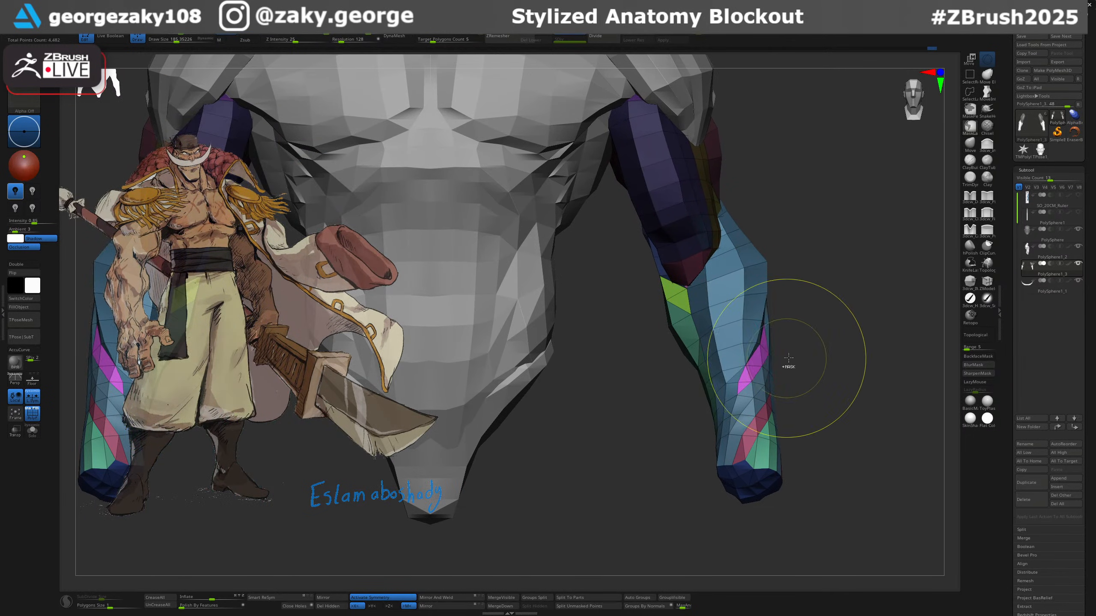
Try a small Move adjustment on the inner forearm, undo it, and smooth the inner elbow area from behind.
right_click_drag(790, 362, 790, 367)
key("bracketleft")
left_click_drag(668, 334, 661, 338)
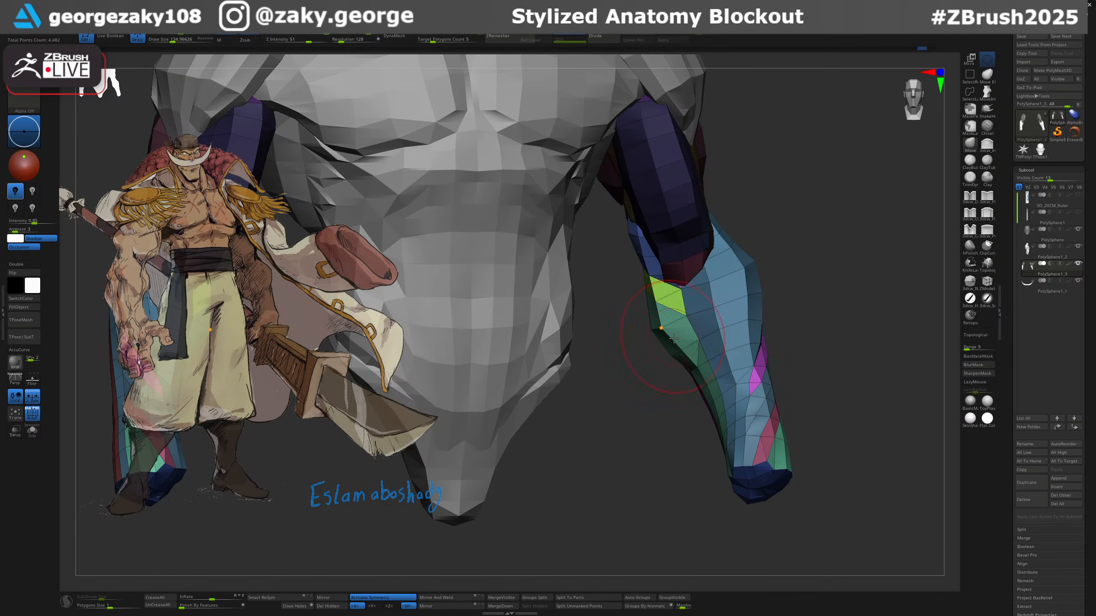
key("ctrl+z")
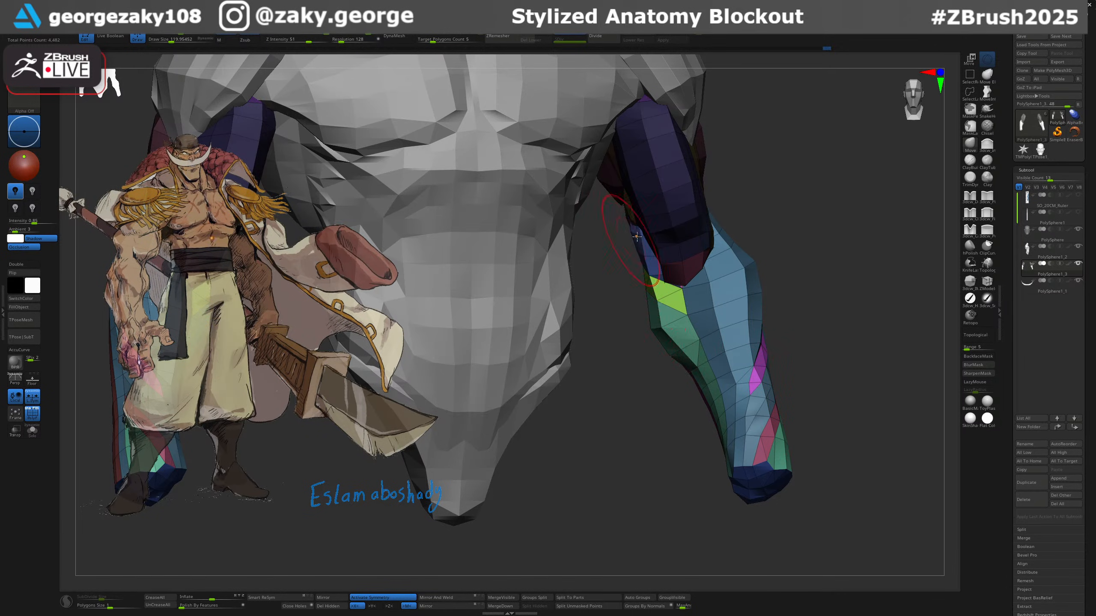
right_click_drag(637, 236, 662, 203)
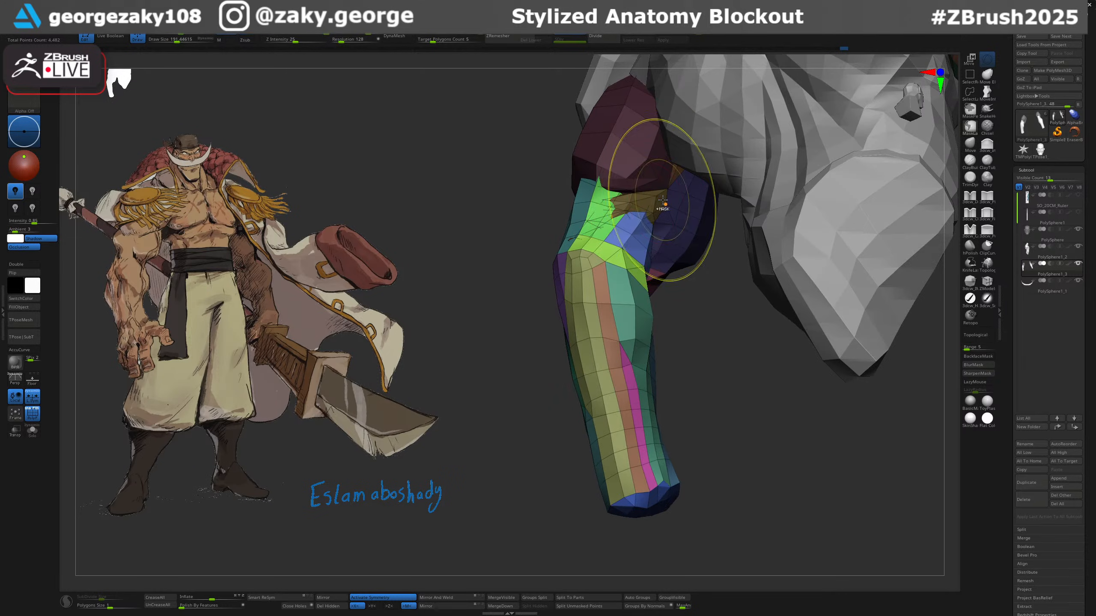
left_click_drag(663, 203, 656, 208)
mouse_move(655, 207)
right_mouse_down()
mouse_move(593, 223)
mouse_move(577, 247)
mouse_move(566, 180)
mouse_move(625, 232)
mouse_move(664, 293)
right_mouse_up()
Rotate the forearms with the gizmo to bend them further forward at the elbows.
mouse_move(675, 329)
right_mouse_down()
mouse_move(655, 294)
mouse_move(656, 313)
right_mouse_up()
key("s")
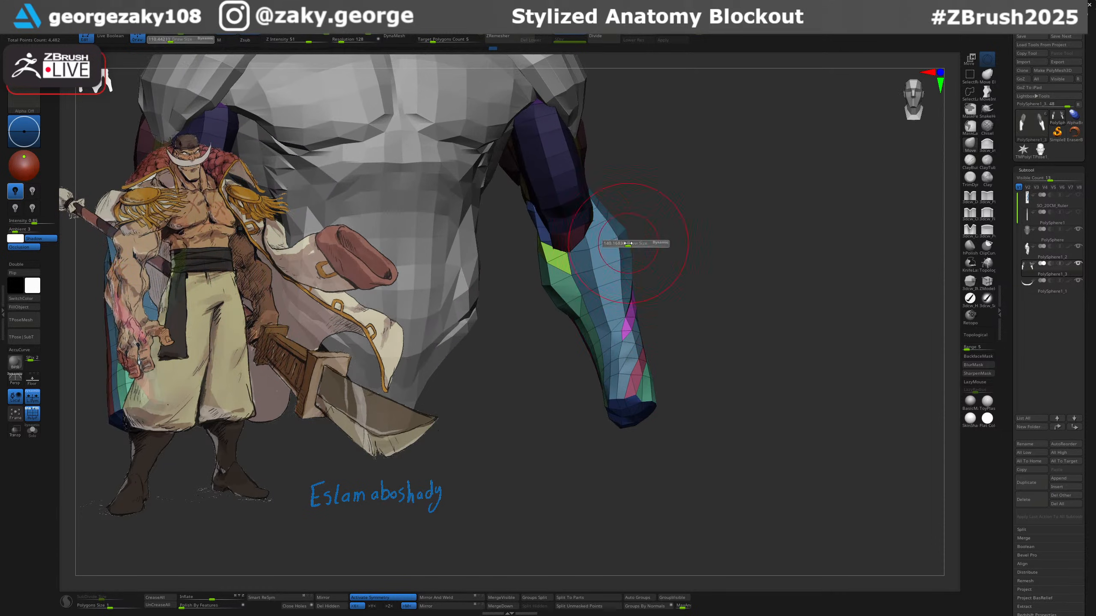
key("s")
mouse_move(647, 217)
right_mouse_down()
mouse_move(614, 220)
mouse_move(638, 209)
right_mouse_up()
right_click_drag(698, 262, 695, 272)
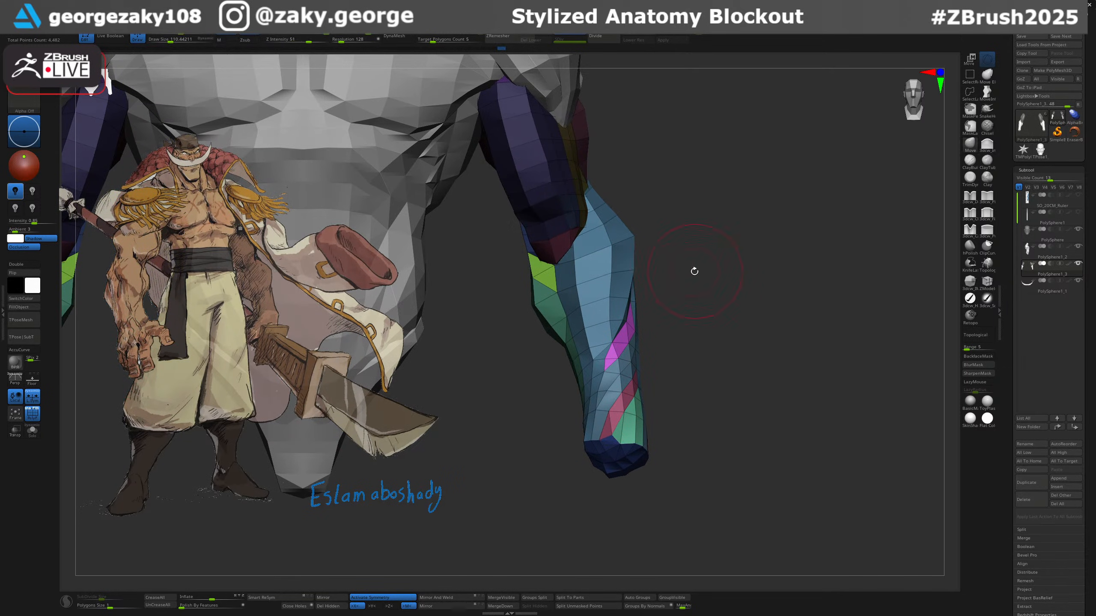
key("w")
left_click_drag(568, 206, 566, 213)
mouse_move(666, 242)
right_mouse_down("ctrl")
mouse_move(661, 193)
mouse_move(726, 242)
right_mouse_up("ctrl")
key("q")
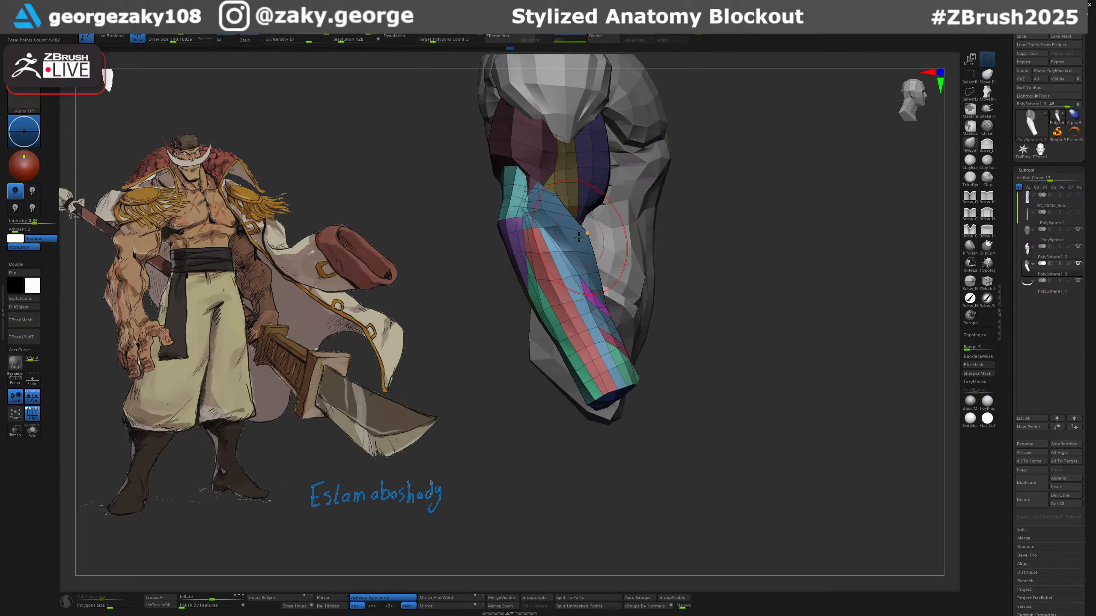
Adjust the pointed top of the outer forearm muscle where it meets the upper arm with the Move brush.
right_click_drag(583, 240, 633, 249)
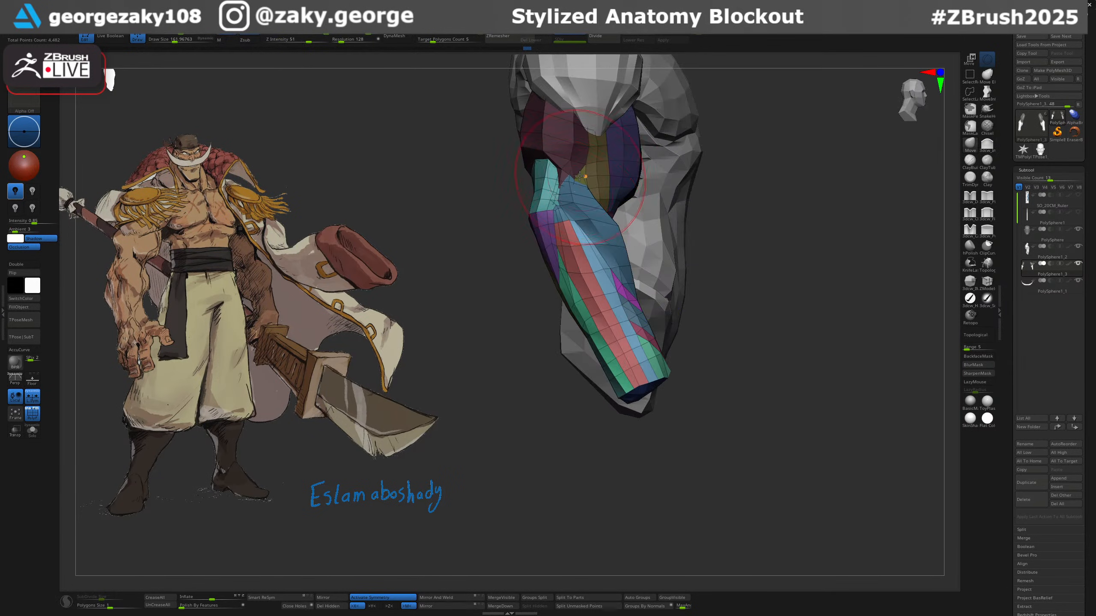
mouse_move(577, 171)
right_mouse_down()
mouse_move(594, 174)
mouse_move(567, 167)
mouse_move(585, 167)
mouse_move(576, 182)
right_mouse_up()
key("f")
left_click(589, 165)
key("bracketleft")
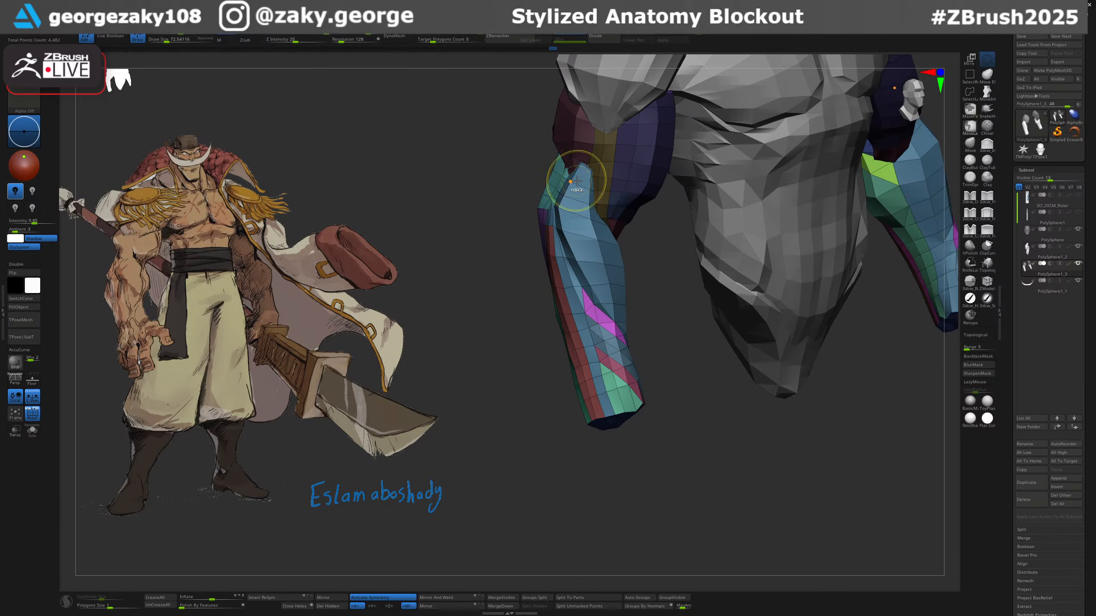
key("bracketright")
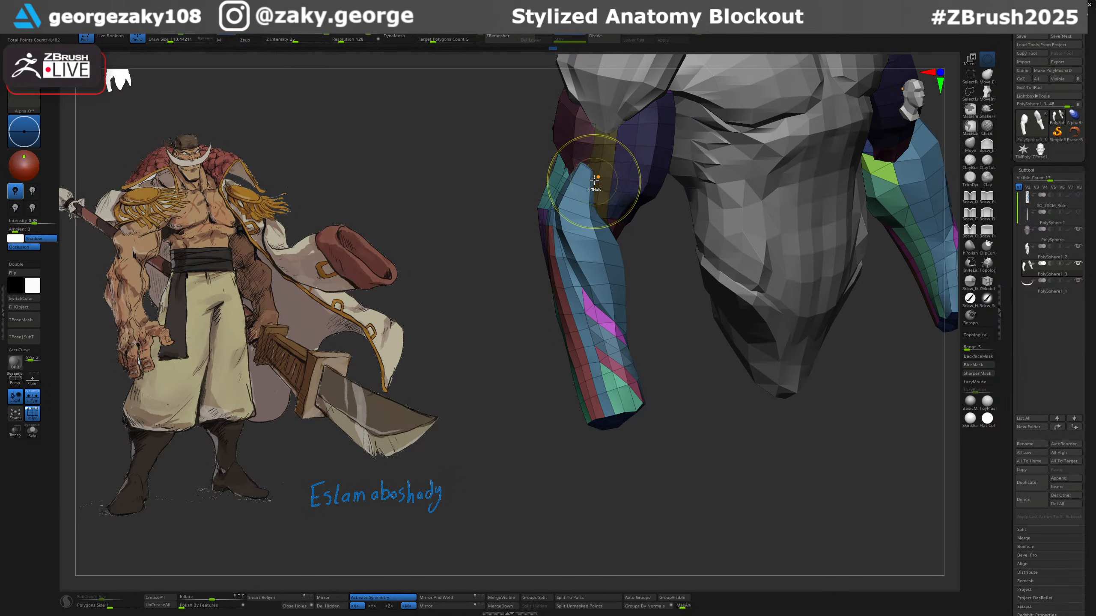
right_click_drag(584, 167, 634, 203)
mouse_move(535, 201)
right_mouse_down()
mouse_move(585, 195)
mouse_move(545, 228)
mouse_move(510, 219)
right_mouse_up()
key("s")
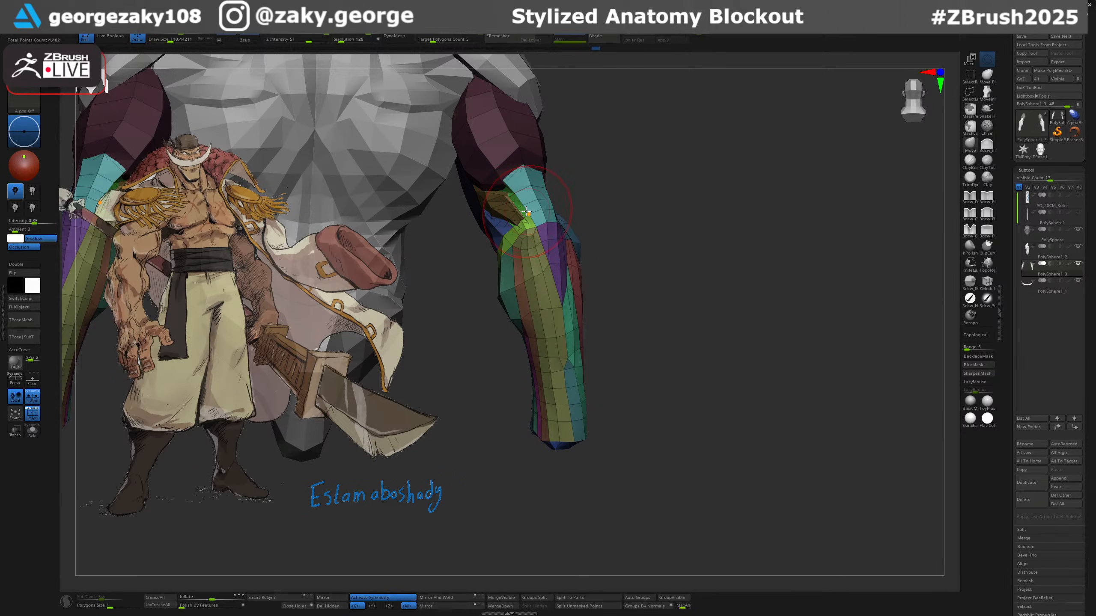
Refine the back of the forearm just below the elbow and its front bulge from the side with the Move brush.
right_click_drag(527, 214, 484, 210)
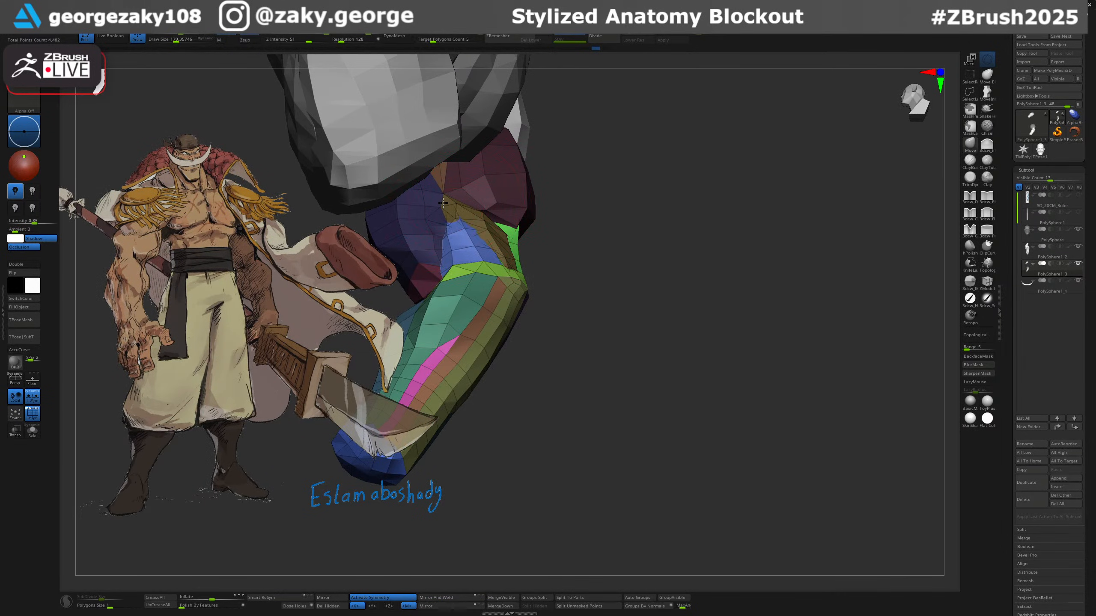
right_click_drag(443, 203, 451, 211)
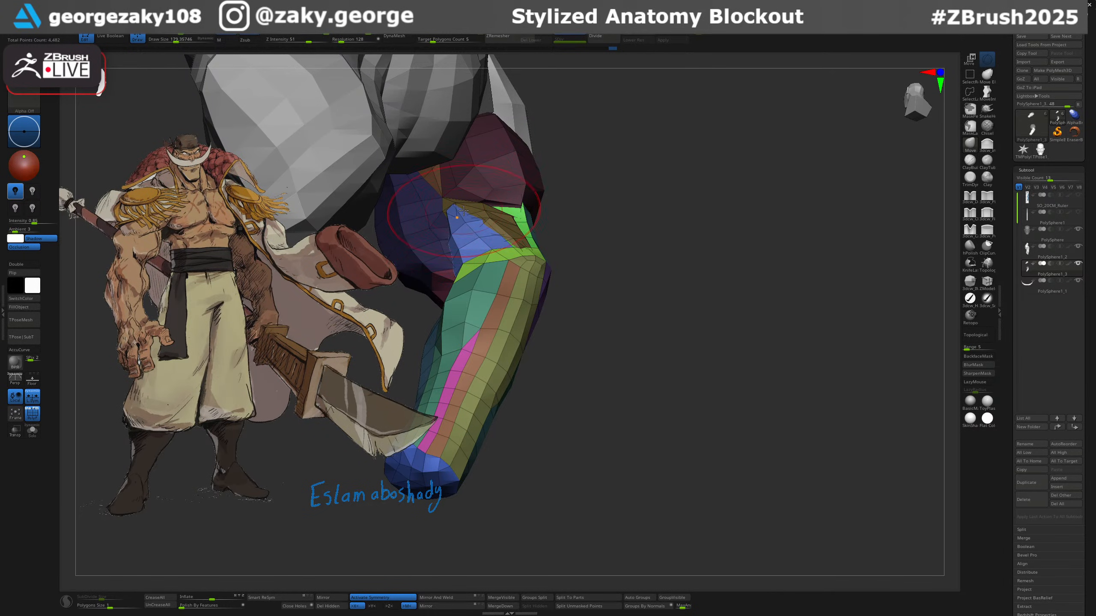
mouse_move(454, 205)
right_mouse_down()
mouse_move(561, 222)
mouse_move(529, 182)
right_mouse_up()
right_click_drag(580, 270, 550, 278)
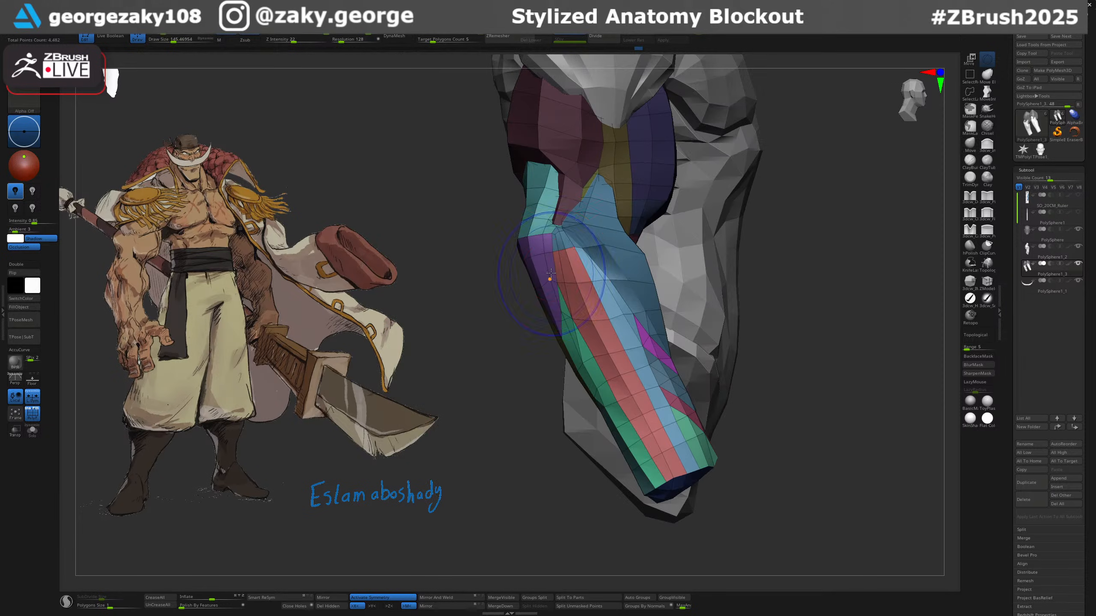
left_click_drag(541, 286, 548, 285)
right_click_drag(622, 313, 613, 288, "ctrl")
key("s")
left_click_drag(634, 283, 644, 283)
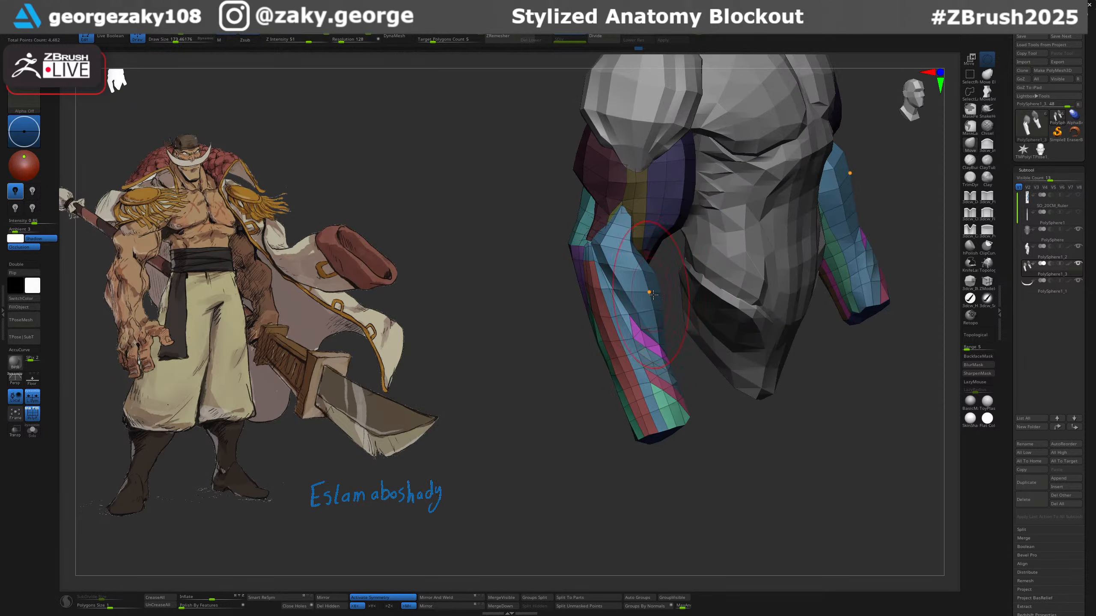
Shape the inner forearm contour from a three-quarter view and the rear elbow contour from the side with a larger Move brush.
right_click_drag(647, 285, 664, 301)
key("s")
left_click_drag(658, 302, 667, 304)
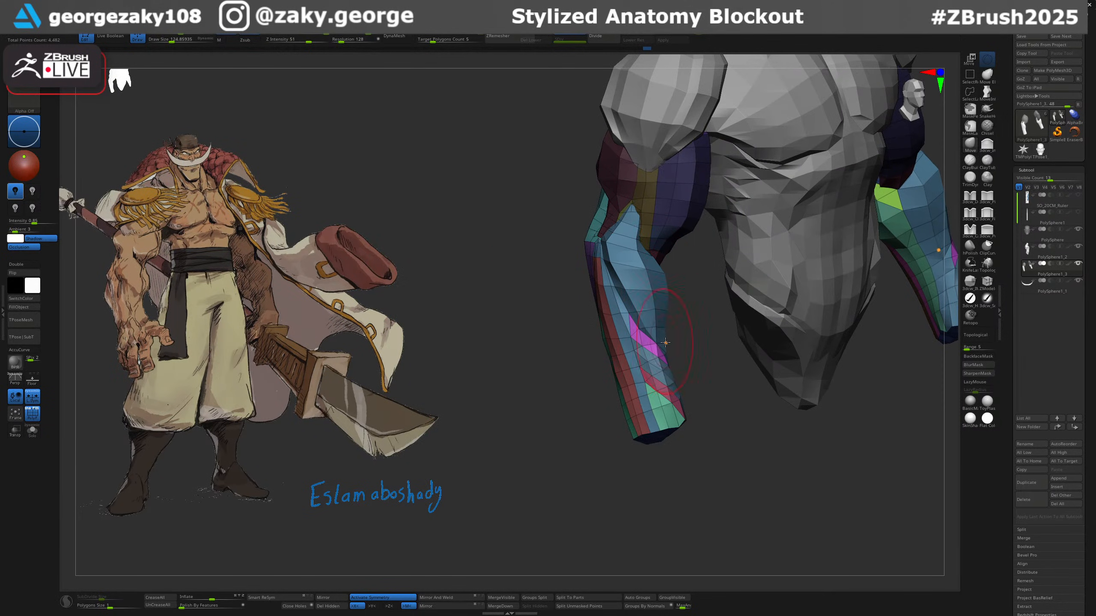
right_click_drag(673, 335, 688, 380)
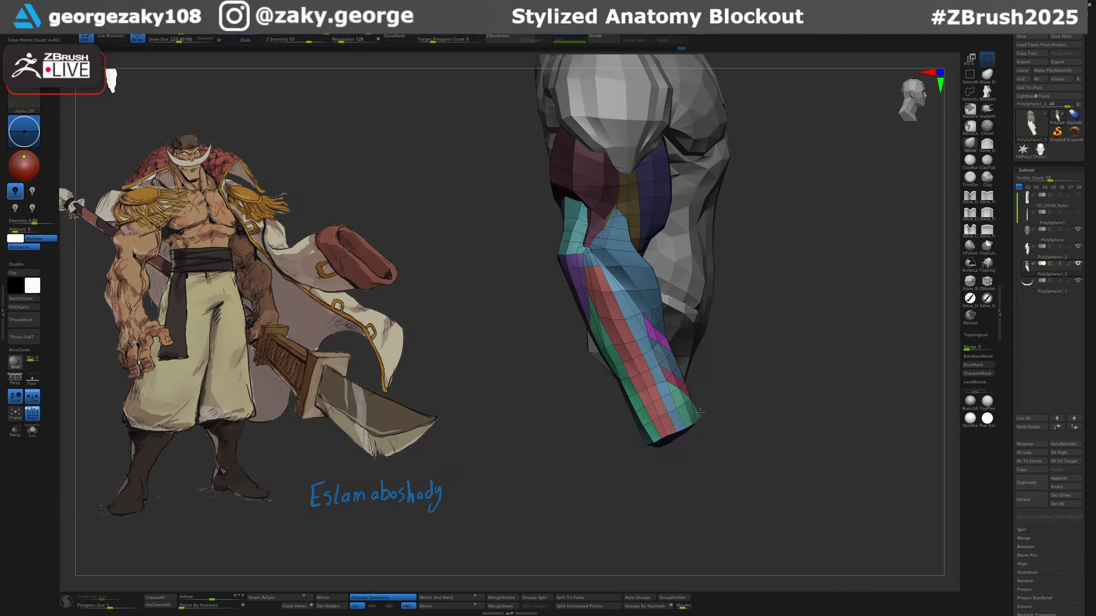
key("s")
mouse_move(583, 287)
left_mouse_down()
mouse_move(571, 287)
mouse_move(590, 312)
mouse_move(609, 312)
left_mouse_up()
key("s")
Adjust the inner elbow contour from behind with the Move brush and turn off the polygroup wireframe display.
mouse_move(584, 304)
right_mouse_down("shift")
mouse_move(567, 293)
mouse_move(580, 269)
mouse_move(642, 260)
right_mouse_up("shift")
left_click_drag(650, 259, 641, 255, "ctrl")
right_click_drag(640, 255, 674, 271, "alt")
key("s")
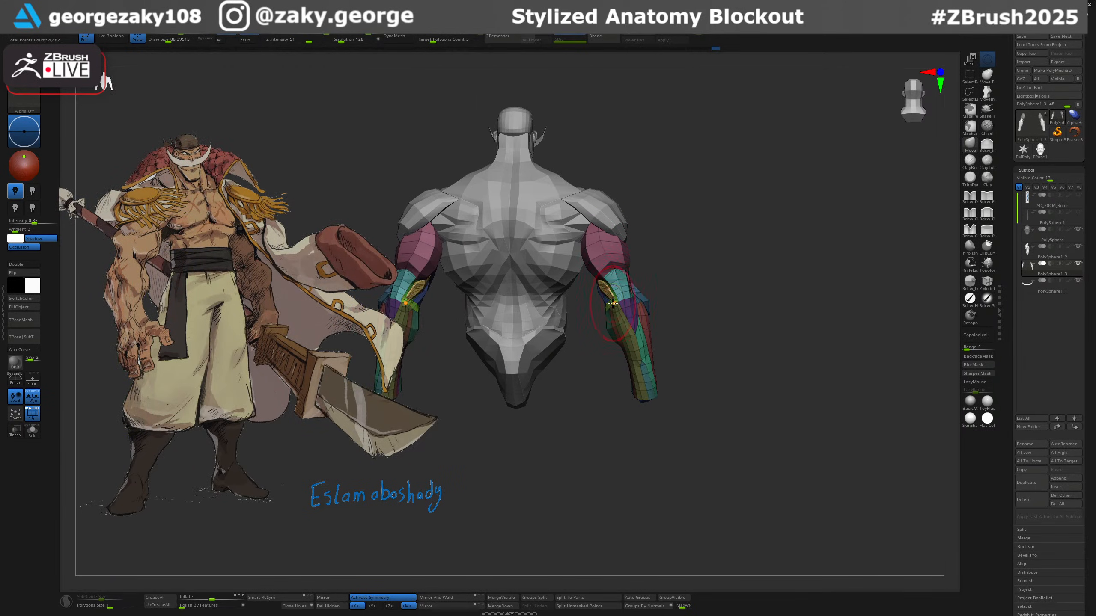
left_click_drag(613, 303, 607, 299)
mouse_move(660, 298)
right_mouse_down()
mouse_move(736, 301)
mouse_move(763, 321)
right_mouse_up()
key("shift+f")
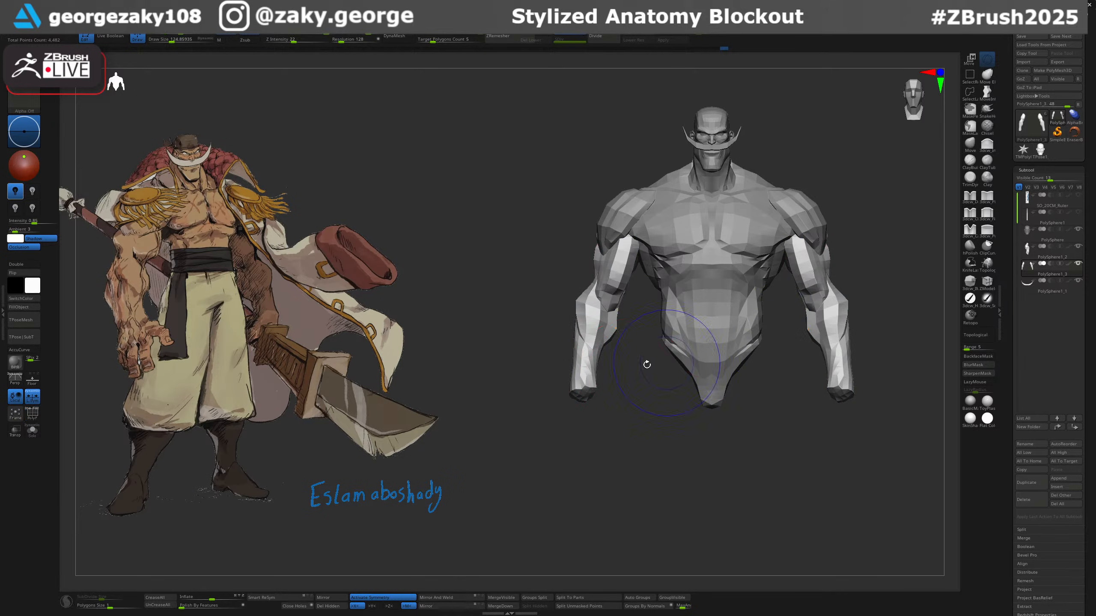
Reshape the wrist ends of the forearms from the front and three-quarter views with the Move brush.
mouse_move(598, 387)
left_mouse_down()
mouse_move(599, 437)
mouse_move(593, 394)
mouse_move(592, 403)
left_mouse_up()
right_click_drag(592, 414, 614, 422)
key("s")
left_click_drag(601, 412, 587, 396)
key("s")
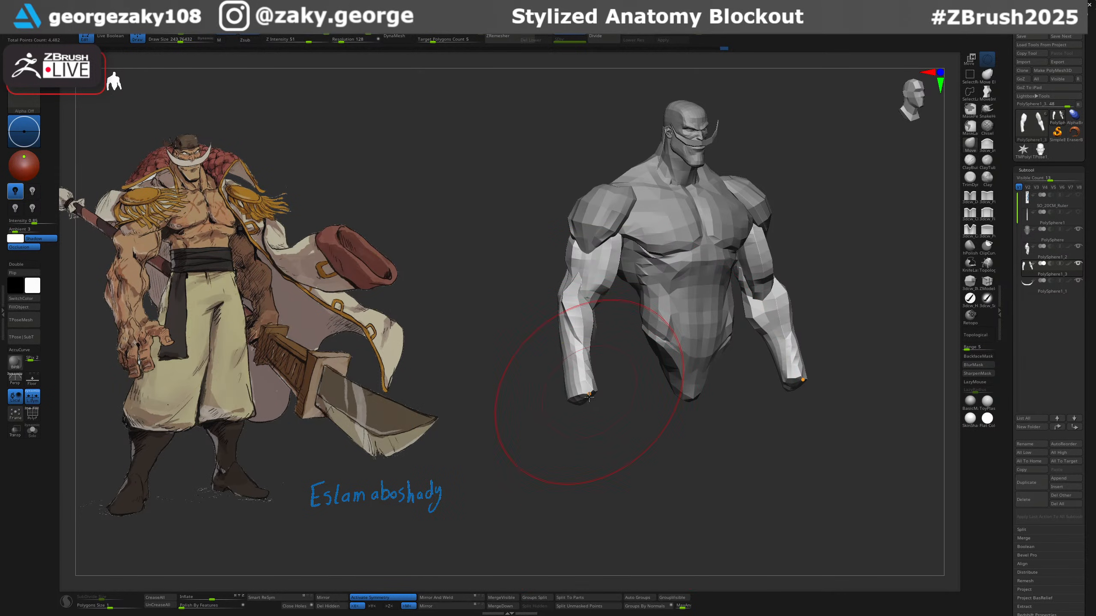
Refine the inner and outer contours of the upper forearm below the elbow with different Move brush sizes.
right_click_drag(597, 363, 594, 391, "ctrl")
key("s")
left_click_drag(605, 336, 603, 313)
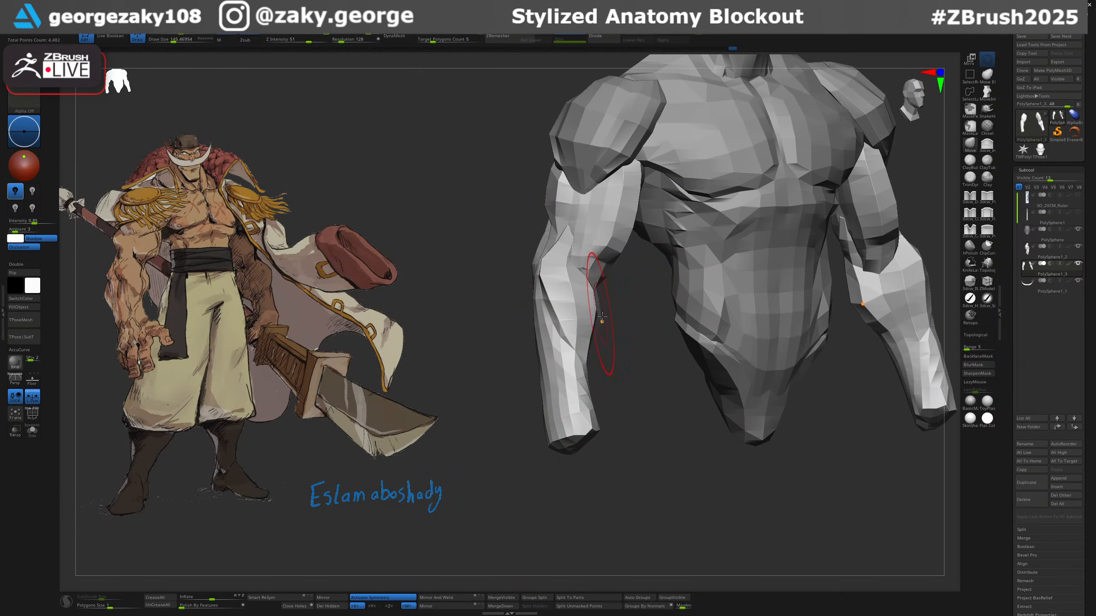
mouse_move(605, 328)
right_mouse_down()
mouse_move(636, 335)
mouse_move(609, 333)
mouse_move(587, 312)
mouse_move(596, 317)
right_mouse_up()
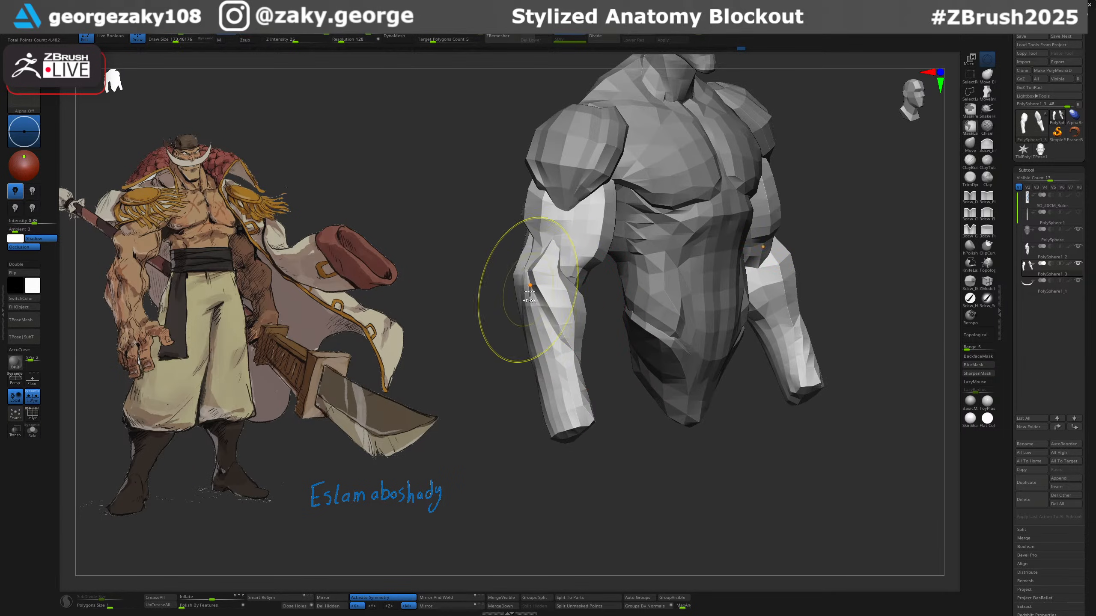
right_click_drag(530, 290, 534, 297, "ctrl")
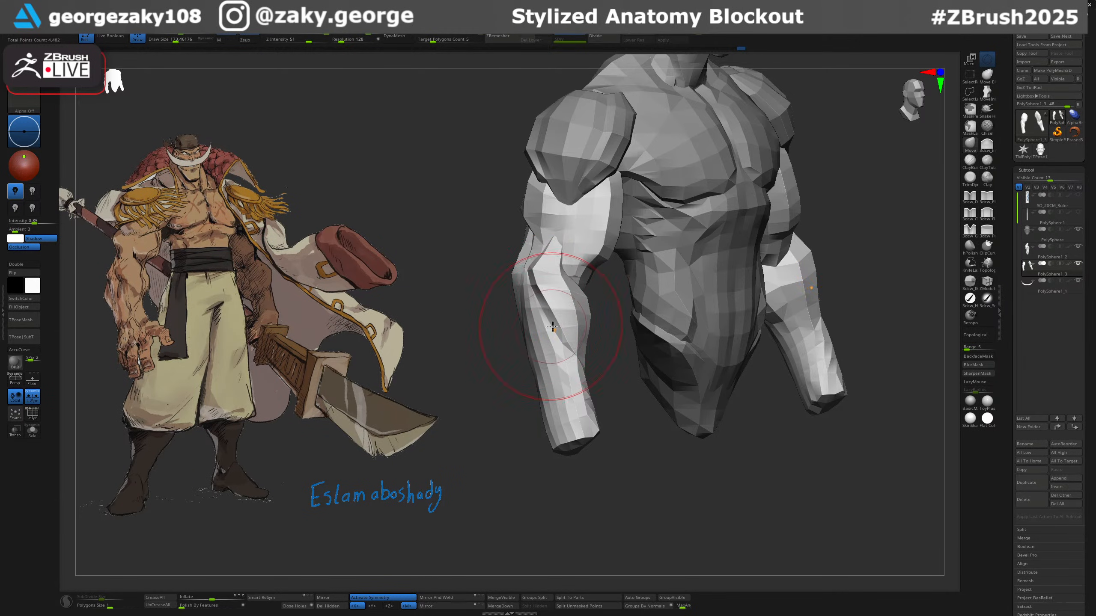
right_click_drag(552, 326, 557, 328)
key("bracketleft")
mouse_move(540, 329)
left_mouse_down()
mouse_move(500, 291)
mouse_move(517, 315)
left_mouse_up()
key("bracketright")
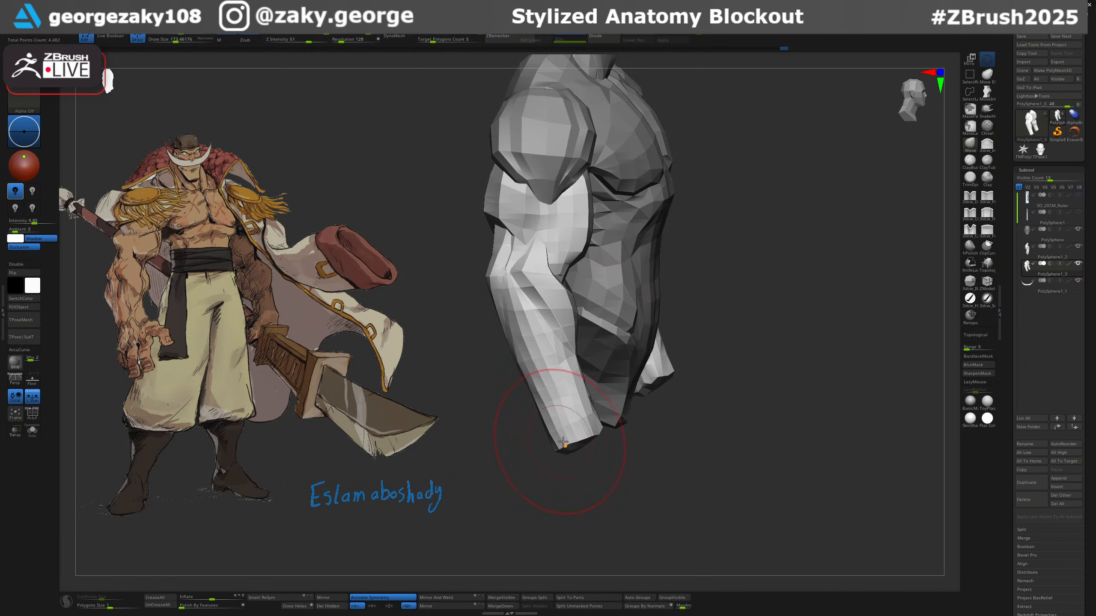
Adjust the wrist from the side and the inner contour of the lower forearm toward the front view with the Move brush.
left_click_drag(564, 444, 561, 447)
right_click_drag(616, 425, 582, 414)
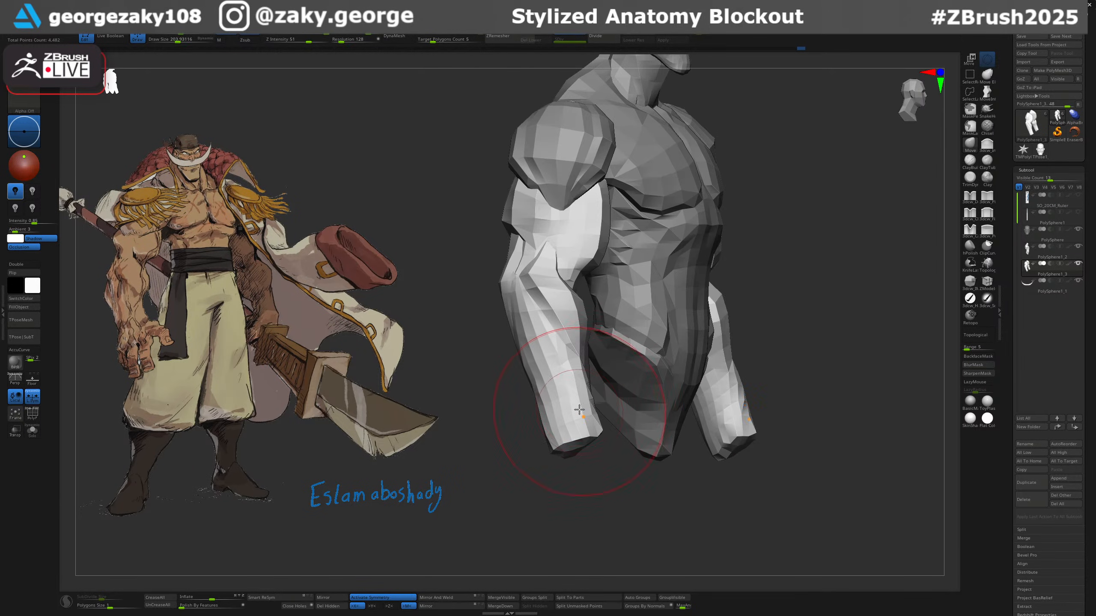
key("bracketleft")
left_click_drag(594, 405, 587, 404)
right_click_drag(577, 396, 581, 390, "shift")
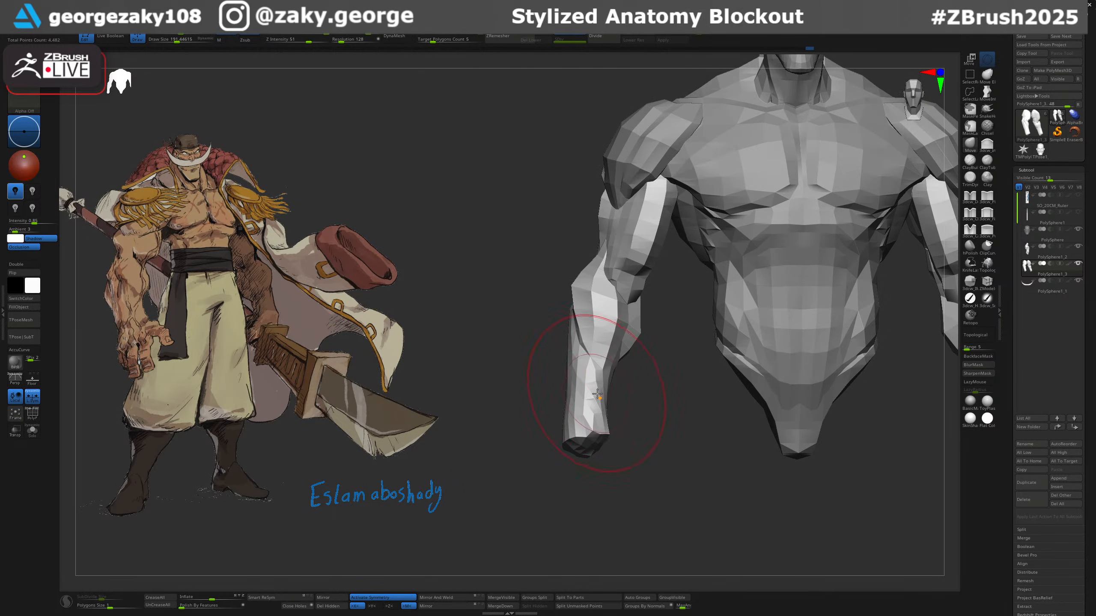
key("s")
left_click_drag(624, 398, 628, 398)
right_click_drag(670, 408, 579, 422, "alt")
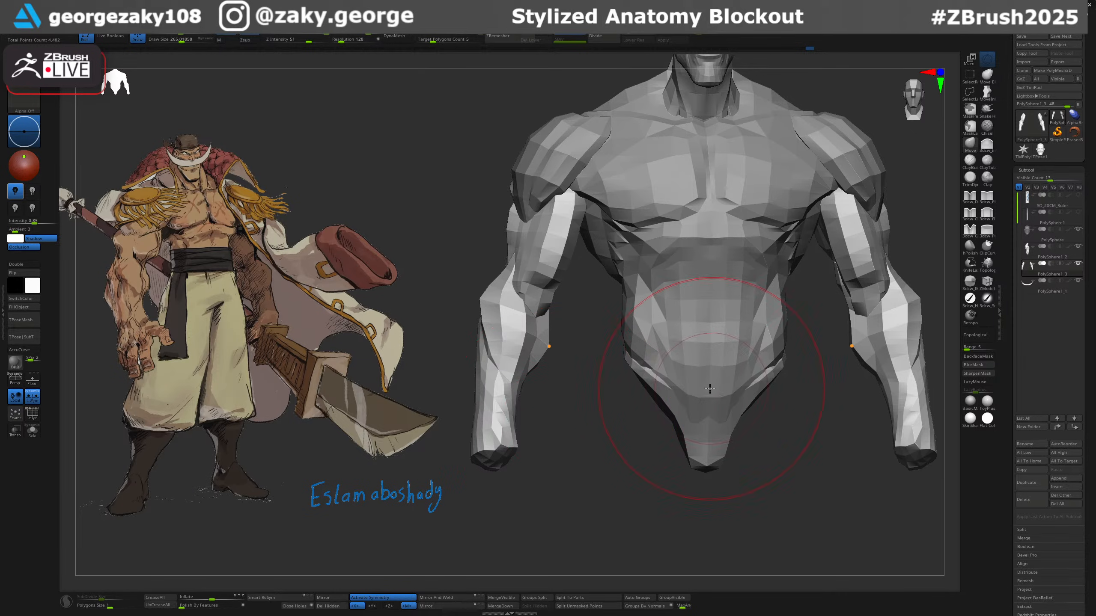
Place the gizmo on the upper arm and isolate that part of the arm mesh with a mask.
key("w")
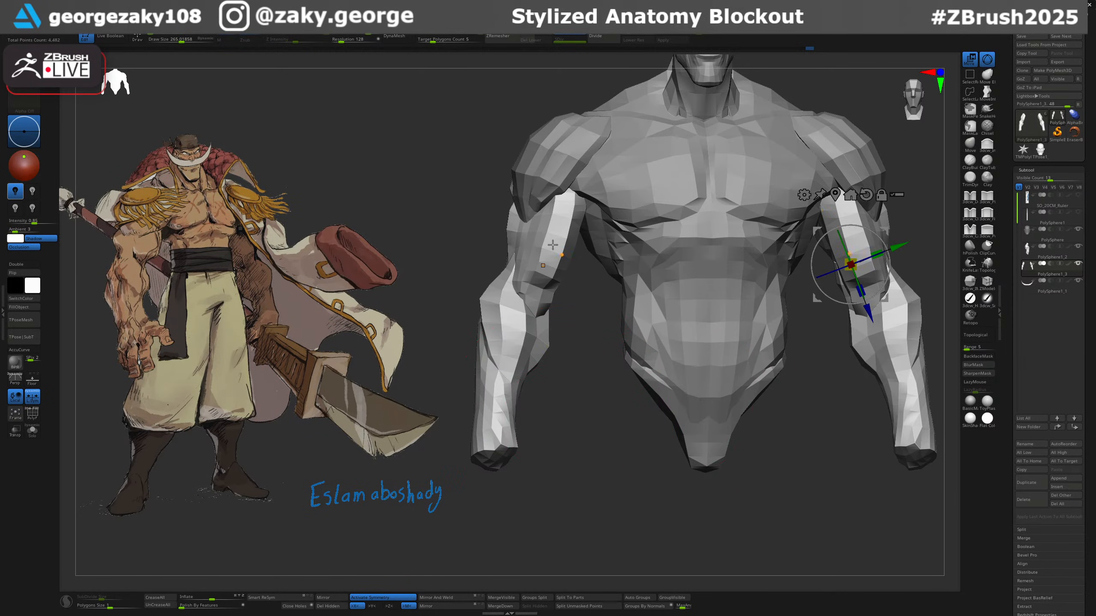
left_click(544, 265, "alt")
left_click_drag(578, 229, 591, 168, "alt")
mouse_move(585, 226)
right_mouse_down("ctrl")
mouse_move(628, 301)
mouse_move(609, 312)
right_mouse_up("ctrl")
key("q")
right_click_drag(535, 242, 612, 263, "ctrl")
left_click(579, 285, "ctrl")
Select the torso subtool and nudge the lower edge of the deltoid with the Move brush.
left_click(532, 183, "alt")
key("s")
left_click_drag(528, 196, 521, 198)
left_click_drag(518, 196, 522, 200)
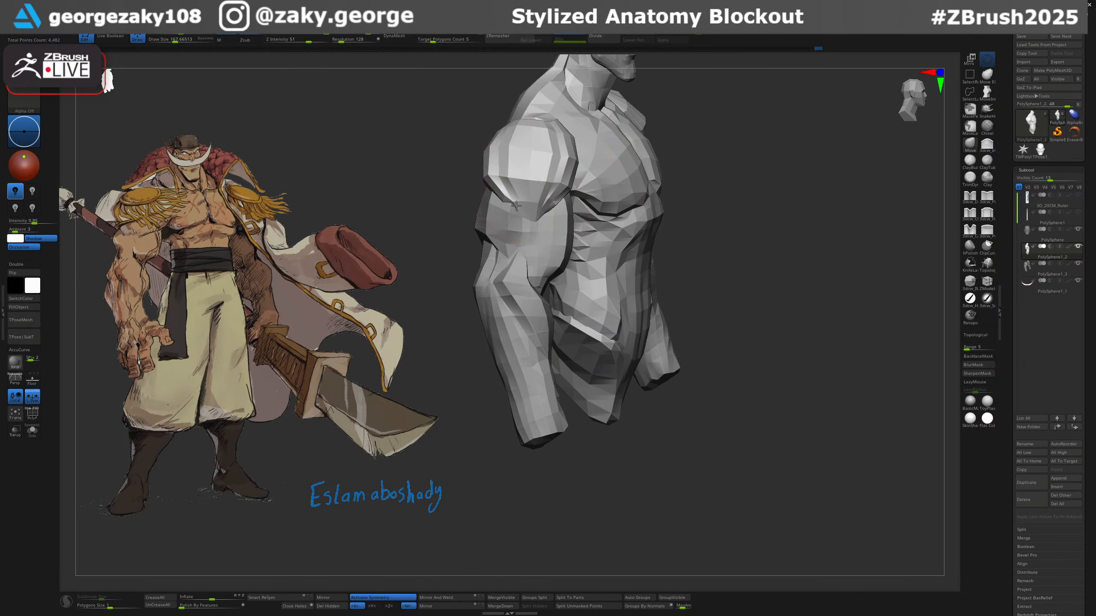
Select the arms subtool and adjust the inner and outer contours of the upper arm from behind with the Move brush.
mouse_move(517, 216)
right_mouse_down()
mouse_move(509, 228)
mouse_move(571, 233)
right_mouse_up()
left_click(513, 255, "alt")
left_click(544, 247, "ctrl")
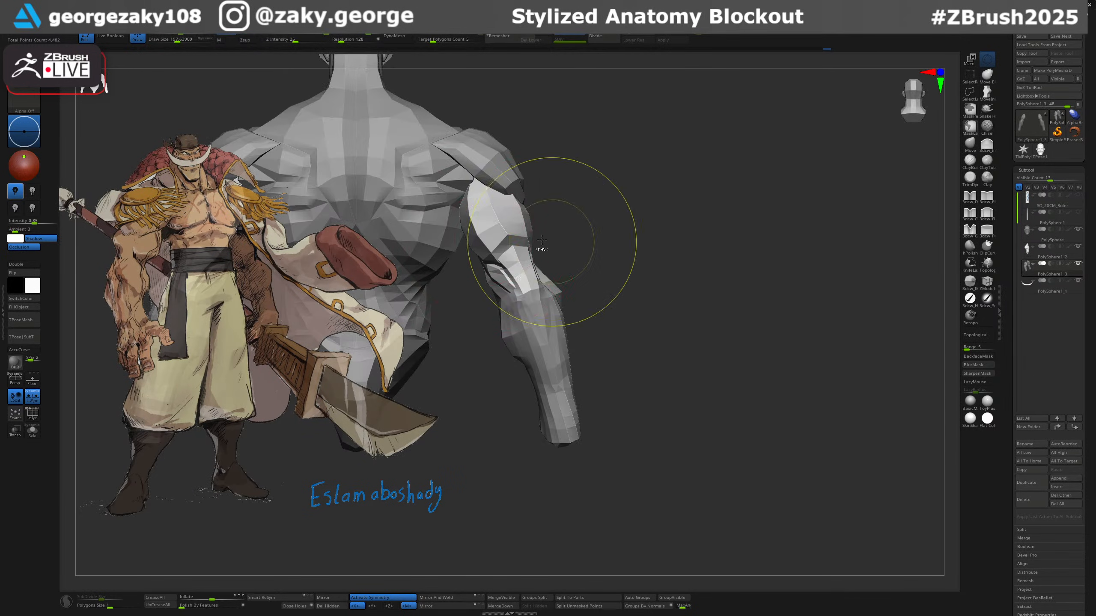
left_click_drag(480, 237, 462, 234)
key("s")
left_click_drag(515, 227, 510, 223)
key("s")
Shift the outer elbow contour slightly from a three-quarter view with a smaller Move brush.
right_click_drag(557, 243, 509, 255)
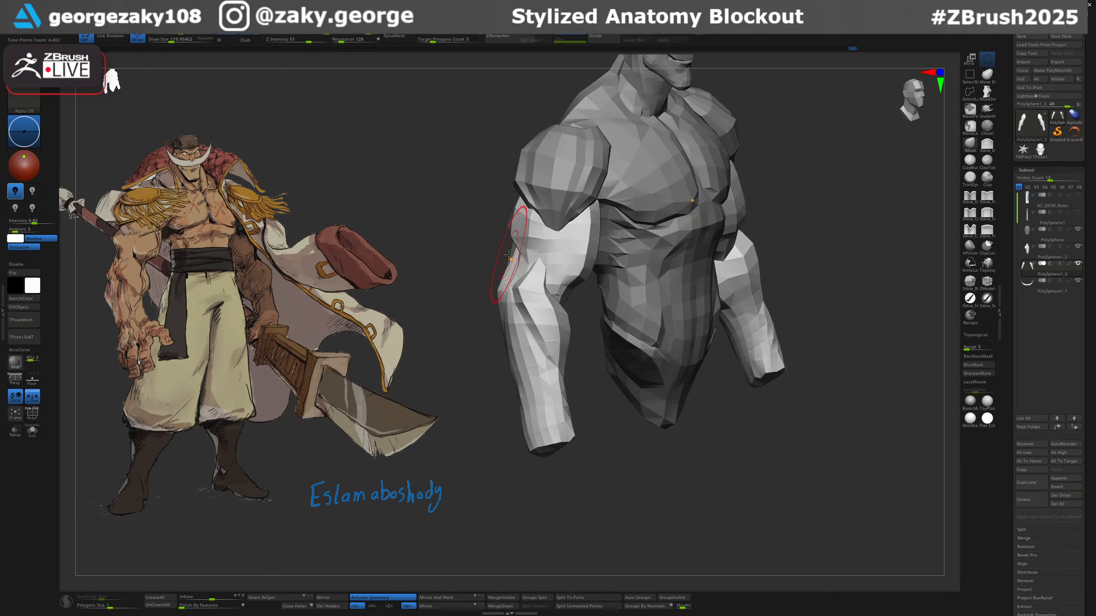
left_click_drag(495, 287, 498, 287)
key("s")
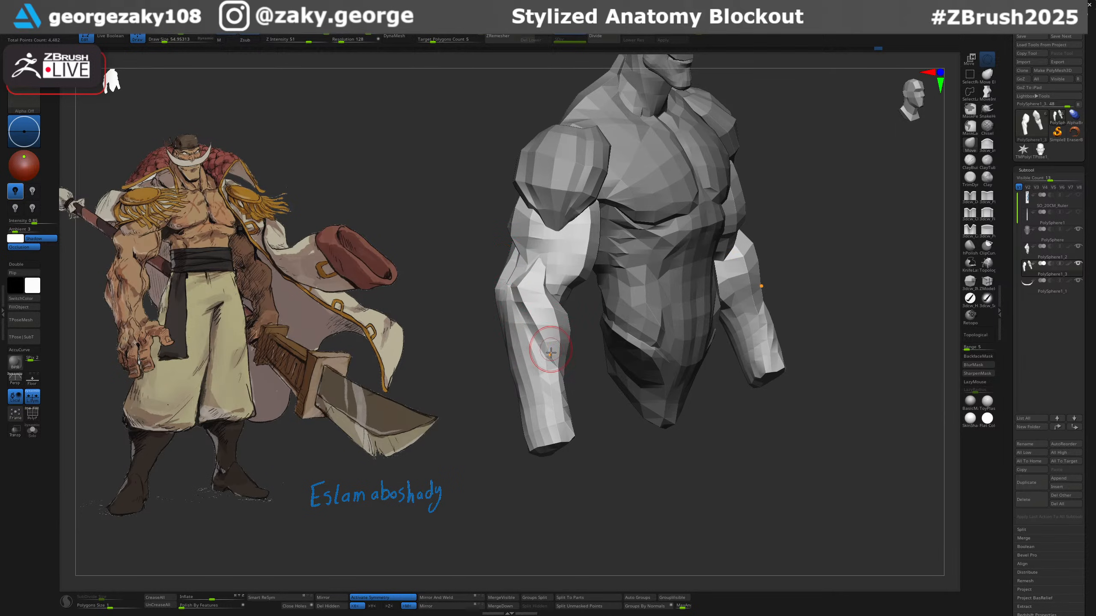
right_click_drag(533, 306, 517, 287)
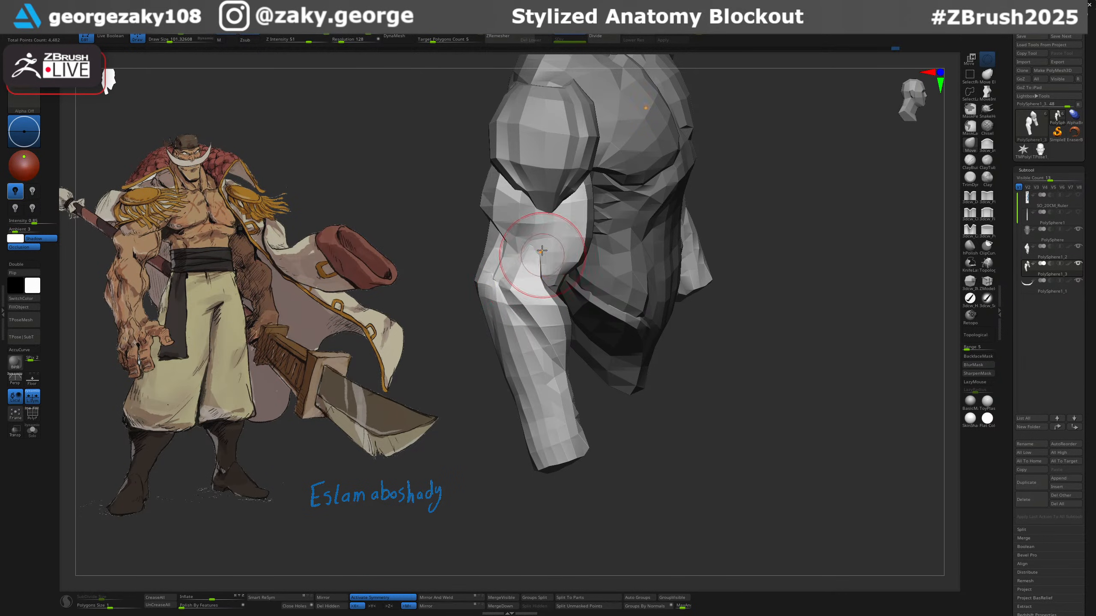
right_click_drag(541, 250, 530, 250)
Mask the upper arms and adjust the tip of the outer forearm muscle above the elbow with a small Move brush.
key("w")
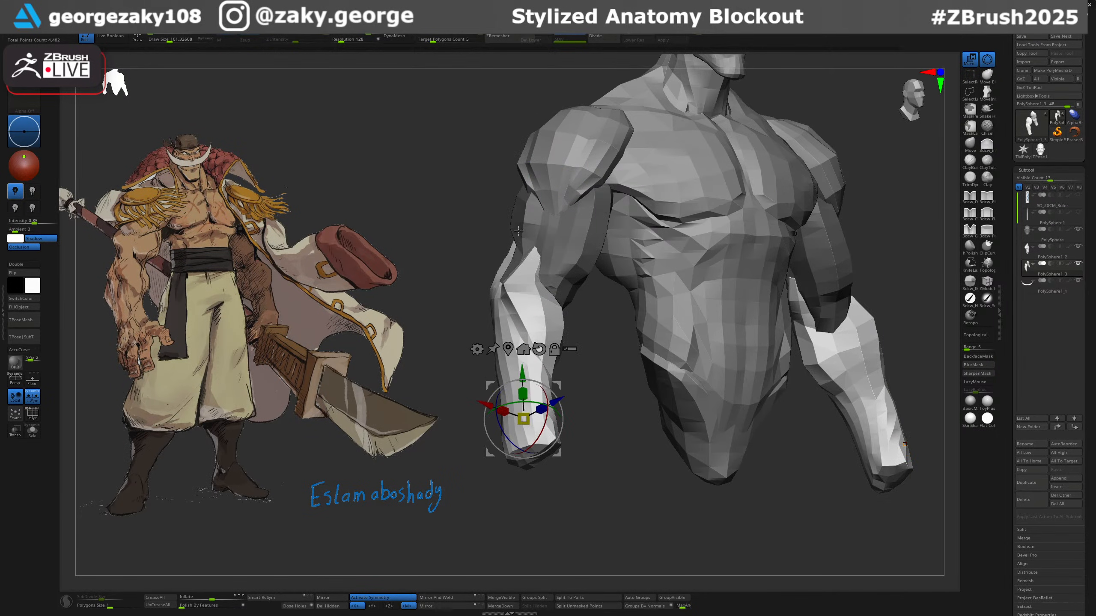
key("q")
right_click_drag(538, 262, 545, 252)
key("s")
left_click_drag(540, 251, 536, 250)
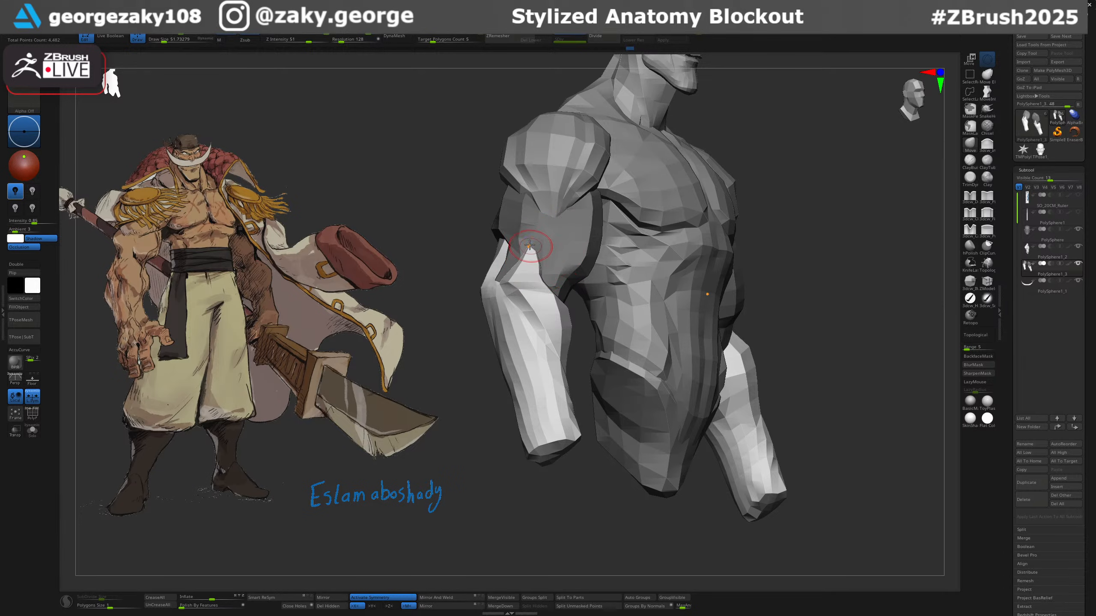
right_click_drag(534, 248, 539, 255)
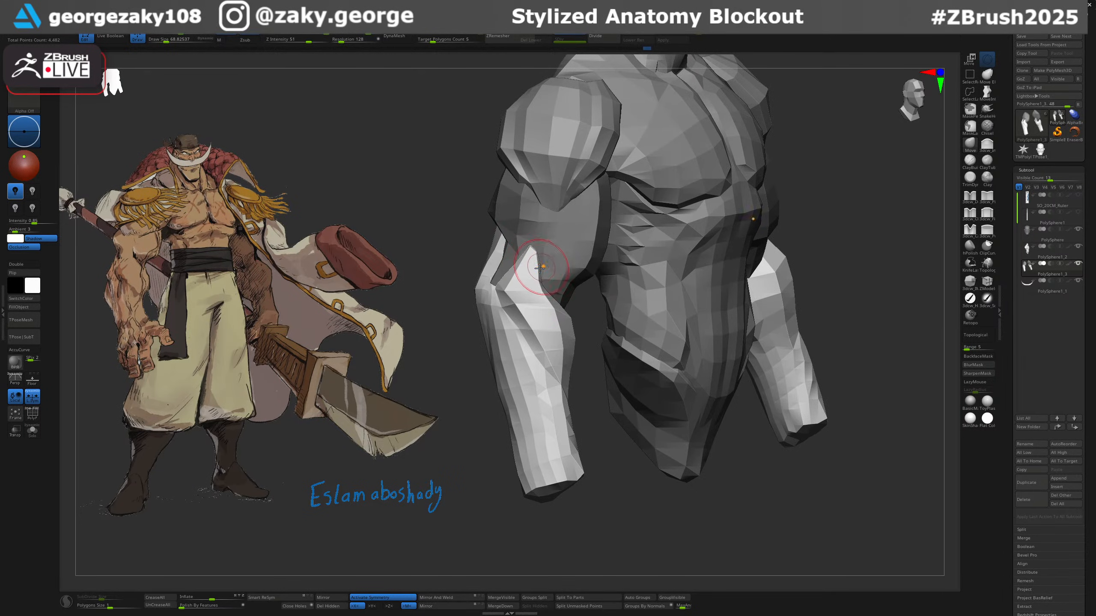
Shape the forearm edge along the elbow crease and the bulge beneath it with small Move brushes.
key("s")
left_click_drag(540, 275, 551, 291)
right_click_drag(548, 294, 553, 302)
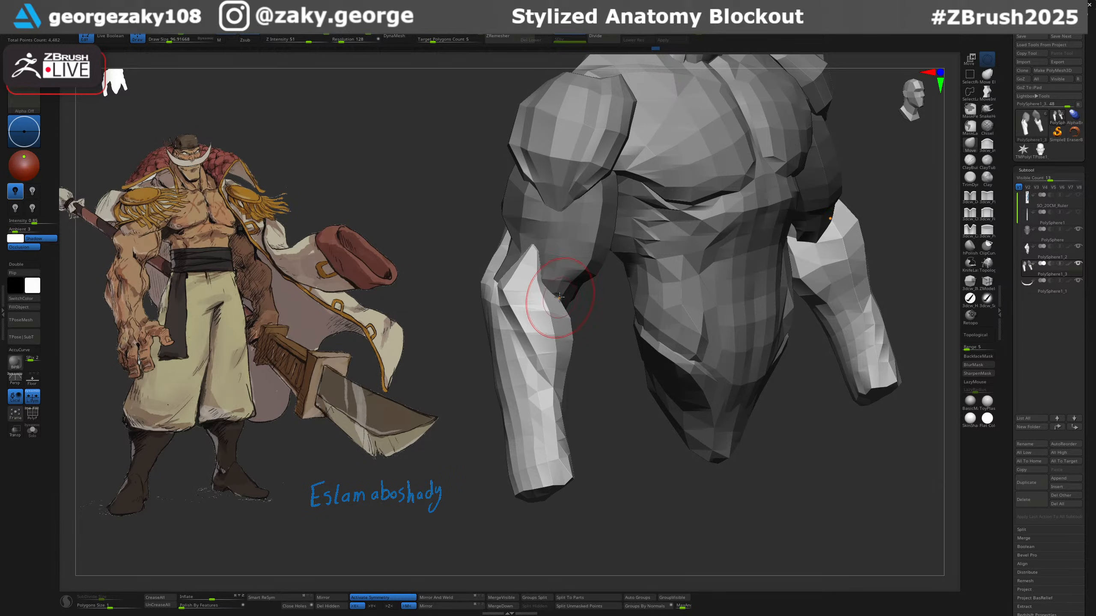
left_click_drag(559, 297, 561, 295)
right_click_drag(554, 301, 559, 303)
key("s")
left_click_drag(557, 306, 561, 321)
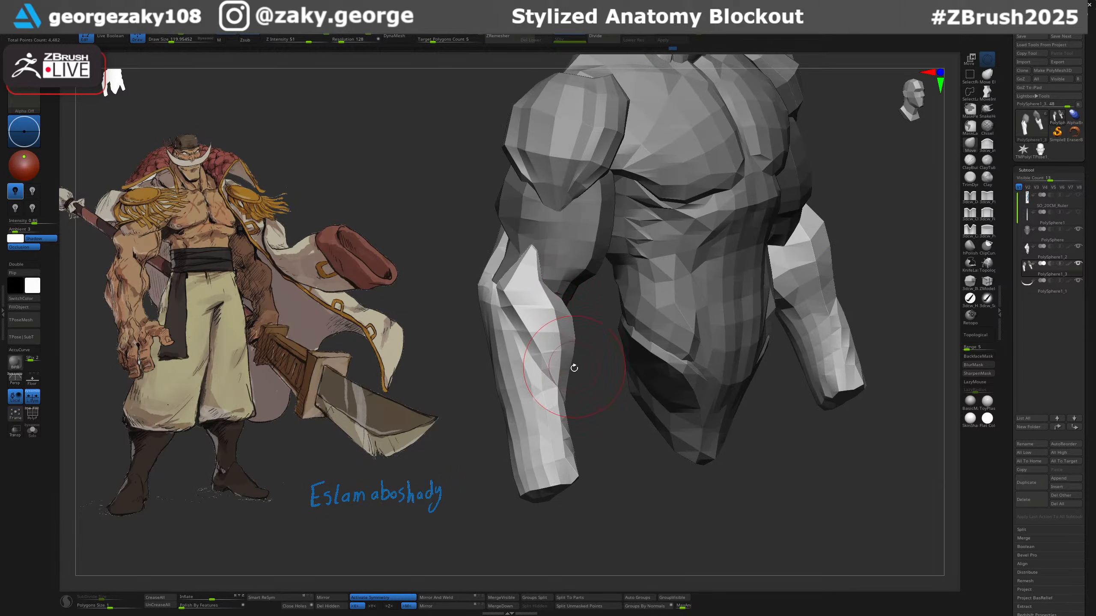
Refine the inner elbow in front view, mask the forearms instead of the upper arms, and show the polygroup wireframe.
mouse_move(573, 368)
right_mouse_down()
mouse_move(617, 359)
mouse_move(626, 406)
mouse_move(639, 375)
right_mouse_up()
left_click_drag(620, 361, 614, 357)
right_click_drag(637, 328, 643, 393)
key("s")
left_click_drag(619, 330, 604, 329)
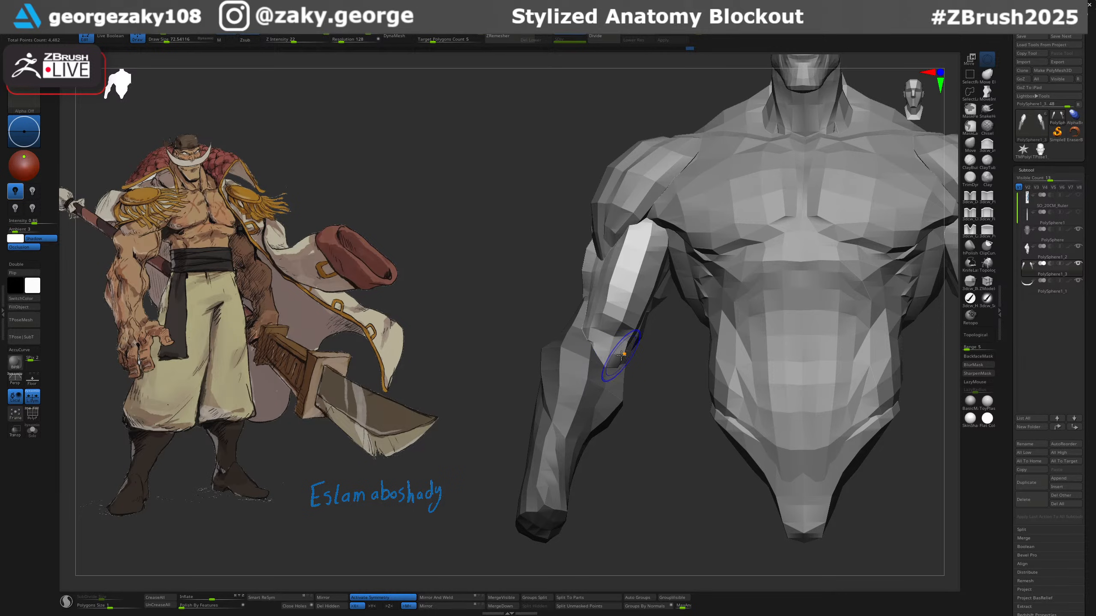
key("shift+f")
mouse_move(621, 354)
right_mouse_down()
mouse_move(600, 336)
mouse_move(631, 363)
mouse_move(587, 345)
mouse_move(621, 379)
mouse_move(673, 382)
right_mouse_up()
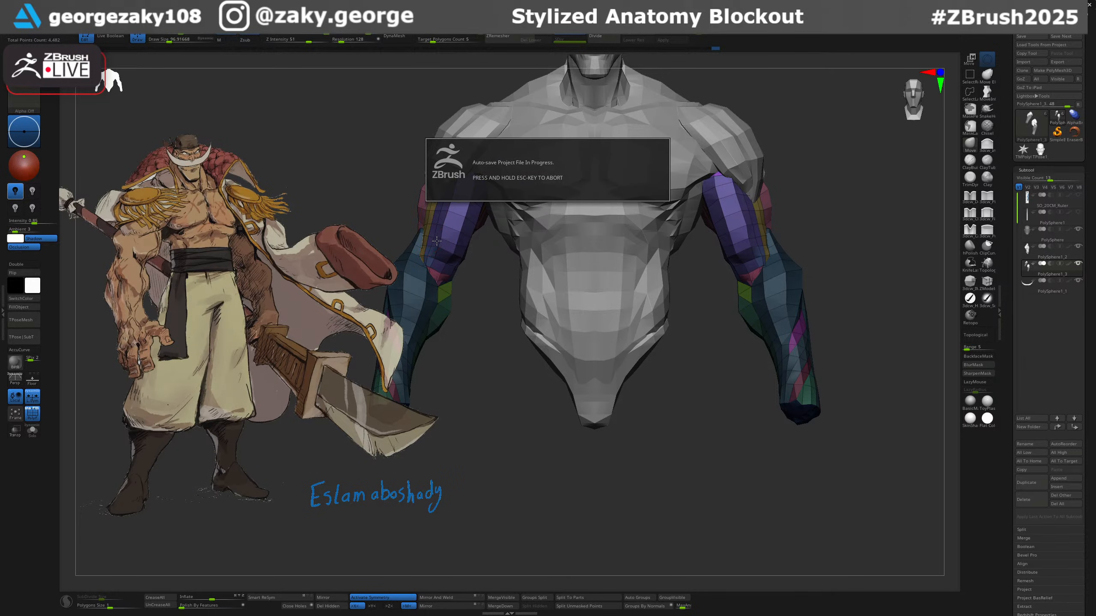
Adjust the upper arm contour in front view with a resized Move brush and invert the arm mask.
key("s")
mouse_move(473, 245)
left_mouse_down()
mouse_move(462, 245)
mouse_move(451, 210)
left_mouse_up()
mouse_move(502, 247)
right_mouse_down("ctrl")
mouse_move(545, 252)
mouse_move(581, 229)
right_mouse_up("ctrl")
key("ctrl")
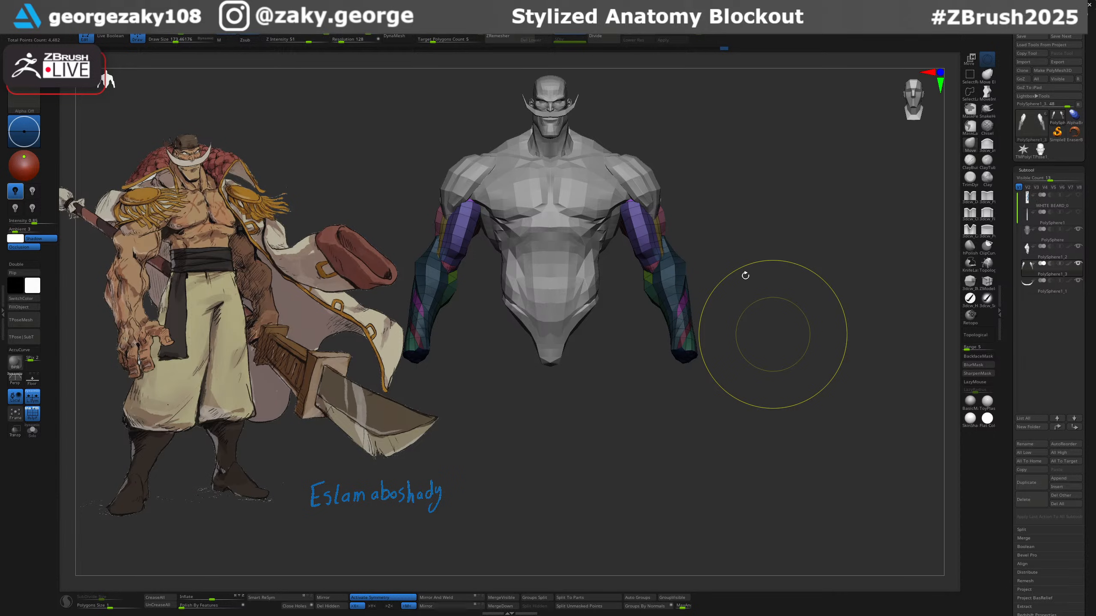
left_click_drag(745, 275, 734, 269)
left_click(731, 302, "ctrl")
Adjust the outer forearm and elbow silhouette in the full front view with different Move brush sizes.
mouse_move(685, 320)
left_mouse_down()
mouse_move(699, 320)
mouse_move(695, 302)
mouse_move(652, 299)
left_mouse_up()
key("s")
key("s")
mouse_move(711, 275)
left_mouse_down()
mouse_move(672, 260)
mouse_move(699, 266)
mouse_move(687, 237)
mouse_move(693, 264)
left_mouse_up()
key("s")
key("s")
key("s")
Select the torso and pull in the outer deltoid contour with a smaller Move brush in front view.
left_click_drag(643, 387, 746, 379)
left_click(738, 181, "alt")
left_click_drag(643, 384, 737, 381)
key("bracketleft")
key("bracketleft")
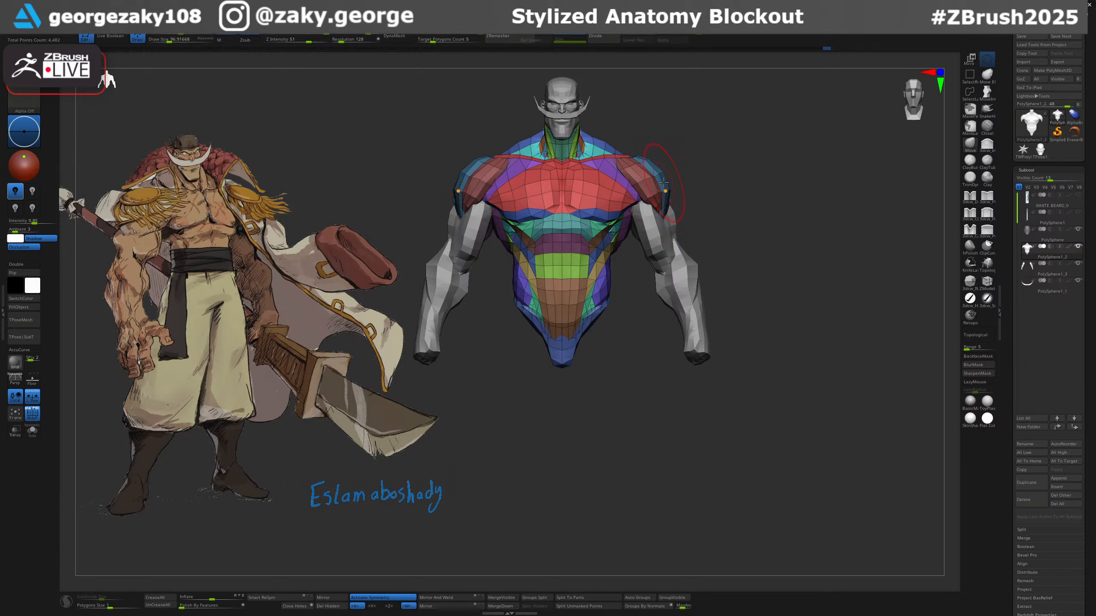
mouse_move(680, 184)
left_mouse_down()
mouse_move(697, 187)
mouse_move(665, 186)
left_mouse_up()
key("s")
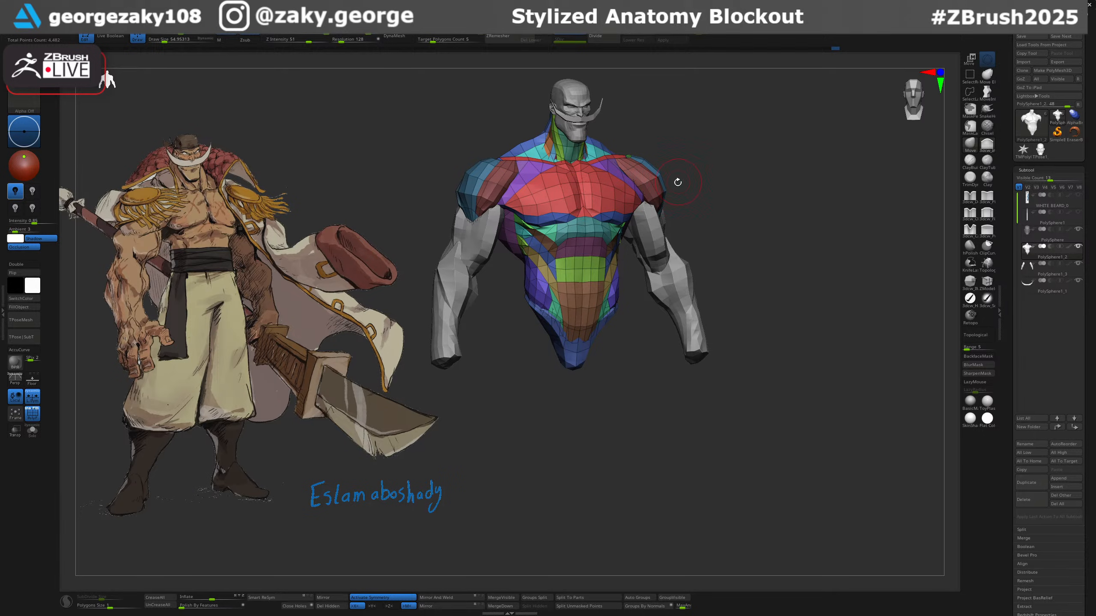
left_click_drag(680, 193, 683, 193)
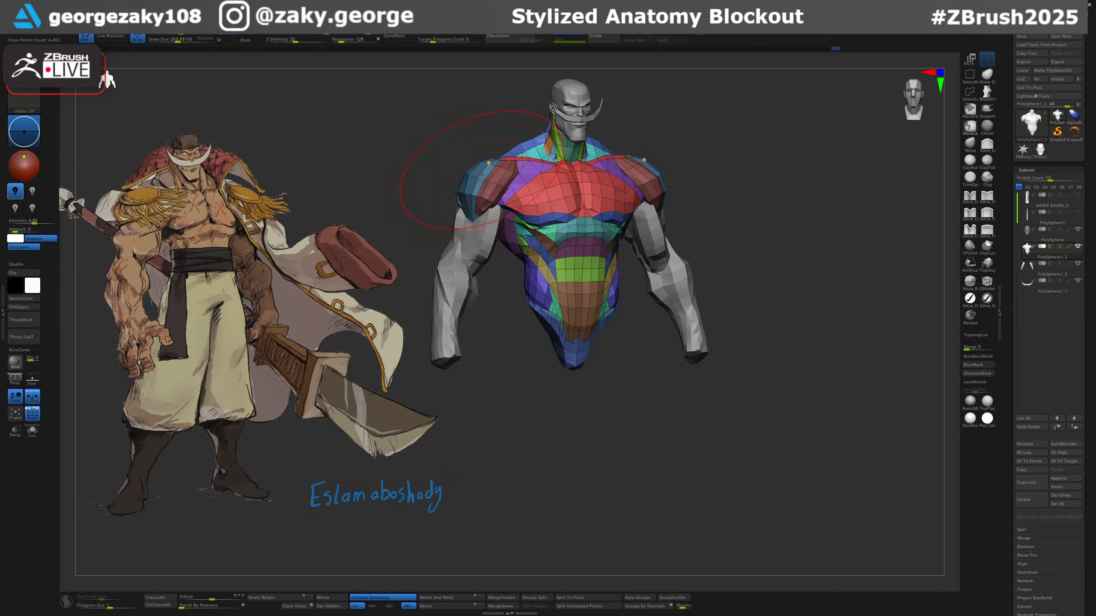
Select the arms and adjust the outer elbow contour with a small Move brush, using Topological masking.
left_click(477, 238, "alt")
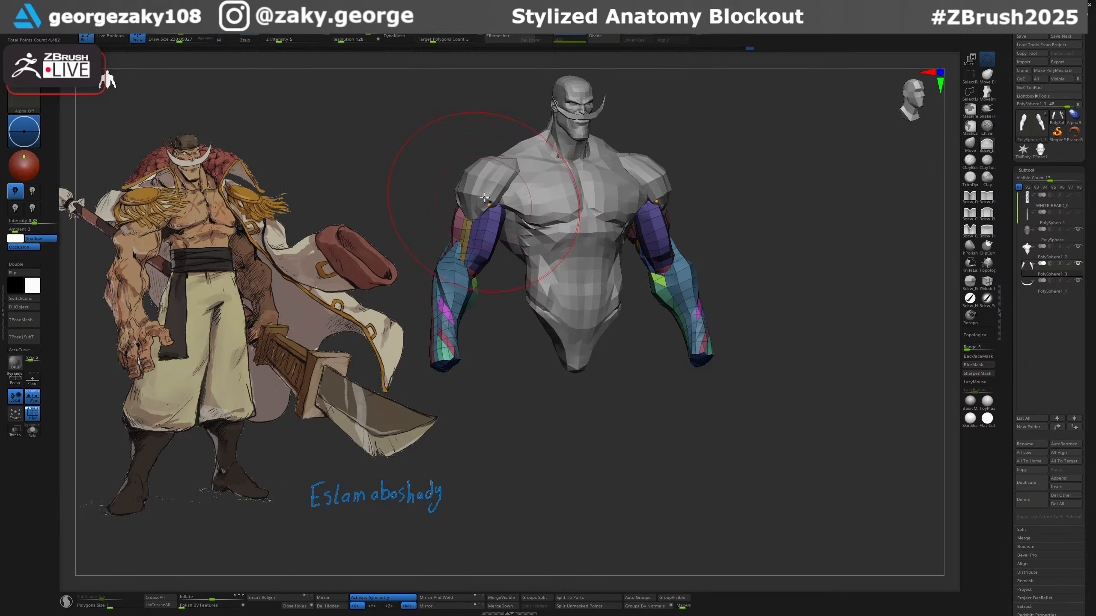
left_click(481, 201, "alt")
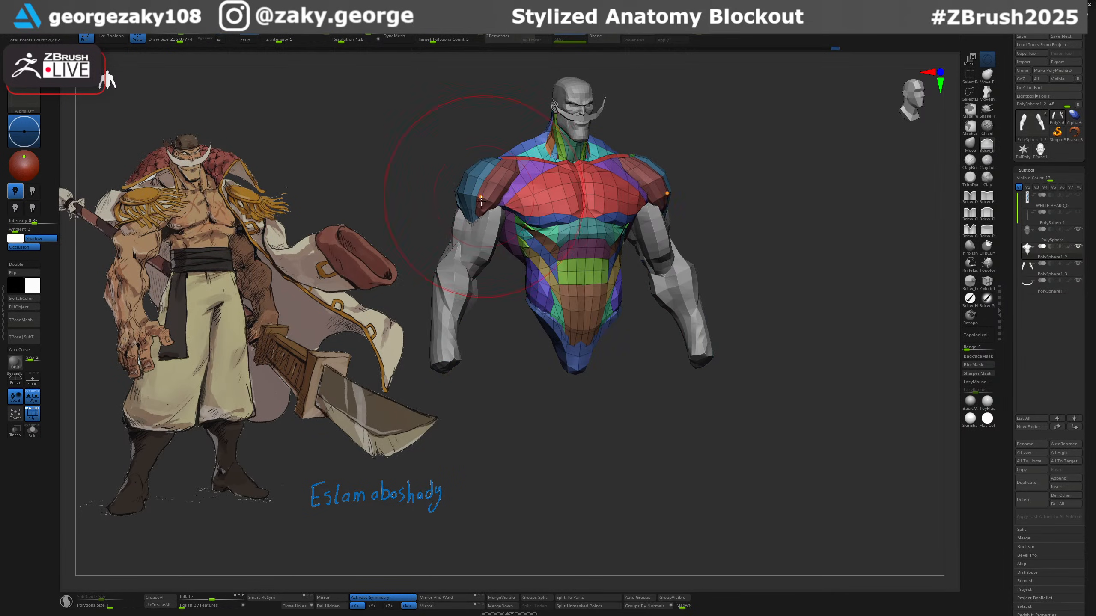
left_click(456, 270, "alt")
right_click_drag(456, 270, 456, 276, "ctrl")
right_click_drag(455, 276, 440, 261, "shift")
key("s")
left_click_drag(476, 262, 469, 261)
key("s")
key("ctrl+z")
left_click(983, 336)
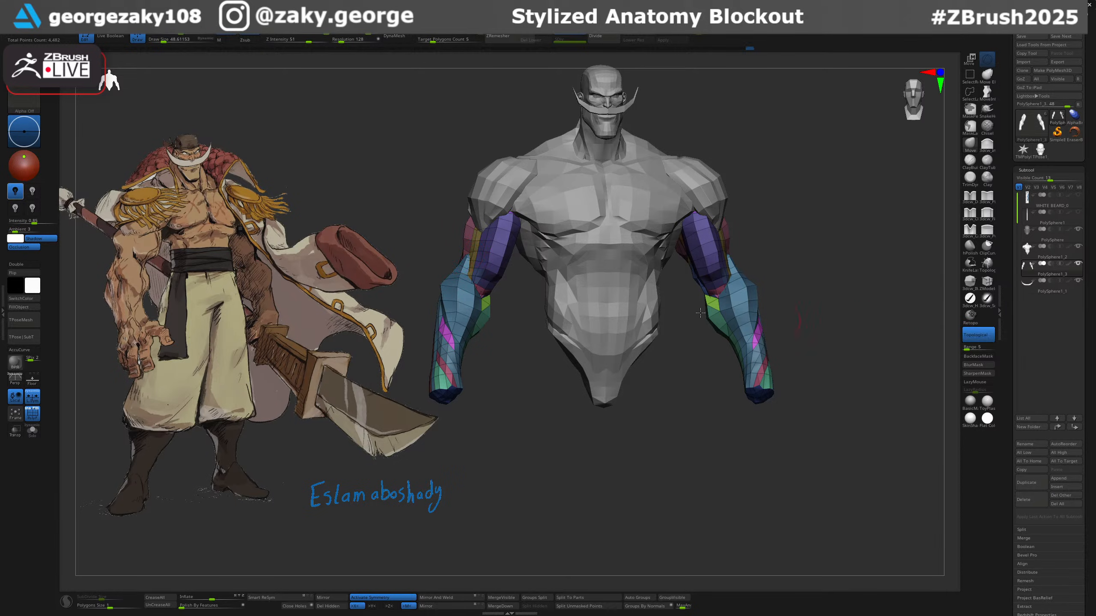
key("s")
left_click_drag(469, 258, 470, 259)
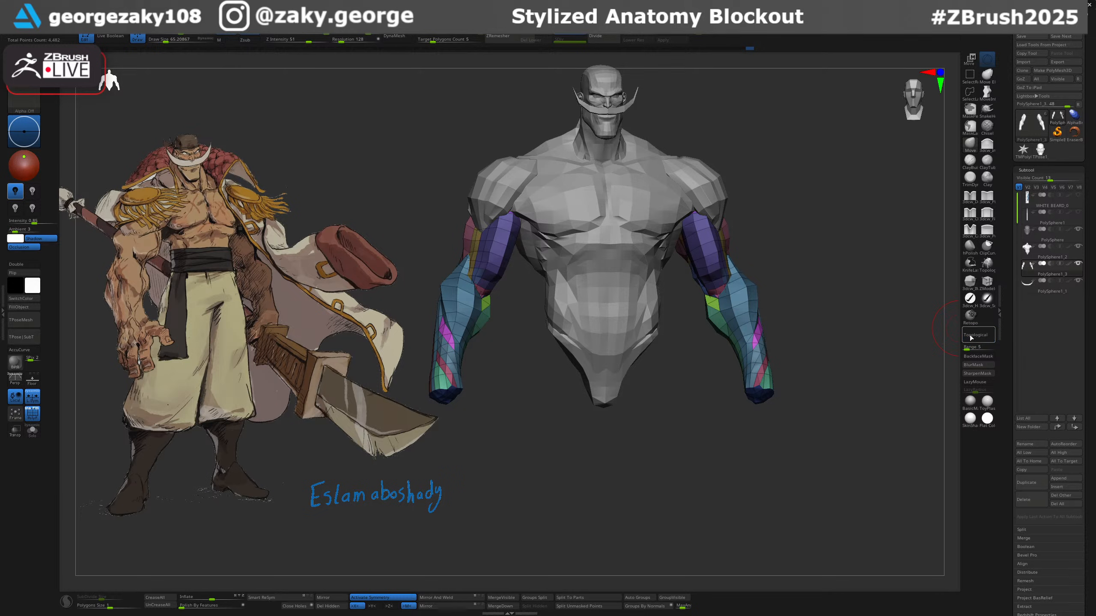
Select the torso and push the upper abdomen slightly upward beneath the ribcage with a resized Move brush.
left_click(576, 239, "alt")
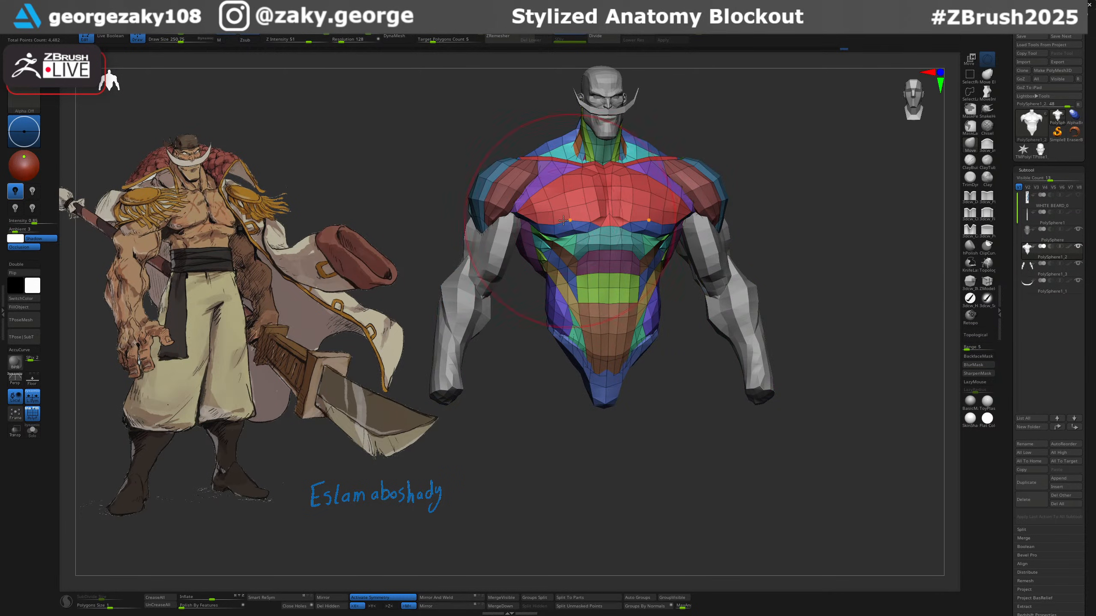
right_click_drag(563, 220, 605, 215)
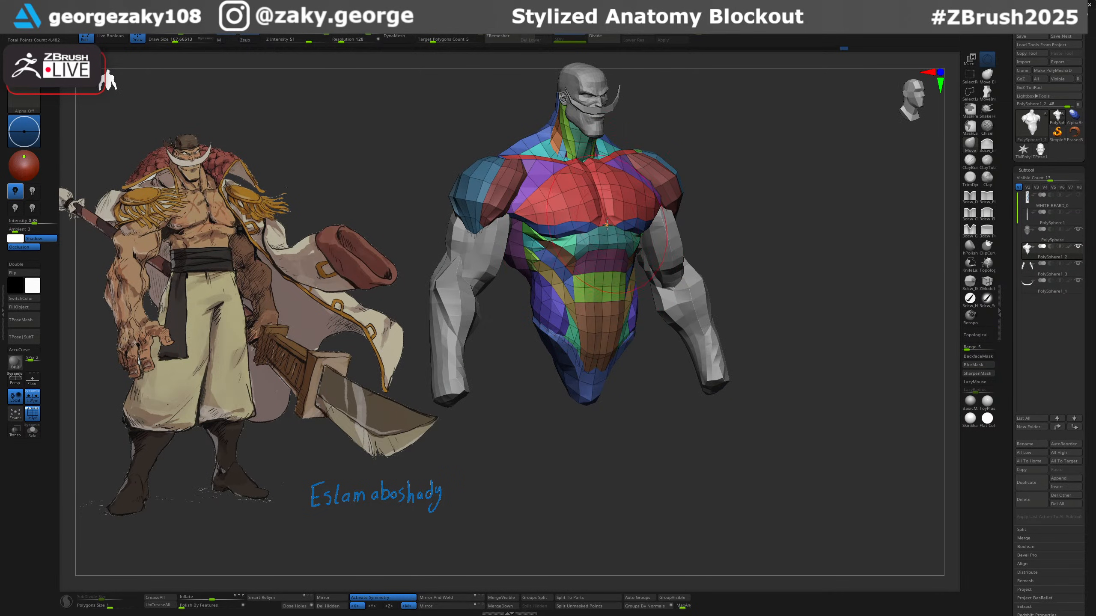
left_click_drag(606, 225, 606, 219)
key("s")
left_click_drag(583, 298, 581, 298)
left_click_drag(602, 255, 601, 250)
key("s")
left_click_drag(589, 306, 587, 305)
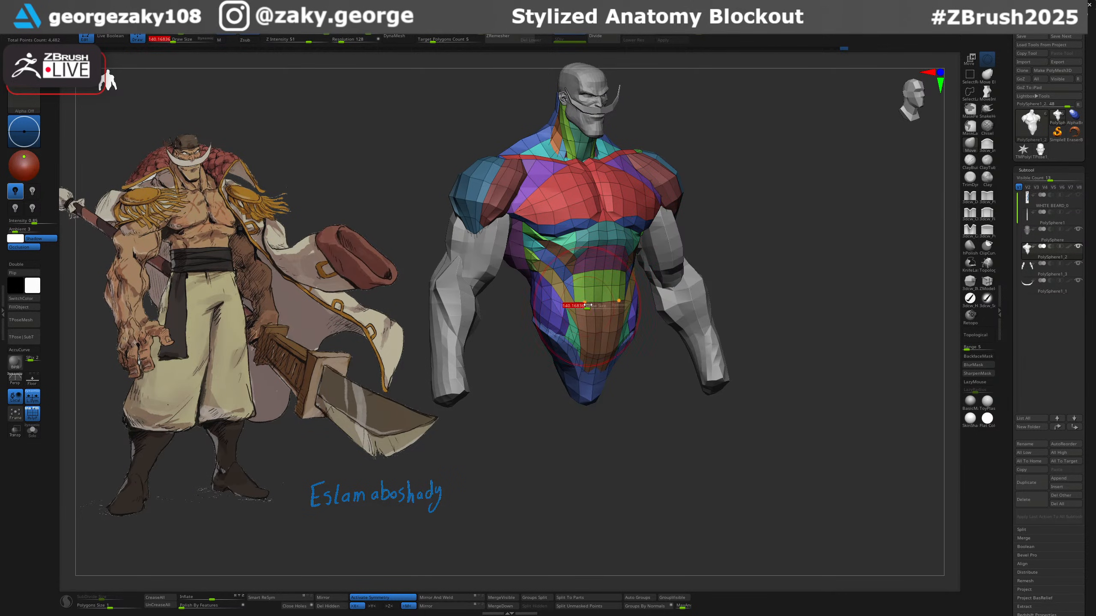
right_click_drag(624, 387, 625, 391, "shift")
left_click_drag(624, 391, 609, 392)
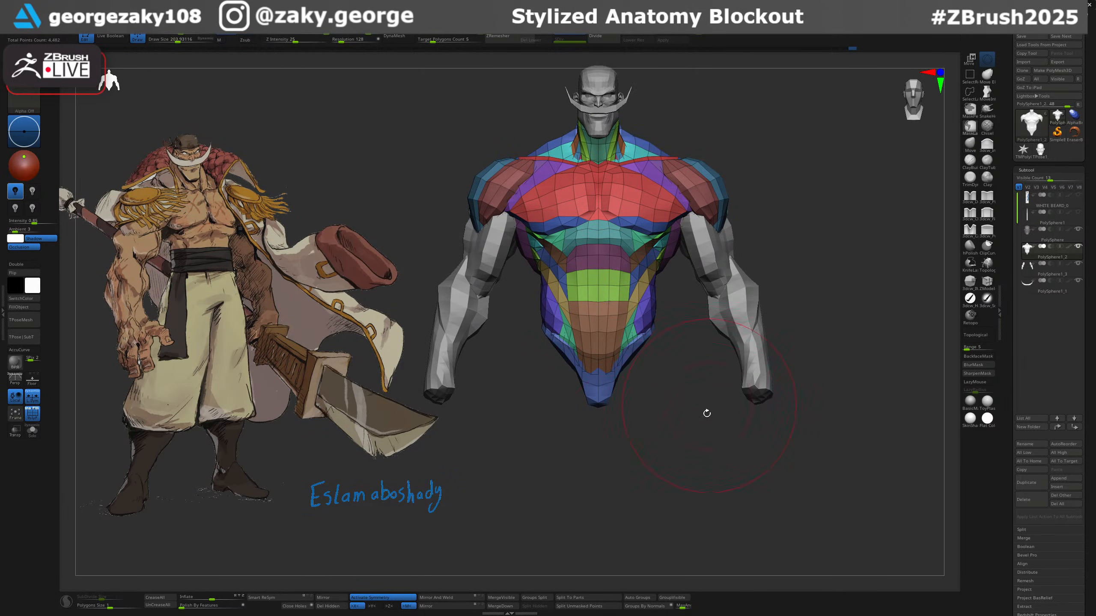
Hide the polygroup wireframe and show the tall guide bar beside the bust.
mouse_move(707, 415)
right_mouse_down()
mouse_move(716, 452)
mouse_move(729, 398)
mouse_move(819, 378)
mouse_move(801, 390)
right_mouse_up()
key("shift+f")
left_click(1080, 214)
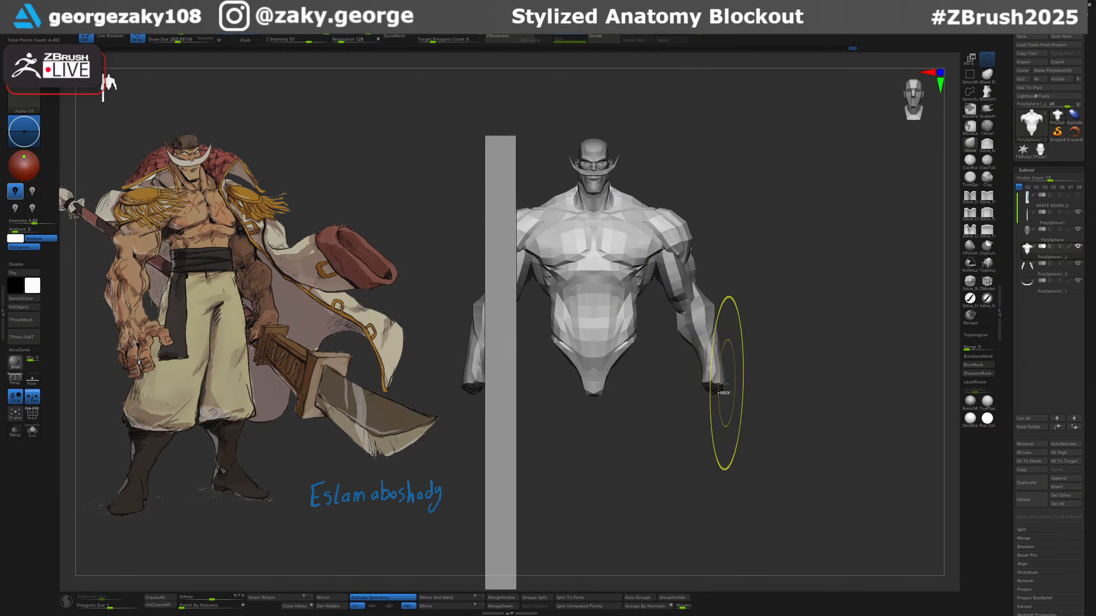
right_click_drag(726, 392, 734, 321, "ctrl")
right_click_drag(785, 358, 757, 286, "alt")
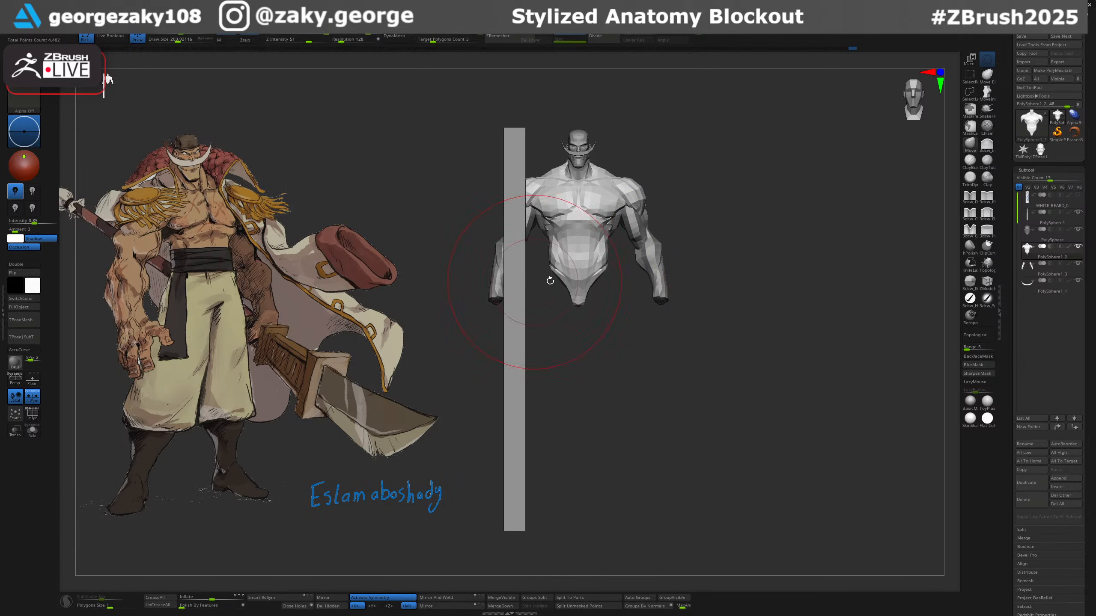
Select the guide bar and frame it over the reference figure to match the character's full height.
left_click(513, 285, "alt")
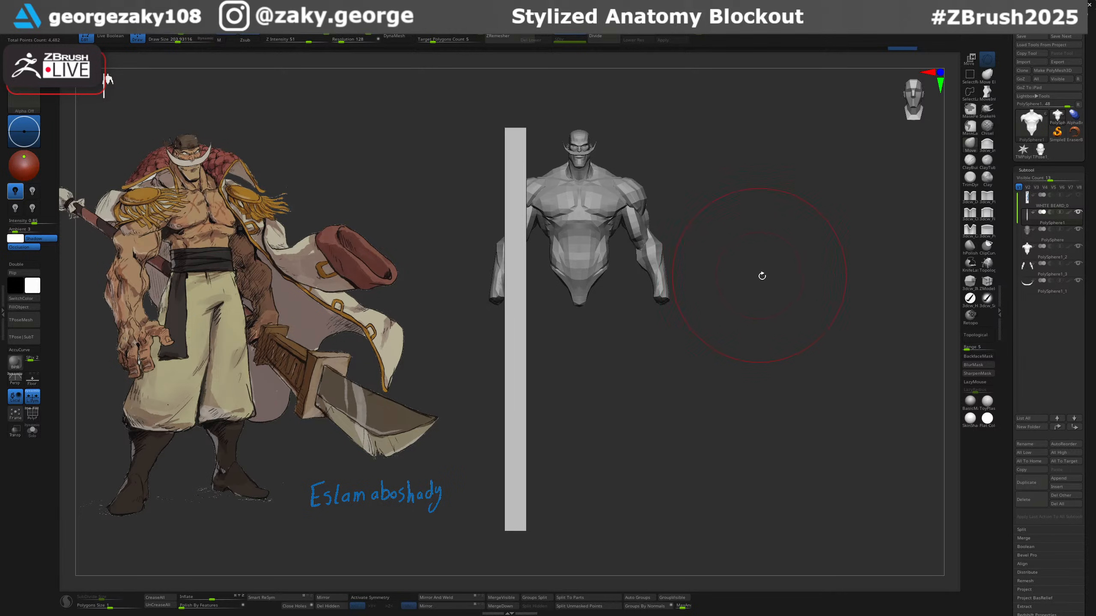
right_click_drag(762, 276, 522, 262, "alt")
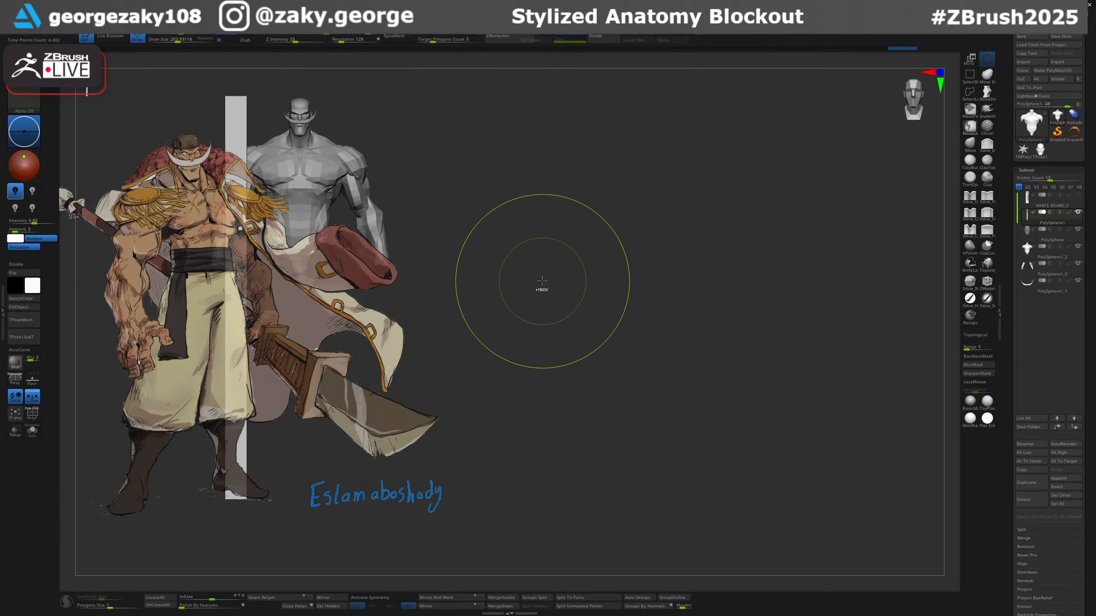
mouse_move(542, 281)
left_mouse_down("ctrl")
mouse_move(655, 271)
mouse_move(641, 276)
left_mouse_up("ctrl")
mouse_move(539, 299)
right_mouse_down("alt")
mouse_move(551, 299)
mouse_move(482, 317)
mouse_move(494, 314)
mouse_move(488, 327)
right_mouse_up("alt")
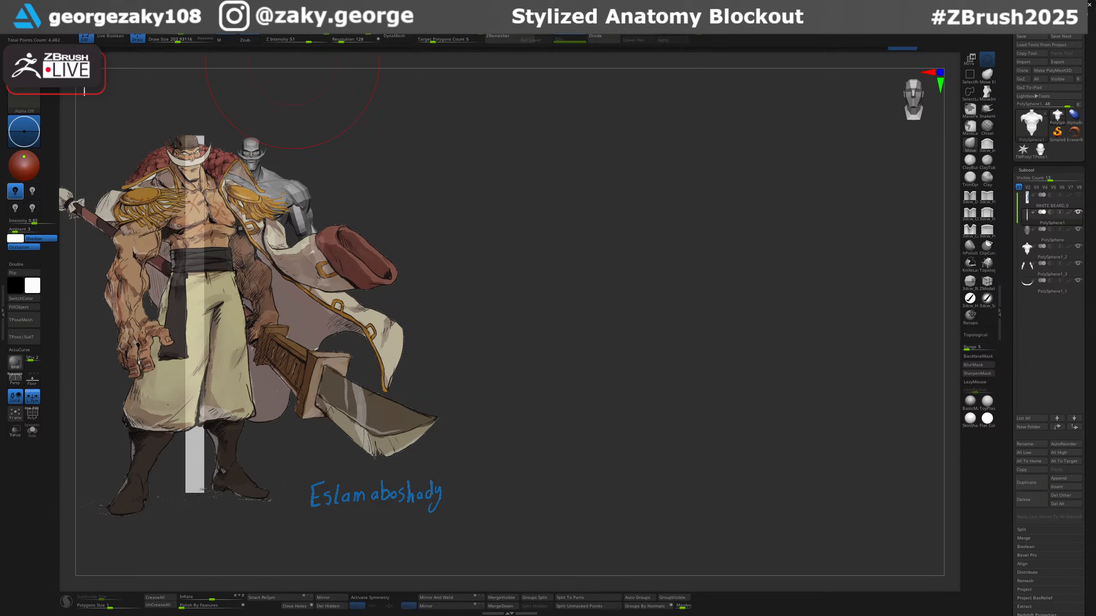
Show the Movie timeline above the canvas.
left_click(300, 13)
left_click(310, 147)
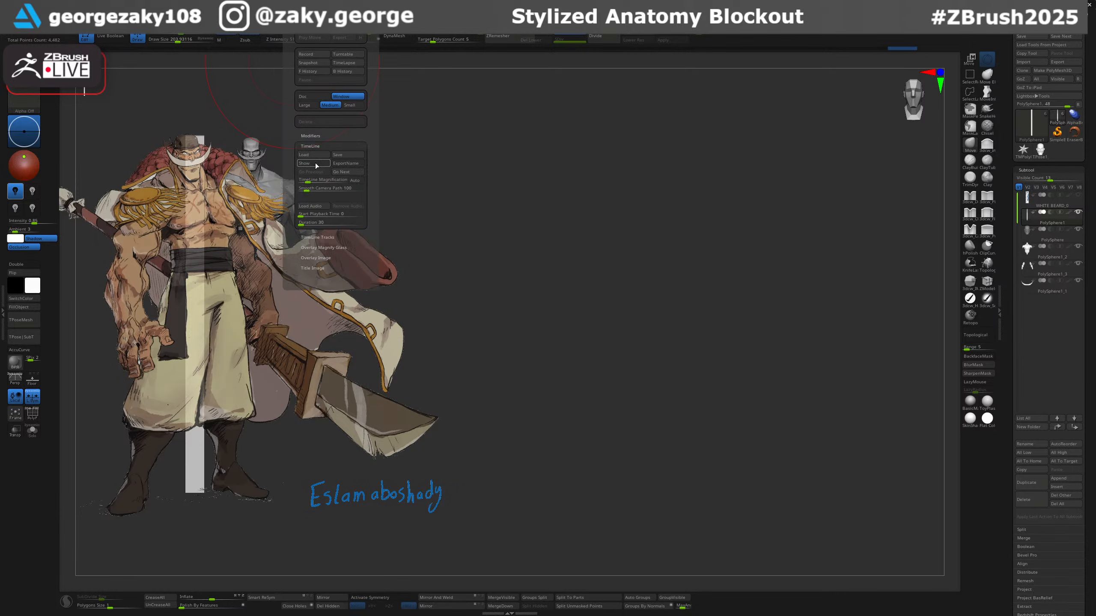
left_click(315, 164)
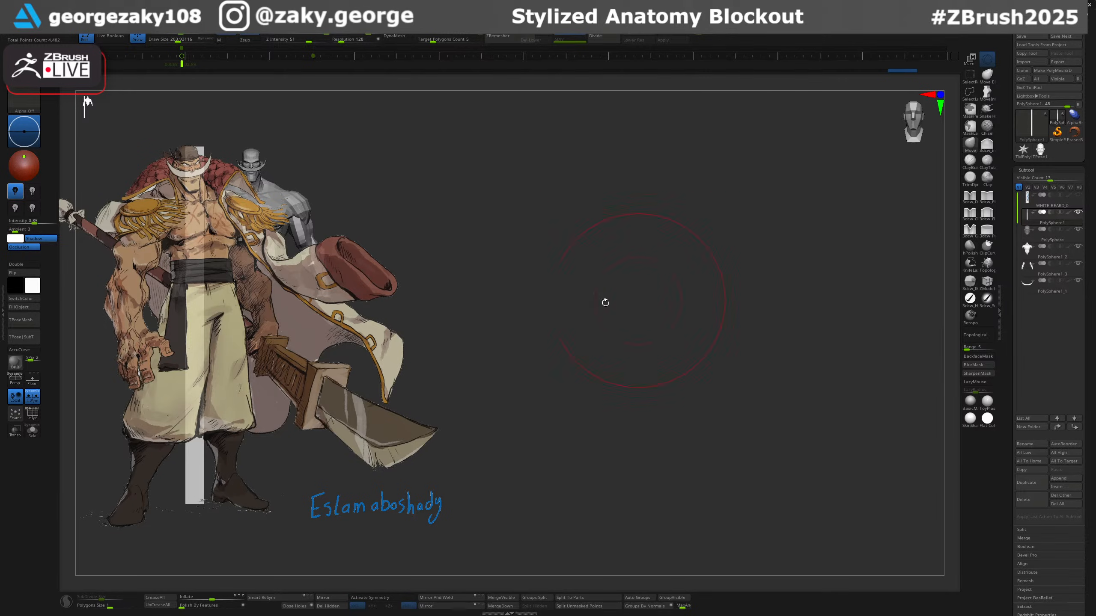
Select the head, fine-tune the guide bar's overlay on the reference figure, and hide the bar.
left_click(255, 153, "alt")
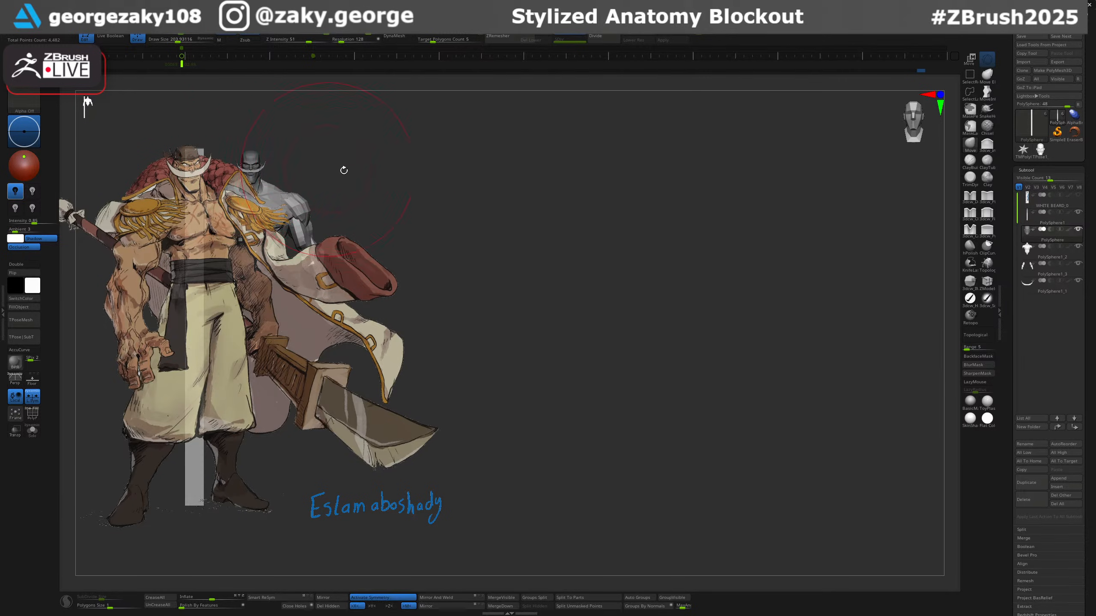
left_click_drag(471, 218, 471, 213, "alt")
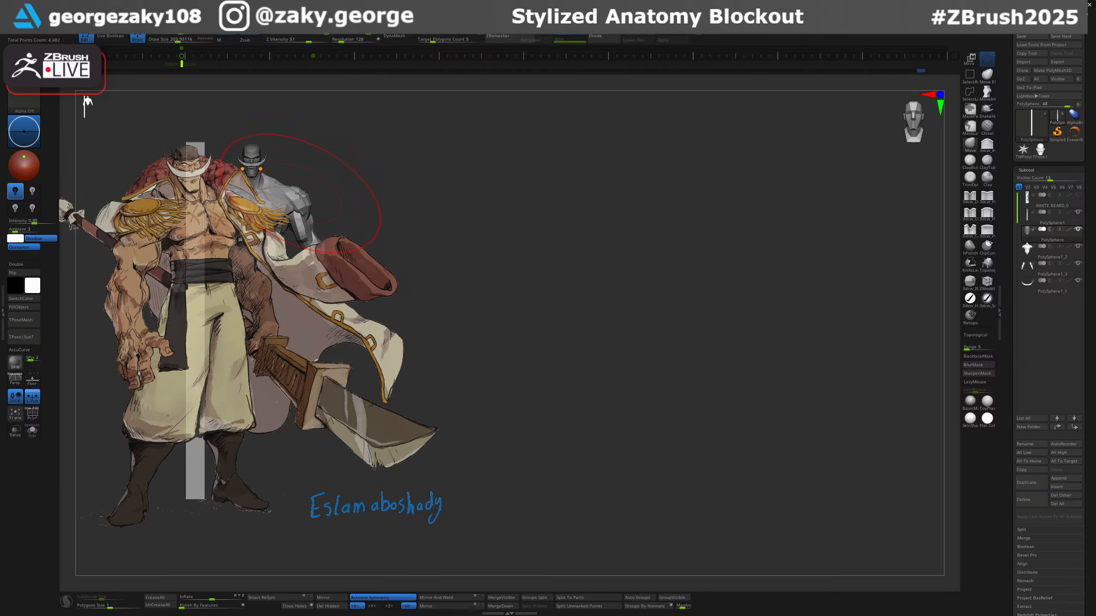
mouse_move(475, 246)
left_mouse_down()
mouse_move(486, 246)
mouse_move(483, 261)
left_mouse_up()
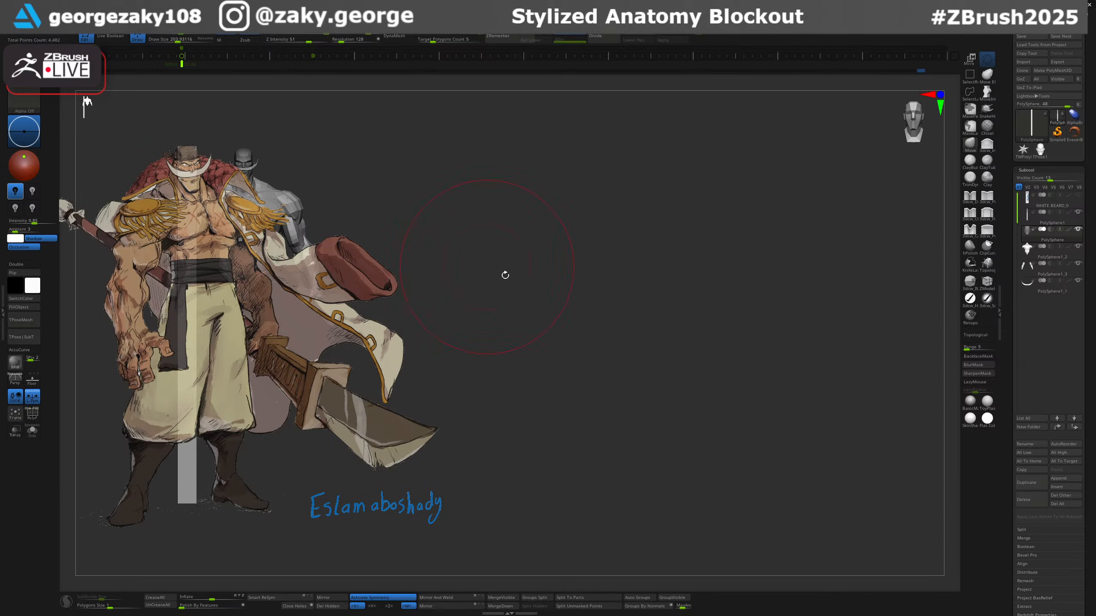
mouse_move(1082, 219)
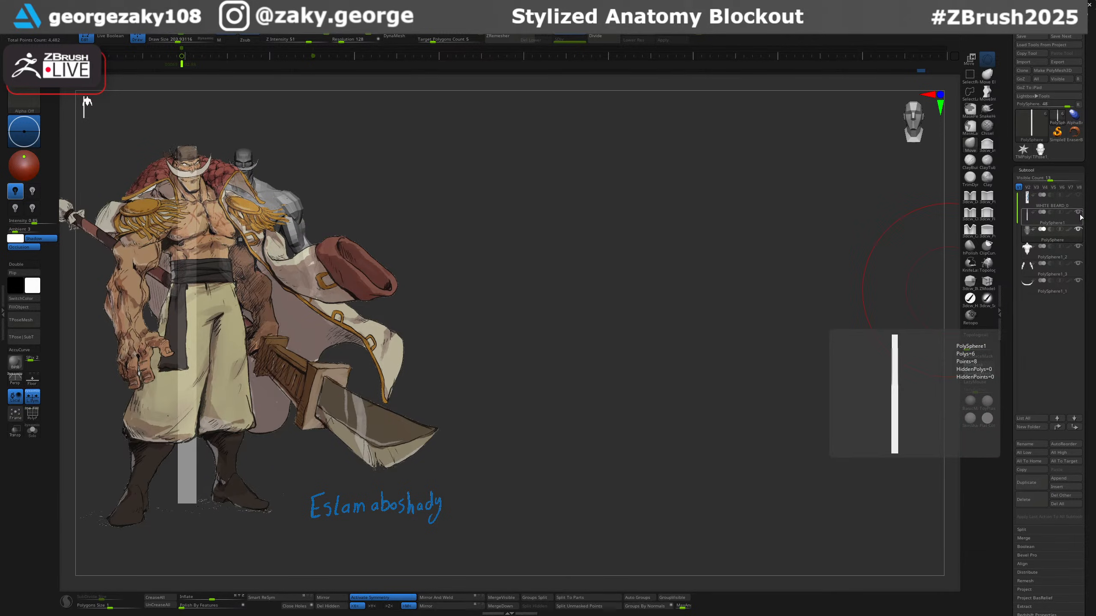
left_click(1078, 212)
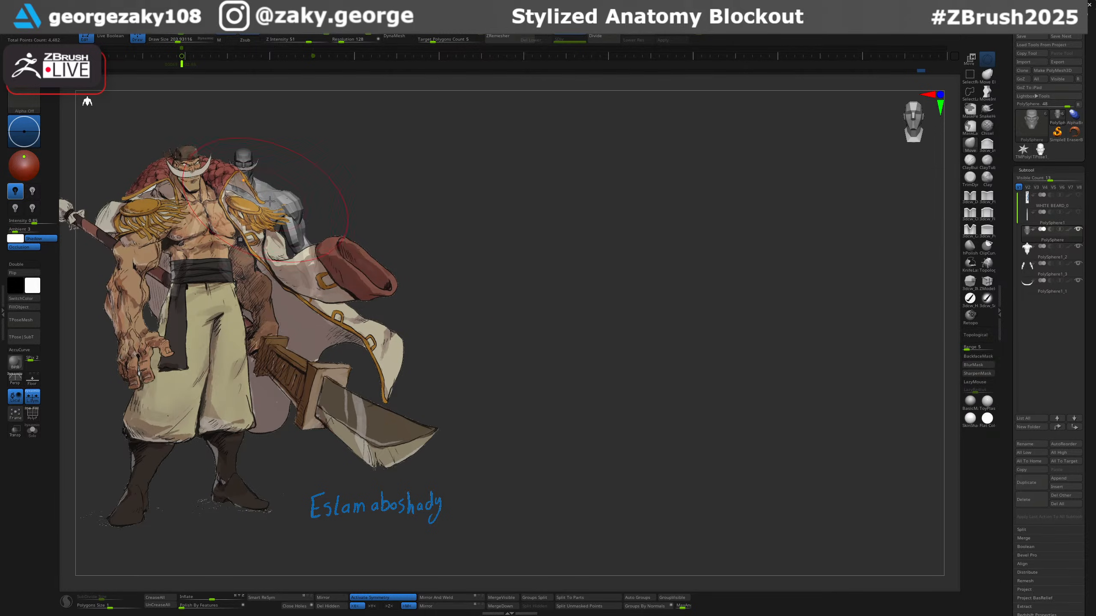
Line the bust up with the reference figure's head and torso in front view.
left_click_drag(410, 203, 445, 207)
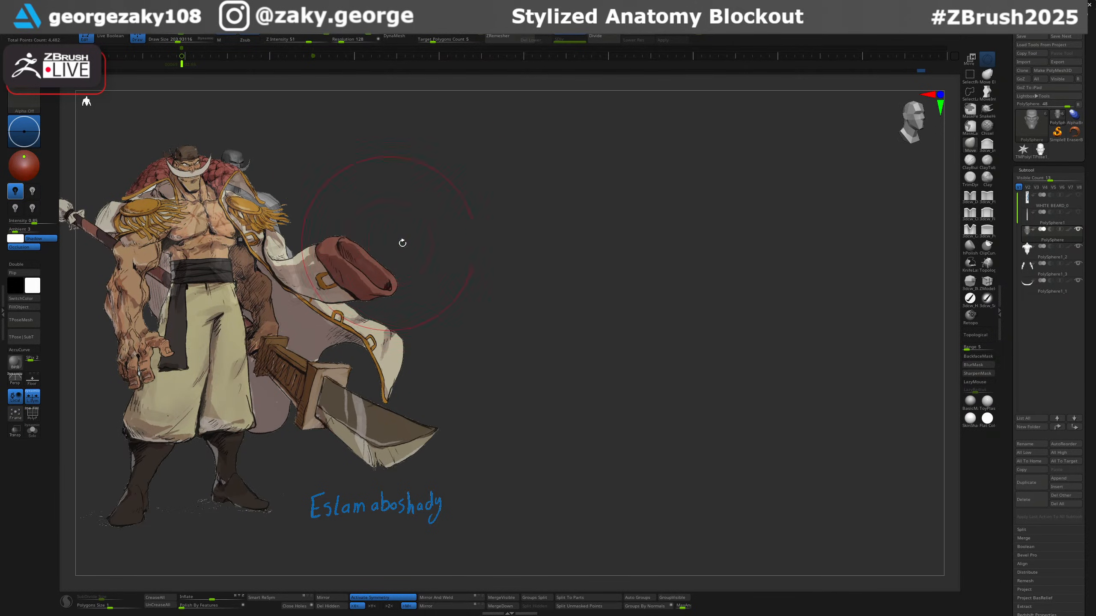
left_click_drag(402, 242, 426, 235, "shift")
mouse_move(391, 253)
right_mouse_down("ctrl")
mouse_move(401, 235)
mouse_move(391, 232)
mouse_move(426, 225)
mouse_move(403, 233)
mouse_move(417, 229)
right_mouse_up("ctrl")
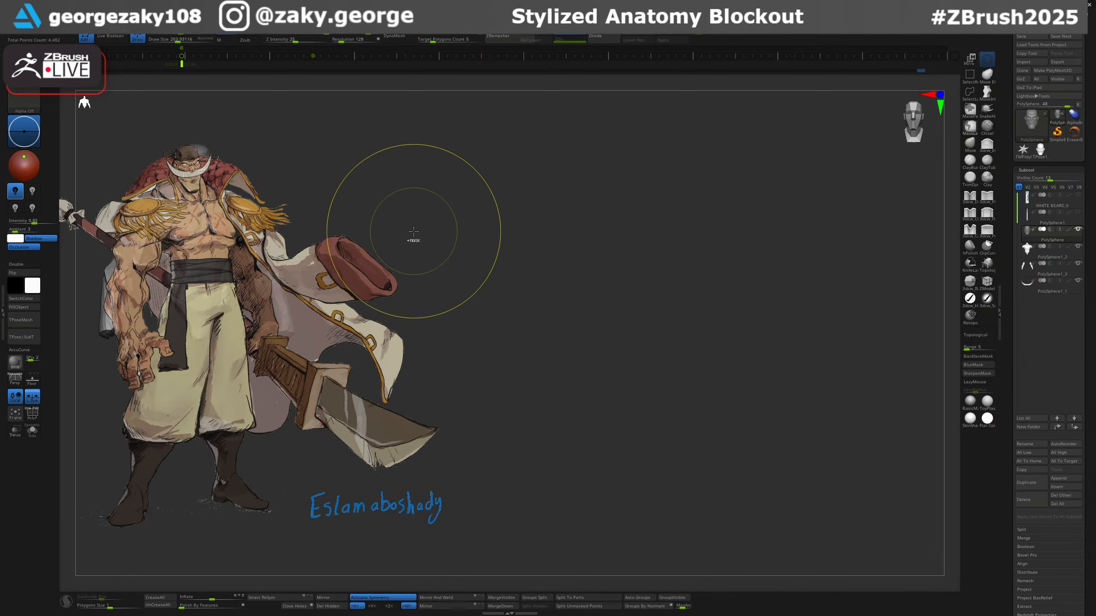
key("ctrl+z")
key("ctrl+z")
key("ctrl+shift+z")
key("ctrl+shift+z")
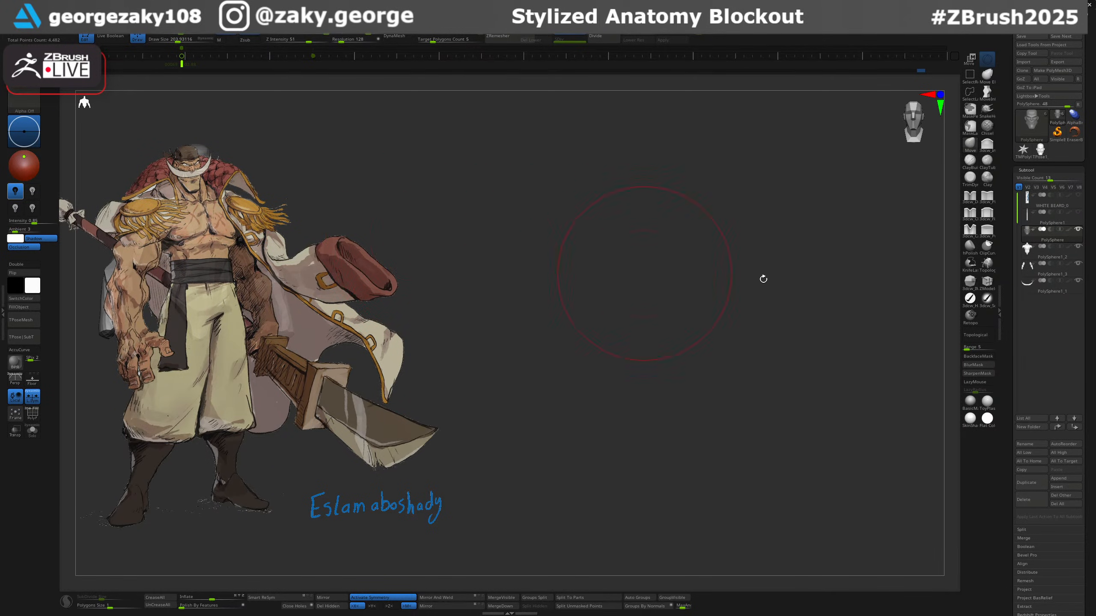
Show the guide bar and check its height against the figure with the reference overlay off and on.
left_click(1078, 213)
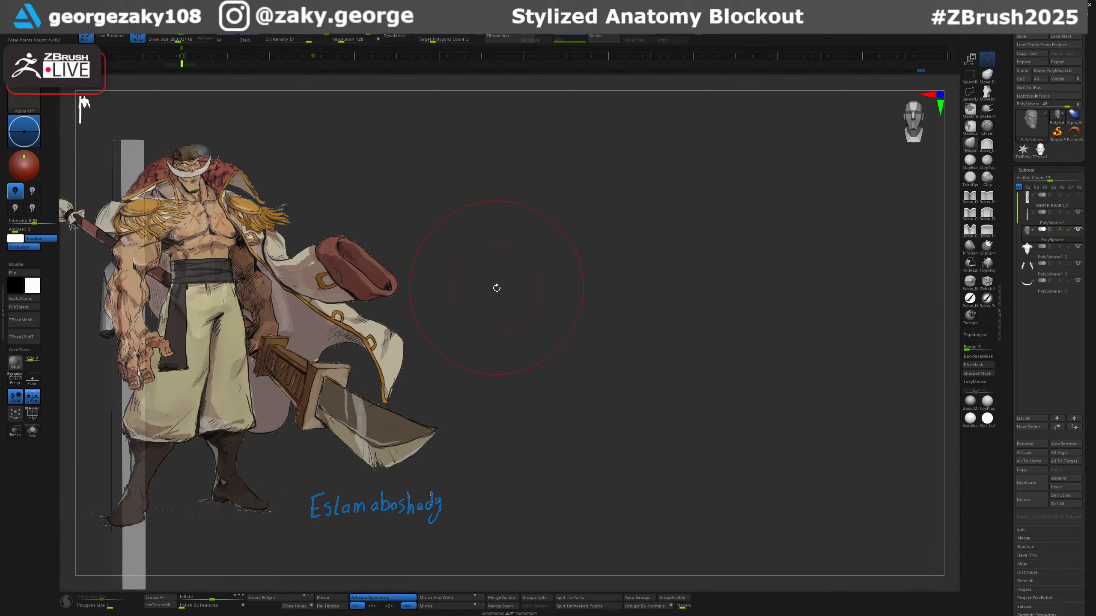
key("Right")
key("Left")
mouse_move(495, 294)
left_mouse_down()
mouse_move(507, 295)
mouse_move(435, 299)
mouse_move(443, 301)
left_mouse_up()
key("shift+z")
key("shift+z")
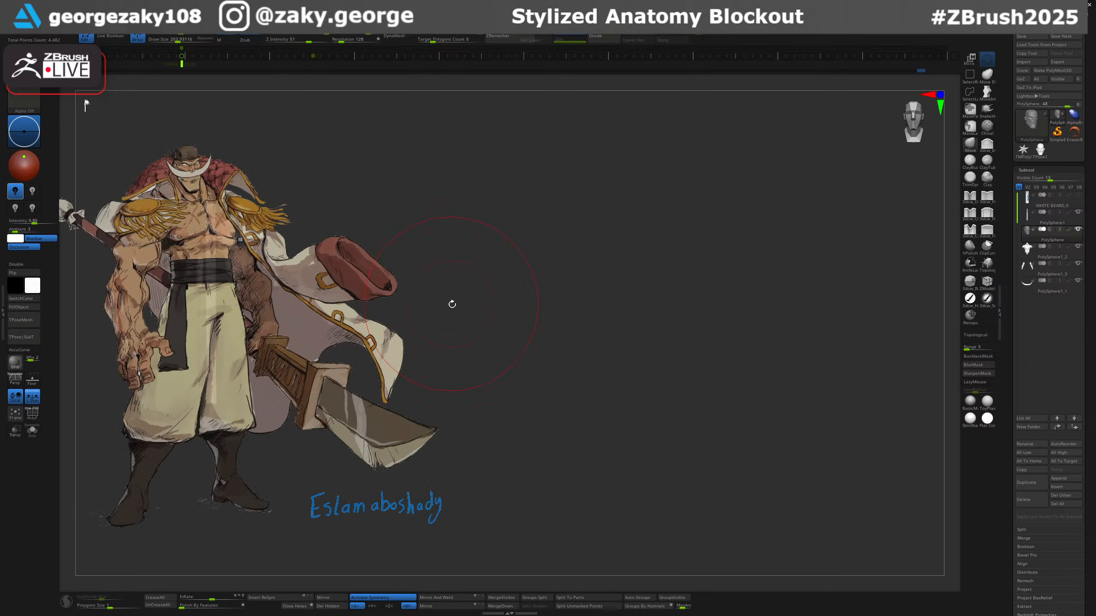
Turn the bust to a three-quarter view and compare it with the figure by toggling the reference overlay.
key("Right")
key("Left")
left_click_drag(458, 303, 422, 301)
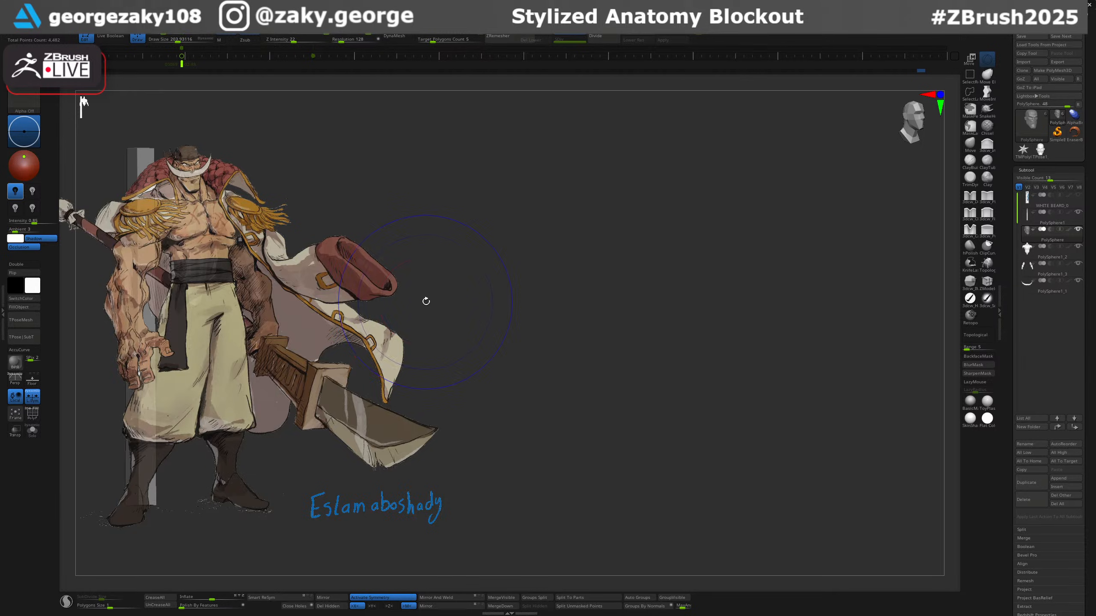
key("shift+z")
key("shift+z")
key("shift+z")
key("shift+z")
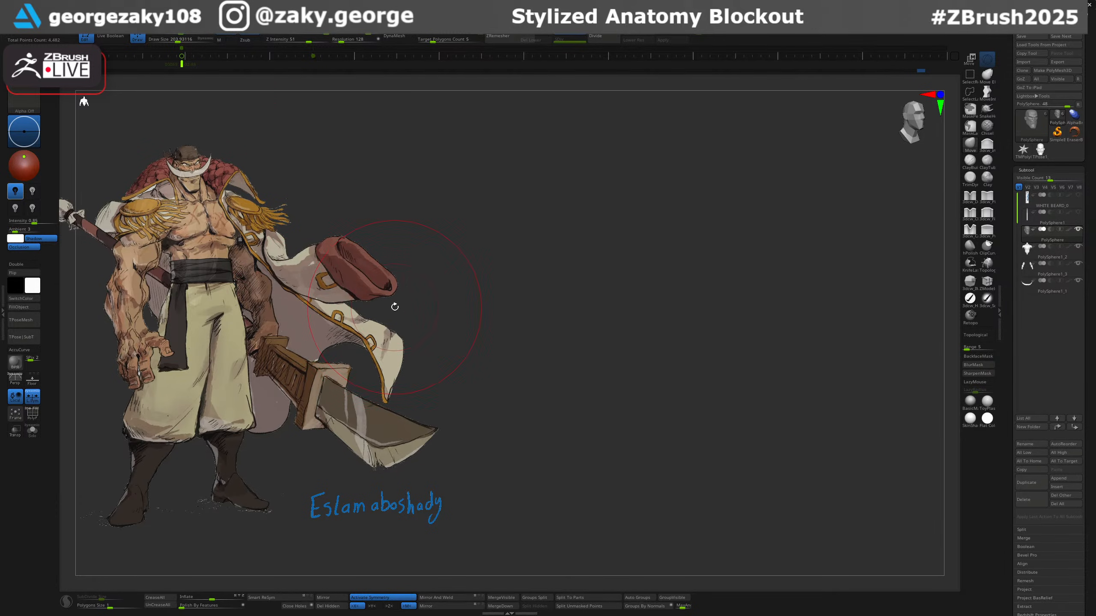
Activate the transform gizmo, recenter it, and move its pivot up to the head.
key("w")
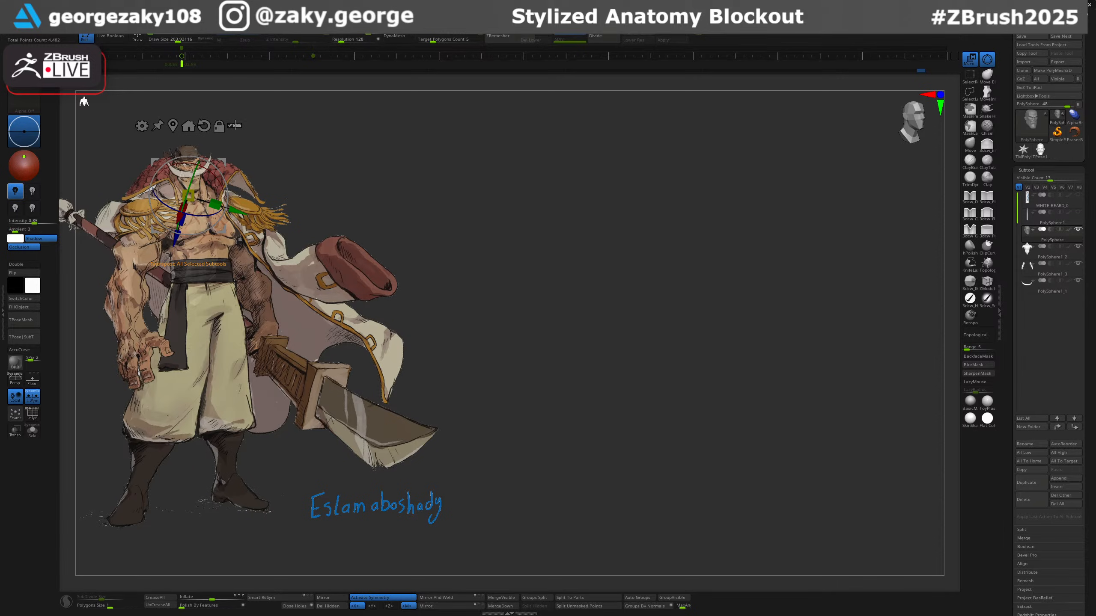
left_click(188, 125)
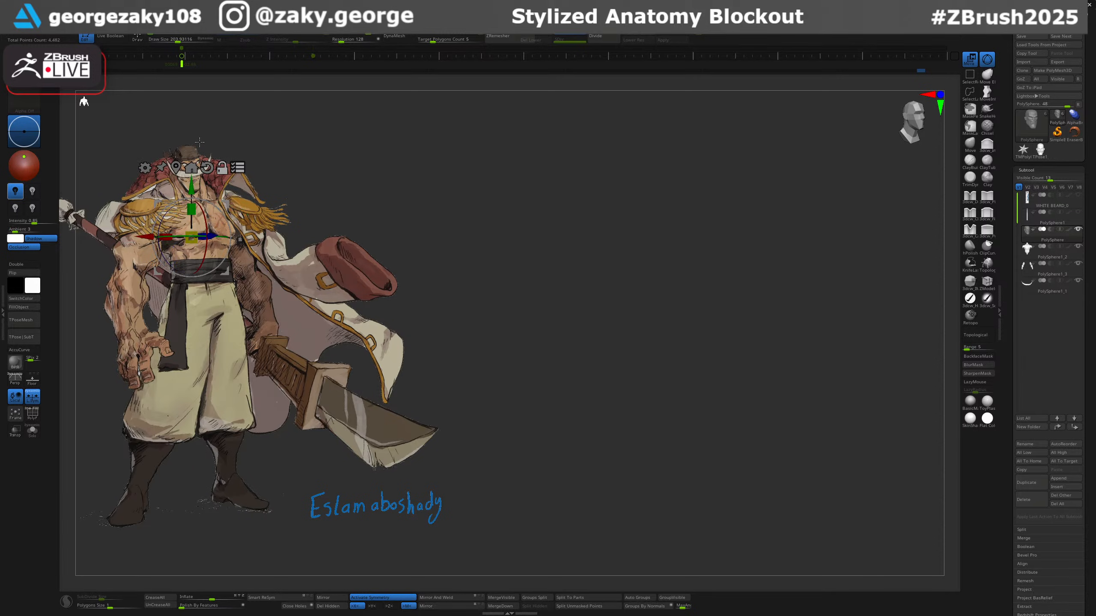
left_click_drag(193, 172, 193, 101, "alt")
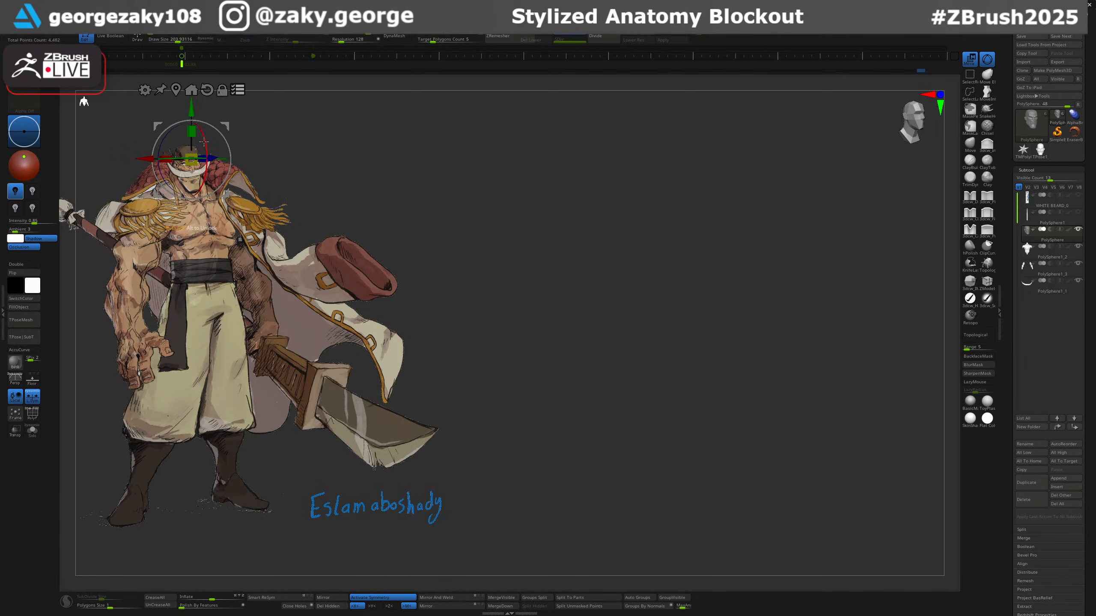
Try transforming the head with the gizmo, undo the change, and return to sculpting mode.
left_click_drag(198, 153, 195, 151)
key("ctrl+z")
key("ctrl+z")
key("q")
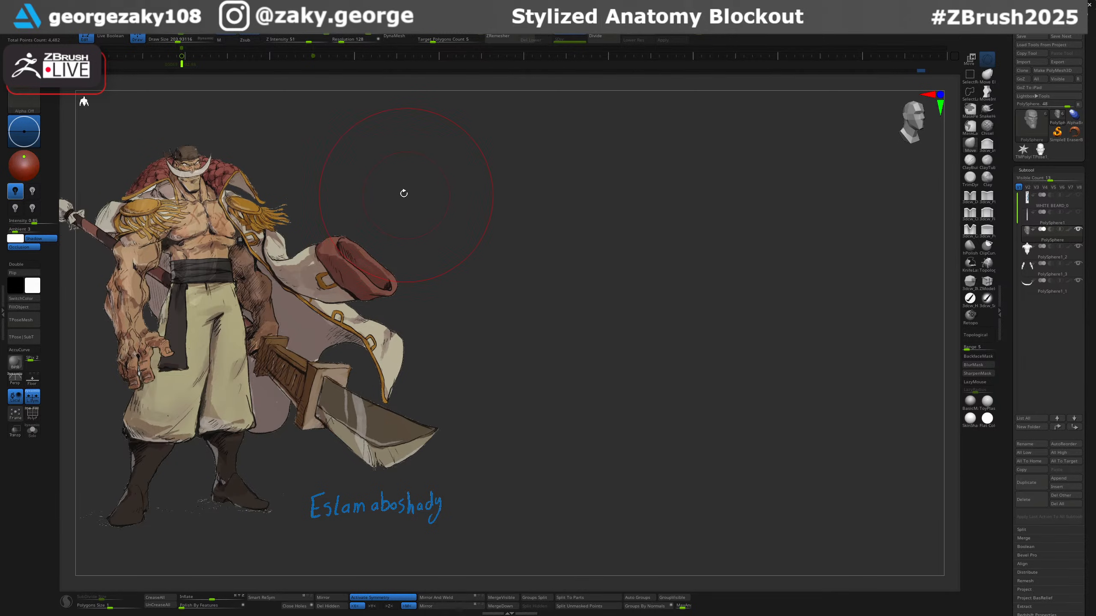
Try rescaling the head with the transform gizmo to match the reference overlay, and undo the change.
key("shift+z")
key("shift+z")
key("shift+z")
key("shift+z")
key("w")
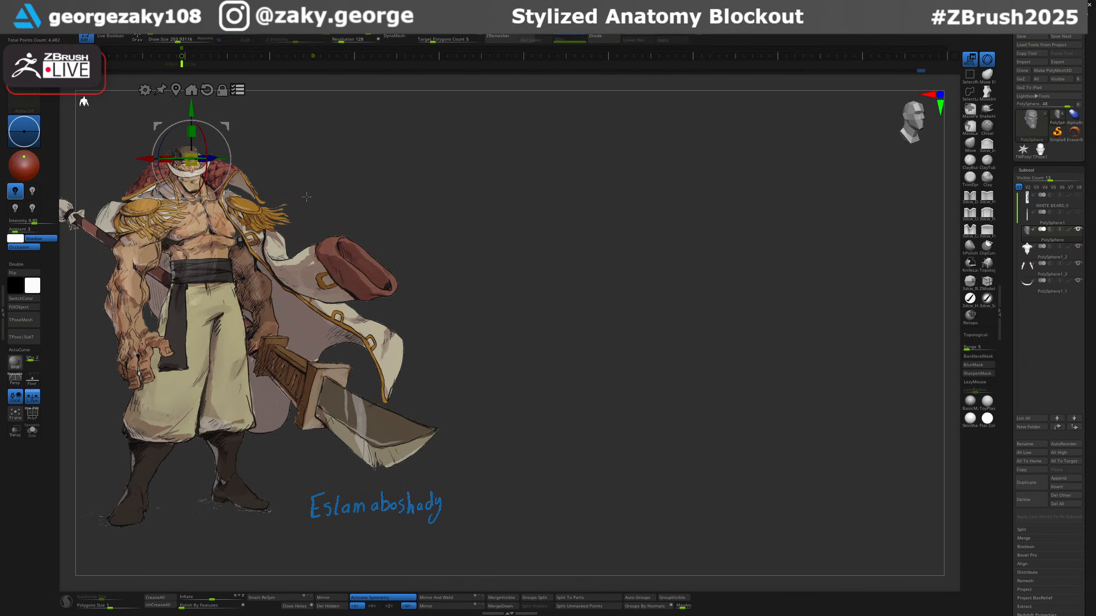
left_click_drag(195, 155, 201, 147)
key("ctrl+z")
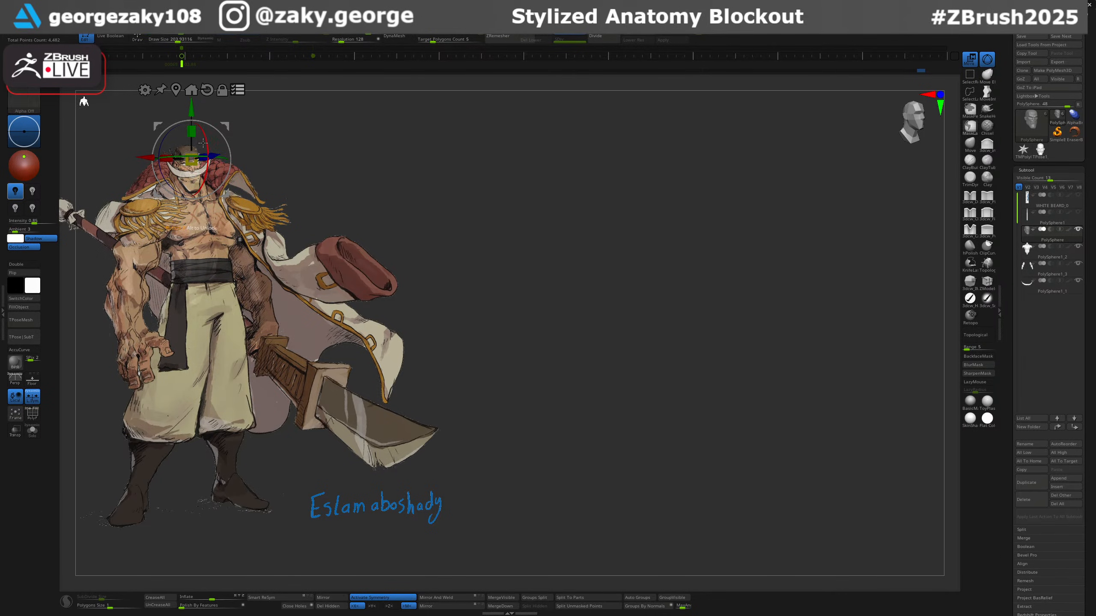
Recall the camera view stored at the second timeline key, and try raising the head with the gizmo before undoing it.
mouse_move(309, 174)
left_mouse_down("shift")
mouse_move(334, 159)
mouse_move(295, 162)
left_mouse_up("shift")
left_click(229, 55)
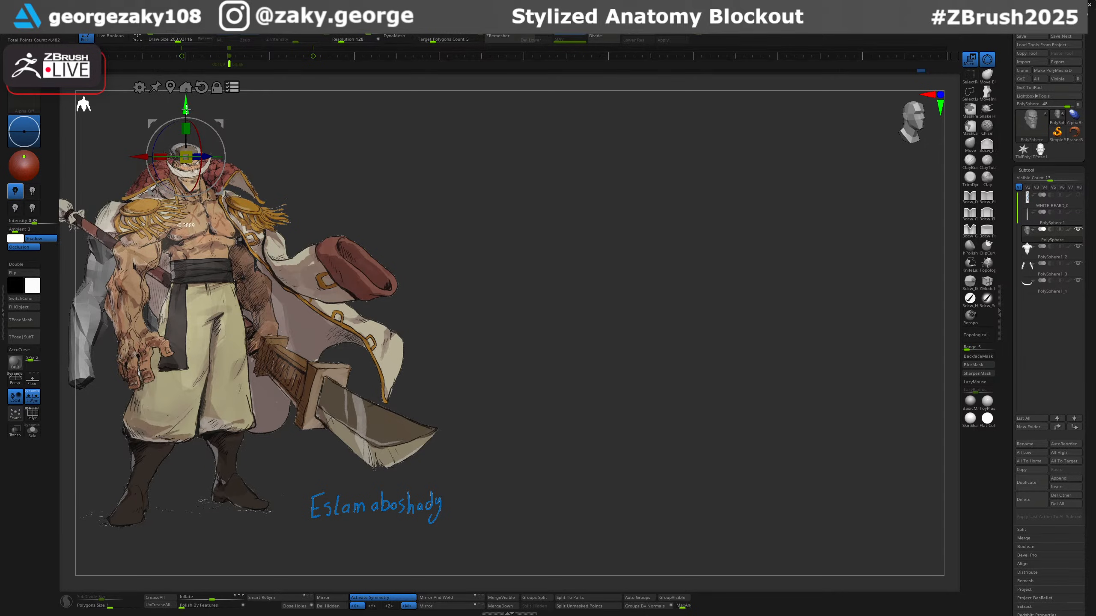
left_click_drag(185, 117, 186, 111)
key("ctrl+z")
key("ctrl+z")
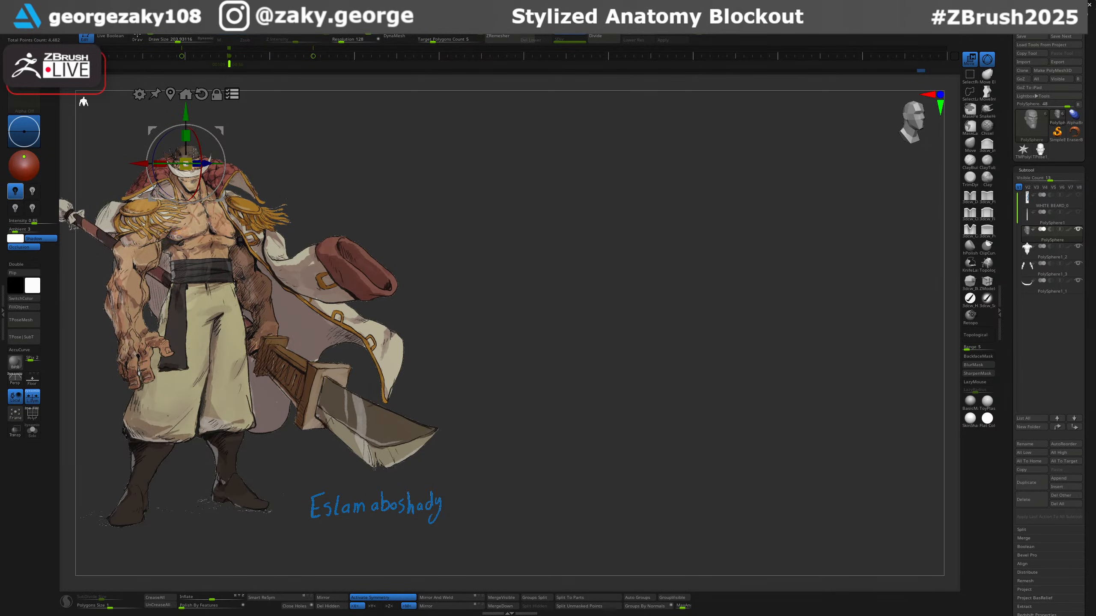
Scale the head slightly with the gizmo, return to sculpting mode, and compare it with the reference overlay.
left_click_drag(186, 163, 192, 155)
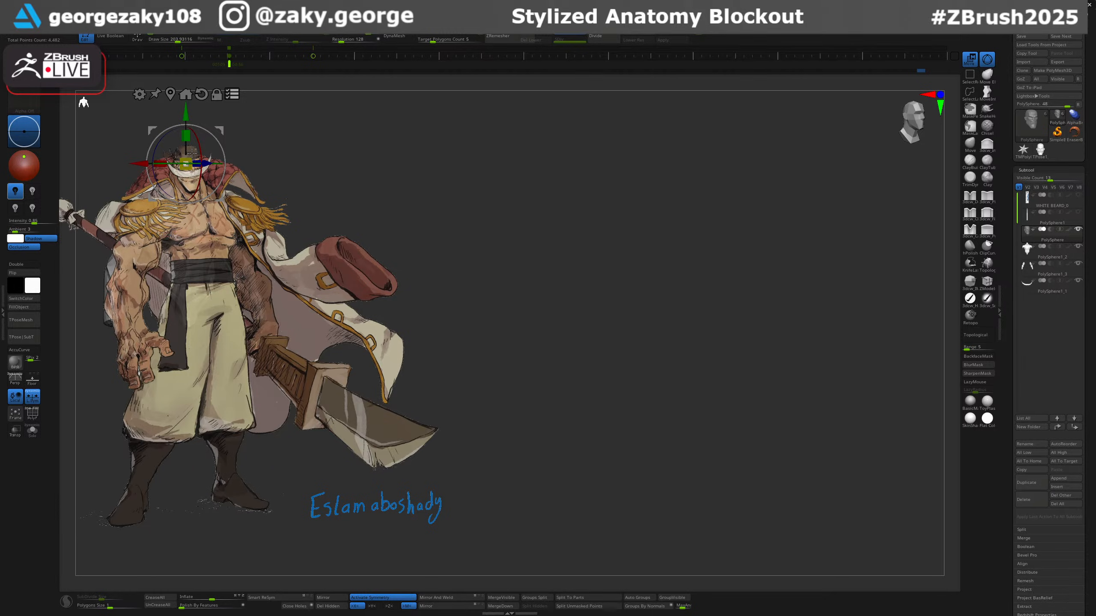
key("q")
key("shift+z")
key("shift+z")
key("shift+z")
key("shift+z")
key("shift+z")
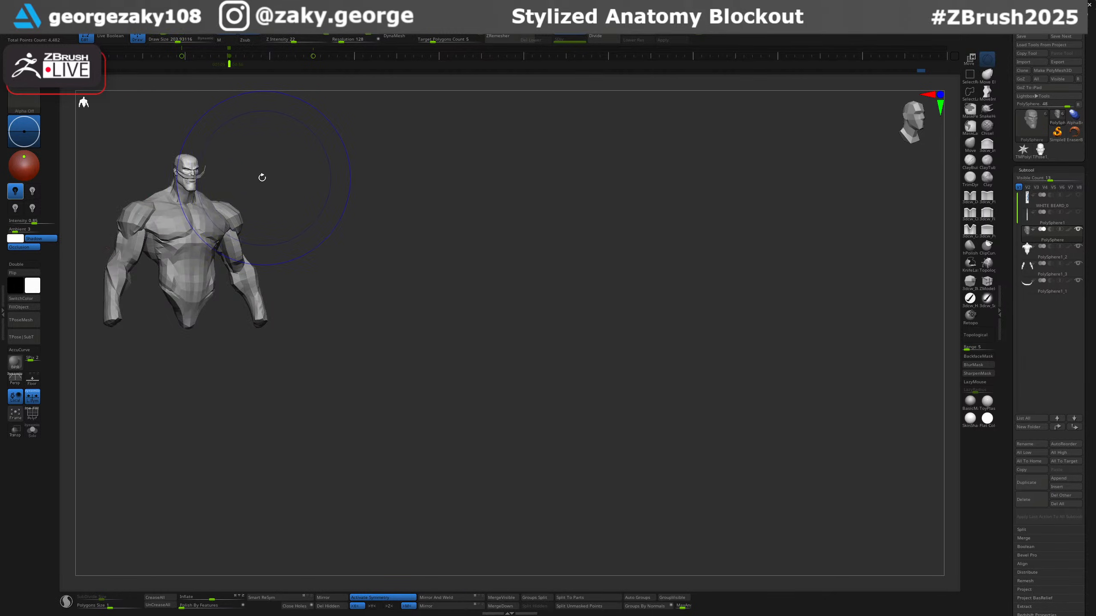
key("shift+z")
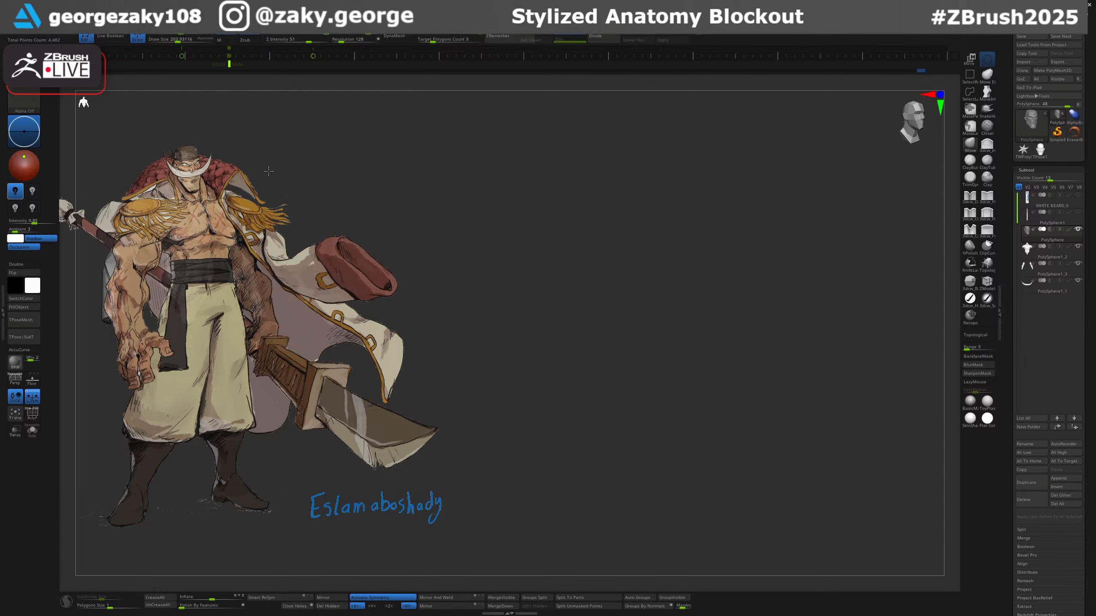
Snap the bust to the front view and compare its proportions with the illustration by toggling the reference overlay.
left_click_drag(278, 168, 278, 168, "shift")
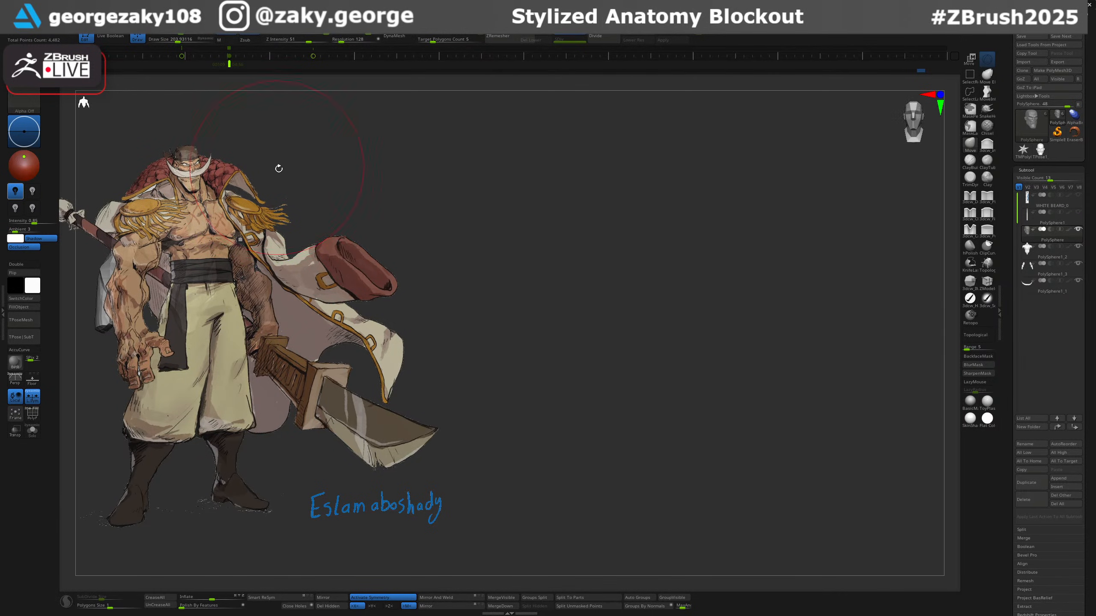
key("ctrl")
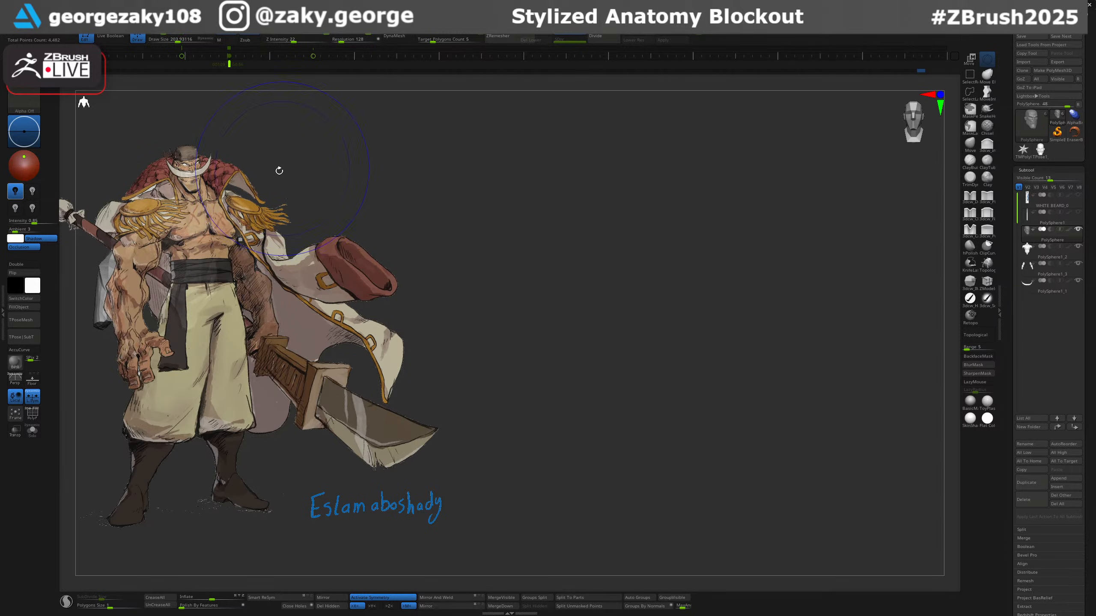
key("shift+z")
key("shift+z")
key("shift+z")
key("shift+z")
key("shift+z")
key("shift+z")
key("shift+z")
key("shift+z")
key("shift+z")
key("shift+z")
key("shift+z")
key("shift+z")
Align the bust with the figure and nudge the side of the head inward, checking against the reference overlay.
left_click_drag(307, 212, 319, 215, "alt")
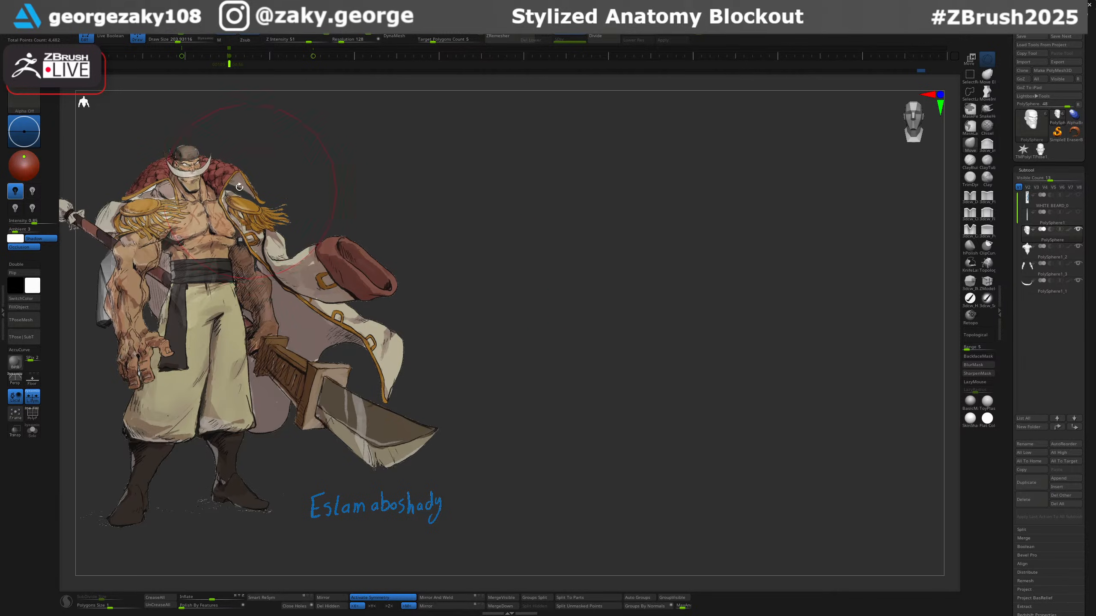
key("shift+z")
key("shift+z")
left_click_drag(214, 170, 209, 171)
key("shift+z")
key("shift+z")
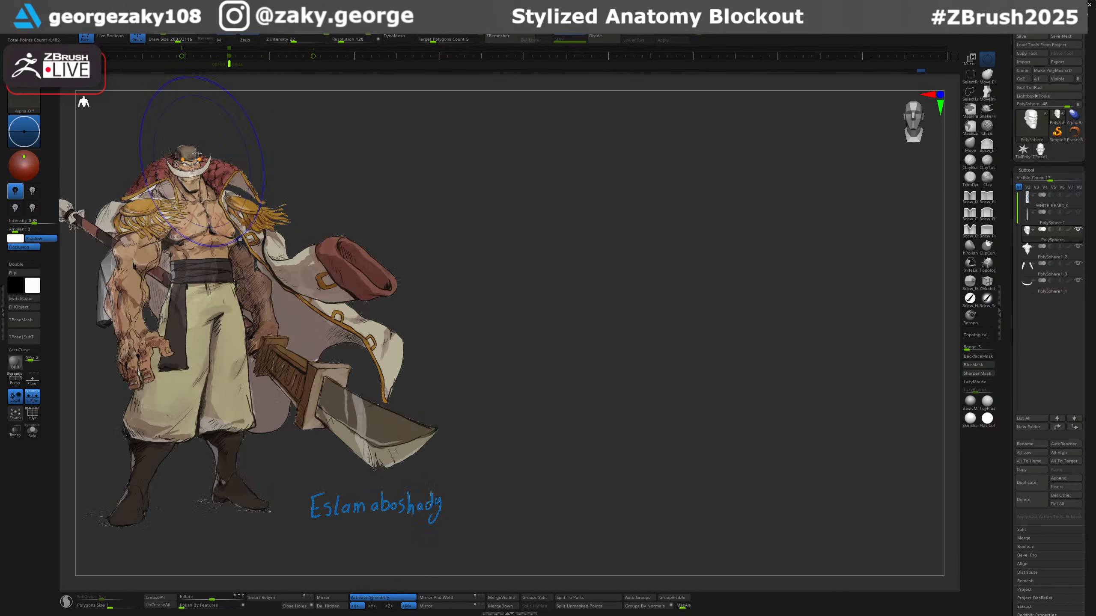
key("shift+z")
Limit the gizmo to the head and moustache, excluding the torso and arms, and scale them up slightly over the reference.
key("w")
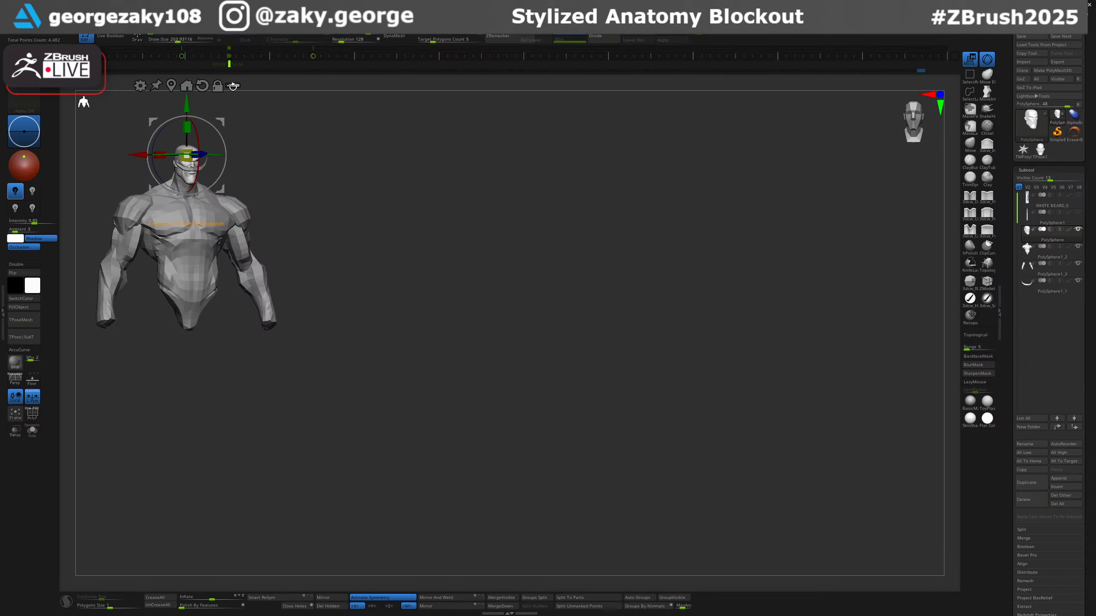
left_click_drag(265, 153, 233, 320, "ctrl+shift")
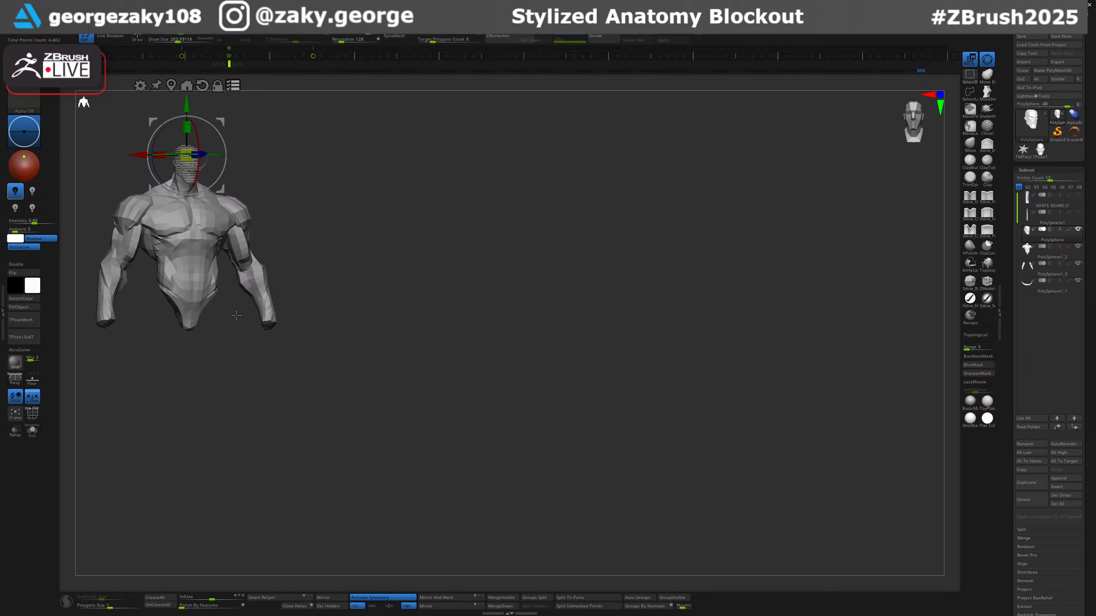
left_click(286, 206, "ctrl+shift")
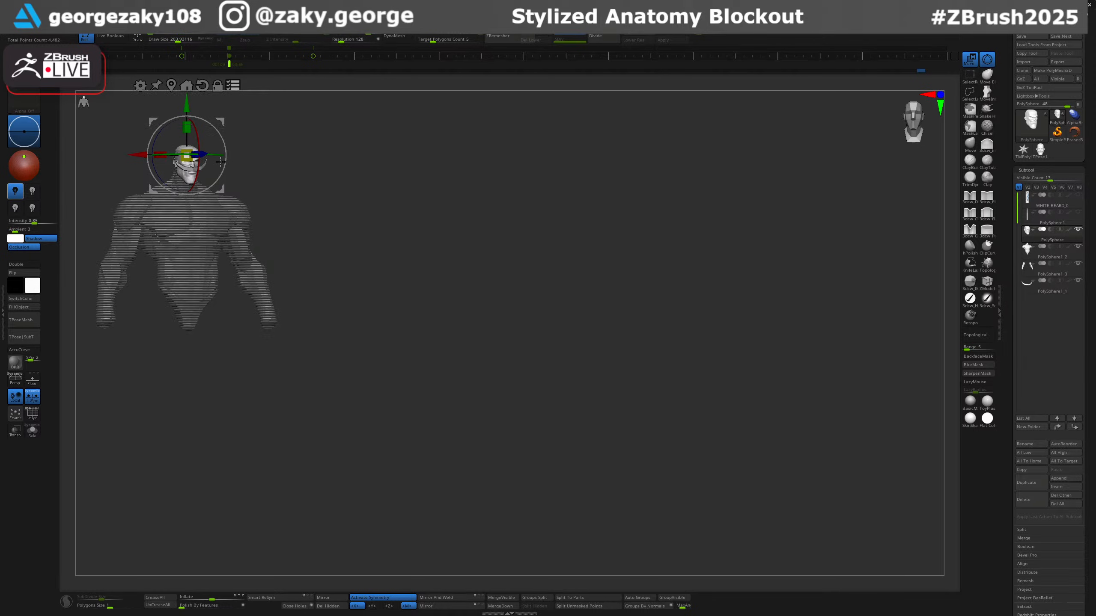
key("shift+z")
key("shift+z")
key("shift+z")
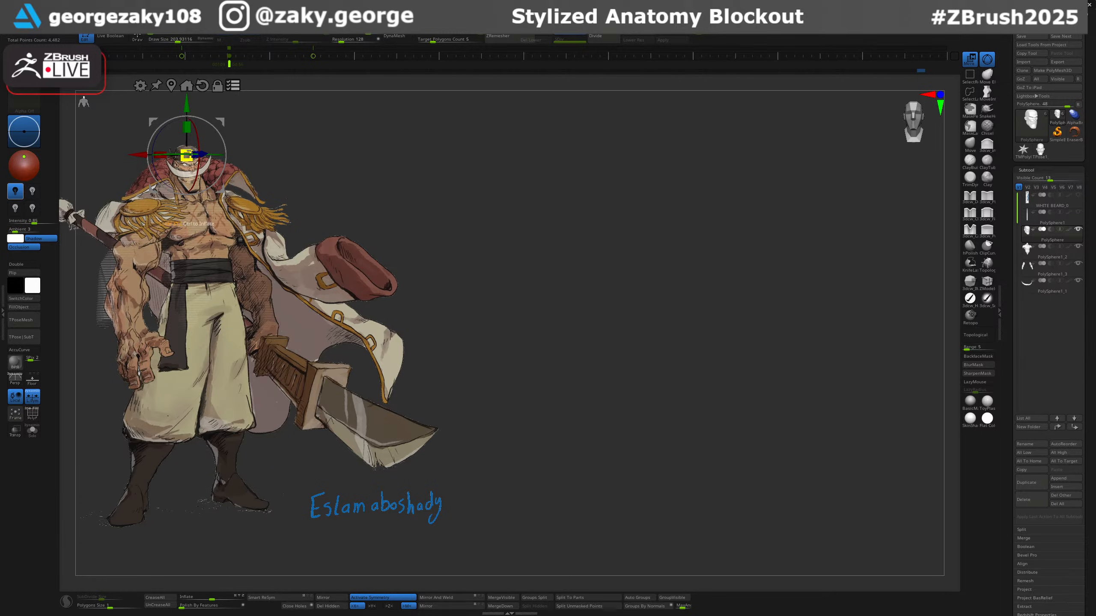
left_click_drag(190, 153, 193, 144)
Compare the rescaled head's size with the illustrated face by toggling the reference overlay.
key("shift+z")
key("shift+z")
key("shift+z")
key("shift+z")
key("shift+z")
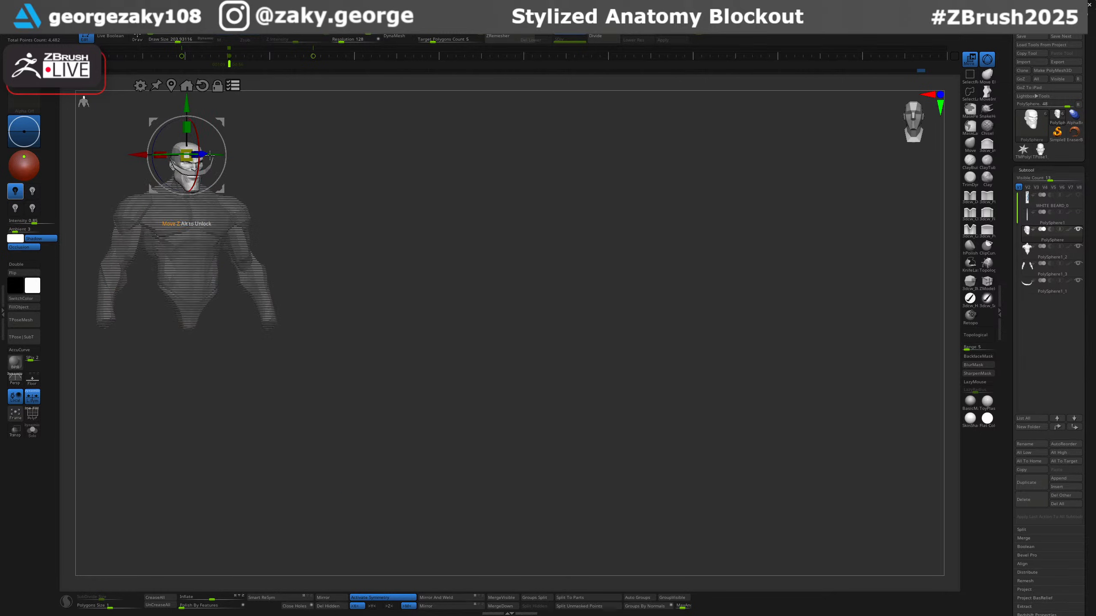
key("shift+z")
key("shift+z")
key("shift+z")
key("shift+z")
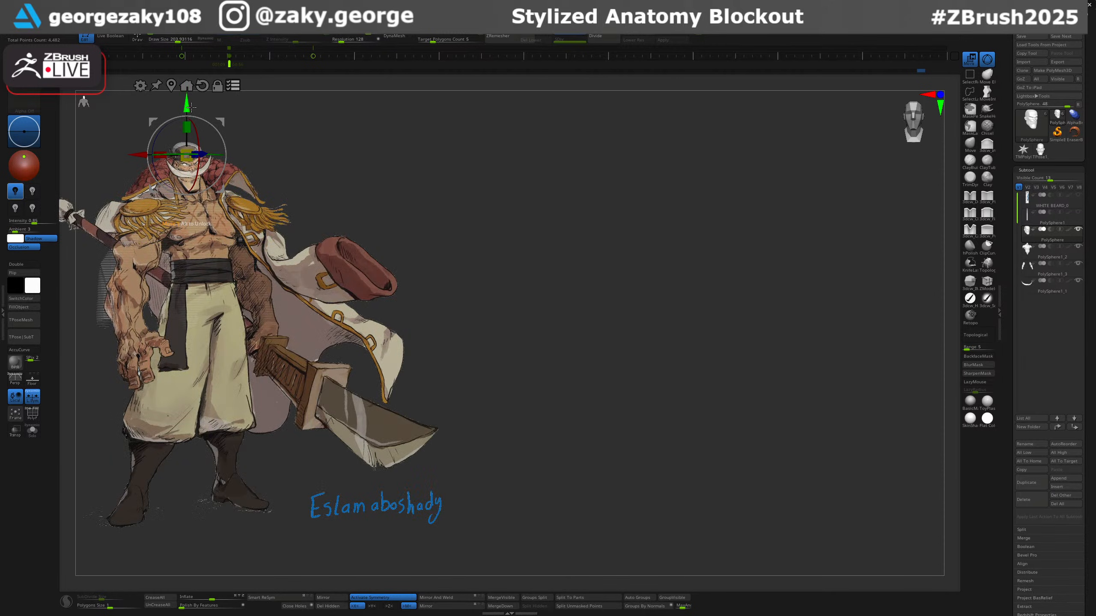
key("shift+z")
Move the head and moustache down slightly toward the shoulders and check their position against the reference.
left_click_drag(191, 105, 189, 131)
key("shift+z")
key("shift+z")
key("shift+z")
key("shift+z")
key("shift+z")
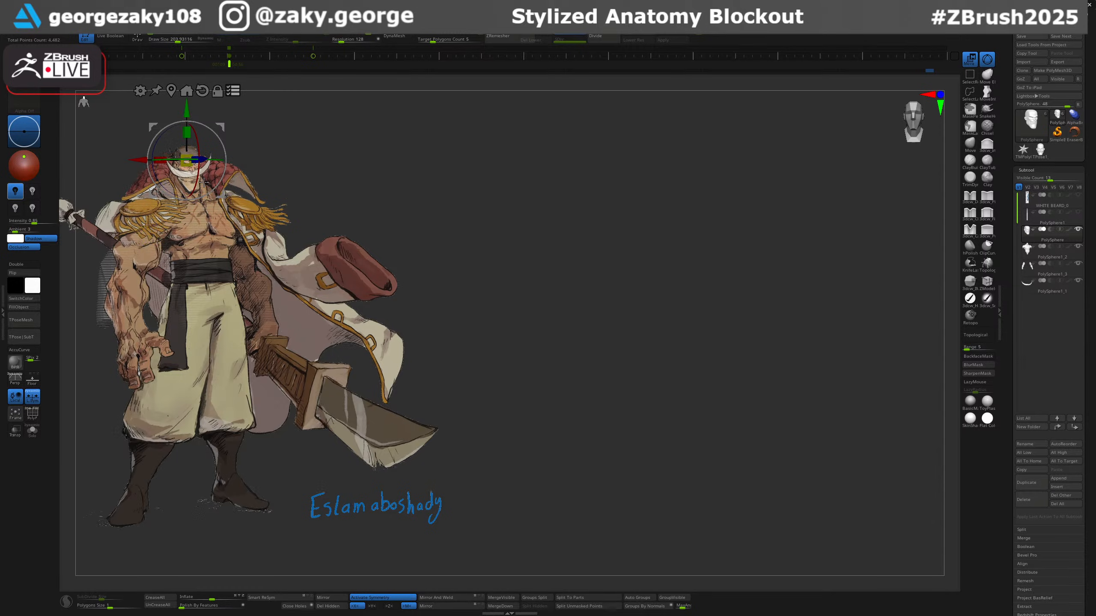
Compare the head-to-shoulder spacing and overall bust proportions with the illustration by toggling the reference overlay.
key("shift+z")
key("shift+z")
key("shift+z")
key("shift+z")
key("shift+z")
key("shift+z")
key("shift+z")
key("shift+z")
key("shift+z")
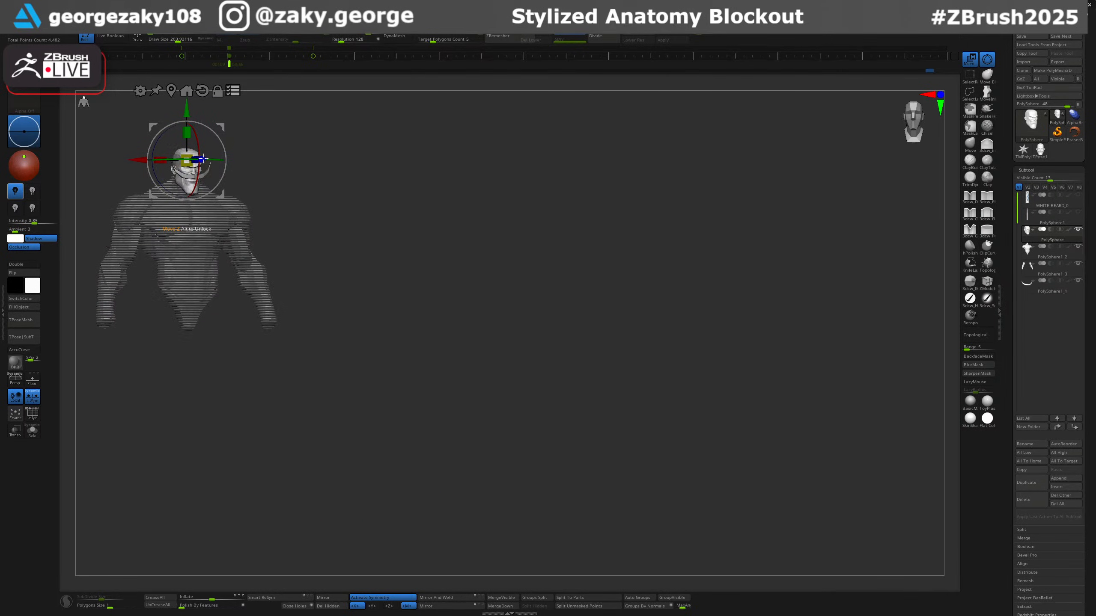
key("shift+z")
key("shift+z")
key("shift+z")
key("shift+z")
key("shift+z")
key("shift+z")
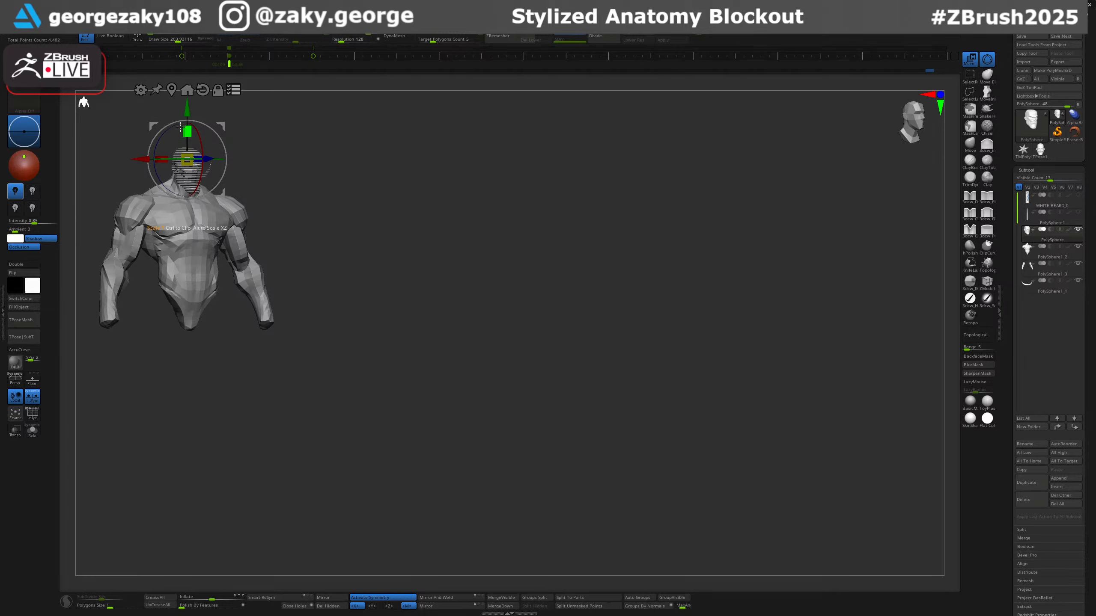
Scale the torso and arms slightly along the vertical axis, check them against the reference, and return to sculpting mode.
left_click_drag(187, 131, 188, 128)
key("shift+z")
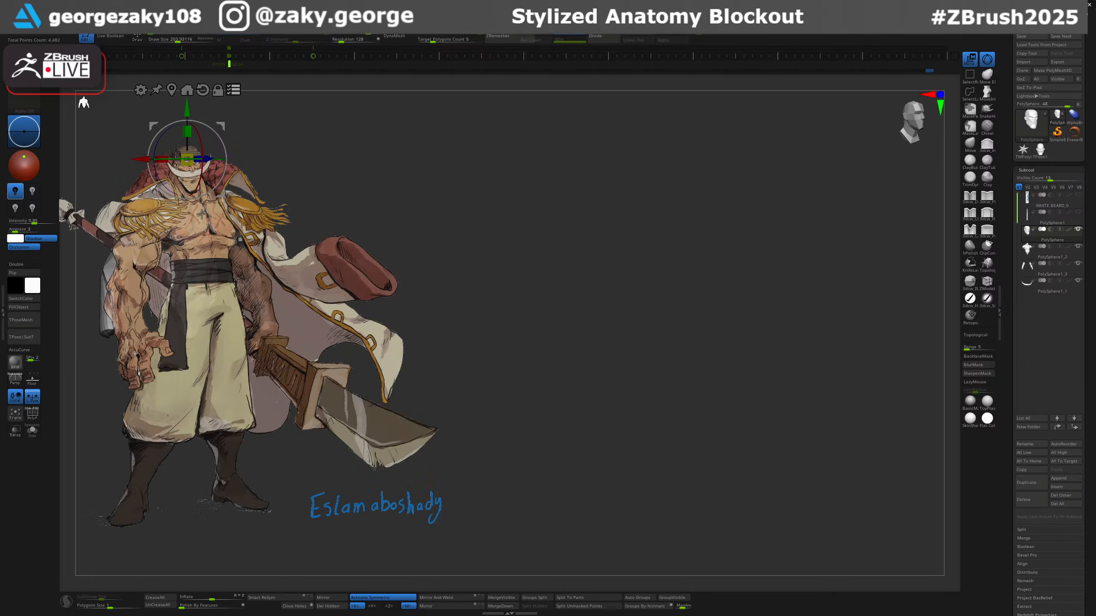
key("shift+z")
left_click_drag(321, 180, 334, 174, "alt")
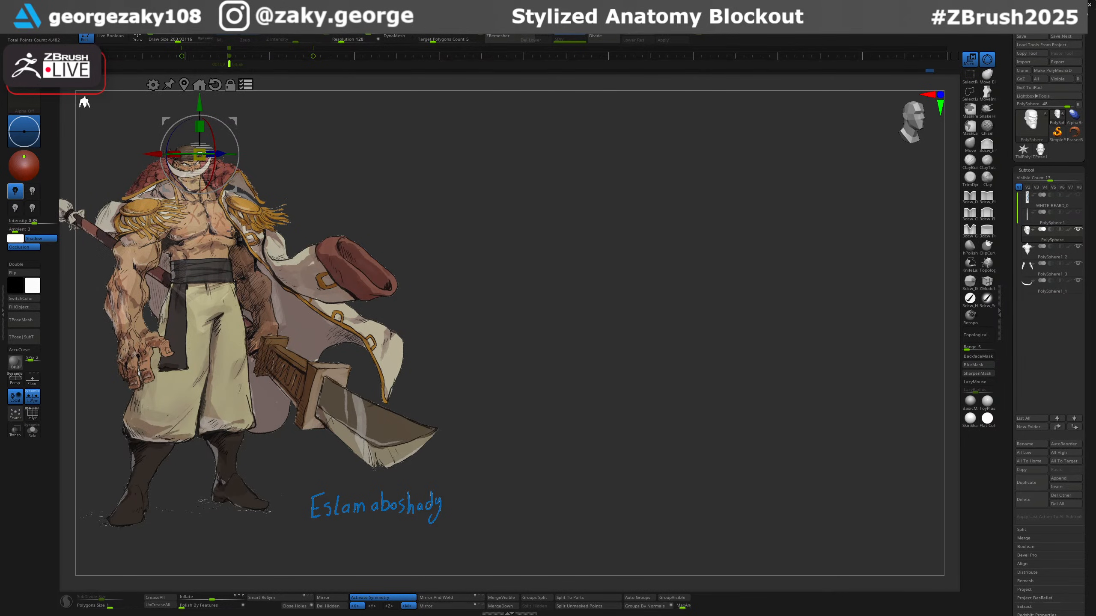
key("q")
Place the bust beside the illustration in front view, select the torso, and push up the tip of the pelvis with a smaller brush.
left_click_drag(432, 224, 731, 261, "alt")
left_click_drag(730, 261, 672, 268, "shift")
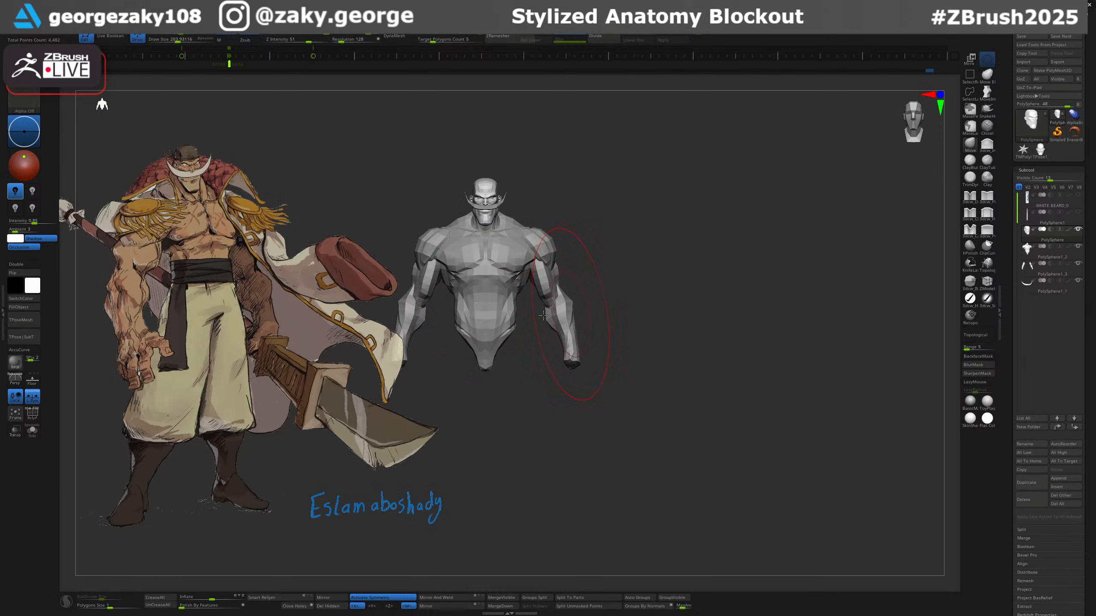
left_click(504, 316, "alt")
mouse_move(504, 315)
right_mouse_down("ctrl")
mouse_move(509, 337)
mouse_move(591, 351)
mouse_move(597, 380)
right_mouse_up("ctrl")
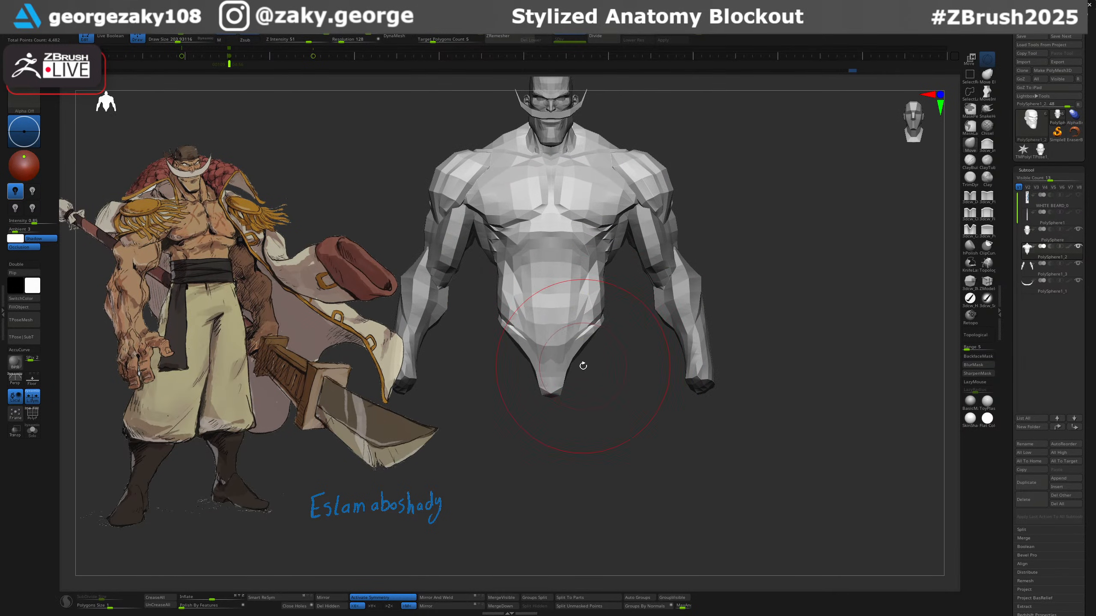
key("bracketleft")
left_click_drag(564, 389, 562, 380)
left_click_drag(560, 392, 561, 386)
key("s")
left_click_drag(560, 388, 564, 387)
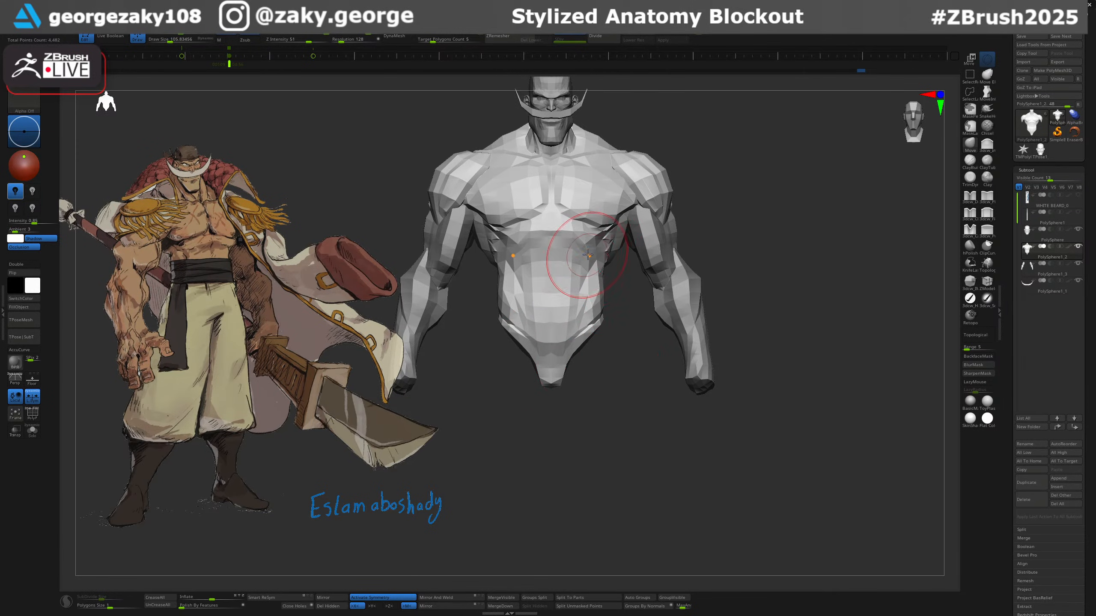
Adjust the torso's rib area below the chest with a small stroke, checking it from slightly turned views.
right_click_drag(588, 249, 576, 247)
left_click_drag(587, 244, 584, 243)
mouse_move(583, 243)
right_mouse_down()
mouse_move(537, 247)
mouse_move(591, 245)
right_mouse_up()
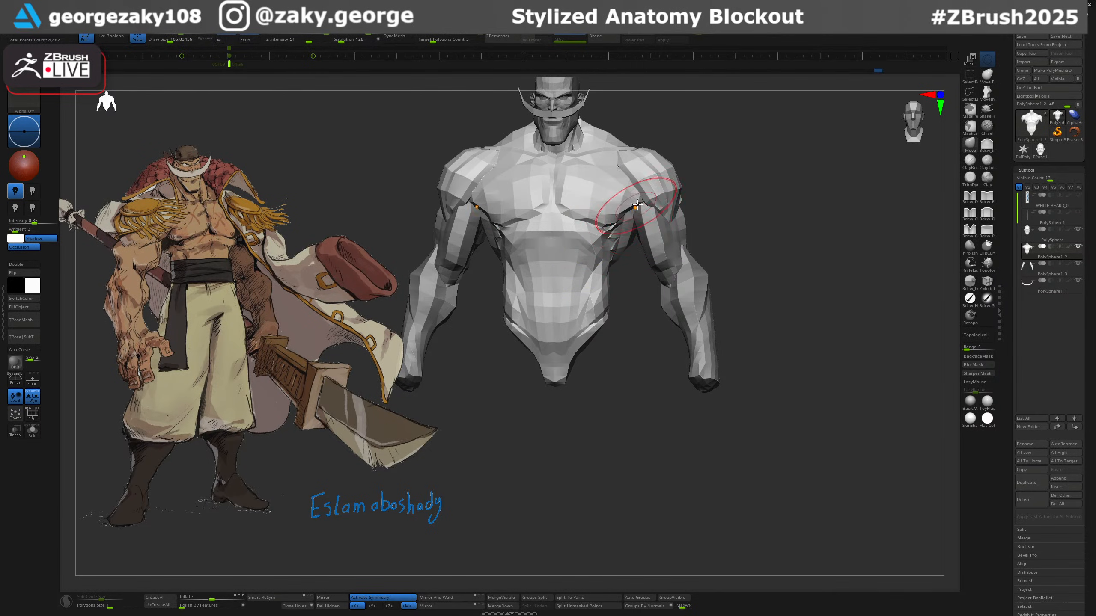
mouse_move(638, 204)
right_mouse_down()
mouse_move(637, 173)
mouse_move(612, 214)
right_mouse_up()
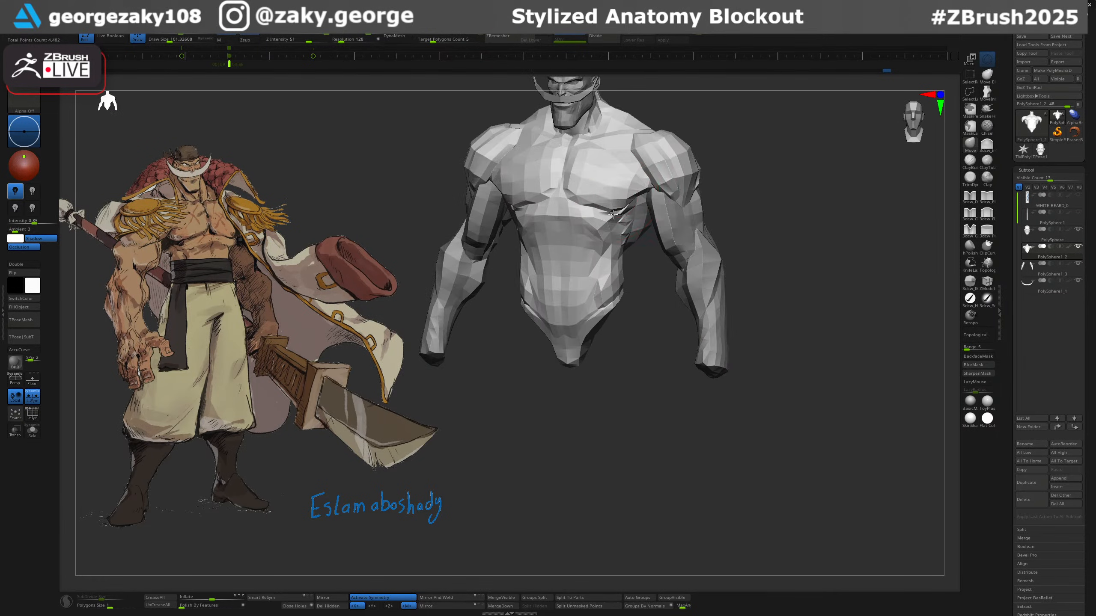
key("ctrl")
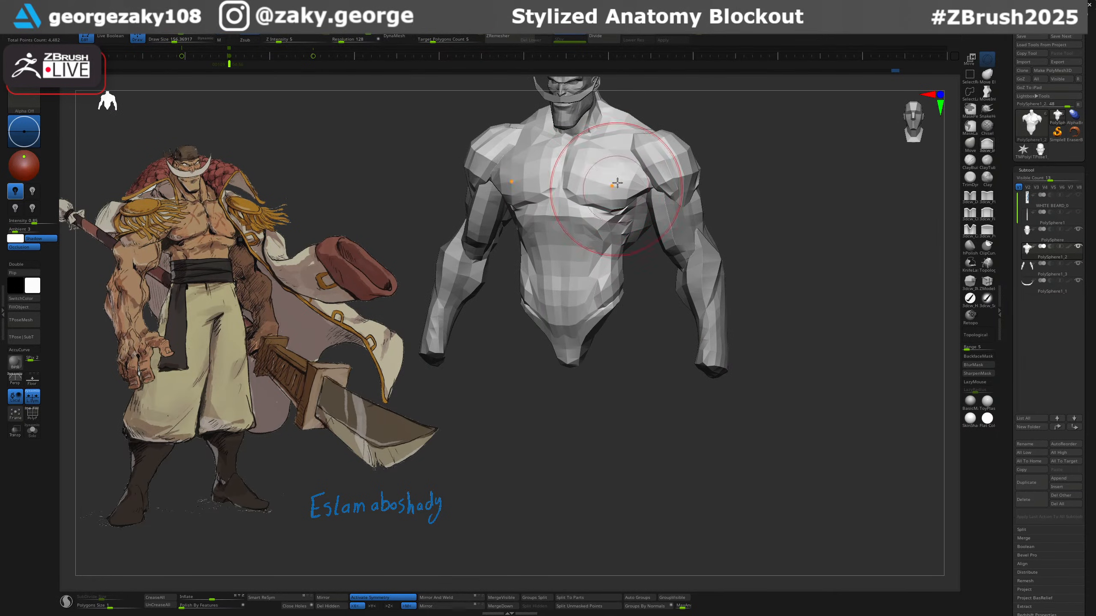
Refine the outer contour of the deltoids with larger brush strokes from several angles.
key("bracketright")
mouse_move(688, 149)
left_mouse_down()
mouse_move(691, 140)
mouse_move(696, 158)
left_mouse_up()
key("ctrl+z")
key("bracketright")
right_click_drag(697, 158, 708, 156, "shift")
mouse_move(685, 154)
left_mouse_down()
mouse_move(699, 158)
mouse_move(673, 153)
left_mouse_up()
key("bracketright")
right_click_drag(676, 156, 688, 161)
left_click_drag(685, 162, 680, 159)
right_click_drag(682, 164, 699, 168)
left_click_drag(677, 181, 671, 173)
key("bracketleft")
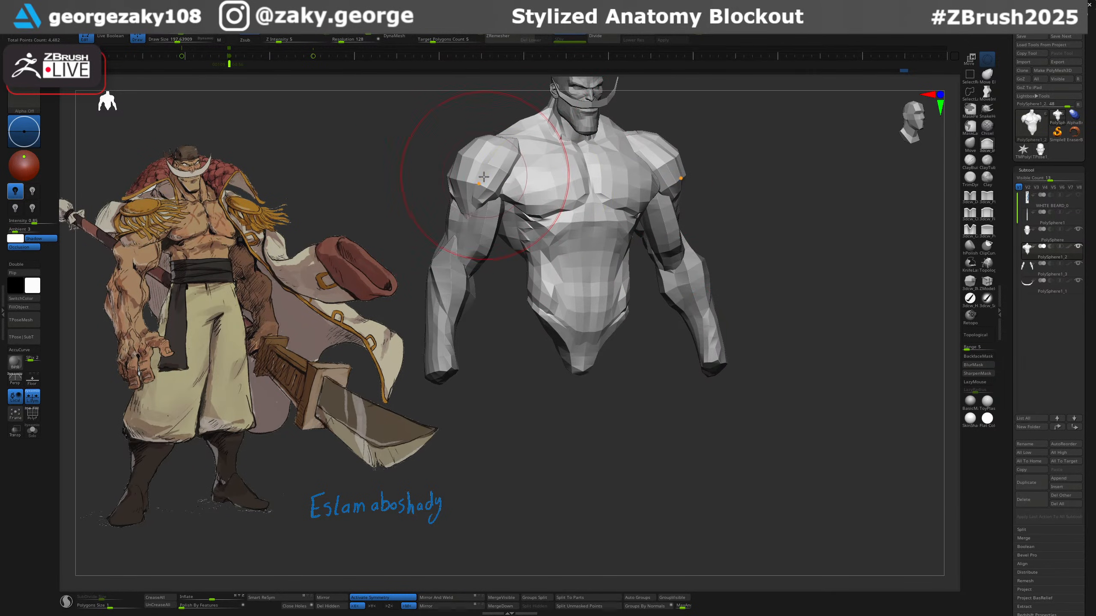
Try pulling the front of the deltoid down and outward with the Move brush, and undo it.
key("b")
key("m")
key("v")
left_click_drag(482, 177, 470, 190)
key("ctrl+z")
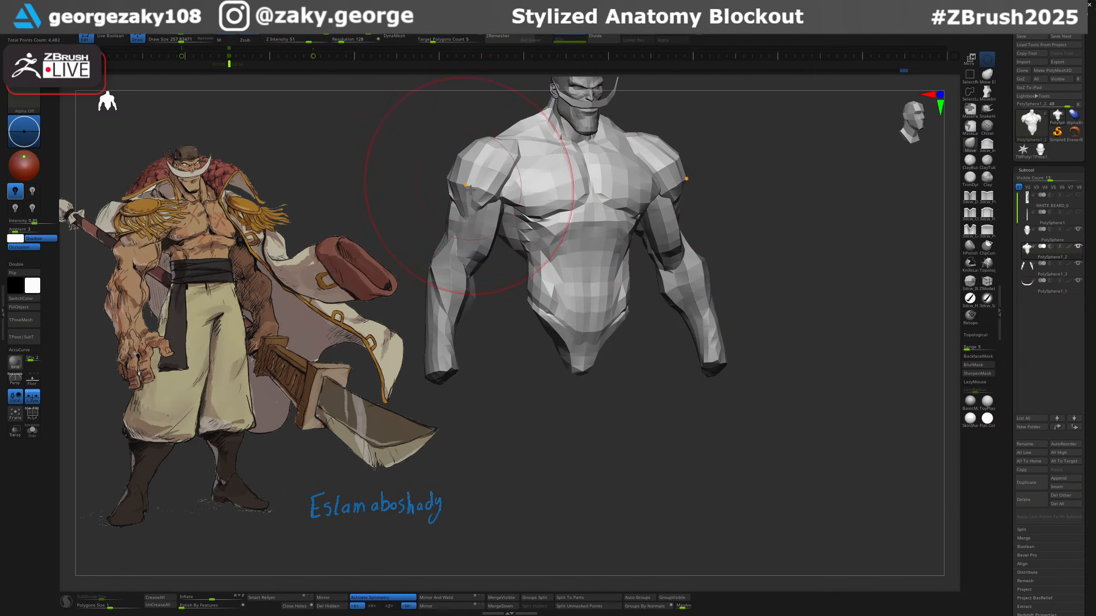
Select the arms and adjust the elbow and forearm down to the wrist with a very large brush.
left_click(478, 244, "alt")
key("s")
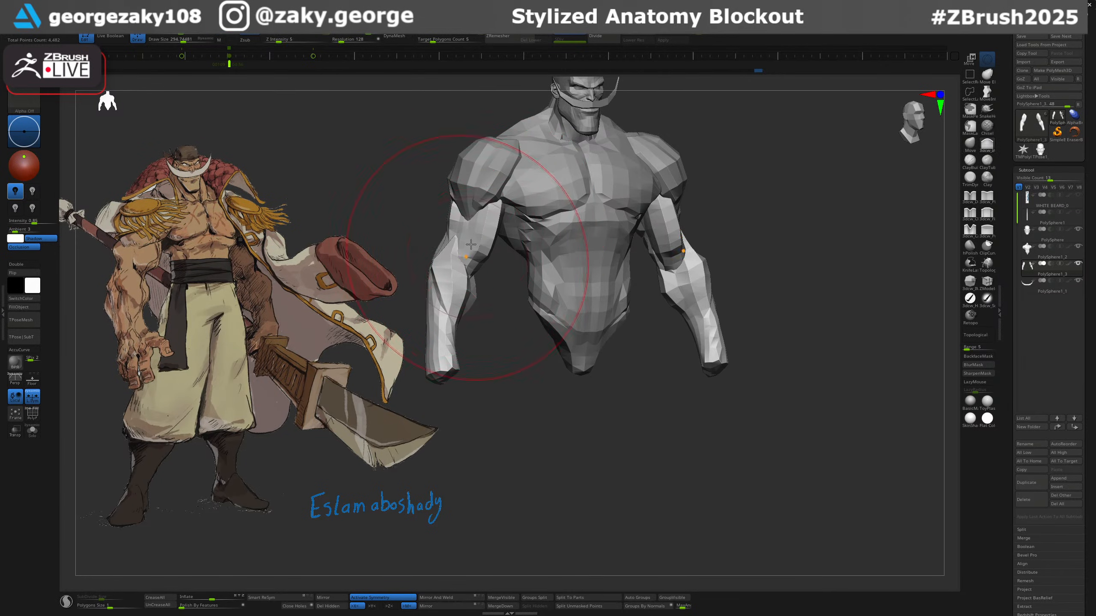
left_click_drag(473, 251, 448, 248)
left_click_drag(450, 292, 450, 410)
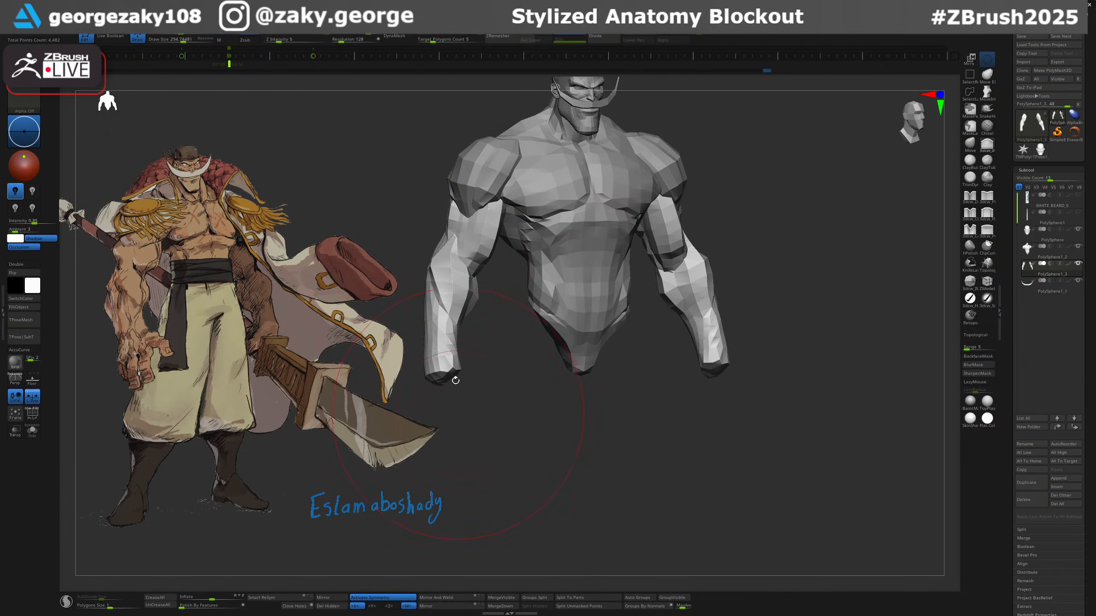
left_click_drag(448, 315, 453, 404)
Refine the outer forearm and the upper arm below the shoulder using adjusted brush sizes.
key("s")
left_click_drag(725, 331, 719, 332)
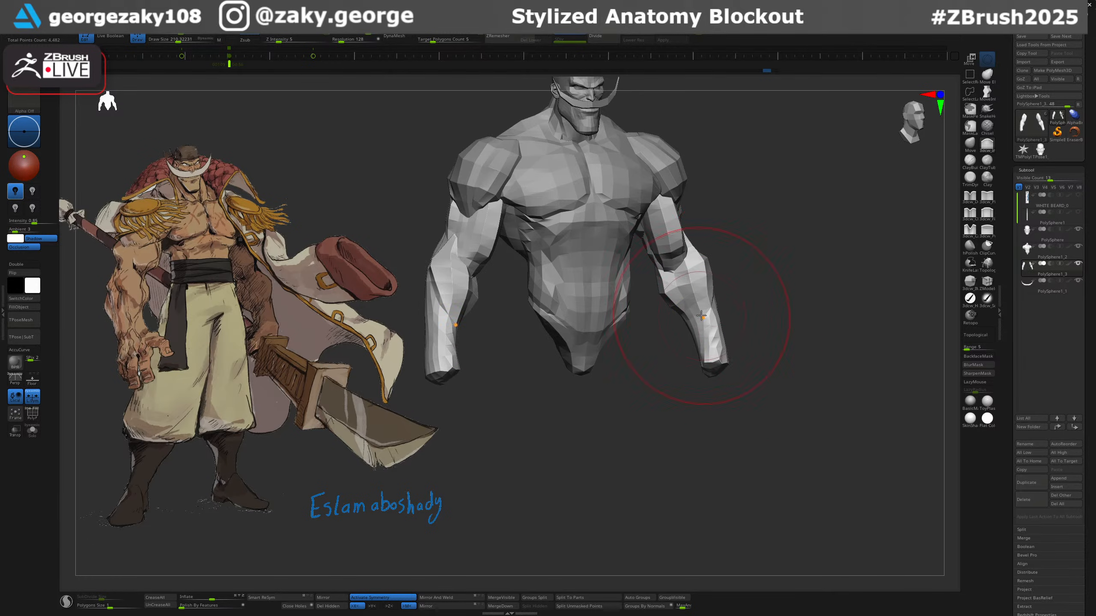
key("bracketright")
mouse_move(672, 206)
left_mouse_down()
mouse_move(712, 212)
mouse_move(698, 217)
left_mouse_up()
key("s")
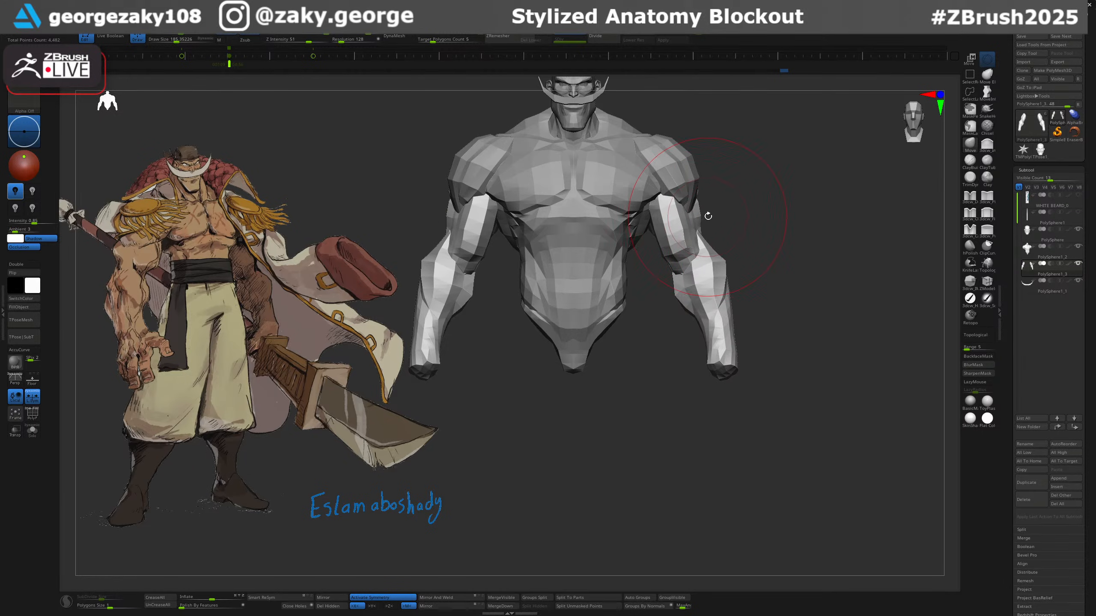
Select the torso and reshape the front and side contour of the abdomen from side views, adjusting the brush size.
left_click(614, 303, "alt")
left_click_drag(634, 298, 660, 292)
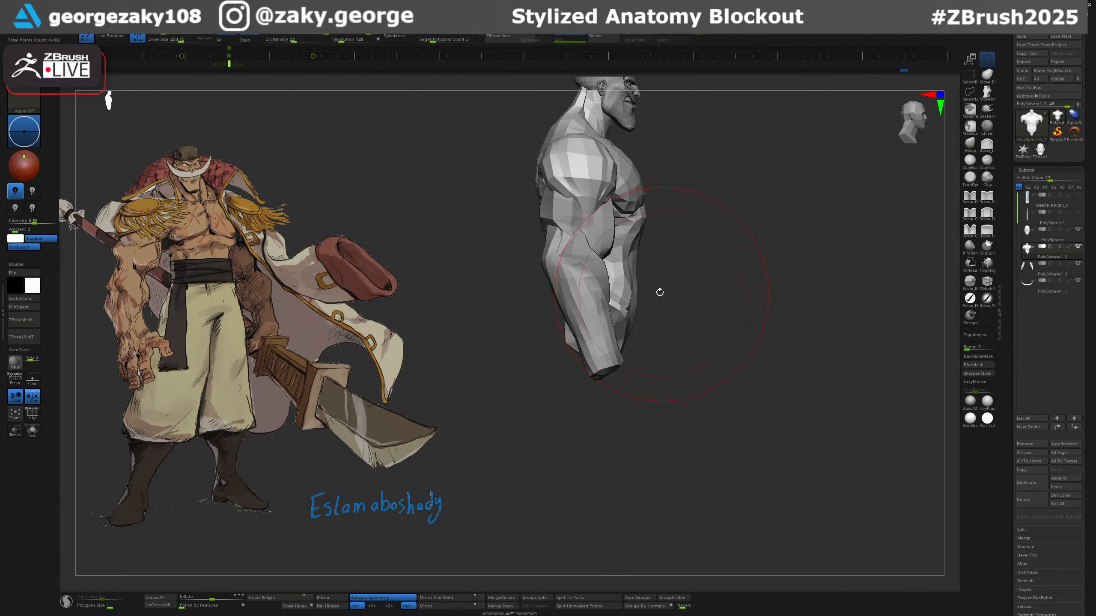
mouse_move(612, 311)
right_mouse_down()
mouse_move(614, 329)
mouse_move(573, 304)
mouse_move(578, 281)
mouse_move(606, 293)
mouse_move(587, 343)
mouse_move(665, 355)
mouse_move(636, 322)
mouse_move(598, 320)
right_mouse_up()
key("s")
left_click_drag(666, 302, 663, 302)
key("s")
mouse_move(713, 304)
right_mouse_down()
mouse_move(690, 302)
mouse_move(680, 281)
mouse_move(628, 303)
right_mouse_up()
left_click_drag(629, 302, 623, 301)
right_click_drag(625, 298, 626, 310)
key("s")
left_click_drag(621, 268, 624, 268)
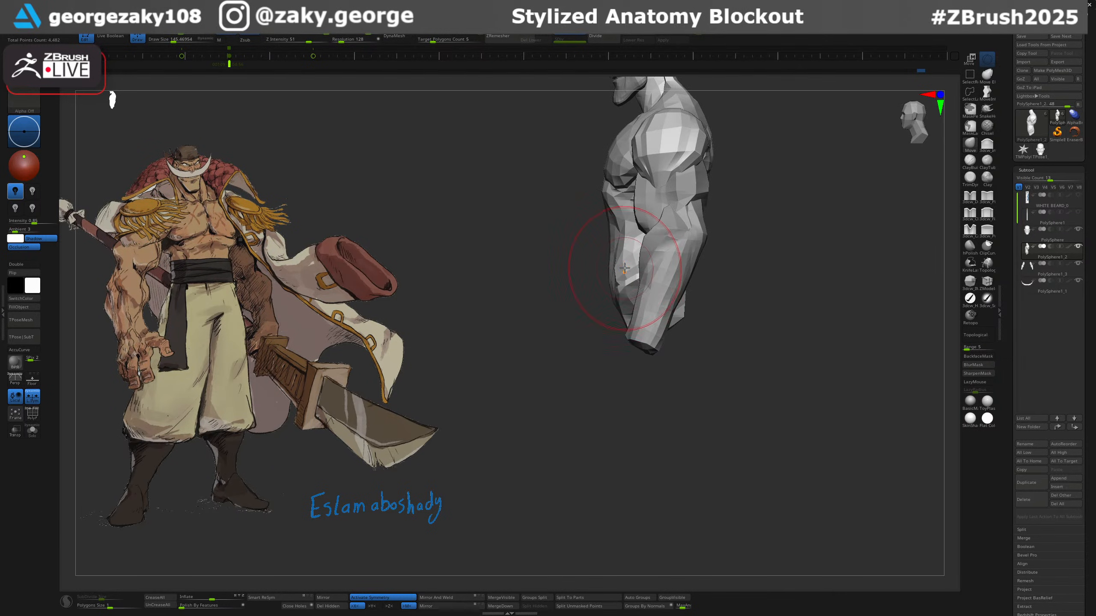
Refine the upper back contour behind the shoulder with a larger brush.
mouse_move(625, 272)
right_mouse_down("ctrl")
mouse_move(647, 222)
mouse_move(646, 238)
right_mouse_up("ctrl")
key("s")
left_click_drag(642, 237, 646, 237)
left_click_drag(641, 237, 636, 237)
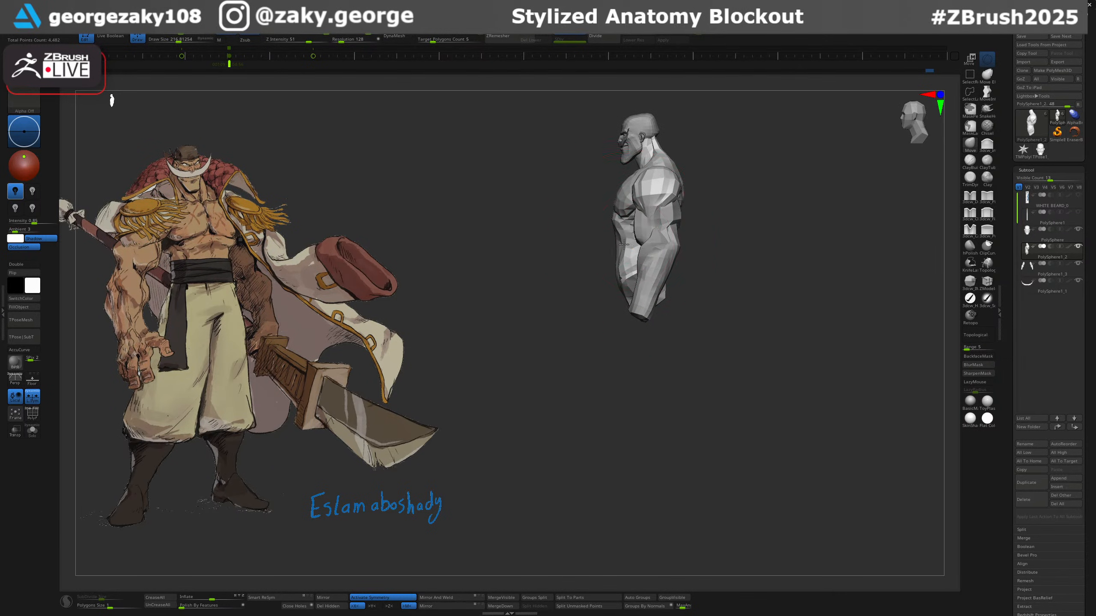
right_click_drag(628, 236, 664, 206)
left_click_drag(681, 198, 685, 199)
right_click_drag(675, 208, 749, 259, "alt")
Select the arms and adjust the inner elbow and forearm volume with varied brush sizes.
left_click(674, 212, "alt")
right_click_drag(561, 276, 552, 308, "ctrl")
key("s")
left_click_drag(552, 308, 545, 309)
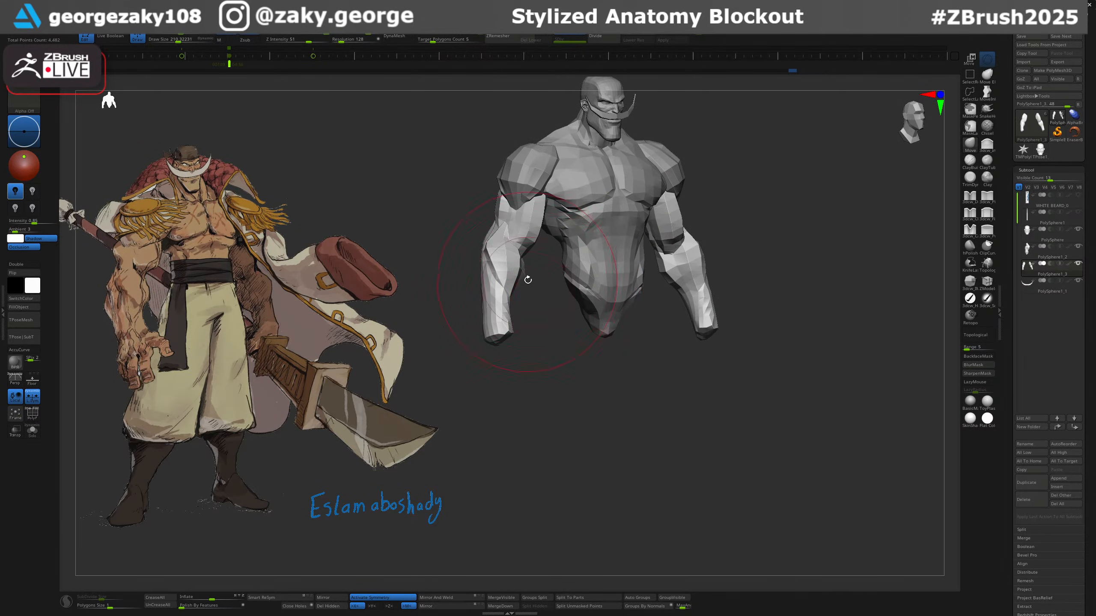
key("s")
left_click_drag(529, 242, 529, 244)
key("s")
left_click_drag(511, 286, 506, 298)
Reshape the forearm from the side between elbow and wrist with a large brush.
right_click_drag(492, 312, 542, 316)
key("s")
mouse_move(478, 317)
left_mouse_down()
mouse_move(484, 332)
mouse_move(512, 325)
left_mouse_up()
key("2")
key("s")
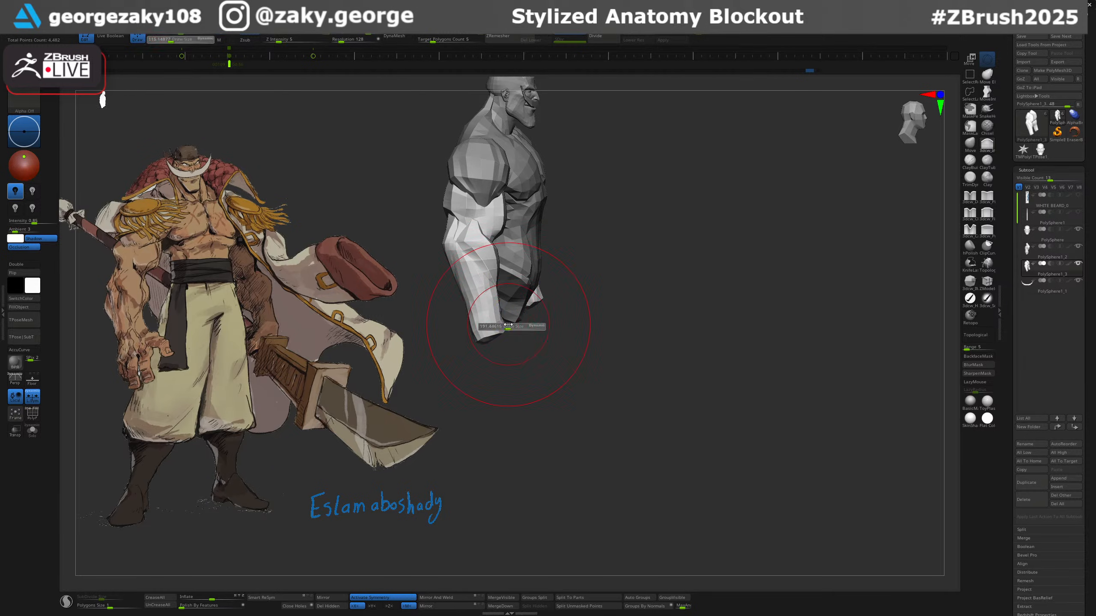
left_click_drag(484, 286, 491, 291)
right_click_drag(492, 291, 726, 290)
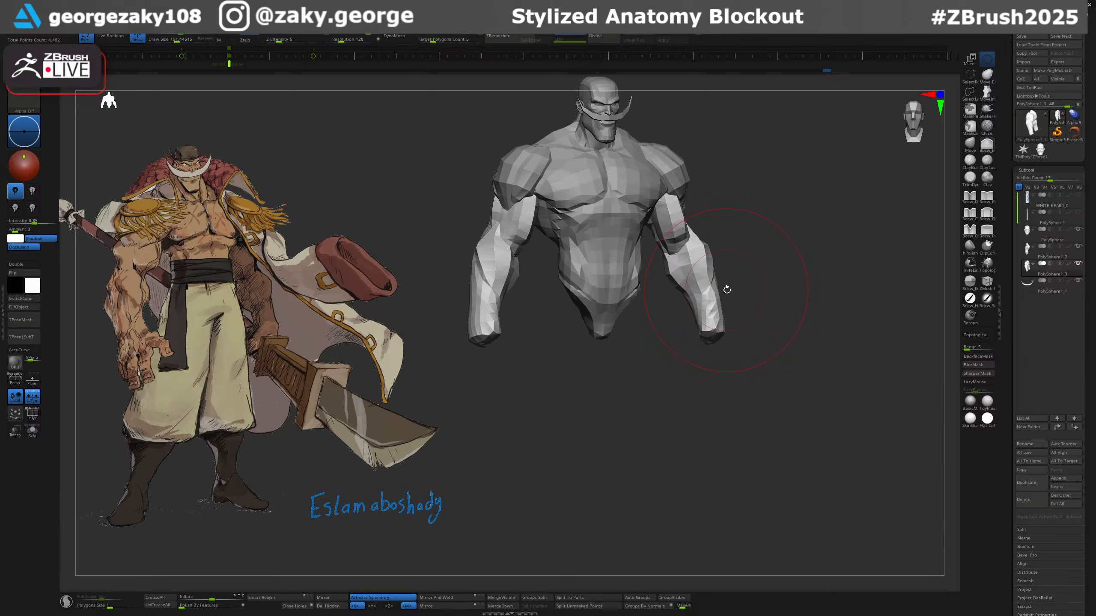
Tighten the outer forearm below the elbow and the lower upper arm, using adjusted brush sizes.
key("s")
left_click_drag(714, 246, 710, 245)
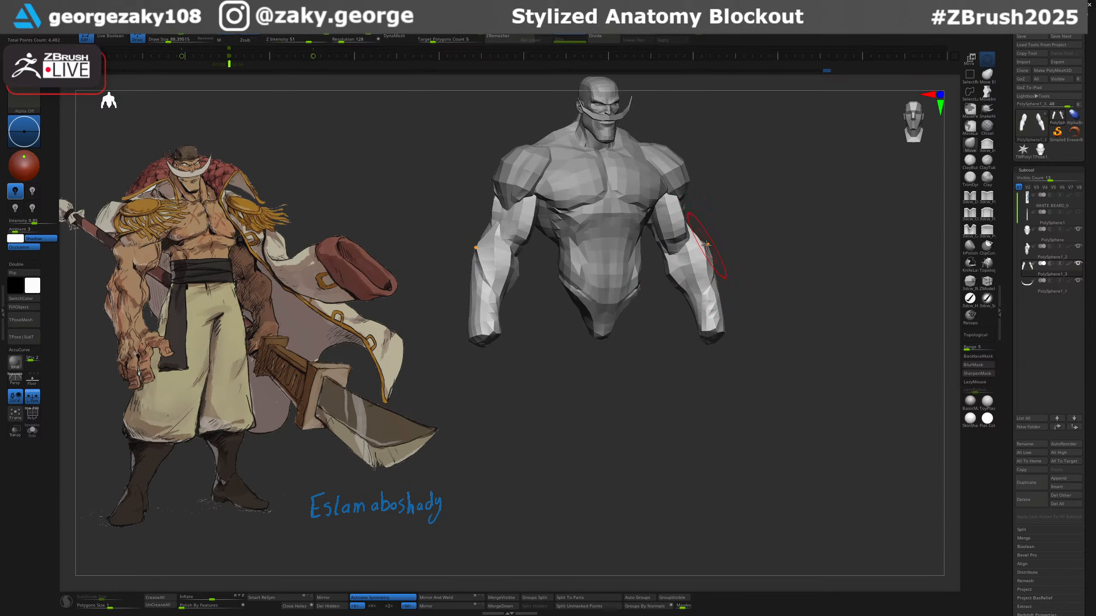
left_click_drag(680, 224, 677, 225)
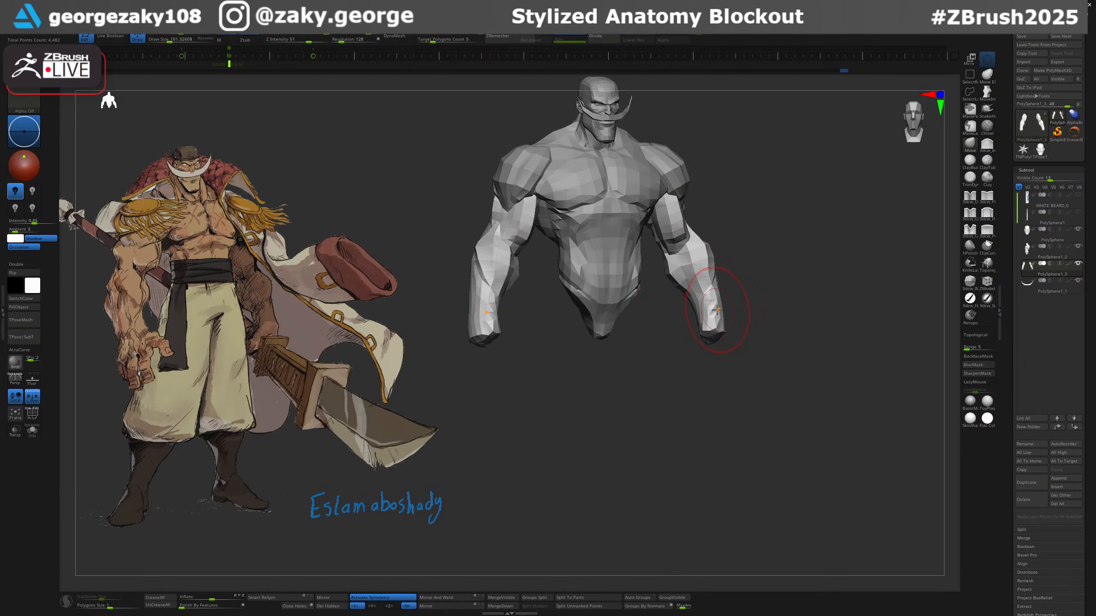
left_click_drag(747, 338, 740, 343, "shift")
key("s")
left_click_drag(641, 326, 647, 326)
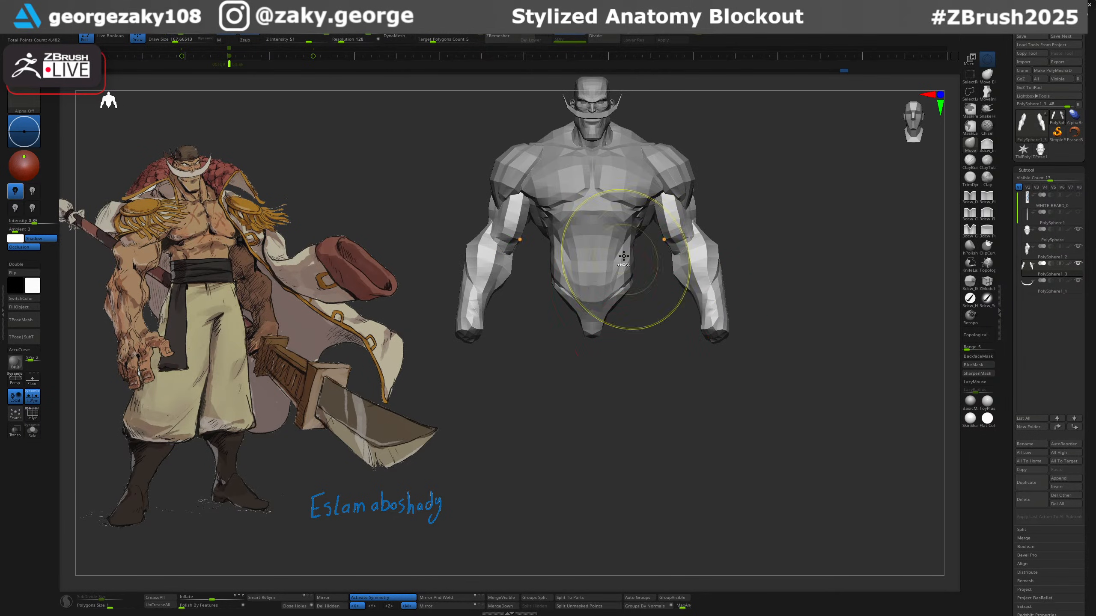
key("s")
left_click_drag(480, 249, 483, 249)
Try pulling the wrist end of the forearm downward, and undo it.
left_click_drag(471, 329, 470, 340)
key("ctrl+z")
key("s")
key("s")
Select the torso and smooth the outer surface of the deltoid.
right_click_drag(496, 367, 654, 250, "ctrl")
right_click_drag(654, 251, 674, 313, "alt")
right_click_drag(496, 293, 493, 358, "ctrl")
left_click(493, 197, "alt")
left_click_drag(484, 184, 490, 195, "shift")
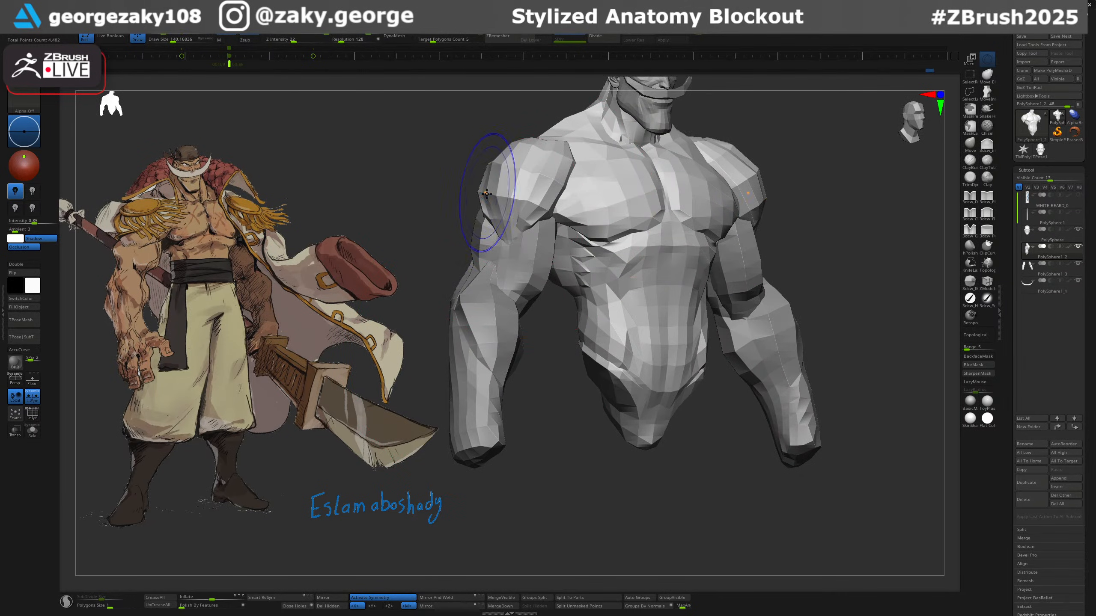
right_click_drag(548, 202, 543, 174)
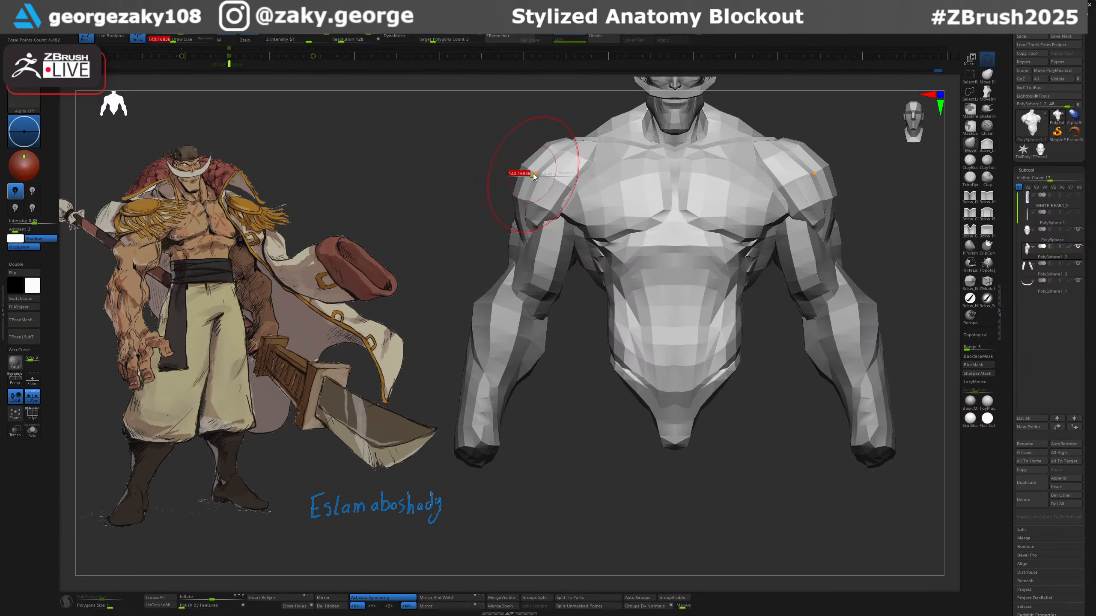
Reshape the shoulders and trapezius of the torso symmetrically in front view, resizing the brush to suit each area.
left_click_drag(549, 146, 549, 152)
key("bracketright")
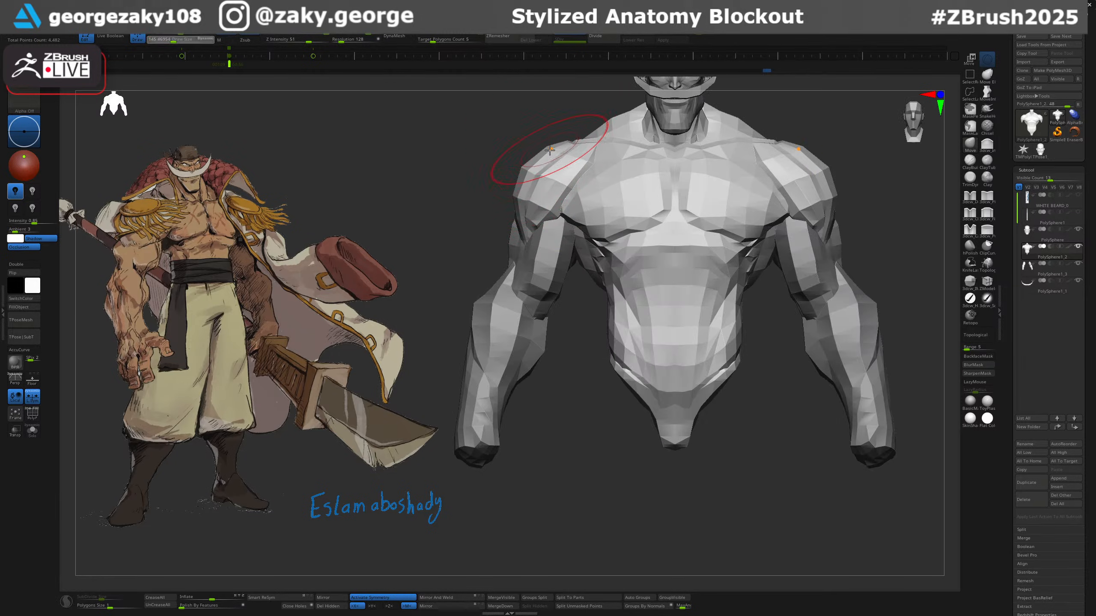
left_click_drag(799, 156, 798, 160)
right_click_drag(825, 132, 759, 215, "alt")
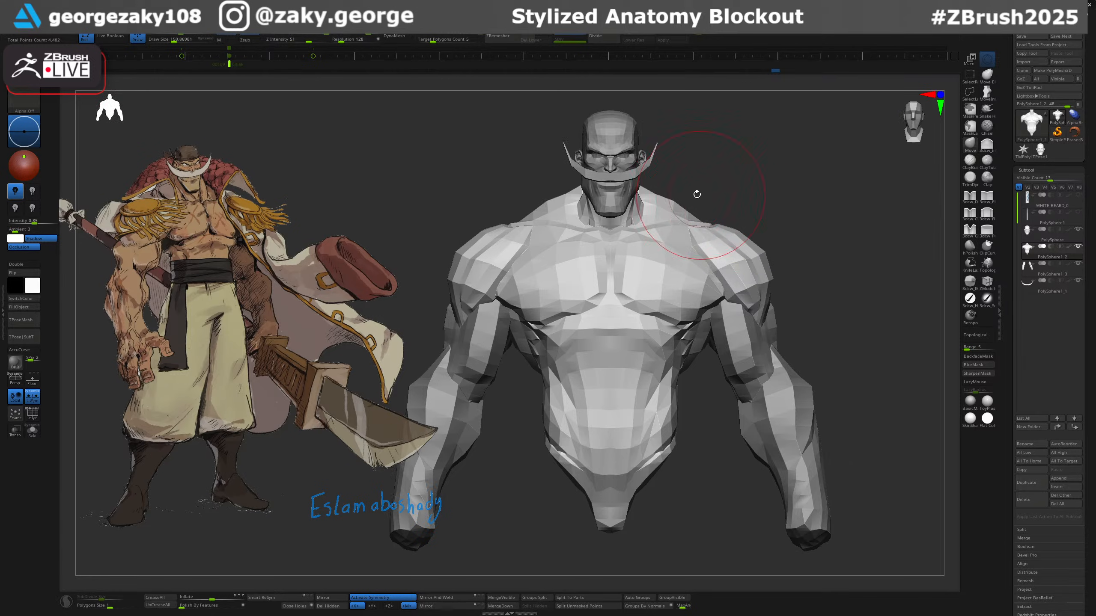
key("bracketleft")
left_click_drag(673, 198, 668, 208)
Enable transforming several subtools at once and select the head and moustache together in side view.
right_click_drag(707, 184, 649, 232, "shift")
left_click(650, 156, "alt")
key("w")
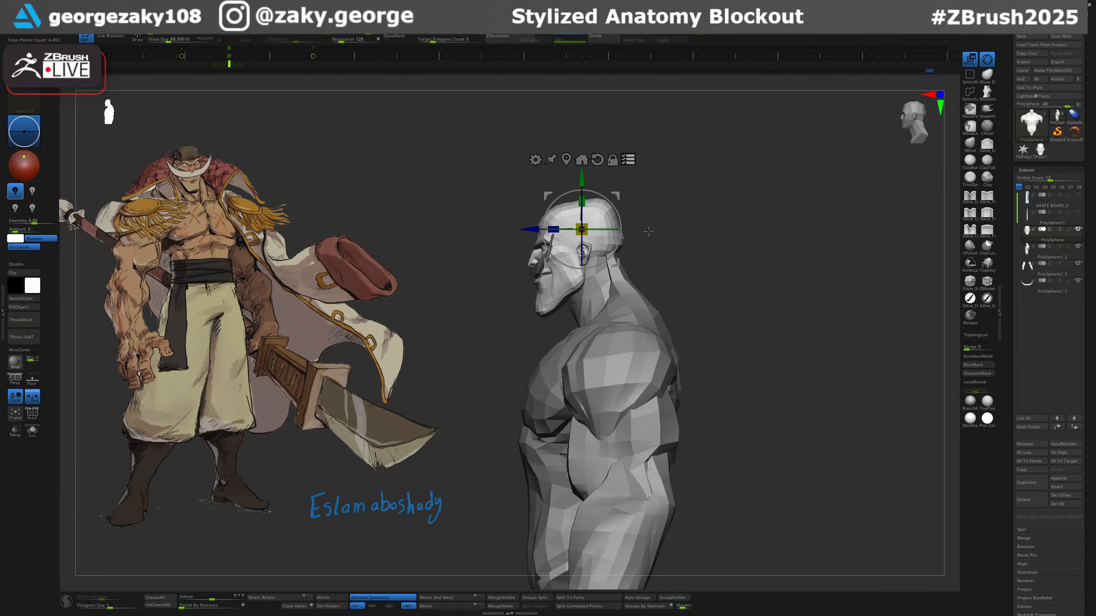
left_click_drag(621, 201, 570, 260)
left_click(629, 160)
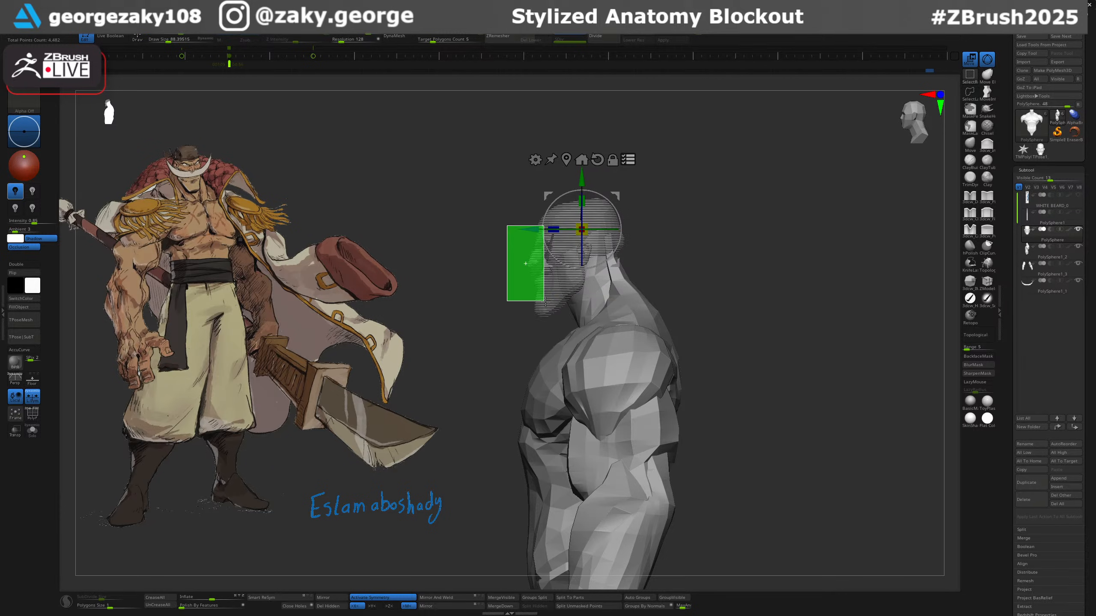
left_click_drag(506, 232, 554, 325, "ctrl+shift")
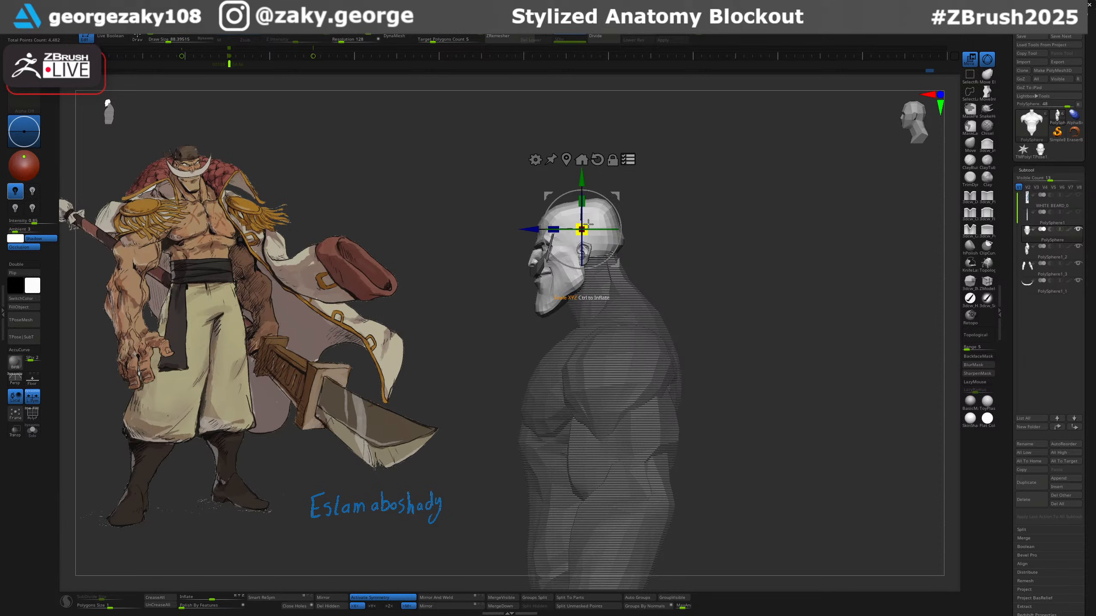
key("q")
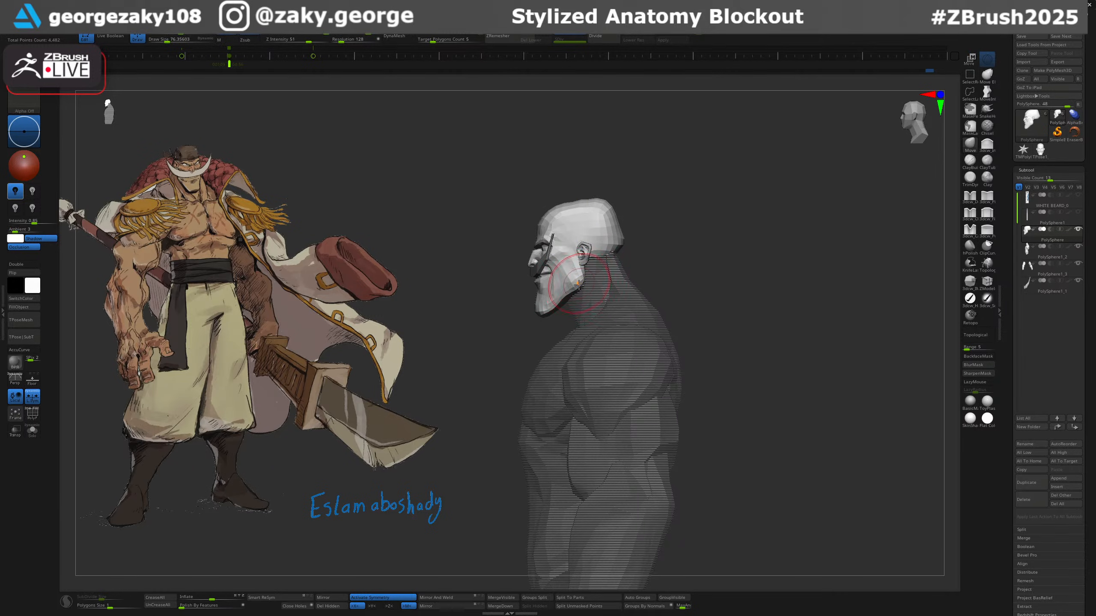
Adjust the underside of the jaw and reshape the torso's neck surface behind it with an enlarged brush.
key("s")
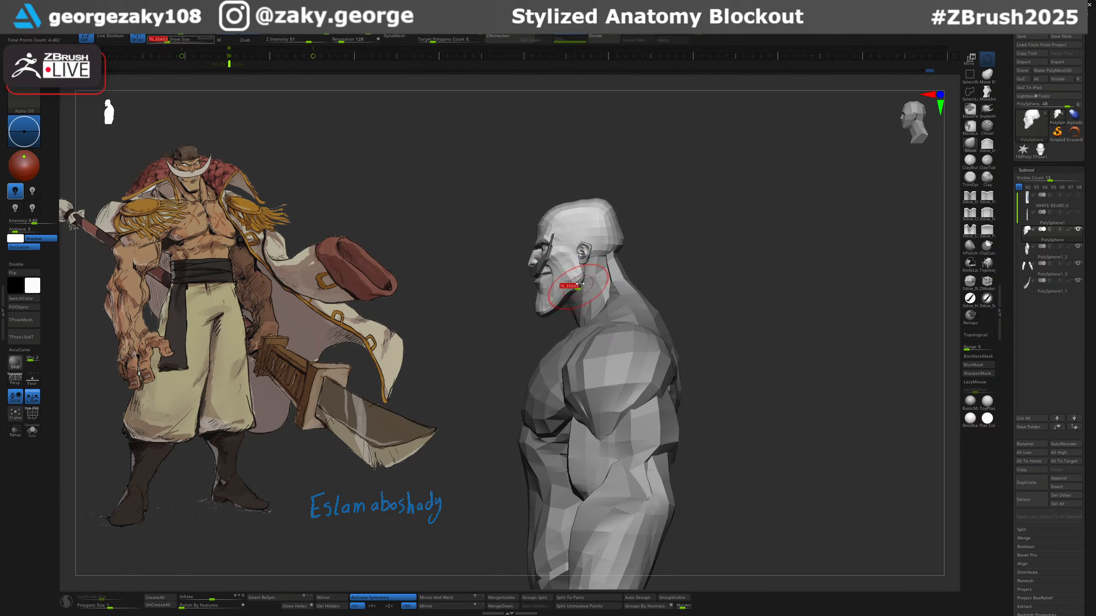
mouse_move(572, 289)
right_mouse_down()
mouse_move(608, 292)
mouse_move(578, 314)
right_mouse_up()
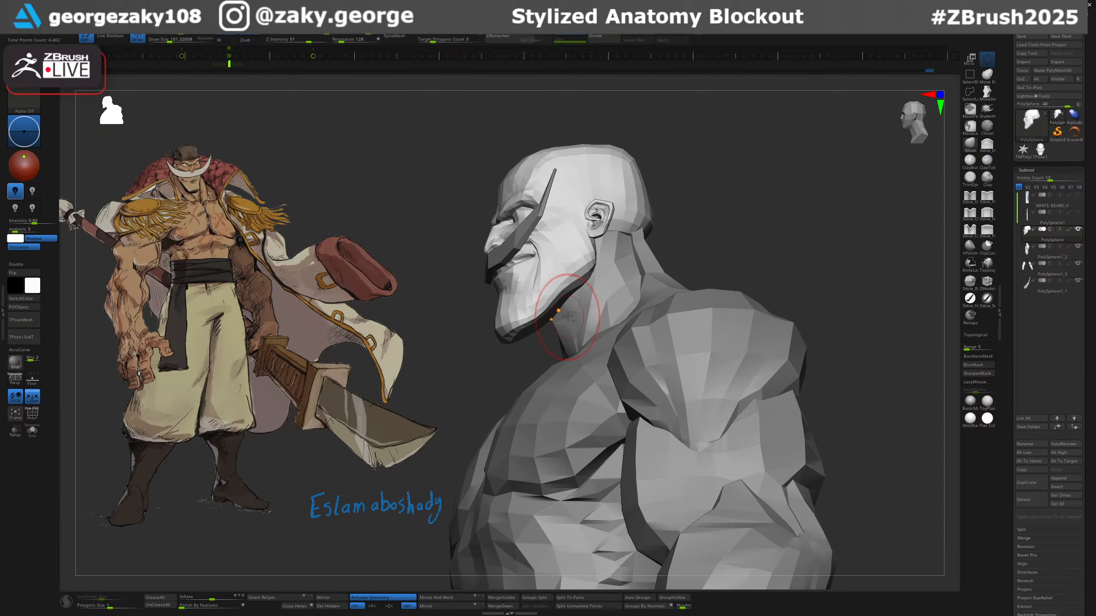
left_click(621, 297, "alt")
right_click_drag(672, 276, 647, 261)
key("s")
left_click_drag(644, 261, 646, 261)
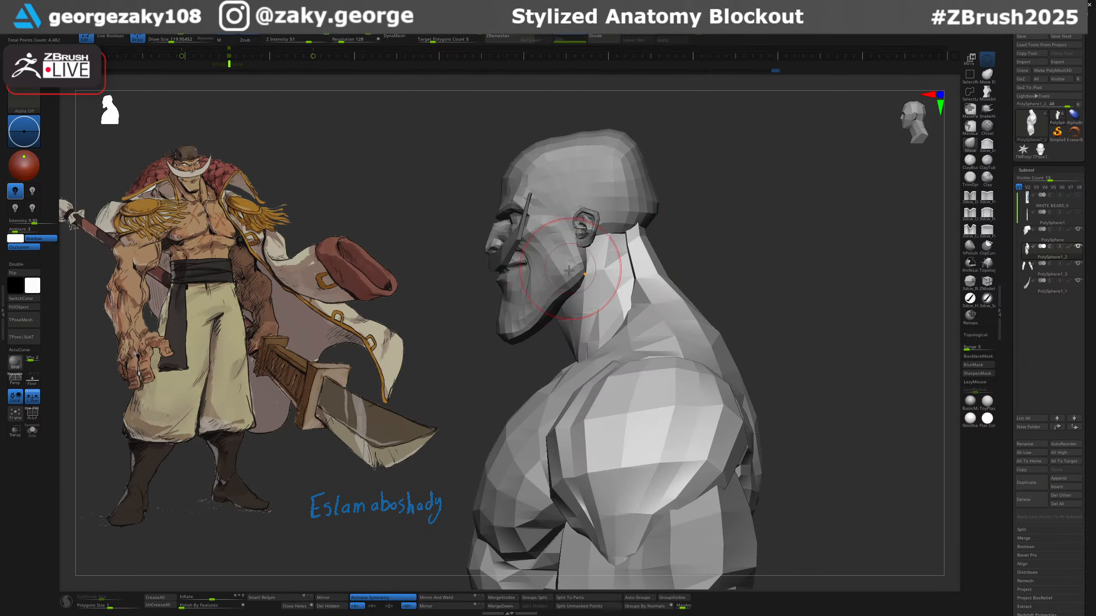
Make the head the active subtool and refine the chin and jawline from three-quarter and front views.
mouse_move(546, 279)
right_mouse_down()
mouse_move(539, 291)
mouse_move(566, 375)
mouse_move(576, 371)
right_mouse_up()
left_click(536, 328, "alt")
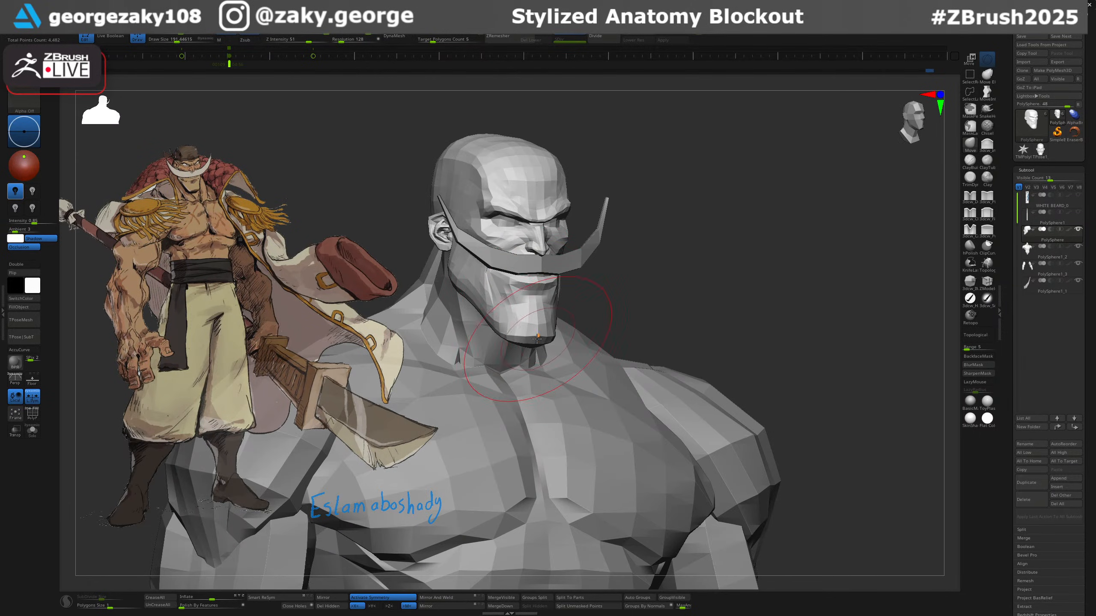
right_click_drag(534, 335, 560, 337)
key("s")
left_click_drag(561, 337, 570, 333)
mouse_move(561, 294)
right_mouse_down()
mouse_move(574, 289)
mouse_move(564, 285)
right_mouse_up()
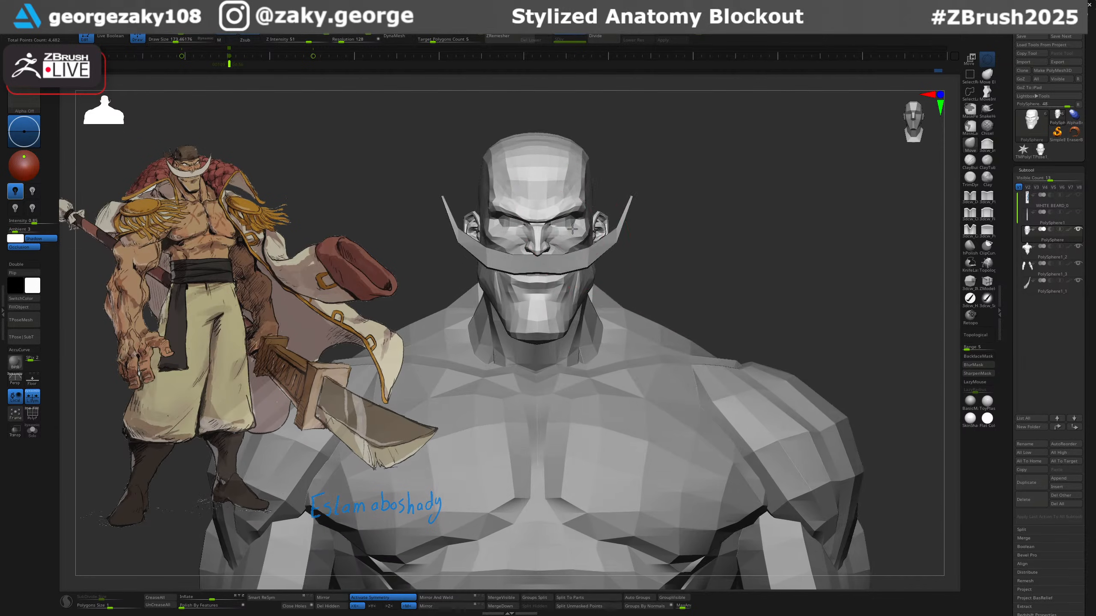
Reshape the temples and sides of the skull symmetrically from the front, undoing unwanted strokes.
key("s")
left_click_drag(571, 224, 574, 224)
right_click_drag(573, 223, 574, 217)
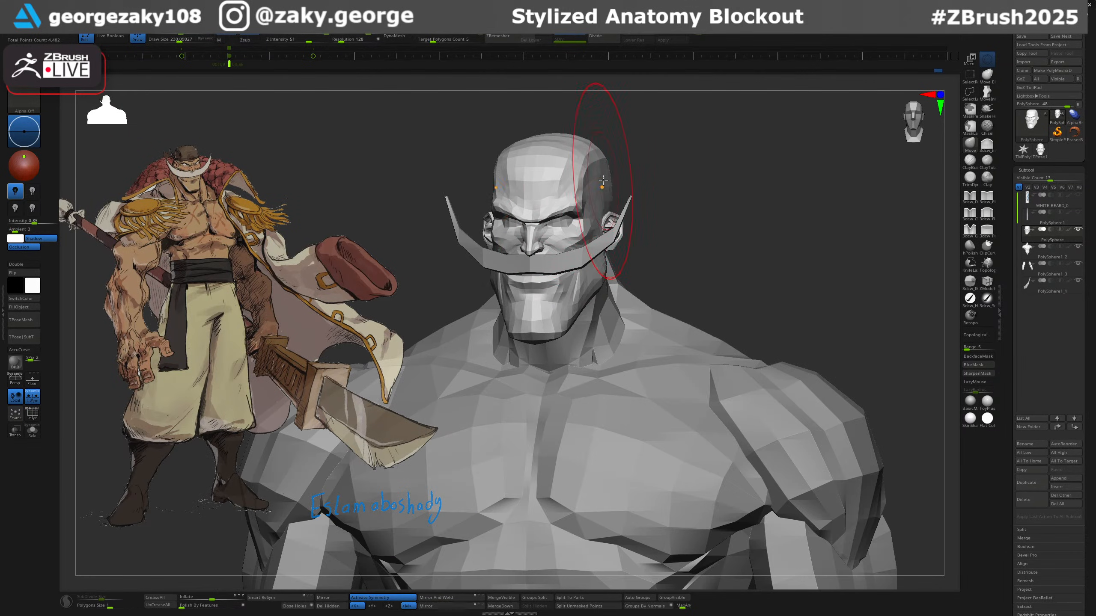
mouse_move(629, 173)
right_mouse_down()
mouse_move(602, 169)
mouse_move(638, 162)
mouse_move(617, 161)
right_mouse_up()
key("ctrl+z")
key("s")
key("s")
left_click_drag(603, 160, 599, 160)
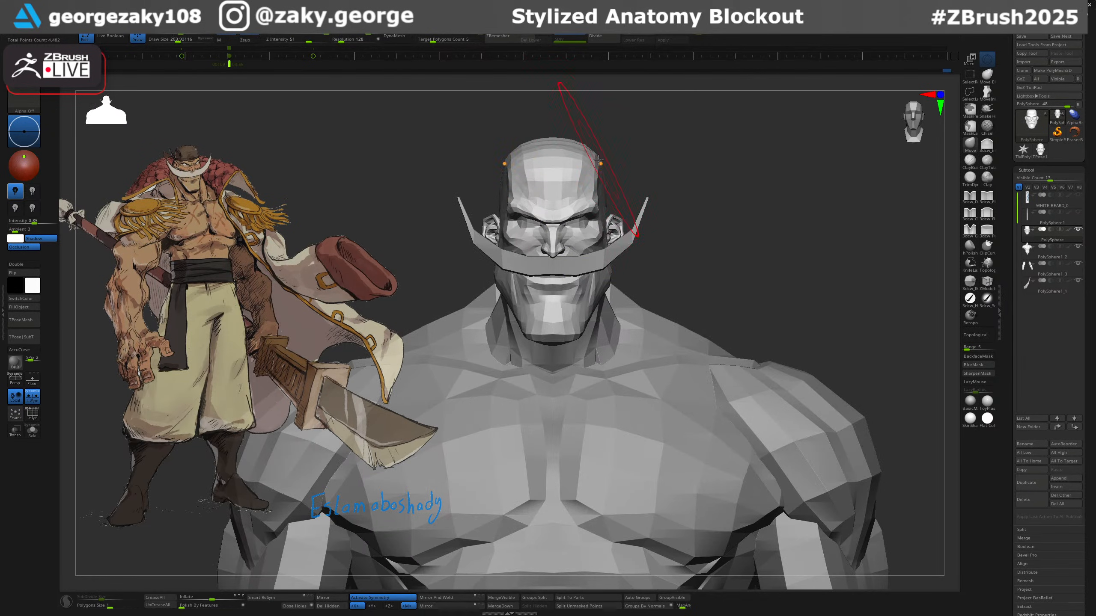
mouse_move(657, 176)
right_mouse_down()
mouse_move(606, 176)
mouse_move(623, 158)
right_mouse_up()
key("ctrl+z")
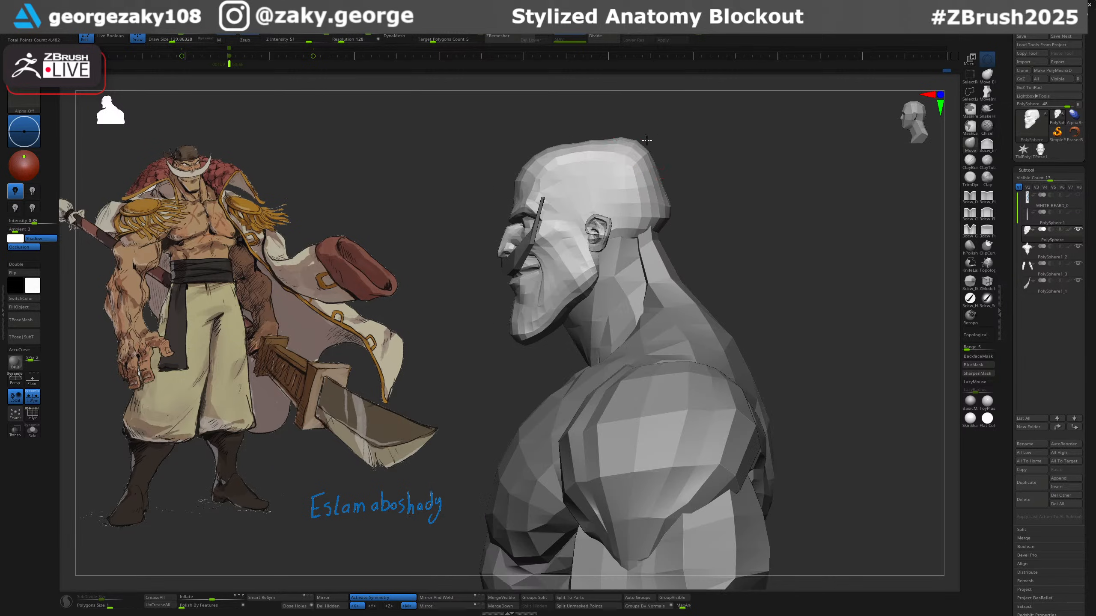
Refine the head's side profile at the crown, back of the skull and chin with varying brush sizes.
key("s")
left_click_drag(622, 149, 592, 147)
mouse_move(625, 149)
right_mouse_down()
mouse_move(662, 147)
mouse_move(674, 184)
right_mouse_up()
key("s")
left_click_drag(677, 193, 655, 198)
left_click_drag(573, 206, 567, 204)
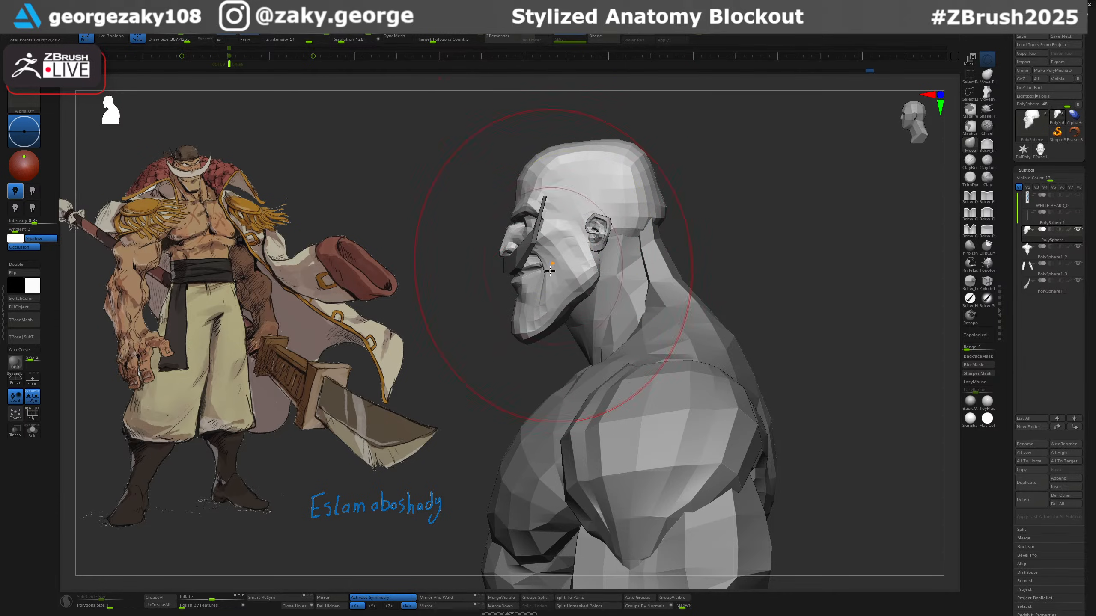
key("s")
left_click_drag(544, 322, 540, 323)
left_click_drag(540, 323, 546, 323)
Move the head and moustache slightly upward together in front view and return to sculpting.
right_click_drag(546, 323, 605, 238)
key("w")
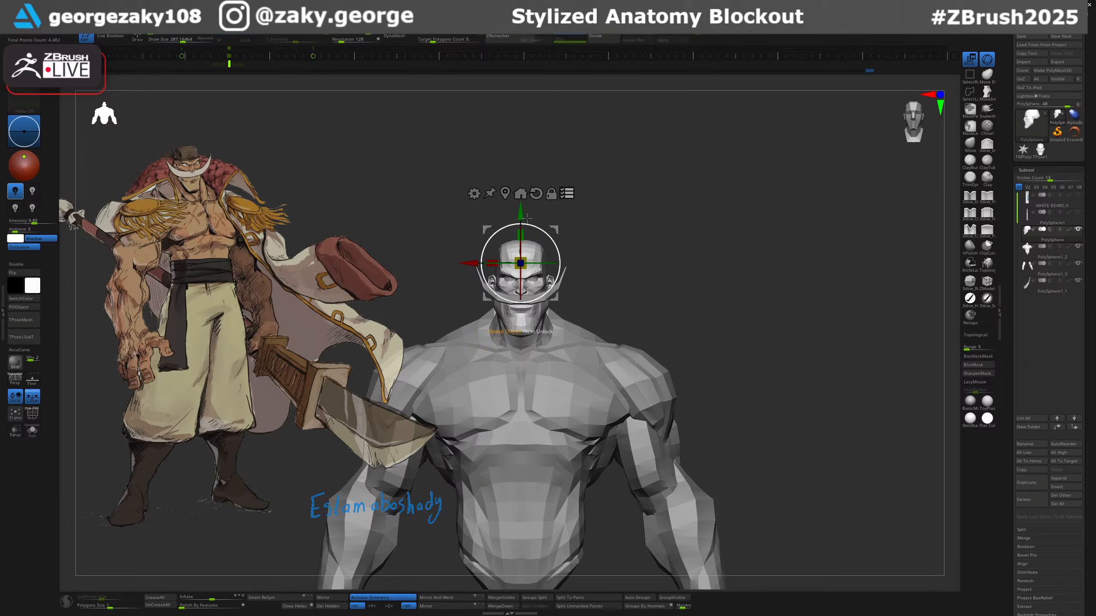
left_click_drag(521, 213, 521, 212)
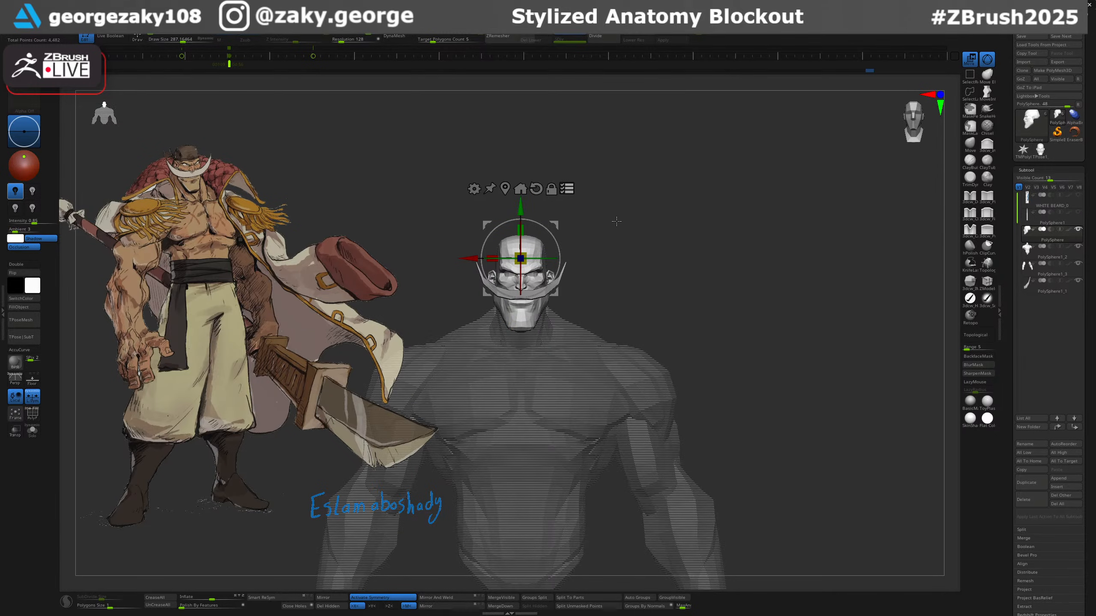
mouse_move(617, 222)
right_mouse_down("alt")
mouse_move(633, 205)
mouse_move(621, 228)
mouse_move(648, 225)
right_mouse_up("alt")
key("q")
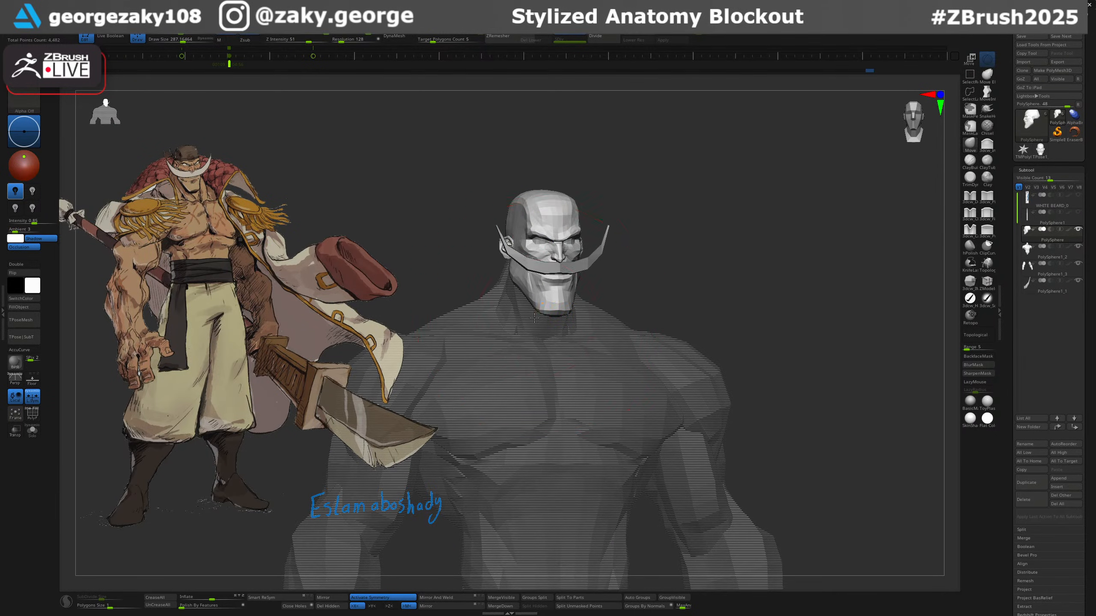
Make the torso active and reshape the sides of the neck below the jaw symmetrically.
left_click(534, 318, "alt")
mouse_move(632, 274)
right_mouse_down("shift")
mouse_move(595, 286)
mouse_move(598, 302)
right_mouse_up("shift")
key("s")
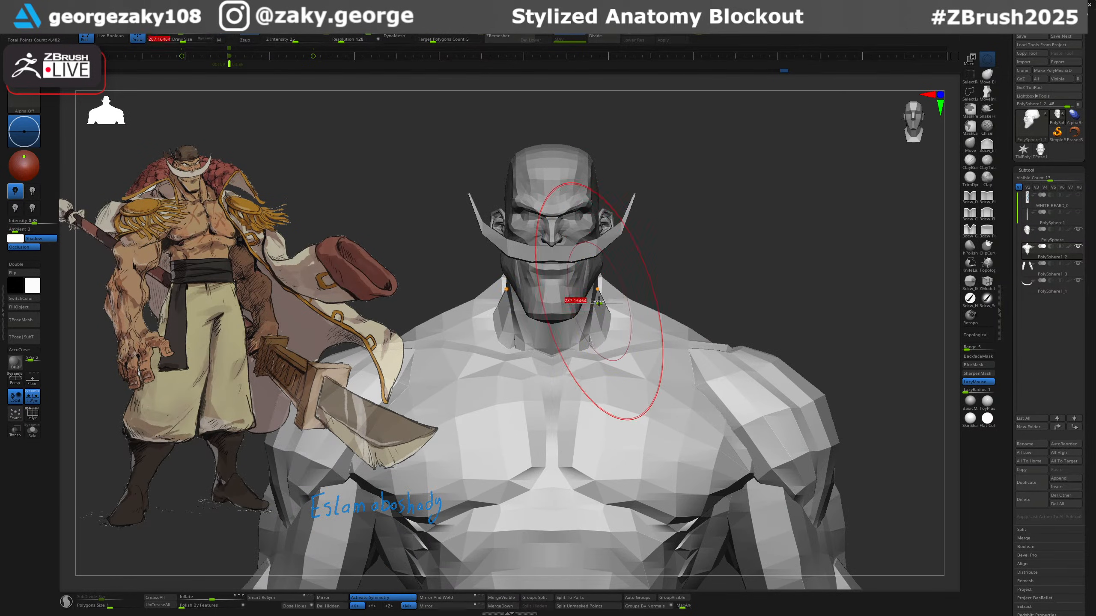
left_click_drag(598, 303, 586, 303)
mouse_move(586, 303)
right_mouse_down()
mouse_move(550, 307)
mouse_move(604, 298)
mouse_move(625, 255)
right_mouse_up()
key("s")
left_click_drag(629, 254, 625, 255)
left_click_drag(632, 259, 639, 248)
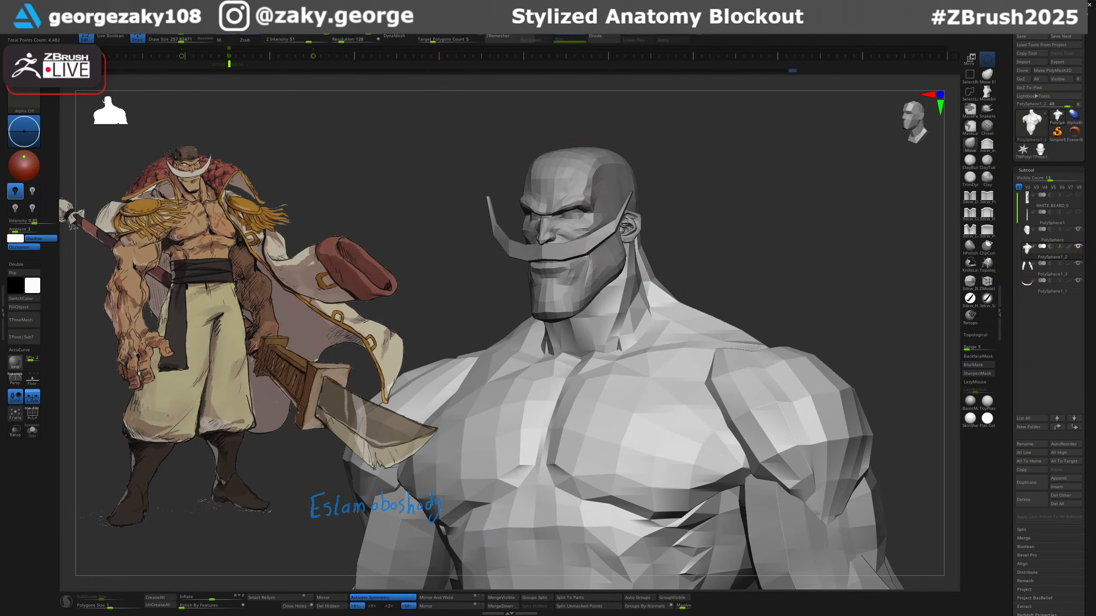
Refine the neck muscle between the ear and the jaw corner with a smaller brush.
right_click_drag(648, 229, 666, 223)
key("s")
left_click_drag(636, 236, 632, 236)
mouse_move(620, 314)
right_mouse_down("shift")
mouse_move(641, 335)
mouse_move(625, 308)
mouse_move(608, 307)
right_mouse_up("shift")
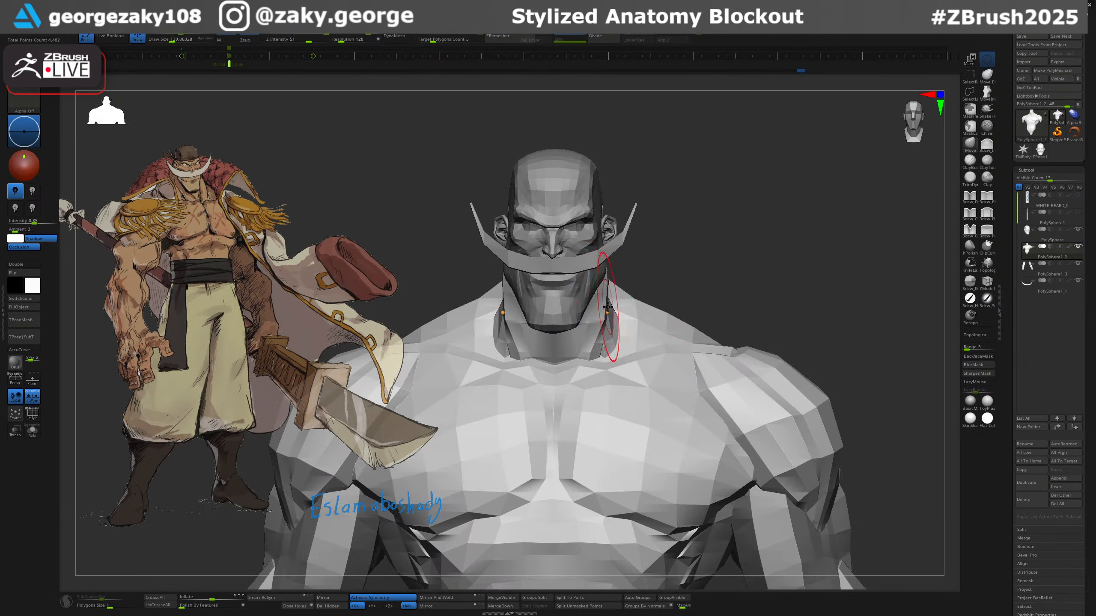
key("s")
Check the neck's wireframe and adjust the neck surface below the ear from a three-quarter view.
right_click_drag(603, 359, 638, 357)
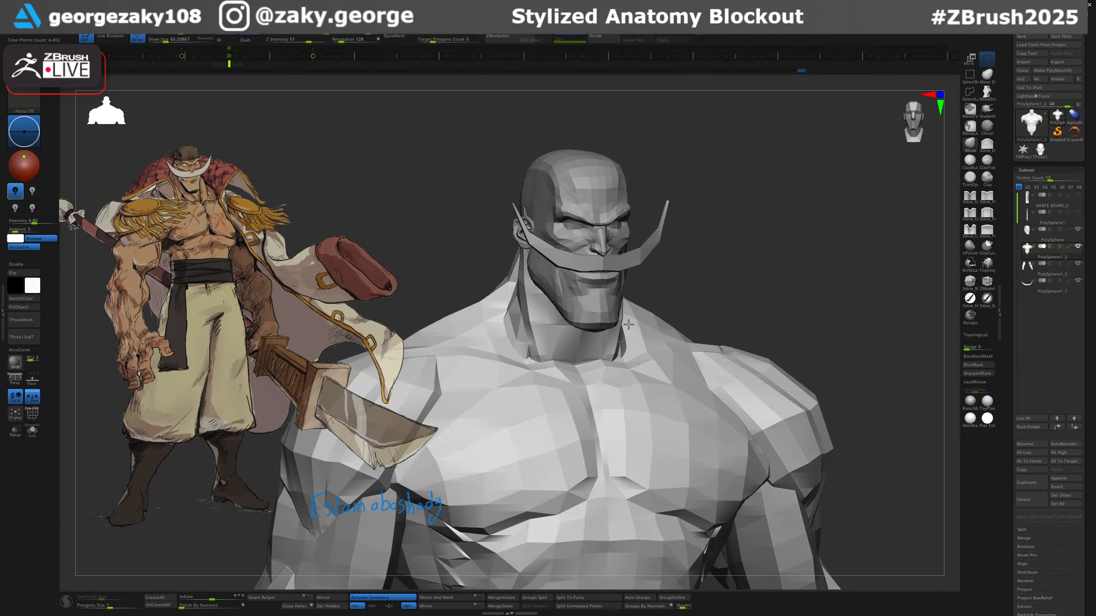
key("shift+f")
key("shift+f")
key("s")
left_click_drag(523, 306, 530, 306)
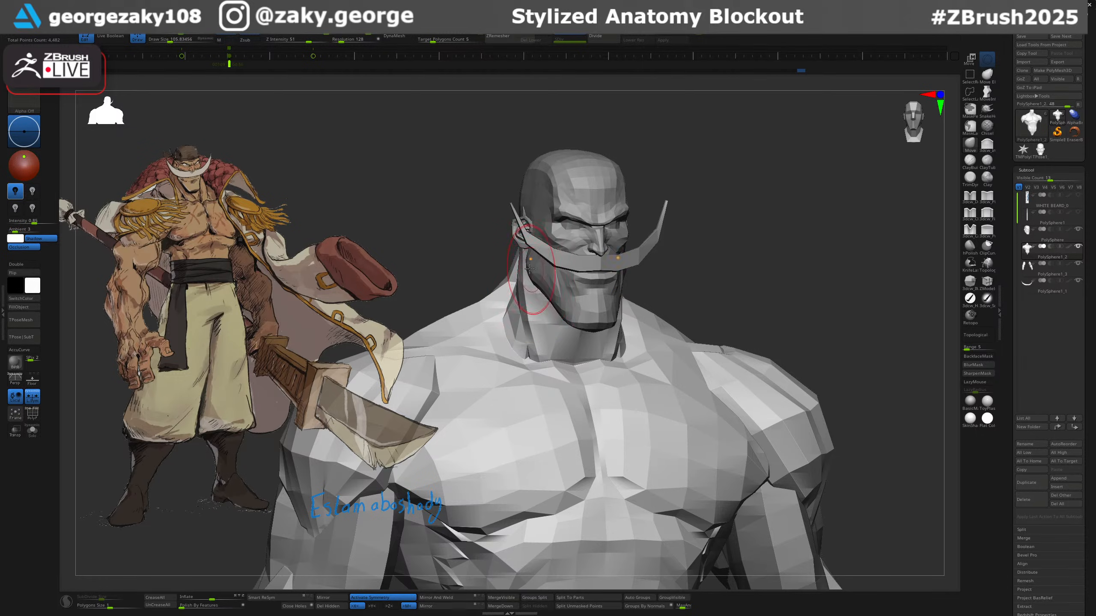
right_click_drag(531, 304, 557, 297)
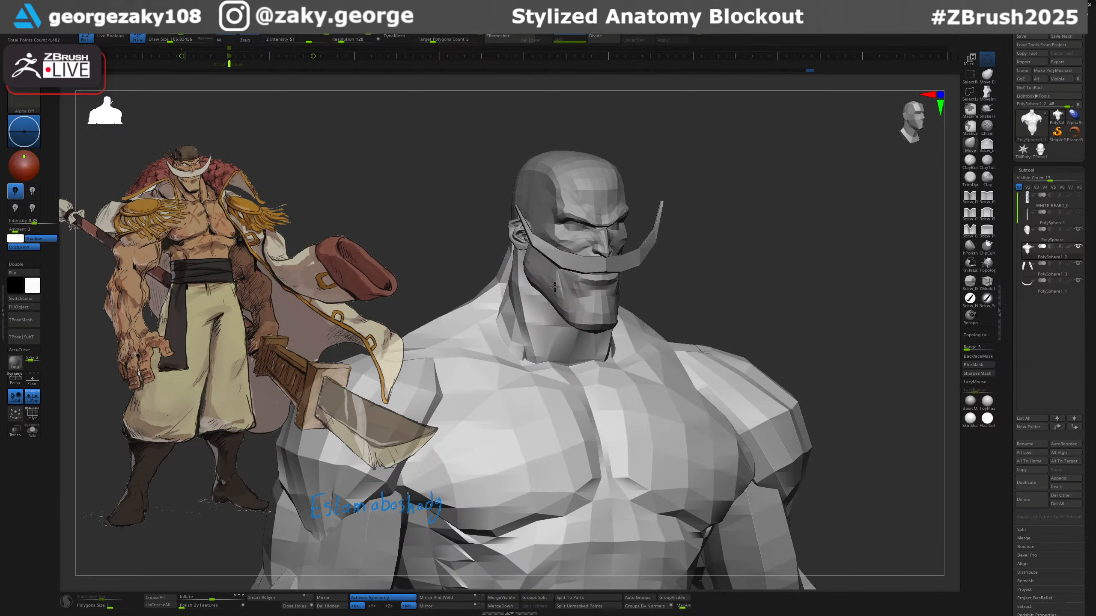
Make the head active and try to reshape the jaw corner below the ear in side view, undoing unwanted strokes.
left_click(534, 273, "alt")
right_click_drag(503, 269, 530, 270)
key("s")
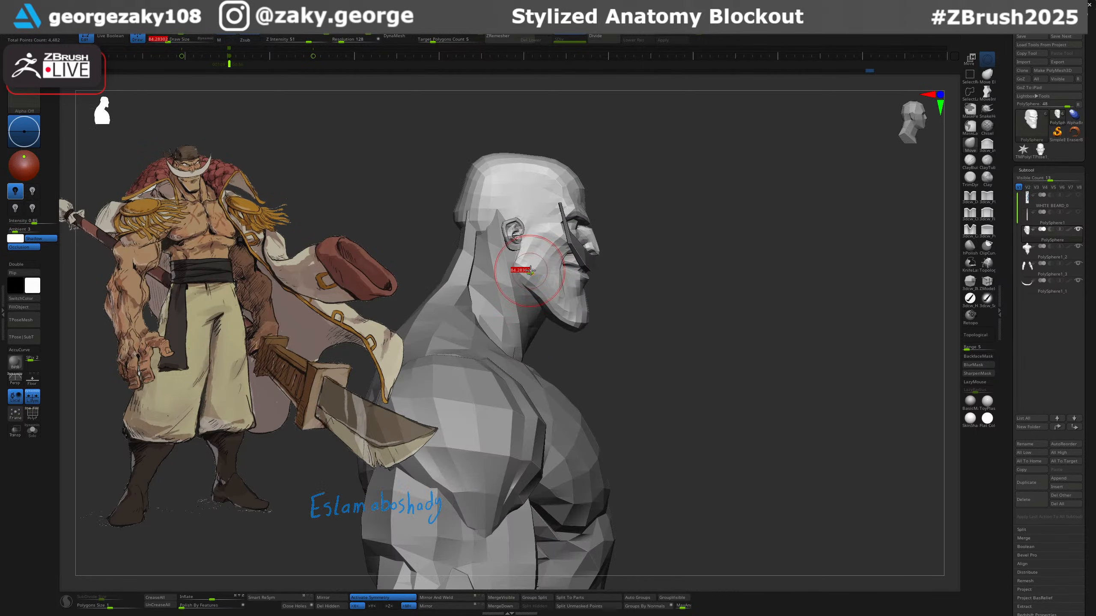
key("ctrl+z")
key("s")
left_click_drag(515, 272, 519, 273)
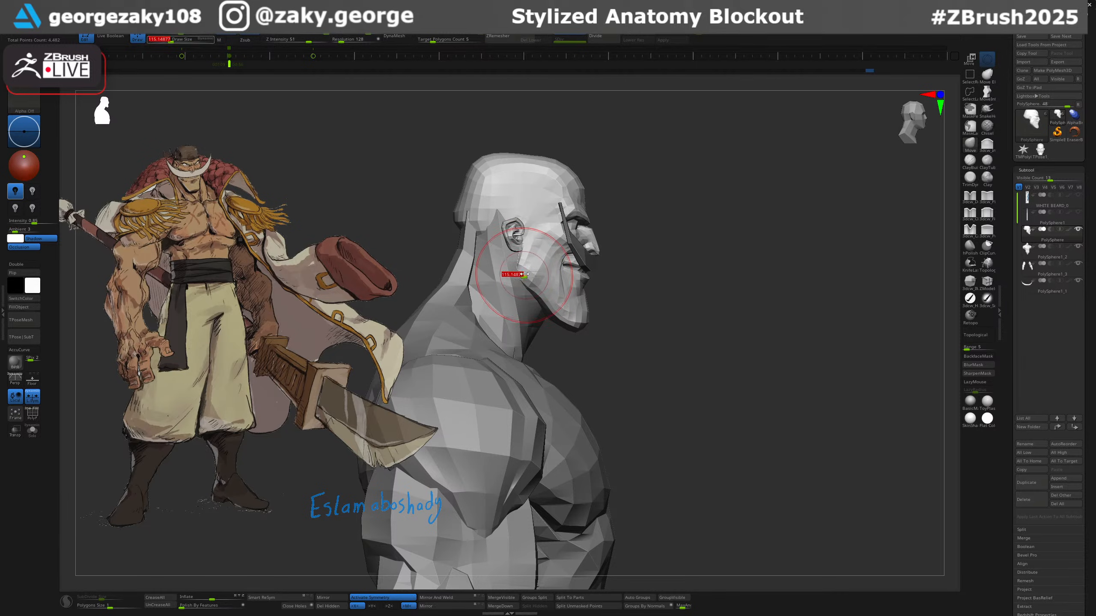
key("ctrl+z")
Adjust the cheek and skull profile with a larger brush and undo the last stroke.
key("s")
left_click_drag(531, 234, 531, 225)
key("s")
left_click_drag(505, 186, 509, 188)
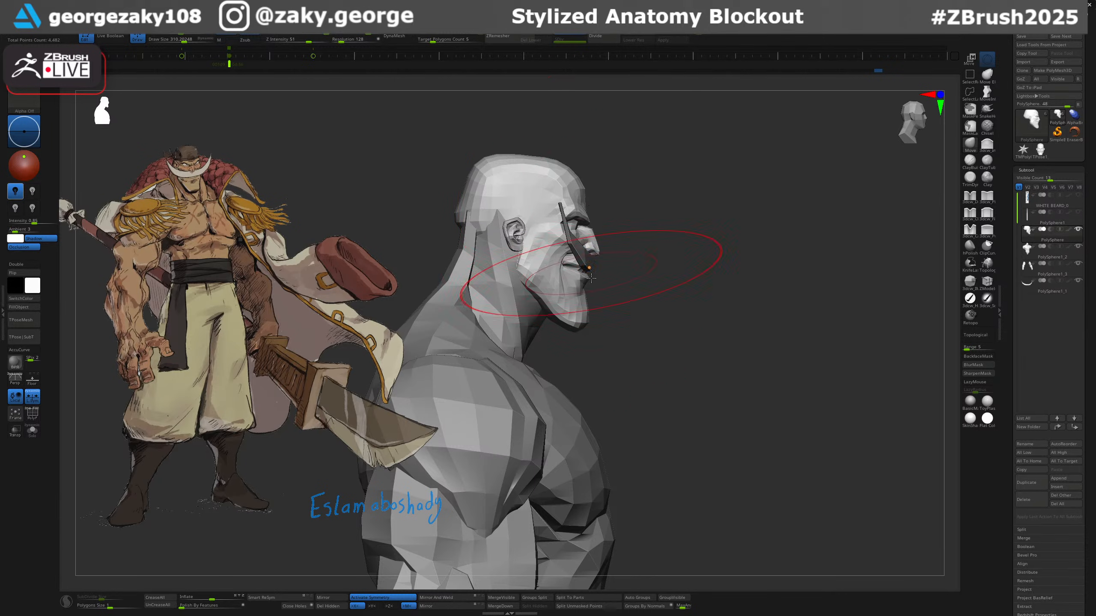
key("ctrl+z")
Make the moustache active and refine its shape and upturned tips against the face.
left_click(588, 264, "alt")
key("s")
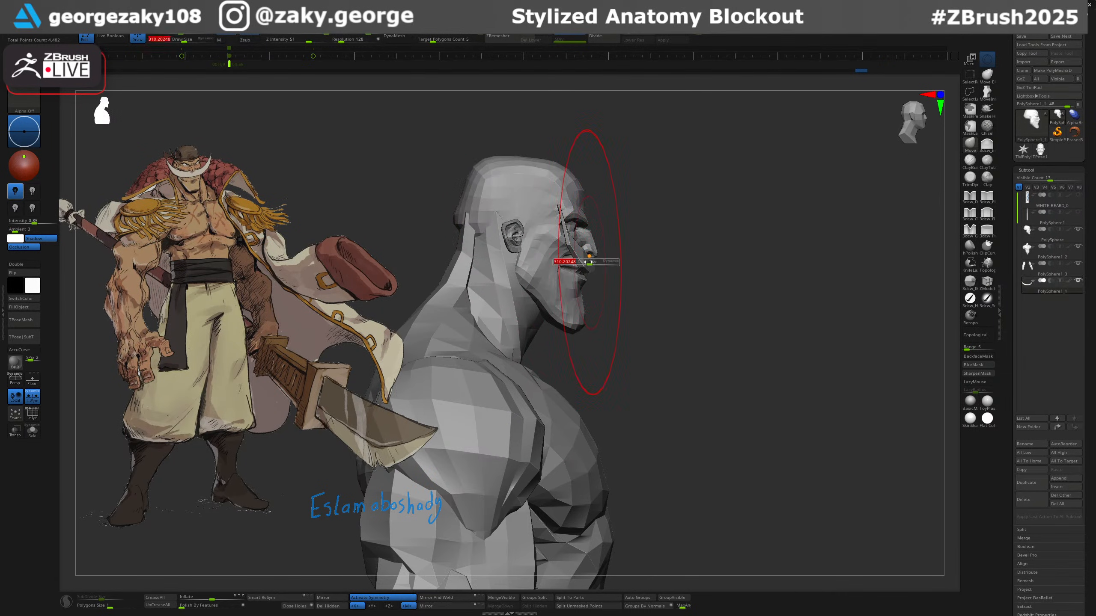
left_click_drag(611, 261, 724, 224)
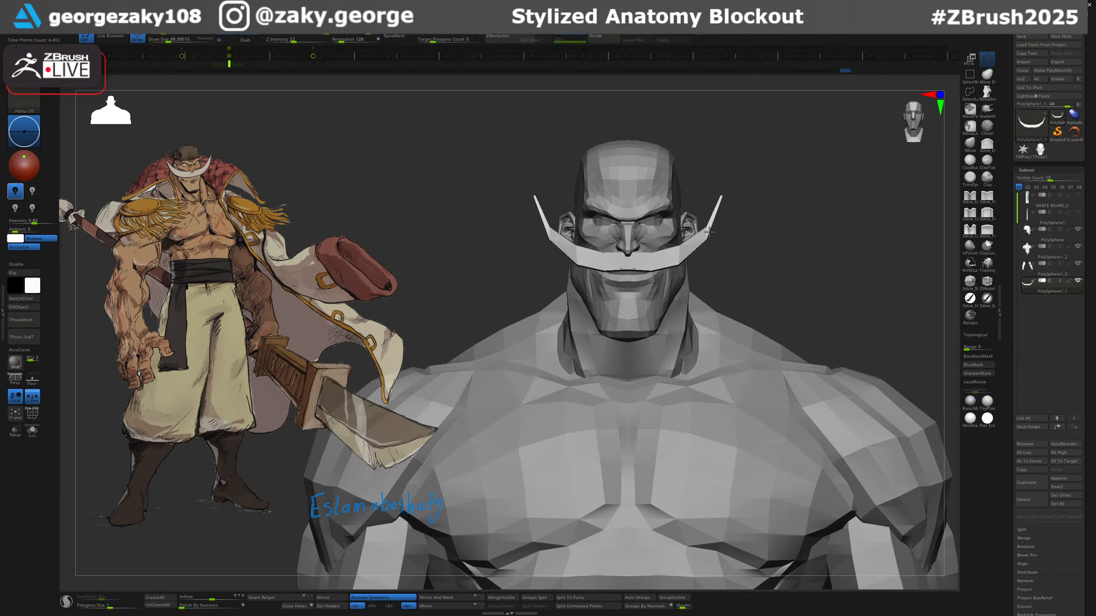
mouse_move(780, 251)
right_mouse_down("ctrl")
mouse_move(733, 187)
mouse_move(729, 262)
right_mouse_up("ctrl")
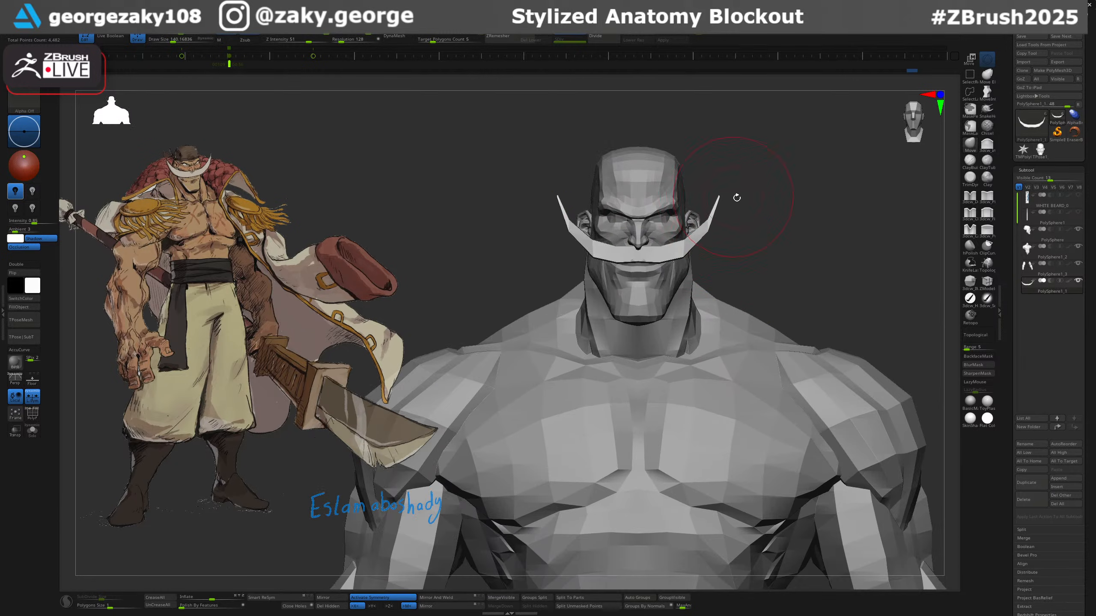
right_click_drag(737, 197, 669, 223)
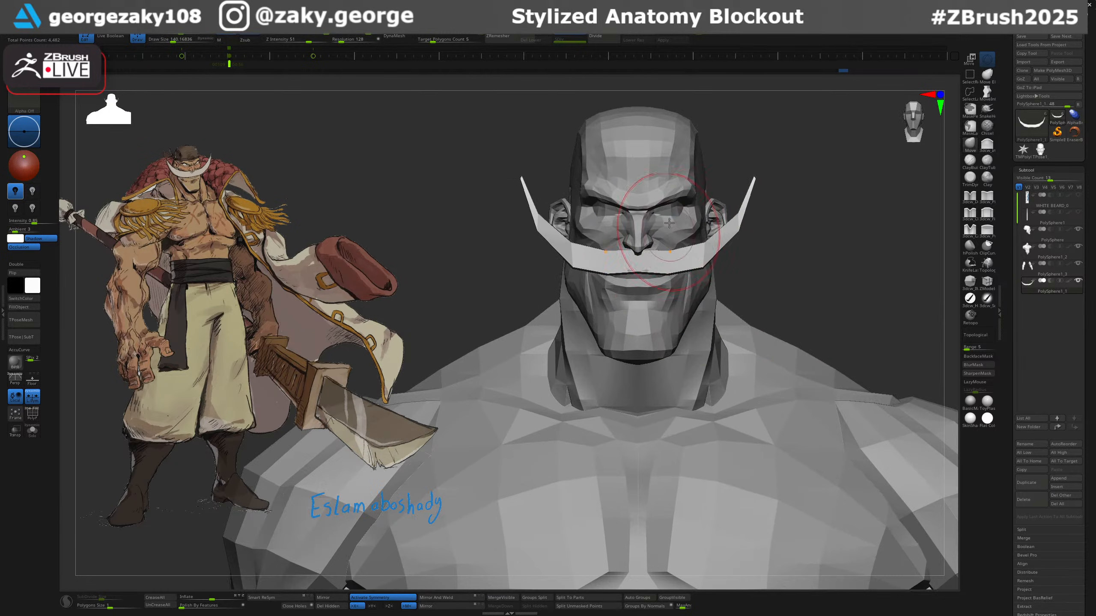
Make the torso active and insert a mirrored pair of upper-leg meshes at the pelvis from the underside view.
left_click(672, 288, "alt")
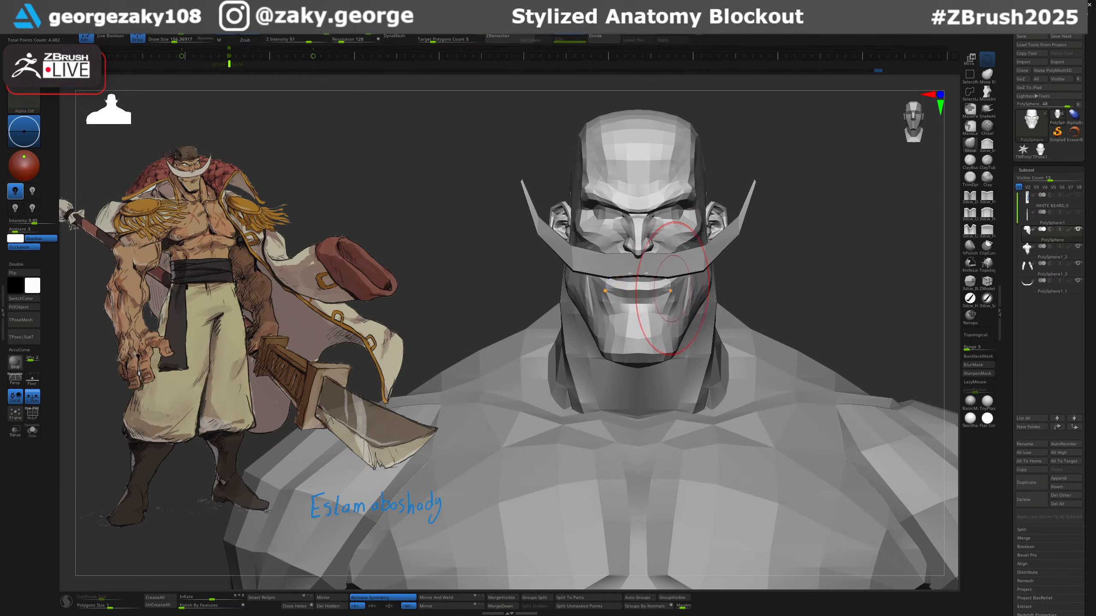
right_click_drag(673, 288, 752, 193, "ctrl")
right_click_drag(807, 292, 753, 196, "alt")
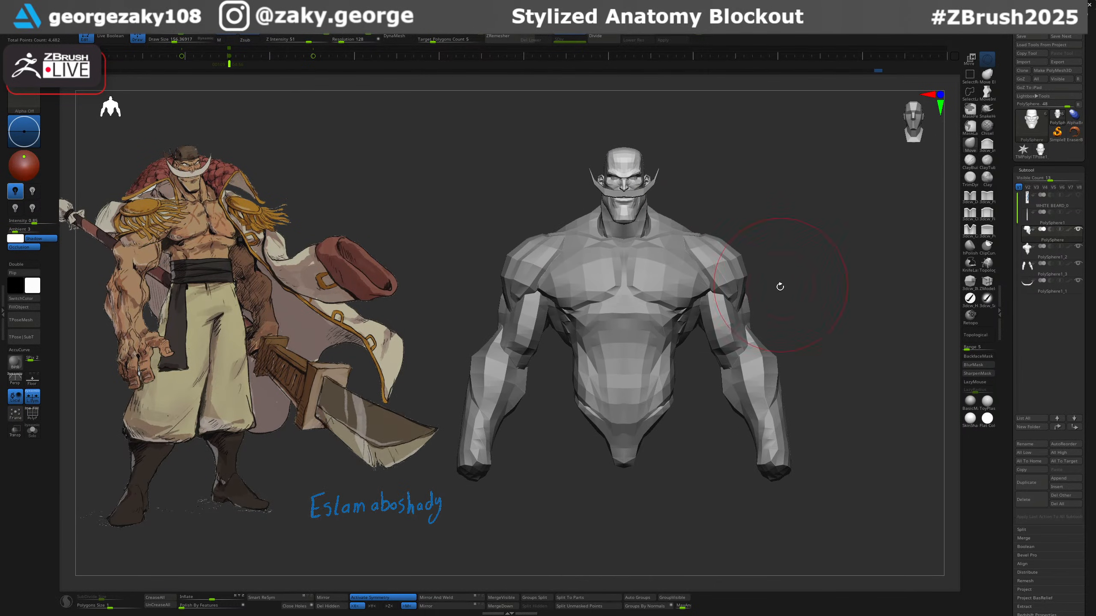
right_click_drag(780, 286, 736, 220, "ctrl")
left_click(549, 323, "alt")
mouse_move(611, 392)
right_mouse_down("shift")
mouse_move(601, 283)
mouse_move(602, 375)
right_mouse_up("shift")
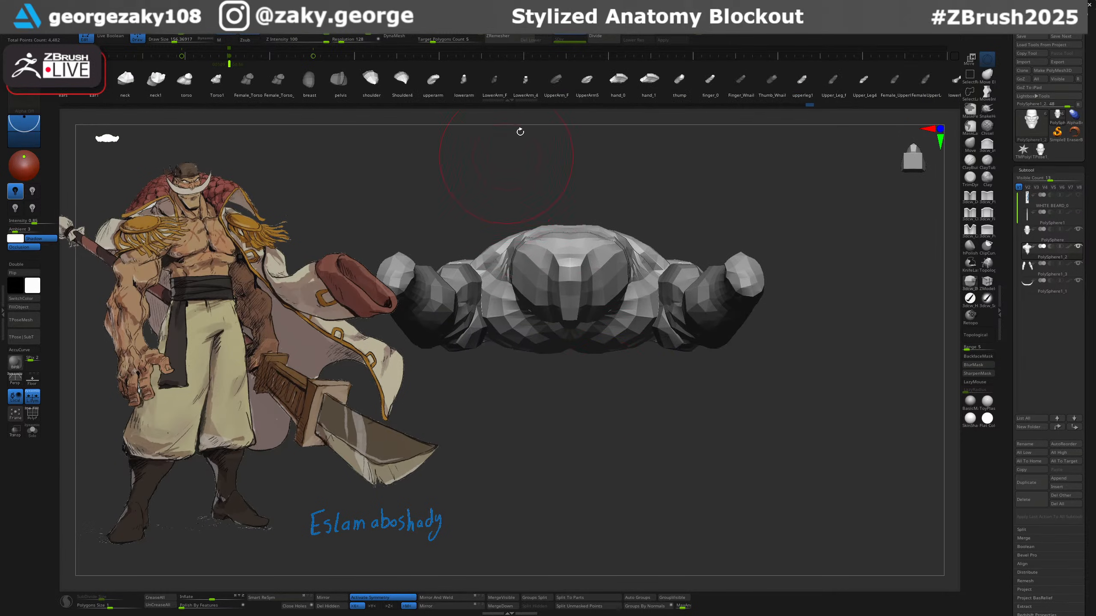
left_click_drag(717, 78, 434, 86)
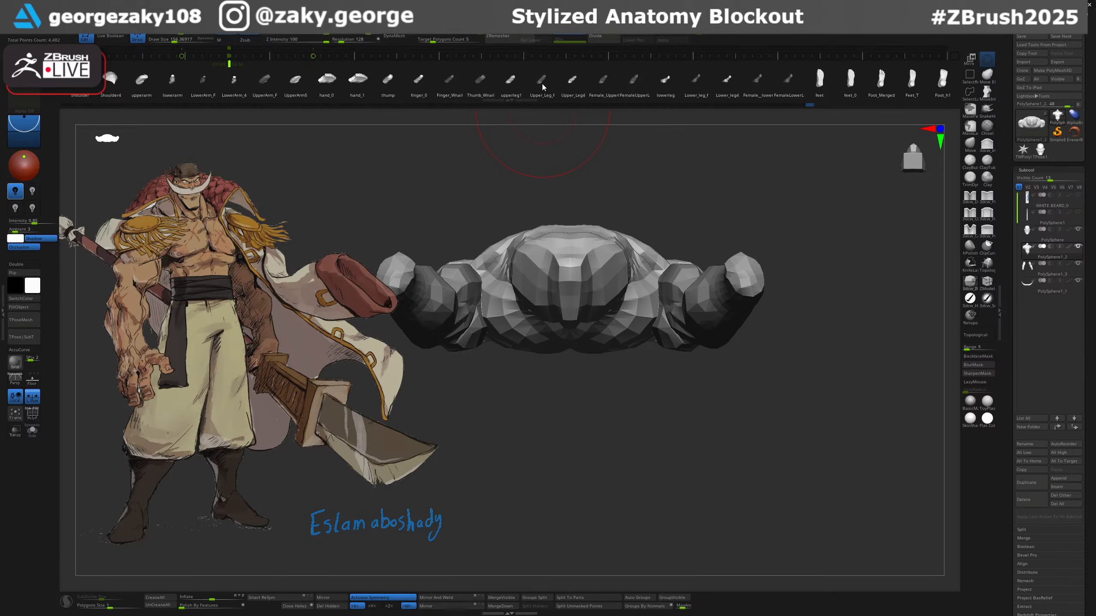
left_click_drag(654, 138, 792, 318)
key("w")
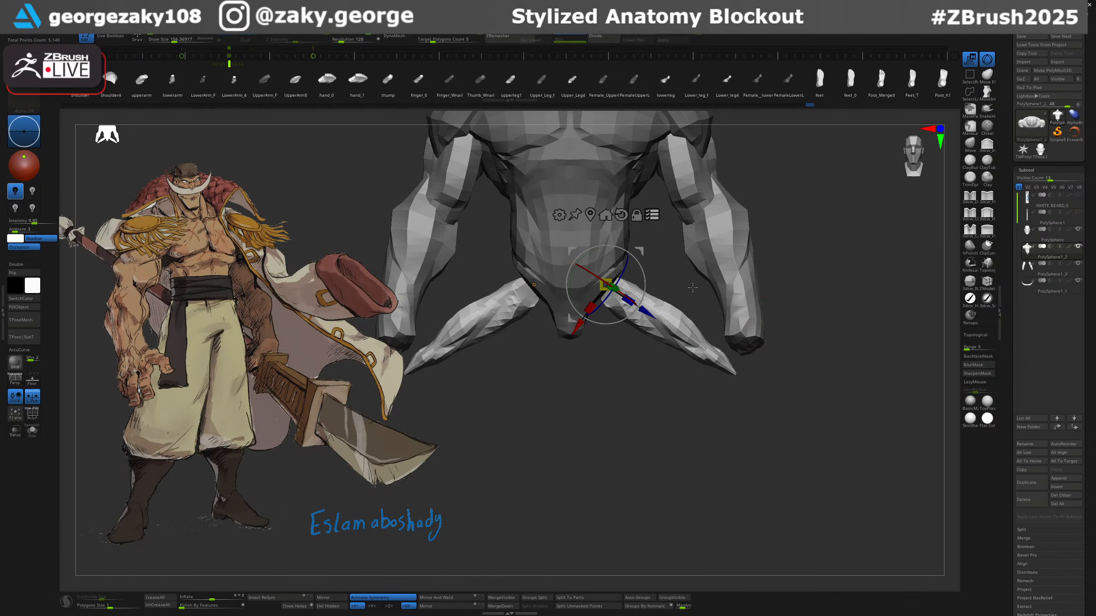
Rotate the inserted upper legs to point downward and split the unmasked points into a separate subtool.
left_click_drag(644, 270, 738, 270, "alt")
left_click(652, 215)
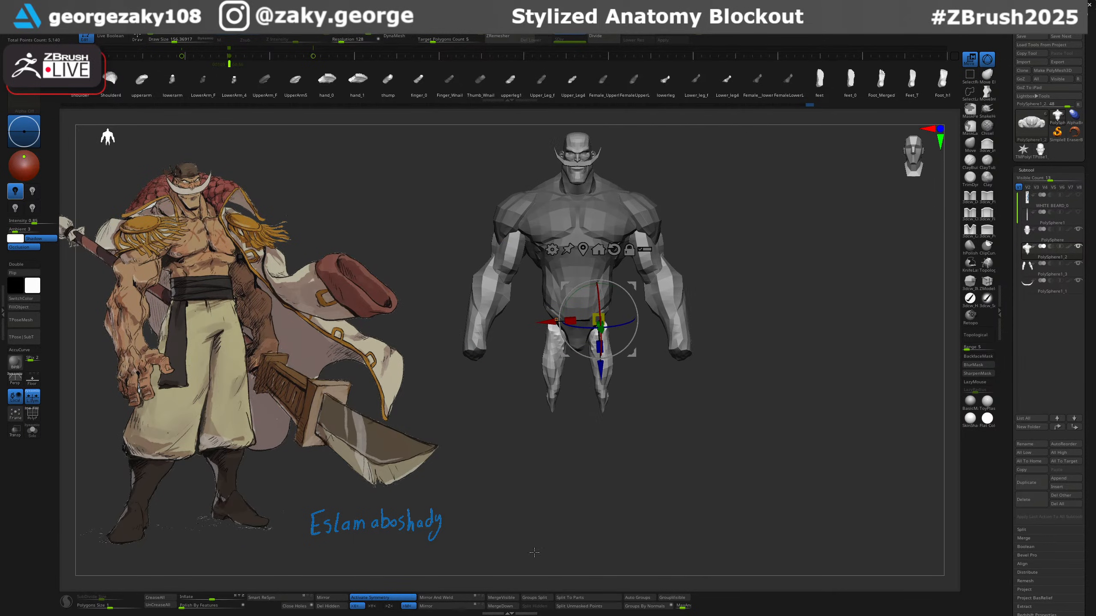
left_click(583, 606)
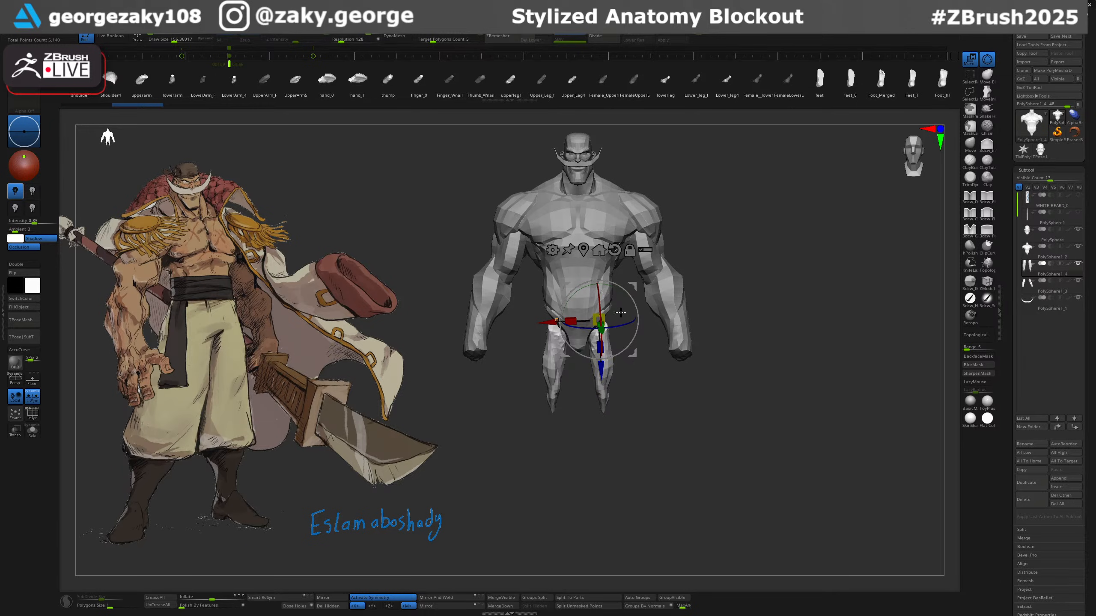
Enlarge the upper legs and position them beneath the pelvis, adjusting the placement in side view.
left_click_drag(598, 347, 607, 298)
key("ctrl+z")
left_click_drag(744, 260, 694, 269)
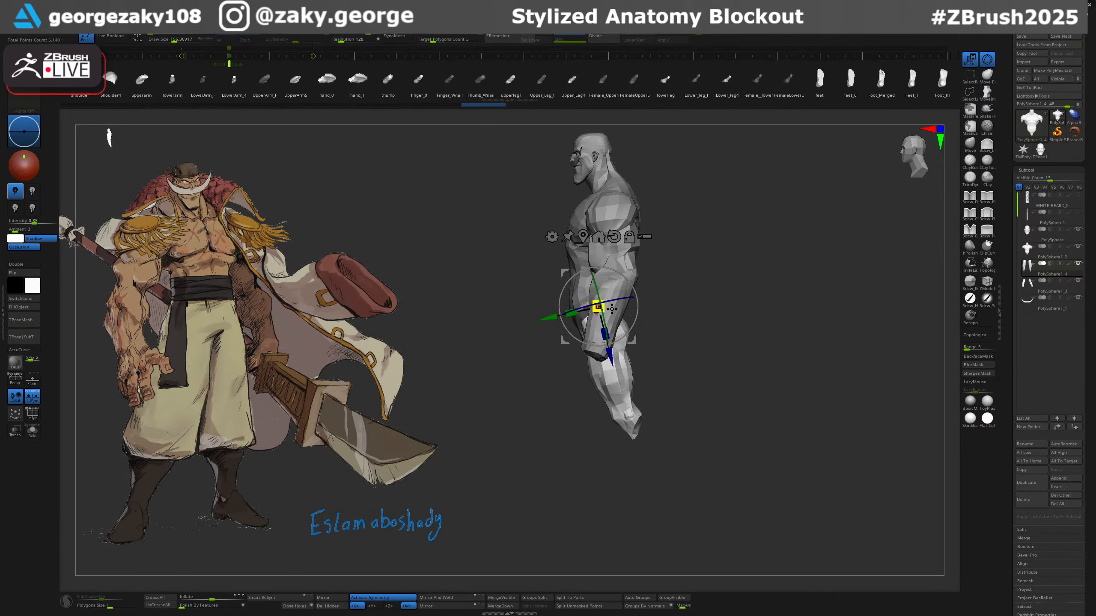
left_click_drag(605, 308, 609, 306)
left_click_drag(679, 294, 717, 277)
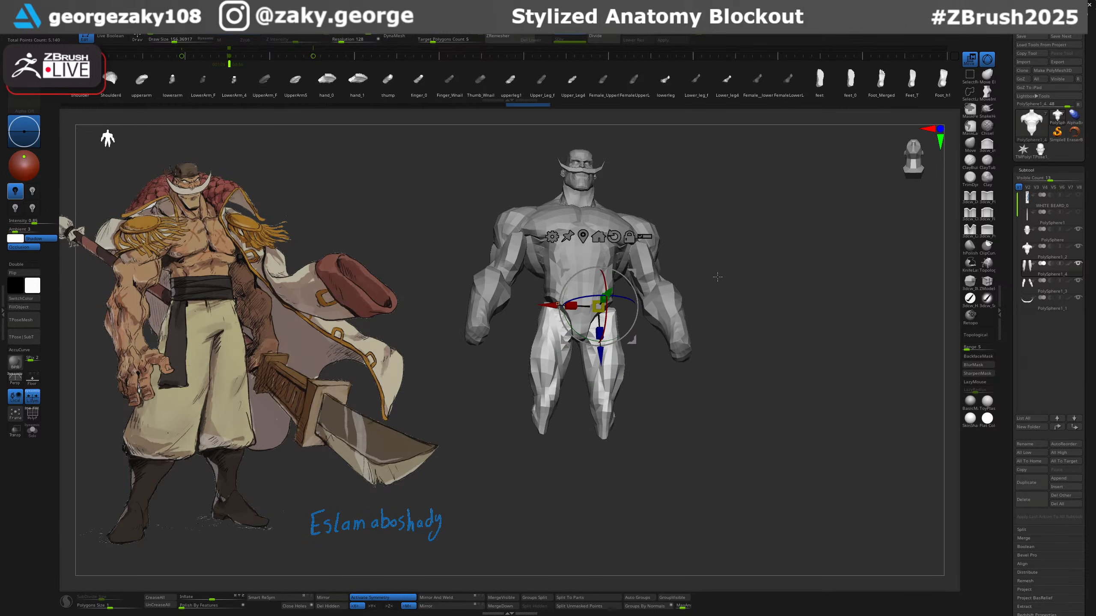
Isolate the upper legs and smooth the inner surface between the buttocks.
key("alt+s")
left_click_drag(671, 312, 689, 351)
key("q")
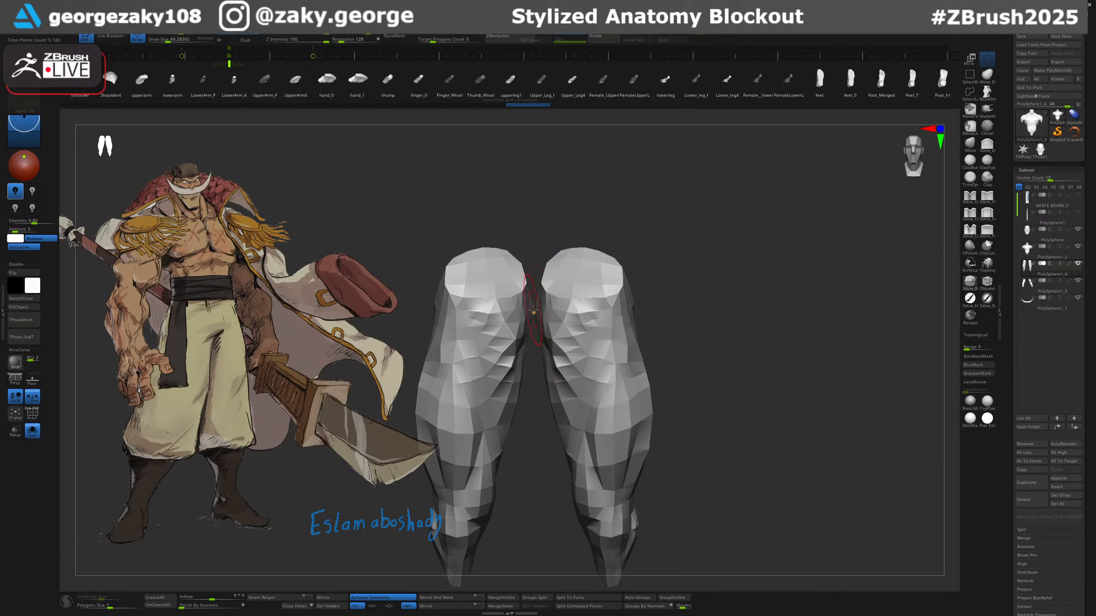
left_click_drag(633, 245, 743, 261)
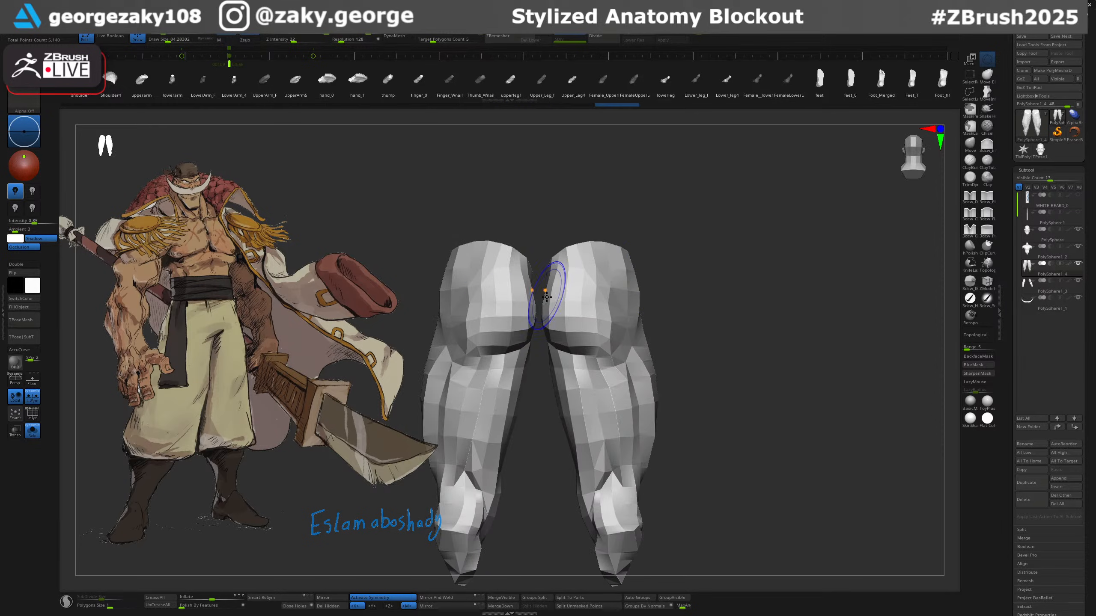
mouse_move(544, 298)
left_mouse_down()
mouse_move(564, 257)
mouse_move(544, 294)
left_mouse_up()
left_click_drag(759, 321, 778, 348)
mouse_move(699, 330)
right_mouse_down("ctrl")
mouse_move(657, 265)
mouse_move(698, 348)
right_mouse_up("ctrl")
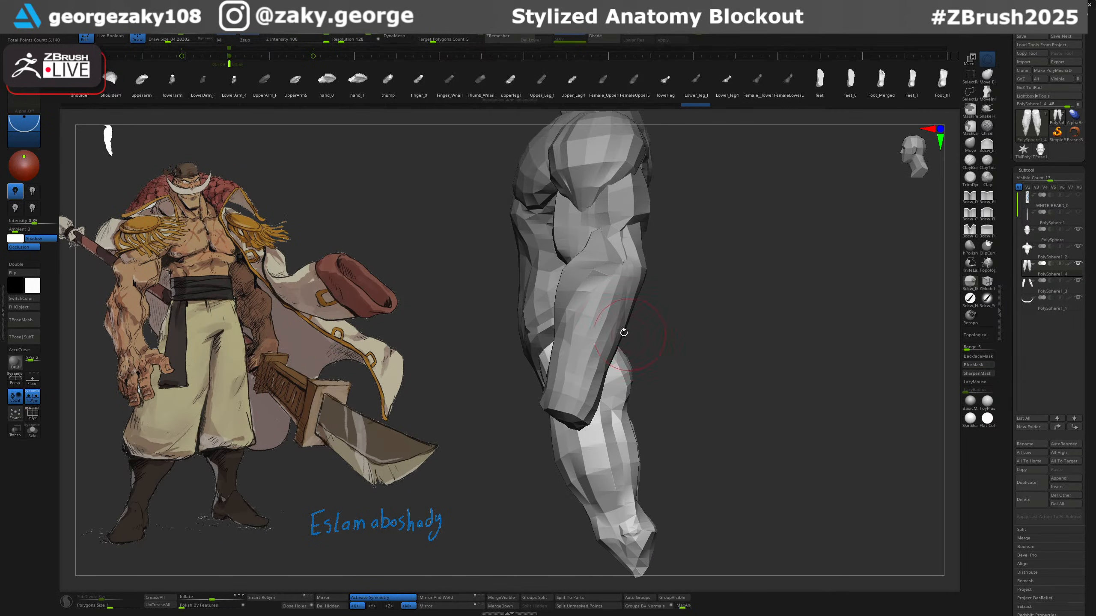
Hide the arms, then rotate the upper legs more upright under the torso in side view.
left_click(591, 328, "alt")
left_click(1078, 281)
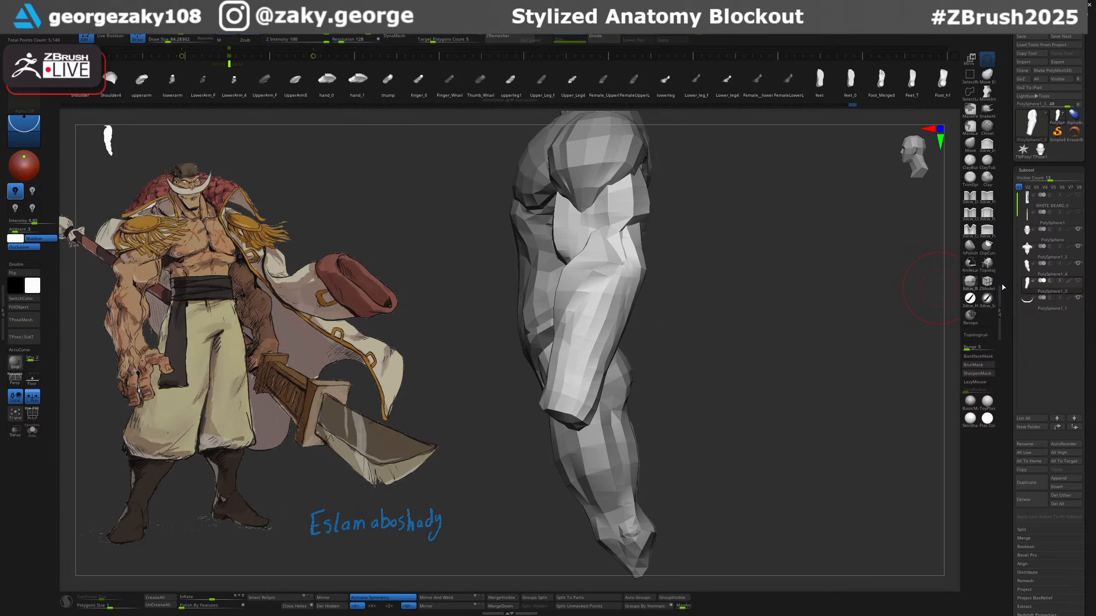
left_click(616, 427, "alt")
key("w")
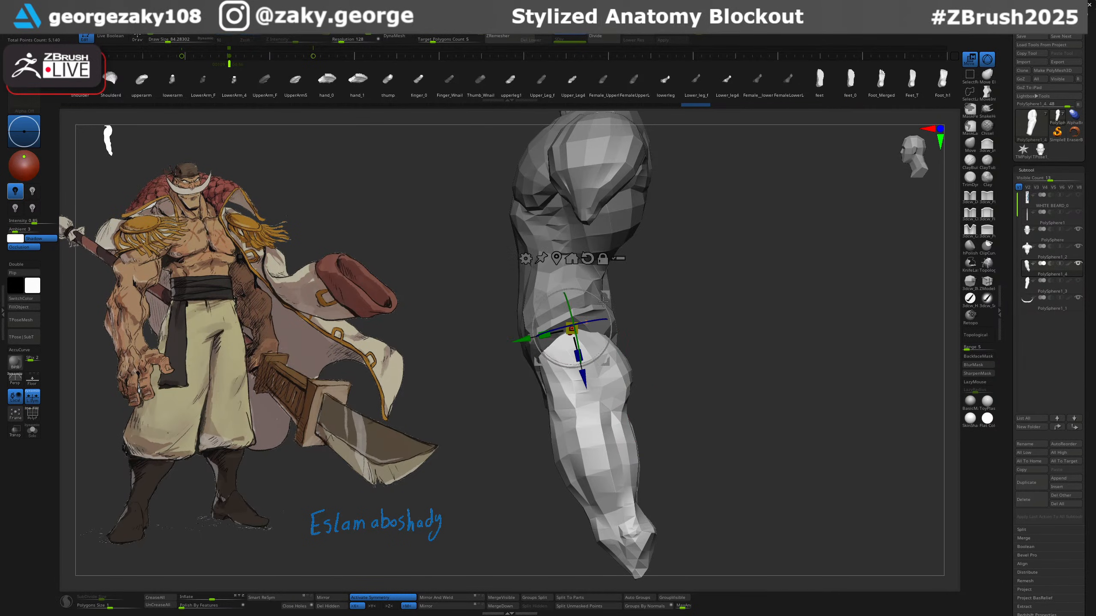
mouse_move(607, 284)
left_mouse_down()
mouse_move(613, 311)
mouse_move(609, 280)
mouse_move(611, 300)
left_mouse_up()
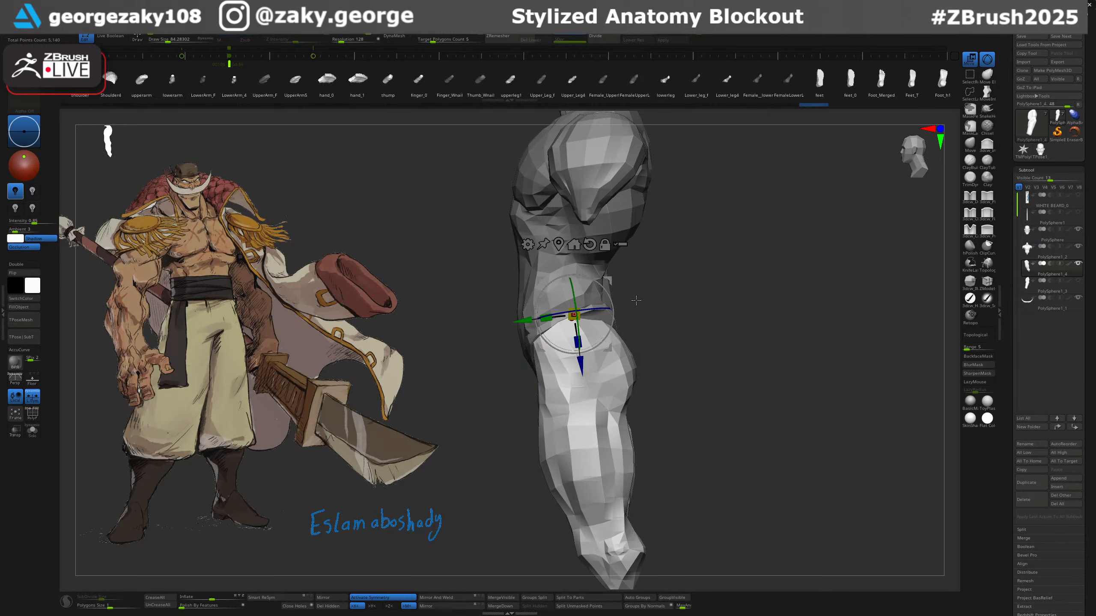
right_click_drag(633, 299, 687, 304, "ctrl")
left_click_drag(611, 278, 612, 274)
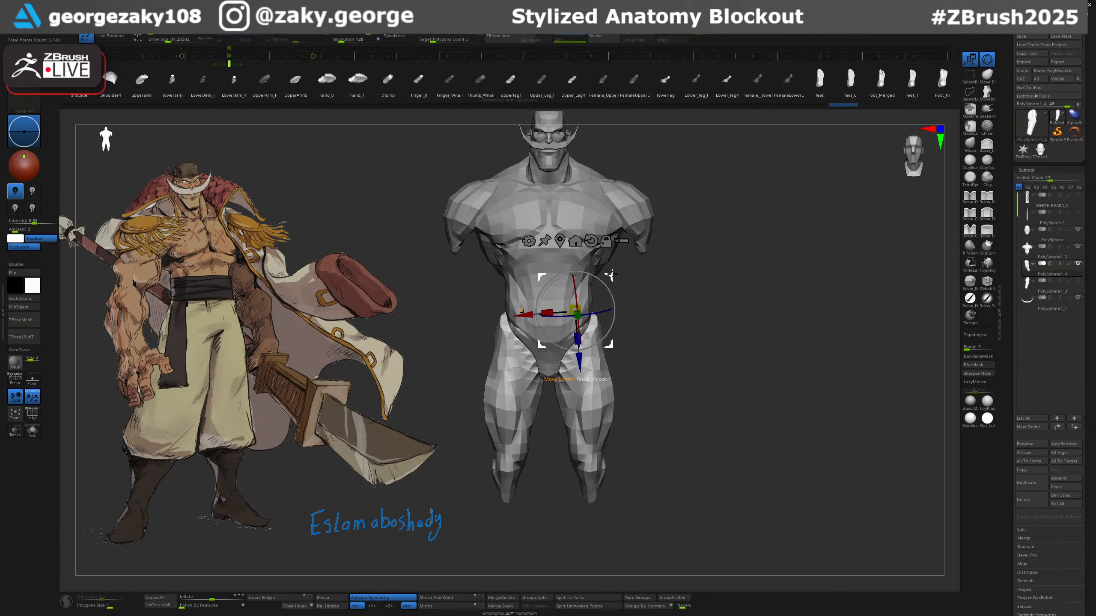
Isolate the upper legs and adjust their scale and tilt so they sit closer under the pelvis.
key("alt+s")
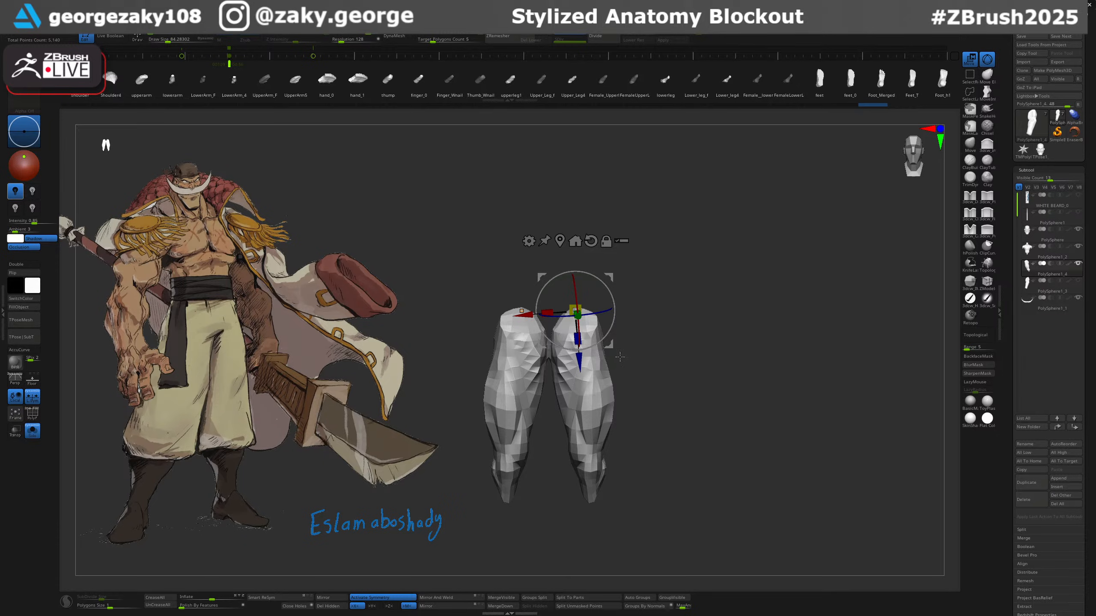
left_click_drag(607, 344, 605, 348)
left_click_drag(609, 279, 609, 282)
key("alt+s")
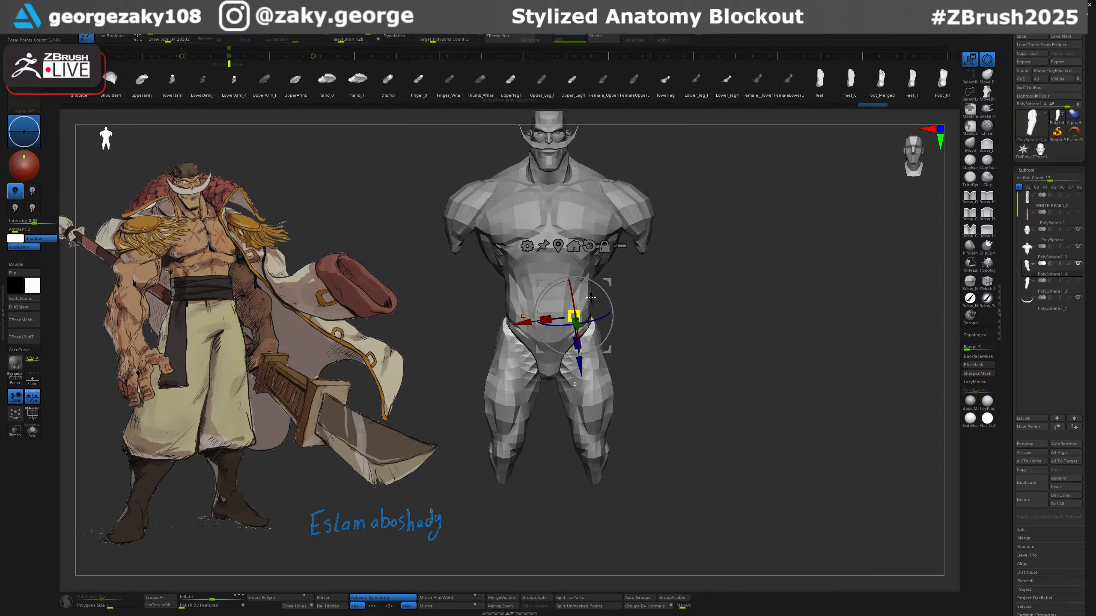
Reshape the outer hips and upper buttocks with the Move brush to fit the waist.
key("q")
key("b")
key("m")
key("v")
mouse_move(604, 320)
left_mouse_down()
mouse_move(591, 314)
mouse_move(665, 313)
mouse_move(583, 317)
left_mouse_up()
left_click_drag(609, 325, 680, 330)
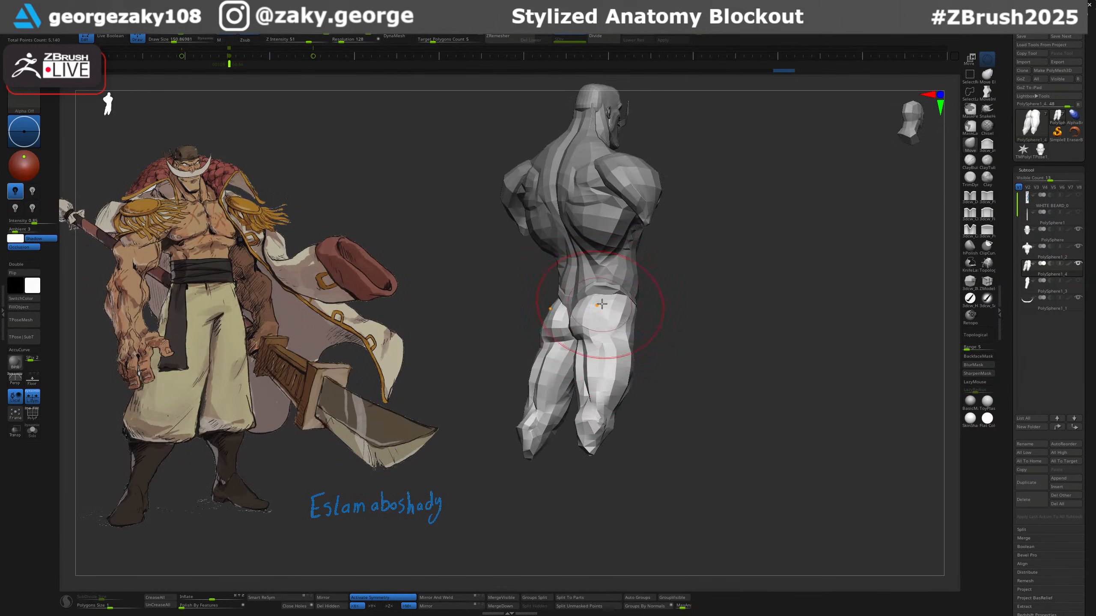
right_click_drag(604, 293, 643, 296)
left_click_drag(621, 294, 615, 287)
key("bracketleft")
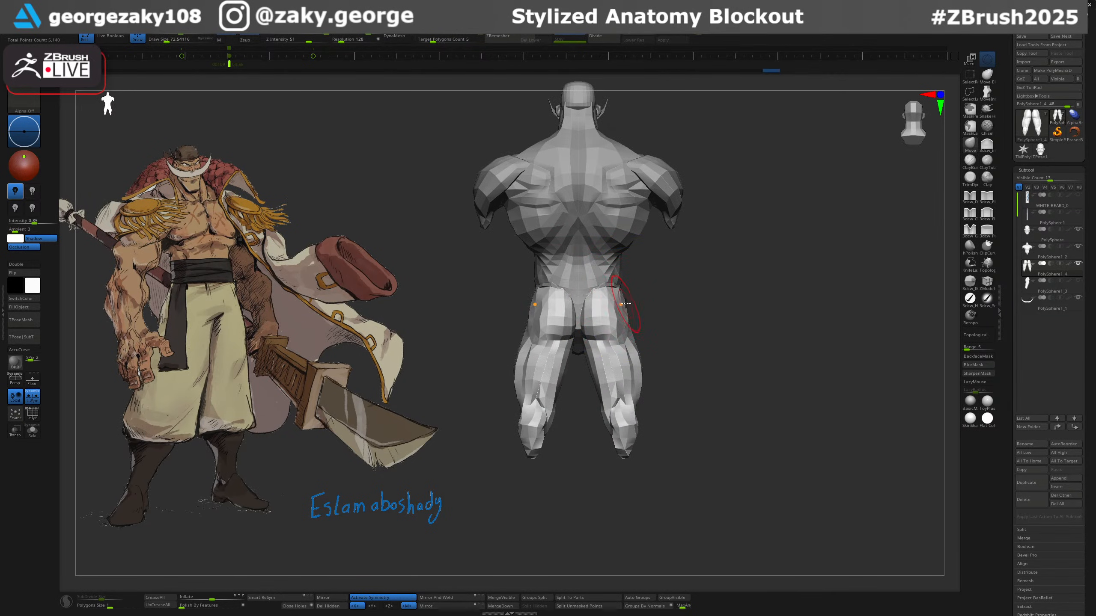
Adjust the brush size and refine where the upper thighs meet the pelvis from the front.
mouse_move(625, 304)
right_mouse_down()
mouse_move(731, 318)
mouse_move(712, 341)
right_mouse_up()
mouse_move(711, 341)
right_mouse_down()
mouse_move(683, 307)
mouse_move(649, 356)
right_mouse_up()
left_click(662, 304, "alt")
key("s")
left_click_drag(649, 356, 644, 356)
left_click(675, 318, "alt")
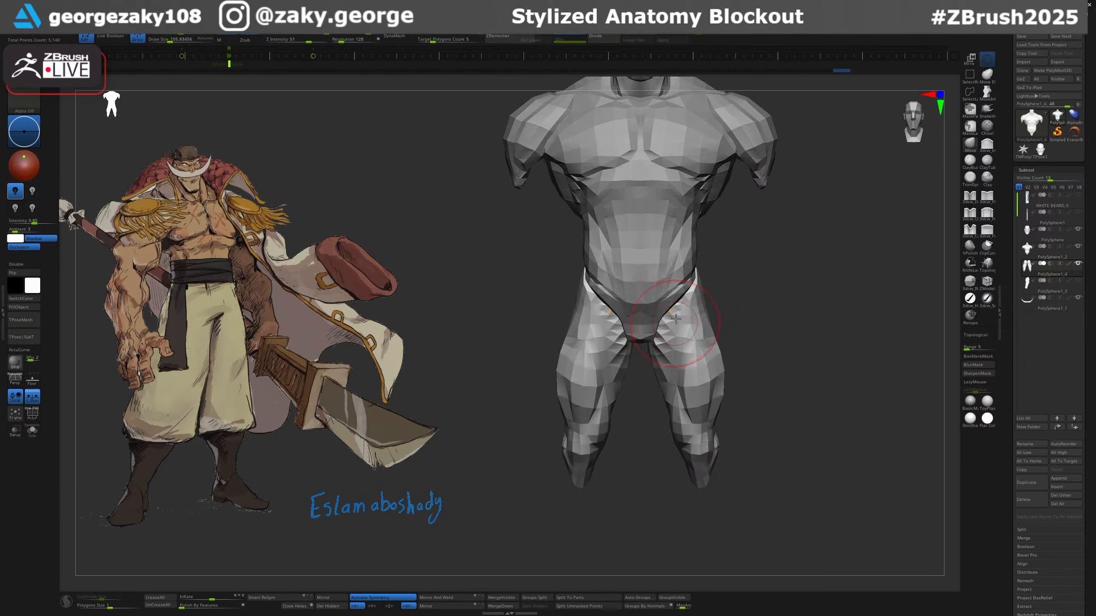
mouse_move(676, 319)
right_mouse_down()
mouse_move(722, 371)
mouse_move(752, 384)
right_mouse_up()
key("s")
left_click_drag(752, 383, 756, 384)
right_click_drag(757, 384, 831, 374, "shift")
Pull the knee ends upward and reshape the outer thigh contour from the front.
left_click_drag(749, 401, 755, 398)
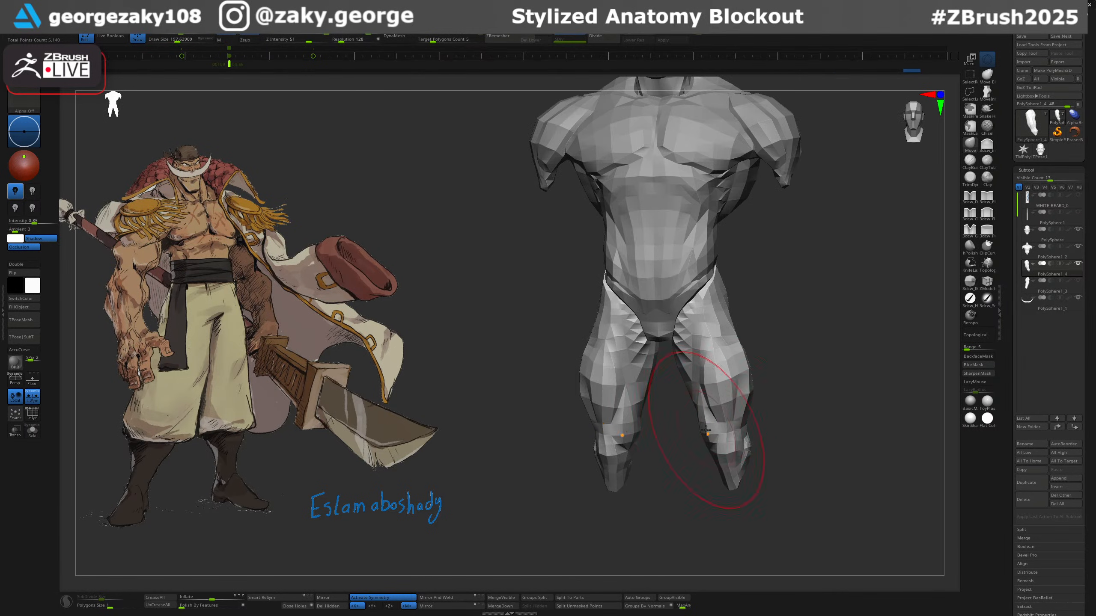
left_click_drag(706, 430, 699, 426)
right_click_drag(701, 428, 725, 444)
left_click_drag(727, 454, 724, 448)
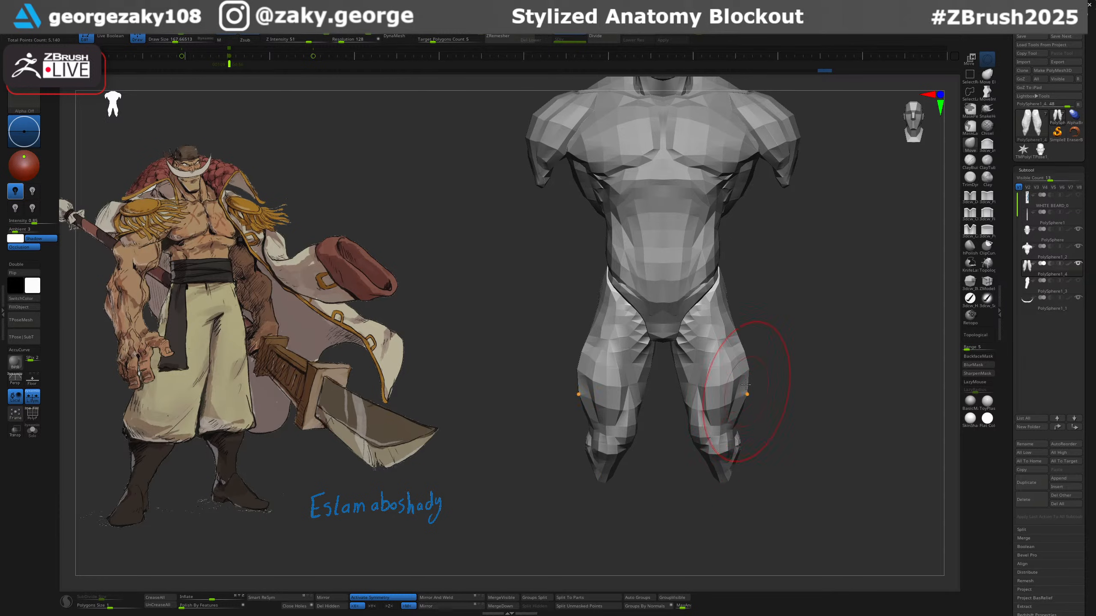
left_click_drag(746, 380, 741, 355)
Adjust the hip and buttock profile in side view, changing the brush size and active body part as needed.
right_click_drag(748, 282, 673, 278)
key("s")
left_click_drag(741, 269, 735, 269)
mouse_move(752, 281)
left_mouse_down()
mouse_move(745, 260)
mouse_move(713, 294)
mouse_move(703, 285)
left_mouse_up()
key("s")
key("s")
mouse_move(708, 287)
right_mouse_down()
mouse_move(724, 287)
mouse_move(709, 305)
mouse_move(736, 280)
mouse_move(754, 288)
right_mouse_up()
left_click(718, 288, "alt")
left_click(754, 287, "alt")
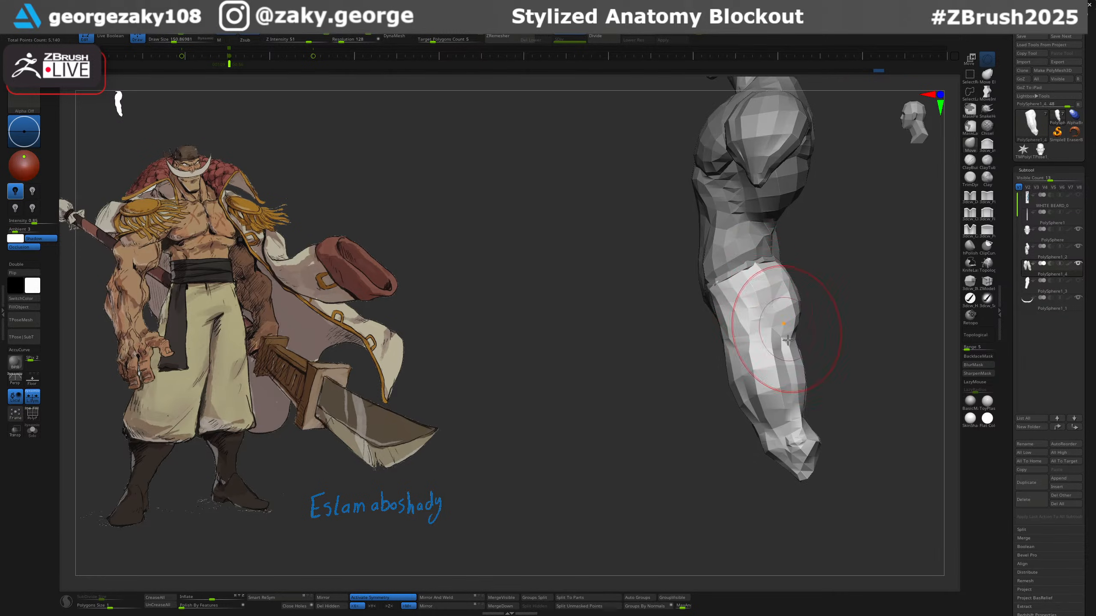
Adjust the angle and front contour of the upper thigh against the whole figure in side view.
right_click_drag(791, 327, 797, 296, "ctrl")
key("w")
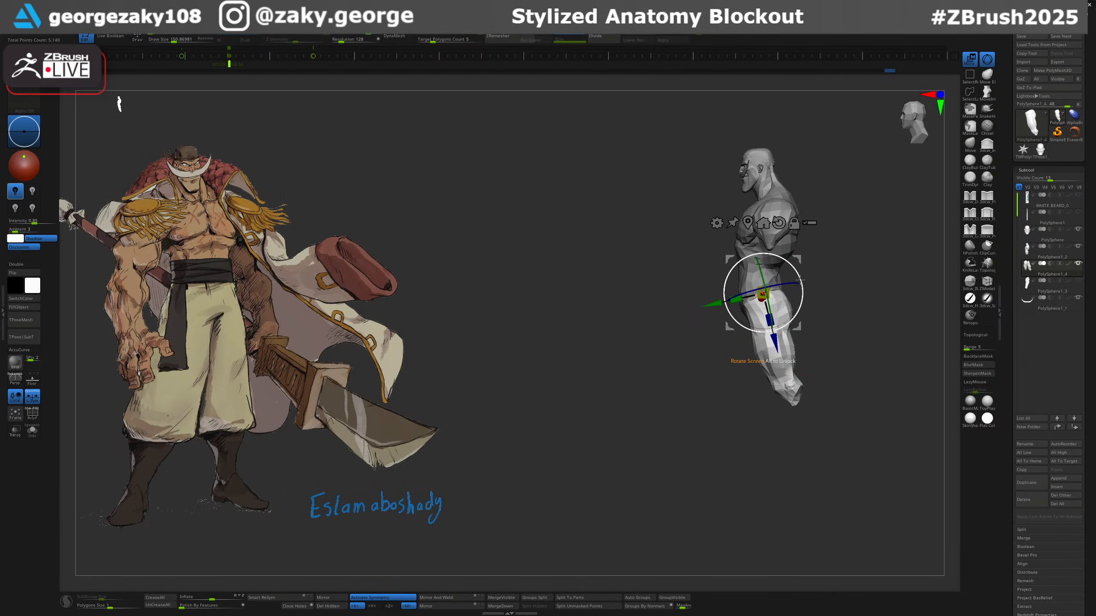
key("q")
key("]")
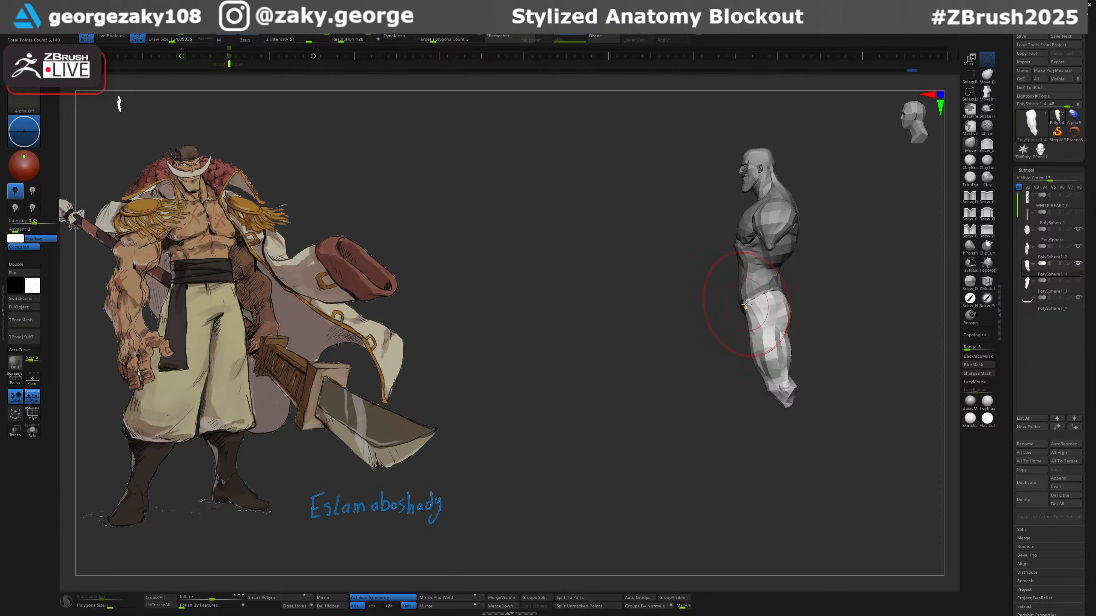
left_click_drag(768, 310, 775, 304)
Reshape the knee ends with a larger brush and pull the outer thighs inward with a smaller one.
key("]")
key("]")
key("]")
key("]")
key("]")
left_click_drag(793, 396, 782, 400)
right_click_drag(791, 392, 807, 384, "shift")
key("[")
key("[")
key("[")
left_click_drag(806, 378, 796, 365)
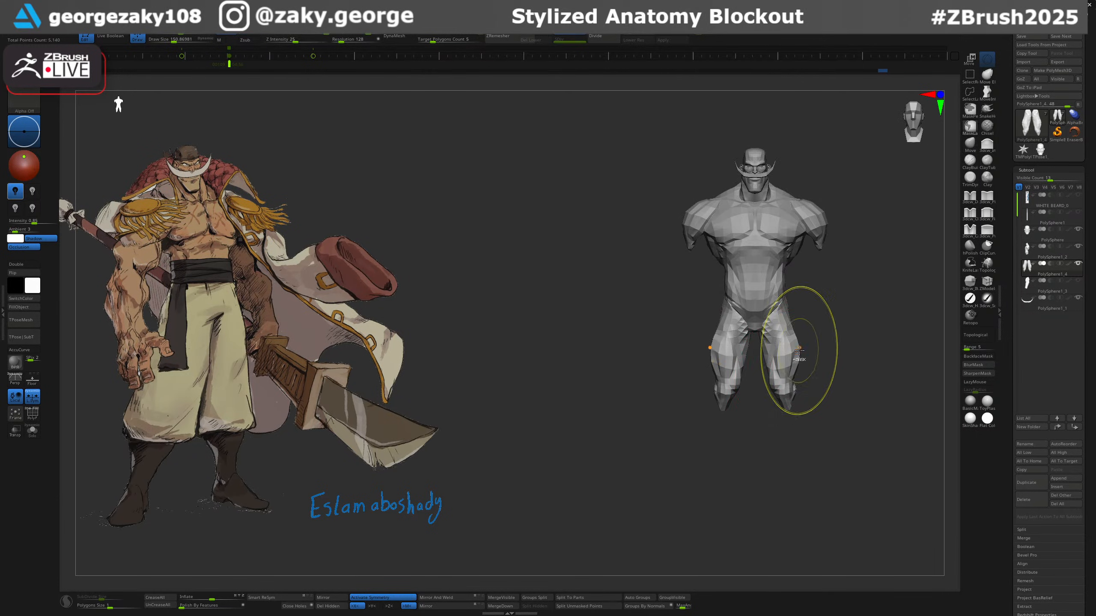
Refine the outer thigh contour from the front with a smaller brush.
right_click_drag(803, 350, 800, 371, "ctrl")
key("[")
key("[")
key("[")
left_click_drag(794, 333, 794, 338)
right_click_drag(792, 337, 803, 372, "ctrl")
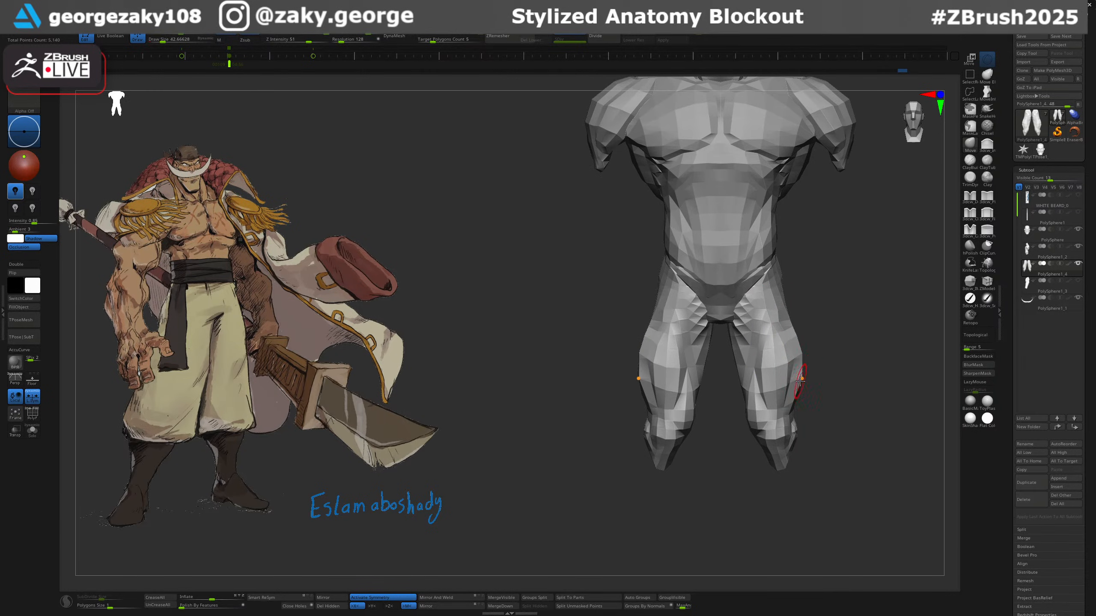
Enlarge the brush and extend the lower tips of the knees downward.
key("]")
key("]")
key("]")
key("]")
left_click_drag(782, 456, 779, 466)
Adjust the surface at the crotch, make the torso active and check its wireframe.
right_click_drag(837, 421, 752, 361, "alt")
left_click_drag(722, 320, 715, 318)
mouse_move(718, 278)
right_mouse_down("alt")
mouse_move(733, 314)
mouse_move(619, 352)
mouse_move(611, 345)
mouse_move(648, 264)
mouse_move(698, 285)
right_mouse_up("alt")
left_click(631, 346, "alt")
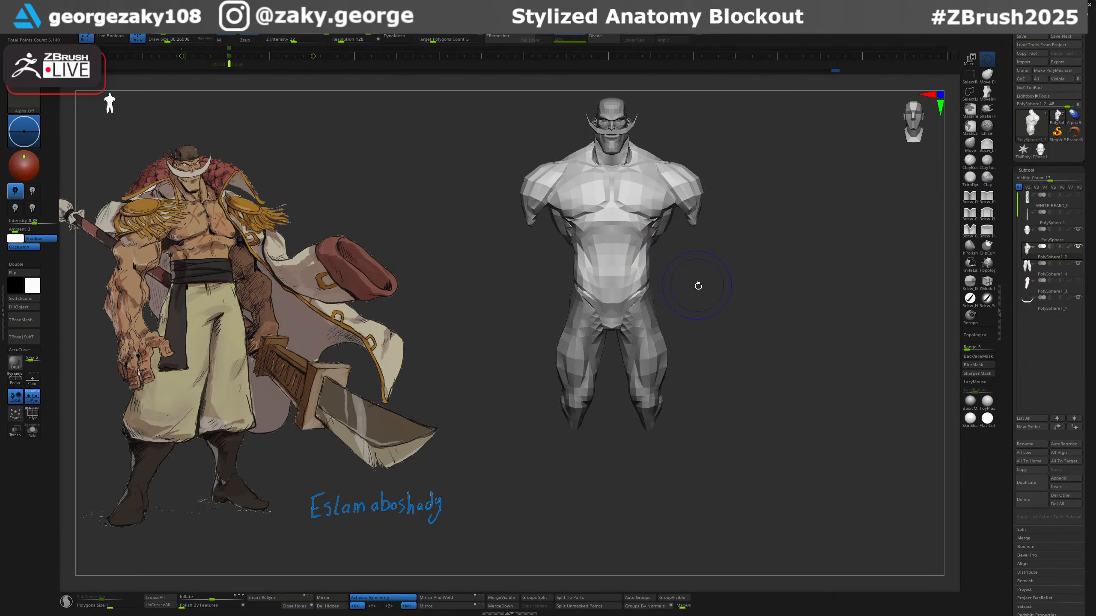
key("shift+f")
key("shift+f")
Make the upper legs active, try lengthening the knee ends with the Move brush, undo the stroke and enlarge the brush.
key("b")
key("m")
key("v")
key("s")
left_click(691, 354)
left_click(650, 399, "alt")
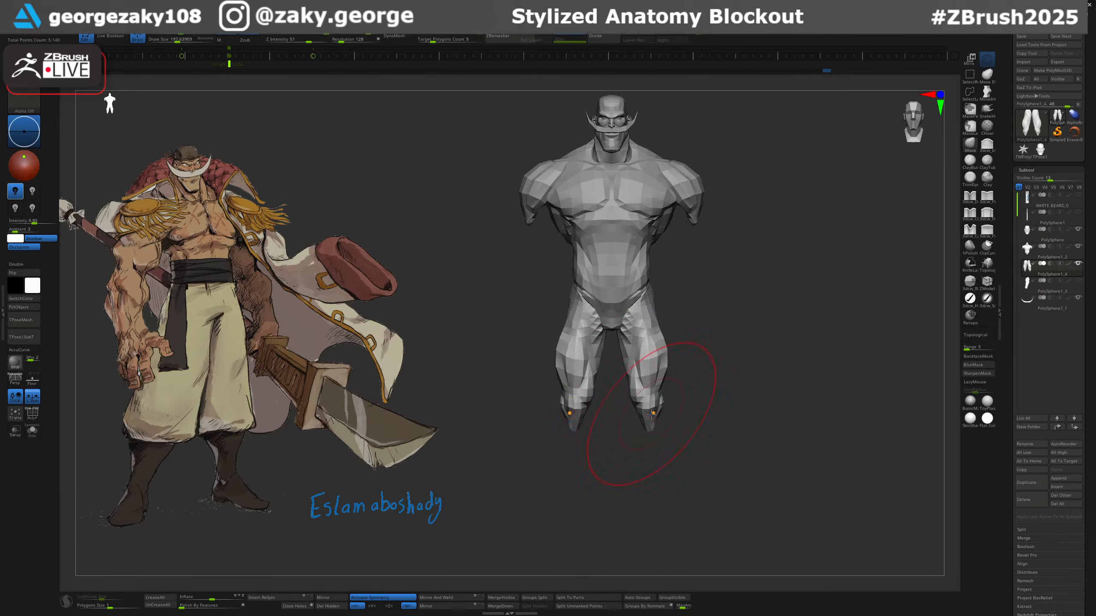
mouse_move(651, 414)
left_mouse_down()
mouse_move(661, 426)
mouse_move(650, 424)
left_mouse_up()
key("ctrl+z")
key("]")
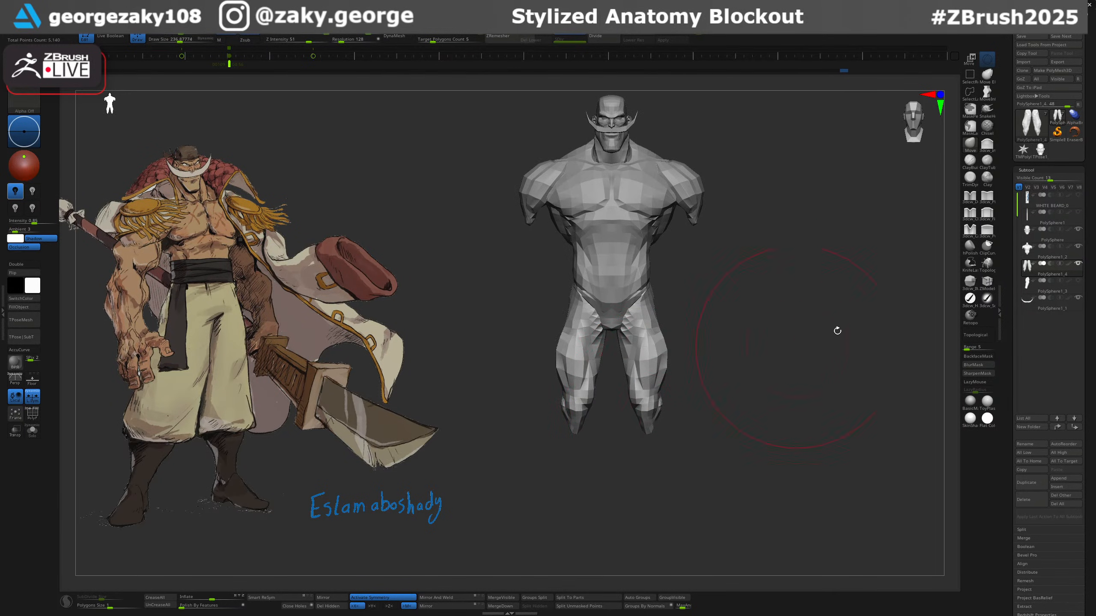
Show the arms again and insert a mirrored pair of lower-leg meshes at the knees from the underside view.
mouse_move(789, 357)
left_mouse_down()
mouse_move(780, 351)
mouse_move(768, 389)
mouse_move(703, 395)
left_mouse_up()
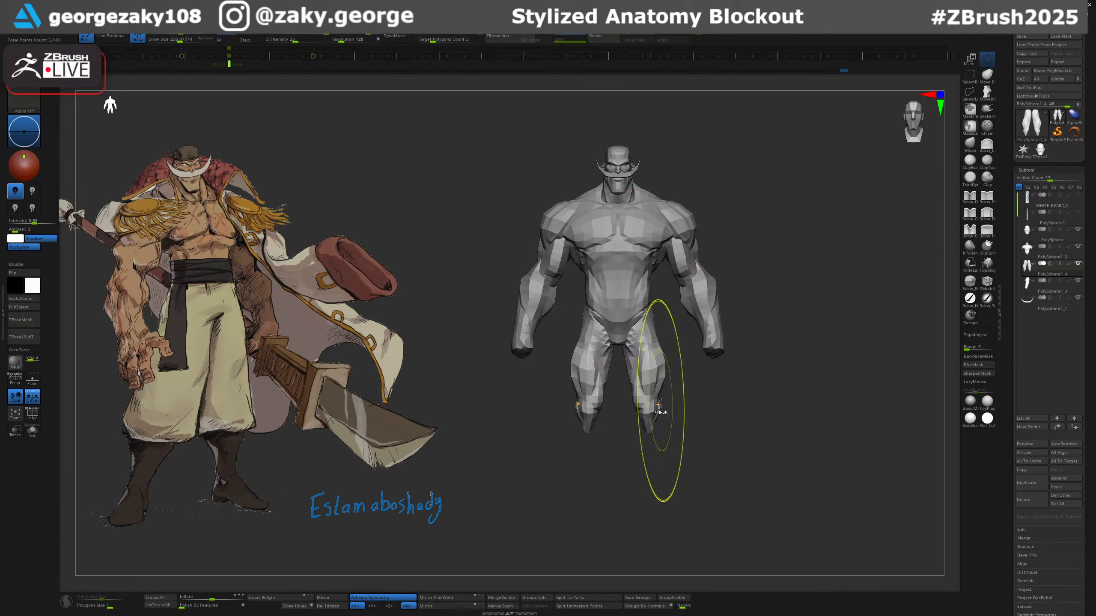
right_click_drag(662, 406, 712, 430, "ctrl")
left_click_drag(711, 430, 714, 367)
right_click_drag(677, 408, 678, 371, "alt")
right_click_drag(678, 370, 649, 406, "ctrl")
key("shift+i")
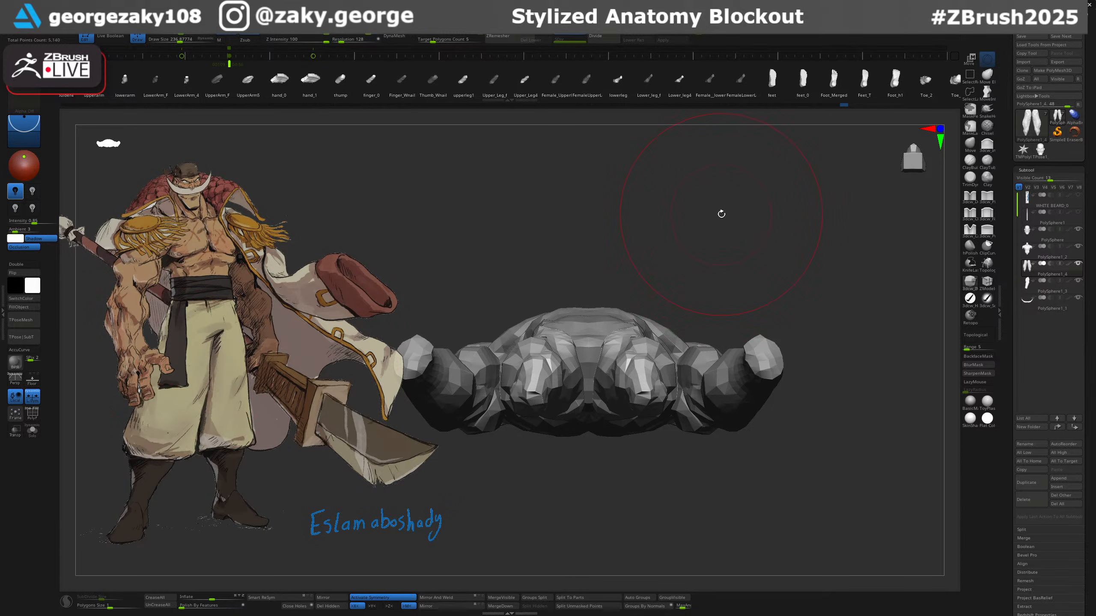
key("ctrl")
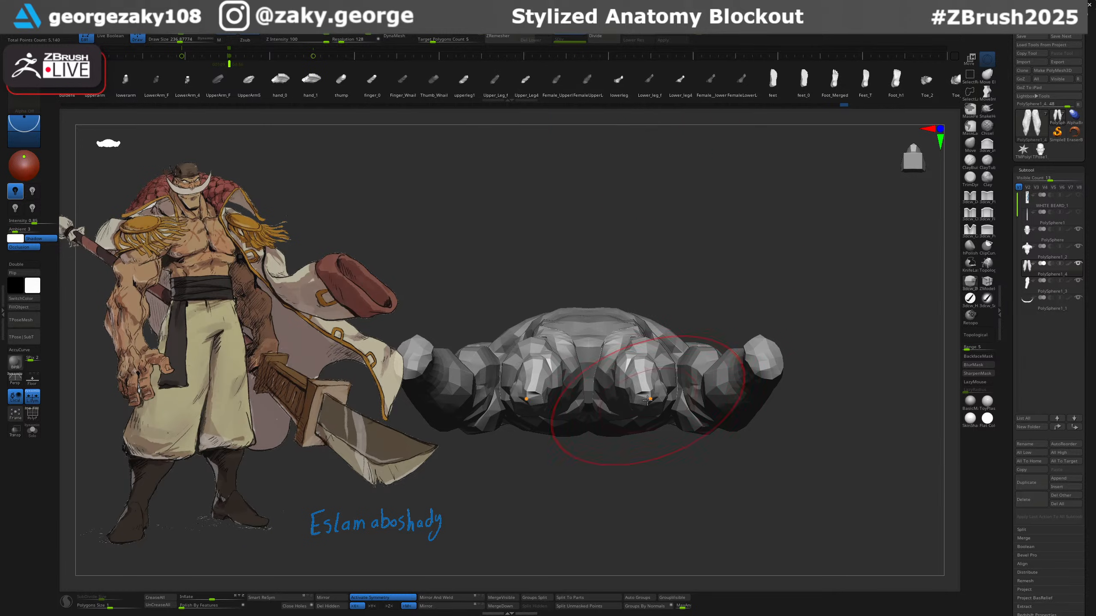
left_click_drag(647, 400, 664, 474)
left_click_drag(821, 371, 811, 432)
key("w")
left_click_drag(685, 388, 699, 357)
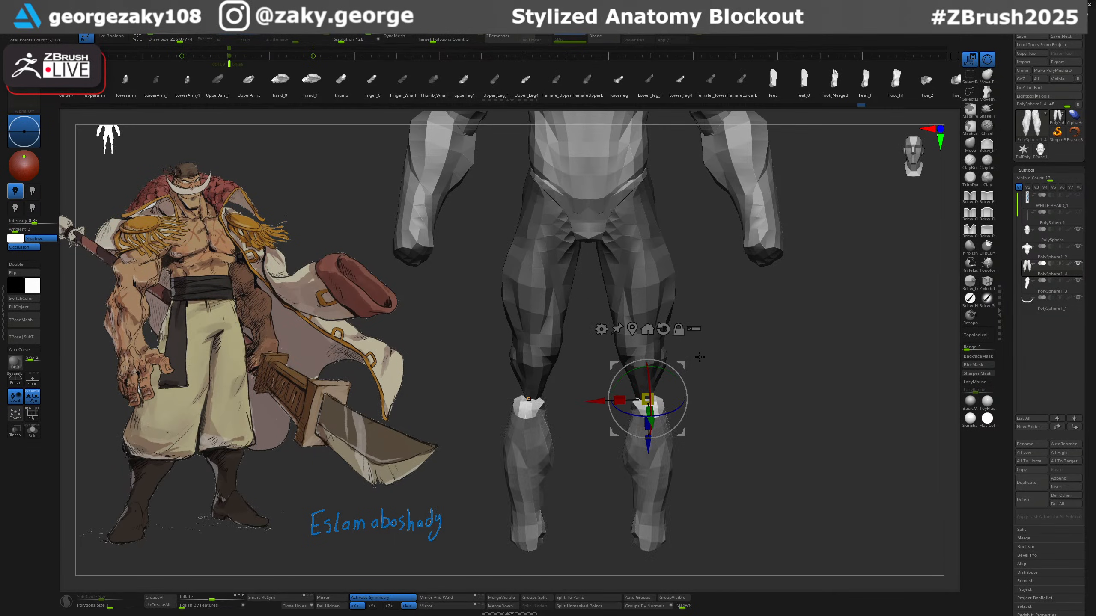
Undo the last change and reposition and tilt the inserted lower legs beneath the knees in side view.
key("ctrl+z")
left_click_drag(652, 396, 679, 378, "alt")
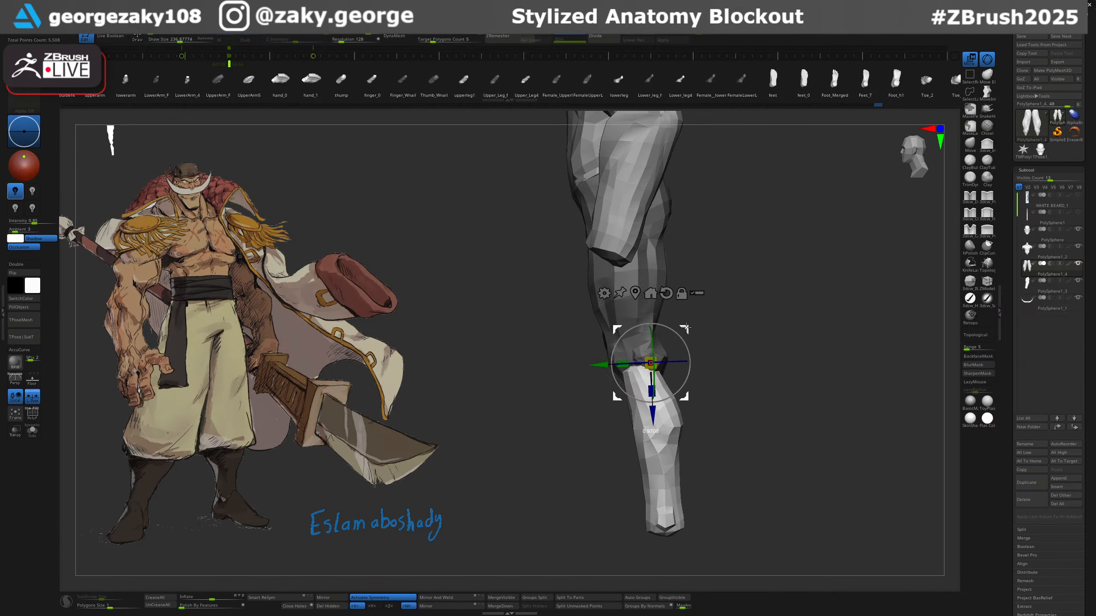
mouse_move(688, 304)
left_mouse_down()
mouse_move(709, 331)
mouse_move(699, 384)
mouse_move(679, 293)
left_mouse_up()
left_click_drag(645, 359, 646, 369)
left_click_drag(722, 373, 746, 357, "alt")
left_click_drag(684, 328, 685, 324)
left_click_drag(679, 298, 675, 300)
left_click_drag(744, 321, 712, 341, "shift")
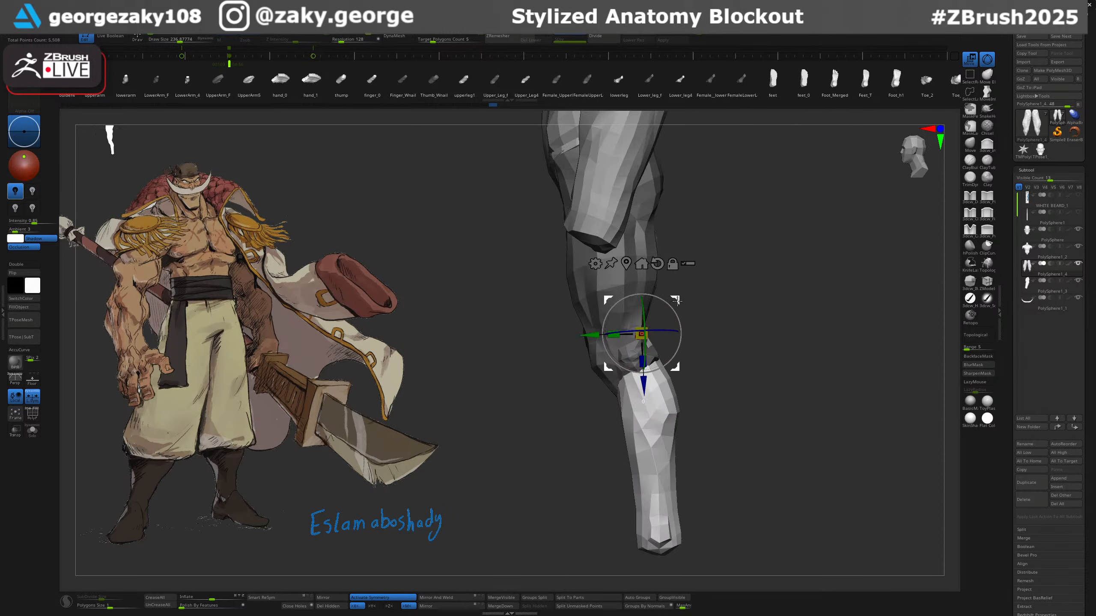
left_click_drag(675, 301, 679, 301)
Turn on the polyframe display, scale up the lower legs and align their upper ends with the knees.
key("shift+f")
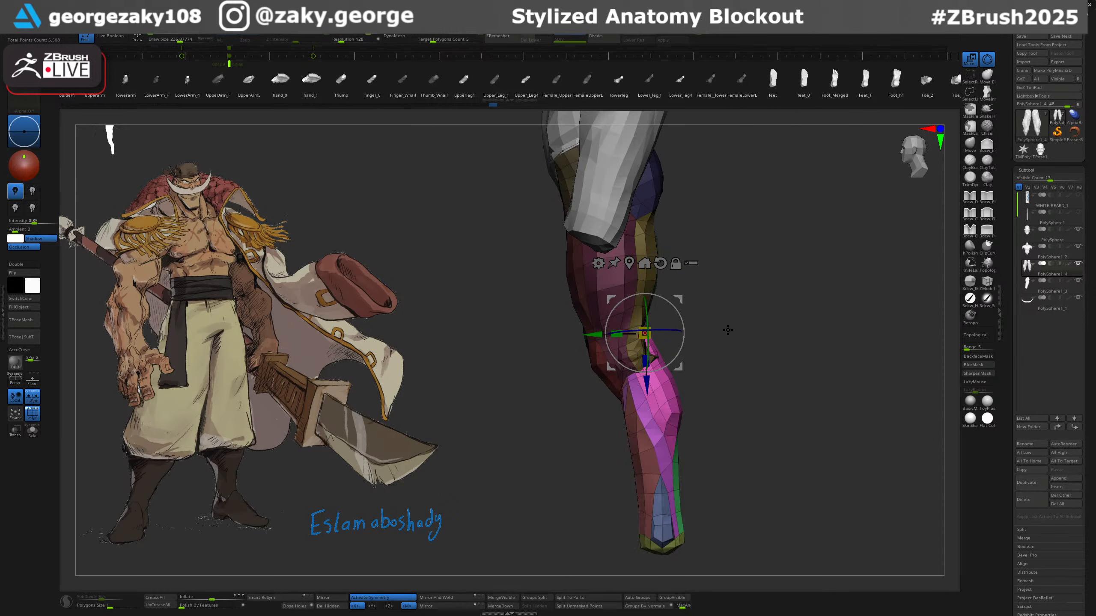
left_click_drag(727, 330, 782, 336, "shift")
left_click_drag(747, 339, 733, 375, "alt")
left_click_drag(679, 299, 675, 284)
left_click_drag(740, 335, 699, 344, "shift")
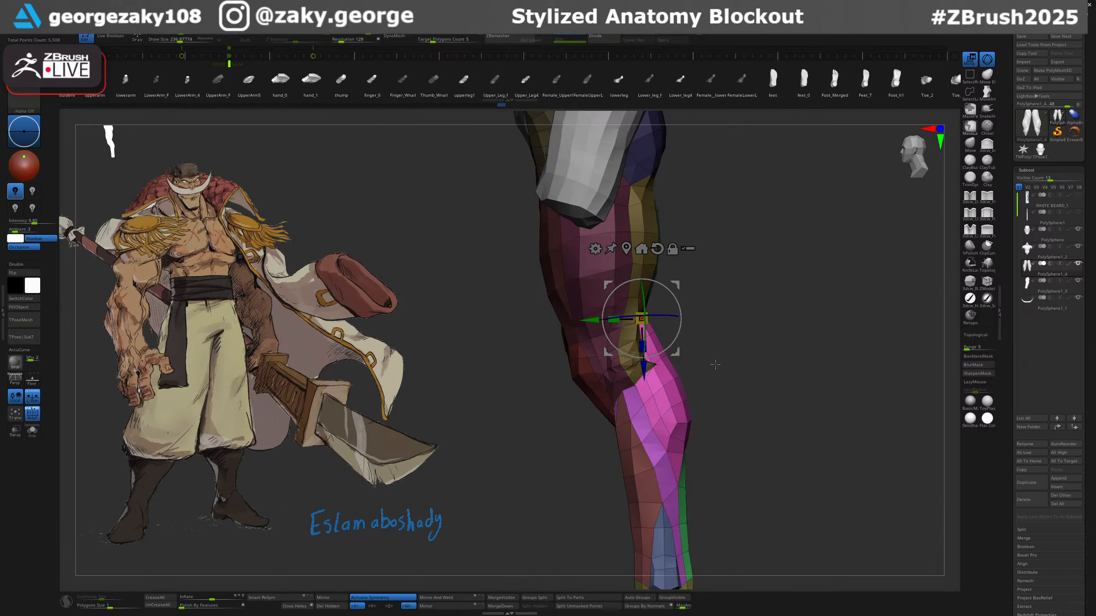
left_click_drag(643, 308, 644, 320)
Resize the Move brush and shape the calf tops and back of the knees in side view.
key("q")
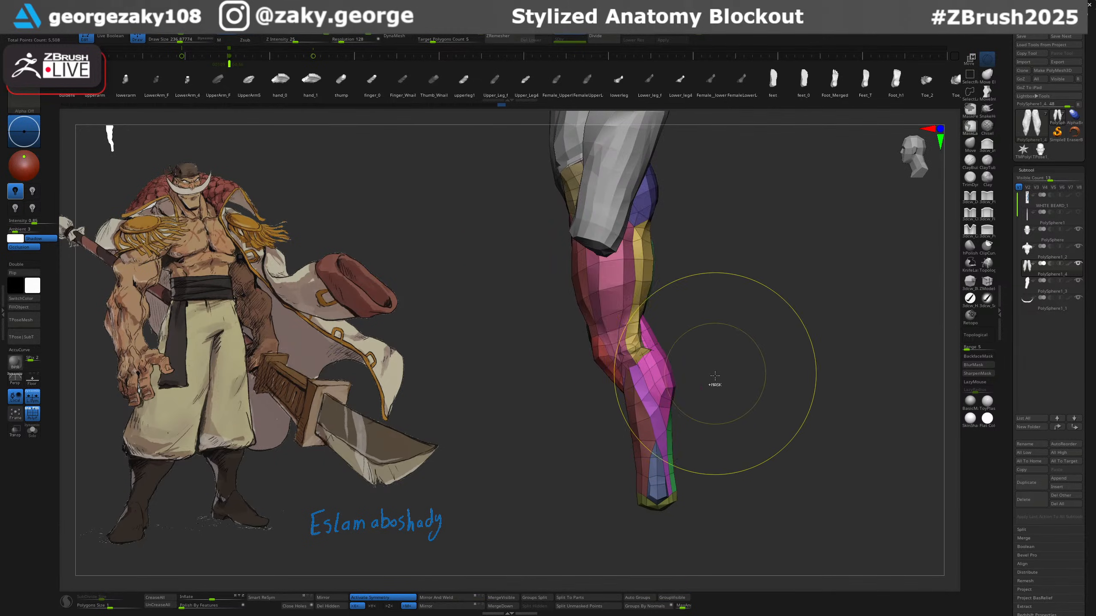
key("s")
left_click_drag(714, 317, 673, 320, "shift")
key("s")
key("s")
right_click_drag(651, 306, 676, 319)
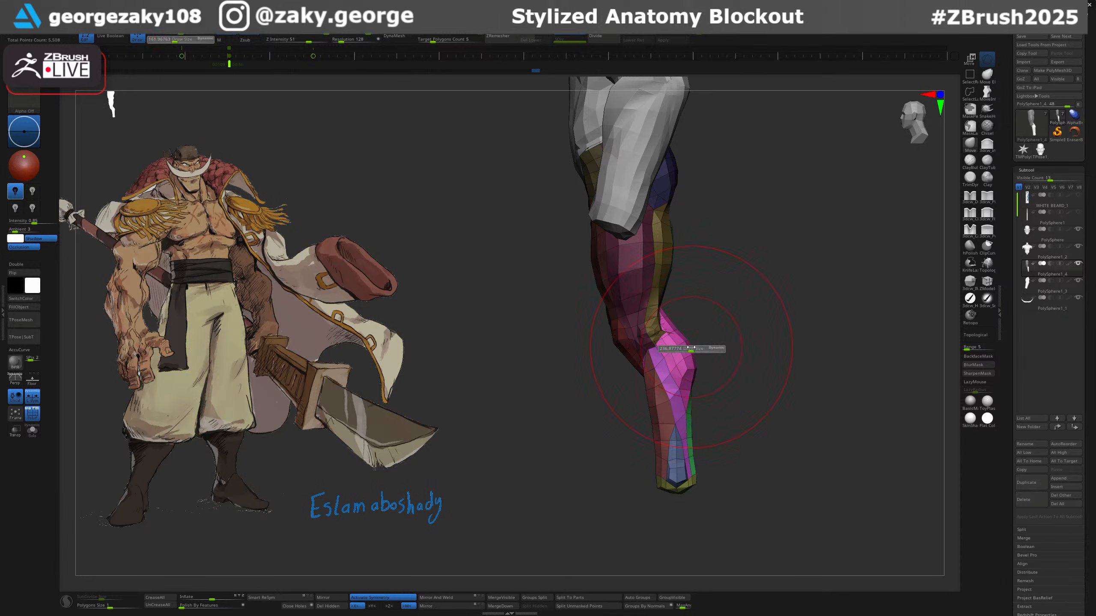
right_click_drag(680, 392, 702, 362, "ctrl")
Enlarge and lengthen the lower legs with the gizmo and rotate them slightly in side view.
key("w")
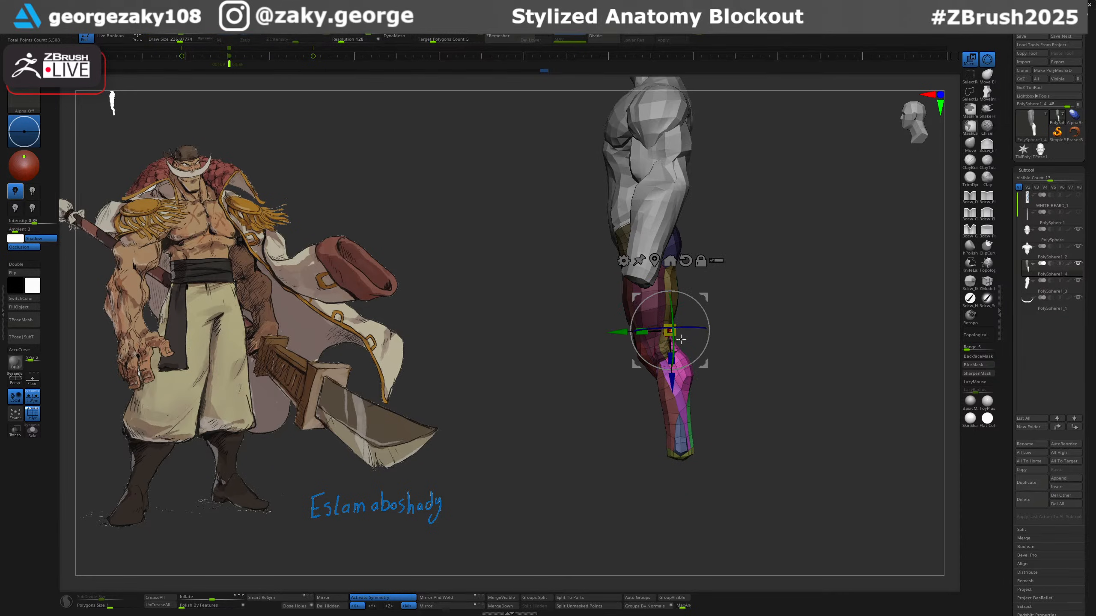
left_click_drag(689, 338, 693, 355)
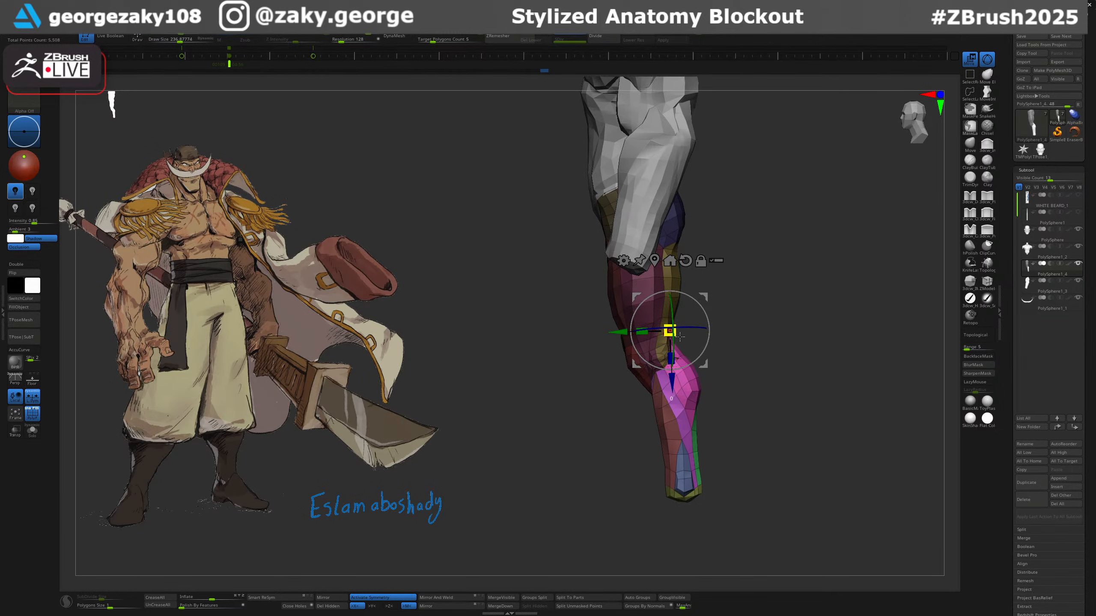
left_click_drag(670, 358, 671, 365)
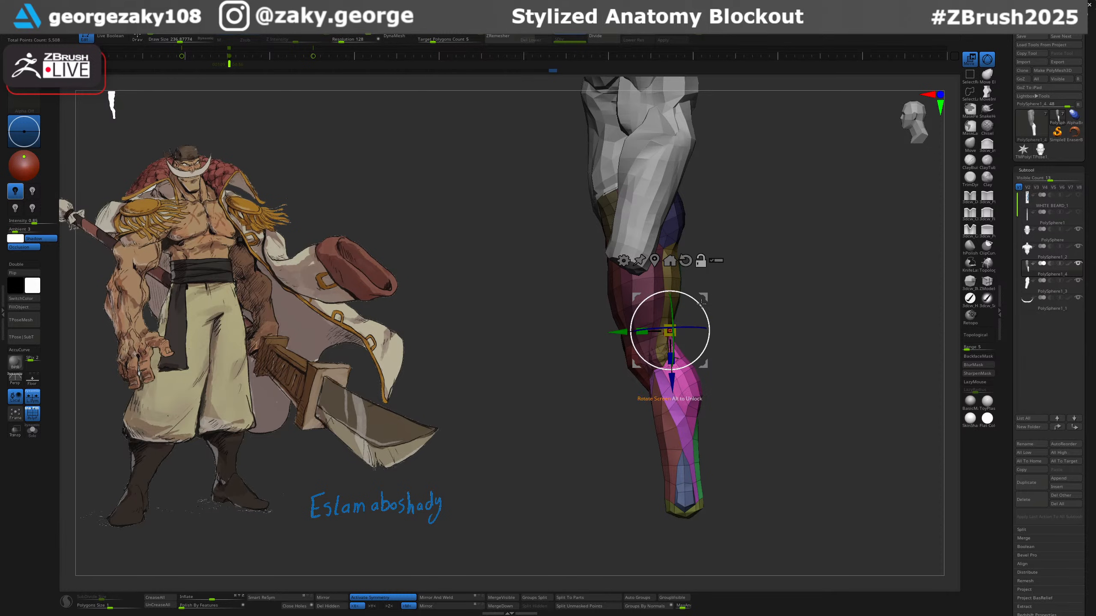
mouse_move(702, 304)
left_mouse_down()
mouse_move(710, 387)
mouse_move(621, 407)
mouse_move(673, 415)
mouse_move(627, 427)
mouse_move(616, 404)
mouse_move(629, 421)
mouse_move(644, 417)
left_mouse_up()
Adjust the Move brush size and reshape the inner and outer calf contours from the front.
key("q")
key("s")
key("s")
key("s")
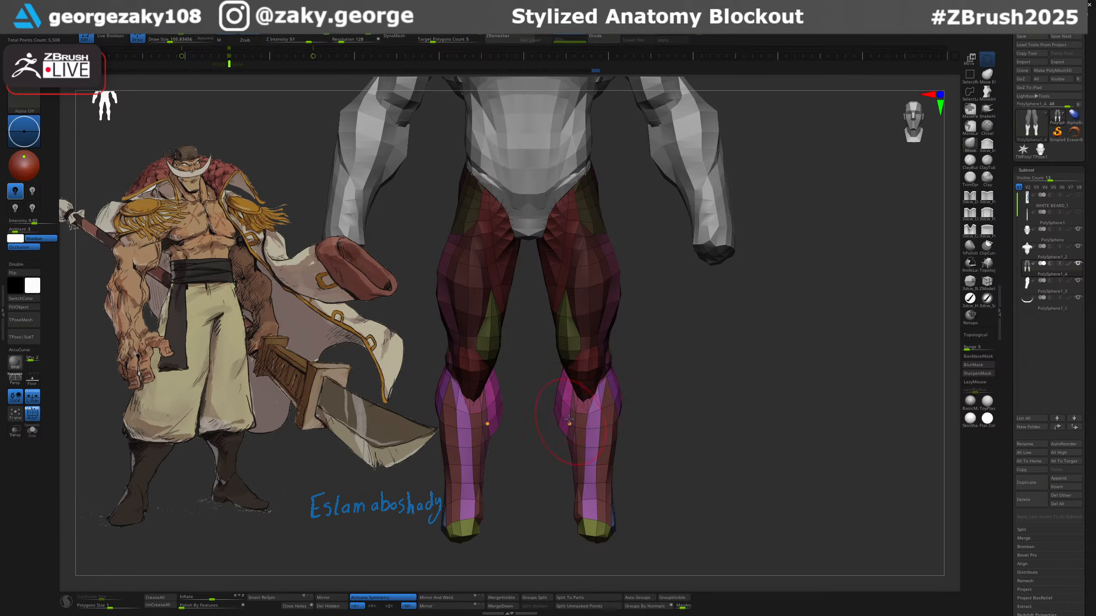
key("s")
left_click_drag(559, 388, 613, 405)
mouse_move(613, 380)
right_mouse_down("ctrl")
mouse_move(631, 355)
mouse_move(631, 380)
right_mouse_up("ctrl")
Stretch the lower legs along their vertical axis and adjust the calves in side view.
key("w")
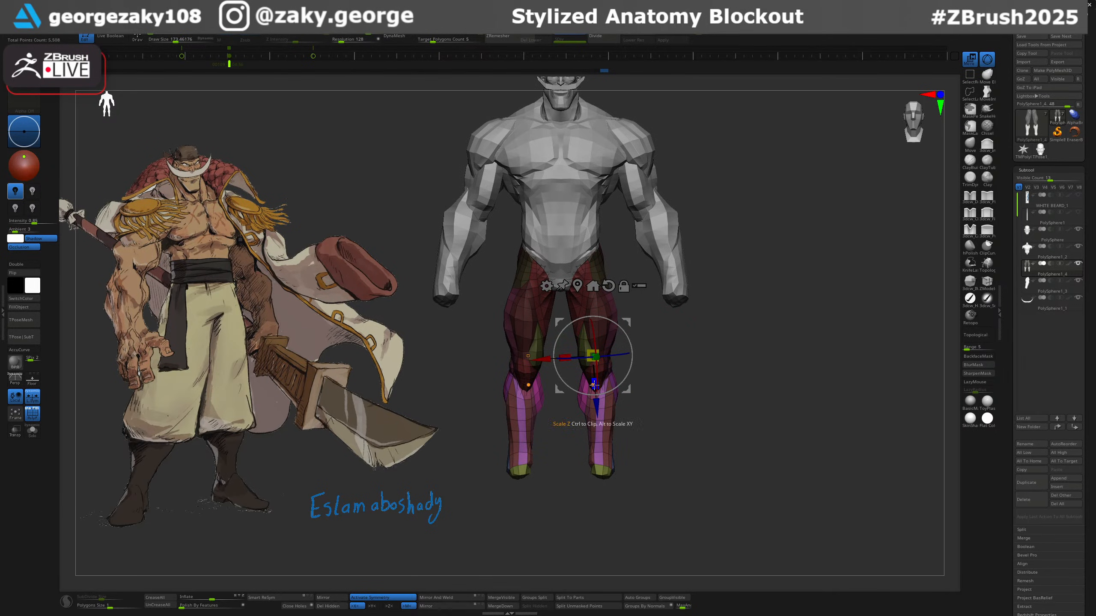
left_click_drag(594, 384, 594, 389)
right_click_drag(594, 392, 626, 398)
key("q")
key("bracketright")
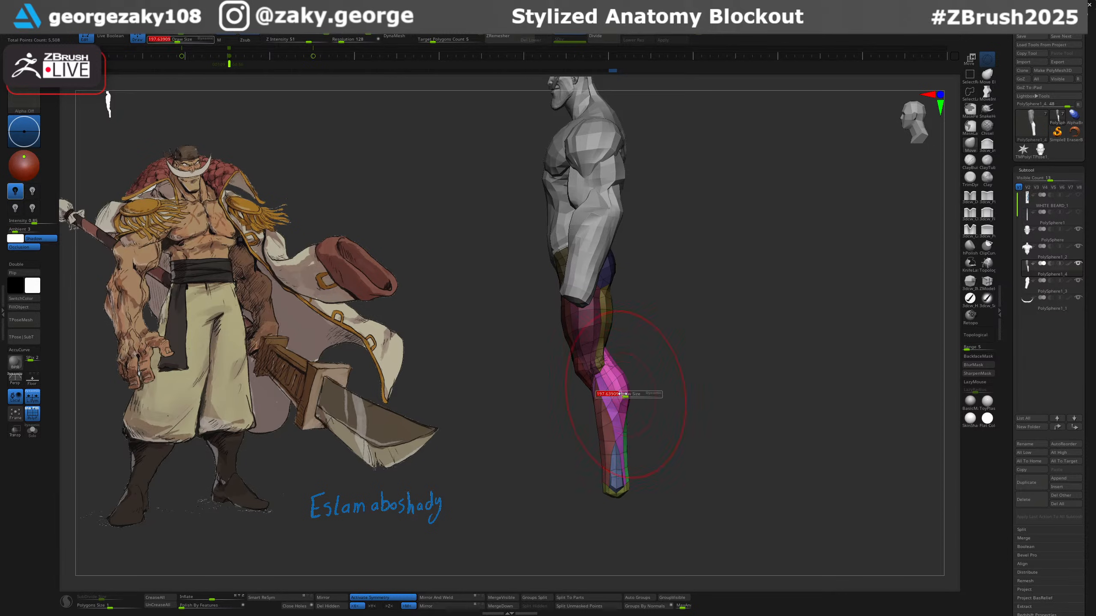
key("w")
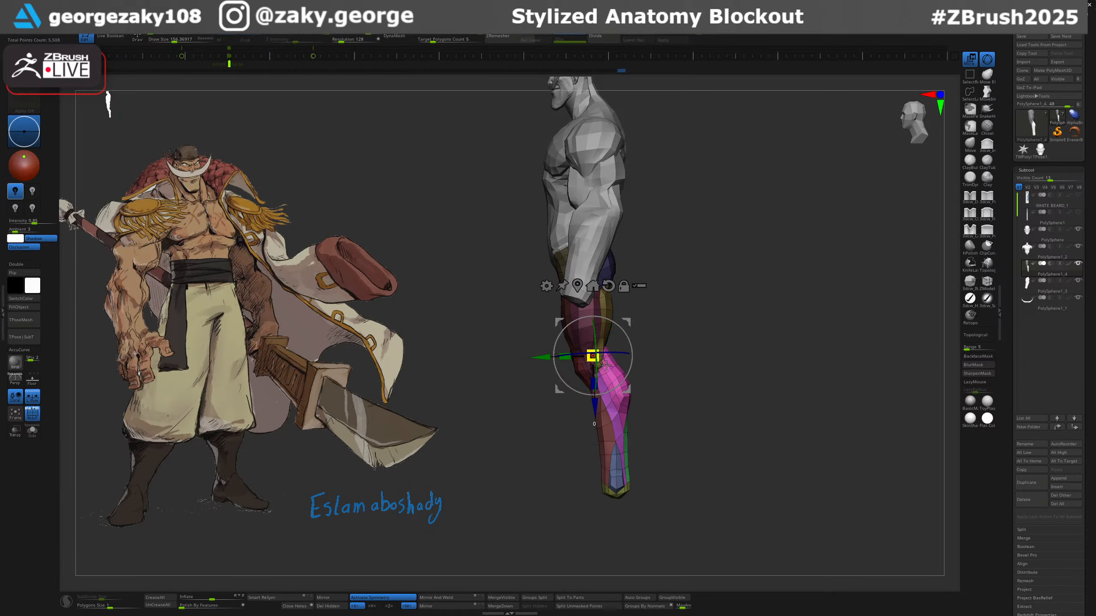
key("q")
Smooth and refine the contours of the lower legs from the front view.
left_click_drag(624, 351, 641, 390, "shift")
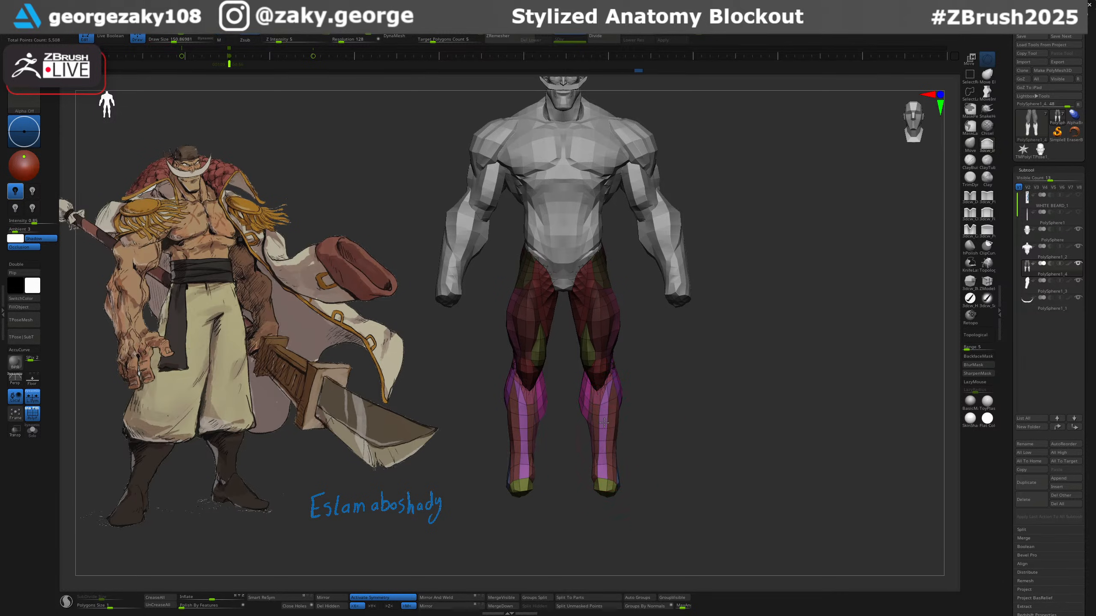
left_click_drag(633, 445, 652, 443)
left_click_drag(638, 387, 632, 417, "shift")
mouse_move(644, 342)
left_mouse_down()
mouse_move(601, 340)
mouse_move(618, 331)
left_mouse_up()
Reshape and smooth the upper ends of the calves where they meet the back of the knees.
key("s")
right_click_drag(699, 322, 645, 329)
left_click_drag(645, 332, 655, 335)
right_click_drag(660, 326, 642, 324)
left_click_drag(647, 320, 647, 314, "shift")
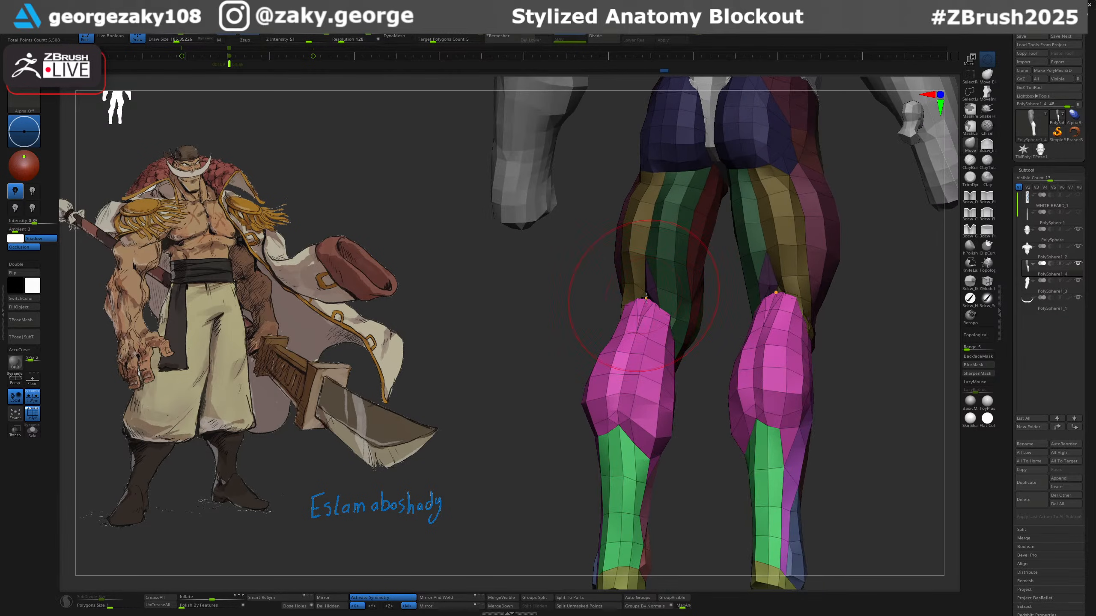
right_click_drag(643, 307, 659, 306, "shift")
left_click_drag(664, 307, 643, 310, "shift")
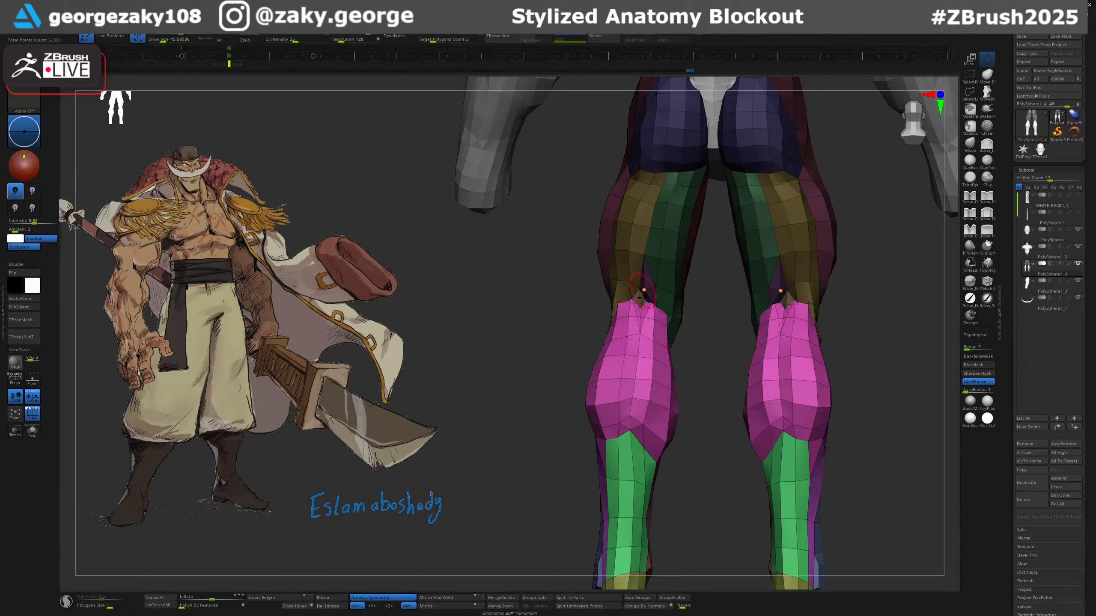
right_click_drag(643, 297, 677, 274, "shift")
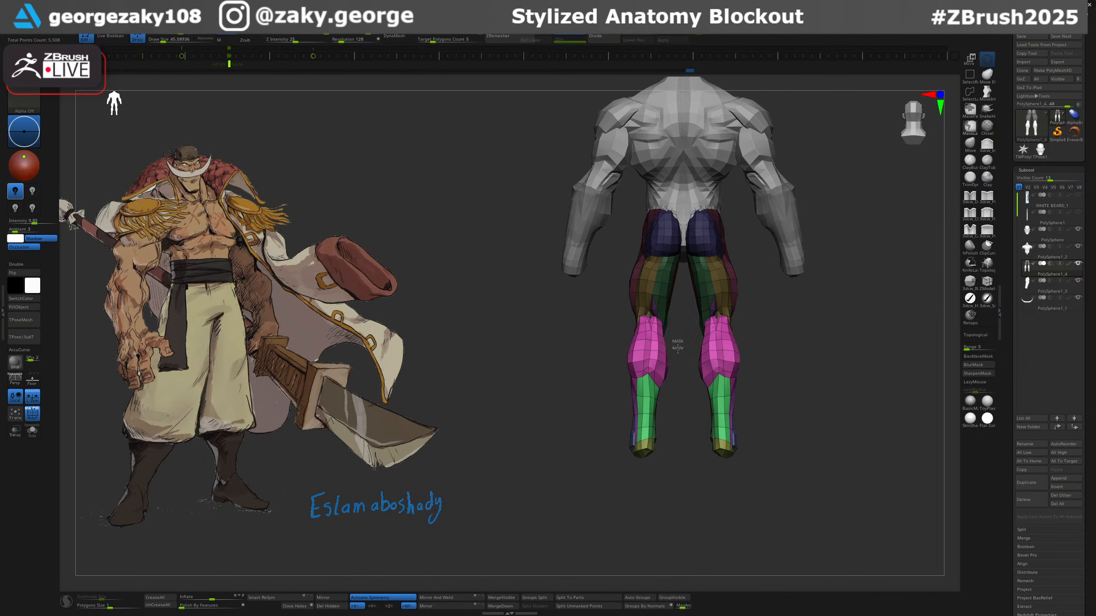
Clear the mask on the upper legs and adjust the knees and shins with the Move brush.
left_click_drag(677, 345, 686, 351, "ctrl")
right_click_drag(692, 353, 749, 367, "shift")
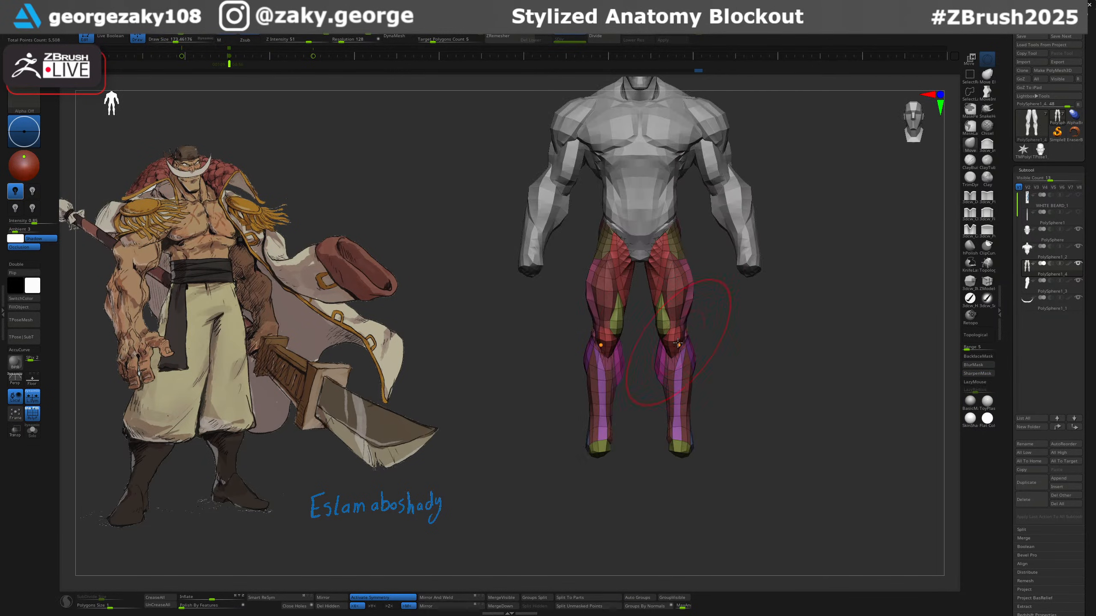
left_click_drag(673, 401, 679, 398)
key("s")
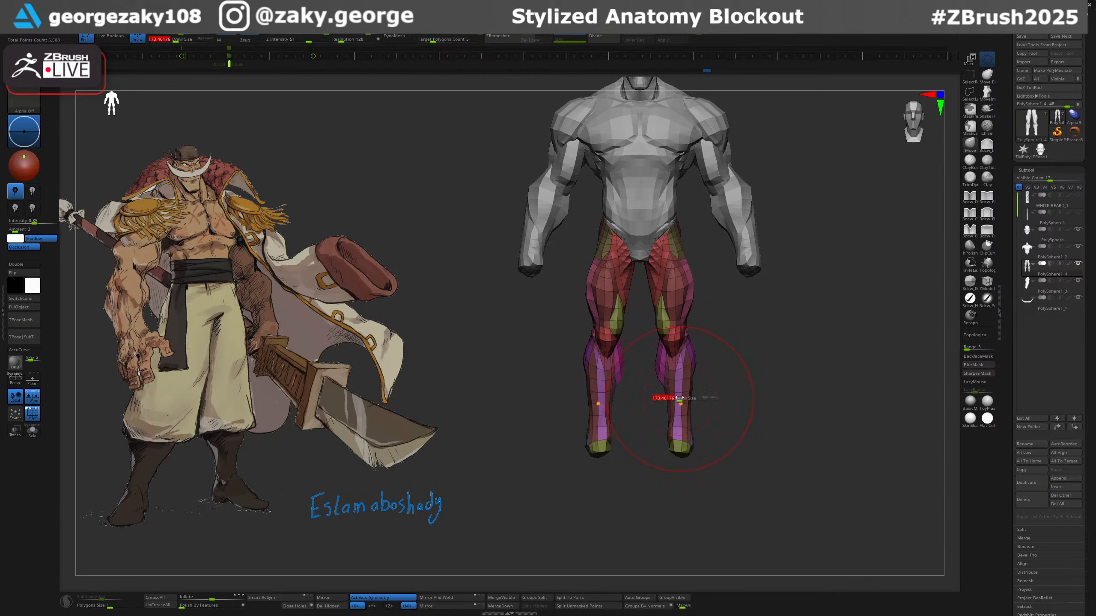
key("w")
left_click_drag(704, 291, 736, 317, "alt")
key("q")
key("s")
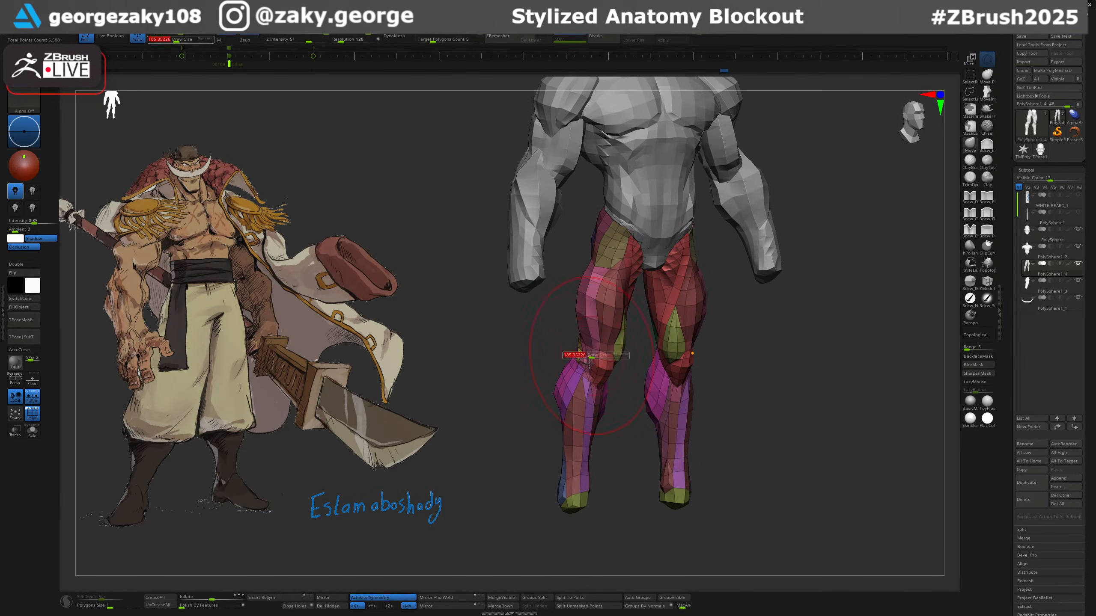
key("s")
Try reshaping the ankles with the Move brush, undo both strokes and resize the brush.
left_click(603, 456)
left_click_drag(582, 499, 586, 492)
mouse_move(617, 497)
left_mouse_down()
mouse_move(647, 490)
mouse_move(711, 424)
mouse_move(607, 487)
left_mouse_up()
key("ctrl+z")
key("ctrl+z")
key("s")
left_click(596, 492)
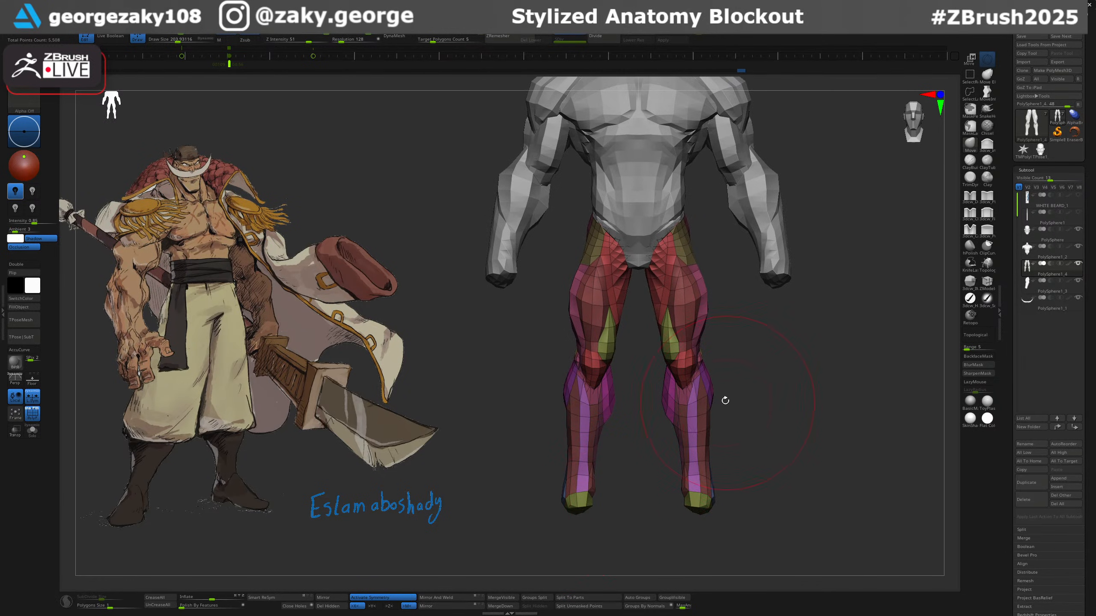
Mask the tops of the hips and rotate the legs outward from the hips with the gizmo.
key("w")
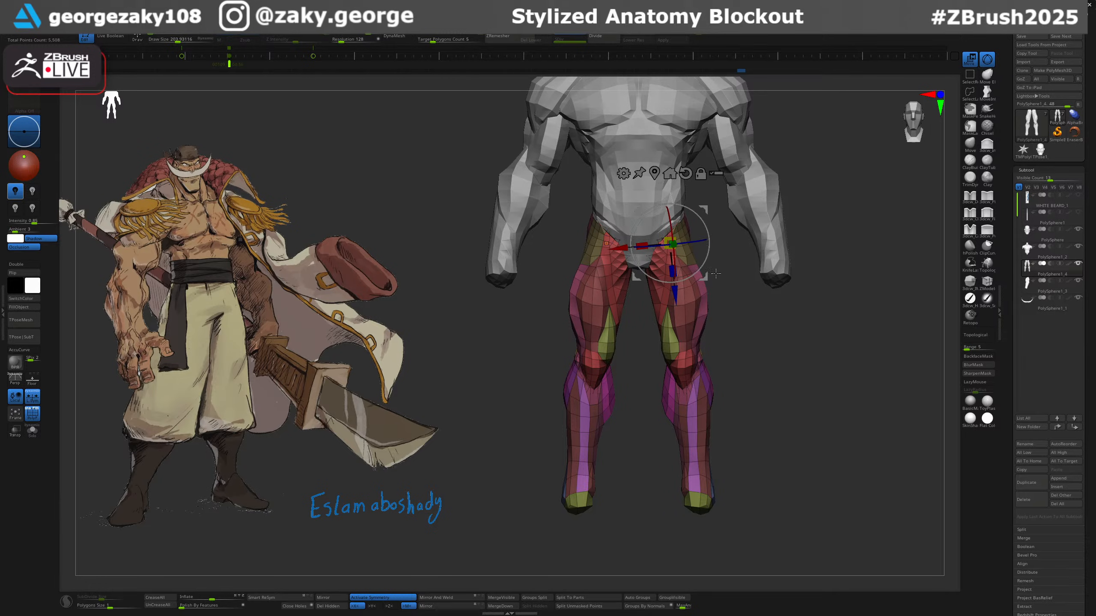
key("q")
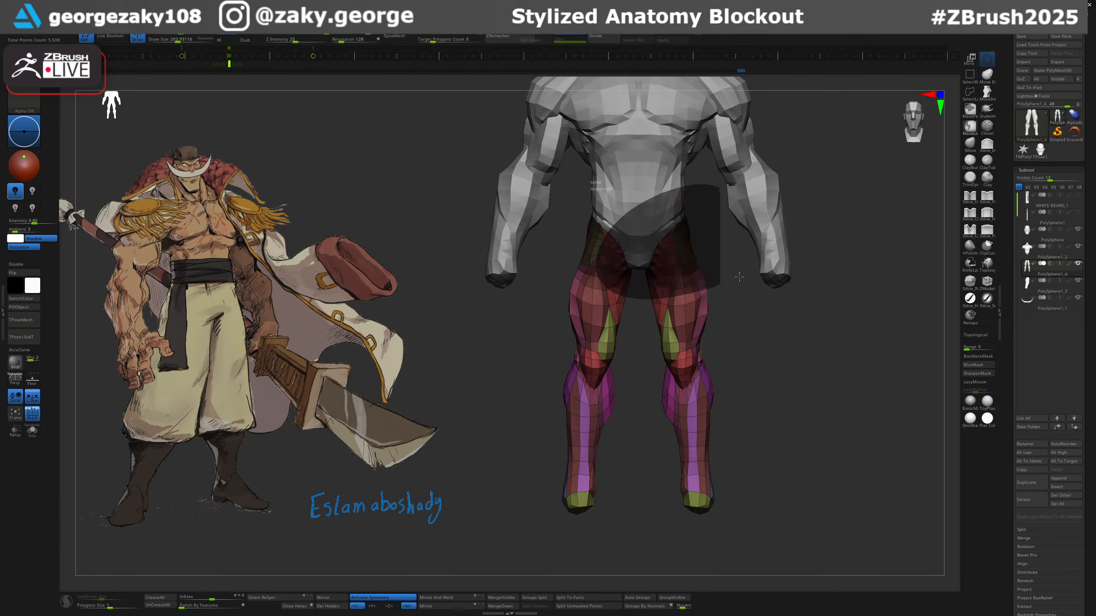
key("w")
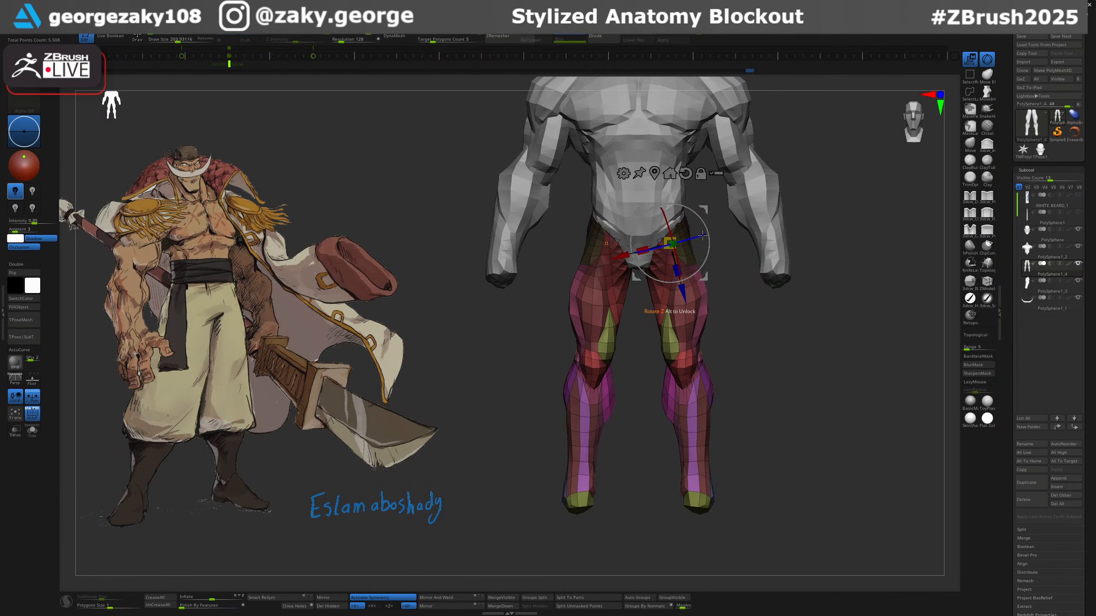
left_click_drag(734, 278, 736, 276)
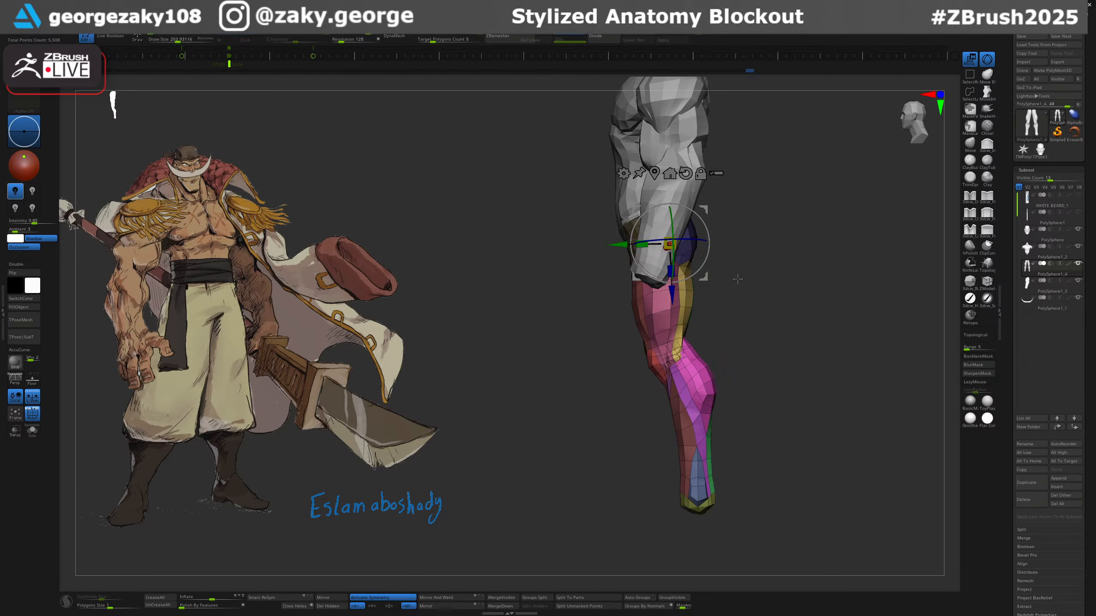
left_click_drag(705, 224, 700, 247, "shift")
key("q")
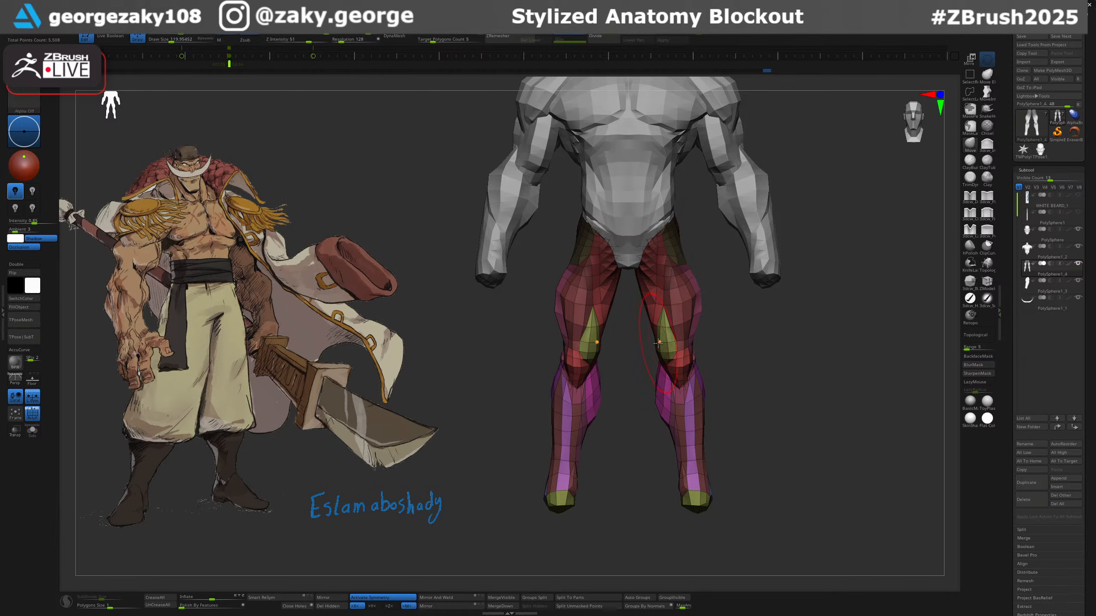
Clear the hip mask and refine the outer thigh contours with the Move brush.
key("ctrl+shift+z")
right_click_drag(658, 340, 574, 328)
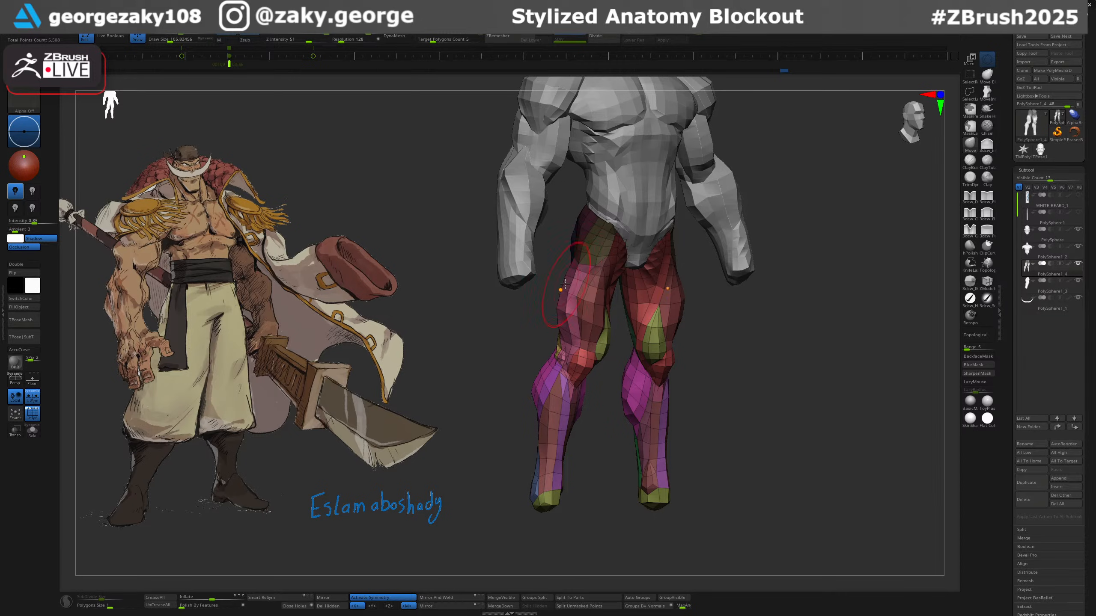
right_click_drag(640, 312, 718, 336)
key("s")
mouse_move(695, 326)
left_mouse_down()
mouse_move(683, 300)
mouse_move(720, 324)
left_mouse_up()
key("s")
left_click_drag(685, 308, 673, 274)
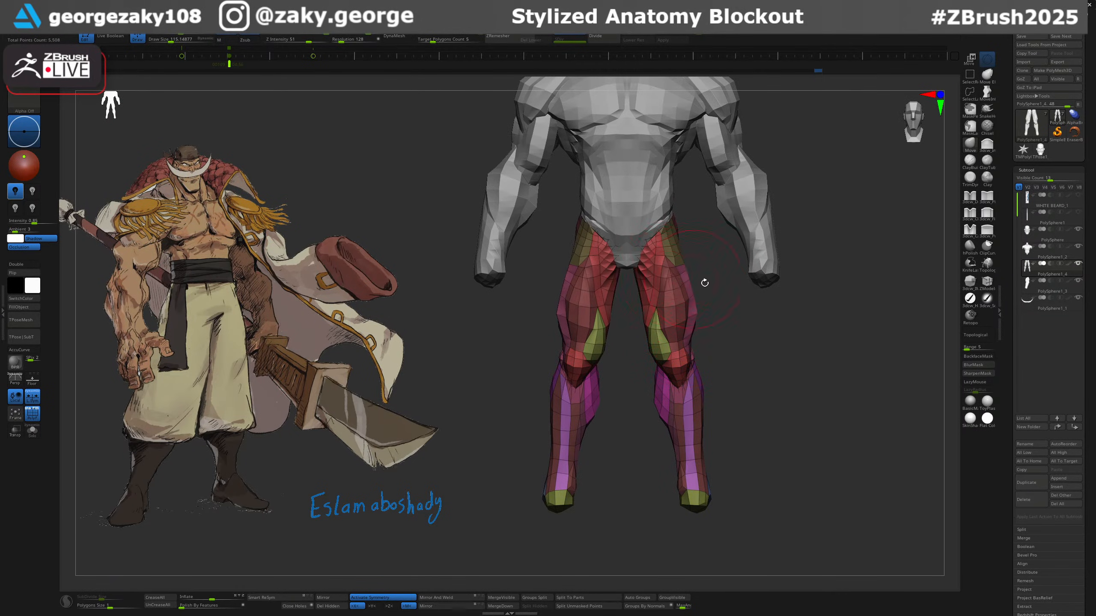
Refine the outer shins and ankles with the Move brush from the front and three-quarter views.
right_click_drag(704, 284, 675, 298)
right_click_drag(685, 352, 692, 357)
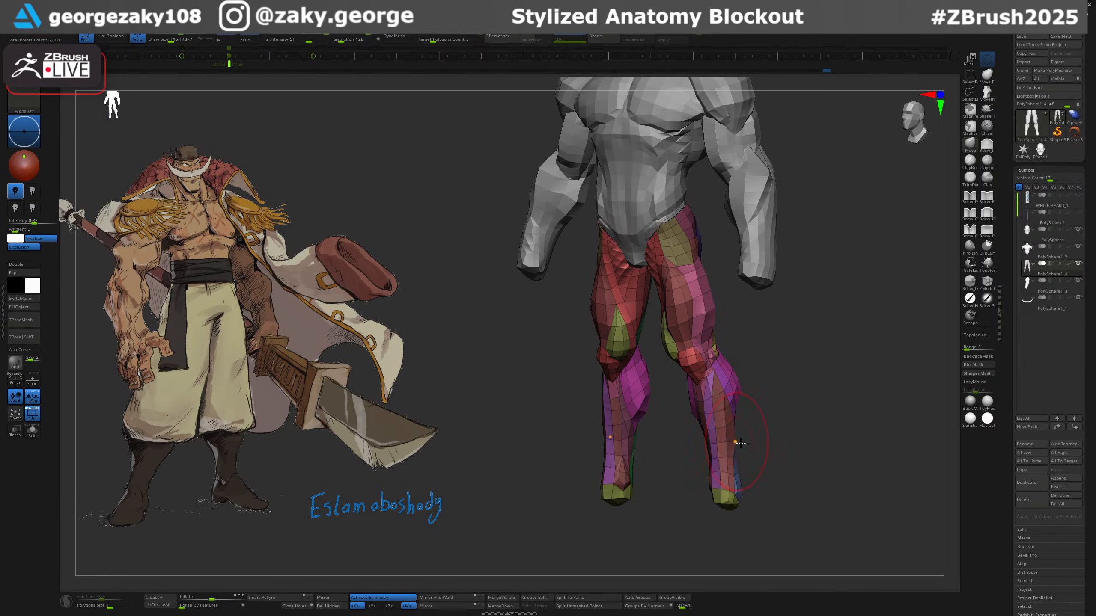
right_click_drag(740, 443, 711, 469, "shift")
key("s")
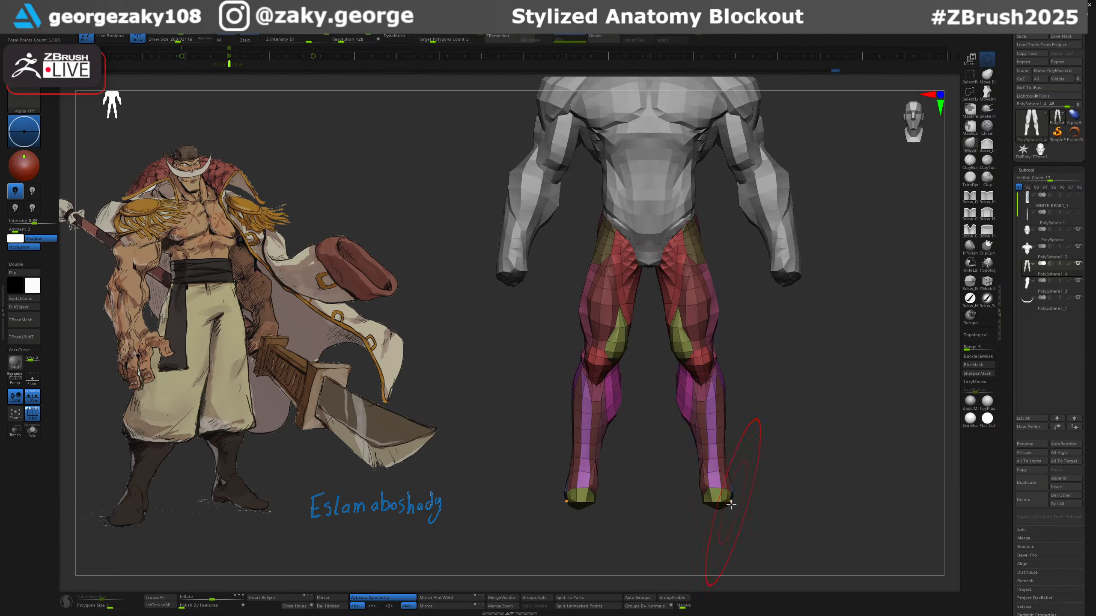
left_click_drag(731, 504, 729, 501)
key("s")
left_click_drag(729, 445, 728, 445)
left_click_drag(729, 447, 726, 443)
Adjust the calves and upper hamstrings from the back and the outer thighs from the front.
right_click_drag(759, 447, 657, 446, "shift")
key("s")
left_click_drag(682, 420, 691, 390)
right_click_drag(699, 379, 731, 281, "ctrl")
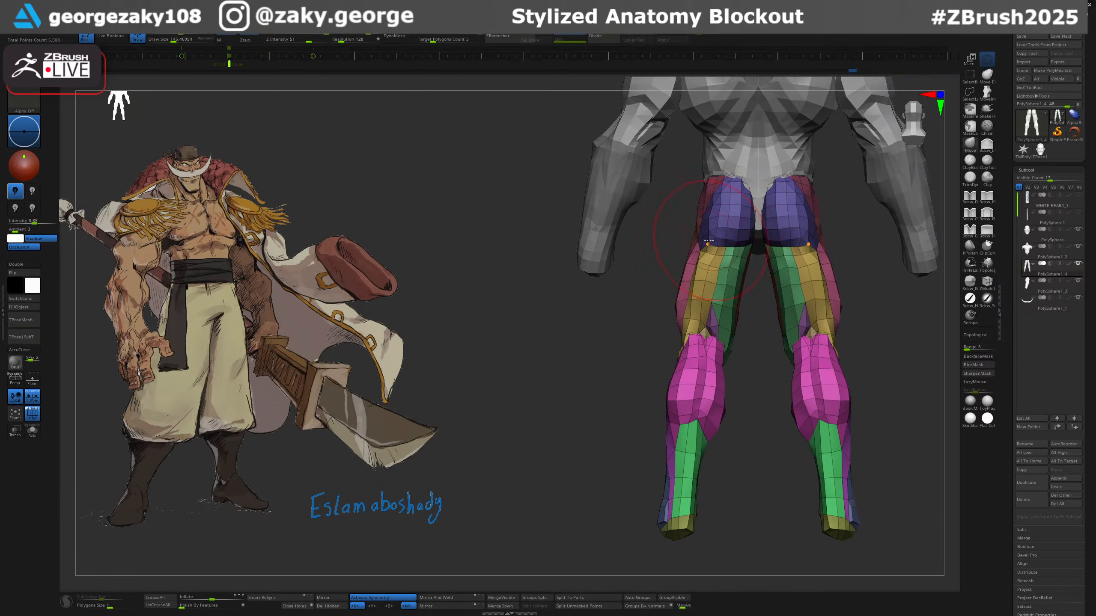
left_click_drag(709, 237, 712, 239)
right_click_drag(713, 239, 781, 259, "shift")
key("s")
left_click_drag(763, 272, 766, 273)
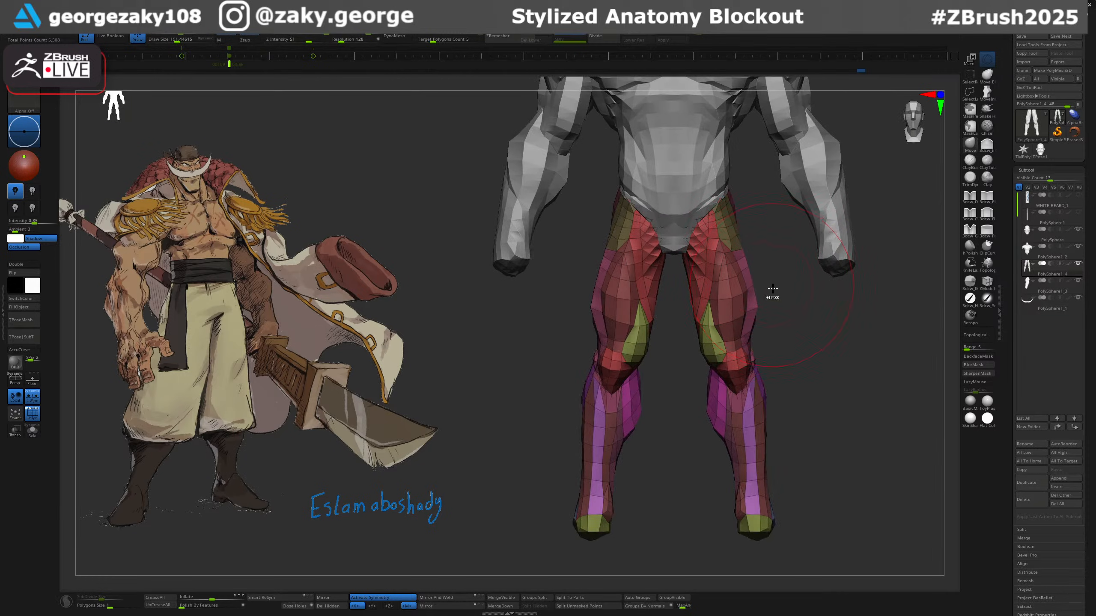
Insert a mirrored pair of foot meshes at the lower-leg ends from the underside view.
right_click_drag(822, 445, 815, 369, "shift")
right_click_drag(769, 304, 736, 372, "ctrl")
right_click_drag(734, 284, 761, 291, "ctrl")
key("4")
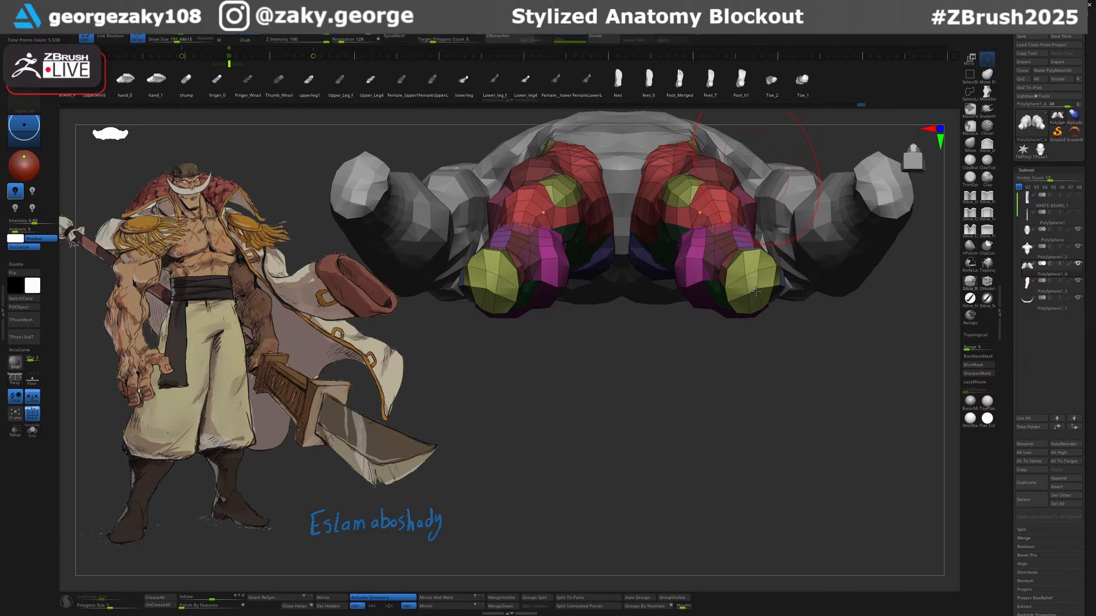
left_click_drag(751, 293, 751, 336)
left_click_drag(815, 367, 812, 504)
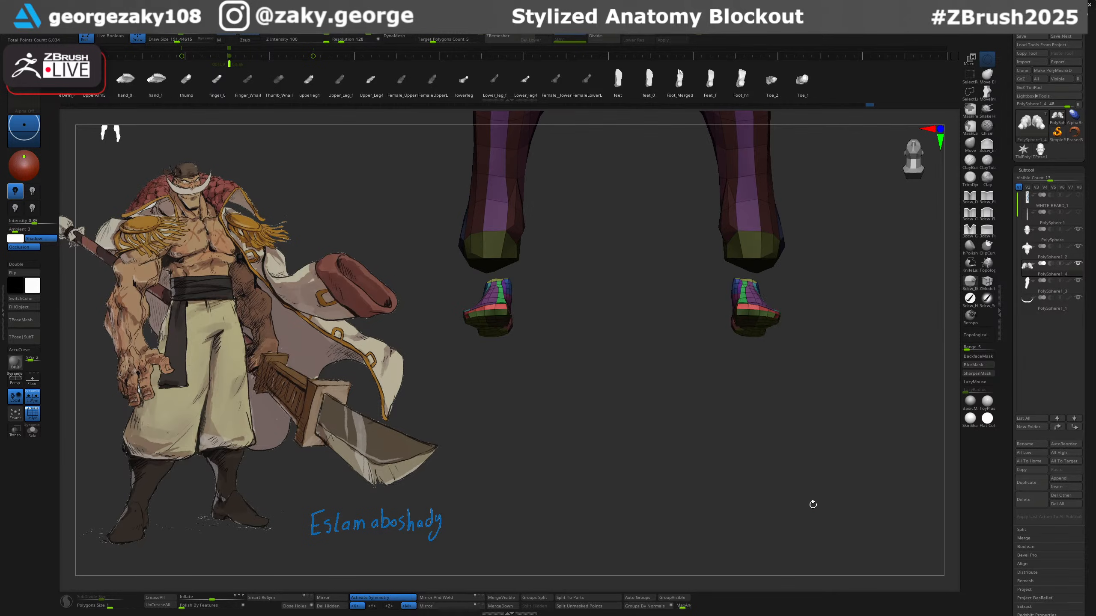
Enlarge the inserted feet and align them beneath the ankles from the side and front views.
left_click_drag(850, 391, 807, 362)
key("w")
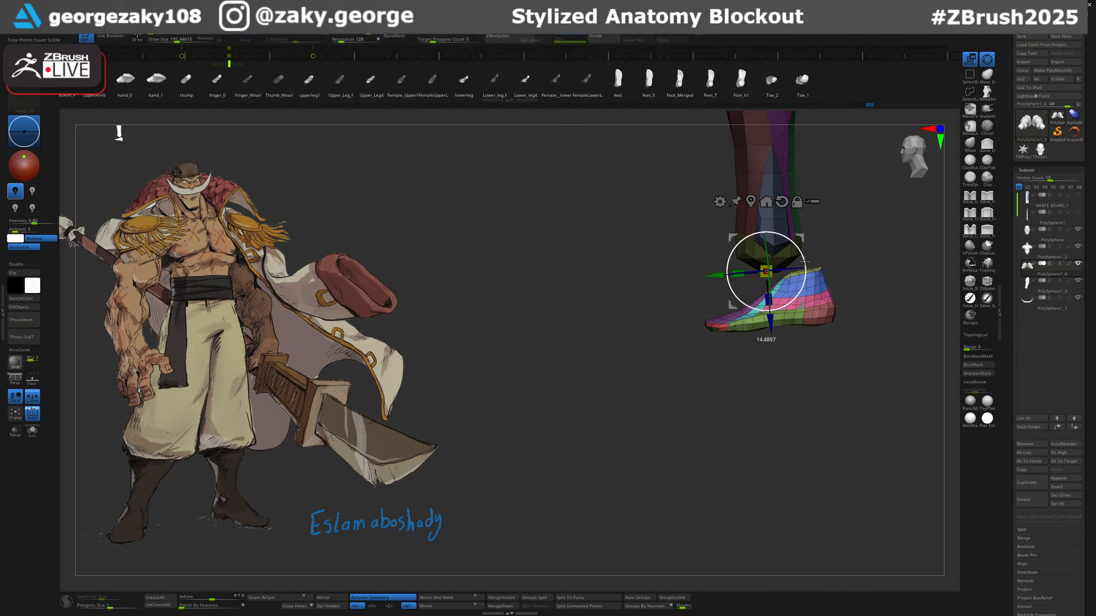
left_click_drag(782, 228, 893, 194)
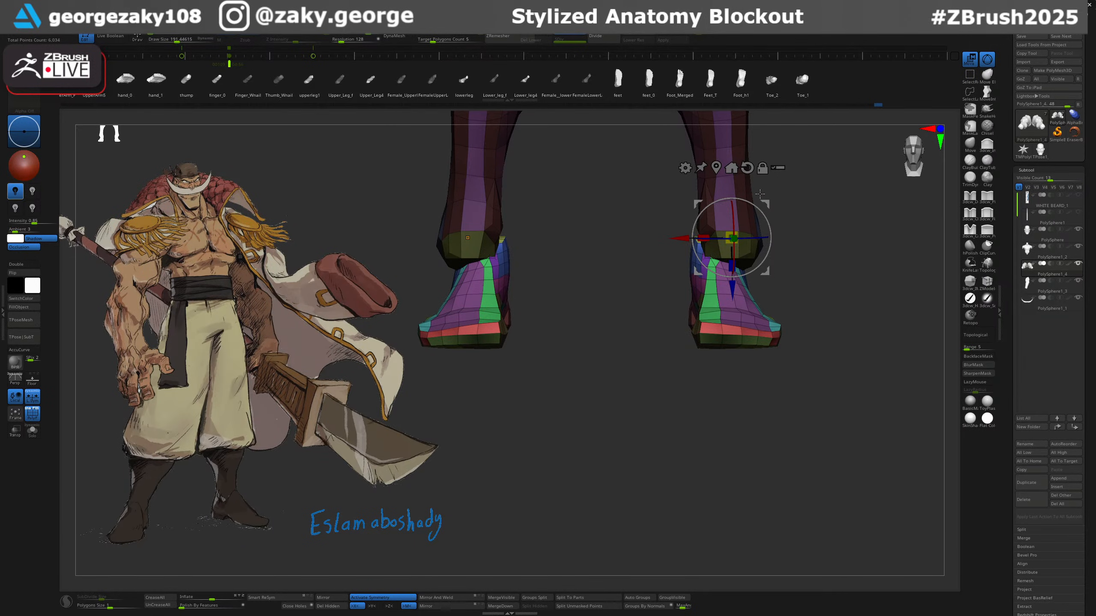
left_click_drag(773, 207, 789, 192)
left_click_drag(841, 212, 761, 175)
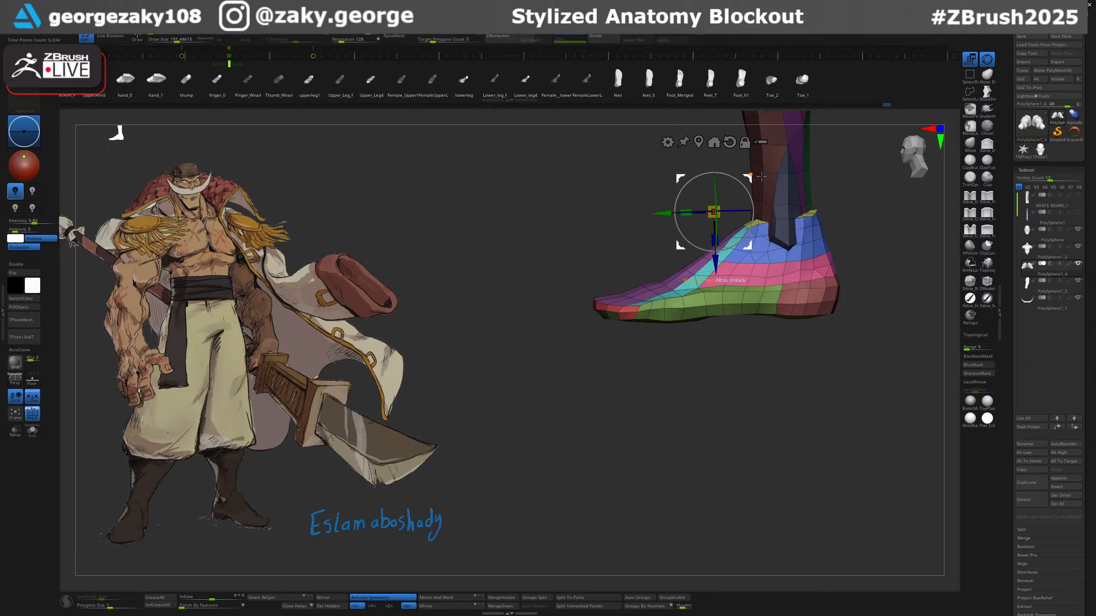
left_click_drag(877, 233, 809, 245)
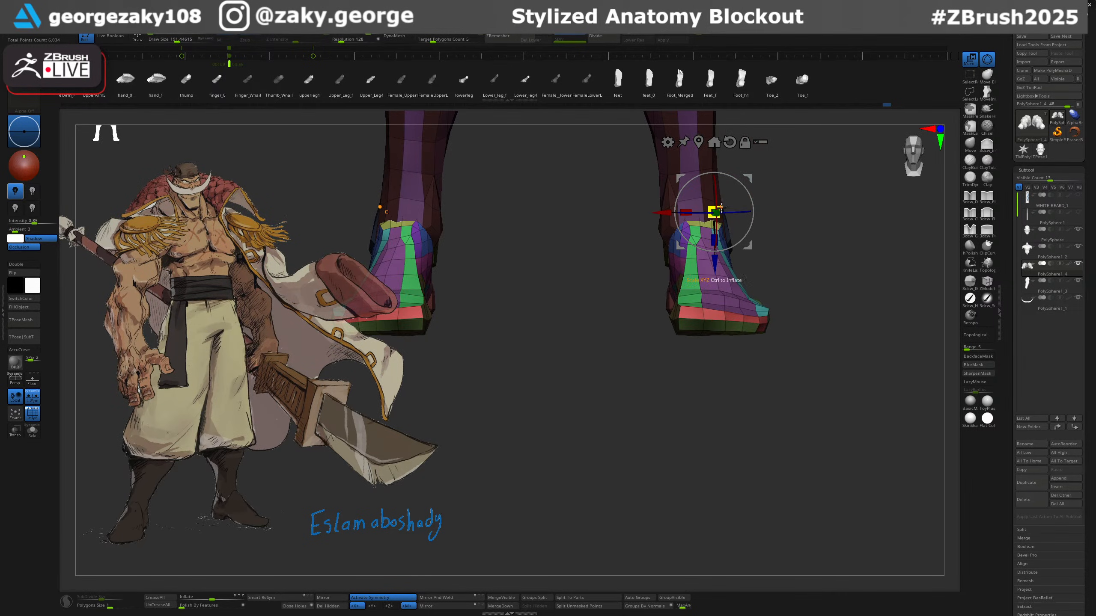
mouse_move(714, 212)
left_mouse_down()
mouse_move(758, 185)
mouse_move(748, 185)
left_mouse_up()
key("q")
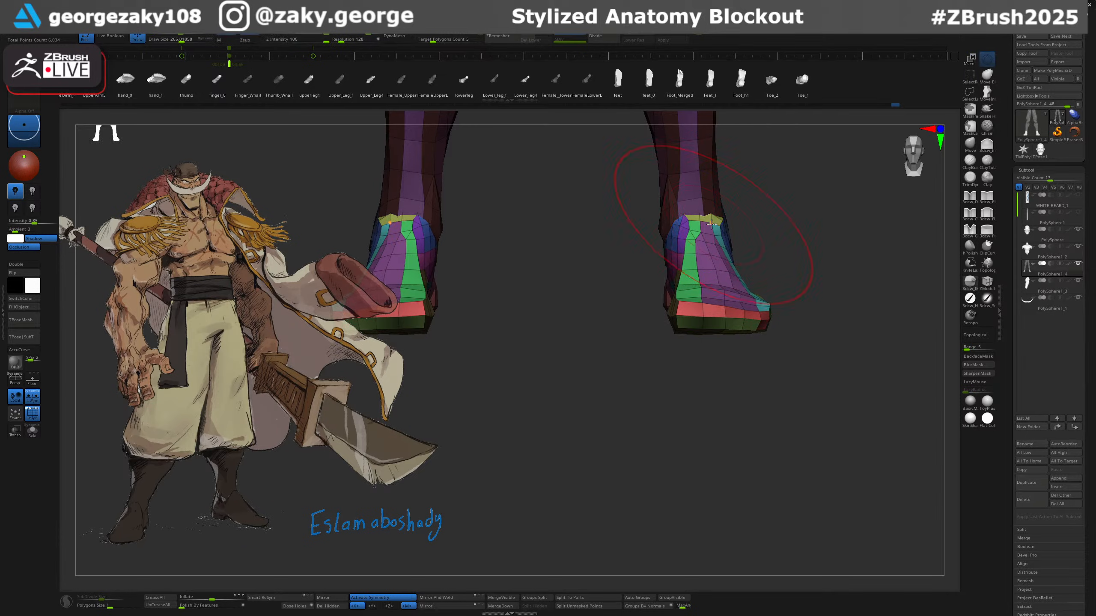
Blend the heels and ankle openings into the lower legs from the side with the Move brush.
left_click_drag(735, 223, 758, 236)
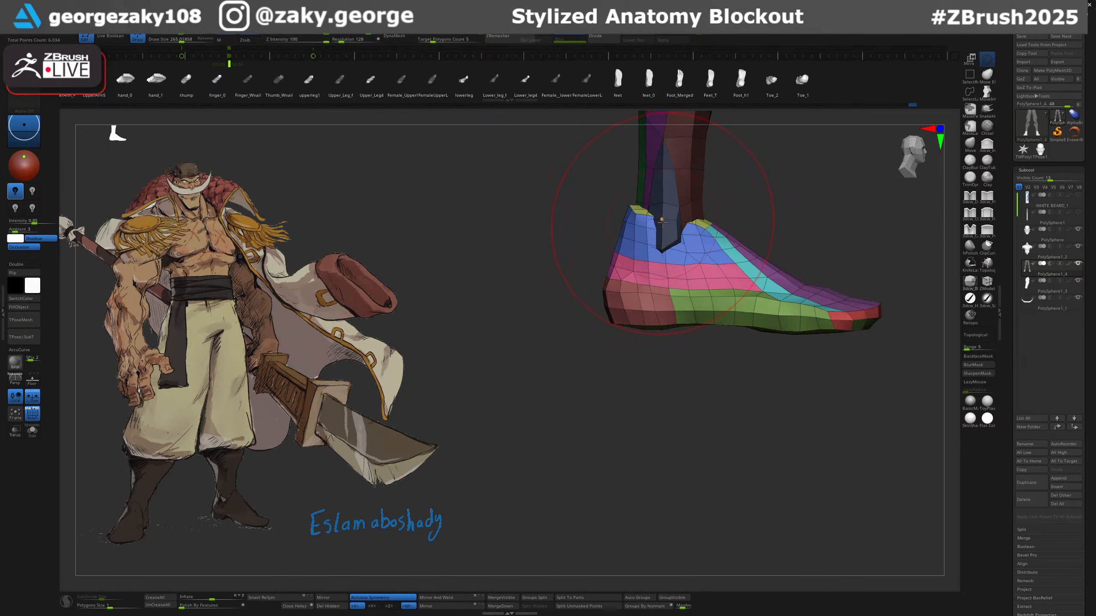
key("b")
key("m")
key("v")
left_click_drag(627, 193, 640, 195)
key("bracketright")
left_click_drag(611, 261, 616, 262)
mouse_move(571, 259)
left_mouse_down()
mouse_move(662, 233)
mouse_move(648, 259)
left_mouse_up()
key("s")
mouse_move(622, 224)
left_mouse_down()
mouse_move(615, 210)
mouse_move(639, 220)
mouse_move(621, 215)
left_mouse_up()
key("s")
mouse_move(609, 214)
left_mouse_down()
mouse_move(596, 212)
mouse_move(597, 224)
left_mouse_up()
key("s")
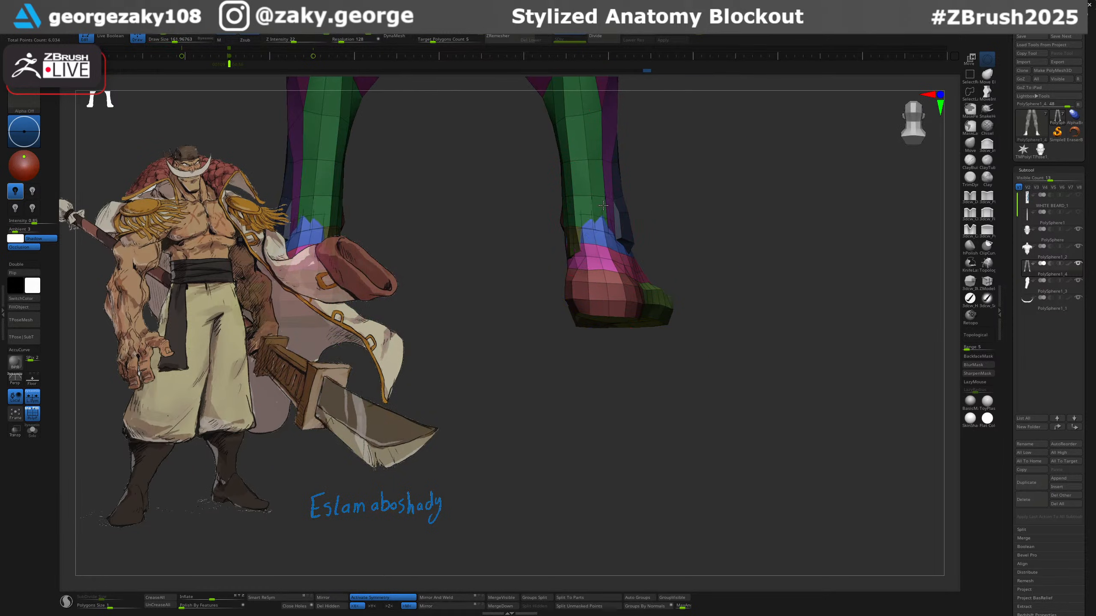
Adjust the backs of the ankles above the heels from the rear view.
right_click_drag(591, 227, 621, 233)
key("s")
left_click_drag(605, 236, 611, 236)
right_click_drag(591, 267, 691, 293)
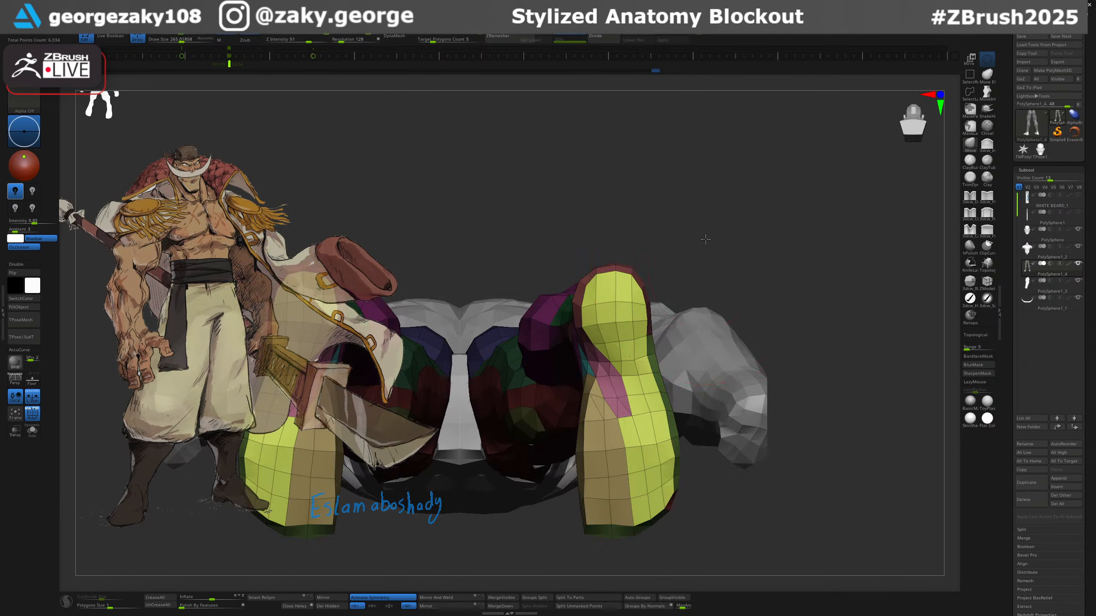
Rotate the mirrored feet about the ankles from the underside view to adjust their outward angle.
key("w")
left_click(610, 306)
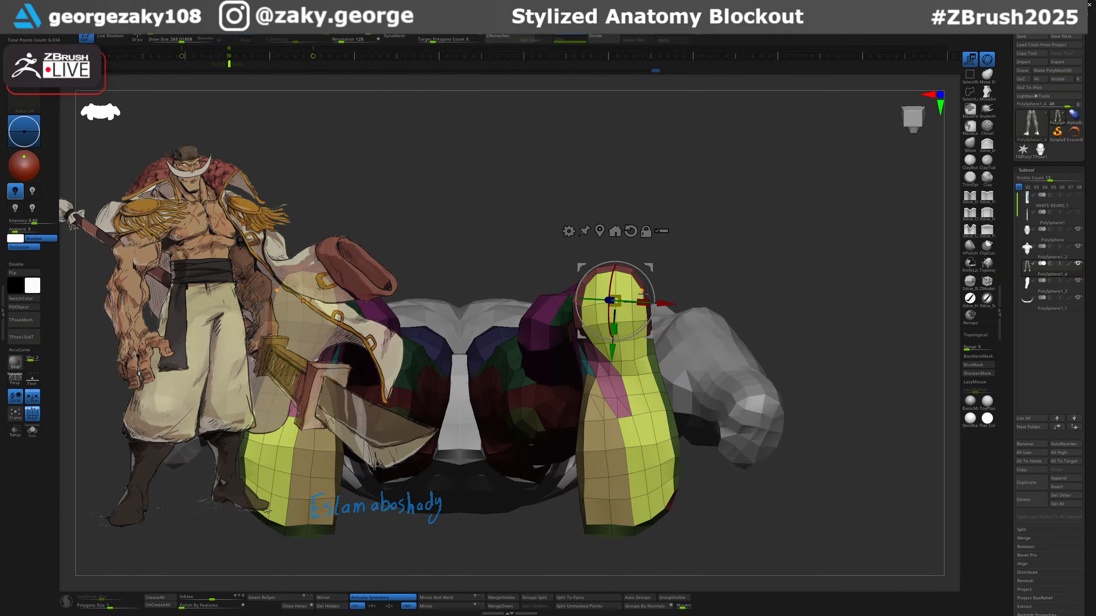
left_click_drag(652, 291, 660, 275)
right_click_drag(750, 214, 697, 338)
key("ctrl+z")
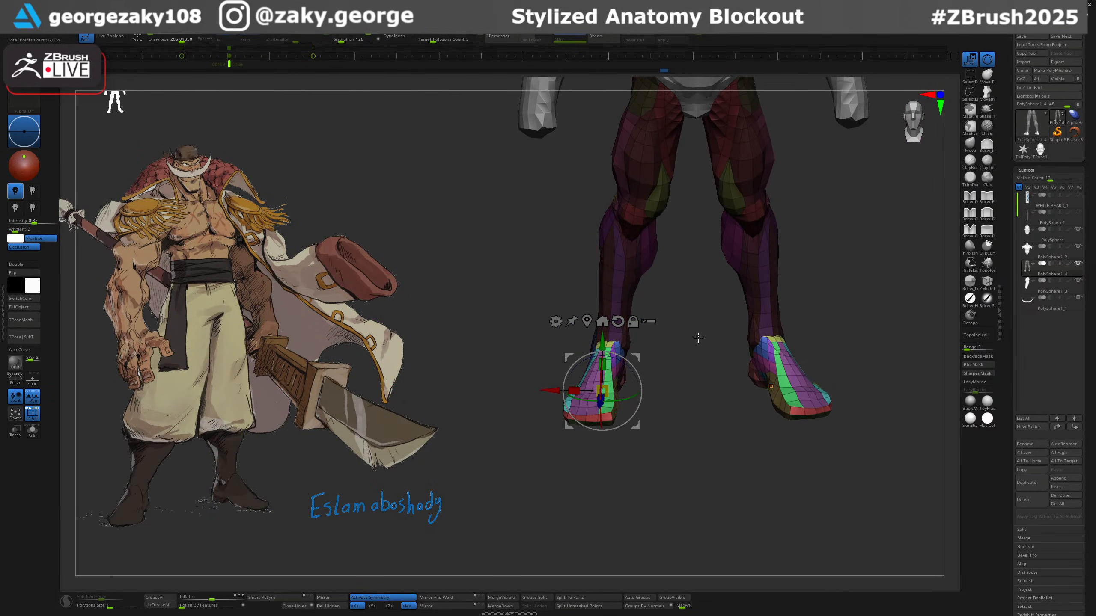
key("ctrl+shift+z")
Reposition the feet under the ankles and scale them slightly shorter from heel to toe.
key("q")
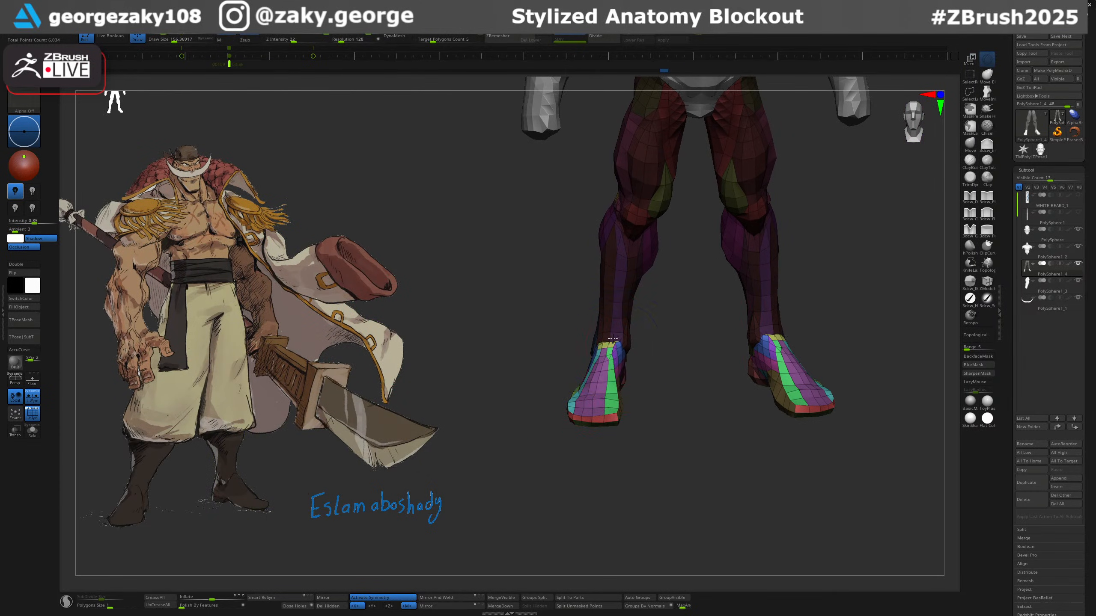
right_click_drag(613, 339, 599, 428)
key("w")
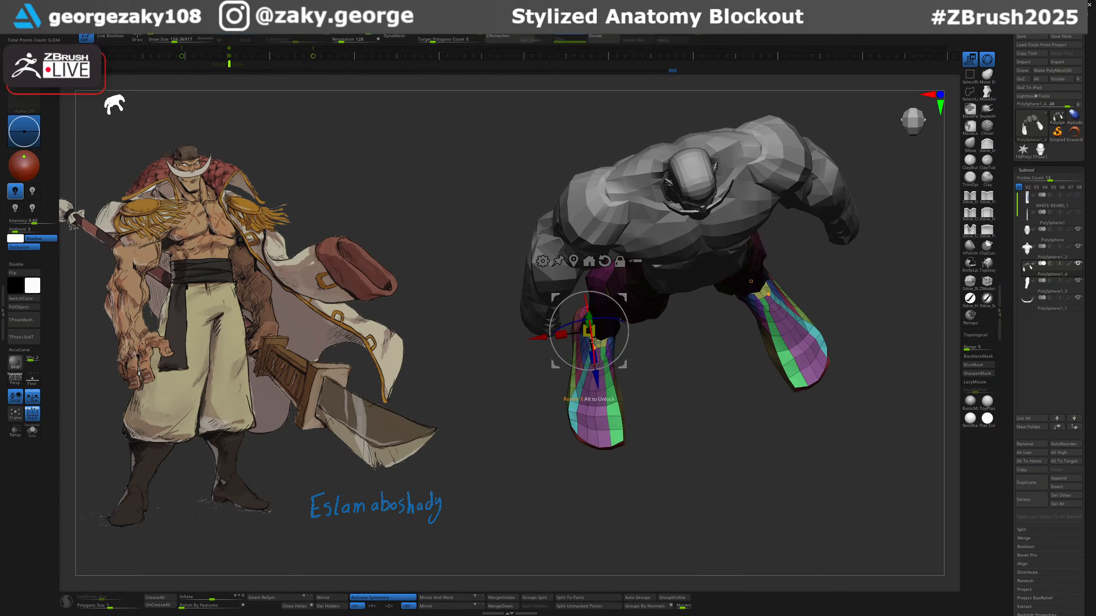
right_click_drag(596, 321, 665, 330)
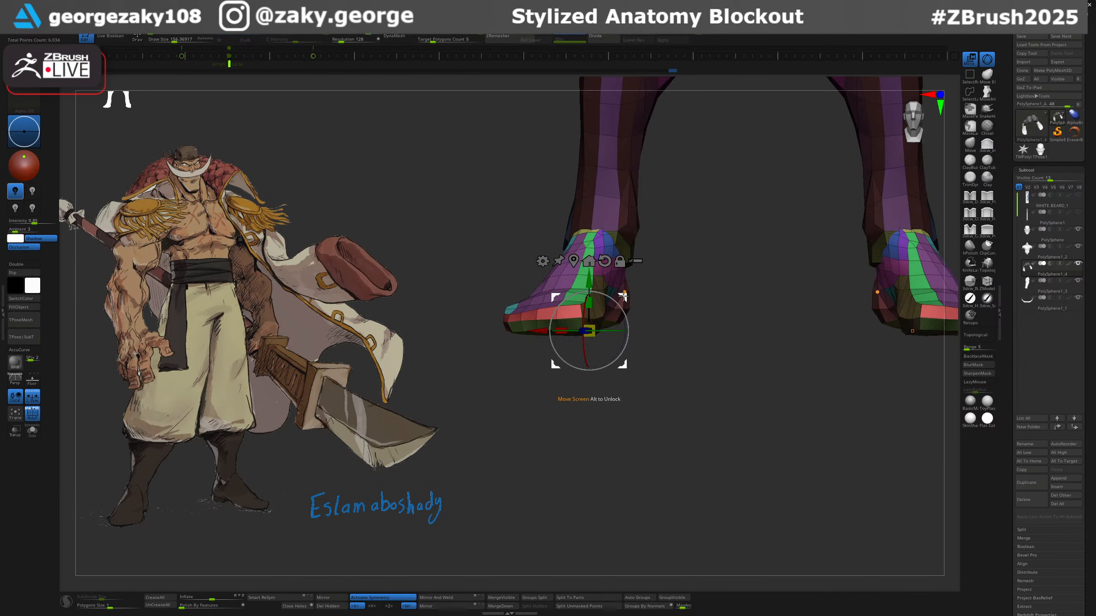
right_click_drag(586, 254, 726, 265)
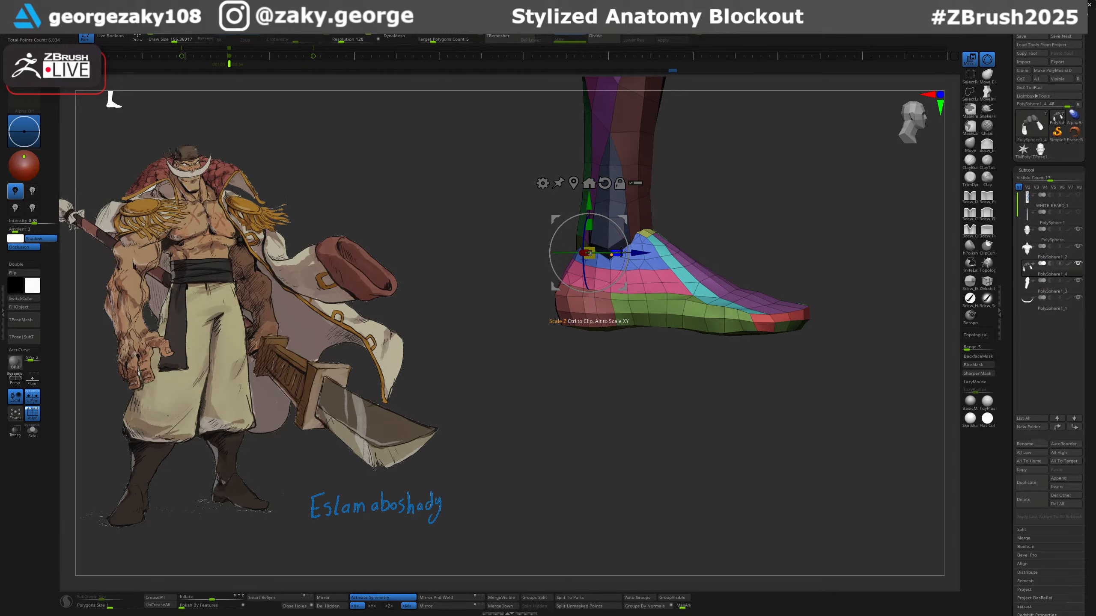
left_click_drag(618, 252, 613, 251)
right_click_drag(740, 255, 733, 201, "ctrl")
right_click_drag(733, 201, 739, 325, "alt")
right_click_drag(697, 296, 707, 364, "ctrl")
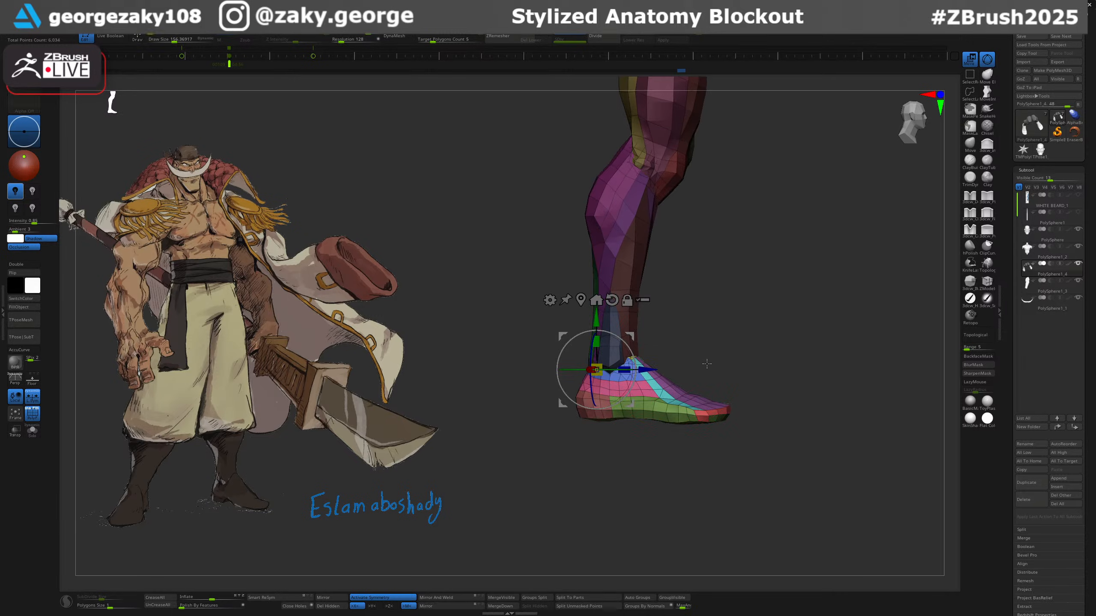
Refine the ankle contours above the feet from the side and back views with the Move brush.
key("q")
key("s")
left_click_drag(651, 369, 646, 369)
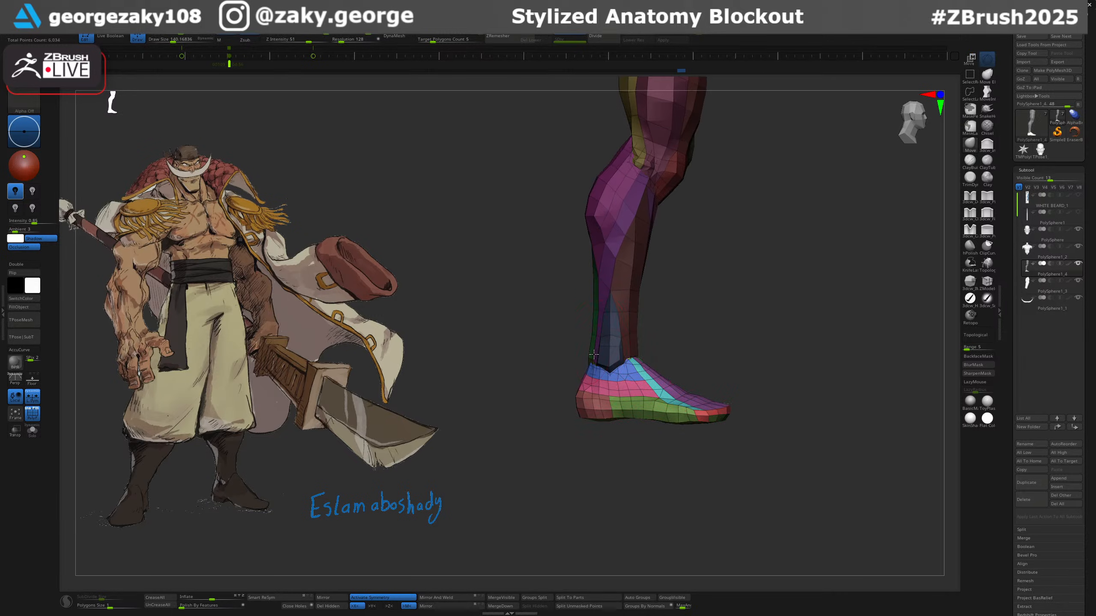
right_click_drag(593, 354, 673, 352)
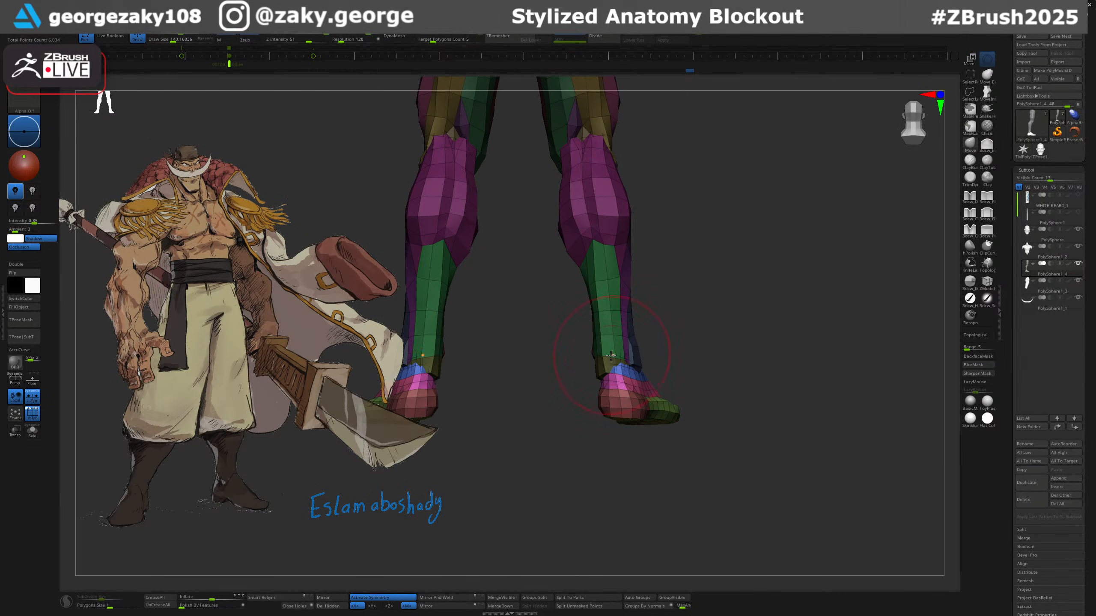
key("s")
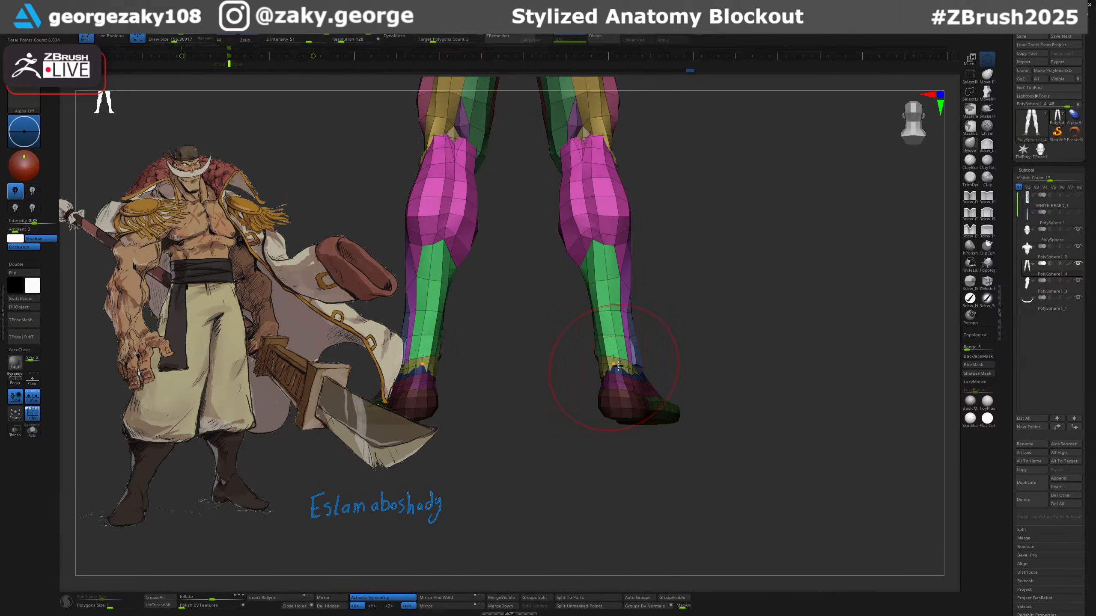
Invert the mask to free the feet and raise them slightly toward the shins.
right_click_drag(617, 366, 649, 351)
key("w")
left_click(641, 372, "ctrl")
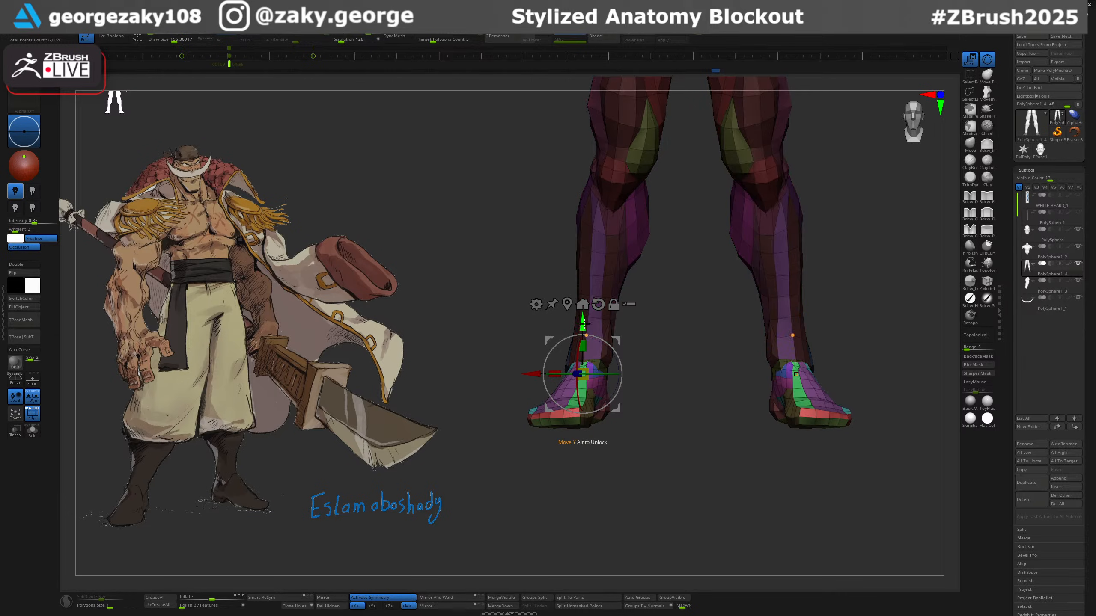
left_click_drag(582, 322, 582, 311)
right_click_drag(628, 312, 663, 325)
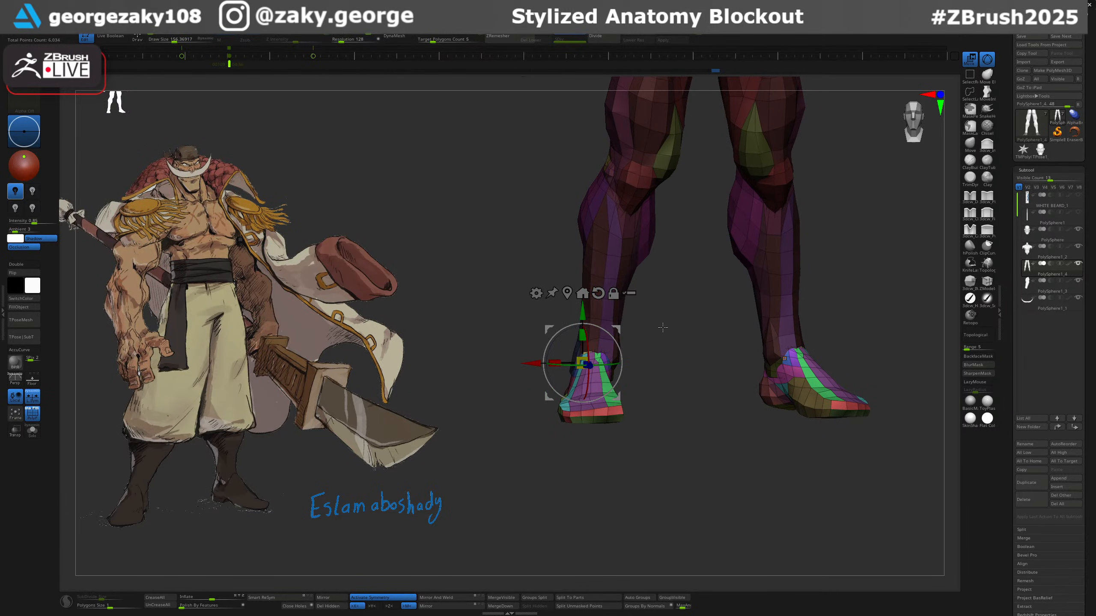
Shape the foot tops and forefeet with the Move brush from the front and above.
key("q")
key("s")
left_click_drag(592, 350, 593, 345)
right_click_drag(595, 345, 608, 395)
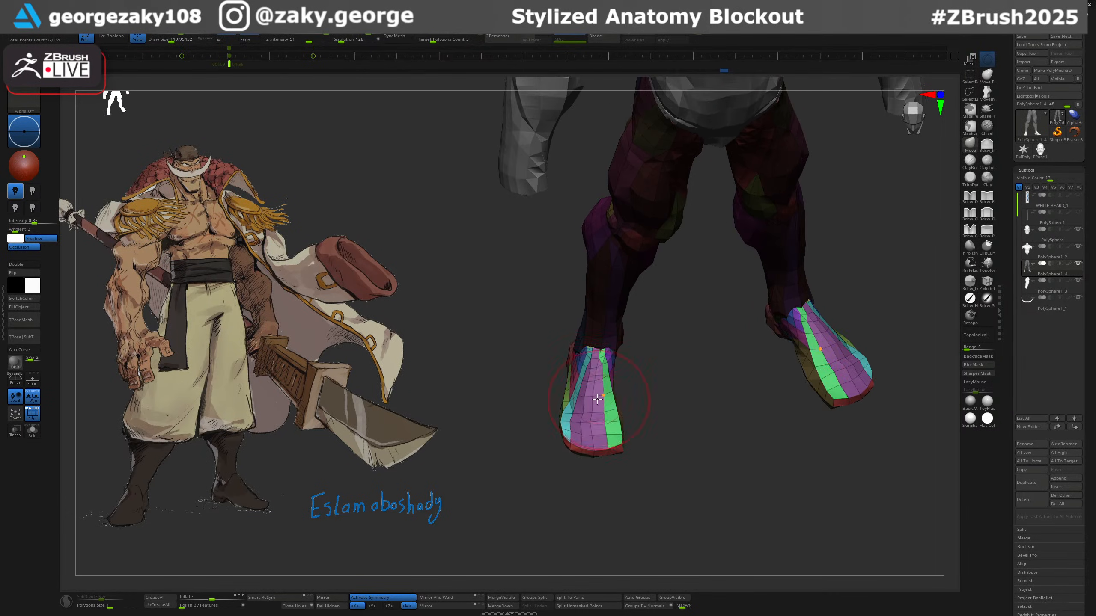
key("s")
left_click_drag(595, 402, 610, 413)
mouse_move(615, 414)
right_mouse_down()
mouse_move(640, 423)
mouse_move(604, 404)
mouse_move(664, 342)
right_mouse_up()
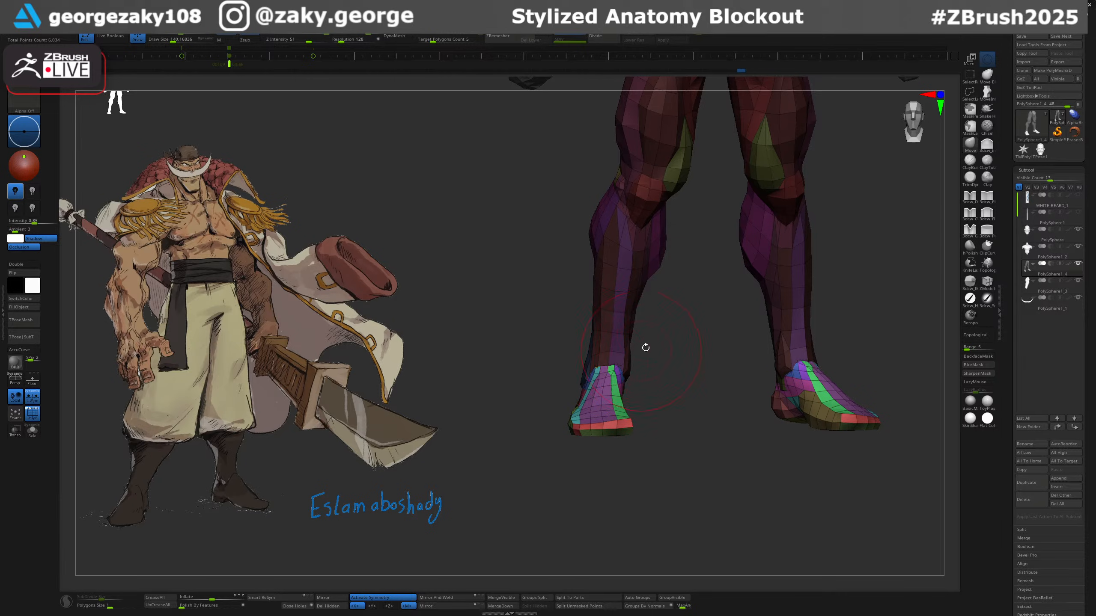
Invert the mask to free the legs, refine the lower shins with the Move brush, and clear the mask.
left_click(645, 337, "ctrl")
key("bracketleft")
left_click_drag(622, 334, 612, 330)
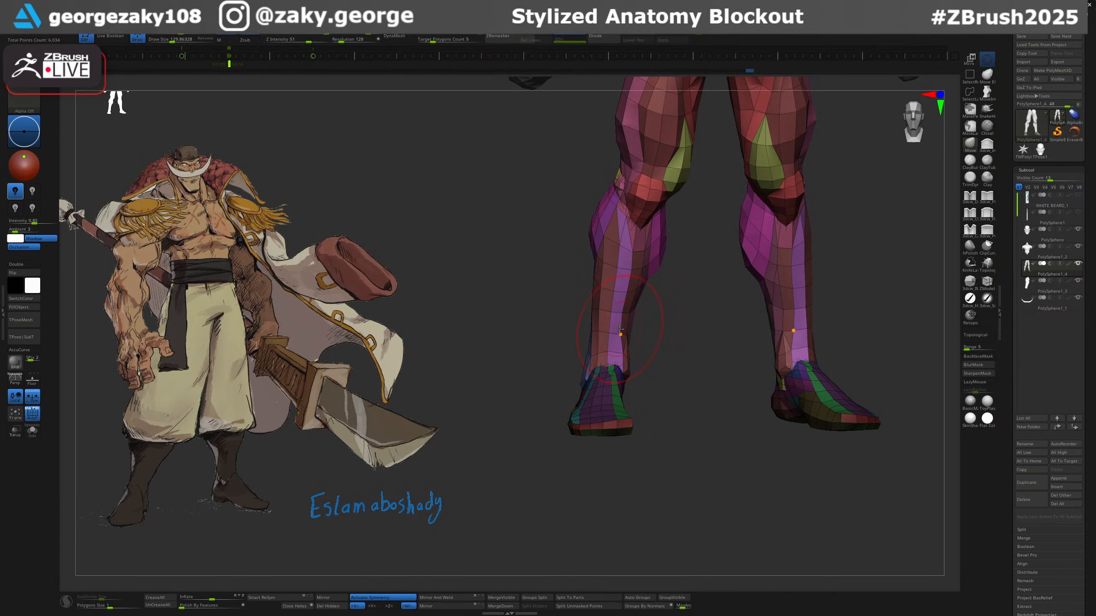
left_click_drag(616, 289, 614, 287)
right_click_drag(703, 297, 667, 288)
left_click_drag(622, 300, 620, 301)
mouse_move(683, 324)
right_mouse_down("ctrl")
mouse_move(681, 239)
mouse_move(606, 321)
right_mouse_up("ctrl")
left_click_drag(721, 340, 729, 346, "ctrl")
mouse_move(729, 345)
right_mouse_down()
mouse_move(754, 352)
mouse_move(726, 292)
mouse_move(726, 331)
right_mouse_up()
right_click_drag(739, 353, 729, 353)
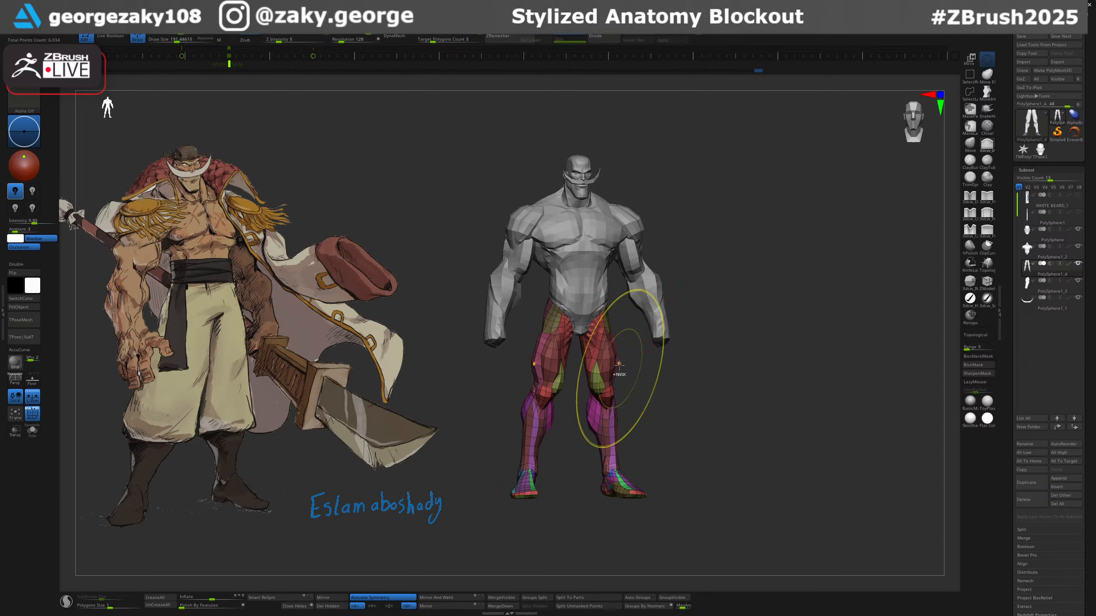
Refine the thigh and knee contours from the front, varying the brush size between strokes.
right_click_drag(599, 355, 615, 388, "ctrl")
key("1")
key("s")
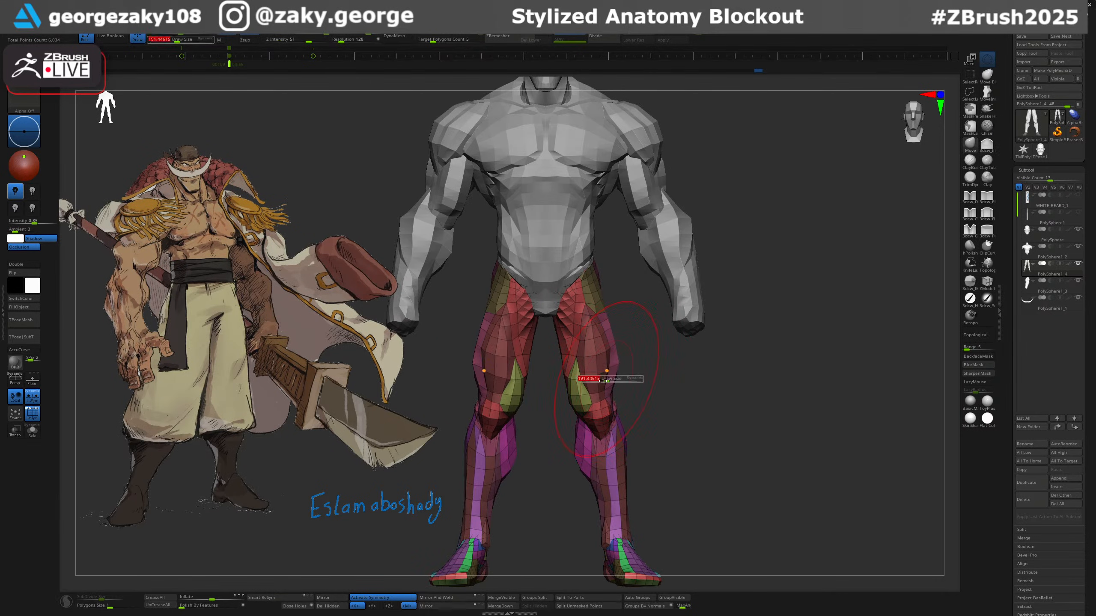
key("s")
left_click(572, 401)
key("s")
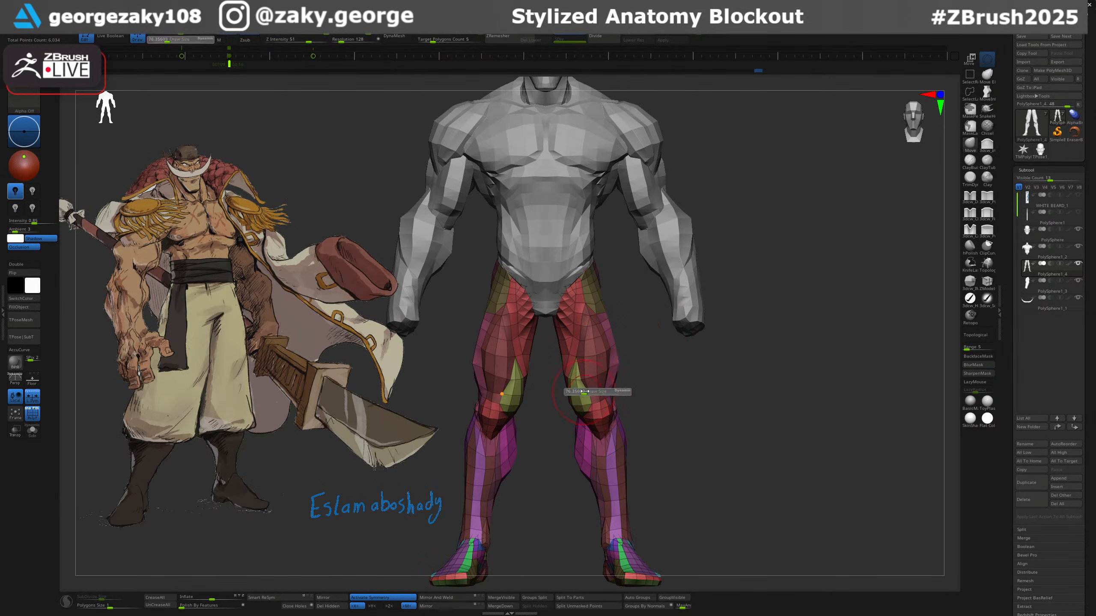
left_click(585, 394)
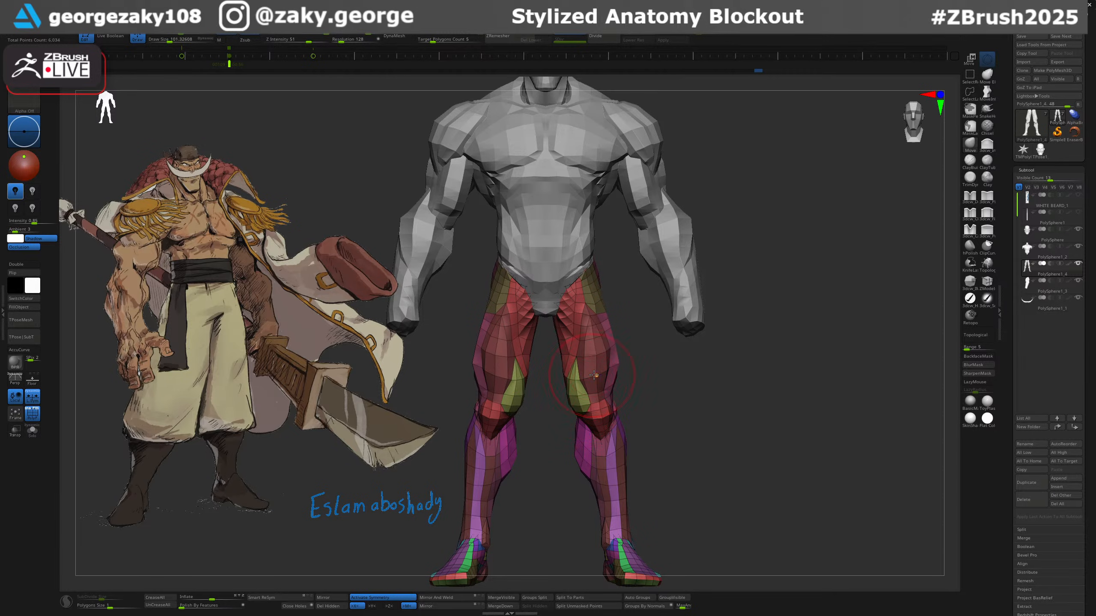
key("s")
left_click_drag(614, 411, 639, 385)
key("2")
key("s")
left_click_drag(572, 371, 580, 402)
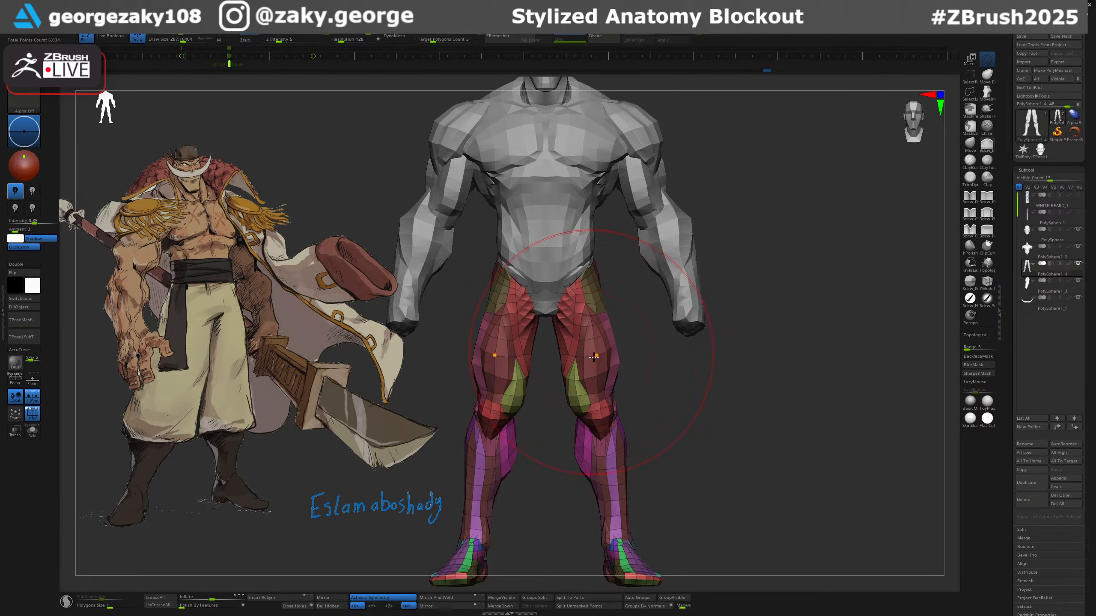
left_click_drag(651, 366, 604, 363)
Select the arms mesh, place its pivot at the shoulder, and adjust the arms' position against the torso.
left_click(557, 308, "alt")
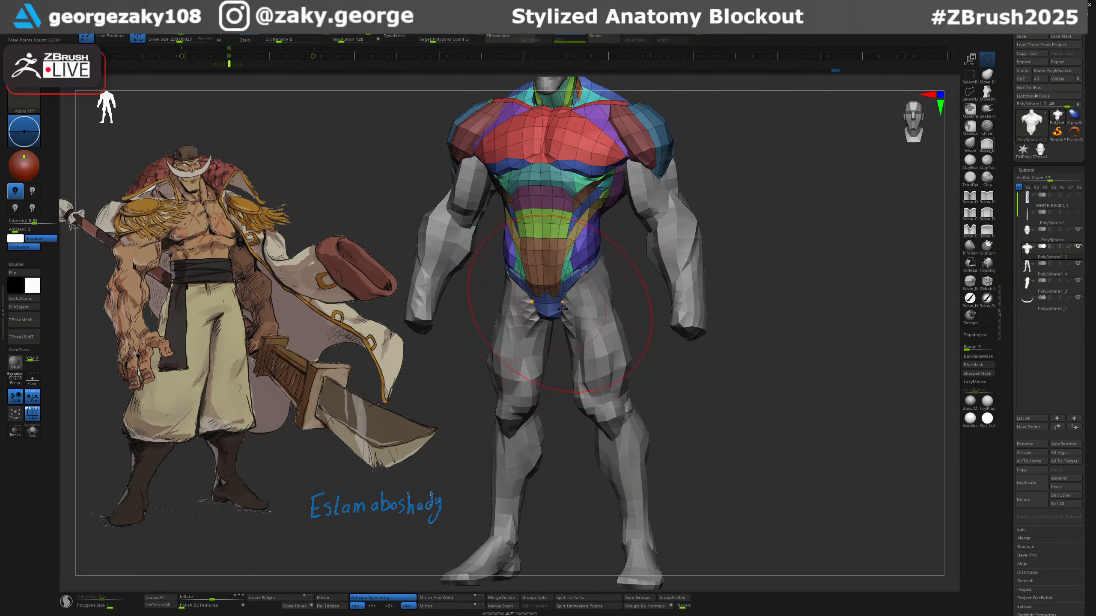
left_click(697, 298, "alt")
key("w")
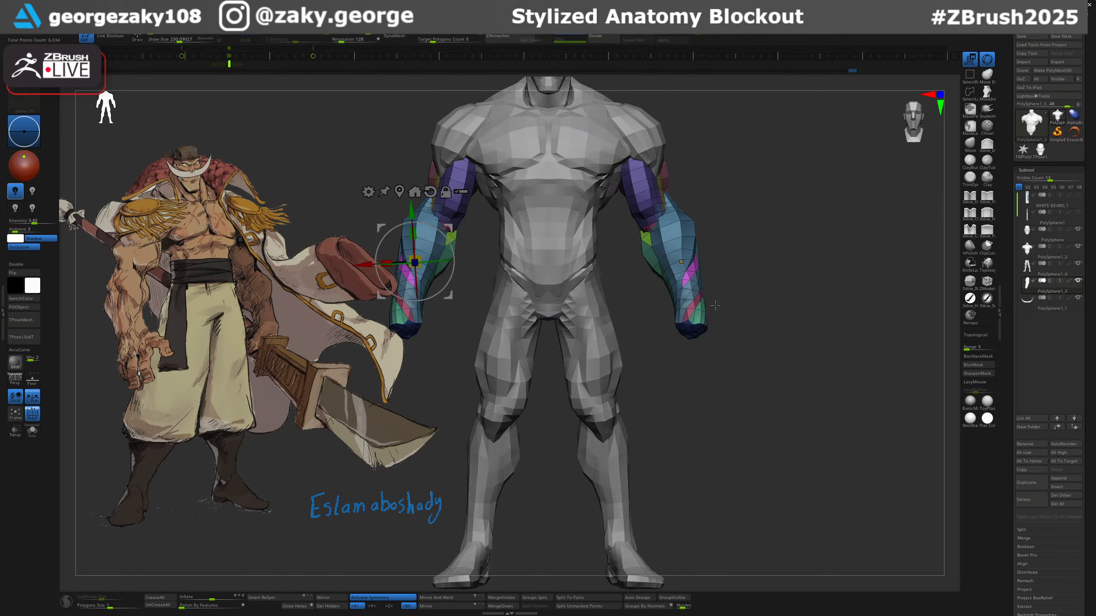
left_click_drag(450, 227, 486, 130, "alt")
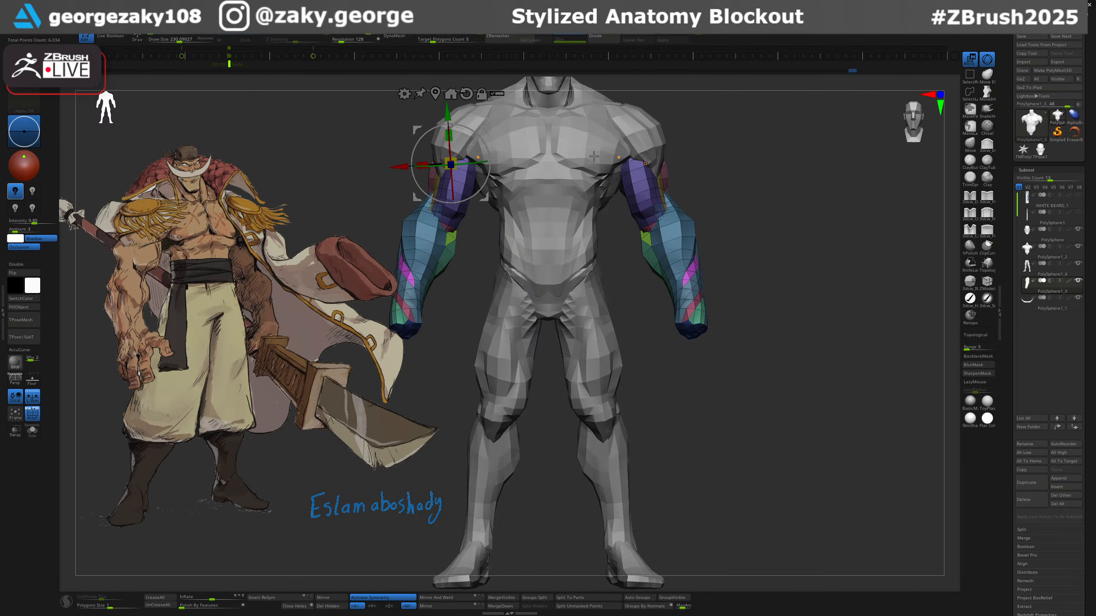
left_click_drag(742, 169, 836, 220, "alt")
left_click_drag(582, 182, 587, 181, "alt")
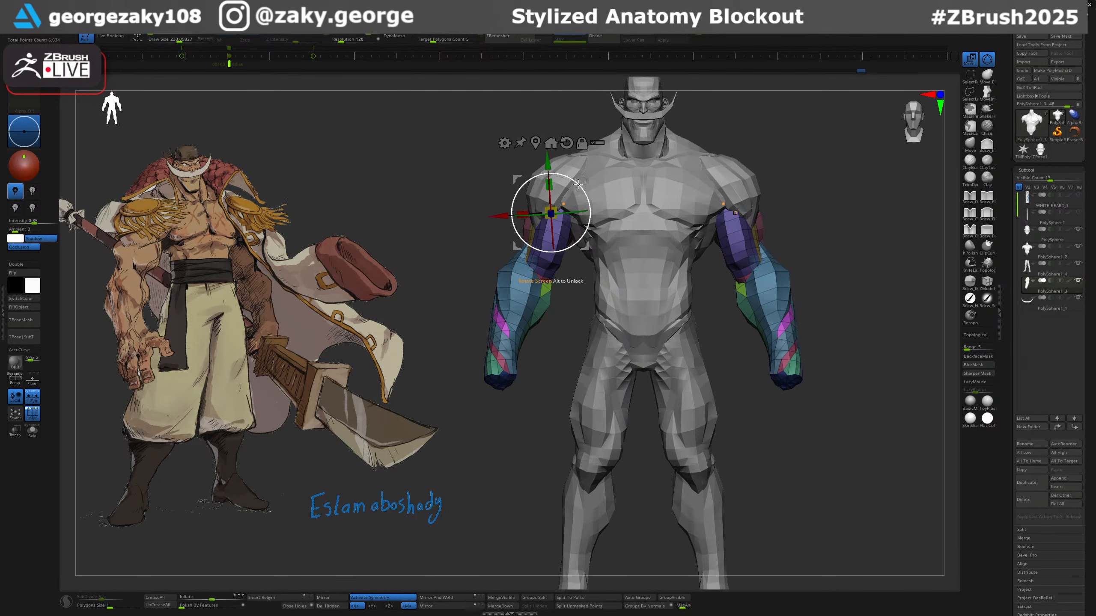
key("q")
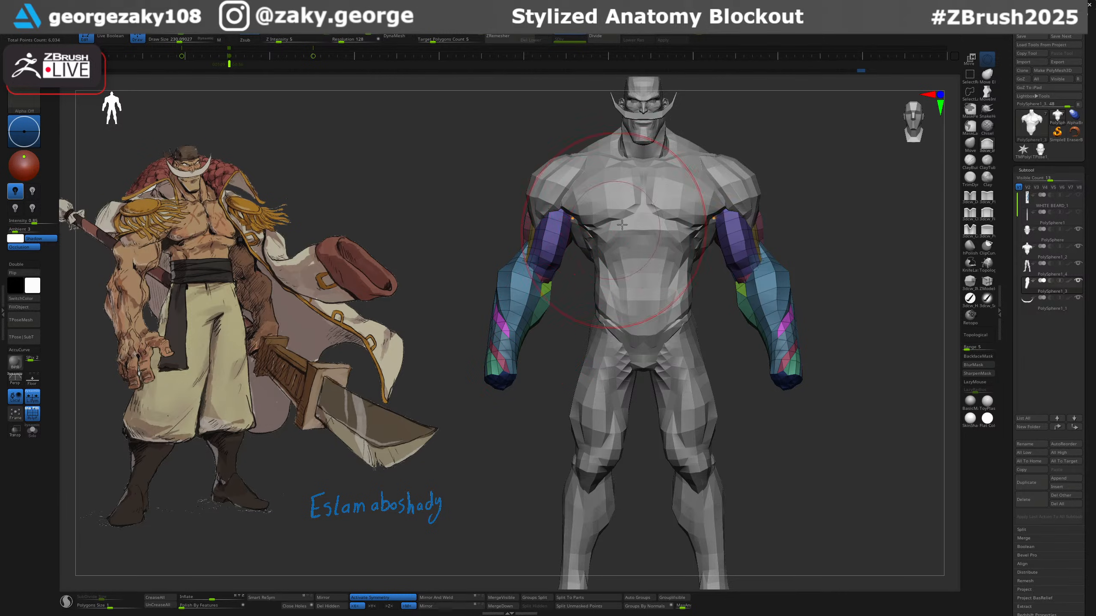
left_click_drag(817, 263, 747, 194)
mouse_move(746, 195)
left_mouse_down()
mouse_move(761, 216)
mouse_move(738, 209)
left_mouse_up()
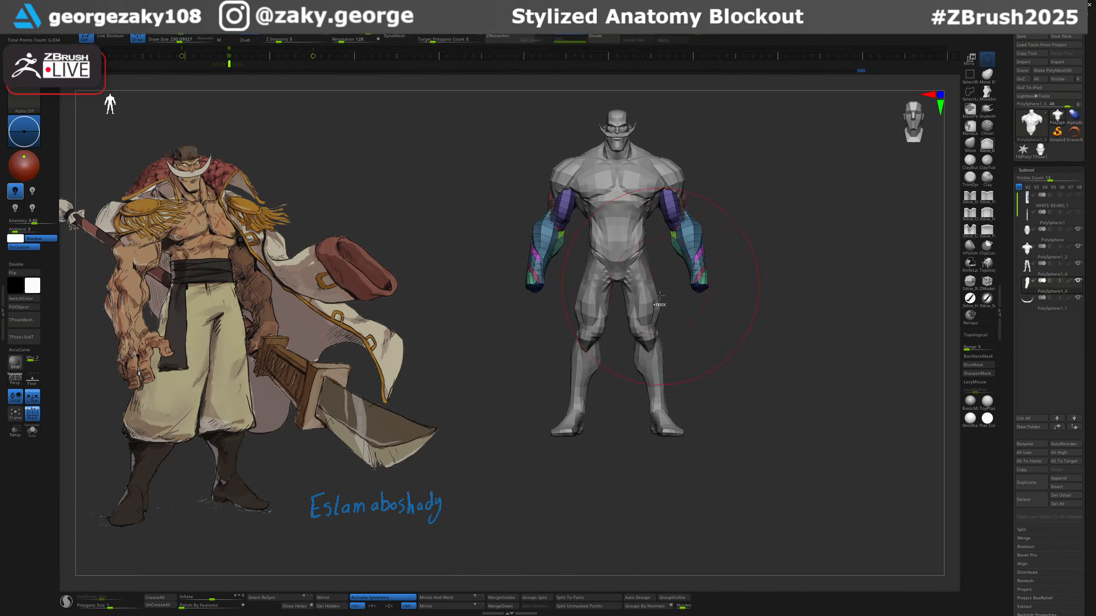
Select the legs mesh and adjust the inner buttocks from behind, temporarily isolating the legs.
right_click_drag(655, 306, 679, 370, "ctrl")
mouse_move(733, 445)
right_mouse_down("alt")
mouse_move(703, 414)
mouse_move(677, 409)
mouse_move(753, 421)
mouse_move(806, 368)
mouse_move(731, 328)
mouse_move(836, 301)
mouse_move(787, 338)
mouse_move(782, 323)
mouse_move(791, 371)
mouse_move(806, 334)
right_mouse_up("alt")
left_click(787, 338, "alt")
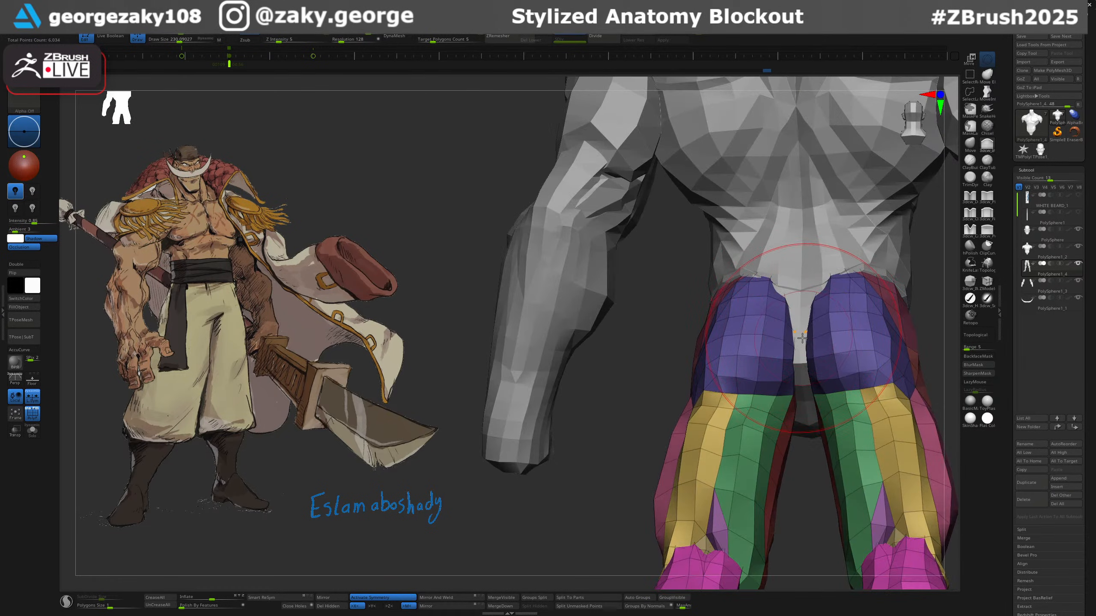
key("3")
key("s")
left_click_drag(800, 341, 793, 342)
key("alt+s")
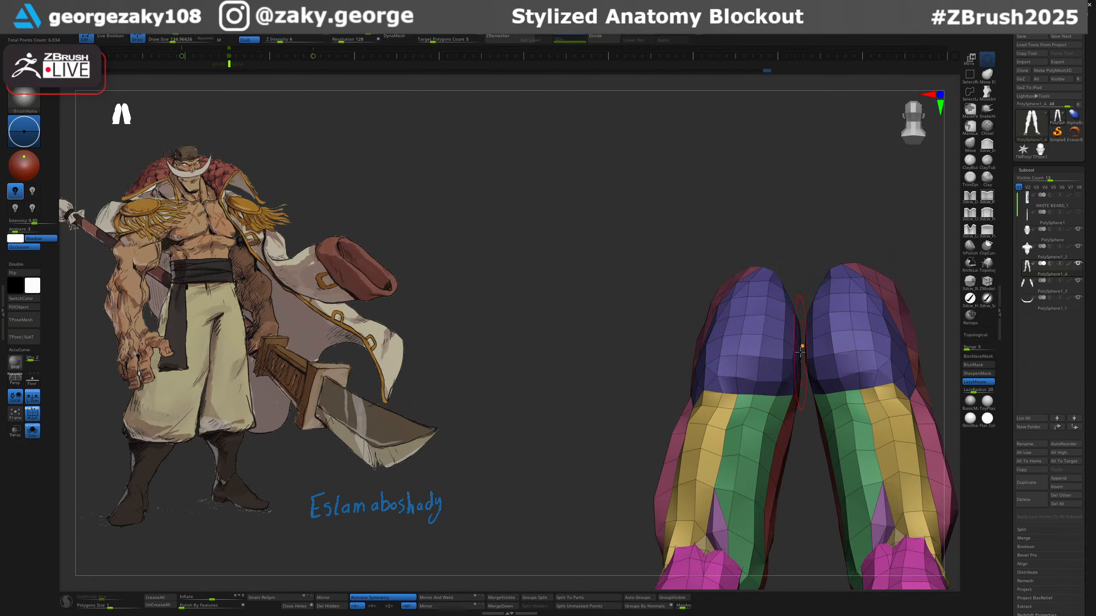
key("alt+s")
Close the gap between the buttocks and shape their upper edges against the lower back with the Move brush.
right_click_drag(792, 371, 797, 312)
key("2")
key("s")
left_click_drag(795, 310, 798, 309)
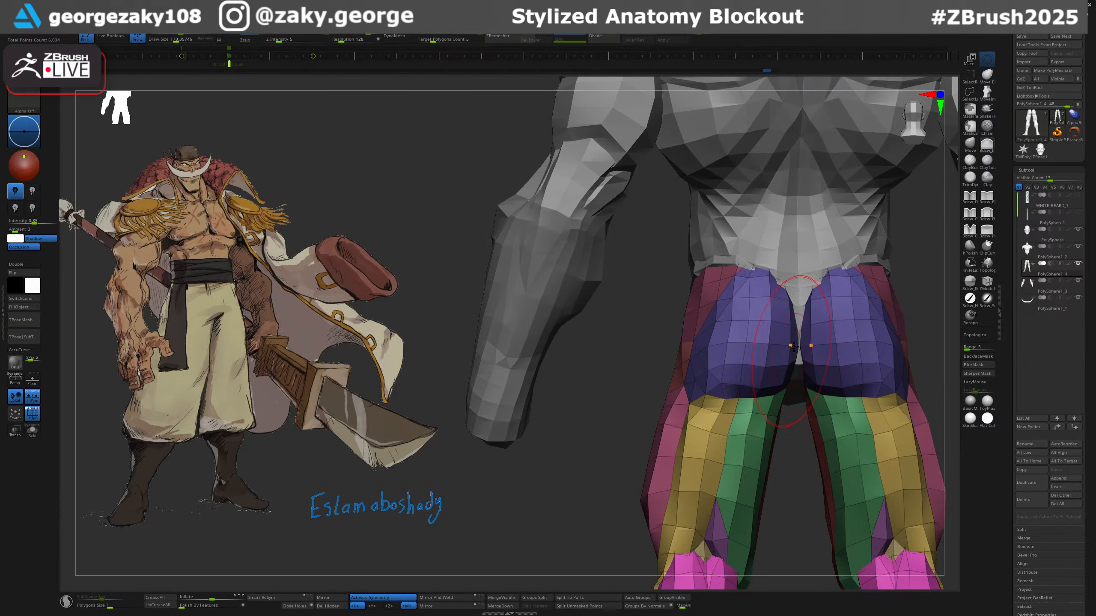
key("s")
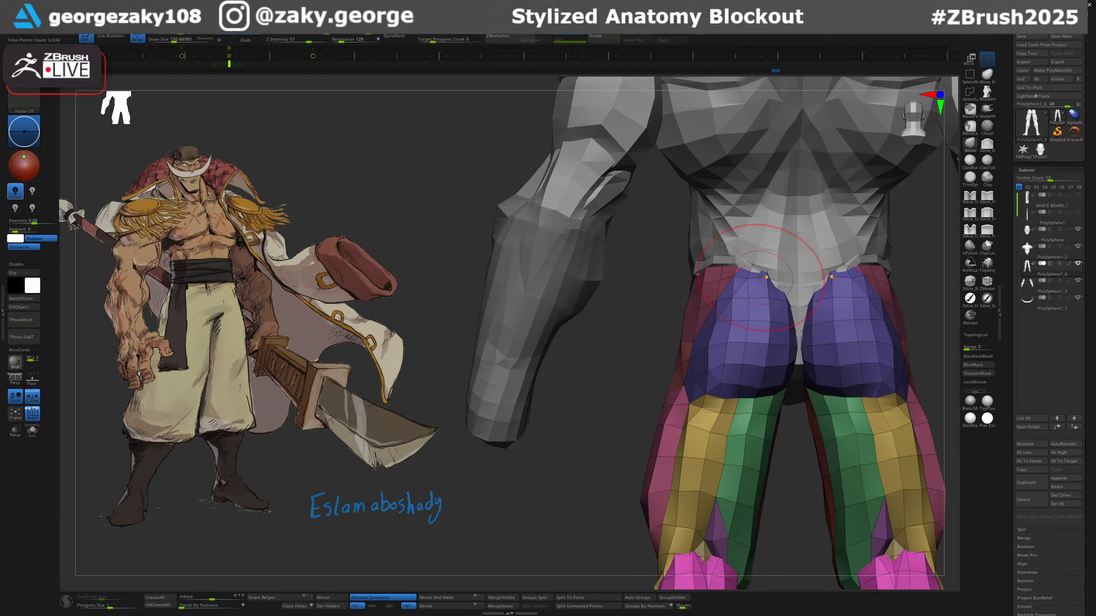
key("s")
Select the torso mesh and smooth its lower back where it runs down between the buttocks.
mouse_move(760, 276)
right_mouse_down()
mouse_move(733, 275)
mouse_move(695, 306)
mouse_move(683, 345)
right_mouse_up()
right_click_drag(704, 298, 738, 267)
right_click_drag(802, 291, 778, 311)
left_click(776, 255, "alt")
left_click_drag(768, 288, 769, 316, "shift")
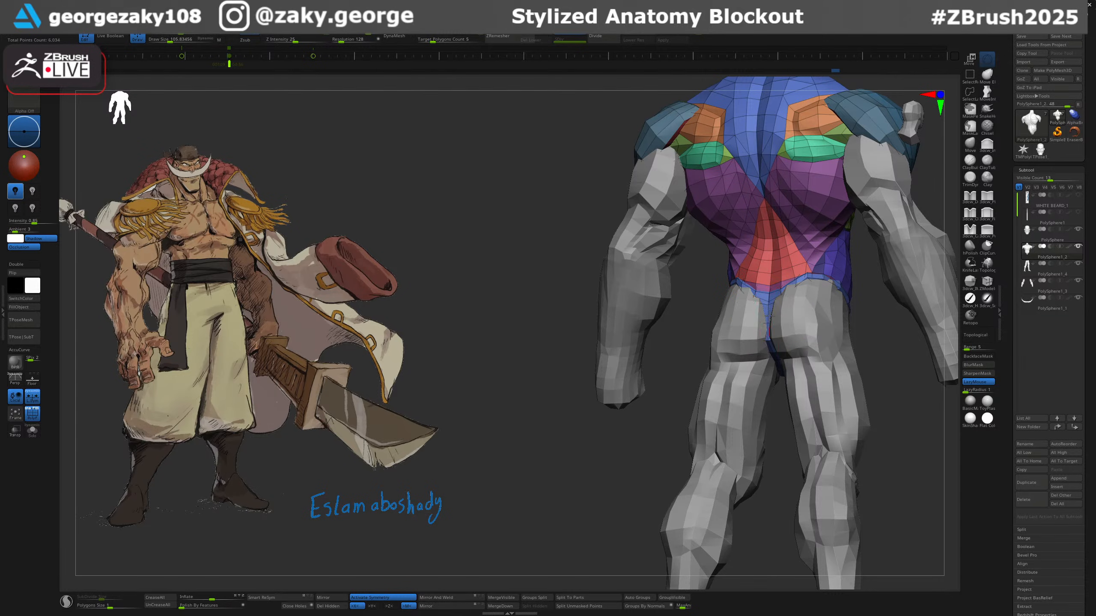
right_click_drag(772, 329, 821, 353)
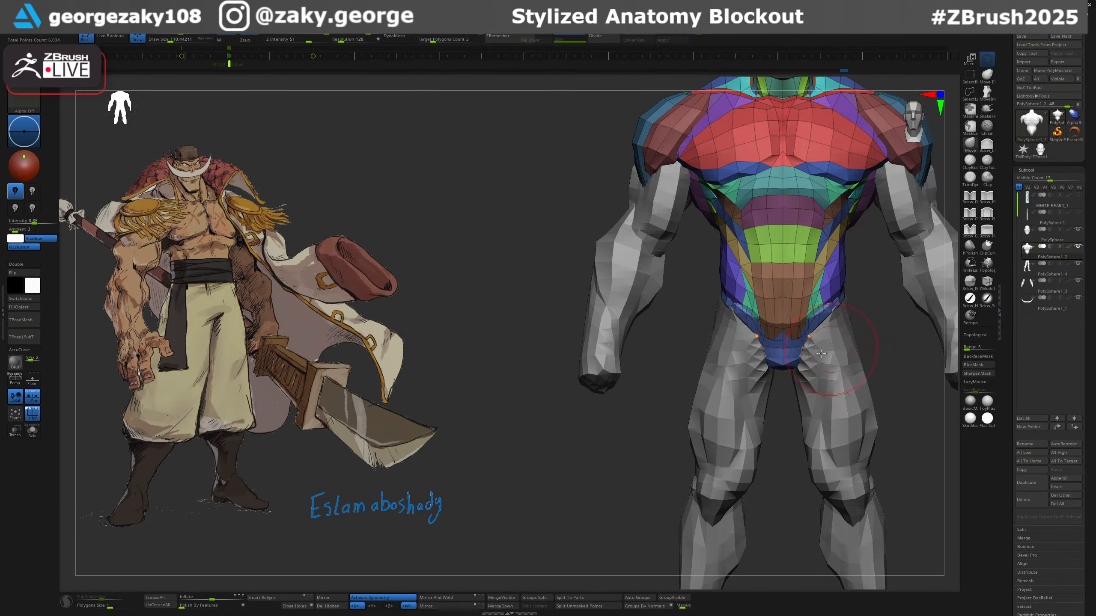
Select the legs mesh and refine the inner thighs below the crotch.
left_click(796, 390, "alt")
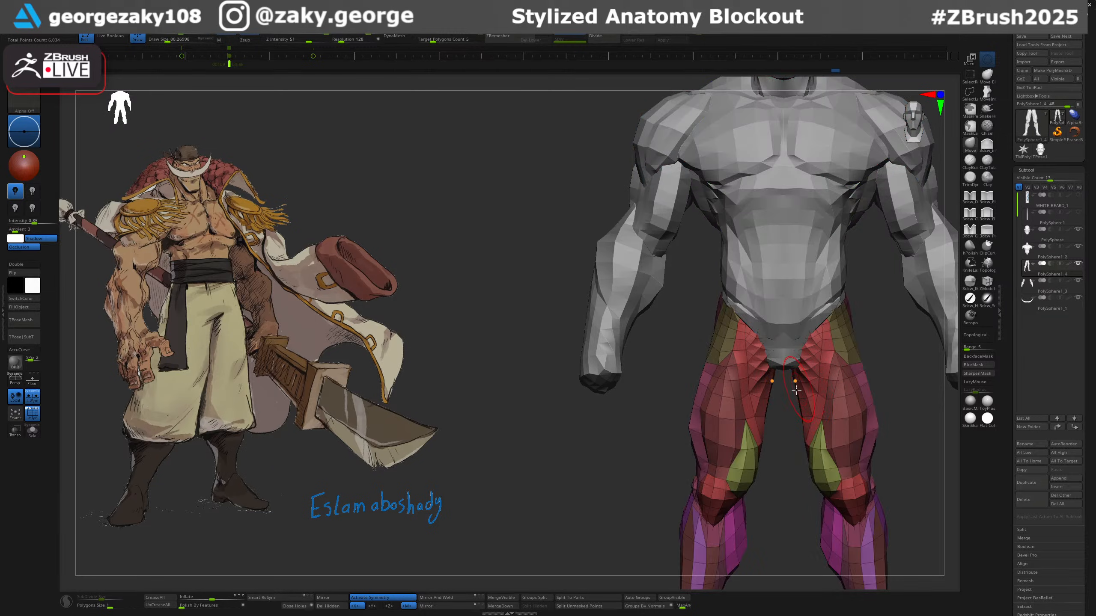
right_click_drag(794, 392, 784, 401)
key("2")
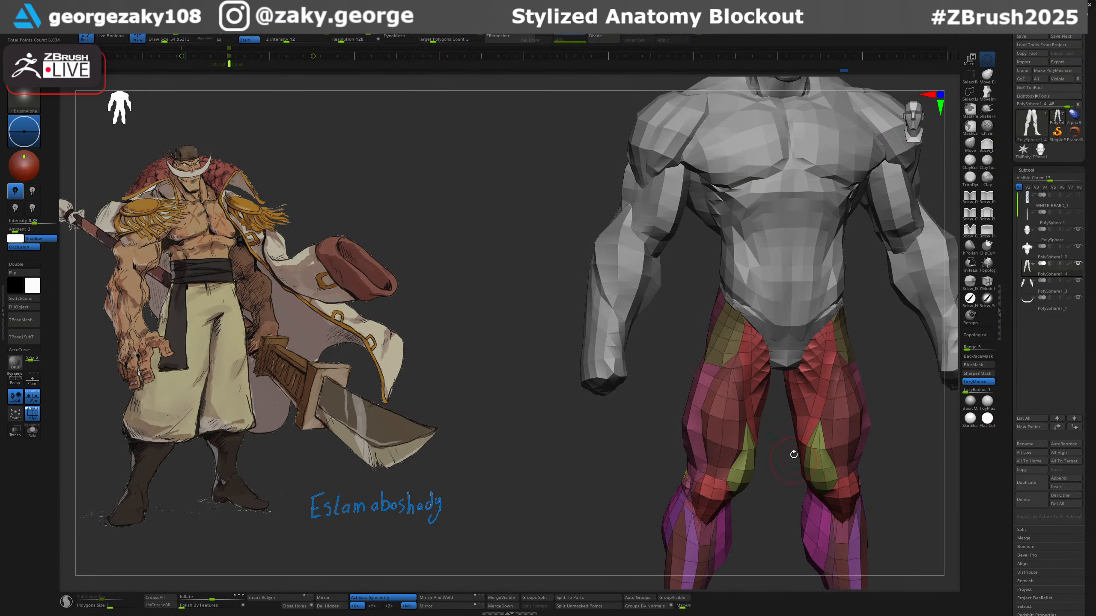
right_click_drag(793, 455, 804, 438)
right_click_drag(786, 495, 798, 451)
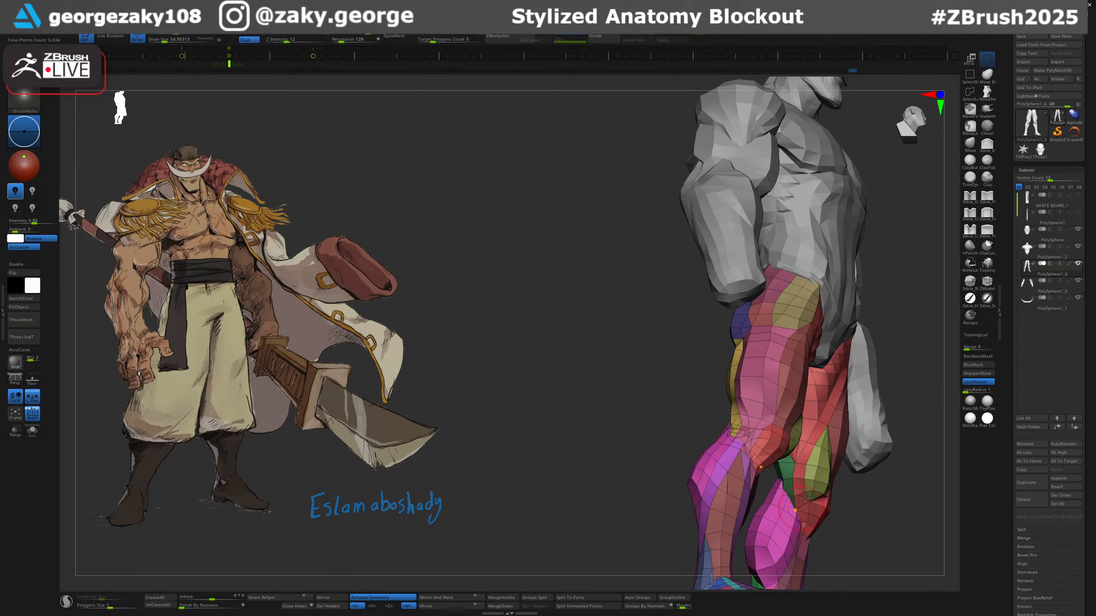
Refine the thigh, knee and calf profile from the side with the Move brush, varying the brush size.
mouse_move(805, 498)
right_mouse_down("shift")
mouse_move(798, 425)
mouse_move(766, 375)
mouse_move(813, 393)
right_mouse_up("shift")
key("1")
key("s")
left_click_drag(790, 397, 798, 397)
mouse_move(798, 397)
right_mouse_down()
mouse_move(828, 383)
mouse_move(814, 389)
right_mouse_up()
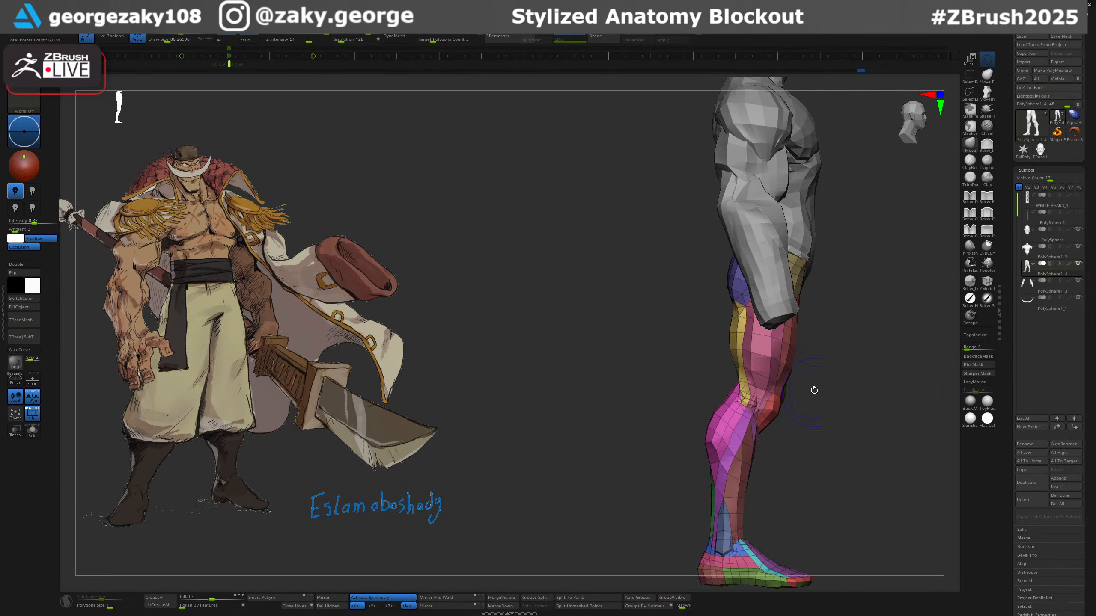
key("s")
left_click_drag(792, 372, 800, 372)
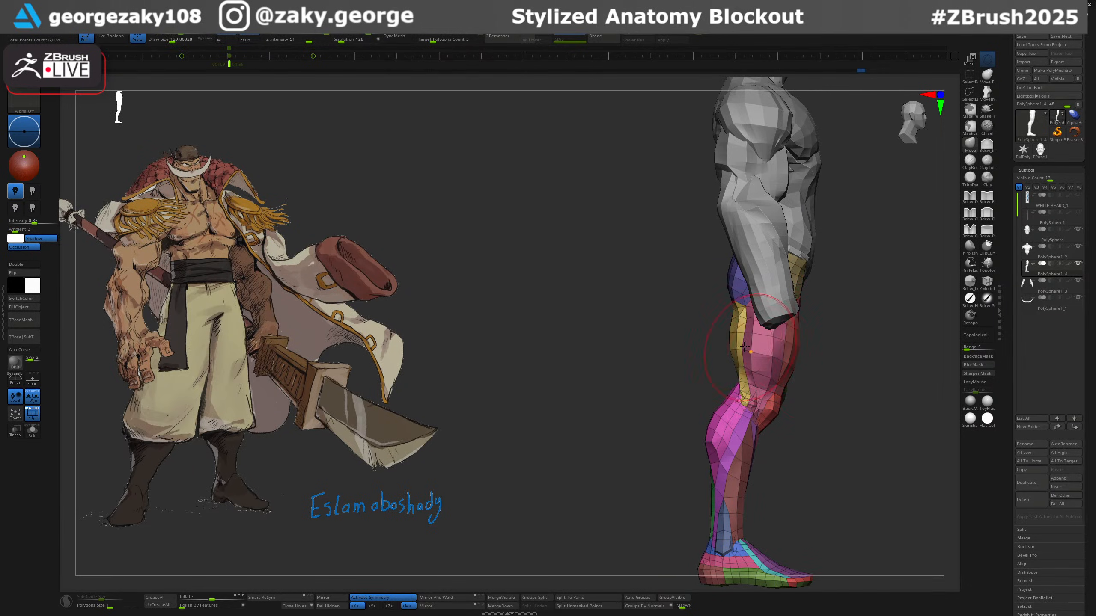
key("s")
key("s")
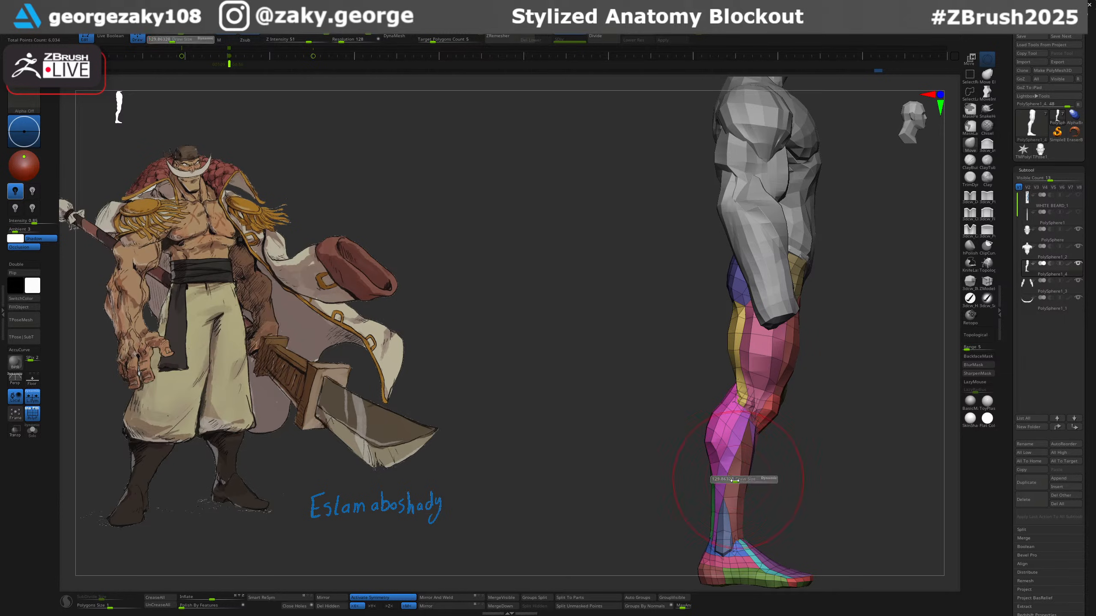
left_click_drag(737, 480, 735, 479)
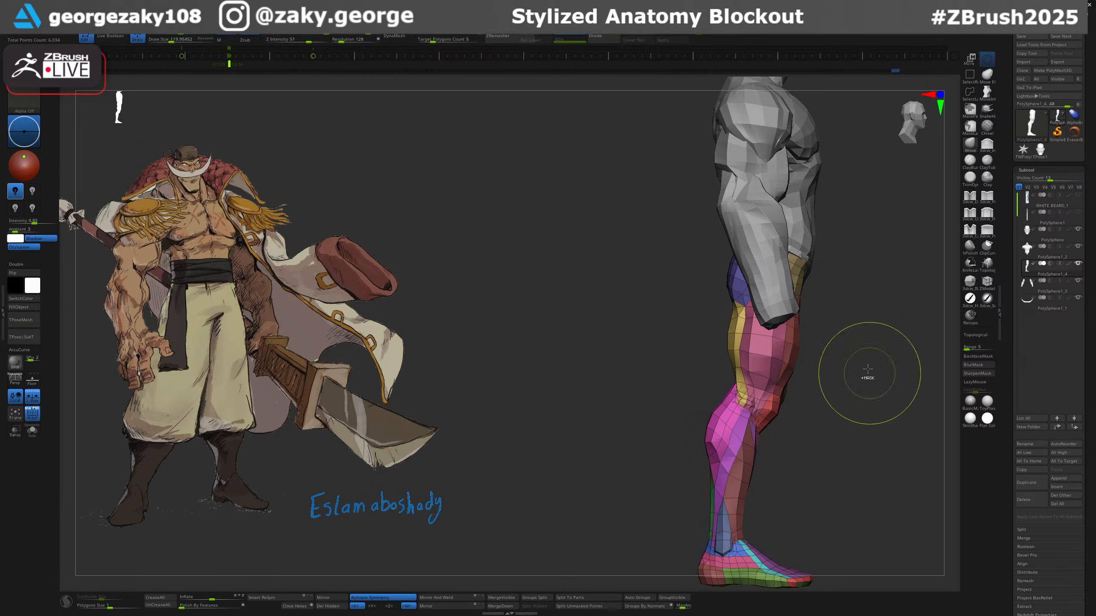
Select the arms mesh and insert a hand from the body-parts insert brush at the end of the forearm.
right_click_drag(869, 374, 824, 360, "ctrl")
mouse_move(825, 360)
right_mouse_down()
mouse_move(796, 382)
mouse_move(740, 366)
mouse_move(683, 305)
mouse_move(788, 362)
mouse_move(797, 404)
mouse_move(772, 408)
mouse_move(789, 345)
mouse_move(811, 367)
right_mouse_up()
left_click(786, 383, "alt")
right_click_drag(811, 366, 783, 384, "alt")
key("3")
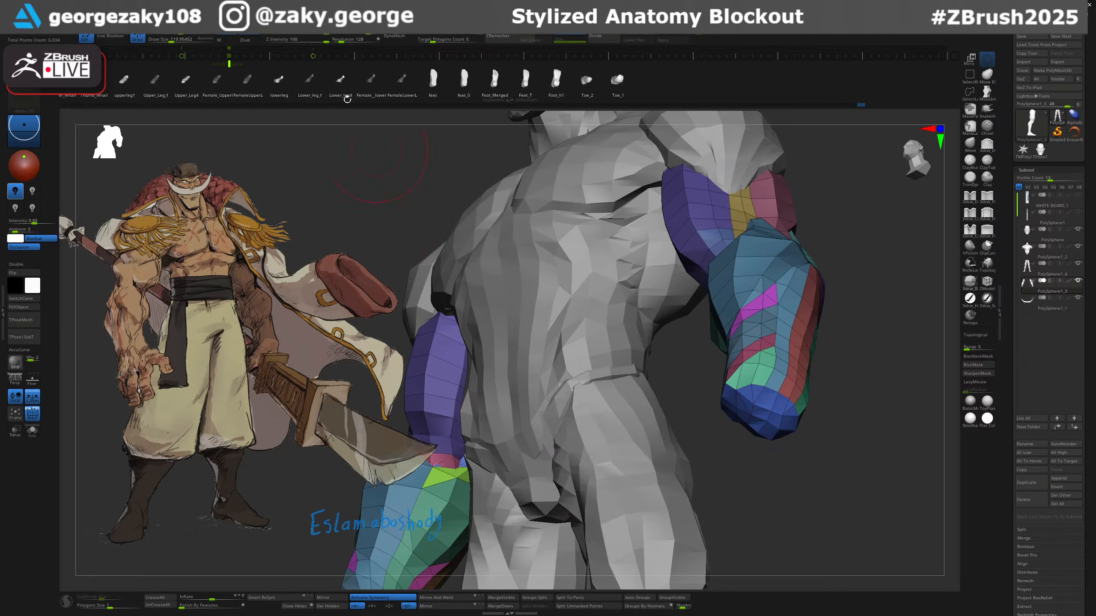
left_click_drag(216, 88, 560, 94)
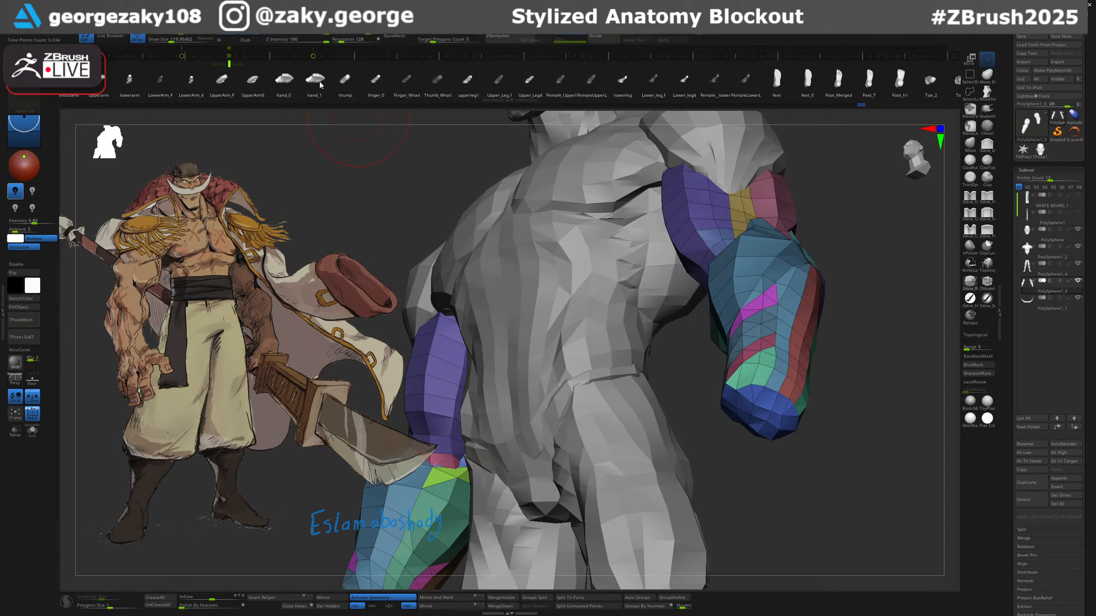
right_click_drag(615, 203, 763, 380)
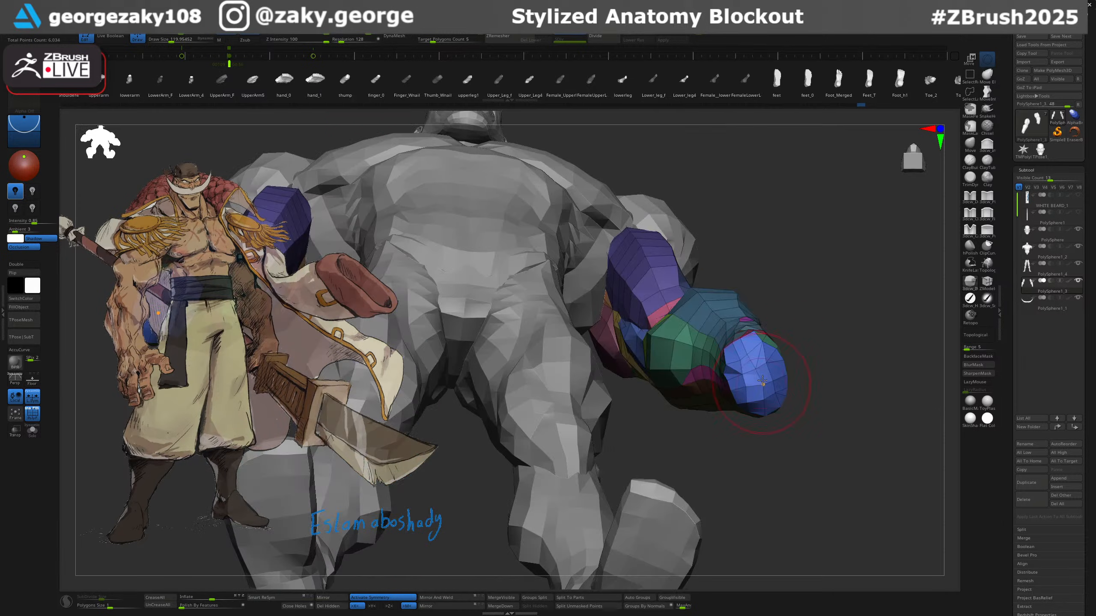
left_click_drag(751, 398, 729, 439)
Rotate and move the inserted hand with the gizmo so it lines up with the forearm from the front and side.
key("w")
right_click_drag(837, 379, 899, 381)
left_click_drag(793, 351, 798, 399)
right_click_drag(856, 352, 855, 400)
left_click_drag(813, 362, 785, 358)
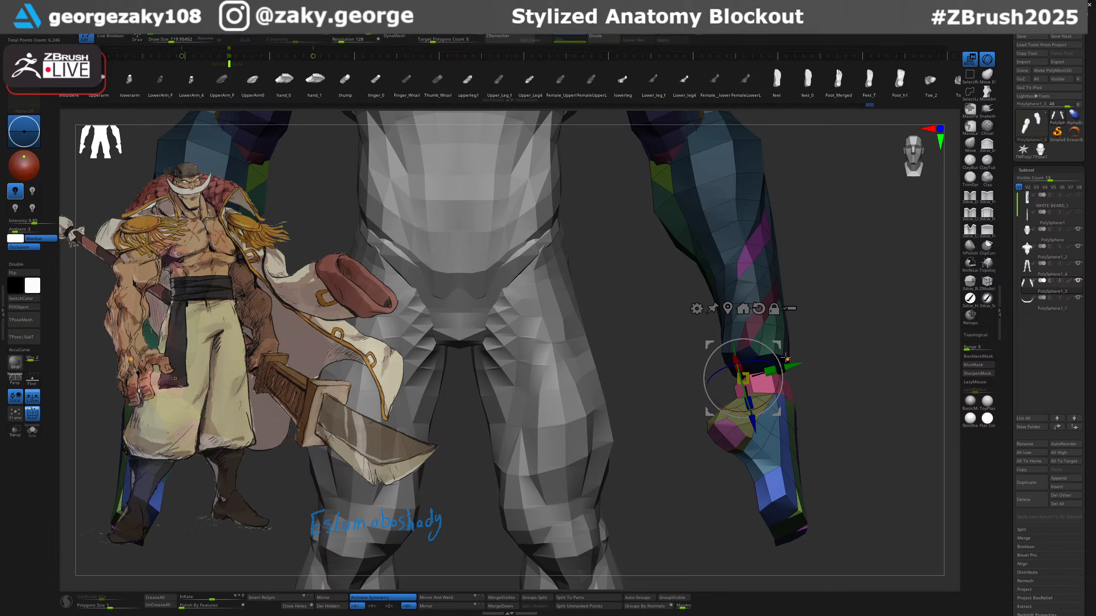
left_click_drag(749, 430, 743, 403)
right_click_drag(846, 280, 750, 347)
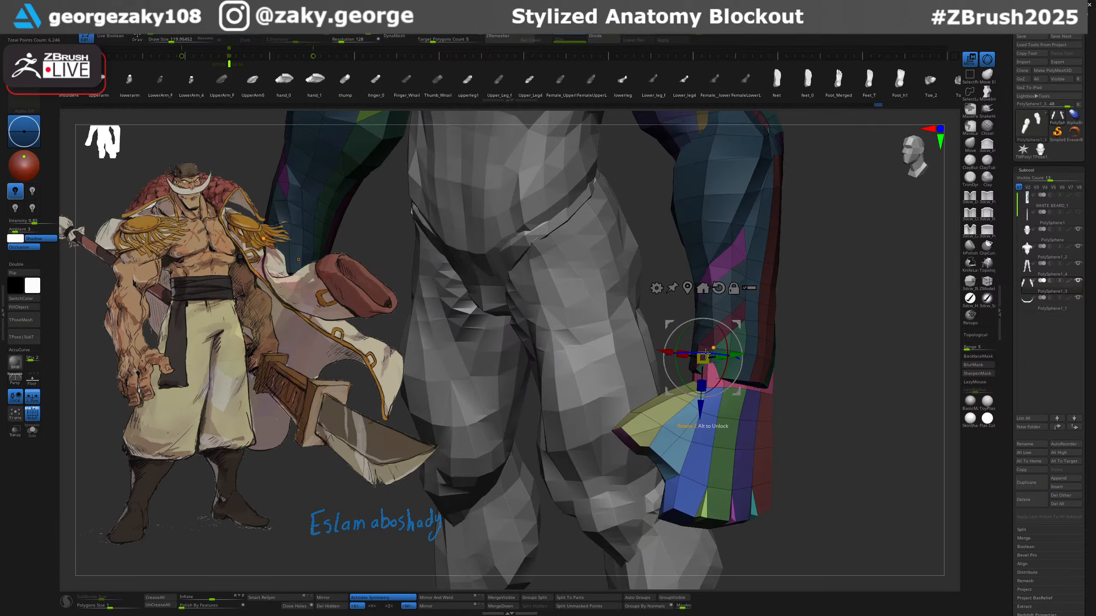
Scale the hand to suit the wrist, move it up against the forearm, and adjust its tilt from the front.
mouse_move(703, 358)
left_mouse_down()
mouse_move(728, 358)
mouse_move(710, 360)
left_mouse_up()
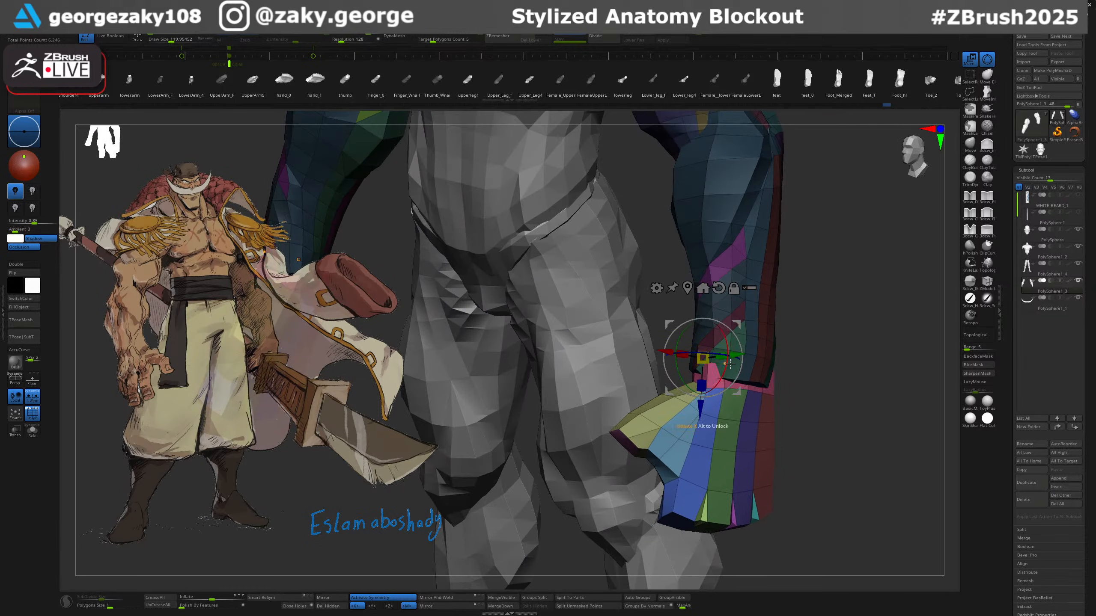
right_click_drag(730, 364, 778, 346)
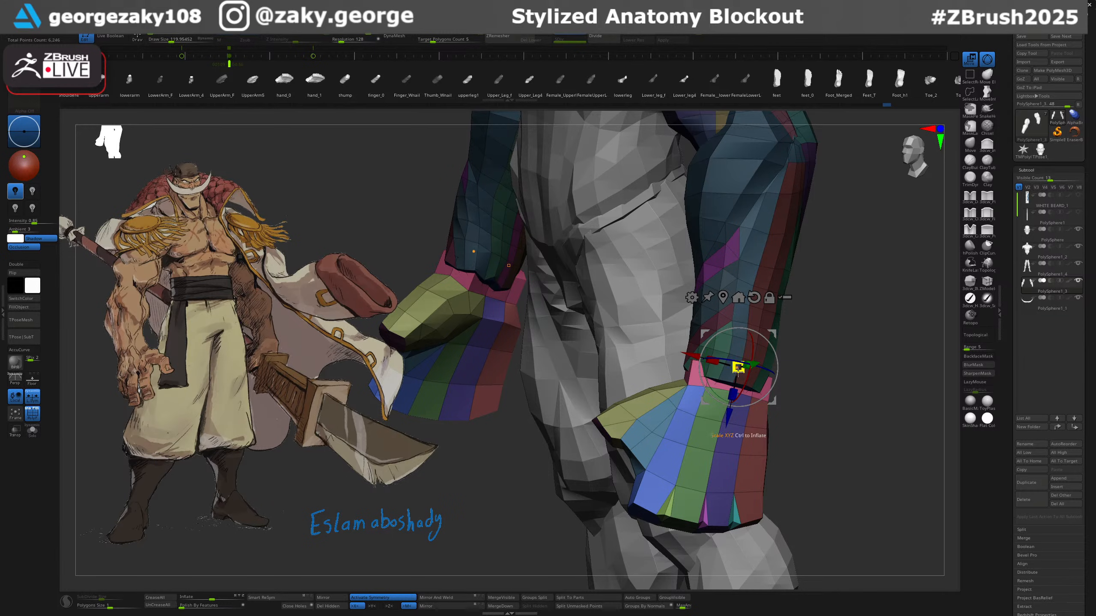
left_click_drag(738, 370, 741, 370)
left_click_drag(729, 415, 732, 402)
right_click_drag(735, 395, 818, 342)
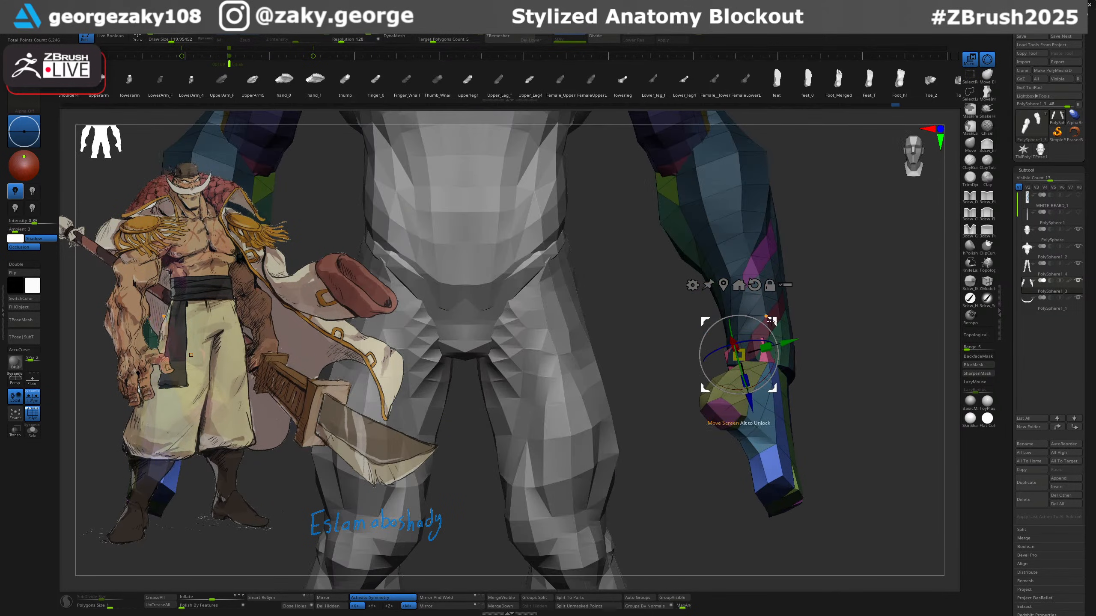
left_click_drag(779, 357, 783, 323)
Switch to the Move brush and pull the wrist edge of the hand toward the forearm end.
right_click_drag(867, 356, 784, 378)
key("q")
key("b")
key("m")
key("v")
key("s")
left_click_drag(783, 378, 787, 379)
left_click_drag(688, 340, 690, 345)
right_click_drag(711, 348, 783, 357)
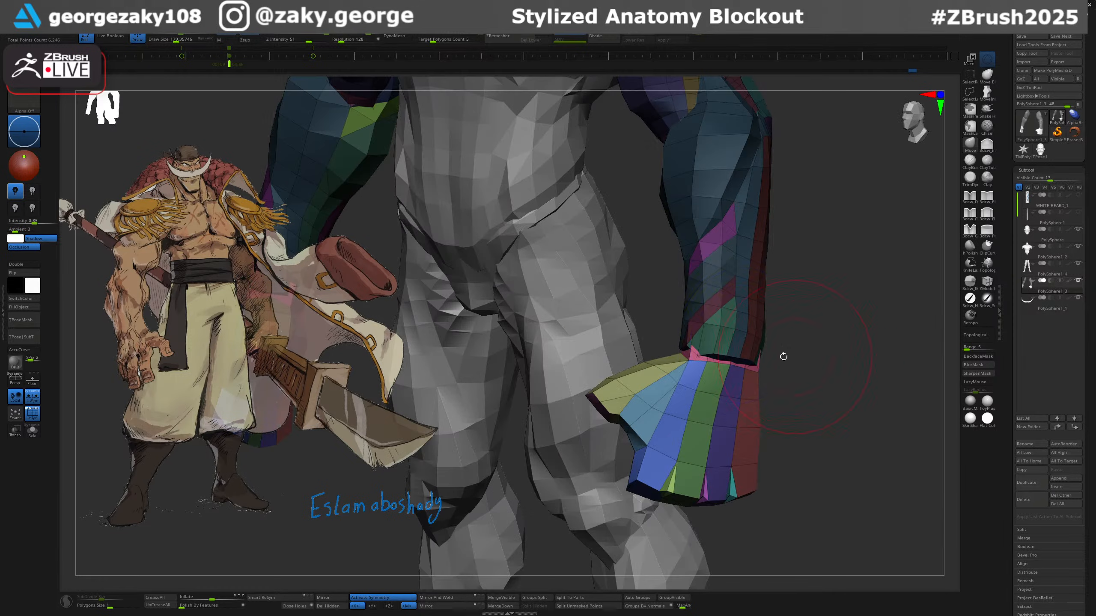
Fit the outer and underside edges of the hand to the wrist with the Move brush, resizing it between strokes.
right_click_drag(716, 342, 779, 354)
key("s")
left_click_drag(733, 351, 739, 350)
left_click_drag(720, 356, 723, 355)
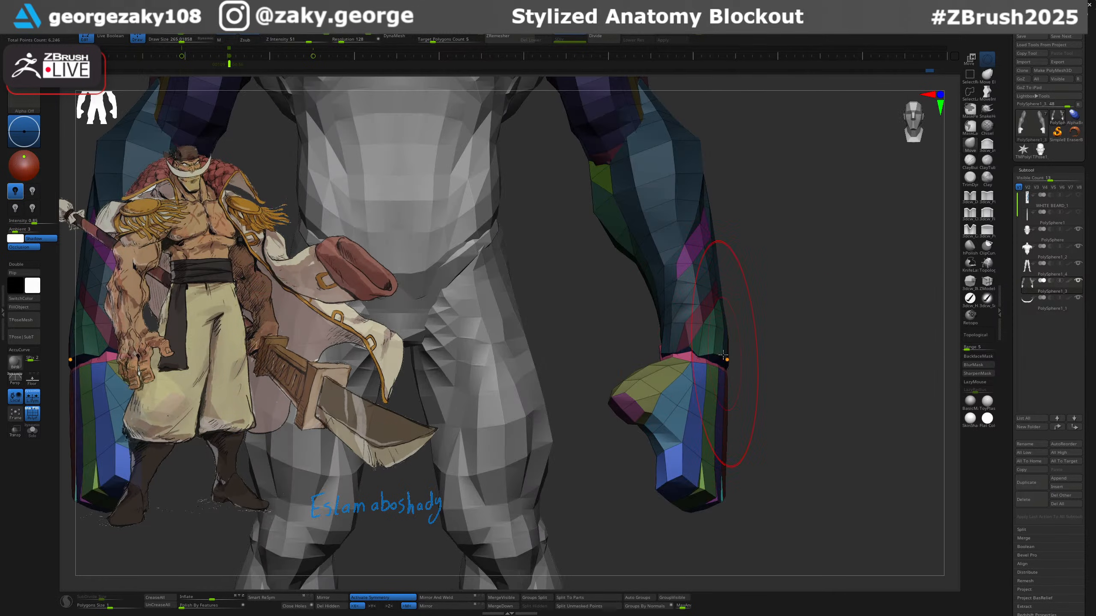
mouse_move(764, 370)
right_mouse_down()
mouse_move(797, 303)
mouse_move(742, 340)
mouse_move(746, 354)
mouse_move(726, 388)
right_mouse_up()
key("s")
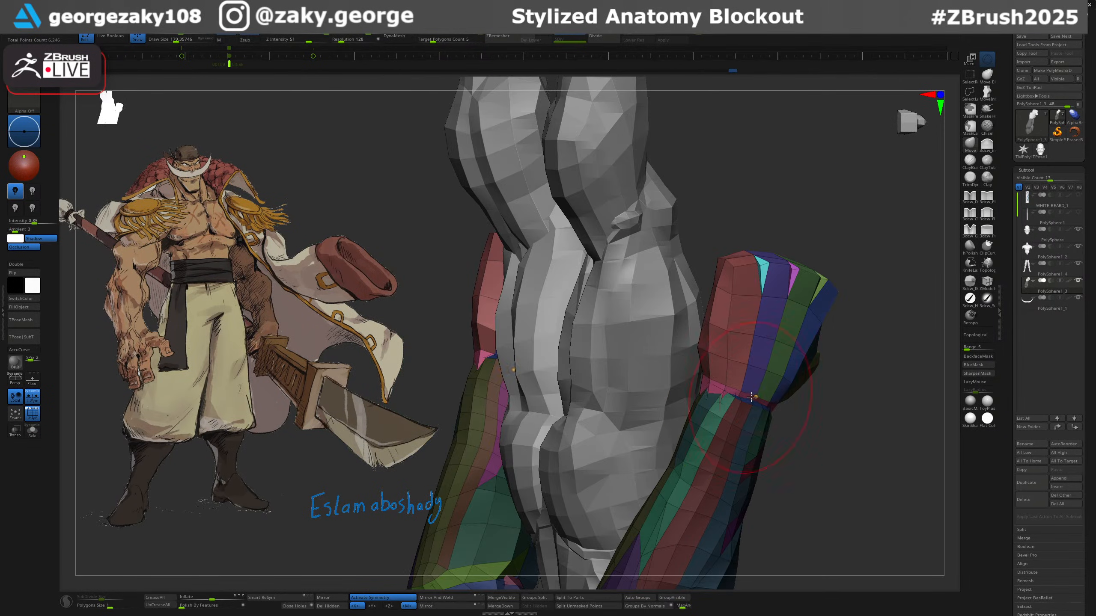
right_click_drag(751, 396, 715, 391)
key("s")
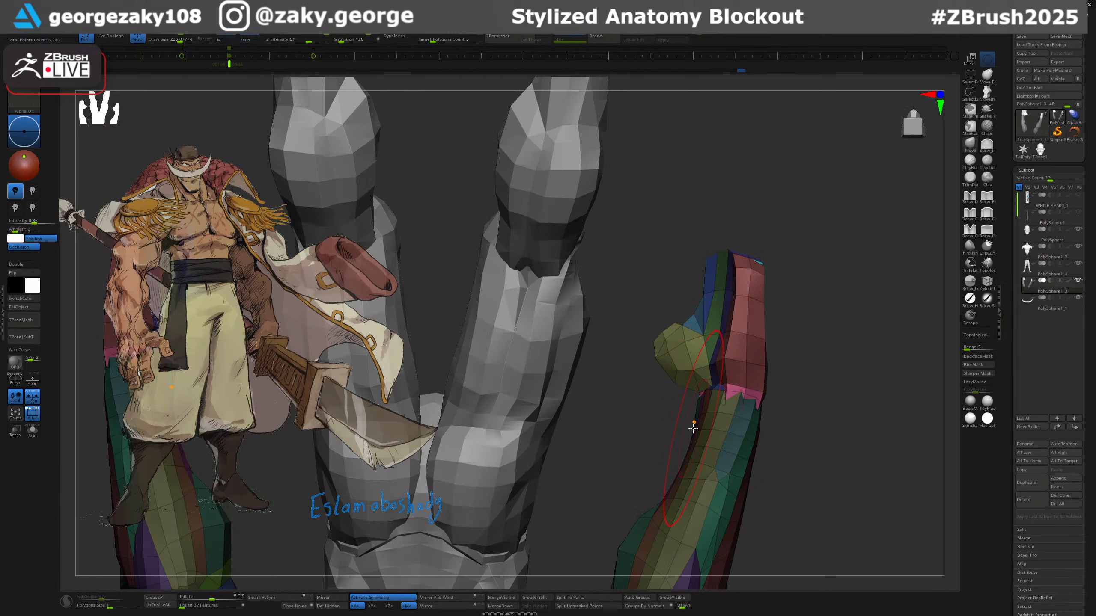
Reshape the hand's wrist area and overall form with the Move brush while judging it against the full figure.
right_click_drag(739, 336, 764, 317, "ctrl")
key("w")
key("q")
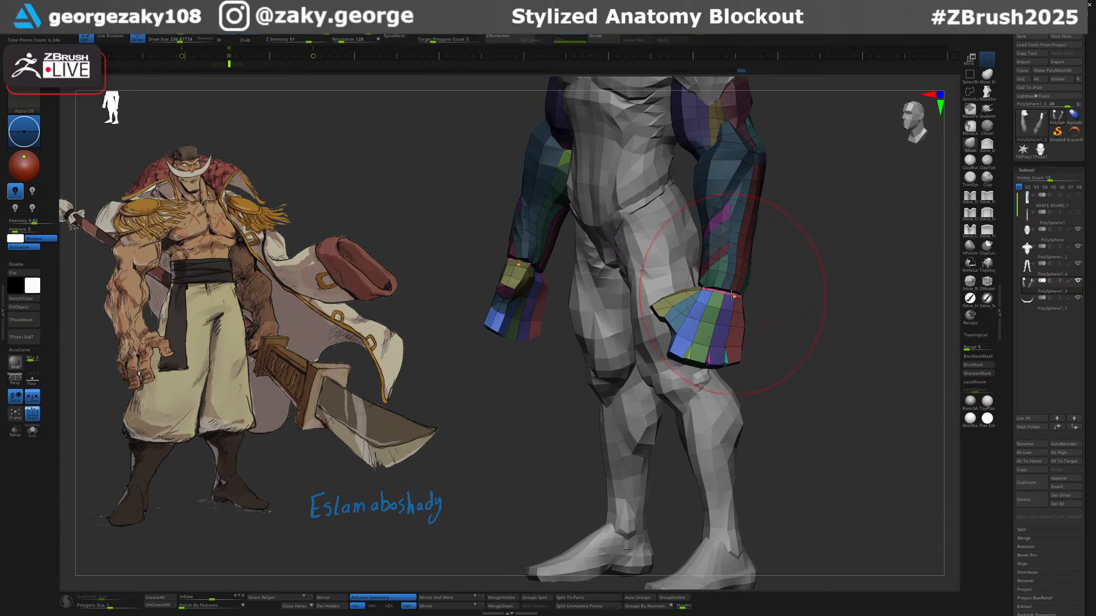
key("s")
left_click_drag(702, 295, 693, 320)
key("s")
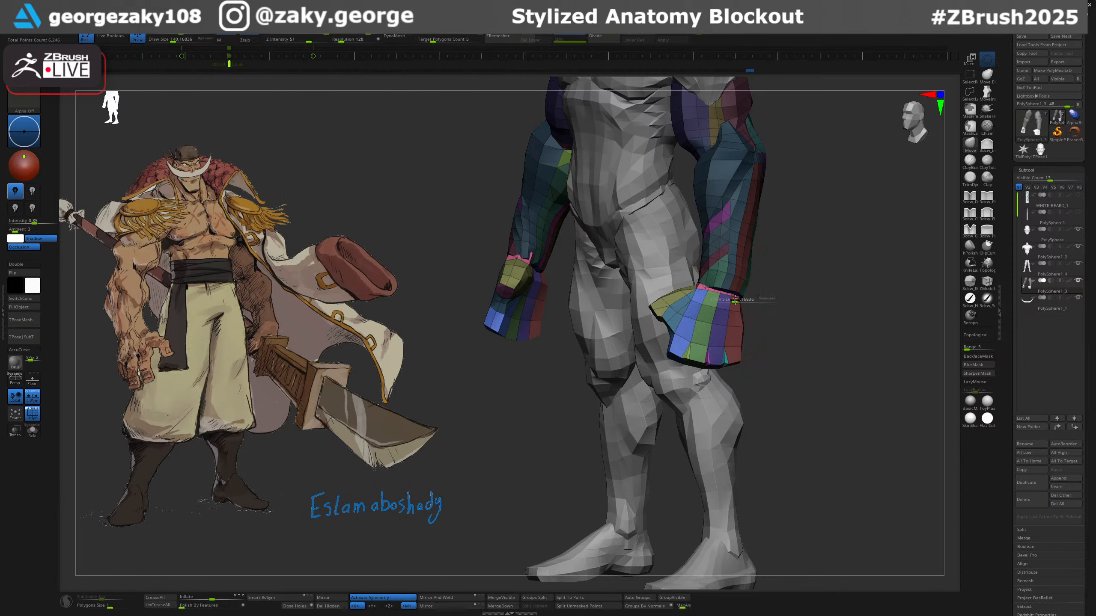
right_click_drag(741, 295, 760, 306)
key("s")
left_click_drag(762, 307, 724, 337)
mouse_move(753, 322)
right_mouse_down("ctrl")
mouse_move(751, 297)
mouse_move(766, 310)
mouse_move(762, 344)
right_mouse_up("ctrl")
Reposition the hand at the end of the forearm with the gizmo and return to sculpting.
key("w")
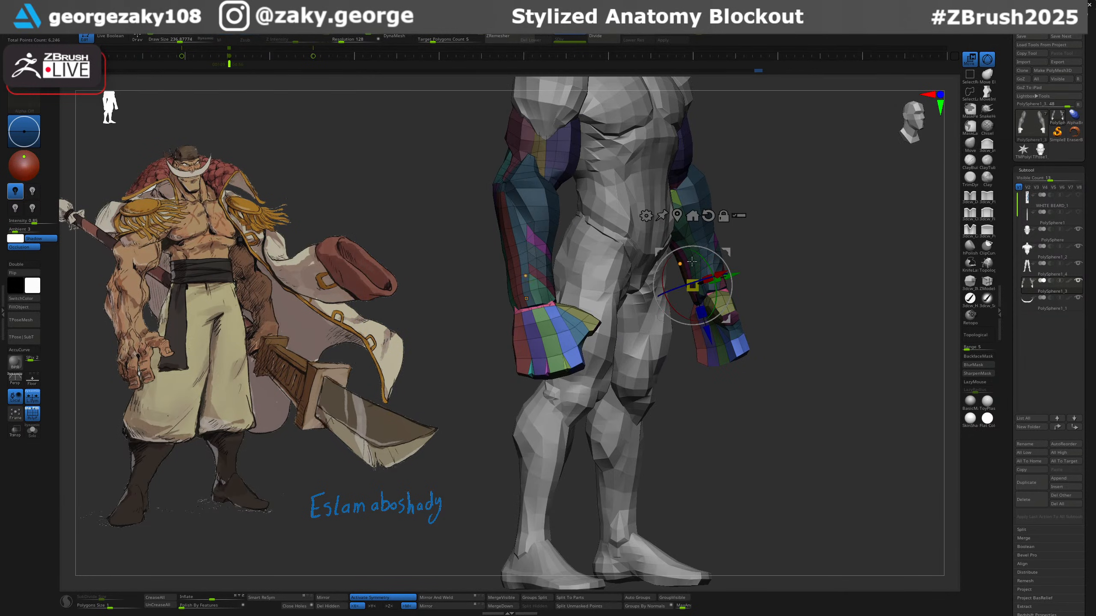
left_click(526, 298)
left_click_drag(530, 302, 539, 316)
key("q")
Refine the sides of the hand near the wrist with the Move brush from the front and side.
key("s")
right_click_drag(558, 321, 519, 315)
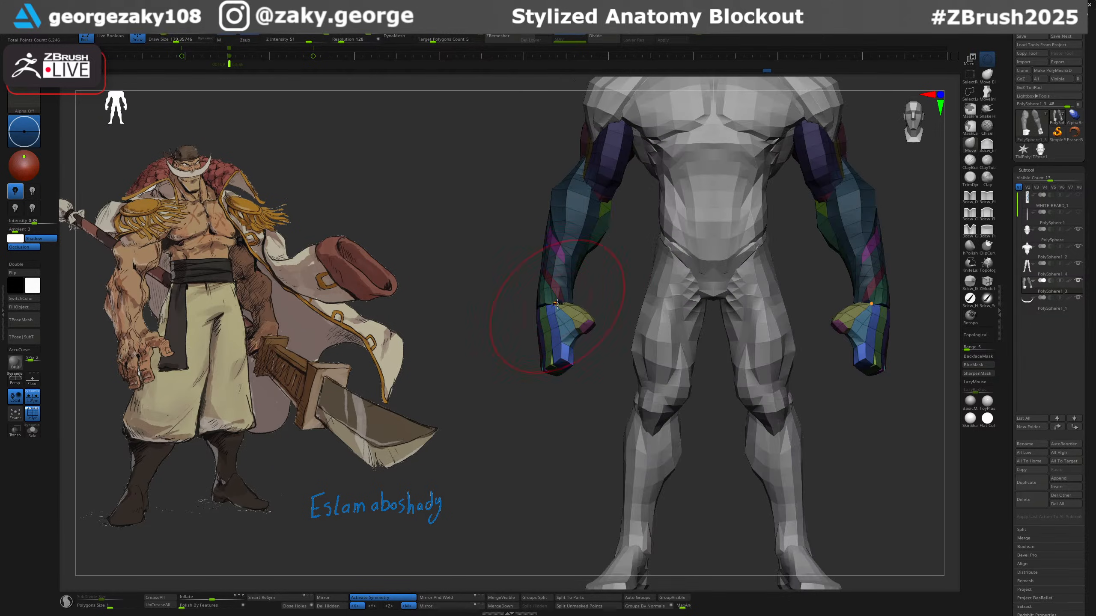
left_click_drag(545, 302, 539, 304)
right_click_drag(518, 308, 548, 311)
key("s")
left_click_drag(546, 312, 536, 311)
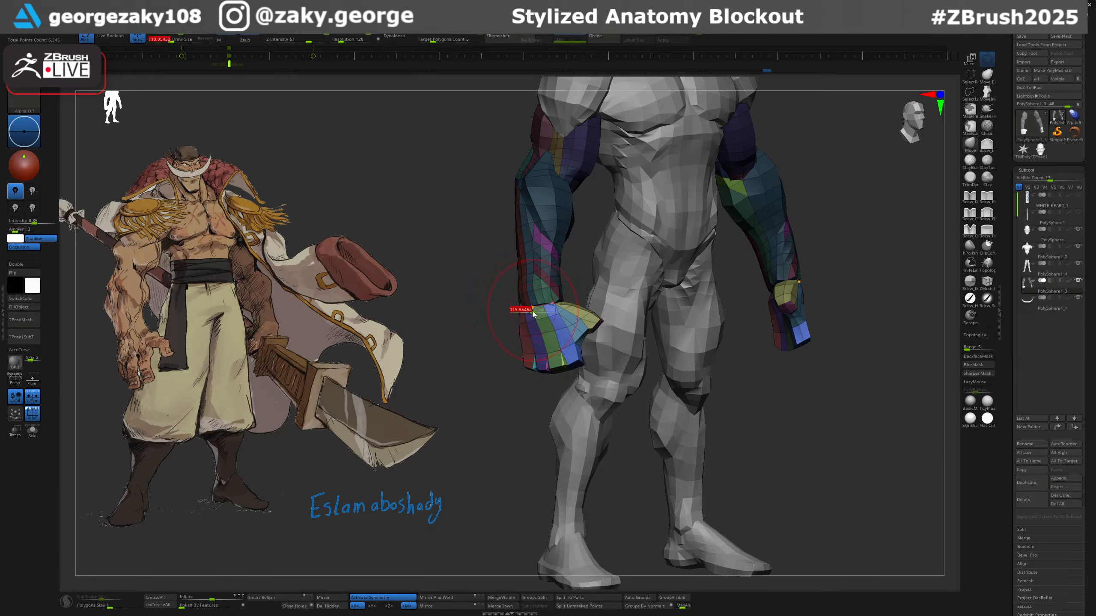
right_click_drag(533, 314, 543, 304)
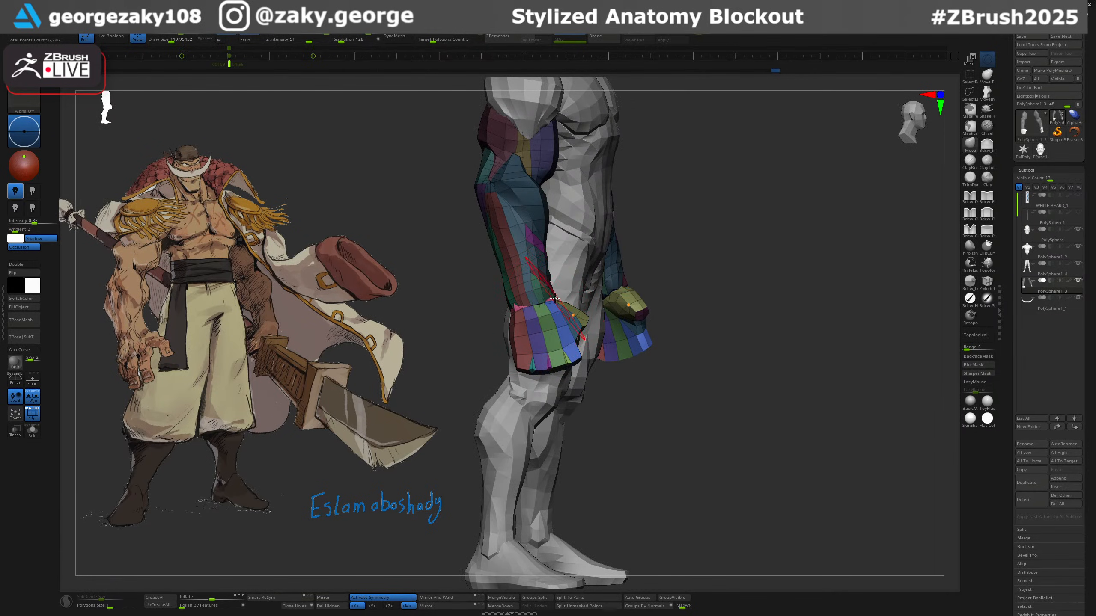
mouse_move(534, 306)
right_mouse_down()
mouse_move(539, 294)
mouse_move(527, 298)
right_mouse_up()
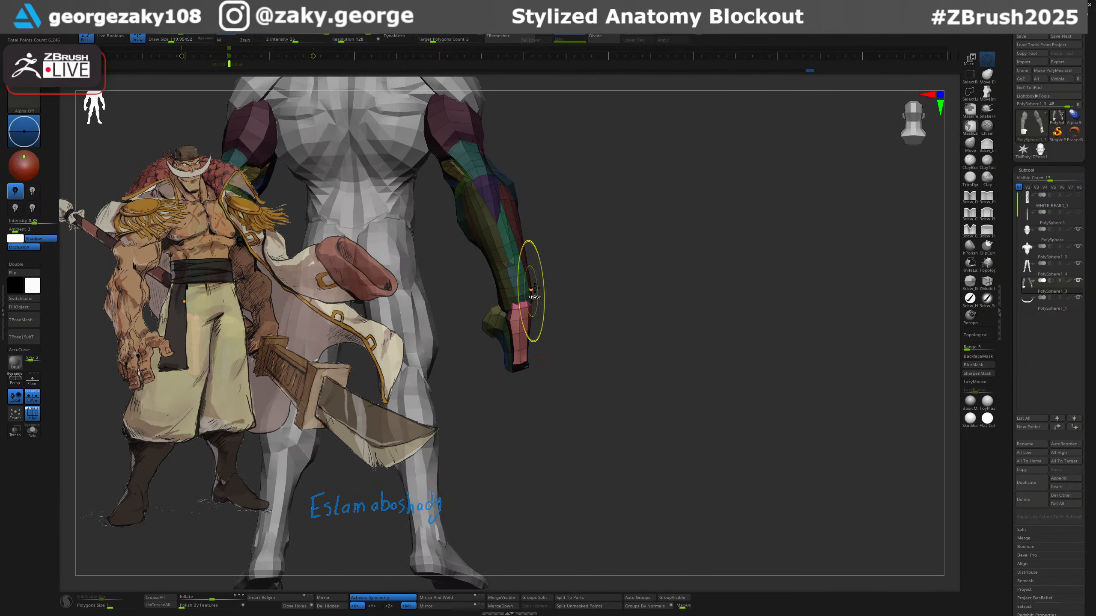
Invert the mask to free the arms and shape the forearm's wrist end with the Move brush from behind.
left_click(535, 289, "ctrl")
key("s")
left_click_drag(531, 292, 530, 293)
right_click_drag(555, 283, 576, 278)
key("s")
left_click_drag(511, 306, 507, 306)
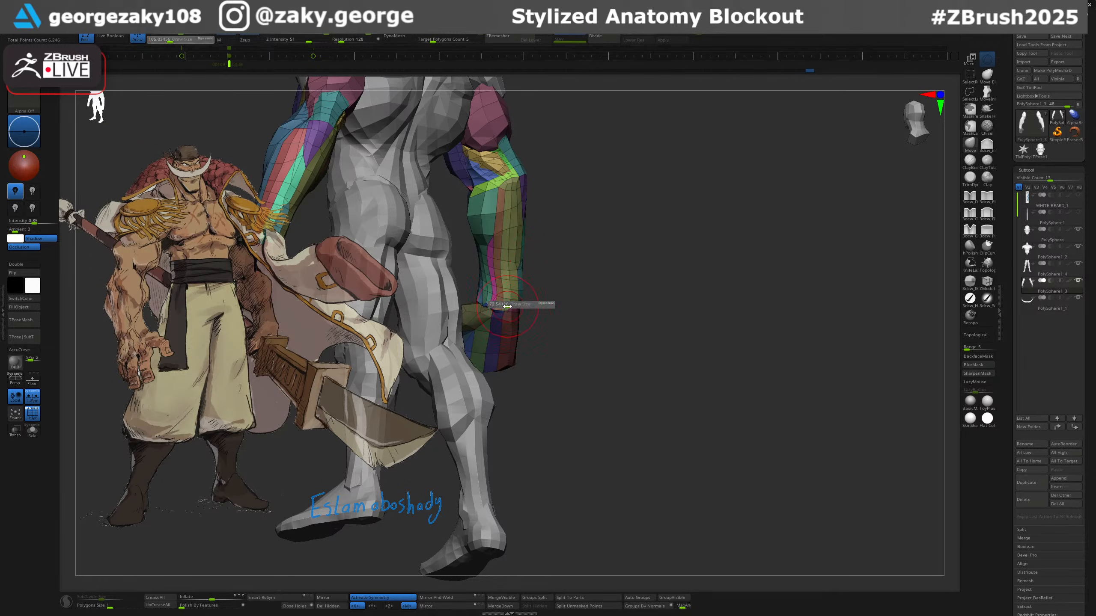
left_click(493, 303, "ctrl")
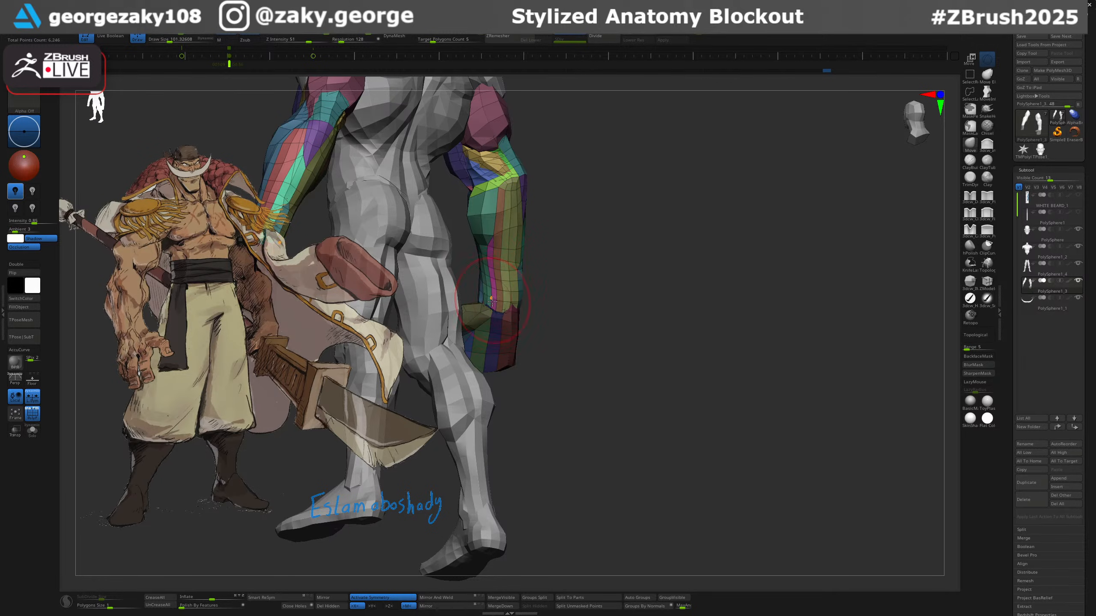
Invert the mask so the arms are protected and the hands are free for sculpting.
right_click_drag(492, 300, 505, 278)
right_click_drag(519, 330, 628, 281, "ctrl")
left_click(518, 362, "ctrl")
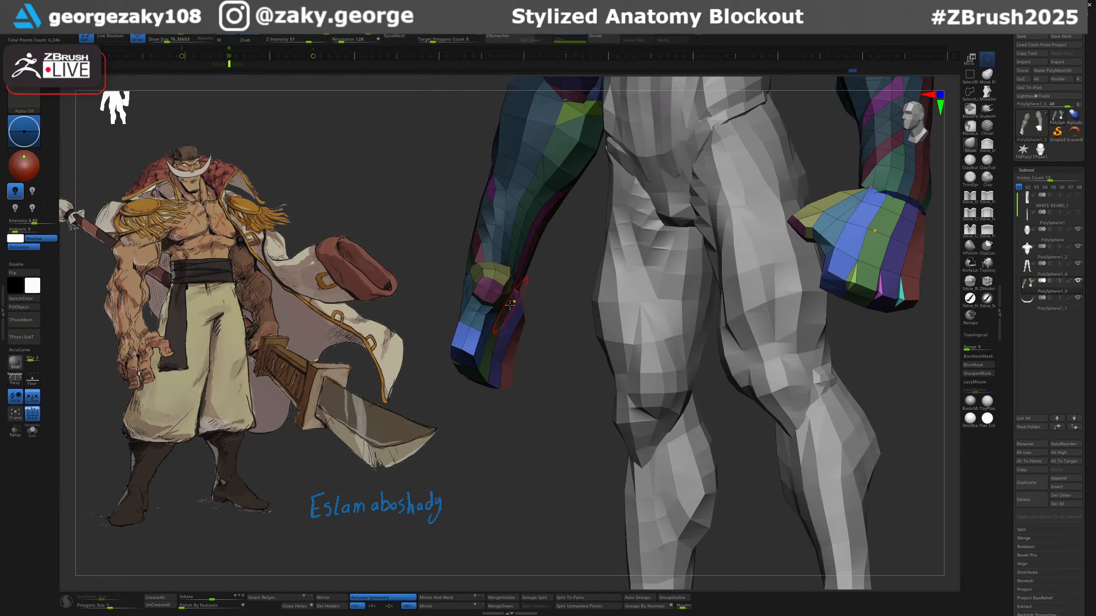
Refine the wrist and the back of the hand with the Move brush from several angles.
right_click_drag(537, 298, 501, 309)
key("s")
right_click_drag(503, 313, 582, 294)
mouse_move(545, 260)
right_mouse_down()
mouse_move(582, 265)
mouse_move(591, 253)
mouse_move(603, 267)
mouse_move(587, 283)
right_mouse_up()
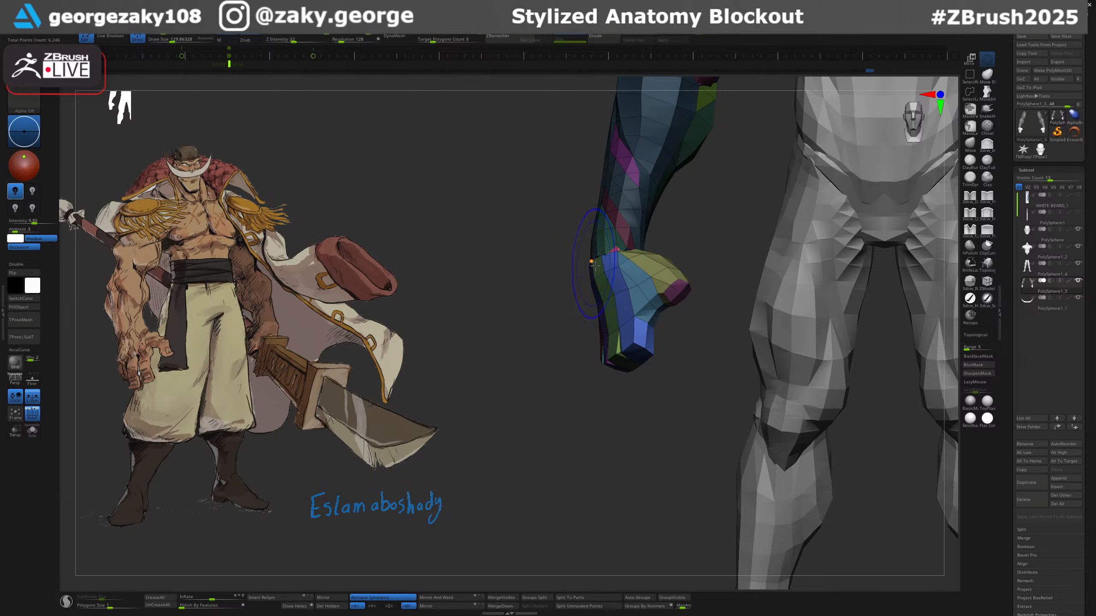
left_click_drag(654, 241, 665, 225, "ctrl")
right_click_drag(665, 225, 629, 265)
key("3")
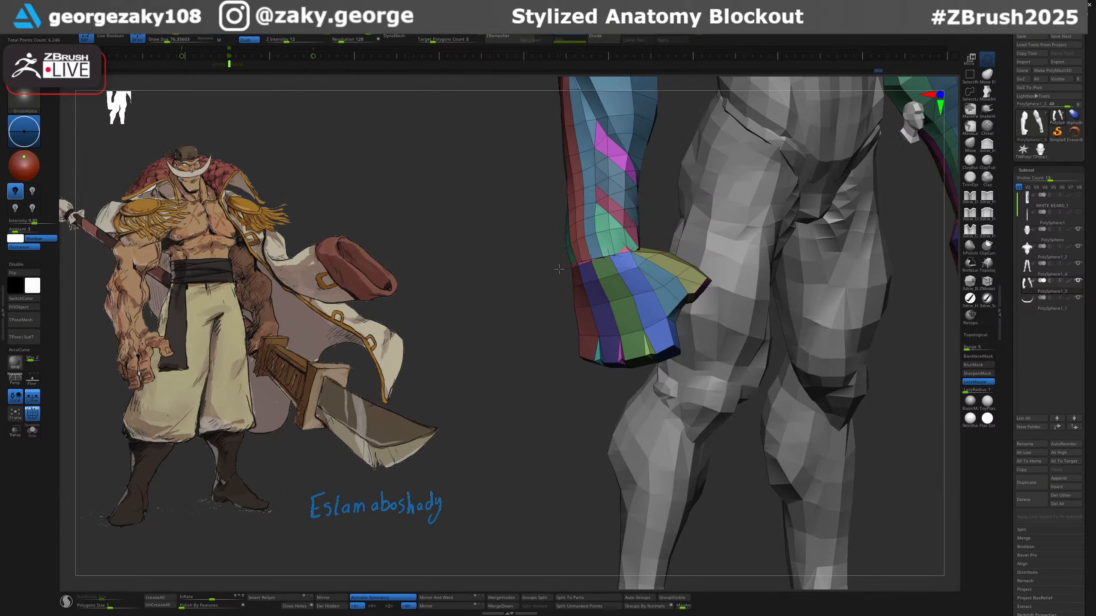
mouse_move(559, 269)
right_mouse_down()
mouse_move(648, 257)
mouse_move(579, 271)
right_mouse_up()
key("1")
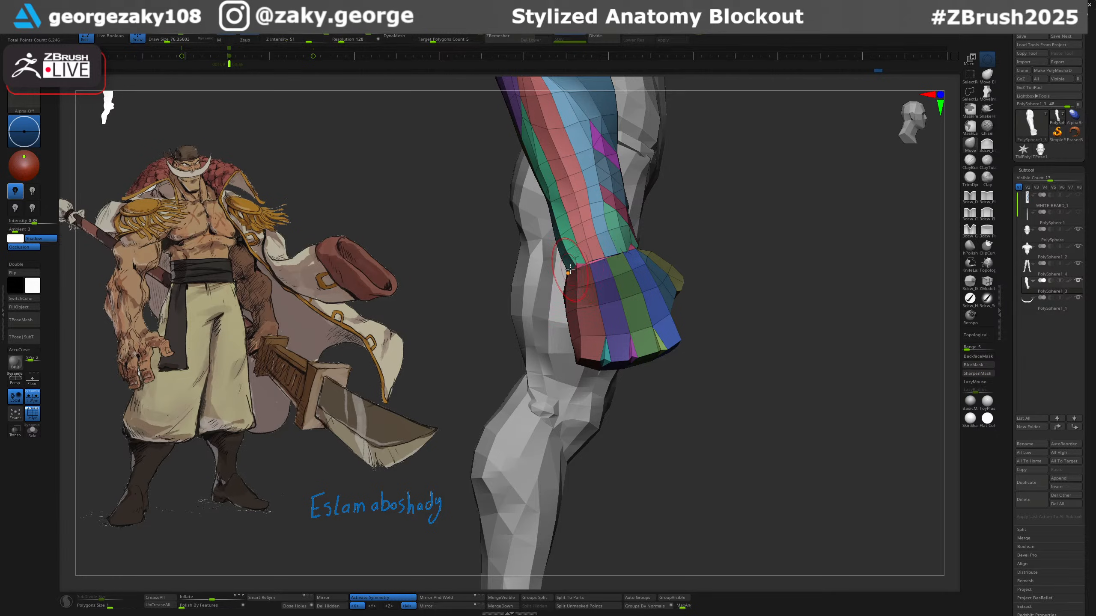
Push the hand outward and adjust the forearm's outer contour from the front with a larger Move brush.
right_click_drag(597, 272, 798, 313)
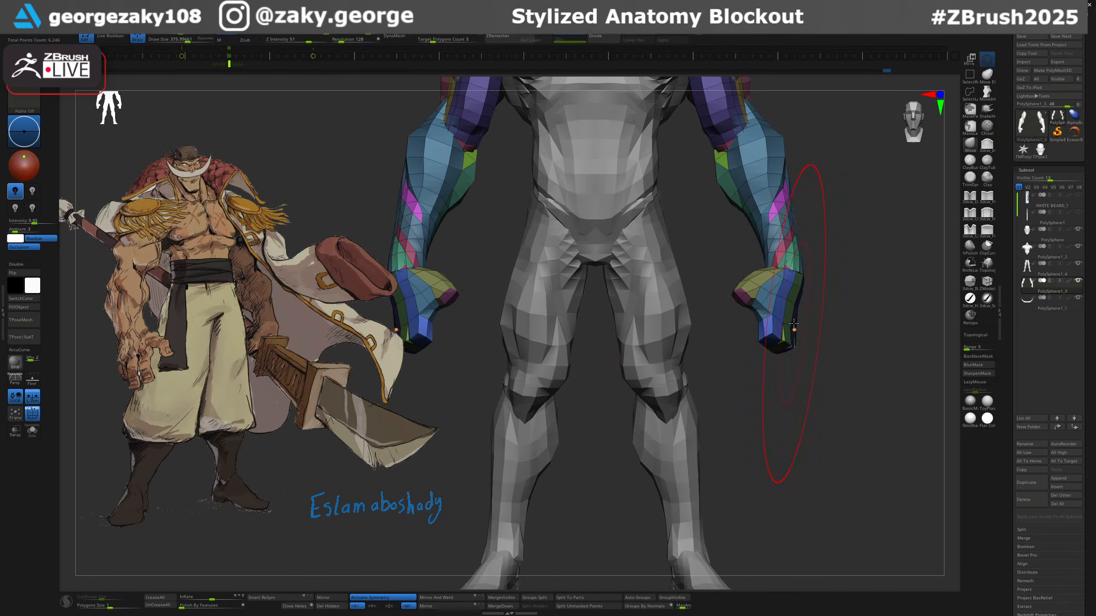
left_click_drag(782, 332, 804, 330)
key("ctrl+z")
key("bracketright")
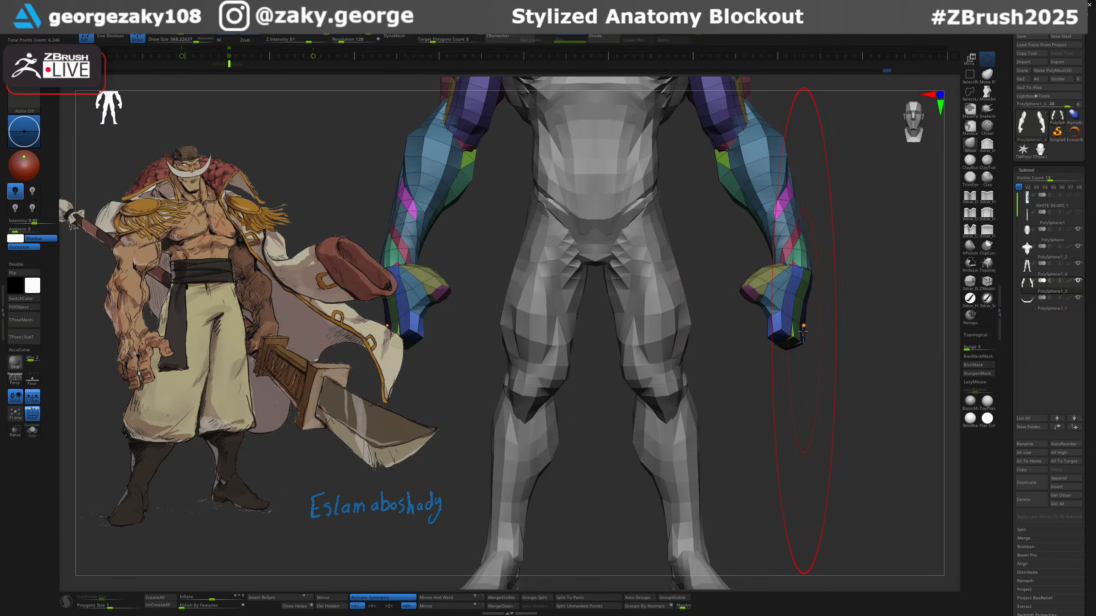
mouse_move(804, 331)
right_mouse_down()
mouse_move(812, 343)
mouse_move(821, 311)
right_mouse_up()
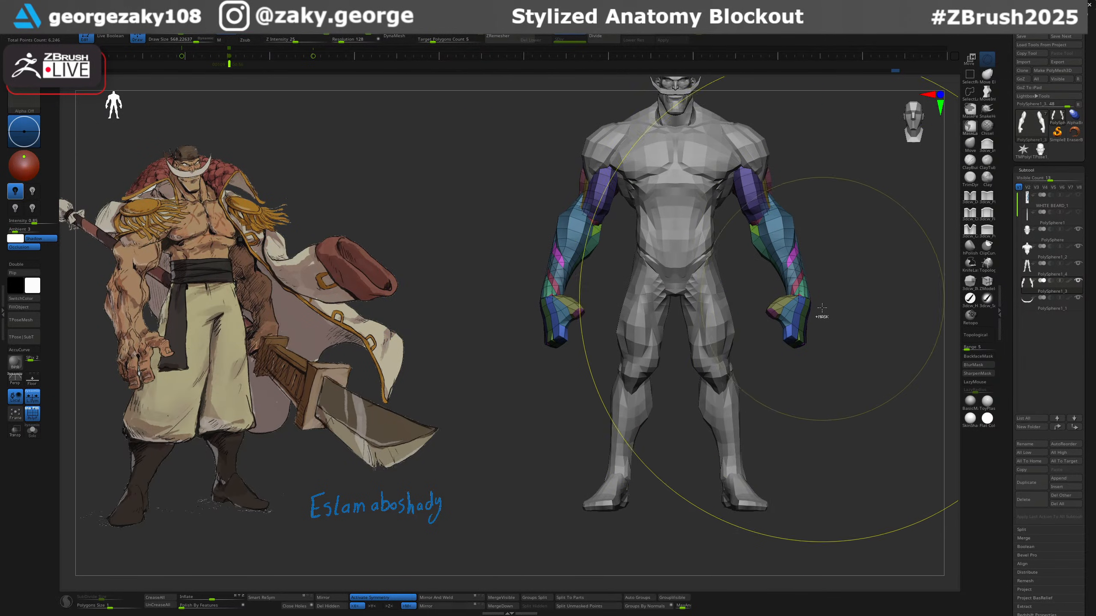
left_click_drag(809, 310, 807, 315)
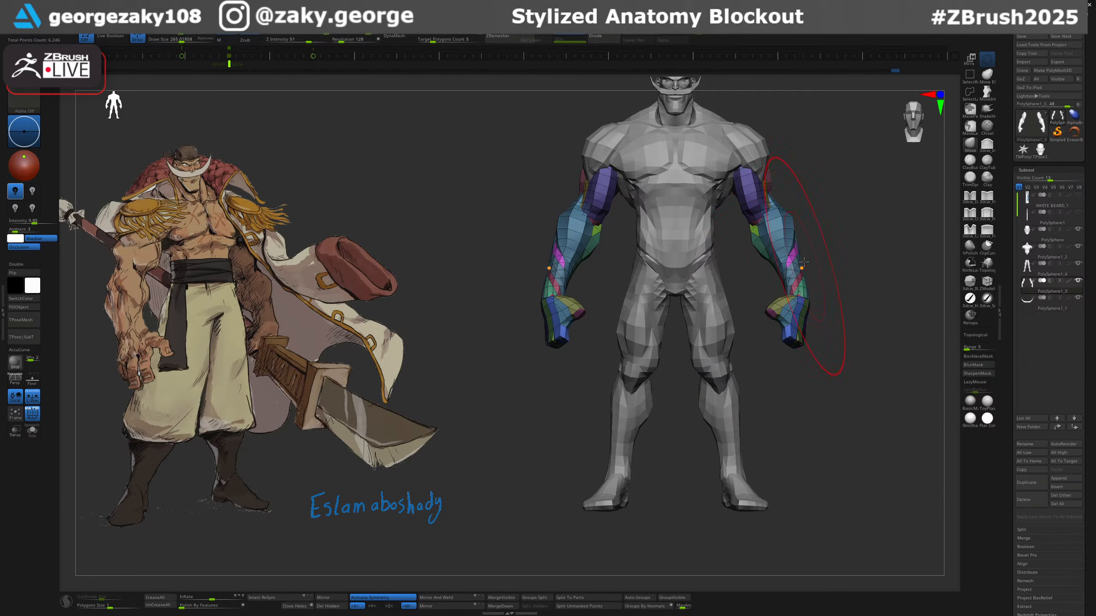
key("s")
left_click_drag(804, 262, 805, 261)
Insert a thumb mesh with a nail at the hand's thumb stump, split it into its own subtool and select it.
mouse_move(834, 261)
right_mouse_down("ctrl")
mouse_move(868, 329)
mouse_move(831, 358)
mouse_move(768, 321)
mouse_move(802, 259)
right_mouse_up("ctrl")
key("1")
left_click_drag(888, 83, 624, 120)
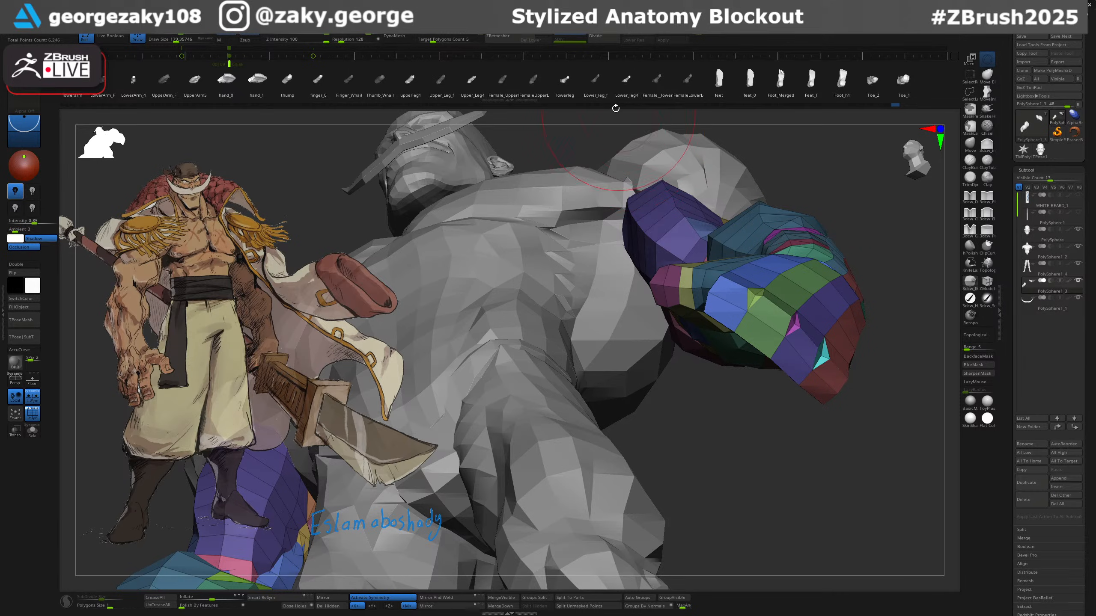
left_click_drag(463, 89, 561, 110)
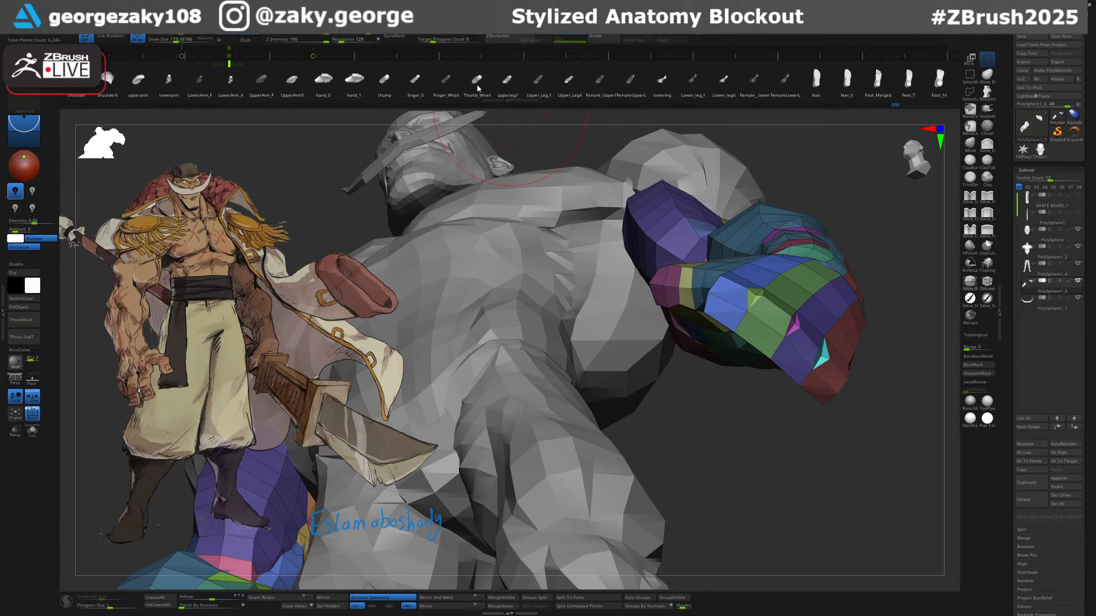
right_click_drag(742, 304, 688, 333)
left_click_drag(688, 361, 689, 381)
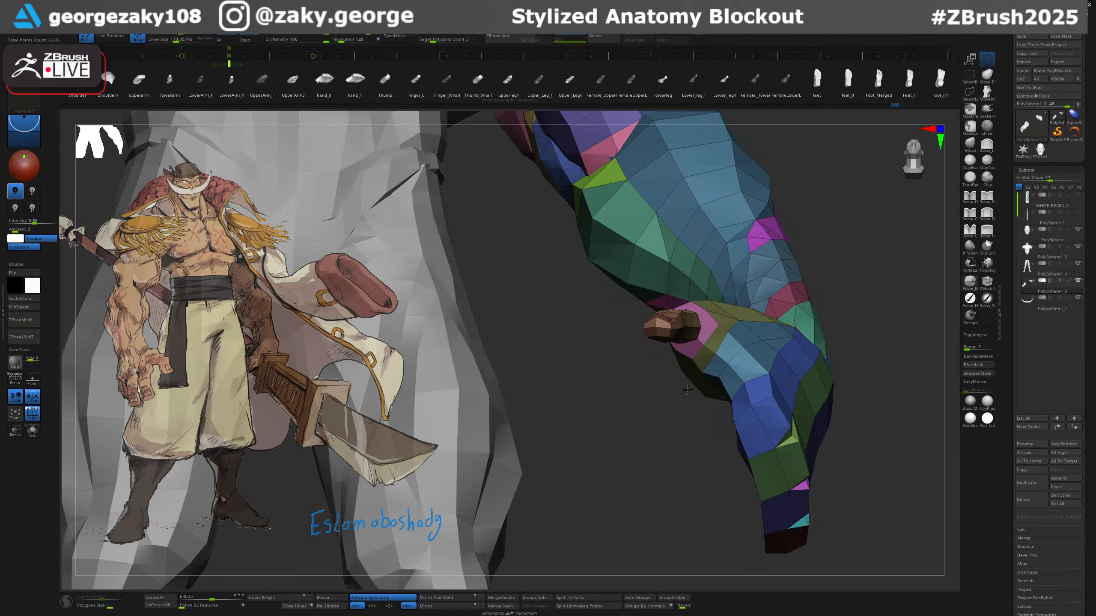
right_click_drag(686, 386, 659, 464)
key("w")
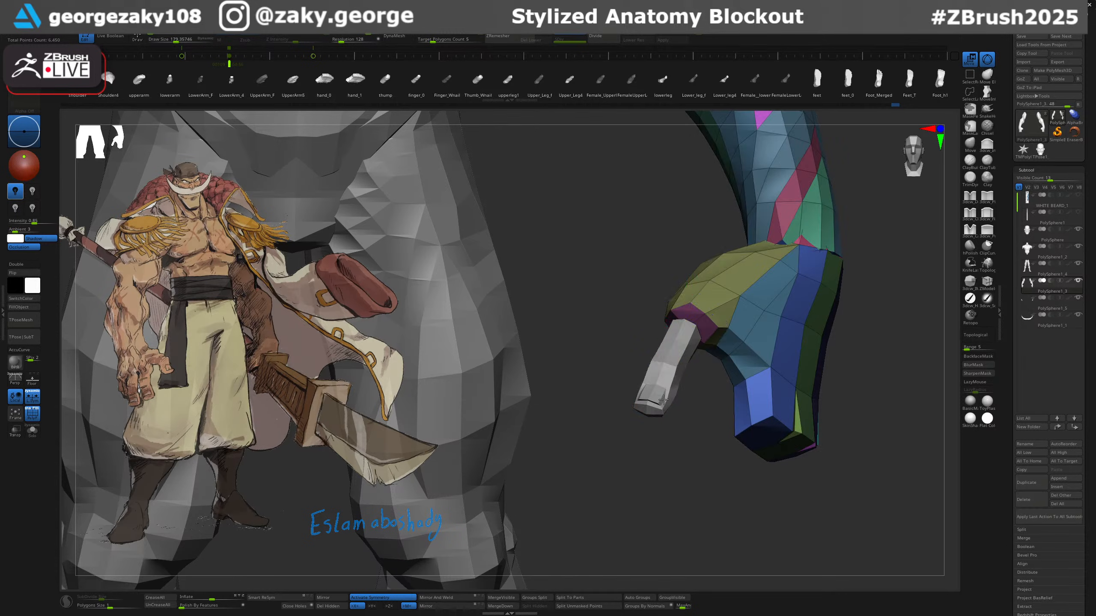
left_click(667, 382, "alt")
Move the thumb up against its base on the hand with the gizmo and return to sculpting.
right_click_drag(680, 390, 707, 431, "ctrl")
left_click_drag(686, 340, 702, 316)
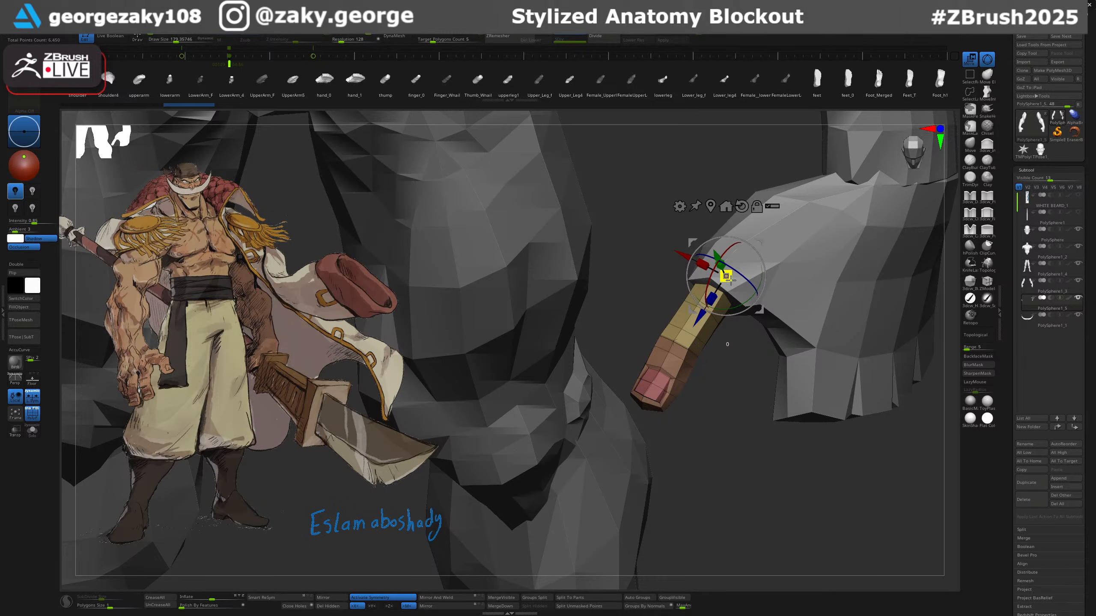
key("q")
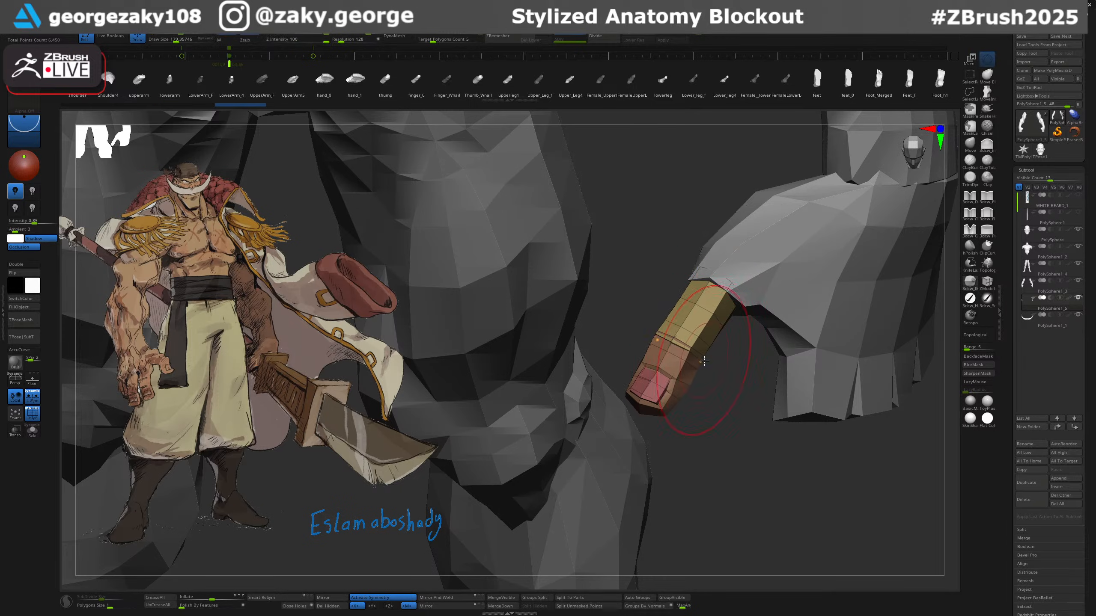
Rotate the thumb with the gizmo from the side and front to align it with the hand.
right_click_drag(704, 361, 723, 392)
key("w")
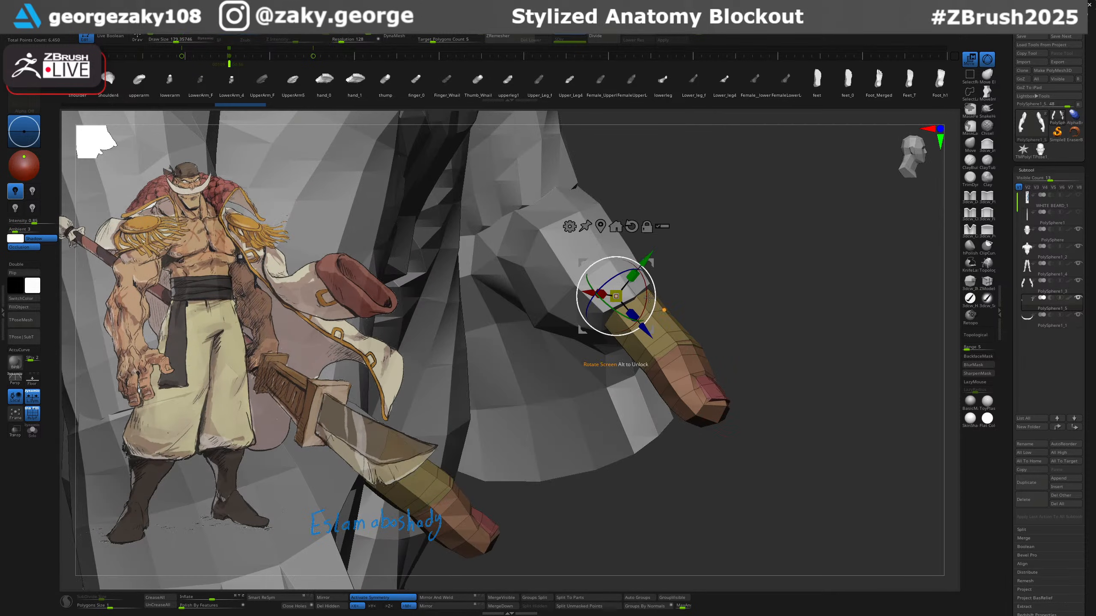
left_click_drag(647, 297, 645, 314)
right_click_drag(687, 298, 671, 313)
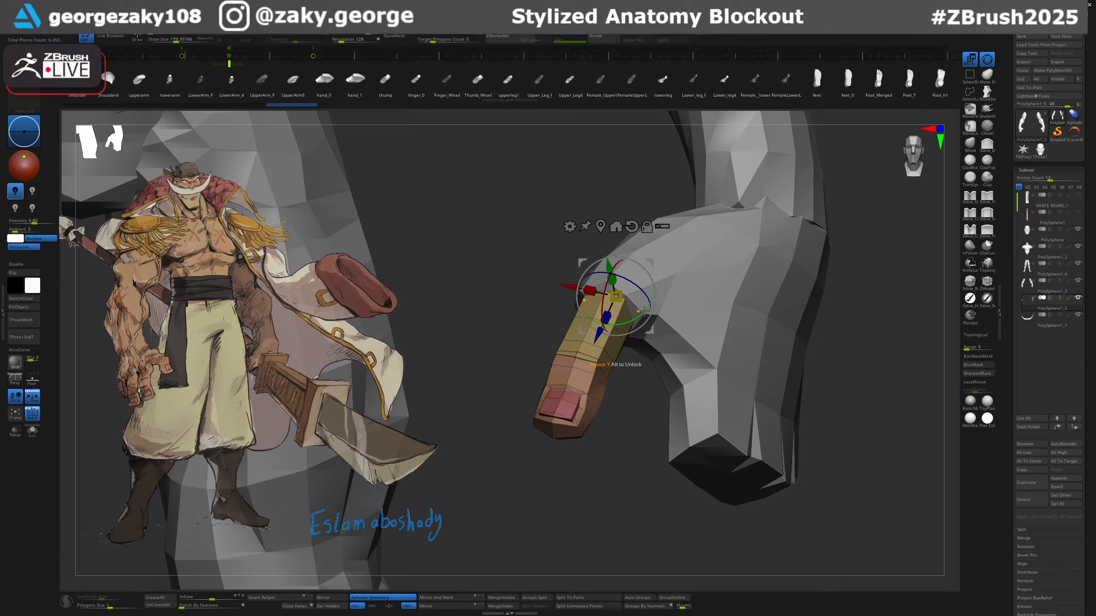
left_click_drag(645, 293, 650, 299)
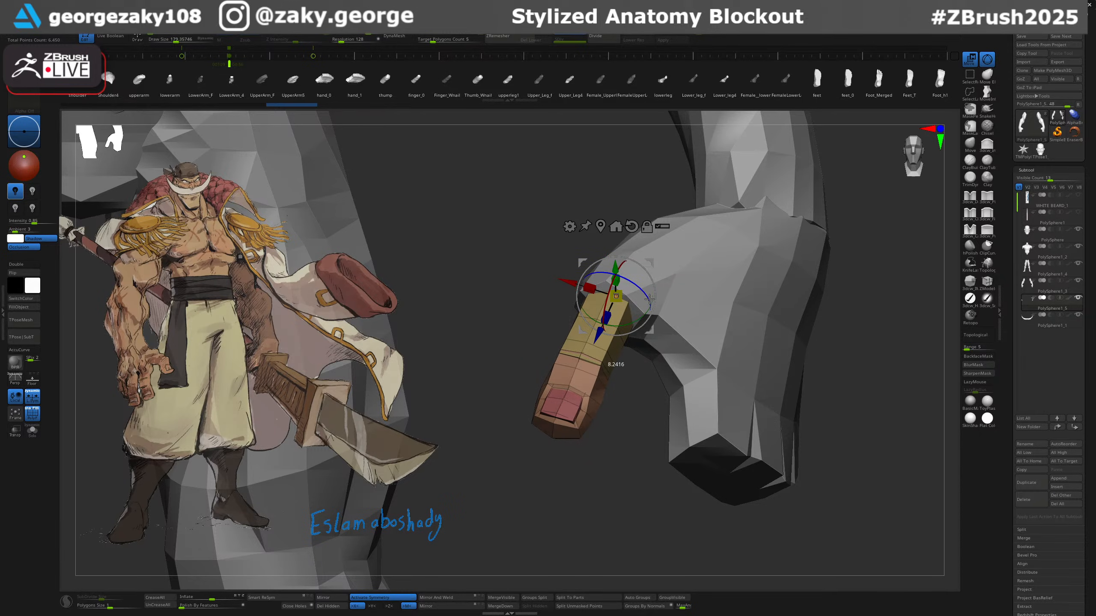
key("q")
mouse_move(648, 246)
right_mouse_down()
mouse_move(662, 212)
mouse_move(660, 309)
mouse_move(606, 355)
mouse_move(601, 396)
mouse_move(586, 395)
right_mouse_up()
key("w")
key("q")
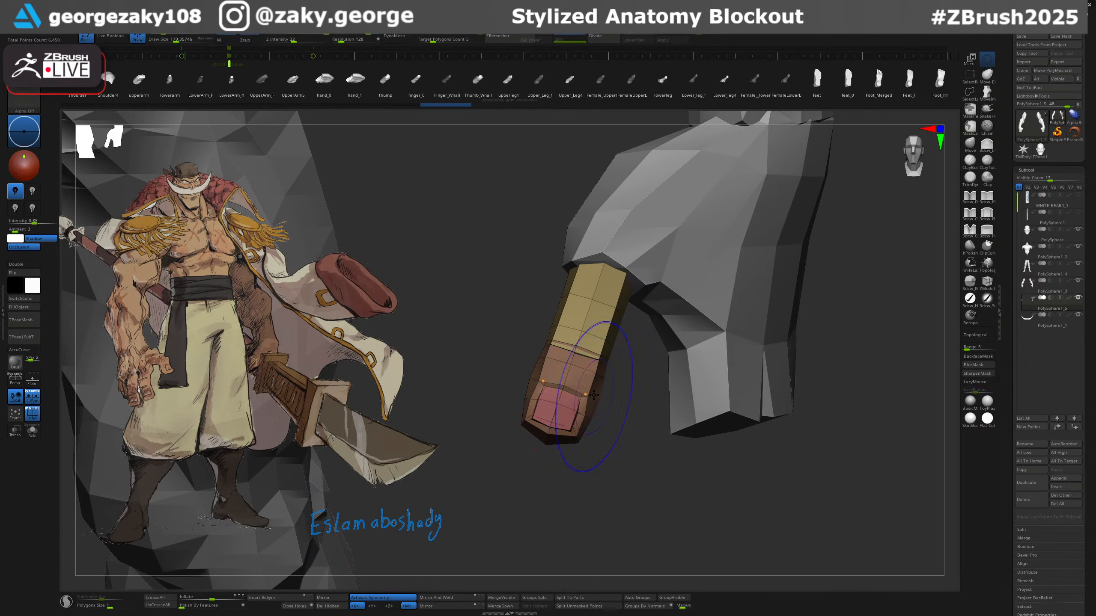
Hide the polyframe and reshape the thumb's tip and base with the Move brush from the front.
key("shift+1")
key("shift+f")
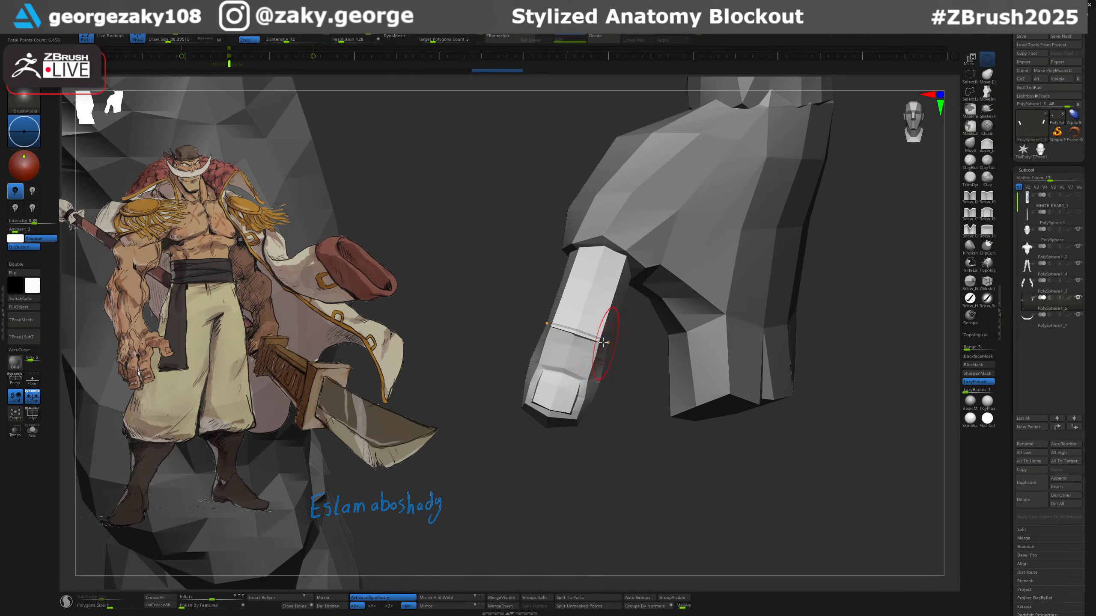
key("b")
key("m")
key("v")
key("s")
left_click_drag(569, 390, 576, 390)
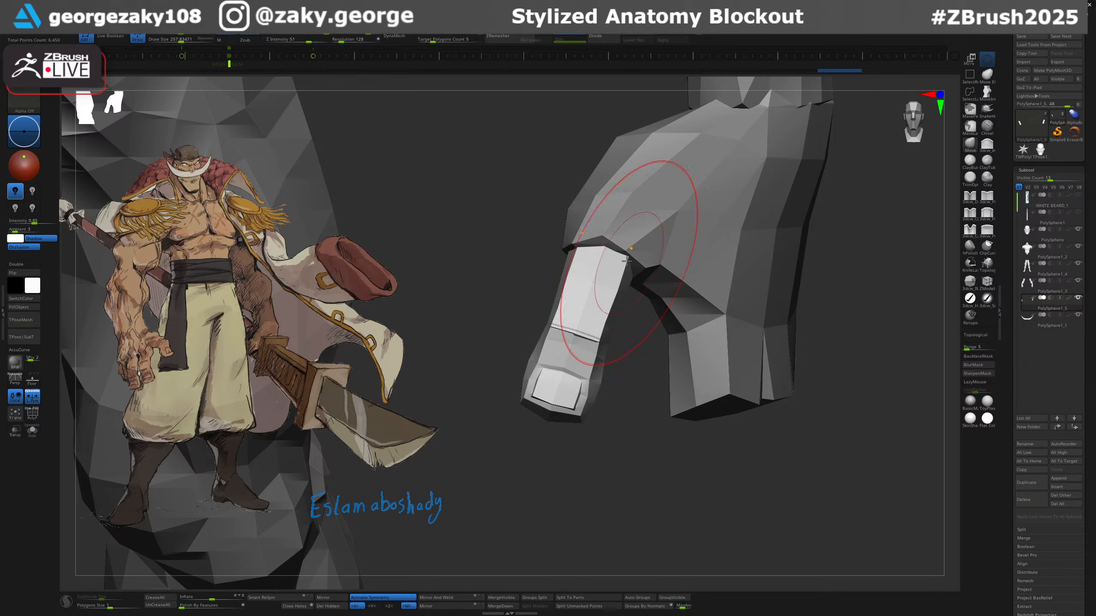
left_click_drag(627, 261, 634, 254)
mouse_move(634, 254)
right_mouse_down()
mouse_move(621, 233)
mouse_move(606, 233)
mouse_move(620, 233)
mouse_move(587, 257)
mouse_move(601, 256)
mouse_move(616, 325)
mouse_move(628, 323)
mouse_move(561, 265)
mouse_move(580, 337)
mouse_move(604, 367)
mouse_move(623, 370)
mouse_move(625, 320)
right_mouse_up()
Refine the thumb's bend and its transition into the palm with the Move brush from other angles.
key("3")
mouse_move(750, 384)
right_mouse_down("ctrl")
mouse_move(728, 289)
mouse_move(696, 287)
mouse_move(609, 379)
mouse_move(653, 379)
mouse_move(608, 411)
mouse_move(605, 448)
right_mouse_up("ctrl")
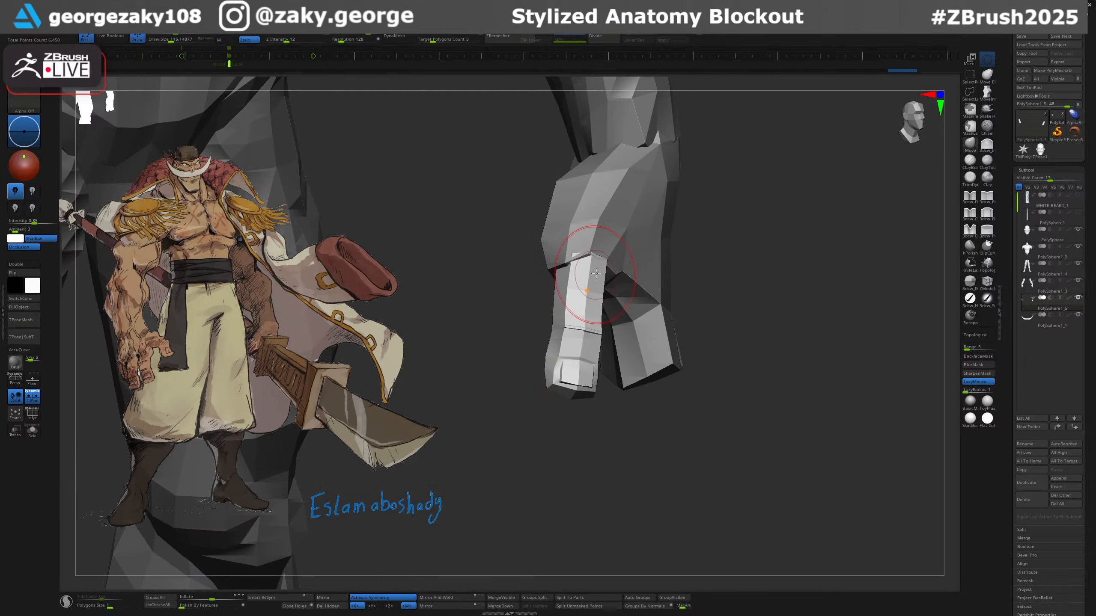
key("b")
key("m")
key("v")
mouse_move(605, 263)
right_mouse_down()
mouse_move(733, 416)
mouse_move(679, 379)
right_mouse_up()
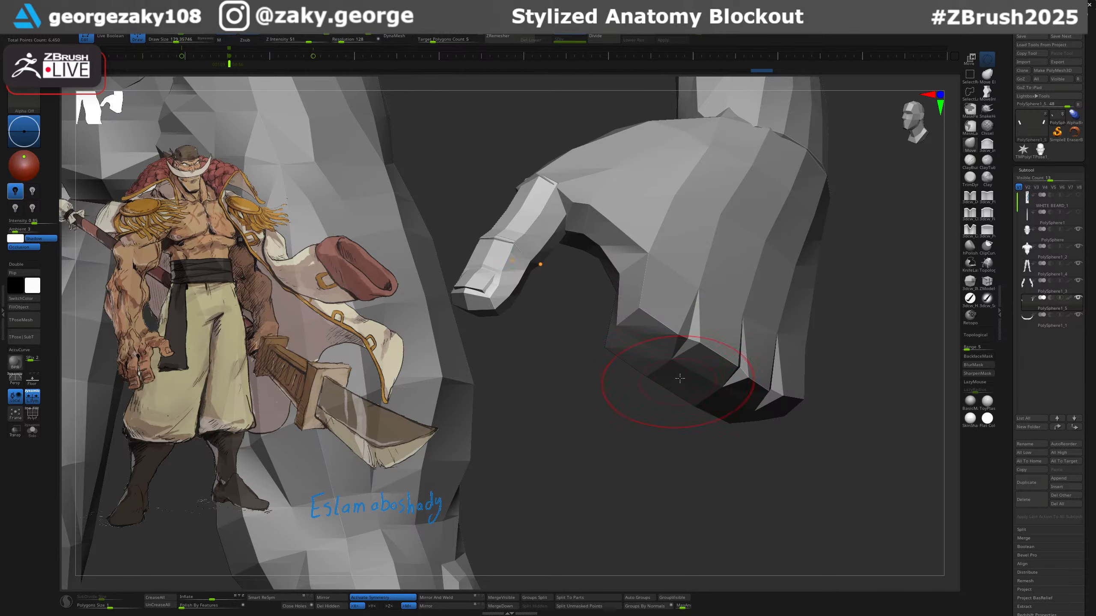
Make the arms subtool active and insert a finger mesh with a nail at the index knuckle.
key("4")
right_click_drag(616, 431, 615, 398, "alt")
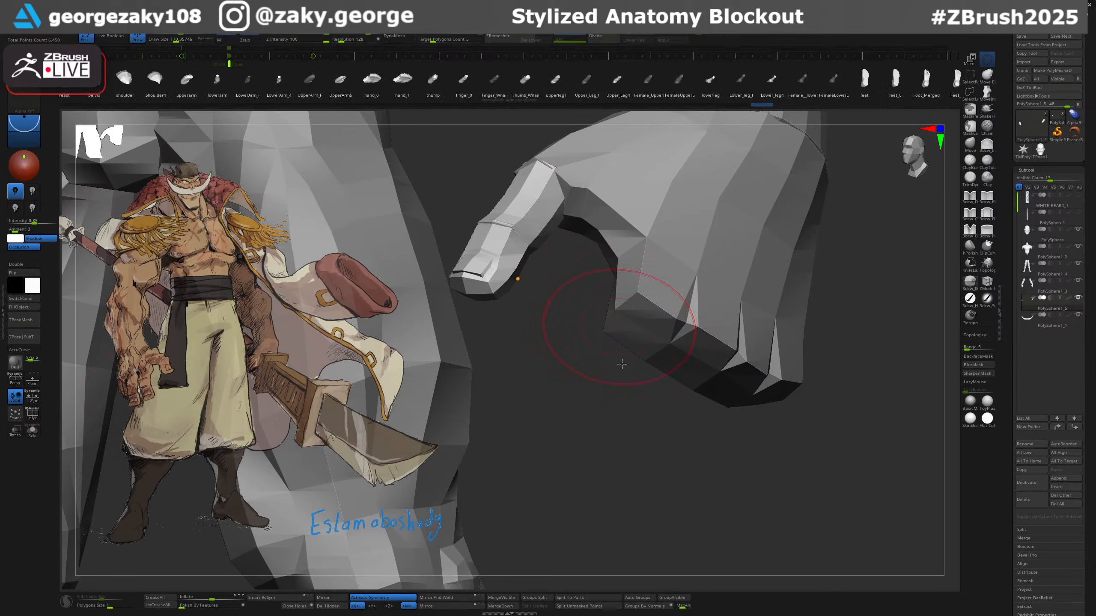
right_click_drag(635, 416, 625, 390)
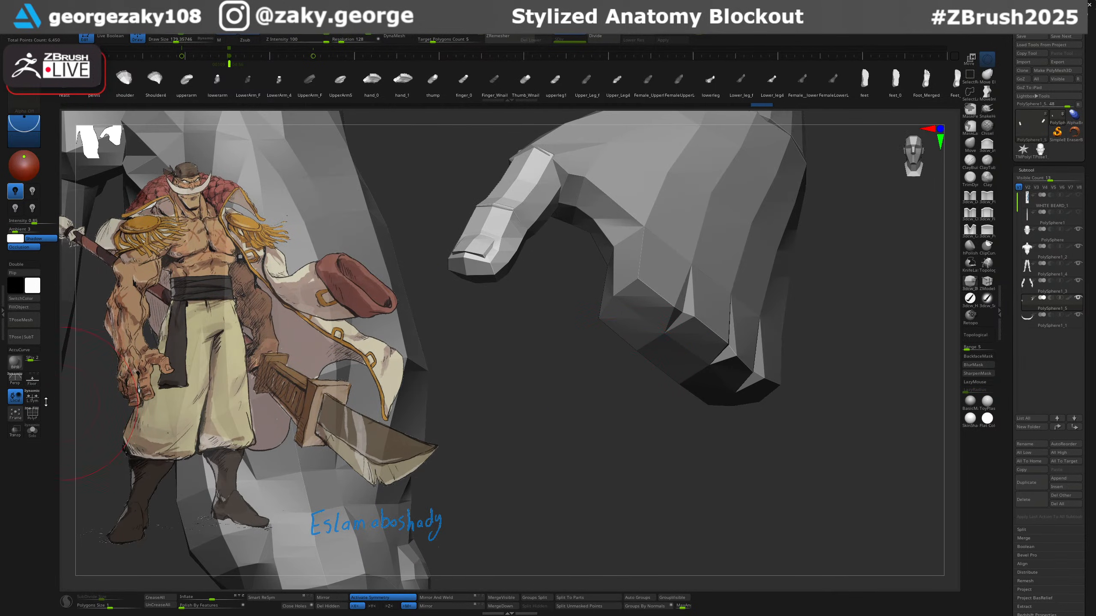
right_click_drag(624, 392, 642, 372, "ctrl")
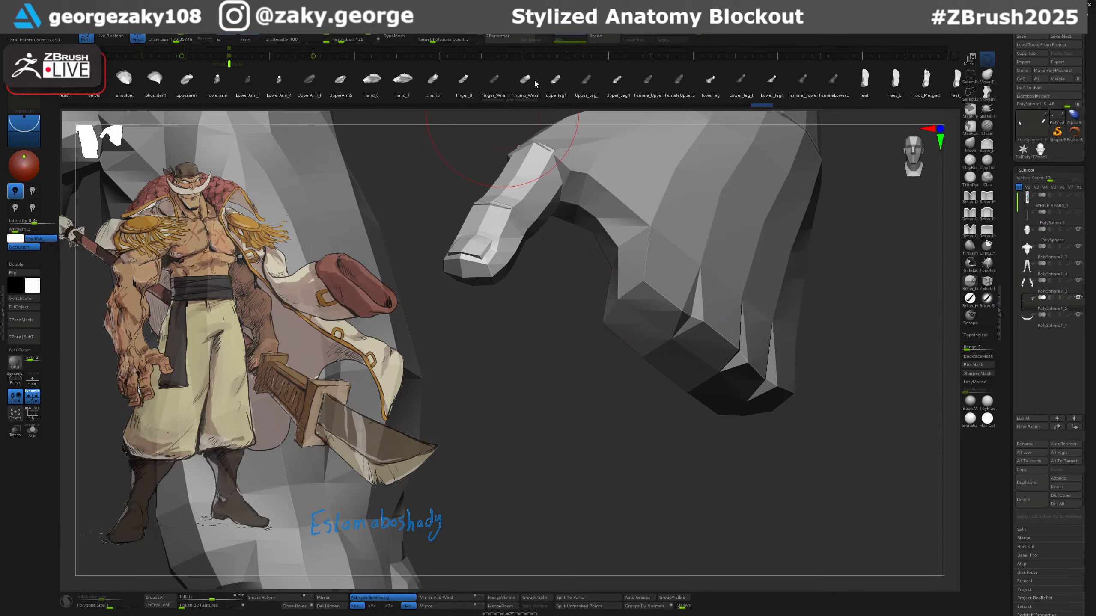
left_click(660, 272, "alt")
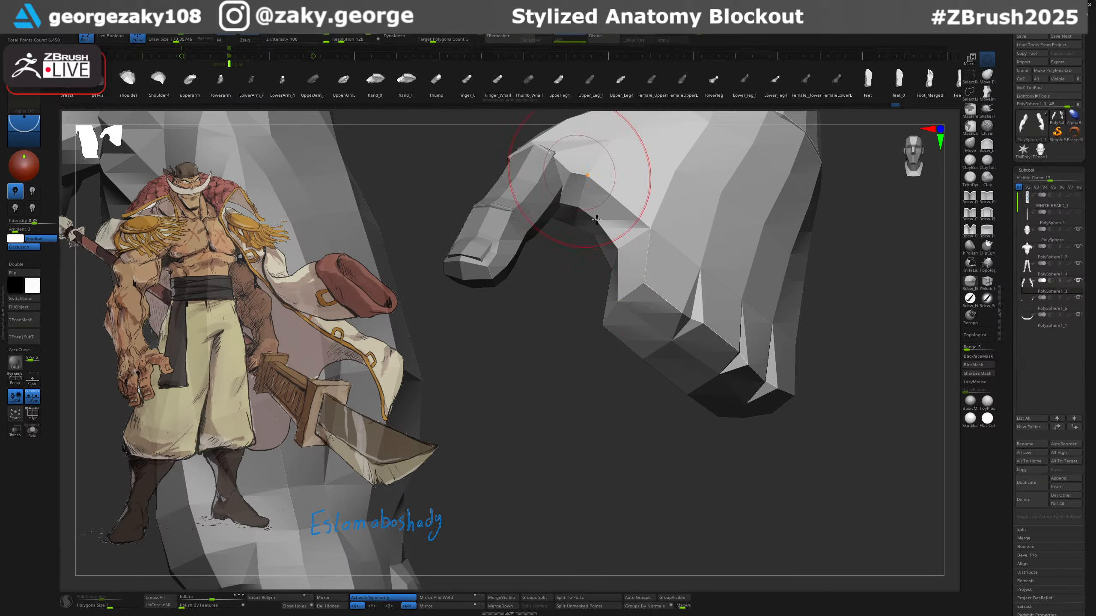
left_click_drag(627, 376, 604, 441)
left_click_drag(740, 487, 687, 415)
Fit the new finger to the index knuckle with the gizmo, scaling it to about 0.93.
key("w")
left_click_drag(644, 328, 770, 425)
left_click_drag(625, 366, 629, 358)
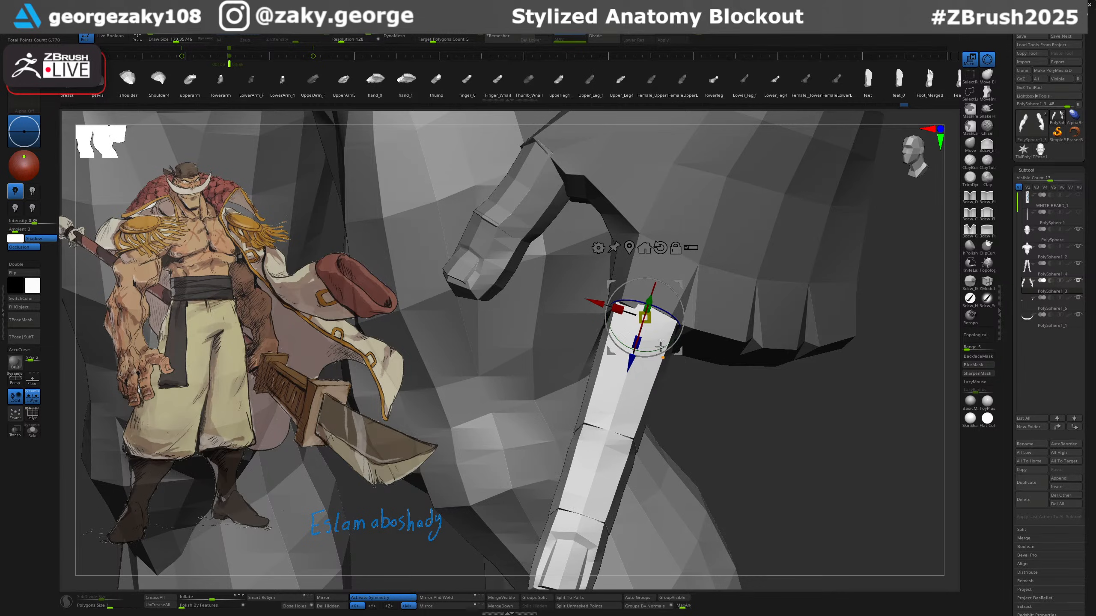
right_click_drag(631, 359, 666, 332, "ctrl")
left_click_drag(655, 341, 667, 320)
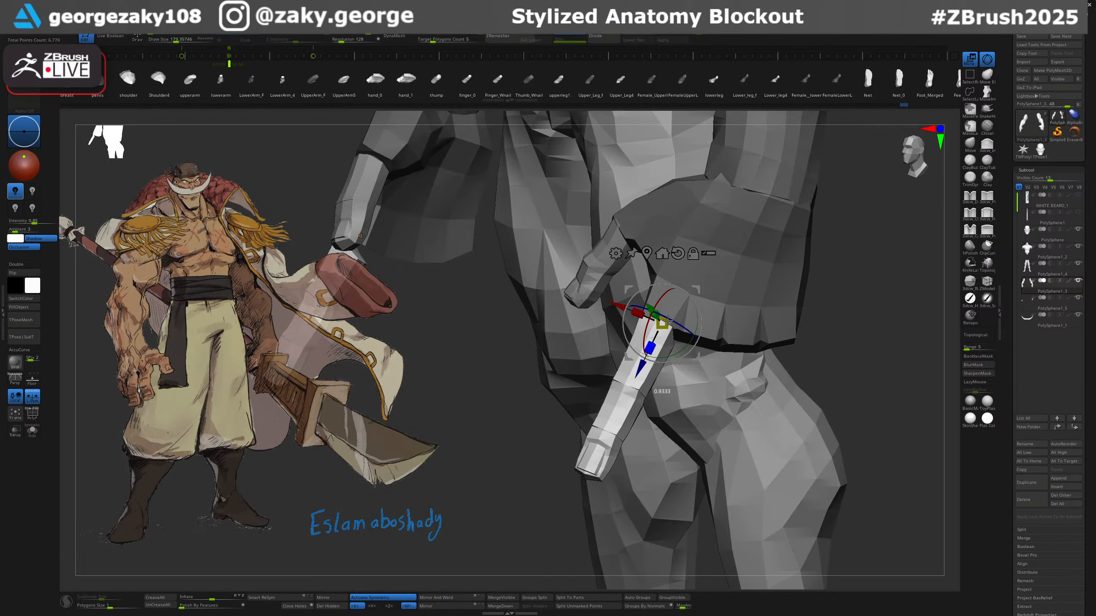
Rotate the index finger and shift it into the knuckle with the gizmo from different angles.
right_click_drag(674, 340, 662, 376)
left_click_drag(599, 390, 592, 388)
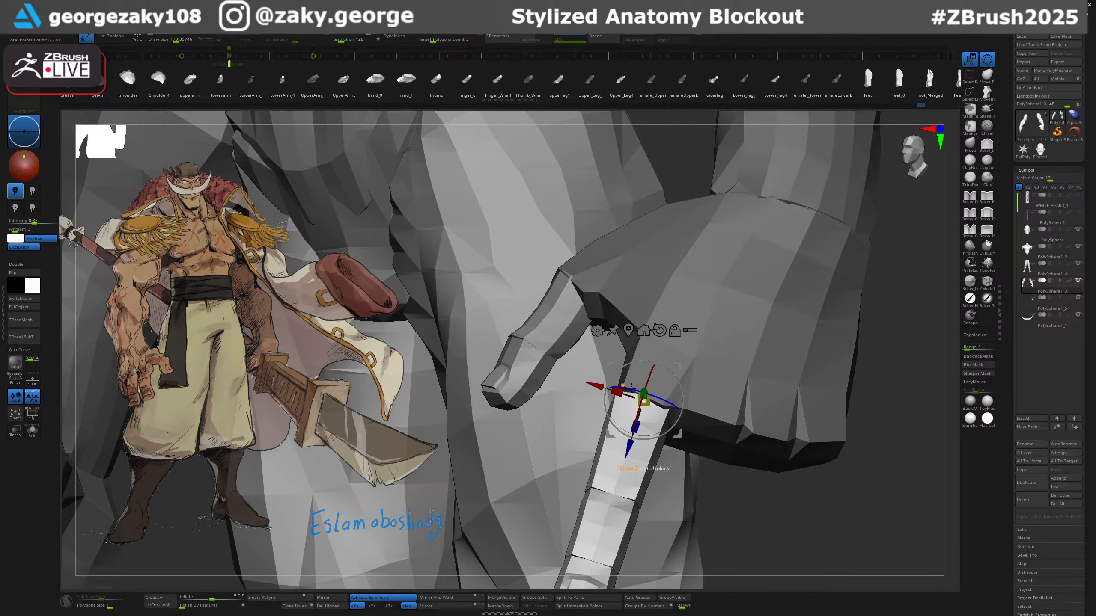
right_click_drag(647, 410, 671, 391)
left_click_drag(672, 393, 672, 398)
right_click_drag(673, 399, 649, 380, "ctrl")
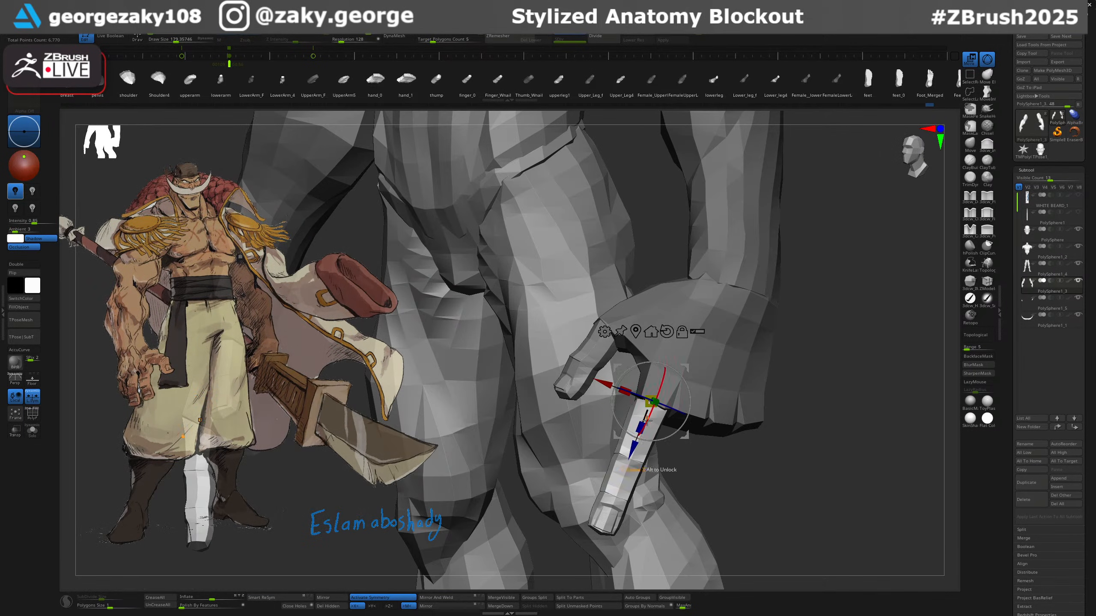
left_click_drag(640, 427, 656, 390)
mouse_move(656, 395)
right_mouse_down()
mouse_move(687, 402)
mouse_move(693, 366)
mouse_move(707, 425)
mouse_move(681, 346)
mouse_move(660, 350)
mouse_move(644, 396)
right_mouse_up()
key("q")
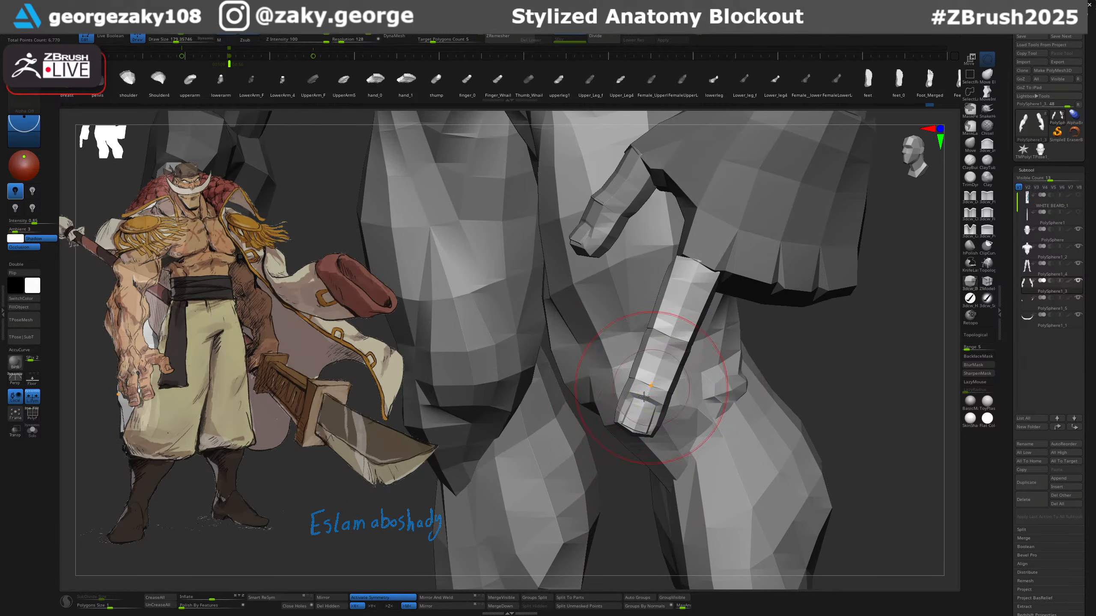
Switch to a larger Move brush and split the unmasked index finger into its own subtool.
key("b")
key("m")
key("v")
key("bracketright")
key("bracketright")
key("bracketright")
key("bracketright")
key("bracketright")
key("bracketright")
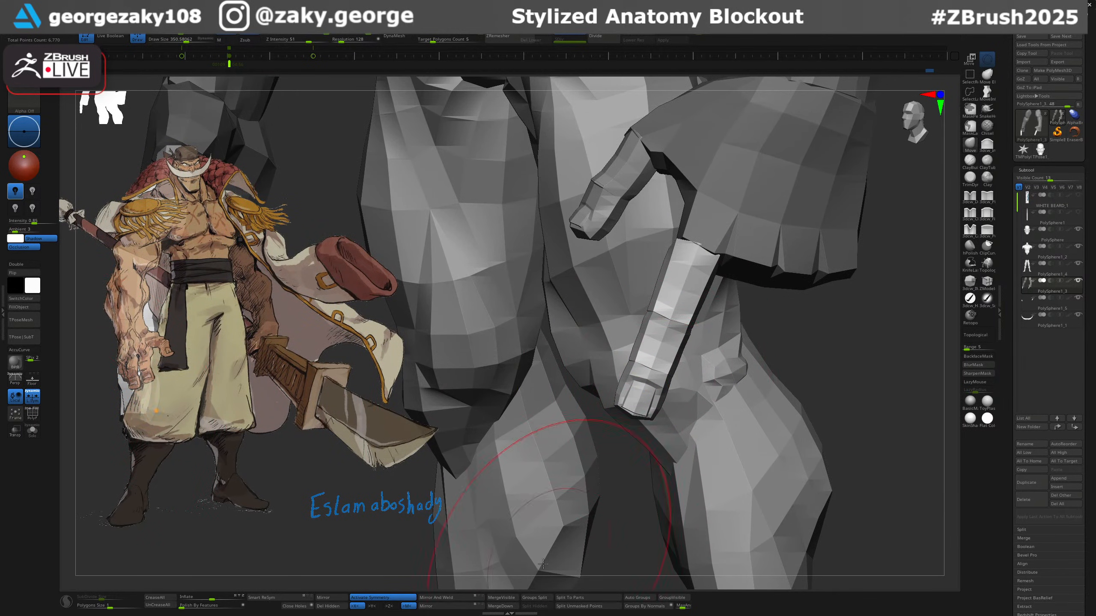
left_click(576, 606)
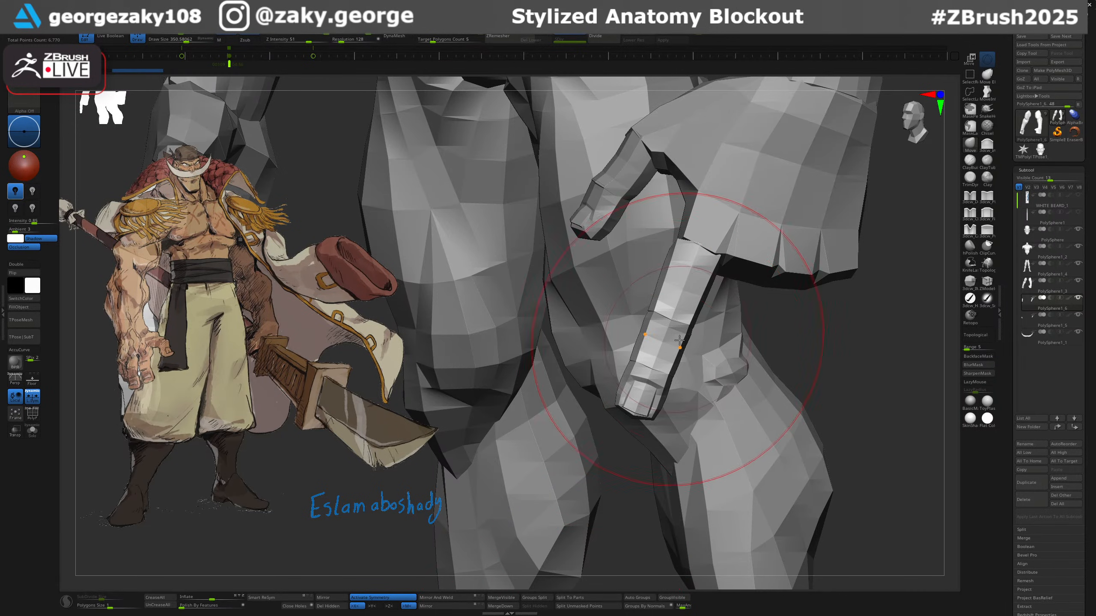
Shape the index finger's tip and side with a smaller Move brush and make the arms subtool active.
key("bracketleft")
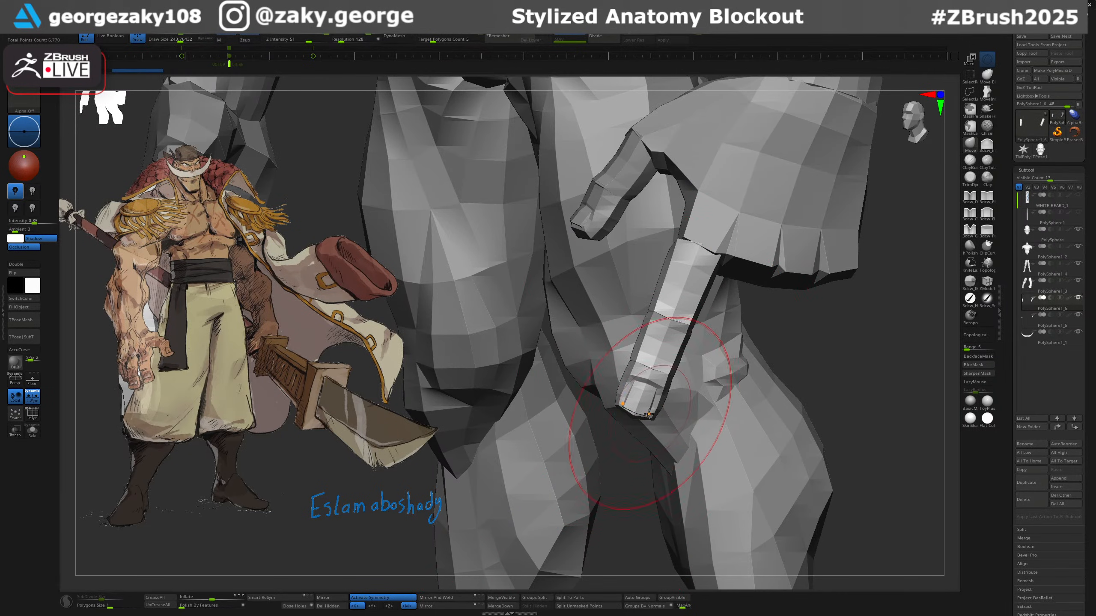
left_click_drag(659, 405, 656, 403)
key("bracketleft")
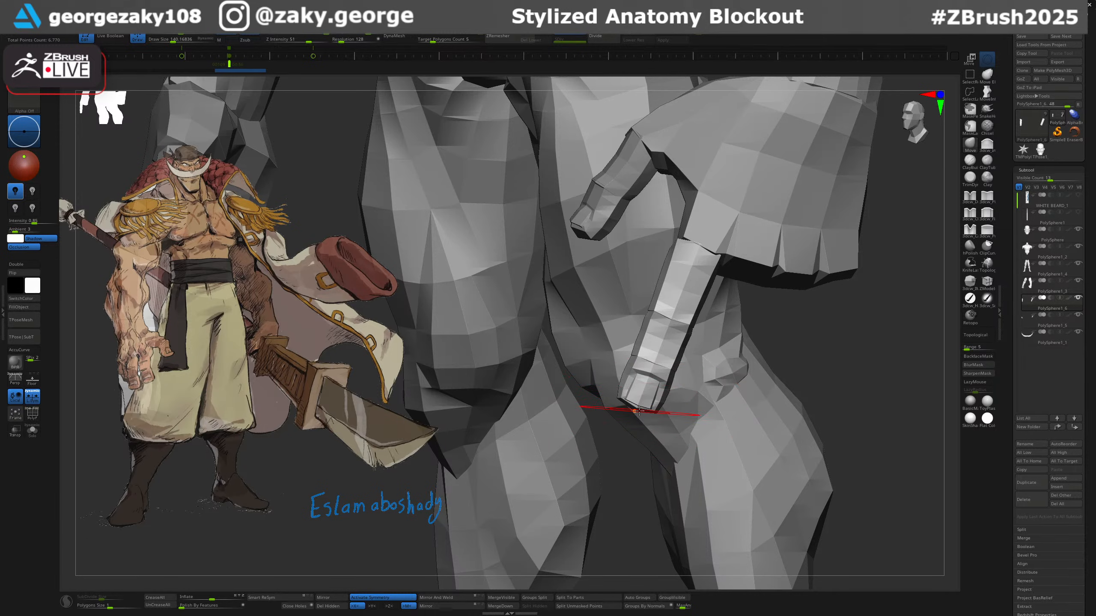
left_click_drag(685, 323, 690, 323)
right_click_drag(694, 308, 694, 311, "alt")
left_click(723, 233, "alt")
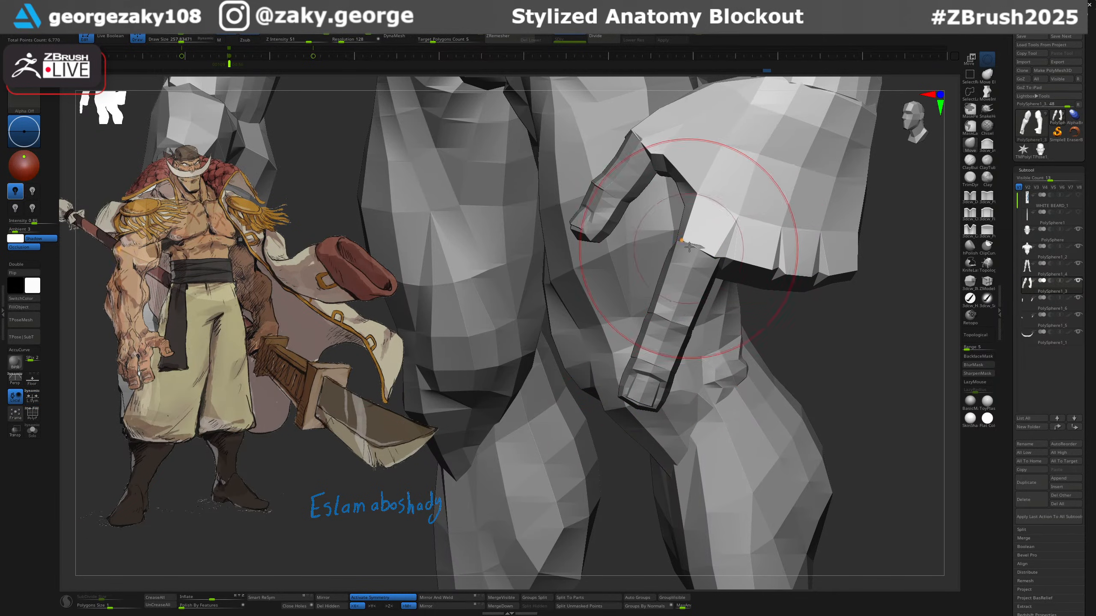
Make the index finger subtool active and reduce the Move brush size for work on the fingertip.
mouse_move(757, 257)
right_mouse_down()
mouse_move(849, 277)
mouse_move(841, 261)
mouse_move(897, 268)
right_mouse_up()
left_click(700, 298, "alt")
right_click_drag(706, 300, 699, 323, "ctrl")
key("bracketleft")
key("bracketleft")
key("bracketleft")
key("bracketleft")
key("bracketleft")
key("bracketleft")
Try to reshape the index fingertip's end with the Move brush, and undo the stroke.
left_click_drag(633, 419, 634, 424)
key("bracketright")
key("bracketright")
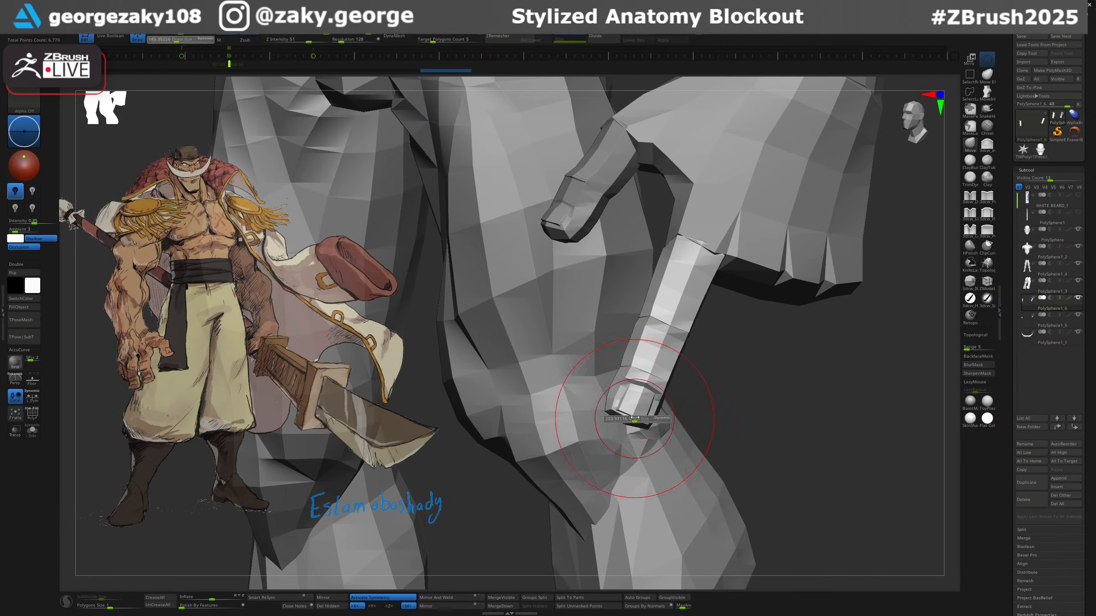
key("ctrl+z")
key("ctrl+z")
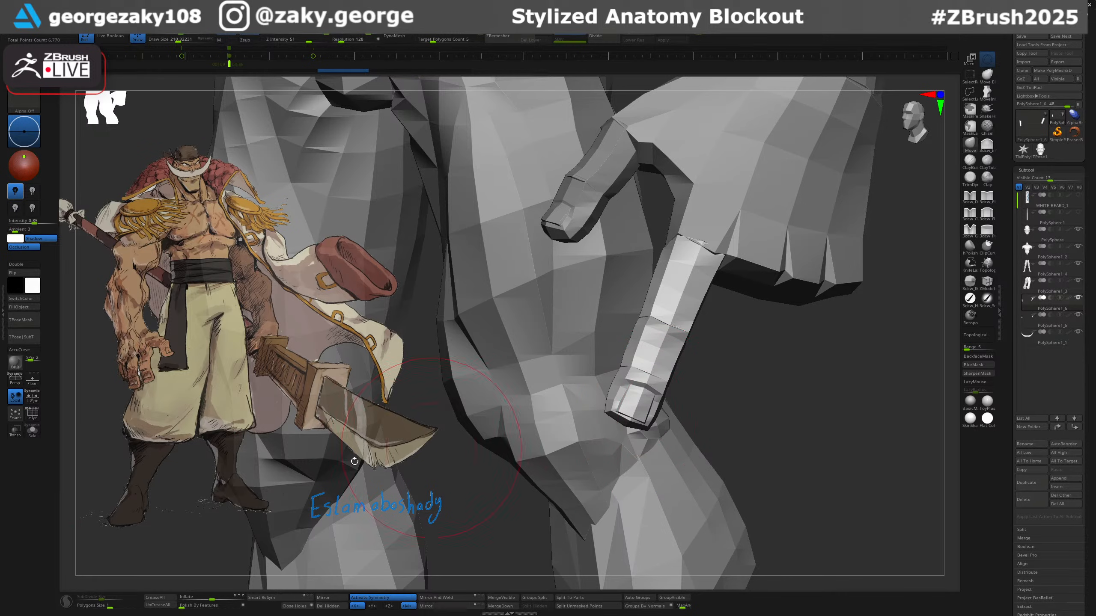
Turn on local symmetry and reshape the index fingertip and nail area with progressively smaller Move brush sizes.
left_click(37, 401)
right_click_drag(623, 406, 620, 414, "ctrl")
key("bracketleft")
key("bracketleft")
left_click_drag(623, 408, 630, 405)
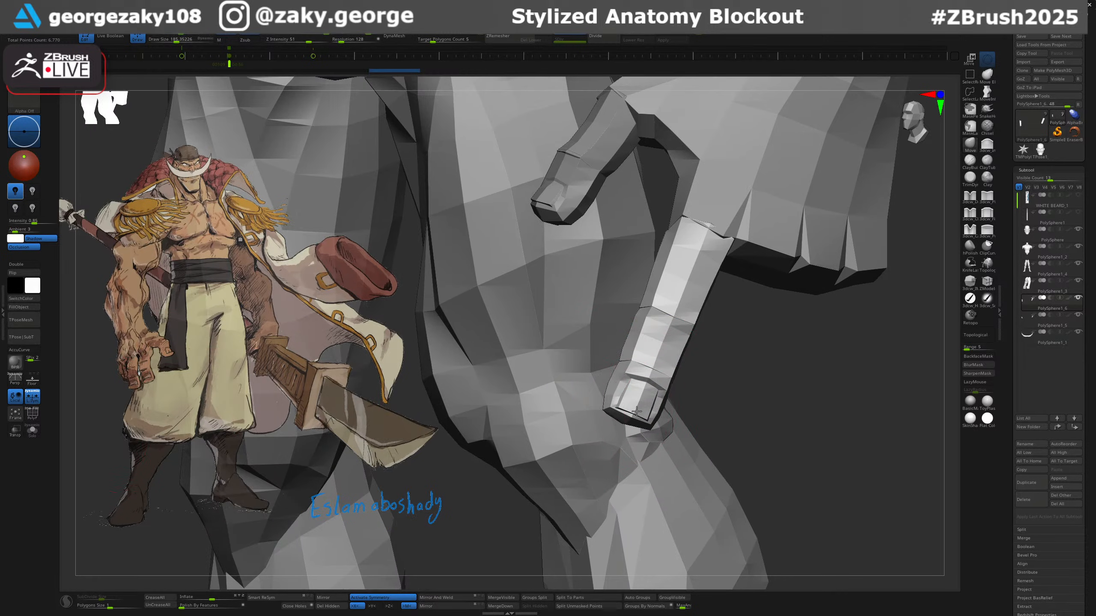
right_click_drag(668, 404, 654, 402)
key("bracketleft")
key("bracketleft")
left_click_drag(654, 402, 655, 408)
key("bracketleft")
key("bracketleft")
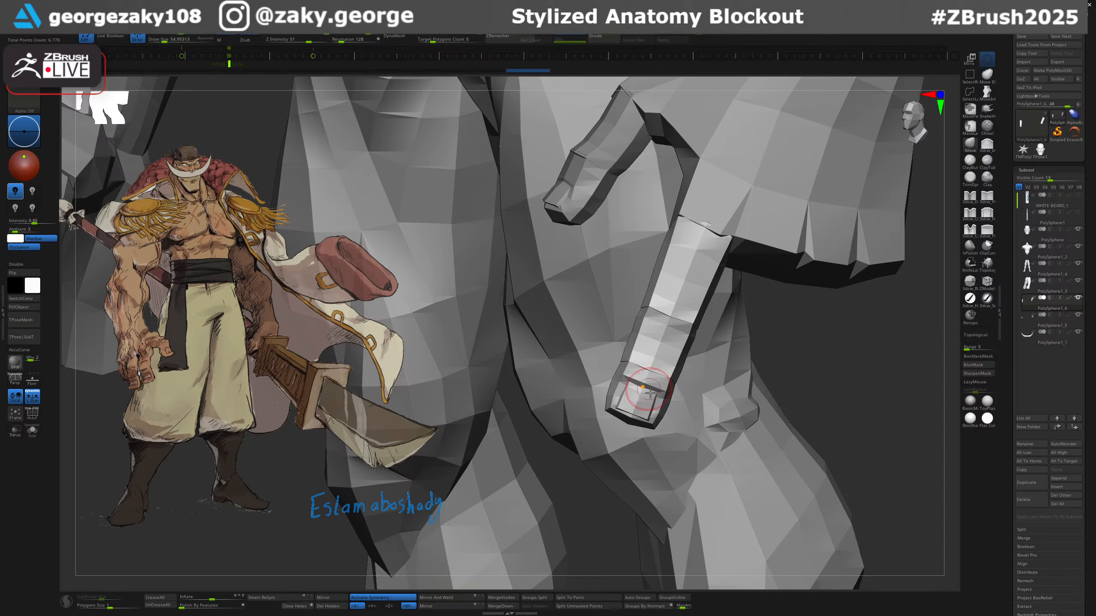
Adjust the side of the index finger's base segment with a resized Move brush.
right_click_drag(649, 392, 650, 401)
key("s")
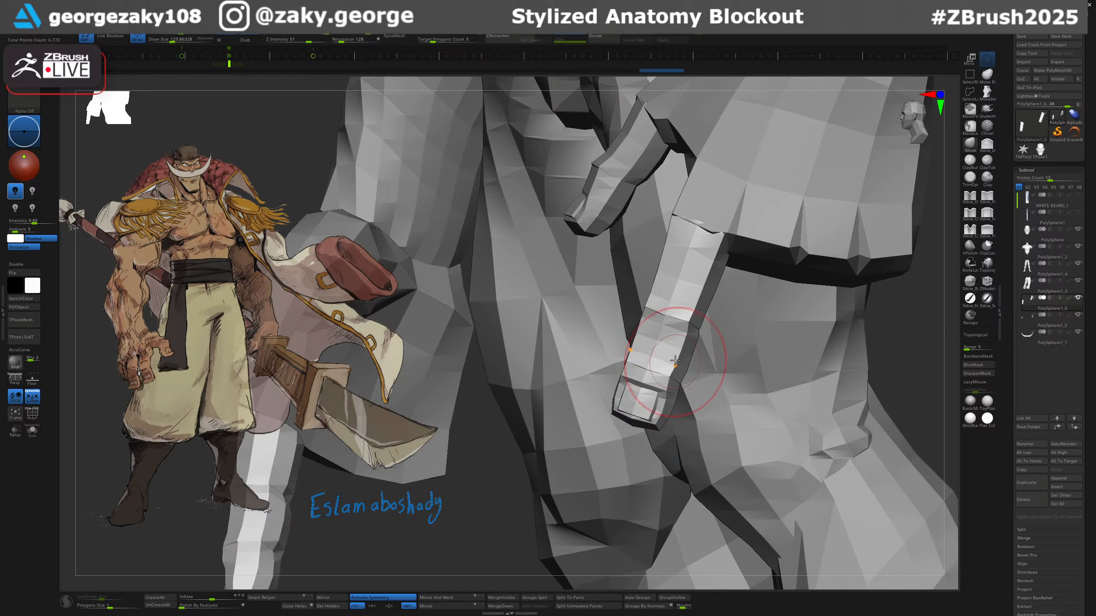
right_click_drag(675, 360, 686, 317)
left_click_drag(700, 276, 703, 271)
right_click_drag(694, 311, 731, 320)
Carve the index finger's middle joint crease with the Dam Standard brush.
key("b")
key("d")
key("s")
left_click_drag(694, 319, 699, 321)
right_click_drag(694, 327, 706, 332)
Tighten the index finger's joint creases with the Pinch brush, working on the front and side of the finger.
key("b")
key("p")
key("i")
left_click_drag(696, 326, 685, 323)
key("s")
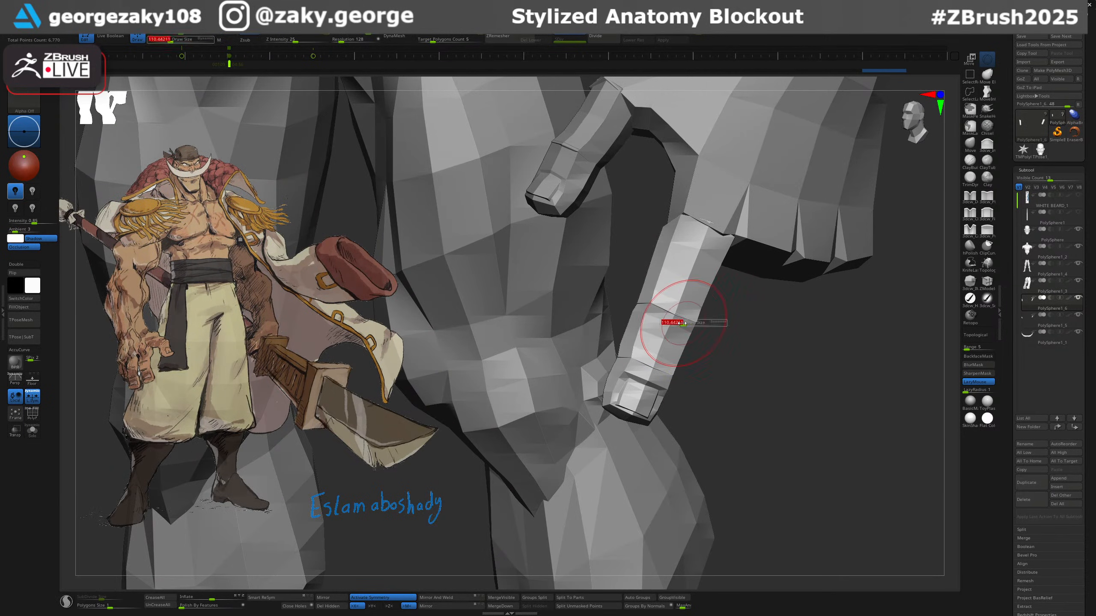
right_click_drag(734, 336, 695, 346)
left_click_drag(677, 360, 666, 367)
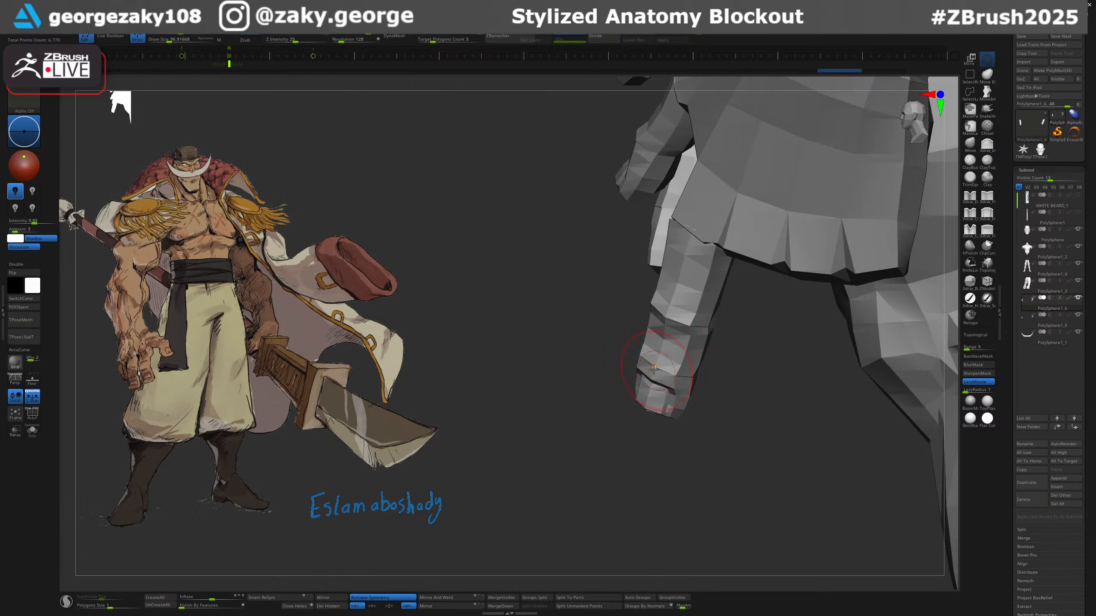
mouse_move(660, 376)
right_mouse_down()
mouse_move(695, 379)
mouse_move(660, 364)
mouse_move(667, 346)
mouse_move(640, 306)
mouse_move(654, 290)
mouse_move(642, 285)
right_mouse_up()
key("2")
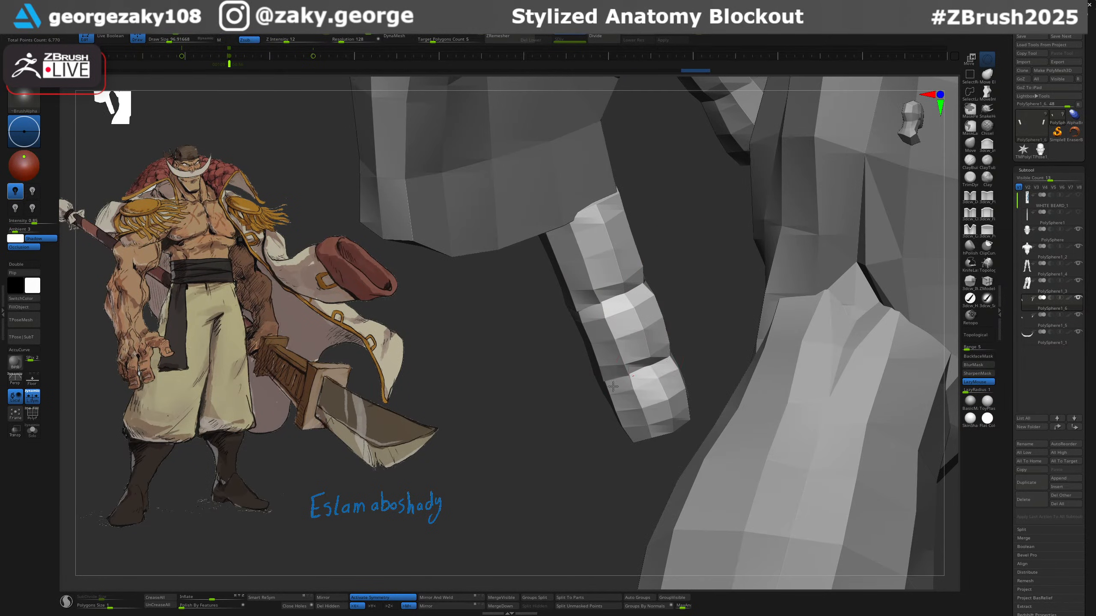
right_click_drag(635, 397, 733, 374)
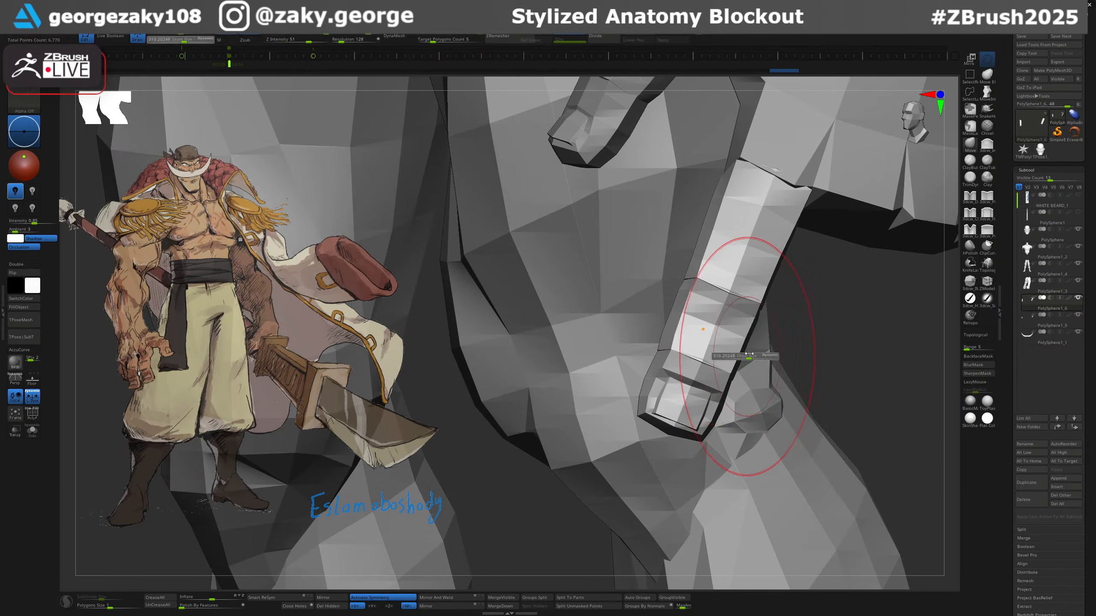
Nudge the index finger's side near the middle joint with the Move brush and make the thumb subtool active.
left_click_drag(752, 302, 753, 298)
right_click_drag(755, 303, 690, 302)
mouse_move(798, 285)
right_mouse_down("ctrl")
mouse_move(788, 240)
mouse_move(832, 294)
mouse_move(788, 312)
mouse_move(802, 302)
right_mouse_up("ctrl")
left_click(712, 207, "alt")
right_click_drag(711, 216, 707, 308)
right_click_drag(707, 308, 676, 350, "shift")
key("b")
key("z")
key("m")
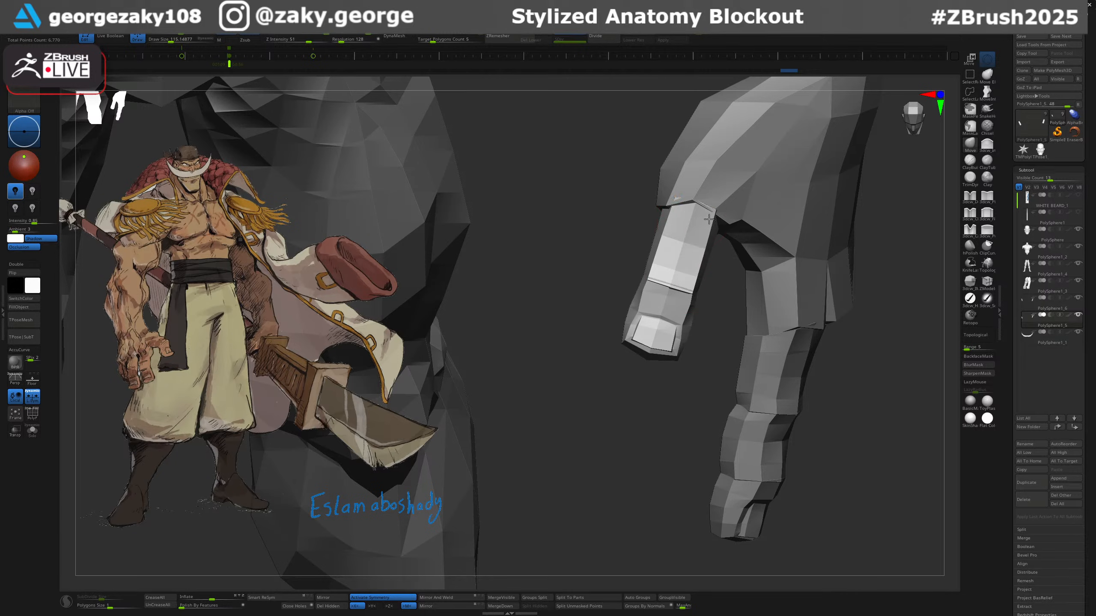
Make the index finger active again and shape its tip with the Move brush enlarged to about 303.
mouse_move(739, 306)
right_mouse_down()
mouse_move(767, 378)
mouse_move(707, 405)
mouse_move(740, 410)
mouse_move(733, 432)
mouse_move(761, 444)
mouse_move(756, 456)
mouse_move(773, 377)
mouse_move(799, 399)
mouse_move(832, 285)
mouse_move(695, 249)
mouse_move(699, 274)
mouse_move(697, 245)
right_mouse_up()
left_click(733, 405, "alt")
key("]")
key("s")
left_click_drag(697, 245, 711, 217)
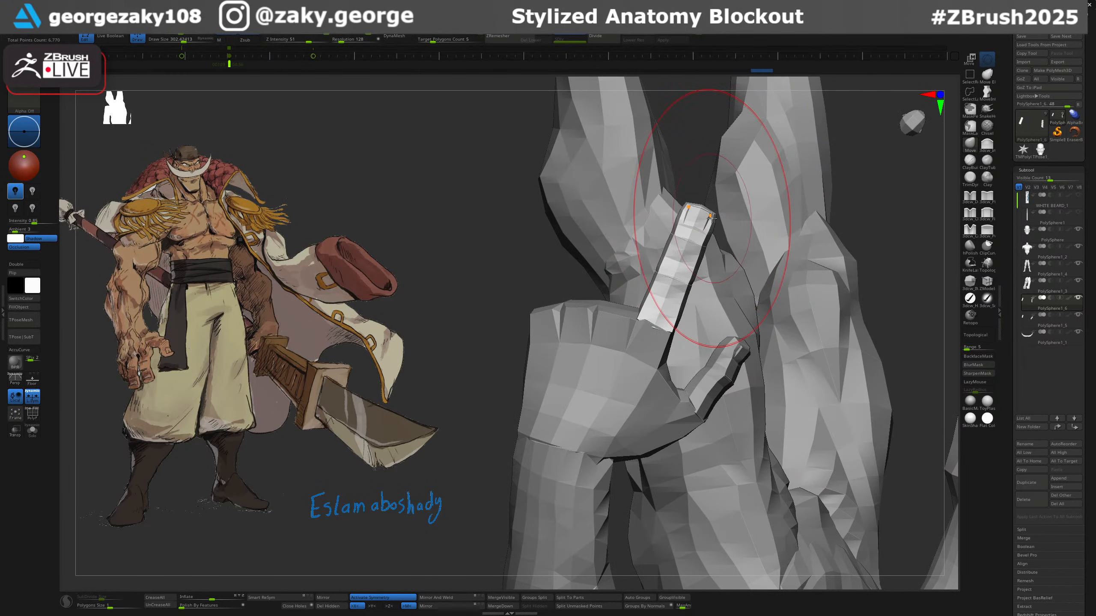
right_click_drag(710, 219, 729, 240)
right_click_drag(729, 240, 609, 345, "alt")
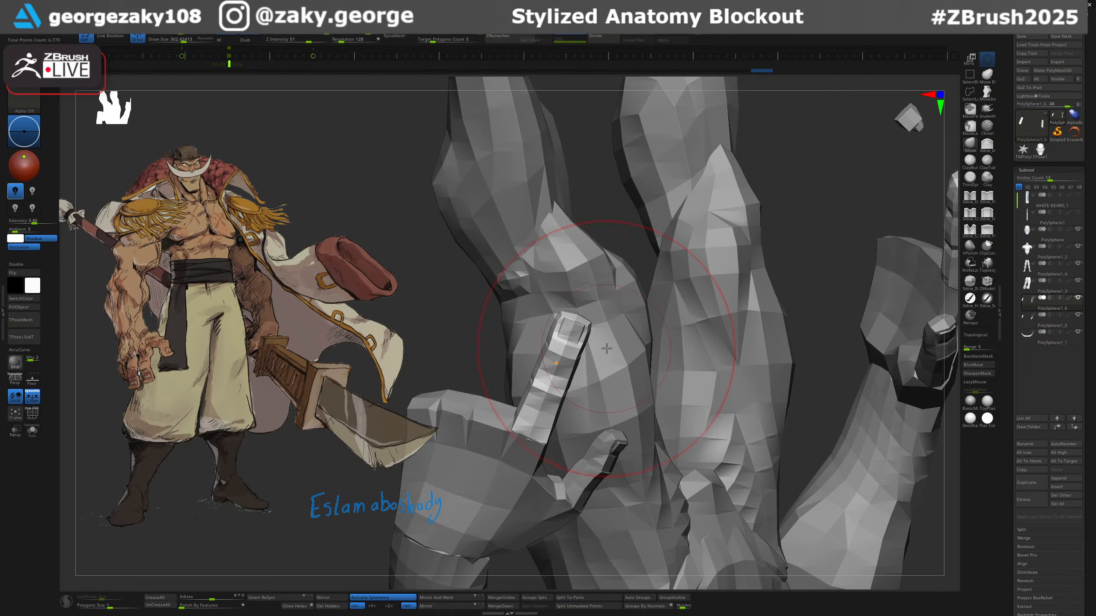
Shift and rotate the index finger slightly at its knuckle with the gizmo.
key("w")
left_click_drag(531, 430, 536, 441)
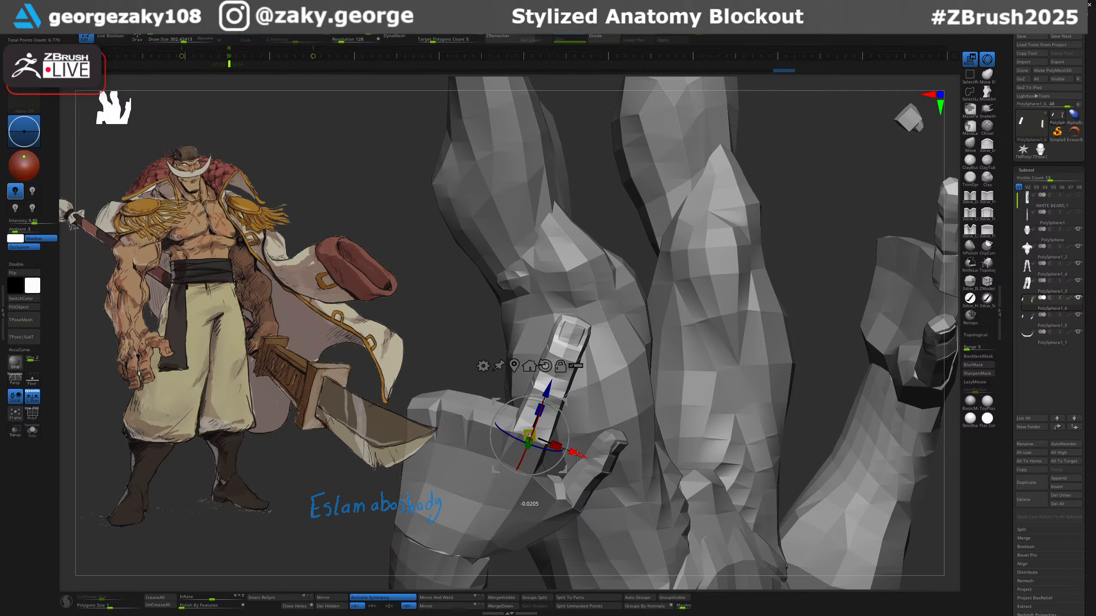
left_click_drag(569, 430, 570, 434)
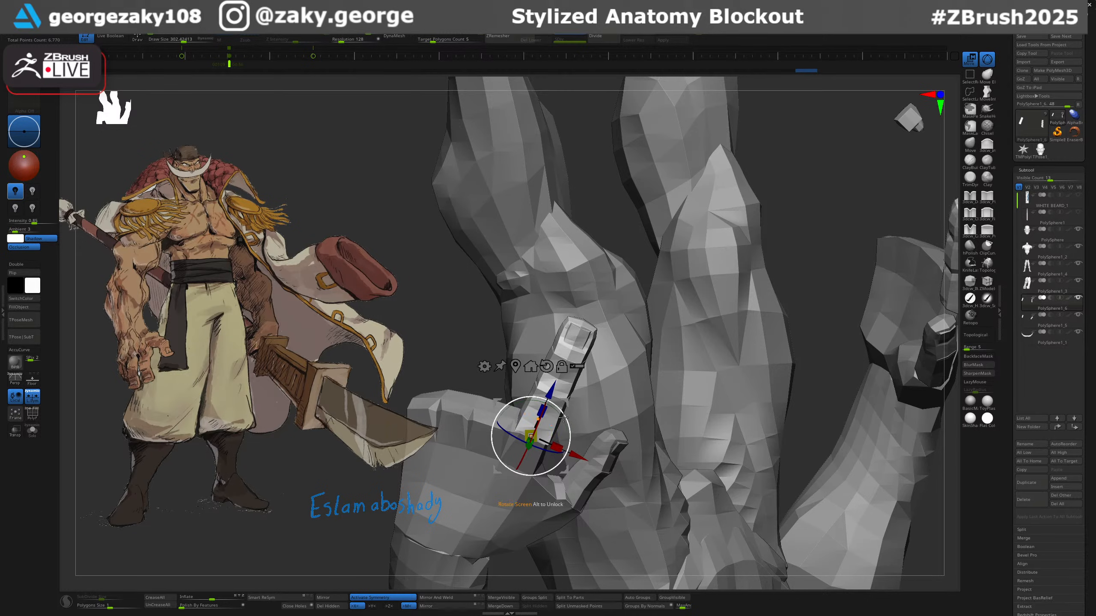
key("ctrl+z")
right_click_drag(580, 402, 587, 425)
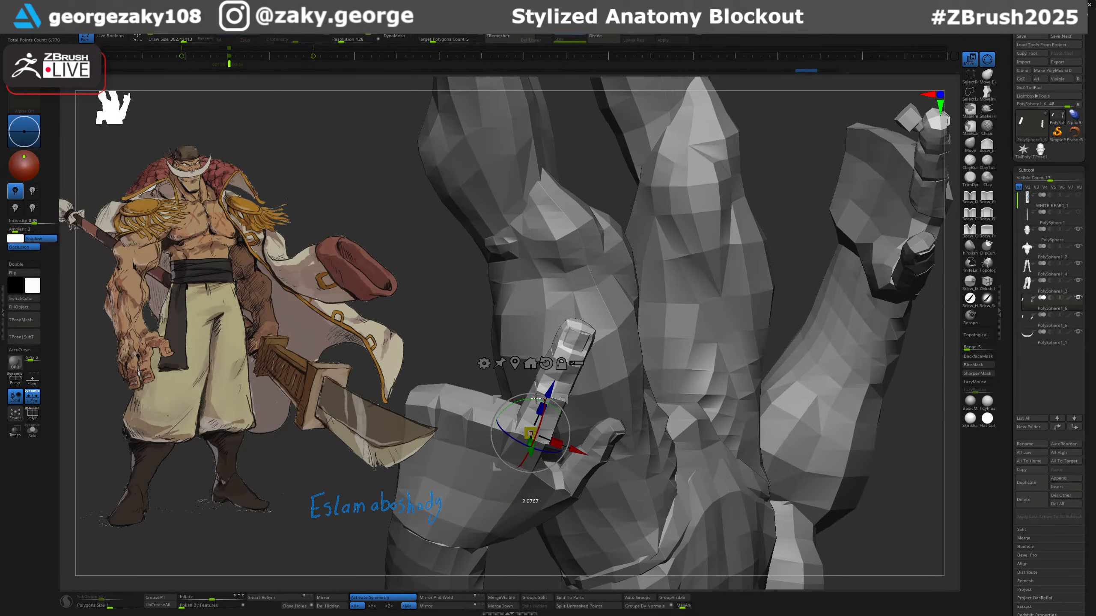
right_click_drag(535, 398, 588, 380)
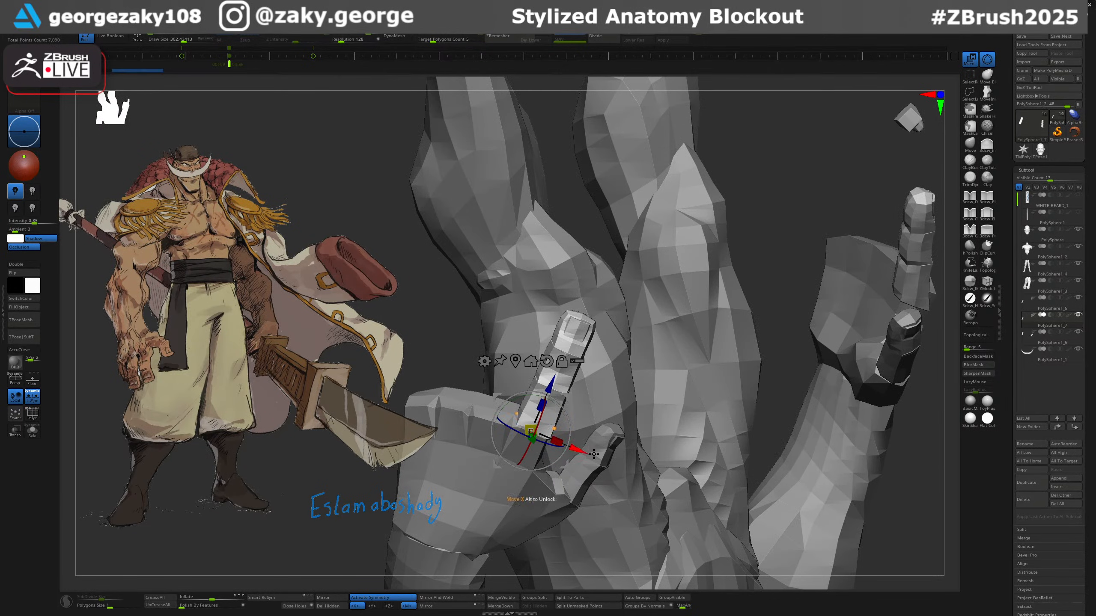
Duplicate the index finger and fit the copy to the middle finger's knuckle with the gizmo.
left_click_drag(594, 454, 504, 375, "ctrl")
right_click_drag(507, 372, 572, 410)
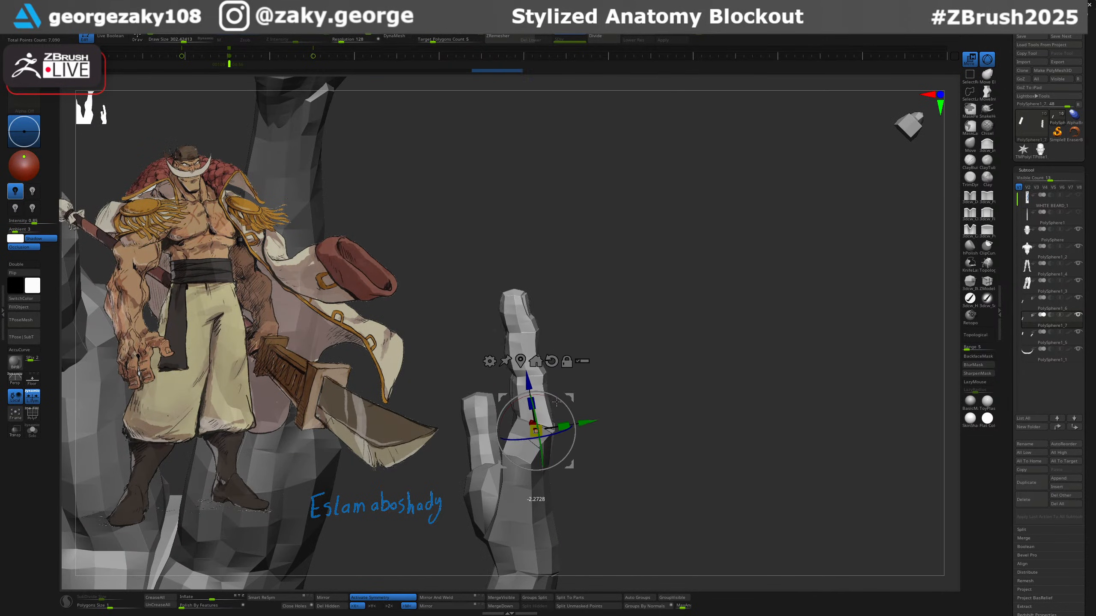
right_click_drag(571, 394, 615, 279)
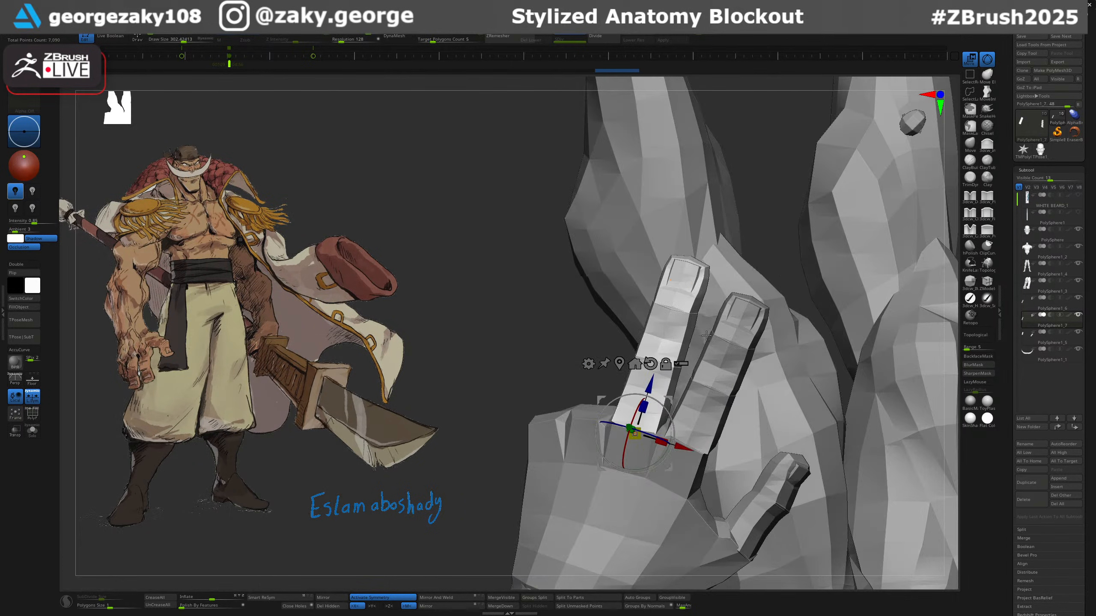
Duplicate the middle finger and move and rotate the copy onto the ring finger's knuckle.
right_click_drag(707, 335, 719, 362)
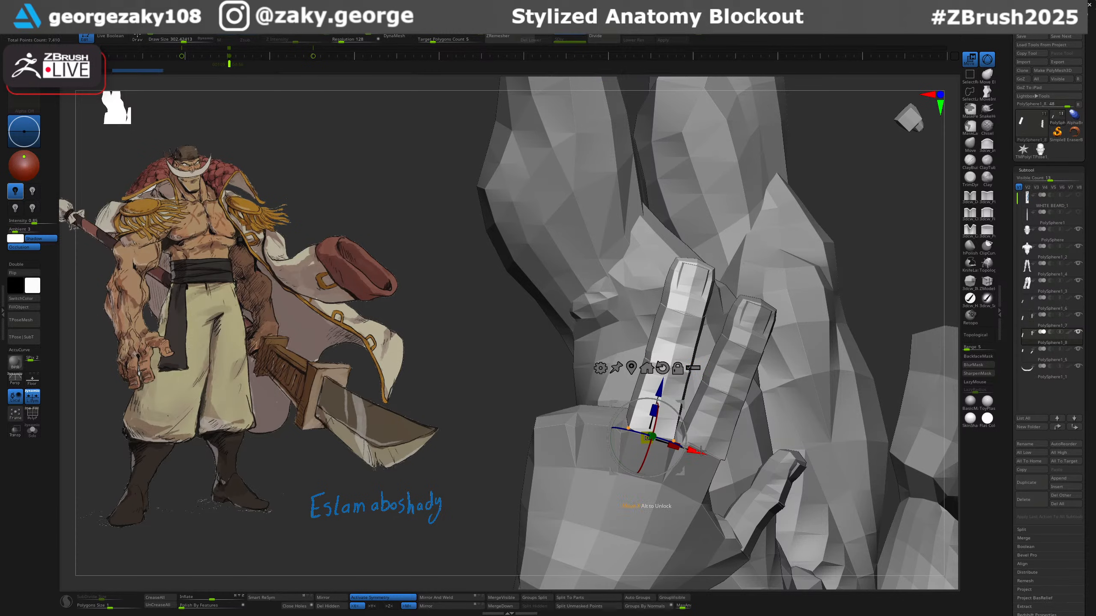
right_click_drag(711, 453, 694, 477)
left_click_drag(700, 440, 655, 427, "ctrl")
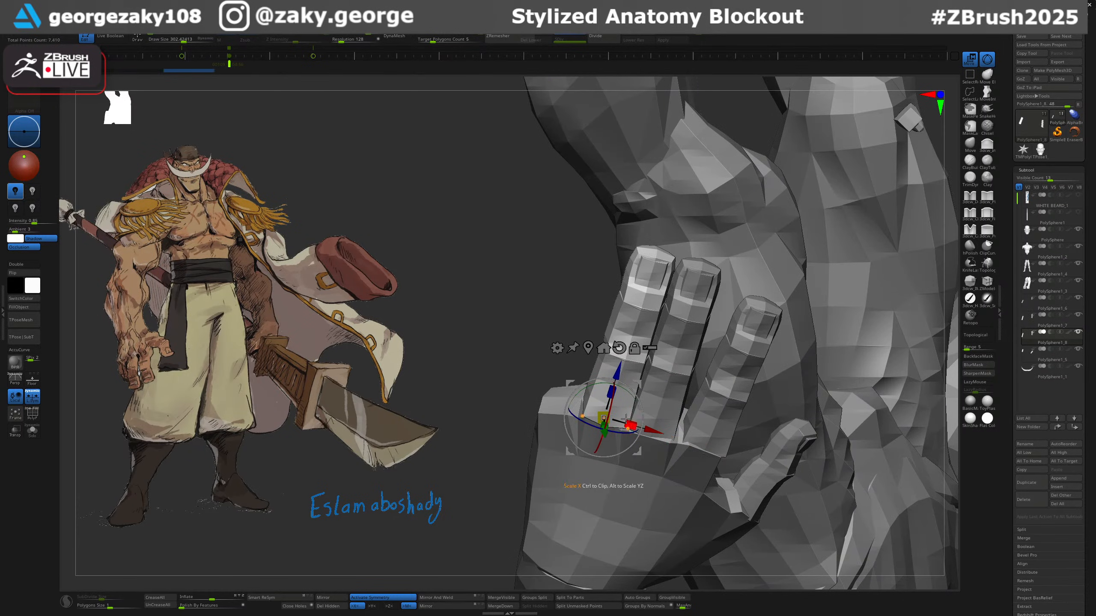
left_click_drag(608, 389, 606, 398)
right_click_drag(607, 402, 632, 399)
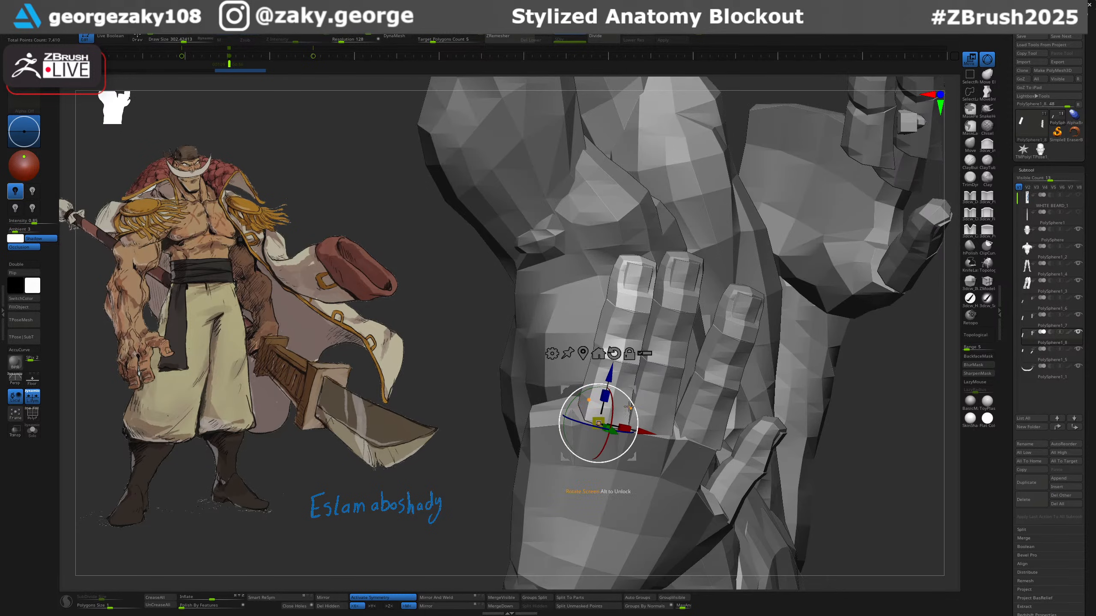
left_click_drag(631, 402, 578, 424)
Refine the ring finger's rotation and seat its base in the knuckle from the palm and side angles.
right_click_drag(578, 425, 620, 440)
left_click_drag(615, 439, 618, 440)
right_click_drag(618, 440, 649, 425)
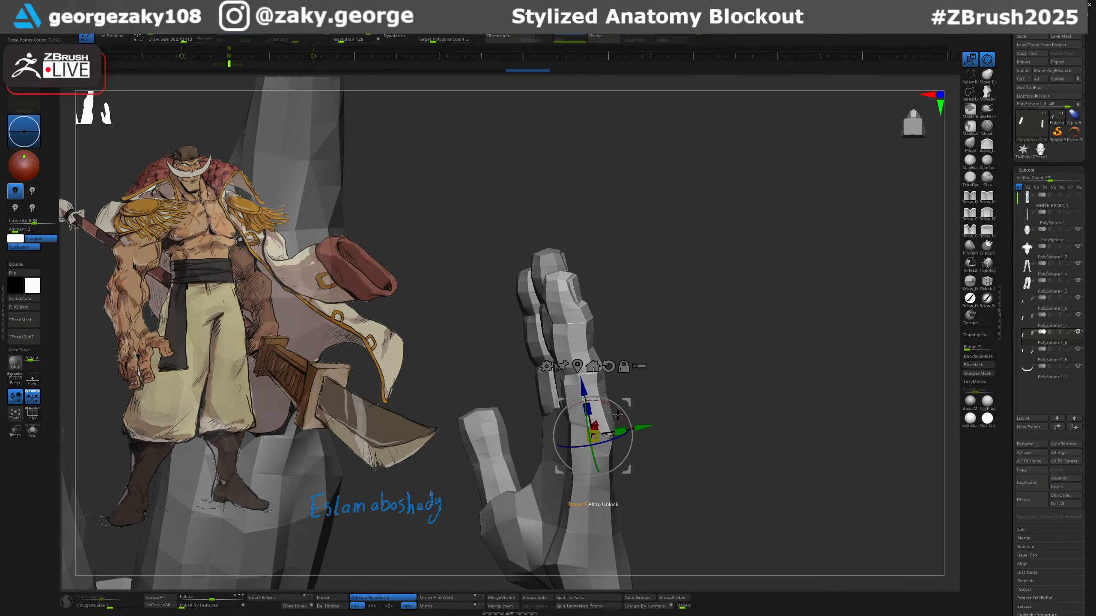
right_click_drag(639, 402, 642, 430)
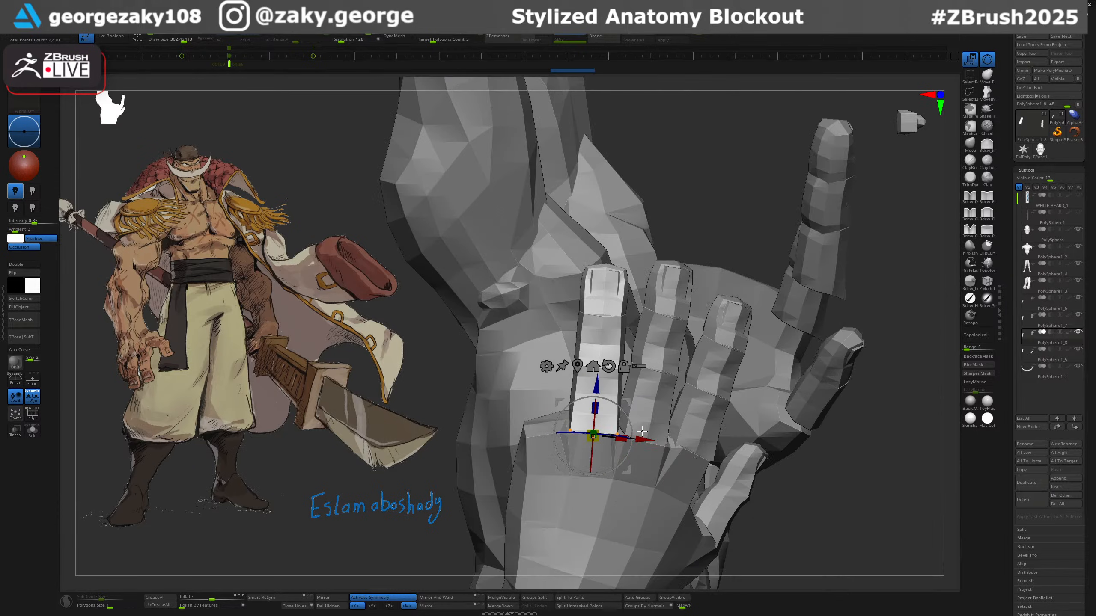
left_click_drag(638, 435, 628, 424)
right_click_drag(626, 420, 639, 436)
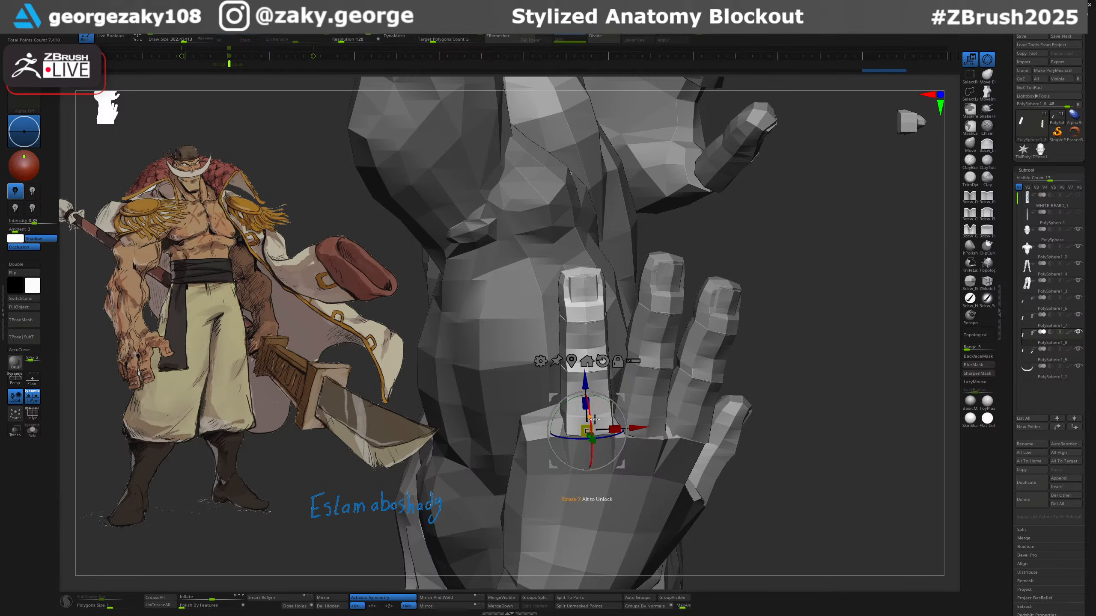
right_click_drag(595, 419, 669, 395)
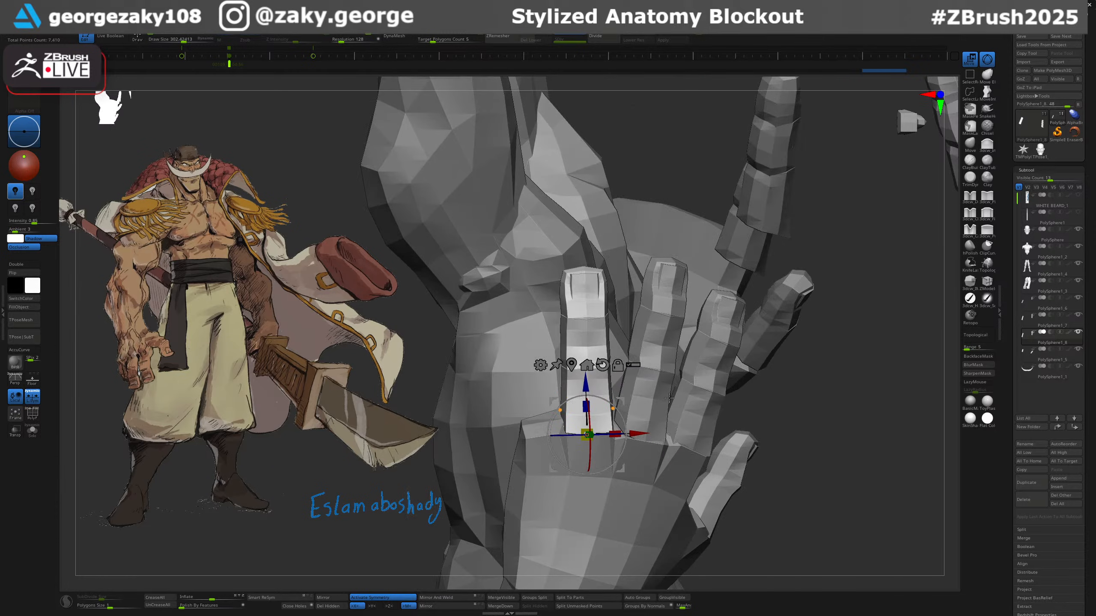
Duplicate the ring finger, fit a smaller copy to the little finger's knuckle, and rotate it into place.
left_click_drag(637, 432, 560, 472, "ctrl")
right_click_drag(561, 475, 586, 390)
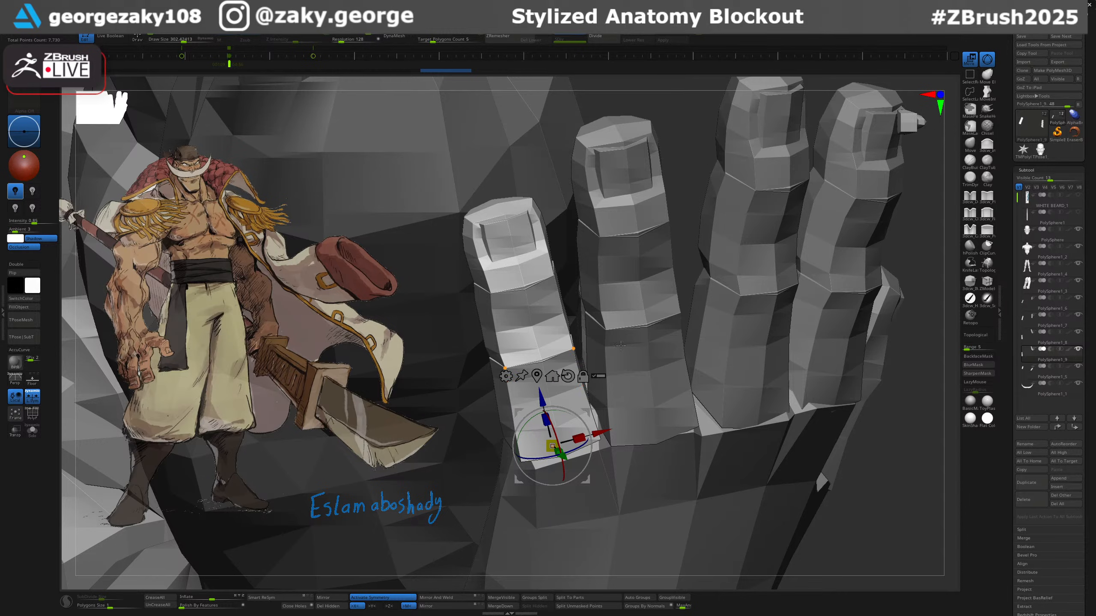
mouse_move(621, 387)
right_mouse_down()
mouse_move(614, 395)
mouse_move(619, 387)
right_mouse_up()
right_click_drag(547, 402, 549, 433)
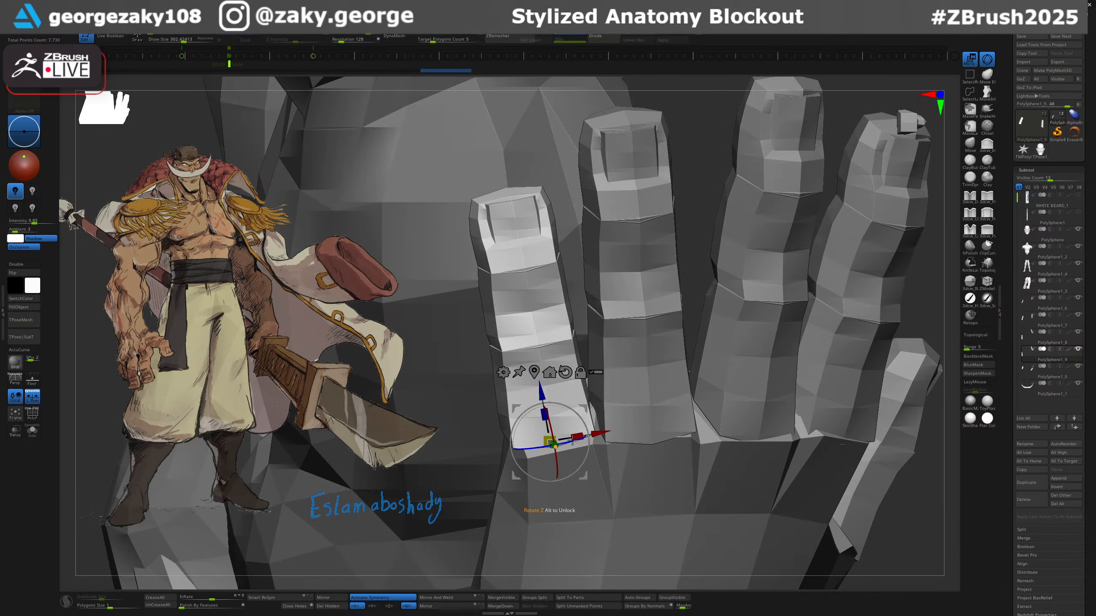
left_click_drag(556, 444, 567, 442)
left_click_drag(554, 402, 558, 403)
right_click_drag(559, 403, 568, 405)
Make the arms subtool active for sculpting, turn off local symmetry, and reduce the Move brush size near the knuckles.
key("q")
left_click(609, 490, "alt")
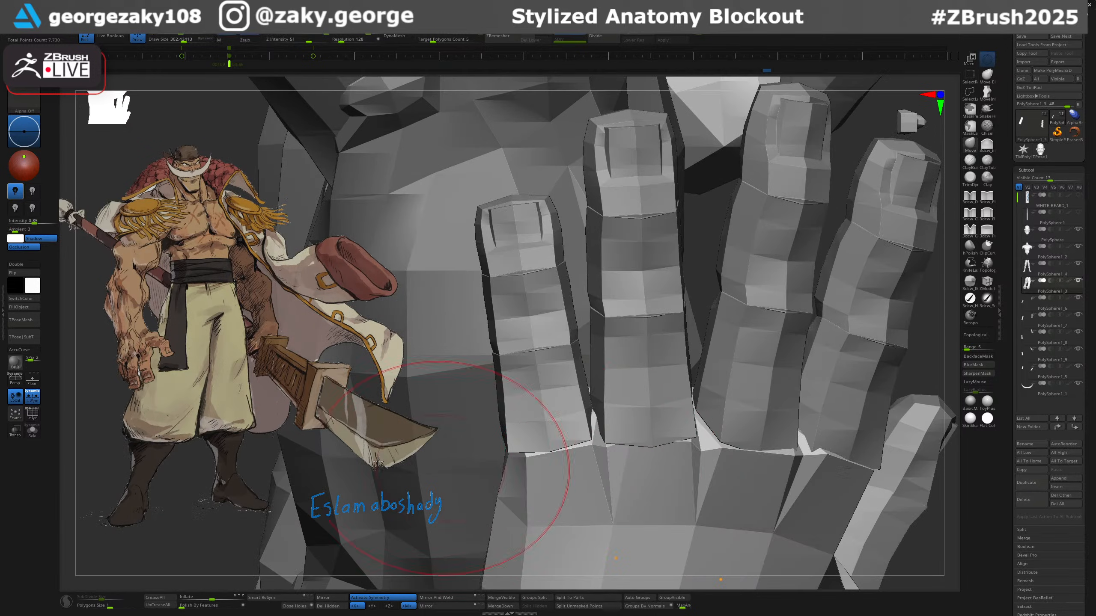
left_click(37, 402)
right_click_drag(544, 444, 587, 449, "ctrl")
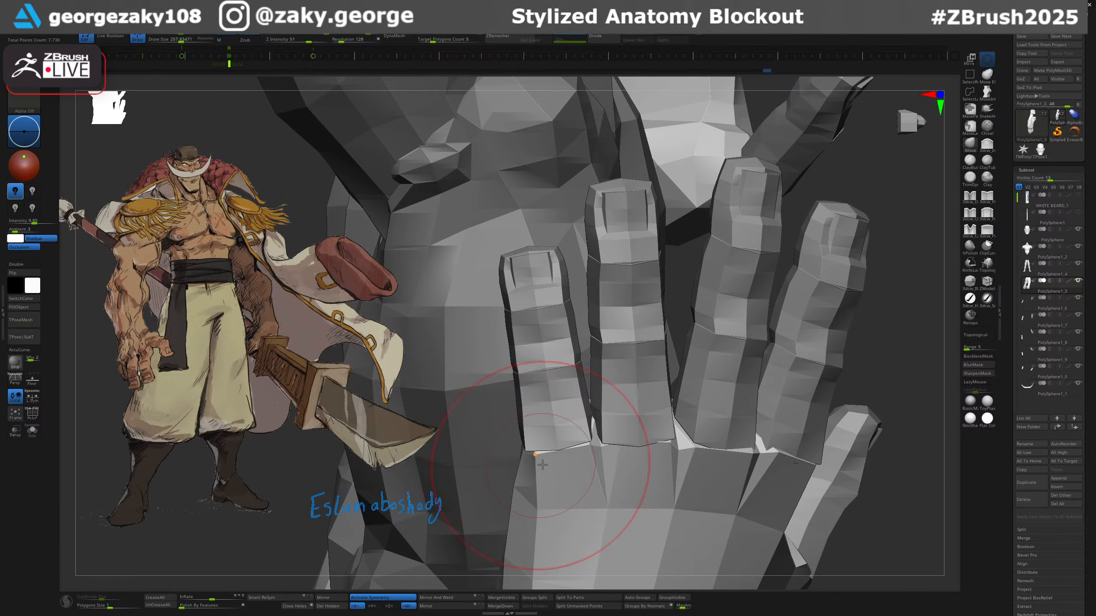
key("[")
key("[")
Make the little finger active and shift its base against the knuckle with the gizmo.
left_click(570, 418, "alt")
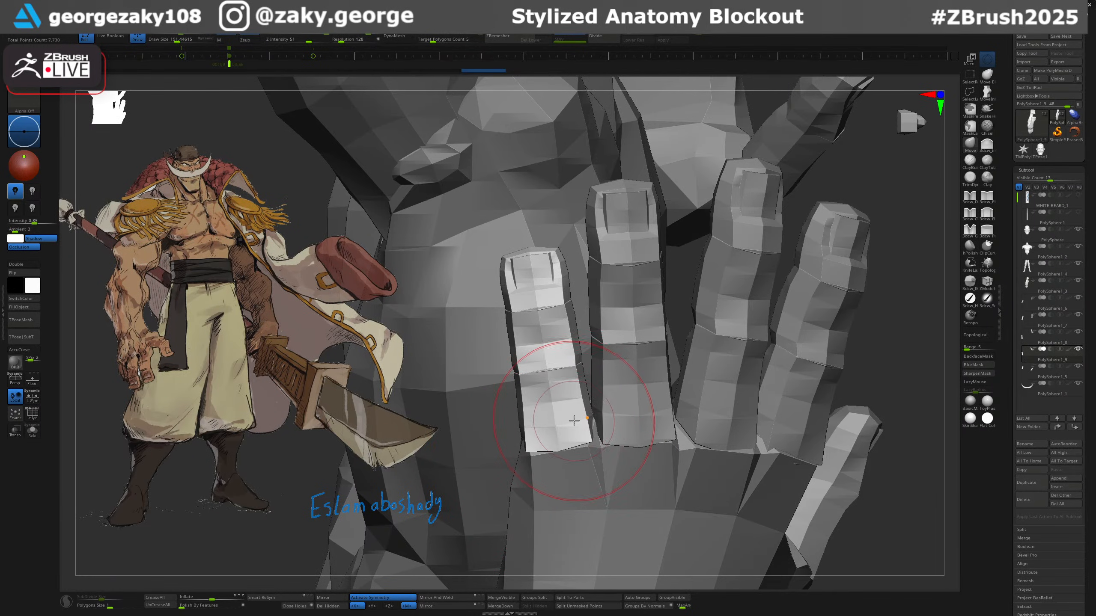
key("w")
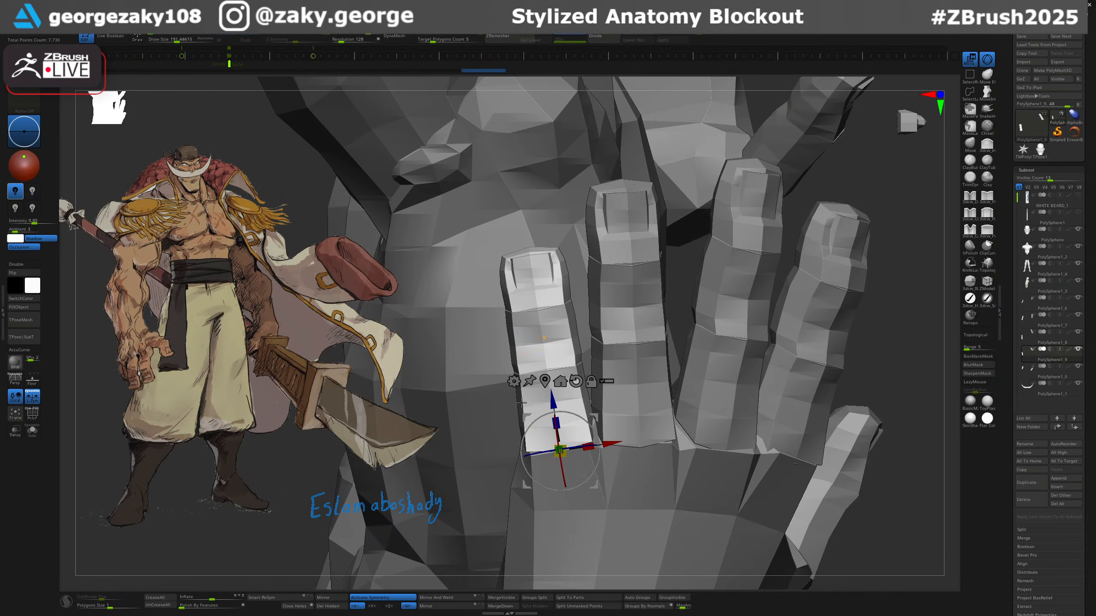
left_click_drag(560, 451, 593, 430)
right_click_drag(623, 449, 831, 358, "ctrl")
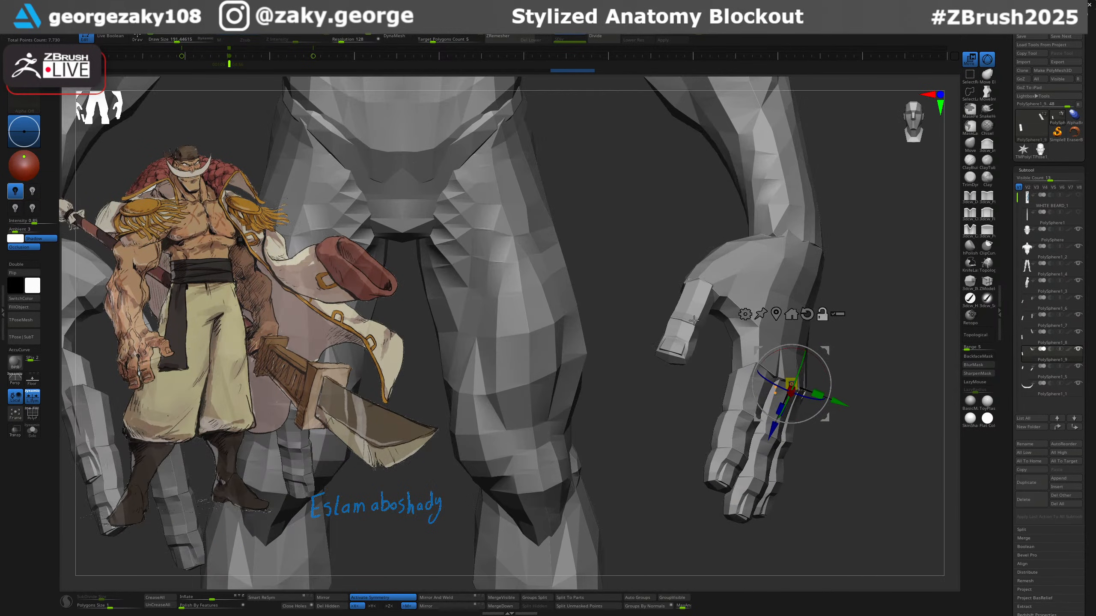
Make the thumb subtool active and rotate it with the gizmo to align with the hand.
left_click(698, 330, "alt")
right_click_drag(811, 298, 800, 323, "ctrl")
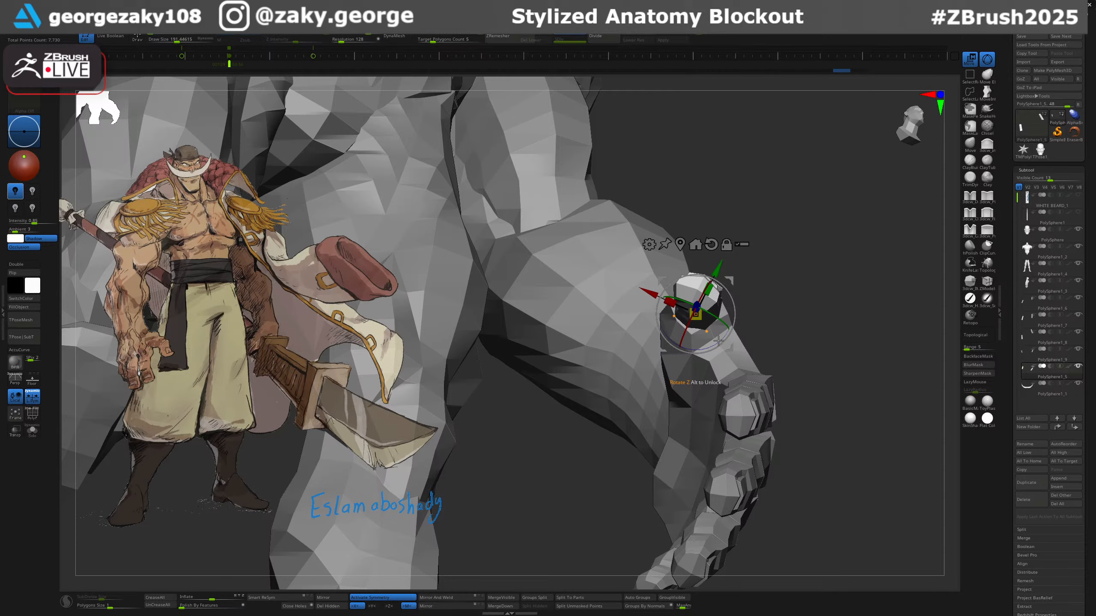
right_click_drag(723, 336, 717, 364)
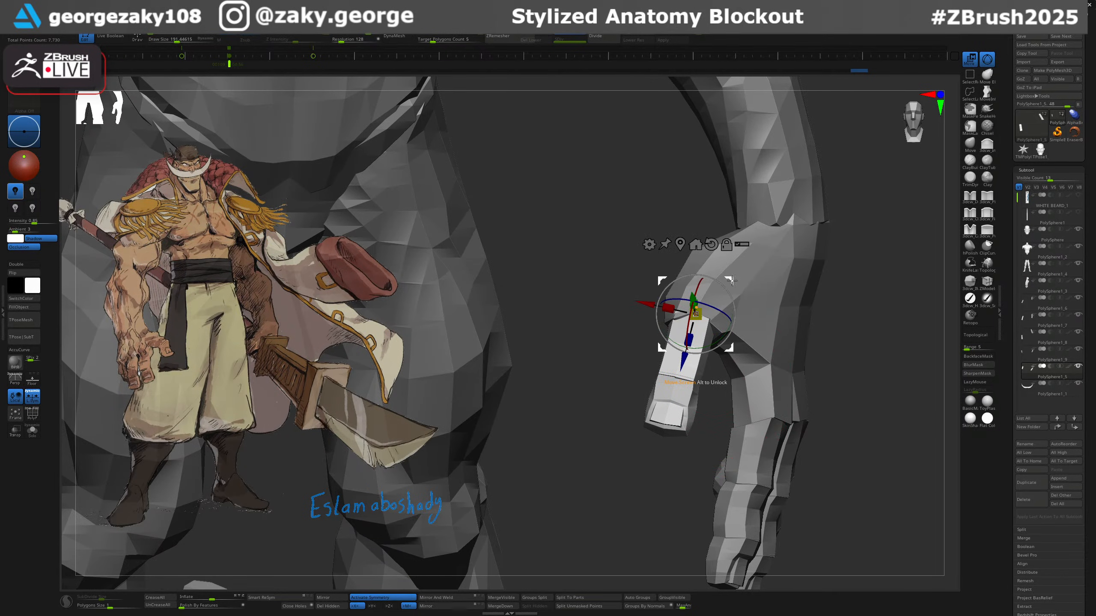
Make the arms subtool active and shape the hand around the thumb's base with a small Move brush.
mouse_move(763, 304)
right_mouse_down()
mouse_move(742, 325)
mouse_move(698, 317)
right_mouse_up()
key("q")
left_click(710, 307, "alt")
key("s")
left_click_drag(698, 317, 691, 315)
mouse_move(672, 307)
right_mouse_down()
mouse_move(701, 309)
mouse_move(676, 300)
mouse_move(704, 299)
mouse_move(703, 289)
right_mouse_up()
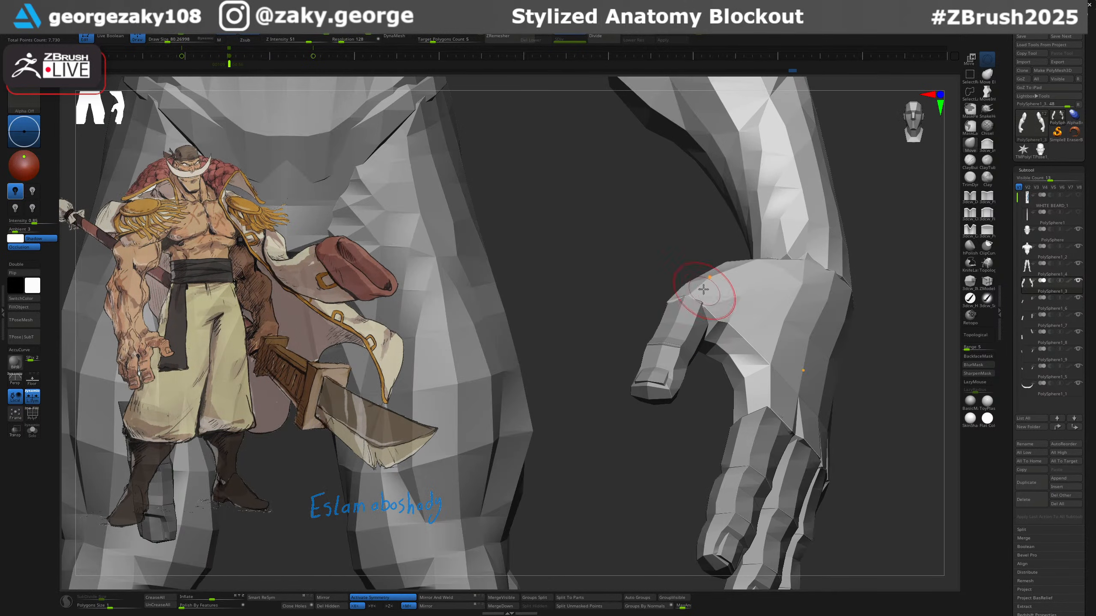
Make the thumb subtool active and refine its fit against the side of the hand with the gizmo.
mouse_move(722, 325)
right_mouse_down()
mouse_move(728, 269)
mouse_move(738, 341)
mouse_move(746, 299)
mouse_move(776, 294)
mouse_move(820, 312)
mouse_move(651, 316)
mouse_move(754, 336)
mouse_move(738, 367)
mouse_move(697, 348)
mouse_move(672, 367)
mouse_move(656, 358)
mouse_move(721, 258)
mouse_move(760, 248)
mouse_move(699, 281)
mouse_move(682, 337)
right_mouse_up()
left_click(651, 316, "alt")
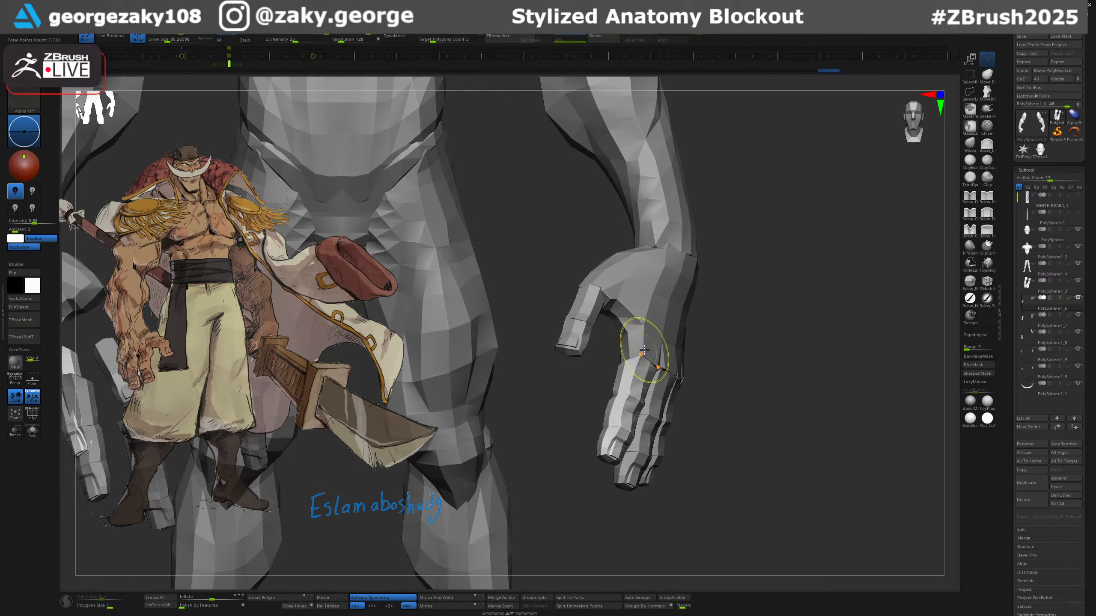
right_click_drag(590, 295, 570, 285)
key("w")
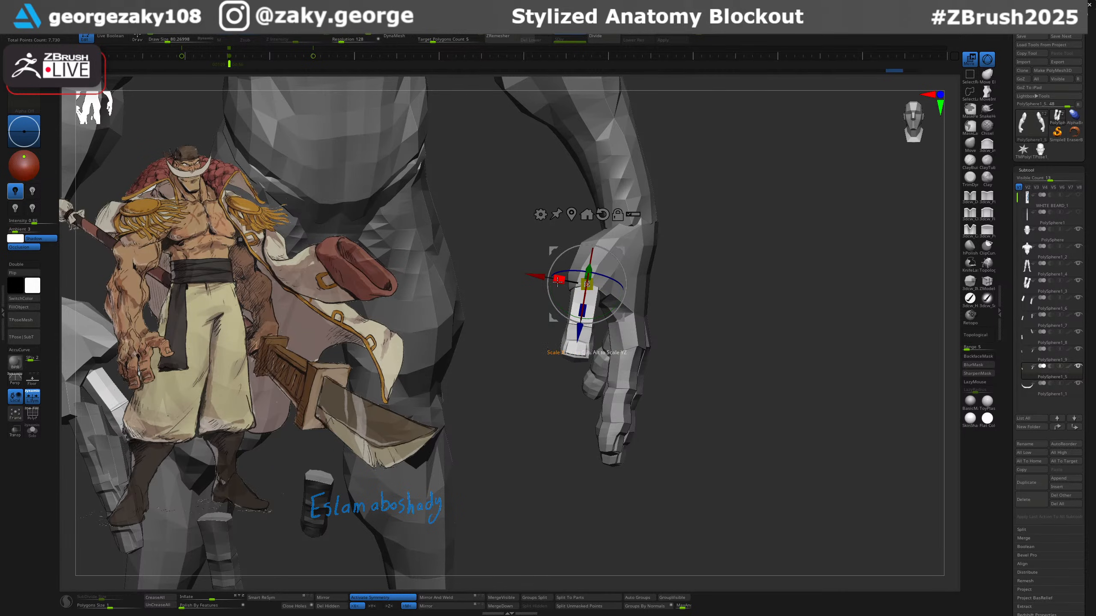
key("q")
mouse_move(659, 303)
right_mouse_down("ctrl")
mouse_move(692, 286)
mouse_move(677, 298)
mouse_move(707, 328)
mouse_move(597, 295)
mouse_move(625, 264)
mouse_move(716, 222)
mouse_move(664, 311)
mouse_move(632, 315)
mouse_move(650, 301)
mouse_move(677, 318)
mouse_move(690, 312)
mouse_move(645, 330)
right_mouse_up("ctrl")
Make the arms subtool active, adjust the hand near the thumb's base, and mirror and weld the arms.
left_click(626, 291)
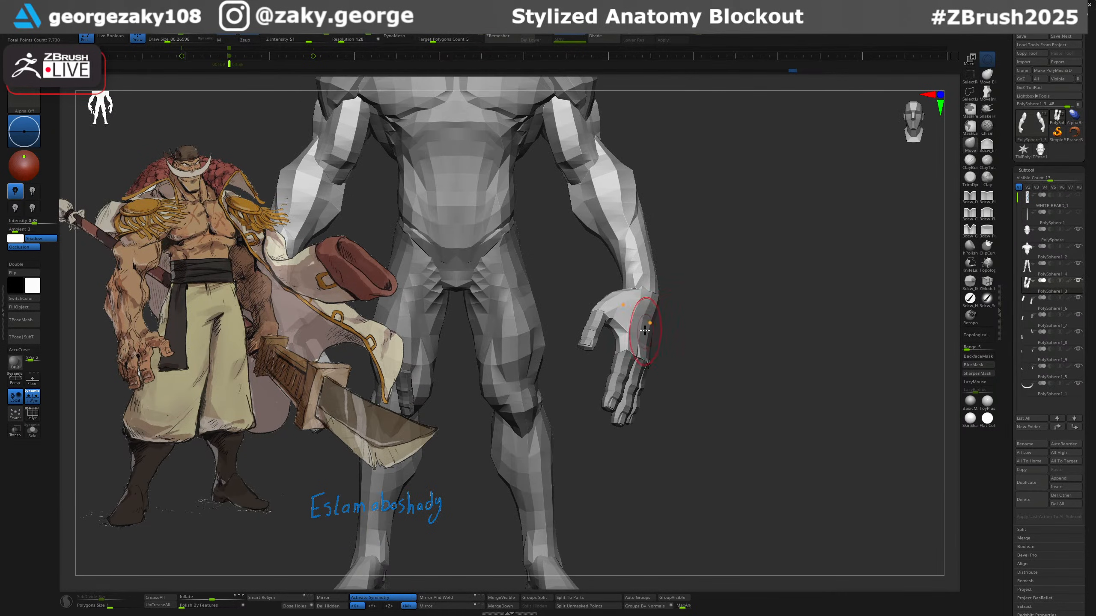
left_click(594, 330, "alt")
right_click_drag(716, 371, 741, 335, "ctrl")
right_click_drag(664, 307, 647, 384, "ctrl")
left_click(651, 316, "alt")
right_click_drag(736, 324, 792, 348, "alt")
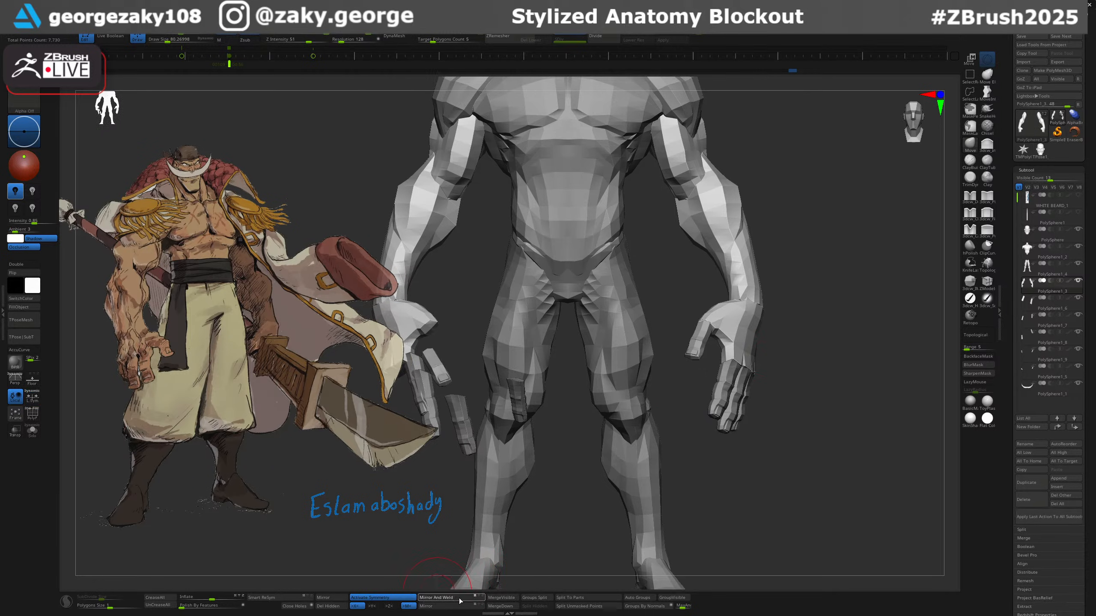
Mirror and weld the thumb and index finger subtools so they match on both hands.
left_click(696, 346, "alt")
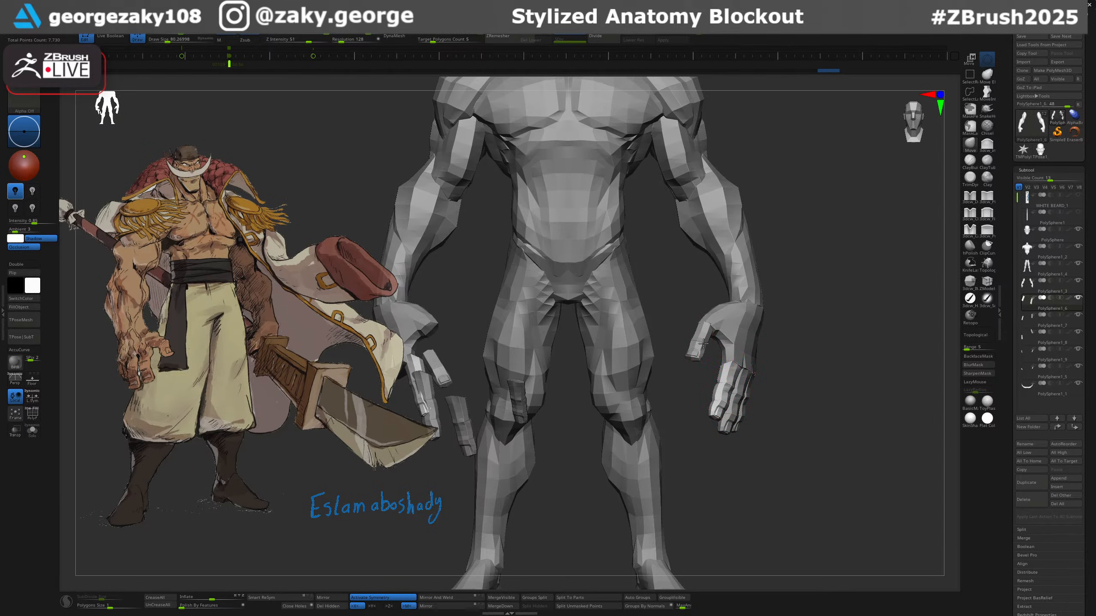
right_click_drag(843, 348, 869, 334, "alt")
left_click(465, 607)
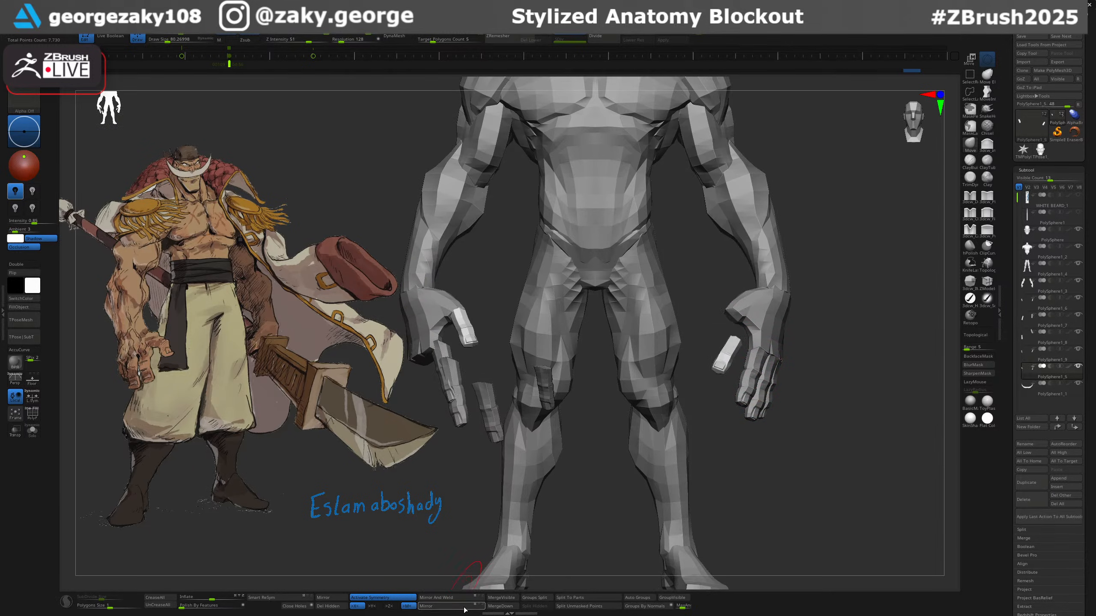
left_click(464, 601)
left_click(740, 400, "alt")
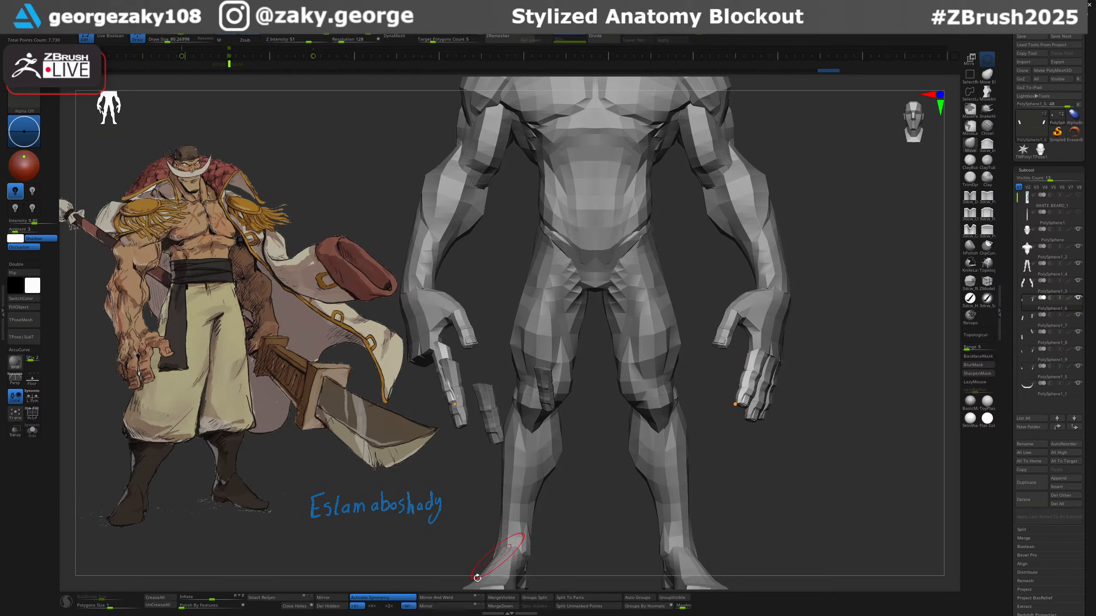
left_click(453, 607)
Make the middle finger subtool active, then mirror and weld it across both hands.
left_click(770, 370, "alt")
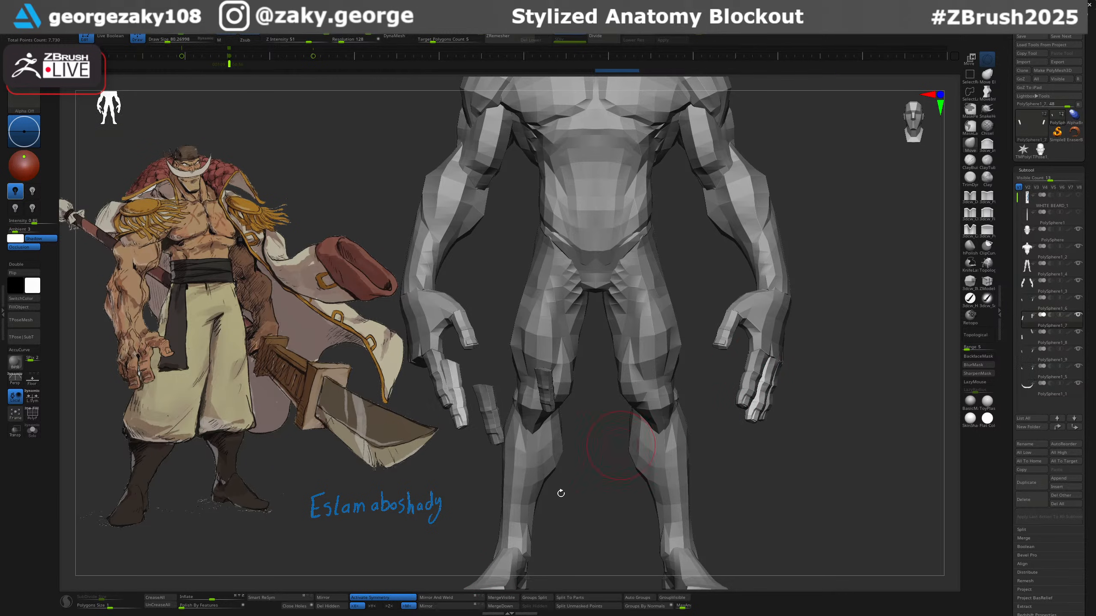
left_click(453, 607)
left_click(453, 598)
left_click_drag(892, 432, 819, 421)
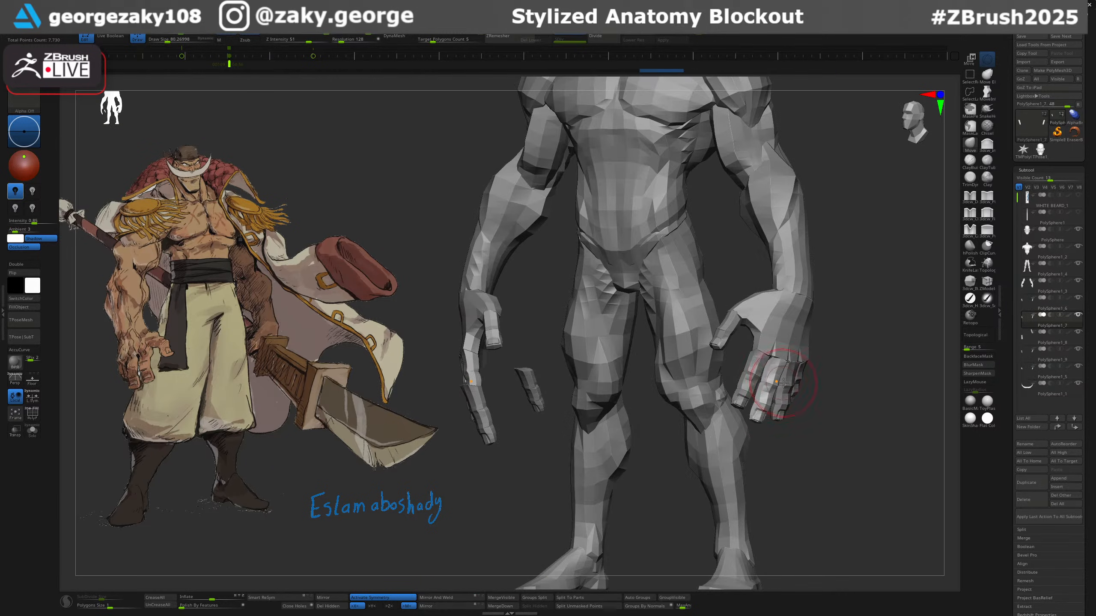
Mirror and weld the ring finger and little finger subtools across both hands.
left_click(782, 385, "alt")
left_click(464, 607)
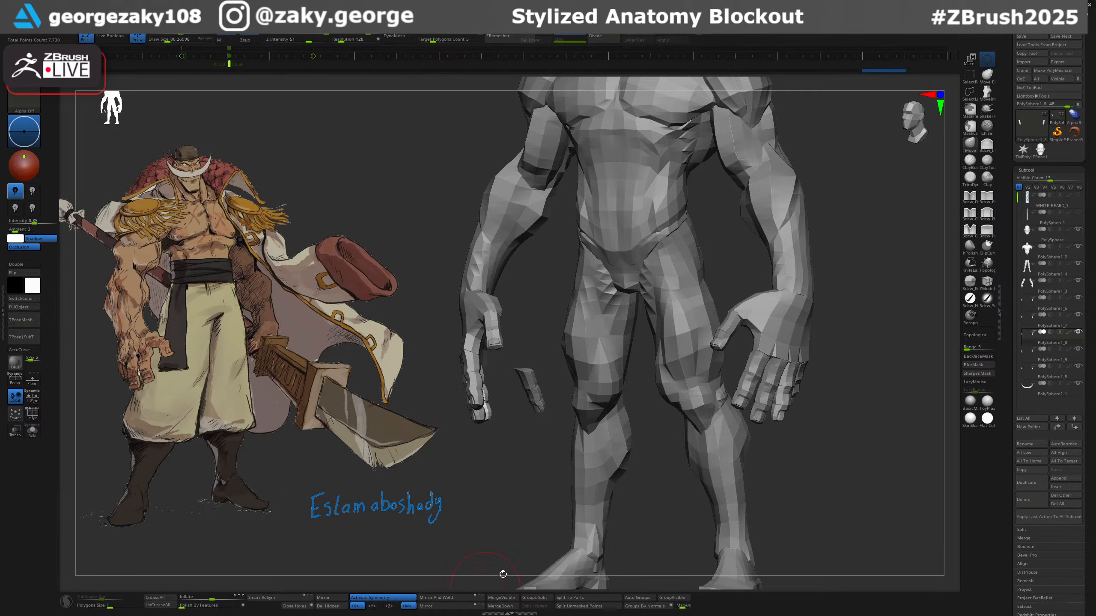
left_click(800, 379, "alt")
left_click(453, 607)
left_click(455, 599)
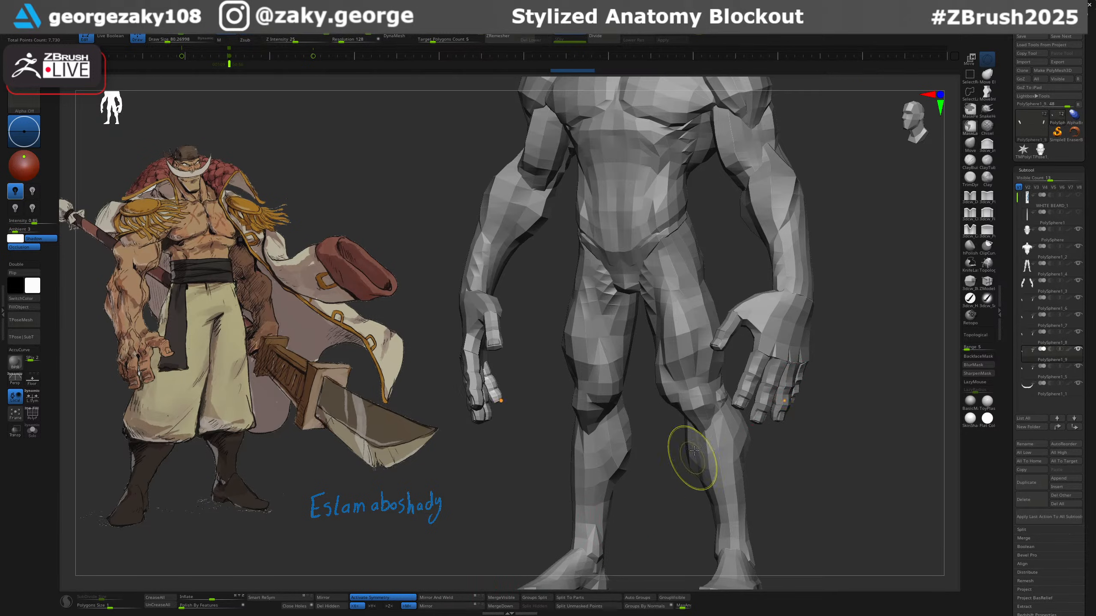
Adjust the little finger's placement at the knuckle with the gizmo, viewing the hand from behind.
left_click_drag(828, 453, 829, 398, "alt")
right_click_drag(829, 398, 797, 371)
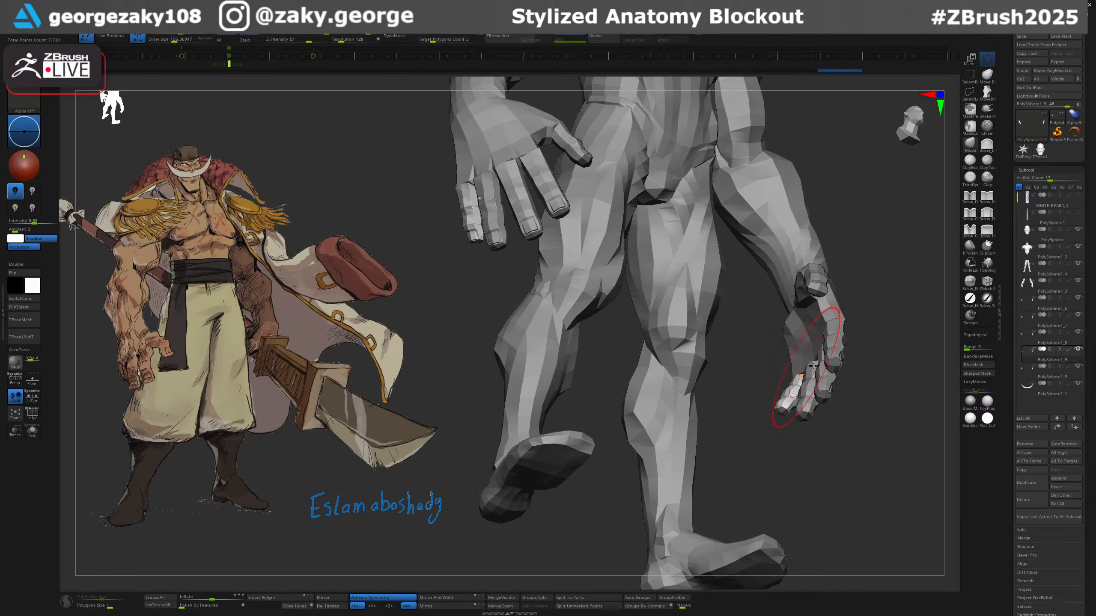
mouse_move(898, 357)
left_mouse_down()
mouse_move(878, 379)
mouse_move(817, 381)
left_mouse_up()
key("w")
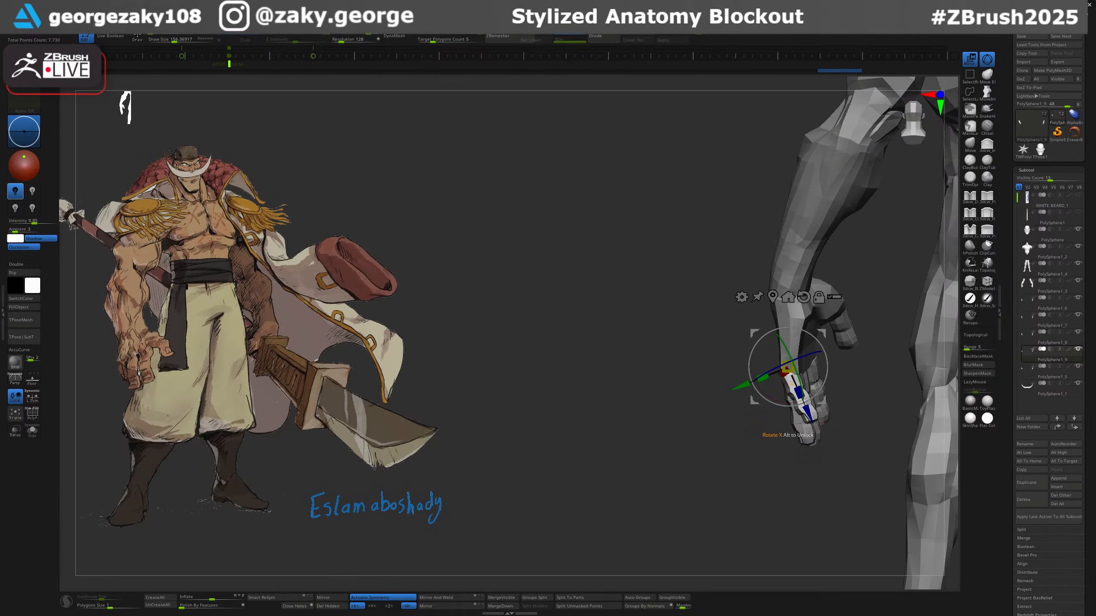
mouse_move(736, 353)
left_mouse_down()
mouse_move(765, 359)
mouse_move(770, 350)
mouse_move(731, 366)
left_mouse_up()
key("q")
mouse_move(724, 472)
left_mouse_down()
mouse_move(762, 468)
mouse_move(789, 449)
left_mouse_up()
mouse_move(793, 436)
right_mouse_down("ctrl")
mouse_move(838, 348)
mouse_move(814, 387)
right_mouse_up("ctrl")
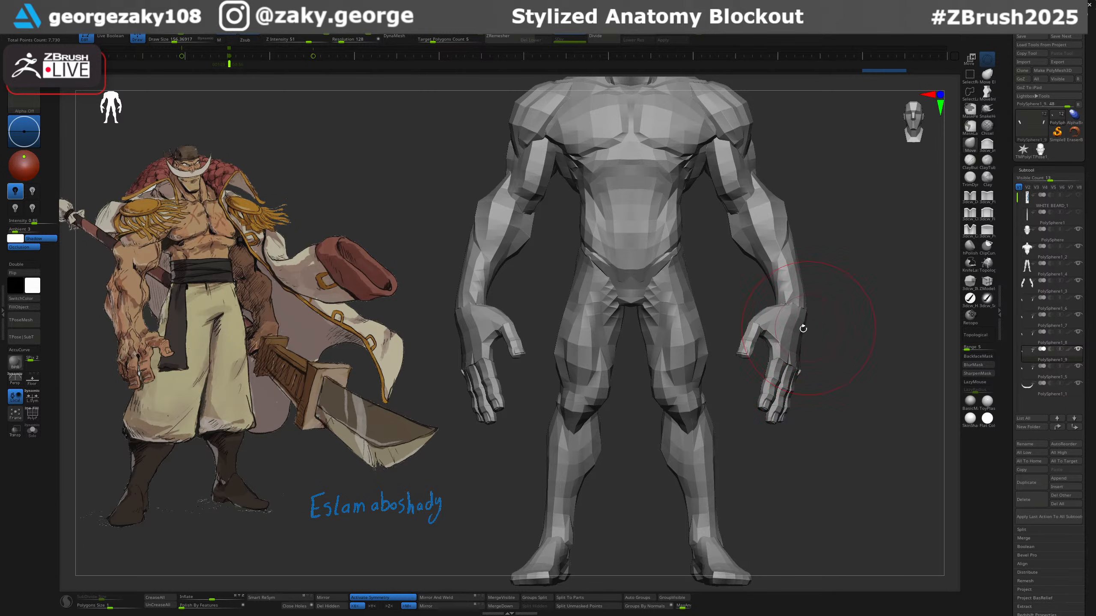
Make the arms subtool active and merge the finger subtools listed below down into it.
left_click(796, 321, "alt")
key("shift+f")
key("shift+f")
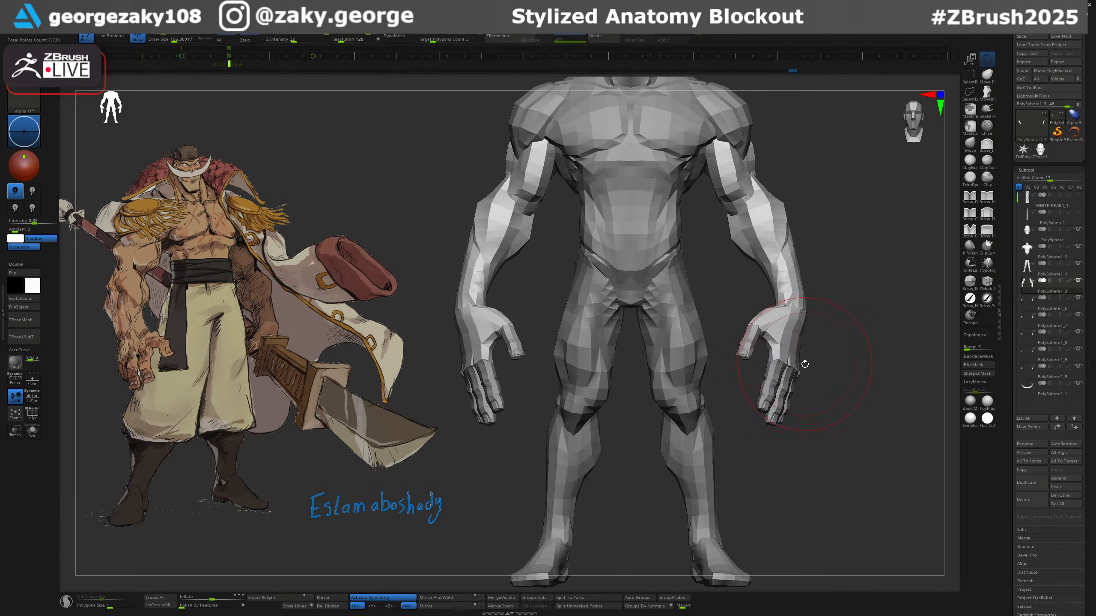
left_click(801, 378, "alt")
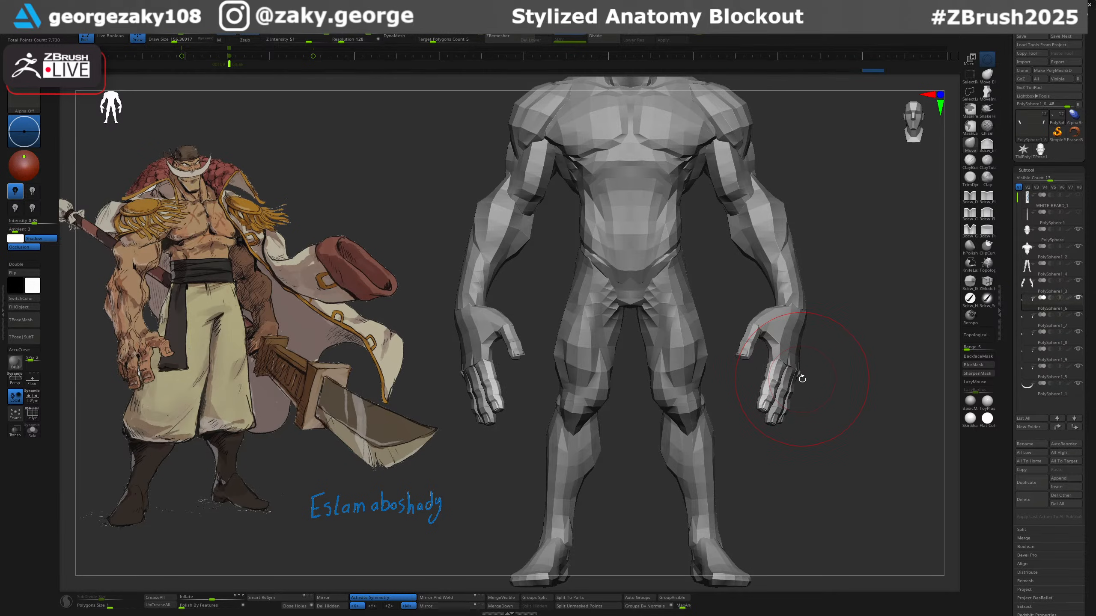
left_click(802, 379, "alt")
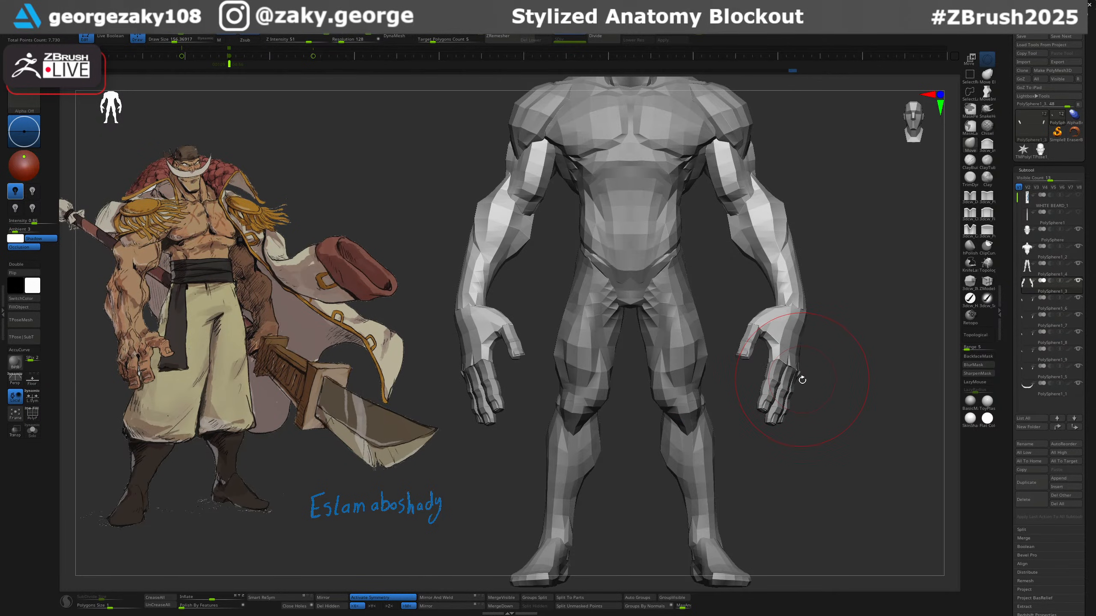
left_click(529, 598)
left_click(524, 607)
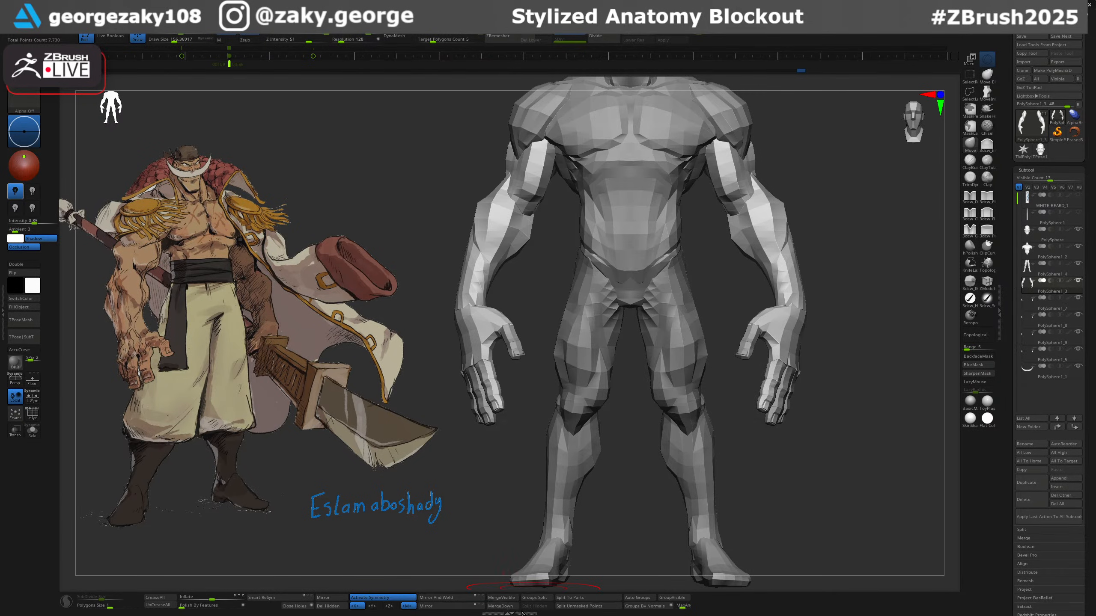
left_click(513, 608)
left_click(513, 608)
Display the polygroups and merge the remaining finger and thumb subtools down into the arms.
key("shift+f")
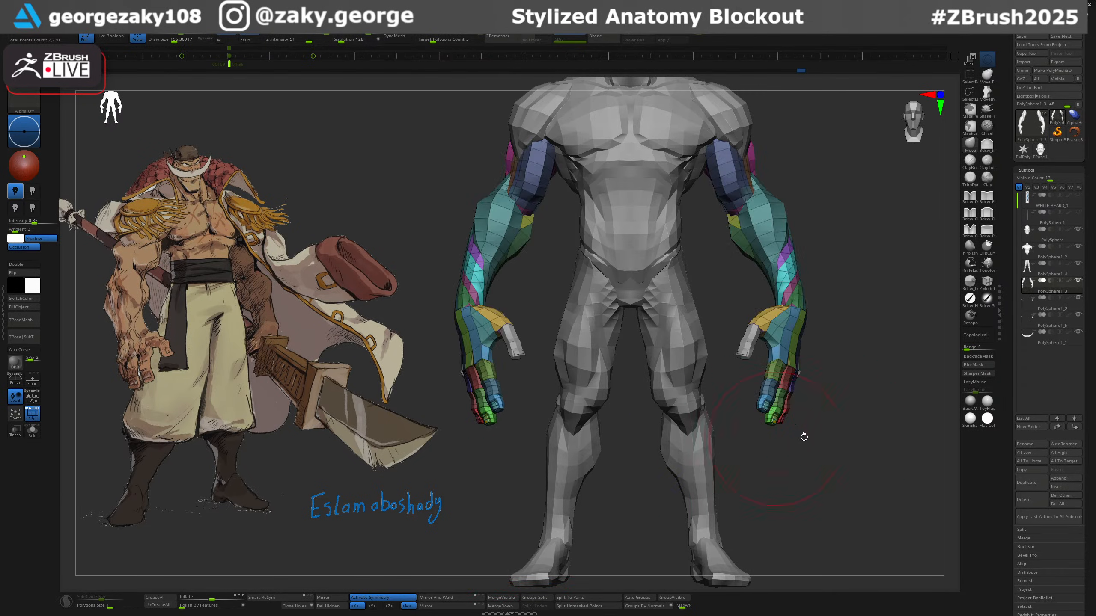
left_click_drag(846, 427, 589, 588)
left_click(513, 609)
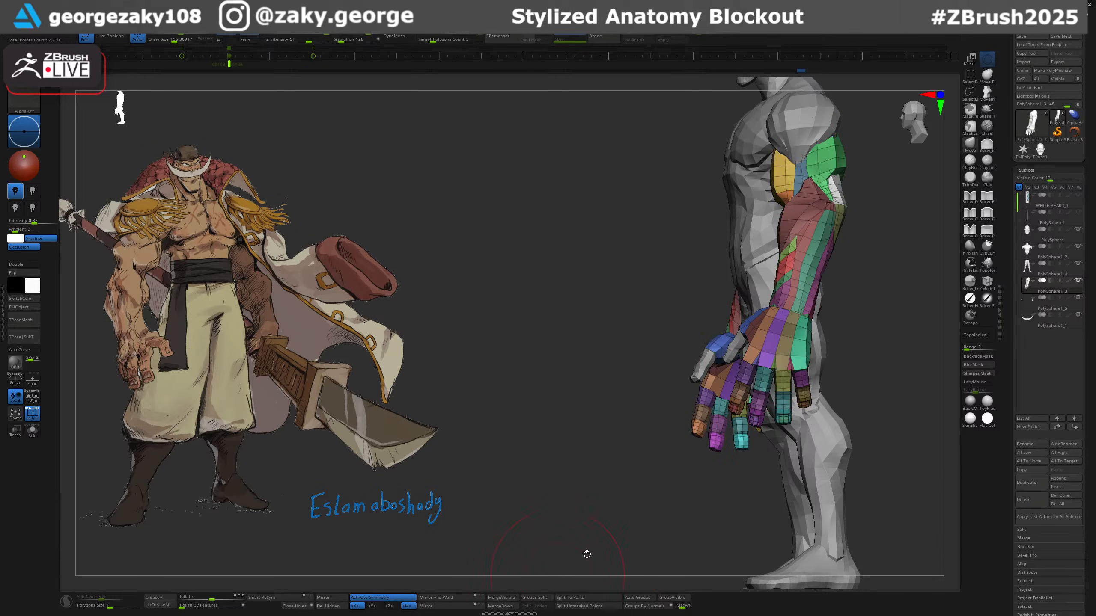
left_click_drag(867, 397, 852, 373, "shift")
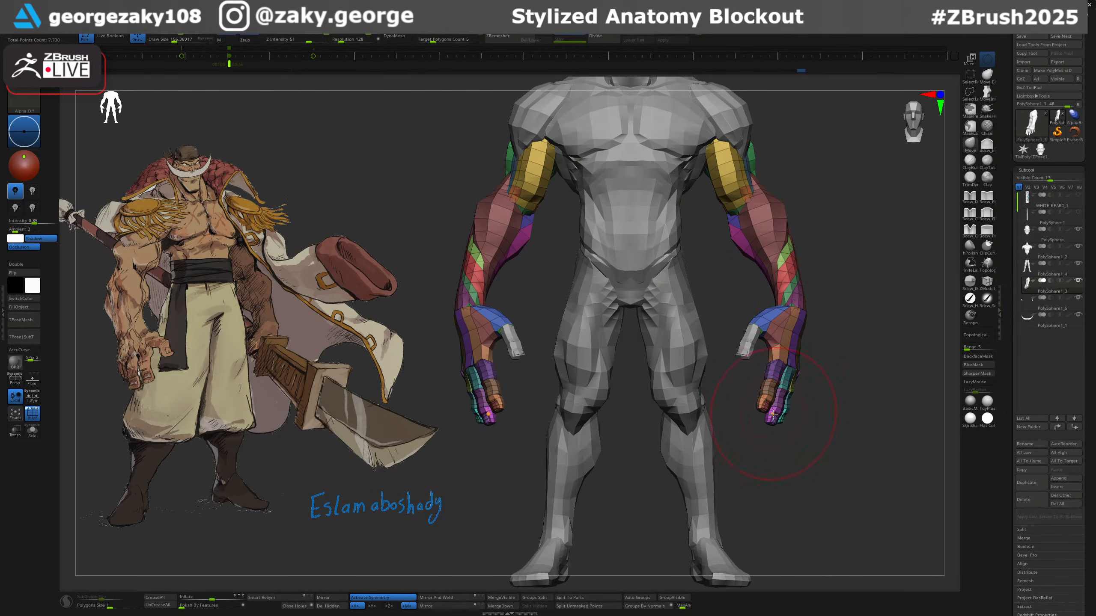
key("Down")
key("Up")
left_click(509, 606)
Mask the hands and invert the mask so only the arms above the wrists are protected.
left_click_drag(713, 331, 714, 329, "ctrl")
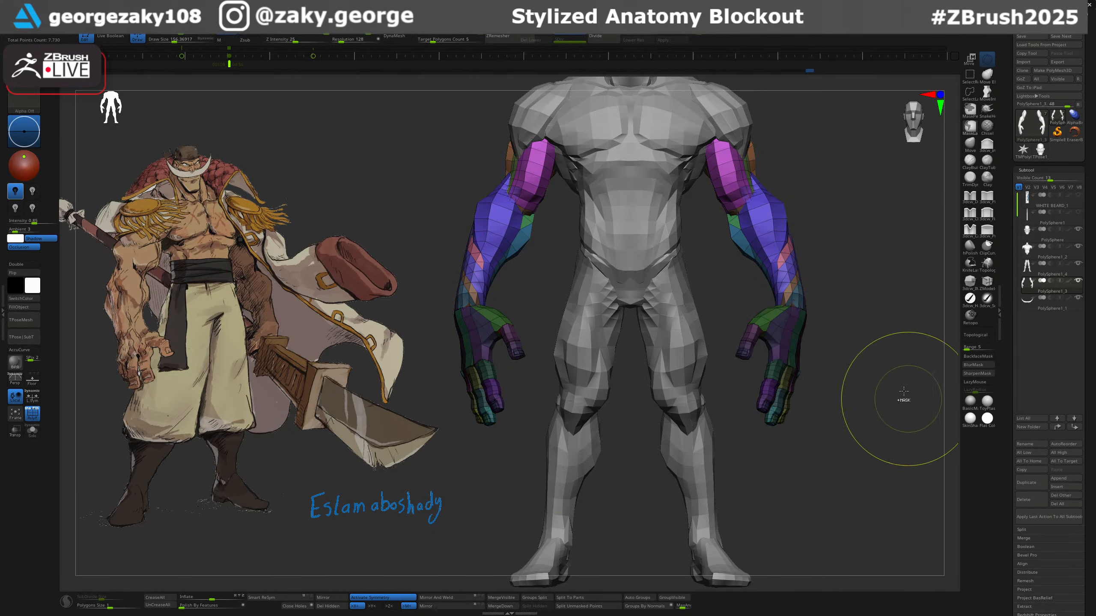
left_click(807, 348, "ctrl")
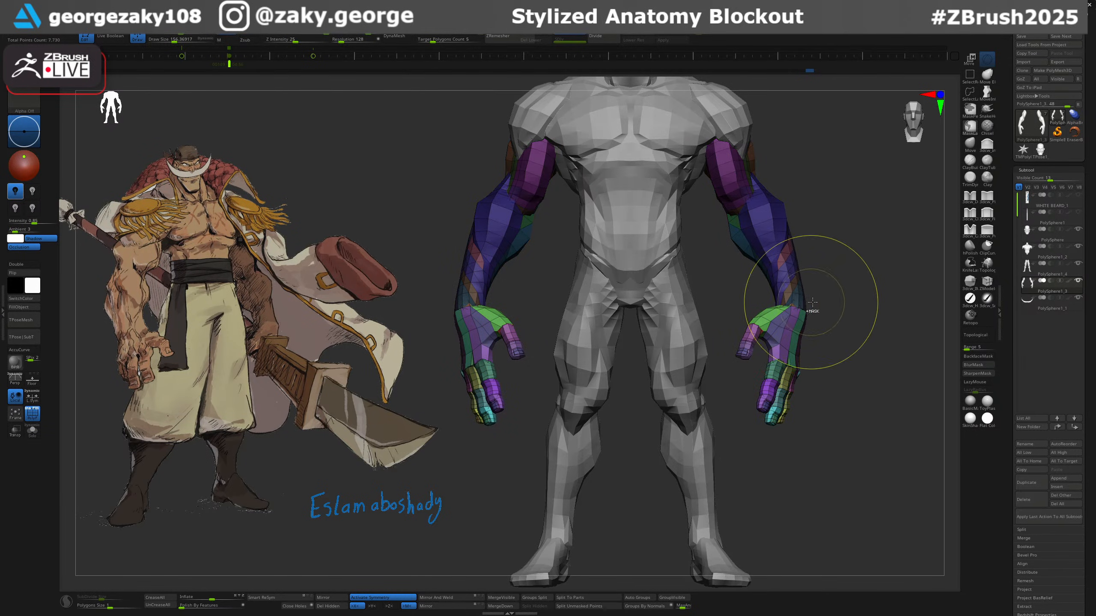
left_click_drag(812, 302, 780, 298, "ctrl")
Reposition the unmasked hands at the wrists with the gizmo, checking them from the side.
key("w")
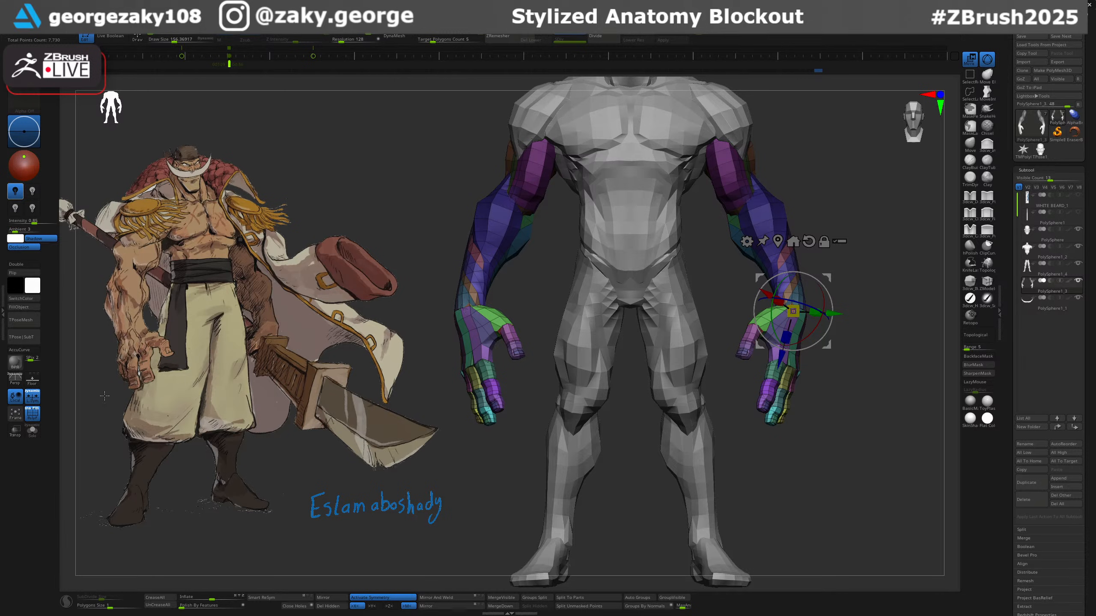
left_click_drag(105, 396, 88, 398, "alt")
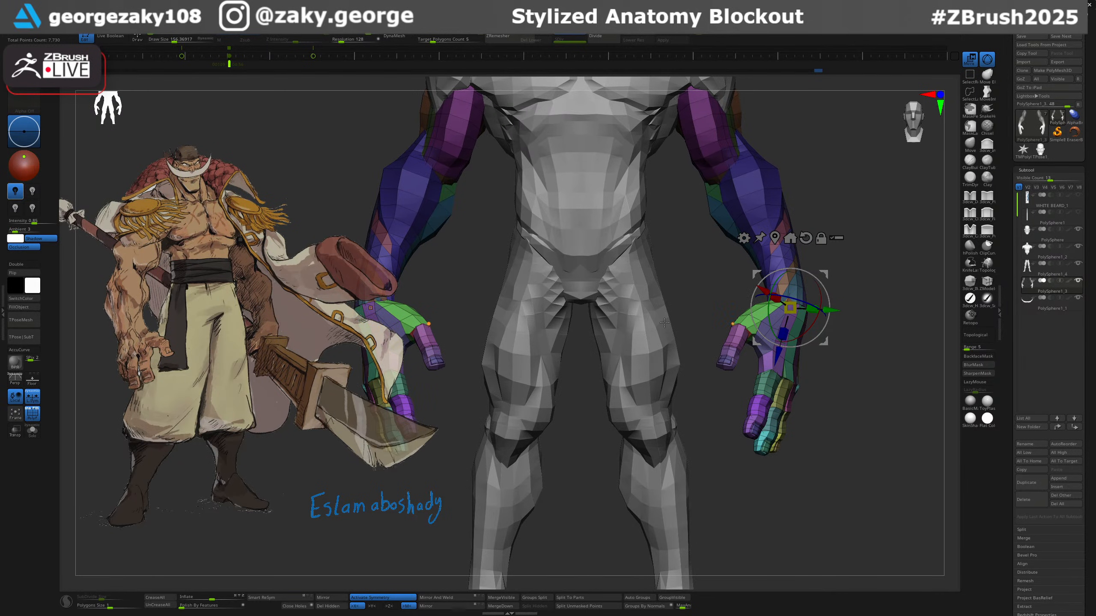
left_click_drag(664, 322, 690, 327, "alt")
left_click_drag(796, 305, 885, 269)
left_click_drag(853, 302, 852, 304)
key("q")
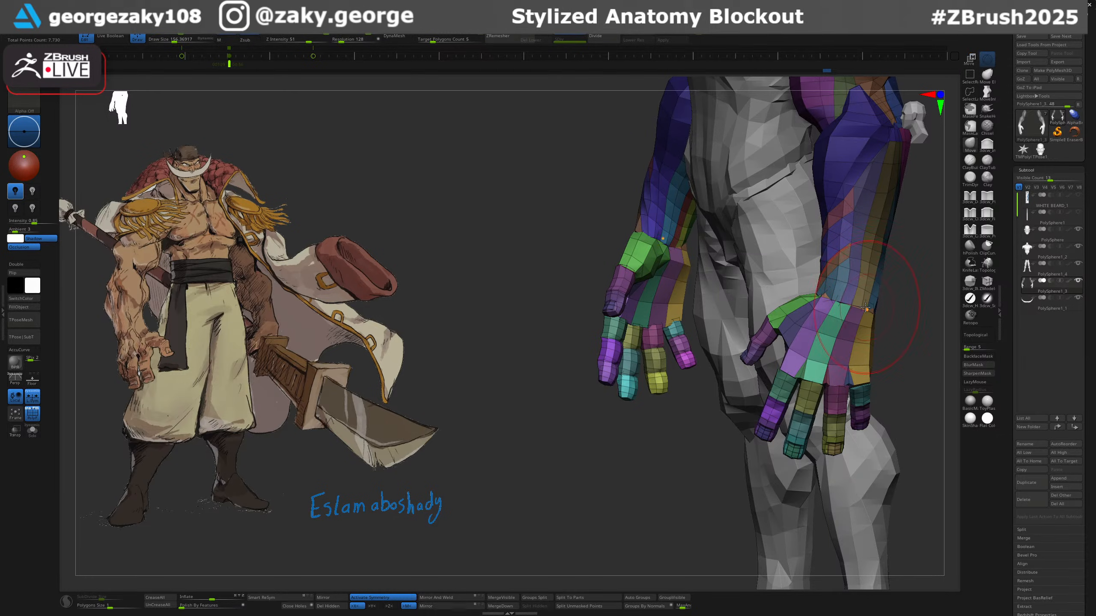
Enlarge the Move brush and nudge the wrist where the thumb side of the hand meets the forearm.
key("bracketright")
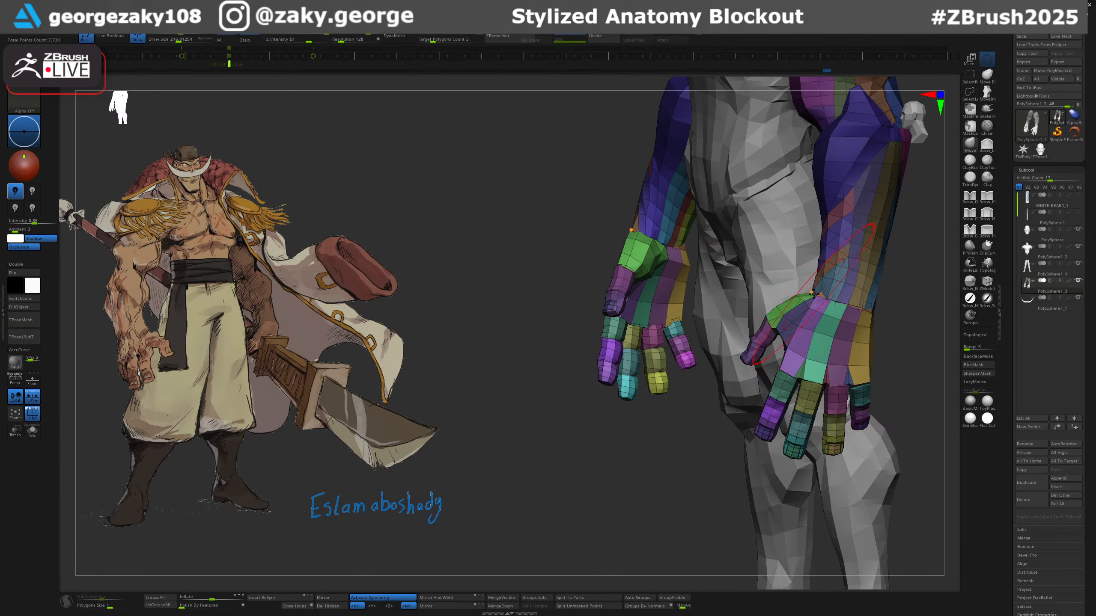
left_click_drag(813, 294, 811, 288)
mouse_move(810, 288)
right_mouse_down()
mouse_move(856, 291)
mouse_move(764, 296)
mouse_move(850, 287)
right_mouse_up()
key("bracketleft")
key("bracketright")
Rotate the unmasked hands at the wrists with the gizmo.
key("w")
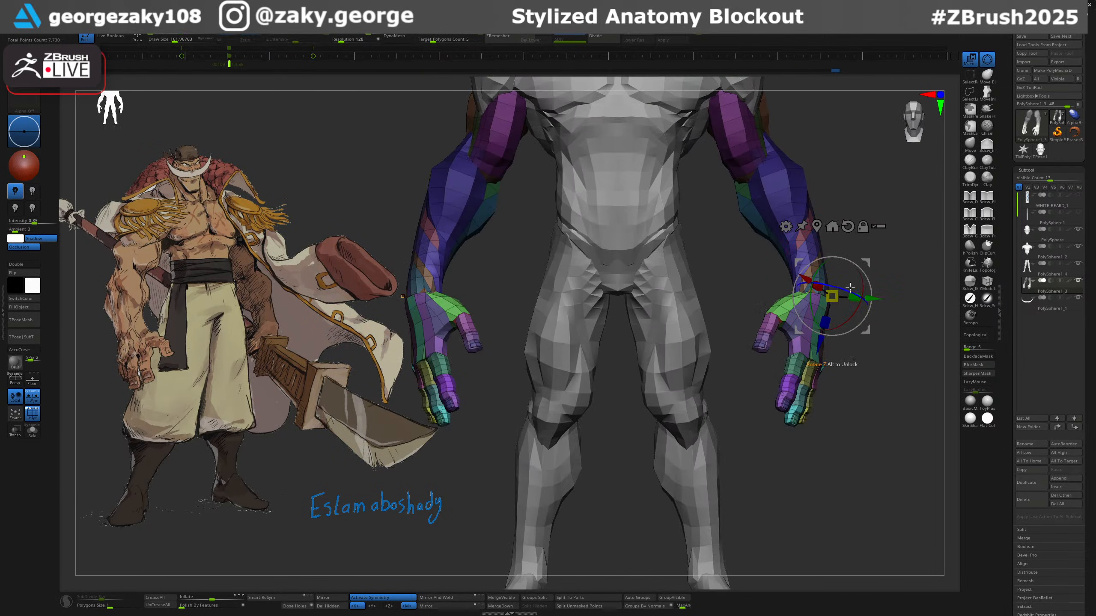
mouse_move(827, 320)
left_mouse_down()
mouse_move(860, 276)
mouse_move(827, 304)
mouse_move(787, 282)
left_mouse_up()
key("q")
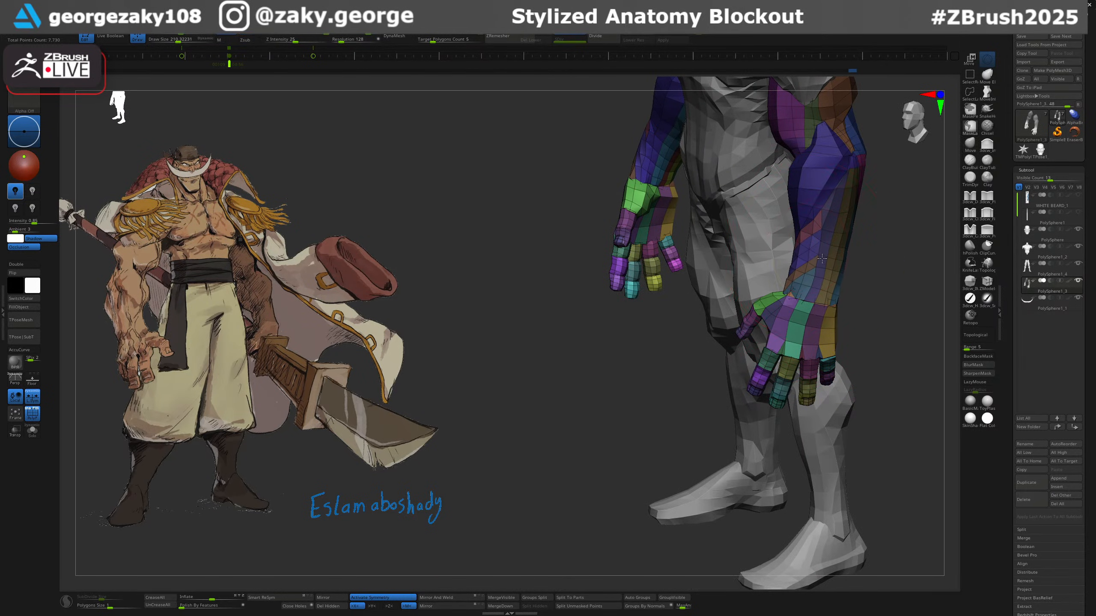
Shape the wrist and back of the hand from several angles with a smaller Move brush.
left_click_drag(816, 158, 796, 243, "ctrl")
mouse_move(892, 270)
left_mouse_down()
mouse_move(821, 298)
mouse_move(876, 285)
left_mouse_up()
mouse_move(801, 294)
left_mouse_down()
mouse_move(783, 293)
mouse_move(921, 292)
left_mouse_up()
left_click_drag(845, 302, 792, 308)
key("s")
key("l")
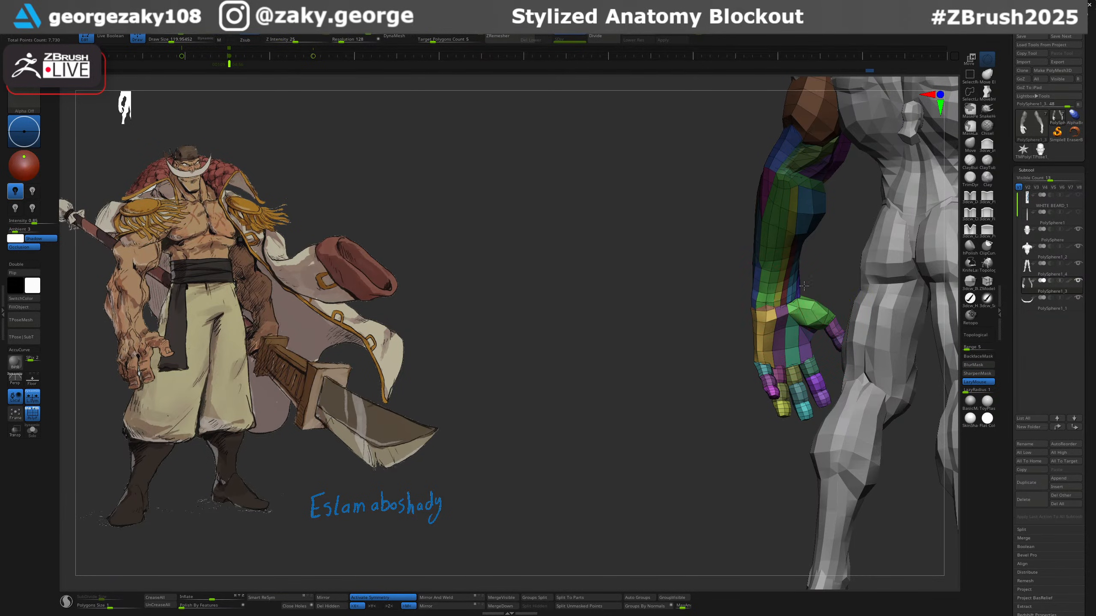
mouse_move(803, 286)
left_mouse_down()
mouse_move(839, 290)
mouse_move(790, 295)
mouse_move(793, 306)
left_mouse_up()
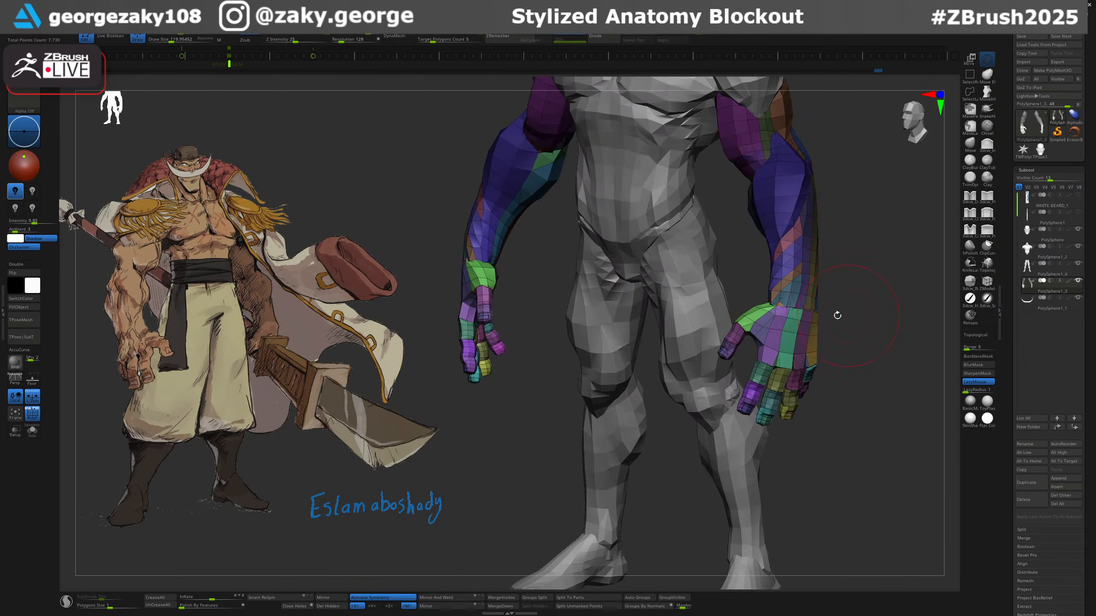
Undo the last wrist stroke, reduce the Move brush size, and adjust the hand's thumb-side edge at the wrist.
key("ctrl+z")
key("s")
left_click(761, 306)
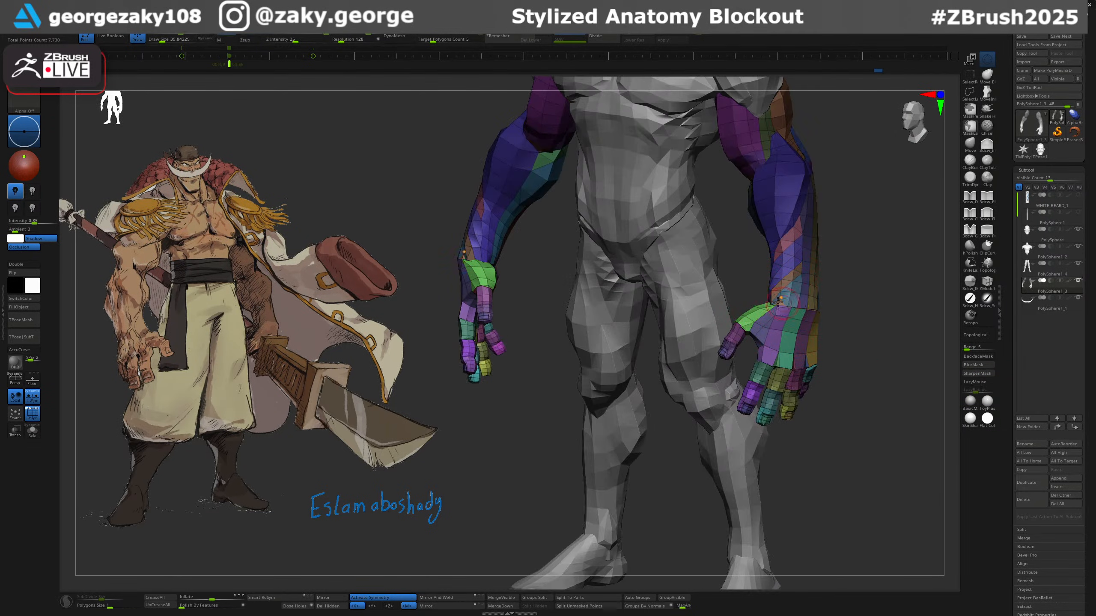
mouse_move(836, 313)
left_mouse_down()
mouse_move(863, 316)
mouse_move(802, 303)
left_mouse_up()
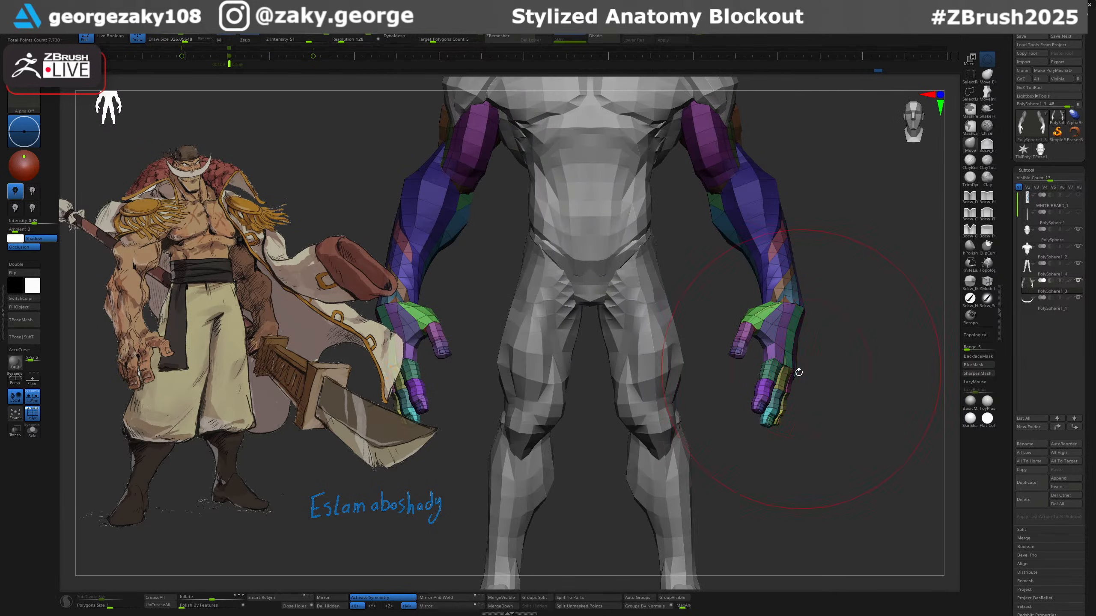
Restore the mask over the forearms and rotate the unmasked hands slightly at the wrists with the gizmo.
mouse_move(815, 314)
left_mouse_down("ctrl")
mouse_move(832, 379)
mouse_move(714, 356)
mouse_move(854, 392)
left_mouse_up("ctrl")
left_click(798, 310, "ctrl")
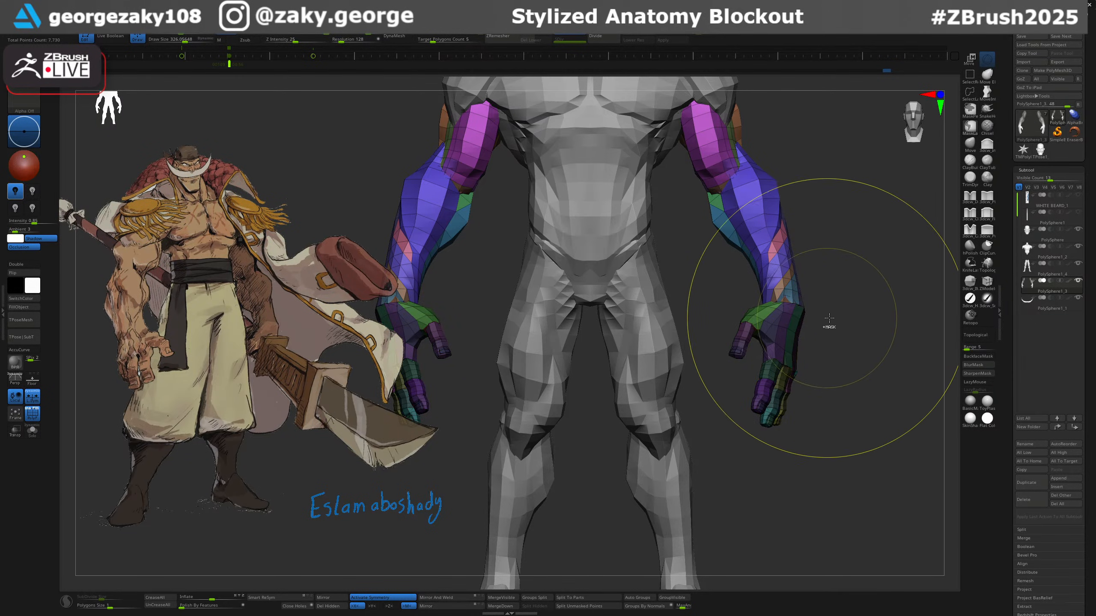
left_click(825, 322, "ctrl")
key("w")
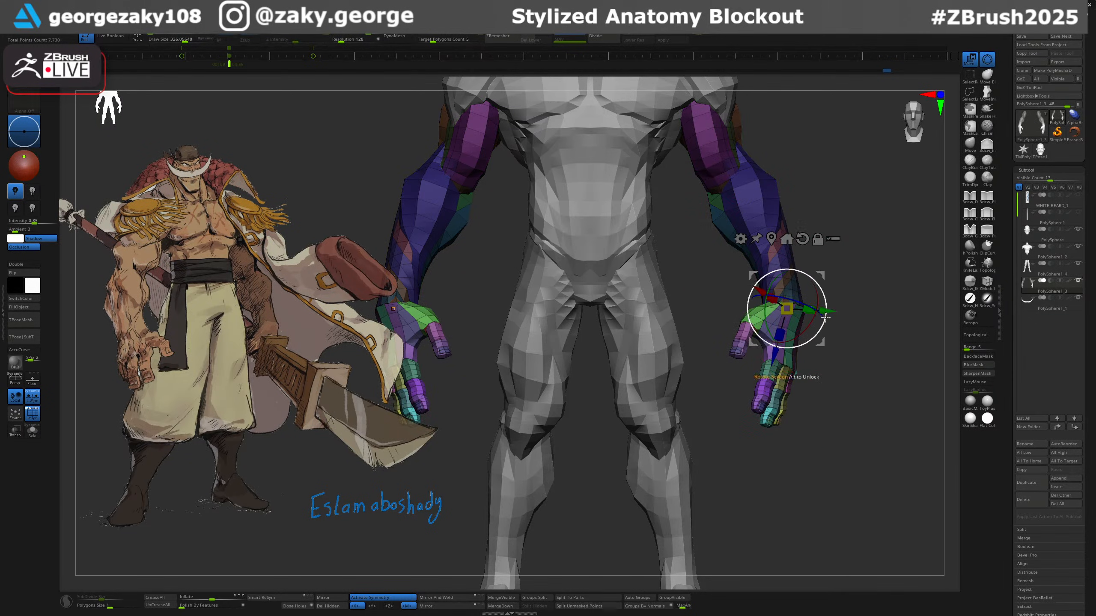
left_click_drag(819, 277, 821, 287)
key("q")
Adjust the finger positions with a resized Move brush, undoing a stray stroke, and clear the mask from the arms.
mouse_move(838, 316)
right_mouse_down("ctrl")
mouse_move(848, 299)
mouse_move(935, 313)
mouse_move(828, 311)
mouse_move(763, 293)
mouse_move(768, 346)
mouse_move(782, 294)
mouse_move(570, 355)
mouse_move(532, 392)
right_mouse_up("ctrl")
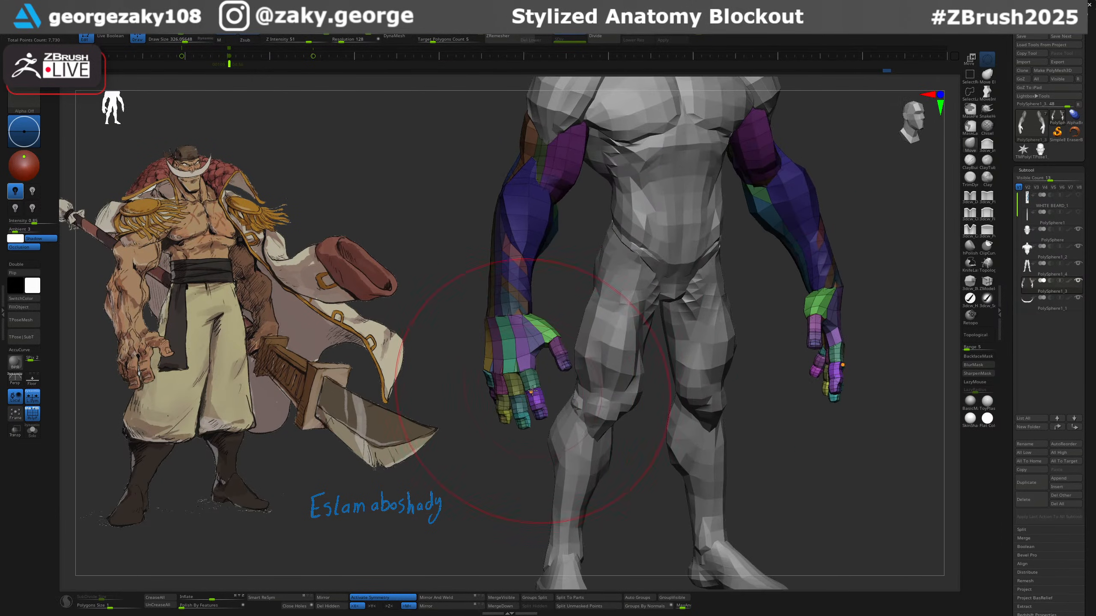
key("bracketleft")
left_click_drag(518, 383, 517, 385)
key("ctrl+z")
key("bracketright")
key("bracketright")
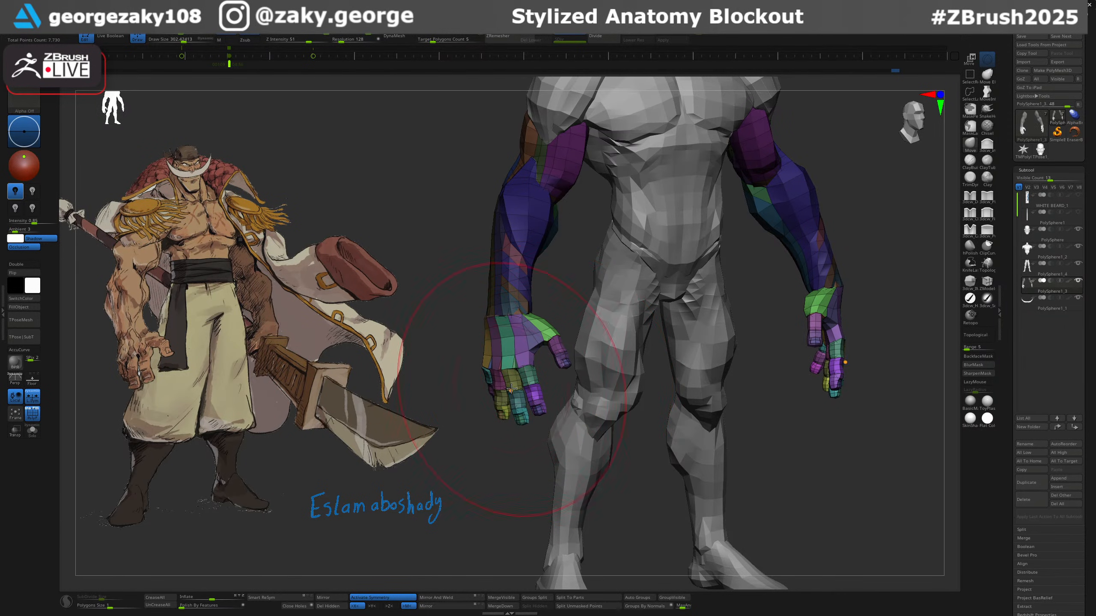
right_click_drag(505, 383, 509, 365, "ctrl")
left_click_drag(482, 459, 490, 470, "ctrl")
key("bracketleft")
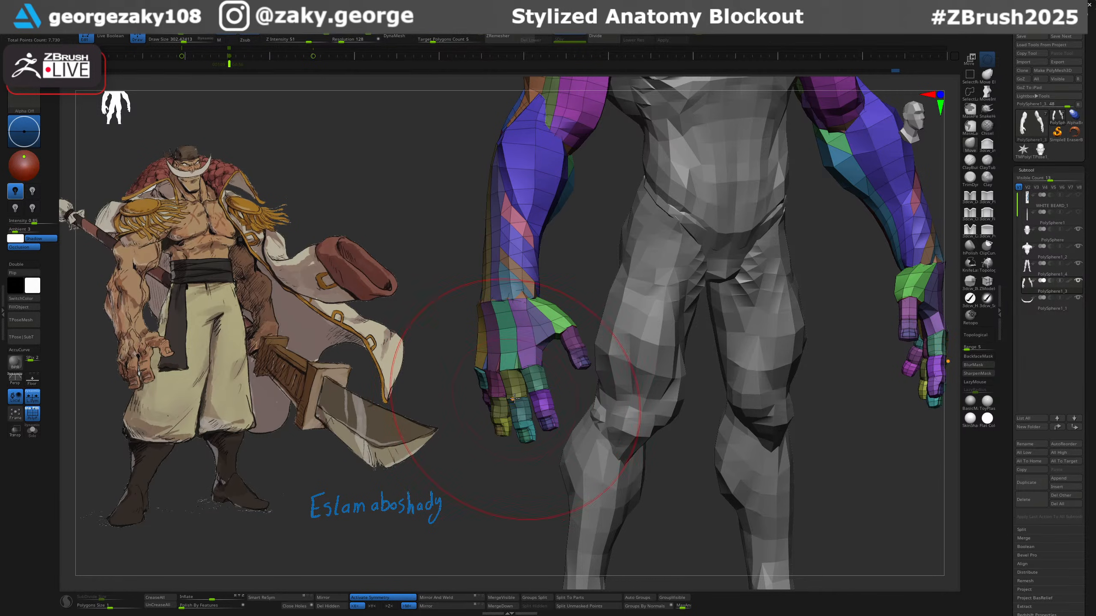
Nudge the fingers toward the palm with the Move brush, undo the unwanted strokes, and reduce the brush size.
left_click_drag(513, 392, 512, 387)
mouse_move(526, 442)
left_mouse_down()
mouse_move(555, 424)
mouse_move(519, 431)
left_mouse_up()
key("ctrl+z")
key("bracketleft")
key("bracketright")
key("ctrl+z")
key("bracketright")
key("bracketleft")
key("bracketleft")
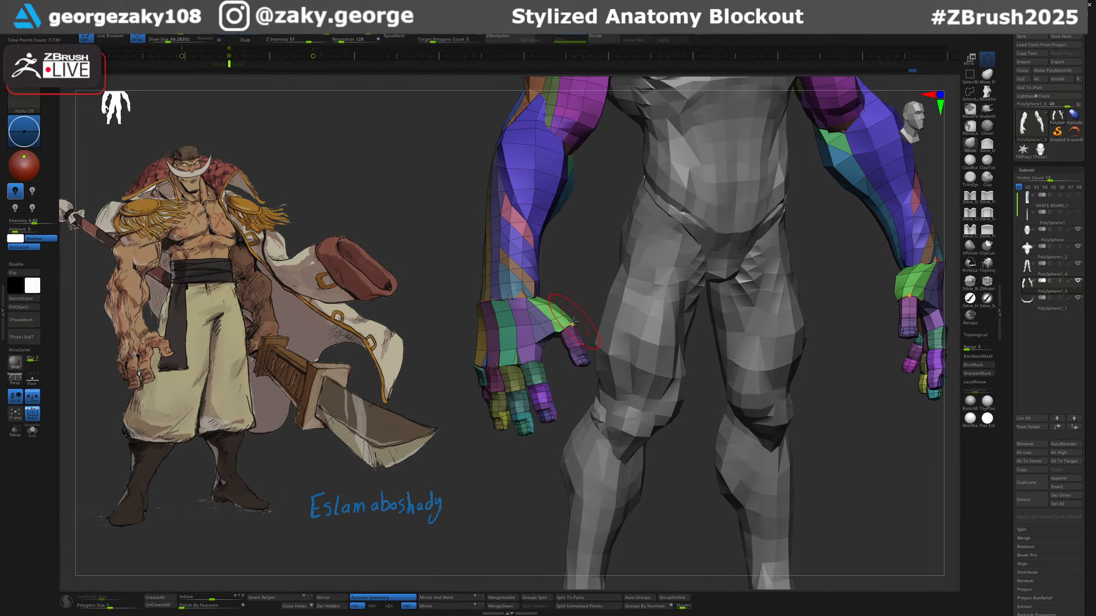
Adjust the base and direction of the thumb with a smaller Move brush, undoing the last stroke.
right_click_drag(572, 325, 580, 337, "ctrl")
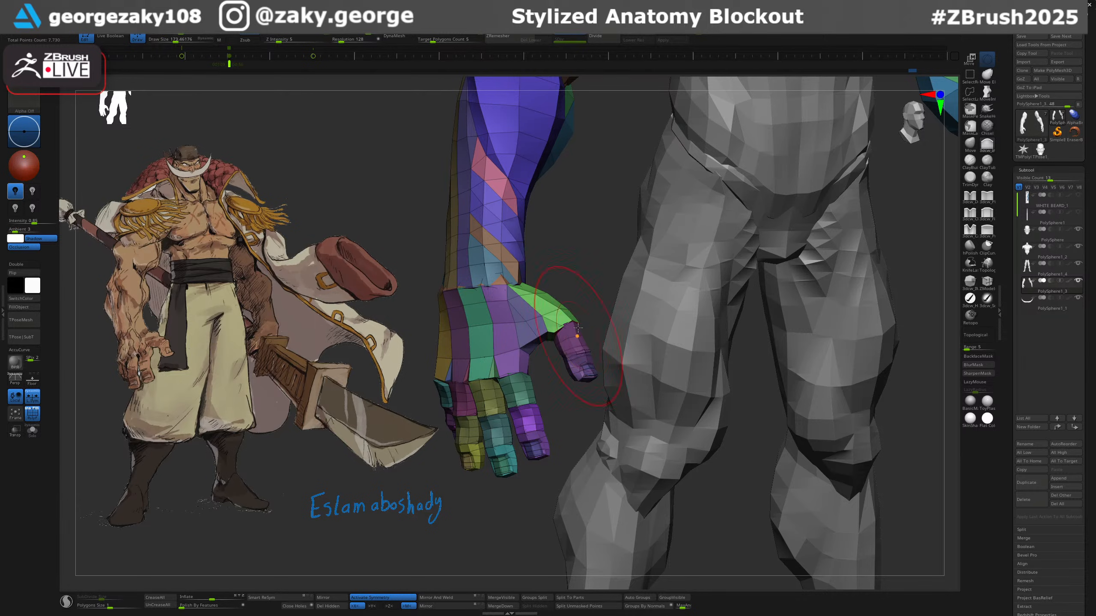
key("s")
left_click_drag(582, 350, 577, 350)
mouse_move(561, 339)
right_mouse_down()
mouse_move(580, 339)
mouse_move(564, 336)
mouse_move(561, 317)
right_mouse_up()
key("bracketleft")
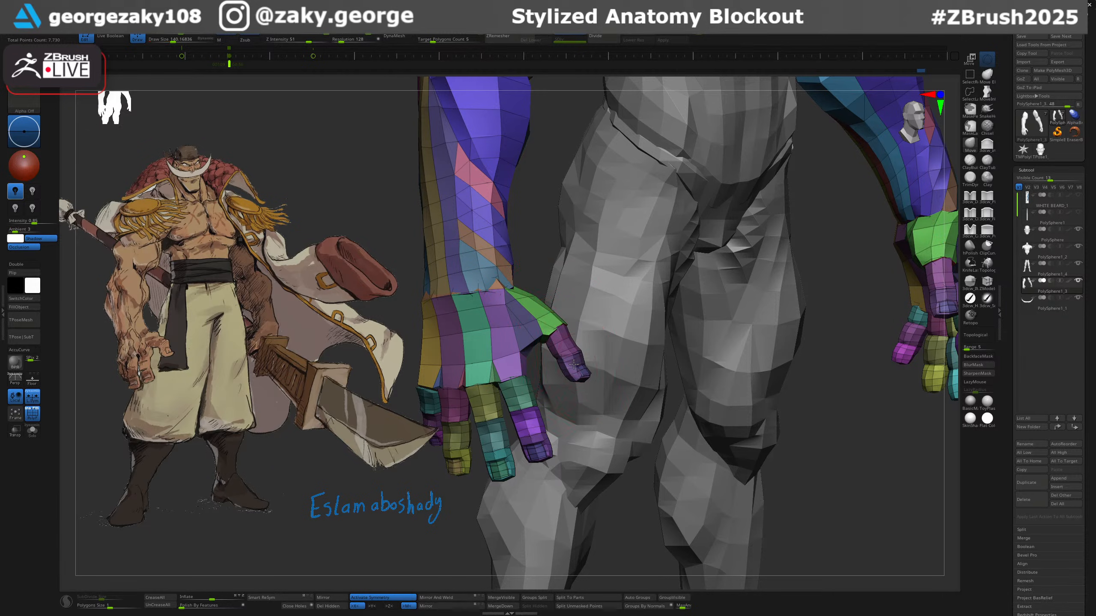
right_click_drag(574, 364, 541, 350)
key("s")
mouse_move(595, 339)
left_mouse_down()
mouse_move(585, 338)
mouse_move(597, 318)
mouse_move(631, 332)
left_mouse_up()
key("ctrl+z")
key("s")
key("s")
Refine the thumb and index finger from the front and back views while shrinking the Move brush.
mouse_move(604, 390)
right_mouse_down()
mouse_move(647, 380)
mouse_move(612, 381)
right_mouse_up()
right_click_drag(699, 375, 822, 371, "alt")
right_click_drag(822, 371, 820, 330, "ctrl")
right_click_drag(555, 341, 572, 338)
key("s")
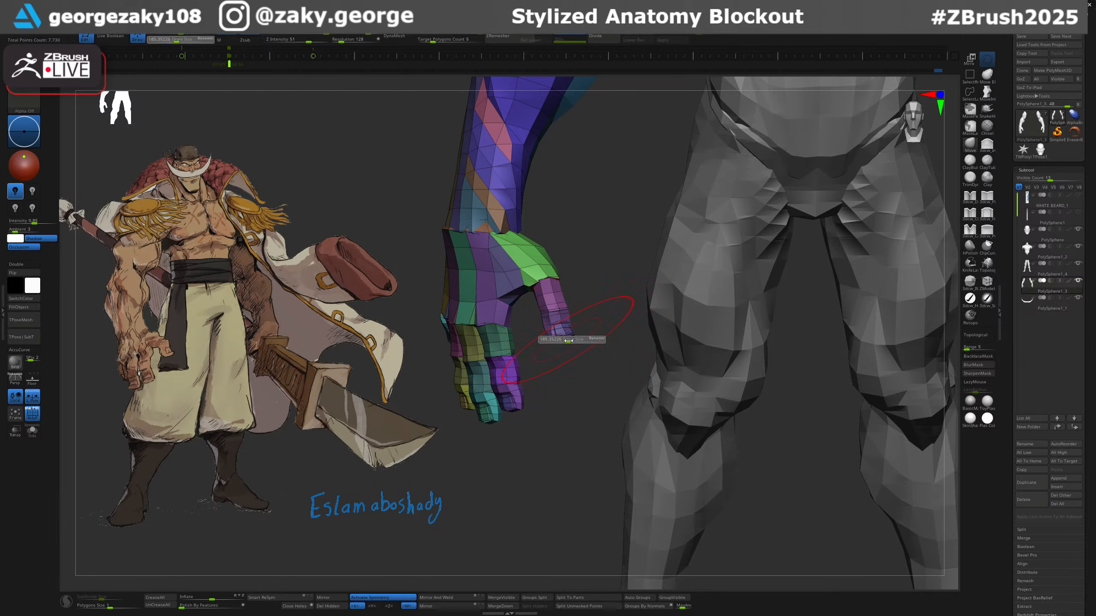
left_click_drag(562, 340, 567, 339)
right_click_drag(560, 344, 573, 347)
mouse_move(532, 402)
right_mouse_down()
mouse_move(514, 382)
mouse_move(535, 326)
mouse_move(548, 356)
right_mouse_up()
key("s")
left_click_drag(572, 388, 566, 389)
right_click_drag(546, 387, 566, 385)
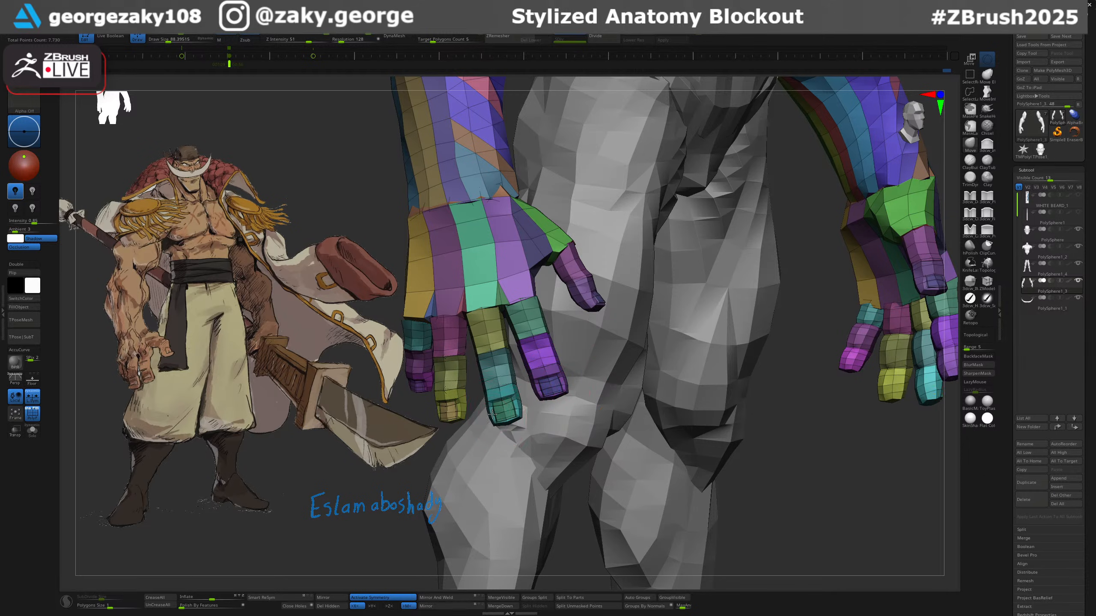
Adjust the ends of the middle and ring fingers from the back of the hand with a small Move brush.
mouse_move(505, 415)
right_mouse_down()
mouse_move(542, 375)
mouse_move(524, 381)
right_mouse_up()
key("s")
left_click_drag(523, 381, 527, 380)
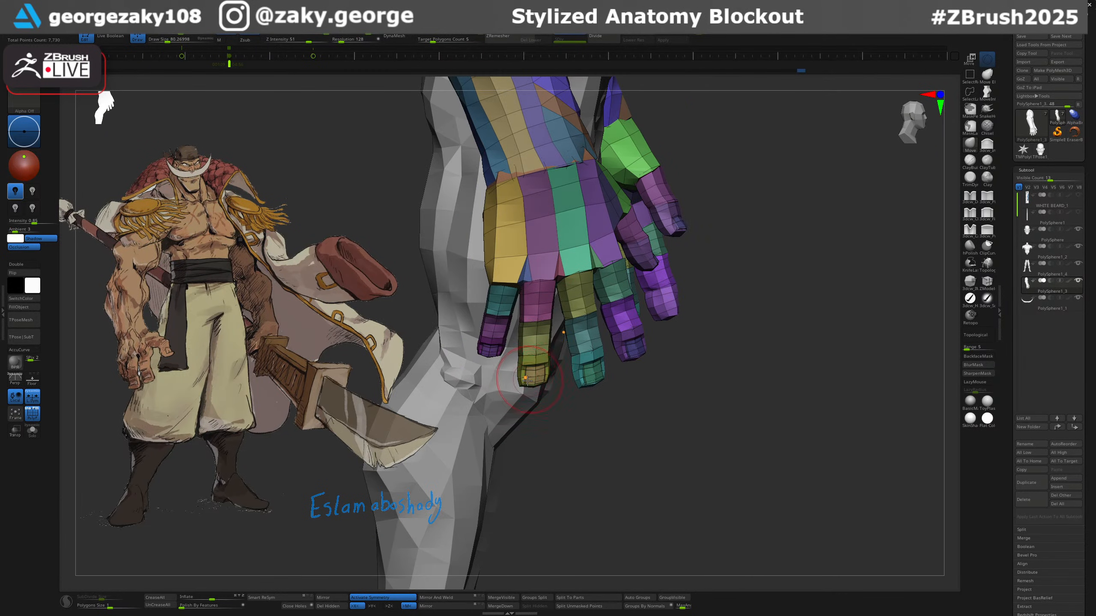
mouse_move(523, 378)
right_mouse_down()
mouse_move(500, 355)
mouse_move(522, 302)
right_mouse_up()
Turn off the polygroup wireframe display and check the arms against the whole figure.
right_click_drag(751, 321, 733, 341, "shift")
key("shift+f")
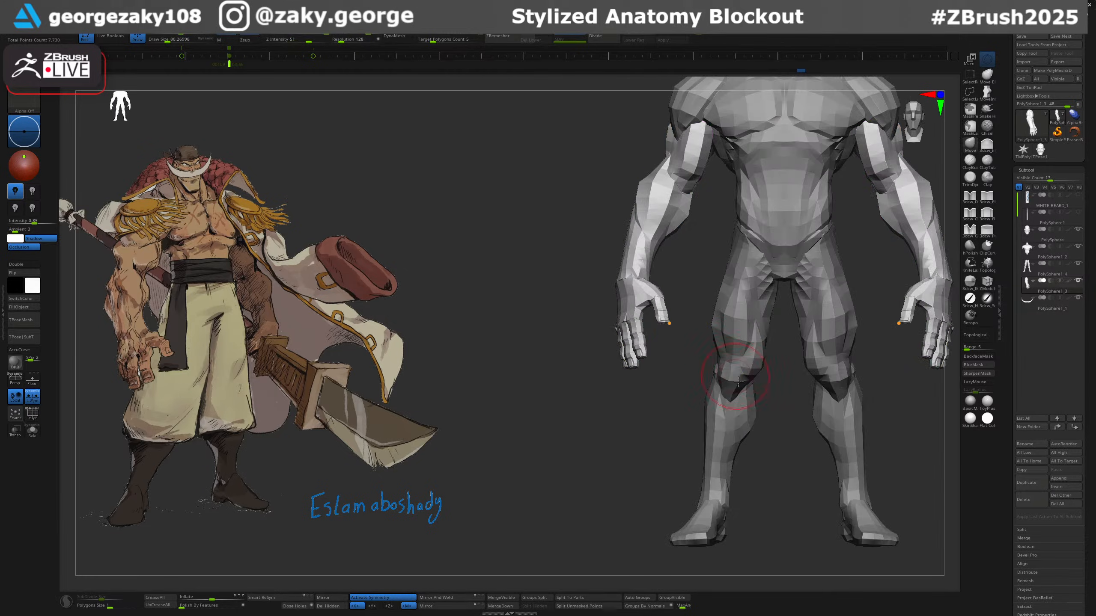
right_click_drag(739, 382, 791, 322, "ctrl")
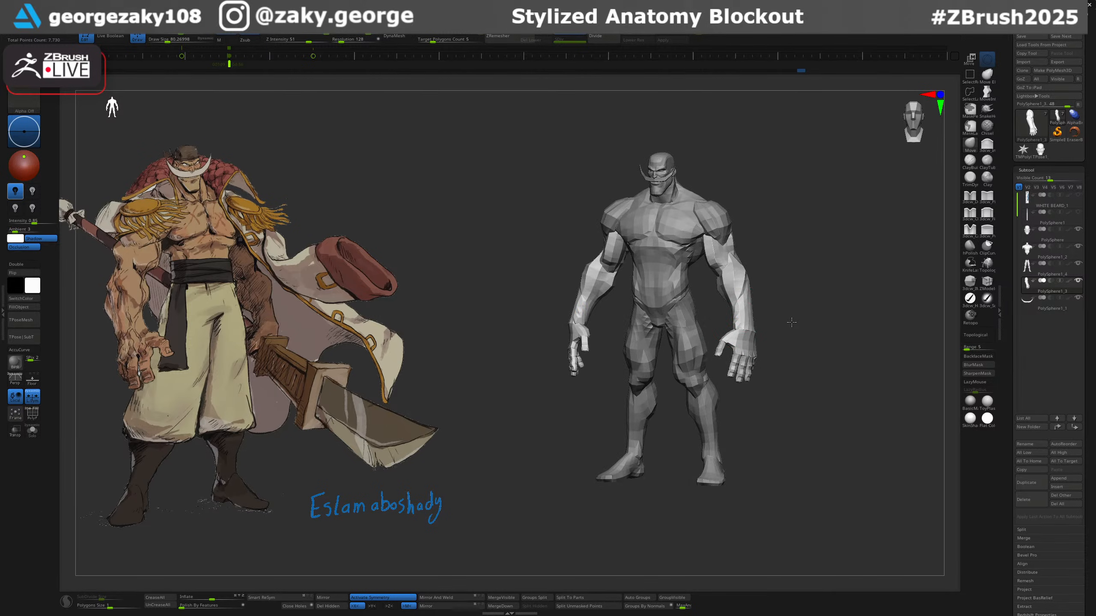
right_click_drag(625, 285, 615, 339, "ctrl")
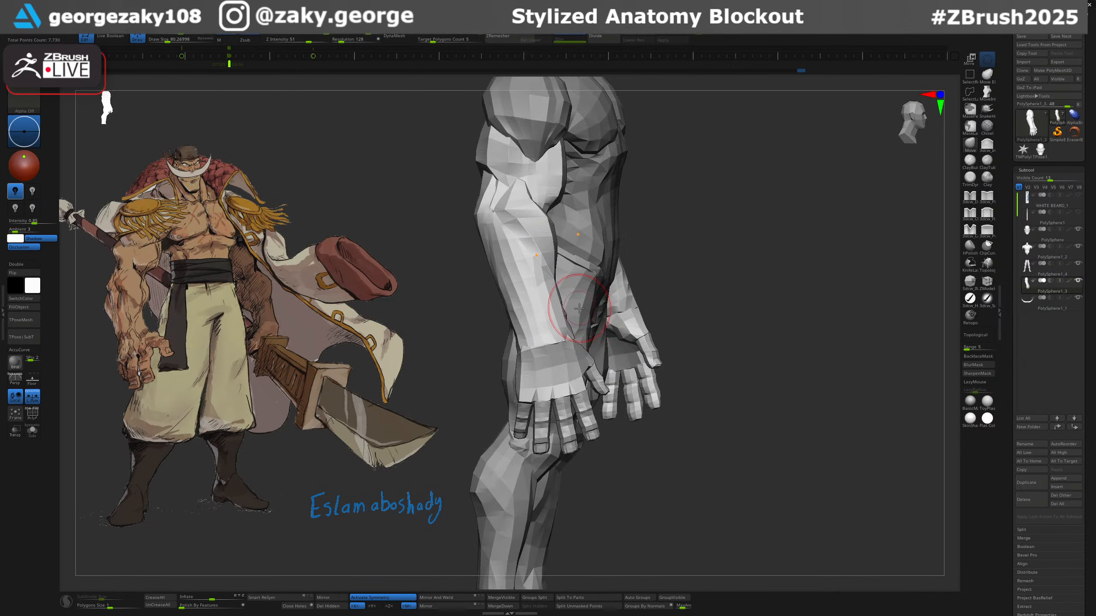
Enlarge the Move brush and adjust the forearm's shape, comparing the change by undoing and redoing it.
mouse_move(590, 313)
left_mouse_down()
mouse_move(533, 286)
mouse_move(558, 318)
mouse_move(547, 291)
mouse_move(543, 309)
left_mouse_up()
key("ctrl+z")
key("s")
key("ctrl+z")
key("s")
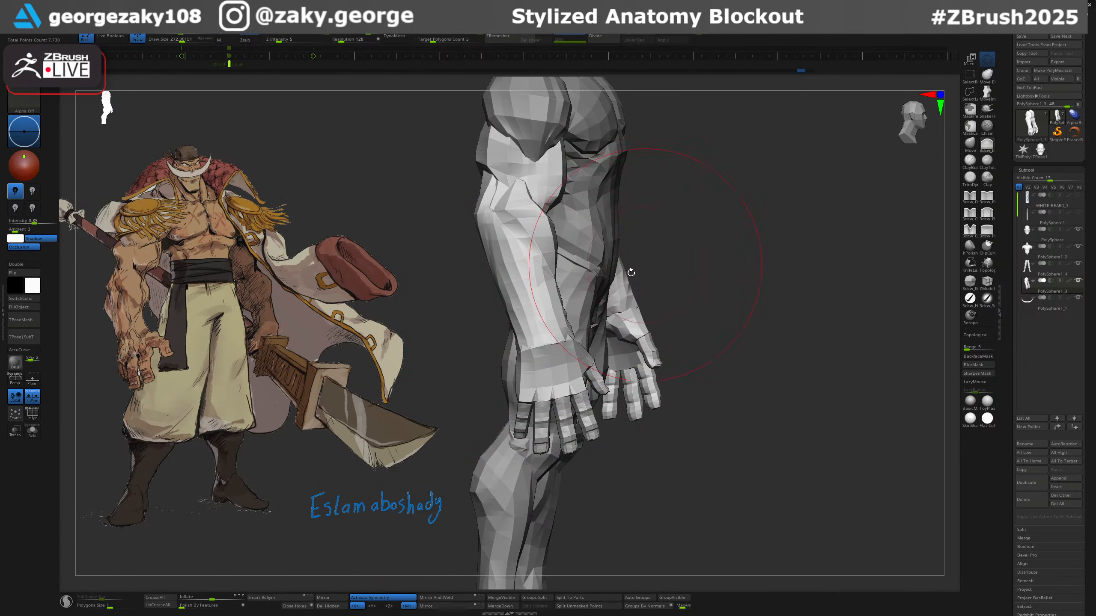
key("ctrl+shift+z")
right_click_drag(639, 276, 561, 259)
right_click_drag(578, 220, 569, 250, "shift")
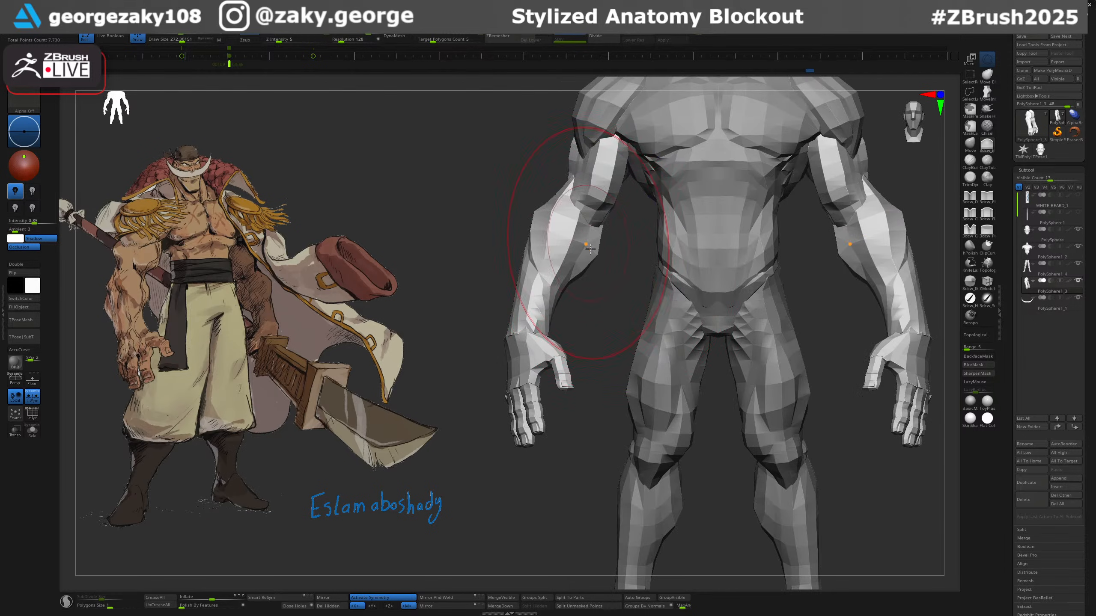
right_click_drag(597, 167, 599, 216, "alt")
mouse_move(599, 216)
right_mouse_down("ctrl")
mouse_move(583, 233)
mouse_move(602, 271)
right_mouse_up("ctrl")
Choose the Move brush and shape the inner elbow and outer forearm at different brush sizes.
key("b")
key("m")
key("v")
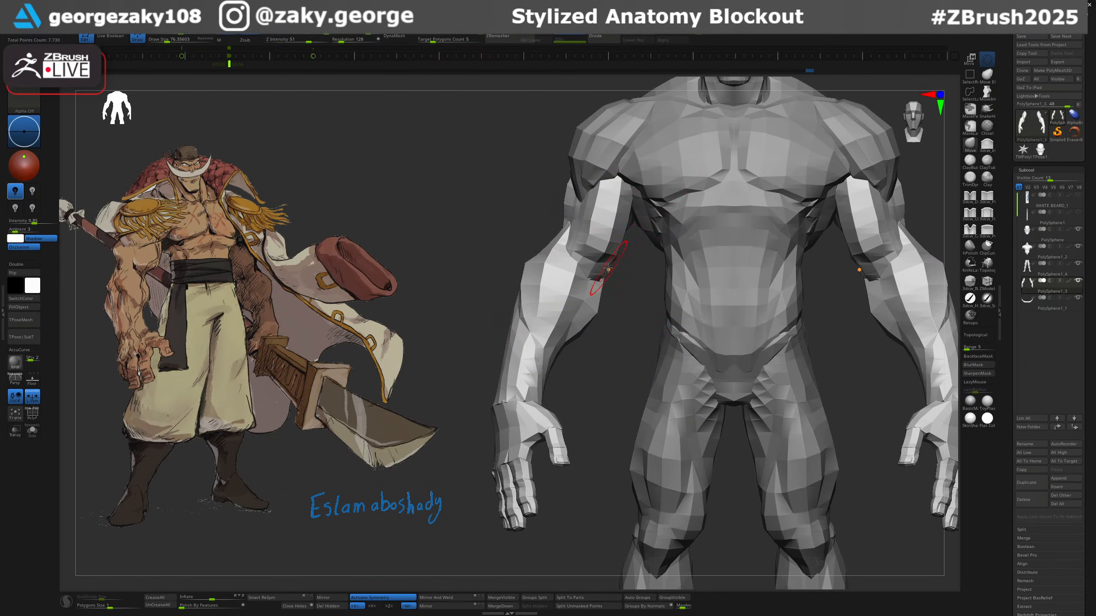
key("s")
left_click_drag(611, 248, 611, 240)
key("s")
left_click_drag(568, 273, 538, 287)
key("s")
Enlarge the Move brush and nudge the hands upward in the full front view, undoing the last stroke.
mouse_move(560, 298)
right_mouse_down("ctrl")
mouse_move(616, 264)
mouse_move(618, 282)
right_mouse_up("ctrl")
right_click_drag(849, 305, 781, 282, "alt")
right_click_drag(782, 282, 772, 304, "ctrl")
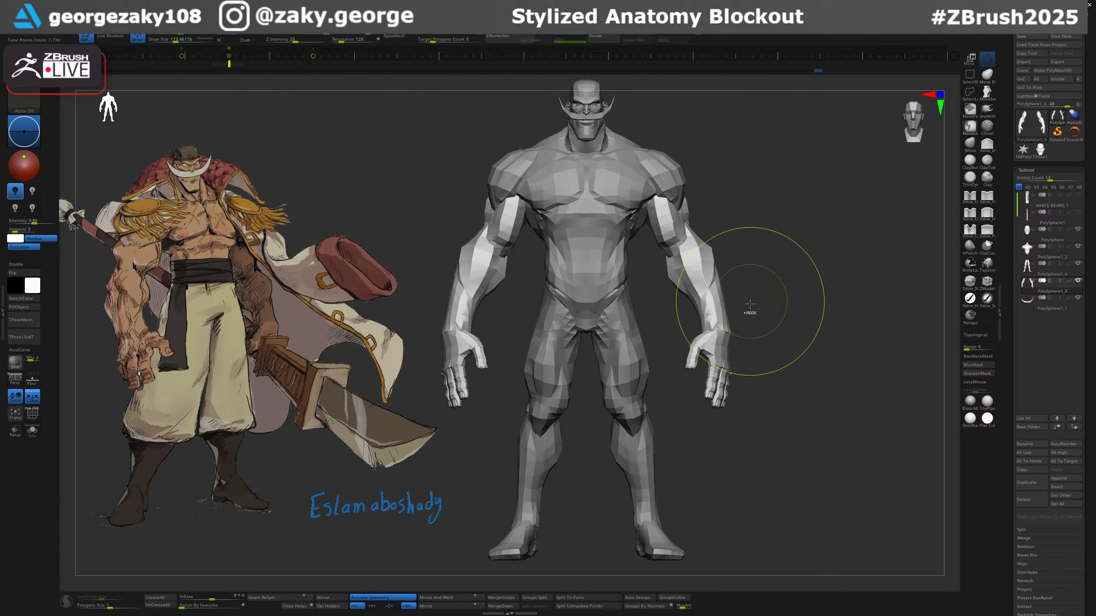
key("s")
left_click_drag(744, 342, 747, 342)
key("ctrl+z")
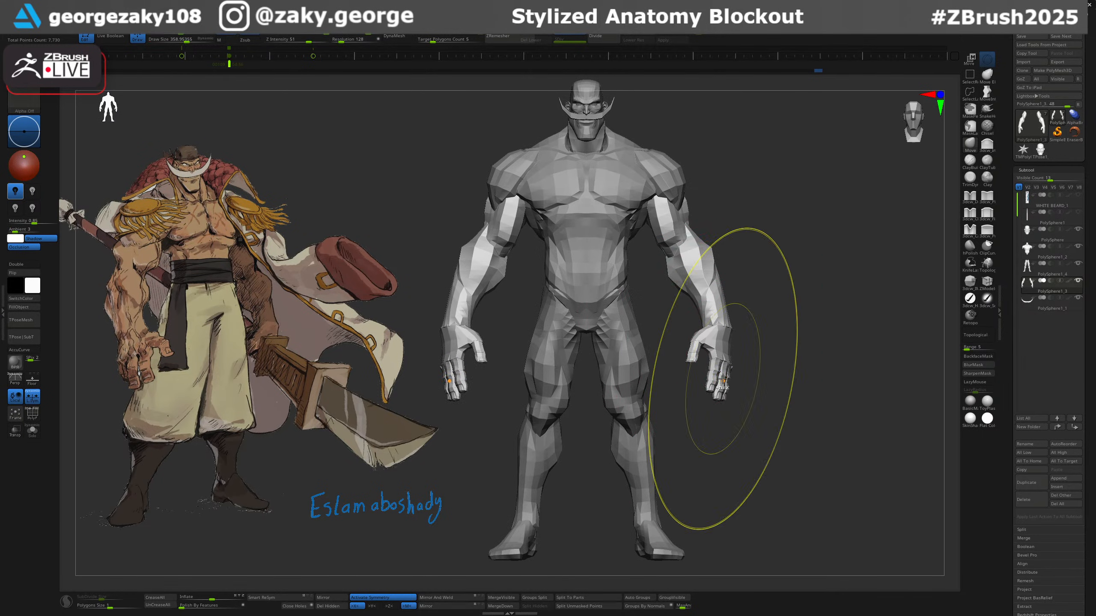
key("ctrl+shift+z")
left_click_drag(720, 396, 721, 378)
key("ctrl+z")
Reduce the Move brush size and adjust the outer contour and underside of the forearm.
key("s")
right_click_drag(722, 384, 756, 381)
key("s")
left_click_drag(591, 356, 585, 357)
mouse_move(739, 304)
right_mouse_down("ctrl")
mouse_move(737, 329)
mouse_move(756, 311)
right_mouse_up("ctrl")
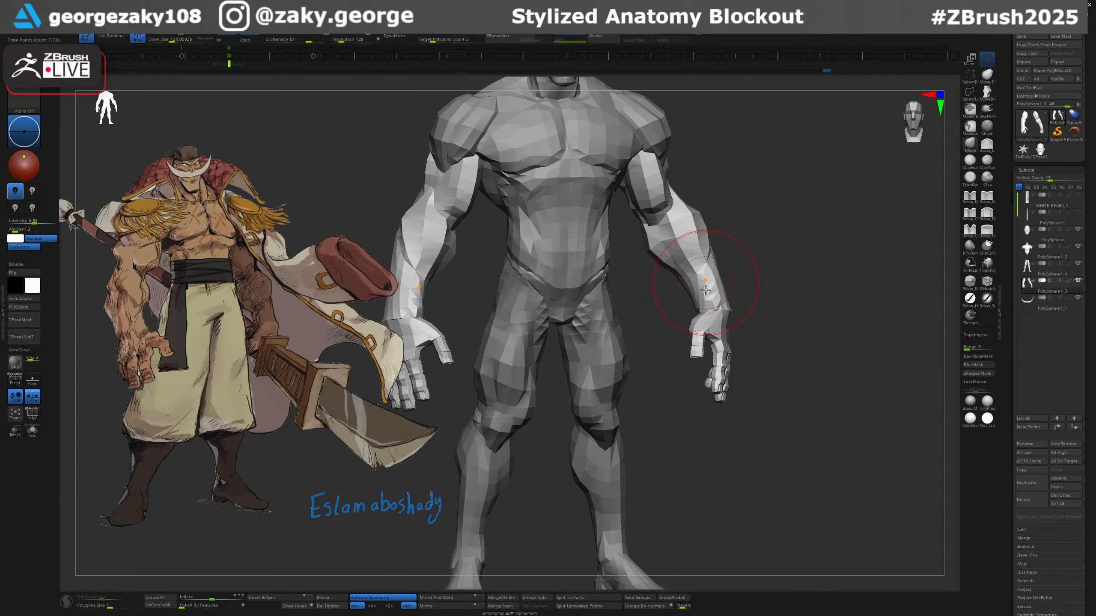
key("s")
left_click_drag(706, 235, 702, 235)
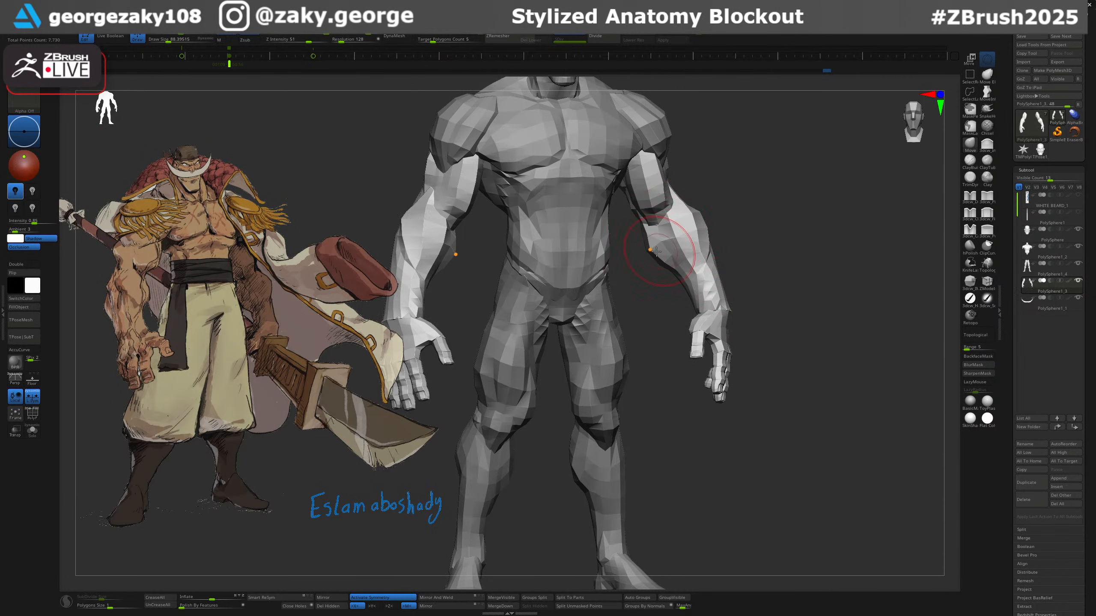
right_click_drag(651, 256, 686, 276)
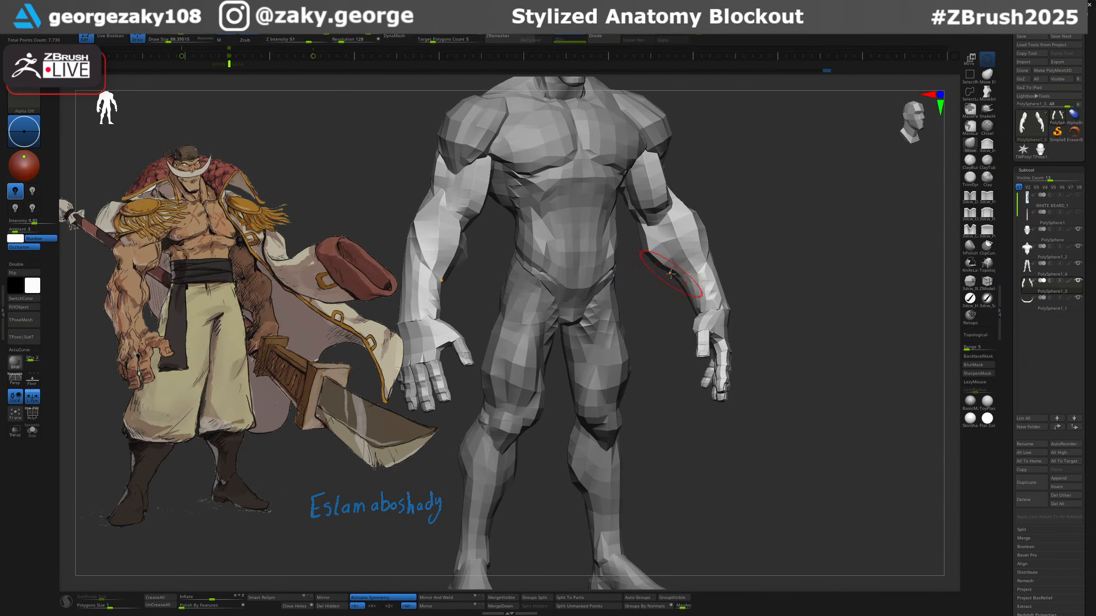
Refine the inner forearm contour below the elbow with a smaller Move brush and compare the whole figure with the reference.
key("bracketleft")
right_click_drag(688, 275, 687, 256, "shift")
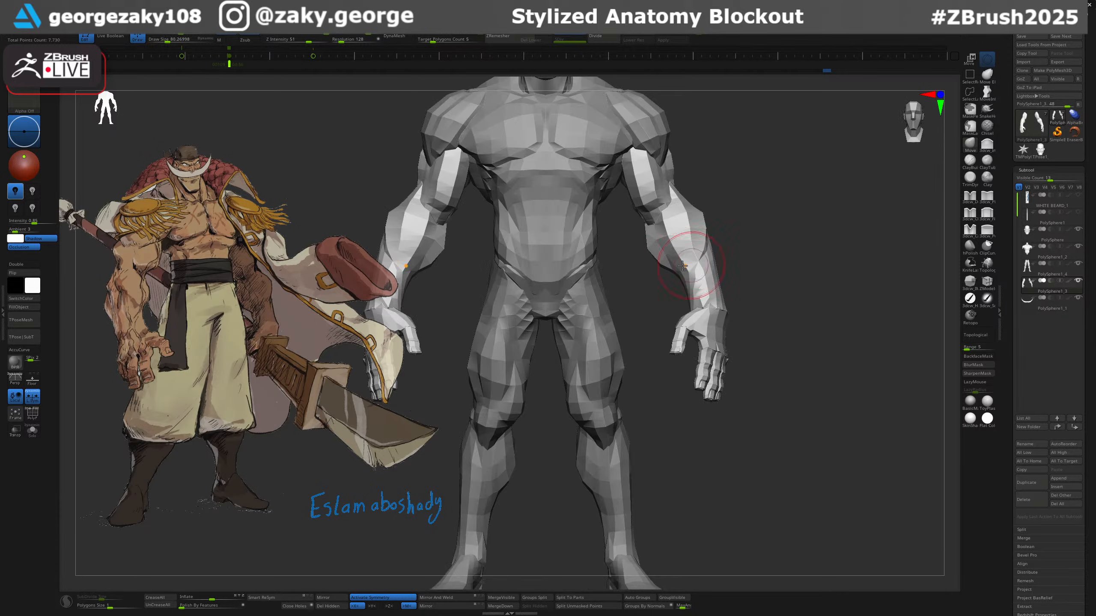
key("bracketleft")
key("ctrl")
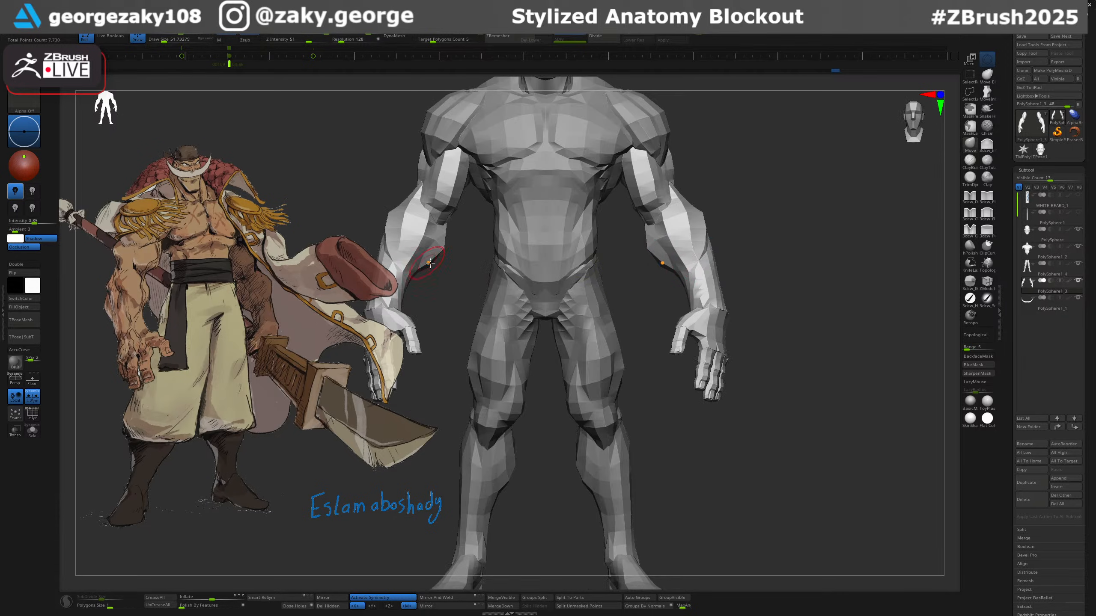
right_click_drag(430, 263, 490, 265, "alt")
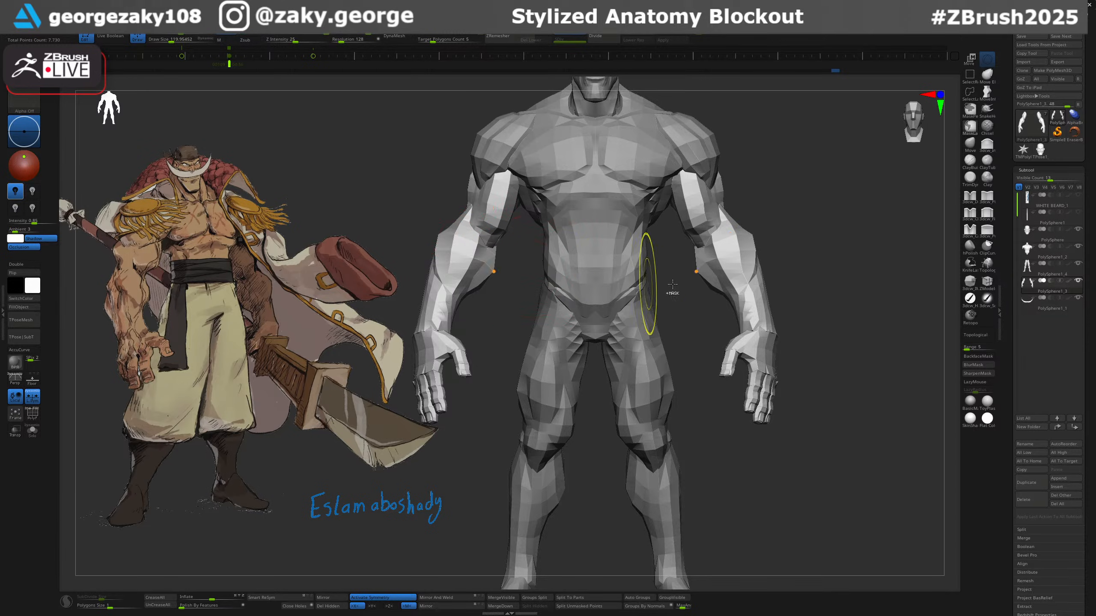
right_click_drag(672, 293, 638, 289, "ctrl")
right_click_drag(609, 324, 764, 358, "alt")
right_click_drag(738, 318, 762, 304)
right_click_drag(762, 304, 760, 344, "shift")
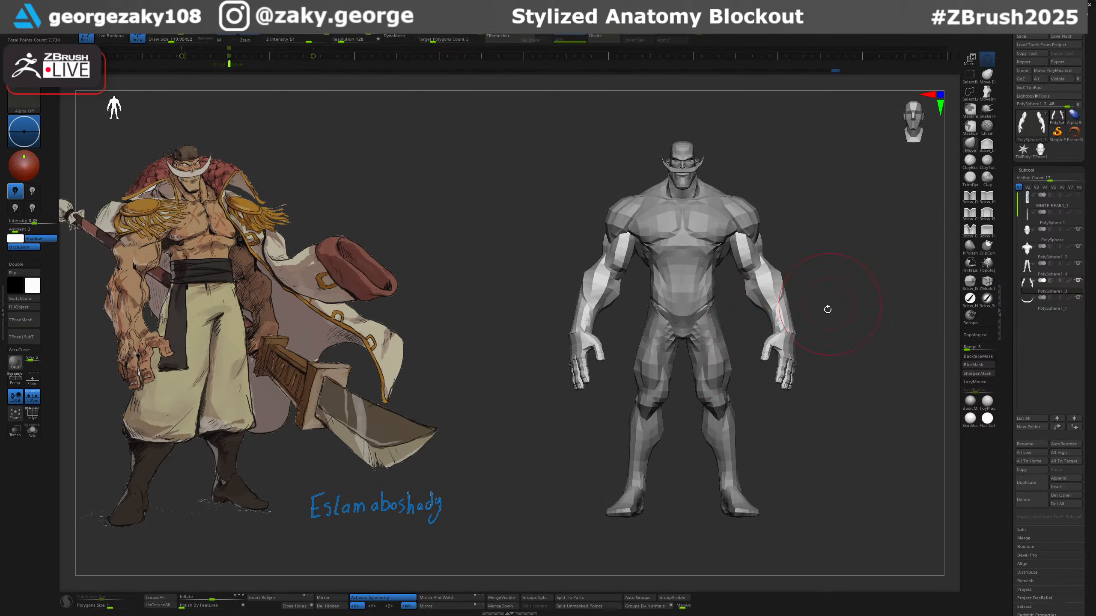
Select the torso subtool and reshape the shoulders with a resized Move brush.
right_click_drag(771, 227, 760, 215, "ctrl")
left_click(762, 212, "alt")
key("s")
left_click_drag(779, 203, 753, 192)
key("s")
right_click_drag(753, 193, 770, 200)
left_click_drag(767, 201, 771, 225)
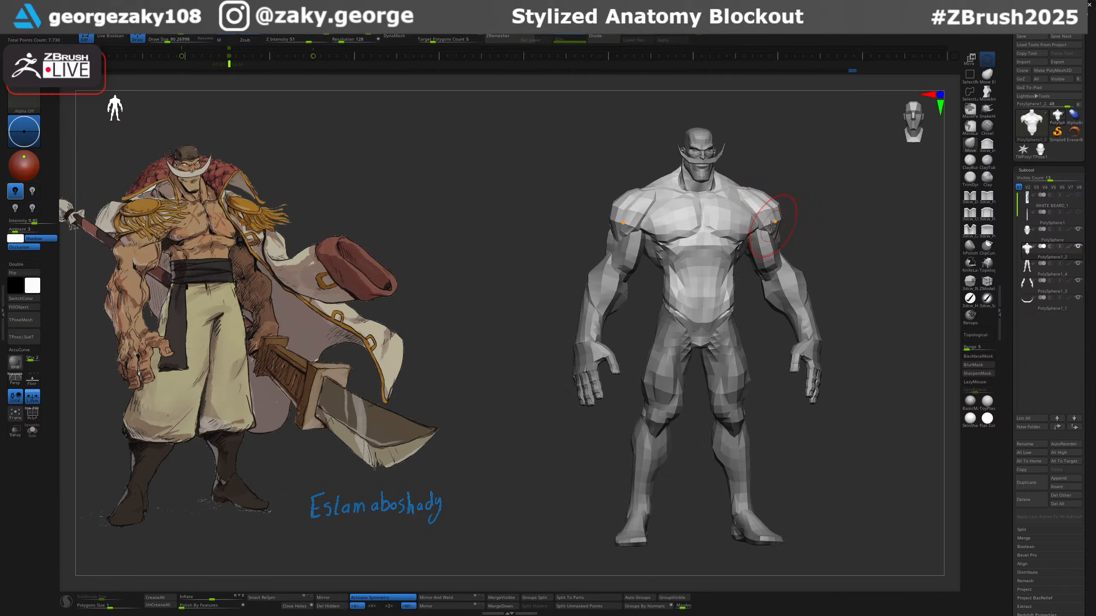
key("s")
left_click_drag(635, 225, 629, 227)
Select the arms subtool and adjust the wrists and upper arms with the Move brush.
mouse_move(774, 298)
right_mouse_down()
mouse_move(832, 238)
mouse_move(795, 303)
mouse_move(798, 332)
right_mouse_up()
left_click(801, 335, "alt")
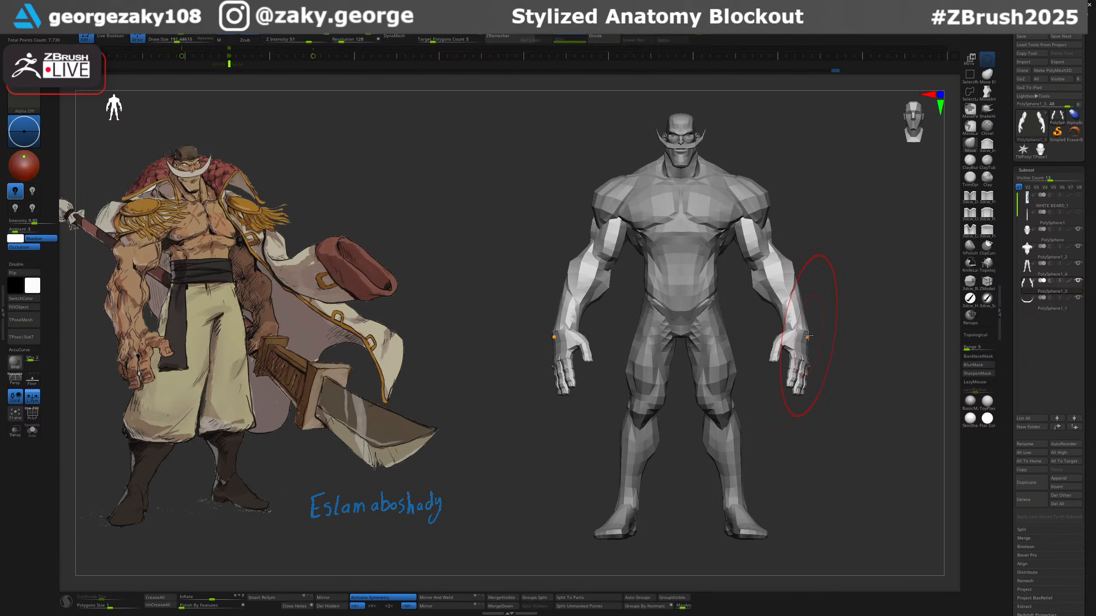
left_click_drag(751, 225, 750, 218)
right_click_drag(775, 222, 774, 243, "ctrl")
key("w")
left_click_drag(832, 322, 774, 177, "alt")
key("q")
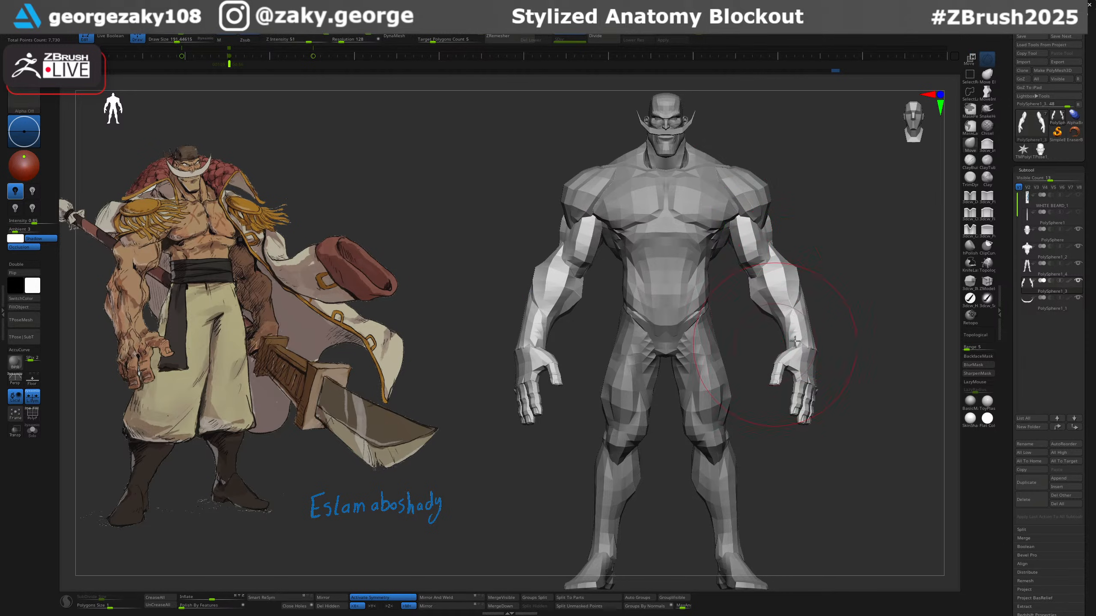
Reorder the subtools so the moustache sits above the head and the arms sit between the torso and the legs.
key("Down")
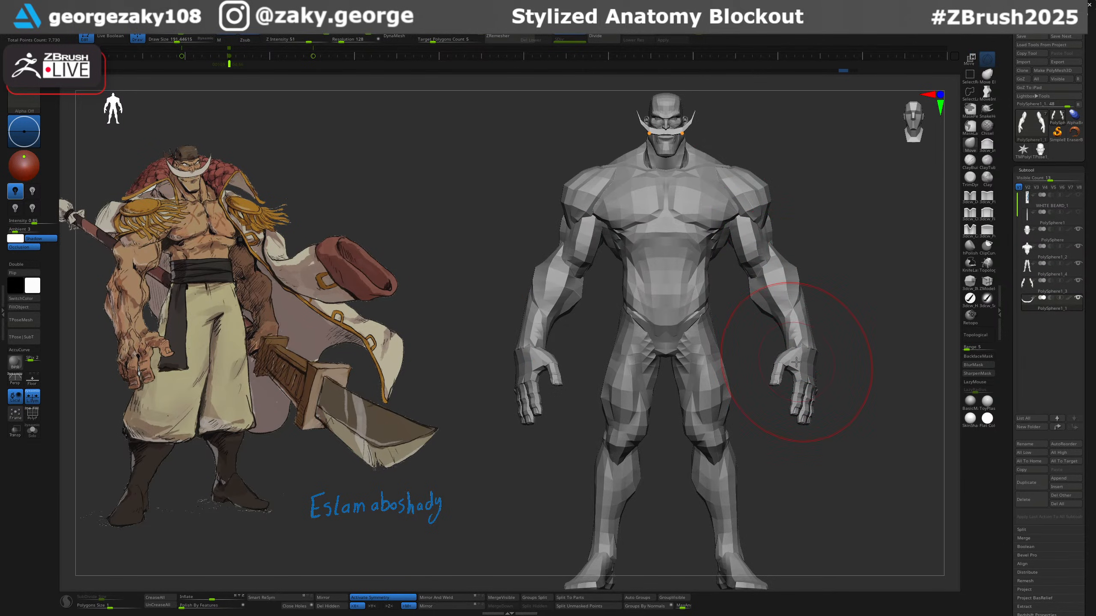
key("Up")
key("Up")
key("Down")
key("Down")
left_click_drag(1032, 276, 1035, 227)
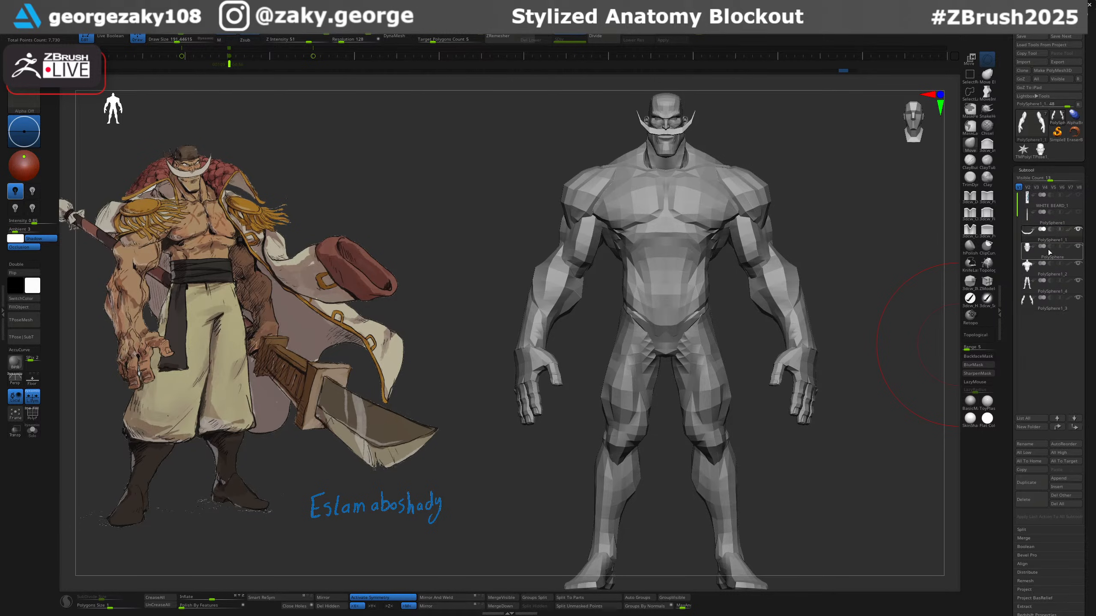
mouse_move(1031, 301)
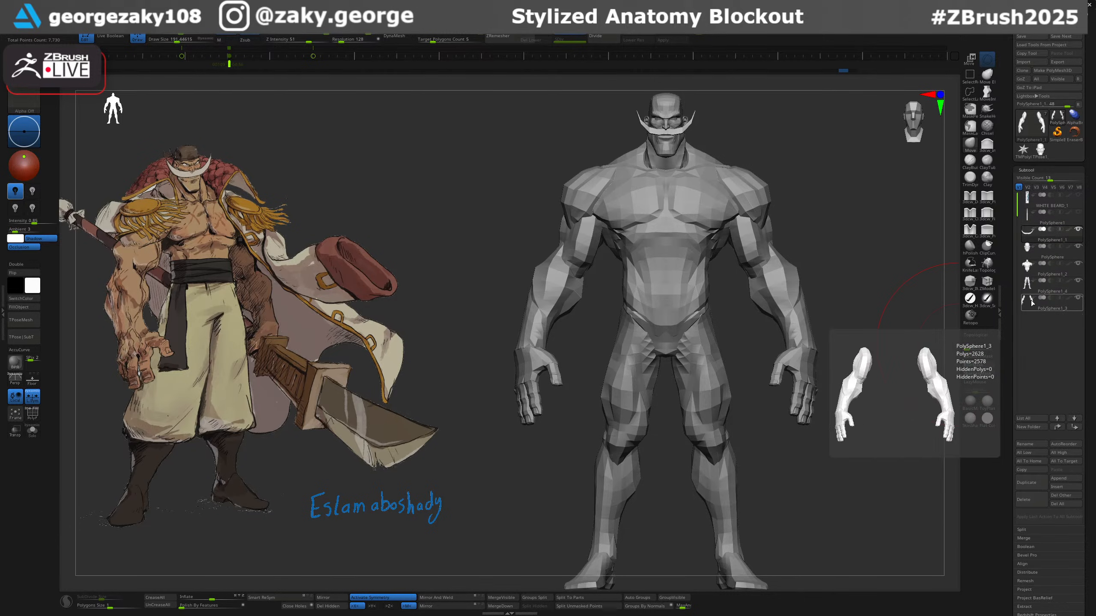
left_click_drag(1032, 302, 1034, 279)
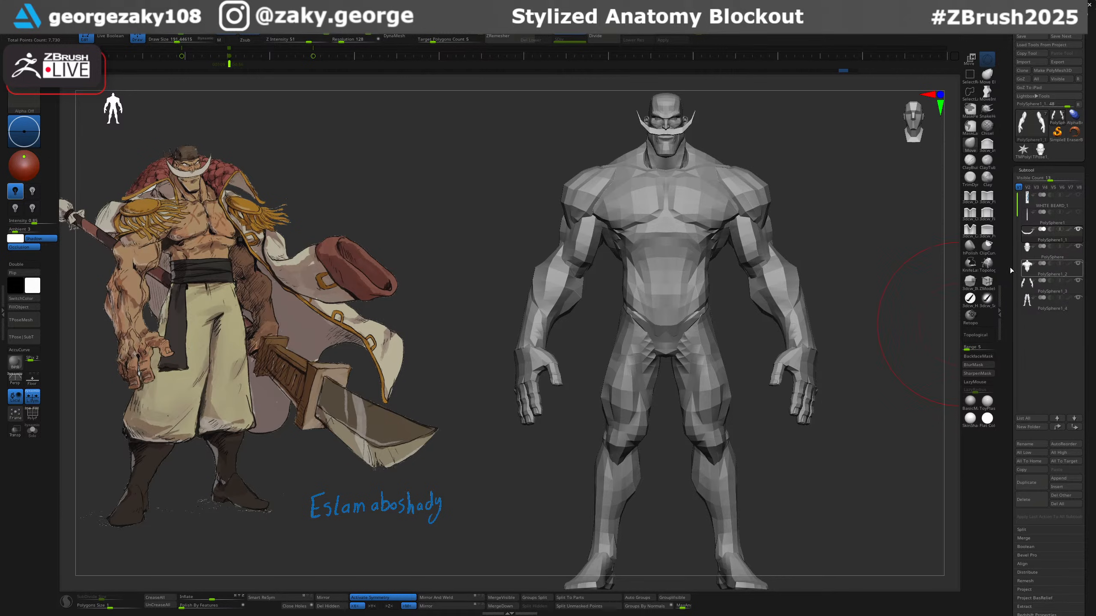
Merge the torso subtool down with the arms subtool and turn on the PolyFrame display for the merged mesh.
left_click(796, 295, "alt")
left_click_drag(833, 306, 808, 320, "alt")
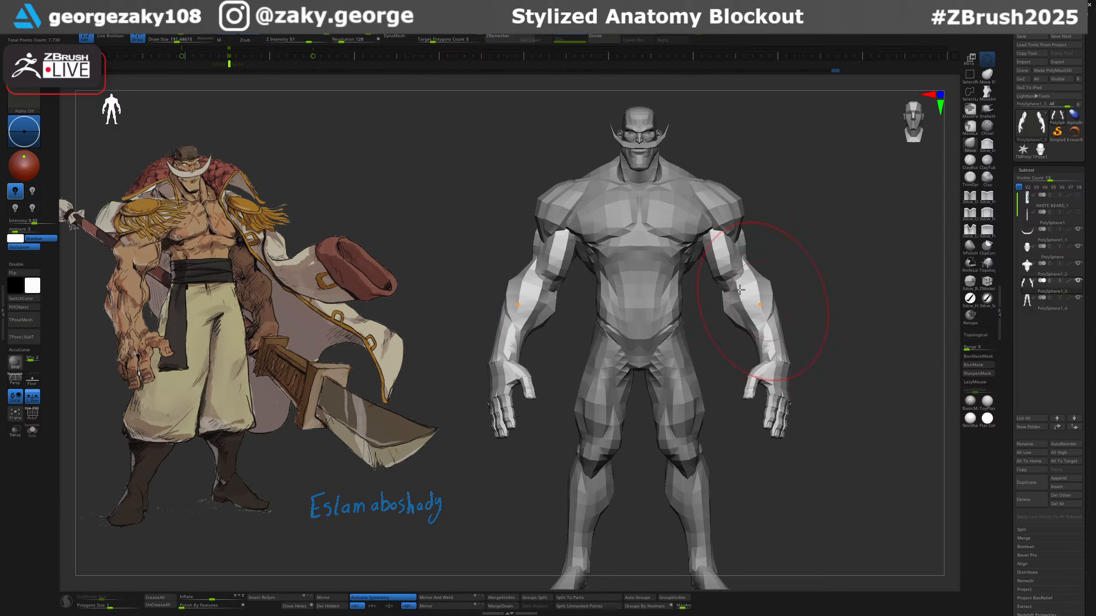
left_click(676, 259, "alt")
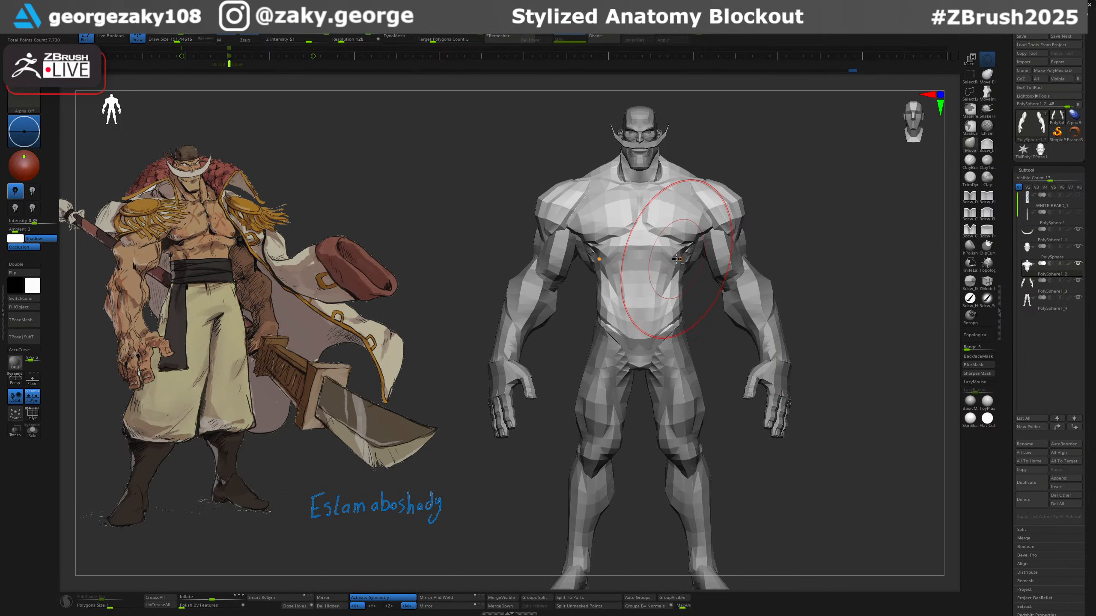
left_click(514, 607)
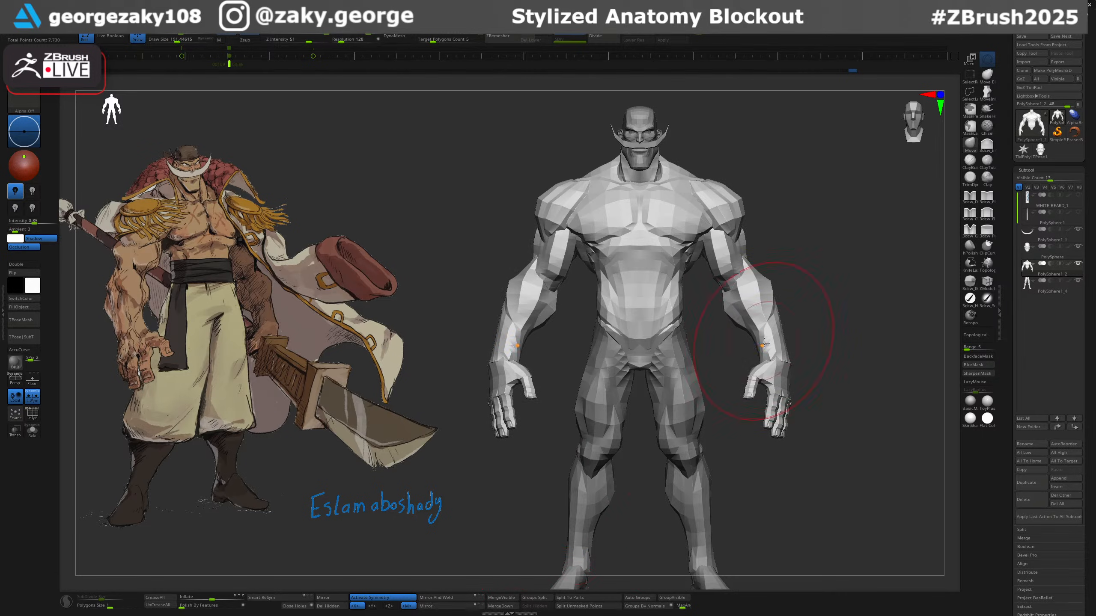
key("shift+f")
key("shift+f")
key("shift+f")
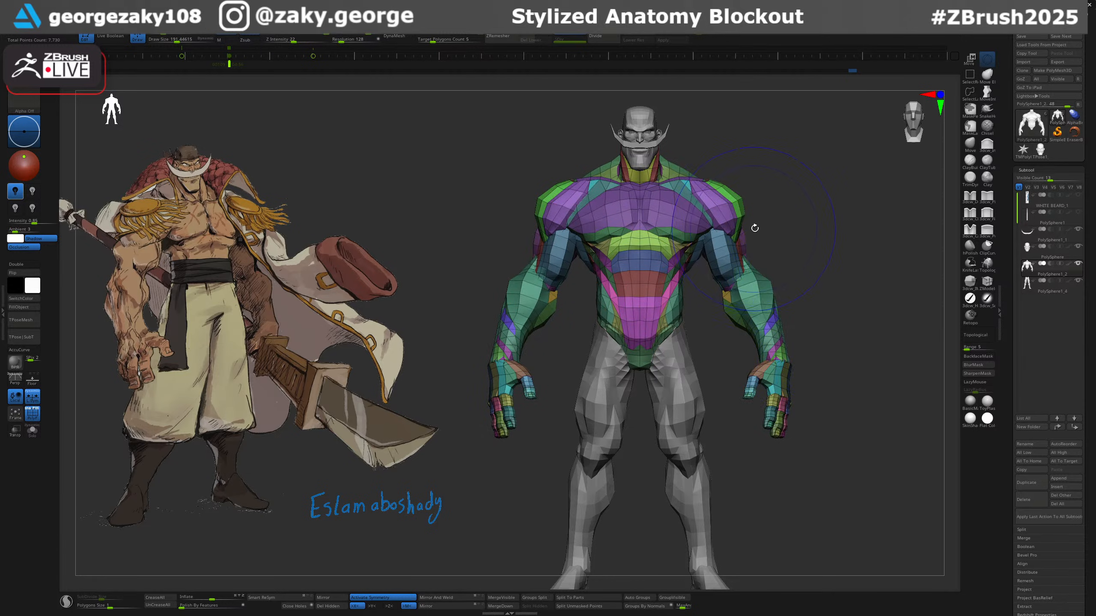
key("shift+f")
key("shift+f")
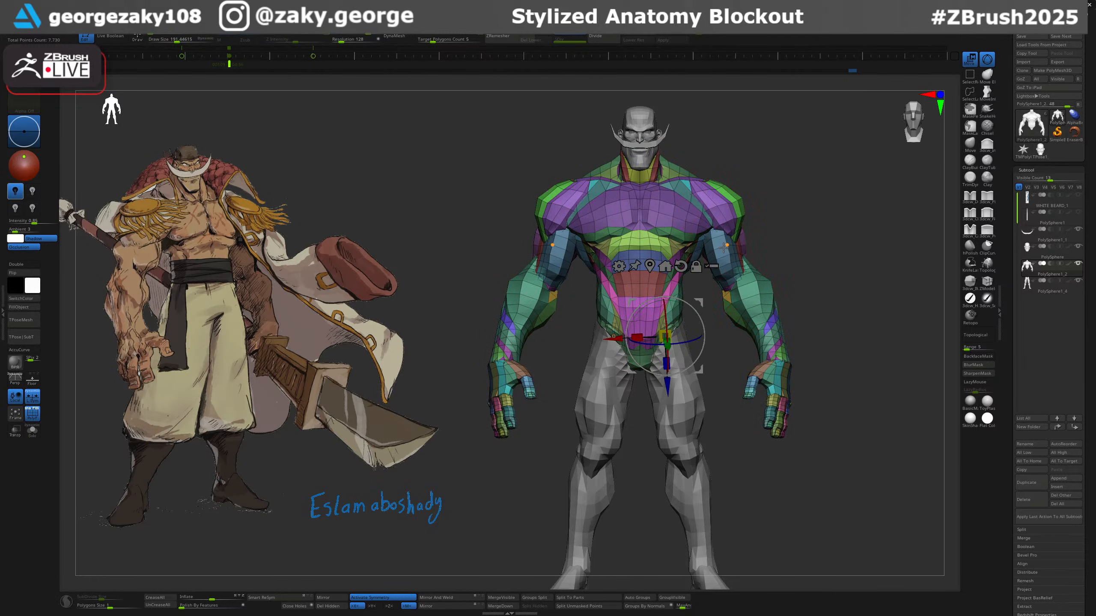
Mask the torso of the merged mesh with the transform gizmo active, leaving the whole arms unmasked.
key("w")
left_click(760, 300, "ctrl")
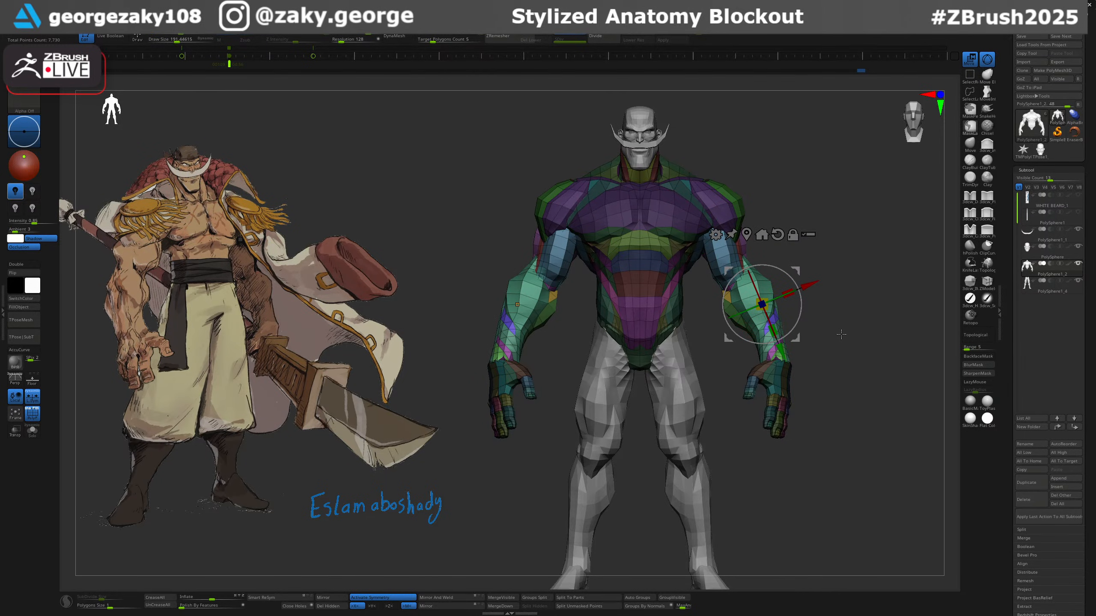
mouse_move(839, 336)
left_mouse_down("ctrl+alt")
mouse_move(740, 373)
mouse_move(826, 457)
left_mouse_up("ctrl+alt")
right_click_drag(827, 355, 746, 209, "ctrl")
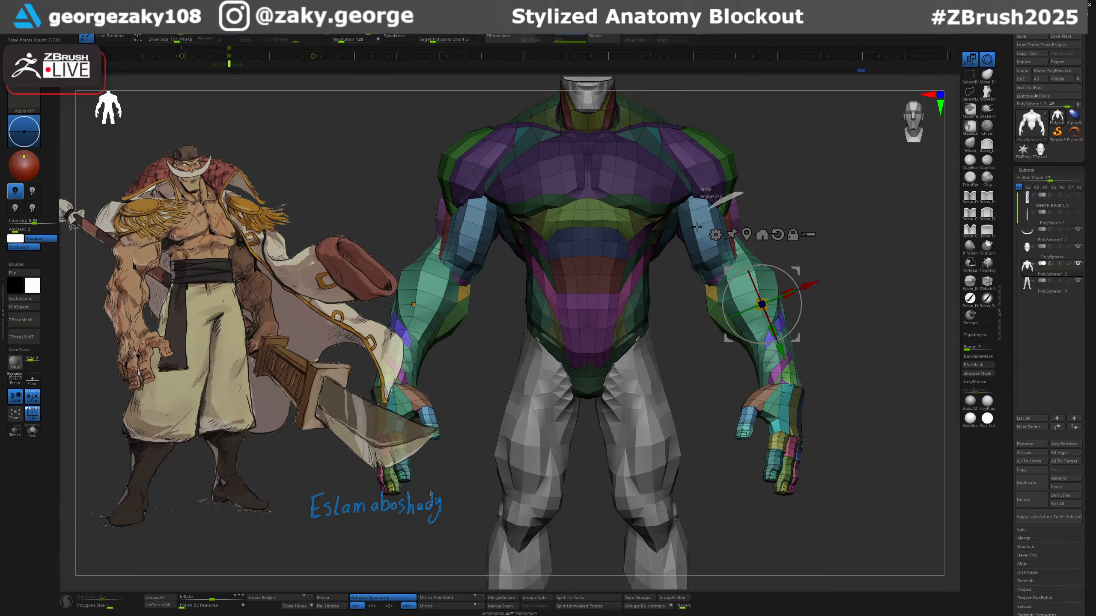
left_click(731, 190, "ctrl")
key("ctrl+z")
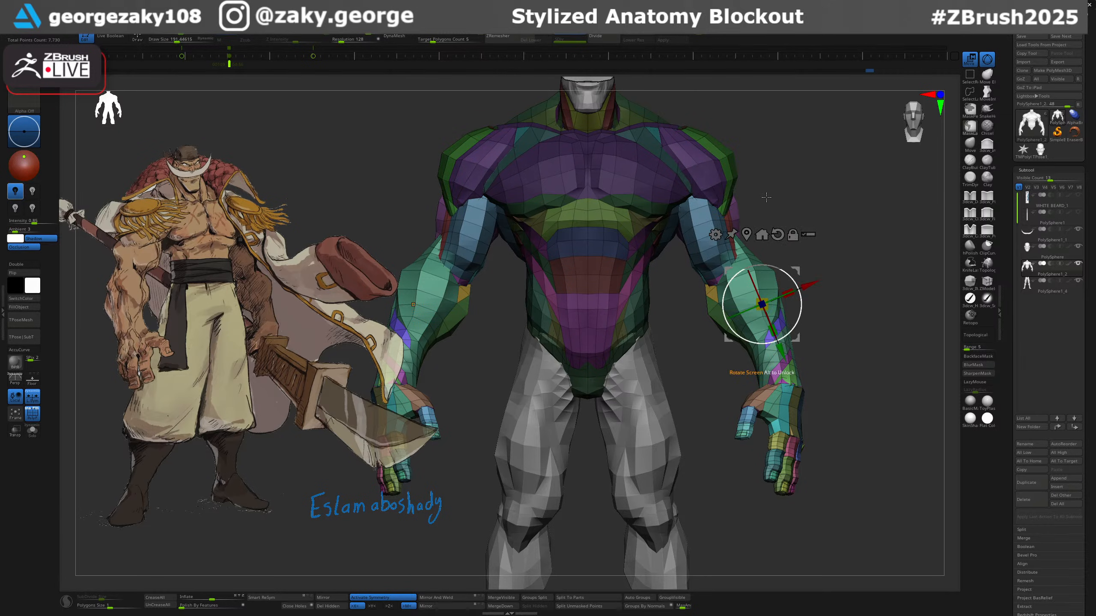
Move the gizmo pivot to the shoulder, rotate both arms outward about 8 degrees, and clear the mask.
key("q")
key("w")
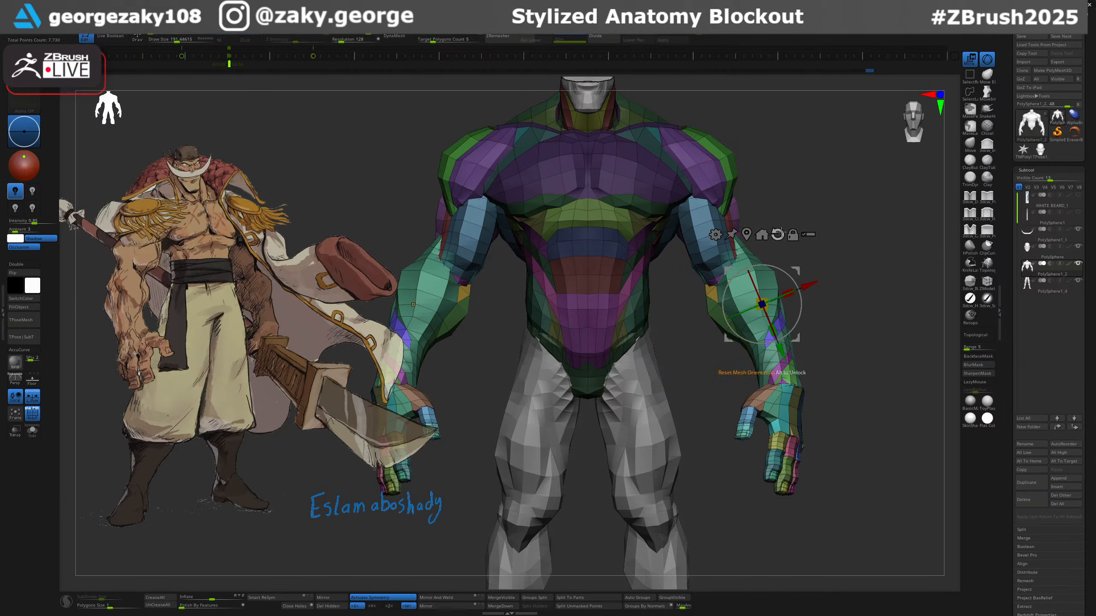
left_click_drag(799, 271, 736, 152, "alt")
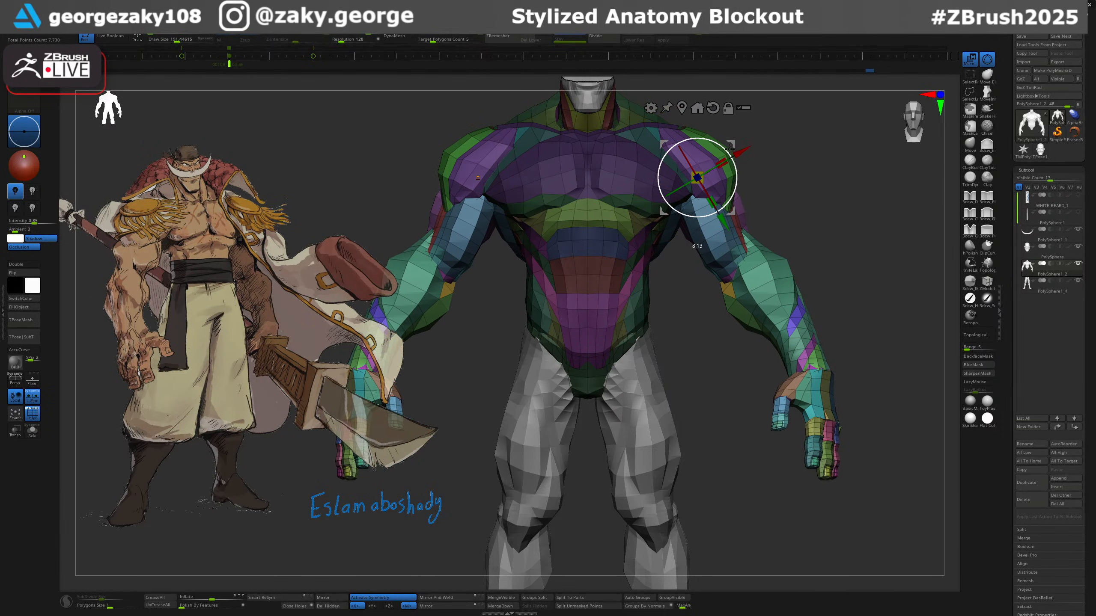
right_click_drag(806, 175, 792, 257, "ctrl")
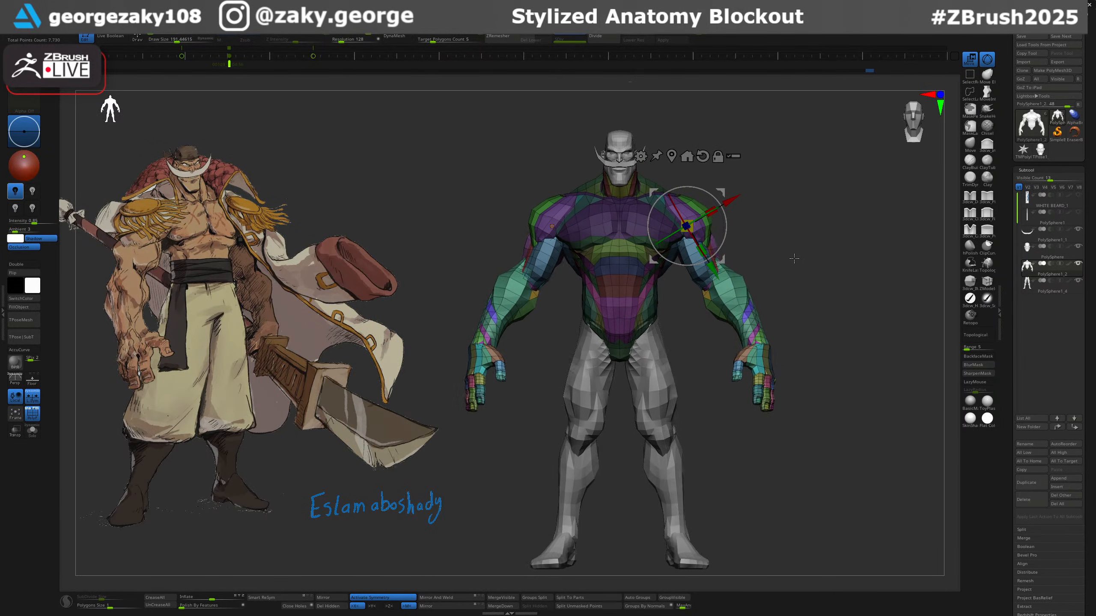
left_click_drag(789, 264, 794, 267, "ctrl")
right_click_drag(793, 266, 790, 264, "shift")
key("q")
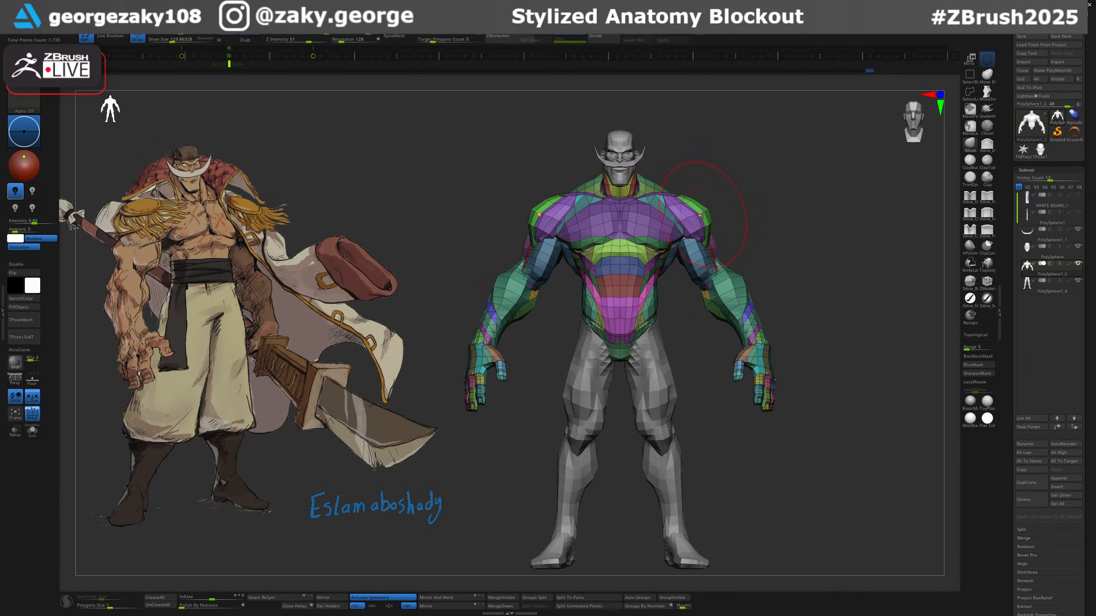
Reshape the deltoids with the Move brush from the front and back to suit the rotated arms.
left_click_drag(698, 218, 707, 215)
right_click_drag(776, 248, 861, 265)
right_click_drag(803, 201, 738, 260, "alt")
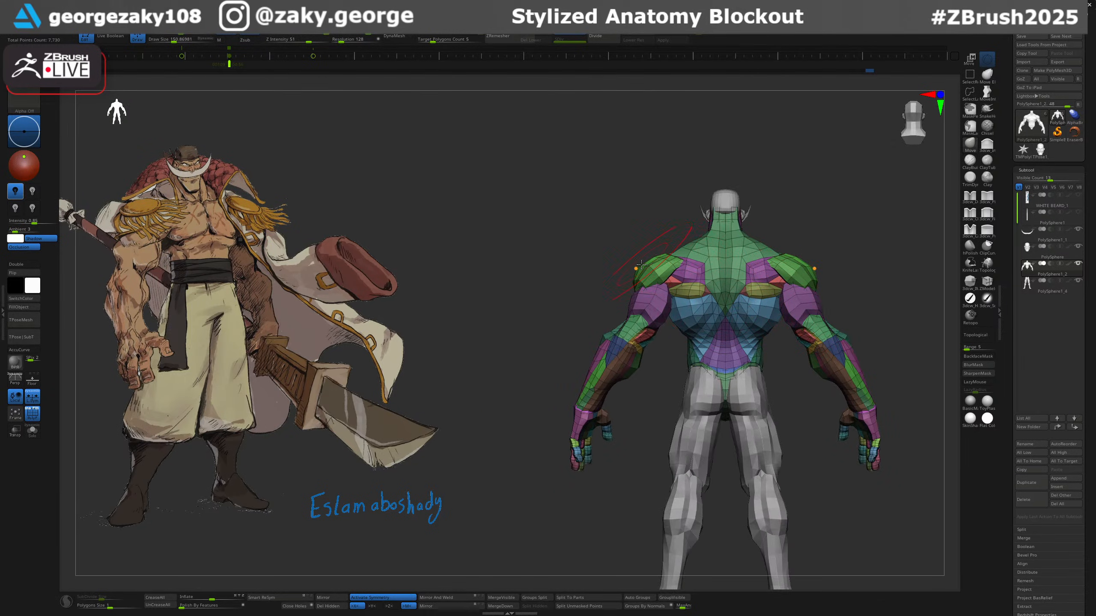
right_click_drag(641, 264, 739, 285)
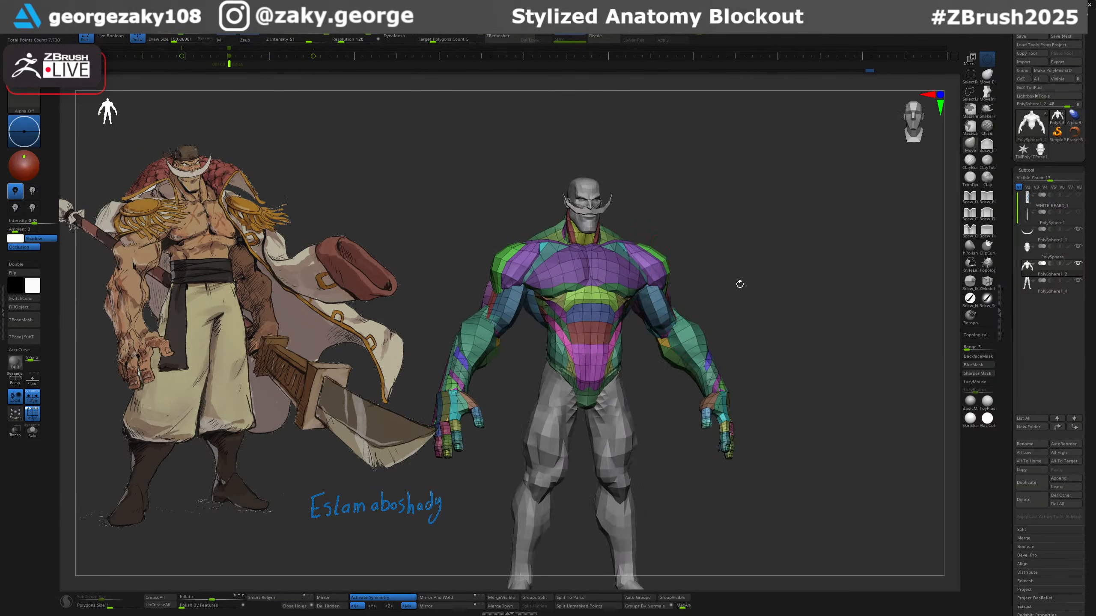
Adjust the contours of the upper arms, elbows and forearms with a resized Move brush.
right_click_drag(665, 306, 630, 349, "ctrl")
key("s")
left_click_drag(537, 325, 530, 325)
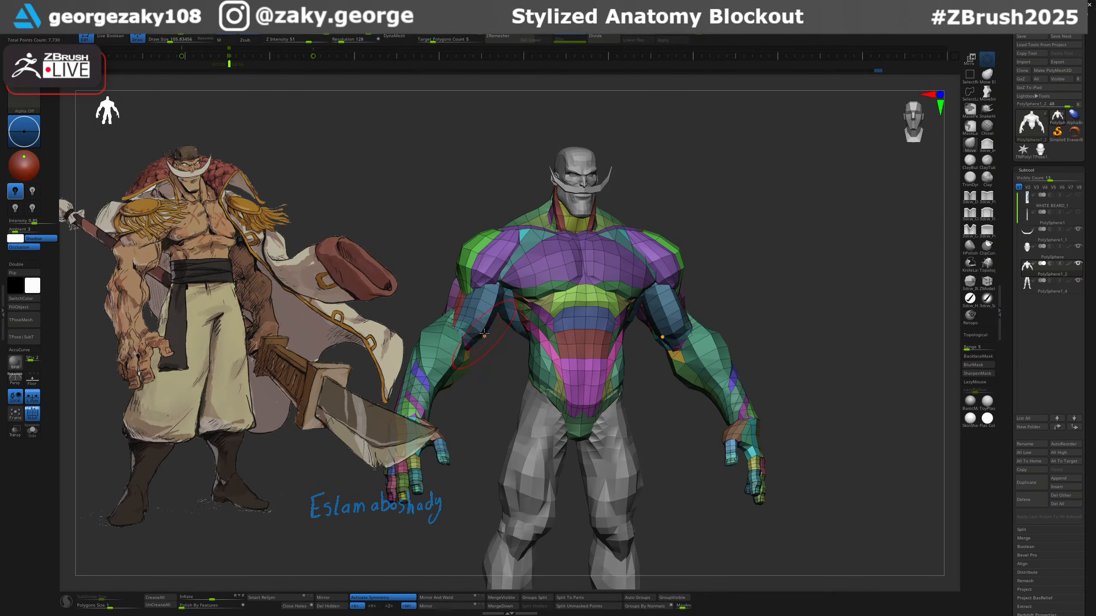
right_click_drag(484, 334, 472, 339, "shift")
key("s")
left_click_drag(467, 342, 452, 350)
right_click_drag(496, 376, 535, 344, "alt")
key("s")
left_click_drag(507, 344, 498, 349)
key("s")
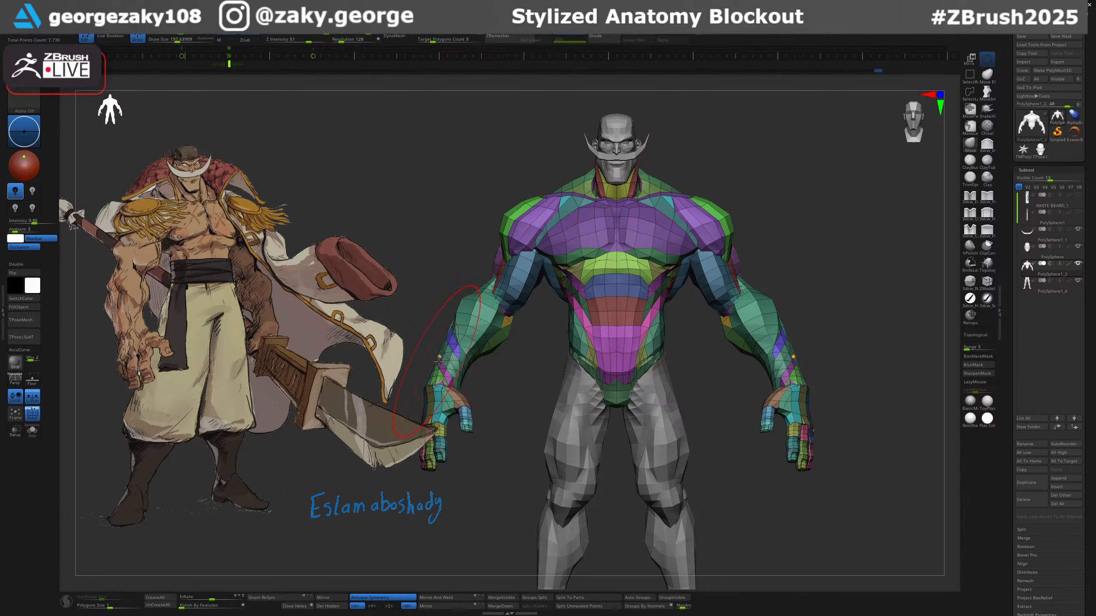
Select the legs subtool and show the hidden tall vertical bar subtool beside the figure.
right_click_drag(777, 334, 792, 296, "ctrl")
right_click_drag(775, 343, 791, 351)
right_click_drag(792, 351, 788, 323, "alt")
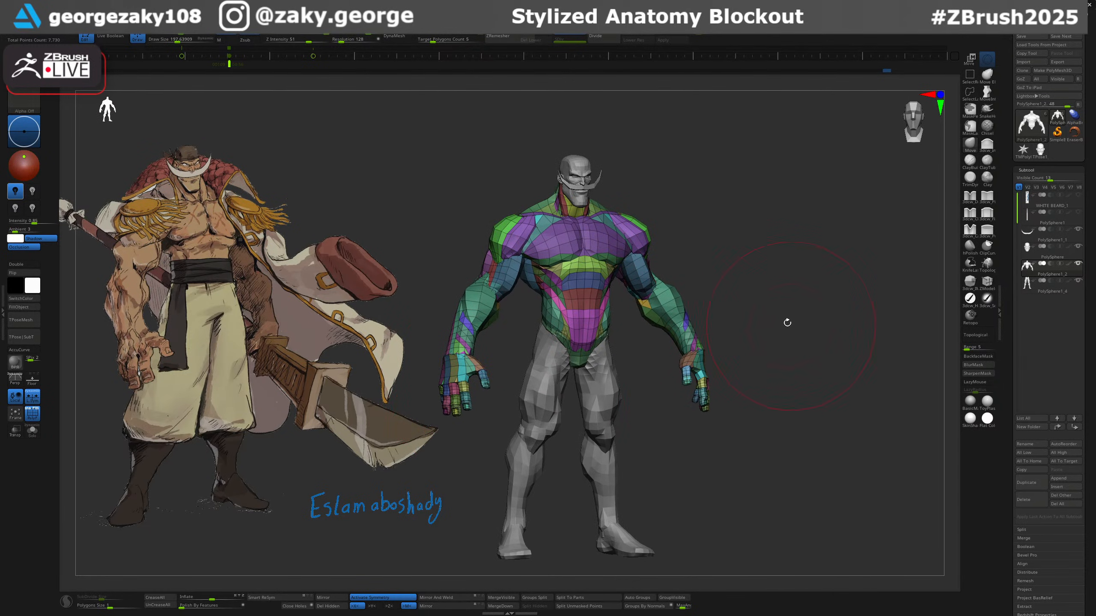
left_click(606, 427, "alt")
right_click_drag(651, 449, 647, 427, "ctrl")
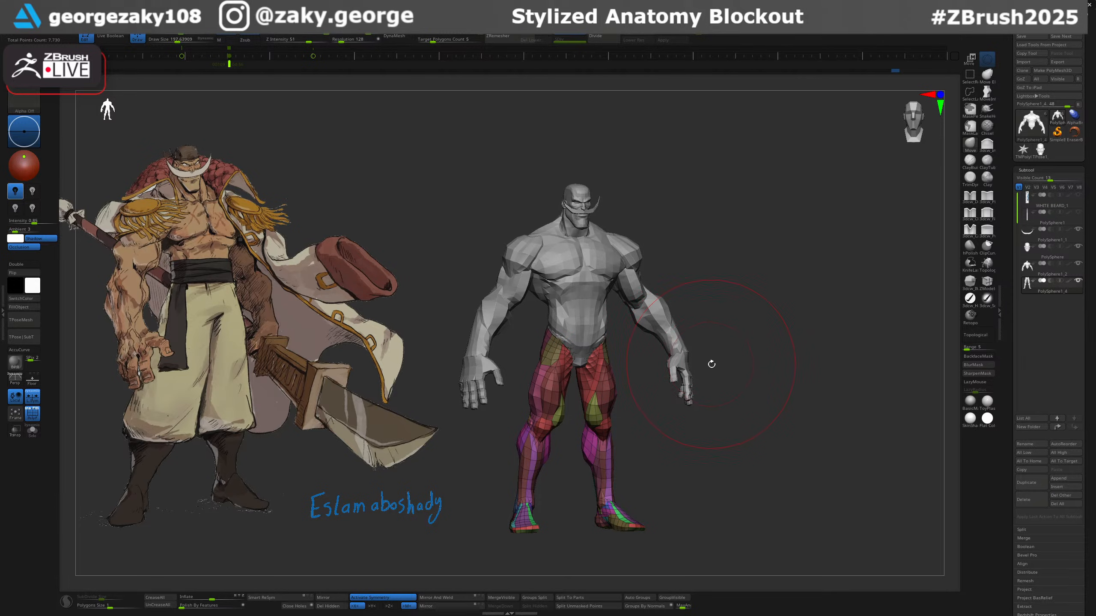
left_click(1079, 213)
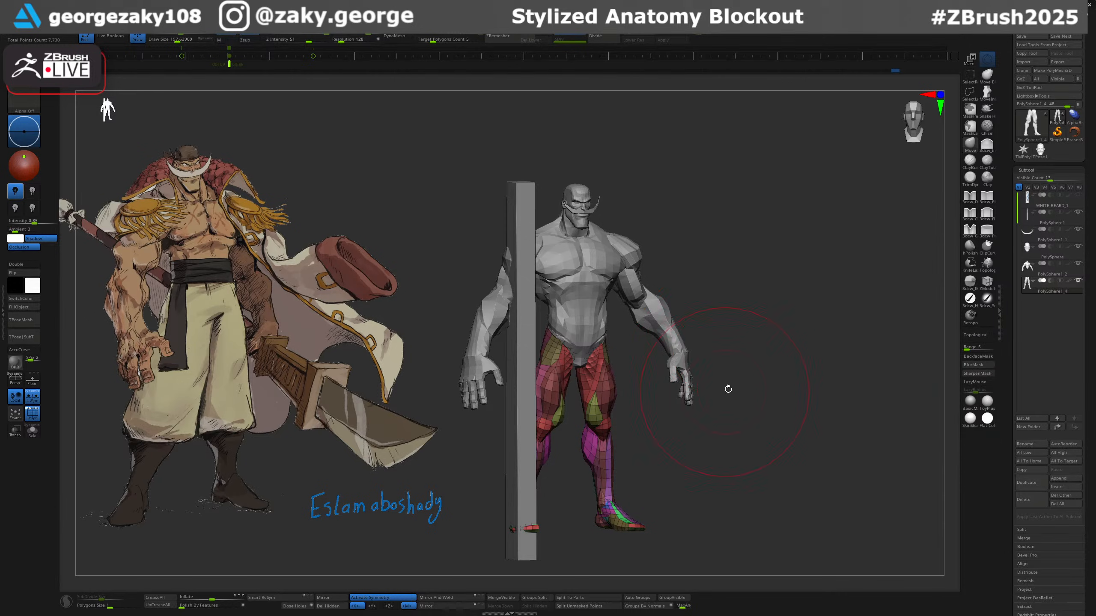
right_click_drag(728, 389, 718, 394, "shift")
right_click_drag(635, 494, 649, 421, "alt")
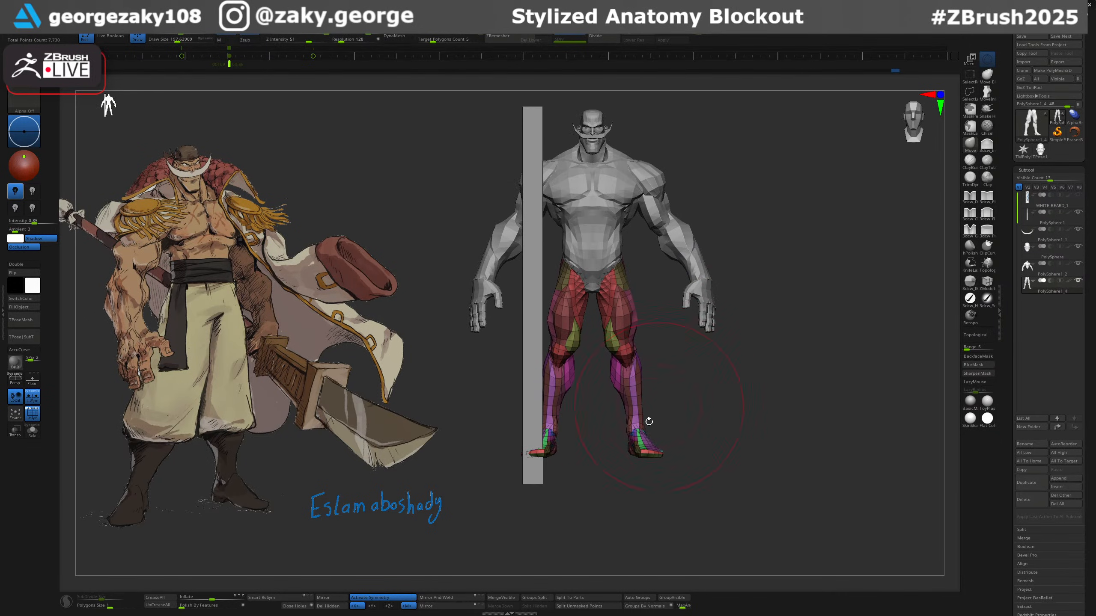
Lengthen the legs by pulling the feet down toward the base of the vertical bar with a very large Move brush.
key("s")
left_click_drag(655, 443, 644, 461)
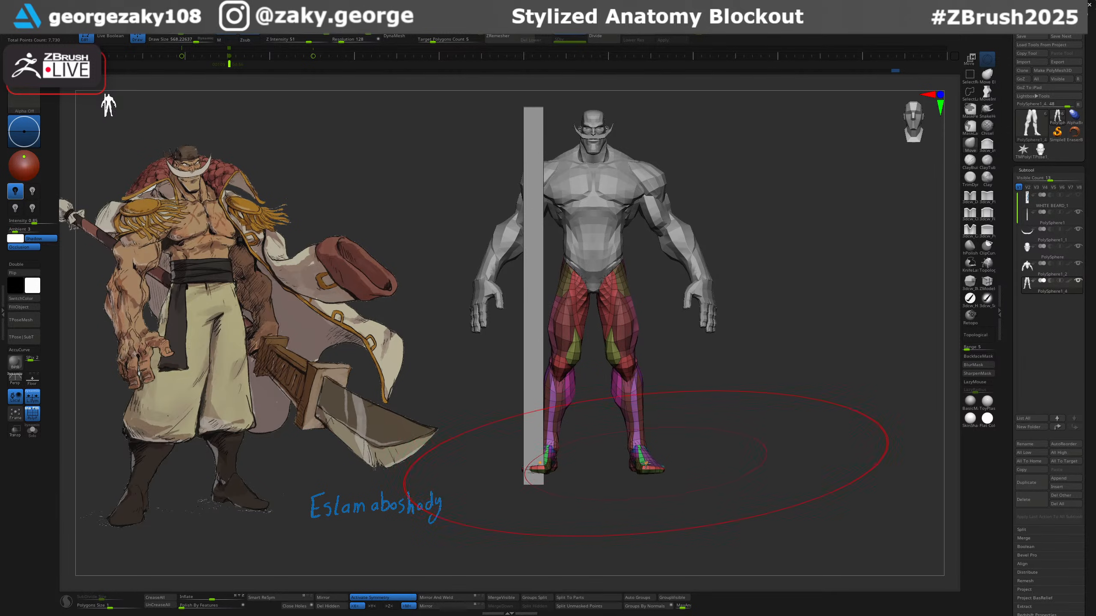
mouse_move(646, 466)
right_mouse_down()
mouse_move(682, 476)
mouse_move(670, 470)
right_mouse_up()
left_click_drag(671, 469, 671, 454)
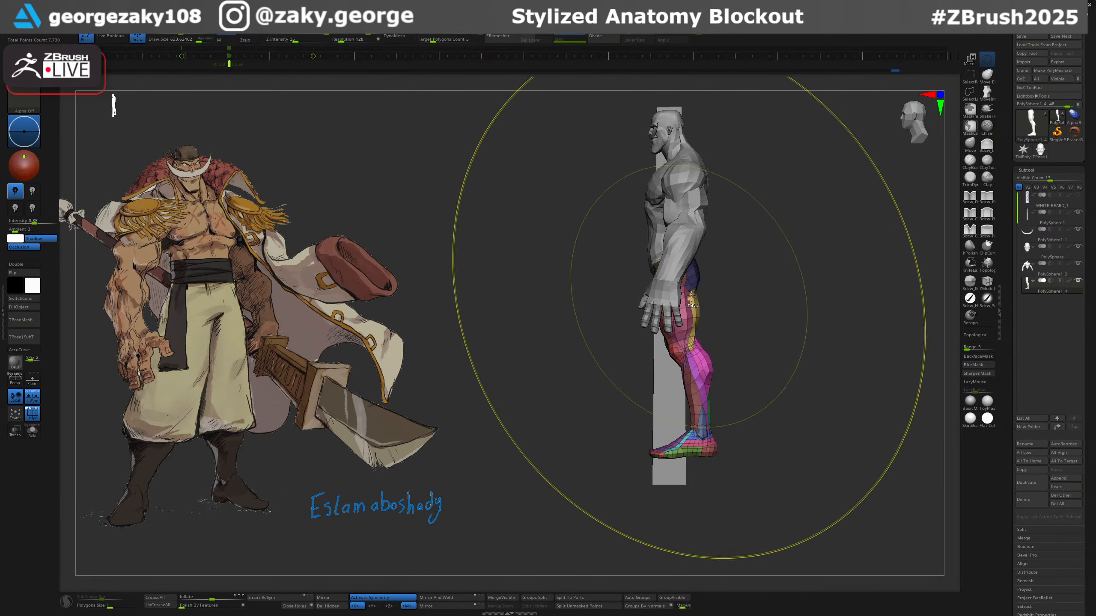
mouse_move(695, 450)
left_mouse_down()
mouse_move(697, 479)
mouse_move(799, 441)
left_mouse_up()
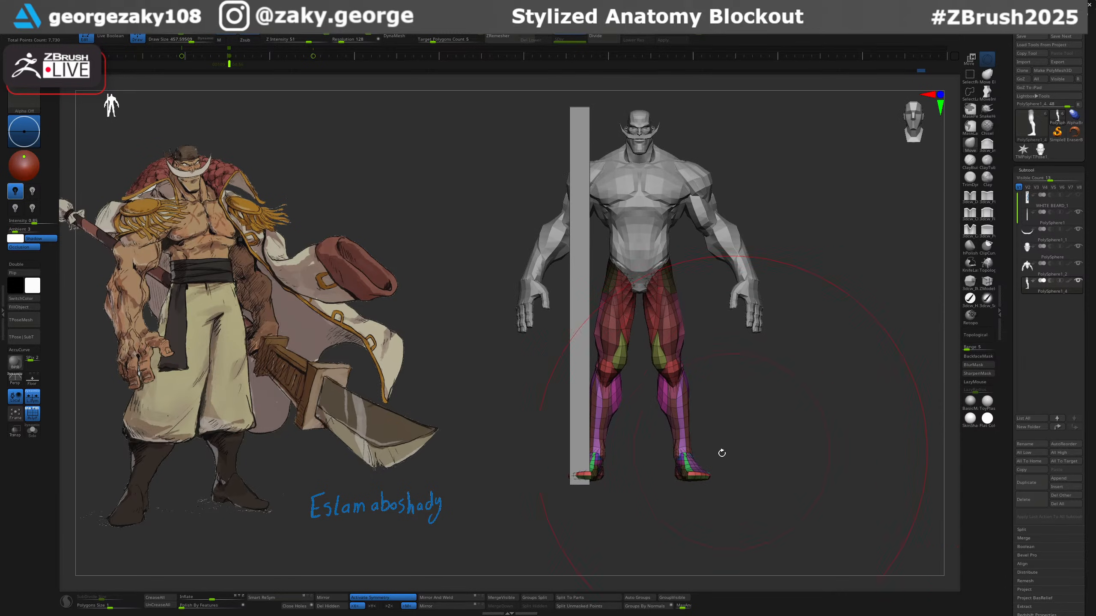
key("ctrl+z")
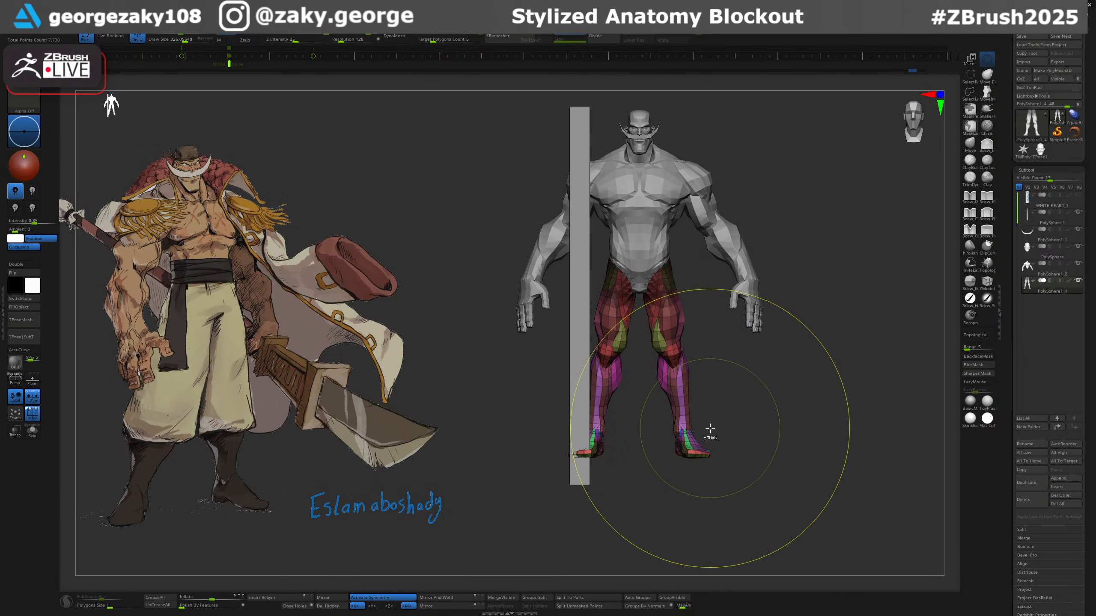
mouse_move(720, 428)
left_mouse_down("ctrl")
mouse_move(690, 453)
mouse_move(720, 457)
mouse_move(689, 459)
mouse_move(707, 464)
left_mouse_up("ctrl")
key("ctrl+z")
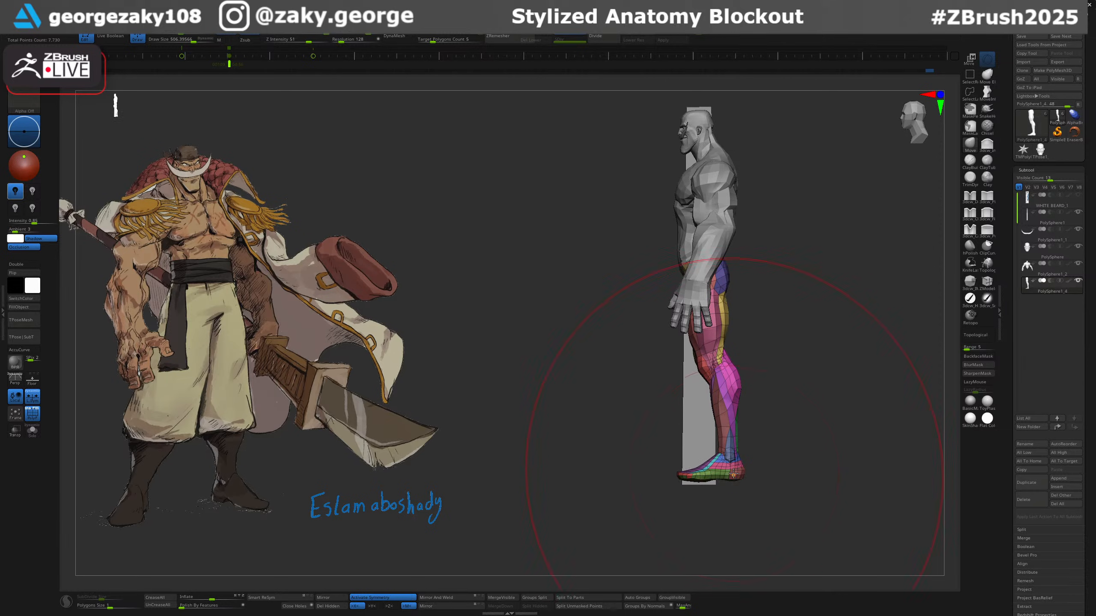
left_click_drag(723, 470, 724, 467)
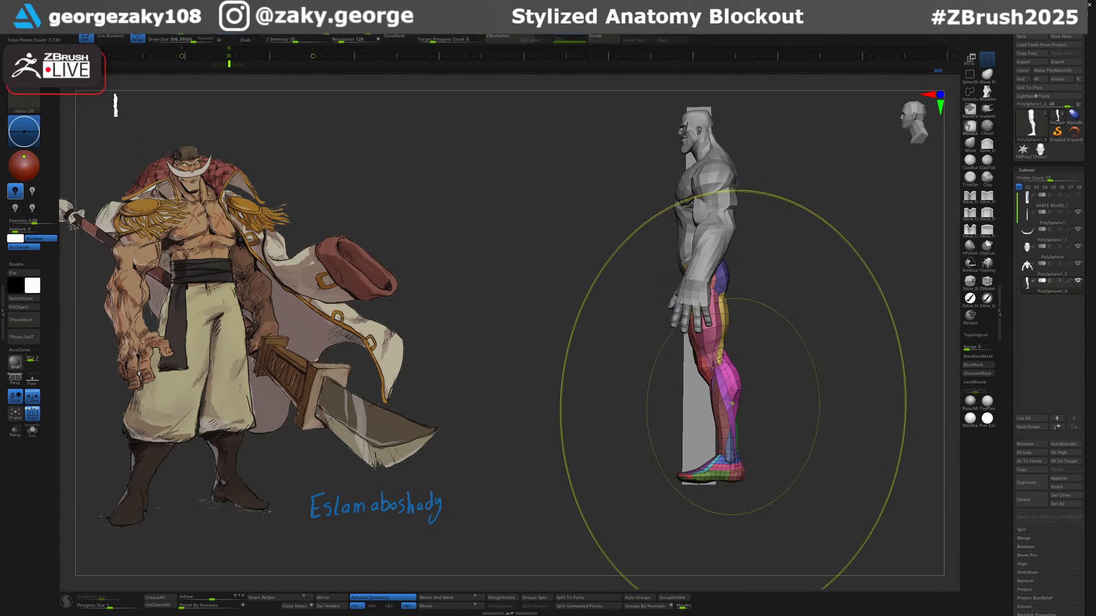
Reshape the knee and calf profile in side view with a smaller Move brush.
key("s")
left_click(719, 406)
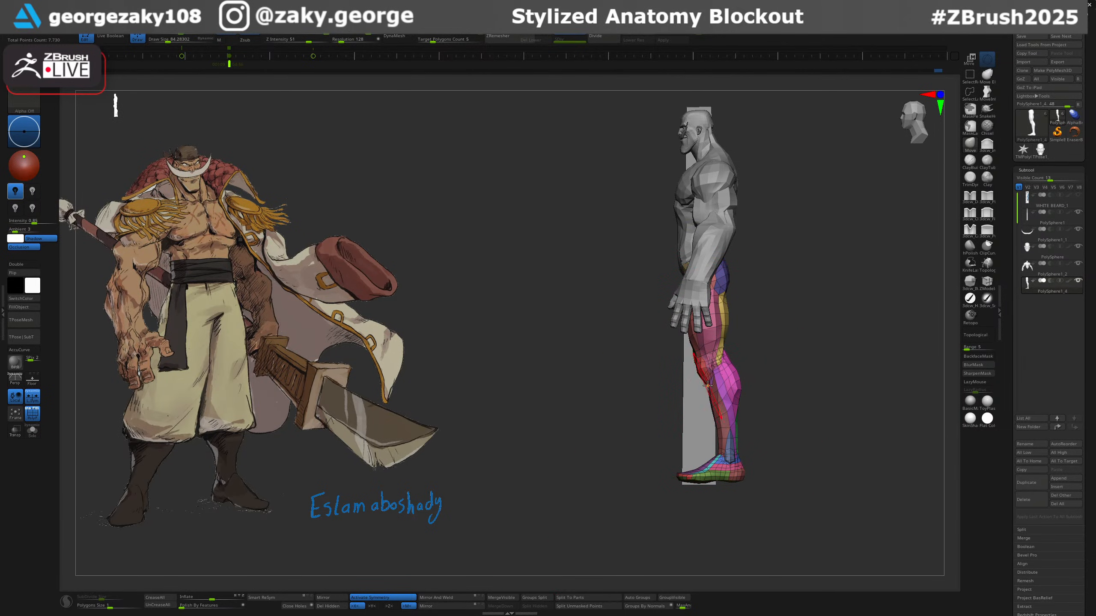
key("s")
left_click(743, 393)
right_click_drag(745, 393, 757, 390)
left_click_drag(745, 388, 751, 389)
mouse_move(750, 389)
right_mouse_down("shift")
mouse_move(803, 379)
mouse_move(787, 374)
right_mouse_up("shift")
mouse_move(773, 448)
right_mouse_down()
mouse_move(800, 410)
mouse_move(787, 416)
mouse_move(758, 363)
mouse_move(792, 391)
mouse_move(764, 435)
right_mouse_up()
Refine the contours of the knees and calves from the front and back with a resized Move brush.
key("s")
left_click_drag(716, 378, 709, 378)
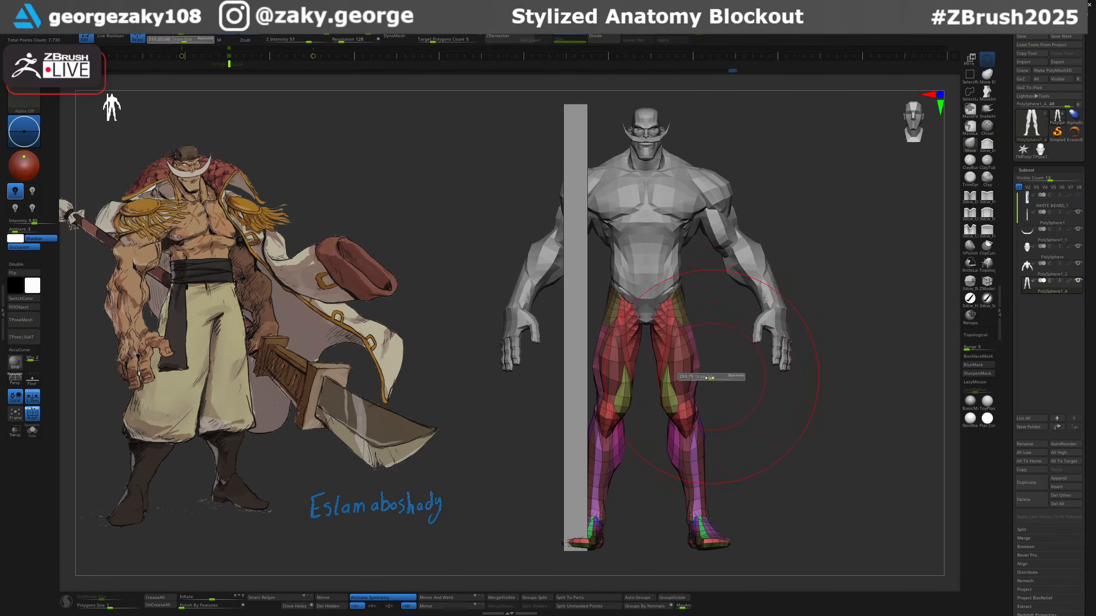
key("ctrl+z")
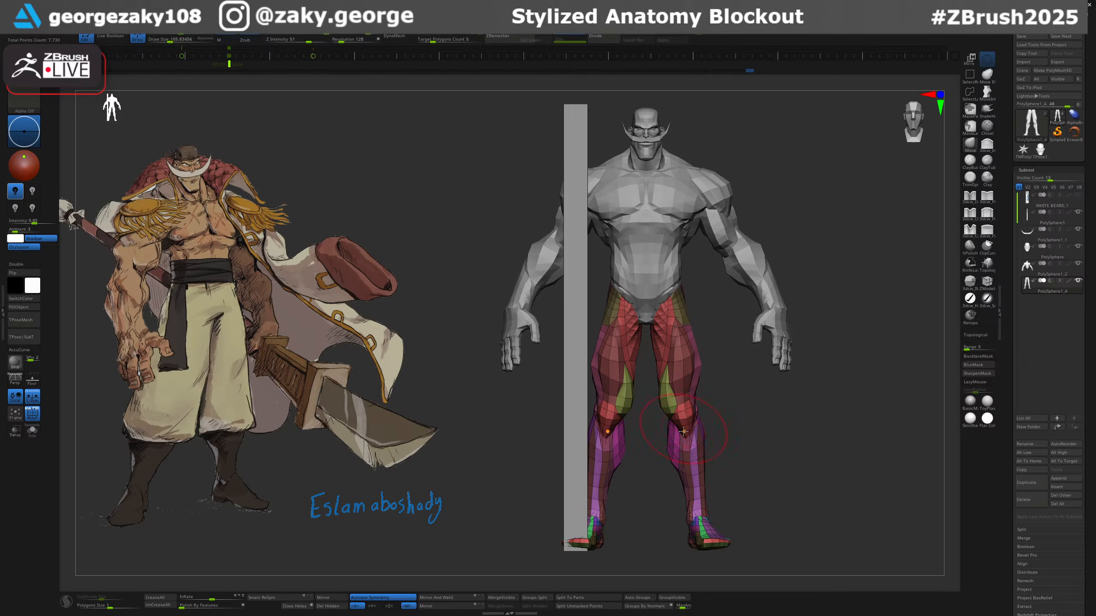
left_click_drag(699, 468, 694, 468)
right_click_drag(694, 467, 632, 467)
left_click_drag(681, 439, 678, 438)
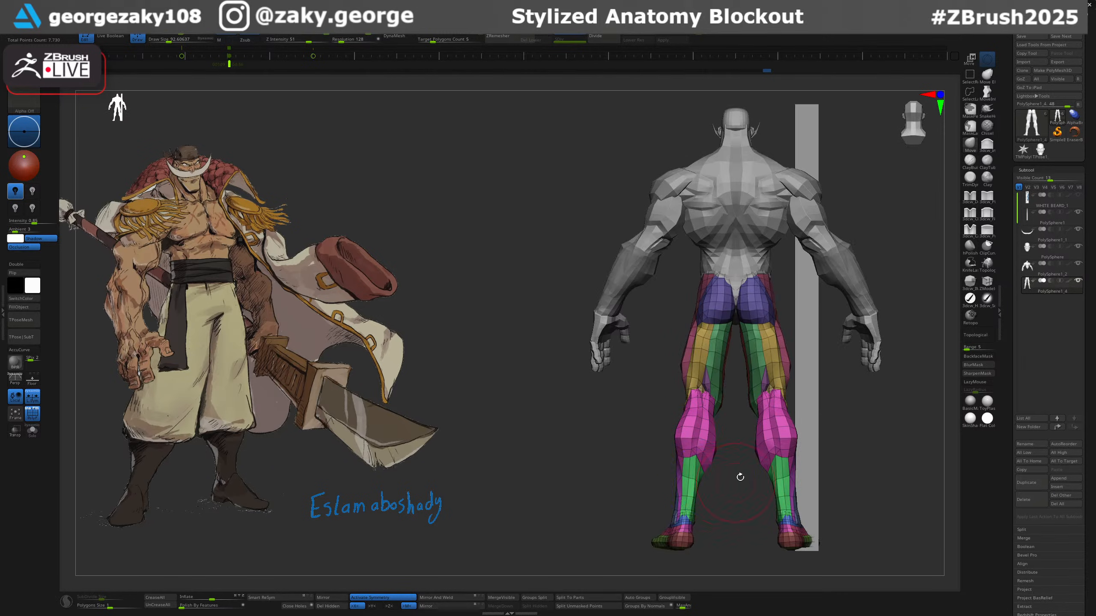
right_click_drag(740, 477, 711, 472)
left_click_drag(707, 460, 701, 458)
right_click_drag(686, 462, 717, 456)
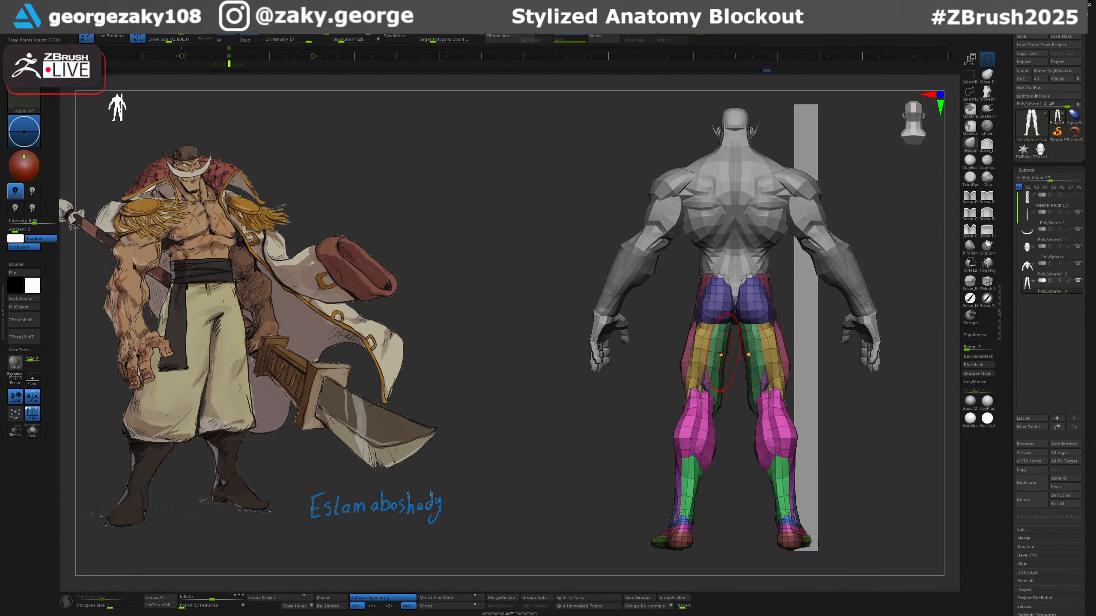
Inspect the thighs up close and select the merged torso and arms subtool at the crotch.
right_click_drag(711, 393, 677, 358)
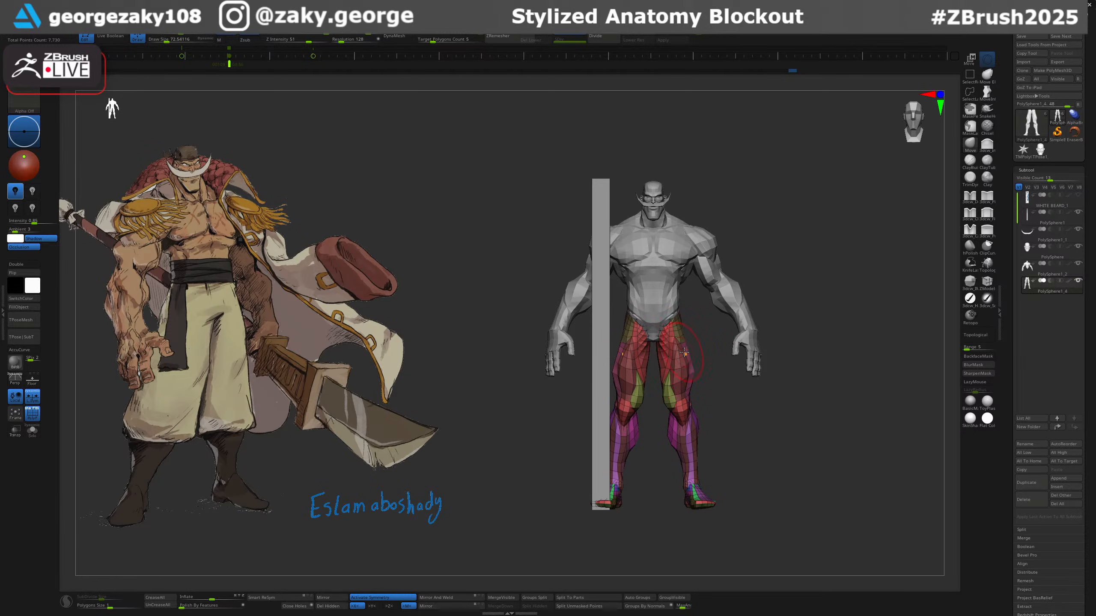
mouse_move(671, 362)
right_mouse_down("ctrl")
mouse_move(672, 397)
mouse_move(640, 391)
right_mouse_up("ctrl")
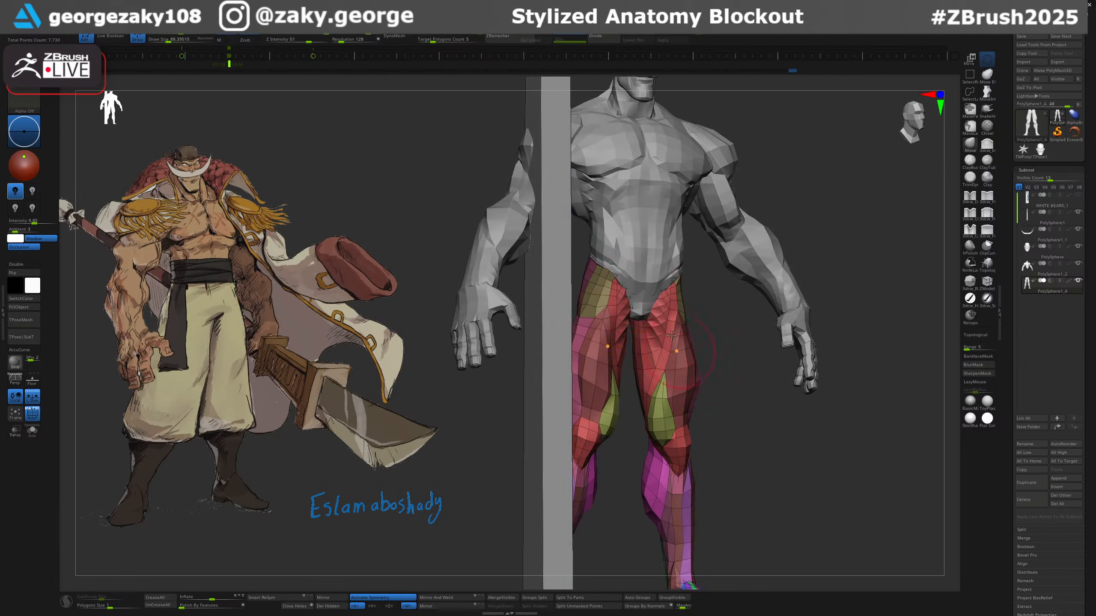
left_click(638, 300, "alt")
key("1")
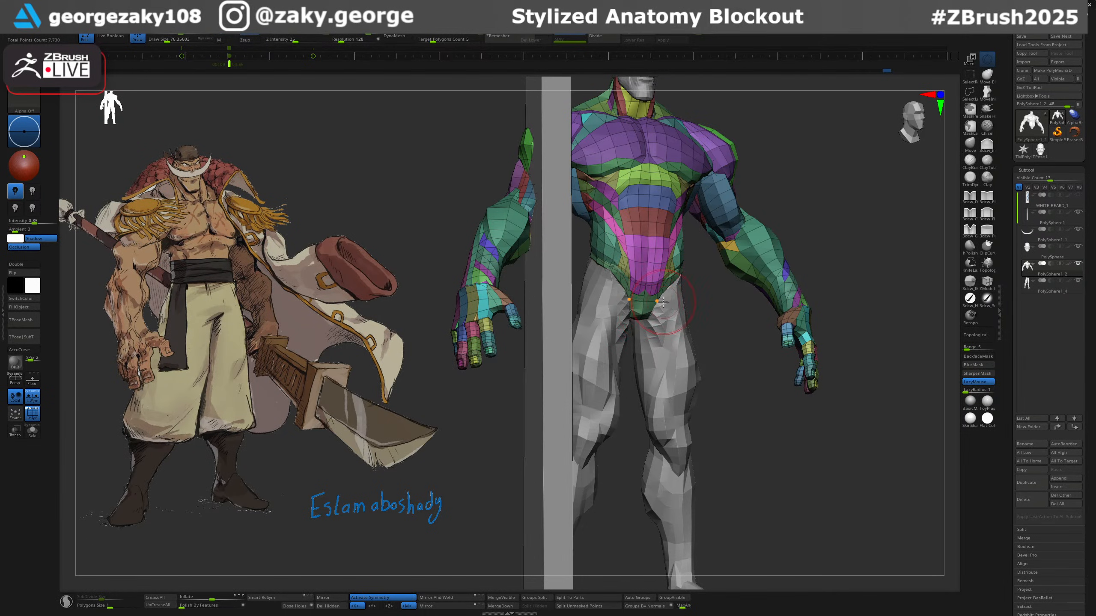
right_click_drag(652, 312, 673, 297, "shift")
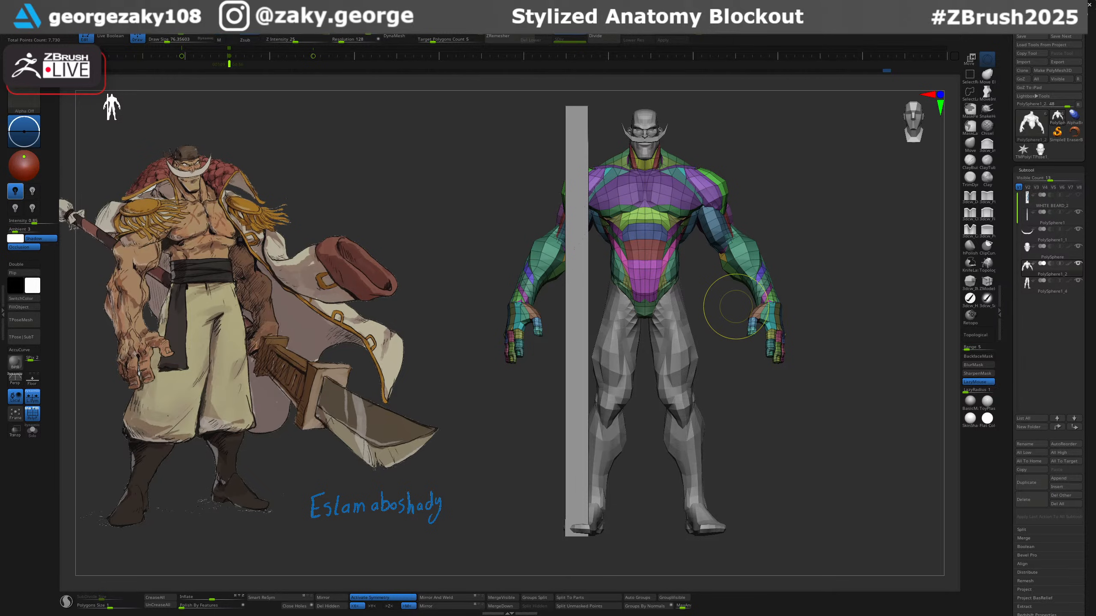
Select the legs subtool, try nudging the foot with an enlarged Move brush, and undo the stroke.
right_click_drag(827, 247, 791, 285, "alt")
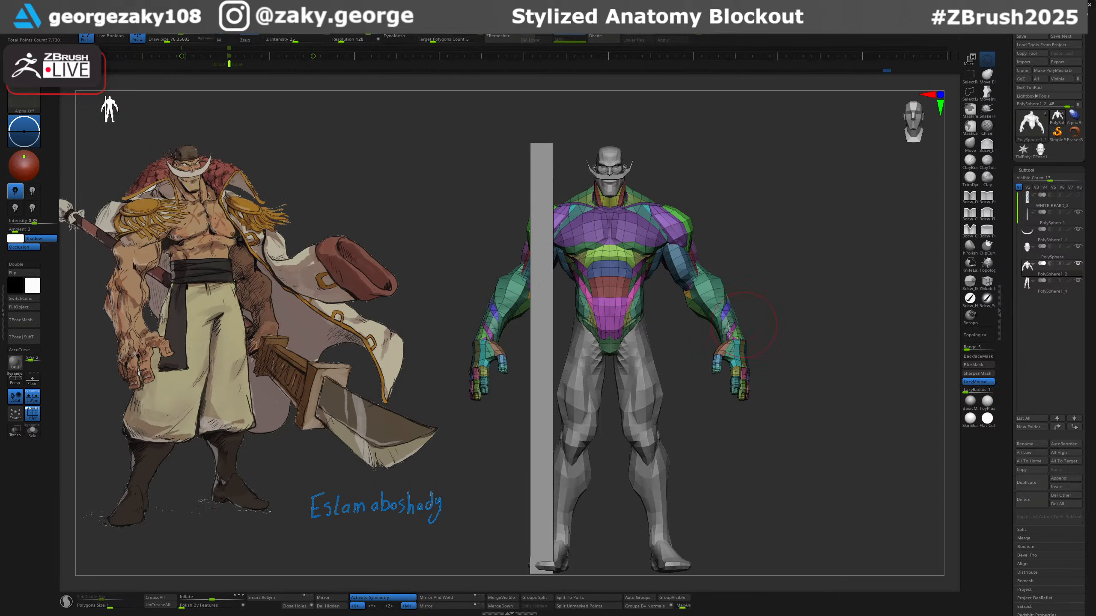
right_click_drag(622, 355, 643, 299, "alt")
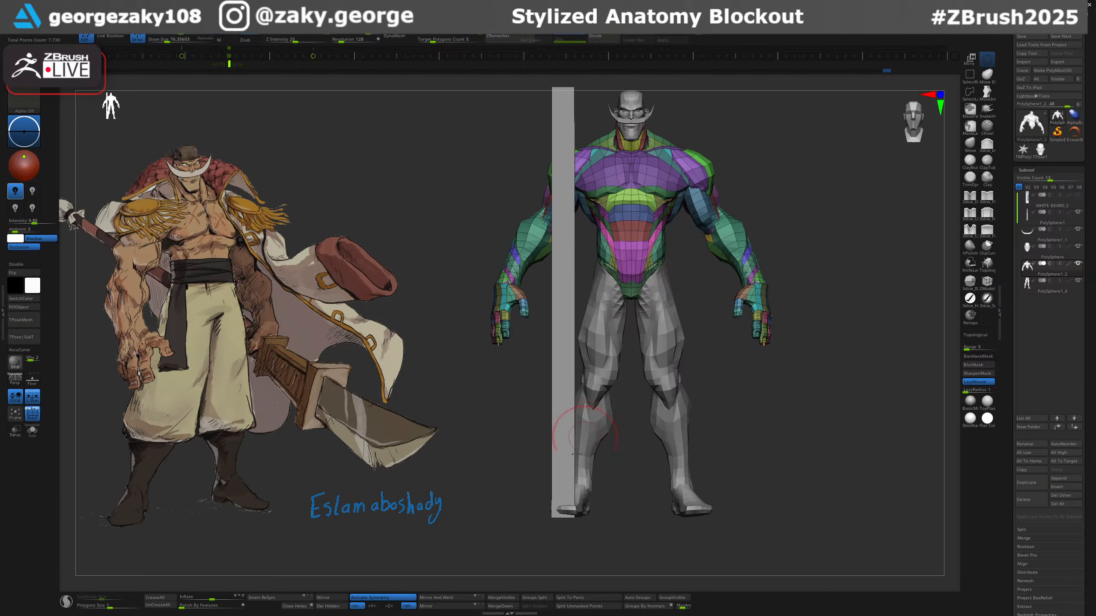
left_click(698, 508, "alt")
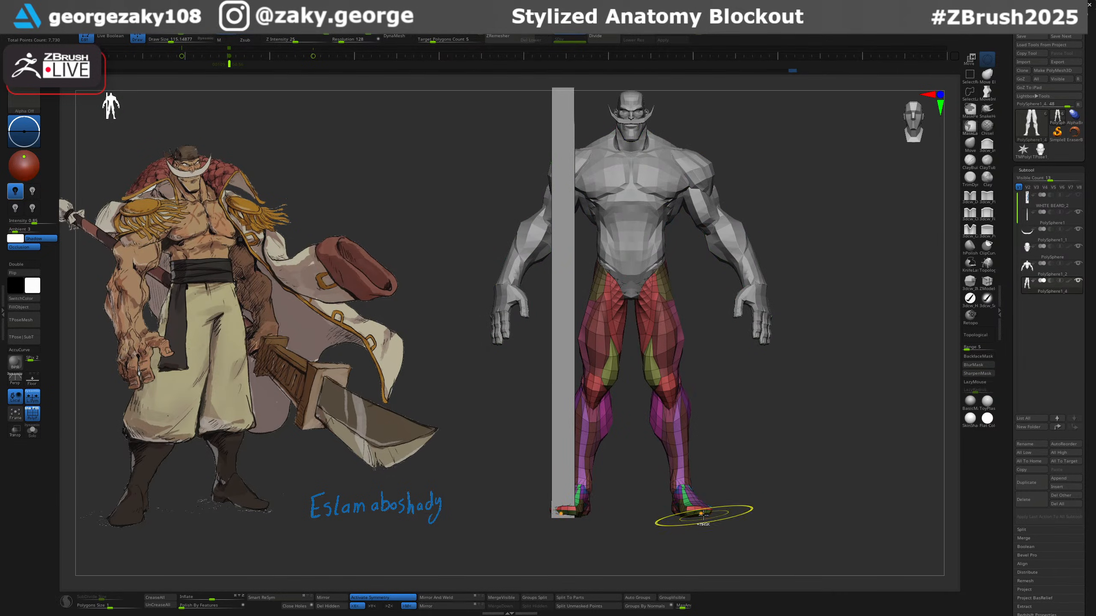
left_click_drag(712, 507, 706, 509)
key("ctrl+z")
key("[")
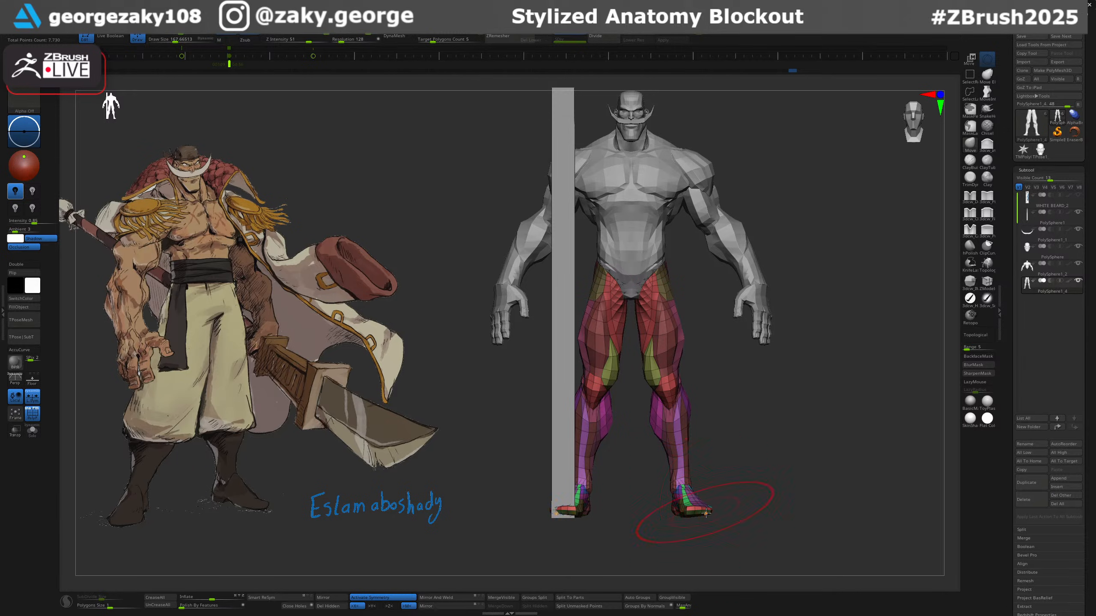
right_click_drag(729, 510, 693, 506, "shift")
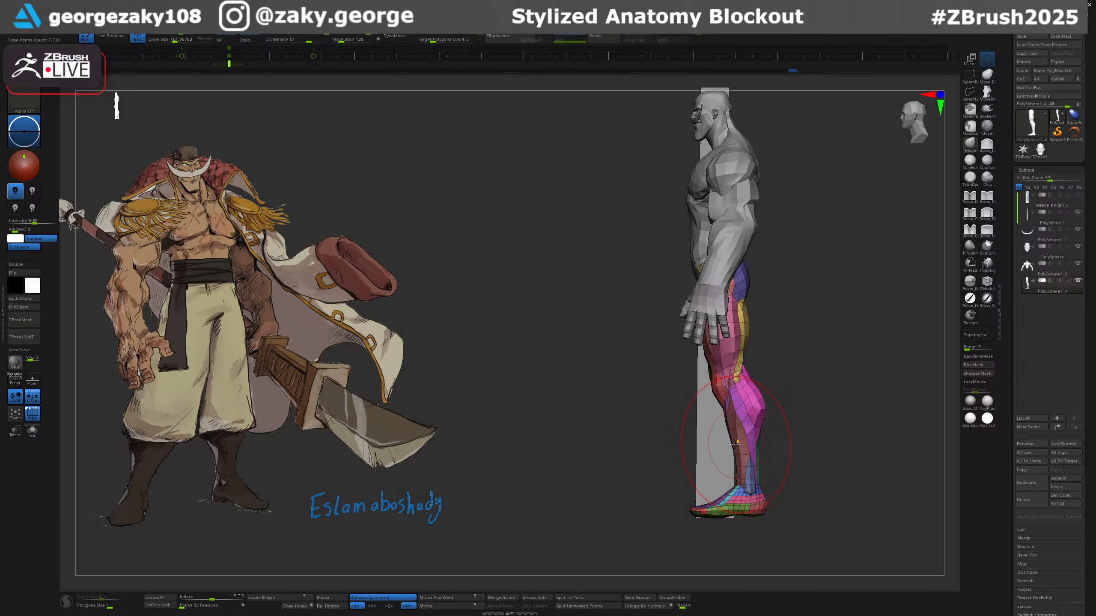
right_click_drag(781, 441, 836, 434)
right_click_drag(847, 306, 827, 329, "alt")
right_click_drag(828, 329, 830, 336)
Reselect the merged torso and arms subtool and resize the brush, undoing the stray edit.
left_click(796, 341, "alt")
key("s")
mouse_move(797, 341)
left_mouse_down()
mouse_move(807, 341)
mouse_move(794, 339)
left_mouse_up()
key("ctrl+z")
right_click_drag(814, 340, 831, 353)
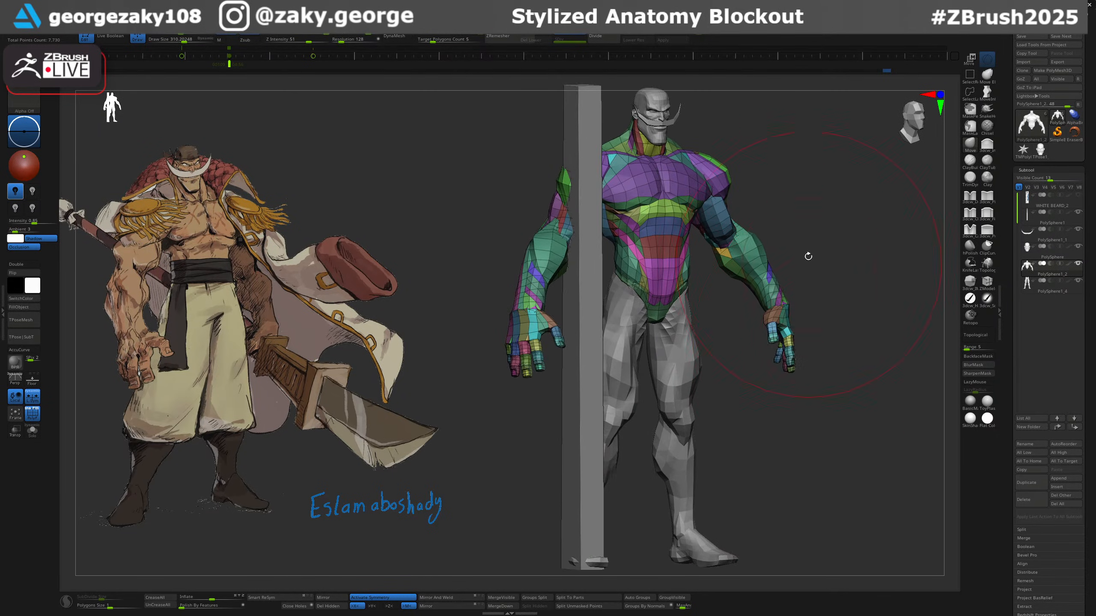
right_click_drag(807, 257, 759, 265, "shift")
right_click_drag(758, 165, 726, 216, "alt")
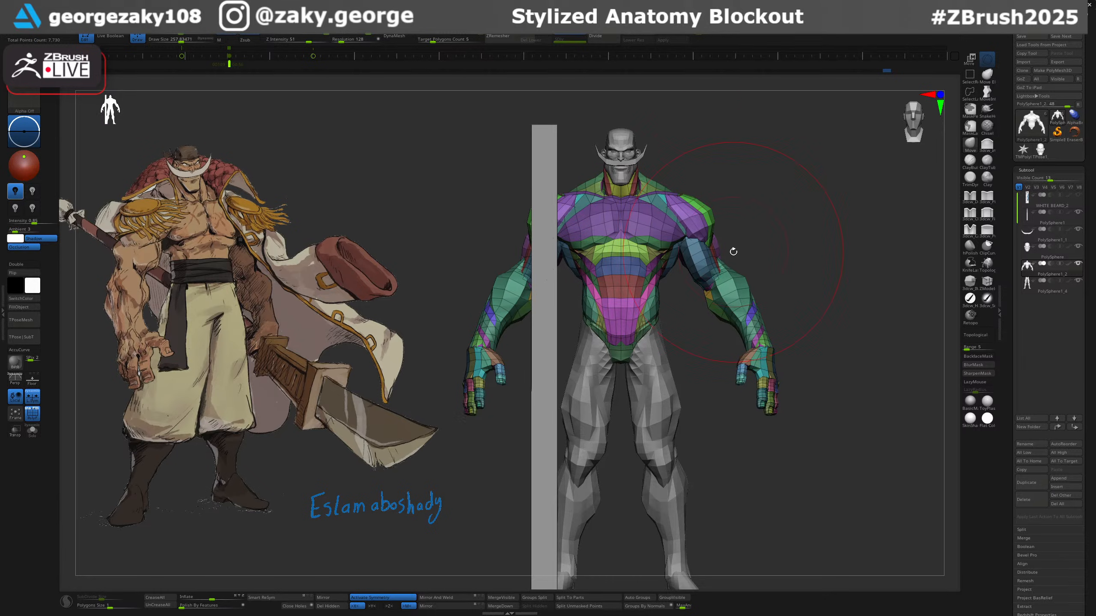
Merge the torso and arms subtool with the legs subtool below it and turn off the polyframe display.
key("Right")
key("Down")
key("Up")
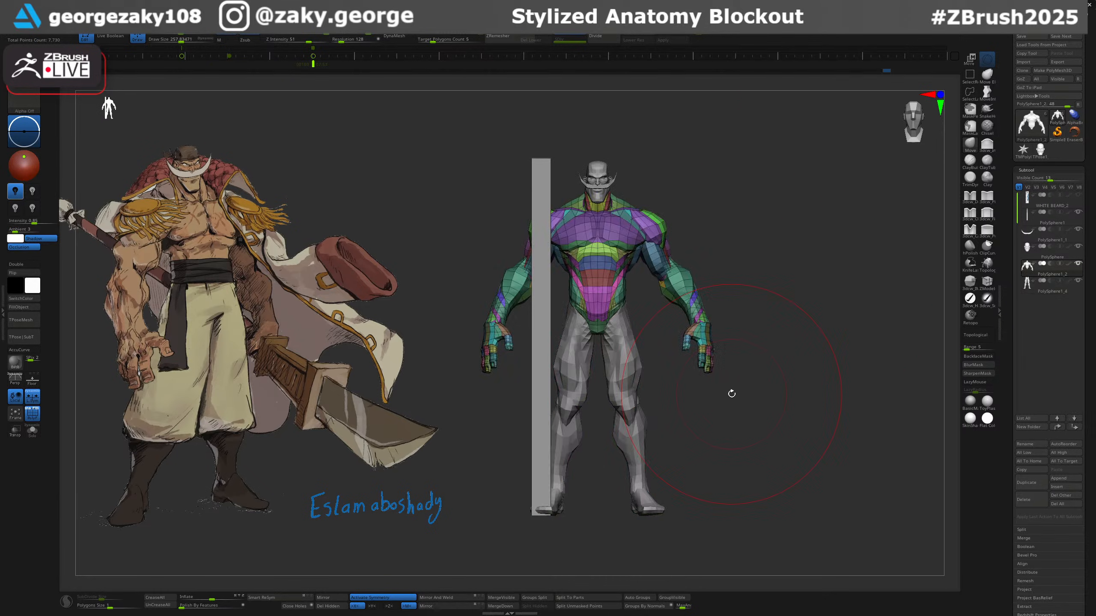
key("Down")
key("Up")
left_click(510, 609)
key("shift+f")
mouse_move(727, 397)
right_mouse_down("ctrl")
mouse_move(742, 368)
mouse_move(768, 365)
mouse_move(716, 382)
right_mouse_up("ctrl")
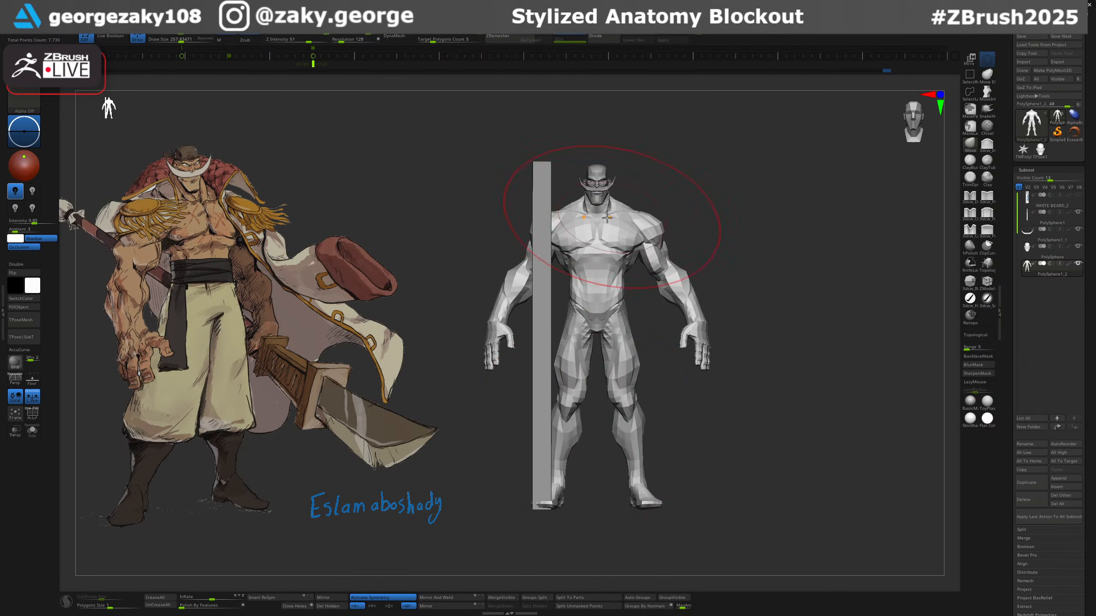
mouse_move(599, 255)
right_mouse_down("ctrl")
mouse_move(601, 287)
mouse_move(504, 340)
right_mouse_up("ctrl")
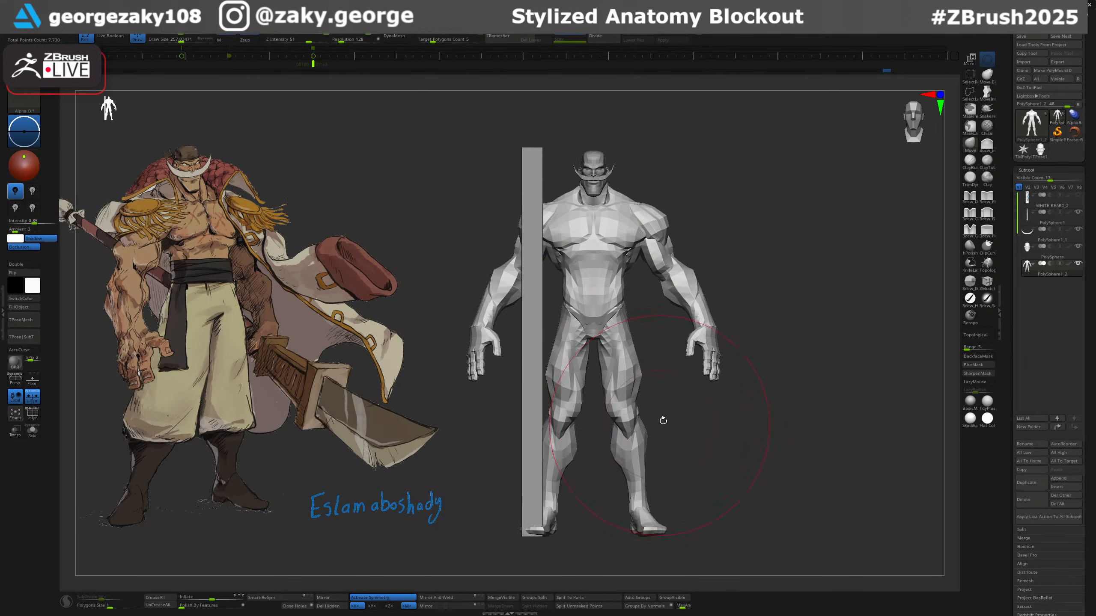
Switch between the stored camera views and check how the figure lines up with the reference illustration.
mouse_move(741, 364)
right_mouse_down("ctrl")
mouse_move(747, 333)
mouse_move(750, 360)
right_mouse_up("ctrl")
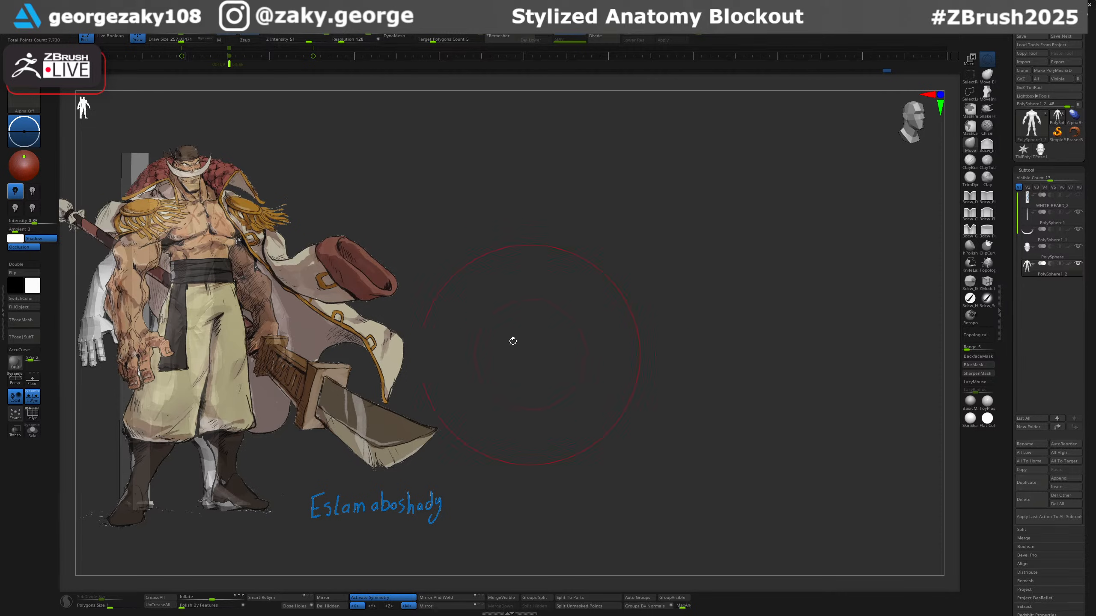
right_click_drag(512, 341, 325, 401)
mouse_move(539, 372)
right_mouse_down()
mouse_move(572, 377)
mouse_move(526, 369)
right_mouse_up()
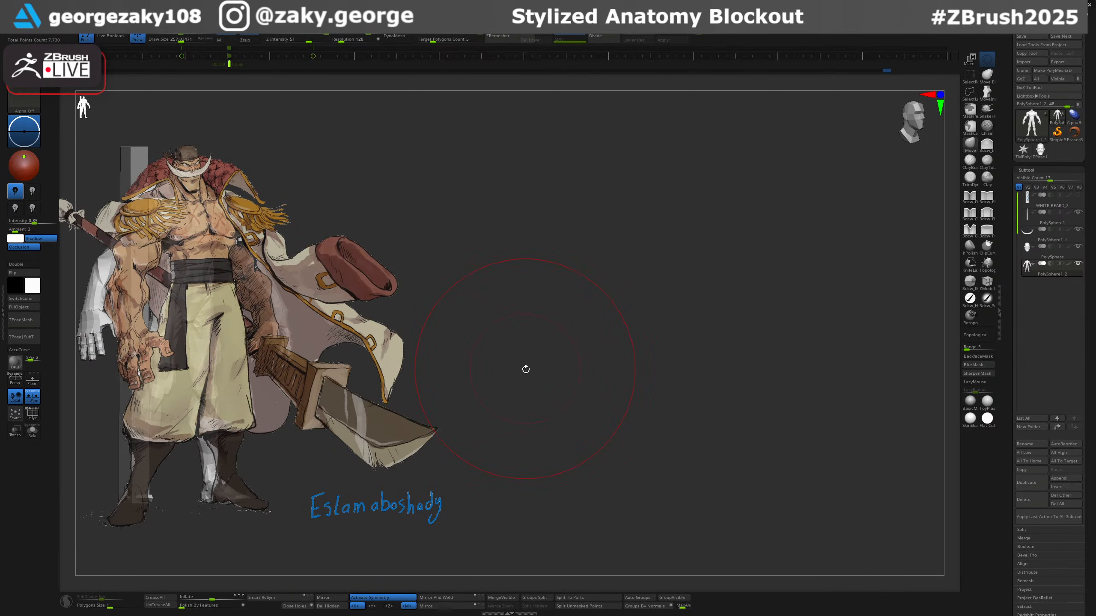
key("Left")
key("Right")
key("Right")
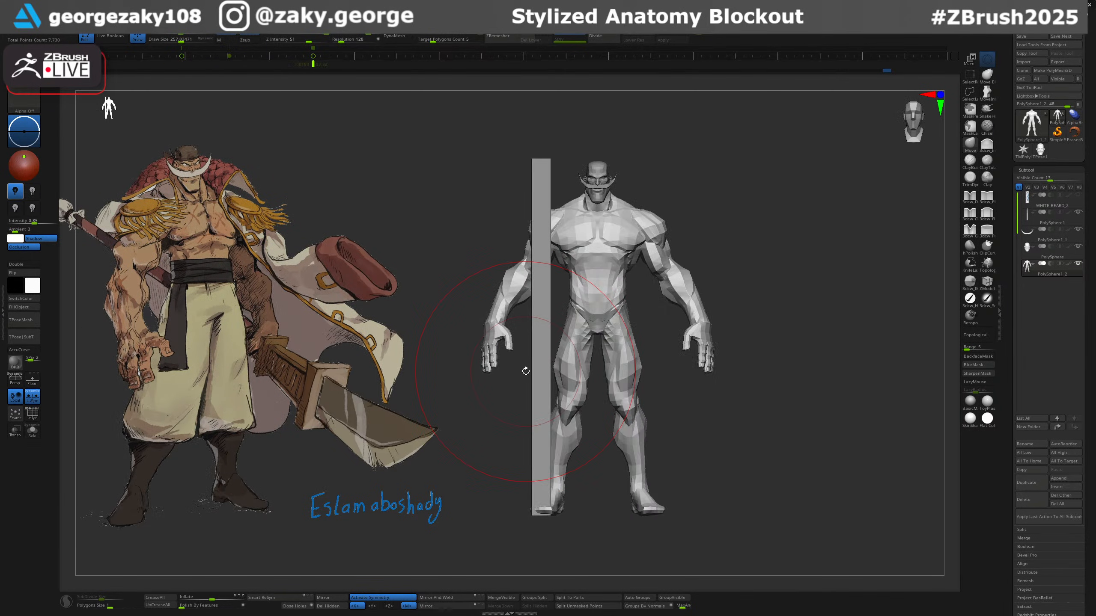
key("Left")
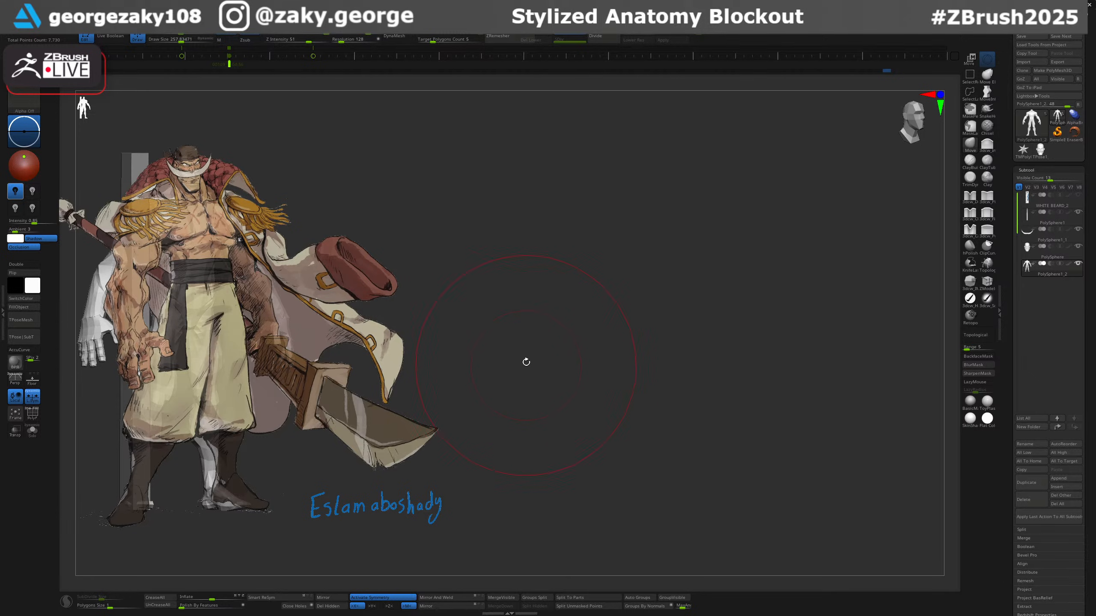
right_click_drag(529, 370, 529, 364)
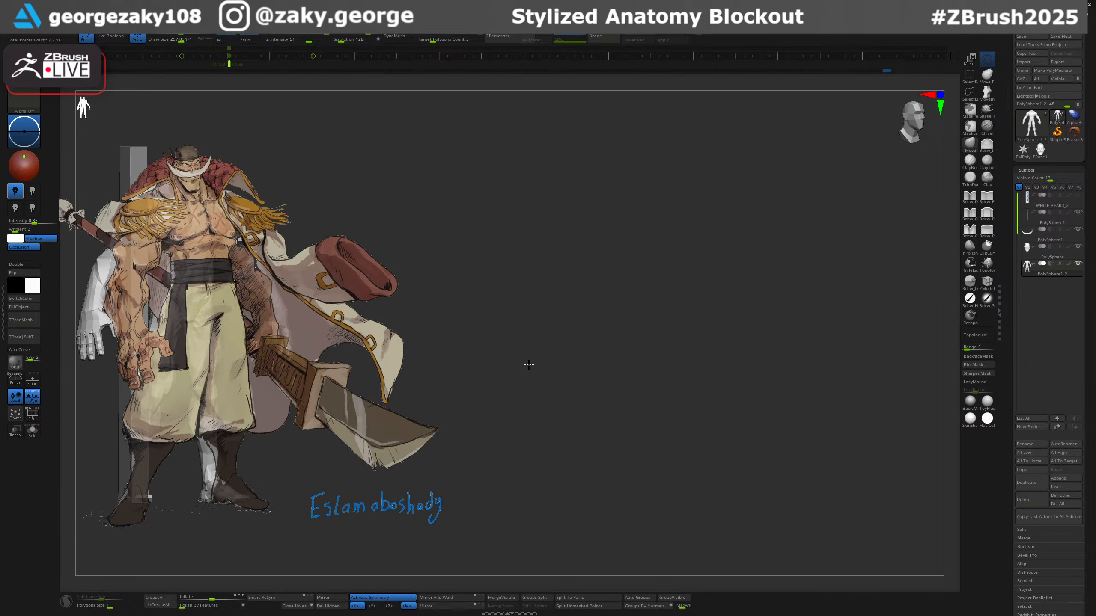
Toggle the reference illustration on and off over the figure to compare the overall pose, silhouette and proportions.
key("shift+z")
key("shift+z")
key("shift+z")
key("shift+z")
key("shift+z")
key("shift+z")
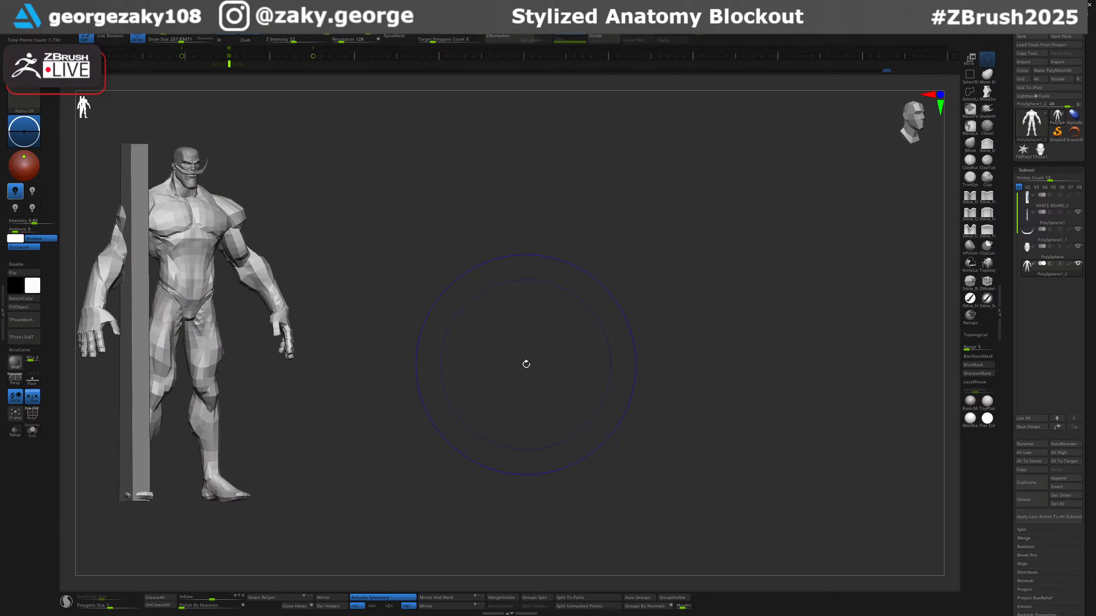
key("shift+z")
key("shift+z")
key("shift+z")
key("shift+z")
key("shift+z")
key("shift+z")
key("shift+z")
key("shift+z")
key("shift+z")
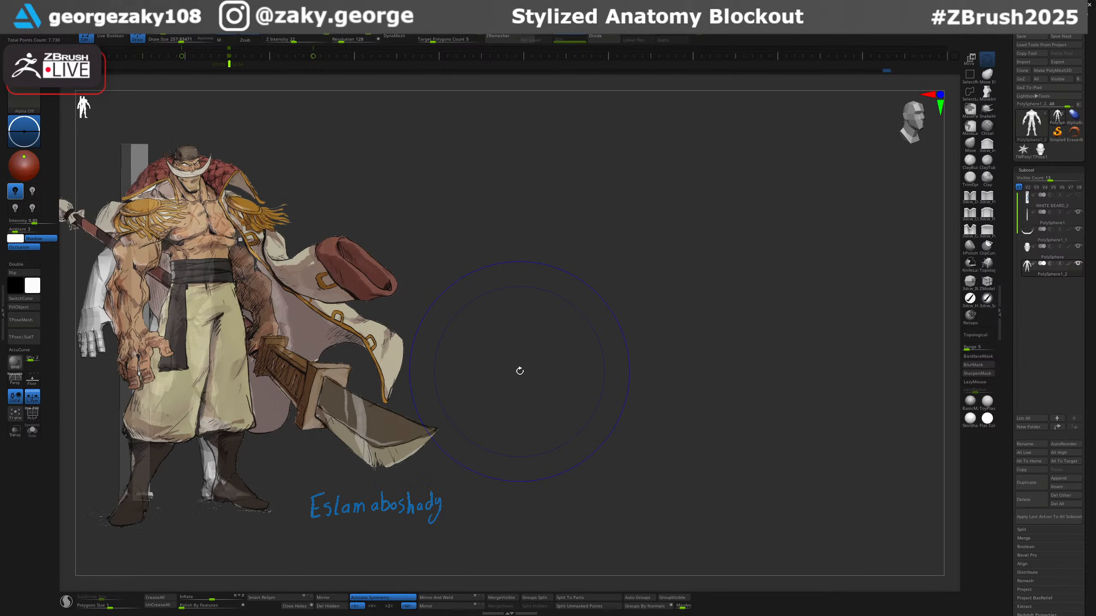
key("shift+z")
key("shift+z")
key("shift+z")
key("shift+z")
key("shift+z")
key("shift+z")
key("shift+z")
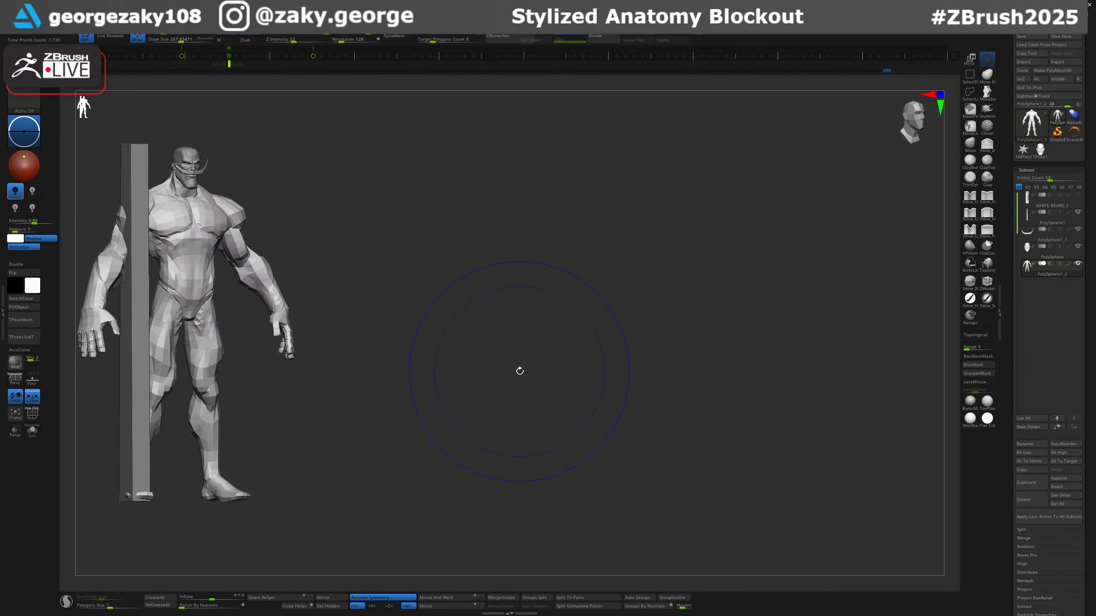
key("shift+z")
key("shift+z")
key("shift+z")
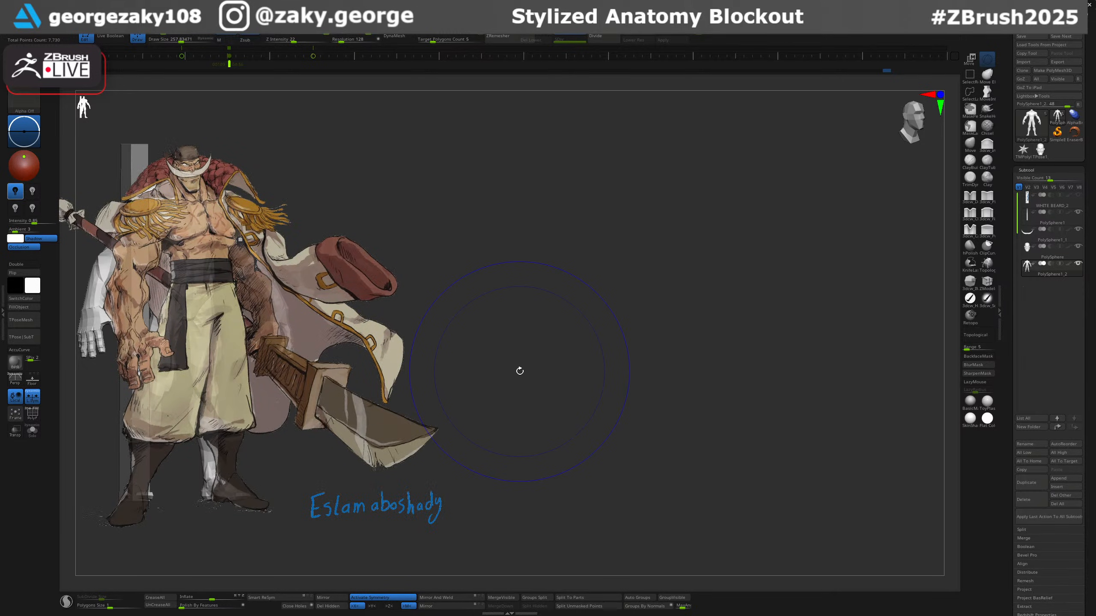
key("shift+z")
key("shift+z")
key("shift+z")
key("shift+z")
key("shift+z")
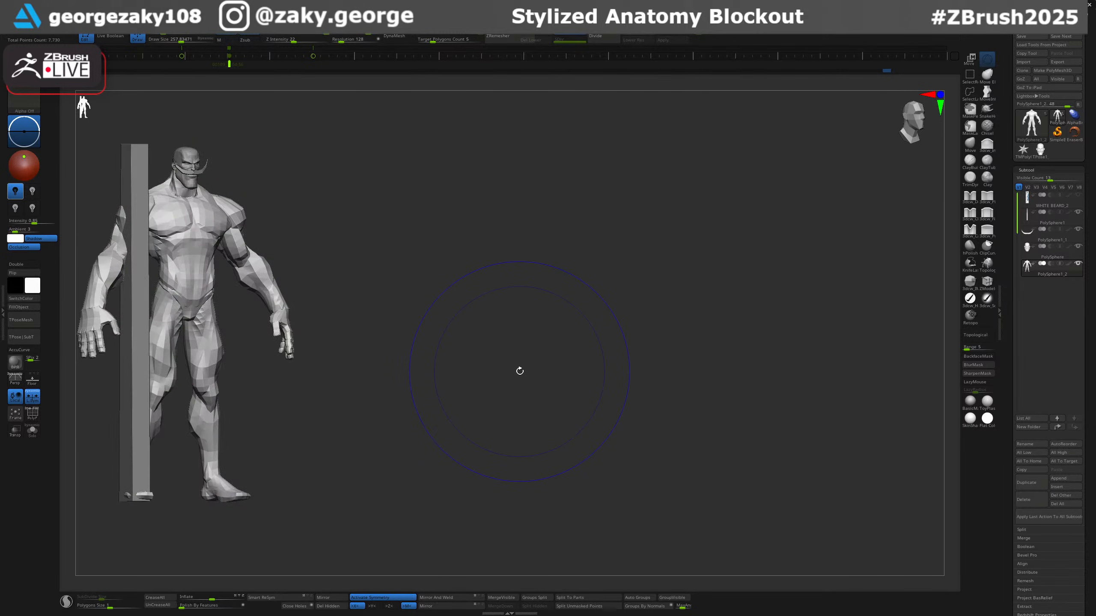
key("shift+z")
key("shift+z")
key("shift+z")
key("shift+z")
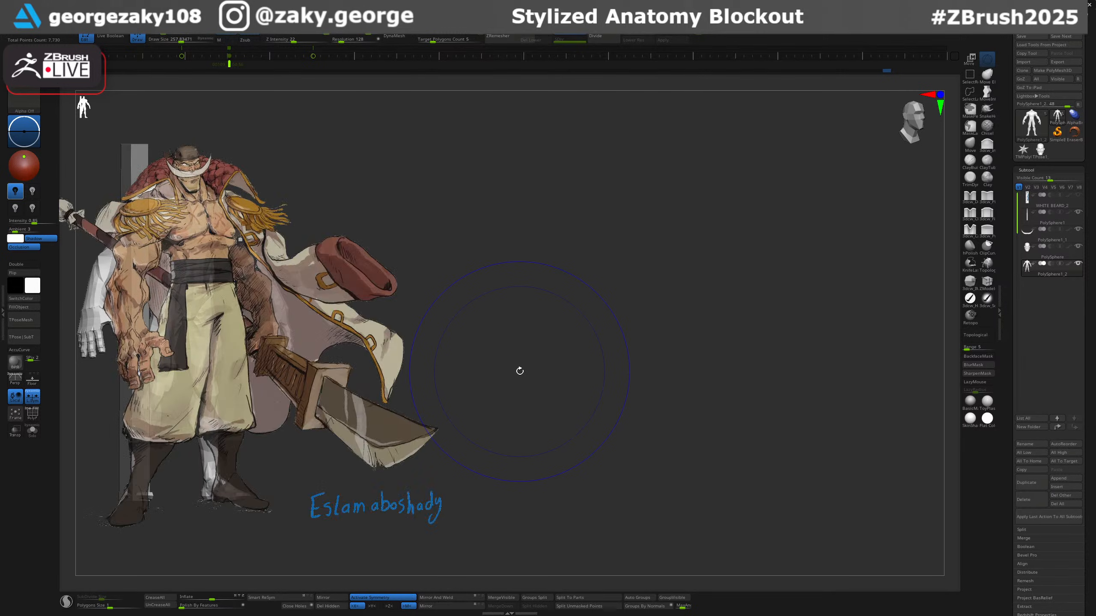
key("shift+z")
key("shift+z")
key("shift+z")
key("shift+z")
key("shift+z")
key("shift+z")
key("shift+z")
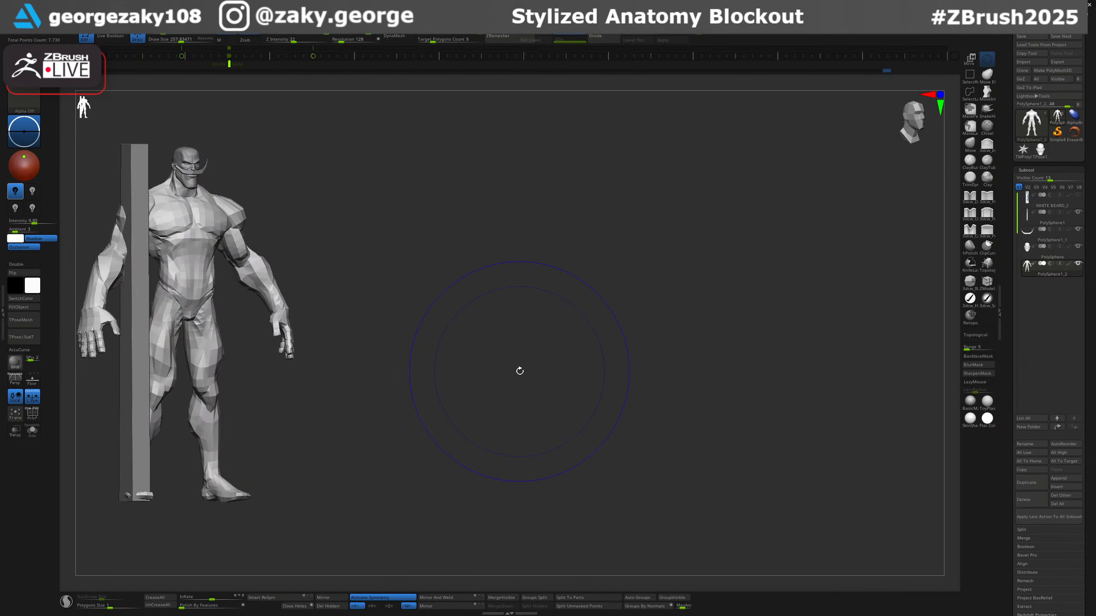
key("shift+z")
key("shift+z")
key("shift+z")
key("shift+z")
key("shift+z")
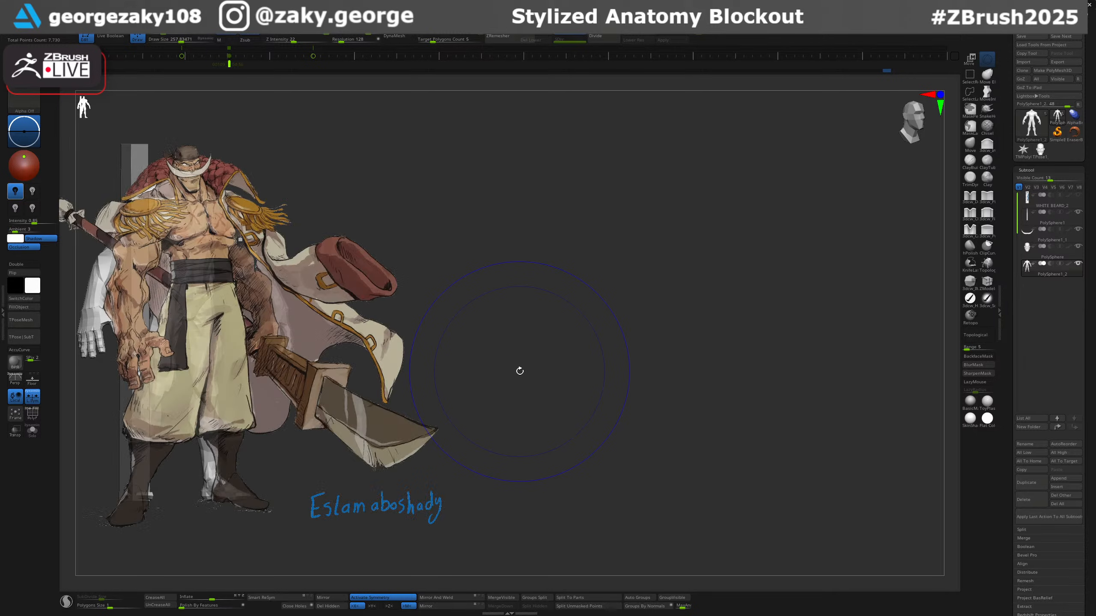
key("shift+z")
key("shift+z")
key("shift+z")
key("shift+z")
key("shift+z")
key("shift+z")
key("shift+z")
key("shift+z")
key("shift+z")
key("shift+z")
key("shift+z")
key("shift+z")
key("shift+z")
key("shift+z")
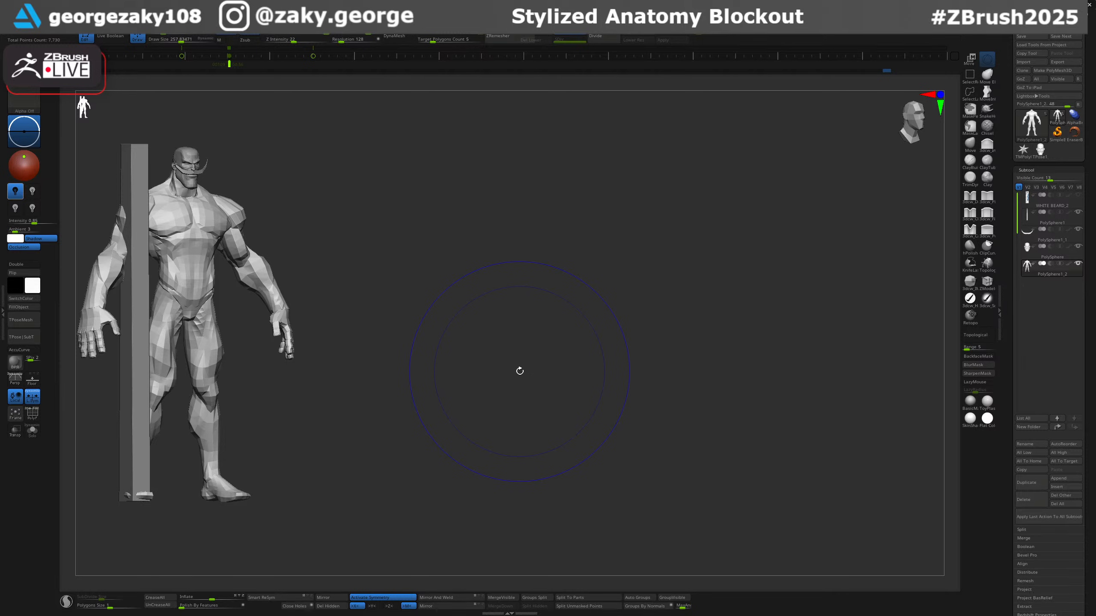
key("shift+z")
key("shift+z")
key("shift+z")
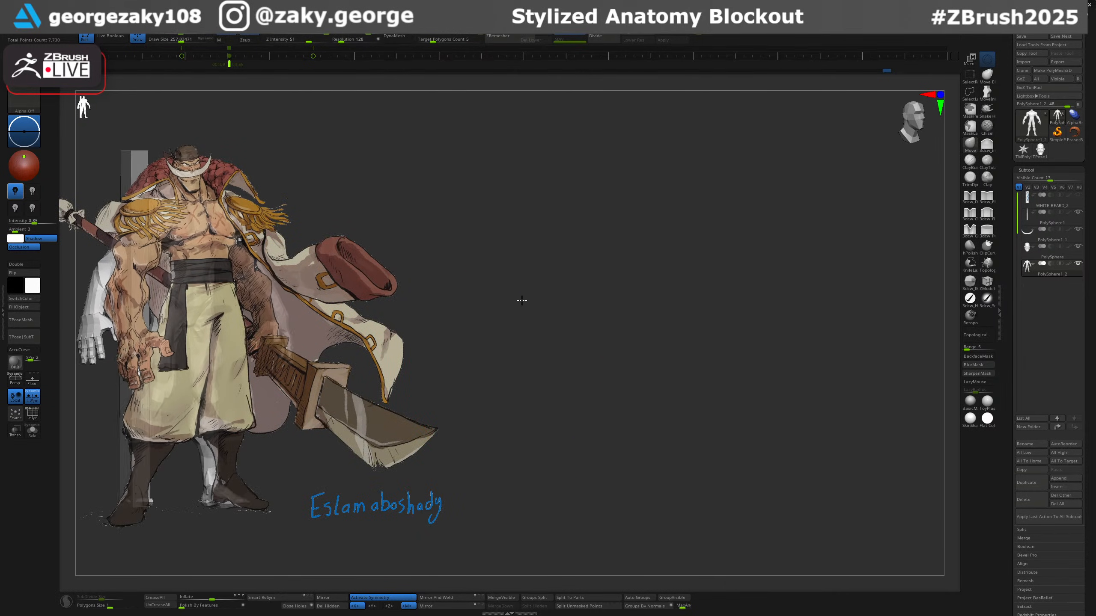
In the stored three-quarter view, adjust the figure's leg around the knee to follow the reference illustration.
left_click_drag(519, 307, 532, 299, "alt")
key("Left")
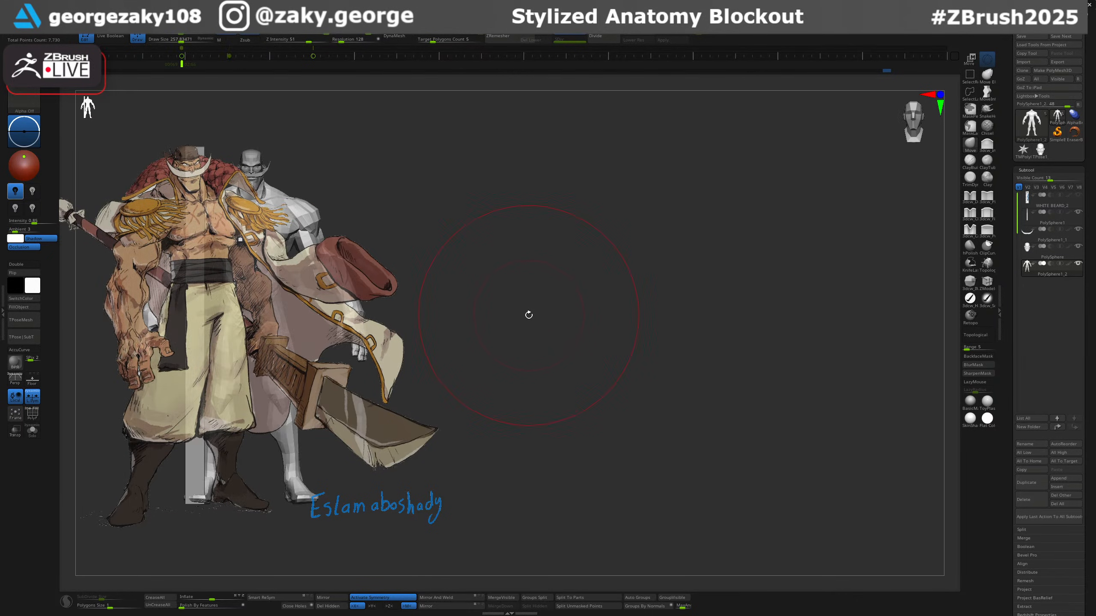
key("Right")
key("bracketleft")
left_click_drag(231, 419, 216, 415)
key("bracketright")
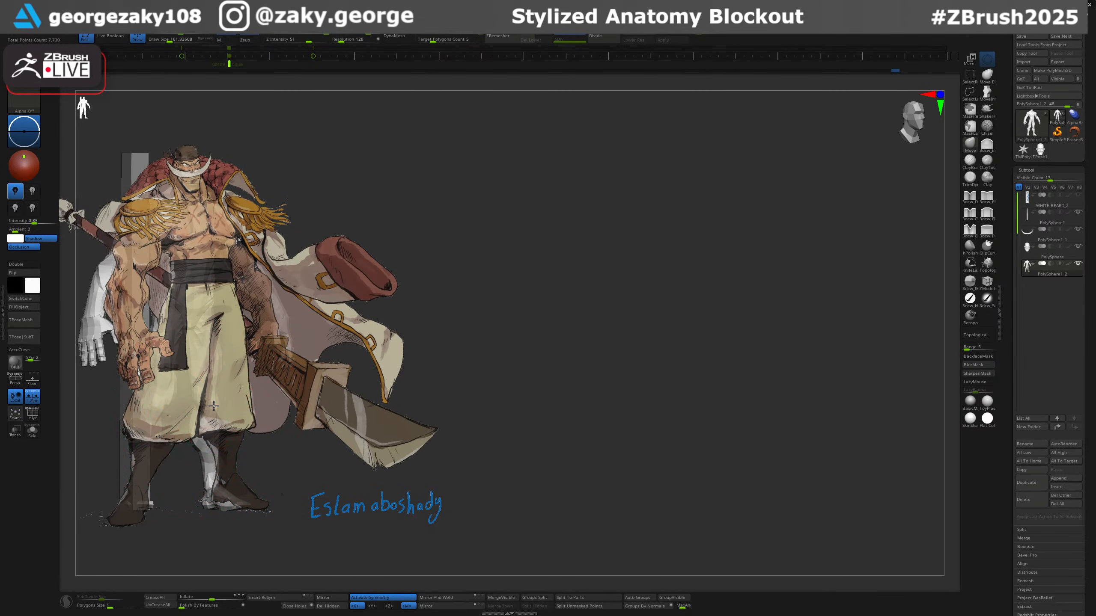
Resize the brush and adjust the figure's lower leg and foot to follow the boot in the reference, then hide the illustration.
key("s")
left_click_drag(218, 406, 210, 409)
key("s")
left_click_drag(250, 505, 252, 505)
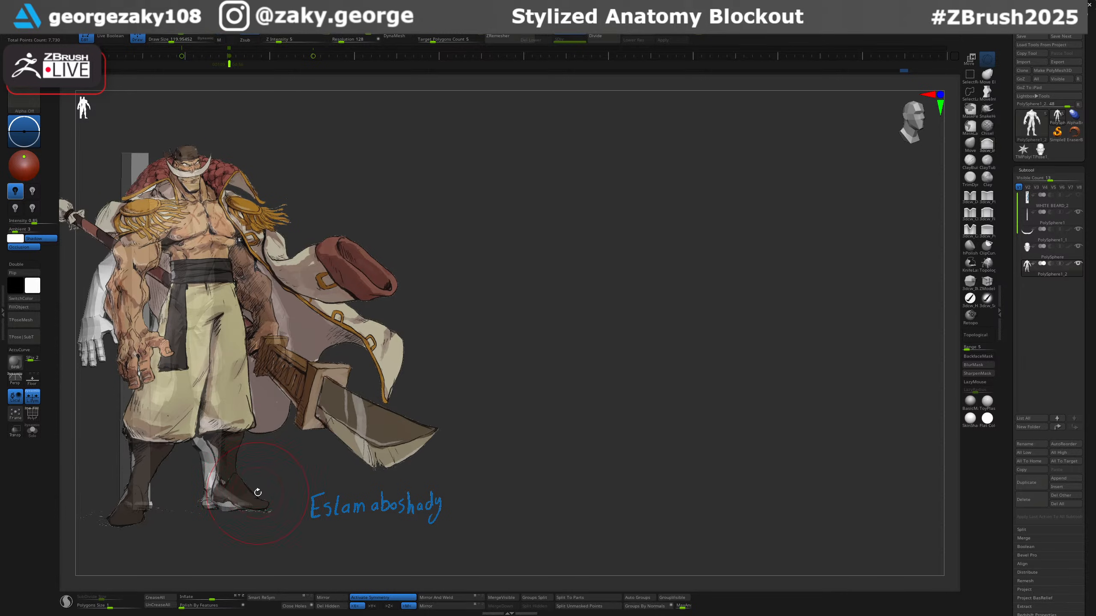
key("s")
left_click_drag(257, 492, 212, 474)
key("shift+z")
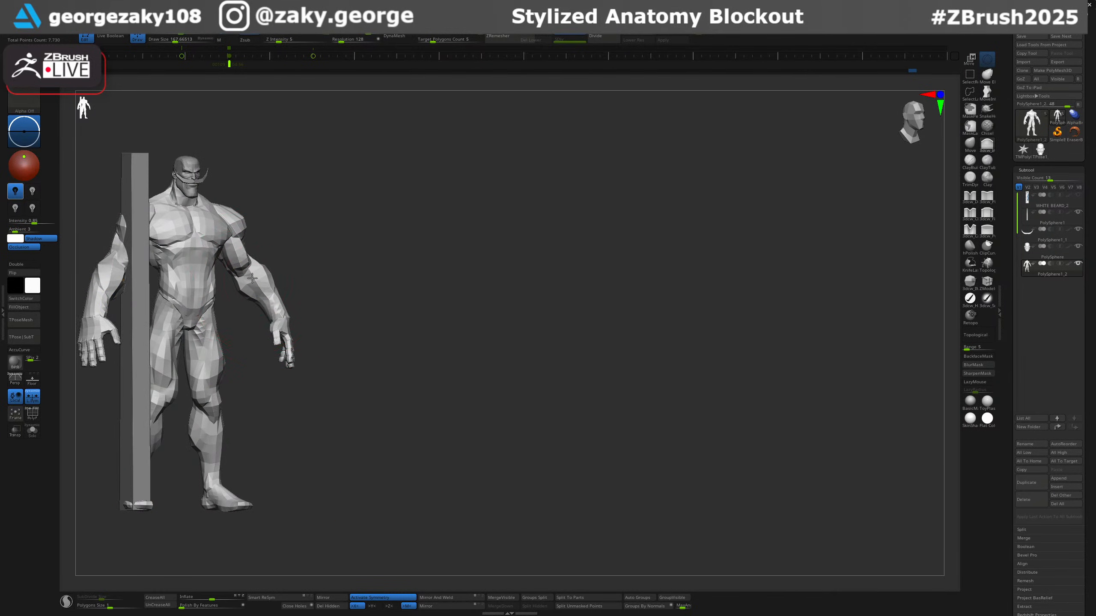
Adjust the figure's chest with a smaller brush, checking its shape against the reference illustration.
key("ctrl+shift+z")
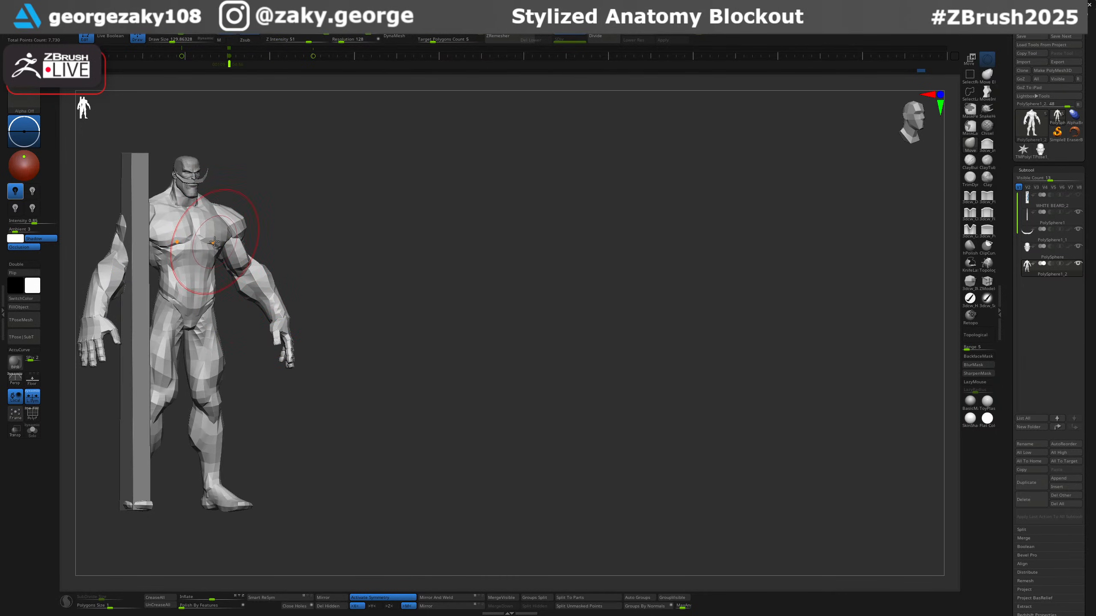
key("shift+z")
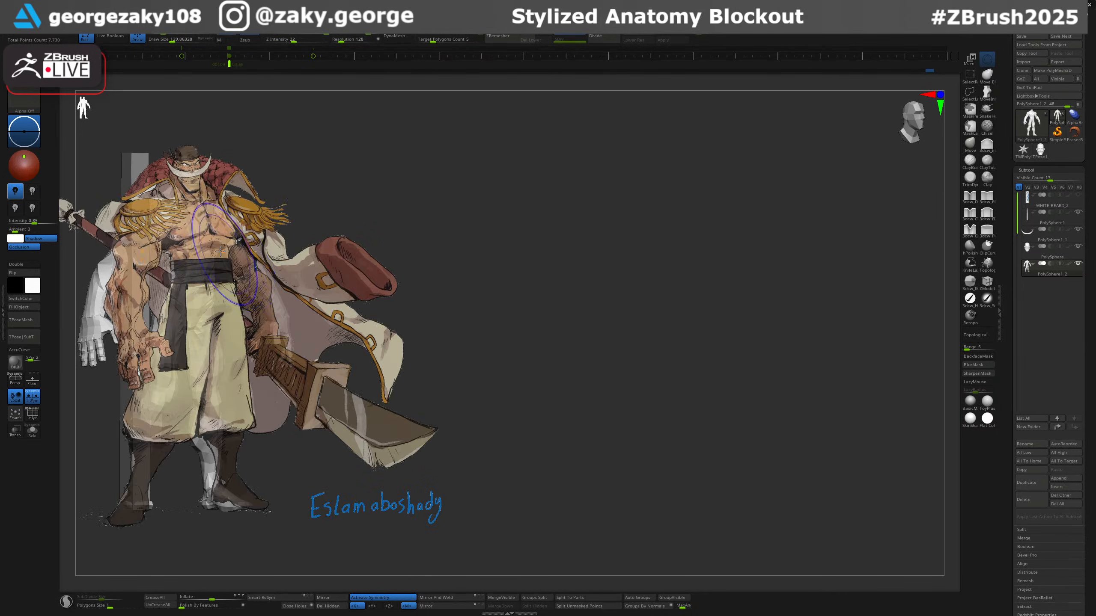
key("s")
left_click_drag(216, 255, 206, 255)
key("shift+z")
key("shift+z")
key("shift+z")
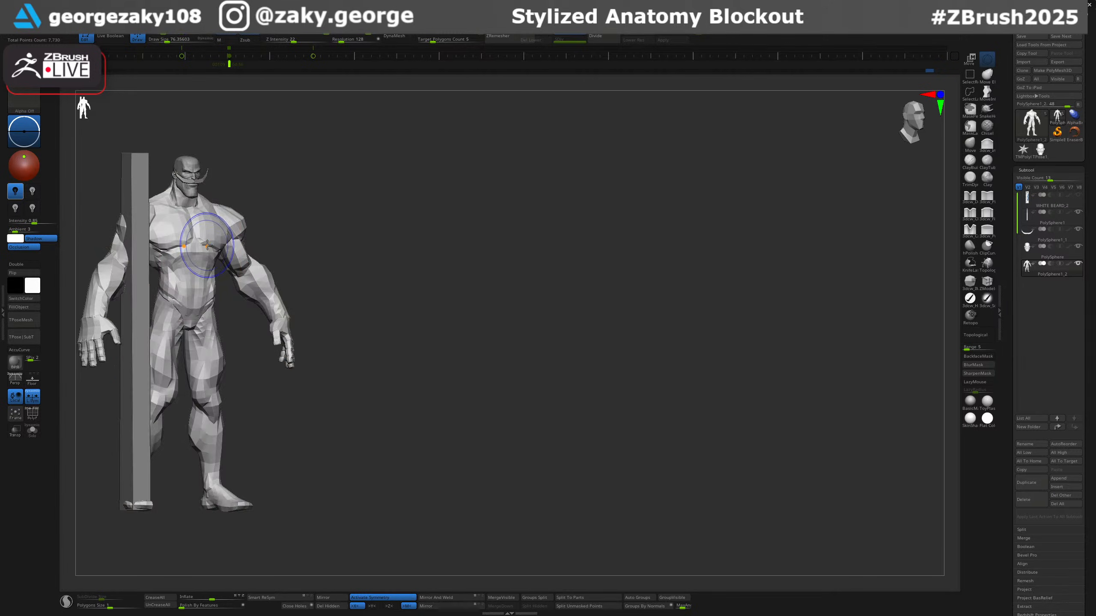
key("s")
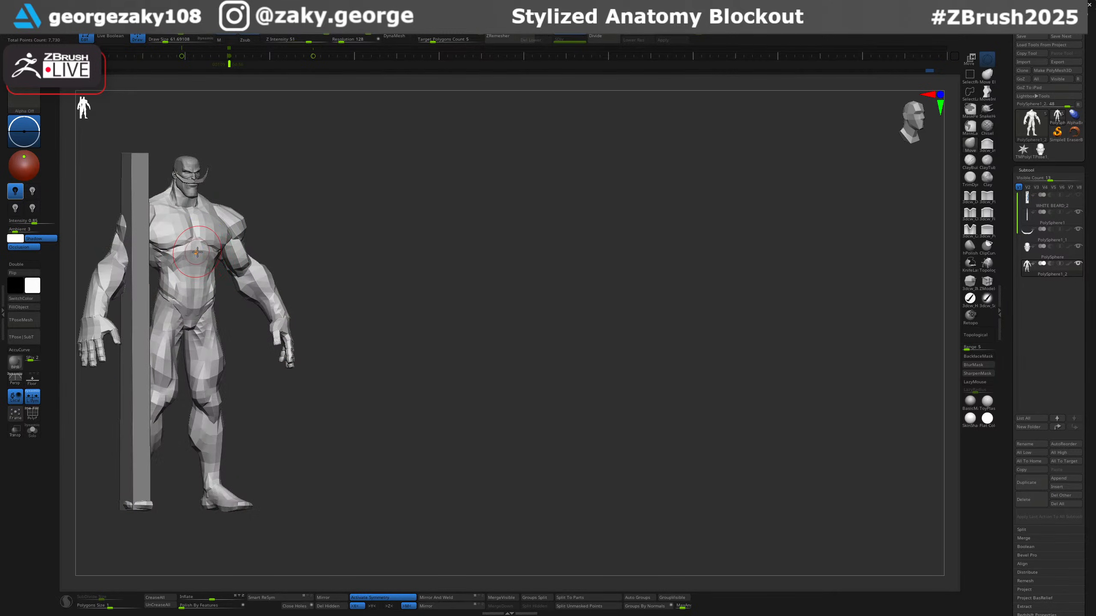
Toggle the reference illustration repeatedly to compare the chest muscles and torso with the drawing.
key("shift+z")
key("shift+z")
key("shift+z")
key("shift+z")
key("shift+z")
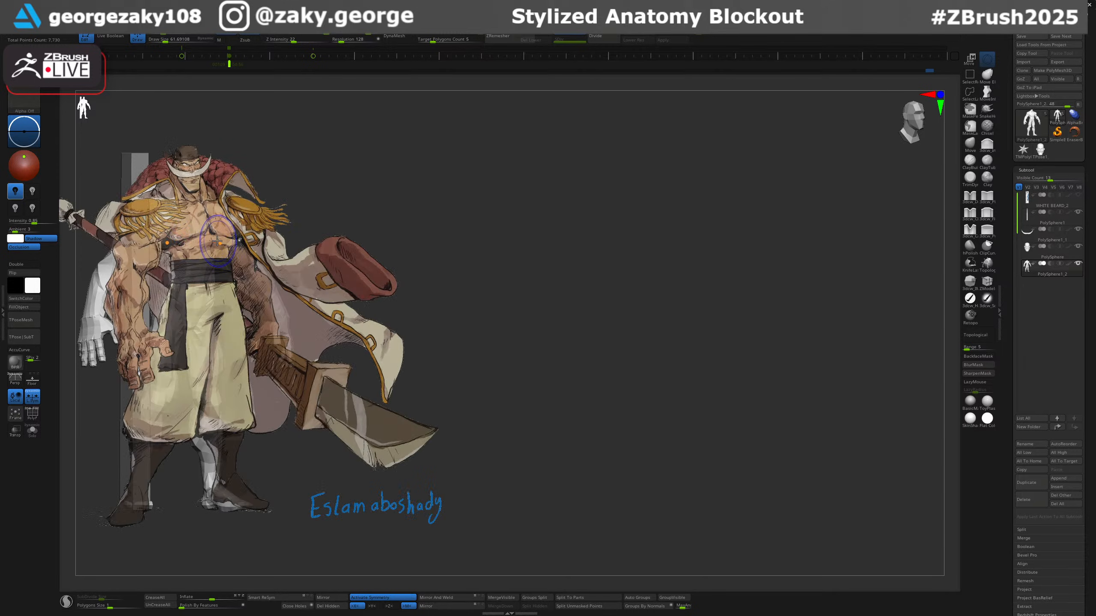
key("shift+z")
key("shift+z")
key("shift+z")
key("shift+z")
key("shift+z")
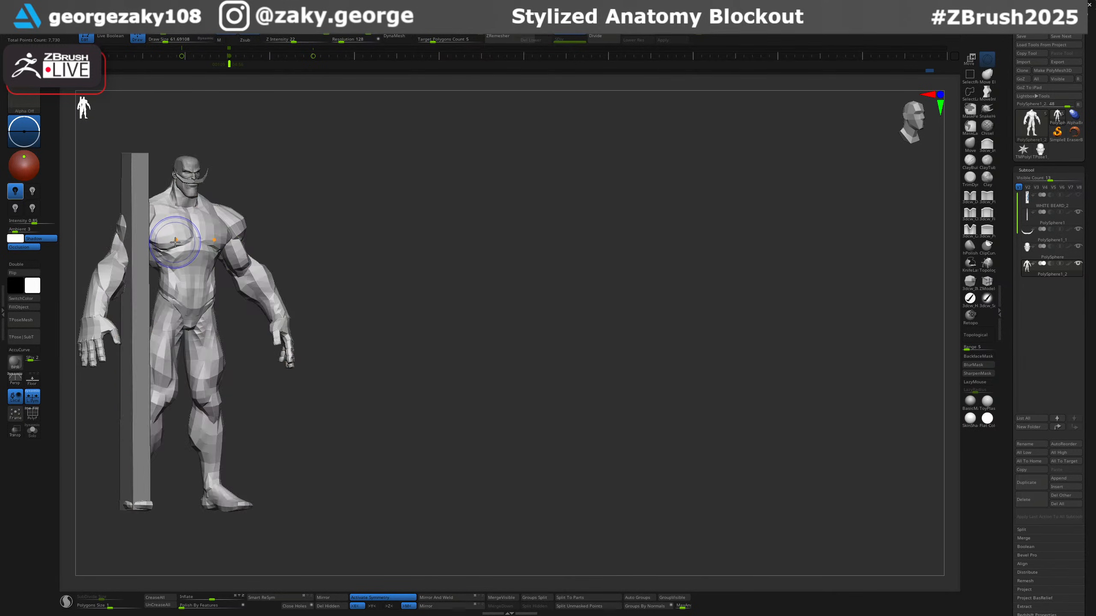
key("shift+z")
key("shift+z")
key("shift+z")
key("shift+z")
key("shift+z")
key("shift+z")
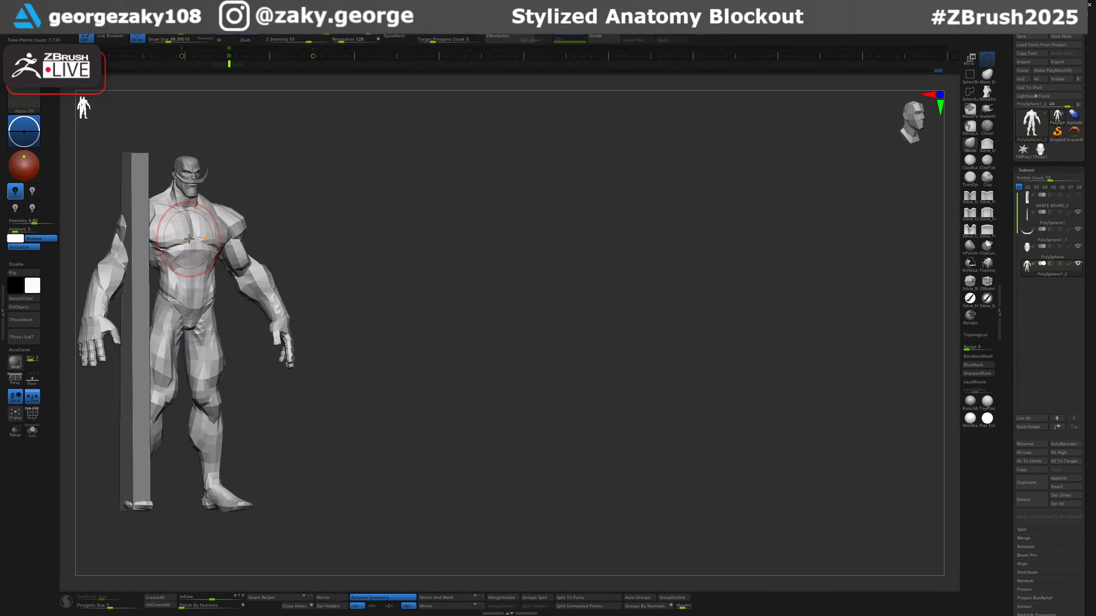
key("shift+z")
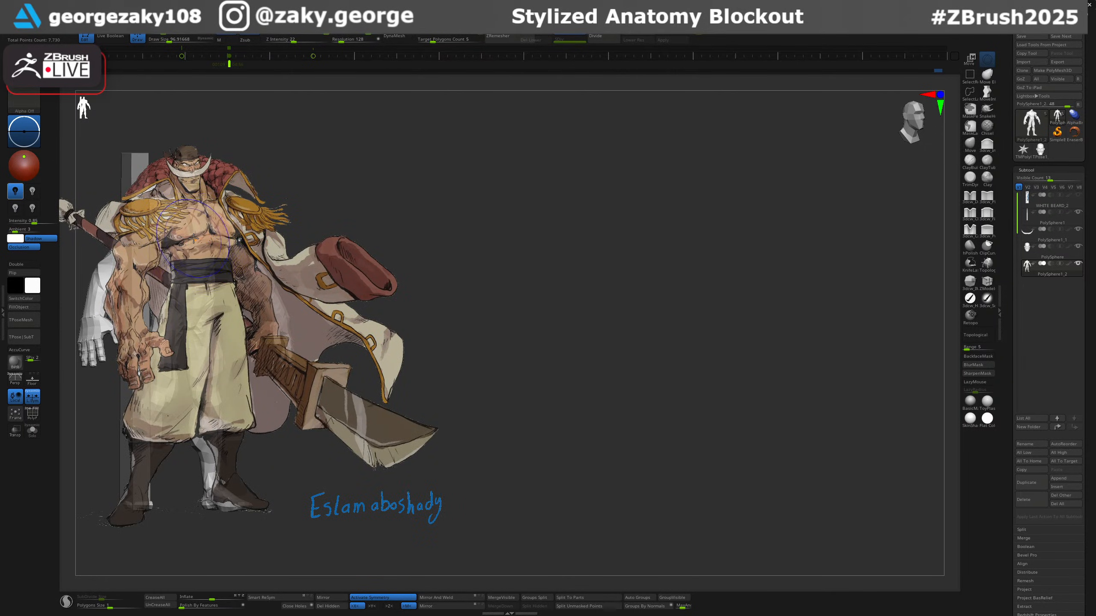
key("shift+z")
key("shift+z")
key("shift+z")
key("shift+z")
key("shift+z")
key("shift+z")
key("shift+z")
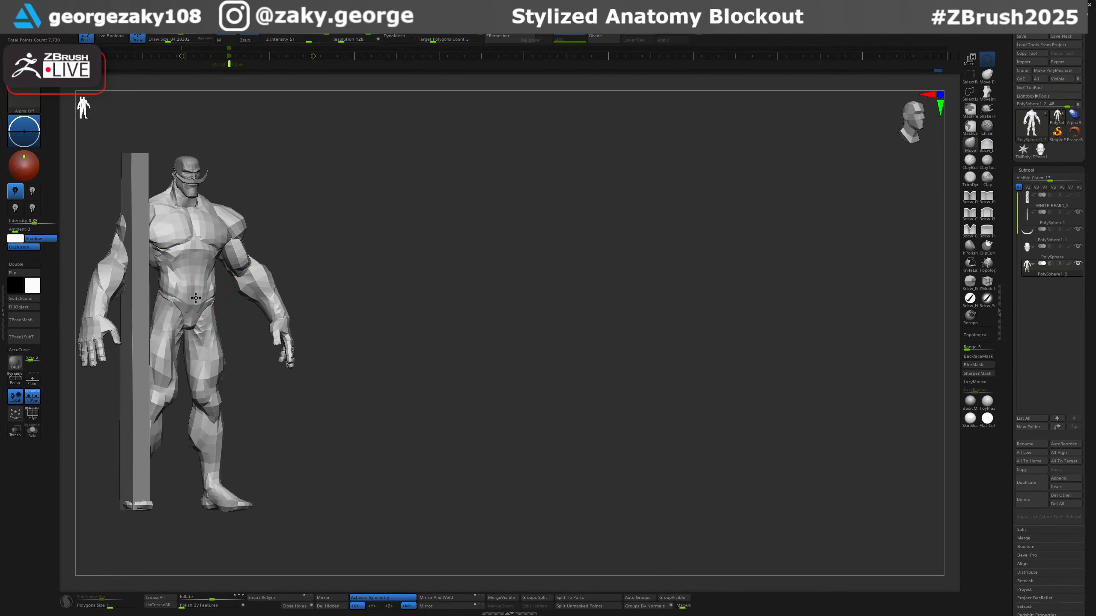
Hide the tall bar subtool that covers the body and frame the figure in side view.
mouse_move(345, 302)
left_mouse_down()
mouse_move(506, 293)
mouse_move(552, 338)
mouse_move(579, 335)
mouse_move(646, 361)
left_mouse_up()
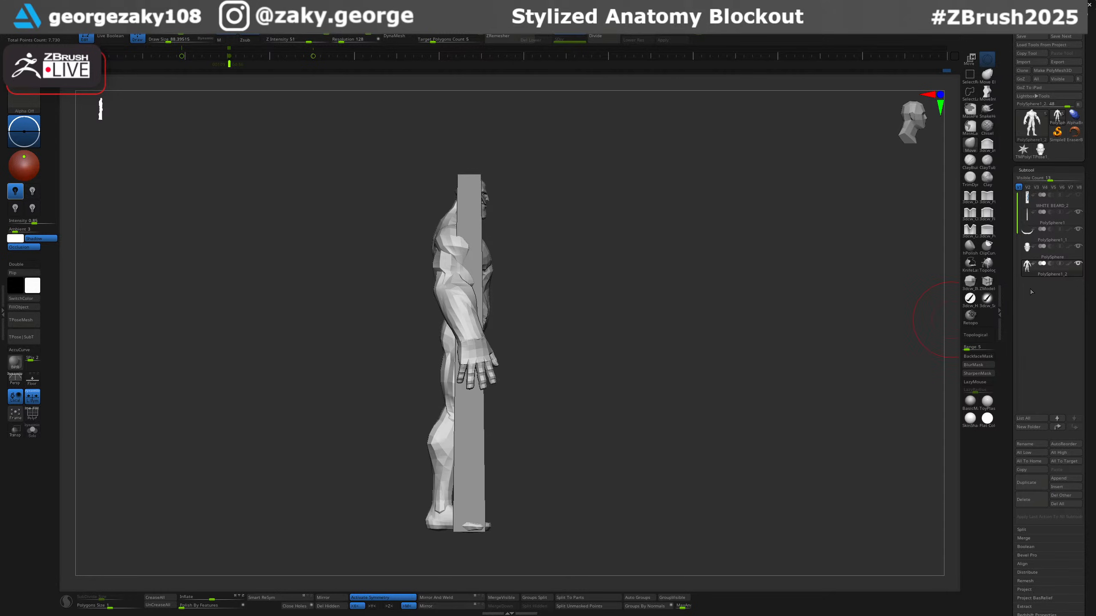
key("alt+s")
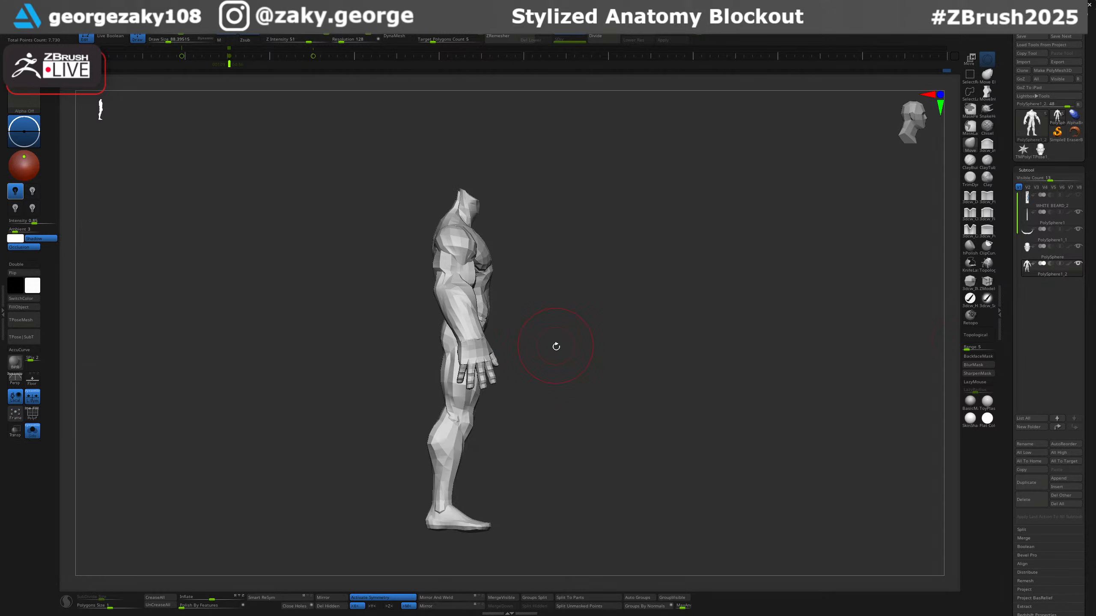
key("alt+s")
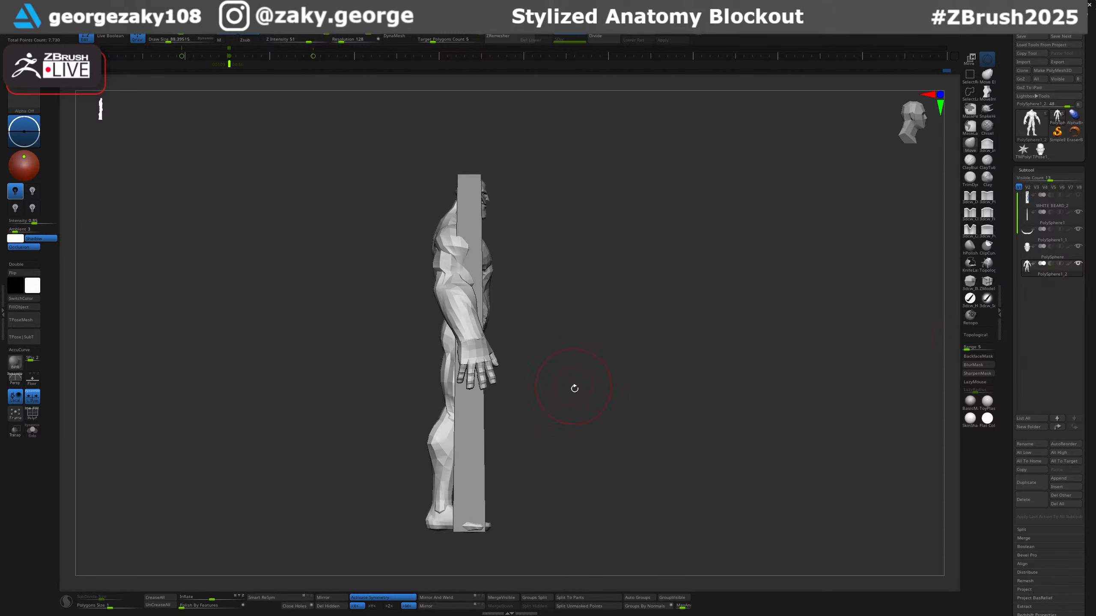
left_click(1078, 212)
key("f")
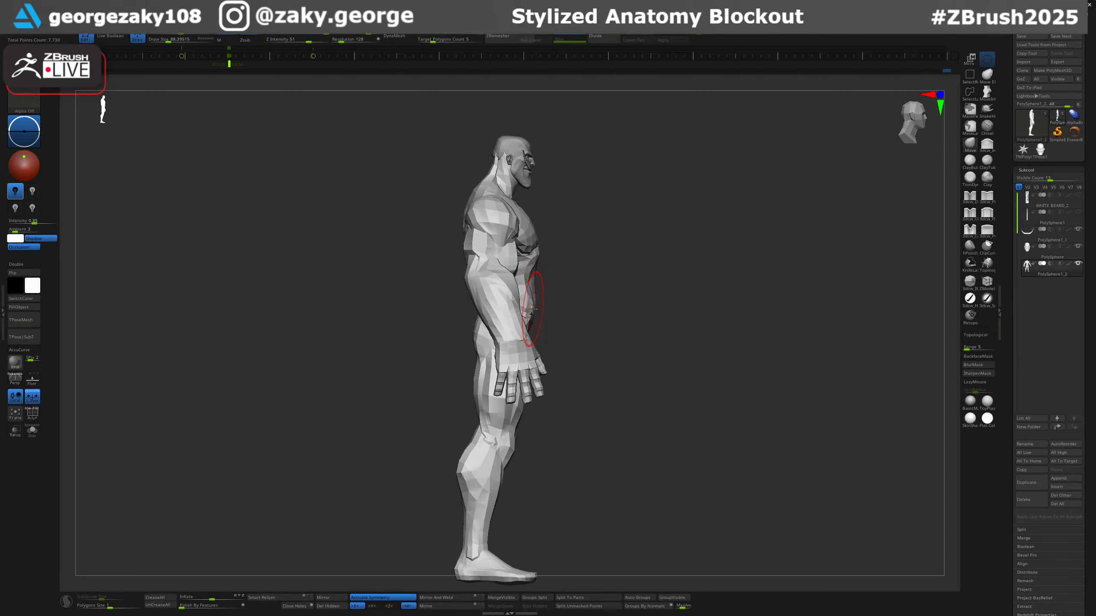
Resize the brush and adjust the figure's buttocks from behind, with the whole body framed.
key("s")
left_click_drag(543, 312, 550, 312)
right_click_drag(478, 343, 479, 345, "alt")
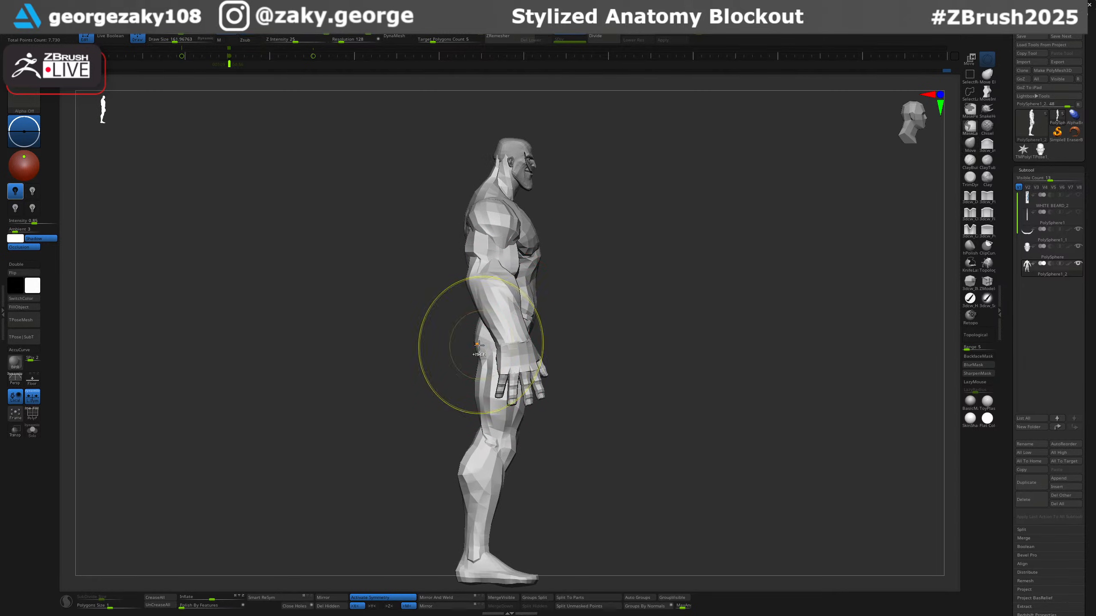
mouse_move(479, 453)
right_mouse_down()
mouse_move(563, 376)
mouse_move(440, 367)
right_mouse_up()
key("s")
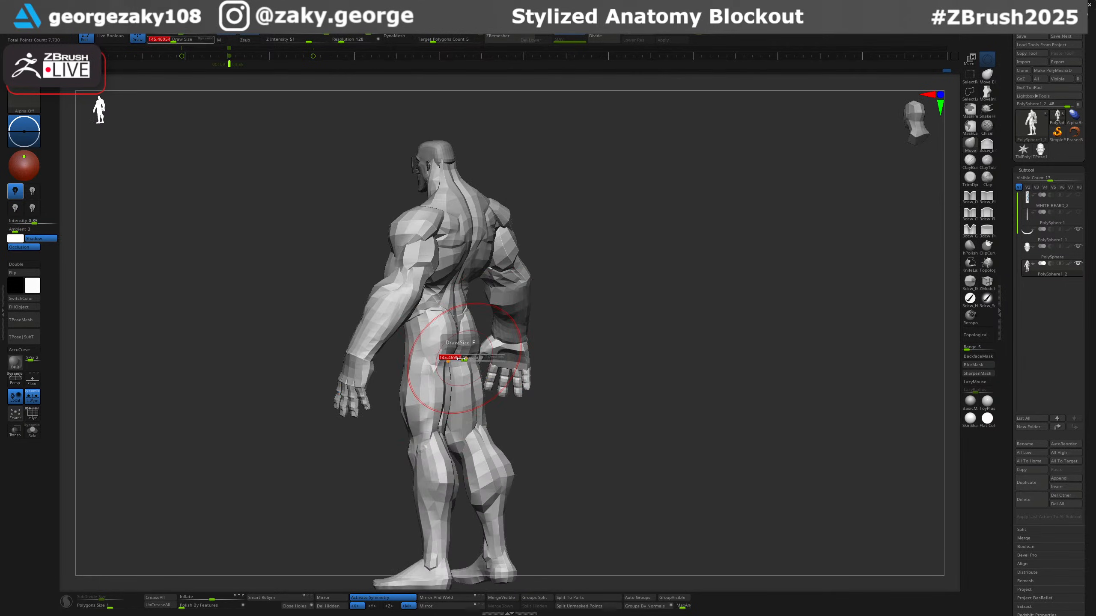
left_click_drag(462, 358, 450, 359)
mouse_move(452, 358)
right_mouse_down()
mouse_move(471, 354)
mouse_move(460, 354)
right_mouse_up()
key("f")
key("f")
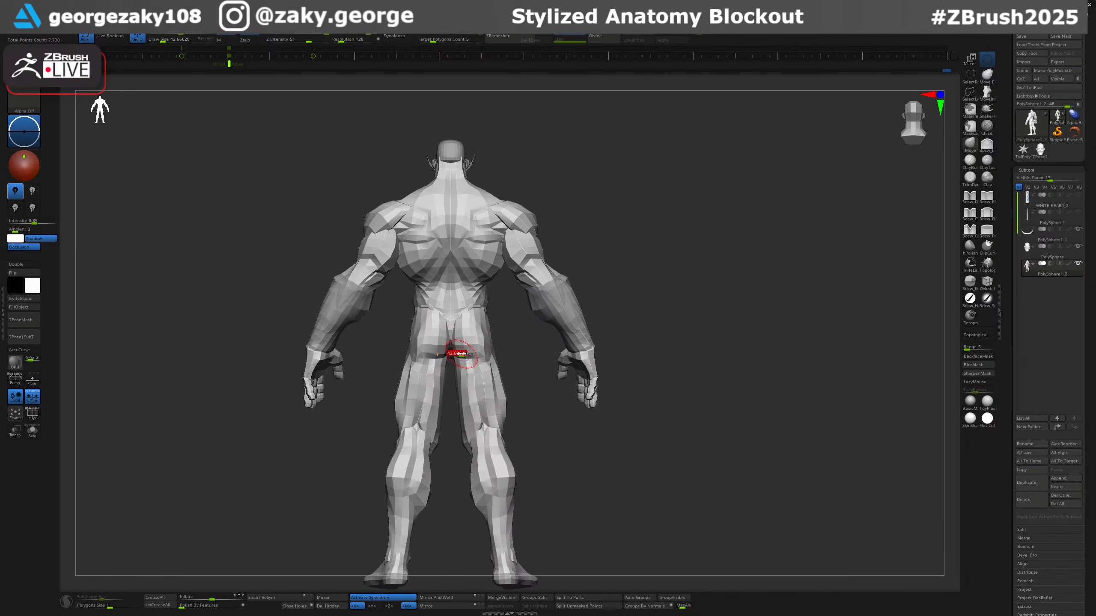
left_click_drag(470, 357, 482, 352)
key("bracketright")
Enlarge the brush and refine the profile of the hips and buttocks in side view.
mouse_move(483, 352)
right_mouse_down()
mouse_move(556, 356)
mouse_move(545, 357)
right_mouse_up()
key("s")
left_click_drag(533, 357, 542, 358)
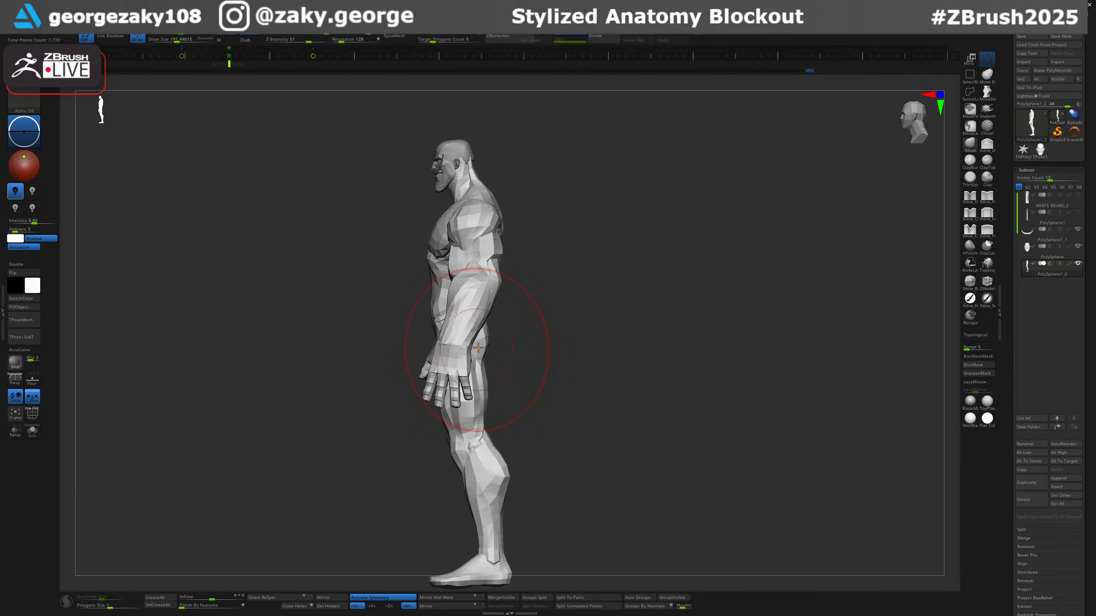
left_click_drag(475, 332, 476, 321)
right_click_drag(476, 320, 643, 305)
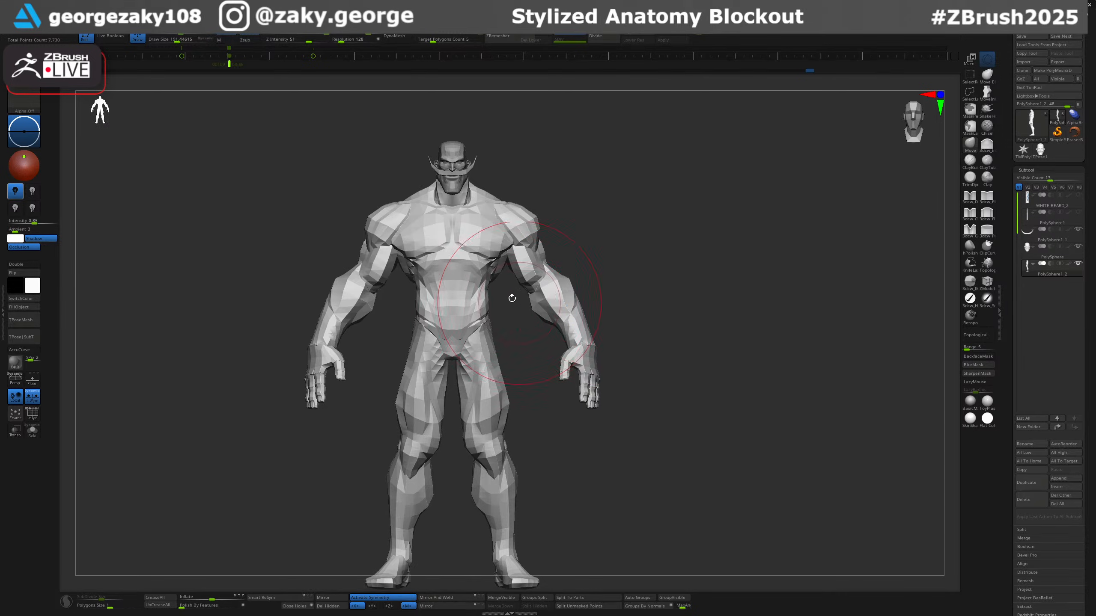
Adjust the waist and the outer edge of the chest with a progressively smaller brush.
key("bracketleft")
key("bracketleft")
left_click_drag(490, 287, 486, 285)
mouse_move(569, 287)
right_mouse_down()
mouse_move(707, 263)
mouse_move(708, 315)
right_mouse_up()
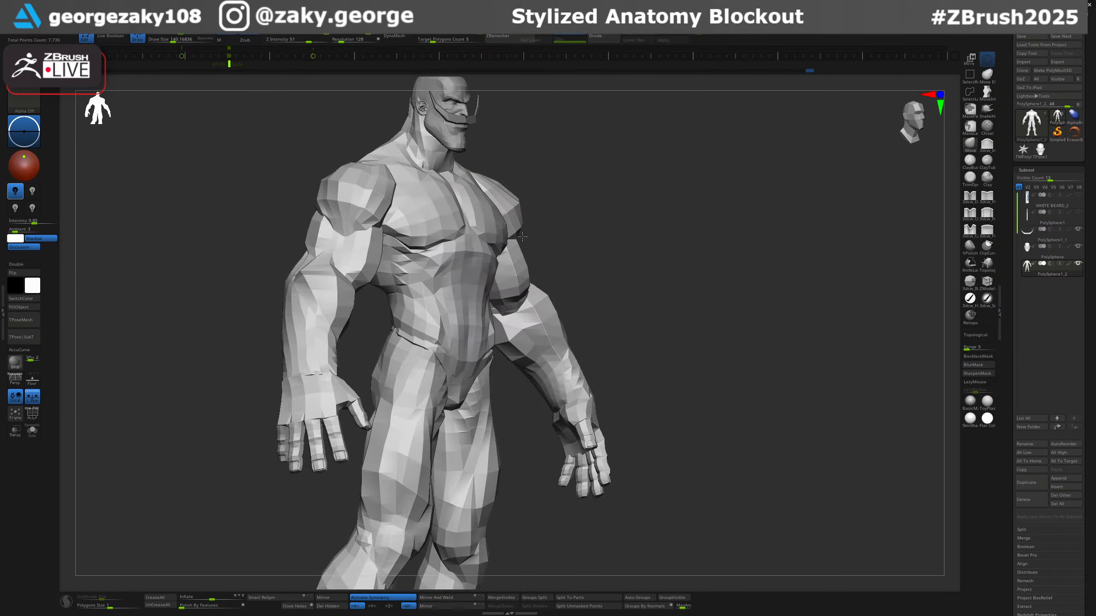
right_click_drag(522, 236, 531, 236)
key("bracketleft")
left_click_drag(505, 229, 502, 226)
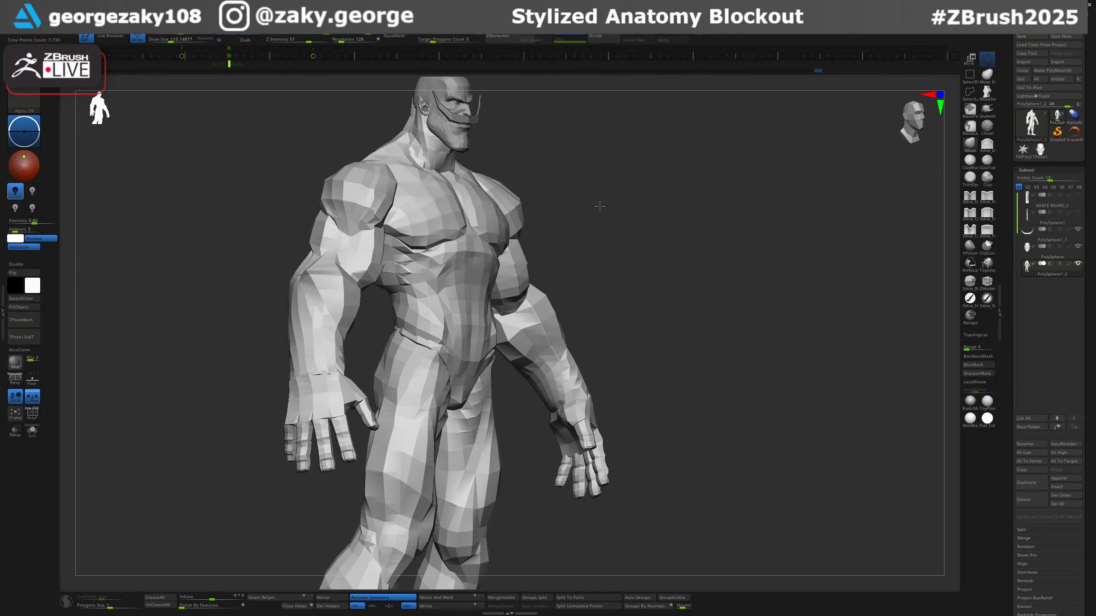
Mask the whole body except the hands and soften the mask edge at the wrists.
right_click_drag(599, 206, 556, 207, "shift")
right_click_drag(556, 207, 556, 154, "ctrl")
right_click_drag(647, 237, 630, 300, "ctrl")
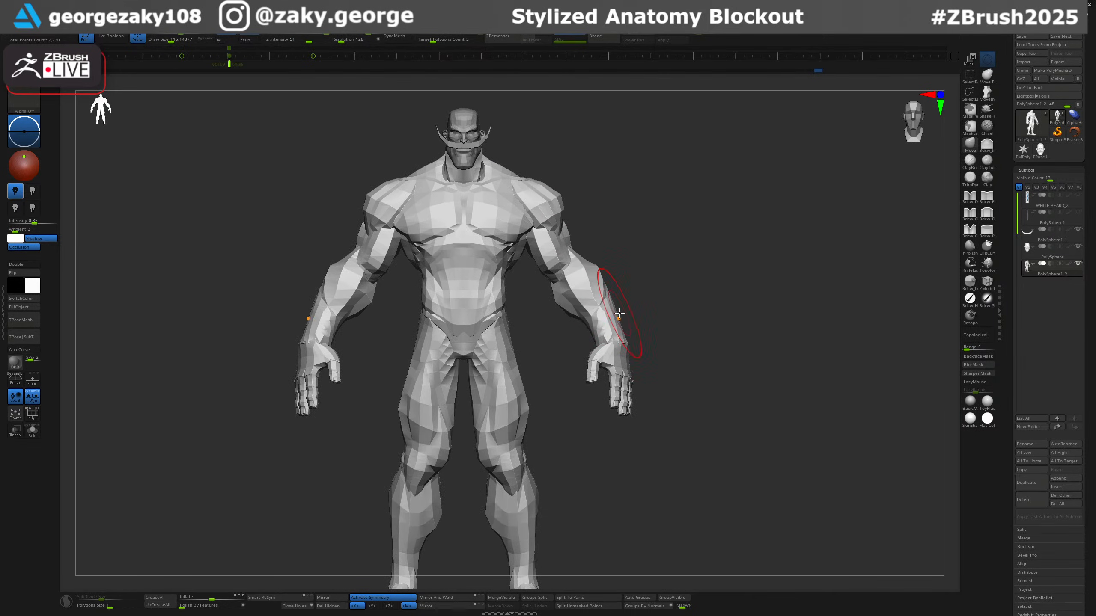
mouse_move(646, 350)
left_mouse_down("ctrl")
mouse_move(556, 364)
mouse_move(724, 406)
left_mouse_up("ctrl")
left_click(688, 398, "ctrl")
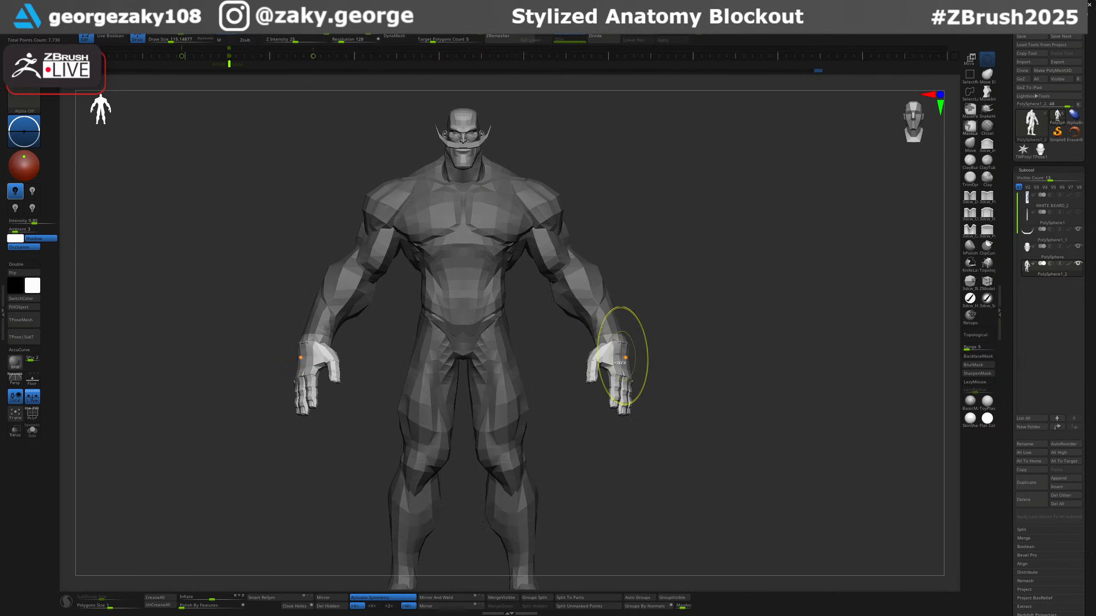
left_click(620, 354, "ctrl")
Place the transform gizmo on the wrist and adjust the unmasked hands with it.
key("w")
left_click(619, 343, "alt")
right_click_drag(699, 356, 637, 356)
left_click_drag(652, 308, 665, 308, "alt")
right_click_drag(710, 324, 772, 326)
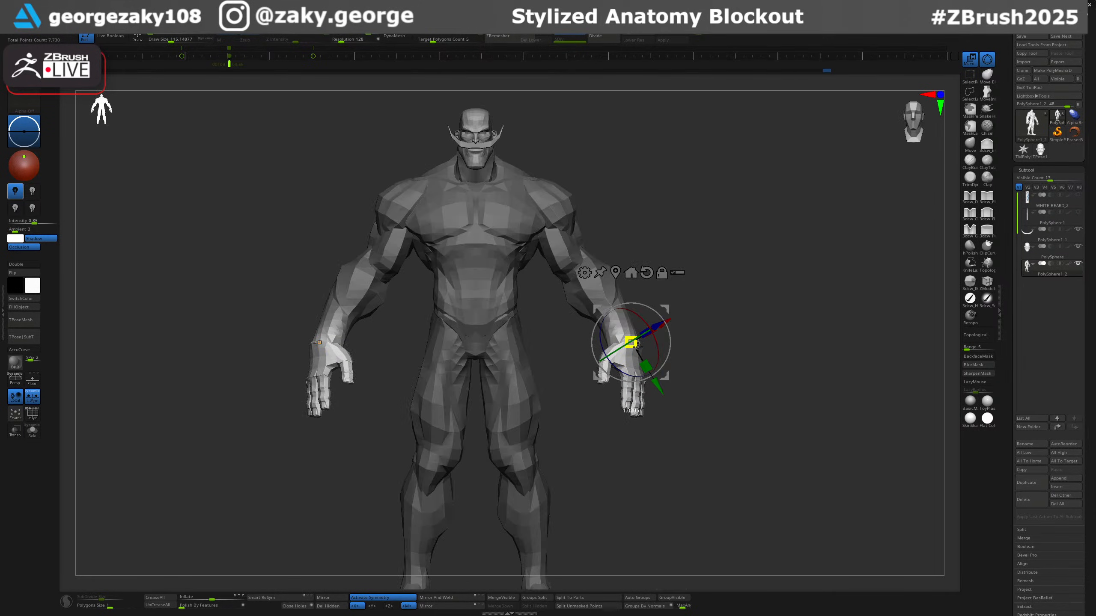
right_click_drag(683, 343, 650, 343)
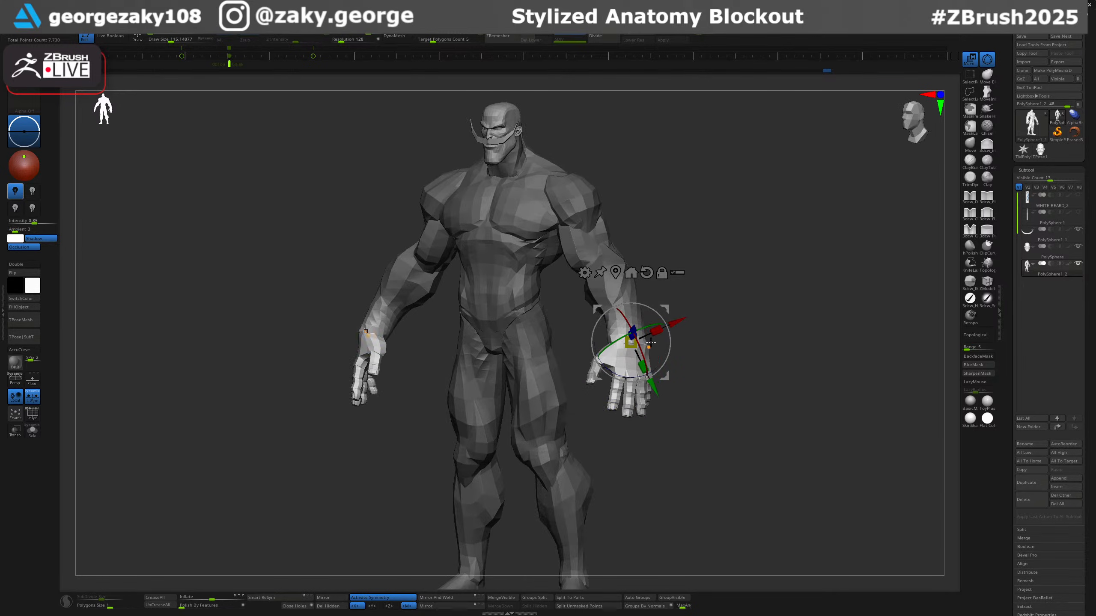
left_click_drag(626, 368, 627, 380)
Inspect the hands up close, realign the transform gizmo at the wrist and scale the hands uniformly.
key("q")
right_click_drag(633, 412, 615, 431)
right_click_drag(615, 431, 614, 483, "ctrl")
right_click_drag(614, 483, 729, 449)
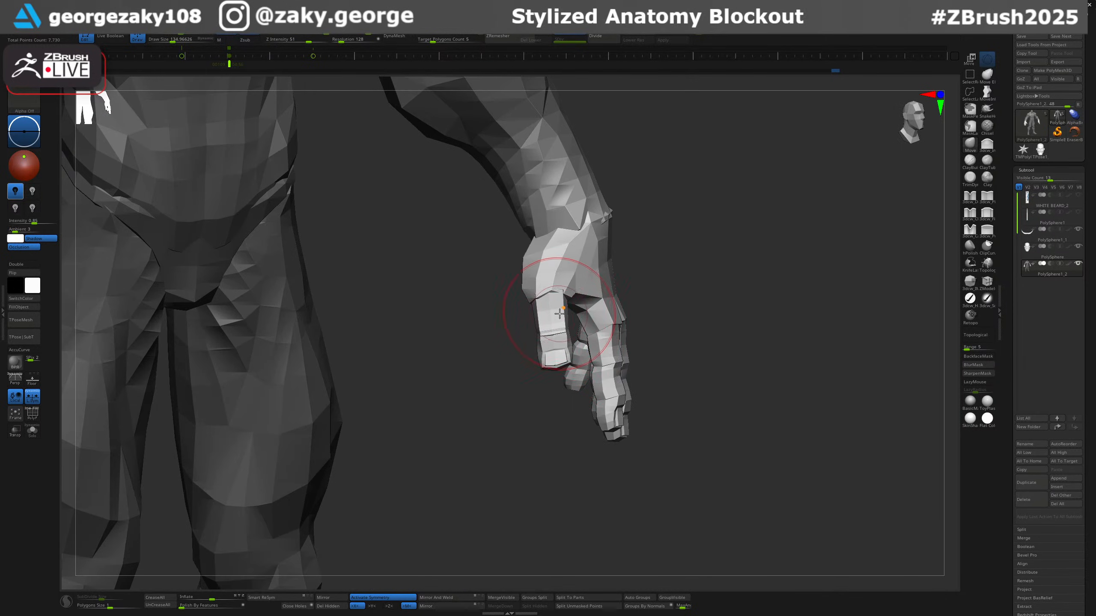
key("i")
right_click_drag(591, 309, 664, 294)
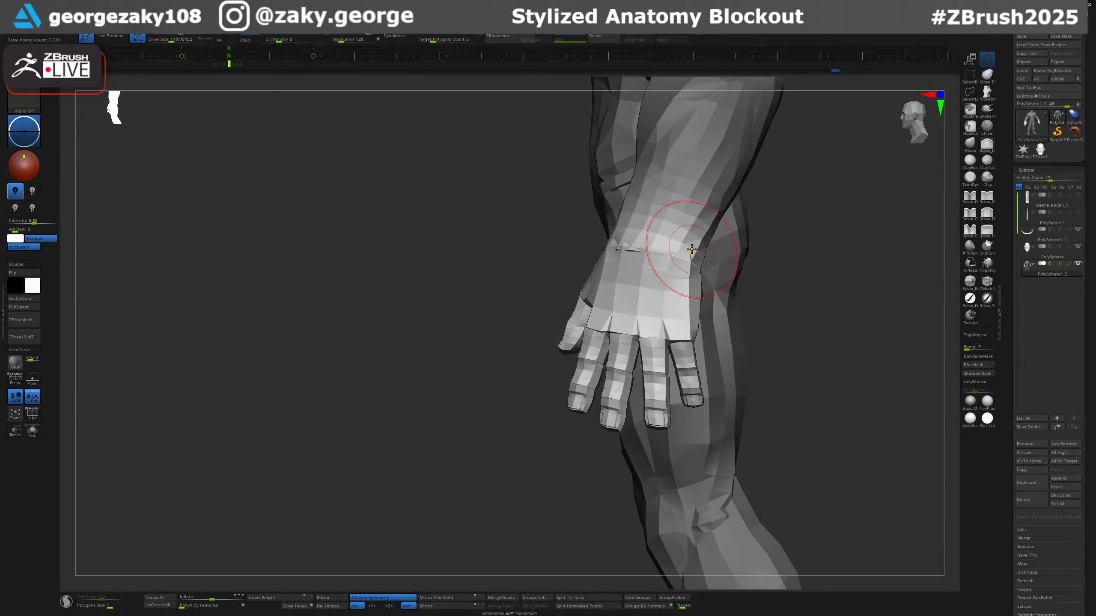
key("w")
right_click_drag(694, 247, 732, 223)
left_click_drag(730, 216, 714, 224, "alt")
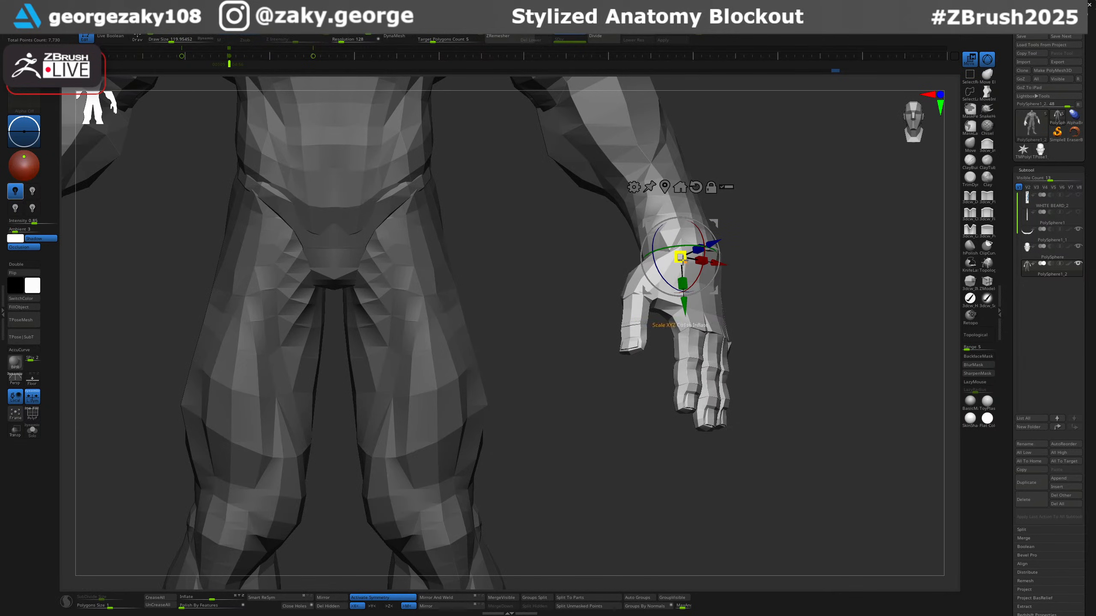
left_click_drag(680, 258, 691, 269)
right_click_drag(733, 276, 740, 229, "ctrl")
key("q")
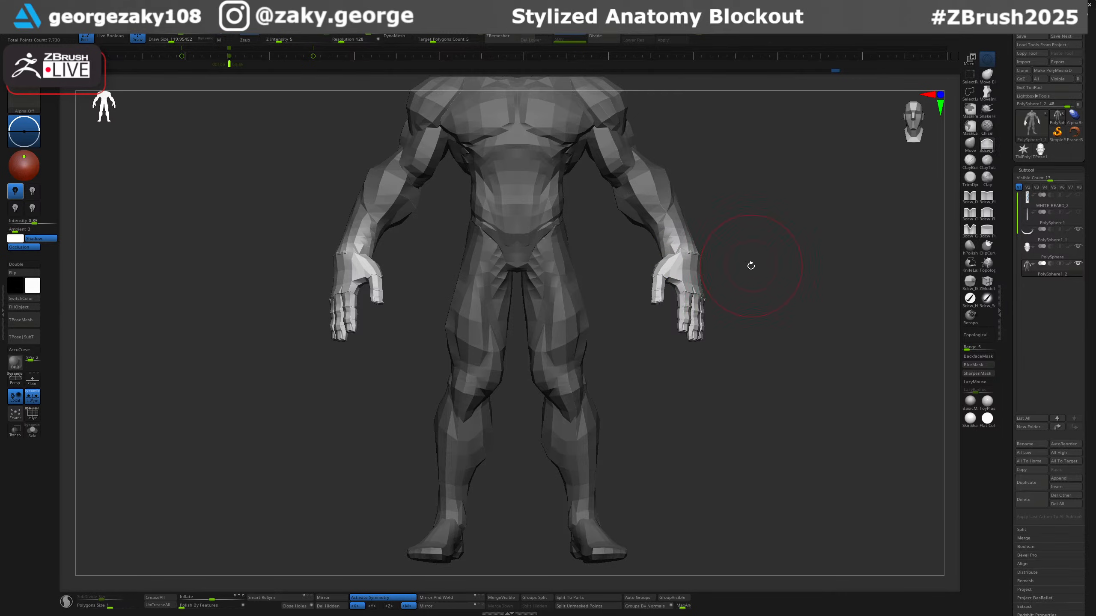
Clear the mask and adjust the fingertips with the Move brush, checking the hand up close.
left_click_drag(751, 264, 757, 318, "ctrl")
right_click_drag(736, 299, 756, 299)
mouse_move(756, 300)
right_mouse_down("alt")
mouse_move(761, 371)
mouse_move(633, 390)
mouse_move(628, 416)
right_mouse_up("alt")
key("b")
key("m")
key("v")
left_click_drag(639, 402, 640, 407)
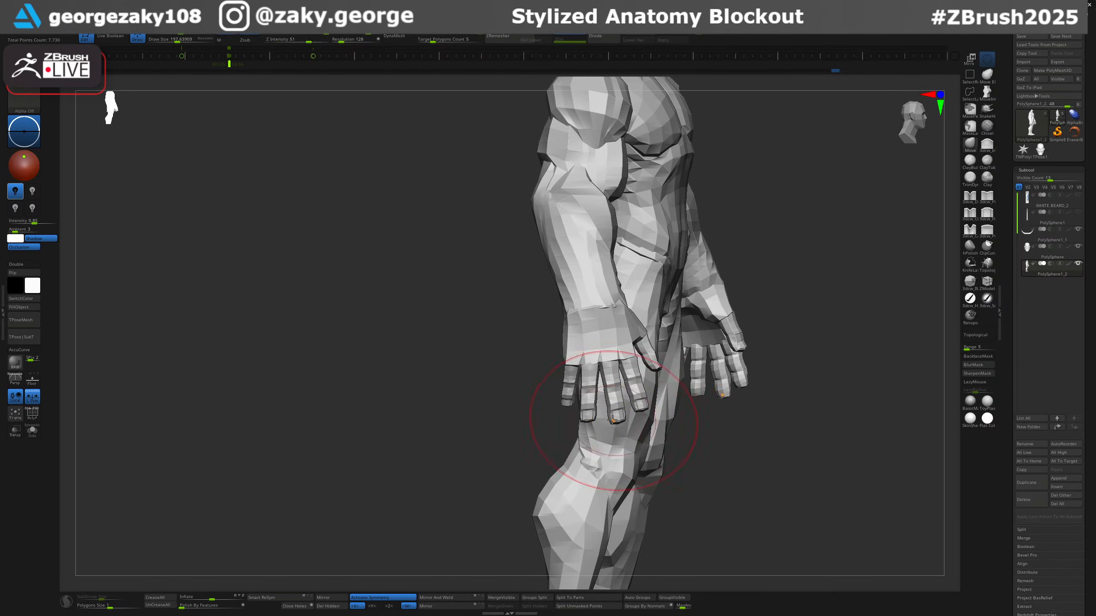
right_click_drag(583, 412, 568, 383)
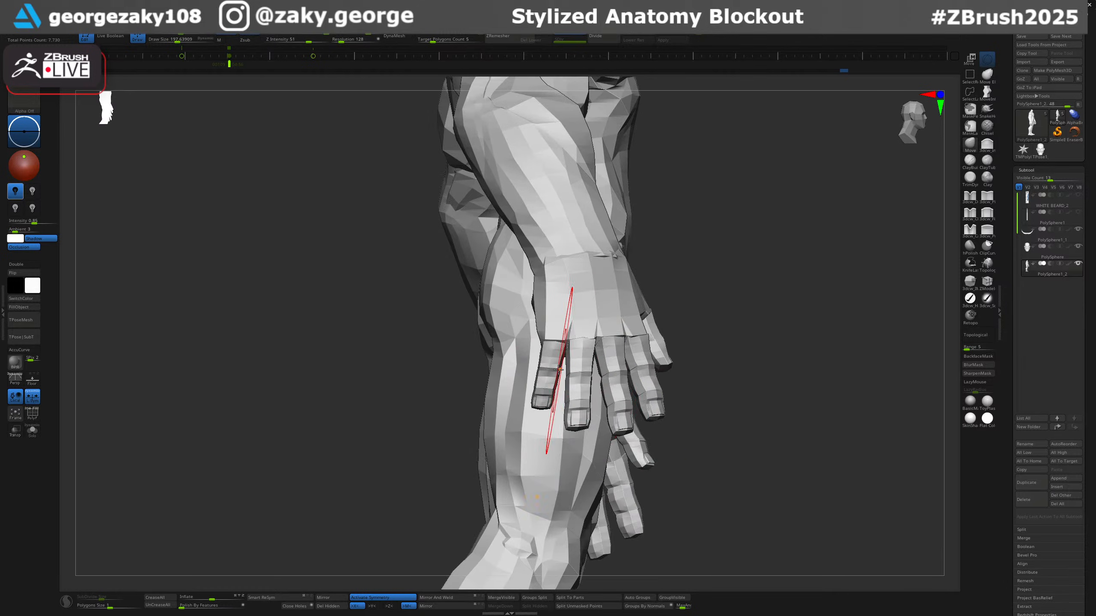
key("ctrl")
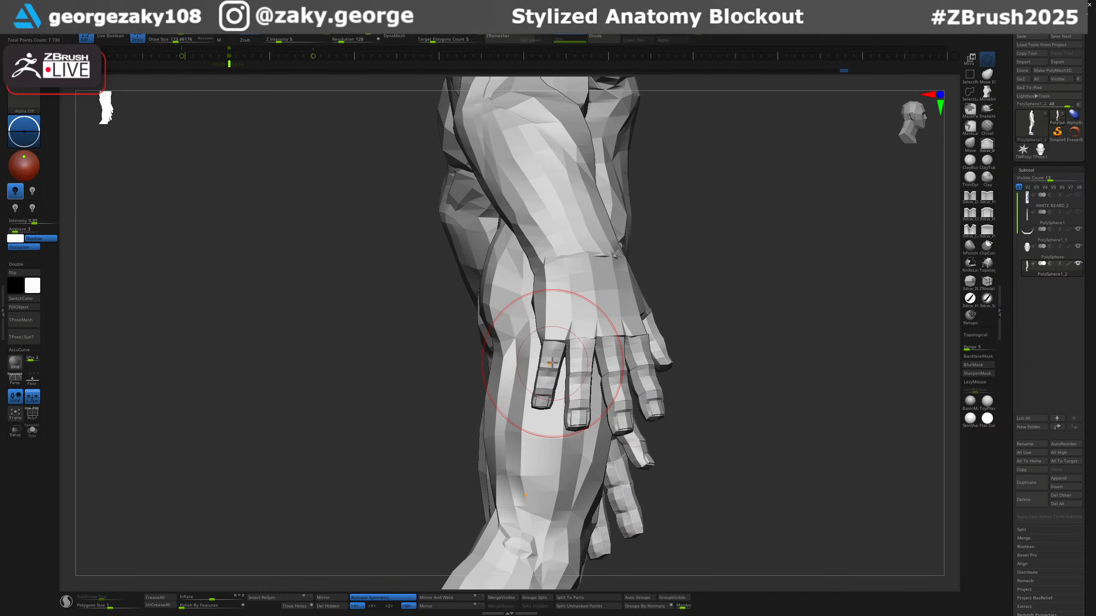
key("w")
key("q")
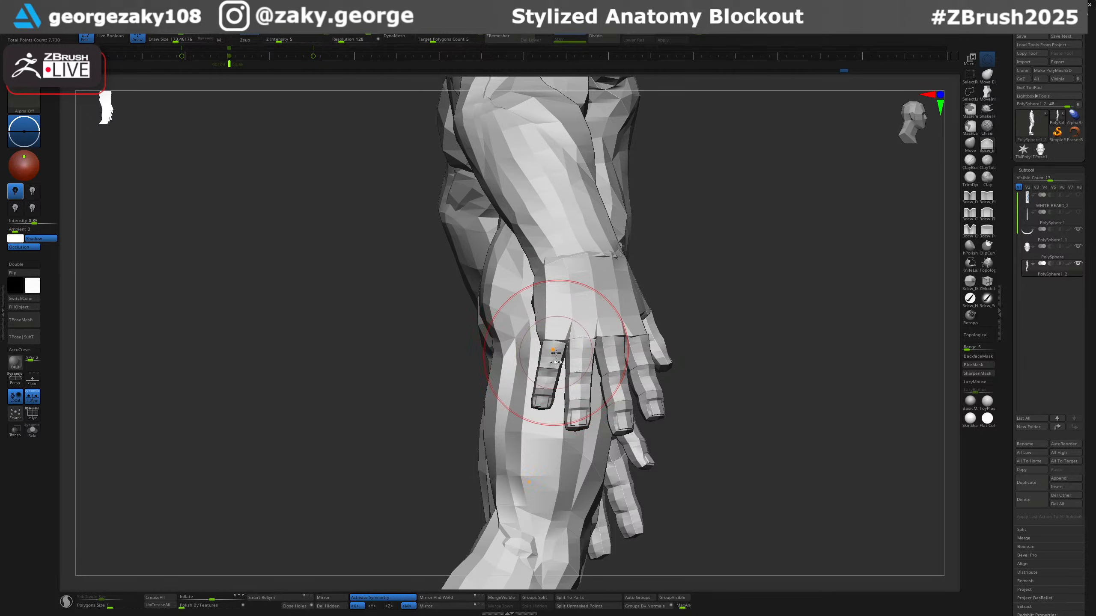
right_click_drag(557, 363, 557, 460, "ctrl")
key("shift")
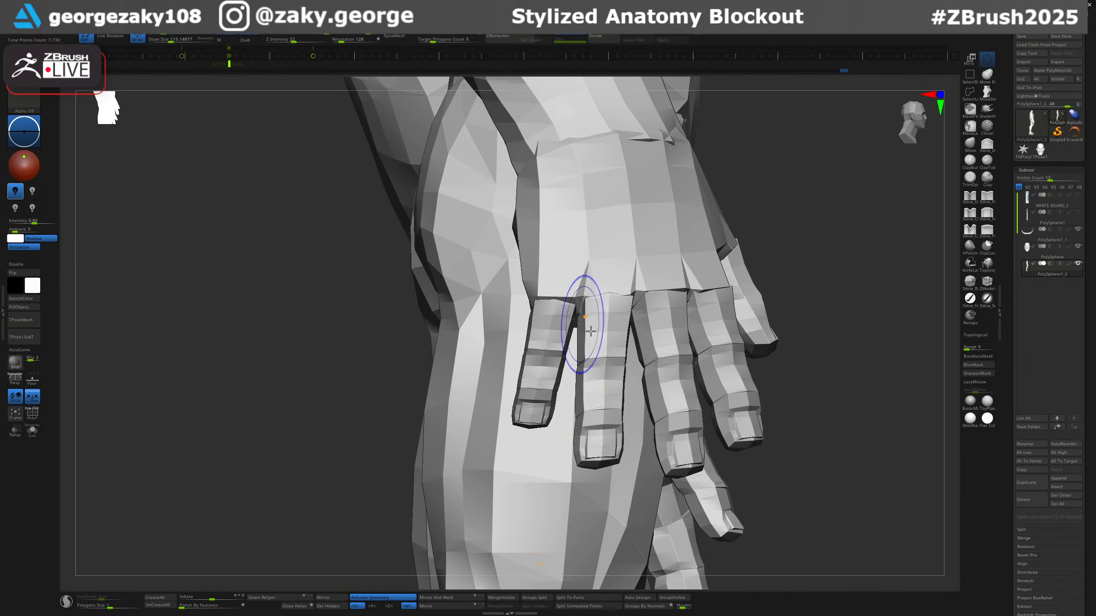
Refine the shape and placement of the little finger with the Move brush, resizing the brush as needed.
right_click_drag(591, 331, 605, 327)
key("b")
key("m")
key("v")
key("s")
left_click_drag(609, 358, 614, 358)
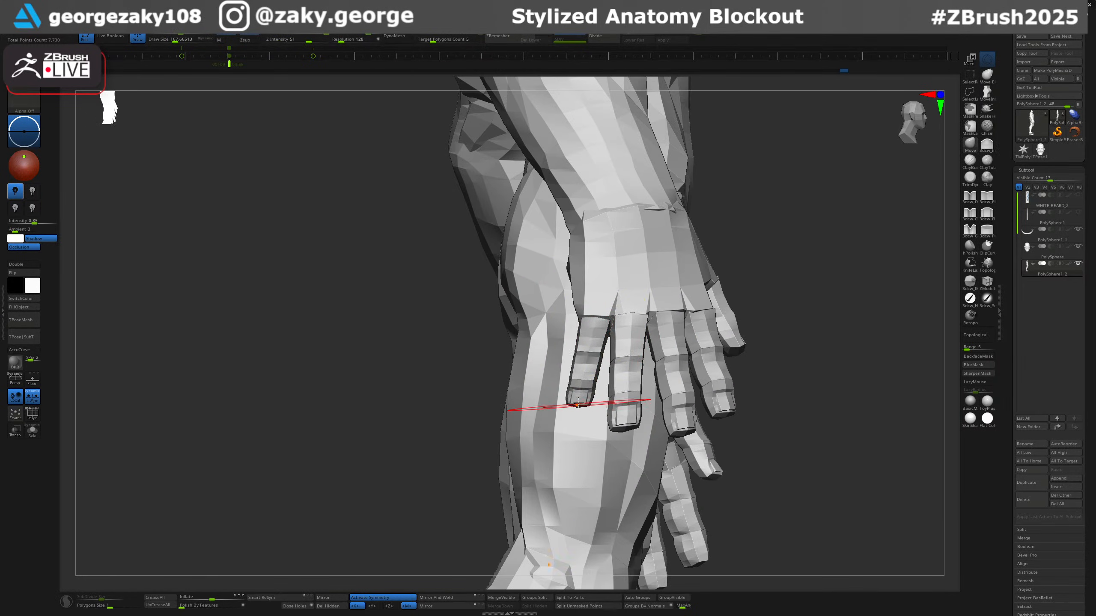
right_click_drag(582, 403, 587, 375)
left_click_drag(581, 374, 609, 342)
key("s")
right_click_drag(615, 324, 611, 331)
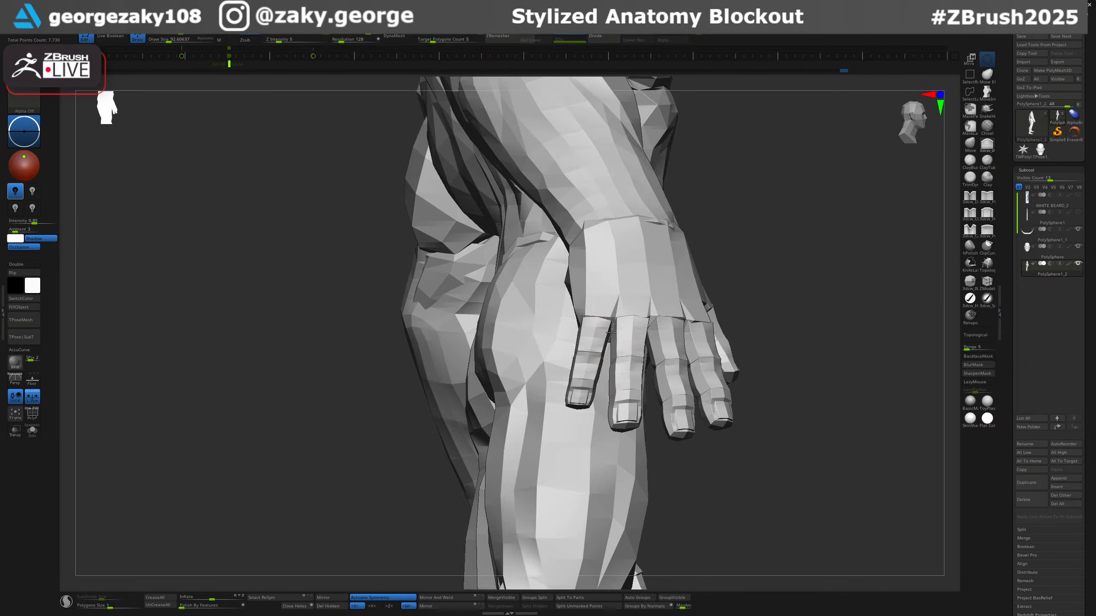
key("s")
left_click_drag(593, 351, 596, 350)
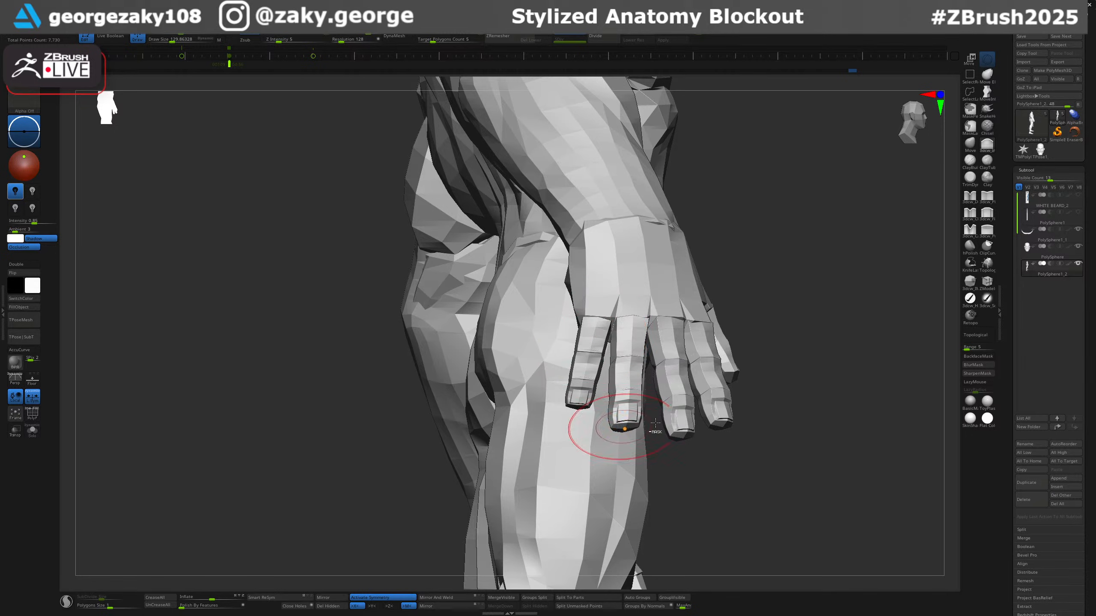
mouse_move(715, 348)
right_mouse_down("ctrl")
mouse_move(726, 258)
mouse_move(790, 355)
mouse_move(759, 351)
right_mouse_up("ctrl")
mouse_move(600, 342)
right_mouse_down("ctrl")
mouse_move(604, 393)
mouse_move(639, 349)
right_mouse_up("ctrl")
Refine the finger forms with a smaller DamStandard brush, working around the back of the hand.
key("b")
key("d")
key("s")
key("s")
left_click_drag(644, 348, 637, 348)
right_click_drag(605, 369, 615, 363)
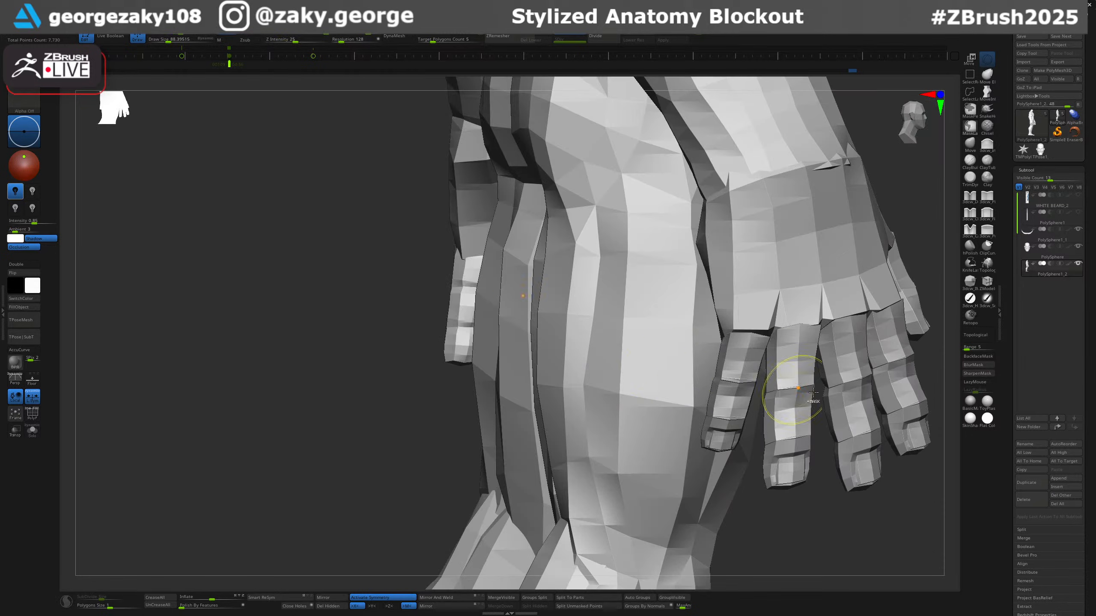
right_click_drag(830, 382, 720, 348)
right_click_drag(727, 404, 748, 398)
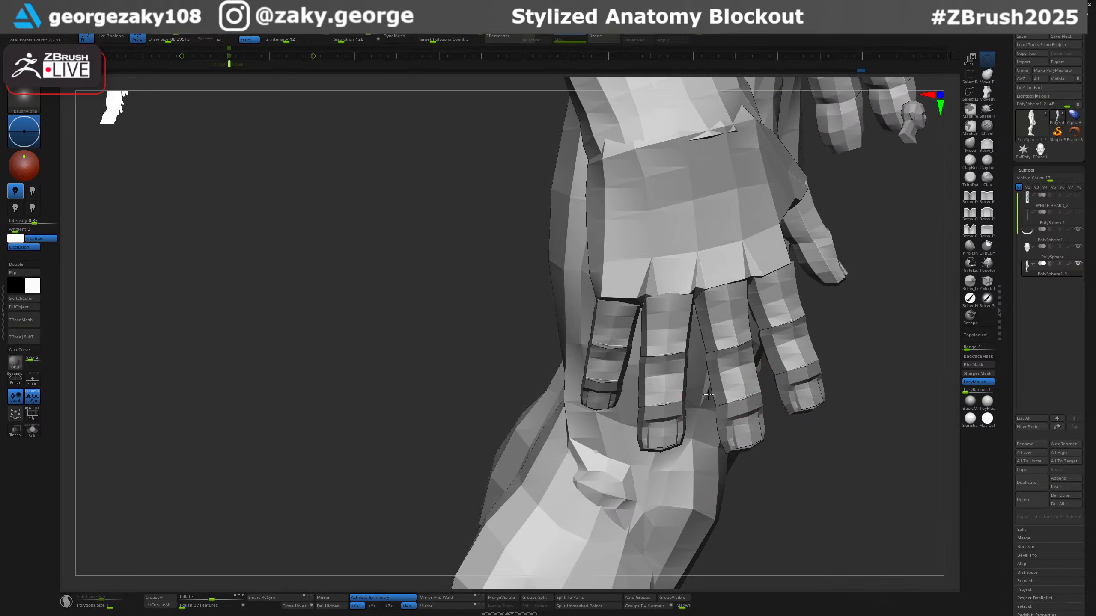
right_click_drag(670, 356, 620, 347)
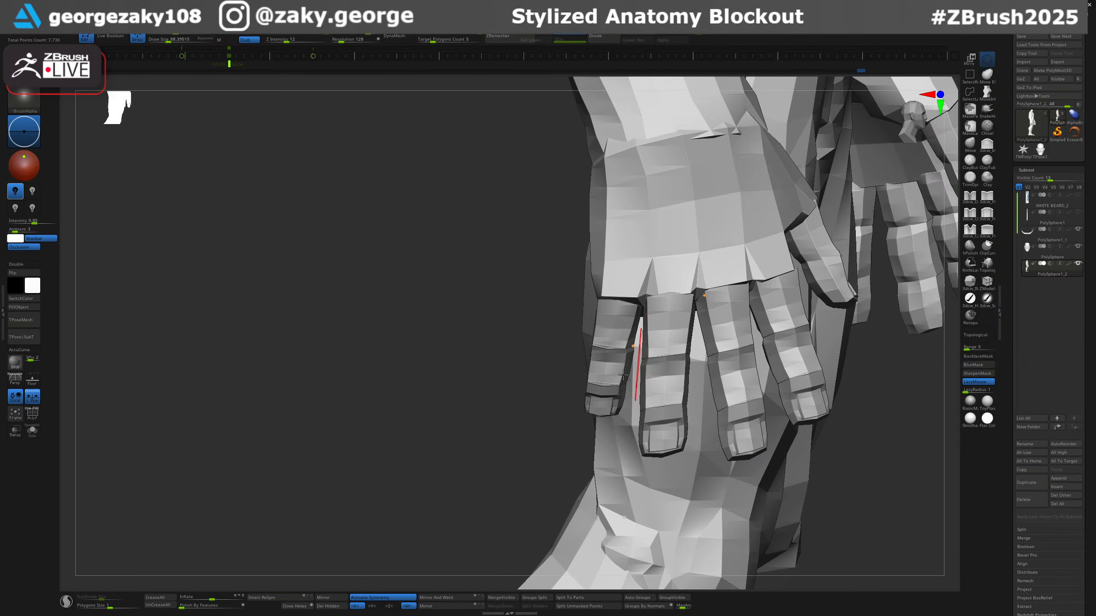
mouse_move(665, 389)
right_mouse_down()
mouse_move(731, 391)
mouse_move(734, 342)
mouse_move(679, 311)
right_mouse_up()
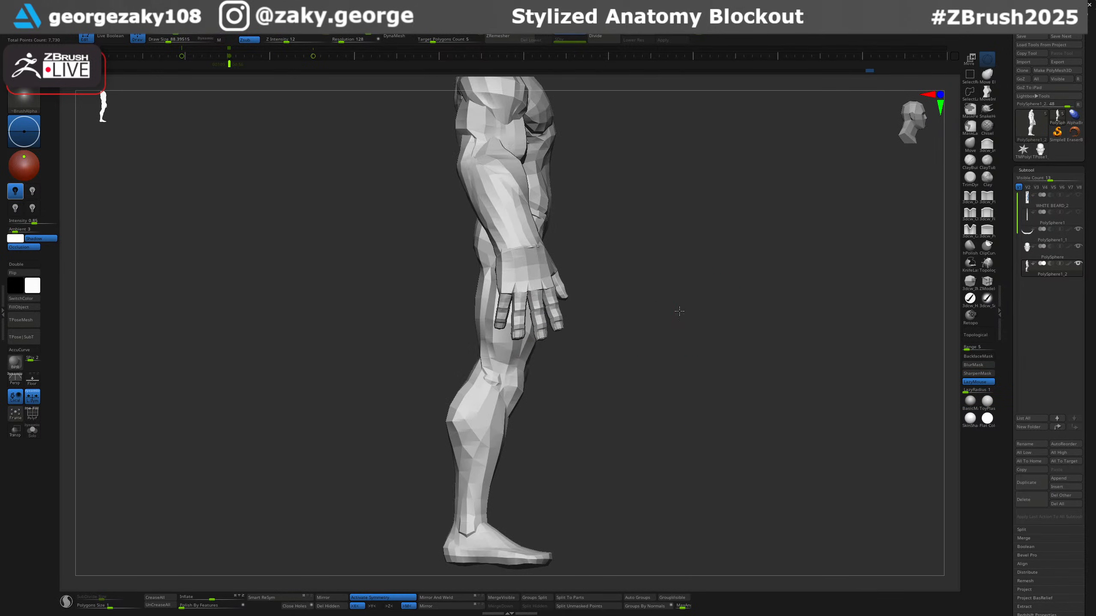
Return to the Move brush and examine the whole figure from several angles, briefly isolating the body.
right_click_drag(638, 233, 645, 418, "alt")
key("b")
key("m")
key("v")
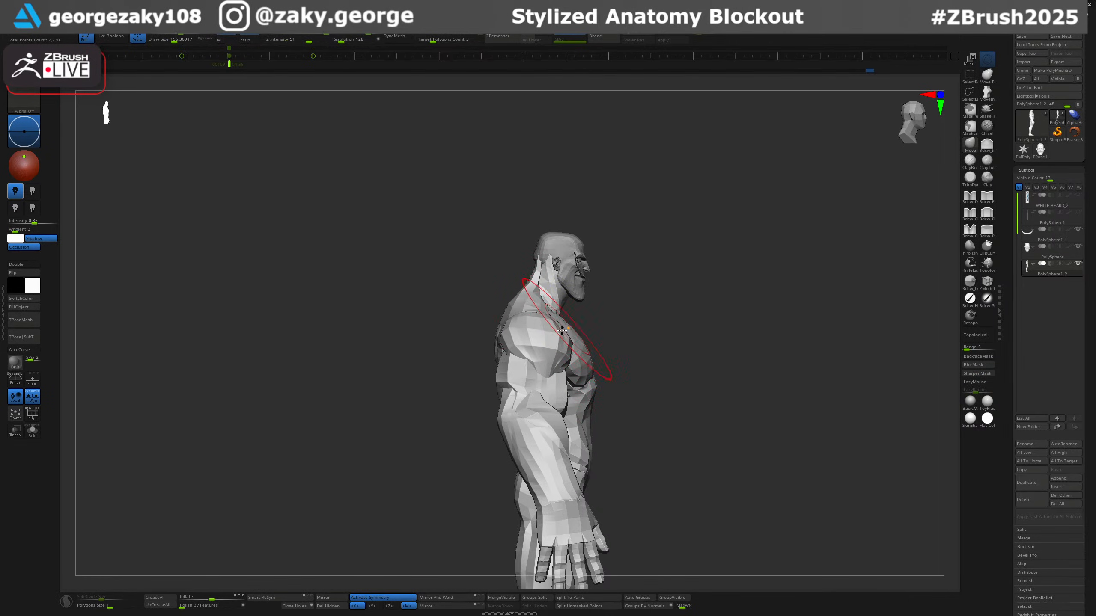
mouse_move(729, 384)
right_mouse_down()
mouse_move(641, 386)
mouse_move(621, 371)
mouse_move(655, 325)
right_mouse_up()
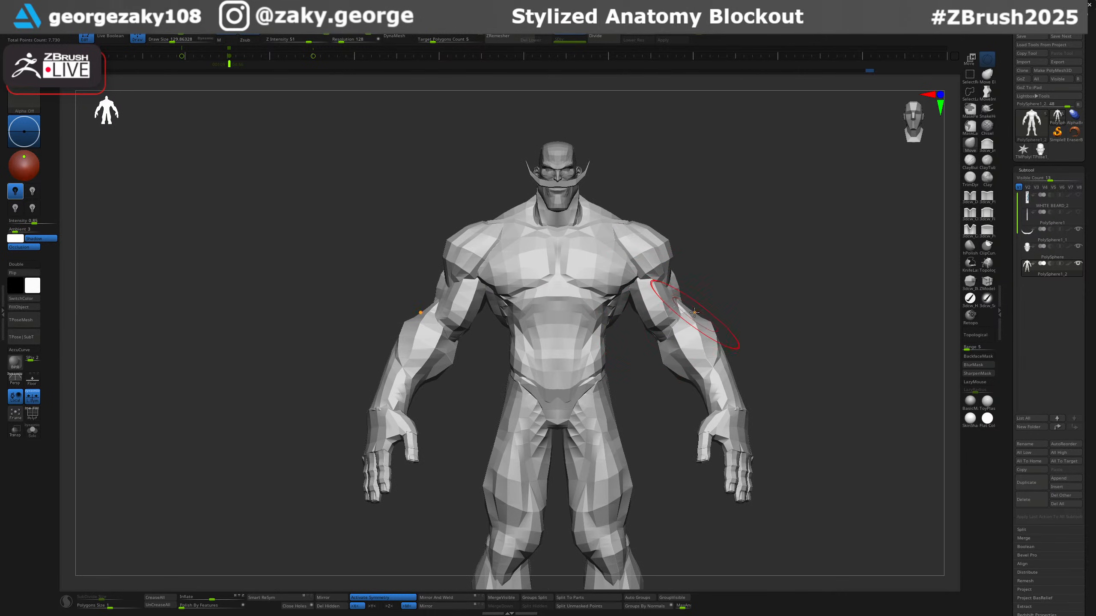
mouse_move(733, 337)
right_mouse_down("ctrl")
mouse_move(758, 284)
mouse_move(775, 298)
mouse_move(746, 300)
right_mouse_up("ctrl")
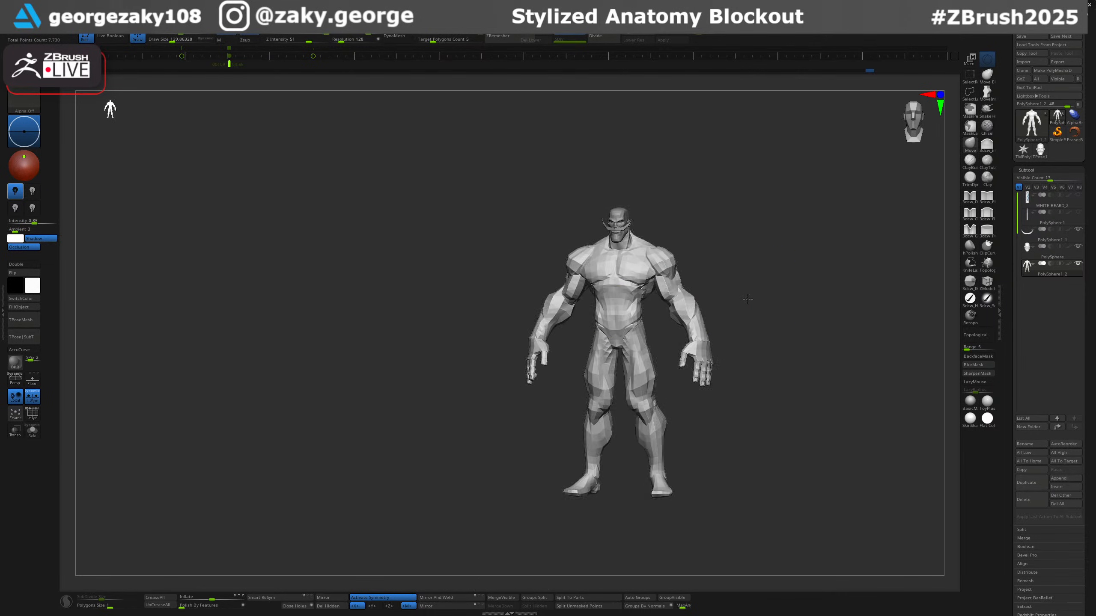
right_click_drag(639, 298, 615, 354, "ctrl")
mouse_move(615, 354)
right_mouse_down()
mouse_move(645, 288)
mouse_move(628, 276)
mouse_move(649, 257)
right_mouse_up()
right_click_drag(629, 297, 716, 259)
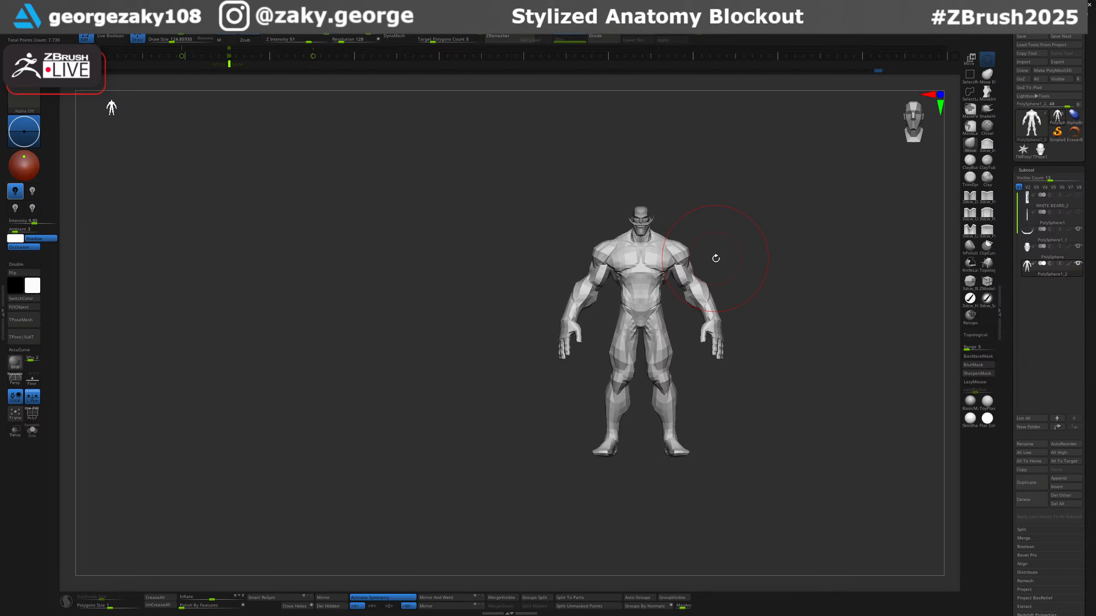
left_click(773, 356)
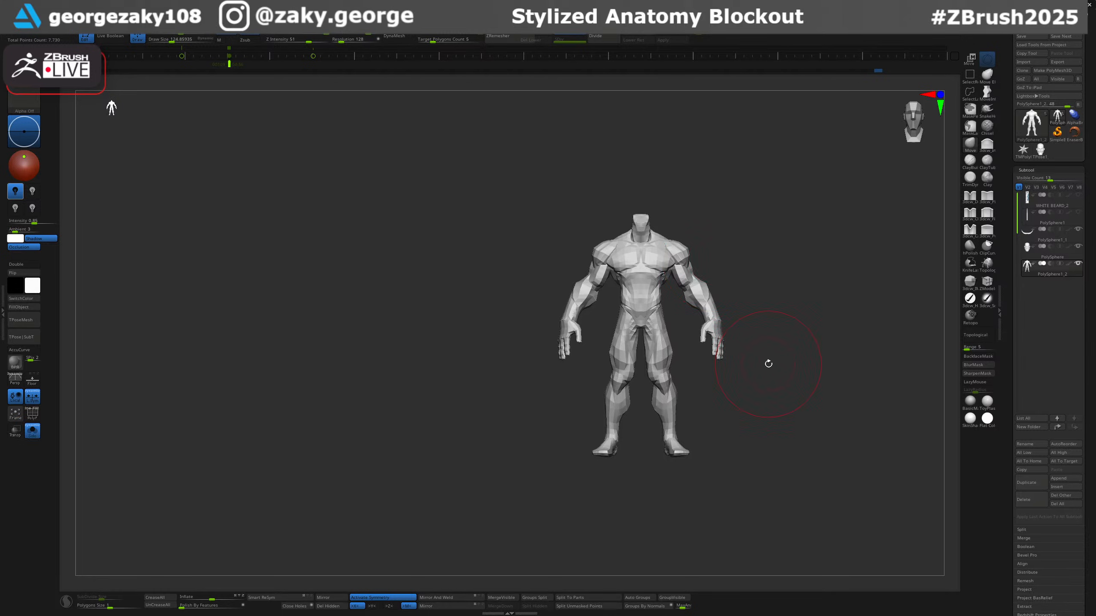
left_click(768, 365)
Make the head the active subtool, frame it closely and show the reference illustration beside it.
right_click_drag(743, 223, 729, 367, "alt")
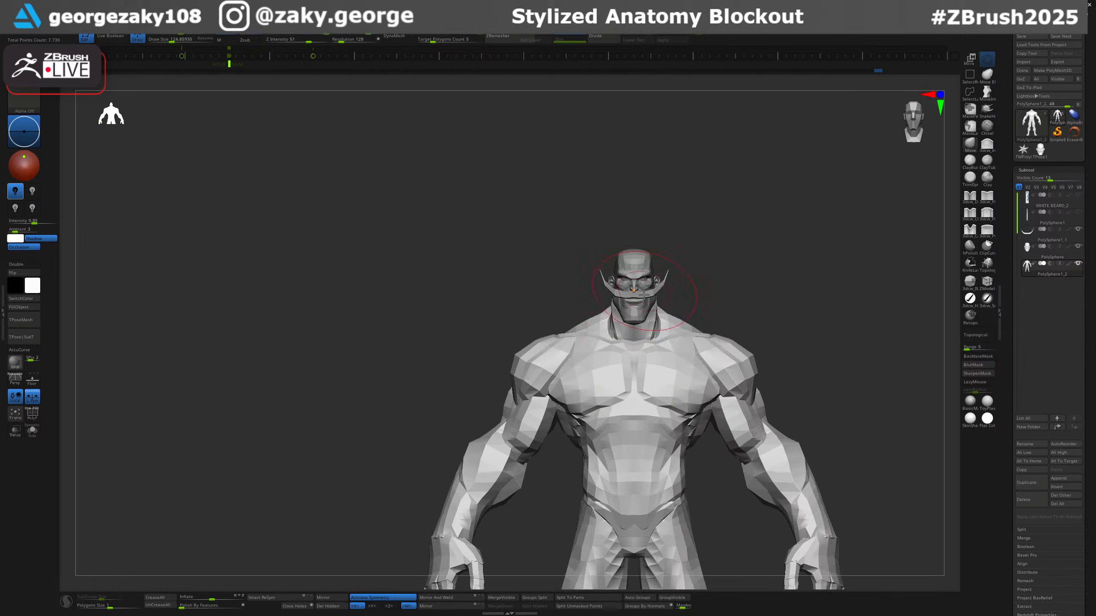
left_click(640, 299, "alt")
mouse_move(642, 300)
right_mouse_down("ctrl")
mouse_move(671, 332)
mouse_move(641, 401)
right_mouse_up("ctrl")
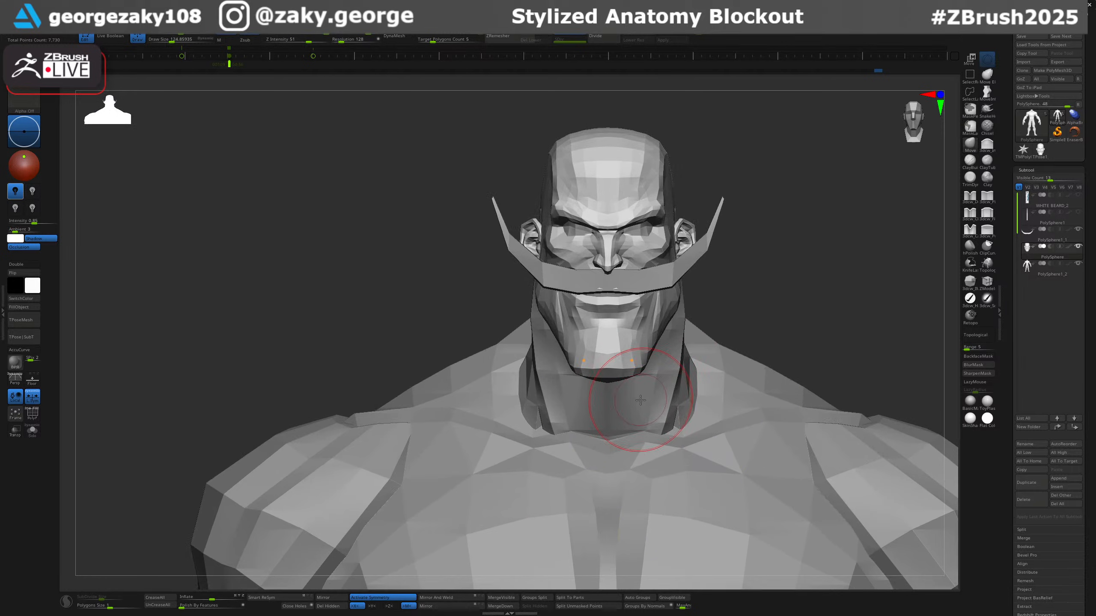
key("shift+z")
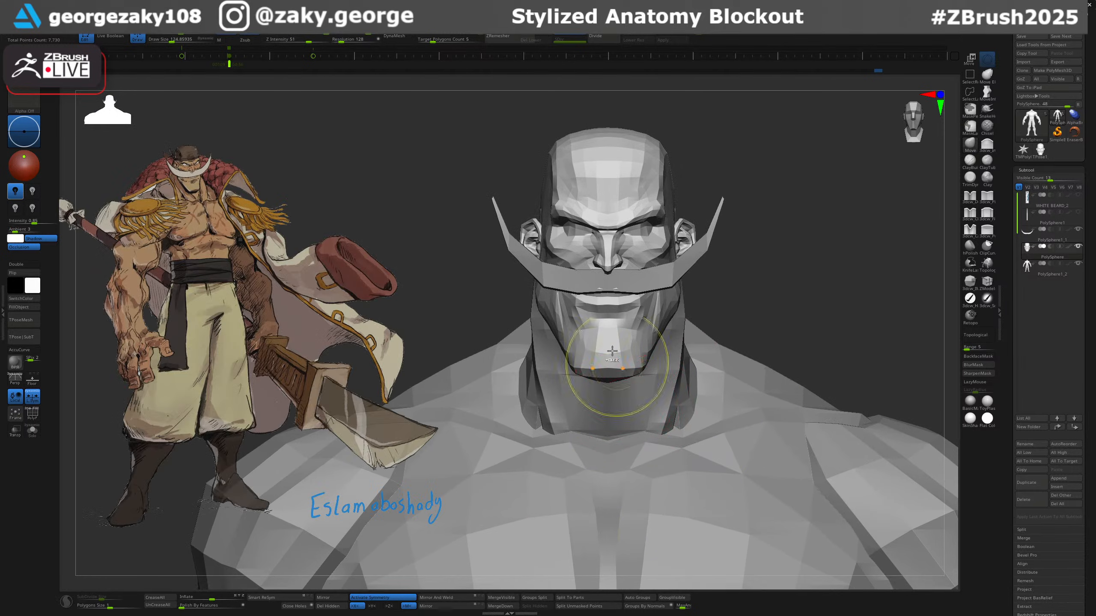
Refine the jawline and sides of the chin with a resized Move brush, undoing one unwanted stroke.
right_click_drag(617, 372, 619, 372, "alt")
key("bracketleft")
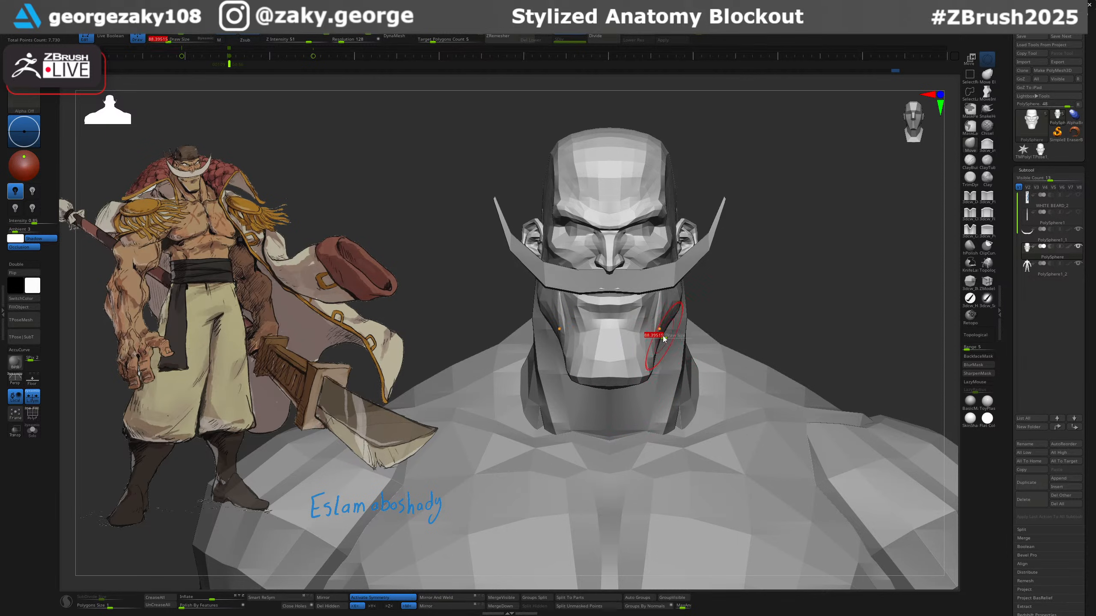
key("ctrl+z")
key("bracketright")
left_click_drag(657, 301, 655, 307)
mouse_move(656, 307)
right_mouse_down()
mouse_move(703, 317)
mouse_move(682, 319)
mouse_move(691, 307)
right_mouse_up()
key("bracketleft")
left_click_drag(660, 312, 656, 317)
right_click_drag(657, 317, 729, 315)
Compare the head and jaw with the upper body from front, three-quarter and side views while adjusting the brush size.
mouse_move(656, 306)
right_mouse_down()
mouse_move(682, 297)
mouse_move(653, 289)
right_mouse_up()
key("bracketright")
key("bracketright")
key("bracketright")
key("bracketright")
key("bracketleft")
key("bracketleft")
key("bracketleft")
key("bracketleft")
key("bracketright")
right_click_drag(720, 233, 716, 232)
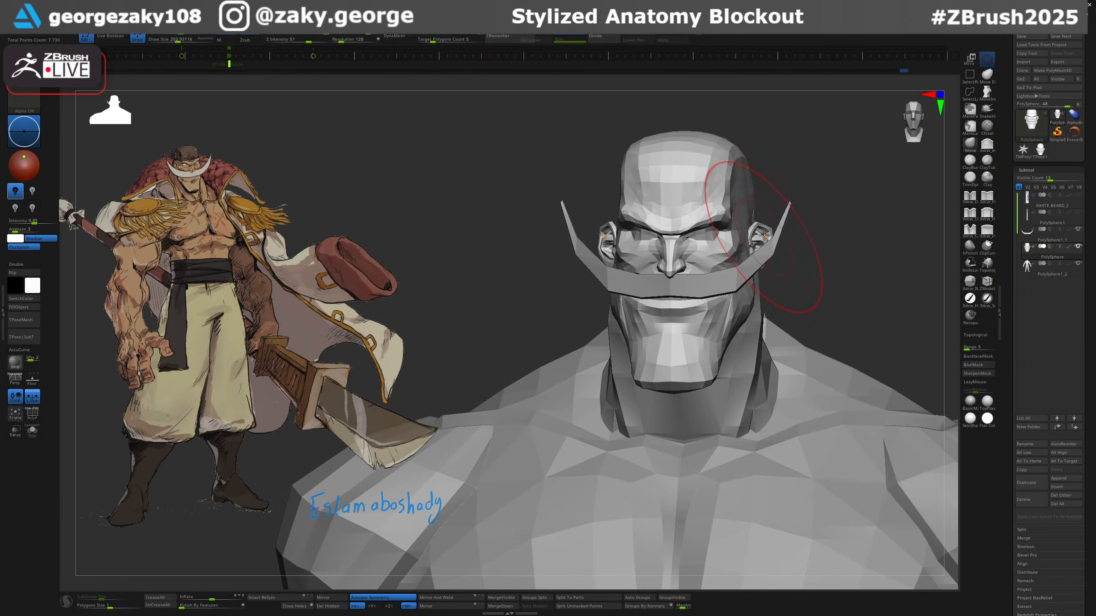
key("bracketleft")
right_click_drag(784, 267, 775, 209, "ctrl")
key("bracketleft")
key("bracketleft")
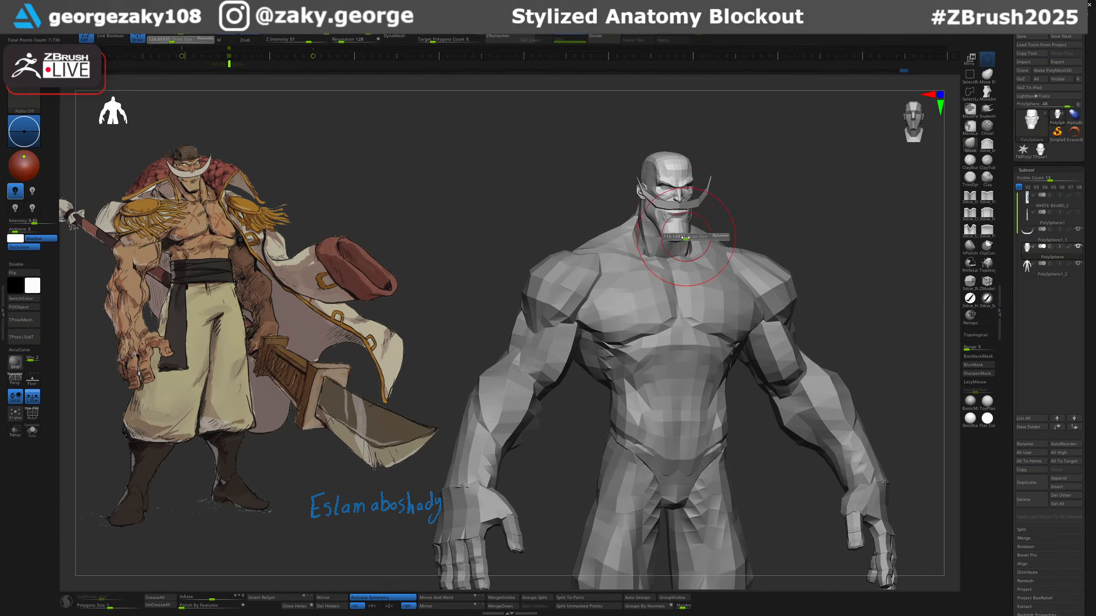
right_click_drag(675, 237, 692, 236)
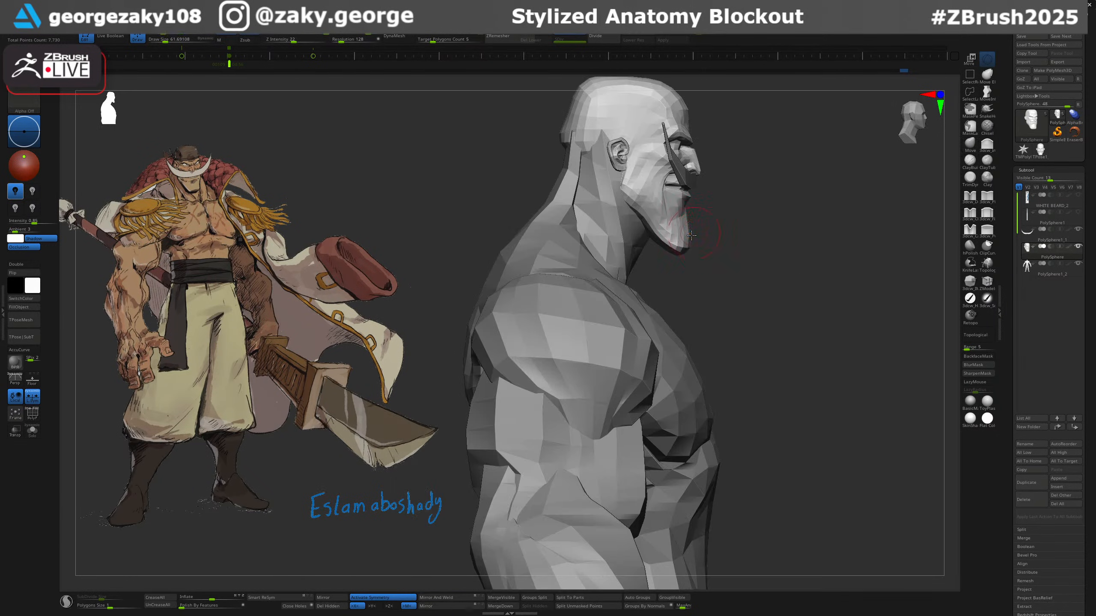
Isolate the head to inspect the jaw and chin from behind and below, bringing the other subtools back into view.
key("s")
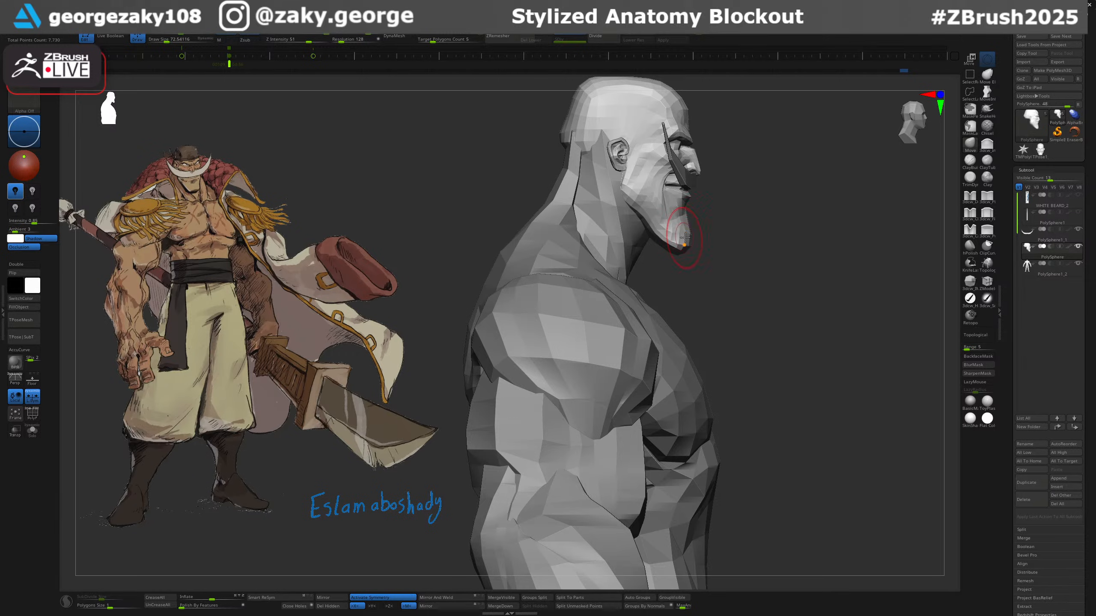
key("alt+s")
right_click_drag(684, 247, 647, 234)
key("s")
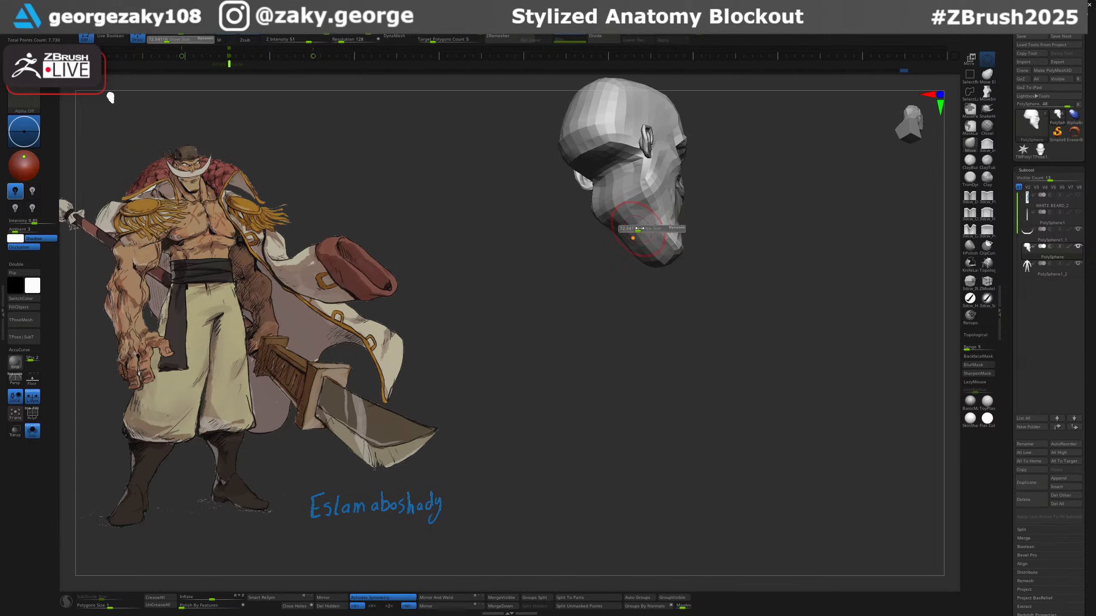
left_click_drag(646, 233, 650, 233)
mouse_move(656, 297)
right_mouse_down()
mouse_move(626, 303)
mouse_move(636, 300)
mouse_move(604, 279)
mouse_move(674, 237)
right_mouse_up()
key("alt+s")
Make the body the active subtool and carve the side of the neck below the jaw with the DamStandard brush.
left_click(656, 243, "alt")
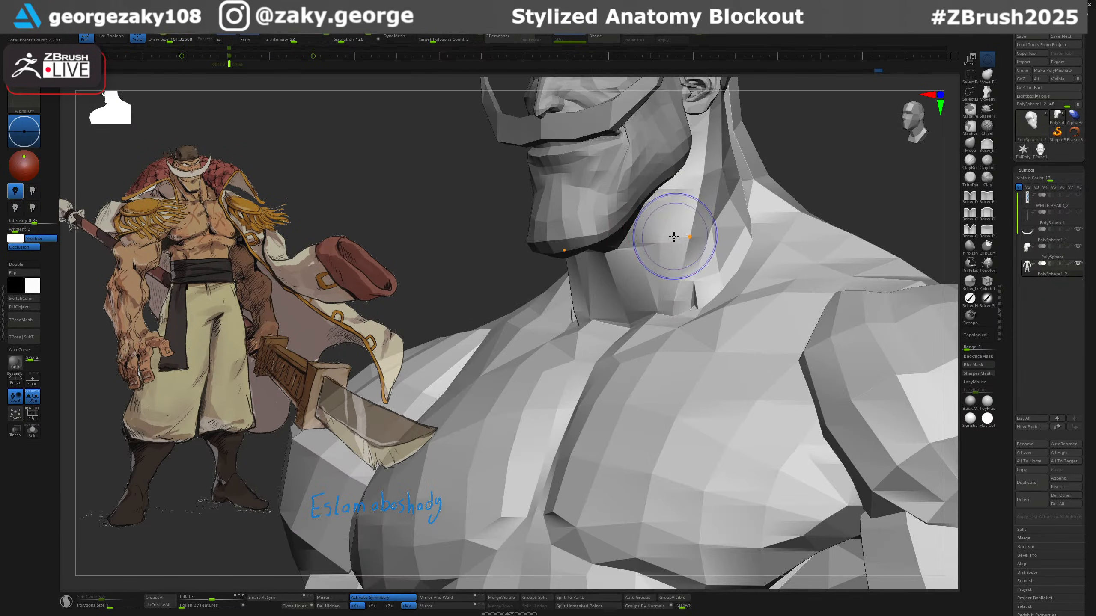
key("b")
key("d")
key("s")
key("s")
left_click_drag(656, 275, 654, 275)
left_click_drag(656, 190, 651, 224)
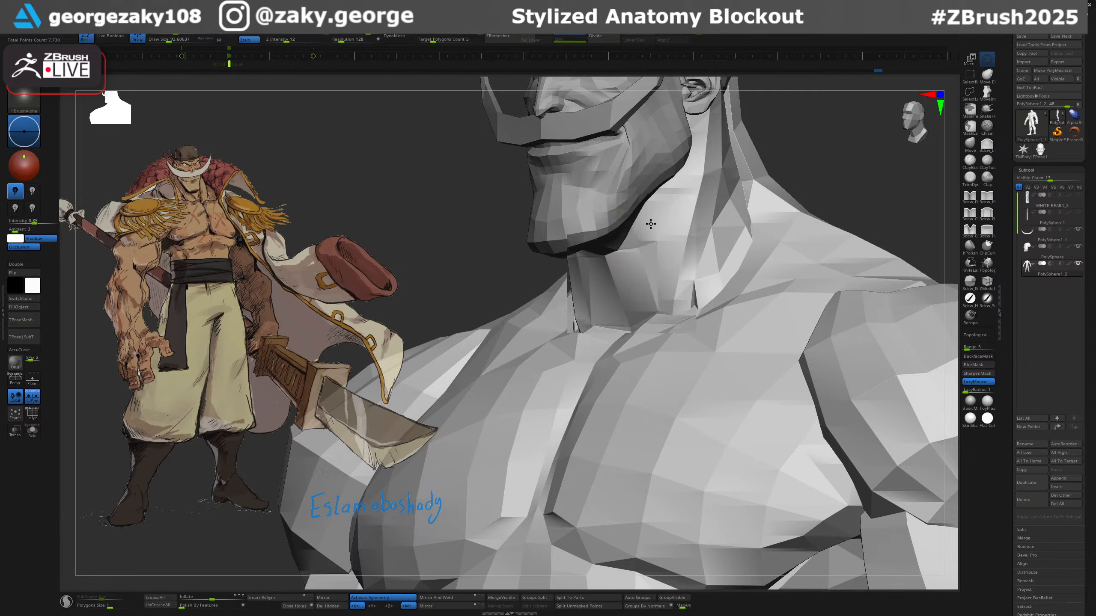
mouse_move(650, 225)
right_mouse_down()
mouse_move(643, 205)
mouse_move(624, 230)
mouse_move(633, 214)
mouse_move(638, 229)
right_mouse_up()
Refine and smooth the neck planes beneath the jaw, working from low, three-quarter and front views.
key("b")
key("m")
key("v")
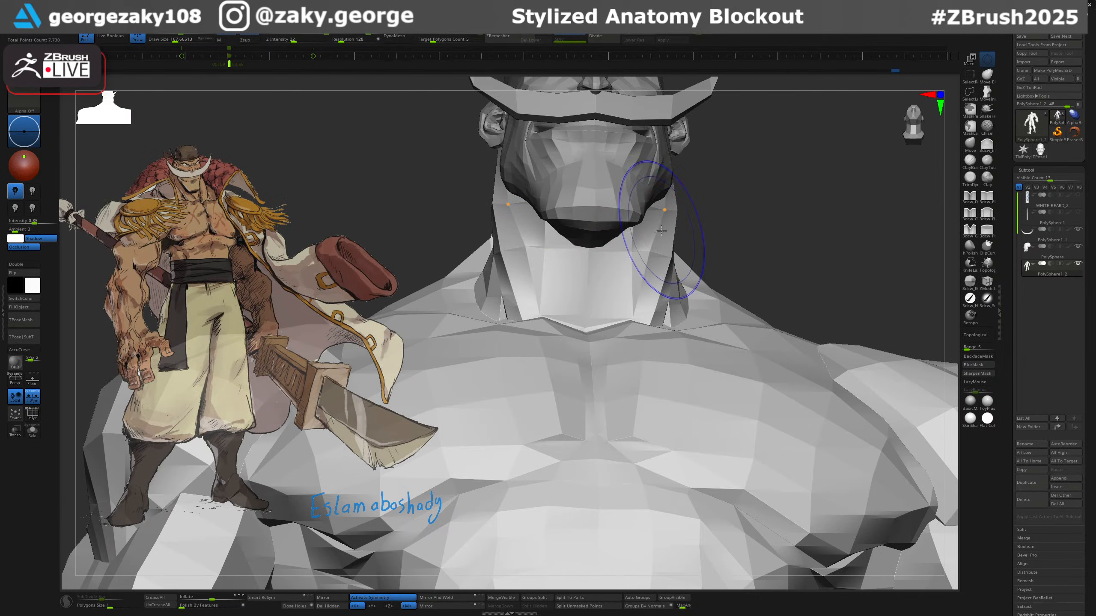
left_click_drag(661, 230, 647, 254, "shift")
right_click_drag(659, 233, 645, 248)
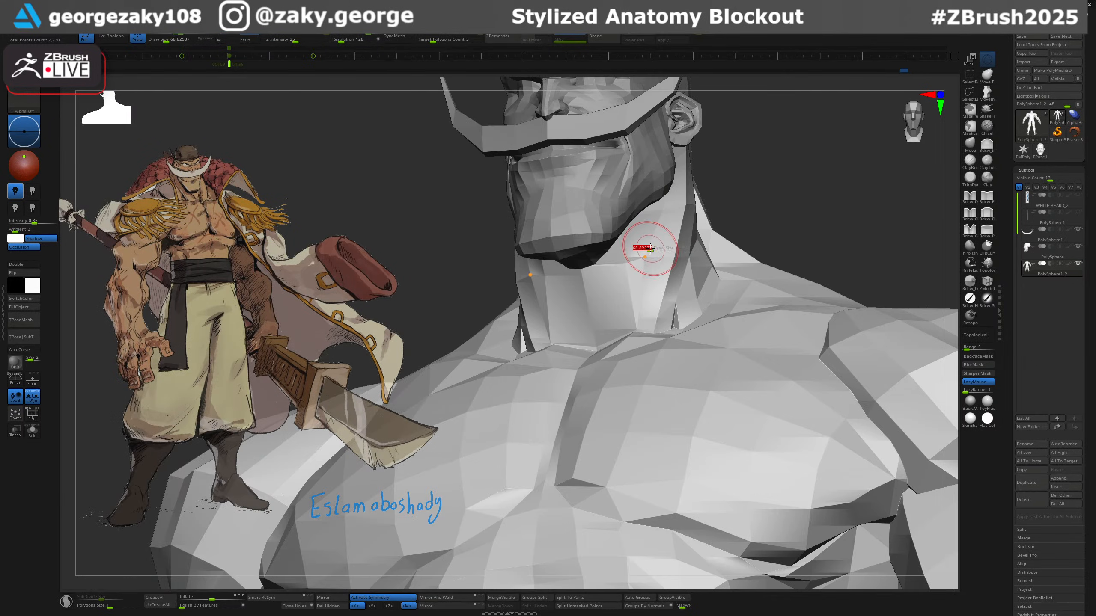
mouse_move(646, 248)
left_mouse_down()
mouse_move(653, 235)
mouse_move(640, 289)
left_mouse_up()
right_click_drag(641, 289, 652, 271)
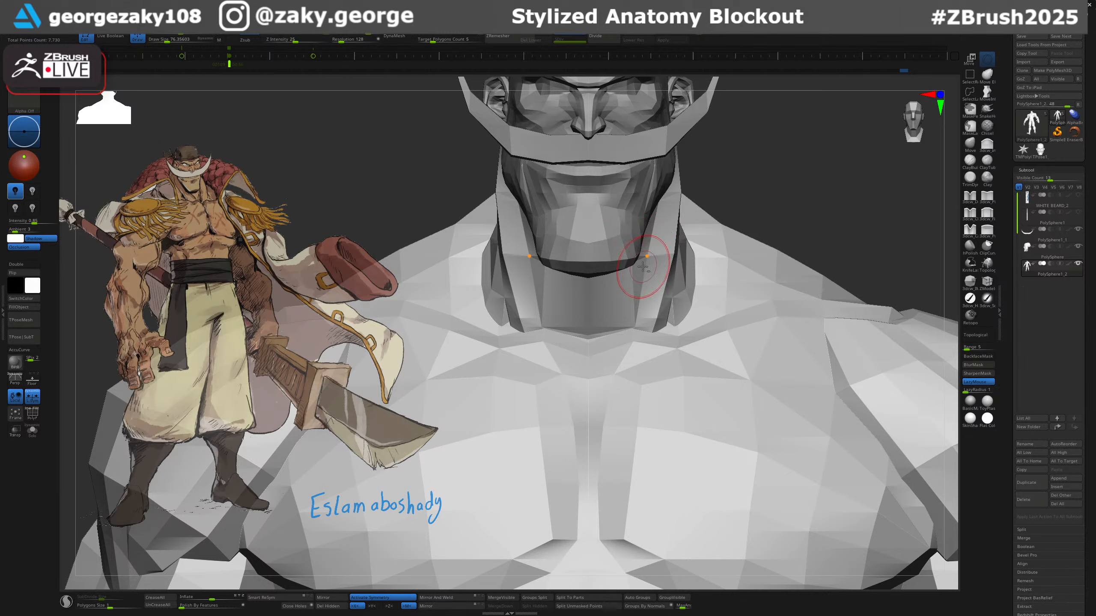
left_click_drag(643, 266, 660, 236, "alt")
right_click_drag(660, 220, 653, 233, "ctrl")
mouse_move(675, 216)
left_mouse_down("shift")
mouse_move(669, 207)
mouse_move(662, 268)
left_mouse_up("shift")
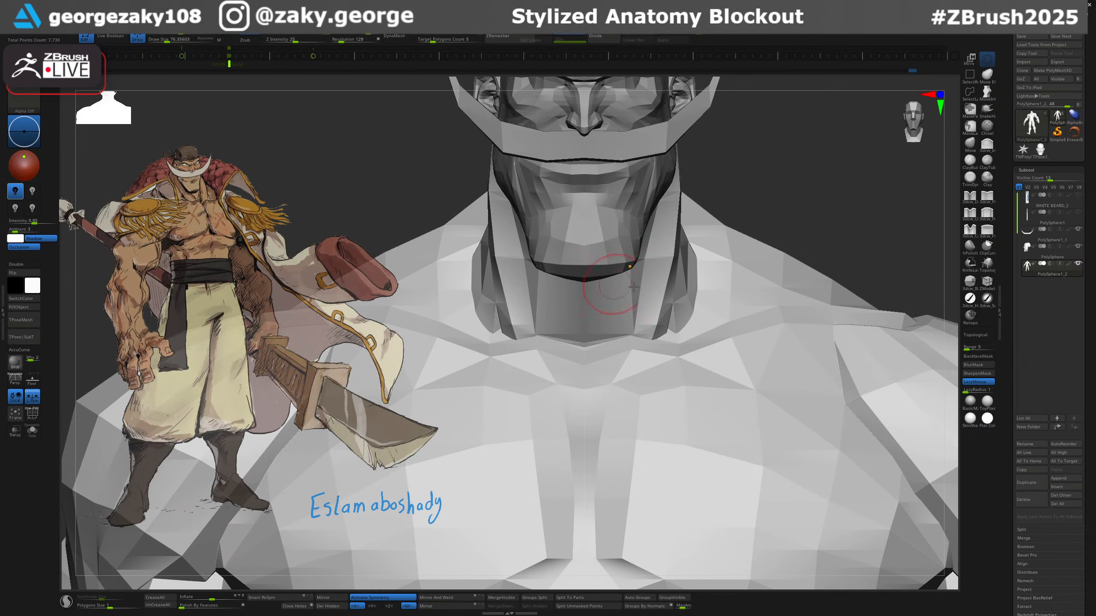
Define the neck muscles running from behind the jaw down to the collarbones.
right_click_drag(690, 287, 672, 289)
key("s")
left_click_drag(671, 275, 675, 275)
left_click_drag(660, 325, 665, 305)
mouse_move(691, 198)
left_mouse_down()
mouse_move(686, 165)
mouse_move(659, 294)
left_mouse_up()
left_click_drag(673, 241, 655, 310)
Reshape the base of the neck and the pit between the collarbones with the Move brush.
mouse_move(625, 337)
right_mouse_down()
mouse_move(649, 345)
mouse_move(619, 328)
right_mouse_up()
left_click_drag(636, 319, 641, 300)
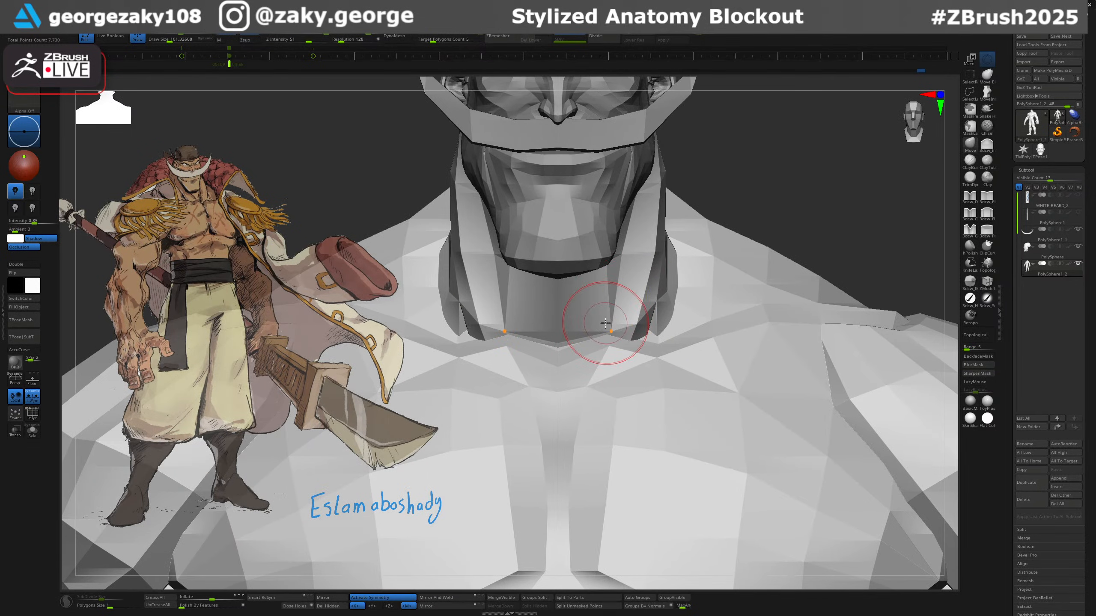
key("]")
left_click_drag(600, 331, 583, 321)
right_click_drag(574, 337, 604, 345)
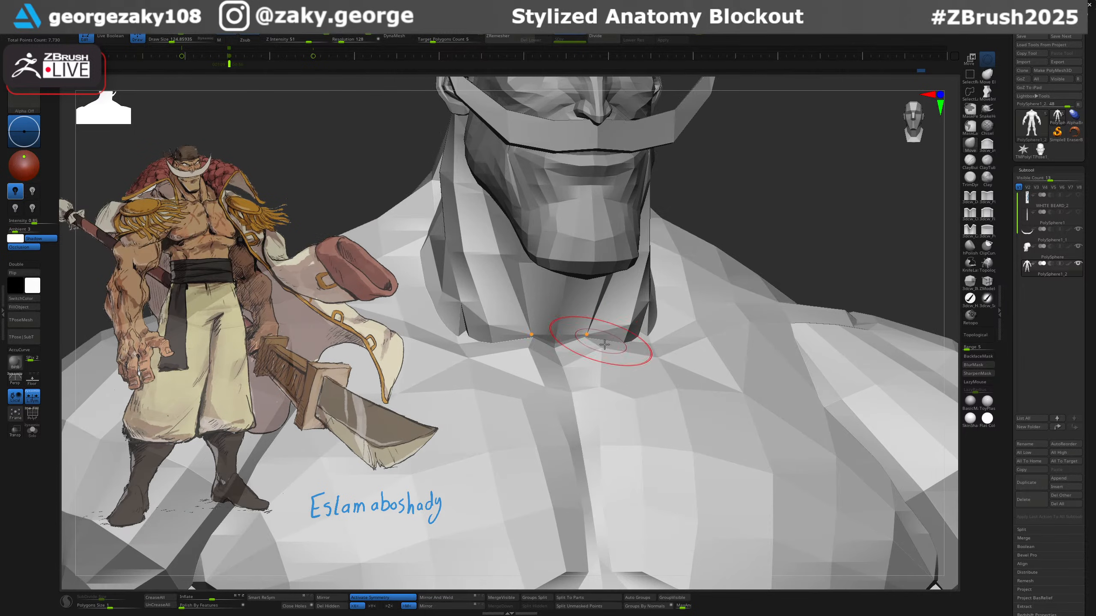
left_click_drag(615, 363, 603, 351)
Adjust the neck outline against the whole upper body with a resized Move brush, continuing around to the back.
key("s")
right_click_drag(616, 362, 587, 263, "ctrl")
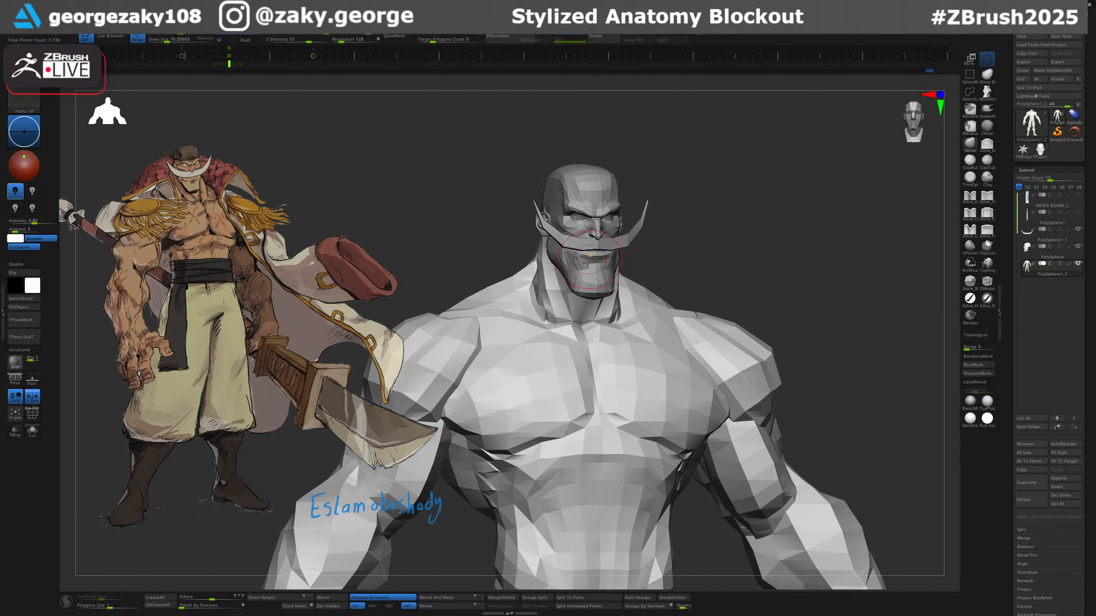
key("s")
left_click_drag(549, 294, 546, 294)
right_click_drag(545, 294, 578, 289, "shift")
key("s")
left_click_drag(573, 288, 550, 260)
key("s")
left_click_drag(555, 245, 559, 245)
right_click_drag(508, 251, 543, 241)
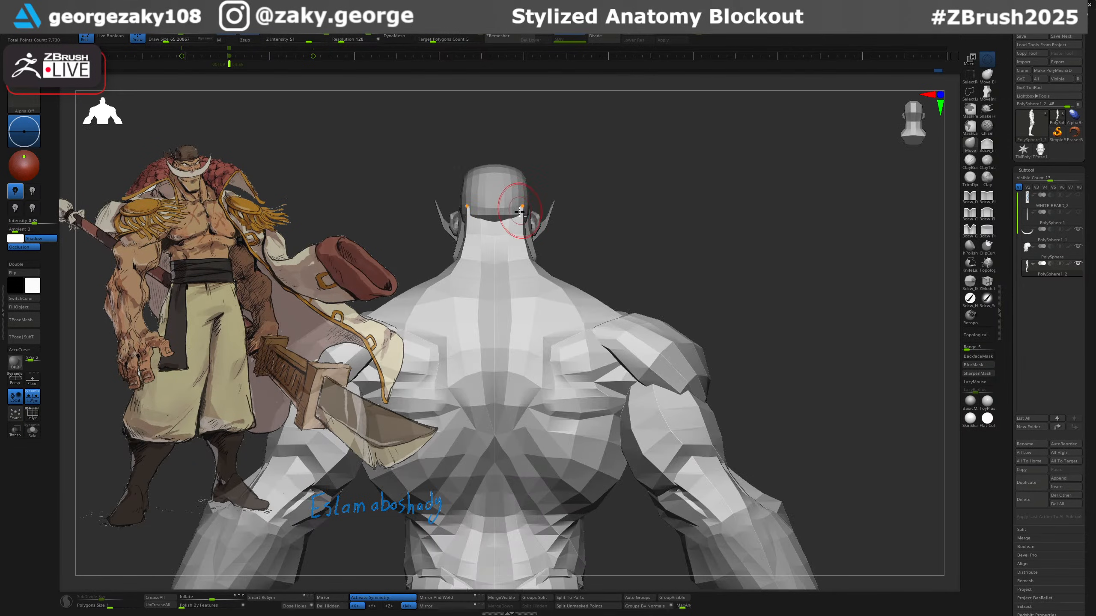
Switch the active subtool between body and head at the nape, checking their junction from behind and the full figure from the front.
left_click(527, 210, "alt")
left_click(522, 224, "alt")
key("s")
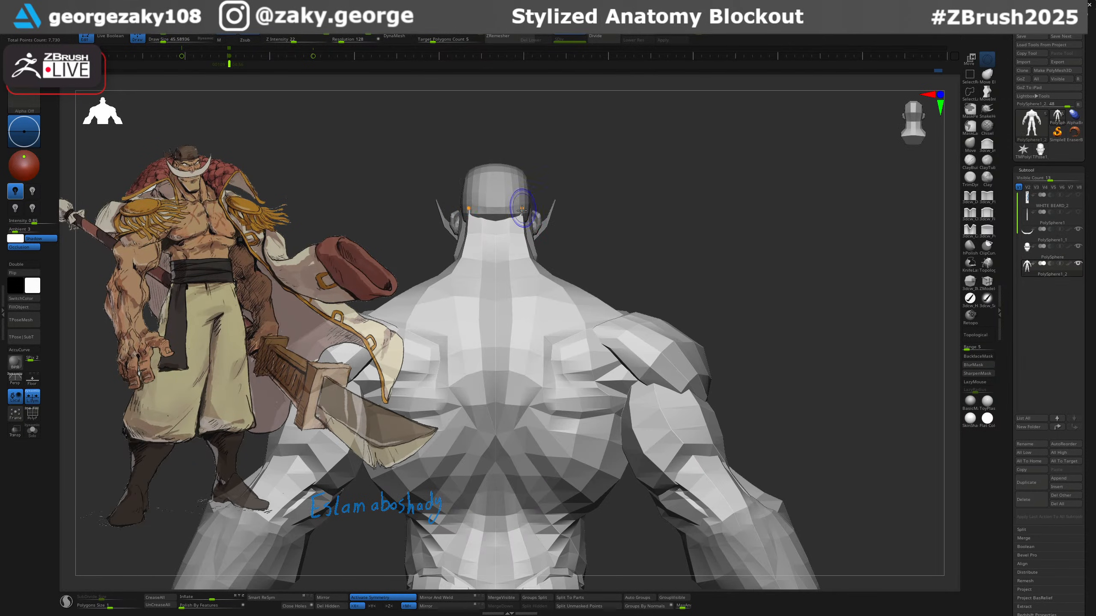
right_click_drag(536, 198, 479, 208, "shift")
left_click(516, 207, "alt")
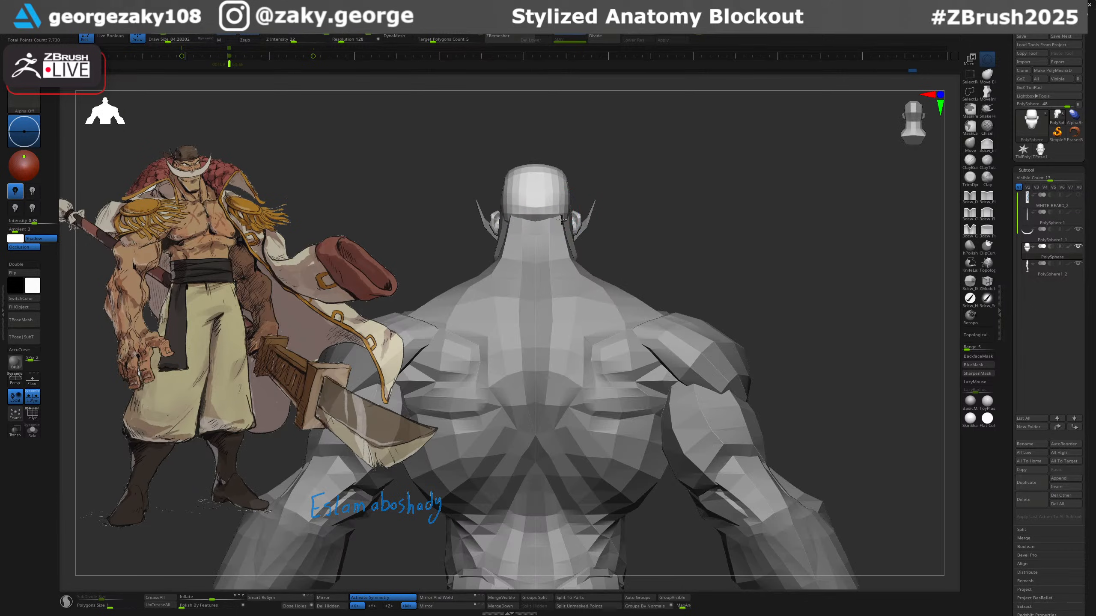
right_click_drag(581, 193, 557, 203)
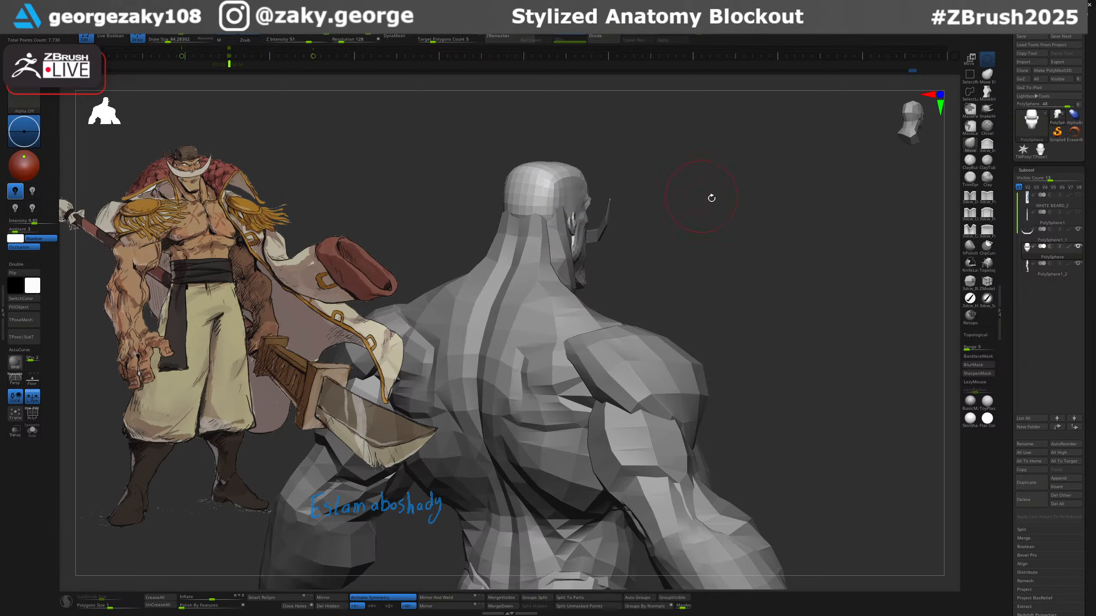
right_click_drag(711, 197, 604, 220, "shift")
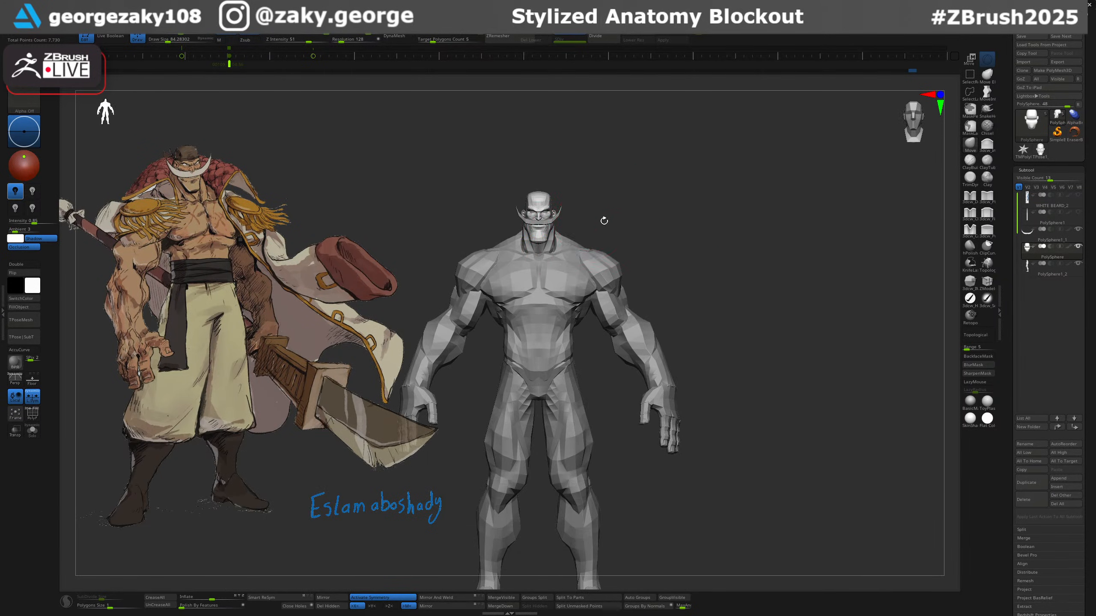
Make the body the active subtool and mask it so that only the neck stays editable.
left_click(555, 252, "alt")
mouse_move(555, 252)
right_mouse_down("ctrl")
mouse_move(553, 262)
mouse_move(550, 250)
right_mouse_up("ctrl")
key("2")
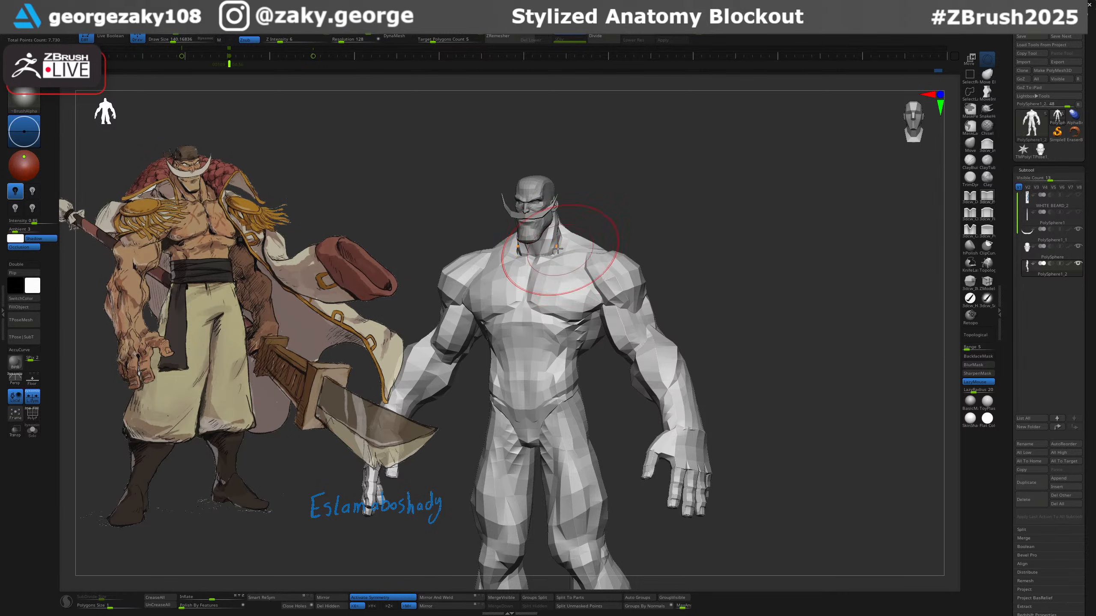
key("w")
left_click_drag(552, 232, 542, 271, "ctrl")
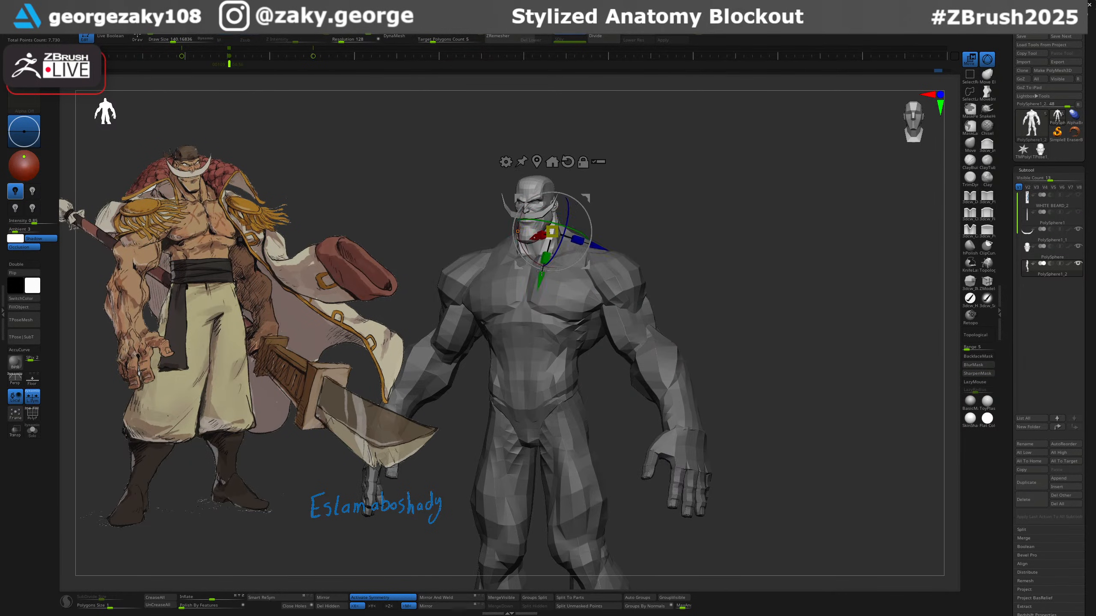
key("q")
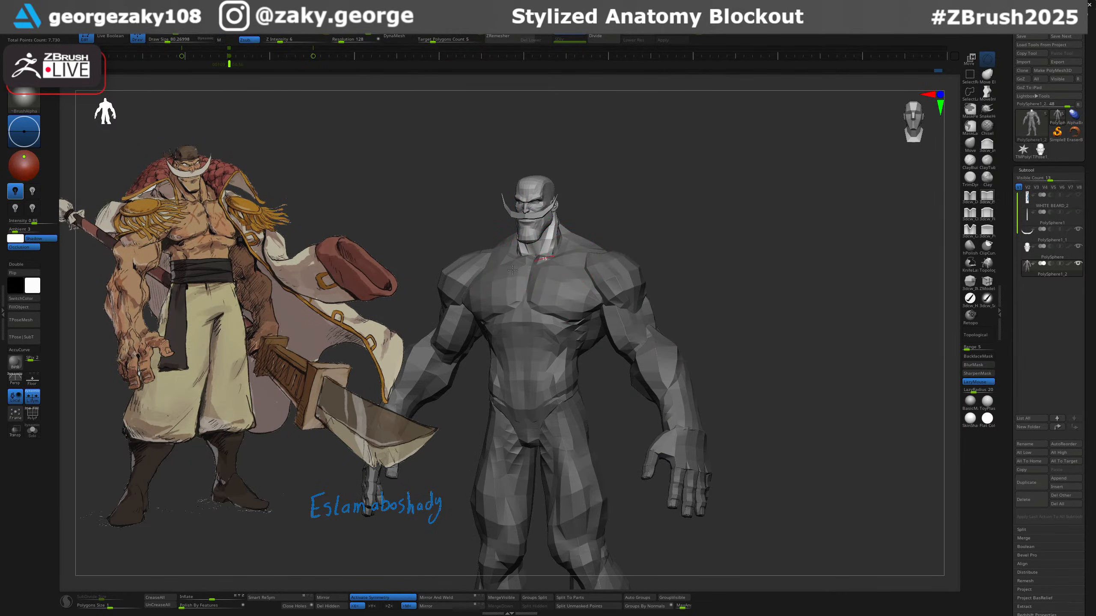
Try to reshape the unmasked neck base with the Move brush and undo the strokes.
key("1")
key("s")
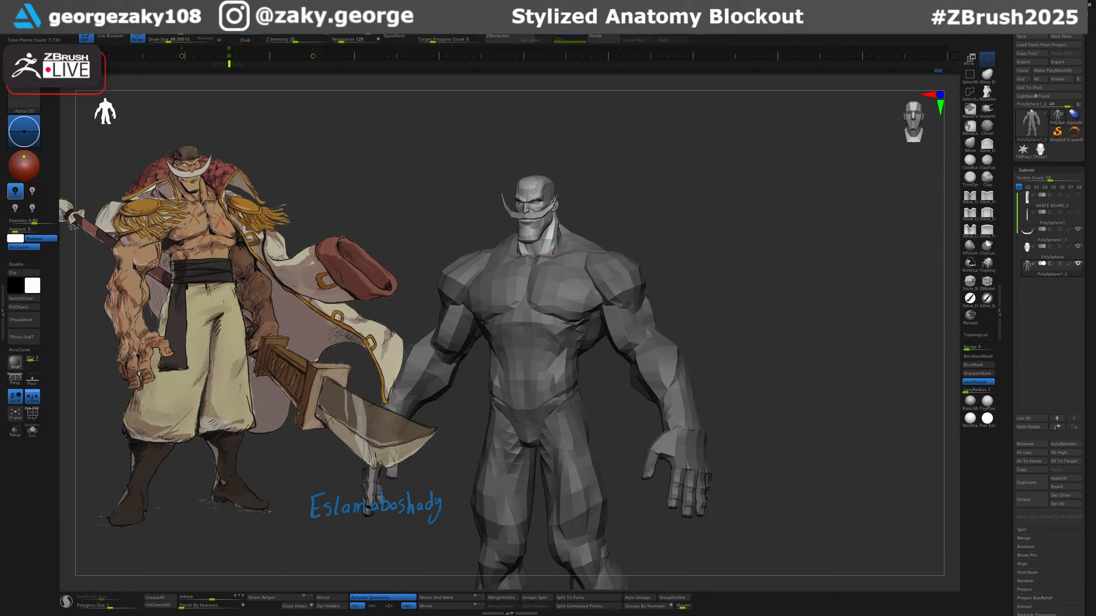
left_click_drag(526, 269, 542, 264)
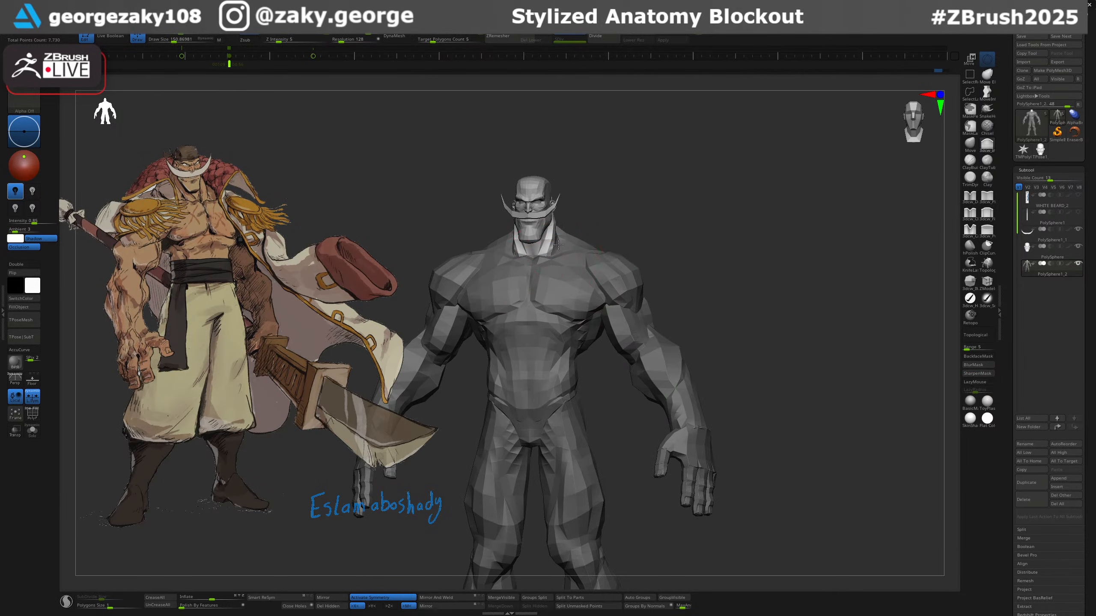
key("ctrl+z")
right_click_drag(559, 252, 602, 221)
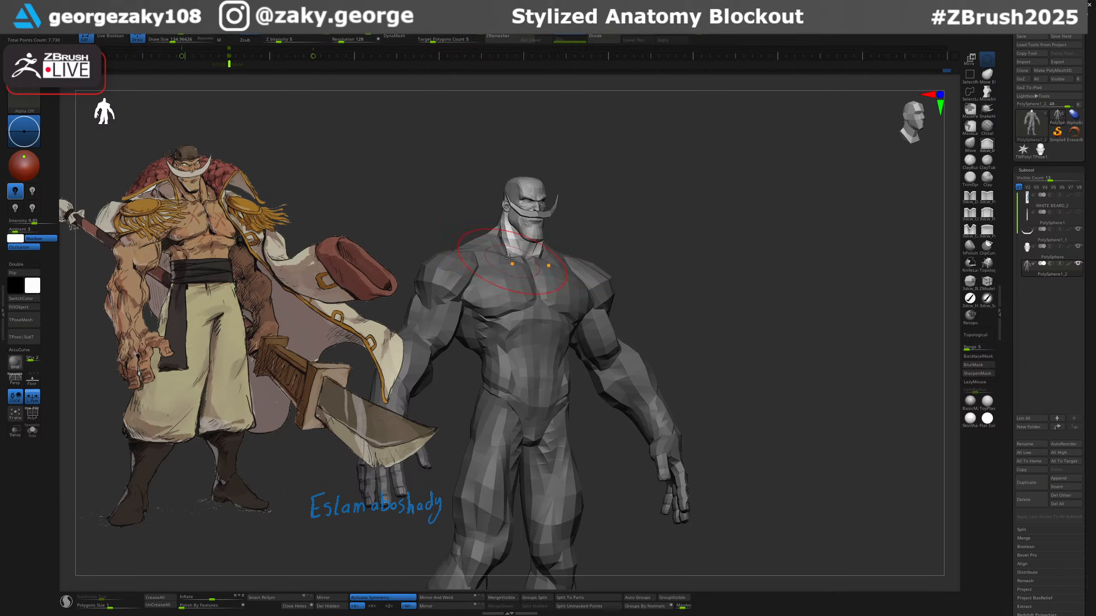
right_click_drag(647, 241, 558, 318)
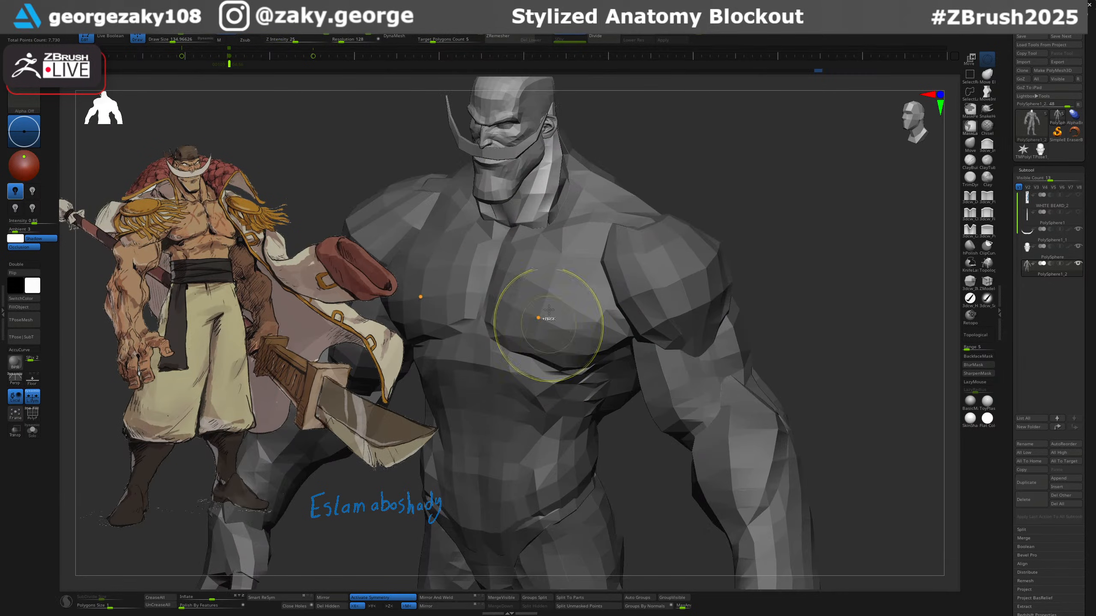
key("ctrl+z")
Shape the unmasked neck where it meets the shoulders and upper back, resizing the brush and working from front and rear side views.
key("ctrl+h")
mouse_move(602, 216)
right_mouse_down()
mouse_move(557, 203)
mouse_move(553, 229)
right_mouse_up()
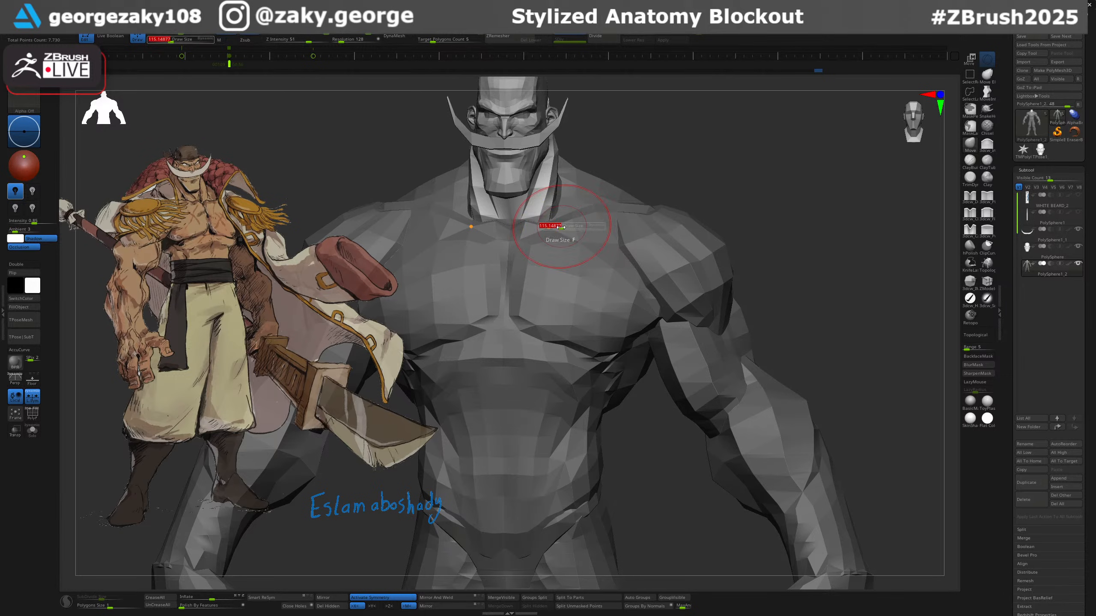
left_click_drag(560, 227, 573, 224)
key("s")
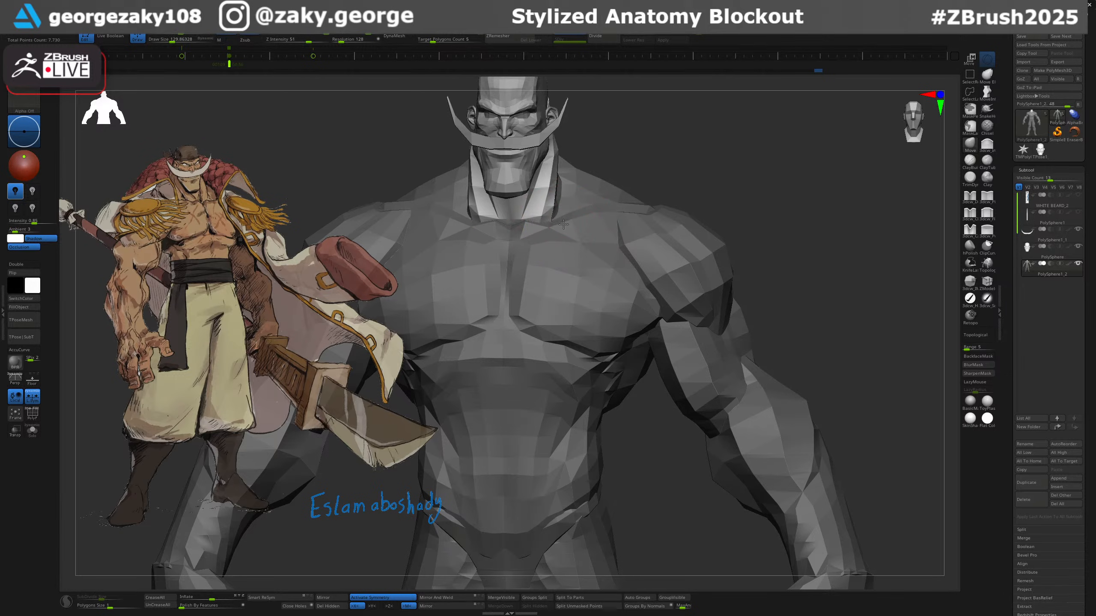
mouse_move(556, 223)
right_mouse_down()
mouse_move(568, 190)
mouse_move(488, 188)
mouse_move(512, 177)
right_mouse_up()
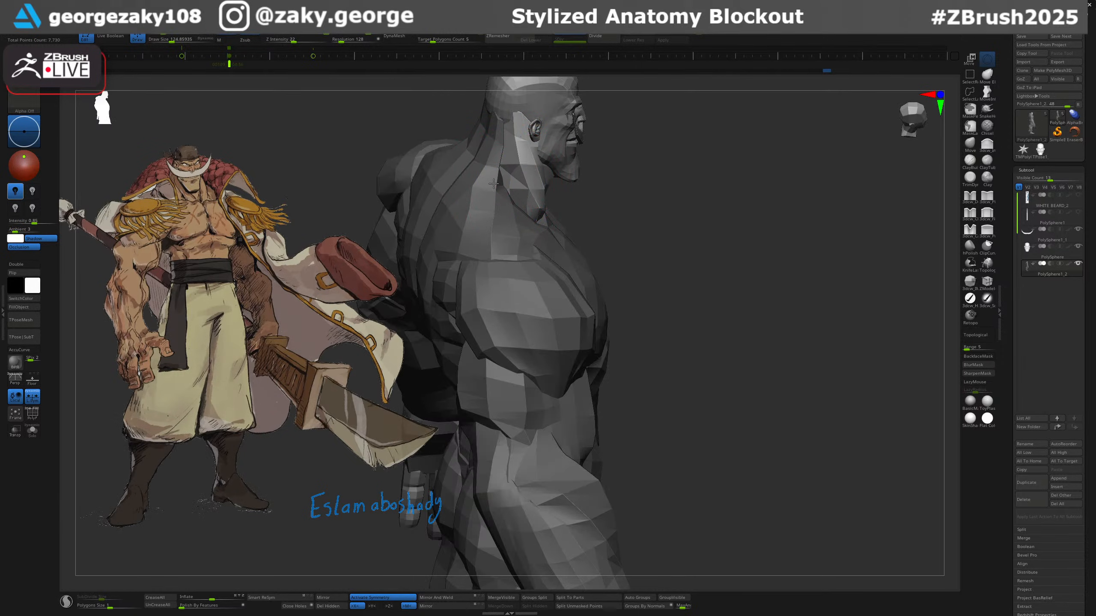
key("3")
key("s")
left_click_drag(494, 188, 496, 188)
left_click_drag(495, 159, 493, 229)
Clear the mask from the body and frame the upper body from the front.
right_click_drag(544, 255, 632, 245)
mouse_move(728, 259)
right_mouse_down("shift")
mouse_move(690, 272)
mouse_move(705, 157)
right_mouse_up("shift")
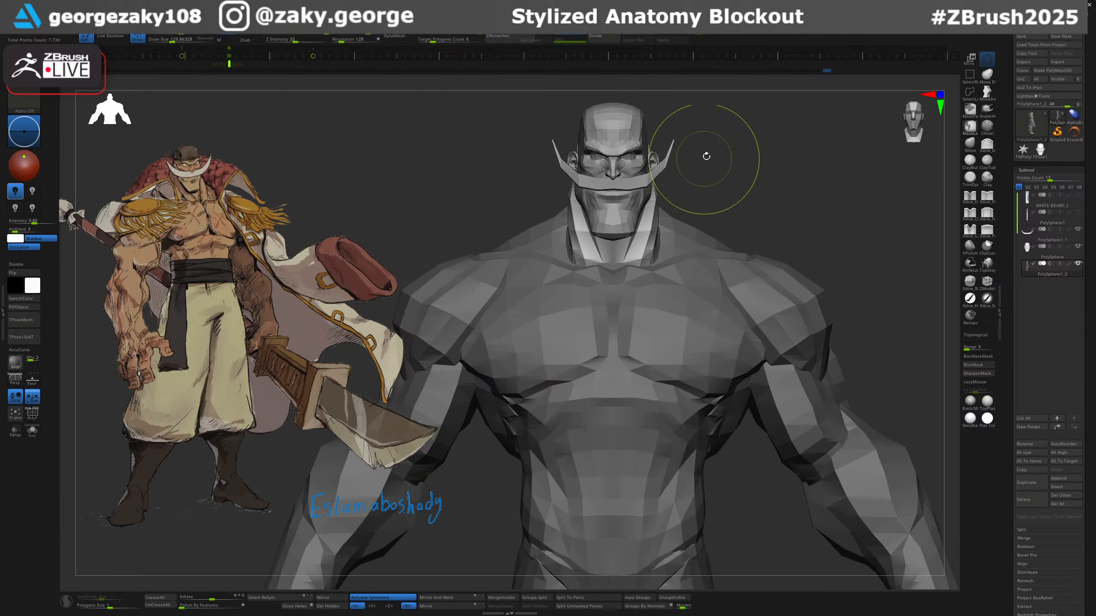
left_click(760, 195, "ctrl")
mouse_move(781, 227)
right_mouse_down("ctrl")
mouse_move(768, 181)
mouse_move(804, 215)
mouse_move(807, 240)
mouse_move(755, 254)
mouse_move(707, 233)
mouse_move(711, 248)
right_mouse_up("ctrl")
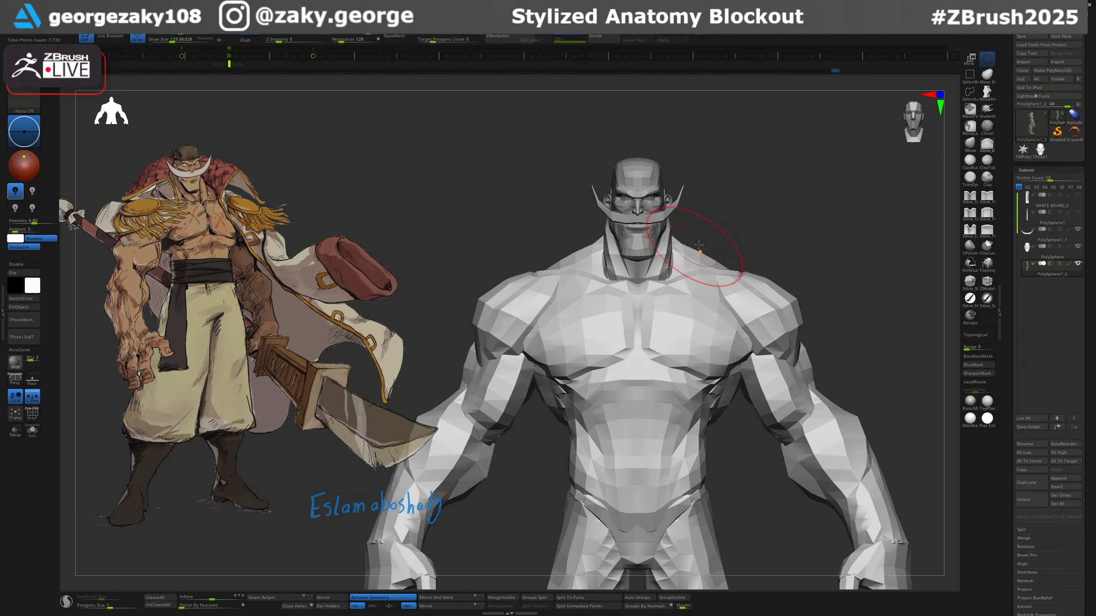
Adjust the slope of the trapezius from the neck to the shoulders with a large Move brush.
key("1")
key("s")
left_click_drag(694, 244, 680, 241)
right_click_drag(690, 243, 733, 262)
left_click_drag(717, 269, 726, 258)
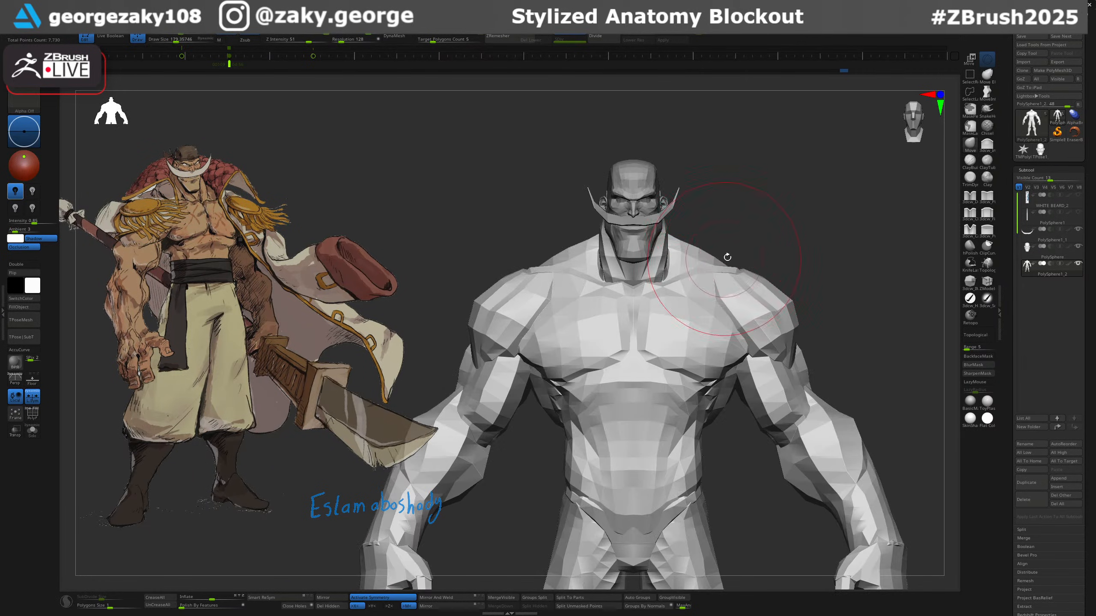
right_click_drag(726, 257, 724, 255)
left_click_drag(723, 254, 710, 254)
right_click_drag(710, 254, 705, 250)
left_click_drag(704, 249, 703, 254)
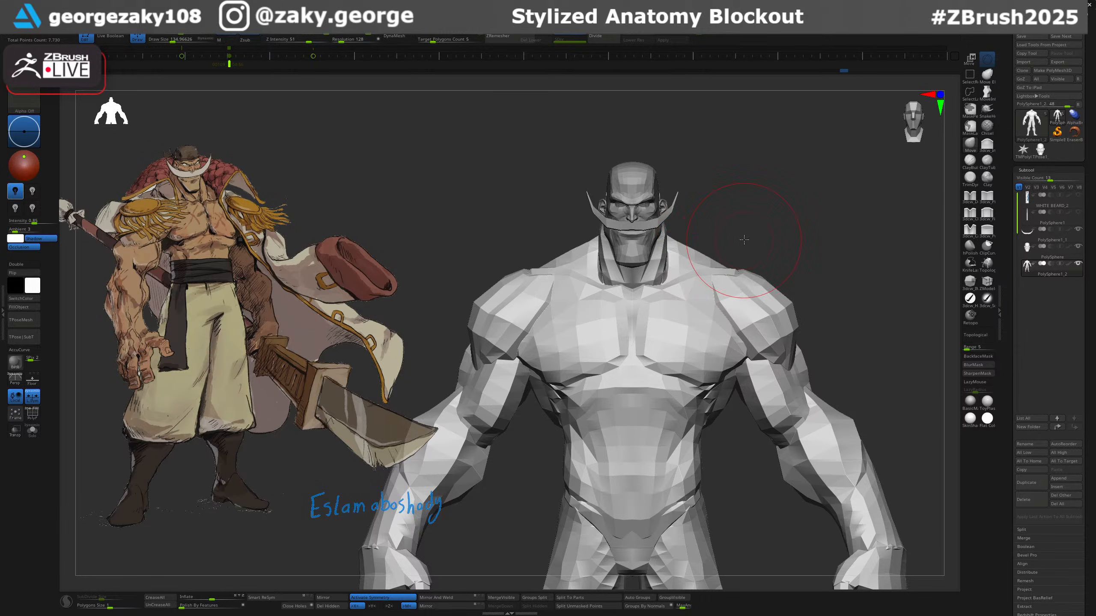
mouse_move(744, 240)
right_mouse_down()
mouse_move(713, 274)
mouse_move(726, 258)
right_mouse_up()
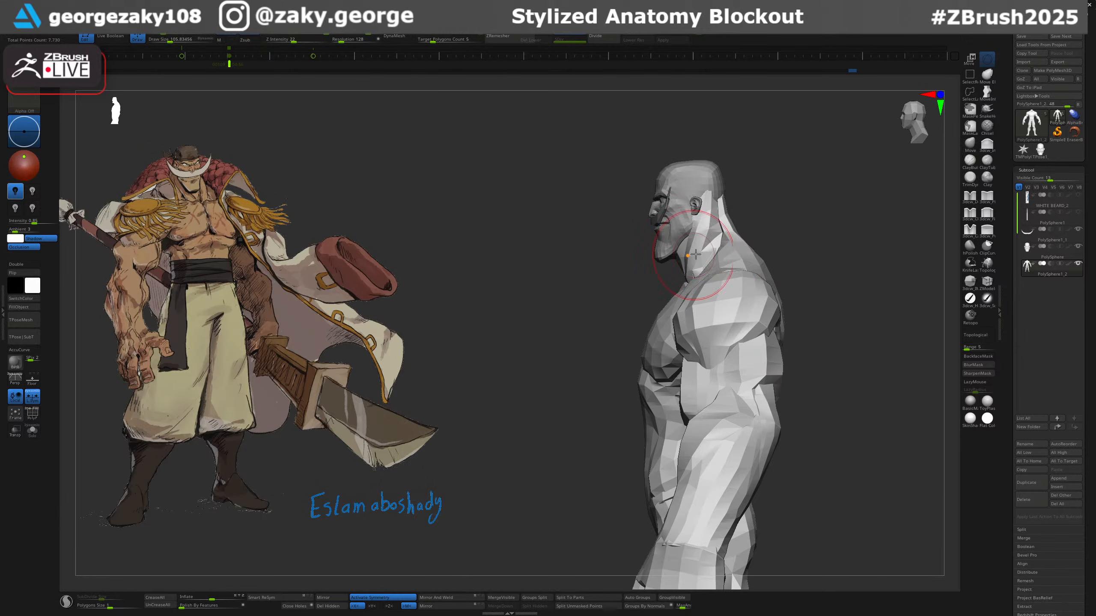
Try to reshape the lower legs with a smaller Move brush and undo the strokes.
right_click_drag(798, 282, 859, 283)
mouse_move(846, 321)
right_mouse_down()
mouse_move(768, 304)
mouse_move(833, 342)
mouse_move(707, 474)
mouse_move(775, 374)
mouse_move(580, 259)
mouse_move(675, 264)
right_mouse_up()
right_click_drag(697, 332, 706, 376, "ctrl")
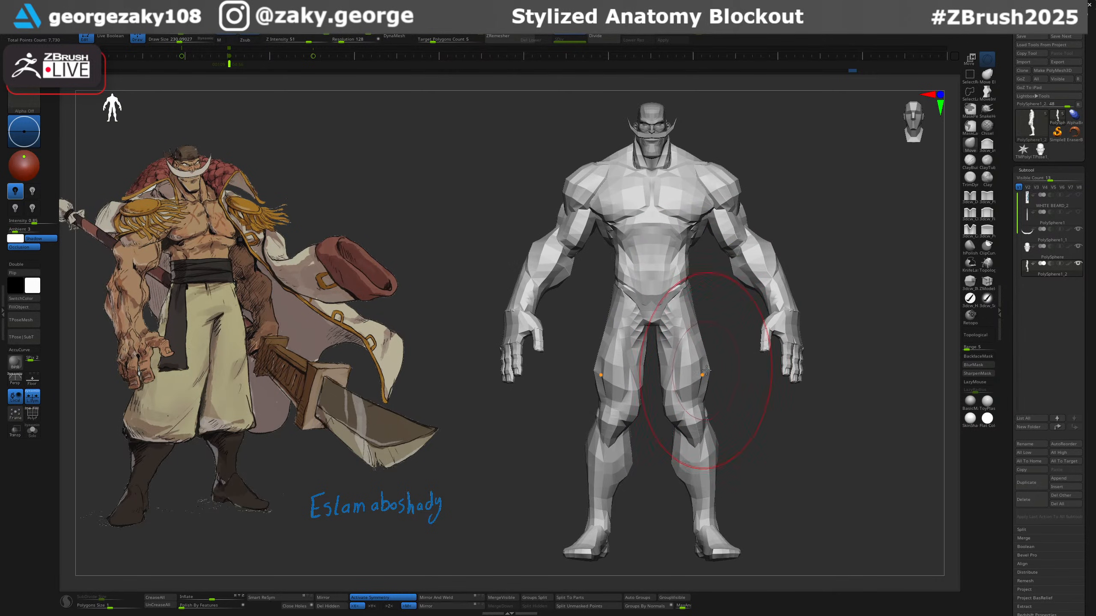
key("bracketleft")
key("bracketleft")
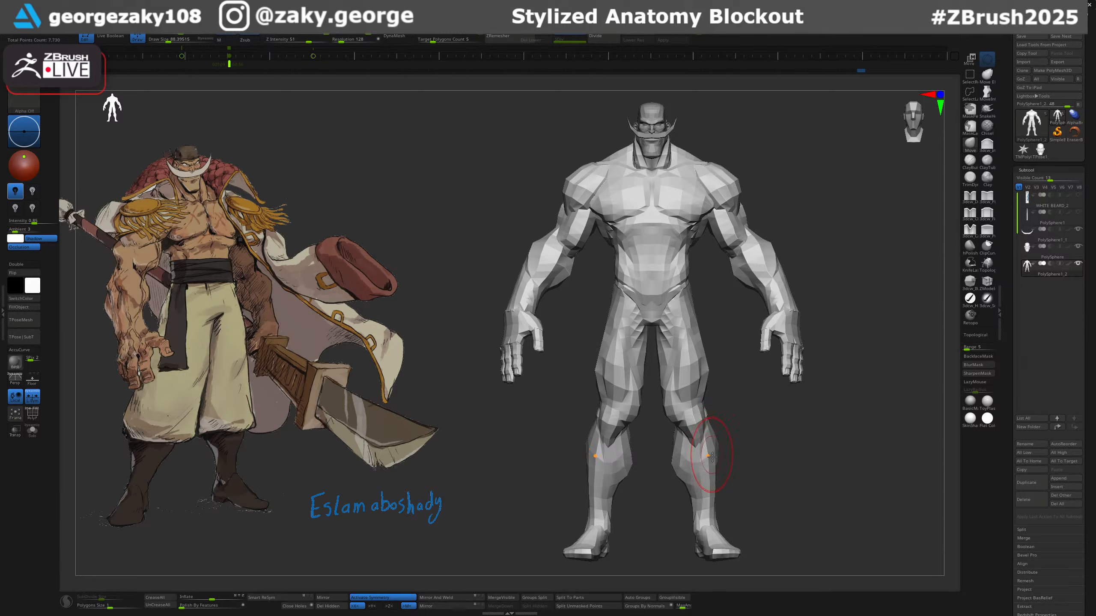
right_click_drag(753, 442, 721, 450)
mouse_move(759, 454)
left_mouse_down()
mouse_move(736, 471)
mouse_move(747, 467)
mouse_move(694, 466)
mouse_move(775, 446)
mouse_move(761, 452)
left_mouse_up()
key("s")
left_click_drag(677, 477, 701, 510)
key("2")
key("ctrl+z")
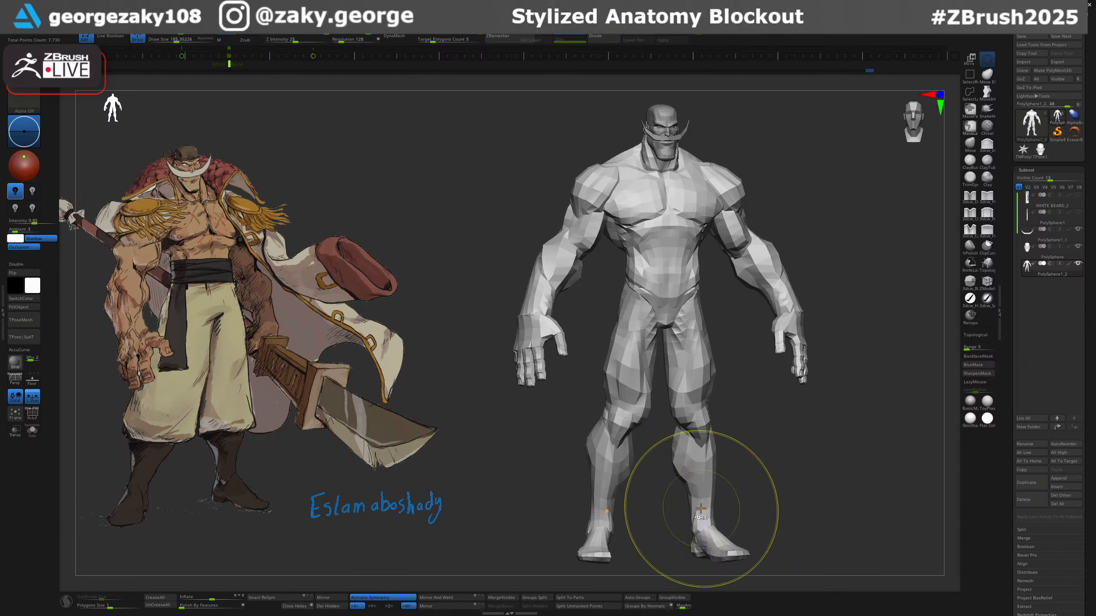
key("ctrl+z")
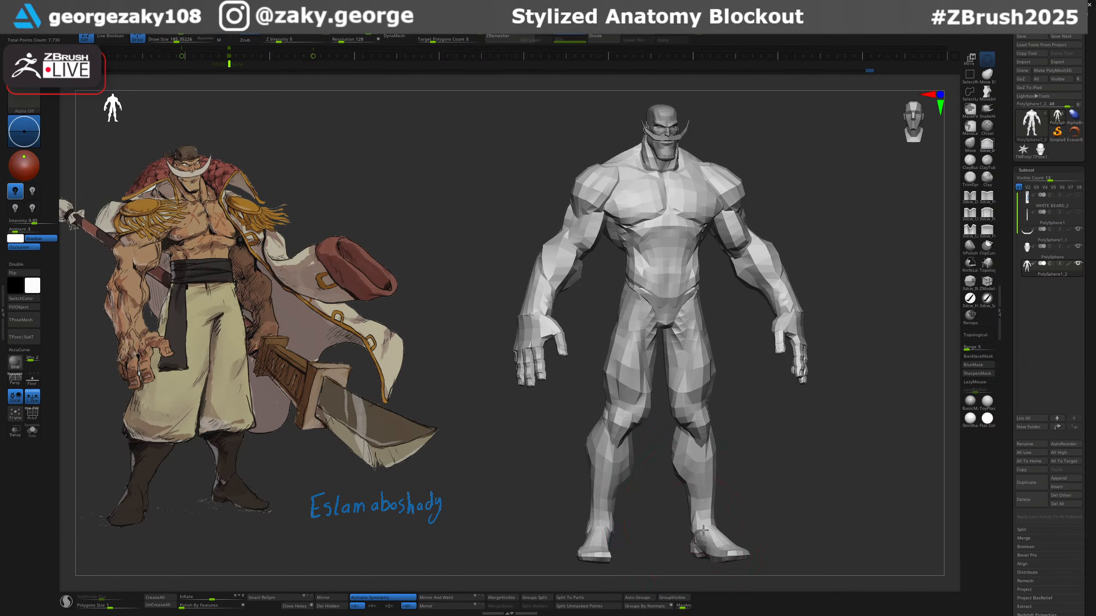
Adjust the profile of the lower leg below the knee from the side view with the Move brush.
left_click_drag(763, 509, 749, 427)
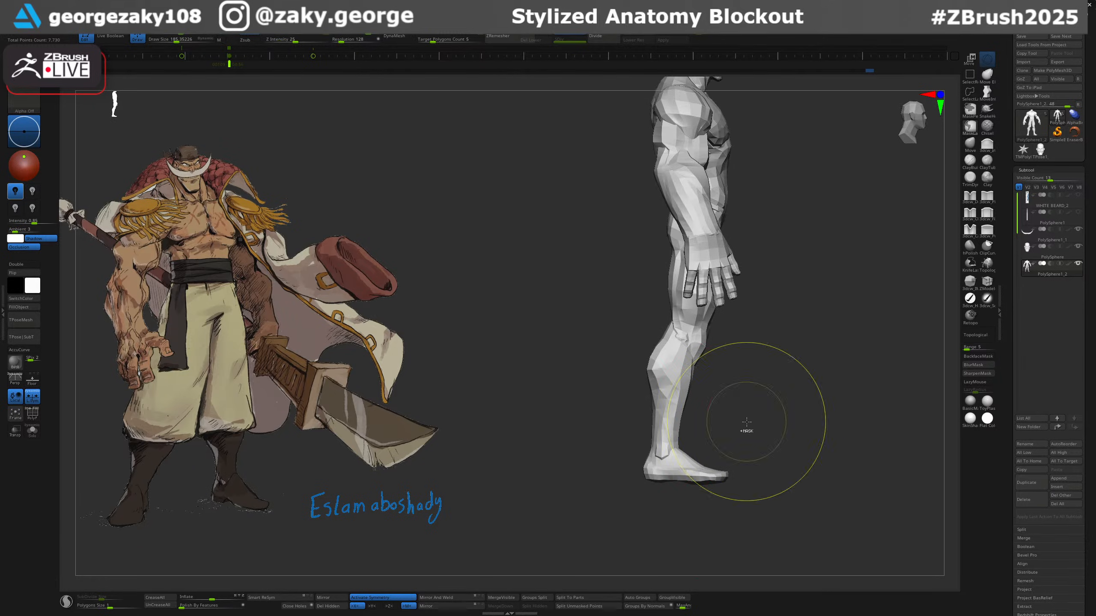
right_click_drag(746, 422, 780, 439, "ctrl")
key("s")
left_click_drag(693, 376, 695, 370)
Reshape the inner elbow of both arms with the Move brush from the front and three-quarter views.
mouse_move(785, 337)
right_mouse_down("ctrl")
mouse_move(800, 286)
mouse_move(750, 300)
mouse_move(749, 325)
mouse_move(695, 406)
right_mouse_up("ctrl")
right_click_drag(718, 333, 730, 376, "ctrl")
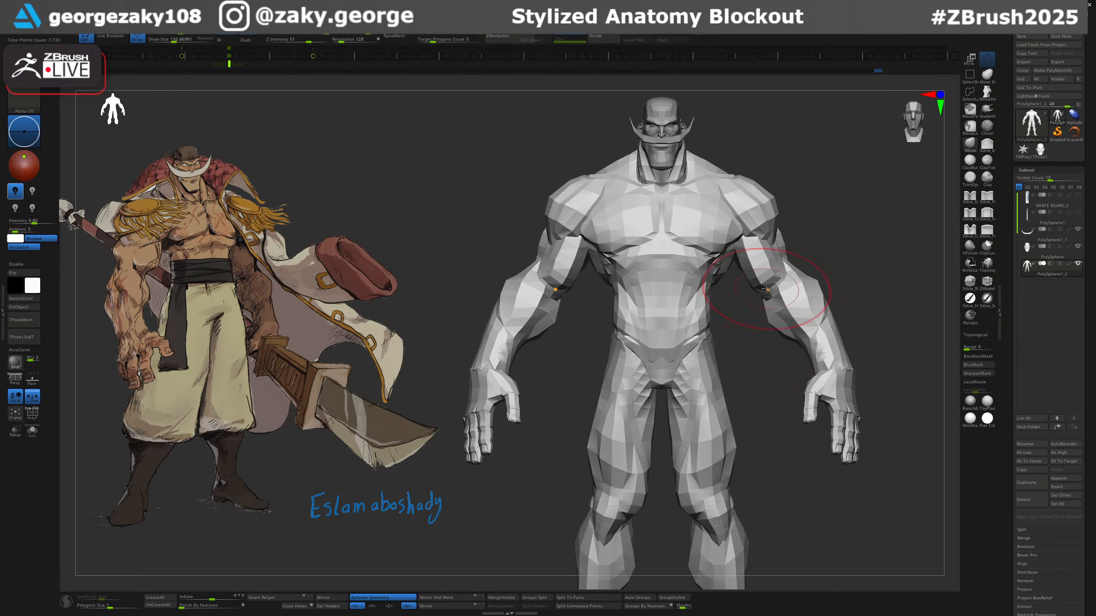
left_click_drag(766, 289, 775, 295)
key("s")
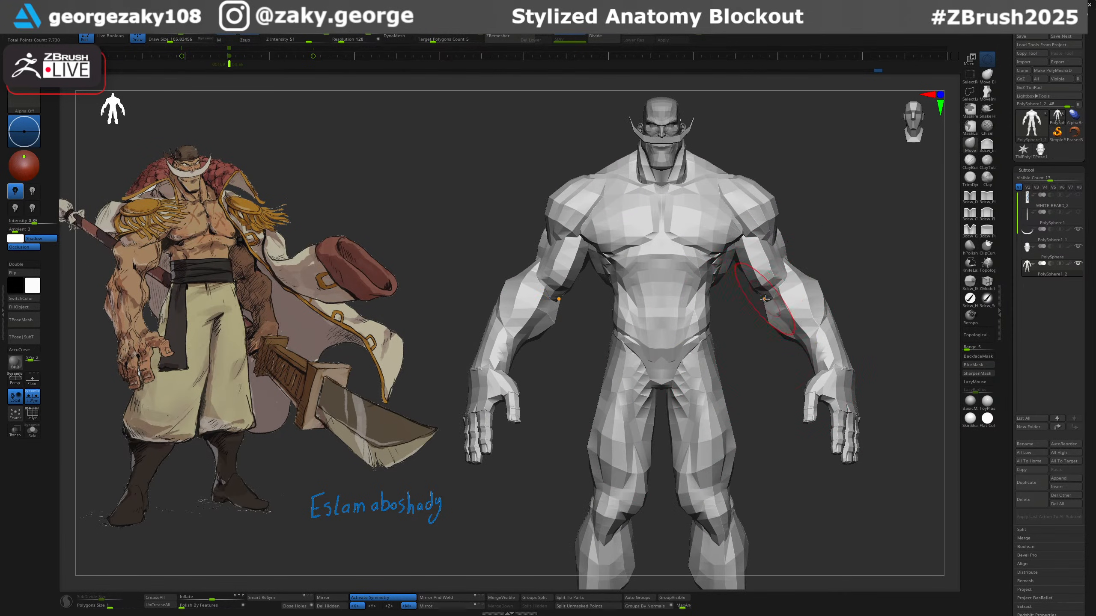
right_click_drag(765, 299, 567, 305)
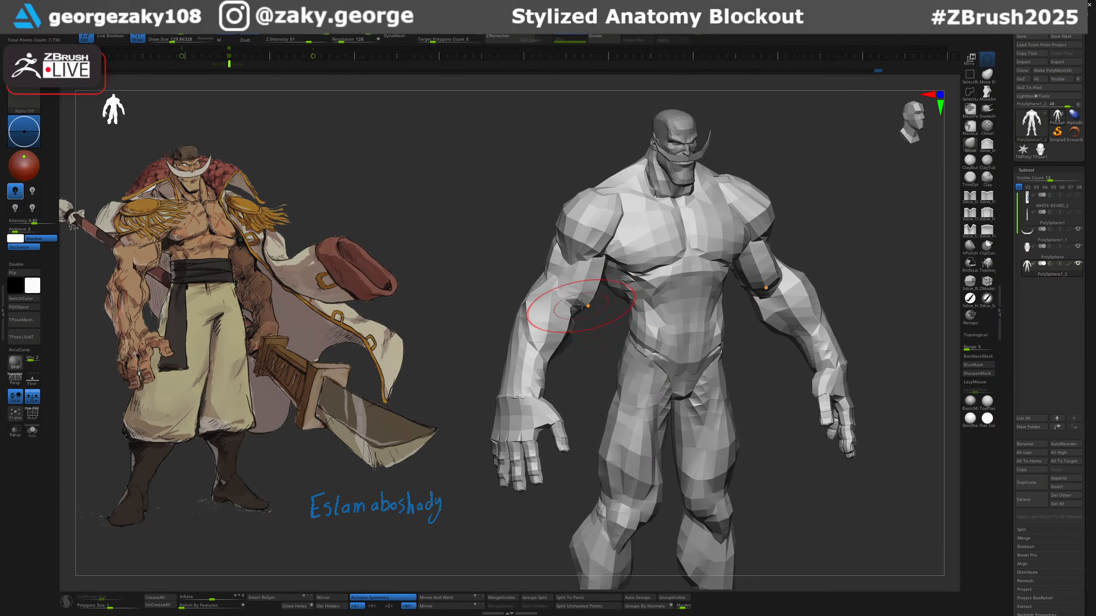
left_click_drag(582, 305, 577, 308)
right_click_drag(560, 308, 585, 311)
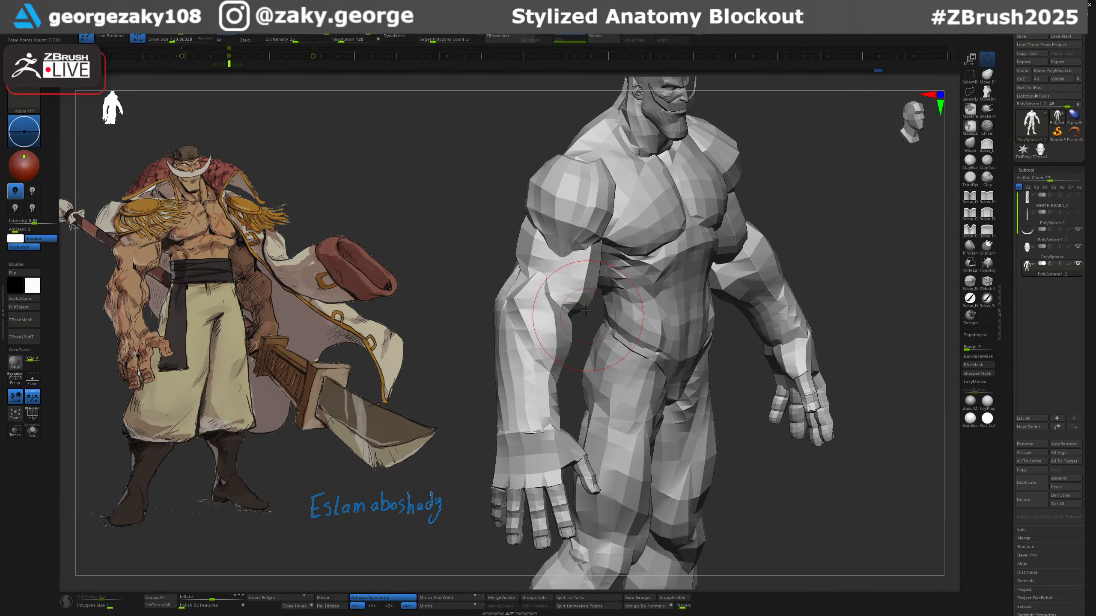
Refine the contour of the inner and outer elbow and upper forearm with a resized Move brush.
left_click_drag(567, 310, 563, 312)
right_click_drag(559, 311, 591, 305)
key("s")
left_click_drag(561, 289, 527, 272)
right_click_drag(515, 309, 550, 318)
left_click_drag(513, 312, 519, 302)
mouse_move(520, 299)
right_mouse_down()
mouse_move(506, 316)
mouse_move(499, 306)
mouse_move(473, 320)
right_mouse_up()
Define the elbow and the back of the upper forearm with a small Dam Standard brush from behind and the side.
key("s")
key("b")
key("d")
key("s")
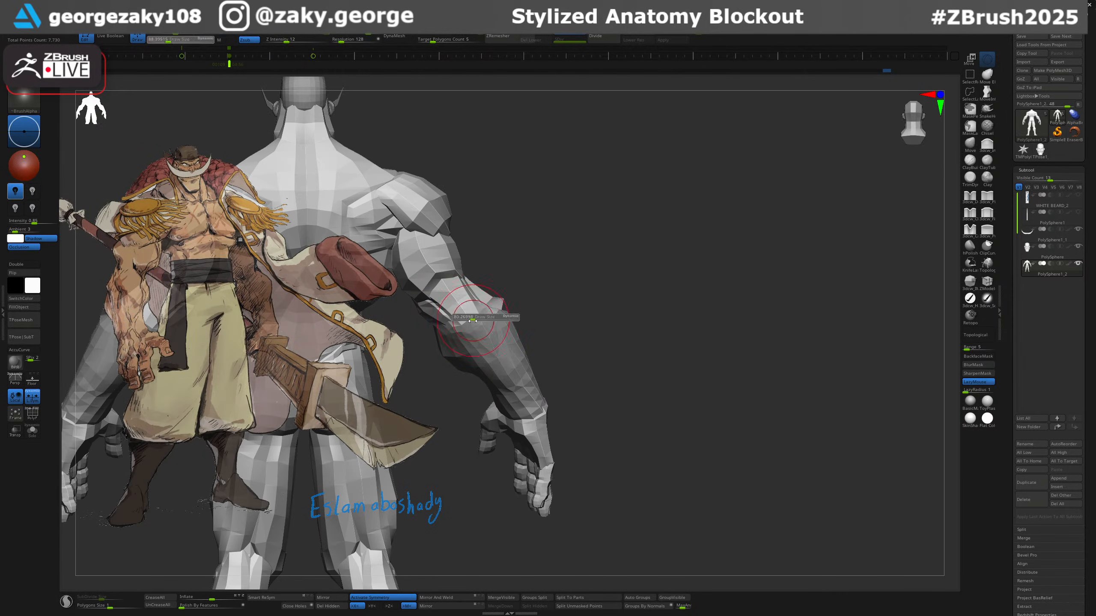
left_click_drag(472, 320, 471, 320)
mouse_move(599, 321)
right_mouse_down()
mouse_move(552, 321)
mouse_move(617, 313)
right_mouse_up()
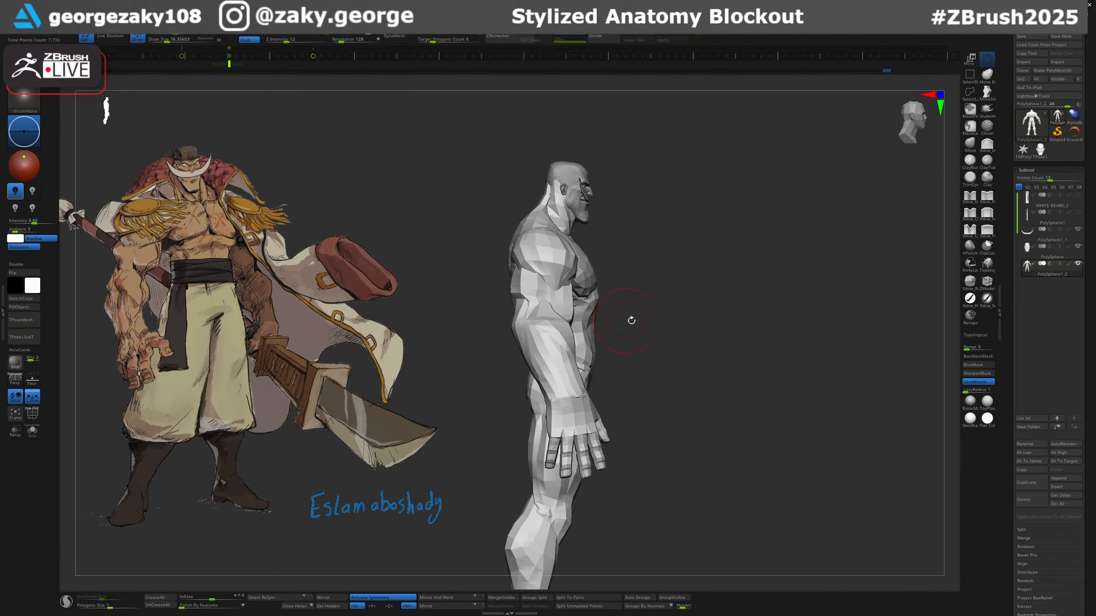
key("s")
left_click_drag(535, 337, 529, 337)
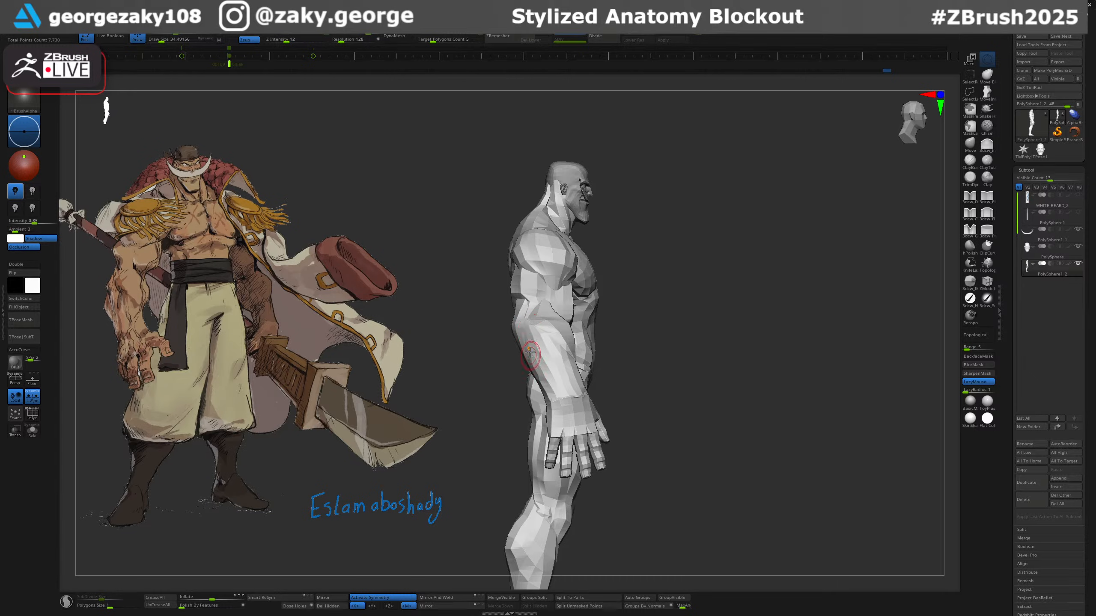
right_click_drag(570, 360, 540, 333)
mouse_move(525, 370)
right_mouse_down()
mouse_move(531, 338)
mouse_move(597, 371)
mouse_move(539, 340)
mouse_move(565, 395)
mouse_move(574, 358)
mouse_move(550, 337)
mouse_move(621, 328)
mouse_move(634, 307)
right_mouse_up()
Adjust the outer forearm contour from a rear view with the Move brush.
key("b")
key("m")
key("v")
key("s")
left_click(570, 328)
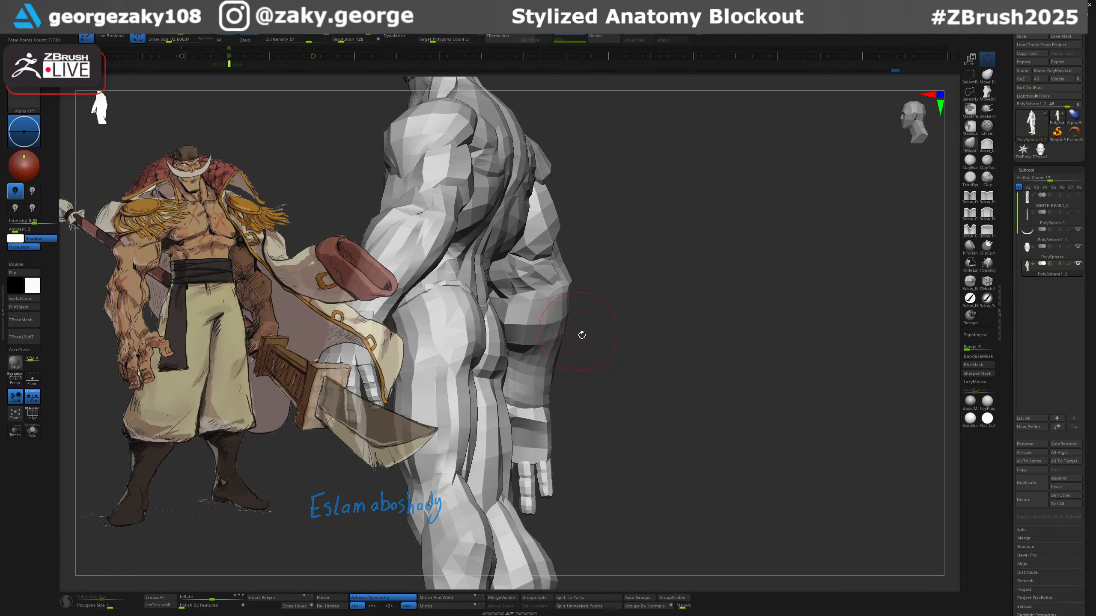
right_click_drag(581, 336, 509, 324)
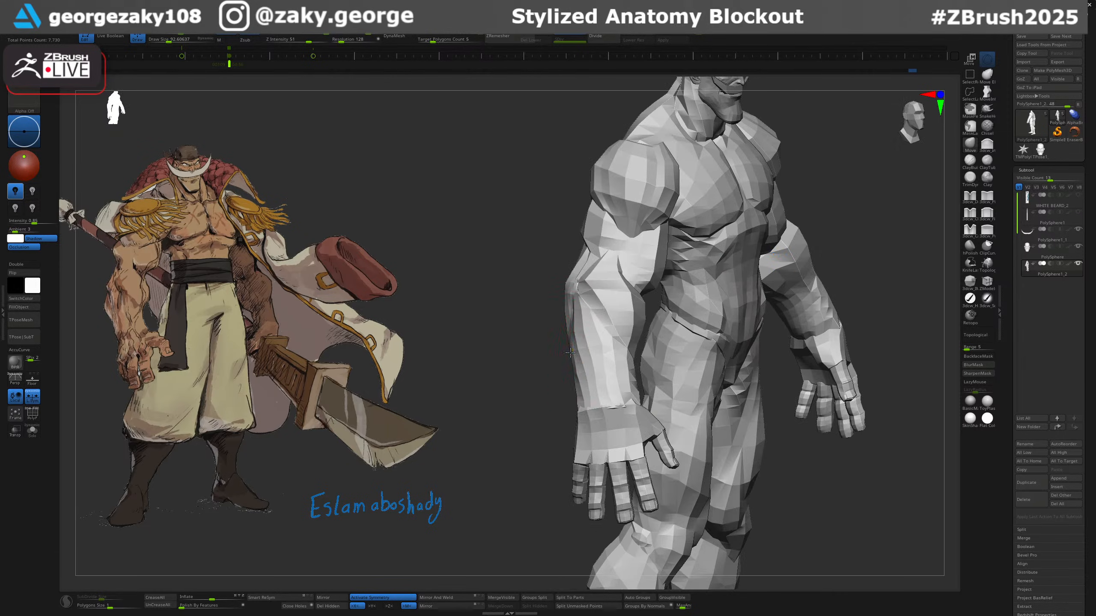
Adjust the edge of the hand near the wrist from the side view with the Move brush.
right_click_drag(860, 371, 809, 299, "ctrl")
mouse_move(618, 321)
right_mouse_down("ctrl")
mouse_move(526, 324)
mouse_move(687, 322)
right_mouse_up("ctrl")
key("b")
key("d")
key("s")
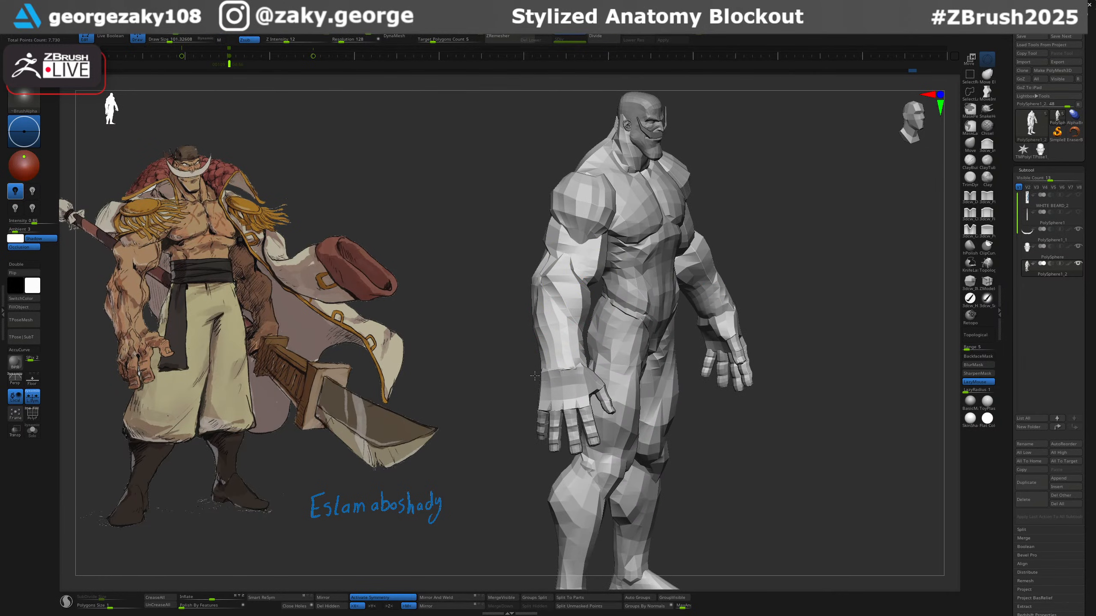
mouse_move(852, 324)
right_mouse_down()
mouse_move(836, 325)
mouse_move(892, 326)
right_mouse_up()
right_click_drag(893, 326, 867, 326, "ctrl")
key("b")
key("m")
key("v")
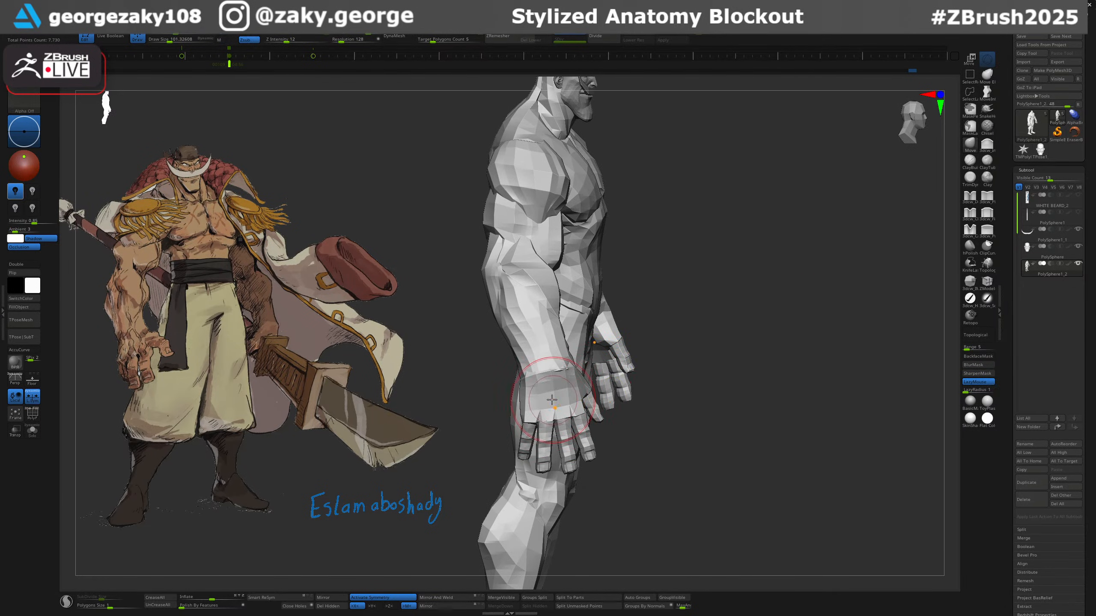
left_click_drag(517, 397, 526, 392)
Examine the whole figure's proportions against the reference from the front and back, toggling the polyframe display.
right_click_drag(733, 337, 647, 333)
right_click_drag(647, 332, 753, 302, "ctrl")
mouse_move(886, 265)
right_mouse_down("alt")
mouse_move(769, 211)
mouse_move(807, 220)
mouse_move(772, 220)
right_mouse_up("alt")
right_click_drag(685, 321, 799, 319, "ctrl")
right_click_drag(800, 319, 771, 272, "alt")
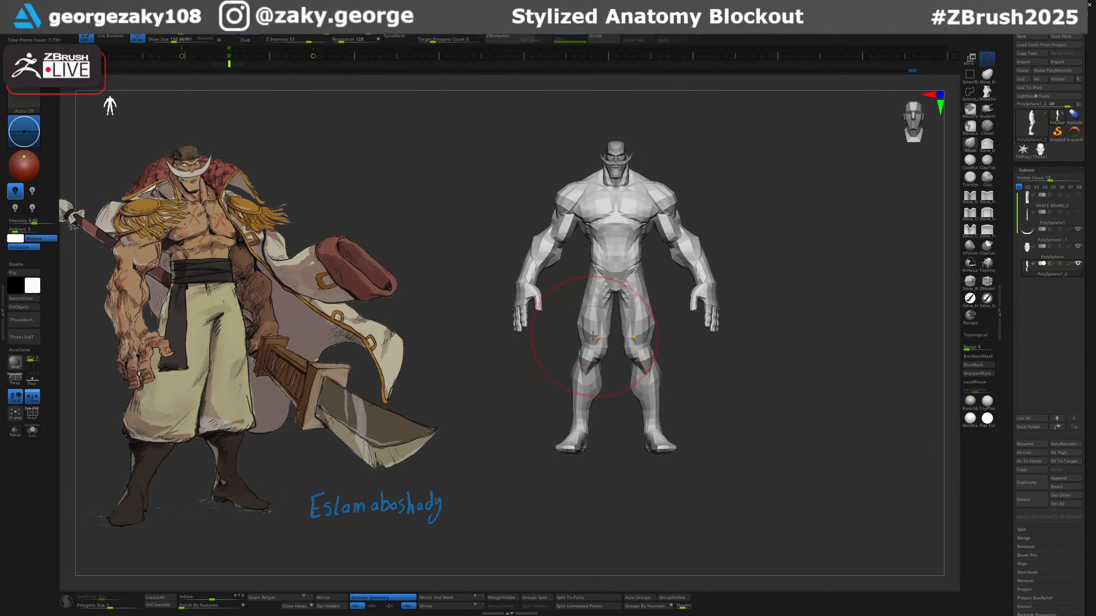
right_click_drag(631, 279, 633, 336, "ctrl")
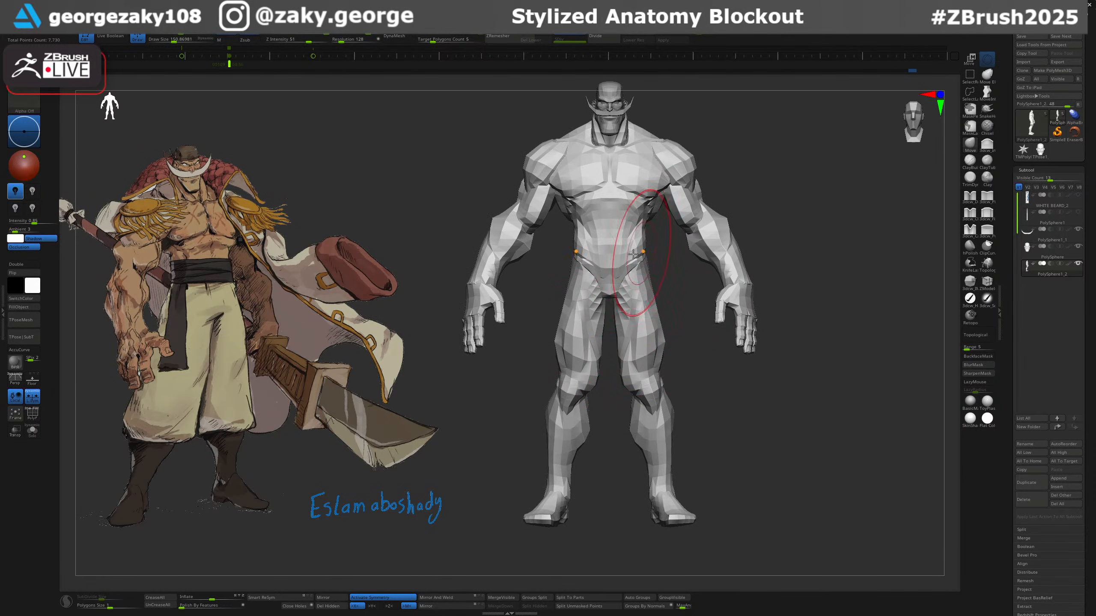
right_click_drag(610, 248, 610, 251, "alt")
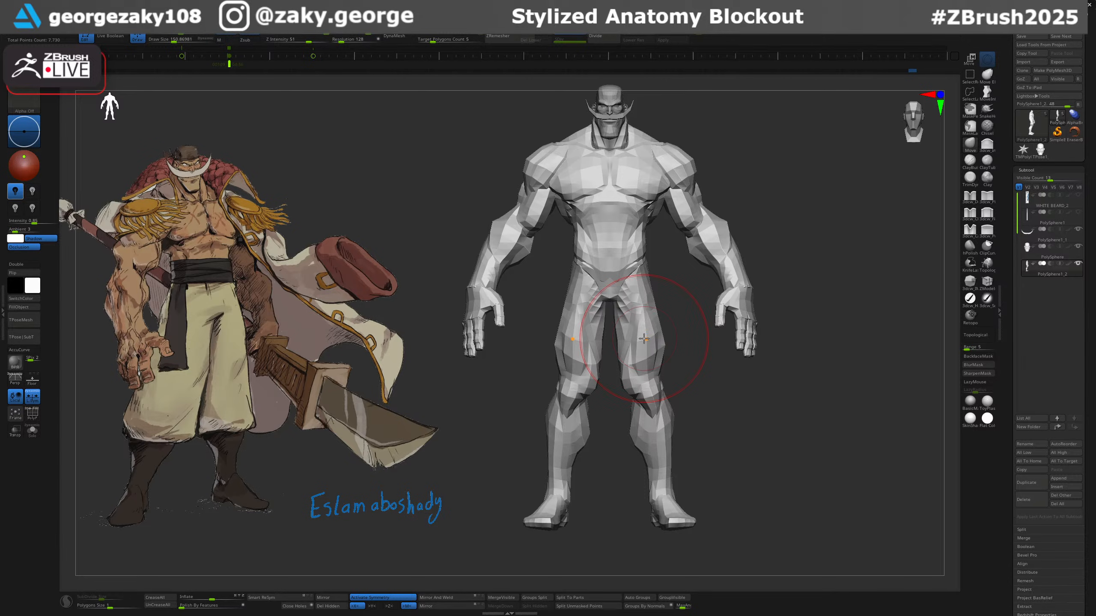
key("shift+f")
key("shift+f")
right_click_drag(609, 265, 699, 261)
right_click_drag(602, 239, 708, 205, "ctrl")
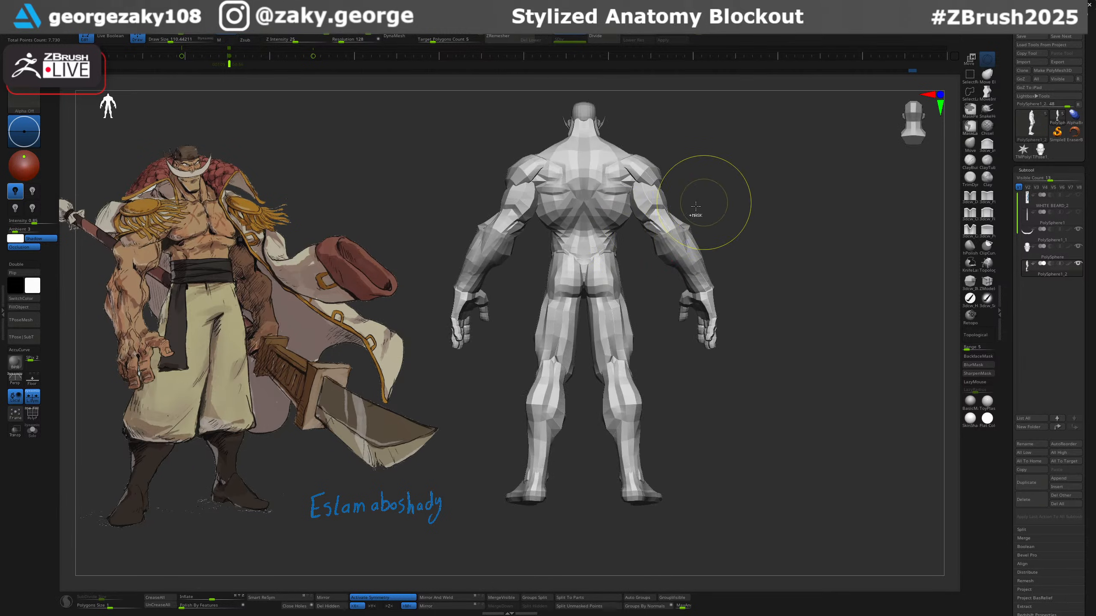
Shape the lats below the armpits from behind and from the front, reducing the Move brush size.
right_click_drag(638, 225, 591, 257, "ctrl")
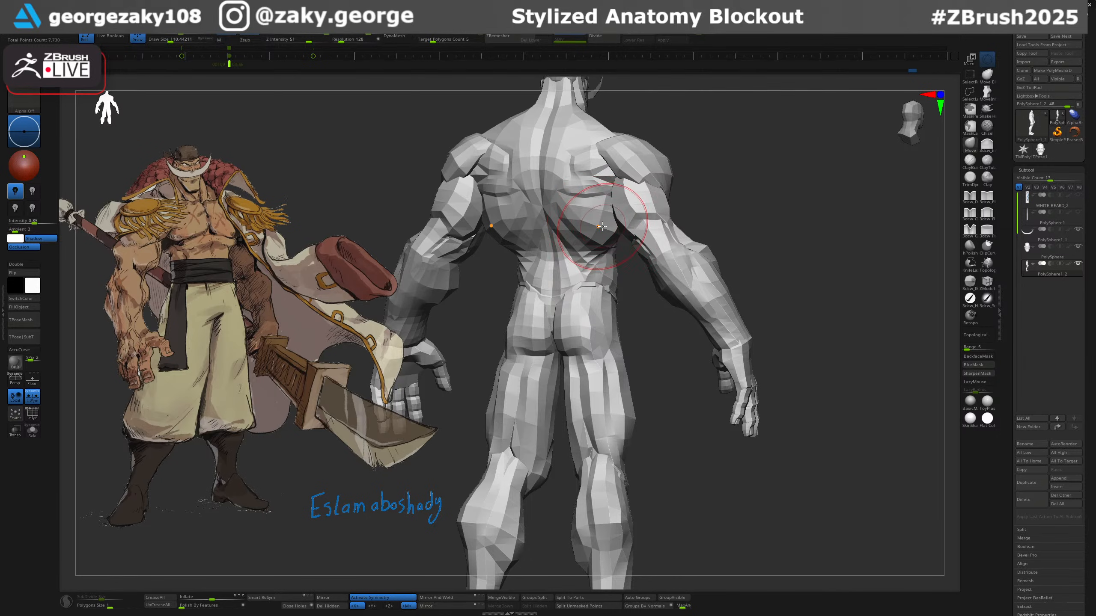
left_click_drag(602, 226, 624, 240)
key("ctrl+z")
key("s")
left_click_drag(593, 242, 602, 247)
right_click_drag(611, 248, 554, 250)
key("s")
left_click_drag(604, 255, 597, 256)
mouse_move(564, 280)
right_mouse_down()
mouse_move(622, 276)
mouse_move(717, 314)
mouse_move(685, 289)
right_mouse_up()
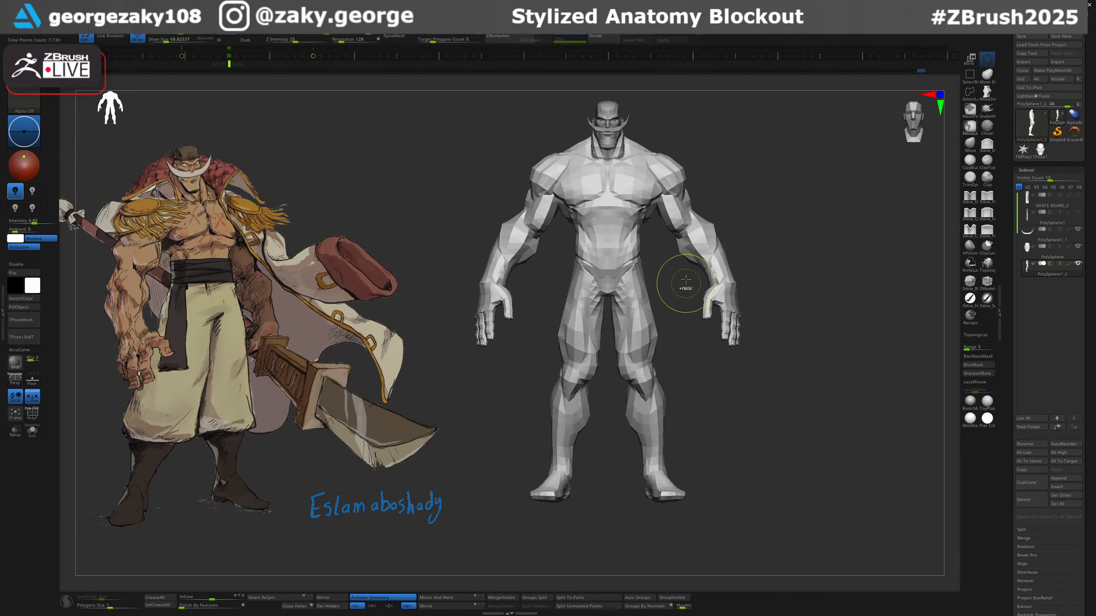
key("s")
left_click_drag(654, 222, 657, 221)
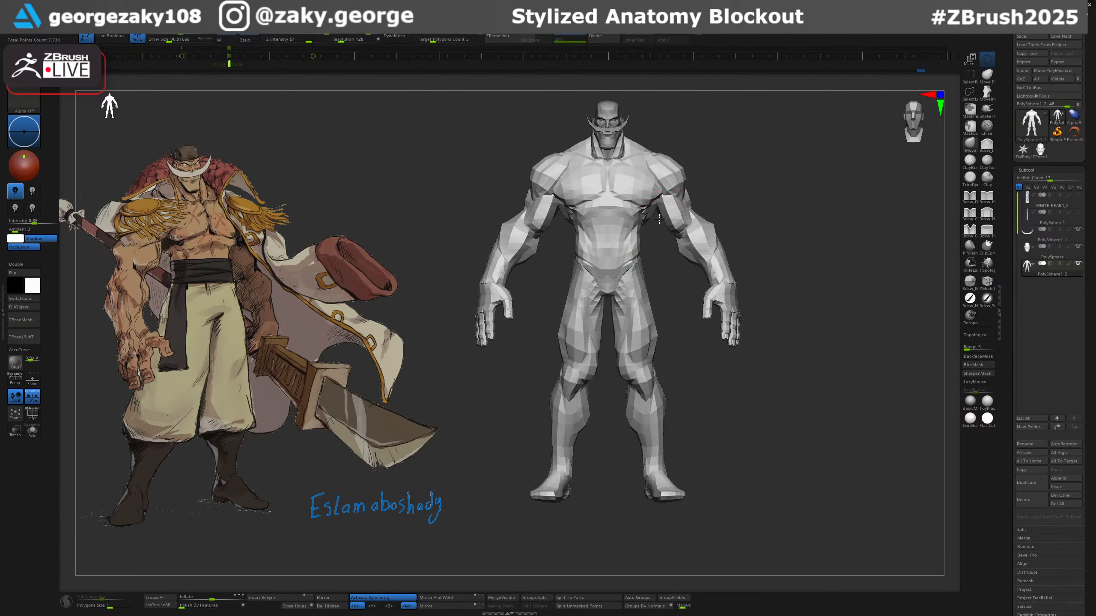
Duplicate the body subtool and isolate the copy in Solo mode.
right_click_drag(659, 285, 656, 269, "ctrl")
right_click_drag(761, 264, 758, 245, "alt")
right_click_drag(726, 286, 695, 421, "ctrl")
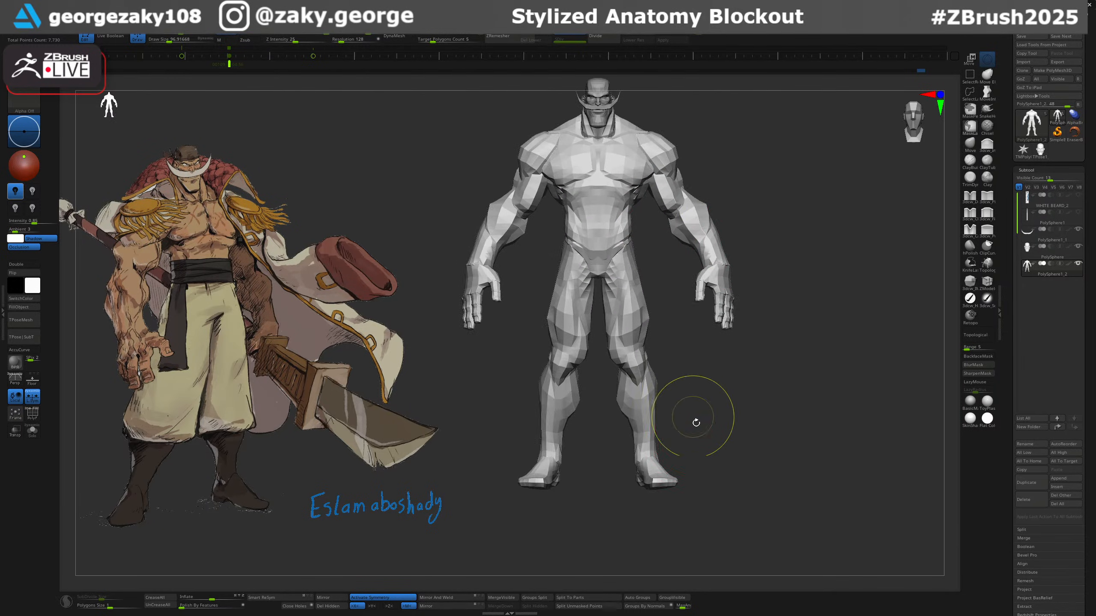
key("ctrl+shift+d")
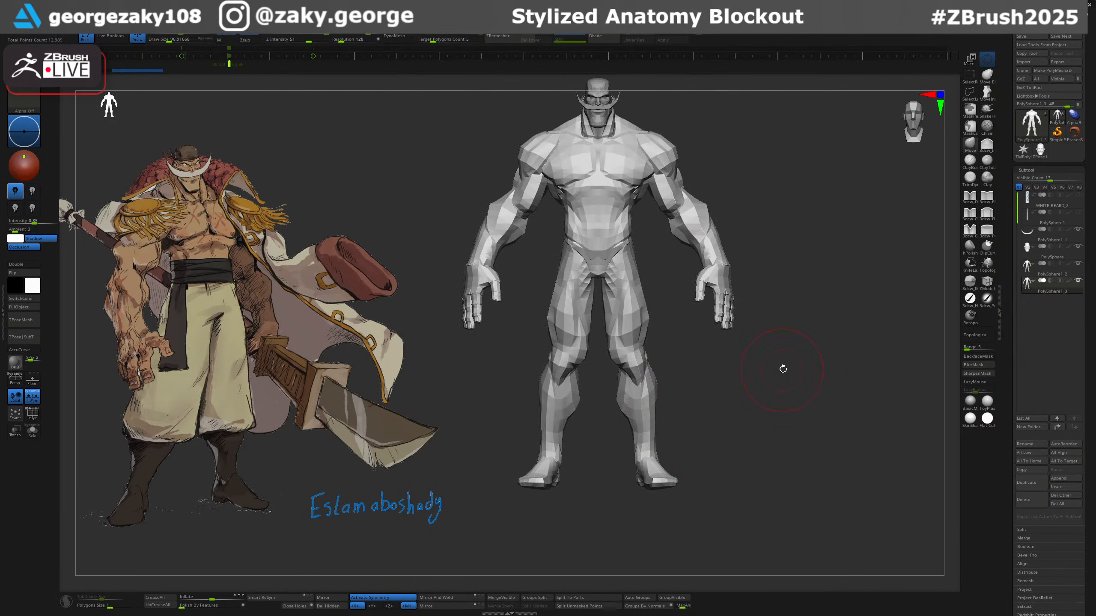
right_click_drag(785, 363, 728, 385, "alt")
key("alt+s")
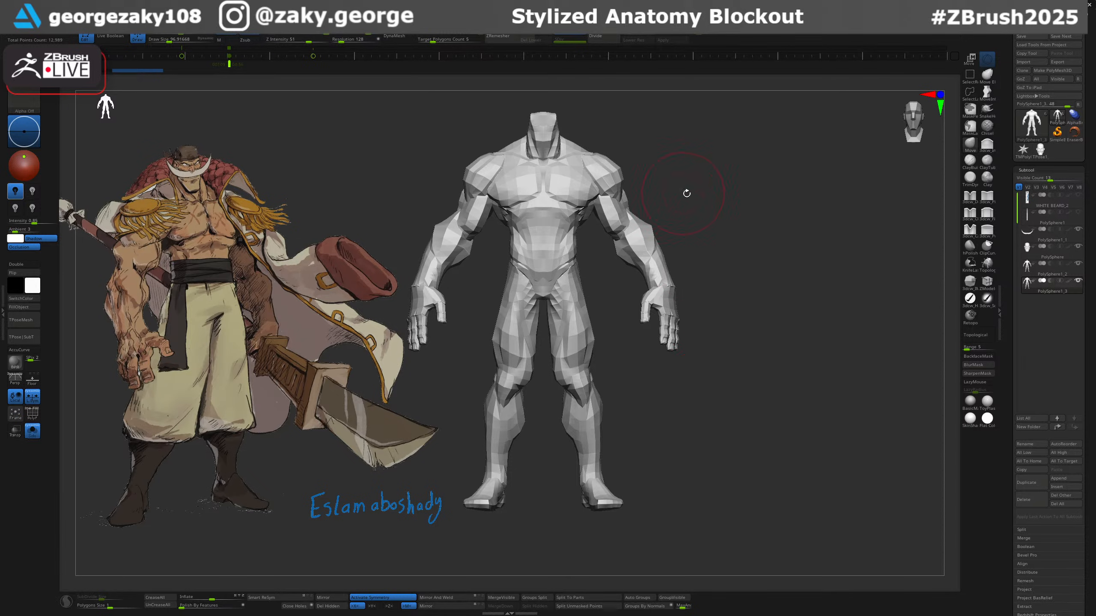
right_click_drag(687, 193, 671, 288, "alt")
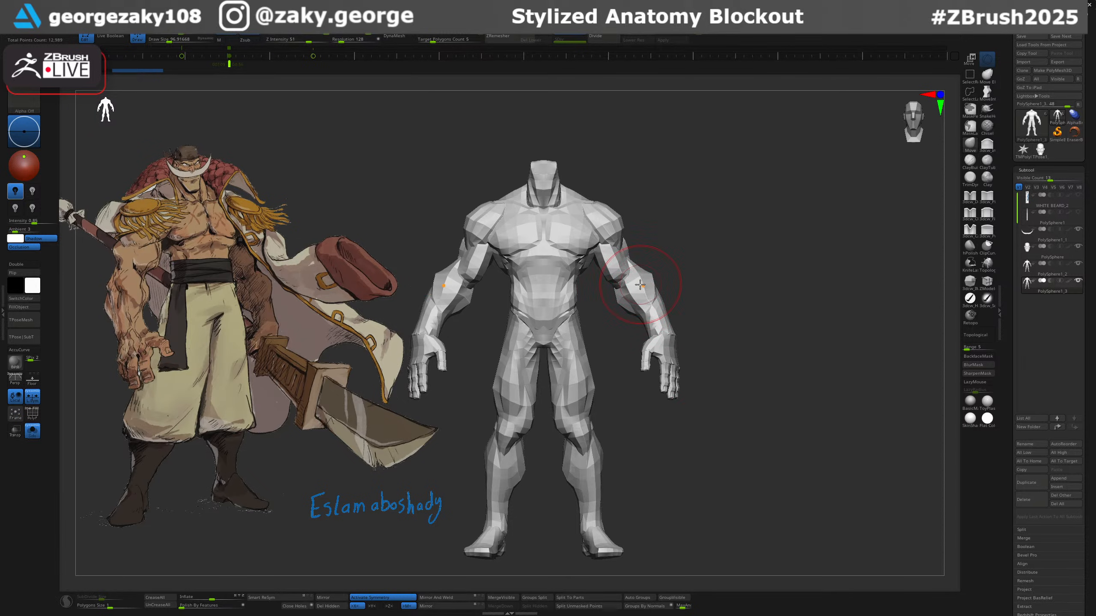
Switch to the transform gizmo and topologically mask the body so only the forearms and hands stay unmasked.
key("w")
left_click_drag(637, 275, 661, 342, "ctrl")
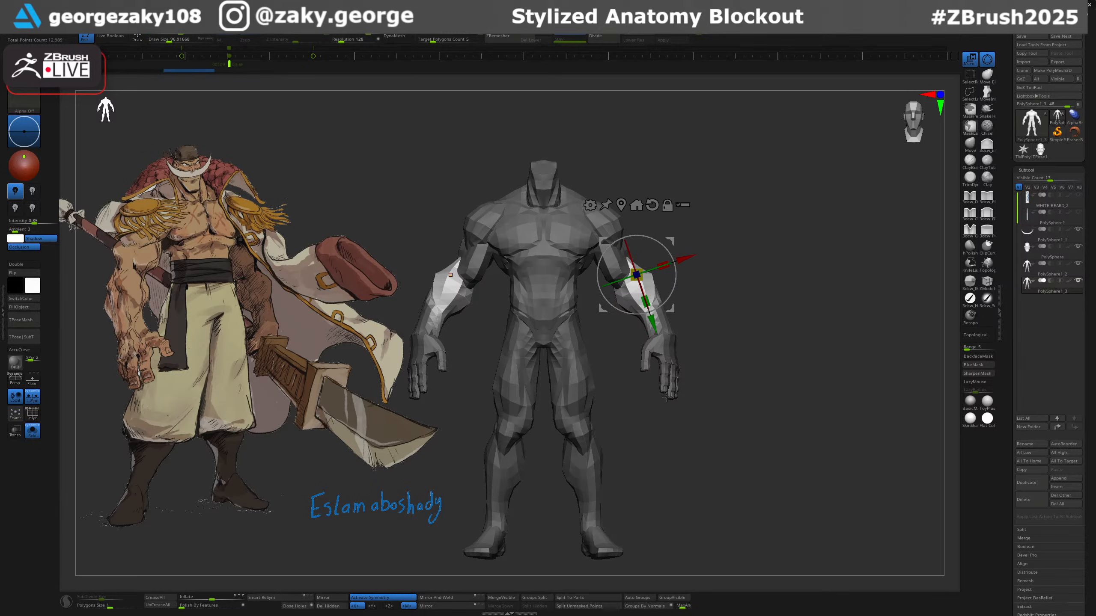
mouse_move(717, 321)
left_mouse_down("ctrl+alt")
mouse_move(652, 306)
mouse_move(715, 383)
left_mouse_up("ctrl+alt")
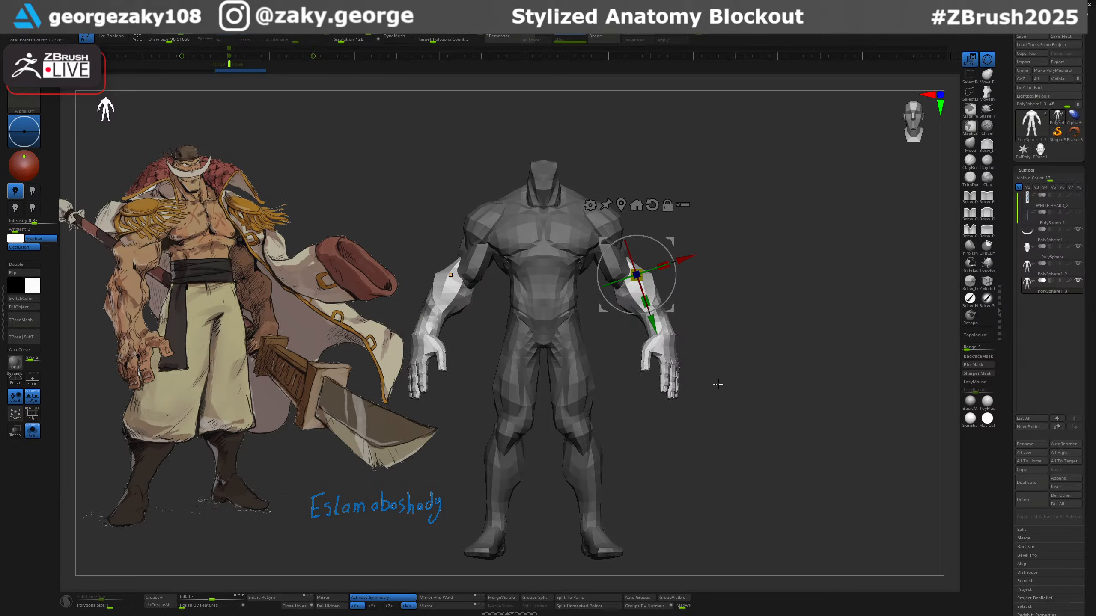
Extend the unmasked area up to the shoulders with topological masks, undoing a trial rotation of the arms.
left_click_drag(612, 258, 614, 306, "ctrl")
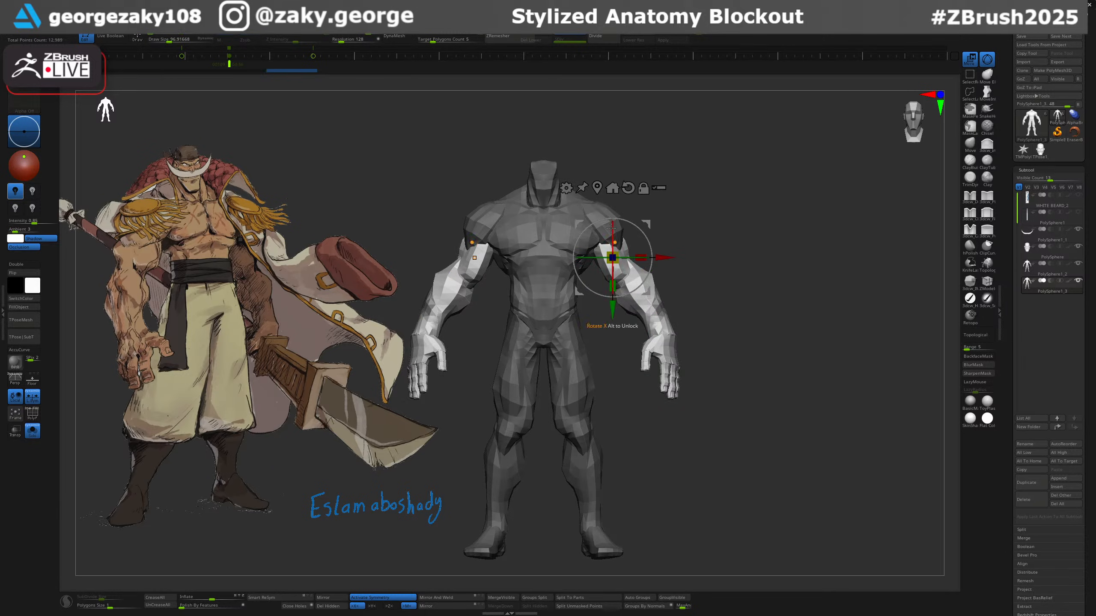
left_click_drag(642, 231, 607, 270)
key("ctrl+z")
left_click_drag(600, 212, 622, 266, "ctrl")
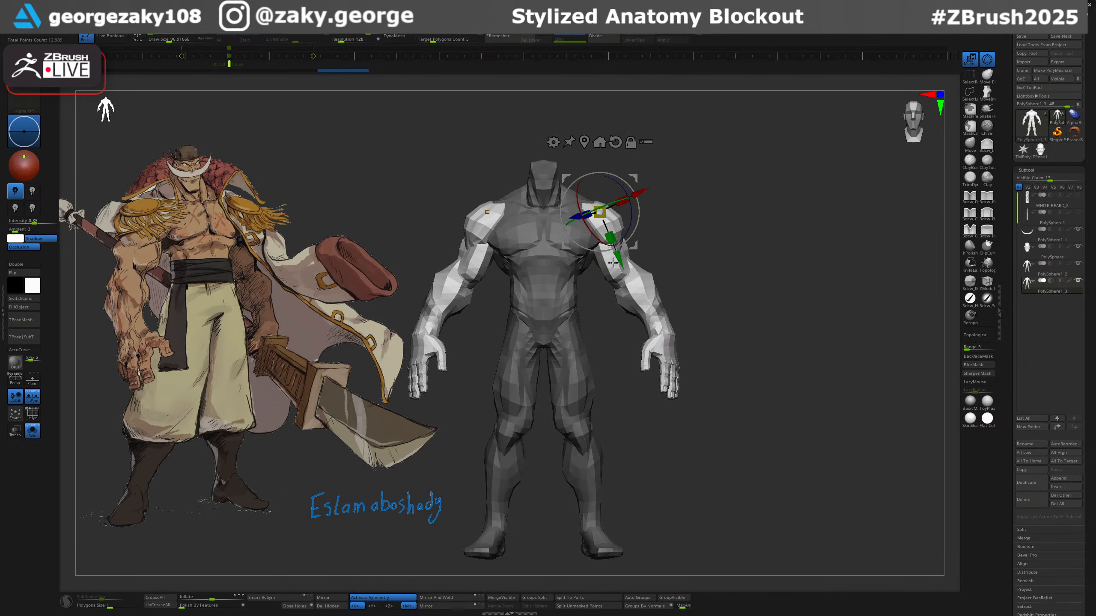
left_click_drag(732, 274, 770, 281, "alt")
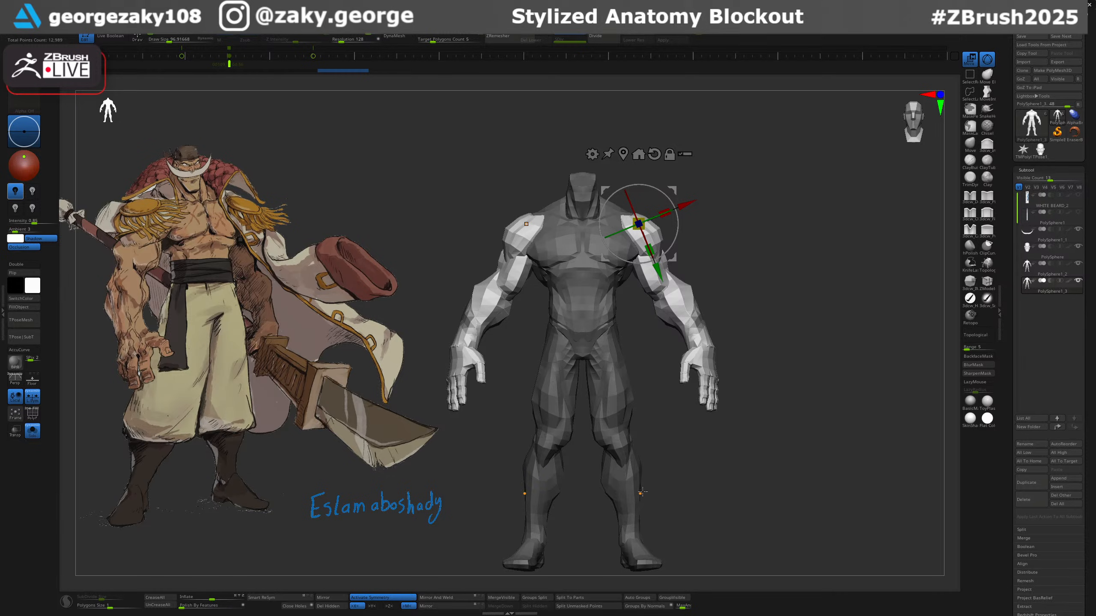
Try the HidePt visibility option on the masked body.
key("1")
key("m")
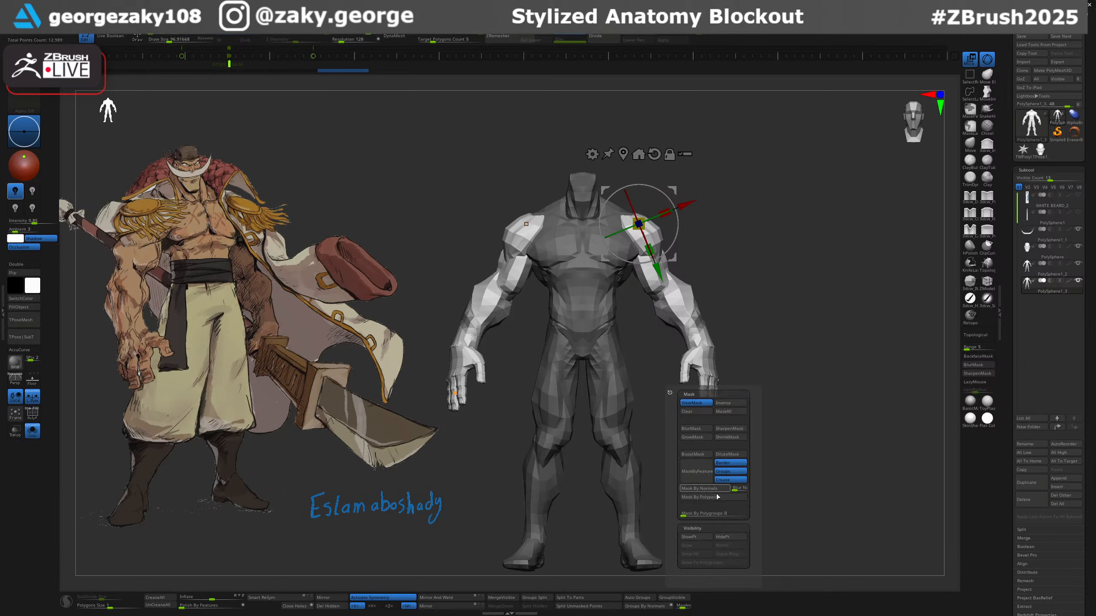
left_click(723, 537)
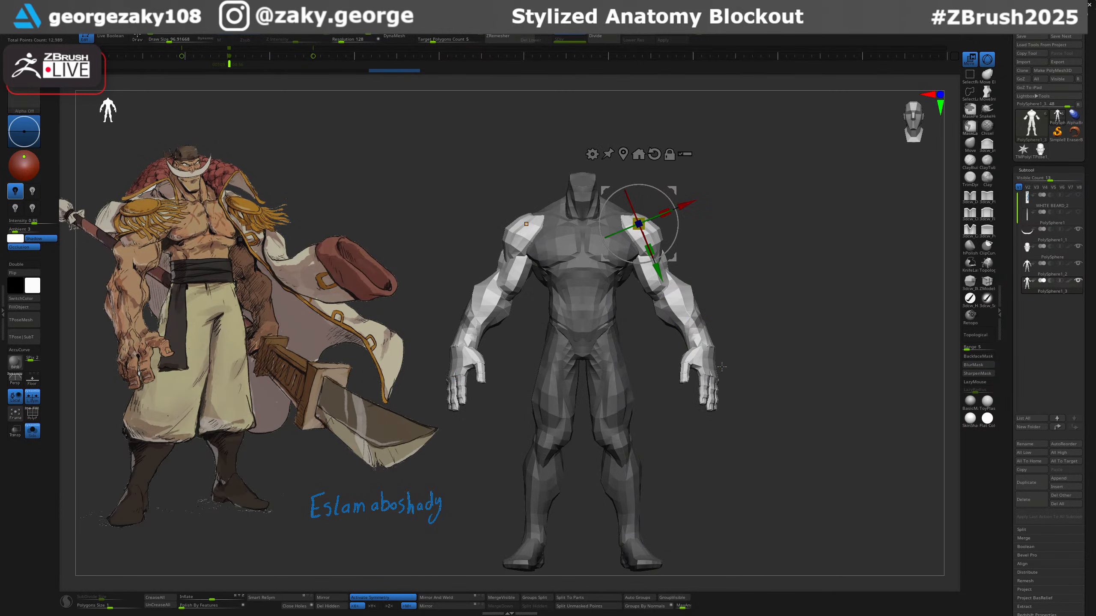
Replace the arm mask with a topological mask that leaves only the forearms unmasked.
left_click(698, 337, "ctrl")
key("ctrl+z")
left_click_drag(760, 356, 760, 400, "ctrl")
left_click(694, 335, "ctrl")
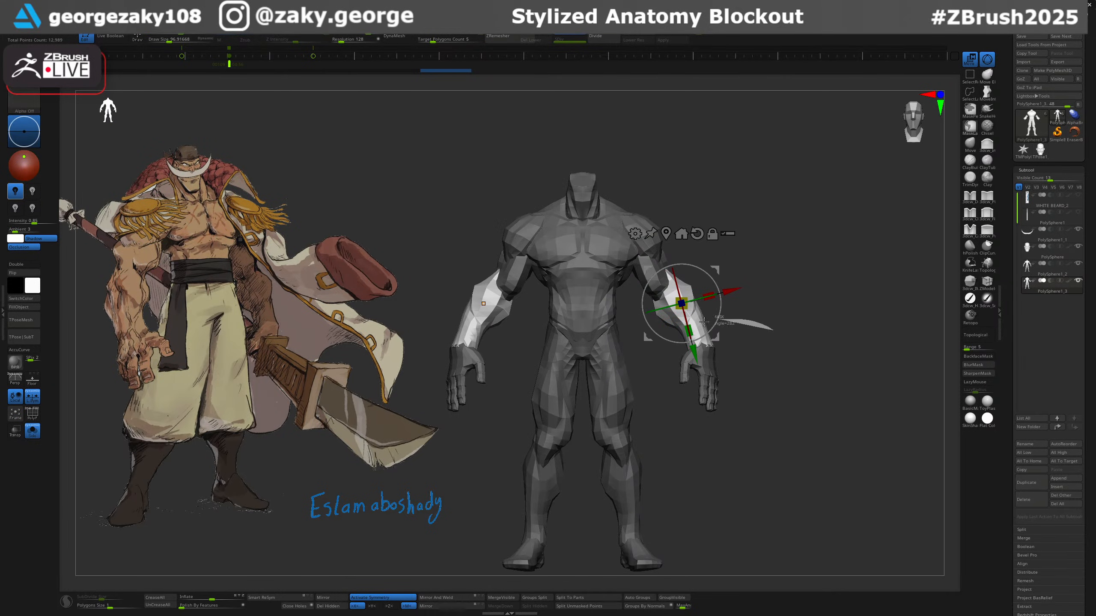
Unmask the hands along with the forearms, then try a topological mask on the upper arms and undo it.
left_click_drag(704, 322, 772, 432, "ctrl+alt")
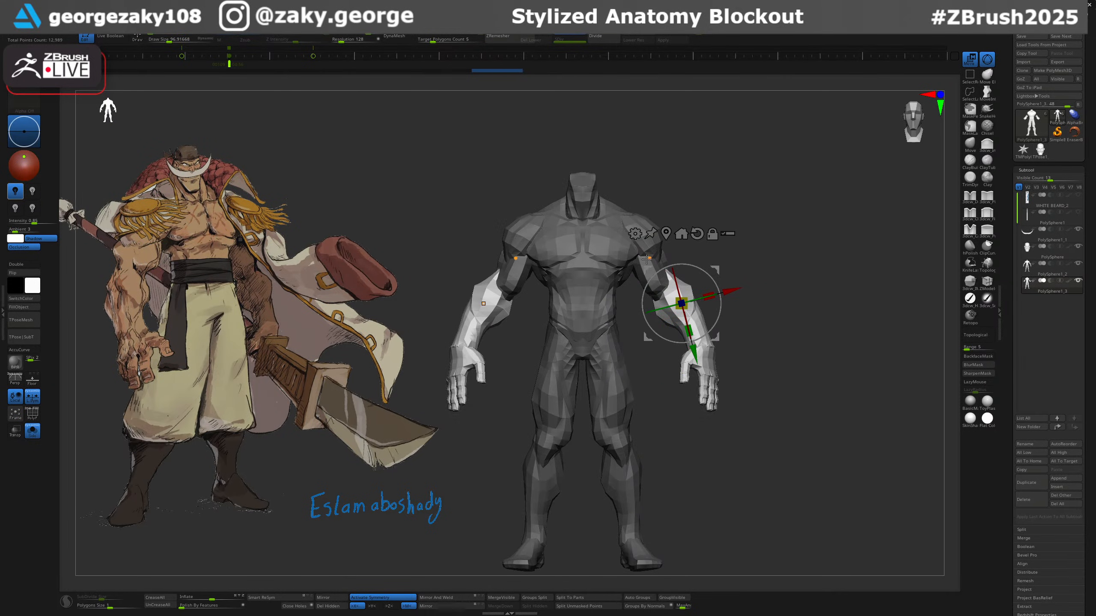
left_click_drag(649, 269, 683, 366)
key("ctrl+z")
left_click(643, 261, "ctrl")
key("ctrl+z")
key("ctrl+shift+z")
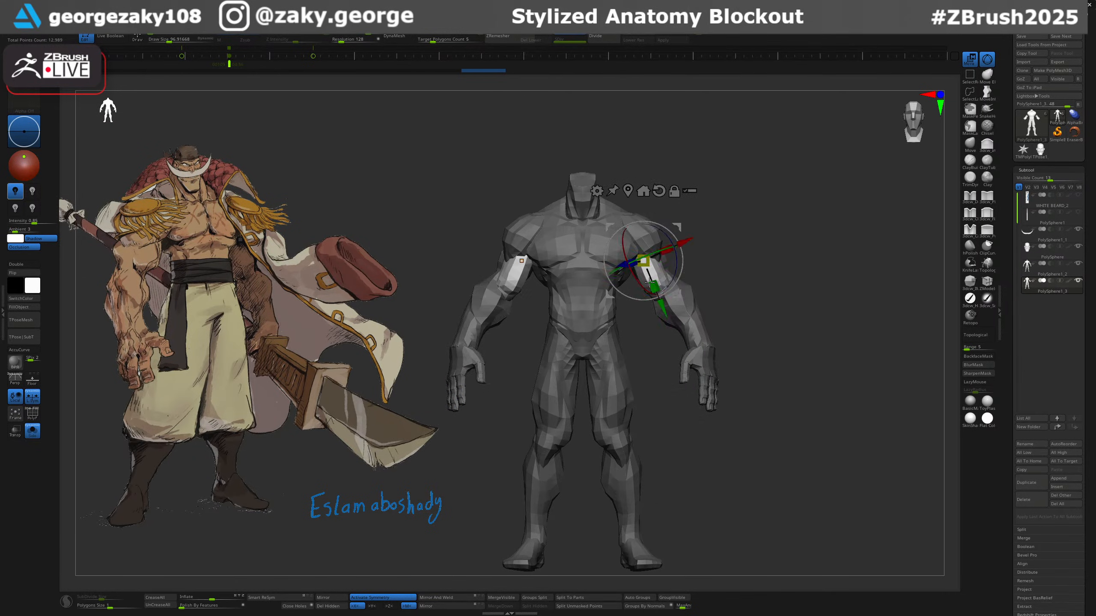
key("ctrl+z")
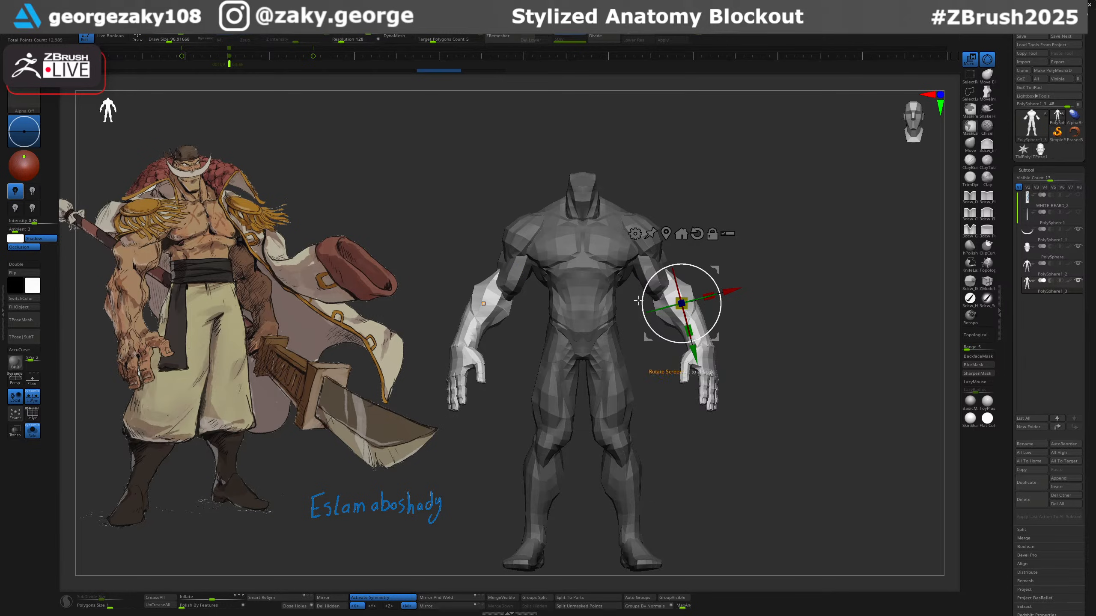
Extend the unmasked area over the upper arms and shoulders with topological masks.
right_click_drag(637, 301, 647, 323, "ctrl")
left_click_drag(626, 248, 675, 389, "ctrl")
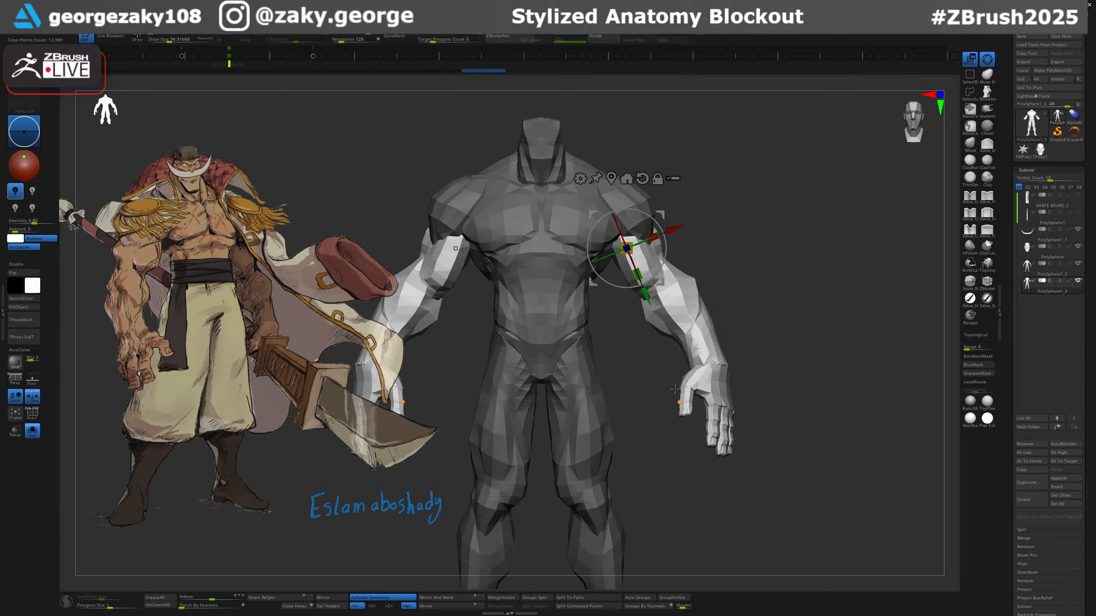
left_click(625, 195, "ctrl")
key("ctrl+z")
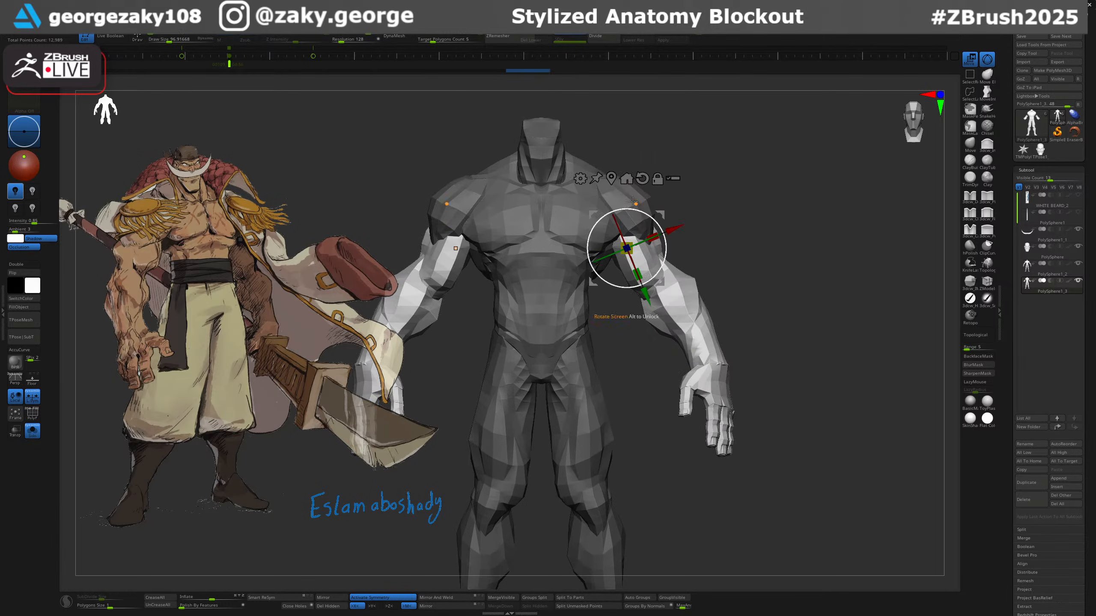
left_click_drag(636, 200, 670, 356, "ctrl")
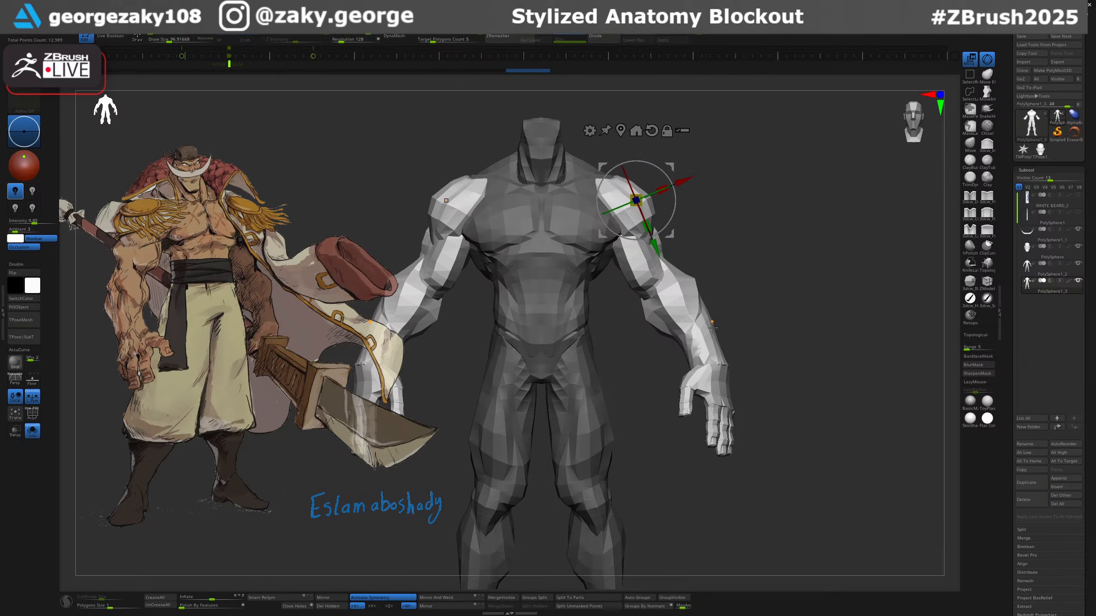
Hide the unmasked arms with HidePt and delete the hidden geometry from the duplicate body.
key("m")
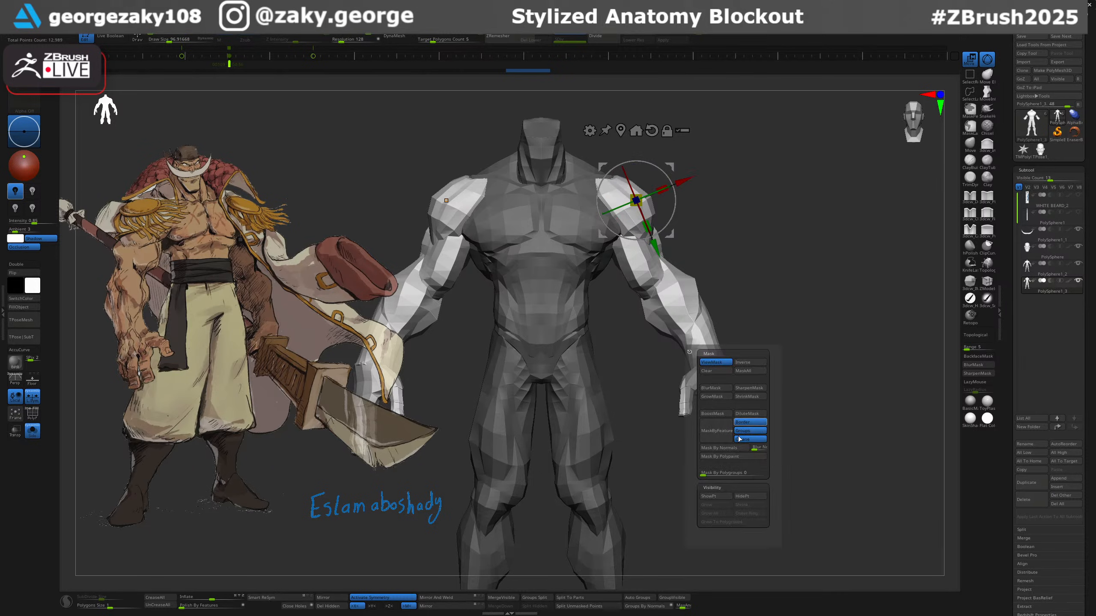
left_click(753, 498)
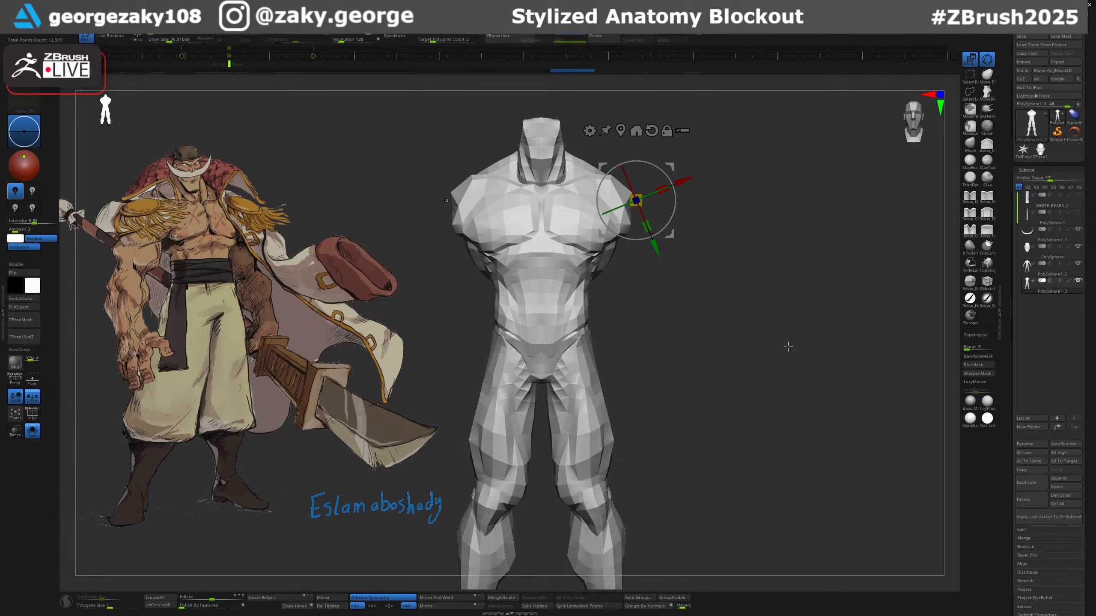
left_click_drag(792, 349, 704, 337)
mouse_move(704, 337)
right_mouse_down("ctrl")
mouse_move(693, 224)
mouse_move(698, 302)
right_mouse_up("ctrl")
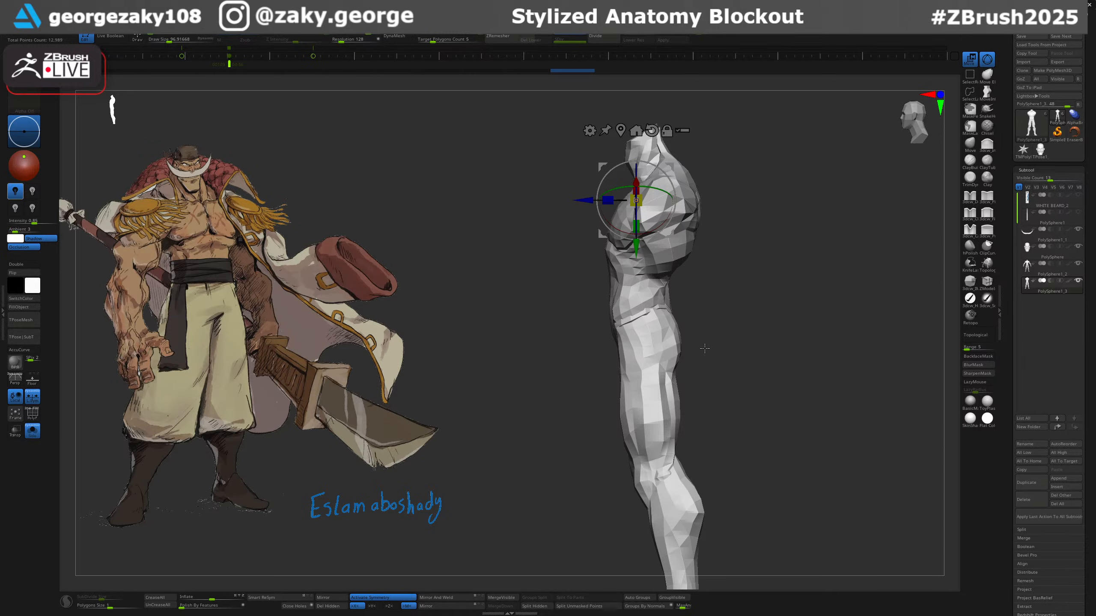
right_click_drag(727, 312, 698, 327, "ctrl")
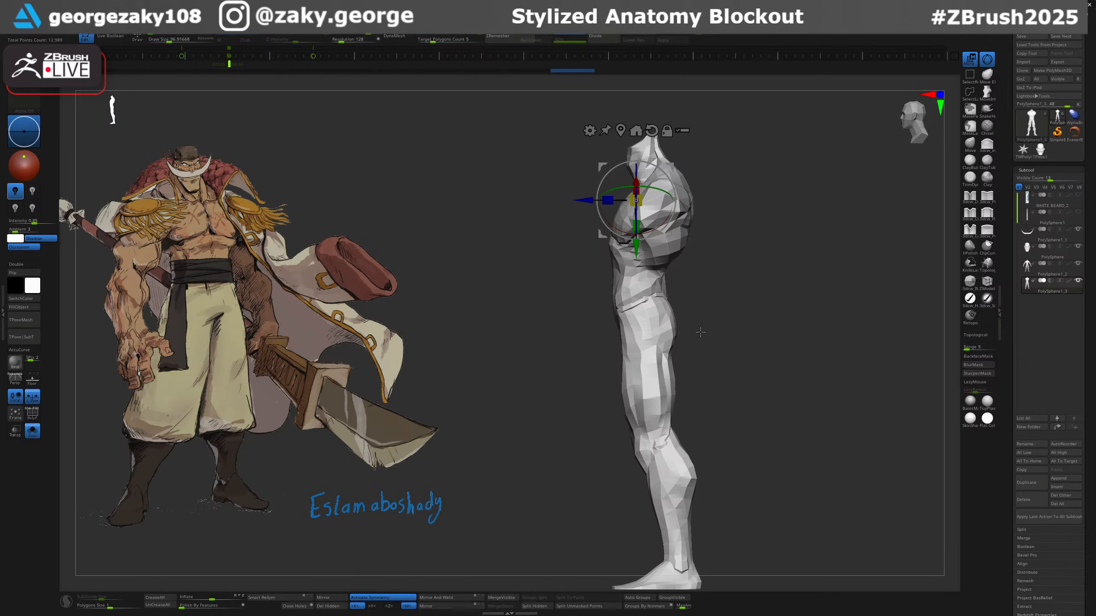
right_click_drag(733, 292, 764, 330, "alt")
right_click_drag(704, 351, 767, 337, "alt")
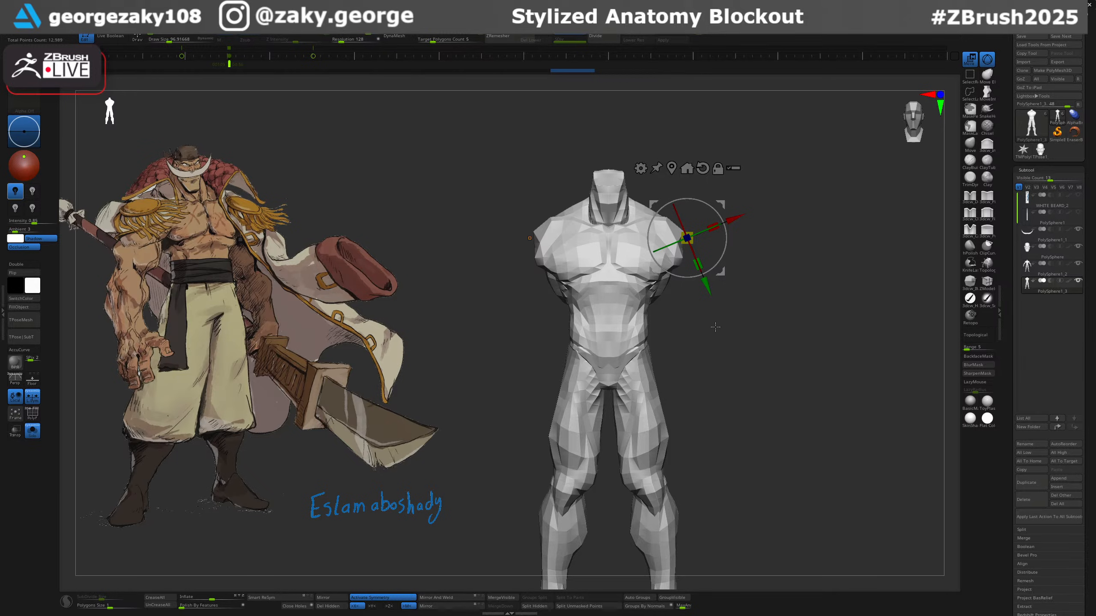
key("q")
mouse_move(695, 328)
right_mouse_down()
mouse_move(660, 331)
mouse_move(681, 346)
right_mouse_up()
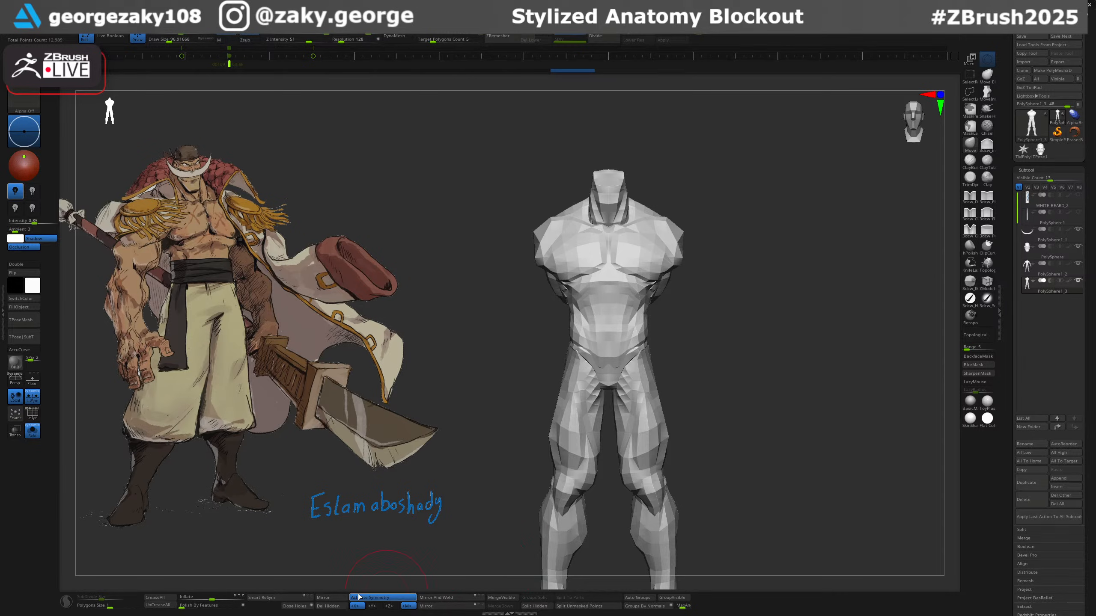
left_click(340, 610)
right_click_drag(623, 391, 656, 335, "ctrl")
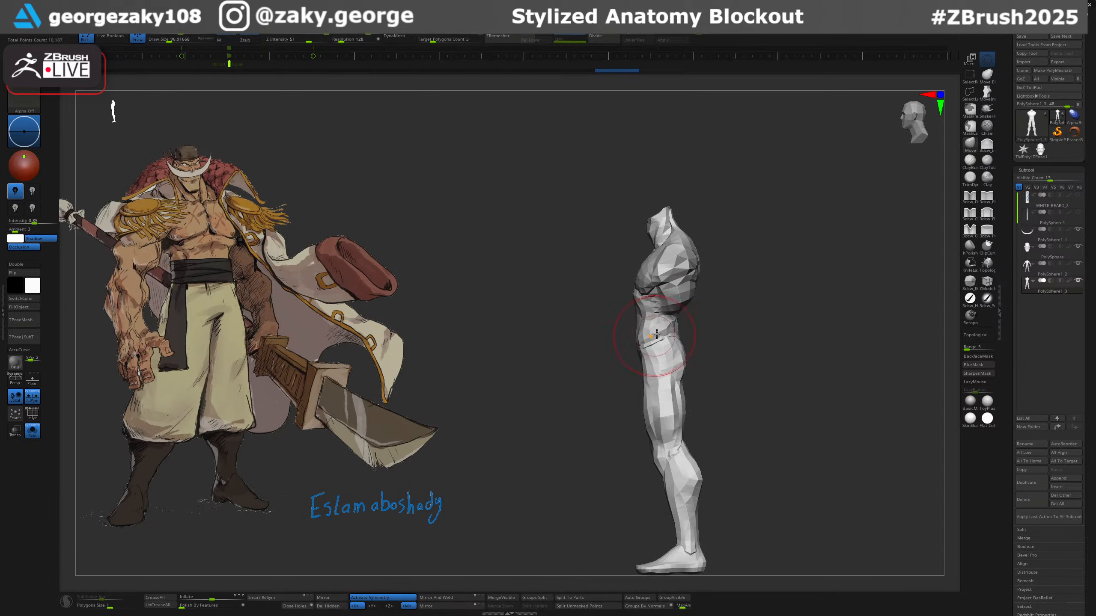
Set TrimCurve as the active selection brush.
left_click(985, 93)
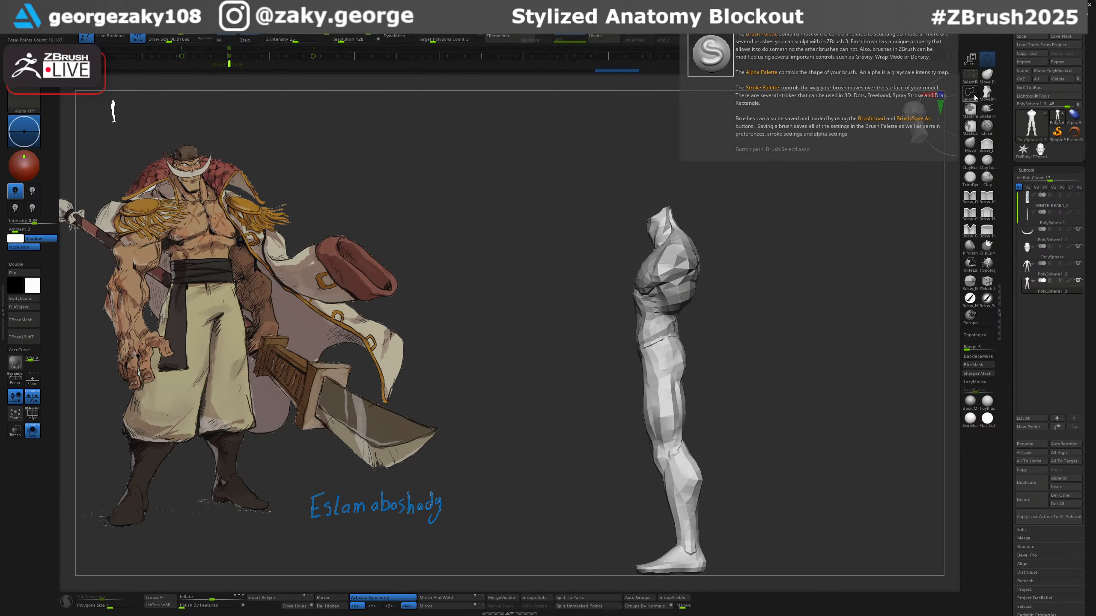
left_click(972, 109)
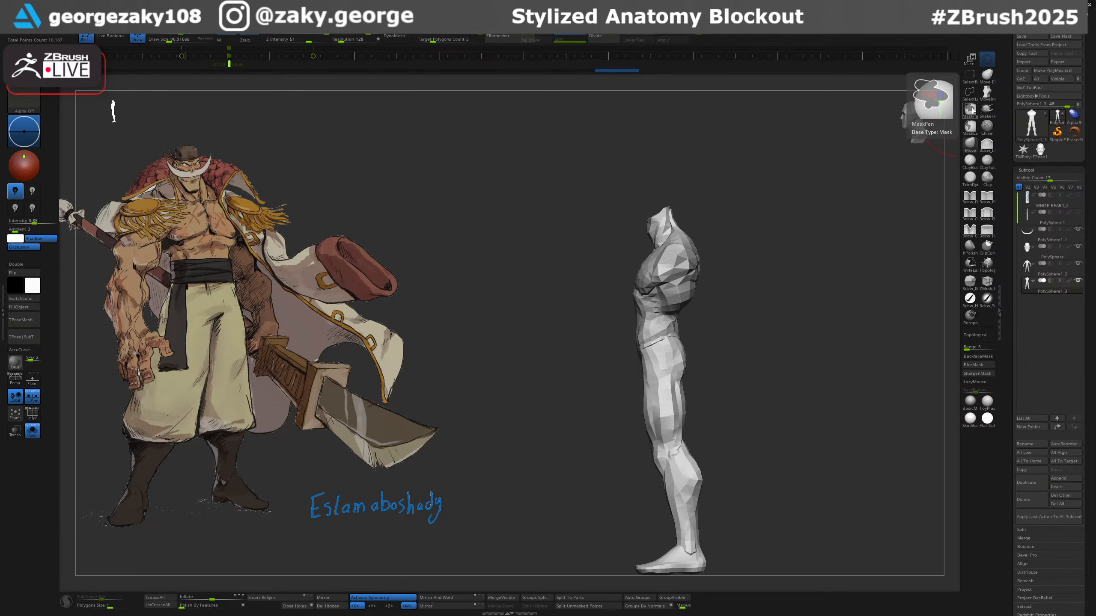
left_click(970, 91)
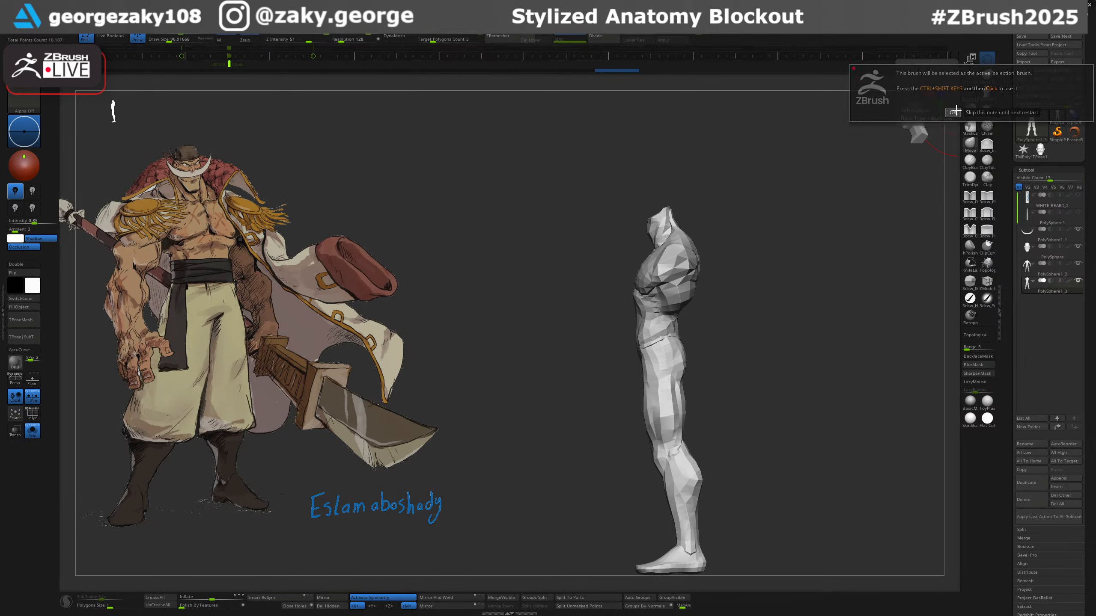
left_click(953, 112)
left_click(970, 93)
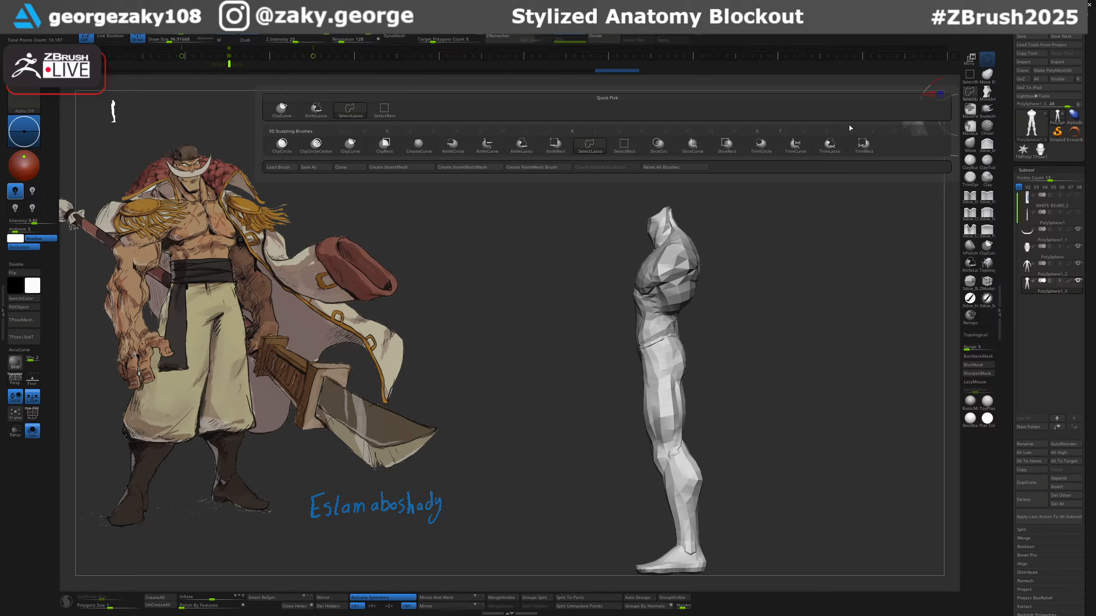
left_click(795, 145)
Trim away the upper body above the waist with a TrimCurve cut across the side view.
right_click_drag(710, 309, 726, 335, "ctrl")
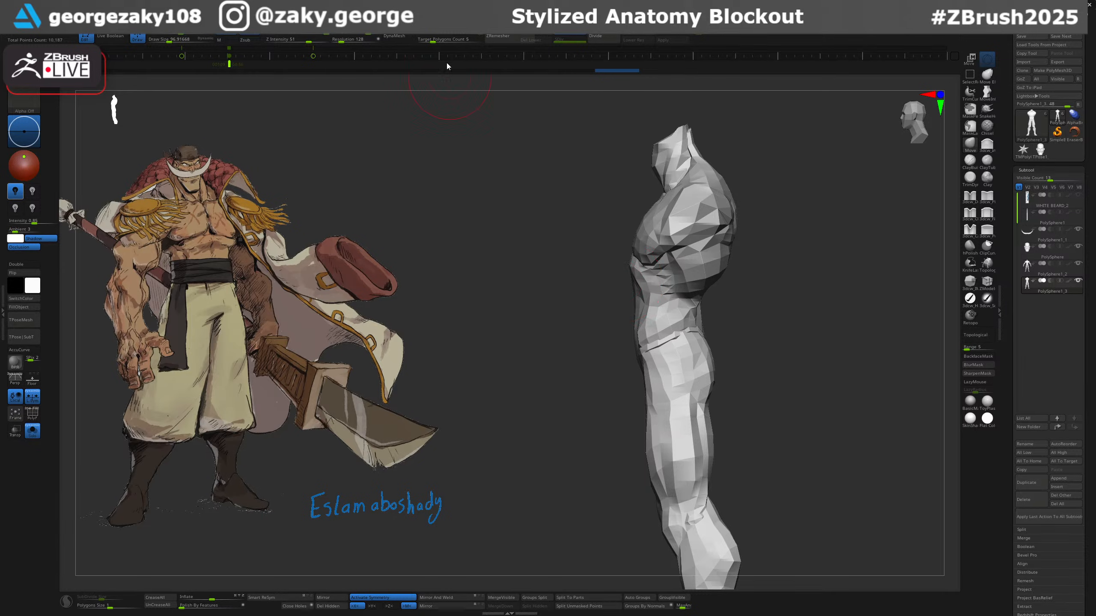
right_click_drag(692, 197, 739, 325)
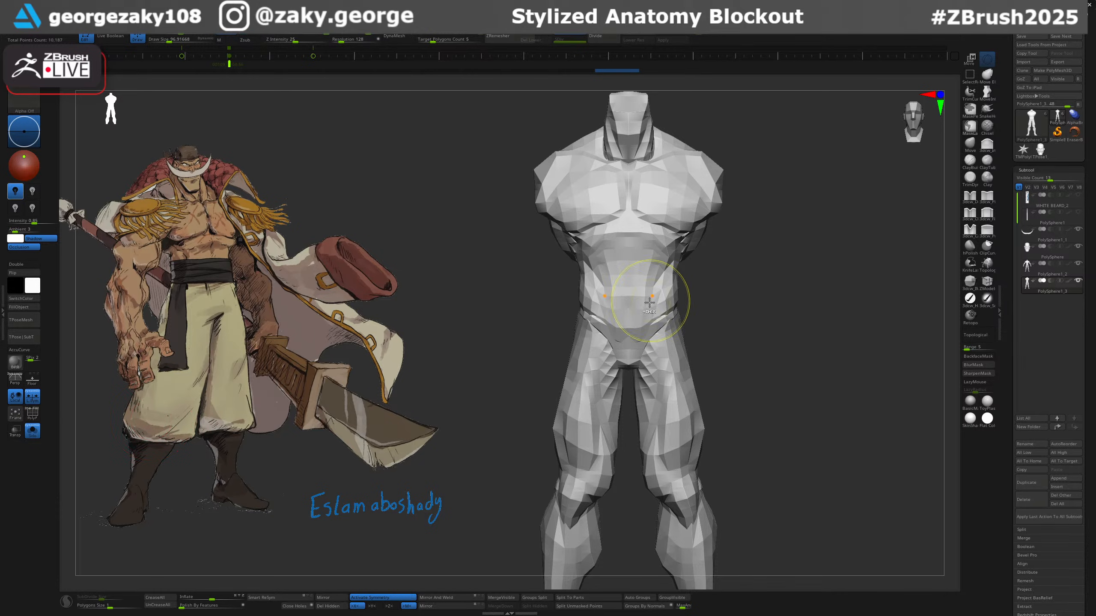
right_click_drag(664, 302, 755, 313)
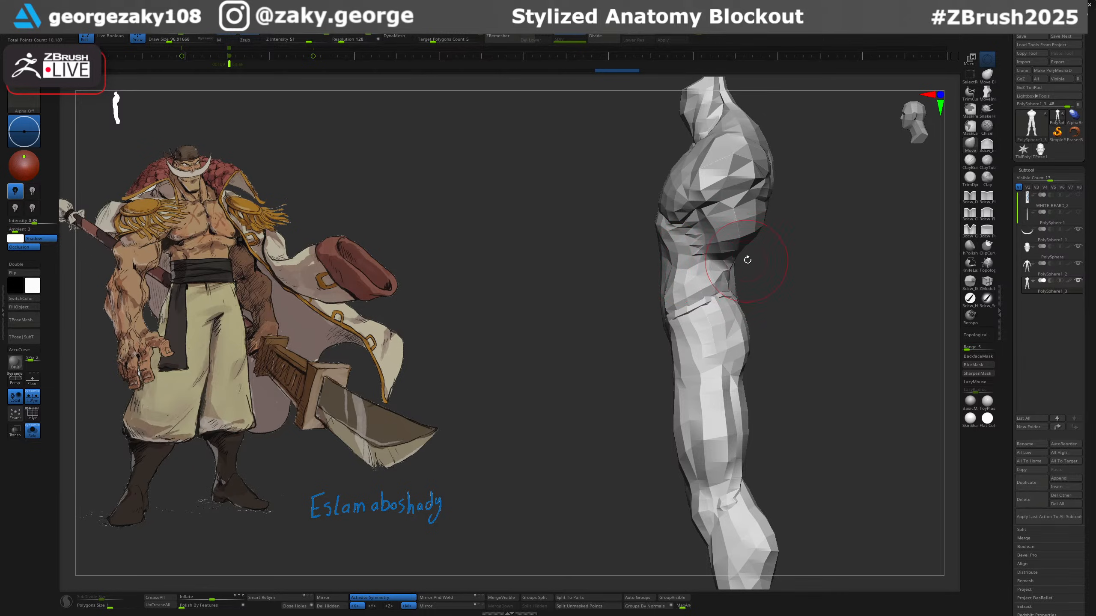
left_click_drag(631, 273, 716, 263, "ctrl")
key("ctrl+shift")
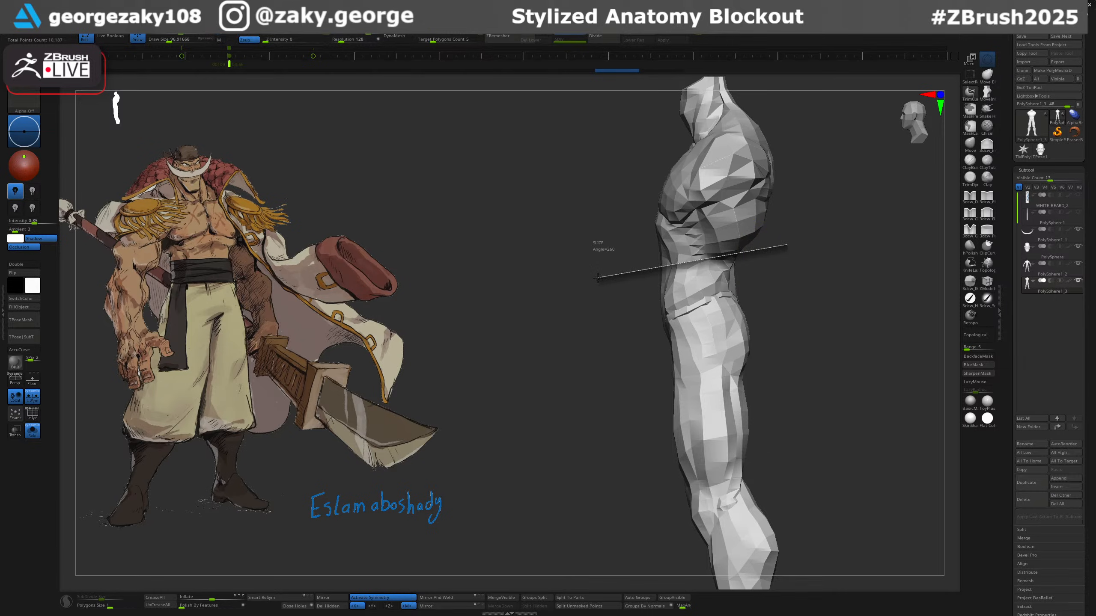
mouse_move(597, 278)
left_mouse_down("ctrl+shift")
mouse_move(817, 247)
mouse_move(871, 291)
left_mouse_up("ctrl+shift")
key("ctrl+z")
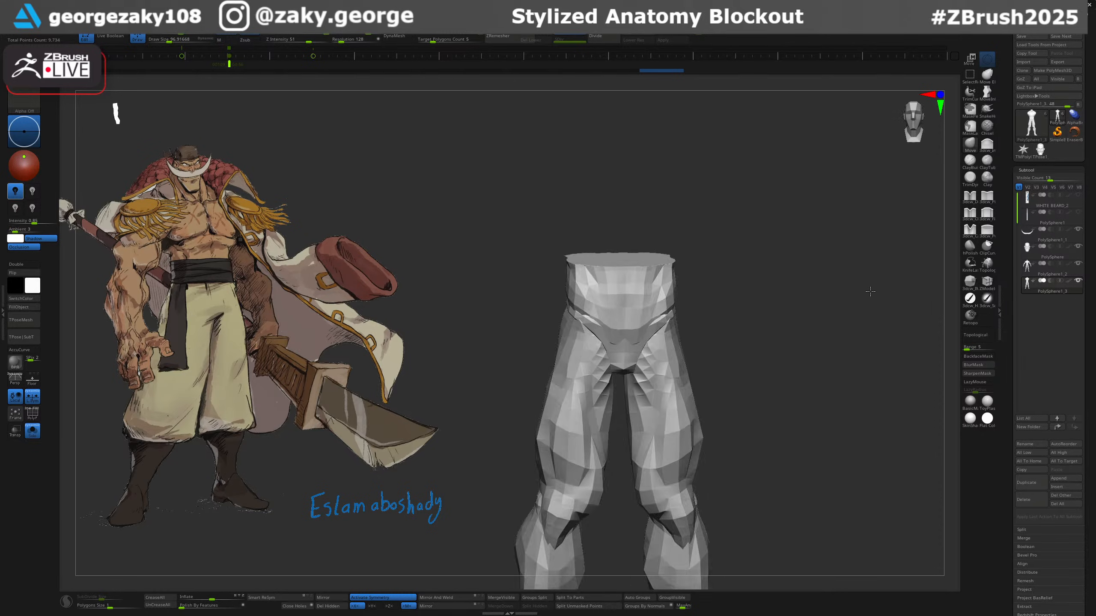
Trim the waist opening again from the side view with TrimCurve.
left_click_drag(802, 286, 826, 298)
key("ctrl+shift")
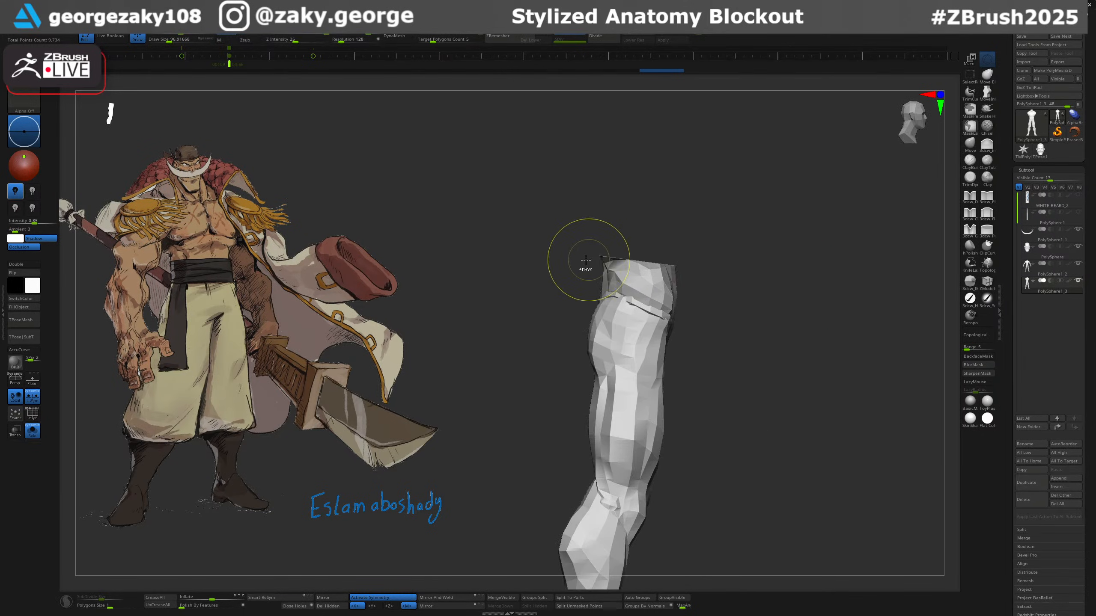
left_click_drag(726, 239, 735, 239, "ctrl+shift")
mouse_move(578, 260)
left_mouse_down("ctrl+shift")
mouse_move(785, 281)
mouse_move(794, 308)
mouse_move(746, 310)
mouse_move(790, 284)
mouse_move(767, 255)
mouse_move(755, 355)
mouse_move(844, 371)
mouse_move(819, 345)
left_mouse_up("ctrl+shift")
Reset the transform gizmo's orientation, show the polyframe, and place the gizmo at the centre of the pelvis.
key("w")
left_click_drag(733, 189, 674, 336, "alt")
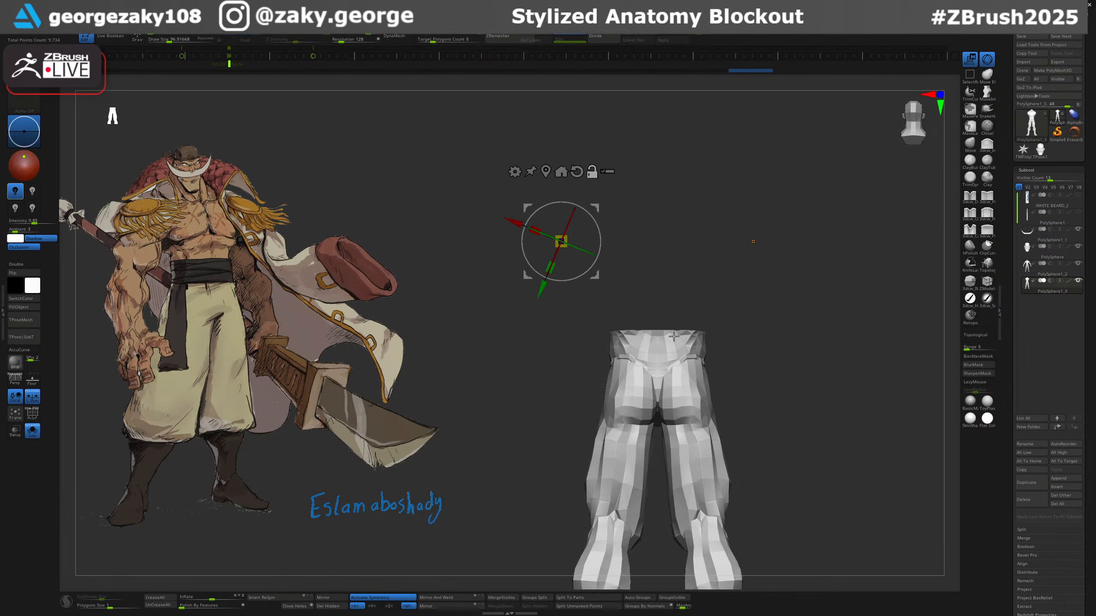
left_click(576, 171)
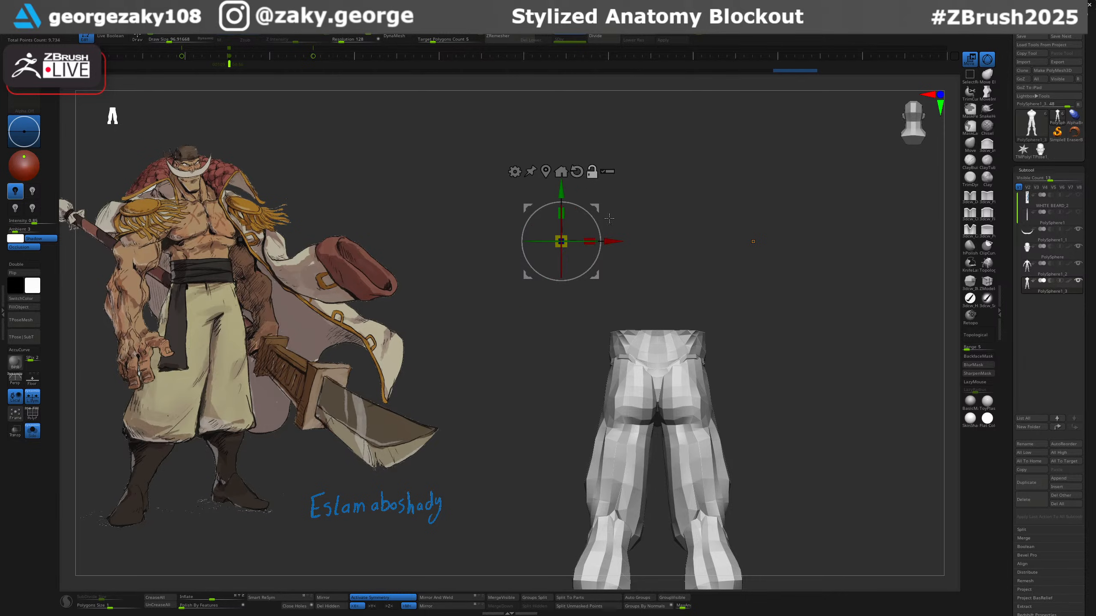
key("shift+f")
left_click_drag(792, 293, 745, 350, "shift")
left_click_drag(612, 201, 687, 189, "alt")
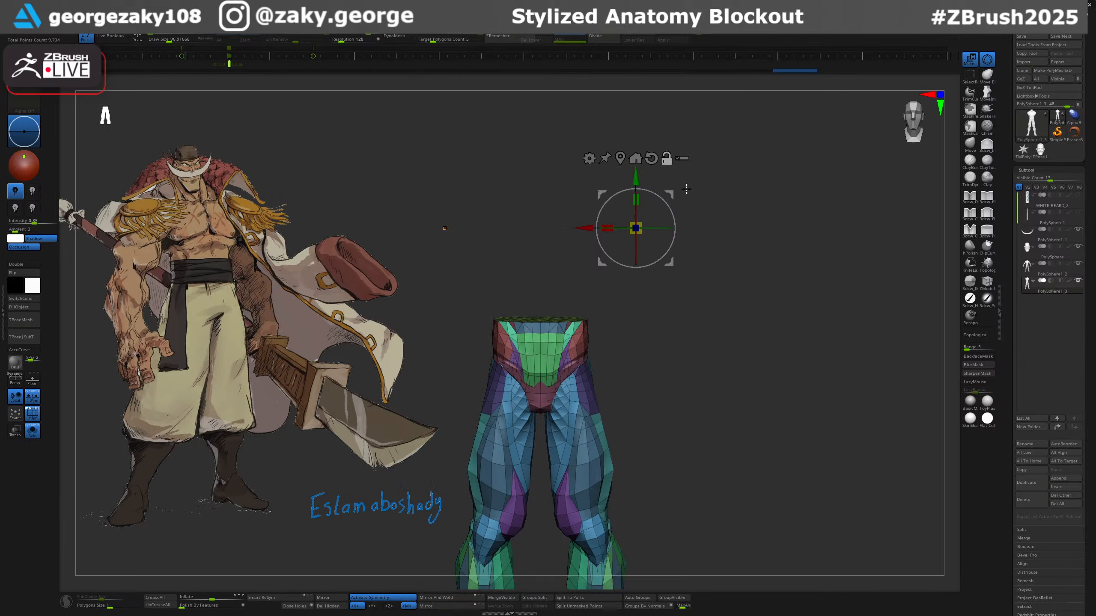
left_click_drag(635, 227, 555, 360, "alt")
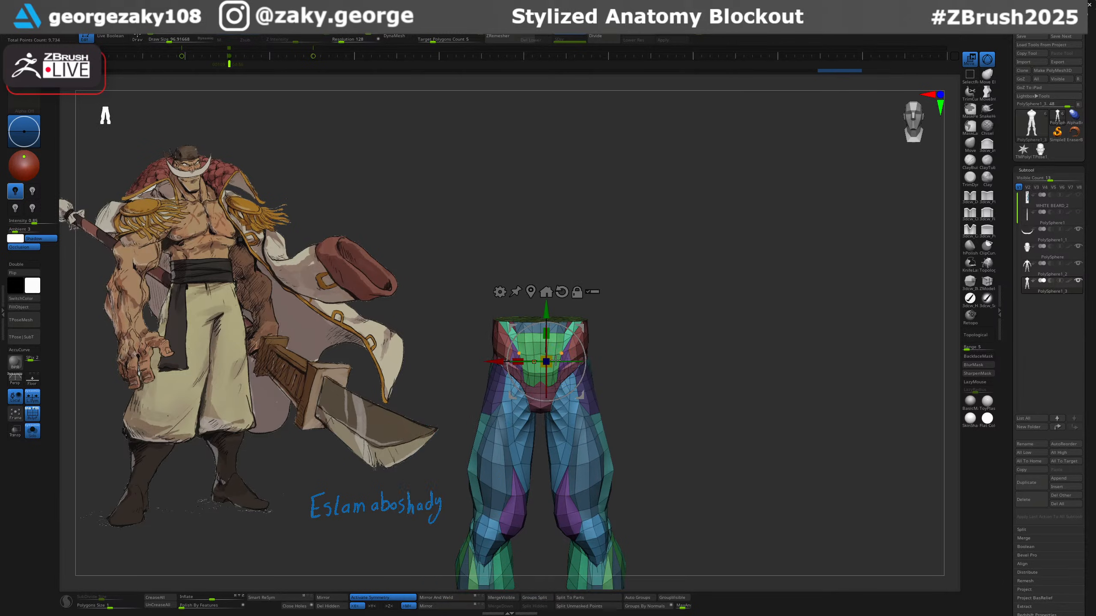
Smooth the leg mesh with Polish By Features, undoing repeated trials and a trial scale.
left_click(187, 609)
key("ctrl+z")
left_click(186, 609)
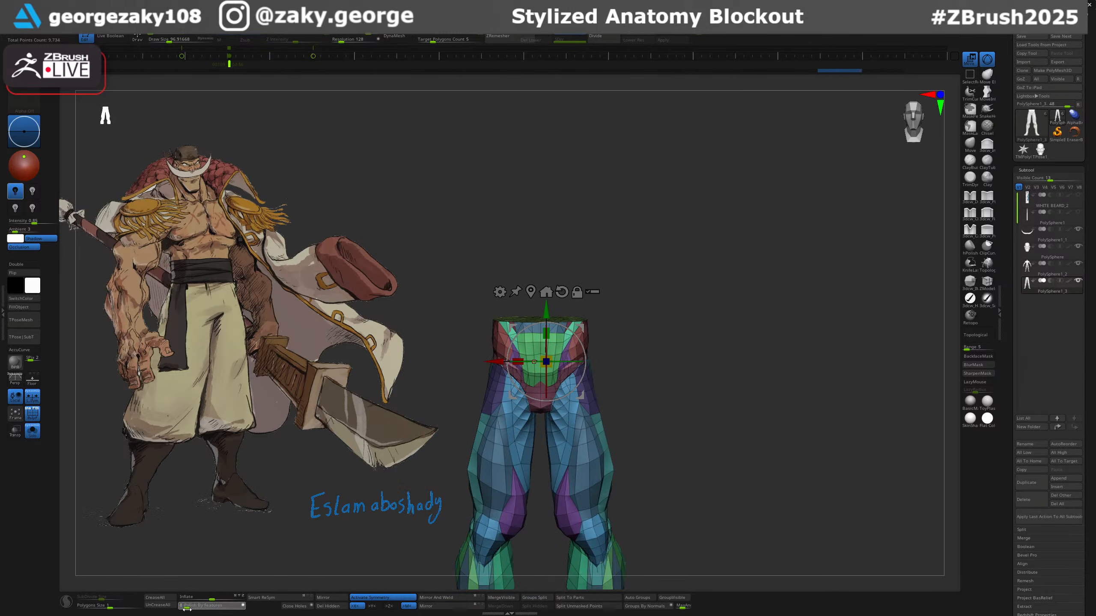
key("ctrl+z")
left_click(187, 609)
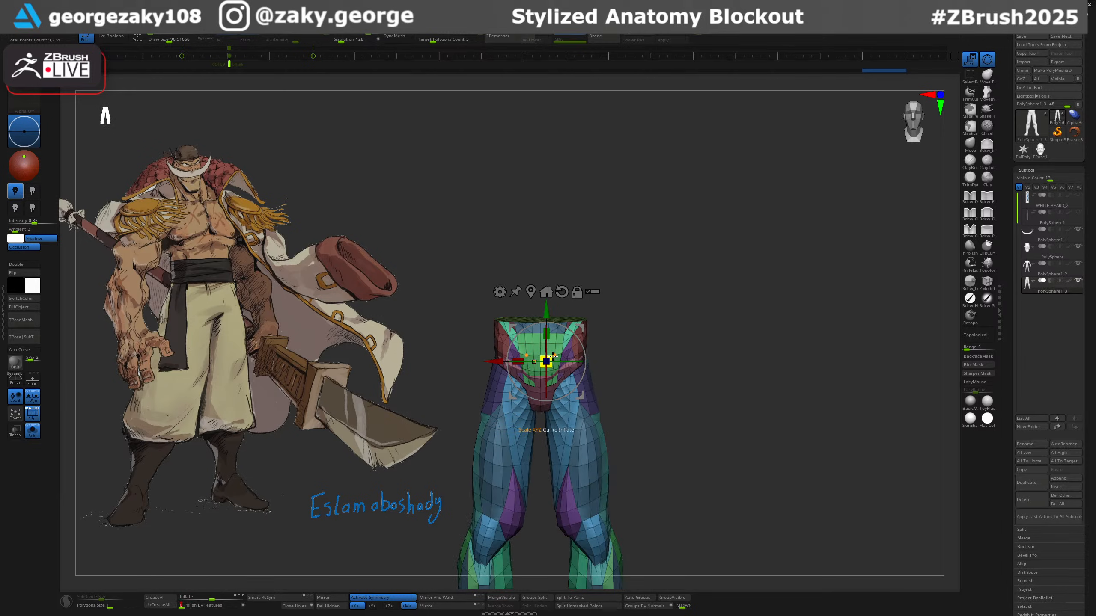
mouse_move(554, 355)
left_mouse_down()
mouse_move(572, 343)
mouse_move(557, 350)
left_mouse_up()
key("ctrl+z")
Cut off the feet and lower shins below the calves with TrimCurve, undoing a first attempt.
left_click_drag(632, 332, 742, 360)
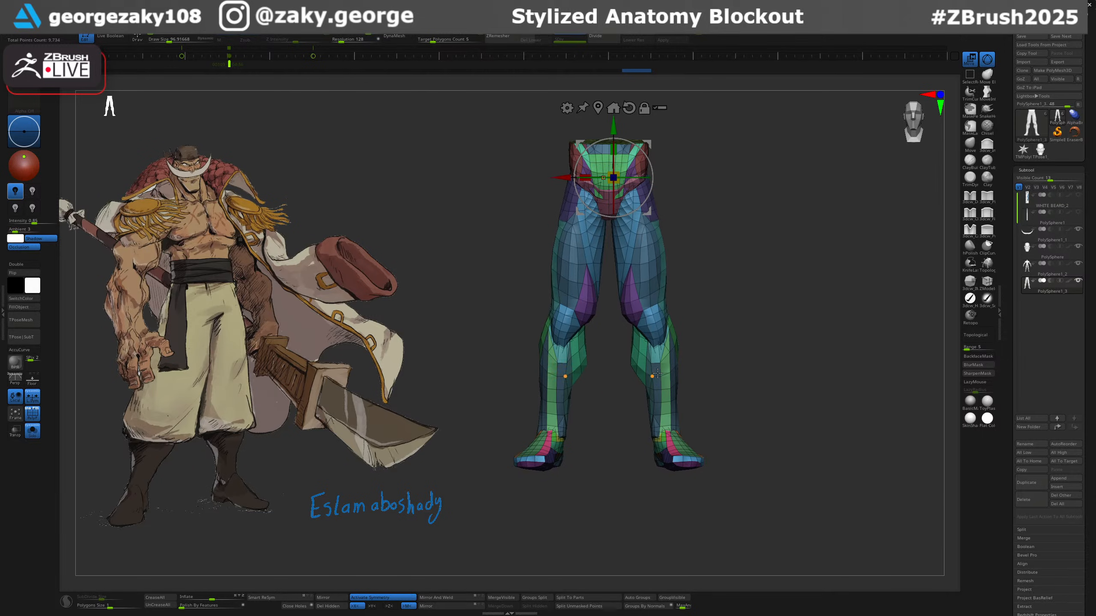
key("q")
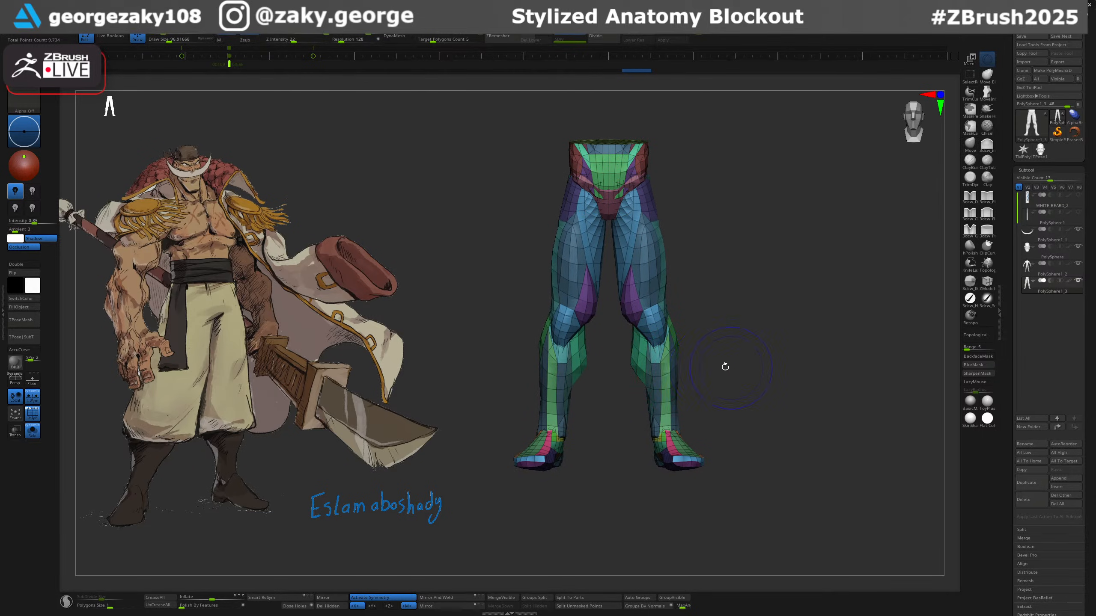
key("ctrl+shift")
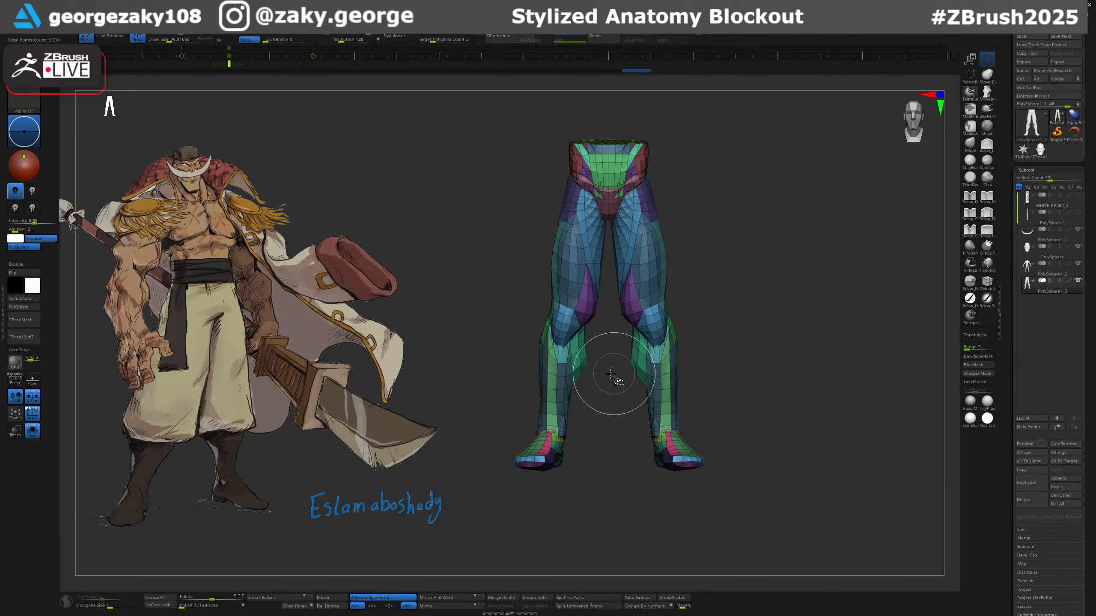
left_click_drag(714, 370, 716, 370, "ctrl+shift")
key("ctrl+z")
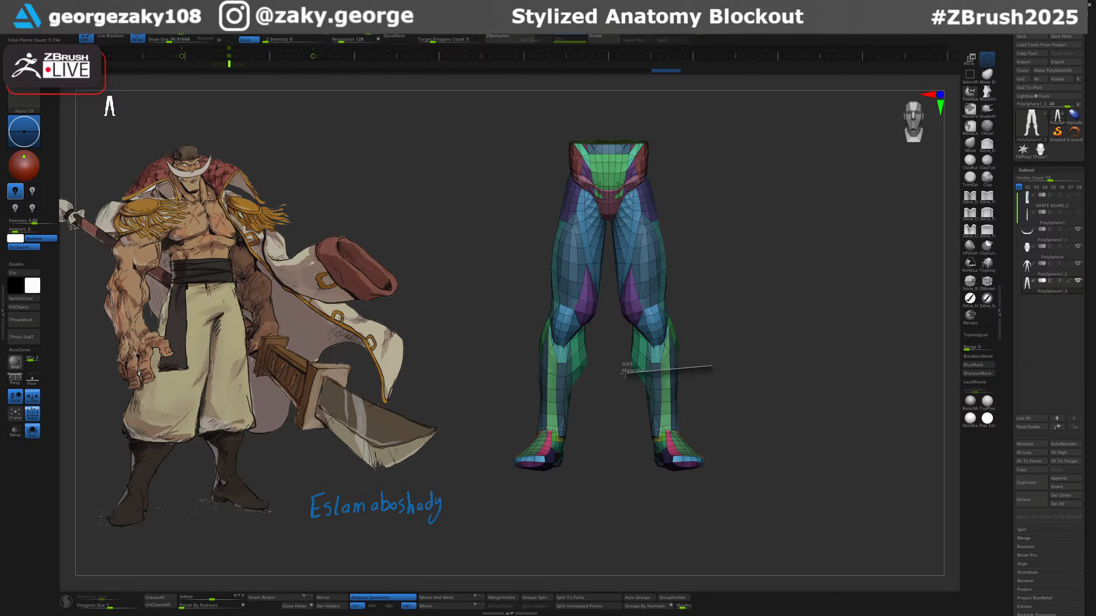
left_click_drag(625, 374, 624, 374, "ctrl+shift")
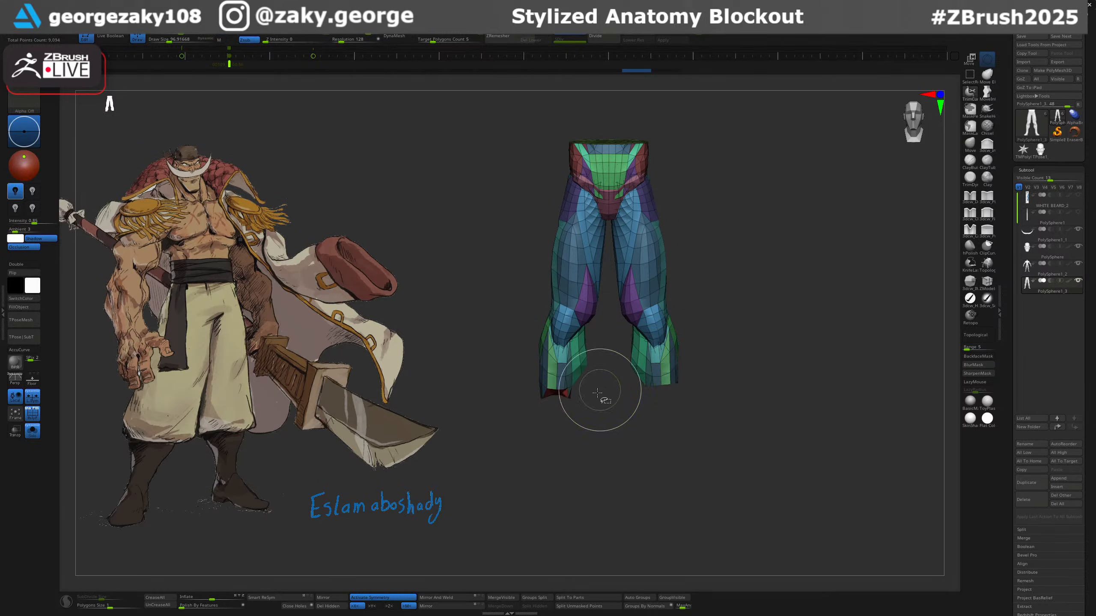
mouse_move(716, 410)
left_mouse_down()
mouse_move(688, 399)
mouse_move(707, 353)
mouse_move(710, 396)
left_mouse_up()
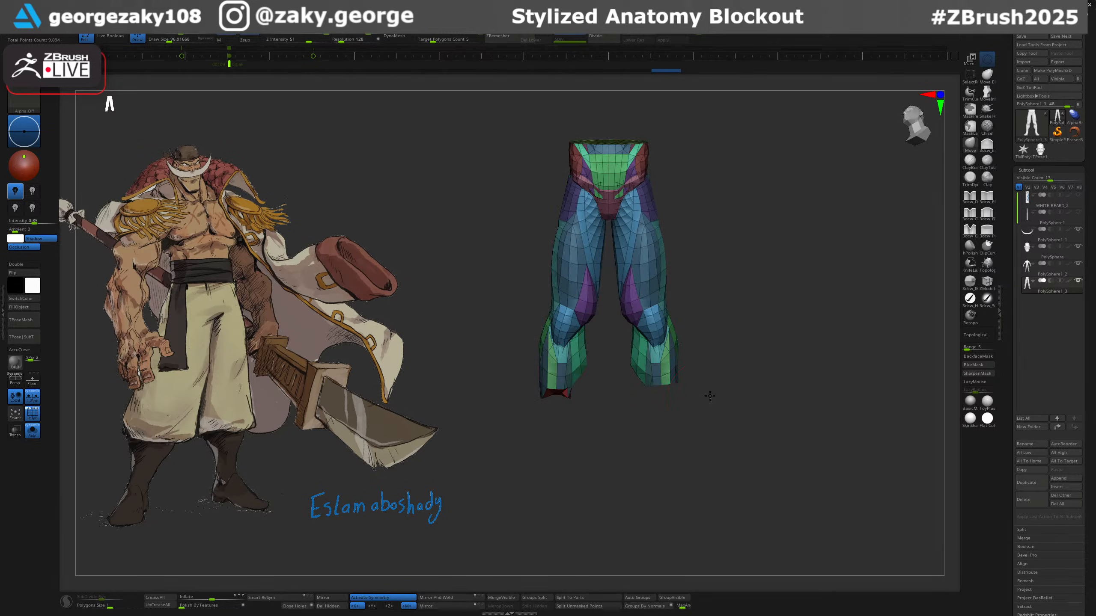
Undo the last shin cut, trim off the feet and lower shins again with TrimCurve, and apply Mirror And Weld to the legs.
key("ctrl+z")
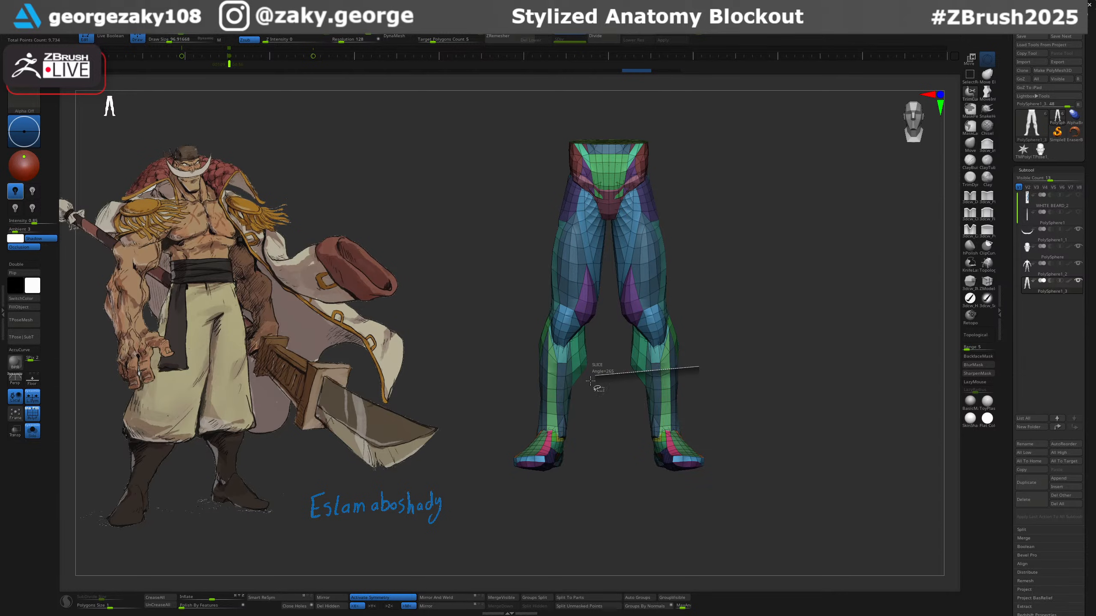
left_click_drag(590, 380, 591, 380, "ctrl+shift")
left_click_drag(656, 433, 850, 396)
left_click(463, 607)
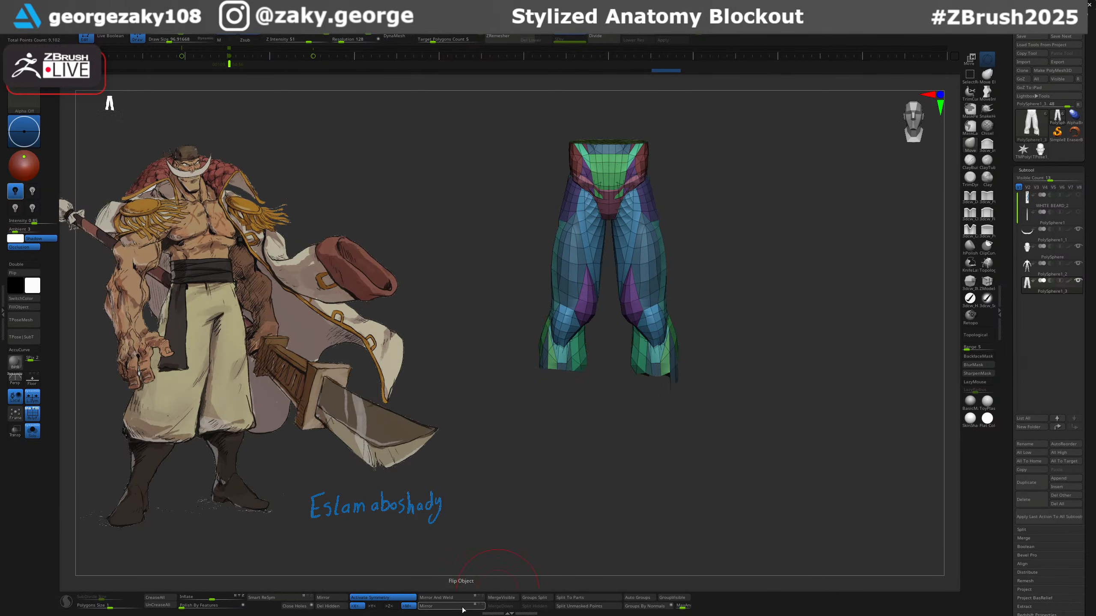
left_click(468, 598)
left_click_drag(733, 389, 774, 340)
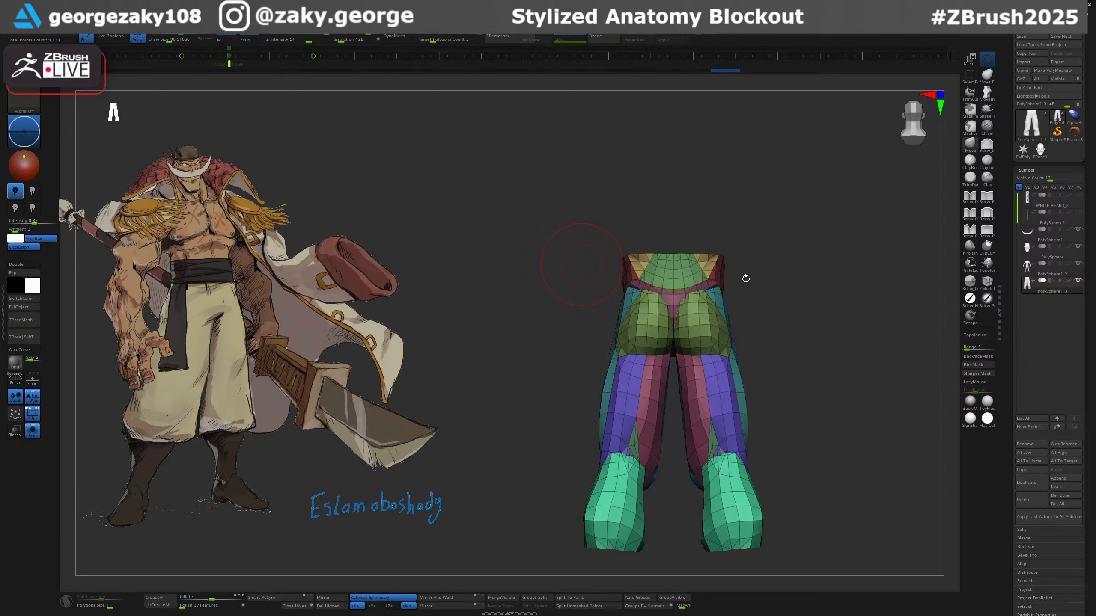
DynaMesh the trouser mesh at resolution 16 and hide the polyframe.
left_click_drag(746, 278, 727, 303)
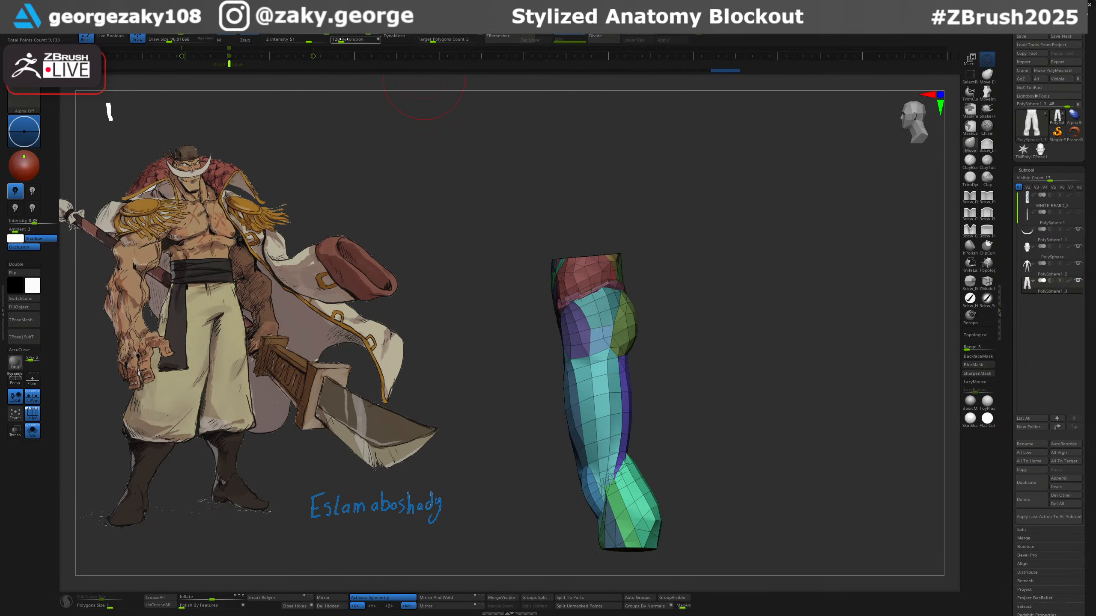
left_click_drag(343, 39, 339, 44)
left_click_drag(689, 250, 752, 294)
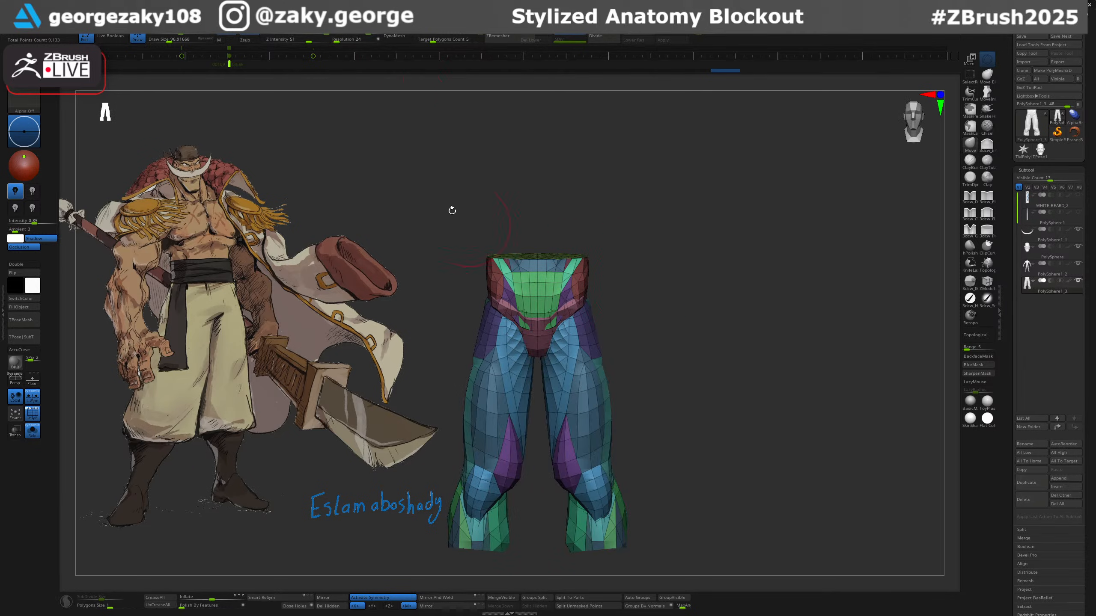
left_click(407, 38)
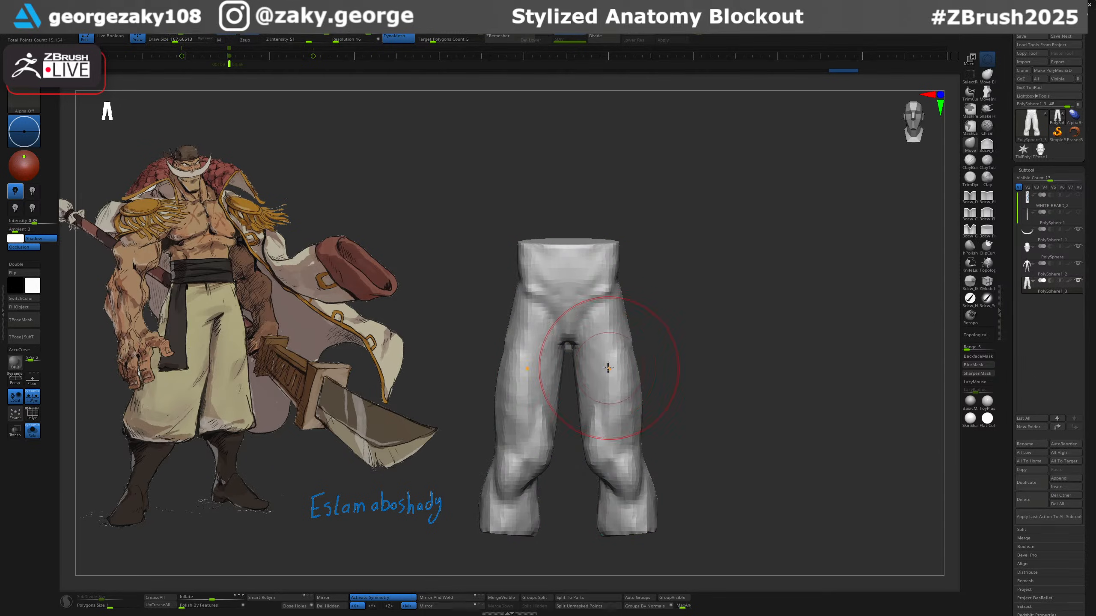
key("shift+f")
Smooth the crotch and the inner thighs just below it on the front of the trousers.
left_click_drag(570, 355, 573, 367, "shift")
mouse_move(664, 339)
left_mouse_down()
mouse_move(690, 326)
mouse_move(643, 340)
left_mouse_up()
key("b")
key("d")
key("s")
mouse_move(582, 317)
left_mouse_down()
mouse_move(588, 331)
mouse_move(591, 317)
mouse_move(576, 330)
left_mouse_up()
left_click_drag(675, 274, 652, 278)
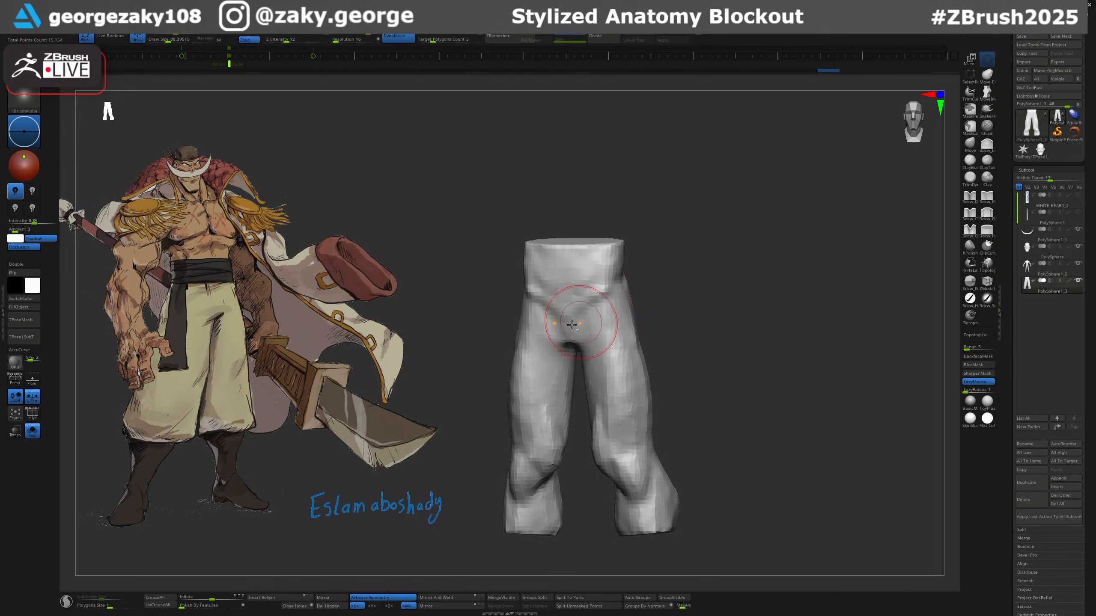
Soften the crease at the front of the pelvis and smooth the outer hips and thighs.
mouse_move(571, 321)
left_mouse_down()
mouse_move(604, 297)
mouse_move(594, 318)
left_mouse_up()
mouse_move(656, 285)
left_mouse_down()
mouse_move(601, 281)
mouse_move(588, 294)
mouse_move(662, 273)
mouse_move(544, 284)
left_mouse_up()
mouse_move(527, 287)
left_mouse_down()
mouse_move(626, 293)
mouse_move(569, 289)
left_mouse_up()
key("s")
left_click_drag(634, 291, 673, 287)
left_click_drag(532, 276, 509, 268, "shift")
left_click_drag(495, 350, 486, 445, "shift")
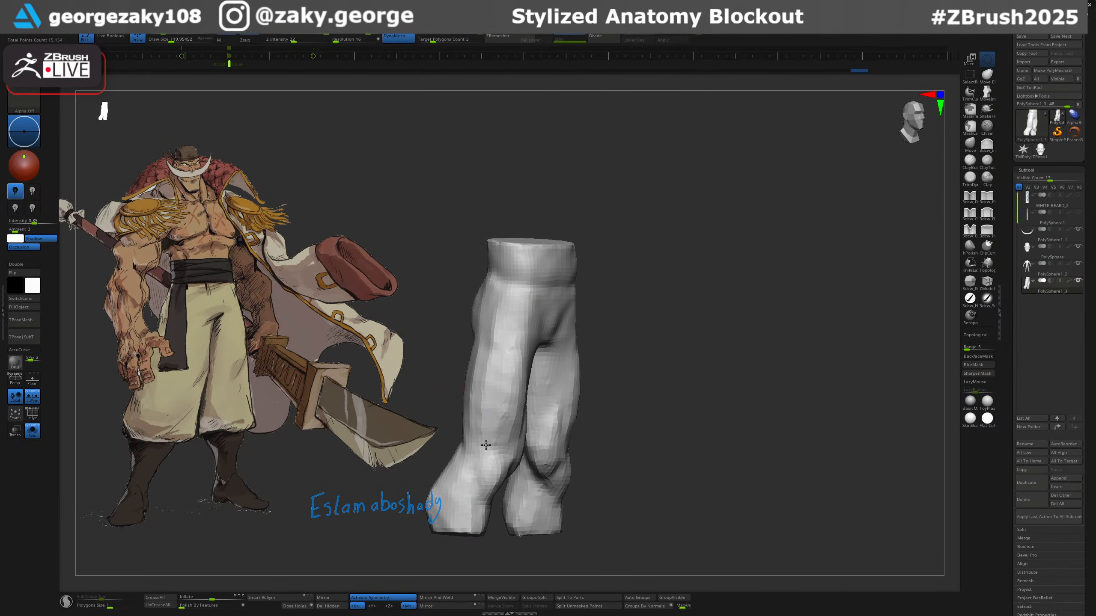
Smooth the muscle forms around the knees and shins into plain trouser-leg surfaces.
left_click_drag(617, 424, 577, 483)
left_click_drag(562, 429, 690, 379)
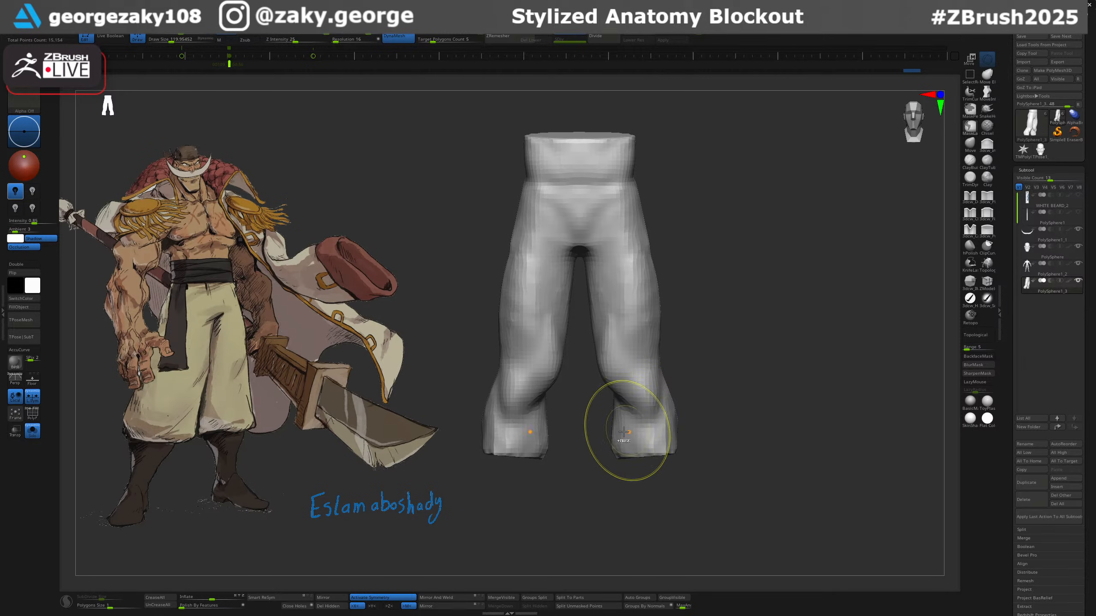
left_click_drag(687, 417, 721, 374, "alt")
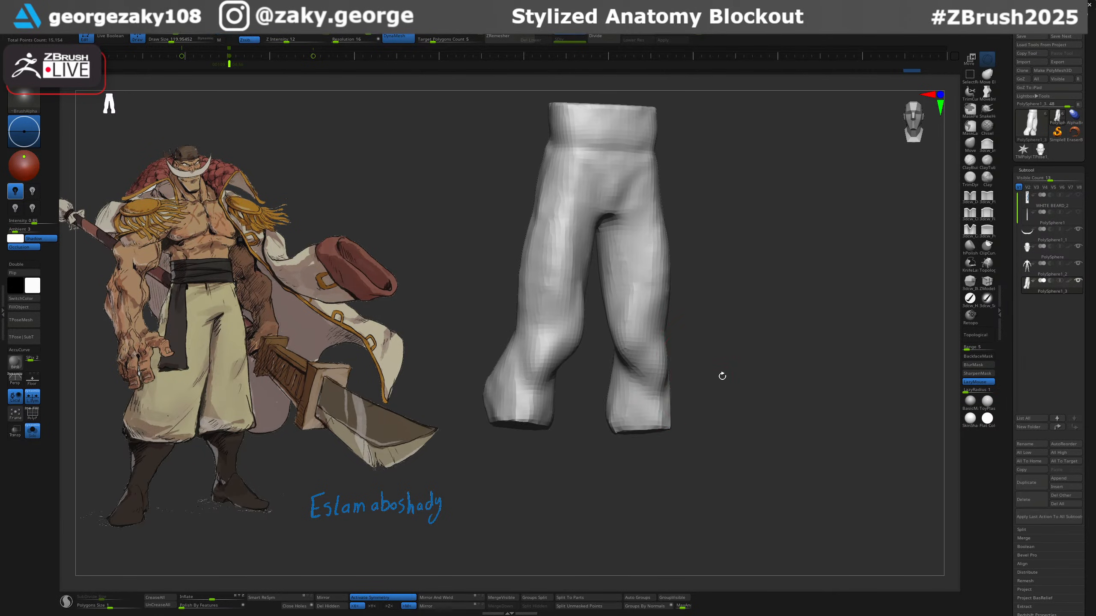
mouse_move(629, 395)
left_mouse_down()
mouse_move(631, 372)
mouse_move(634, 386)
left_mouse_up()
left_click_drag(701, 321, 735, 317)
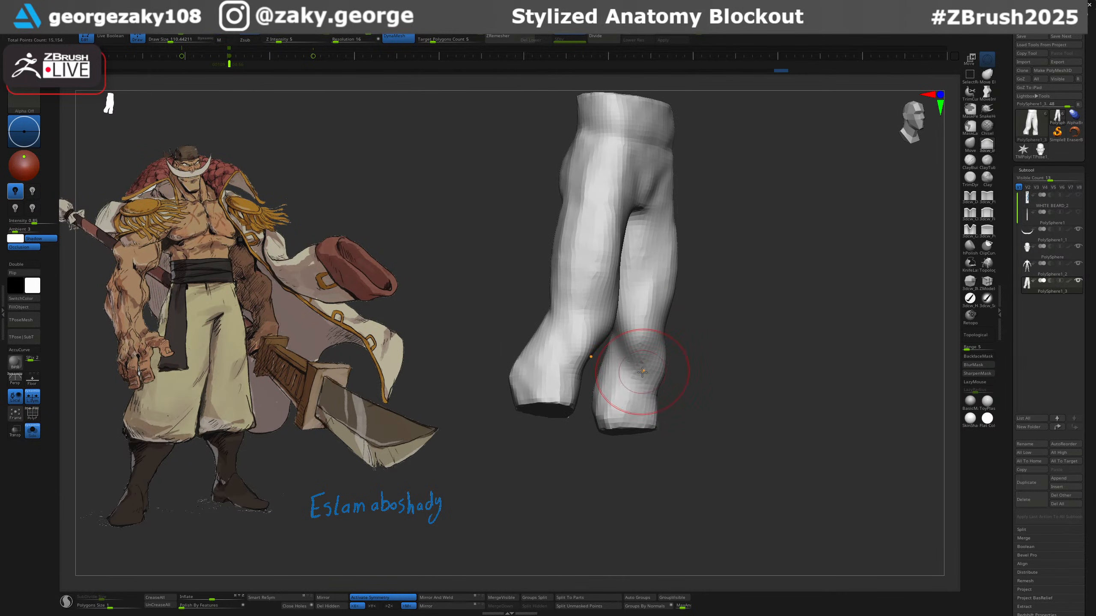
mouse_move(643, 370)
left_mouse_down()
mouse_move(634, 377)
mouse_move(629, 350)
left_mouse_up()
left_click_drag(696, 358, 734, 356)
Reshape the knees and calves with a smaller brush, evening out the lower legs' side profile.
key("s")
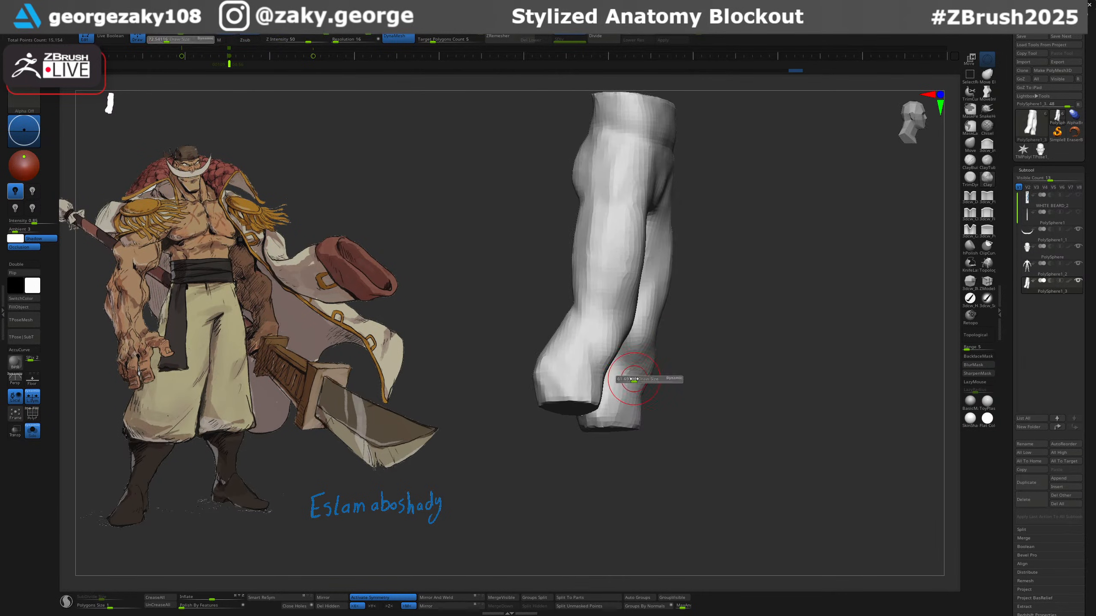
left_click_drag(624, 379, 620, 379)
left_click_drag(694, 360, 735, 363)
left_click_drag(648, 352, 638, 374)
left_click_drag(666, 371, 719, 367)
mouse_move(651, 298)
left_mouse_down()
mouse_move(634, 337)
mouse_move(626, 322)
left_mouse_up()
mouse_move(623, 364)
left_mouse_down()
mouse_move(641, 294)
mouse_move(601, 339)
left_mouse_up()
left_click_drag(609, 322, 613, 294)
left_click_drag(582, 334, 637, 328)
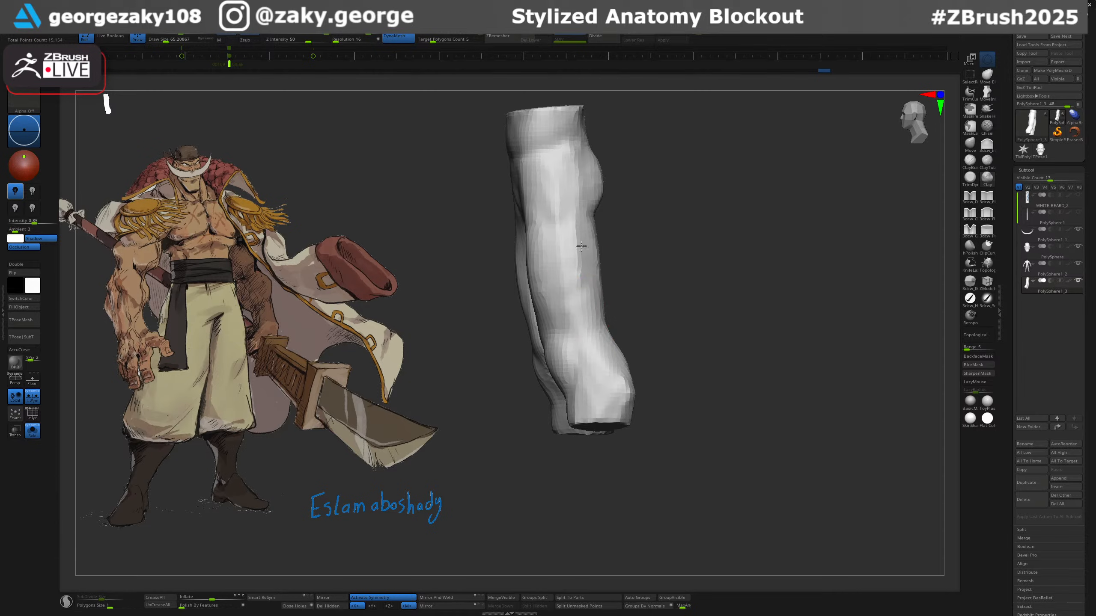
Rework the buttocks and the backs of the thighs, undoing the last three strokes.
left_click_drag(686, 266, 621, 271)
mouse_move(623, 224)
left_mouse_down()
mouse_move(615, 280)
mouse_move(626, 215)
left_mouse_up()
left_click_drag(611, 319, 626, 220)
left_click_drag(652, 202, 664, 163)
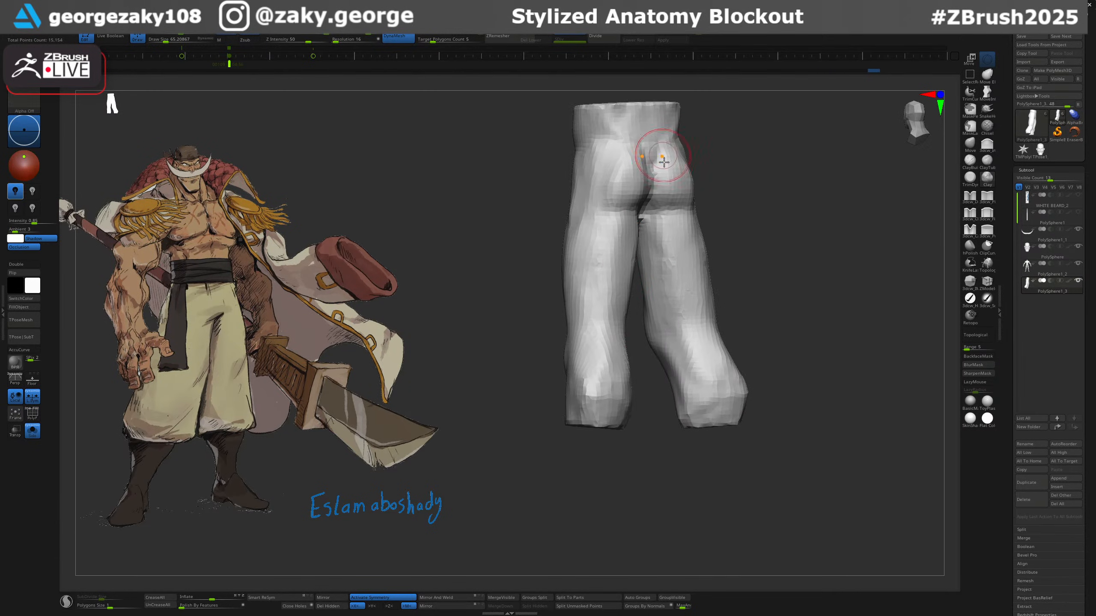
right_click_drag(664, 162, 641, 188)
left_click_drag(664, 207, 641, 203)
right_click_drag(642, 202, 657, 208)
mouse_move(658, 208)
left_mouse_down()
mouse_move(676, 203)
mouse_move(646, 196)
mouse_move(653, 174)
left_mouse_up()
right_click_drag(647, 172, 675, 176)
left_click_drag(676, 175, 663, 200)
key("ctrl+z")
key("ctrl+z")
key("ctrl+z")
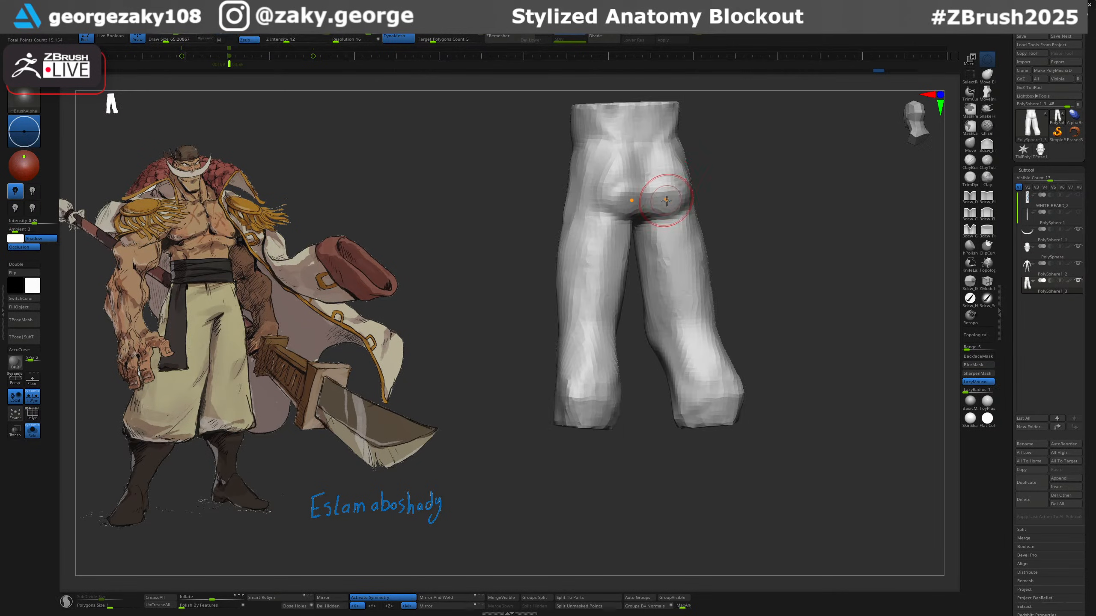
Smooth away the cleft between the buttocks so the seat reads as one cloth surface.
key("s")
left_click(646, 178)
left_click_drag(647, 160, 650, 176, "shift")
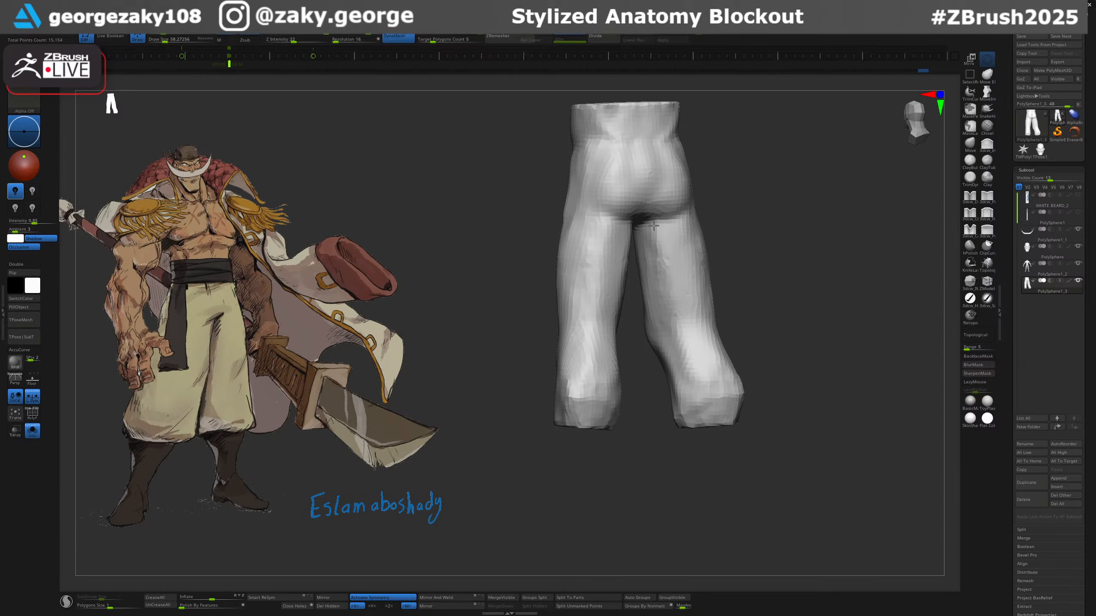
right_click_drag(654, 226, 697, 188)
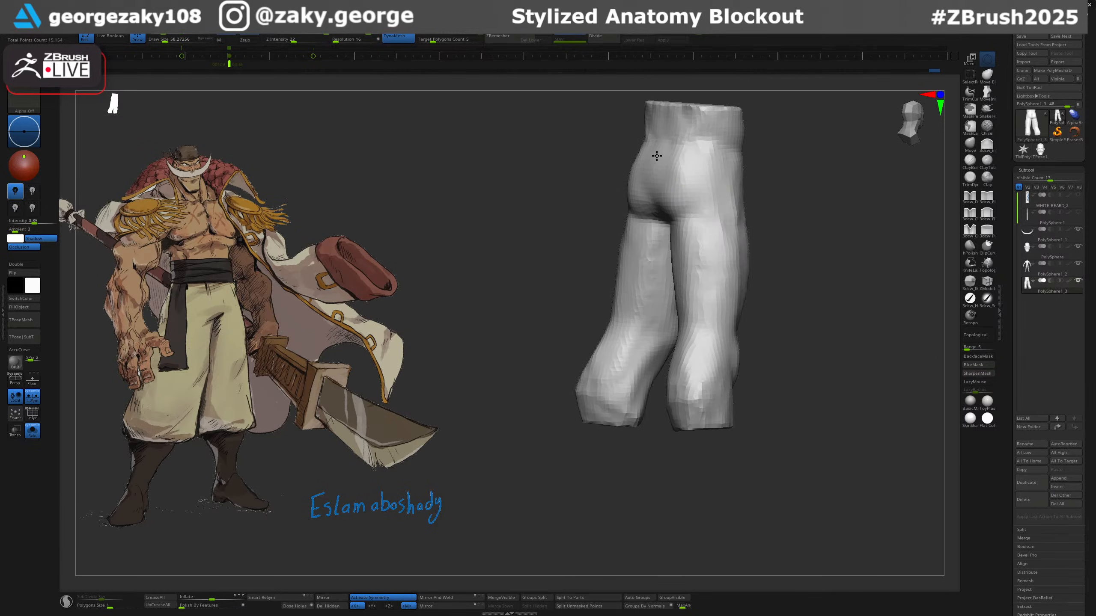
left_click_drag(656, 156, 655, 164, "shift")
mouse_move(725, 140)
right_mouse_down()
mouse_move(669, 168)
mouse_move(642, 201)
mouse_move(671, 210)
right_mouse_up()
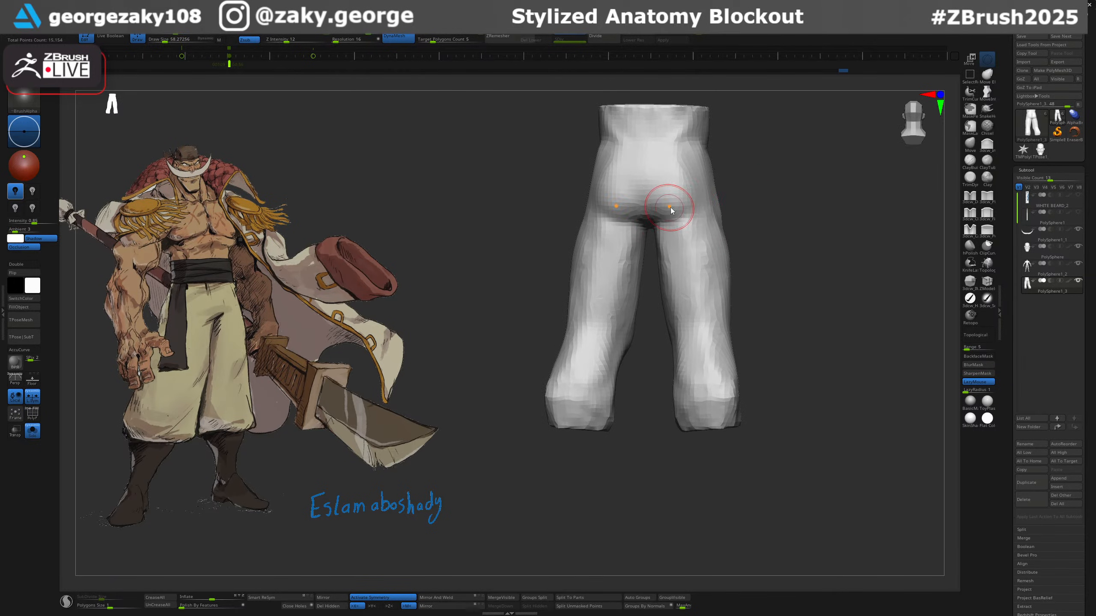
Enlarge the brush and soften the folds beneath the seat and at the sides of the hips.
key("s")
left_click(679, 211)
left_click_drag(604, 230, 664, 221)
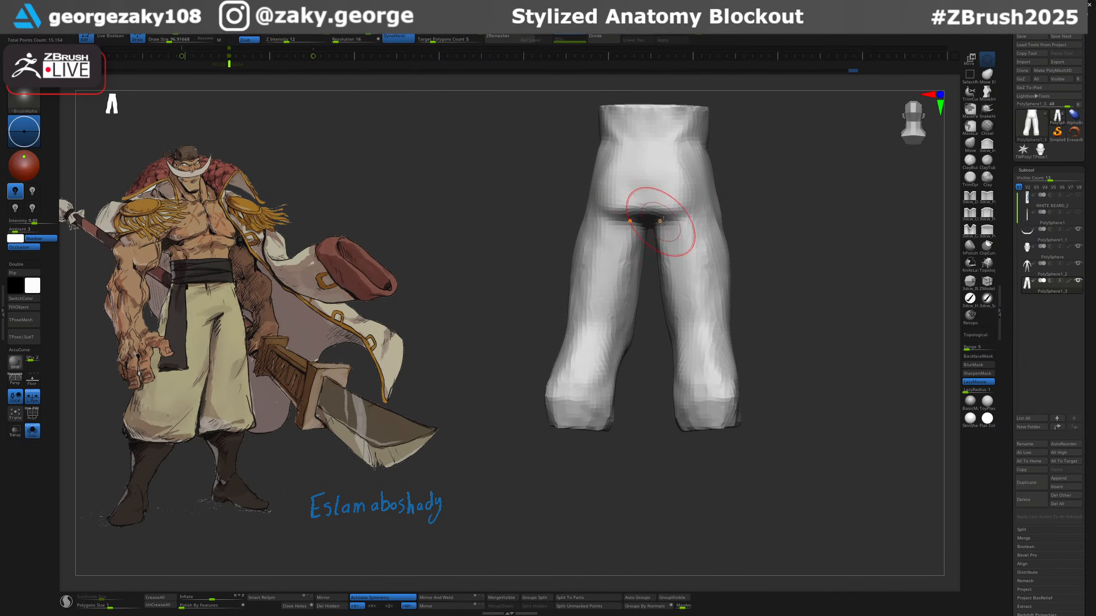
right_click_drag(663, 221, 658, 210)
left_click_drag(619, 222, 594, 236)
right_click_drag(577, 238, 606, 230)
left_click_drag(605, 230, 604, 207, "shift")
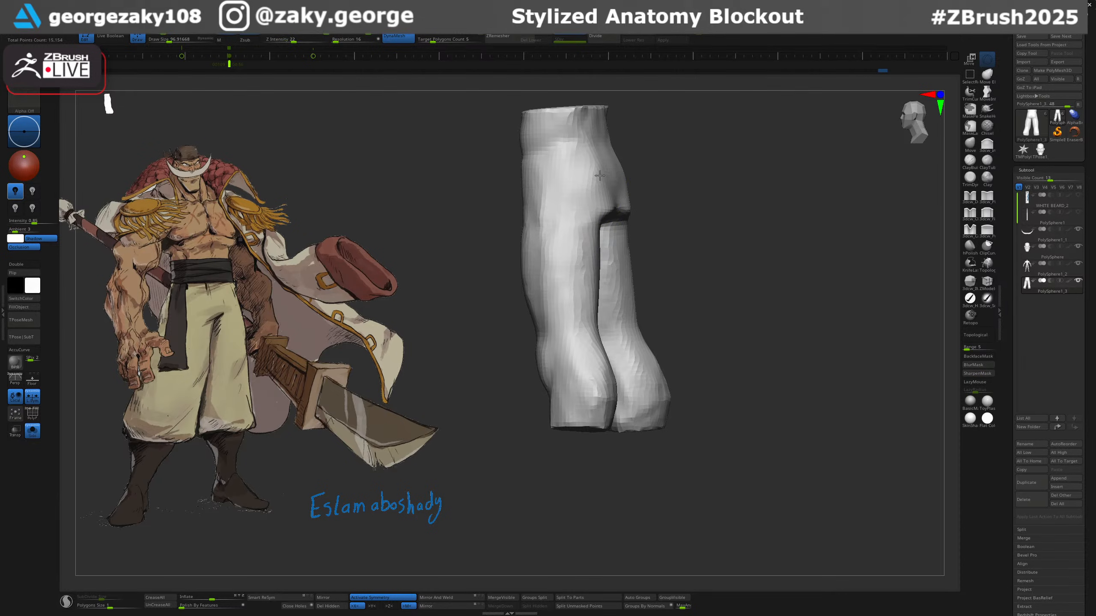
mouse_move(625, 207)
right_mouse_down()
mouse_move(676, 215)
mouse_move(690, 263)
right_mouse_up()
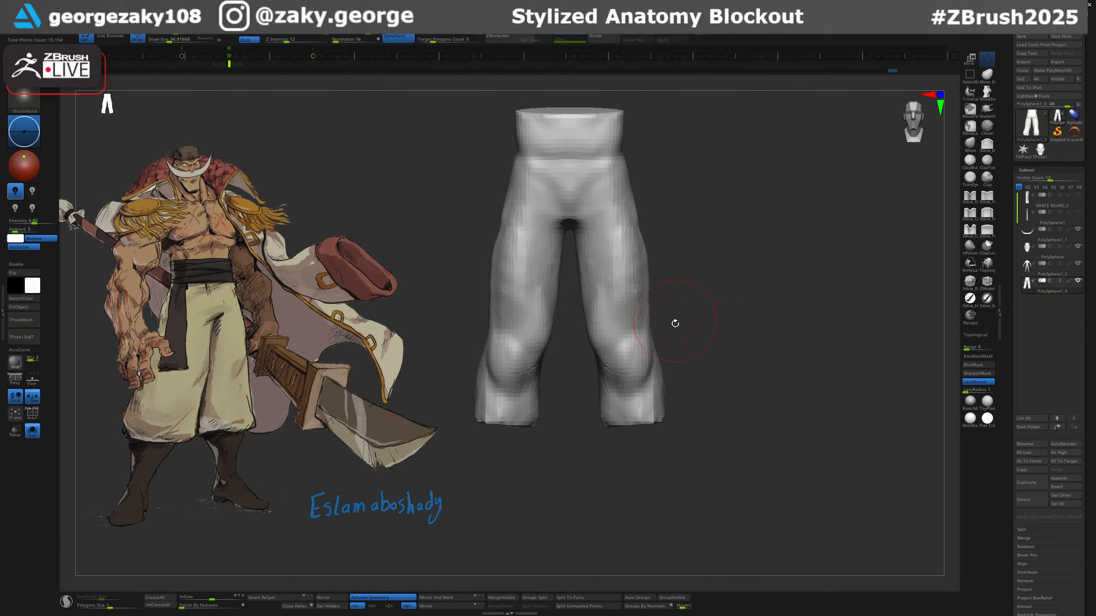
Widen the lower legs into fuller trouser legs, undoing one trial stroke, and enlarge the brush.
key("2")
key("s")
left_click(676, 332)
mouse_move(639, 400)
left_mouse_down()
mouse_move(638, 281)
mouse_move(647, 380)
left_mouse_up()
key("ctrl+z")
mouse_move(628, 313)
left_mouse_down()
mouse_move(621, 349)
mouse_move(657, 405)
mouse_move(642, 276)
mouse_move(618, 252)
mouse_move(612, 263)
left_mouse_up()
key("s")
left_click(652, 297)
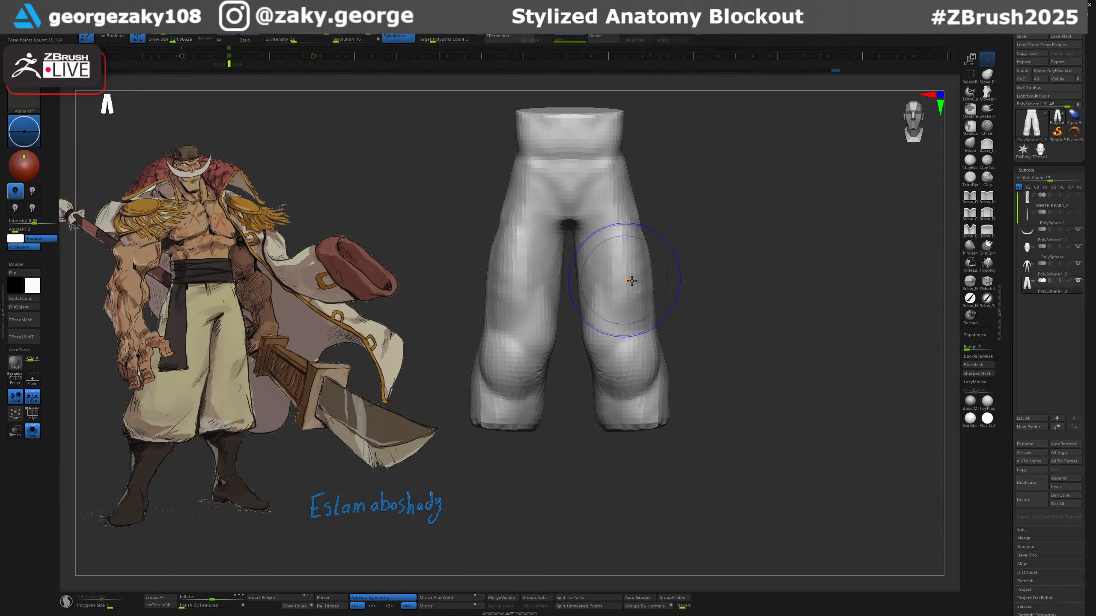
Update the DynaMesh and smooth the thighs and knees.
left_click_drag(699, 345, 708, 349, "ctrl")
right_click_drag(706, 347, 680, 283, "ctrl")
mouse_move(643, 278)
left_mouse_down()
mouse_move(629, 263)
mouse_move(638, 258)
left_mouse_up()
Trim the trouser hems level from the side view with TrimCurve, undoing a first cut, and adjust the hem edges.
left_click_drag(659, 381, 691, 374, "shift")
left_click_drag(621, 385, 657, 387, "ctrl+shift")
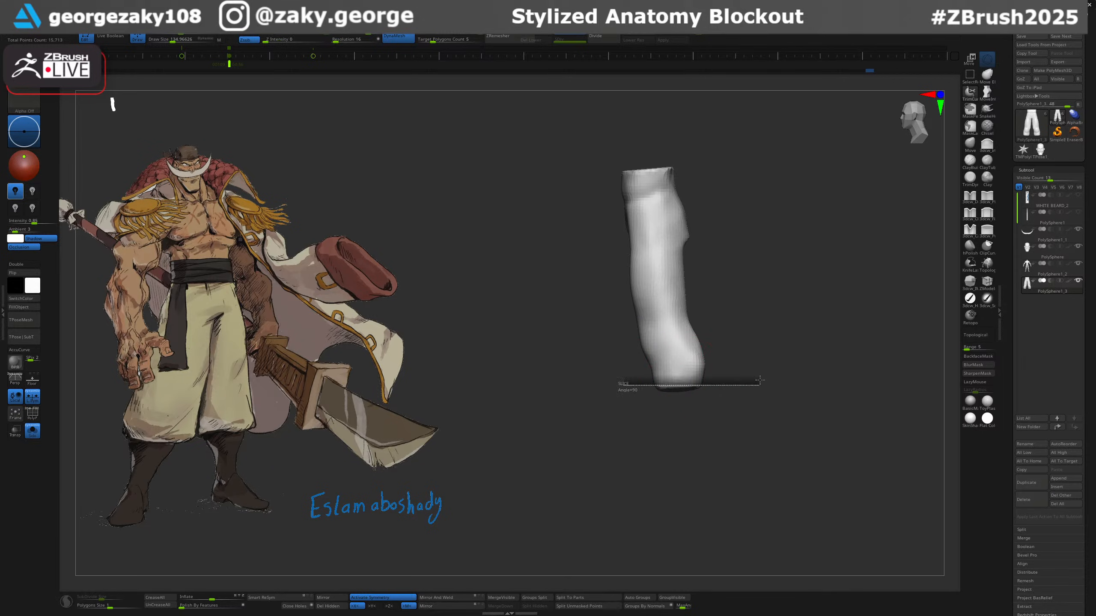
left_click_drag(759, 380, 758, 380, "ctrl+shift")
left_click_drag(684, 435, 716, 368, "shift")
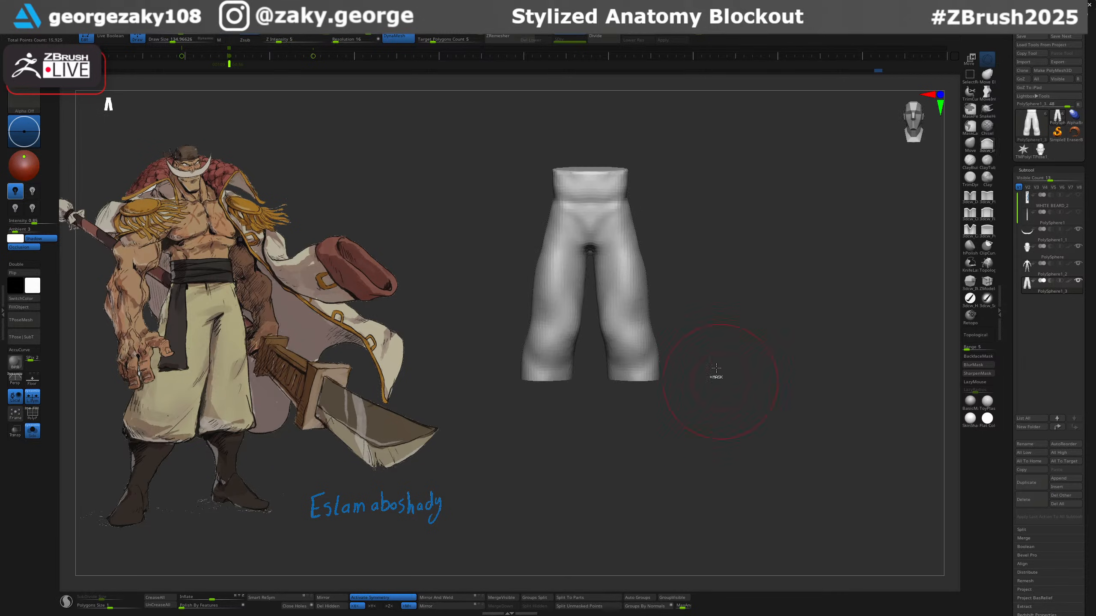
key("ctrl+z")
mouse_move(680, 402)
left_mouse_down("shift")
mouse_move(715, 398)
mouse_move(635, 403)
left_mouse_up("shift")
mouse_move(596, 445)
left_mouse_down("shift")
mouse_move(682, 479)
mouse_move(693, 427)
left_mouse_up("shift")
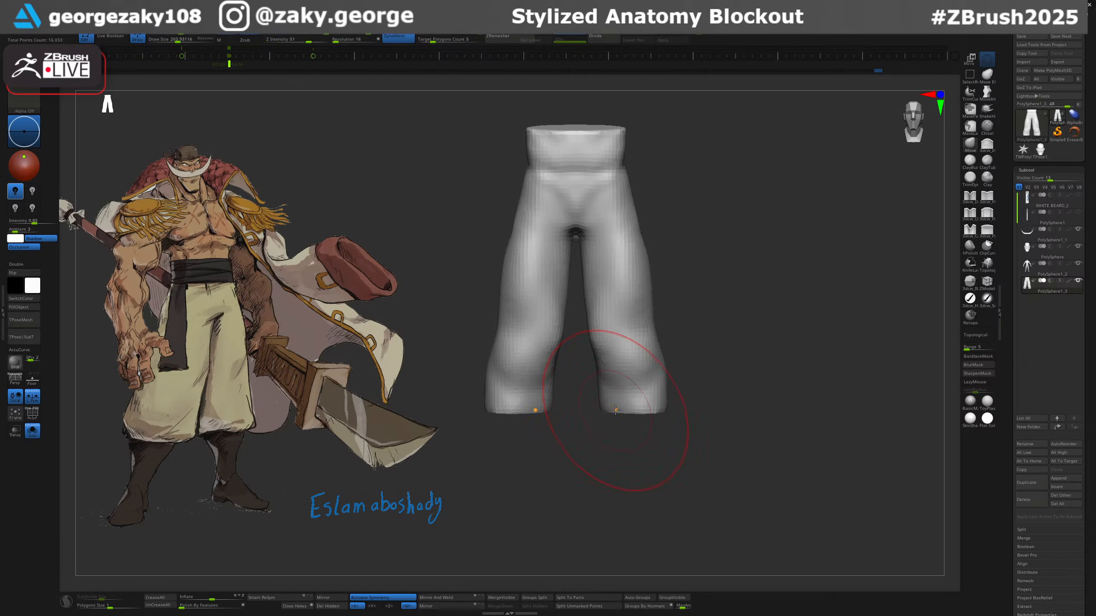
mouse_move(615, 410)
left_mouse_down()
mouse_move(679, 433)
mouse_move(680, 396)
mouse_move(676, 436)
left_mouse_up()
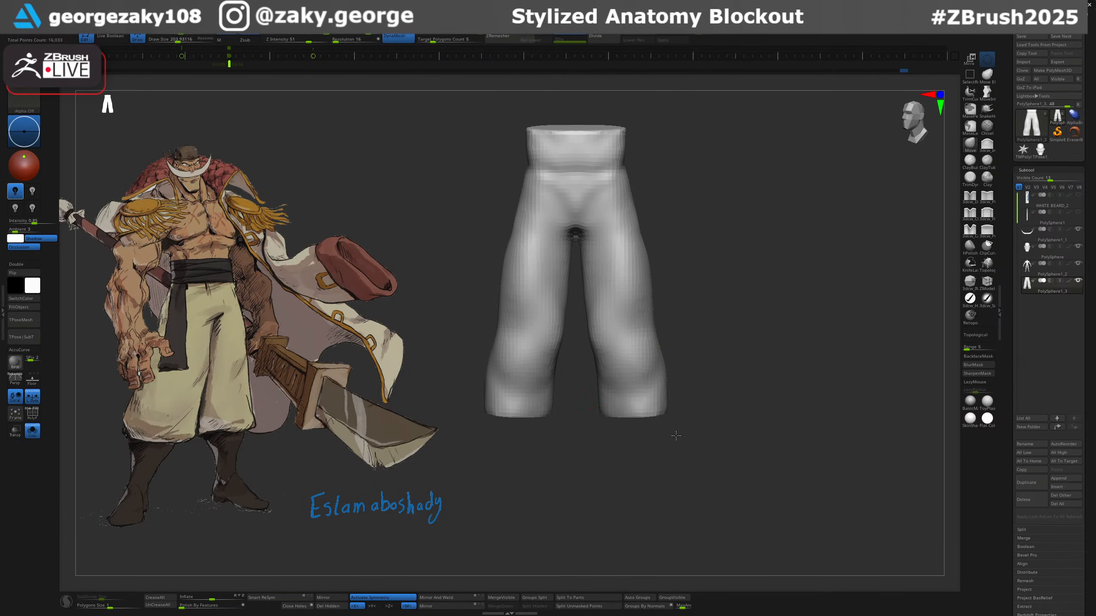
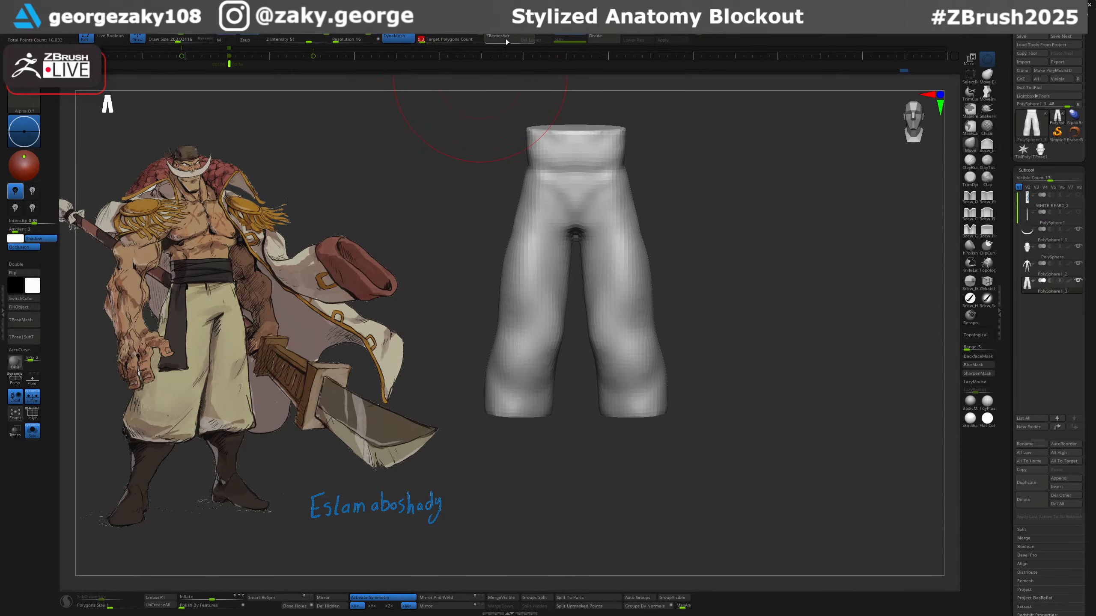
ZRemesh the trousers with a target polygons count of 0.3 and show the polyframe.
key("Return")
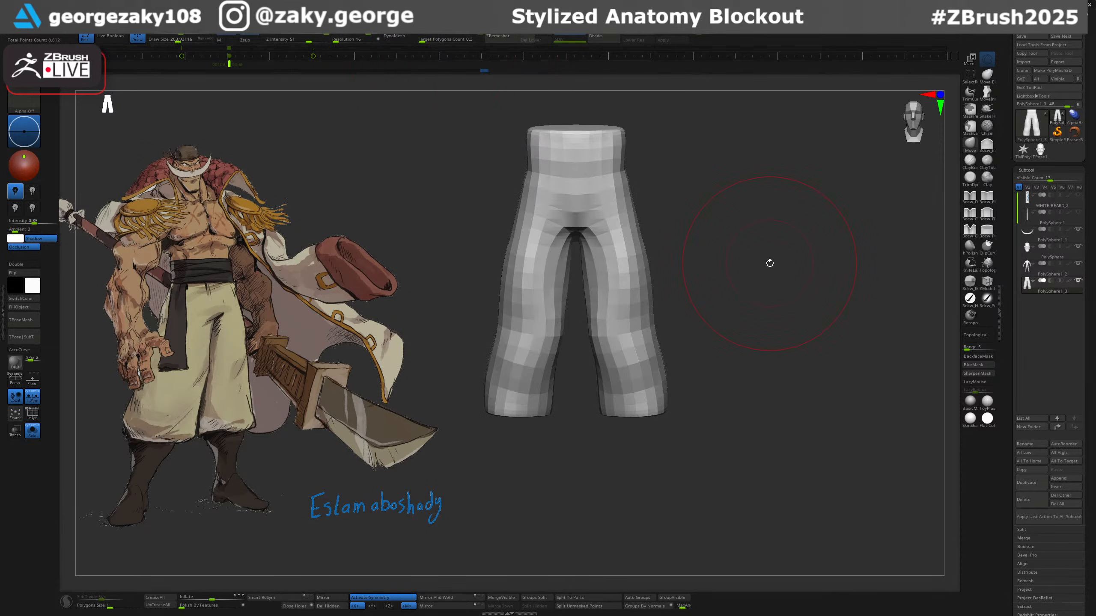
key("shift+f")
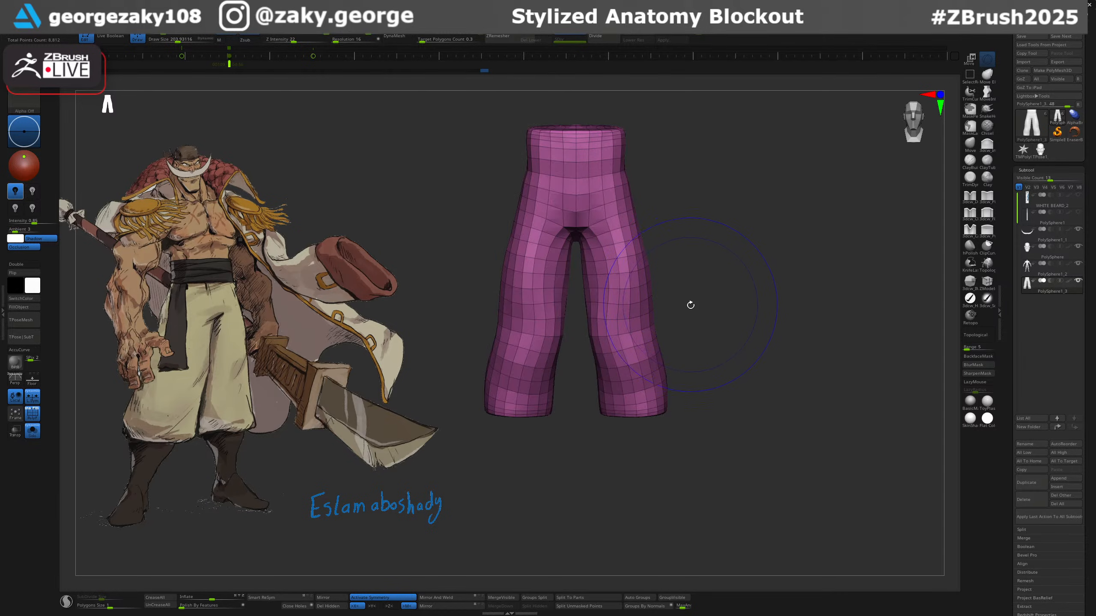
mouse_move(691, 305)
left_mouse_down()
mouse_move(636, 338)
mouse_move(653, 297)
mouse_move(687, 335)
mouse_move(665, 335)
mouse_move(675, 316)
mouse_move(655, 350)
mouse_move(752, 356)
mouse_move(679, 296)
left_mouse_up()
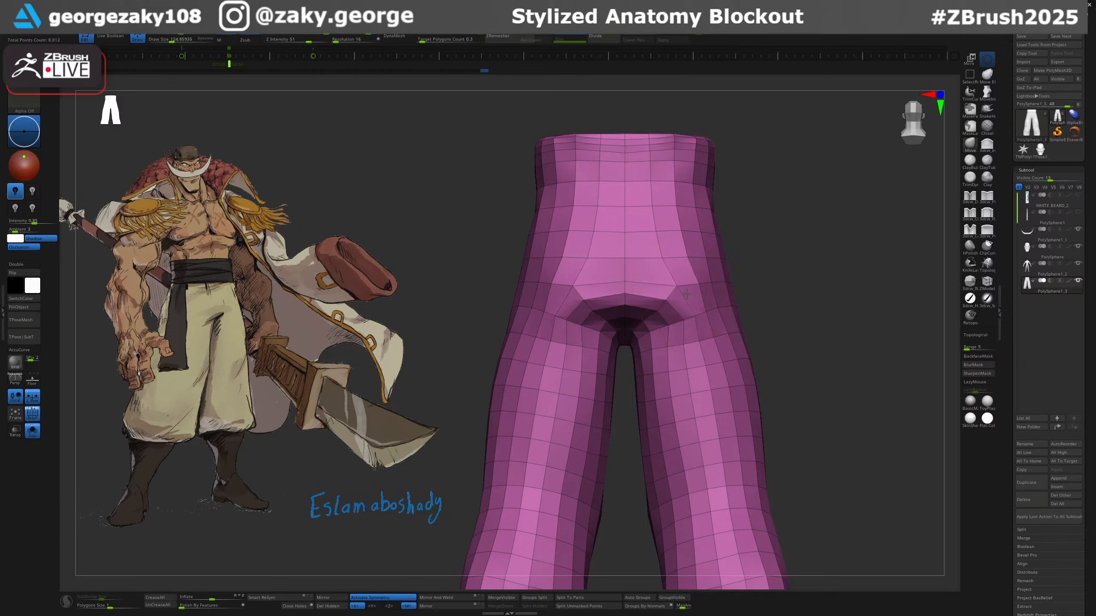
ZRemesh the trousers again with the target polygons count raised to 0.4.
right_click_drag(686, 294, 660, 282)
key("bracketleft")
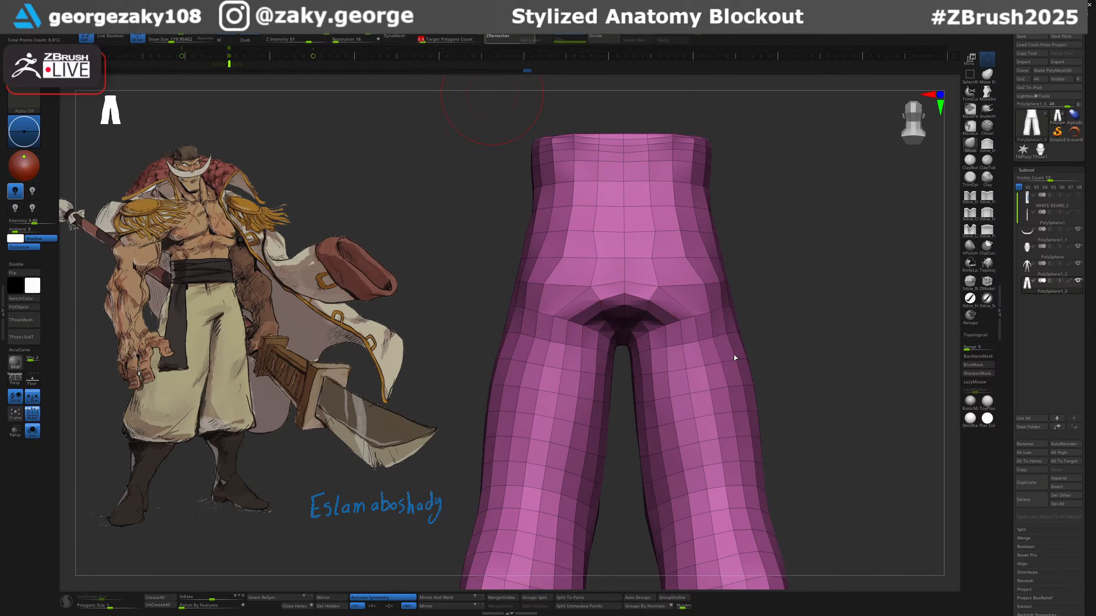
mouse_move(719, 347)
right_mouse_down("ctrl")
mouse_move(758, 301)
mouse_move(826, 303)
mouse_move(740, 286)
mouse_move(741, 311)
right_mouse_up("ctrl")
right_click_drag(846, 425, 751, 378, "alt")
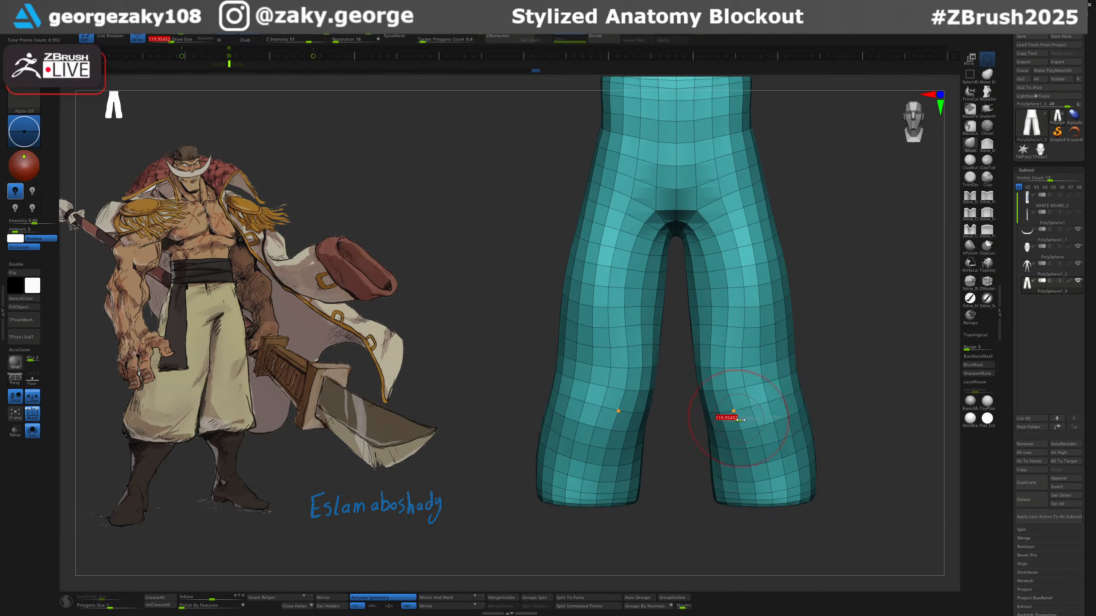
Pull the inner sides of the hems inward with a larger brush to widen the leg openings, undoing a trial smoothing stroke.
left_click_drag(741, 420, 747, 420)
left_click_drag(723, 461, 706, 466)
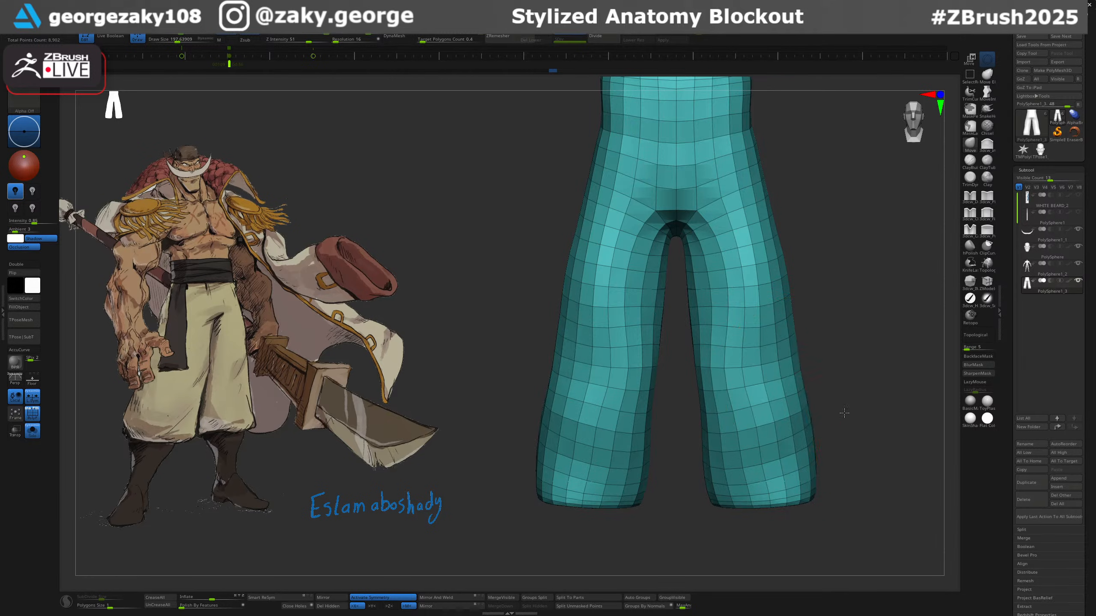
mouse_move(844, 413)
right_mouse_down()
mouse_move(848, 388)
mouse_move(847, 421)
mouse_move(789, 466)
right_mouse_up()
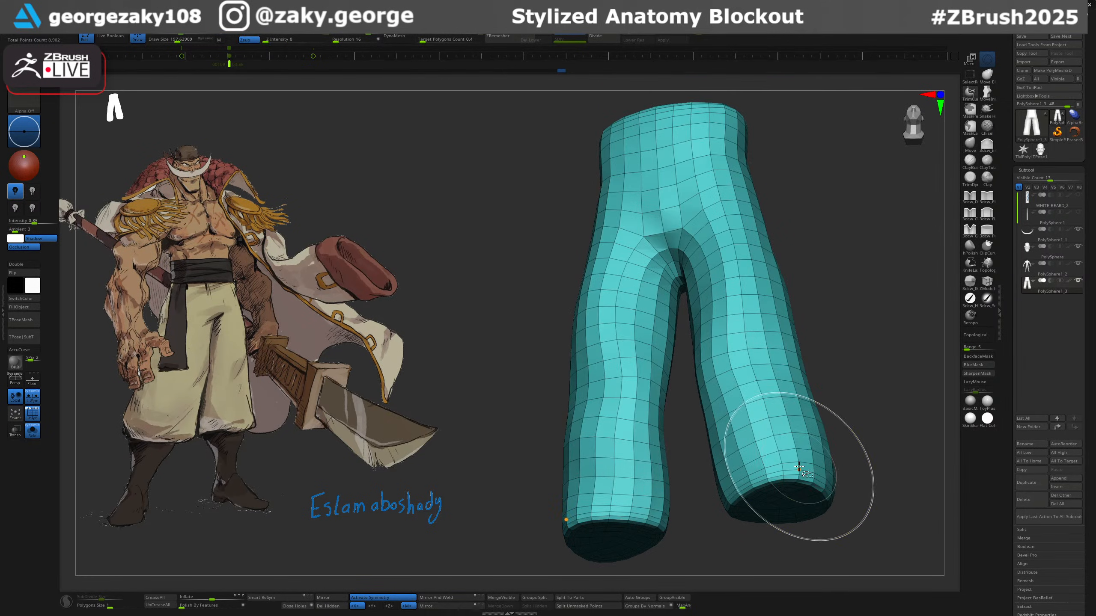
key("ctrl+z")
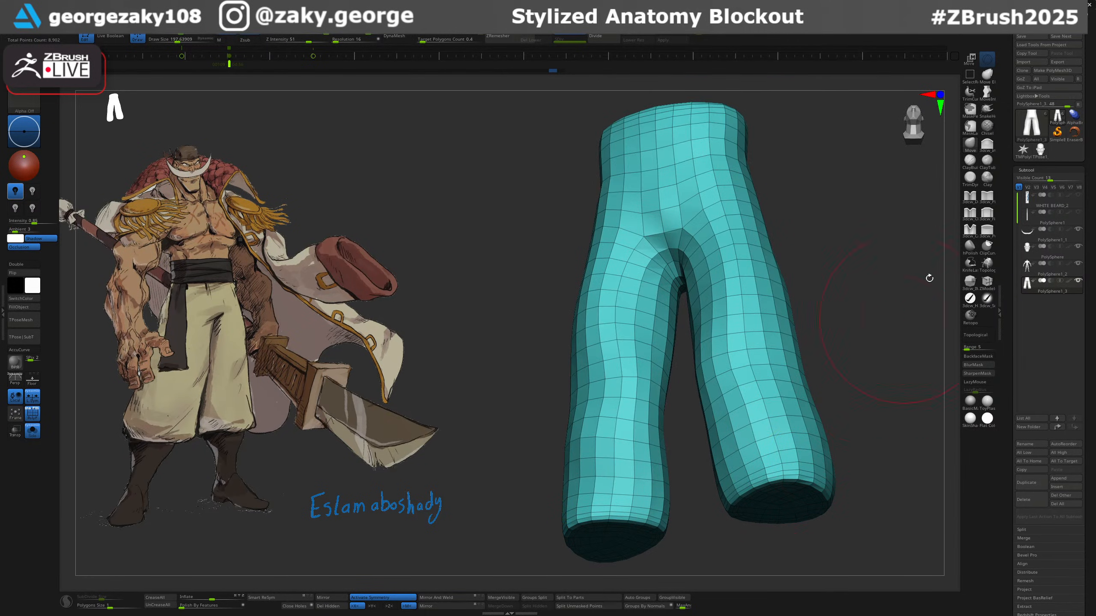
Switch to SelectLasso and hide the edge loops bordering the hem caps and the waist cap of the trousers.
left_click(971, 76)
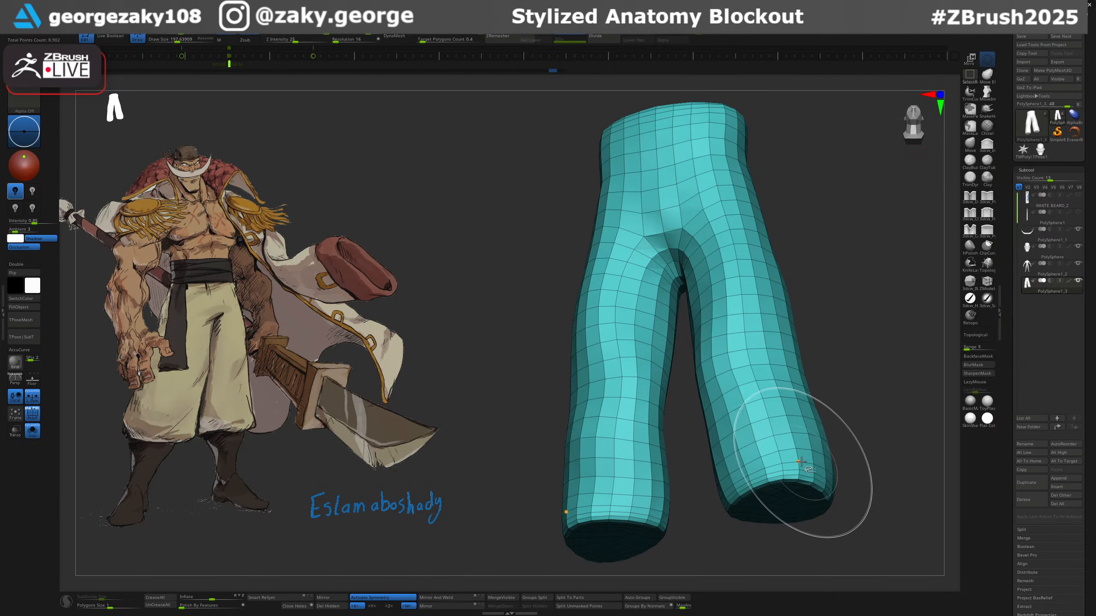
left_click(971, 85)
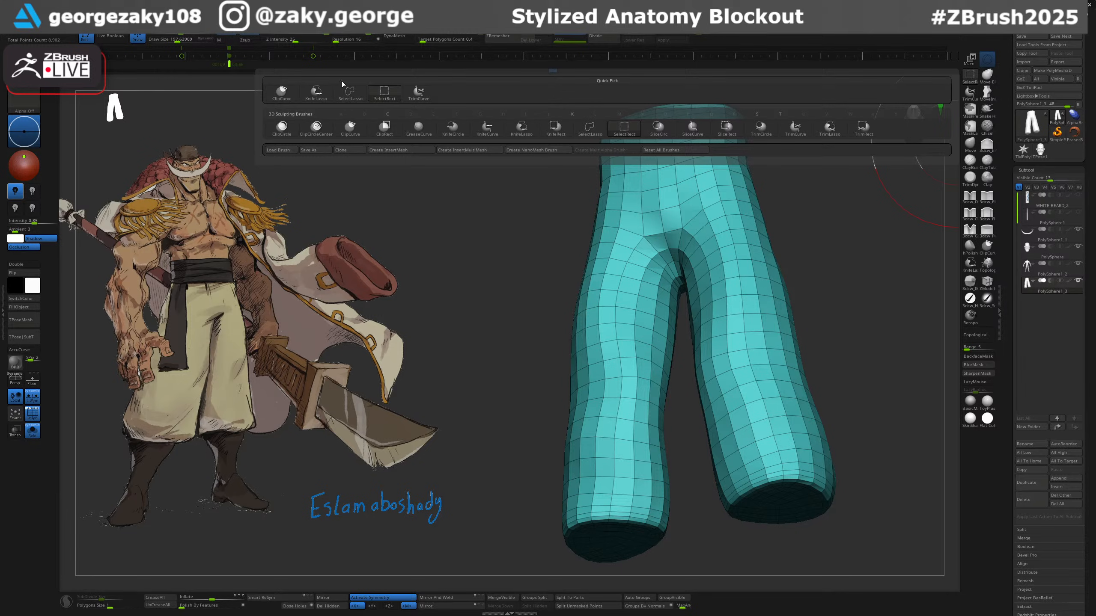
left_click(362, 98)
left_click(784, 469, "ctrl+shift")
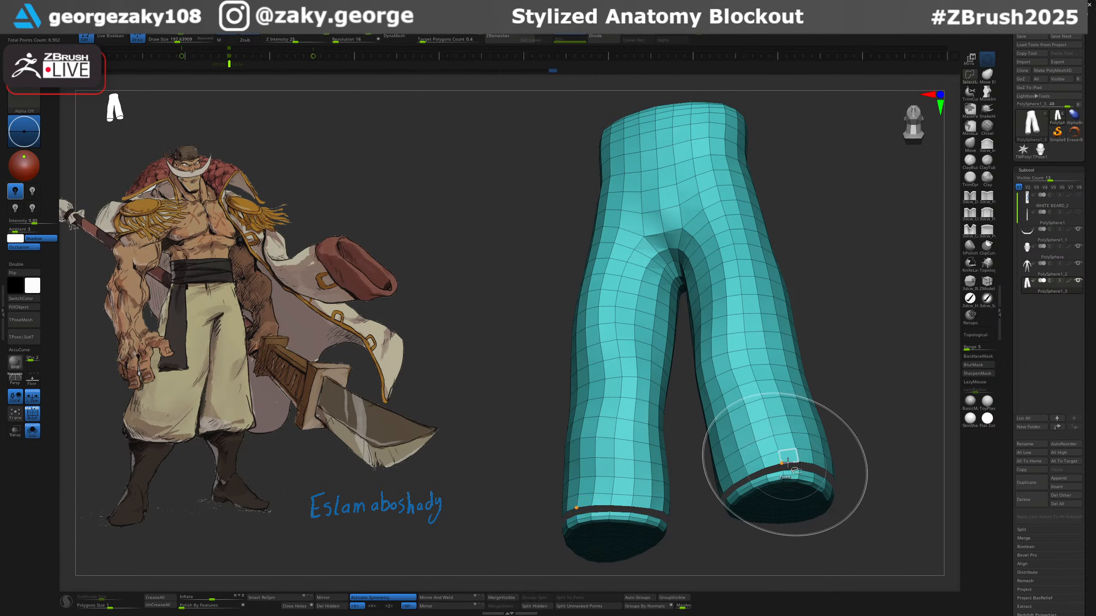
left_click_drag(874, 439, 831, 479)
key("z")
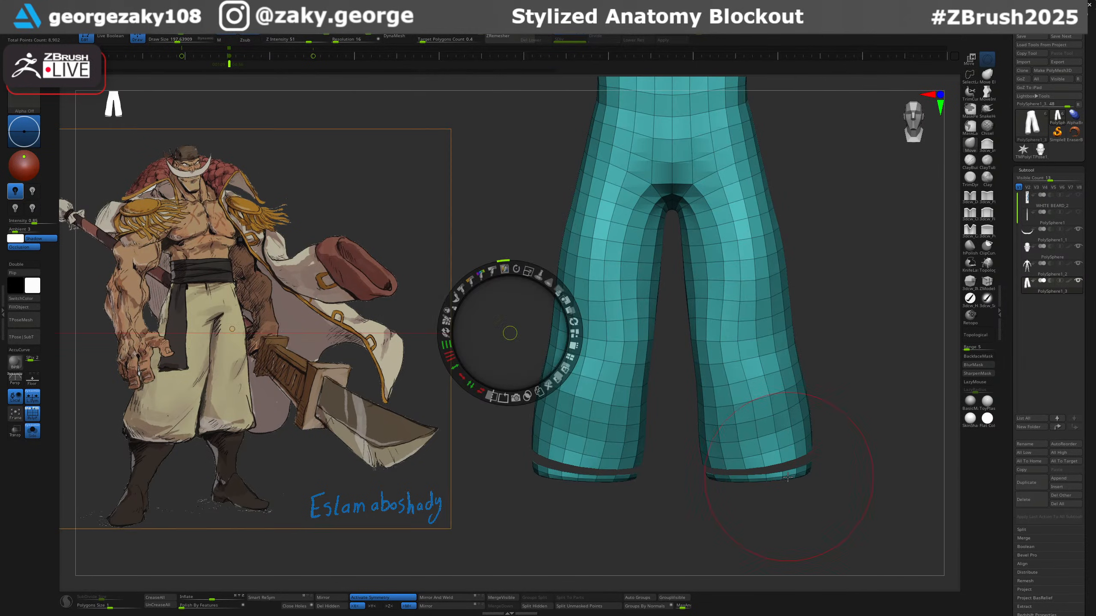
key("z")
left_click(833, 462, "ctrl+shift")
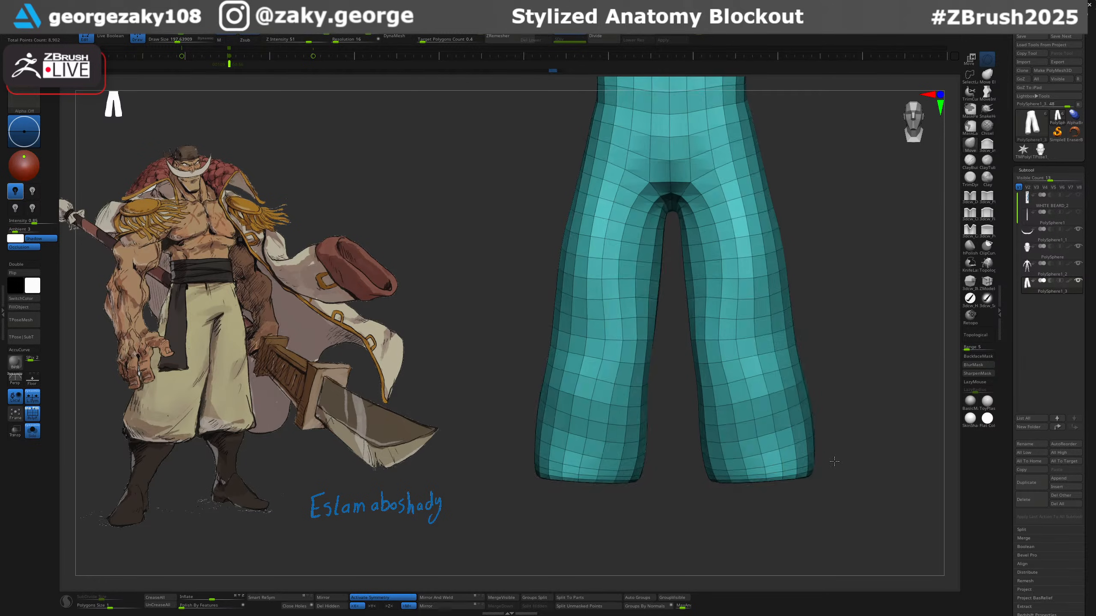
mouse_move(834, 462)
left_mouse_down()
mouse_move(866, 388)
mouse_move(810, 446)
mouse_move(766, 379)
mouse_move(780, 348)
left_mouse_up()
left_click(783, 480, "ctrl+shift")
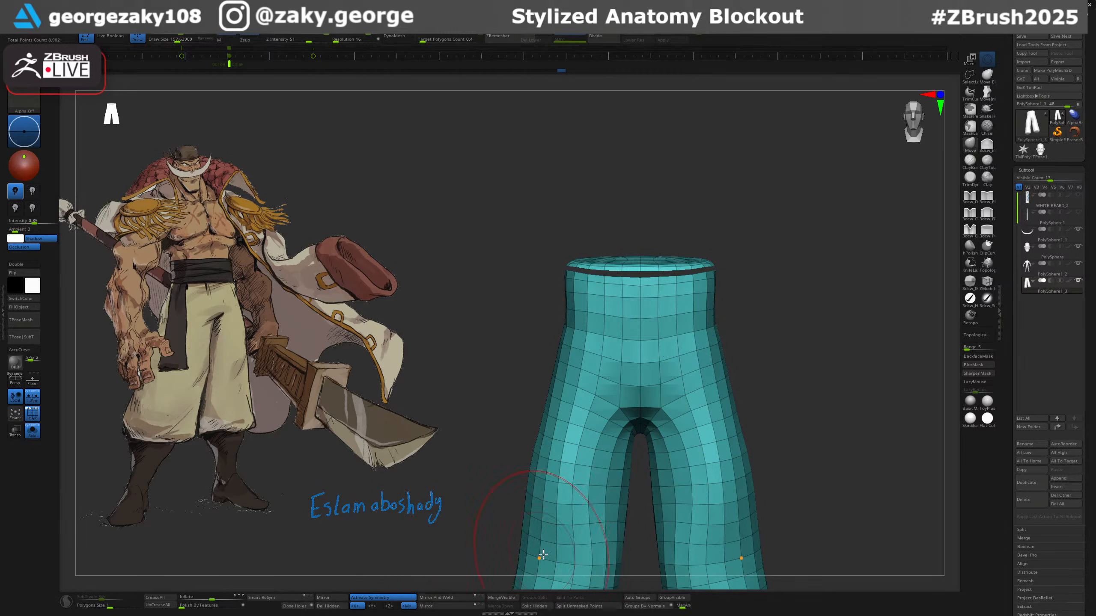
Auto-group the separated trouser parts, give the hidden edge loops their own polygroup, and restore full visibility.
left_click(647, 597)
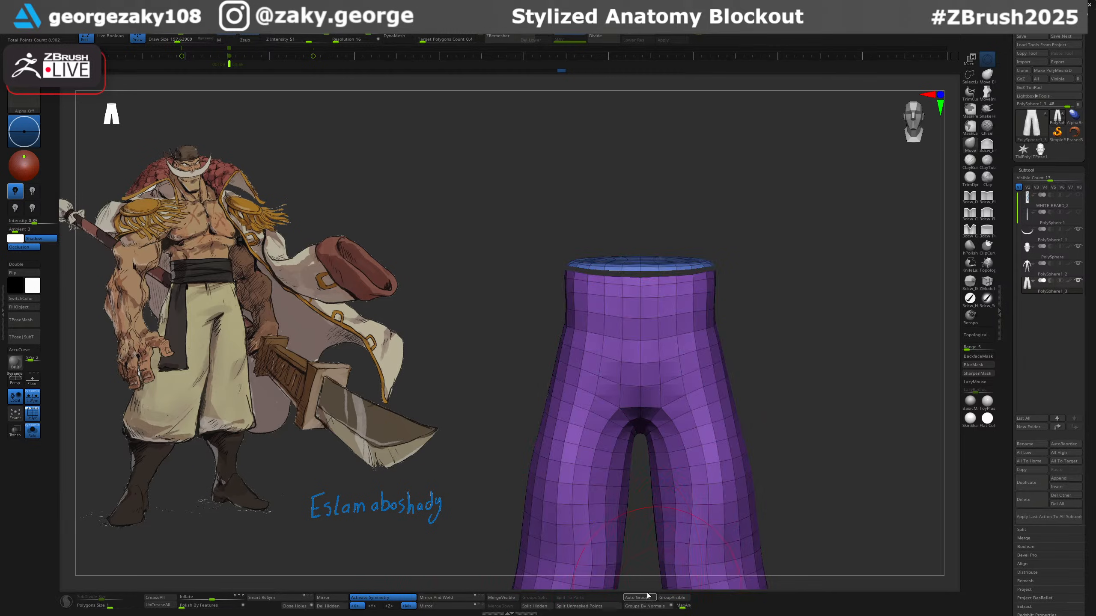
left_click_drag(761, 448, 779, 439, "ctrl+shift")
key("ctrl+w")
left_click(789, 416, "ctrl+shift")
left_click_drag(743, 328, 735, 344)
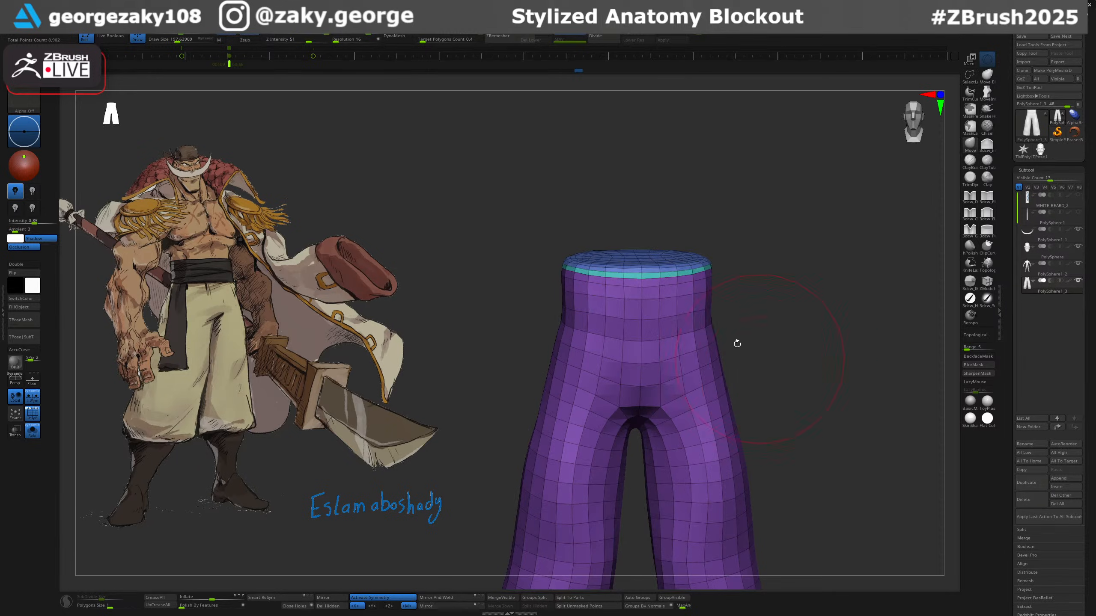
left_click(694, 308, "ctrl+shift")
left_click(690, 302, "ctrl+shift")
left_click(678, 274, "ctrl+shift")
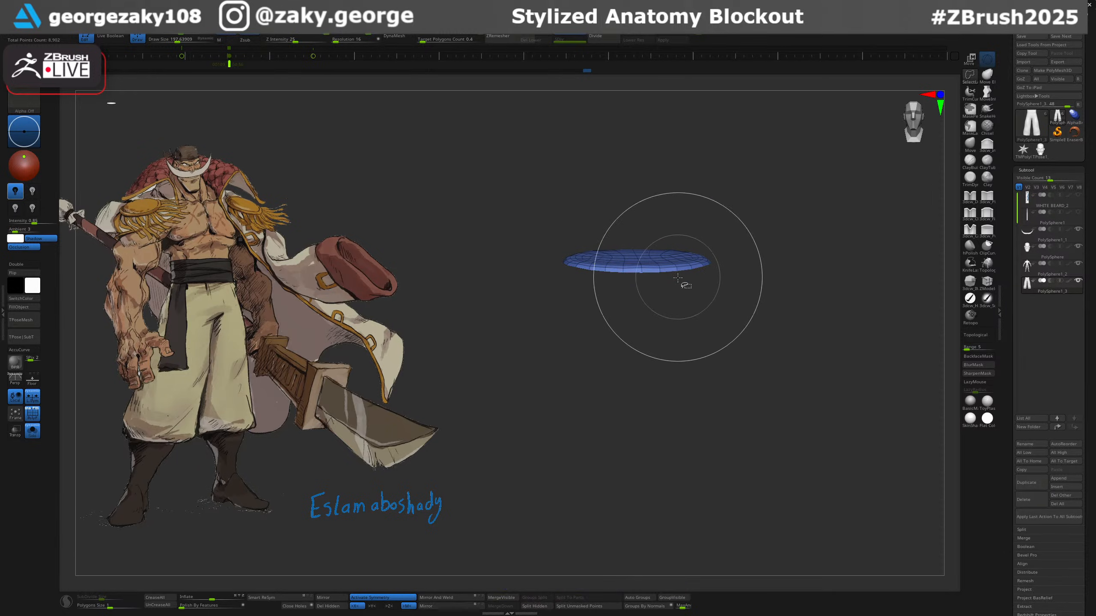
left_click_drag(748, 299, 773, 289)
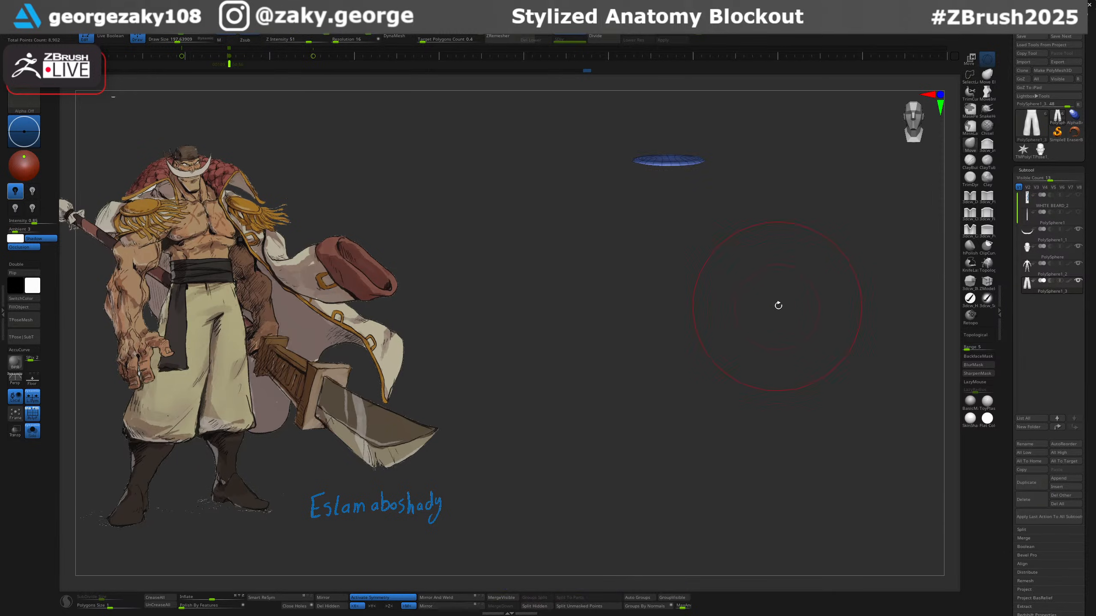
key("ctrl+z")
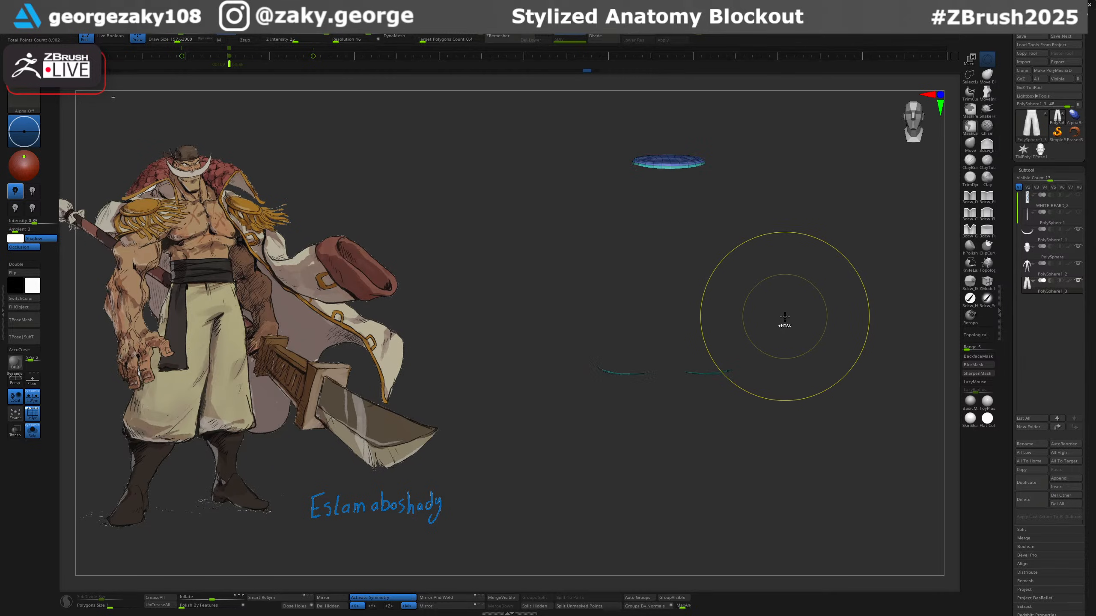
key("ctrl+shift")
left_click_drag(714, 526, 716, 524, "ctrl+shift")
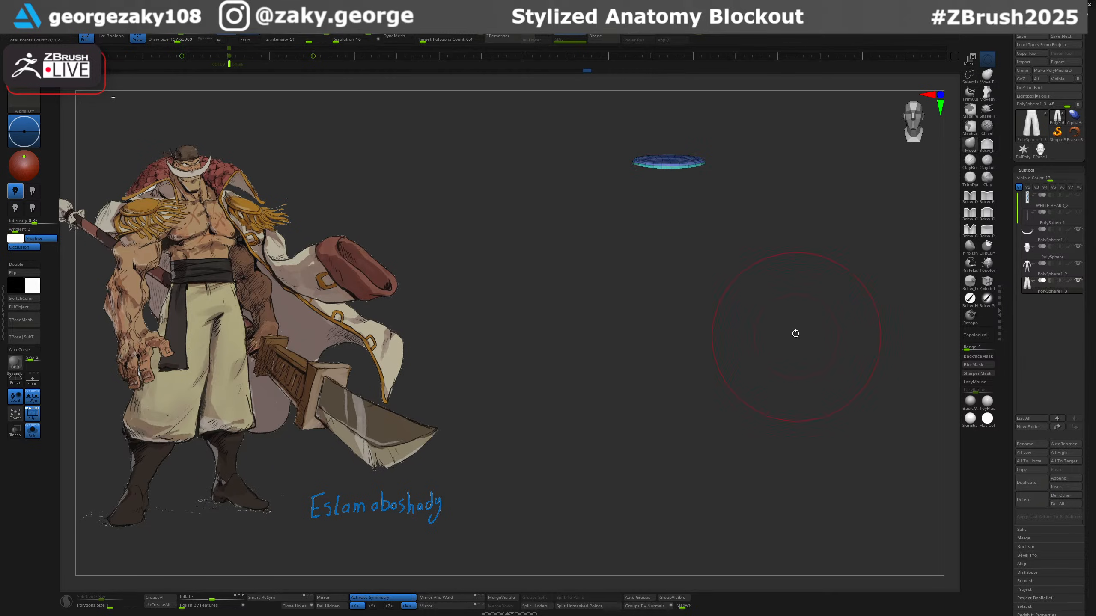
left_click(782, 340, "ctrl+shift")
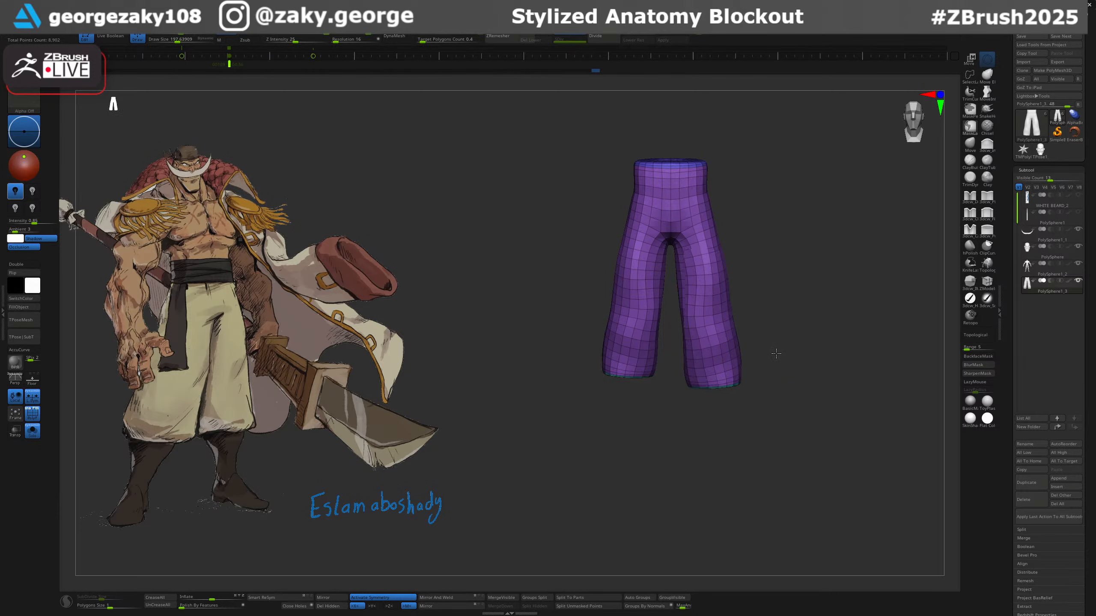
mouse_move(776, 354)
right_mouse_down("ctrl")
mouse_move(805, 394)
mouse_move(804, 416)
mouse_move(800, 314)
mouse_move(709, 403)
right_mouse_up("ctrl")
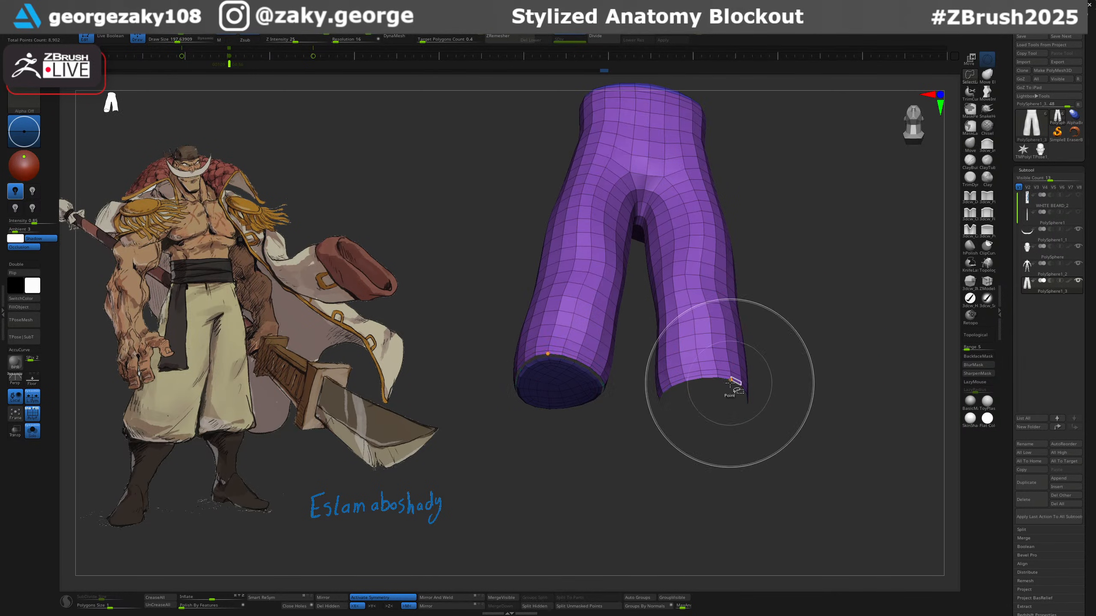
left_click_drag(802, 384, 798, 398, "ctrl+shift")
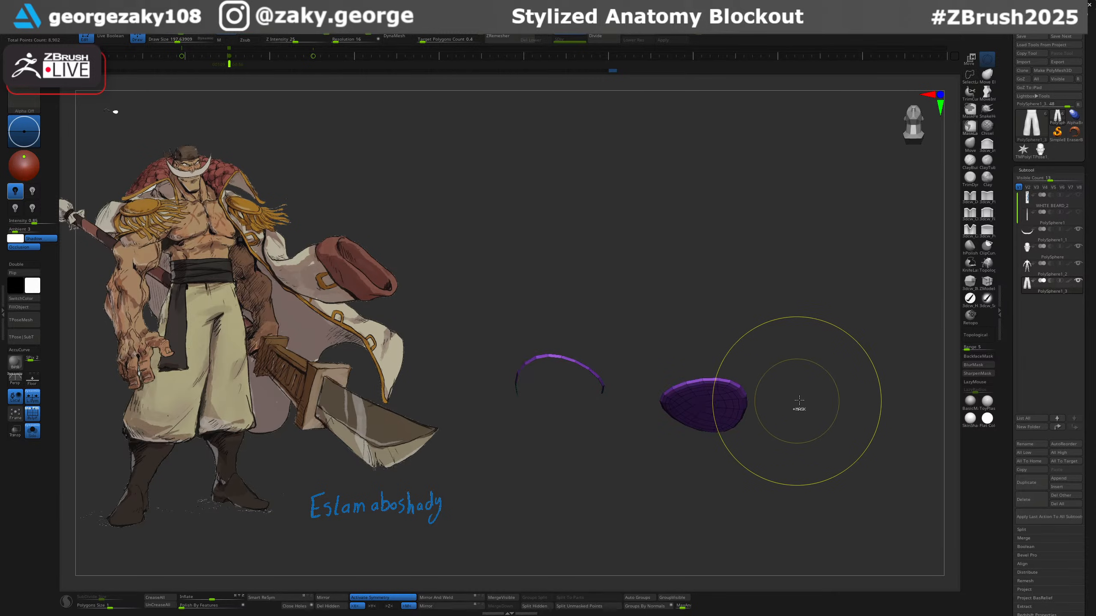
left_click(781, 373, "ctrl+shift")
key("ctrl+z")
key("ctrl+z")
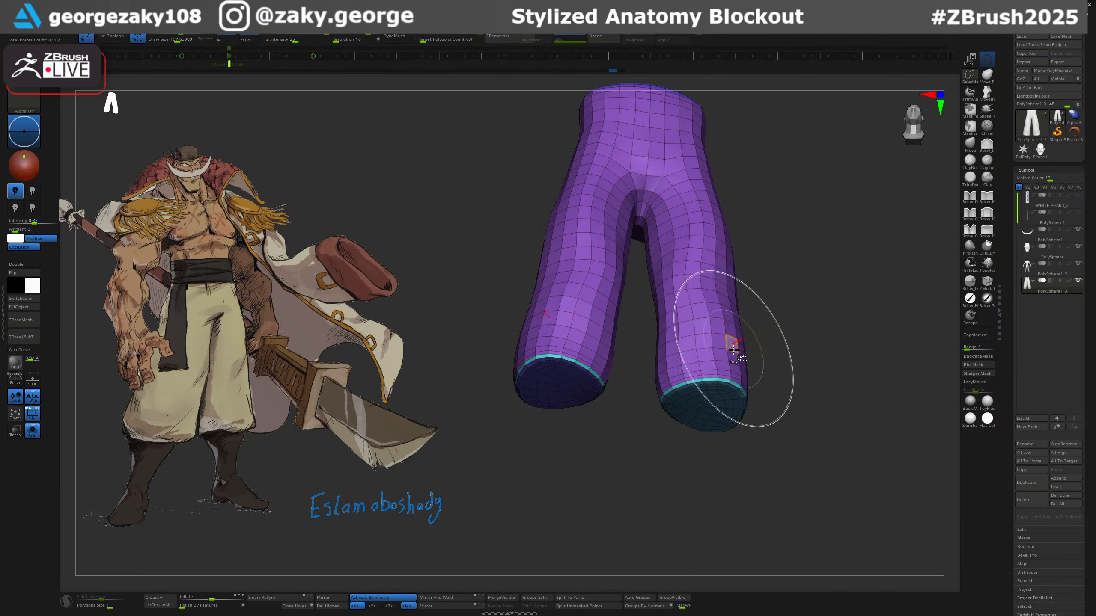
Hide the end caps and merge the trouser body and its border loops into a single polygroup.
left_click(727, 349, "ctrl+shift")
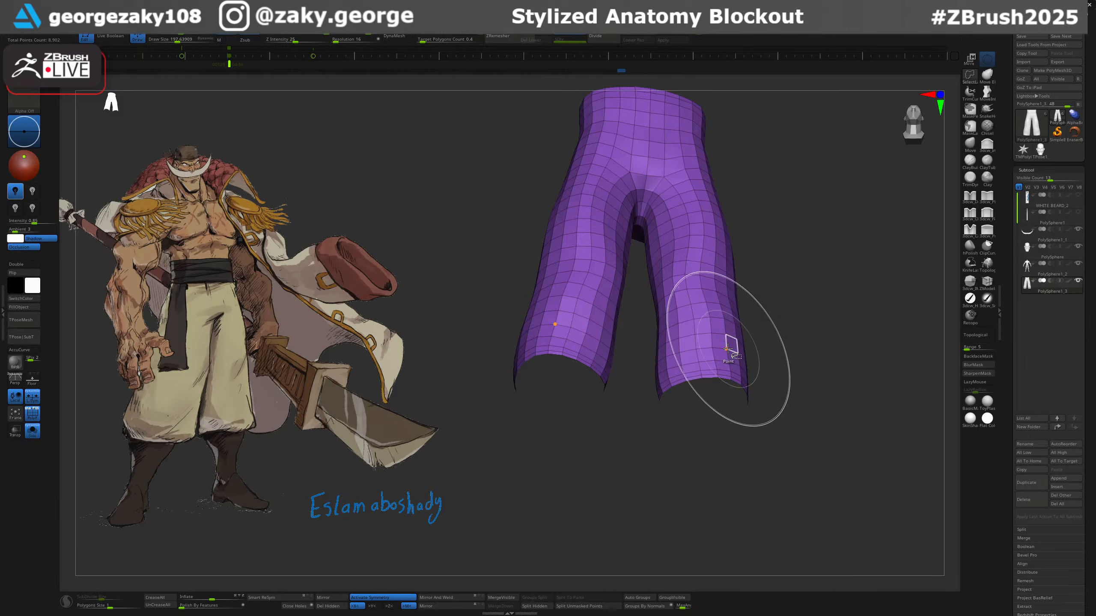
left_click(727, 349, "ctrl+shift")
left_click(792, 397, "ctrl+shift")
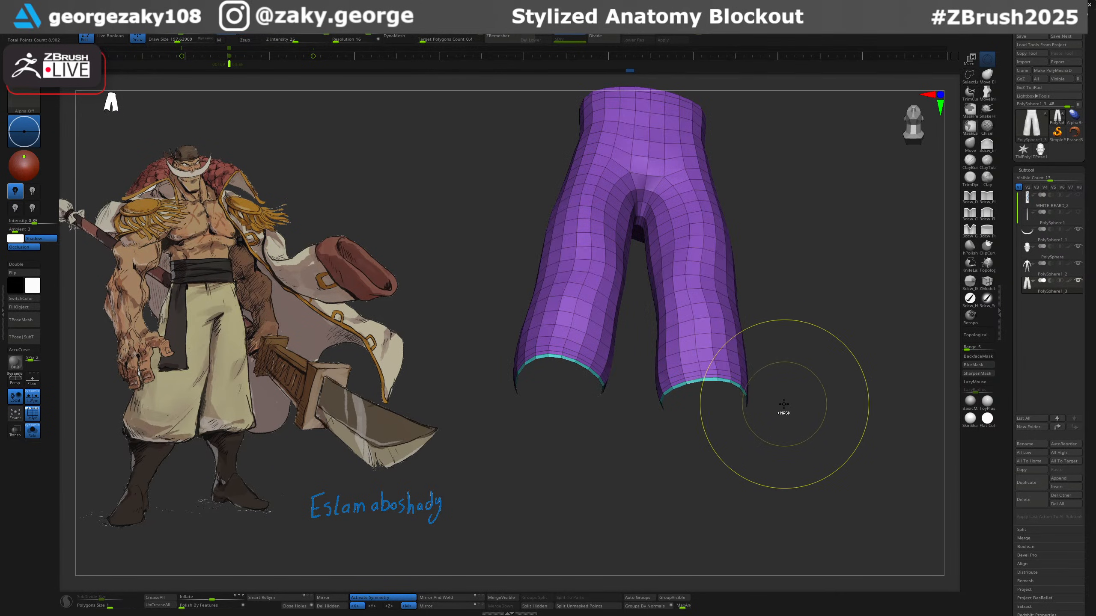
key("ctrl+w")
key("f")
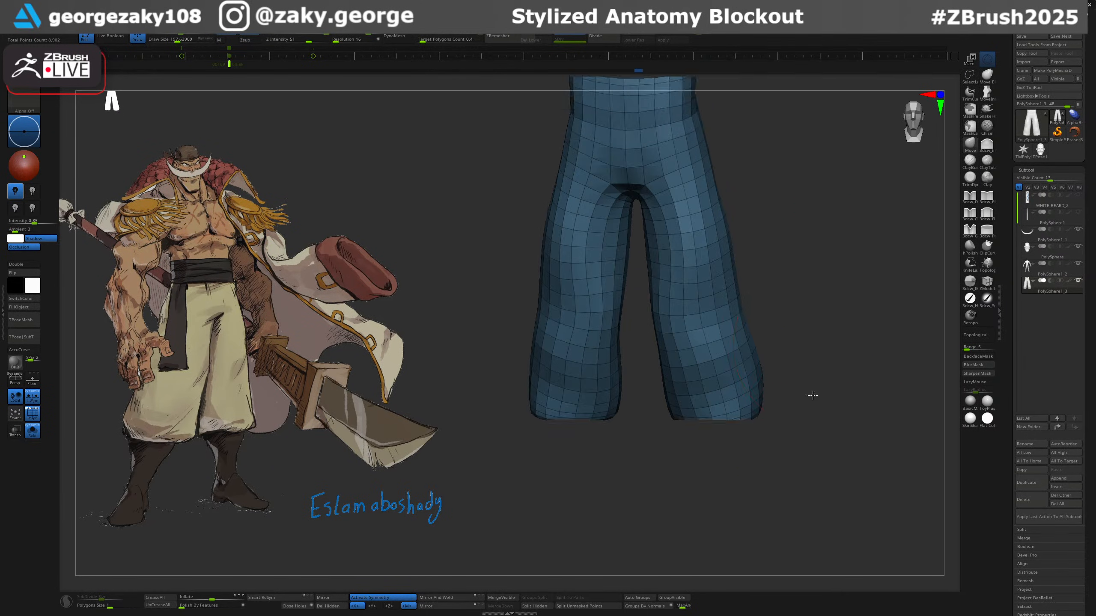
Apply Mirror And Weld to the trousers, and turn off the polyframe and solo display to review the full figure.
mouse_move(811, 441)
left_mouse_down()
mouse_move(773, 350)
mouse_move(698, 451)
left_mouse_up()
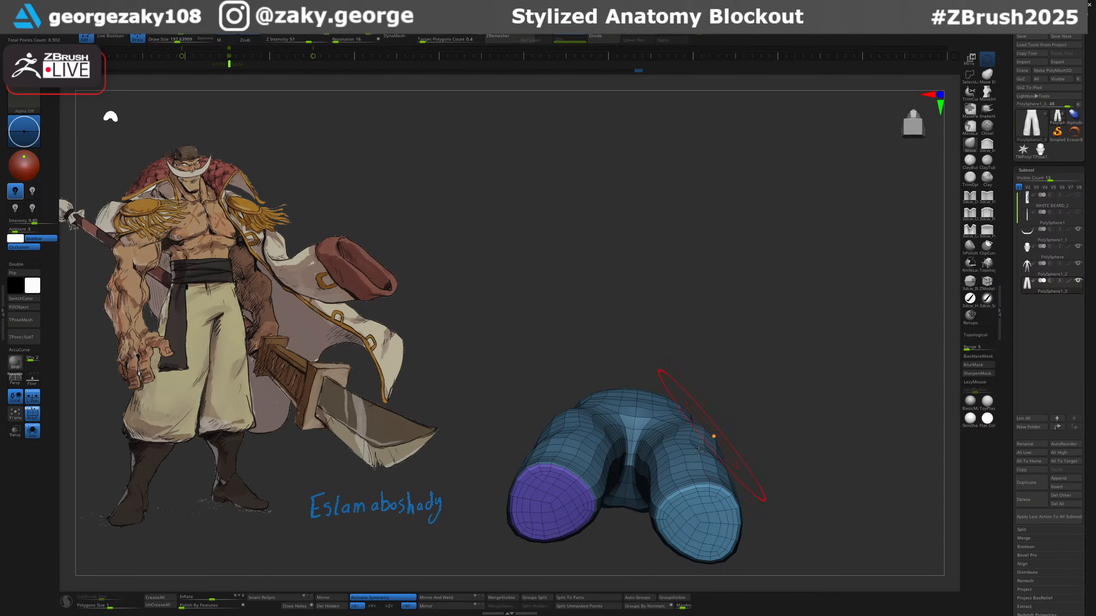
left_click(455, 599)
left_click_drag(771, 367, 810, 419)
key("shift+f")
right_click_drag(809, 387, 779, 349, "ctrl")
key("alt+s")
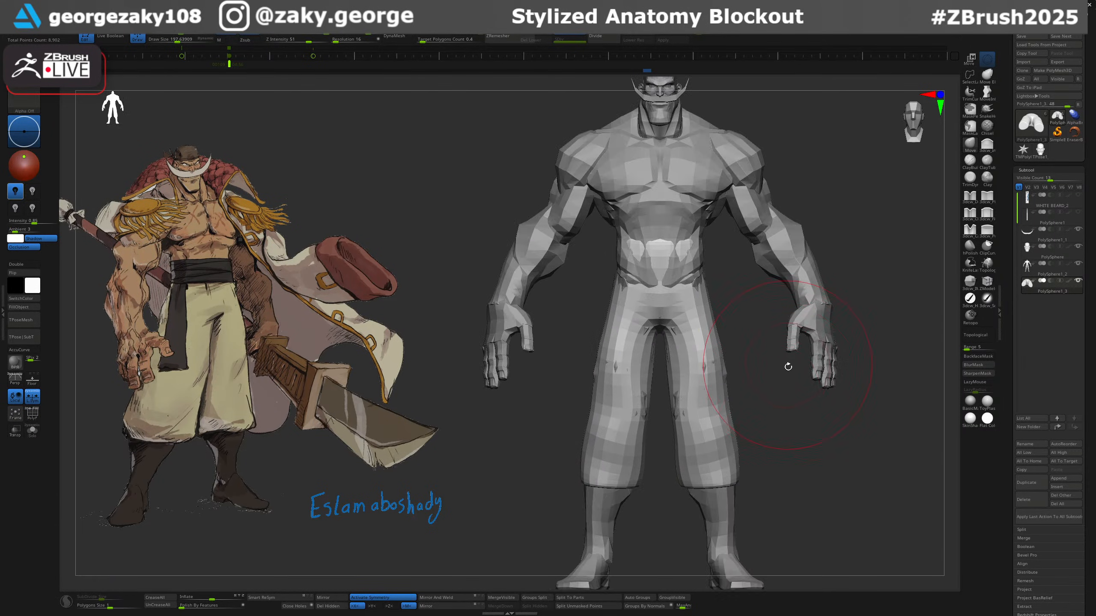
right_click_drag(736, 461, 716, 390, "alt")
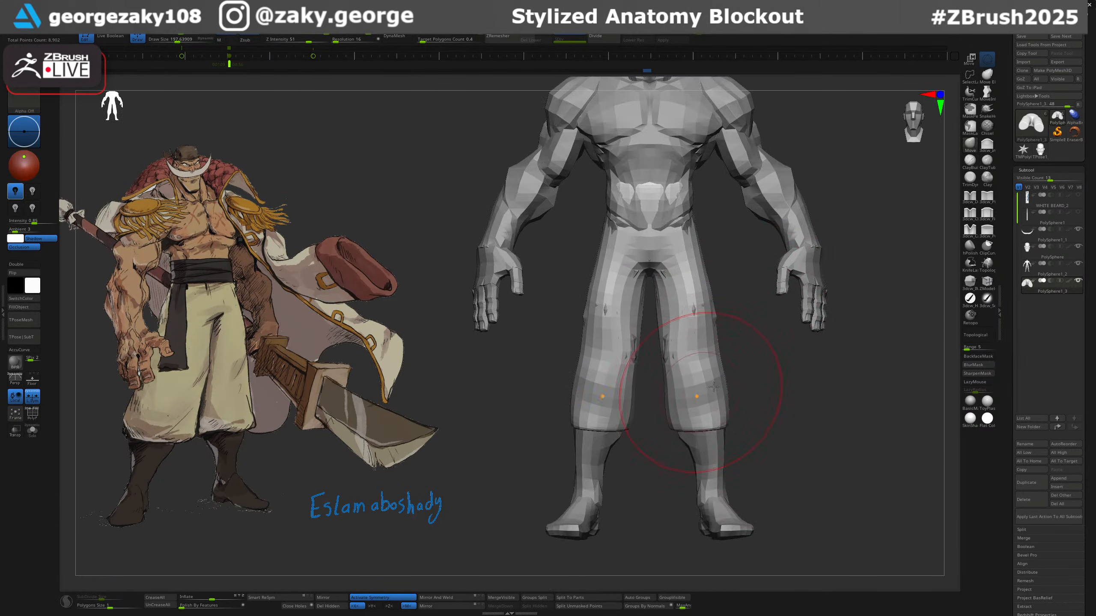
left_click_drag(744, 398, 769, 457)
Solo the trousers, mask everything except the hem caps, lower the hems slightly with the gizmo, and clear the mask.
key("alt+s")
key("w")
left_click(693, 451, "ctrl")
left_click(707, 417, "ctrl")
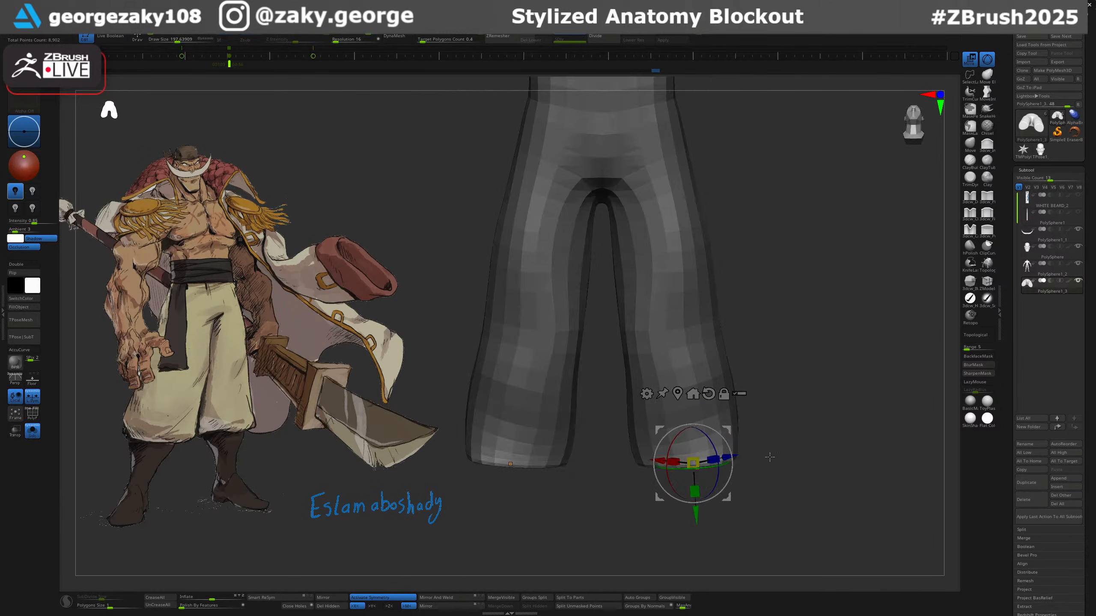
left_click_drag(698, 517, 699, 525)
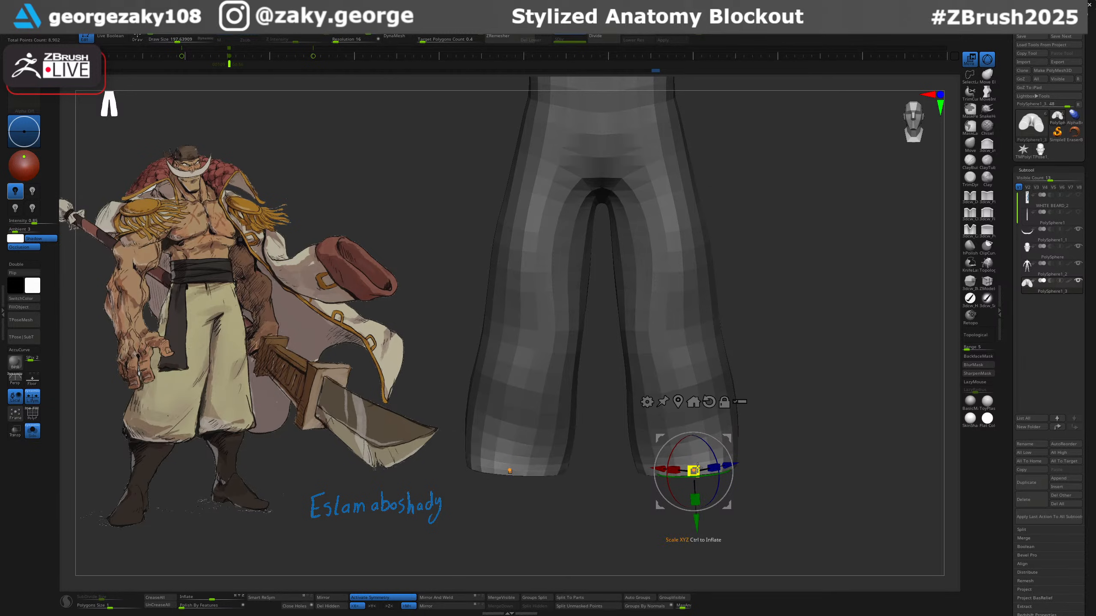
left_click(748, 461, "ctrl")
Refine the rounded edges around both trouser hems with smaller brush sizes, working from the underside.
key("q")
mouse_move(765, 470)
left_mouse_down()
mouse_move(746, 384)
mouse_move(757, 371)
left_mouse_up()
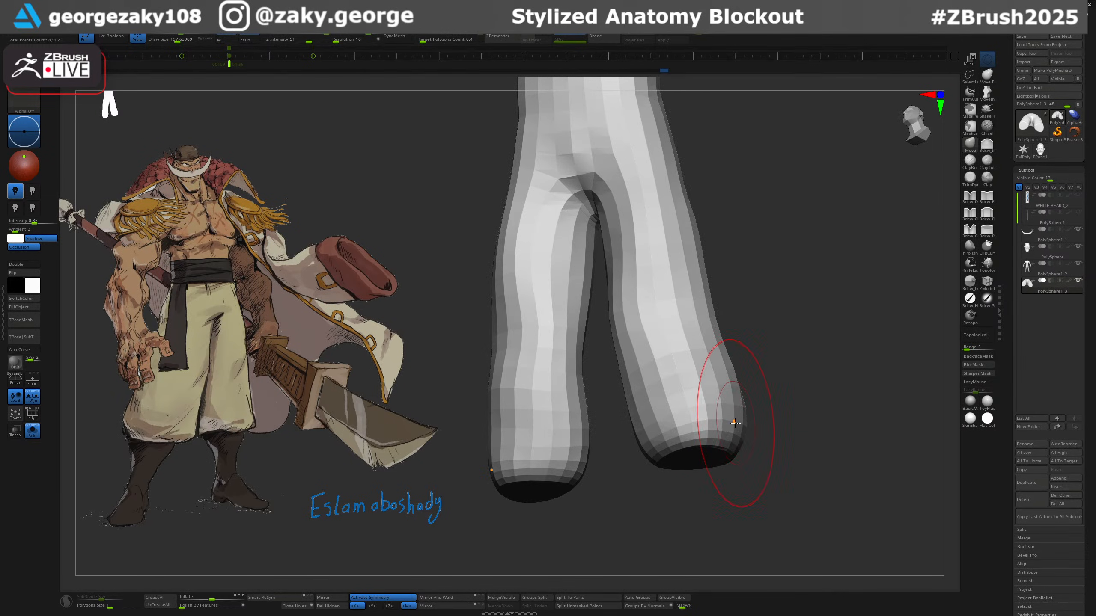
key("3")
key("s")
key("ctrl")
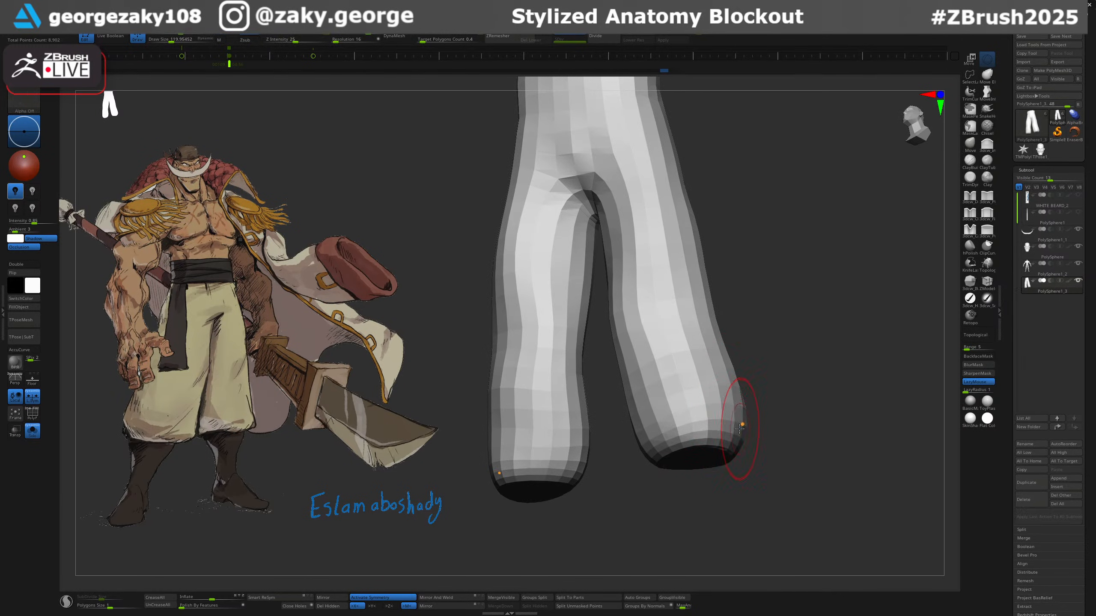
left_click_drag(656, 440, 647, 446)
mouse_move(772, 453)
left_mouse_down()
mouse_move(814, 421)
mouse_move(768, 410)
mouse_move(789, 425)
left_mouse_up()
left_click_drag(710, 428, 671, 432)
left_click_drag(608, 436, 704, 419)
left_click_drag(625, 396, 674, 412)
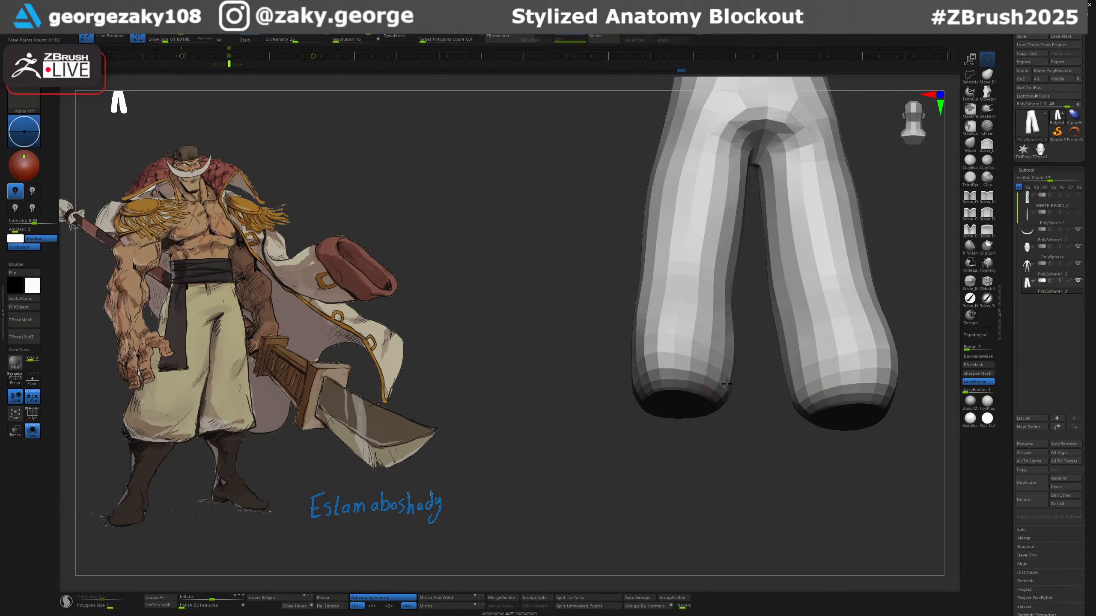
left_click_drag(670, 366, 669, 357)
mouse_move(707, 436)
left_mouse_down()
mouse_move(746, 385)
mouse_move(729, 390)
mouse_move(724, 426)
mouse_move(756, 437)
left_mouse_up()
Show the body again and puff the lower trouser legs outward above the hems with a larger brush.
key("alt+s")
mouse_move(720, 393)
left_mouse_down()
mouse_move(696, 357)
mouse_move(711, 325)
mouse_move(651, 332)
mouse_move(680, 330)
left_mouse_up()
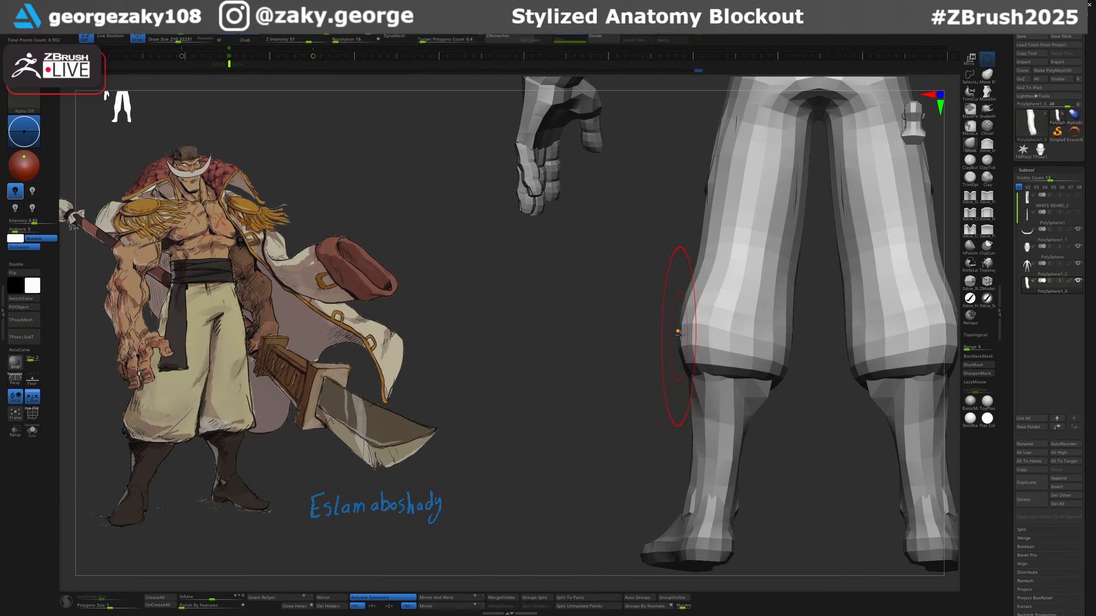
left_click_drag(762, 285, 776, 272)
right_click_drag(811, 272, 769, 268)
left_click_drag(769, 268, 761, 264)
right_click_drag(733, 255, 751, 245)
left_click_drag(751, 245, 747, 241)
Pull the trouser thighs and hips outward with an enlarged brush to cover the body surface poking through.
right_click_drag(720, 211, 696, 302, "alt")
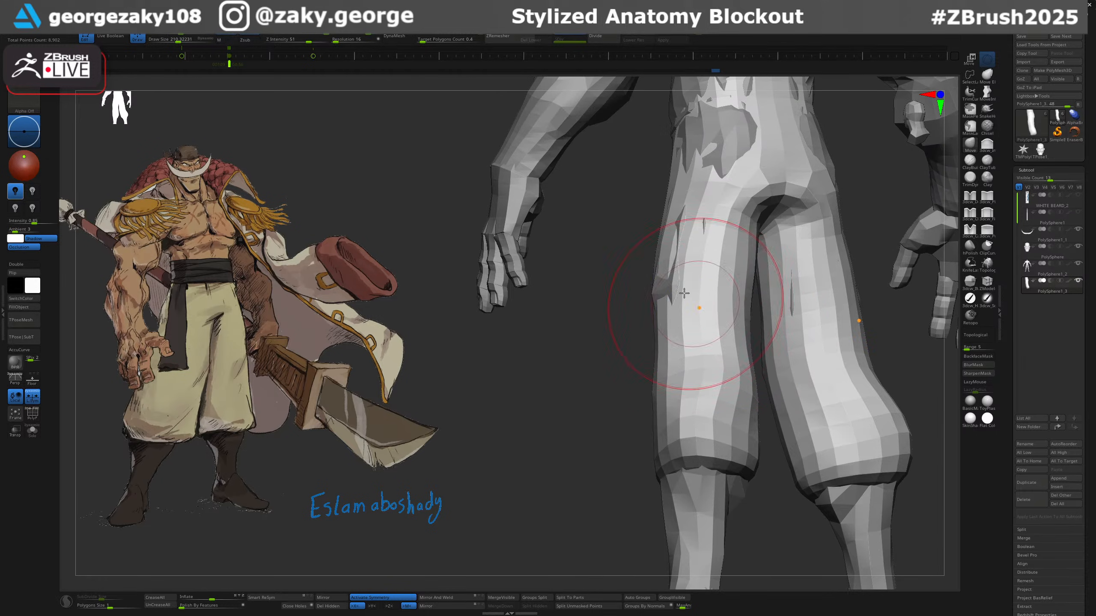
mouse_move(692, 299)
left_mouse_down()
mouse_move(679, 291)
mouse_move(687, 276)
left_mouse_up()
key("bracketright")
left_click_drag(695, 203, 684, 194)
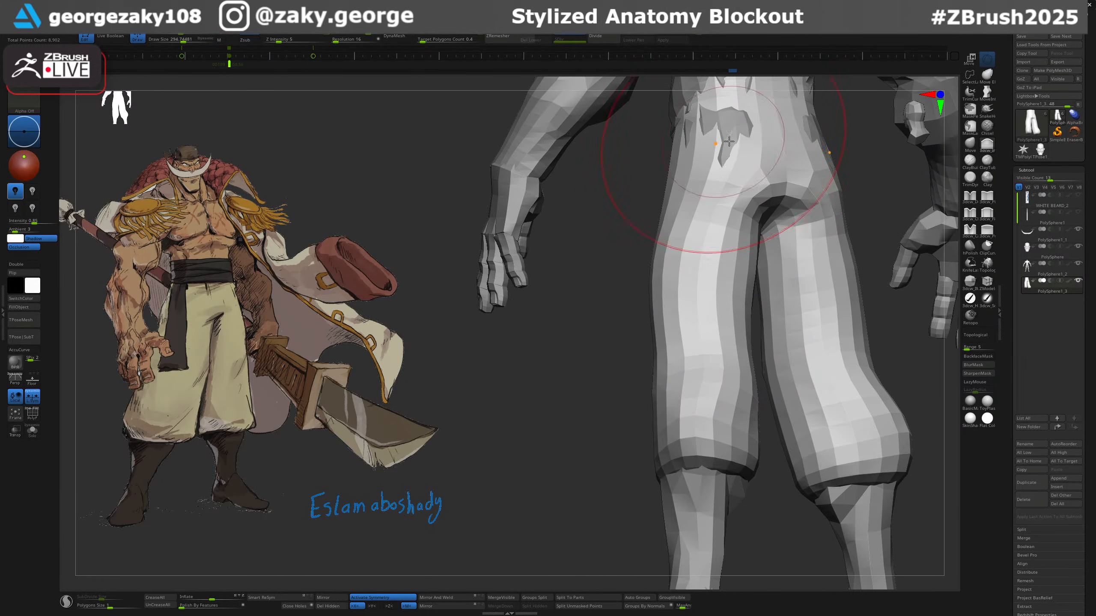
mouse_move(728, 144)
right_mouse_down("alt")
mouse_move(706, 266)
mouse_move(714, 241)
right_mouse_up("alt")
left_click_drag(700, 240, 681, 233)
right_click_drag(673, 231, 772, 223)
mouse_move(630, 220)
left_mouse_down()
mouse_move(615, 229)
mouse_move(630, 239)
mouse_move(647, 224)
left_mouse_up()
right_click_drag(685, 220, 688, 250, "alt")
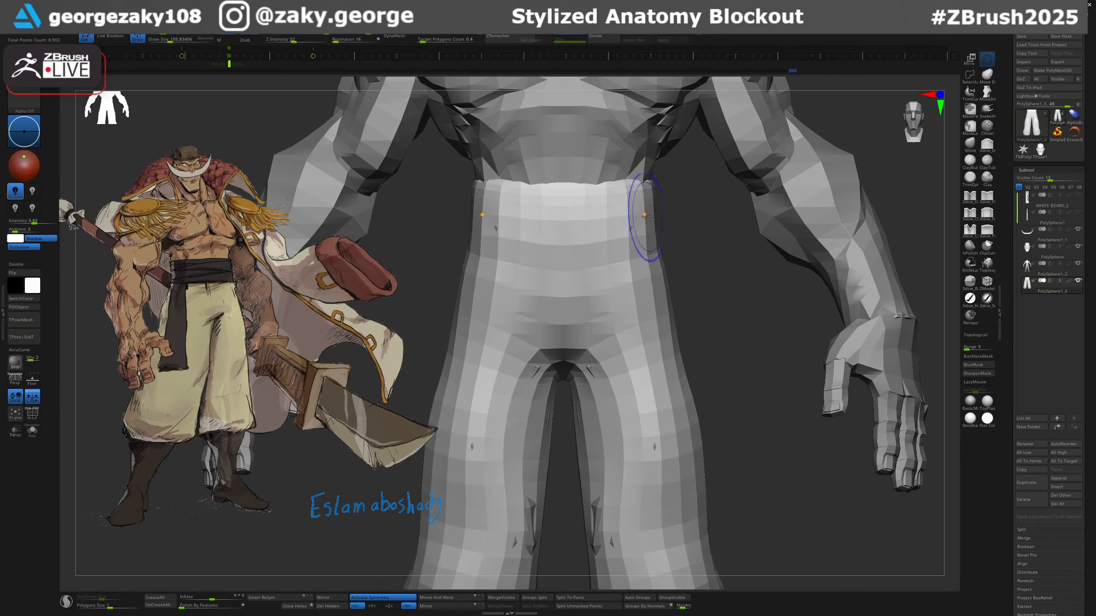
Smooth the sides of the trouser waist and reshape them around the body from the front.
left_click_drag(628, 215, 632, 233, "shift")
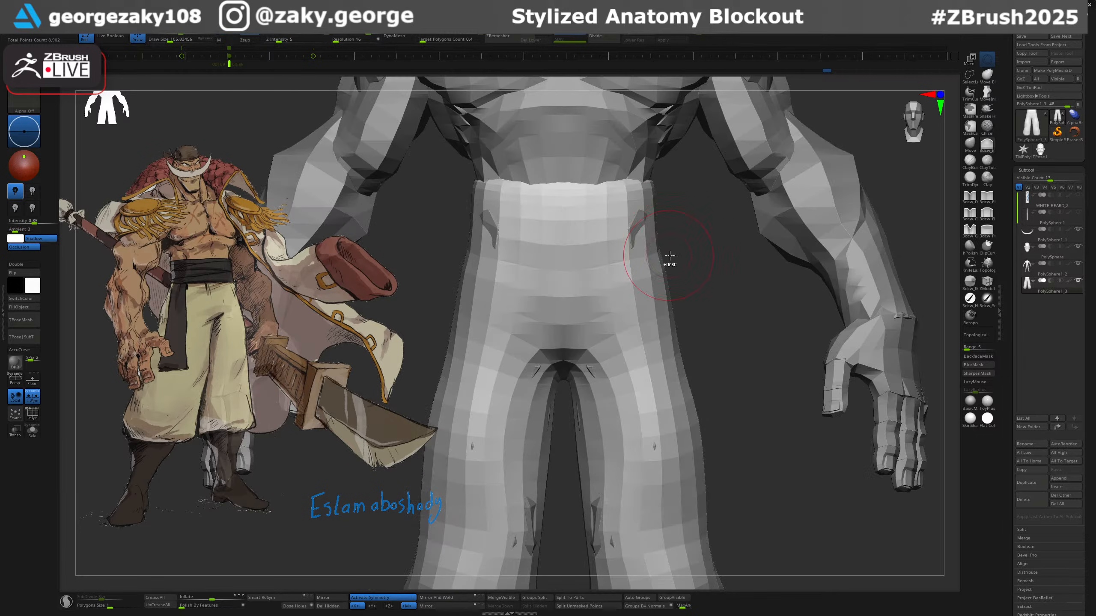
right_click_drag(670, 262, 656, 241, "ctrl")
key("s")
left_click_drag(656, 241, 641, 225)
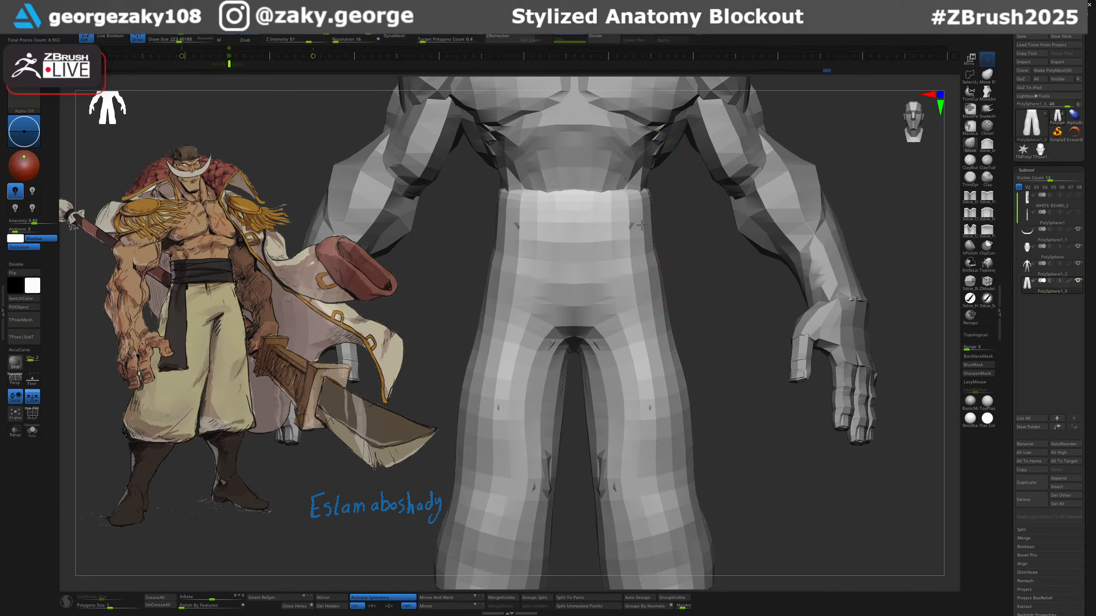
mouse_move(651, 222)
right_mouse_down()
mouse_move(673, 243)
mouse_move(636, 284)
mouse_move(630, 317)
right_mouse_up()
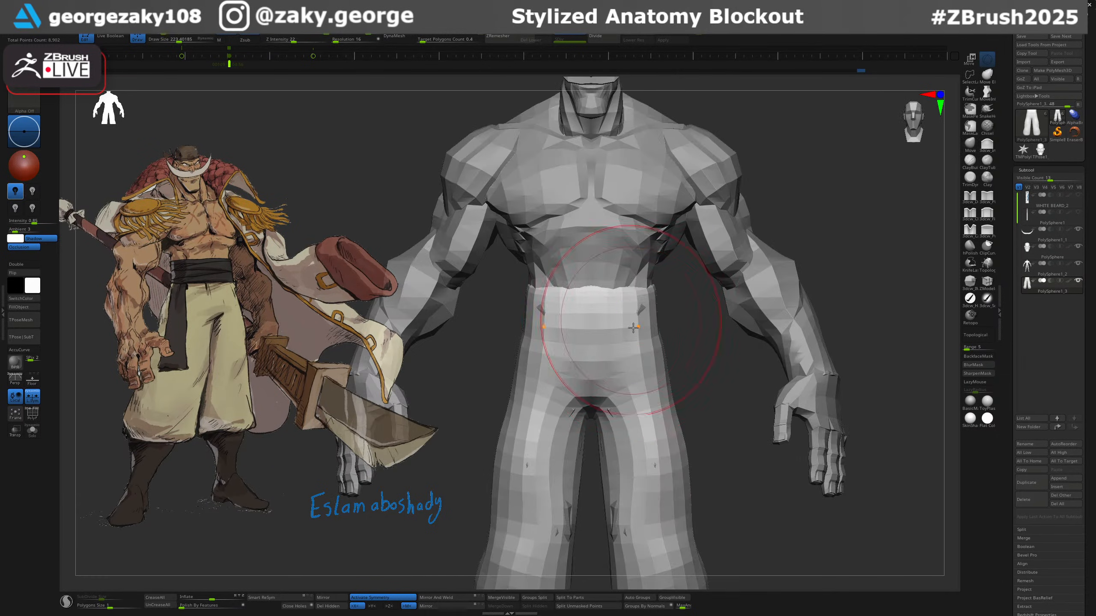
key("s")
left_click_drag(625, 321, 620, 322)
mouse_move(637, 384)
right_mouse_down()
mouse_move(614, 374)
mouse_move(606, 396)
mouse_move(637, 374)
right_mouse_up()
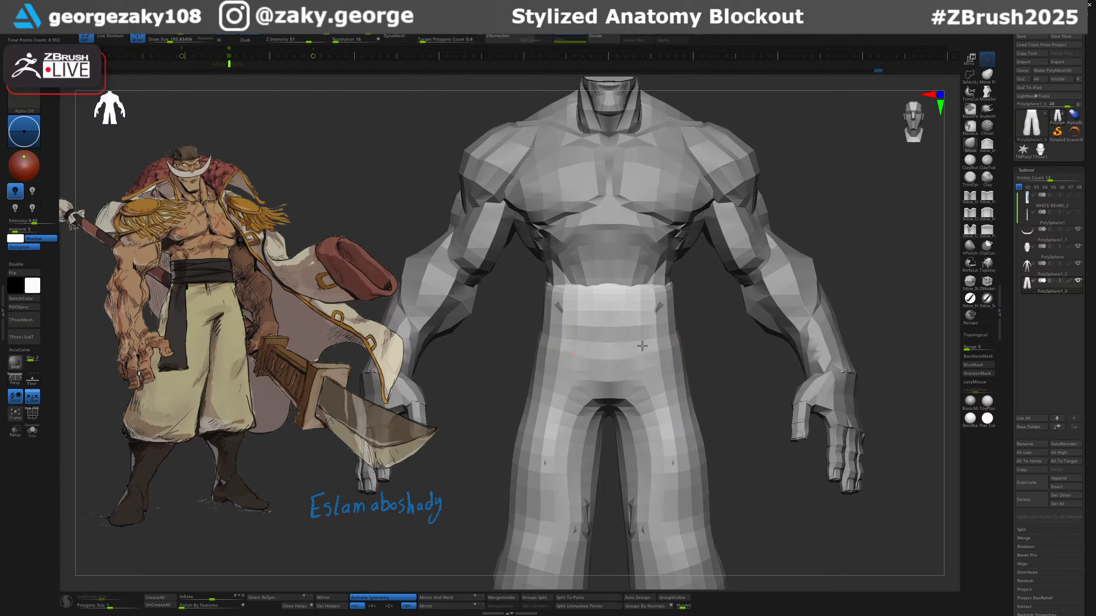
Pull the front of the trouser hips and thighs into shape with an enlarged brush to cover the body.
right_click_drag(686, 440, 706, 379, "alt")
key("s")
left_click_drag(703, 386, 712, 386)
mouse_move(639, 457)
left_mouse_down()
mouse_move(632, 391)
mouse_move(643, 372)
left_mouse_up()
mouse_move(672, 467)
left_mouse_down()
mouse_move(707, 464)
mouse_move(695, 444)
mouse_move(698, 425)
mouse_move(711, 454)
mouse_move(719, 356)
mouse_move(715, 392)
left_mouse_up()
key("s")
key("s")
Smooth the trouser legs around the side and back of the thighs.
left_click_drag(743, 458, 789, 441, "shift")
mouse_move(790, 441)
right_mouse_down()
mouse_move(759, 431)
mouse_move(773, 418)
mouse_move(751, 421)
right_mouse_up()
left_click_drag(750, 423, 745, 426, "shift")
right_click_drag(745, 426, 763, 416, "shift")
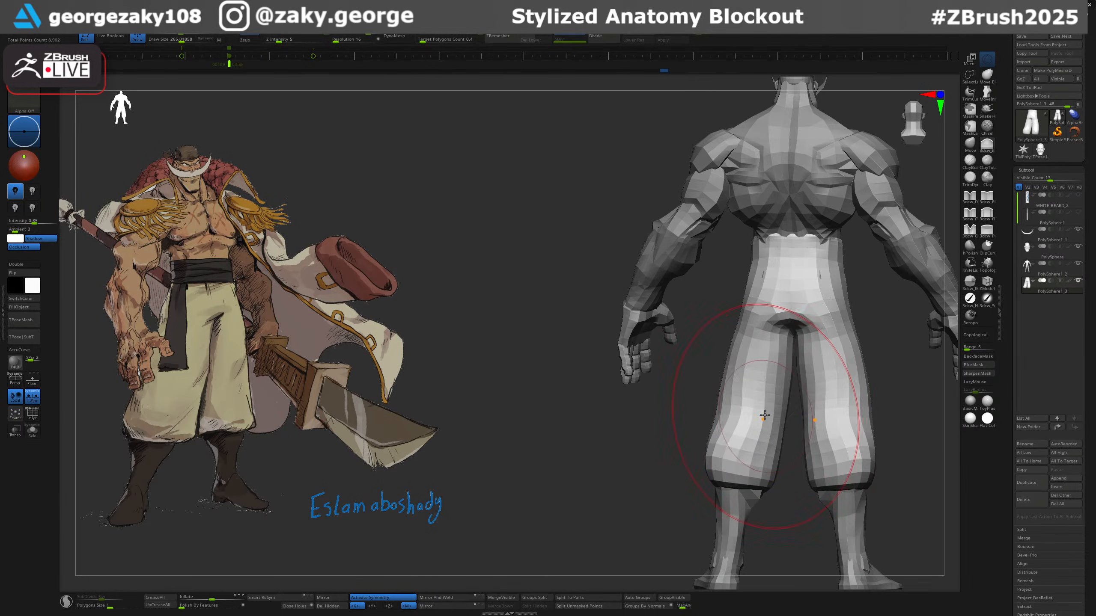
left_click_drag(763, 416, 759, 382, "shift")
Smooth and reshape the trouser seat and the back of the waist with a smaller brush.
key("s")
left_click_drag(776, 345, 777, 345)
mouse_move(786, 311)
right_mouse_down()
mouse_move(780, 297)
mouse_move(803, 302)
right_mouse_up()
left_click_drag(781, 375, 782, 359, "shift")
mouse_move(818, 361)
right_mouse_down("shift")
mouse_move(790, 357)
mouse_move(815, 352)
right_mouse_up("shift")
key("s")
left_click_drag(791, 315, 787, 319)
right_click_drag(787, 306, 821, 300)
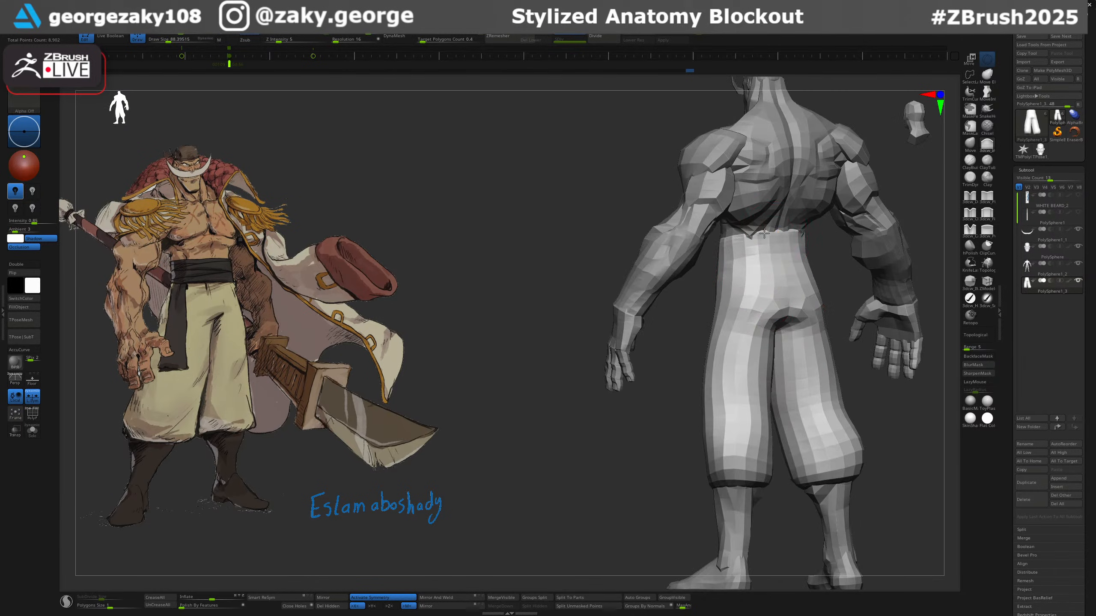
mouse_move(784, 231)
right_mouse_down()
mouse_move(723, 266)
mouse_move(780, 296)
mouse_move(776, 313)
mouse_move(799, 296)
right_mouse_up()
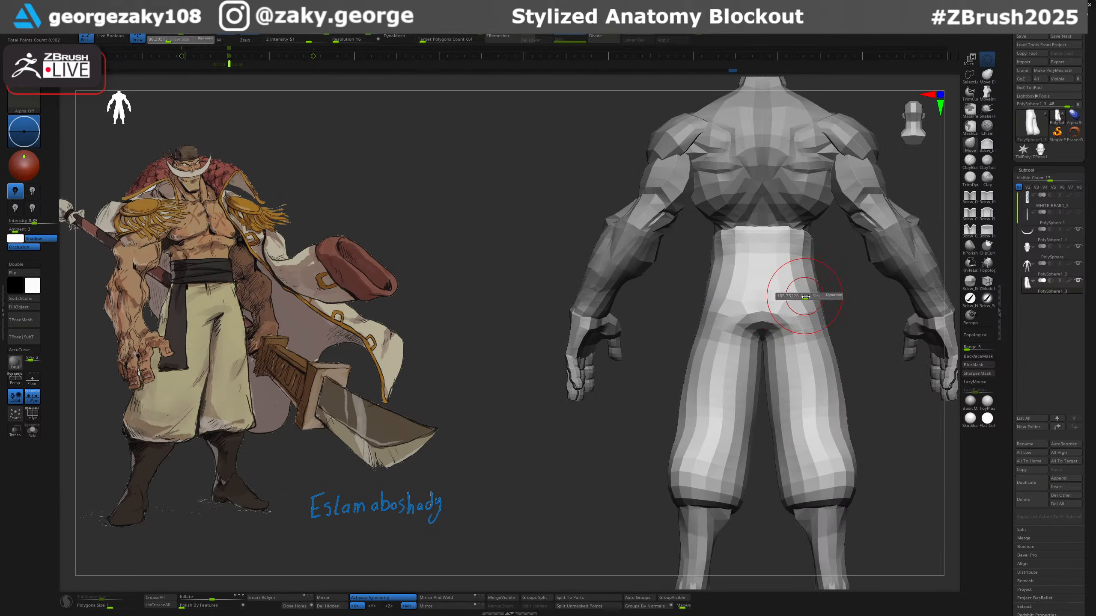
left_click_drag(805, 297, 806, 296)
Show the wireframe and hide the polygon loops between the trousers' waist rim and the hips.
mouse_move(806, 297)
right_mouse_down()
mouse_move(897, 294)
mouse_move(802, 327)
mouse_move(779, 376)
right_mouse_up()
key("shift+f")
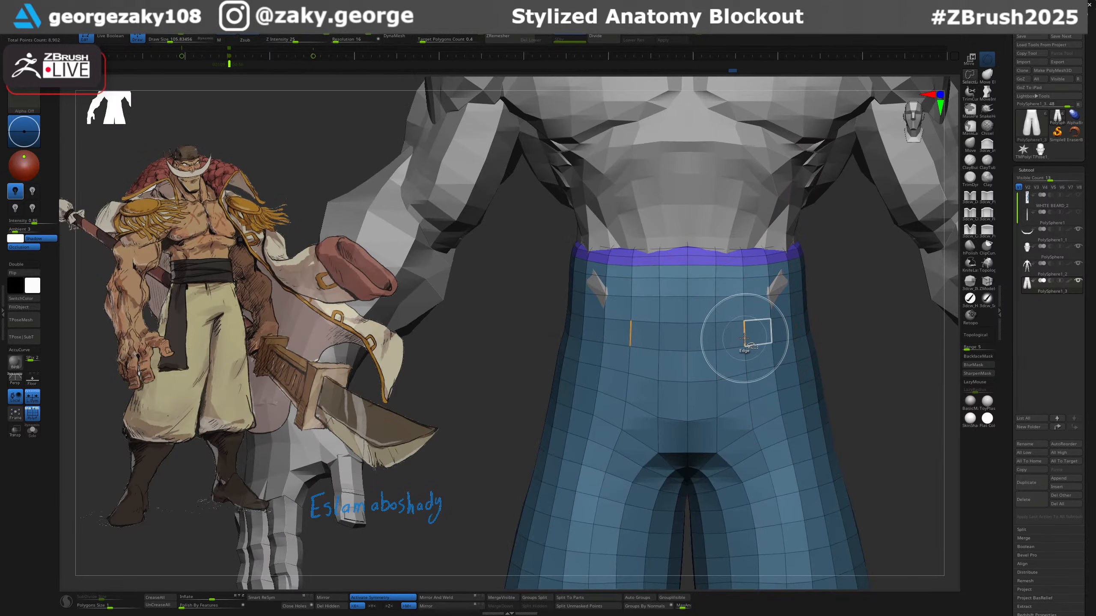
left_click(745, 358)
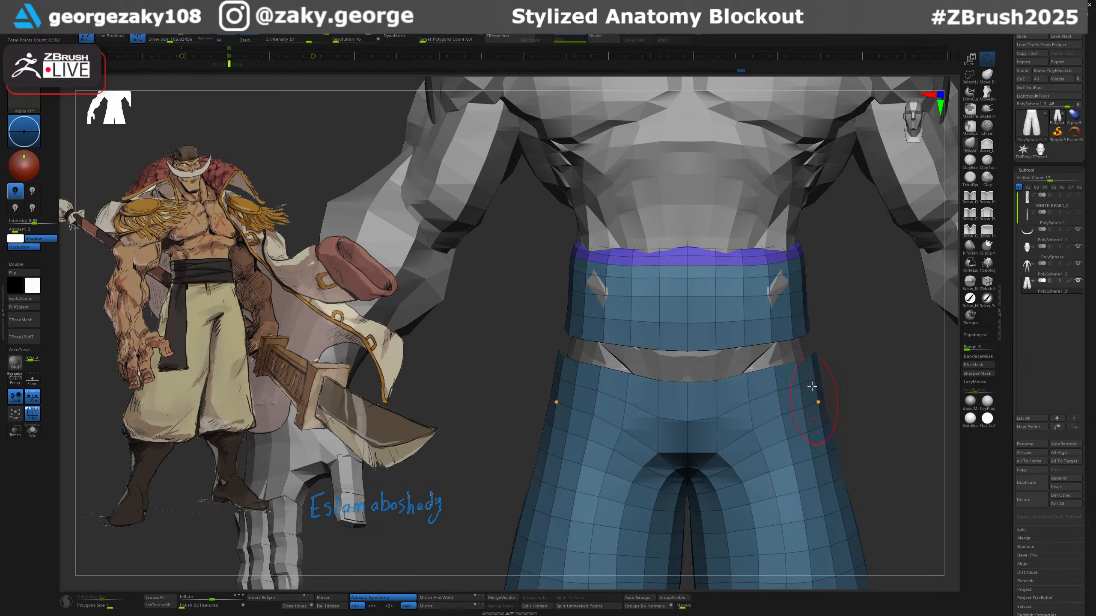
key("ctrl+z")
mouse_move(744, 273)
left_mouse_down()
mouse_move(733, 281)
mouse_move(746, 359)
left_mouse_up()
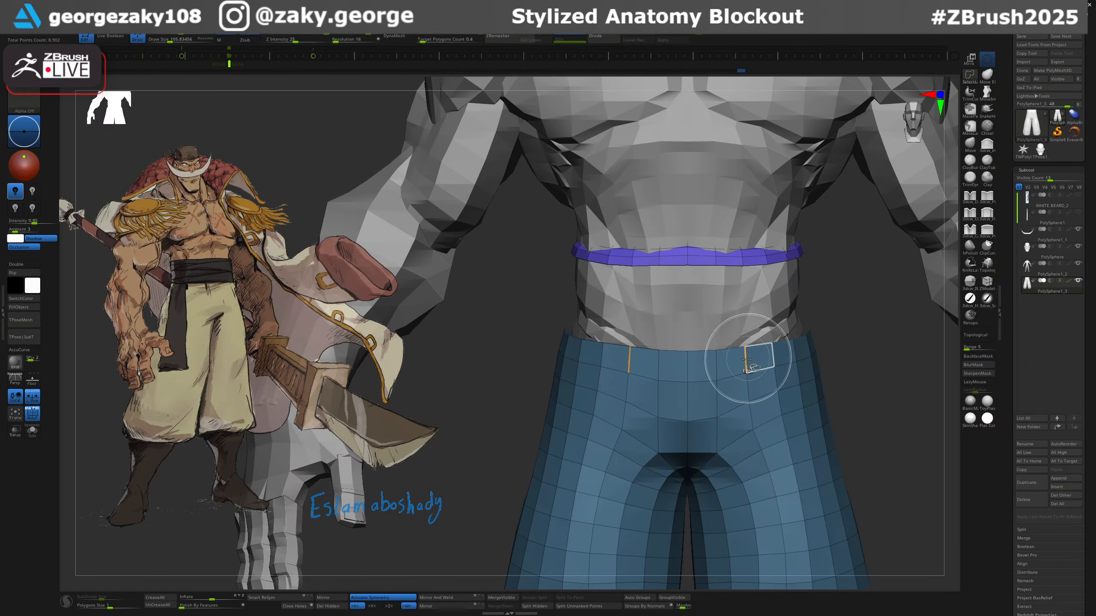
key("b")
key("m")
key("v")
Hide the waist rim, invert the visibility to isolate the upper waist section, and assign that section a single polygroup.
mouse_move(743, 362)
right_mouse_down()
mouse_move(784, 367)
mouse_move(906, 335)
mouse_move(983, 330)
mouse_move(804, 276)
right_mouse_up()
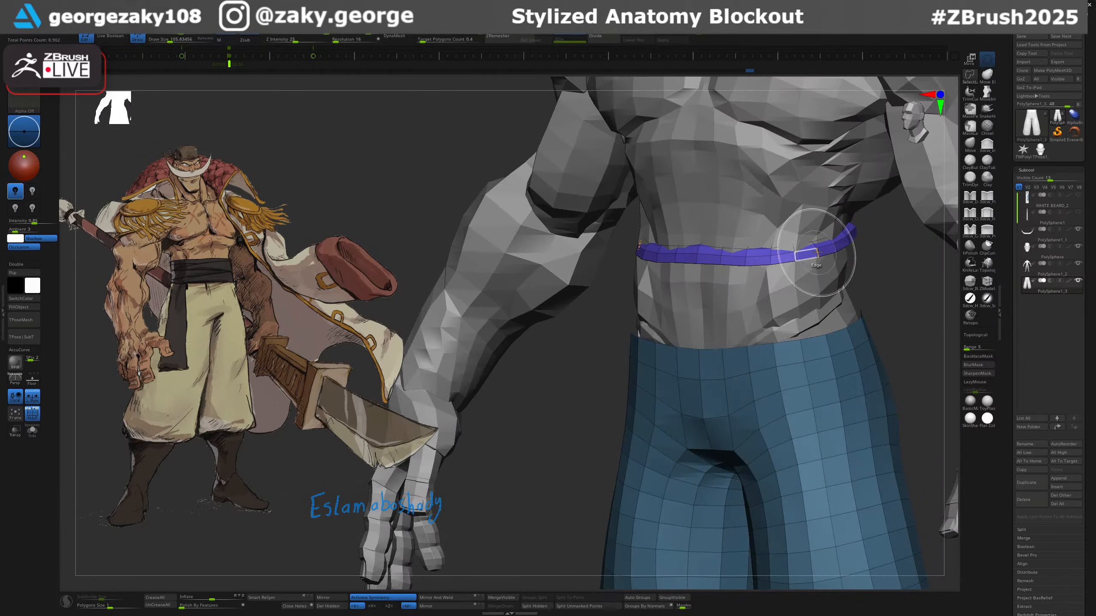
left_click(816, 253, "ctrl+shift")
left_click(825, 306, "ctrl+shift")
left_click(816, 248, "ctrl+shift")
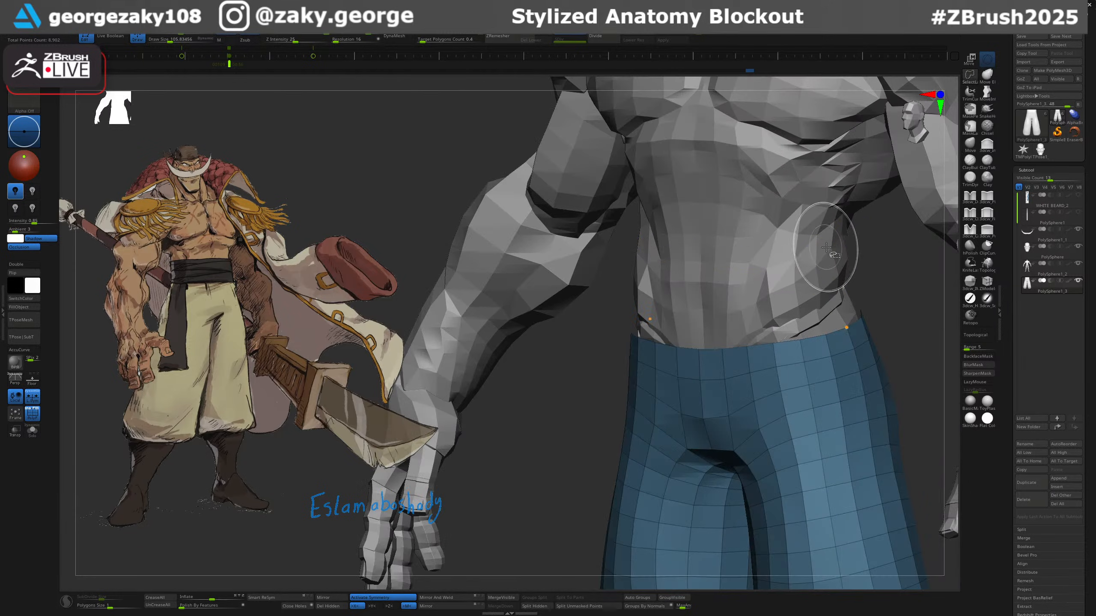
left_click(895, 305, "ctrl+shift")
right_click_drag(898, 325, 853, 357)
mouse_move(851, 319)
right_mouse_down("ctrl")
mouse_move(894, 341)
mouse_move(872, 319)
right_mouse_up("ctrl")
mouse_move(872, 319)
right_mouse_down("ctrl")
mouse_move(861, 348)
mouse_move(840, 280)
mouse_move(832, 317)
mouse_move(857, 348)
right_mouse_up("ctrl")
key("alt+s")
right_click_drag(858, 348, 790, 346, "ctrl")
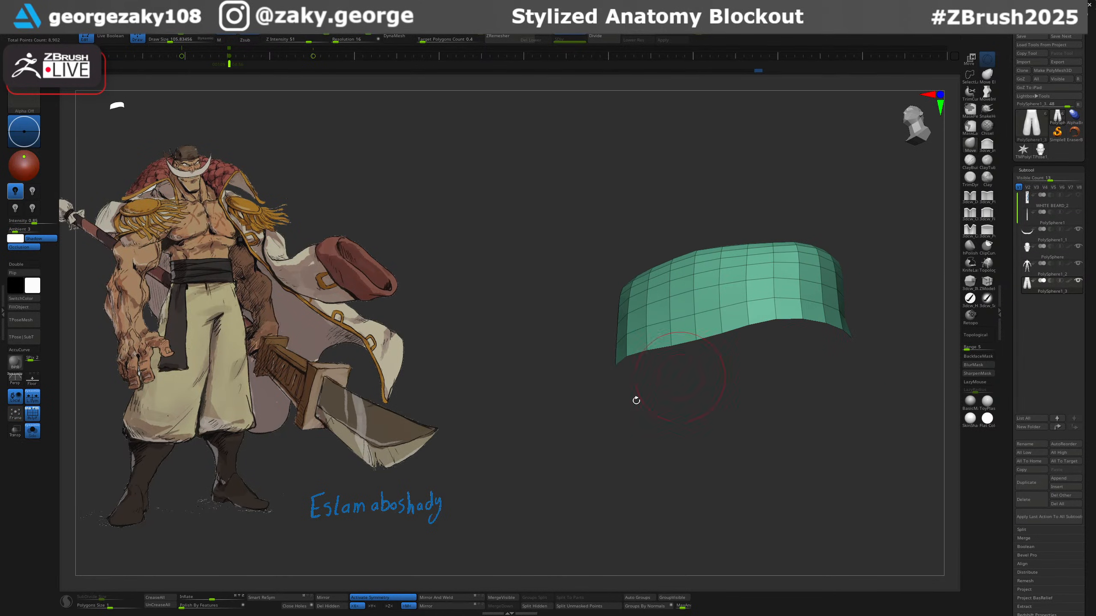
Try closing the holes on the isolated waist section, and step back to the state before it.
left_click(304, 608)
right_click_drag(761, 398, 787, 382)
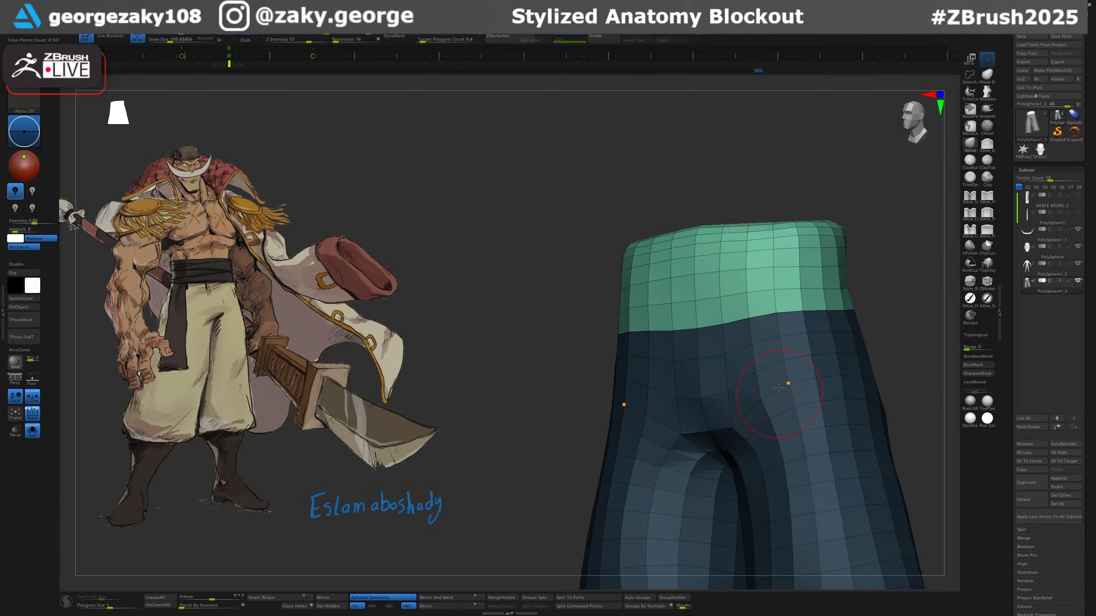
key("ctrl+z")
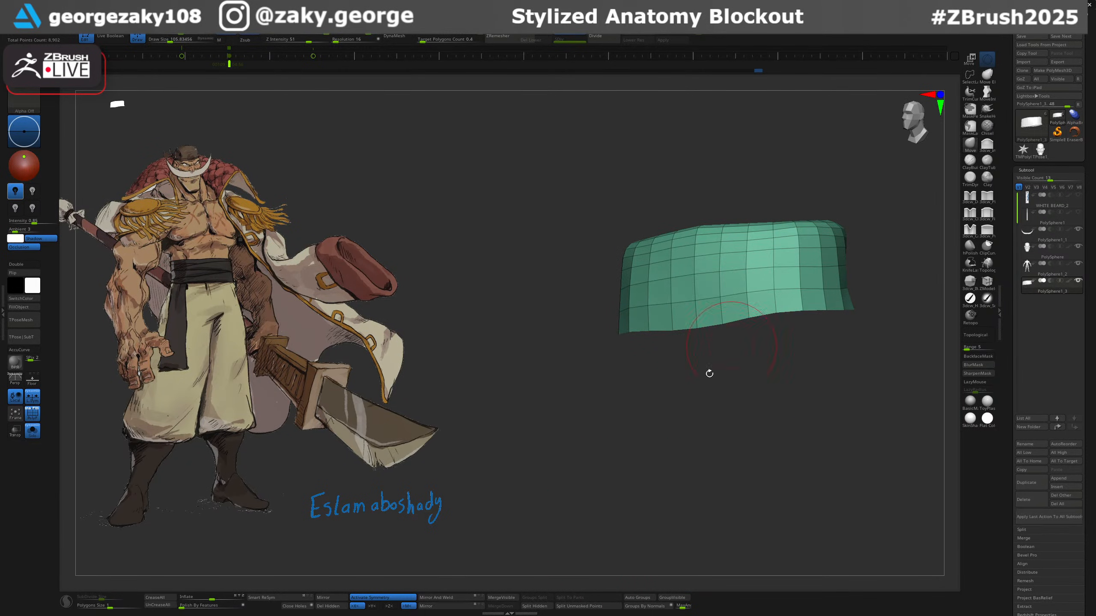
key("ctrl+z")
key("ctrl+z")
key("ctrl+shift+z")
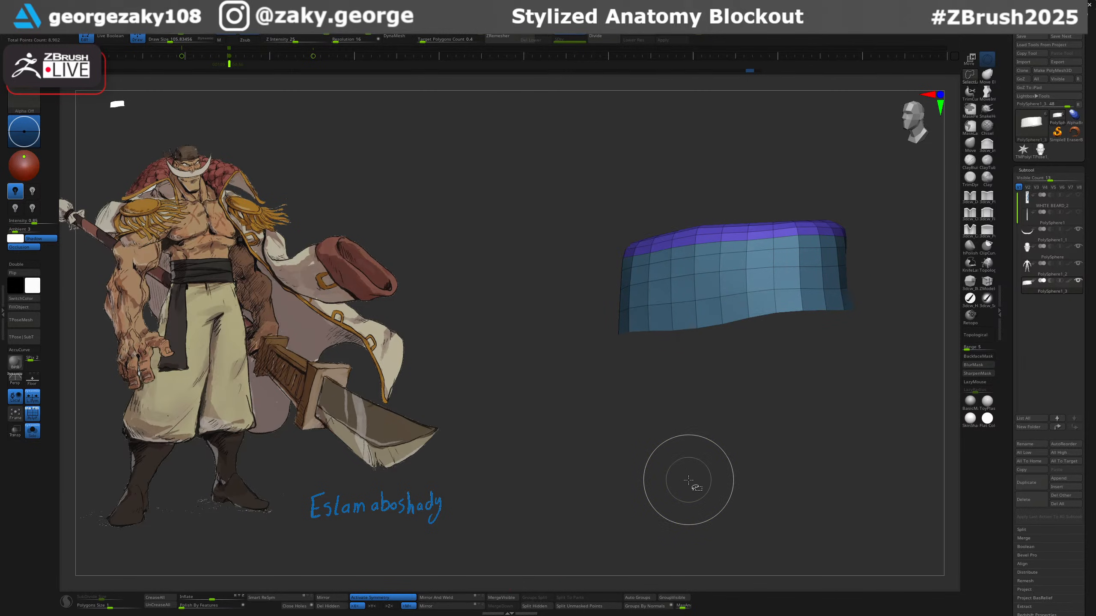
key("ctrl+shift+z")
key("ctrl+z")
key("ctrl+shift+z")
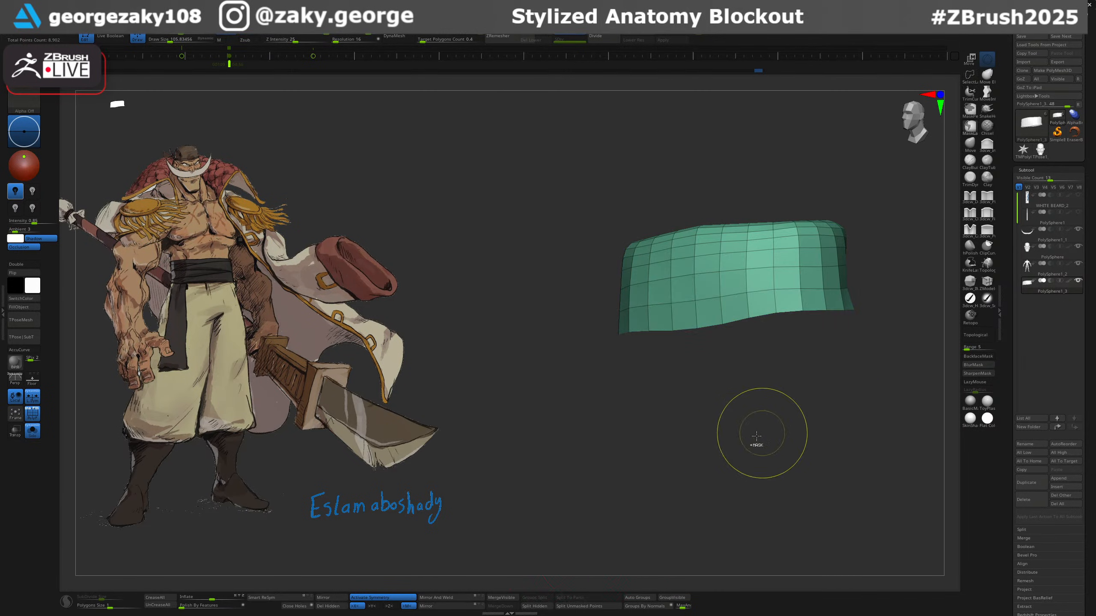
Split the hidden trouser legs into a separate subtool and close the open ends of the waist piece.
left_click(548, 606)
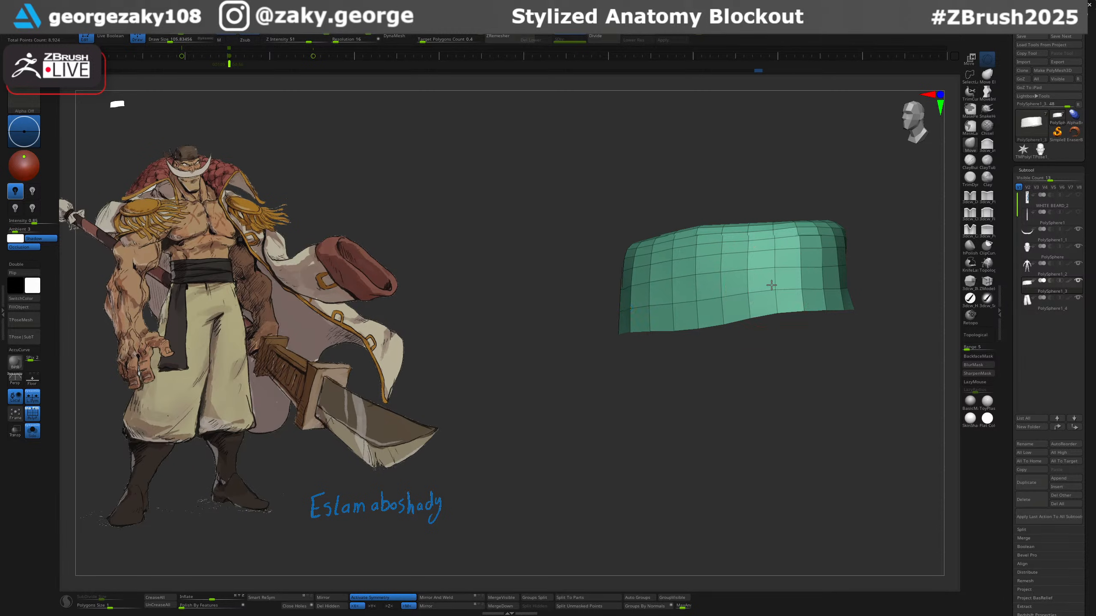
left_click_drag(527, 583, 416, 581)
left_click(303, 606)
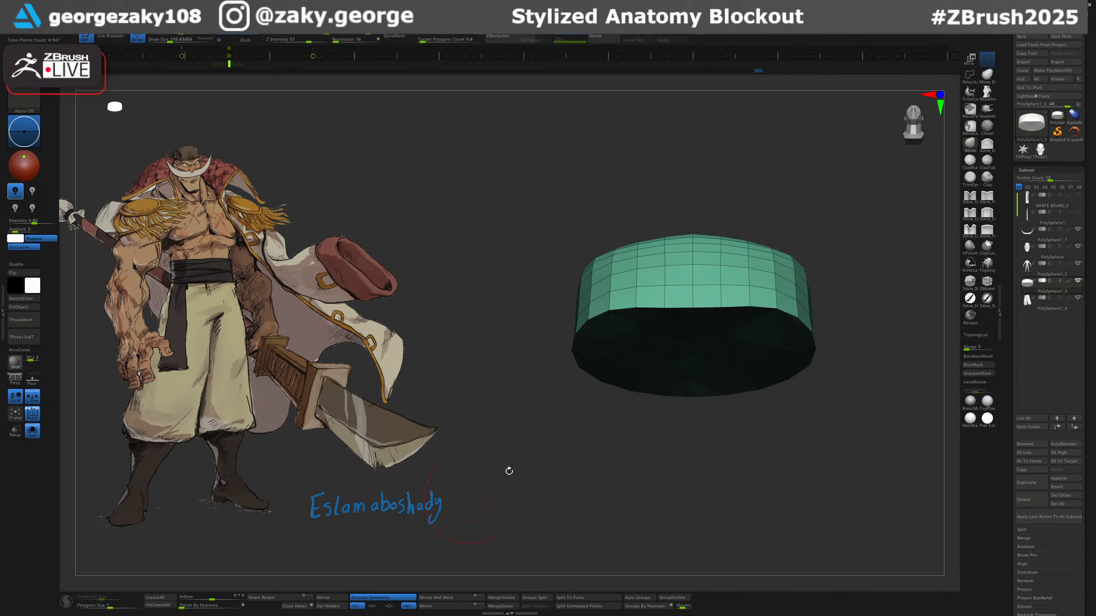
Try remeshing the capped waist piece with a target polygon count of 0.3.
left_click_drag(468, 43, 555, 83)
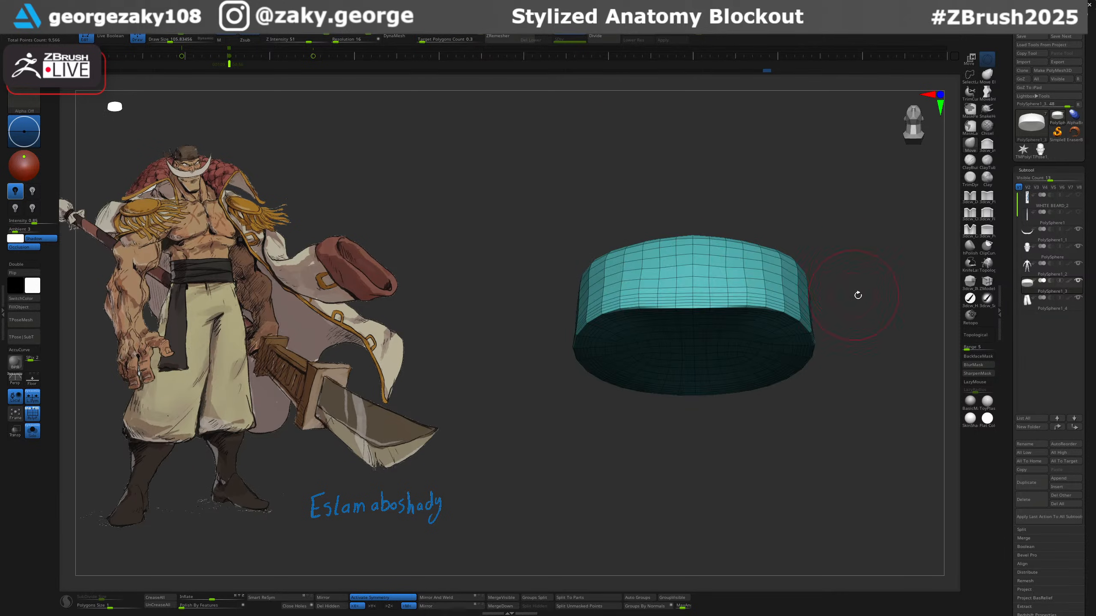
left_click_drag(858, 296, 837, 250)
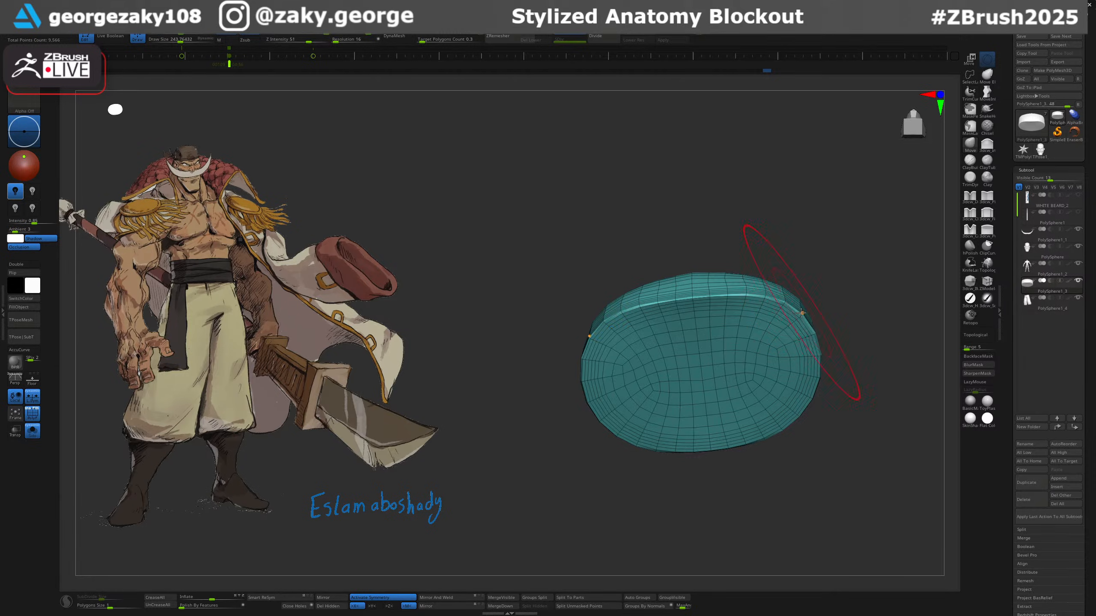
key("ctrl+z")
left_click_drag(856, 296, 853, 346)
Remesh the capped waist piece with a target polygon count of 0.2 and show the whole figure again.
left_click(475, 41)
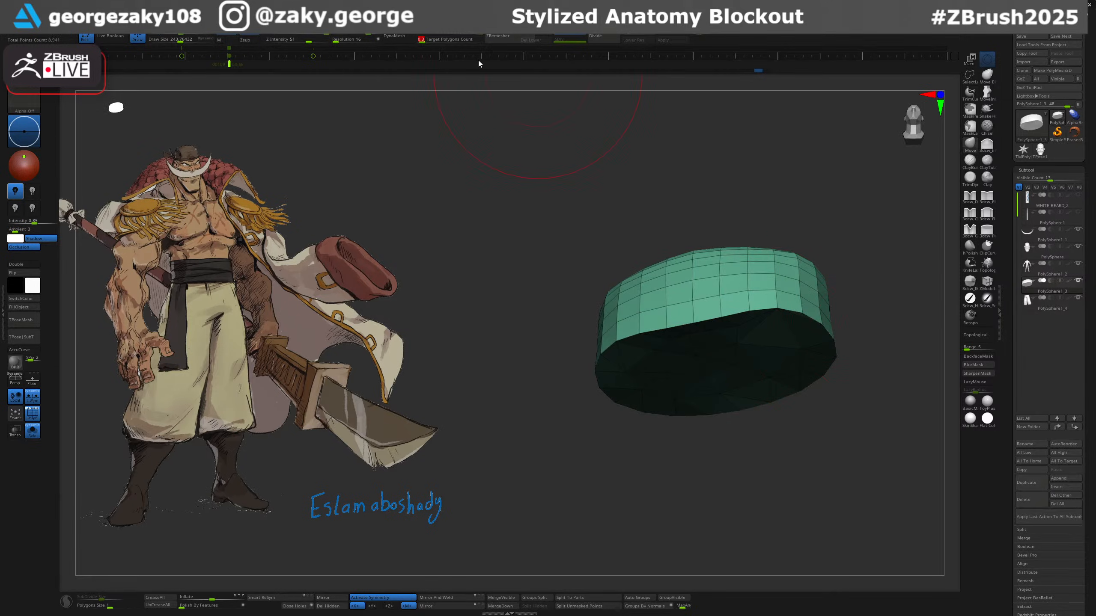
type("0.1")
key("Return")
left_click_drag(864, 227, 830, 317)
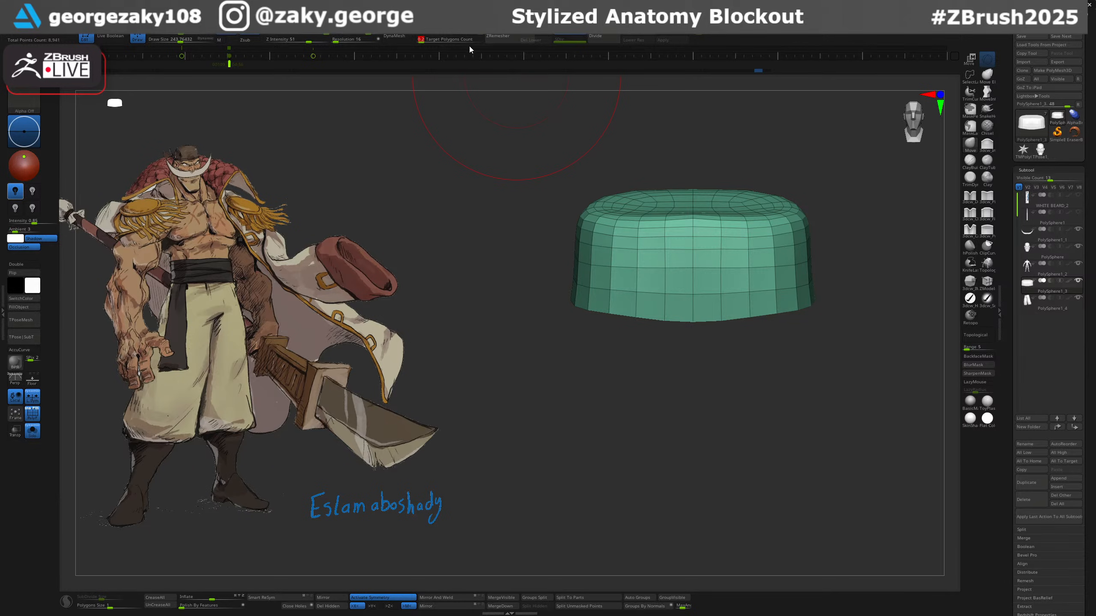
left_click(492, 42)
left_click_drag(838, 304, 821, 342)
key("alt+s")
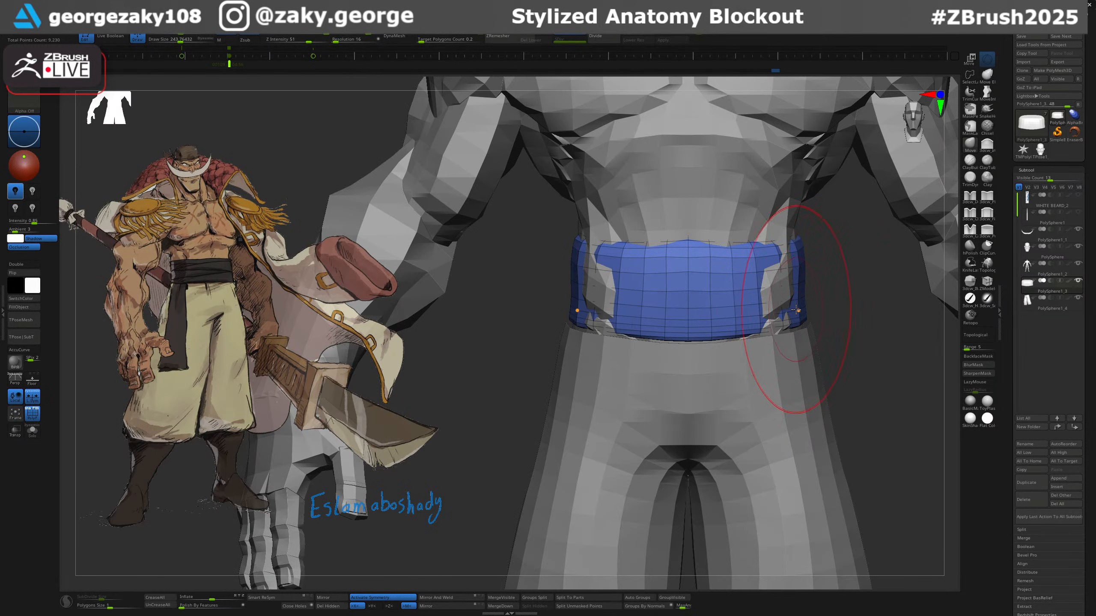
Pull the sides of the waist sash outward with a large brush so it wraps around the body.
key("bracketright")
left_click_drag(779, 299, 792, 275)
right_click_drag(779, 285, 804, 294)
key("s")
left_click_drag(793, 289, 777, 284)
right_click_drag(774, 265, 755, 261)
key("bracketright")
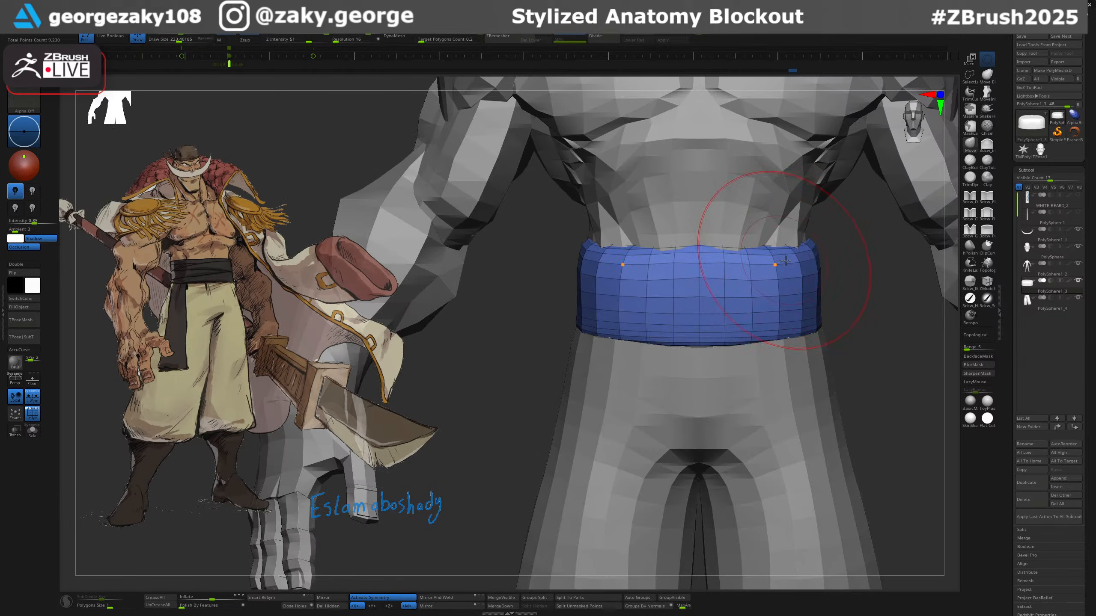
left_click_drag(786, 261, 828, 268)
Isolate the trousers subtool and close the open hole at its waist.
key("w")
right_click_drag(827, 268, 642, 550)
left_click(742, 336, "alt")
key("alt+shift+s")
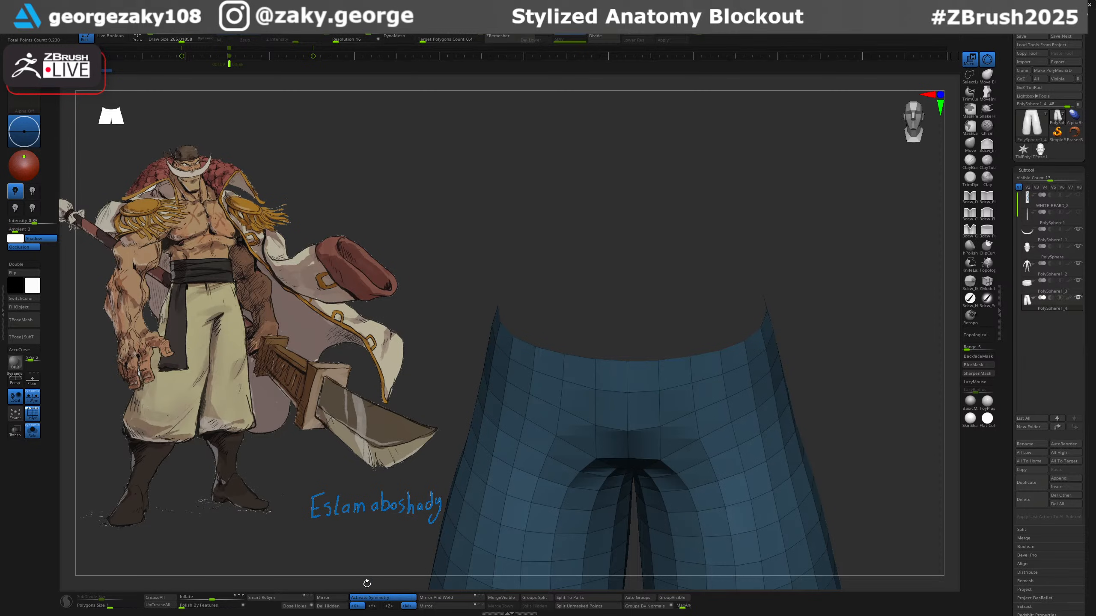
left_click(294, 606)
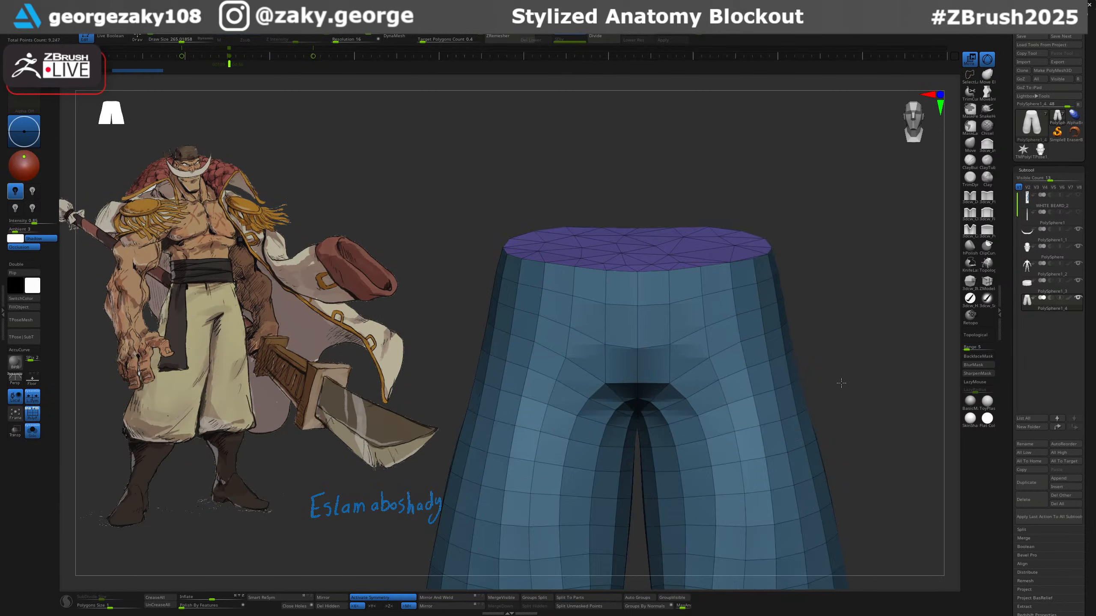
Smooth the crotch area of the isolated trousers.
mouse_move(739, 350)
right_mouse_down()
mouse_move(745, 335)
mouse_move(716, 315)
mouse_move(632, 409)
mouse_move(621, 354)
right_mouse_up()
key("q")
left_click_drag(617, 367, 580, 440, "shift")
right_click_drag(581, 440, 574, 391)
left_click_drag(574, 391, 584, 439, "shift")
right_click_drag(584, 440, 787, 250)
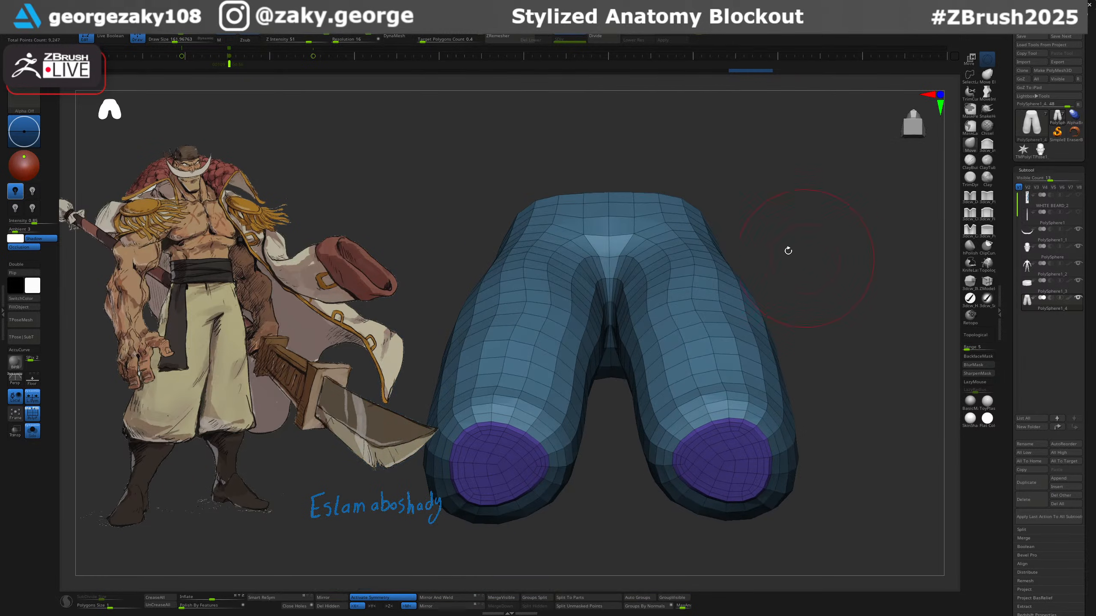
Remesh the trousers with a target polygon count of 0.4 and show the full figure again.
left_click(471, 43)
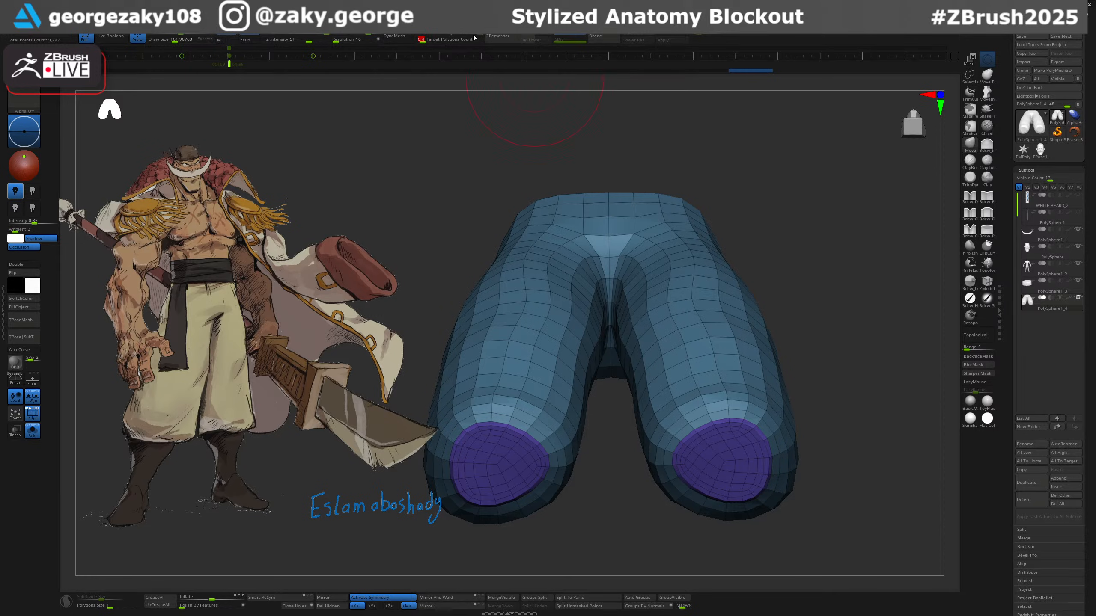
key("Return")
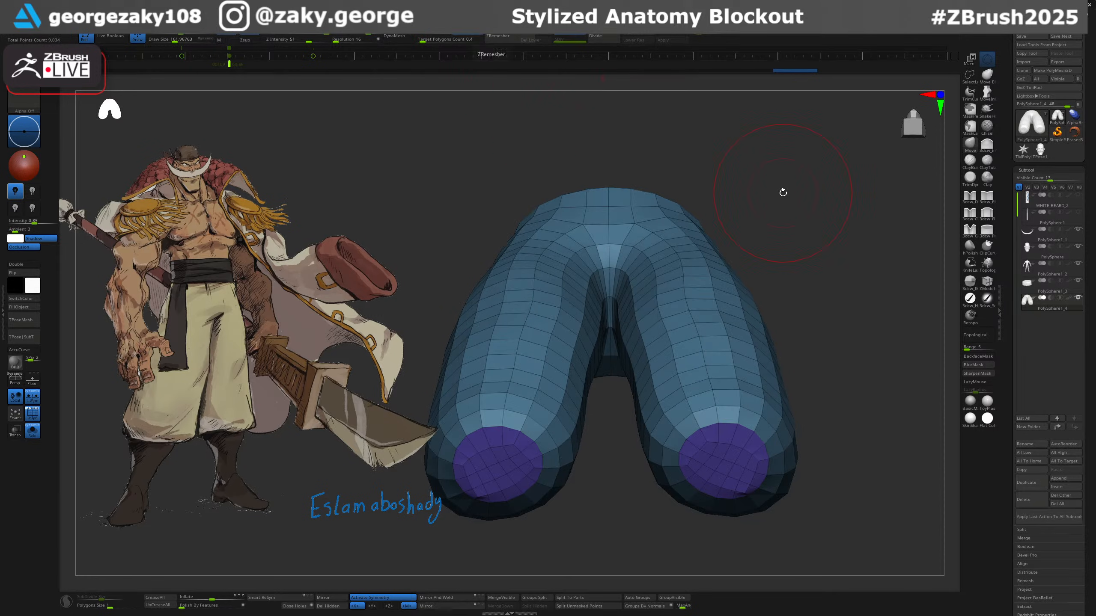
left_click_drag(816, 213, 798, 346)
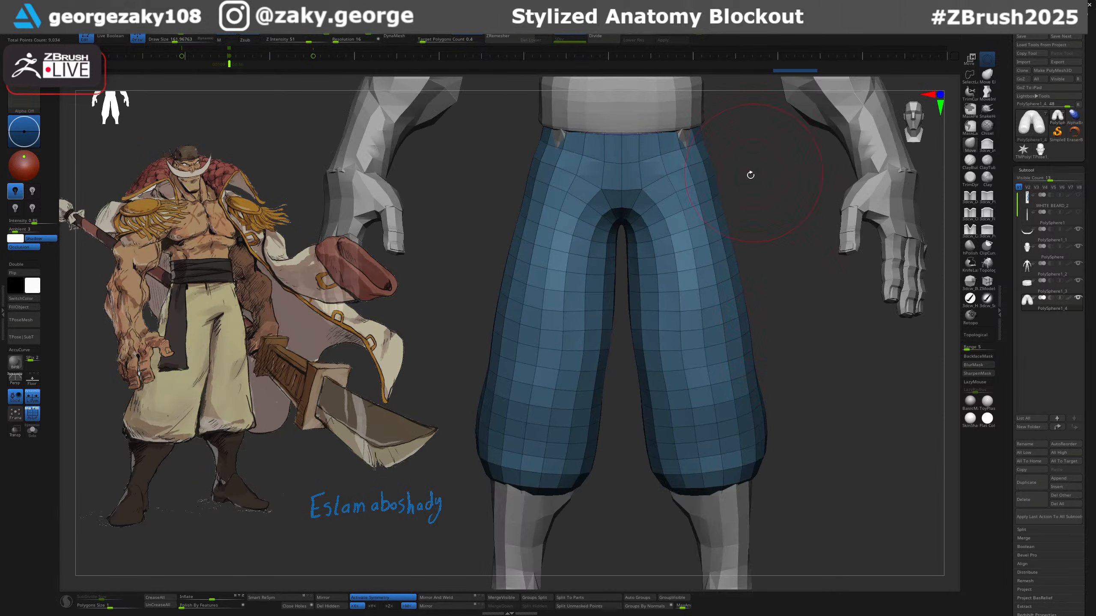
left_click_drag(750, 175, 718, 294, "alt")
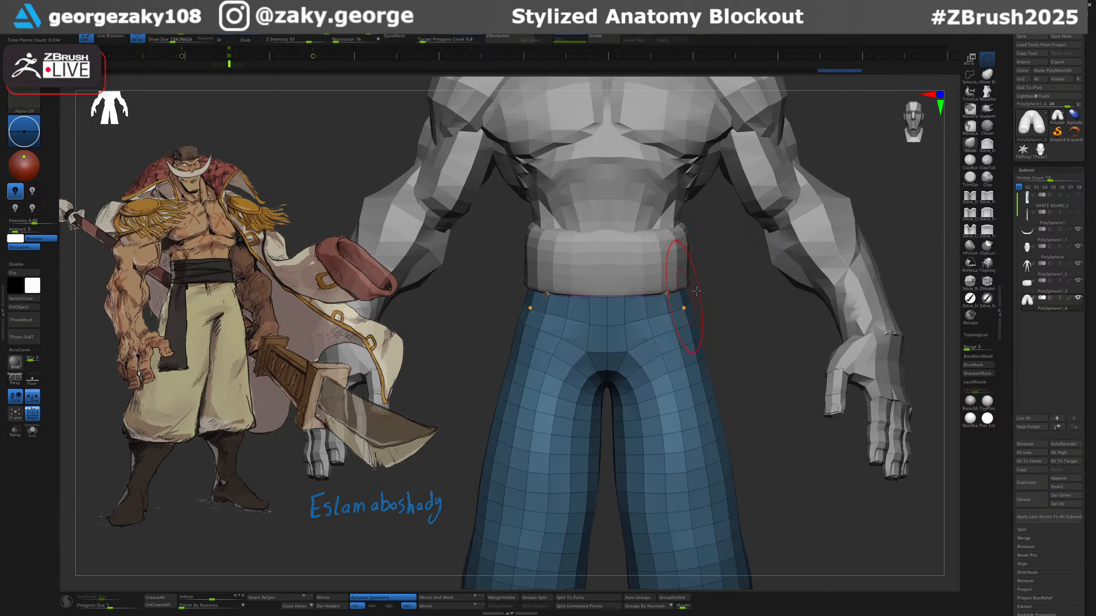
Select the waist sash, switch to the DamStandard brush, and smooth the sash surface around the back.
left_click(665, 271, "alt")
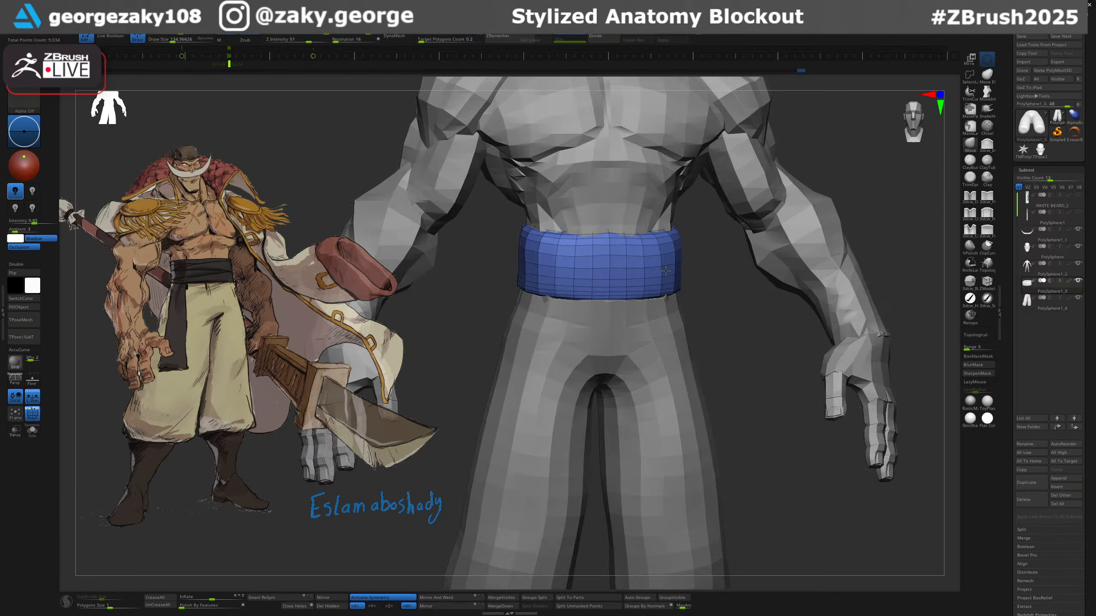
mouse_move(707, 269)
left_mouse_down()
mouse_move(695, 276)
mouse_move(714, 294)
mouse_move(664, 283)
left_mouse_up()
key("b")
key("d")
key("s")
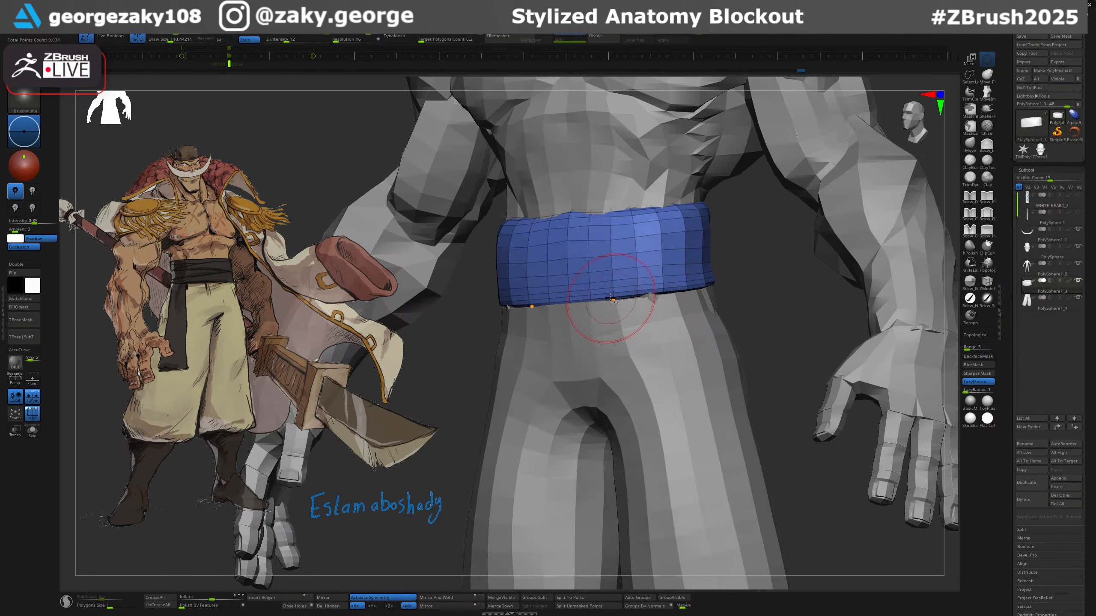
left_click_drag(795, 276, 858, 255)
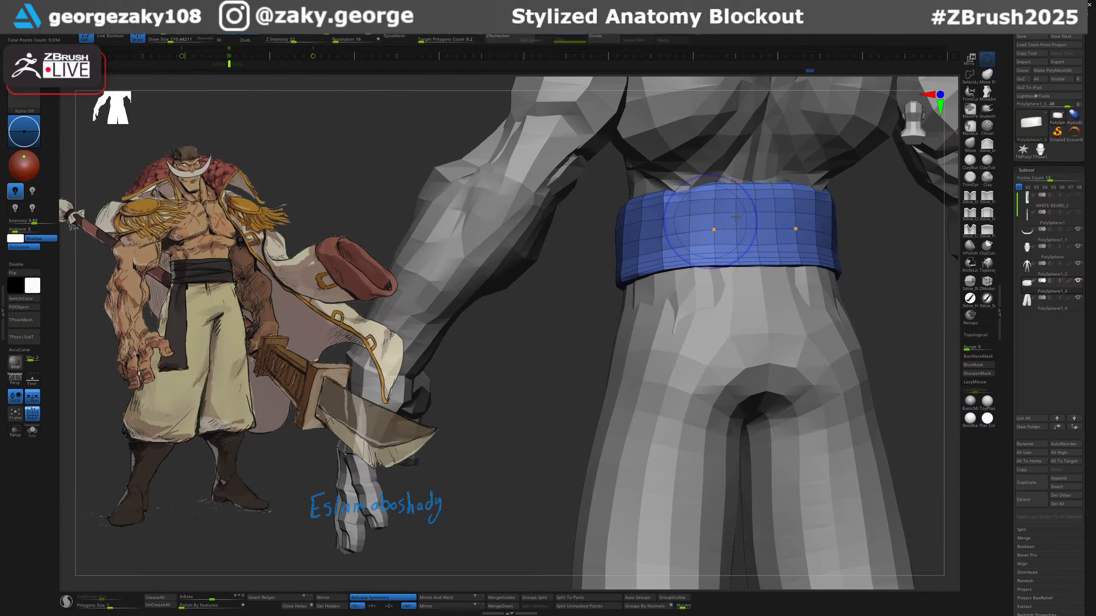
left_click_drag(597, 263, 638, 267)
Pull the back of the trouser waist outward over the body and up to the sash, and reselect the sash.
left_click(740, 306, "alt")
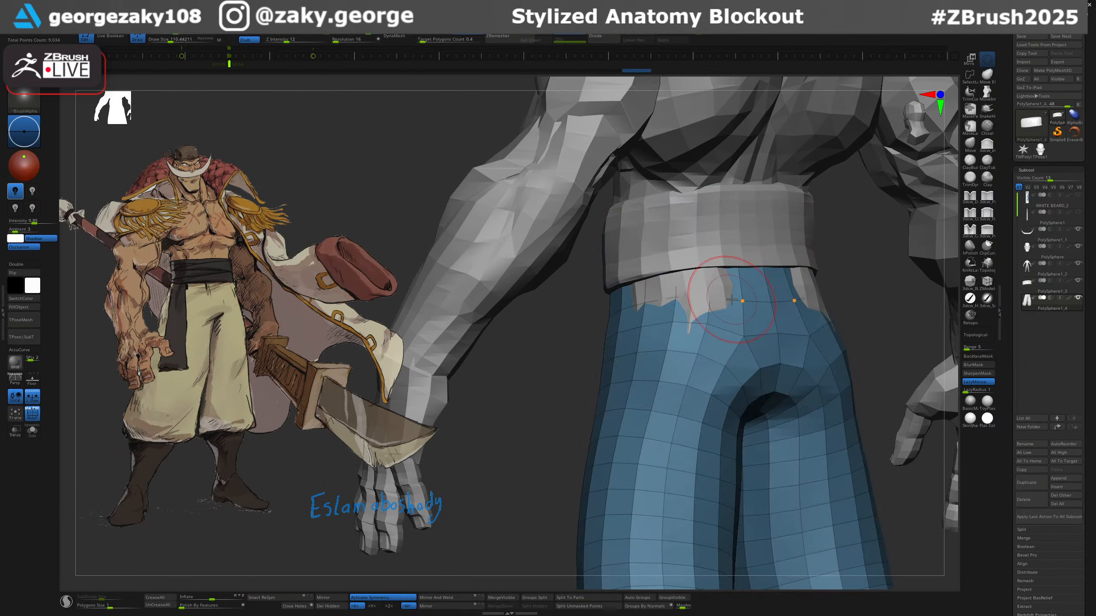
key("3")
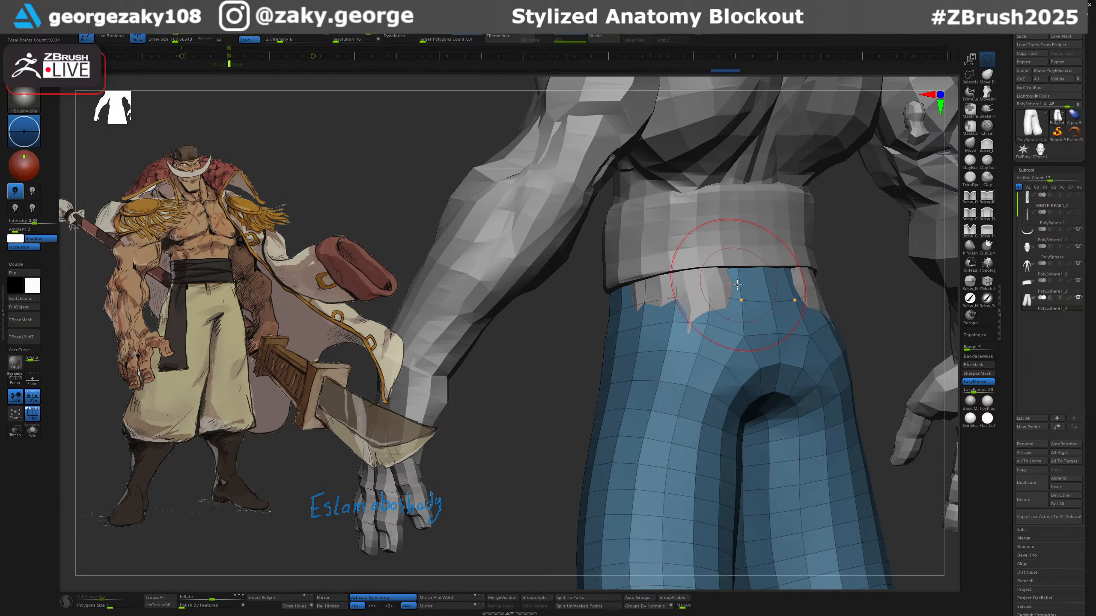
key("4")
key("s")
mouse_move(737, 288)
left_mouse_down()
mouse_move(692, 287)
mouse_move(703, 281)
left_mouse_up()
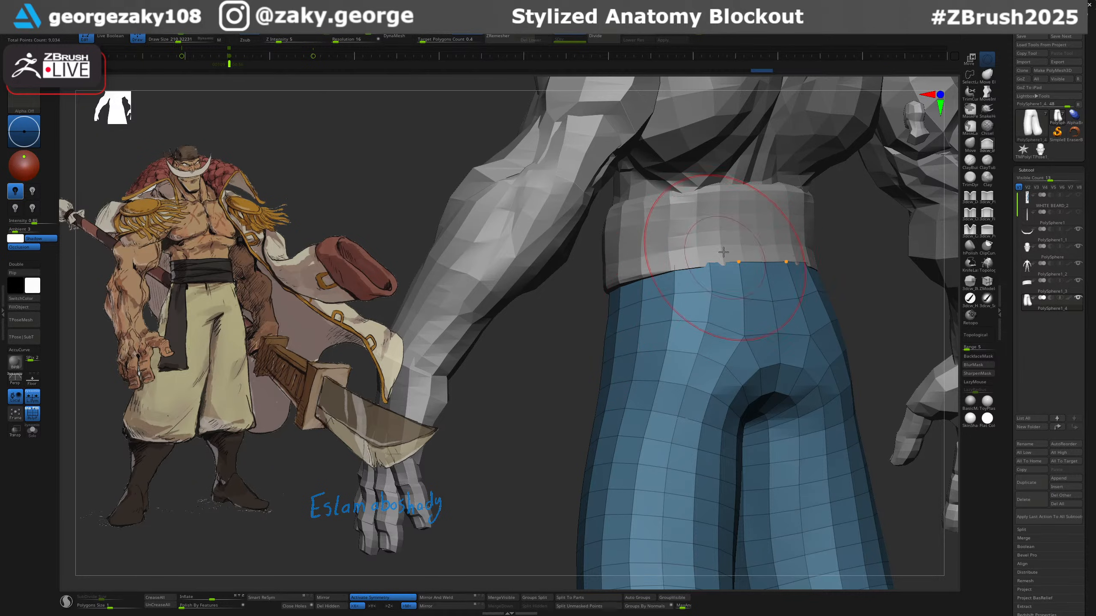
left_click(711, 269, "alt")
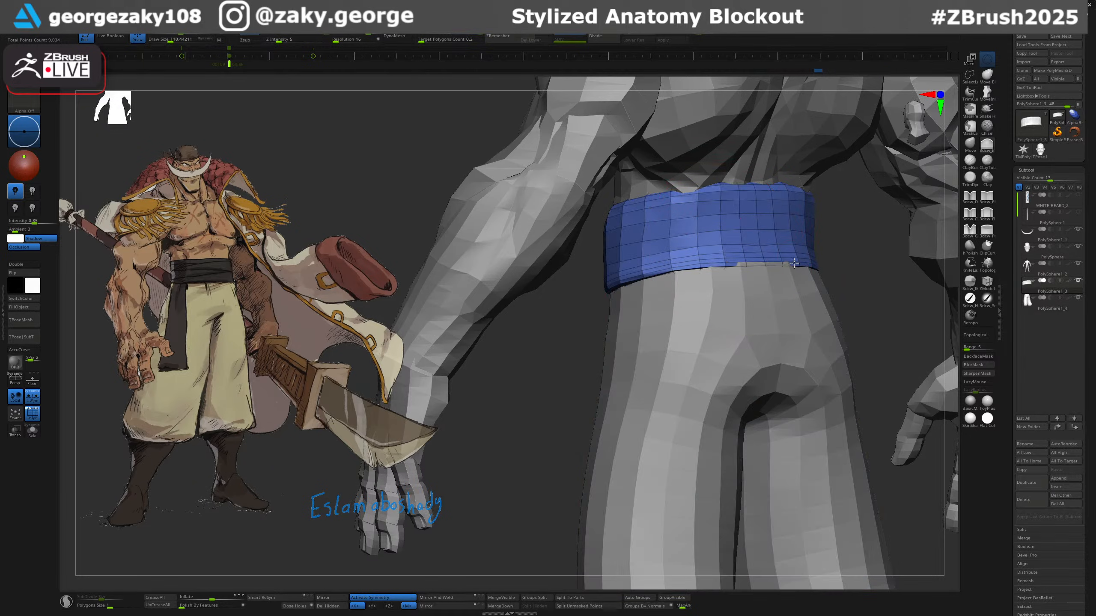
Pull the lower side edge of the waist sash slightly inward at the front, then select the trousers.
left_click_drag(611, 293, 690, 260, "shift")
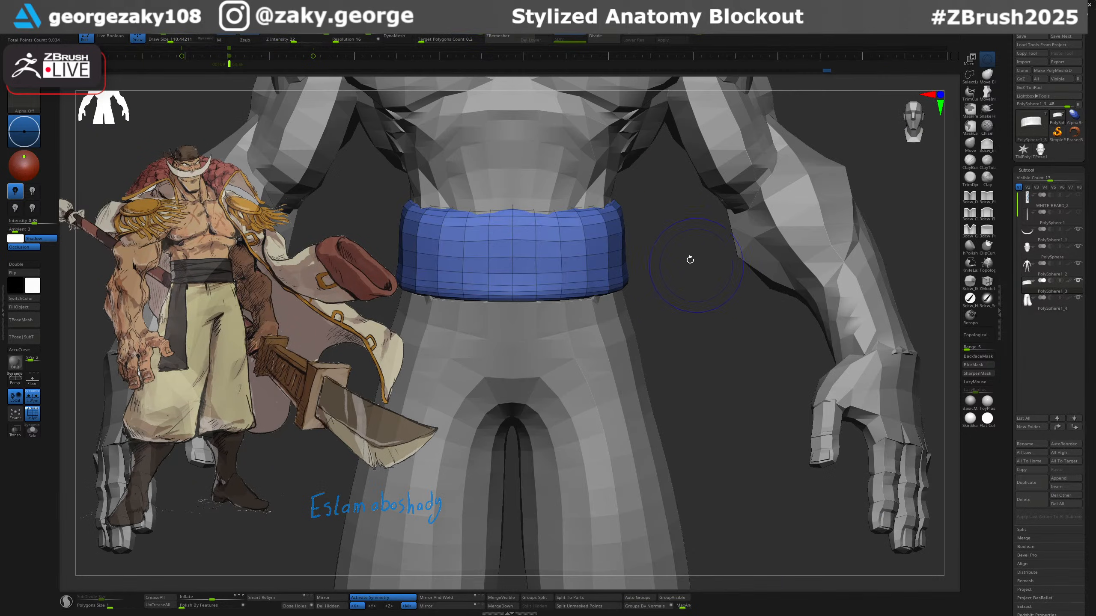
right_click_drag(638, 285, 621, 268, "ctrl")
left_click_drag(614, 294, 604, 294)
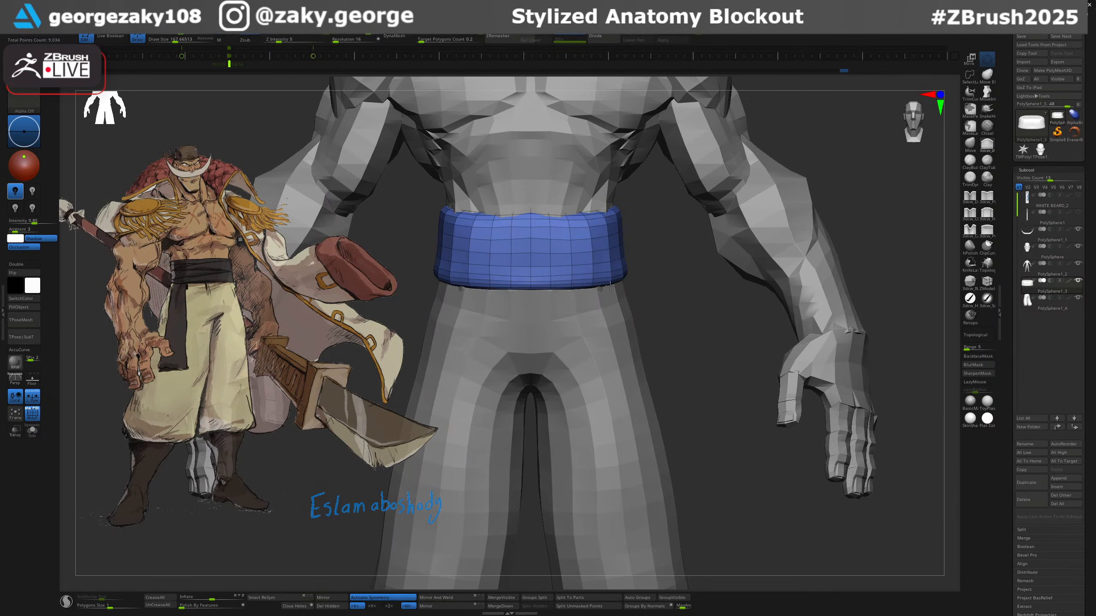
left_click(612, 293, "alt")
key("f")
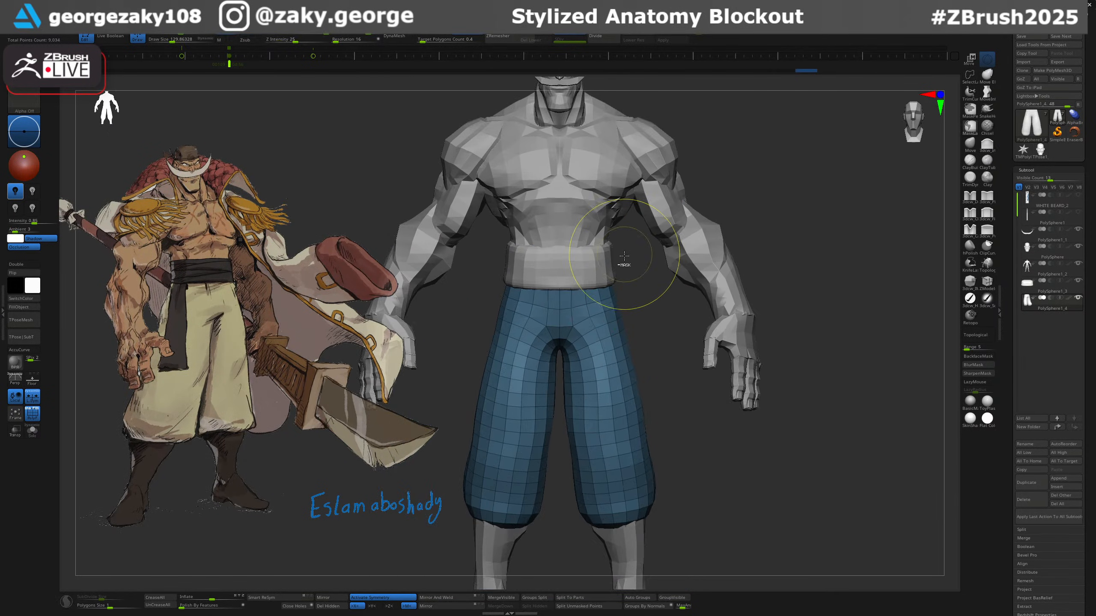
left_click_drag(636, 310, 753, 288)
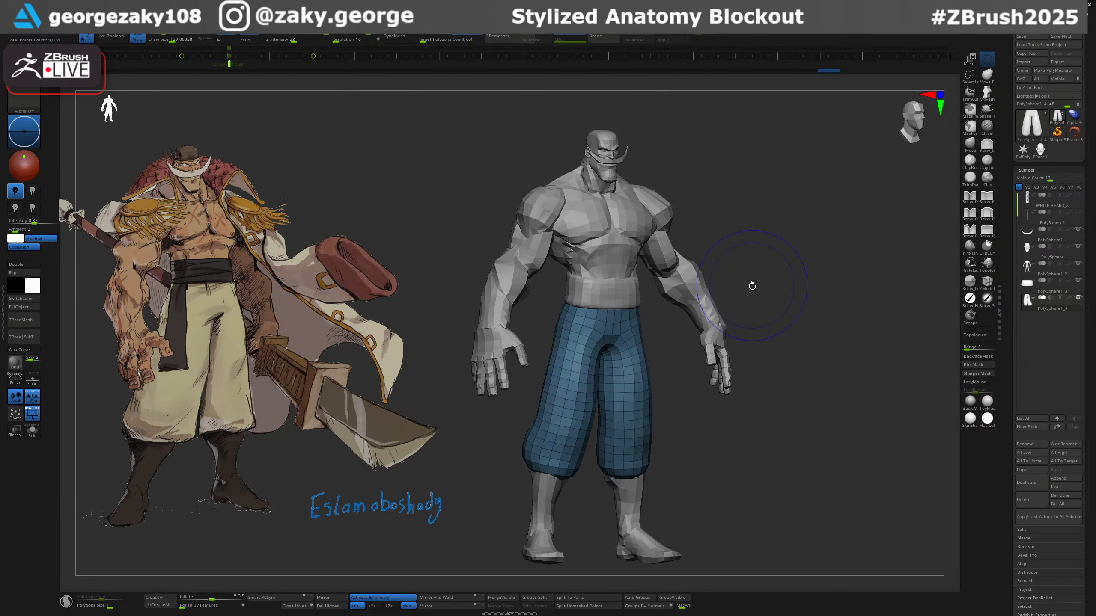
Turn off the polygon wireframe, select the body, and adjust the shoulder and upper arm contours with the Move brush.
key("shift+f")
left_click(599, 261, "alt")
right_click_drag(598, 261, 565, 302, "ctrl")
key("b")
key("m")
key("v")
key("s")
left_click_drag(547, 255, 546, 255)
left_click_drag(520, 258, 517, 271)
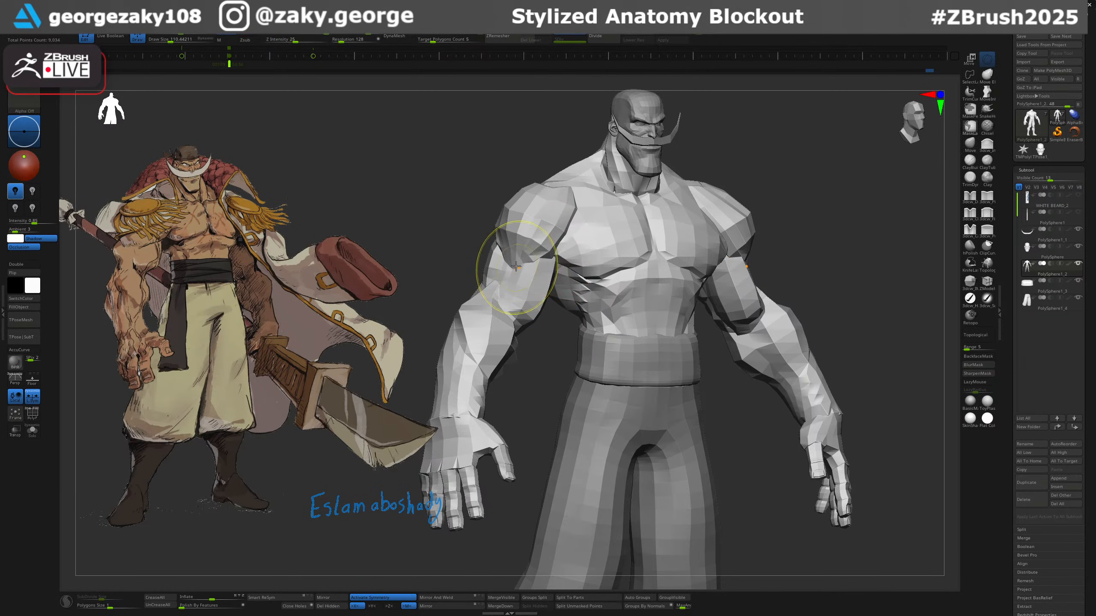
Mask the whole body except the two shoulder caps.
right_click_drag(518, 271, 492, 267, "shift")
key("ctrl")
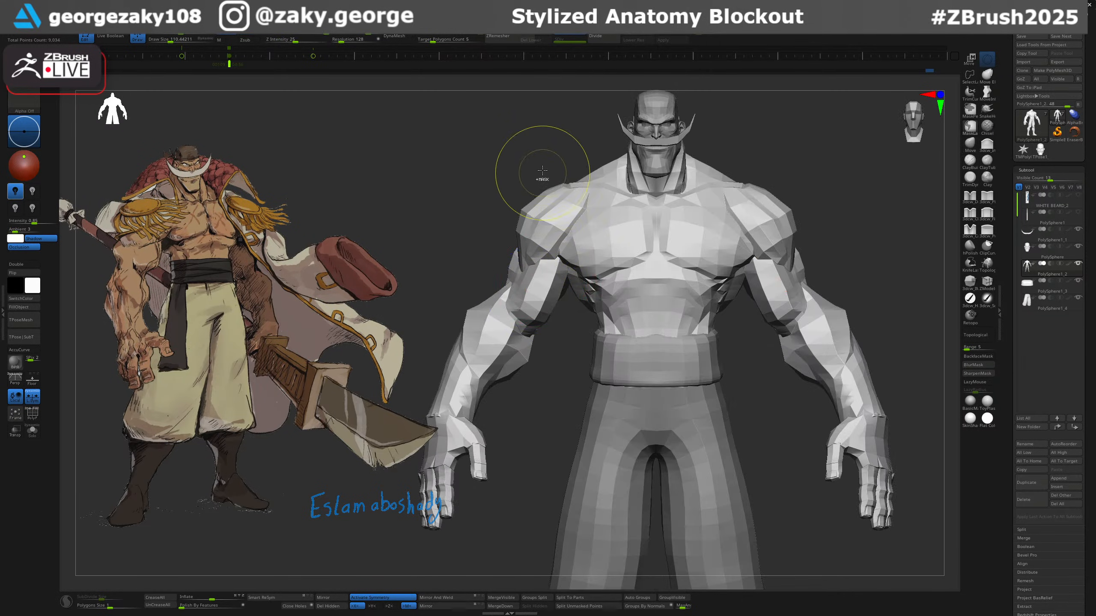
mouse_move(513, 266)
left_mouse_down("ctrl")
mouse_move(565, 158)
mouse_move(567, 193)
left_mouse_up("ctrl")
key("ctrl+z")
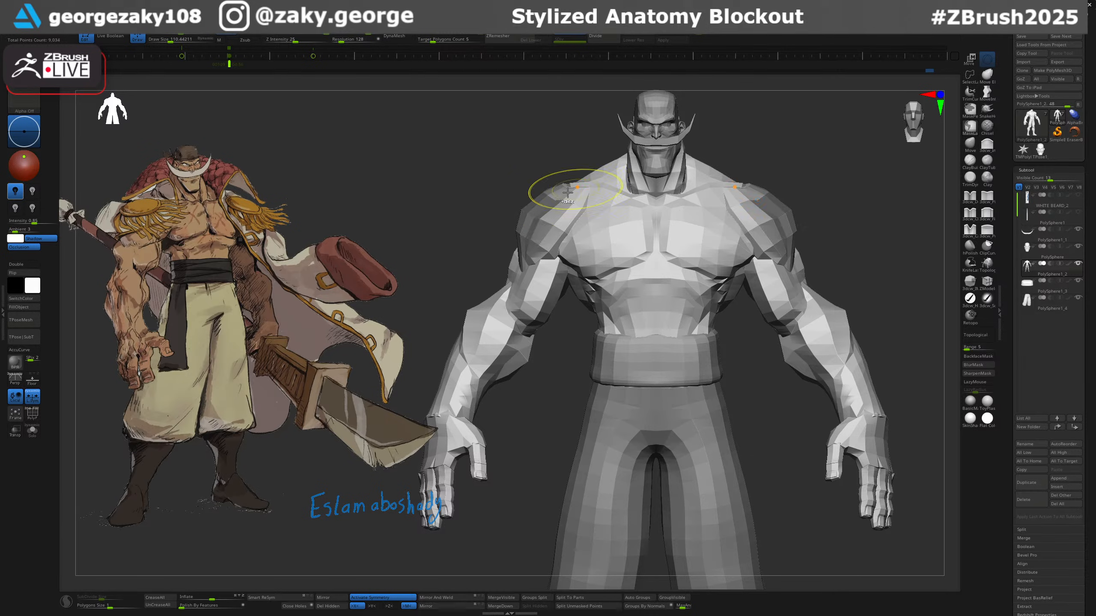
key("ctrl+z")
key("ctrl+shift+z")
left_click(579, 150, "ctrl")
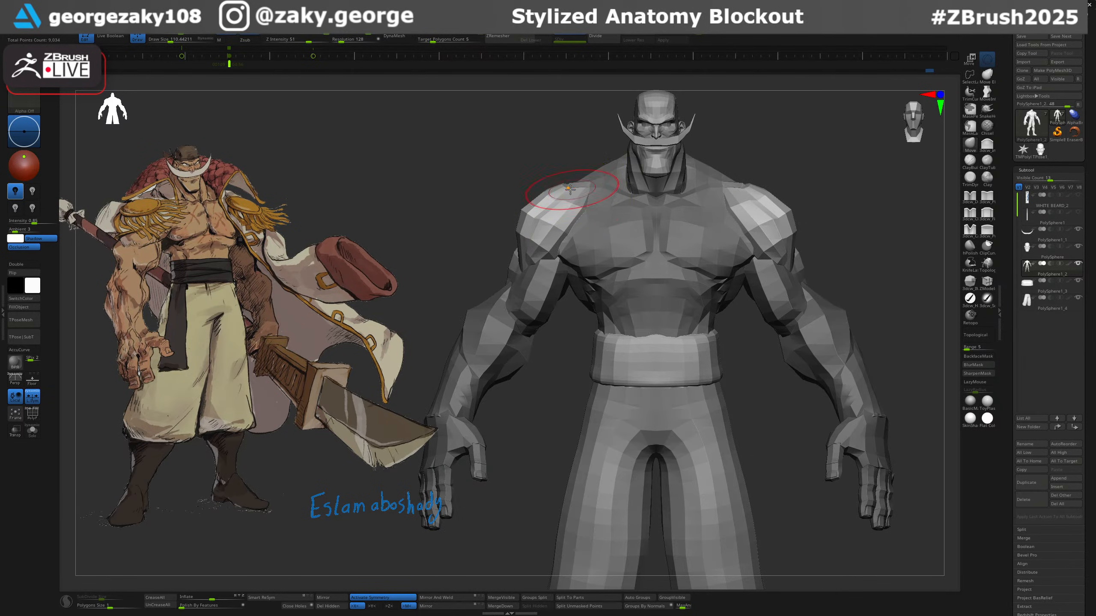
Reposition the unmasked shoulder caps from the side with the transform gizmo and scale them up to about 1.05.
key("w")
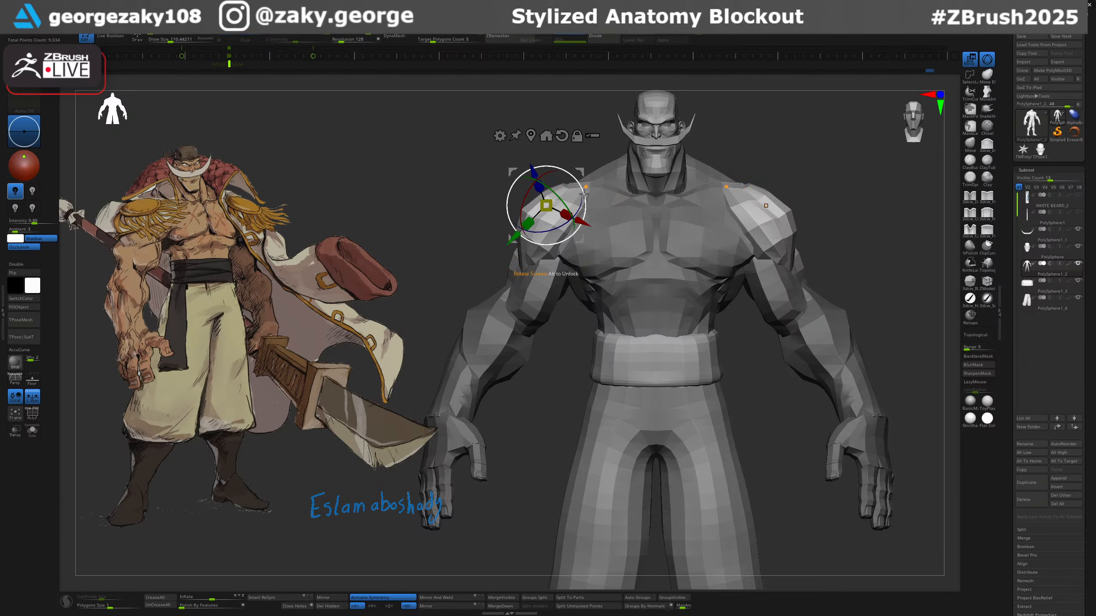
right_click_drag(585, 187, 597, 173)
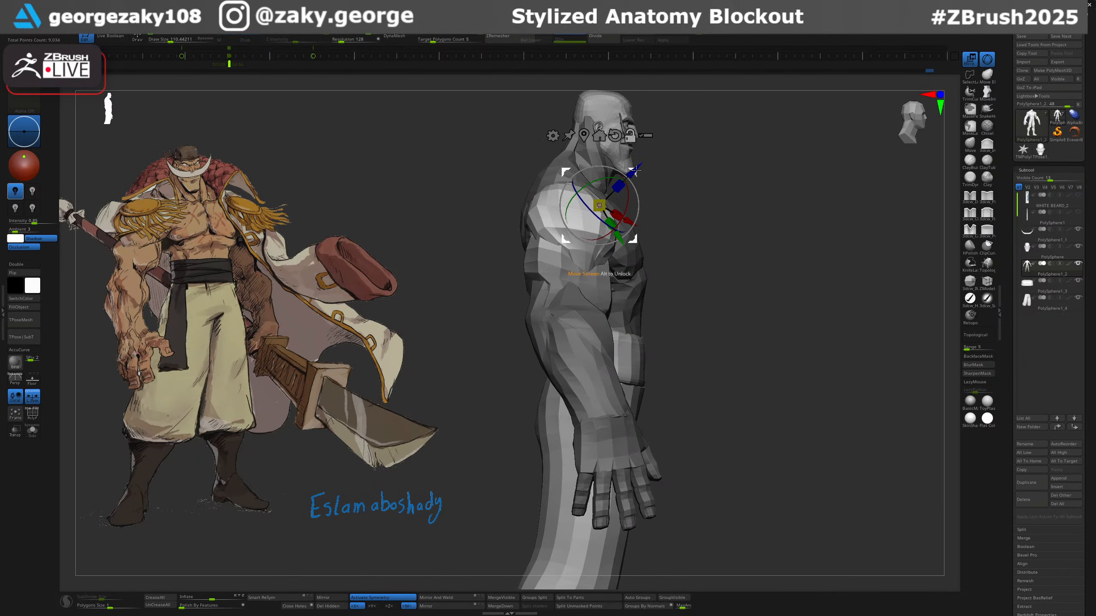
left_click_drag(636, 171, 614, 177)
right_click_drag(692, 175, 627, 189)
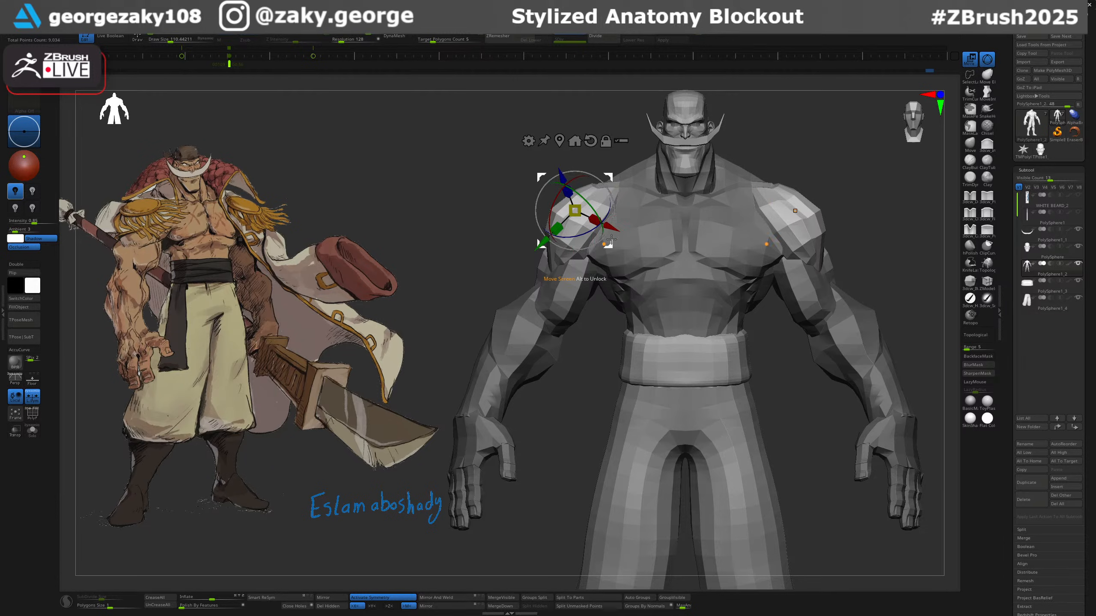
key("q")
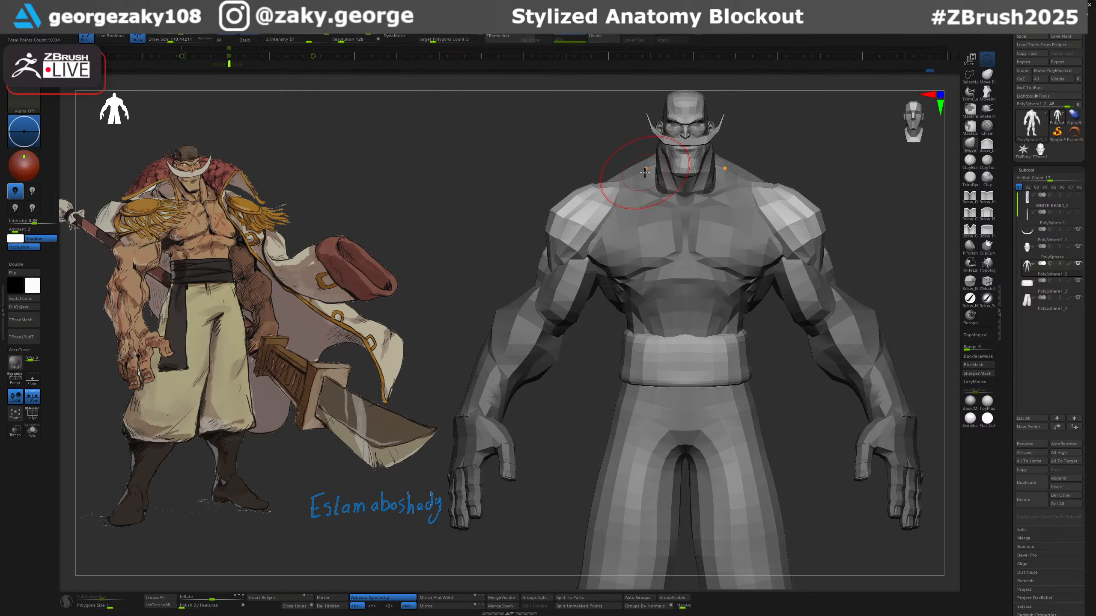
key("w")
left_click_drag(578, 206, 584, 202)
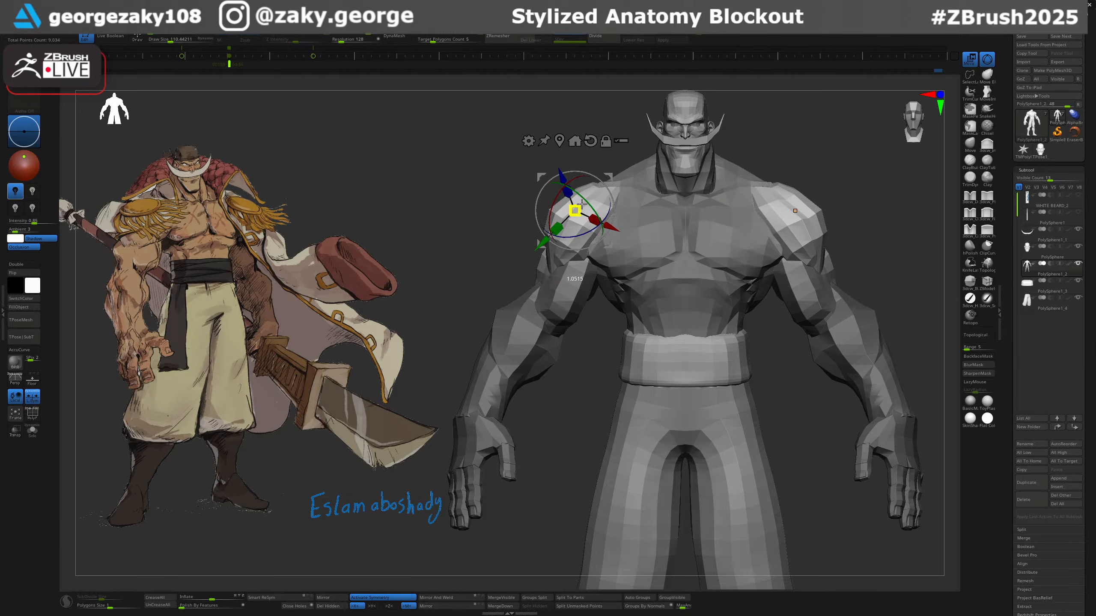
Nudge the lower outer shoulders inward with a larger Move brush and reset the gizmo orientation to the world axes.
key("q")
key("bracketright")
left_click_drag(552, 264, 558, 261)
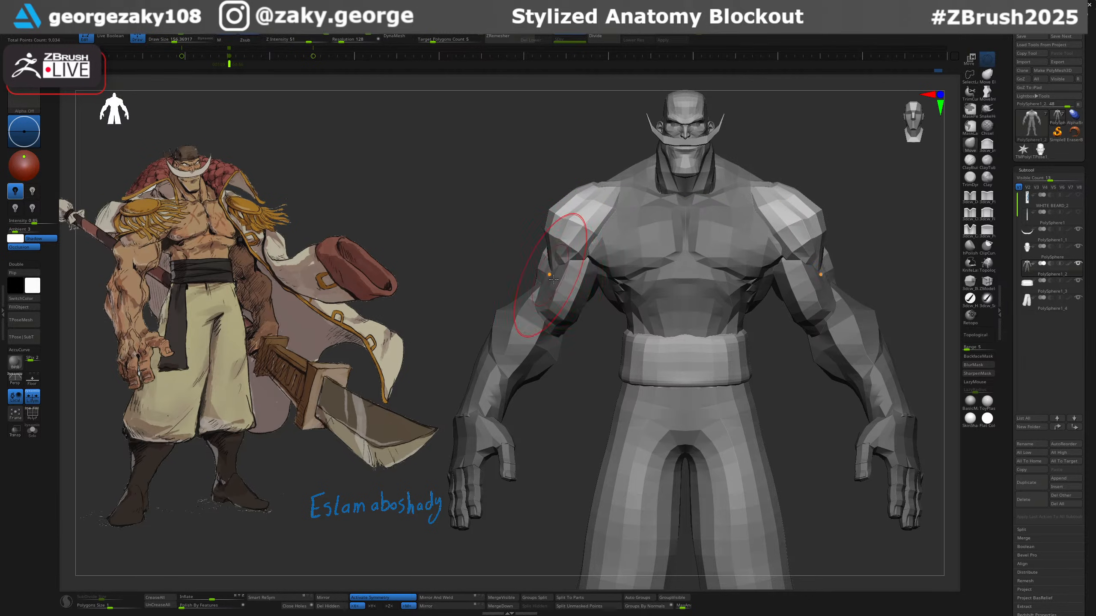
mouse_move(561, 268)
right_mouse_down()
mouse_move(598, 271)
mouse_move(548, 273)
right_mouse_up()
key("w")
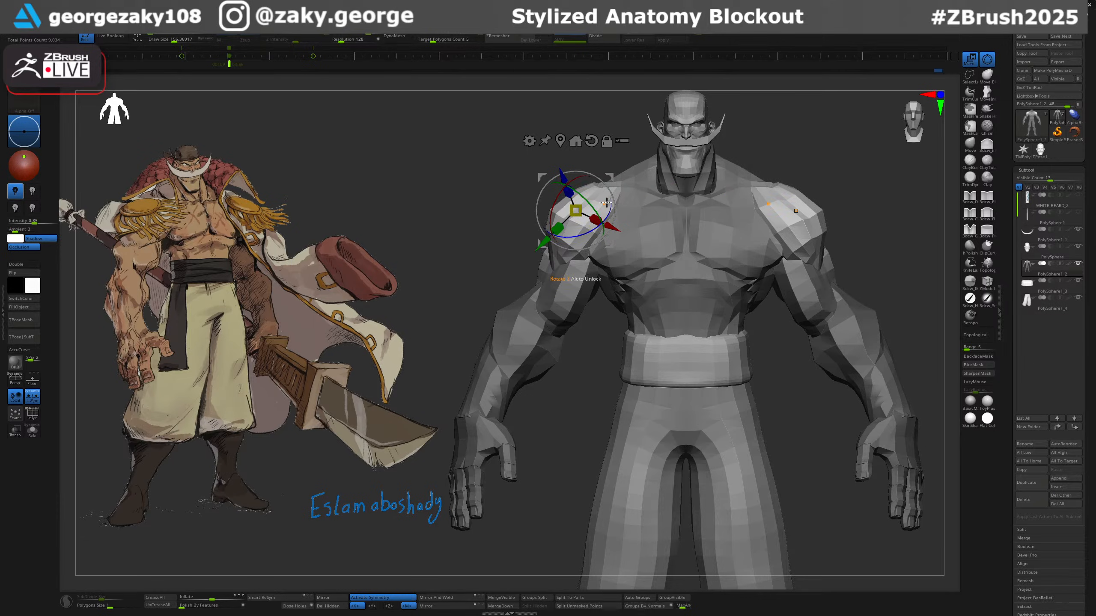
left_click(591, 141)
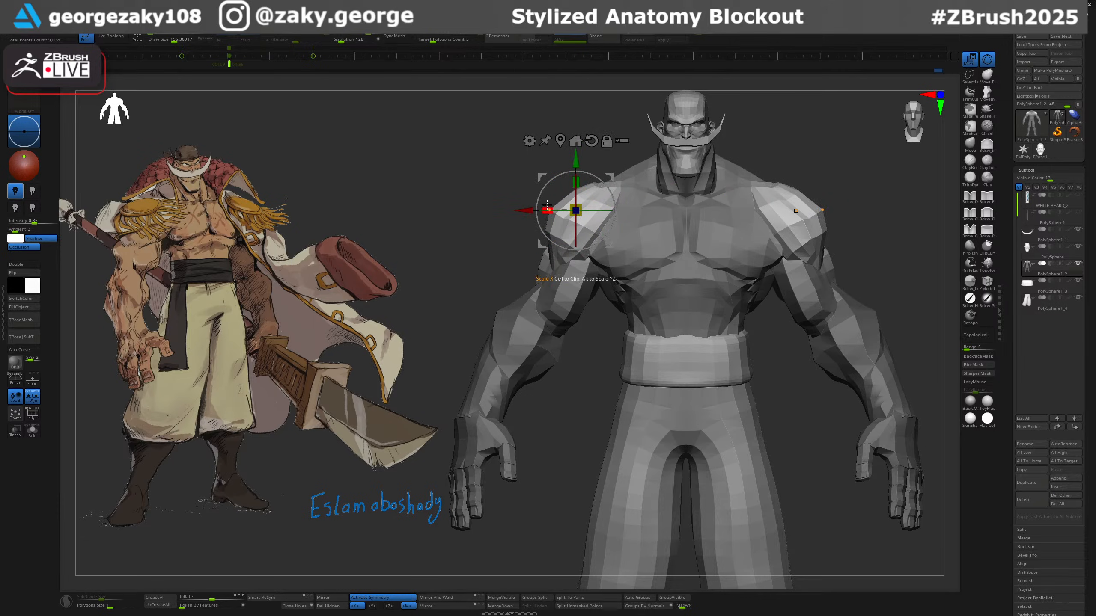
Pull the outer shoulder caps downward with the Move brush and clear the mask from the body.
key("q")
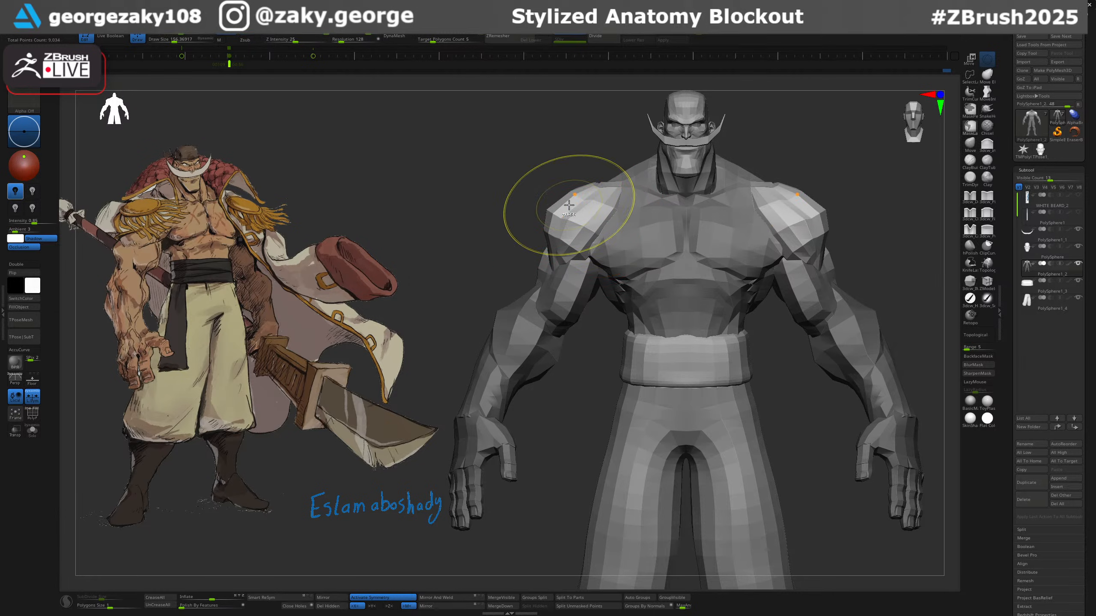
key("s")
left_click_drag(560, 206, 556, 227)
right_click_drag(664, 318, 735, 268, "ctrl")
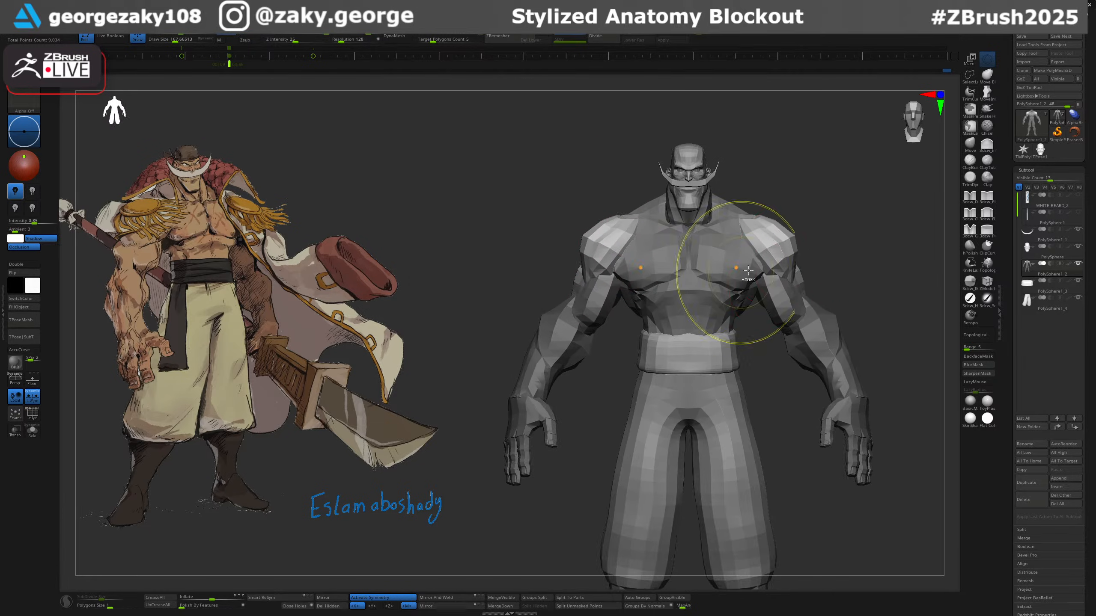
mouse_move(834, 264)
right_mouse_down("alt")
mouse_move(820, 266)
mouse_move(828, 273)
right_mouse_up("alt")
left_click_drag(832, 275, 836, 280, "ctrl")
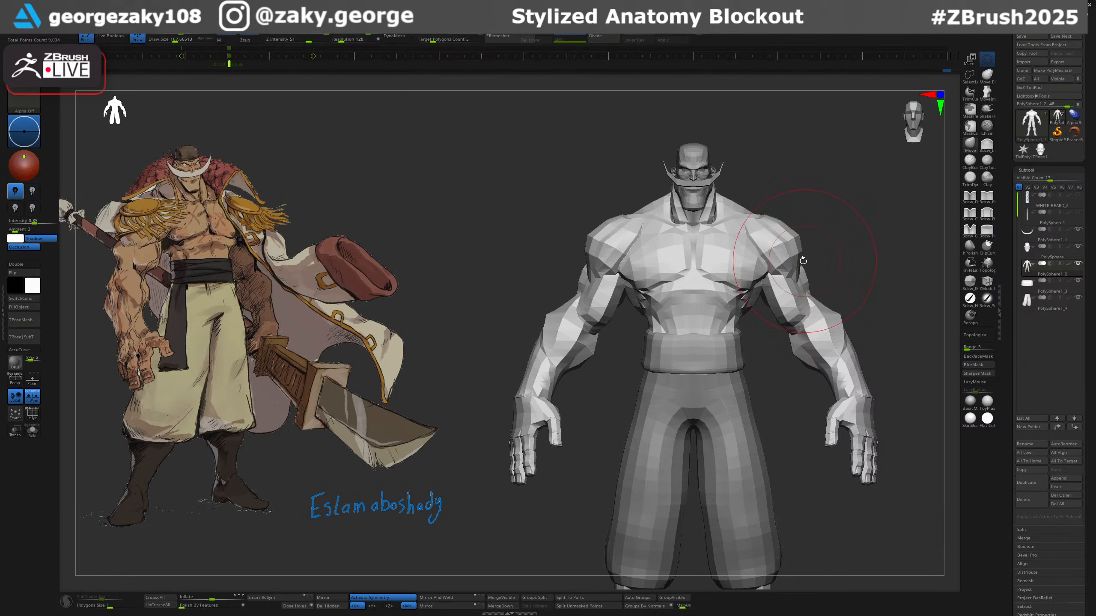
Refine the back of the upper arm and the outer deltoid contours with the Move brush at varying sizes.
right_click_drag(819, 262, 909, 277)
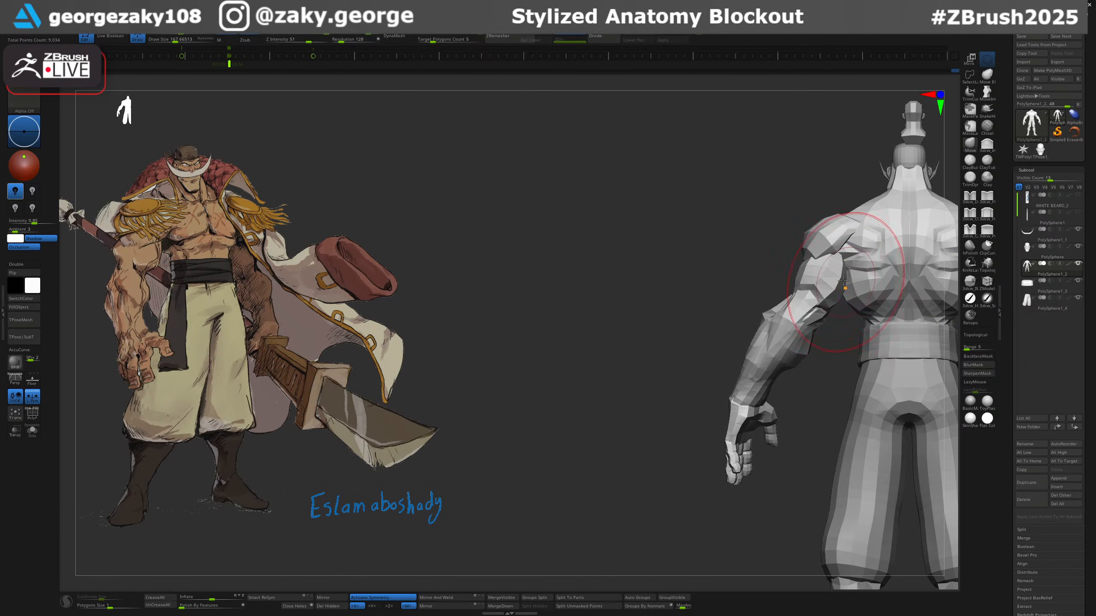
key("s")
left_click_drag(825, 277, 821, 277)
right_click_drag(823, 276, 927, 274)
key("s")
left_click_drag(861, 266, 845, 267)
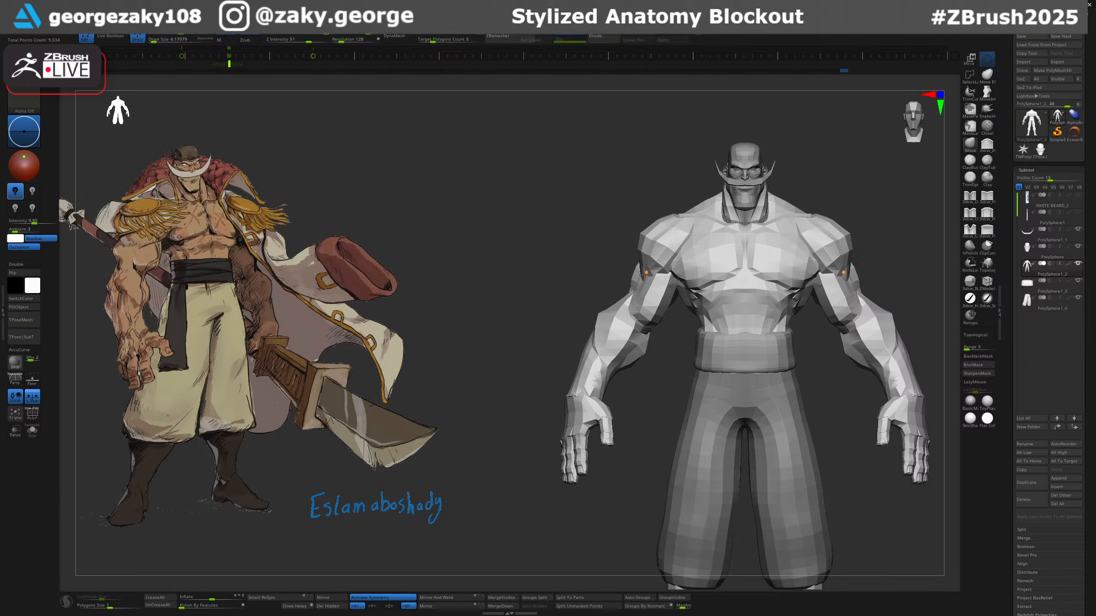
key("s")
left_click_drag(645, 274, 650, 238)
key("s")
key("s")
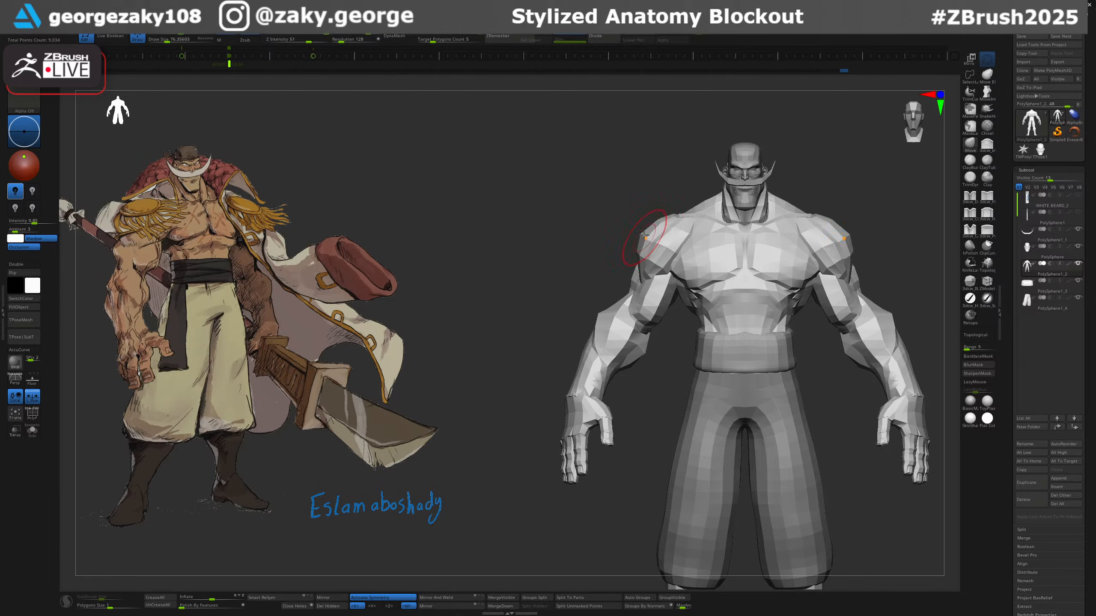
Lower the upper deltoid outline with a smaller Move brush and check the body from the side and front.
mouse_move(843, 276)
right_mouse_down("ctrl")
mouse_move(845, 246)
mouse_move(886, 252)
right_mouse_up("ctrl")
mouse_move(886, 252)
right_mouse_down("alt")
mouse_move(843, 238)
mouse_move(838, 268)
right_mouse_up("alt")
key("s")
key("s")
mouse_move(589, 220)
left_mouse_down()
mouse_move(602, 210)
mouse_move(583, 242)
left_mouse_up()
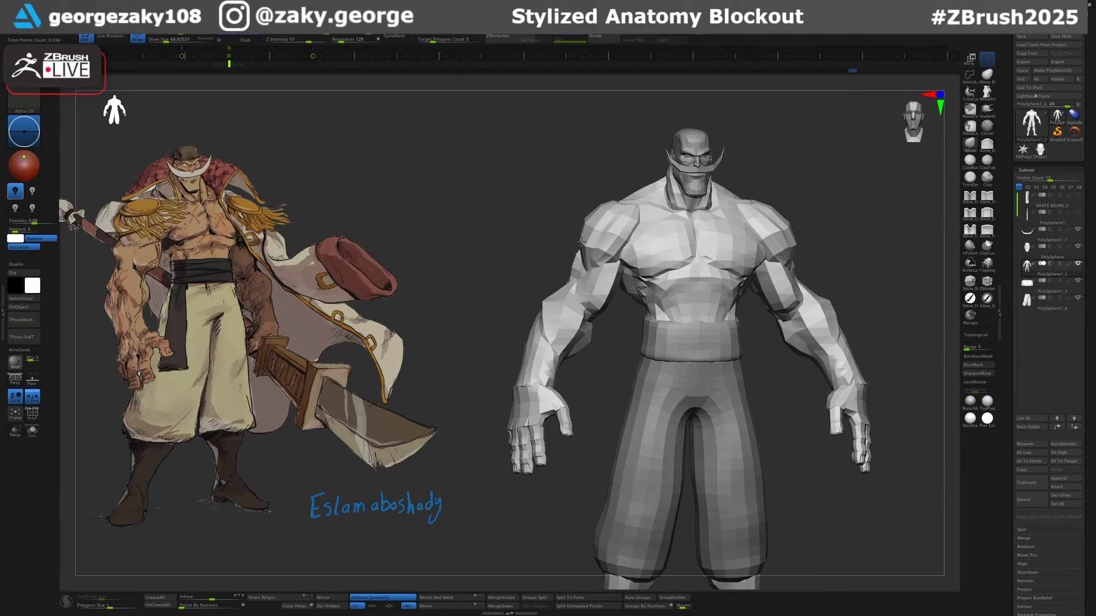
mouse_move(733, 241)
right_mouse_down("ctrl")
mouse_move(772, 201)
mouse_move(806, 196)
mouse_move(756, 166)
mouse_move(734, 255)
right_mouse_up("ctrl")
mouse_move(733, 254)
right_mouse_down("ctrl")
mouse_move(768, 316)
mouse_move(754, 357)
mouse_move(731, 294)
right_mouse_up("ctrl")
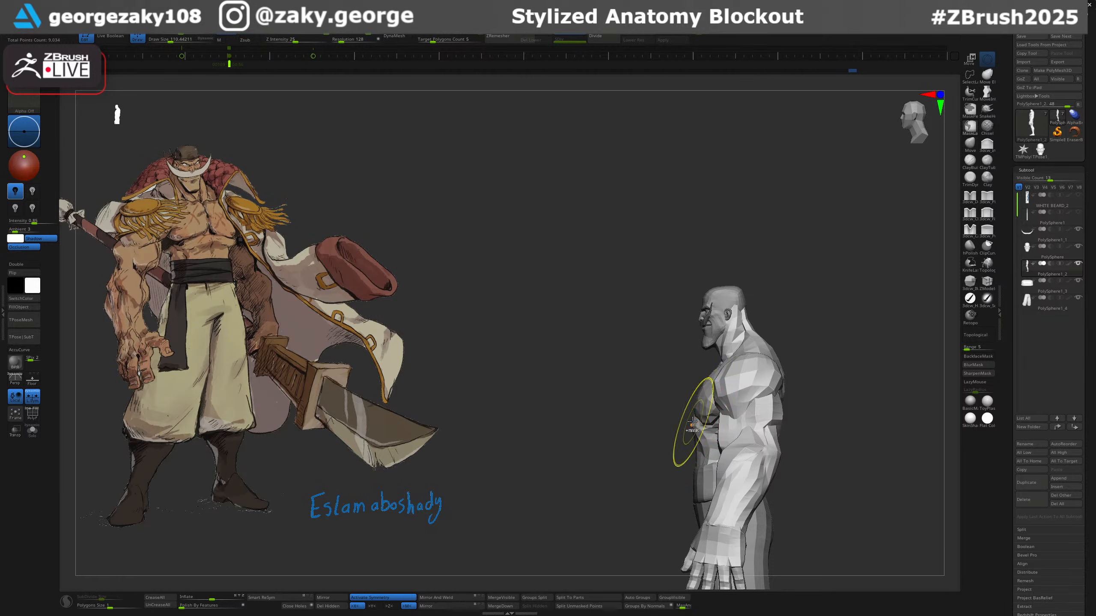
right_click_drag(770, 358, 870, 347)
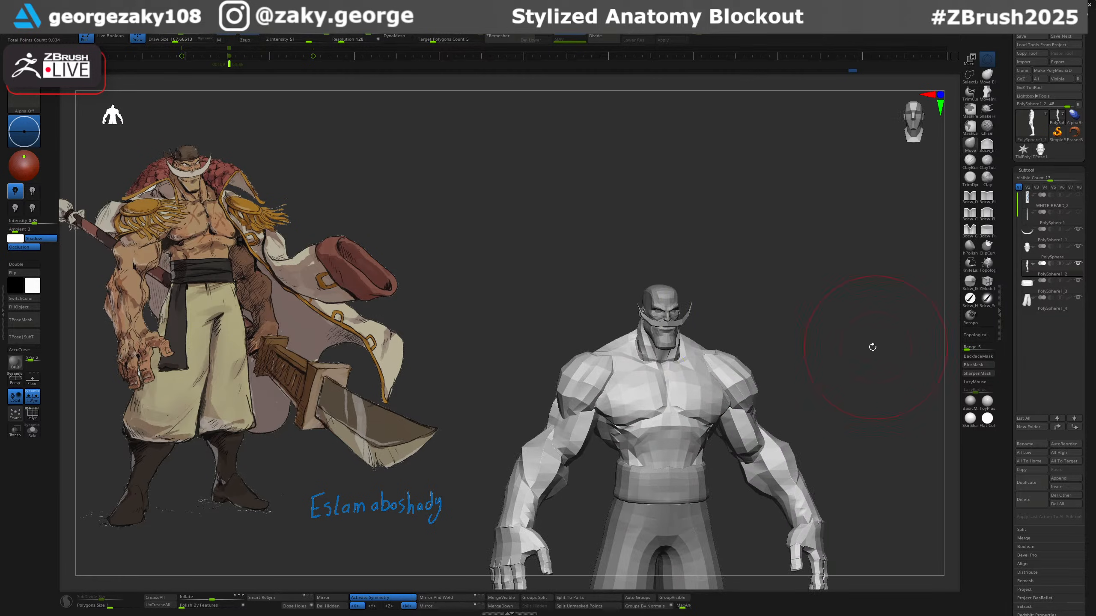
Select the head and pull the back of the skull outward in side view with a large Move brush.
right_click_drag(748, 333, 751, 381, "ctrl")
right_click_drag(792, 244, 720, 240, "shift")
left_click(751, 159, "alt")
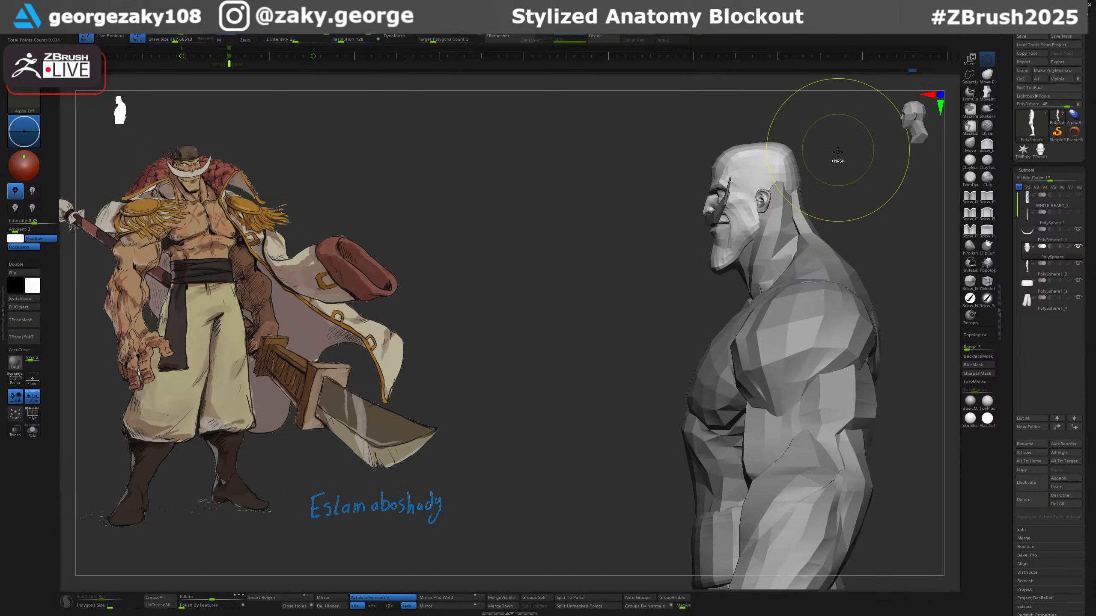
right_click_drag(837, 159, 776, 250, "ctrl")
mouse_move(776, 251)
right_mouse_down("ctrl")
mouse_move(768, 329)
mouse_move(765, 302)
mouse_move(753, 333)
mouse_move(767, 369)
mouse_move(845, 345)
right_mouse_up("ctrl")
left_click(749, 324, "alt")
left_click(755, 253, "alt")
key("s")
left_click_drag(673, 254, 659, 246)
key("s")
left_click_drag(758, 241, 760, 241)
left_click_drag(779, 295, 795, 298)
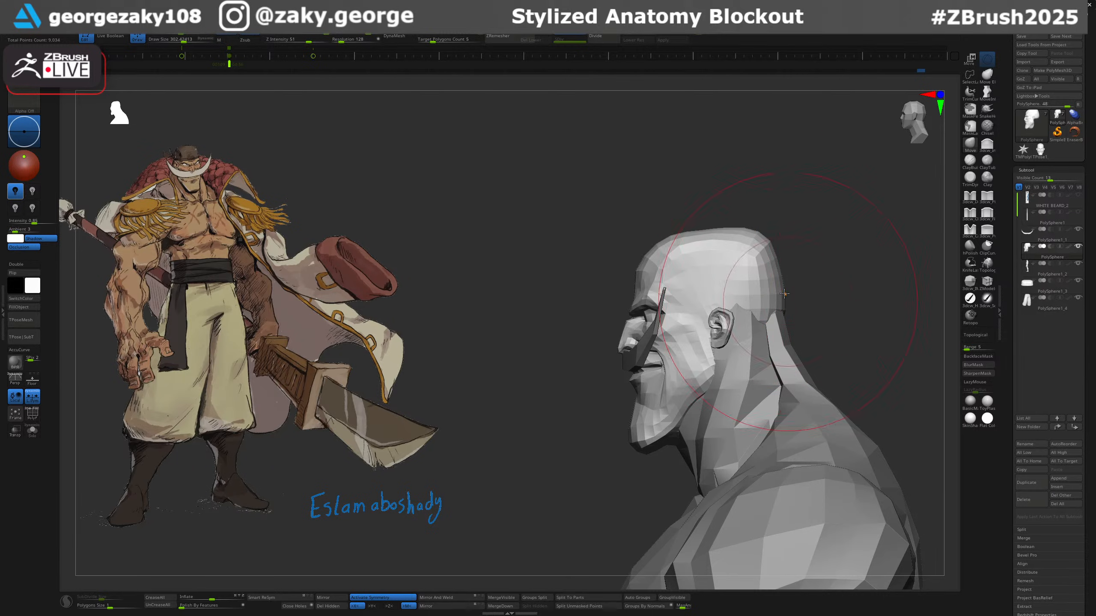
Push the upper rear curve of the skull slightly inward with a smaller Move brush and dismiss the undo history note.
right_click_drag(789, 255, 786, 318, "ctrl")
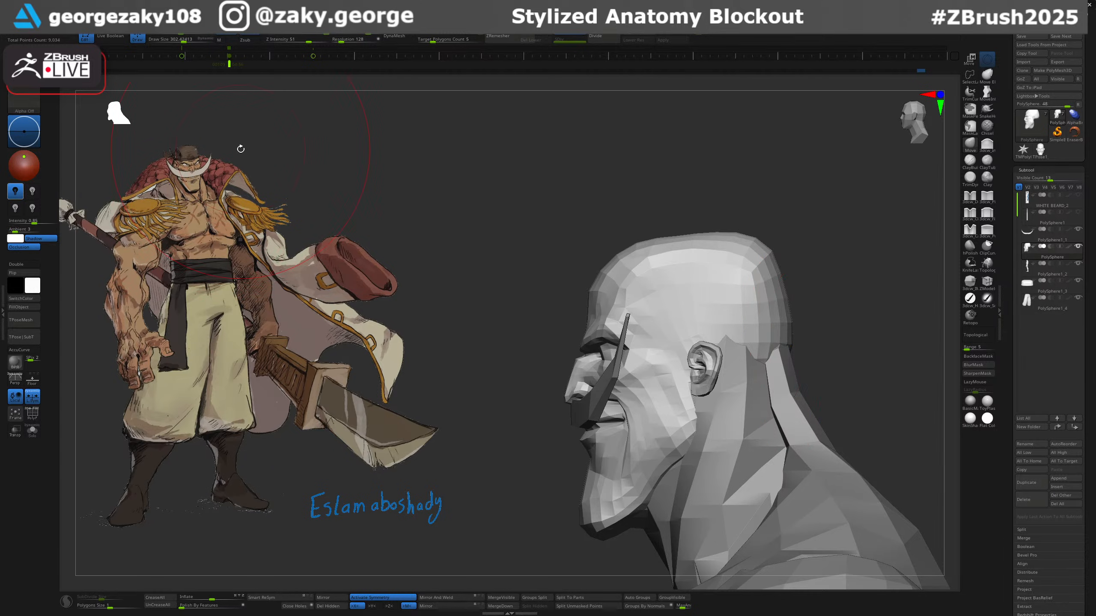
key("bracketleft")
left_click_drag(776, 254, 770, 258)
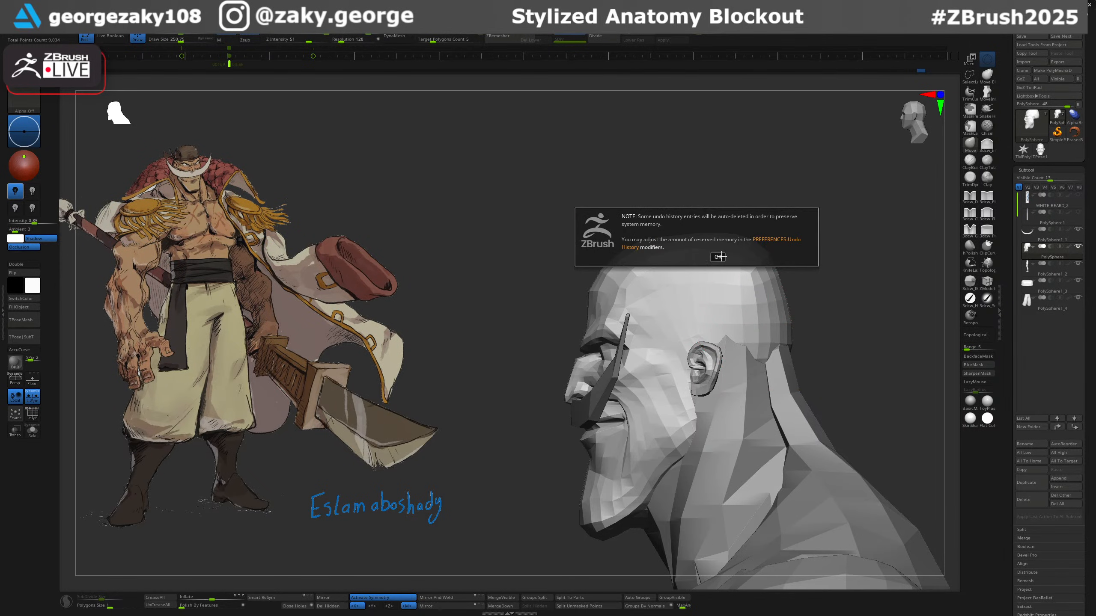
left_click(718, 257)
key("s")
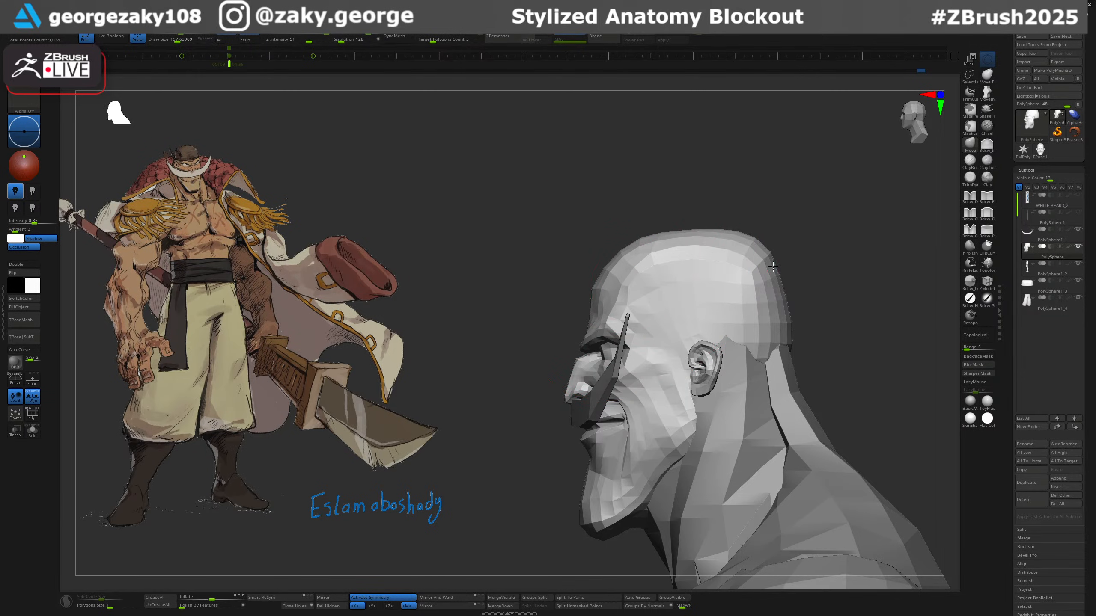
Reselect the head and duplicate it as a new subtool.
right_click_drag(798, 315, 801, 279, "ctrl")
right_click_drag(809, 320, 811, 240, "ctrl")
right_click_drag(841, 304, 843, 194, "alt")
mouse_move(789, 255)
right_mouse_down()
mouse_move(892, 243)
mouse_move(819, 276)
right_mouse_up()
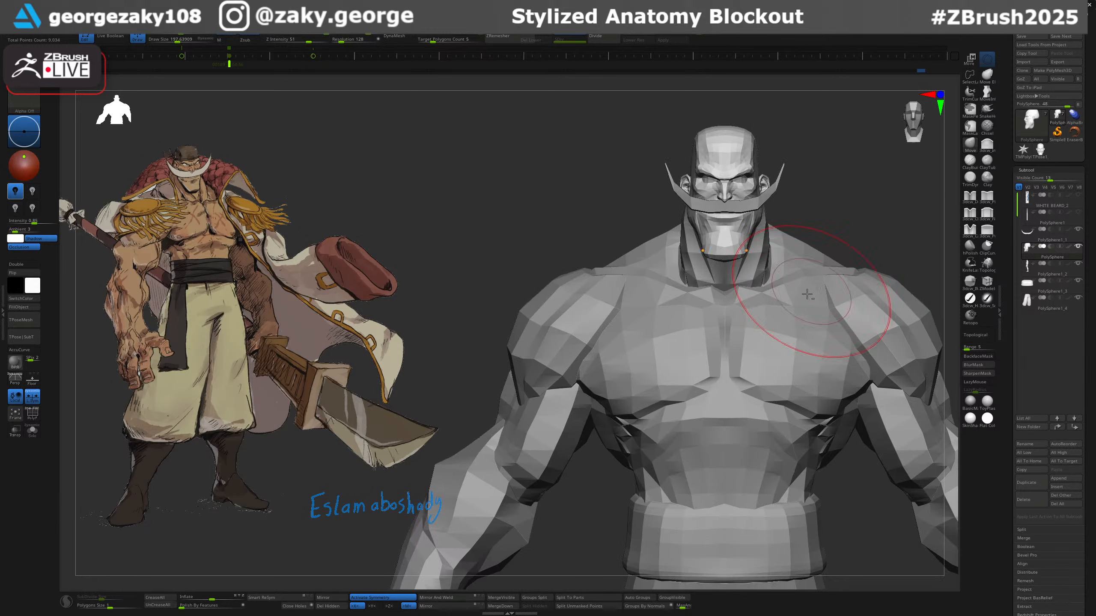
left_click(805, 293, "alt")
left_click(798, 289, "alt")
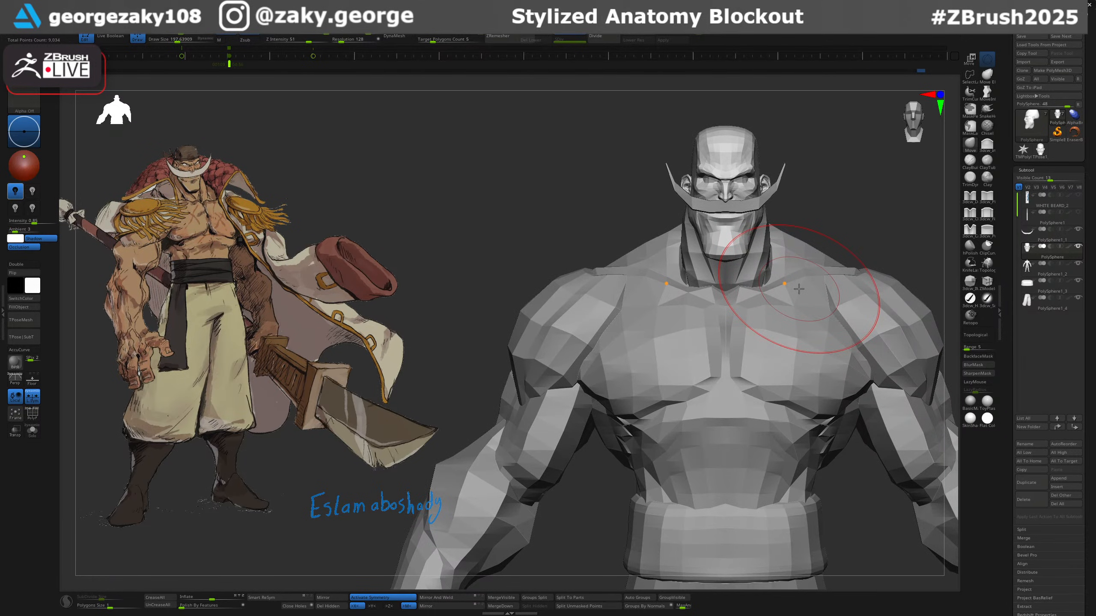
left_click_drag(824, 225, 757, 229)
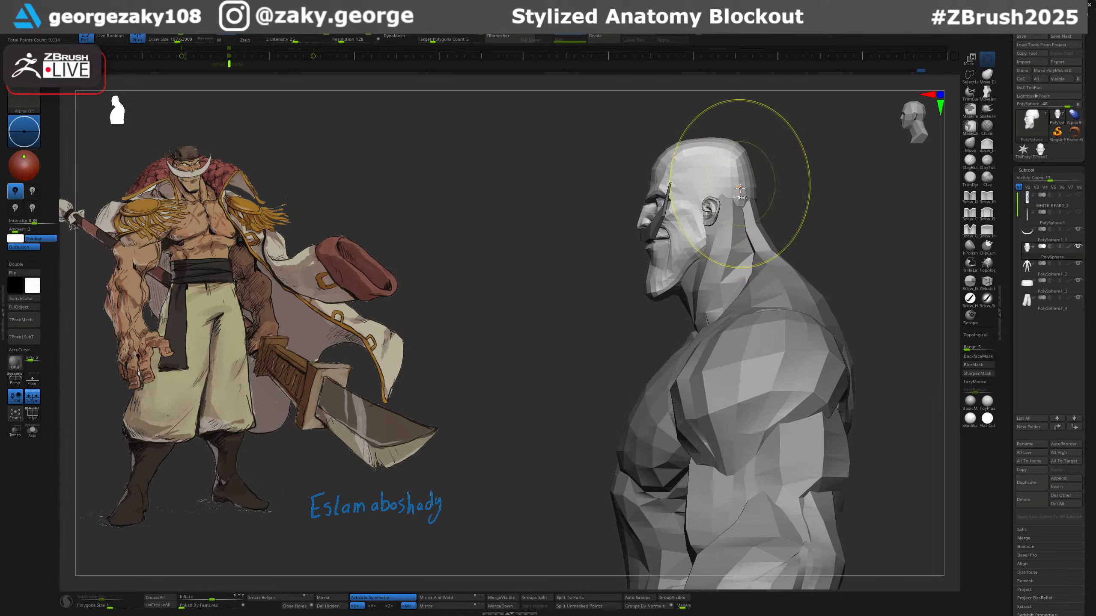
mouse_move(771, 237)
right_mouse_down("alt")
mouse_move(738, 256)
mouse_move(756, 272)
right_mouse_up("alt")
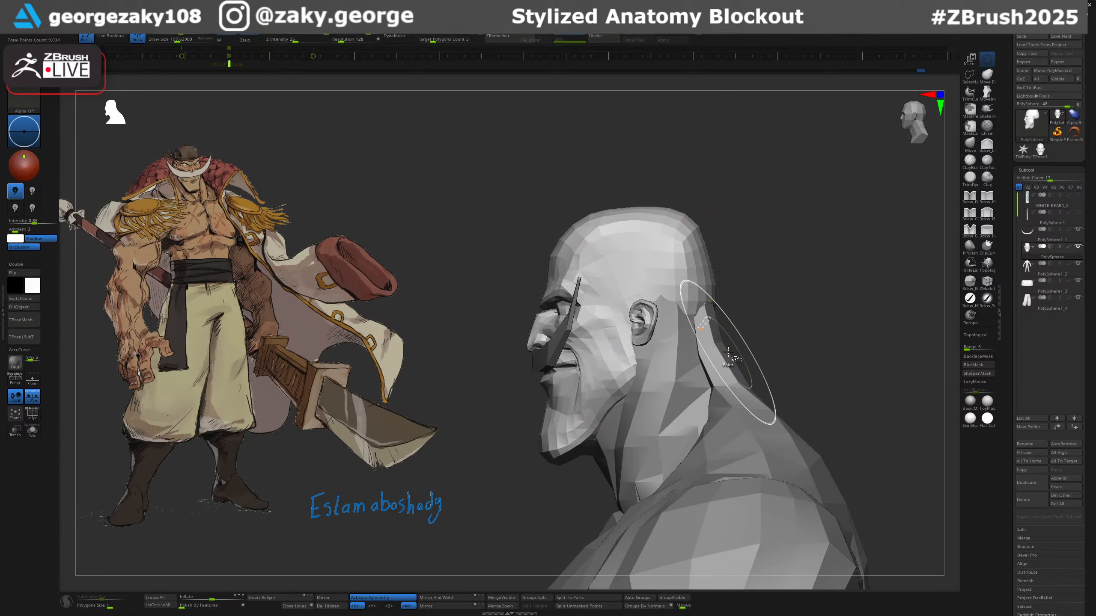
key("ctrl+shift+d")
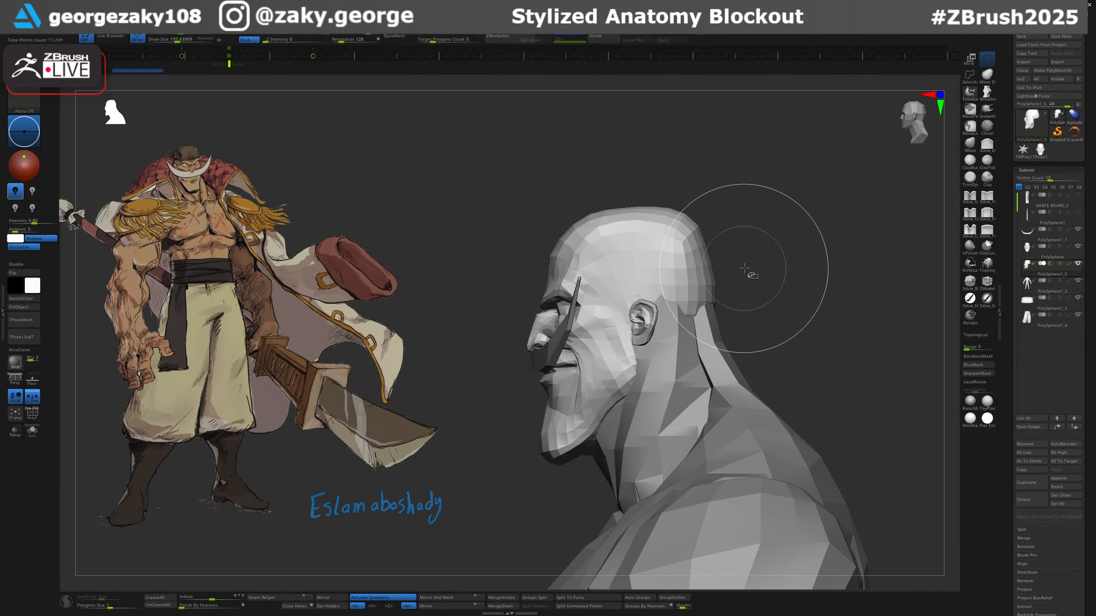
Isolate the duplicated head so that only its subtool is displayed.
left_click_drag(745, 270, 490, 272, "ctrl")
key("ctrl+w")
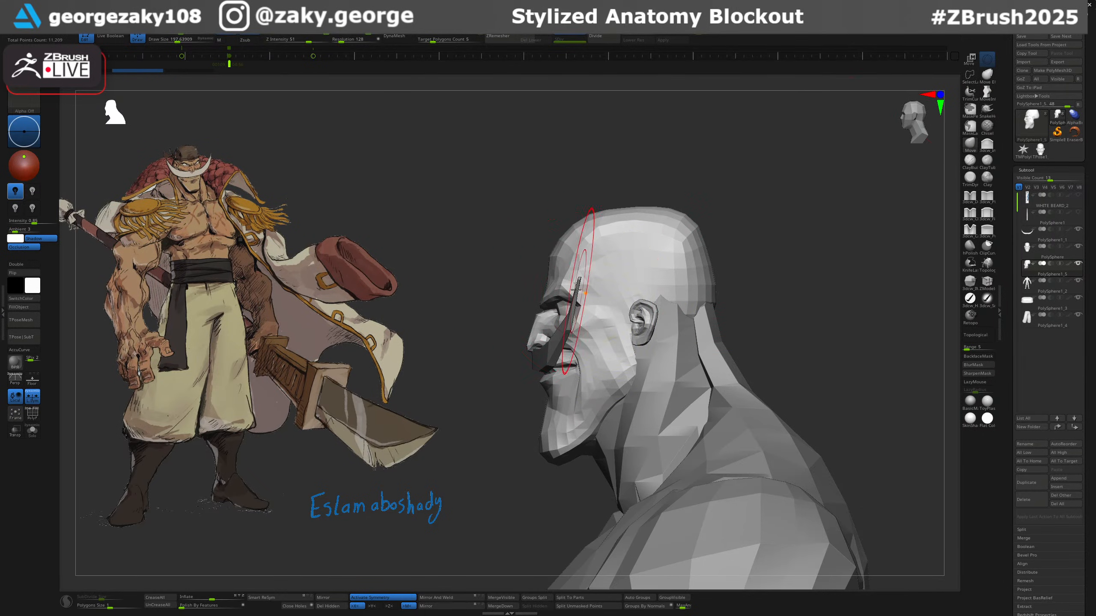
key("alt+s")
left_click_drag(524, 273, 833, 247, "ctrl+shift")
key("ctrl+z")
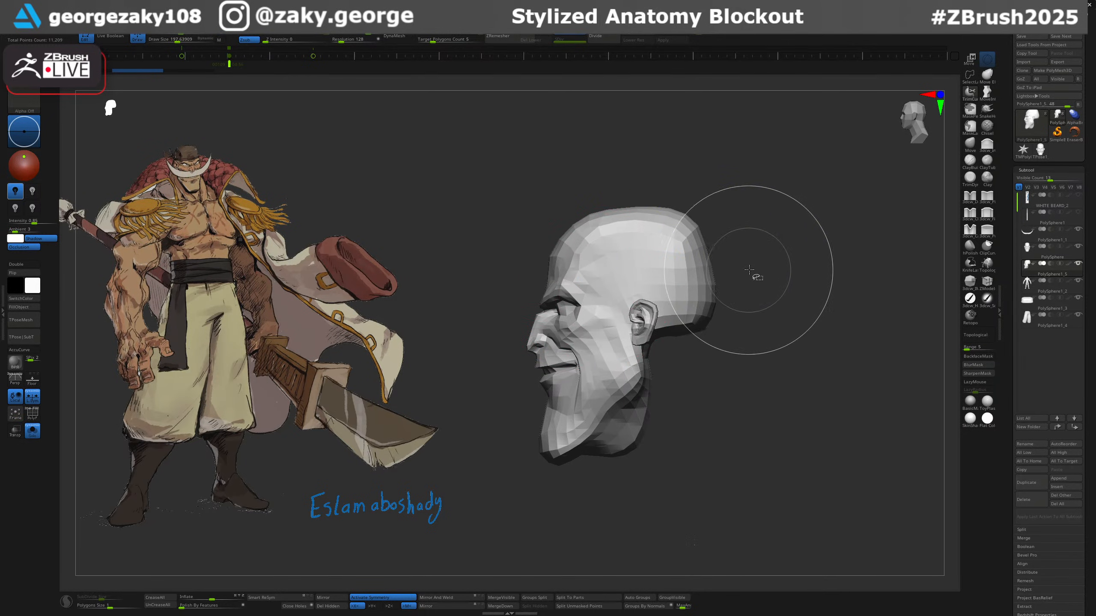
left_click_drag(755, 266, 491, 276, "ctrl+shift")
key("ctrl+z")
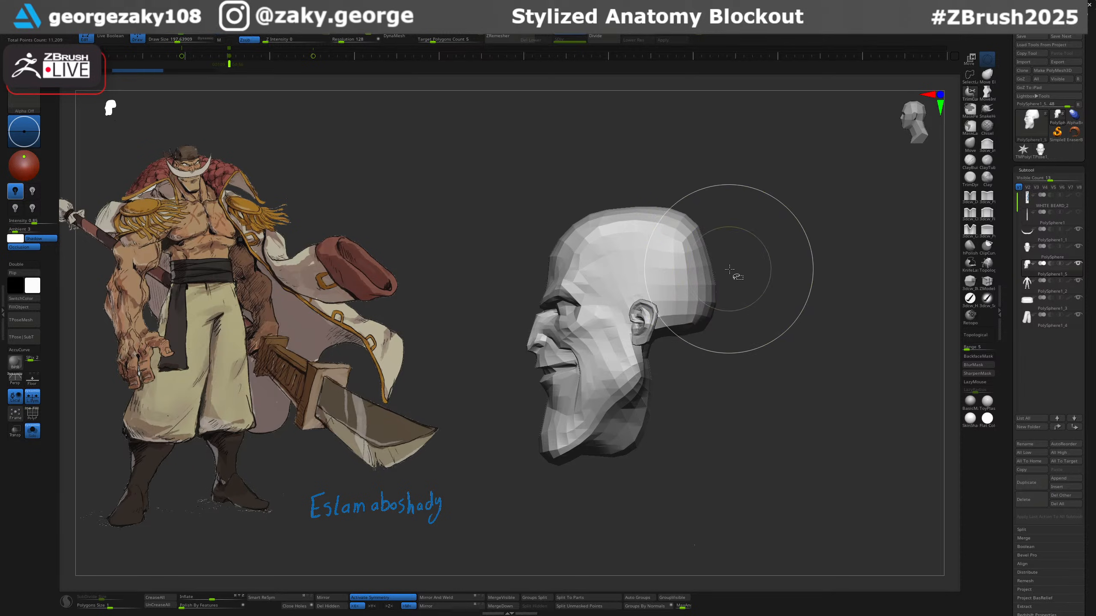
left_click_drag(729, 273, 487, 289, "ctrl+shift")
key("ctrl+z")
Cut the duplicated head down to a cap above the brows and enlarge it slightly around the skull.
left_click_drag(734, 271, 530, 278, "ctrl+shift")
left_click_drag(783, 330, 825, 346)
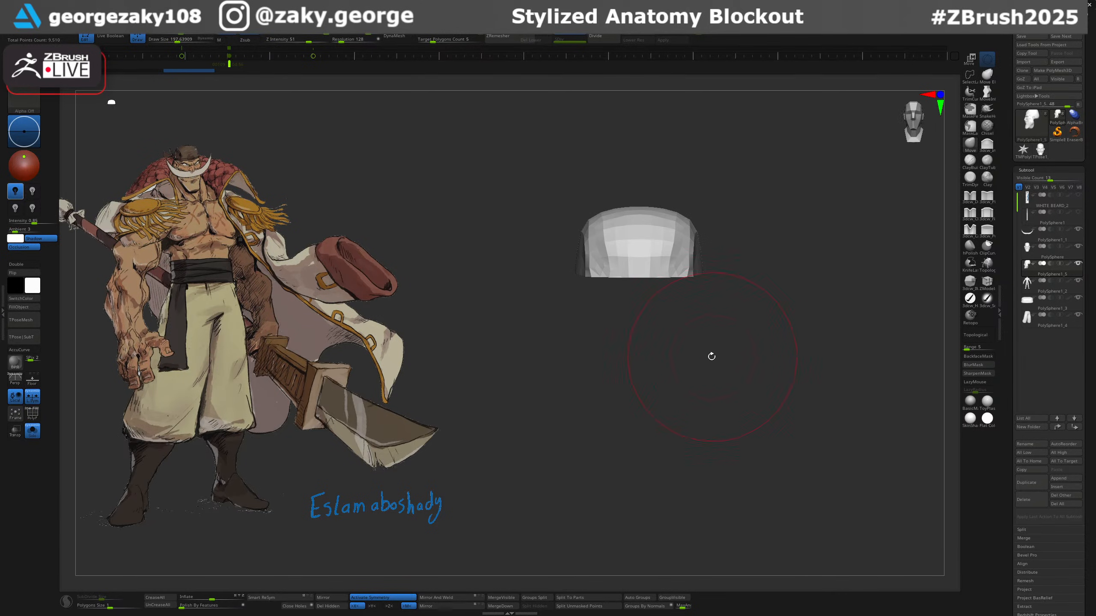
key("alt+s")
key("w")
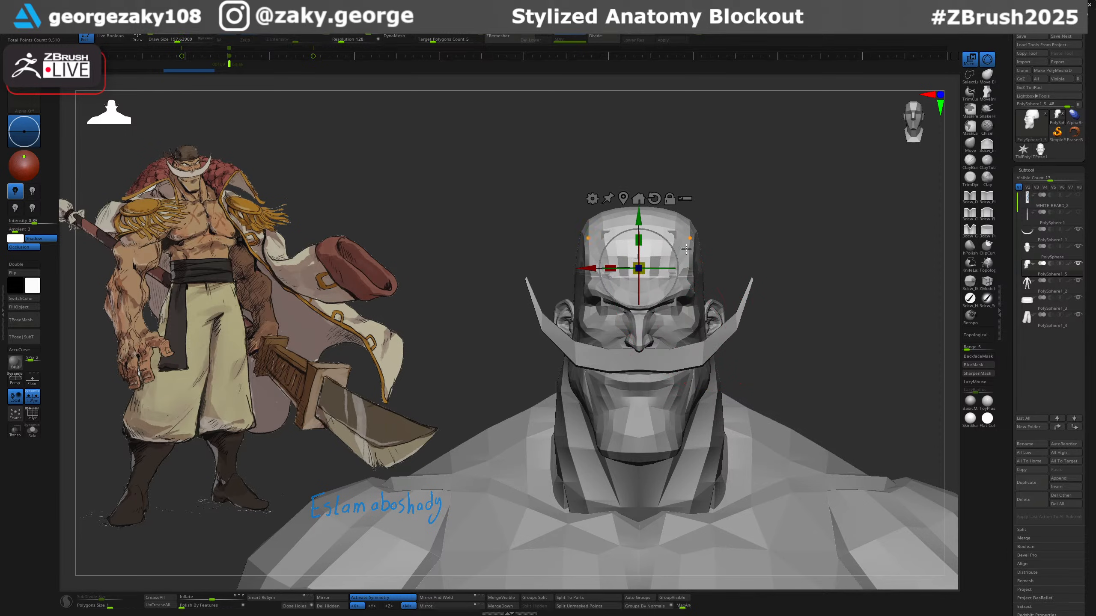
left_click_drag(643, 262, 646, 260)
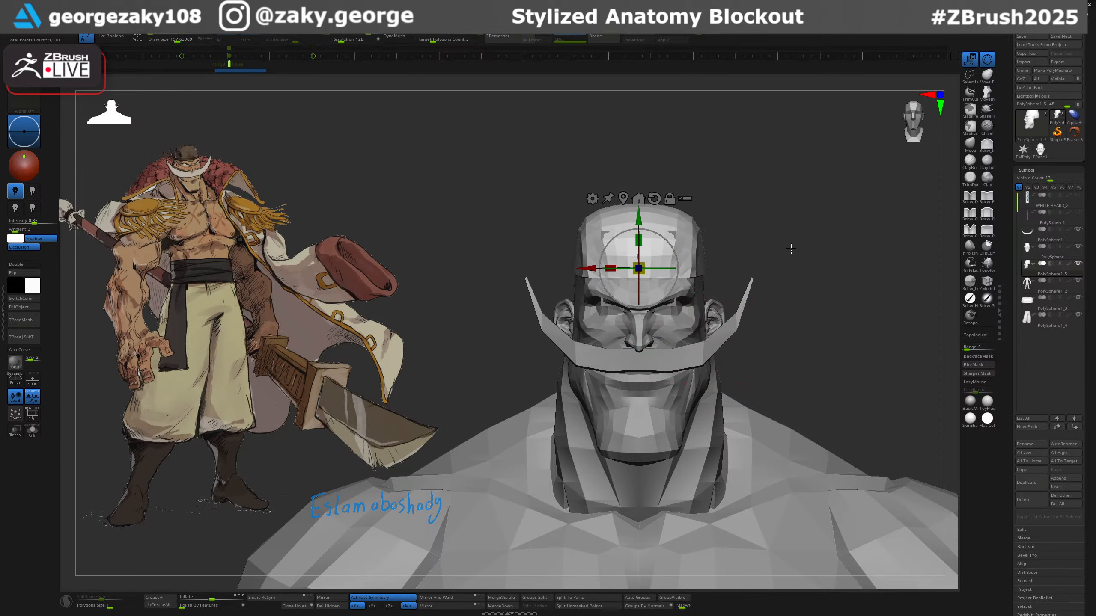
left_click_drag(790, 248, 771, 267)
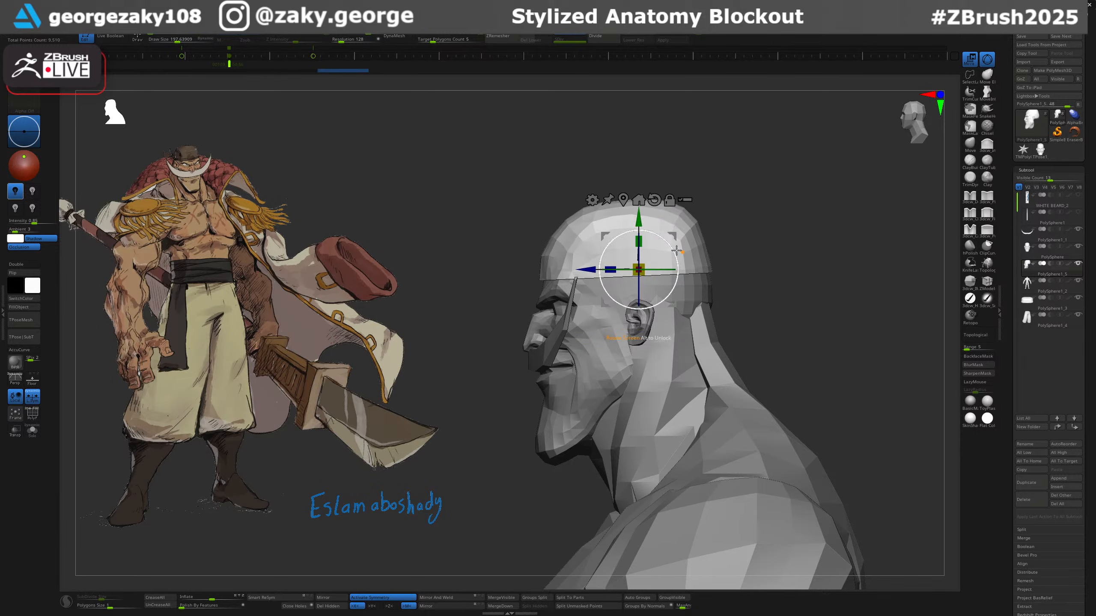
Adjust the cap's outline around the skull with the Move brush and isolate the cap.
key("q")
left_click_drag(751, 257, 789, 268)
key("s")
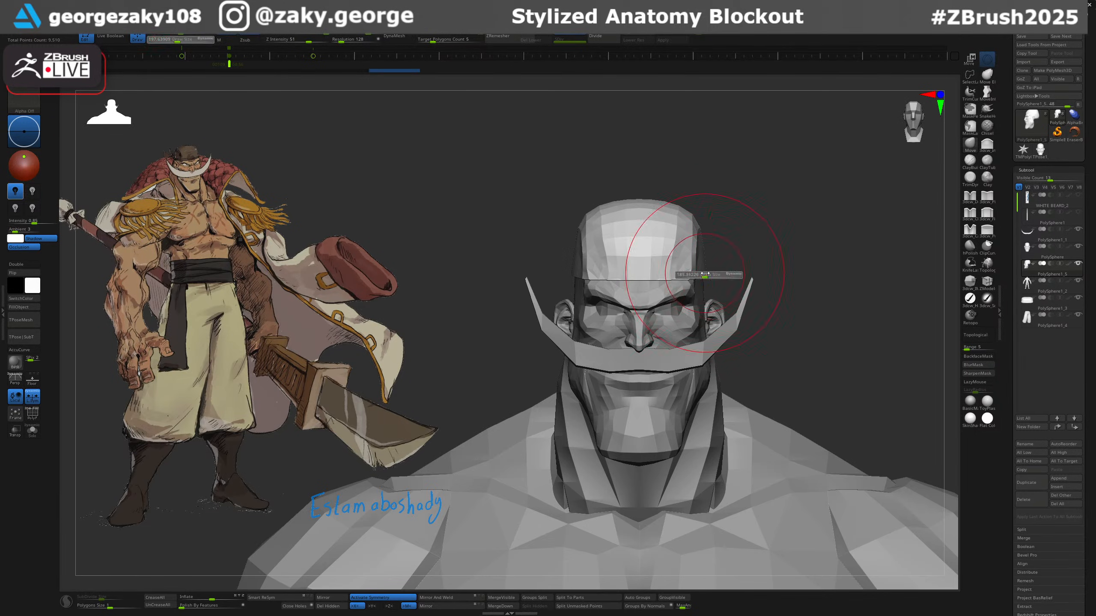
mouse_move(704, 273)
left_mouse_down()
mouse_move(704, 257)
mouse_move(776, 256)
mouse_move(788, 241)
mouse_move(770, 294)
left_mouse_up()
key("alt+s")
Try to ZRemesh the isolated cap with a target polygon count of 0.3 while its wireframe is displayed.
key("shift+f")
key("shift+f")
left_click_drag(462, 40, 484, 74)
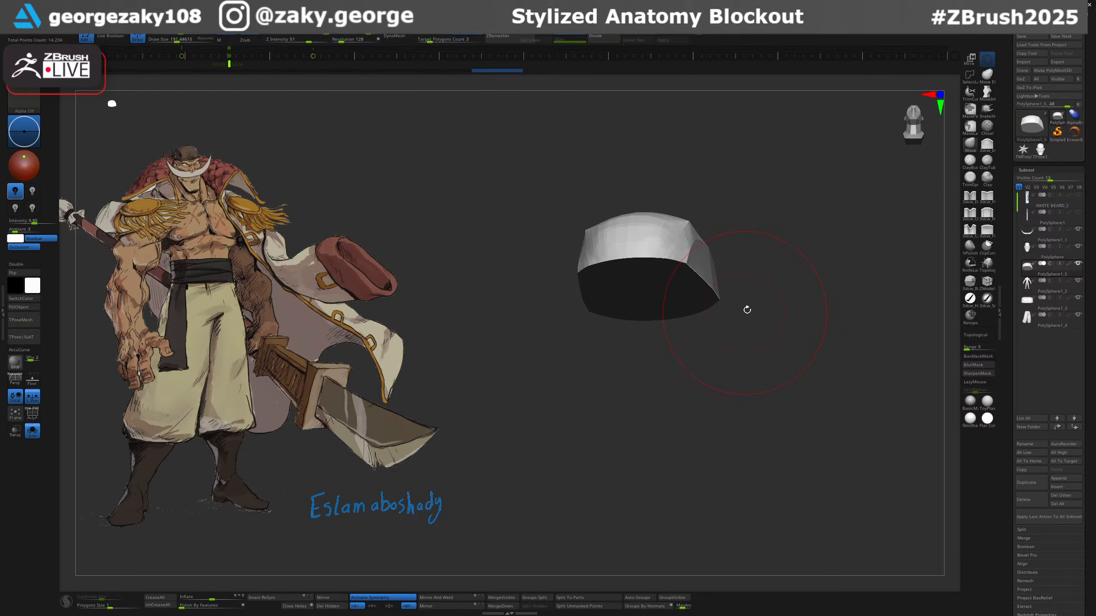
key("shift+f")
key("ctrl+z")
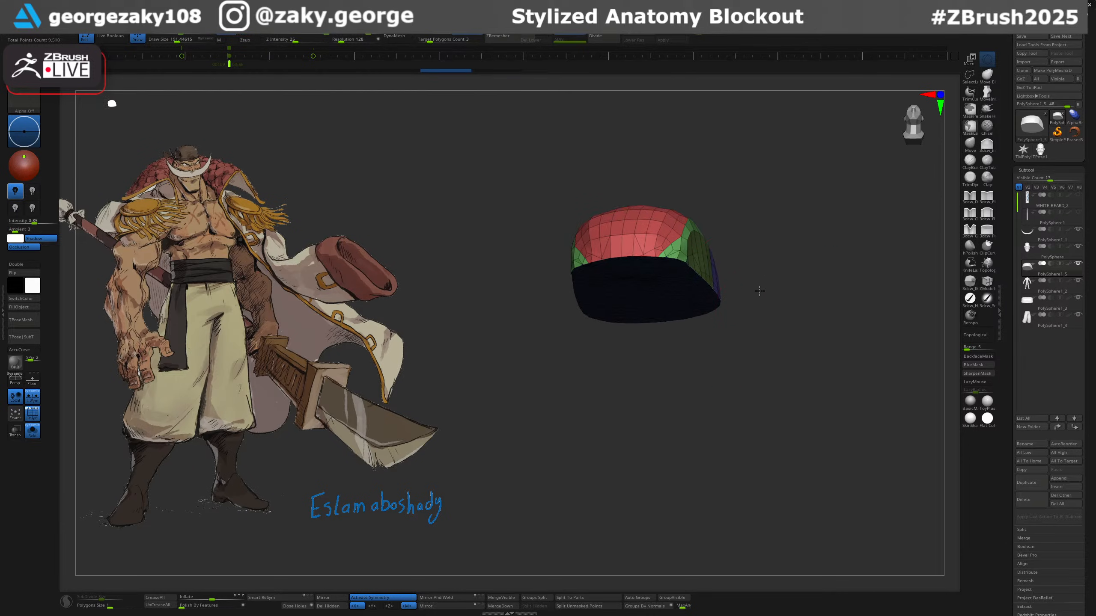
left_click_drag(748, 309, 494, 108)
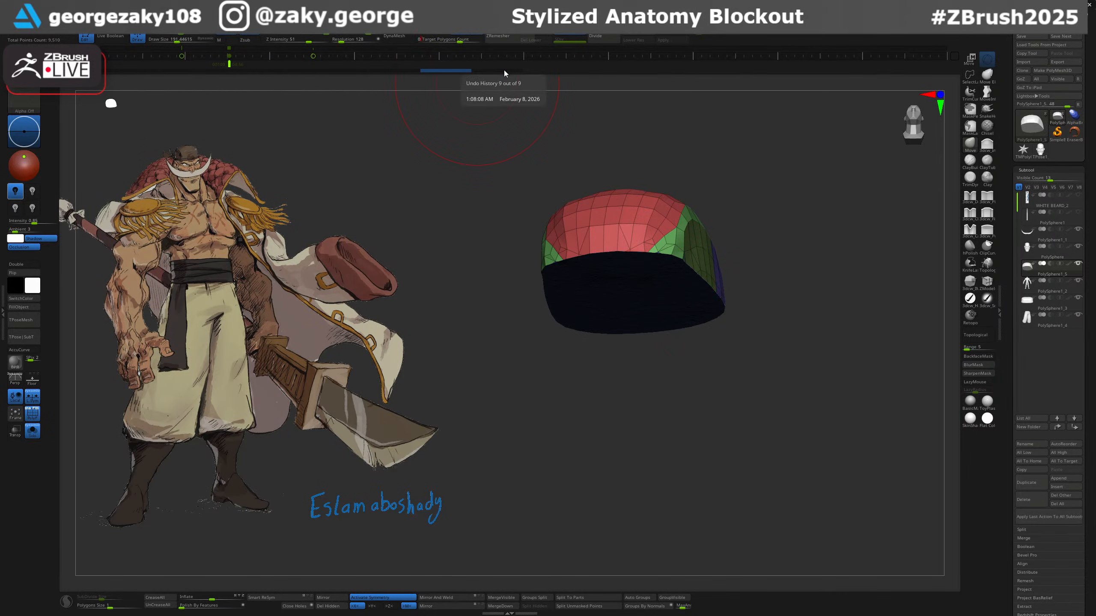
left_click(513, 37)
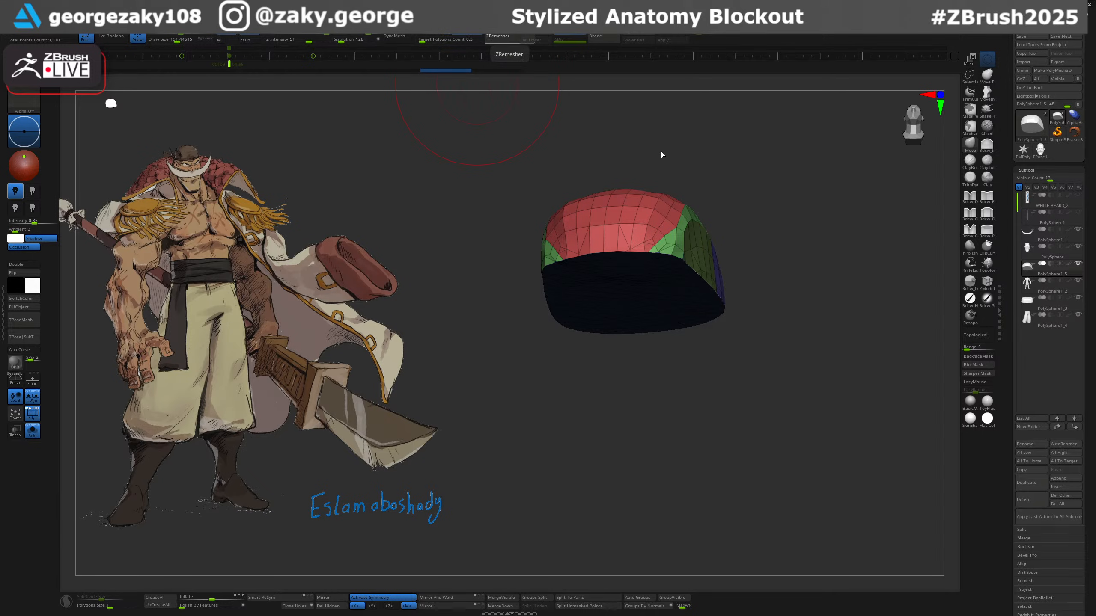
left_click_drag(794, 284, 777, 311)
key("ctrl+z")
Regroup the cap's polygons by normals and ZRemesh it with a target polygon count of 0.2.
left_click_drag(727, 243, 640, 495)
left_click(646, 607)
left_click_drag(802, 398, 798, 414)
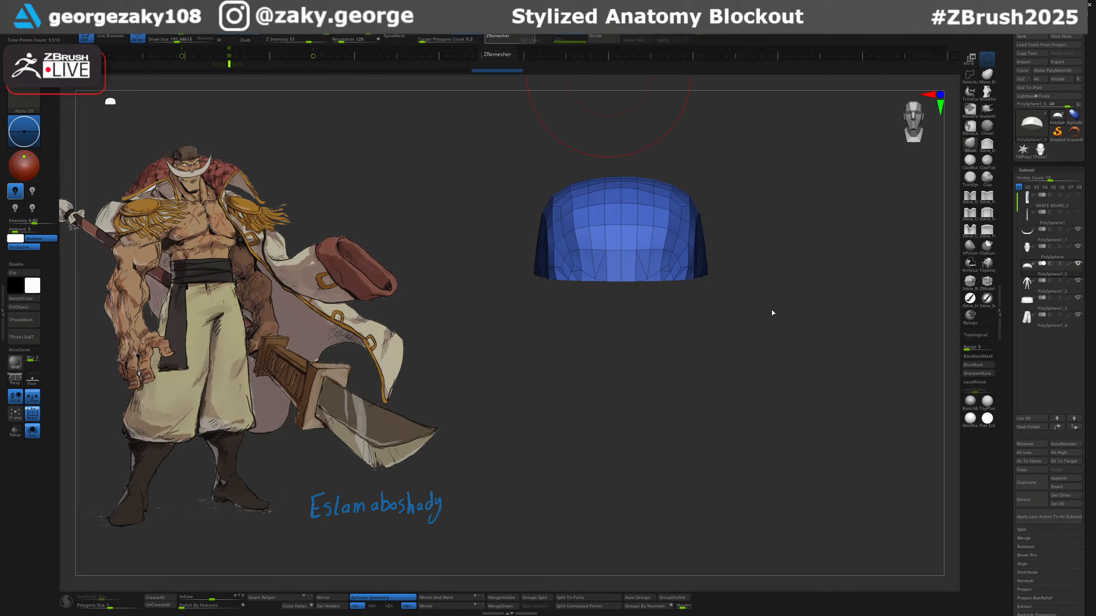
mouse_move(753, 318)
left_mouse_down()
mouse_move(792, 323)
mouse_move(768, 318)
left_mouse_up()
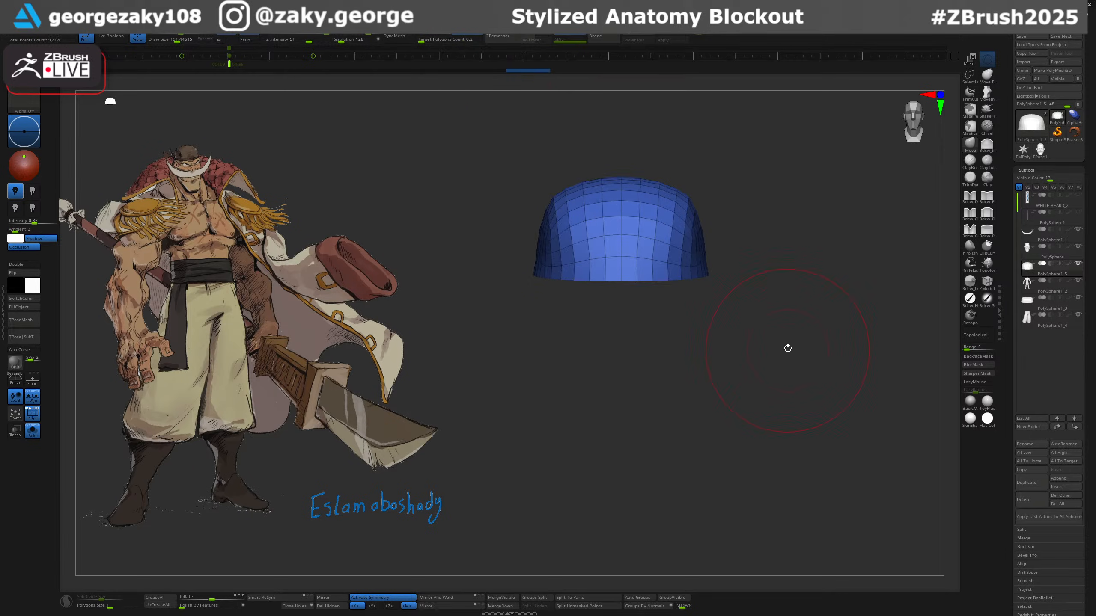
Show the full figure again and fit the cap's sides around the skull with the Move brush.
mouse_move(768, 234)
left_mouse_down()
mouse_move(770, 186)
mouse_move(765, 243)
mouse_move(772, 221)
left_mouse_up()
key("w")
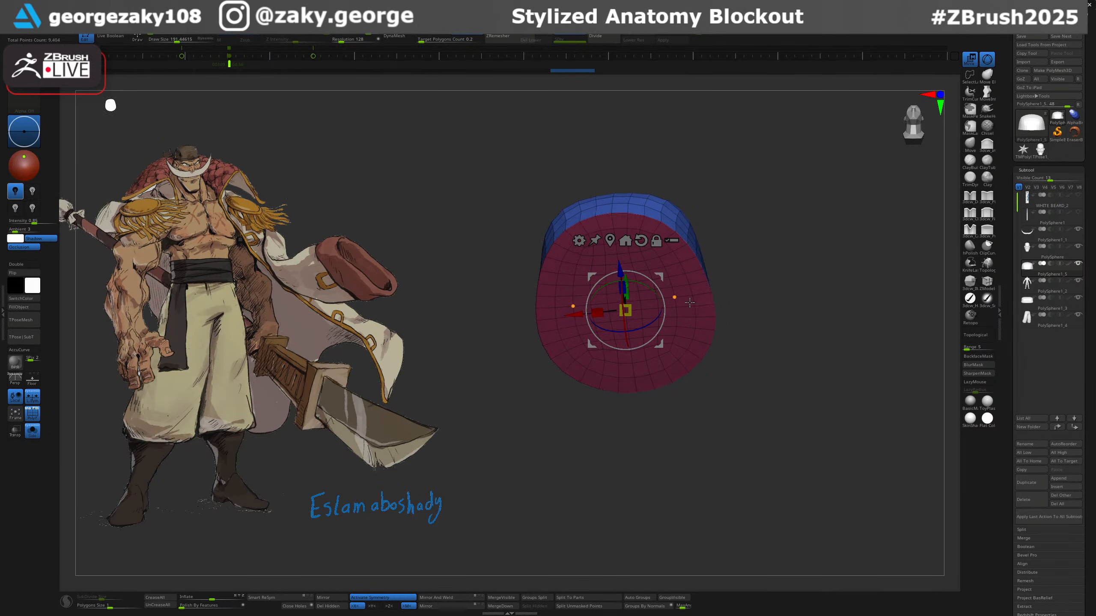
key("shift+alt+s")
left_click_drag(783, 291, 764, 318)
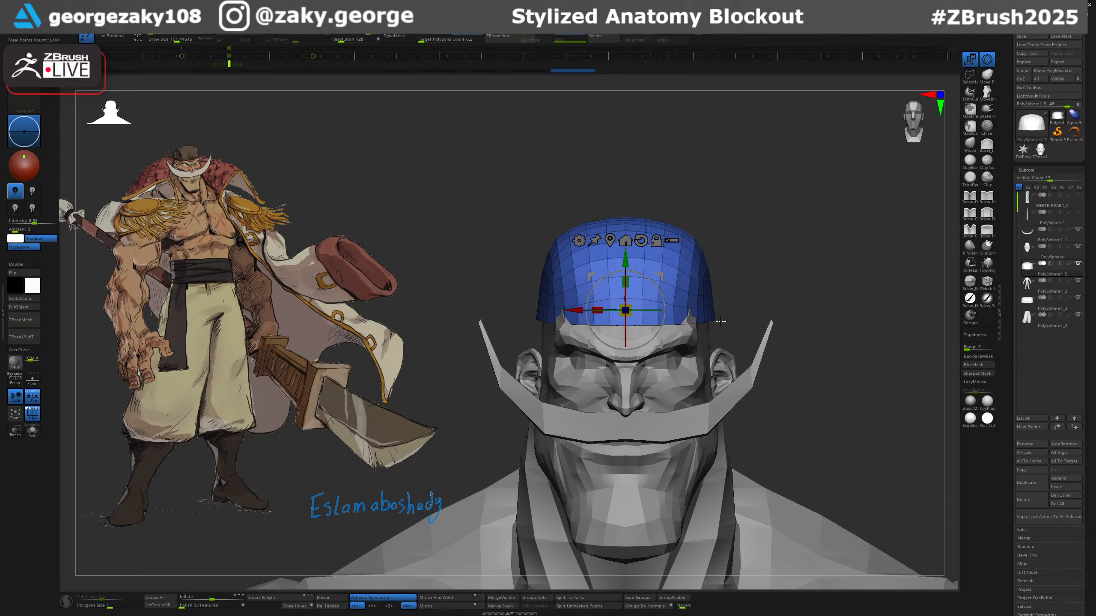
key("ctrl+z")
key("q")
key("s")
left_click_drag(688, 317, 683, 317)
left_click_drag(687, 302, 776, 297)
left_click_drag(655, 296, 738, 271)
Refine the cap's profile and rear lower edge in side view, varying the Move brush size.
key("s")
left_click_drag(707, 276, 714, 276)
left_click_drag(476, 307, 470, 317)
mouse_move(425, 285)
left_mouse_down("shift")
mouse_move(530, 285)
mouse_move(551, 262)
mouse_move(638, 287)
mouse_move(614, 327)
mouse_move(569, 306)
mouse_move(558, 314)
left_mouse_up("shift")
key("s")
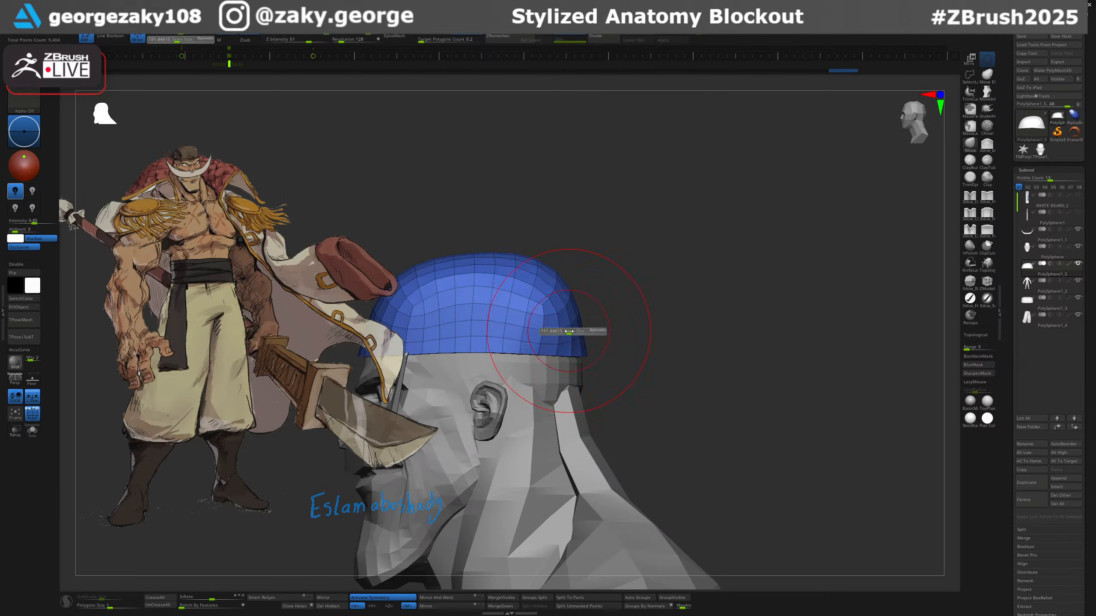
mouse_move(576, 351)
left_mouse_down()
mouse_move(578, 362)
mouse_move(503, 348)
mouse_move(531, 348)
left_mouse_up()
key("s")
key("s")
key("s")
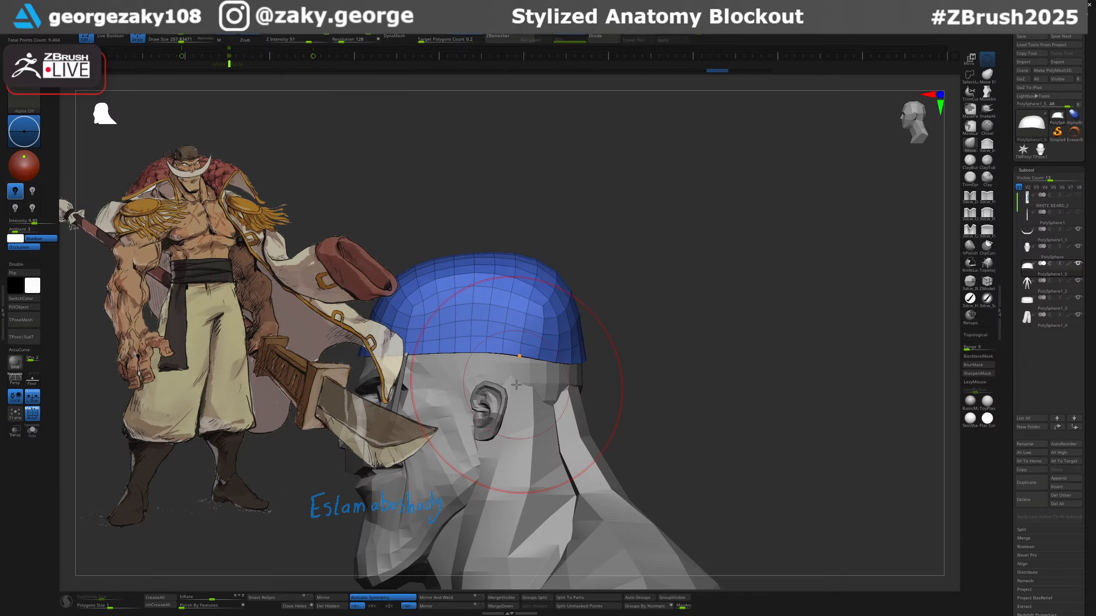
Pull the cap's lower edge down slightly above the ear, checking it in three-quarter view.
right_click_drag(628, 241, 651, 271)
right_click_drag(528, 345, 589, 309, "alt")
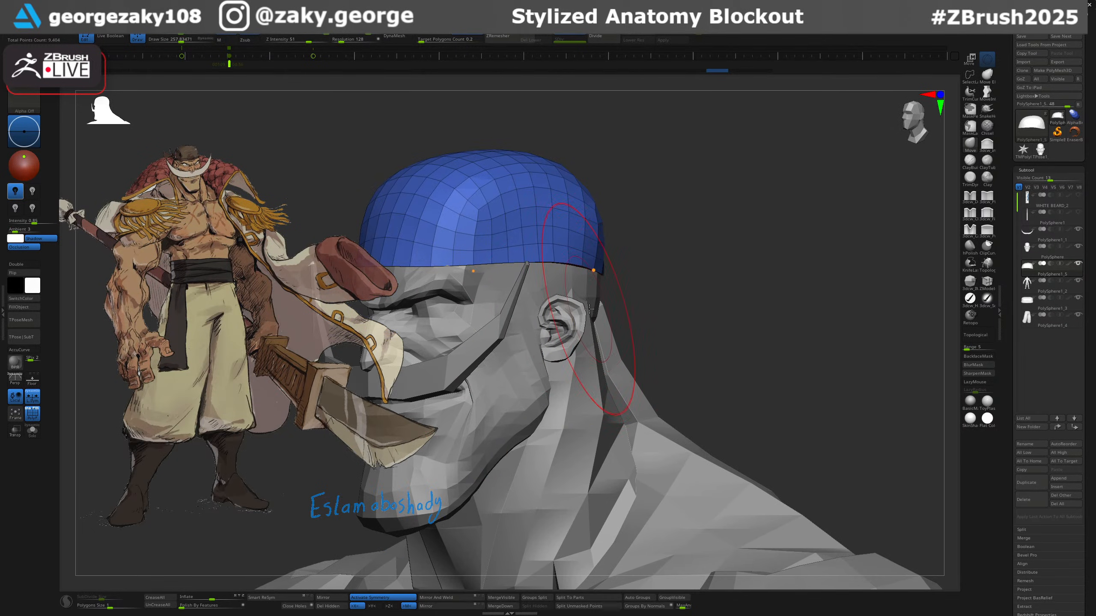
left_click(569, 323, "alt")
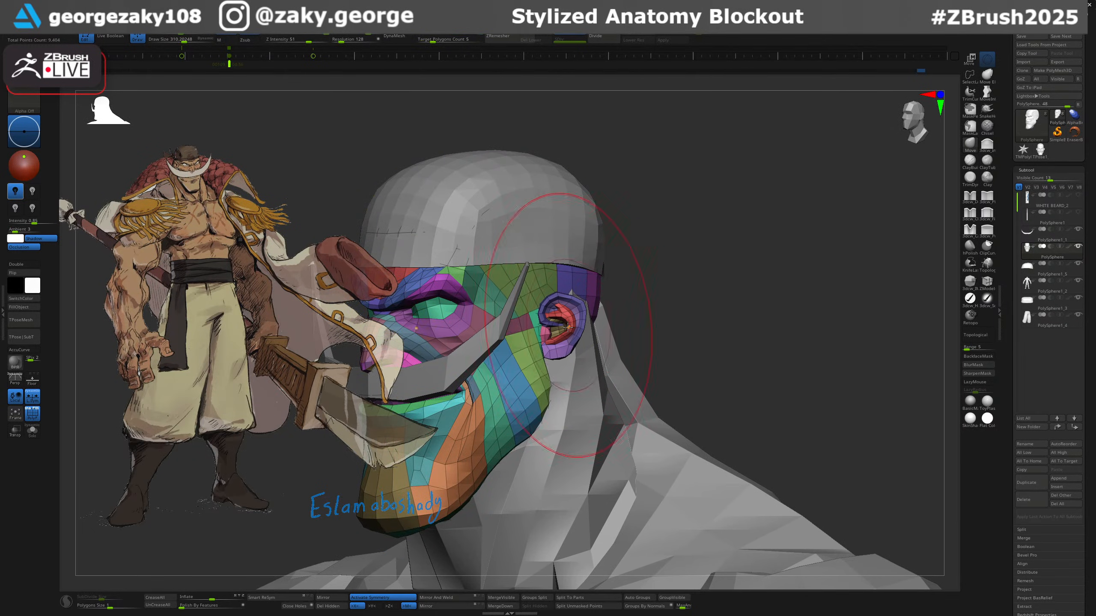
left_click(561, 259, "alt")
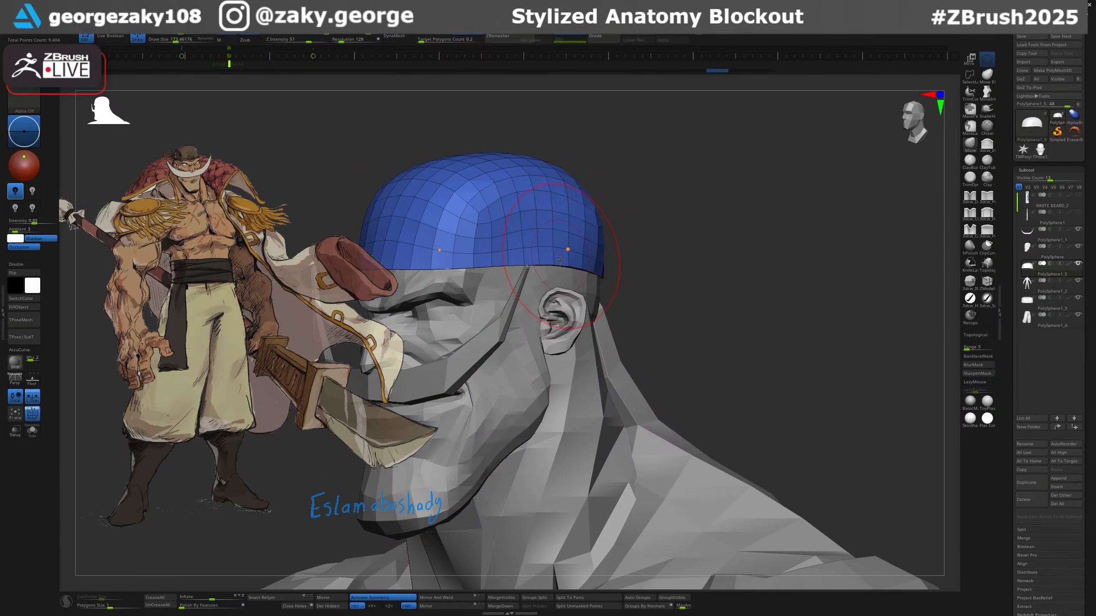
mouse_move(561, 260)
left_mouse_down()
mouse_move(568, 266)
mouse_move(555, 276)
left_mouse_up()
key("s")
mouse_move(542, 272)
left_mouse_down()
mouse_move(560, 295)
mouse_move(570, 285)
left_mouse_up()
Select the head and refine the area around the top of the ear with a smaller Move brush.
left_click(568, 297, "alt")
key("s")
key("s")
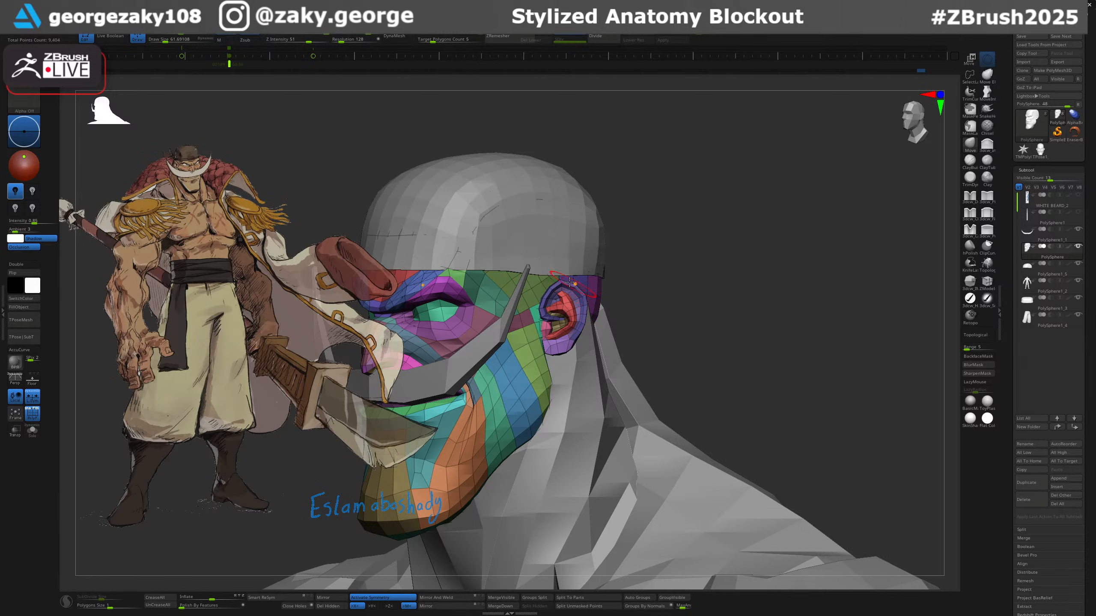
mouse_move(563, 284)
right_mouse_down()
mouse_move(594, 291)
mouse_move(597, 252)
mouse_move(483, 241)
right_mouse_up()
Reselect the cap and adjust its front area above the brows with a small Move brush.
left_click(486, 241, "alt")
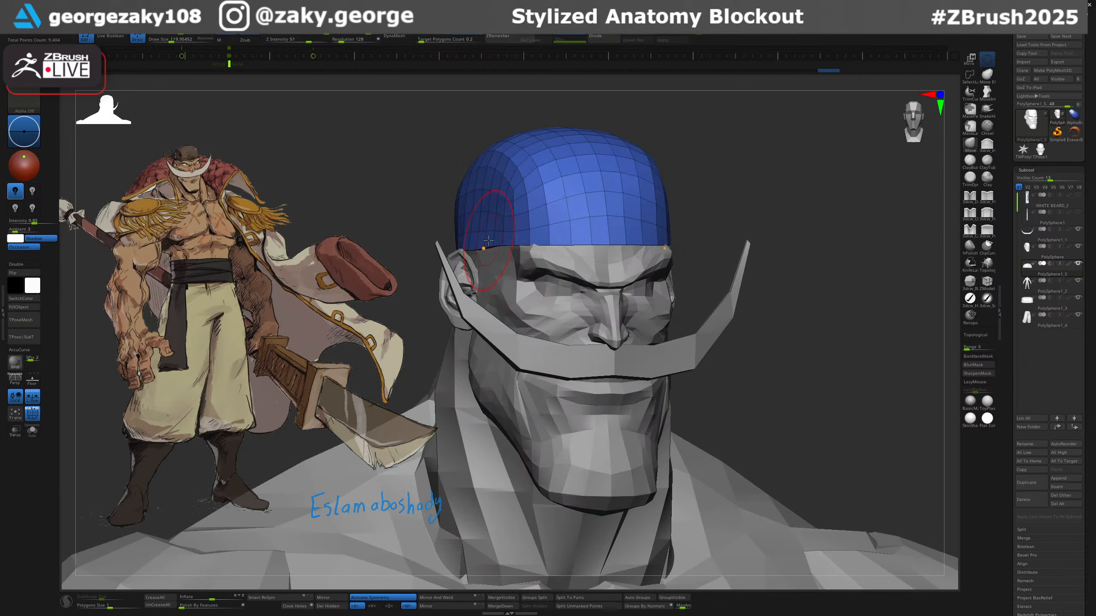
right_click_drag(620, 217, 601, 346)
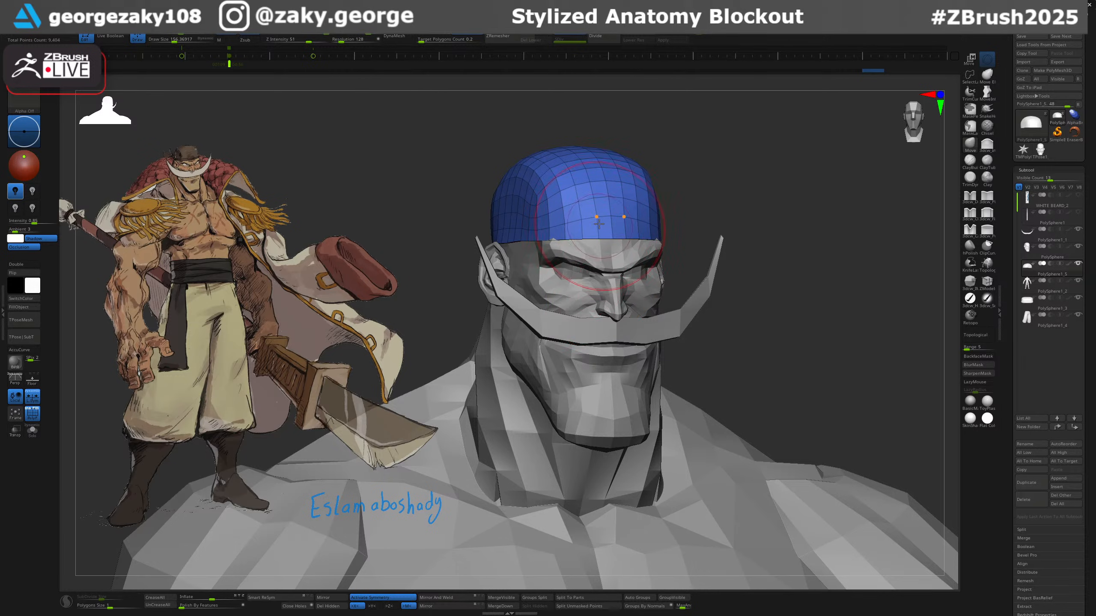
right_click_drag(599, 223, 563, 242)
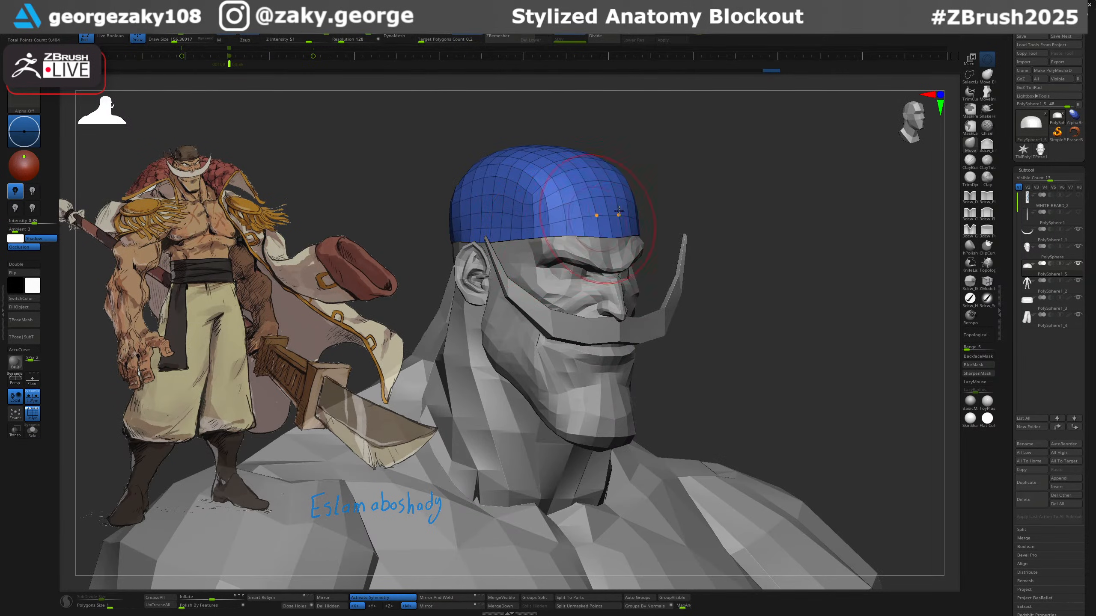
right_click_drag(618, 211, 629, 215)
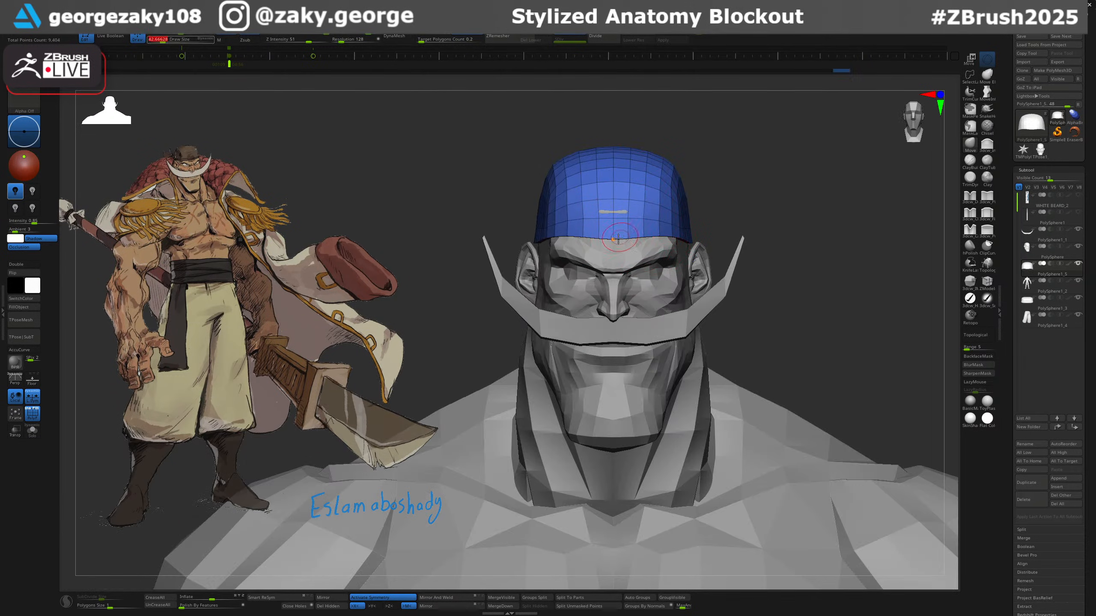
right_click_drag(631, 215, 614, 206)
left_click_drag(614, 206, 616, 200)
mouse_move(673, 197)
right_mouse_down()
mouse_move(692, 195)
mouse_move(676, 175)
mouse_move(707, 186)
right_mouse_up()
Turn on dynamic subdivision for the cap and adjust its side beside the temple.
left_click(681, 34)
key("s")
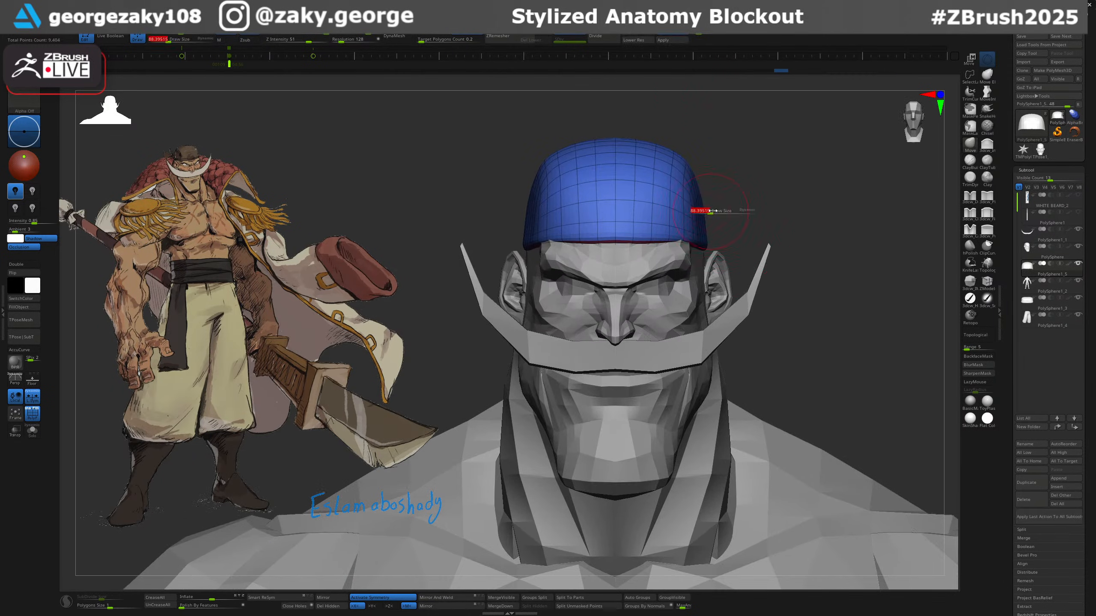
left_click_drag(709, 211, 697, 195)
right_click_drag(729, 212, 698, 221)
mouse_move(609, 240)
right_mouse_down()
mouse_move(632, 234)
mouse_move(608, 237)
right_mouse_up()
Select the head, nudge the outer eye area with the Move brush, and check the face from below and the side.
left_click(615, 285, "alt")
right_click_drag(615, 285, 633, 313, "ctrl")
key("f")
left_click_drag(597, 298, 595, 298)
right_click_drag(608, 305, 602, 306)
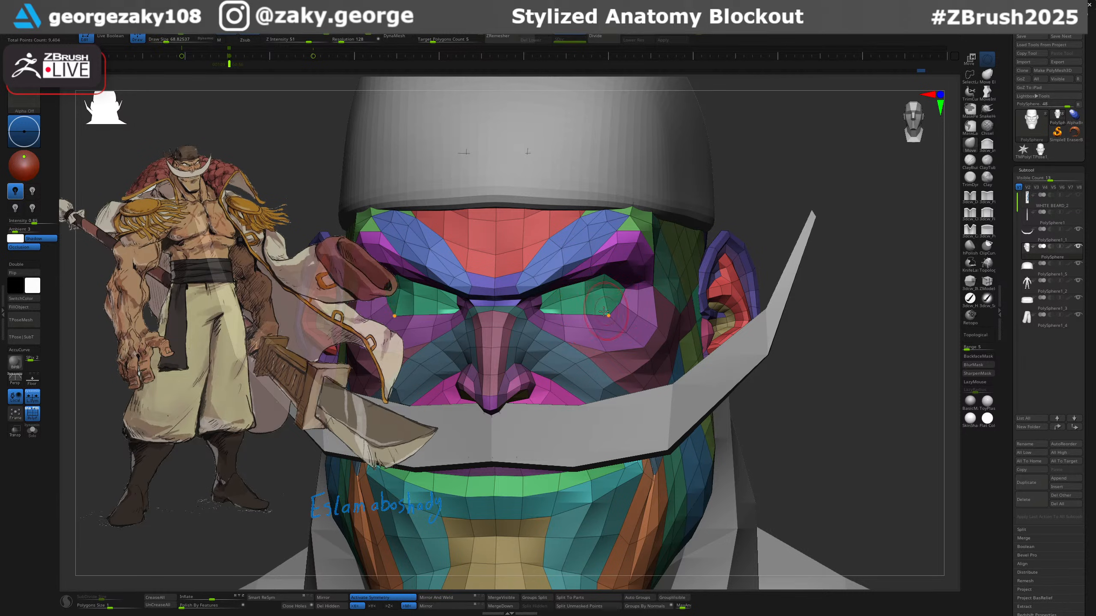
right_click_drag(604, 311, 596, 275)
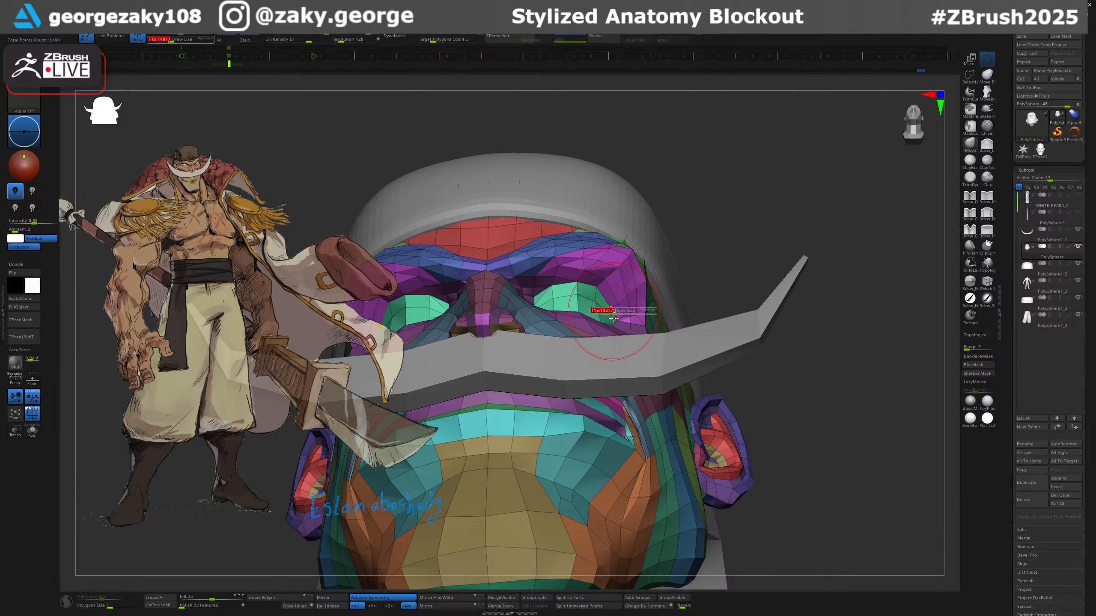
right_click_drag(616, 317, 581, 268)
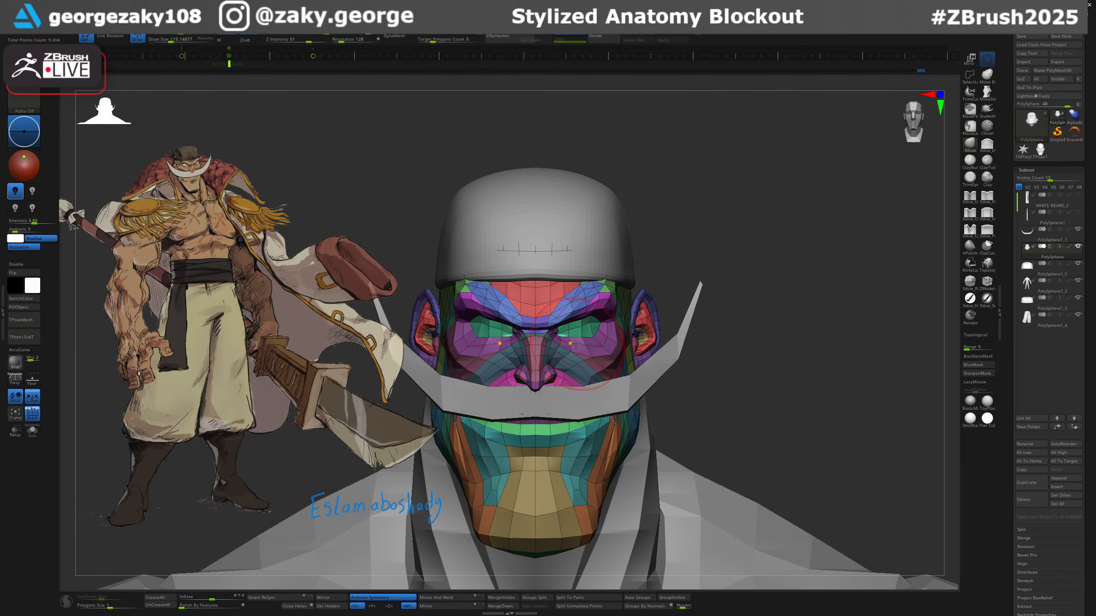
right_click_drag(575, 344, 654, 294)
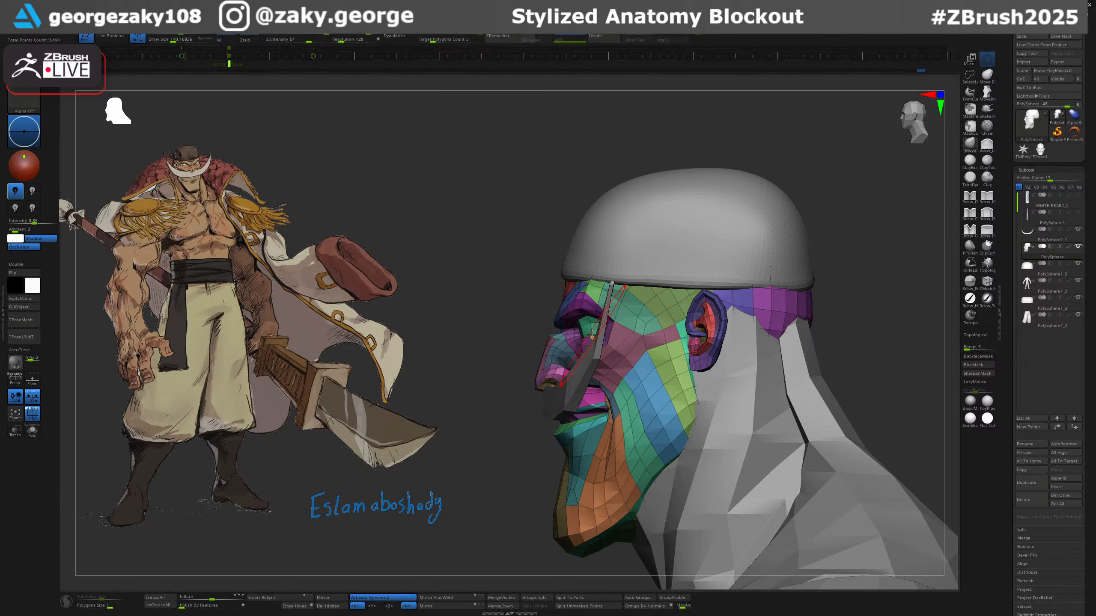
right_click_drag(648, 373, 704, 380)
Carve the crease running down beside the mouth corner toward the chin with the Dam Standard brush.
key("s")
key("b")
key("d")
key("s")
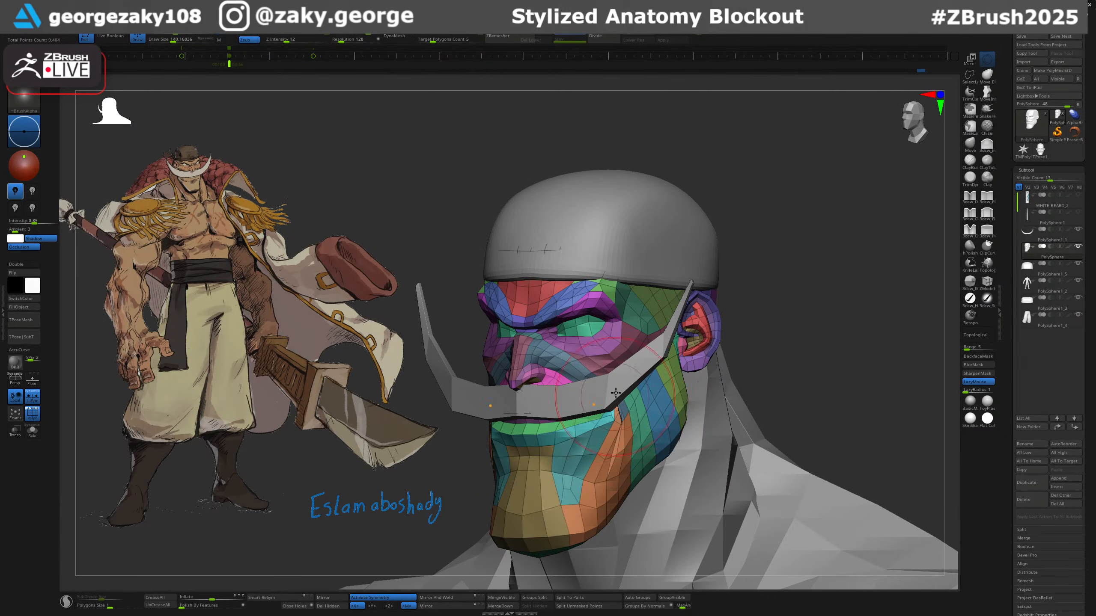
right_click_drag(525, 404, 580, 417)
key("s")
left_click_drag(608, 440, 604, 466)
right_click_drag(599, 458, 643, 460)
right_click_drag(564, 469, 548, 471, "shift")
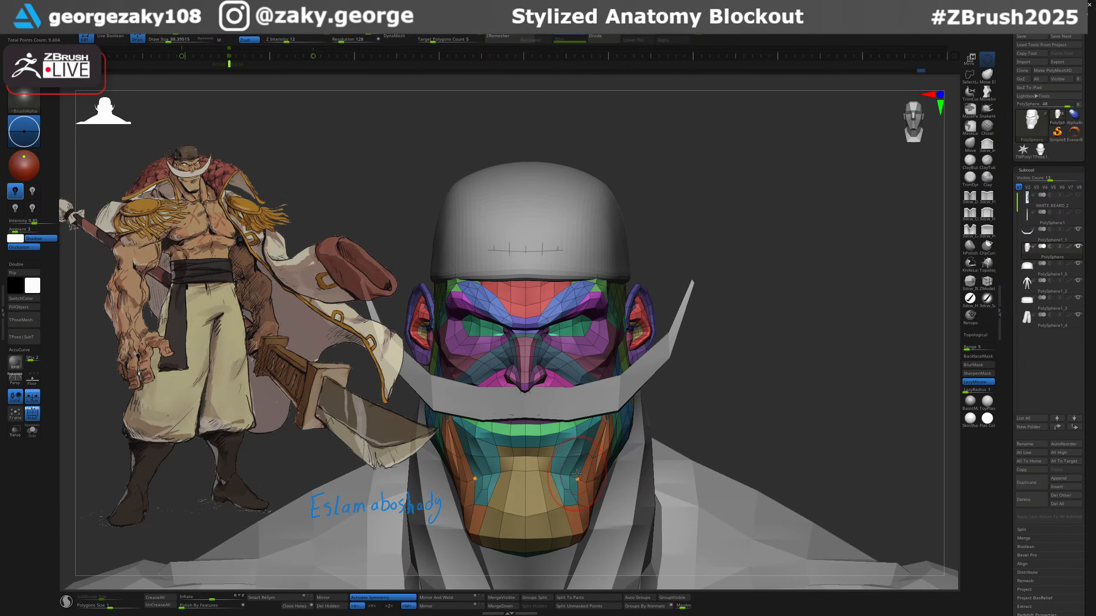
Refine the sides and lower edge of the chin with the Move brush.
key("b")
key("m")
key("v")
key("s")
left_click_drag(574, 474, 578, 474)
right_click_drag(561, 474, 575, 476)
left_click_drag(574, 476, 570, 491)
right_click_drag(535, 534, 532, 516)
left_click_drag(529, 528, 528, 518)
right_click_drag(617, 479, 625, 499, "shift")
Select the cap and reshape its lower rear edge across the back of the skull with the Move brush.
left_click(582, 246, "alt")
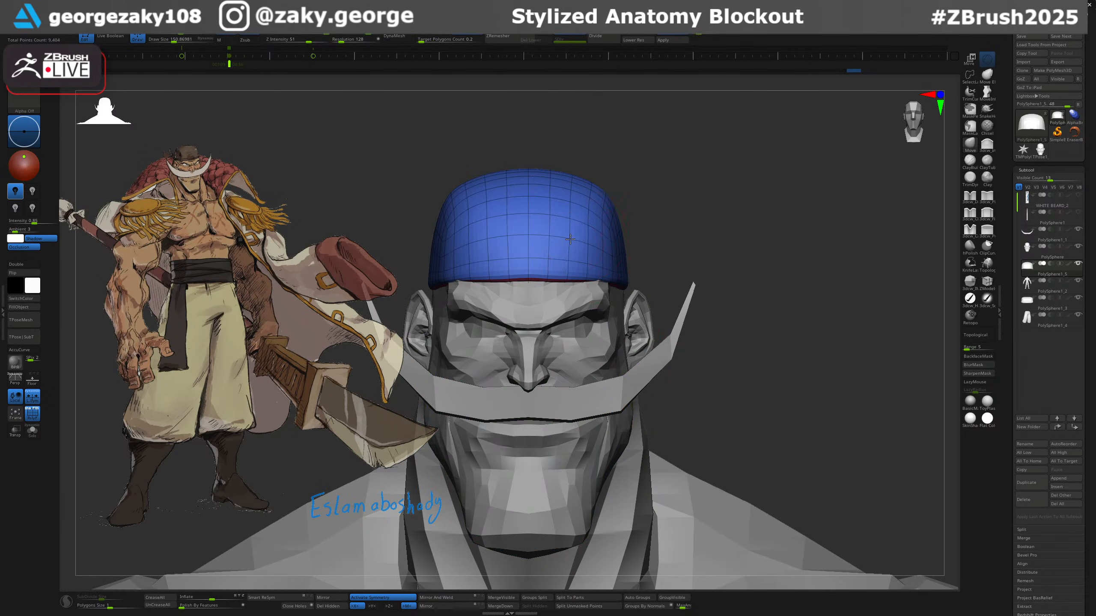
mouse_move(613, 249)
right_mouse_down()
mouse_move(566, 227)
mouse_move(660, 212)
mouse_move(670, 242)
mouse_move(749, 251)
right_mouse_up()
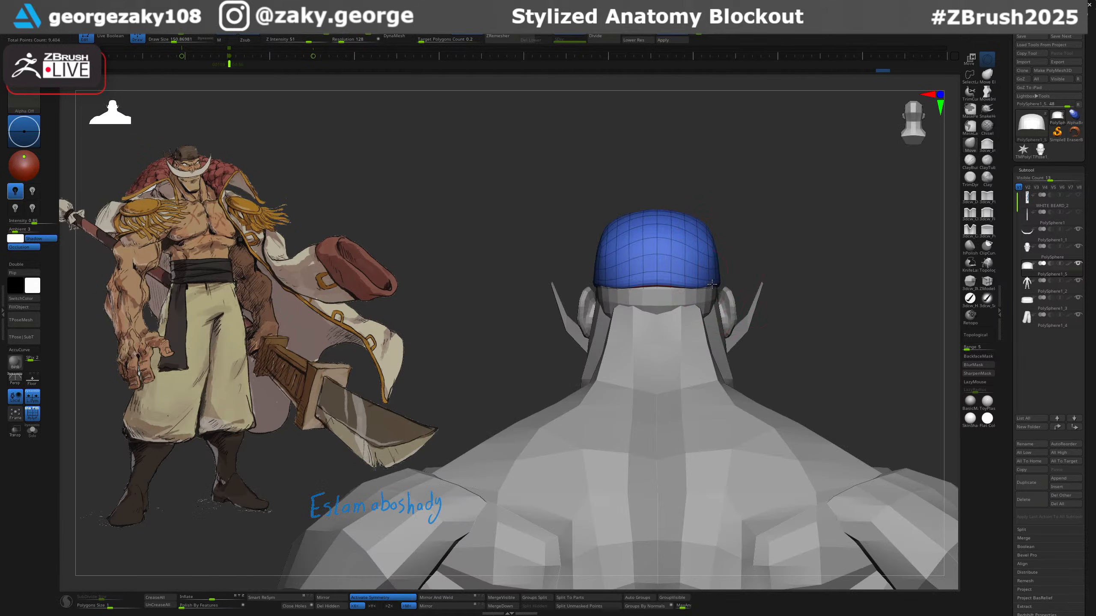
left_click_drag(700, 282, 701, 291)
right_click_drag(722, 281, 739, 274)
mouse_move(680, 292)
left_mouse_down()
mouse_move(687, 281)
mouse_move(668, 281)
mouse_move(678, 288)
left_mouse_up()
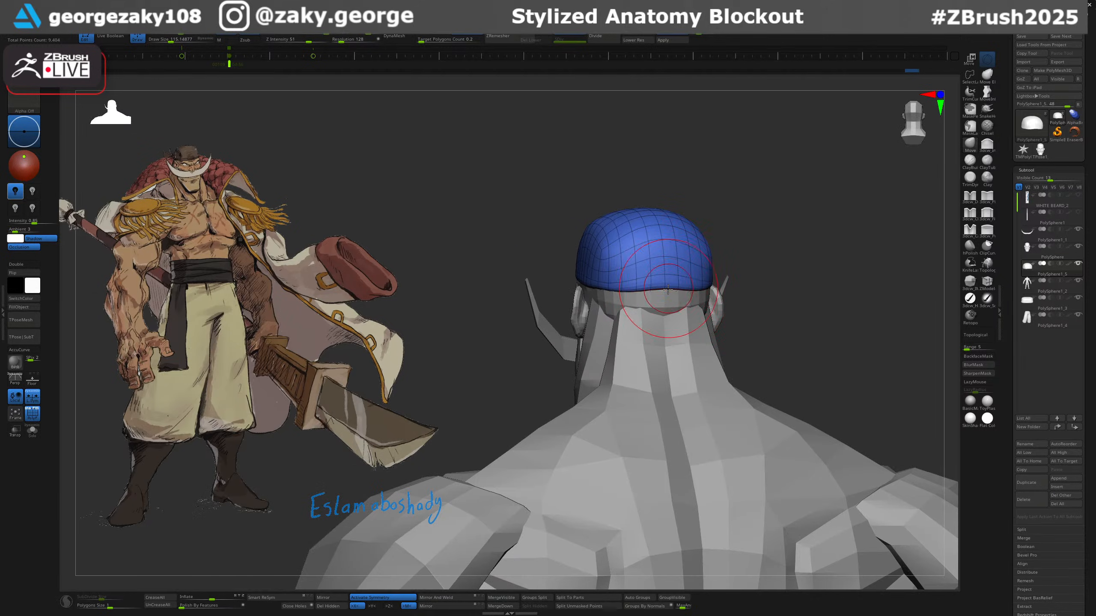
right_click_drag(667, 280, 668, 310, "ctrl")
left_click_drag(666, 276, 665, 282)
right_click_drag(665, 280, 692, 278)
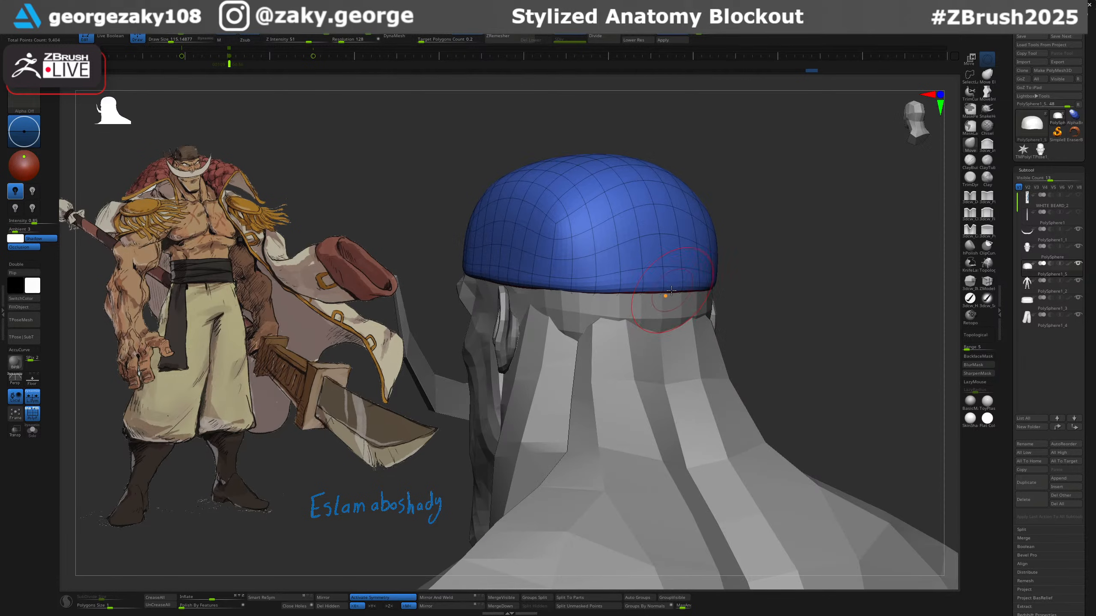
left_click_drag(669, 282, 667, 288)
right_click_drag(686, 285, 664, 290, "shift")
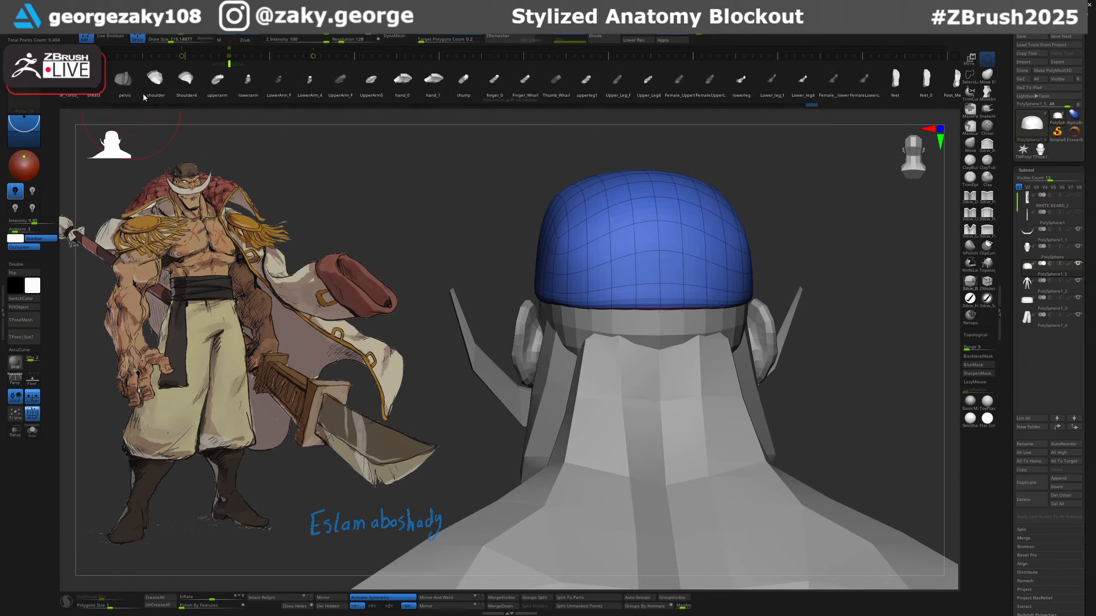
Look through the body-part insert meshes.
left_click_drag(157, 85, 696, 115)
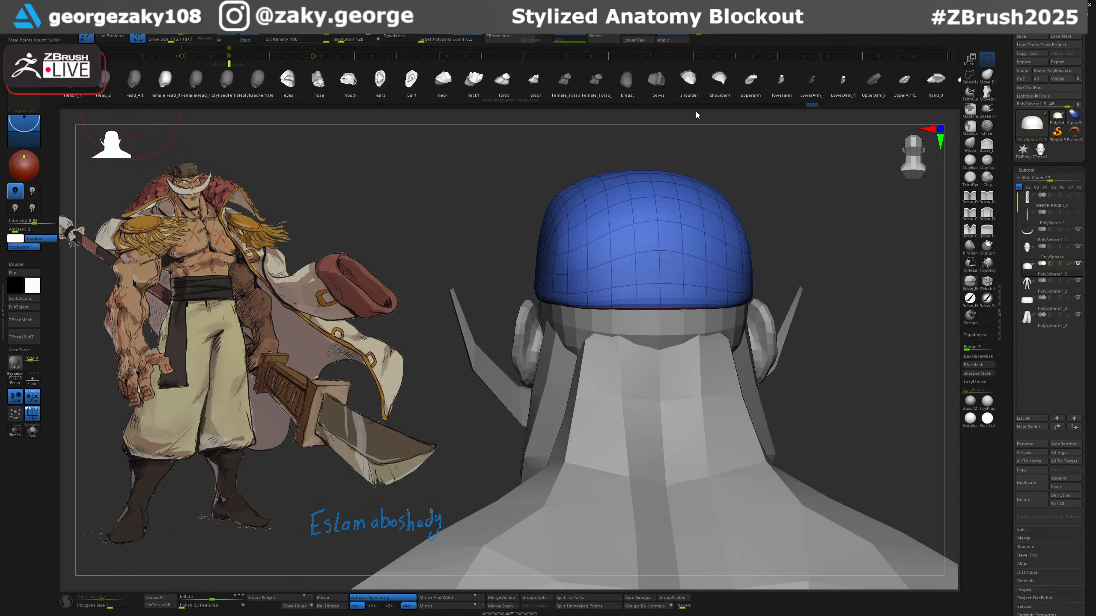
left_click_drag(218, 88, 557, 101)
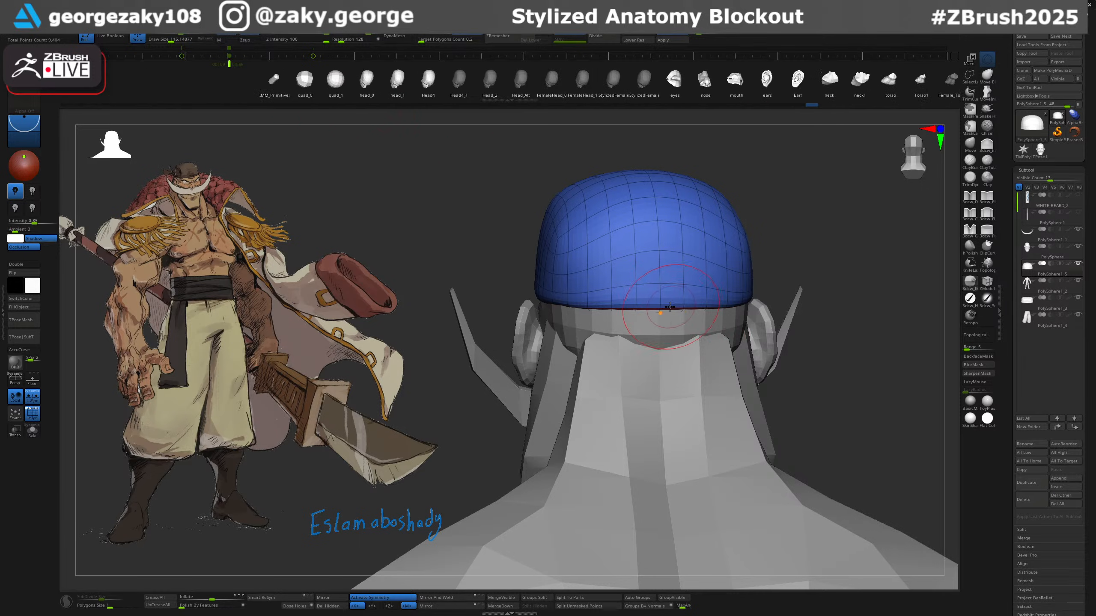
left_click_drag(664, 345, 665, 349)
left_click_drag(817, 286, 839, 288)
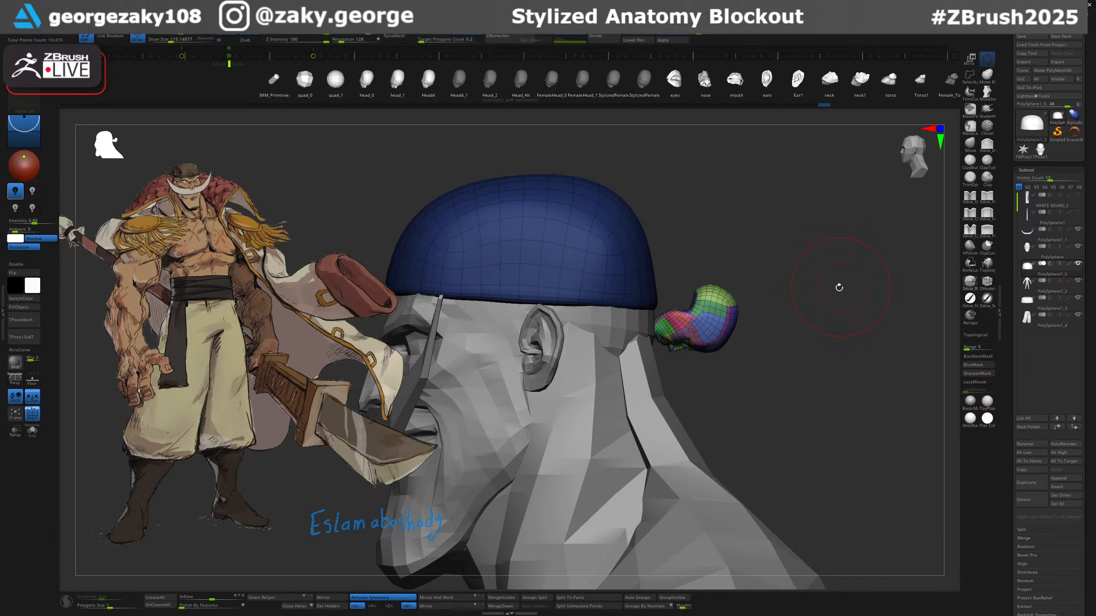
key("ctrl+z")
left_click_drag(773, 297, 501, 203, "shift")
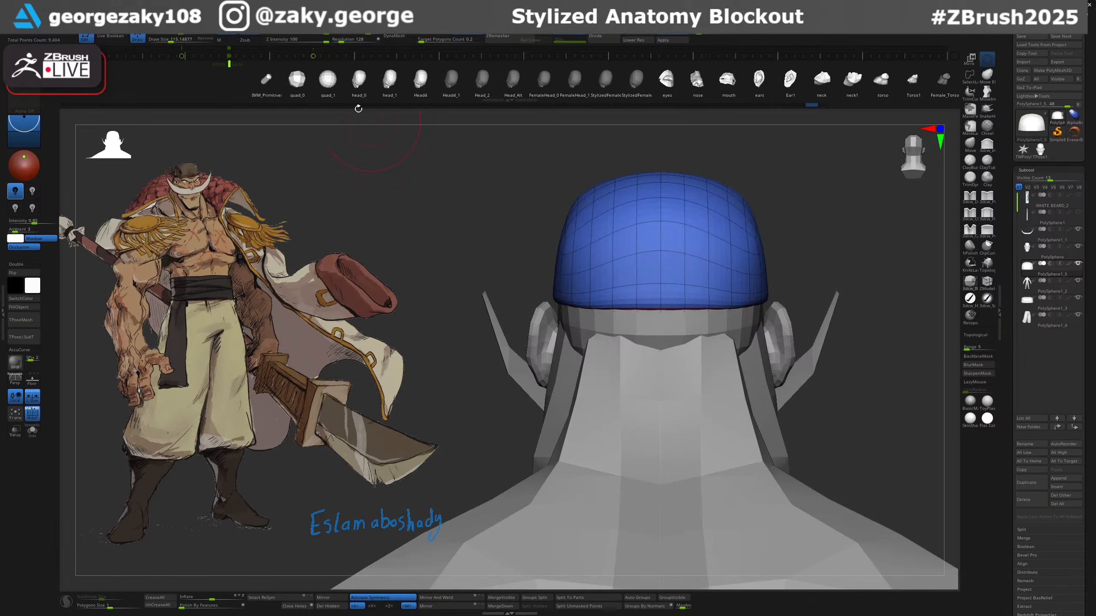
left_click_drag(318, 84, 328, 84)
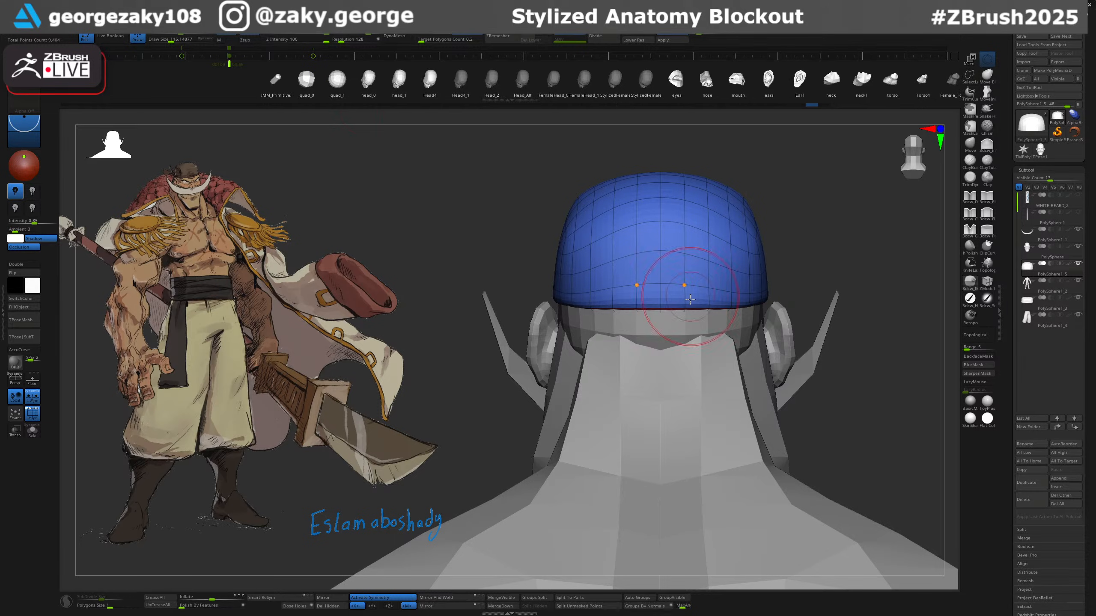
left_click_drag(661, 312, 661, 342)
right_click_drag(661, 321, 701, 306)
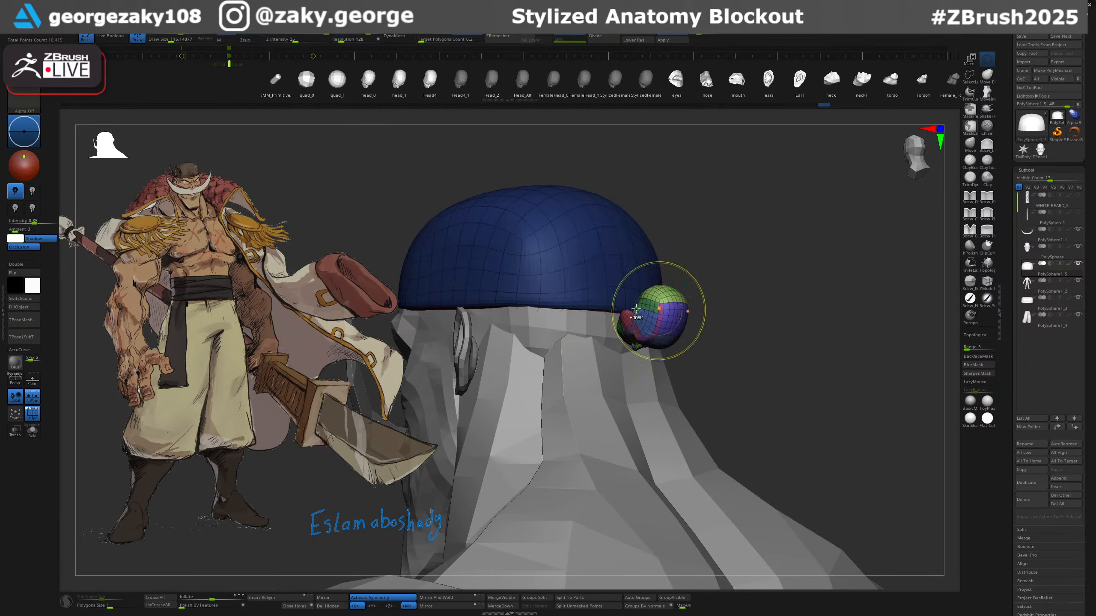
key("ctrl+z")
key("ctrl+z")
key("ctrl+z")
left_click_drag(307, 82, 310, 82)
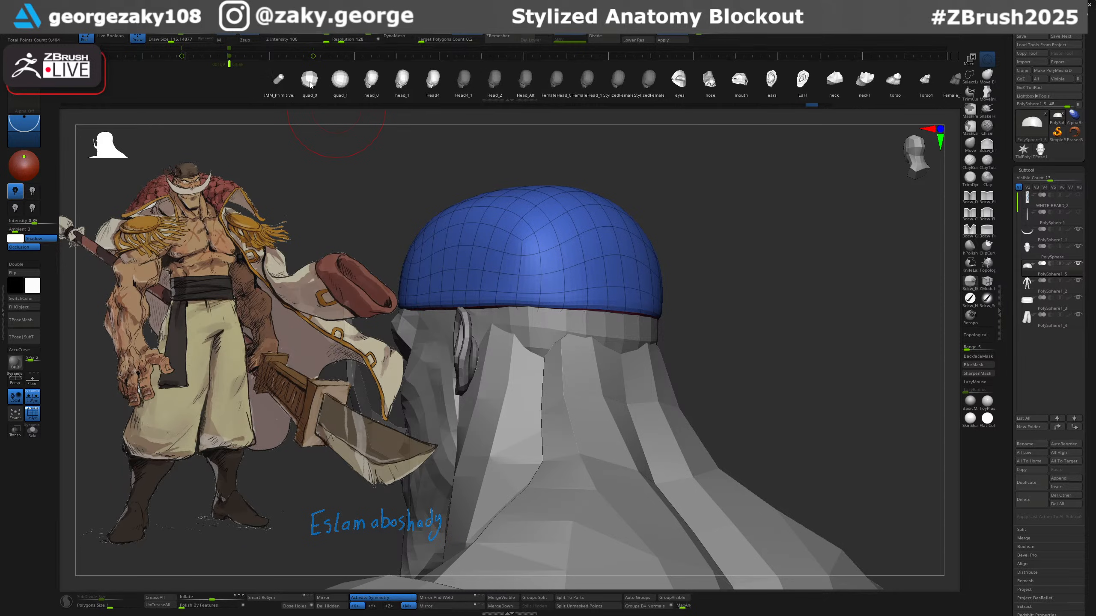
left_click_drag(590, 294, 590, 297)
key("ctrl+z")
left_click_drag(375, 84, 197, 83)
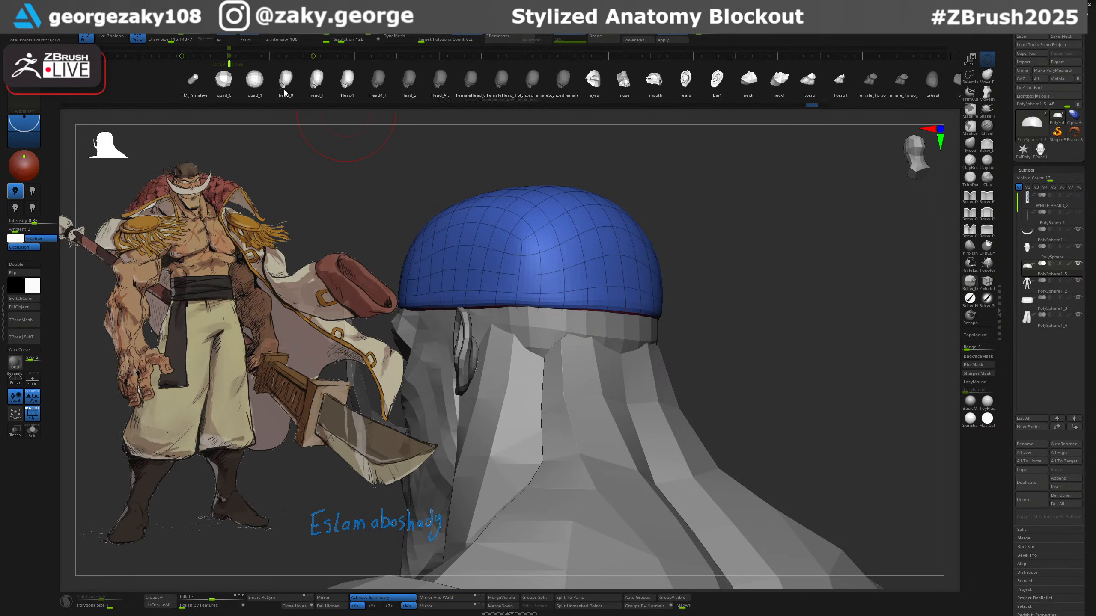
mouse_move(629, 296)
left_mouse_down()
mouse_move(635, 308)
mouse_move(647, 298)
left_mouse_up()
key("ctrl+z")
key("ctrl+z")
Insert a sphere at the lower rear edge of the bandana as the base shape for its knot.
left_click_drag(761, 279, 616, 298)
left_click_drag(191, 85, 195, 84)
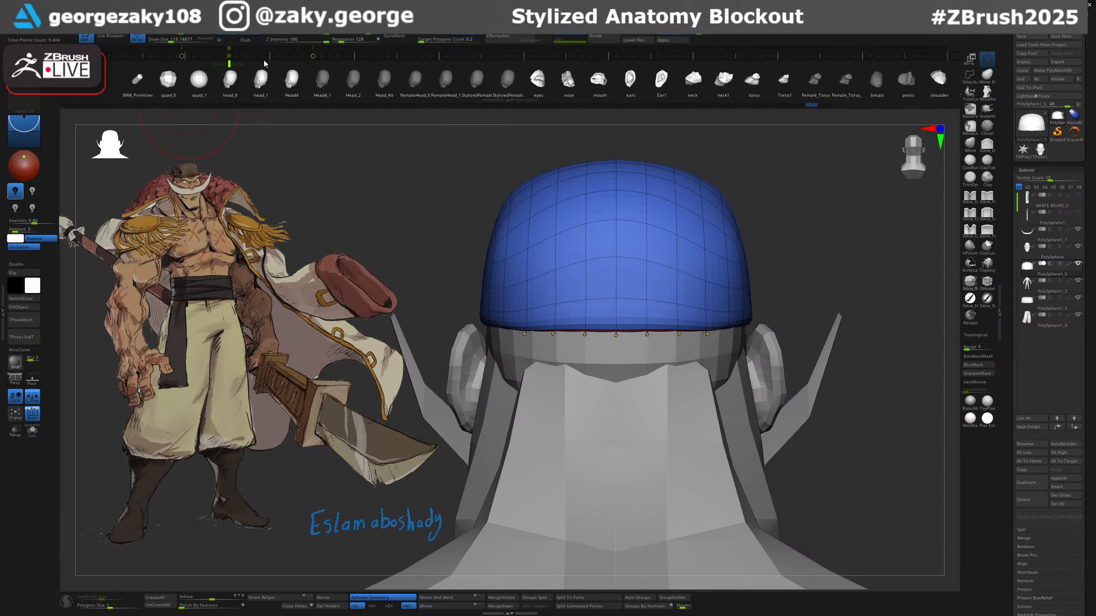
left_click(231, 90)
left_click_drag(199, 84, 126, 85)
key("ctrl")
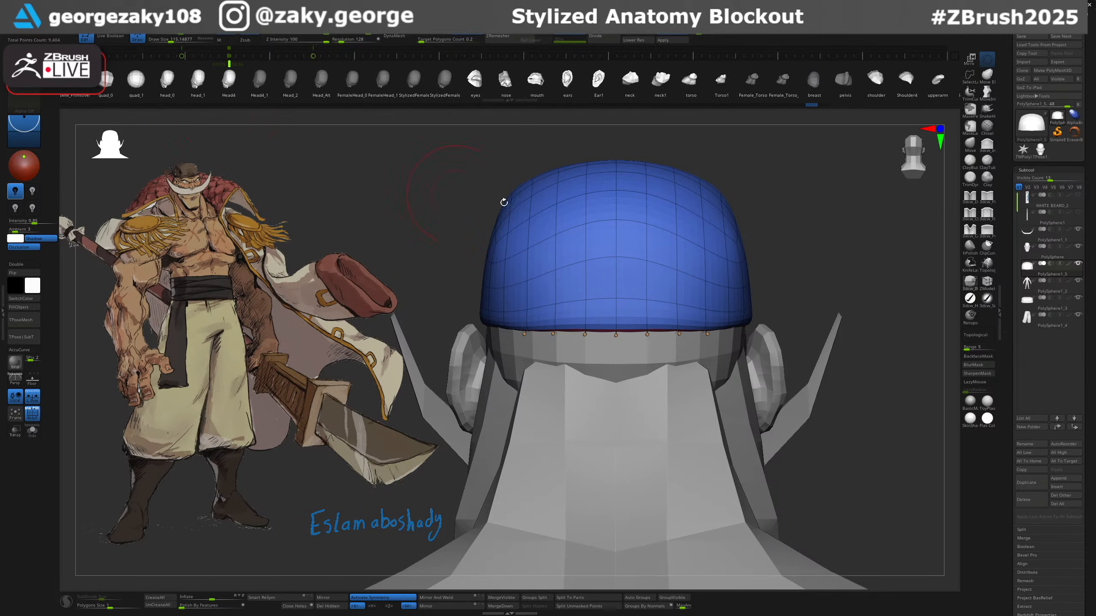
left_click_drag(616, 334, 580, 366)
right_click_drag(576, 362, 658, 355)
Position the inserted knot sphere against the bandana's rear edge, centred behind the head.
key("w")
left_click_drag(598, 332, 540, 303)
left_click_drag(506, 318, 555, 357)
right_click_drag(677, 307, 577, 318)
key("q")
Add mirrored spheres on both sides of the knot and stretch them into two elongated bandana tails.
right_click_drag(518, 343, 572, 345)
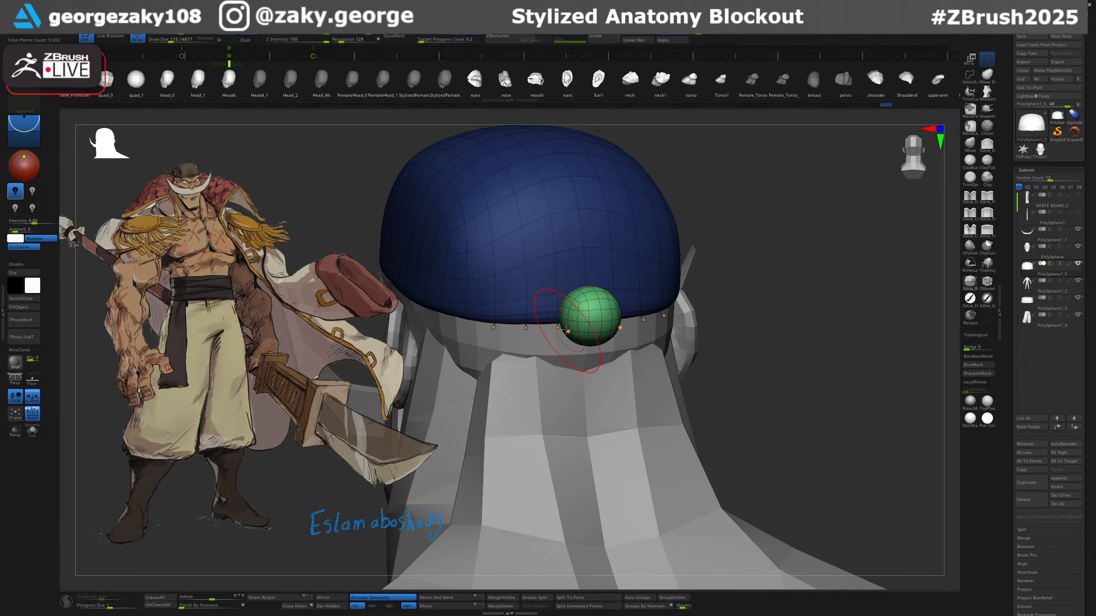
right_click_drag(566, 329, 565, 327)
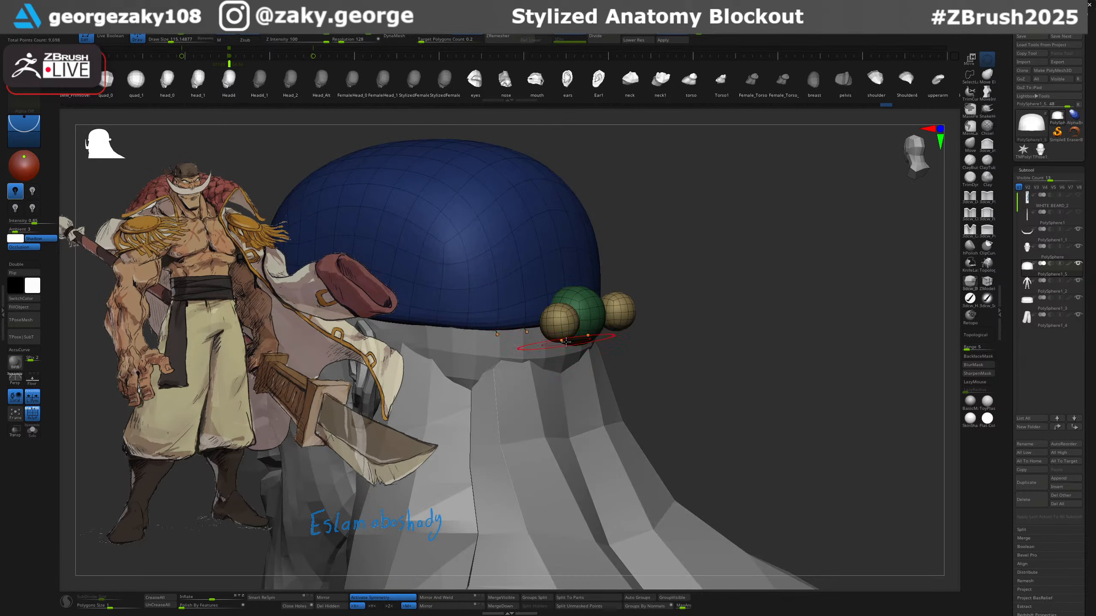
key("w")
left_click_drag(578, 307, 651, 313)
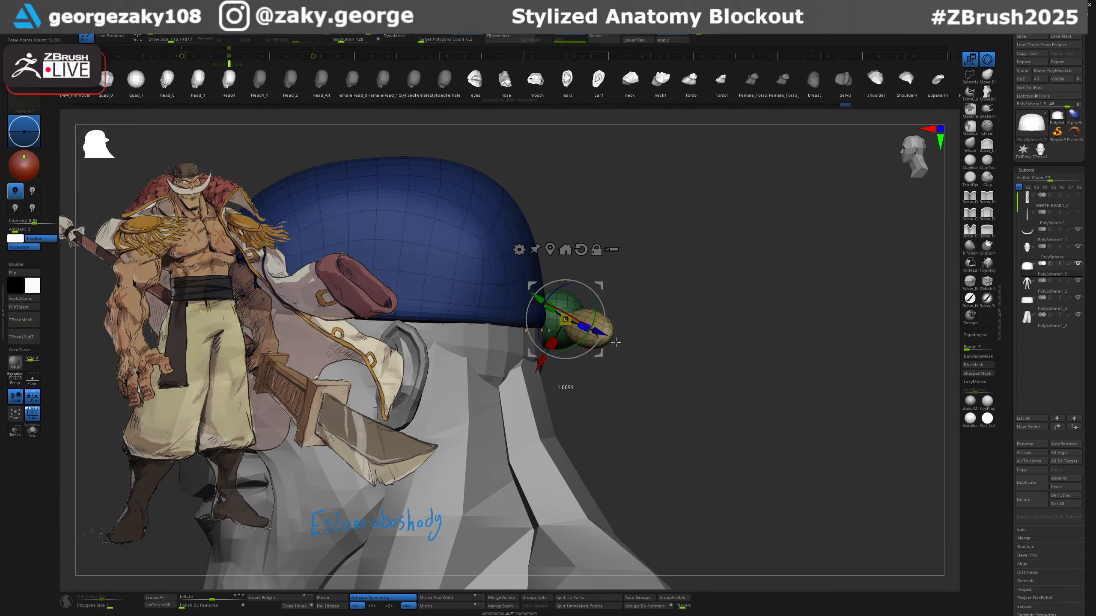
left_click_drag(690, 345, 593, 327)
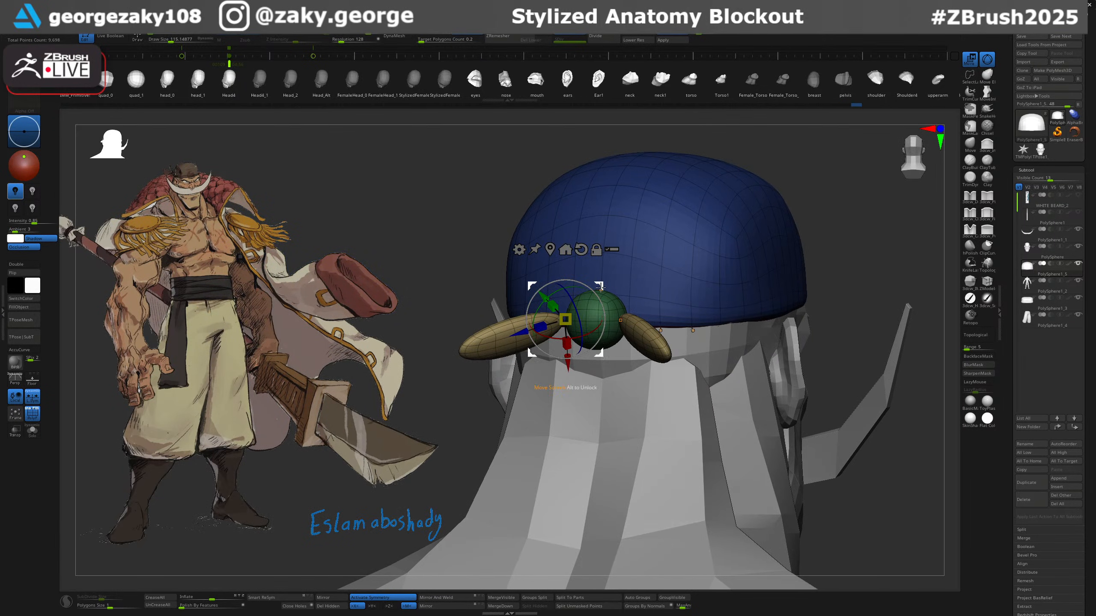
key("q")
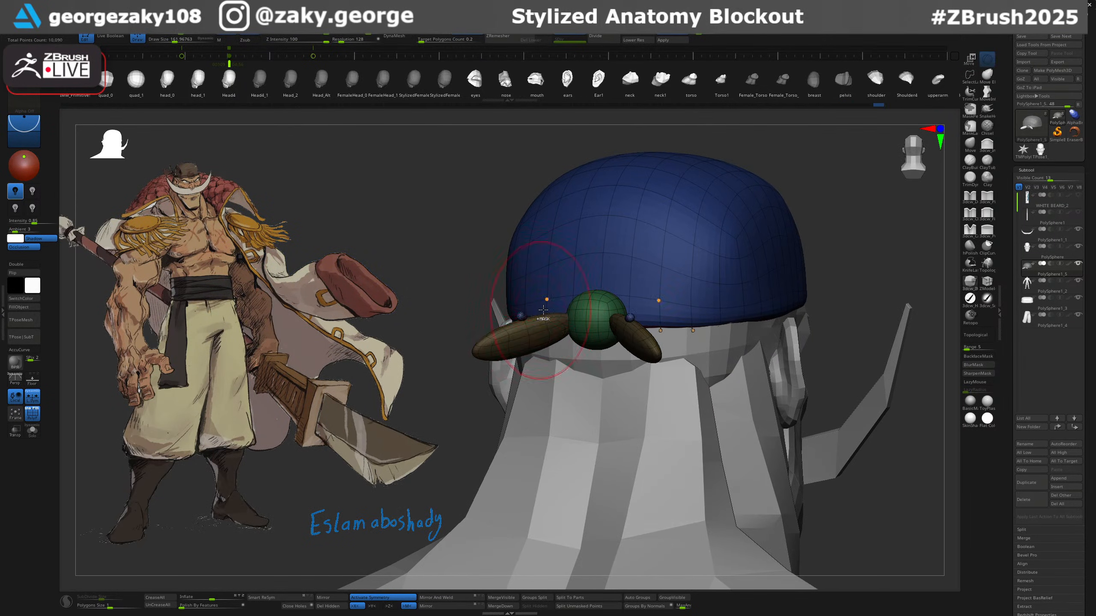
key("ctrl+z")
Reshape the two tails with the Move brush, raising and widening their outer ends and tapering them toward the knot.
key("b")
key("m")
key("v")
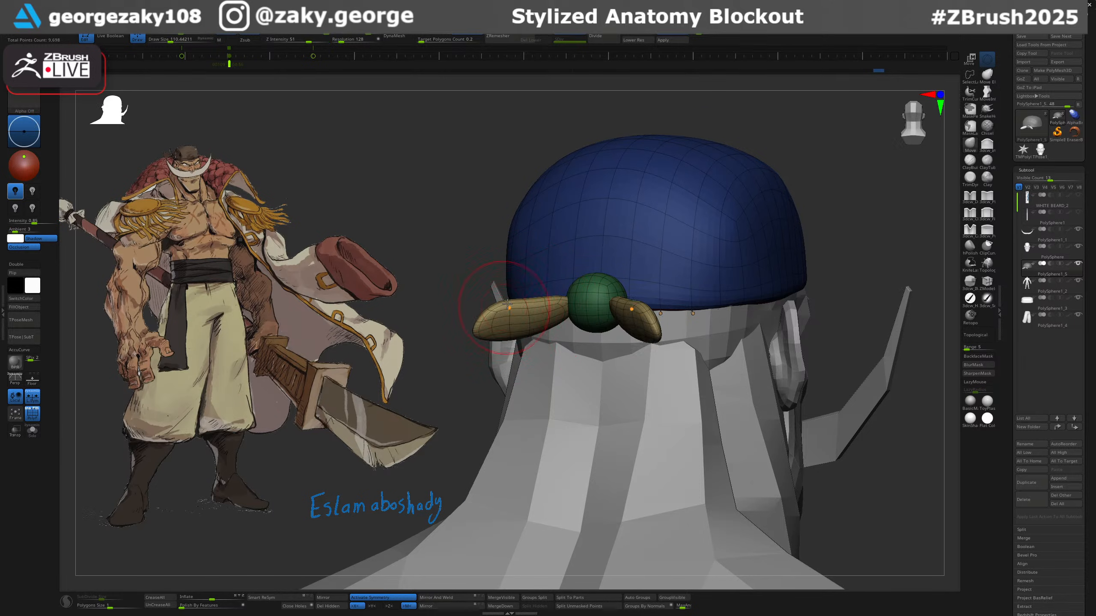
left_click_drag(507, 304, 542, 292)
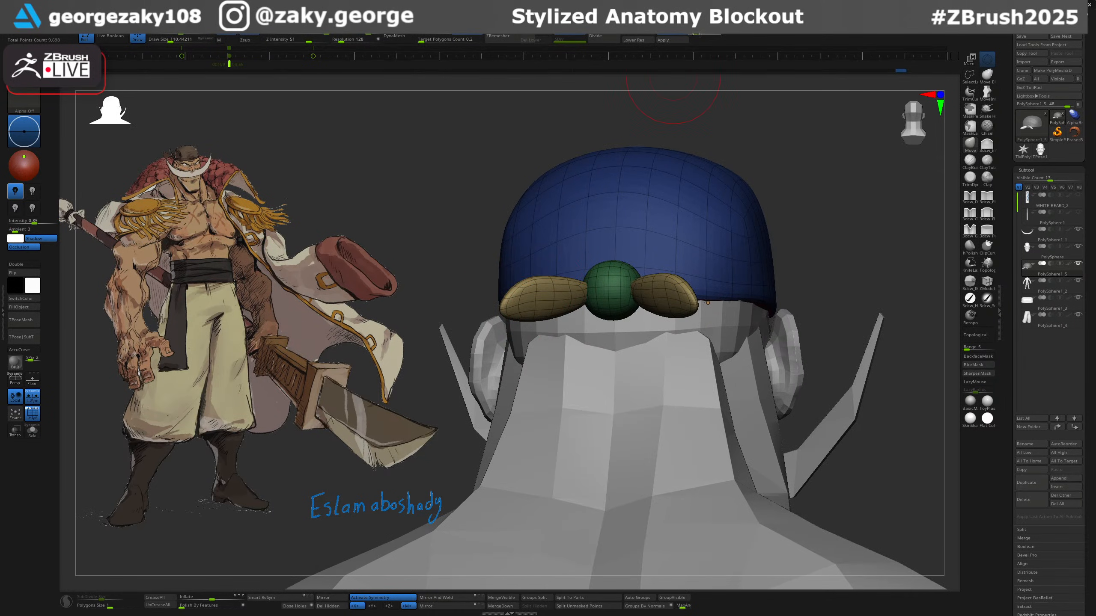
key("s")
mouse_move(588, 295)
right_mouse_down()
mouse_move(611, 337)
mouse_move(628, 282)
right_mouse_up()
key("s")
left_click_drag(629, 282, 632, 282)
right_click_drag(584, 293, 583, 235)
key("s")
left_click_drag(600, 242, 594, 242)
Mask everything except the knot and pull its sides into a pinched shape with the Move brush.
left_click(743, 201, "ctrl")
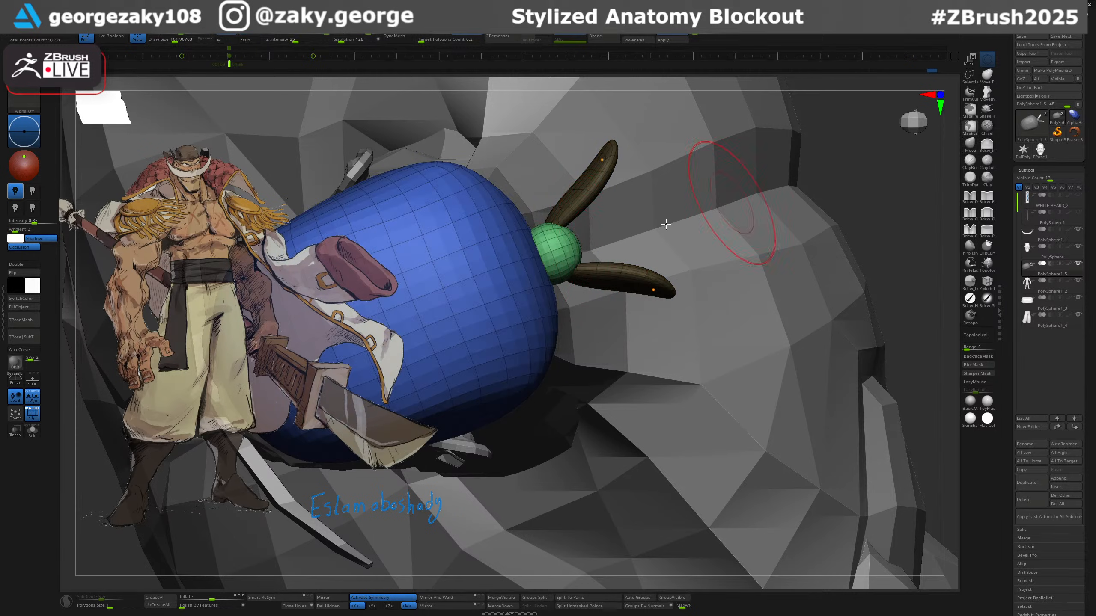
key("s")
left_click_drag(735, 203, 733, 203)
mouse_move(572, 246)
right_mouse_down()
mouse_move(575, 218)
mouse_move(557, 248)
mouse_move(549, 221)
mouse_move(580, 238)
right_mouse_up()
key("s")
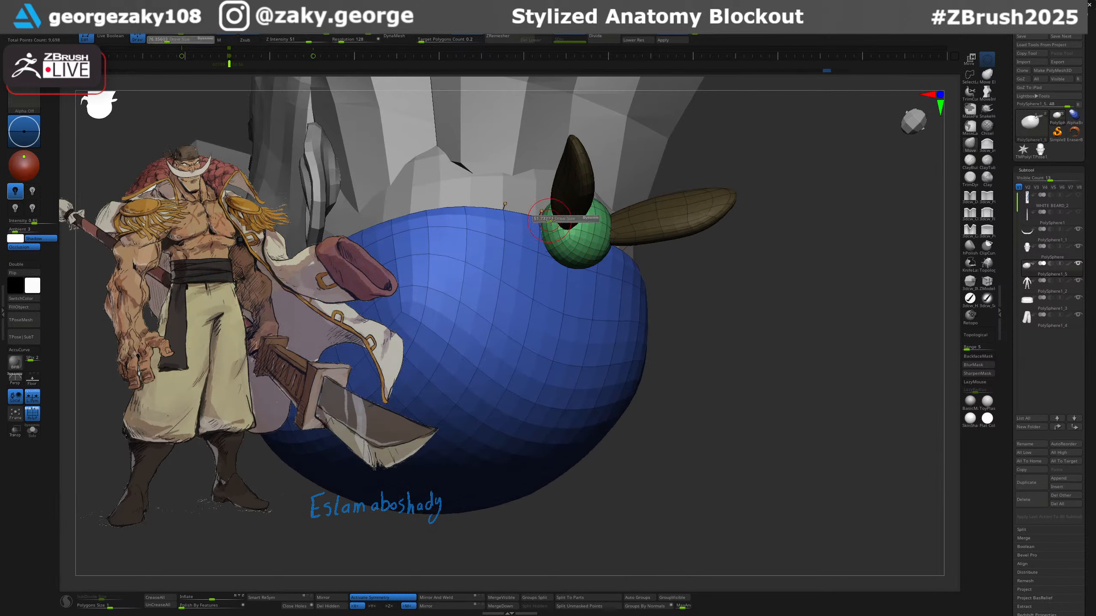
key("w")
key("q")
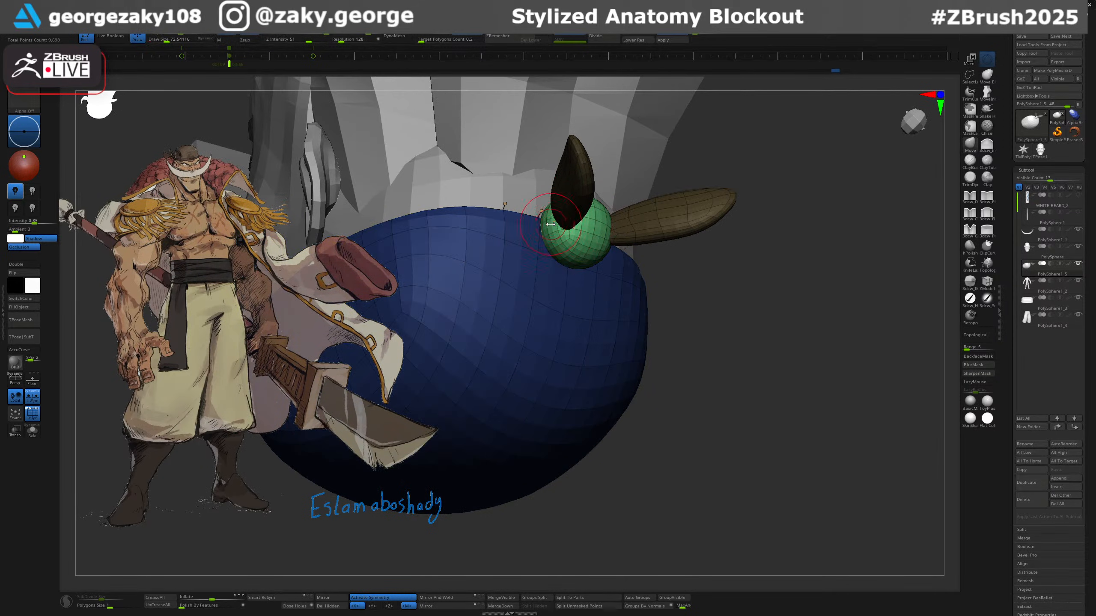
right_click_drag(547, 220, 578, 235)
left_click_drag(579, 221, 607, 252)
mouse_move(610, 254)
right_mouse_down()
mouse_move(606, 242)
mouse_move(624, 240)
mouse_move(641, 252)
mouse_move(643, 277)
mouse_move(621, 237)
right_mouse_up()
Clear the masking and adjust the angle of the tails and the width of the knot with the Move brush.
key("w")
left_click(710, 306, "ctrl")
mouse_move(709, 306)
right_mouse_down()
mouse_move(686, 367)
mouse_move(652, 409)
mouse_move(638, 401)
mouse_move(641, 388)
right_mouse_up()
key("q")
key("bracketright")
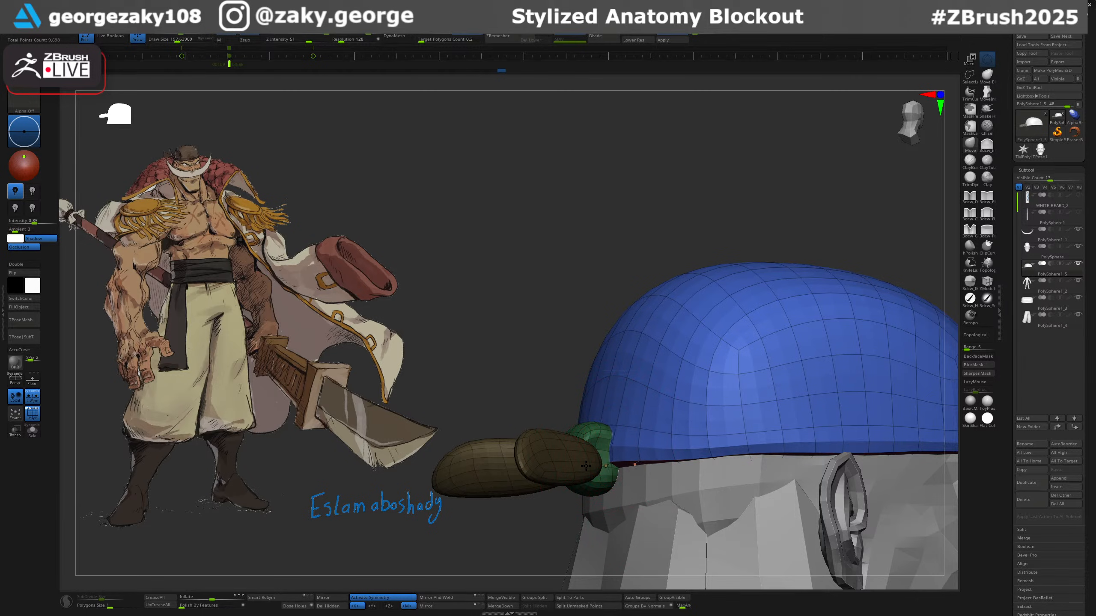
mouse_move(612, 431)
right_mouse_down()
mouse_move(590, 433)
mouse_move(603, 468)
right_mouse_up()
key("bracketright")
key("bracketright")
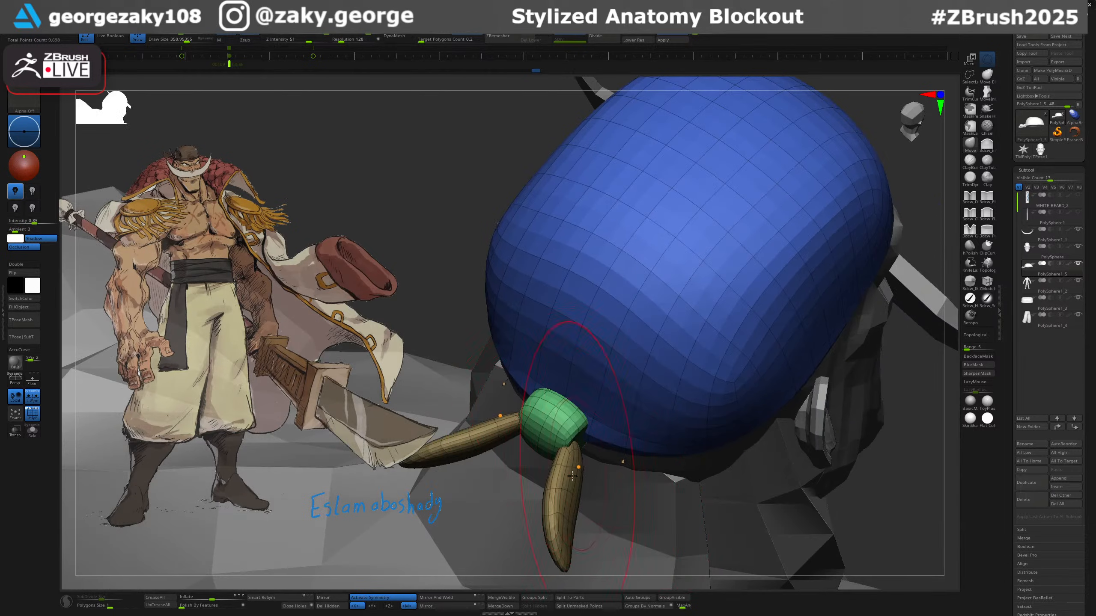
key("bracketleft")
key("bracketleft")
left_click_drag(568, 491, 578, 491)
right_click_drag(578, 491, 604, 477)
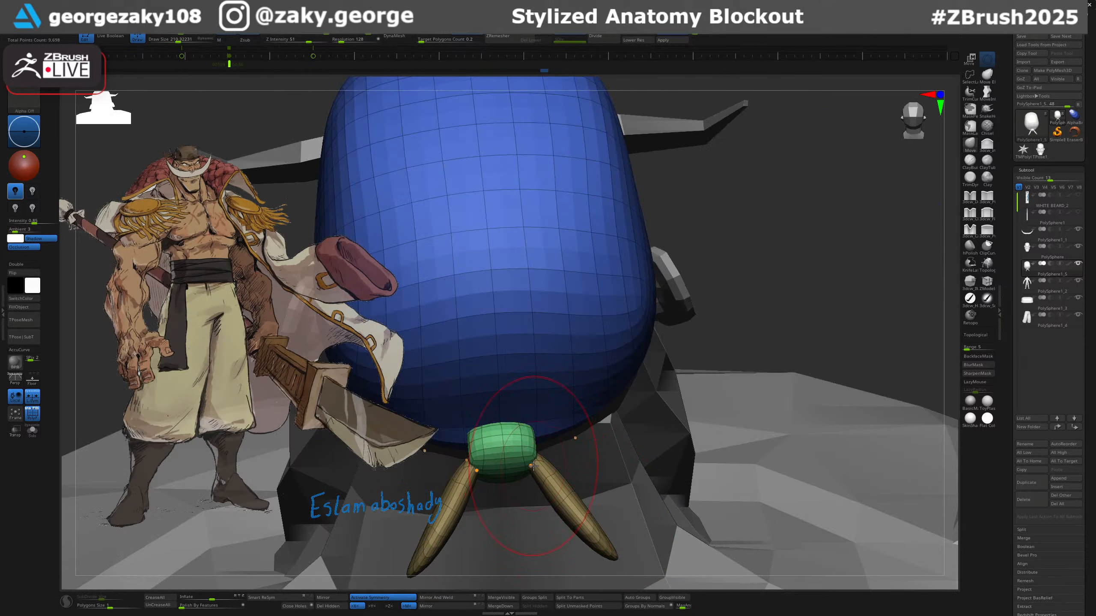
left_click_drag(535, 462, 522, 470)
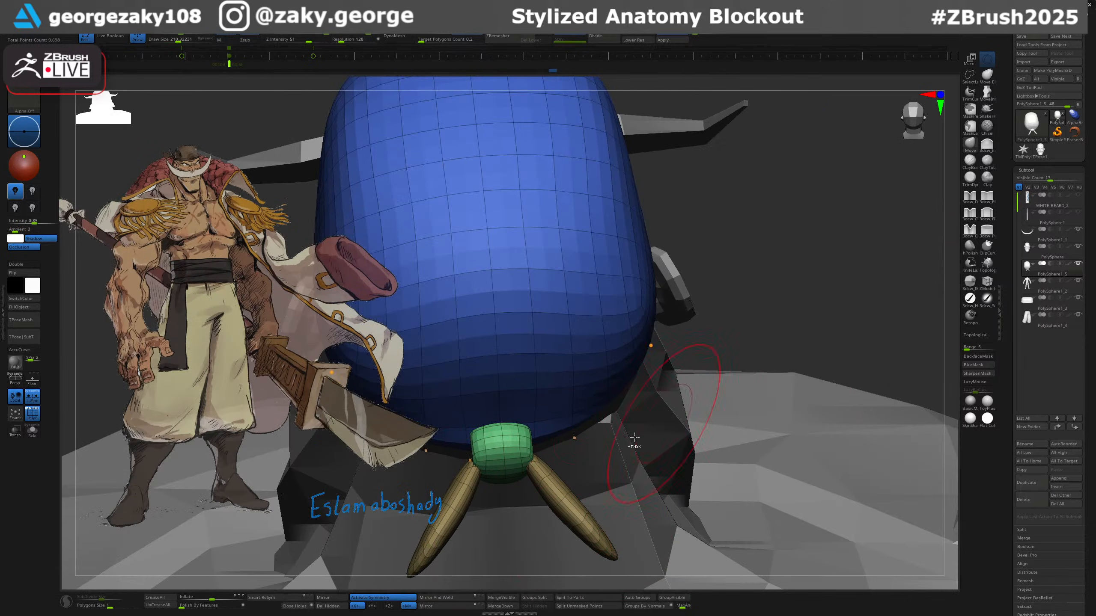
Flare the free ends of the bandana tails in side view with the Move brush.
right_click_drag(634, 438, 617, 410, "ctrl")
mouse_move(604, 449)
right_mouse_down()
mouse_move(589, 505)
mouse_move(531, 447)
right_mouse_up()
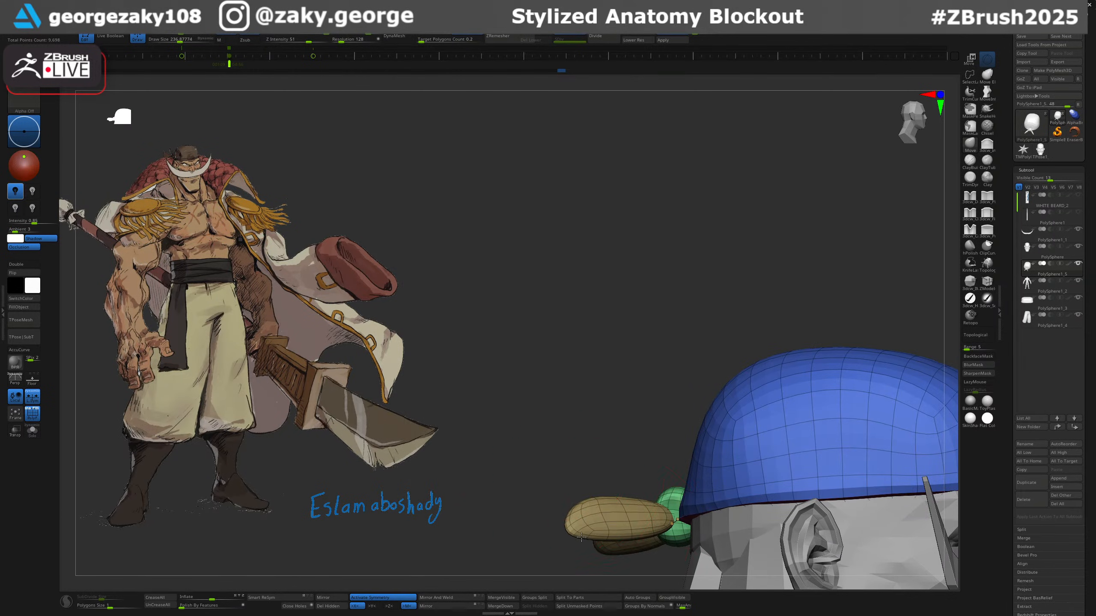
right_click_drag(582, 536, 595, 444, "alt")
key("s")
left_click_drag(582, 458, 569, 445)
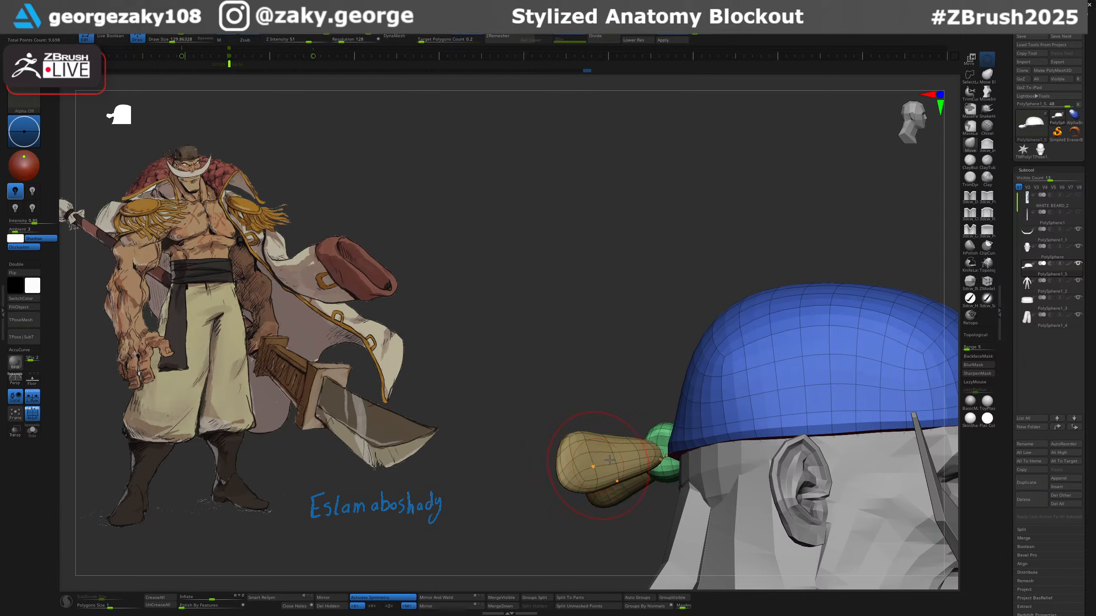
right_click_drag(649, 469, 837, 362)
Turn on topological masking for the Move brush and refine the bend and length of the bandana tails.
left_click(988, 337)
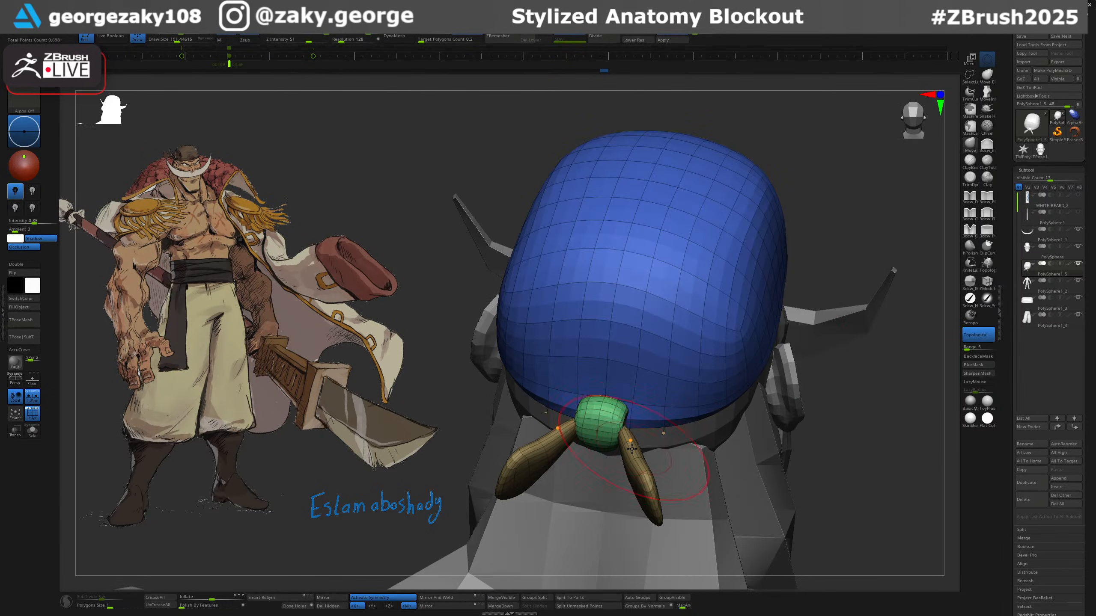
right_click_drag(632, 450, 641, 463)
mouse_move(621, 418)
right_mouse_down()
mouse_move(606, 445)
mouse_move(631, 418)
right_mouse_up()
key("s")
mouse_move(685, 457)
right_mouse_down("ctrl")
mouse_move(655, 451)
mouse_move(699, 448)
mouse_move(766, 421)
mouse_move(768, 266)
right_mouse_up("ctrl")
left_click(656, 450)
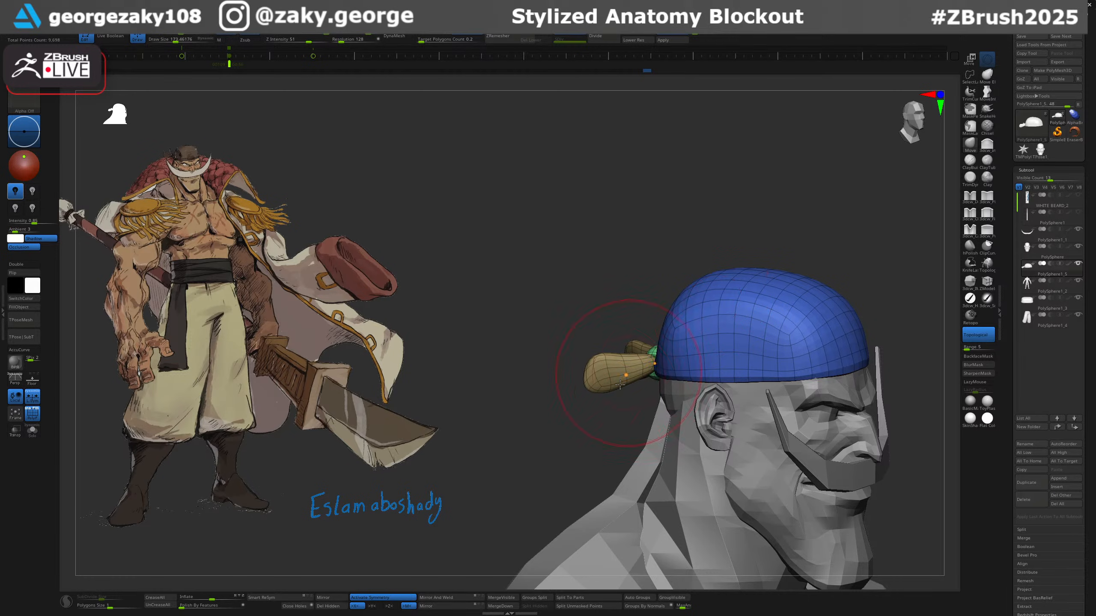
mouse_move(600, 370)
left_mouse_down()
mouse_move(588, 376)
mouse_move(602, 370)
left_mouse_up()
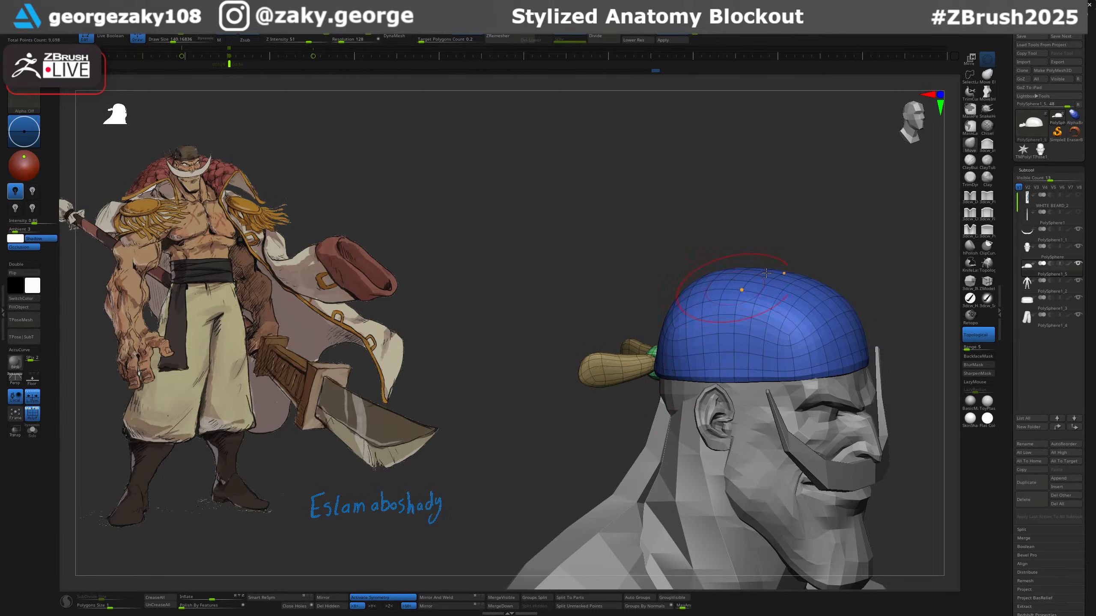
Nudge the tails and the knot closer to the bandana's silhouette in side view.
right_click_drag(766, 272, 731, 222)
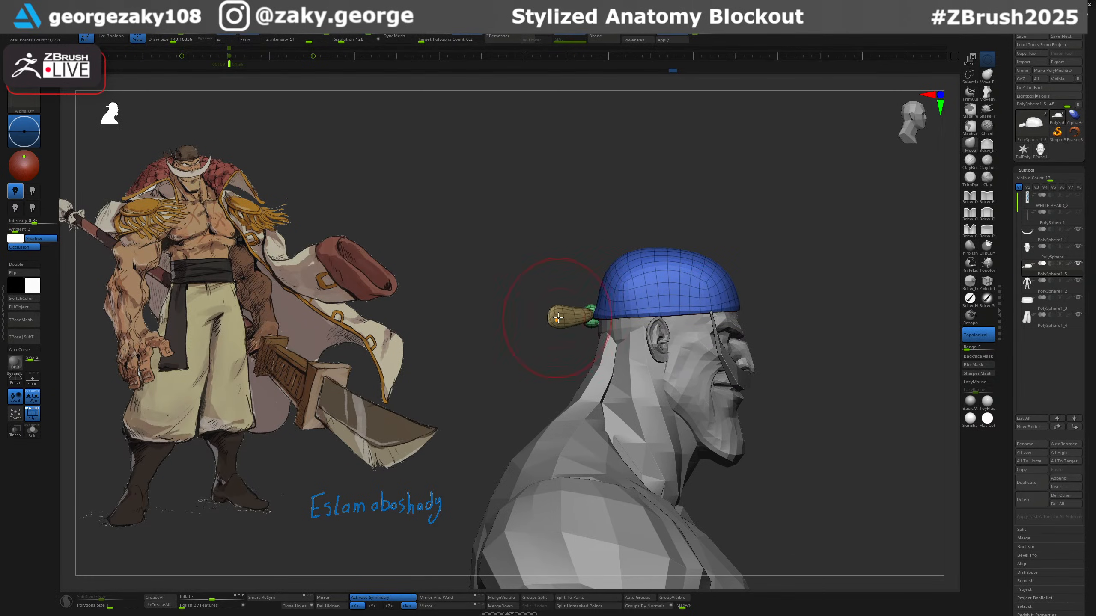
left_click_drag(558, 318, 556, 311)
right_click_drag(778, 221, 765, 224)
key("bracketleft")
left_click_drag(593, 316, 588, 312)
Select the head subtool and duplicate it to get base geometry for the eyebrows.
mouse_move(798, 256)
right_mouse_down()
mouse_move(672, 274)
mouse_move(518, 393)
mouse_move(596, 335)
mouse_move(684, 329)
mouse_move(628, 386)
mouse_move(583, 318)
mouse_move(616, 350)
mouse_move(649, 345)
mouse_move(664, 400)
mouse_move(613, 363)
mouse_move(639, 365)
right_mouse_up()
left_click(640, 326, "alt")
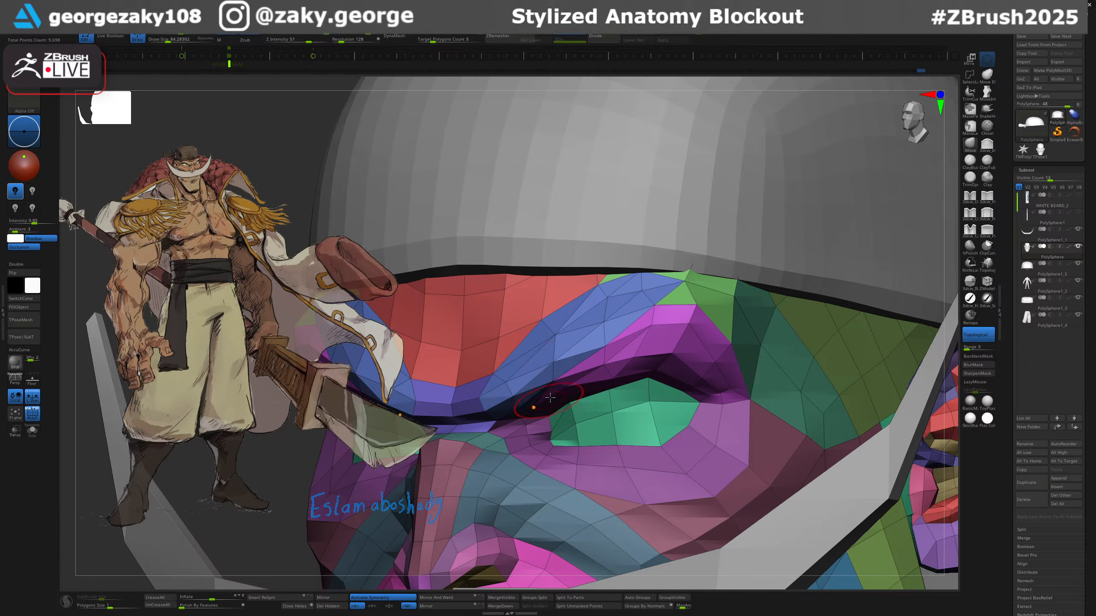
mouse_move(546, 382)
right_mouse_down("ctrl")
mouse_move(547, 298)
mouse_move(550, 349)
right_mouse_up("ctrl")
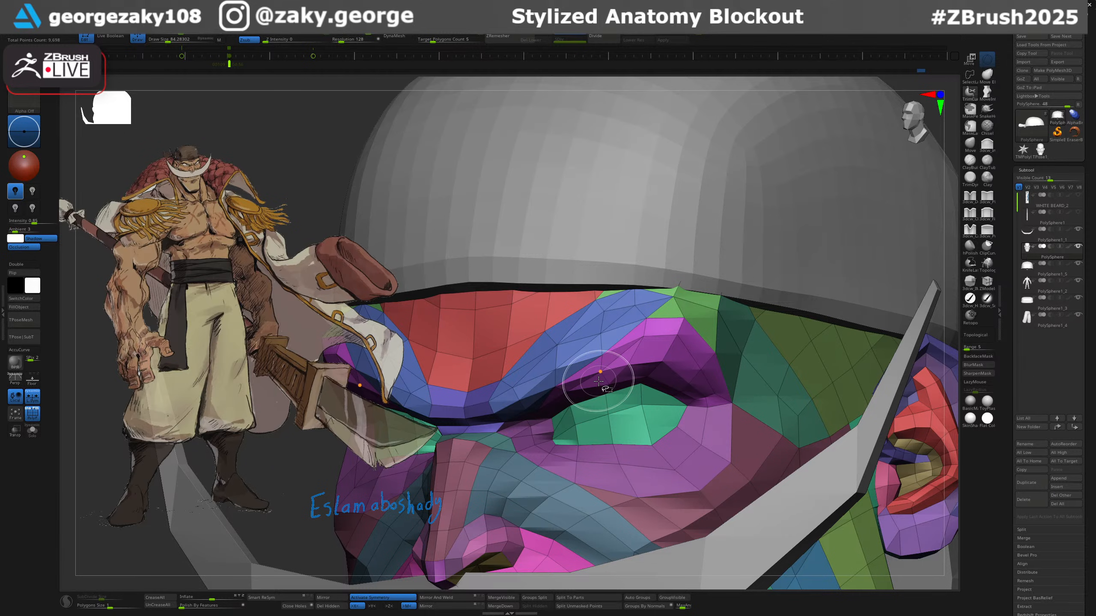
key("ctrl+shift+d")
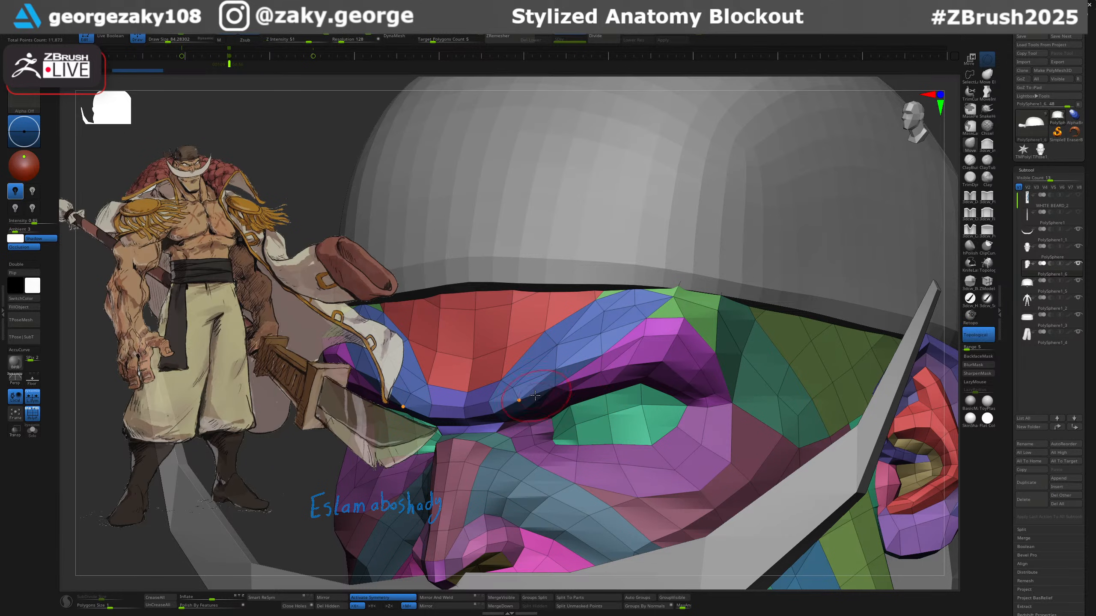
With the ZModeler brush, mark the row of polygons along the head's brow ridge as the eyebrow strip.
key("b")
key("z")
key("m")
left_click(511, 415)
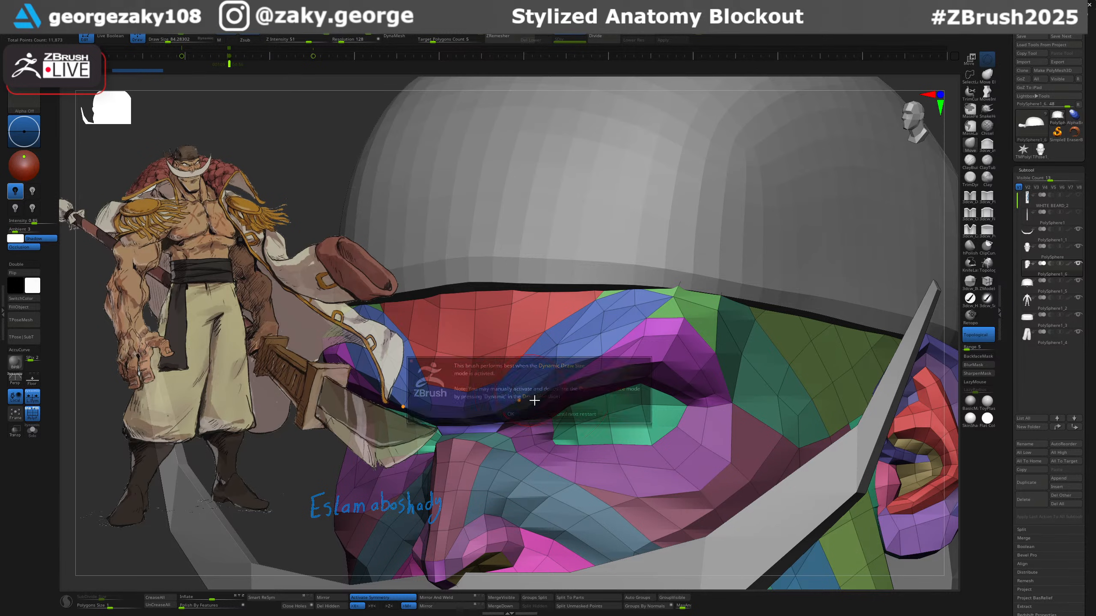
left_click(535, 389, "alt")
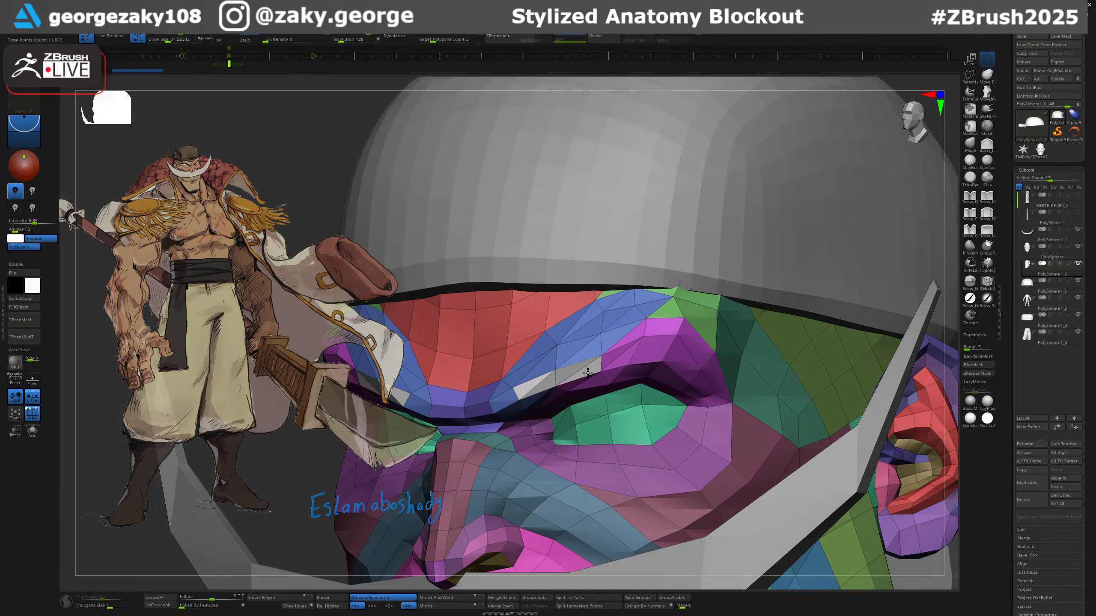
left_click_drag(616, 355, 686, 371, "alt")
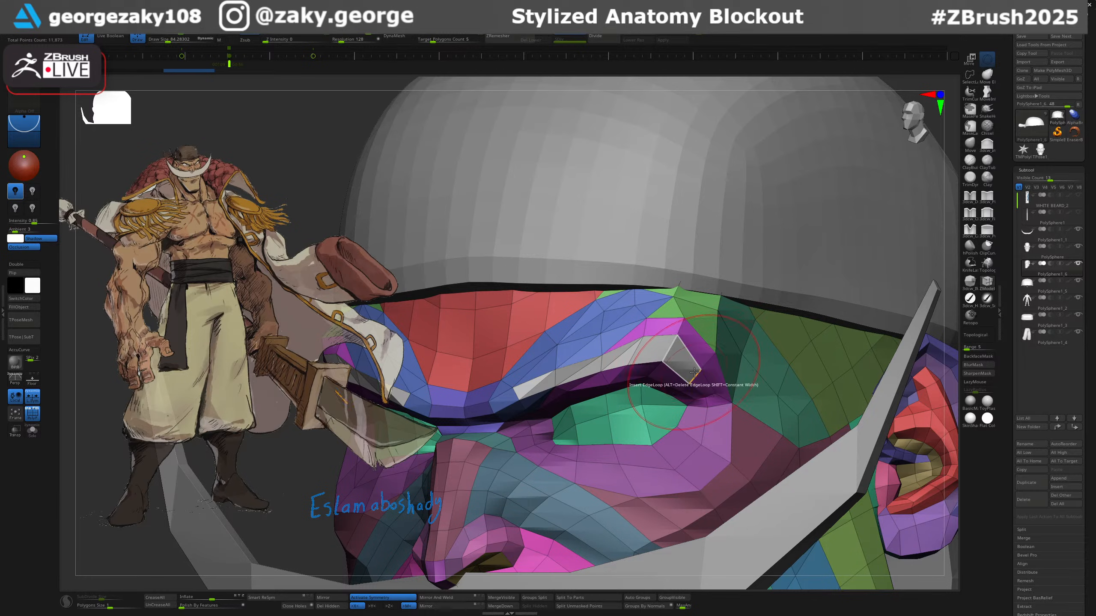
Isolate the marked brow polygons and delete all hidden geometry from the duplicated head.
mouse_move(664, 374)
right_mouse_down()
mouse_move(710, 371)
mouse_move(665, 324)
mouse_move(664, 361)
mouse_move(686, 382)
right_mouse_up()
right_click_drag(703, 384, 448, 578)
left_click(701, 412, "ctrl+shift")
left_click(711, 394, "ctrl+shift")
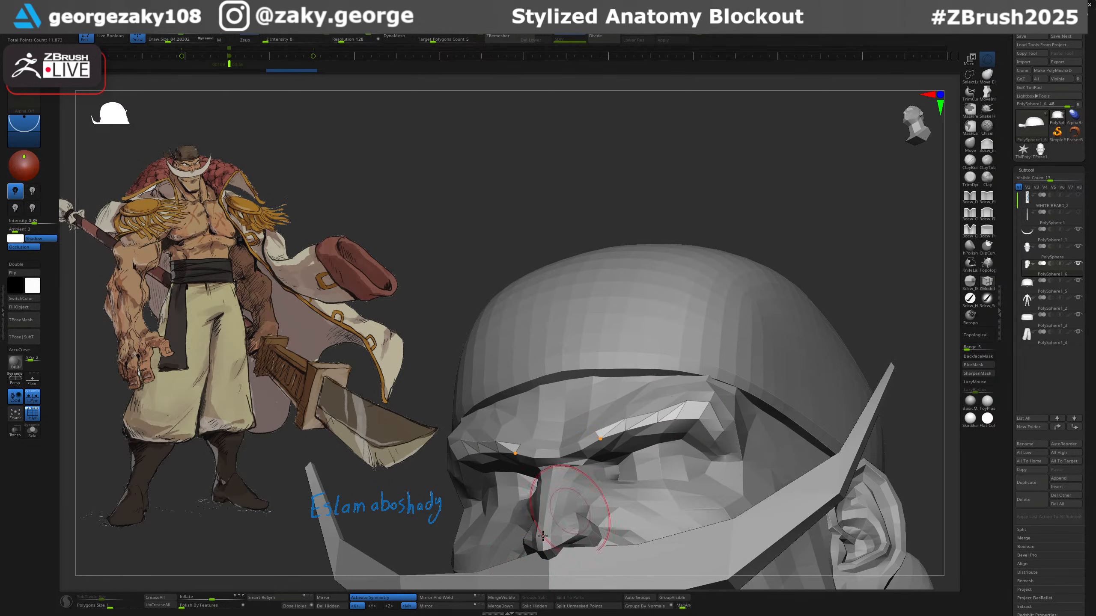
left_click(331, 607)
Set the ZModeler edge action to Collapse and try collapsing a diagonal edge on the eyebrow strip at draw size 1.
right_click_drag(655, 389, 687, 390, "ctrl")
key("space")
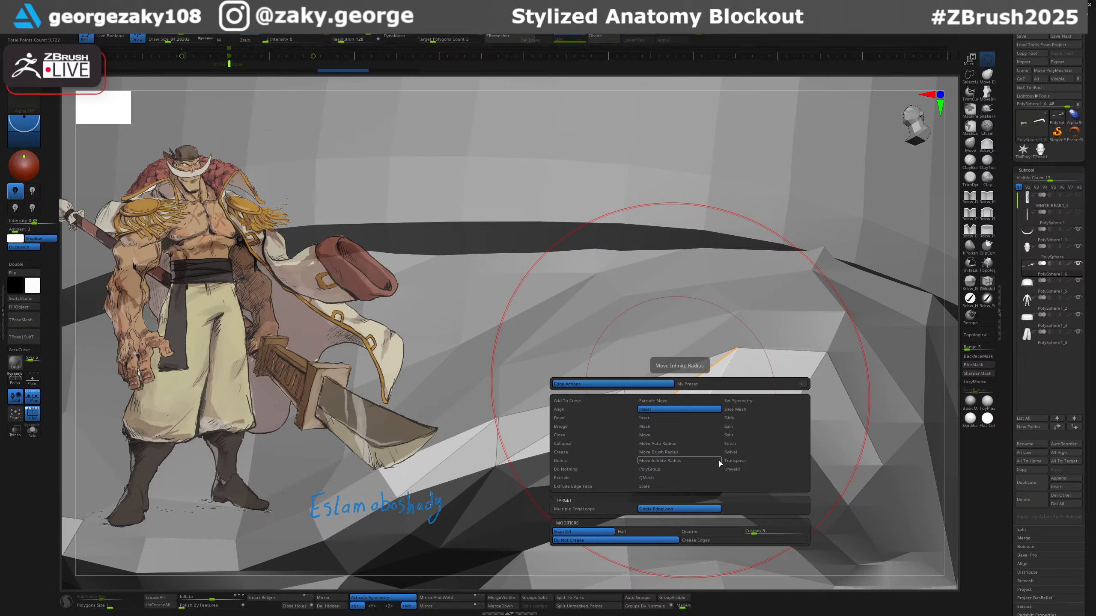
left_click(593, 443)
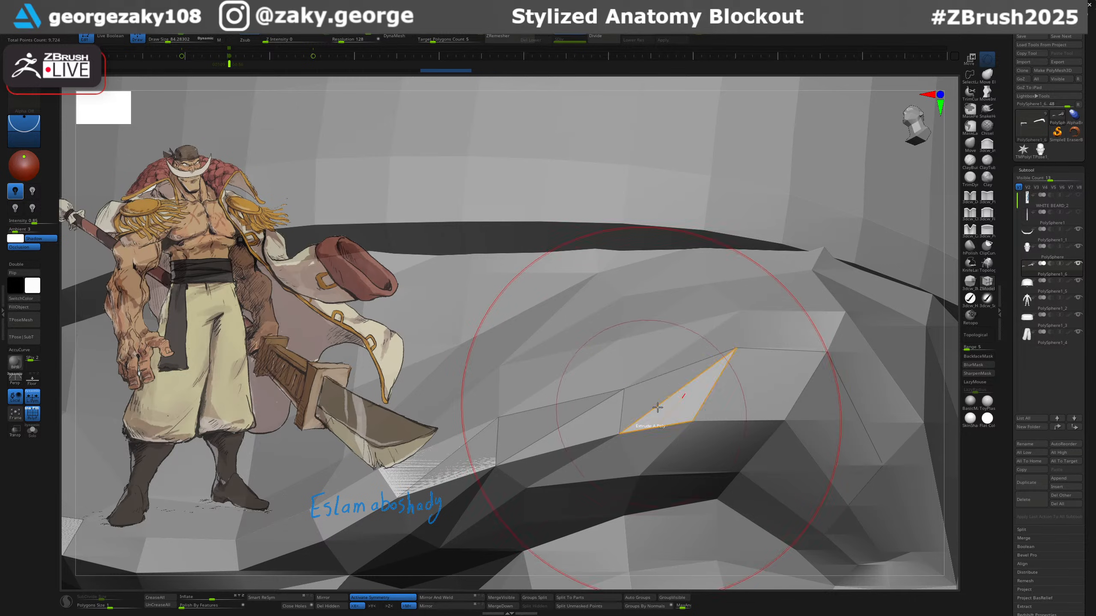
type("s1")
key("Return")
left_click(673, 395)
key("ctrl+shift+z")
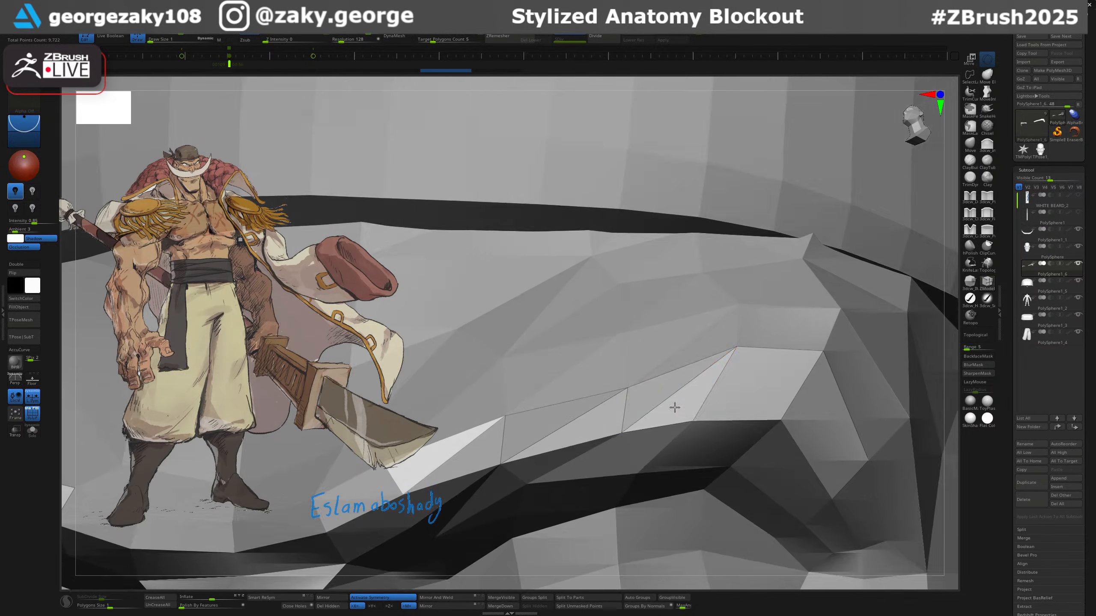
key("ctrl+z")
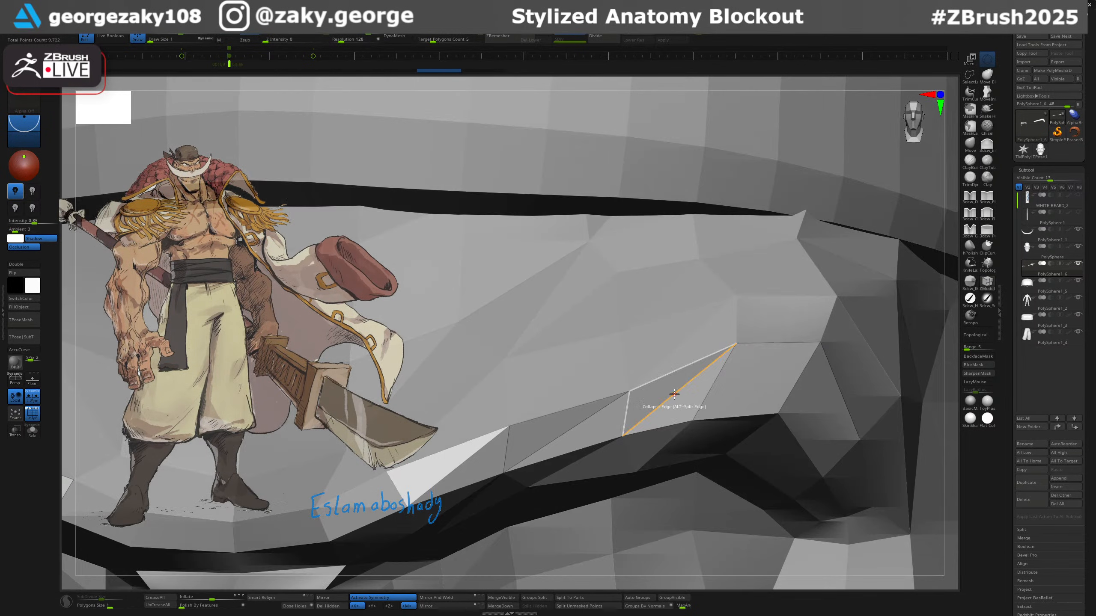
Extrude the polygons of both eyebrow strips to give them thickness.
right_click_drag(678, 392, 719, 405, "ctrl")
left_click_drag(719, 404, 725, 407)
mouse_move(724, 406)
right_mouse_down()
mouse_move(694, 390)
mouse_move(729, 399)
mouse_move(723, 360)
right_mouse_up()
Shape the bend and outer ends of the eyebrow strips with the Move brush, undoing unwanted strokes.
key("b")
key("m")
key("v")
key("s")
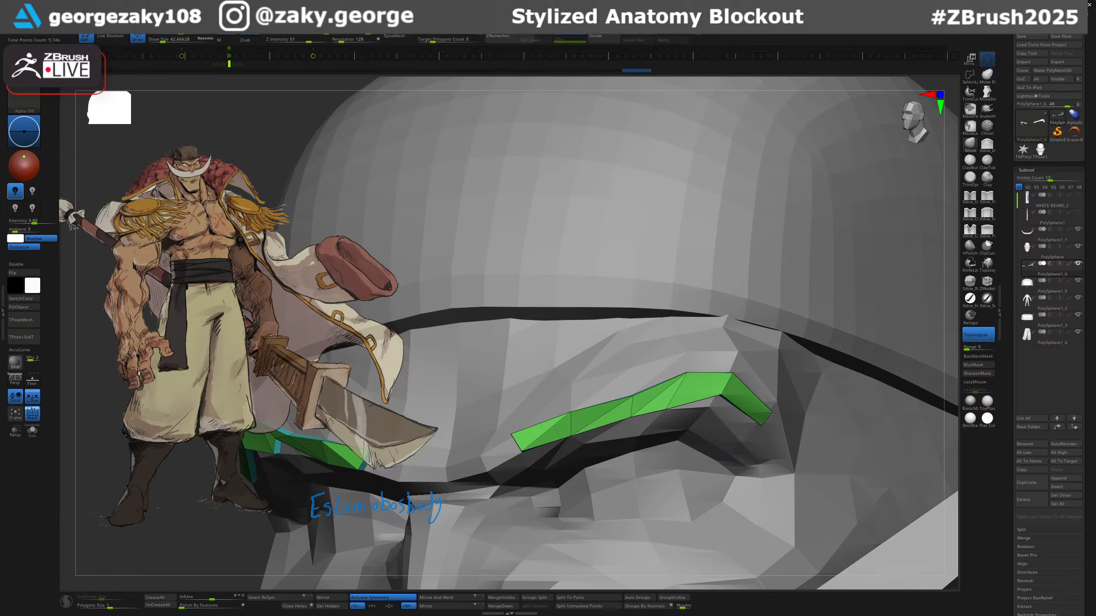
key("ctrl+z")
key("ctrl+z")
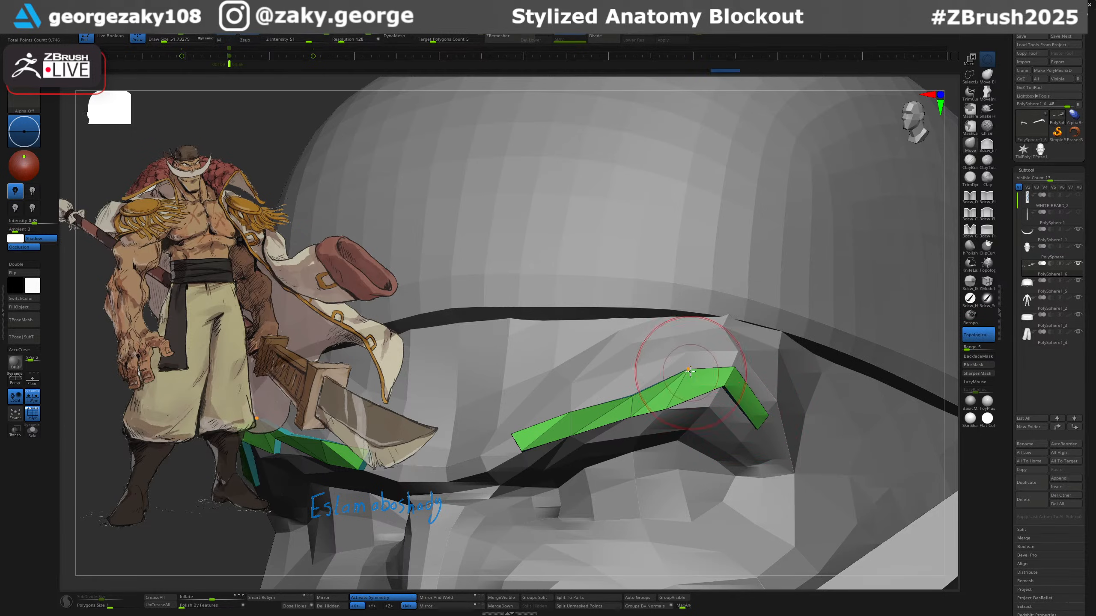
key("s")
left_click_drag(690, 372, 678, 372)
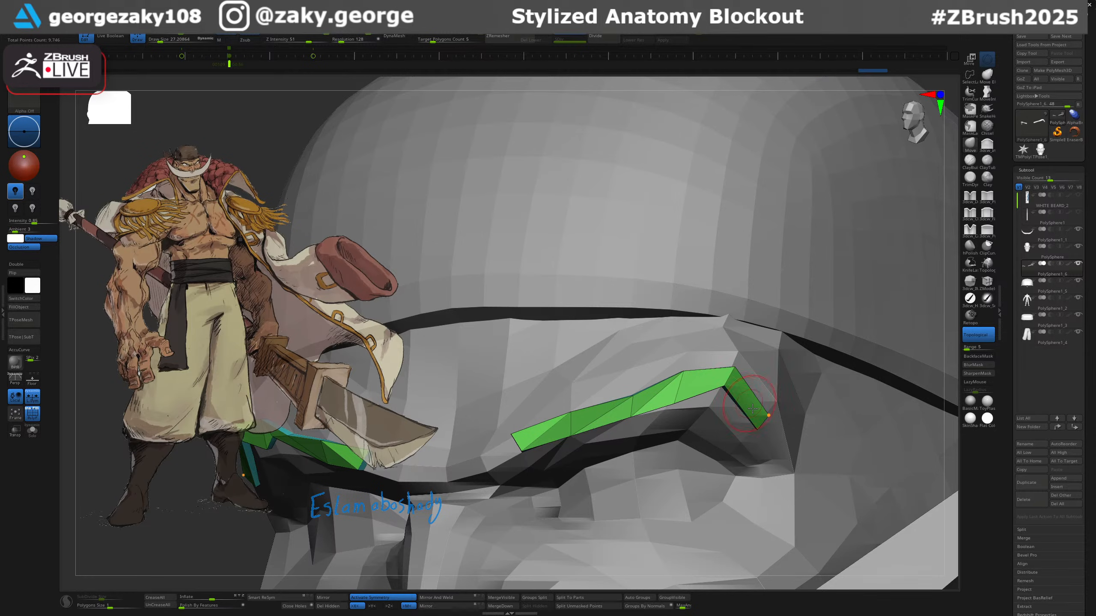
Smooth the eyebrows' outer ends and nudge their upper edges to follow the brow ridge.
left_click_drag(752, 409, 759, 433, "shift")
right_click_drag(760, 433, 756, 422)
key("s")
left_click_drag(693, 369, 696, 369)
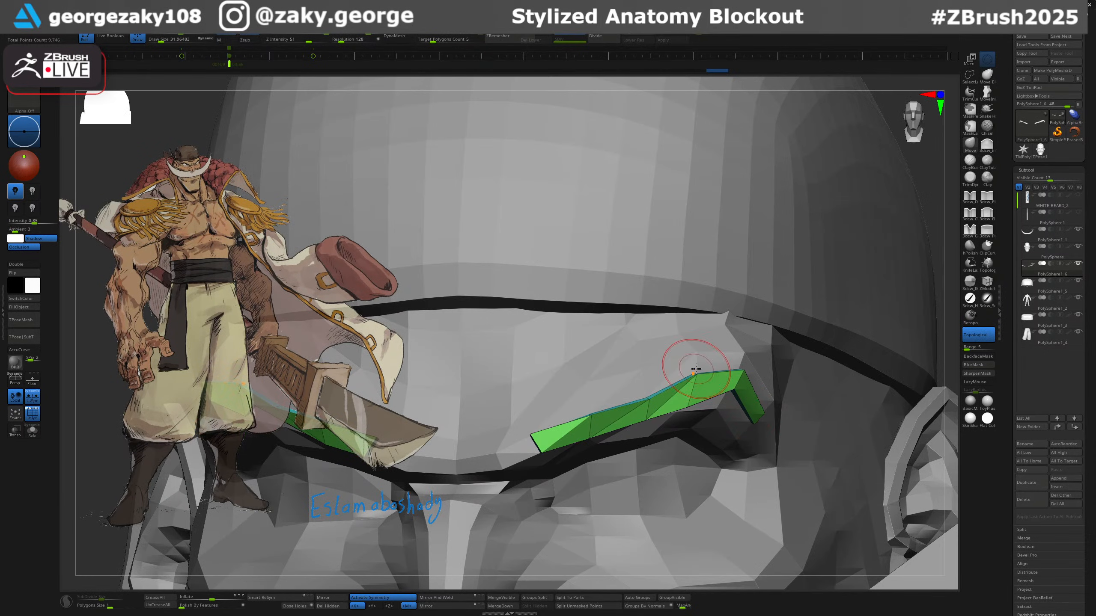
key("s")
left_click_drag(649, 395, 589, 417)
mouse_move(588, 427)
right_mouse_down("ctrl")
mouse_move(573, 359)
mouse_move(590, 376)
mouse_move(598, 440)
right_mouse_up("ctrl")
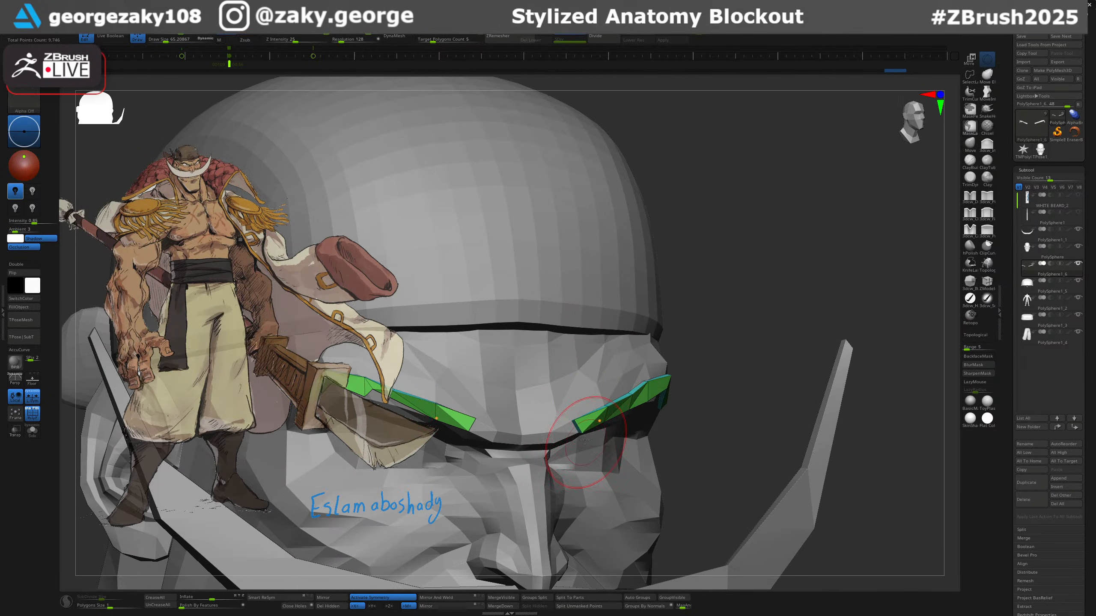
Mirror and weld the eyebrow mesh so both sides match.
left_click(463, 599)
mouse_move(646, 450)
right_mouse_down("ctrl")
mouse_move(642, 358)
mouse_move(636, 461)
right_mouse_up("ctrl")
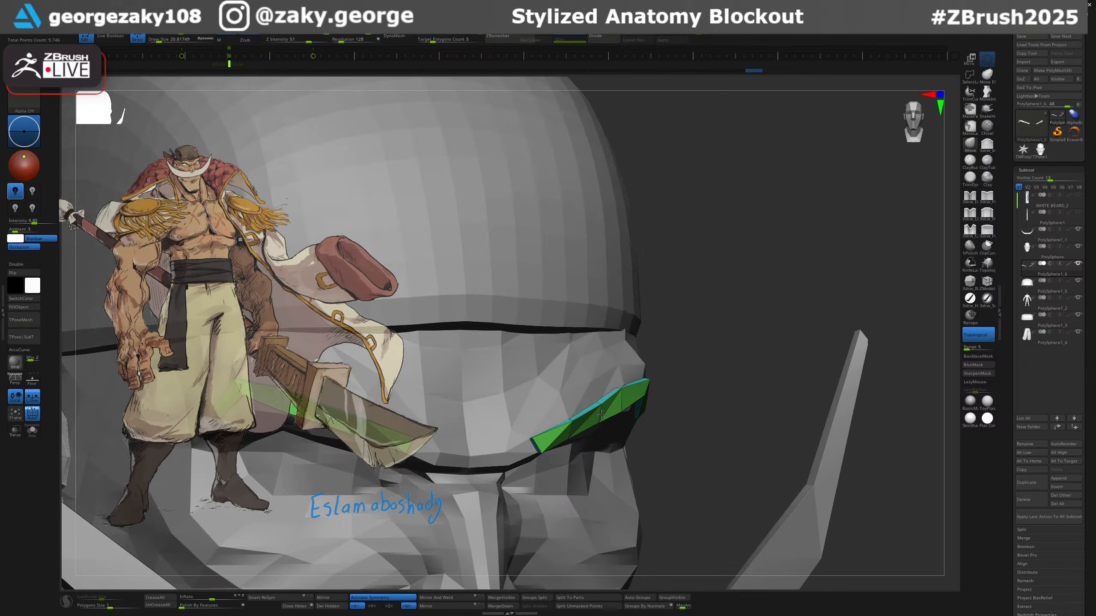
mouse_move(600, 403)
right_mouse_down()
mouse_move(631, 390)
mouse_move(679, 402)
right_mouse_up()
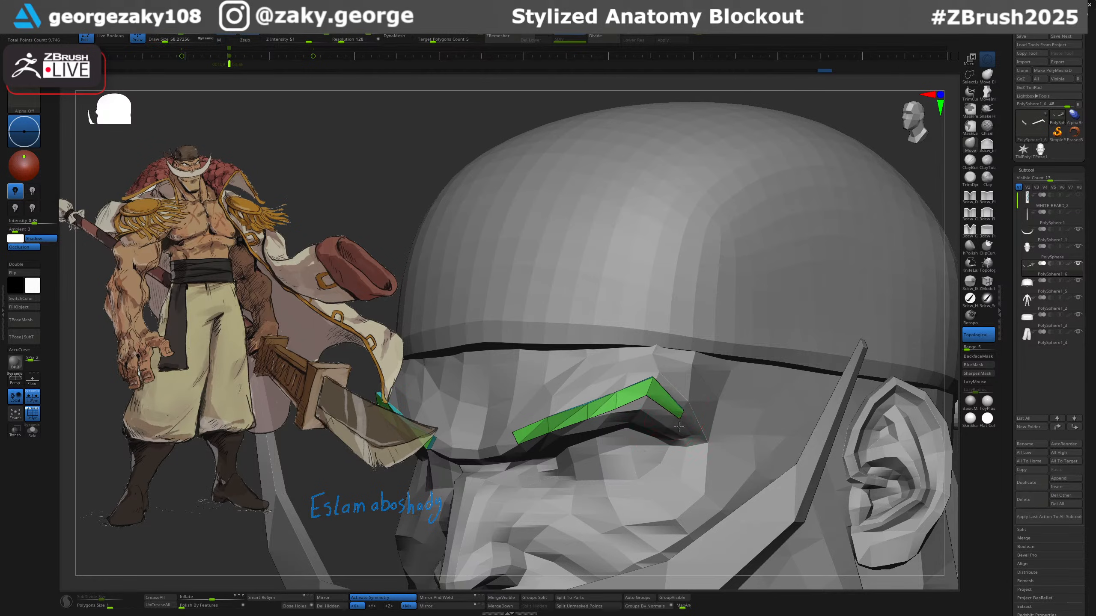
mouse_move(678, 426)
right_mouse_down()
mouse_move(678, 407)
mouse_move(660, 417)
right_mouse_up()
Adjust the eye area on the head subtool with the Move brush, and reselect the eyebrow subtool.
left_click(649, 423, "alt")
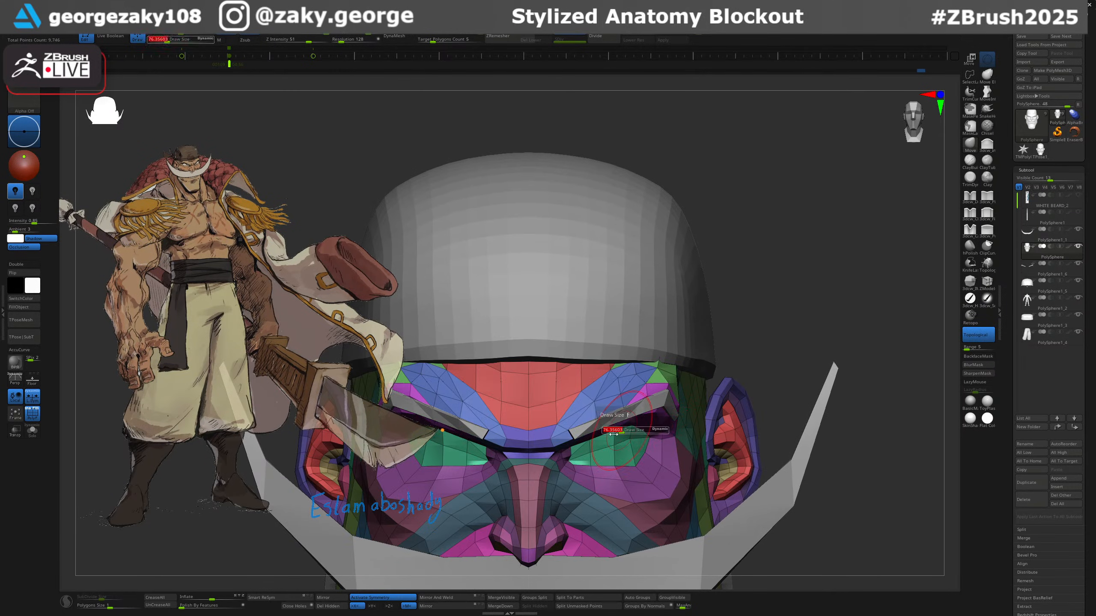
mouse_move(659, 410)
right_mouse_down("ctrl")
mouse_move(633, 348)
mouse_move(657, 499)
mouse_move(630, 474)
right_mouse_up("ctrl")
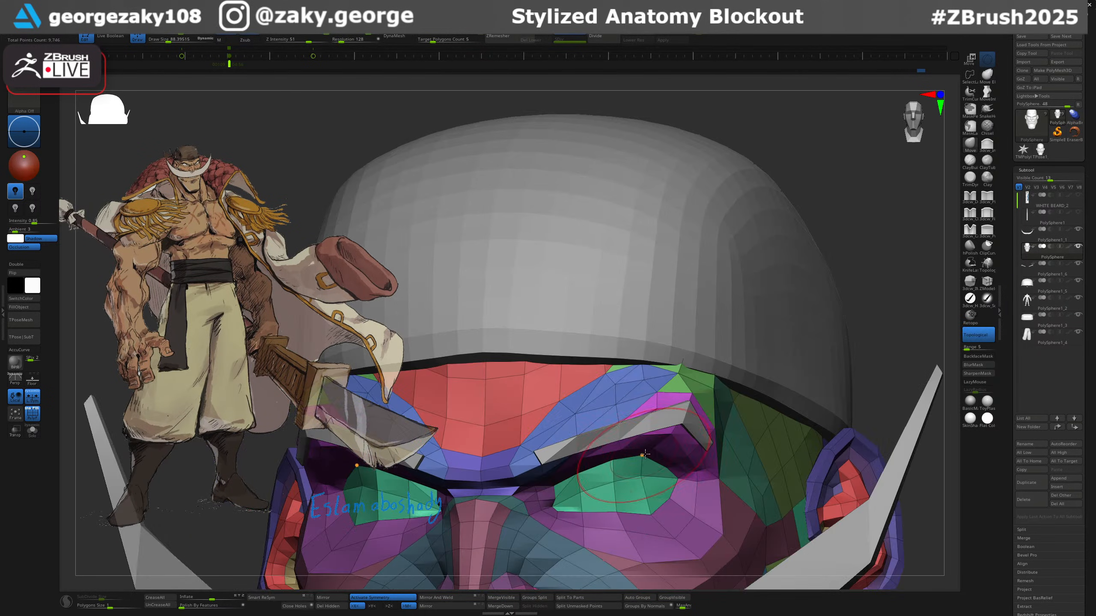
left_click_drag(636, 469, 645, 461)
key("s")
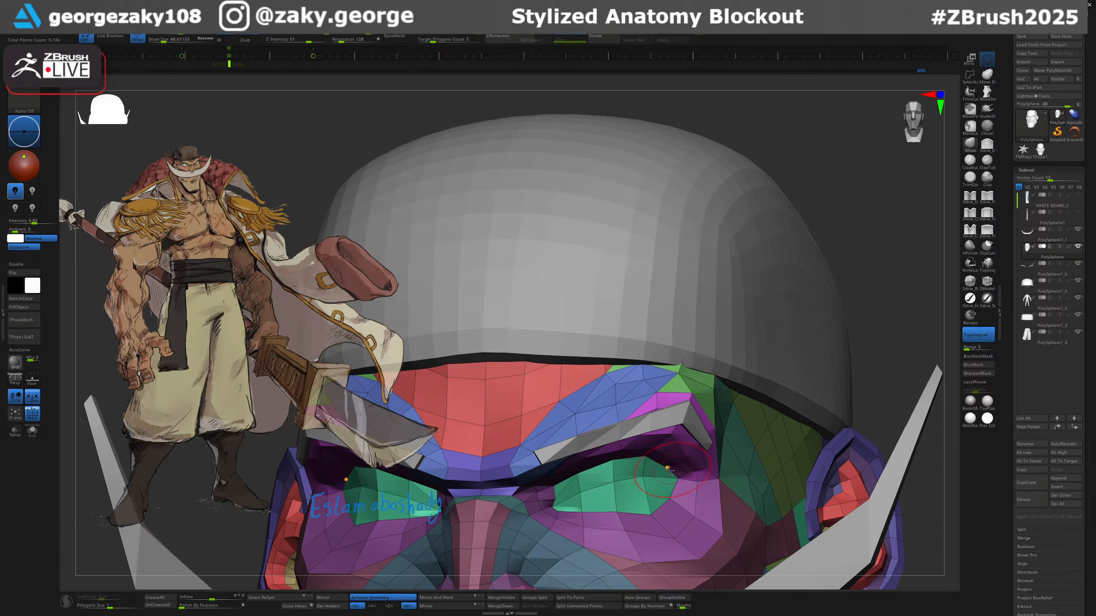
right_click_drag(669, 495, 660, 380, "shift")
left_click(692, 367, "alt")
right_click_drag(660, 380, 695, 398, "ctrl")
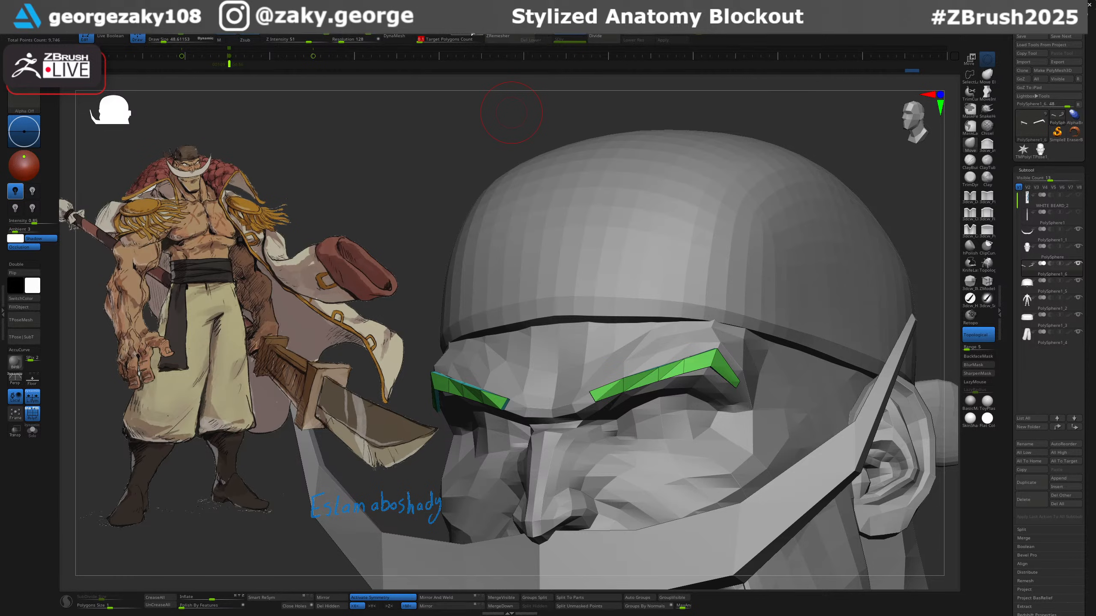
Try remeshing the eyebrows with ZRemesher at a target polygon count of 0.1, undoing each attempt.
left_click(499, 38)
right_click_drag(705, 363, 717, 390, "ctrl")
key("ctrl+z")
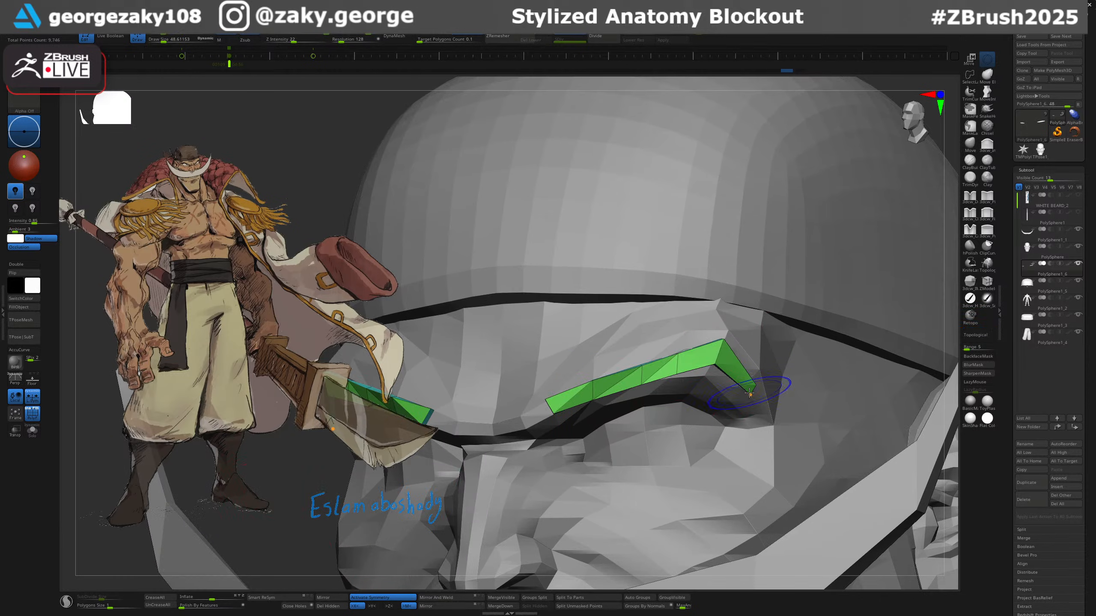
right_click_drag(770, 391, 763, 431)
key("w")
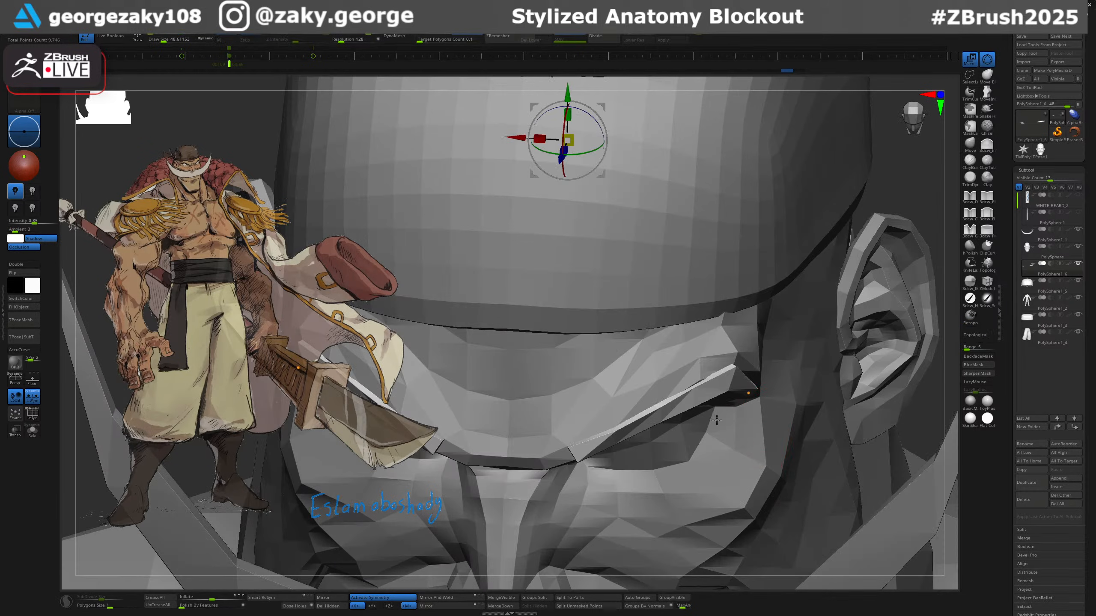
key("q")
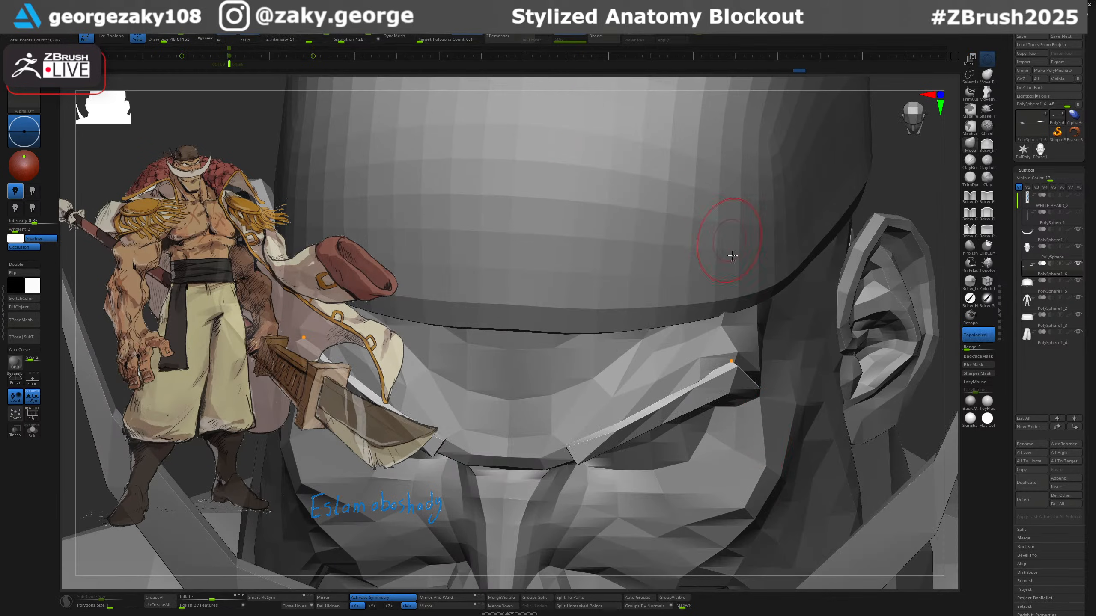
left_click(509, 40)
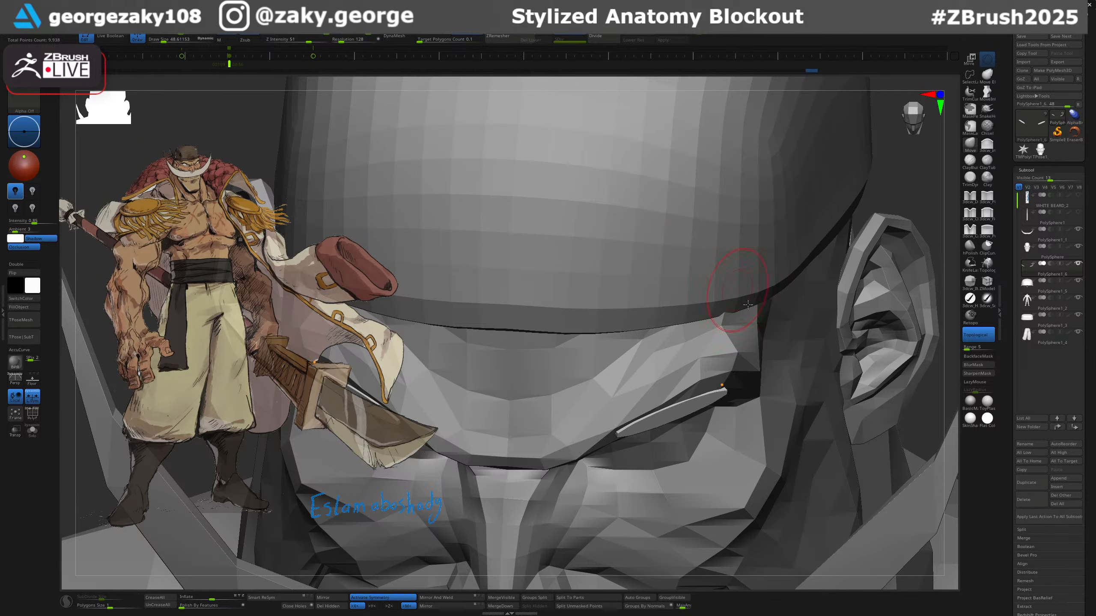
right_click_drag(742, 361, 812, 359, "ctrl")
key("ctrl+z")
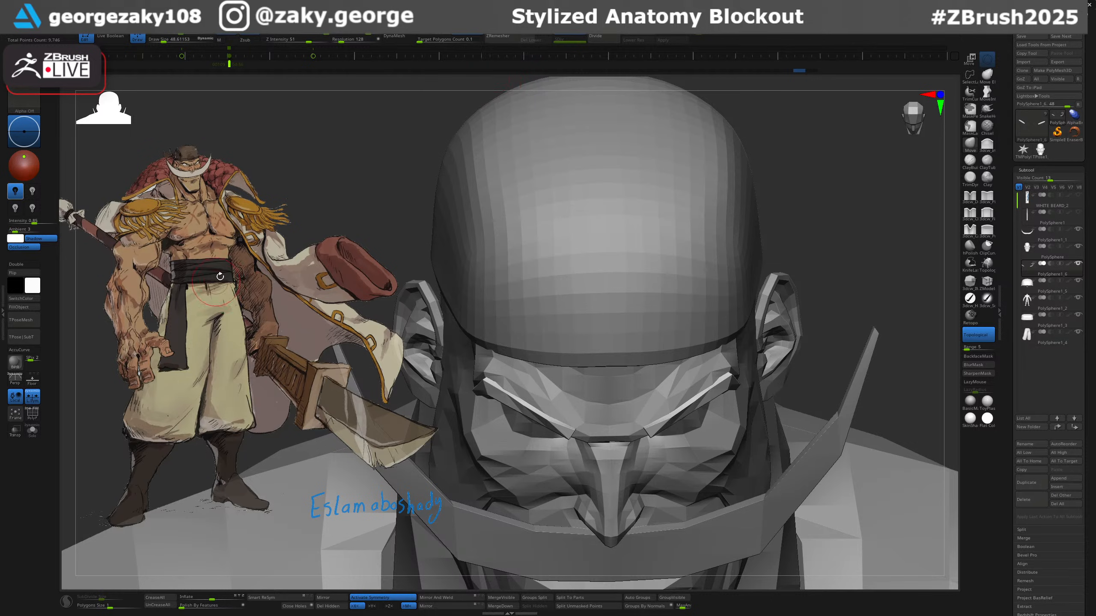
left_click(36, 268)
left_click(507, 42)
key("ctrl+z")
Subdivide the eyebrow mesh to turn the angular strips into smooth, rounded forms.
mouse_move(815, 234)
right_mouse_down()
mouse_move(761, 194)
mouse_move(696, 238)
right_mouse_up()
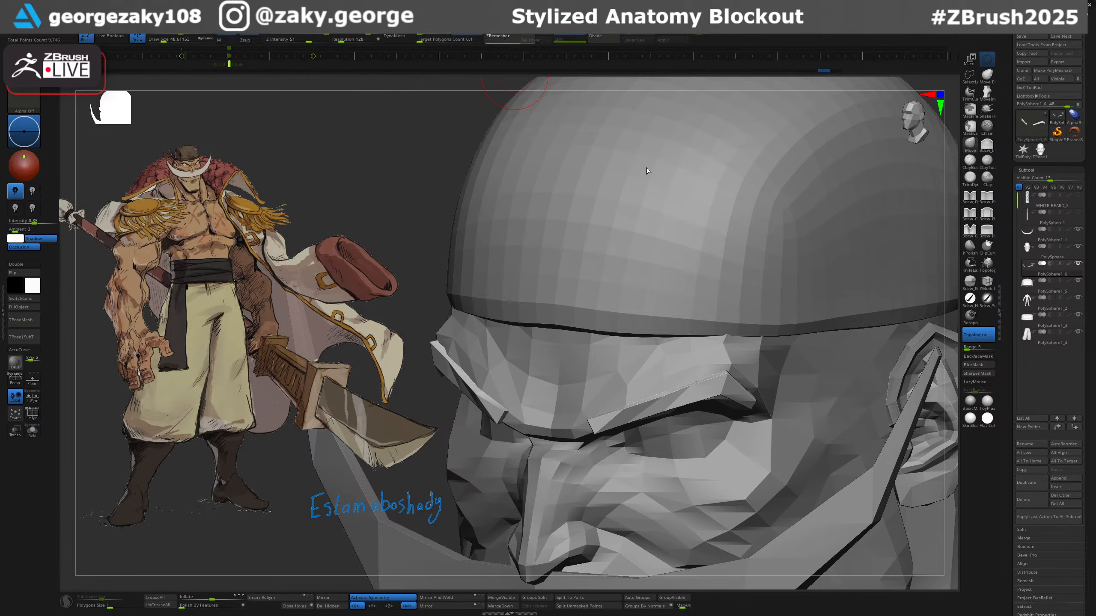
right_click_drag(735, 373, 668, 431)
key("shift+f")
key("shift+f")
left_click(668, 31)
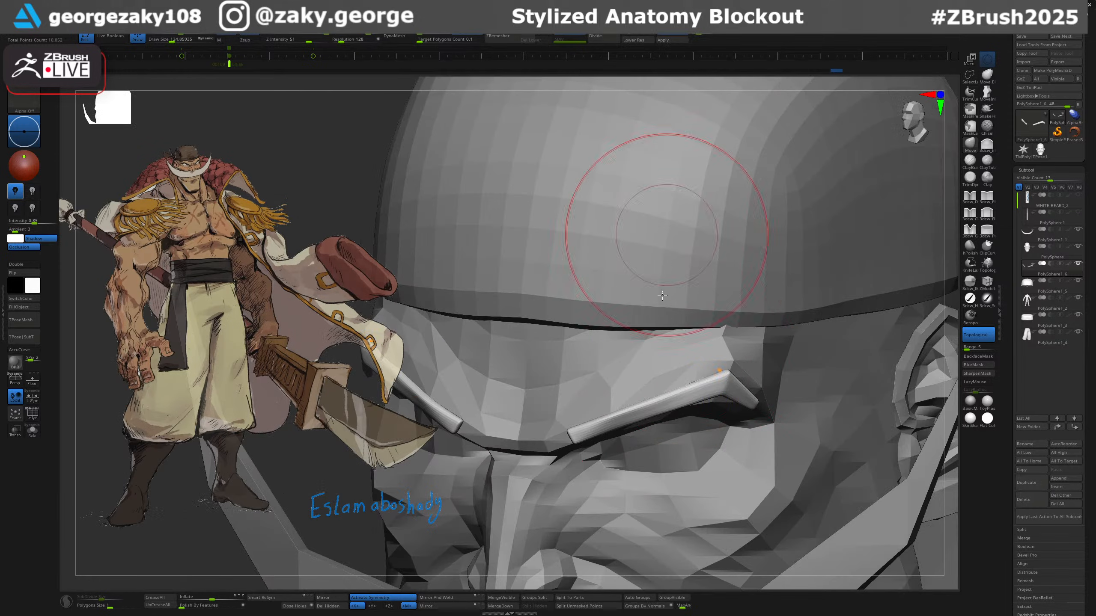
Refine the eyebrows with a smaller Move brush, softening the bend and tapering the outer tips.
right_click_drag(759, 404, 733, 403)
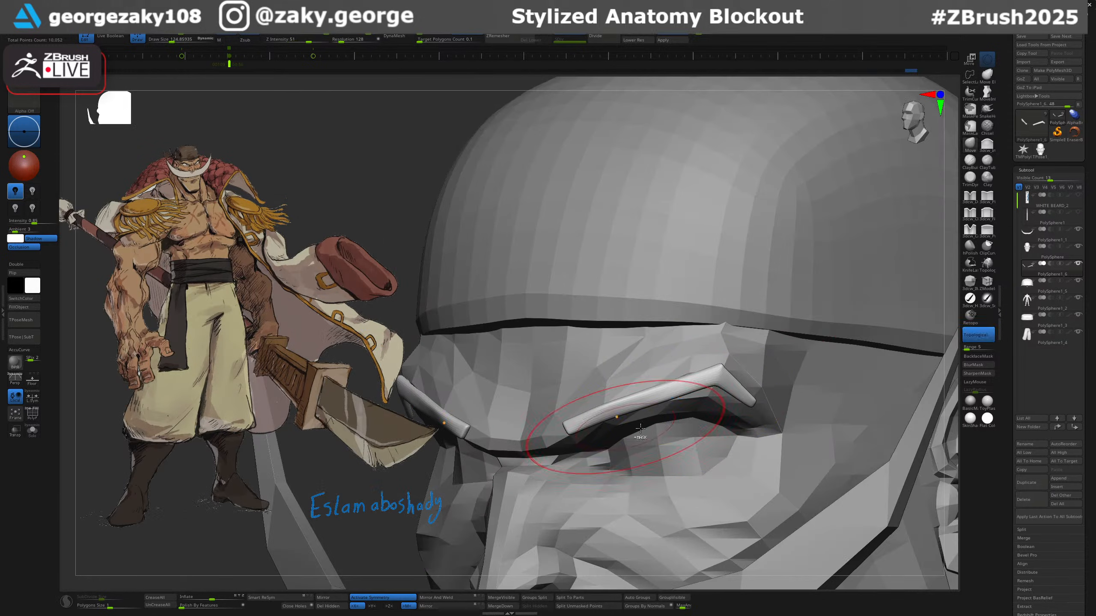
right_click_drag(640, 428, 658, 244, "ctrl")
right_click_drag(658, 293, 698, 413)
key("w")
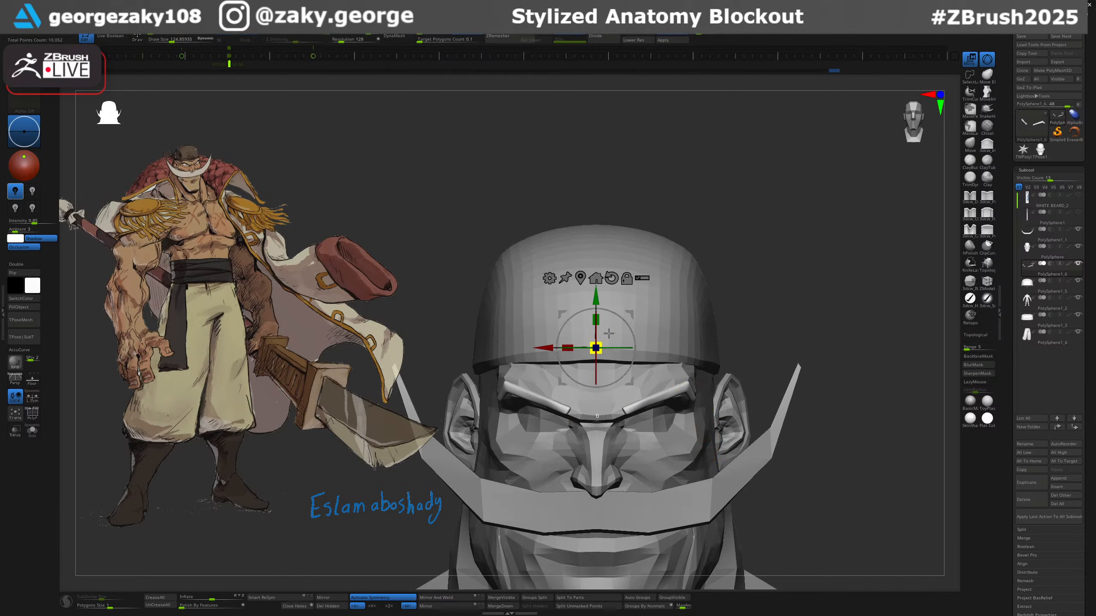
key("q")
right_click_drag(625, 412, 622, 453, "ctrl")
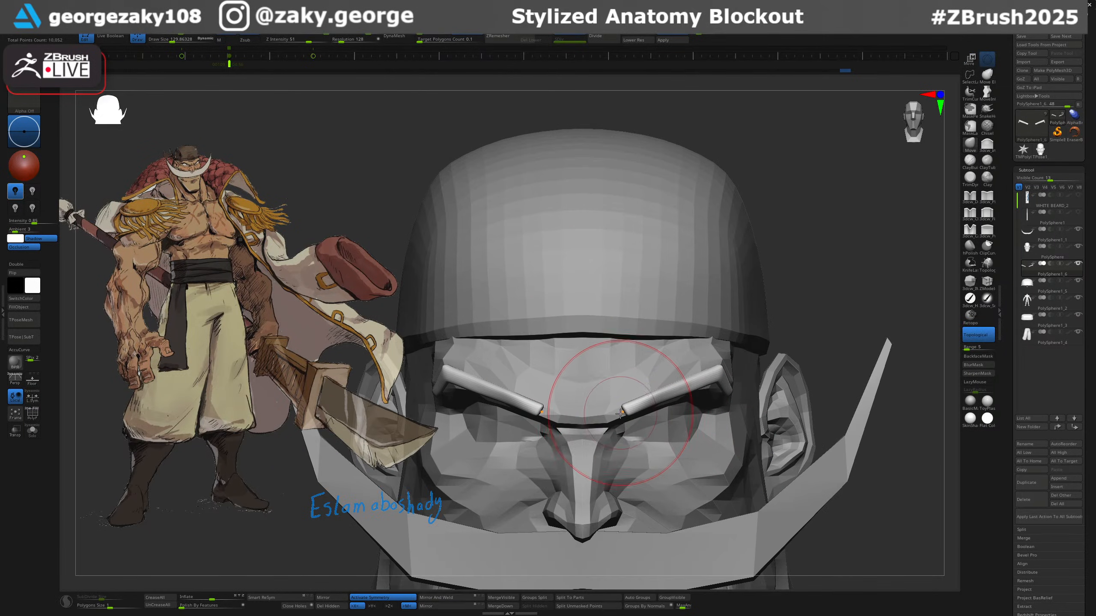
key("bracketleft")
mouse_move(621, 414)
right_mouse_down()
mouse_move(677, 416)
mouse_move(624, 379)
mouse_move(699, 295)
mouse_move(694, 281)
right_mouse_up()
key("bracketleft")
right_click_drag(738, 350, 740, 410, "ctrl")
key("s")
left_click_drag(739, 361, 734, 360)
left_click_drag(678, 296, 676, 297, "shift")
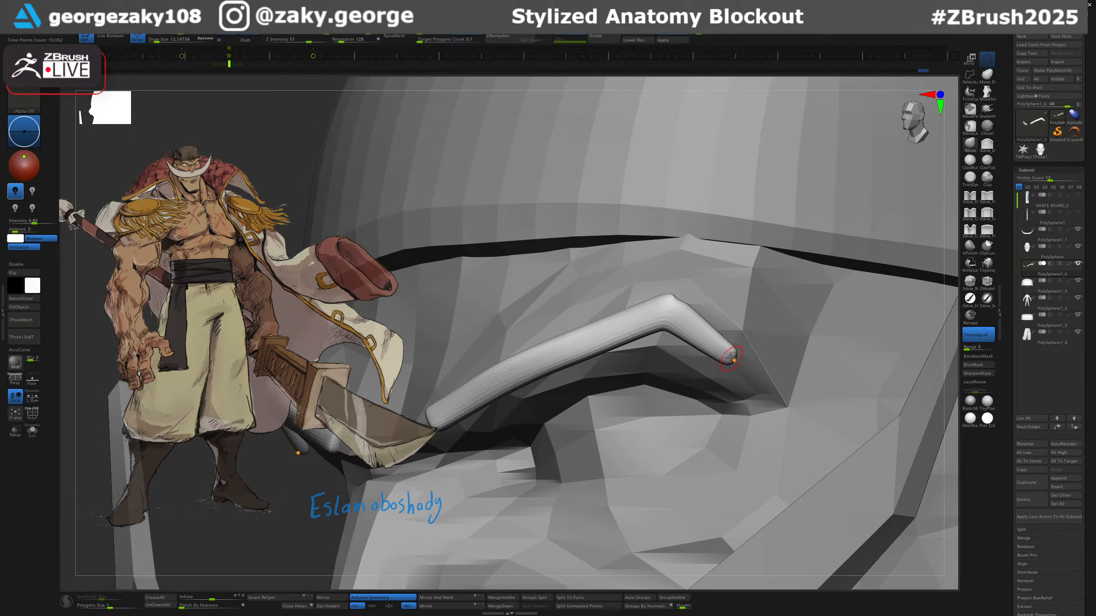
key("s")
left_click_drag(736, 366, 709, 341)
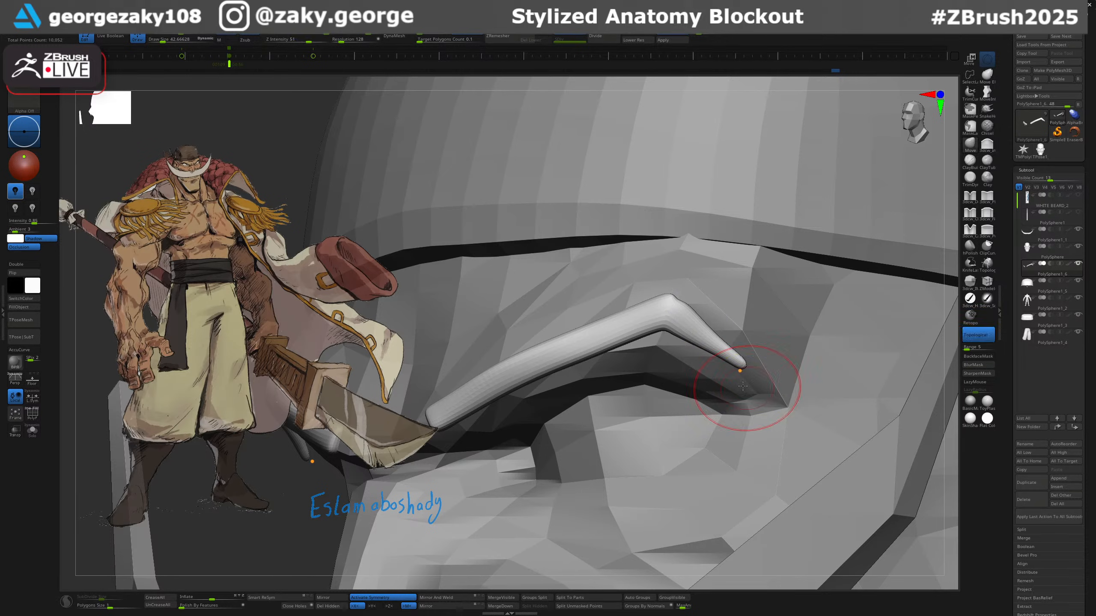
Select the head subtool and insert a low-poly sphere over the eye socket with the insert mesh brush.
right_click_drag(745, 383, 688, 312, "ctrl")
mouse_move(688, 311)
right_mouse_down("shift")
mouse_move(713, 338)
mouse_move(672, 382)
mouse_move(670, 401)
mouse_move(662, 395)
right_mouse_up("shift")
left_click(673, 387, "alt")
key("i")
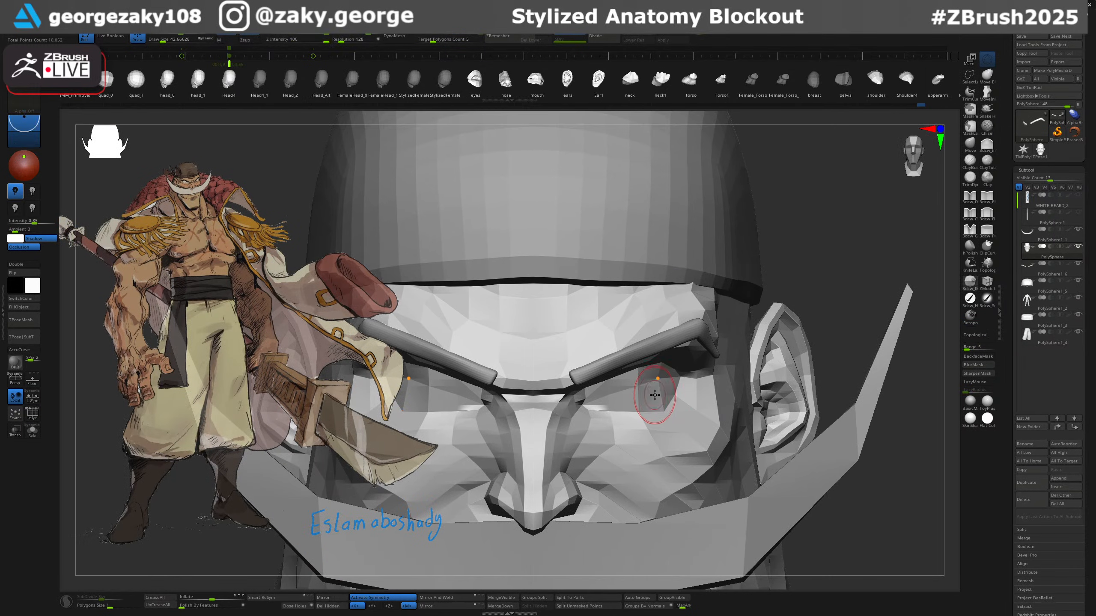
left_click(137, 87)
left_click_drag(641, 391, 679, 424)
Try to reposition the inserted eye sphere with the transform gizmo, and undo the stray moves.
key("w")
left_click(652, 318)
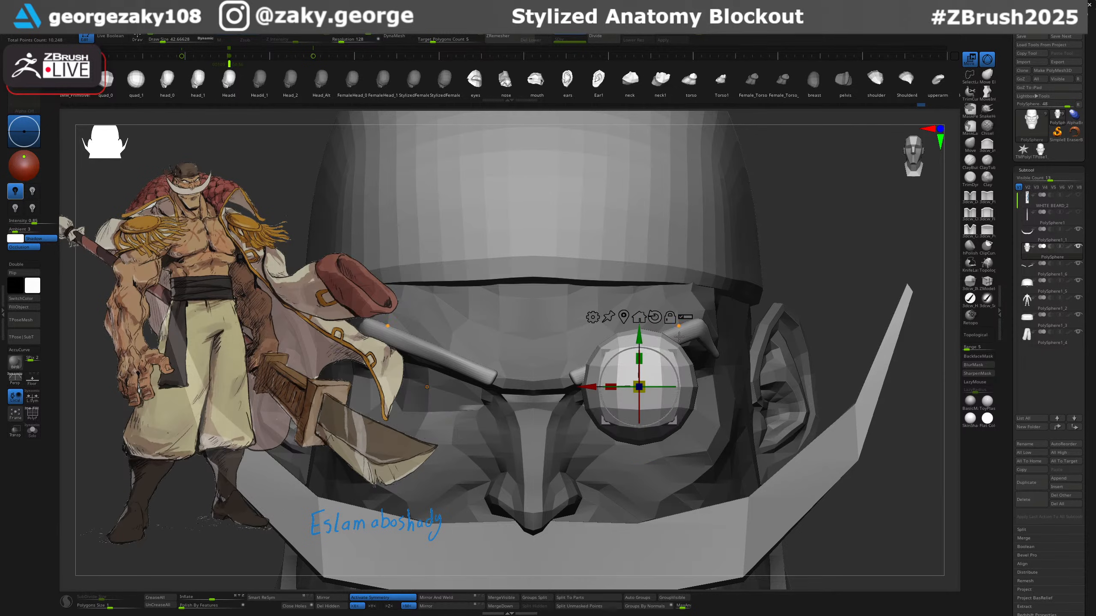
right_click_drag(709, 381, 688, 295, "ctrl")
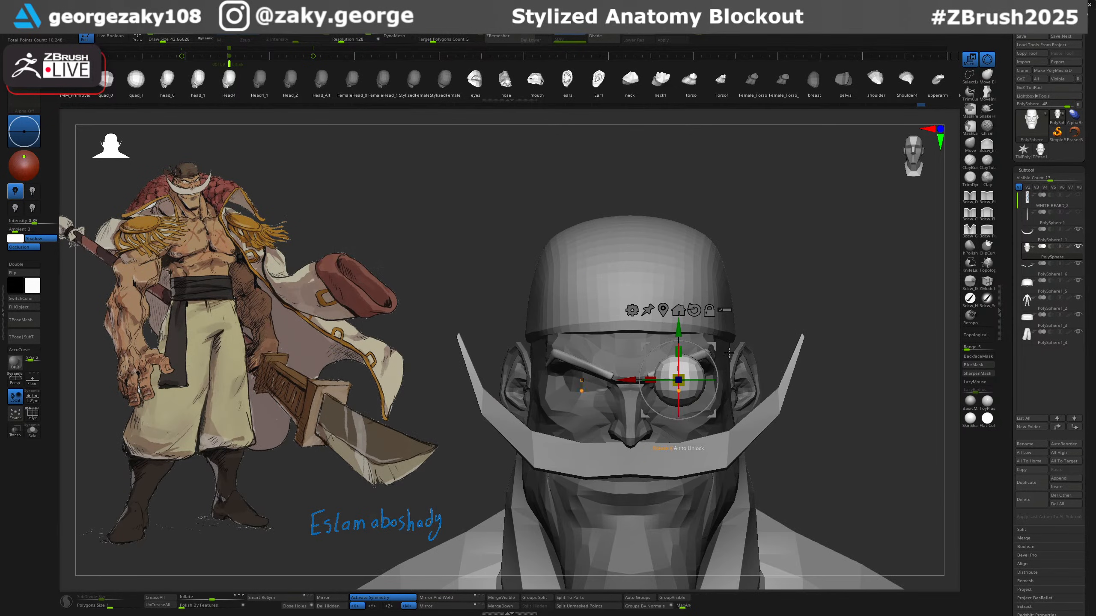
right_click_drag(843, 315, 873, 304)
left_click_drag(793, 312, 632, 210)
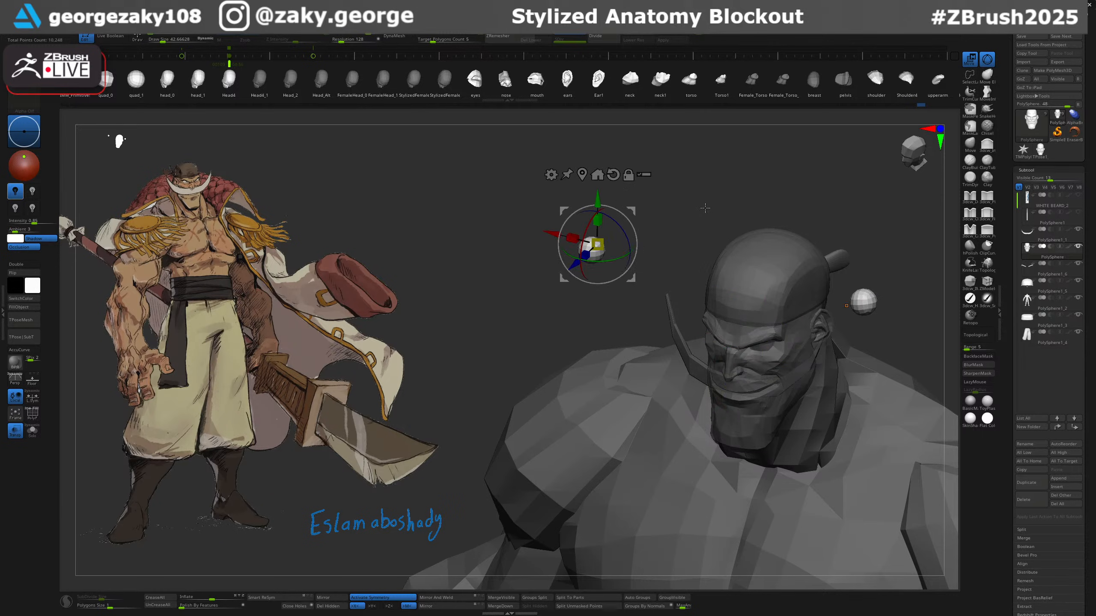
key("ctrl+z")
right_click_drag(869, 303, 841, 308)
key("ctrl+z")
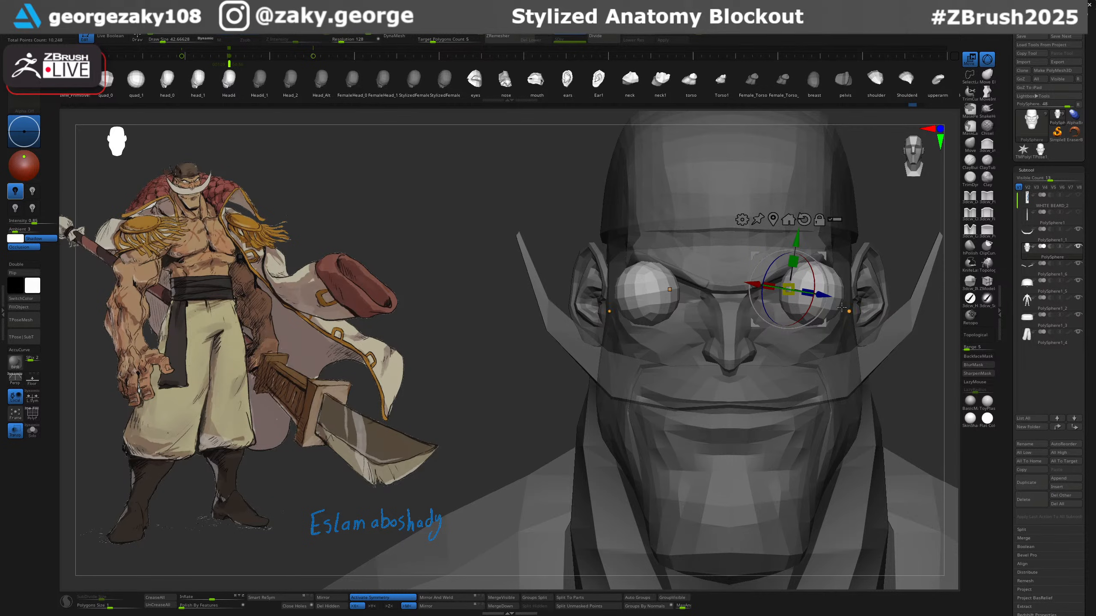
Move the mirrored eye spheres inward and up so they line up with the eye sockets beneath the brows.
left_click_drag(791, 289, 773, 288)
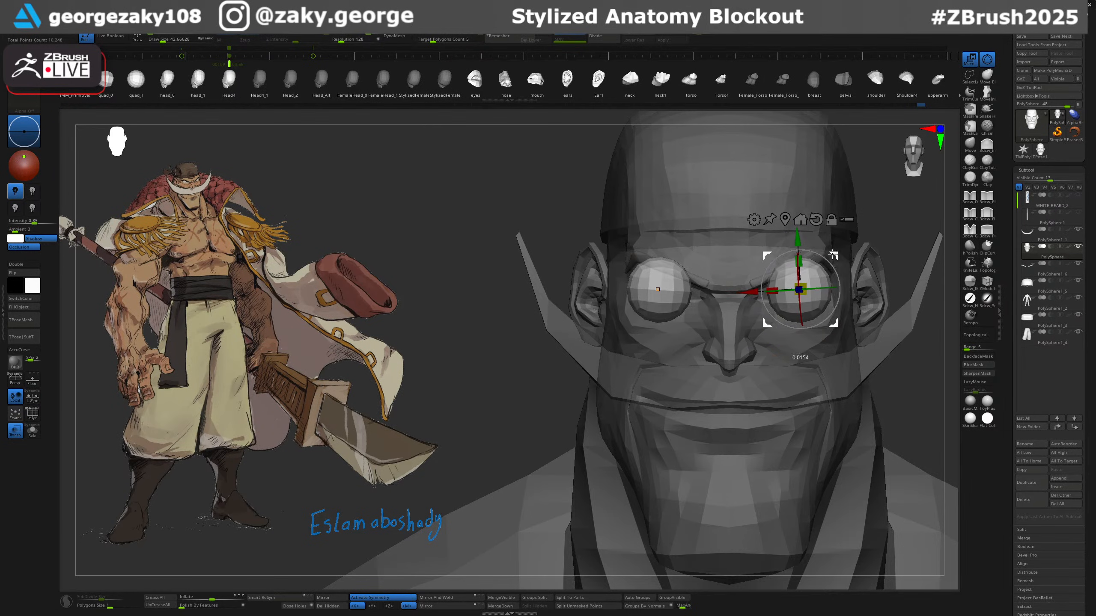
right_click_drag(831, 269, 836, 380)
left_click_drag(802, 292, 803, 257)
mouse_move(815, 263)
right_mouse_down()
mouse_move(818, 233)
mouse_move(820, 276)
right_mouse_up()
right_click_drag(819, 276, 749, 306, "ctrl")
right_click_drag(749, 307, 751, 332, "ctrl")
left_click_drag(696, 202, 674, 188)
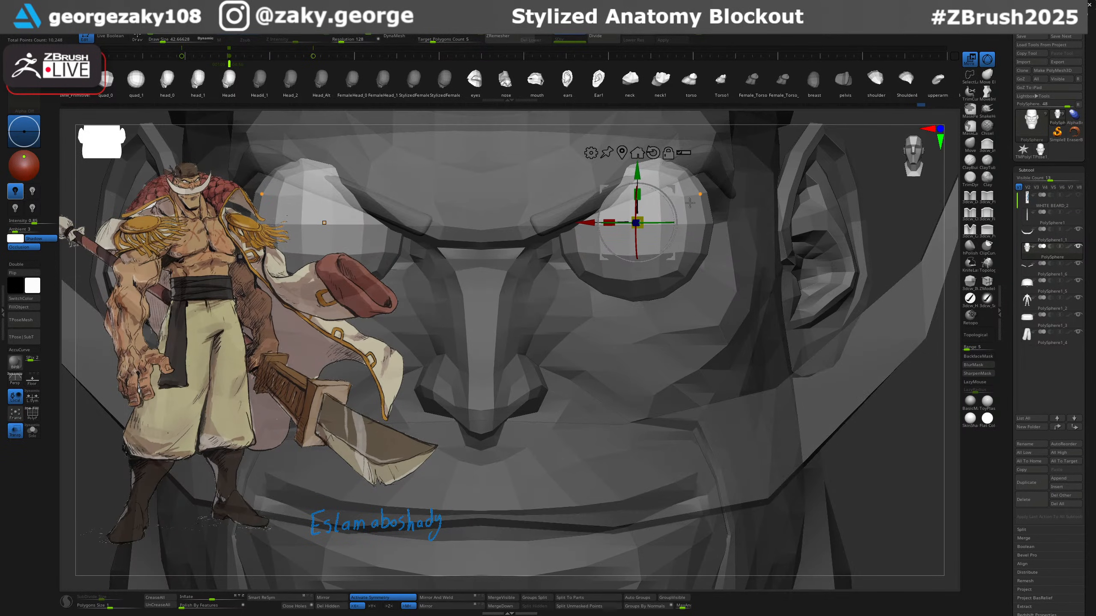
Push the eye spheres back into the head from the side so only their front surfaces fill the sockets.
right_click_drag(744, 209, 629, 247, "shift")
left_click_drag(674, 199, 713, 197)
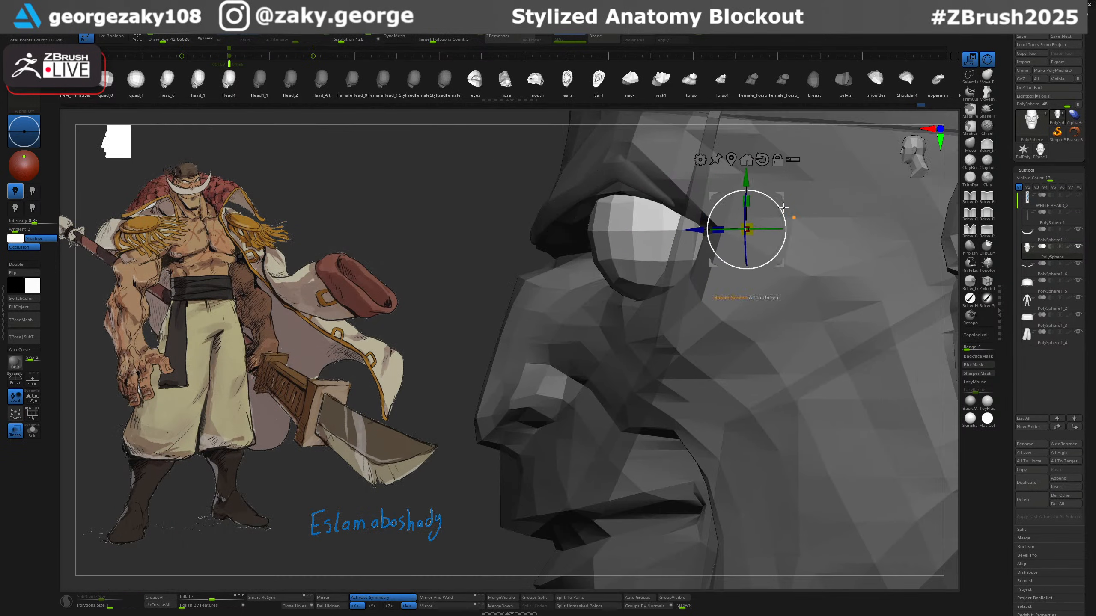
mouse_move(783, 212)
right_mouse_down()
mouse_move(811, 211)
mouse_move(778, 211)
right_mouse_up()
left_click_drag(720, 198, 693, 192)
right_click_drag(766, 205, 729, 209, "shift")
left_click_drag(896, 191, 927, 192)
right_click_drag(849, 264, 884, 268)
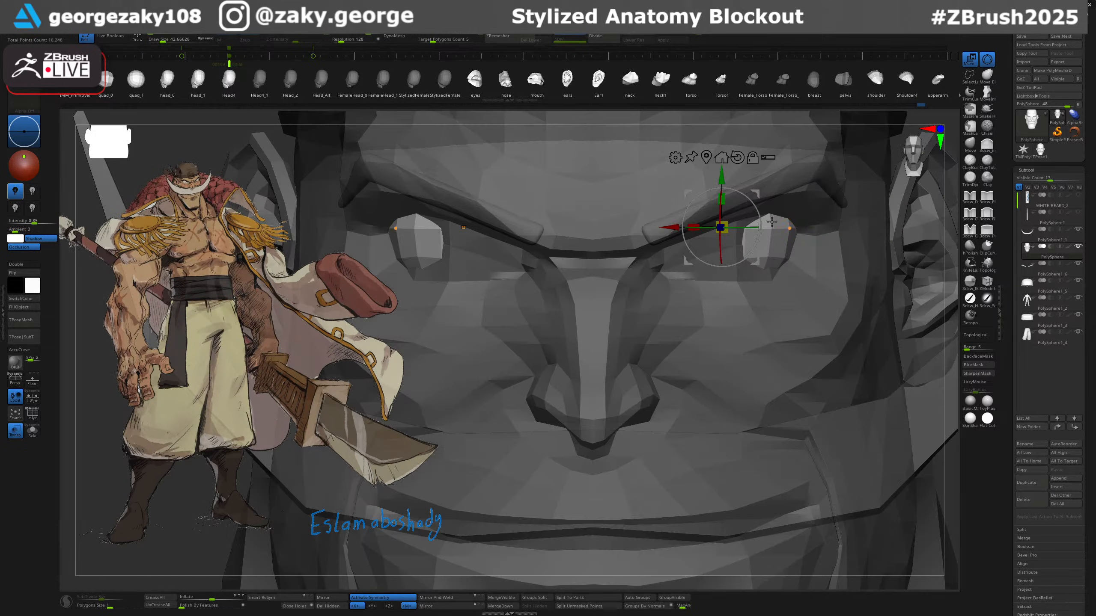
Fine-tune the eye spheres' placement and depth in the sockets, checking them from above, below and the front.
left_click_drag(752, 192, 734, 203)
right_click_drag(753, 224, 742, 273)
key("shift+t")
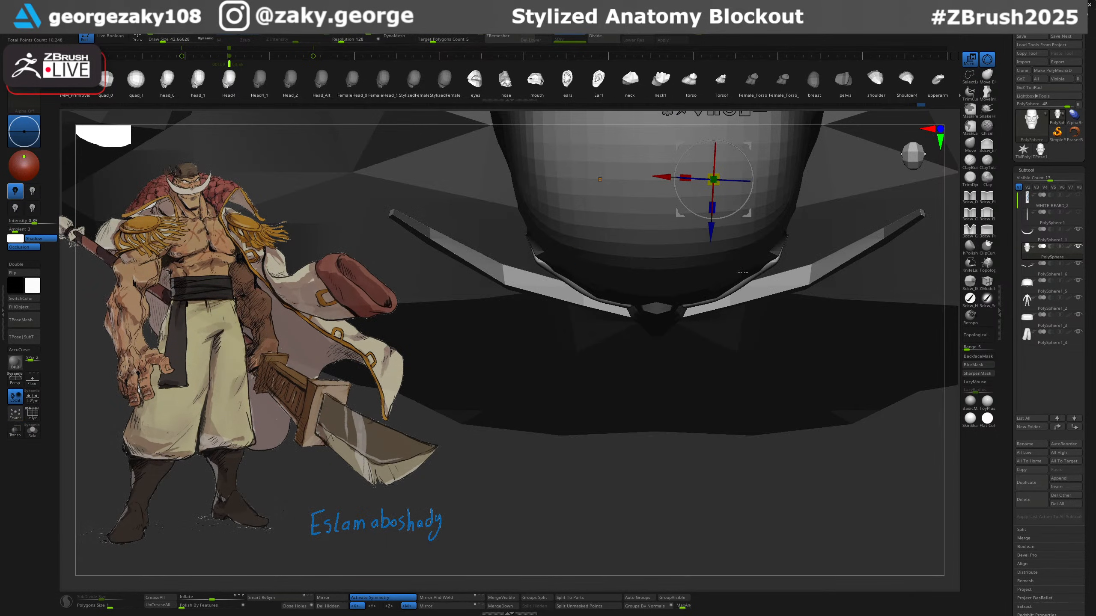
right_click_drag(721, 169, 714, 233, "alt")
key("shift+t")
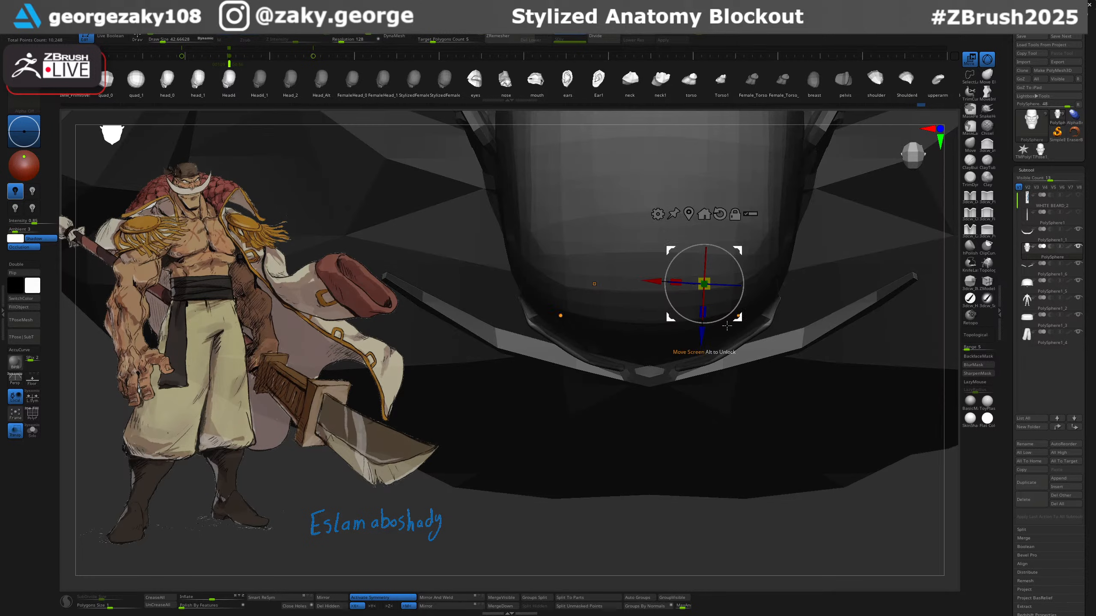
left_click_drag(703, 337, 702, 351)
mouse_move(744, 364)
right_mouse_down()
mouse_move(752, 314)
mouse_move(765, 319)
mouse_move(761, 298)
mouse_move(737, 371)
right_mouse_up()
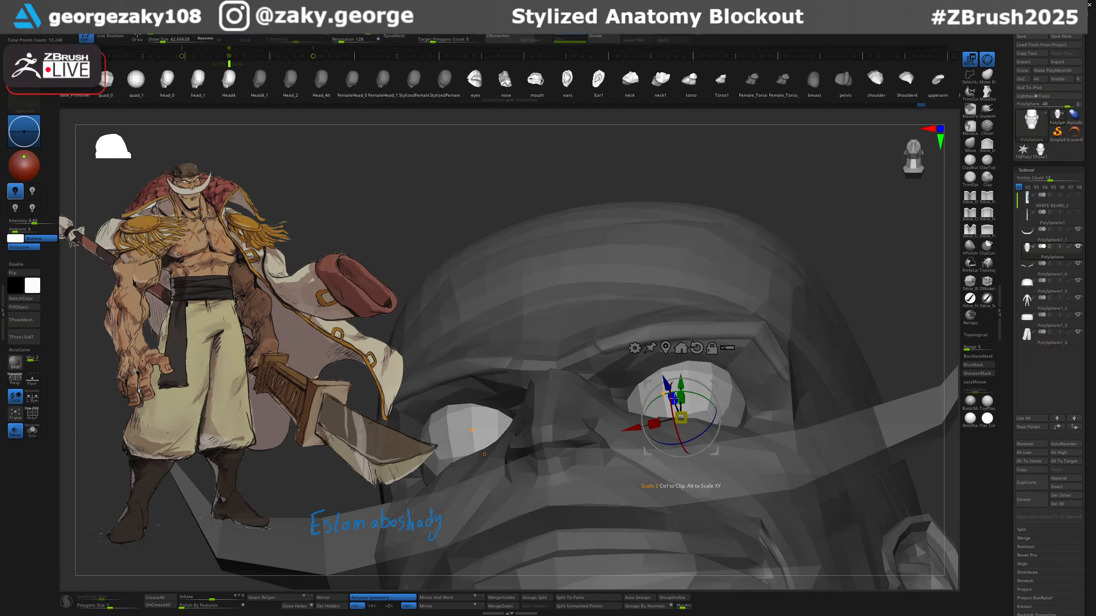
left_click_drag(673, 398, 678, 410)
mouse_move(688, 400)
right_mouse_down()
mouse_move(704, 387)
mouse_move(691, 393)
mouse_move(699, 408)
right_mouse_up()
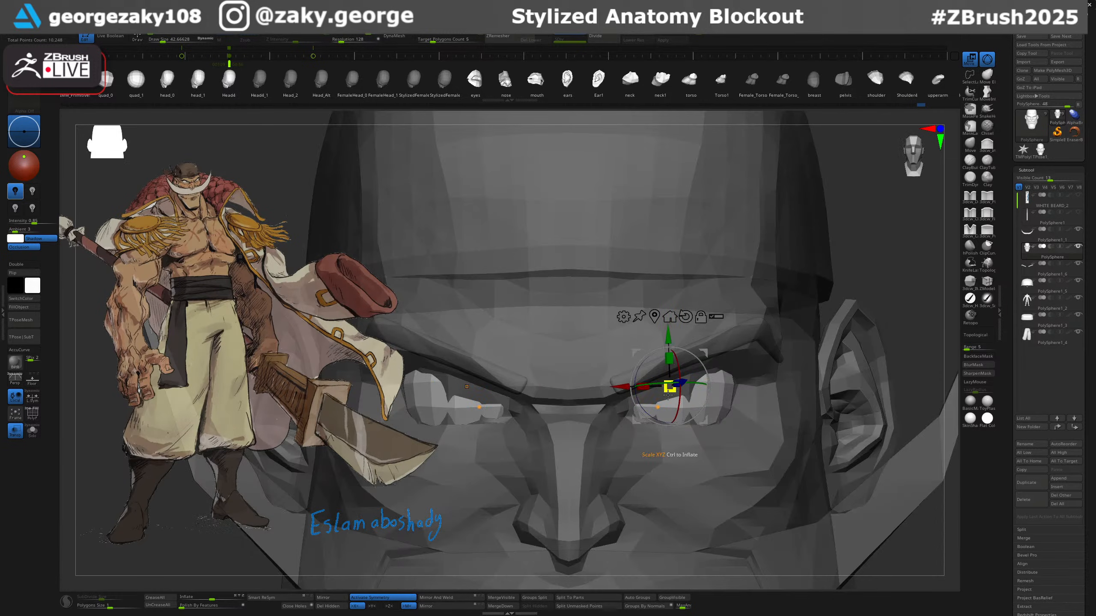
Split the unmasked eye spheres off the head into their own subtool.
left_click(585, 612)
left_click(534, 551)
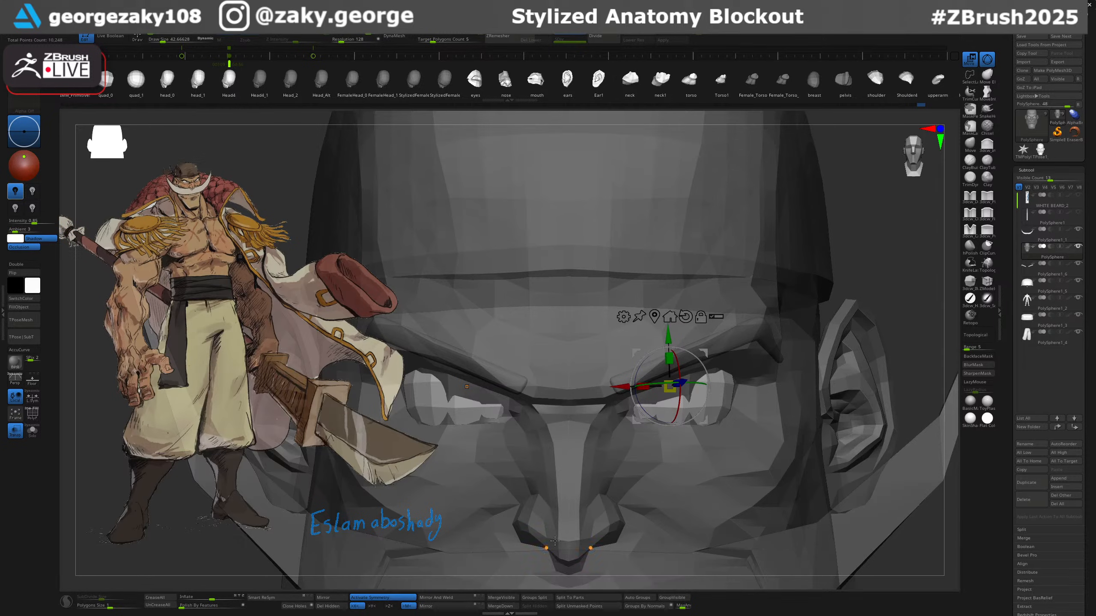
left_click(591, 605)
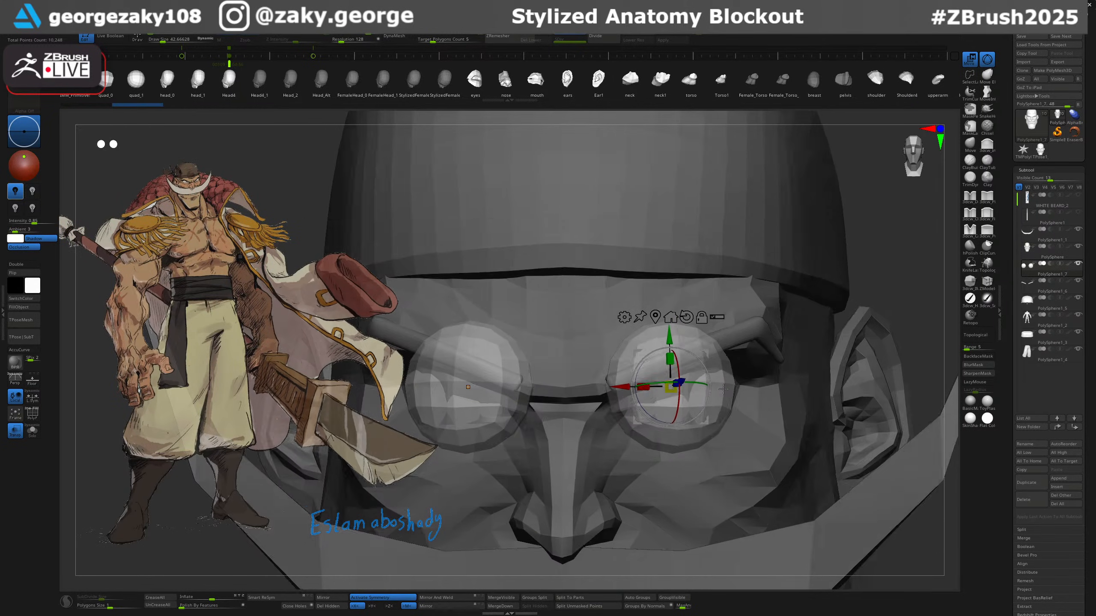
Inspect the separated eyeballs from several angles and nudge their depth in the sockets.
right_click_drag(743, 370, 656, 381)
right_click_drag(719, 361, 432, 367)
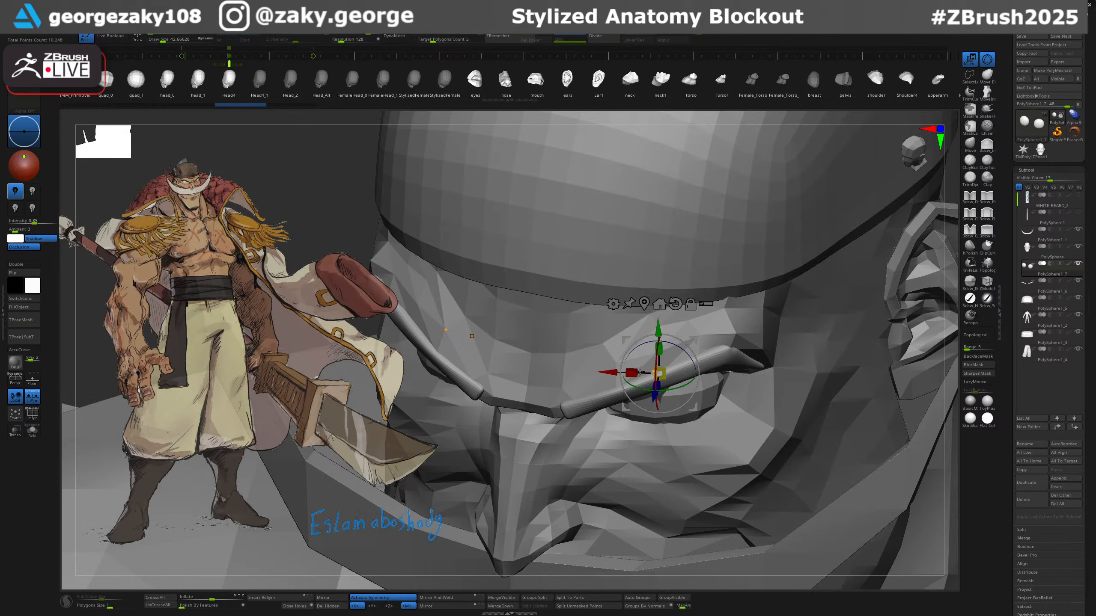
right_click_drag(622, 370, 682, 404)
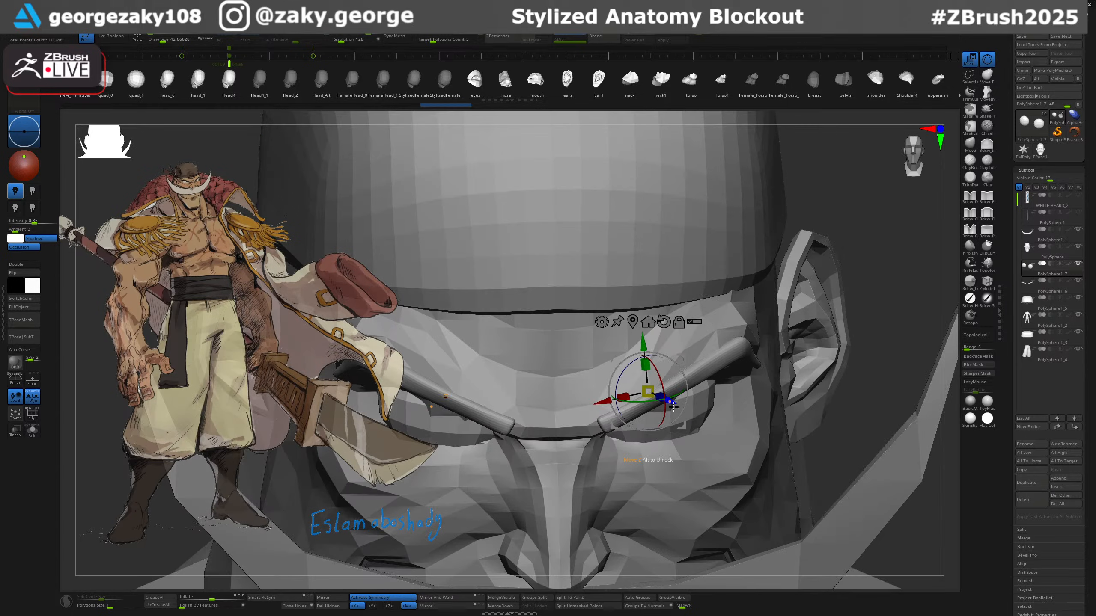
left_click_drag(665, 405, 659, 397)
right_click_drag(689, 389, 694, 373)
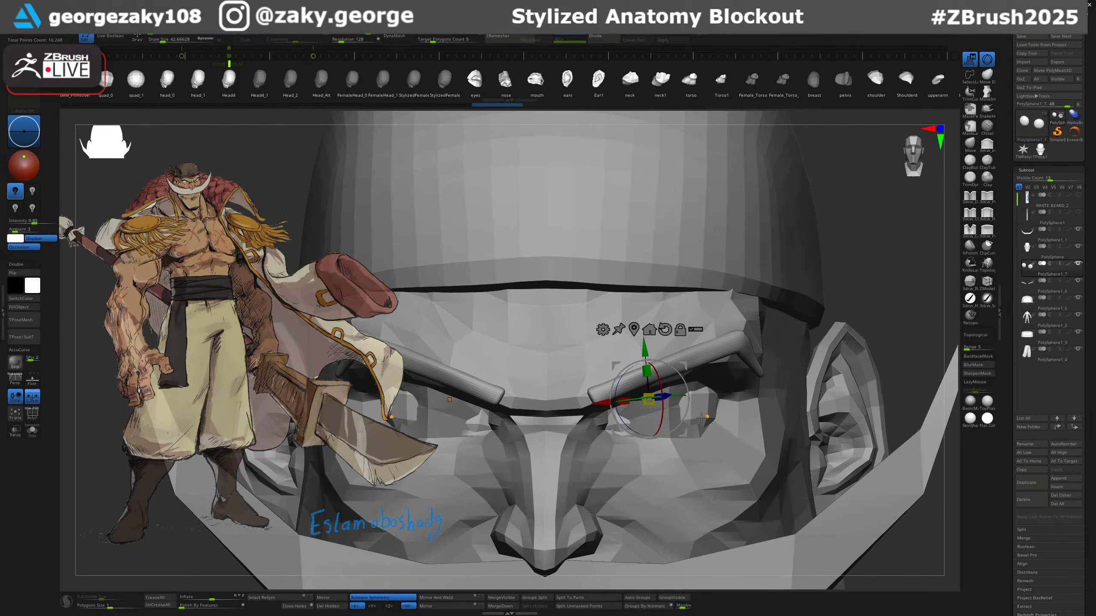
Select the head subtool and display its polyframe around the eye socket.
key("q")
left_click(701, 444, "alt")
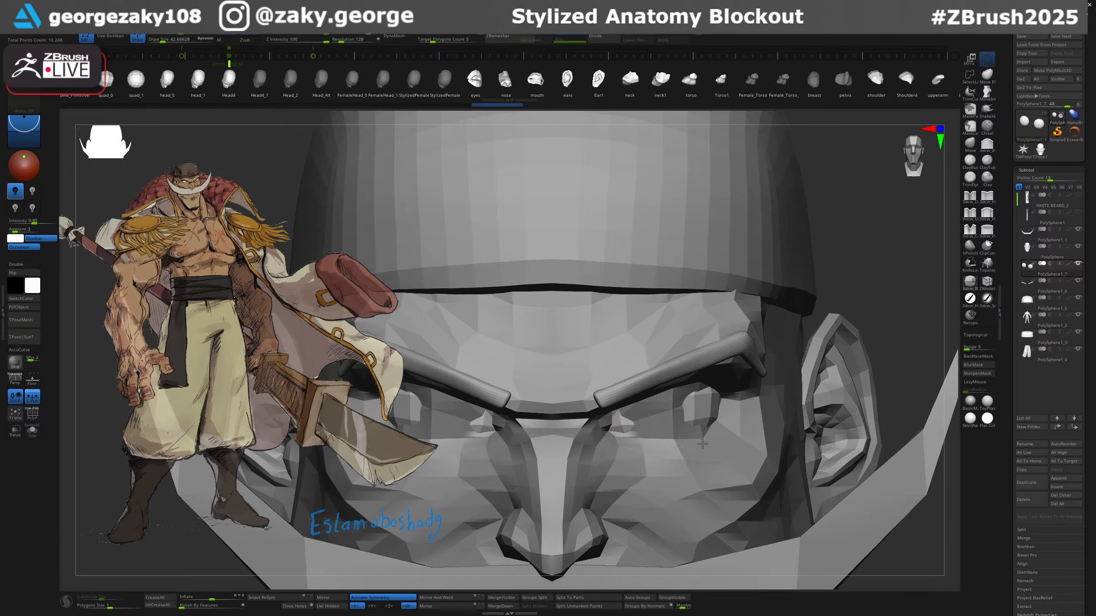
right_click_drag(701, 436, 704, 451, "ctrl")
key("shift+f")
right_click_drag(681, 401, 684, 409, "ctrl")
right_click_drag(684, 409, 660, 415)
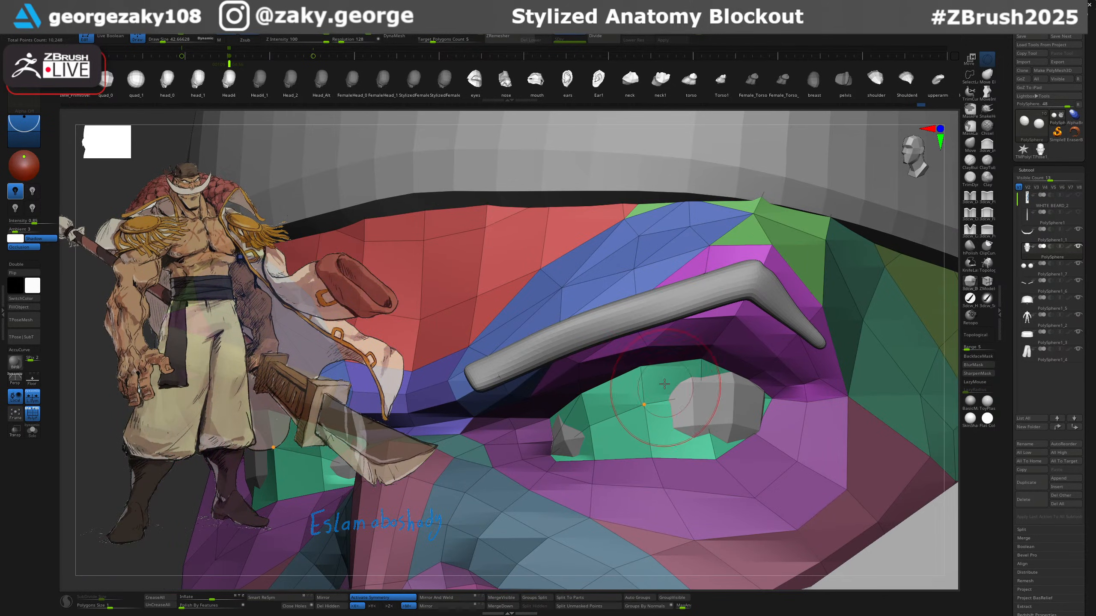
Isolate the head, mark the eye-socket polygons with ZModeler and inset them to form a border loop.
key("b")
key("z")
key("m")
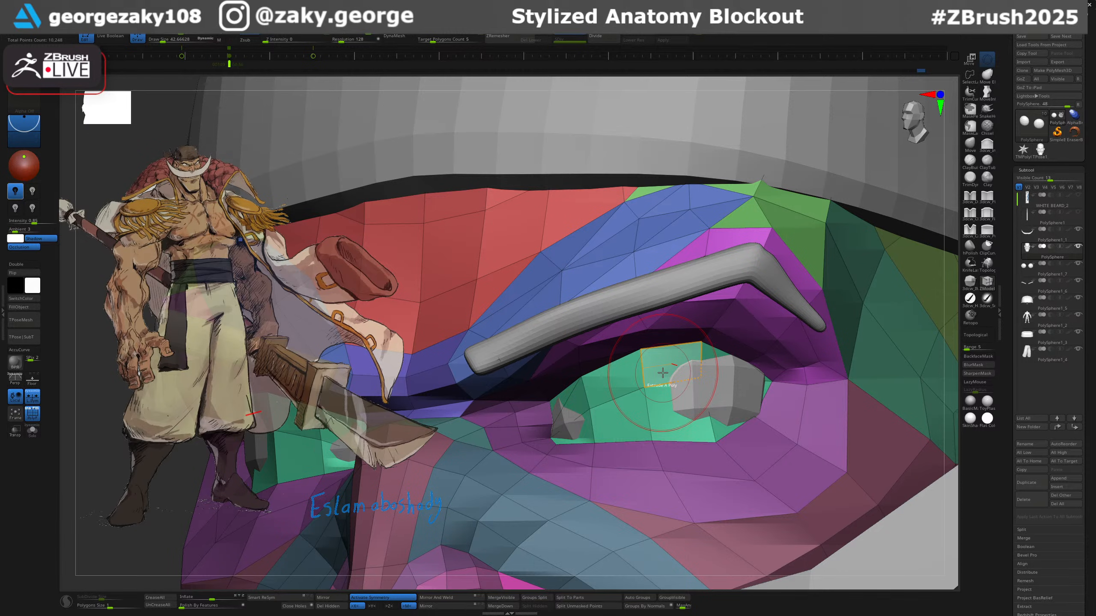
key("space")
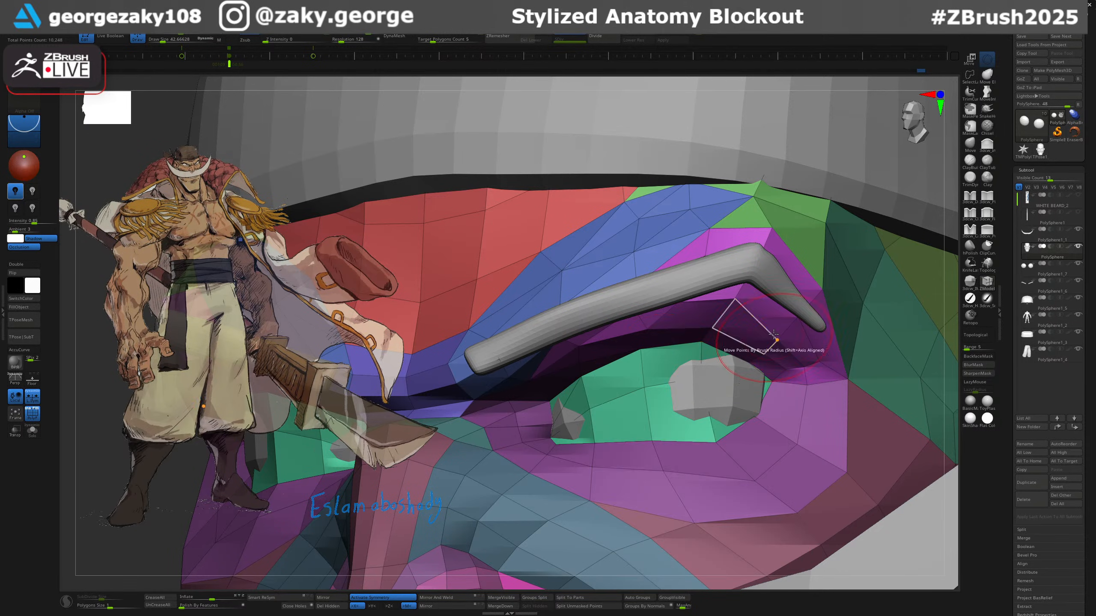
key("alt+s")
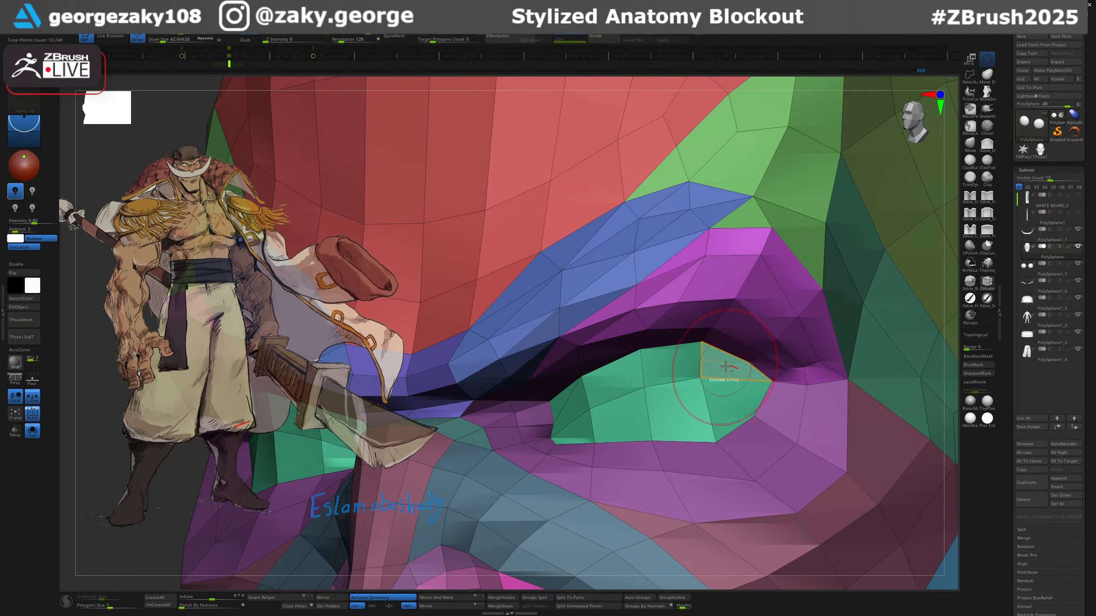
mouse_move(724, 366)
left_mouse_down("alt")
mouse_move(726, 408)
mouse_move(611, 424)
mouse_move(583, 403)
mouse_move(673, 366)
left_mouse_up("alt")
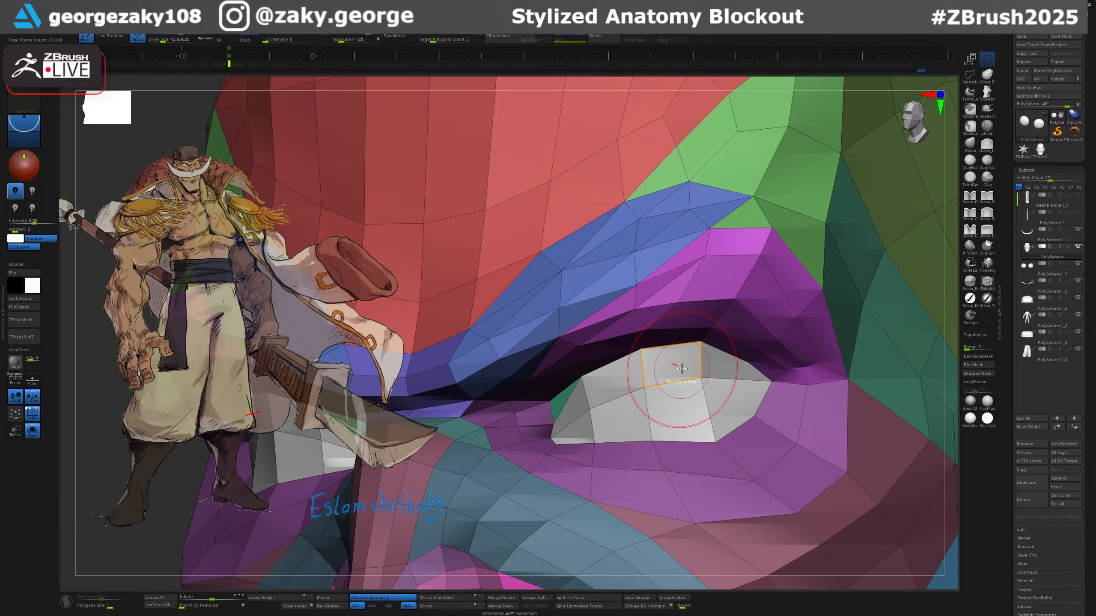
key("space")
left_click(652, 403)
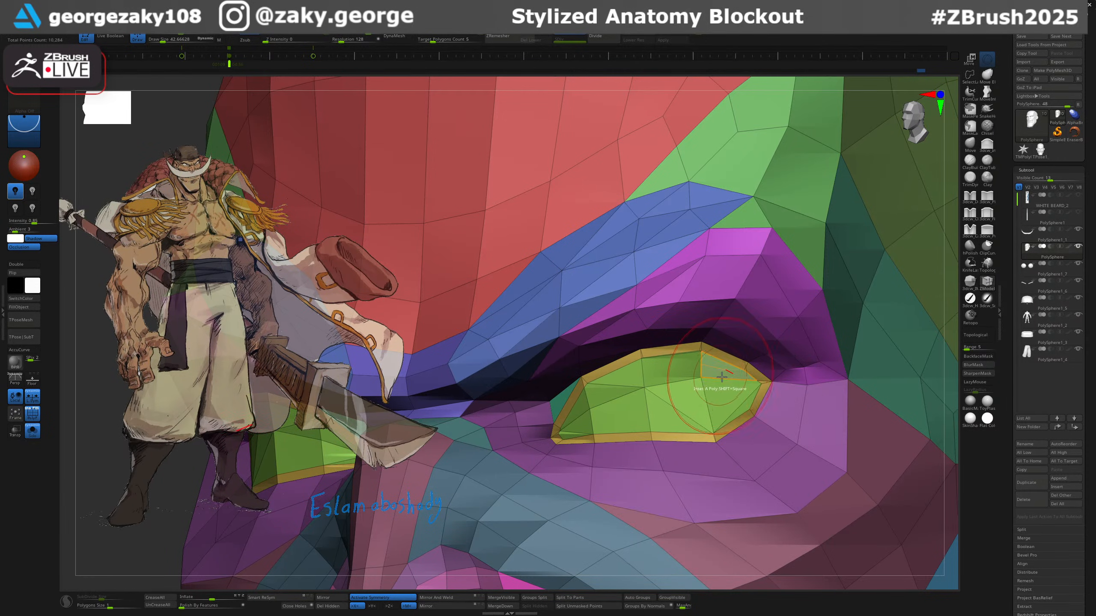
Recess the inset eye-socket polygons into the head using ZModeler's Extrude action with the Polygroup All target.
right_click_drag(717, 371, 731, 399, "shift")
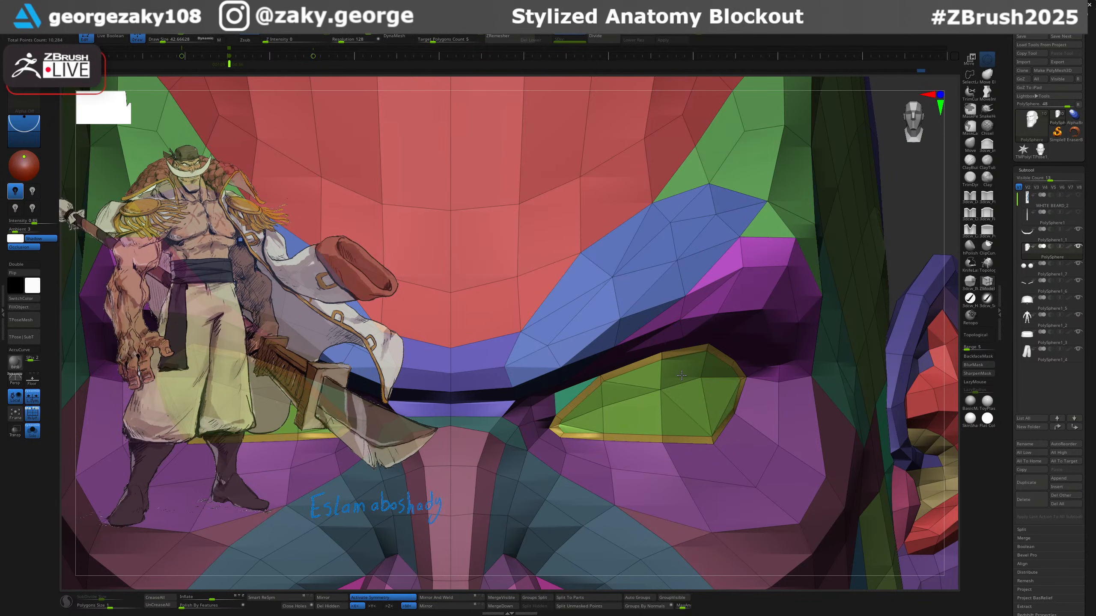
right_click_drag(686, 390, 685, 379)
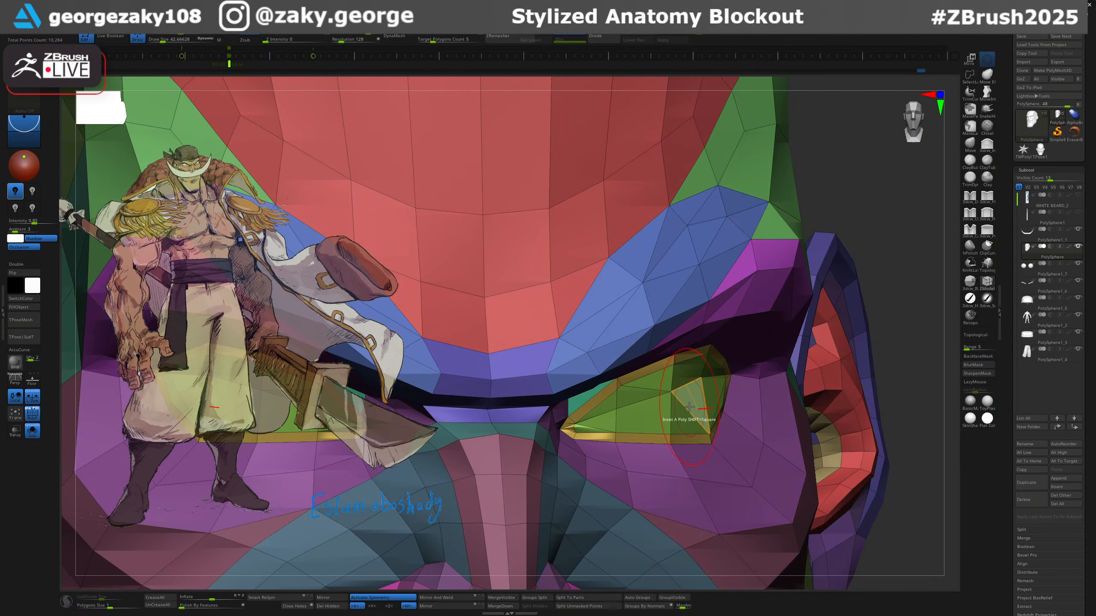
key("space")
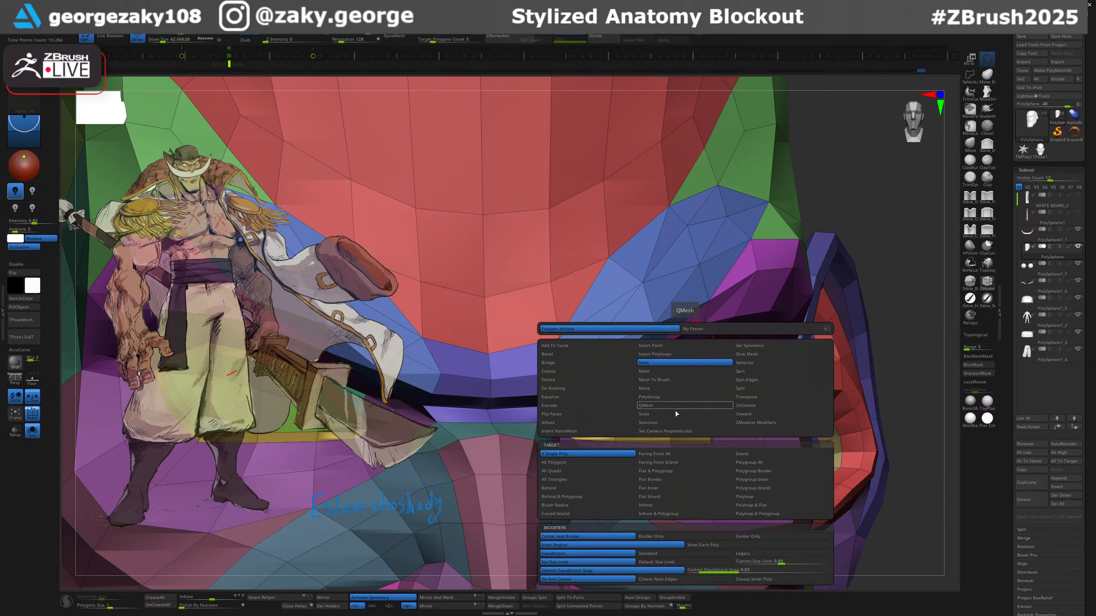
left_click(596, 404)
key("space")
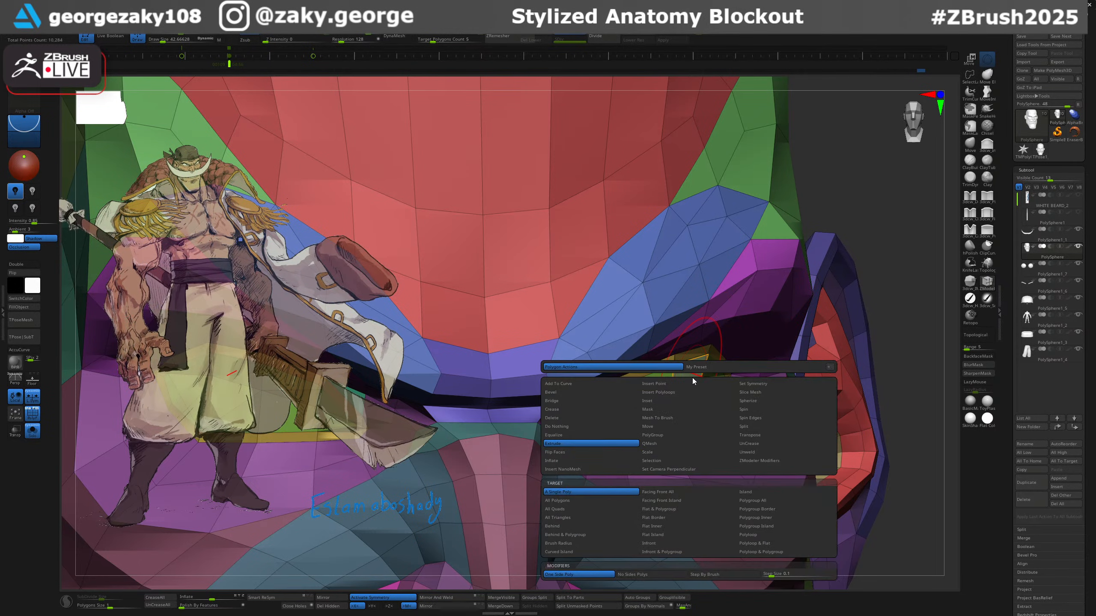
left_click(767, 502)
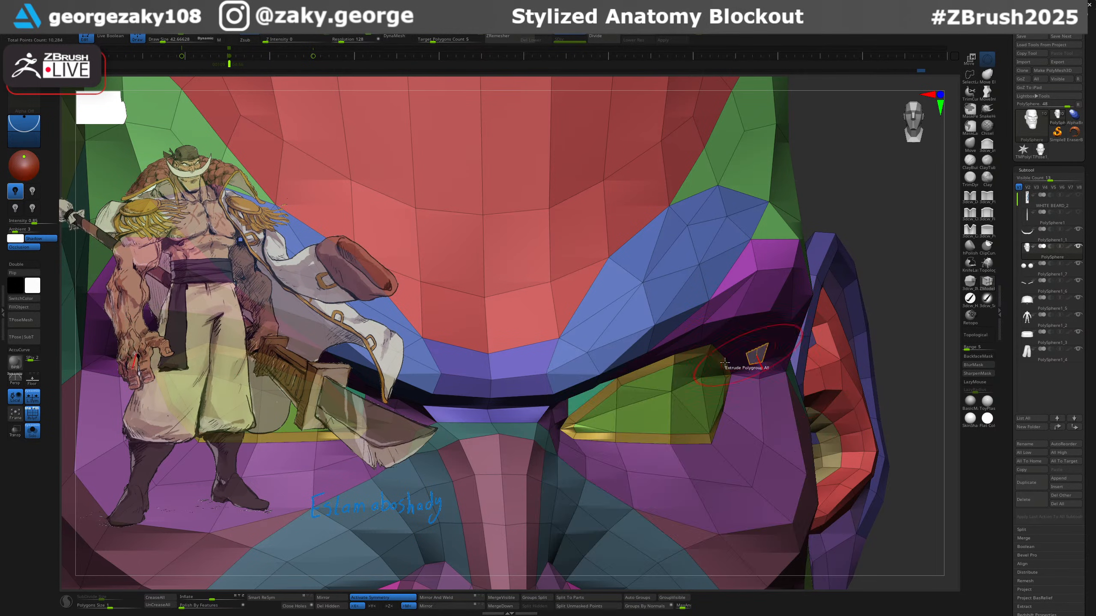
key("ctrl+z")
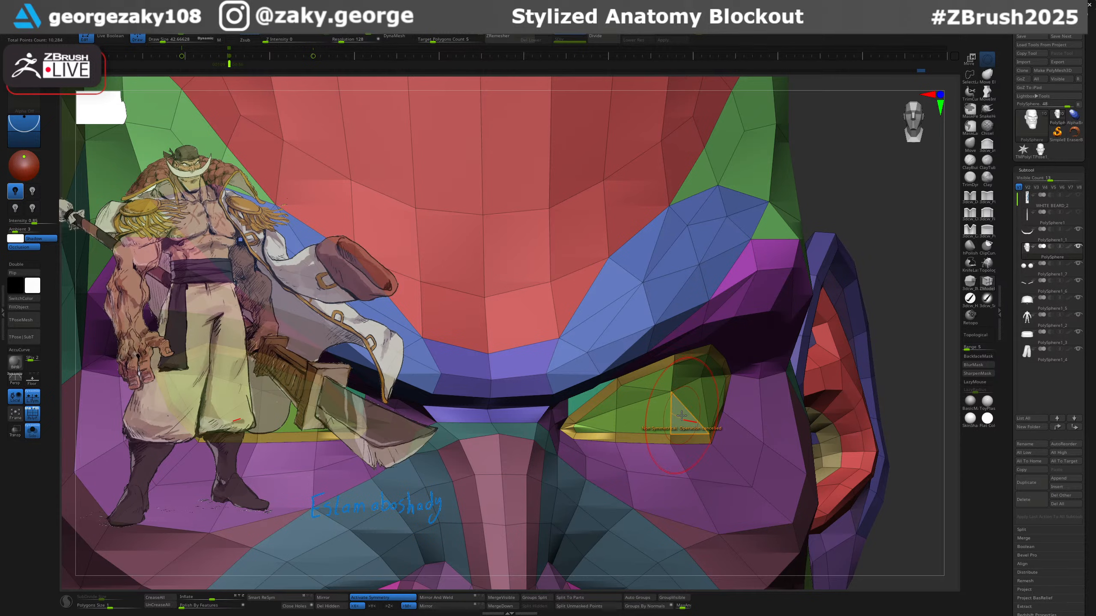
key("space")
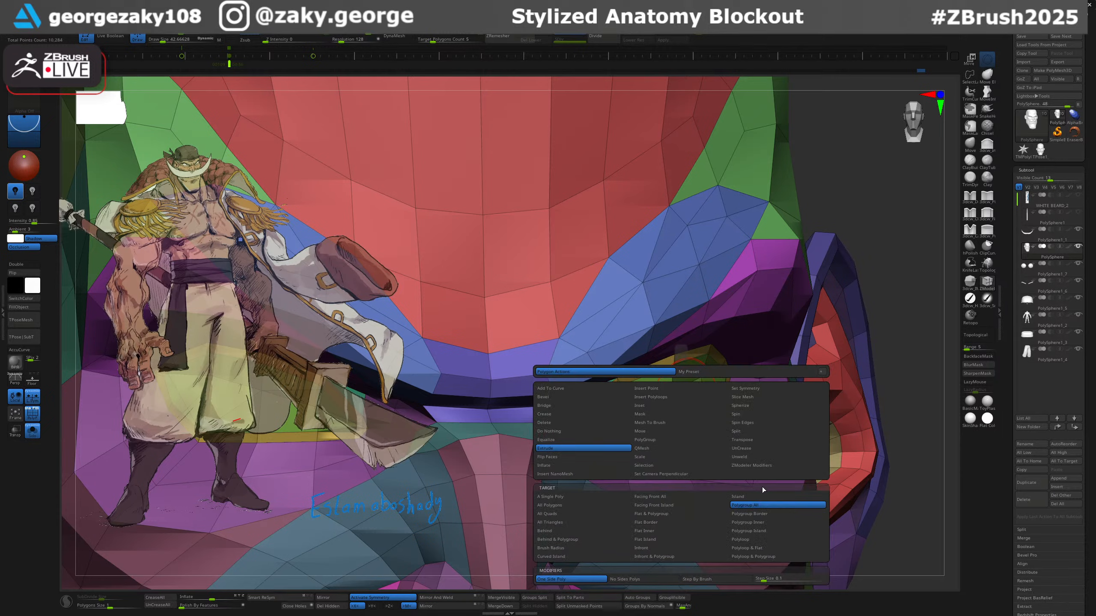
left_click(690, 416)
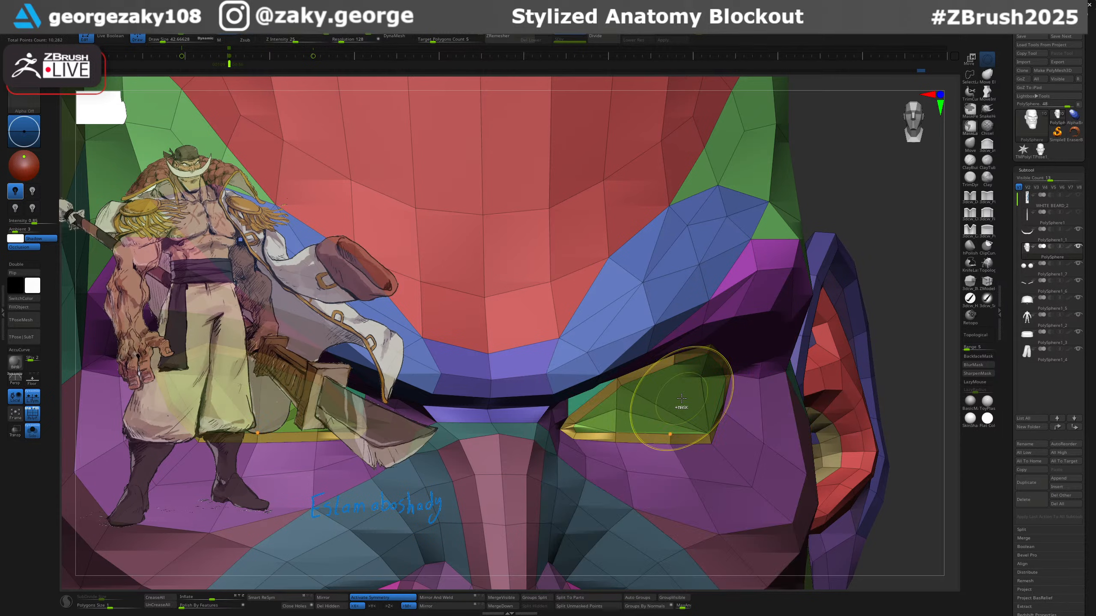
key("ctrl+z")
mouse_move(682, 399)
right_mouse_down()
mouse_move(648, 392)
mouse_move(679, 433)
mouse_move(692, 414)
right_mouse_up()
left_click_drag(700, 382, 754, 382)
right_click_drag(751, 403, 776, 402)
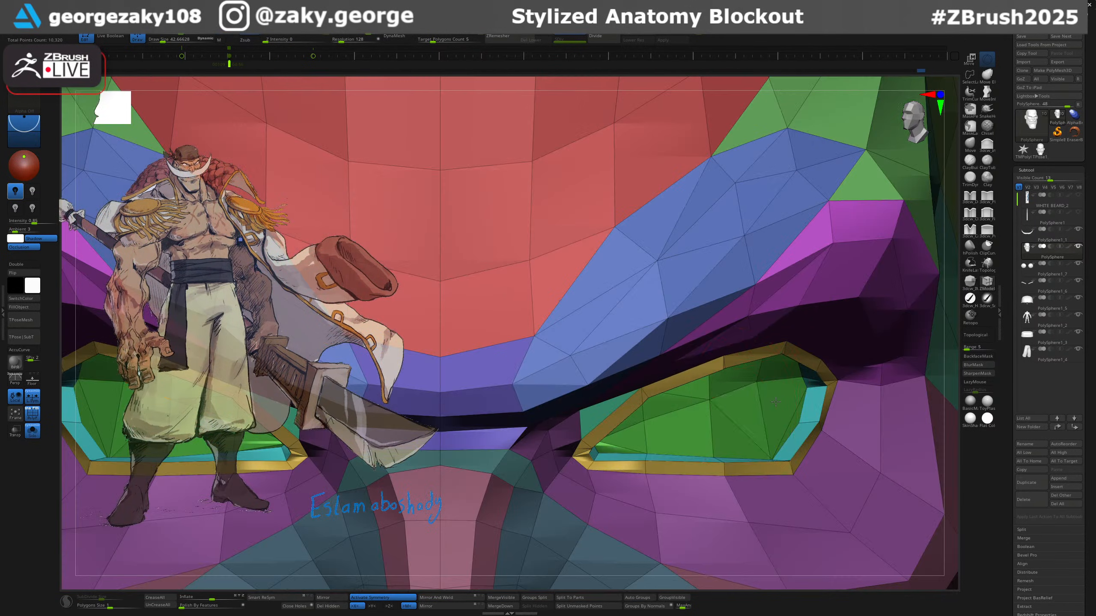
Adjust the inner corner of the recessed eye opening and turn off Solo to show the eyeballs and eyebrows.
right_click_drag(692, 421, 664, 440)
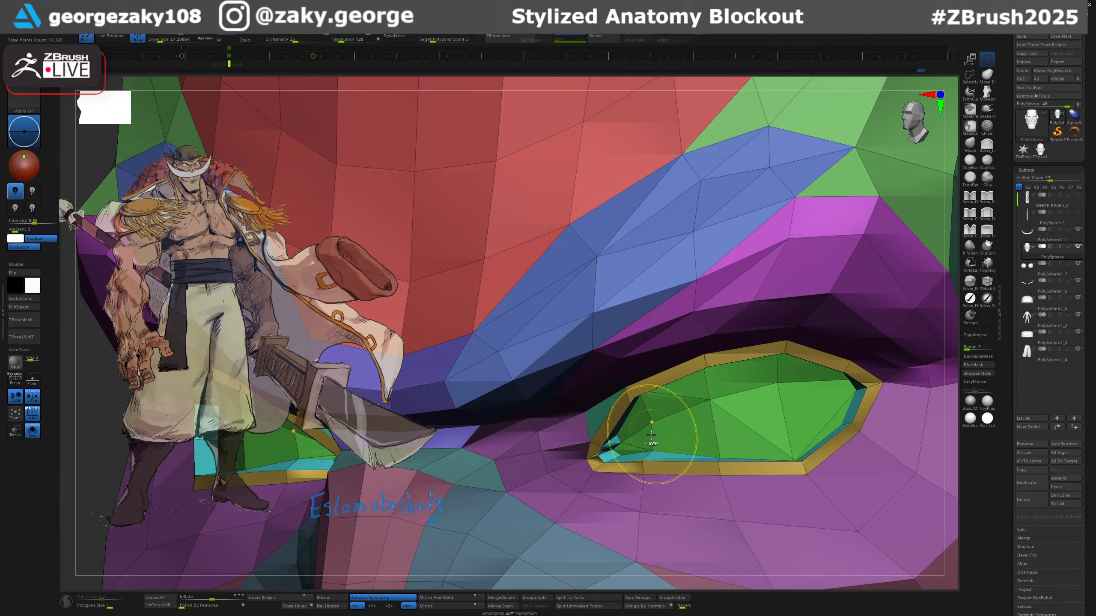
left_click_drag(622, 449, 609, 447)
key("alt+shift+s")
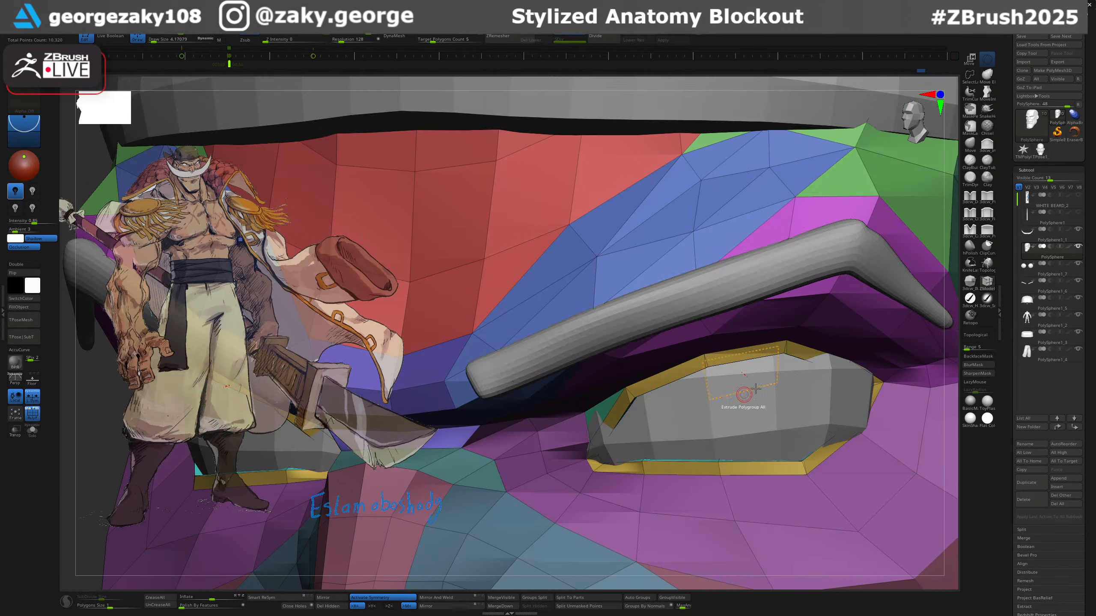
Select the eyeball subtool and subdivide its blocky mesh into smoother spheres.
right_click_drag(789, 391, 822, 378, "ctrl")
left_click(811, 377, "alt")
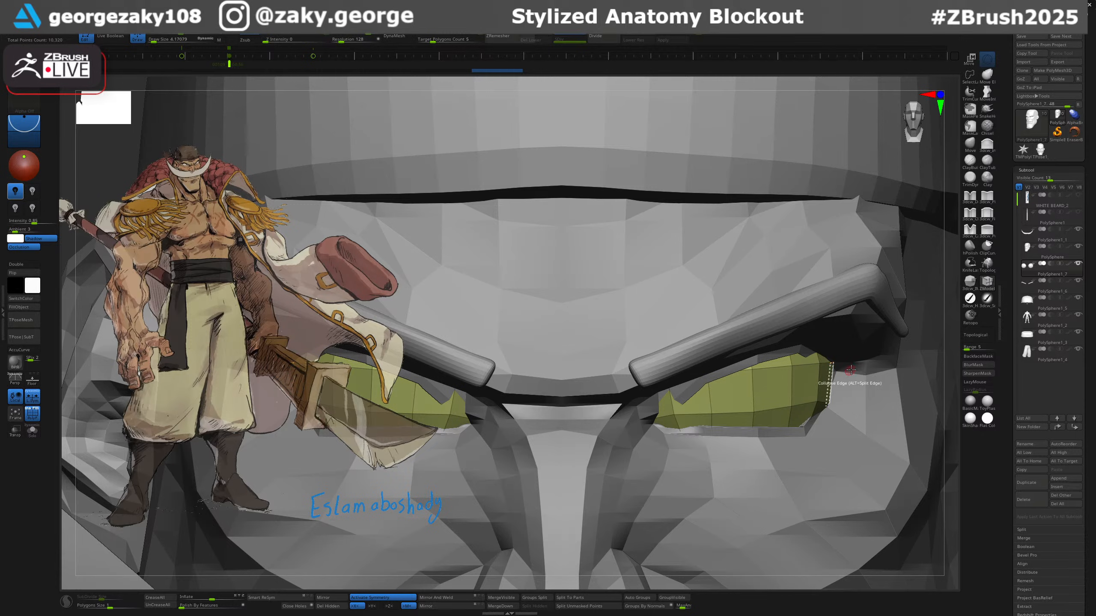
right_click_drag(829, 385, 866, 335, "ctrl")
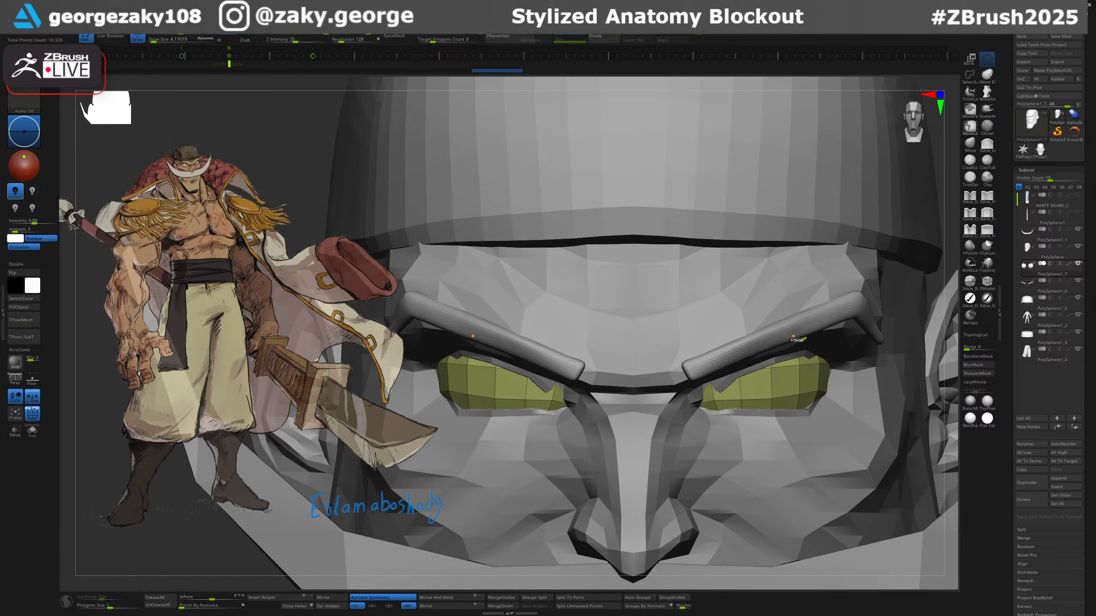
left_click(672, 35)
right_click_drag(777, 333, 817, 272, "ctrl")
right_click_drag(817, 273, 824, 302)
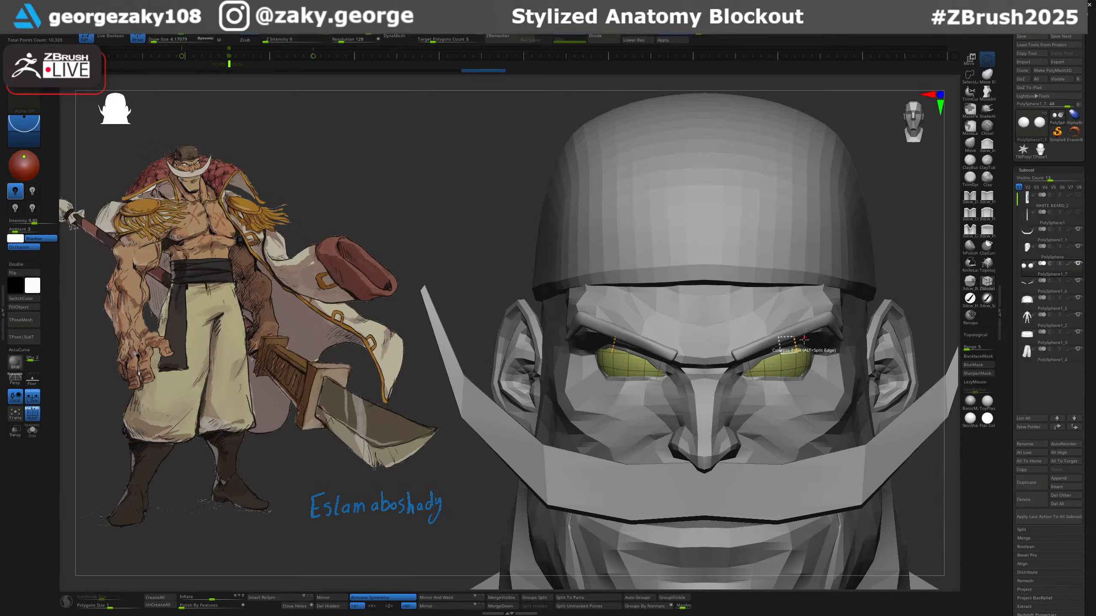
mouse_move(804, 349)
right_mouse_down("ctrl")
mouse_move(798, 408)
mouse_move(812, 333)
right_mouse_up("ctrl")
Select the head, switch to the Move brush with a resized draw size, and turn off the polyframe display.
left_click(798, 408, "alt")
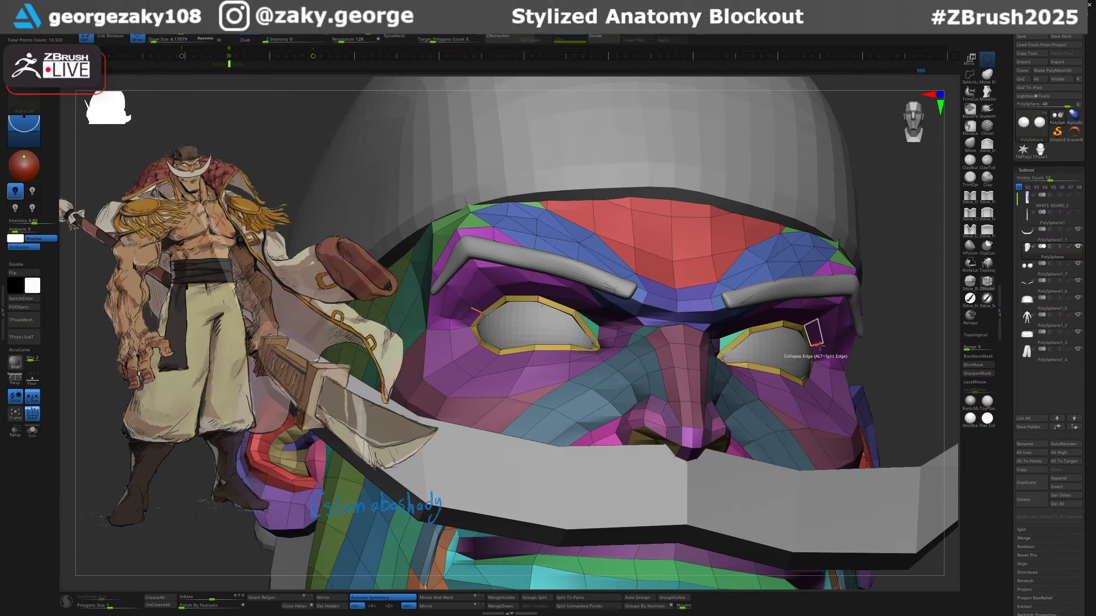
key("b")
key("m")
key("v")
key("s")
left_click_drag(823, 355, 829, 353)
right_click_drag(811, 357, 723, 408)
mouse_move(734, 368)
right_mouse_down()
mouse_move(760, 362)
mouse_move(736, 354)
right_mouse_up()
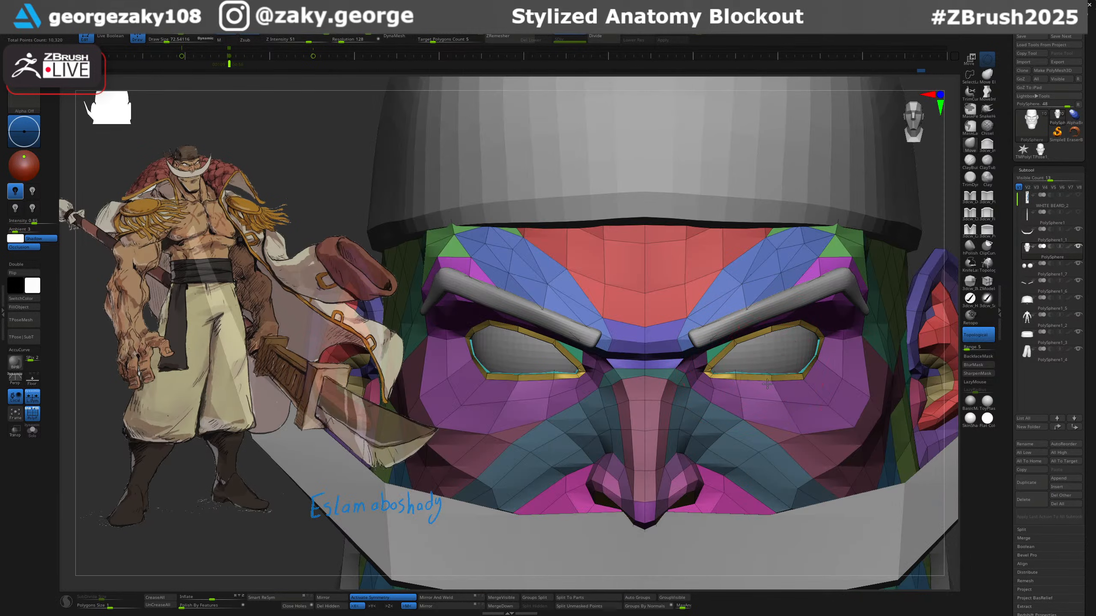
key("shift+f")
Select the eyeballs and shift their outer edge with the Move brush to fit the recessed eye openings.
right_click_drag(790, 379, 721, 381, "ctrl")
left_click(716, 344, "alt")
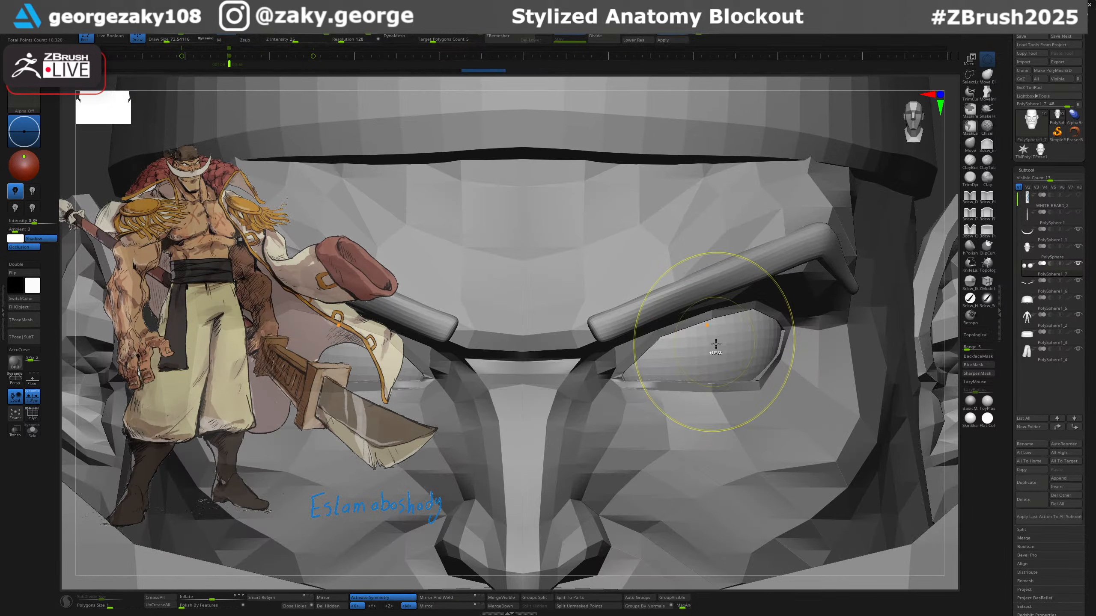
mouse_move(716, 344)
right_mouse_down()
mouse_move(747, 374)
mouse_move(817, 348)
right_mouse_up()
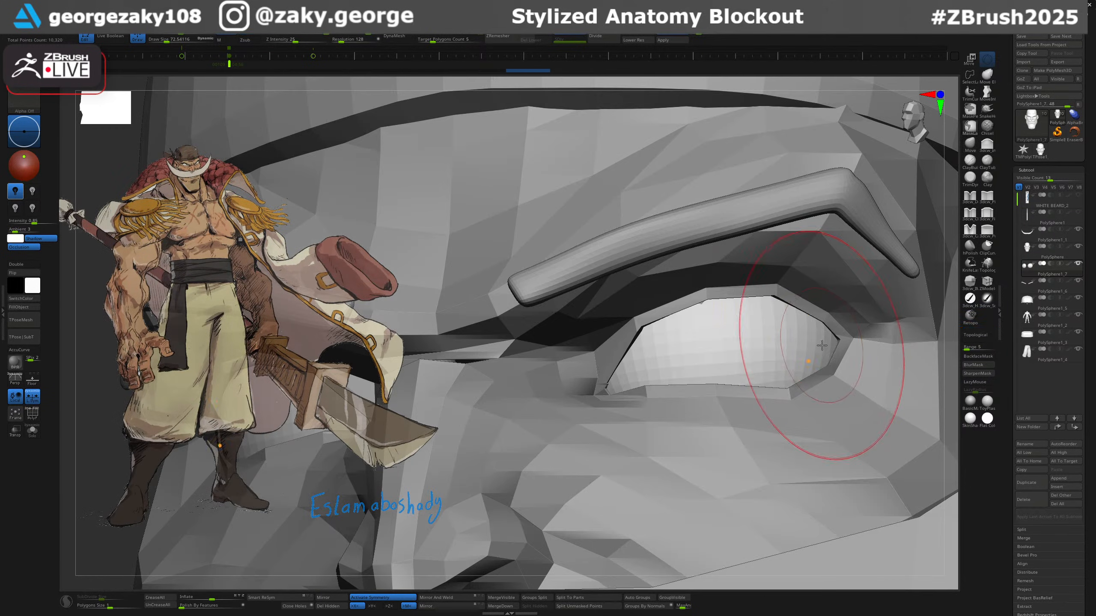
left_click_drag(822, 345, 830, 338)
right_click_drag(831, 339, 785, 350)
mouse_move(733, 296)
right_mouse_down()
mouse_move(724, 304)
mouse_move(752, 372)
mouse_move(755, 339)
mouse_move(730, 333)
mouse_move(758, 354)
right_mouse_up()
Duplicate the eyeballs forward with the gizmo and scale the unmasked copies down into pupils.
left_click(708, 300, "alt")
left_click(745, 363, "alt")
key("w")
key("alt+t")
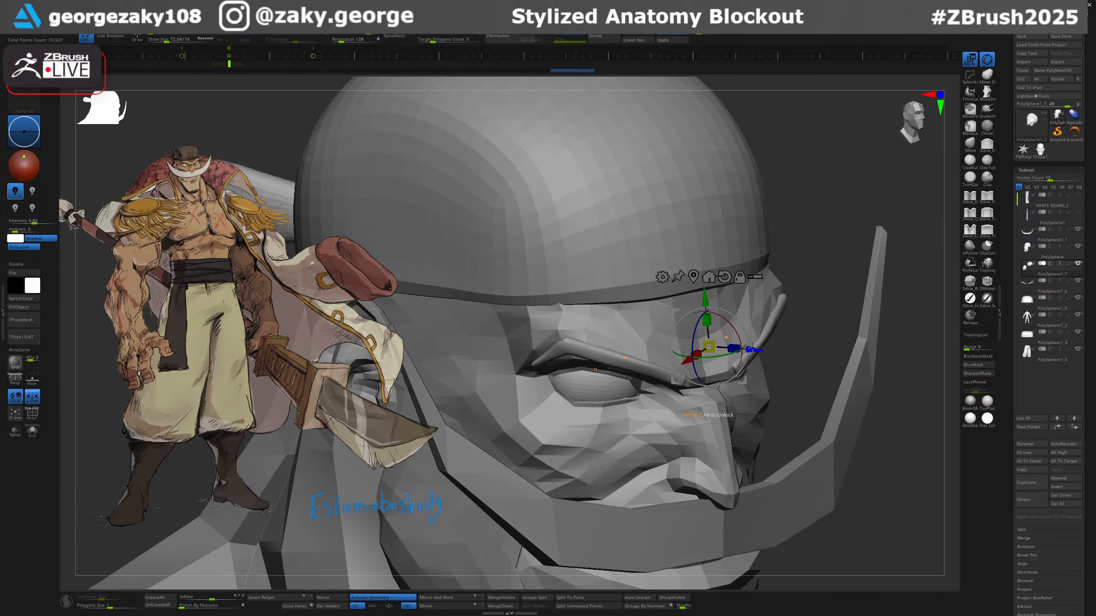
left_click_drag(752, 350, 761, 349)
right_click_drag(827, 334, 795, 333)
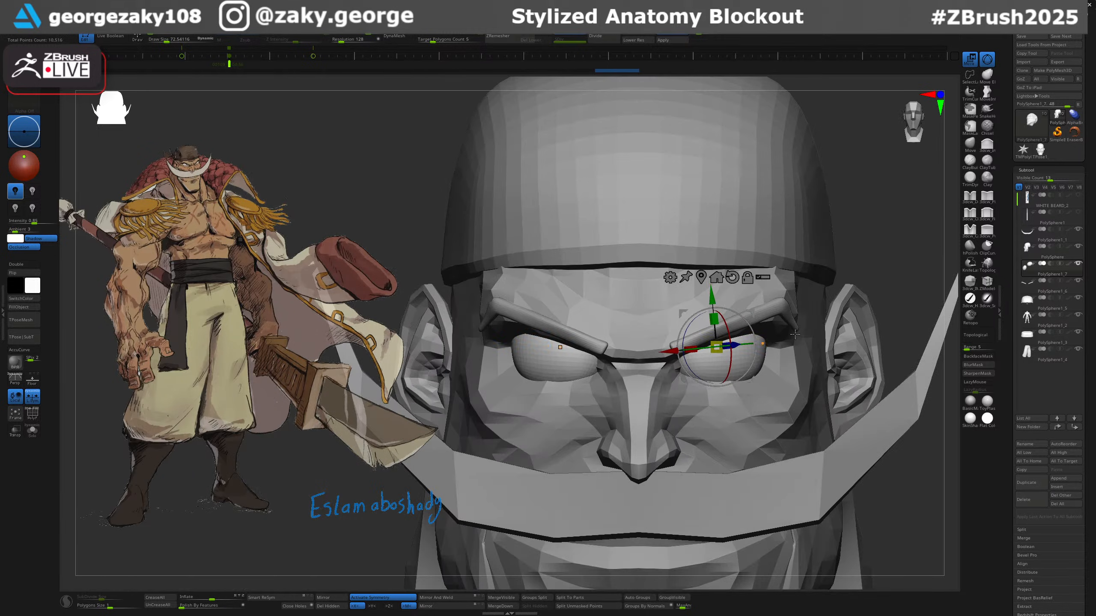
left_click_drag(717, 340, 714, 359)
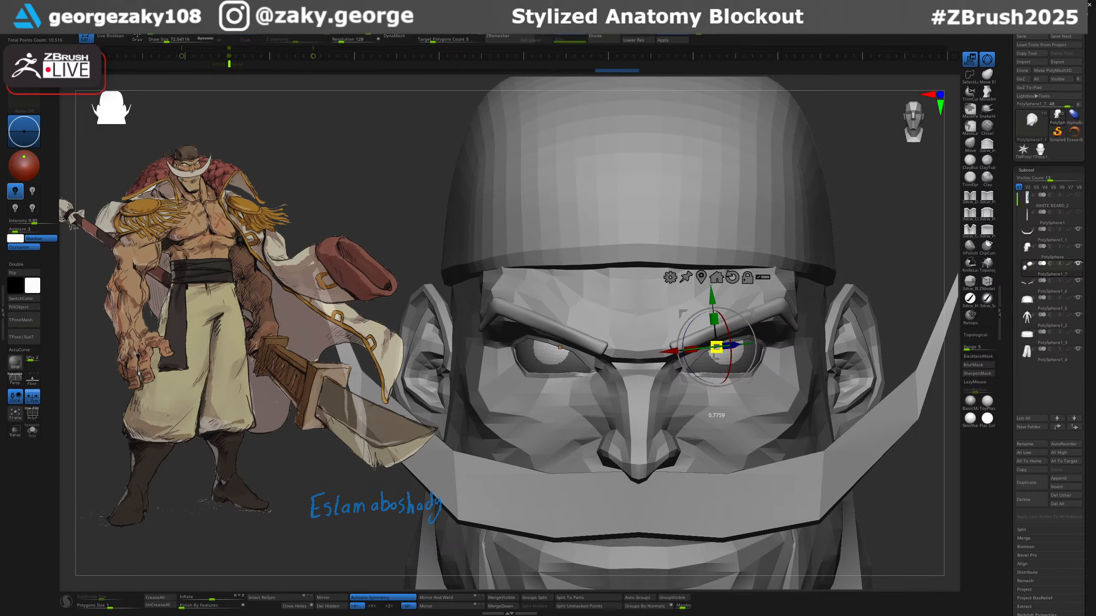
Fine-tune the size and depth of the pupil spheres on the front of the eyeballs, checking them through transparency.
right_click_drag(712, 361, 772, 346)
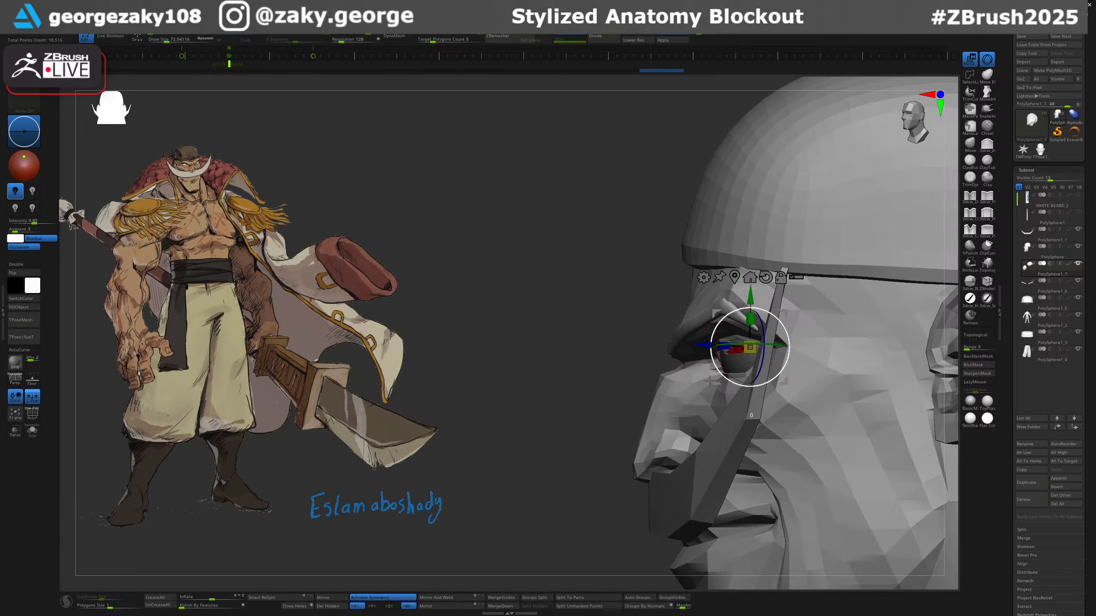
right_click_drag(694, 378, 759, 370)
left_click_drag(751, 342, 752, 346)
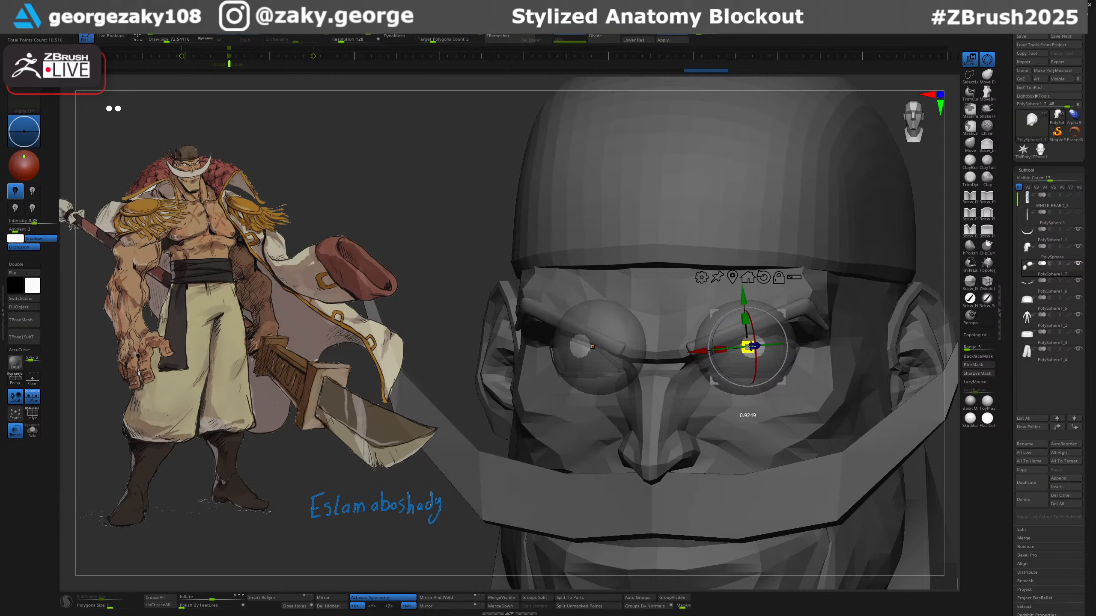
right_click_drag(752, 347, 771, 457)
key("shift+t")
right_click_drag(723, 396, 746, 371)
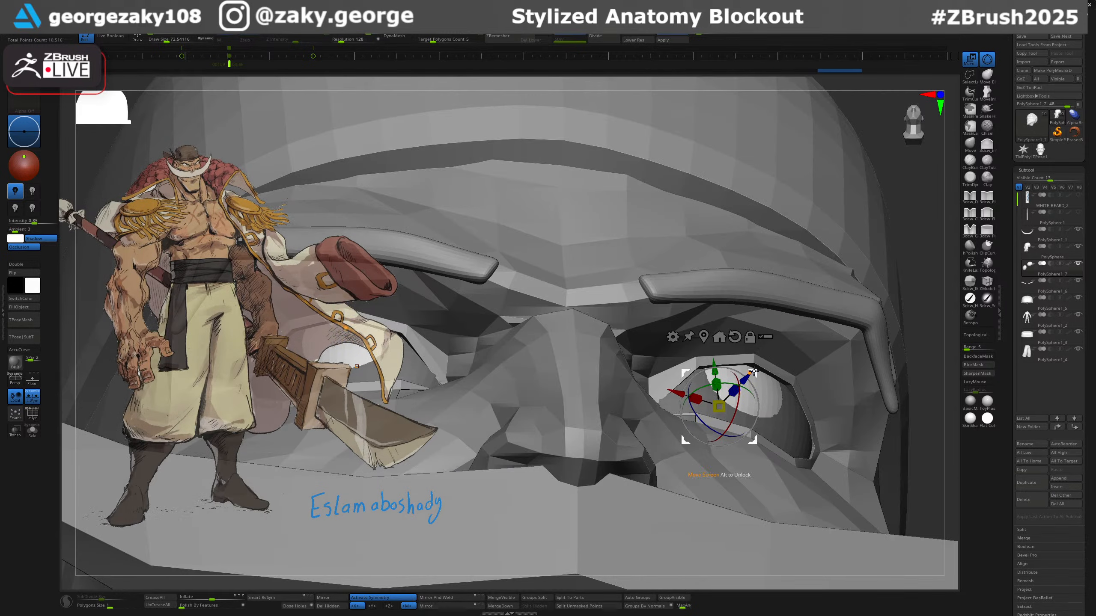
left_click_drag(754, 372, 663, 494)
right_click_drag(784, 376, 772, 356)
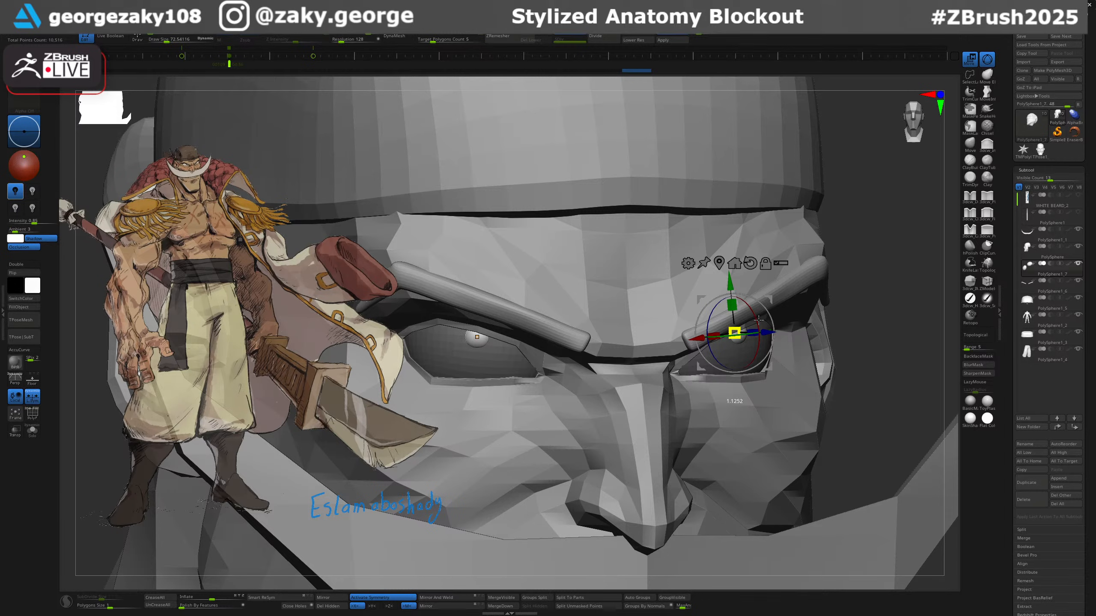
right_click_drag(775, 324, 760, 342)
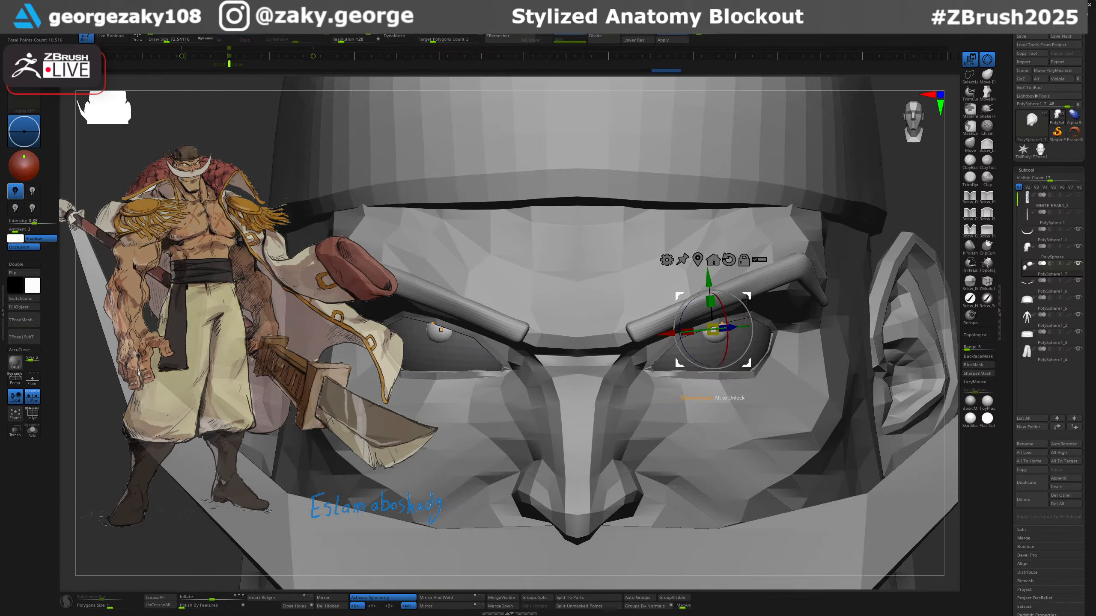
mouse_move(746, 298)
right_mouse_down()
mouse_move(709, 328)
mouse_move(770, 367)
mouse_move(737, 283)
right_mouse_up()
Choose a paint brush with a large draw size and paint the unmasked pupils black.
key("q")
right_click_drag(823, 287, 832, 259, "ctrl")
right_click_drag(832, 259, 867, 280)
right_click_drag(865, 283, 820, 376, "ctrl")
right_click_drag(815, 302, 831, 340, "ctrl")
key("s")
left_click_drag(832, 341, 841, 343)
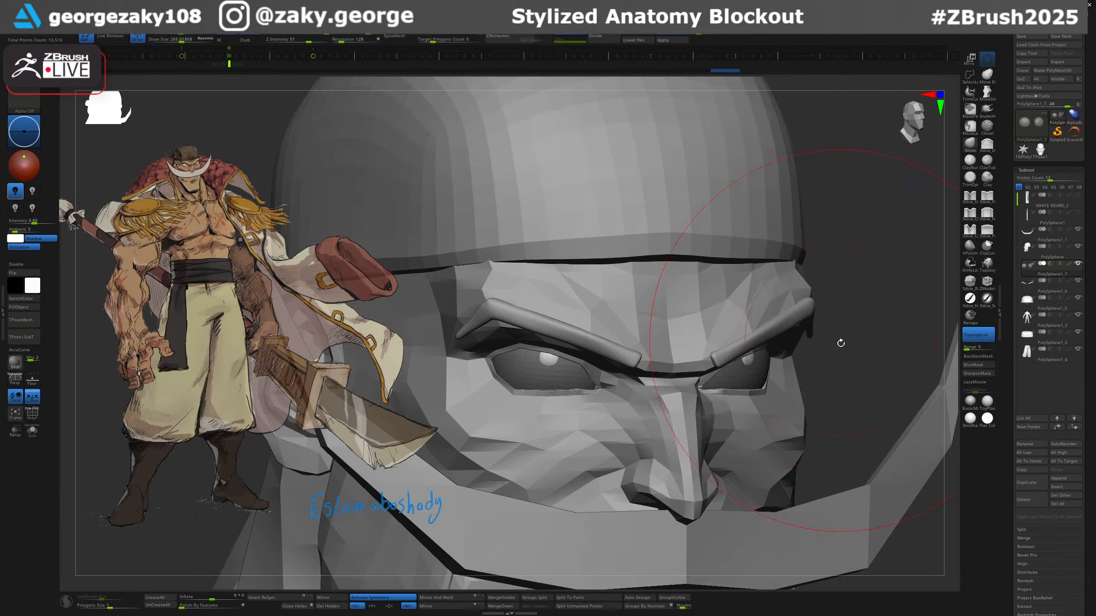
left_click(971, 301)
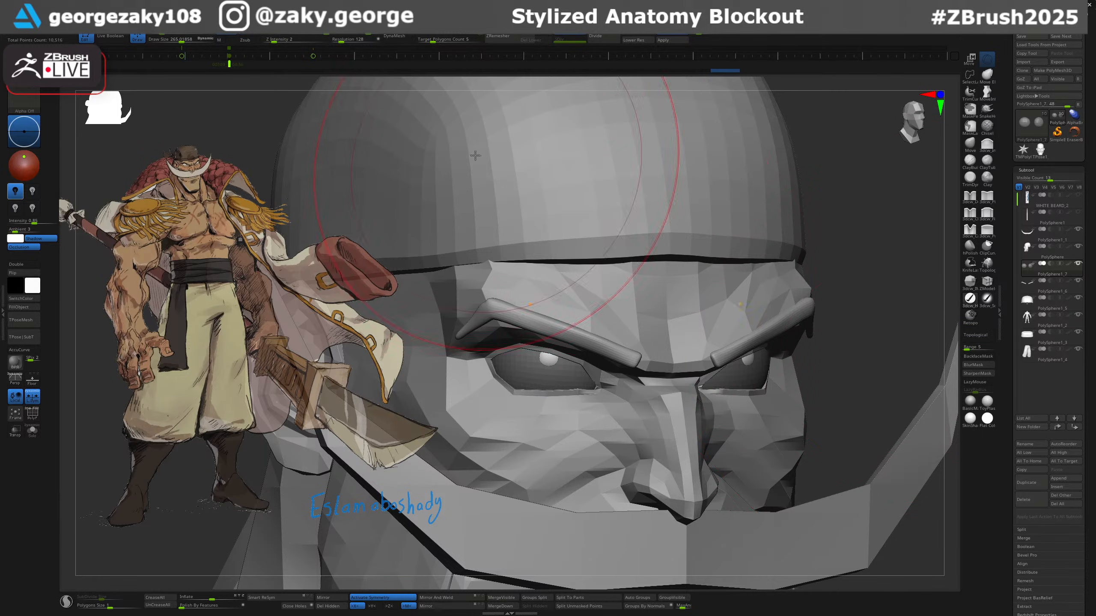
left_click_drag(274, 40, 293, 40)
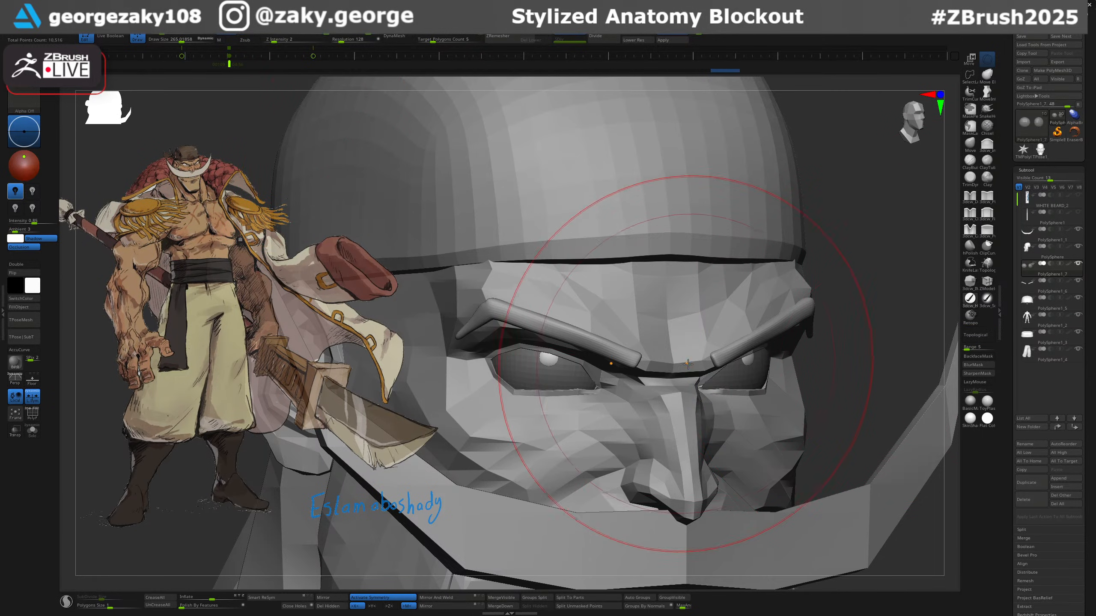
left_click(855, 354, "ctrl")
left_click_drag(855, 354, 778, 369)
left_click(777, 375, "ctrl")
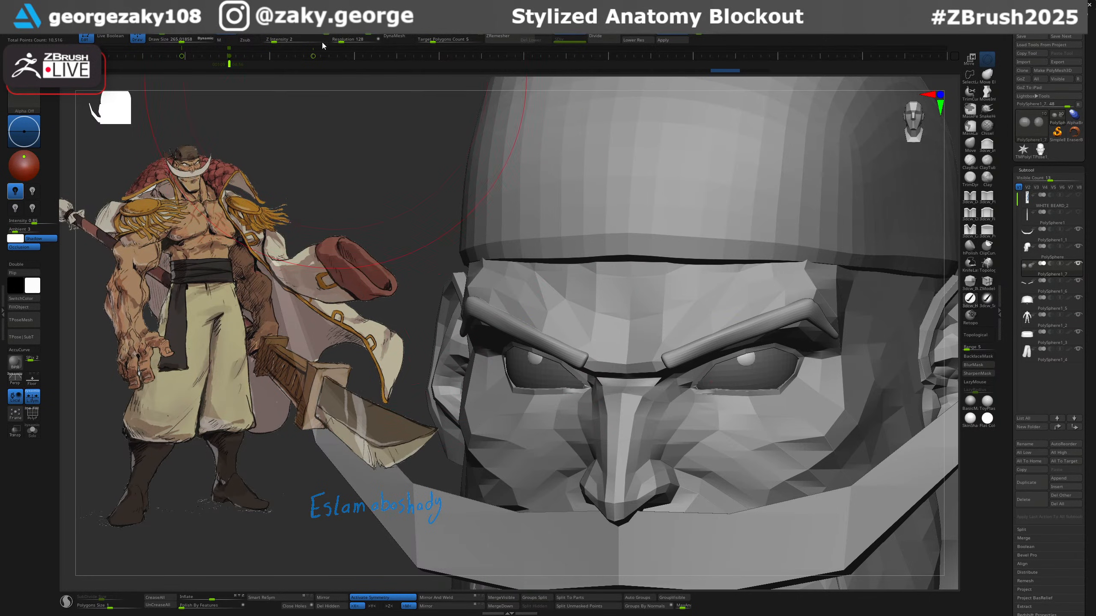
left_click(753, 356)
left_click_drag(751, 358, 757, 365)
right_click_drag(777, 376, 787, 380)
Invert the mask to protect the pupils and brush over the rest of the eyeballs.
left_click(942, 264, "ctrl")
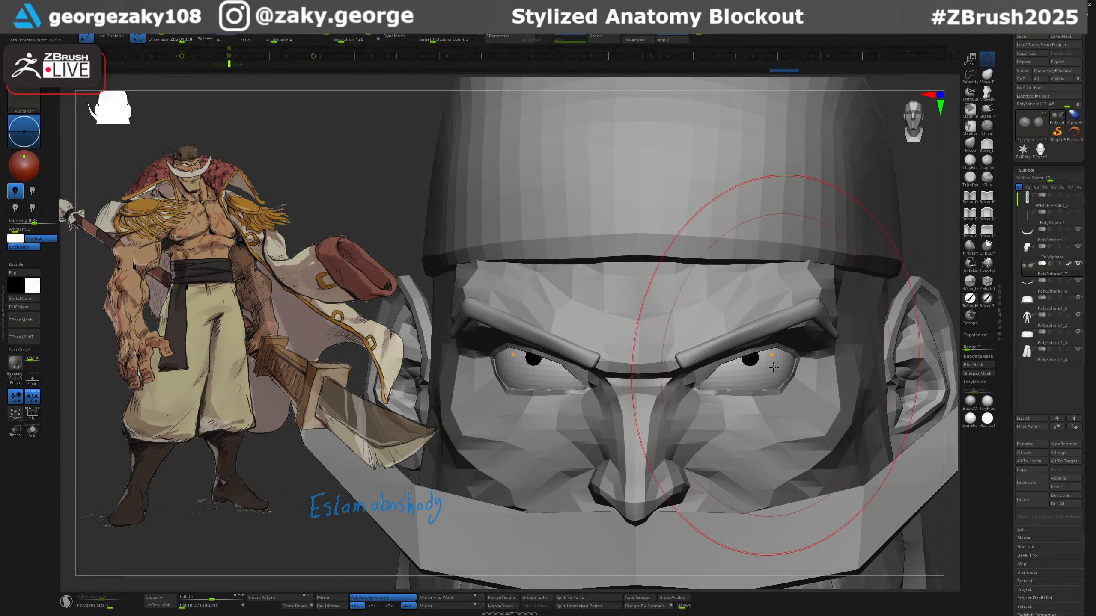
left_click_drag(756, 369, 711, 401)
left_click(760, 368)
left_click_drag(758, 369, 737, 365)
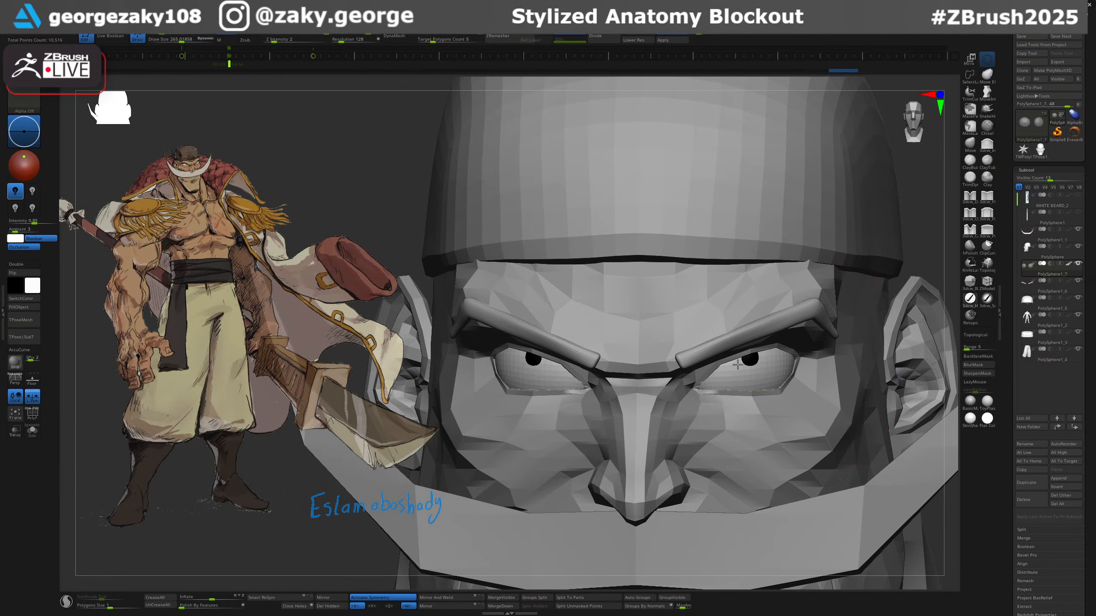
Invert the mask back to the eyeballs, adjust the pupils' placement with gizmo rotation, and release the eyeball mask.
right_click_drag(757, 341, 789, 381, "ctrl")
key("w")
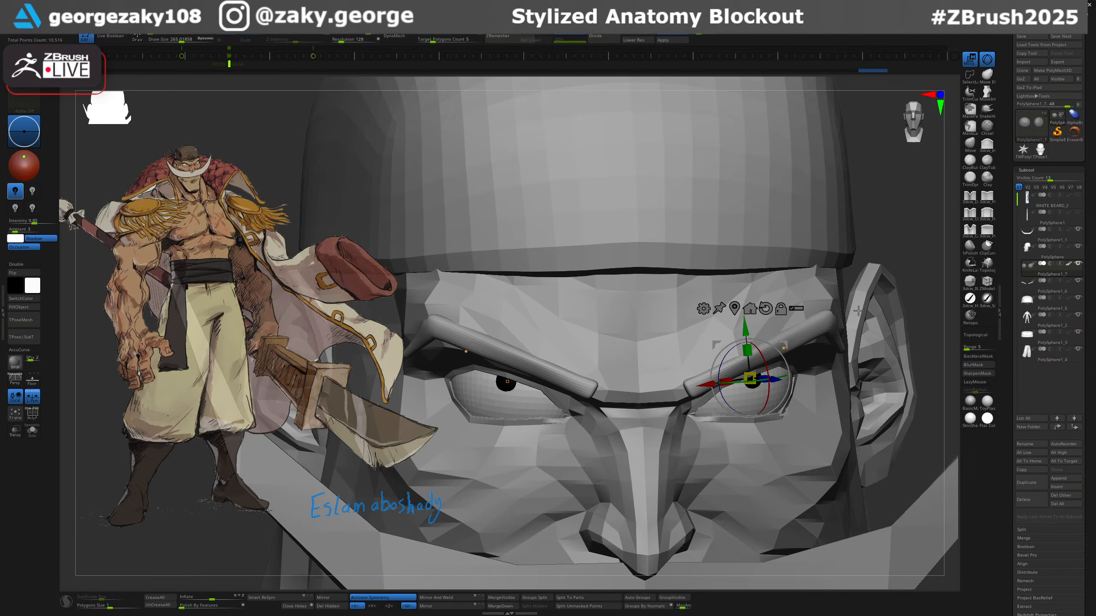
left_click(756, 373, "ctrl")
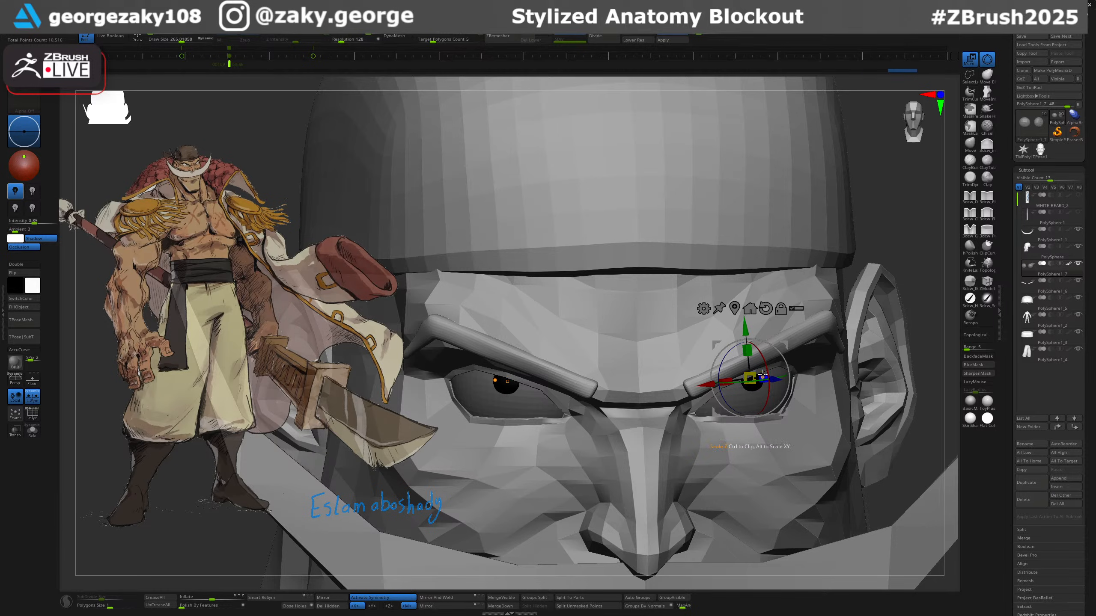
right_click_drag(762, 377, 837, 262, "ctrl")
key("q")
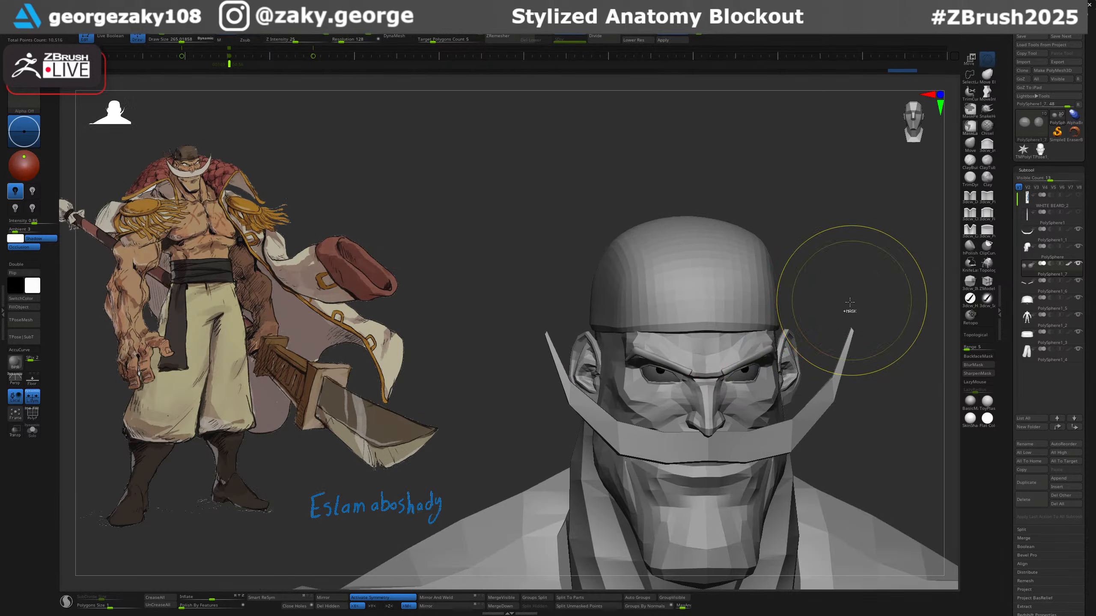
key("w")
right_click_drag(777, 310, 767, 414, "ctrl")
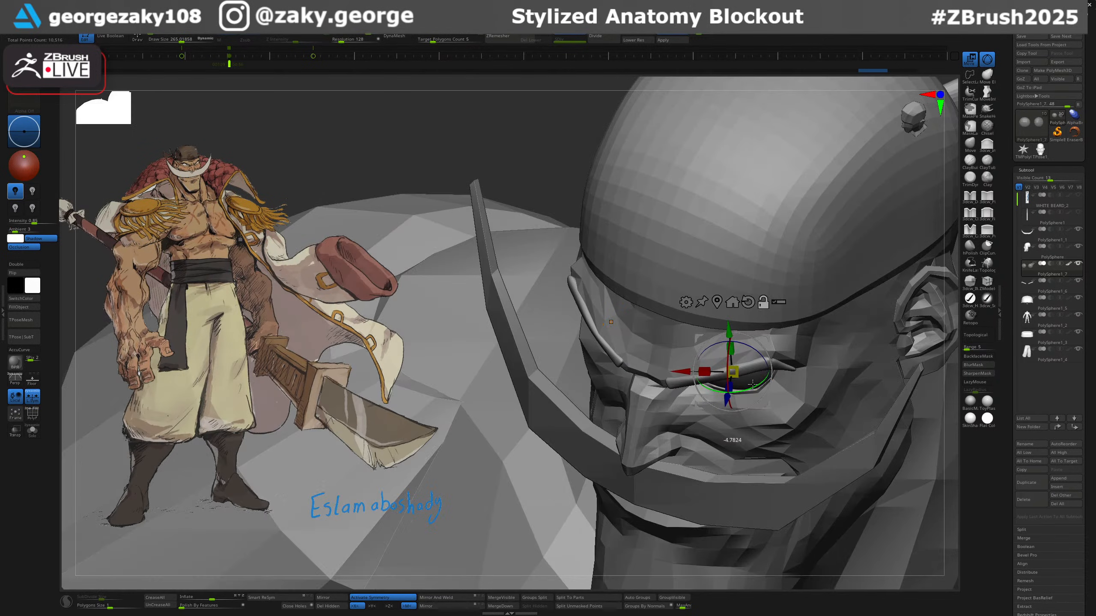
right_click_drag(681, 372, 724, 367)
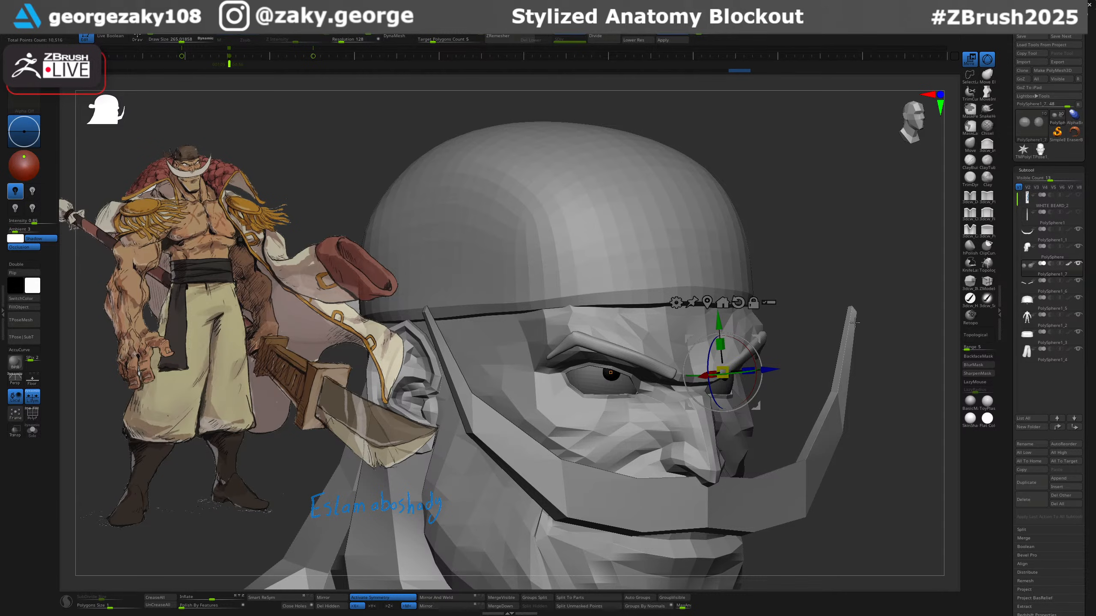
mouse_move(855, 322)
right_mouse_down("shift")
mouse_move(798, 324)
mouse_move(800, 367)
right_mouse_up("shift")
key("q")
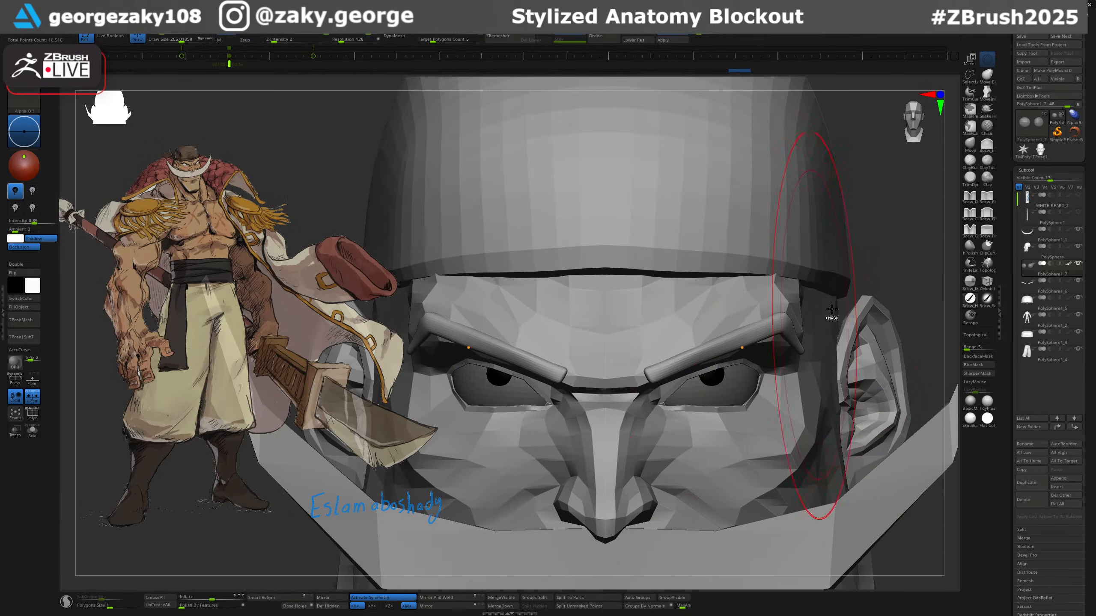
left_click(831, 309, "ctrl")
Select the head, reduce the draw size and adjust the upper eyelid beneath the inner end of the eyebrow.
mouse_move(742, 414)
right_mouse_down()
mouse_move(710, 424)
mouse_move(746, 415)
right_mouse_up()
key("s")
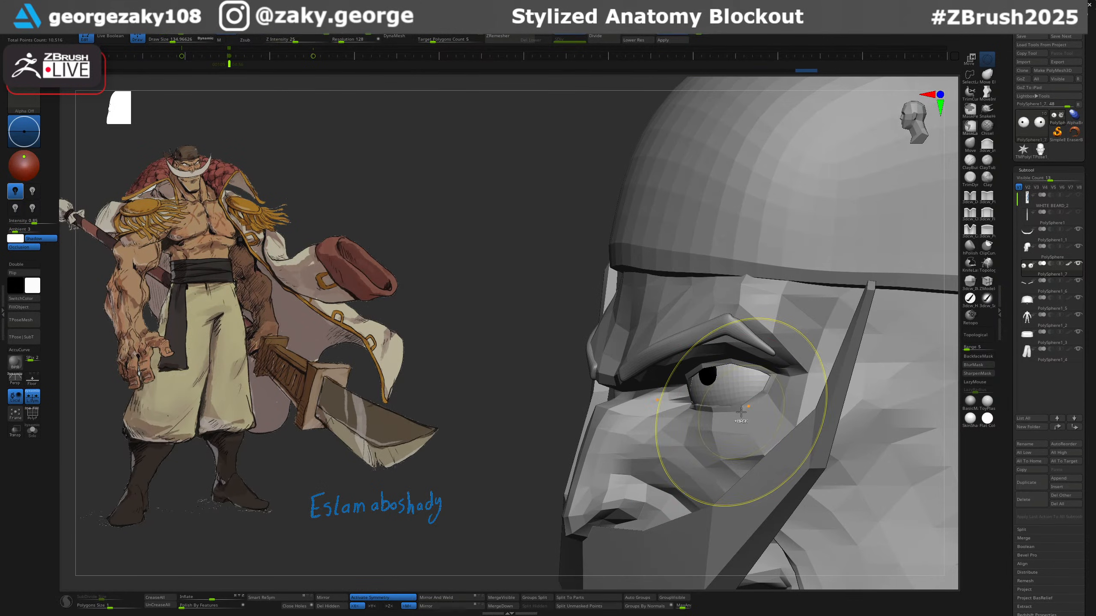
left_click(740, 410, "alt")
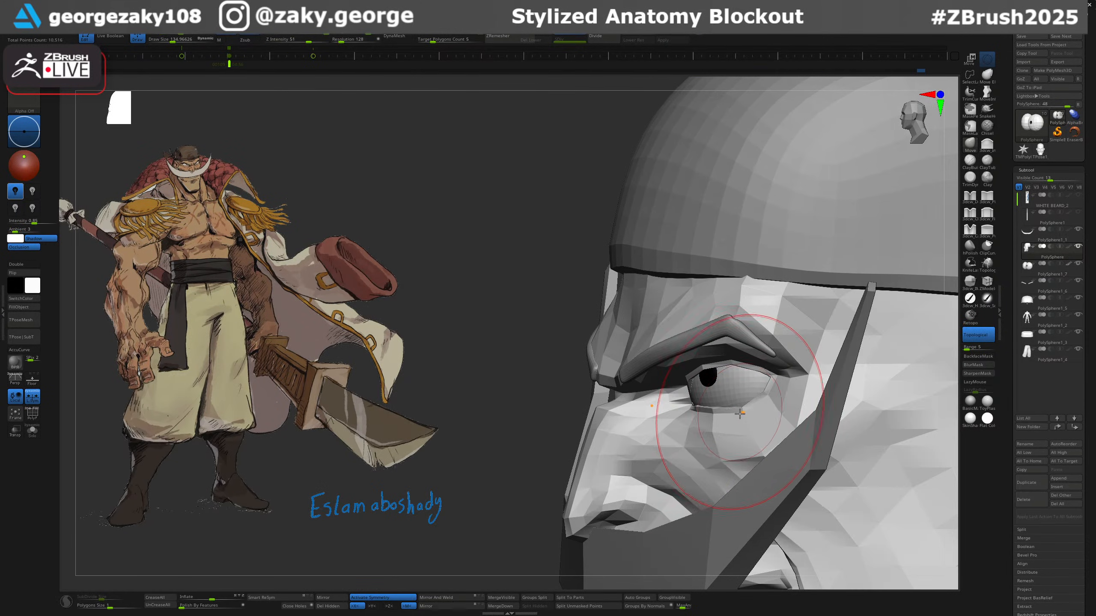
right_click_drag(733, 408, 709, 345, "shift")
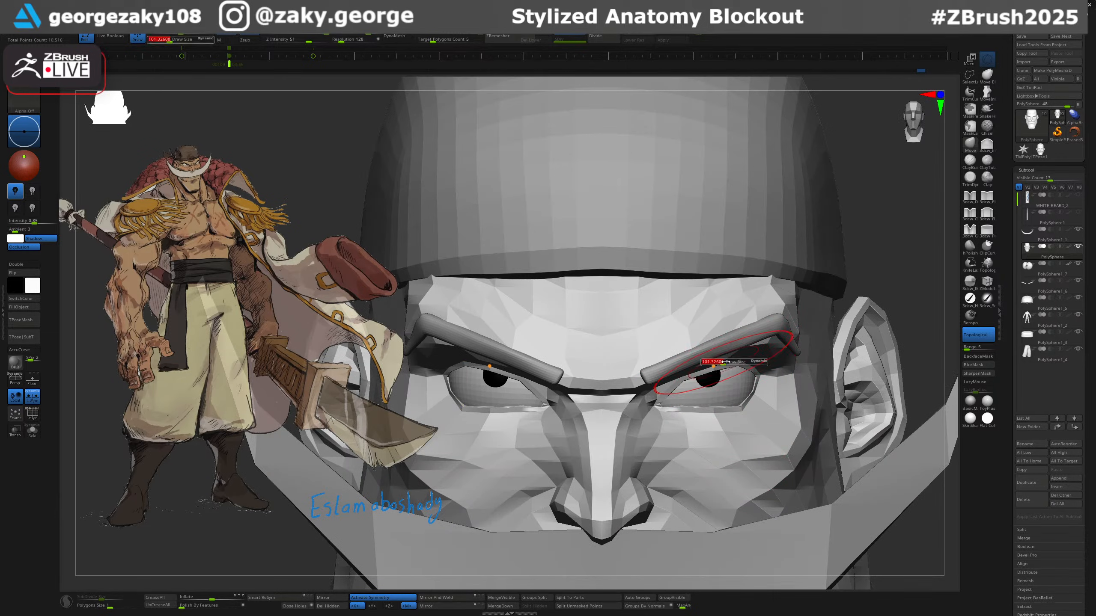
left_click_drag(669, 351, 689, 360)
mouse_move(690, 362)
right_mouse_down()
mouse_move(706, 366)
mouse_move(683, 317)
right_mouse_up()
Examine the new eyes and the head's proportions against the whole figure from the front.
right_click_drag(691, 388, 779, 272, "ctrl")
mouse_move(762, 310)
right_mouse_down("ctrl")
mouse_move(782, 208)
mouse_move(822, 276)
mouse_move(803, 304)
mouse_move(757, 290)
right_mouse_up("ctrl")
right_click_drag(696, 210, 692, 313, "ctrl")
left_click(690, 211, "alt")
mouse_move(755, 215)
right_mouse_down()
mouse_move(721, 213)
mouse_move(778, 210)
mouse_move(770, 235)
right_mouse_up()
key("2")
mouse_move(770, 236)
right_mouse_down("ctrl")
mouse_move(752, 212)
mouse_move(763, 215)
mouse_move(781, 331)
mouse_move(761, 294)
mouse_move(740, 345)
mouse_move(792, 285)
mouse_move(838, 268)
mouse_move(737, 155)
right_mouse_up("ctrl")
left_click(736, 299, "alt")
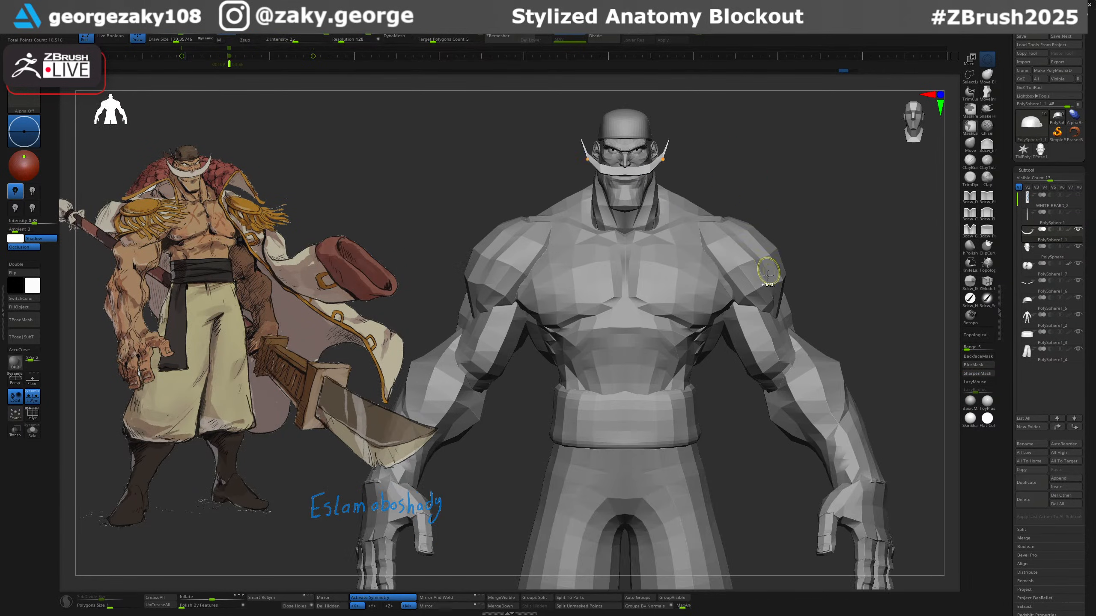
mouse_move(768, 274)
right_mouse_down("ctrl")
mouse_move(814, 245)
mouse_move(820, 255)
mouse_move(796, 257)
right_mouse_up("ctrl")
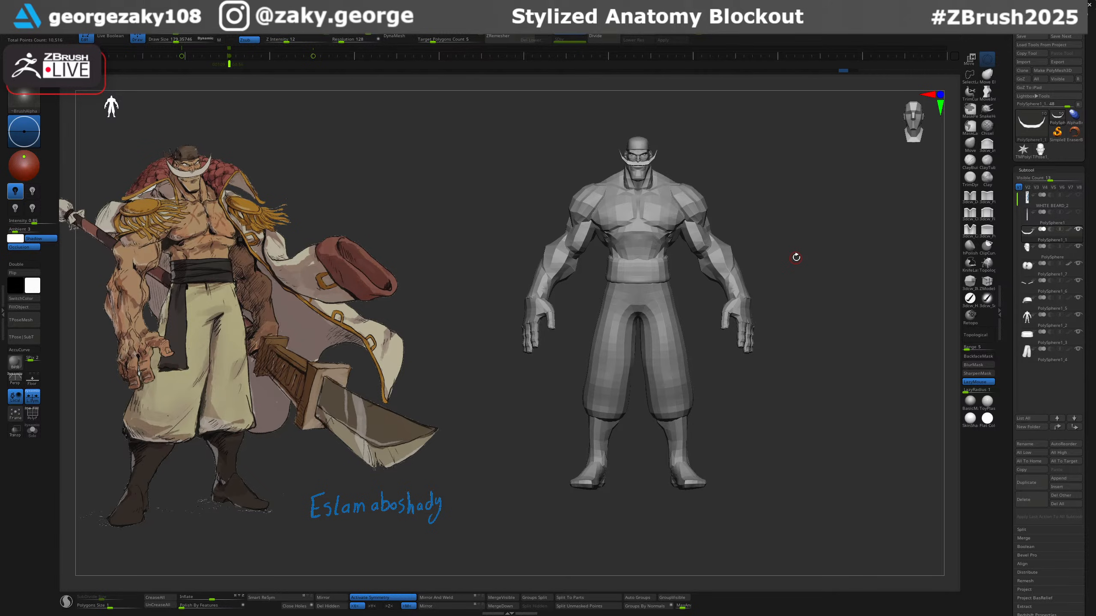
Select the waist sash, turn symmetry off, and insert a small low-poly primitive just below its front on the character's right side.
right_click_drag(623, 305, 642, 326, "ctrl")
left_click(622, 416, "alt")
right_click_drag(642, 327, 619, 432, "ctrl")
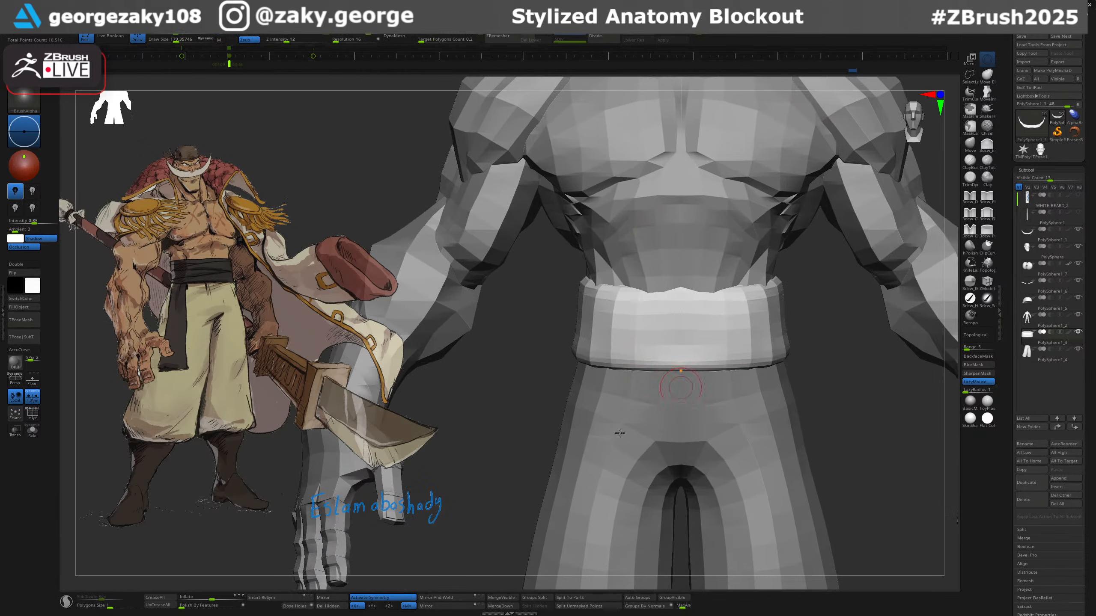
left_click(409, 601)
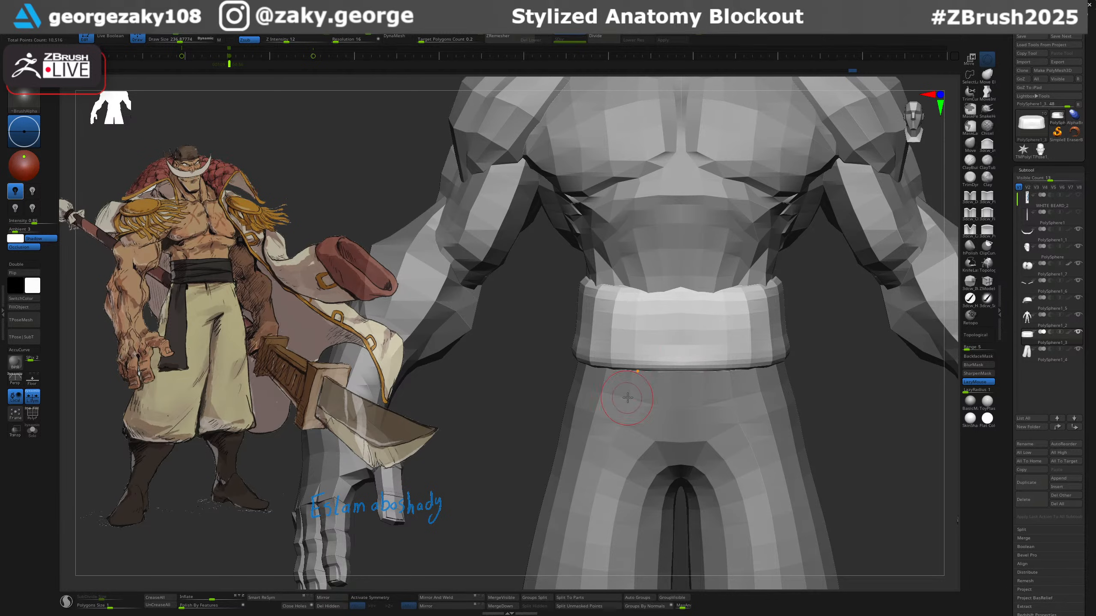
key("shift")
key("shift+i")
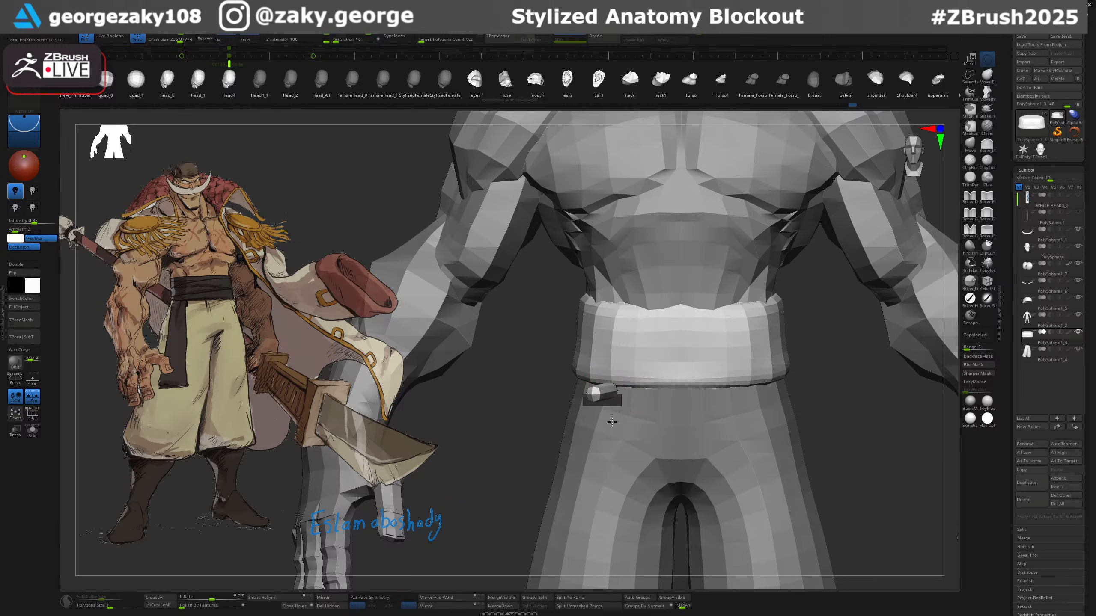
left_click_drag(612, 422, 611, 469)
Reorient the inserted piece to hang vertically, then scale it into a long strip beneath the sash.
key("w")
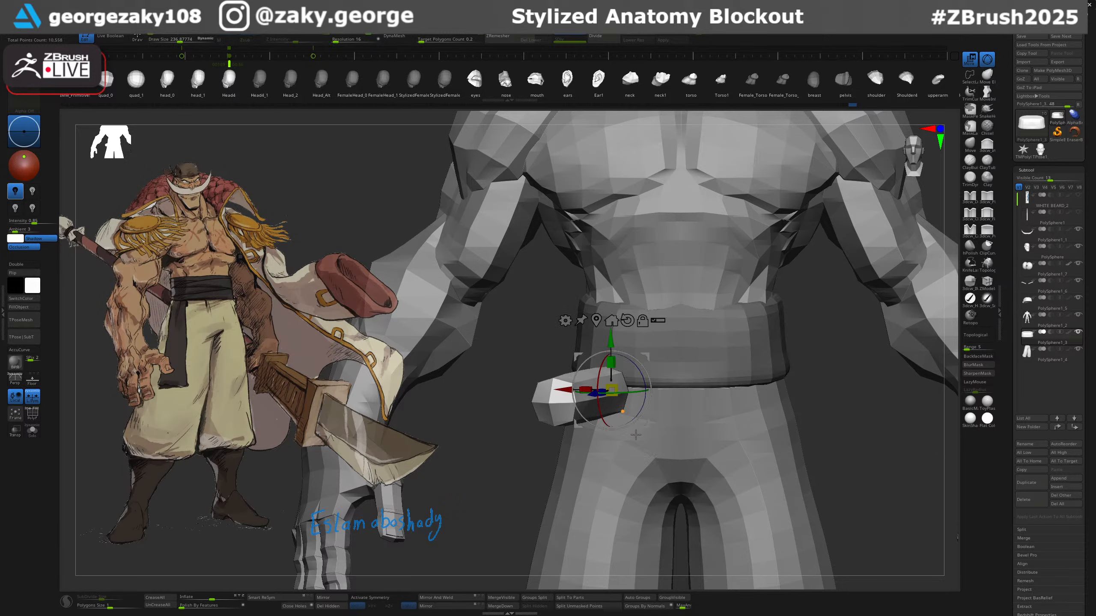
left_click(627, 320)
left_click_drag(613, 368, 613, 431, "shift")
left_click_drag(614, 385, 607, 406)
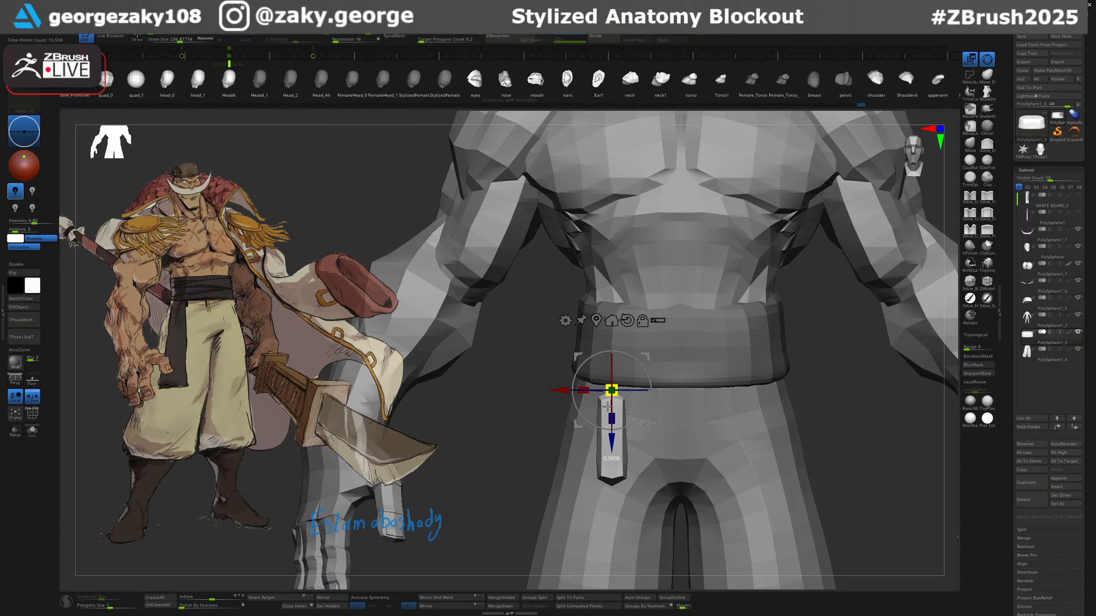
left_click_drag(539, 390, 574, 392)
left_click_drag(613, 422, 613, 448)
left_click_drag(613, 445, 612, 426)
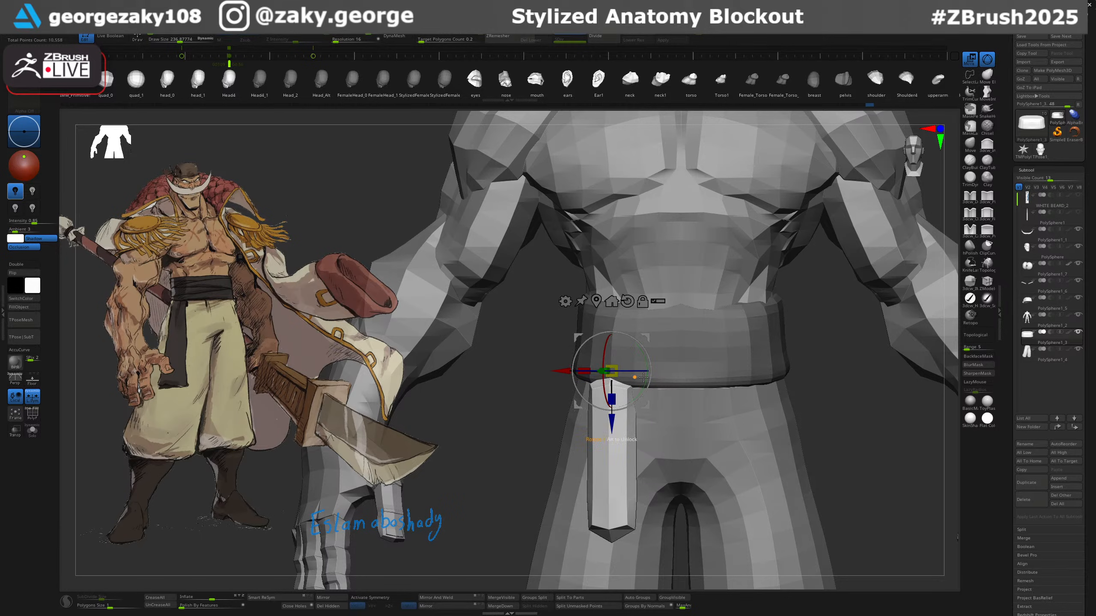
Adjust the hanging strip's length and tilt so it follows the slope of the thigh.
left_click_drag(644, 377, 575, 365)
right_click_drag(577, 367, 647, 382)
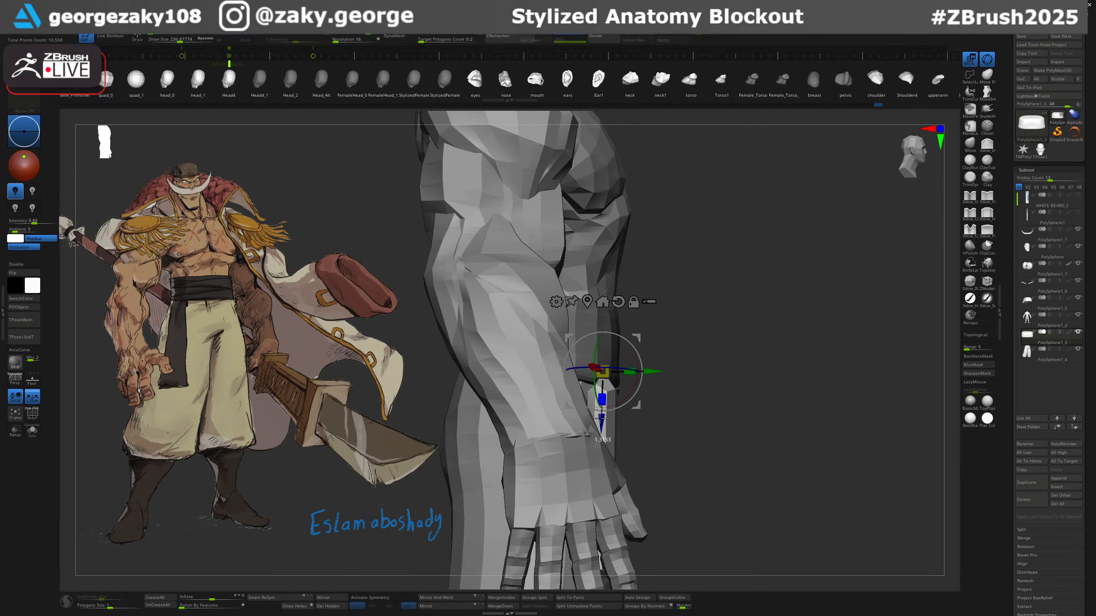
right_click_drag(600, 419, 627, 356)
key("q")
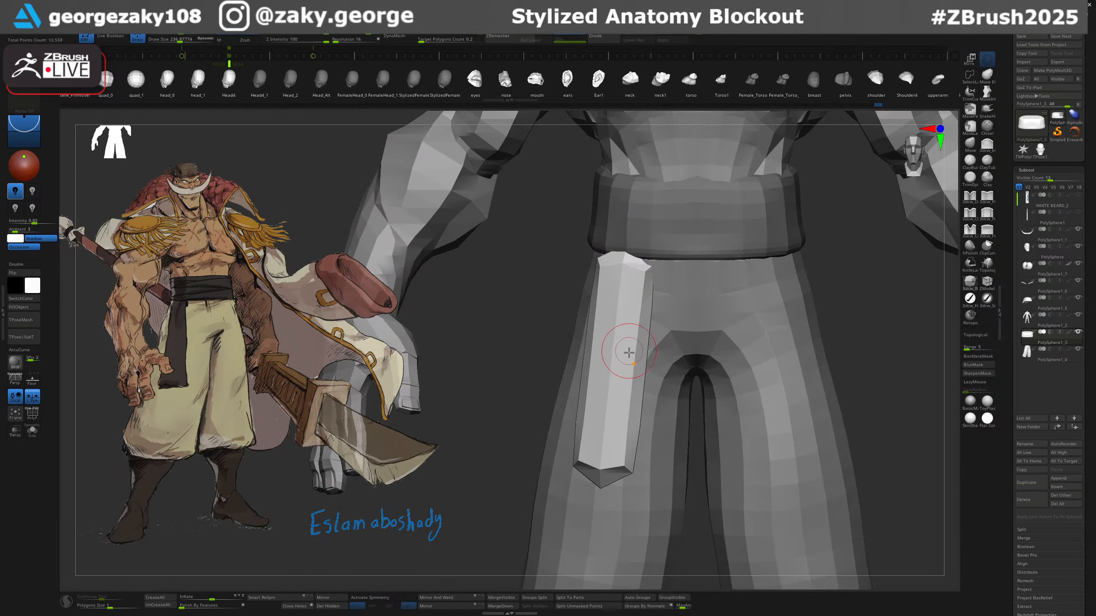
key("w")
key("q")
Set the ZModeler edge action to Insert and delete the strip's ridge edge loop to leave a flat-ended box.
key("b")
key("z")
key("m")
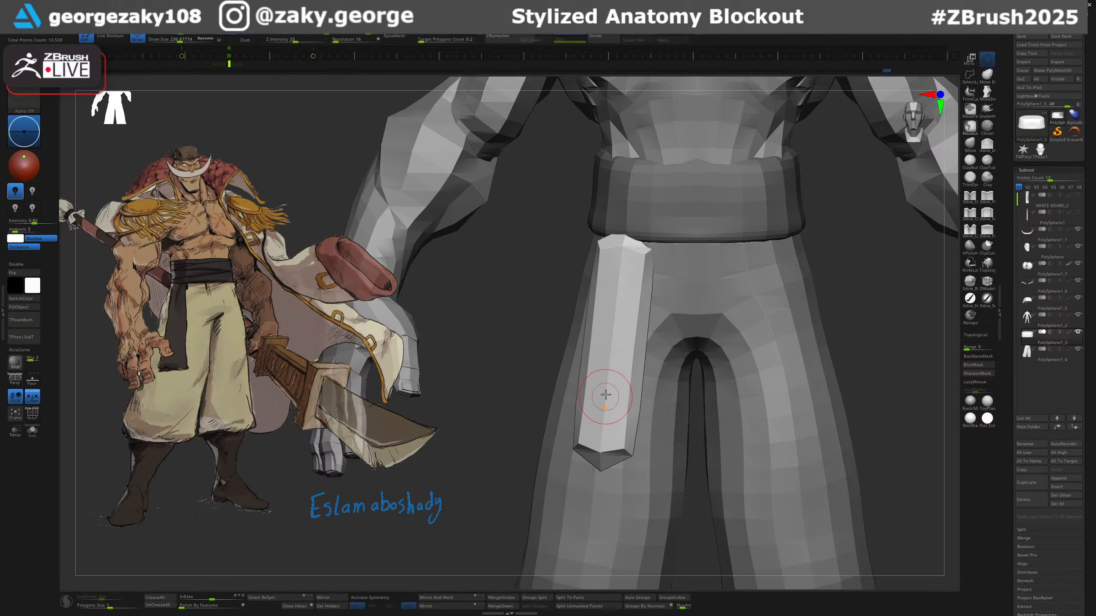
key("space")
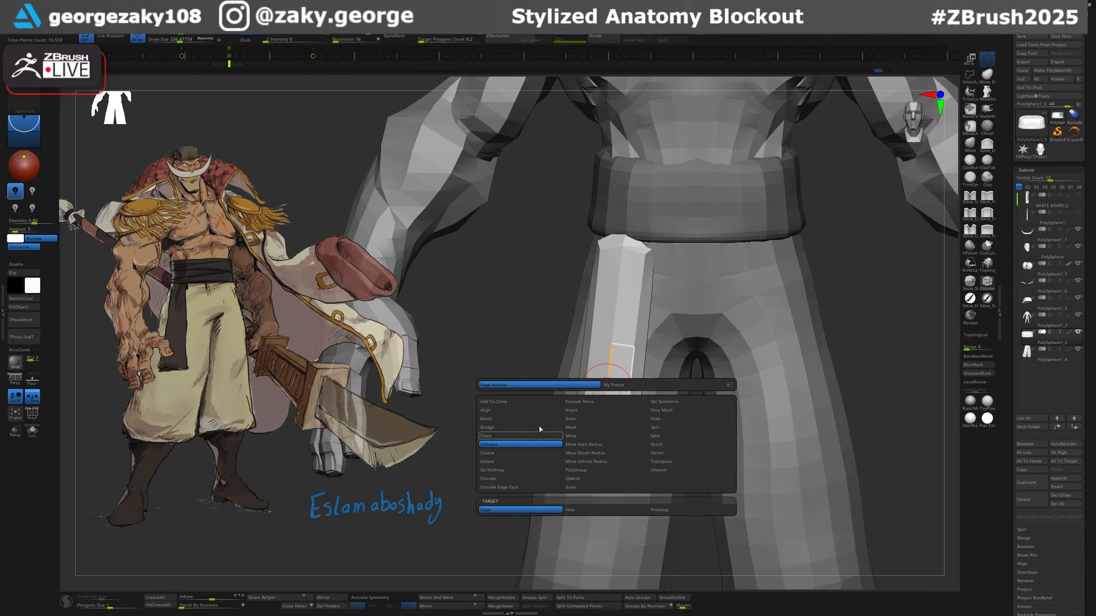
left_click(593, 419)
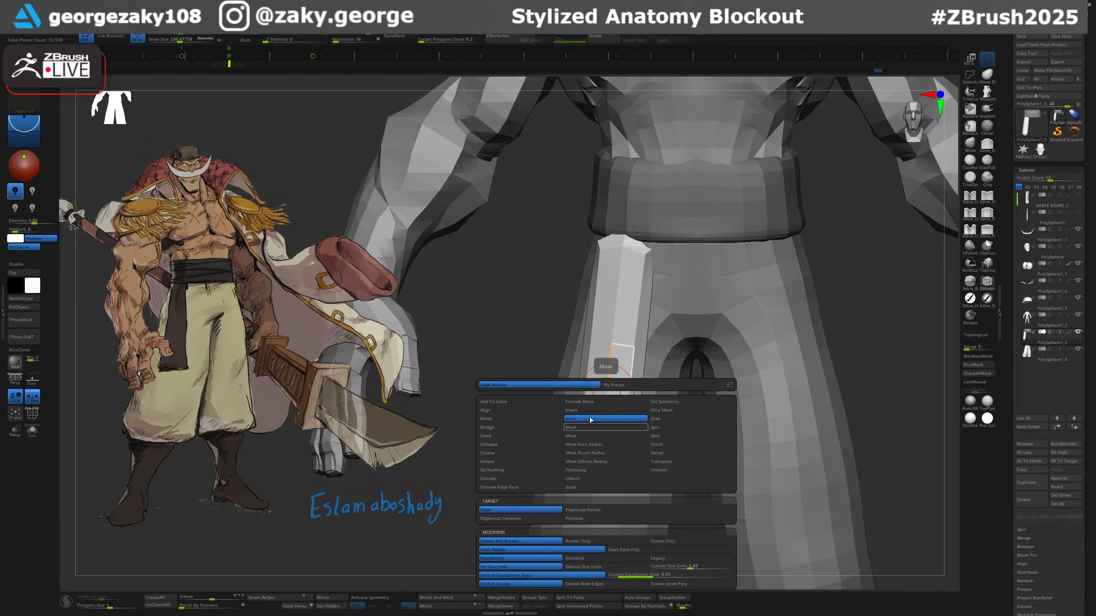
left_click(574, 410)
left_click(611, 355, "alt")
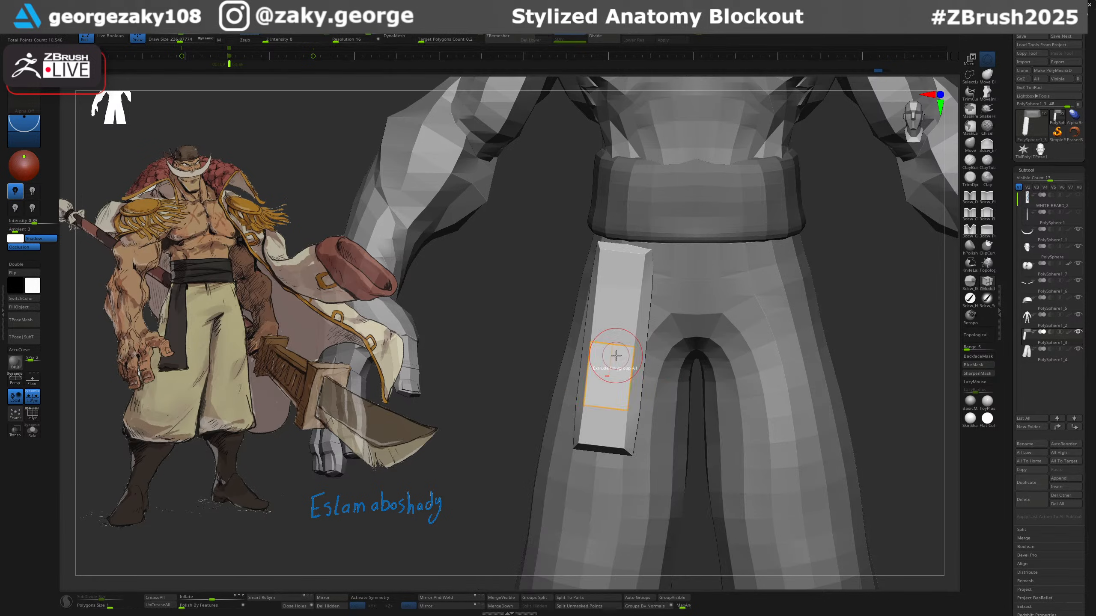
Show the polyframe, undo the accidental polygroup extrusion, remove the edge loop along the strip's side, and thin the strip.
key("shift+f")
right_click_drag(656, 333, 641, 323)
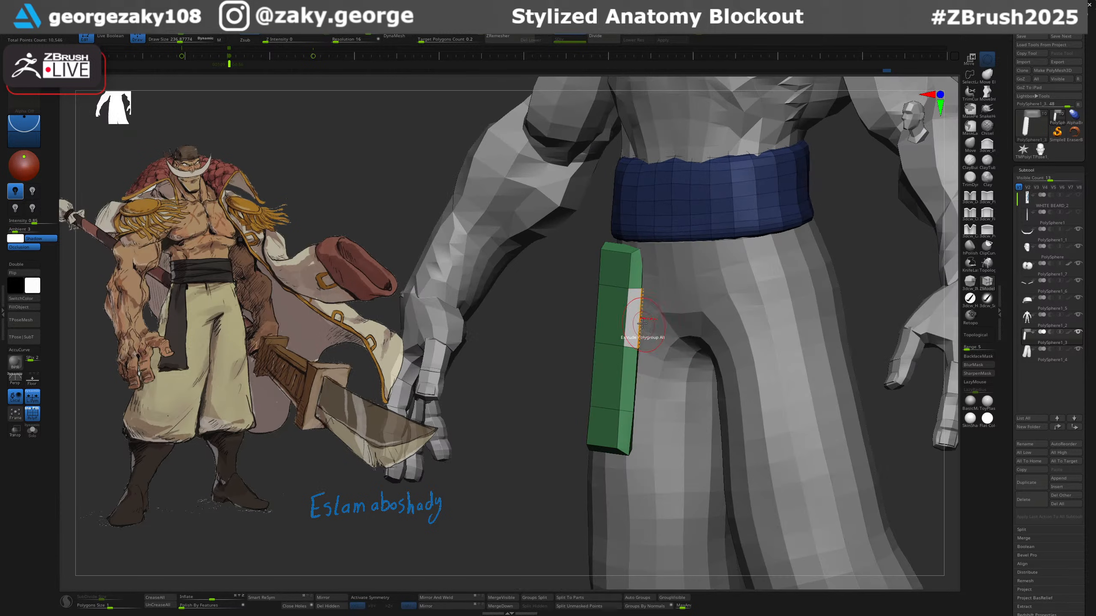
key("ctrl+z")
left_click(641, 274, "alt")
mouse_move(642, 276)
right_mouse_down()
mouse_move(643, 318)
mouse_move(647, 259)
mouse_move(654, 270)
right_mouse_up()
key("w")
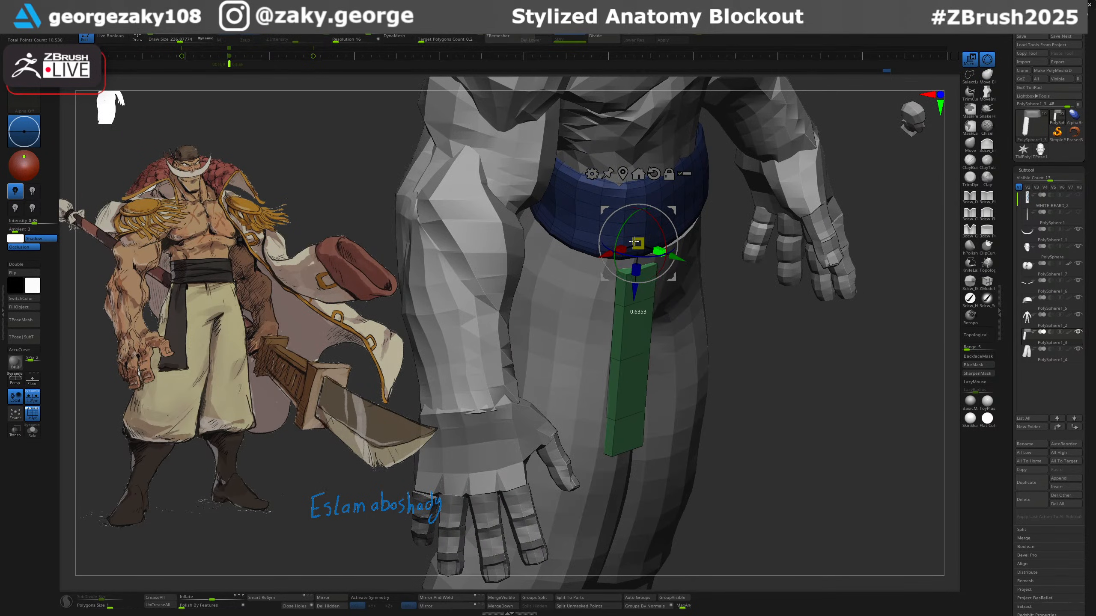
key("q")
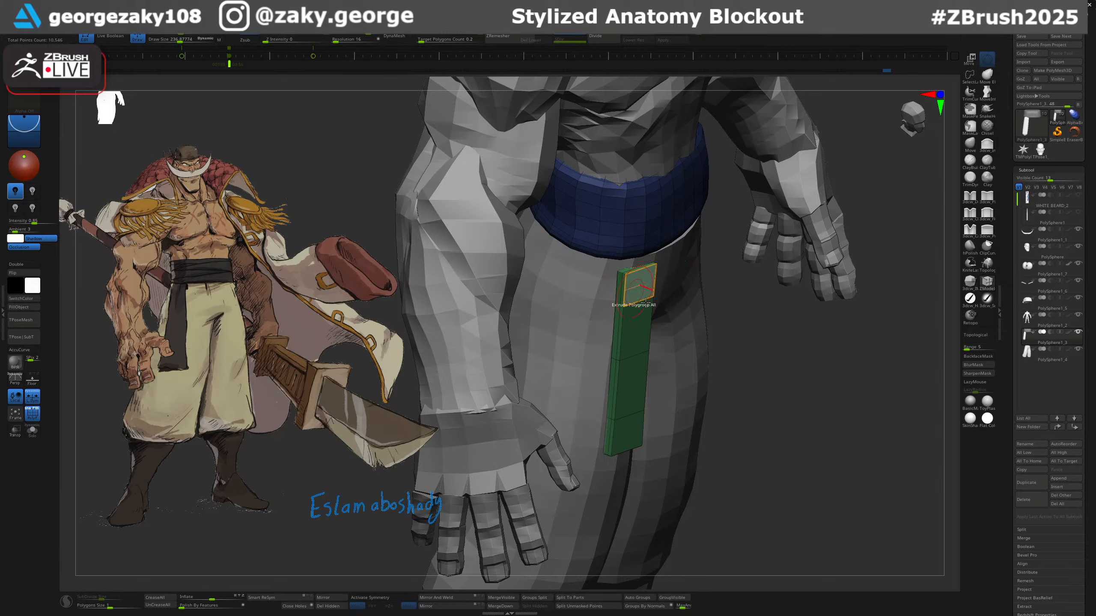
Insert a lengthwise edge loop down the middle of the strip.
mouse_move(646, 300)
right_mouse_down()
mouse_move(627, 285)
mouse_move(638, 287)
right_mouse_up()
left_click(637, 271)
right_click_drag(689, 322, 683, 318, "shift")
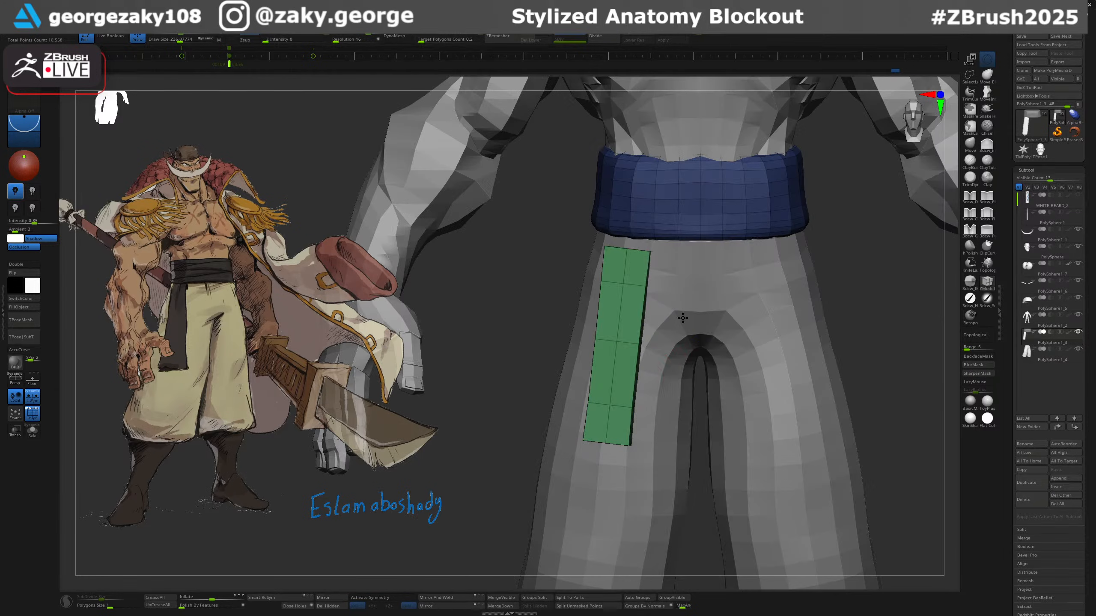
mouse_move(660, 429)
left_mouse_down("ctrl")
mouse_move(580, 419)
mouse_move(651, 490)
left_mouse_up("ctrl")
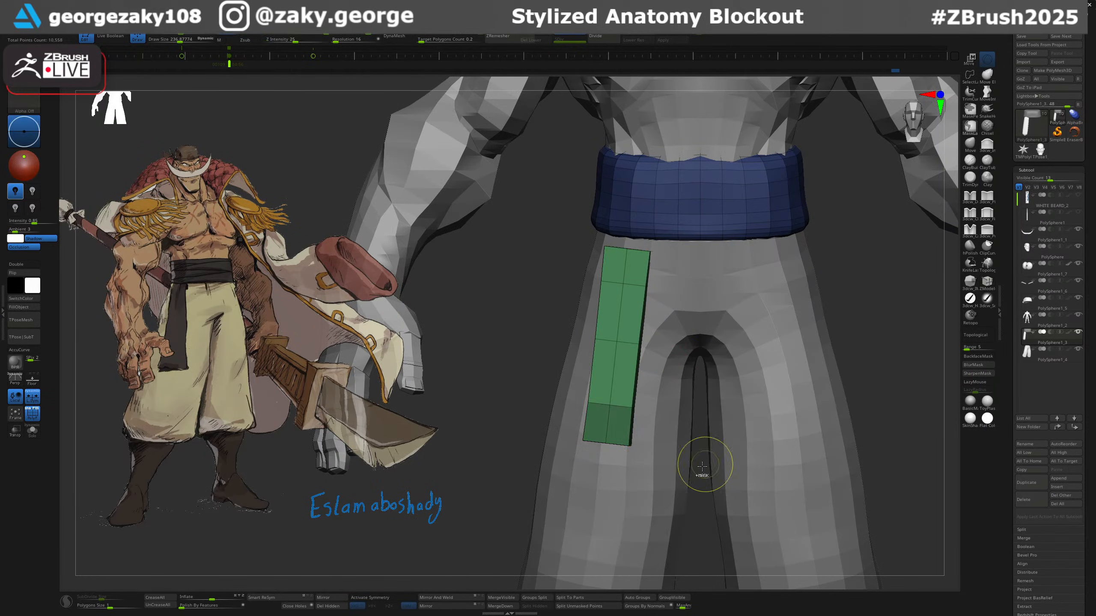
left_click(704, 465, "ctrl")
left_click(623, 432, "ctrl")
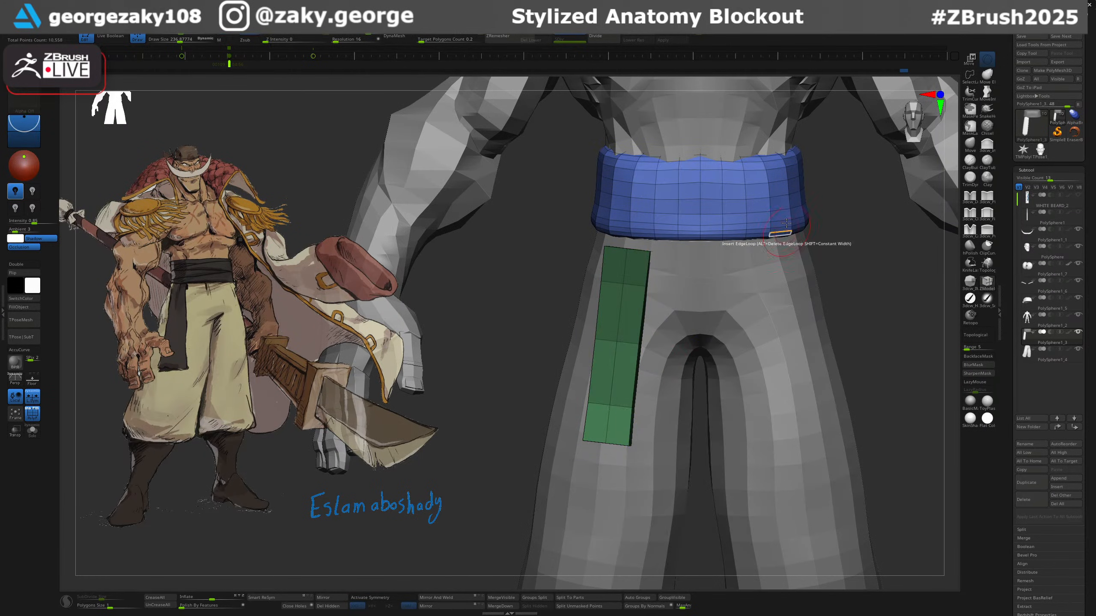
key("w")
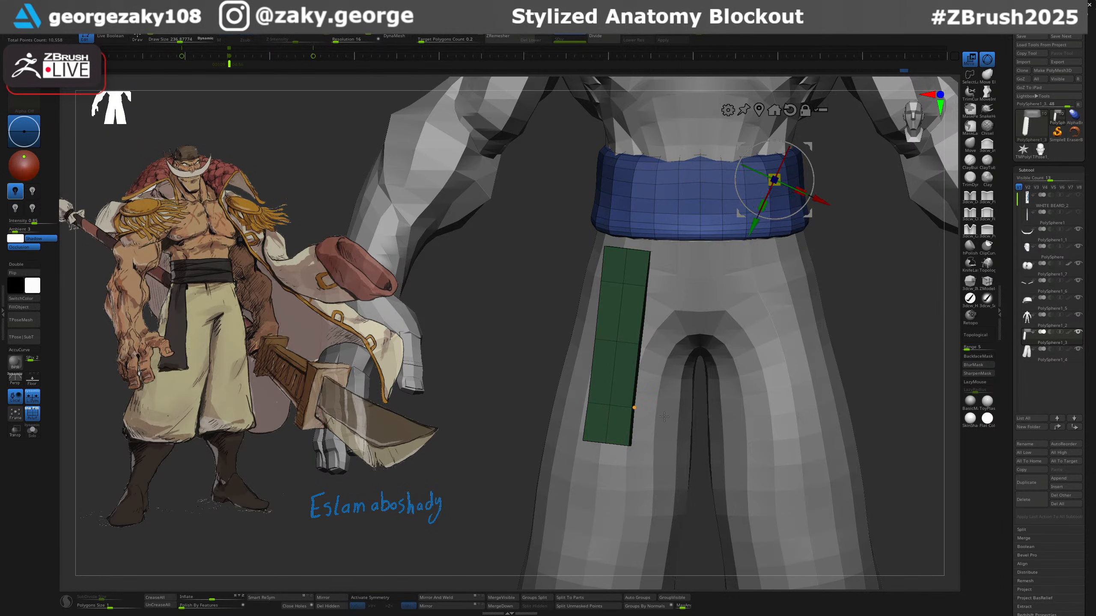
left_click(725, 302, "ctrl")
left_click(741, 229, "ctrl")
left_click(631, 345, "ctrl")
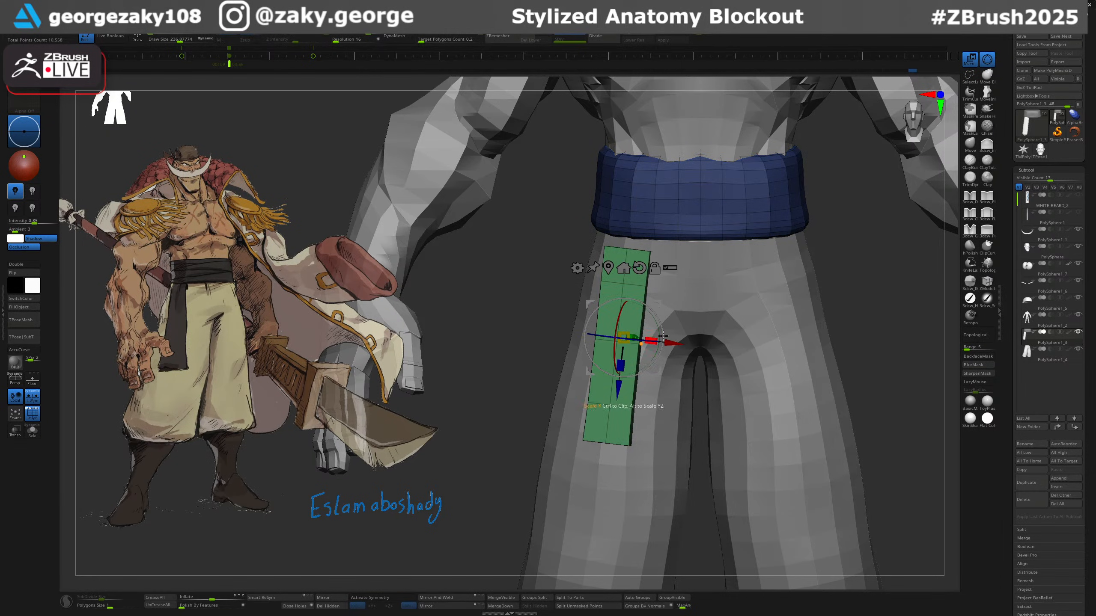
key("q")
mouse_move(669, 227)
left_mouse_down("ctrl")
mouse_move(609, 232)
mouse_move(667, 302)
left_mouse_up("ctrl")
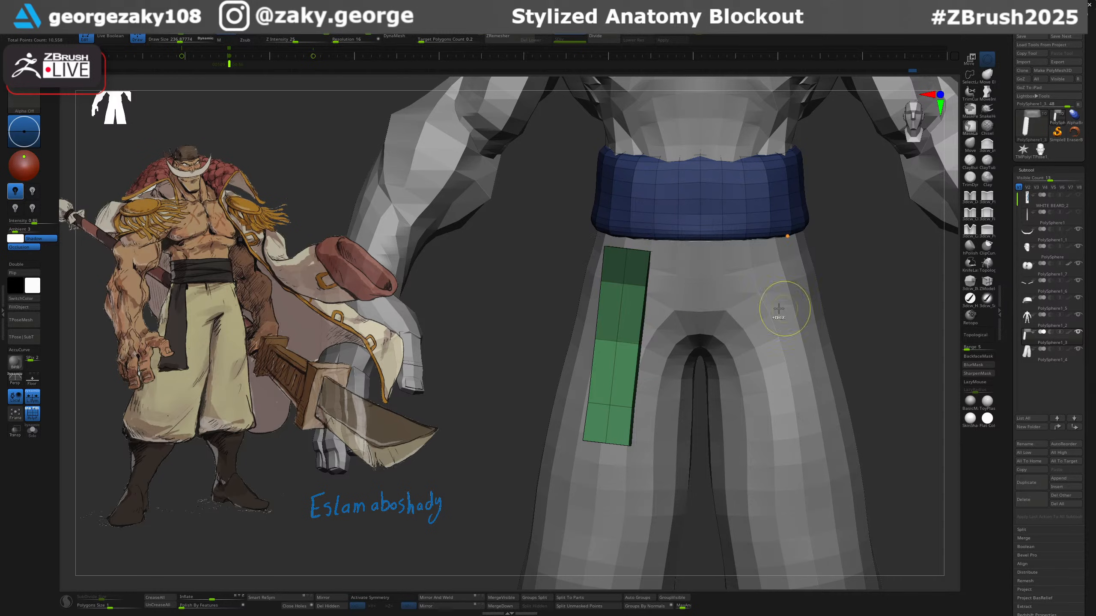
key("ctrl+z")
Mask the strip's upper part with a softened edge and widen its free lower end with the gizmo.
mouse_move(693, 228)
left_mouse_down("ctrl")
mouse_move(555, 251)
mouse_move(694, 371)
left_mouse_up("ctrl")
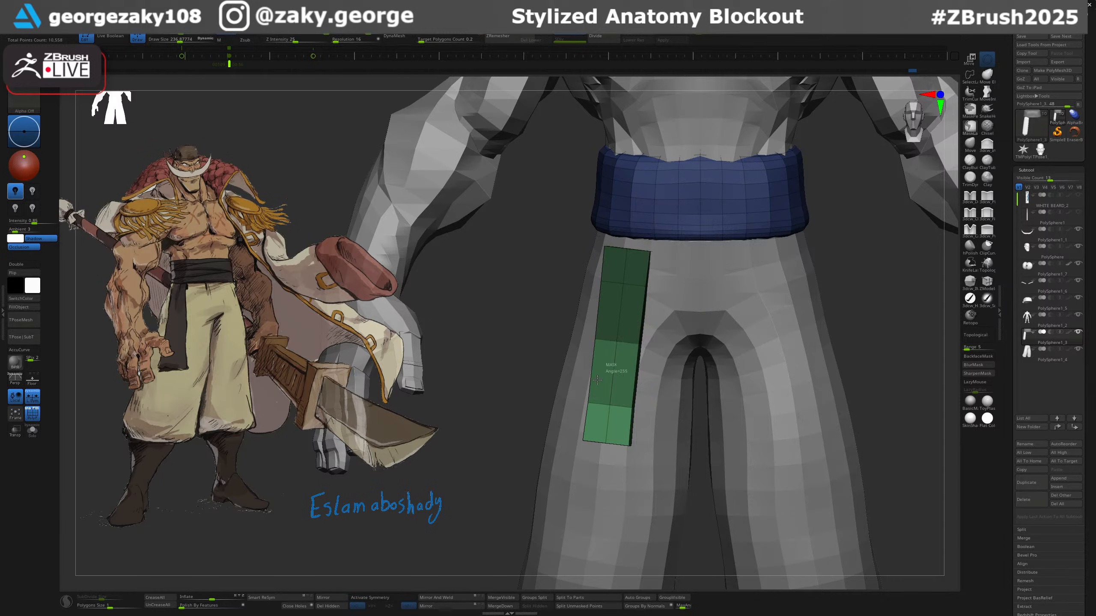
left_click(617, 364, "ctrl")
left_click(622, 364, "ctrl")
key("w")
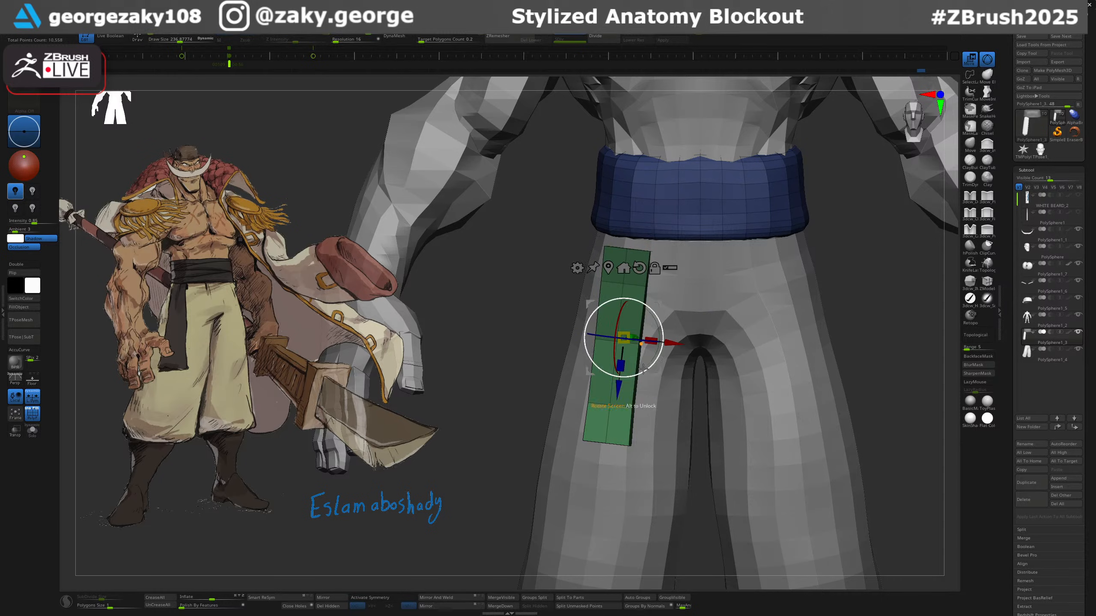
left_click_drag(618, 393, 604, 491, "alt")
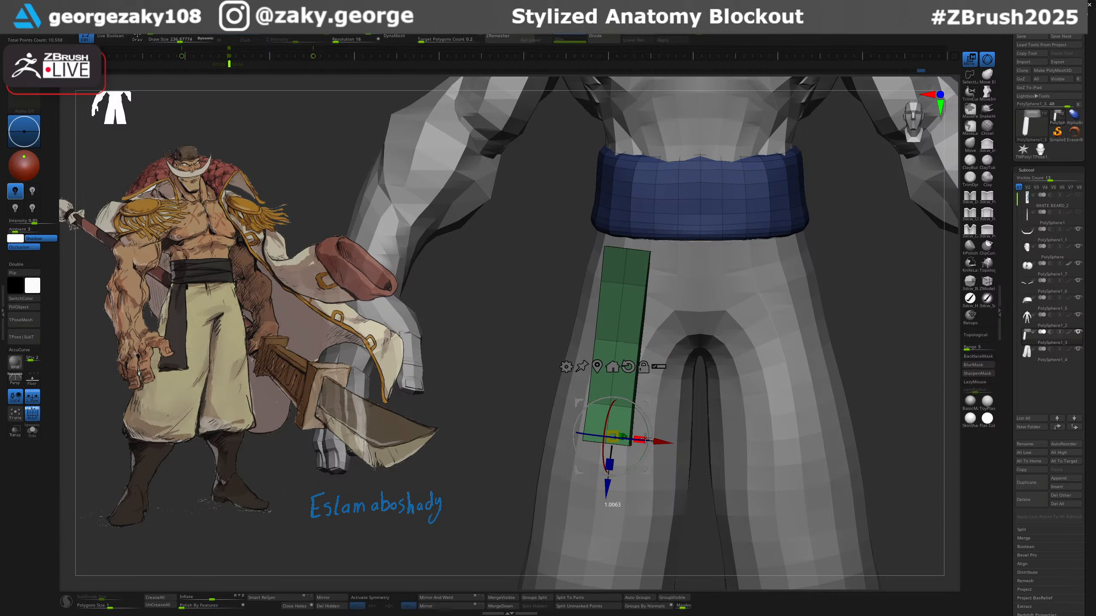
left_click_drag(645, 438, 685, 423)
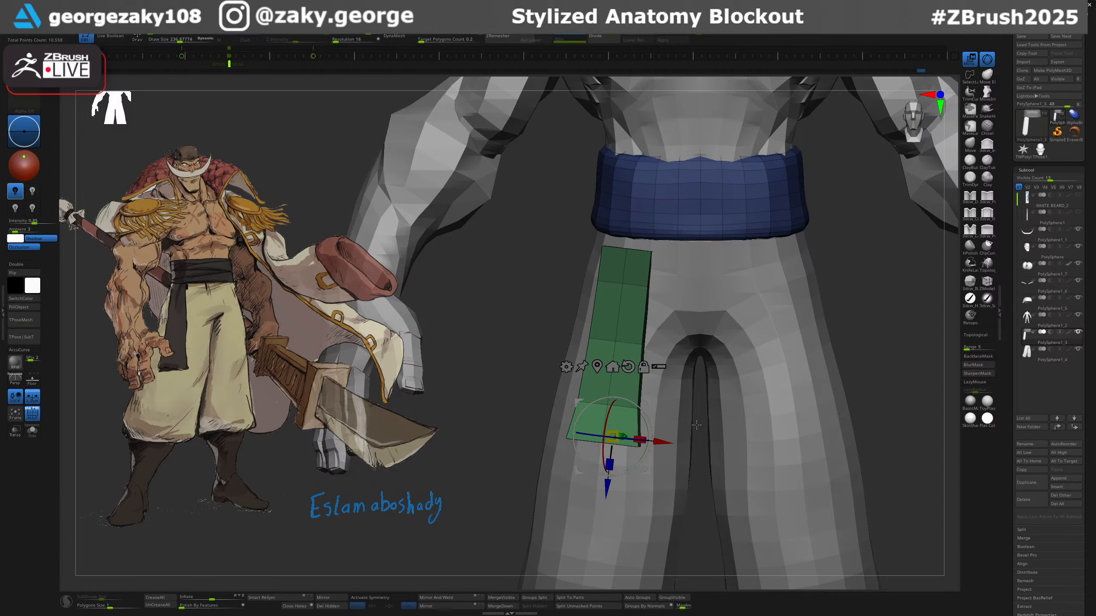
key("q")
right_click_drag(696, 425, 675, 421)
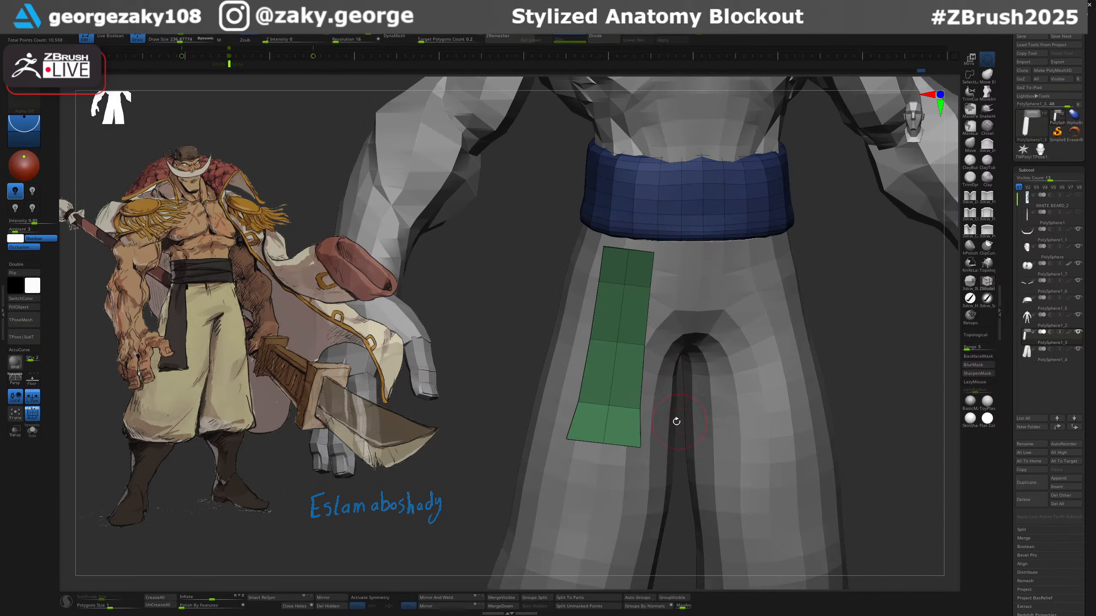
left_click(629, 394, "ctrl")
key("w")
left_click(606, 367)
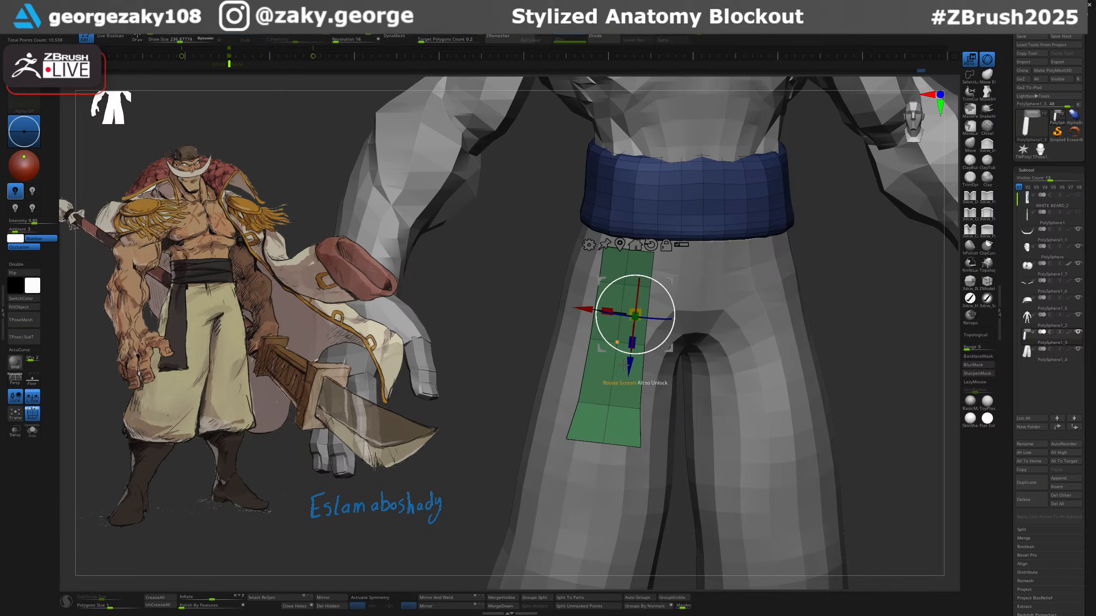
left_click(609, 432, "alt")
left_click(505, 410, "ctrl")
left_click(619, 406, "alt")
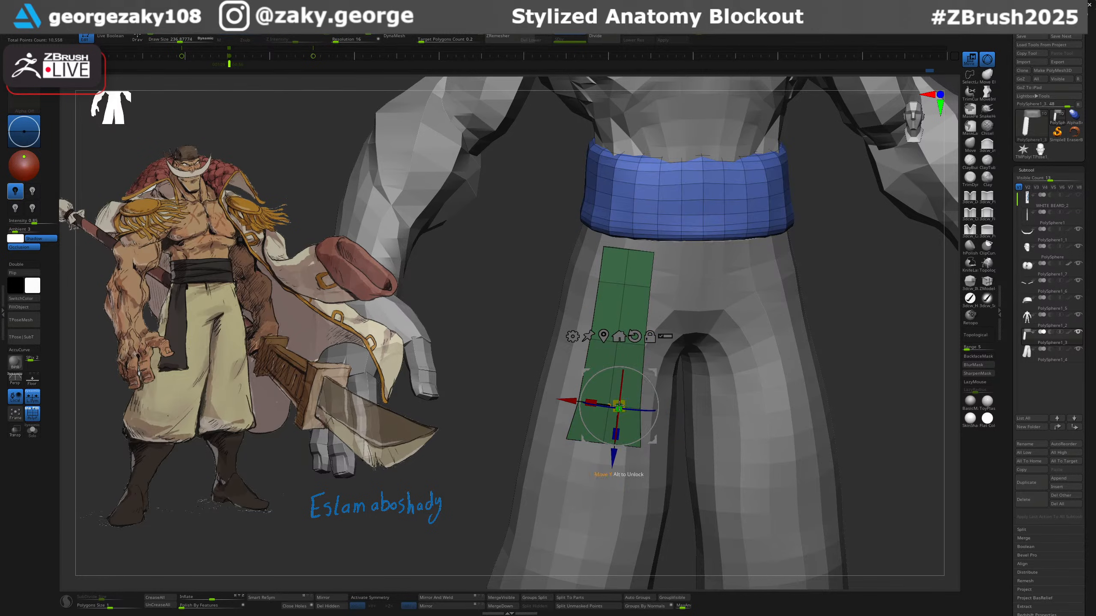
Clear the mask, protect the sash again, and raise the whole strip so its upper end overlaps the sash's lower edge.
left_click_drag(673, 371, 683, 384, "ctrl")
left_click(640, 291, "ctrl")
right_click_drag(673, 324, 653, 311)
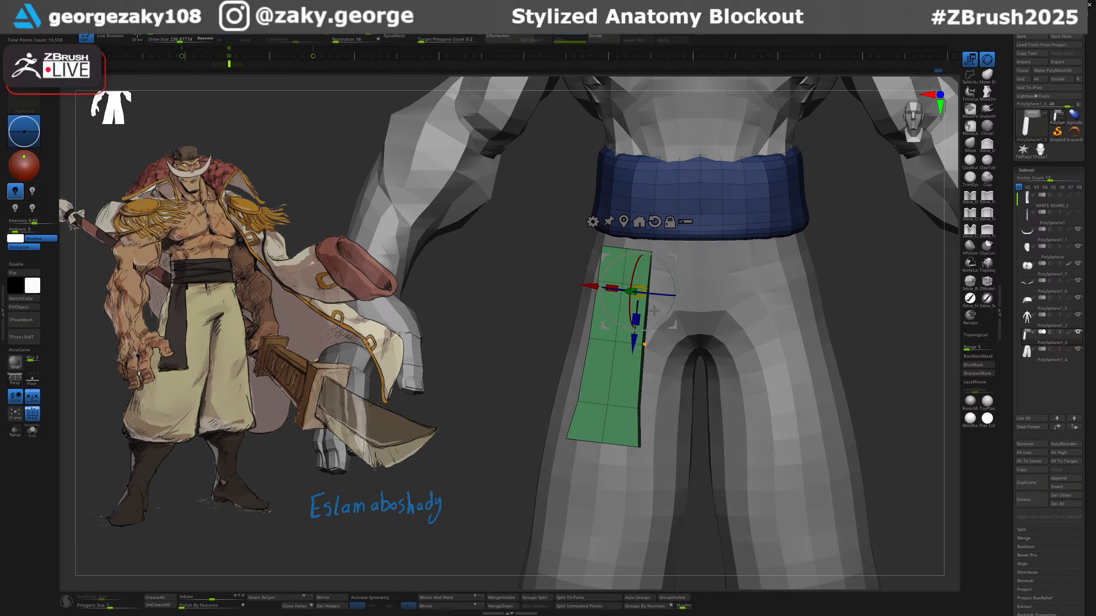
left_click_drag(671, 325, 619, 290, "alt")
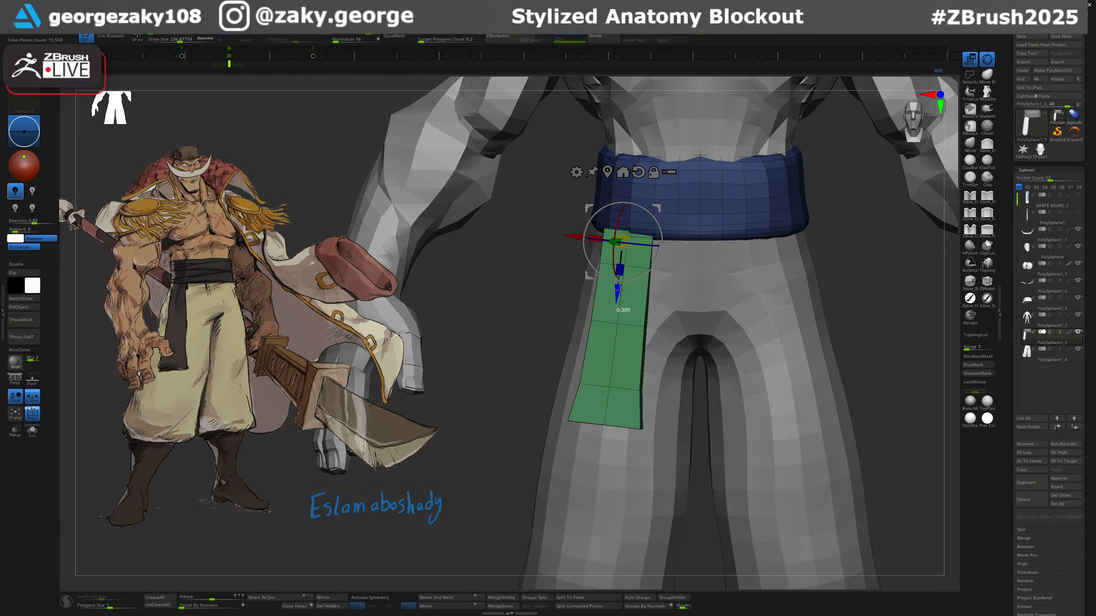
Shape the strip's upper end against the hip using a larger Move brush with topological masking.
mouse_move(619, 290)
right_mouse_down()
mouse_move(662, 325)
mouse_move(625, 276)
mouse_move(638, 264)
right_mouse_up()
key("q")
key("w")
key("q")
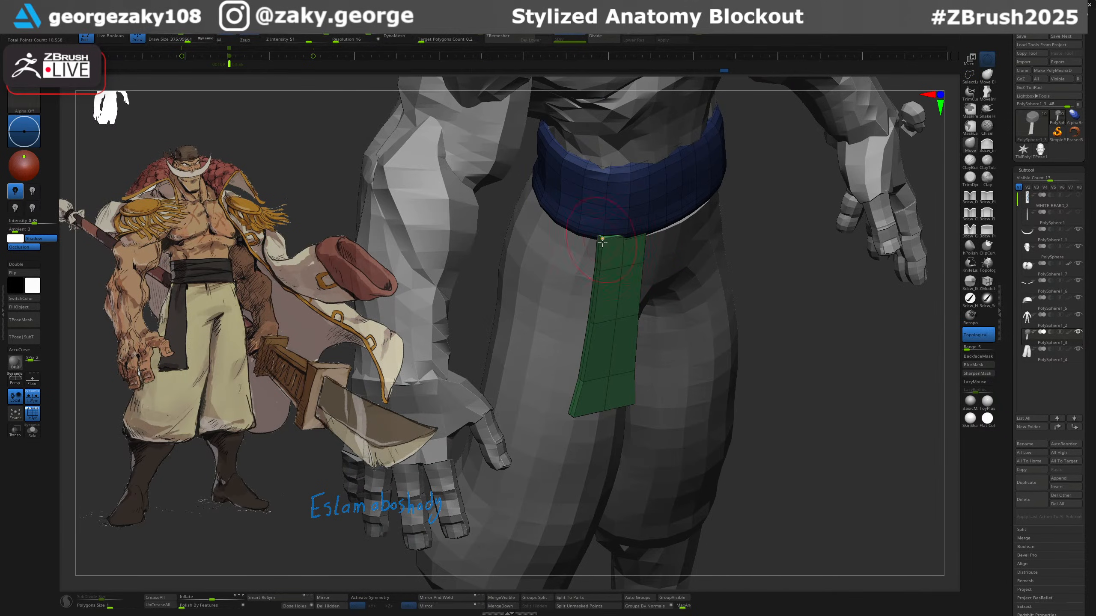
right_click_drag(616, 248, 643, 254)
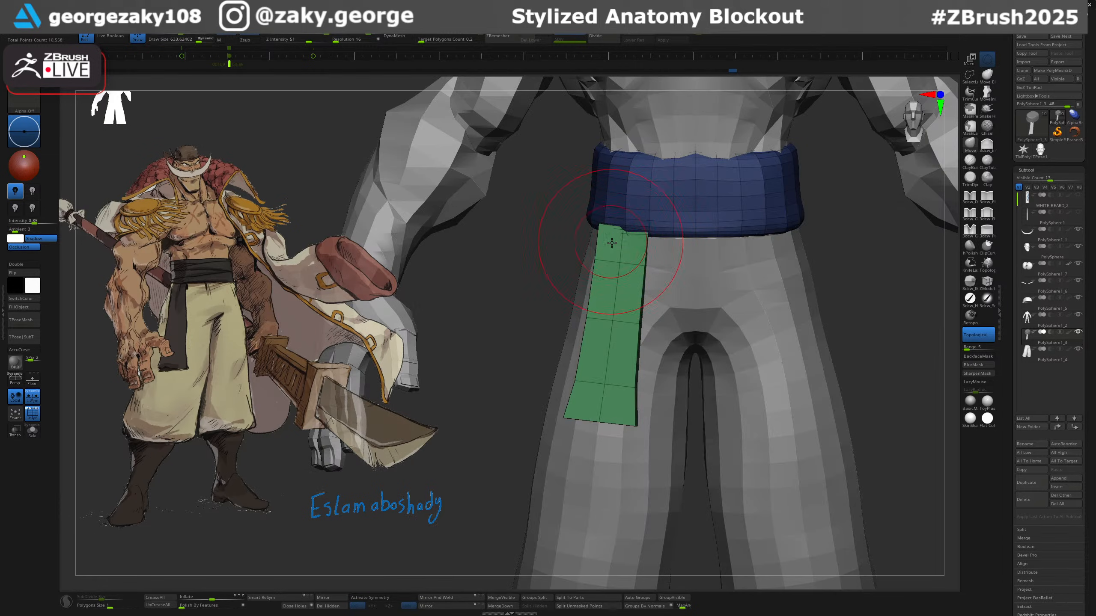
Adjust the strip's angle and fit beneath the sash, and turn off the brush's topological masking.
key("w")
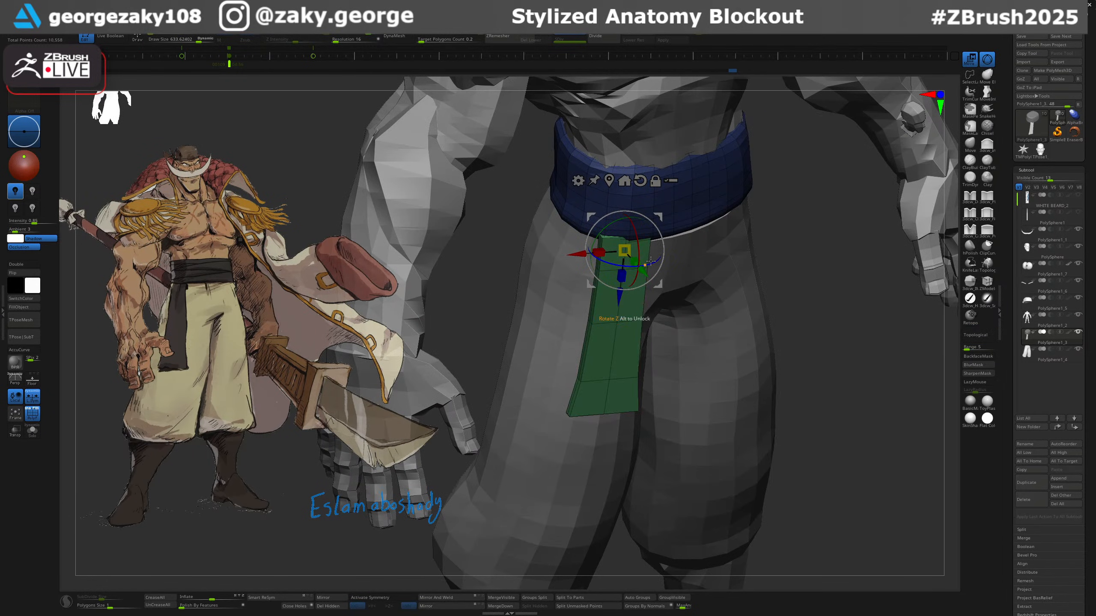
key("q")
mouse_move(642, 272)
right_mouse_down()
mouse_move(619, 228)
mouse_move(704, 274)
right_mouse_up()
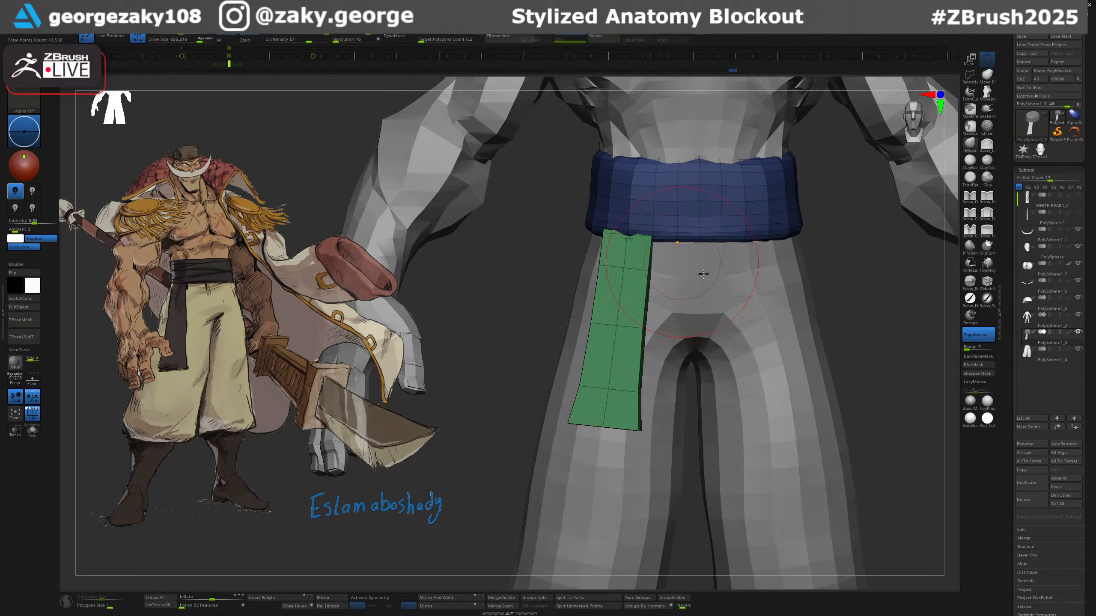
left_click(967, 339)
mouse_move(612, 242)
right_mouse_down()
mouse_move(649, 237)
mouse_move(666, 288)
right_mouse_up()
Insert extra horizontal edge loops across the hanging cloth strip with the ZModeler brush.
key("b")
key("z")
key("m")
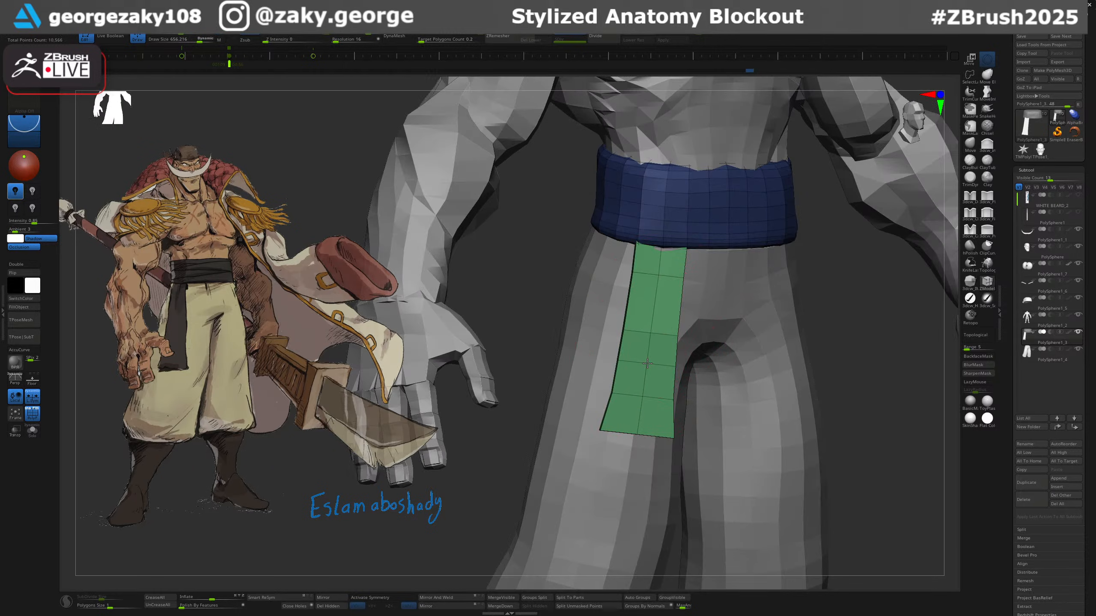
key("b")
key("m")
key("v")
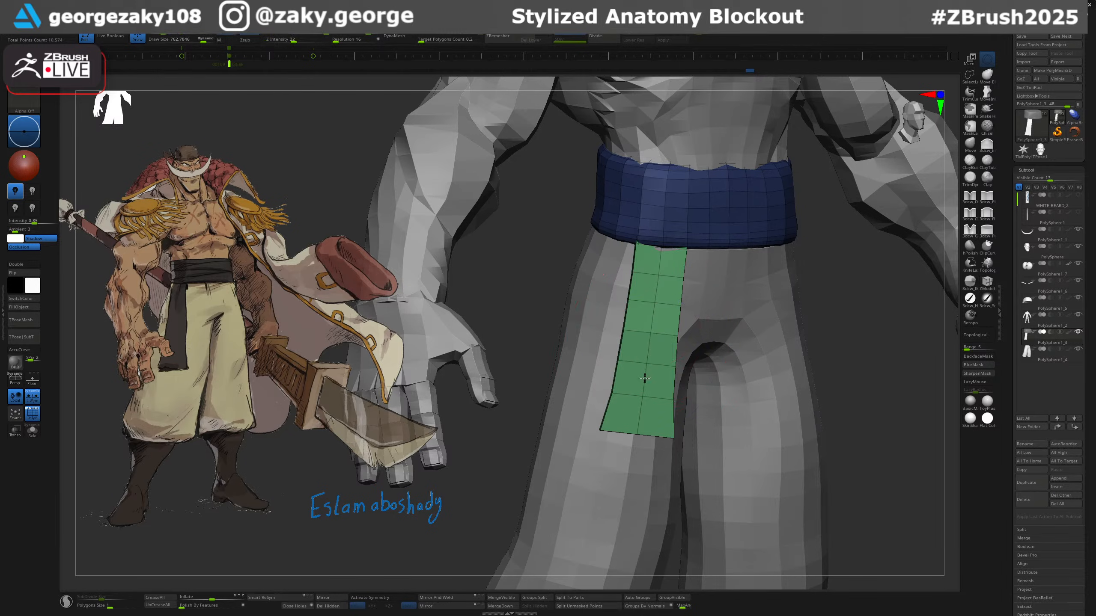
key("b")
key("z")
key("m")
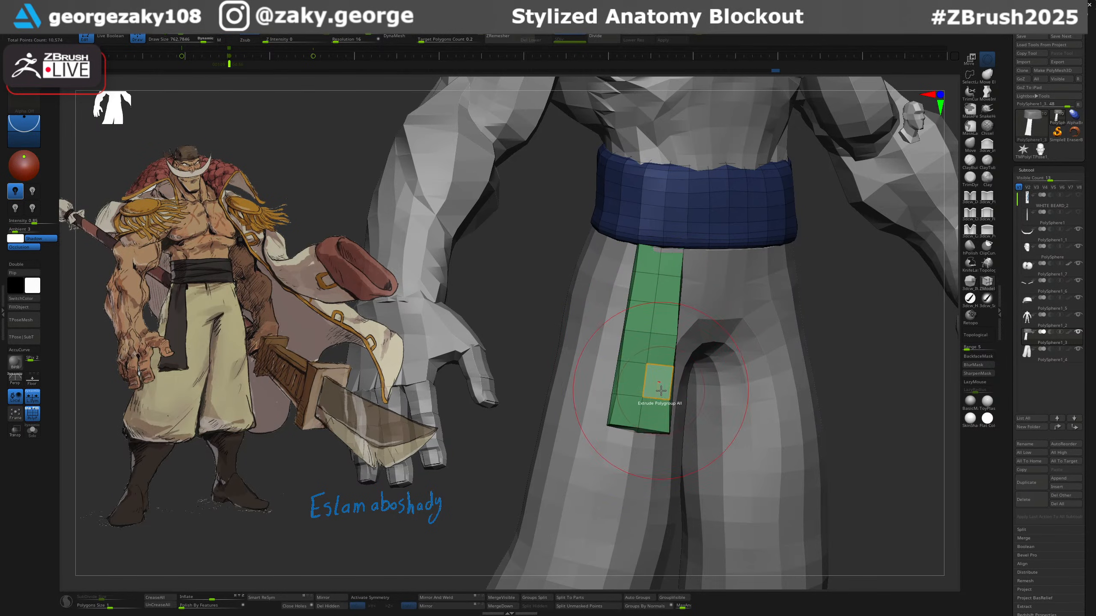
Reshape the strip's lower corners and side edges with the Move brush, varying the brush size.
key("b")
key("m")
key("v")
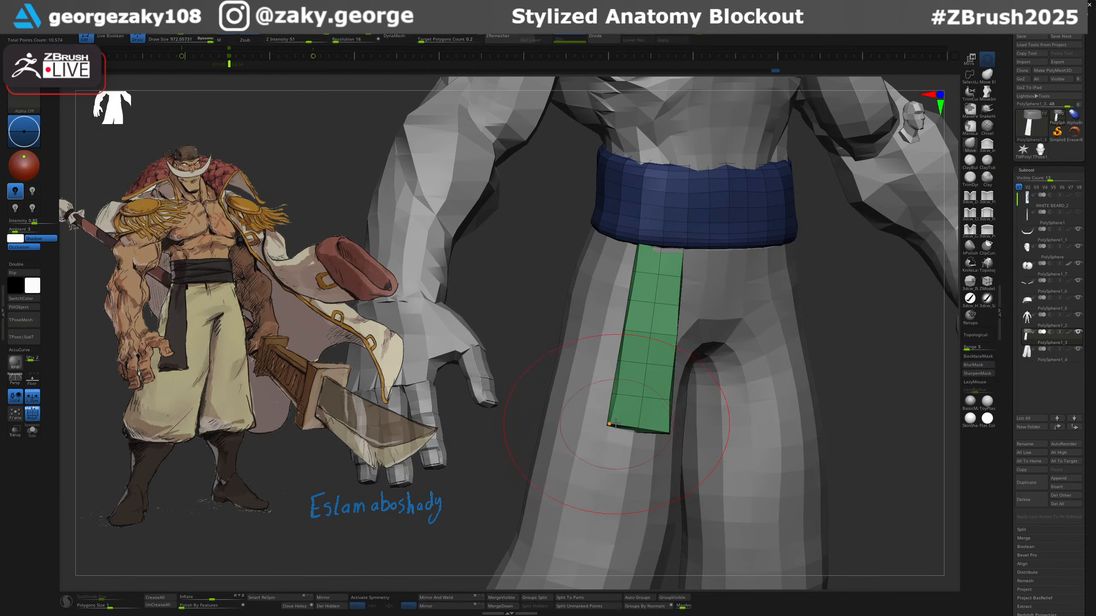
mouse_move(621, 438)
right_mouse_down()
mouse_move(636, 414)
mouse_move(699, 389)
right_mouse_up()
left_click_drag(673, 270, 663, 268)
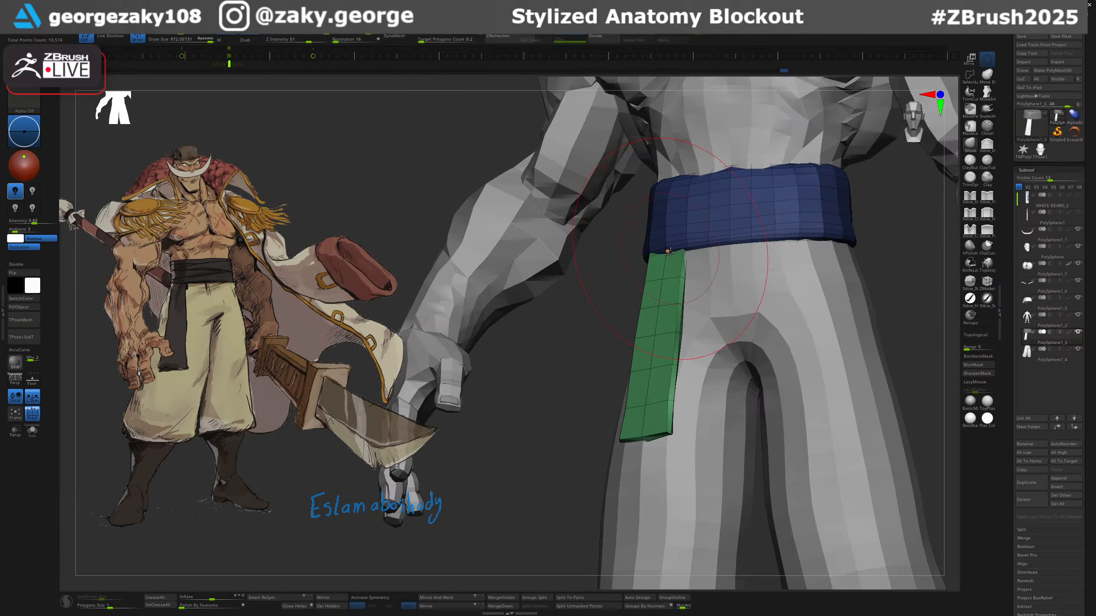
right_click_drag(711, 269, 667, 270)
key("s")
left_click_drag(666, 270, 656, 269)
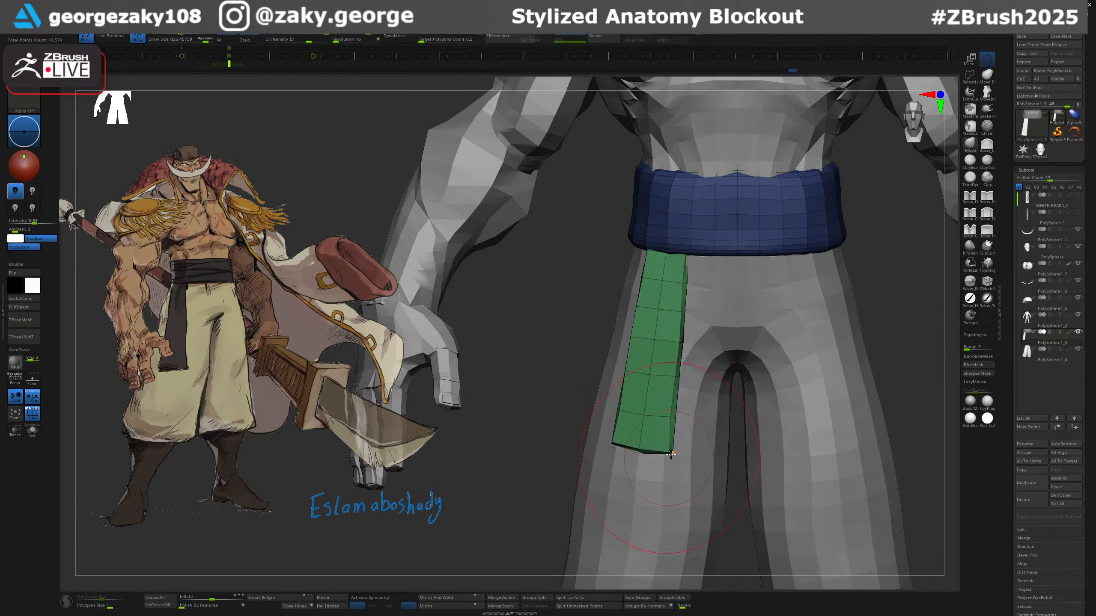
Adjust the strip's overall length and slant with the Move brush while judging it against the full figure.
key("f")
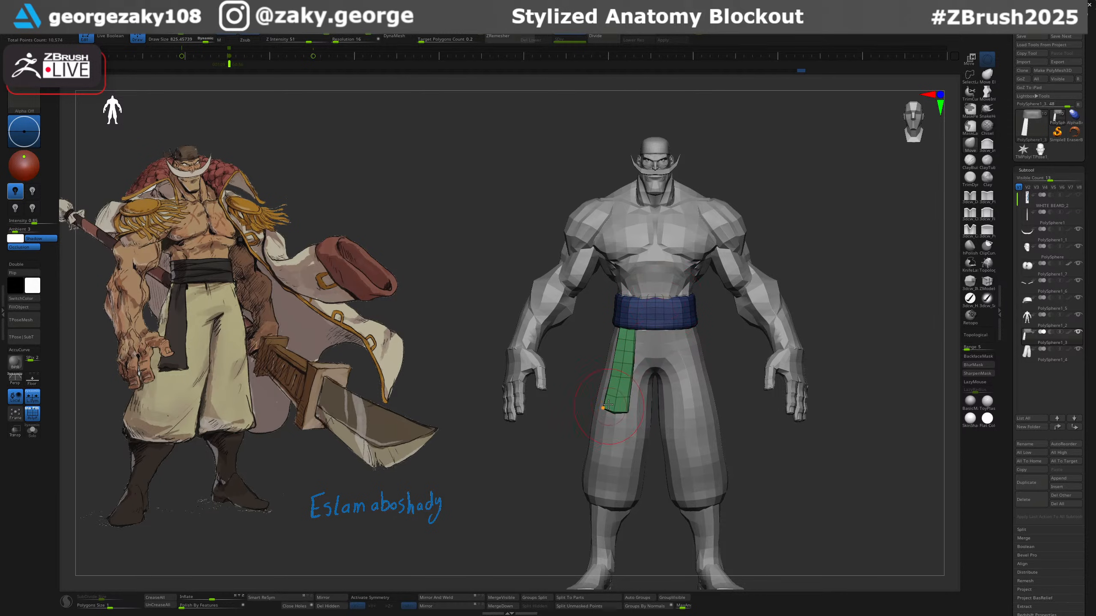
key("s")
left_click_drag(622, 389, 624, 394)
right_click_drag(632, 342, 633, 374, "ctrl")
mouse_move(633, 374)
right_mouse_down()
mouse_move(647, 390)
mouse_move(639, 420)
right_mouse_up()
key("s")
left_click_drag(627, 404, 630, 404)
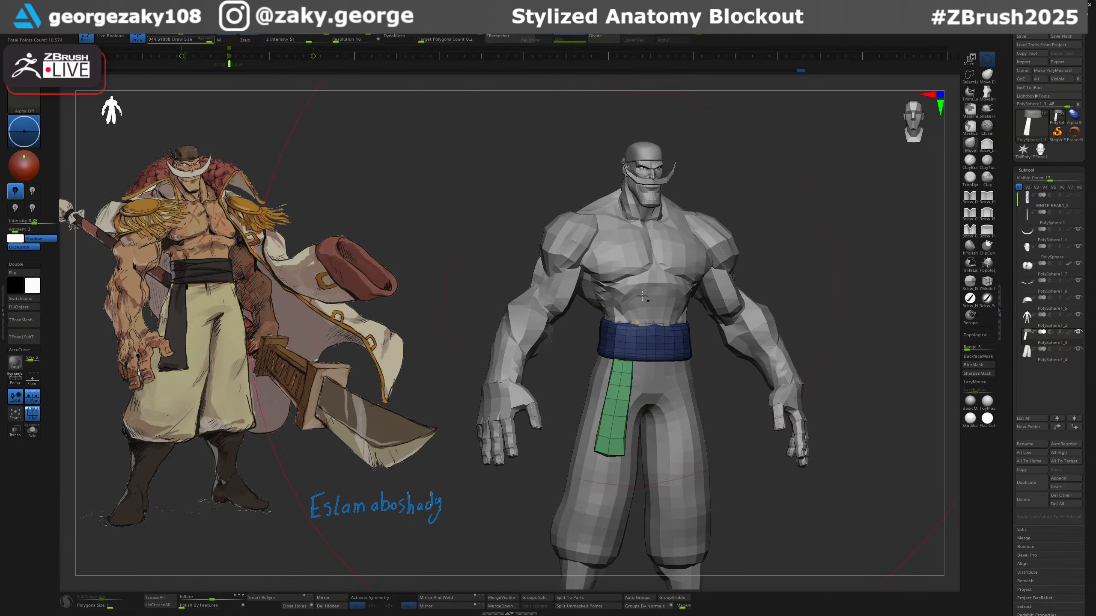
right_click_drag(642, 296, 652, 349, "alt")
left_click_drag(626, 475, 622, 477)
Reduce the brush size and compare the figure with the reference artwork in the stored camera views, switching the overlay on and off.
key("s")
left_click_drag(795, 286, 752, 288)
right_click_drag(773, 290, 770, 262, "ctrl")
right_click_drag(770, 263, 690, 218, "alt")
key("Left")
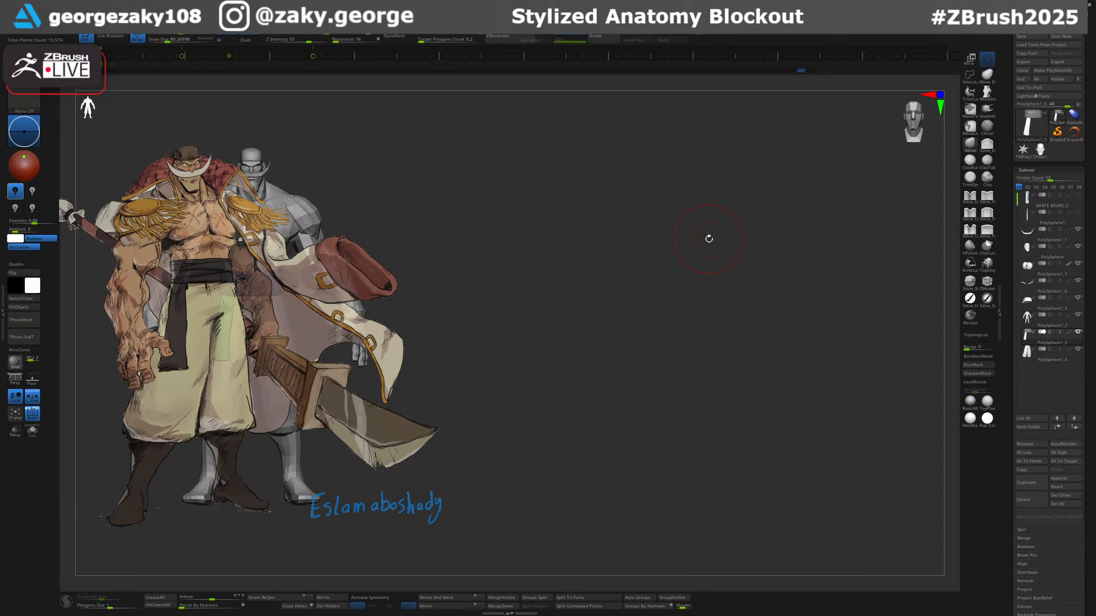
key("Right")
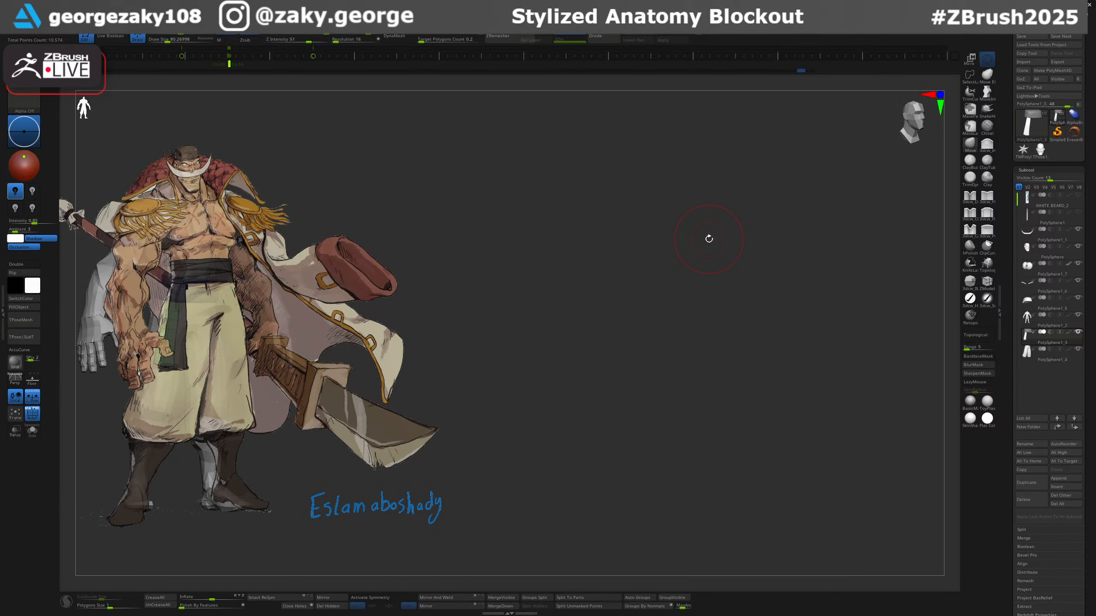
key("shift+z")
key("shift+z")
key("shift+z")
key("shift+z")
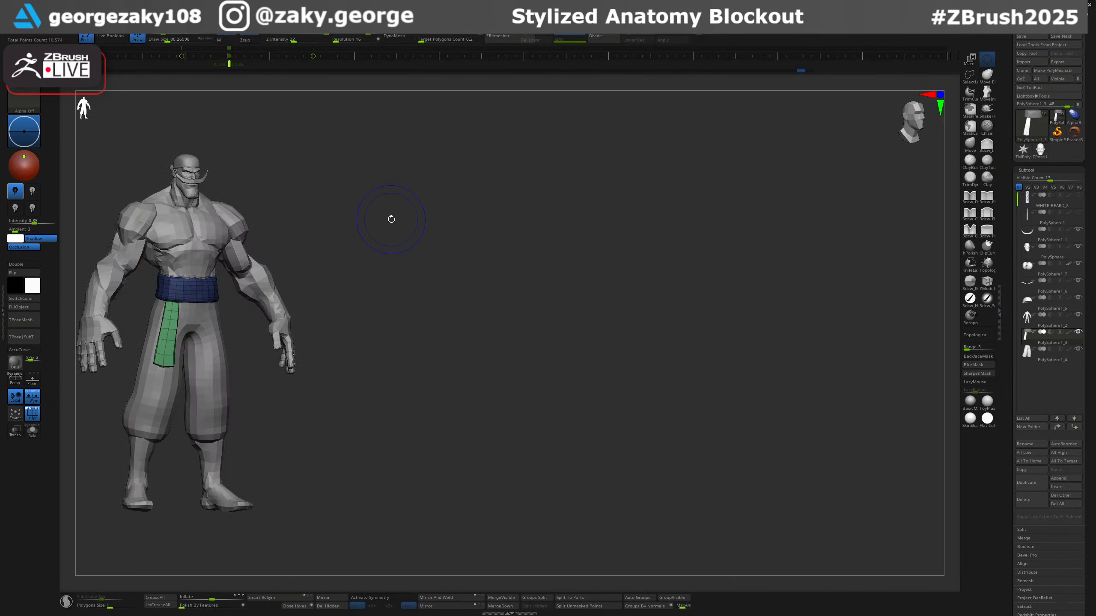
key("shift+z")
key("shift+z")
key("shift+z")
key("shift+z")
key("shift+z")
key("shift+z")
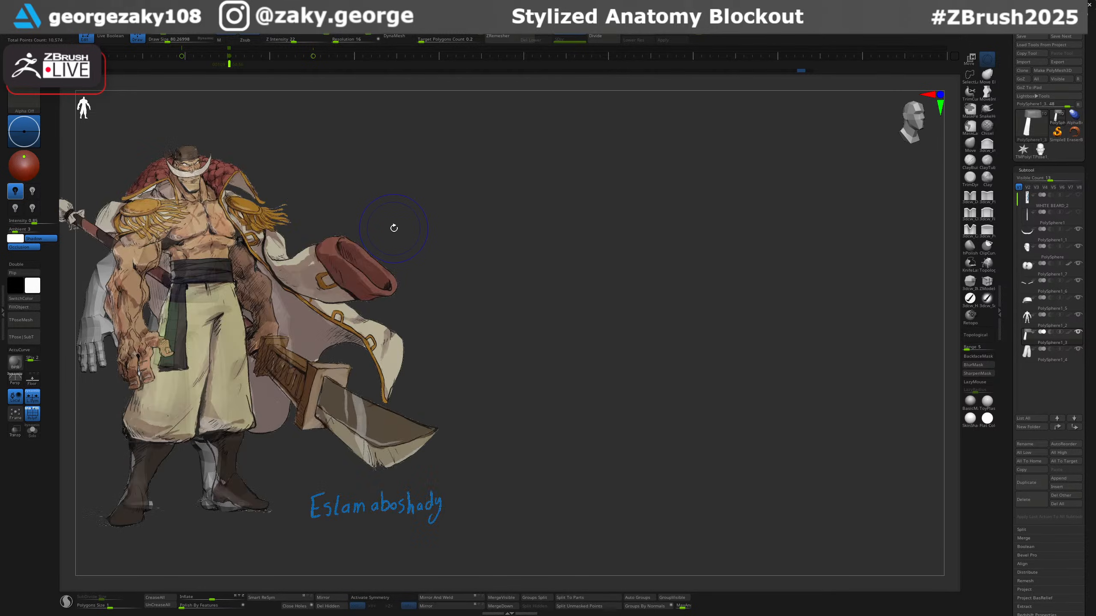
key("shift+z")
key("shift+z")
key("shift+z")
key("shift+z")
key("shift+z")
key("shift+z")
key("shift+z")
key("shift+z")
key("shift+z")
key("shift+z")
key("shift+z")
key("shift+z")
key("shift+z")
key("shift+z")
key("shift+z")
left_click_drag(396, 228, 829, 316, "alt")
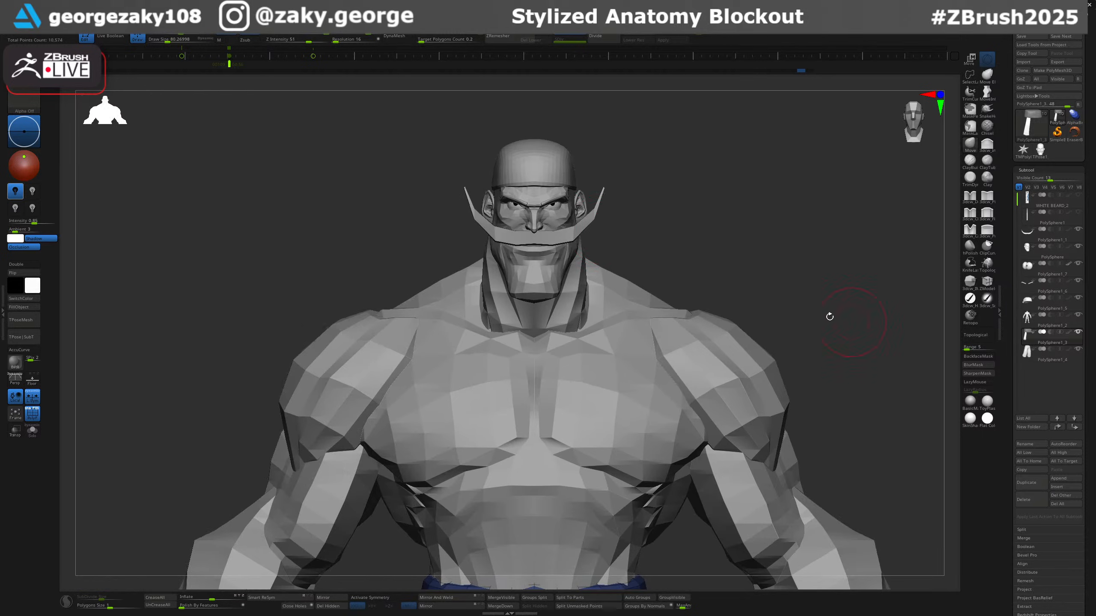
Examine the head and cap subtools, selecting each in turn.
left_click(580, 232, "alt")
left_click(556, 196, "alt")
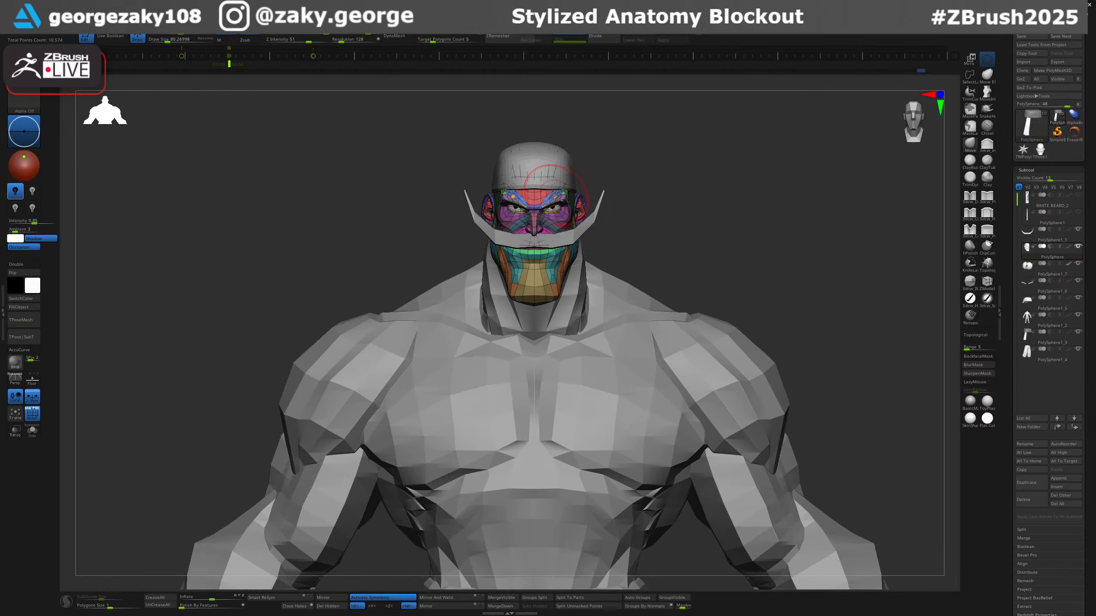
left_click(561, 176, "alt")
left_click_drag(607, 175, 594, 157)
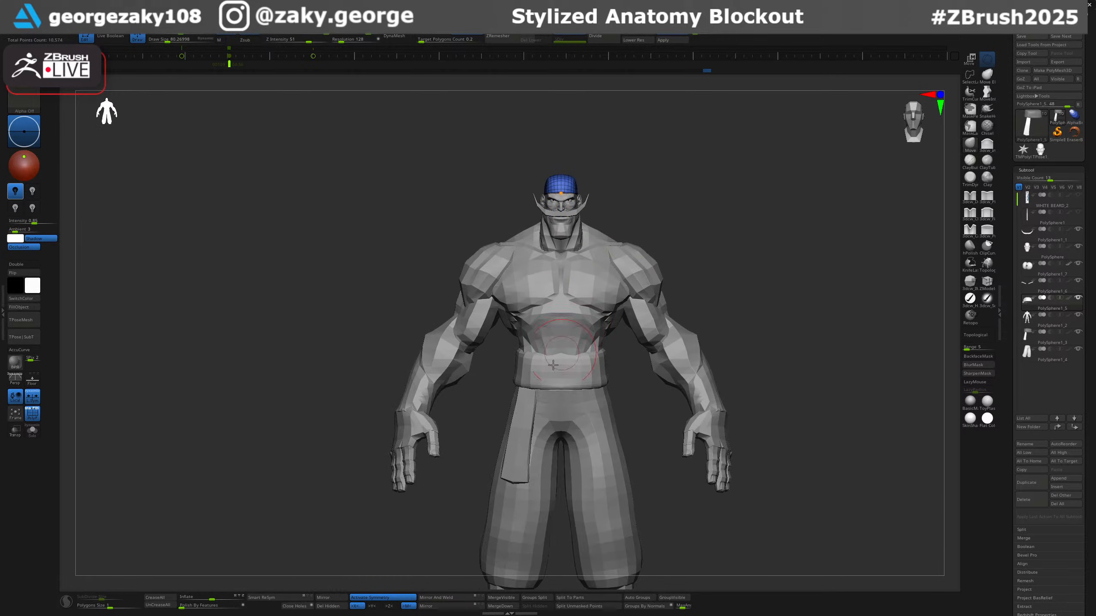
Hide the strip's polygroup within the sash subtool and split the hidden part into its own subtool.
left_click(524, 415, "alt")
left_click_drag(737, 295, 736, 236, "alt")
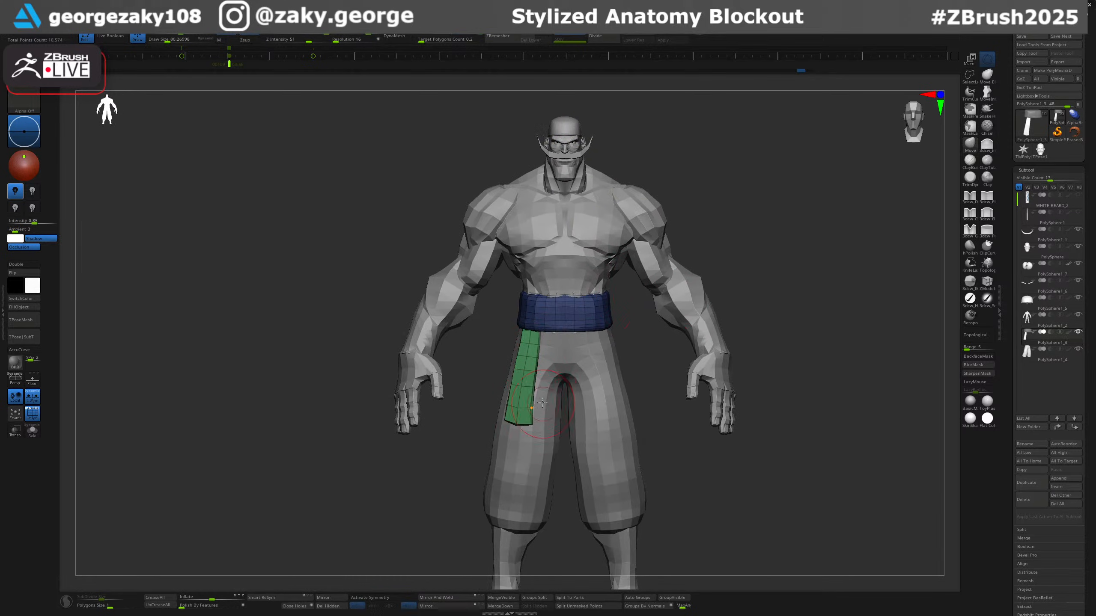
left_click(525, 389, "ctrl+shift")
left_click(522, 391, "ctrl+shift")
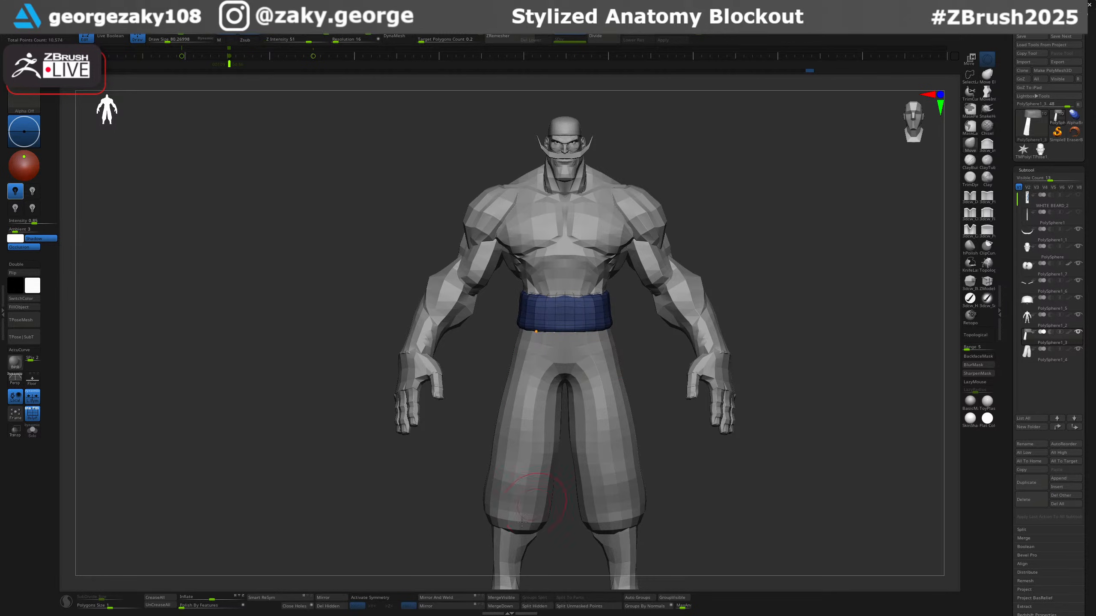
left_click(548, 609)
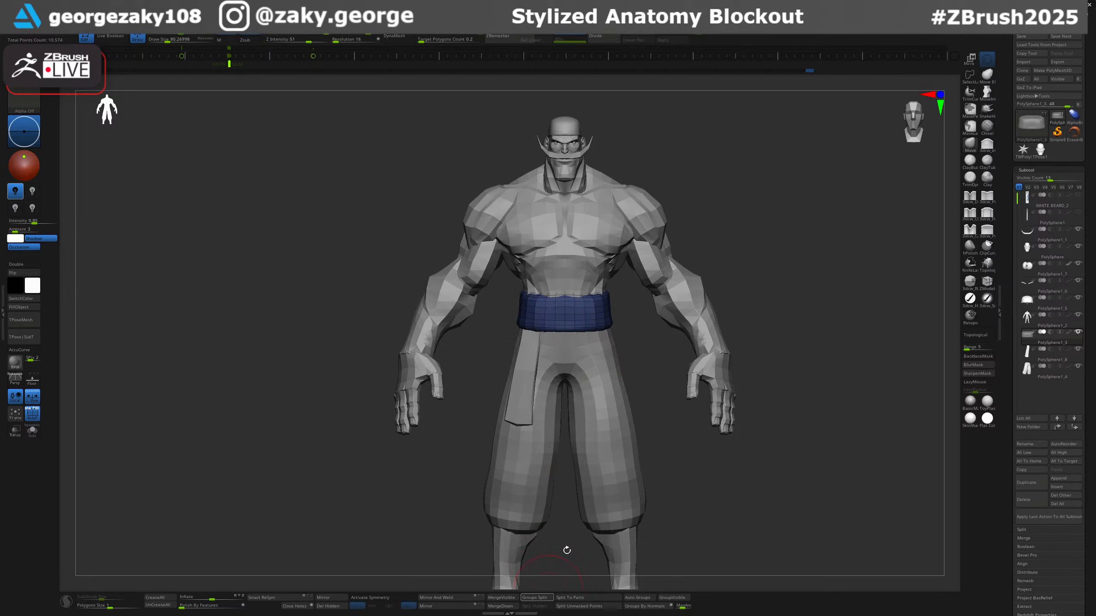
Hide the separated strip subtool and make the trousers the active subtool.
left_click_drag(650, 374, 609, 347, "alt")
left_click(530, 379, "alt")
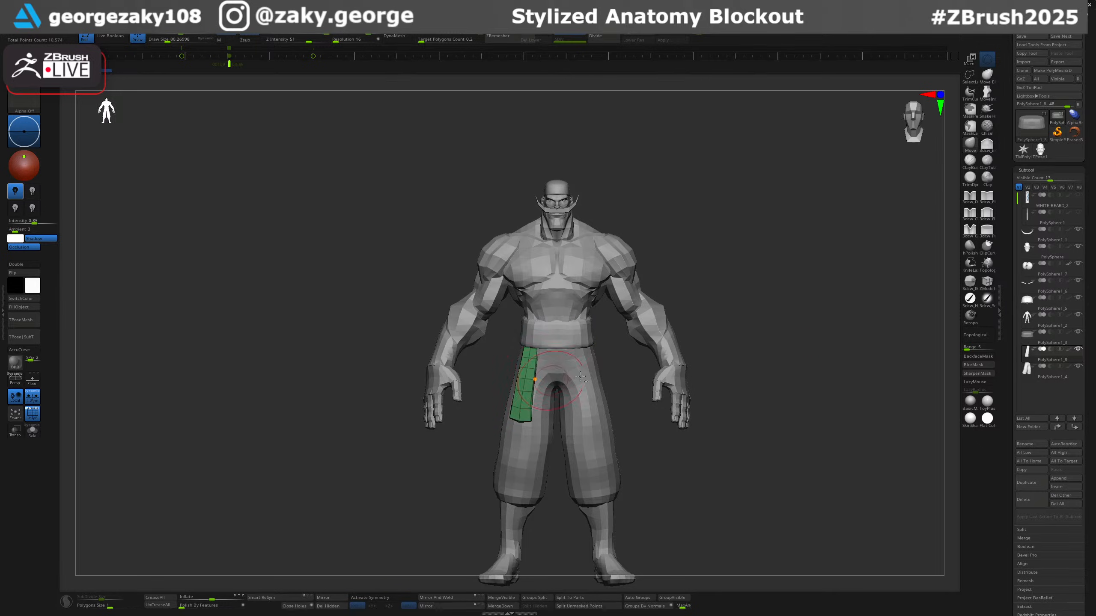
left_click(1076, 350)
left_click(591, 401, "alt")
right_click_drag(707, 366, 715, 317)
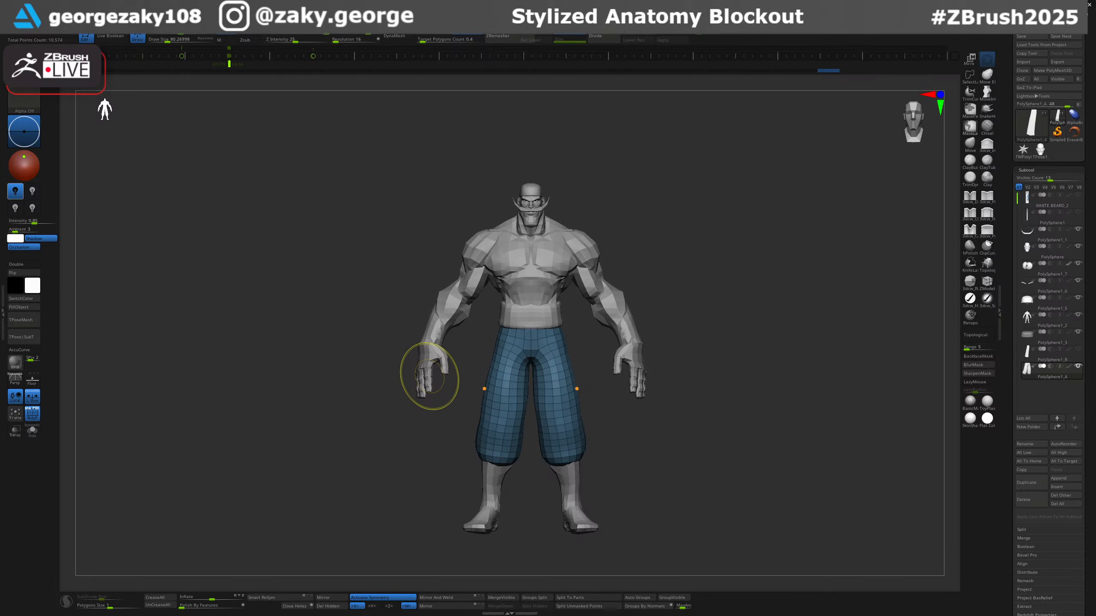
mouse_move(728, 320)
right_mouse_down()
mouse_move(741, 318)
mouse_move(730, 319)
right_mouse_up()
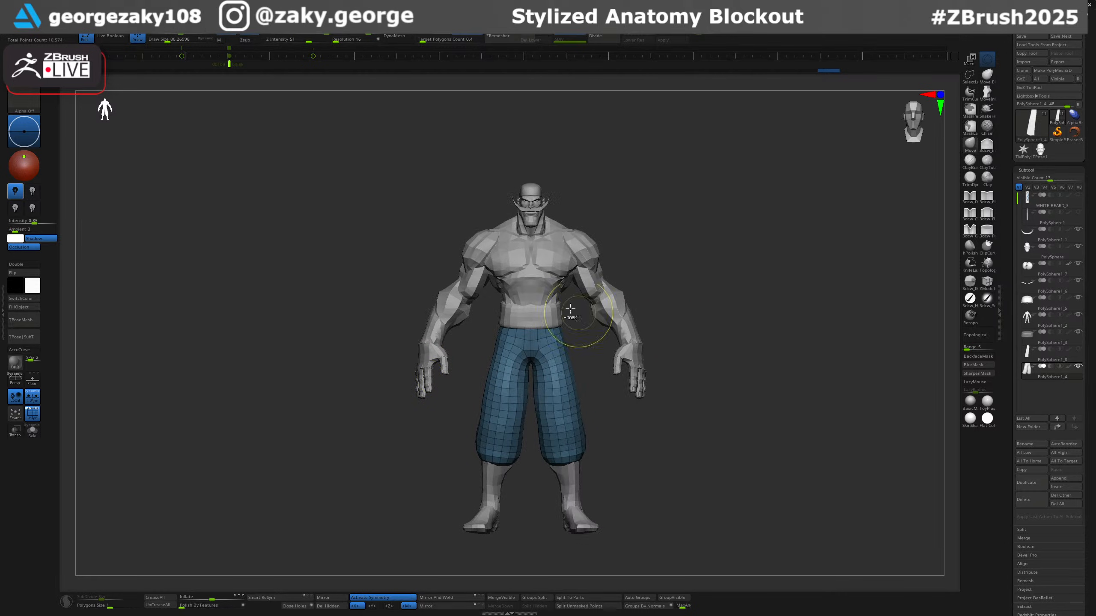
right_click_drag(578, 316, 557, 326, "ctrl")
right_click_drag(699, 240, 679, 250, "ctrl")
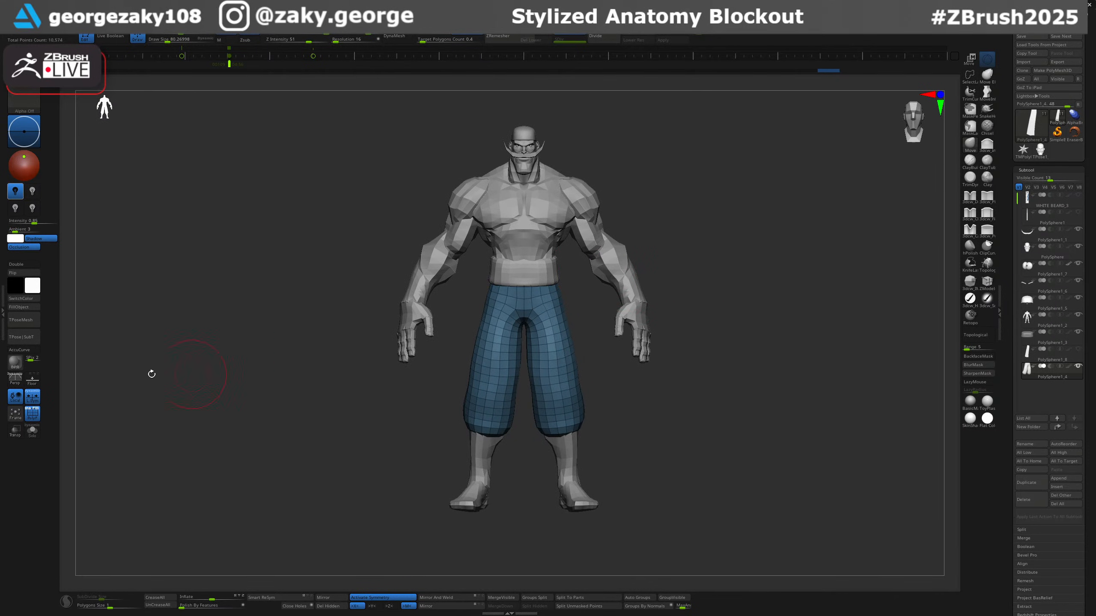
Generate a combined TPose mesh from the visible subtools with symmetry active.
left_click(20, 320)
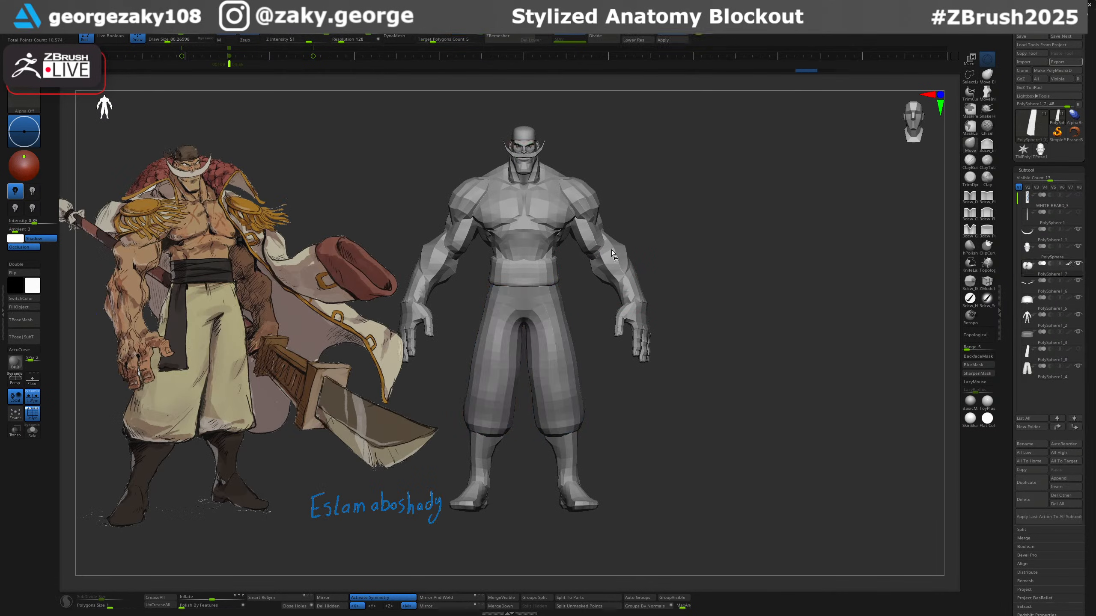
left_click(388, 598)
right_click_drag(701, 263, 654, 292)
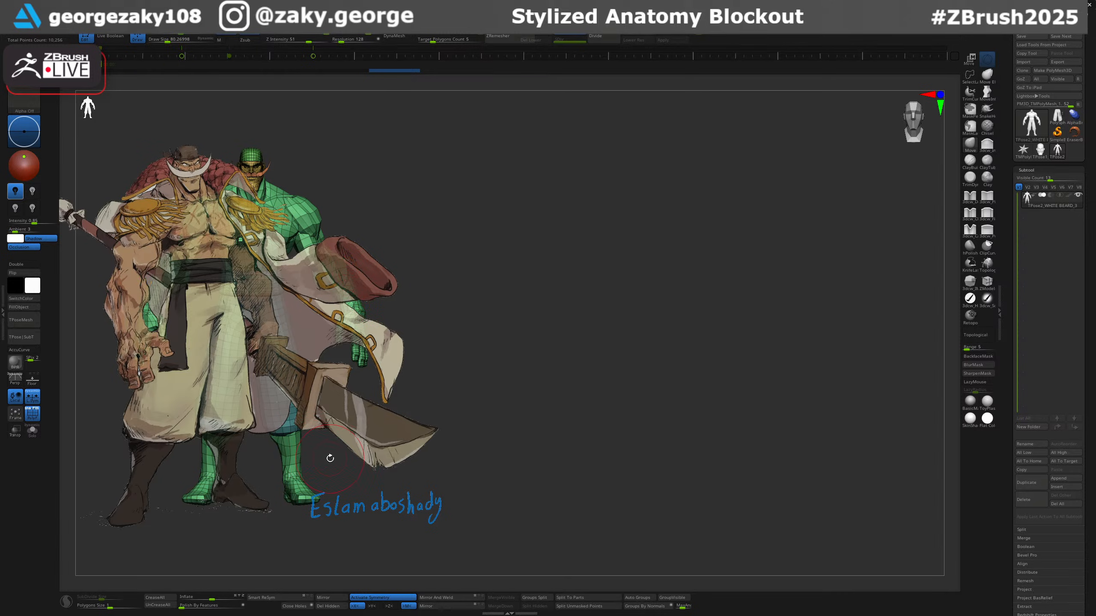
Overlay the combined mesh on the reference in the stored view and adjust its head with a larger Move brush.
right_click_drag(330, 458, 330, 457)
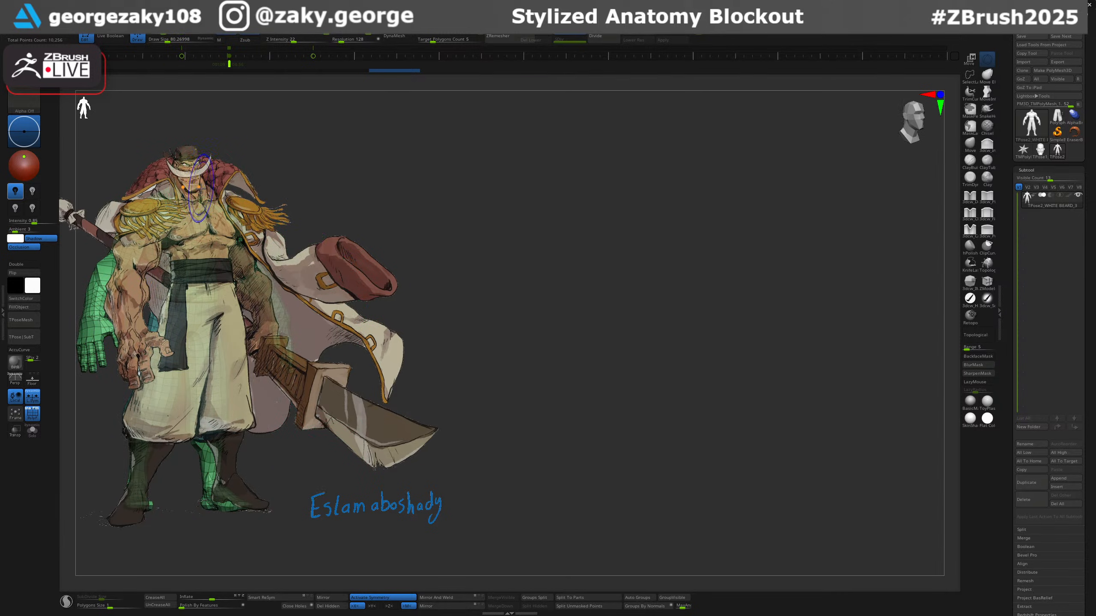
key("shift+z")
key("shift+z")
key("shift+z")
key("shift+z")
key("shift+z")
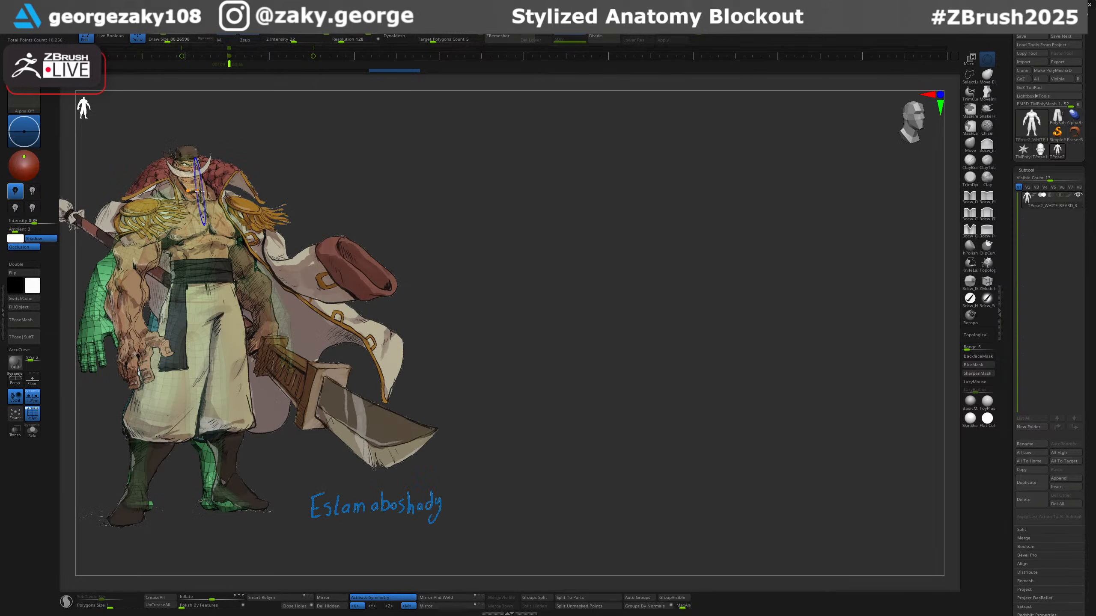
key("s")
left_click_drag(204, 184, 194, 185)
key("s")
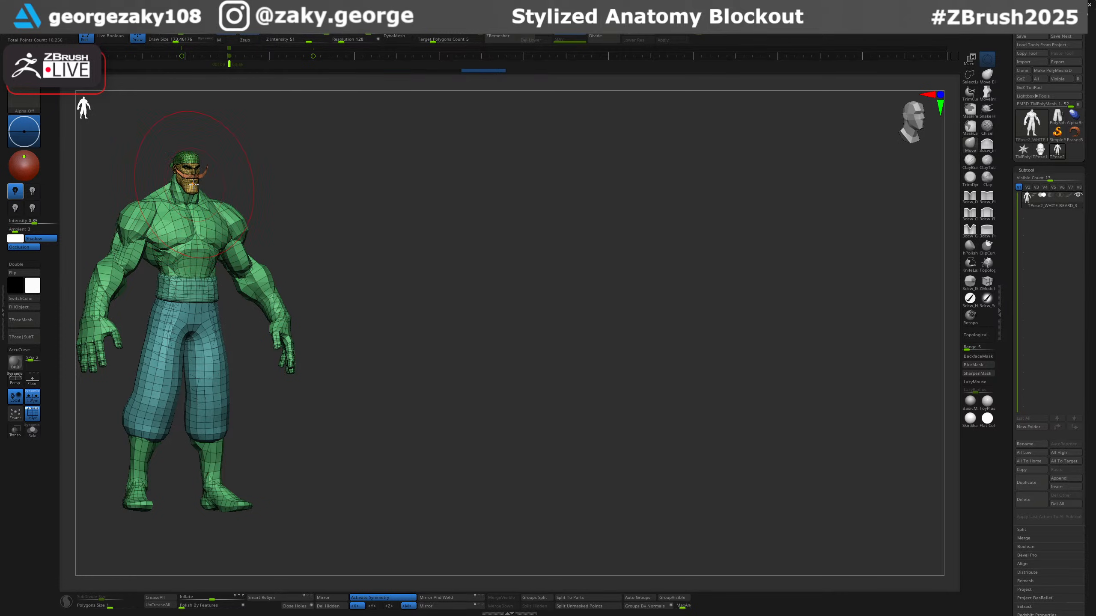
Check the combined mesh's head, shoulders and overall silhouette against the reference artwork by repeatedly switching the overlay on and off.
key("shift+z")
key("shift+z")
key("shift+z")
key("shift+z")
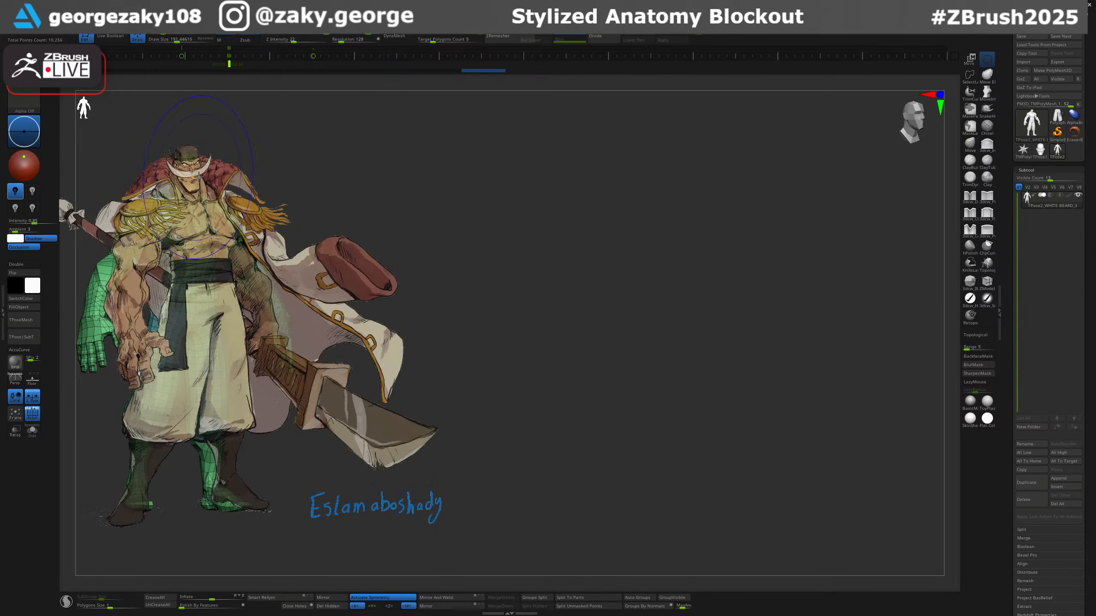
key("shift+z")
key("shift+z")
key("shift+z")
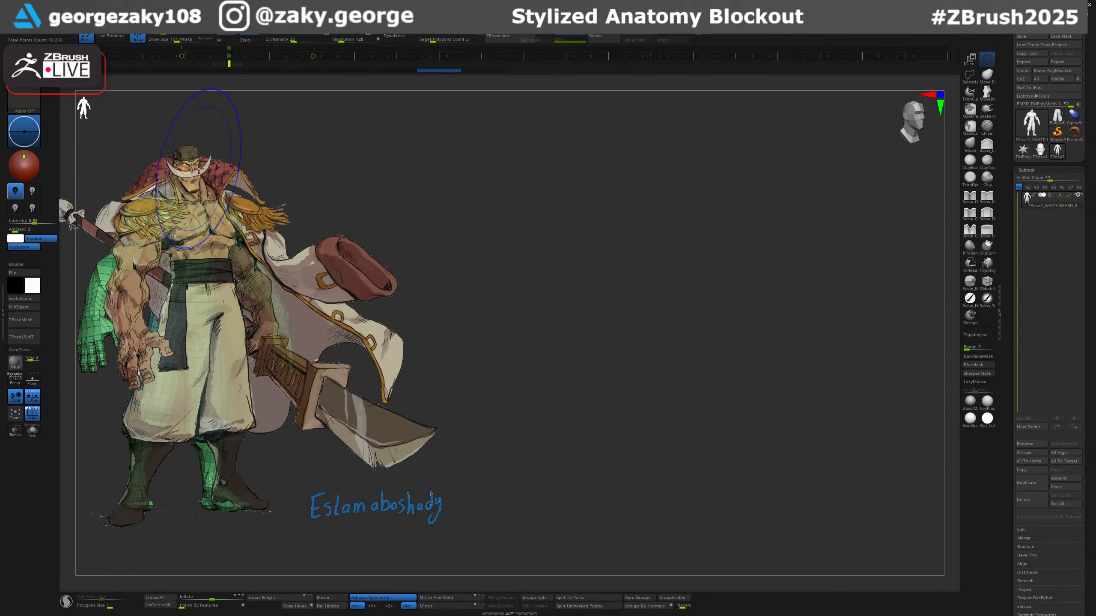
key("shift+z")
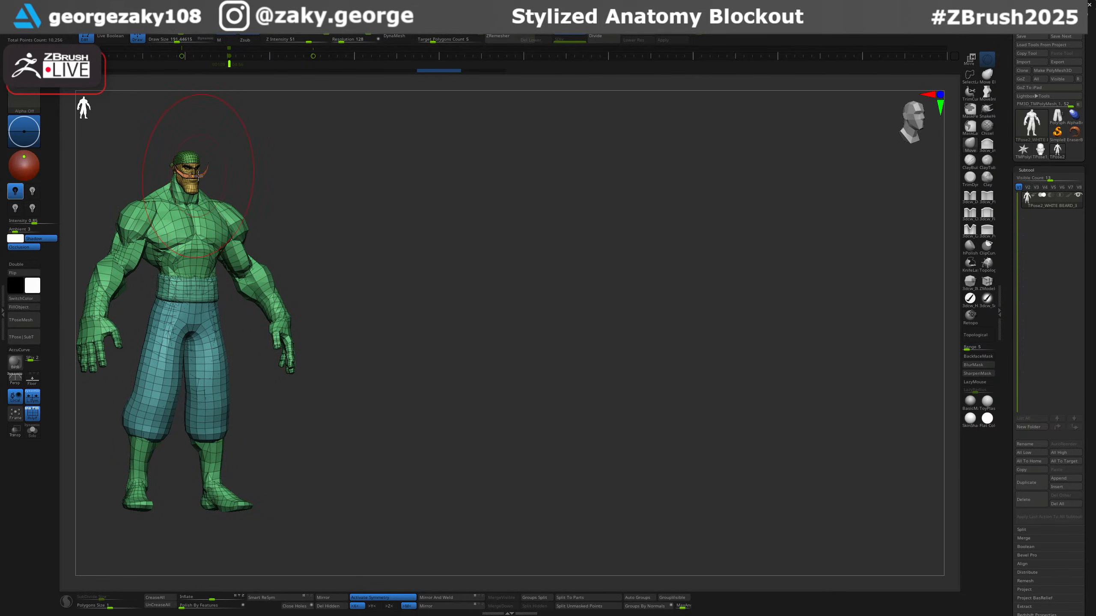
key("shift+z")
key("shift+z")
key("shift+z")
key("shift+z")
key("shift+z")
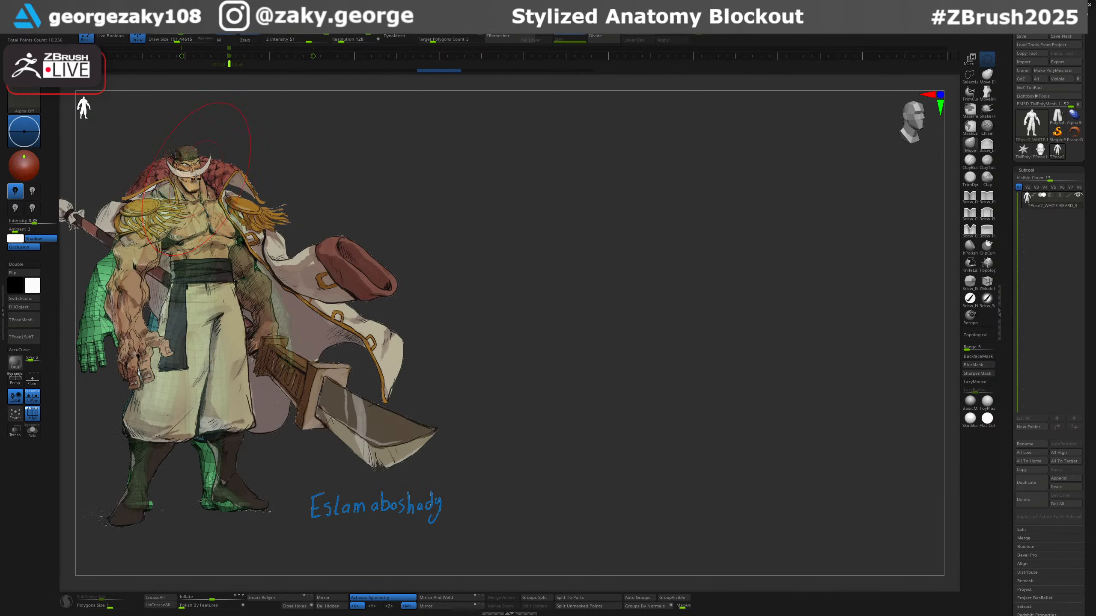
key("shift+z")
key("shift+z")
key("shift+z")
key("shift+z")
key("shift+z")
key("shift+z")
key("shift+z")
key("shift+z")
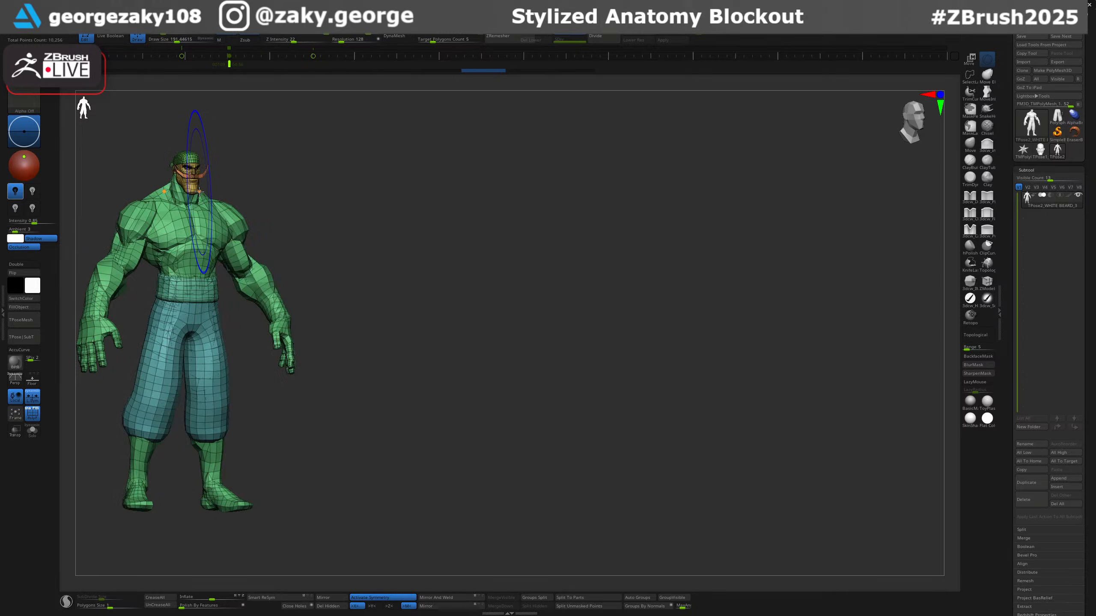
key("shift+z")
key("shift+z")
key("shift+z")
key("shift+z")
key("shift+z")
key("shift+z")
key("shift+z")
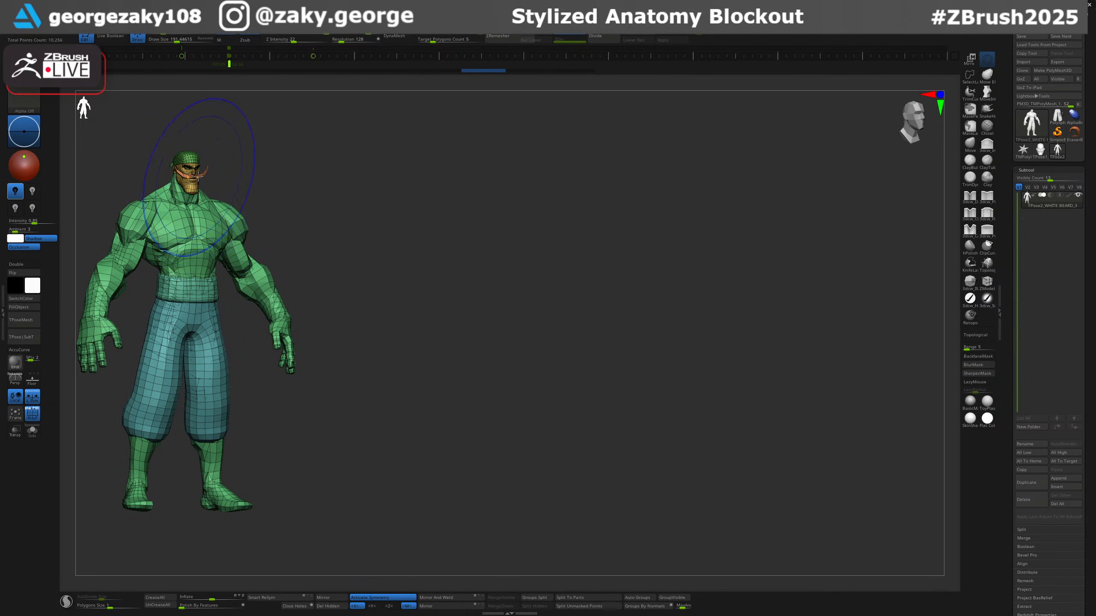
key("shift+z")
key("shift+z")
key("shift+z")
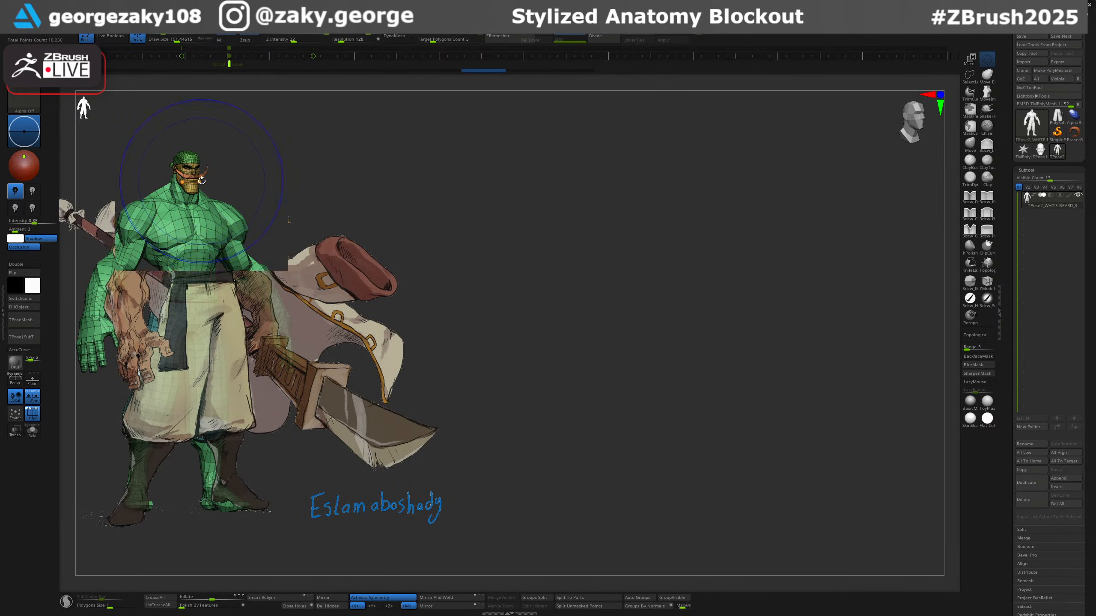
key("shift+z")
key("shift+z")
key("shift+z")
key("shift+z")
key("shift+z")
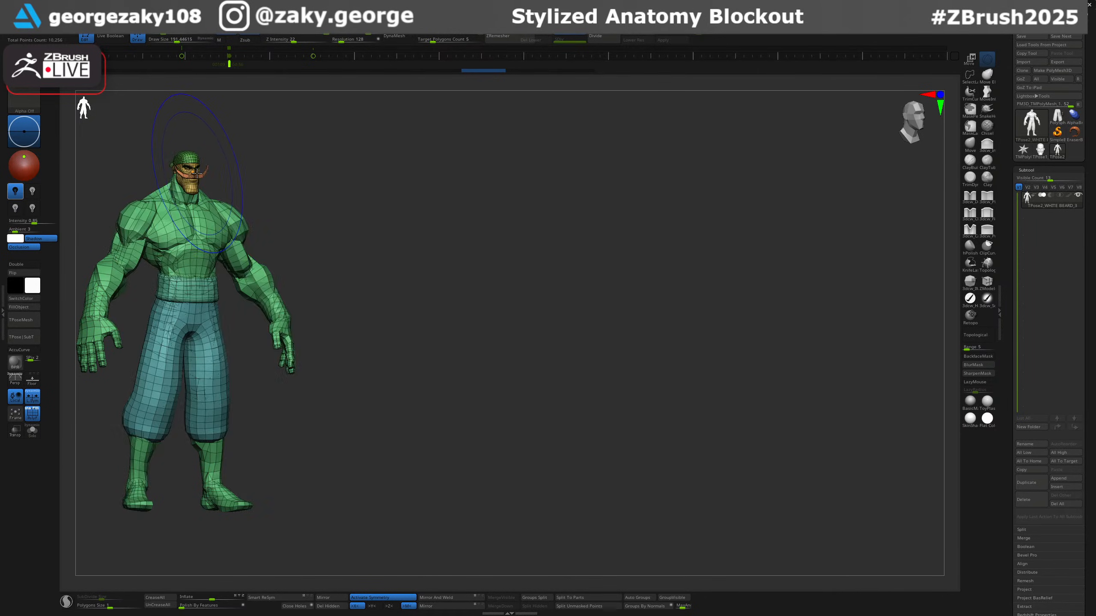
Compare the combined mesh's outline with the reference artwork in the stored view by flicking the image overlay on and off.
key("shift+z")
key("shift+z")
key("shift+z")
key("shift+z")
key("shift+z")
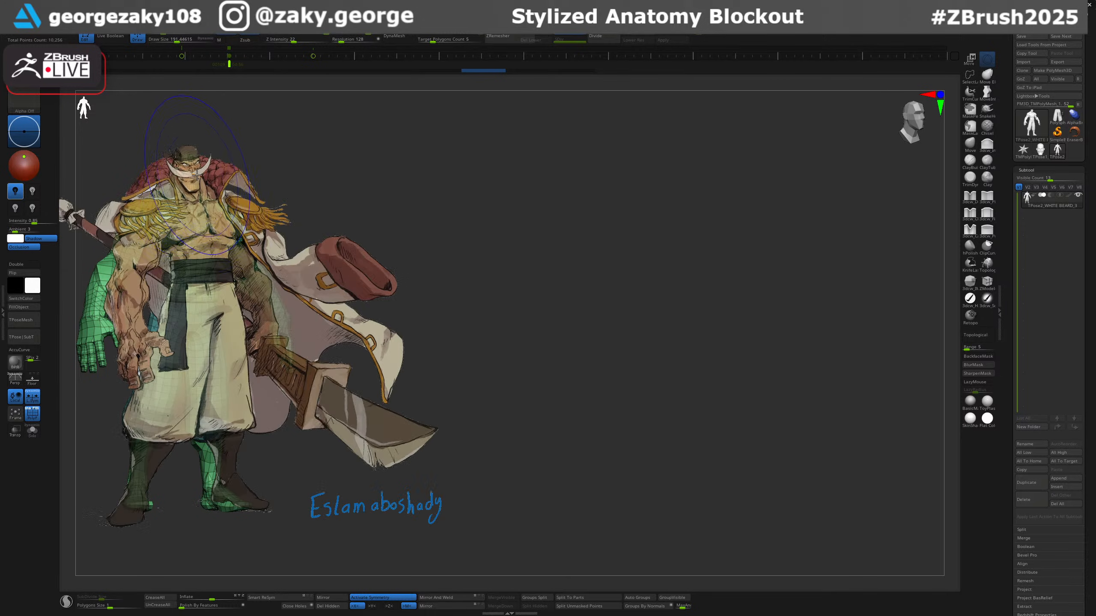
key("shift+z")
key("shift+z")
key("shift+z")
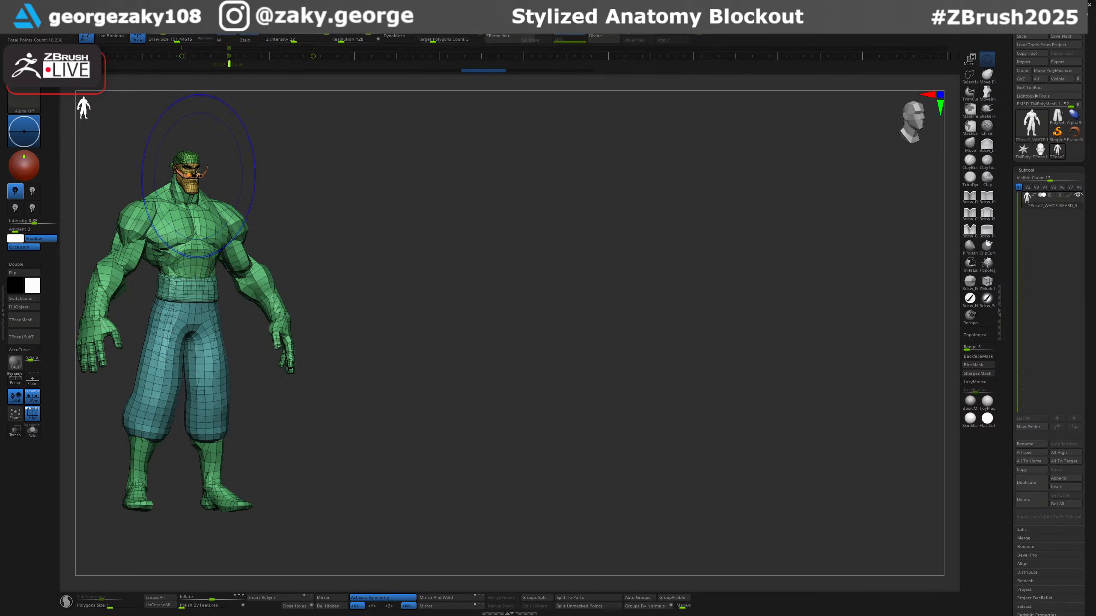
key("shift+z")
key("shift+z")
key("shift+z")
key("shift+z")
key("shift+z")
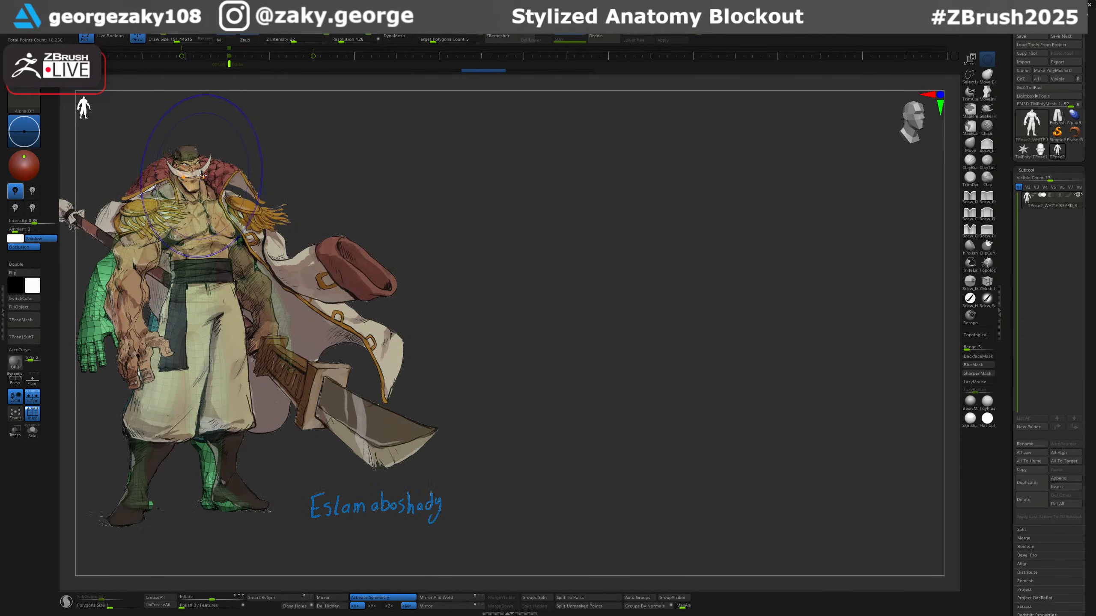
key("shift+z")
key("shift+z")
key("shift+z")
key("shift+z")
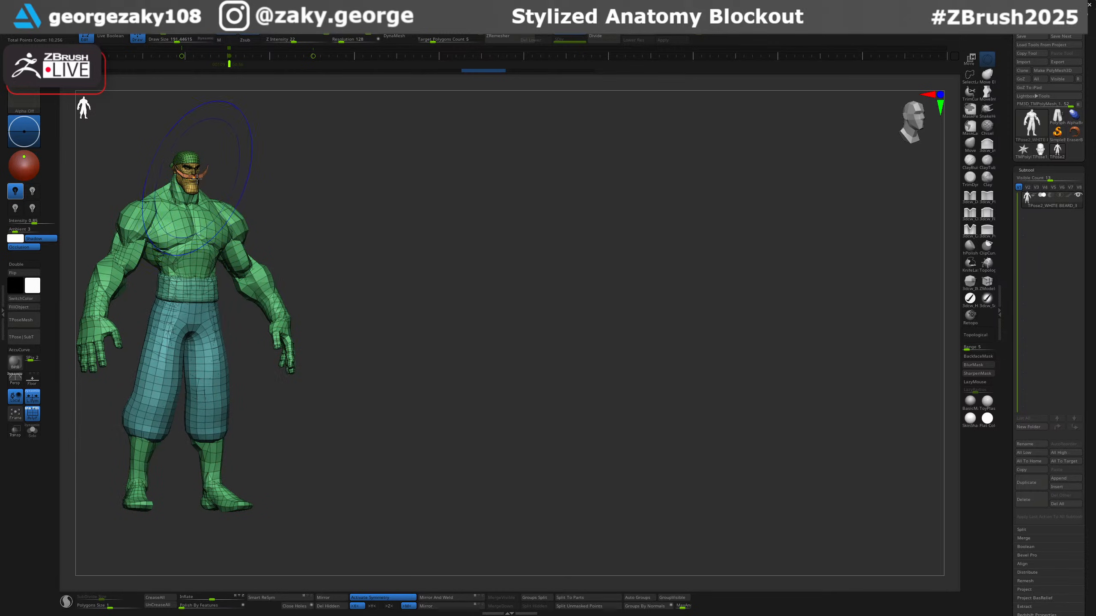
Check the shoulder line against the overlay and nudge its outline slightly outward with a smaller Move brush.
key("shift+z")
key("shift+z")
key("shift+z")
key("[")
left_click_drag(140, 213, 136, 209)
Mask everything except the moustache, activate the transform gizmo on it and turn off local symmetry.
left_click_drag(300, 202, 481, 236, "alt")
left_click_drag(540, 247, 567, 274, "shift")
left_click_drag(409, 187, 589, 235, "alt")
mouse_move(642, 193)
left_mouse_down("alt")
mouse_move(570, 274)
mouse_move(712, 238)
mouse_move(686, 258)
left_mouse_up("alt")
right_click_drag(539, 276, 543, 298, "ctrl")
key("[")
key("[")
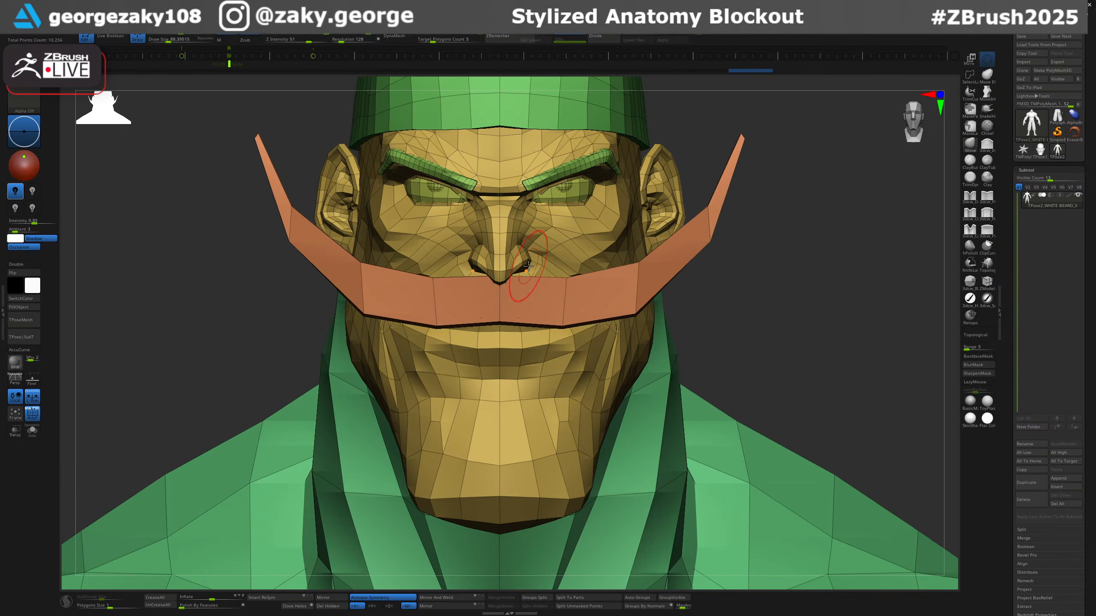
key("[")
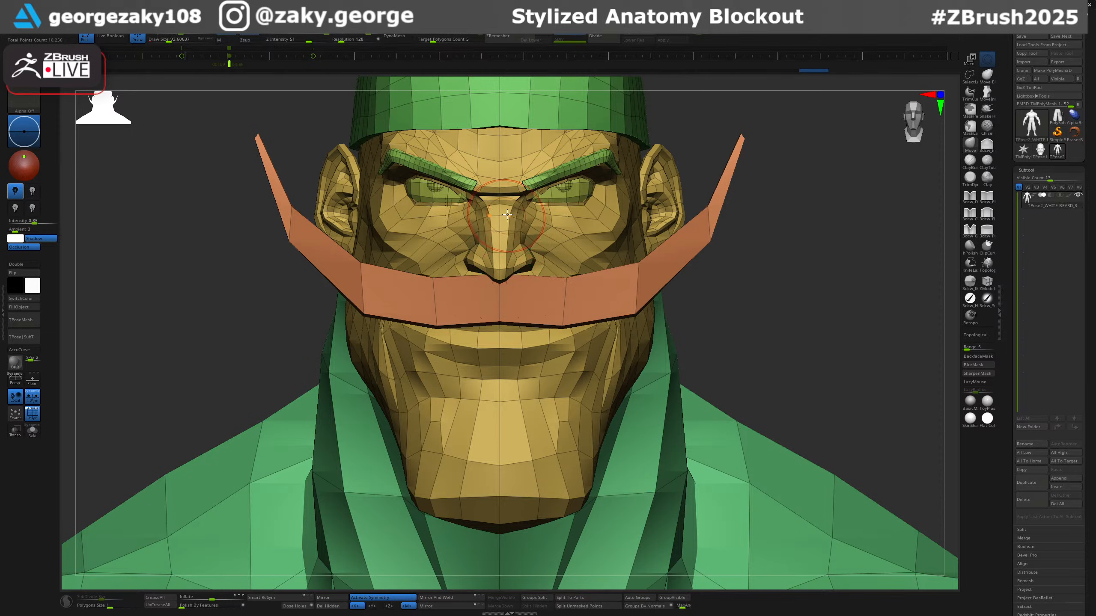
key("s")
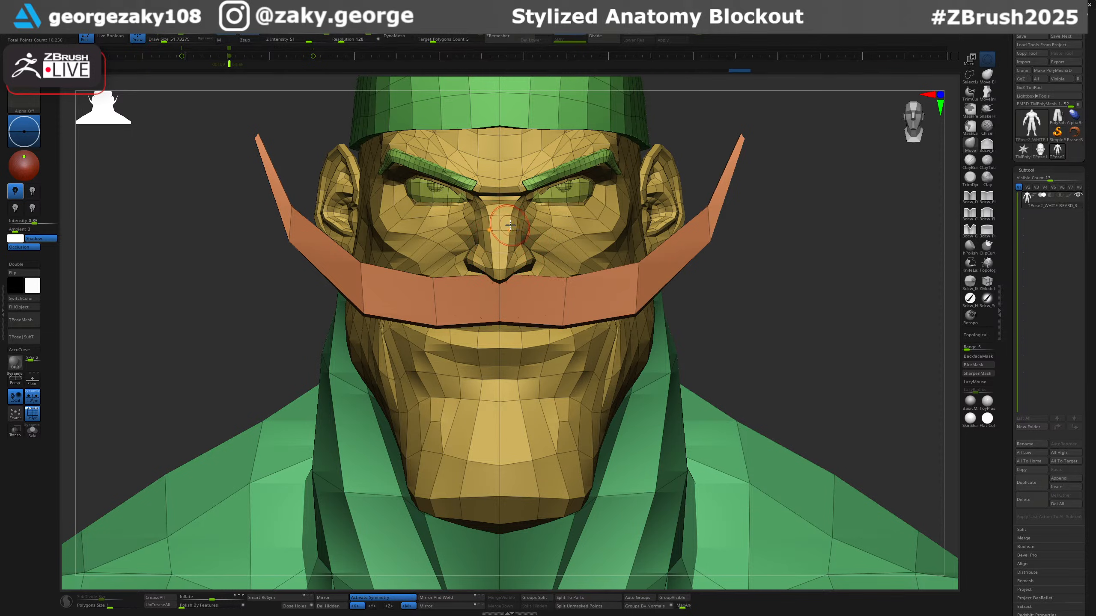
right_click_drag(513, 229, 633, 269, "ctrl")
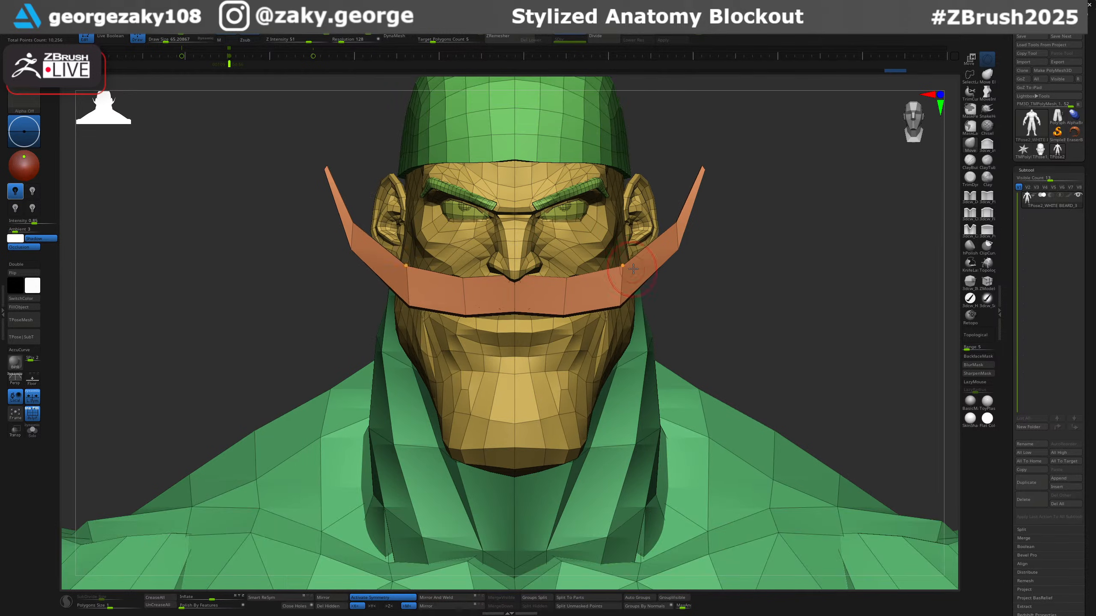
key("w")
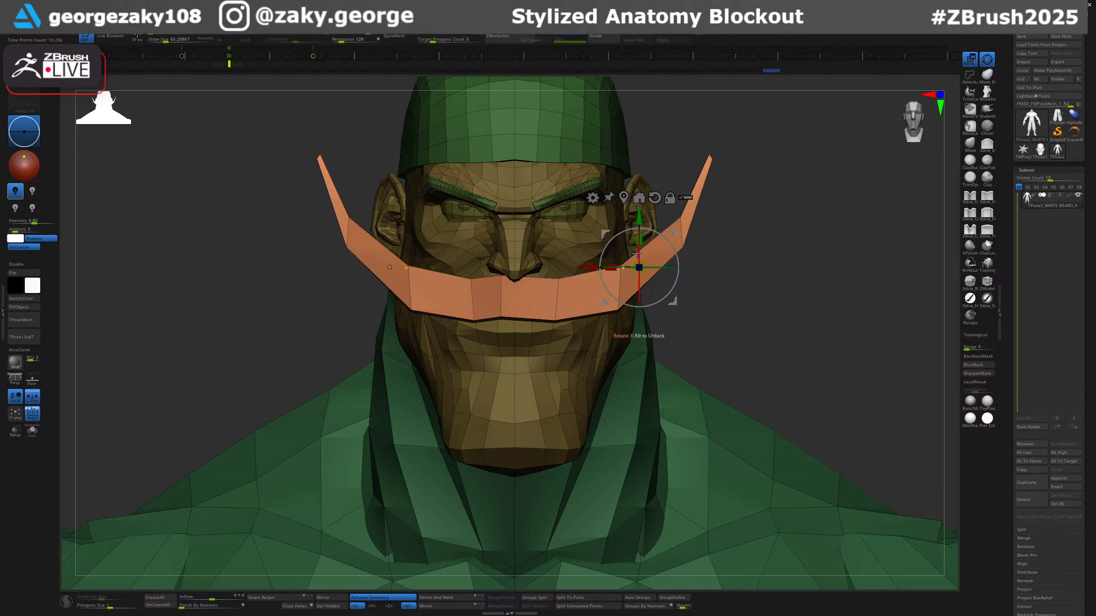
left_click(32, 397)
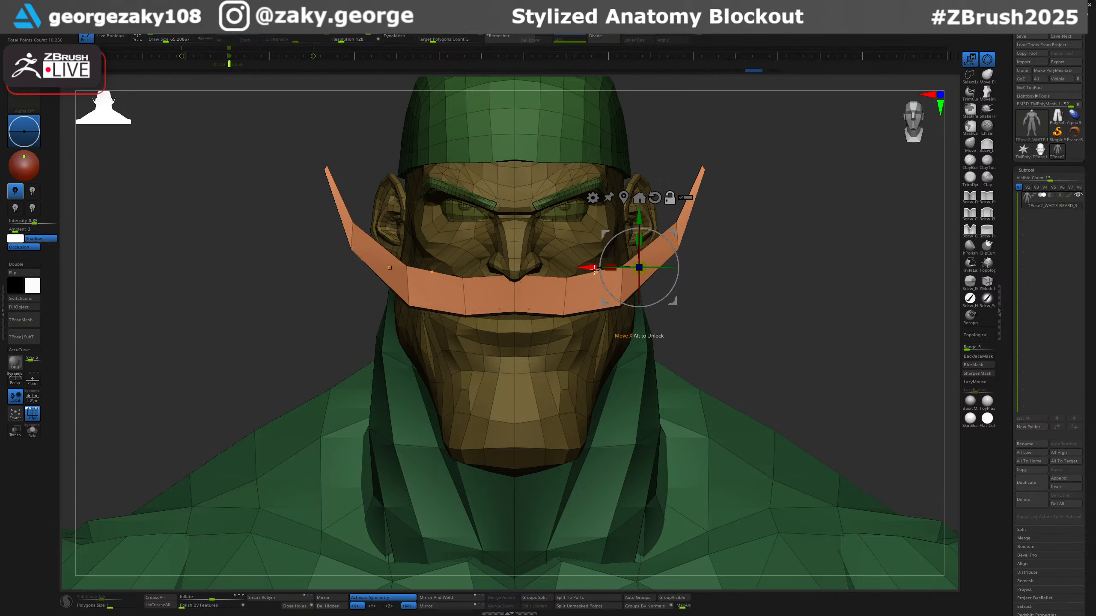
Center the gizmo on the moustache and shift the moustache slightly up beneath the nose.
left_click_drag(594, 269, 479, 270, "alt")
left_click_drag(524, 219, 524, 256, "alt")
left_click_drag(528, 303, 550, 305)
key("ctrl+z")
mouse_move(544, 304)
right_mouse_down("ctrl")
mouse_move(530, 285)
mouse_move(541, 285)
right_mouse_up("ctrl")
left_click_drag(542, 285, 543, 278)
key("q")
Reshape the moustache's middle with a large Move brush, and adjust its fit to the face with the gizmo from below.
right_click_drag(544, 280, 580, 287)
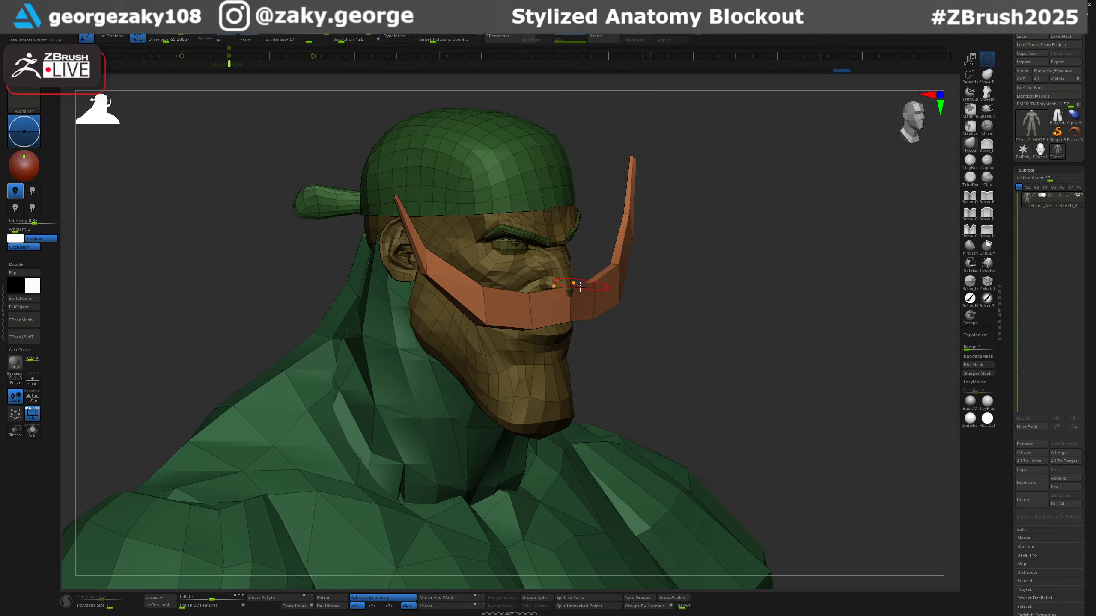
key("s")
left_click_drag(571, 295, 591, 295)
right_click_drag(604, 291, 589, 233)
key("w")
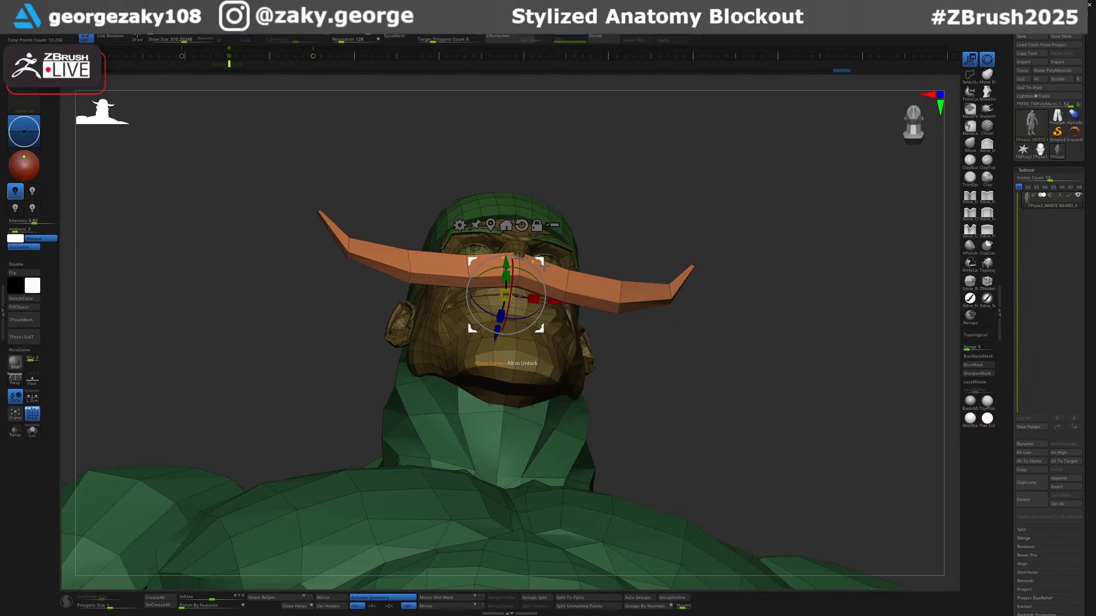
left_click_drag(509, 292, 502, 324)
key("q")
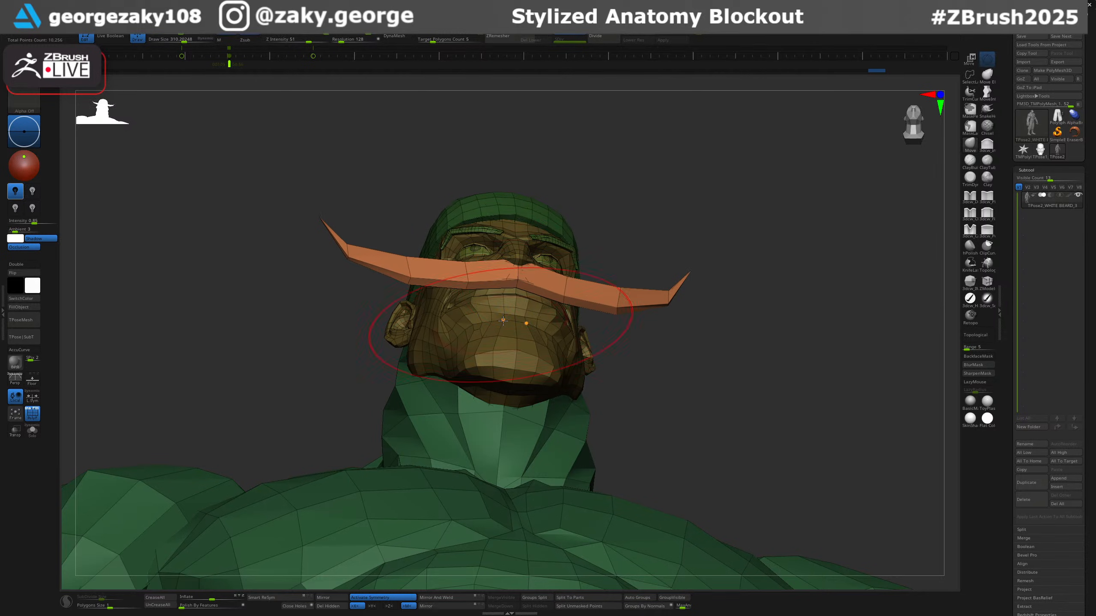
Refine the moustache's sides, upturned tips and center with the Move brush at varying sizes.
mouse_move(523, 268)
right_mouse_down()
mouse_move(530, 285)
mouse_move(499, 259)
right_mouse_up()
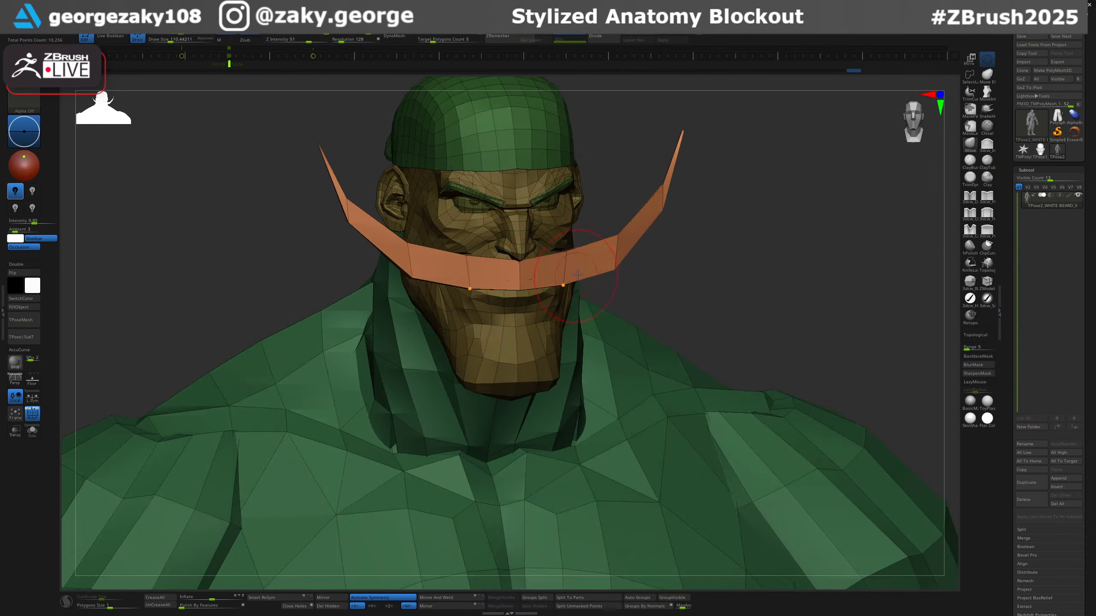
key("s")
left_click_drag(609, 270, 650, 239)
mouse_move(663, 184)
right_mouse_down()
mouse_move(677, 149)
mouse_move(691, 168)
right_mouse_up()
key("s")
key("s")
left_click_drag(690, 169, 683, 168)
right_click_drag(658, 203, 643, 243)
key("s")
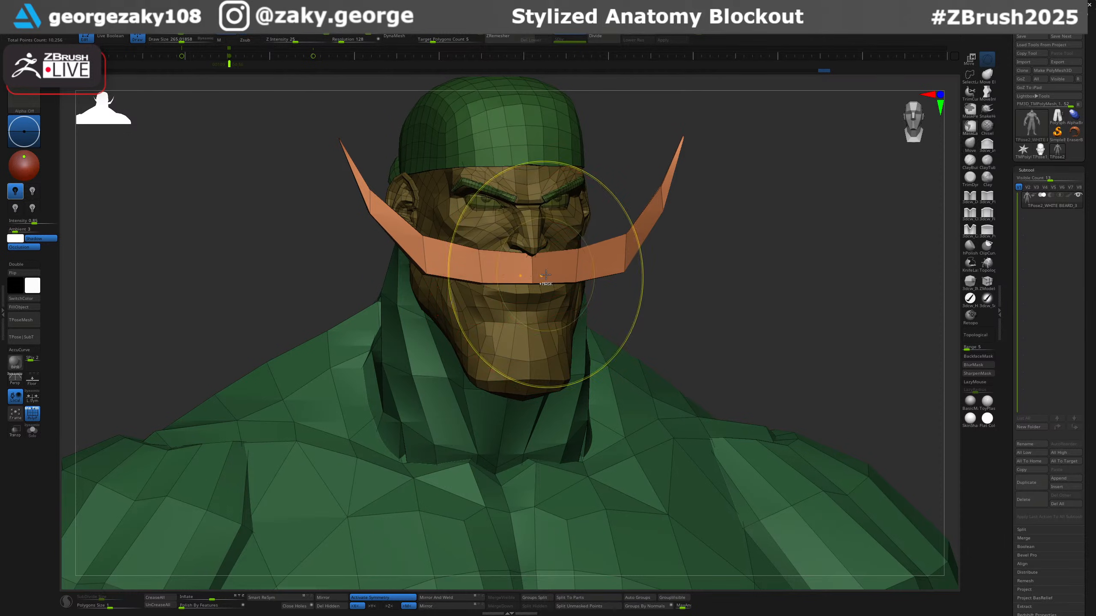
left_click_drag(539, 285, 535, 286)
Invert the mask to protect the moustache and adjust the cheek area with the Move brush.
mouse_move(536, 278)
right_mouse_down()
mouse_move(574, 287)
mouse_move(563, 261)
mouse_move(556, 271)
mouse_move(535, 265)
mouse_move(534, 276)
mouse_move(580, 210)
mouse_move(606, 218)
mouse_move(620, 245)
right_mouse_up()
mouse_move(621, 245)
right_mouse_down("ctrl")
mouse_move(623, 255)
mouse_move(619, 224)
right_mouse_up("ctrl")
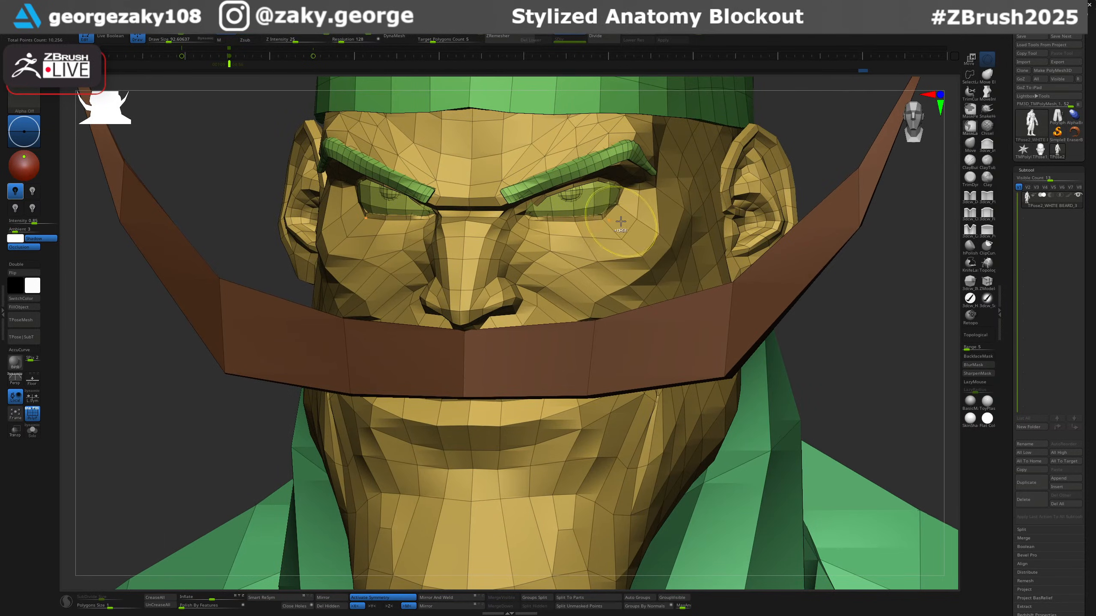
left_click_drag(619, 214, 620, 224)
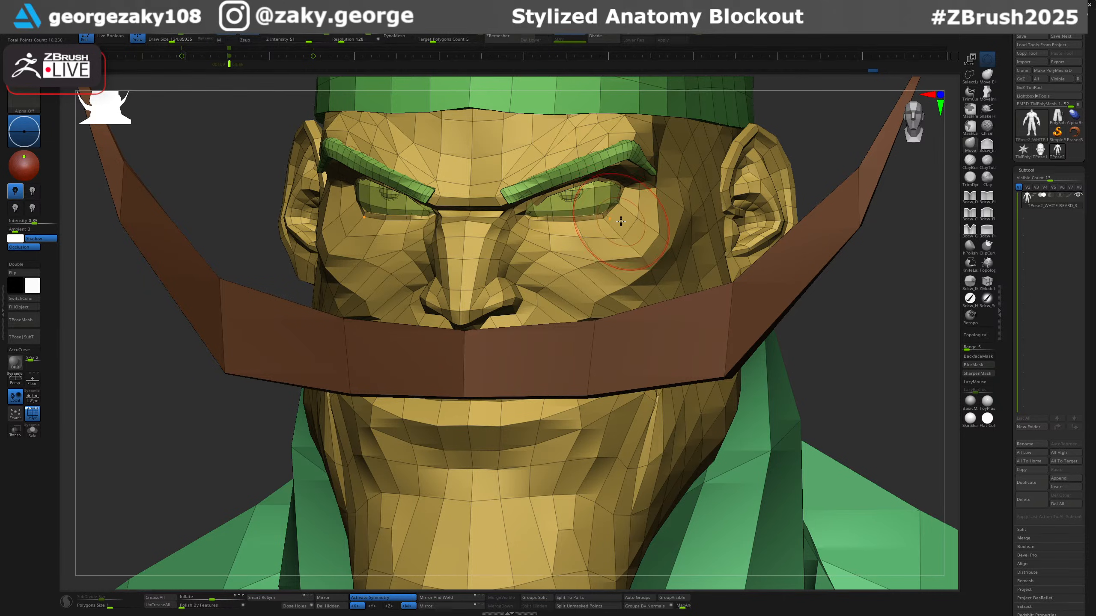
mouse_move(623, 241)
right_mouse_down("ctrl")
mouse_move(626, 203)
mouse_move(643, 197)
mouse_move(632, 238)
right_mouse_up("ctrl")
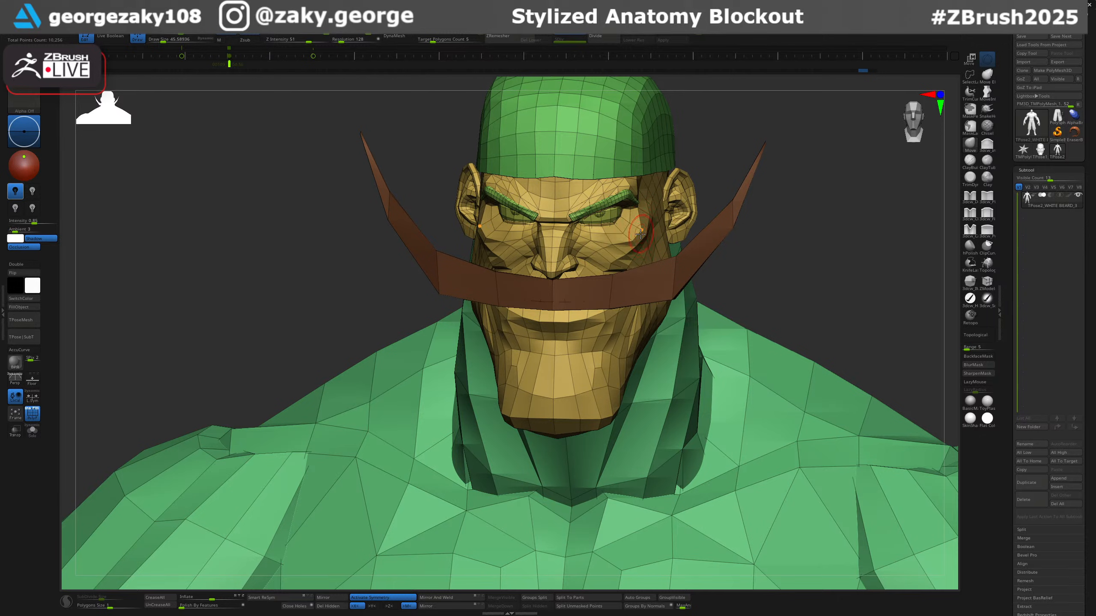
right_click_drag(626, 243, 631, 238)
left_click_drag(631, 238, 629, 241)
mouse_move(631, 240)
right_mouse_down()
mouse_move(660, 215)
mouse_move(630, 238)
right_mouse_up()
left_click_drag(630, 239, 627, 244)
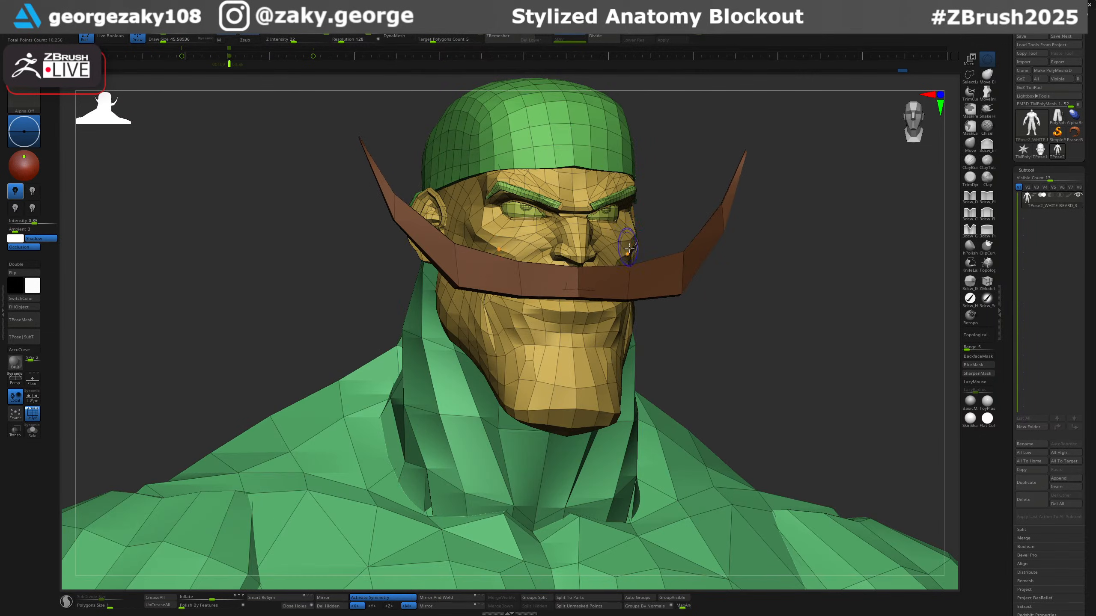
Adjust the sides of the torso below the chest with a larger Move brush.
mouse_move(632, 247)
right_mouse_down("ctrl")
mouse_move(645, 212)
mouse_move(682, 247)
right_mouse_up("ctrl")
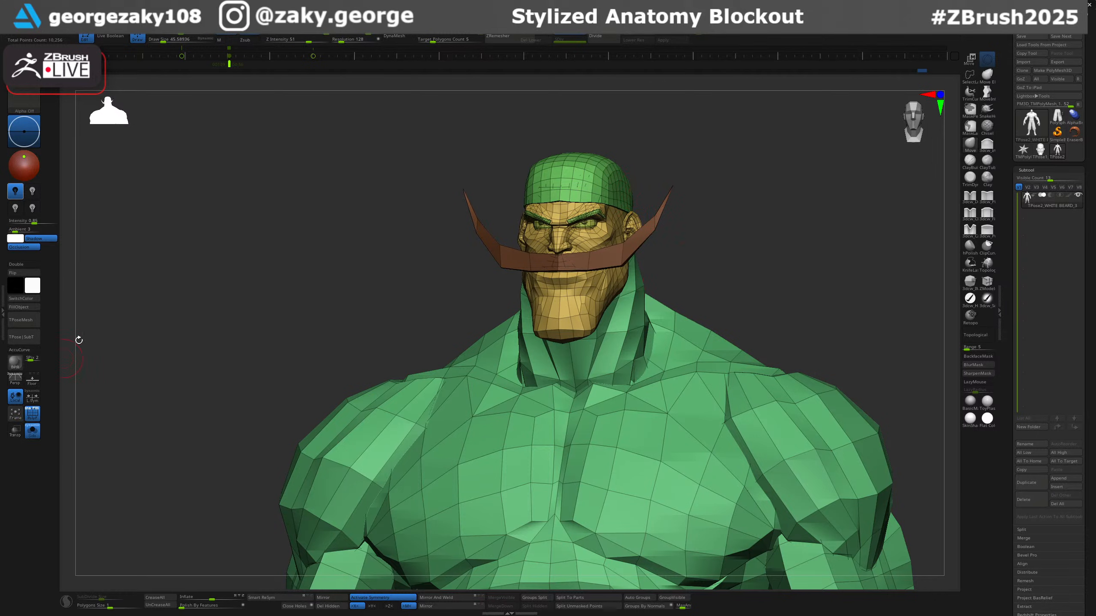
right_click_drag(748, 295, 739, 214, "ctrl")
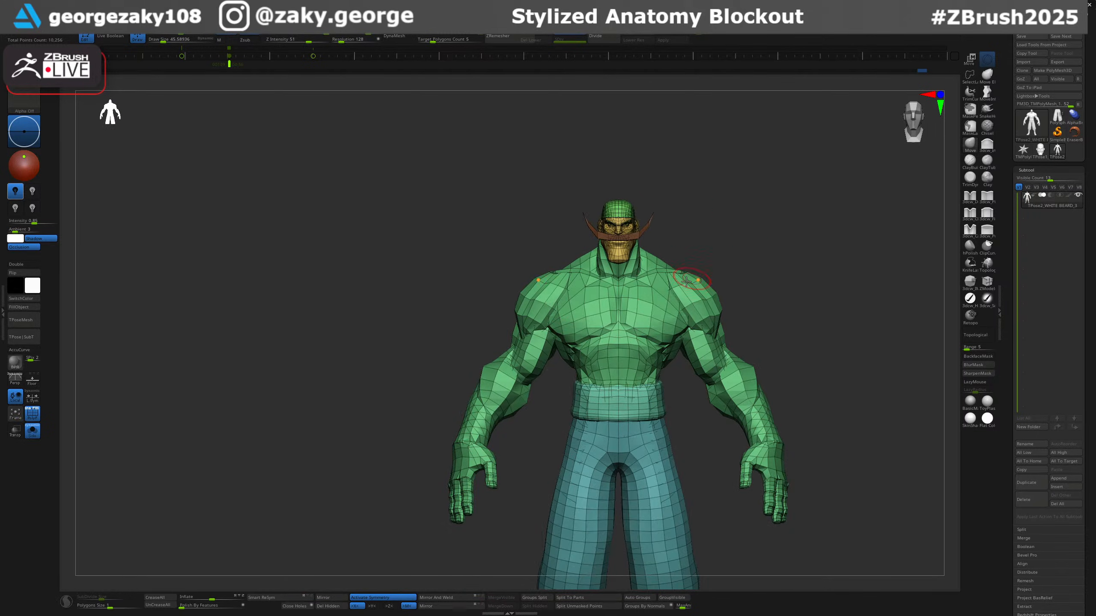
key("s")
left_click_drag(672, 325, 675, 325)
right_click_drag(674, 322, 684, 324)
key("s")
left_click_drag(668, 326, 667, 338)
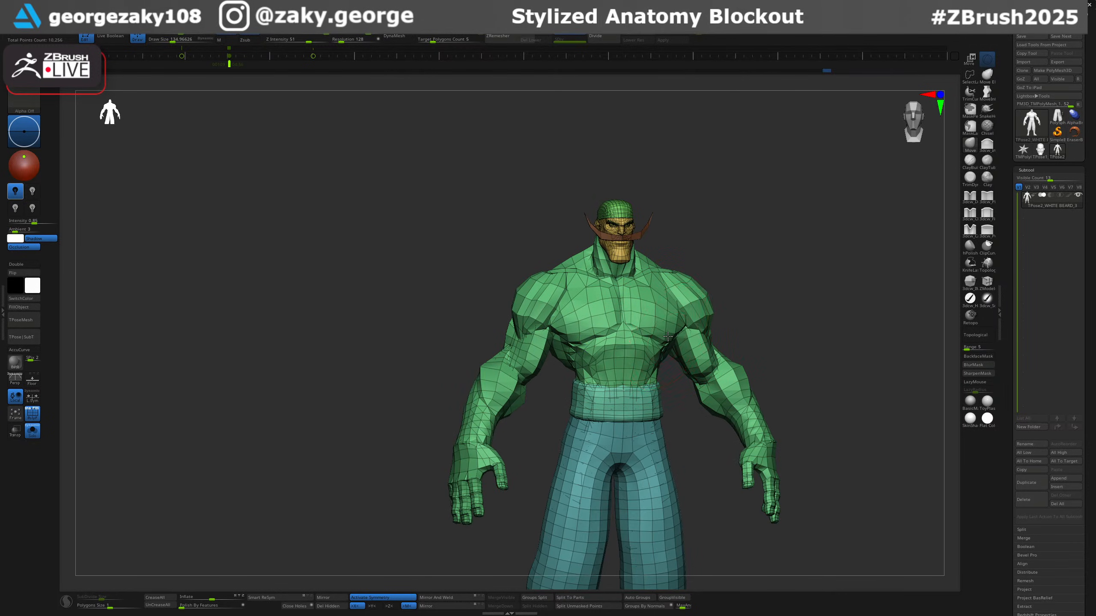
Return to the stored view and compare the torso and moustache with the reference artwork by toggling the overlay.
key("shift+z")
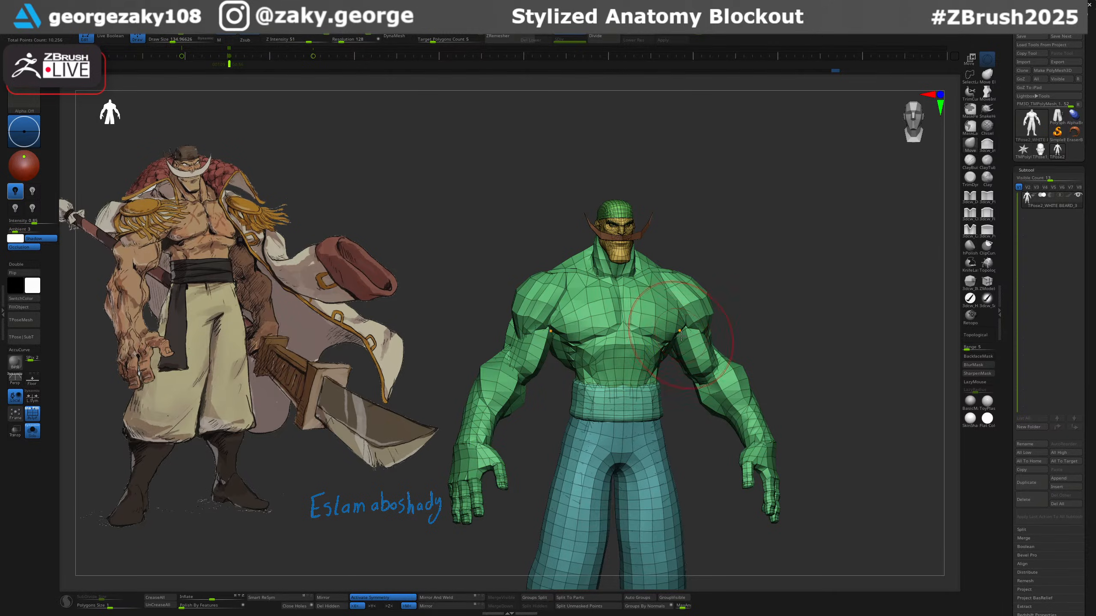
key("Left")
key("Right")
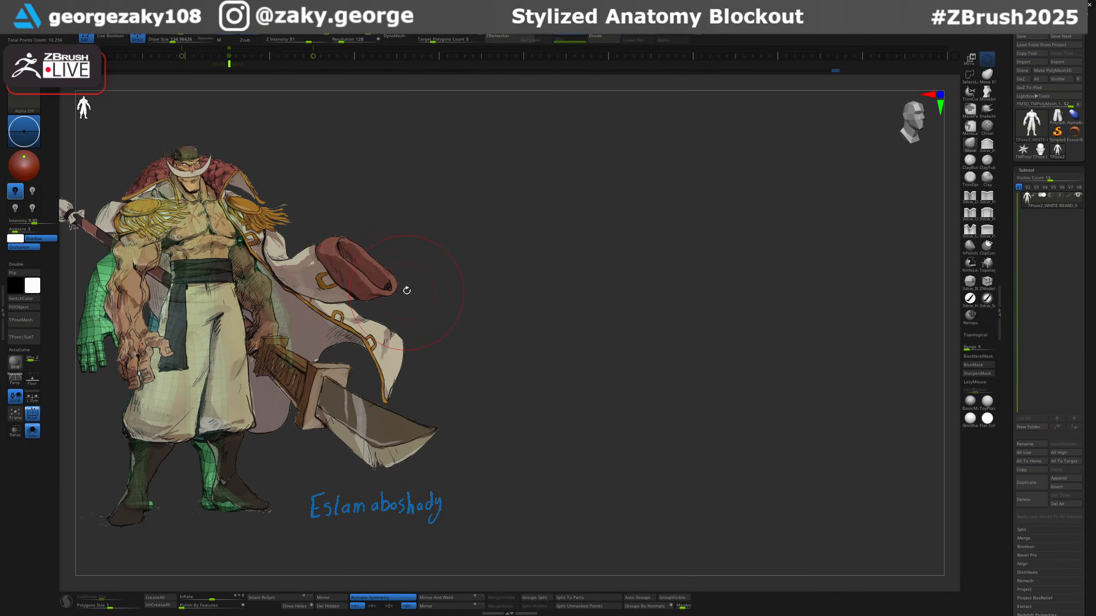
key("shift+z")
key("shift+z")
key("shift+z")
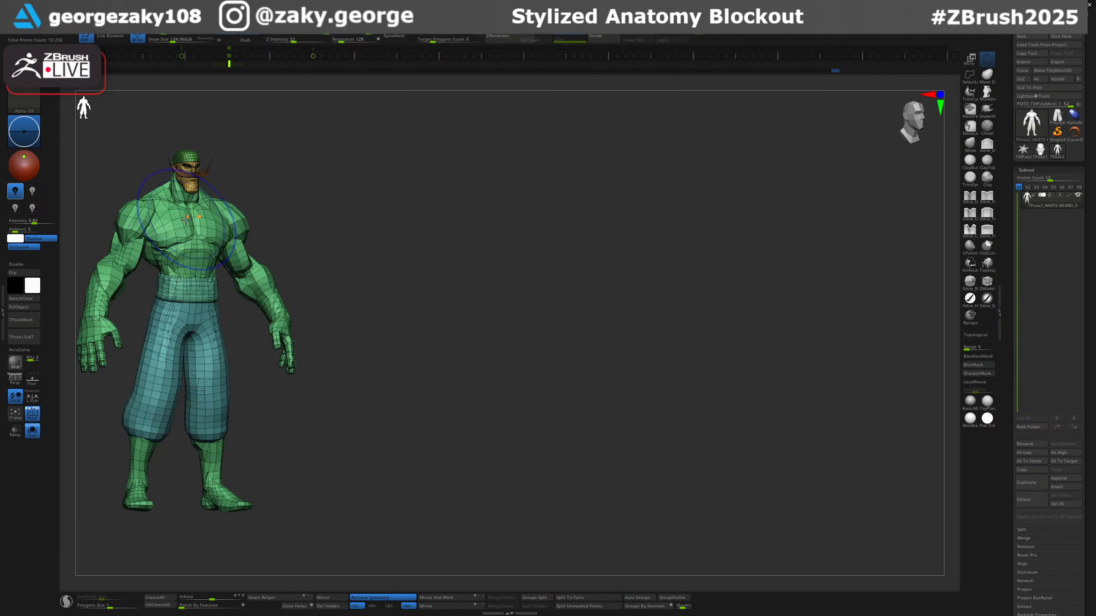
key("shift+z")
key("shift+z")
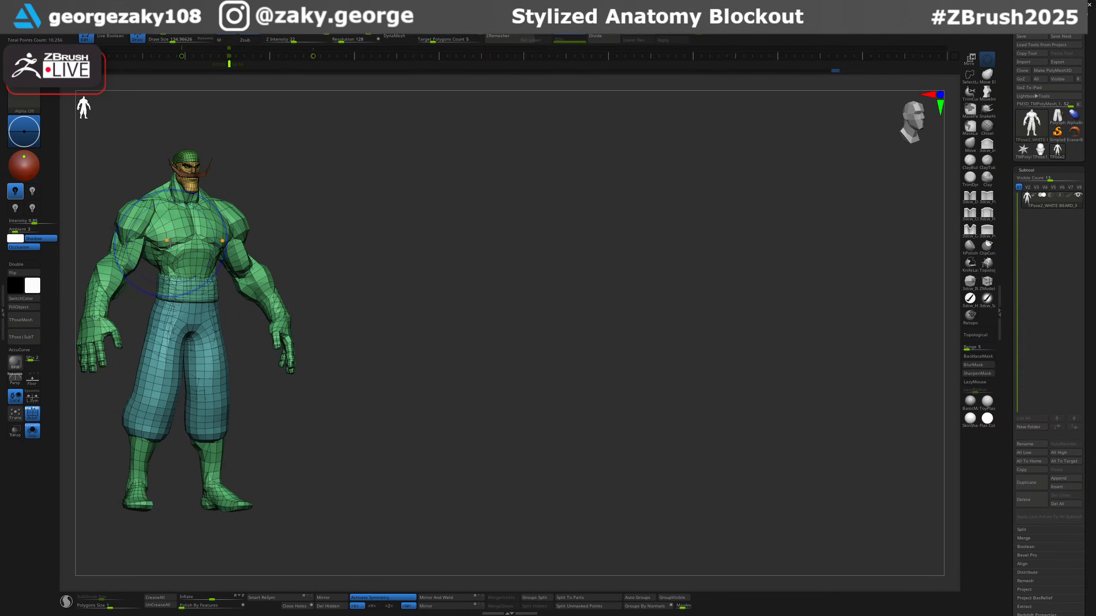
key("shift+z")
key("shift+z")
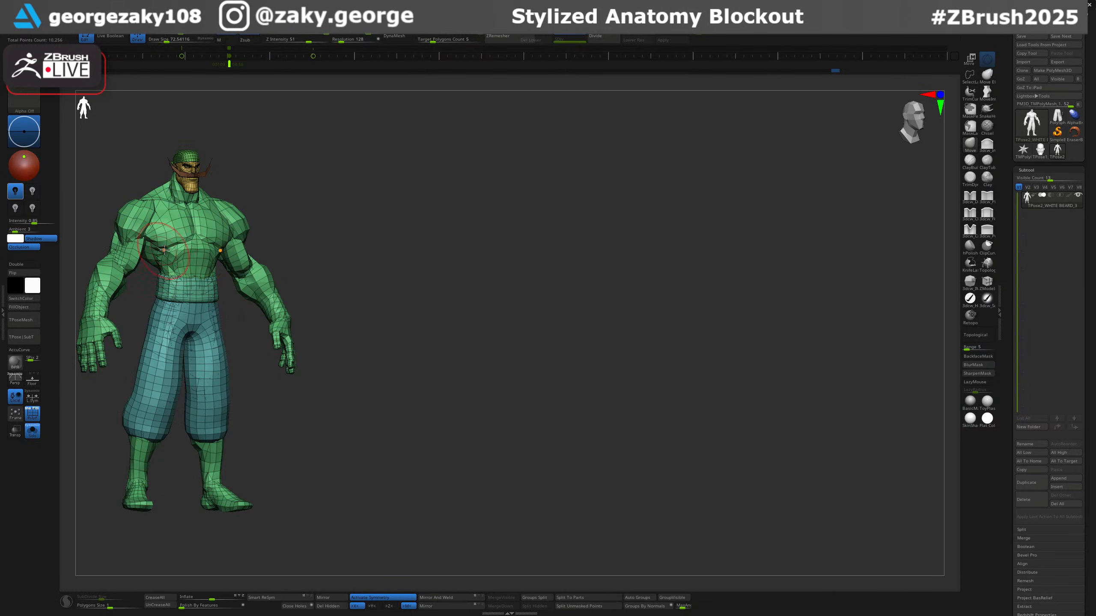
Try to nudge the side of the torso below the chest, undo it and recheck against the overlay.
left_click_drag(165, 246, 164, 249)
key("]")
key("ctrl+z")
key("shift+z")
key("shift+z")
key("[")
key("[")
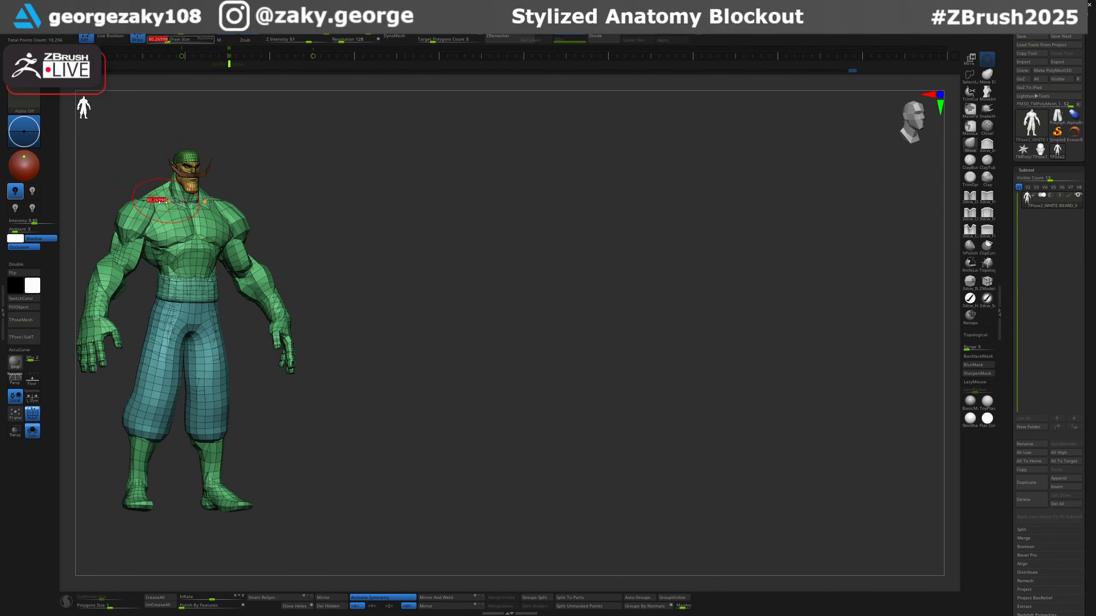
key("ctrl+z")
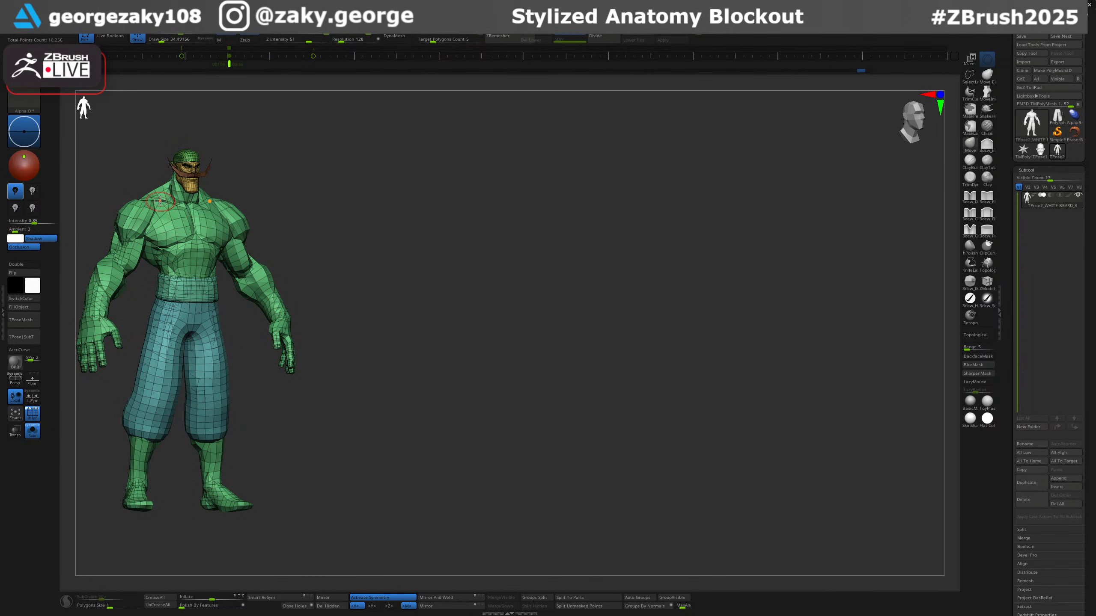
Face the figure from the front and adjust the slope between neck and shoulders with the Move brush.
left_click_drag(325, 182, 308, 182, "shift")
key("s")
left_click_drag(216, 199, 222, 199)
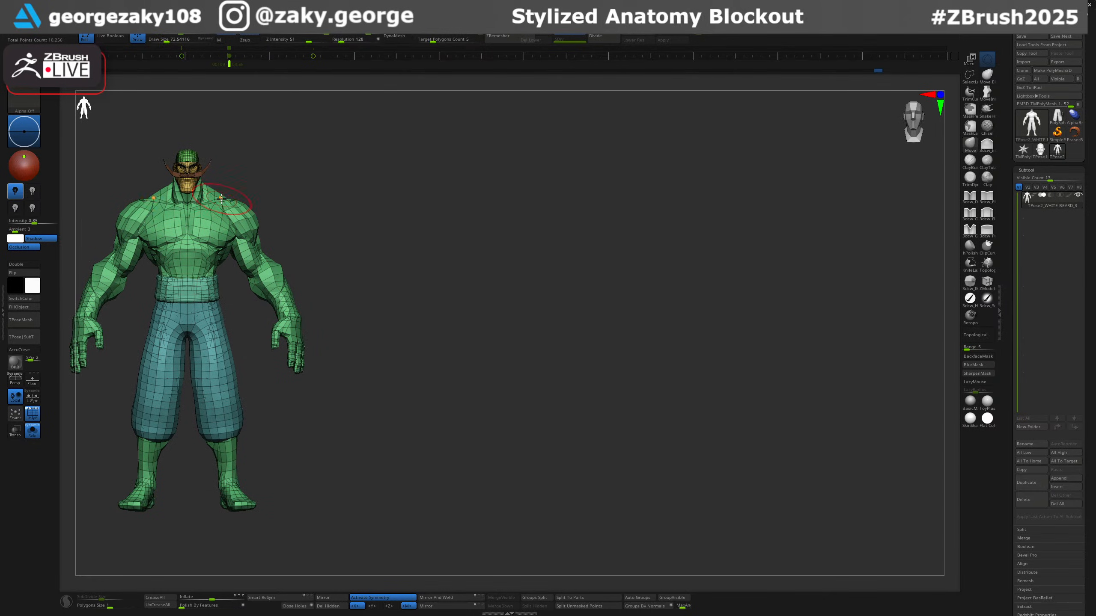
Place the figure beside the displayed reference and adjust the abdomen and waist profile from the side with the Move brush.
left_click_drag(303, 230, 559, 275)
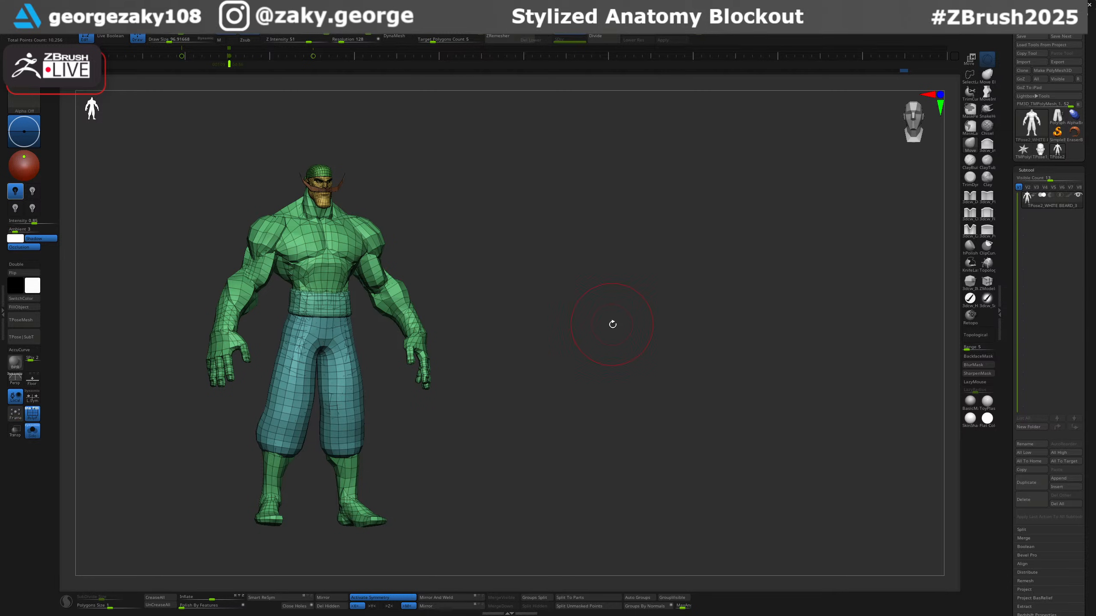
key("shift+z")
left_click_drag(576, 317, 794, 302, "alt")
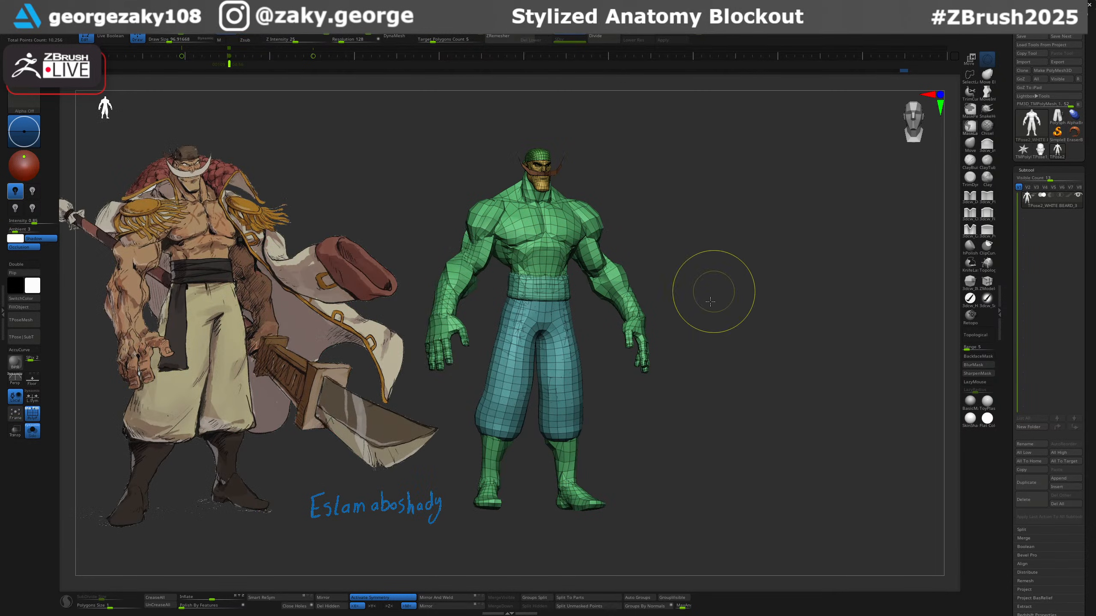
mouse_move(713, 292)
left_mouse_down("alt")
mouse_move(694, 265)
mouse_move(716, 265)
left_mouse_up("alt")
key("s")
left_click_drag(636, 262, 635, 263)
key("s")
key("s")
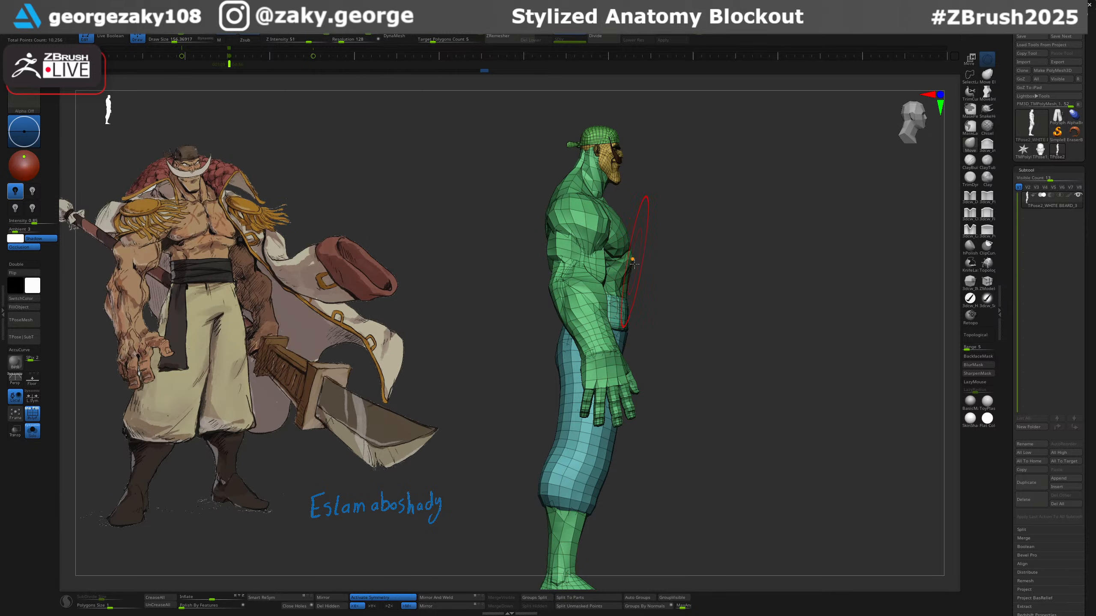
left_click_drag(629, 321, 623, 324)
Face the waist from the front and set up the Dam Standard brush with a smaller size at the waistband.
right_click_drag(623, 324, 543, 324)
right_click_drag(647, 289, 680, 360, "ctrl")
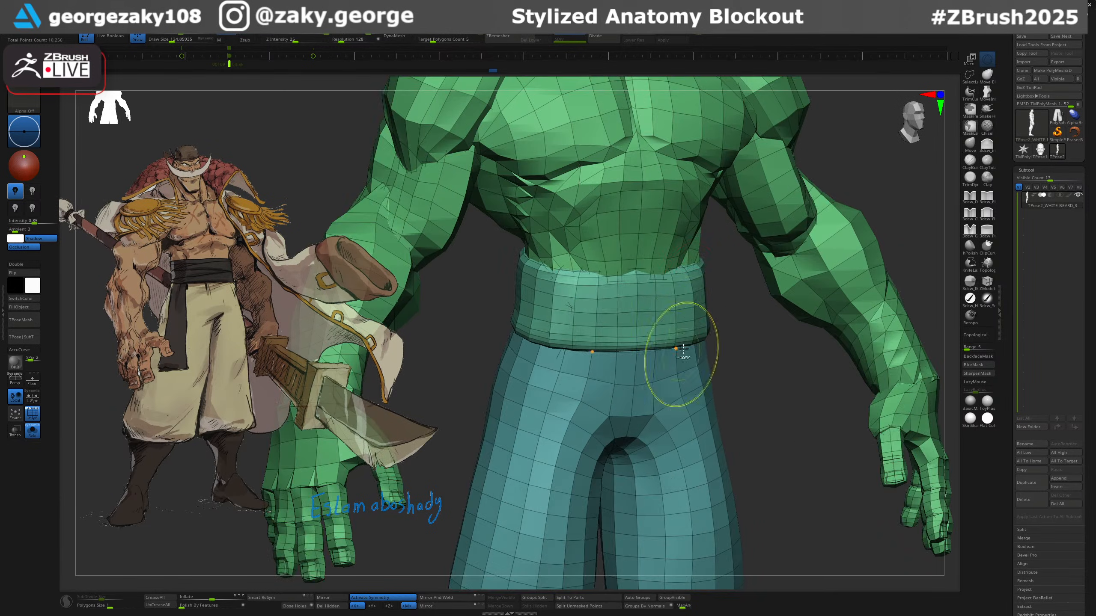
right_click_drag(683, 291, 692, 281, "shift")
key("b")
key("d")
key("s")
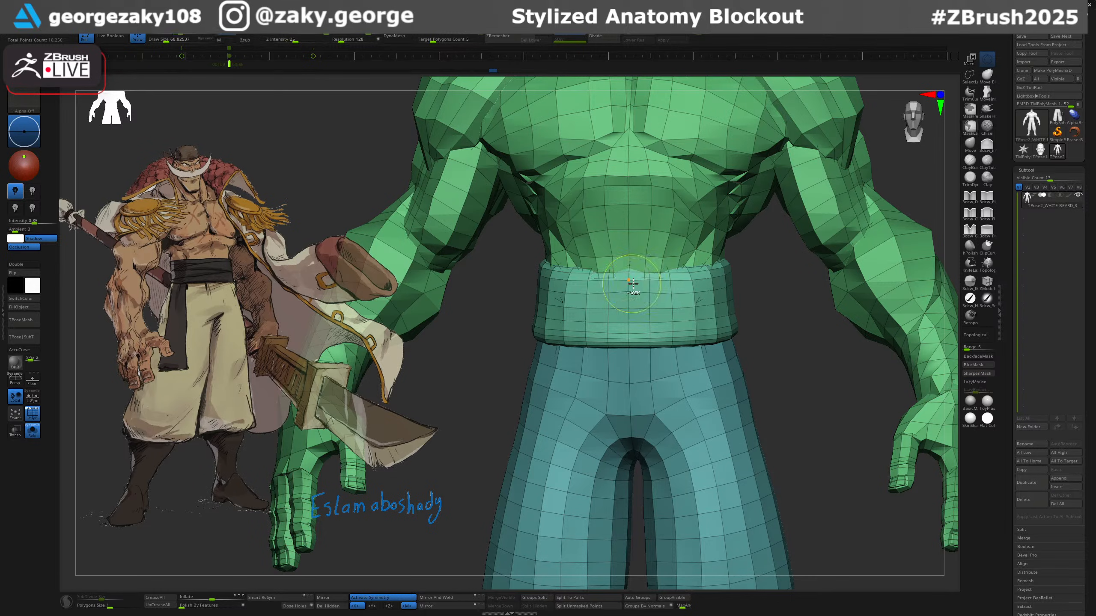
key("s")
left_click_drag(671, 279, 643, 284)
Check the lower legs from the side and front, and transfer the TPose mesh changes back to the separate subtools.
right_click_drag(768, 279, 753, 278, "shift")
right_click_drag(752, 278, 664, 314, "ctrl")
right_click_drag(664, 315, 824, 431, "alt")
right_click_drag(824, 432, 788, 428)
right_click_drag(788, 428, 808, 265, "alt")
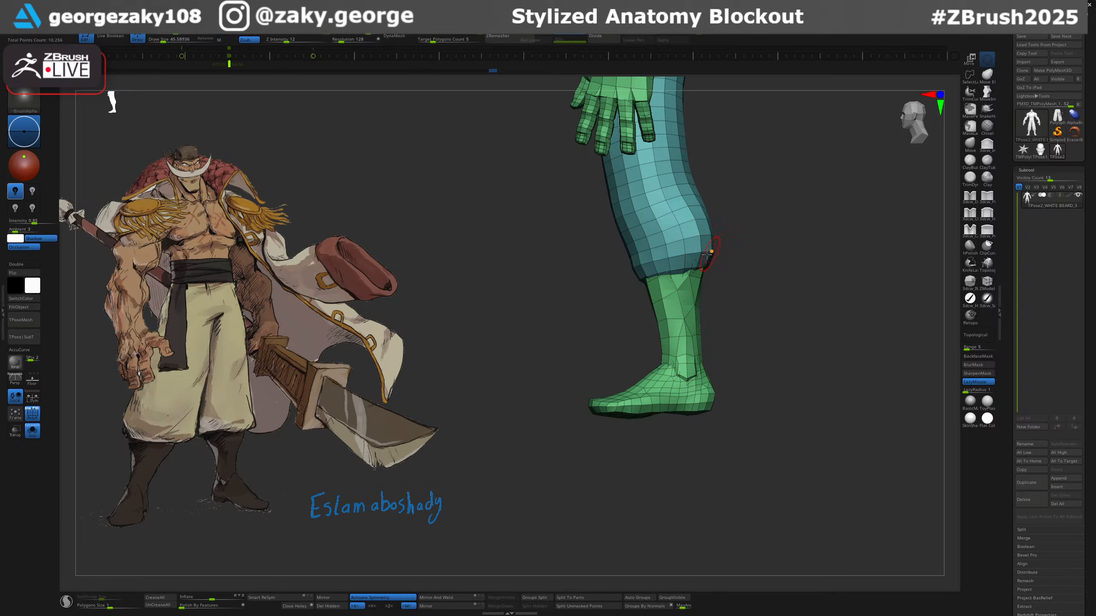
right_click_drag(735, 259, 777, 289)
right_click_drag(776, 289, 585, 342, "ctrl")
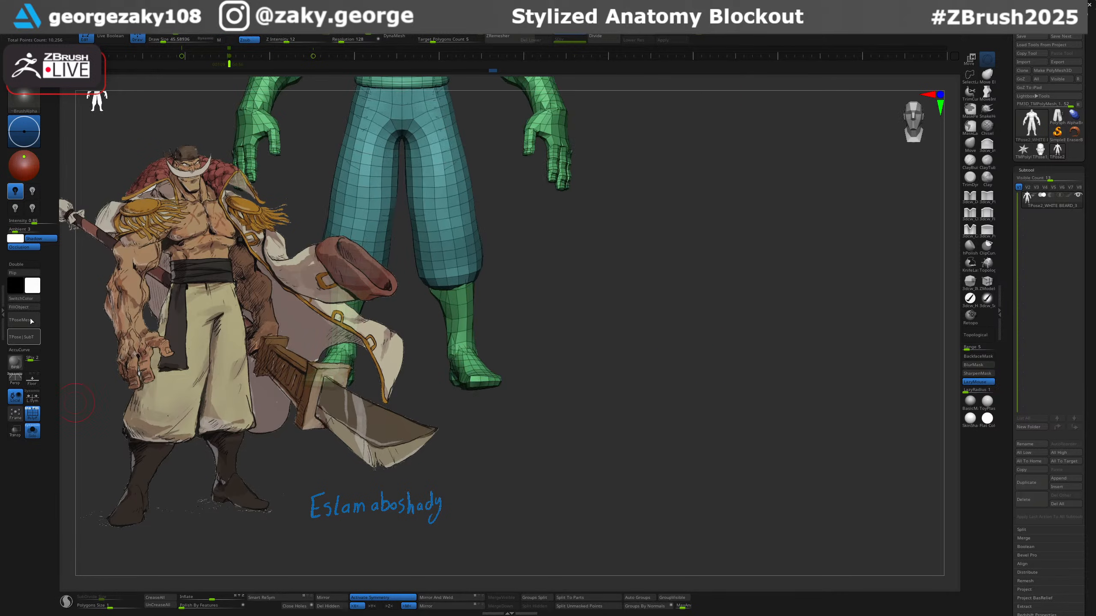
left_click(37, 337)
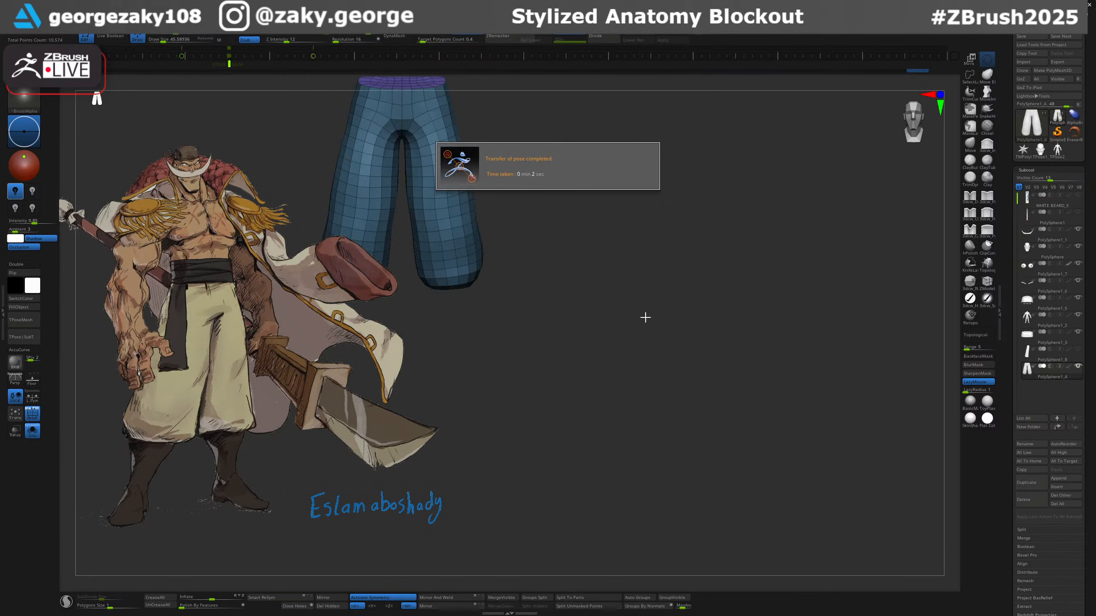
Select the body subtool, duplicate it and show the duplicate on its own.
right_click_drag(604, 260, 690, 390, "alt")
left_click(754, 377)
left_click(535, 438, "alt")
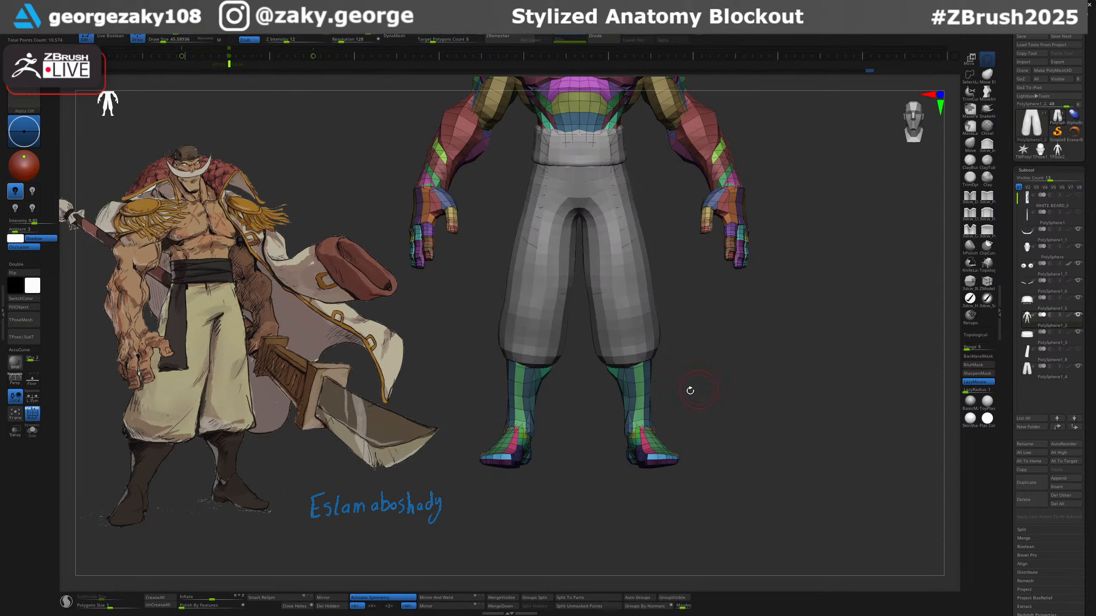
key("ctrl+shift+d")
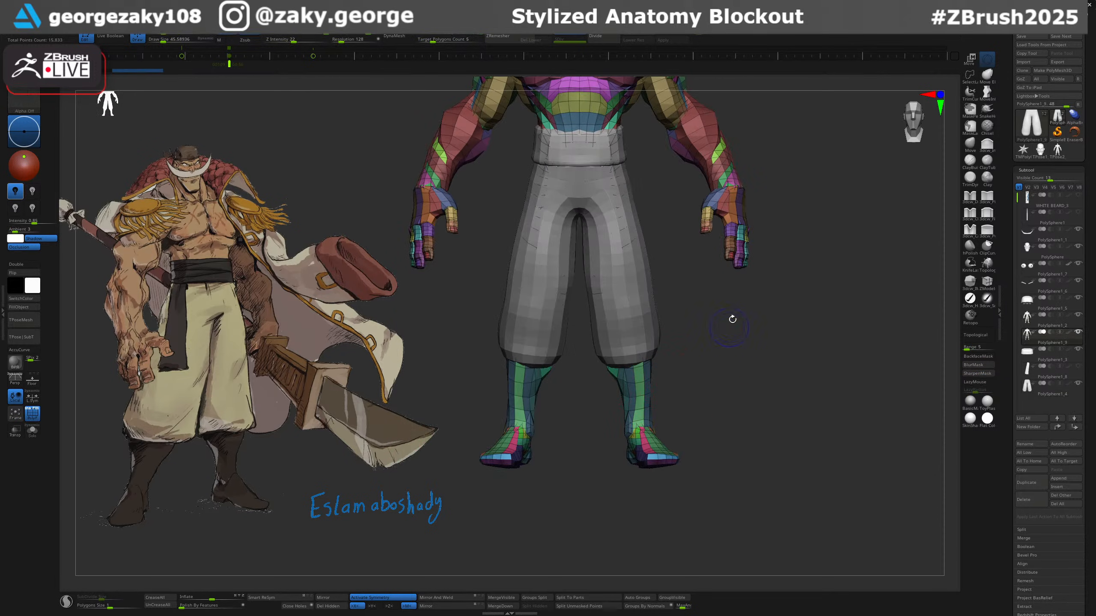
right_click_drag(738, 305, 692, 378, "alt")
left_click(735, 431)
Try to mask the body down to the feet with the gizmo's topological masking, undoing misplaced attempts.
key("w")
left_click_drag(643, 439, 643, 549, "ctrl")
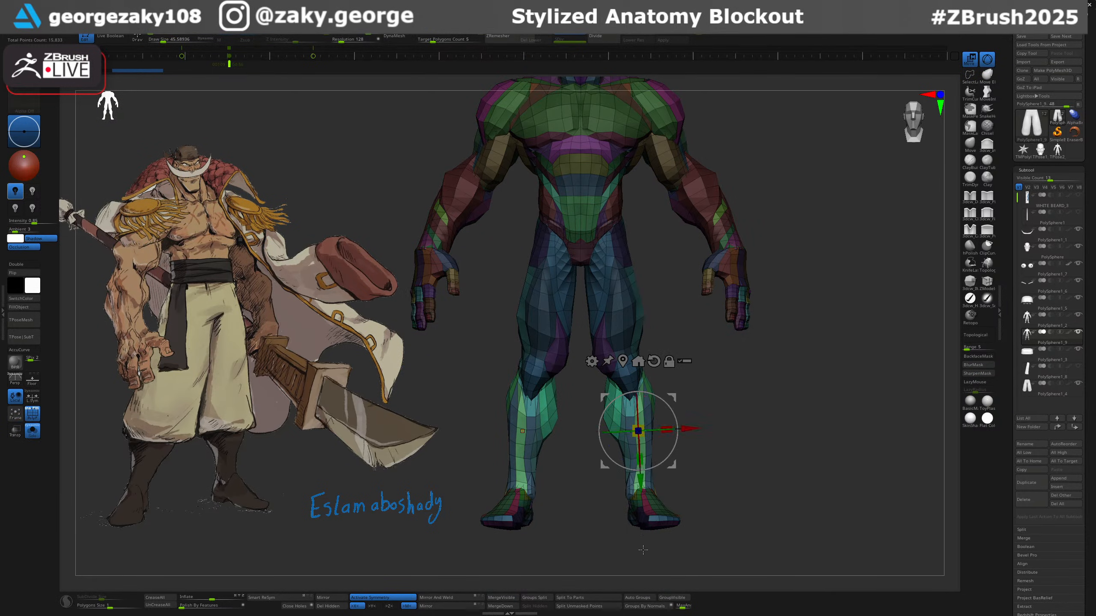
left_click(653, 507, "ctrl")
key("ctrl+z")
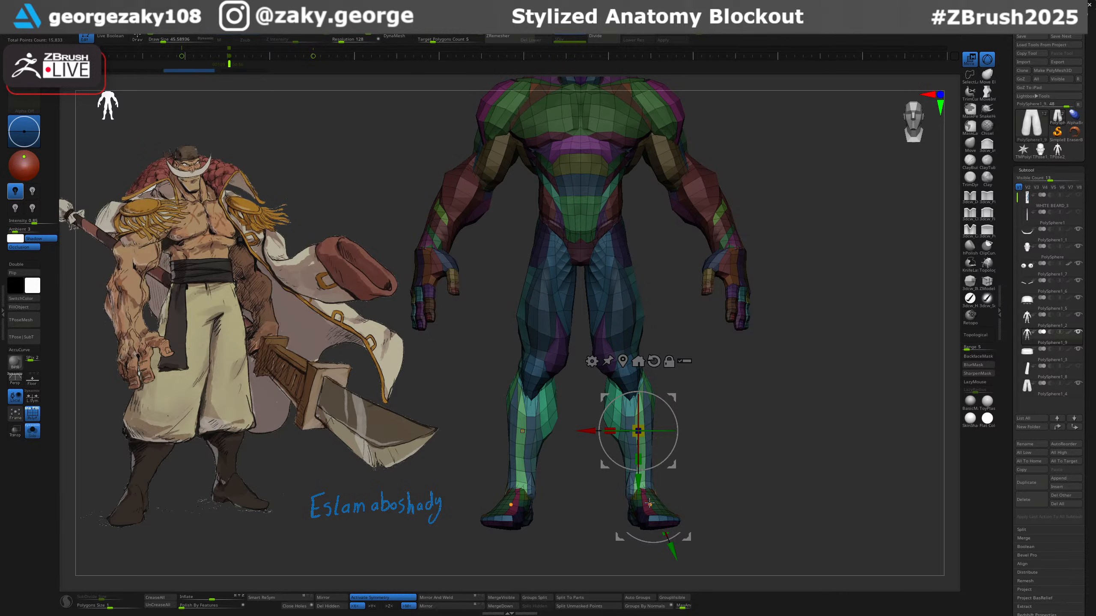
left_click_drag(650, 503, 656, 555, "ctrl")
right_click_drag(695, 509, 744, 502)
key("ctrl+z")
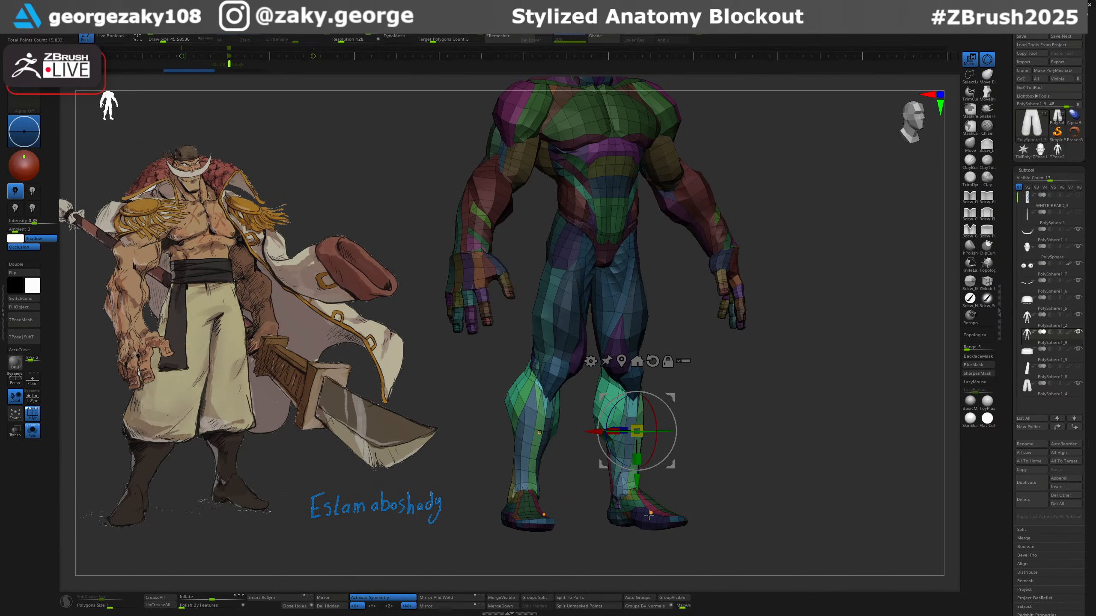
left_click_drag(649, 510, 652, 557, "ctrl")
right_click_drag(733, 506, 693, 470)
Retry the topological mask from the knees and the feet, and clear it completely.
left_click_drag(663, 392, 674, 445, "ctrl")
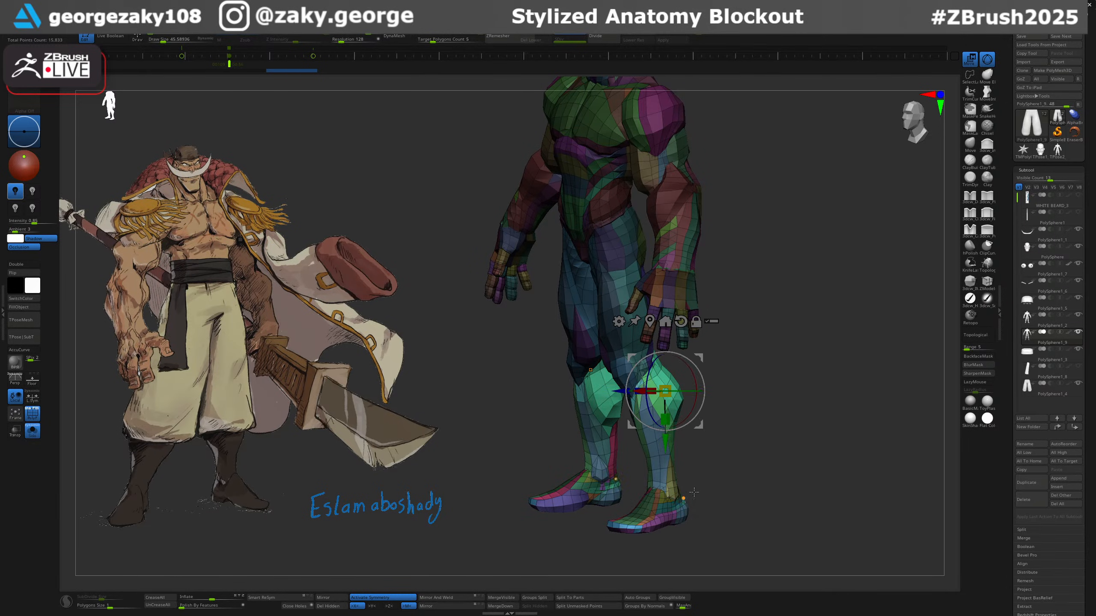
right_click_drag(701, 474, 737, 481)
left_click_drag(664, 505, 668, 586, "ctrl")
key("ctrl+z")
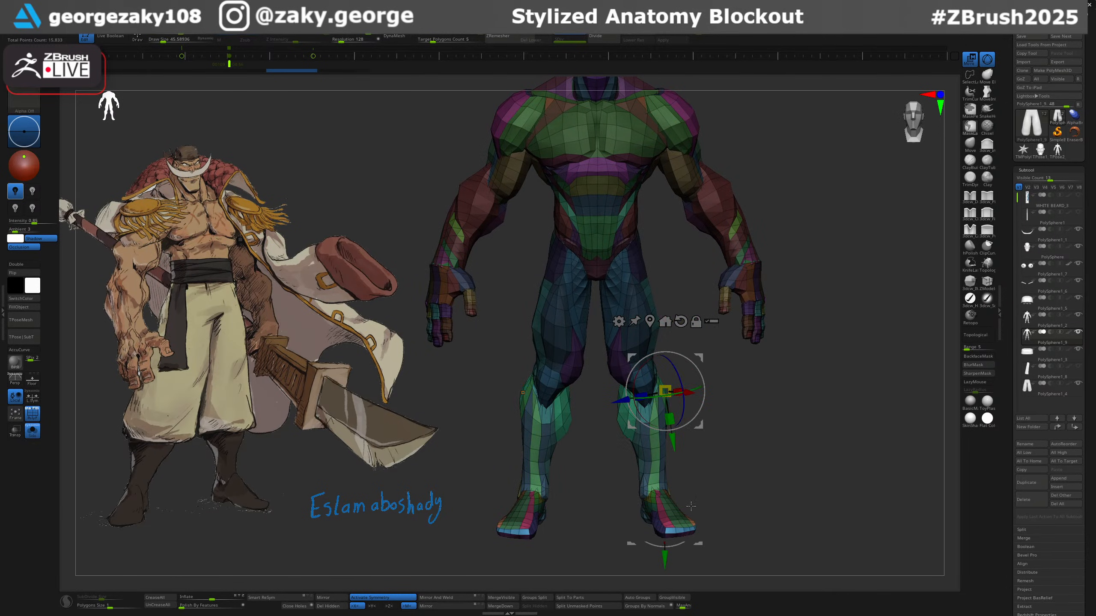
key("ctrl+z")
key("ctrl+shift+z")
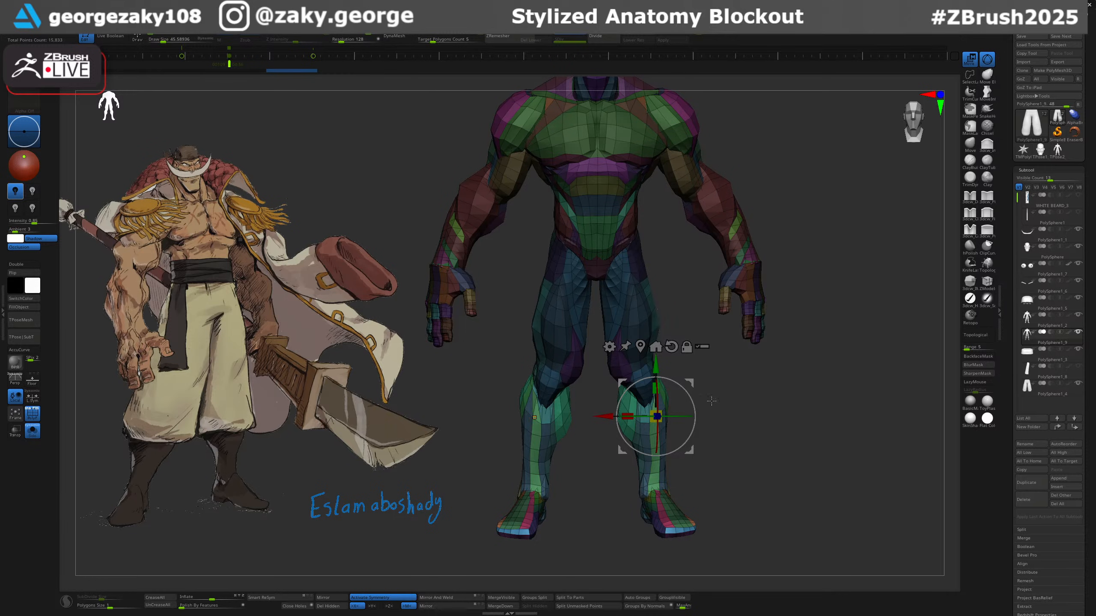
left_click_drag(671, 510, 664, 559, "ctrl")
right_click_drag(720, 452, 753, 450)
left_click_drag(753, 450, 766, 466, "ctrl")
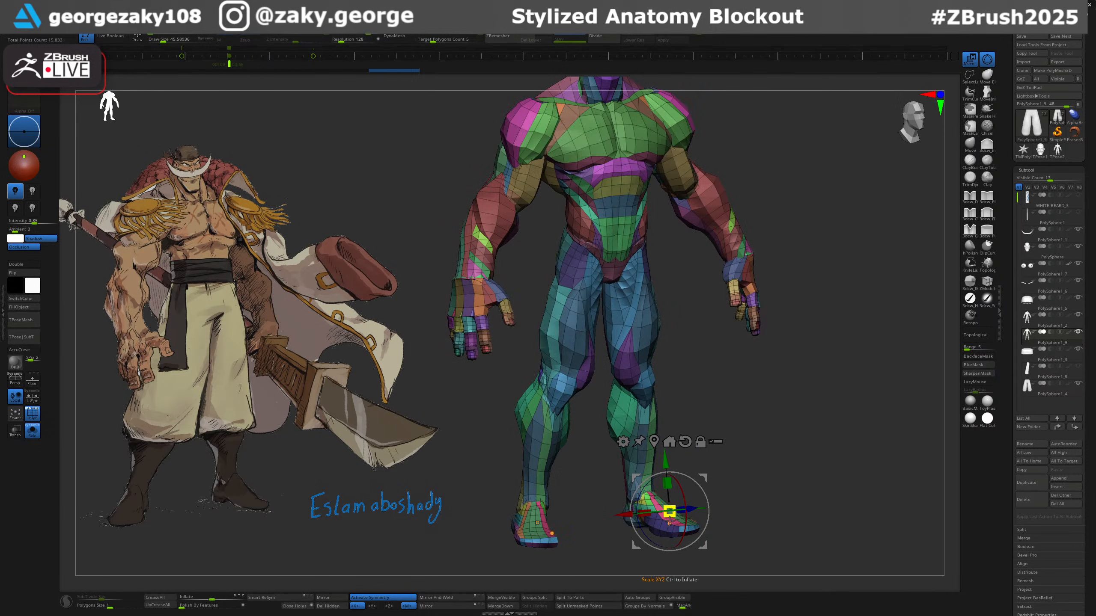
Mask the body so that only the shins, calves and feet stay unmasked, and make them a single polygroup.
right_click_drag(719, 425, 715, 371, "ctrl")
key("q")
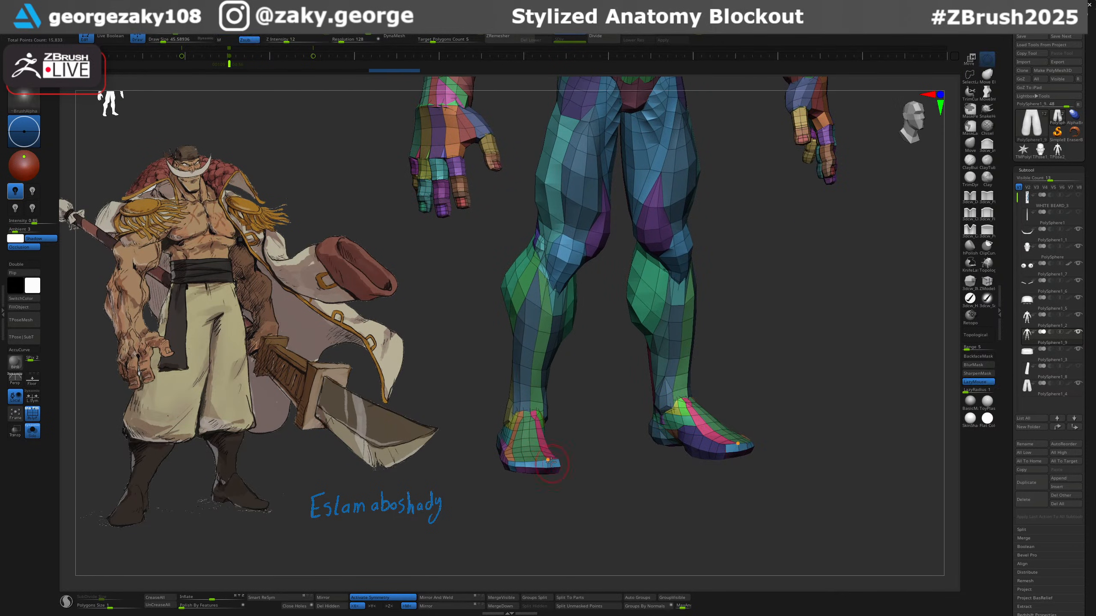
key("w")
left_click(542, 456, "ctrl")
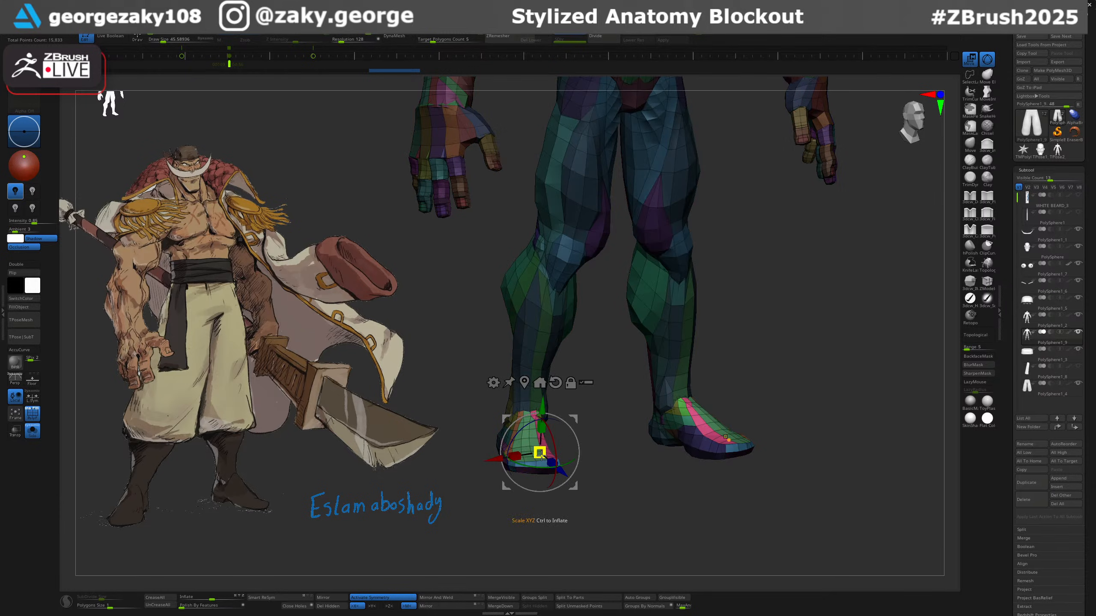
left_click(699, 427, "ctrl")
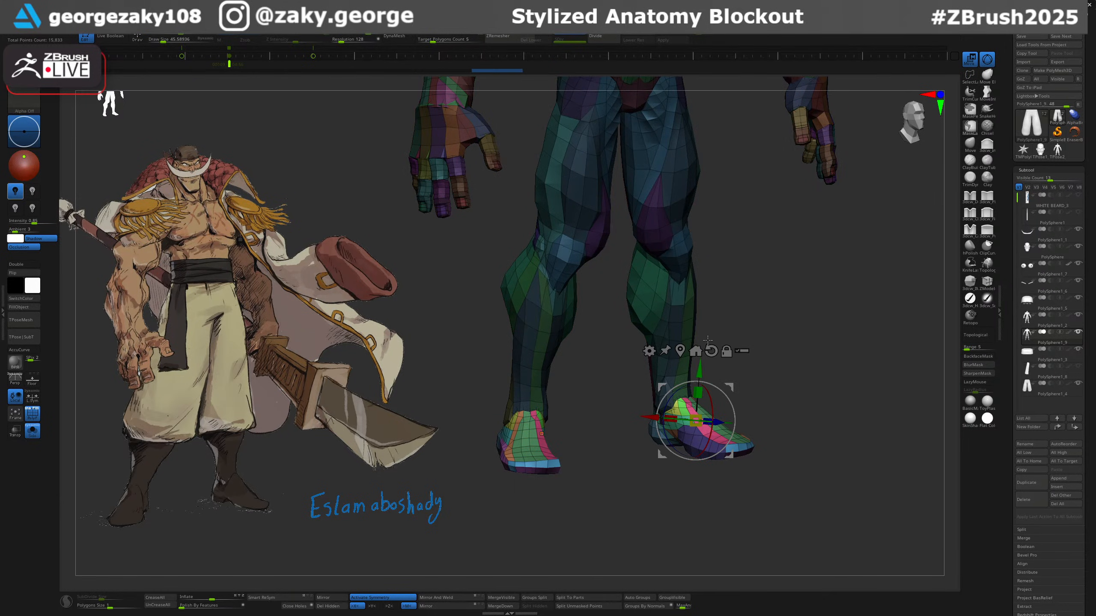
left_click(670, 320, "ctrl")
left_click(688, 252)
left_click_drag(775, 284, 751, 318)
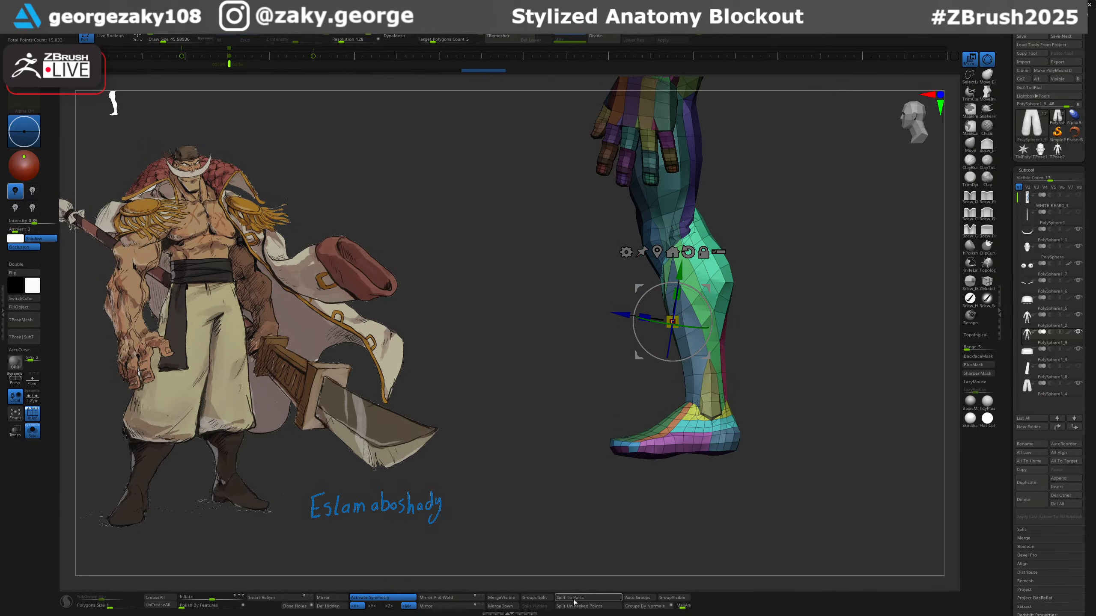
left_click(586, 607)
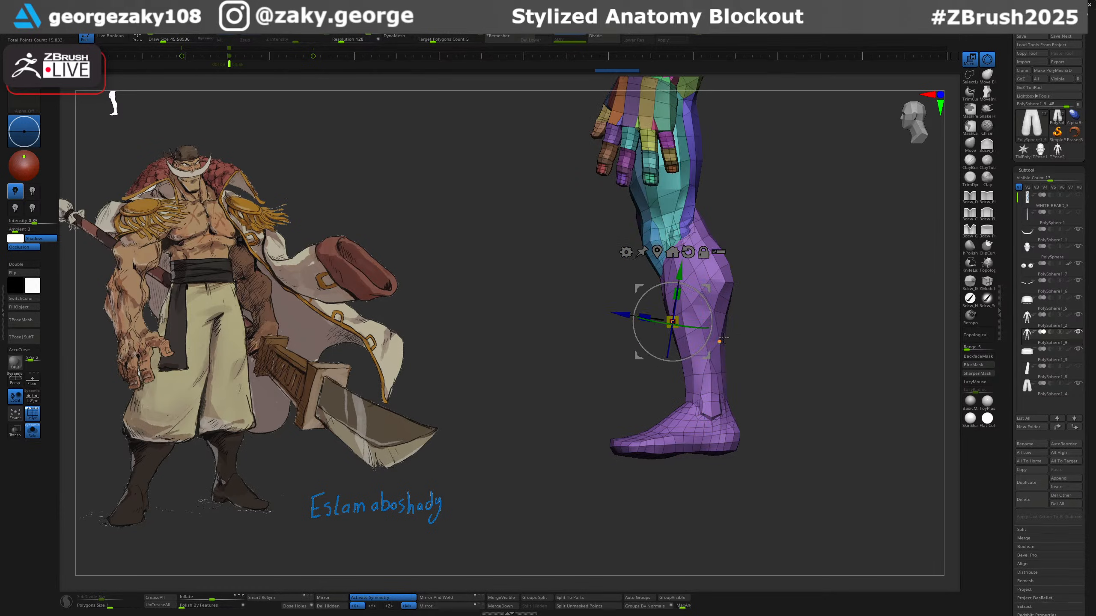
Isolate the lower-leg polygroup and delete the hidden rest of the duplicated body.
key("q")
left_click(712, 315, "ctrl+shift")
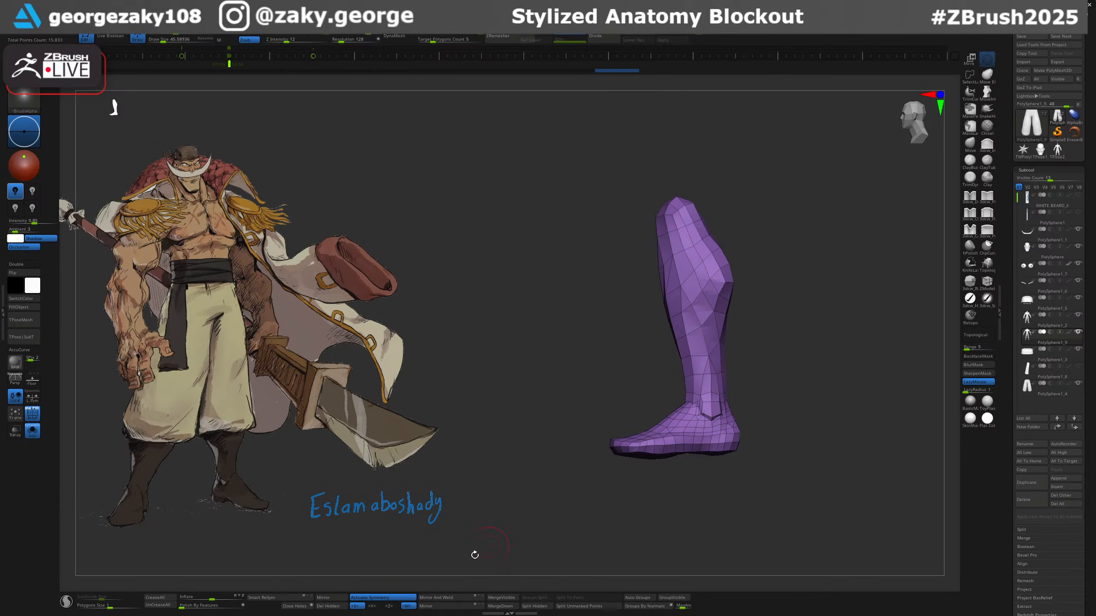
left_click(329, 606)
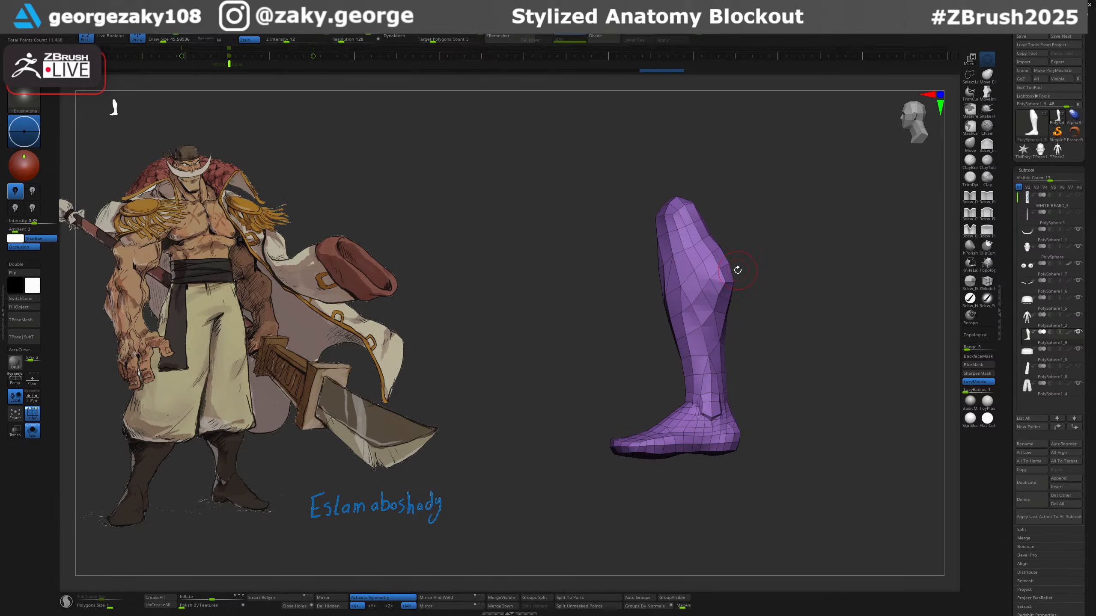
Cut off the upper part of the lower legs with a slightly slanted straight cut to leave mid-calf boots.
key("w")
key("q")
key("alt+s")
key("alt+s")
key("ctrl")
left_click_drag(621, 310, 796, 280, "ctrl+shift")
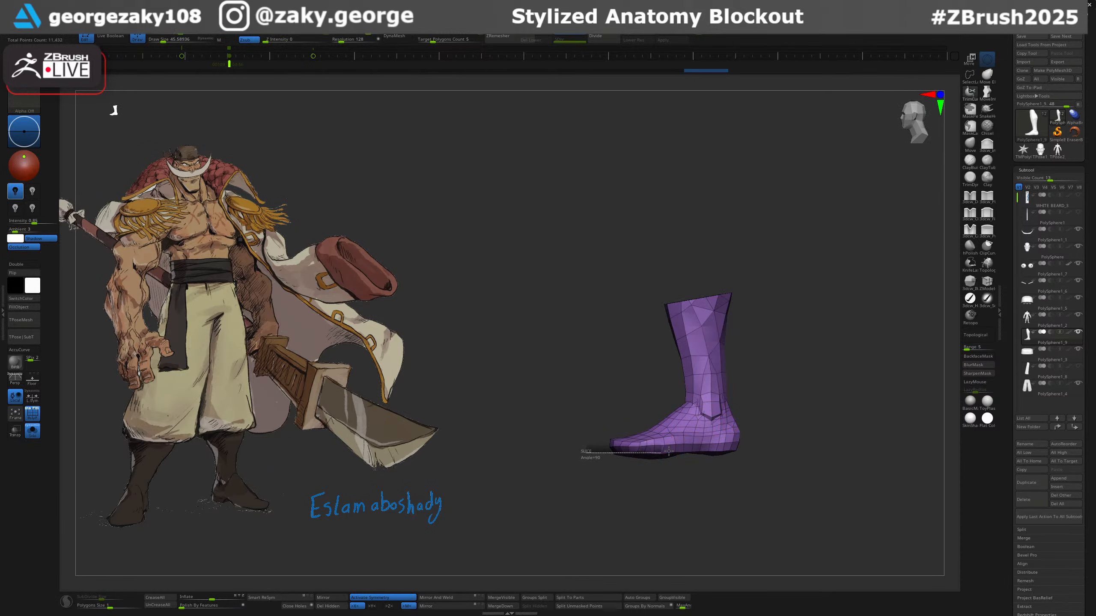
Cut the underside of the feet along a straight line into flat soles, and frame the boots from below.
left_click_drag(767, 446, 776, 446, "ctrl+shift")
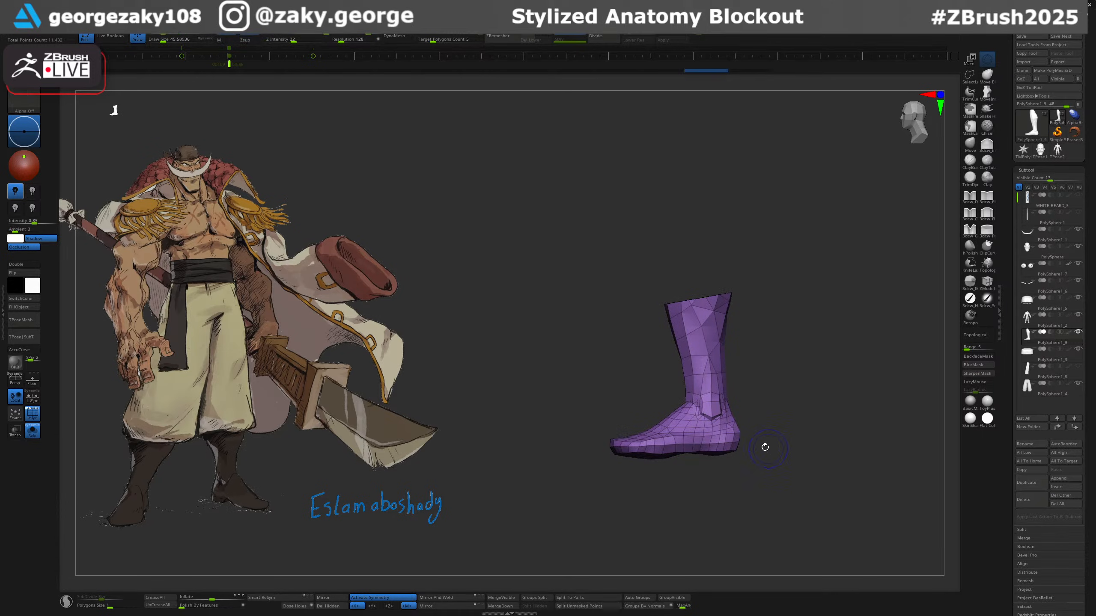
left_click_drag(643, 448, 643, 448, "ctrl+shift")
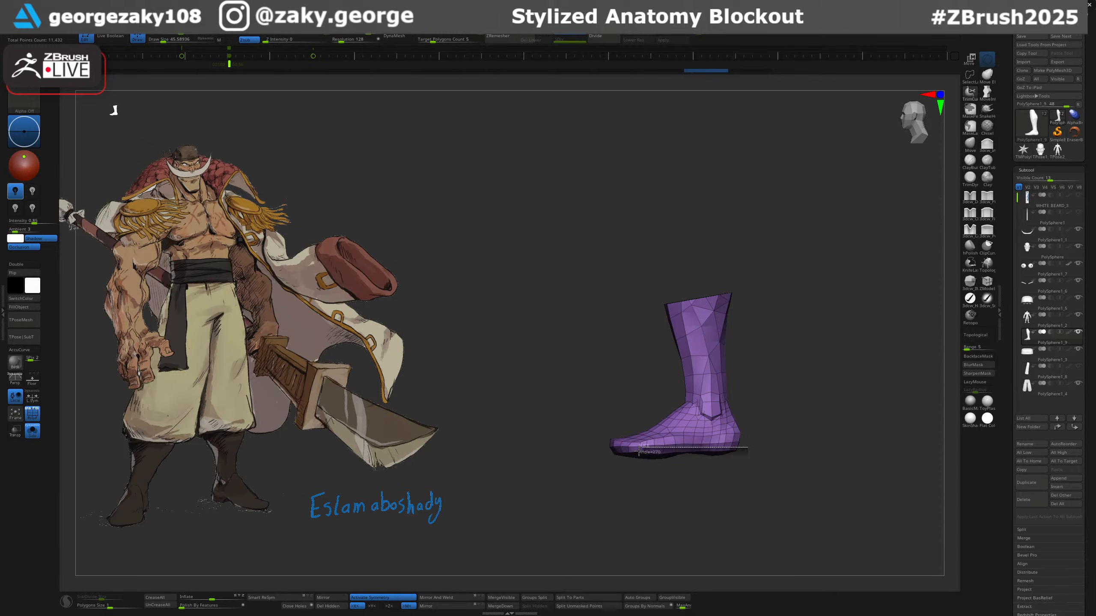
left_click_drag(639, 449, 636, 449, "ctrl+shift")
left_click_drag(747, 446, 678, 445, "ctrl+shift")
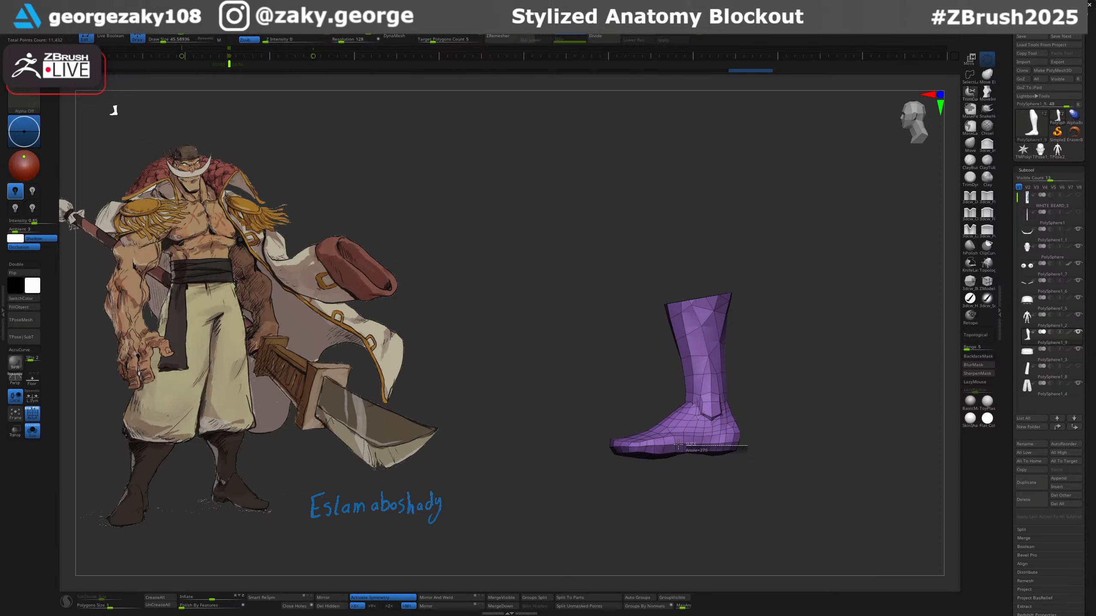
left_click_drag(592, 452, 572, 453, "ctrl+shift")
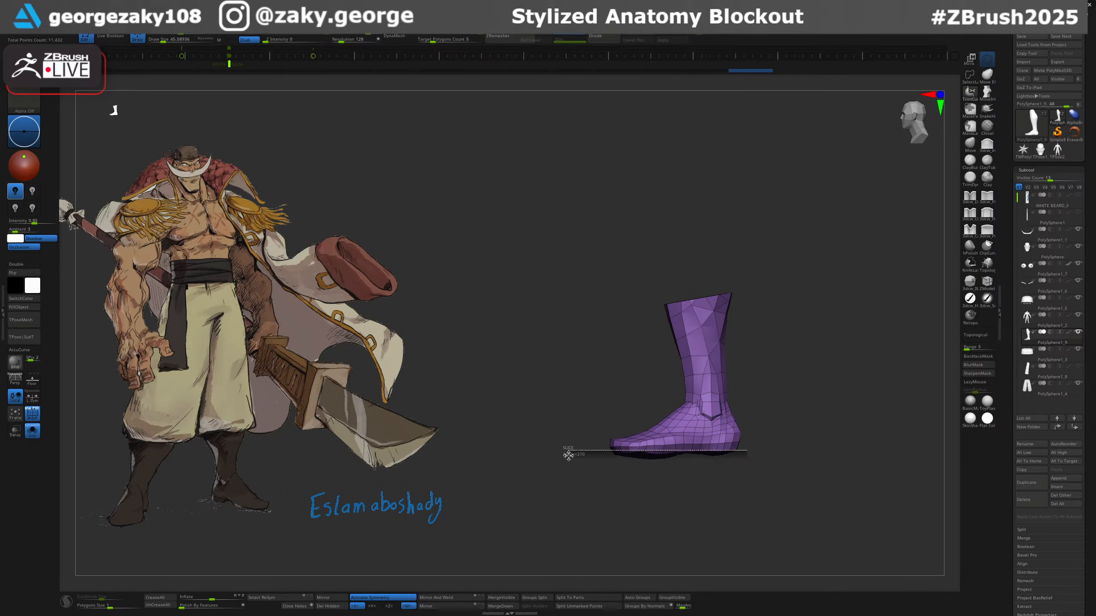
left_click_drag(568, 455, 567, 457, "ctrl+shift")
left_click_drag(673, 475, 765, 335)
key("f")
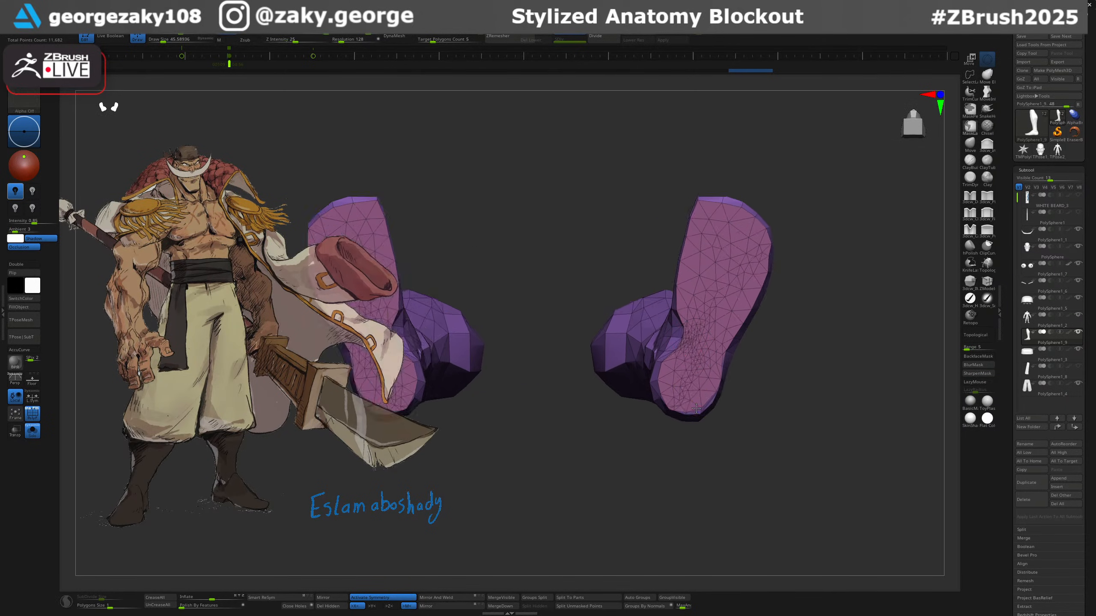
Touch up the arch of the soles with the Move brush and slightly adjust the boots with the gizmo.
right_click_drag(696, 408, 685, 343, "ctrl")
key("s")
left_click_drag(684, 343, 689, 340)
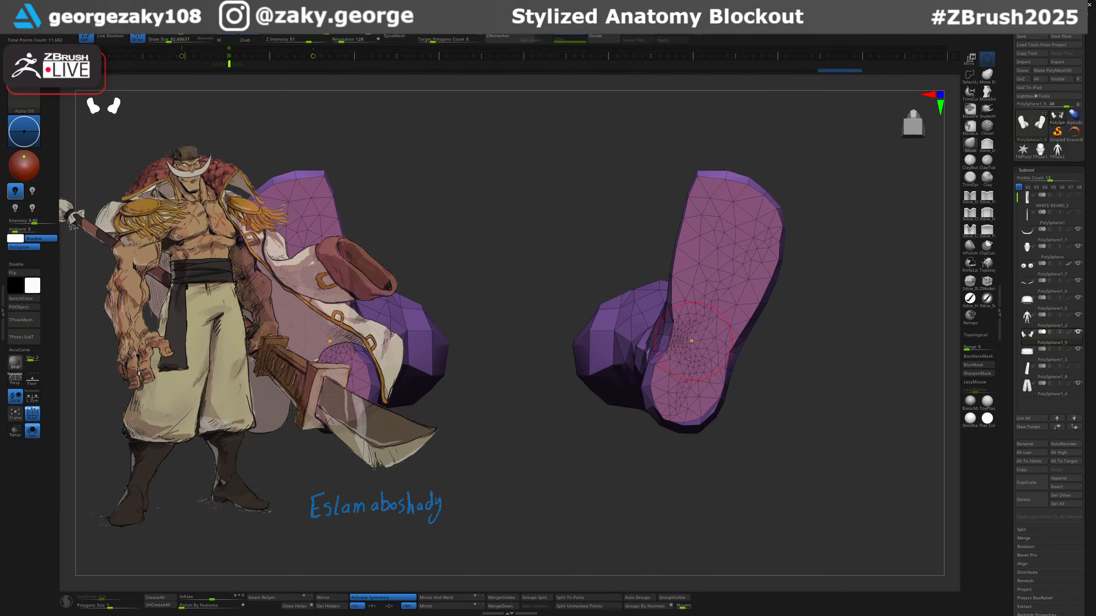
left_click_drag(724, 350, 731, 350)
key("w")
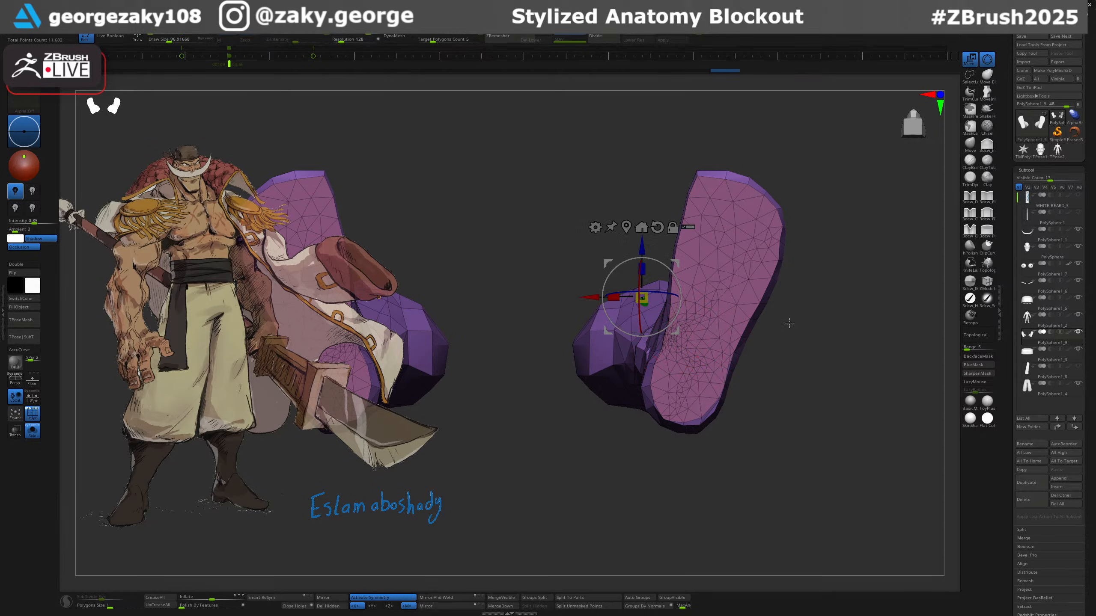
left_click_drag(649, 304, 654, 302)
mouse_move(827, 293)
left_mouse_down()
mouse_move(810, 383)
mouse_move(777, 338)
mouse_move(751, 364)
mouse_move(709, 340)
mouse_move(706, 277)
mouse_move(639, 433)
mouse_move(719, 433)
mouse_move(662, 383)
mouse_move(759, 373)
left_mouse_up()
Mask everything except the flat soles and move them slightly down to thicken the base of the boots.
key("q")
key("w")
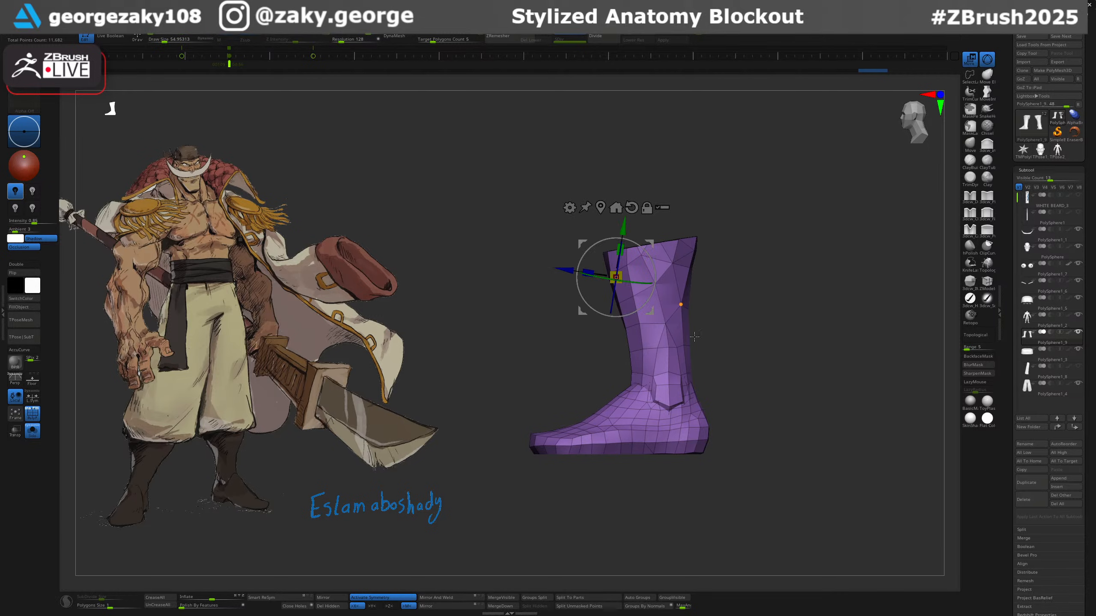
left_click_drag(694, 337, 707, 329)
left_click_drag(648, 356, 718, 389)
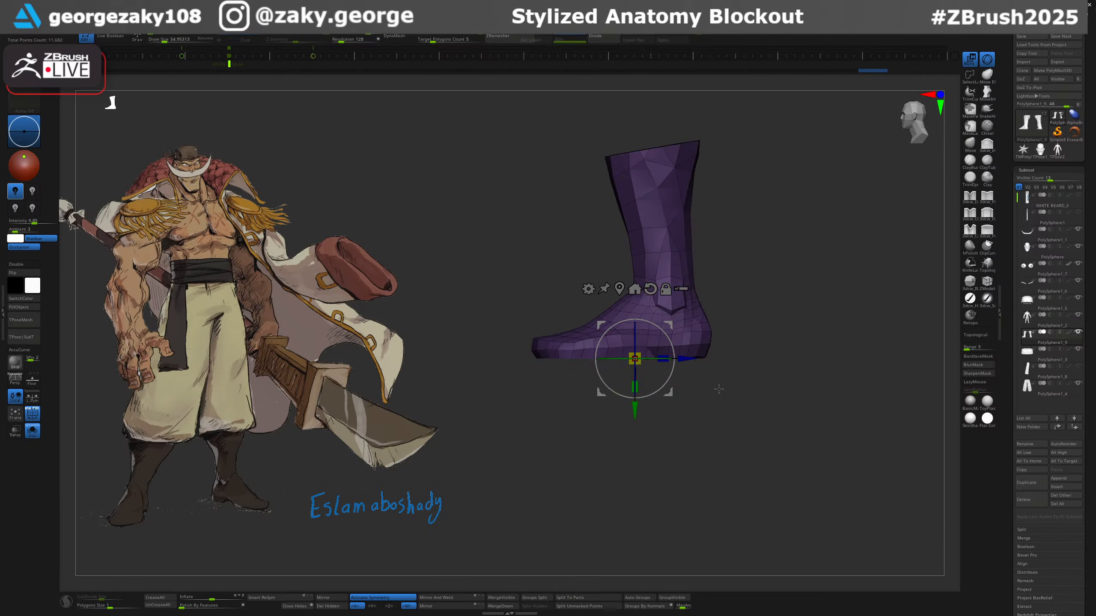
left_click_drag(635, 410, 636, 417)
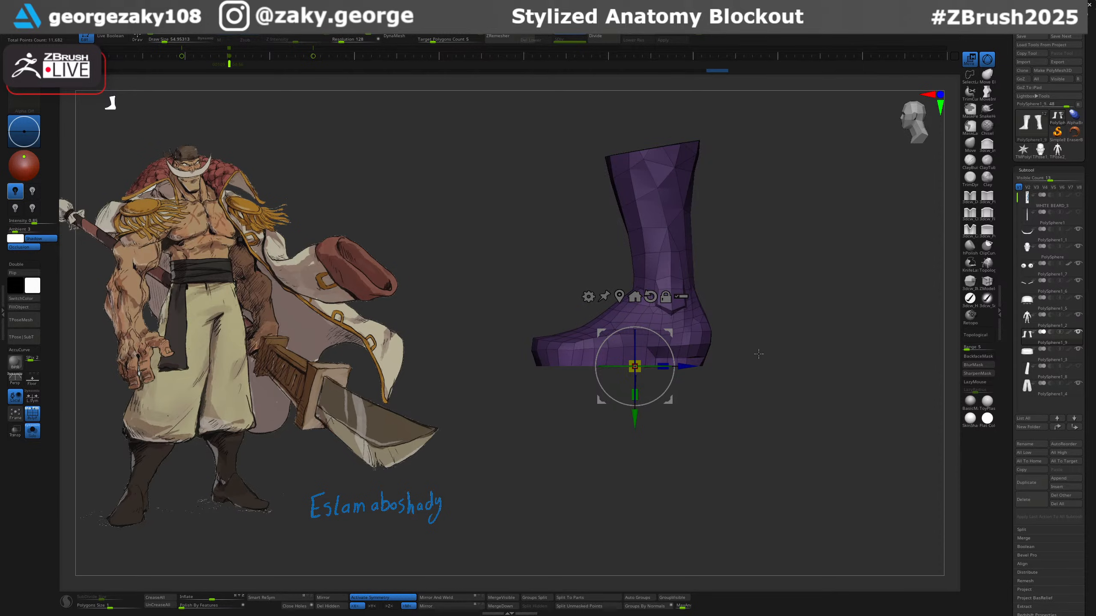
left_click_drag(760, 355, 698, 354)
key("q")
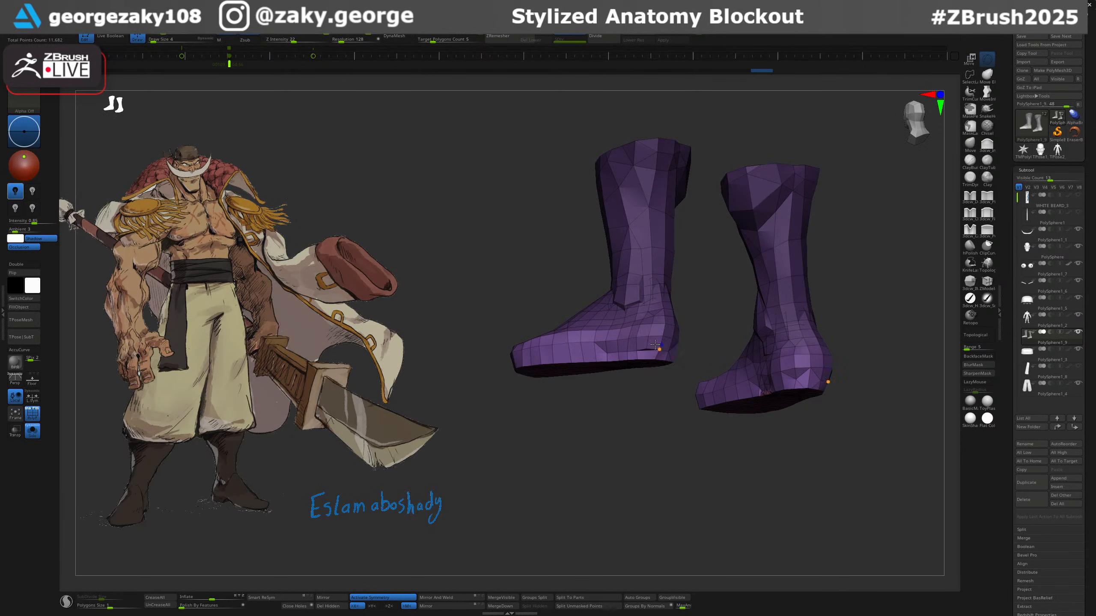
Clear the mask and shape the heels of the boots from behind with the Move brush.
right_click_drag(654, 345, 639, 337)
left_click_drag(696, 348, 663, 347, "ctrl")
key("s")
right_click_drag(711, 345, 687, 346, "shift")
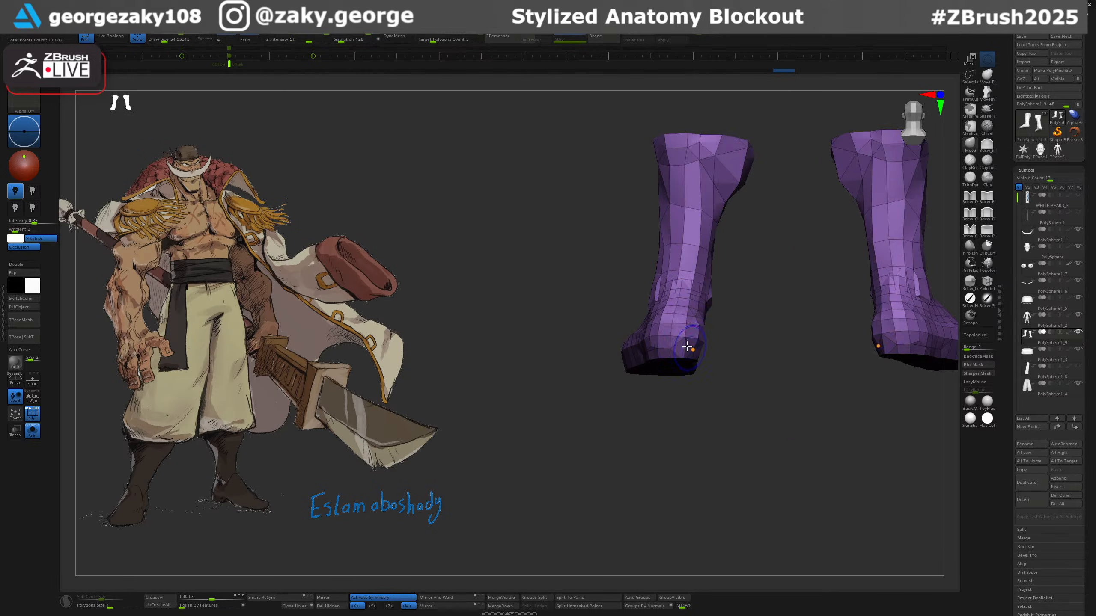
left_click_drag(701, 336, 697, 330)
mouse_move(634, 345)
right_mouse_down()
mouse_move(675, 350)
mouse_move(709, 321)
right_mouse_up()
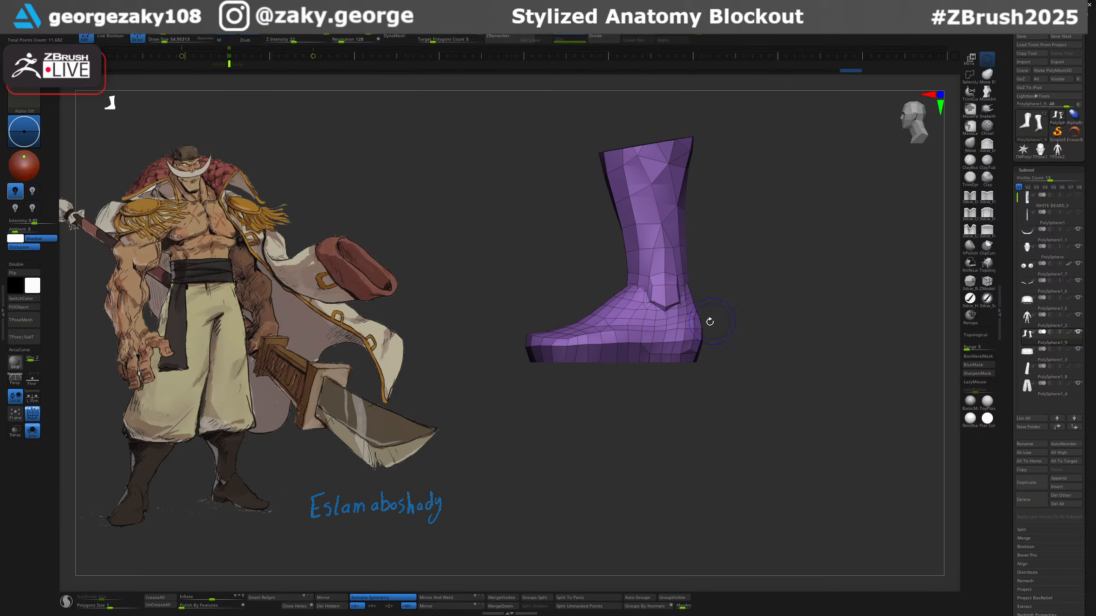
Shape the back of the heels and the inner and outer outline of the soles with the Move brush.
left_click_drag(707, 339, 702, 340)
mouse_move(733, 364)
right_mouse_down()
mouse_move(737, 307)
mouse_move(701, 328)
right_mouse_up()
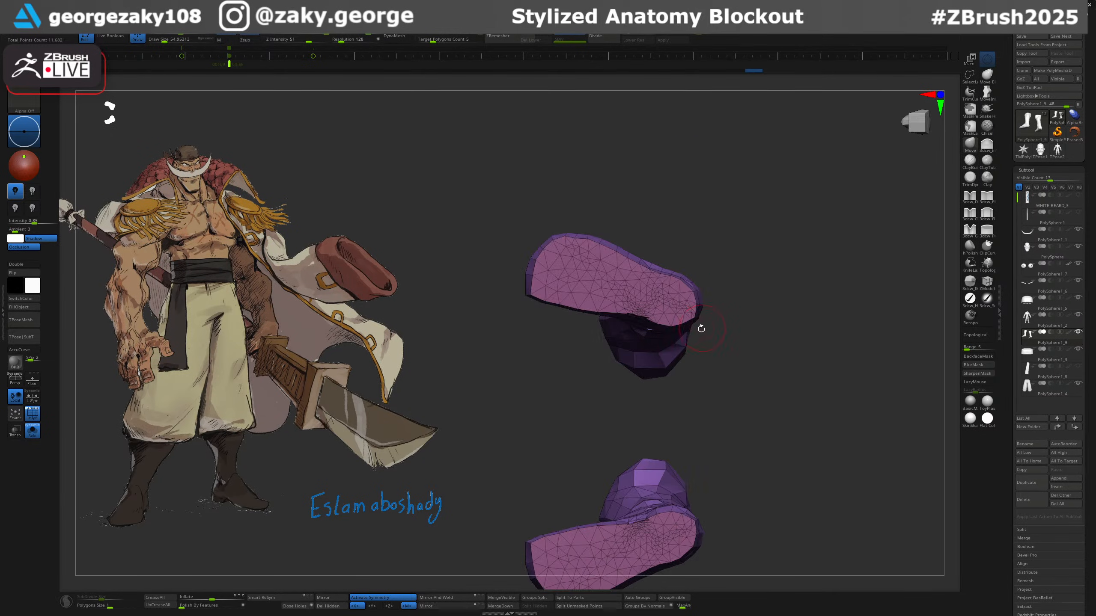
key("bracketright")
left_click_drag(681, 288, 685, 284)
left_click_drag(683, 281, 695, 321)
left_click_drag(648, 268, 649, 261)
Raise the toe and instep profile of the boots with the Move brush and smooth the top of the foot.
right_click_drag(682, 242, 687, 302)
key("bracketleft")
right_click_drag(592, 235, 588, 255)
left_click_drag(547, 233, 568, 231)
left_click_drag(578, 222, 600, 210)
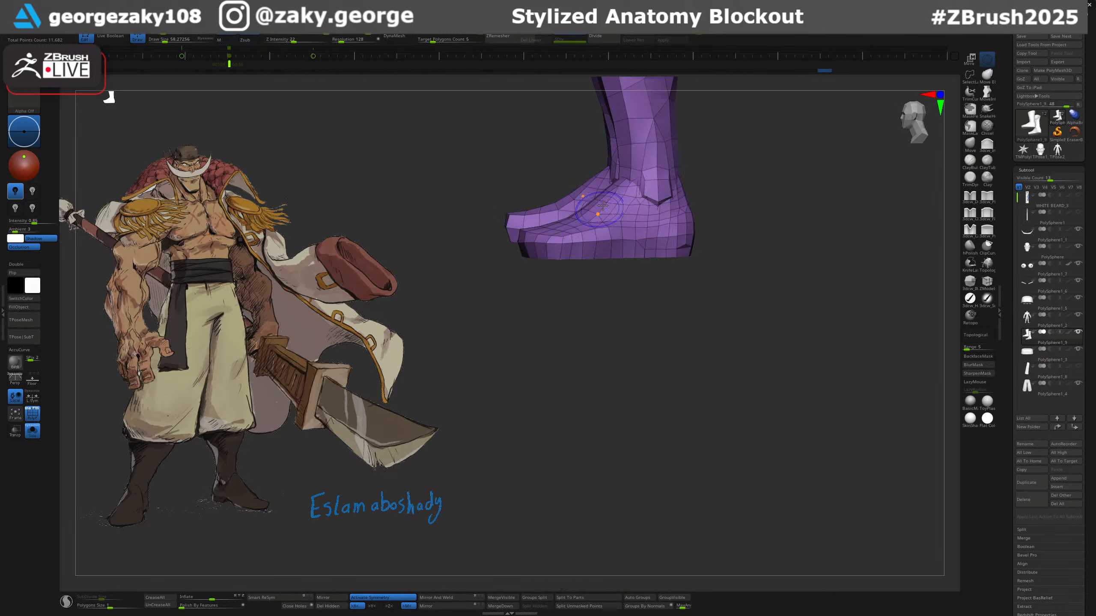
right_click_drag(604, 209, 638, 212)
left_click_drag(612, 186, 602, 208, "shift")
Remesh the boots with DynaMesh at resolution 16 in place of the overly dense first result.
right_click_drag(668, 147, 693, 359)
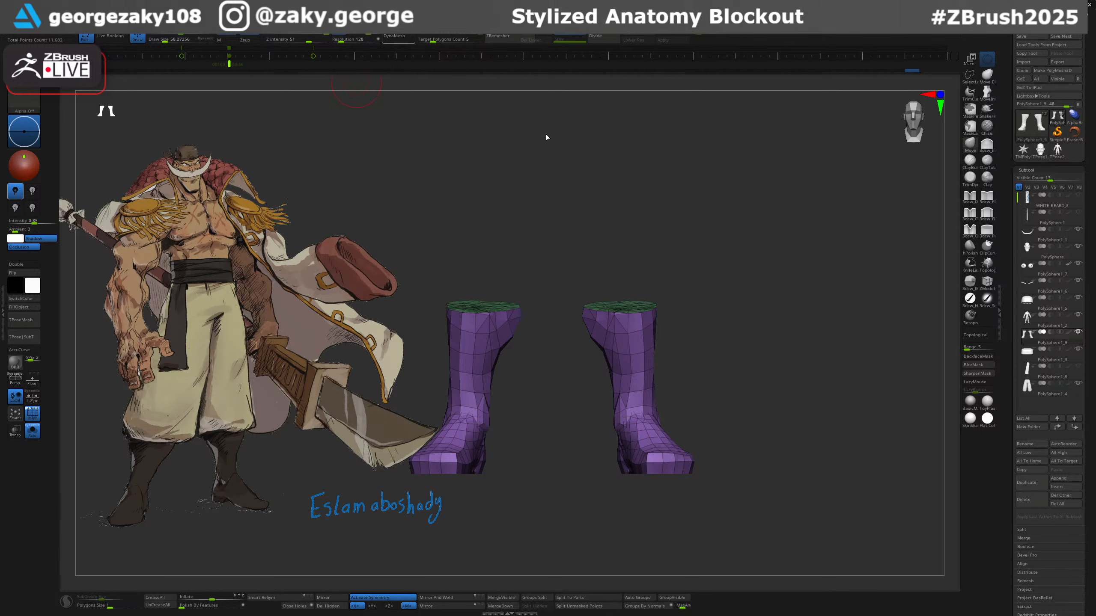
right_click_drag(745, 343, 723, 414)
right_click_drag(722, 414, 785, 312, "ctrl")
left_click_drag(341, 40, 336, 45)
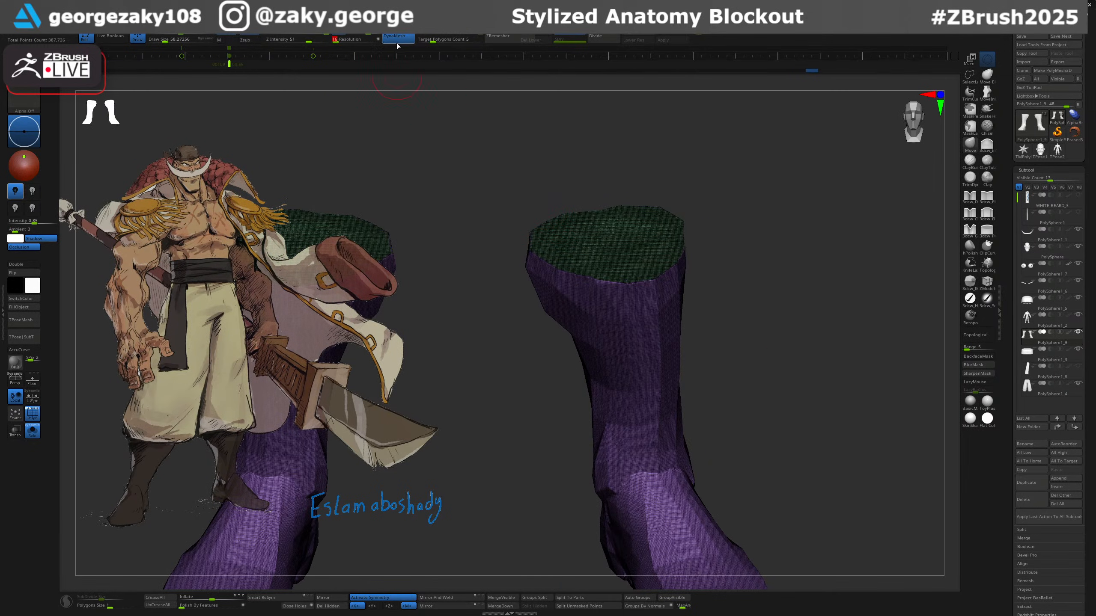
left_click_drag(729, 272, 742, 294, "ctrl")
key("ctrl+z")
right_click_drag(735, 354, 707, 329)
left_click_drag(717, 286, 727, 318, "ctrl")
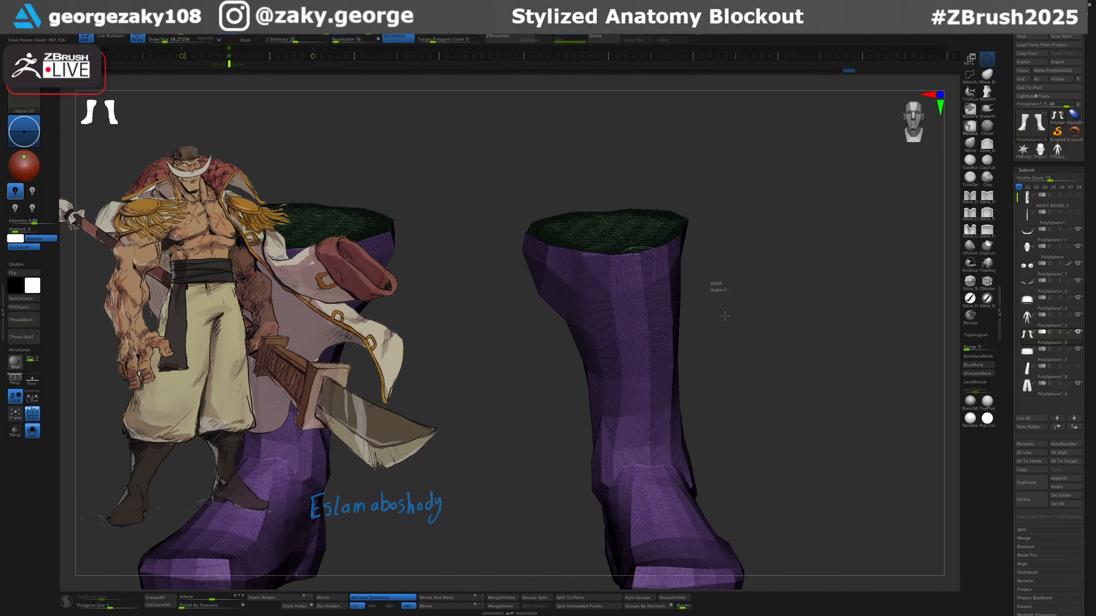
Smooth the faceted shafts of the boots around the calf with an enlarged brush.
right_click_drag(729, 337, 708, 298)
left_click_drag(569, 298, 563, 294, "shift")
right_click_drag(677, 303, 641, 283)
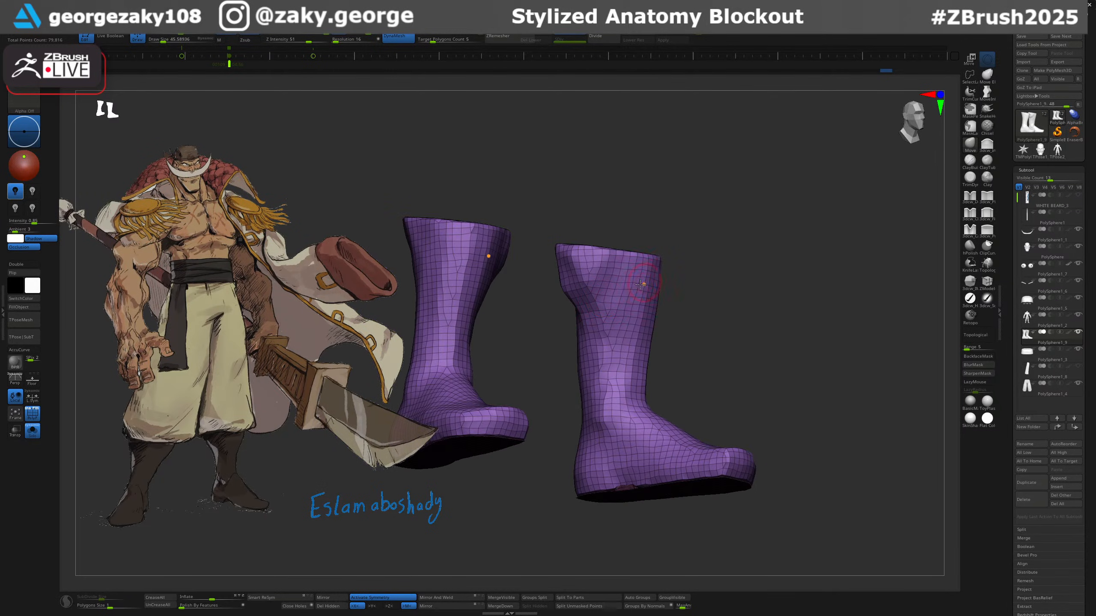
key("bracketright")
key("bracketright")
key("bracketright")
key("i")
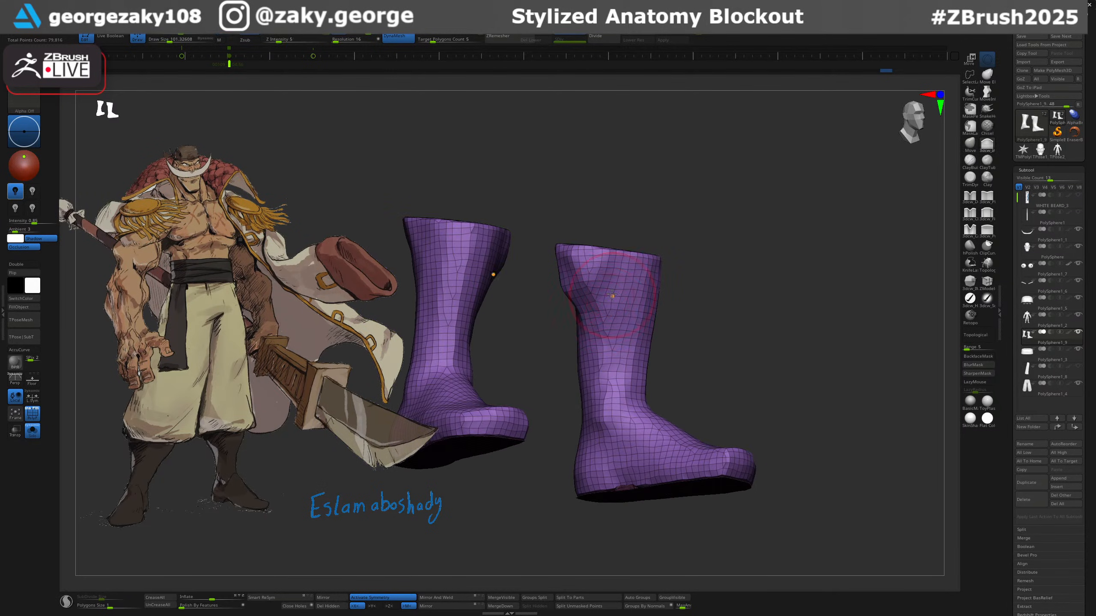
mouse_move(611, 289)
left_mouse_down()
mouse_move(583, 318)
mouse_move(578, 305)
left_mouse_up()
right_click_drag(615, 415, 650, 379)
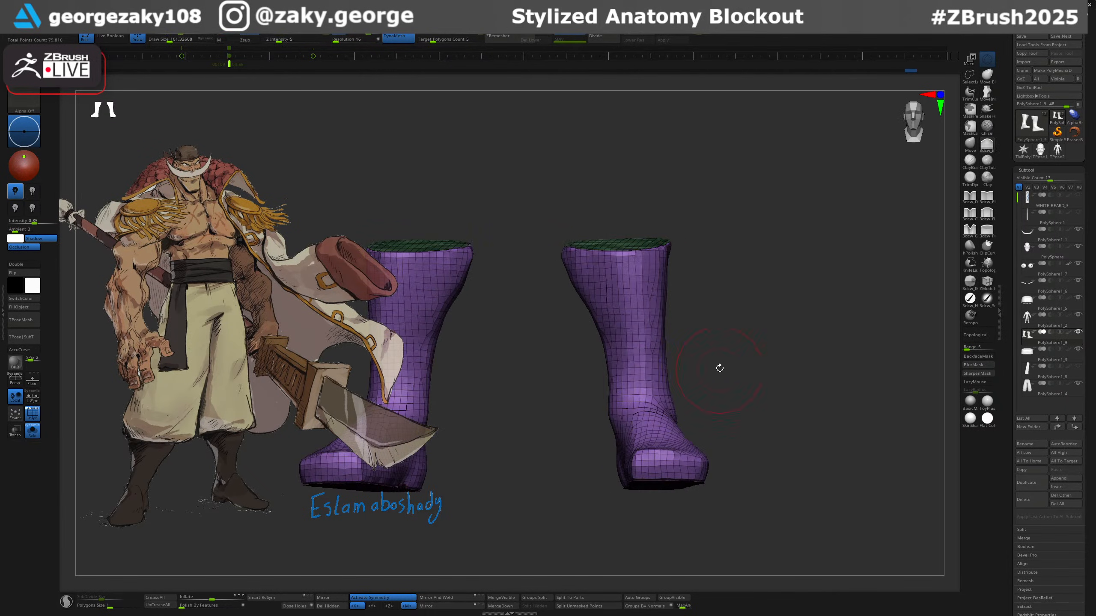
Try reshaping the back of the shaft and the ankle of the boots from the side.
right_click_drag(719, 367, 774, 365)
right_click_drag(765, 286, 766, 343)
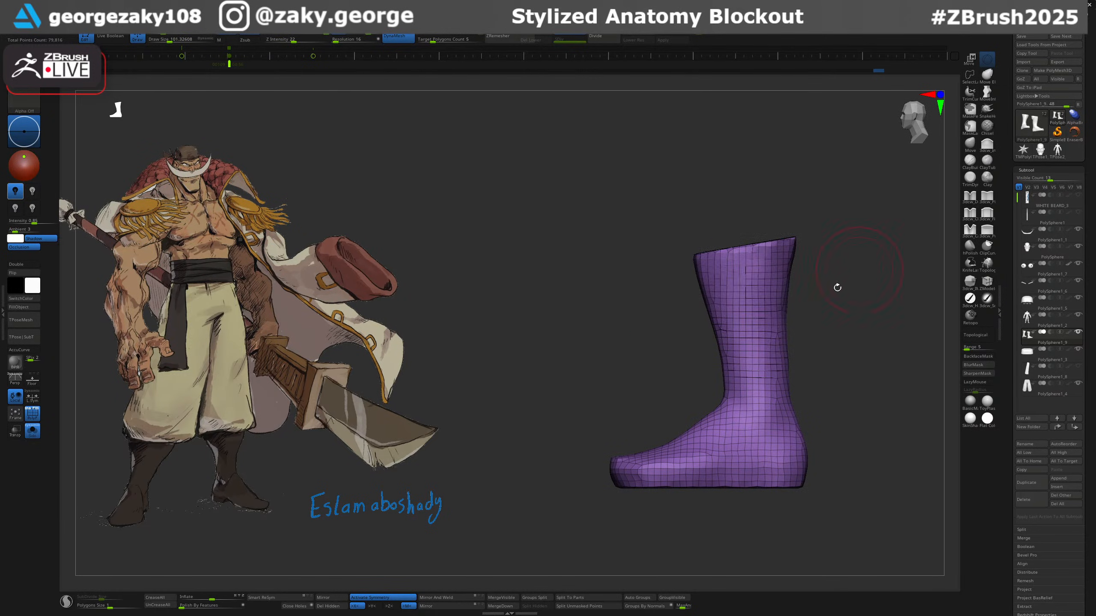
right_click_drag(838, 288, 839, 328, "shift")
key("s")
left_click(814, 354)
left_click_drag(787, 294, 788, 333)
key("s")
left_click(789, 347)
mouse_move(785, 379)
left_mouse_down()
mouse_move(780, 313)
mouse_move(741, 371)
left_mouse_up()
key("ctrl+z")
key("ctrl+z")
Try a different brush size on the boots and undo the recent shaping strokes.
key("s")
left_click(735, 379)
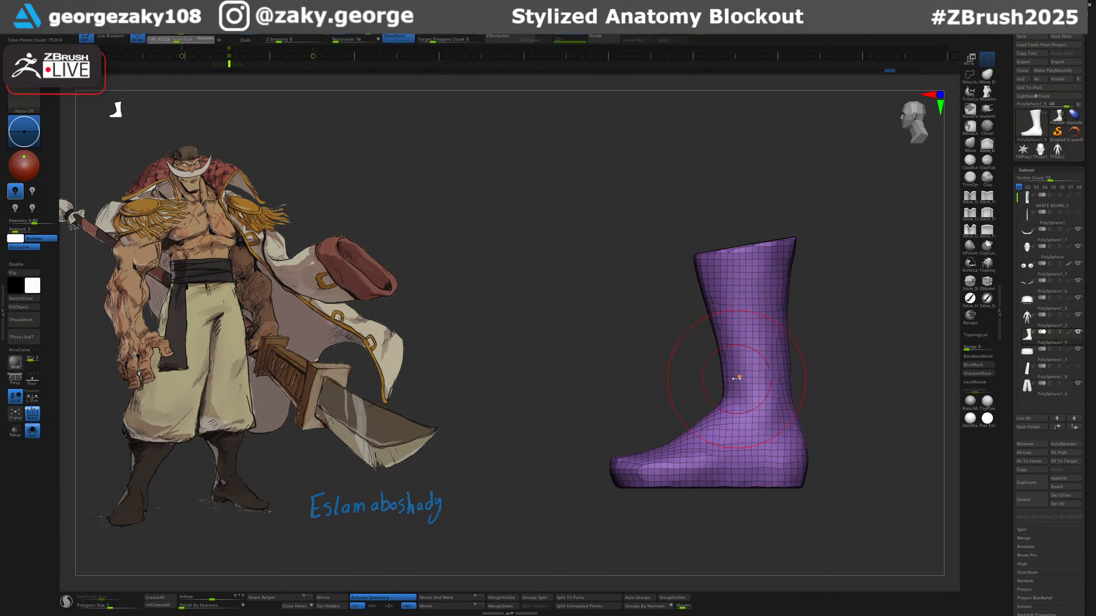
right_click_drag(784, 406, 774, 327, "ctrl")
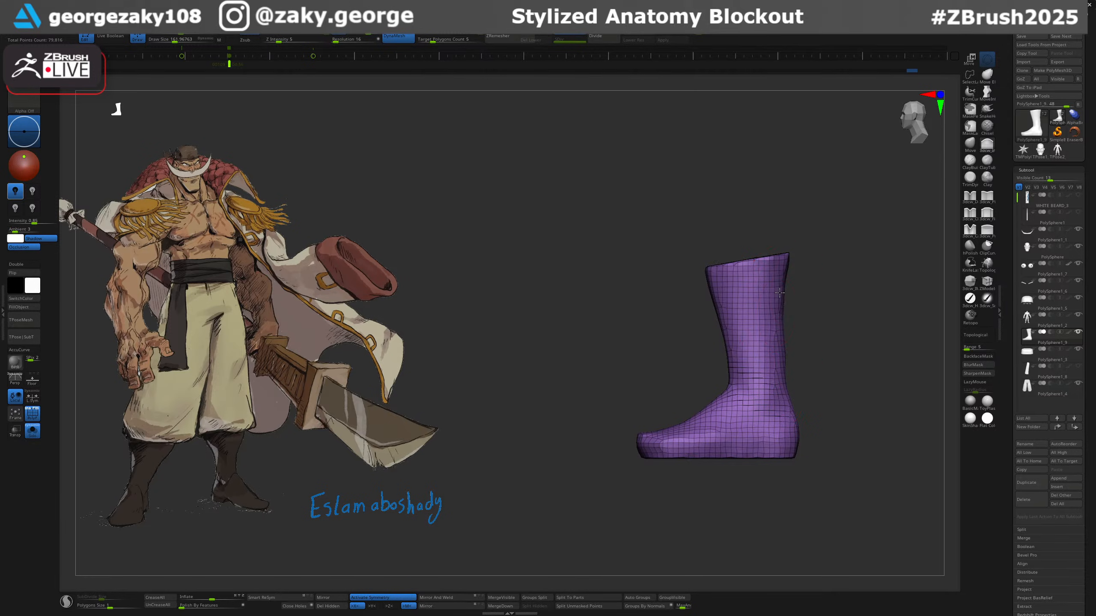
key("ctrl+z")
key("ctrl+z")
key("ctrl+z")
key("ctrl+z")
key("ctrl+z")
key("ctrl+z")
mouse_move(736, 362)
right_mouse_down()
mouse_move(800, 345)
mouse_move(826, 353)
right_mouse_up()
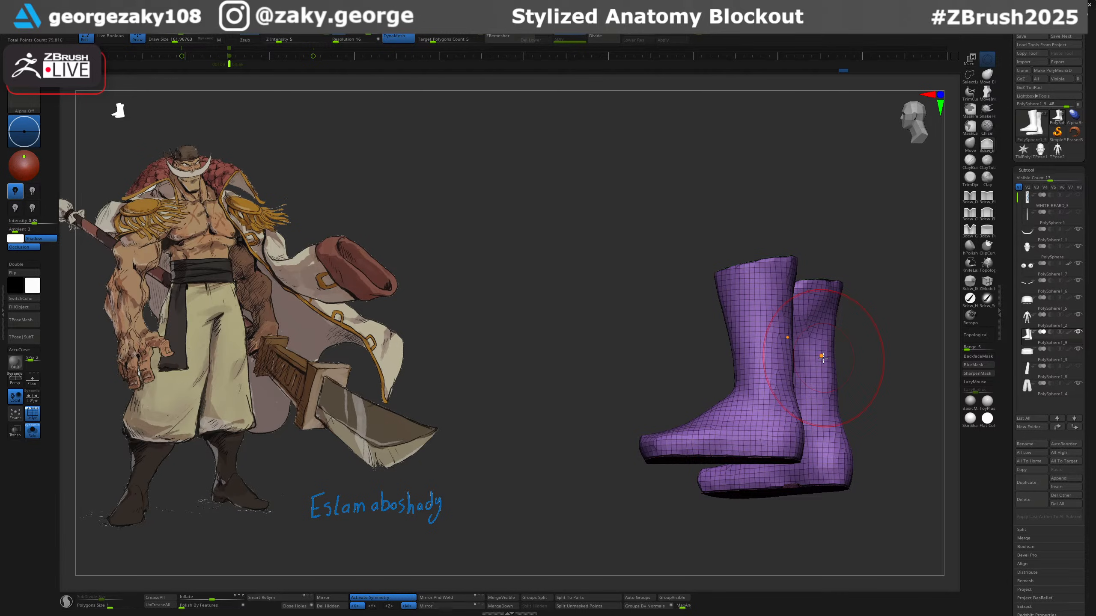
Adjust the inner arch outline of the soles from below with a smaller Move brush.
mouse_move(690, 404)
right_mouse_down("ctrl")
mouse_move(672, 435)
mouse_move(706, 467)
mouse_move(683, 492)
mouse_move(682, 527)
mouse_move(676, 396)
mouse_move(714, 375)
mouse_move(755, 259)
right_mouse_up("ctrl")
key("bracketleft")
key("bracketleft")
key("bracketleft")
key("b")
key("m")
key("v")
left_click_drag(623, 445, 641, 447)
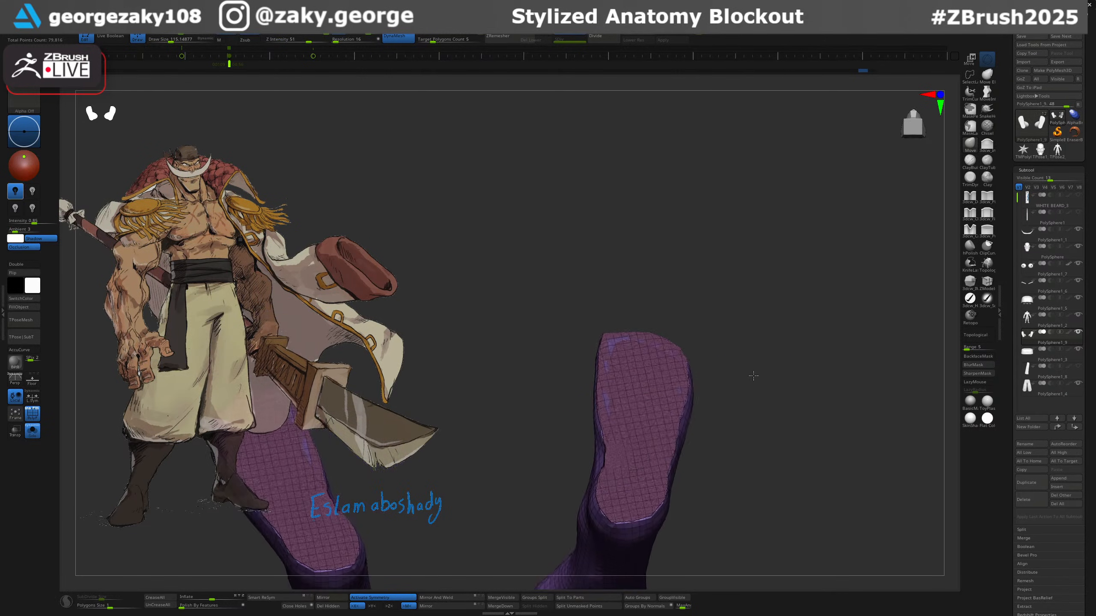
Turn off the polyframe display and smooth the underside of the soles.
key("shift+f")
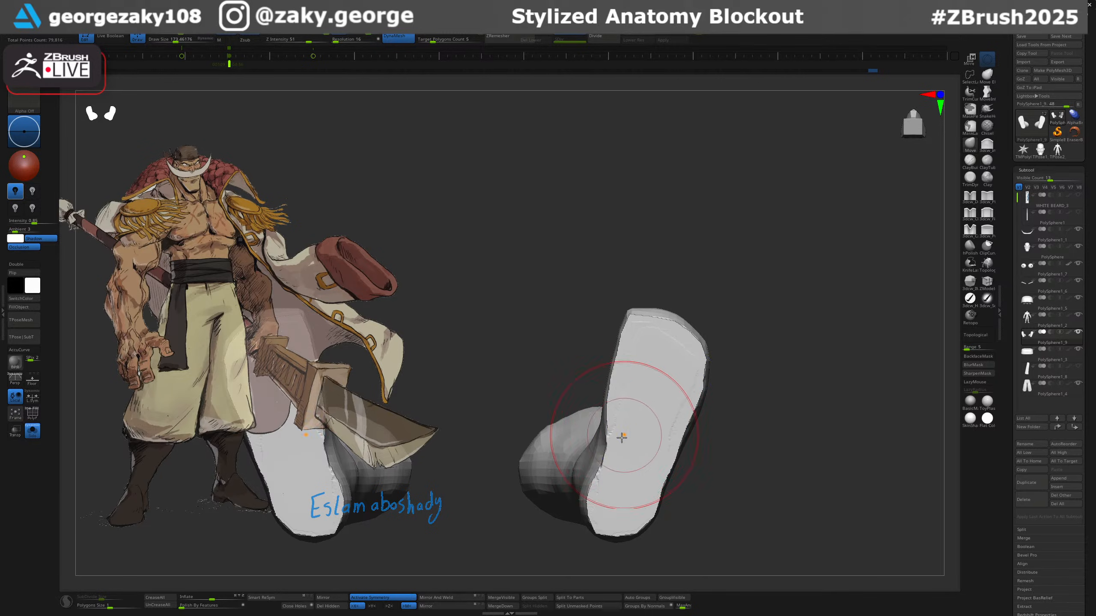
mouse_move(623, 464)
left_mouse_down("shift")
mouse_move(648, 453)
mouse_move(659, 406)
left_mouse_up("shift")
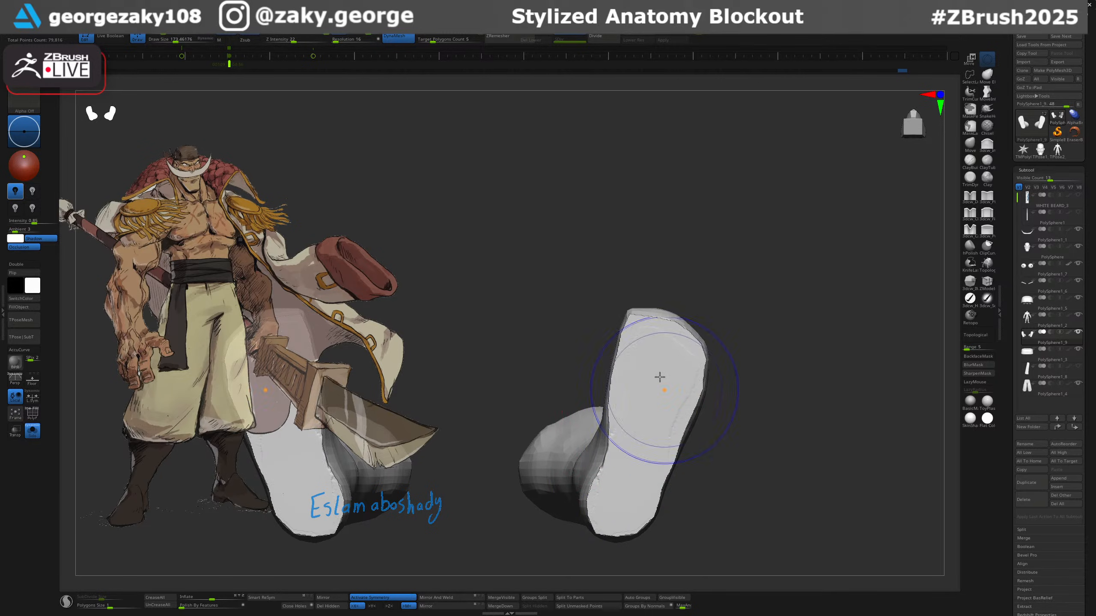
mouse_move(740, 367)
left_mouse_down()
mouse_move(740, 451)
mouse_move(711, 285)
mouse_move(654, 333)
mouse_move(648, 387)
mouse_move(616, 367)
mouse_move(654, 349)
left_mouse_up()
left_click_drag(655, 402, 656, 363)
Hide the polygroups of the soles and top caps of the boots and delete the hidden faces.
left_click(656, 361, "ctrl+shift")
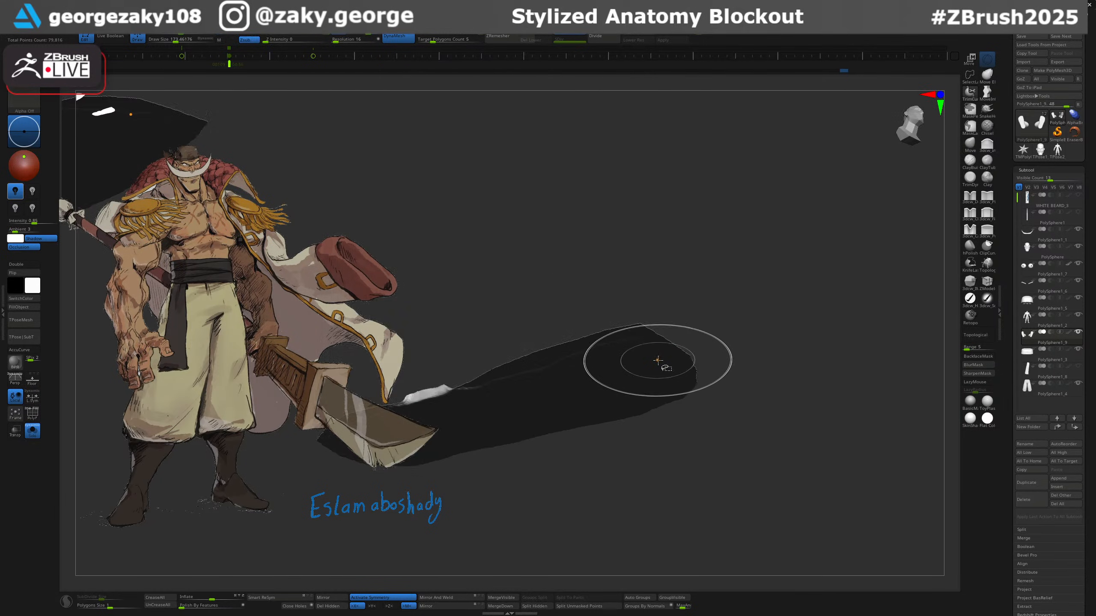
left_click(664, 366, "ctrl+shift")
left_click_drag(731, 380, 708, 213)
left_click(690, 230, "ctrl+shift")
left_click(670, 235, "ctrl+shift")
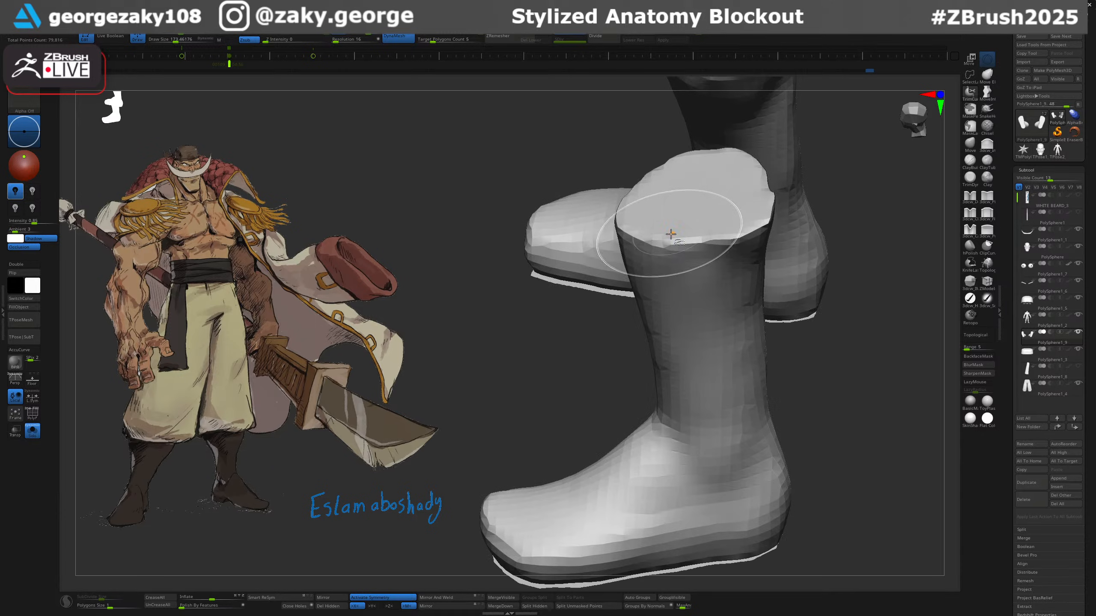
left_click_drag(813, 449, 864, 320)
left_click(484, 437, "ctrl+shift")
left_click(340, 607)
Try slicing across the top of the boot shafts from the side view.
left_click_drag(787, 392, 749, 386)
mouse_move(494, 427)
left_mouse_down("ctrl+shift")
mouse_move(807, 428)
mouse_move(572, 419)
mouse_move(515, 448)
mouse_move(497, 423)
left_mouse_up("ctrl+shift")
key("ctrl+z")
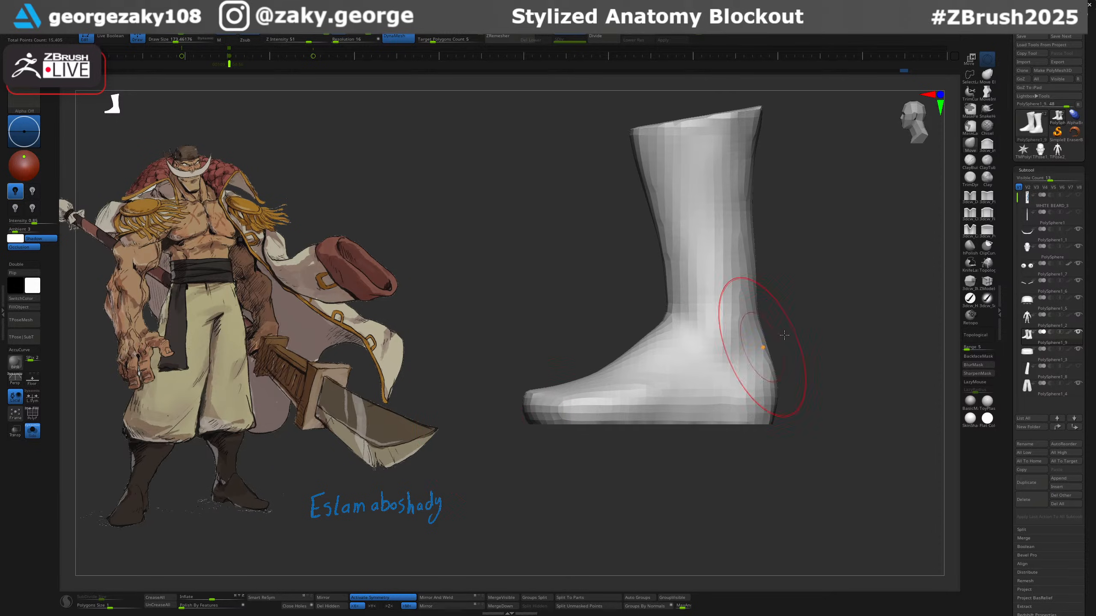
left_click_drag(828, 166, 825, 292, "alt")
left_click_drag(571, 271, 831, 237, "ctrl+shift")
mouse_move(812, 292)
left_mouse_down()
mouse_move(829, 301)
mouse_move(805, 302)
left_mouse_up()
key("ctrl+z")
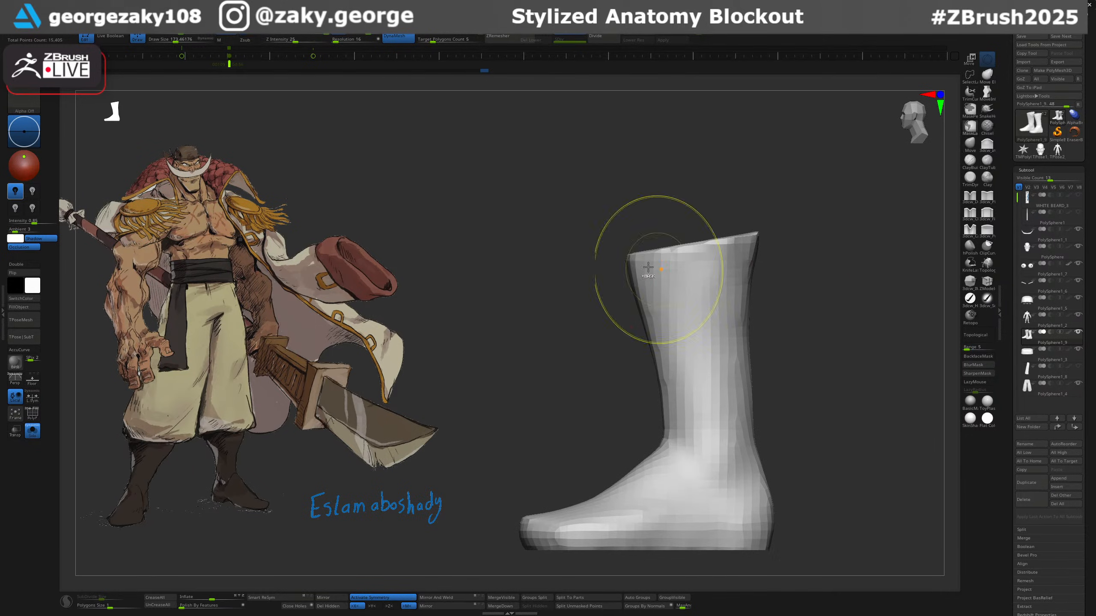
Slice the top edge of the boot shafts along a slightly slanted straight line and show the polyframe.
left_click_drag(591, 267, 811, 245, "ctrl+shift")
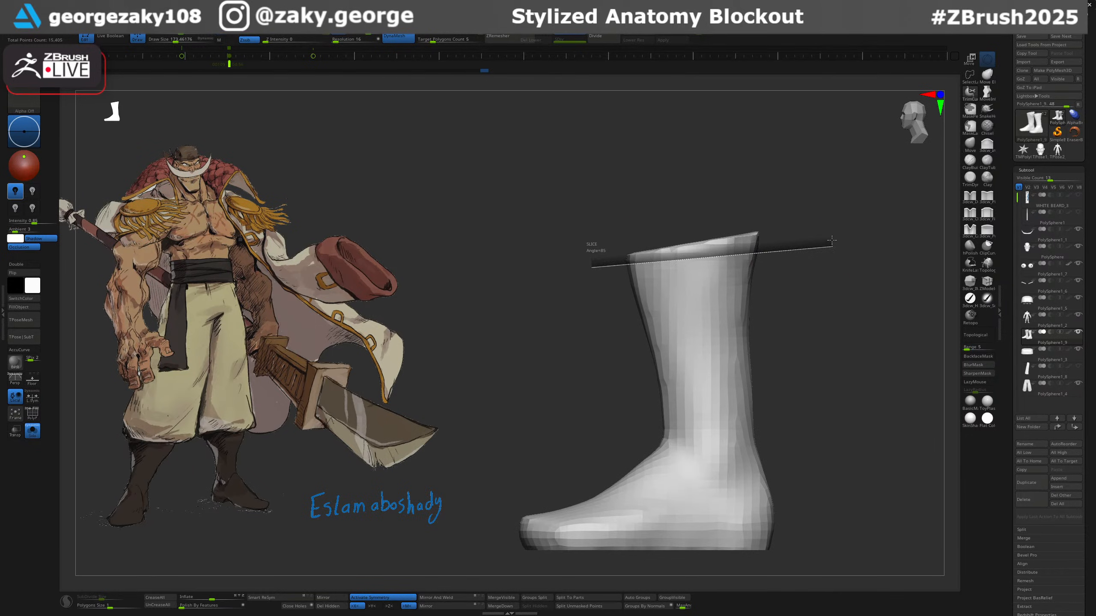
left_click_drag(829, 241, 829, 240, "ctrl+shift")
left_click_drag(814, 279, 590, 131)
key("shift+f")
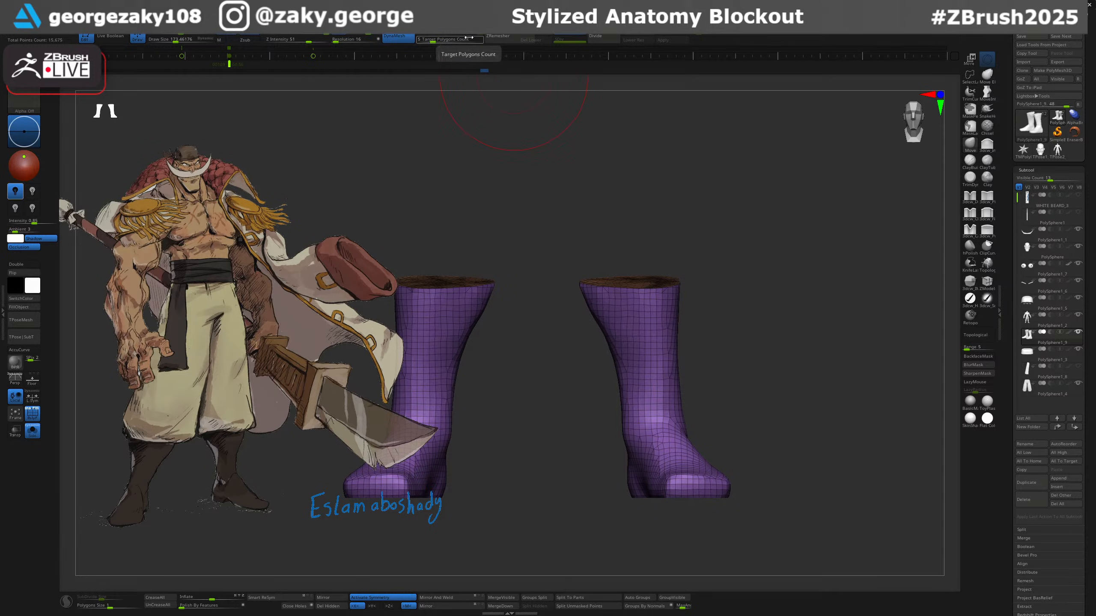
Set the target polygon count to 0.3 and ZRemesh the boots.
left_click_drag(467, 41, 531, 104)
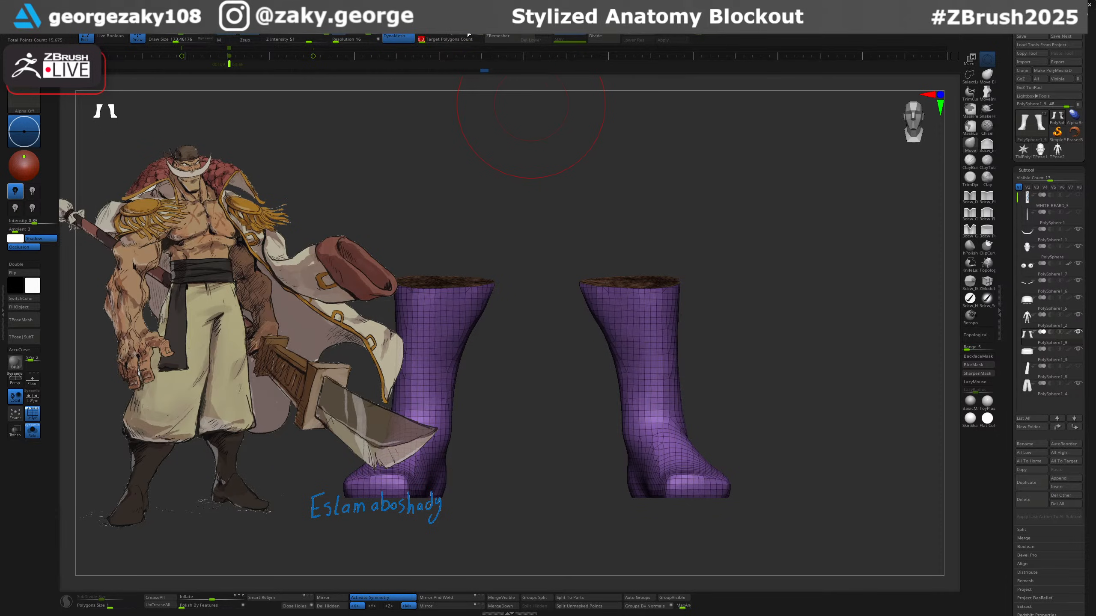
key("Return")
mouse_move(795, 342)
left_mouse_down()
mouse_move(772, 370)
mouse_move(747, 371)
mouse_move(783, 222)
mouse_move(733, 325)
left_mouse_up()
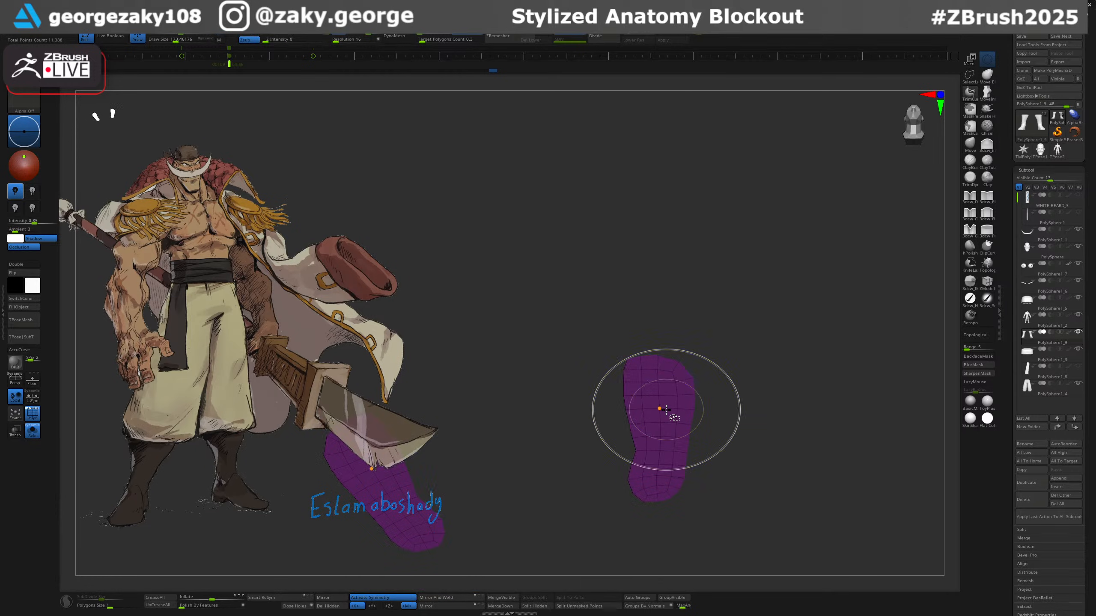
Test a small brush on the toe outline of the soles and undo the ZRemesh of the boots.
mouse_move(734, 405)
left_mouse_down()
mouse_move(735, 346)
mouse_move(721, 390)
mouse_move(686, 365)
left_mouse_up()
key("s")
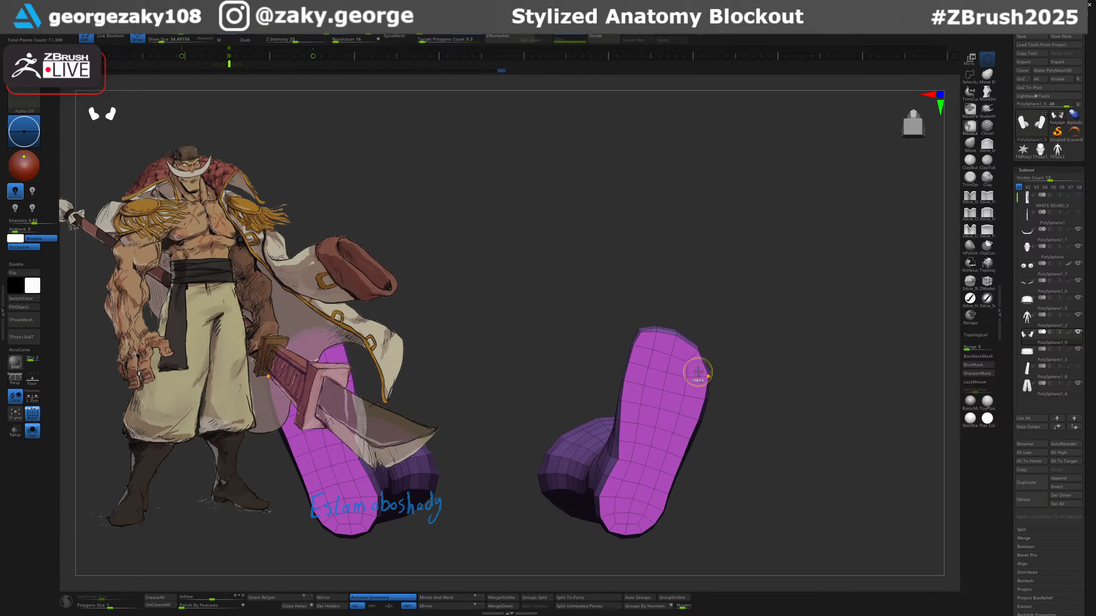
key("ctrl+z")
key("ctrl+shift+z")
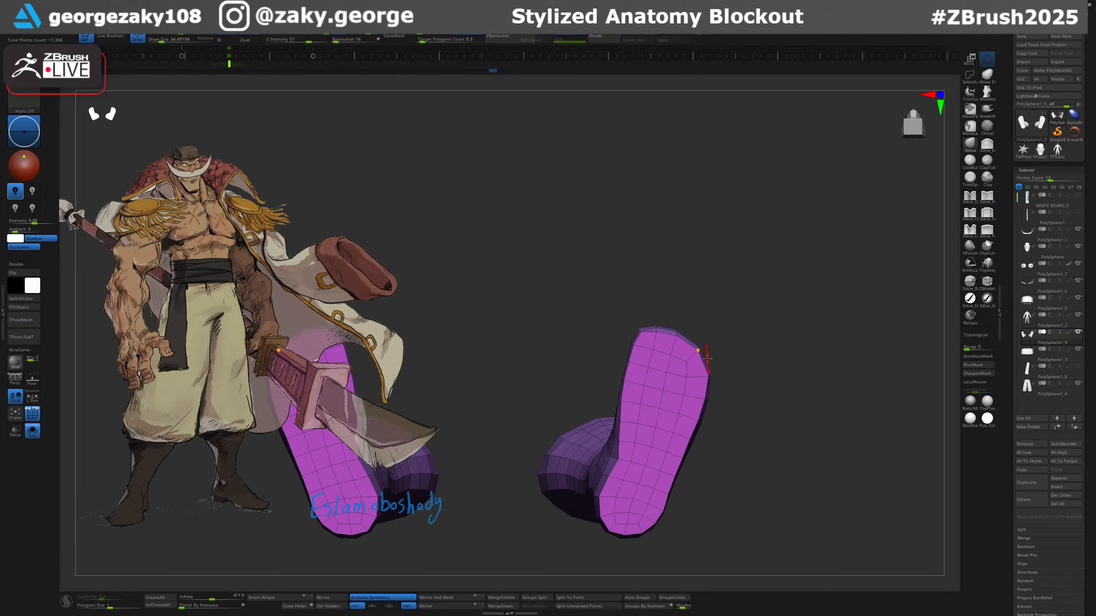
key("ctrl+z")
Round the toe outline of the soles with a larger Move brush and ZRemesh the boots again.
key("s")
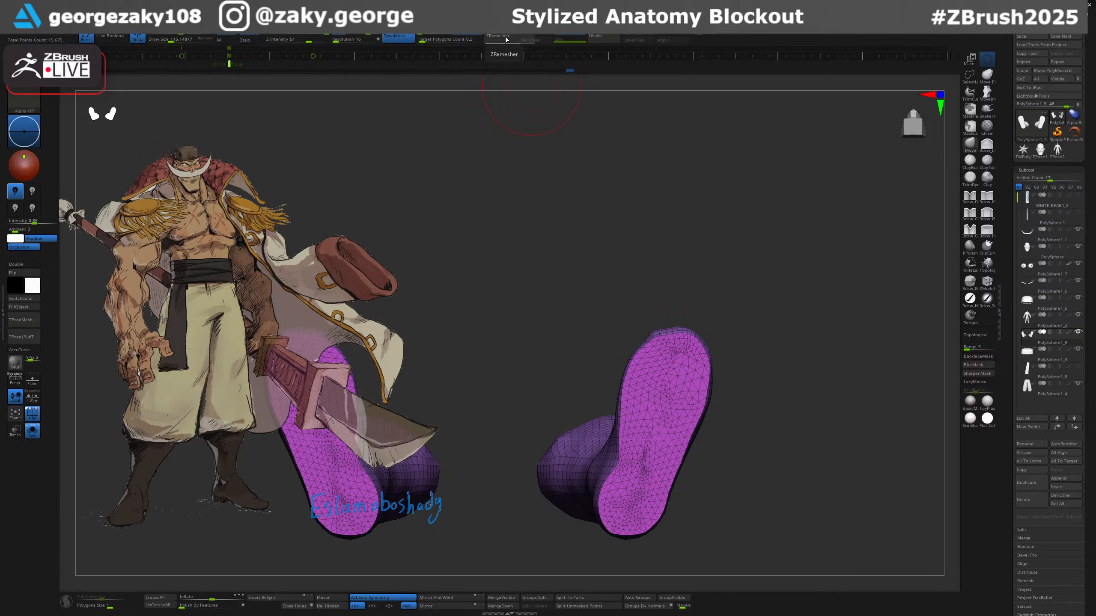
left_click_drag(717, 398, 707, 396)
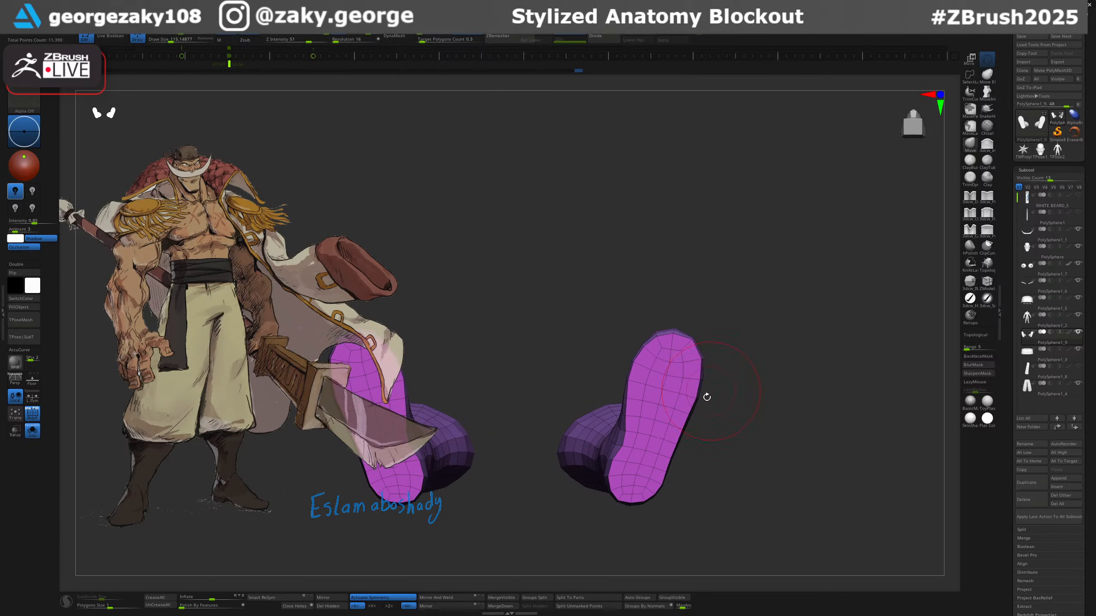
mouse_move(718, 330)
left_mouse_down()
mouse_move(768, 415)
mouse_move(857, 277)
mouse_move(802, 263)
left_mouse_up()
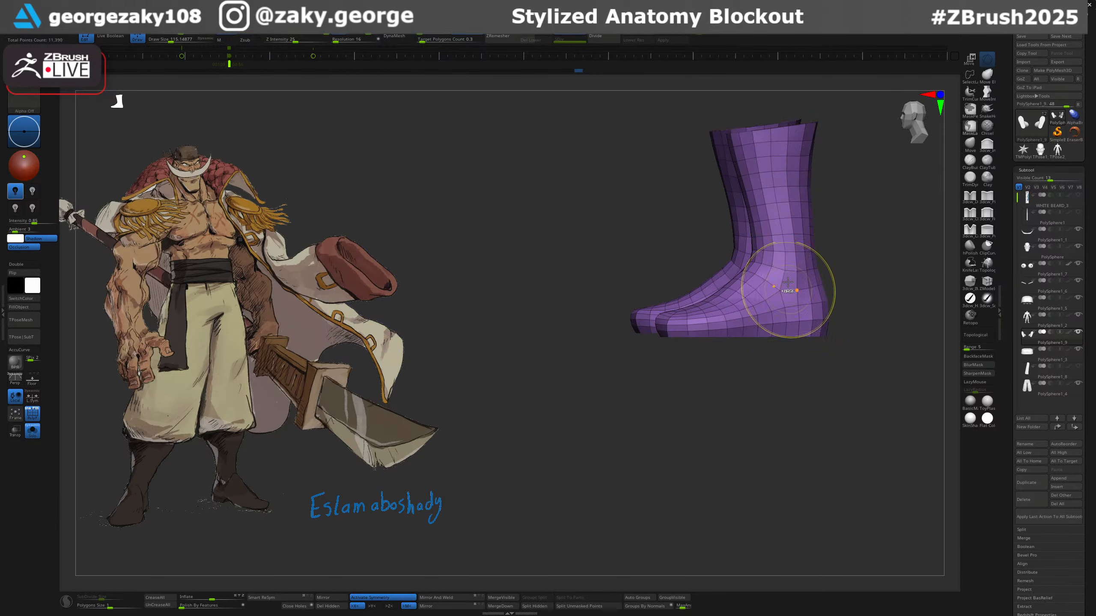
Compare the boots before and after the remesh by undoing and restoring it.
left_click_drag(746, 382, 791, 379)
key("ctrl+z")
key("ctrl+z")
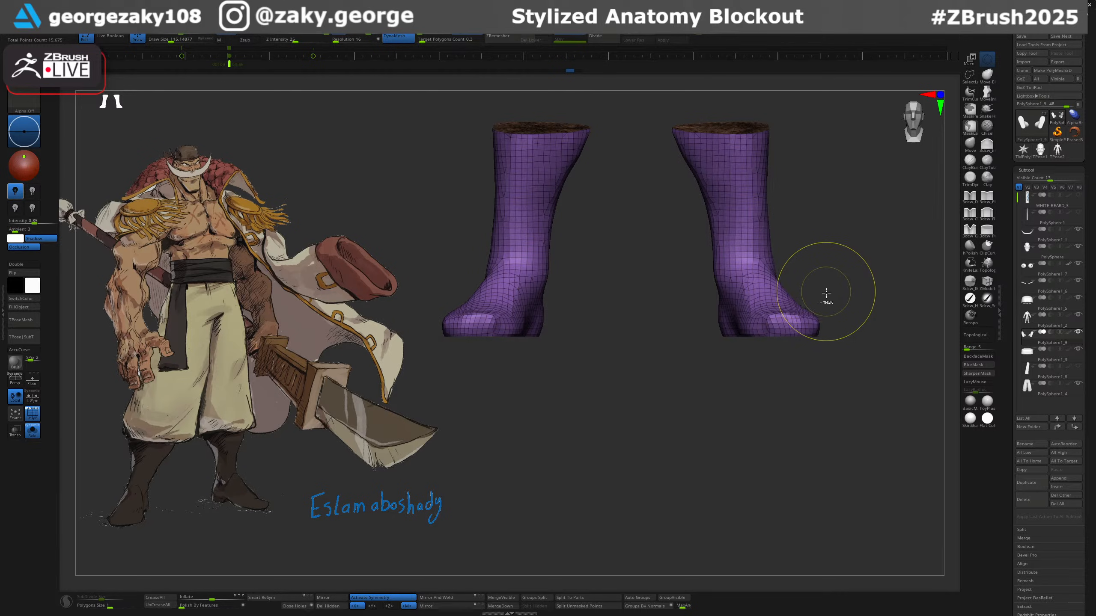
key("ctrl+shift+z")
key("ctrl+shift+z")
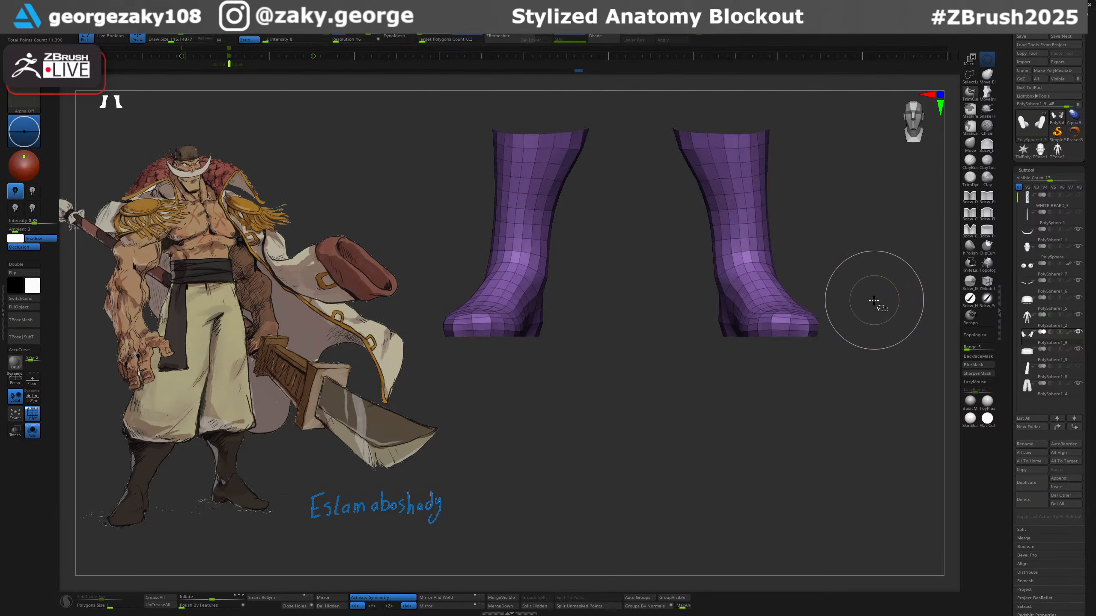
Select the body and push the soles of its feet up inside the boots with a large Move brush.
mouse_move(862, 367)
left_mouse_down()
mouse_move(862, 275)
mouse_move(856, 384)
mouse_move(862, 267)
mouse_move(843, 360)
mouse_move(758, 399)
mouse_move(795, 416)
left_mouse_up()
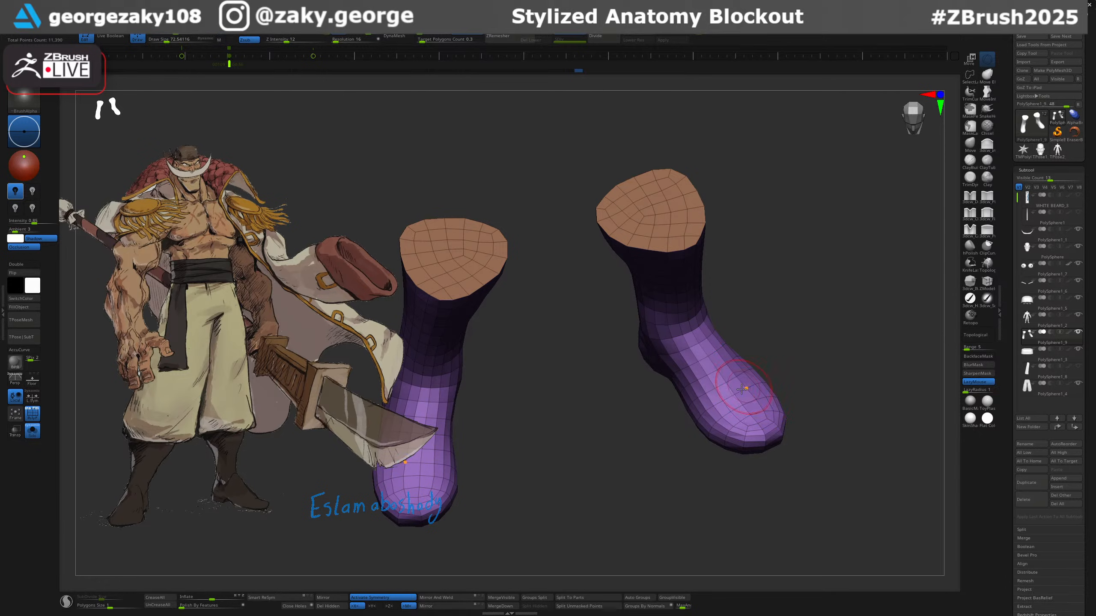
left_click_drag(805, 359, 796, 330)
left_click(707, 387, "alt")
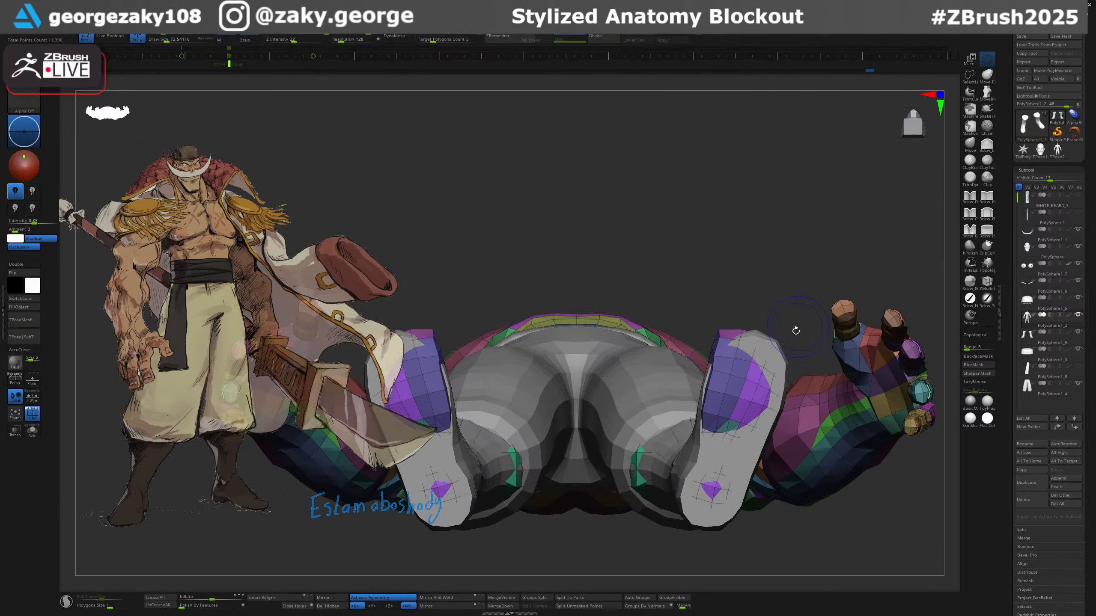
key("b")
key("m")
key("v")
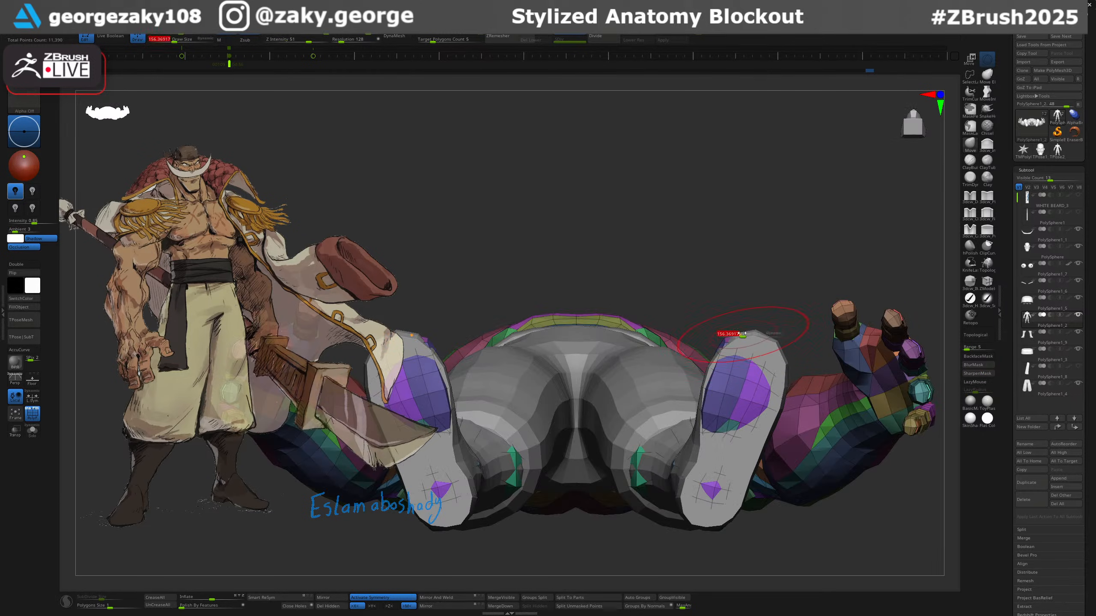
left_click_drag(729, 360, 734, 404)
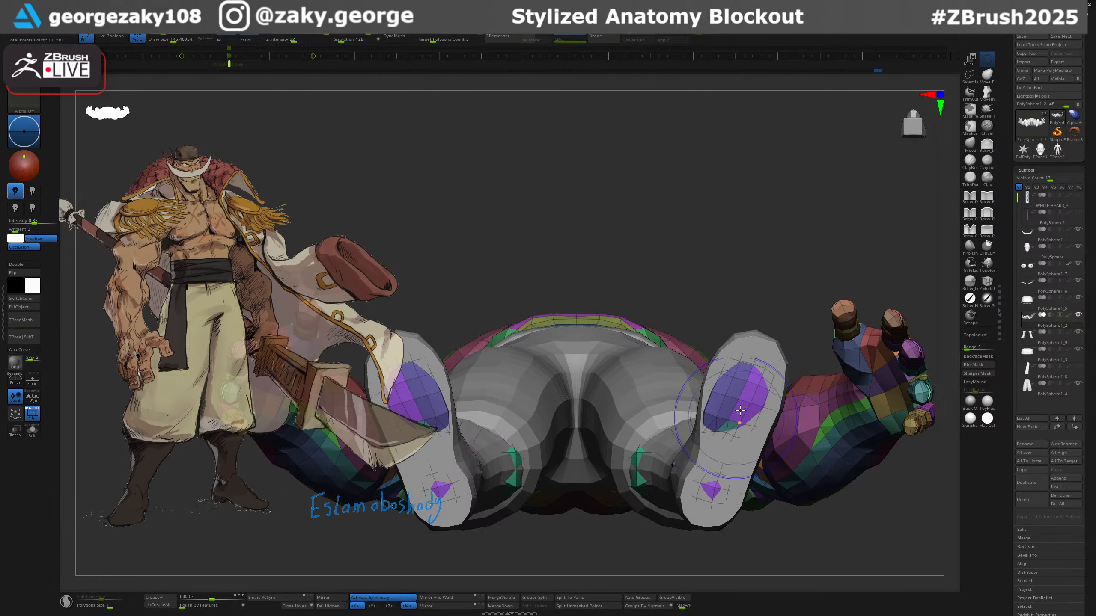
left_click_drag(806, 322, 805, 412)
left_click_drag(775, 448, 830, 453)
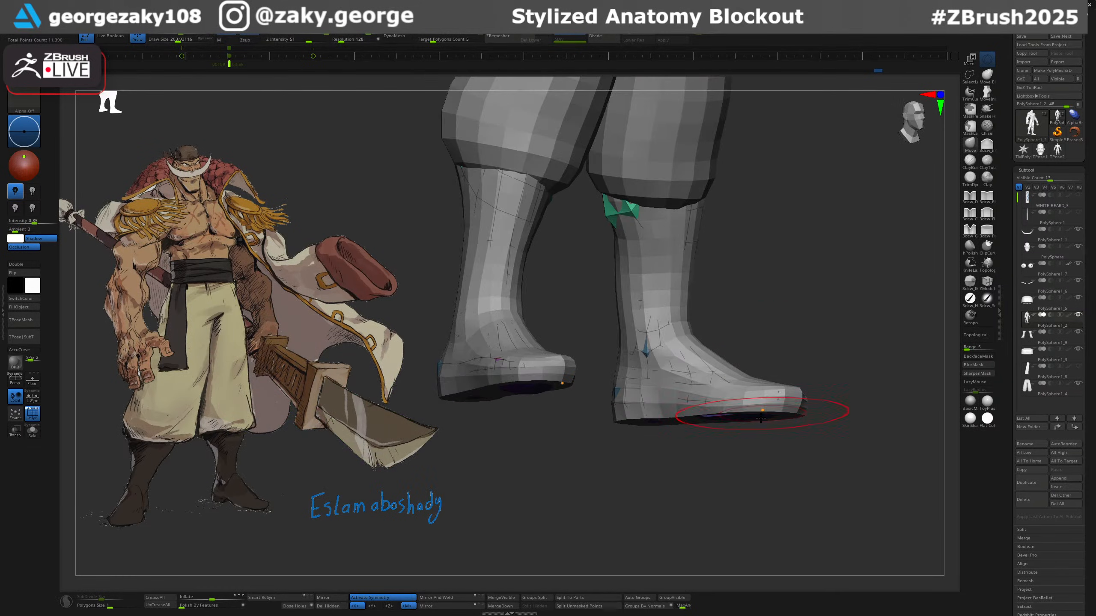
Pull the front of the body's feet further inside the boots with a resized Move brush.
left_click_drag(819, 353, 793, 355, "shift")
key("s")
left_click_drag(714, 350, 712, 350)
left_click_drag(722, 330, 731, 330)
mouse_move(852, 323)
left_mouse_down()
mouse_move(815, 328)
mouse_move(807, 379)
mouse_move(788, 278)
mouse_move(738, 298)
left_mouse_up()
Isolate the body and reshape the upper surface and edges of its feet with the DamStandard and Move brushes.
key("alt+s")
left_click_drag(717, 210, 791, 302)
left_click_drag(815, 354, 878, 401)
left_click_drag(897, 439, 918, 400)
key("b")
key("d")
key("s")
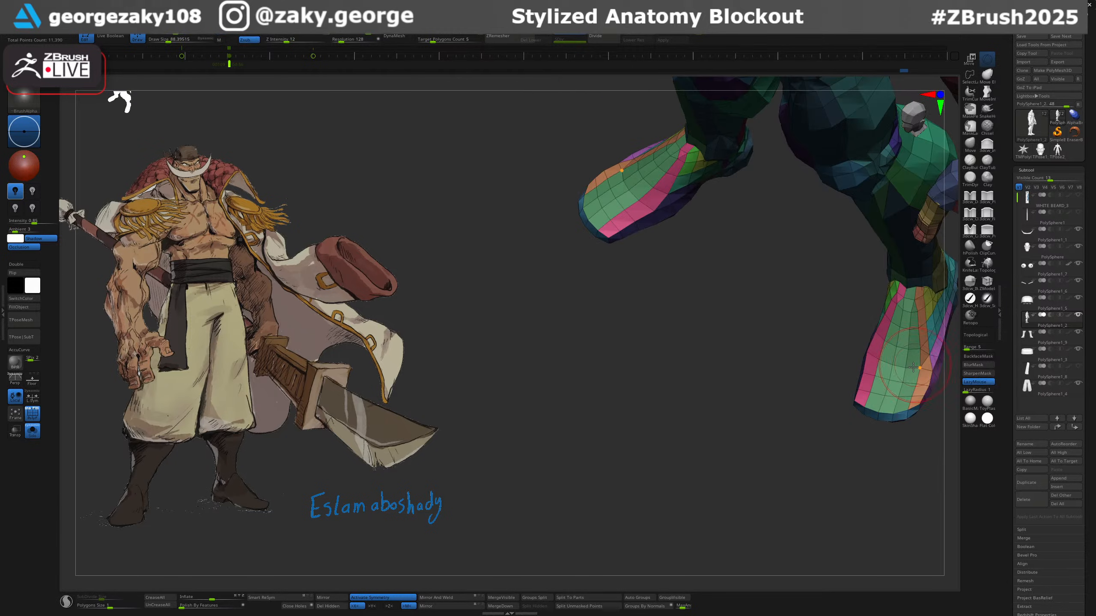
right_click_drag(915, 370, 916, 394)
key("b")
key("m")
key("v")
key("s")
left_click_drag(883, 382, 874, 375)
key("b")
key("d")
key("s")
key("s")
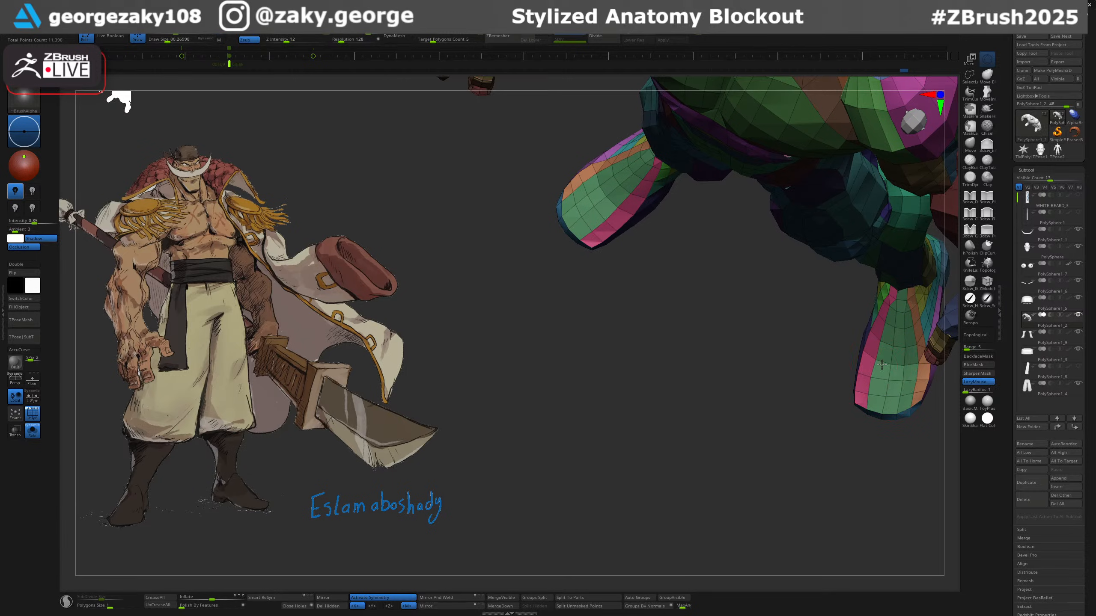
Refine the toes of the isolated feet with a resized DamStandard brush and show all subtools again.
left_click_drag(948, 367, 826, 343)
key("s")
left_click_drag(787, 380, 761, 382)
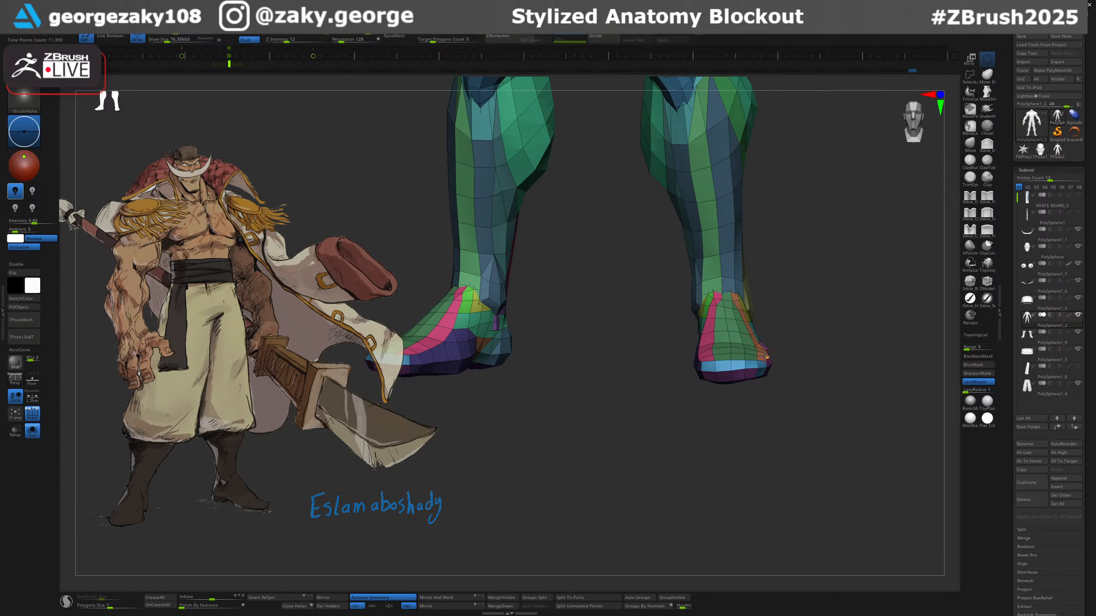
left_click_drag(695, 382, 700, 360)
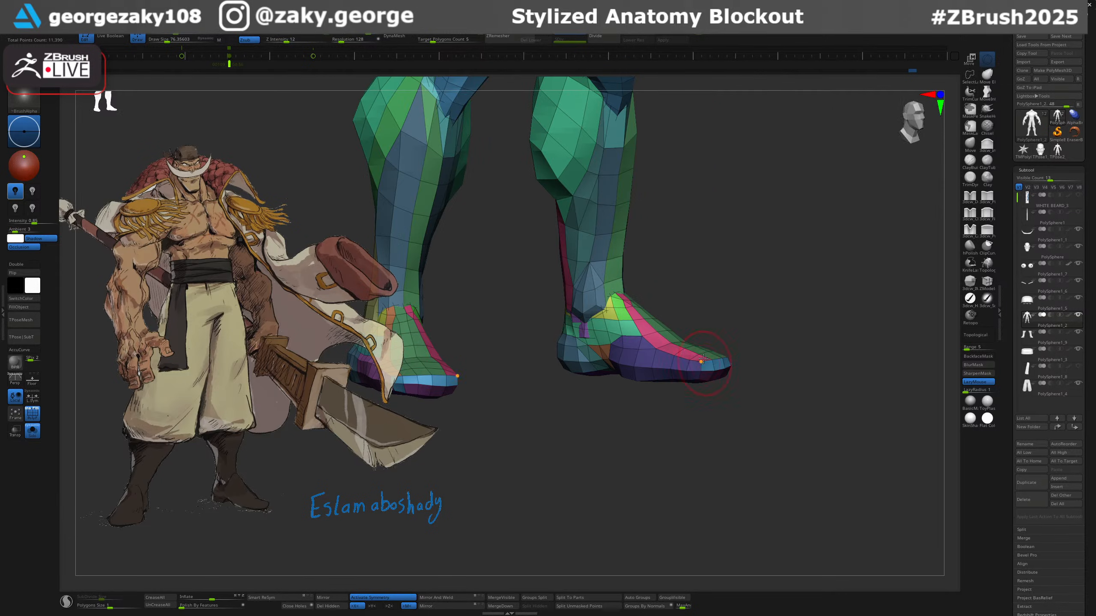
key("b")
key("m")
key("v")
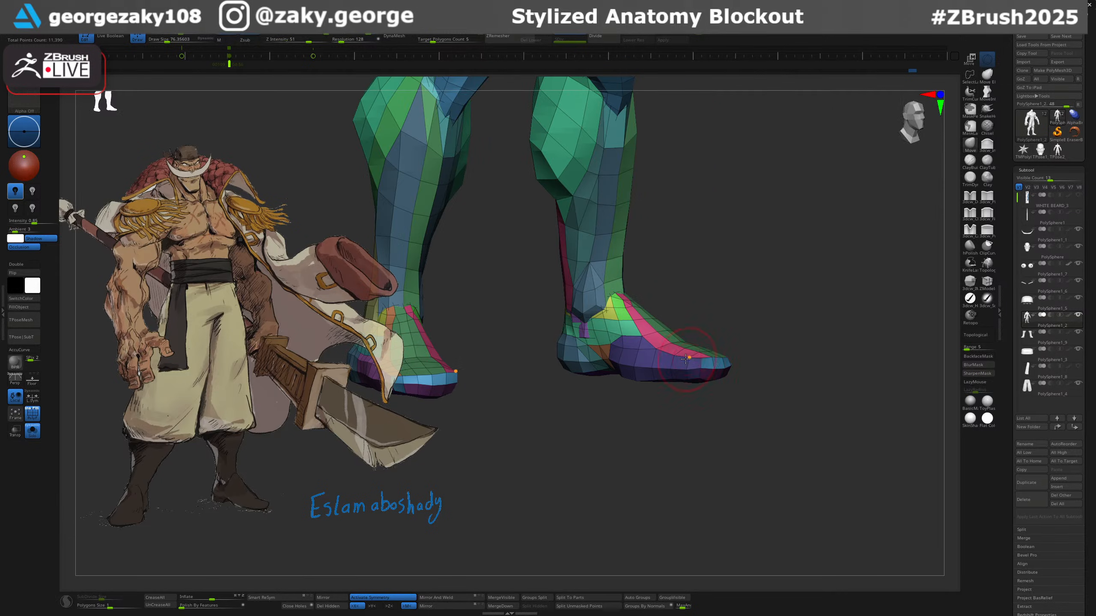
key("alt+s")
mouse_move(818, 363)
left_mouse_down()
mouse_move(766, 389)
mouse_move(770, 359)
left_mouse_up()
Deflate the body's feet inside the boots with the Inflate brush and decline the Dynamic Subdiv activation.
key("b")
key("i")
key("n")
key("s")
left_click_drag(741, 342, 726, 319, "alt")
left_click_drag(717, 399, 688, 365)
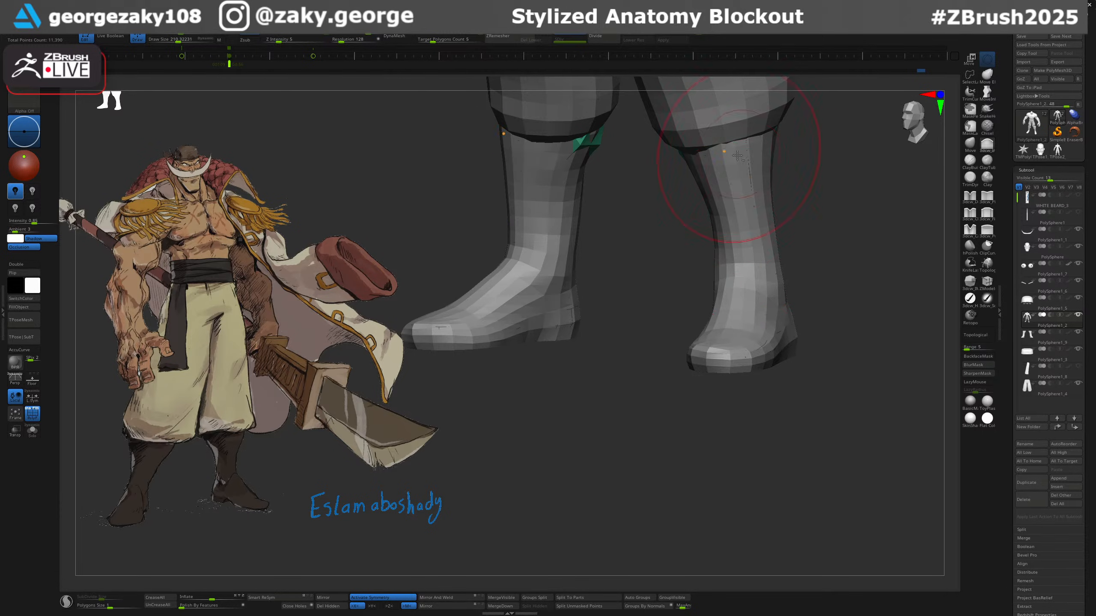
left_click_drag(815, 256, 762, 252)
left_click_drag(800, 218, 738, 318, "alt")
left_click_drag(856, 285, 822, 264)
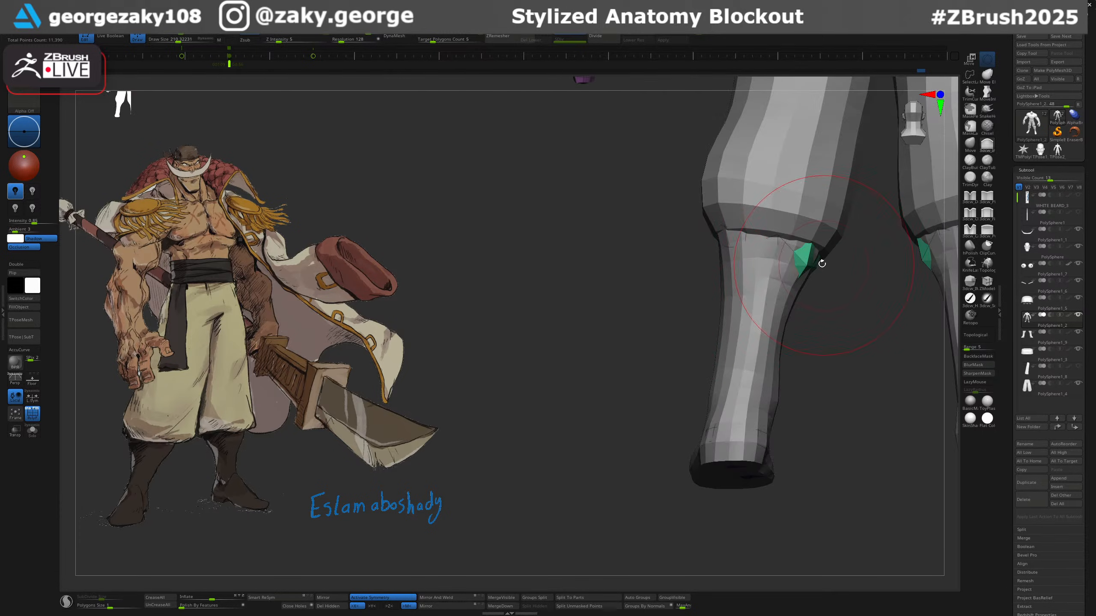
key("d")
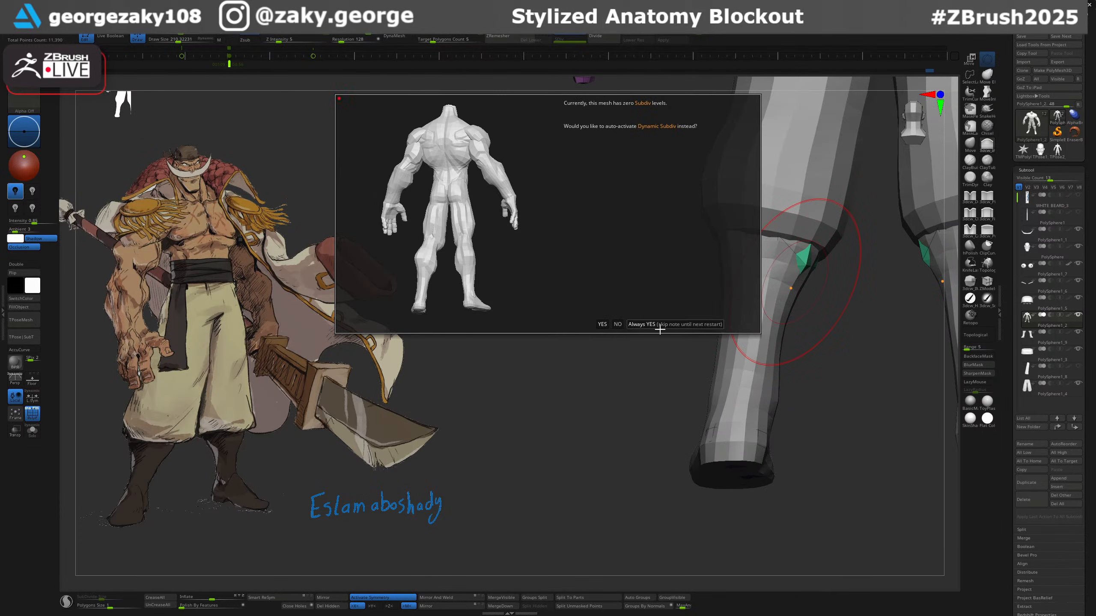
left_click(617, 324)
Select the boots and pull their upper rims outward over the protruding calves with a smaller brush.
left_click(799, 281, "alt")
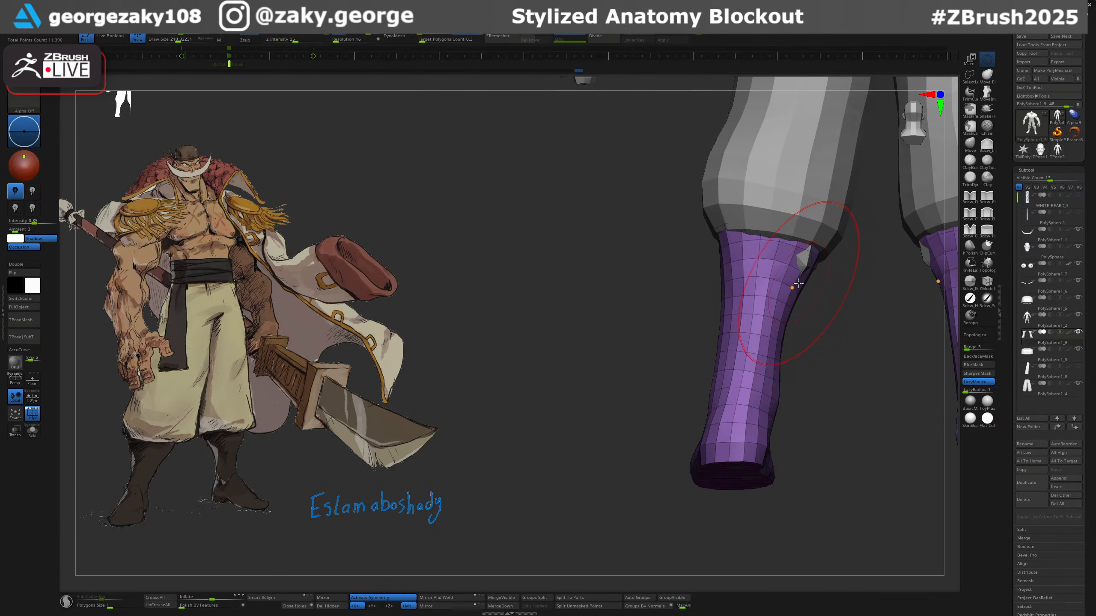
key("s")
left_click_drag(798, 284, 793, 284)
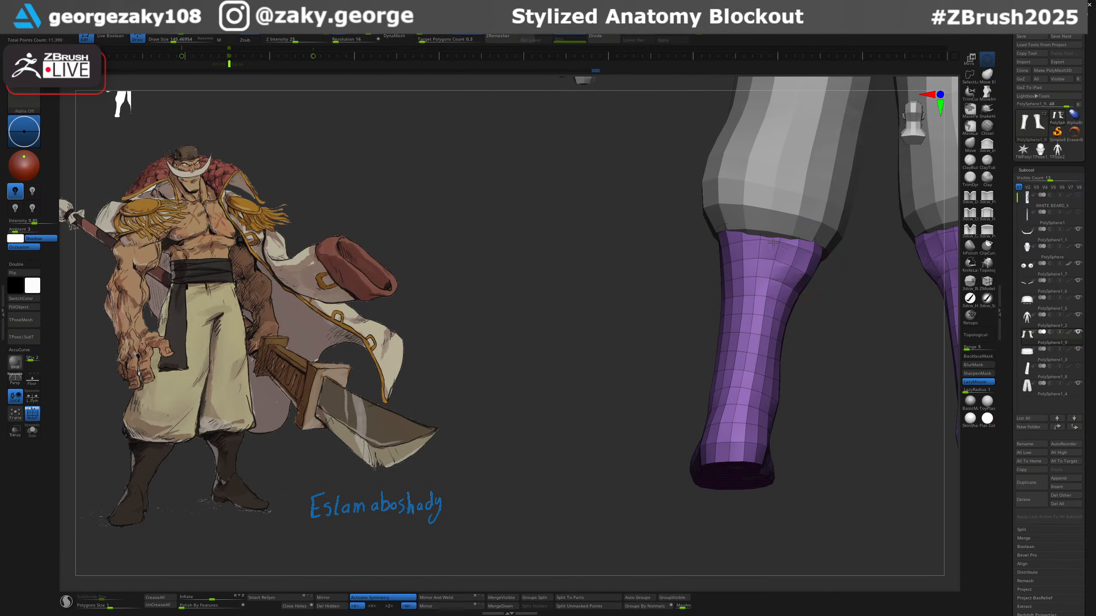
left_click_drag(773, 243, 772, 236)
right_click_drag(742, 255, 775, 262)
left_click_drag(775, 262, 765, 253)
right_click_drag(766, 253, 782, 249)
mouse_move(738, 220)
left_mouse_down("shift")
mouse_move(781, 251)
mouse_move(746, 289)
left_mouse_up("shift")
left_click_drag(733, 250, 751, 304)
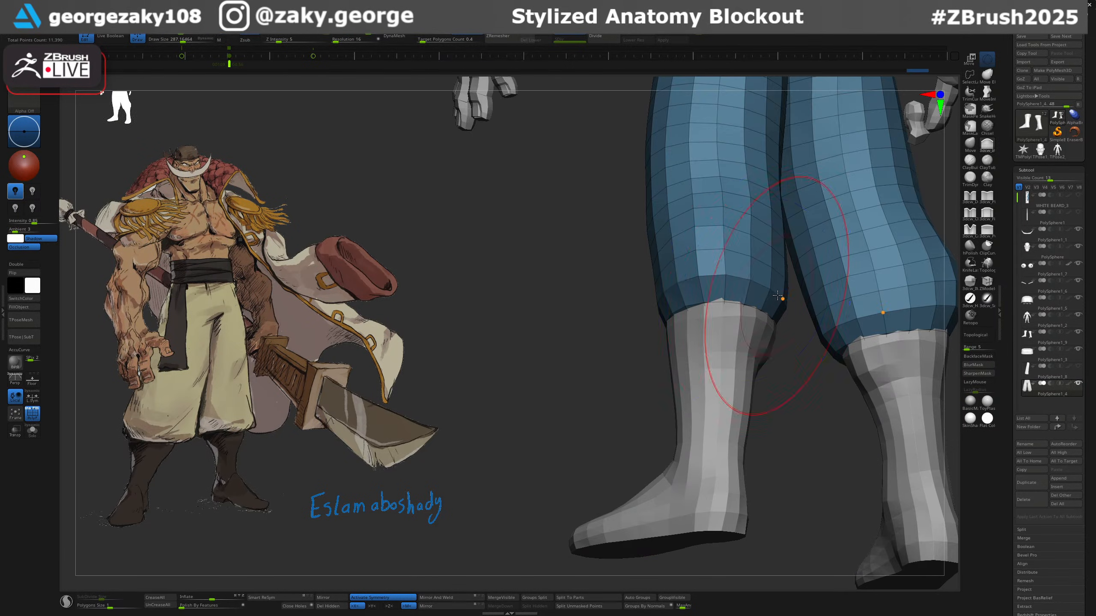
Reshape the lower legs and hems of the pants around the boot tops from several angles.
key("l")
mouse_move(769, 296)
left_mouse_down()
mouse_move(760, 295)
mouse_move(813, 287)
left_mouse_up()
right_click_drag(816, 287, 813, 263)
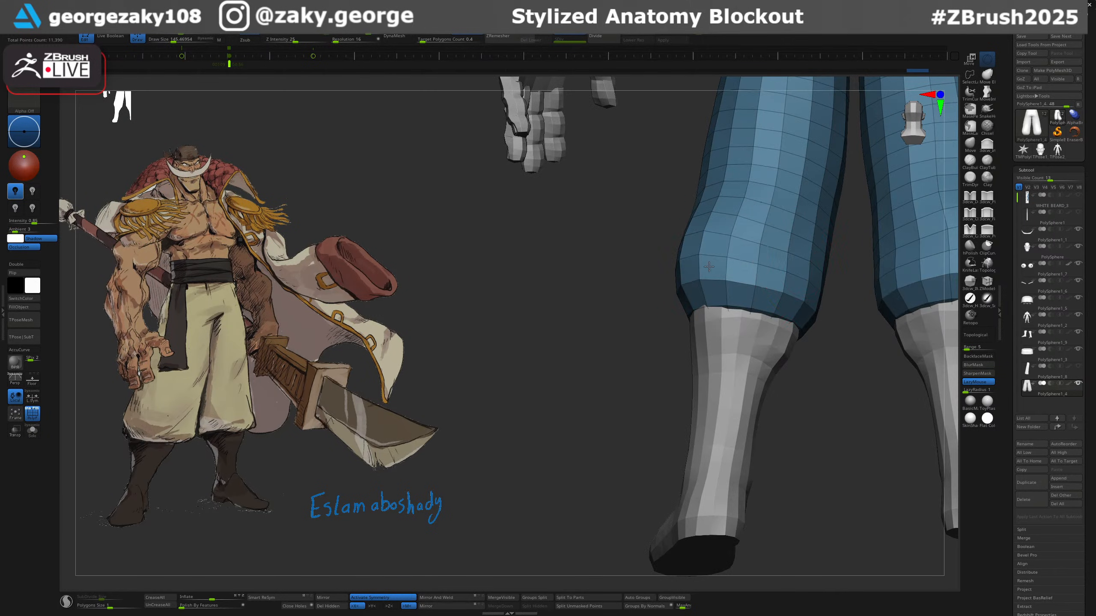
left_click_drag(753, 285, 803, 303)
right_click_drag(831, 313, 836, 339)
left_click_drag(753, 248, 770, 251)
right_click_drag(784, 272, 822, 282)
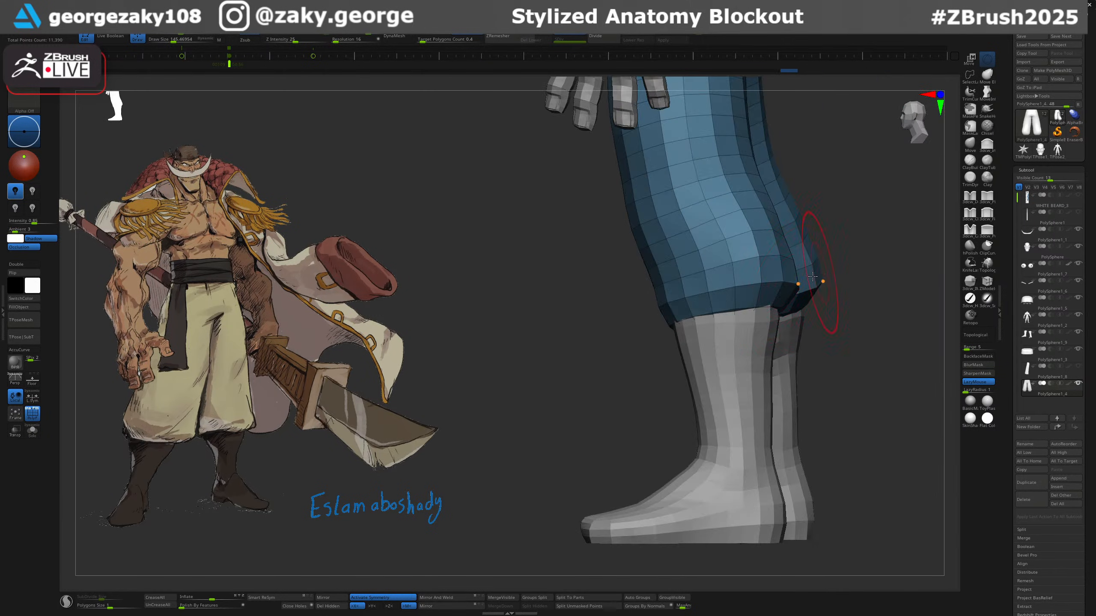
mouse_move(793, 295)
left_mouse_down()
mouse_move(664, 320)
mouse_move(748, 298)
left_mouse_up()
mouse_move(636, 327)
left_mouse_down()
mouse_move(679, 328)
mouse_move(689, 317)
left_mouse_up()
left_click_drag(608, 343, 651, 341)
right_click_drag(705, 310, 589, 319)
Duplicate the boots, keep only the sole faces visible on the copy and delete the hidden geometry.
left_click(610, 355, "alt")
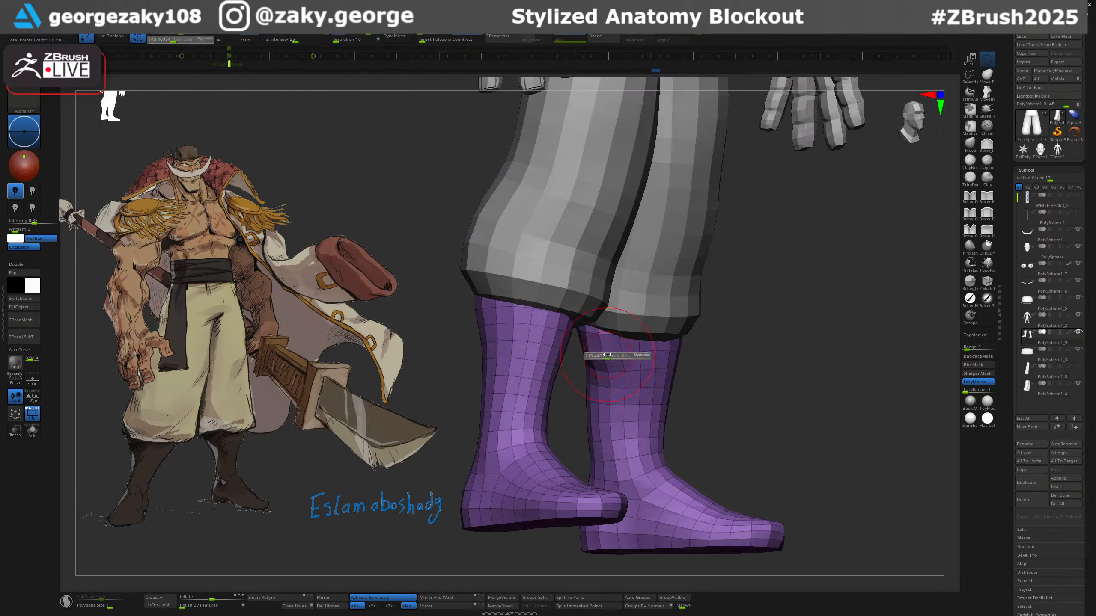
right_click_drag(666, 399, 620, 382)
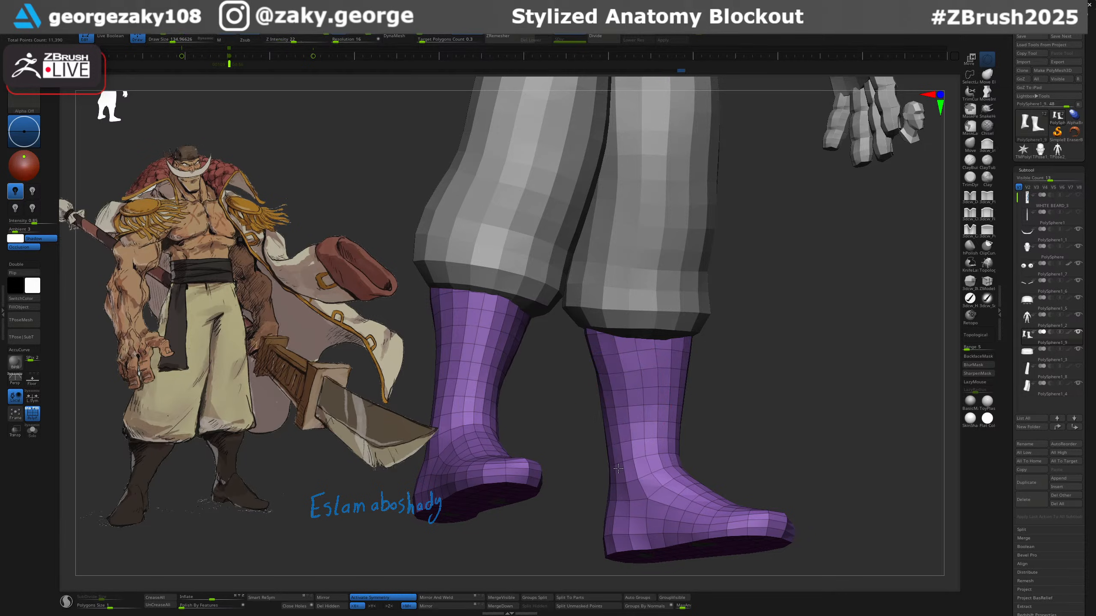
mouse_move(776, 416)
right_mouse_down()
mouse_move(682, 423)
mouse_move(716, 367)
mouse_move(720, 316)
mouse_move(729, 373)
mouse_move(773, 387)
mouse_move(769, 348)
mouse_move(788, 326)
mouse_move(783, 287)
mouse_move(712, 362)
mouse_move(710, 272)
mouse_move(704, 311)
mouse_move(719, 277)
mouse_move(713, 283)
right_mouse_up()
key("ctrl+shift+d")
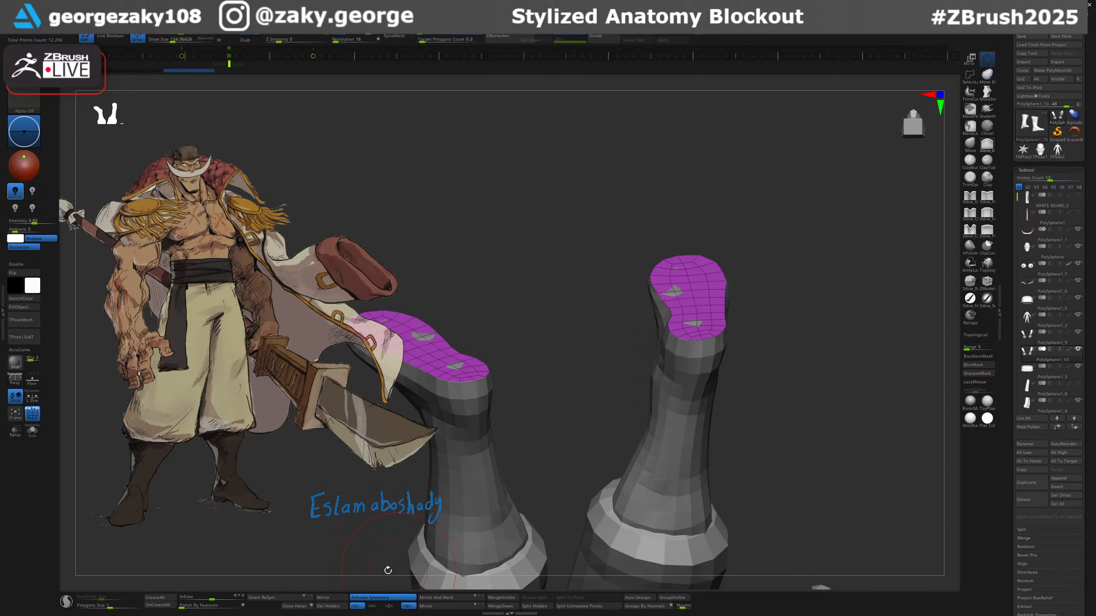
left_click(340, 604)
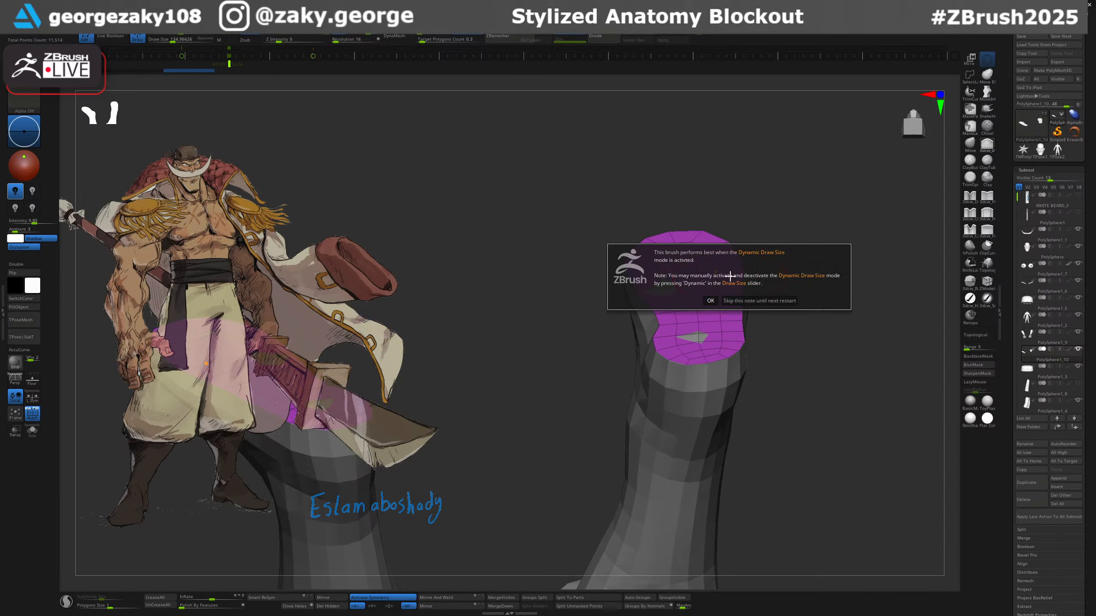
Extrude the whole sole polygroup slightly with ZModeler to give the soles thickness.
left_click(712, 300)
right_click_drag(712, 300, 744, 266)
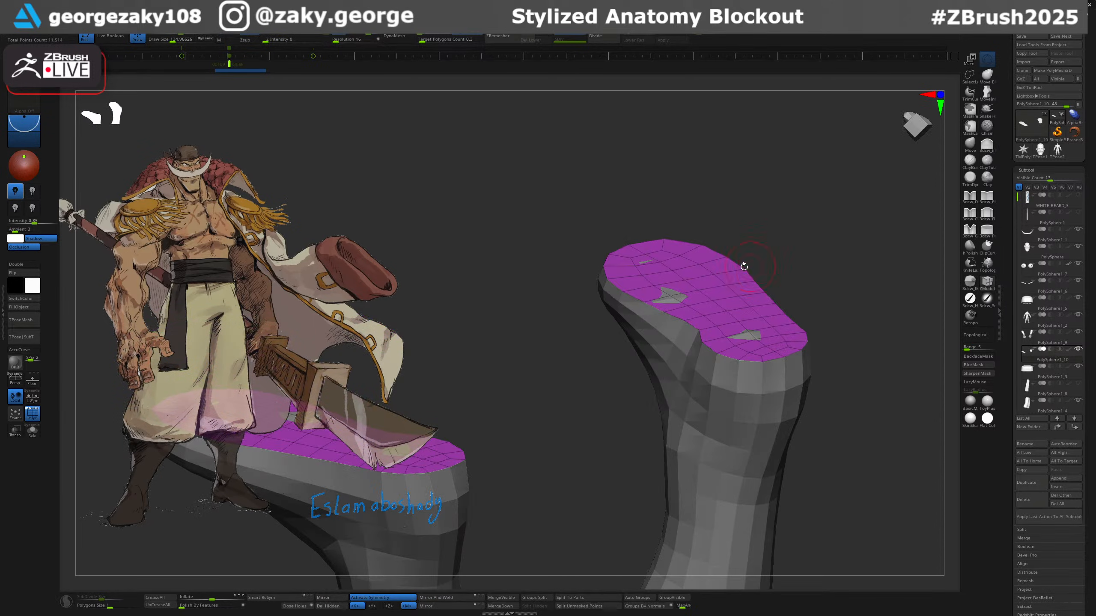
left_click_drag(739, 277, 738, 271)
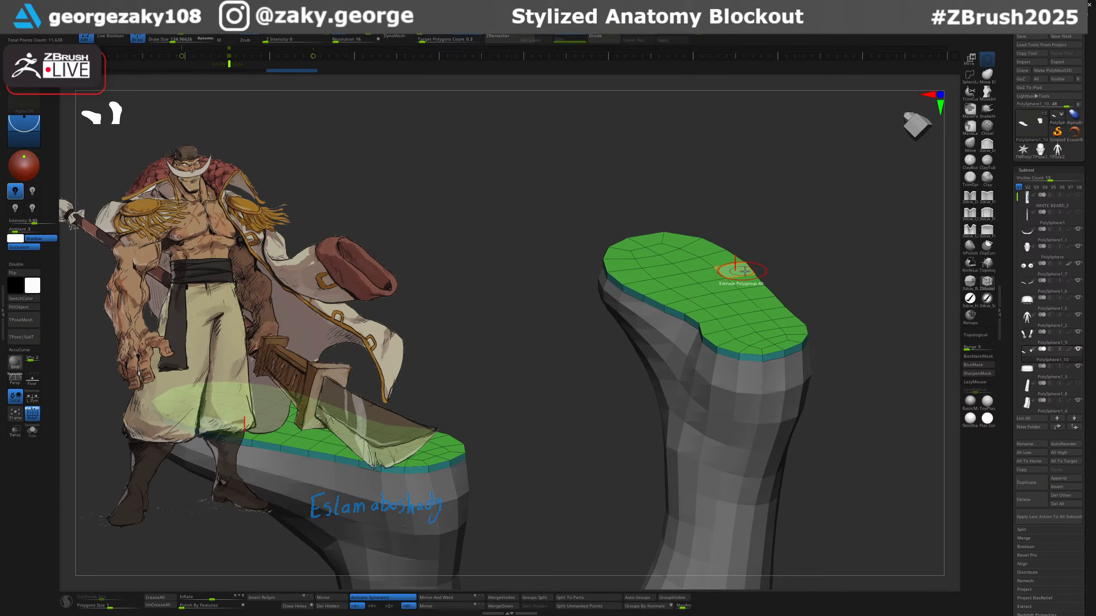
right_click_drag(791, 280, 807, 348)
Mark the heel polygons of the soles and extrude them into raised heels.
mouse_move(782, 419)
left_mouse_down("alt")
mouse_move(768, 453)
mouse_move(705, 421)
mouse_move(765, 378)
mouse_move(749, 447)
mouse_move(756, 400)
left_mouse_up("alt")
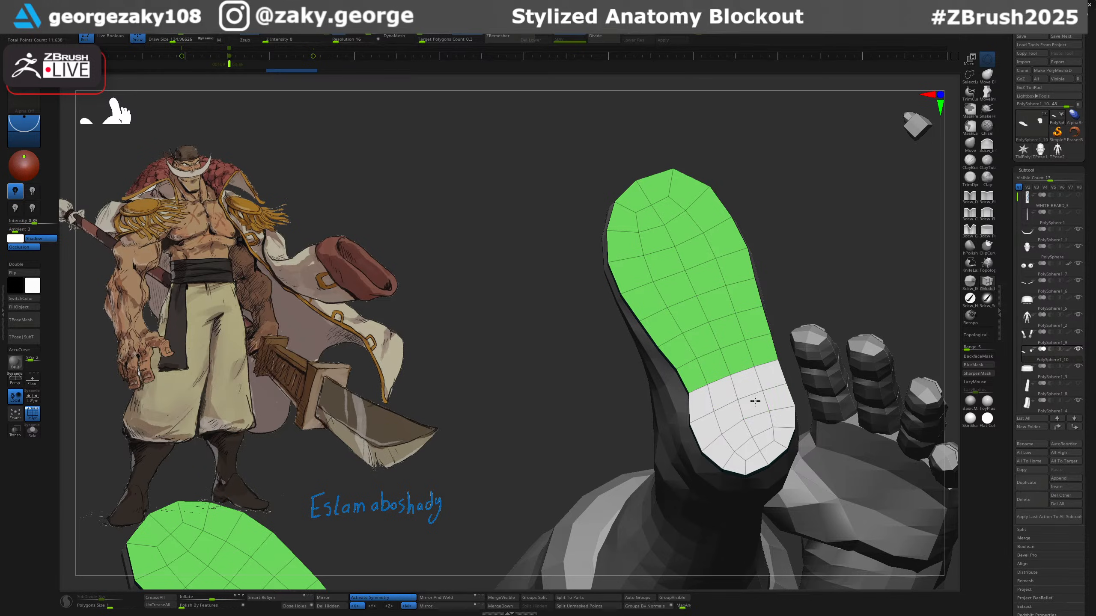
mouse_move(779, 375)
right_mouse_down()
mouse_move(773, 344)
mouse_move(803, 323)
mouse_move(800, 370)
right_mouse_up()
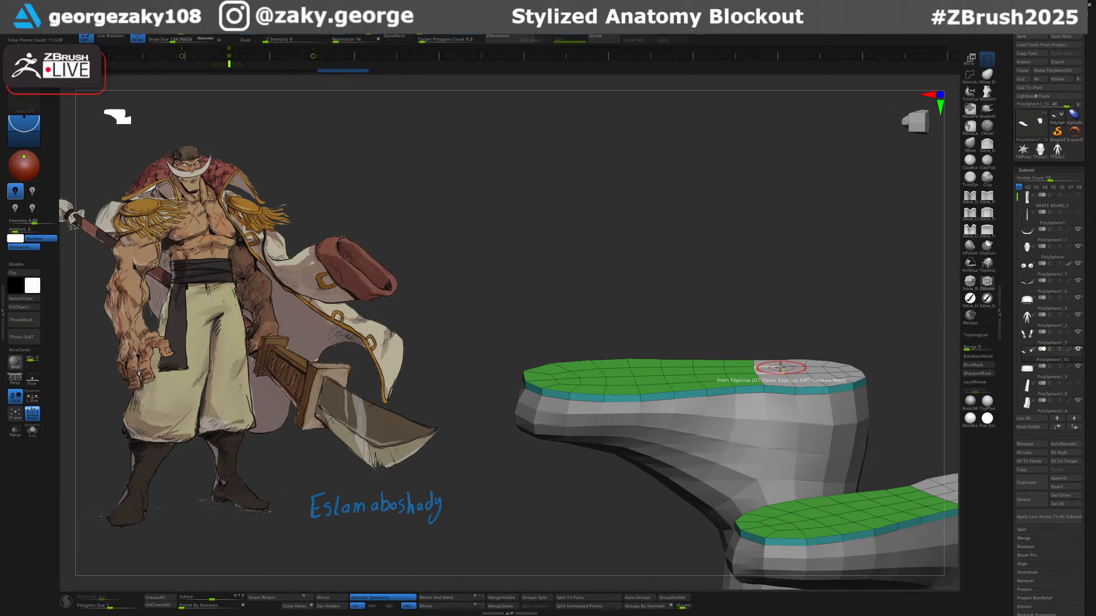
left_click_drag(774, 362, 776, 357)
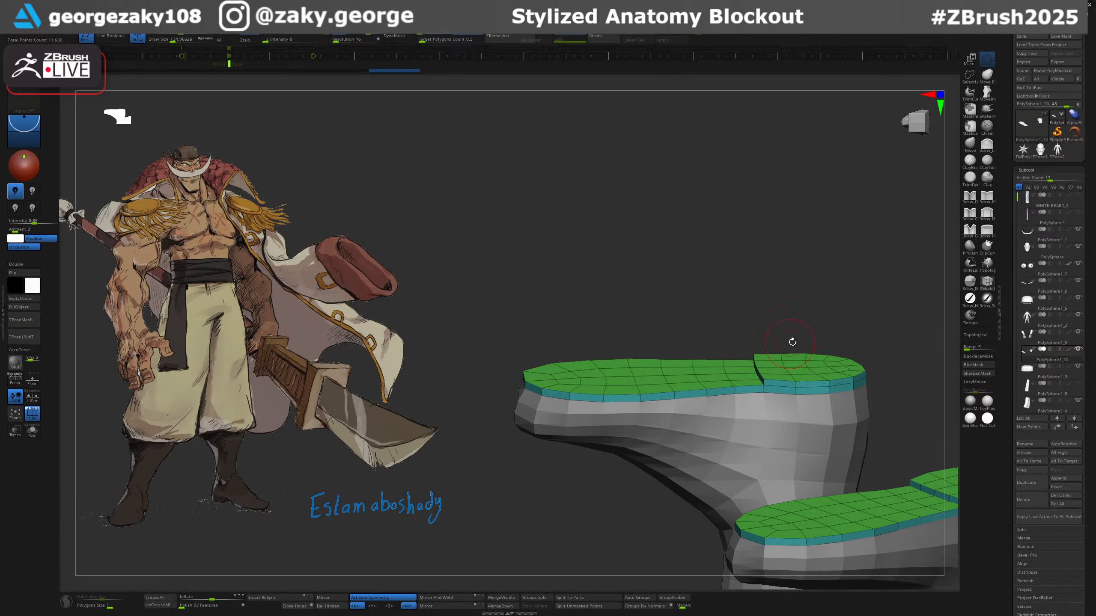
mouse_move(792, 342)
right_mouse_down()
mouse_move(805, 315)
mouse_move(780, 352)
right_mouse_up()
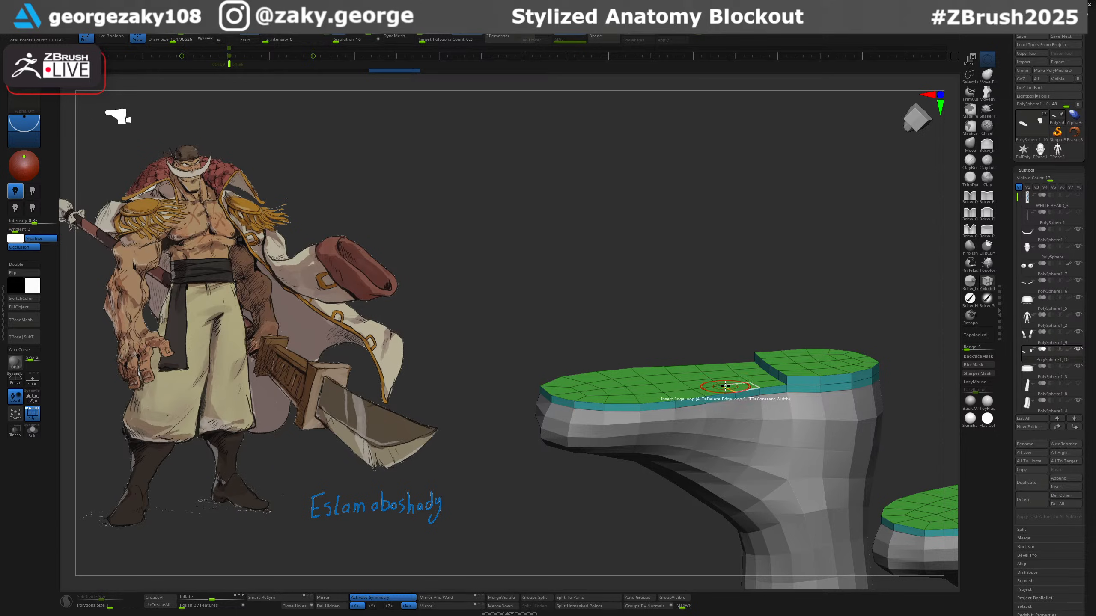
Mark the polygons of the front sole area up to the arch and extrude them as a thicker forefoot.
right_click_drag(725, 385, 709, 391)
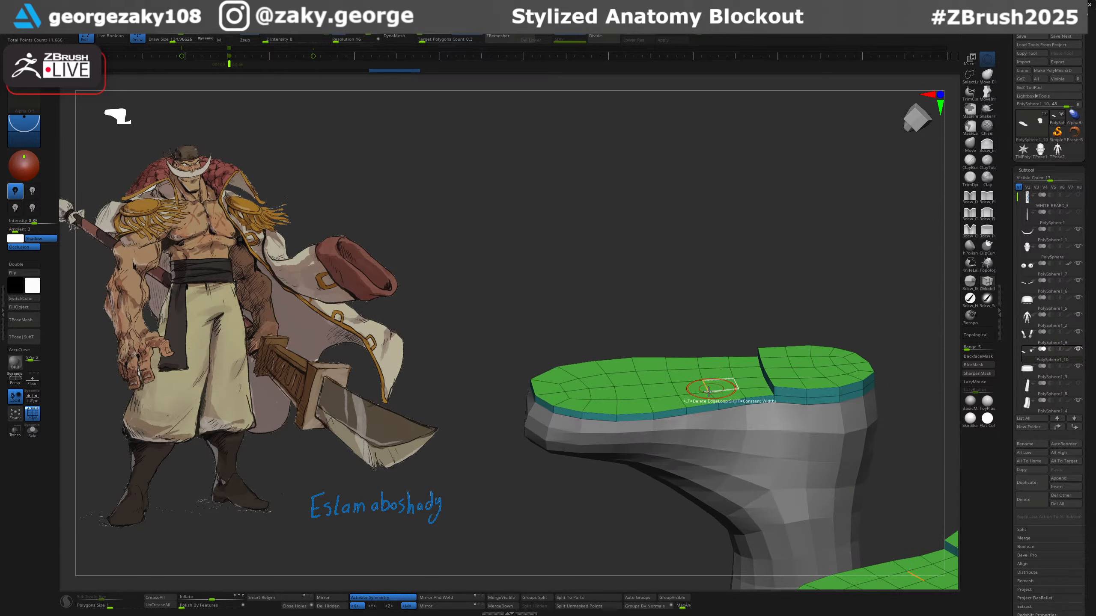
mouse_move(698, 400)
left_mouse_down("alt")
mouse_move(680, 364)
mouse_move(554, 376)
mouse_move(626, 409)
left_mouse_up("alt")
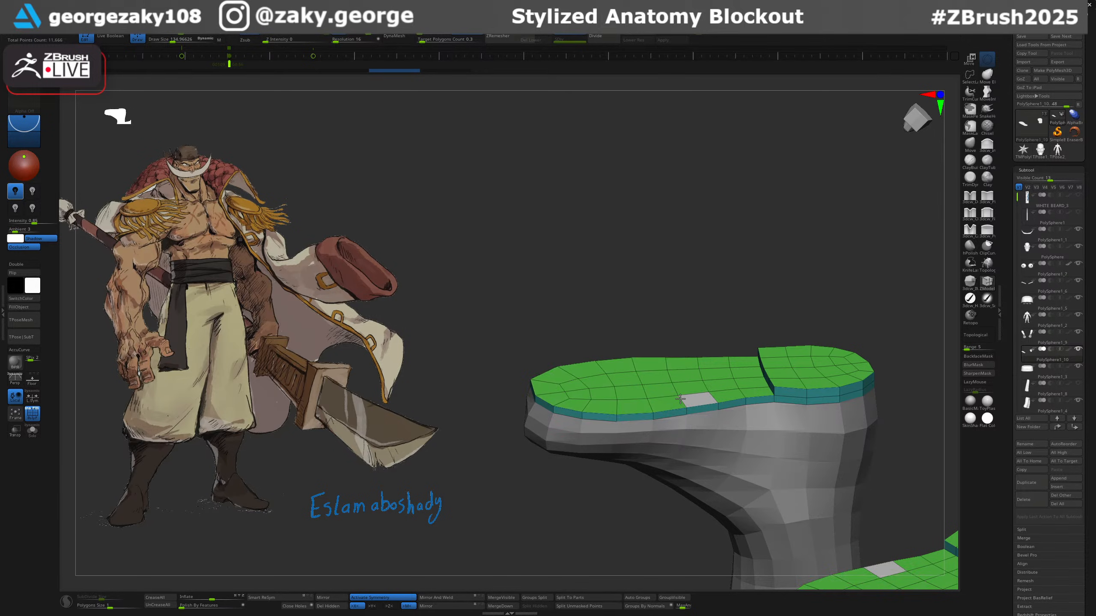
left_click_drag(563, 377, 587, 371, "alt")
right_click_drag(655, 380, 701, 391)
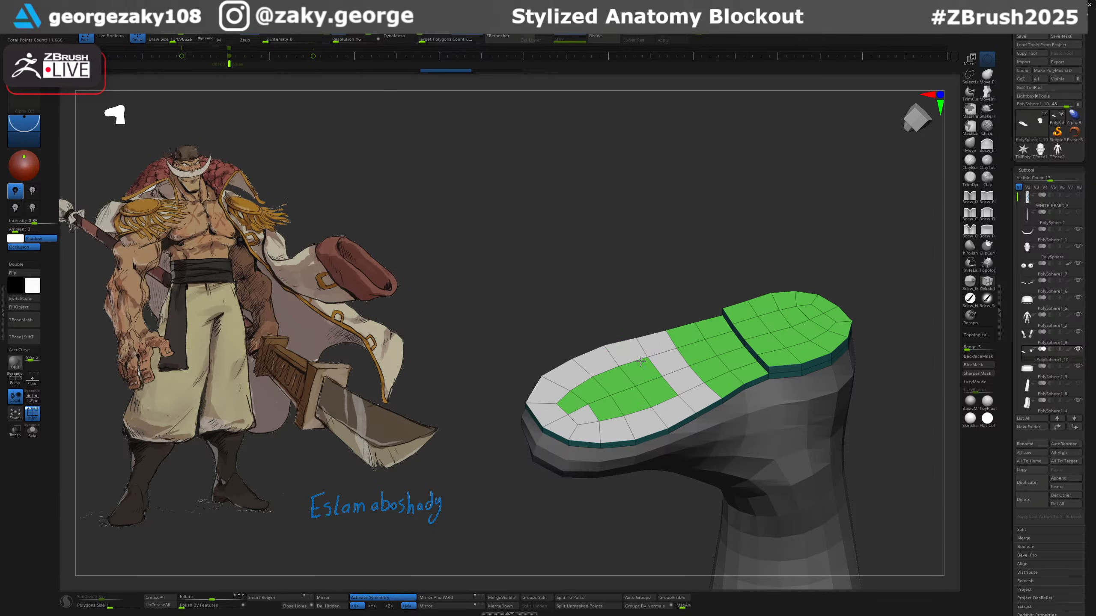
left_click_drag(640, 362, 627, 401, "alt")
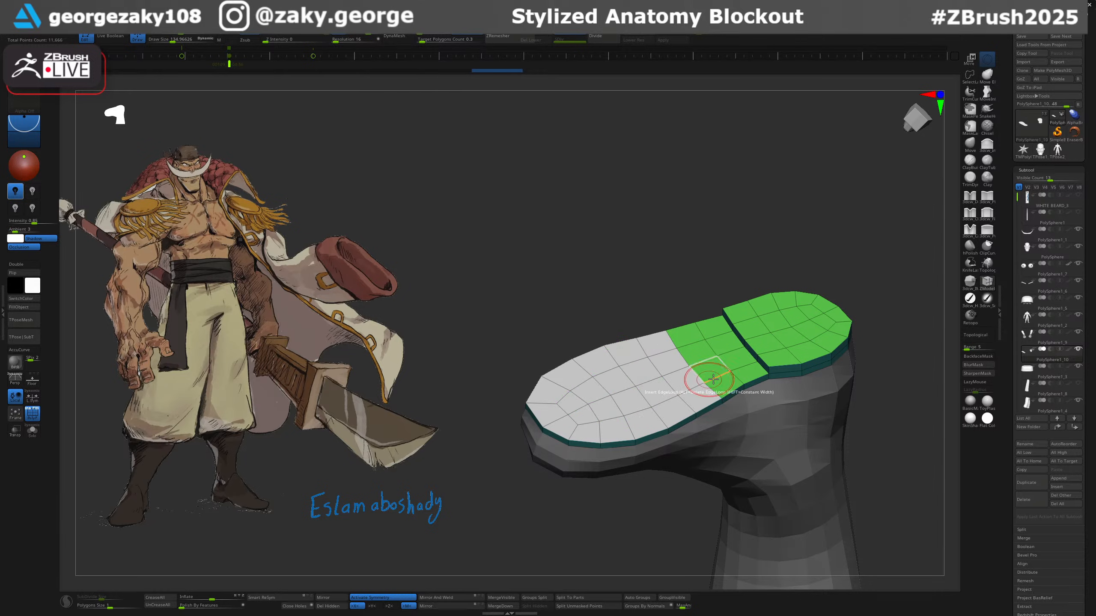
left_click_drag(722, 386, 691, 330, "alt")
right_click_drag(707, 363, 724, 334)
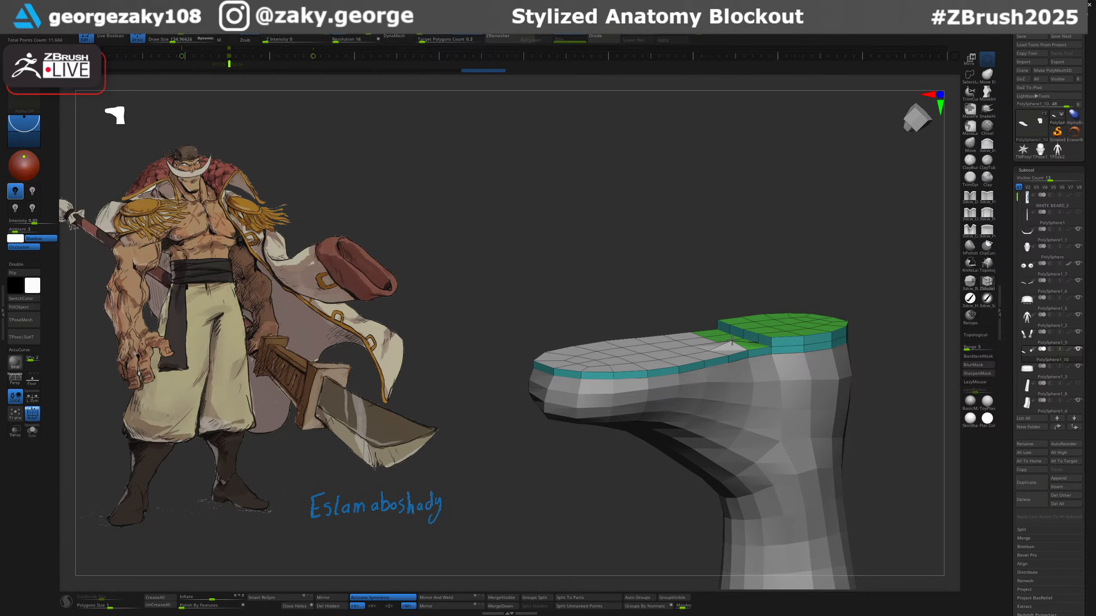
left_click_drag(729, 342, 728, 344)
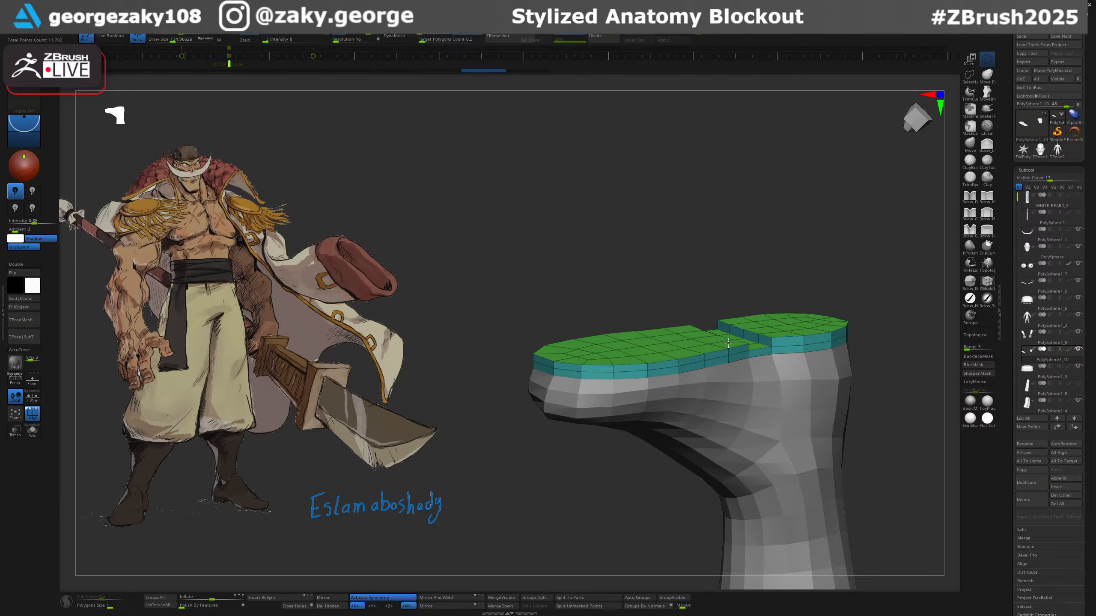
right_click_drag(766, 342, 625, 389)
right_click_drag(740, 354, 768, 378)
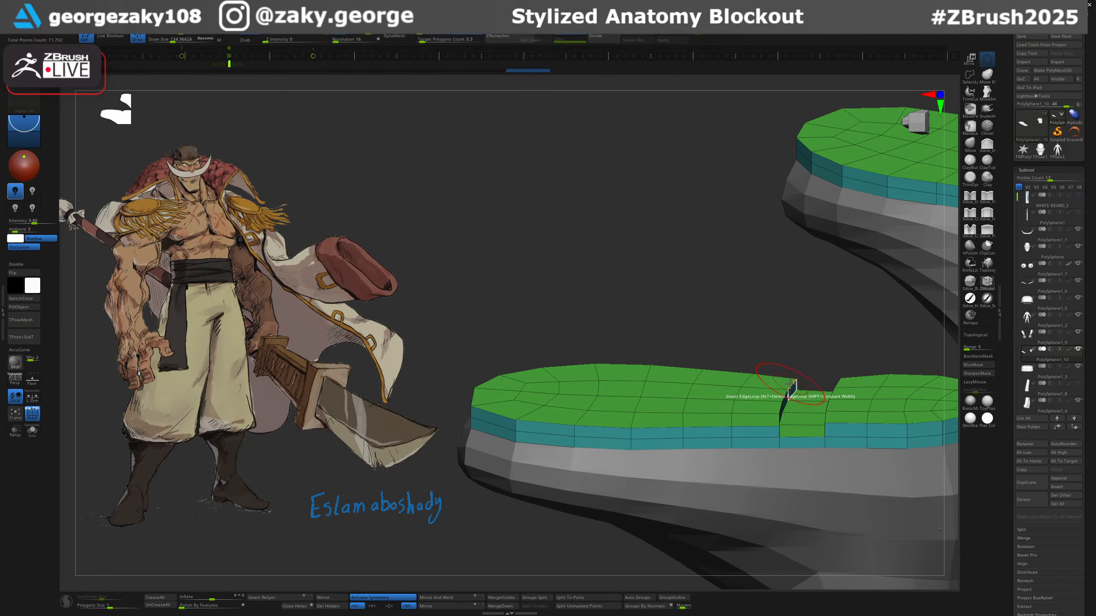
Try to slide the partial edge loop along the rear edge of the thickened forefoot toward the toe with ZModeler.
key("space")
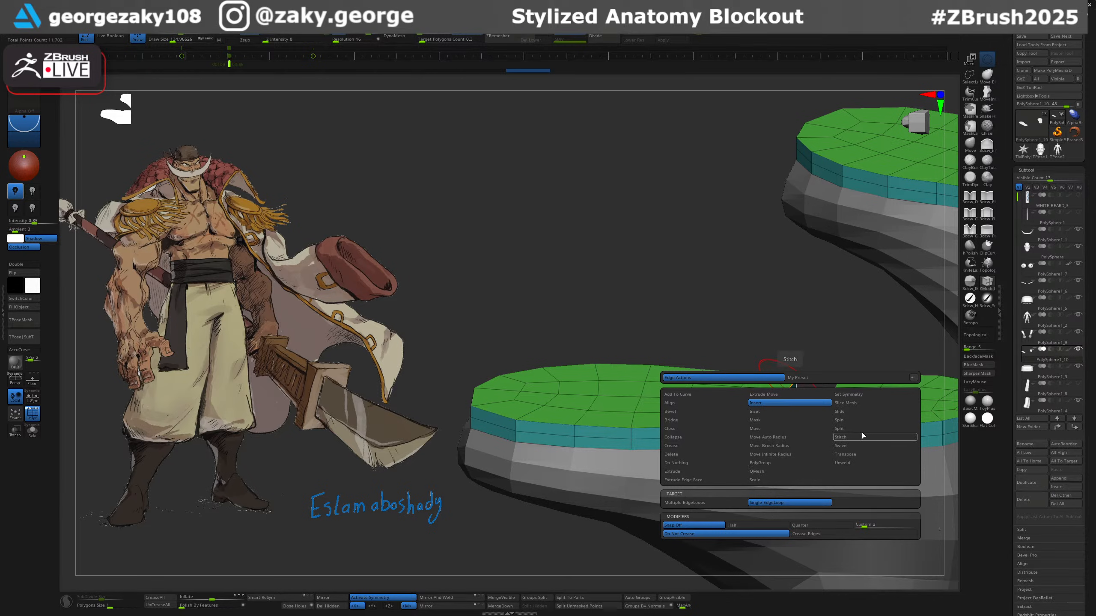
left_click(848, 412)
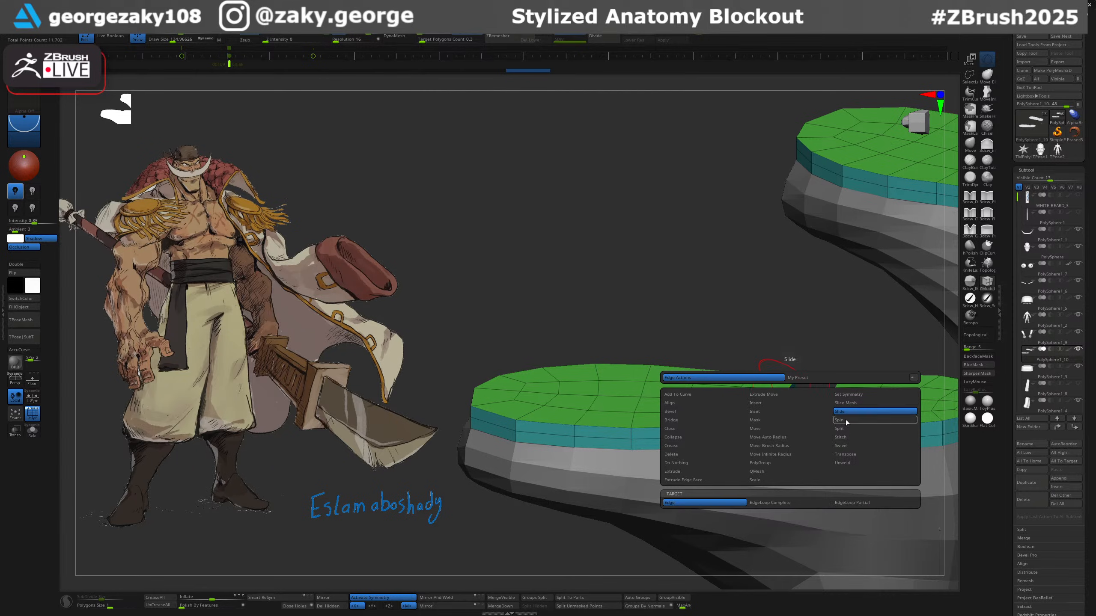
left_click(856, 502)
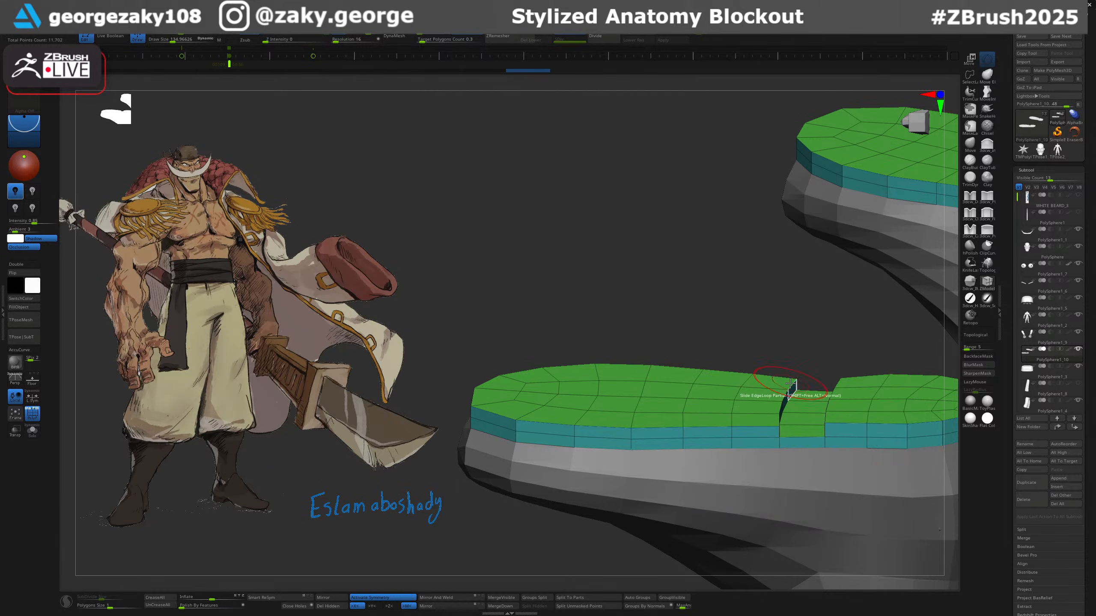
left_click_drag(787, 383, 787, 384)
right_click_drag(787, 383, 779, 402)
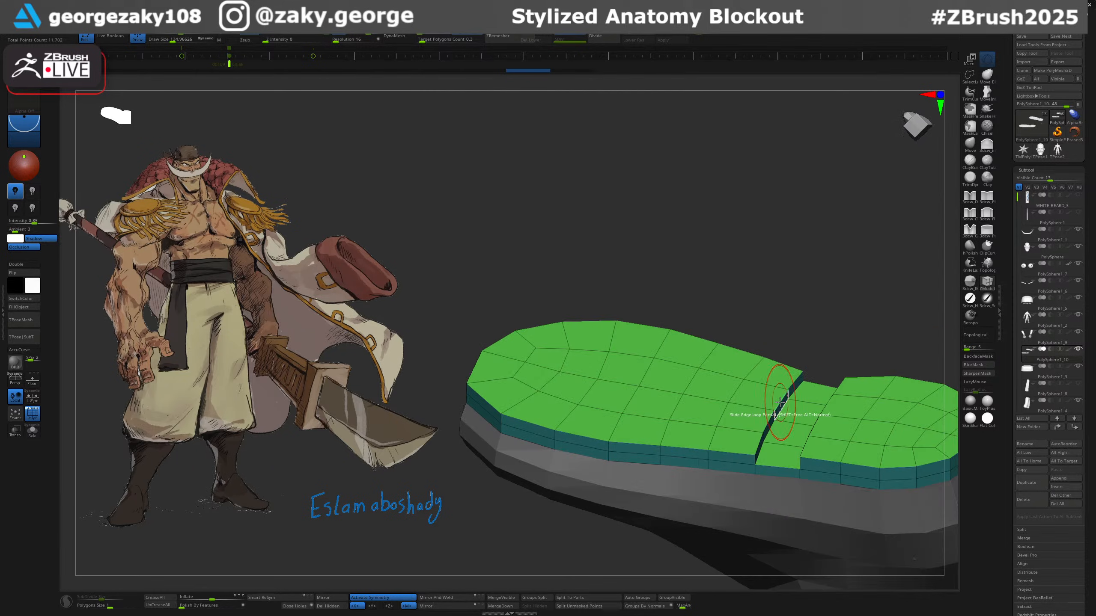
left_click_drag(779, 397, 766, 401)
key("ctrl+z")
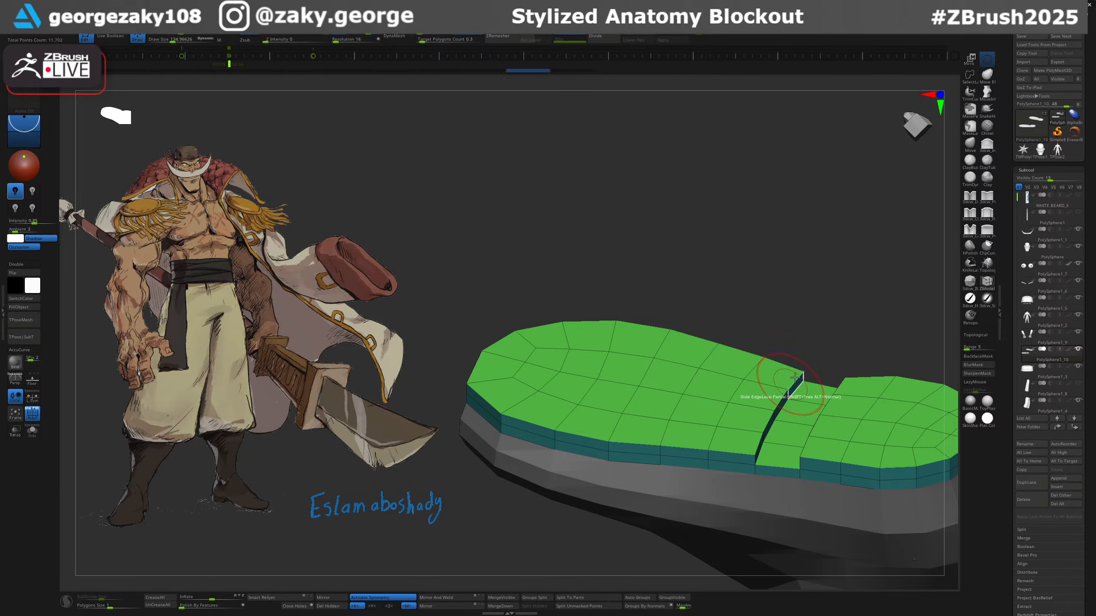
Set the ZModeler point action to Slide and slide the rear edge points of the thickened forefoot toward the toe to form a slope.
key("space")
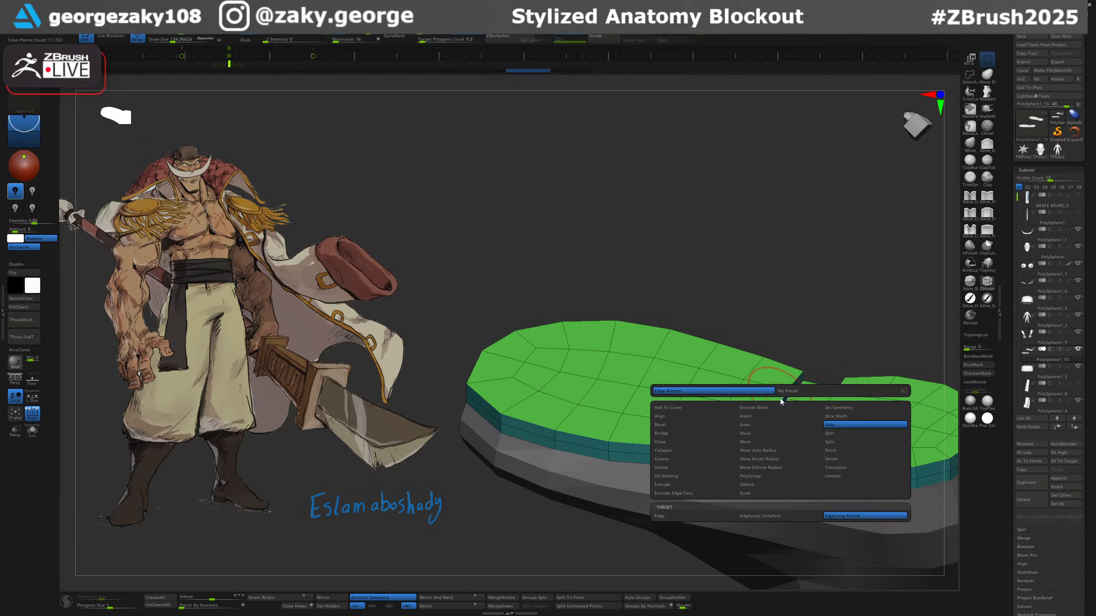
left_click(839, 416)
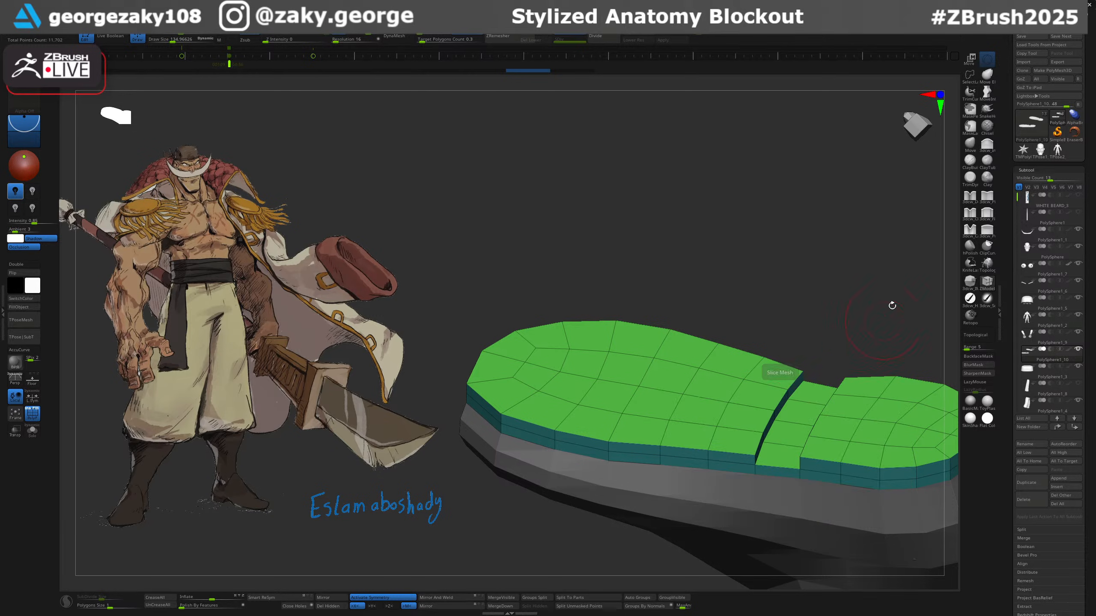
key("space")
left_click(857, 411)
key("space")
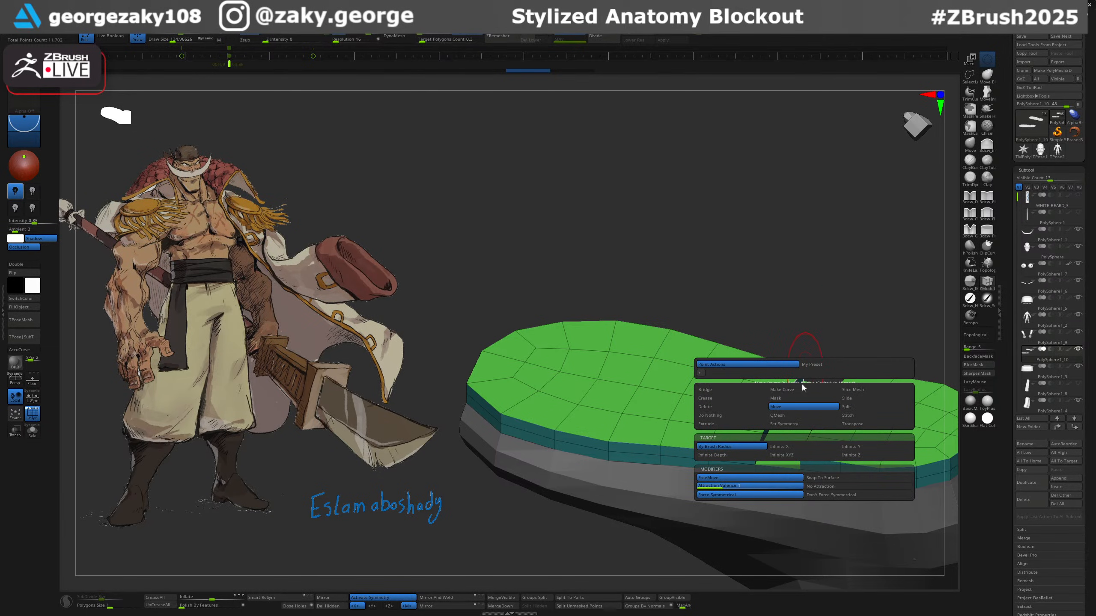
left_click(856, 398)
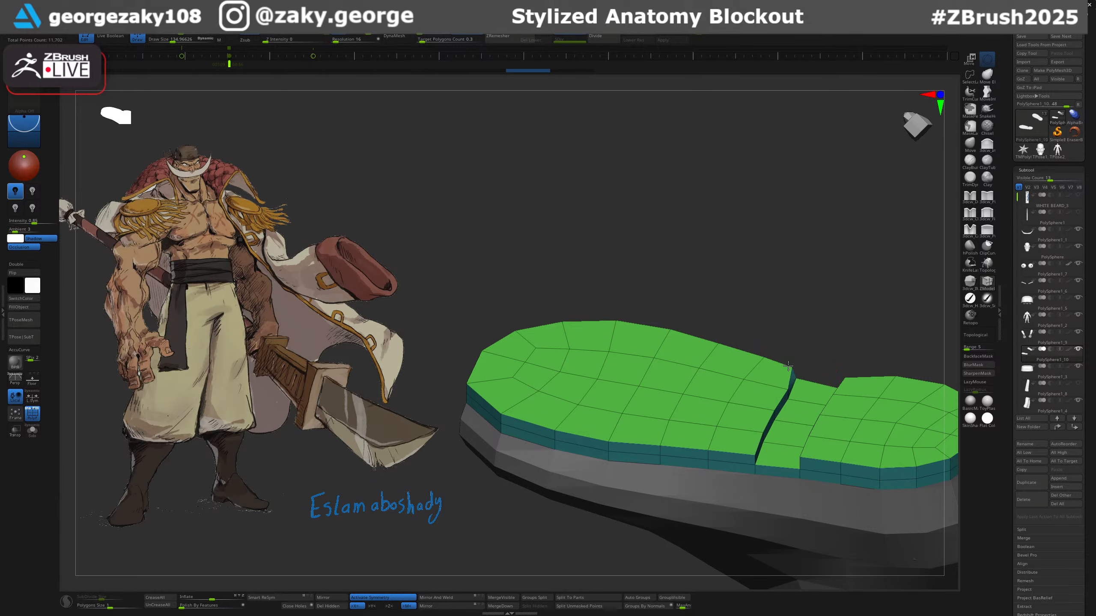
scroll(794, 362, "up", 3)
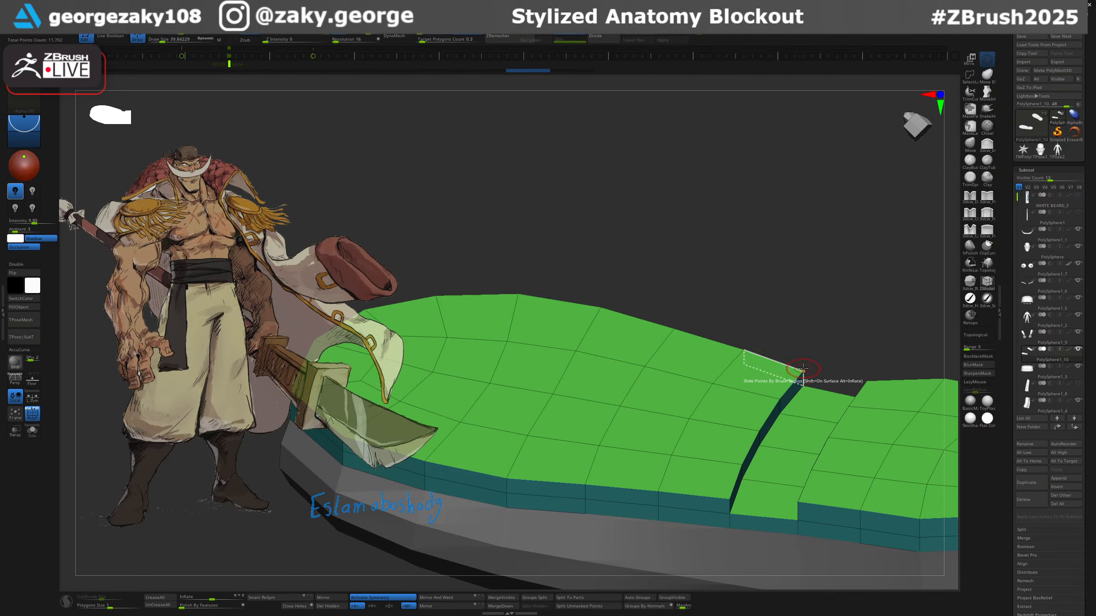
mouse_move(803, 367)
left_mouse_down()
mouse_move(749, 395)
mouse_move(782, 362)
left_mouse_up()
key("ctrl+z")
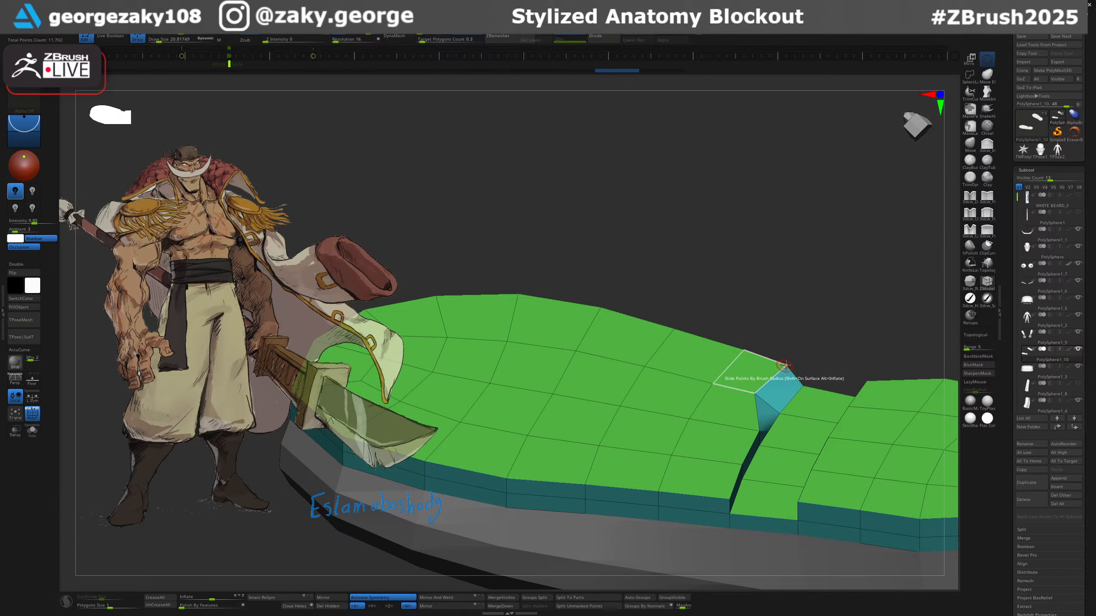
left_click_drag(759, 430, 731, 426)
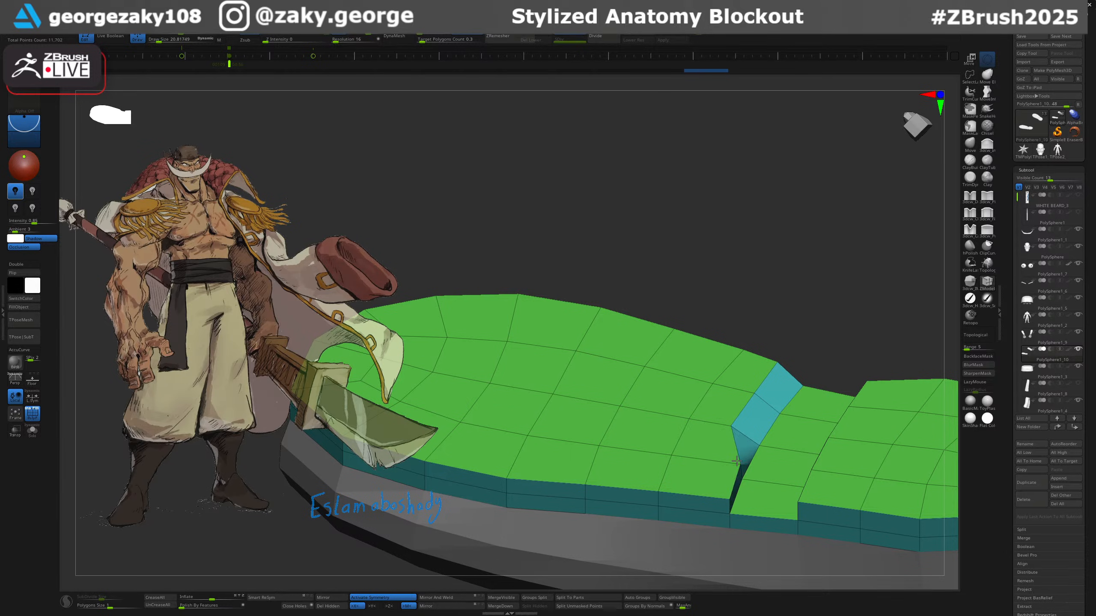
left_click_drag(741, 464, 706, 496)
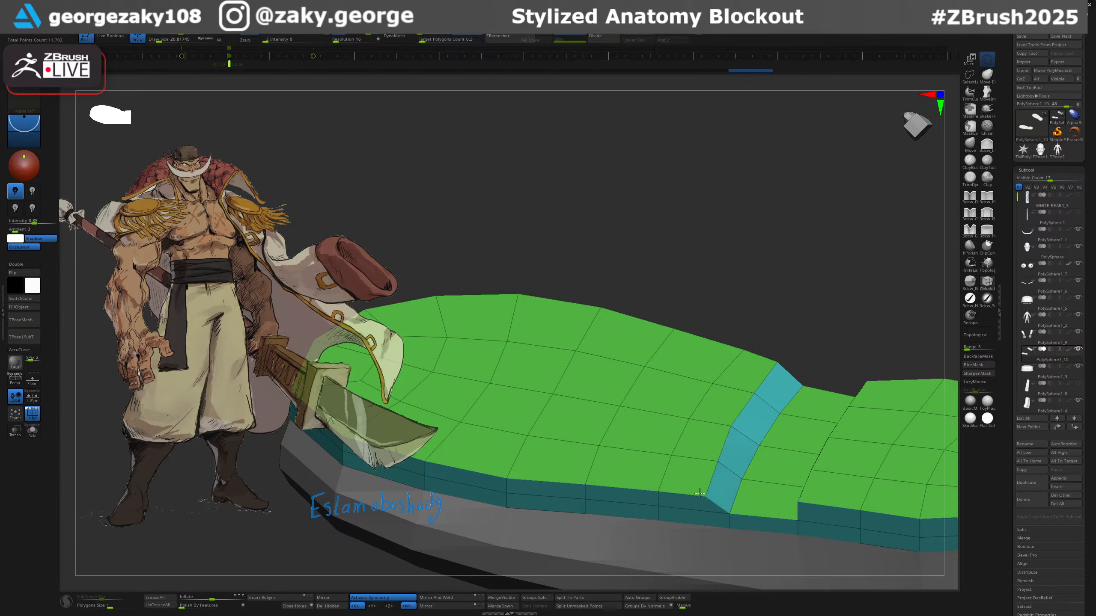
Undo the forefoot slope and the forefoot extrusion on the soles, and make the boots the active subtool.
mouse_move(750, 431)
right_mouse_down("ctrl")
mouse_move(807, 272)
mouse_move(792, 262)
mouse_move(817, 497)
mouse_move(865, 306)
mouse_move(798, 306)
mouse_move(875, 309)
mouse_move(832, 384)
mouse_move(827, 341)
mouse_move(838, 338)
mouse_move(753, 369)
mouse_move(727, 410)
mouse_move(758, 369)
mouse_move(787, 411)
right_mouse_up("ctrl")
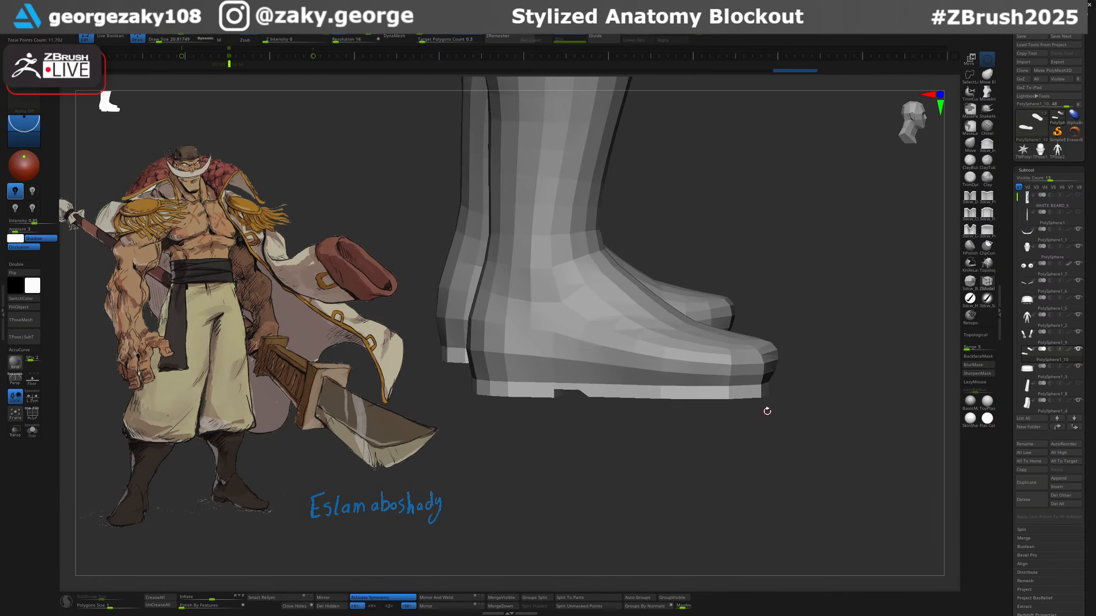
key("ctrl")
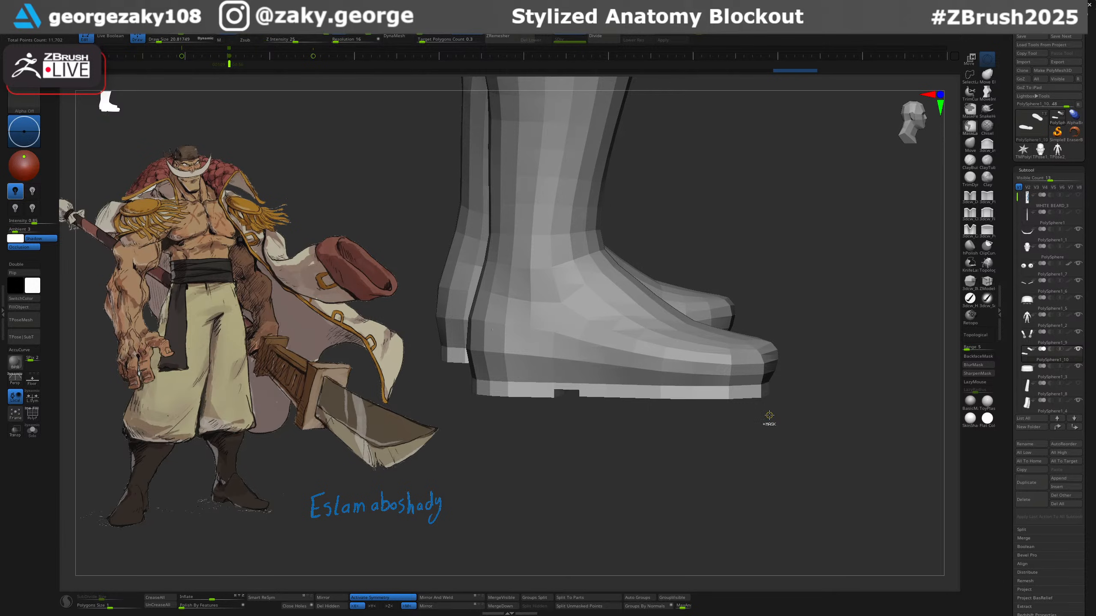
key("ctrl+z")
key("ctrl+z")
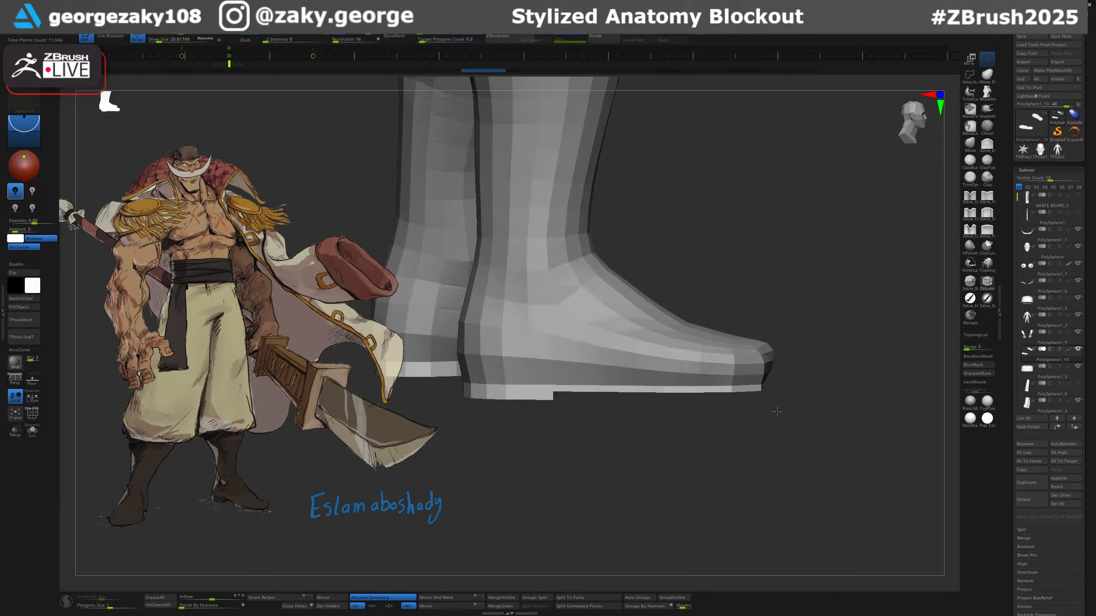
left_click(739, 352, "alt")
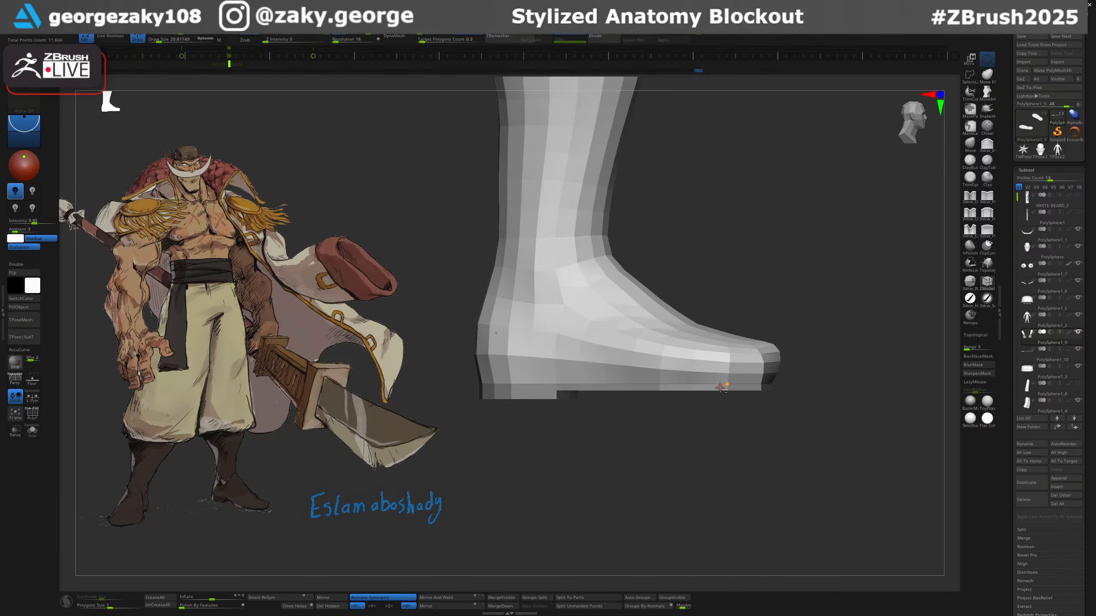
Merge the boot subtool with the separate sole subtool into a single subtool.
key("Down")
key("Up")
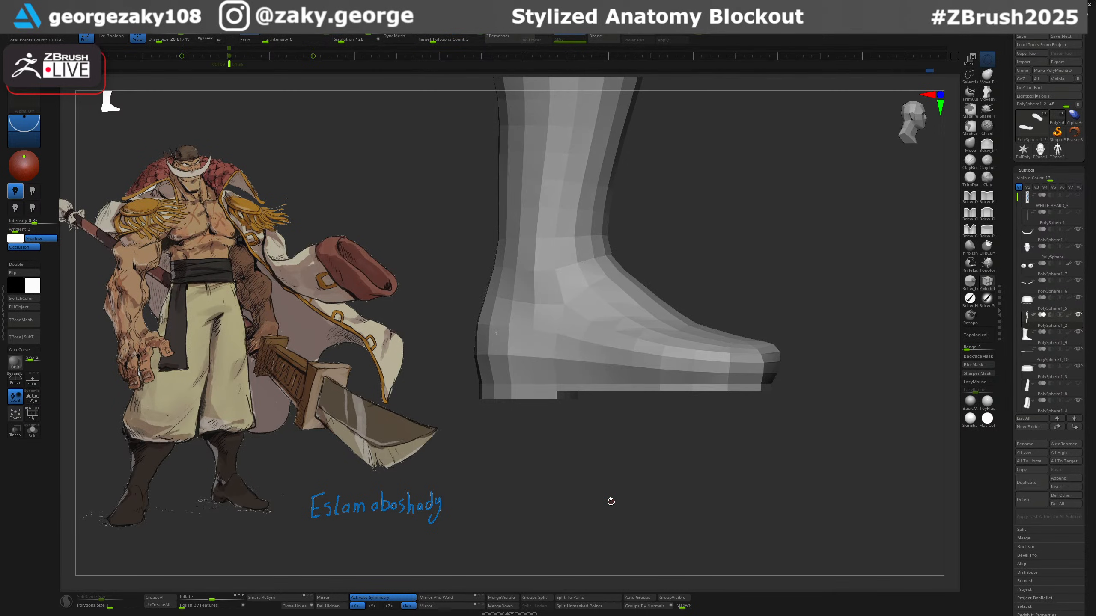
key("Down")
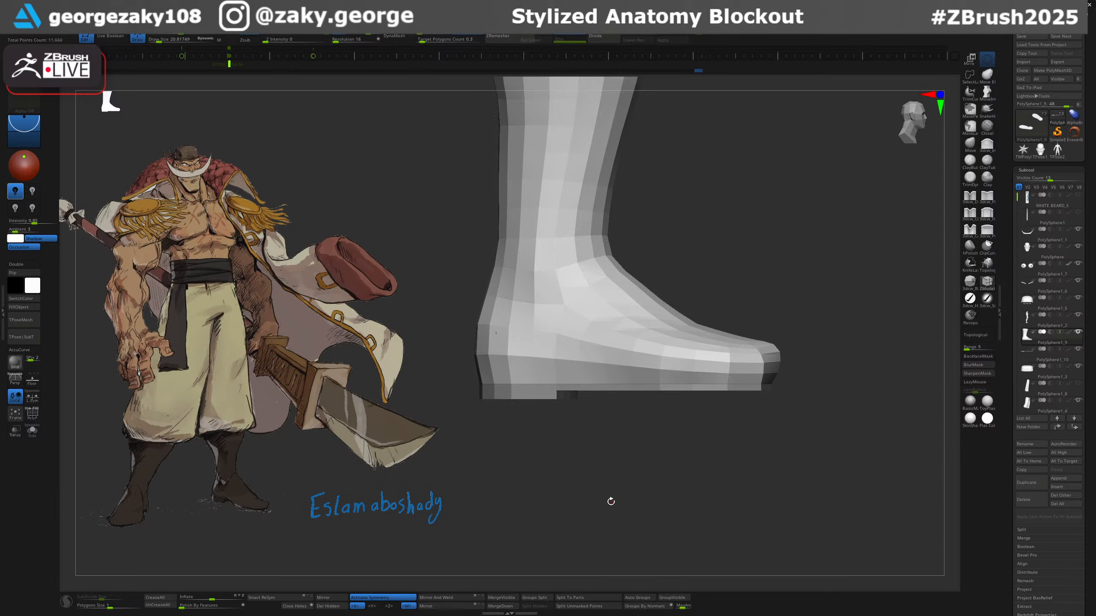
key("Down")
key("Up")
left_click(501, 606)
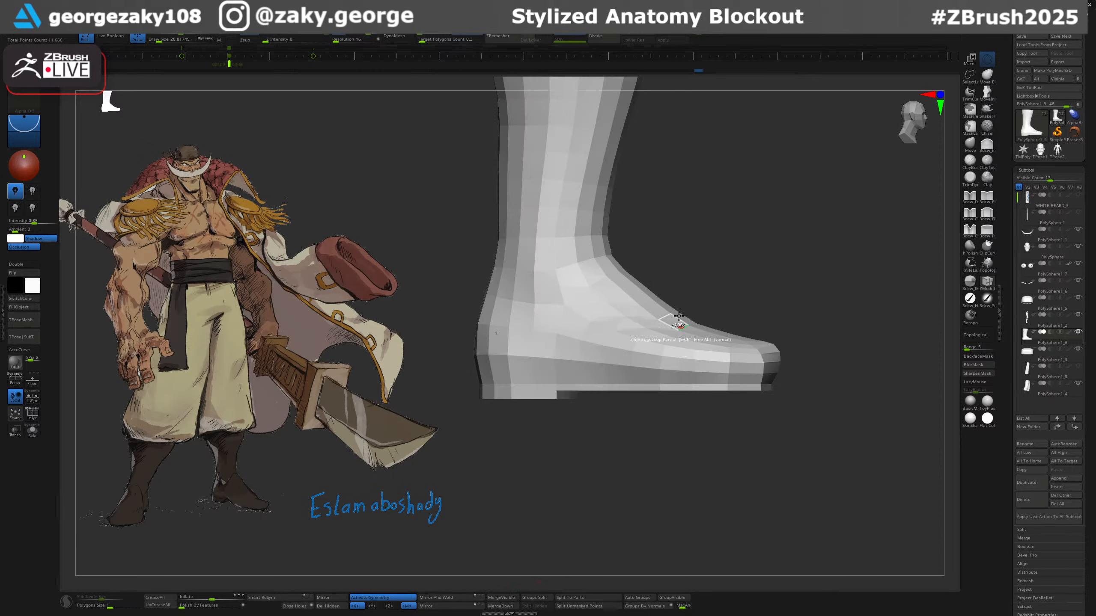
Mask the front half of the boot and invert the mask so only the front can be edited.
mouse_move(686, 289)
left_mouse_down("ctrl")
mouse_move(841, 367)
mouse_move(732, 335)
left_mouse_up("ctrl")
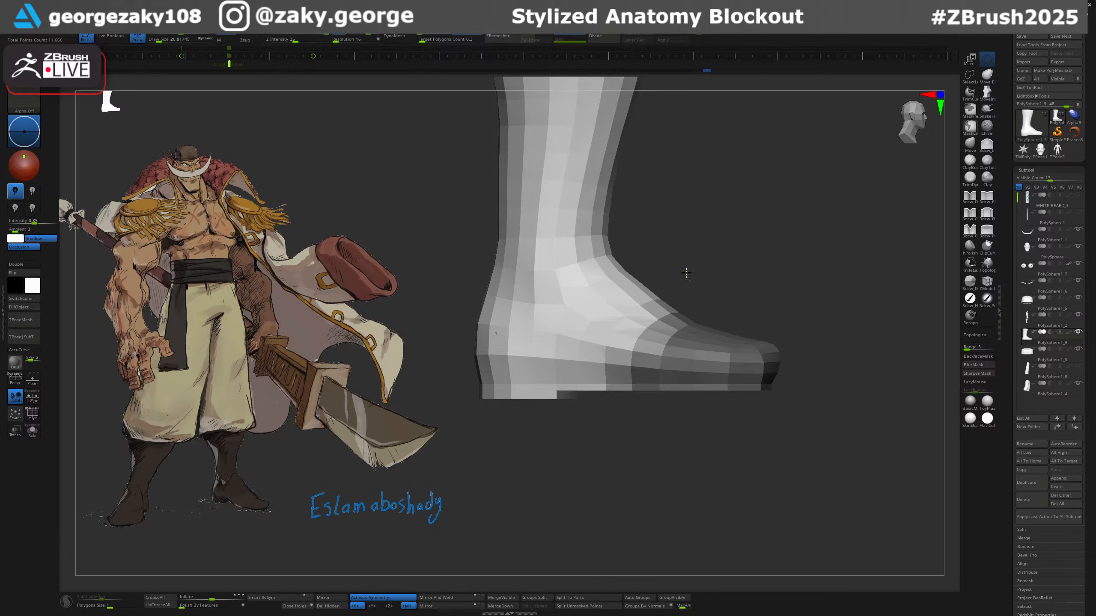
mouse_move(686, 272)
left_mouse_down("ctrl")
mouse_move(586, 451)
mouse_move(820, 315)
mouse_move(786, 424)
mouse_move(753, 410)
left_mouse_up("ctrl")
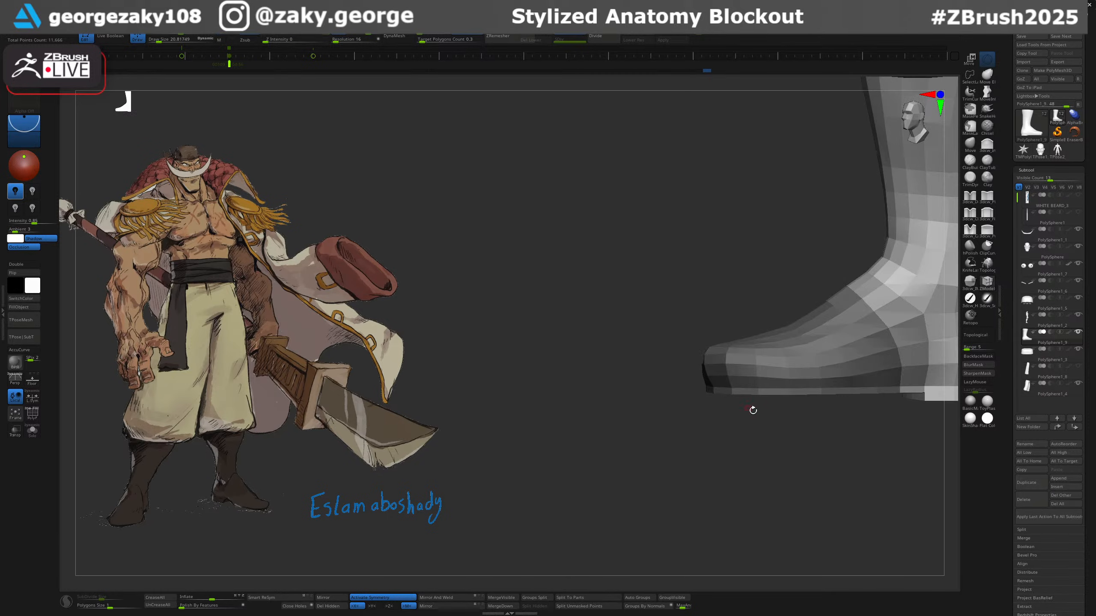
left_click_drag(849, 445, 863, 453)
Try to lower the unmasked front of the boot along Y toward the heel's ground level.
key("w")
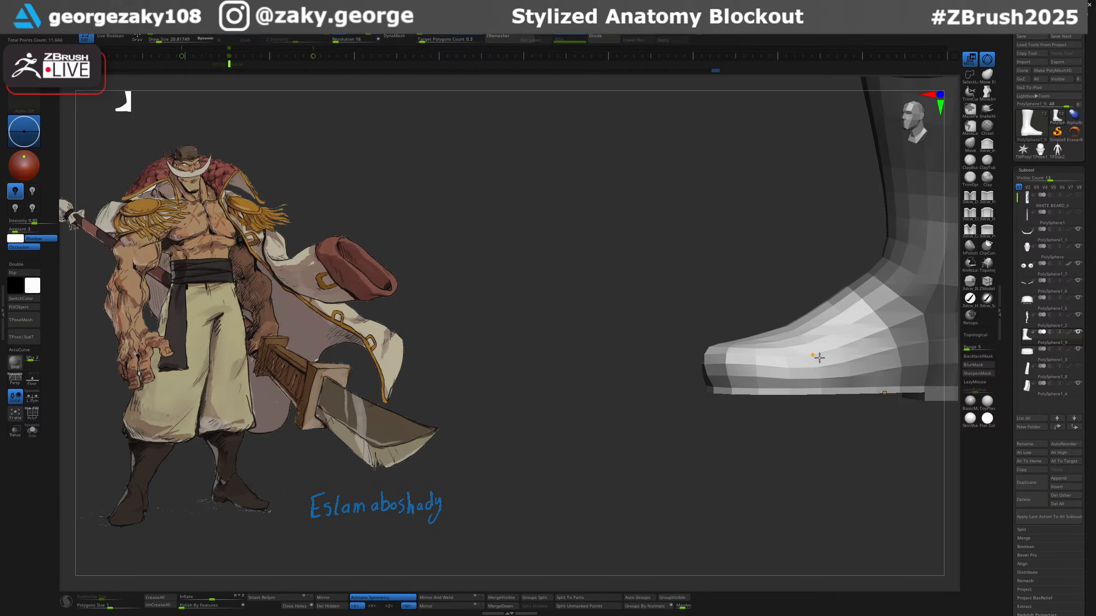
left_click_drag(708, 408, 815, 382)
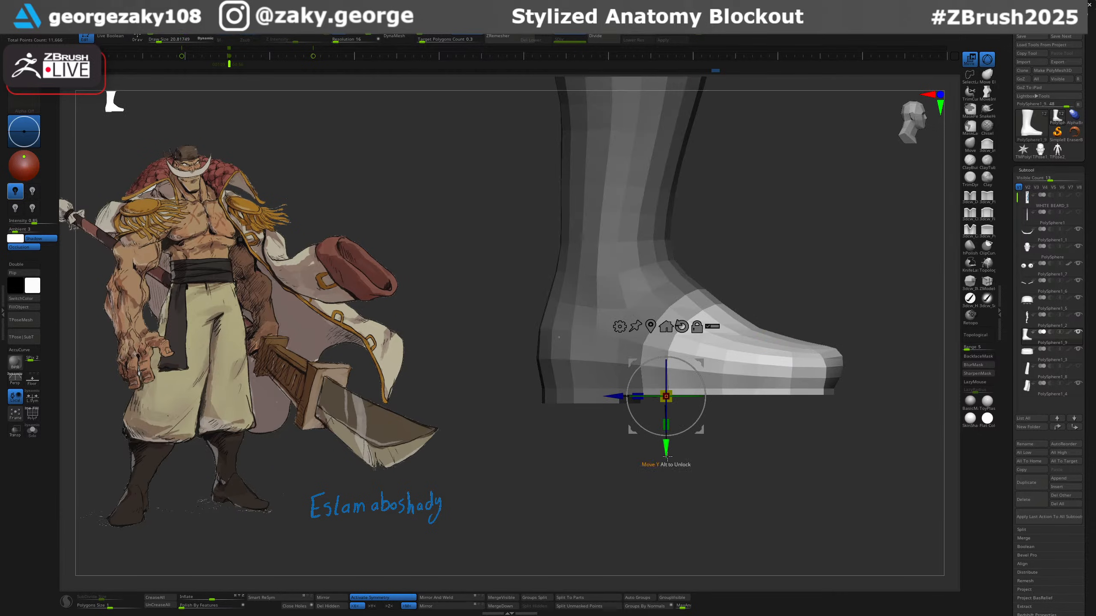
mouse_move(687, 453)
left_mouse_down()
mouse_move(688, 463)
mouse_move(667, 454)
left_mouse_up()
key("ctrl+z")
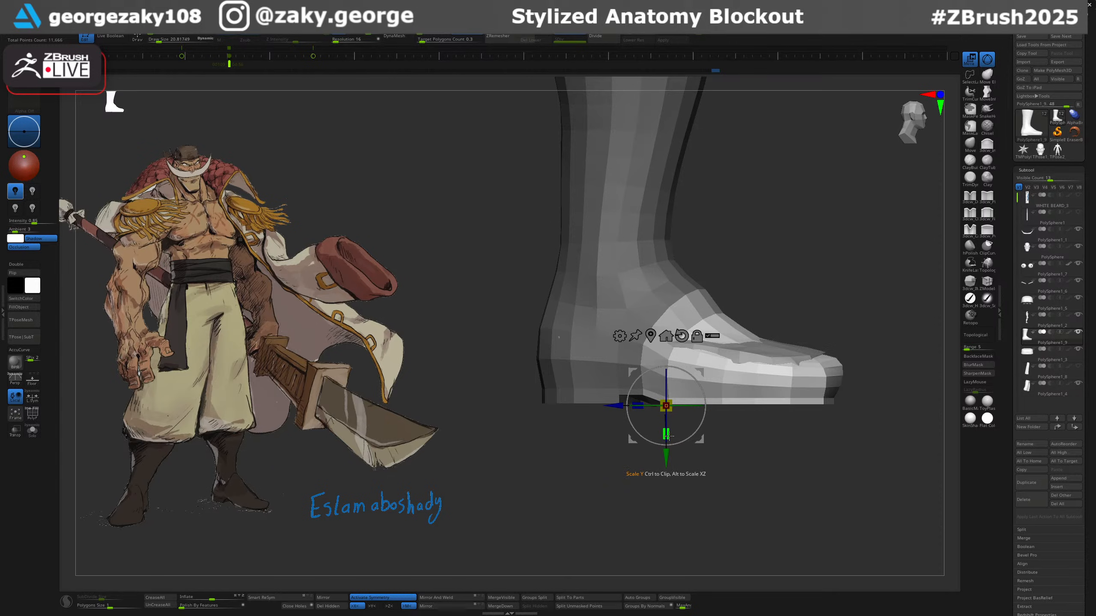
left_click_drag(668, 428, 670, 428)
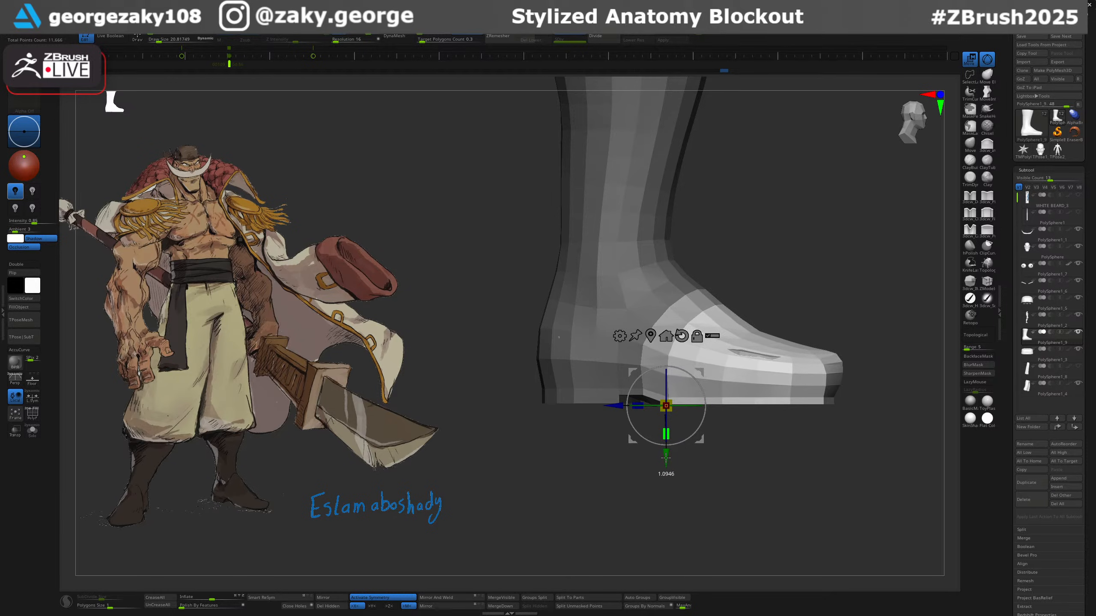
Try to reshape the top of the boot's toe with the Move brush to cover the foot poking through.
key("q")
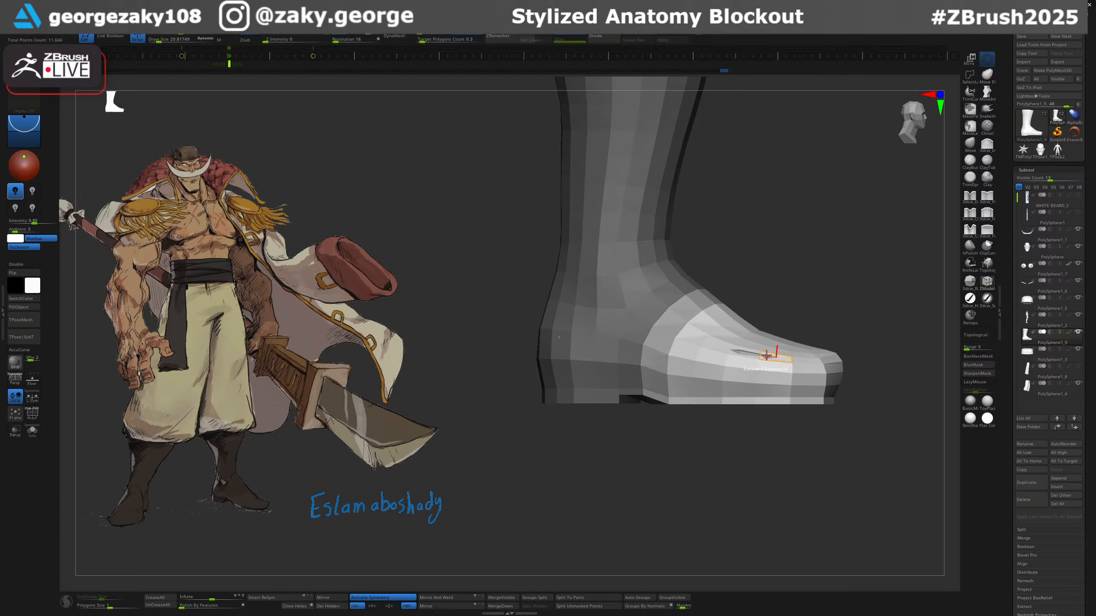
key("b")
key("m")
key("v")
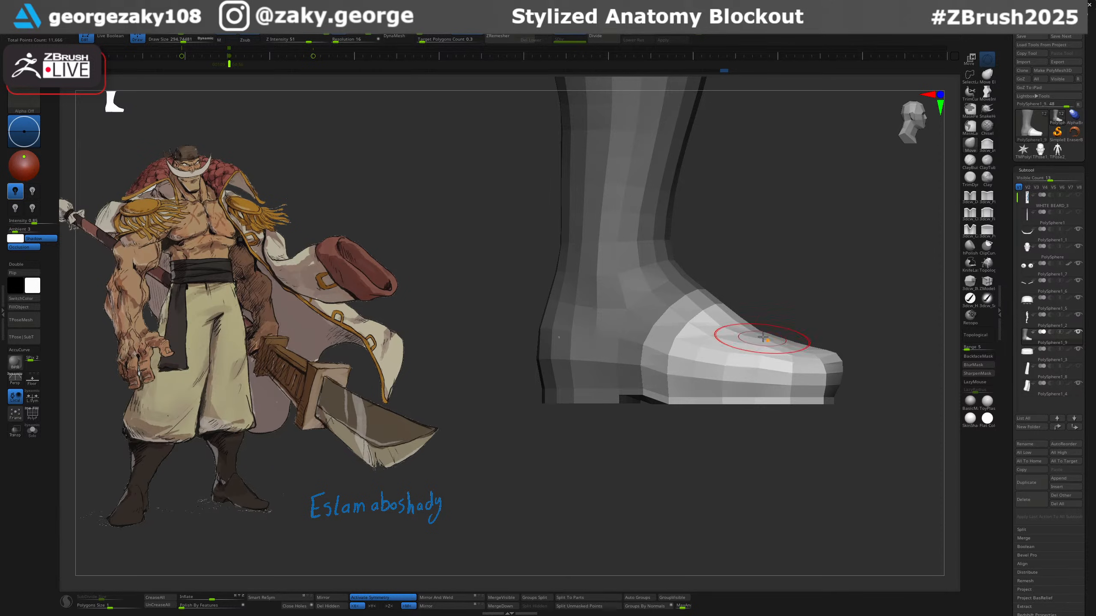
right_click_drag(763, 337, 796, 304)
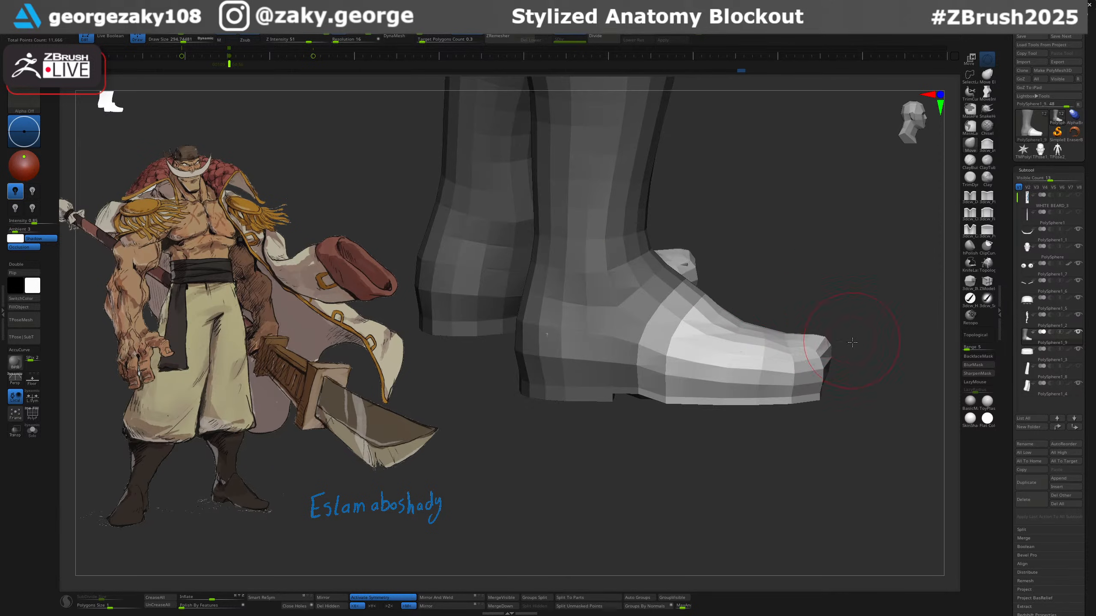
right_click_drag(852, 343, 766, 332)
mouse_move(819, 298)
right_mouse_down()
mouse_move(856, 362)
mouse_move(832, 359)
right_mouse_up()
left_click_drag(800, 337, 783, 313, "shift")
mouse_move(782, 313)
right_mouse_down()
mouse_move(749, 378)
mouse_move(792, 368)
mouse_move(742, 414)
mouse_move(747, 383)
mouse_move(768, 400)
mouse_move(757, 389)
mouse_move(769, 371)
mouse_move(787, 376)
mouse_move(797, 350)
right_mouse_up()
Undo the toe reshaping and the front lowering back to the masked boot.
key("ctrl+z")
key("ctrl+z")
key("ctrl+z")
key("ctrl+z")
key("ctrl+z")
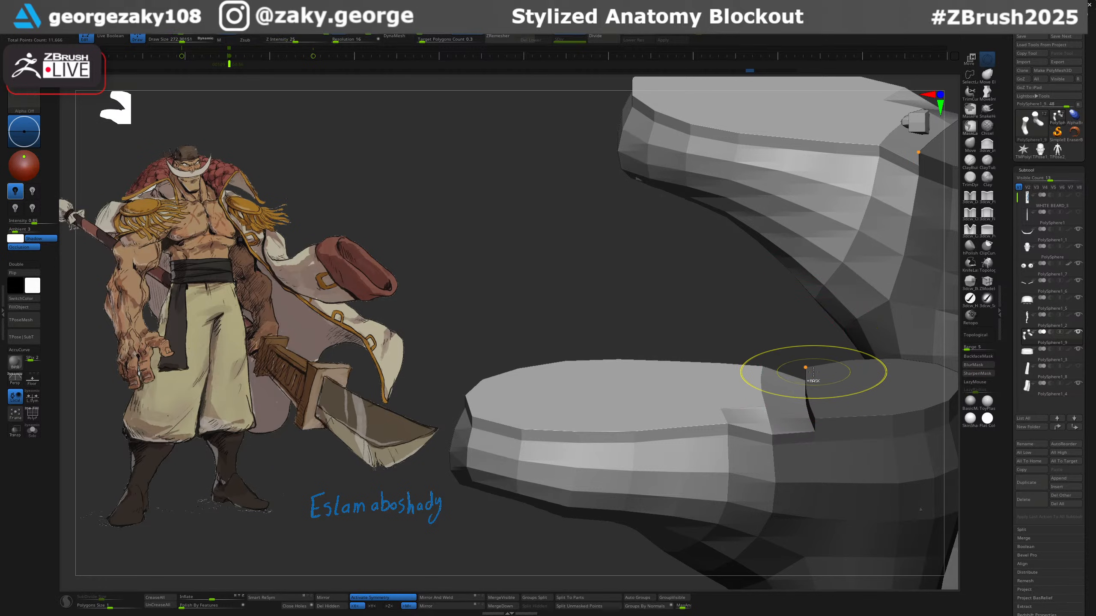
key("ctrl+z")
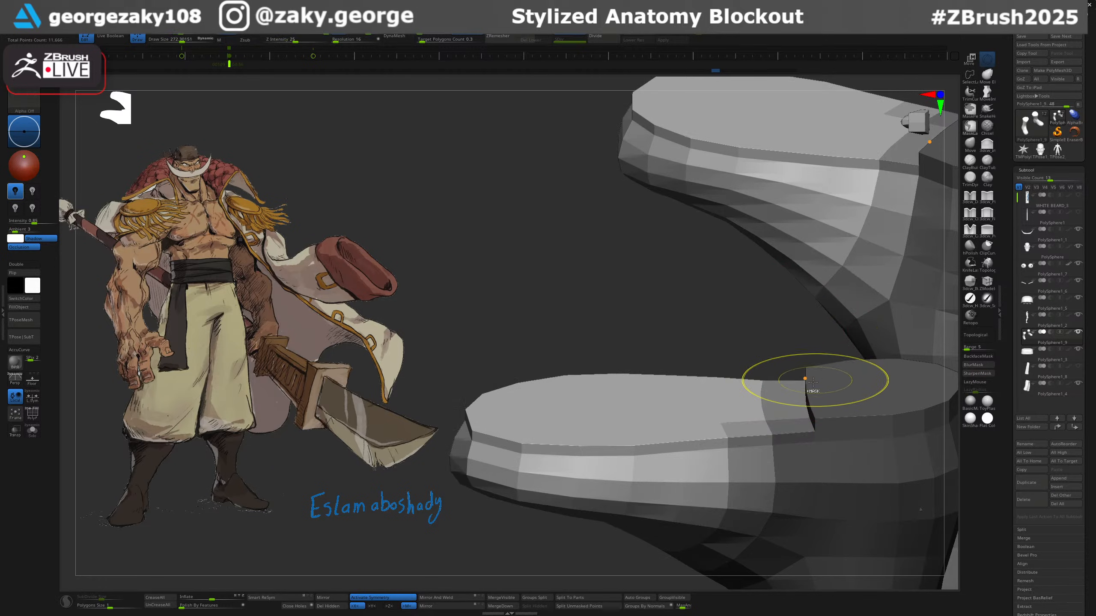
Extend the mask forward from the heel across the boot's midsection and display the polygroup wireframe.
right_click_drag(815, 378, 793, 422)
mouse_move(697, 405)
left_mouse_down("ctrl")
mouse_move(689, 526)
mouse_move(716, 524)
left_mouse_up("ctrl")
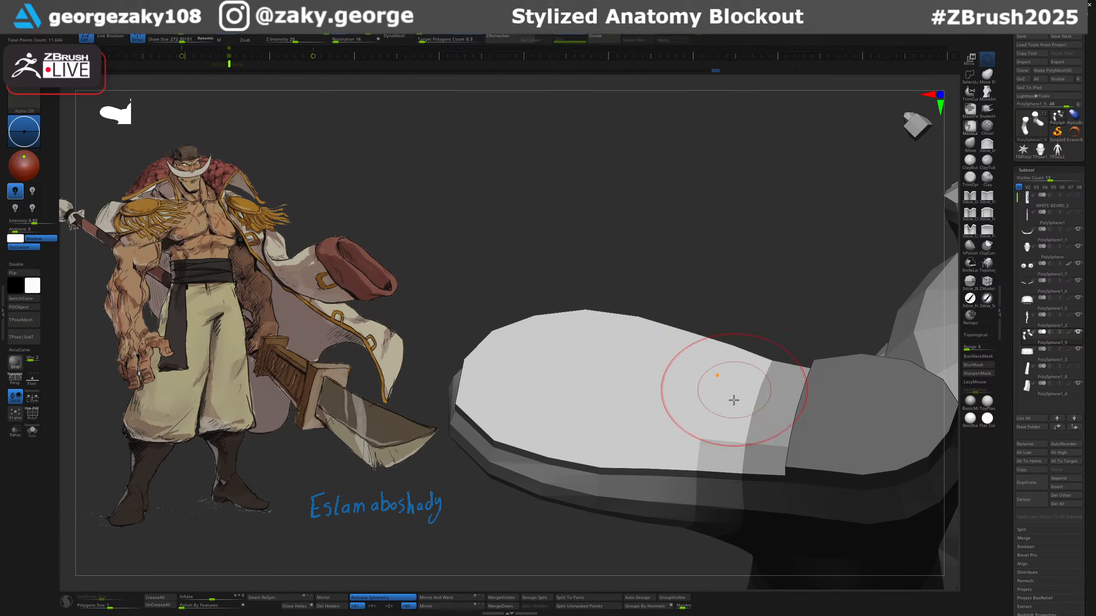
mouse_move(733, 399)
right_mouse_down()
mouse_move(727, 408)
mouse_move(740, 365)
mouse_move(703, 356)
right_mouse_up()
key("shift+f")
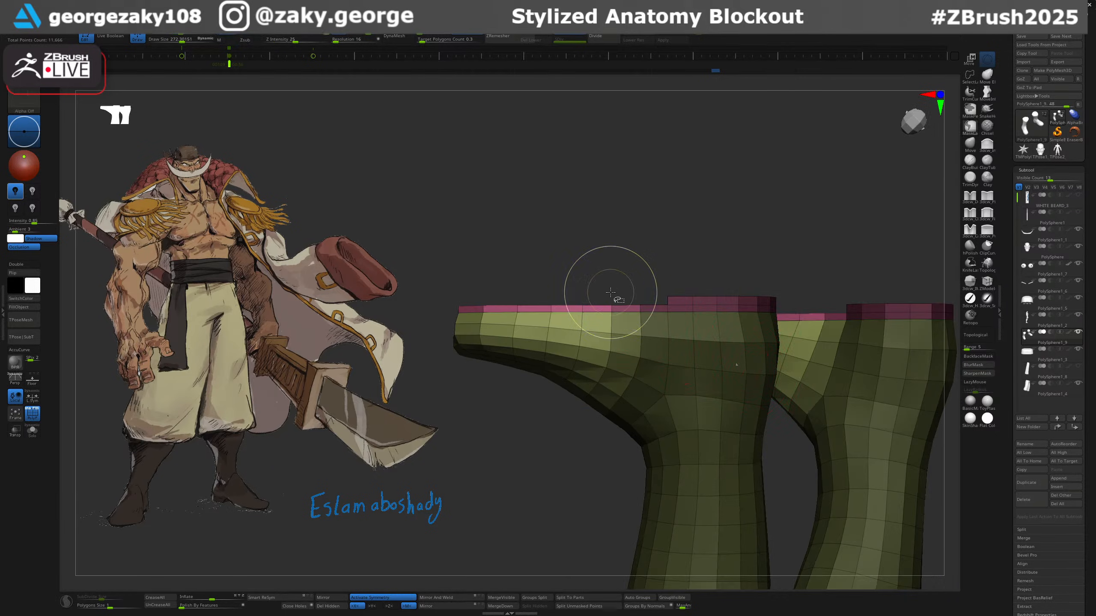
Try different mask boundaries across the boot's midsection, undoing each unsuitable one.
key("ctrl+z")
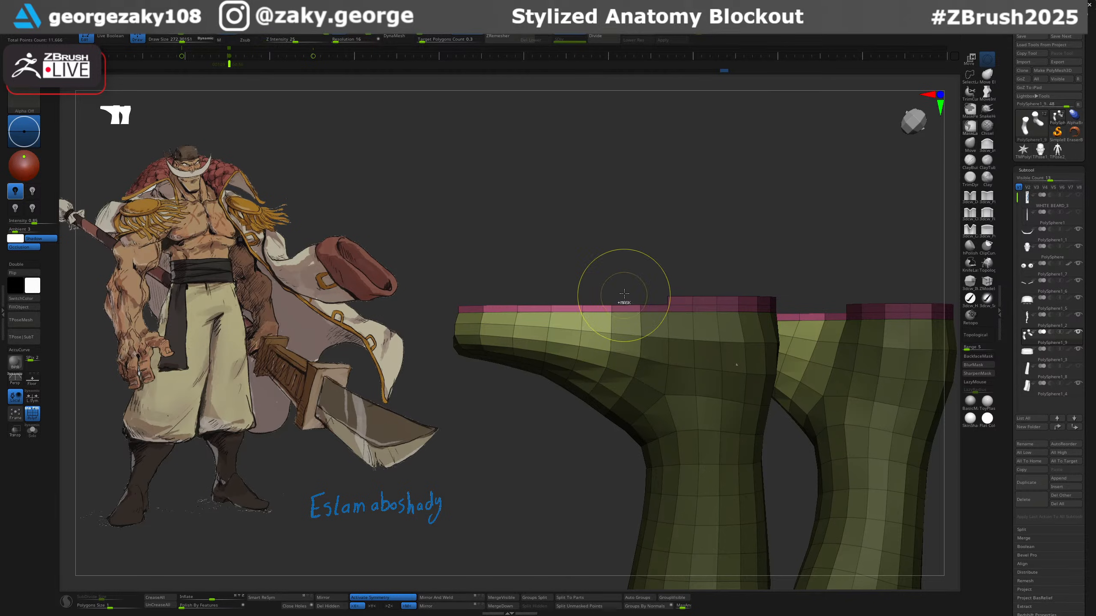
mouse_move(624, 287)
left_mouse_down("ctrl")
mouse_move(616, 378)
mouse_move(586, 418)
mouse_move(597, 210)
left_mouse_up("ctrl")
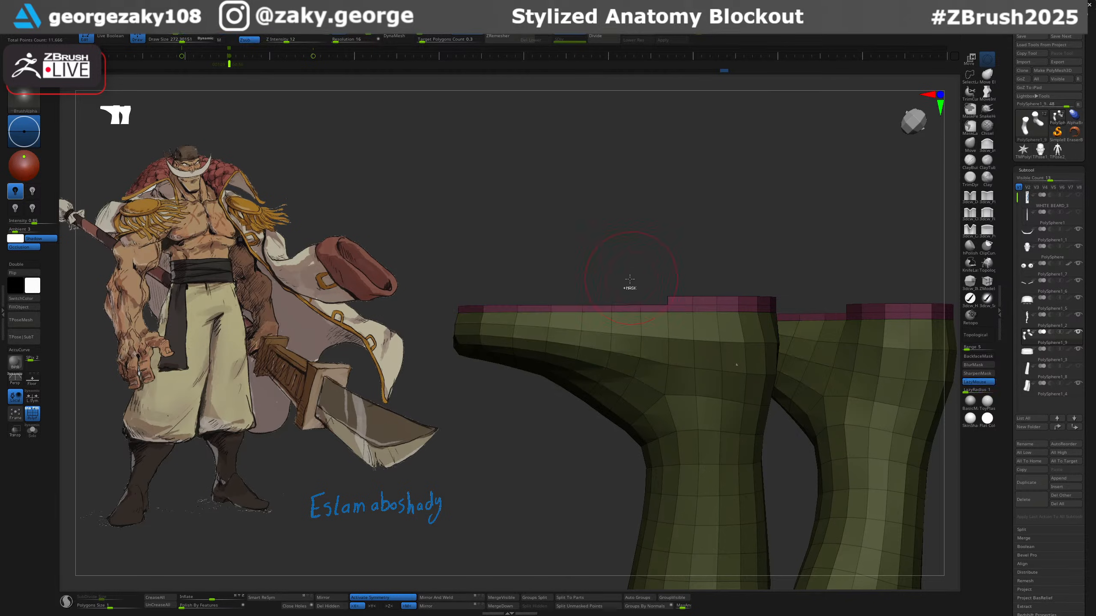
key("ctrl+z")
mouse_move(625, 285)
left_mouse_down("ctrl")
mouse_move(589, 423)
mouse_move(611, 235)
left_mouse_up("ctrl")
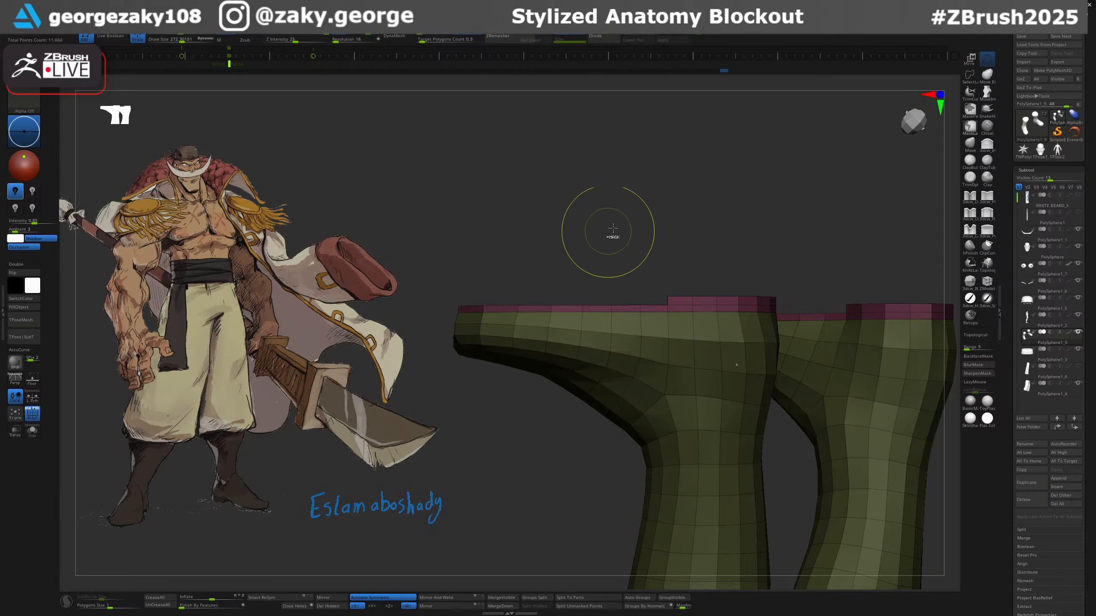
key("ctrl+z")
mouse_move(607, 277)
left_mouse_down("ctrl")
mouse_move(613, 389)
mouse_move(631, 241)
left_mouse_up("ctrl")
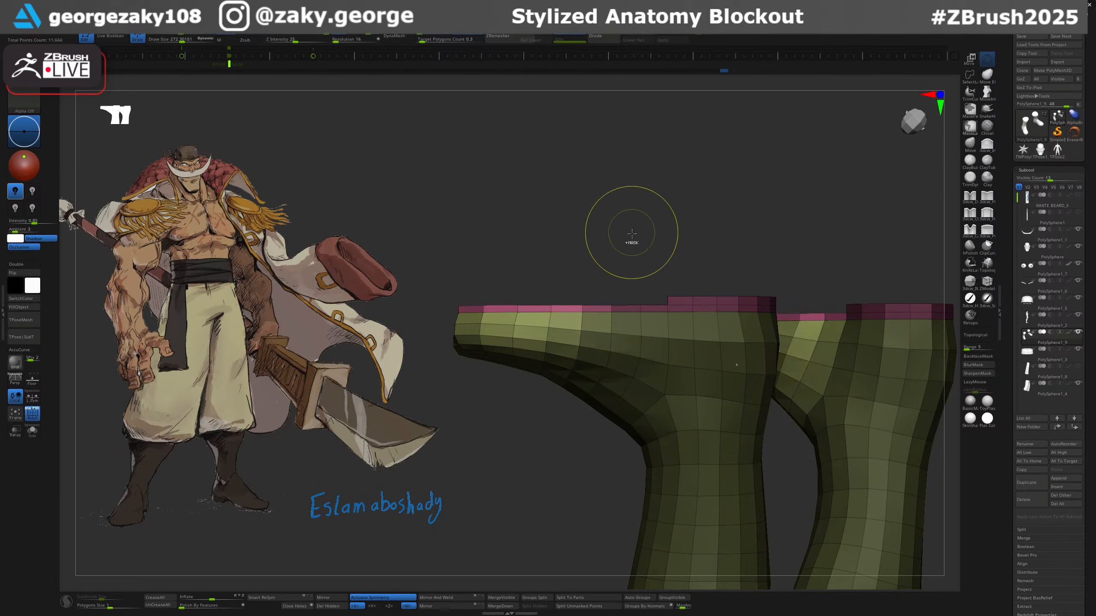
key("ctrl+z")
mouse_move(631, 291)
left_mouse_down("ctrl")
mouse_move(617, 372)
mouse_move(621, 229)
mouse_move(592, 409)
mouse_move(617, 328)
mouse_move(601, 450)
mouse_move(614, 434)
mouse_move(608, 425)
mouse_move(597, 436)
left_mouse_up("ctrl")
Mask the front of the boot including its front sole, invert the mask, and soften its edge.
key("w")
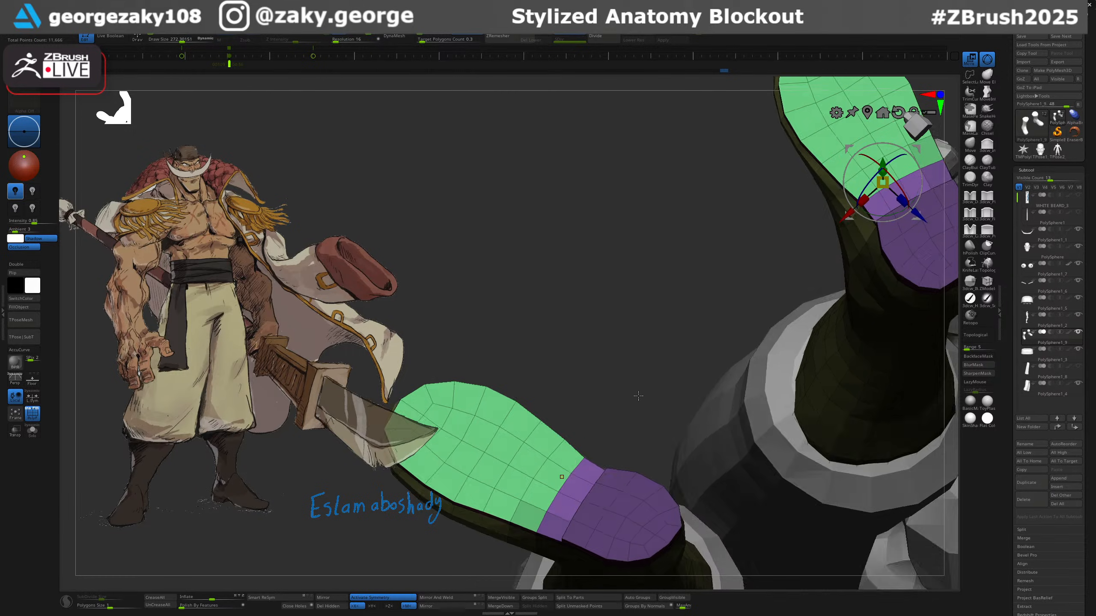
key("q")
left_click_drag(639, 394, 867, 291)
left_click(615, 428, "ctrl")
key("w")
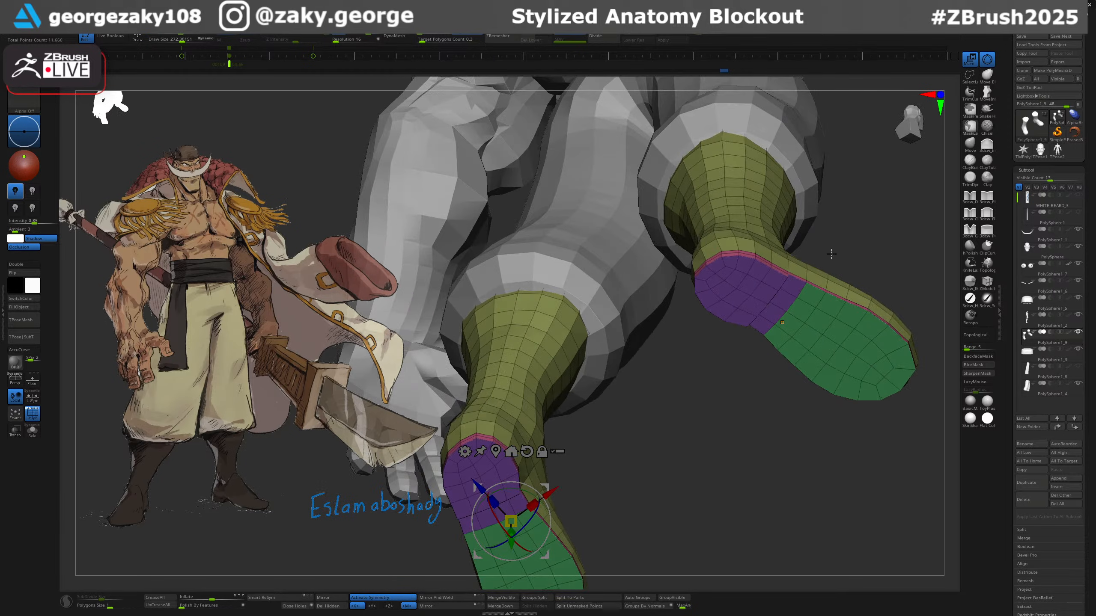
mouse_move(800, 307)
left_mouse_down("ctrl")
mouse_move(790, 462)
mouse_move(942, 263)
mouse_move(931, 256)
left_mouse_up("ctrl")
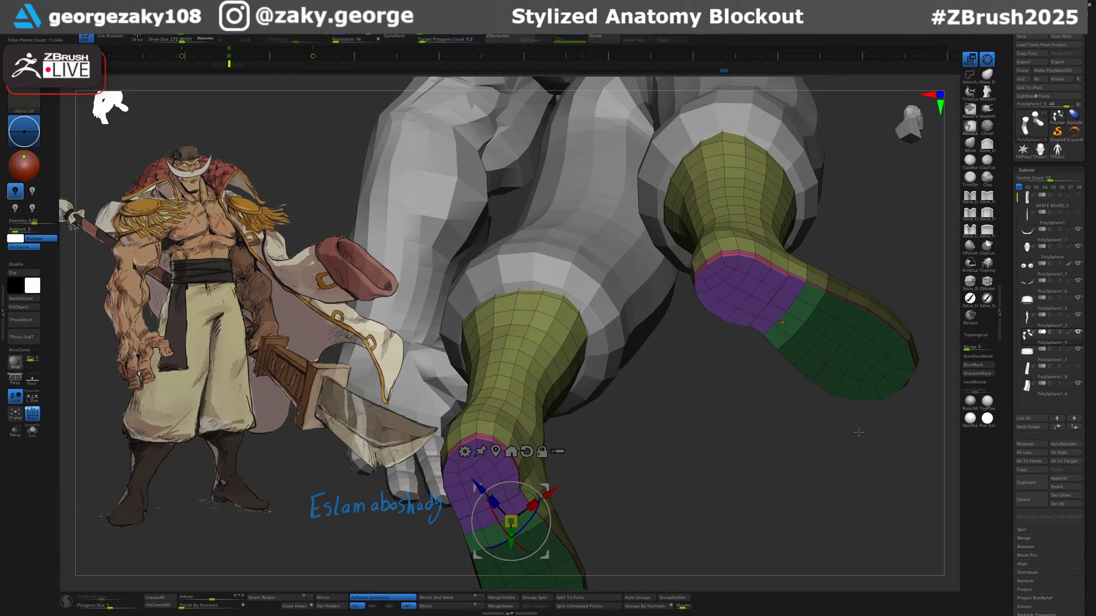
left_click(859, 433, "ctrl")
left_click(888, 359, "ctrl")
Lower the unmasked front of the boot along Y until its sole is level with the heel's base.
mouse_move(880, 405)
left_mouse_down()
mouse_move(870, 458)
mouse_move(821, 479)
left_mouse_up()
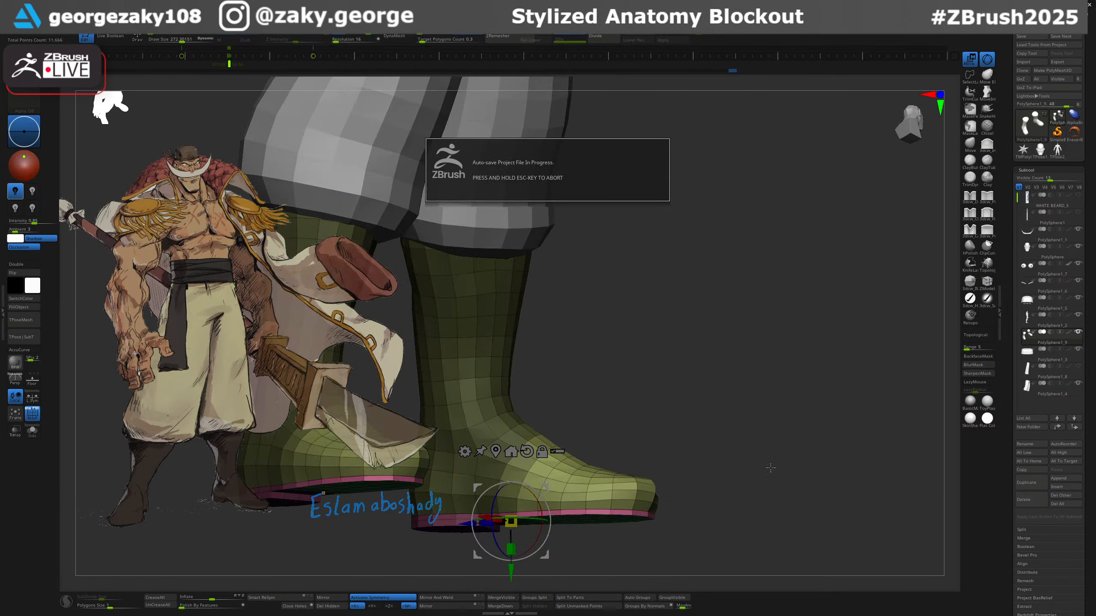
mouse_move(762, 436)
left_mouse_down()
mouse_move(685, 449)
mouse_move(731, 408)
mouse_move(812, 381)
left_mouse_up()
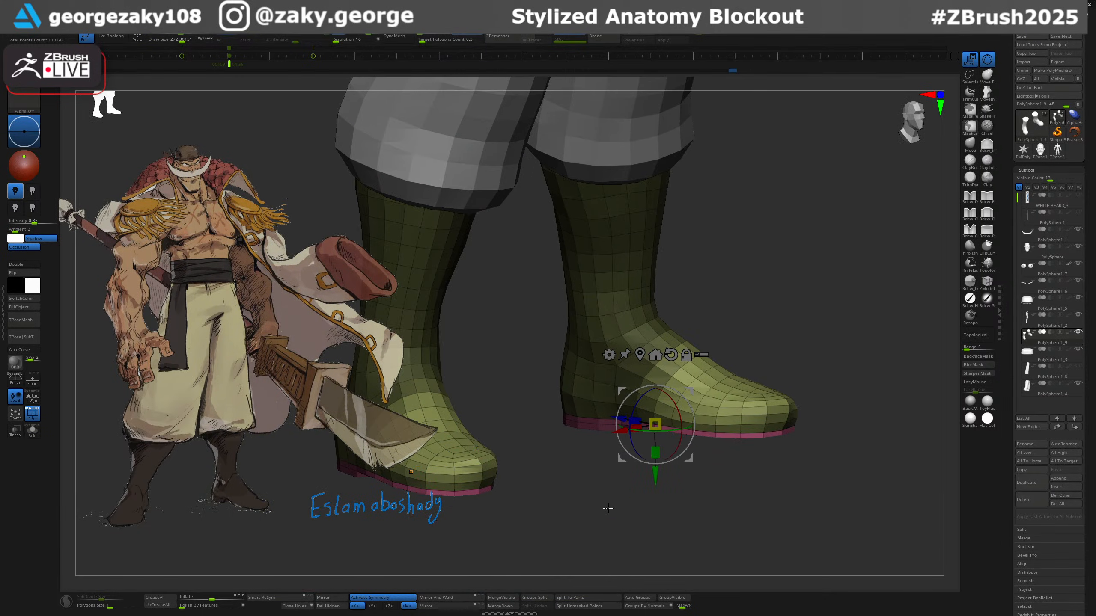
left_click(656, 498, "ctrl")
left_click(669, 490, "ctrl")
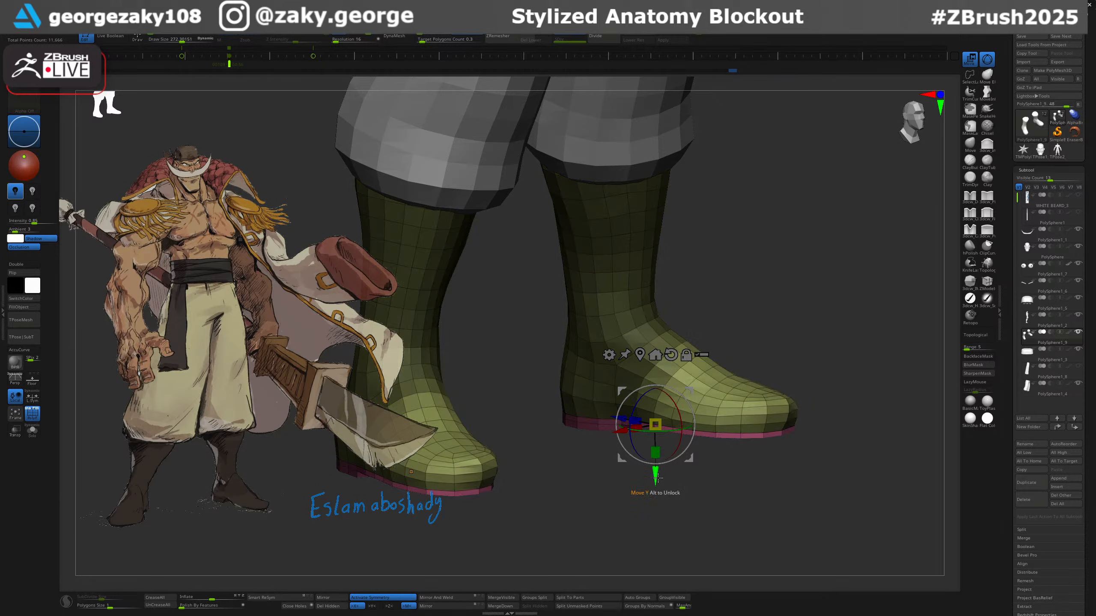
left_click_drag(656, 475, 655, 481)
left_click_drag(774, 486, 711, 471)
left_click_drag(776, 405, 823, 396, "alt")
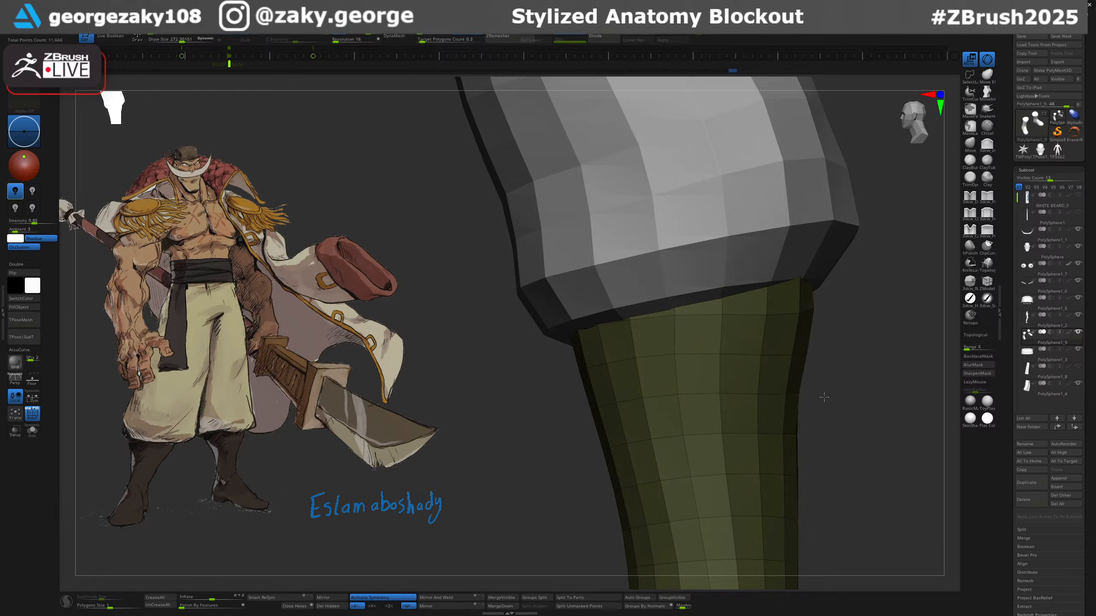
left_click_drag(831, 557, 843, 252, "alt")
left_click_drag(632, 522, 631, 525)
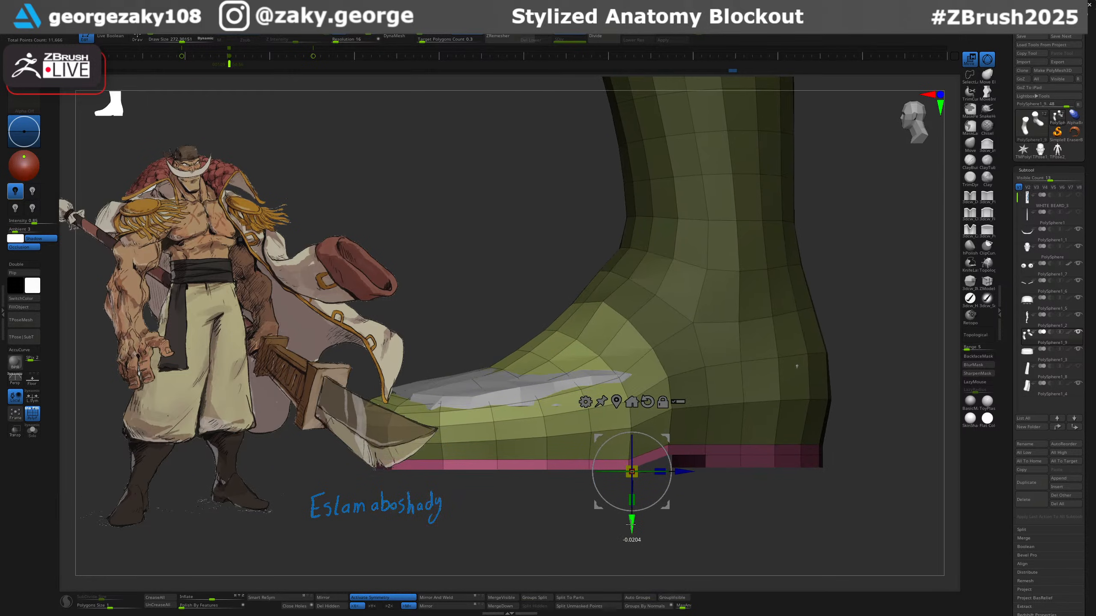
Select the body subtool and push the top of the foot and toes down inside the boot with the Move brush.
key("q")
mouse_move(682, 498)
right_mouse_down("ctrl")
mouse_move(639, 435)
mouse_move(687, 530)
right_mouse_up("ctrl")
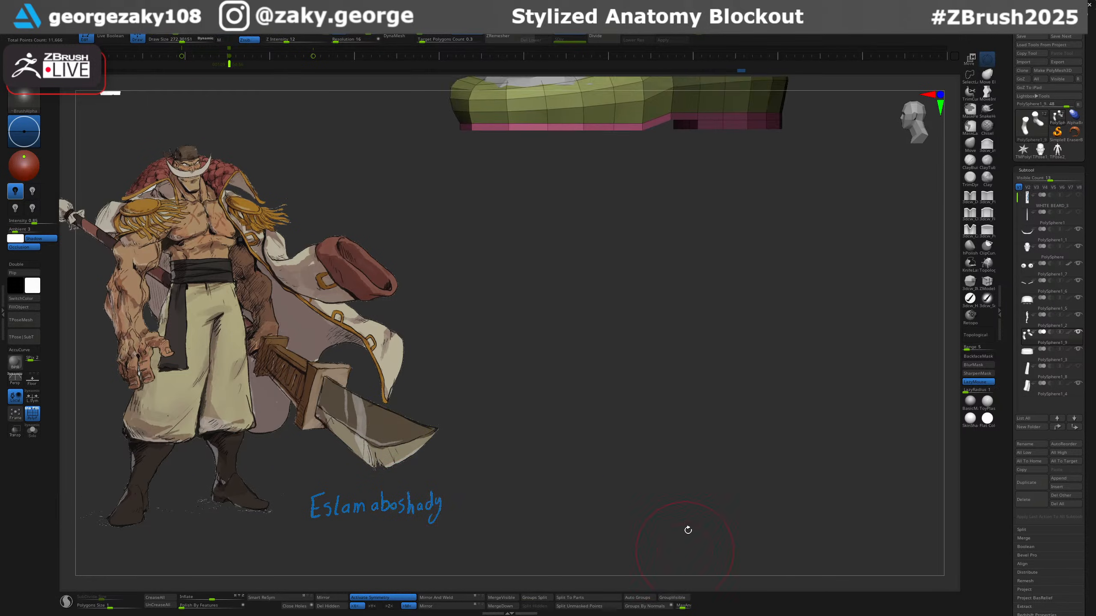
right_click_drag(663, 276, 691, 502, "alt")
left_click(592, 299, "alt")
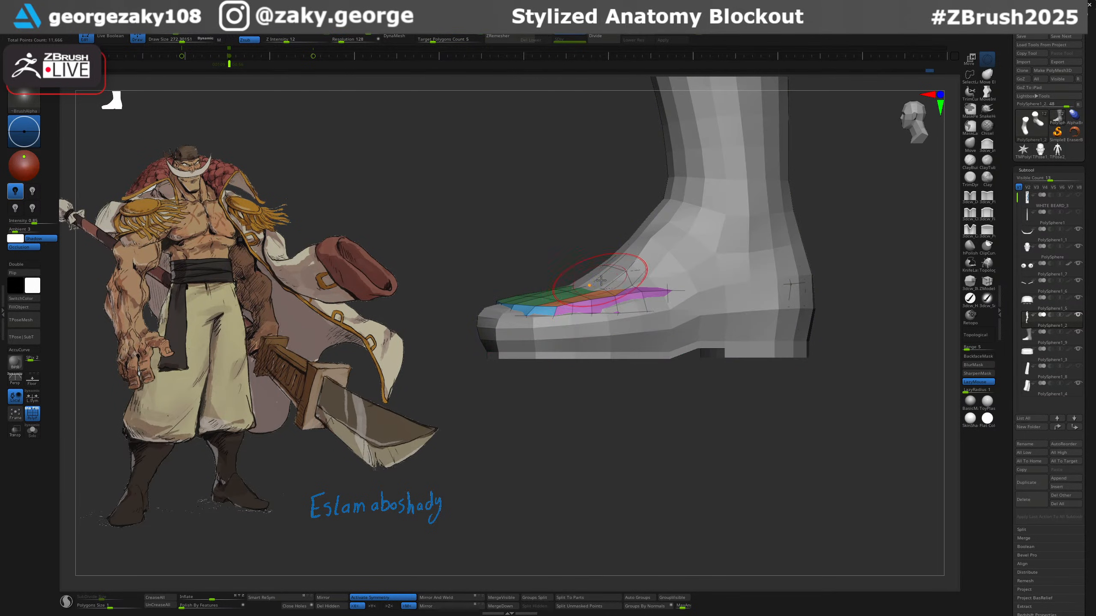
key("b")
key("m")
key("v")
left_click_drag(605, 285, 589, 295)
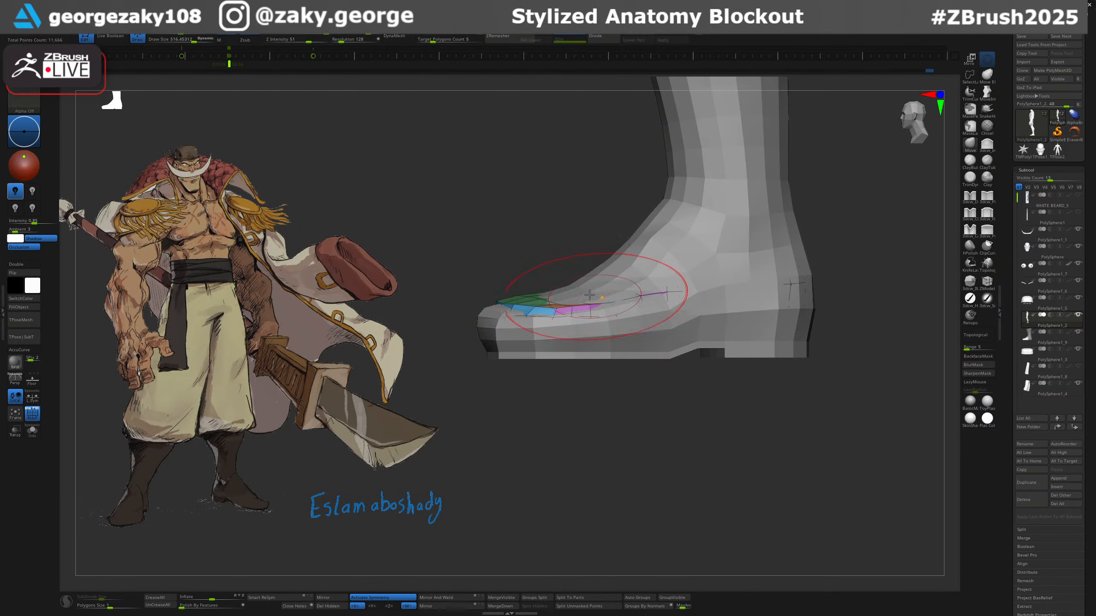
right_click_drag(590, 296, 623, 302)
left_click_drag(527, 286, 503, 308)
right_click_drag(495, 330, 535, 362)
left_click_drag(571, 298, 562, 306)
mouse_move(547, 308)
right_mouse_down()
mouse_move(571, 302)
mouse_move(545, 298)
mouse_move(559, 292)
right_mouse_up()
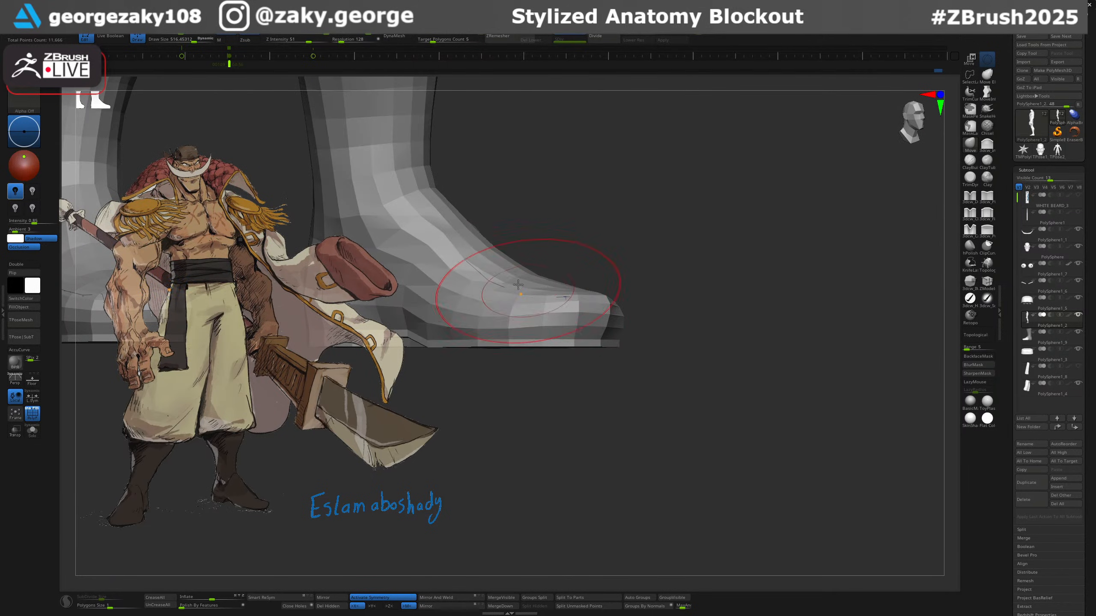
Reselect the boot subtool and clear its mask.
left_click(560, 298, "alt")
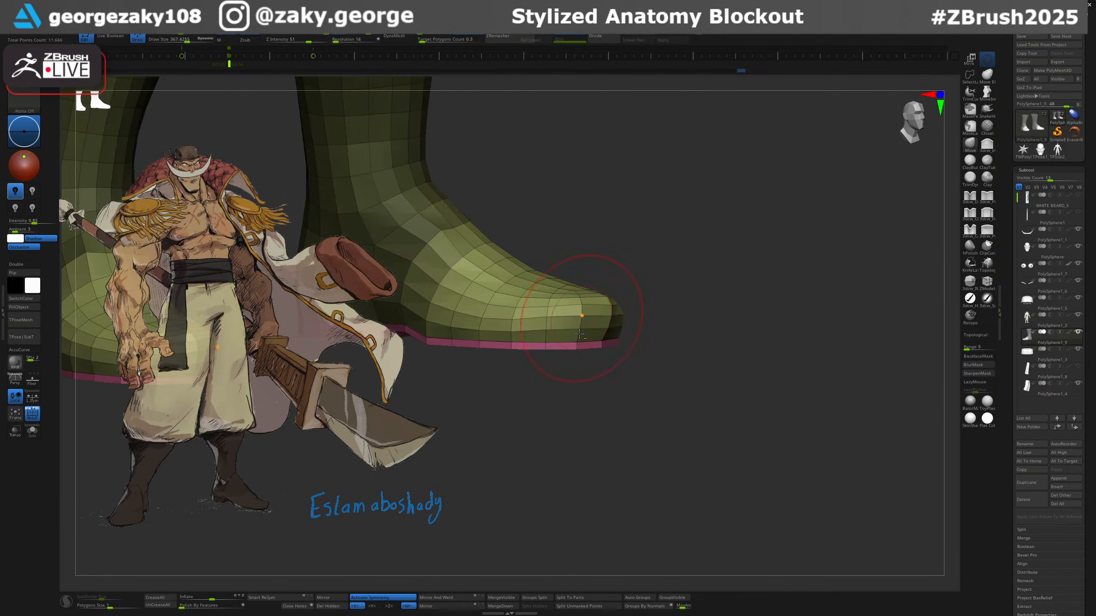
right_click_drag(641, 301, 699, 143)
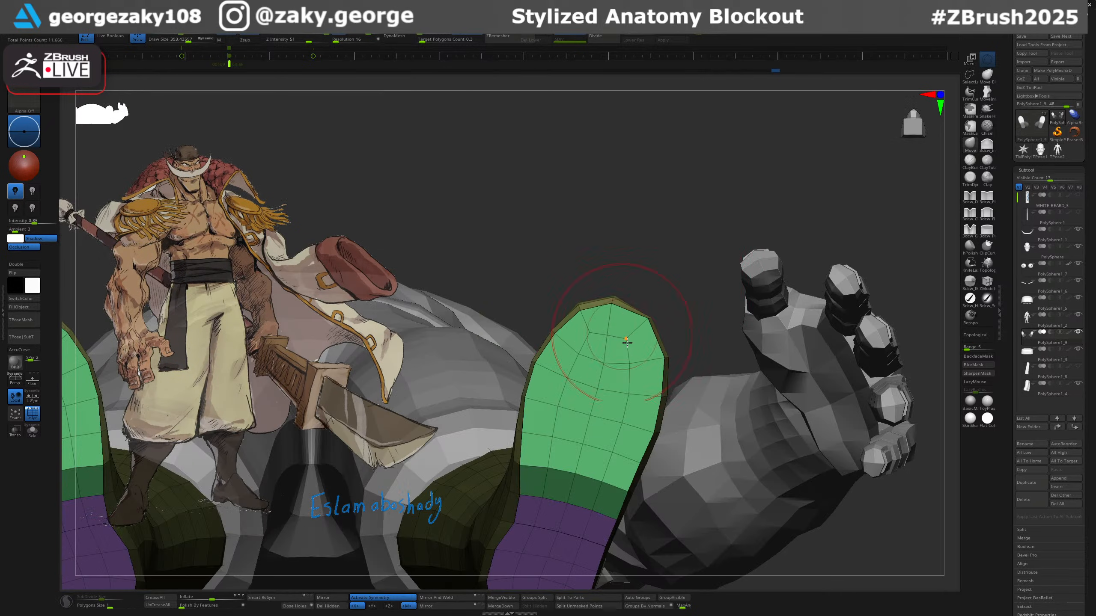
right_click_drag(627, 342, 621, 382, "ctrl")
key("ctrl+shift+a")
right_click_drag(569, 416, 634, 375, "shift")
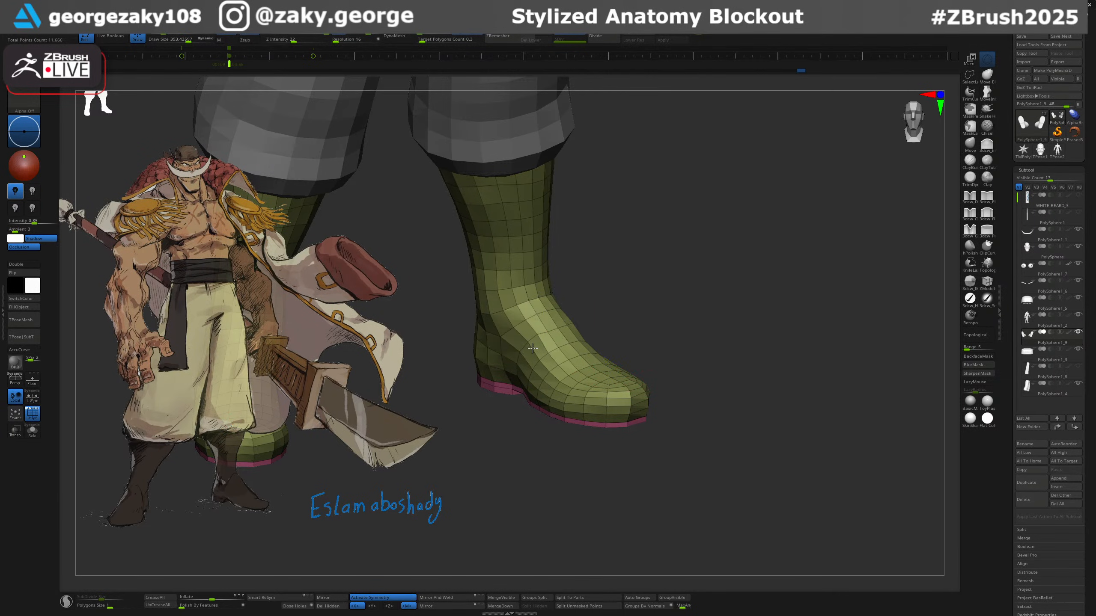
Turn off the polyframe display and check the boots' proportions on the whole figure against the reference.
right_click_drag(611, 325, 662, 278, "ctrl")
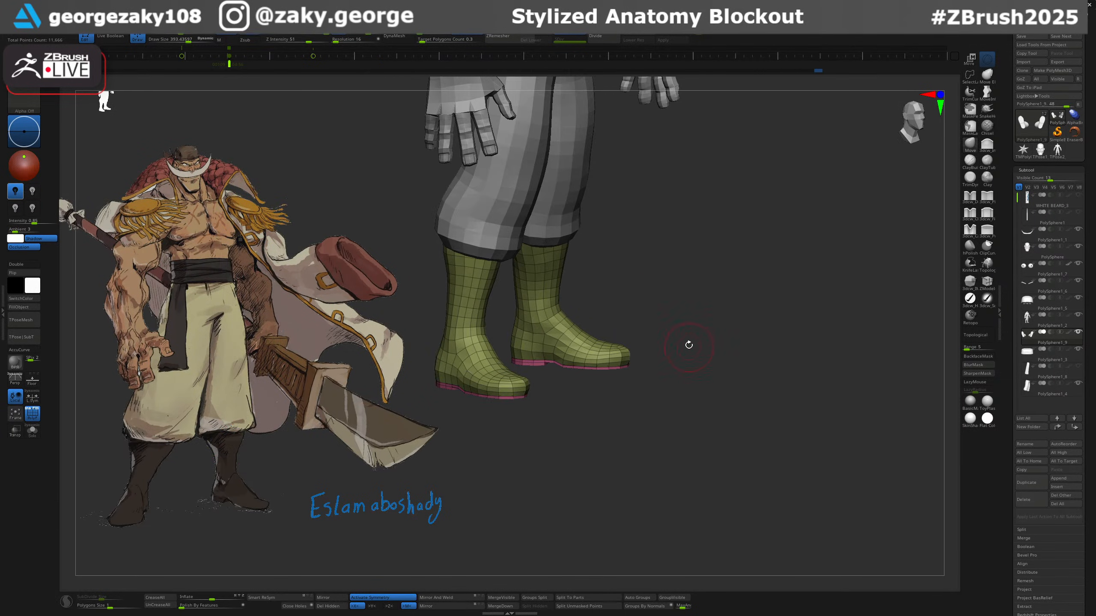
right_click_drag(687, 350, 752, 360)
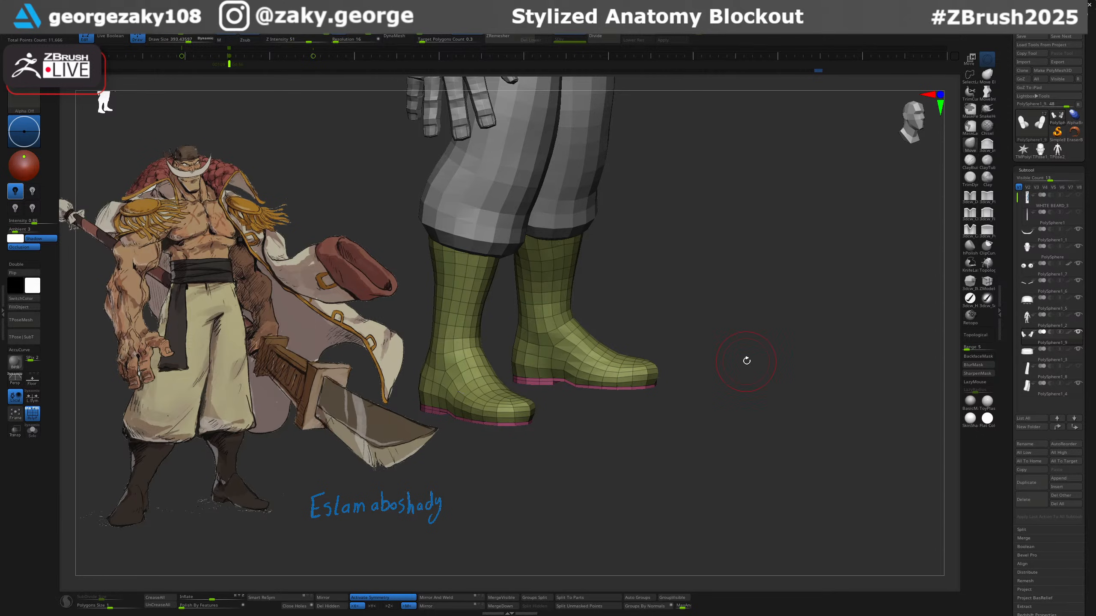
right_click_drag(592, 274, 597, 252)
key("shift+f")
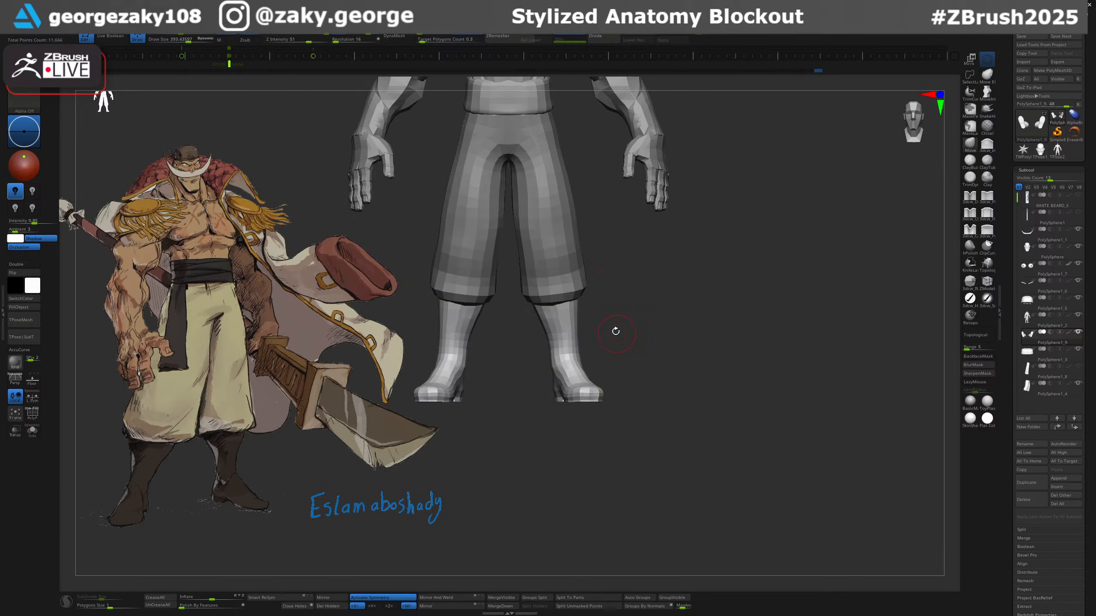
right_click_drag(615, 330, 625, 369, "ctrl")
right_click_drag(632, 315, 652, 350)
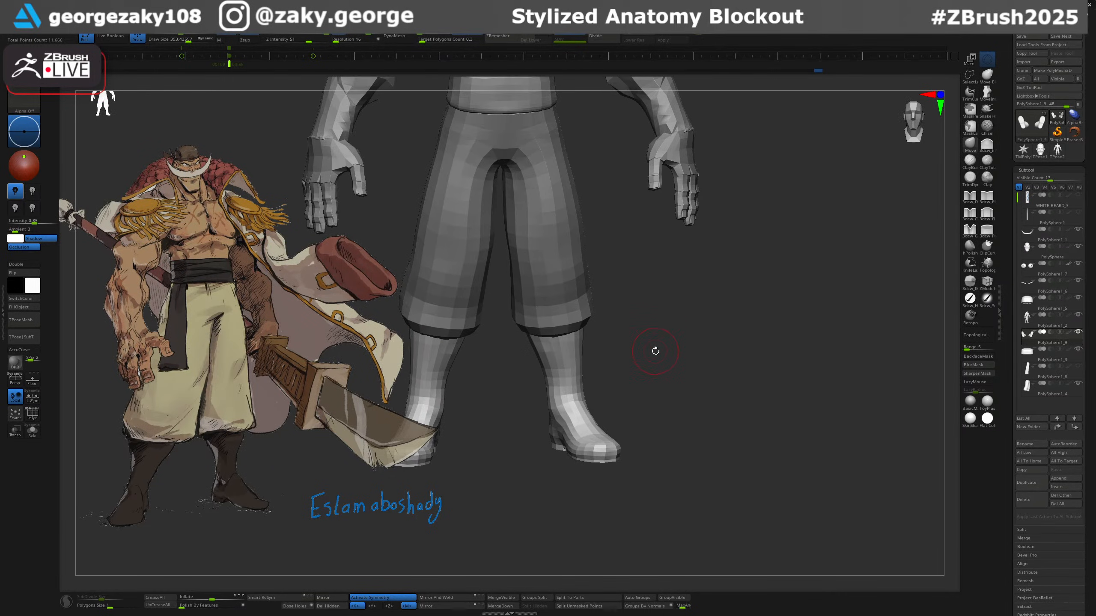
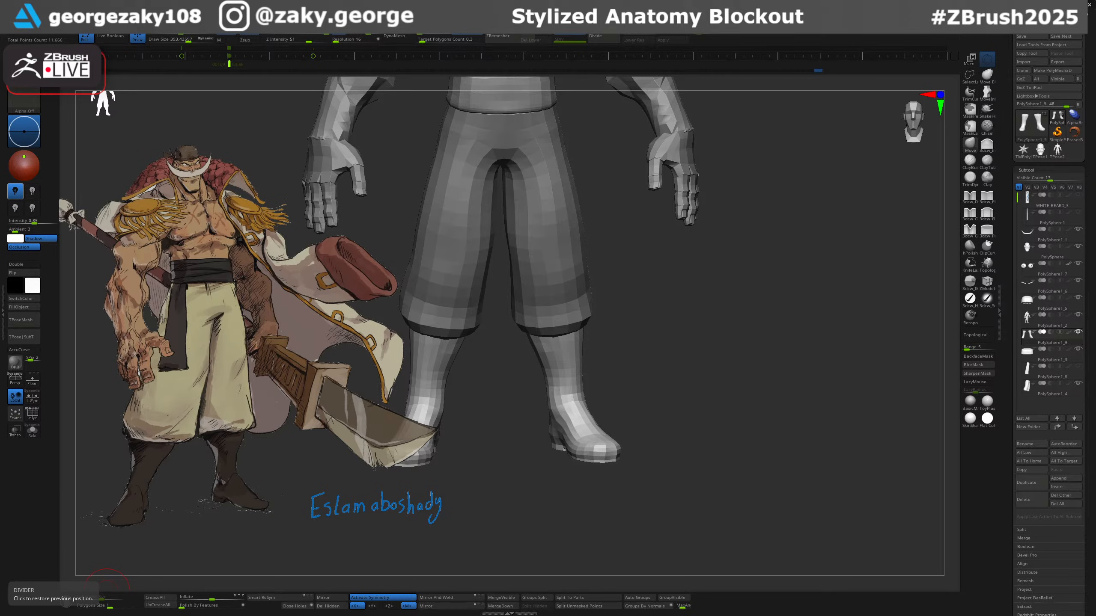
left_click_drag(669, 346, 648, 367)
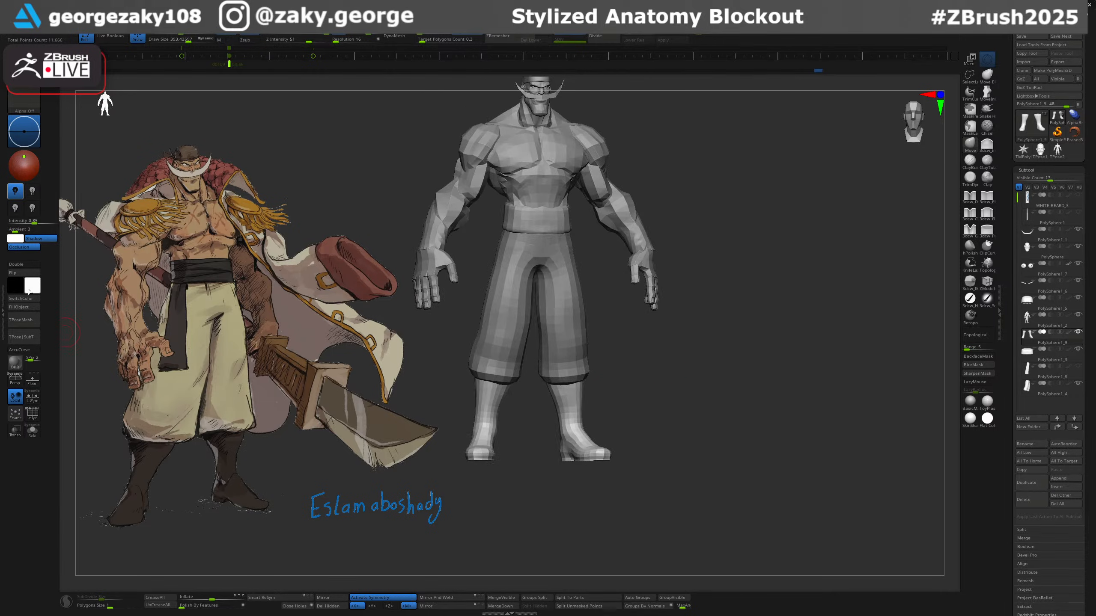
Sample the dark brown of the reference character's boots as the active color.
left_click_drag(29, 292, 143, 376)
key("shift+z")
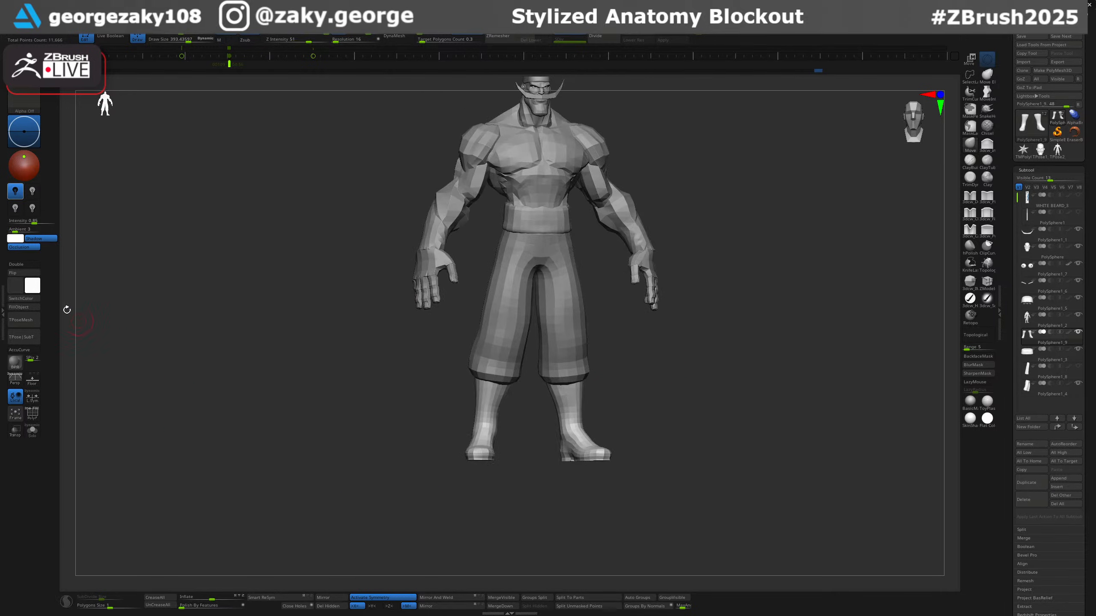
key("shift+z")
key("z")
mouse_move(64, 324)
left_mouse_down()
mouse_move(229, 457)
mouse_move(244, 505)
left_mouse_up()
key("z")
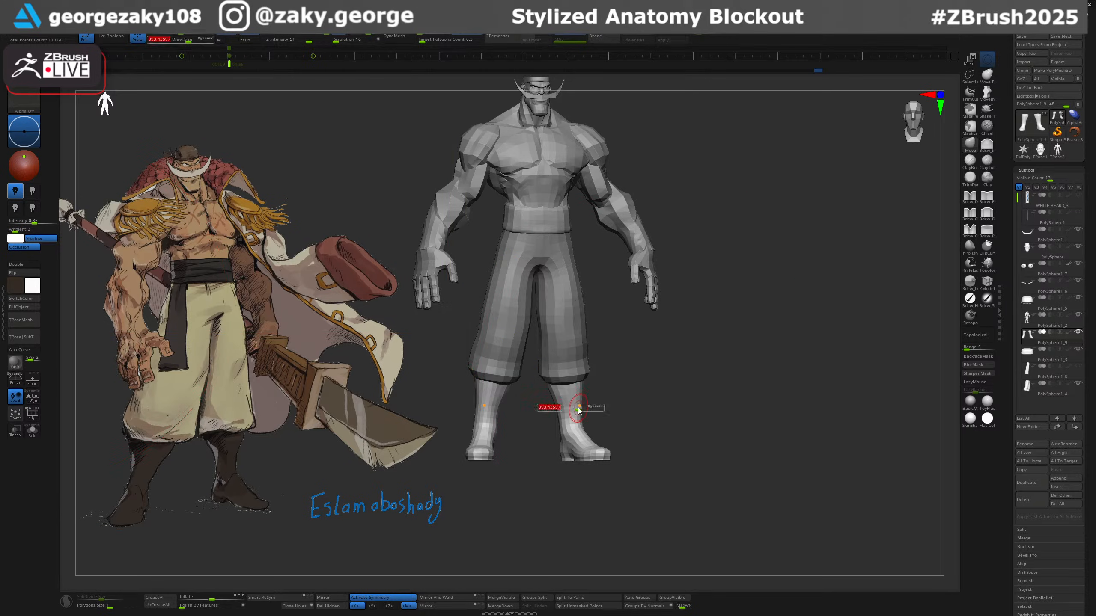
Set the brush's draw size to about 457 and color the boots subtool dark brown.
key("s")
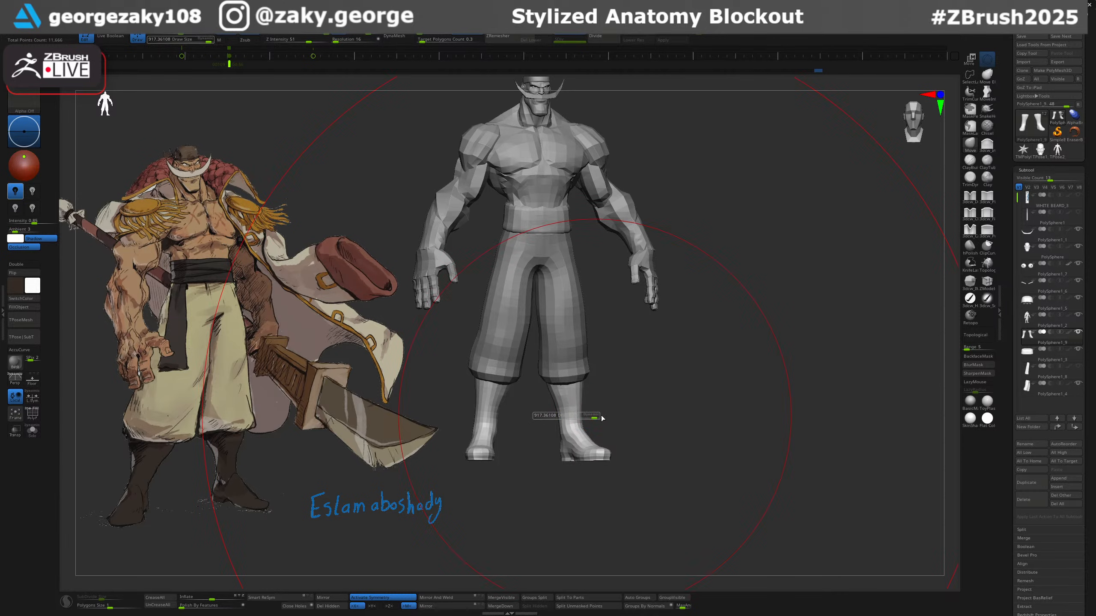
left_click_drag(593, 416, 571, 416)
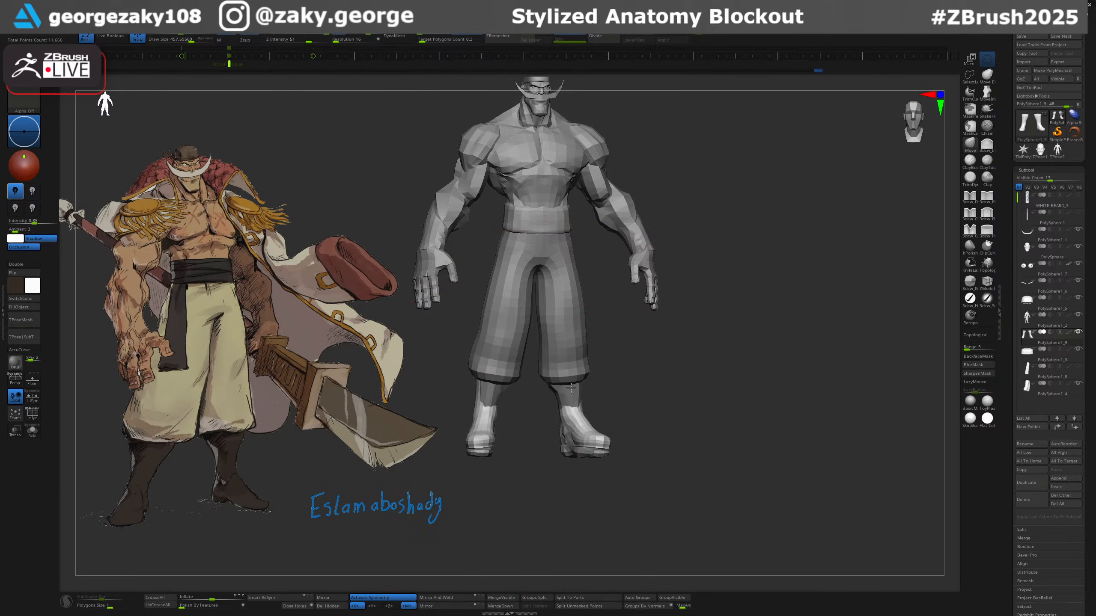
left_click(970, 299)
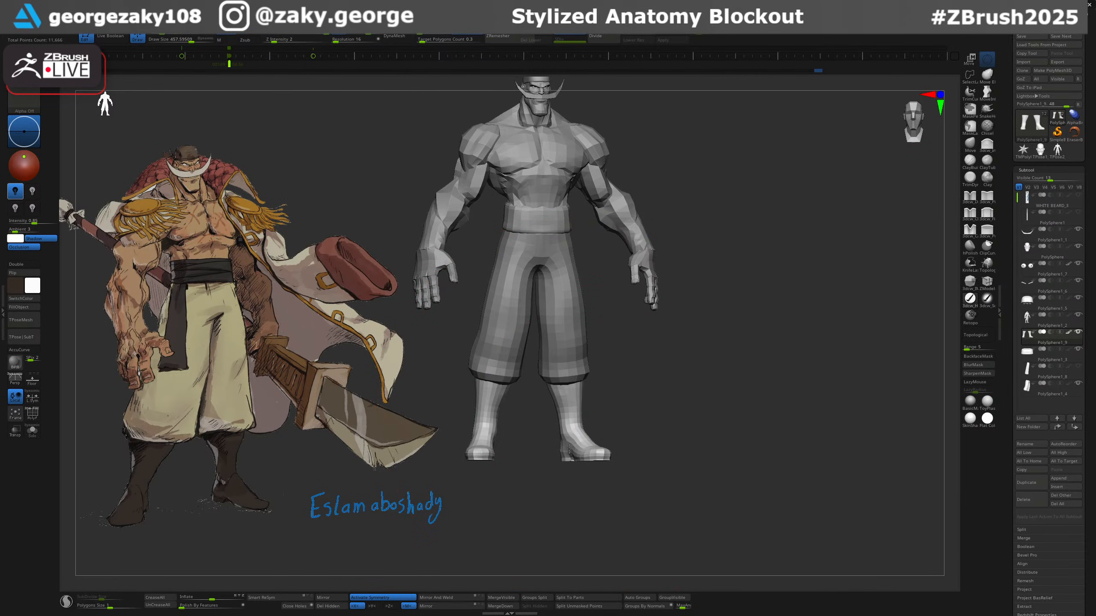
left_click_drag(572, 407, 574, 396)
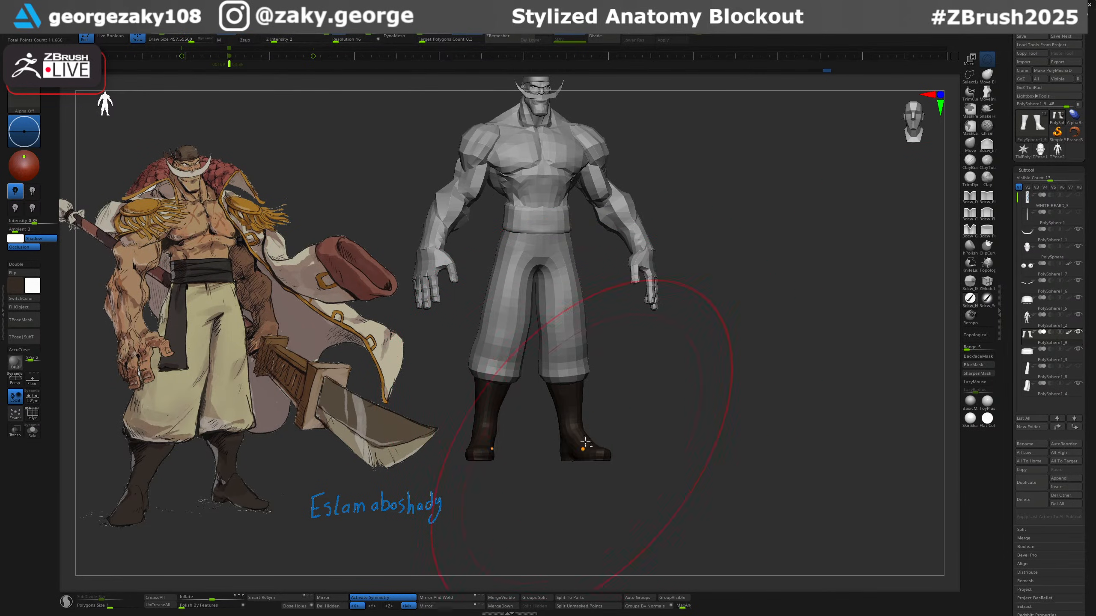
mouse_move(647, 398)
left_mouse_down()
mouse_move(578, 395)
mouse_move(647, 432)
mouse_move(661, 396)
left_mouse_up()
Select the trousers subtool, sample the cream color of the reference's trousers, and fill the trousers with it.
left_click_drag(642, 330, 678, 445, "alt")
left_click(615, 397, "alt")
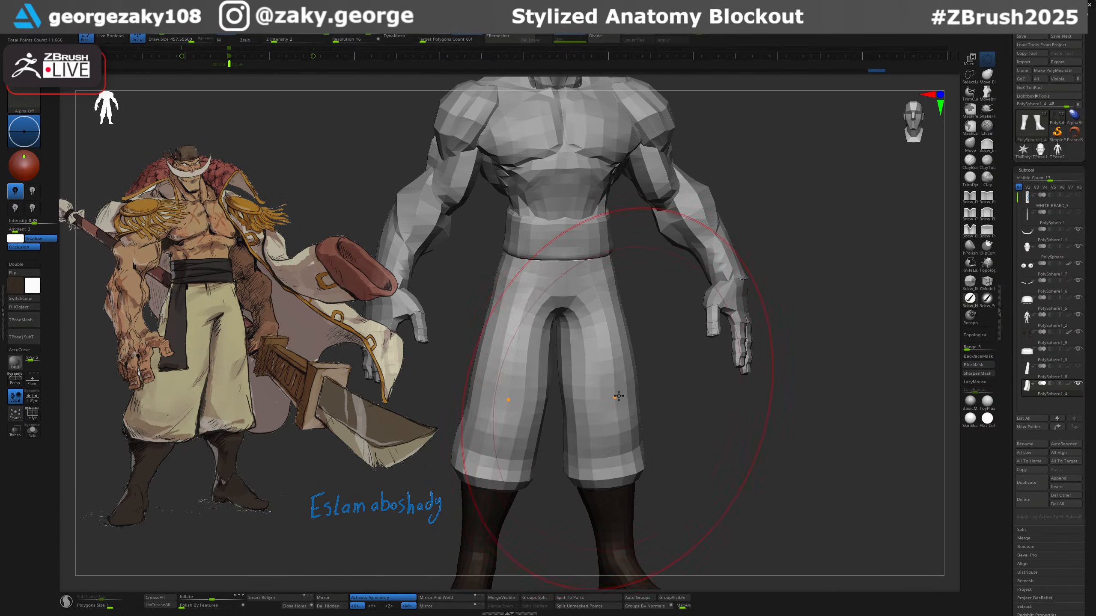
key("shift+z")
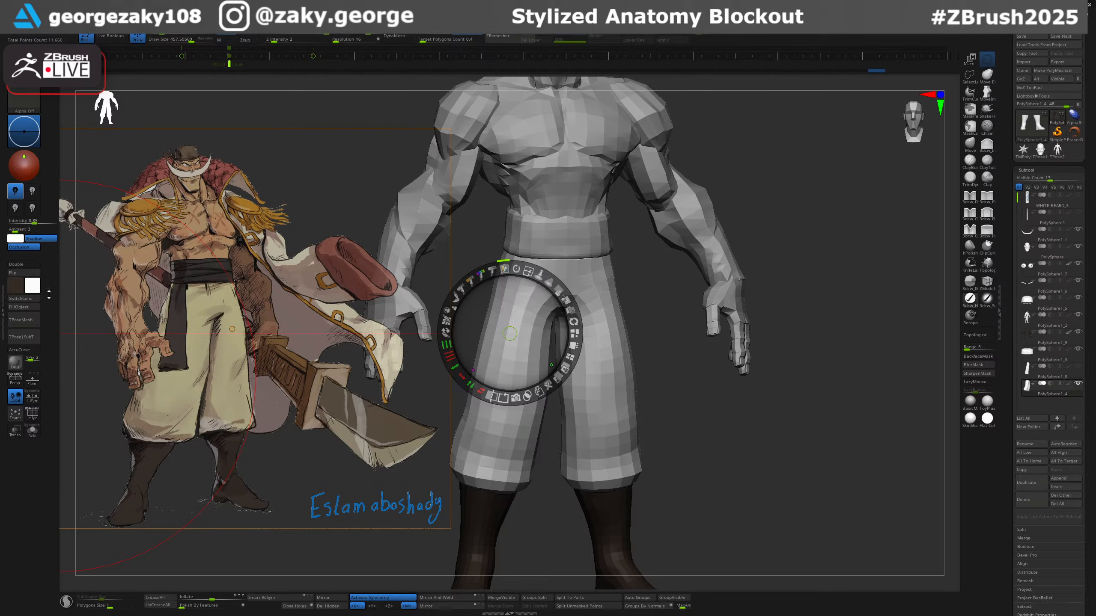
left_click_drag(34, 287, 232, 414)
key("z")
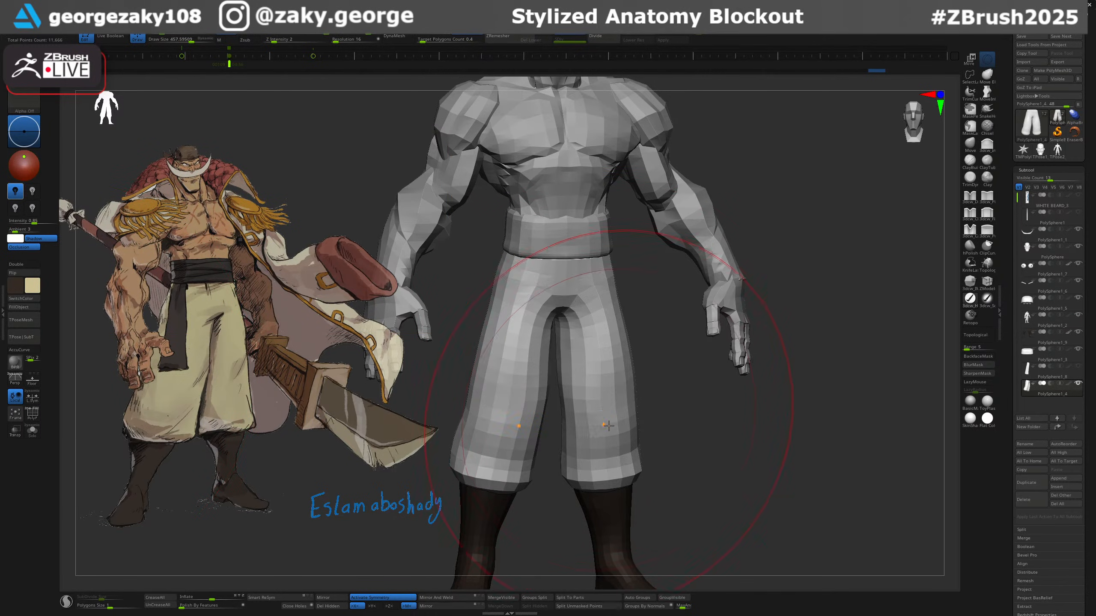
mouse_move(595, 421)
left_mouse_down()
mouse_move(599, 315)
mouse_move(595, 342)
left_mouse_up()
left_click_drag(752, 423, 686, 450)
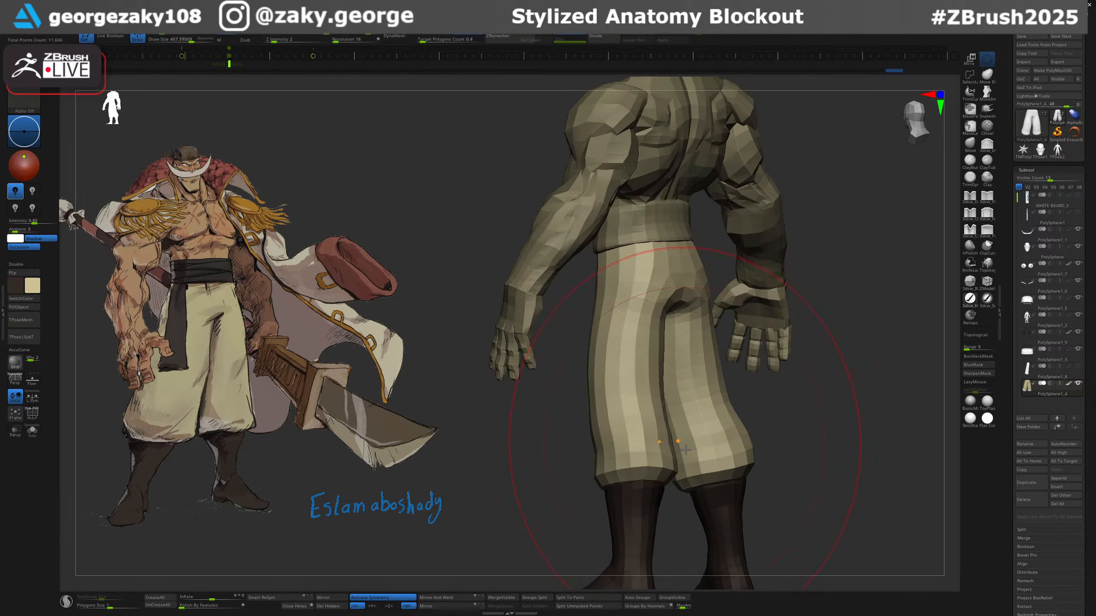
Select the body subtool and sample the light skin tone from the reference character's arm.
left_click_drag(646, 349, 744, 332)
left_click(733, 222, "alt")
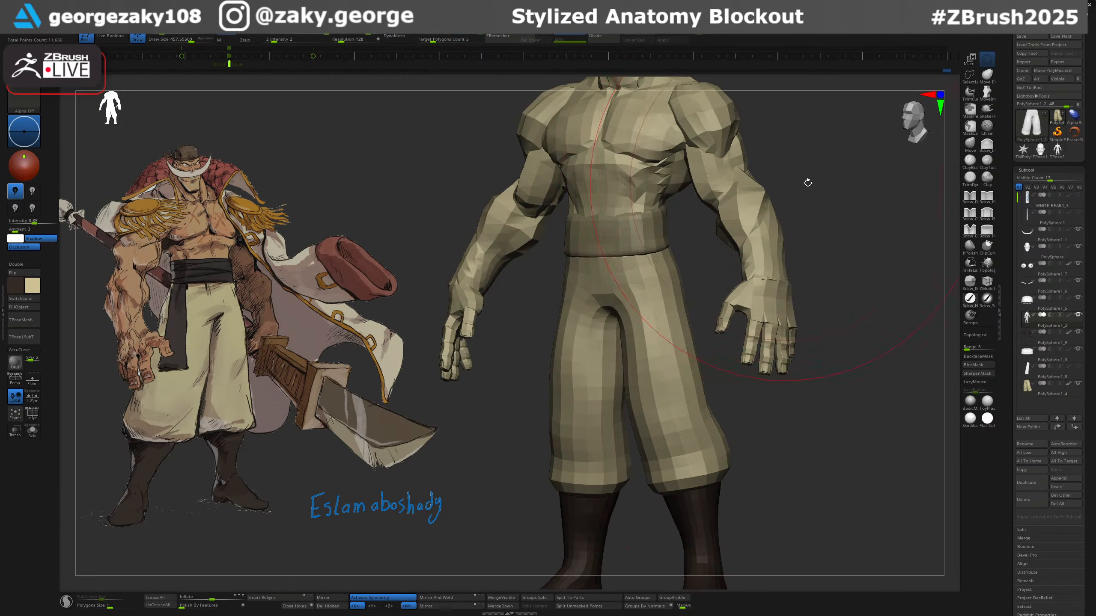
left_click_drag(807, 181, 818, 256, "alt")
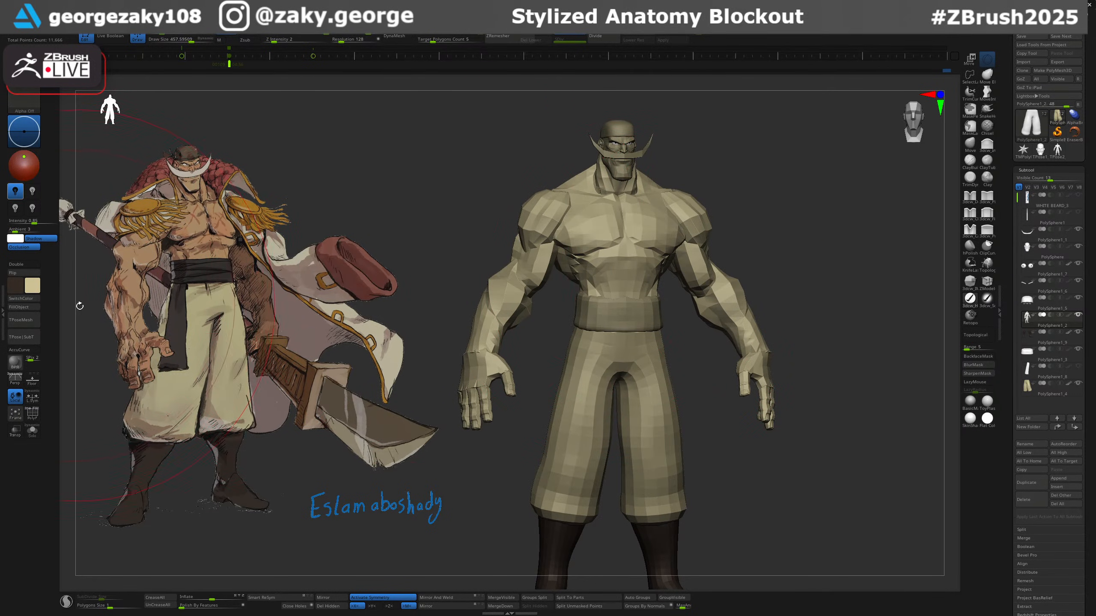
key("shift+z")
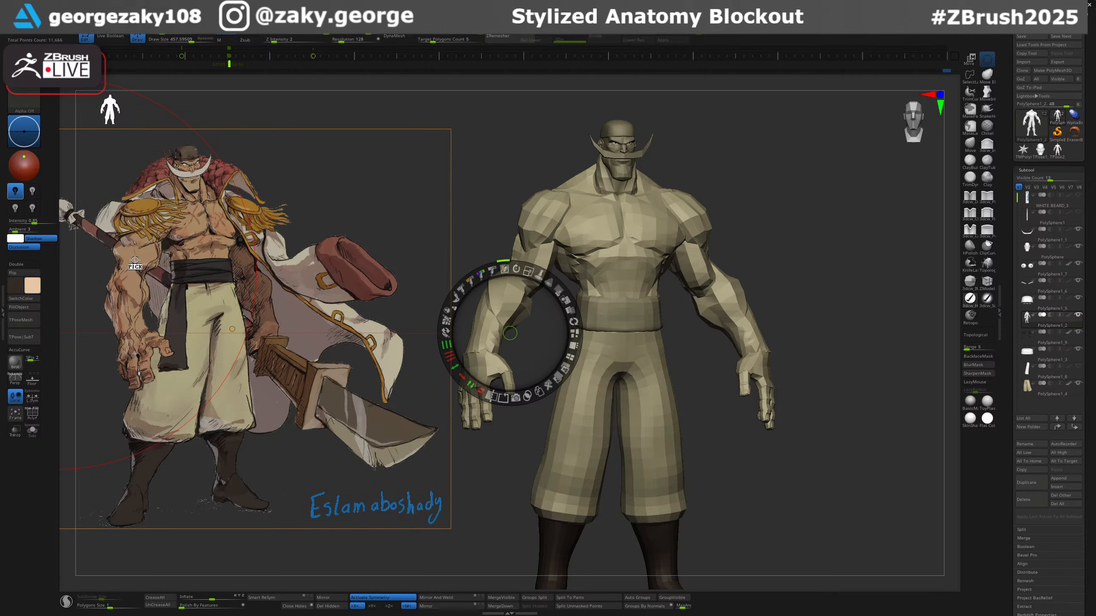
left_click(32, 286)
left_click_drag(137, 262, 134, 262)
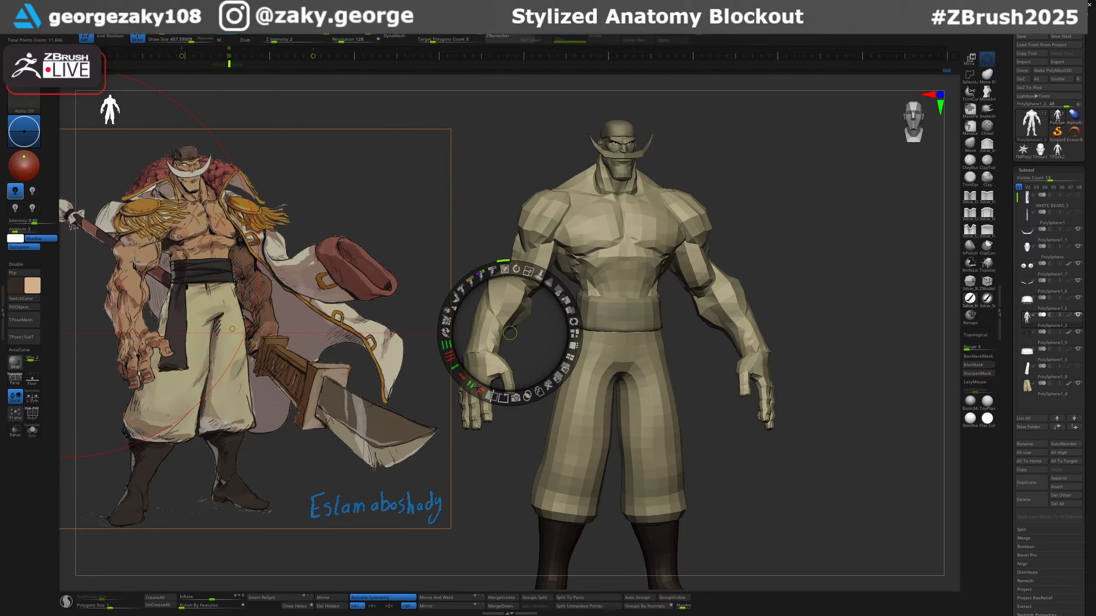
left_click(33, 285)
left_click_drag(36, 286, 135, 262)
left_click_drag(634, 278, 646, 207)
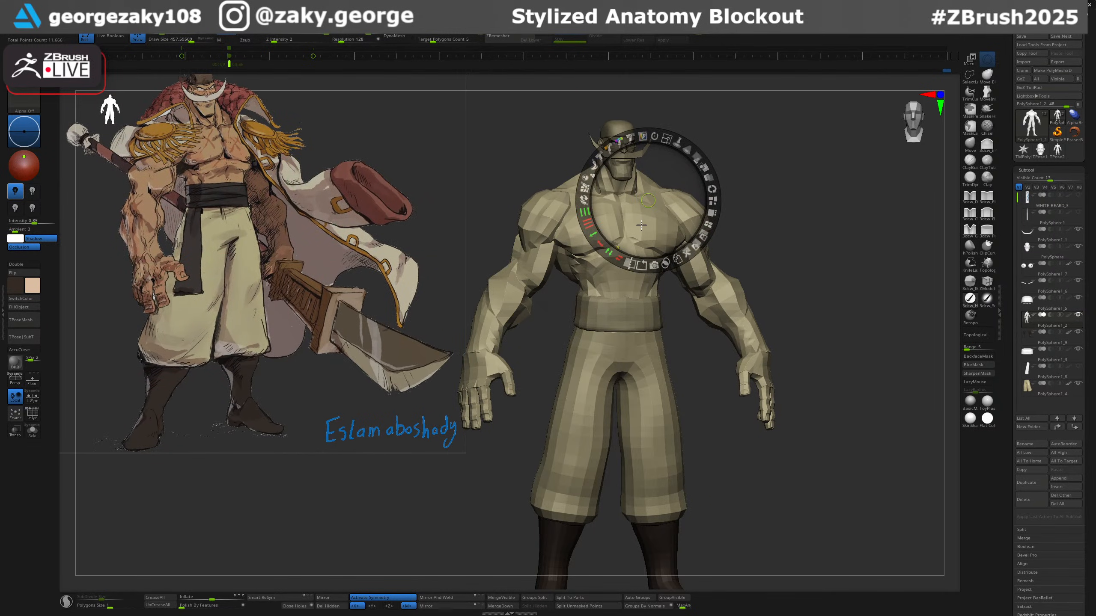
key("ctrl+z")
key("z")
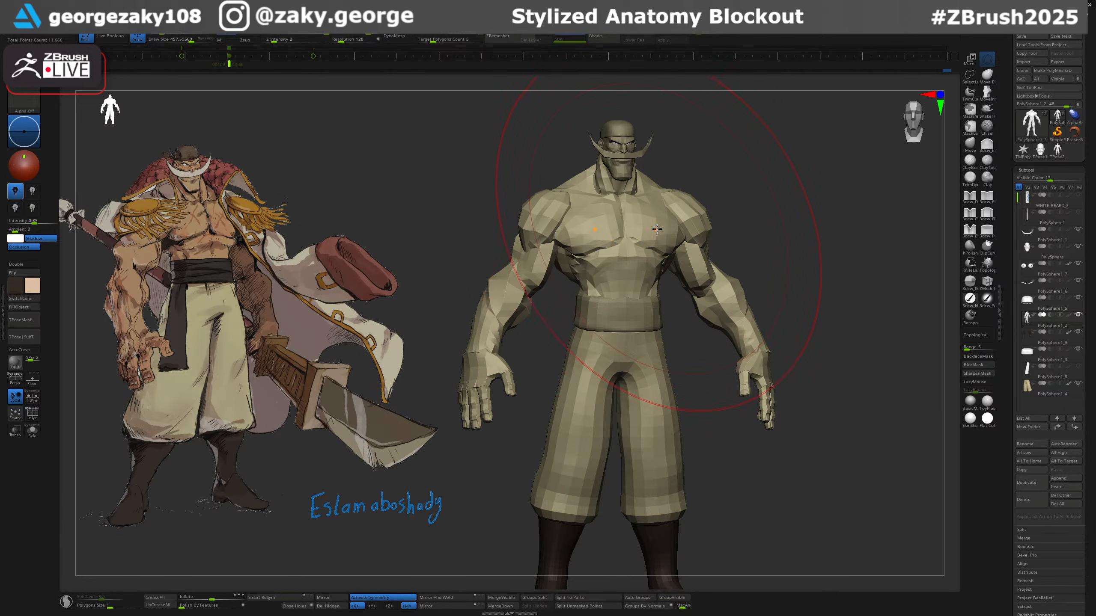
Fill the body with the sampled skin tone and raise the global ambient light intensity.
key("ctrl+f")
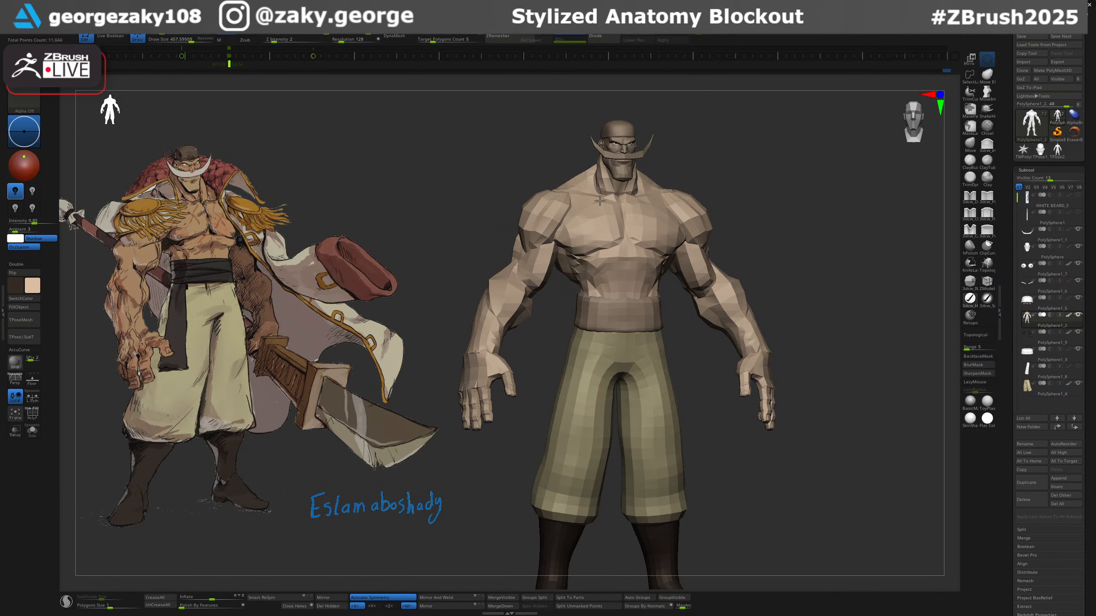
left_click_drag(803, 288, 763, 321)
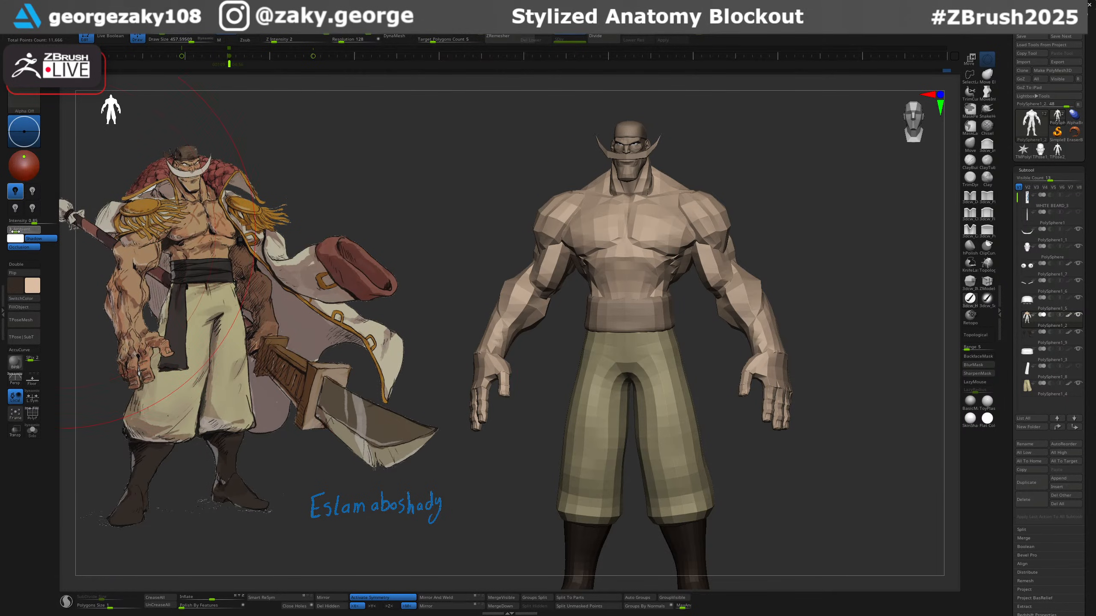
left_click_drag(16, 232, 19, 232)
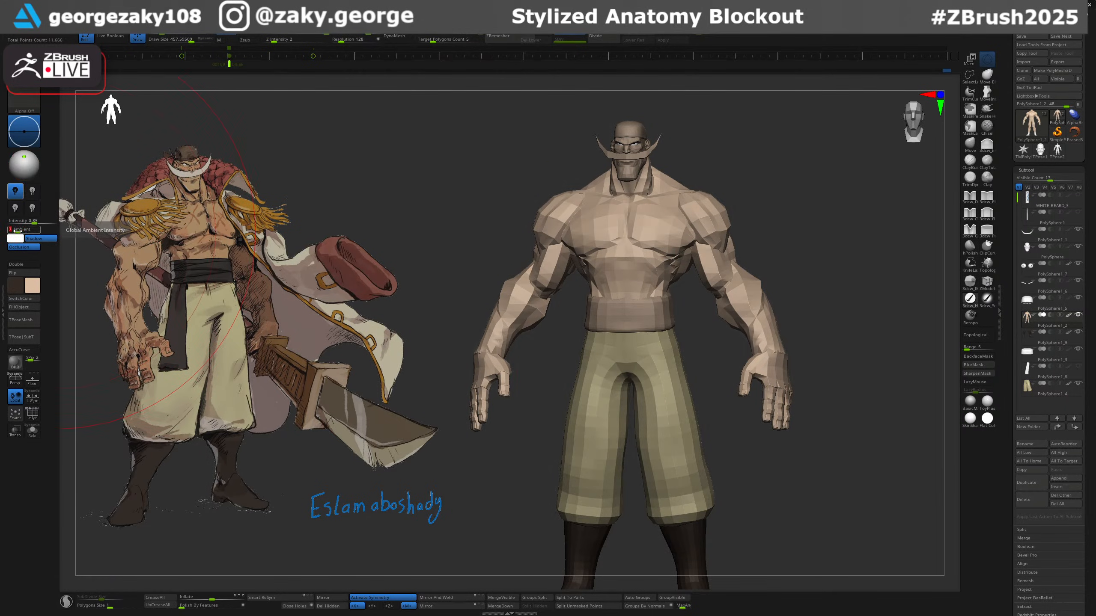
Select the head subtool and fill it with the same skin tone as the body.
left_click(628, 165, "alt")
mouse_move(730, 133)
right_mouse_down("alt")
mouse_move(695, 235)
mouse_move(624, 287)
right_mouse_up("alt")
right_click_drag(636, 234, 611, 326, "ctrl")
Select the eyebrows subtool, choose a near-black brown, and fill the eyebrows with it.
left_click(639, 148, "alt")
right_click_drag(639, 164, 632, 224, "alt")
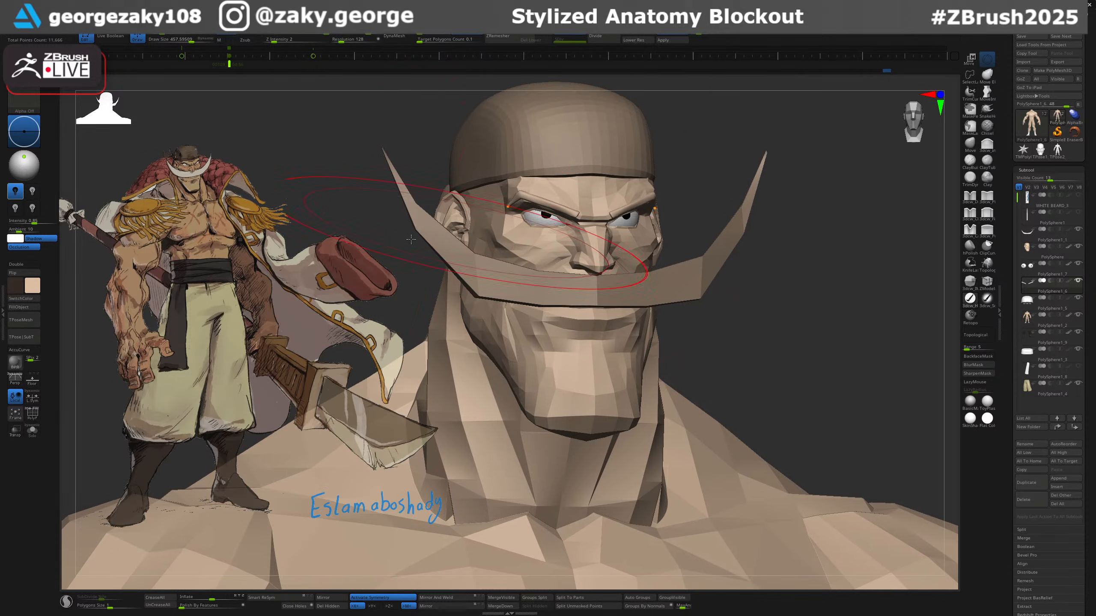
left_click(22, 292)
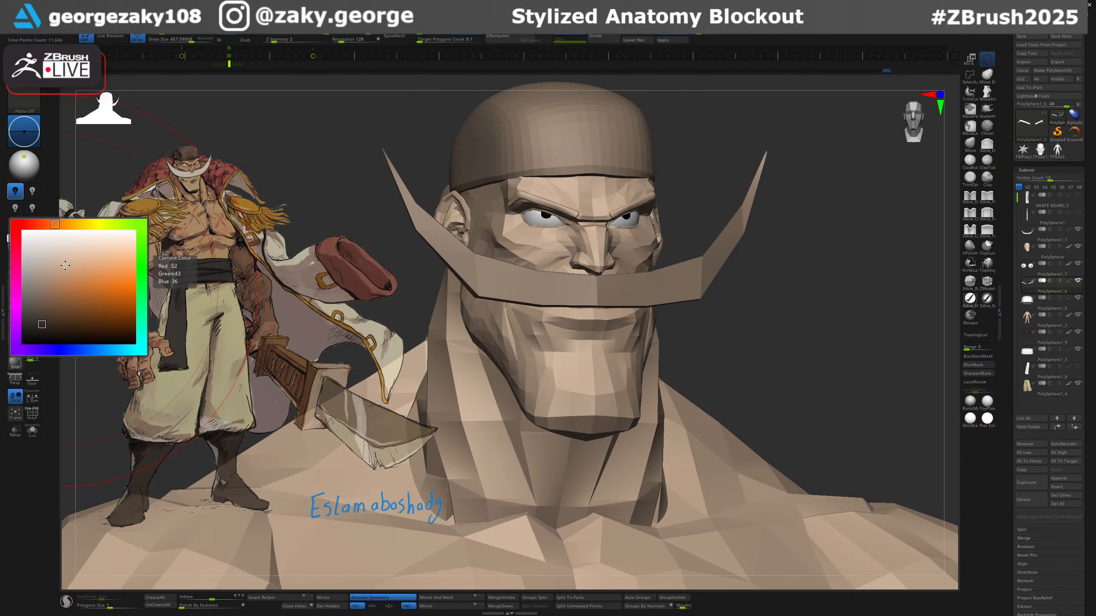
left_click(37, 331)
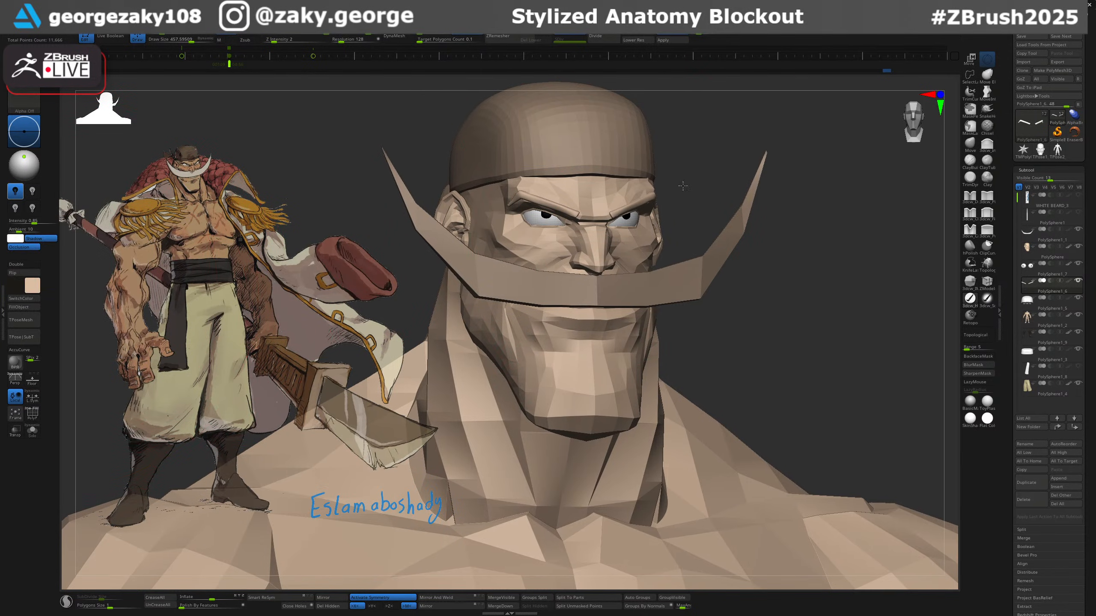
left_click_drag(674, 195, 706, 186)
left_click(19, 307)
left_click(33, 286)
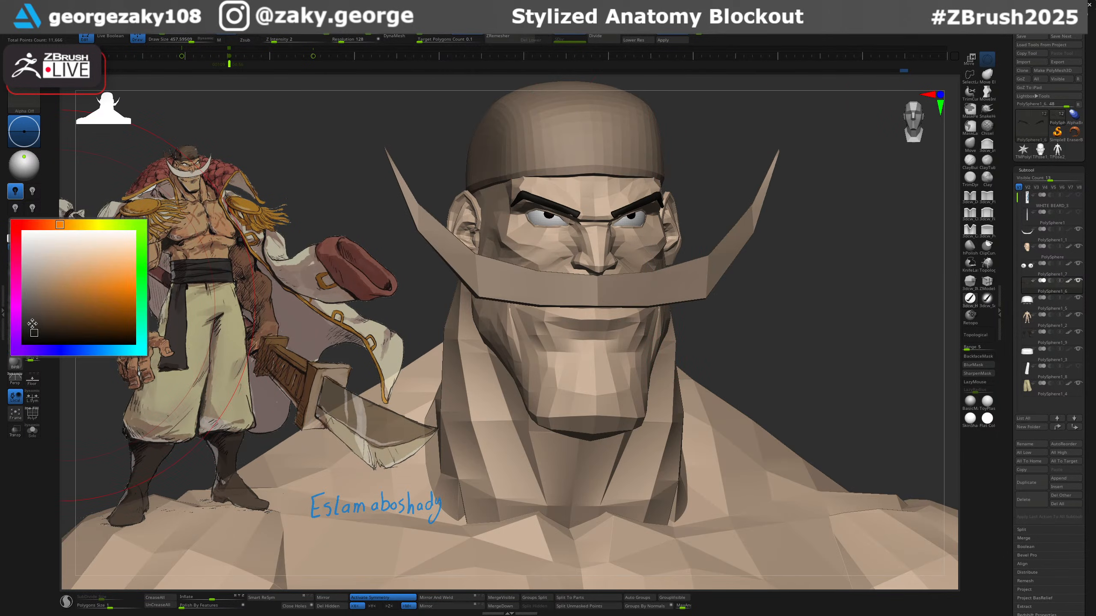
left_click_drag(157, 278, 156, 278)
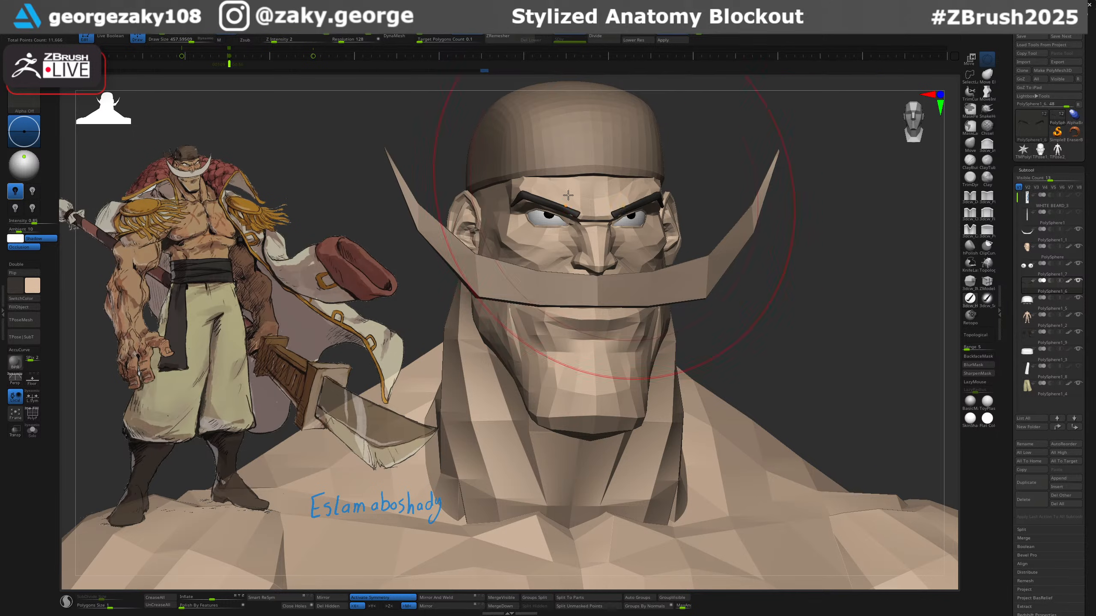
left_click(31, 286)
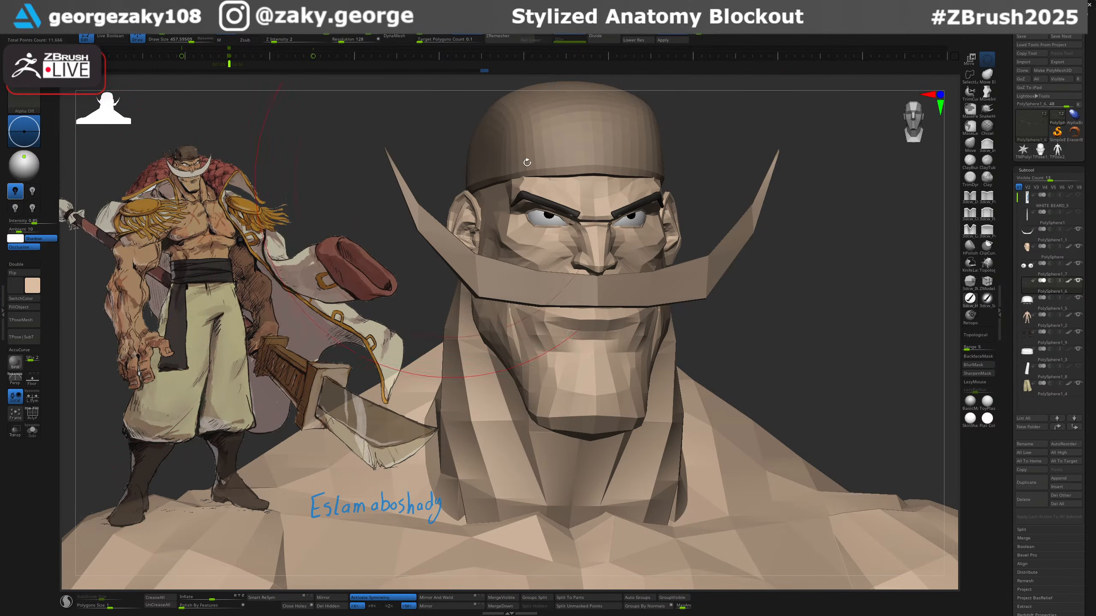
Select the head-wrap subtool and sample the brown of the reference character's head wrap.
mouse_move(744, 191)
right_mouse_down("ctrl")
mouse_move(731, 155)
mouse_move(750, 226)
mouse_move(743, 192)
right_mouse_up("ctrl")
left_click(646, 177, "alt")
right_click_drag(647, 177, 621, 220, "alt")
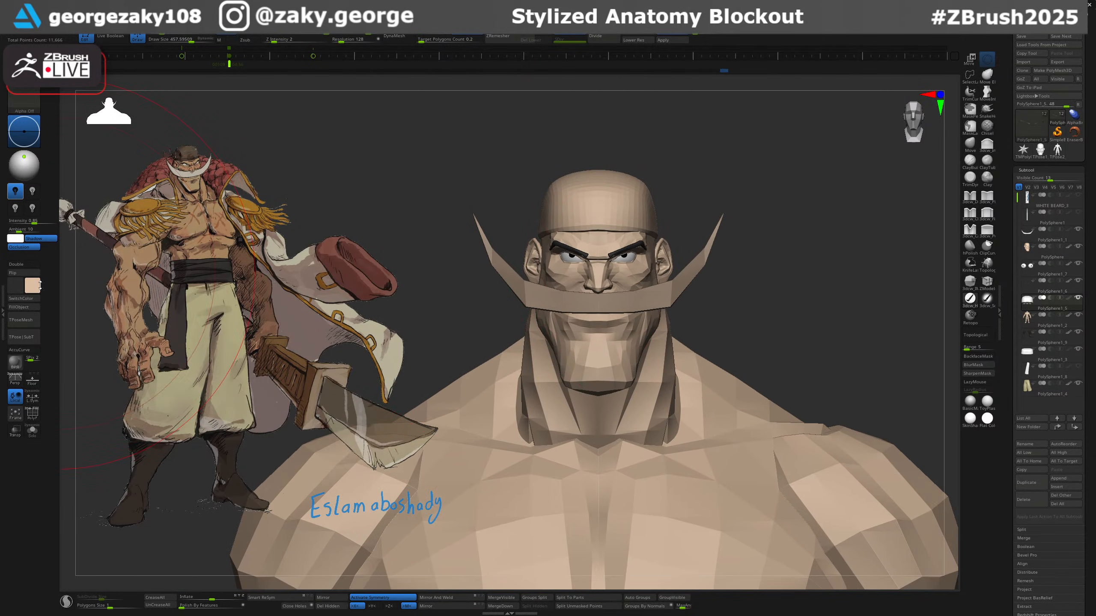
left_click(17, 288)
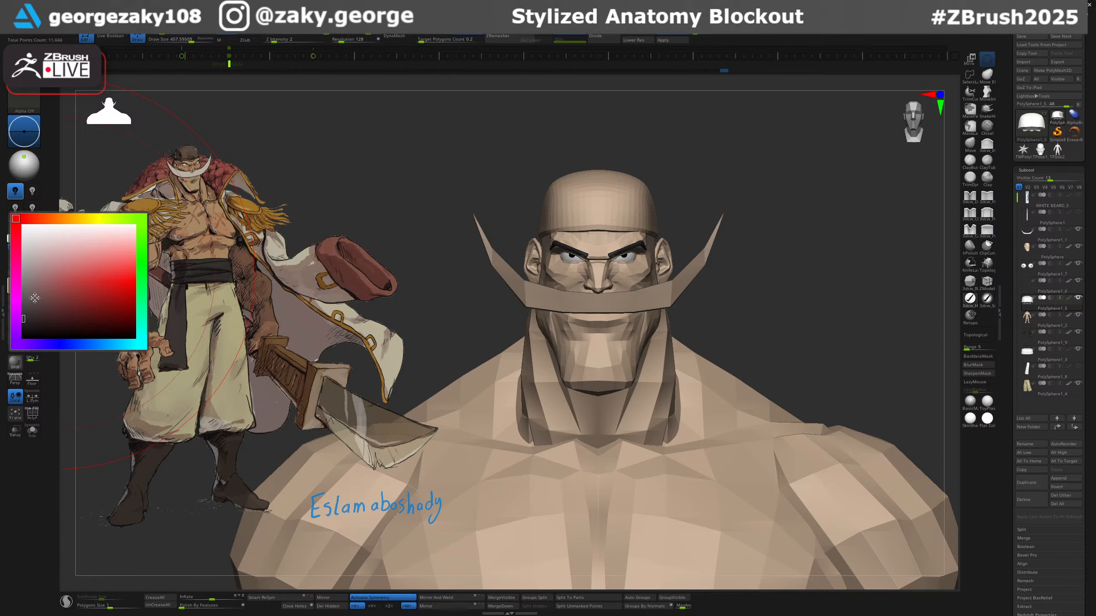
key("z")
left_click_drag(17, 286, 184, 152)
key("z")
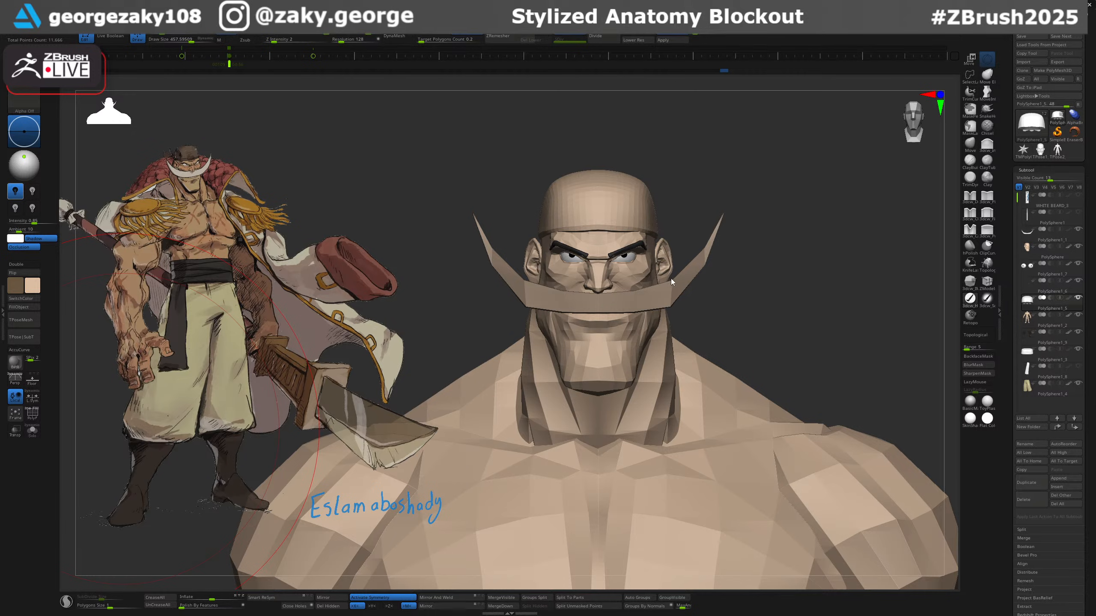
Smooth the mustache subtool with dynamic subdivision and stretch it slightly along its height.
left_click(668, 294, "alt")
right_click_drag(668, 296, 680, 299)
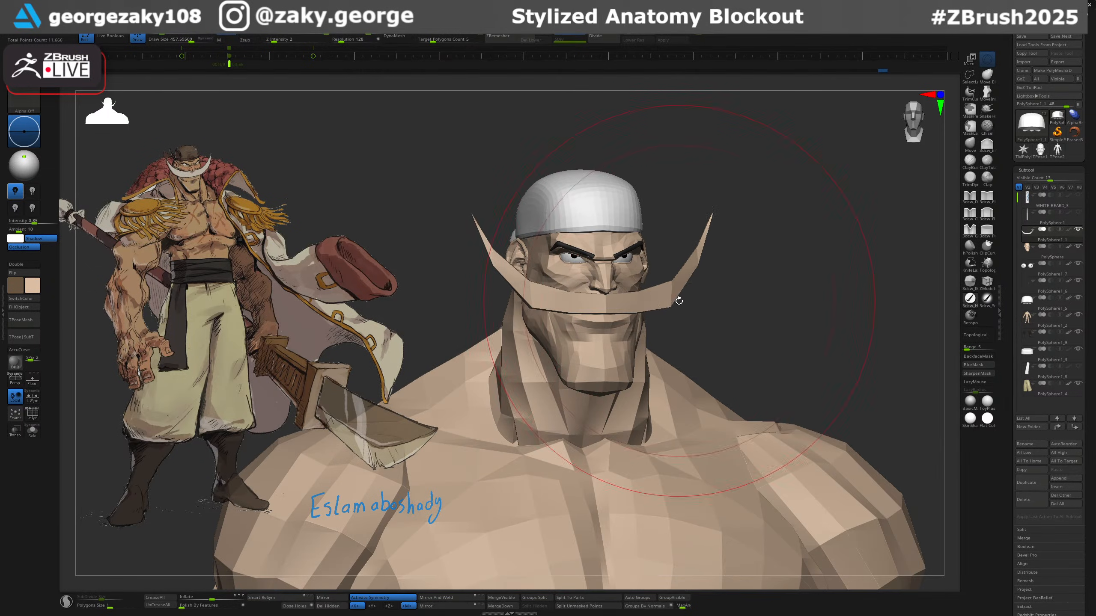
left_click(686, 36)
right_click_drag(660, 297, 669, 300)
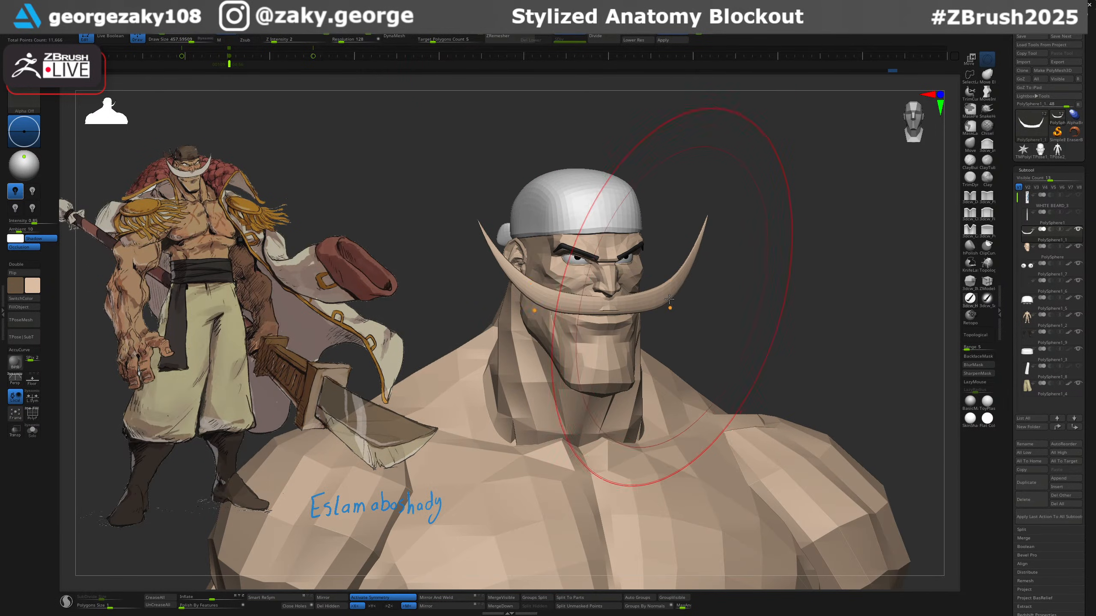
key("w")
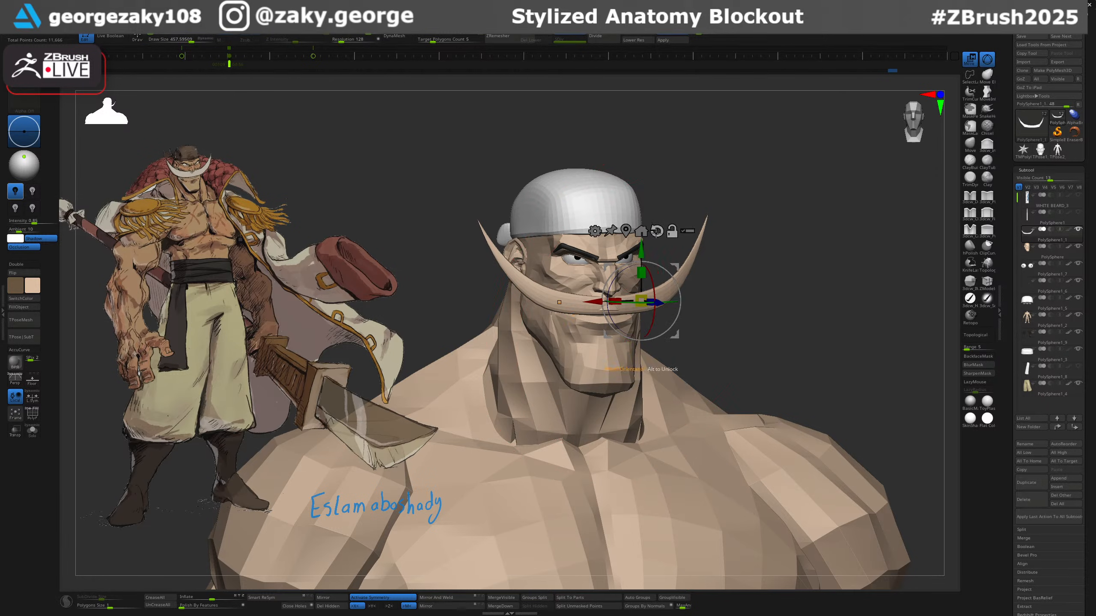
left_click_drag(640, 269, 640, 259)
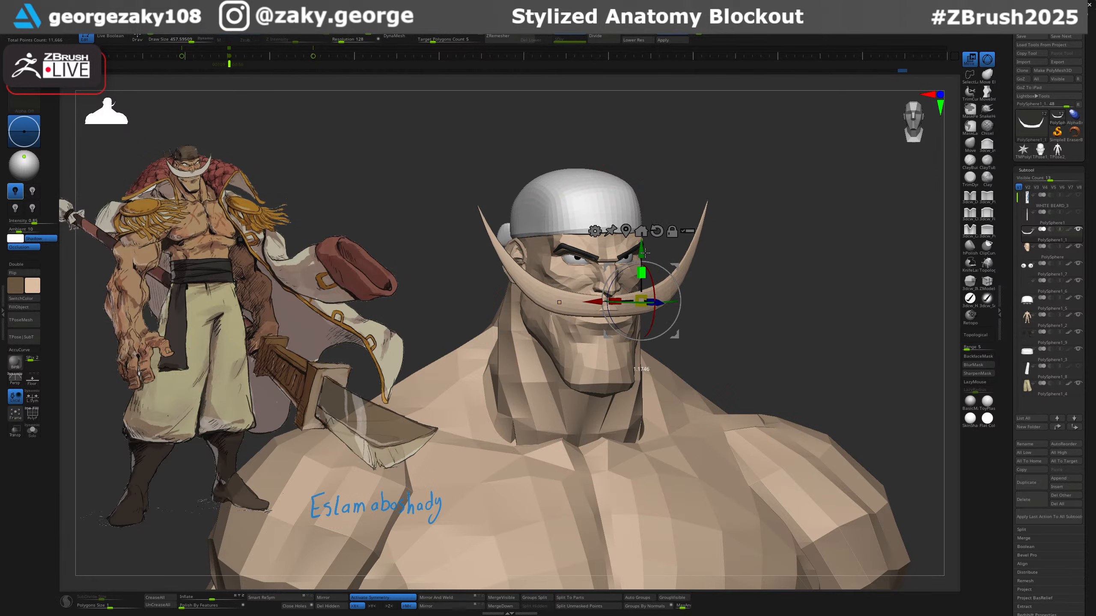
right_click_drag(608, 308, 636, 310)
Apply the mustache's dynamic subdivision to the mesh and delete its lower subdivision level.
key("q")
key("bracketleft")
key("bracketleft")
key("bracketleft")
key("bracketleft")
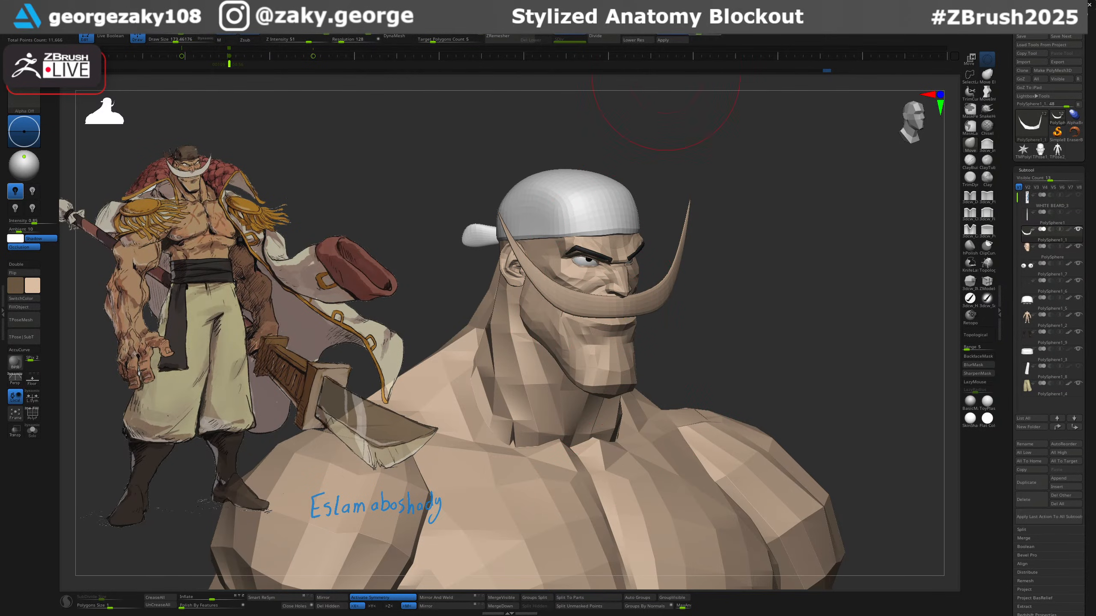
left_click_drag(696, 33, 693, 34)
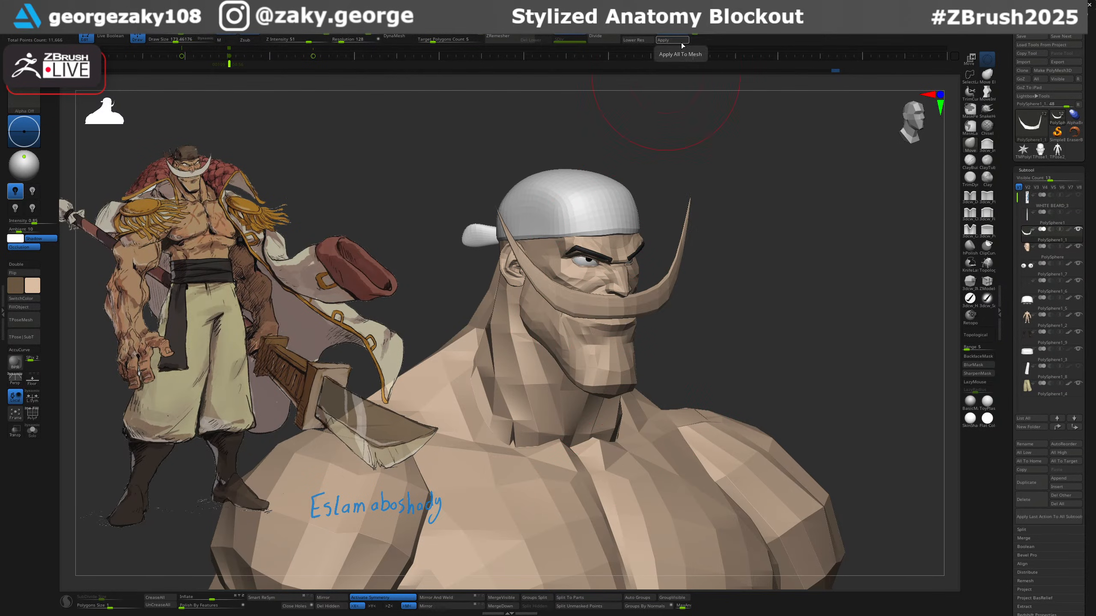
left_click(680, 41)
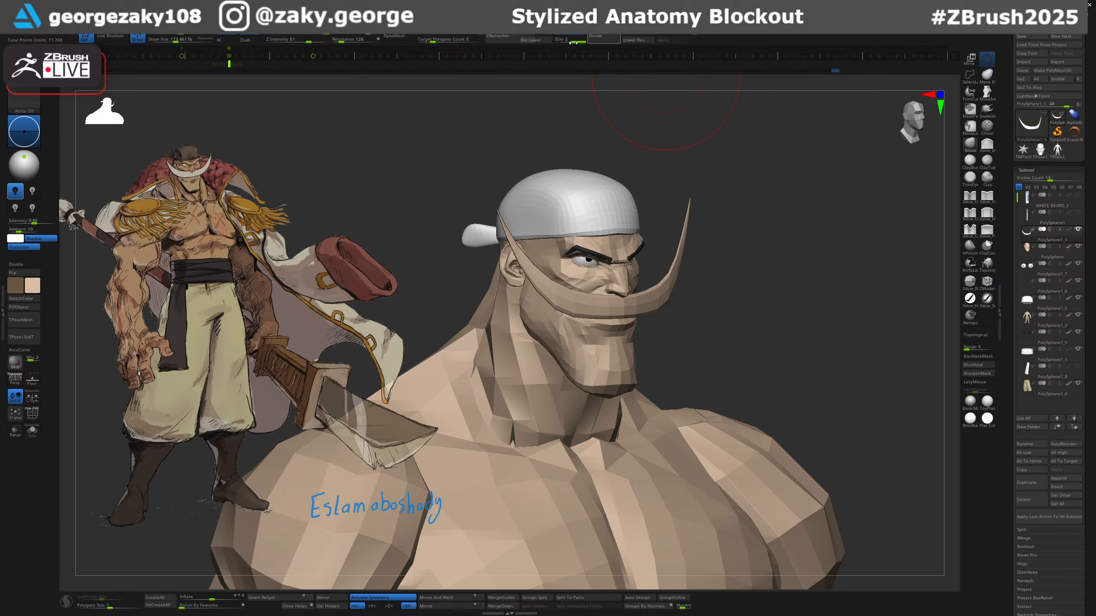
left_click(670, 34)
left_click_drag(733, 225, 665, 242)
key("]")
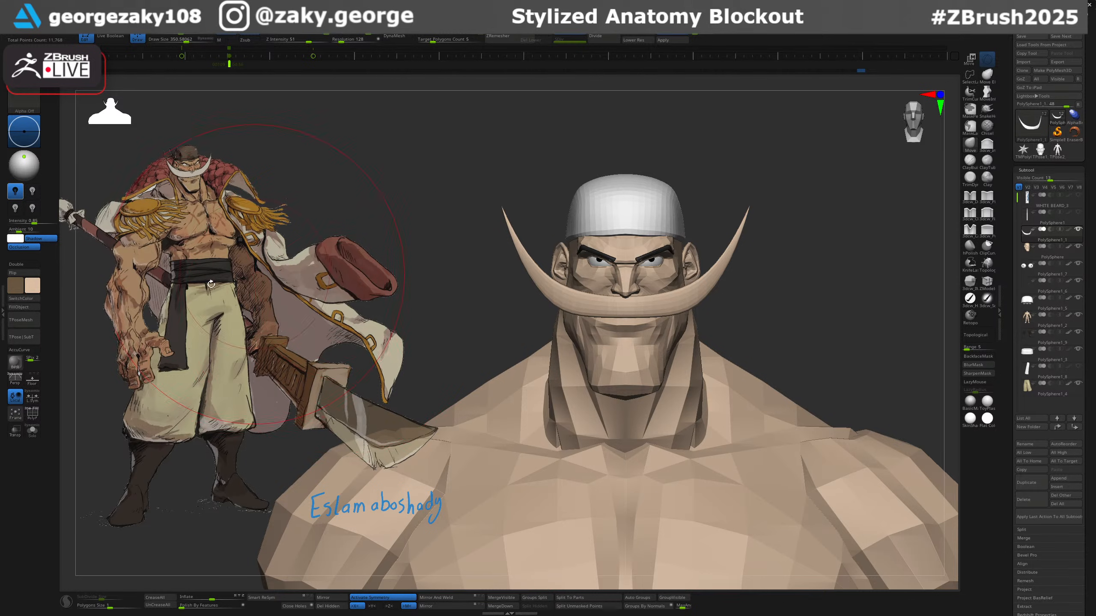
Sample white from the head wrap and fill the mustache with it.
left_click_drag(36, 289, 627, 215)
left_click_drag(693, 295, 701, 283)
key("ctrl+z")
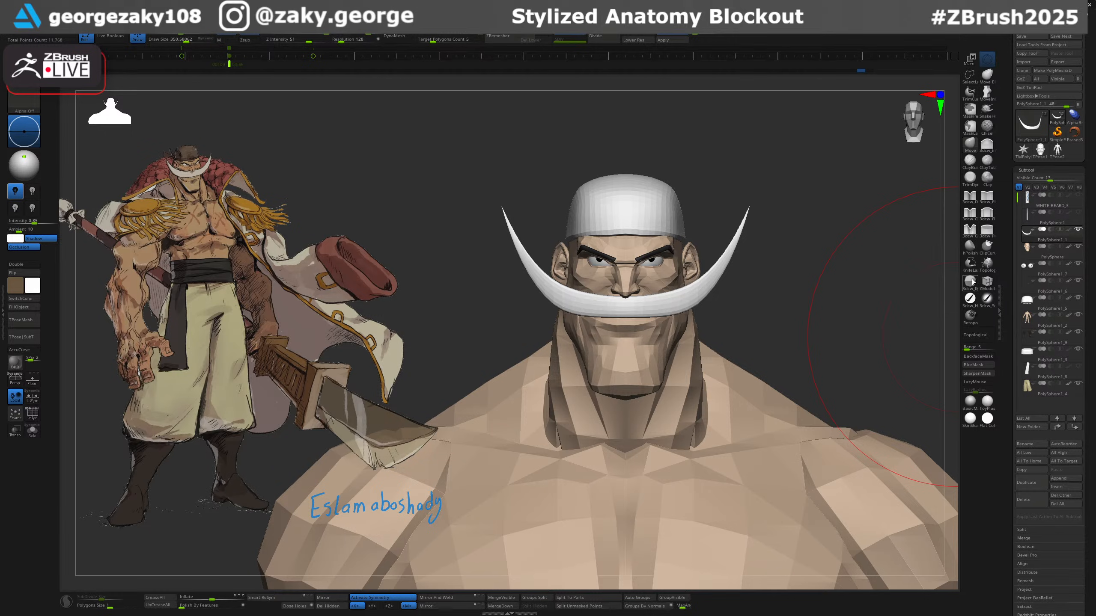
left_click(971, 298)
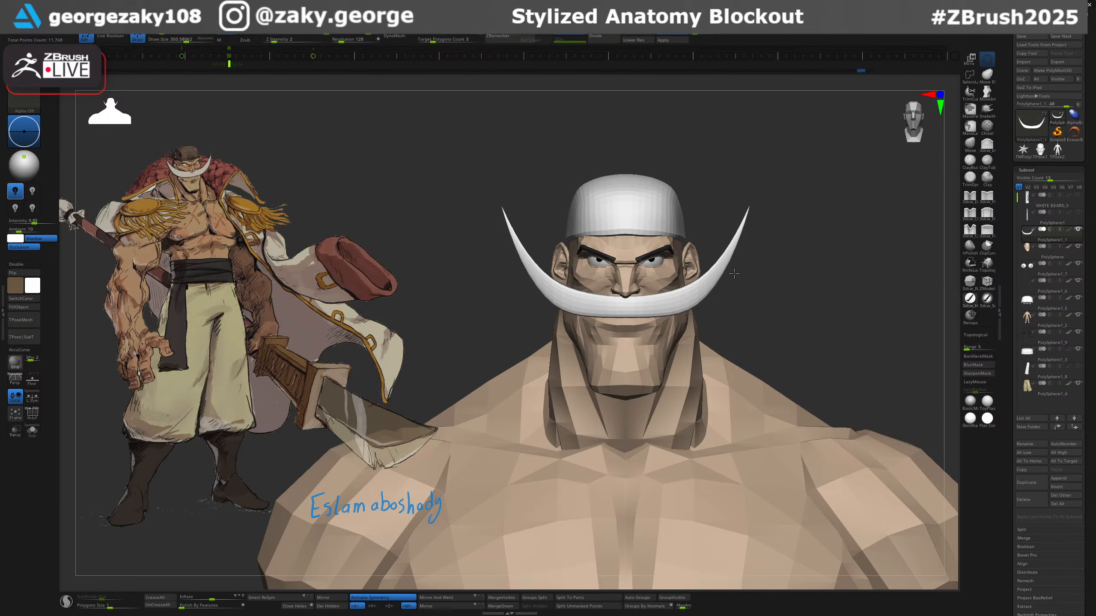
Select the head-wrap subtool and activate the Move brush.
left_click(636, 223, "alt")
right_click_drag(639, 220, 632, 198)
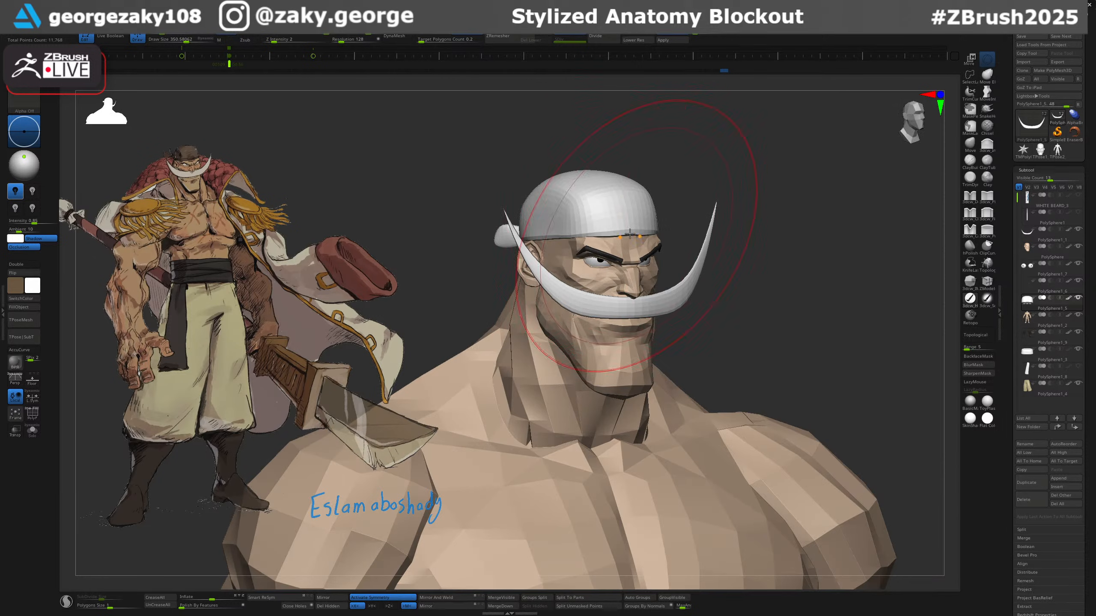
key("b")
key("m")
key("v")
left_click(646, 222, "ctrl")
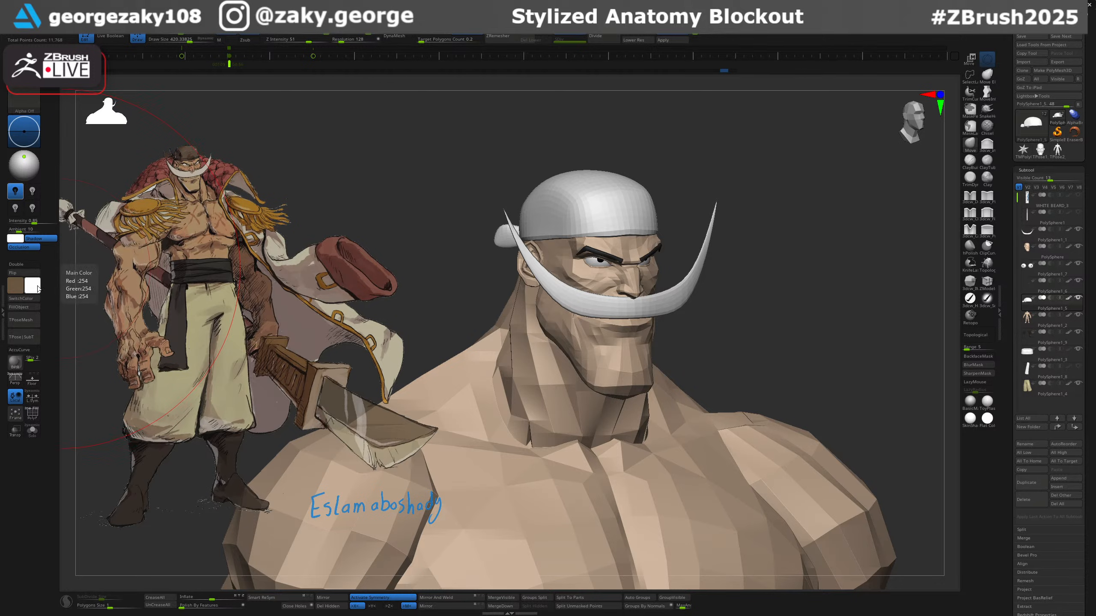
Sample the brown of the reference character's head wrap and fill the head-wrap subtool with it.
key("shift+z")
left_click_drag(36, 289, 186, 152)
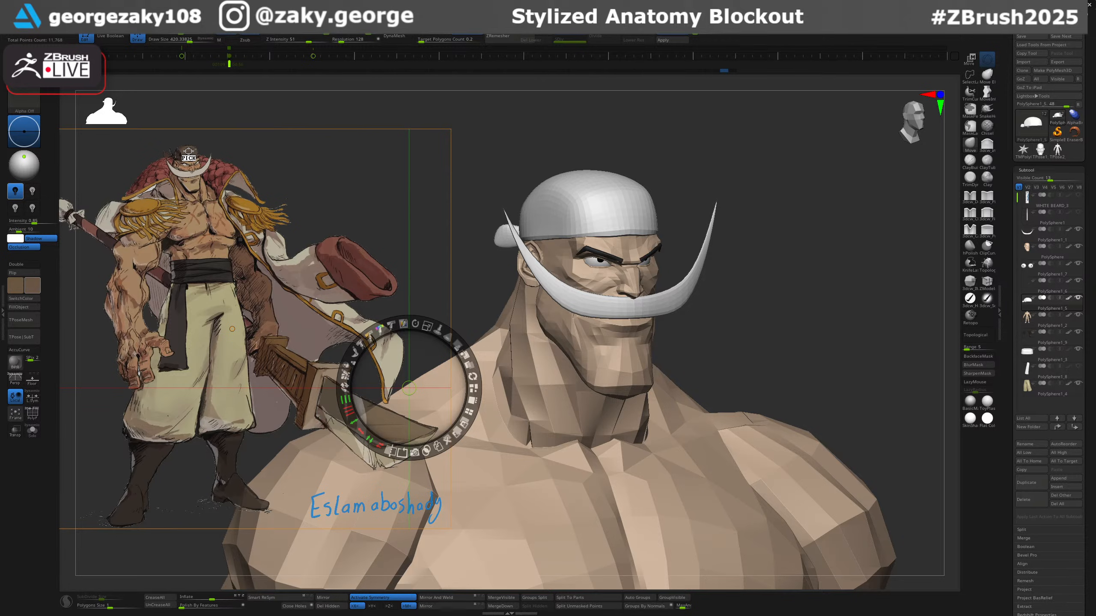
left_click(670, 177)
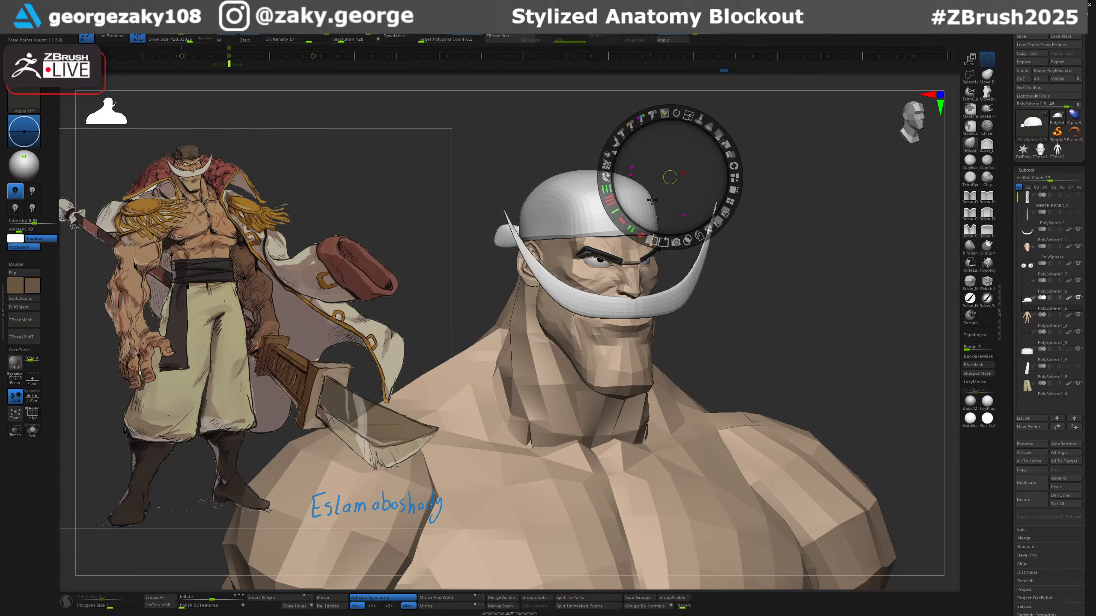
key("ctrl+z")
key("z")
key("s")
mouse_move(603, 219)
left_mouse_down()
mouse_move(591, 190)
mouse_move(507, 238)
left_mouse_up()
key("ctrl+z")
left_click(970, 300)
Turn on the dynamic subdivision preview for the body and head subtools.
mouse_move(733, 259)
right_mouse_down("ctrl")
mouse_move(754, 224)
mouse_move(726, 220)
mouse_move(750, 214)
mouse_move(686, 211)
mouse_move(663, 242)
mouse_move(686, 248)
right_mouse_up("ctrl")
right_click_drag(655, 395, 639, 326, "ctrl")
right_click_drag(796, 263, 769, 260, "alt")
mouse_move(767, 285)
left_mouse_down()
mouse_move(801, 307)
mouse_move(797, 287)
left_mouse_up()
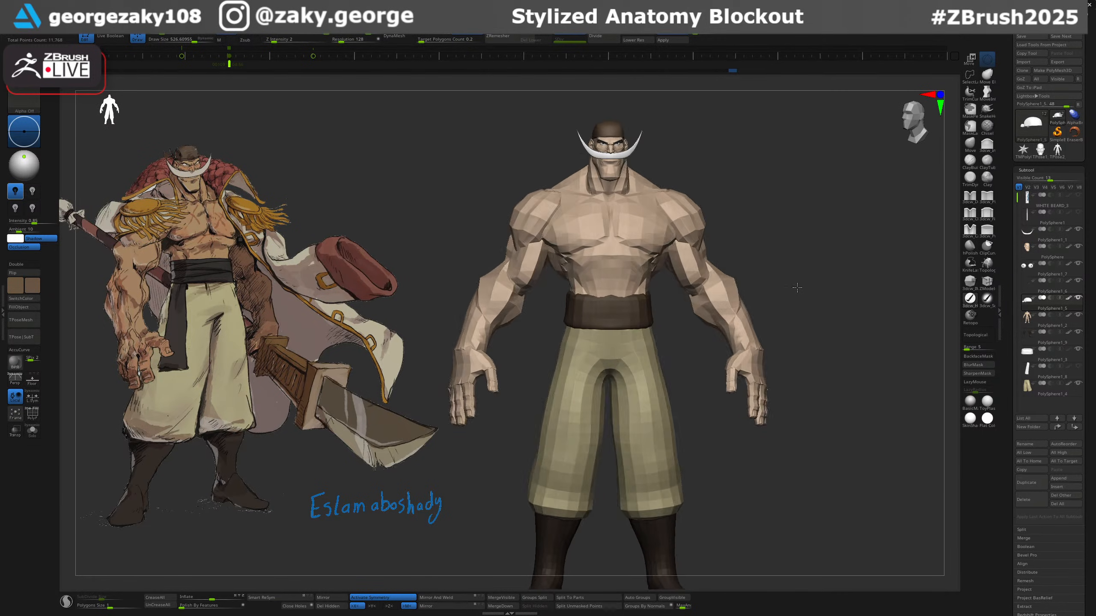
left_click(639, 217, "alt")
key("d")
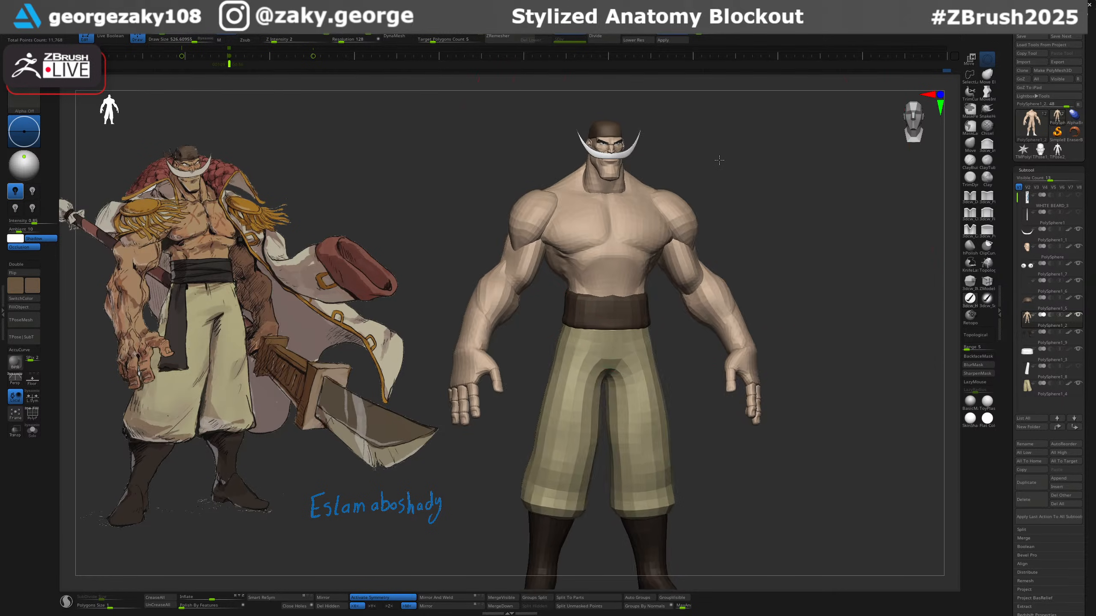
left_click(620, 172, "alt")
right_click_drag(714, 140, 696, 144)
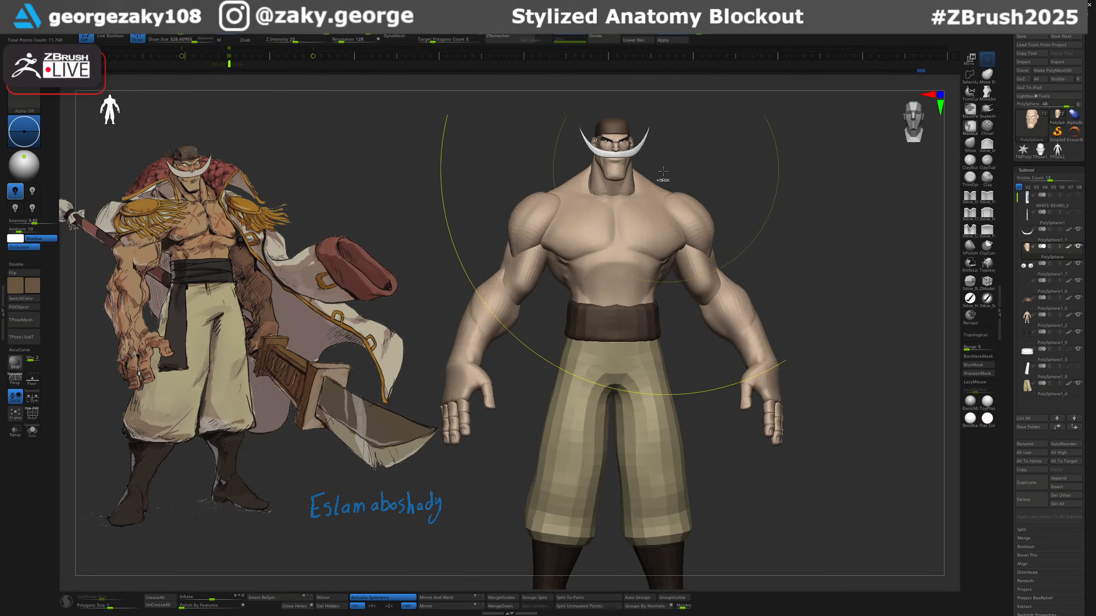
Examine the smoothed figure from the front and side, checking the torso, hands and boots.
right_click_drag(660, 176, 707, 174, "ctrl")
mouse_move(707, 173)
right_mouse_down()
mouse_move(736, 171)
mouse_move(685, 173)
mouse_move(681, 251)
mouse_move(647, 249)
right_mouse_up()
mouse_move(647, 249)
right_mouse_down("ctrl")
mouse_move(632, 214)
mouse_move(665, 263)
right_mouse_up("ctrl")
right_click_drag(627, 334, 617, 224, "ctrl")
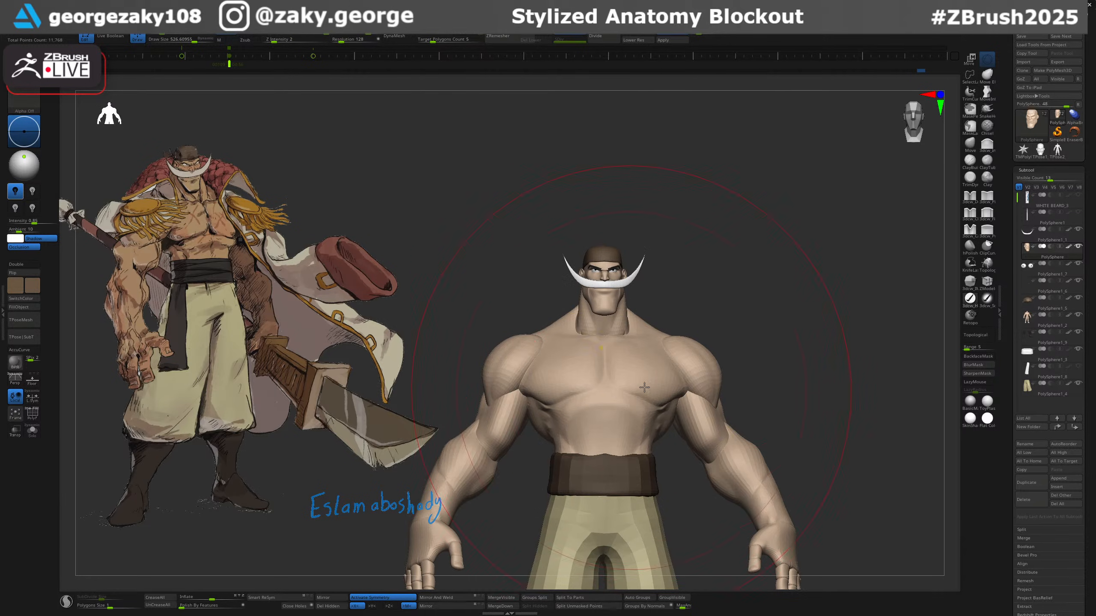
right_click_drag(729, 386, 613, 407)
right_click_drag(506, 474, 747, 359)
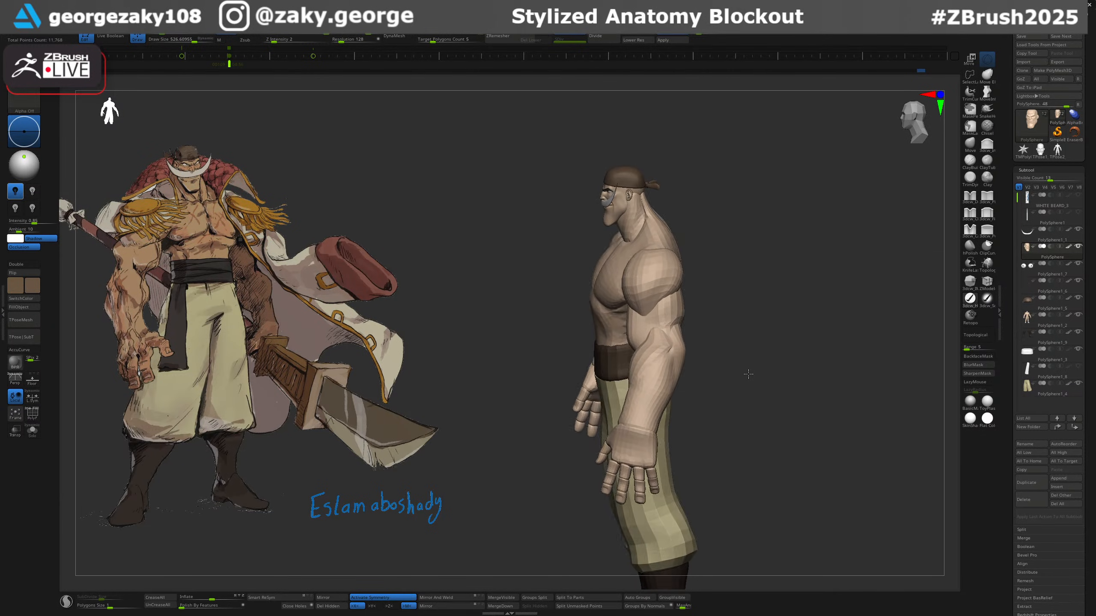
right_click_drag(698, 454, 772, 201, "ctrl")
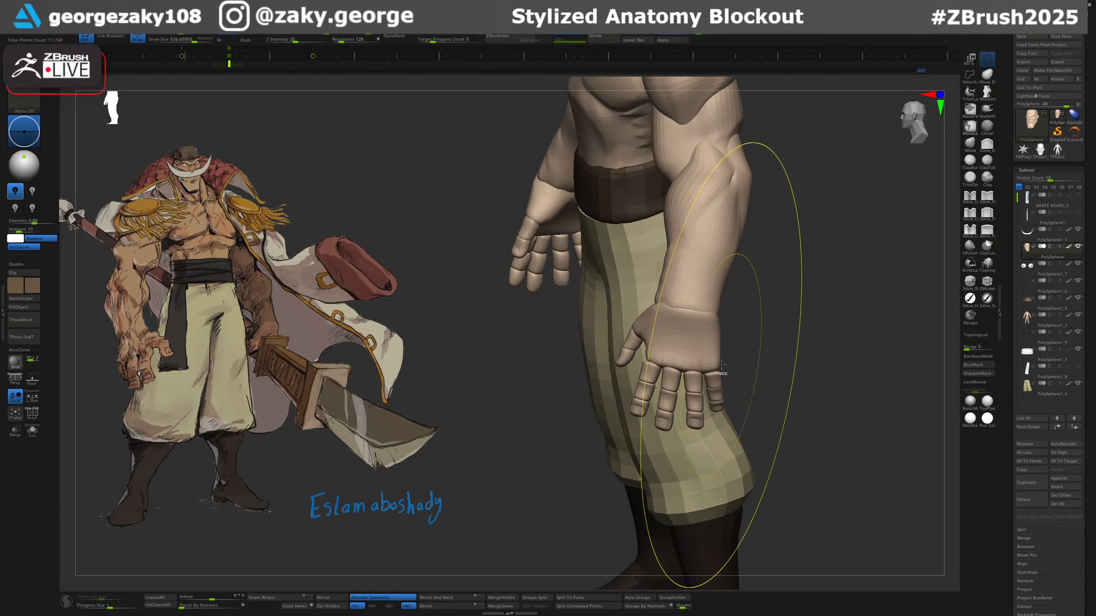
mouse_move(726, 365)
right_mouse_down("ctrl")
mouse_move(736, 426)
mouse_move(796, 302)
mouse_move(796, 164)
right_mouse_up("ctrl")
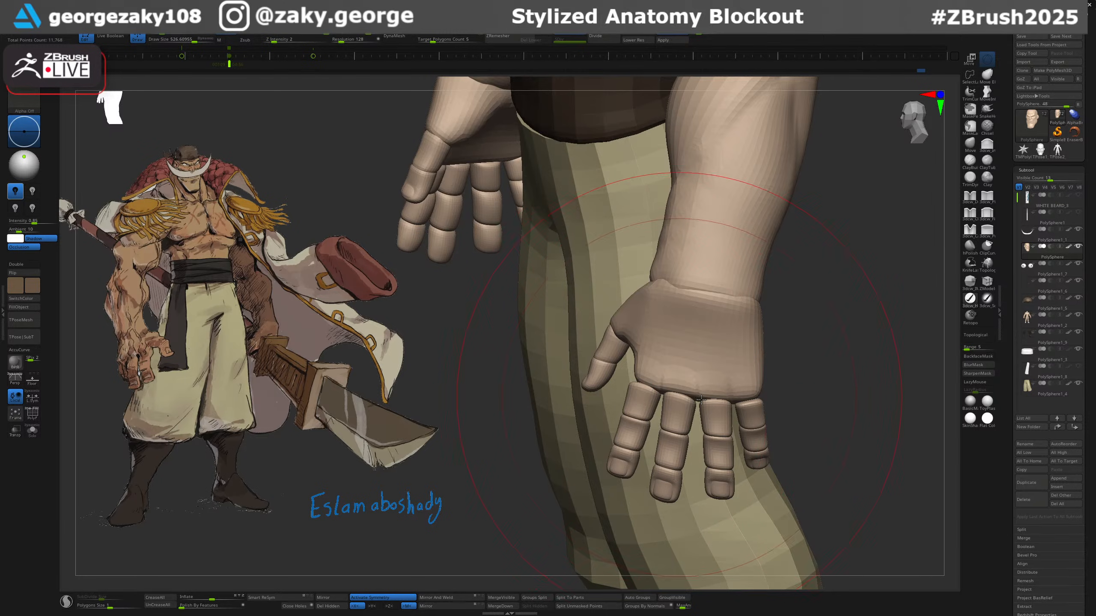
key("s")
left_click_drag(758, 391, 750, 394)
right_click_drag(735, 380, 658, 67, "ctrl")
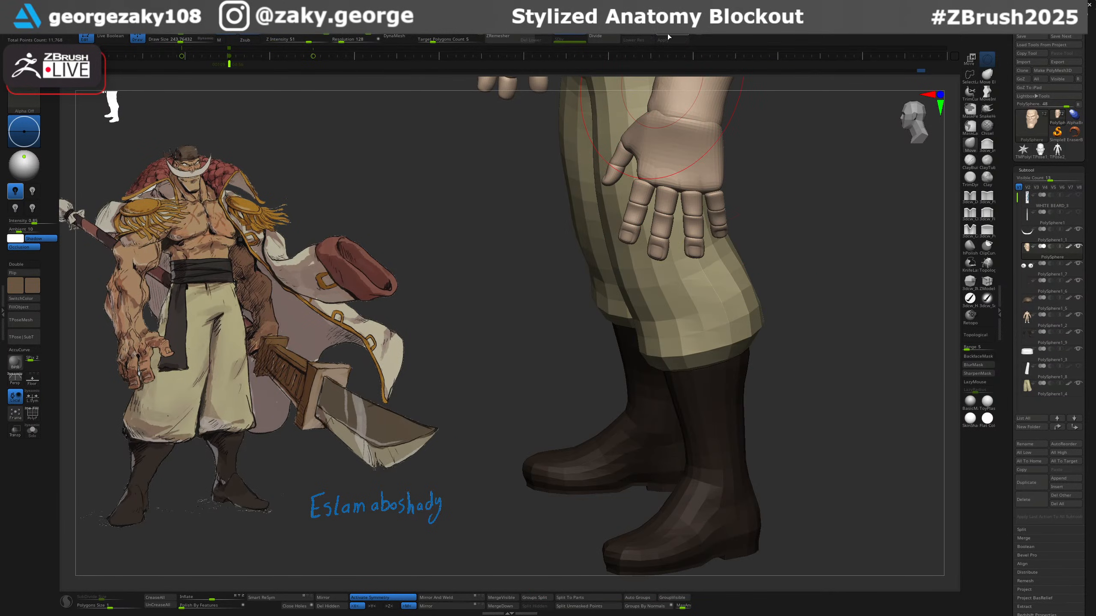
Select the body subtool and return the body and head to their unsmoothed low-poly display.
left_click(687, 149, "alt")
right_click_drag(687, 160, 679, 219, "alt")
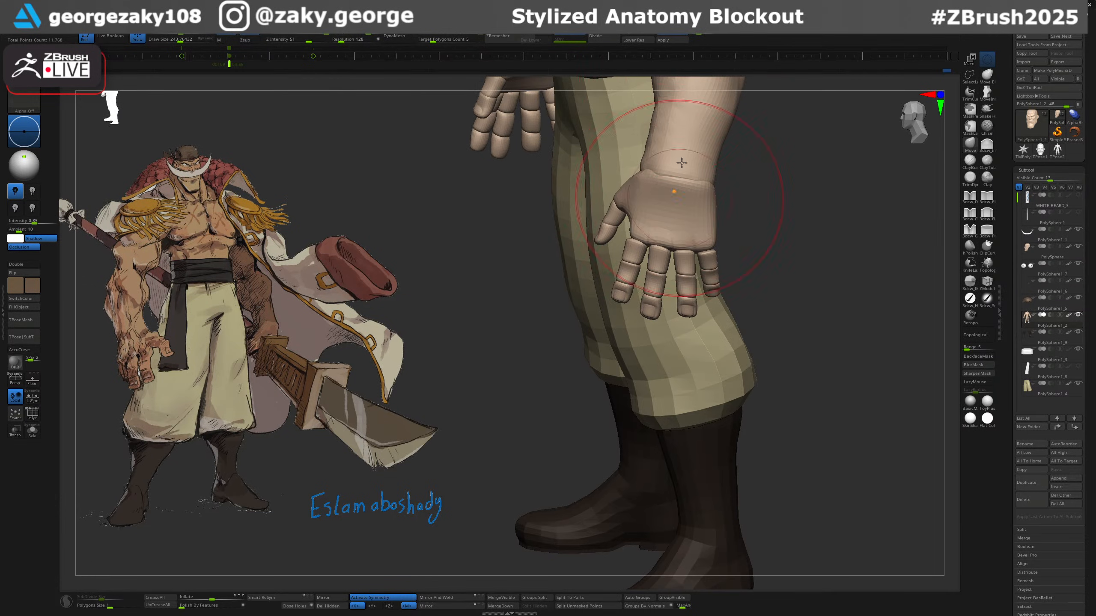
left_click(671, 35)
right_click_drag(775, 199, 863, 352, "alt")
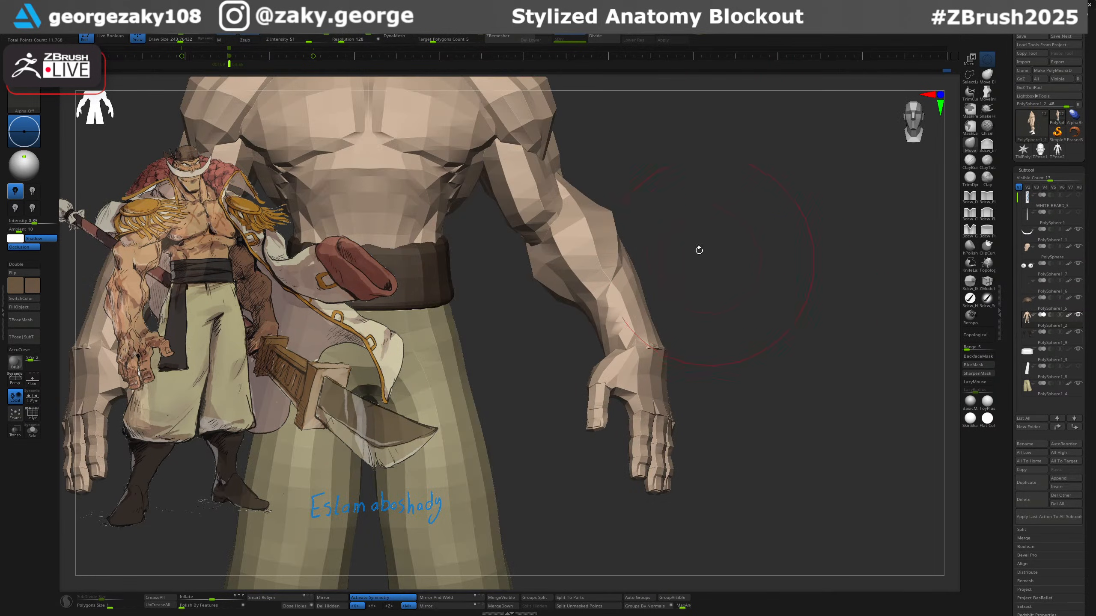
right_click_drag(692, 186, 822, 338, "alt")
mouse_move(618, 233)
right_mouse_down("ctrl")
mouse_move(738, 210)
mouse_move(778, 251)
mouse_move(678, 244)
right_mouse_up("ctrl")
right_click_drag(757, 243, 694, 173, "ctrl")
right_click_drag(684, 238, 667, 152, "ctrl")
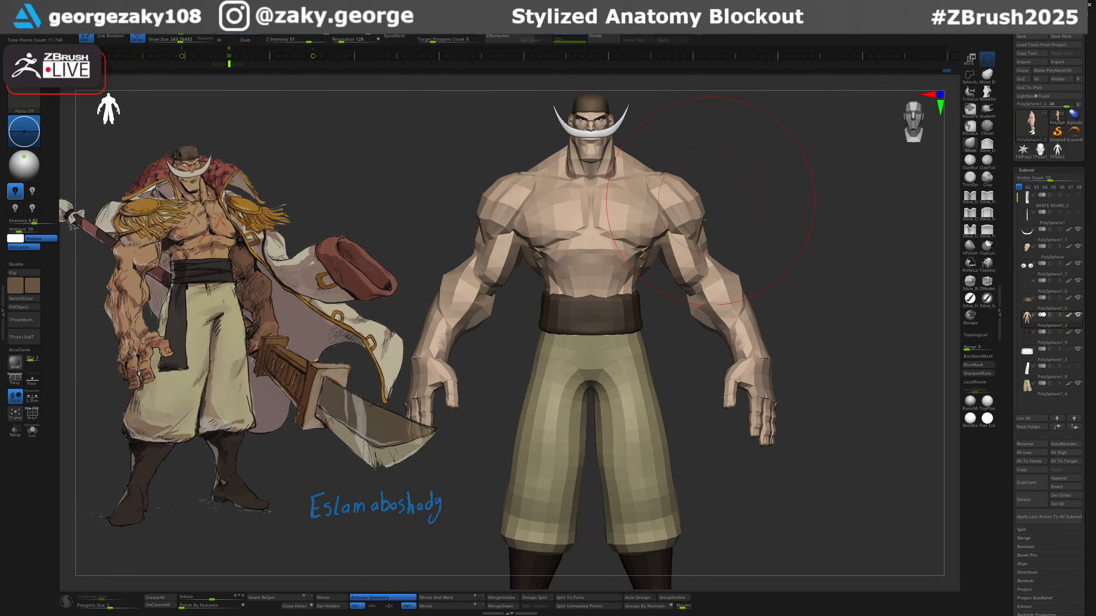
right_click_drag(635, 280, 631, 213, "ctrl")
right_click_drag(628, 250, 621, 326, "ctrl")
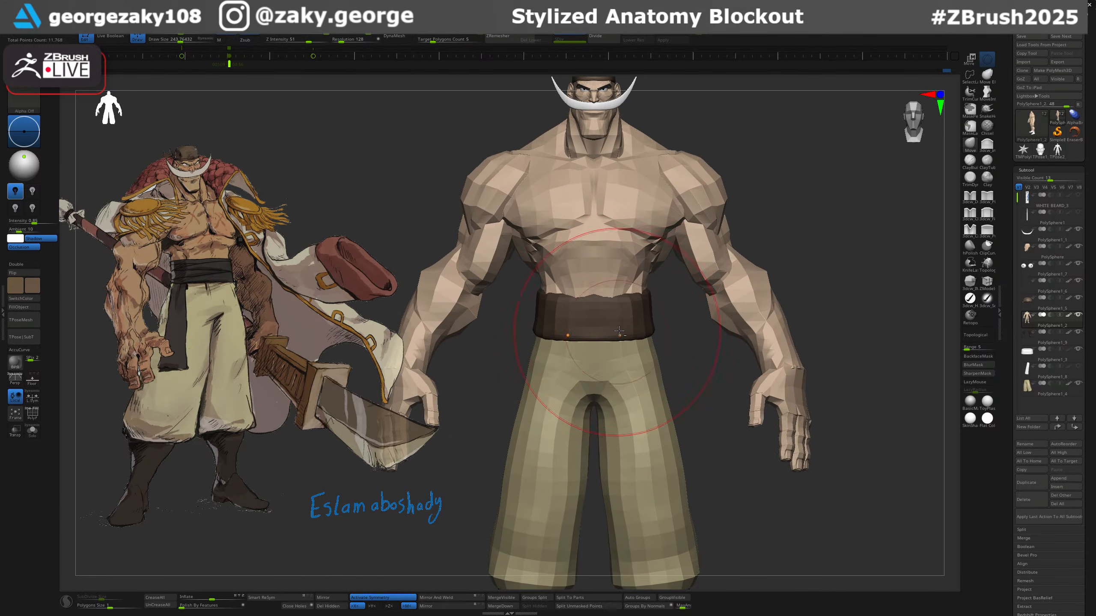
Fill the waist sash with the near-black sampled from the reference's sash and activate symmetry for it.
left_click(621, 327, "alt")
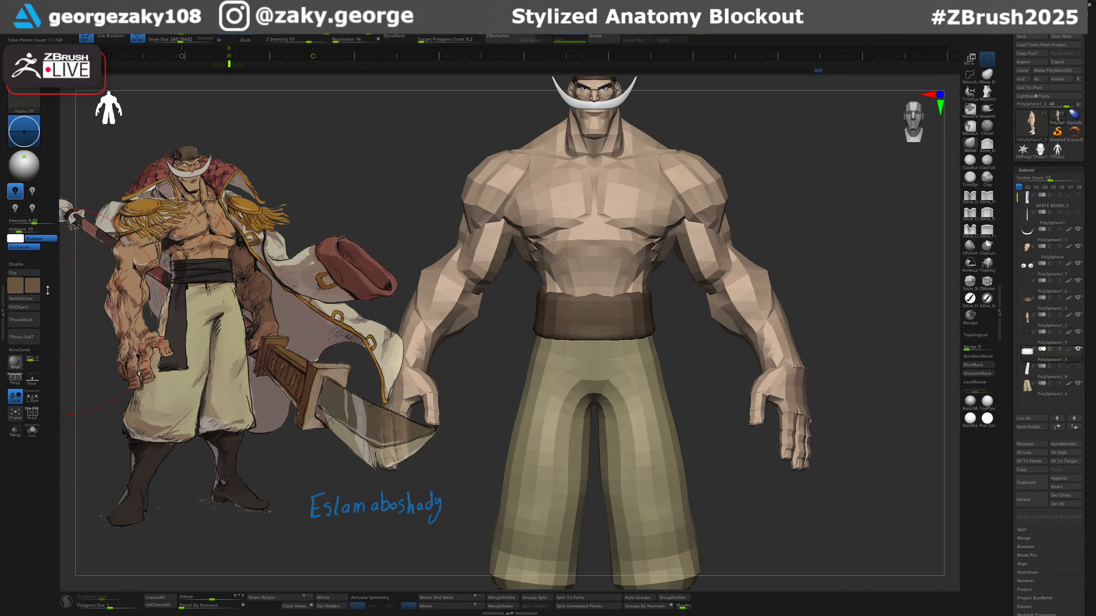
key("shift+z")
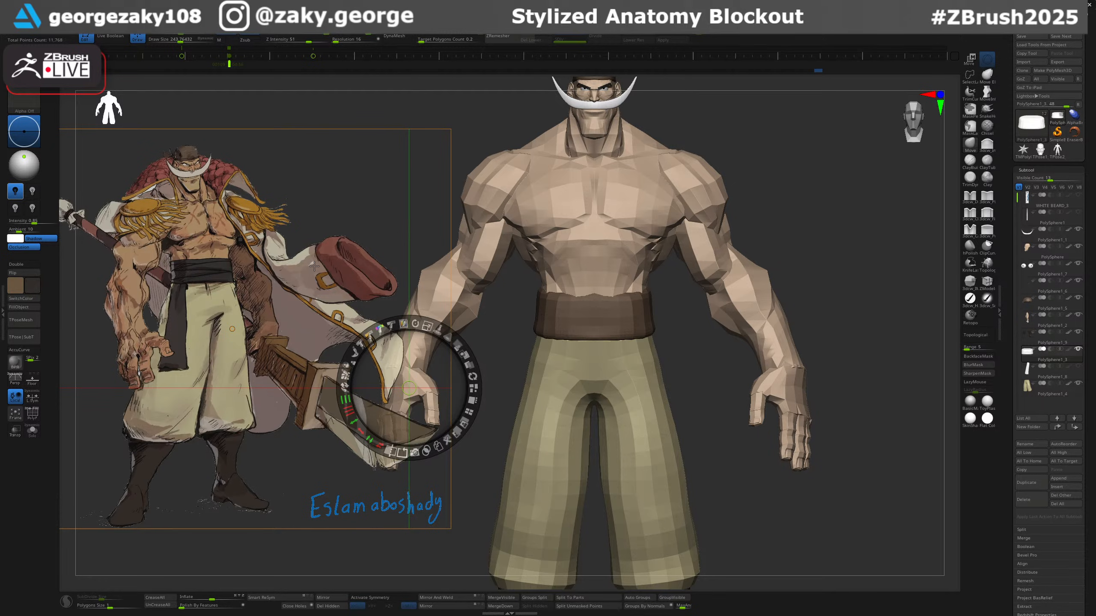
key("z")
left_click_drag(613, 317, 661, 314)
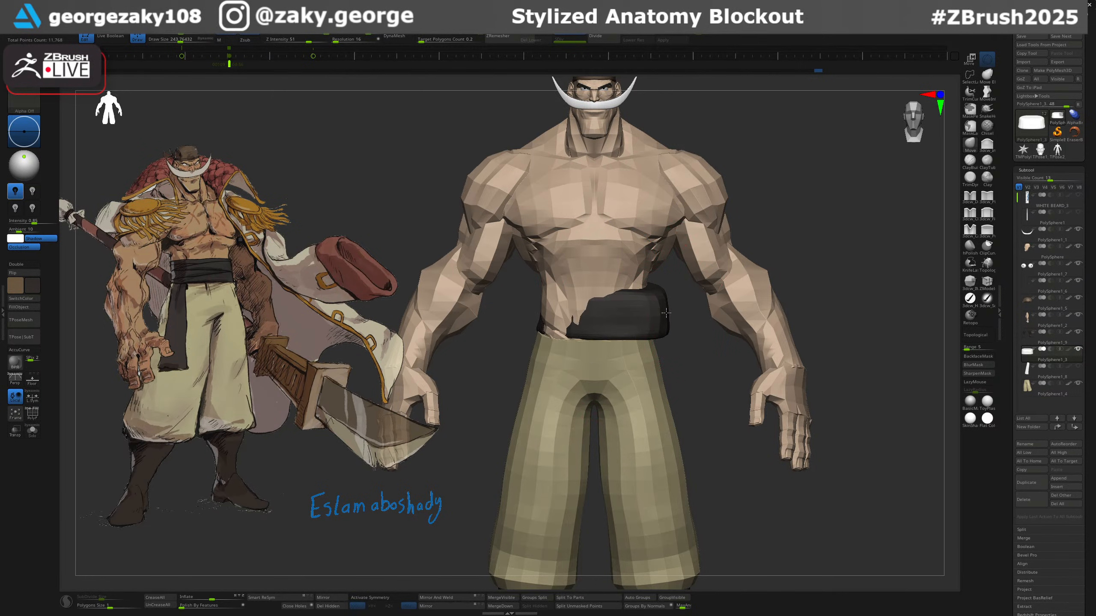
key("ctrl+z")
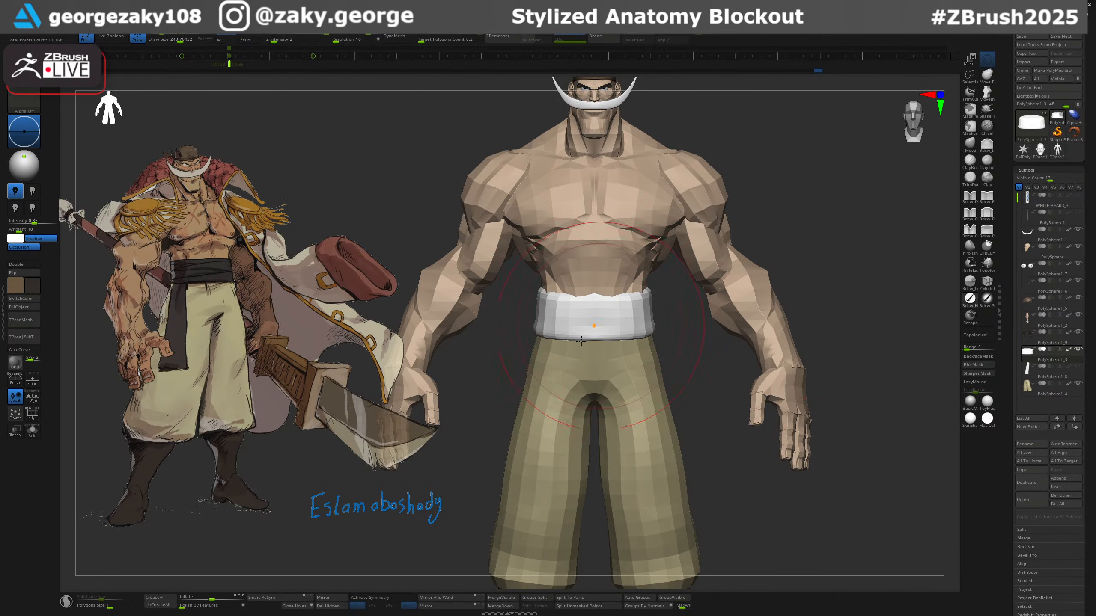
key("x")
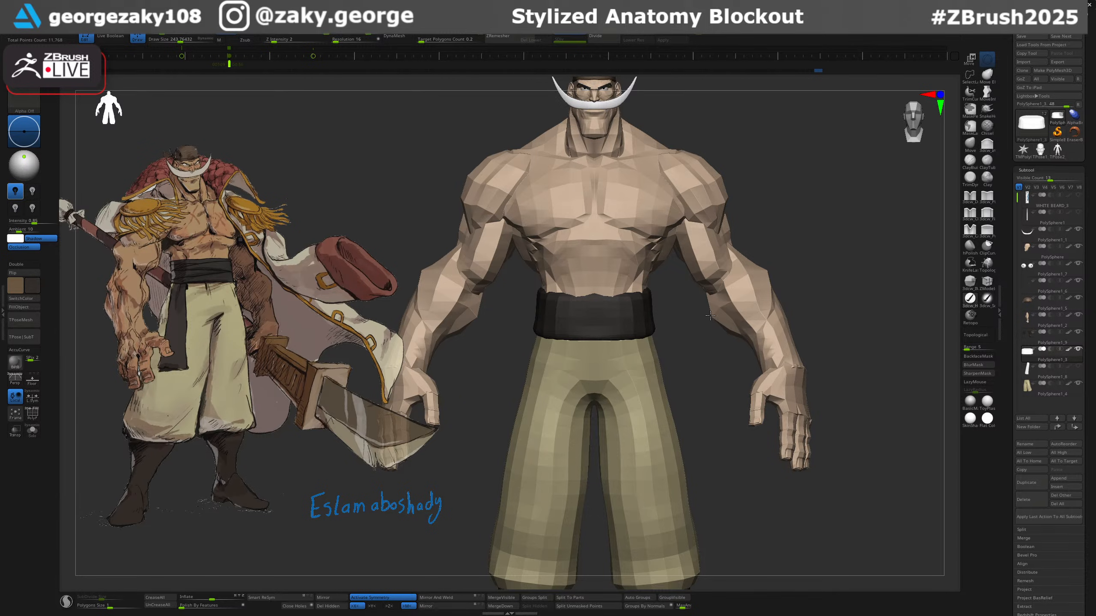
Review the colored full figure against the reference from the front and three-quarter view.
right_click_drag(695, 325, 739, 259, "ctrl")
right_click_drag(683, 290, 691, 317, "alt")
mouse_move(690, 317)
right_mouse_down()
mouse_move(731, 320)
mouse_move(678, 331)
right_mouse_up()
right_click_drag(792, 296, 875, 298, "shift")
right_click_drag(663, 328, 669, 377, "ctrl")
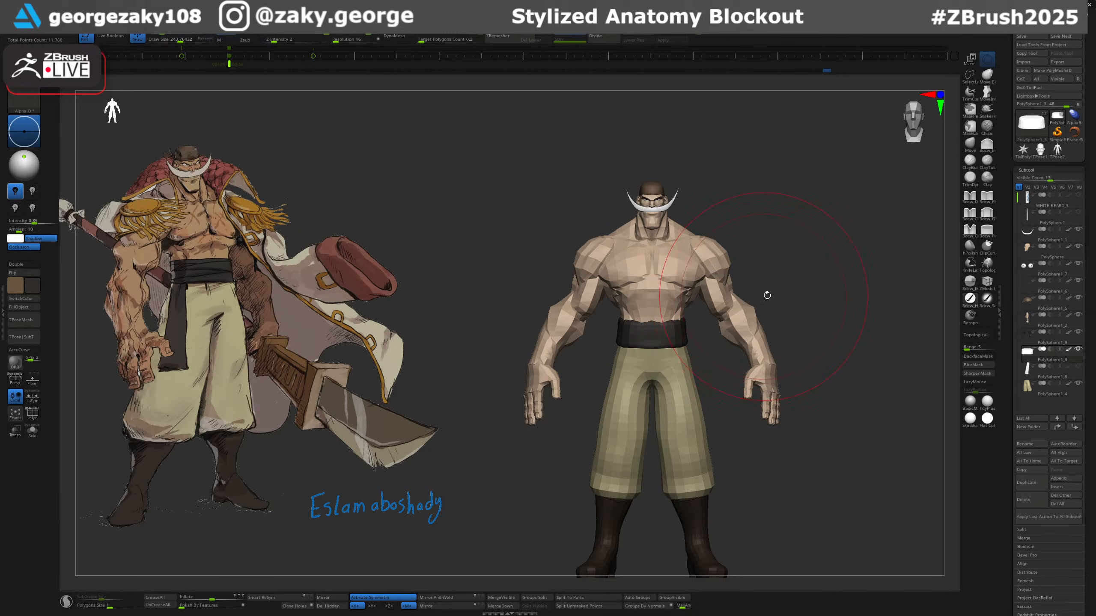
mouse_move(767, 296)
right_mouse_down()
mouse_move(820, 325)
mouse_move(756, 306)
mouse_move(734, 318)
mouse_move(822, 296)
mouse_move(770, 349)
right_mouse_up()
right_click_drag(630, 326, 614, 271, "ctrl")
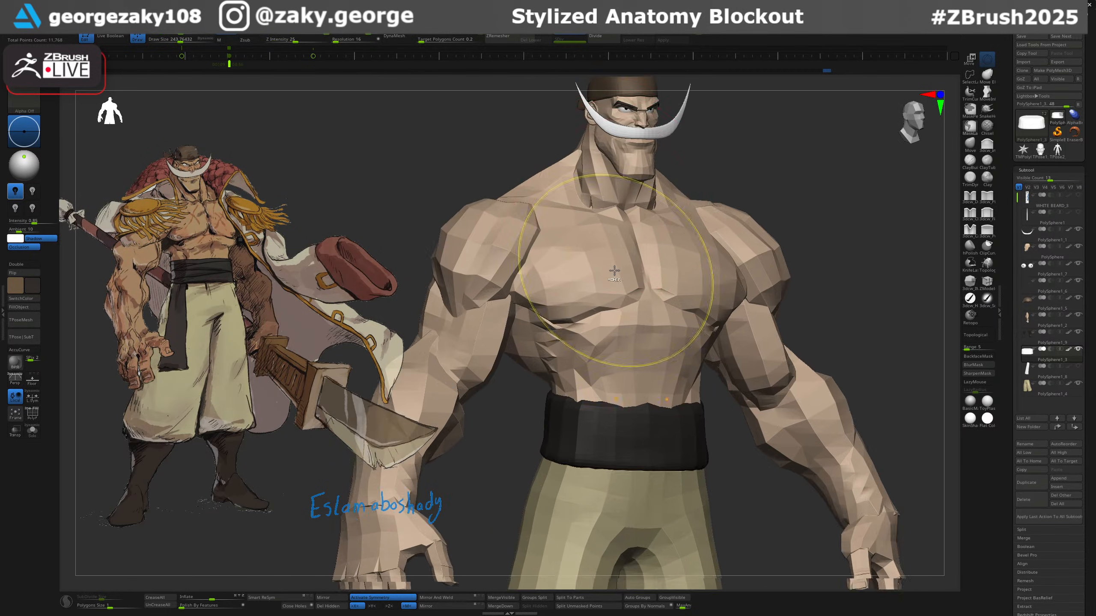
Select the head subtool and reshape the jaw and cheek area just below the ear with the Move brush.
right_click_drag(609, 220, 604, 370, "alt")
right_click_drag(560, 335, 556, 263, "ctrl")
left_click(609, 257, "alt")
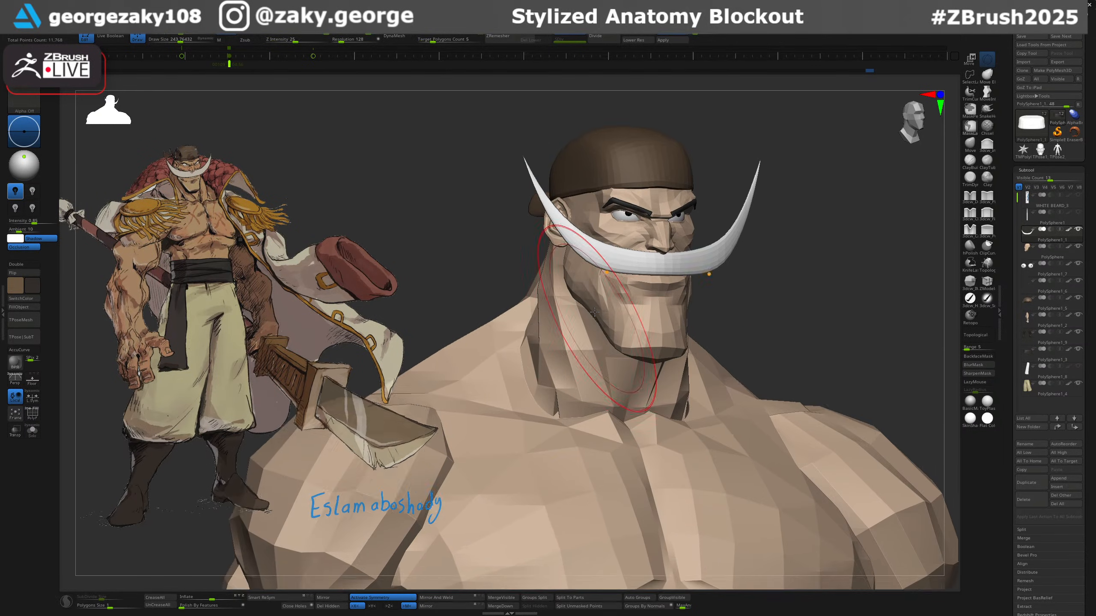
right_click_drag(594, 312, 557, 342)
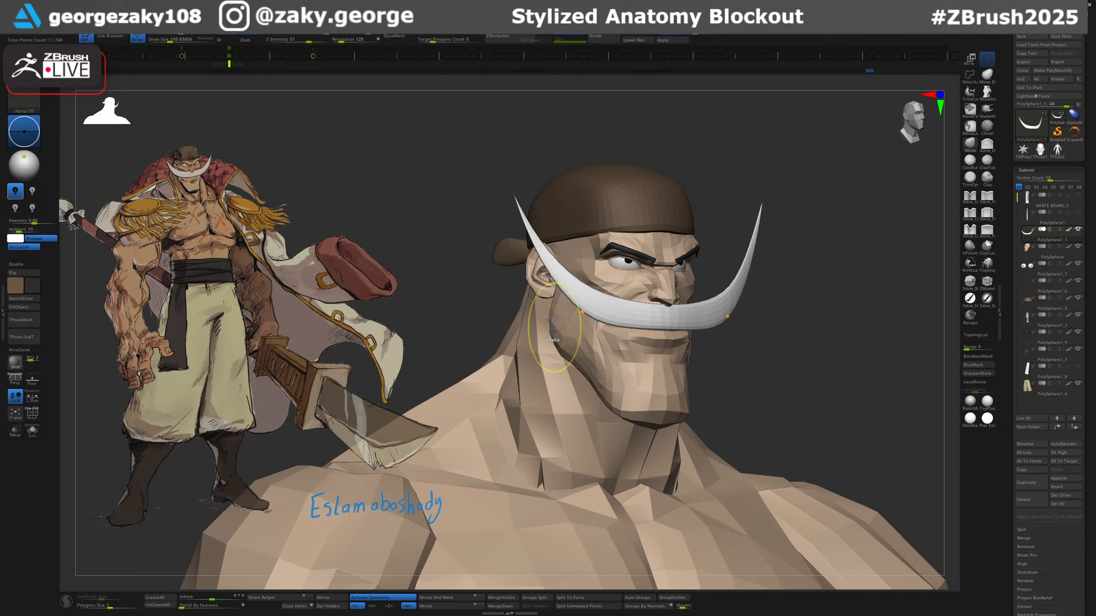
key("ctrl+z")
key("ctrl+z")
key("ctrl+shift+z")
left_click(559, 334, "alt")
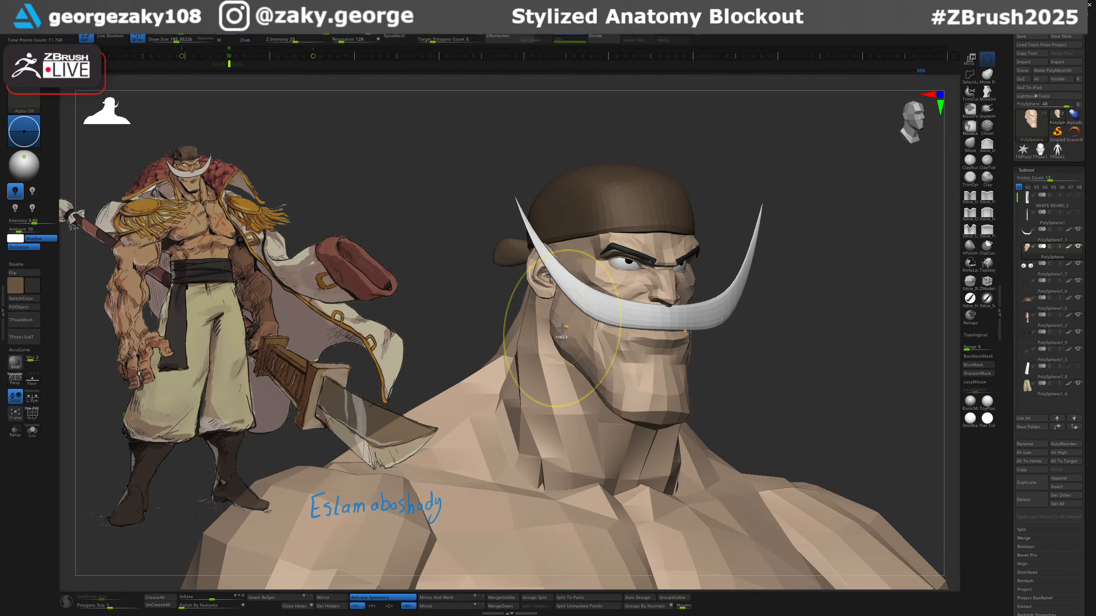
key("s")
left_click_drag(562, 321, 564, 343)
key("s")
left_click_drag(547, 290, 542, 268)
key("s")
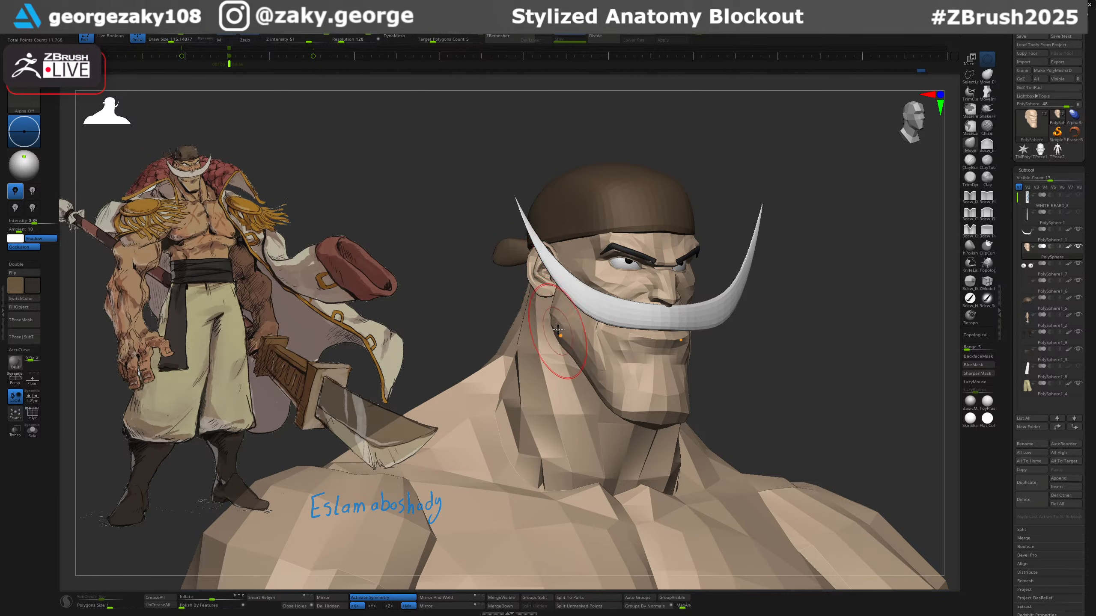
Raise the underside of the chin slightly from the front view.
mouse_move(789, 341)
right_mouse_down("shift")
mouse_move(713, 357)
mouse_move(708, 393)
right_mouse_up("shift")
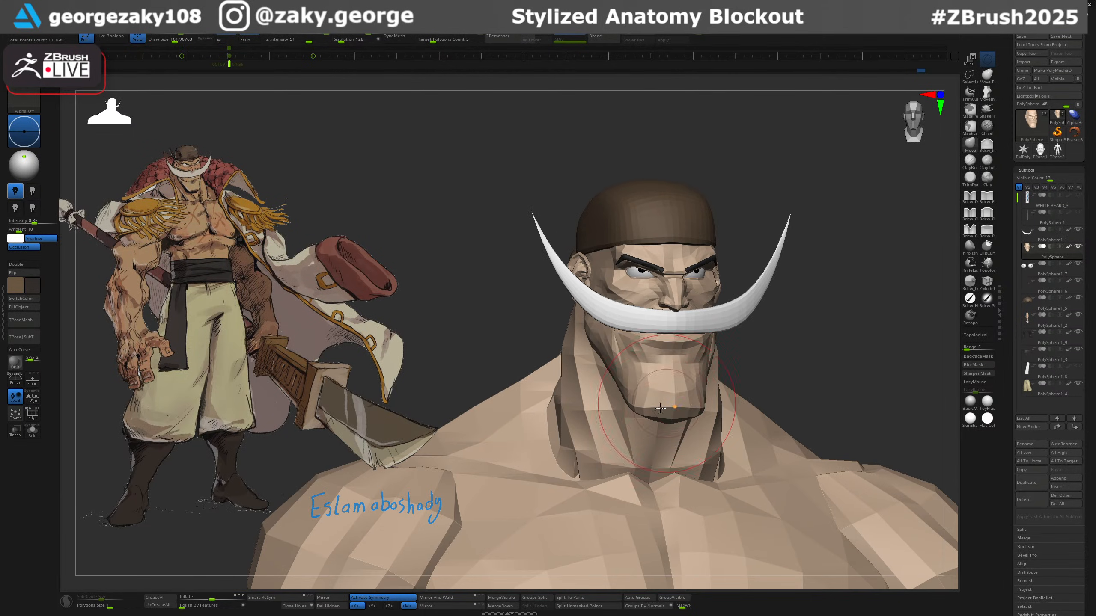
key("s")
mouse_move(676, 420)
left_mouse_down()
mouse_move(653, 410)
mouse_move(674, 406)
left_mouse_up()
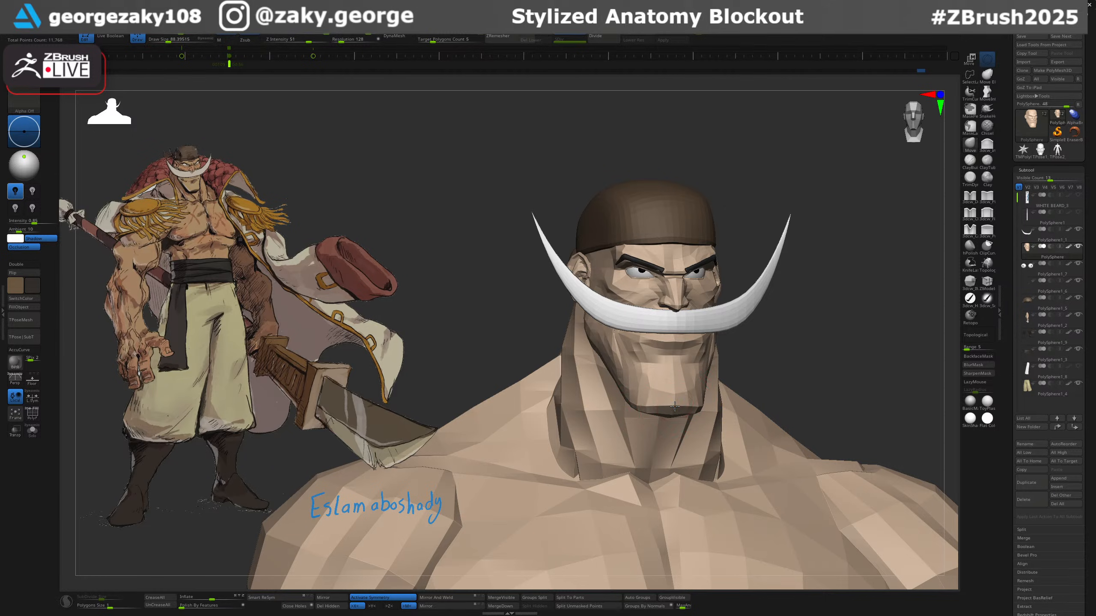
Select the body subtool and examine the figure's back and shoulders from behind and from the side.
right_click_drag(746, 392, 730, 136, "ctrl")
mouse_move(774, 268)
right_mouse_down("ctrl")
mouse_move(771, 217)
mouse_move(806, 286)
mouse_move(727, 341)
mouse_move(785, 336)
right_mouse_up("ctrl")
mouse_move(785, 336)
right_mouse_down()
mouse_move(666, 332)
mouse_move(565, 303)
right_mouse_up()
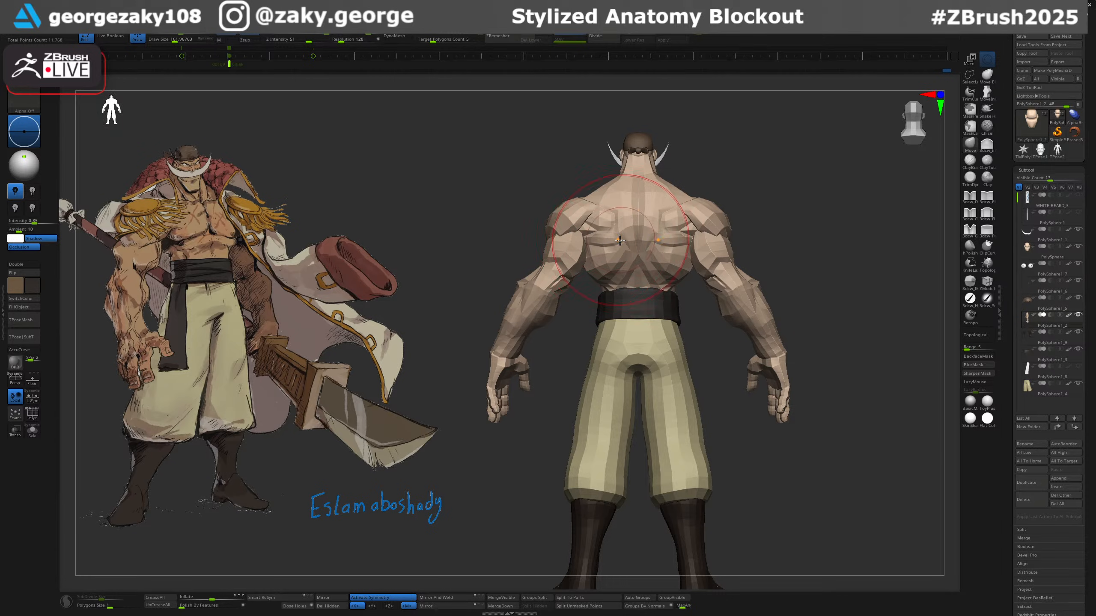
left_click(589, 243, "alt")
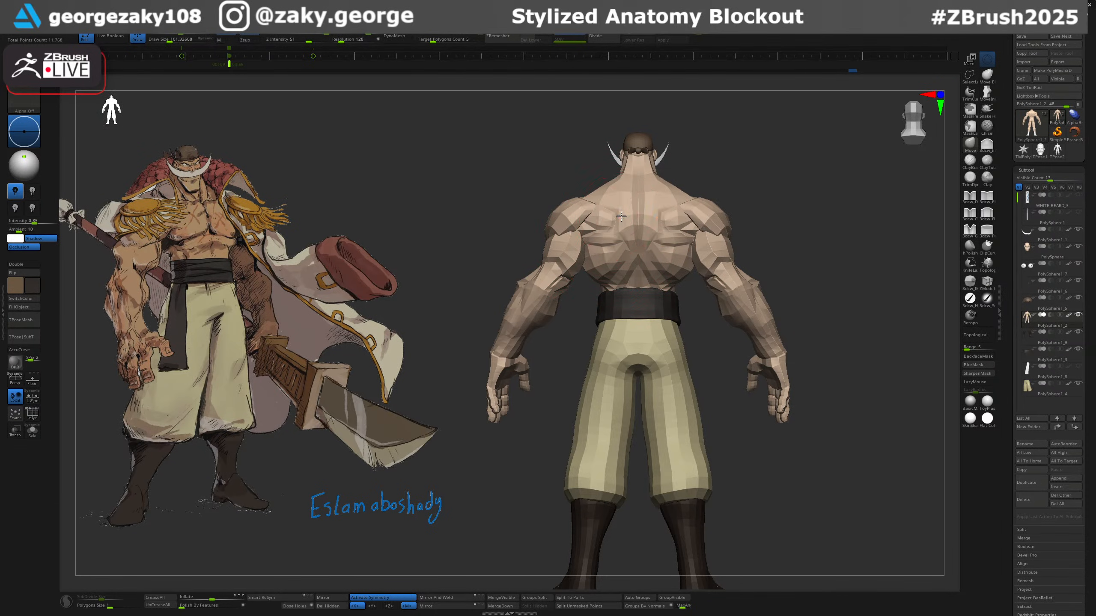
key("ctrl+z")
right_click_drag(703, 236, 678, 245)
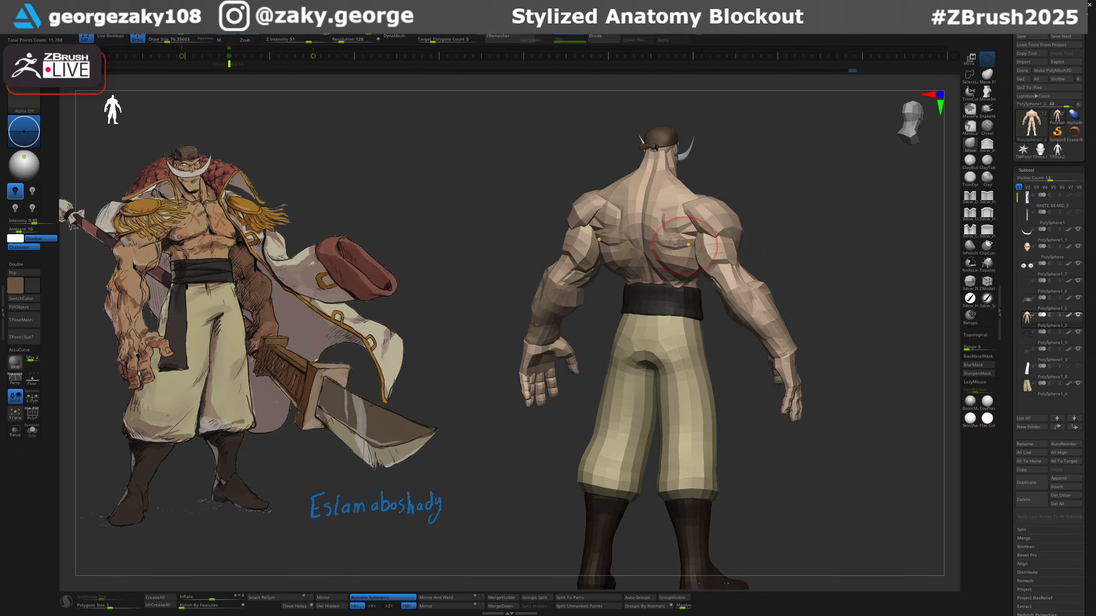
right_click_drag(781, 222, 672, 233)
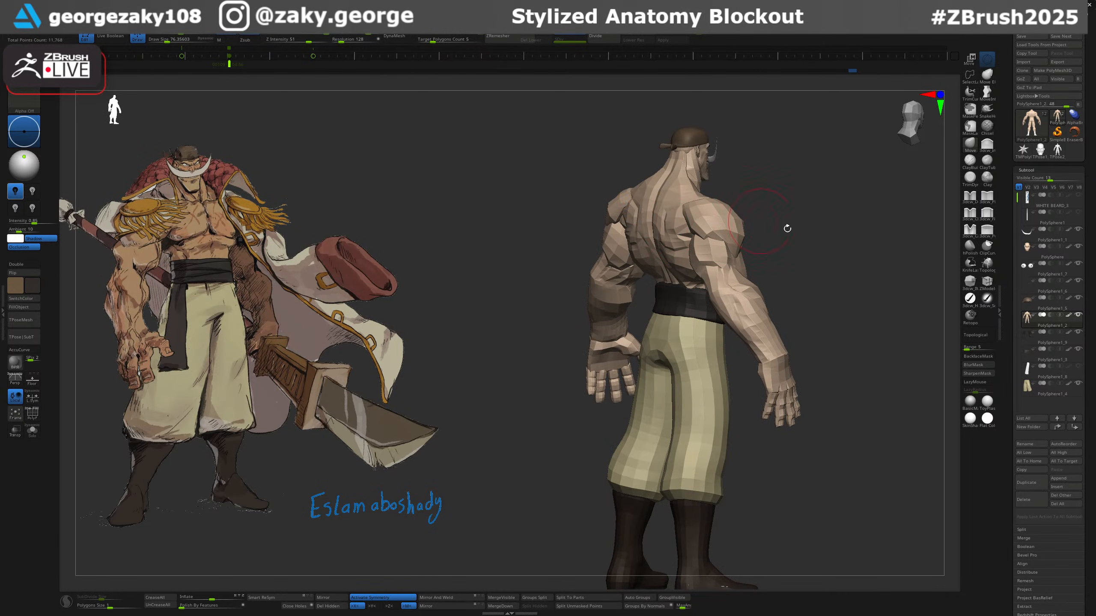
right_click_drag(786, 228, 691, 337)
right_click_drag(783, 358, 830, 366, "ctrl")
Show the hanging sash strip, round its form with subdivision and rebuild its mesh.
left_click(1039, 373)
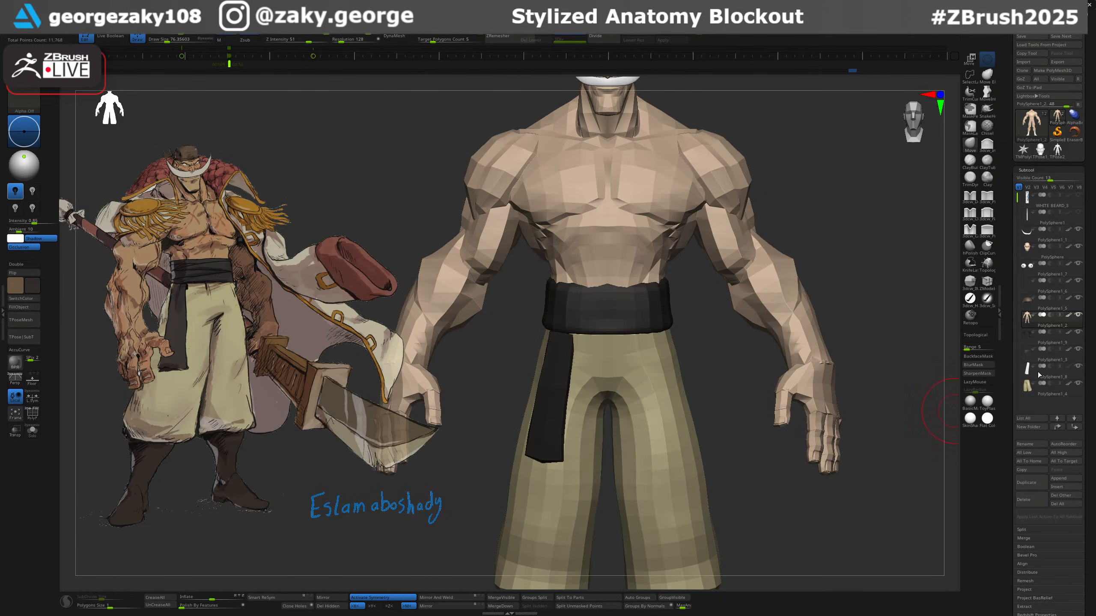
left_click(554, 380, "alt")
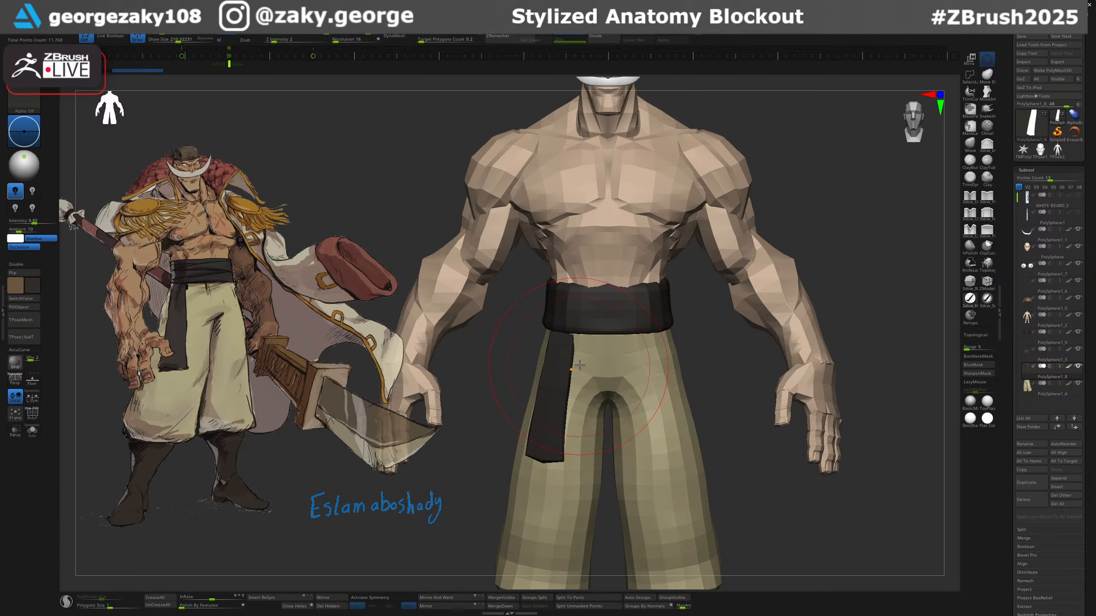
right_click_drag(579, 365, 626, 369)
left_click(676, 34)
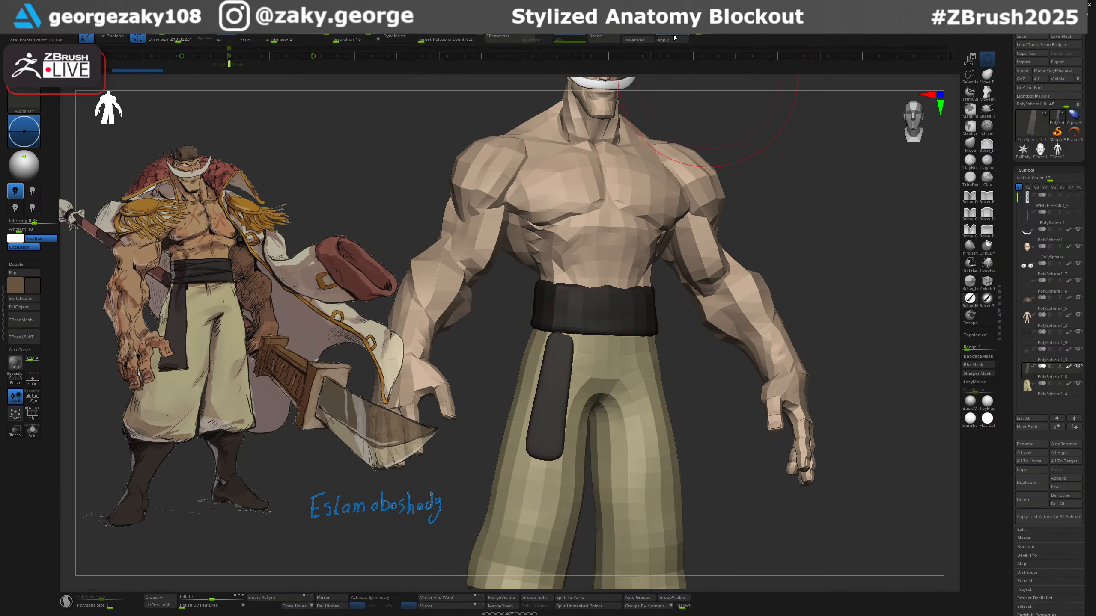
right_click_drag(624, 221, 606, 222)
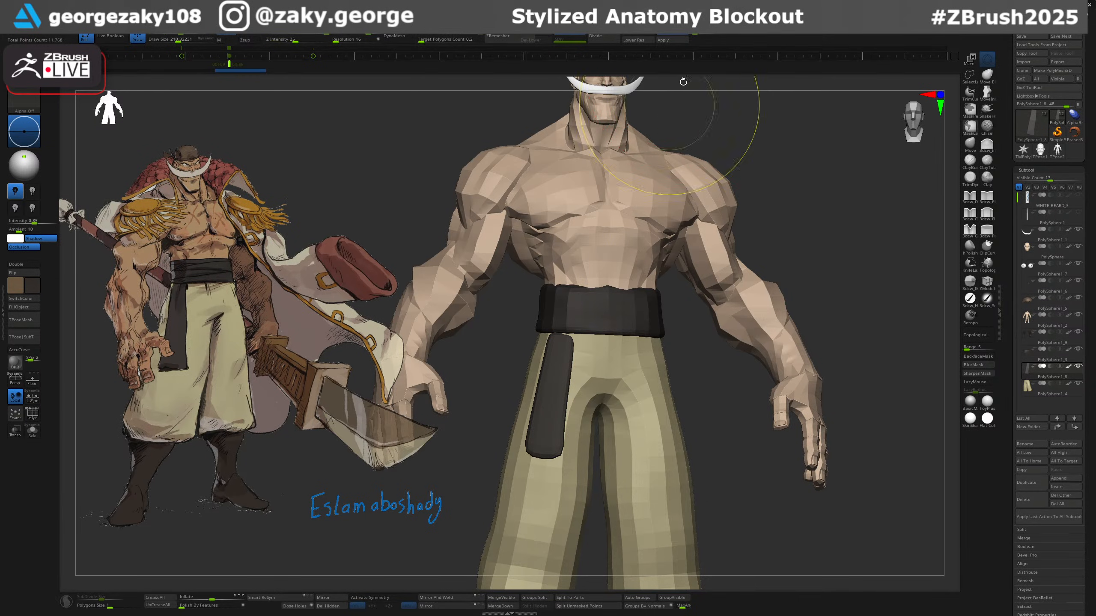
left_click(680, 40)
left_click(541, 42)
right_click_drag(597, 163, 604, 195)
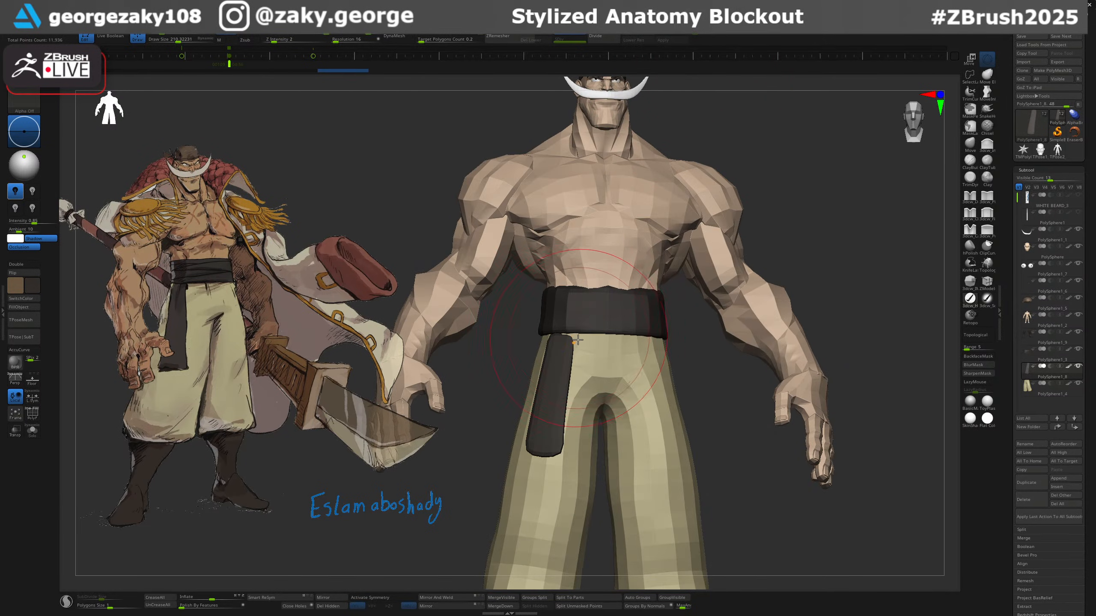
Reshape the lower end of the hanging sash strip with the Move brush.
key("b")
key("m")
key("v")
right_click_drag(572, 338, 576, 371)
left_click_drag(572, 414, 560, 449)
right_click_drag(567, 453, 618, 330, "ctrl")
right_click_drag(619, 330, 638, 397, "ctrl")
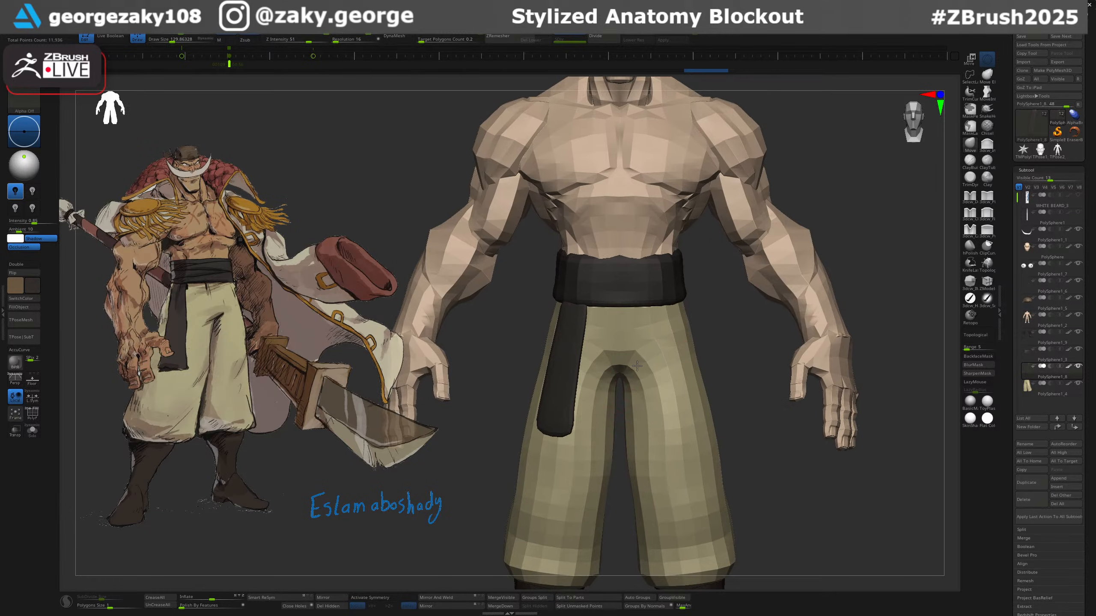
Select the trousers subtool and pull the crotch area slightly upward with a resized Move brush.
left_click(639, 365, "alt")
key("s")
left_click_drag(636, 367, 643, 358)
key("s")
Preview the full figure in the SkinShade material and return it to BasicMaterial.
mouse_move(684, 430)
right_mouse_down("ctrl")
mouse_move(728, 392)
mouse_move(707, 276)
right_mouse_up("ctrl")
right_click_drag(744, 379, 858, 401)
left_click(971, 424)
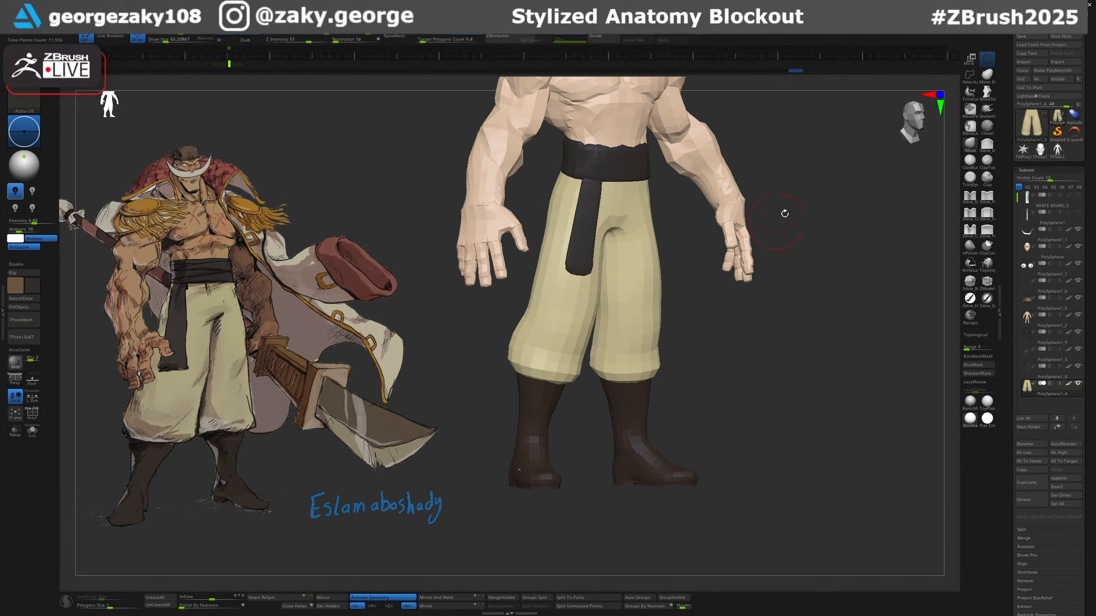
right_click_drag(785, 214, 786, 363, "alt")
right_click_drag(786, 420, 788, 306, "alt")
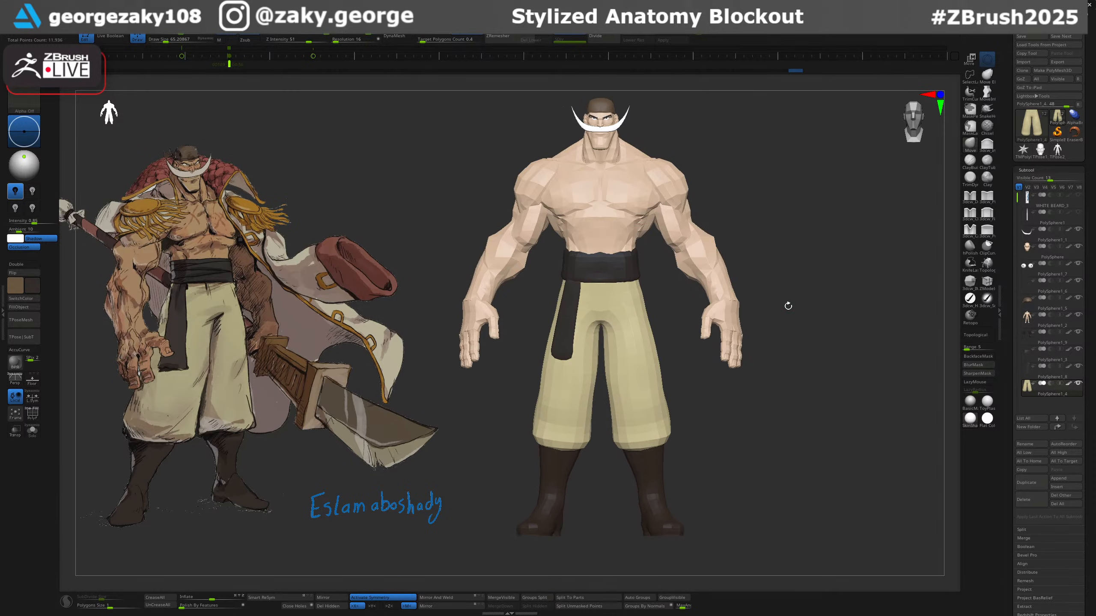
right_click_drag(796, 356, 765, 359)
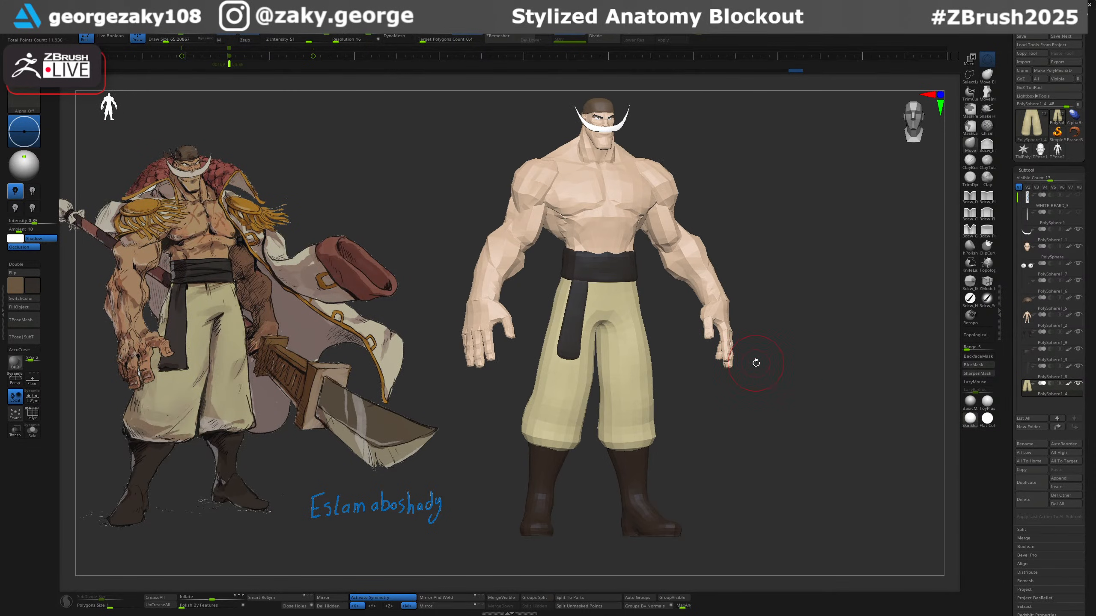
left_click(970, 403)
Set the light intensity to about 0.91 and lower the ambient light.
right_click_drag(790, 377, 770, 429, "alt")
mouse_move(36, 223)
left_mouse_down()
mouse_move(12, 232)
mouse_move(36, 222)
left_mouse_up()
left_click(33, 228)
left_click(33, 223)
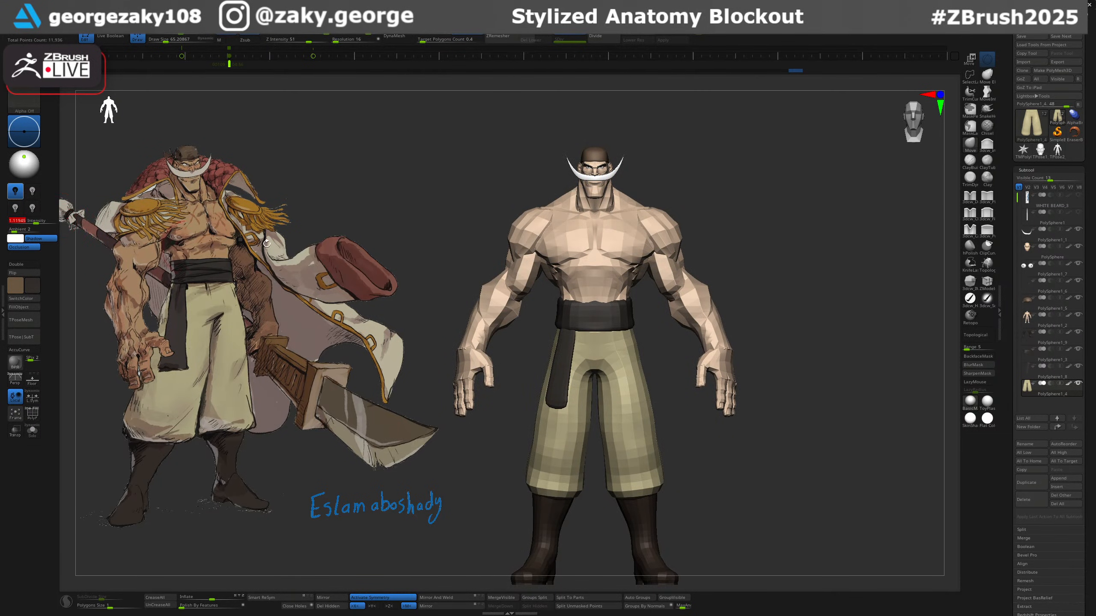
left_click_drag(721, 223, 750, 267)
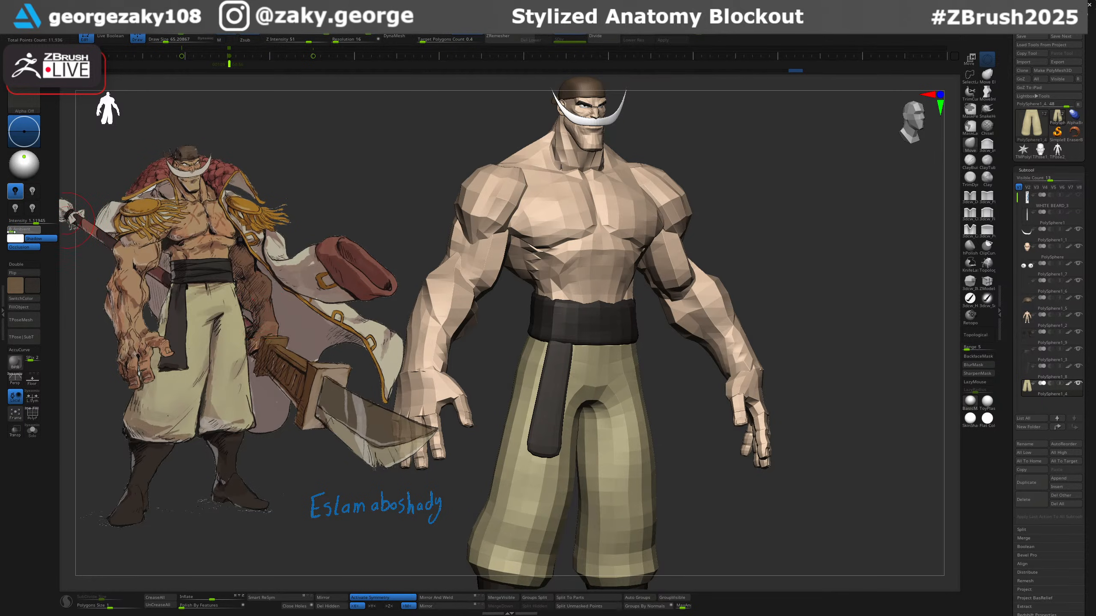
left_click_drag(13, 230, 35, 222)
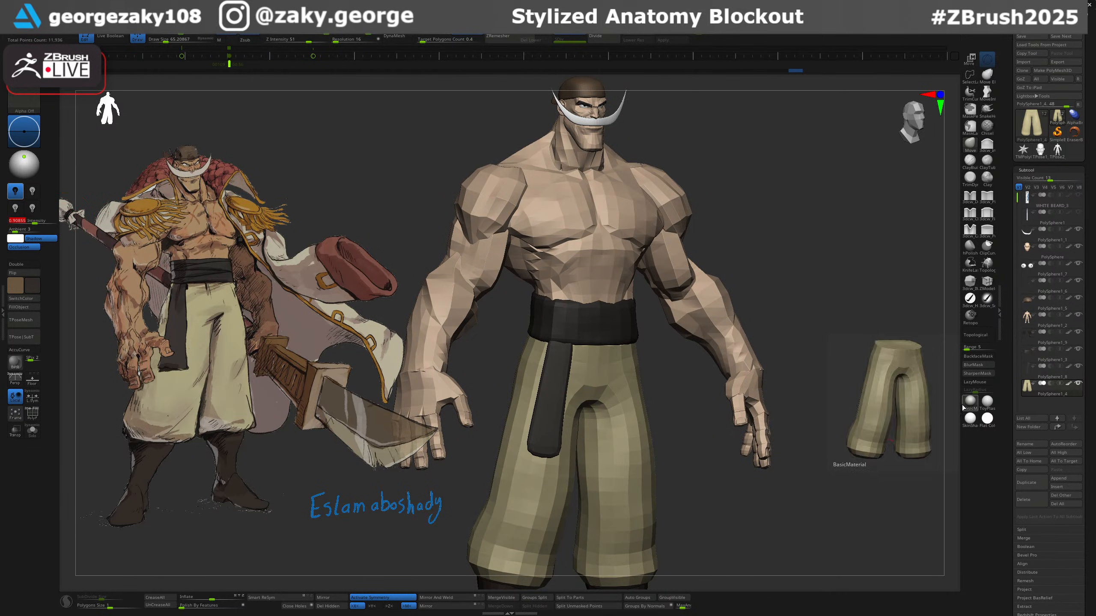
Browse the material library and examine the relit figure at full length and around the waist.
left_click(965, 406)
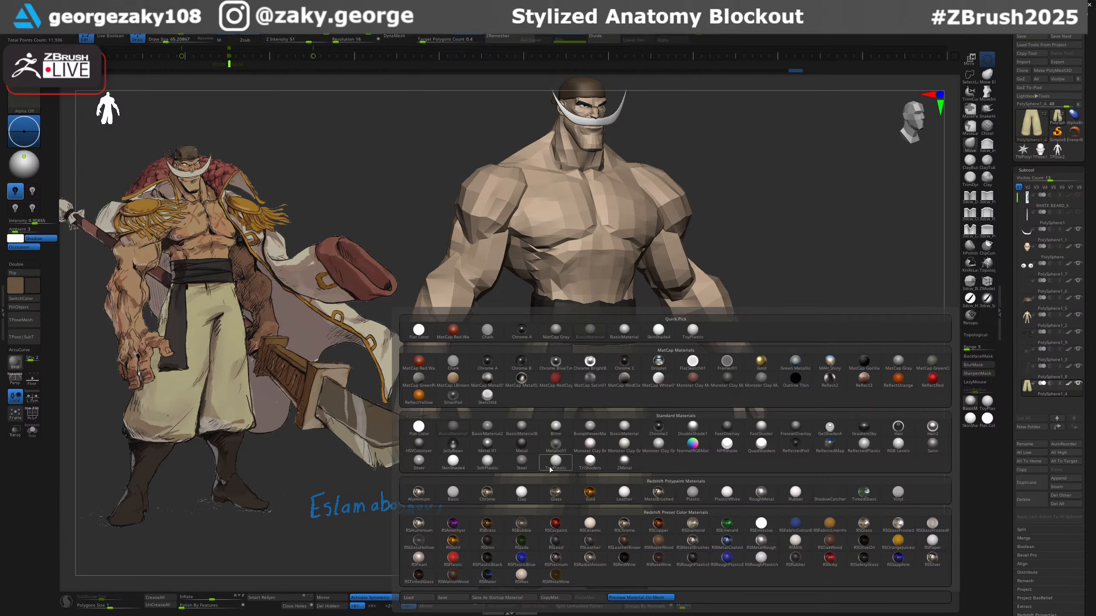
mouse_move(547, 470)
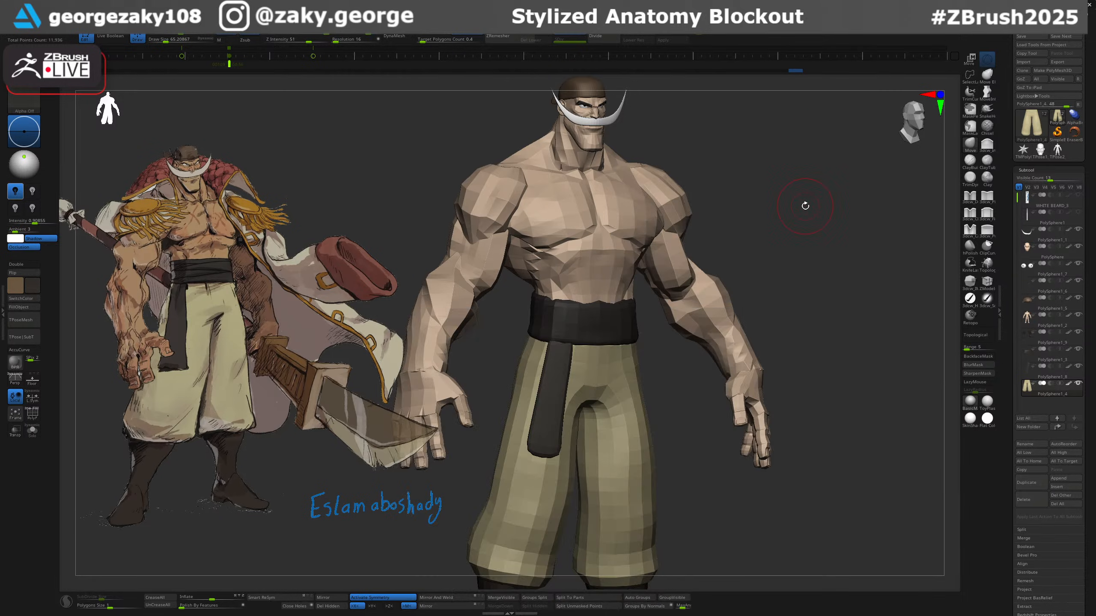
mouse_move(805, 205)
left_mouse_down()
mouse_move(851, 294)
mouse_move(778, 257)
mouse_move(786, 278)
mouse_move(880, 298)
mouse_move(825, 303)
left_mouse_up()
mouse_move(805, 286)
right_mouse_down("ctrl")
mouse_move(783, 336)
mouse_move(864, 317)
right_mouse_up("ctrl")
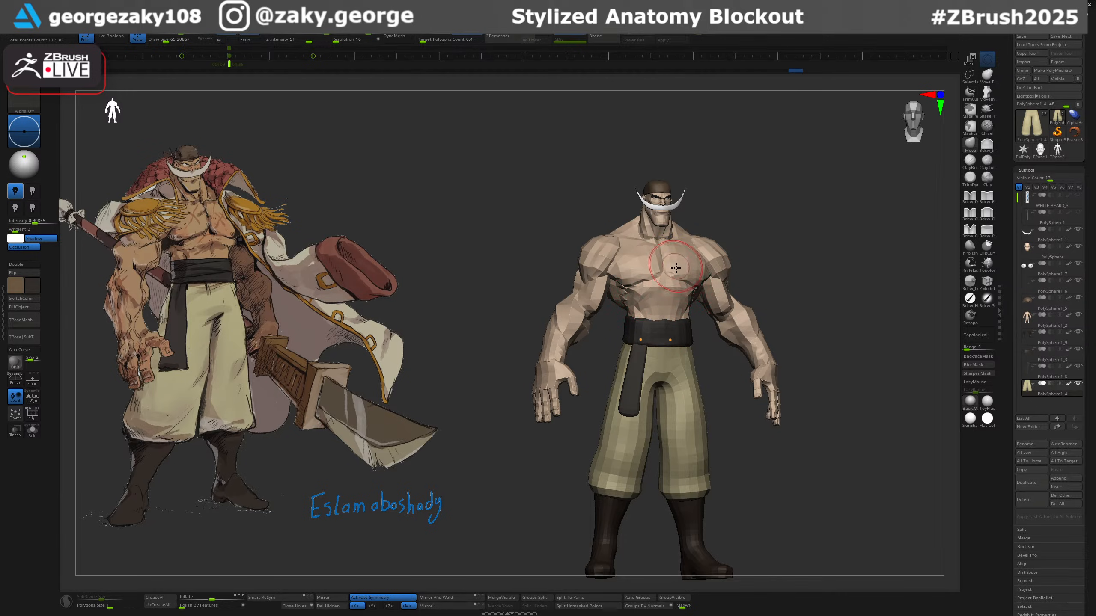
right_click_drag(675, 285, 663, 330, "ctrl")
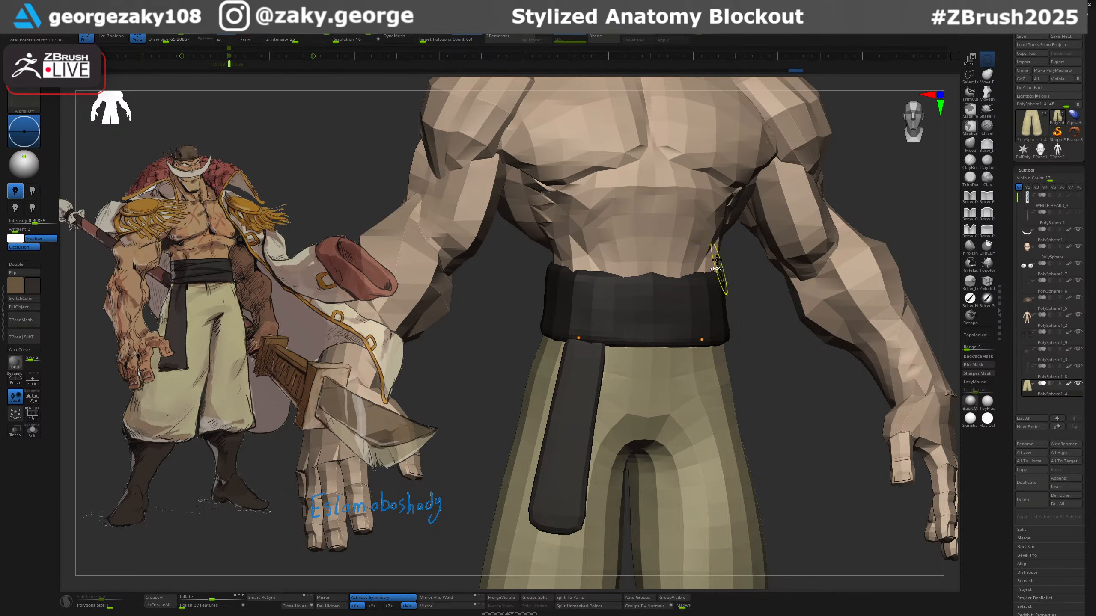
right_click_drag(722, 258, 708, 212, "ctrl")
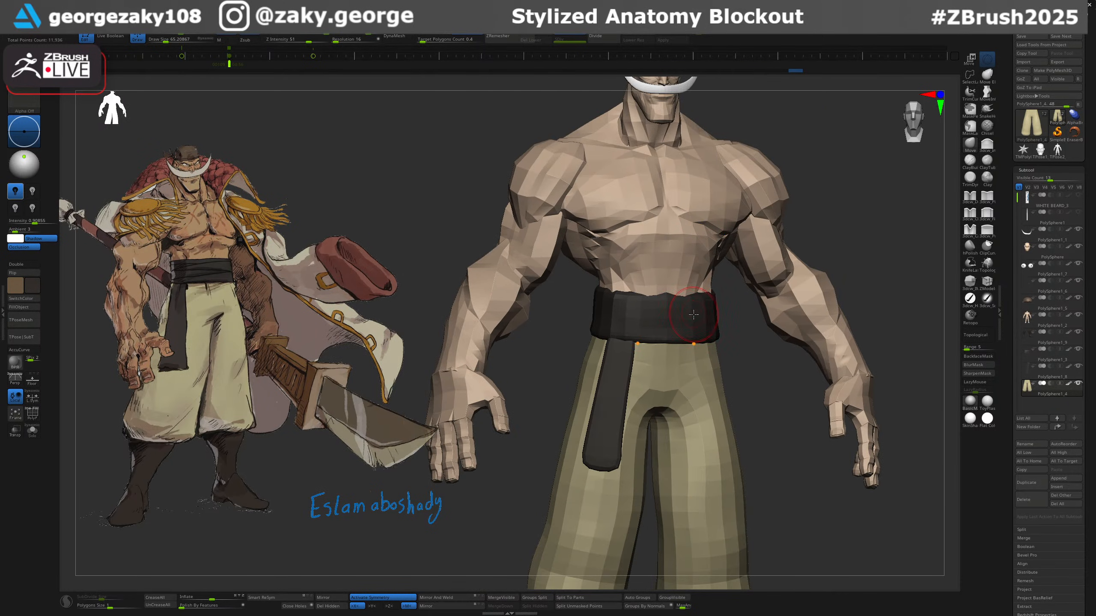
Select the body subtool and nudge the outer edge of the chest near the armpit outward.
left_click(686, 265, "alt")
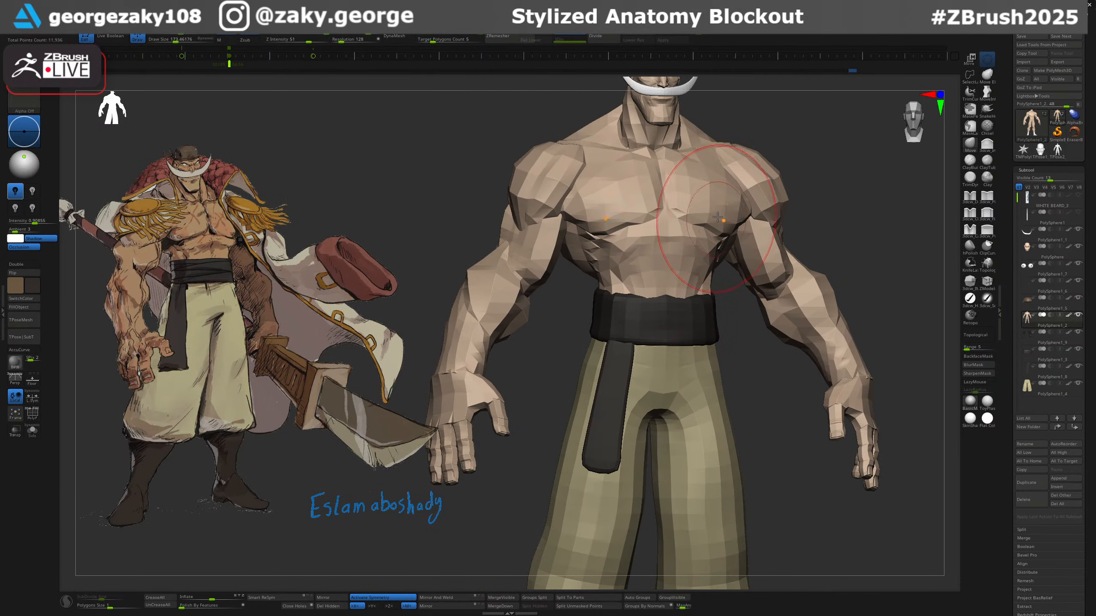
right_click_drag(709, 197, 719, 219, "ctrl")
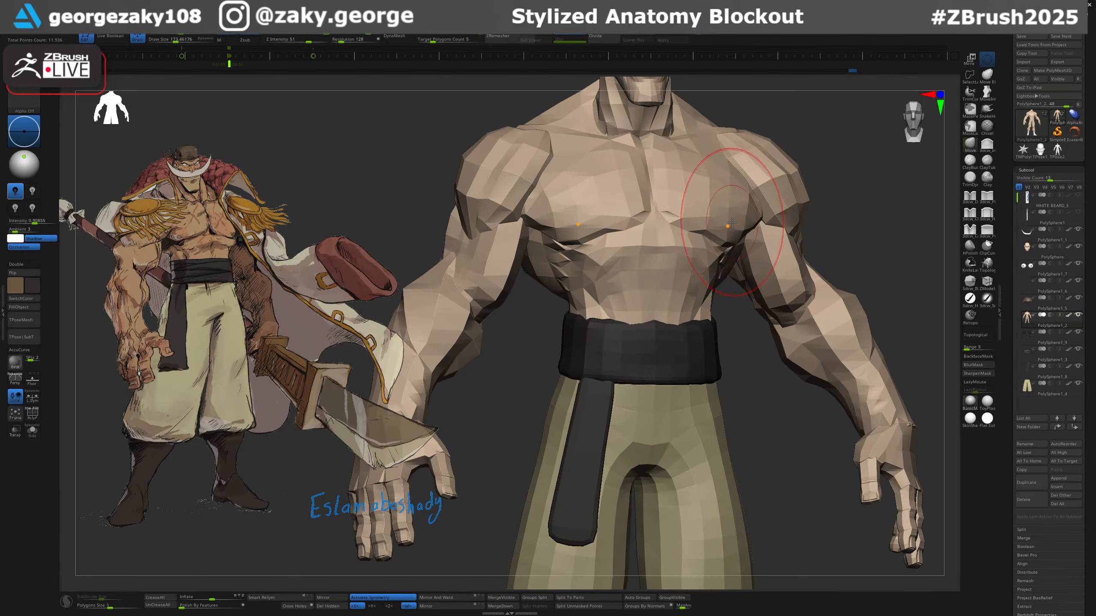
left_click_drag(732, 223, 738, 220)
key("[")
key("[")
key("[")
key("[")
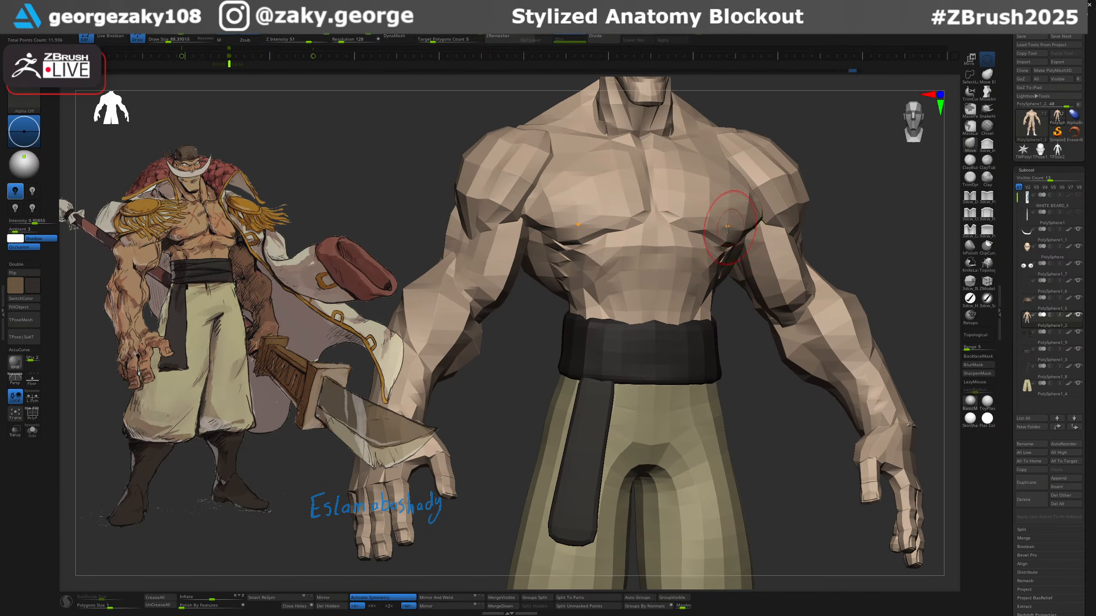
Refine the contour of the upper arm near the inner elbow with the Move brush.
mouse_move(729, 227)
right_mouse_down()
mouse_move(740, 223)
mouse_move(505, 222)
right_mouse_up()
key("bracketright")
right_click_drag(691, 190, 712, 195)
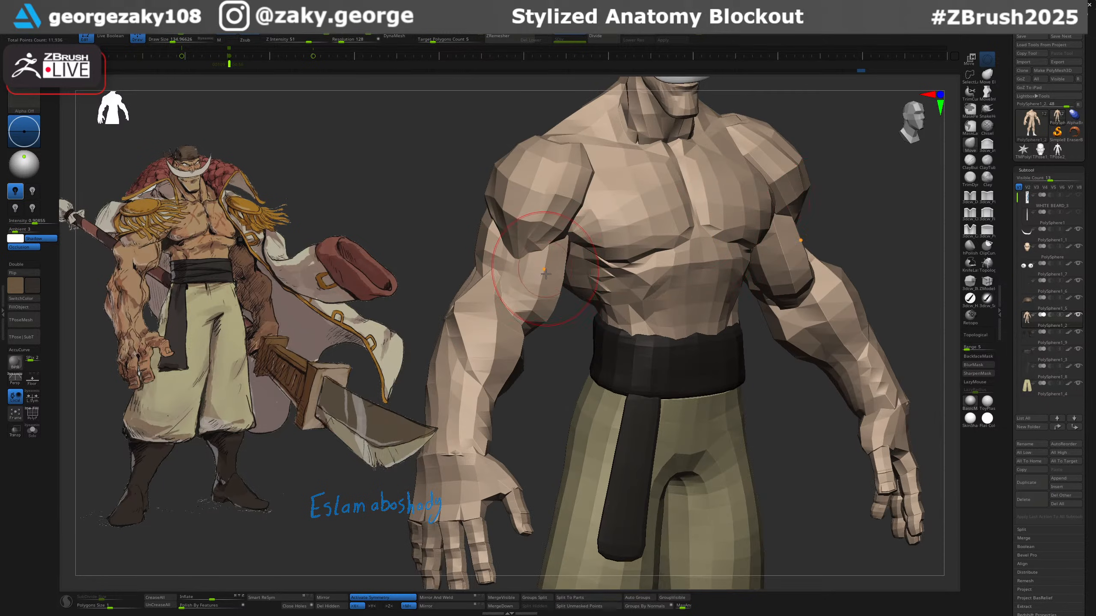
left_click_drag(533, 307, 539, 315)
key("ctrl+z")
right_click_drag(546, 318, 475, 324)
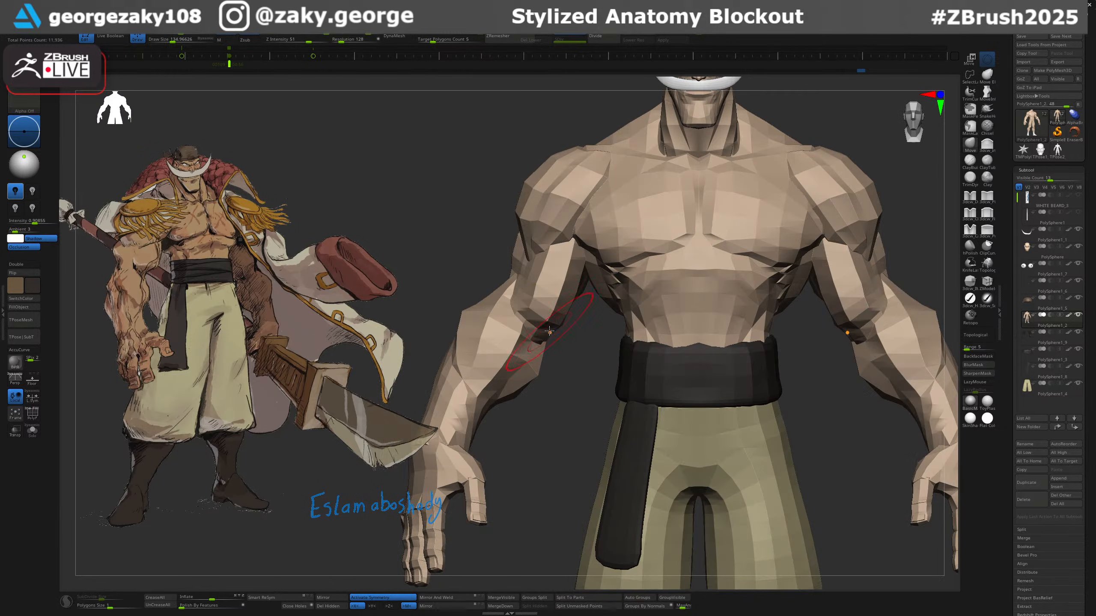
left_click_drag(549, 331, 547, 326)
Select the trousers subtool and pull the gathered leg hems slightly downward to match the reference silhouette.
right_click_drag(557, 326, 604, 245, "ctrl")
mouse_move(871, 259)
right_mouse_down("alt")
mouse_move(777, 187)
mouse_move(740, 196)
right_mouse_up("alt")
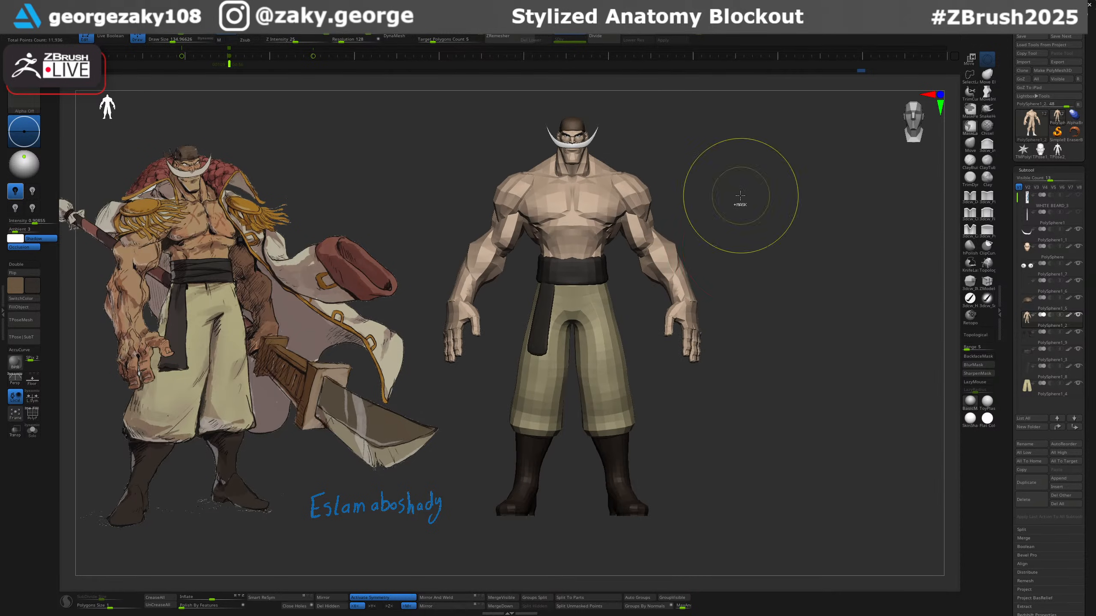
right_click_drag(623, 379, 617, 363, "ctrl")
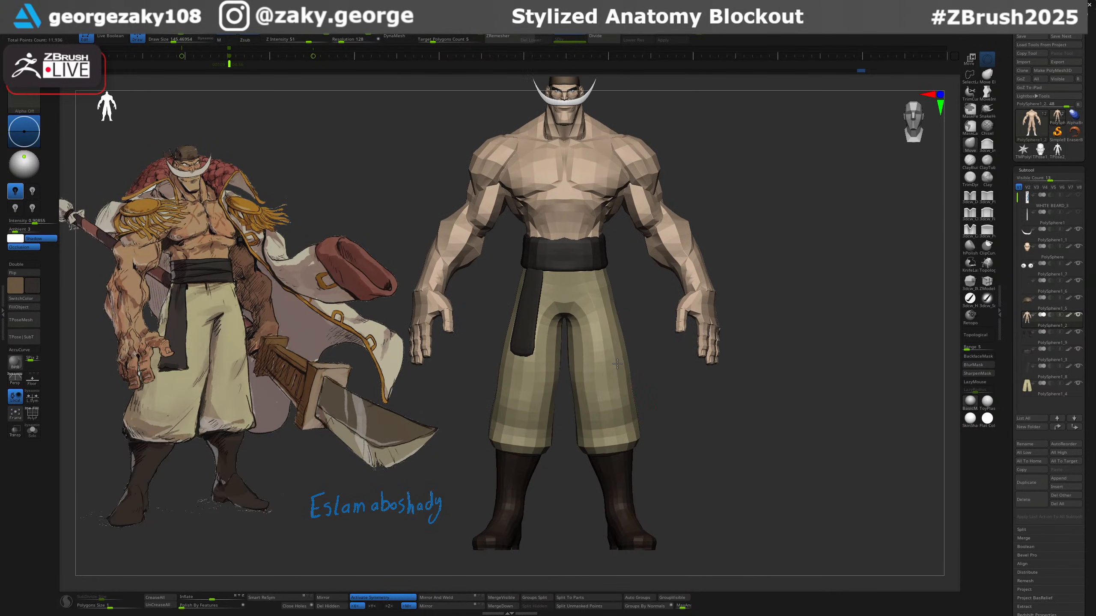
left_click(603, 416, "alt")
key("2")
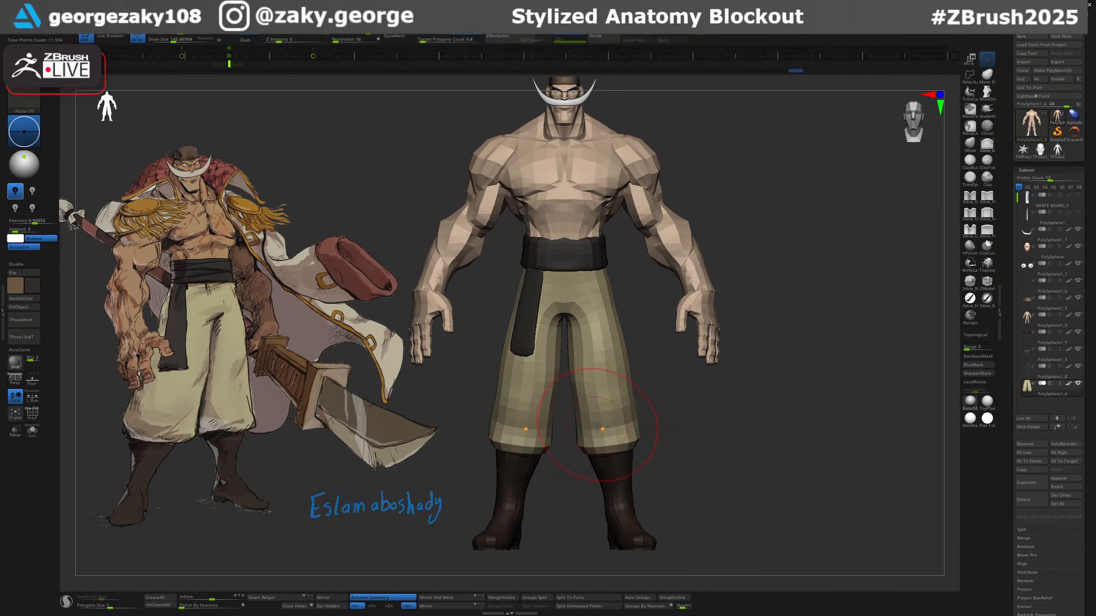
key("bracketright")
mouse_move(577, 426)
left_mouse_down()
mouse_move(592, 431)
mouse_move(583, 441)
left_mouse_up()
right_click_drag(581, 425, 587, 423)
mouse_move(587, 423)
left_mouse_down()
mouse_move(574, 449)
mouse_move(581, 433)
left_mouse_up()
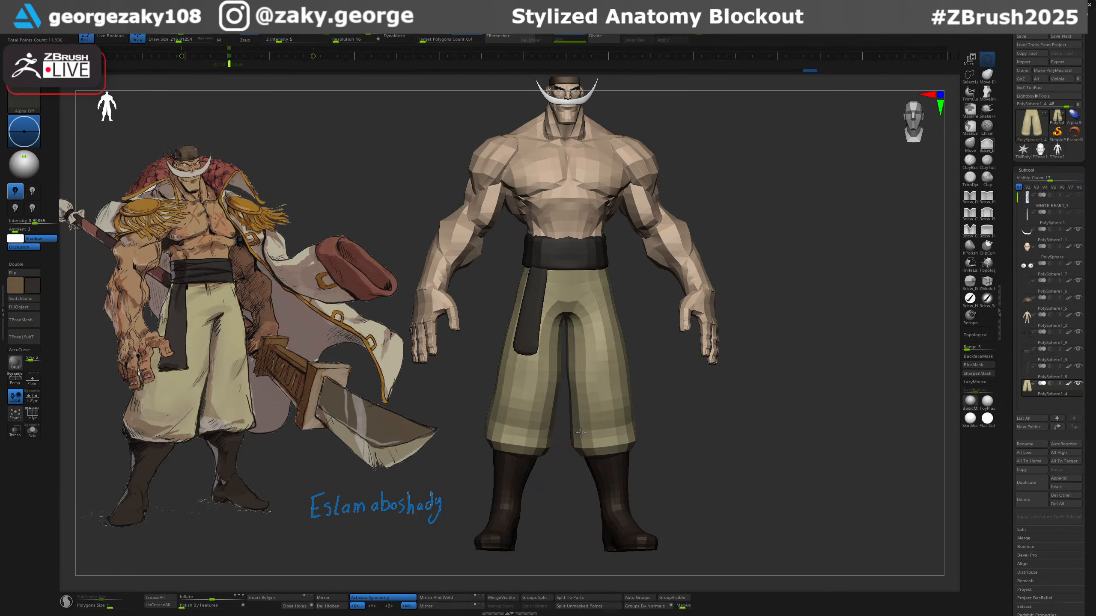
Pull the seat of the trousers down slightly at the back of the crotch.
right_click_drag(594, 330, 432, 337)
right_click_drag(650, 320, 655, 325, "ctrl")
key("1")
key("bracketleft")
key("bracketleft")
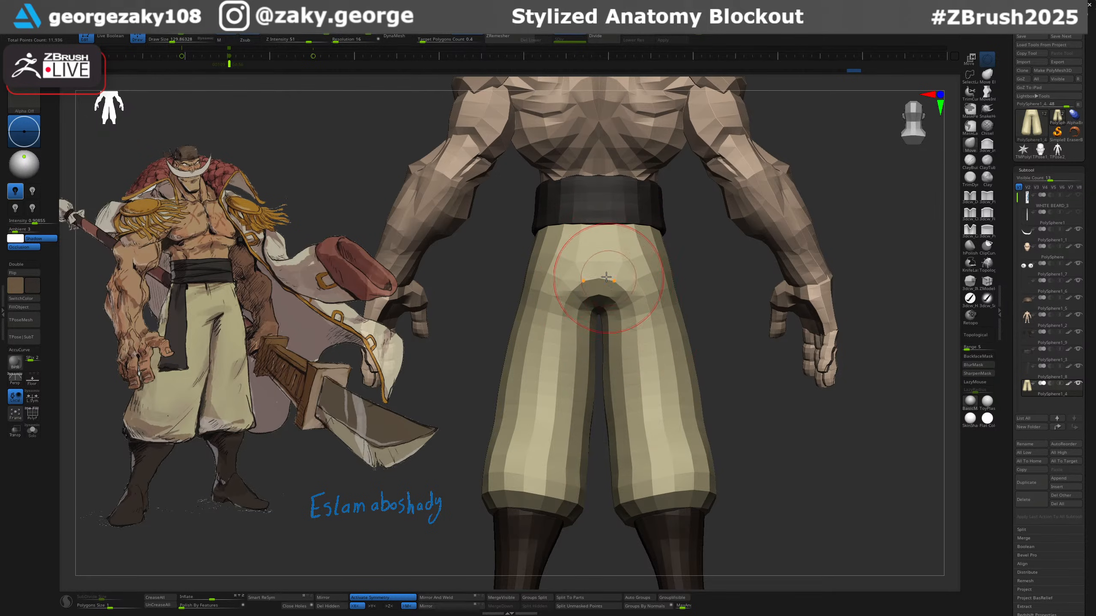
left_click_drag(612, 283, 608, 293)
key("2")
mouse_move(608, 292)
right_mouse_down()
mouse_move(572, 295)
mouse_move(621, 293)
mouse_move(681, 316)
mouse_move(724, 262)
mouse_move(770, 259)
mouse_move(712, 343)
mouse_move(747, 288)
right_mouse_up()
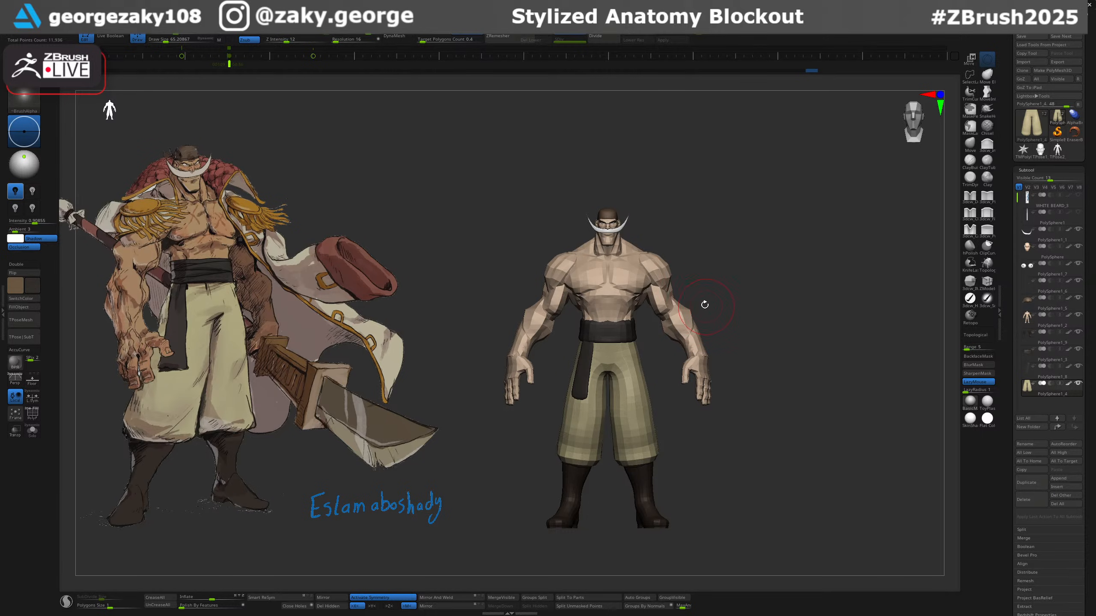
Choose the body-parts insert mesh brush and make the head the active subtool.
key("shift")
key("shift+i")
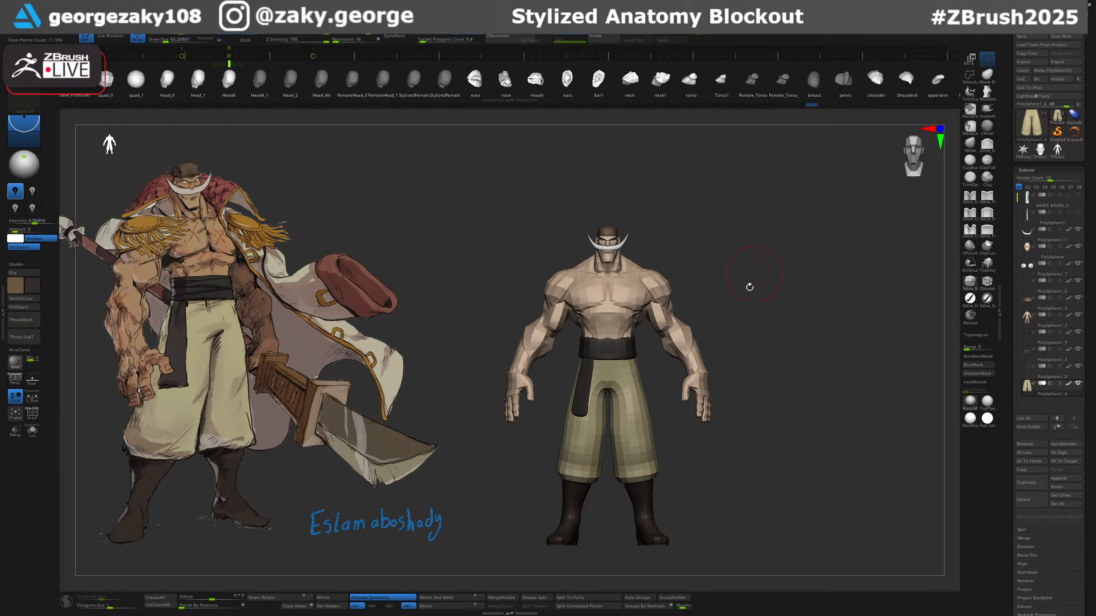
right_click_drag(743, 308, 733, 272, "alt")
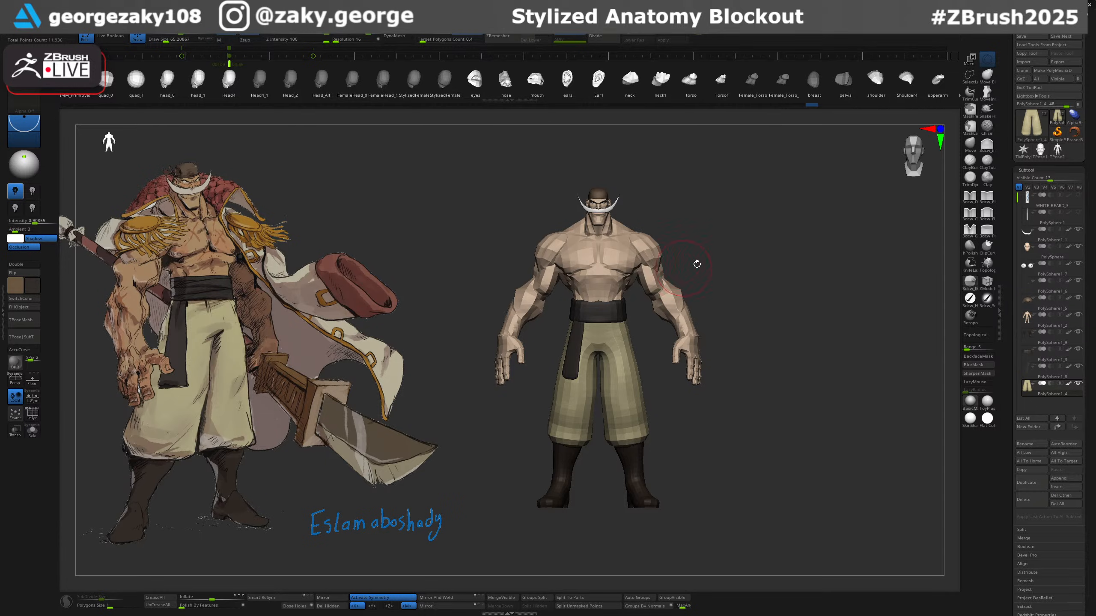
right_click_drag(732, 262, 757, 270)
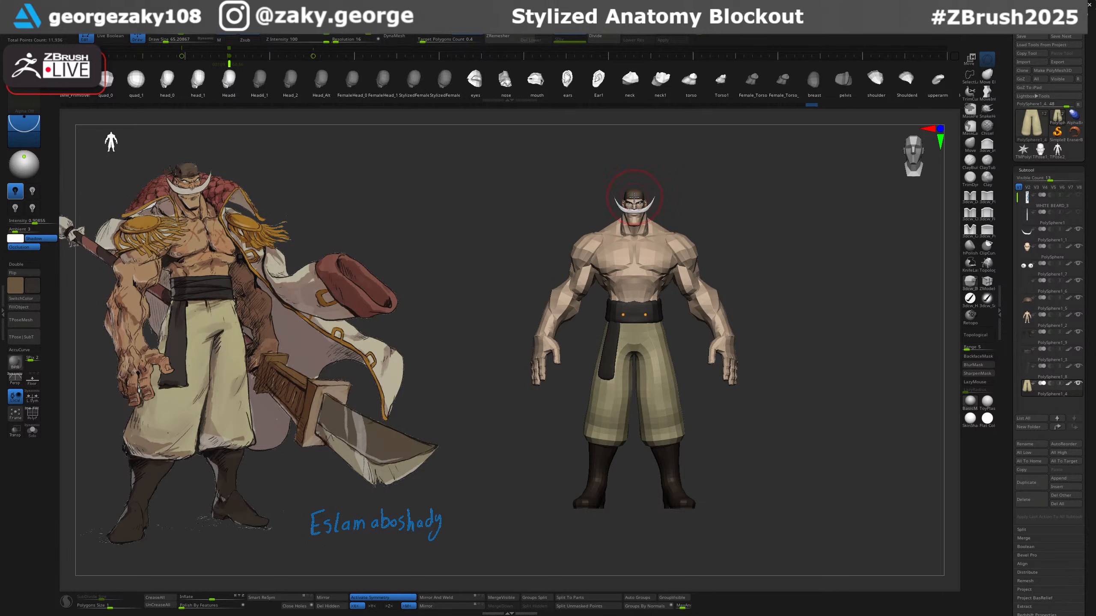
left_click(636, 199, "alt")
right_click_drag(727, 196, 686, 271, "alt")
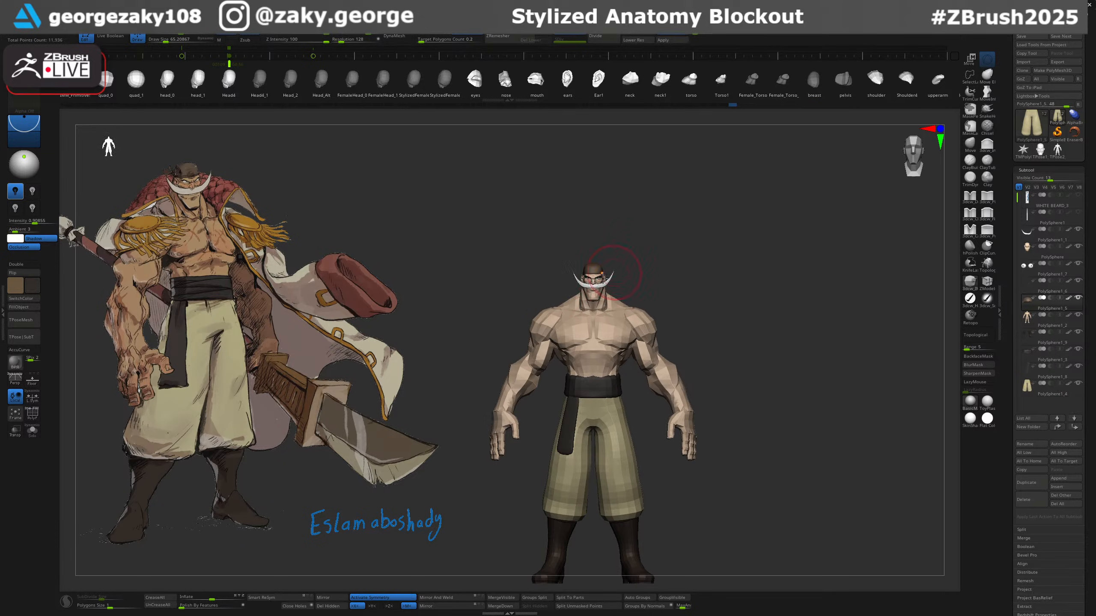
left_click(595, 279, "alt")
right_click_drag(595, 279, 633, 308, "ctrl")
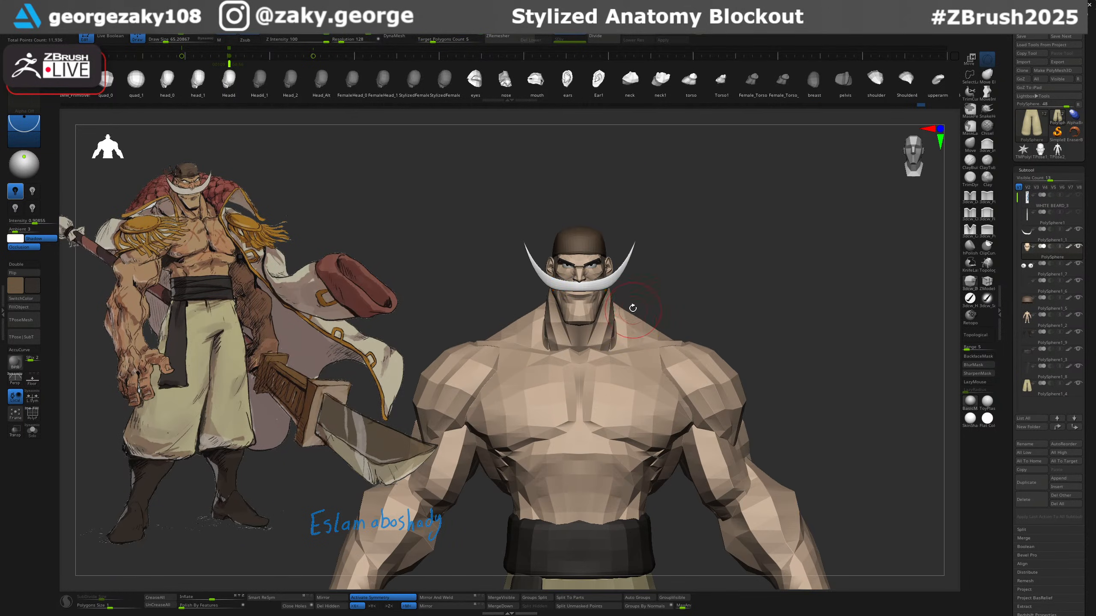
Duplicate the head subtool and reset the gizmo's orientation and pivot on the copy.
key("w")
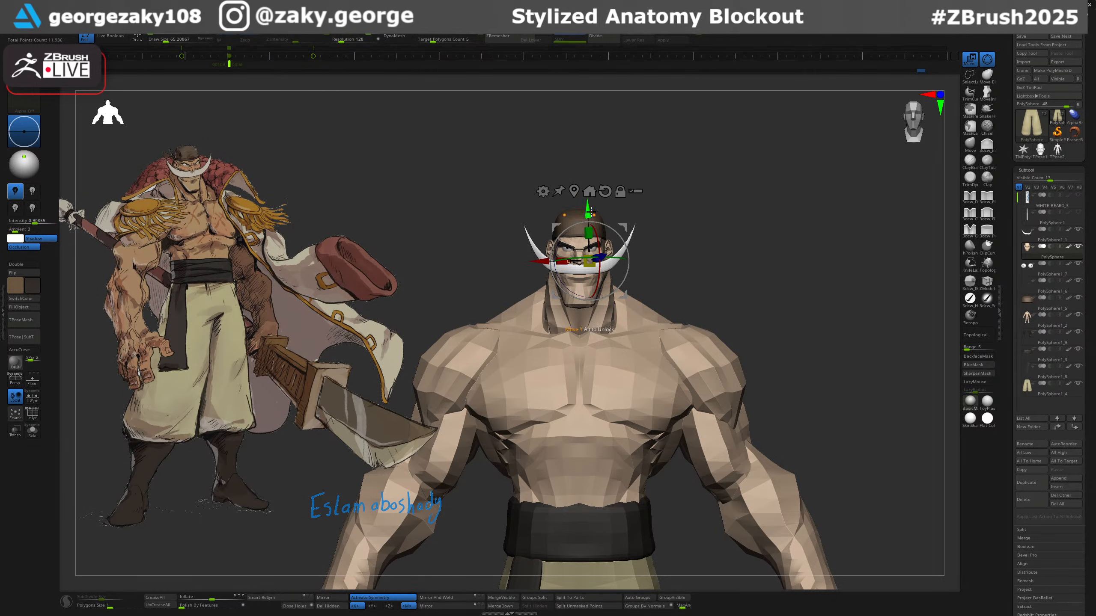
left_click_drag(591, 212, 590, 153)
key("ctrl+z")
key("ctrl+shift+d")
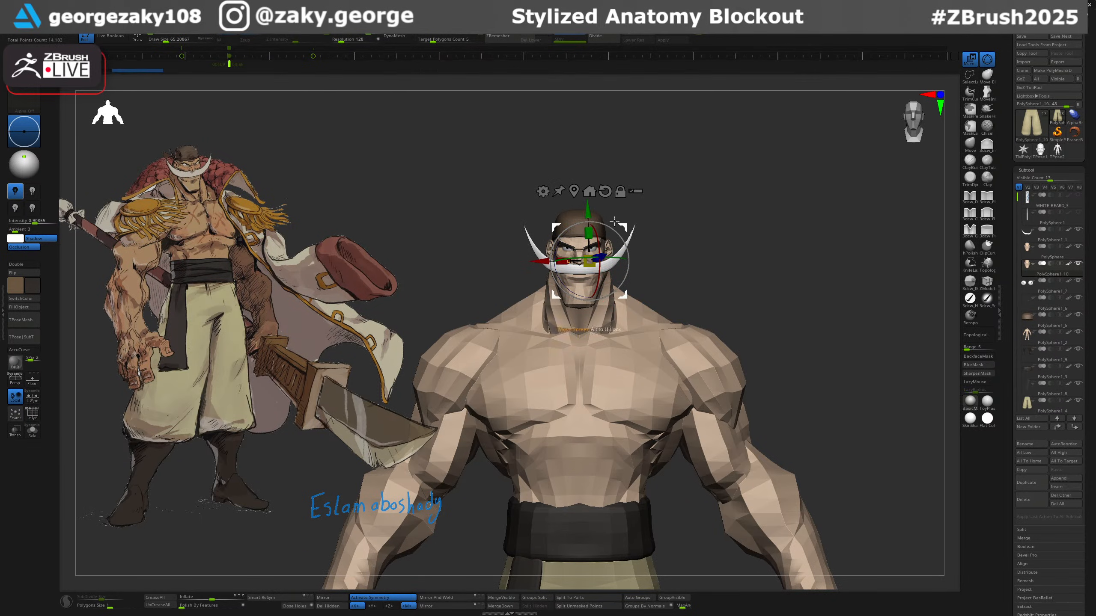
left_click(605, 191, "alt")
left_click(590, 192, "alt")
left_click_drag(581, 368, 581, 248, "alt")
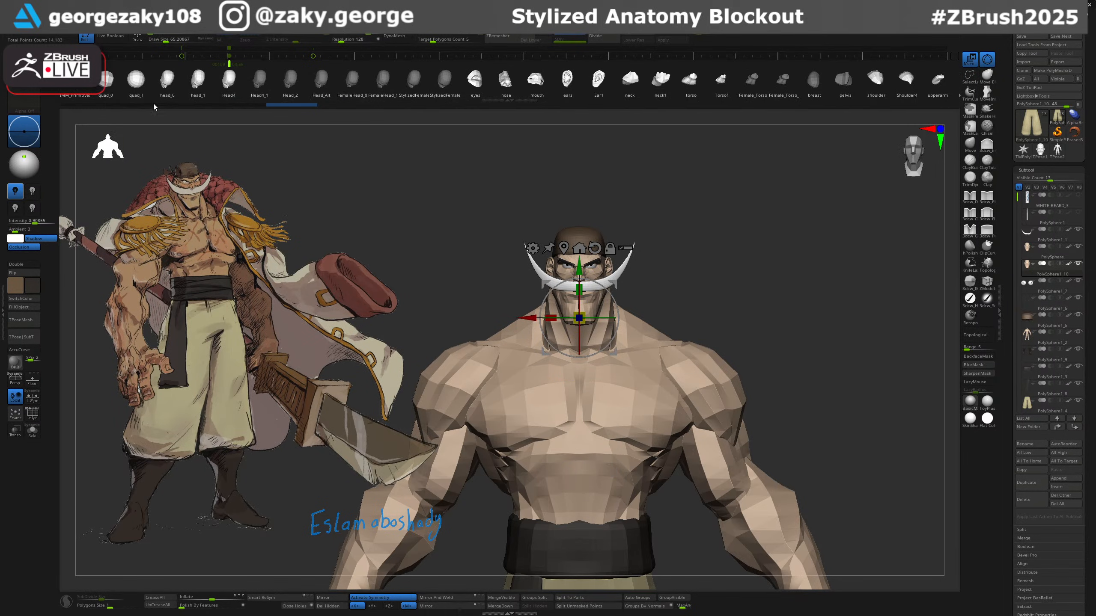
Replace the head copy with the quad_0 primitive and stretch it into an upright post above the shoulders.
left_click(103, 82)
left_click_drag(695, 235, 700, 379)
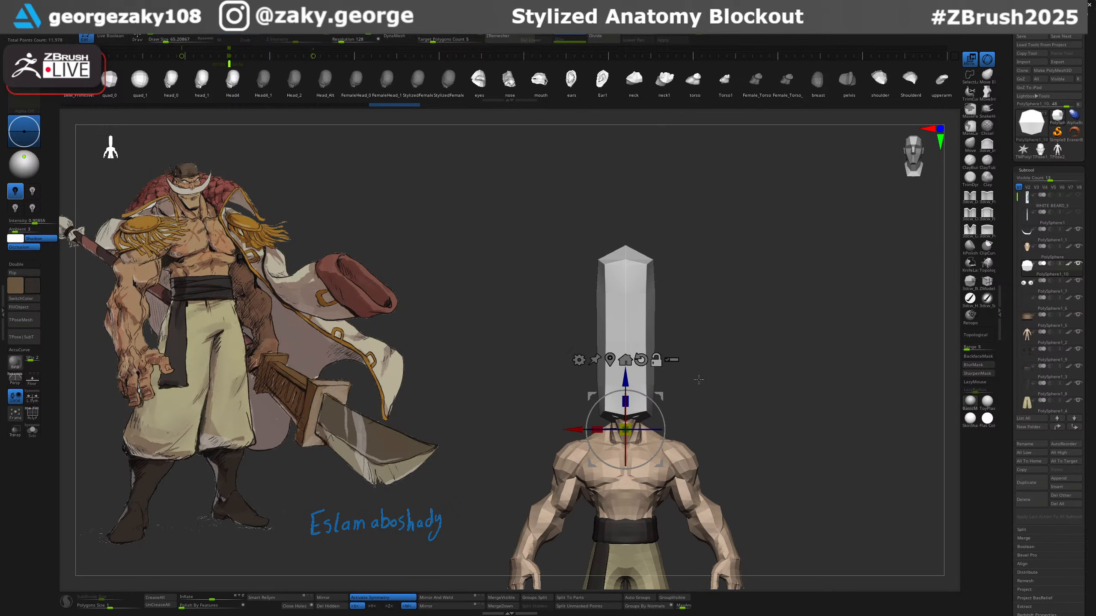
left_click_drag(629, 400, 630, 288)
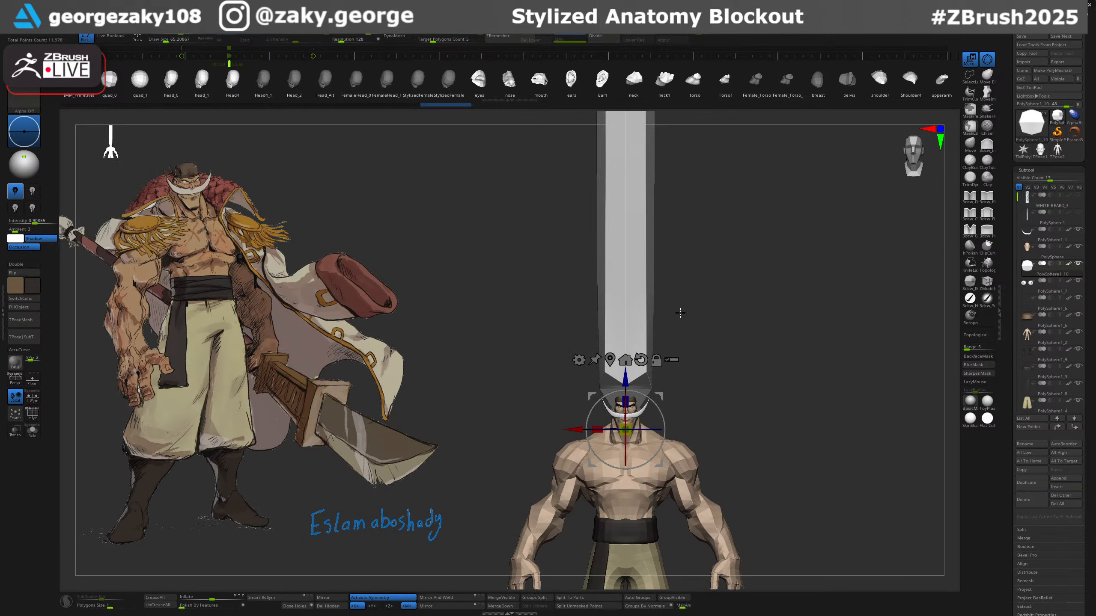
right_click_drag(679, 311, 672, 214, "ctrl")
key("ctrl+z")
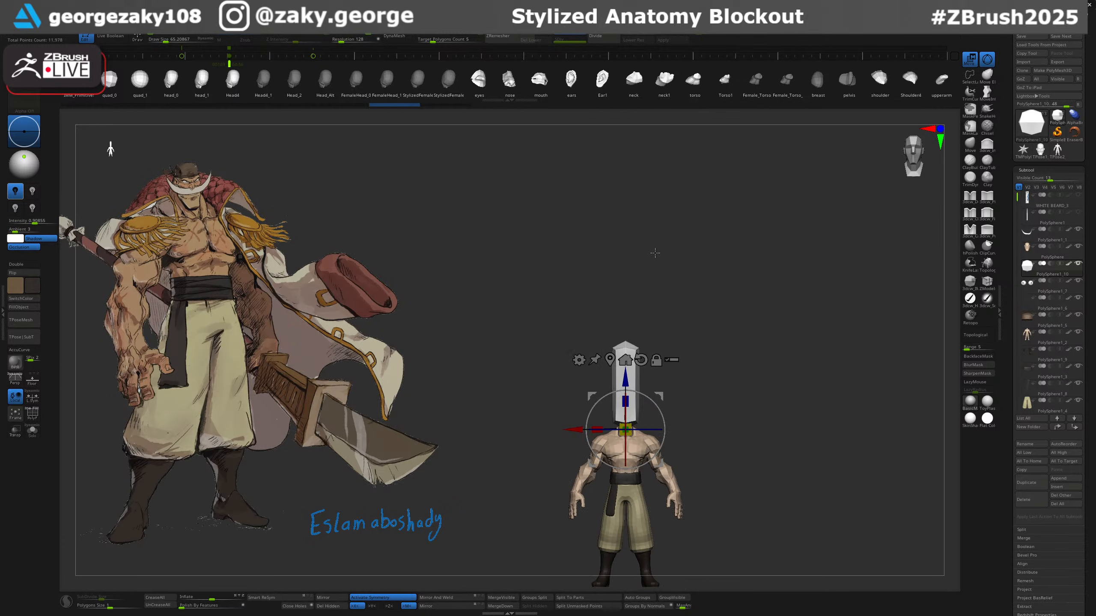
Stretch the post into a long, thin vertical pole and raise it above the figure's head.
key("q")
right_click_drag(643, 325, 641, 396)
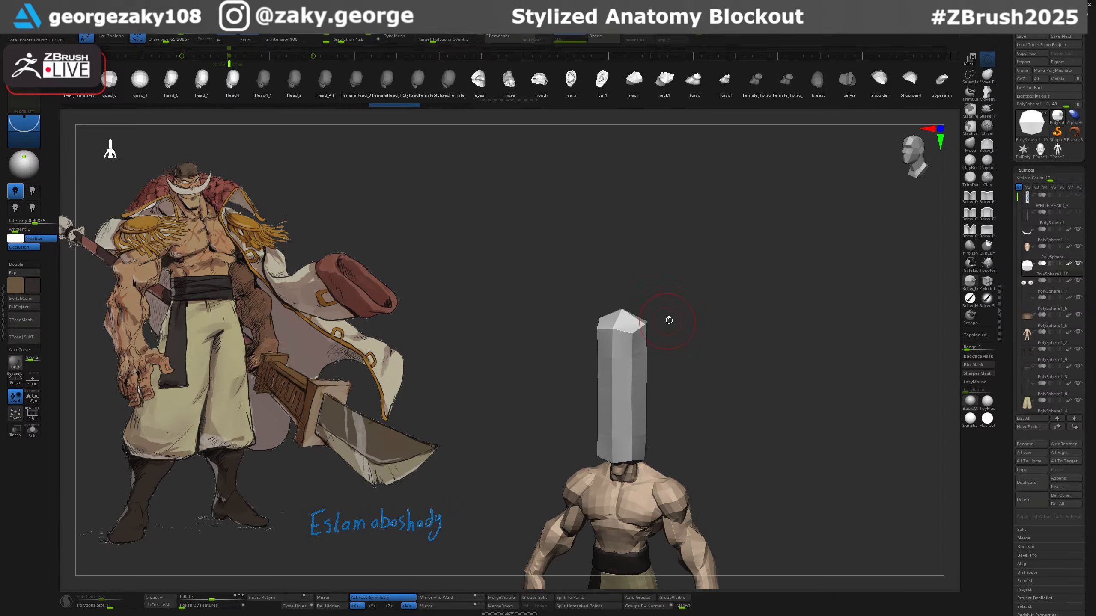
right_click_drag(668, 320, 671, 313, "shift")
key("w")
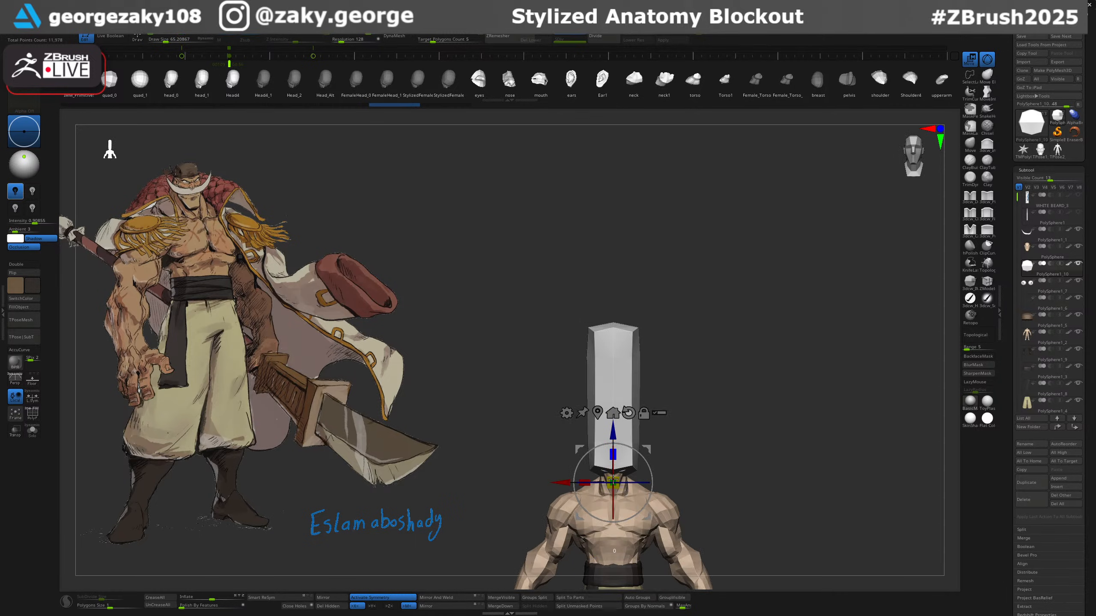
left_click_drag(612, 501, 612, 503)
left_click_drag(612, 454, 653, 272)
mouse_move(601, 463)
left_mouse_down()
mouse_move(606, 394)
mouse_move(583, 465)
left_mouse_up()
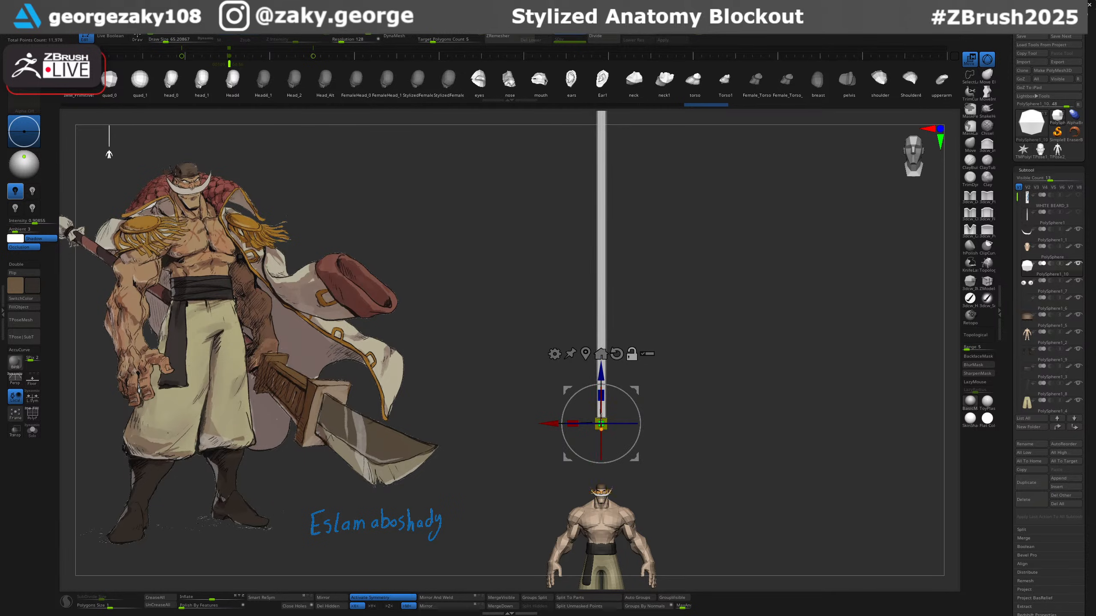
Fine-tune the thickness of the pole by scaling only its cross-section.
left_click_drag(605, 392, 605, 368, "alt")
left_click_drag(677, 312, 645, 379, "alt")
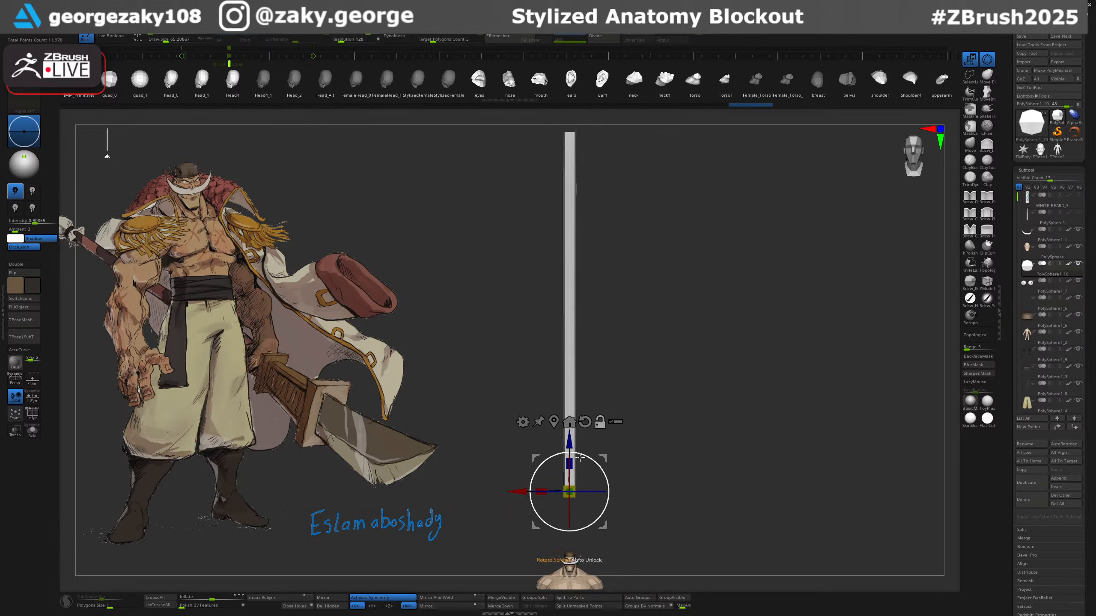
left_click_drag(570, 462, 570, 479, "alt")
right_click_drag(605, 392, 632, 343, "ctrl")
right_click_drag(632, 344, 627, 386, "alt")
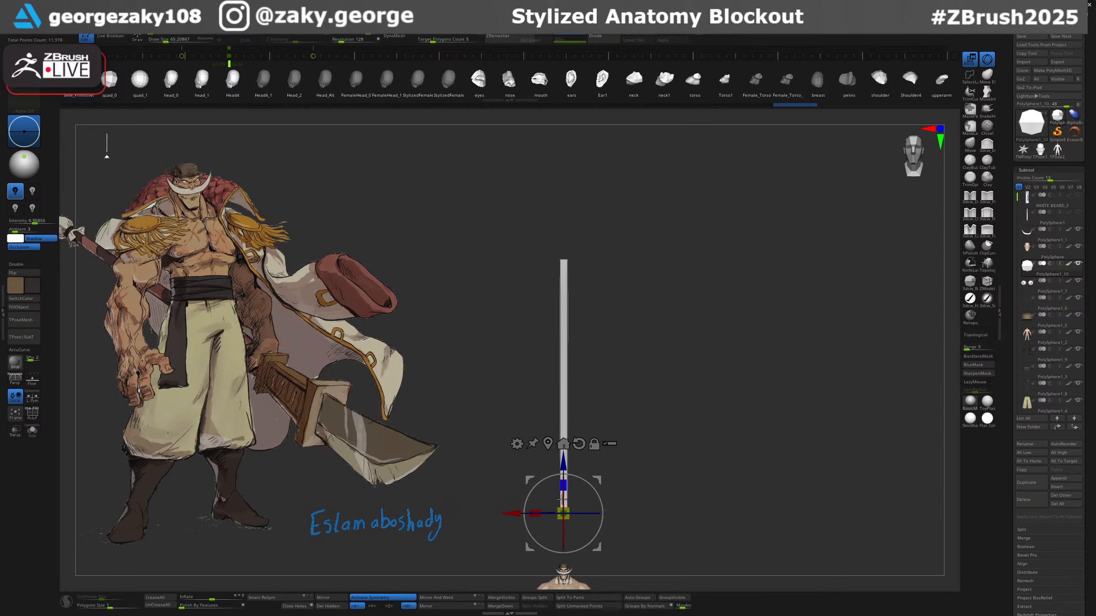
right_click_drag(649, 420, 679, 295, "alt")
right_click_drag(679, 295, 648, 432, "ctrl")
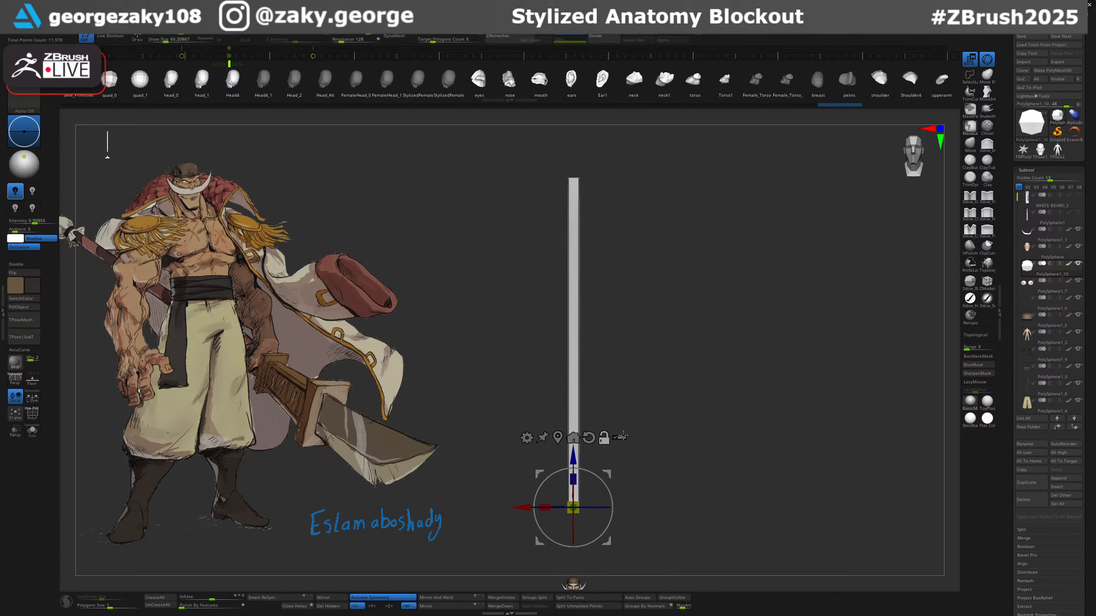
left_click_drag(572, 478, 572, 497, "alt")
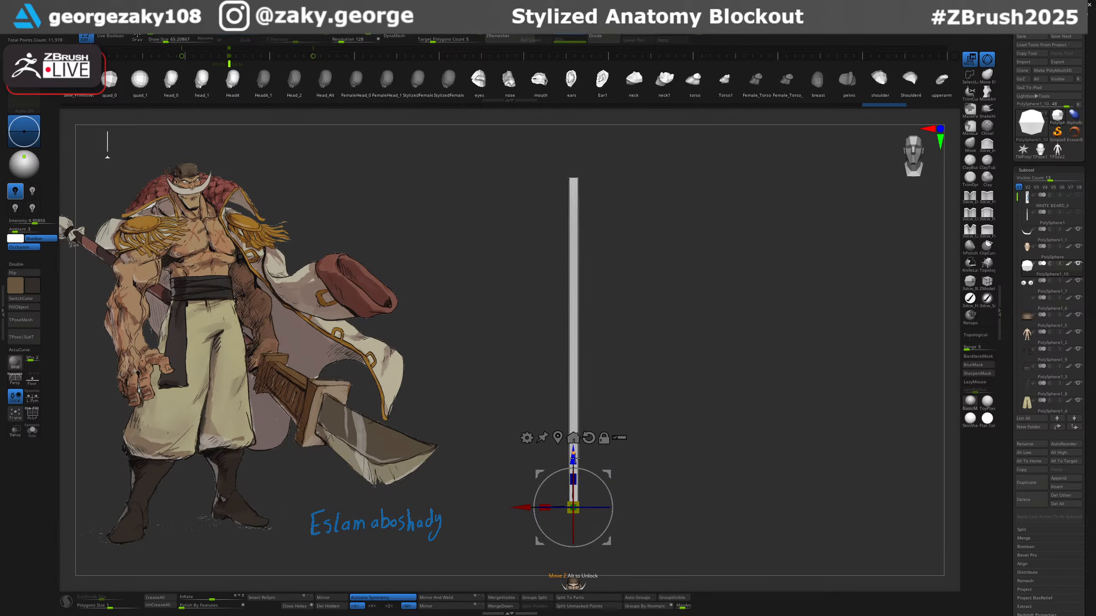
Duplicate the pole, raise the copy along the shaft and shorten it.
key("ctrl+shift+d")
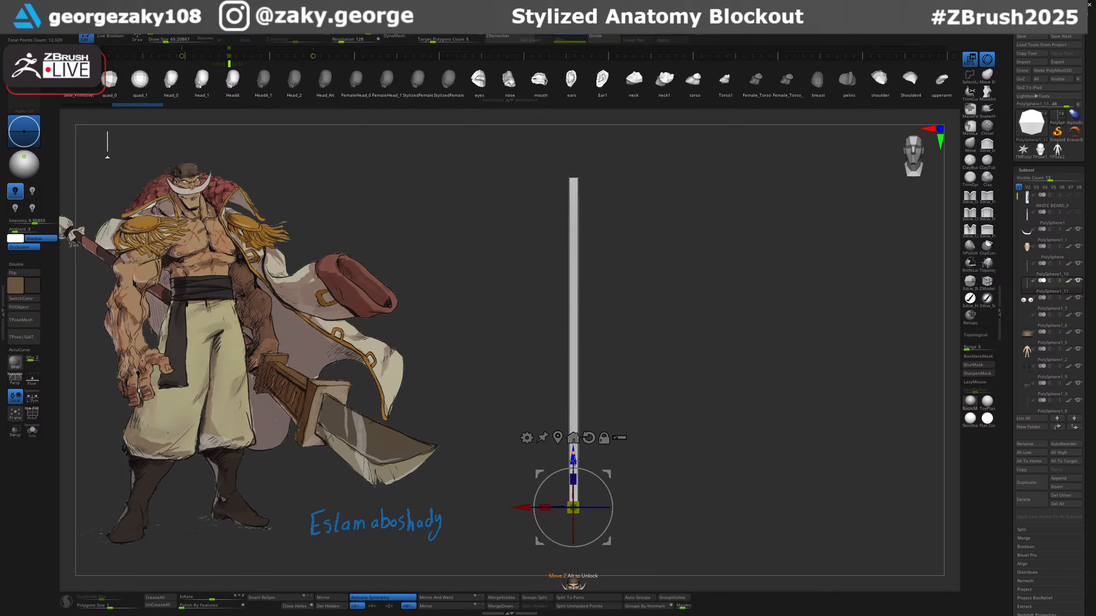
left_click_drag(573, 453, 573, 210)
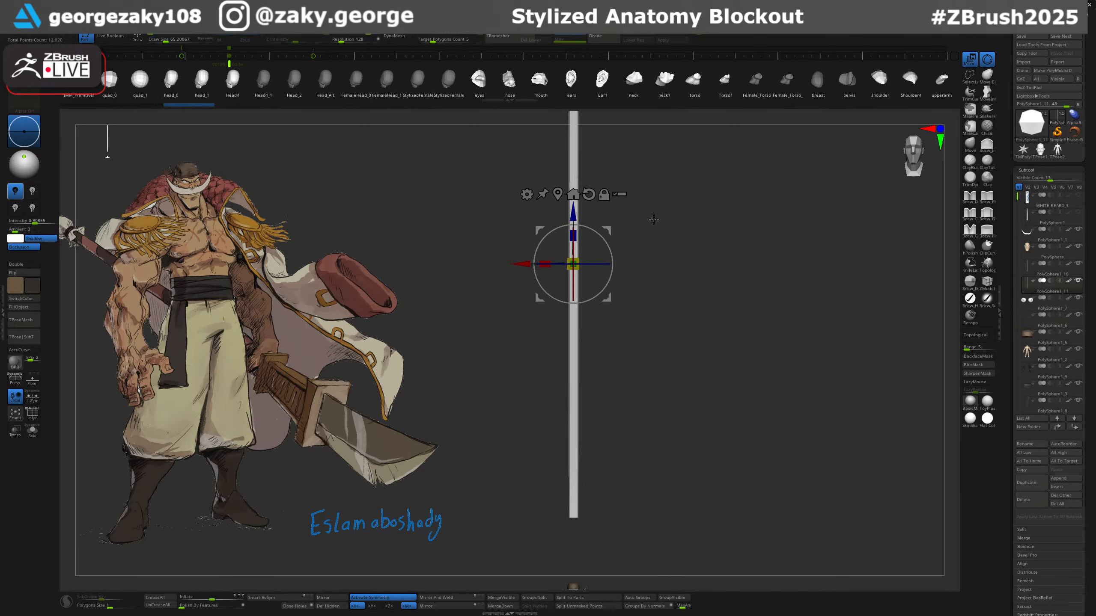
left_click_drag(653, 220, 621, 343, "alt")
left_click_drag(544, 371, 533, 464)
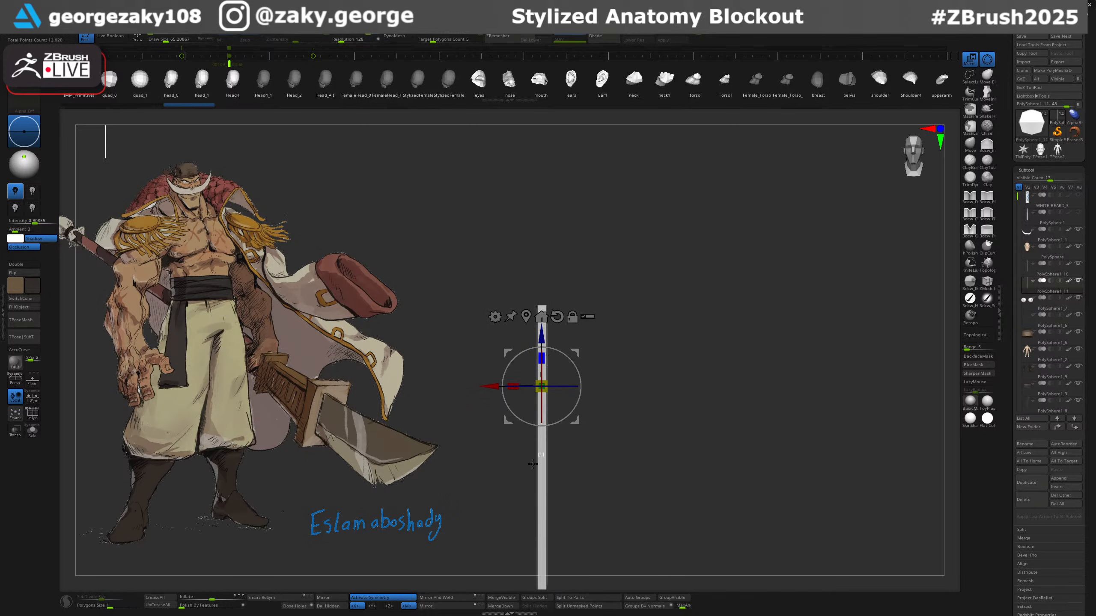
Flatten the copied segment into a short block and position it just above the pole's upper end.
left_click_drag(543, 334, 558, 240)
right_click_drag(590, 234, 612, 307, "ctrl")
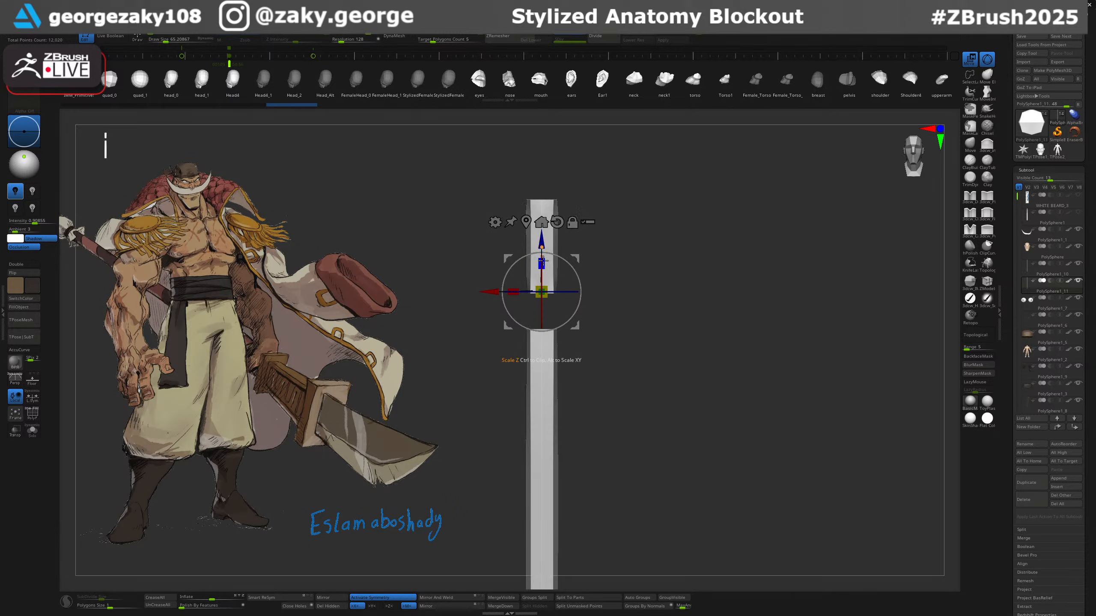
left_click_drag(542, 264, 546, 287)
left_click_drag(542, 234, 543, 266)
right_click_drag(561, 229, 565, 294, "ctrl")
key("q")
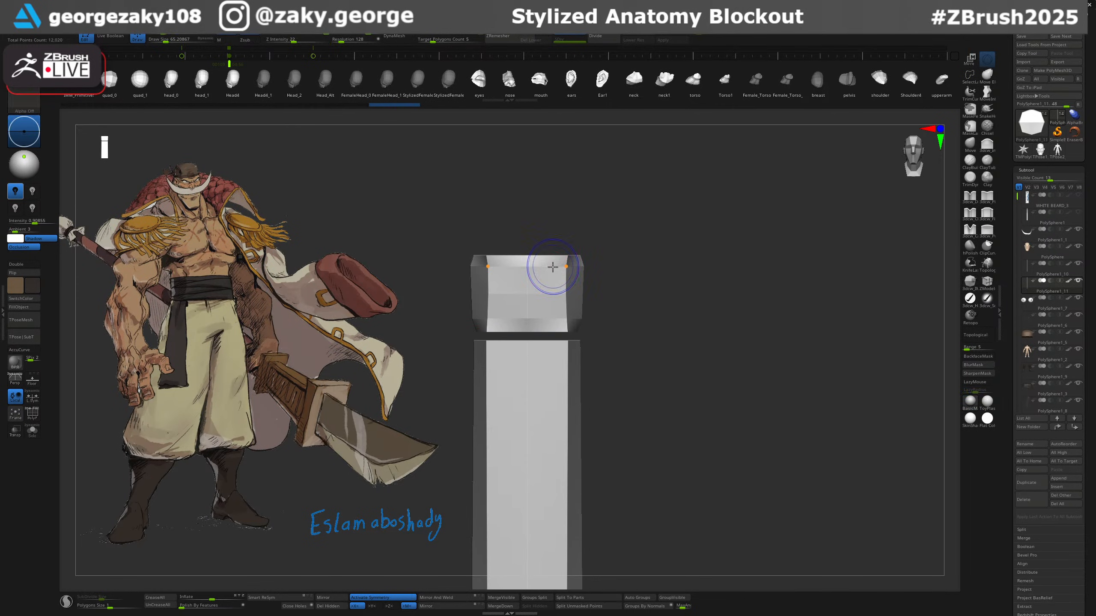
Display the polygon wireframe on the short block and activate the ZModeler brush.
key("shift+f")
key("b")
key("z")
key("m")
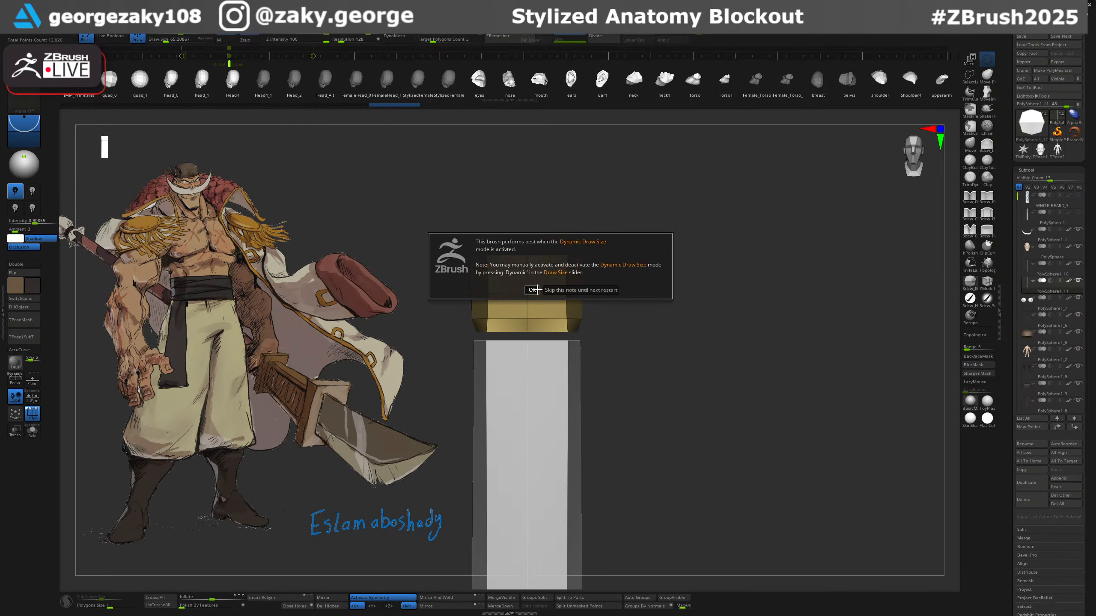
left_click(534, 290)
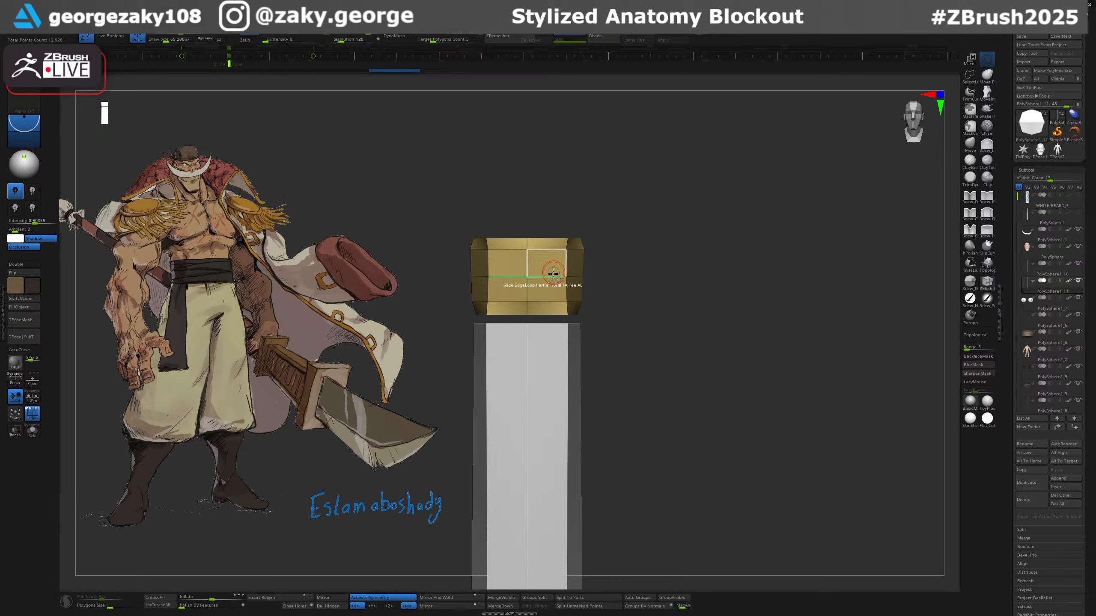
key("ctrl+shift+z")
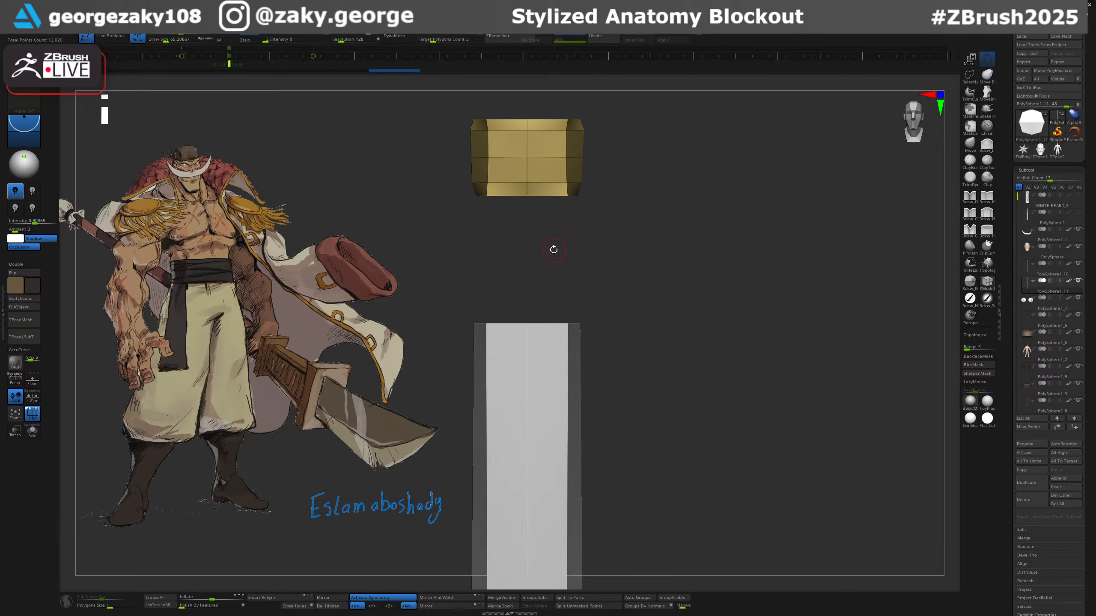
key("ctrl+z")
Set the ZModeler edge action to Insert for the short block's edges.
left_click(547, 253)
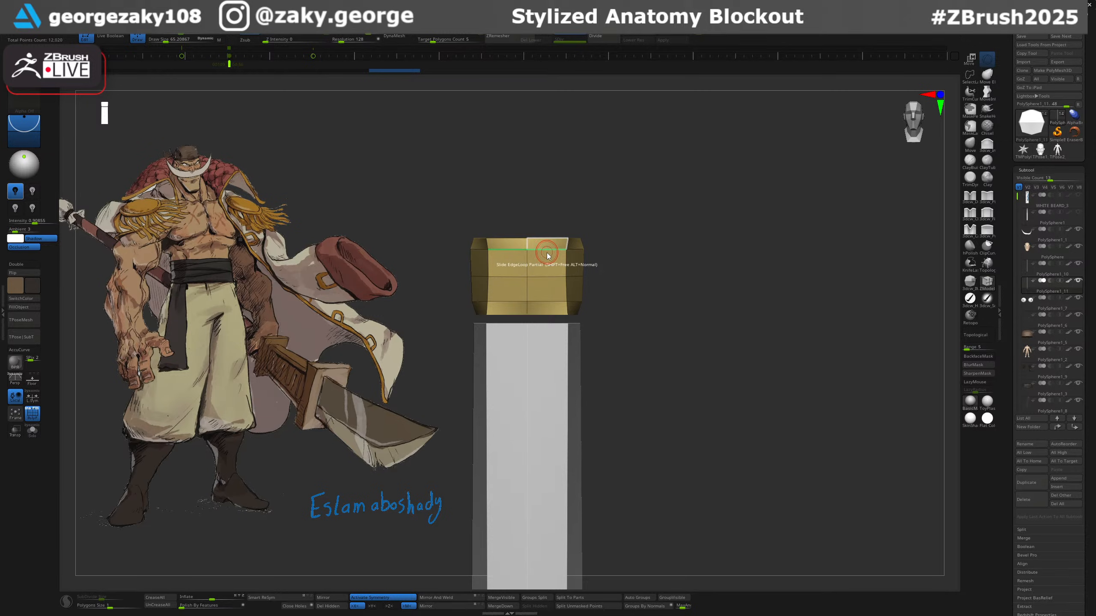
key("space")
key("space")
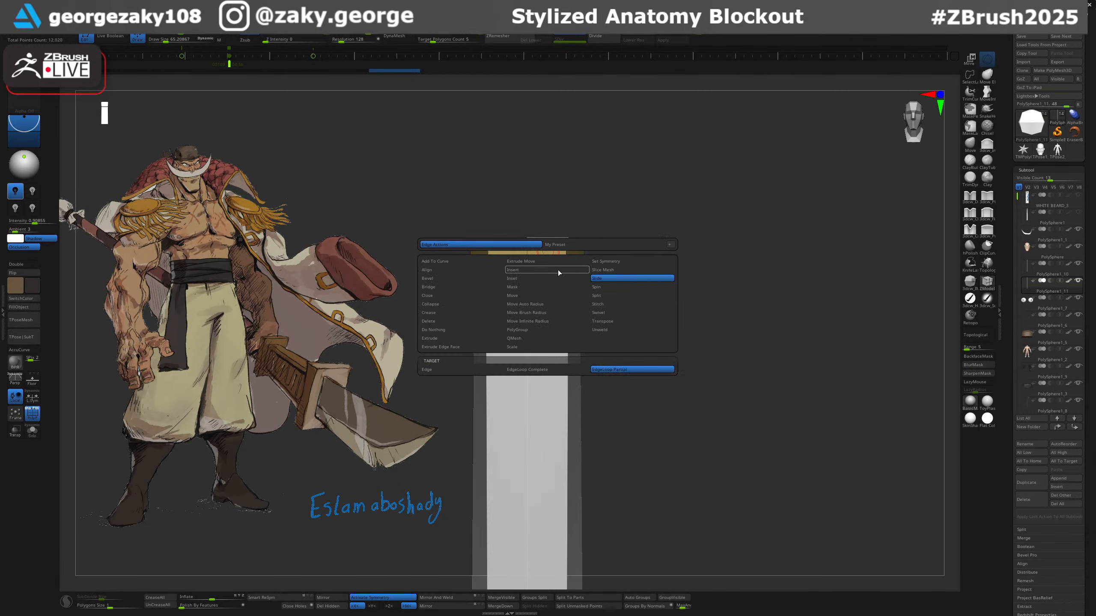
left_click(533, 270)
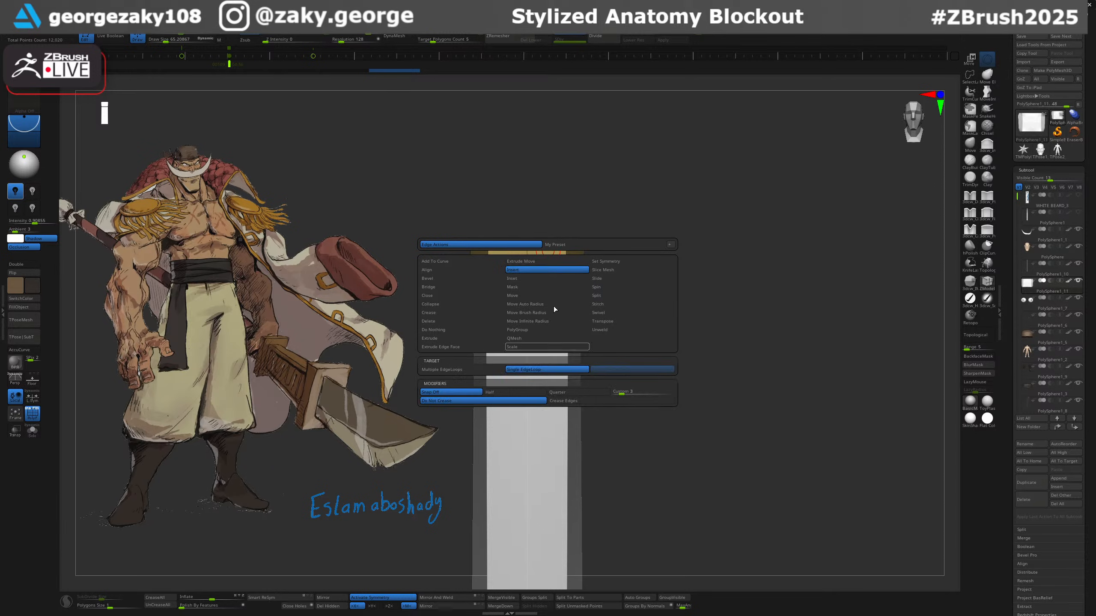
Delete the lengthwise edge loops running down the middle of the short block's sides.
left_click(547, 249, "alt")
left_click(547, 277, "alt")
left_click(542, 302, "alt")
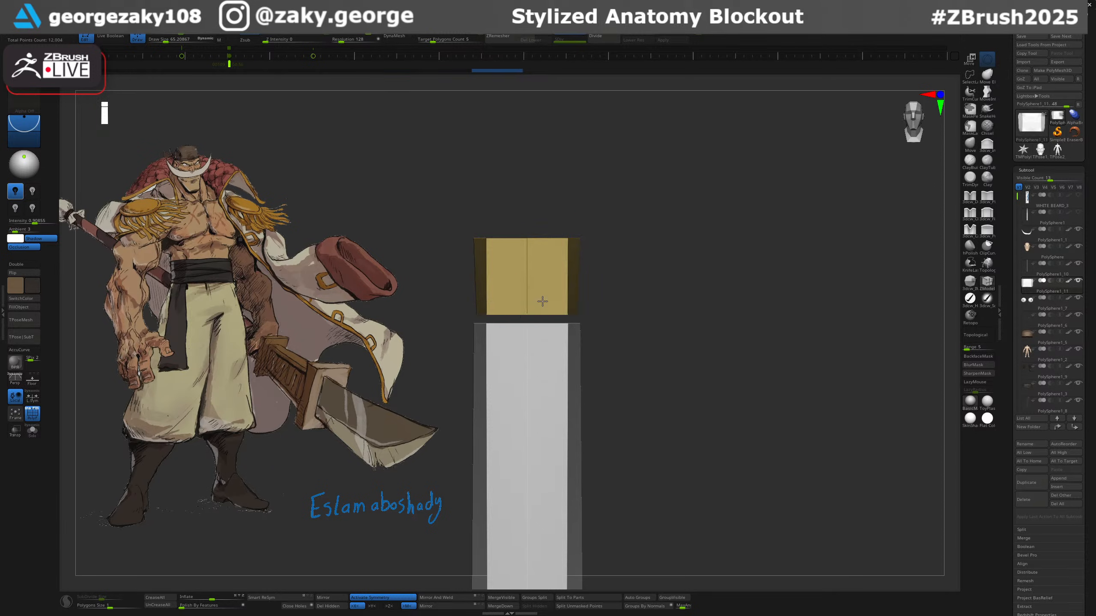
left_click(527, 285, "alt")
left_click_drag(626, 259, 704, 255)
left_click(596, 283, "alt")
Flatten the short block against the pole's upper end and widen it into a thin crossguard slab.
key("w")
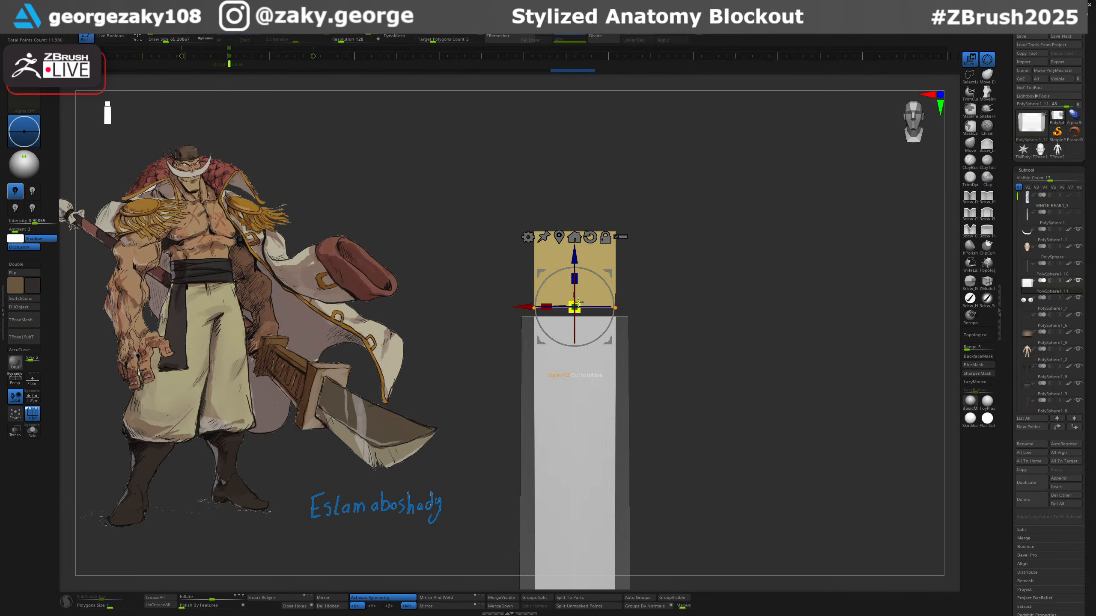
left_click_drag(574, 279, 574, 316)
left_click_drag(744, 246, 699, 271)
left_click_drag(645, 313, 634, 314)
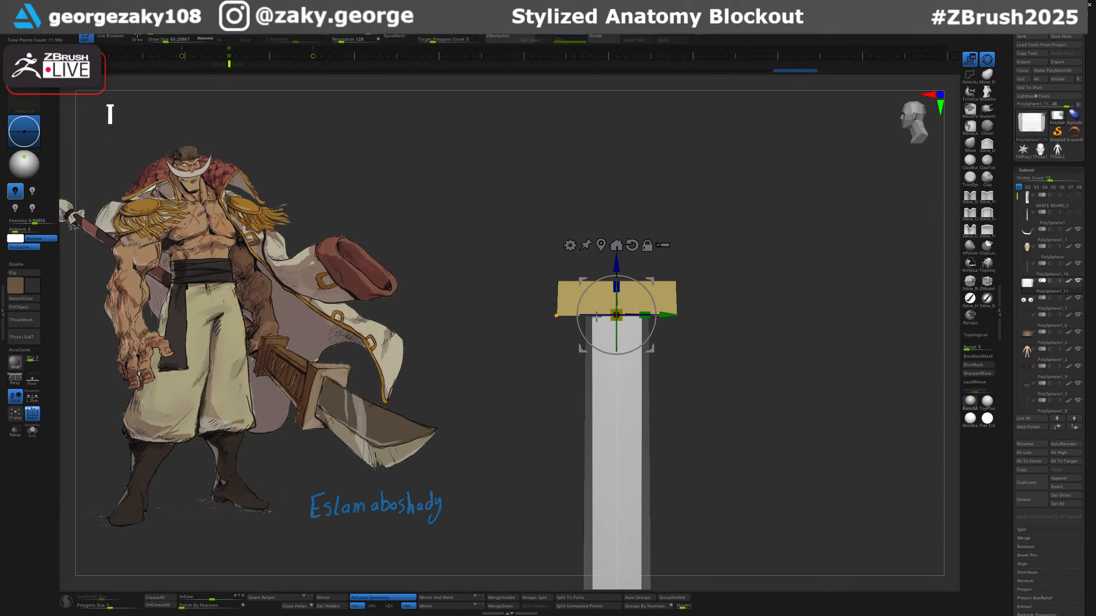
Duplicate the slab, scale the copy into a narrower, taller block resting on it, and turn on transparency.
left_click_drag(721, 252, 694, 242)
key("ctrl+shift+d")
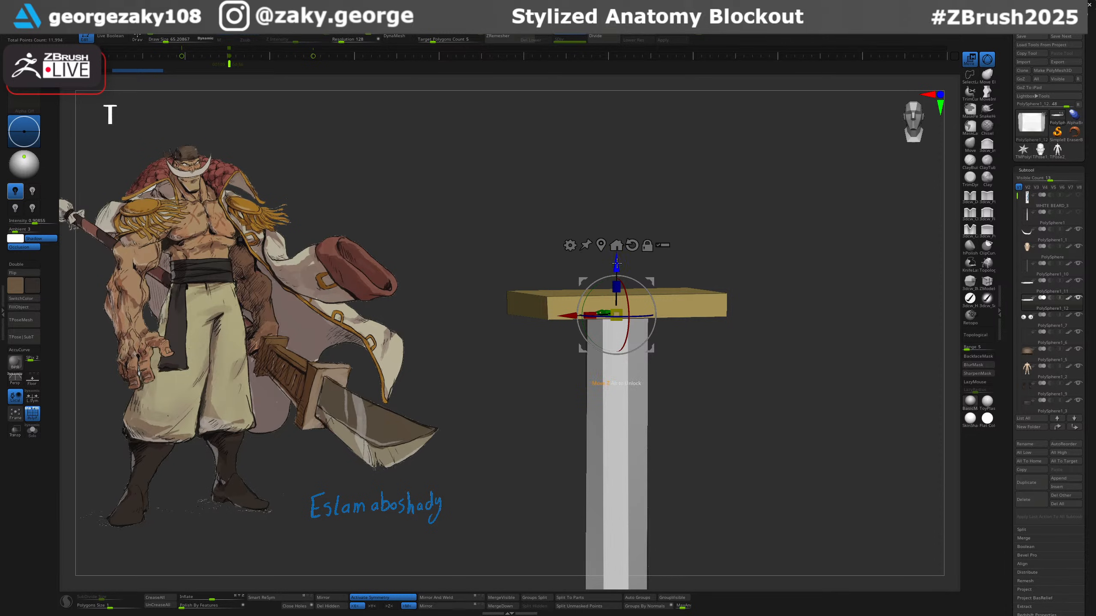
left_click_drag(616, 265, 618, 236)
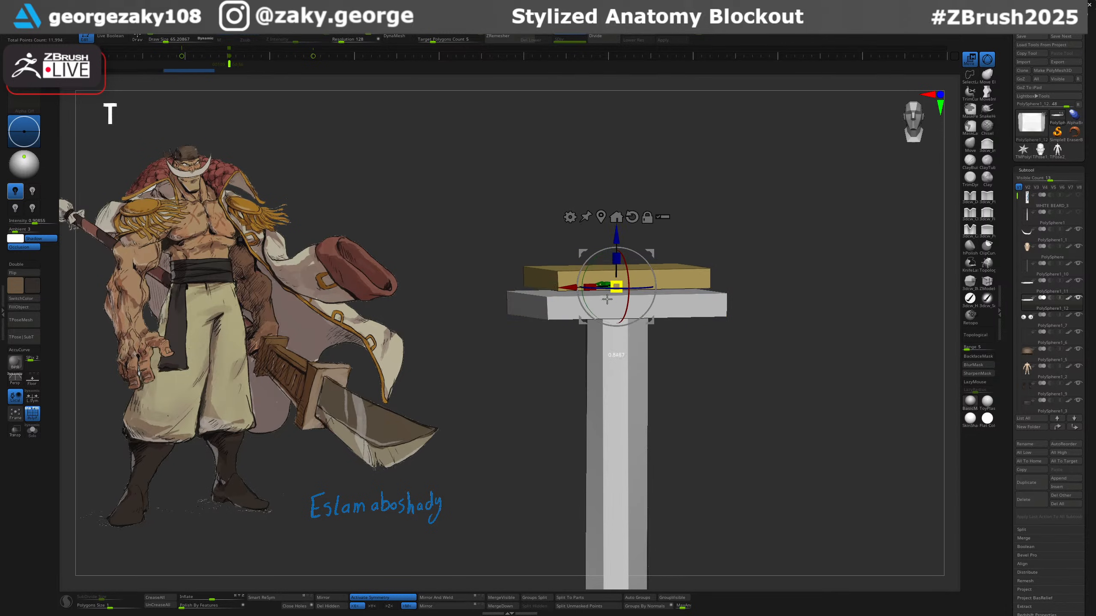
left_click_drag(619, 233, 618, 155)
key("shift+t")
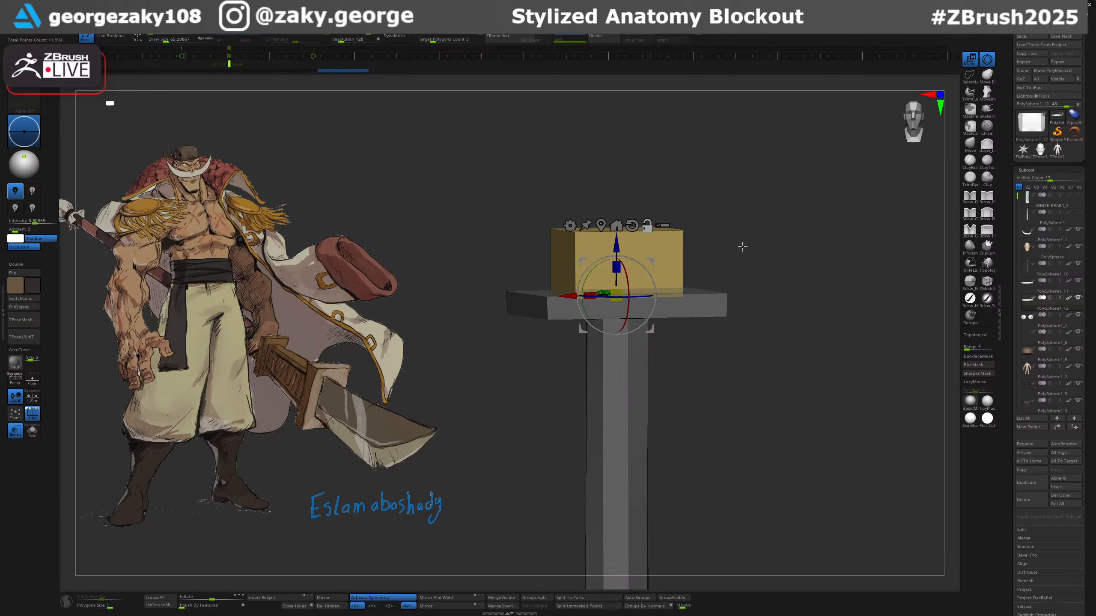
left_click_drag(742, 246, 734, 247, "shift")
Stretch the copied block upward into a tall shaft section standing on the slab, and narrow it slightly.
left_click_drag(617, 268, 621, 182)
right_click_drag(728, 207, 719, 238, "alt")
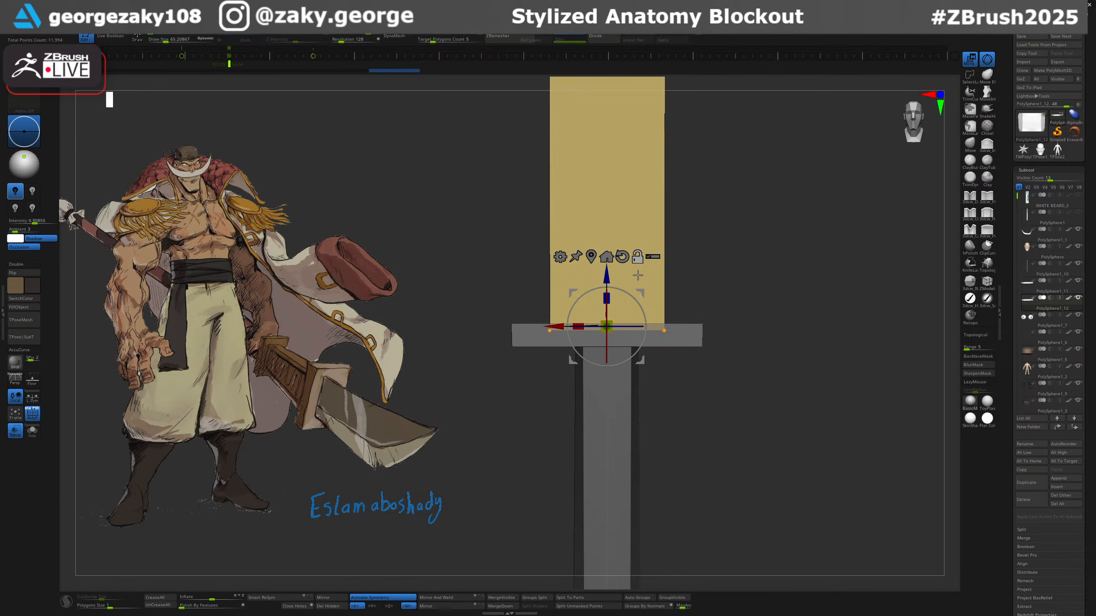
left_click_drag(607, 277, 607, 283, "alt")
mouse_move(714, 236)
right_mouse_down("ctrl")
mouse_move(703, 194)
mouse_move(696, 232)
right_mouse_up("ctrl")
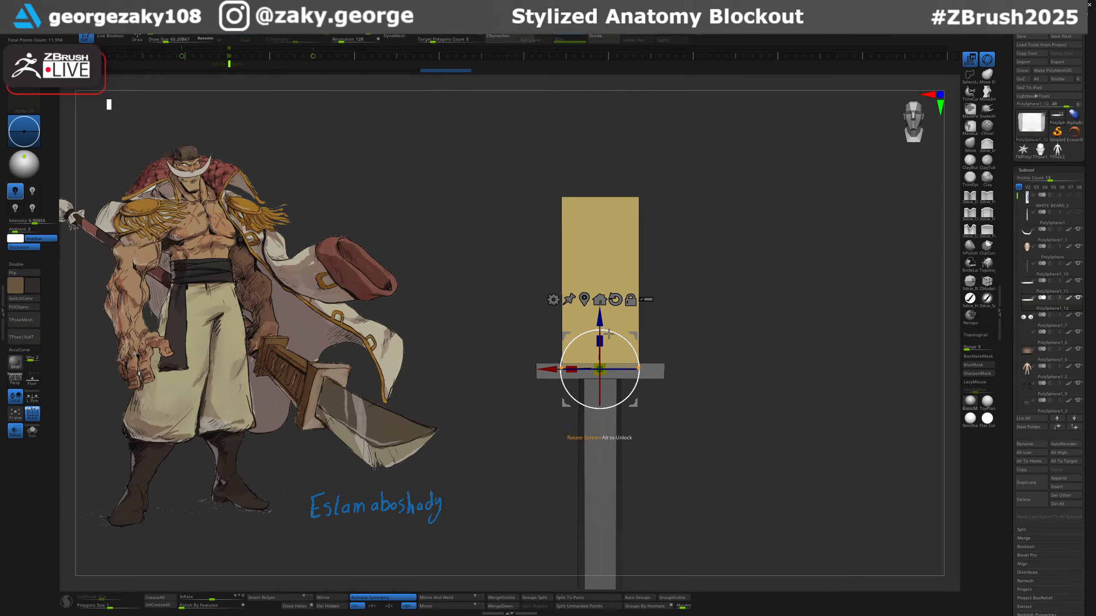
left_click_drag(601, 340, 603, 290)
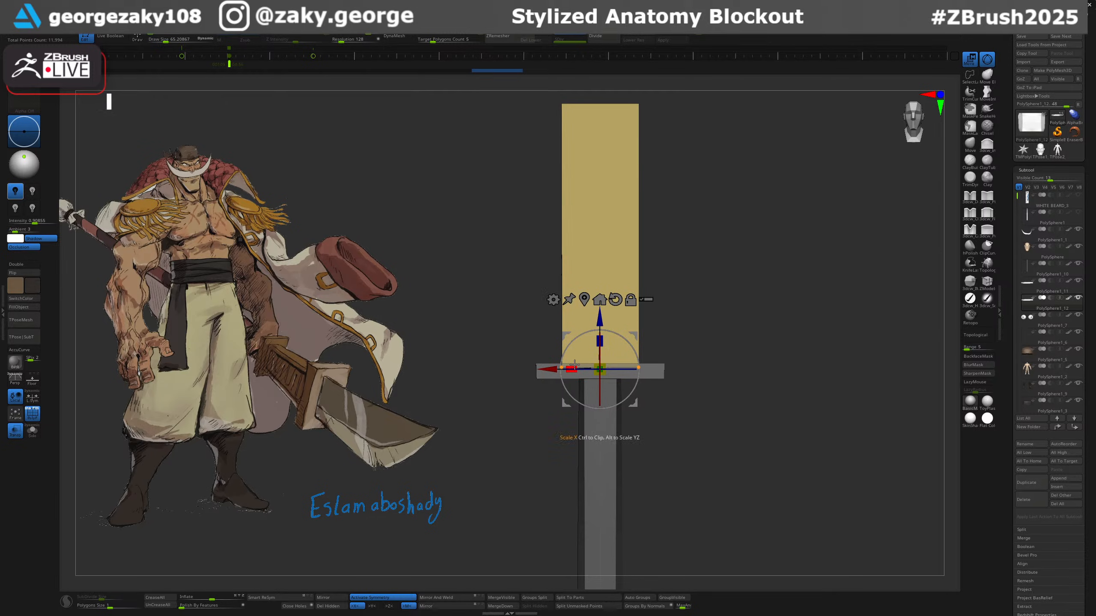
left_click_drag(581, 364, 575, 365)
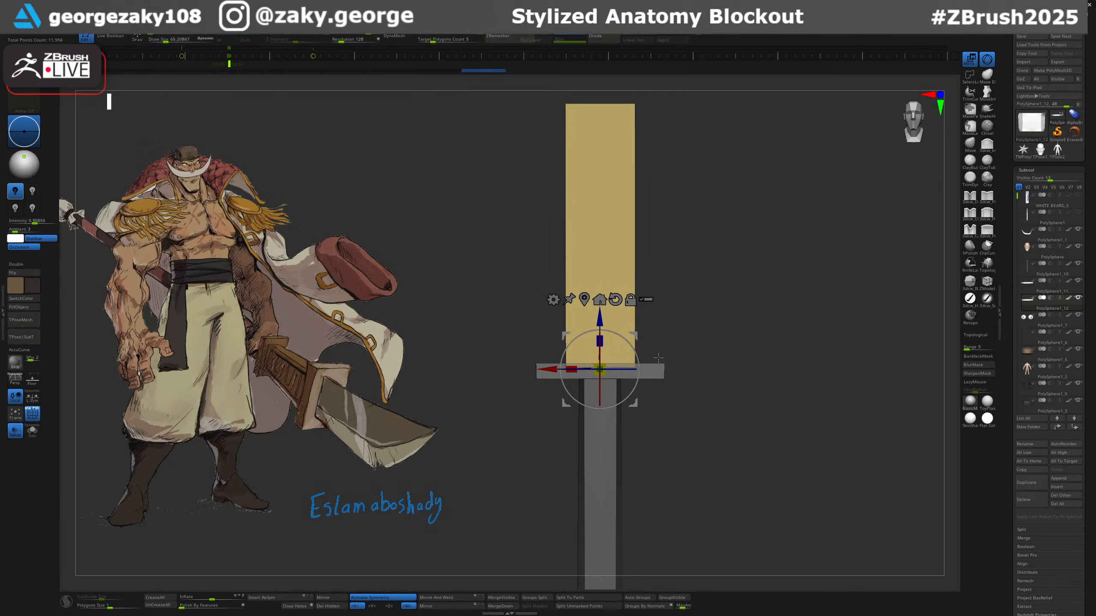
Duplicate the crossguard slab and move the copy to the upper end of the shaft section.
left_click(656, 367, "alt")
key("ctrl+shift+d")
left_click_drag(600, 328, 600, 66)
left_click_drag(707, 145, 693, 305, "alt")
left_click_drag(591, 240, 590, 215)
left_click_drag(690, 204, 530, 326, "alt")
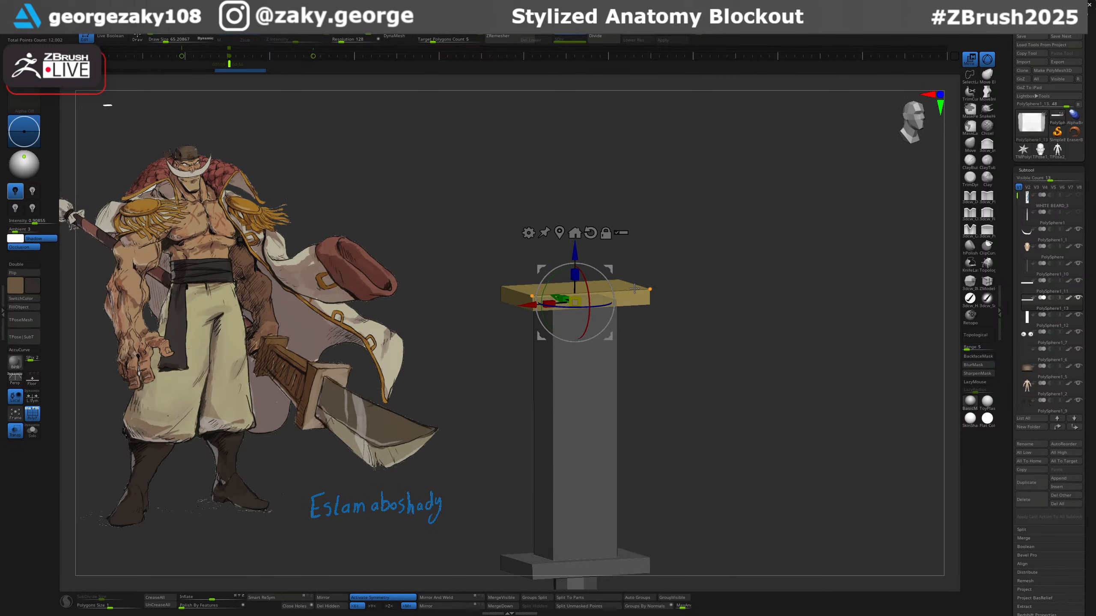
Copy the upper slab within its own mesh, scale the copy to about 0.77 and stretch it upward into a blade blank.
mouse_move(666, 221)
left_mouse_down()
mouse_move(714, 191)
mouse_move(653, 227)
left_mouse_up()
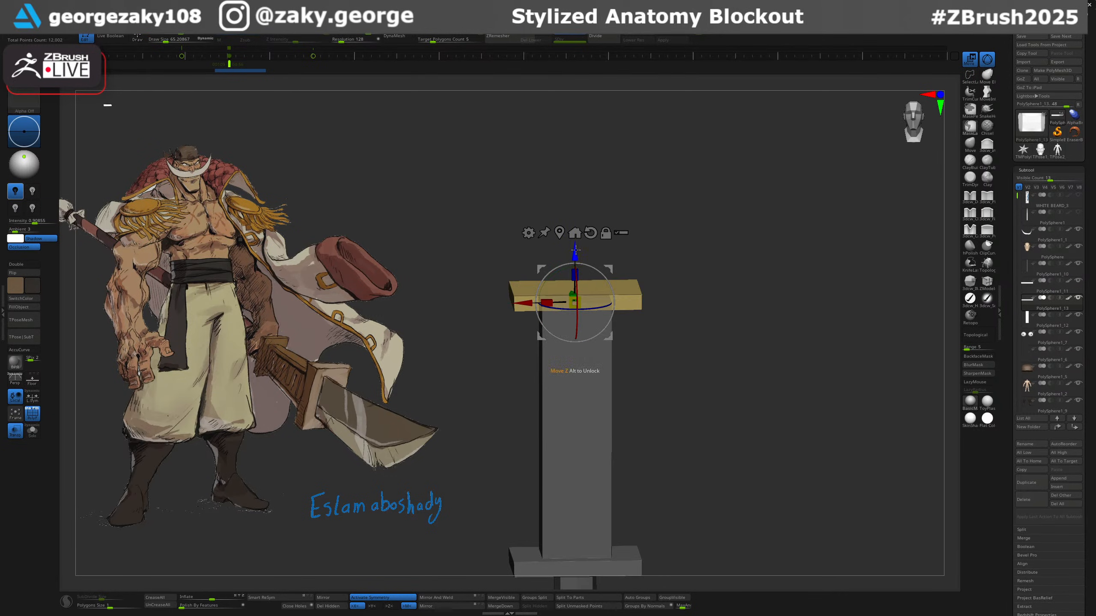
mouse_move(577, 248)
left_mouse_down("ctrl")
mouse_move(577, 219)
mouse_move(577, 233)
left_mouse_up("ctrl")
left_click_drag(575, 288, 574, 297)
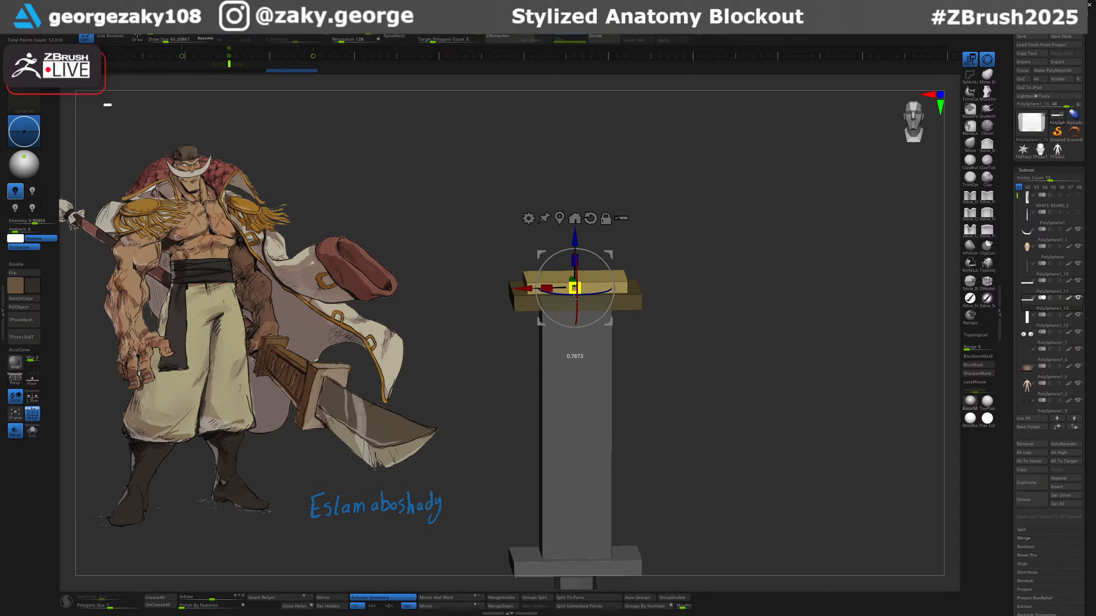
mouse_move(660, 249)
left_mouse_down()
mouse_move(681, 269)
mouse_move(660, 244)
left_mouse_up()
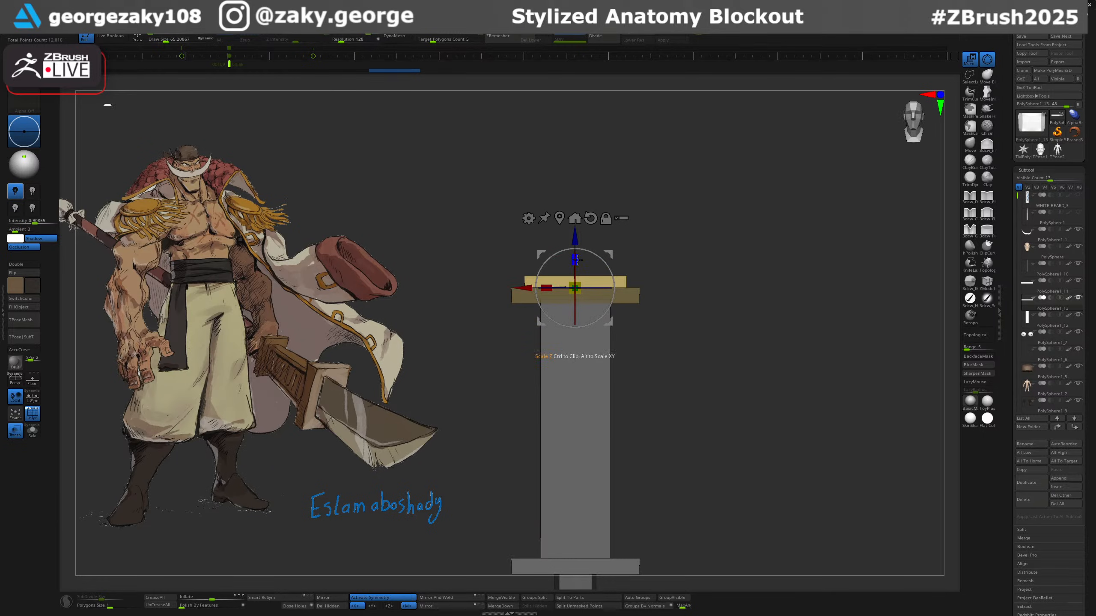
left_click_drag(577, 259, 565, 64)
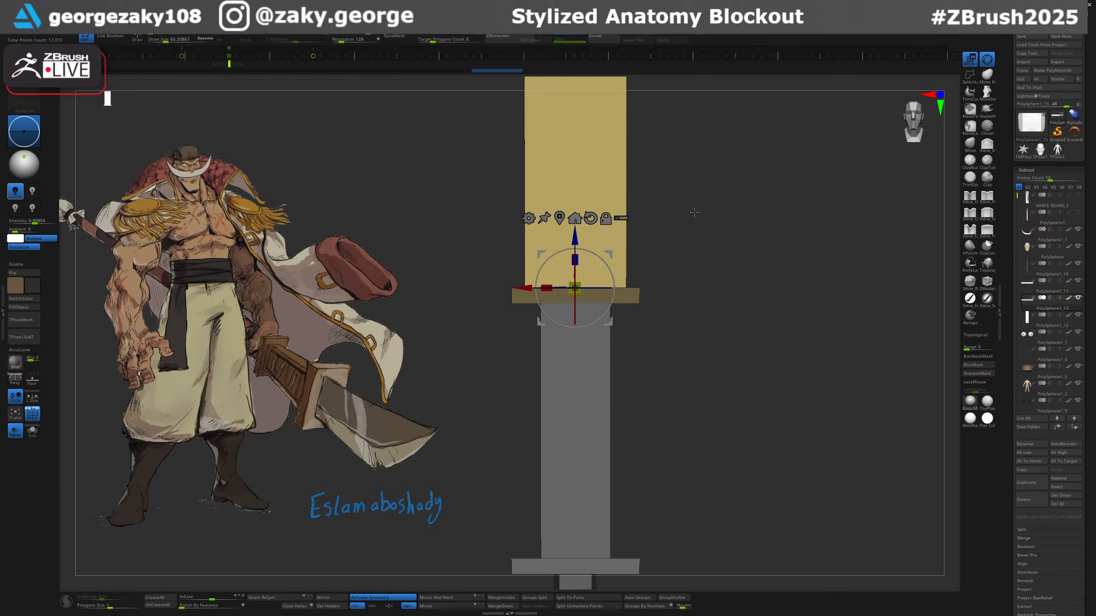
left_click_drag(694, 213, 668, 270, "alt")
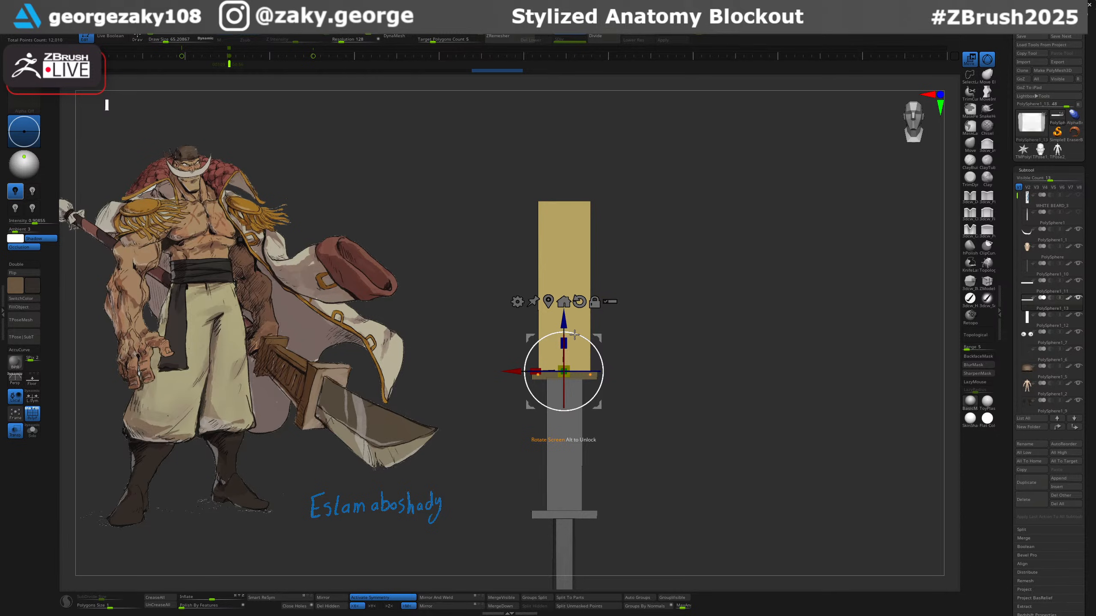
left_click_drag(565, 347, 566, 359)
left_click_drag(638, 341, 664, 174, "alt")
right_click_drag(664, 174, 629, 332, "ctrl")
right_click_drag(650, 254, 612, 310, "alt")
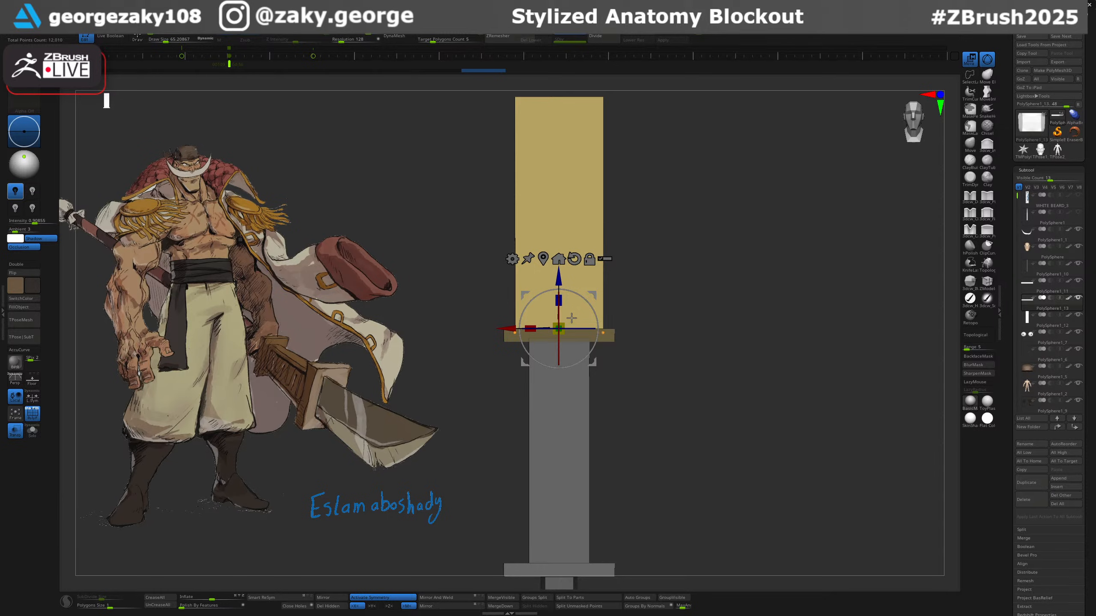
right_click_drag(652, 235, 611, 282, "alt")
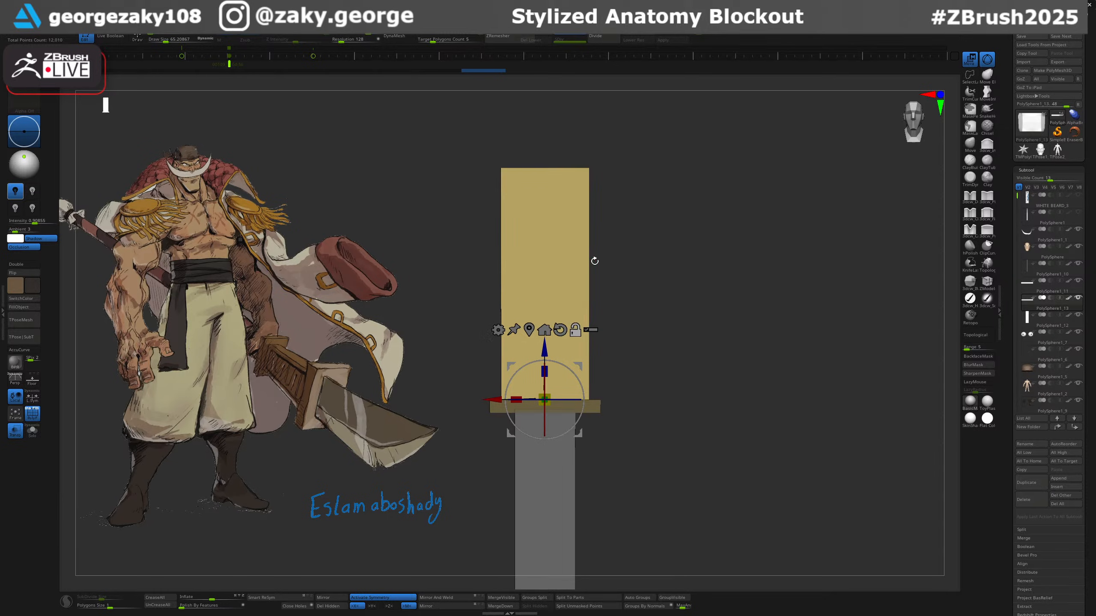
key("q")
mouse_move(591, 145)
left_mouse_down("ctrl")
mouse_move(605, 214)
mouse_move(619, 189)
left_mouse_up("ctrl")
key("w")
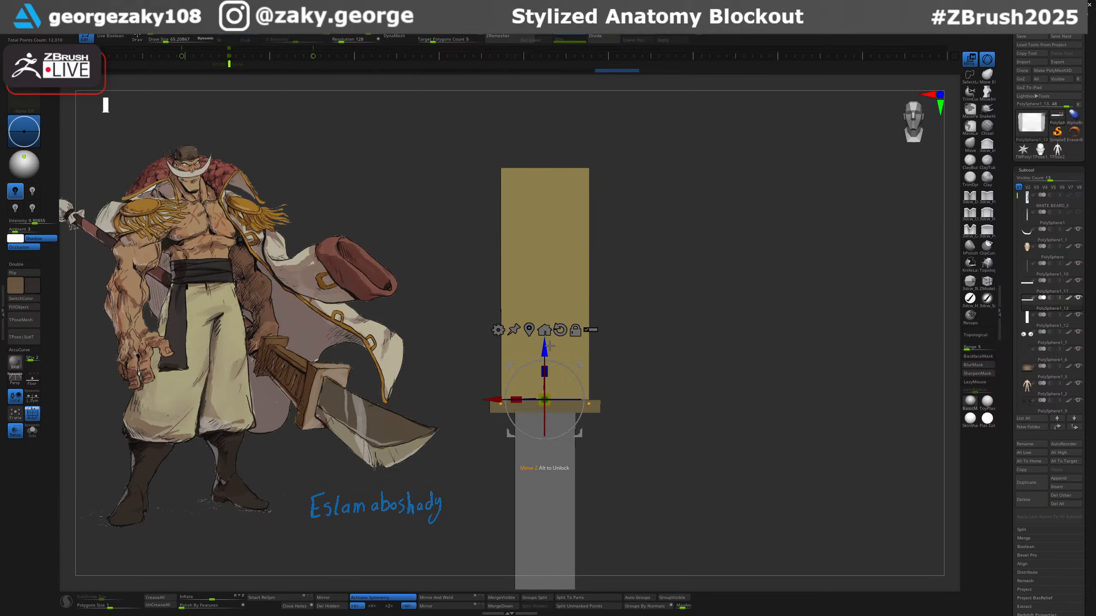
left_click_drag(549, 346, 550, 318)
key("ctrl+z")
left_click_drag(615, 269, 616, 288, "ctrl")
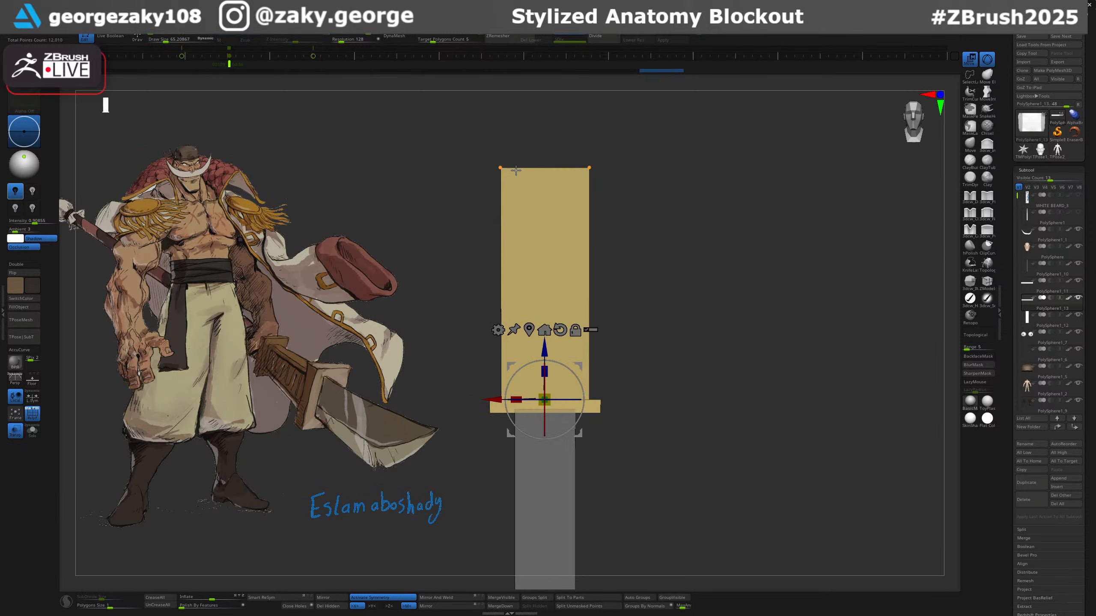
Turn off symmetry and raise one upper corner of the blade blank to form a slanted tip, masking the rest.
left_click(387, 594)
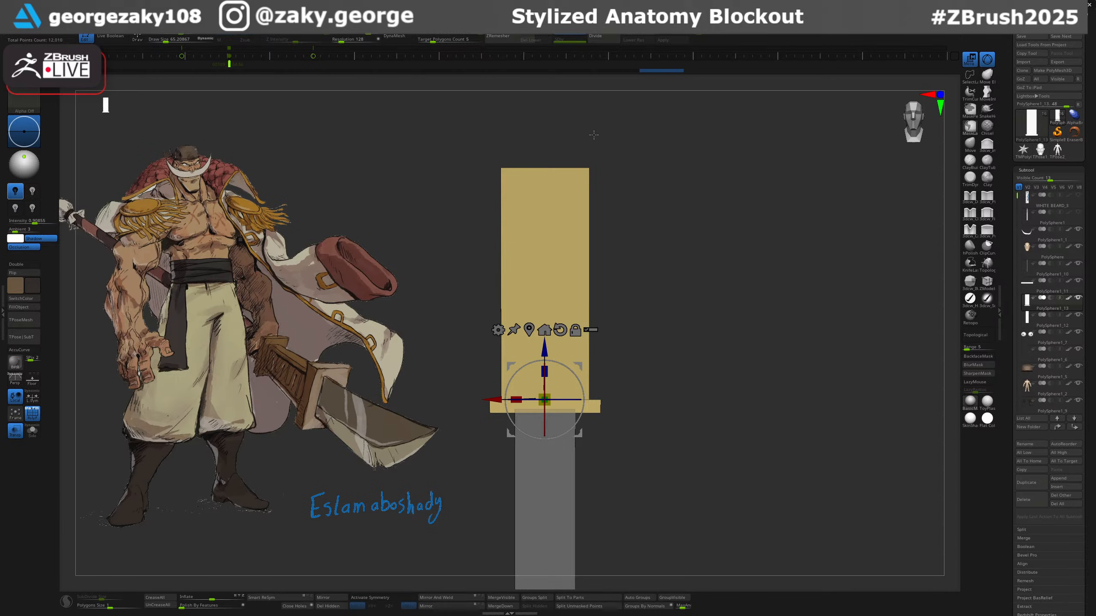
left_click(606, 227, "ctrl")
left_click_drag(543, 345, 543, 297)
key("ctrl+z")
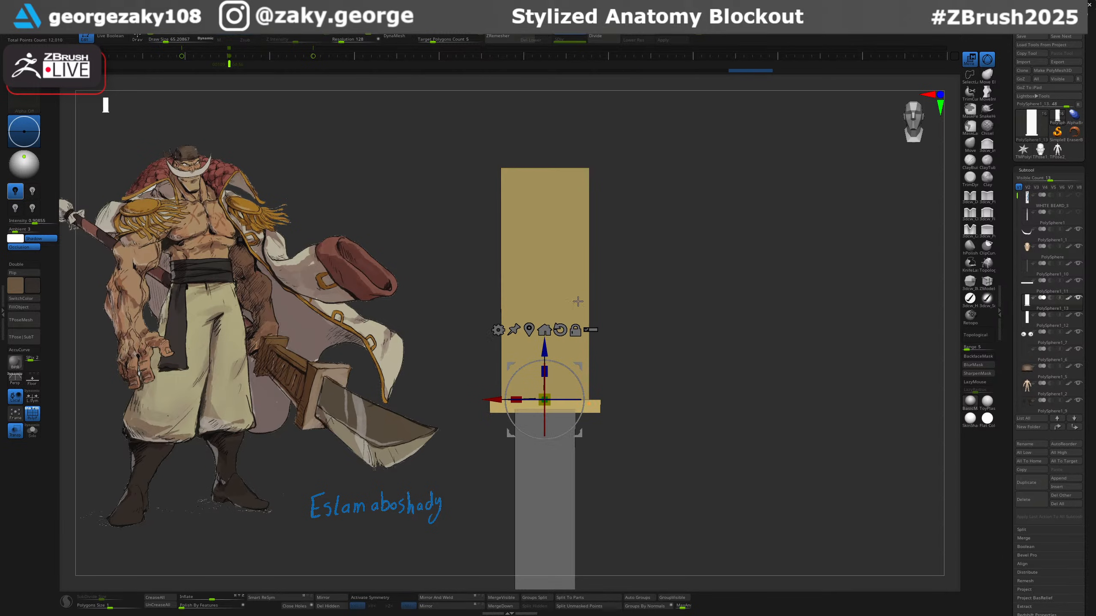
left_click(616, 224, "ctrl")
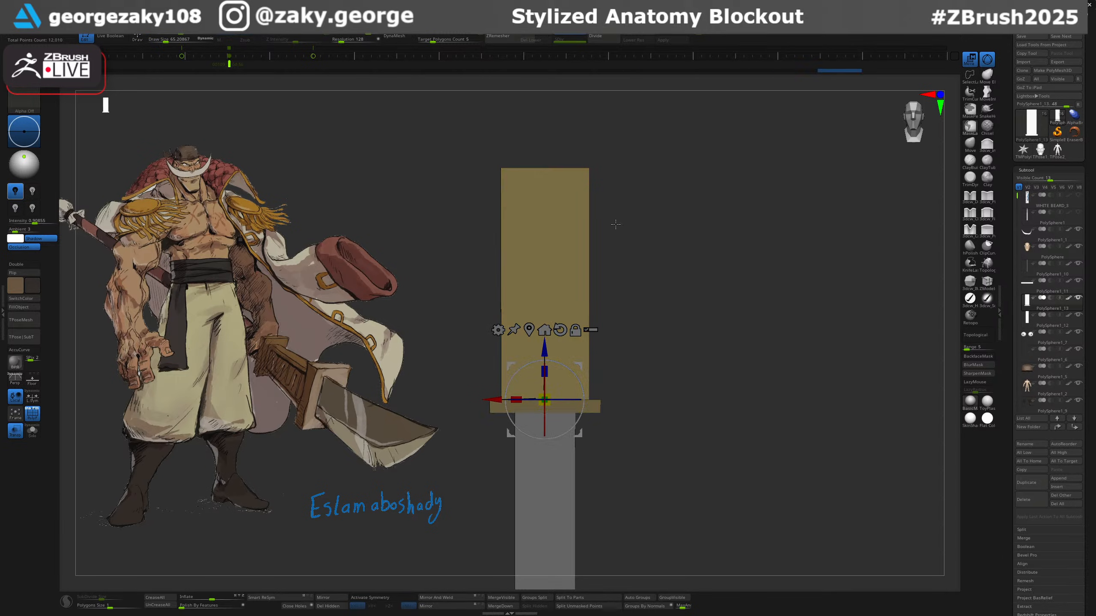
left_click_drag(545, 352, 545, 240)
left_click(632, 266, "ctrl")
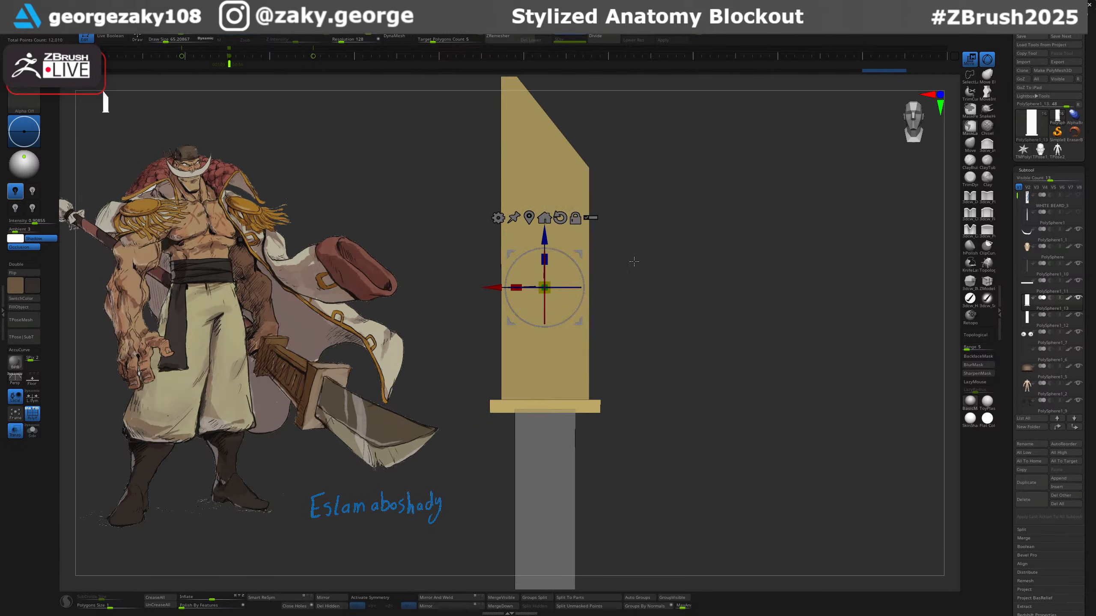
left_click(582, 173)
left_click(597, 200, "ctrl")
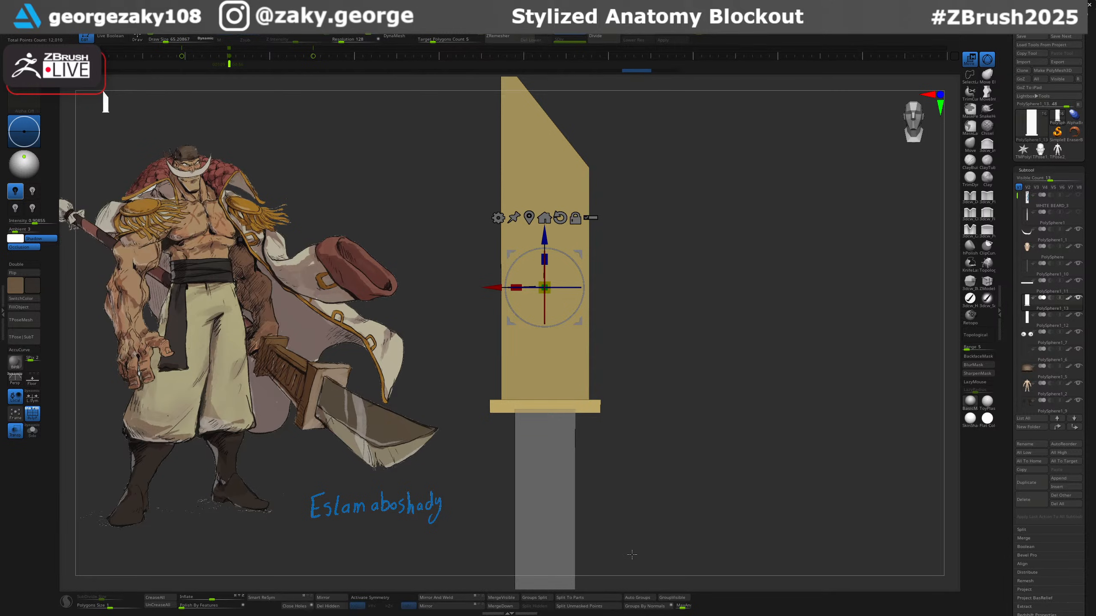
left_click(640, 598)
left_click(577, 157)
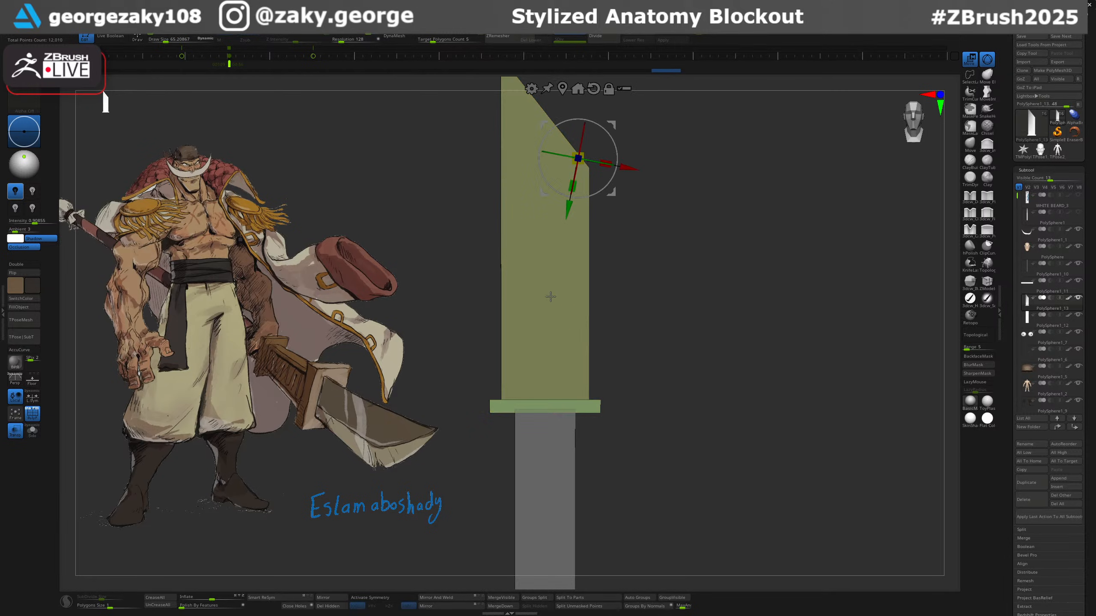
left_click(552, 318, "ctrl")
key("ctrl+z")
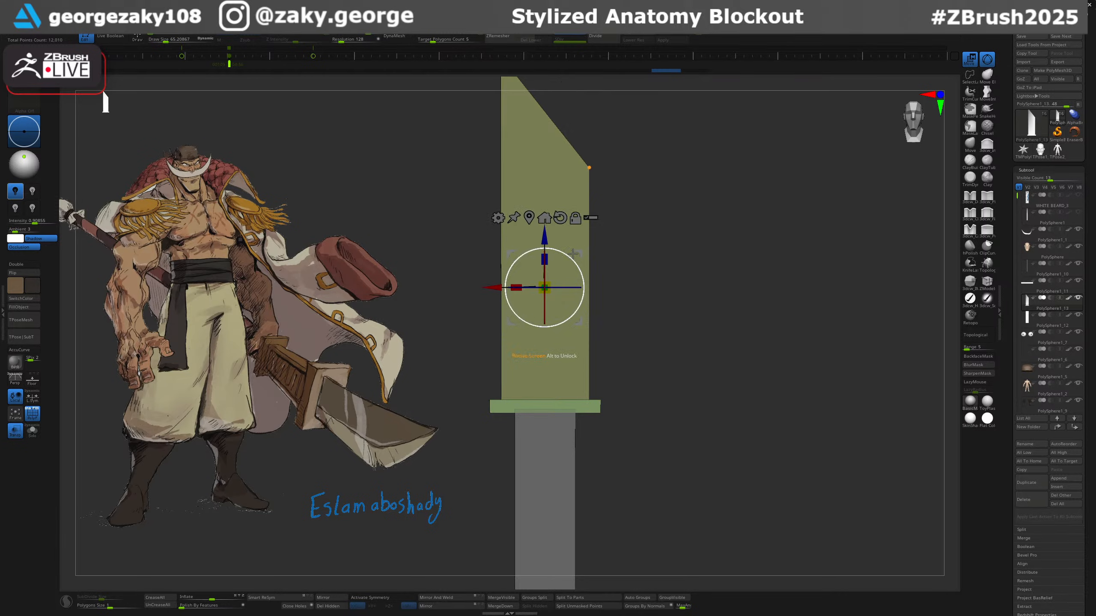
left_click_drag(577, 253, 619, 228)
key("ctrl+z")
key("q")
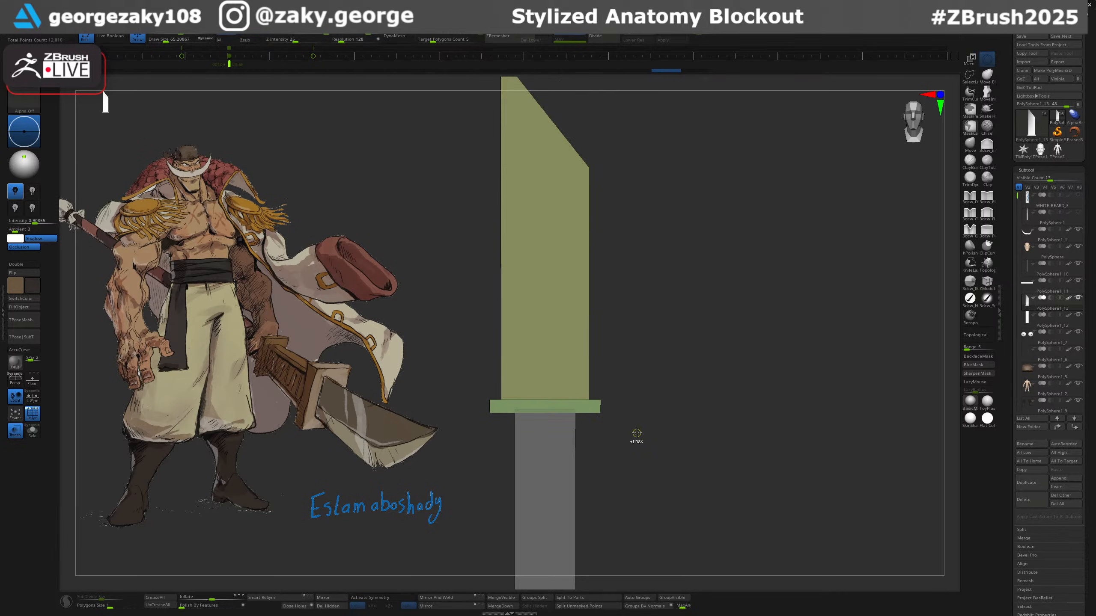
Auto-group the blade and upper slab into separate polygroups, then hide the slab and split it into its own subtool.
left_click(646, 598)
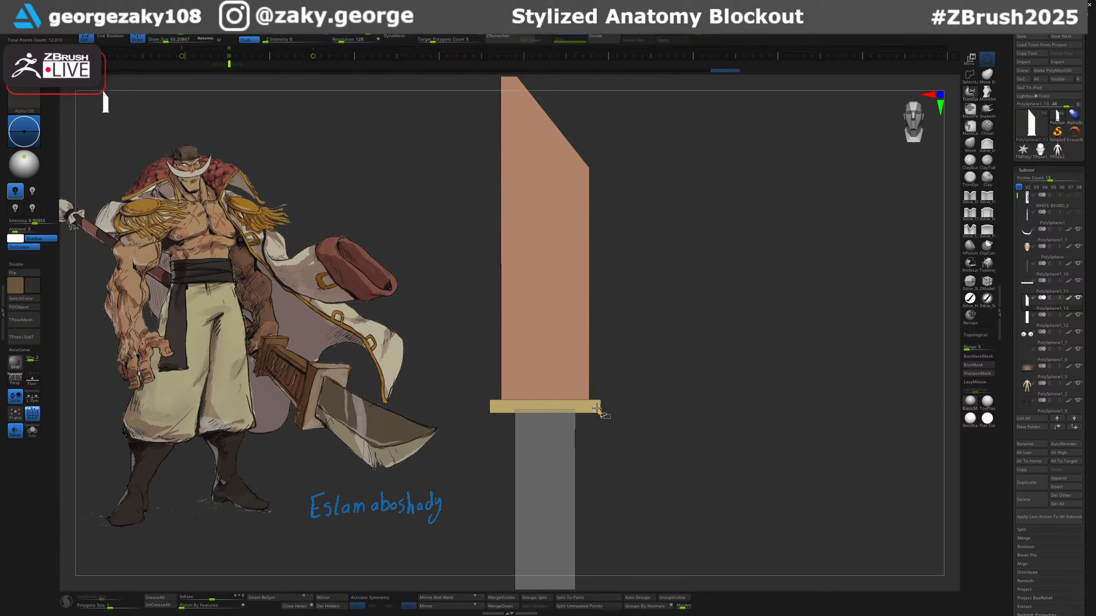
left_click(596, 410, "ctrl+shift")
left_click(591, 425, "ctrl+shift")
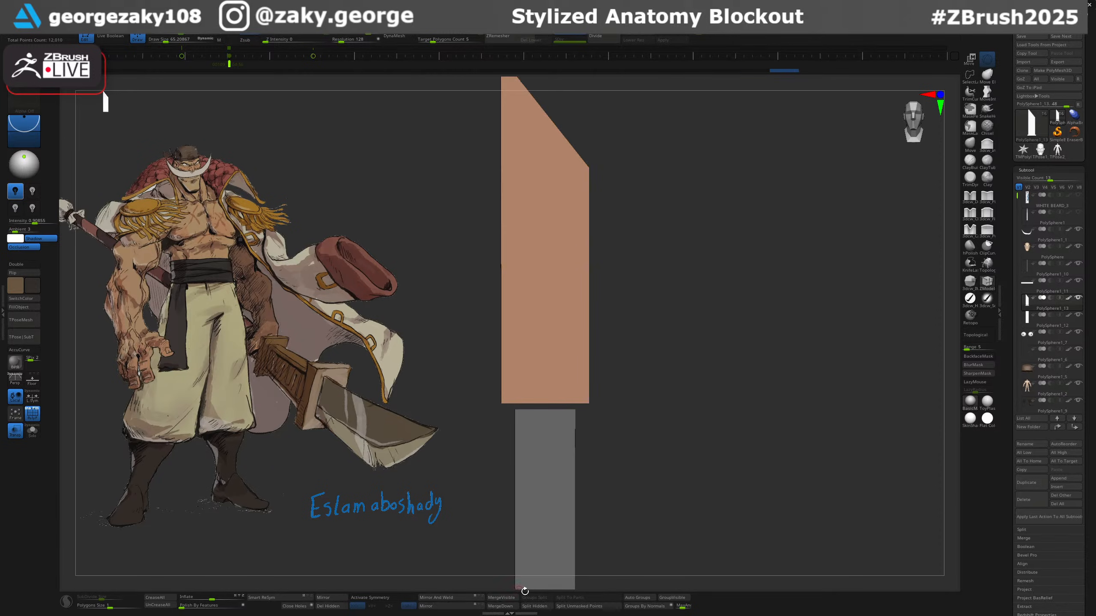
left_click(543, 607)
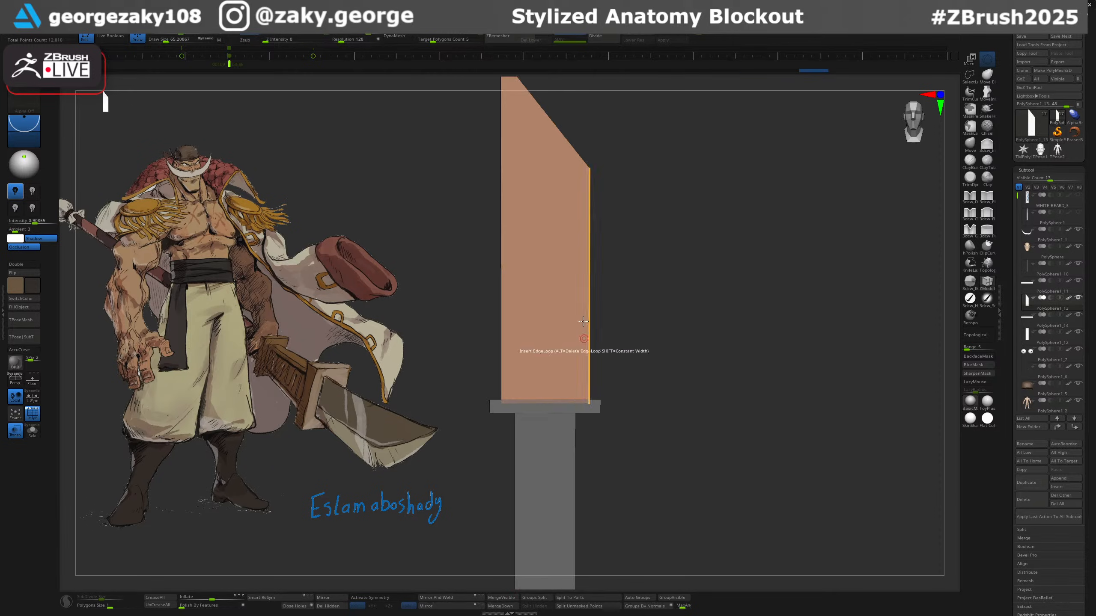
Move the blade's pivot to its base, scale the blade to about 0.87 and lengthen it by about 1.13.
key("w")
left_click_drag(680, 289, 662, 290, "shift")
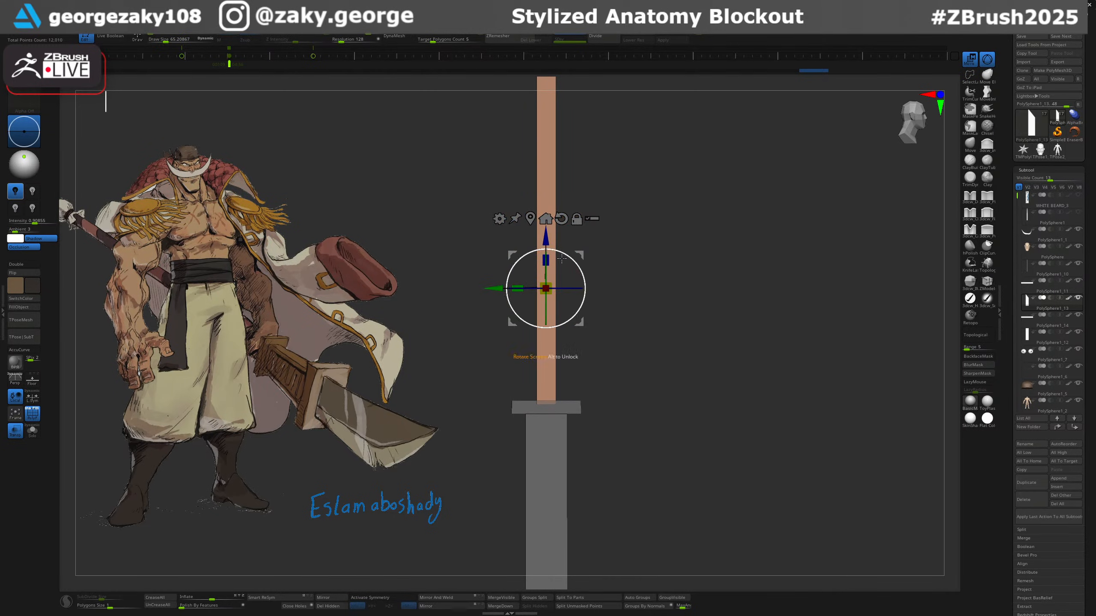
left_click_drag(546, 238, 610, 346, "alt")
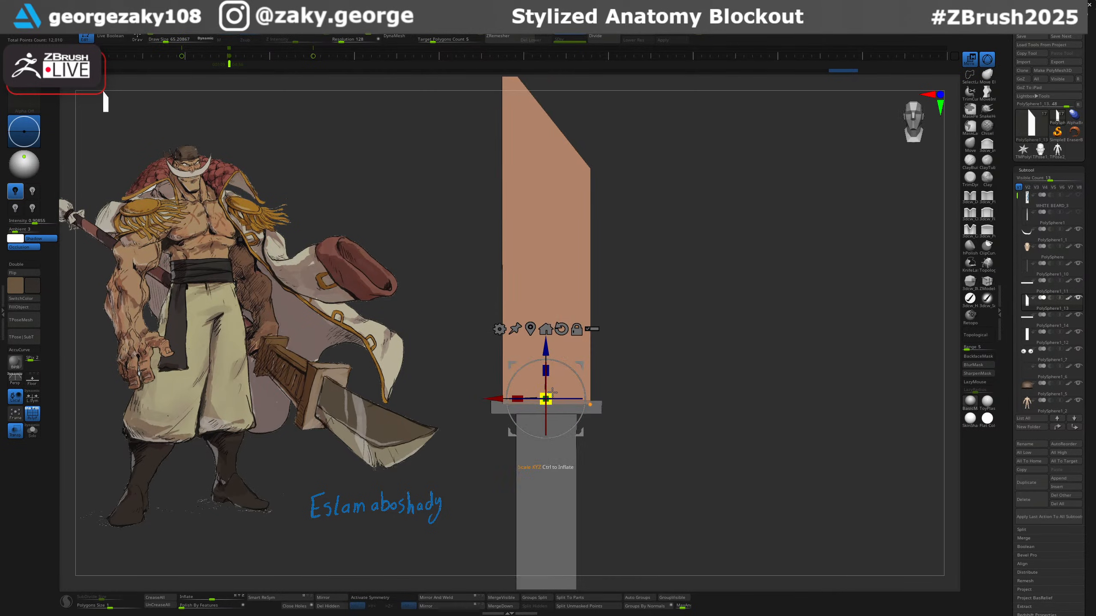
left_click_drag(551, 394, 542, 413)
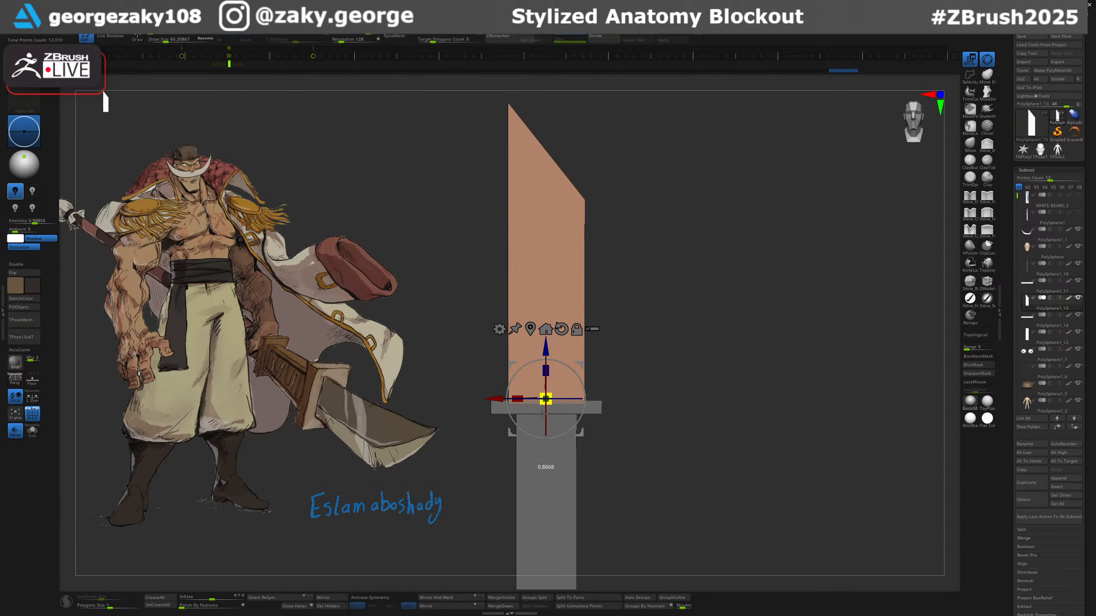
left_click_drag(547, 368, 551, 353)
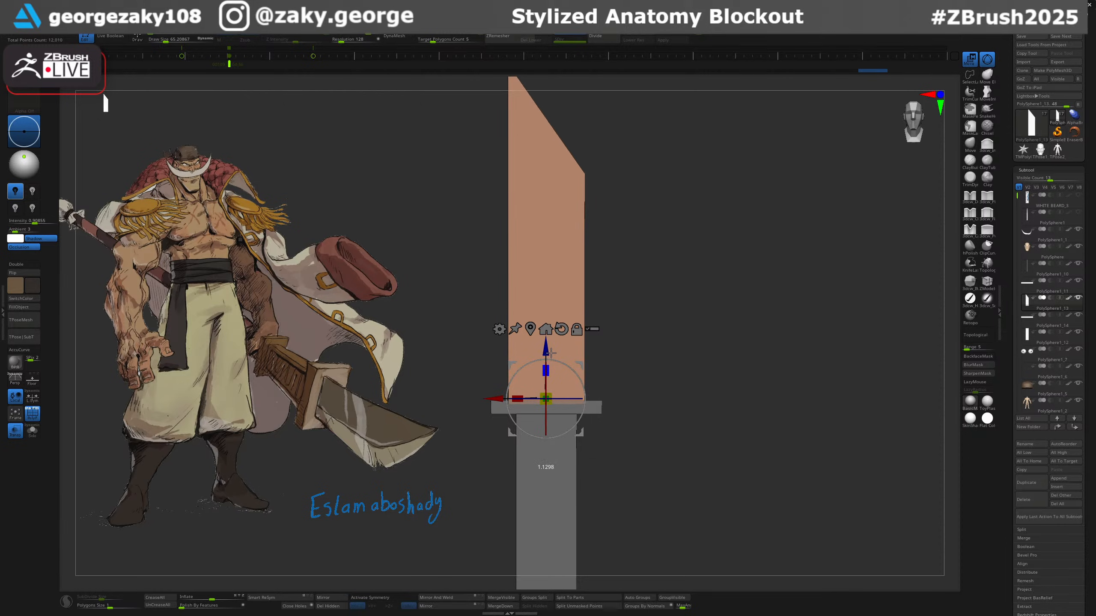
left_click_drag(518, 398, 504, 400)
key("ctrl+z")
key("ctrl+z")
key("ctrl+z")
key("ctrl+z")
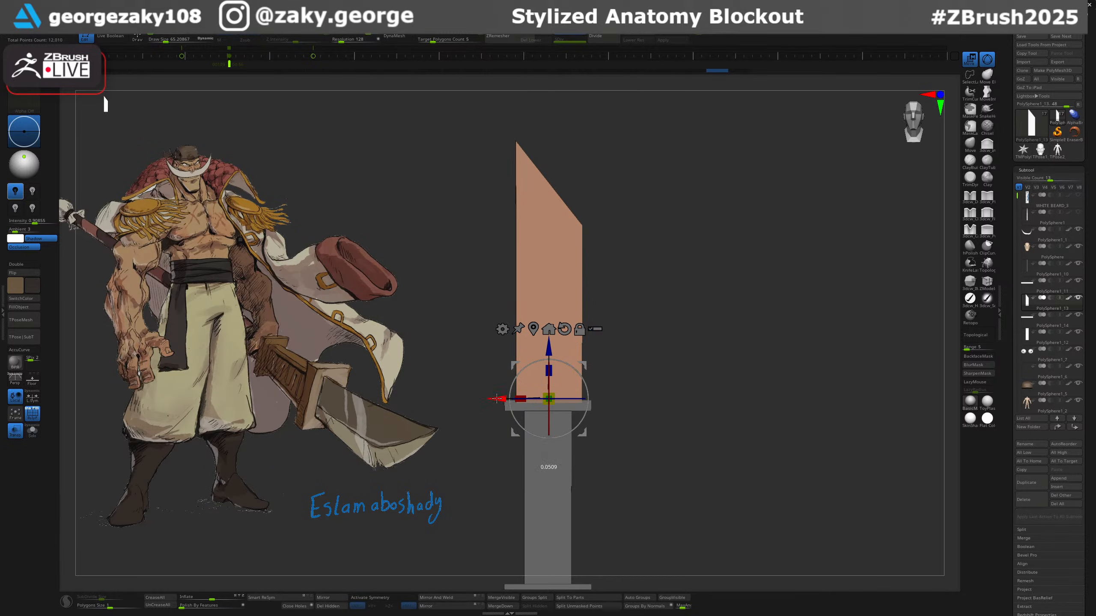
right_click_drag(596, 350, 618, 363, "ctrl")
left_click_drag(497, 399, 540, 405)
Turn on symmetry for the blade and switch it from the X axis to the Z axis, across the blade's thickness.
key("q")
mouse_move(602, 221)
right_mouse_down()
mouse_move(572, 229)
mouse_move(406, 589)
right_mouse_up()
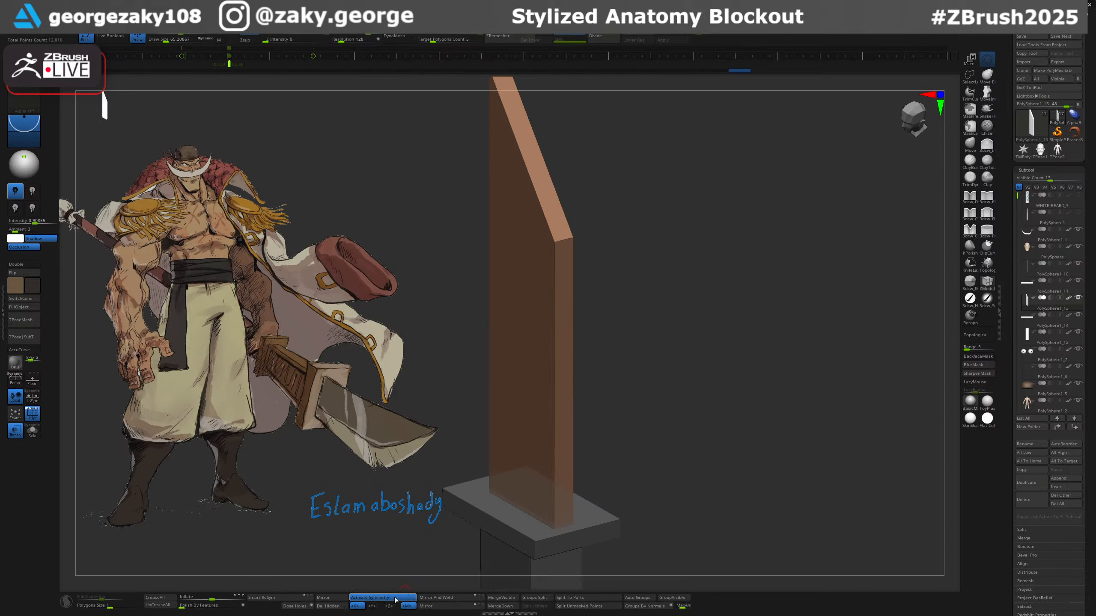
left_click(357, 606)
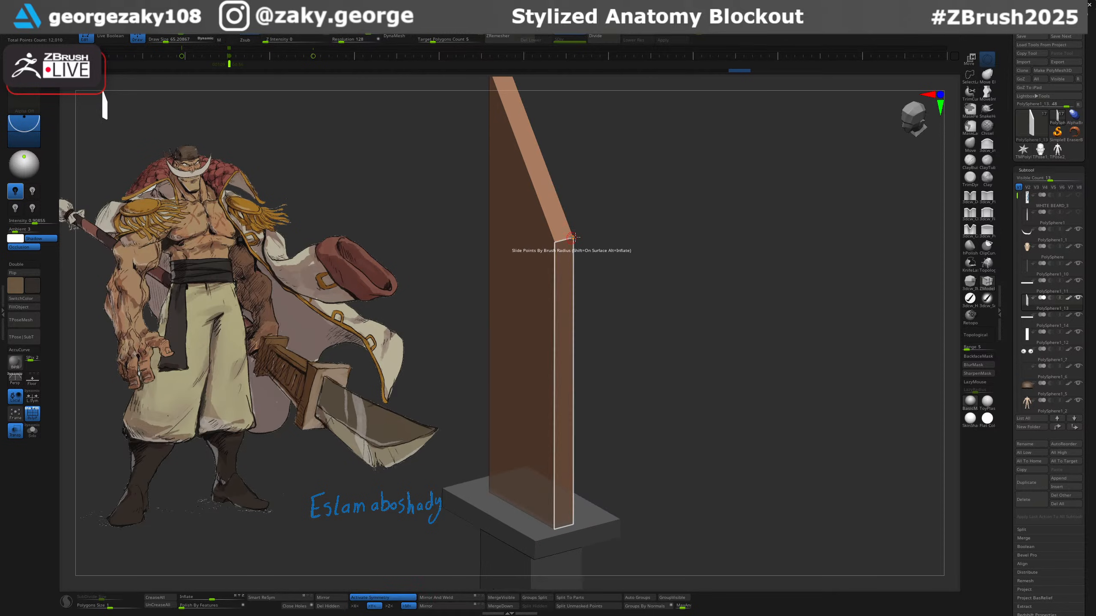
key("b")
key("m")
key("v")
right_click_drag(600, 232, 587, 234)
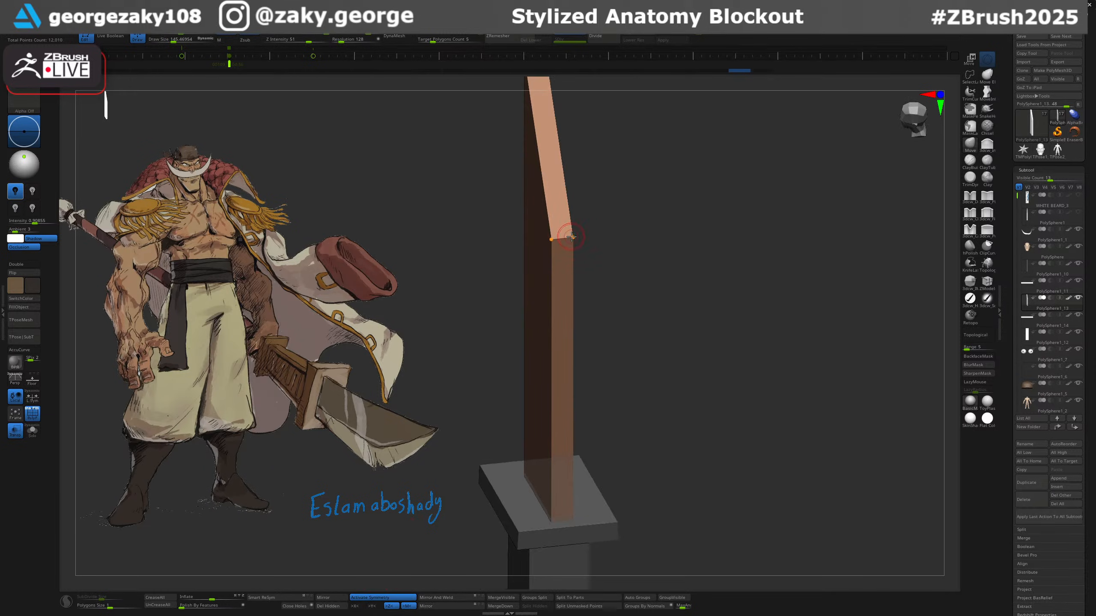
left_click_drag(571, 237, 595, 234)
key("ctrl+z")
Insert an edge loop down the middle of the blade's narrow side with ZModeler and apply Mirror And Weld.
key("b")
key("z")
key("m")
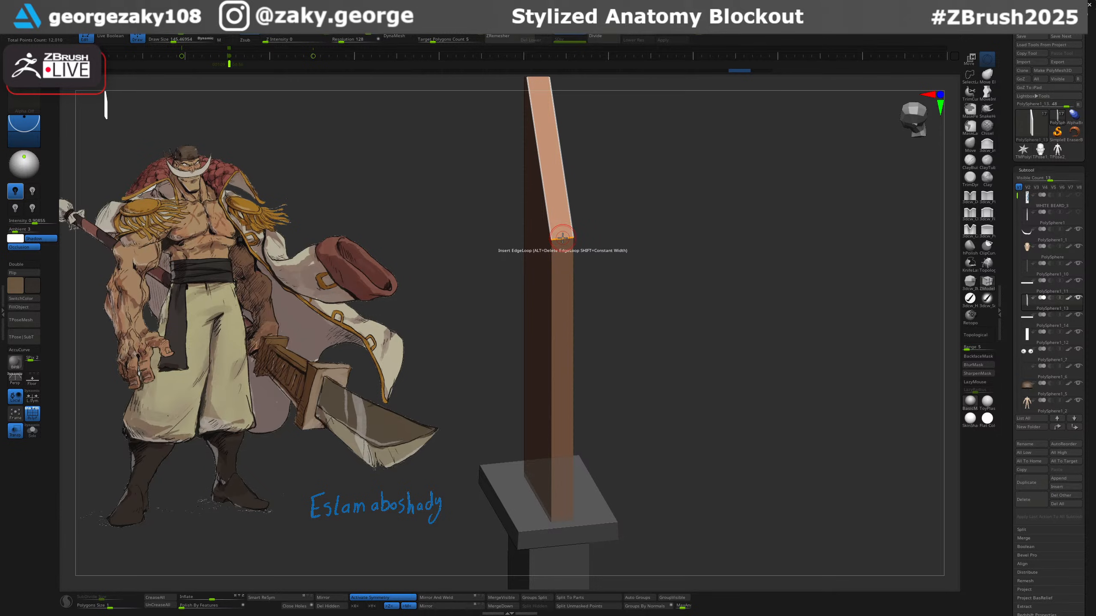
left_click(562, 238)
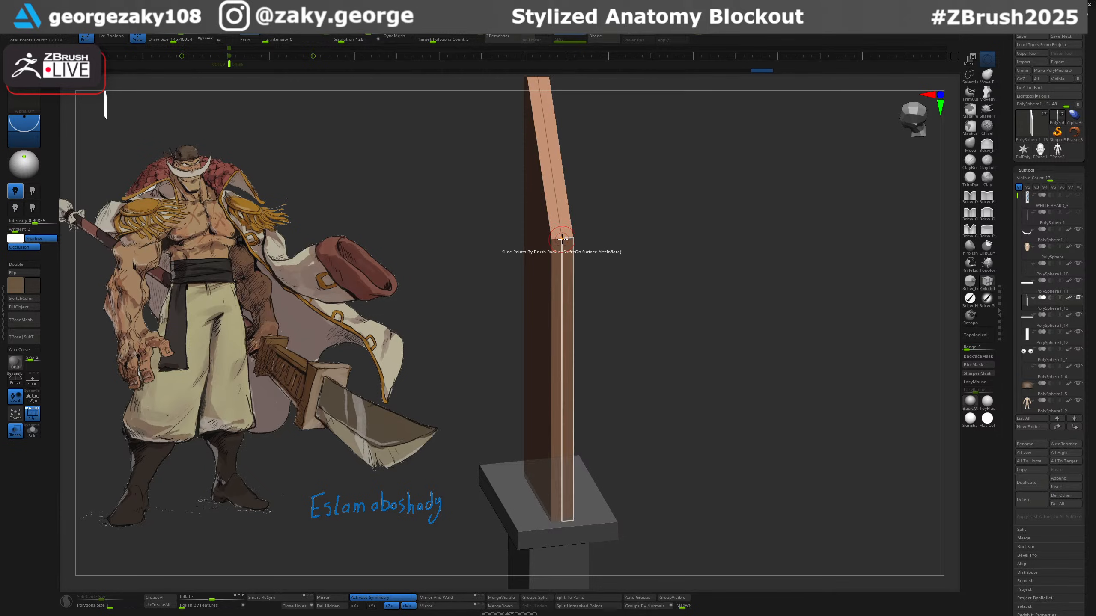
key("ctrl")
left_click_drag(640, 323, 481, 576)
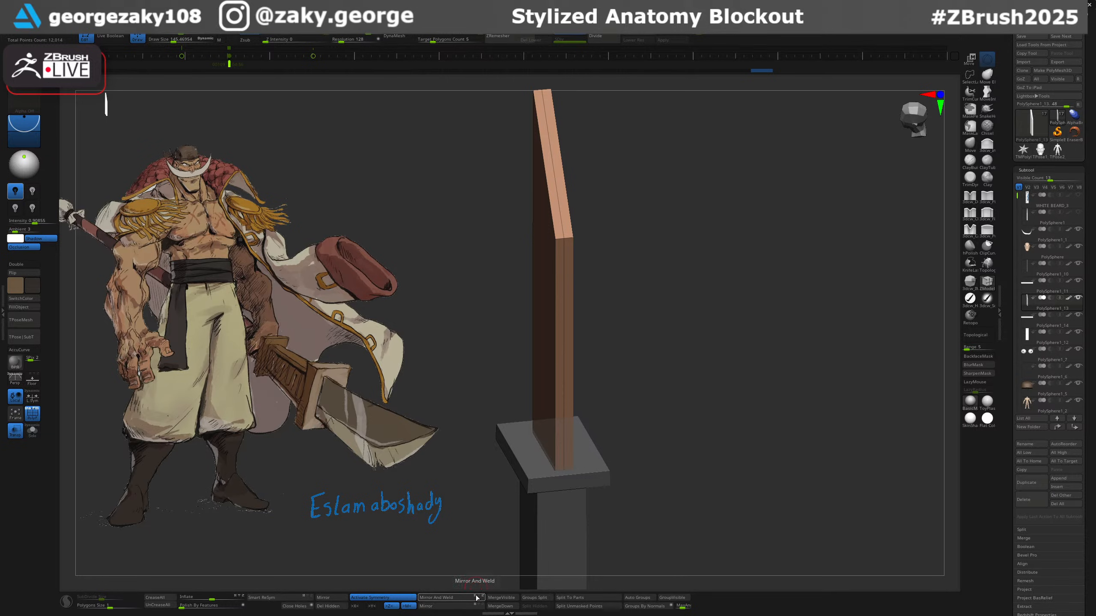
left_click(470, 598)
right_click_drag(604, 272, 544, 302, "ctrl")
right_click_drag(565, 246, 622, 310, "ctrl")
key("ctrl+z")
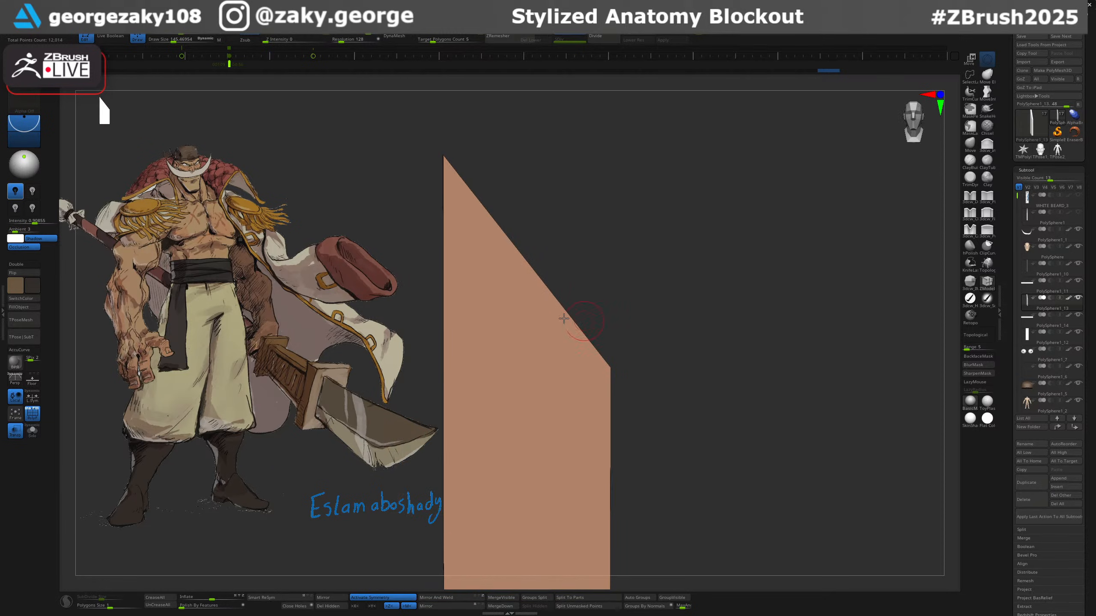
Slide the blade's tip points down and its shoulder points inward on both faces to form a bevelled cutting edge.
right_click_drag(502, 151, 520, 147)
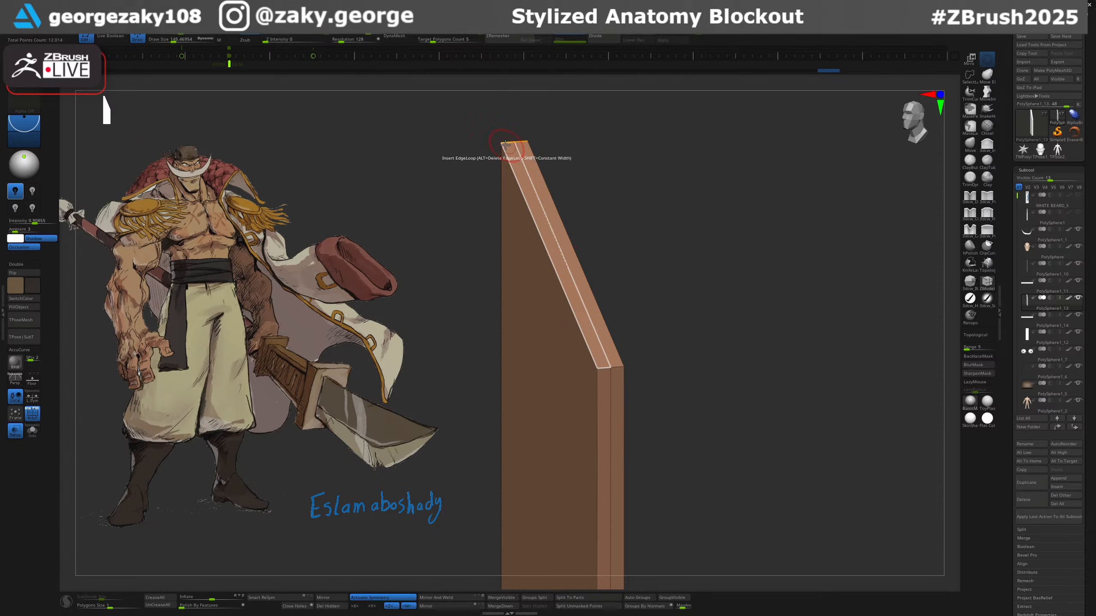
left_click_drag(501, 144, 498, 262)
right_click_drag(513, 264, 669, 306, "shift")
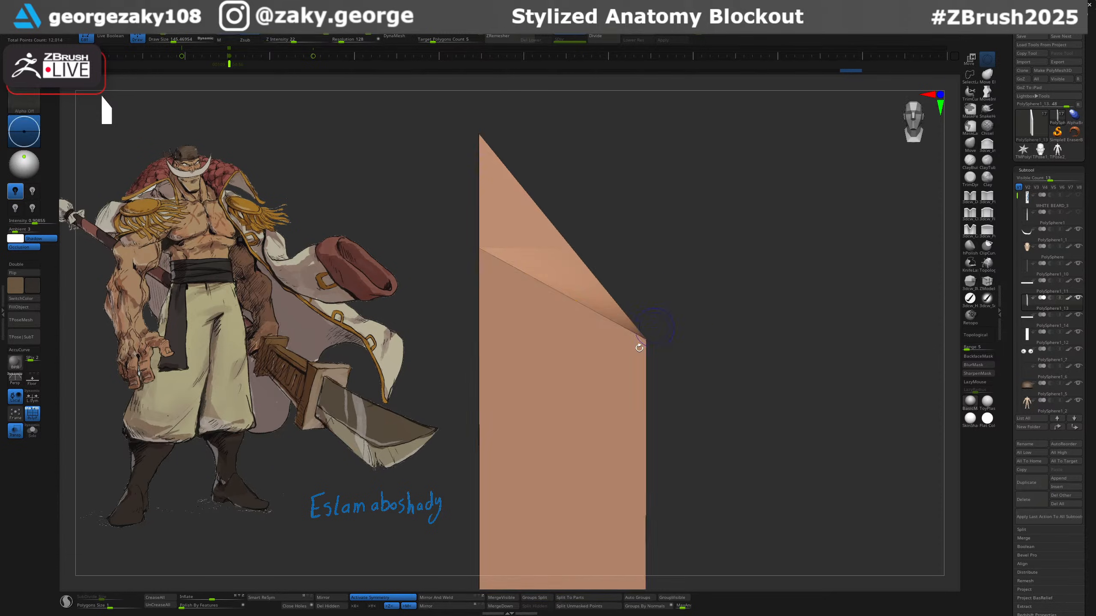
left_click_drag(644, 341, 603, 360)
left_click_drag(689, 432, 698, 192, "alt")
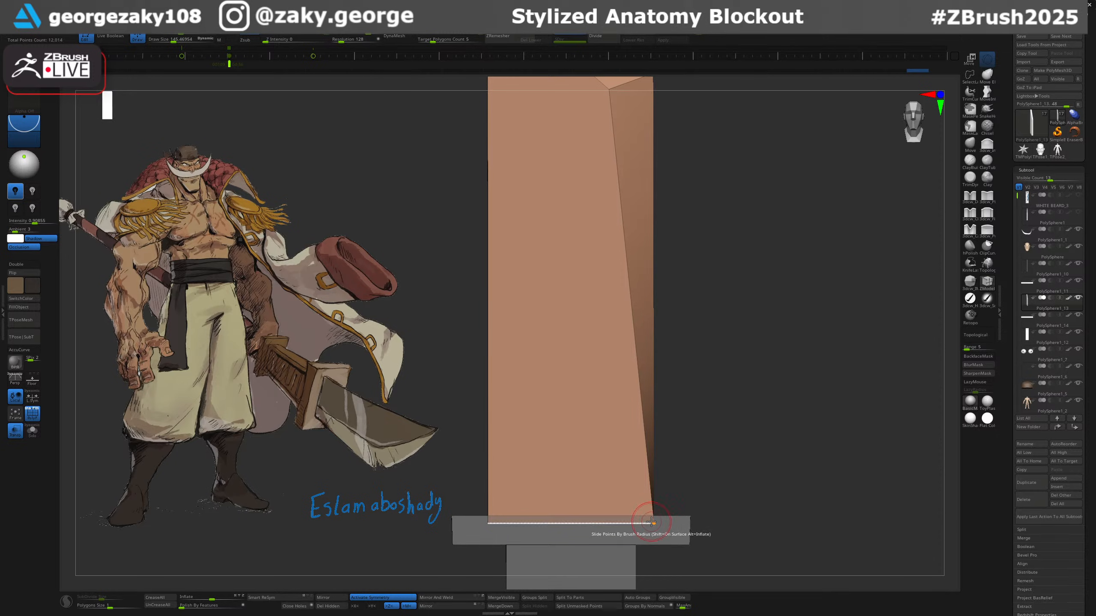
left_click_drag(693, 496, 660, 518)
key("ctrl+w")
key("ctrl+z")
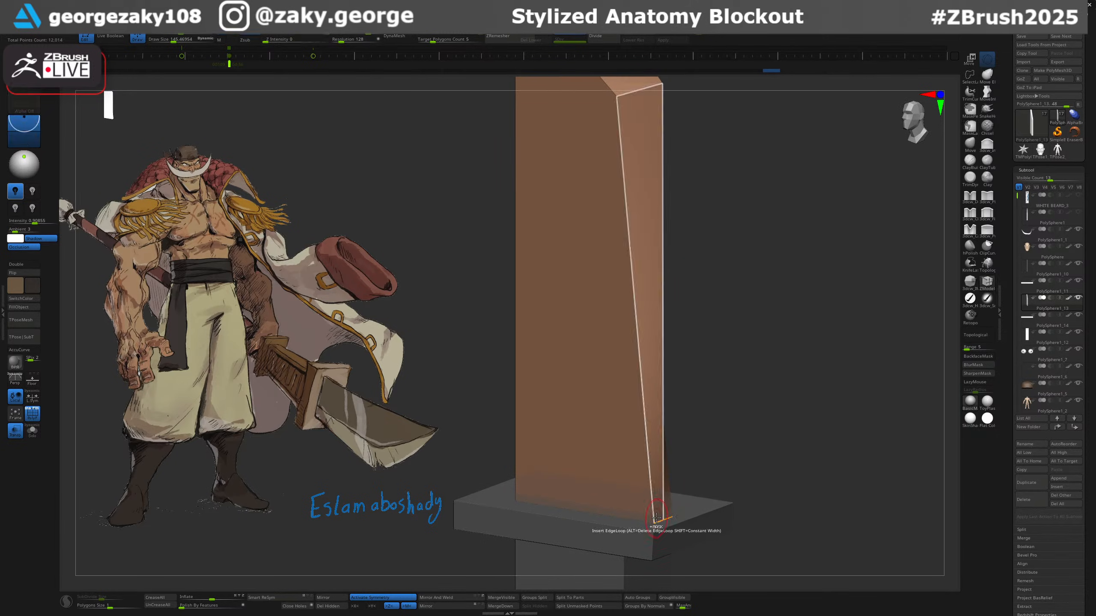
key("s")
mouse_move(653, 524)
right_mouse_down("ctrl")
mouse_move(675, 538)
mouse_move(746, 439)
right_mouse_up("ctrl")
left_click(658, 532)
key("ctrl+w")
key("ctrl+z")
left_click(654, 523)
key("ctrl+z")
key("ctrl+z")
Isolate the blade and slide its base corner points inward so the bevel runs down to the bottom.
key("alt+s")
key("ctrl+z")
left_click_drag(673, 462, 530, 431)
right_click_drag(773, 410, 735, 269, "ctrl")
right_click_drag(735, 269, 753, 279, "shift")
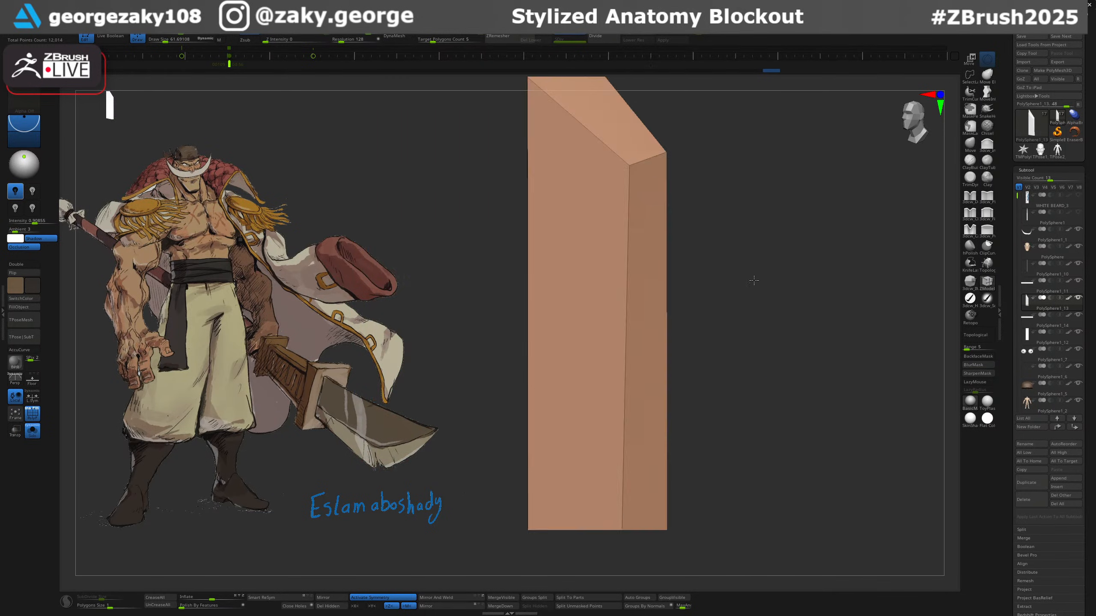
Fine-tune the bevel's shoulder and base points to even out its width, and show the other weapon parts again.
right_click_drag(599, 164, 567, 245)
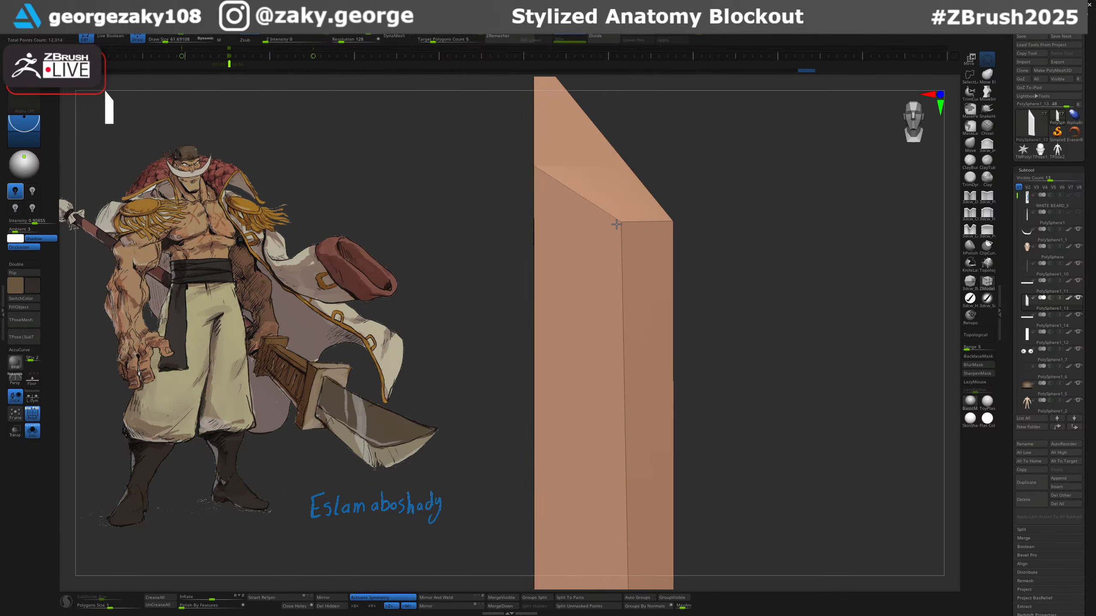
left_click_drag(620, 238, 621, 240)
right_click_drag(664, 308, 699, 335, "ctrl")
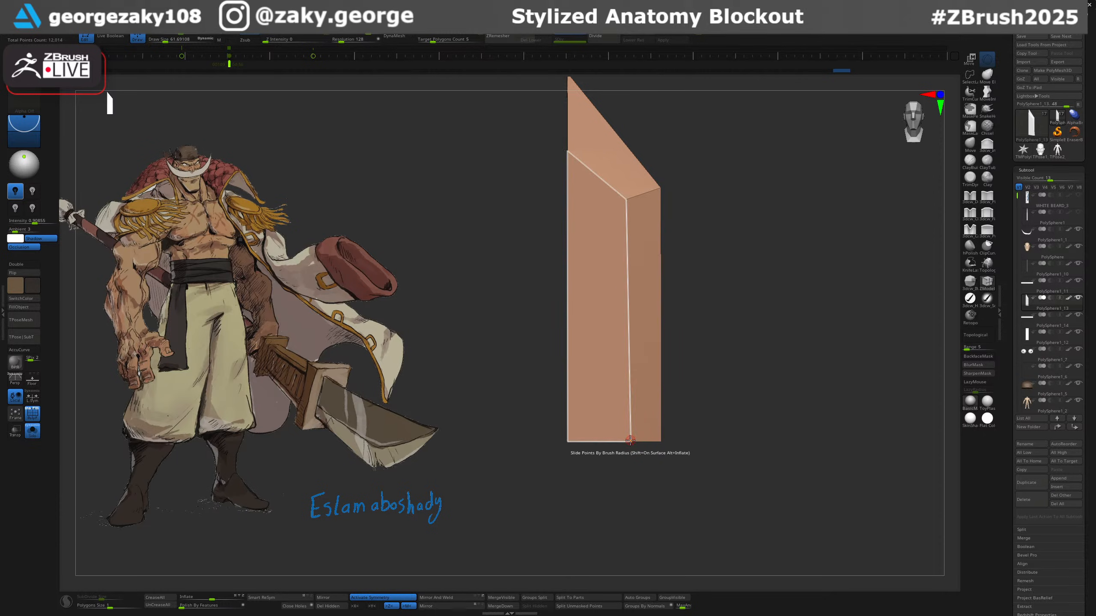
left_click_drag(629, 441, 625, 441)
left_click(716, 422)
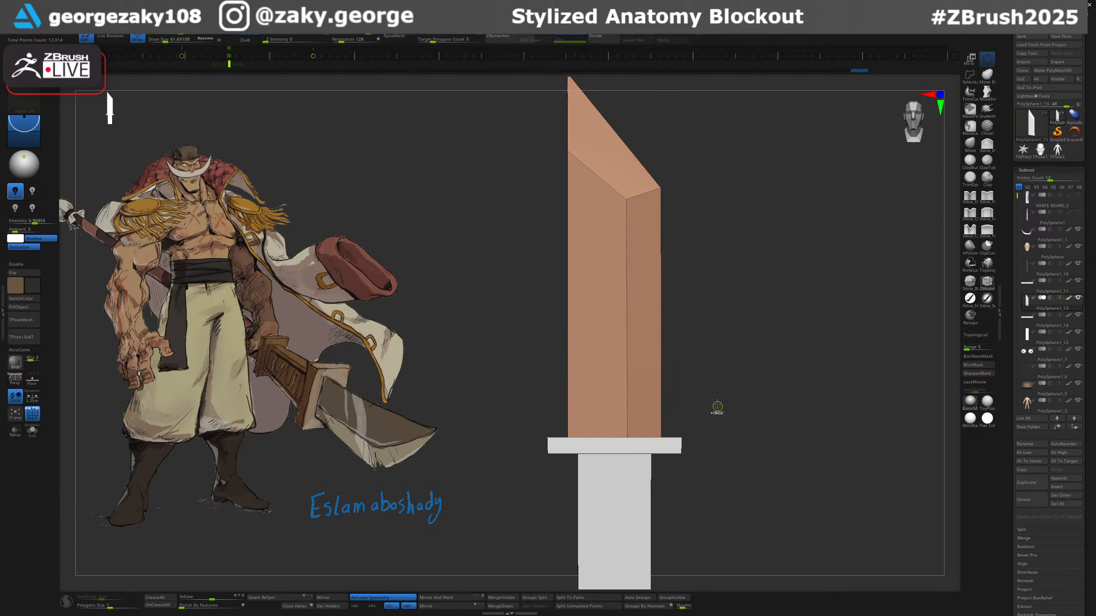
Stretch the blade lengthwise from its base to make it longer in proportion to the shaft.
right_click_drag(716, 406, 770, 350, "ctrl")
key("w")
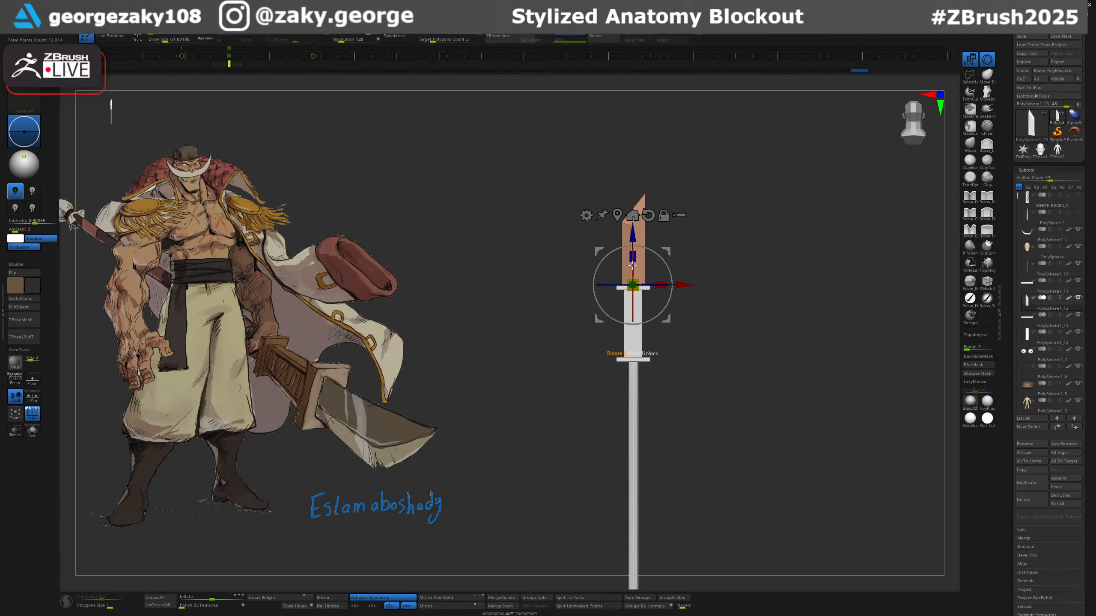
left_click_drag(633, 266, 635, 235)
mouse_move(693, 330)
right_mouse_down("ctrl")
mouse_move(707, 274)
mouse_move(732, 297)
mouse_move(710, 382)
mouse_move(707, 343)
mouse_move(658, 352)
mouse_move(643, 429)
right_mouse_up("ctrl")
Duplicate the long shaft subtool and replace the copy with the quad_1 sphere.
key("q")
left_click(643, 428, "alt")
right_click_drag(708, 409, 699, 371, "ctrl")
right_click_drag(699, 371, 692, 357, "alt")
key("w")
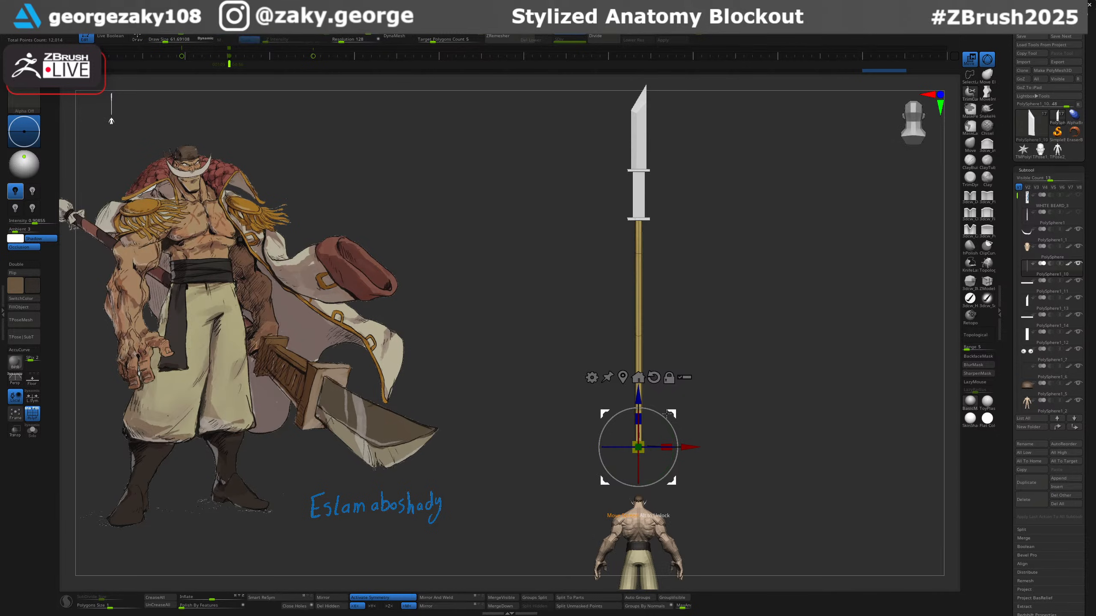
key("ctrl+shift+d")
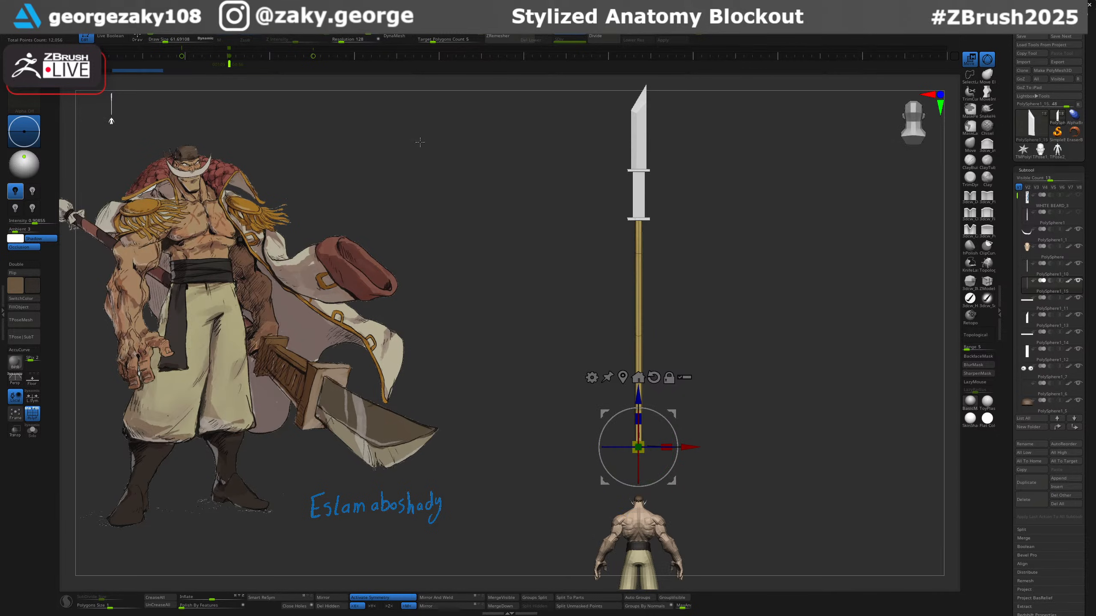
key("comma")
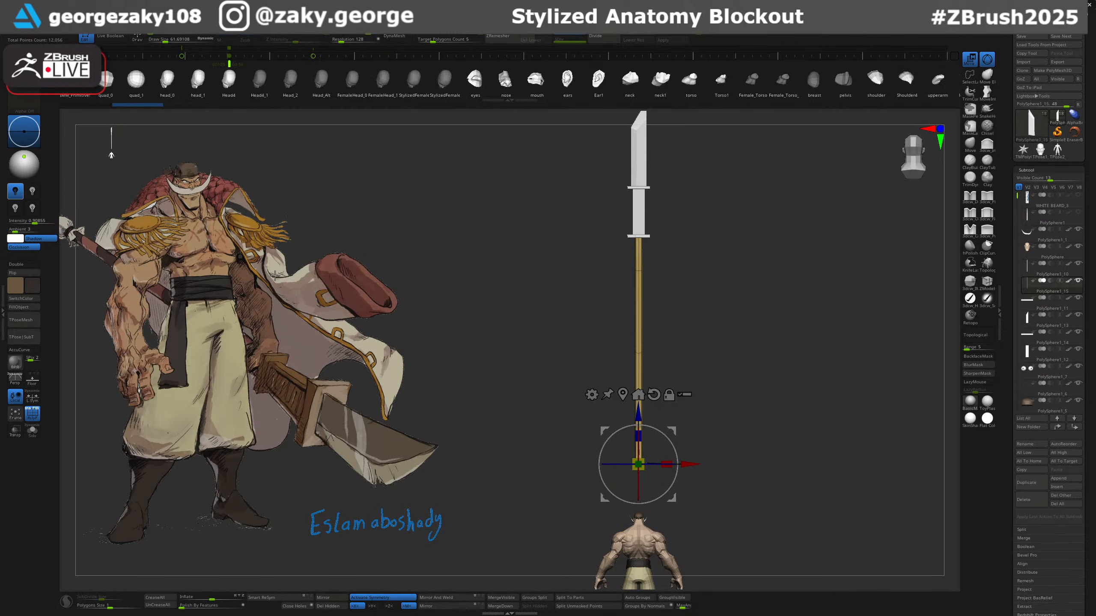
left_click(136, 88)
Scale the sphere down and place it on the shaft's lower end as a small pommel.
left_click_drag(641, 454, 553, 577)
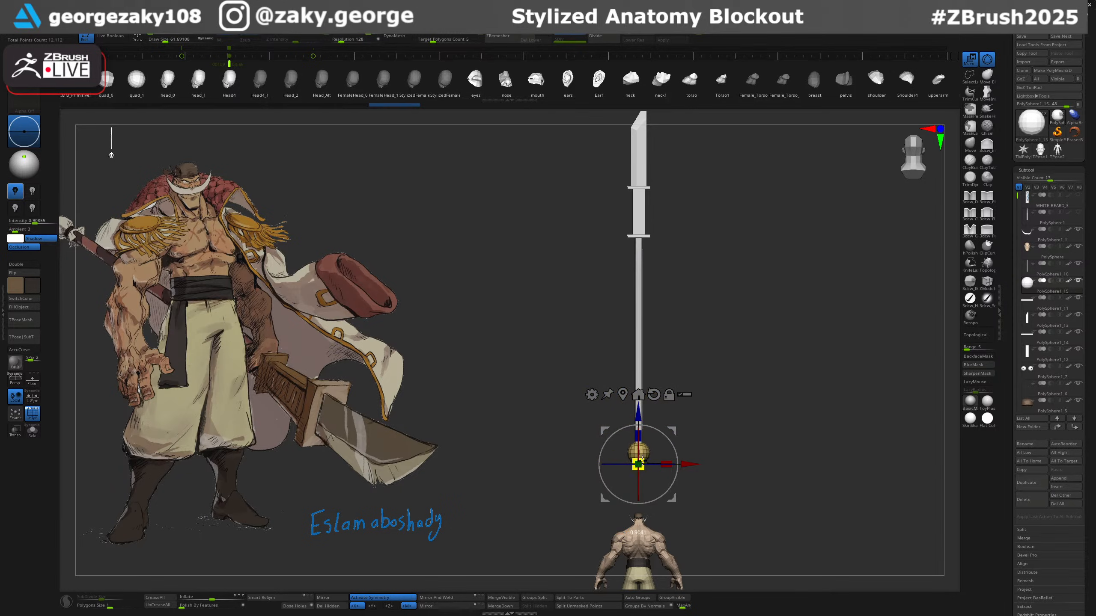
left_click_drag(728, 399, 703, 425, "alt")
left_click_drag(640, 380, 646, 414)
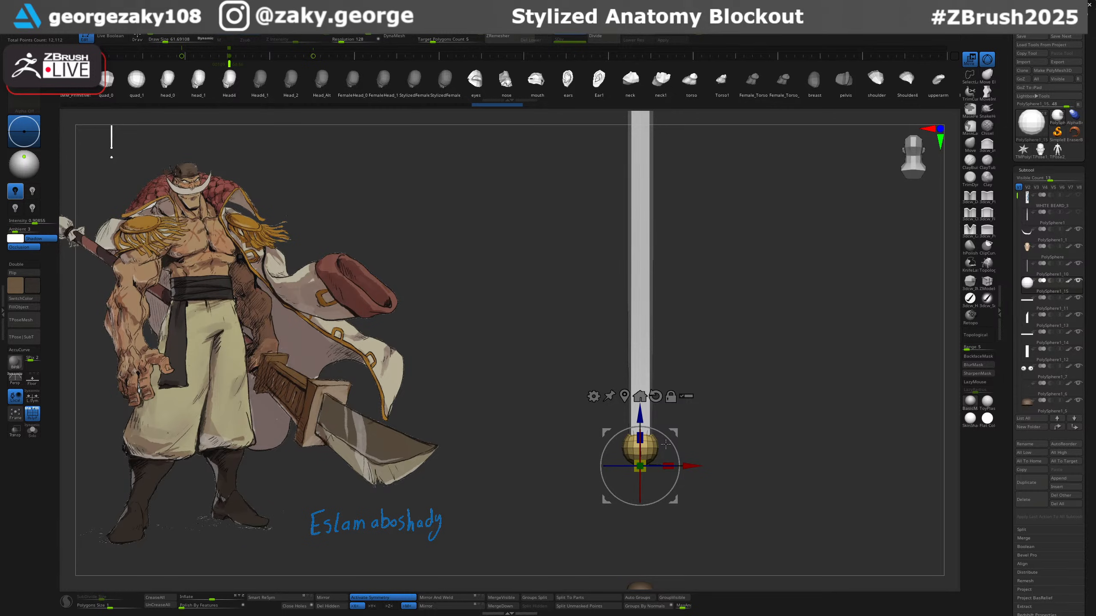
mouse_move(745, 358)
left_mouse_down("alt")
mouse_move(726, 250)
mouse_move(643, 372)
left_mouse_up("alt")
key("q")
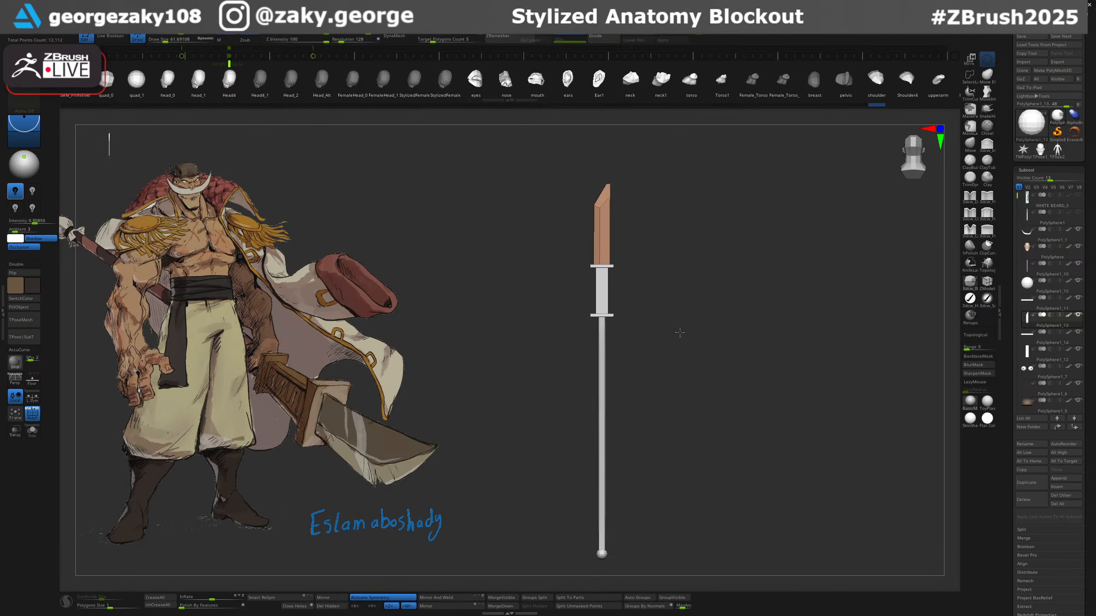
Step through the subtools to check the order of the weapon parts, finishing with the long shaft selected.
left_click_drag(680, 332, 703, 241, "alt")
left_click(623, 206, "alt")
left_click(624, 226, "alt")
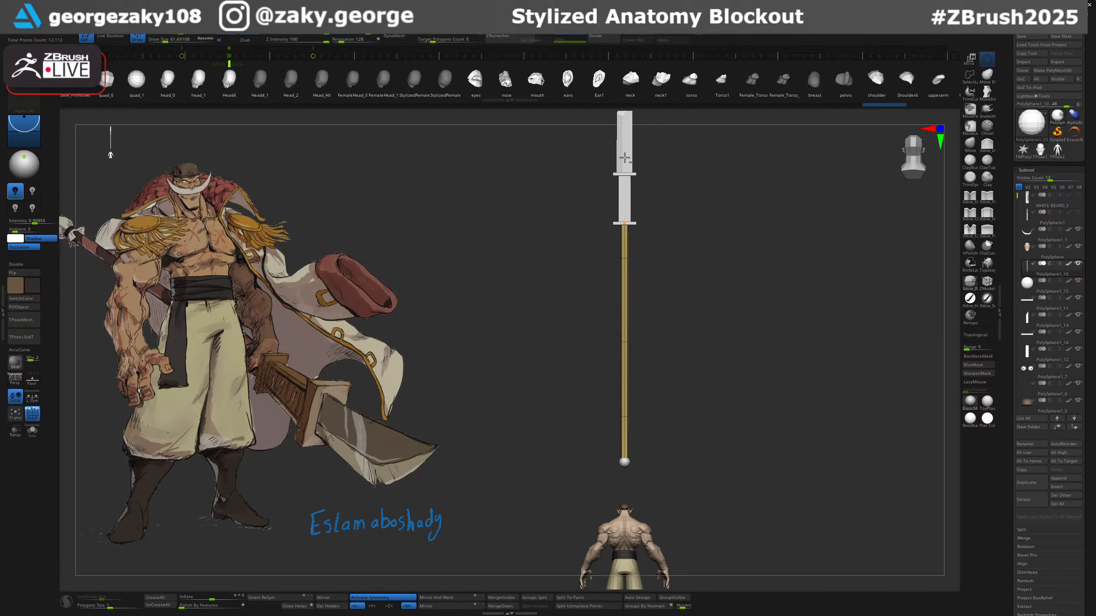
left_click(625, 157, "alt")
key("Down")
key("Down")
key("Down")
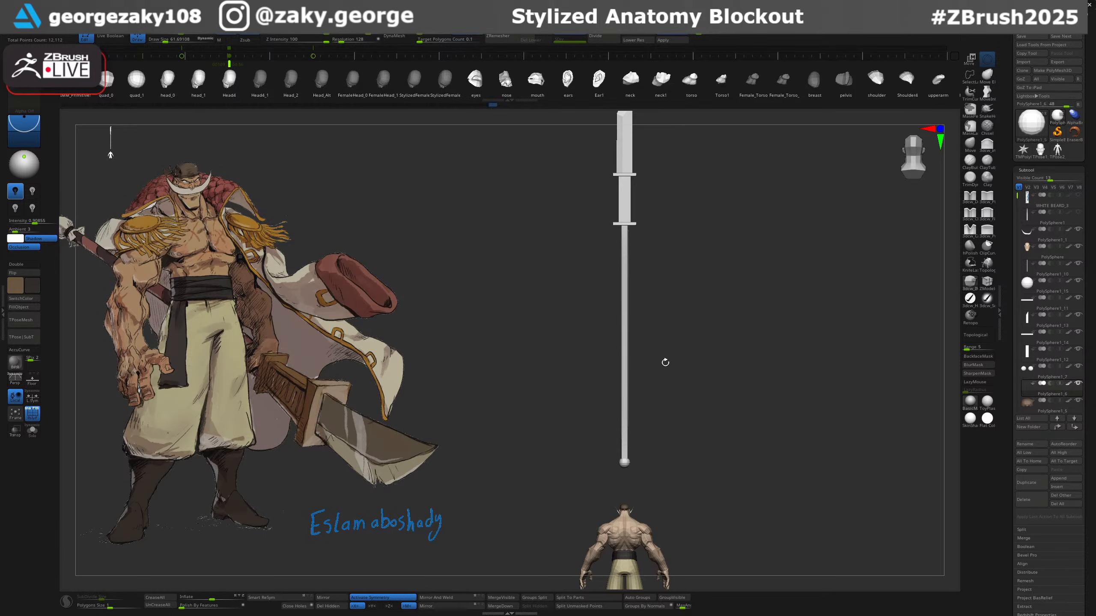
key("Up")
key("Up")
key("Up")
key("Up")
key("Up")
key("Up")
key("Up")
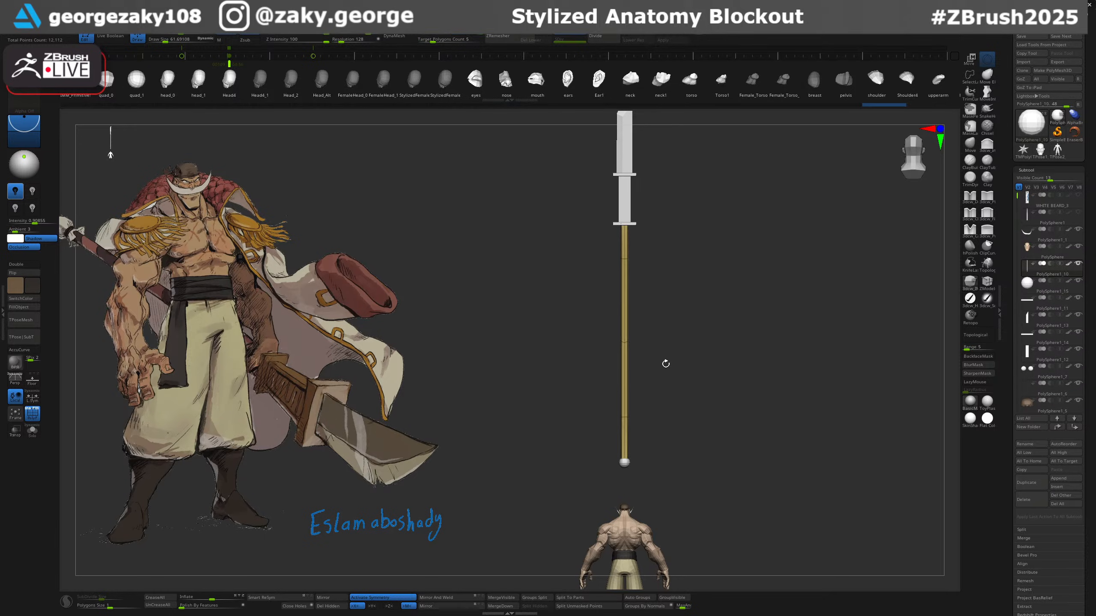
key("Up")
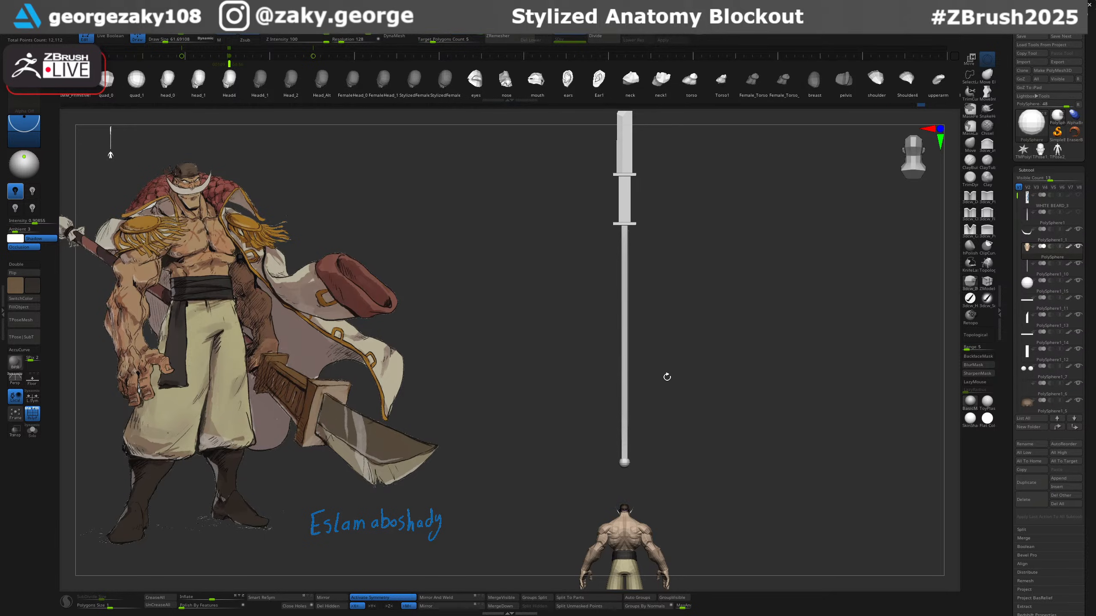
key("Down")
key("Down")
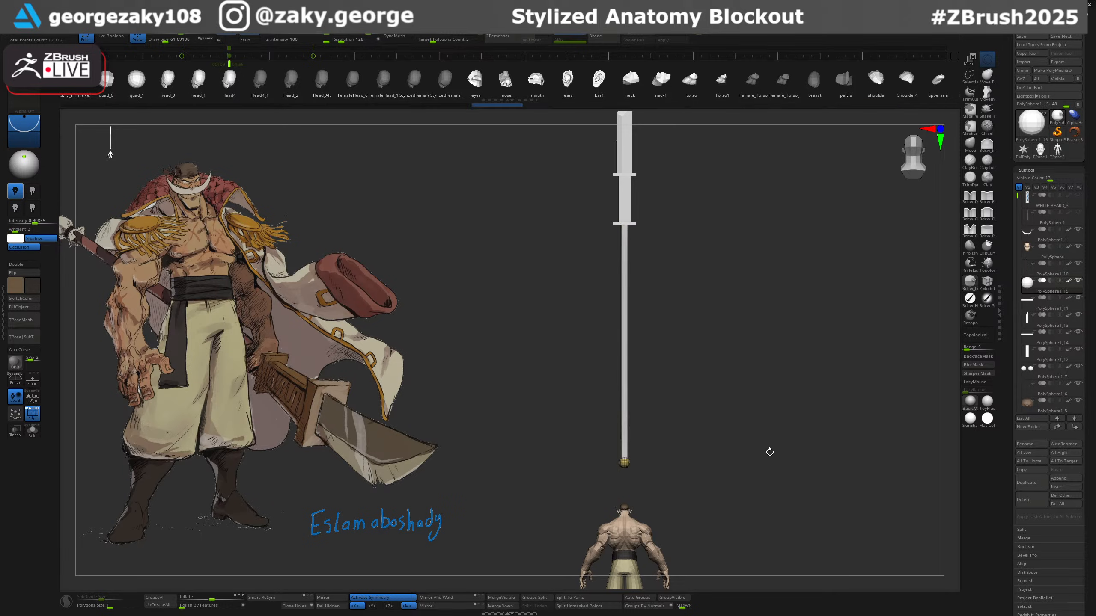
key("Down")
key("Down")
key("Down")
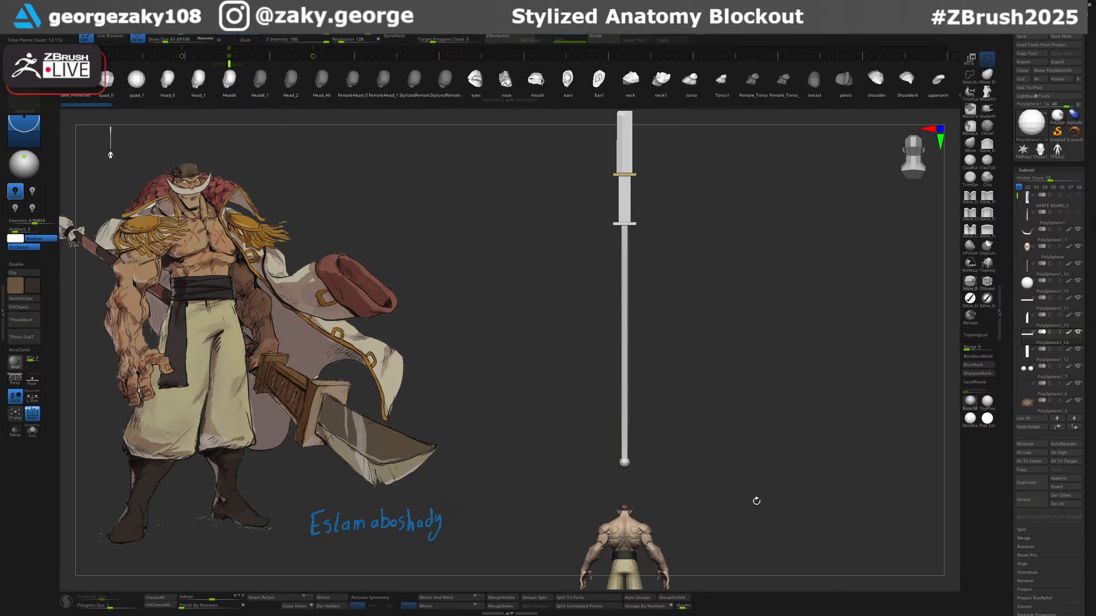
key("Down")
key("Up")
key("Up")
key("Up")
key("Up")
key("Up")
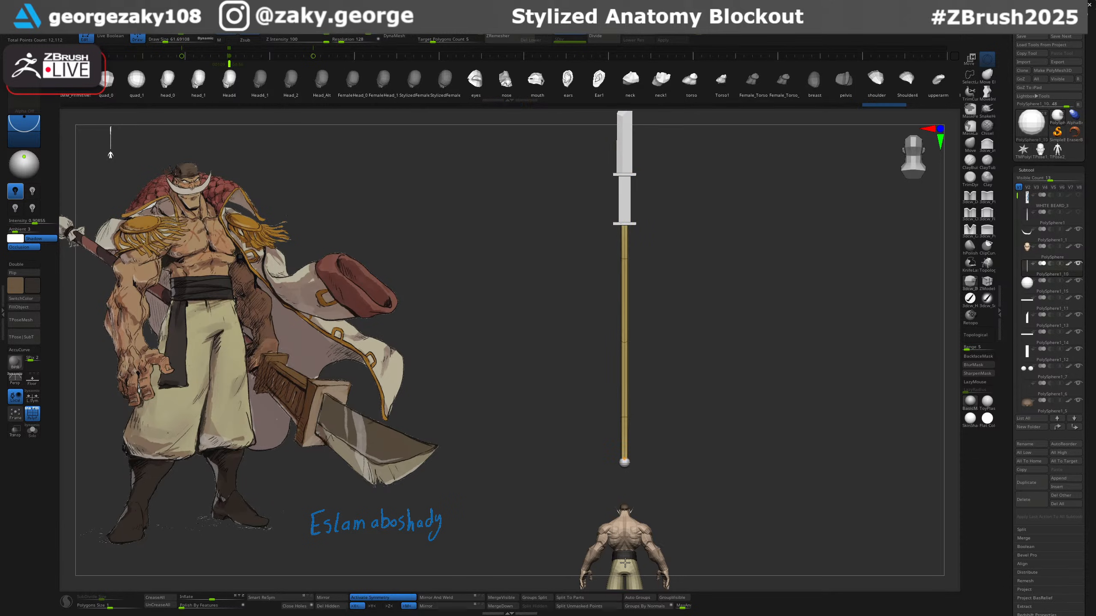
Merge the shaft down with the pommel, crossguard, blade, collar and thick shaft section into one subtool.
left_click(515, 609)
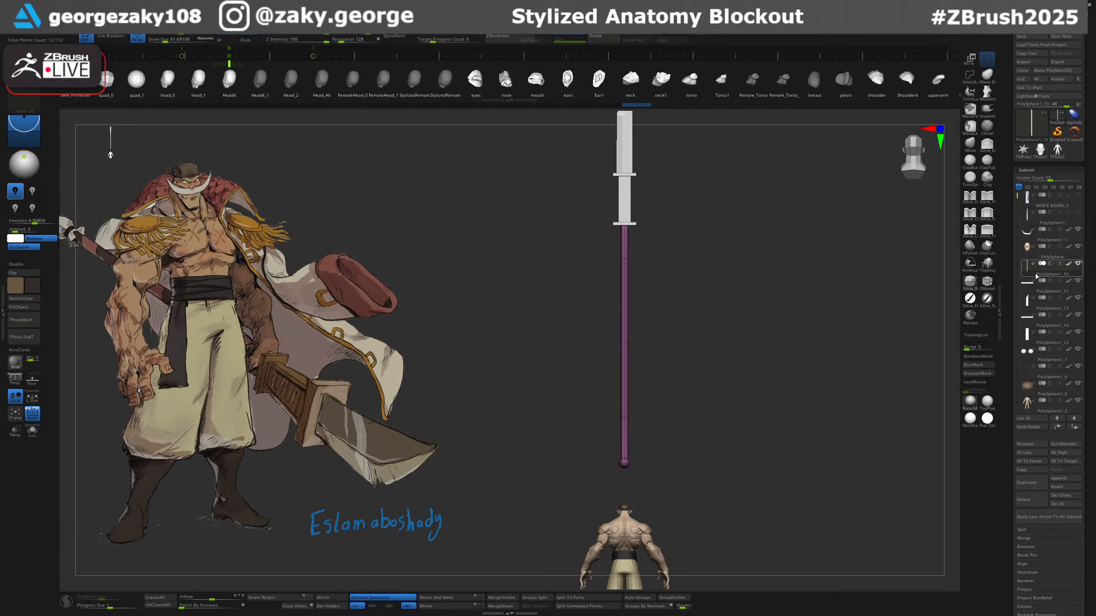
left_click(514, 608)
left_click(514, 609)
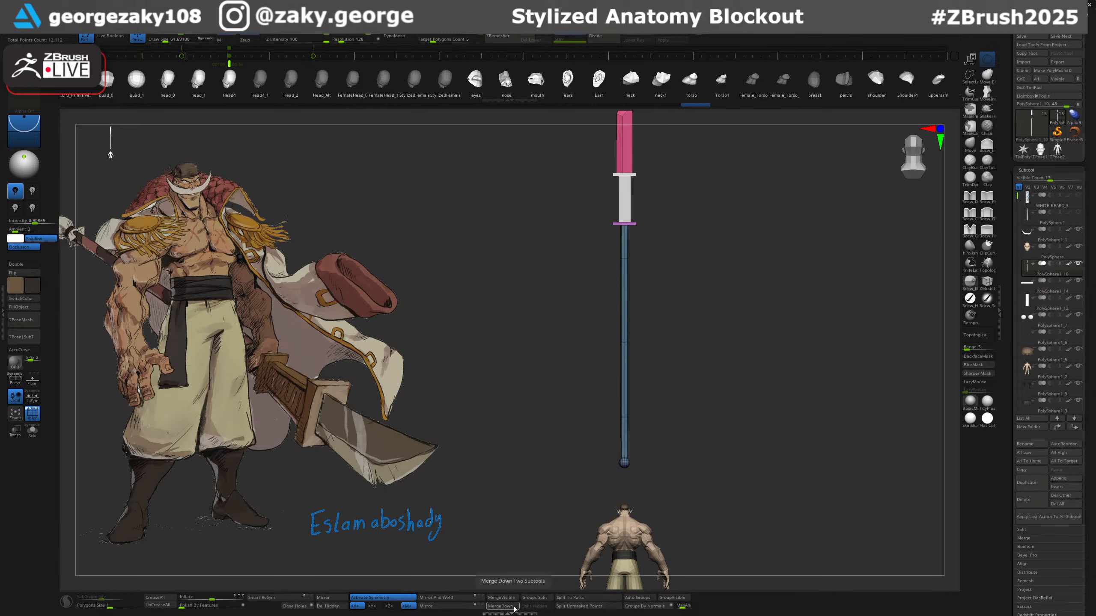
left_click(514, 608)
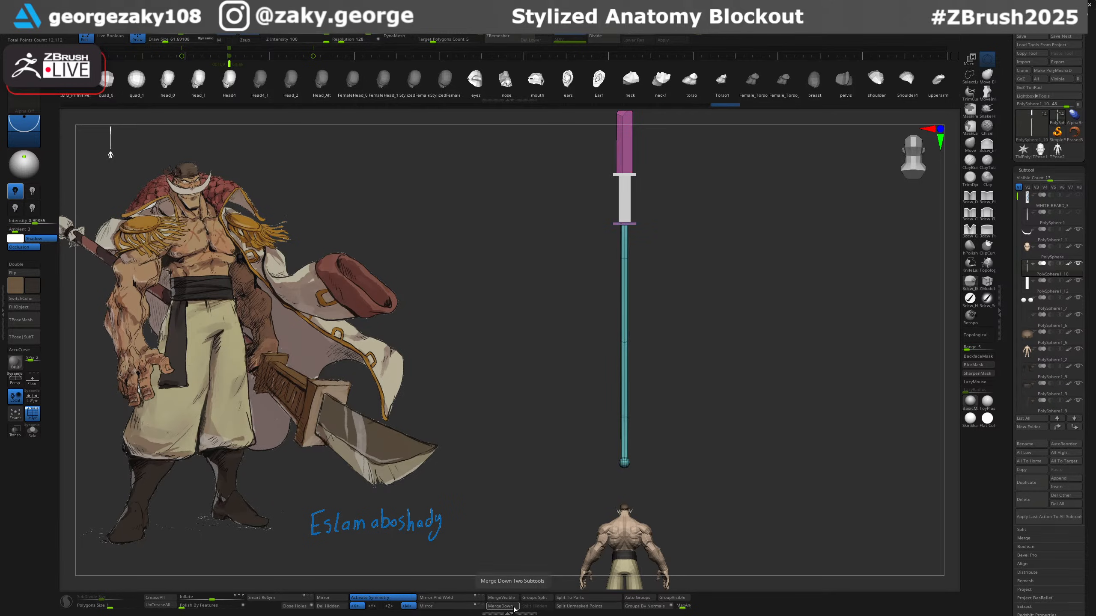
left_click(514, 609)
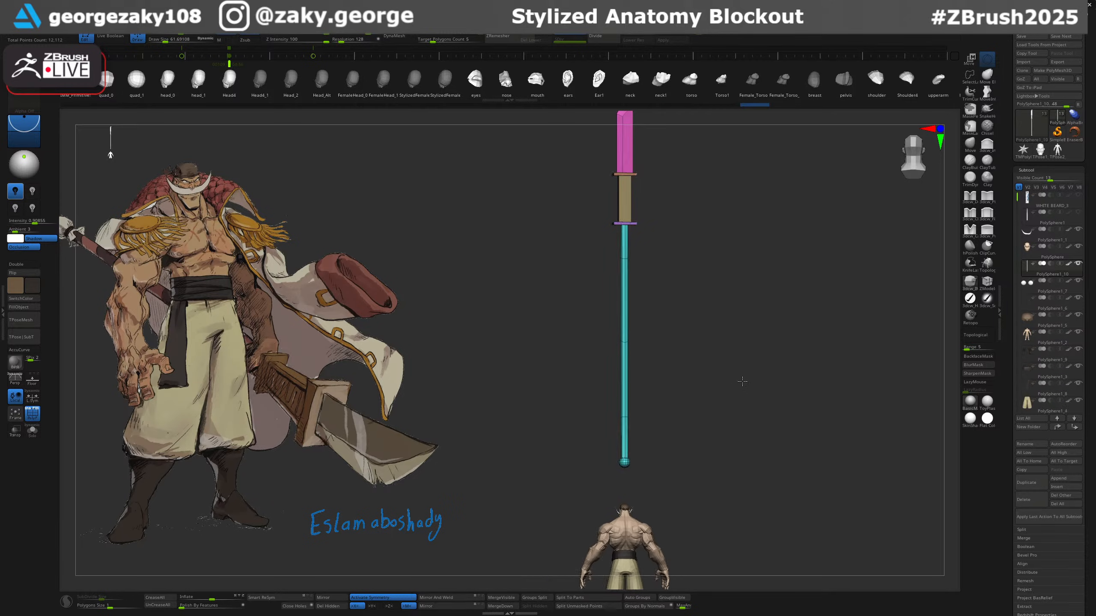
key("w")
left_click_drag(628, 450, 620, 482)
left_click_drag(723, 420, 798, 331, "shift")
left_click_drag(632, 304, 639, 369)
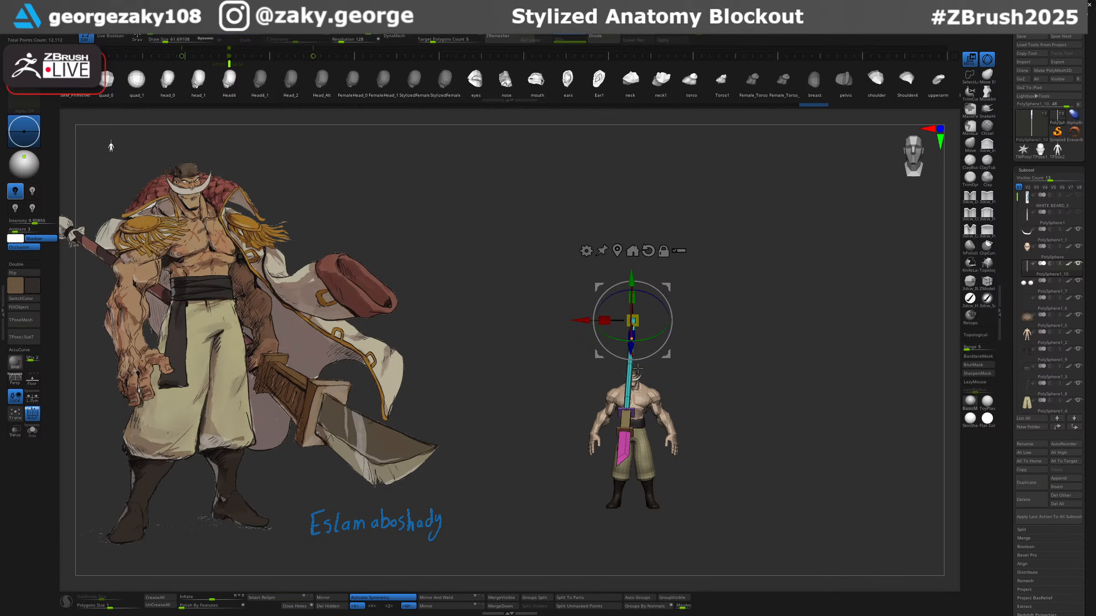
left_click_drag(661, 303, 606, 409)
key("ctrl+z")
key("ctrl+z")
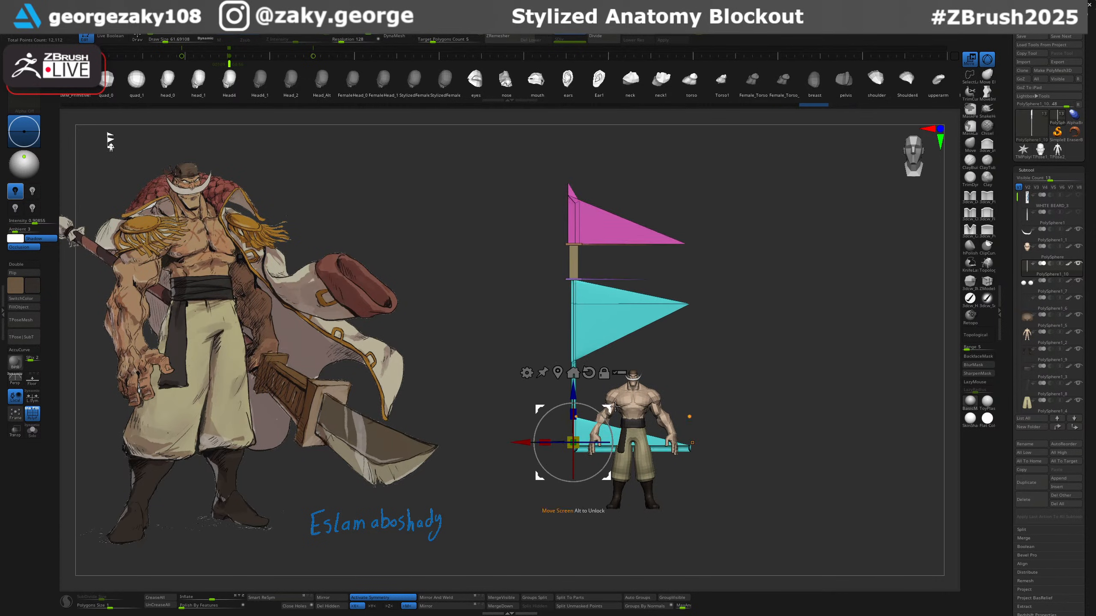
key("ctrl+z")
Turn off symmetry, then scale the whole weapon down and move it upright beside the figure, level with its feet.
left_click(394, 597)
left_click_drag(669, 284, 588, 434)
left_click_drag(721, 344, 650, 401, "alt")
key("ctrl+z")
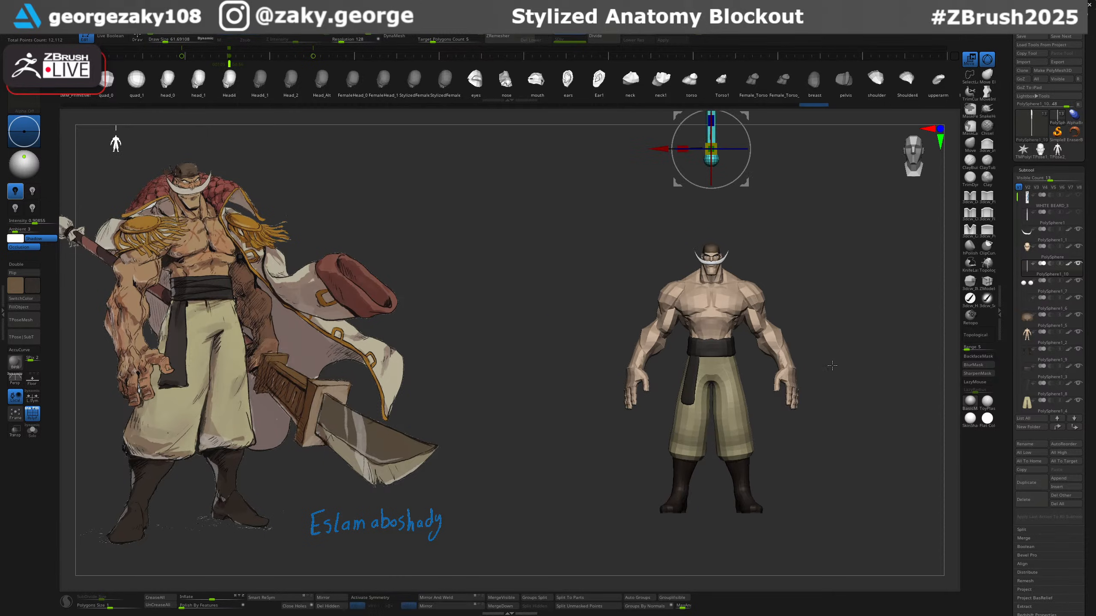
right_click_drag(831, 364, 820, 281, "ctrl")
right_click_drag(820, 281, 726, 448, "alt")
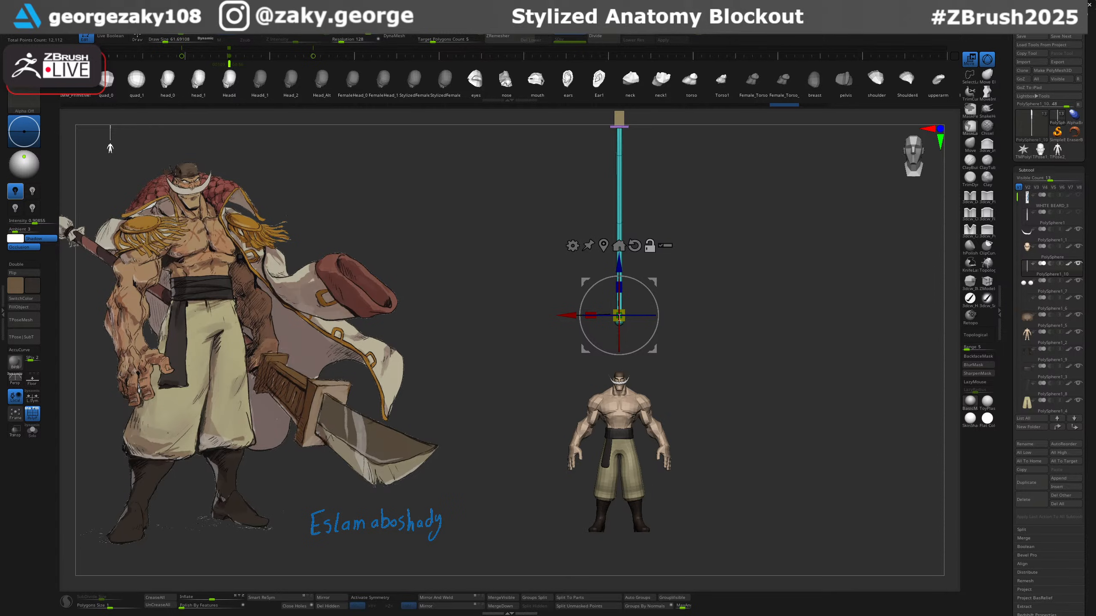
left_click_drag(624, 310, 612, 327)
left_click_drag(653, 281, 567, 476)
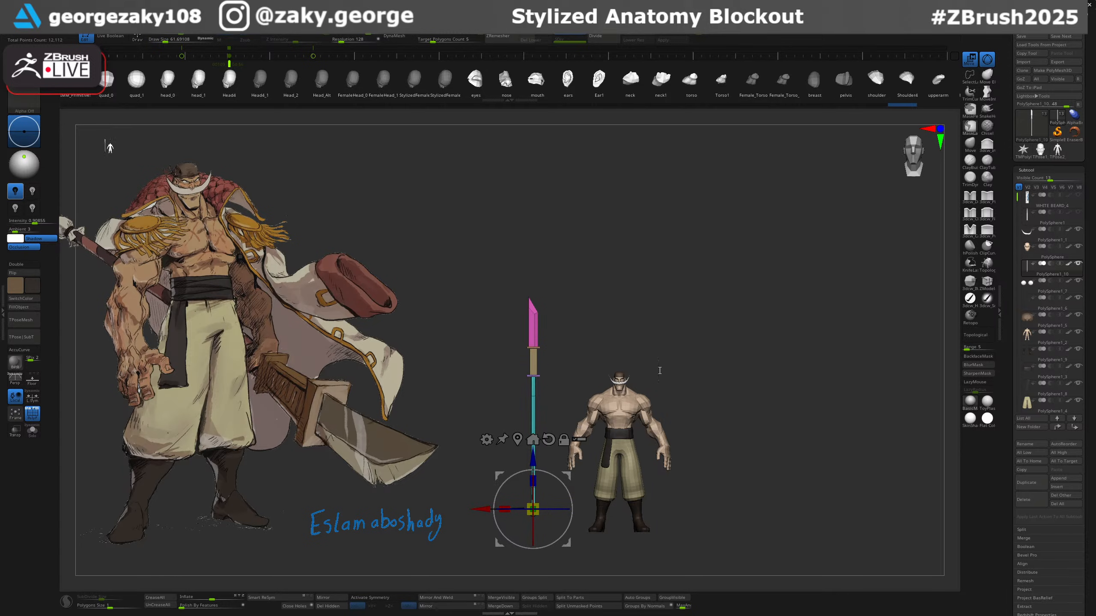
Inflate the weapon slightly to make it thicker without lengthening it.
right_click_drag(657, 369, 789, 283, "ctrl")
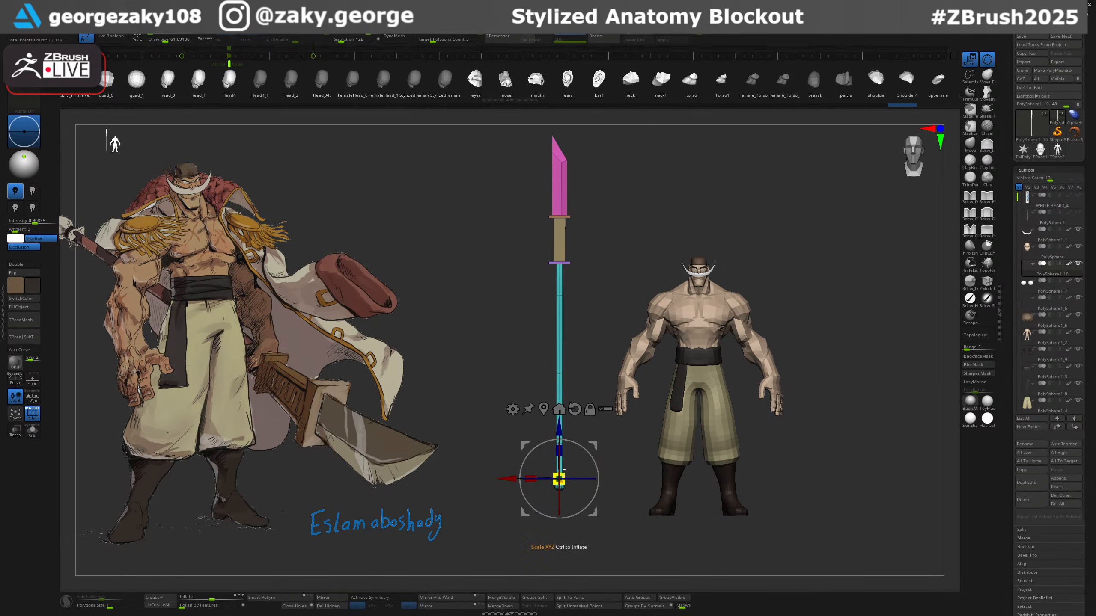
left_click_drag(563, 472, 578, 422, "ctrl")
key("ctrl+z")
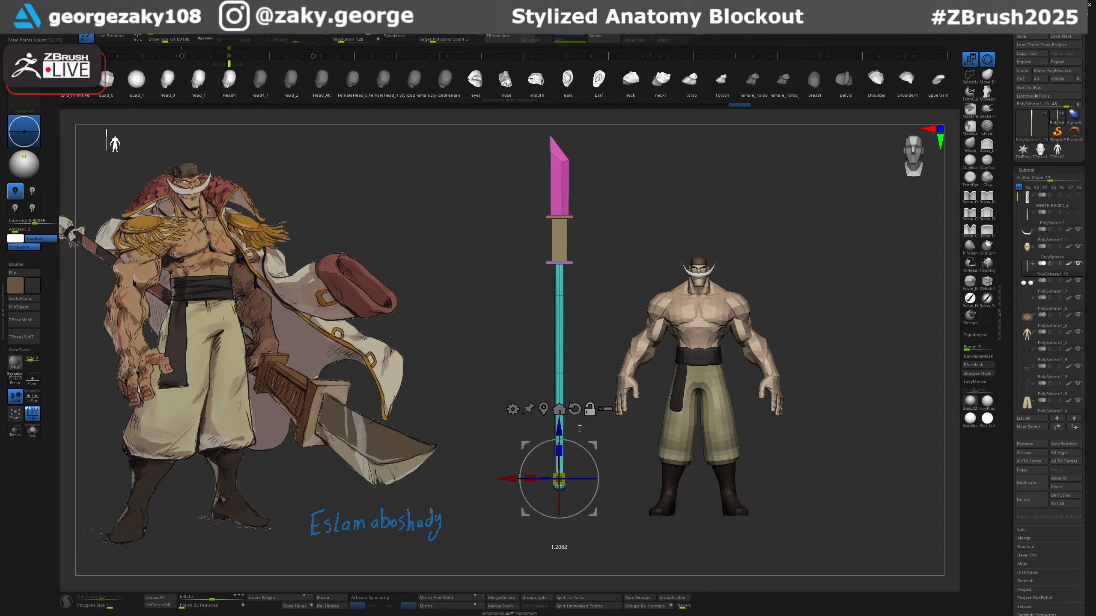
Rotate the weapon so its blade points forward and move it to the figure's left hand.
left_click_drag(564, 469, 533, 477)
left_click_drag(592, 447, 807, 365, "alt")
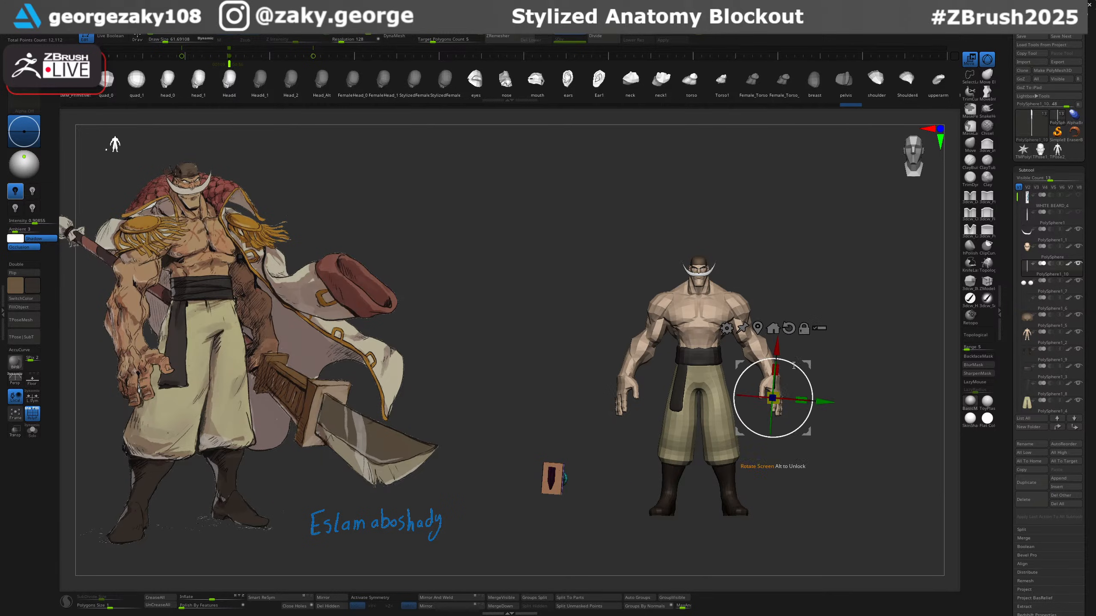
key("ctrl+z")
left_click_drag(593, 448, 815, 332)
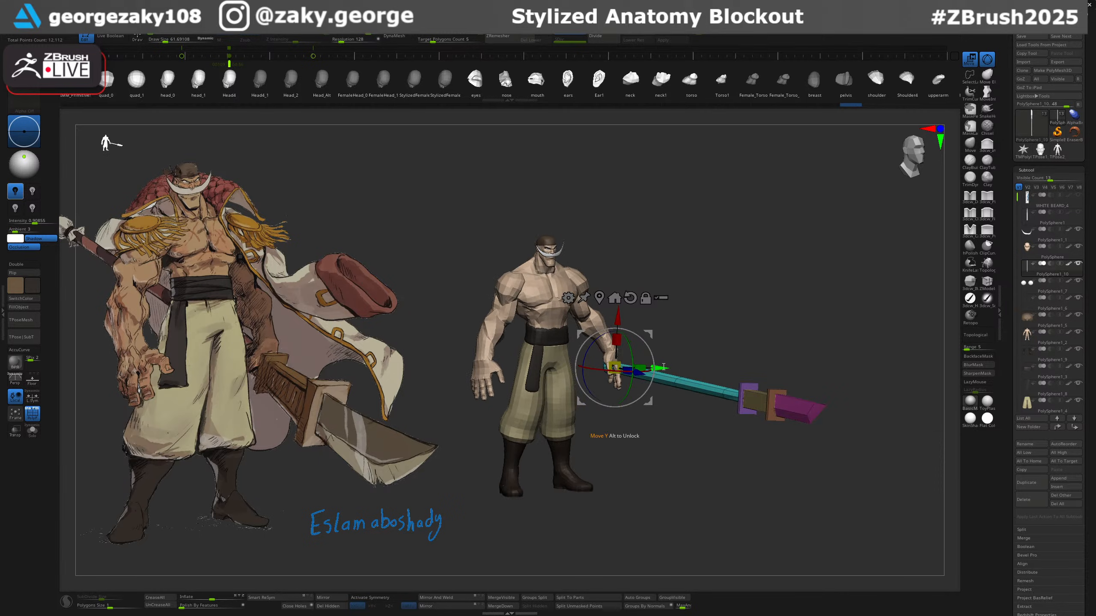
Slide the weapon backward through the left hand so the grip sits on the shaft just behind the thick section.
left_click_drag(663, 366, 621, 325)
key("ctrl+z")
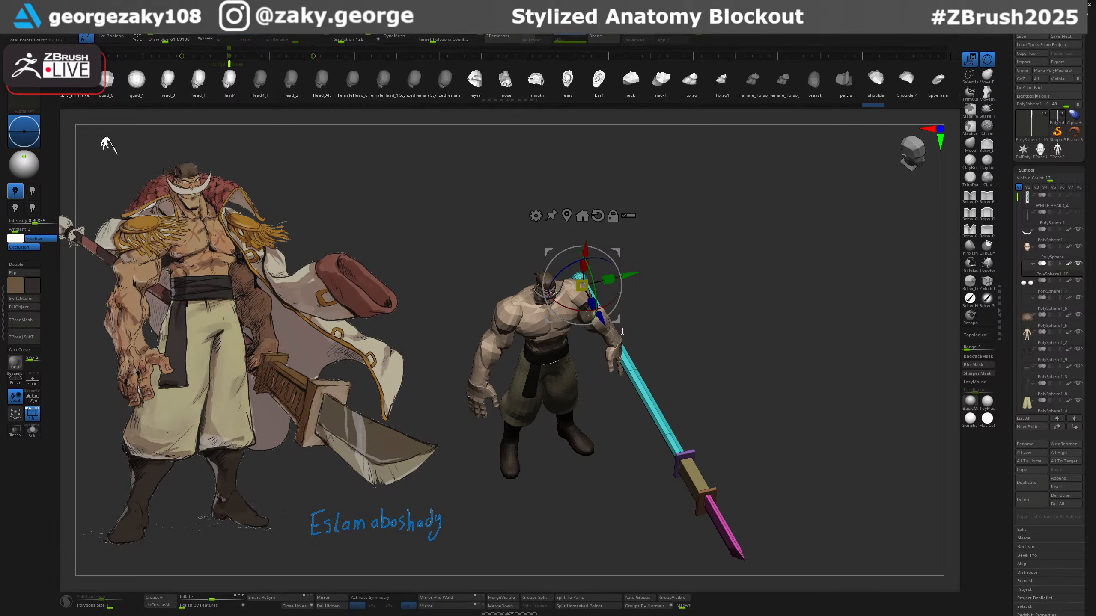
key("ctrl+z")
left_click_drag(657, 381, 610, 300)
left_click_drag(624, 259, 570, 190)
right_click_drag(673, 267, 707, 339, "ctrl")
right_click_drag(790, 332, 854, 392)
right_click_drag(726, 433, 675, 578)
right_click_drag(864, 372, 731, 238)
mouse_move(731, 238)
right_mouse_down()
mouse_move(812, 262)
mouse_move(811, 333)
mouse_move(778, 416)
right_mouse_up()
right_click_drag(656, 504, 677, 391, "alt")
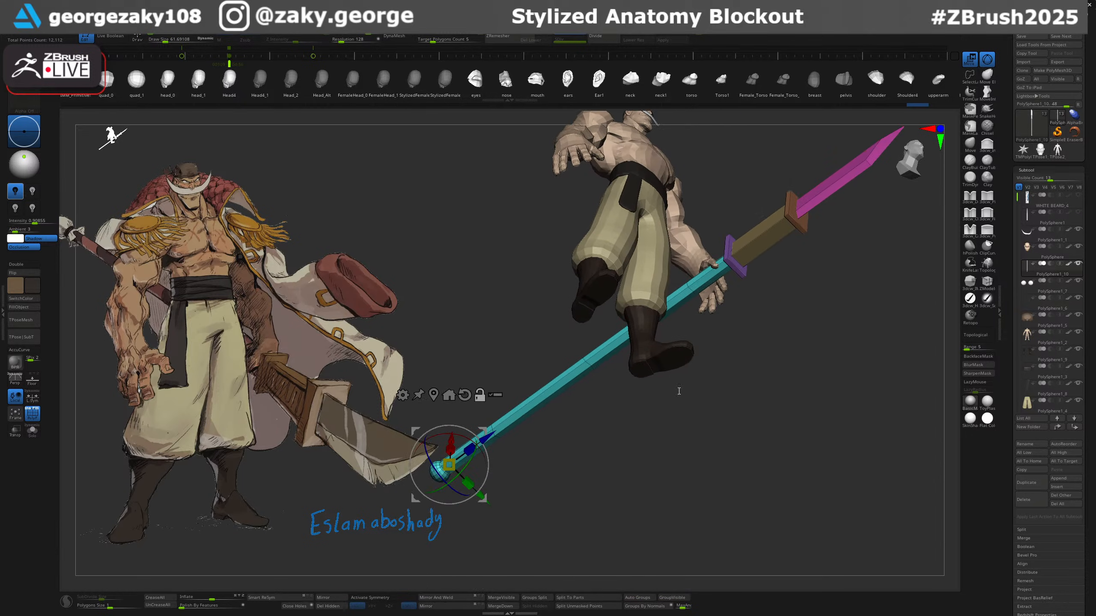
Assign separate polygroups to the weapon's parts with Auto Groups.
key("q")
key("w")
left_click(587, 361, "ctrl")
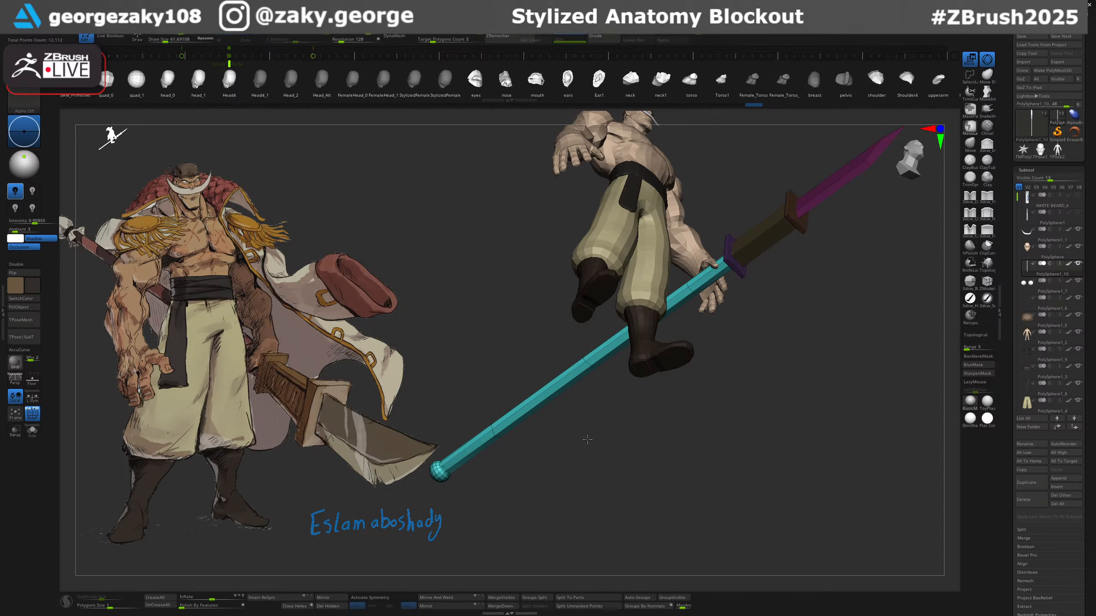
key("q")
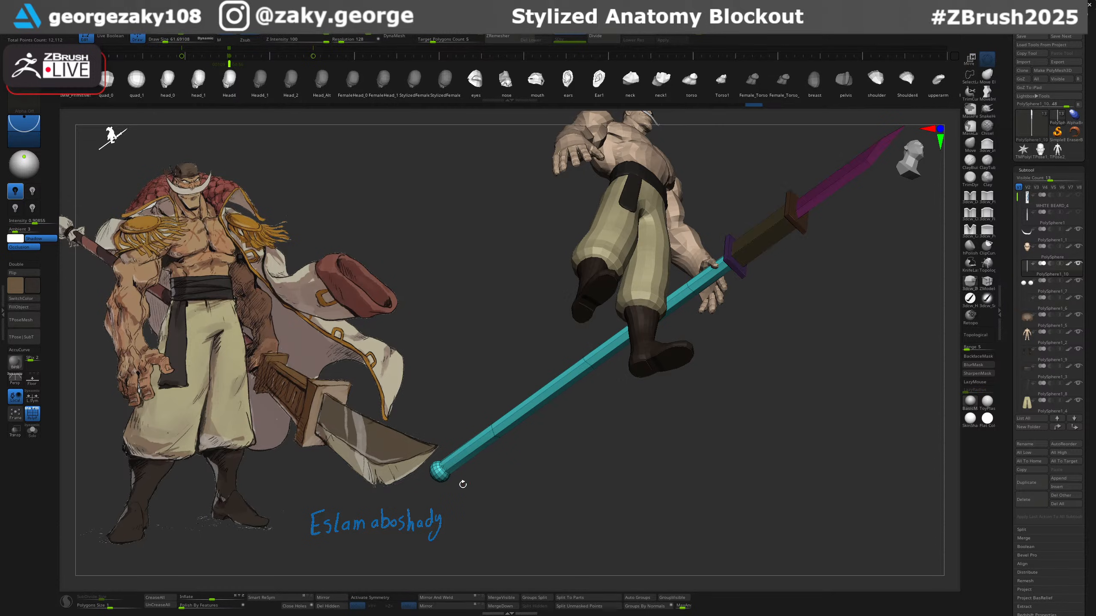
left_click(645, 600)
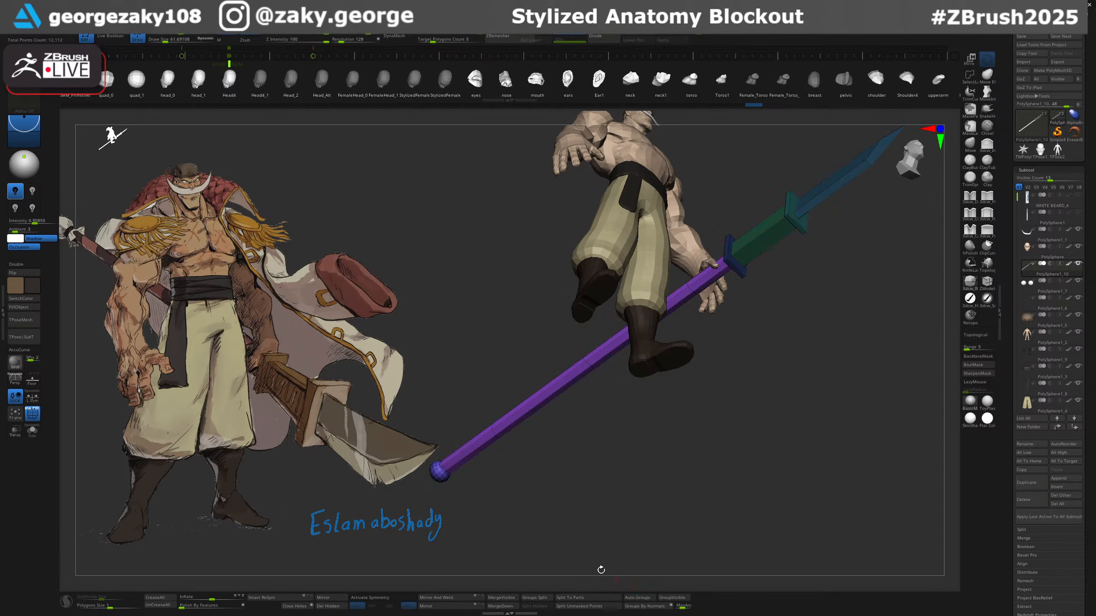
Mask every weapon part except the long shaft and scale the shaft about its middle.
left_click(445, 476, "ctrl+shift")
left_click(446, 476, "ctrl+shift")
left_click_drag(533, 441, 594, 385, "ctrl+shift")
left_click(586, 373, "ctrl+shift")
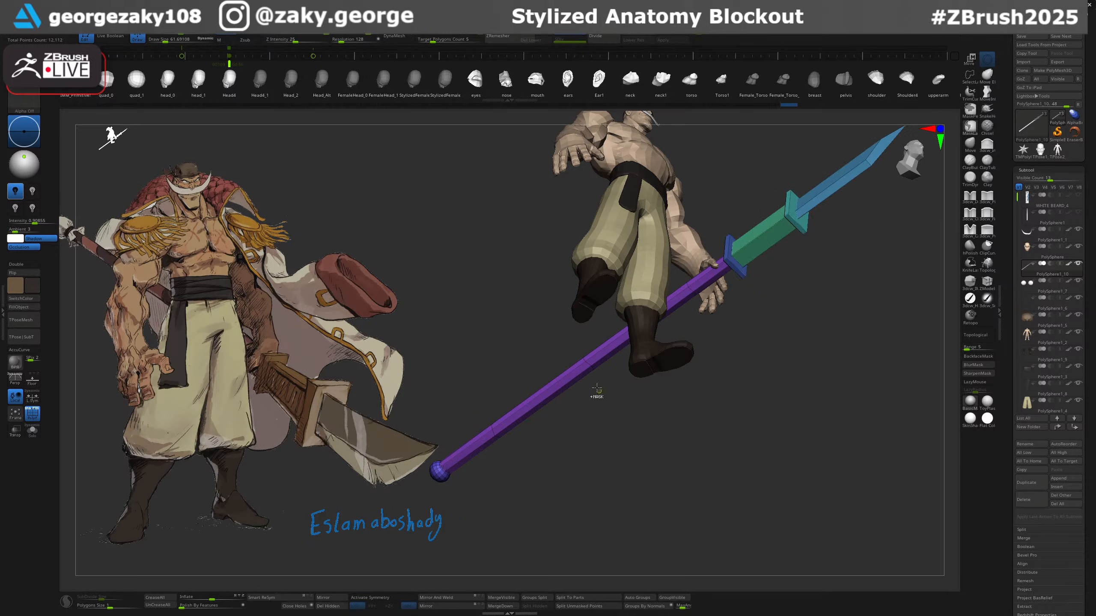
left_click(588, 366, "ctrl+shift")
left_click(590, 367, "ctrl+shift")
left_click(638, 409, "ctrl")
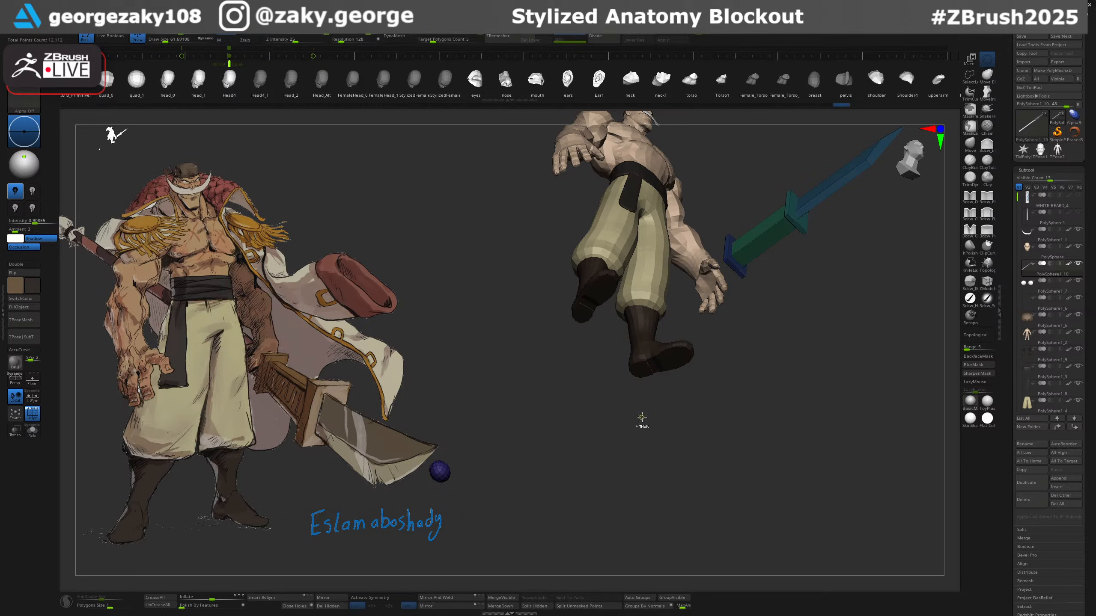
left_click(650, 421, "ctrl")
left_click(653, 423, "ctrl")
left_click(671, 416, "ctrl+shift")
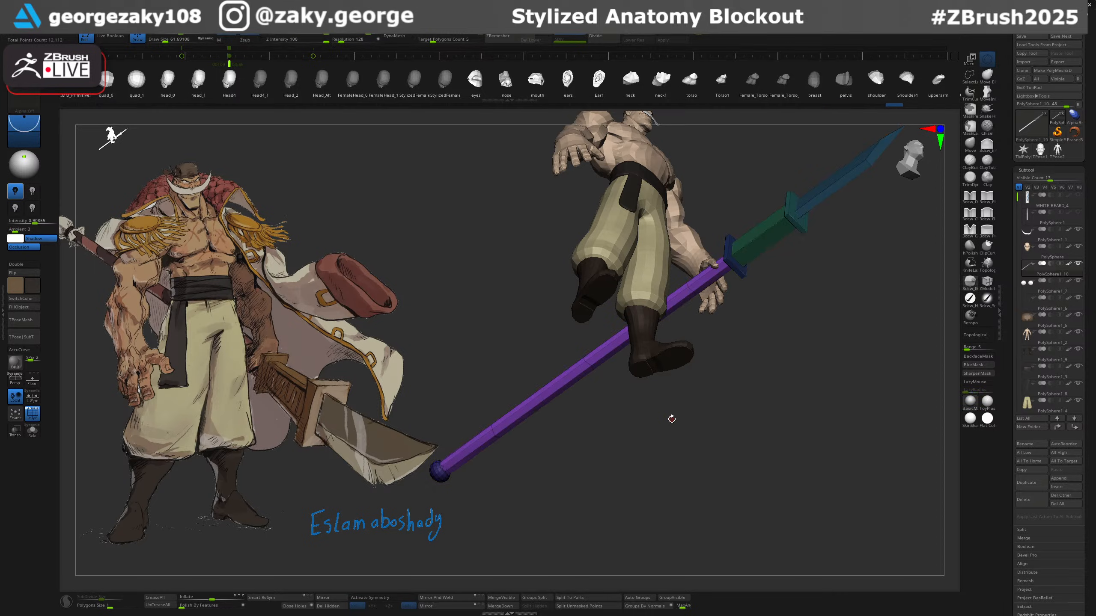
key("w")
left_click_drag(588, 357, 582, 376)
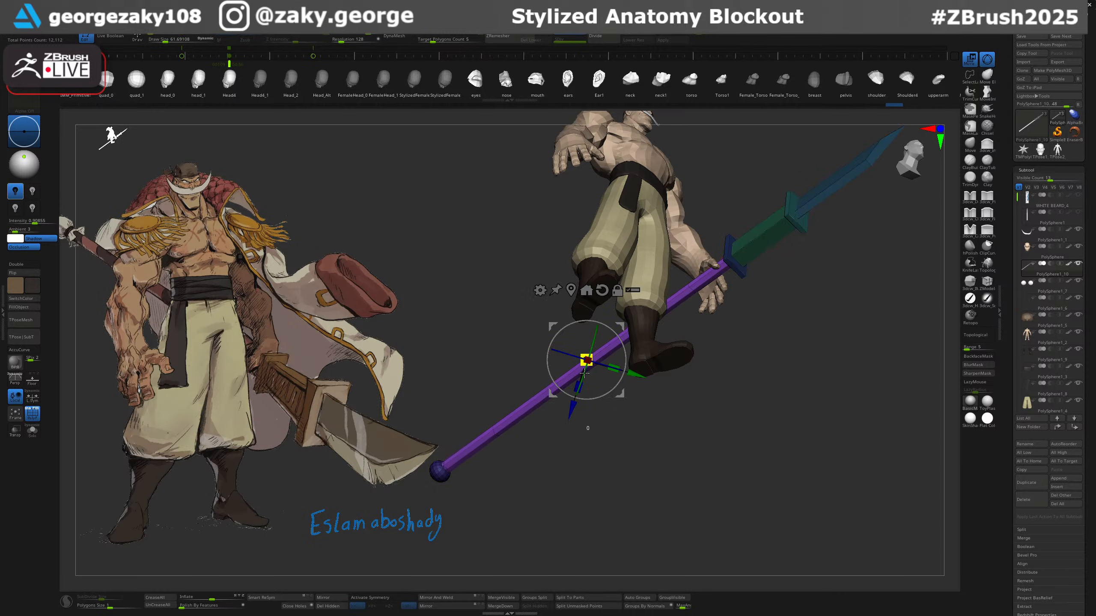
mouse_move(807, 340)
left_mouse_down()
mouse_move(795, 413)
mouse_move(775, 379)
mouse_move(842, 423)
mouse_move(839, 364)
mouse_move(797, 402)
left_mouse_up()
Mask the shaft side of the weapon and move the blade and crossguard forward about 2.4 to lengthen the thick section.
key("q")
left_click_drag(733, 323, 751, 361, "alt")
mouse_move(819, 297)
left_mouse_down("ctrl")
mouse_move(720, 289)
mouse_move(818, 356)
left_mouse_up("ctrl")
left_click(803, 349, "ctrl")
key("w")
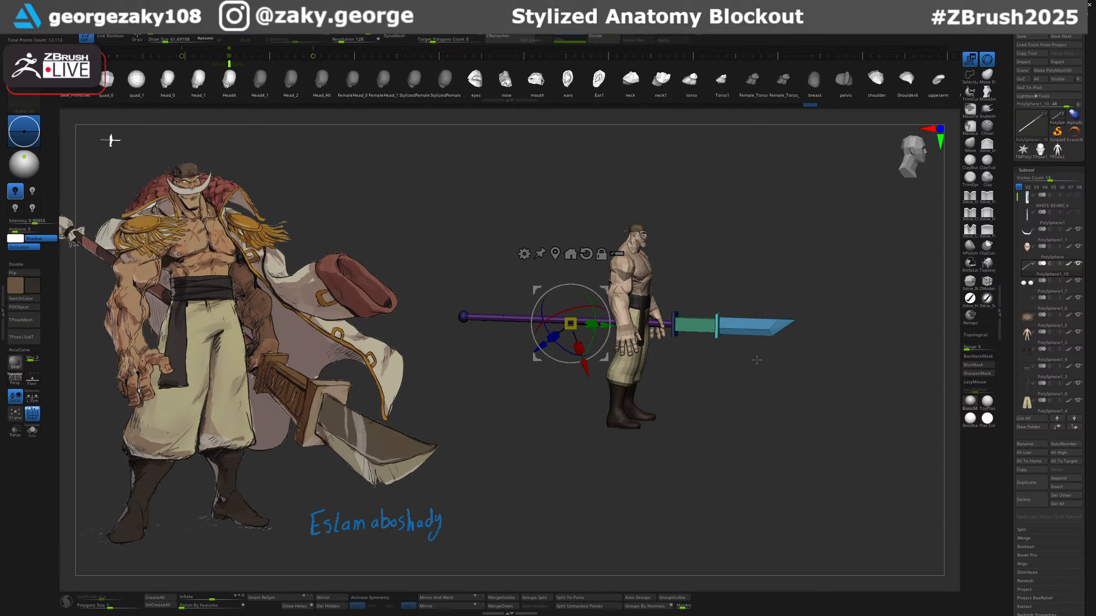
left_click(586, 253)
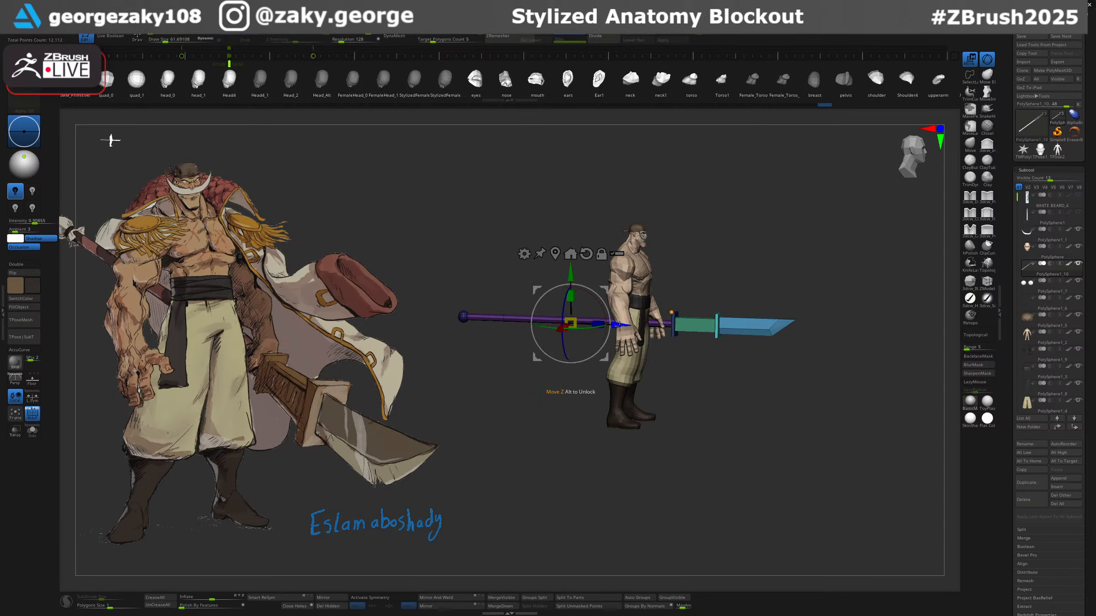
left_click_drag(618, 325, 644, 336)
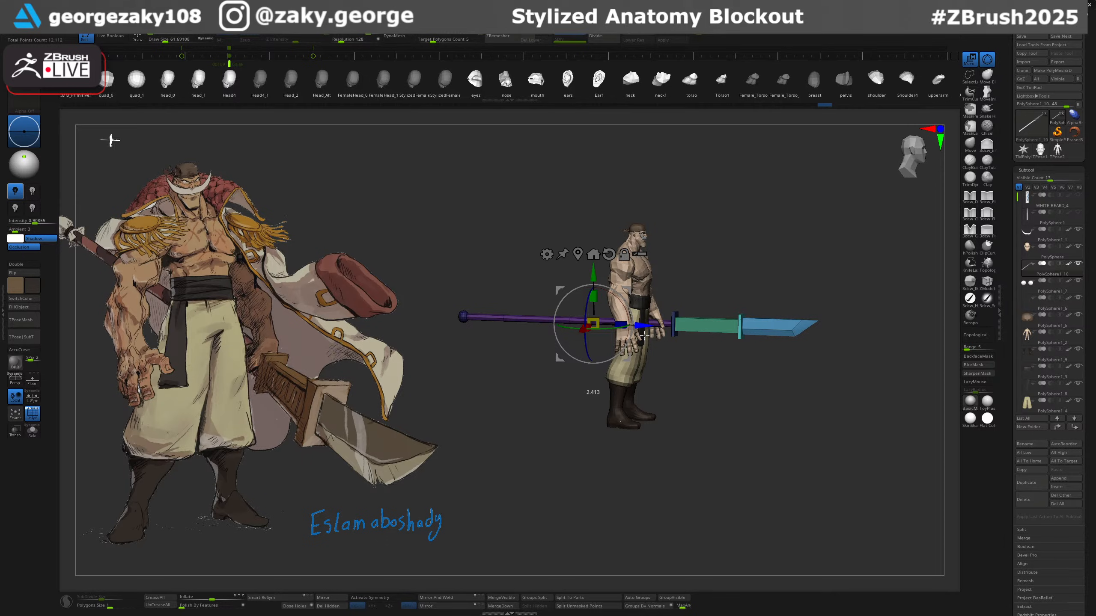
Leave only the blade unmasked and stretch it forward, away from the crossguard, to make it longer.
left_click_drag(690, 392, 746, 433, "alt")
left_click_drag(861, 425, 745, 395)
left_click(848, 333, "ctrl")
left_click_drag(795, 383, 824, 379)
left_click_drag(832, 328, 755, 322, "alt")
left_click_drag(803, 391, 765, 380)
key("ctrl+z")
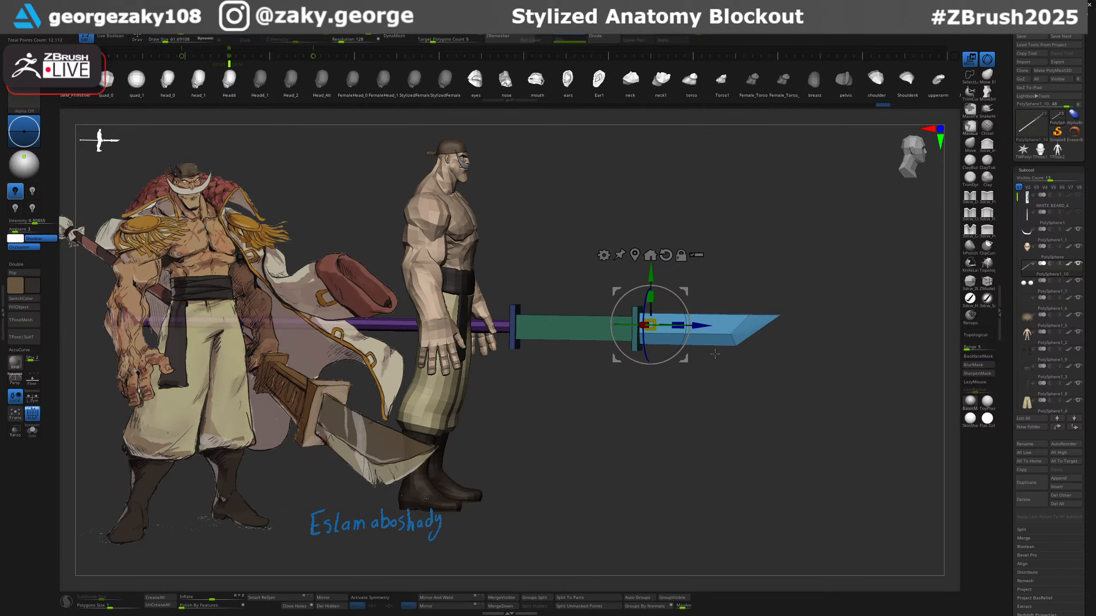
left_click_drag(693, 325, 677, 326, "alt")
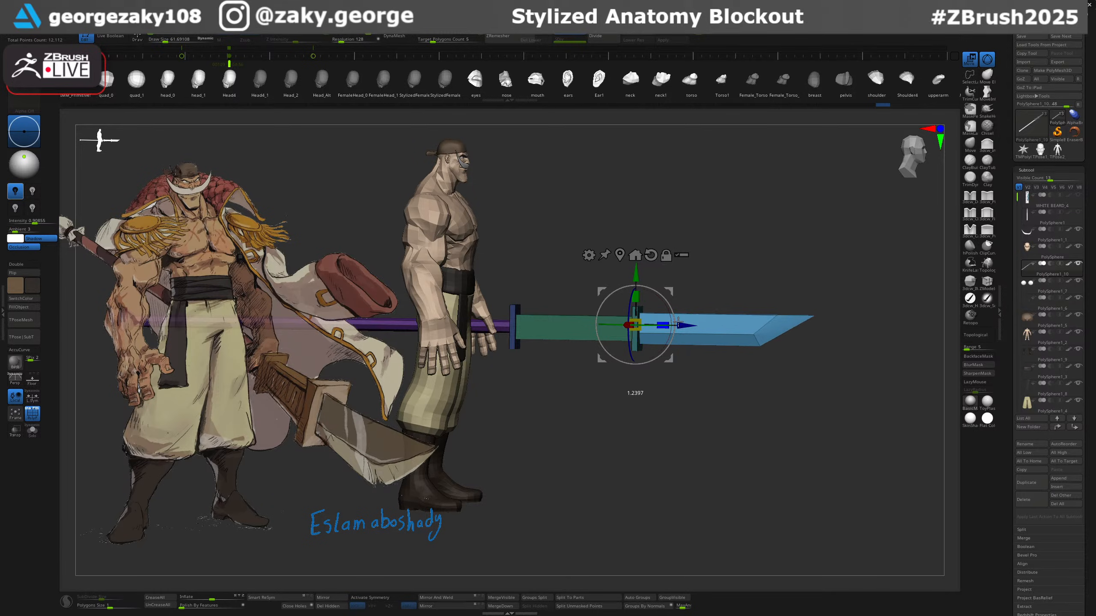
Leave only the blade's tip end unmasked and scale it taller so the blade flares toward the tip.
key("q")
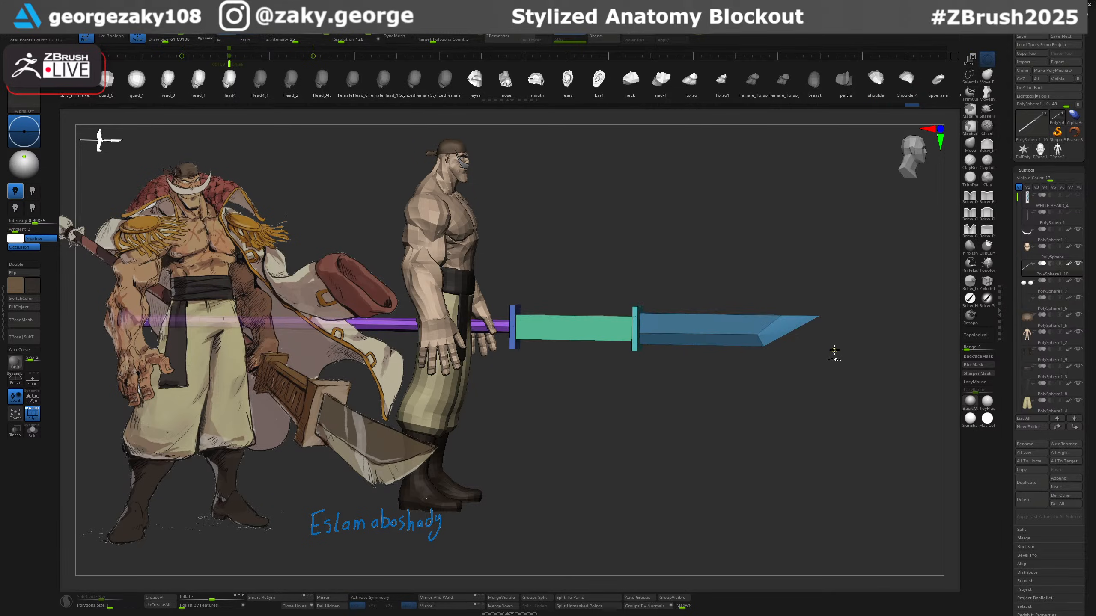
left_click_drag(819, 273, 843, 344, "ctrl")
left_click(839, 351, "ctrl")
left_click(835, 357, "ctrl")
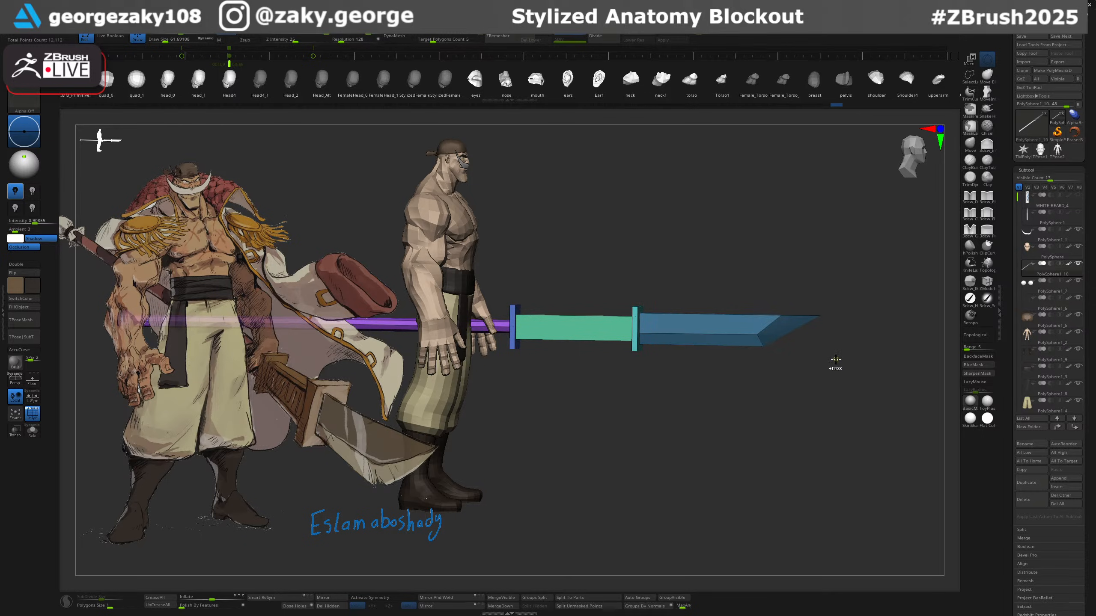
left_click(834, 359, "ctrl")
key("w")
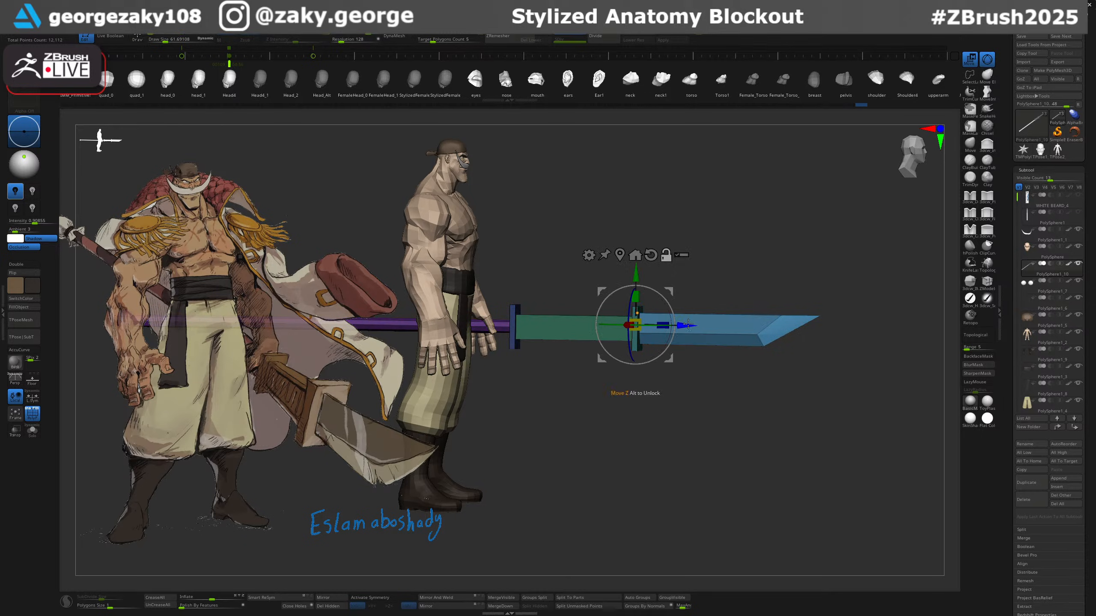
left_click_drag(688, 324, 824, 326, "alt")
left_click_drag(773, 298, 772, 259)
key("q")
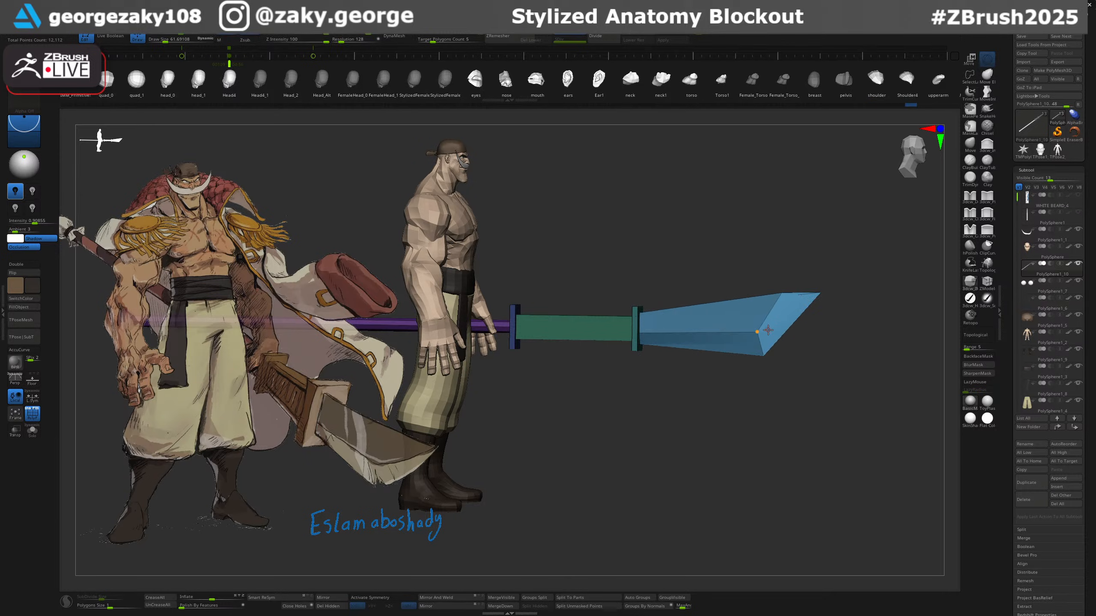
Enlarge the Move brush and adjust the corners of the blade's angled tip.
key("b")
key("m")
key("v")
key("]")
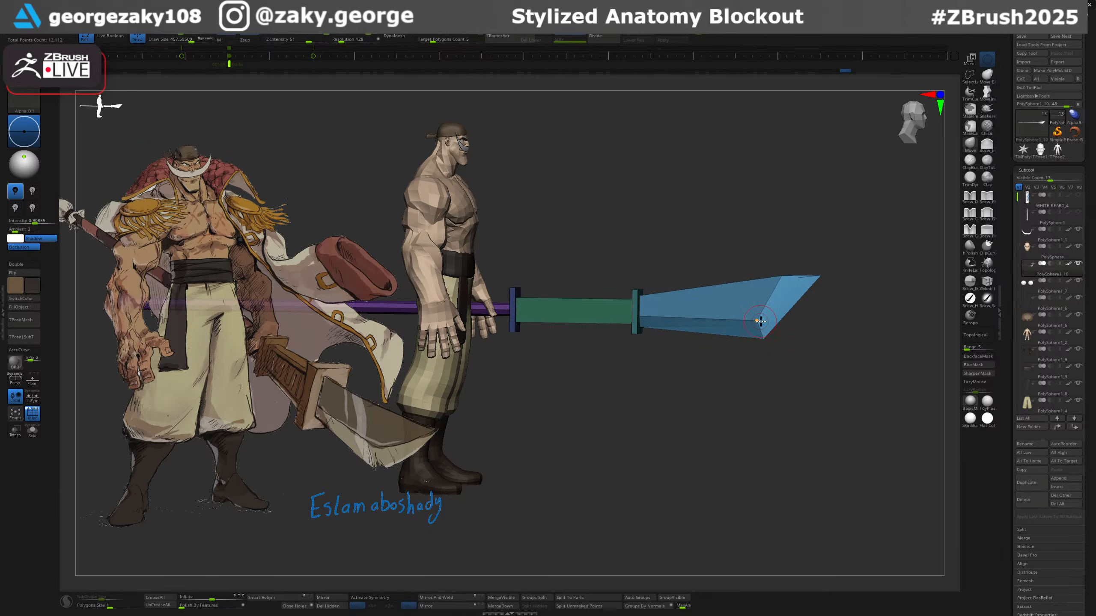
mouse_move(788, 350)
left_mouse_down()
mouse_move(802, 360)
mouse_move(782, 343)
left_mouse_up()
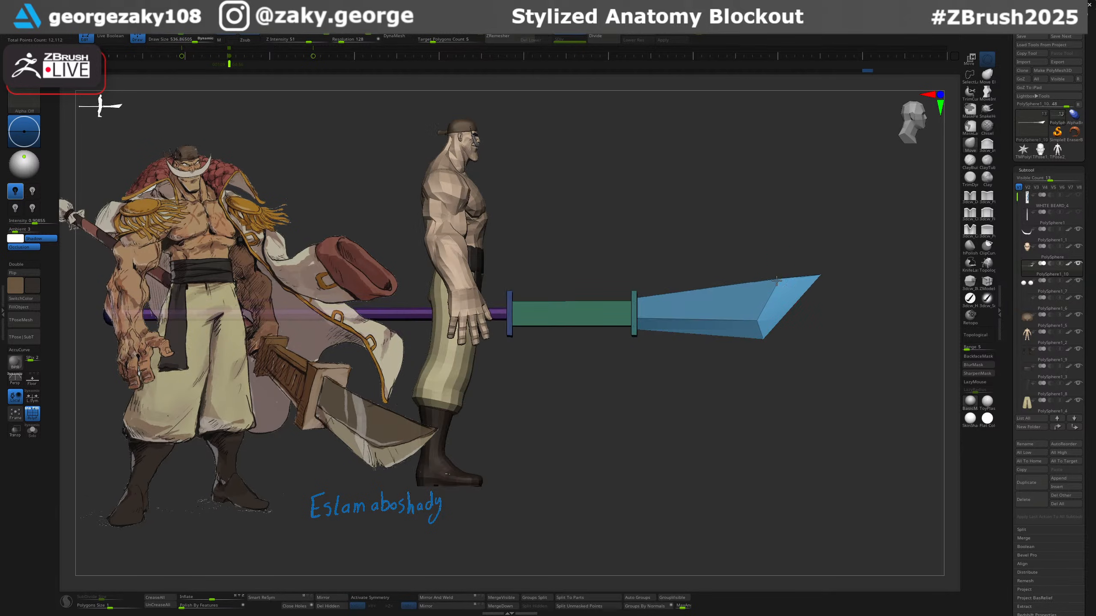
mouse_move(822, 303)
left_mouse_down()
mouse_move(817, 312)
mouse_move(803, 286)
mouse_move(824, 300)
mouse_move(802, 294)
left_mouse_up()
key("ctrl")
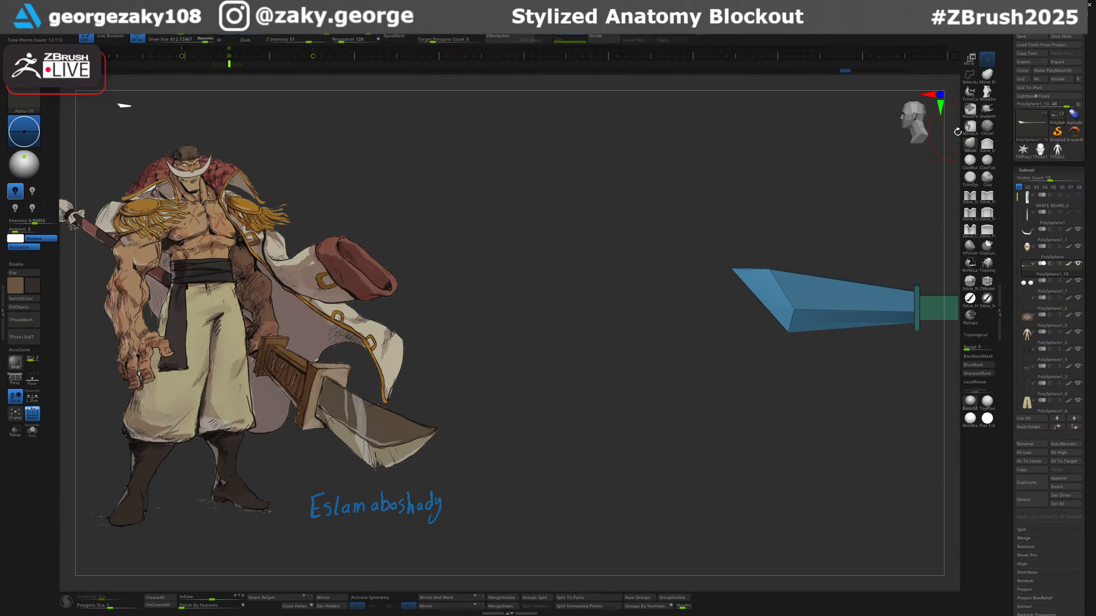
Straighten the blade's upper edge near the tip with the MoveInfiniteDepth brush.
right_click_drag(841, 220, 829, 302, "ctrl")
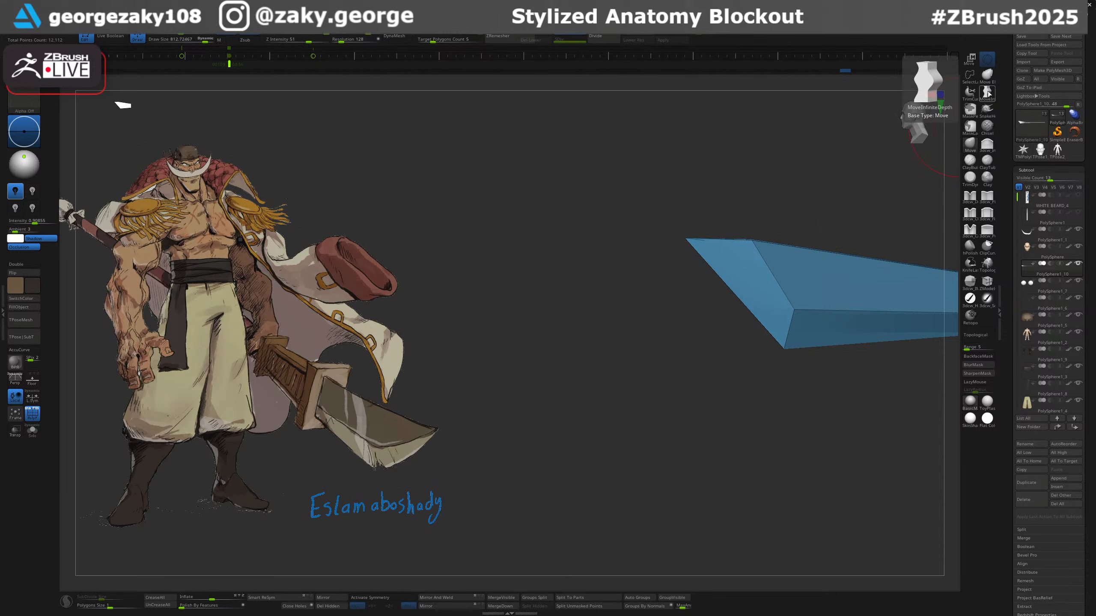
left_click(987, 93)
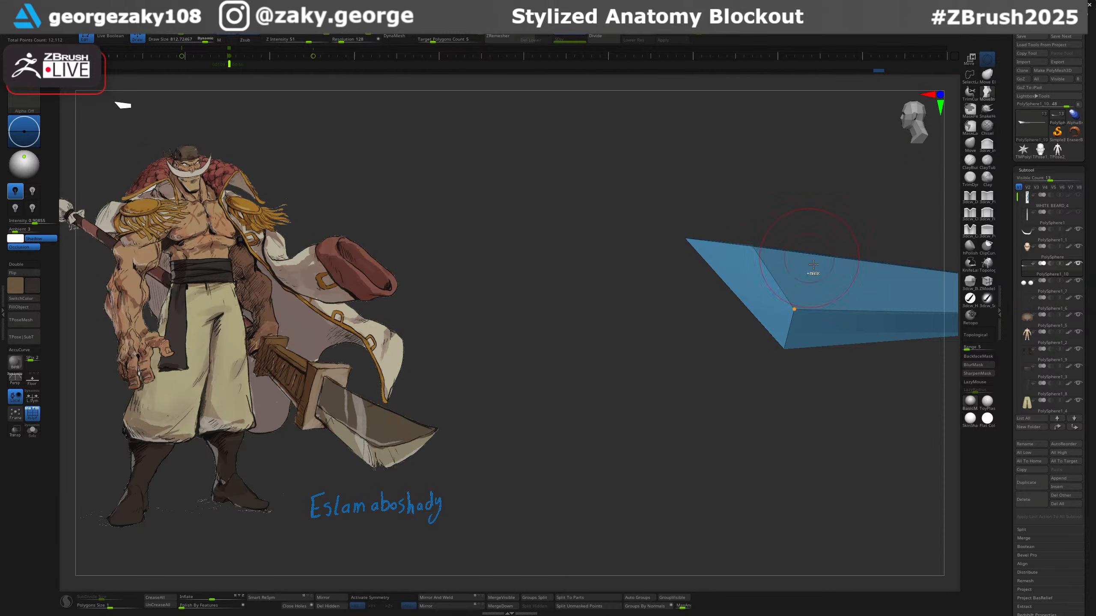
right_click_drag(814, 265, 766, 260, "ctrl")
right_click_drag(826, 332, 735, 348, "alt")
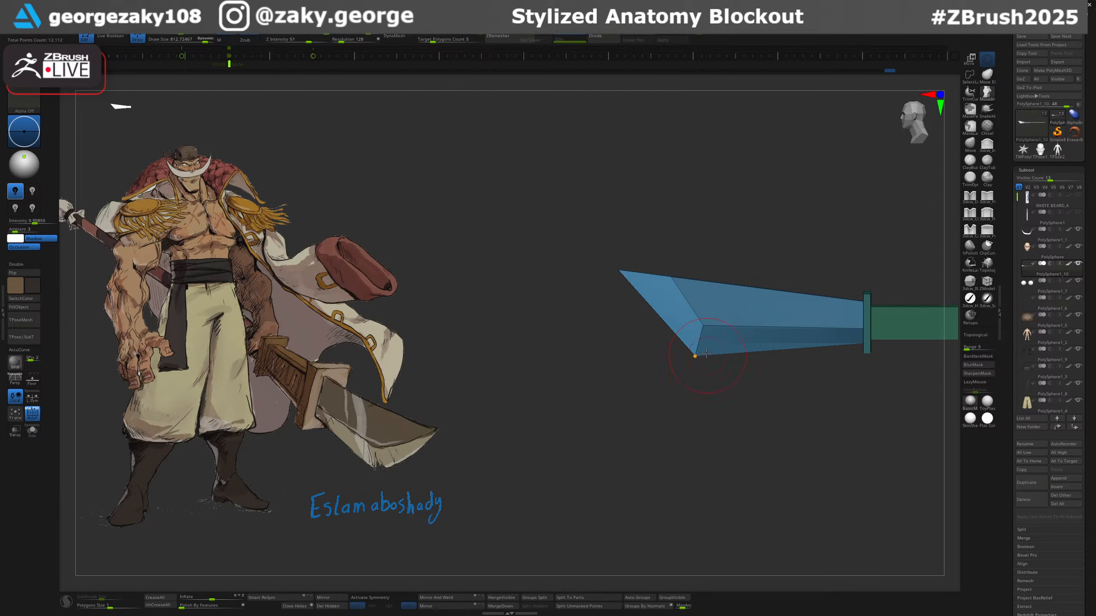
Resize the Move brush and adjust the lower corner of the blade's angled tip.
key("bracketright")
key("s")
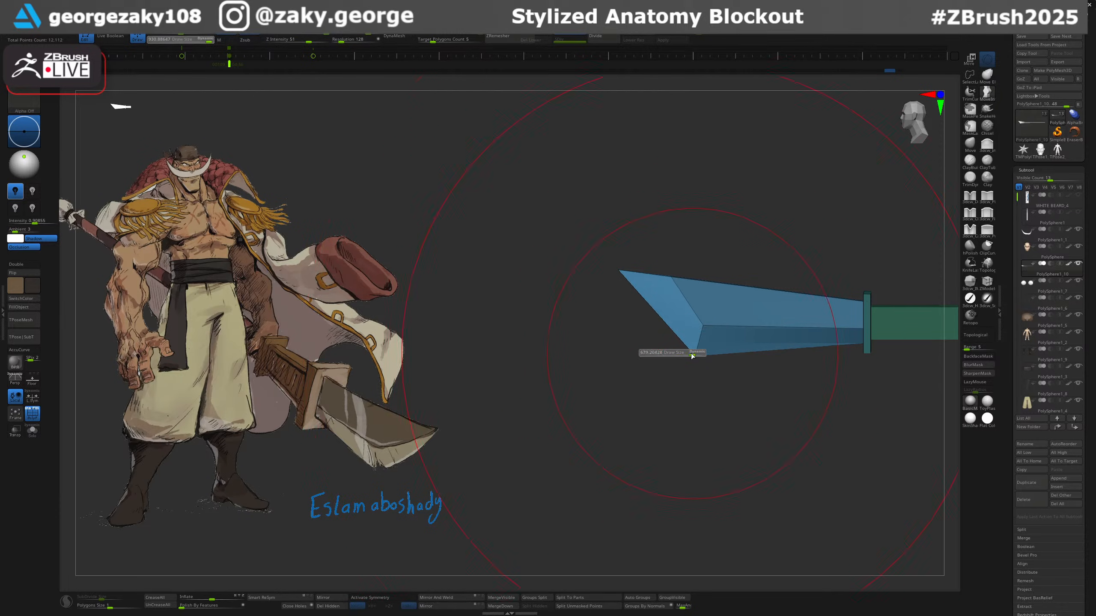
left_click_drag(693, 357, 664, 359)
right_click_drag(698, 408, 672, 388, "ctrl")
left_click_drag(671, 389, 716, 387)
Leave only the blade unmasked, lower it slightly along the Y axis with the gizmo, and clear the mask.
key("w")
left_click_drag(787, 355, 694, 420)
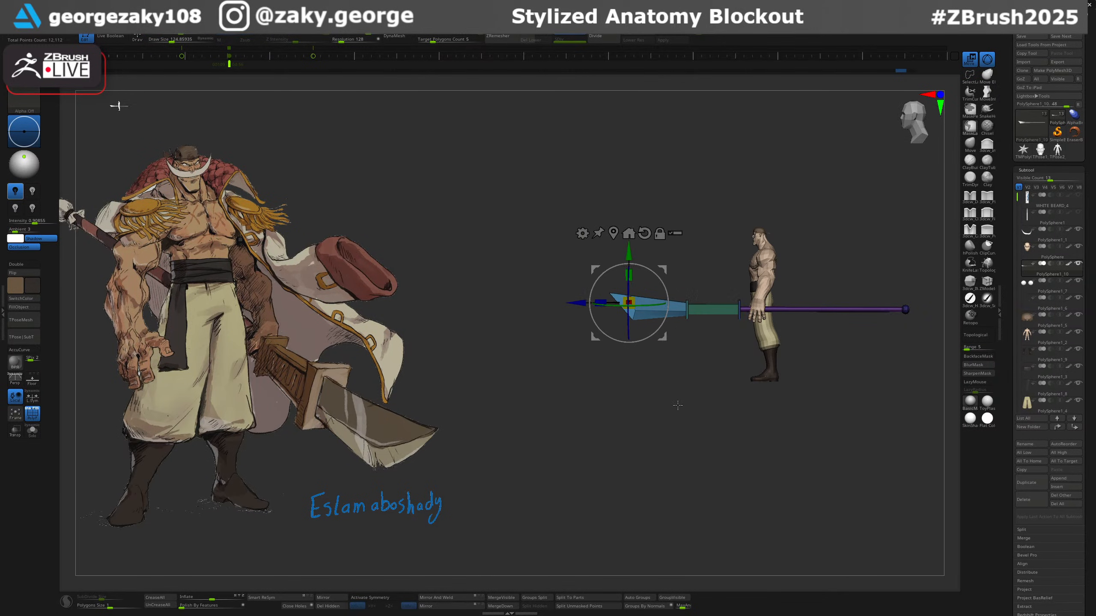
mouse_move(643, 214)
left_mouse_down("ctrl")
mouse_move(627, 377)
mouse_move(639, 375)
left_mouse_up("ctrl")
left_click_drag(669, 233, 681, 246, "ctrl")
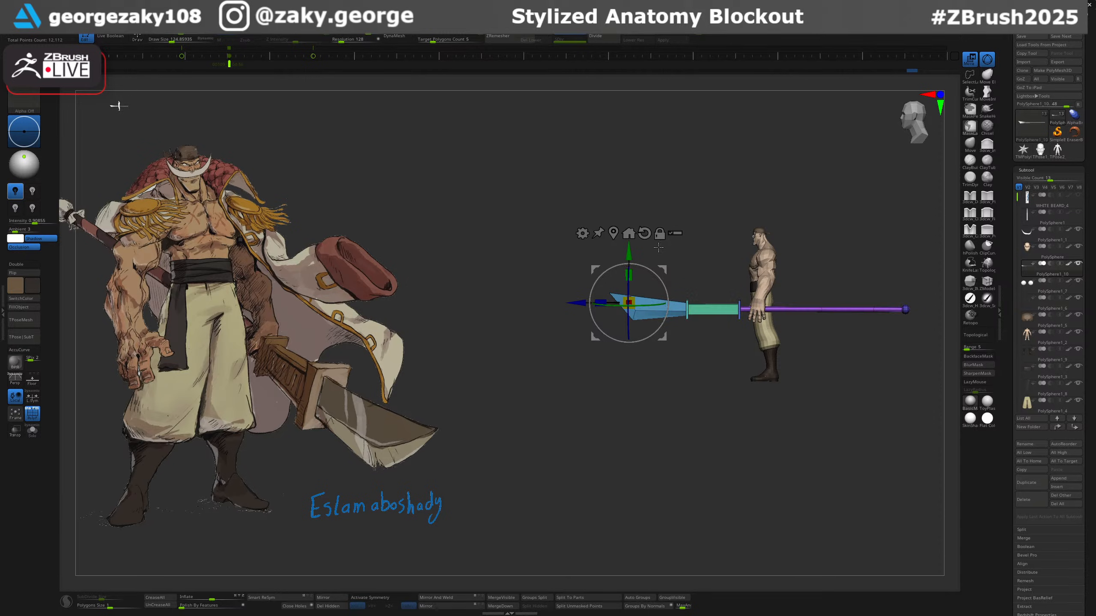
left_click_drag(627, 210, 626, 375, "ctrl")
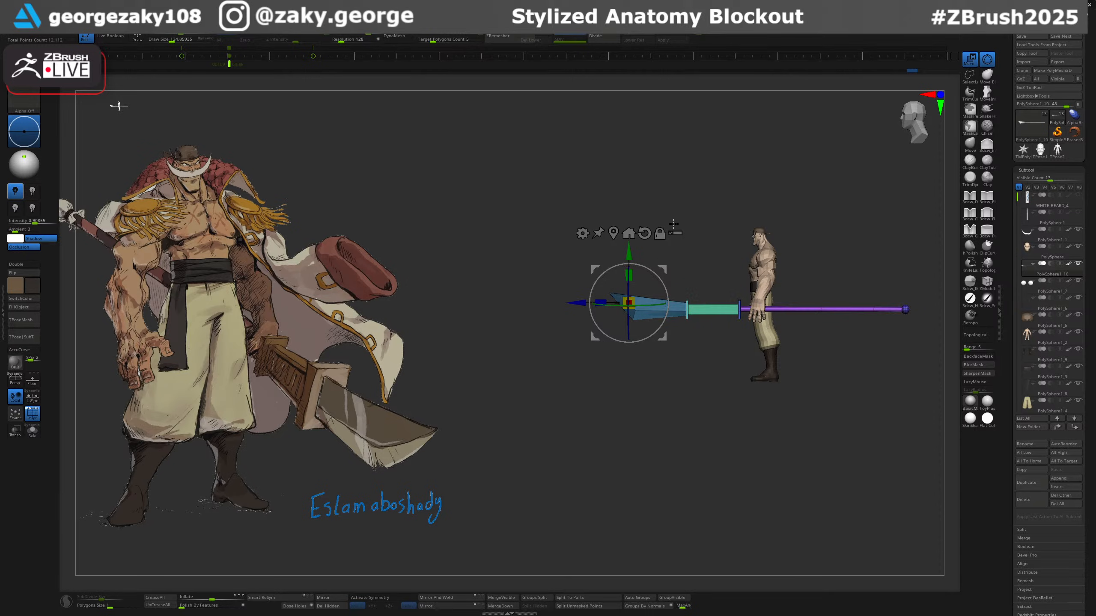
left_click(698, 244, "ctrl")
right_click_drag(695, 245, 689, 272, "ctrl")
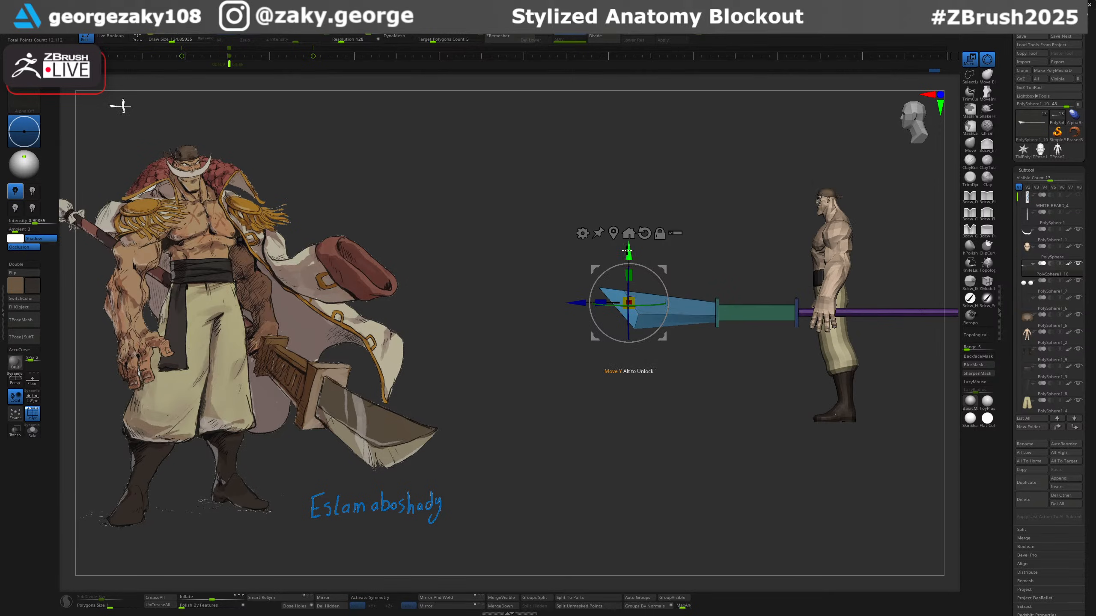
left_click_drag(627, 249, 626, 259)
key("ctrl+z")
right_click_drag(640, 359, 633, 400, "ctrl")
left_click_drag(626, 249, 627, 259)
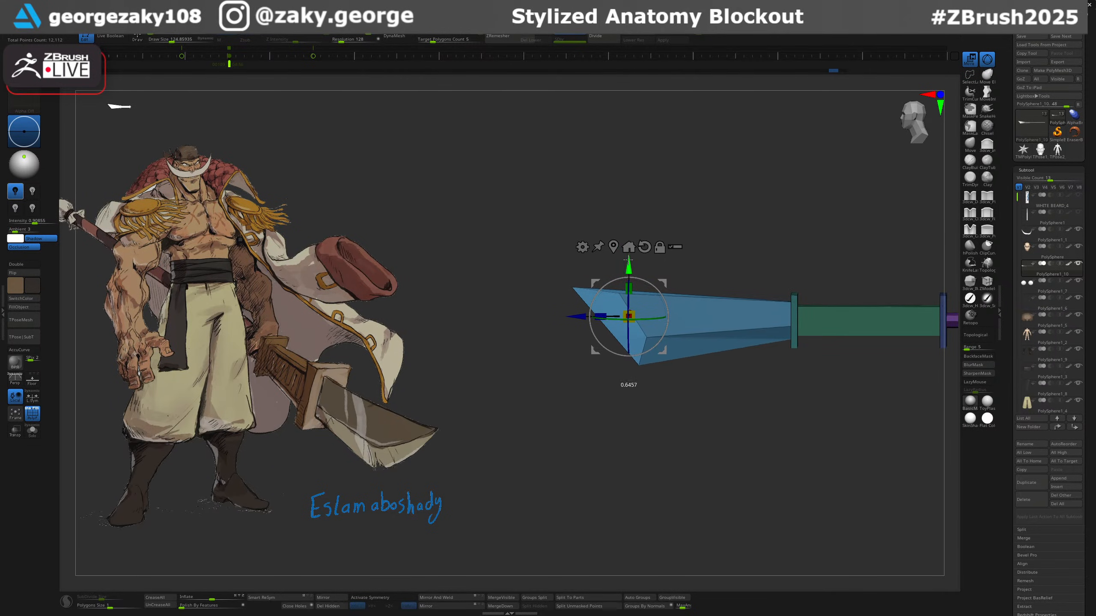
right_click_drag(684, 439, 688, 482, "ctrl")
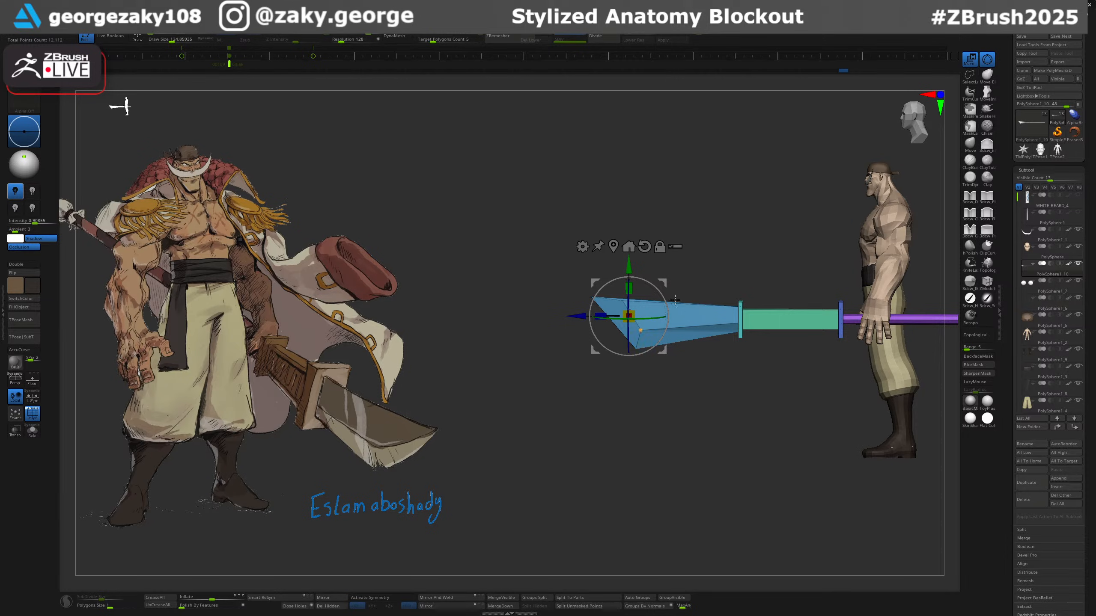
Centre the gizmo on the whole weapon and relocate its pivot to the butt end of the pole.
left_click(614, 247)
right_click_drag(726, 372, 729, 414, "ctrl")
right_click_drag(867, 372, 727, 365, "alt")
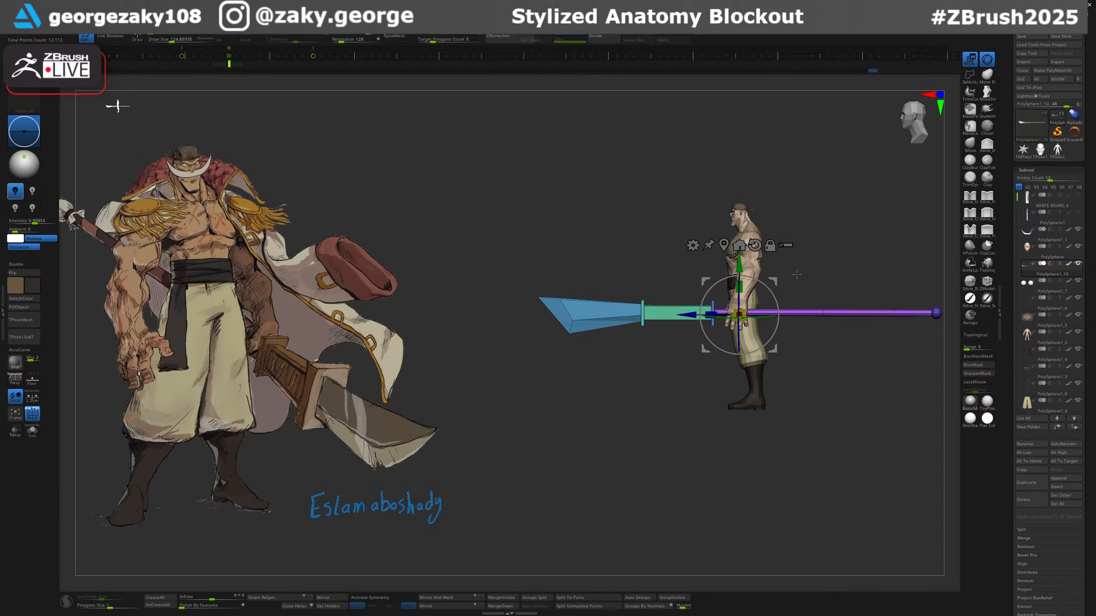
left_click_drag(688, 314, 881, 315, "alt")
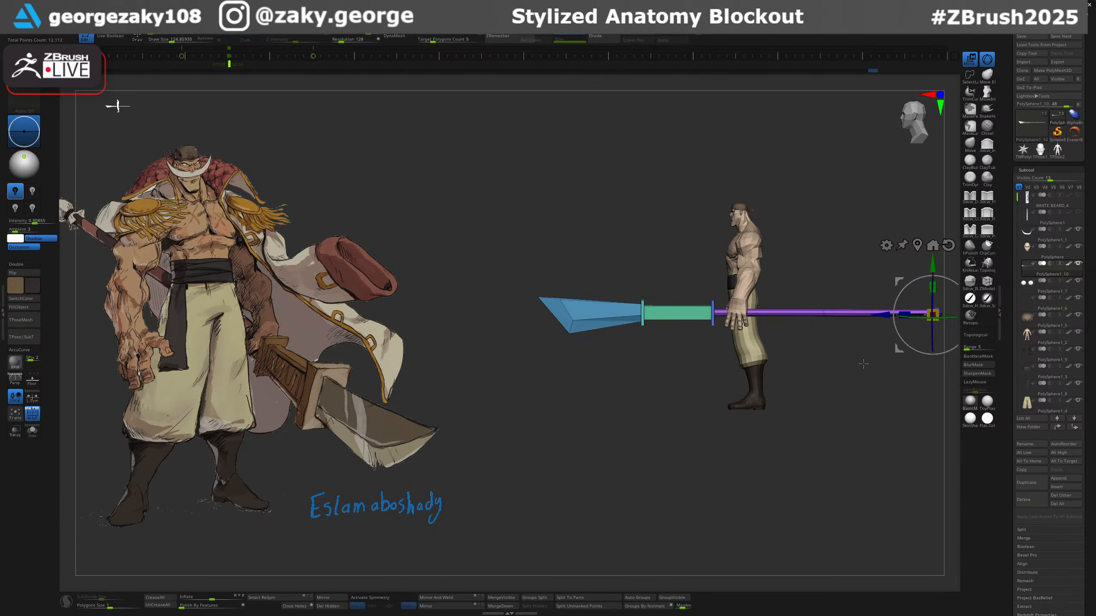
right_click_drag(866, 396, 715, 415, "alt")
right_click_drag(790, 397, 818, 413)
left_click(783, 265, "alt")
key("ctrl+z")
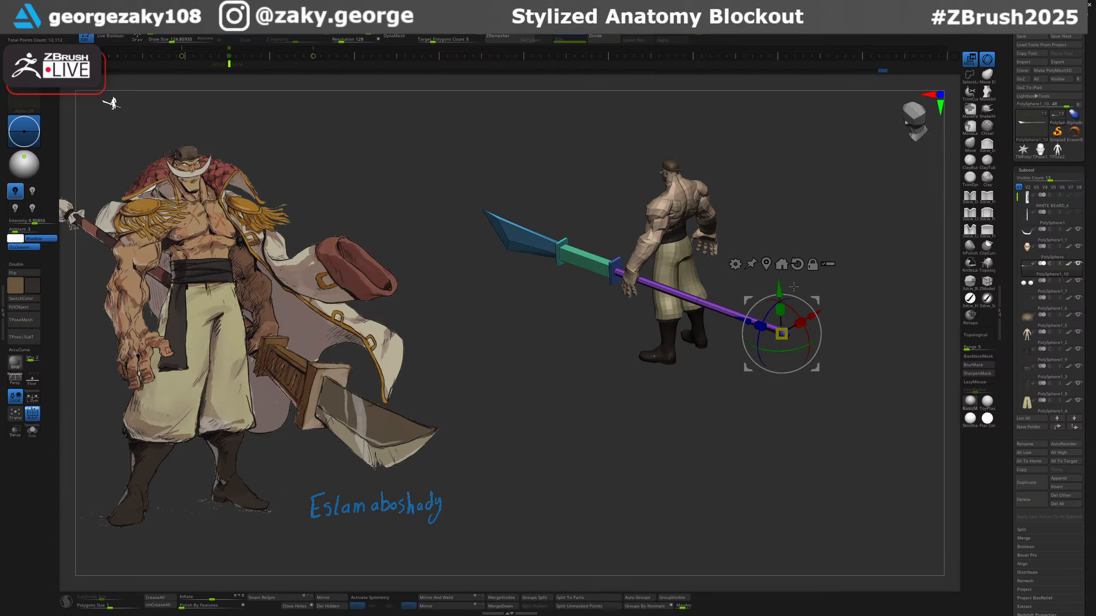
Send the weapon to the world origin and rotate it upright with the blade pointing up.
left_click(788, 264)
left_click(686, 139)
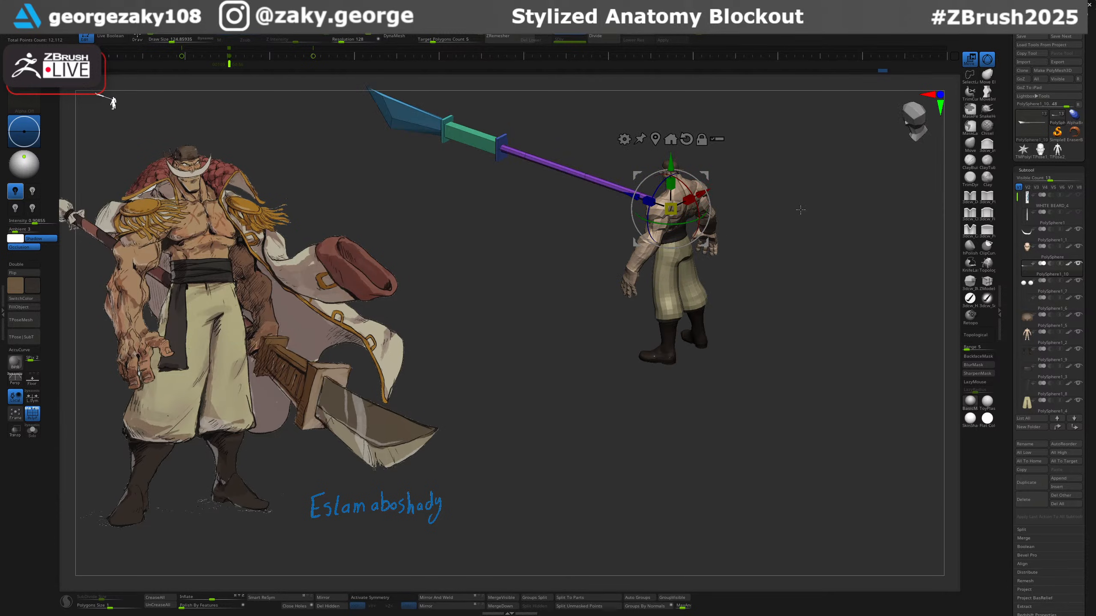
right_click_drag(800, 208, 748, 226, "shift")
left_click_drag(708, 198, 684, 257)
right_click_drag(703, 272, 783, 272, "shift")
Move the upright weapon out beside the character and lower it so the pole's butt end sits below his feet.
right_click_drag(712, 217, 725, 345, "alt")
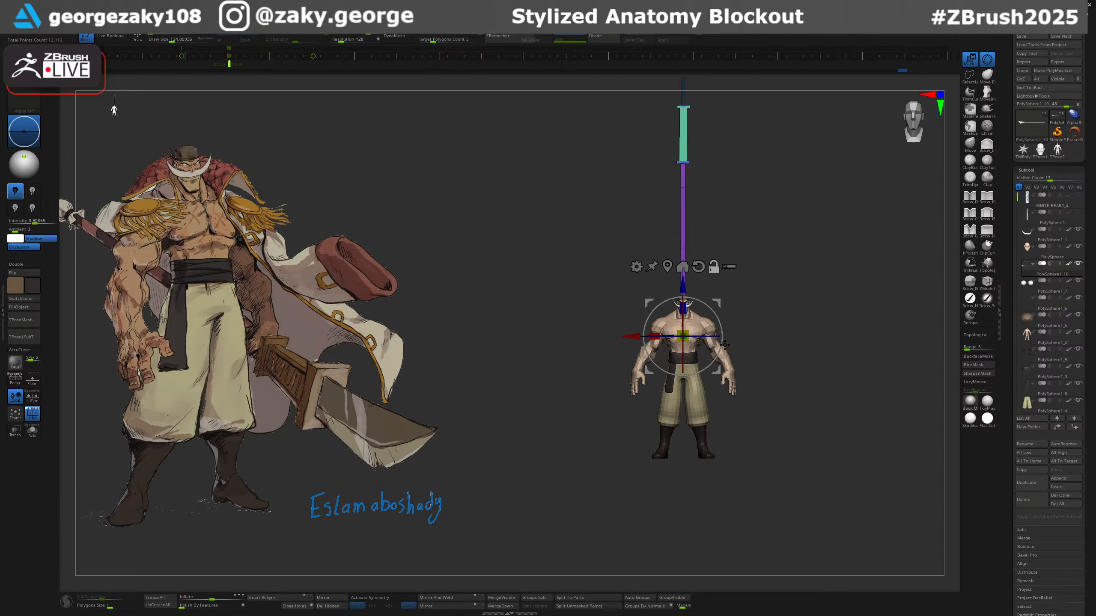
left_click_drag(628, 338, 552, 337)
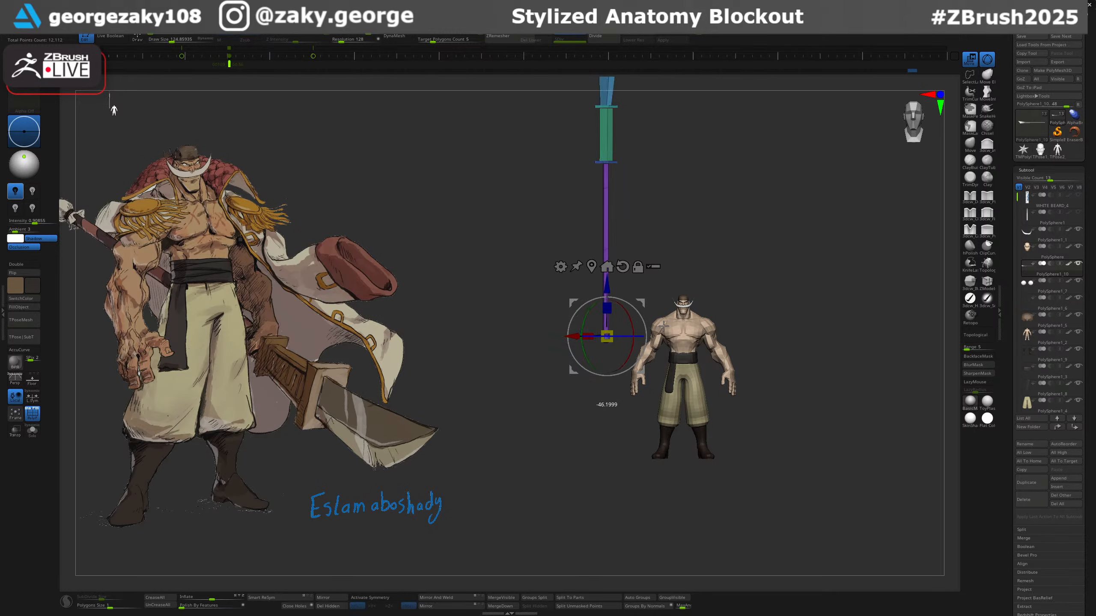
left_click_drag(603, 276, 604, 425)
left_click_drag(758, 351, 808, 300, "alt")
left_click_drag(604, 404, 603, 431)
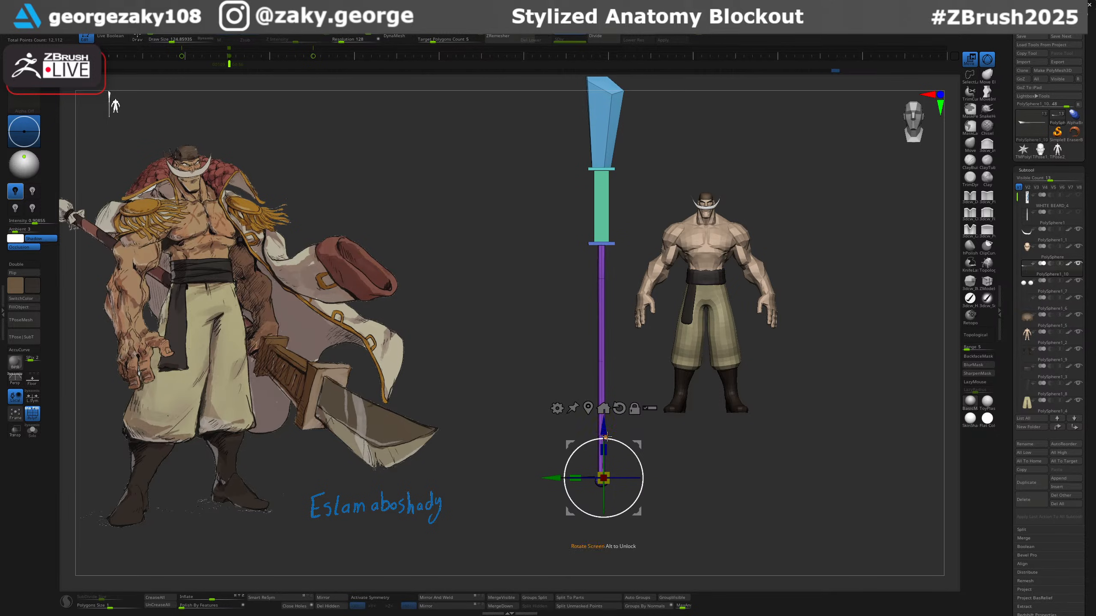
Select the body mesh, enlarge the Move brush, and nudge the outer lower edge of the pectorals.
key("q")
right_click_drag(633, 409, 642, 416, "ctrl")
mouse_move(869, 190)
right_mouse_down("alt")
mouse_move(746, 354)
mouse_move(763, 376)
mouse_move(738, 395)
mouse_move(695, 321)
mouse_move(705, 347)
right_mouse_up("alt")
right_click_drag(761, 260, 673, 377, "alt")
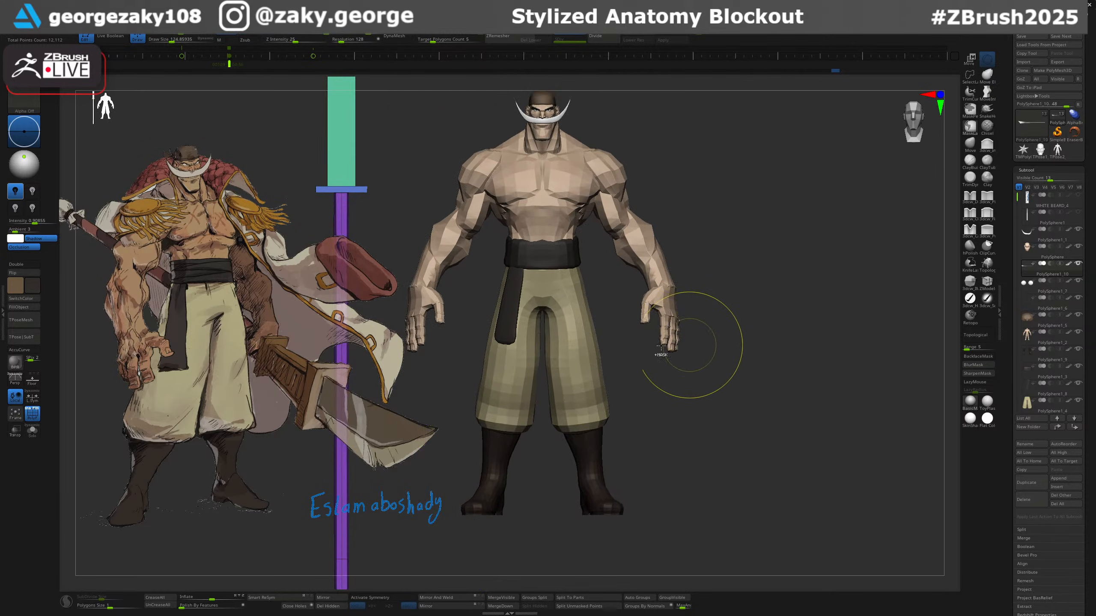
mouse_move(560, 309)
right_mouse_down("ctrl")
mouse_move(592, 368)
mouse_move(638, 371)
right_mouse_up("ctrl")
left_click(601, 367, "alt")
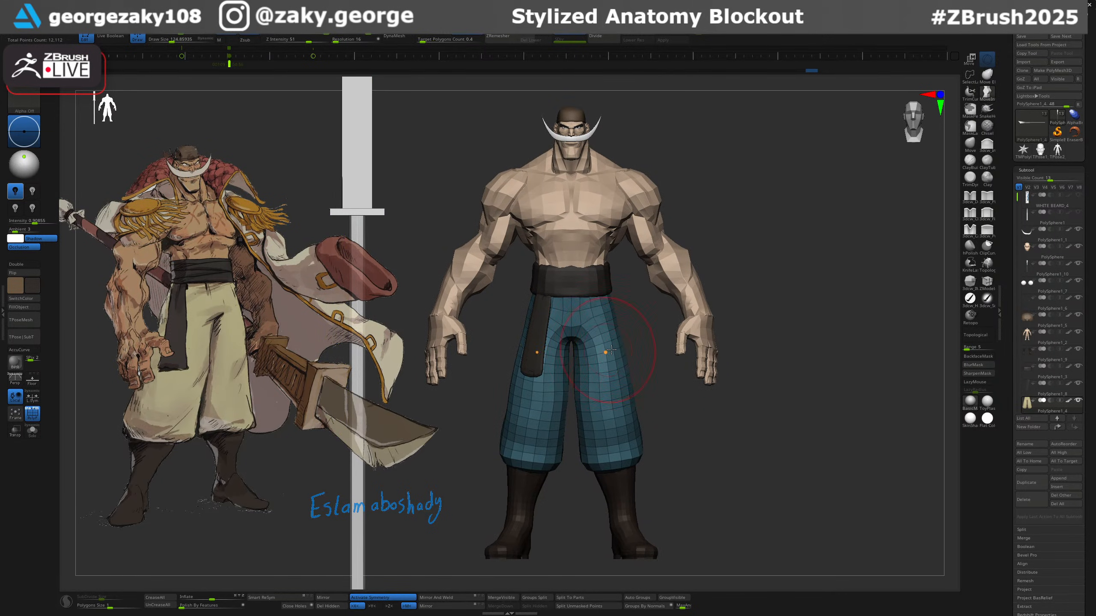
left_click(587, 243, "alt")
right_click_drag(624, 270, 627, 275, "ctrl")
right_click_drag(772, 295, 768, 294)
right_click_drag(602, 243, 632, 295, "alt")
key("s")
left_click_drag(632, 295, 638, 293)
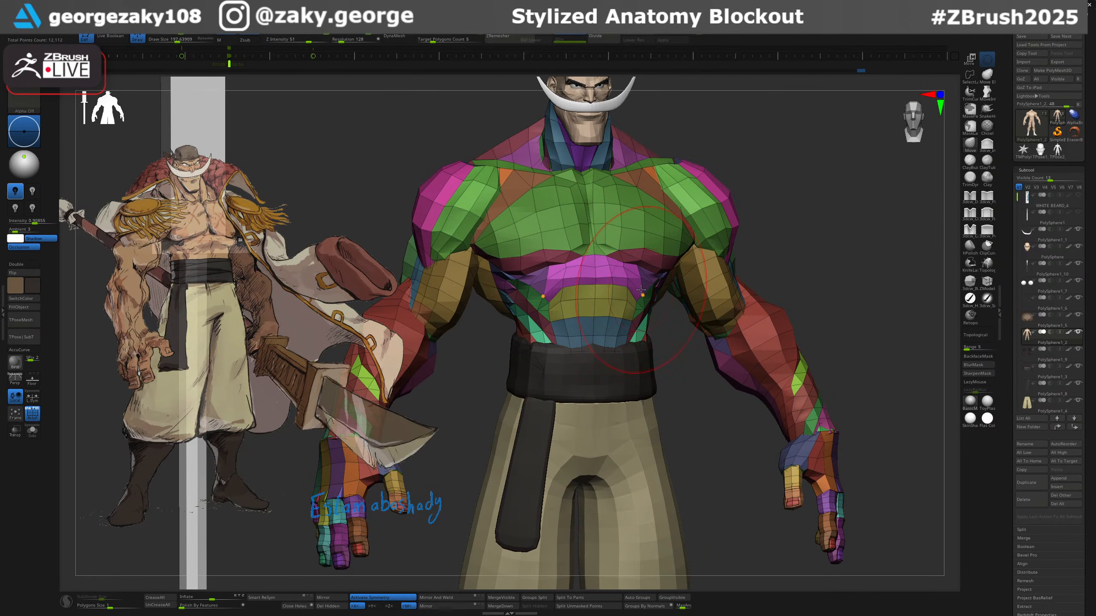
left_click_drag(519, 263, 516, 269)
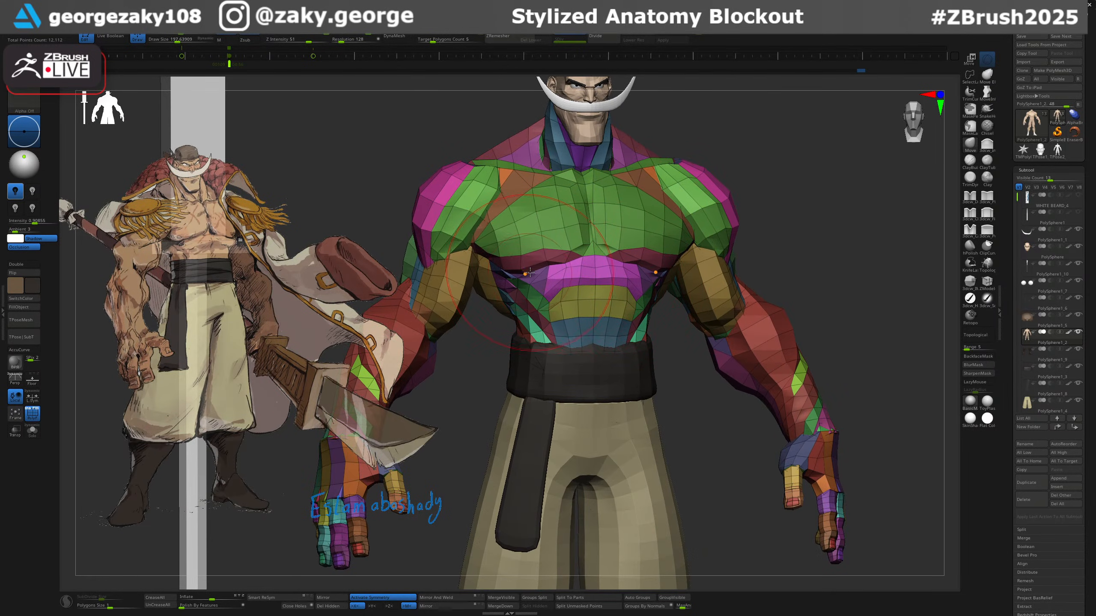
right_click_drag(515, 271, 568, 269, "alt")
Insert a mirrored pair of small spheres as nipples on the lower outer pectorals with an insert mesh brush.
key("i")
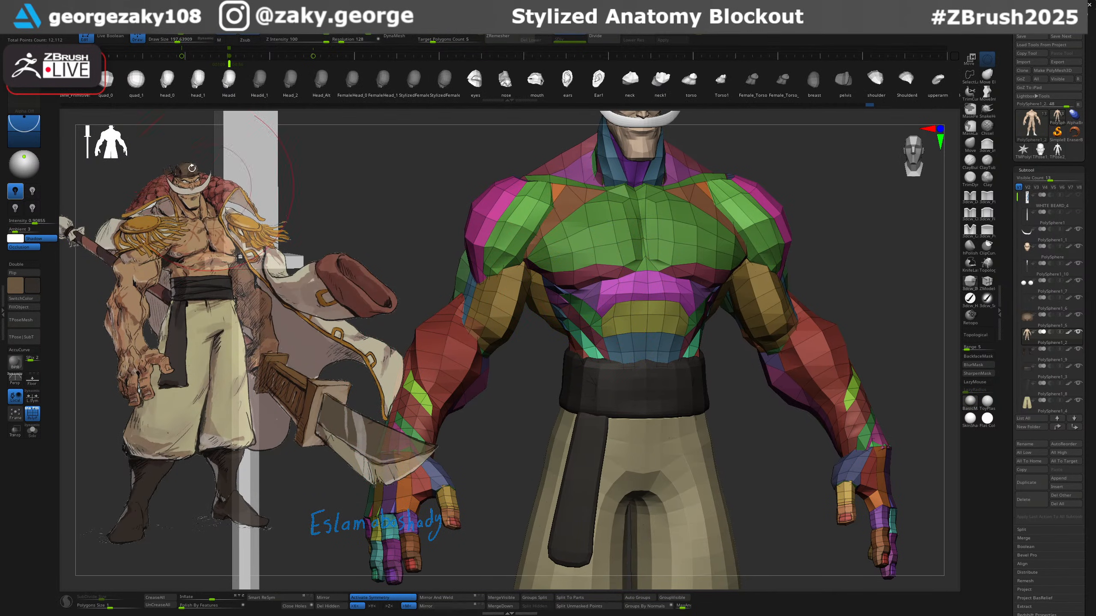
right_click_drag(556, 307, 569, 320, "ctrl")
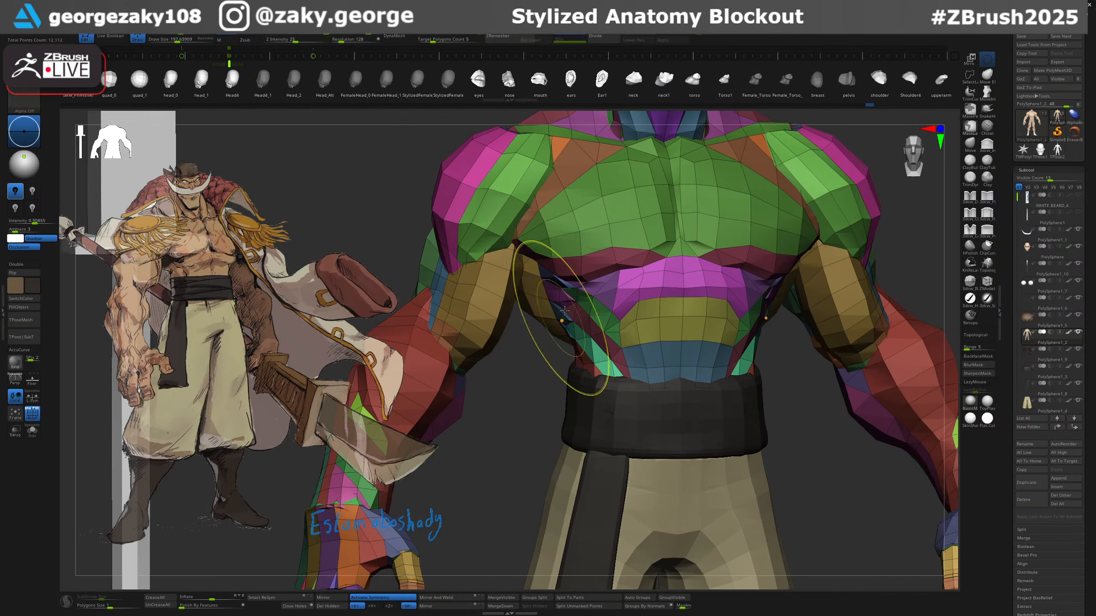
key("s")
left_click_drag(594, 272, 585, 268)
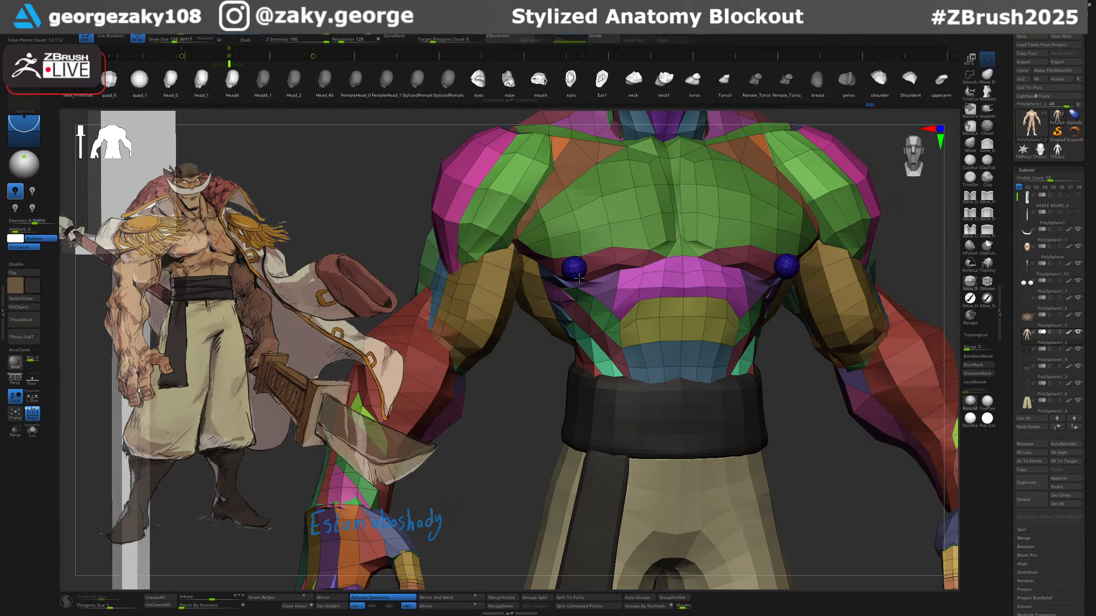
right_click_drag(579, 278, 586, 316)
Turn on local symmetry for the nipple spheres and hide the polyframe display.
key("w")
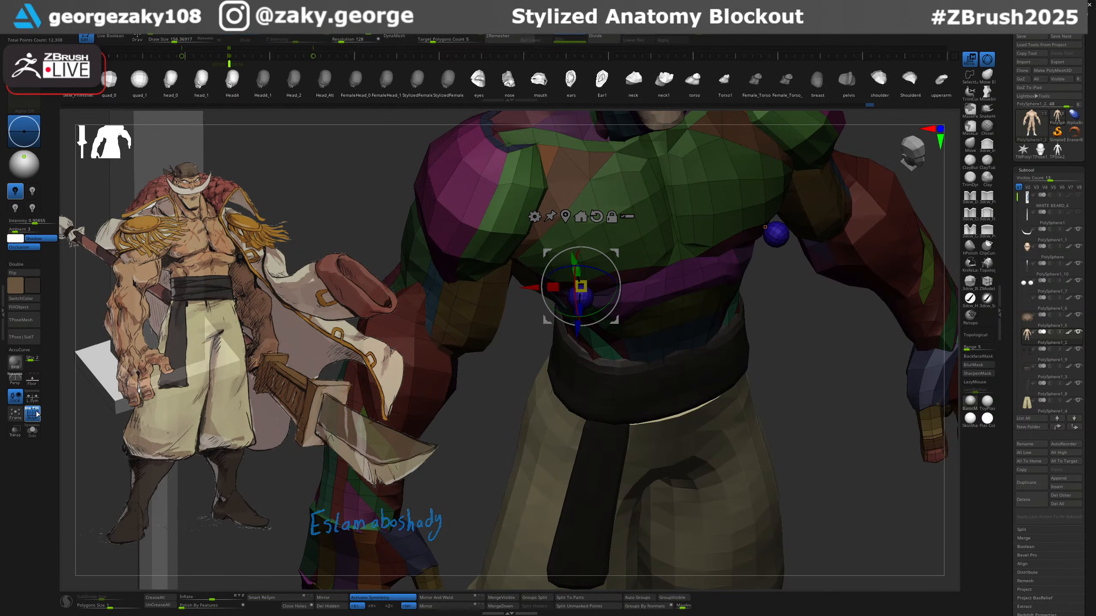
left_click(33, 396)
mouse_move(561, 332)
right_mouse_down()
mouse_move(583, 341)
mouse_move(551, 268)
mouse_move(545, 319)
mouse_move(588, 315)
mouse_move(525, 438)
mouse_move(500, 433)
right_mouse_up()
key("shift+f")
key("q")
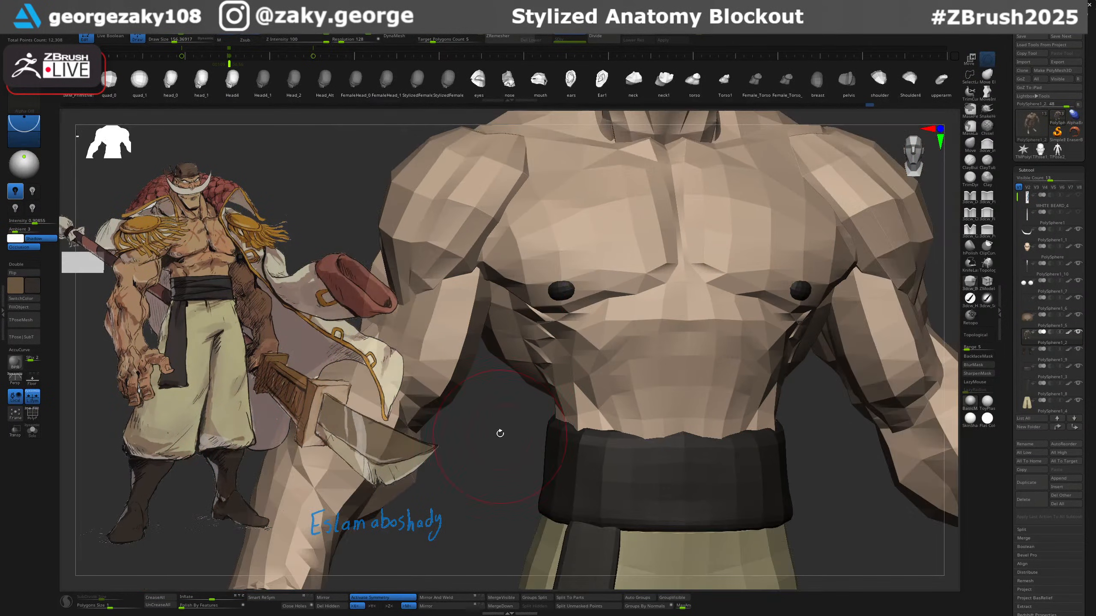
Adjust the brush size and paint the dark nipple spheres with the body's skin colour.
key("s")
left_click(553, 301)
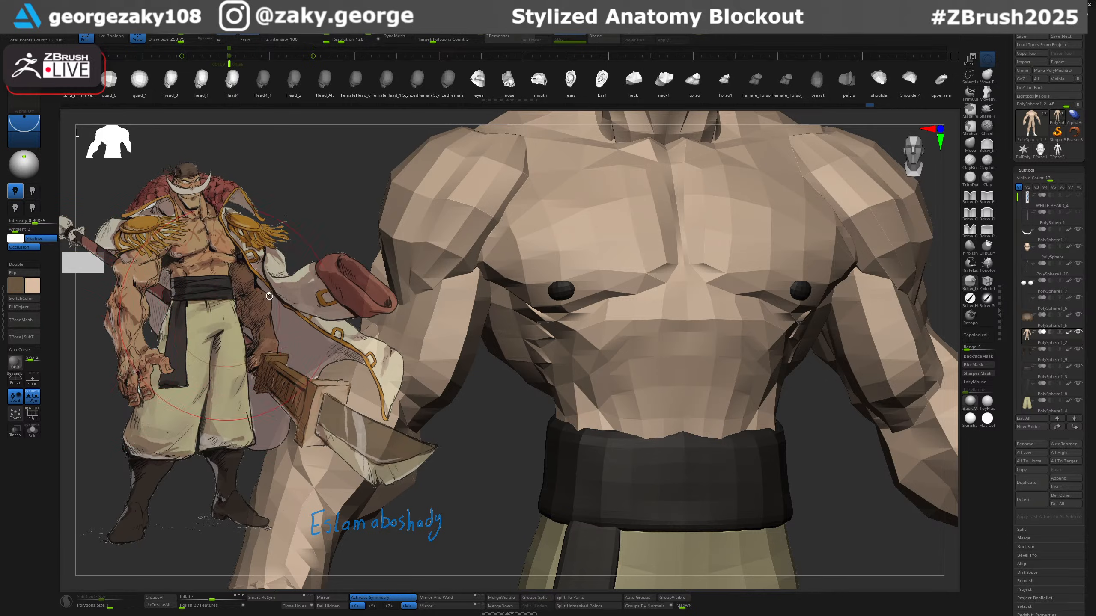
left_click(554, 296)
key("ctrl+z")
left_click(970, 299)
left_click(571, 273)
Reposition the nipple spheres with the gizmo so they sit properly in the surface of the pectorals.
right_click_drag(572, 273, 573, 190, "ctrl")
right_click_drag(742, 233, 750, 259)
right_click_drag(580, 259, 557, 349, "ctrl")
key("w")
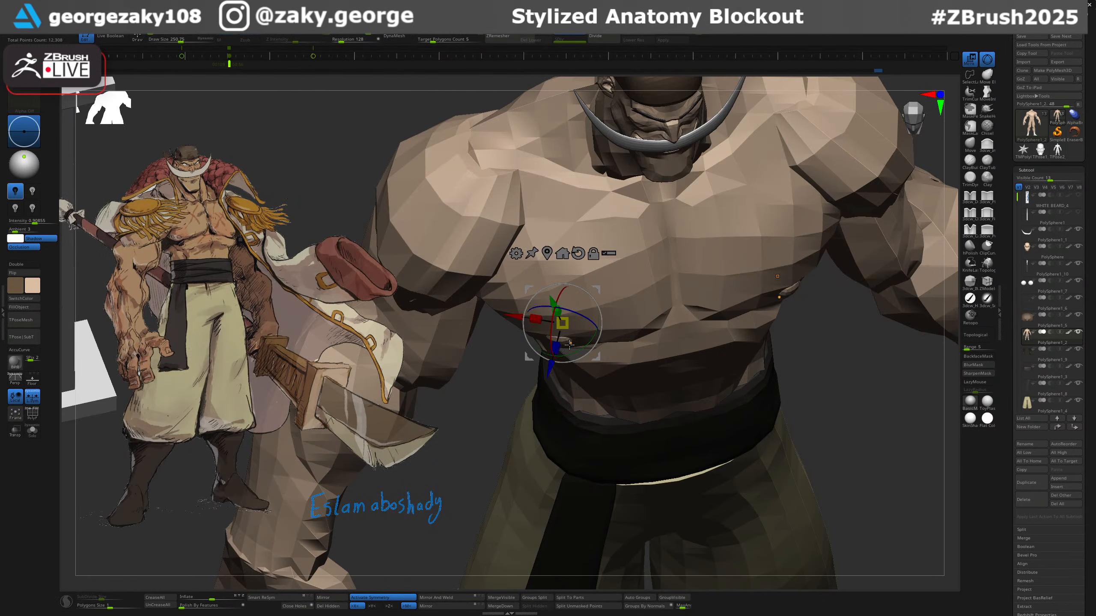
right_click_drag(564, 281, 575, 328, "ctrl")
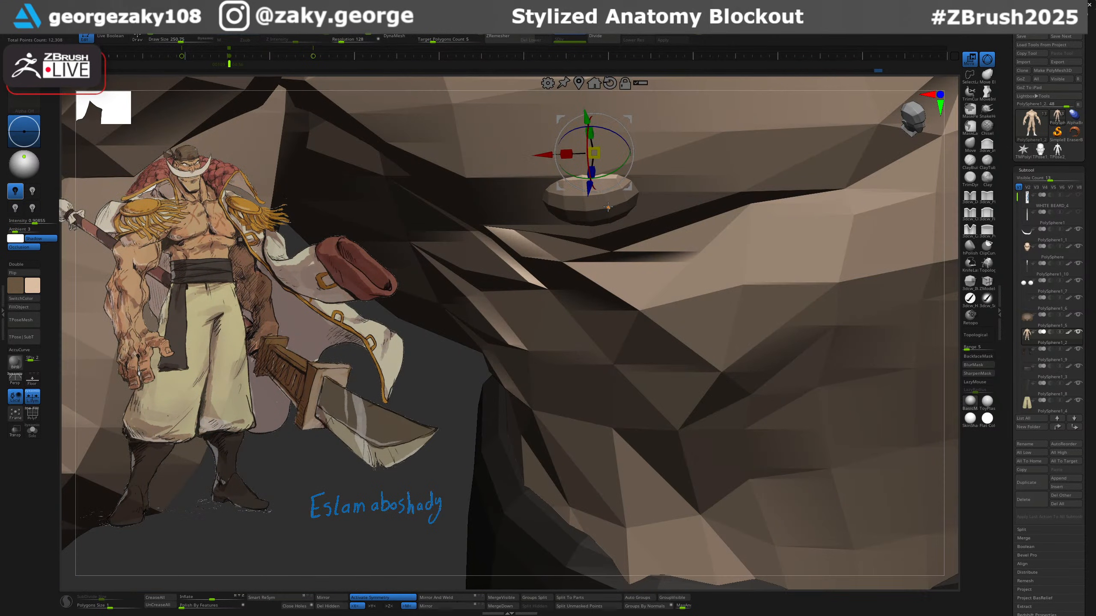
left_click(608, 207, "ctrl")
right_click_drag(607, 207, 619, 207)
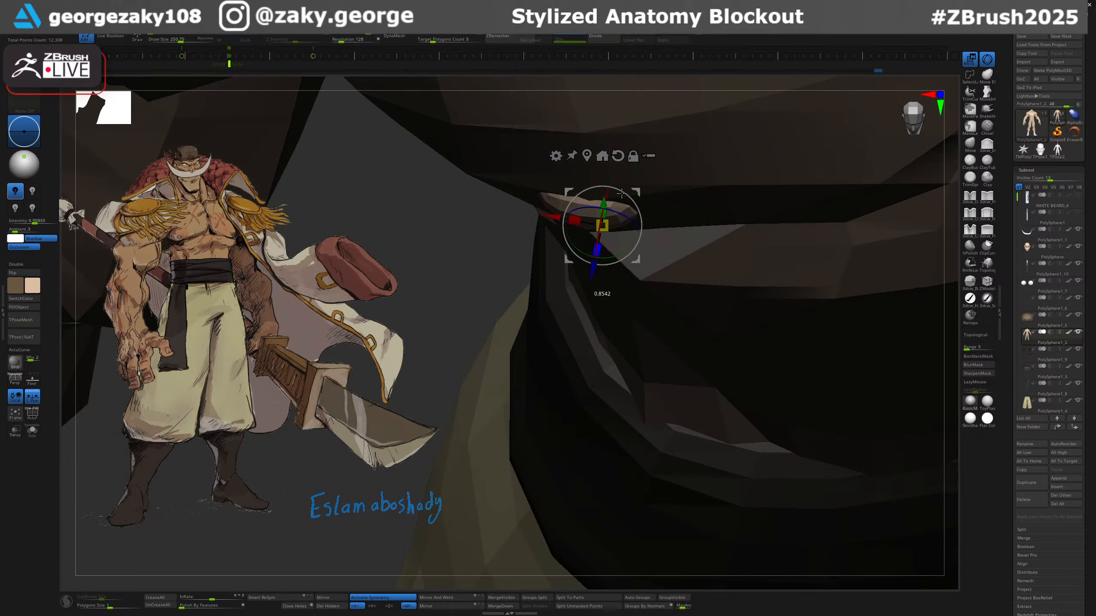
right_click_drag(604, 242, 606, 151)
key("q")
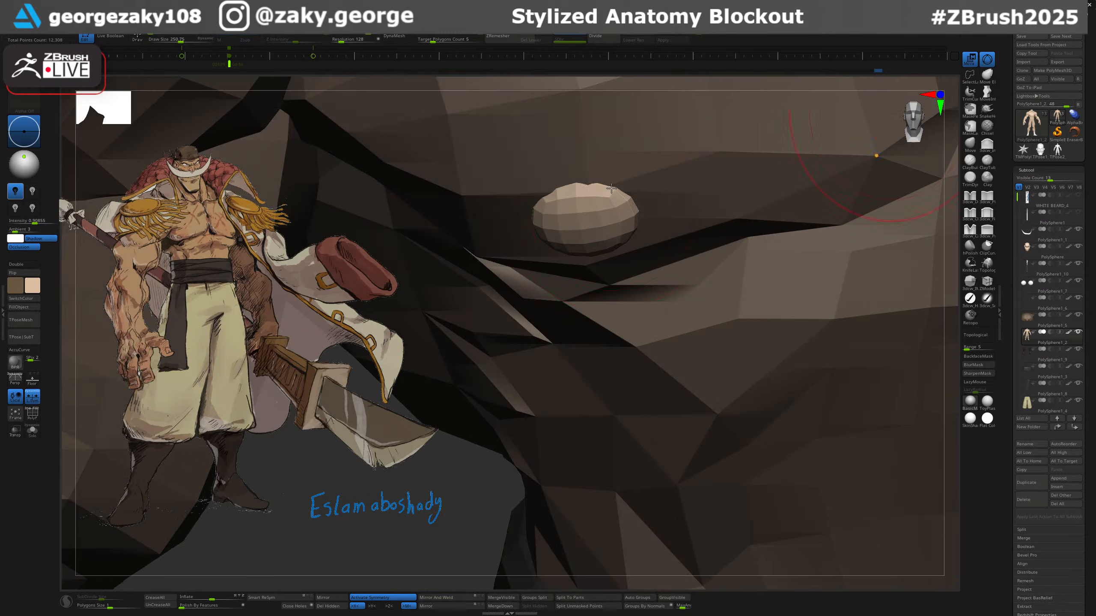
Clear the body's mask and check the nipples' placement on the whole torso.
right_click_drag(875, 151, 870, 161)
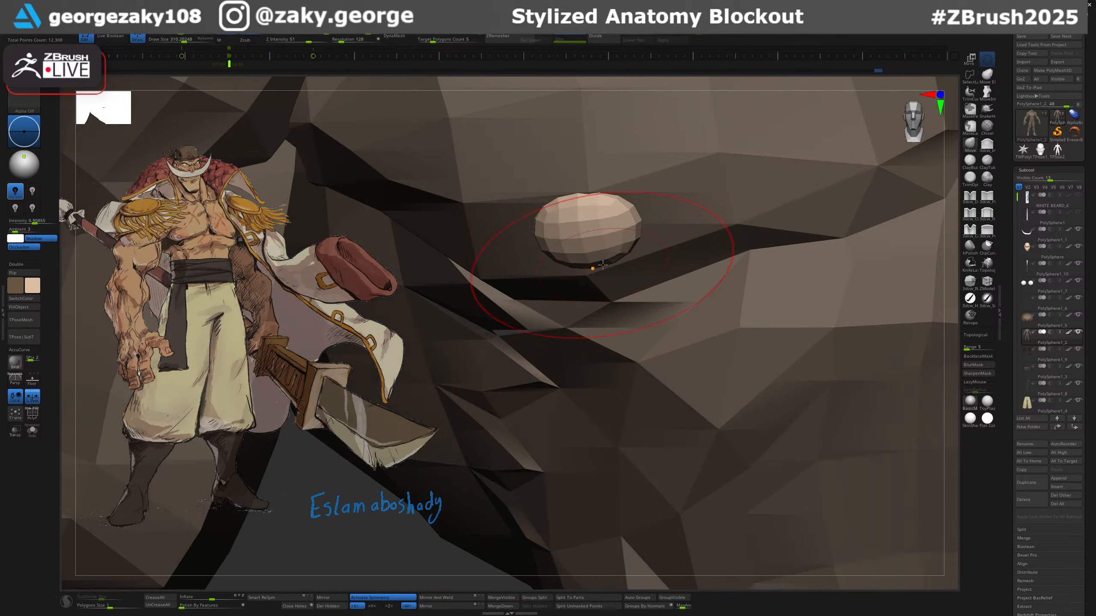
right_click_drag(607, 229, 665, 137, "ctrl")
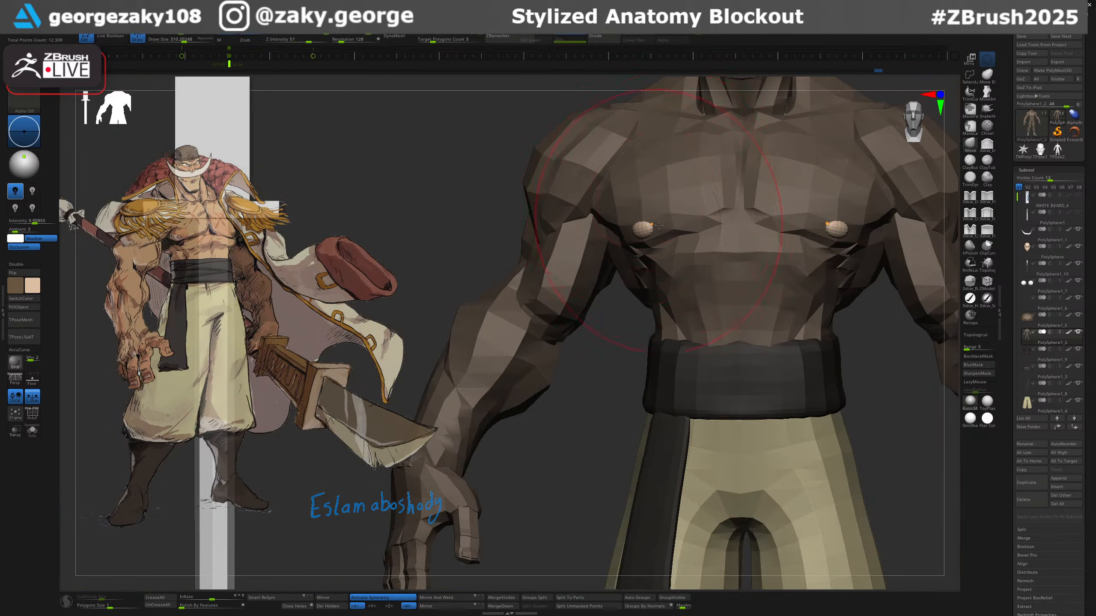
right_click_drag(655, 242, 751, 264)
left_click_drag(813, 344, 835, 361, "ctrl")
right_click_drag(837, 362, 718, 384, "ctrl")
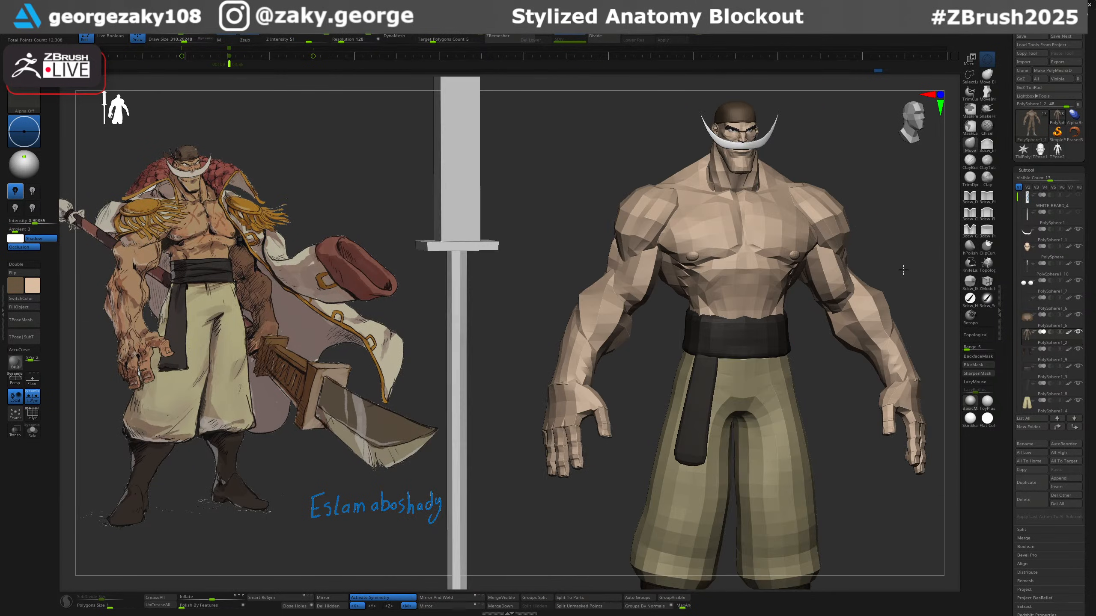
right_click_drag(684, 164, 742, 302, "alt")
right_click_drag(742, 303, 742, 268, "ctrl")
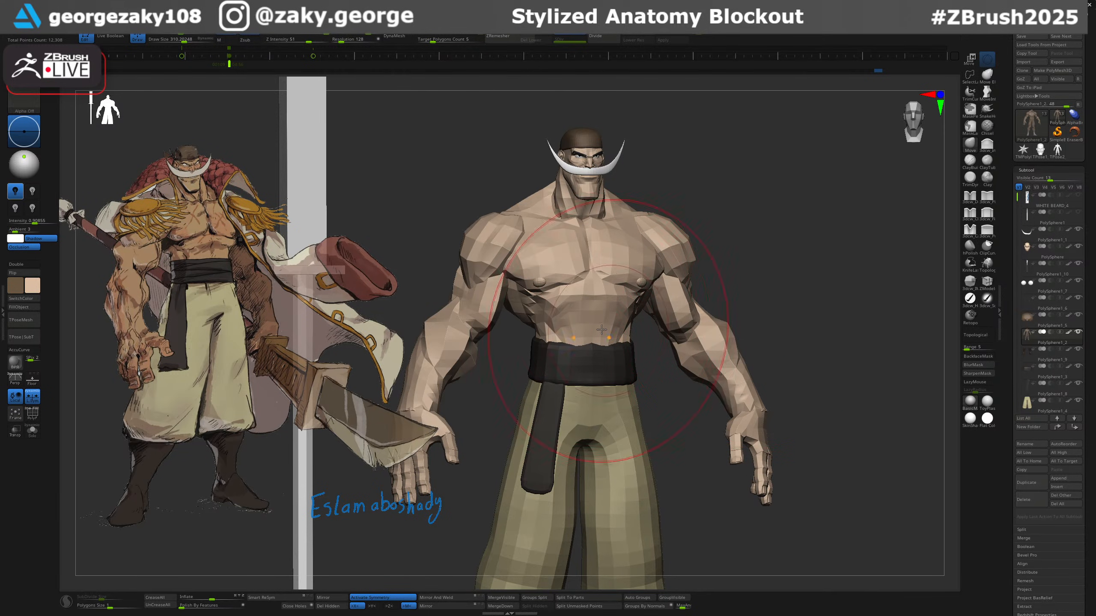
Shrink the Move brush and adjust the sides of the waist just above the black sash.
right_click_drag(513, 316, 547, 339, "ctrl")
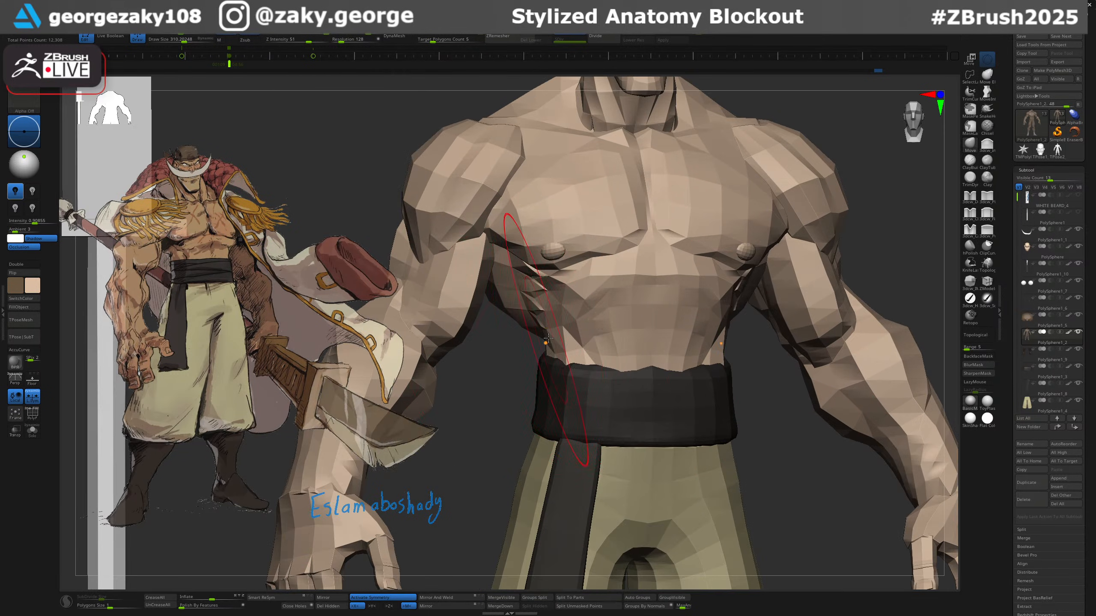
key("s")
left_click_drag(545, 333, 535, 330)
mouse_move(548, 317)
right_mouse_down()
mouse_move(527, 336)
mouse_move(517, 329)
mouse_move(699, 333)
right_mouse_up()
key("s")
key("s")
left_click_drag(538, 333, 518, 345)
Resize the Move brush to refine the lower back above the sash, and undo the last change.
right_click_drag(519, 347, 531, 354)
key("s")
left_click_drag(531, 367, 527, 368)
right_click_drag(524, 367, 513, 354)
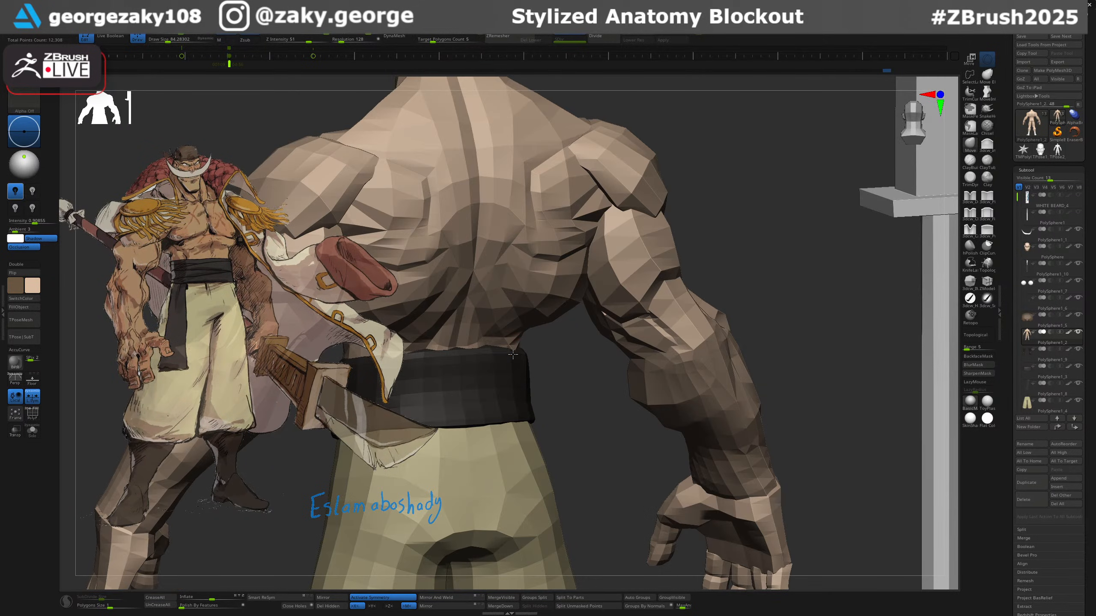
key("s")
left_click_drag(544, 330, 549, 330)
mouse_move(547, 330)
right_mouse_down()
mouse_move(615, 329)
mouse_move(544, 335)
mouse_move(523, 344)
mouse_move(526, 360)
right_mouse_up()
key("ctrl+z")
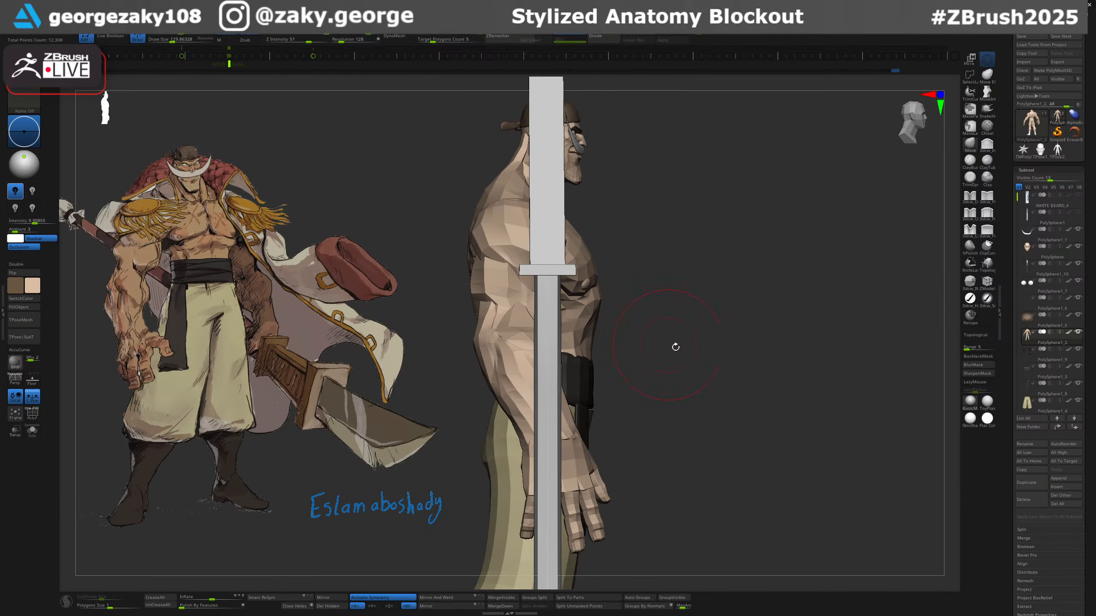
Select the trousers, resize the Move brush, and check their shape from the front and back.
mouse_move(675, 348)
right_mouse_down("alt")
mouse_move(701, 230)
mouse_move(678, 355)
right_mouse_up("alt")
key("s")
left_click_drag(527, 416, 531, 417)
left_click(530, 414, "alt")
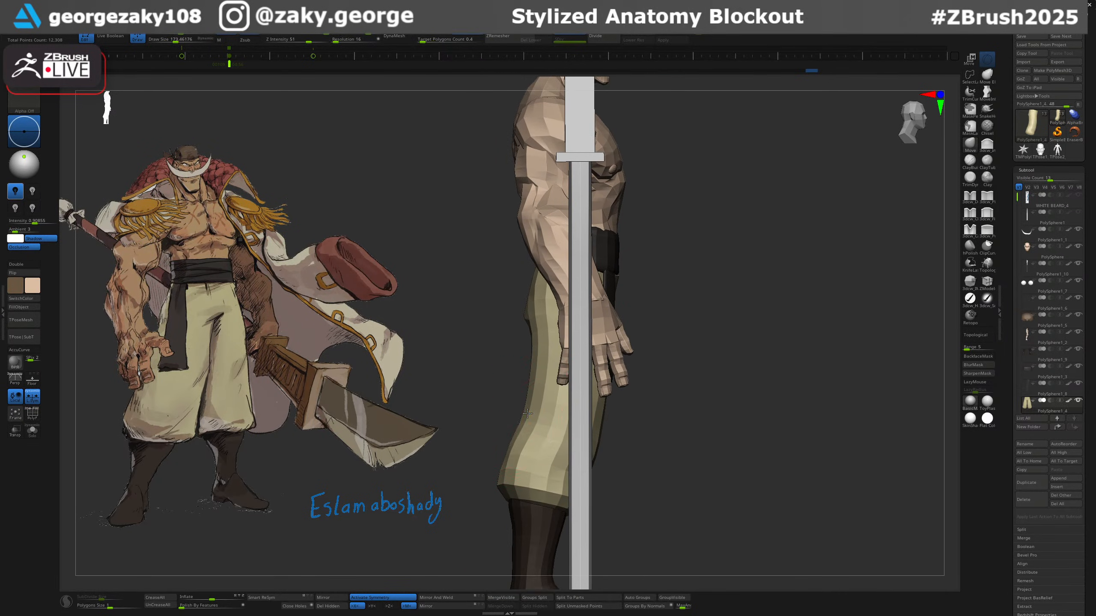
right_click_drag(529, 401, 652, 389, "shift")
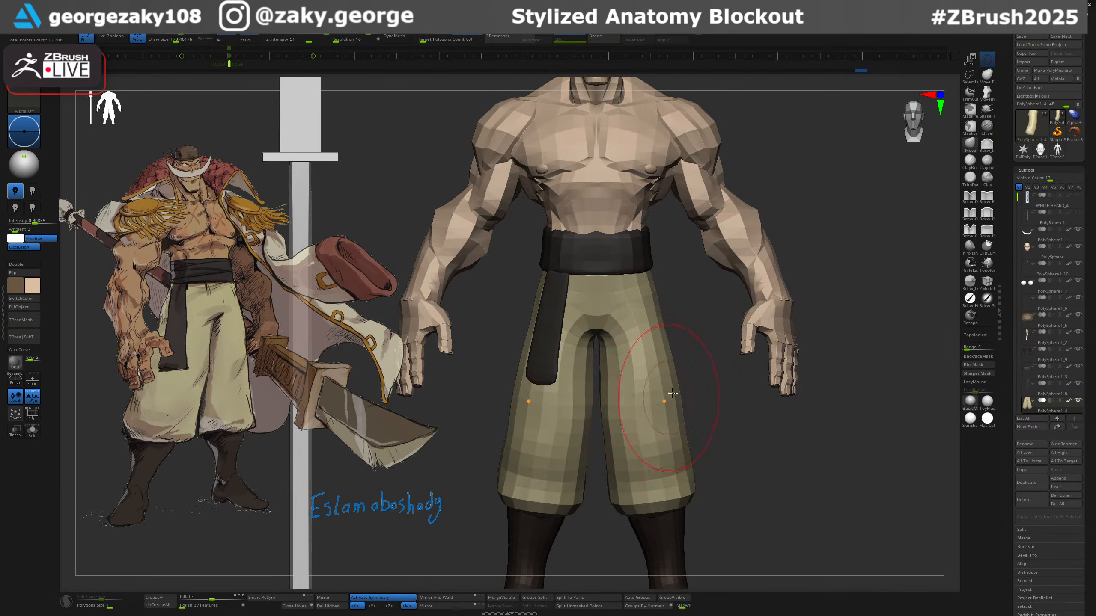
key("s")
left_click_drag(657, 388, 606, 402)
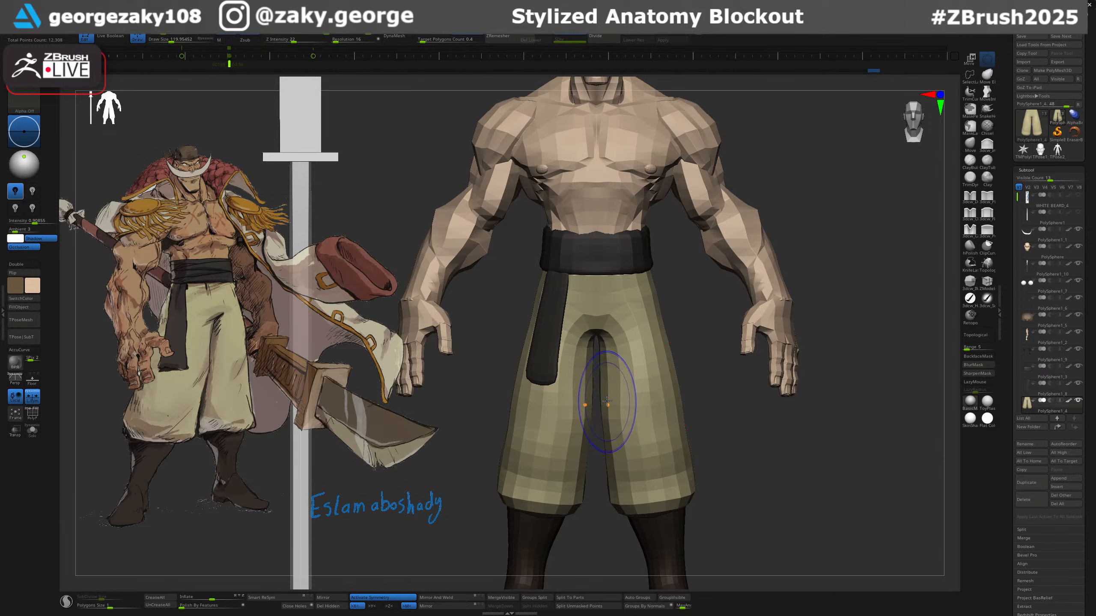
key("s")
left_click(666, 338)
mouse_move(692, 327)
right_mouse_down()
mouse_move(673, 324)
mouse_move(615, 356)
right_mouse_up()
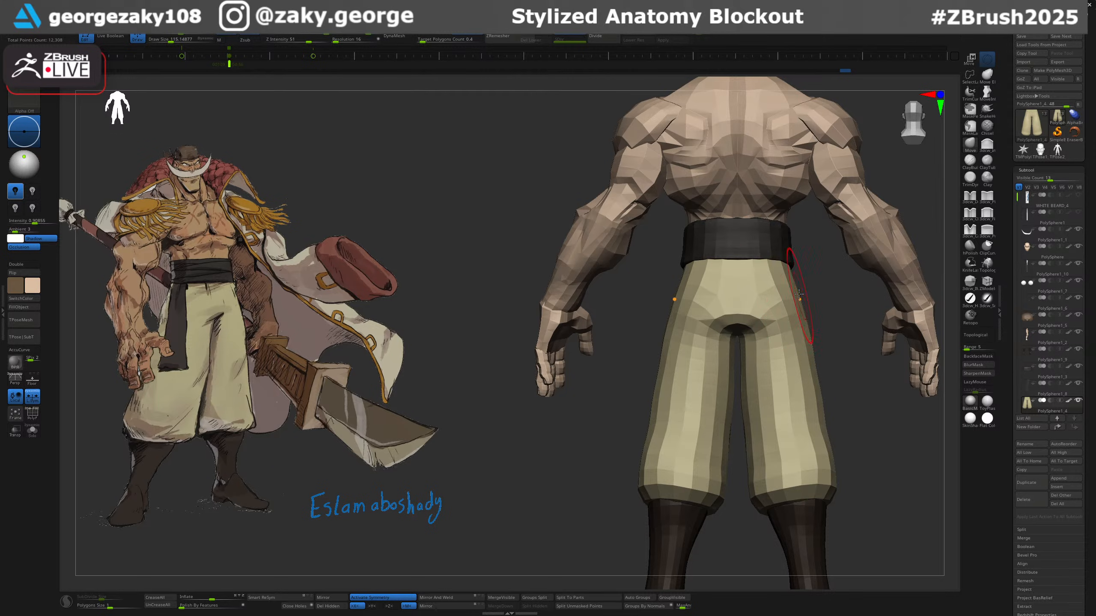
Try to pull in the side of the black sash with a larger Move brush, and undo the change.
right_click_drag(809, 280, 812, 315)
left_click(882, 261, "alt")
key("s")
left_click(814, 315)
left_click_drag(803, 320, 794, 321)
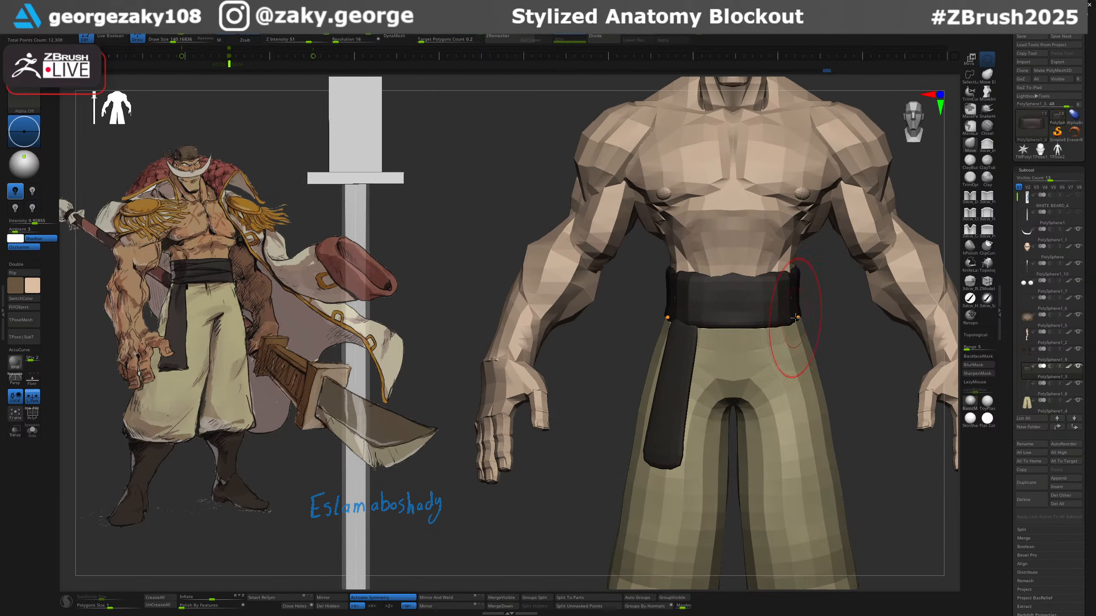
key("ctrl+z")
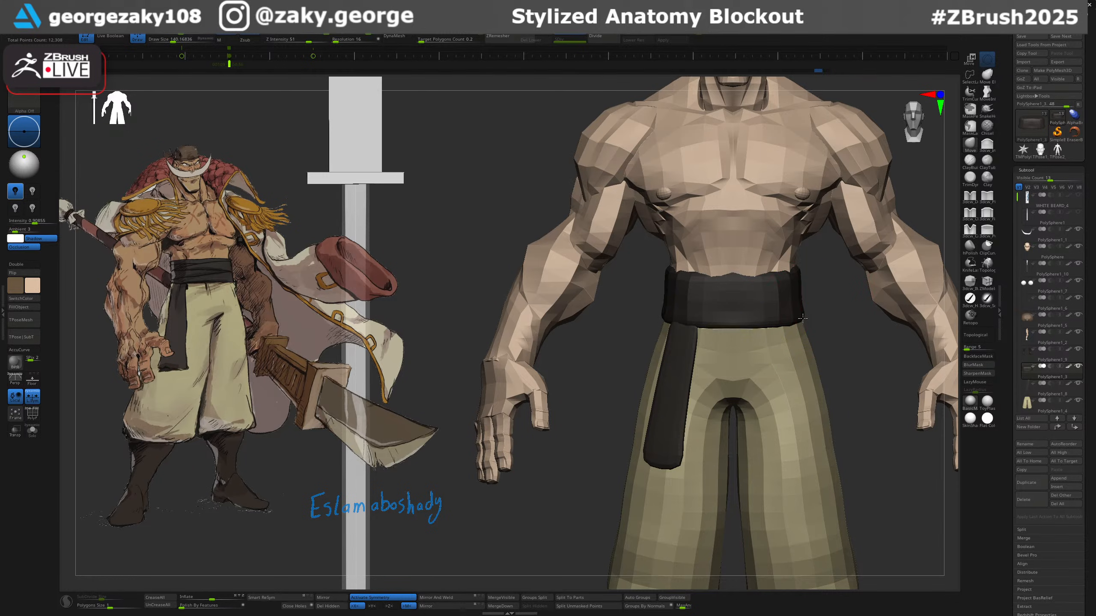
Compare the sash and trousers subtools with their wireframes displayed, and inspect the back of the sash.
right_click_drag(797, 305, 803, 296, "ctrl")
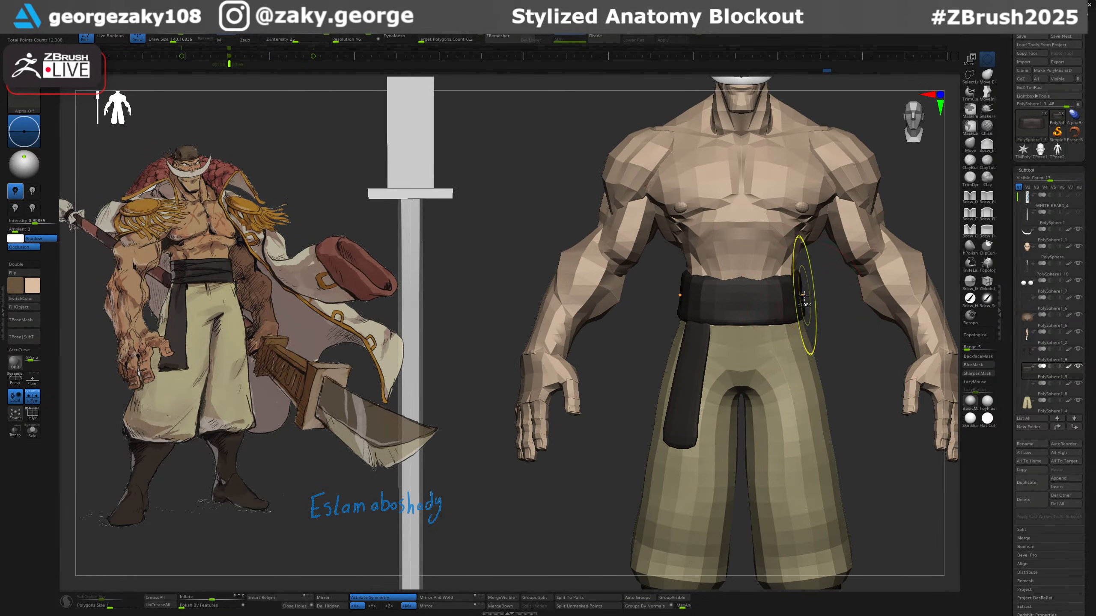
key("x")
key("x")
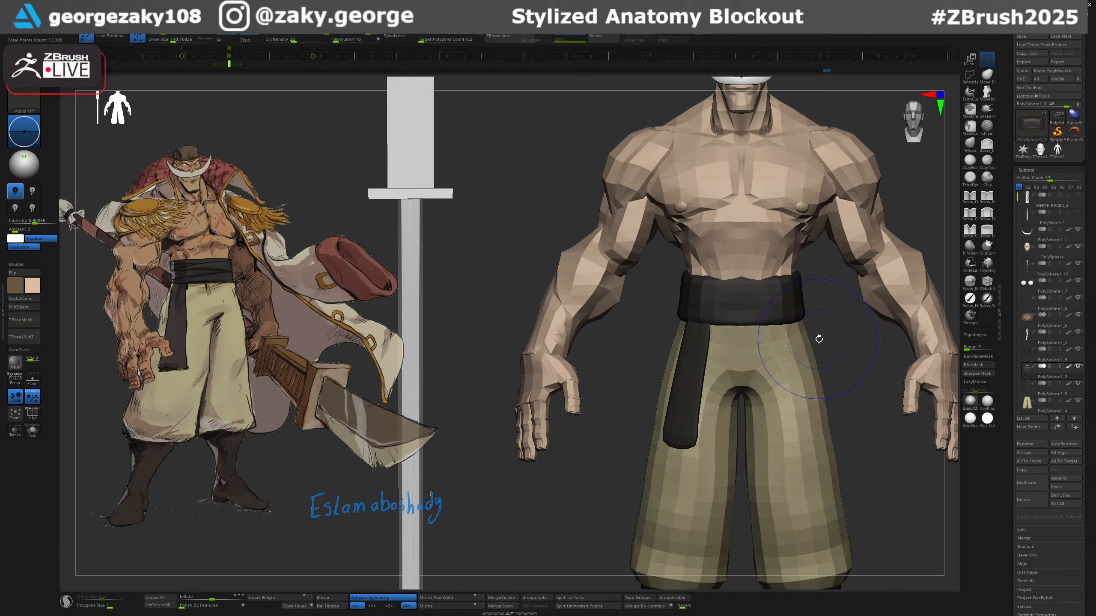
key("shift+f")
key("Down")
key("Down")
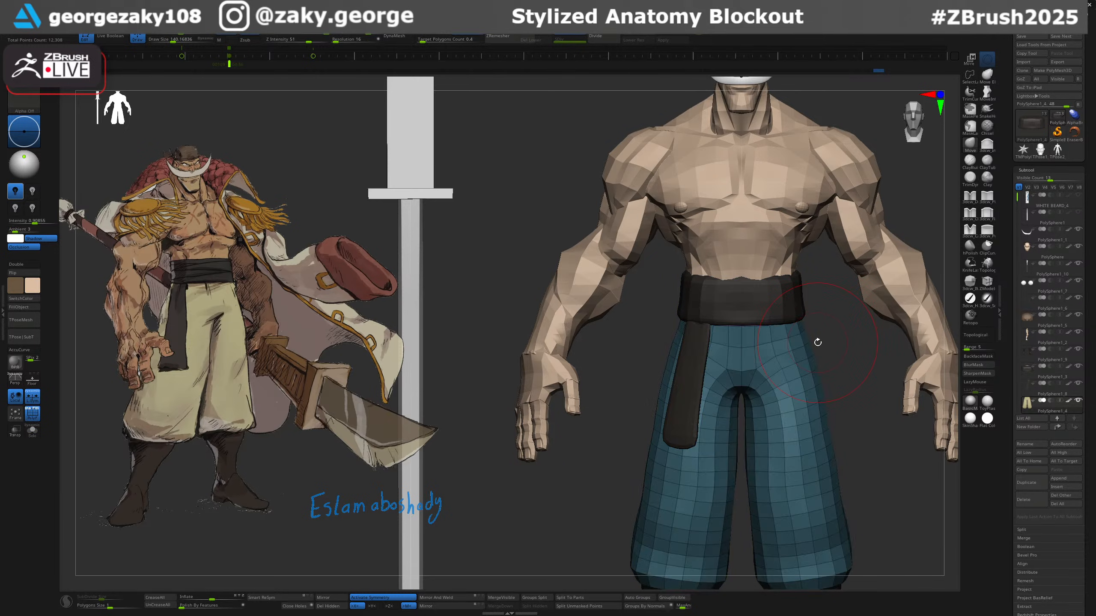
key("Up")
key("Up")
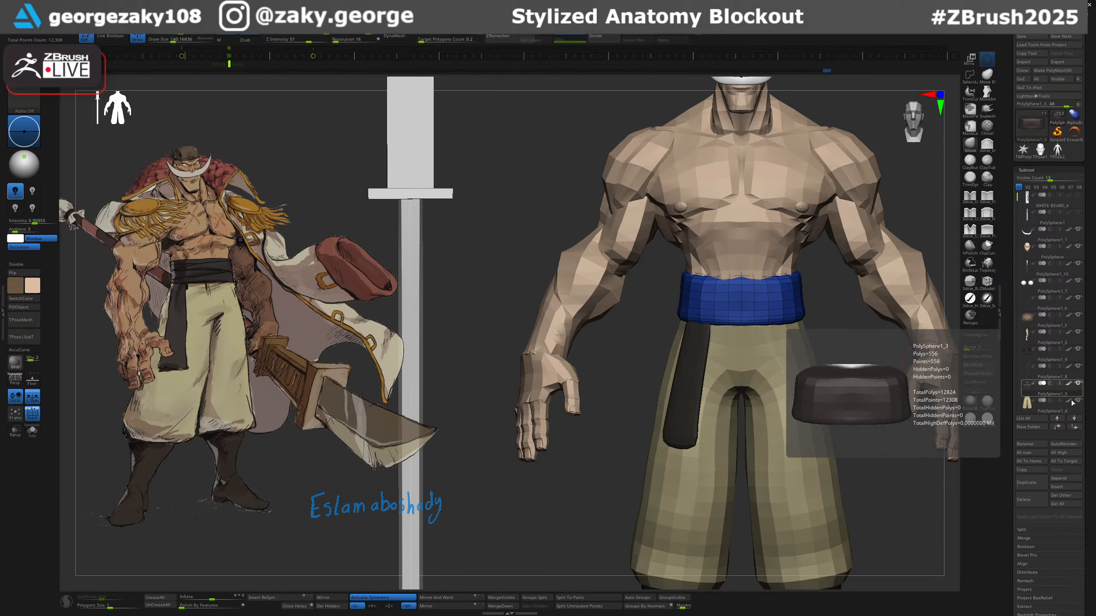
right_click_drag(824, 374, 942, 361)
key("shift+f")
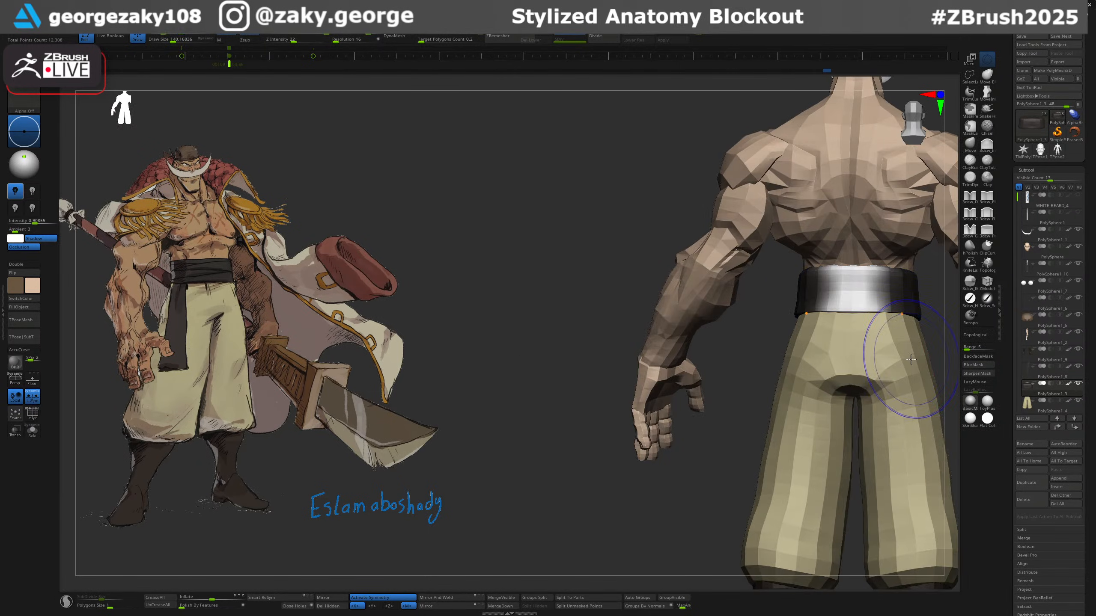
Paint the unpainted areas of the sash black across its back and front with a large Paint brush.
right_click_drag(859, 313, 735, 320, "alt")
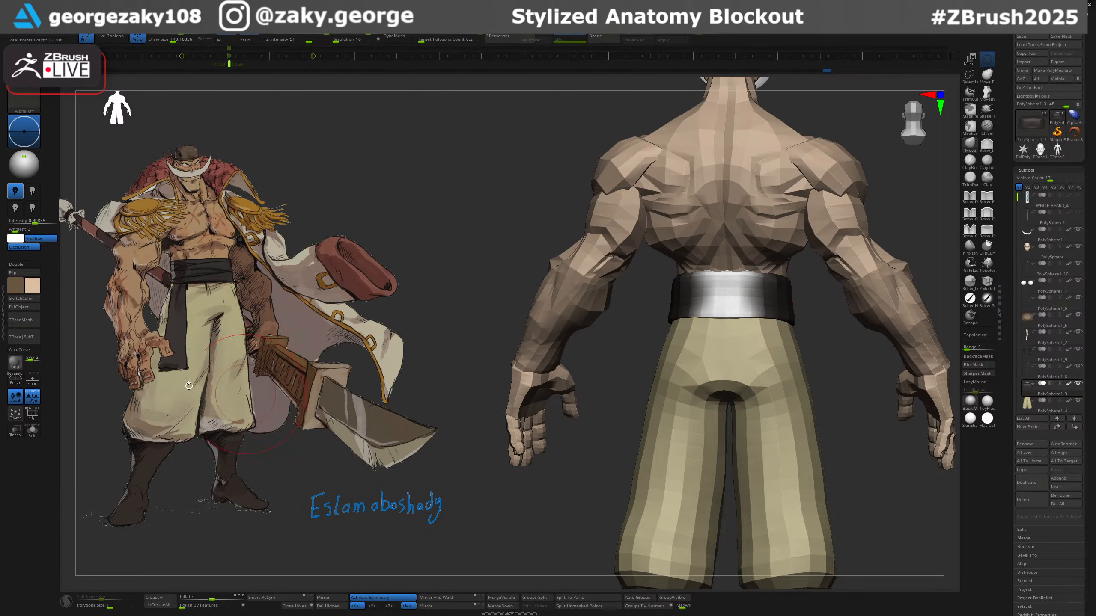
key("ctrl")
left_click_drag(787, 297, 730, 317)
left_click(970, 299)
right_click_drag(731, 316, 714, 291)
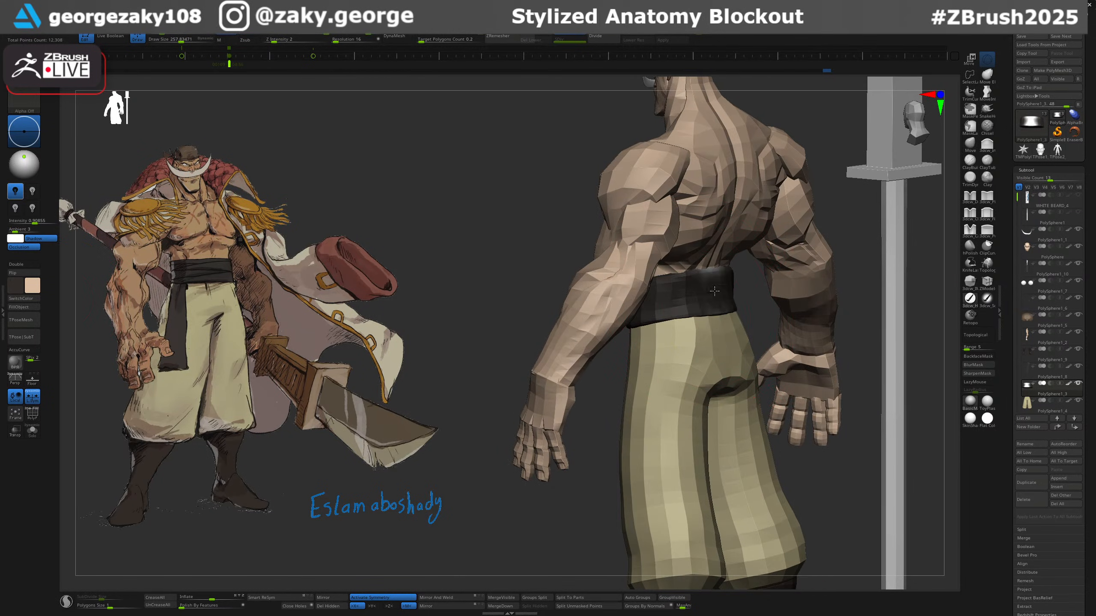
right_click_drag(592, 328, 693, 310)
left_click(609, 308)
right_click_drag(610, 308, 621, 309, "shift")
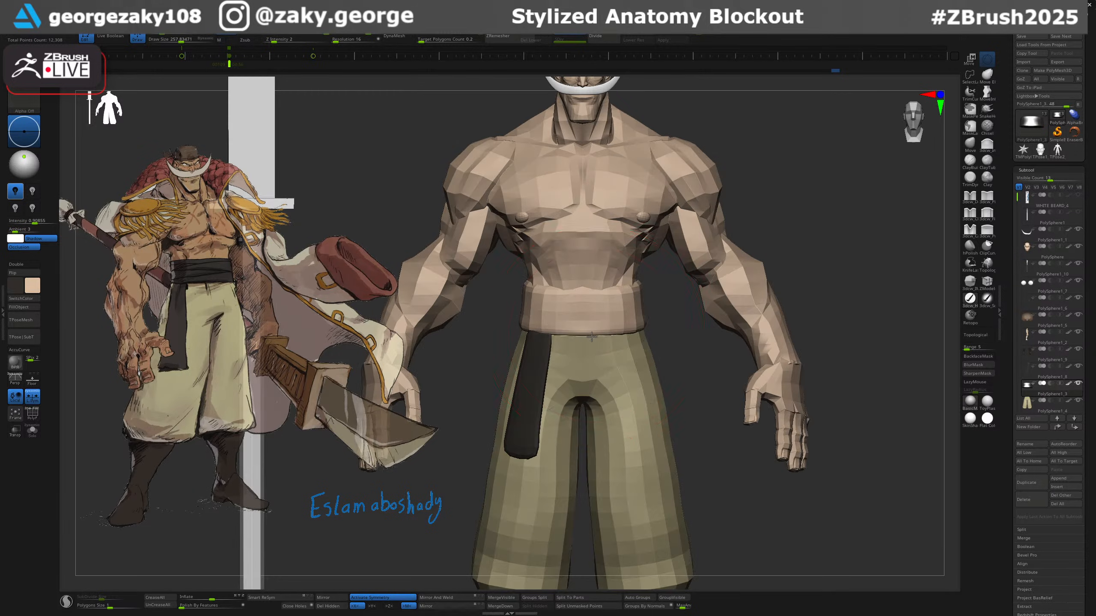
left_click_drag(591, 316, 656, 300)
Review the sash and the whole figure against the reference from the front and three-quarter views.
mouse_move(814, 297)
right_mouse_down()
mouse_move(804, 281)
mouse_move(732, 276)
mouse_move(798, 273)
mouse_move(856, 226)
right_mouse_up()
right_click_drag(854, 348, 848, 399, "ctrl")
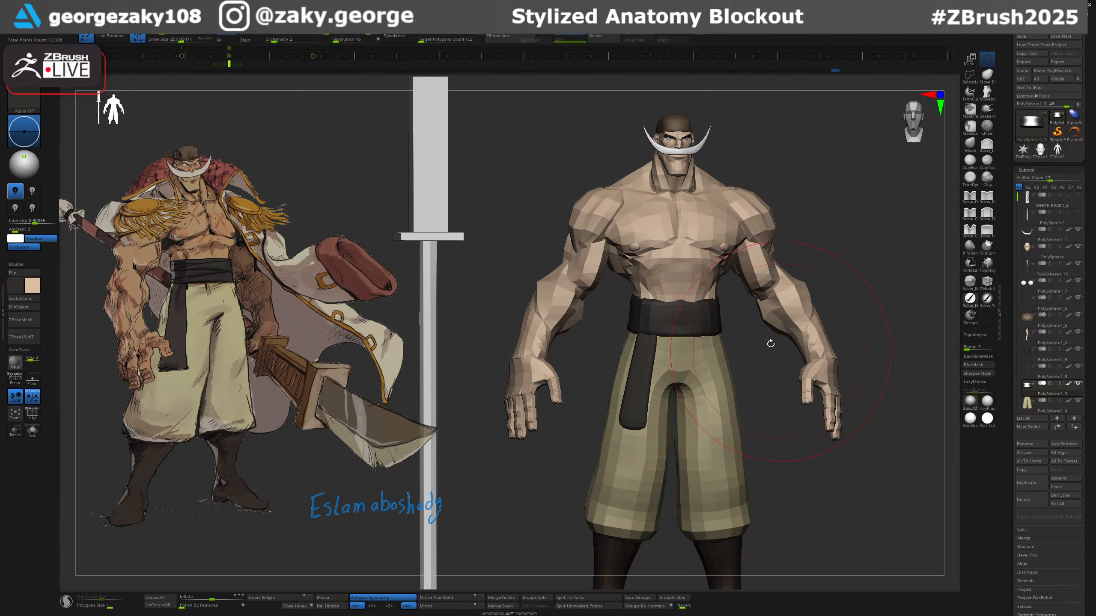
mouse_move(771, 328)
right_mouse_down("alt")
mouse_move(733, 328)
mouse_move(692, 379)
right_mouse_up("alt")
right_click_drag(737, 307, 716, 313, "alt")
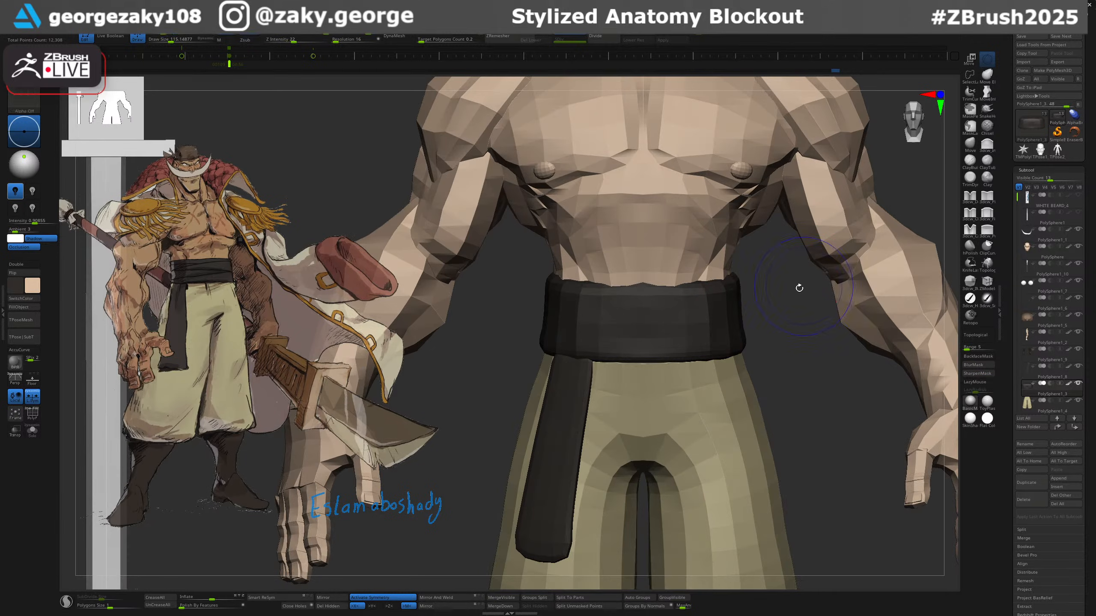
mouse_move(780, 294)
right_mouse_down("ctrl")
mouse_move(775, 172)
mouse_move(828, 227)
right_mouse_up("ctrl")
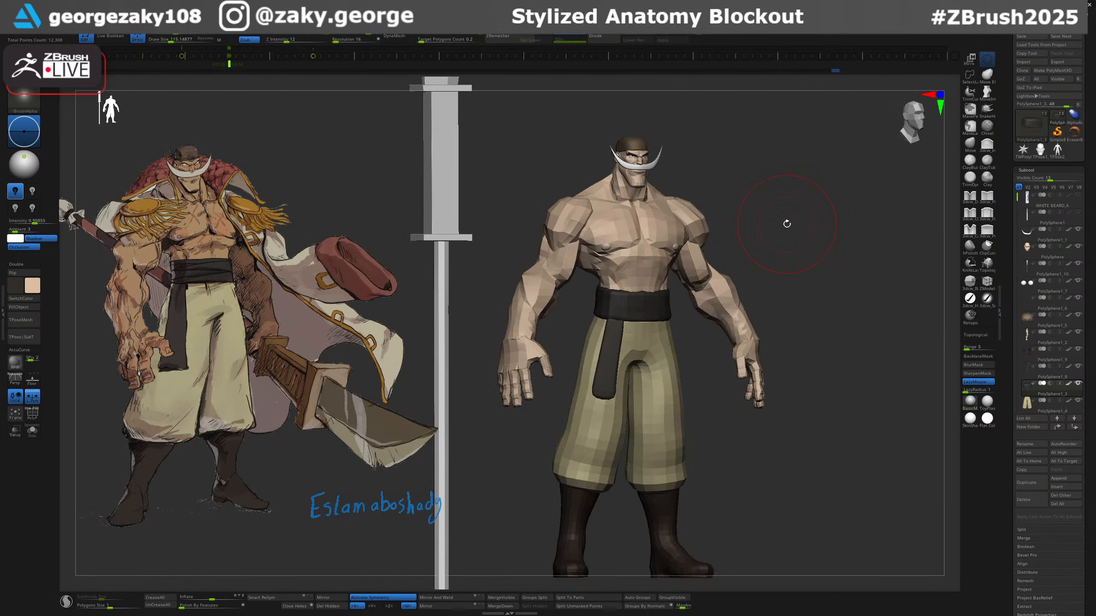
right_click_drag(797, 347, 750, 311, "alt")
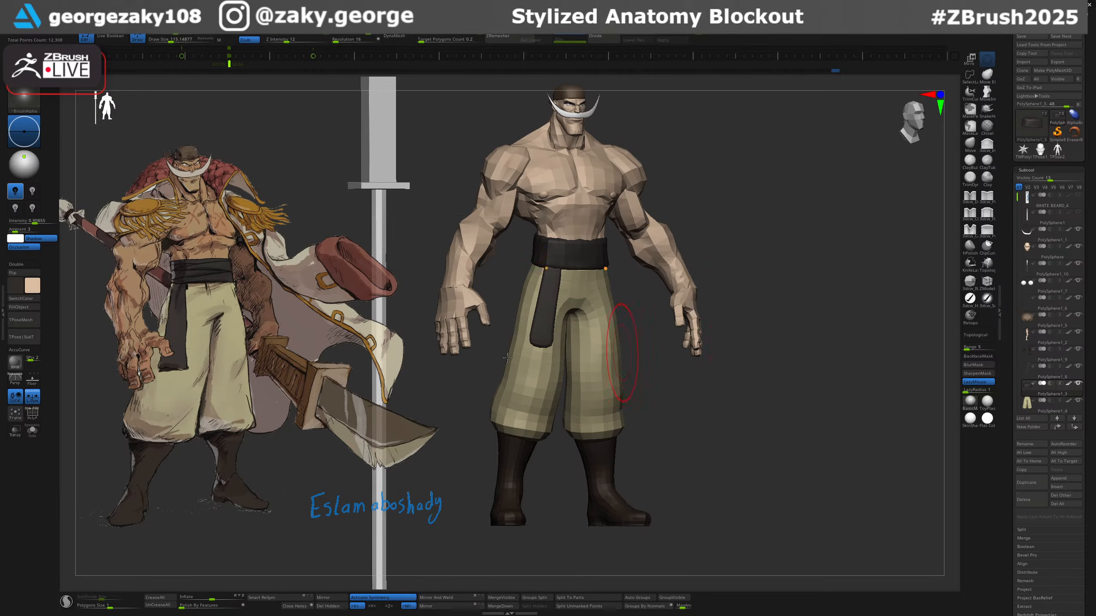
key("ctrl")
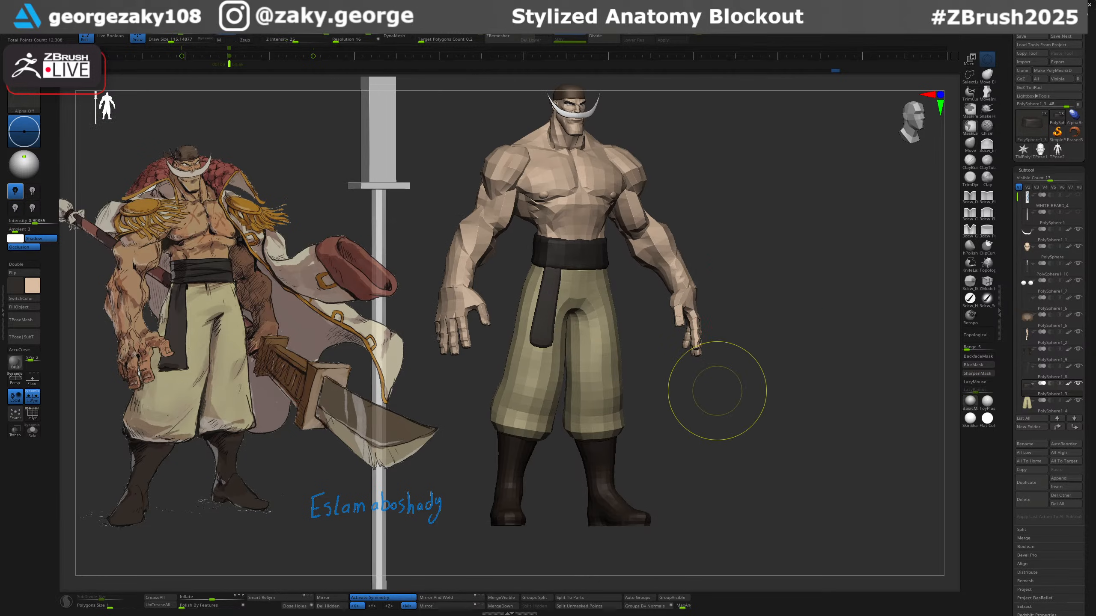
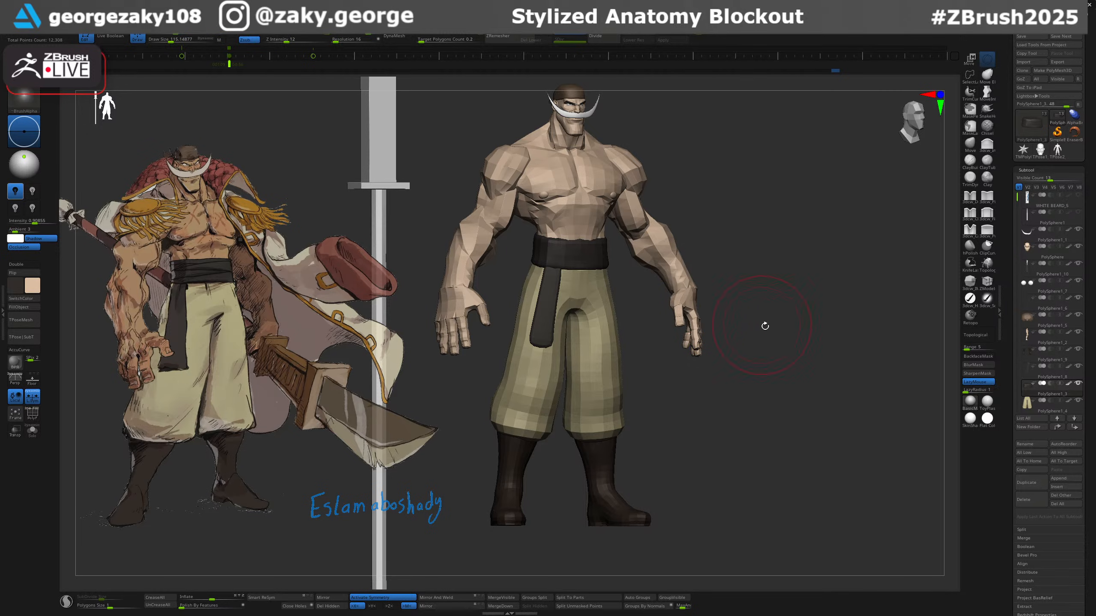
mouse_move(765, 326)
left_mouse_down()
mouse_move(703, 352)
mouse_move(784, 368)
mouse_move(839, 355)
mouse_move(810, 364)
left_mouse_up()
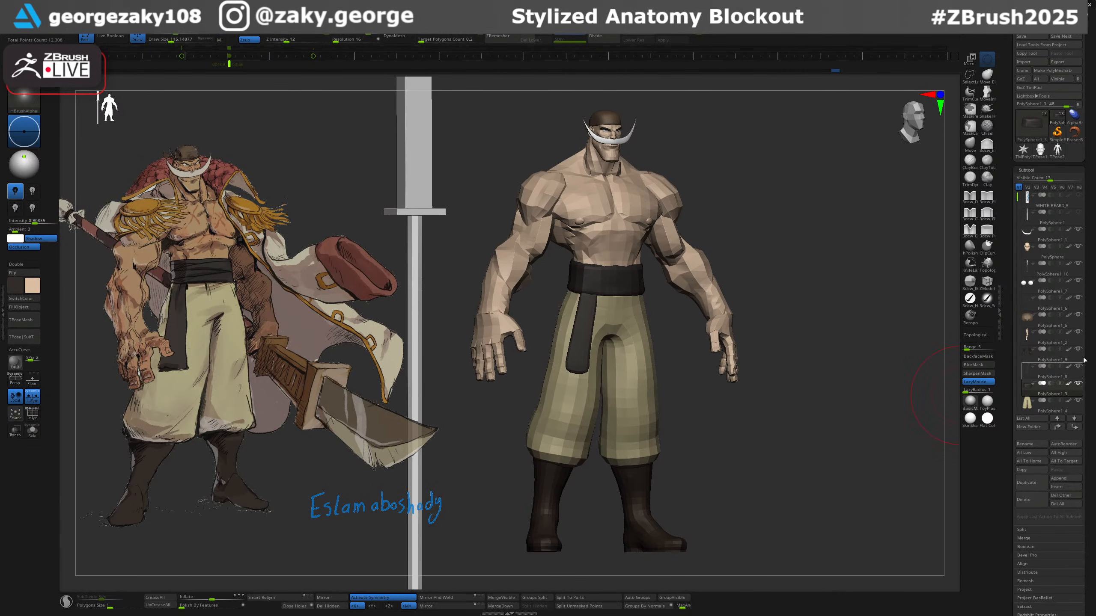
Hide the pole weapon and turn on perspective for the view of the character.
left_click(593, 240, "alt")
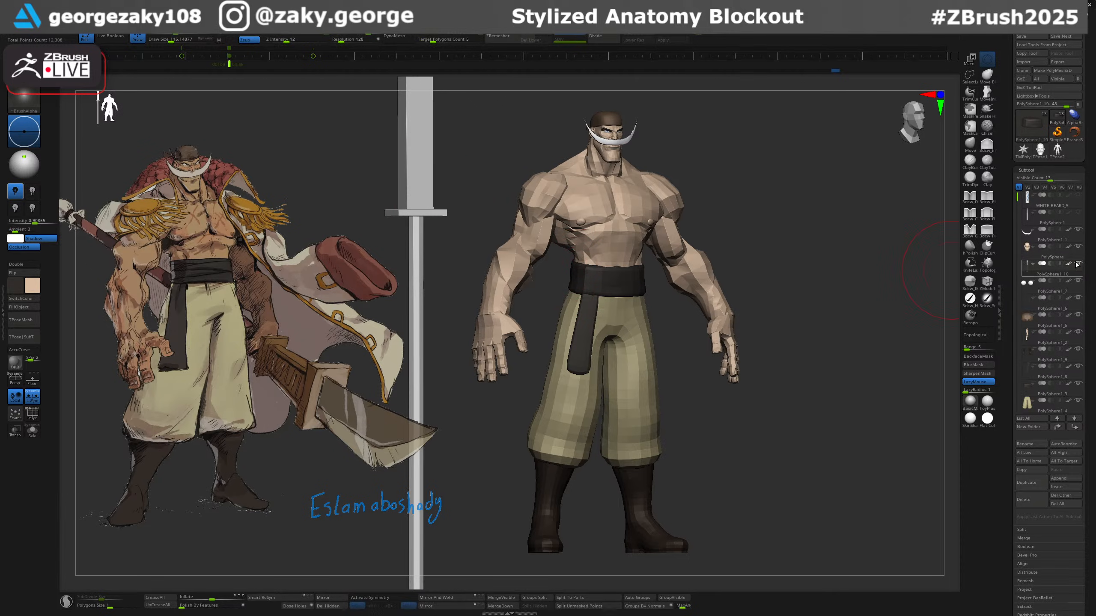
left_click(630, 270, "alt")
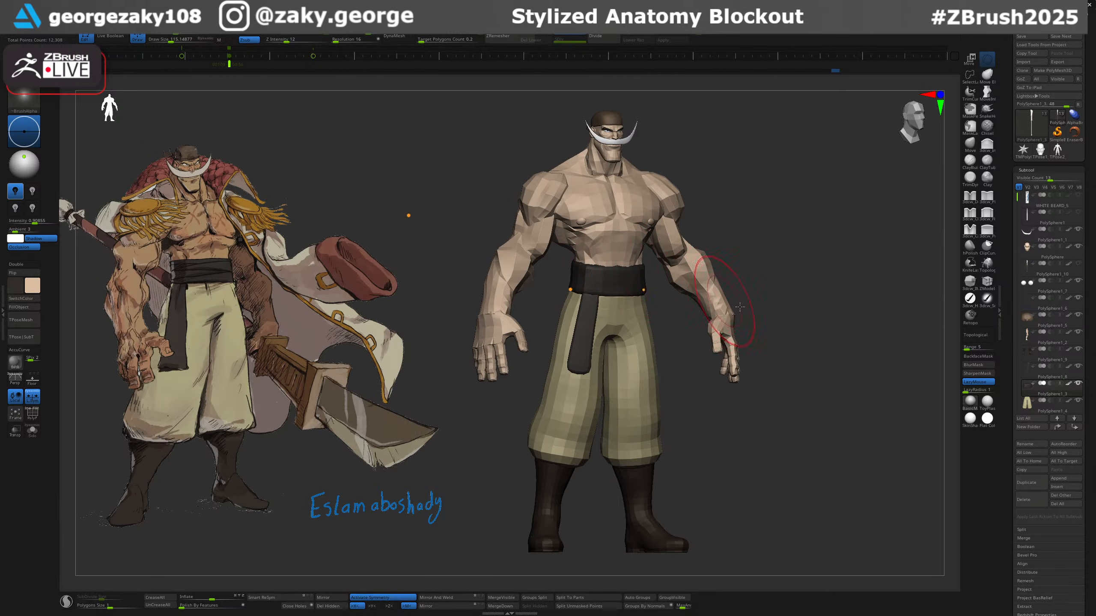
left_click_drag(819, 327, 762, 301, "alt")
mouse_move(762, 316)
right_mouse_down("ctrl")
mouse_move(738, 291)
mouse_move(746, 350)
mouse_move(694, 351)
right_mouse_up("ctrl")
left_click(20, 380)
mouse_move(747, 292)
right_mouse_down()
mouse_move(773, 309)
mouse_move(733, 317)
right_mouse_up()
right_click_drag(526, 319, 532, 336, "ctrl")
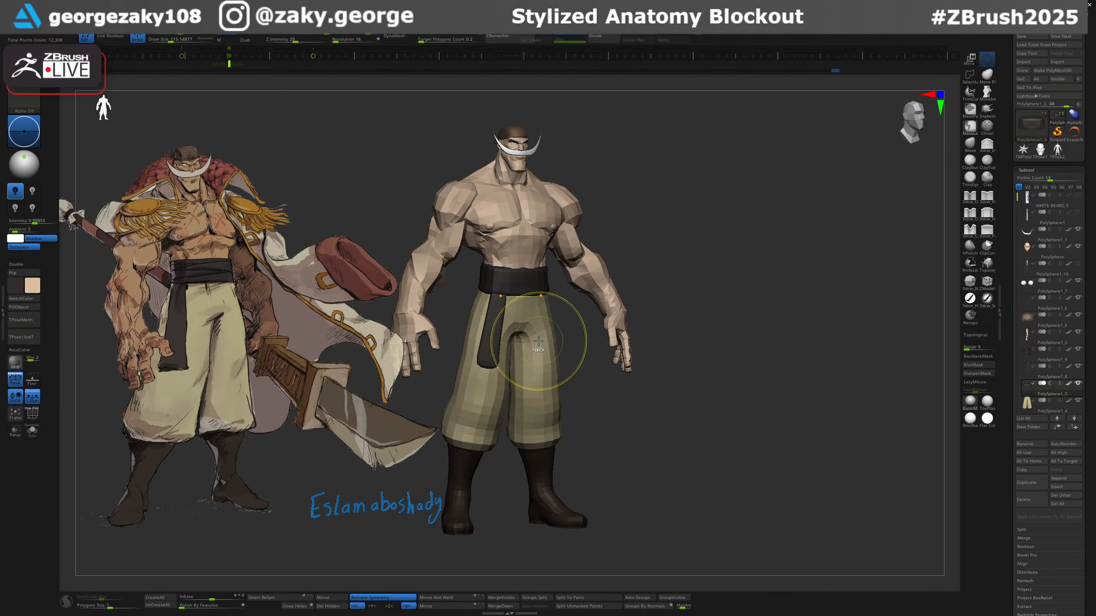
Hide the reference image and frame the full figure in three-quarter view at the left side of the canvas.
mouse_move(707, 335)
right_mouse_down("alt")
mouse_move(731, 336)
mouse_move(462, 352)
mouse_move(464, 377)
right_mouse_up("alt")
key("shift+z")
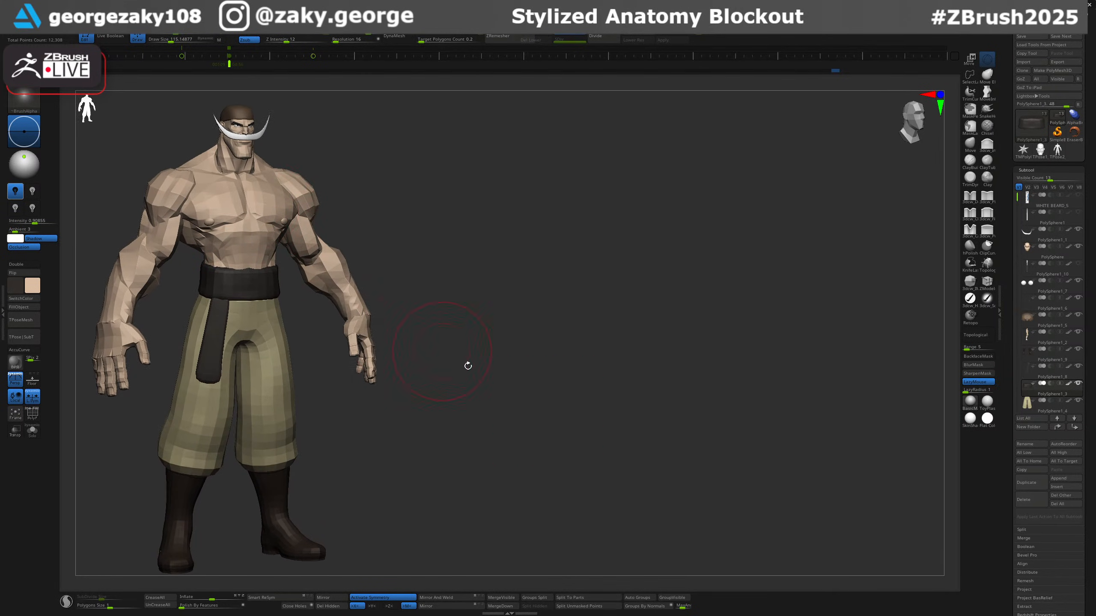
right_click_drag(561, 402, 556, 394, "alt")
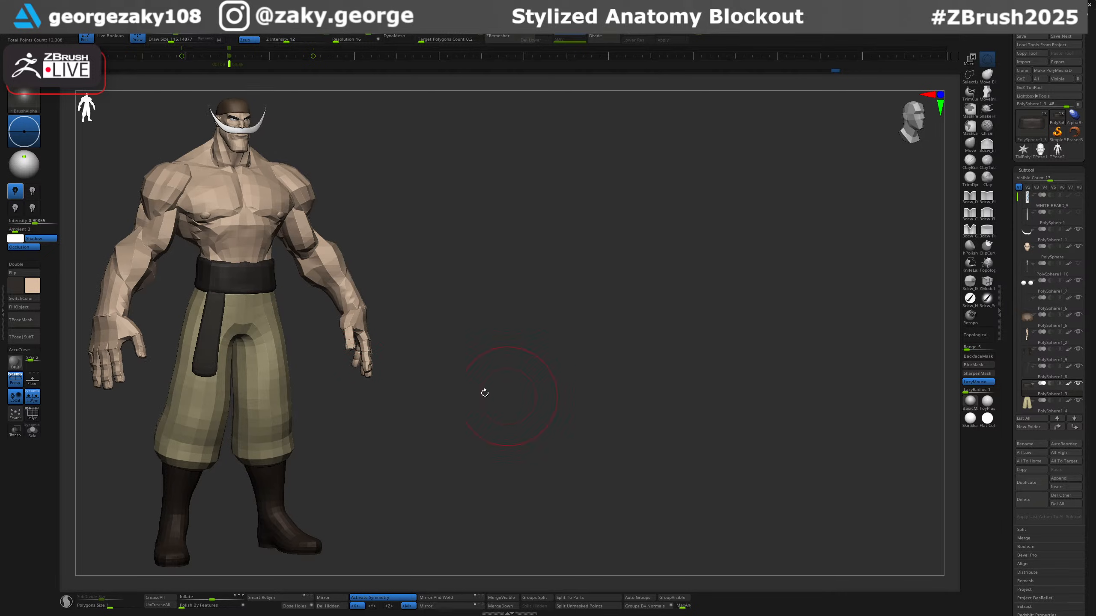
mouse_move(252, 330)
right_mouse_down("ctrl")
mouse_move(256, 340)
mouse_move(249, 328)
right_mouse_up("ctrl")
left_click(250, 327, "alt")
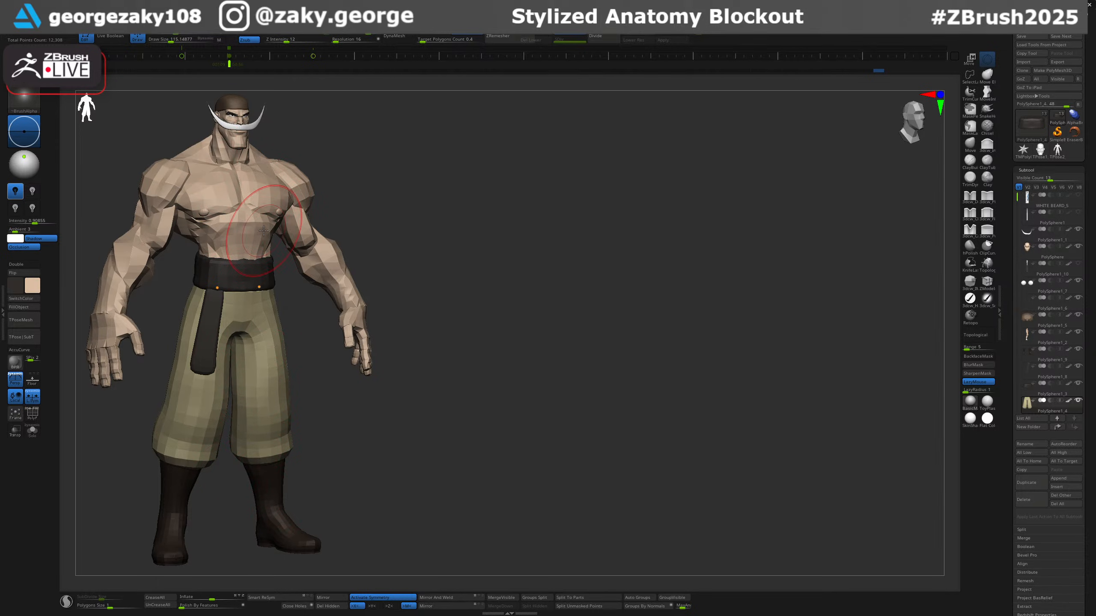
right_click_drag(247, 272, 248, 286, "ctrl")
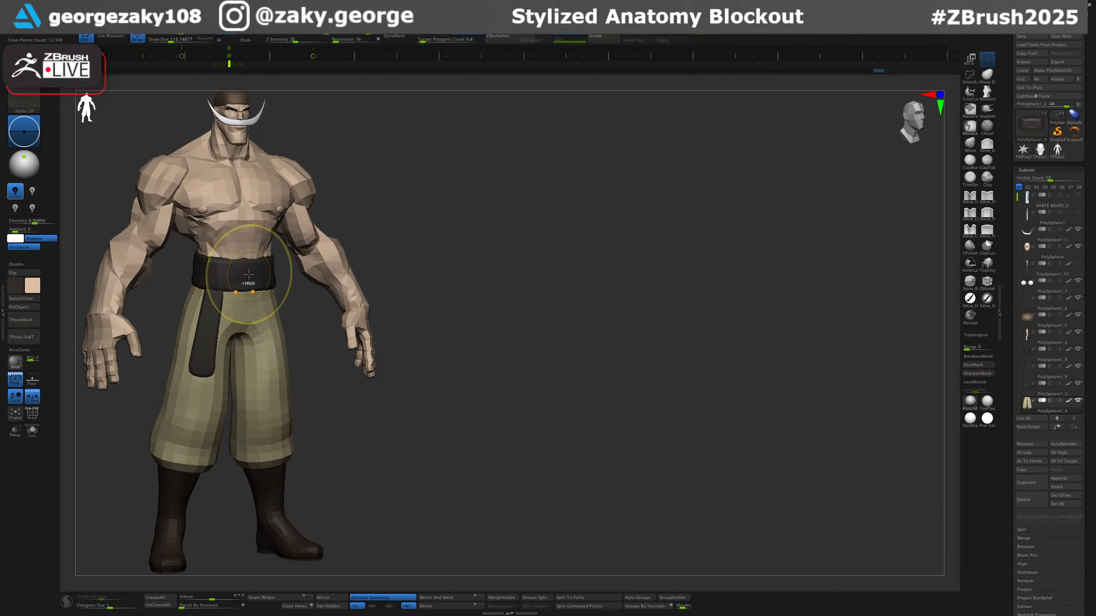
left_click_drag(443, 348, 500, 386)
right_click_drag(263, 358, 264, 360, "ctrl")
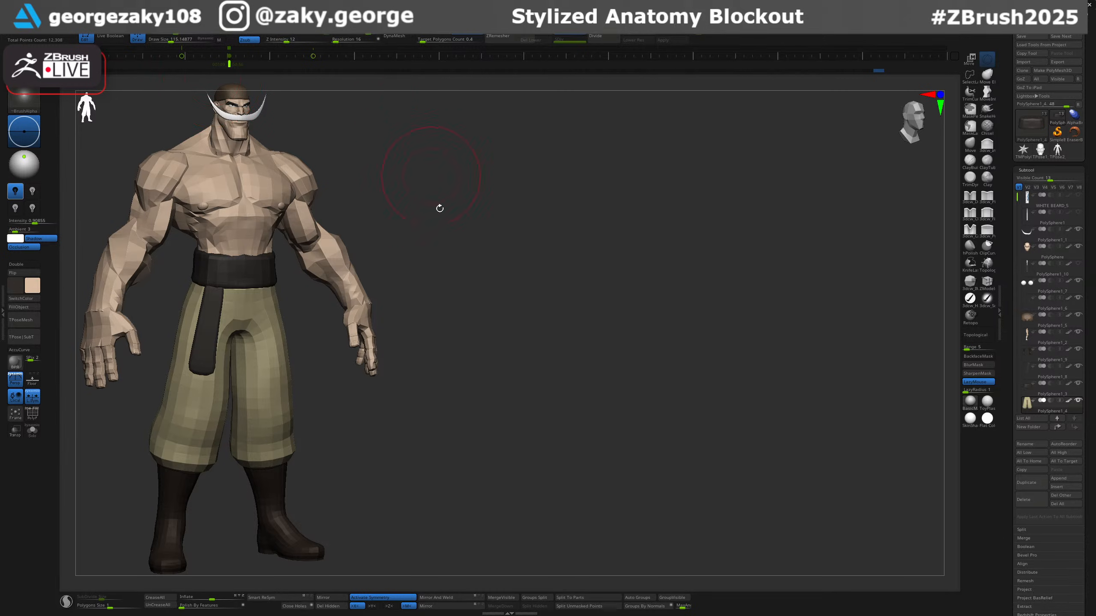
Stamp a snapshot of the three-quarter view on the canvas and place a front view of the figure beside it.
key("ctrl")
left_click(462, 33)
left_click(313, 14)
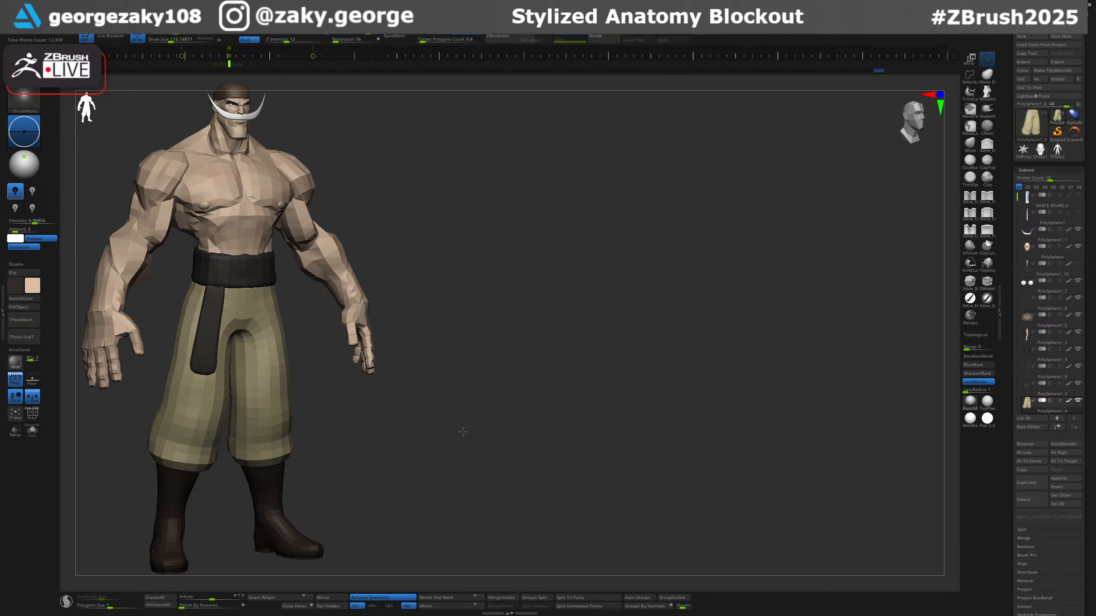
left_click_drag(461, 433, 462, 429)
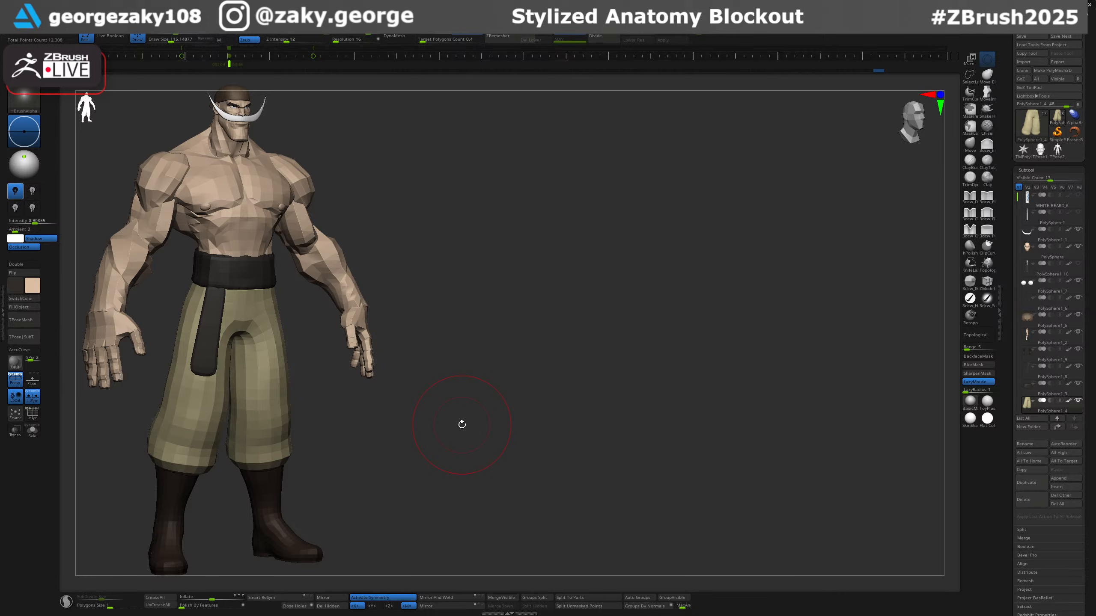
key("shift")
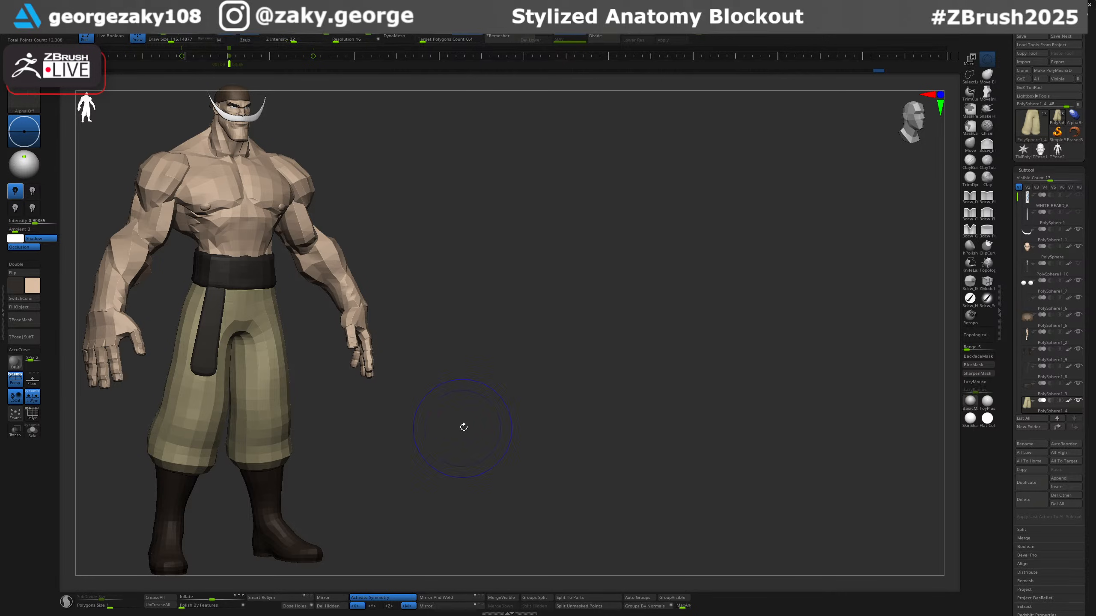
key("shift+s")
mouse_move(451, 394)
left_mouse_down("alt")
mouse_move(689, 414)
mouse_move(740, 398)
left_mouse_up("alt")
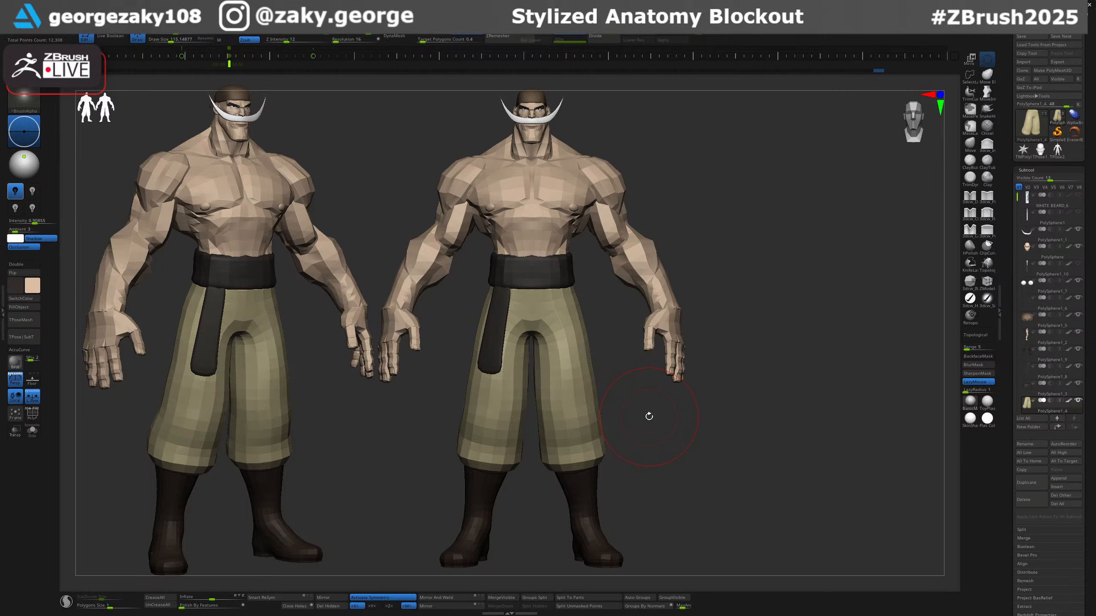
Stamp a snapshot of the front view and place a rear three-quarter view of the figure to its right.
key("shift+s")
mouse_move(733, 367)
left_mouse_down("alt")
mouse_move(861, 362)
mouse_move(928, 374)
mouse_move(861, 374)
mouse_move(946, 385)
mouse_move(936, 387)
left_mouse_up("alt")
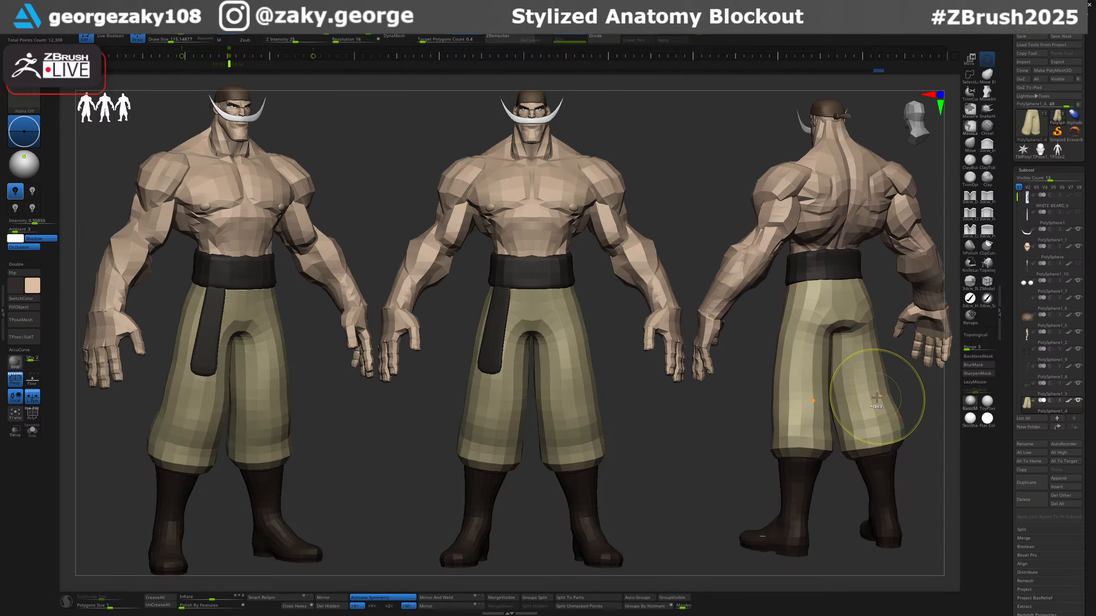
key("b")
key("d")
key("s")
right_click_drag(880, 398, 885, 399)
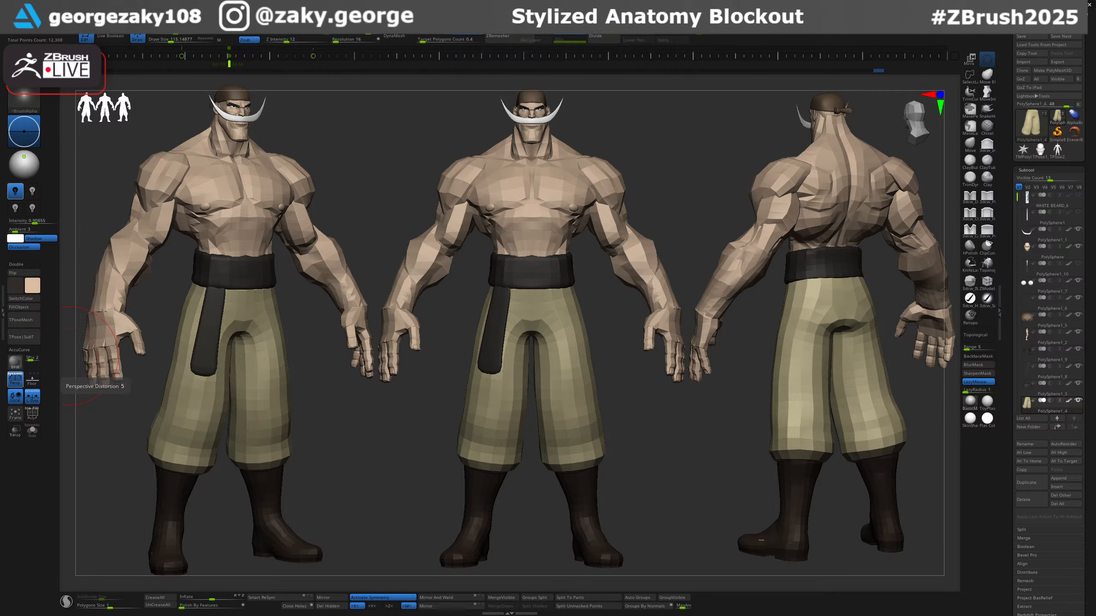
Switch to the artist's ArtStation portfolio in the browser and open the Ultimate IMM Anatomy Primitives V2.0 artwork.
left_click_drag(0, 276, 557, 1)
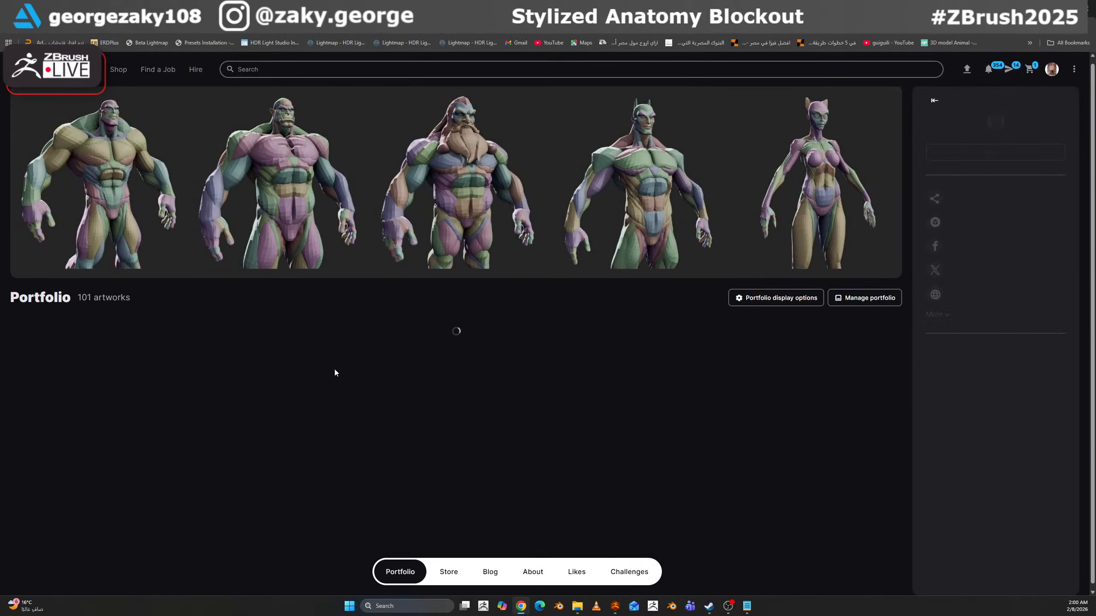
scroll(233, 341, "down", 2)
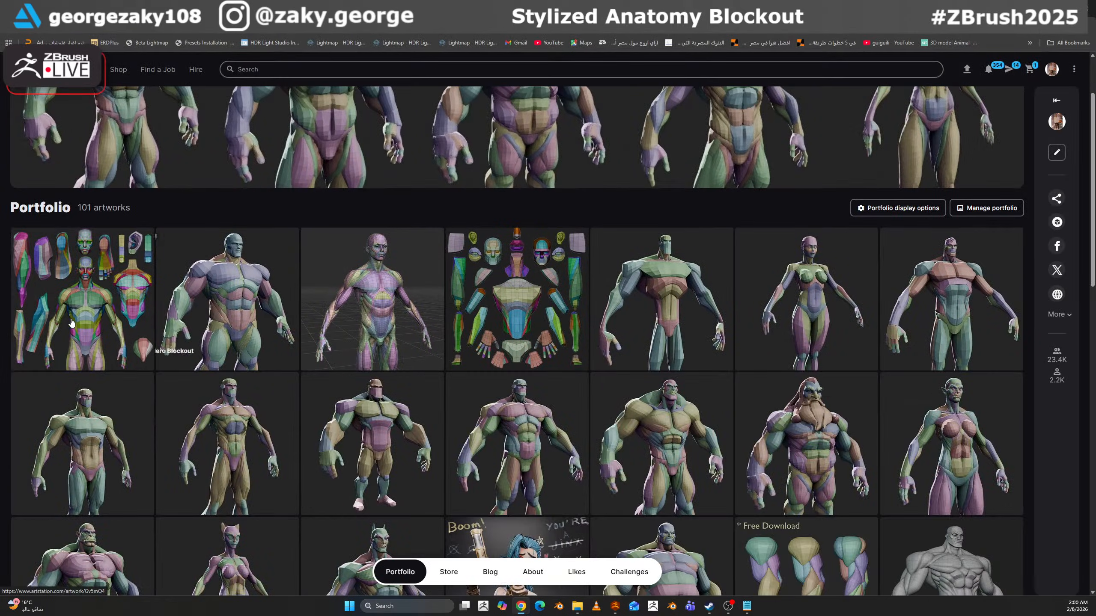
left_click(130, 305)
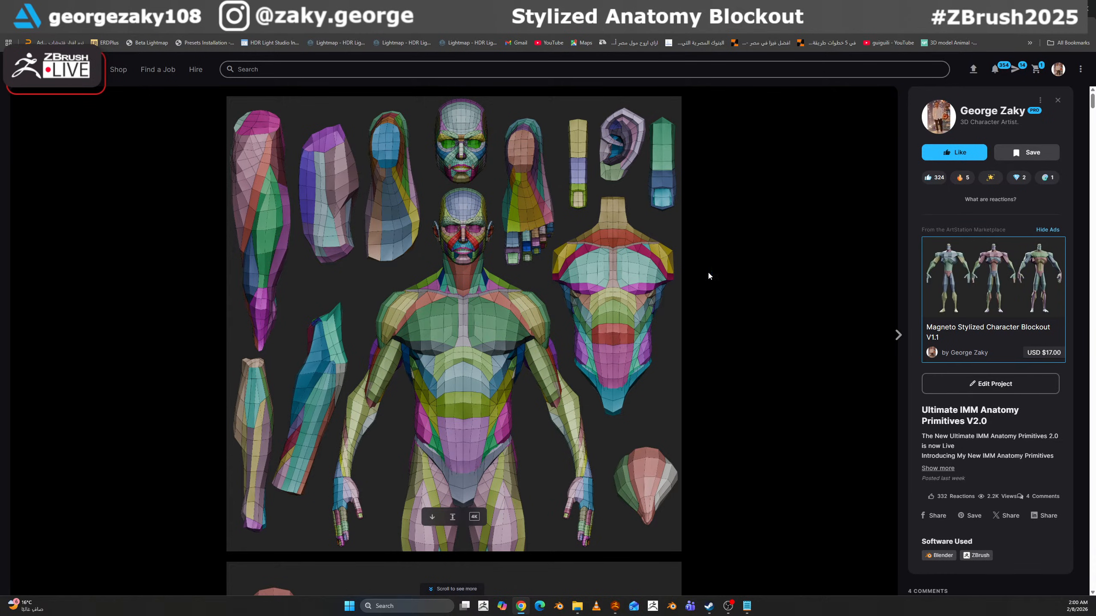
Expand the full description of the Ultimate IMM Anatomy Primitives V2.0 project and read through it.
scroll(976, 294, "down", 5)
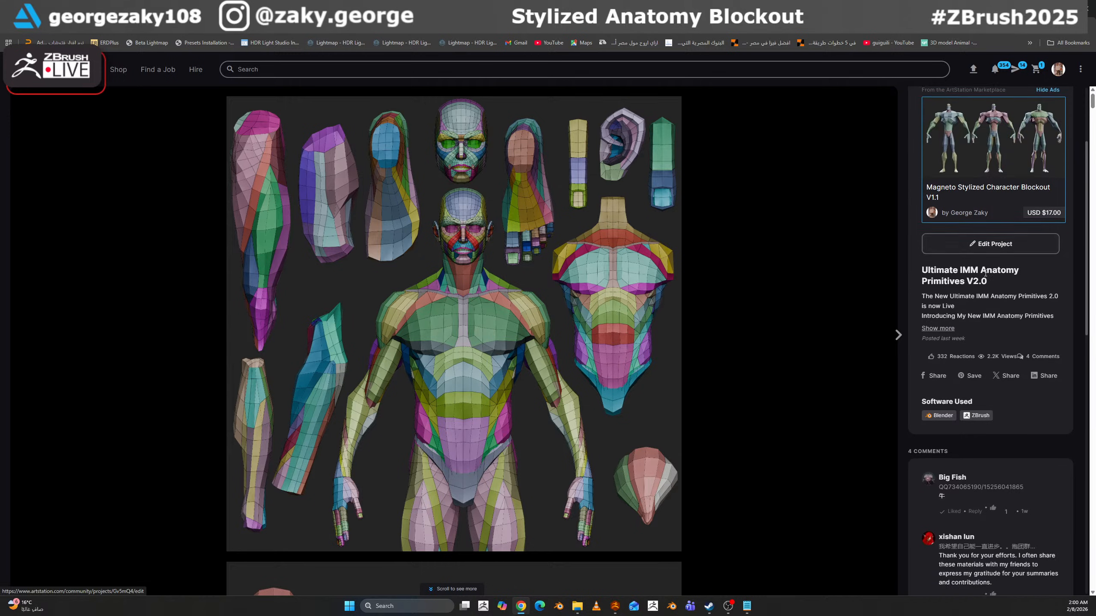
left_click(944, 255)
scroll(952, 390, "down", 5)
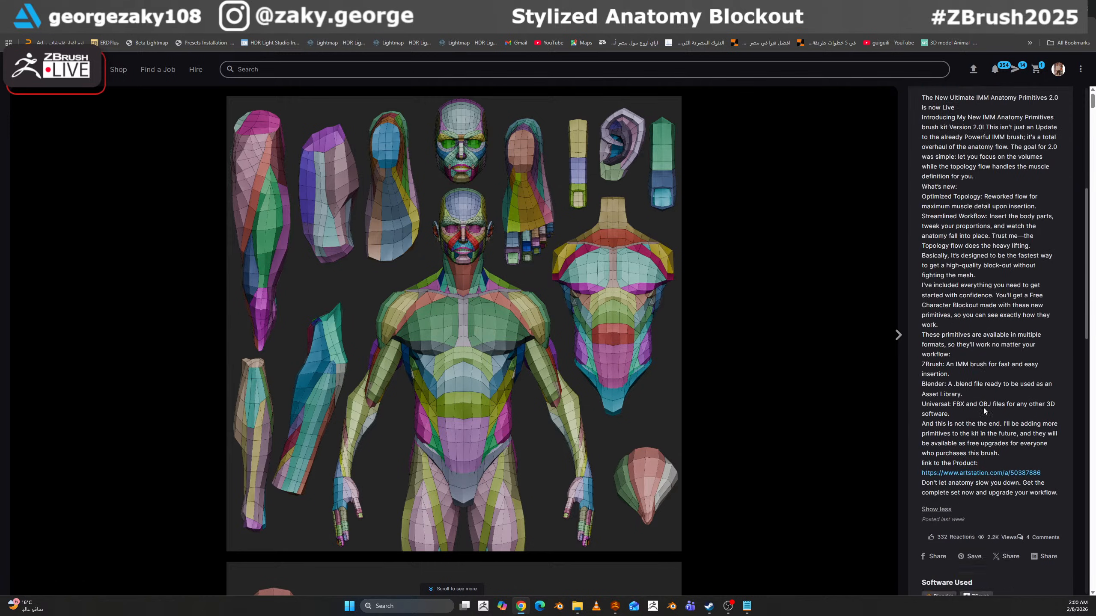
Examine the project's preview images of the head, ear, finger, torso, limb and foot primitives.
scroll(576, 377, "down", 15)
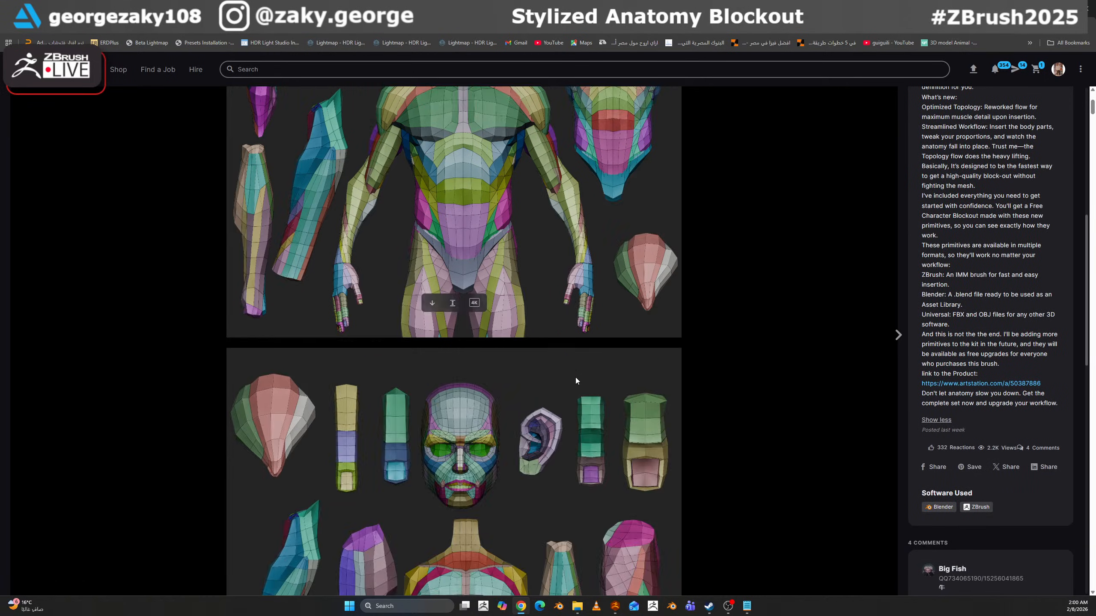
scroll(577, 371, "down", 2)
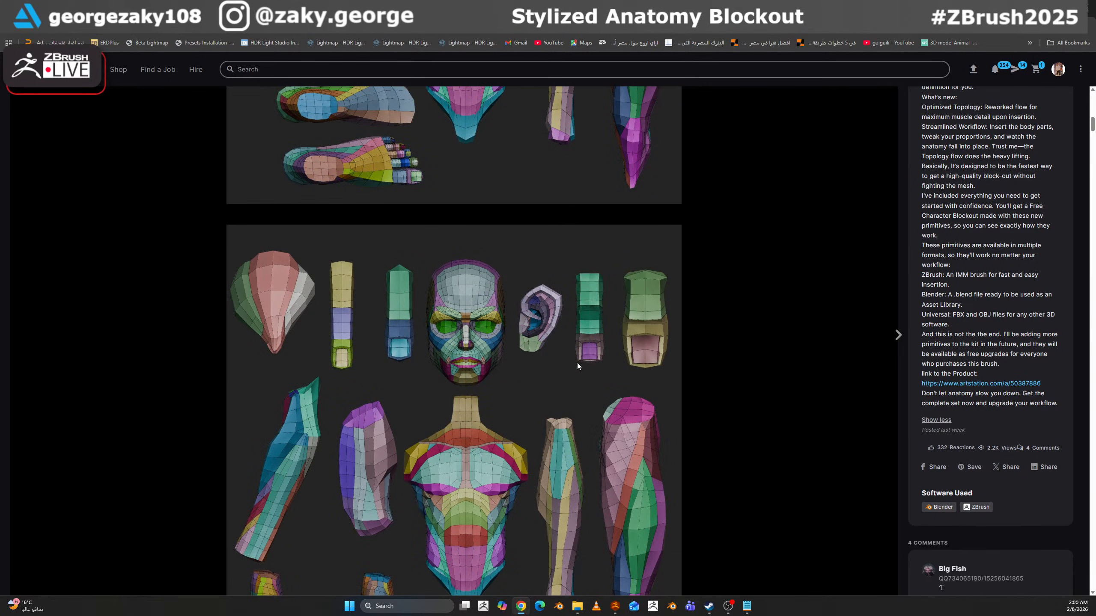
scroll(545, 350, "down", 3)
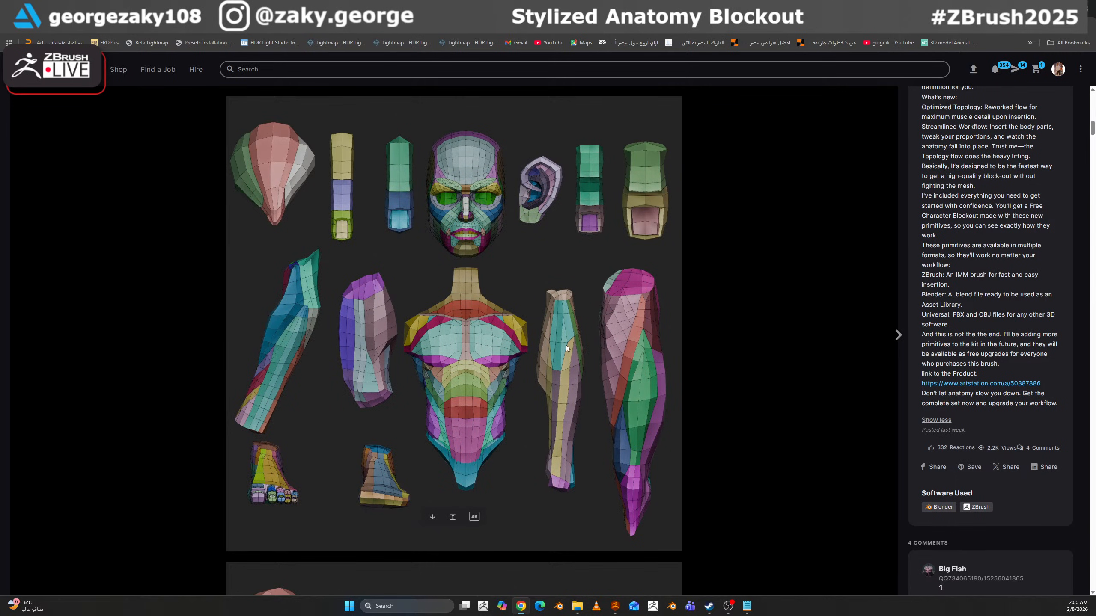
scroll(424, 411, "down", 2)
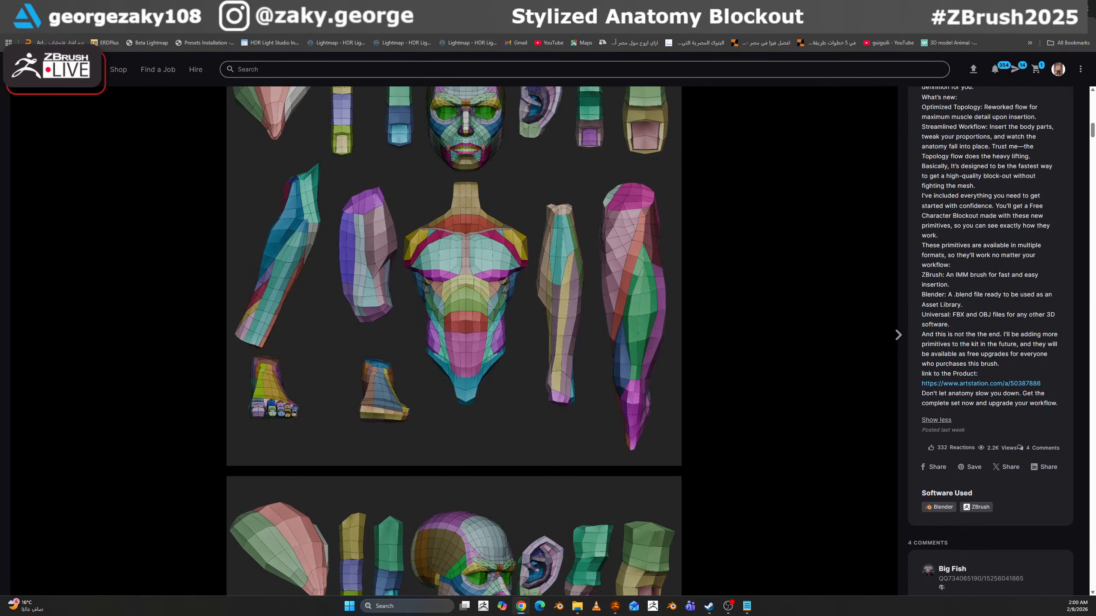